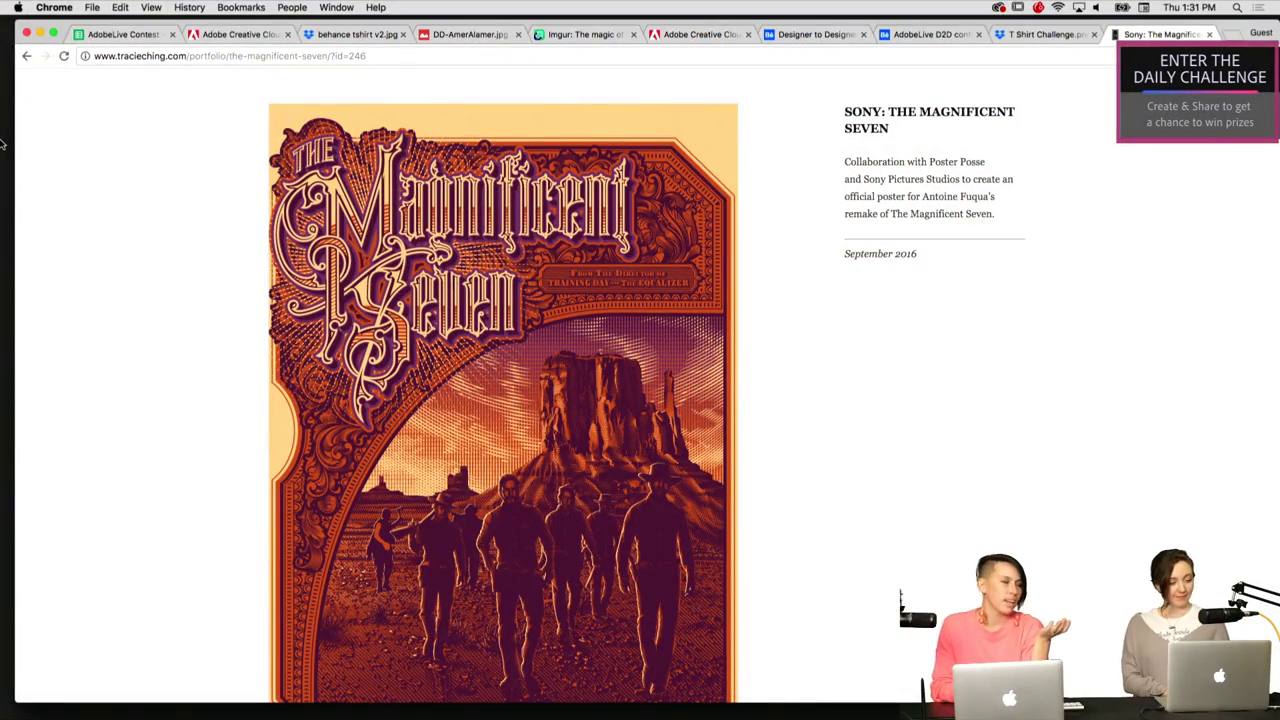
- Examine the Magnificent Seven poster from top to bottom and return to the portfolio homepage
{"action": "scroll", "coordinate": [141, 286], "scroll_direction": "up", "scroll_amount": 2}
{"action": "scroll", "coordinate": [141, 286], "scroll_direction": "down", "scroll_amount": 6}
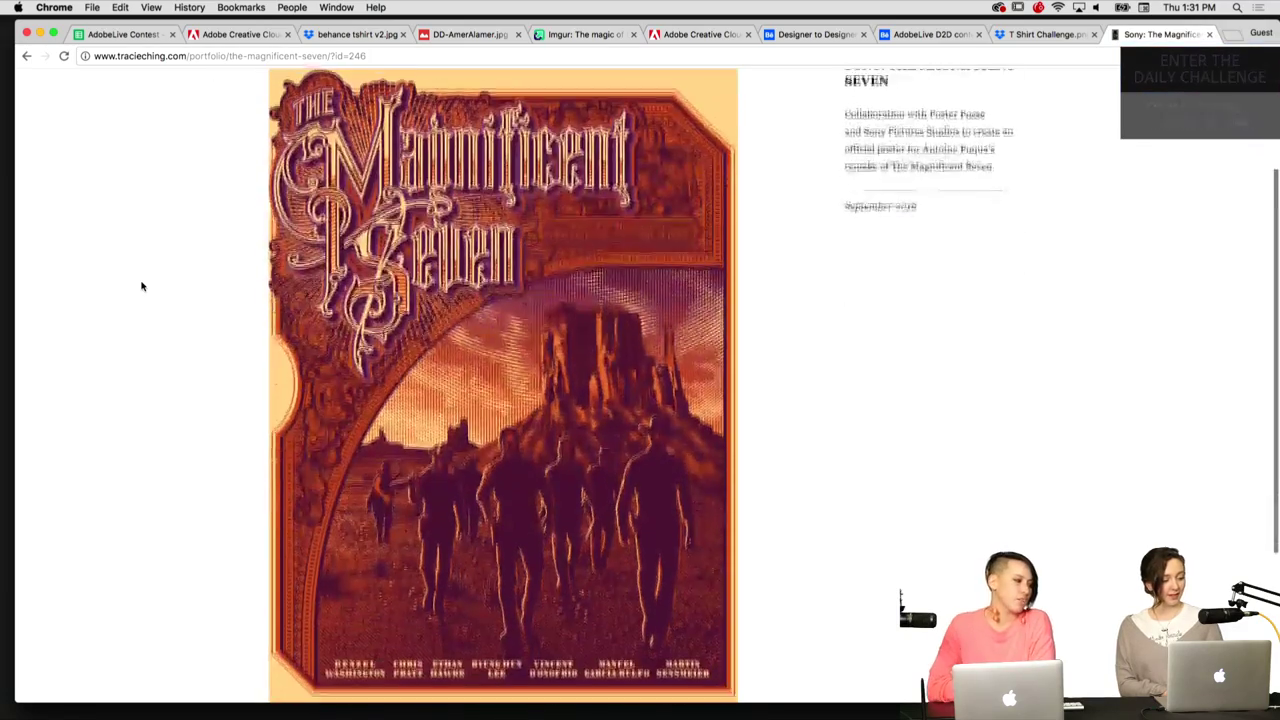
{"action": "left_click", "coordinate": [28, 56]}
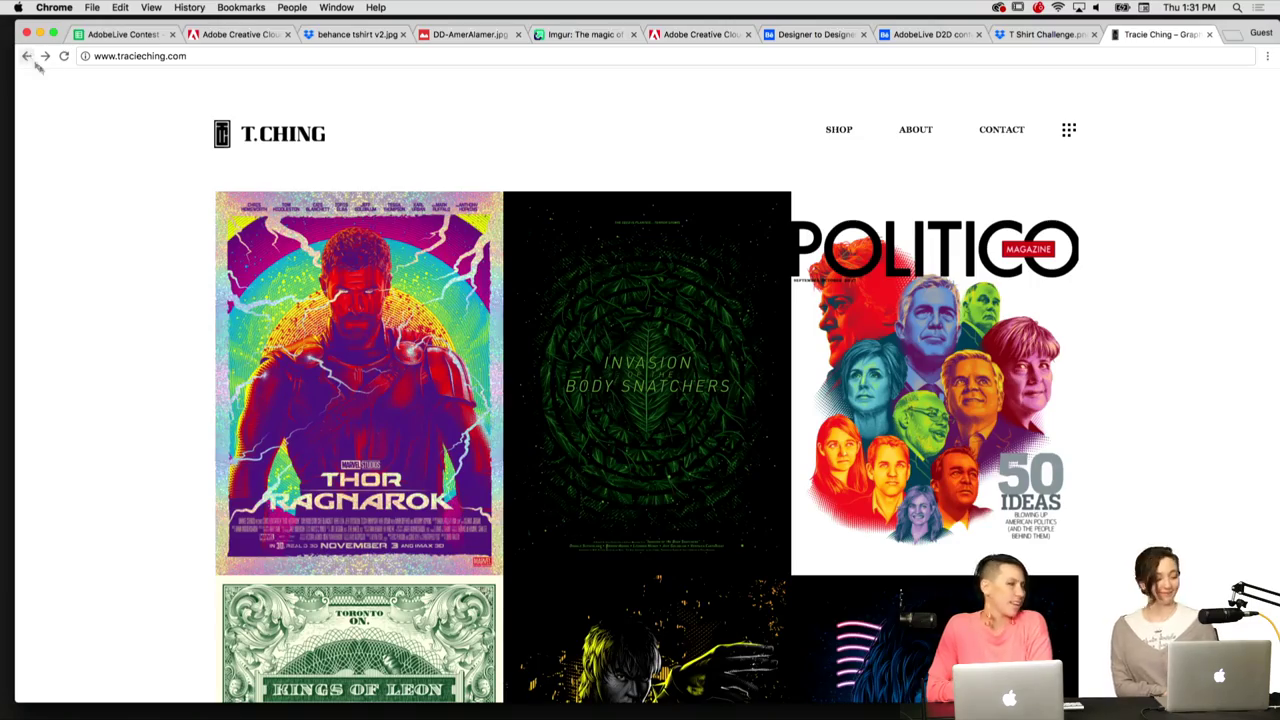
- Browse the portfolio gallery, open the NYCC 2016: Harry Potter project and examine its poster
{"action": "scroll", "coordinate": [271, 266], "scroll_direction": "down", "scroll_amount": 10}
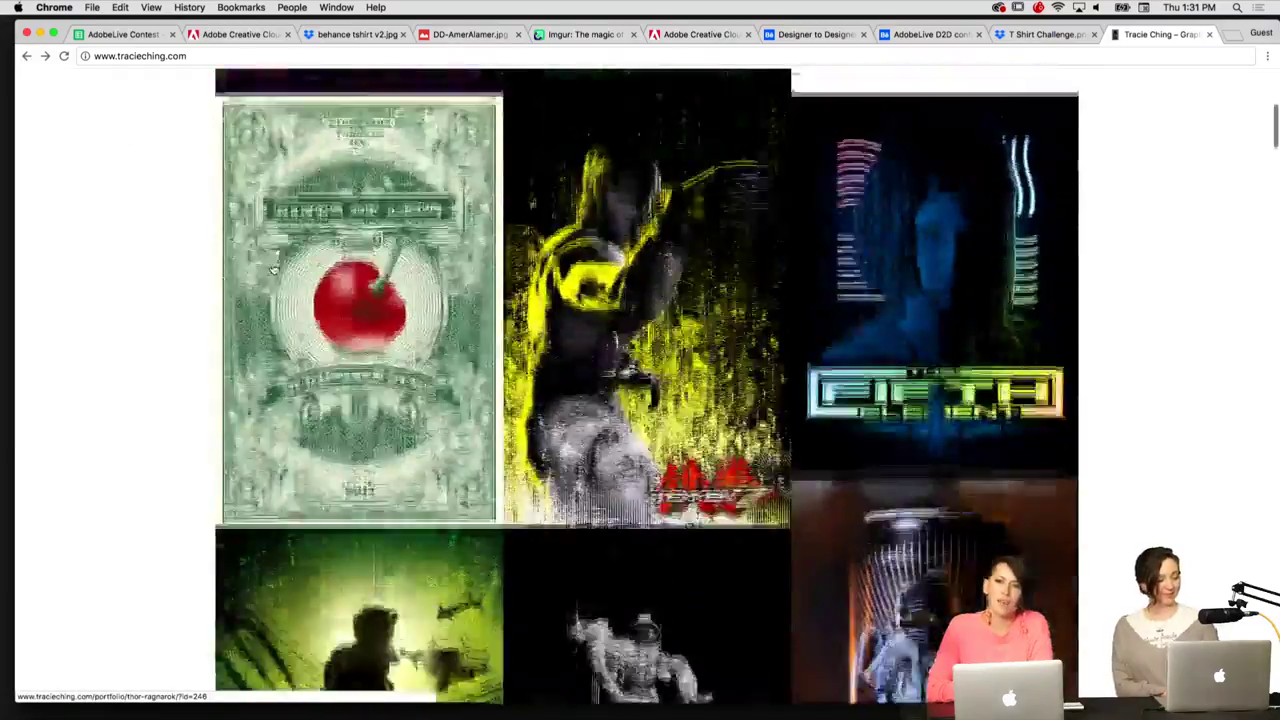
{"action": "scroll", "coordinate": [273, 268], "scroll_direction": "down", "scroll_amount": 3}
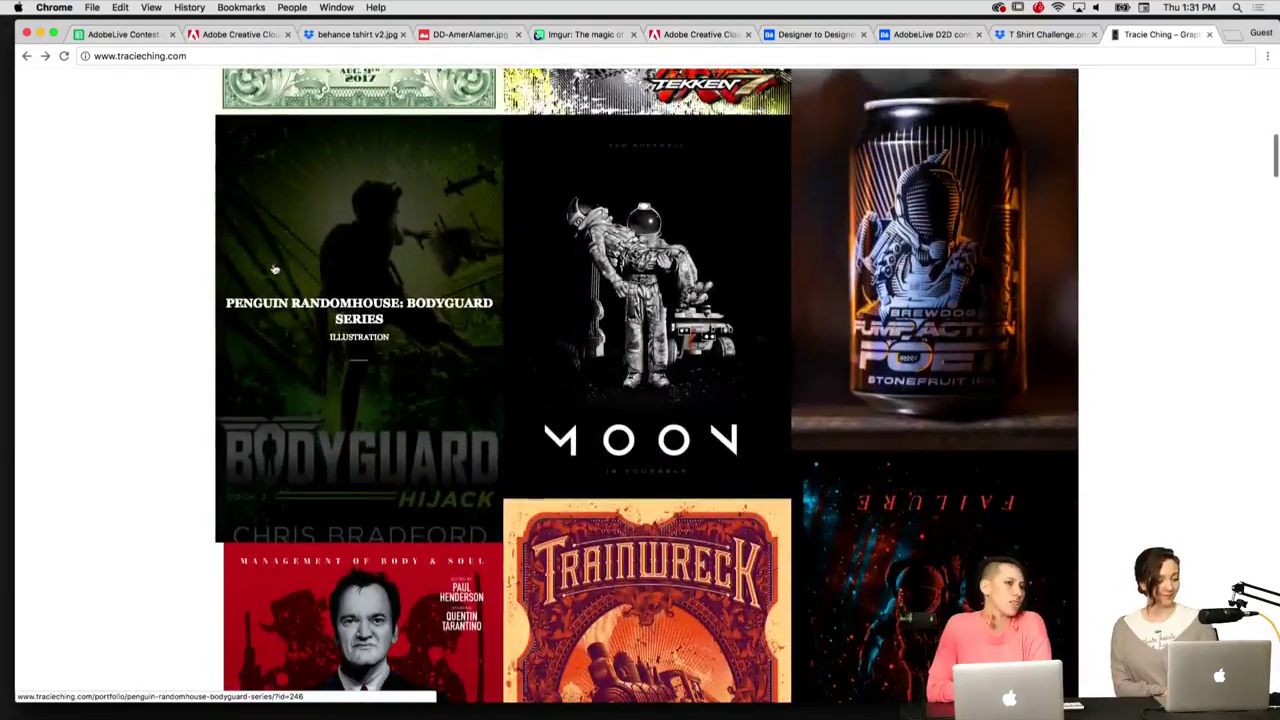
{"action": "scroll", "coordinate": [200, 320], "scroll_direction": "down", "scroll_amount": 5}
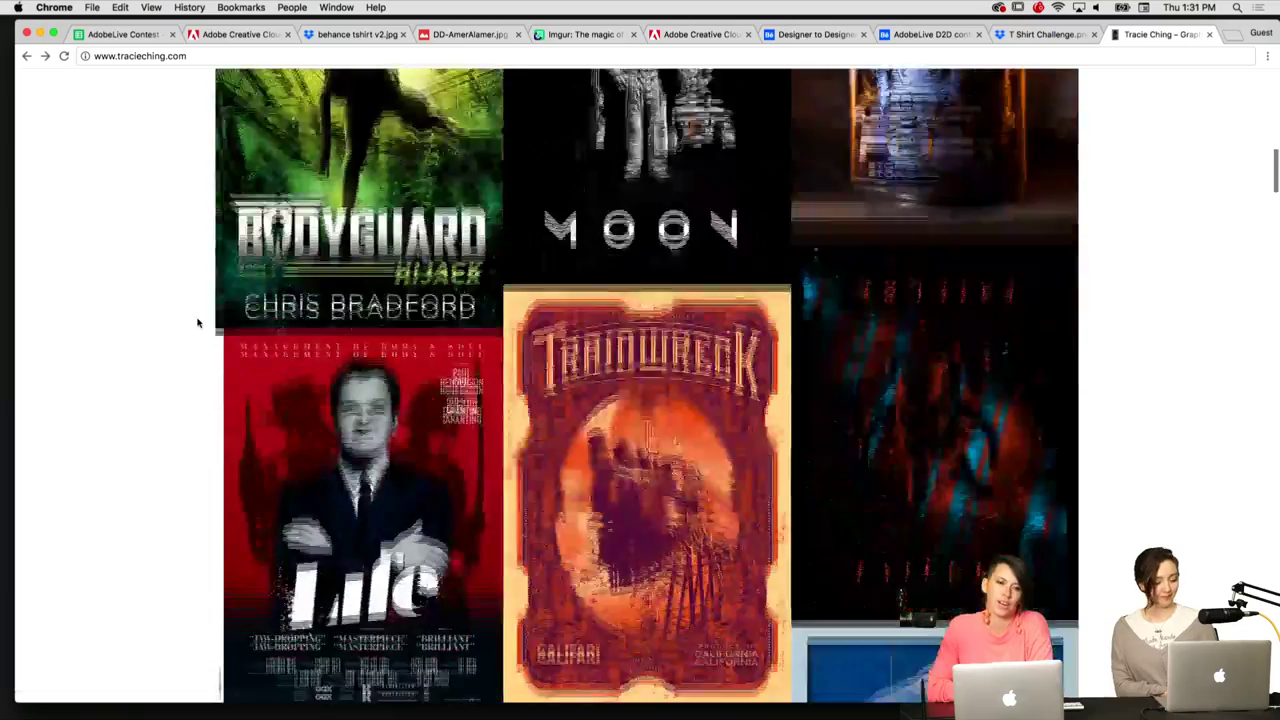
{"action": "scroll", "coordinate": [198, 322], "scroll_direction": "down", "scroll_amount": 8}
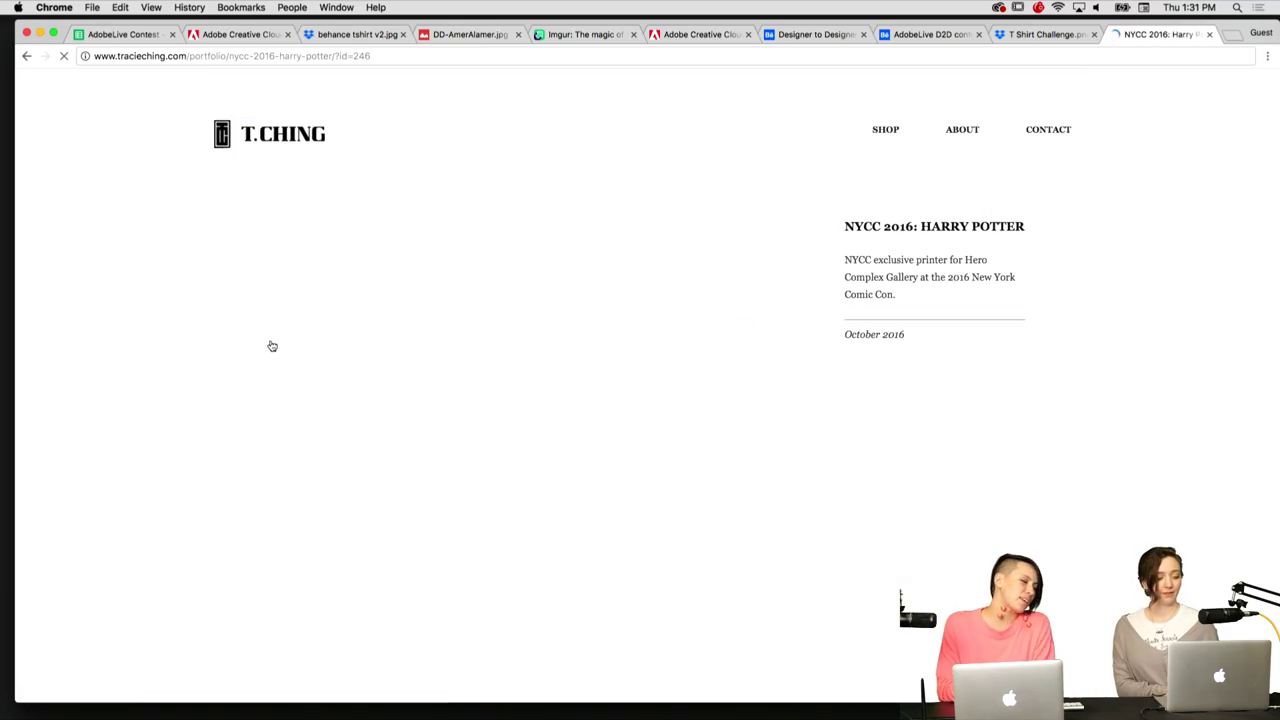
{"action": "scroll", "coordinate": [271, 346], "scroll_direction": "down", "scroll_amount": 3}
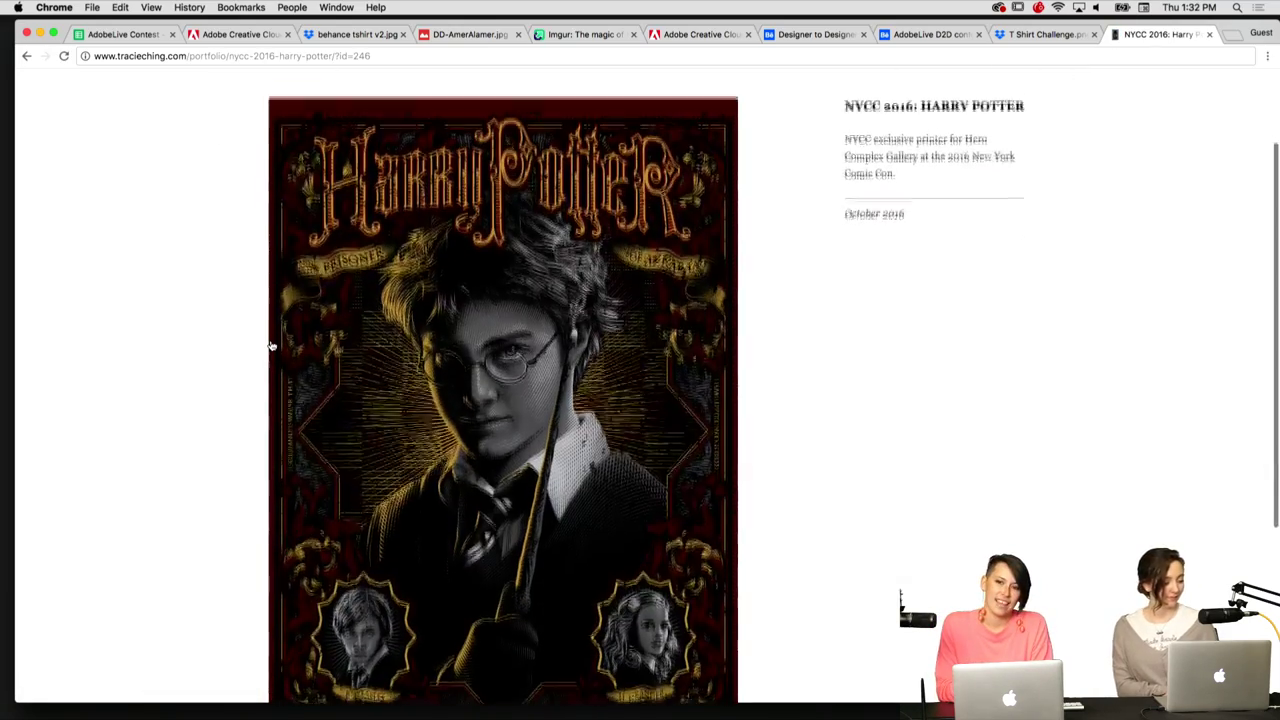
{"action": "scroll", "coordinate": [271, 346], "scroll_direction": "down", "scroll_amount": 2}
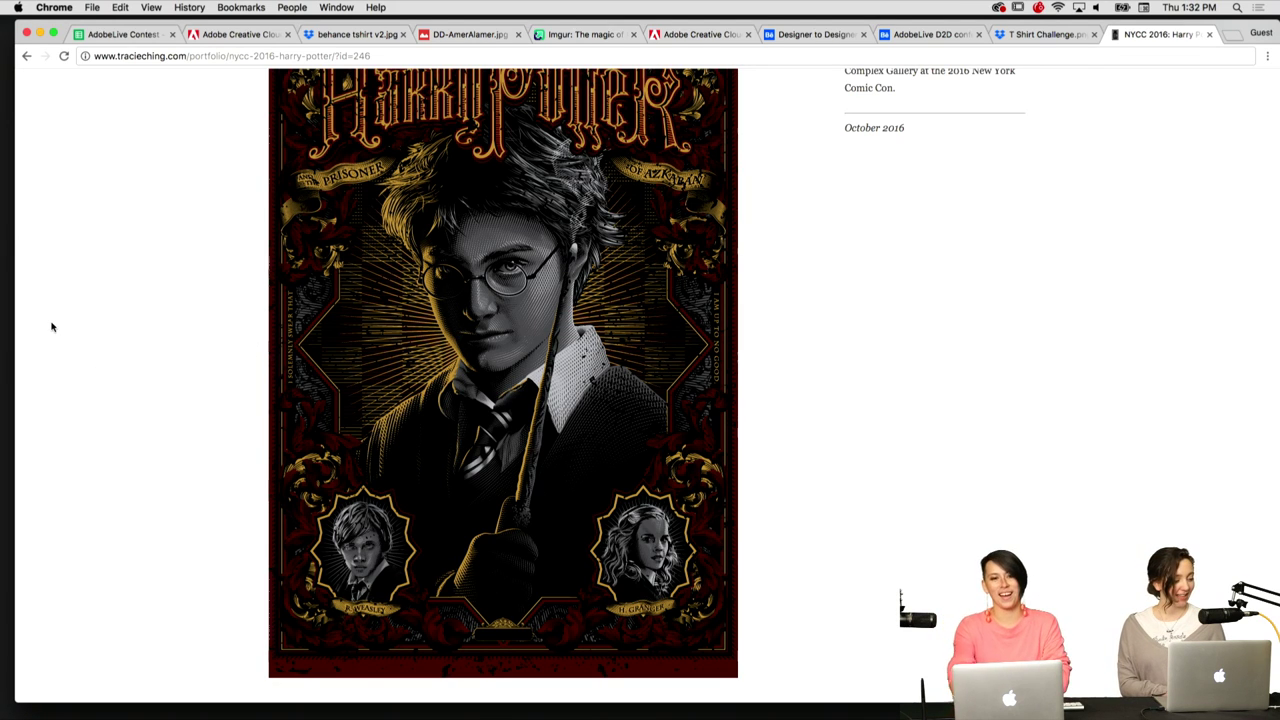
{"action": "scroll", "coordinate": [52, 327], "scroll_direction": "up", "scroll_amount": 1}
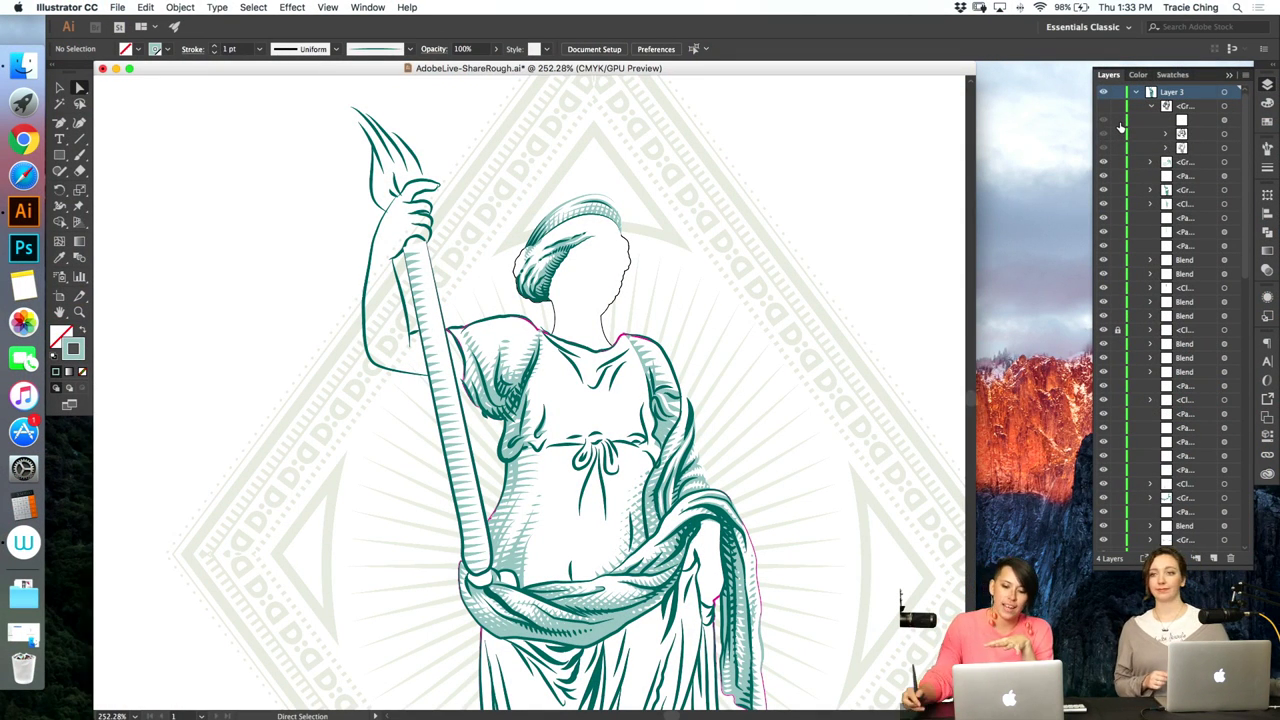
- Collapse Layer 3 in the layer list, then show the Sketch layer and hide Layer 3
{"action": "key", "text": "F7"}
{"action": "scroll", "coordinate": [973, 400], "scroll_direction": "down", "scroll_amount": 5}
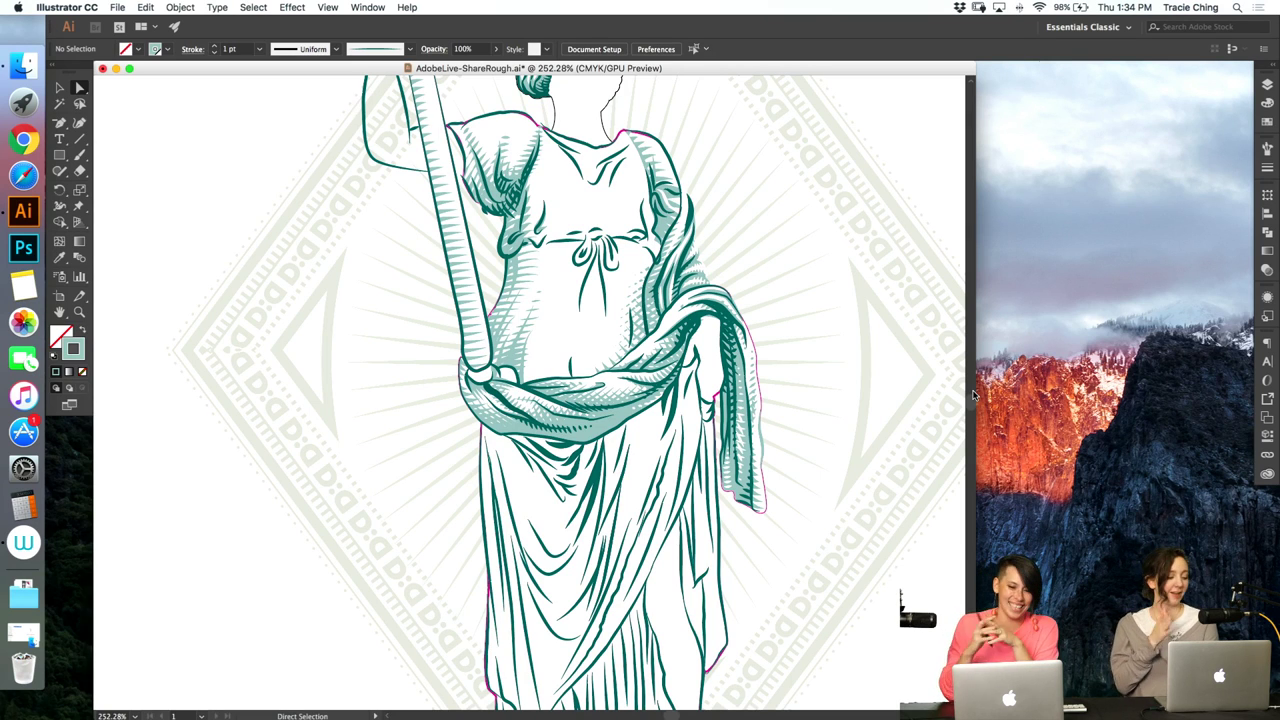
{"action": "left_click", "coordinate": [1267, 86]}
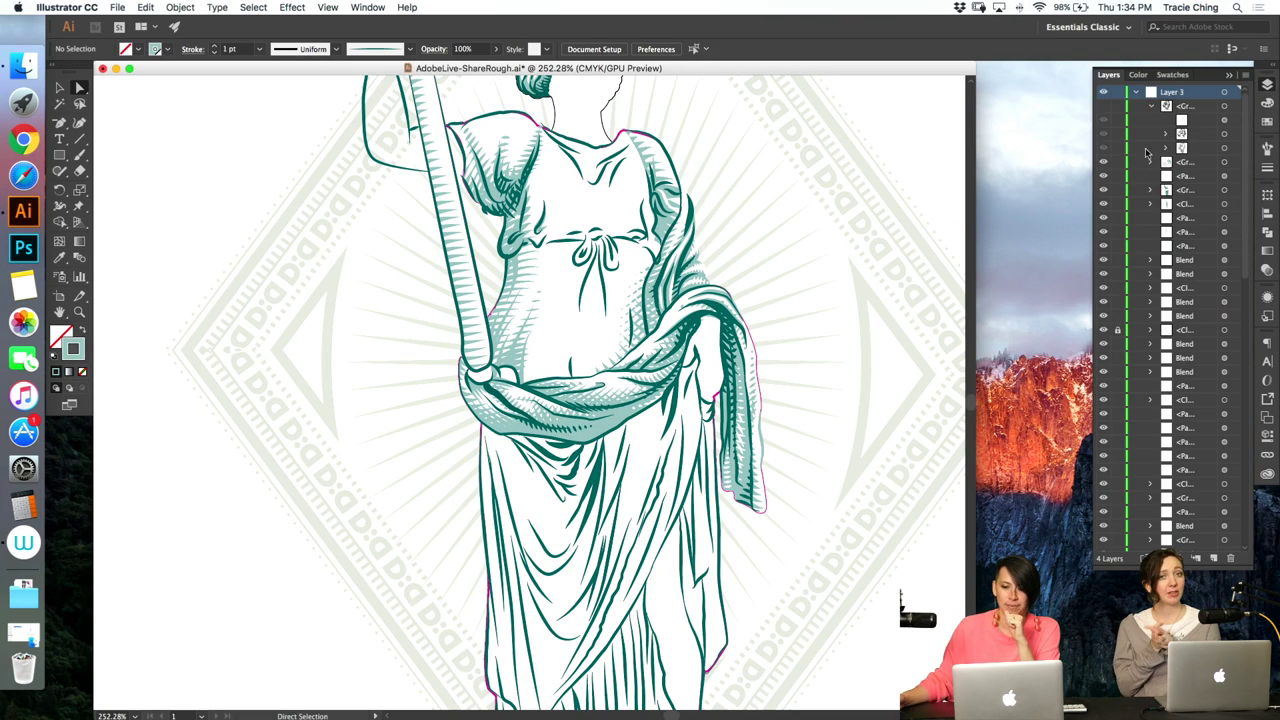
{"action": "left_click", "coordinate": [1136, 91]}
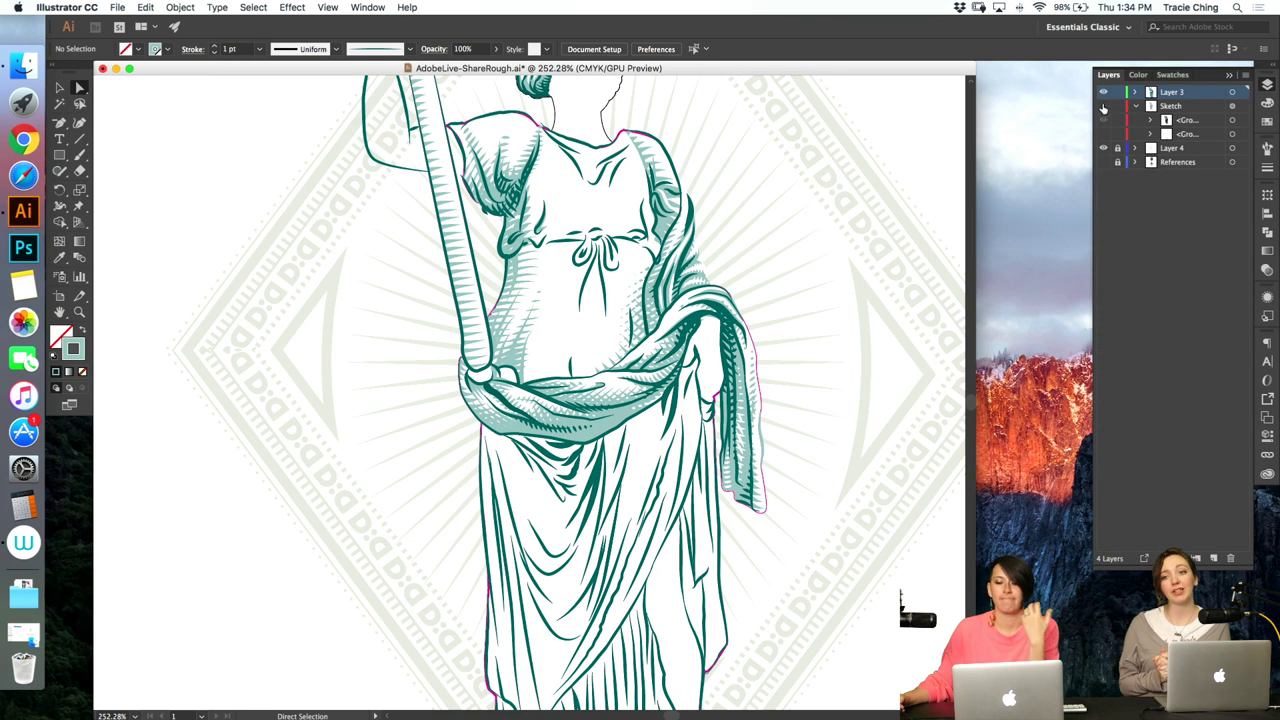
{"action": "left_click", "coordinate": [1103, 106]}
{"action": "left_click", "coordinate": [1104, 92]}
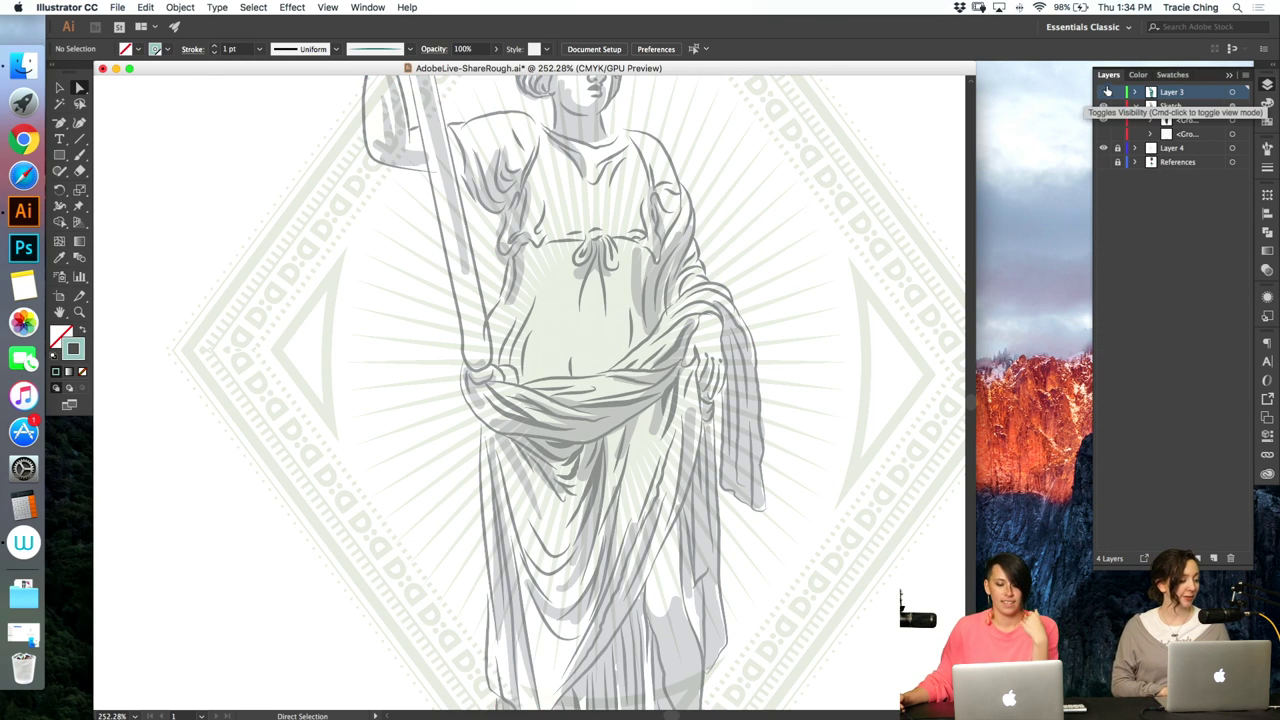
- View the whole sketch at 100%, enlarge the statue figure, and collapse the Sketch layer's contents
{"action": "key", "text": "super+1"}
{"action": "key", "text": "z"}
{"action": "left_click", "coordinate": [627, 337]}
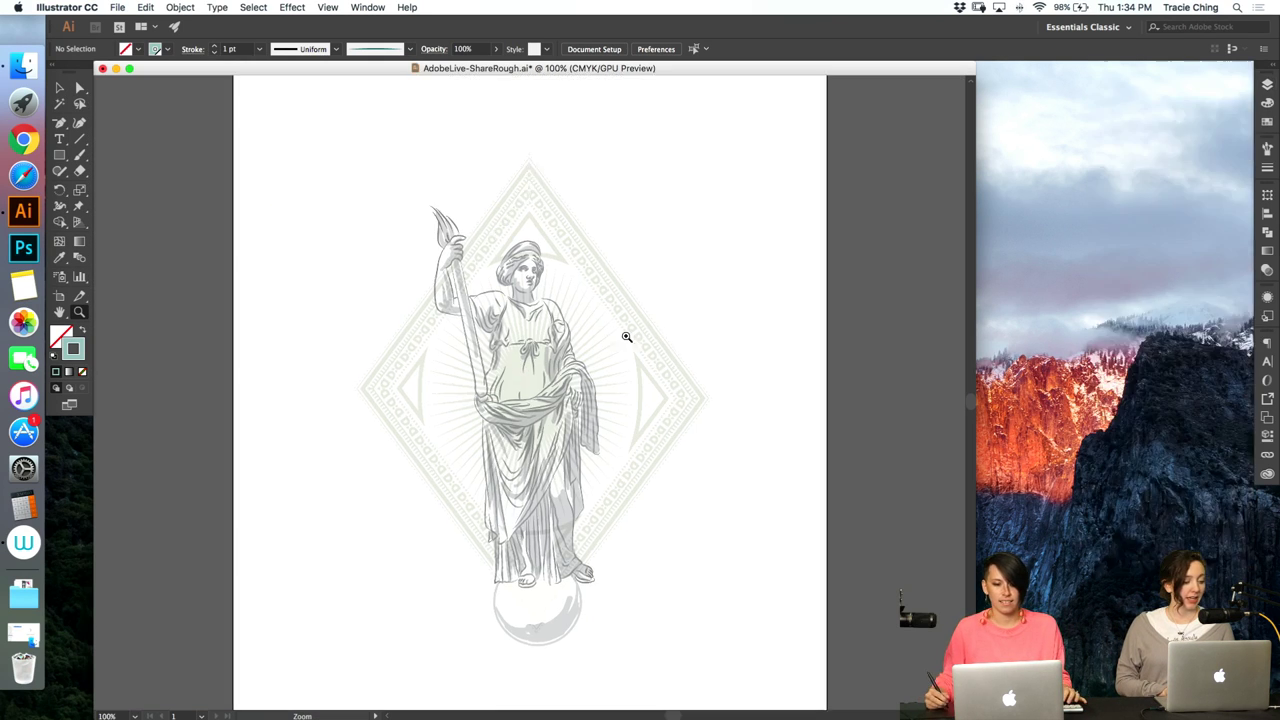
{"action": "left_click_drag", "start_coordinate": [510, 362], "coordinate": [754, 281]}
{"action": "left_click", "coordinate": [1267, 84]}
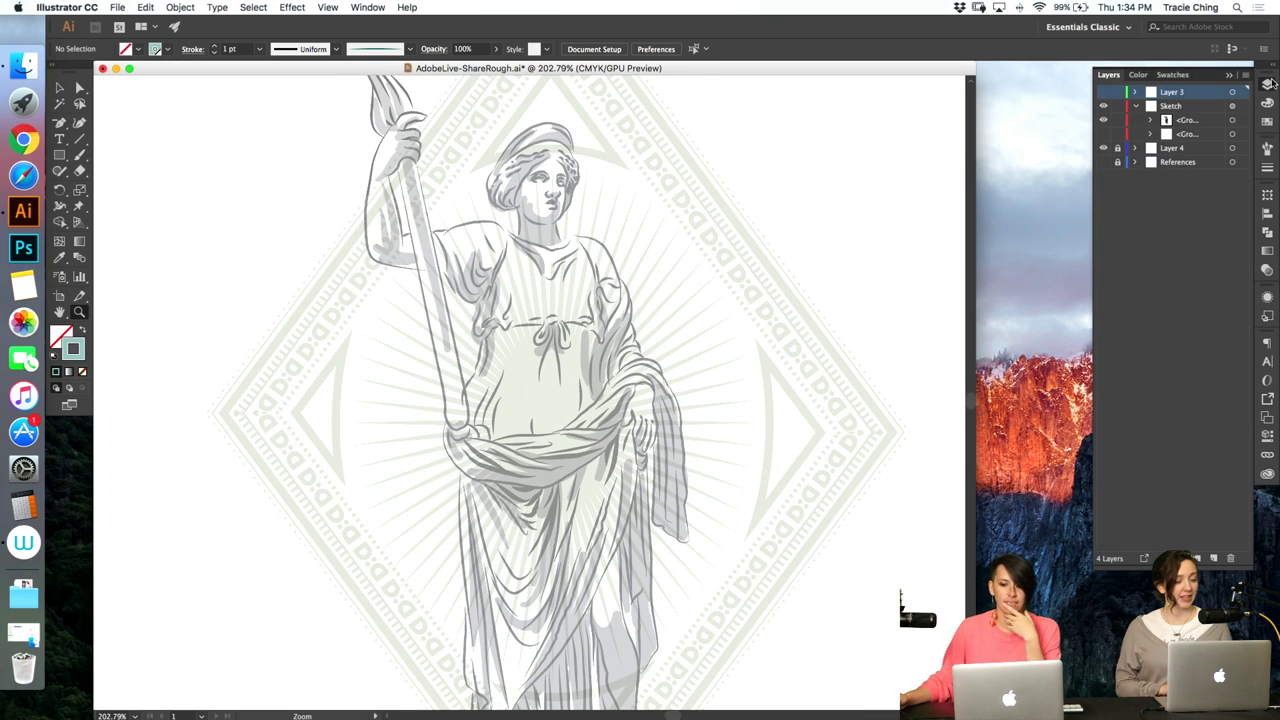
{"action": "left_click", "coordinate": [1134, 106]}
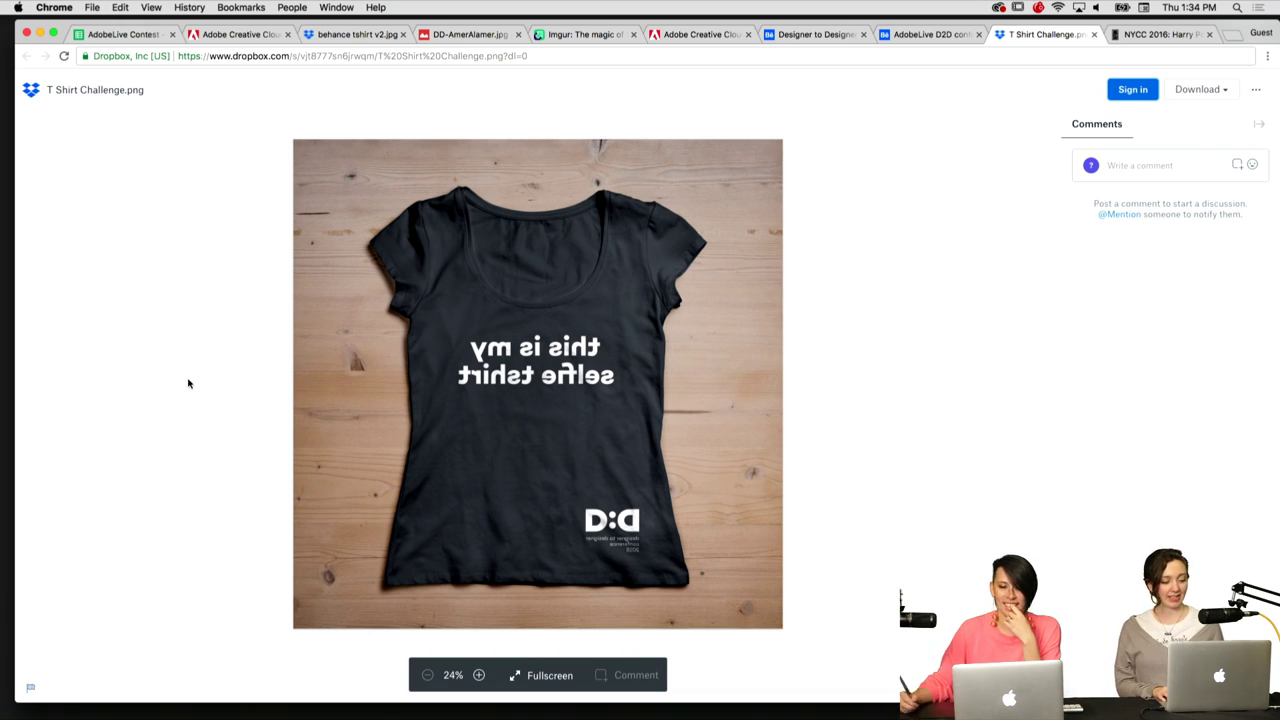
- View enlarged mockups of the AdobeLive D2D conference t-shirt and the Designer to Designer t-shirt on Behance
{"action": "key", "text": "ctrl+shift+Tab"}
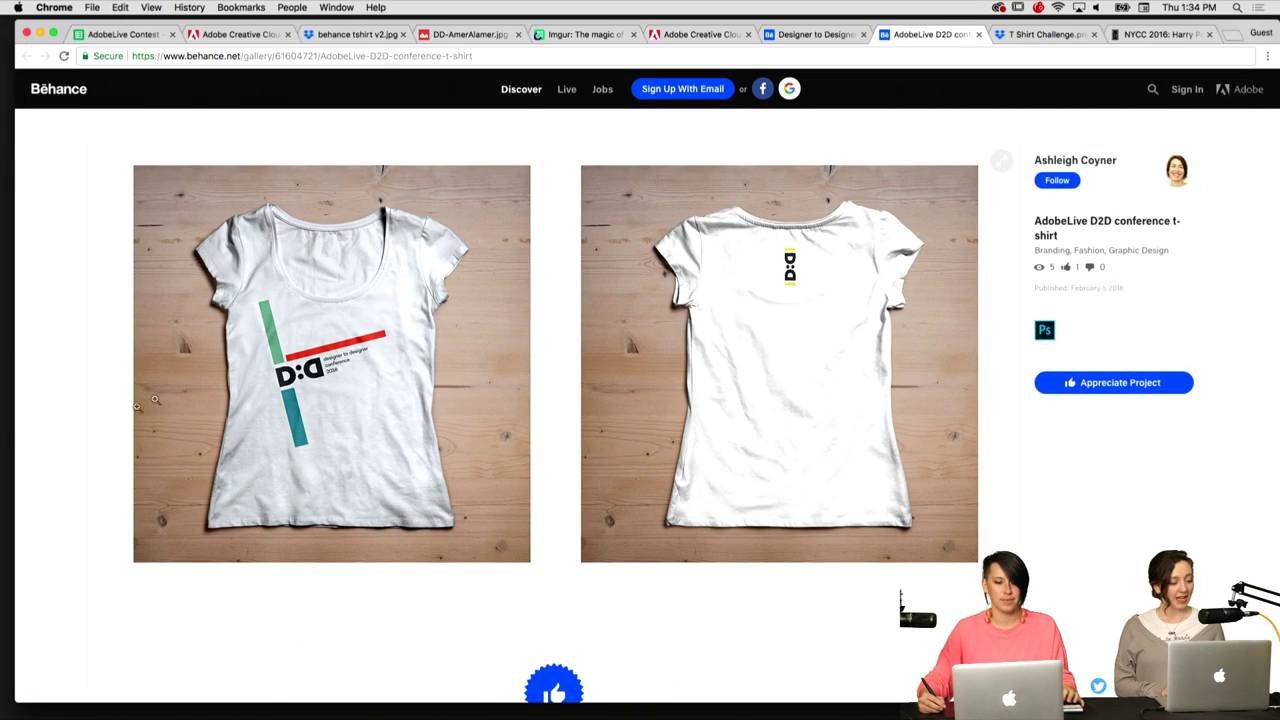
{"action": "left_click", "coordinate": [330, 400]}
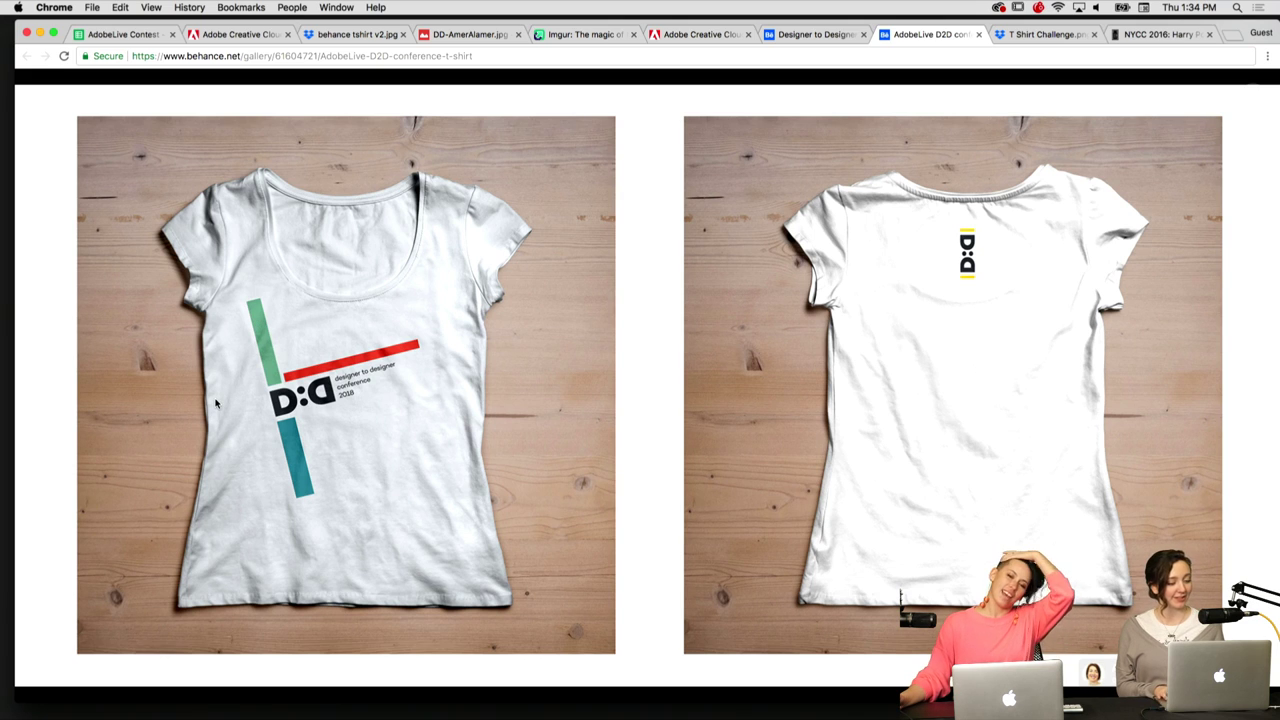
{"action": "key", "text": "ctrl+shift+Tab"}
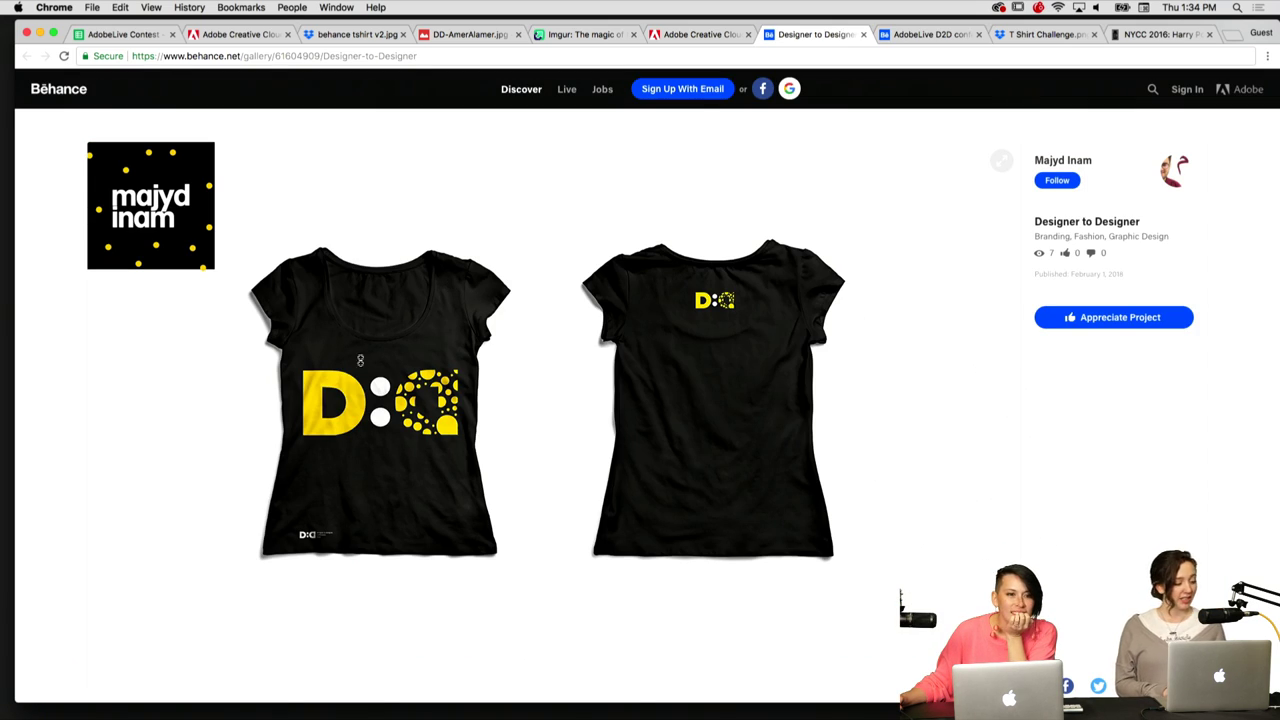
{"action": "left_click", "coordinate": [362, 366]}
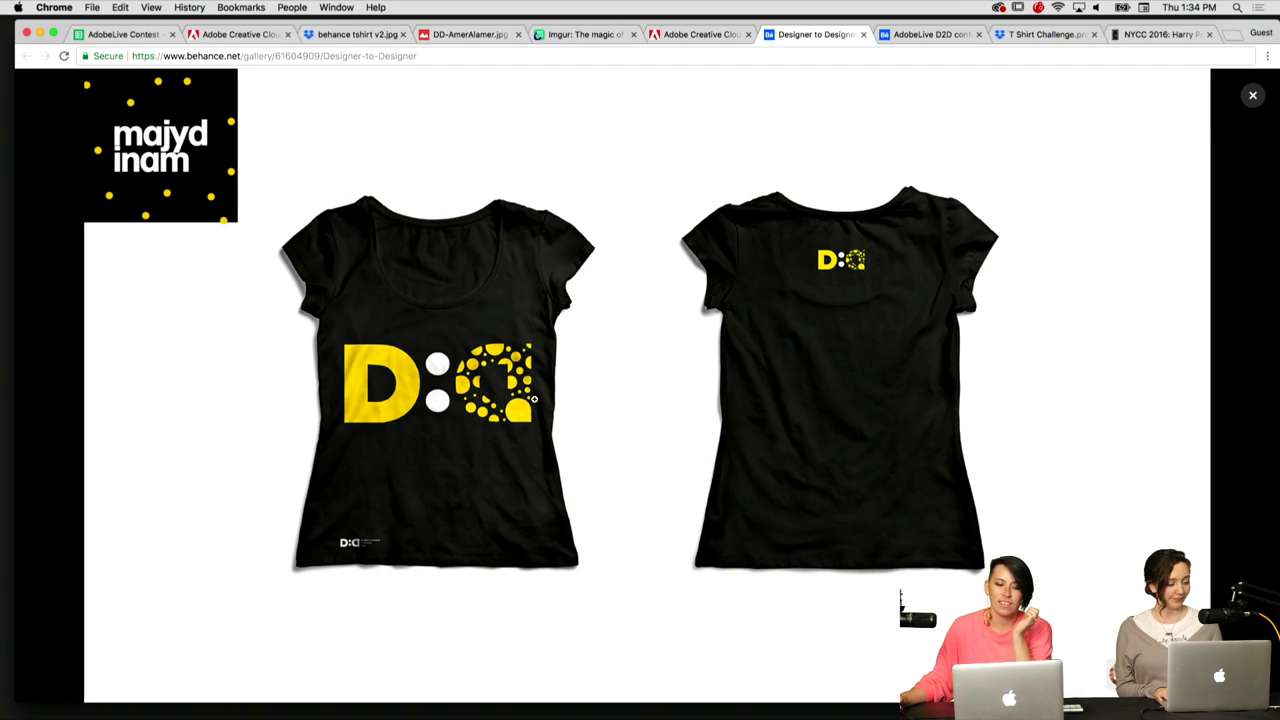
- Search Google Images for "kusama" in a new tab, then return to the Designer to Designer t-shirt
{"action": "left_click", "coordinate": [1237, 38]}
{"action": "type", "text": "ku"}
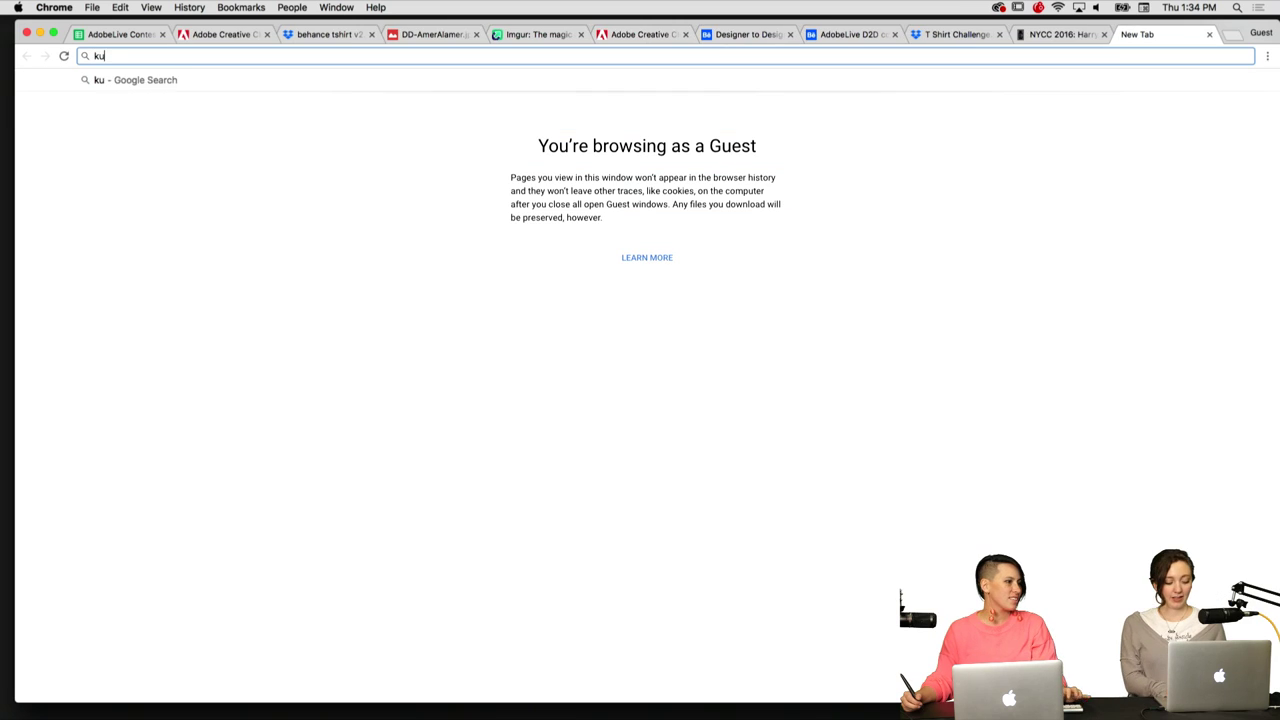
{"action": "type", "text": "sama"}
{"action": "key", "text": "Return"}
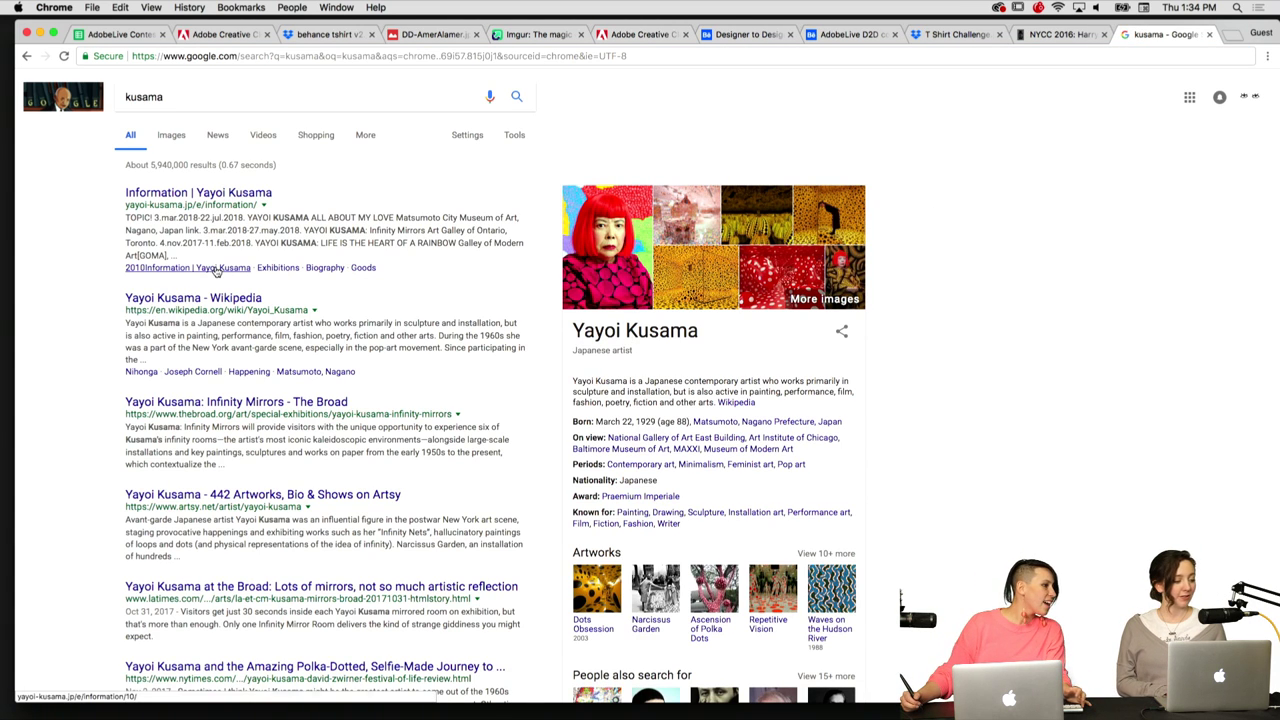
{"action": "left_click", "coordinate": [174, 137]}
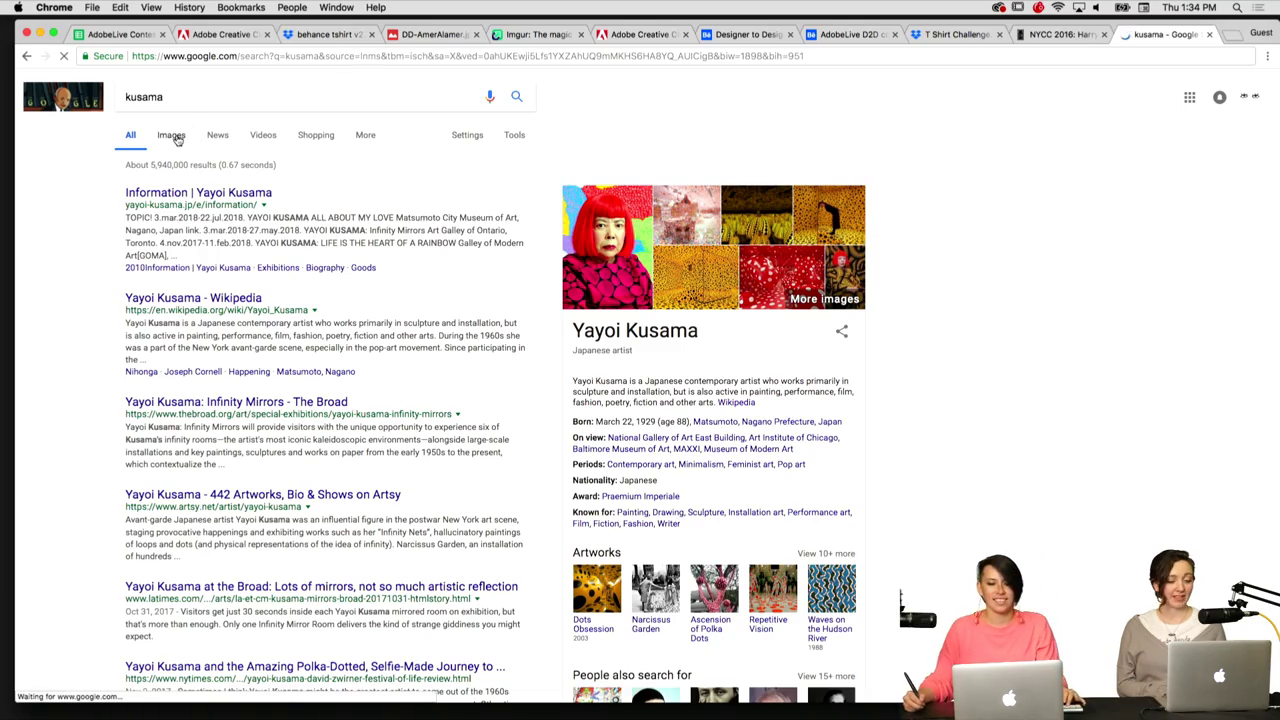
{"action": "key", "text": "ctrl+shift+Tab"}
{"action": "key", "text": "ctrl+shift+Tab"}
{"action": "key", "text": "ctrl+shift+Tab"}
{"action": "key", "text": "ctrl+shift+Tab"}
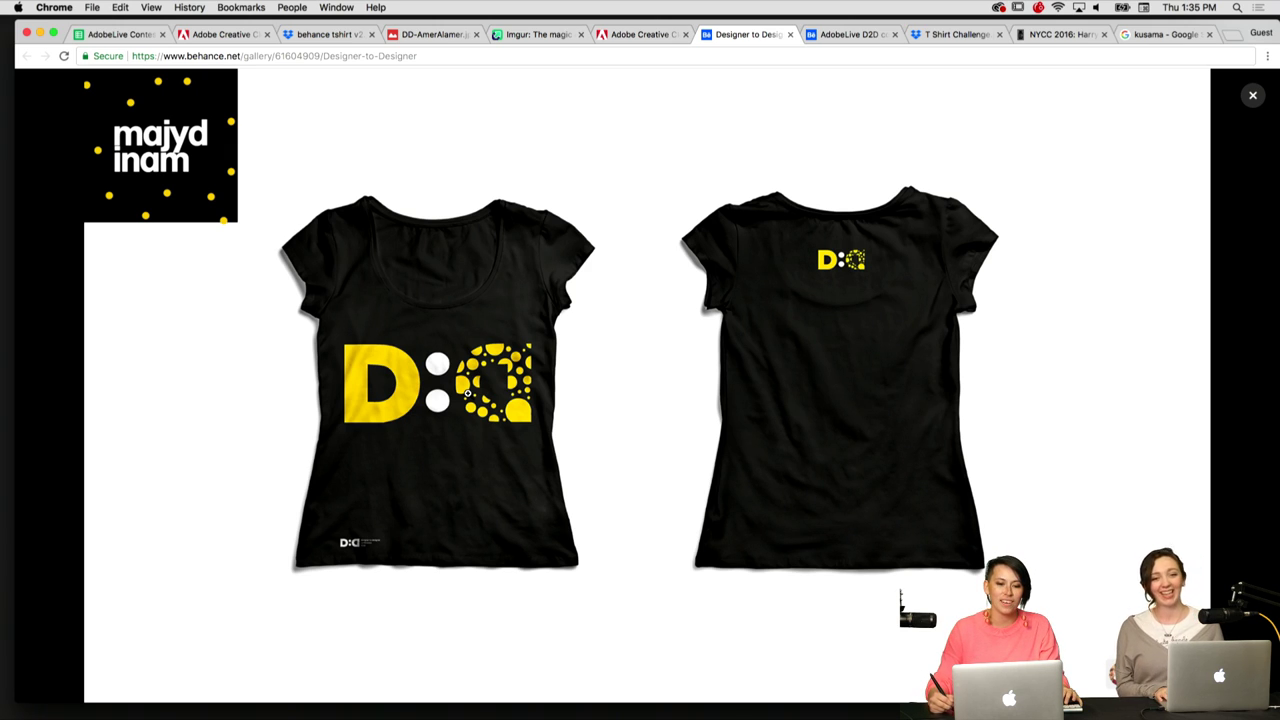
- Show the Creative Cloud entry with the "create & share" t-shirt and bring both mockups fully into view
{"action": "key", "text": "ctrl+shift+Tab"}
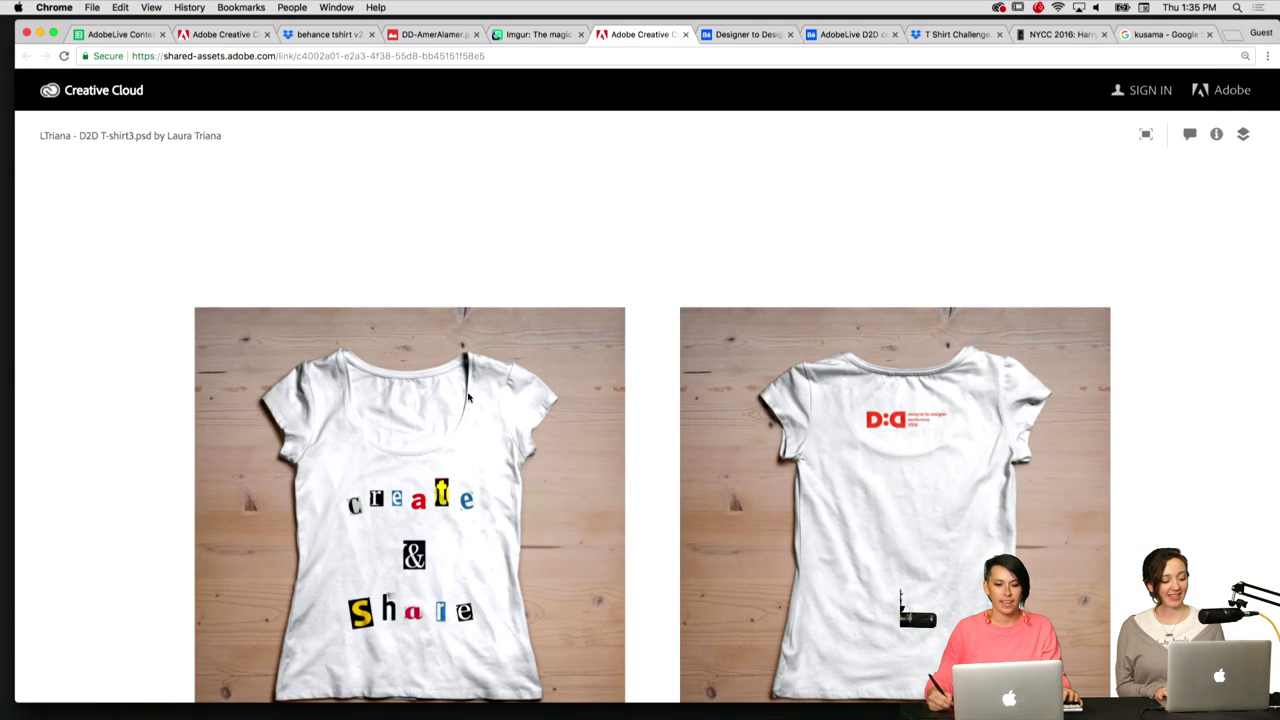
{"action": "scroll", "coordinate": [133, 274], "scroll_direction": "down", "scroll_amount": 3}
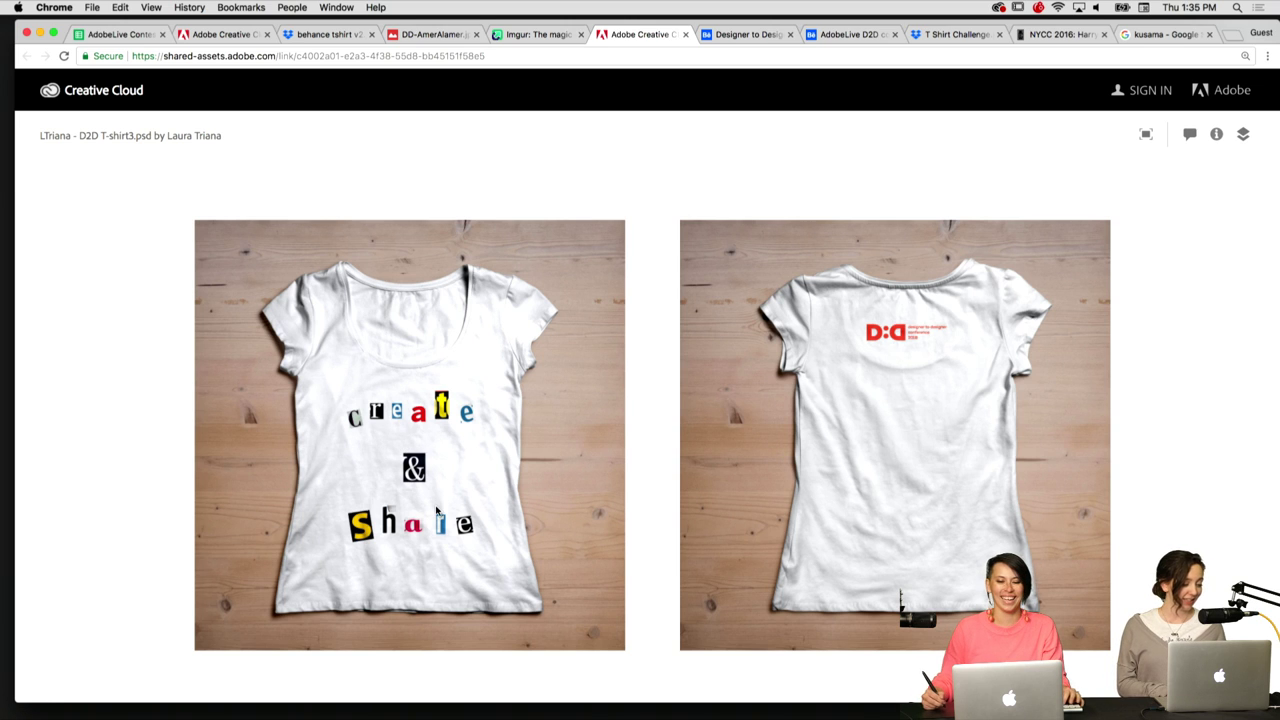
{"action": "scroll", "coordinate": [437, 510], "scroll_direction": "down", "scroll_amount": 1}
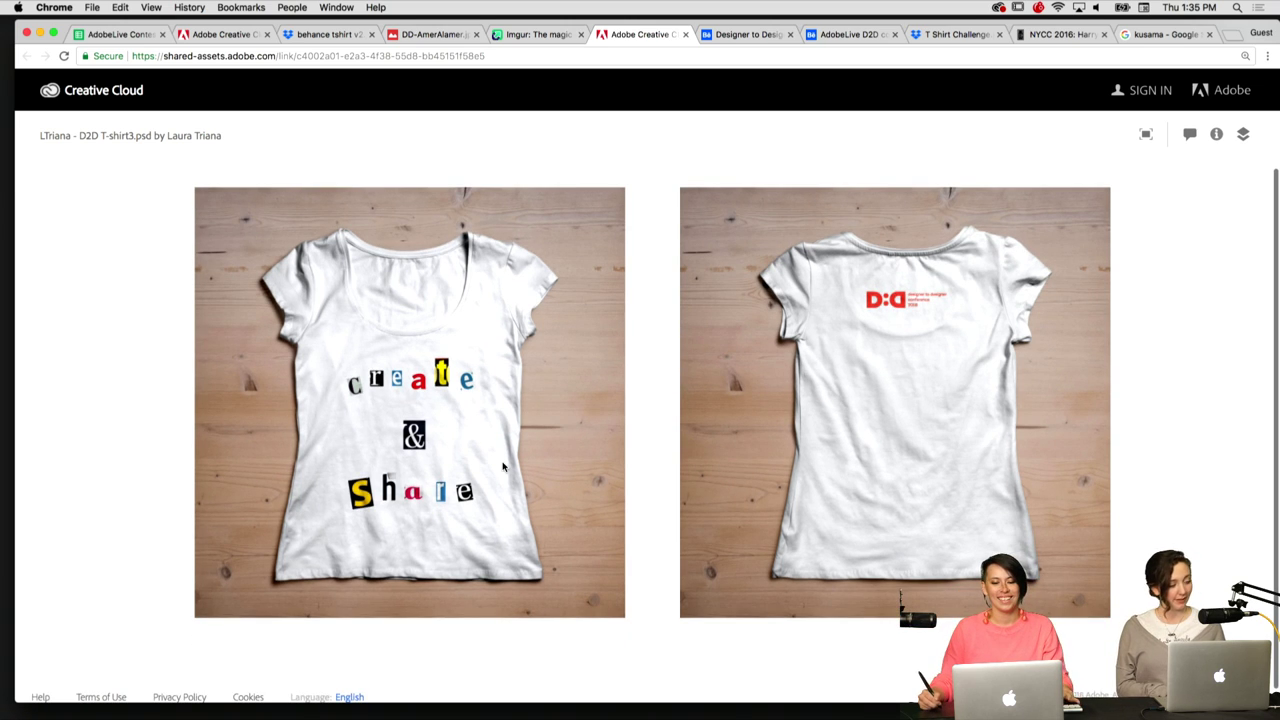
- Reload the Imgur t-shirt entry and bring the whole black shirt with the yellow face into view
{"action": "key", "text": "ctrl+shift+Tab"}
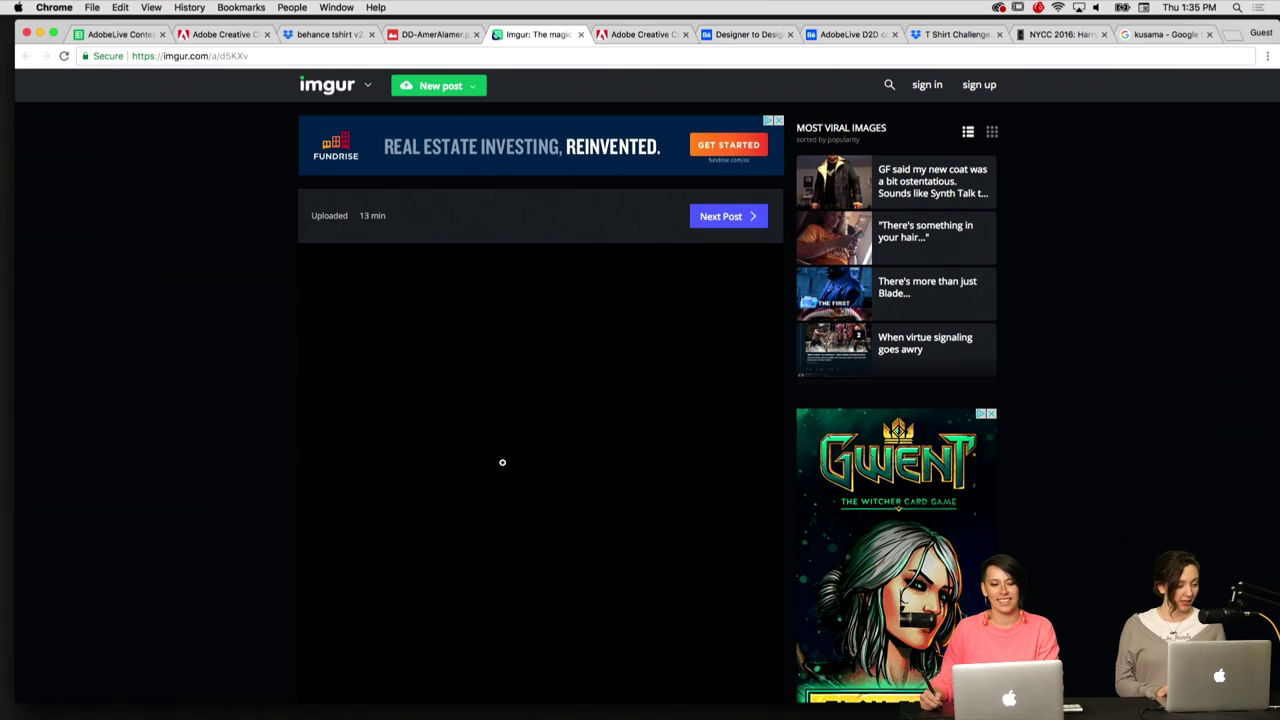
{"action": "key", "text": "super+r"}
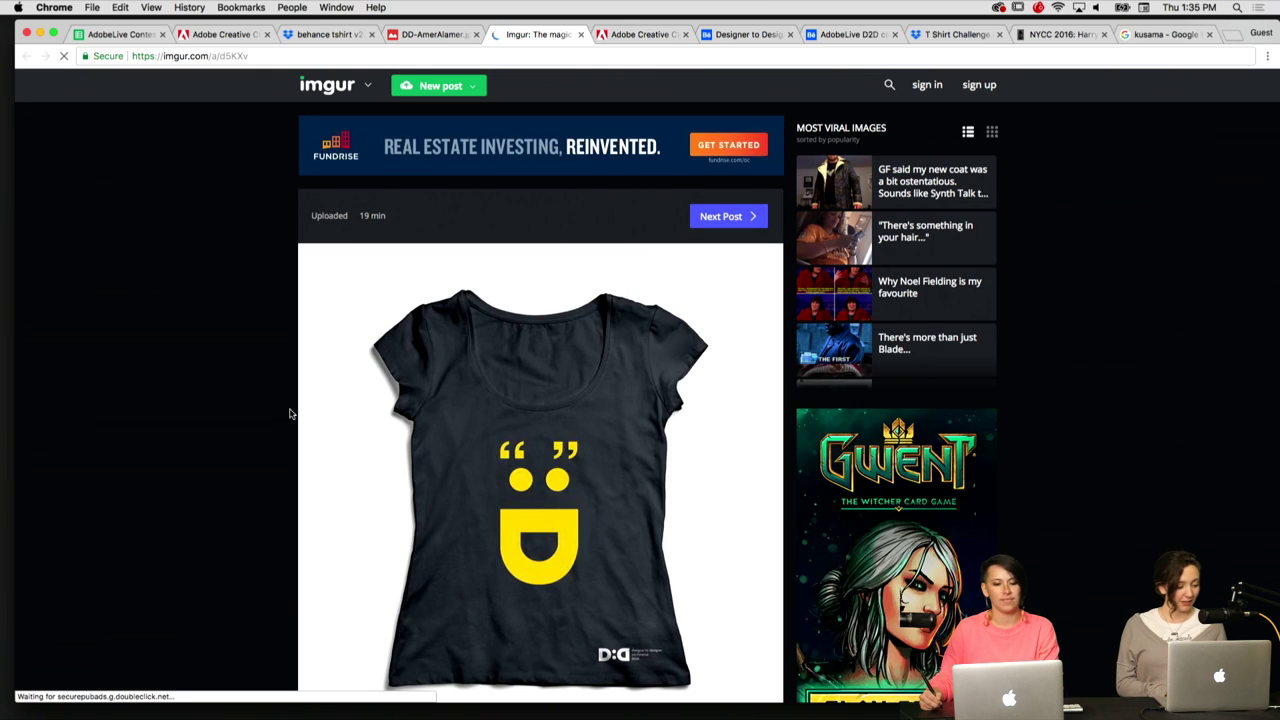
{"action": "scroll", "coordinate": [290, 413], "scroll_direction": "down", "scroll_amount": 3}
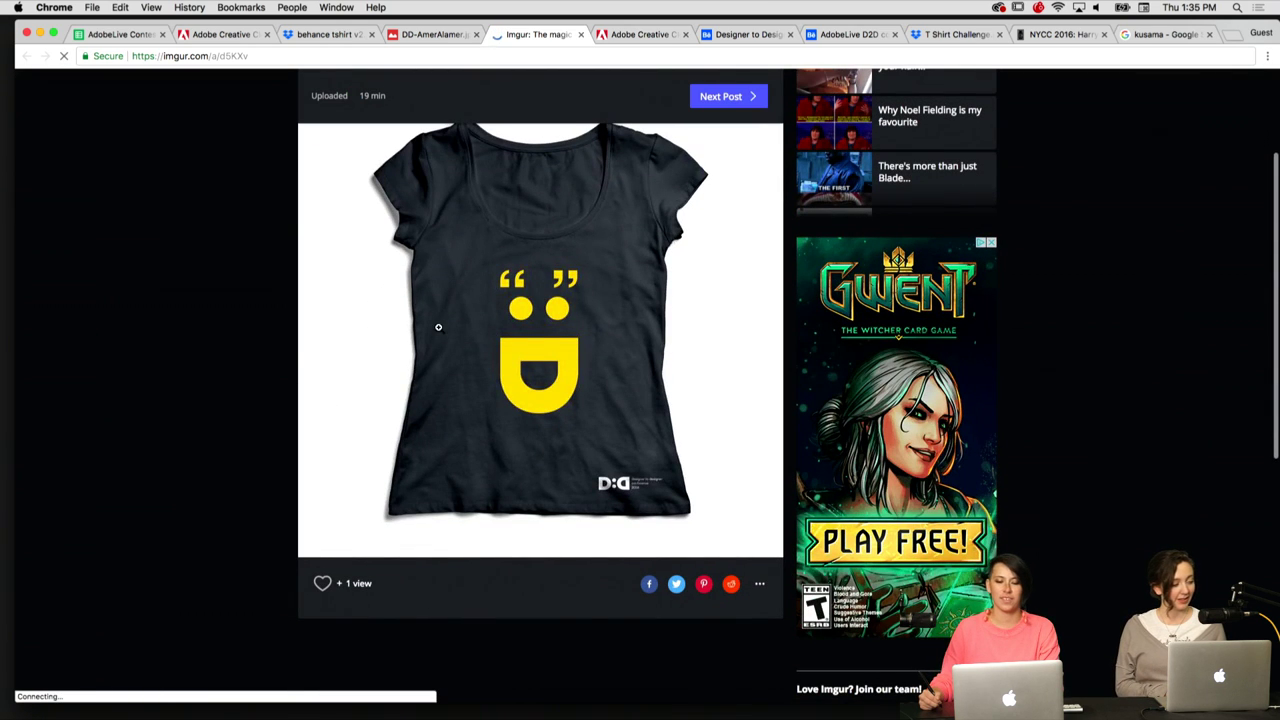
{"action": "scroll", "coordinate": [303, 352], "scroll_direction": "up", "scroll_amount": 1}
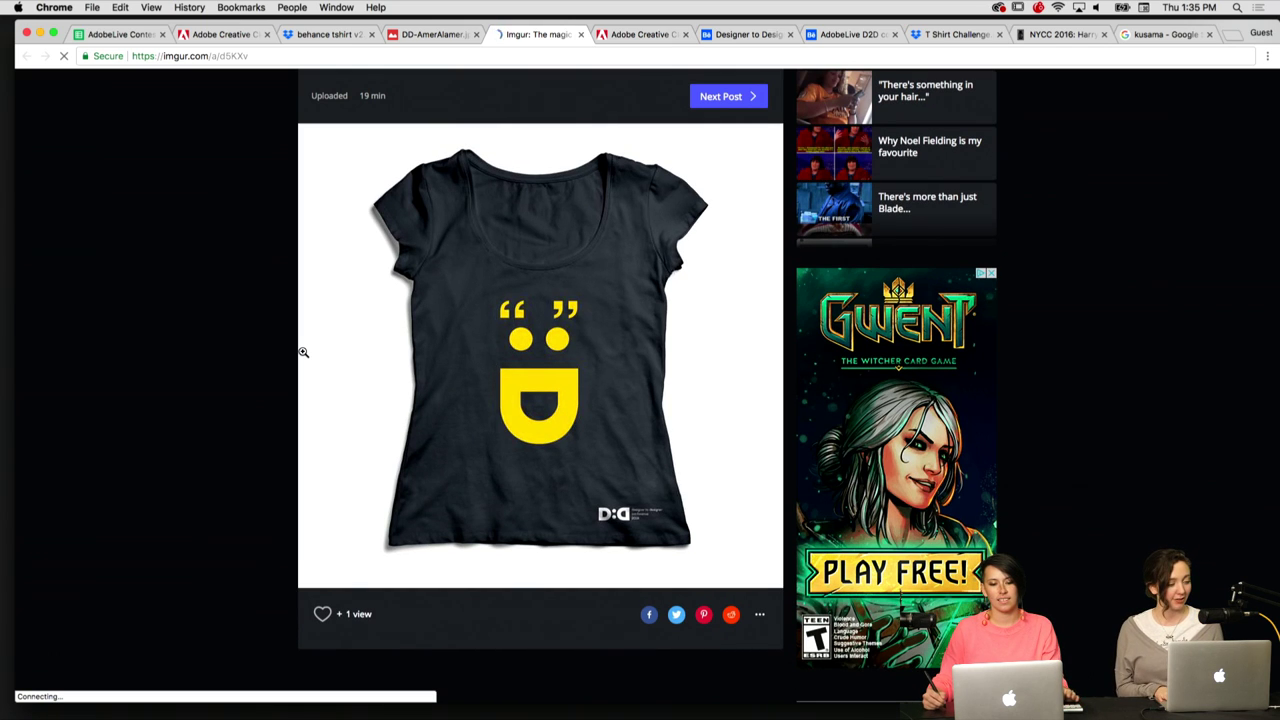
- Review the octagonal "Create & Share" shirt on Google Drive and behance tshirt v2.jpg, then move on to the next Creative Cloud entry
{"action": "key", "text": "ctrl+shift+Tab"}
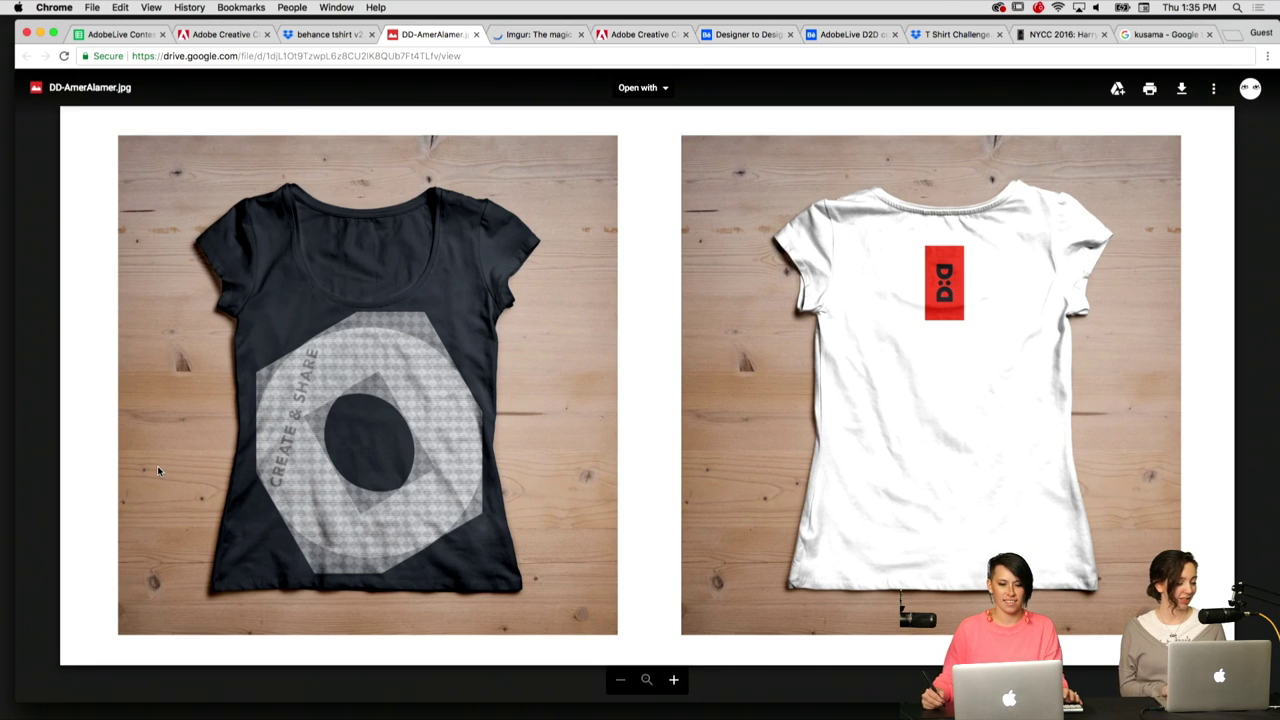
{"action": "key", "text": "ctrl+shift+Tab"}
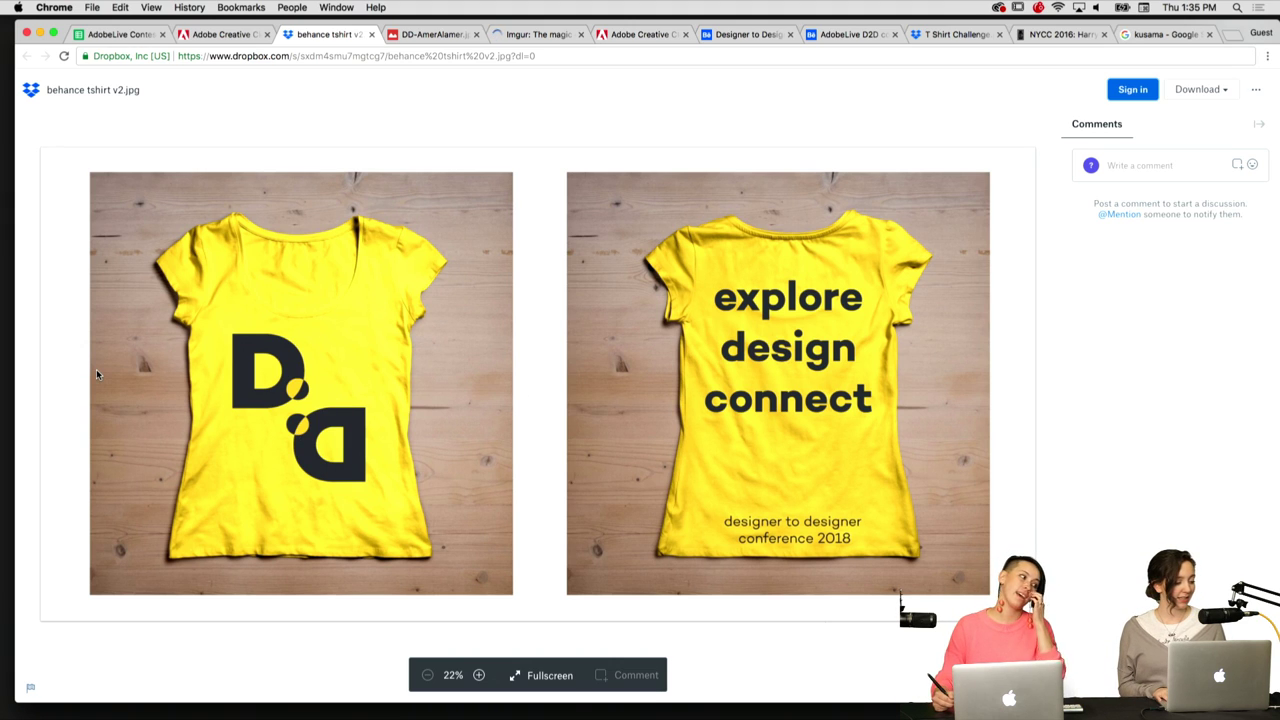
{"action": "key", "text": "ctrl+shift+Tab"}
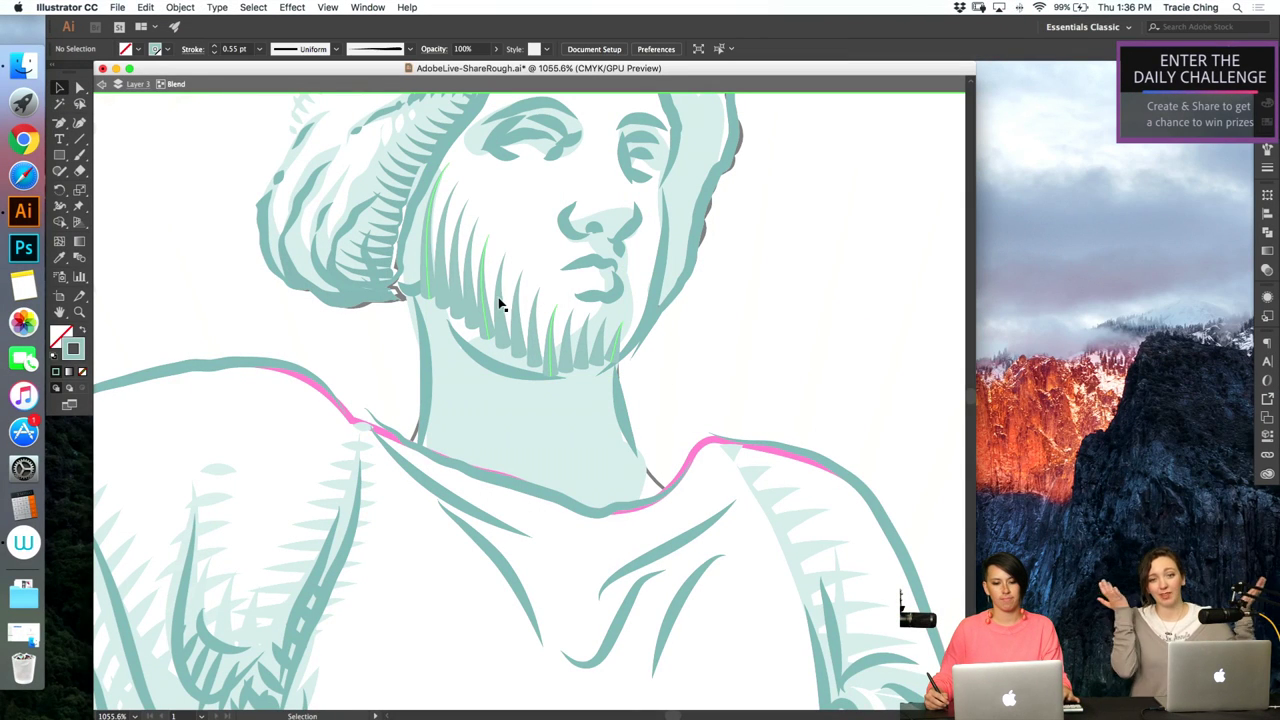
- Shift the cheek blend's second key hatch stroke, narrow it to about 0.012 in, rotate it slightly, and leave isolation mode
{"action": "left_click", "coordinate": [486, 312]}
{"action": "left_click_drag", "start_coordinate": [480, 289], "coordinate": [483, 289]}
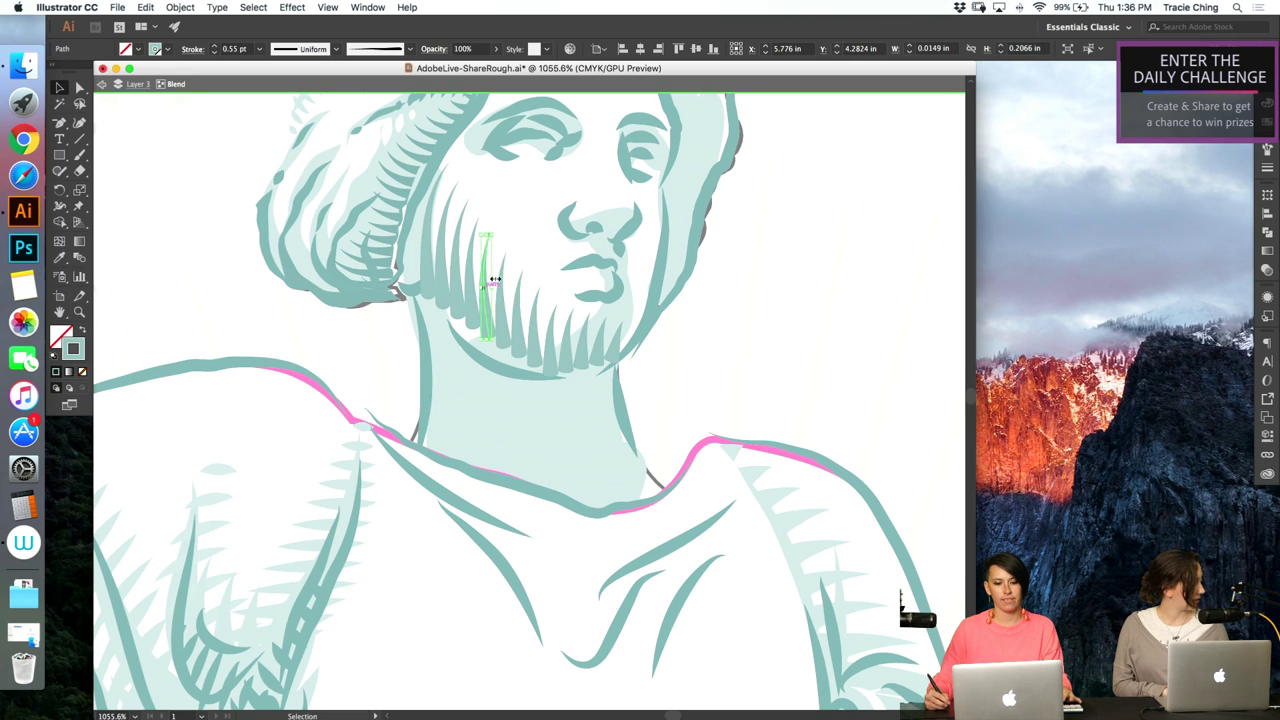
{"action": "left_click", "coordinate": [486, 288]}
{"action": "left_click", "coordinate": [487, 243]}
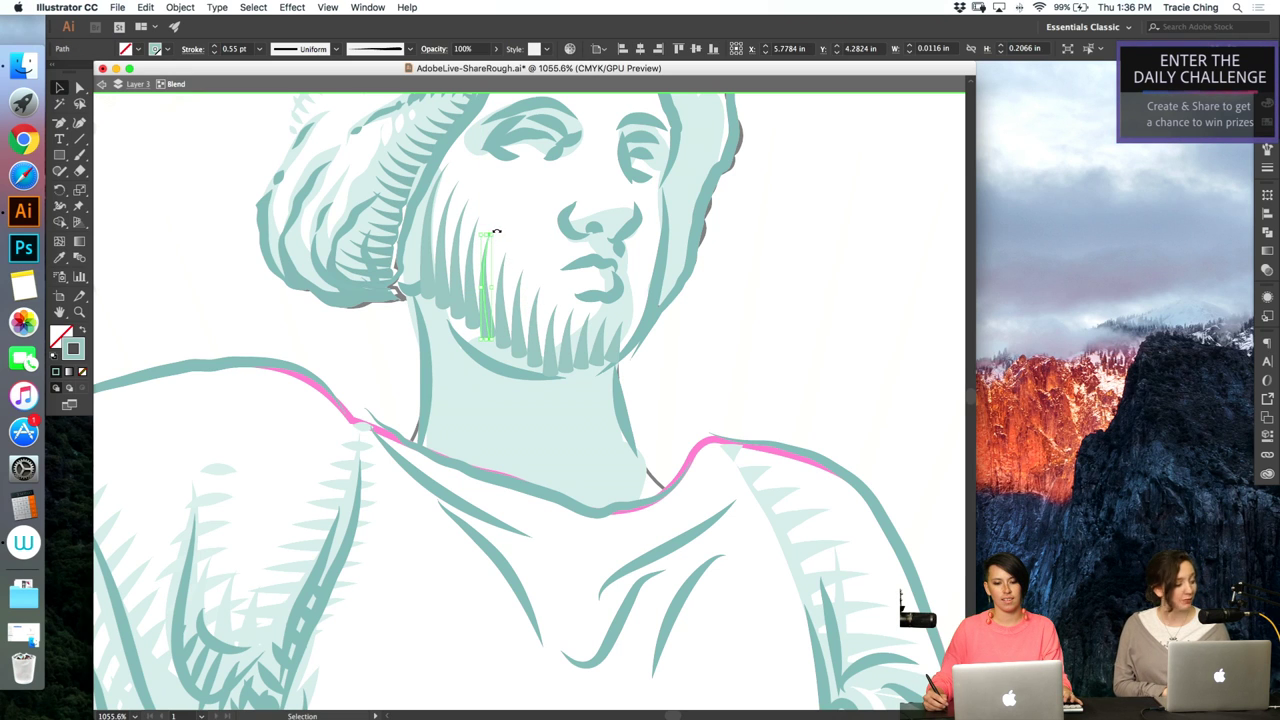
{"action": "left_click_drag", "start_coordinate": [497, 236], "coordinate": [508, 232]}
{"action": "left_click", "coordinate": [520, 235]}
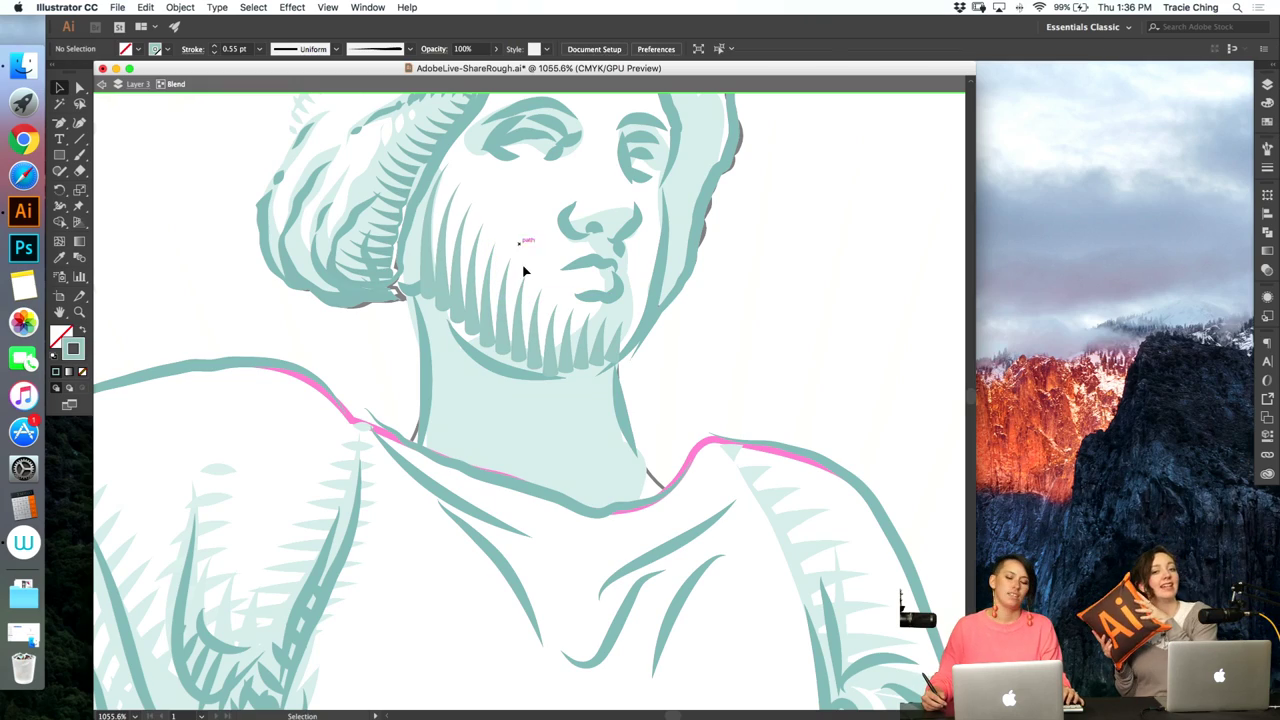
{"action": "left_click", "coordinate": [522, 266]}
{"action": "key", "text": "Escape"}
{"action": "key", "text": "super+minus"}
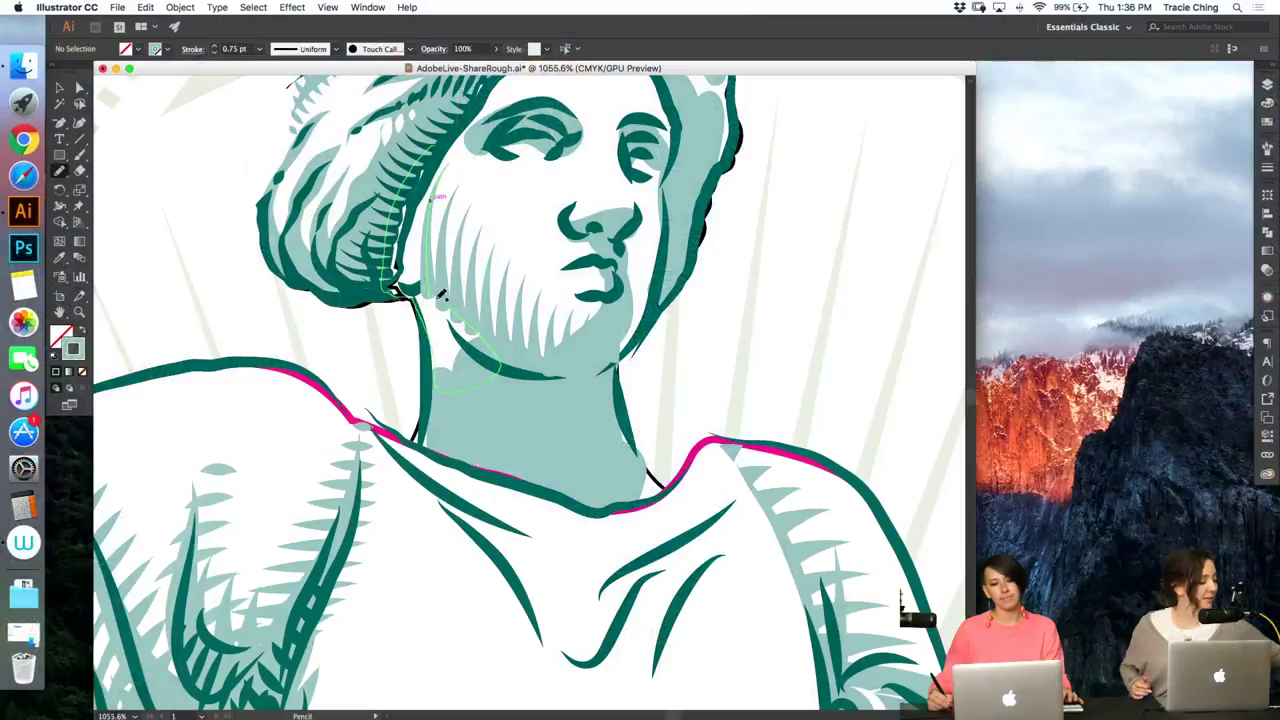
- Draw a freehand shading shape about 0.24 by 0.49 in from the hair edge along the jaw, and paste it in front within the neck shading
{"action": "mouse_move", "coordinate": [437, 300]}
{"action": "left_mouse_down"}
{"action": "mouse_move", "coordinate": [428, 235]}
{"action": "mouse_move", "coordinate": [444, 150]}
{"action": "left_mouse_up"}
{"action": "key", "text": "super+x"}
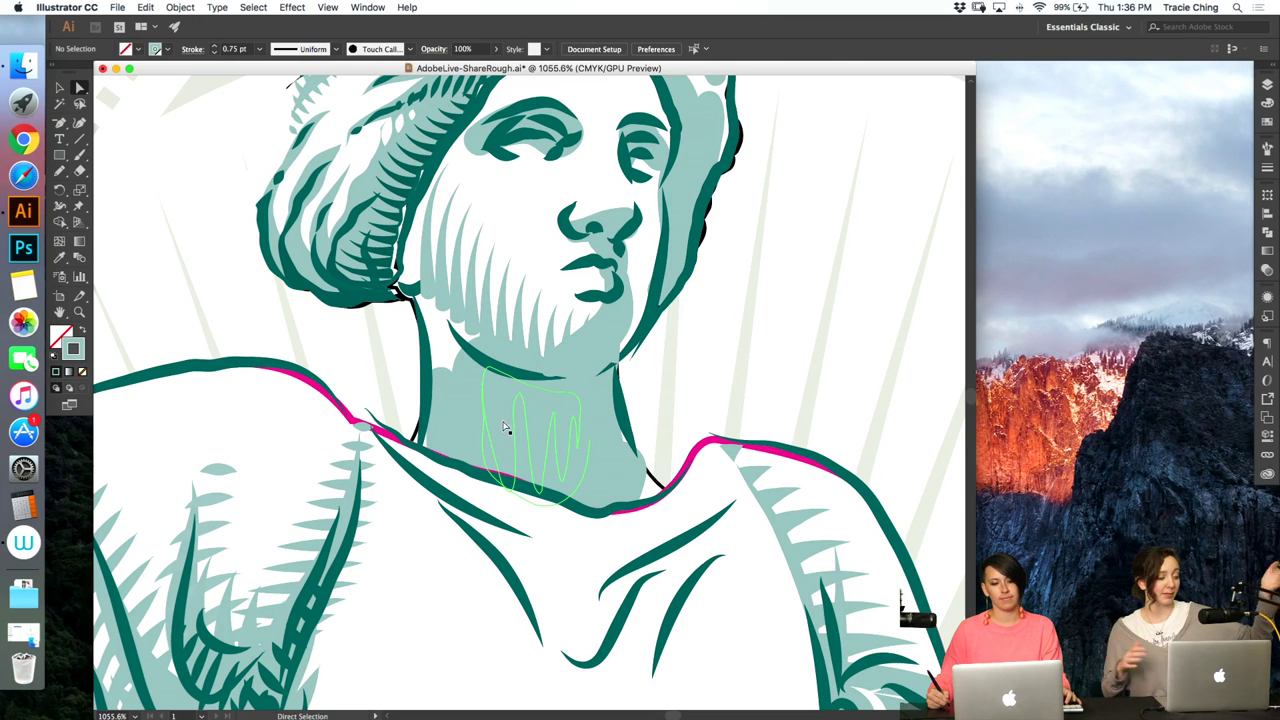
{"action": "key", "text": "super+f"}
- Fill the new jaw shading shape with the light teal C=30 M=0 Y=15 K=21 and remove its stroke
{"action": "key", "text": "o"}
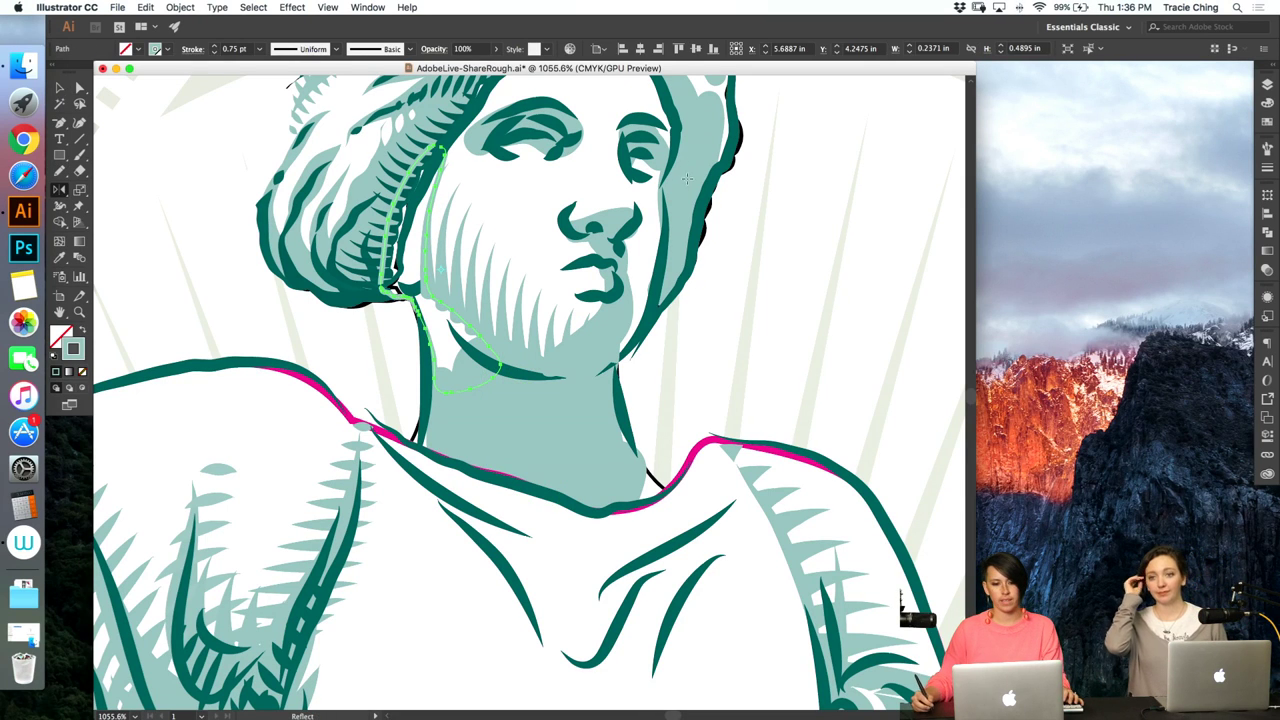
{"action": "key", "text": "i"}
{"action": "left_click", "coordinate": [1275, 102]}
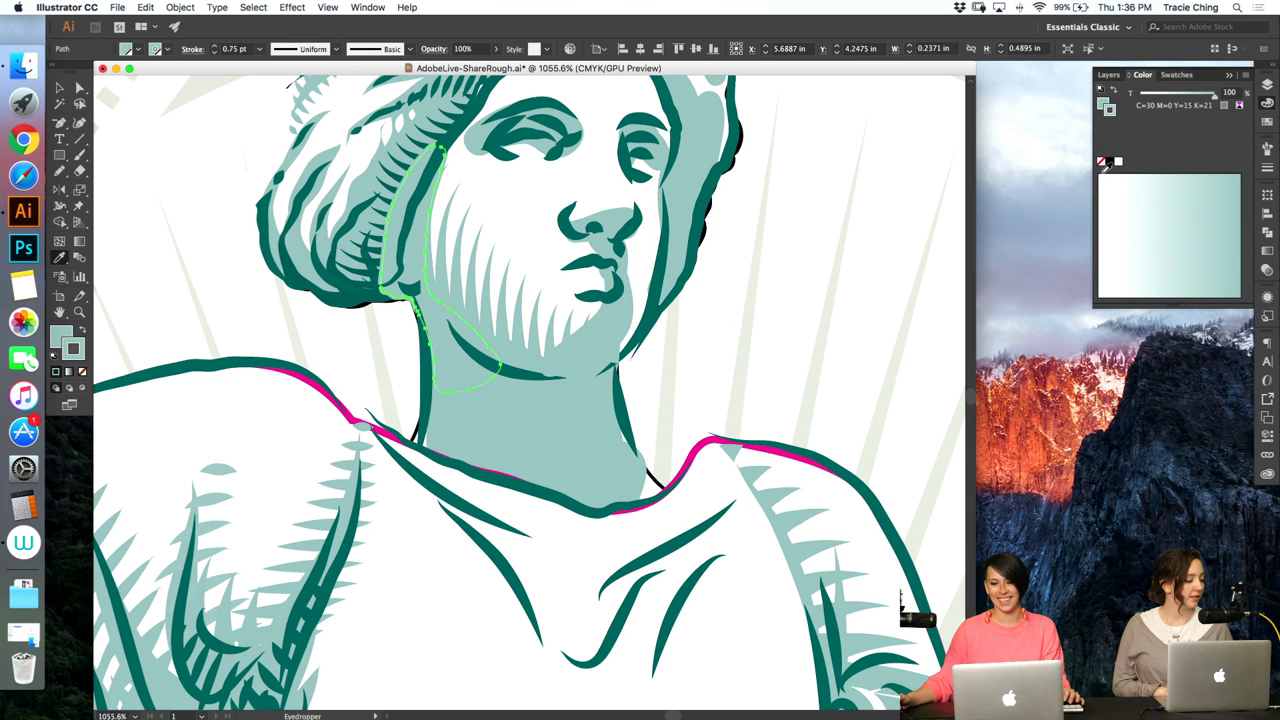
{"action": "left_click", "coordinate": [1101, 161]}
{"action": "key", "text": "a"}
{"action": "left_click", "coordinate": [780, 304]}
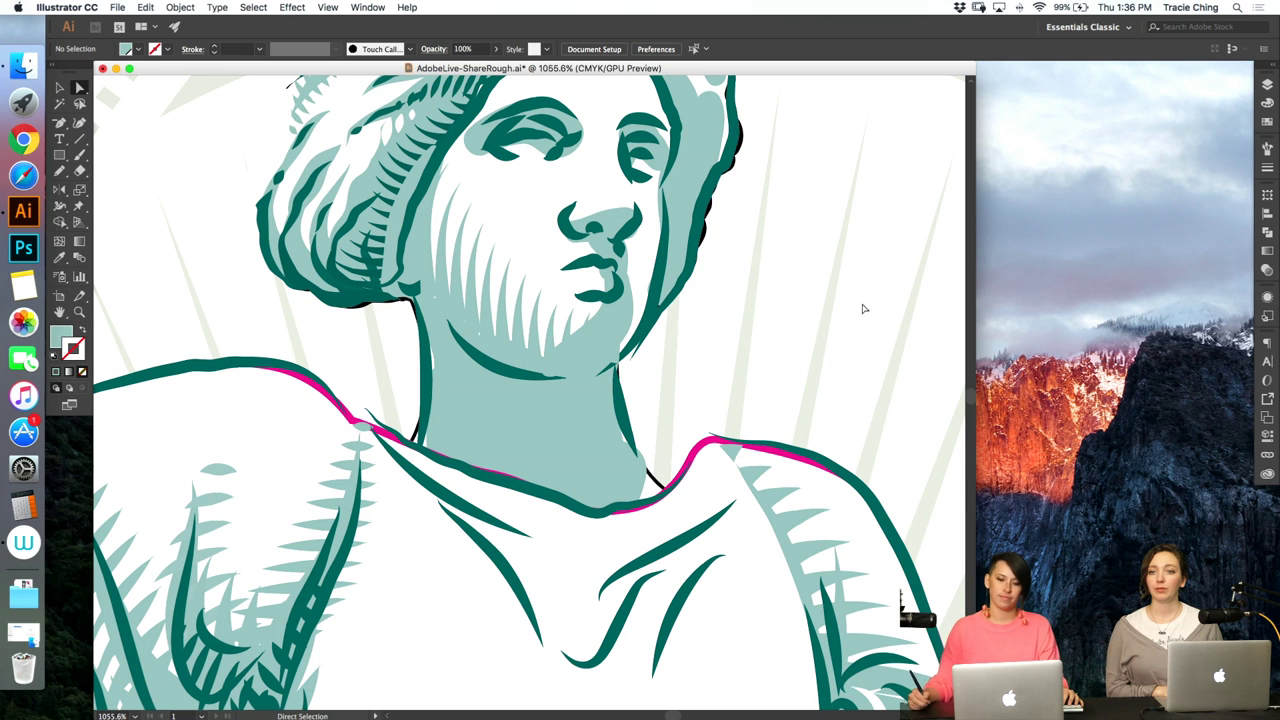
- Isolate the neck shading group and adjust the jaw shape's anchor points so its outer edge meets the neck outline
{"action": "scroll", "coordinate": [973, 400], "scroll_direction": "up", "scroll_amount": 3}
{"action": "left_click_drag", "start_coordinate": [972, 400], "coordinate": [972, 405]}
{"action": "key", "text": "v"}
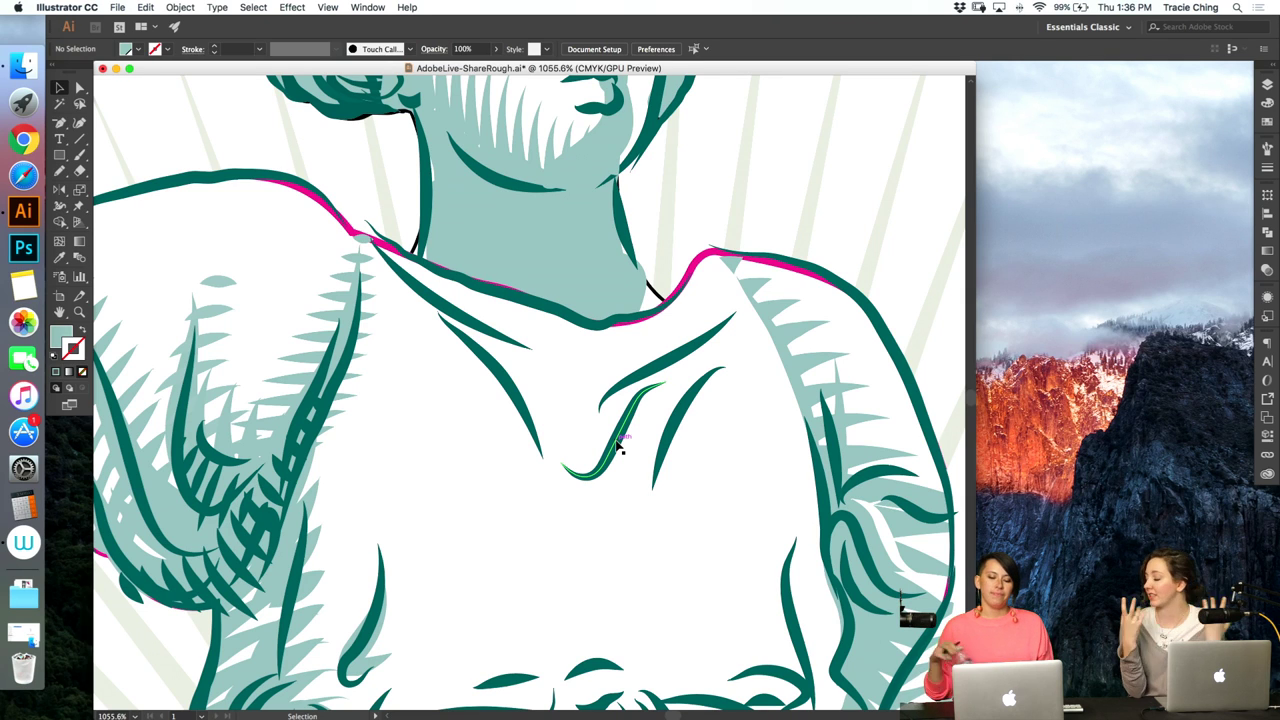
{"action": "key", "text": "a"}
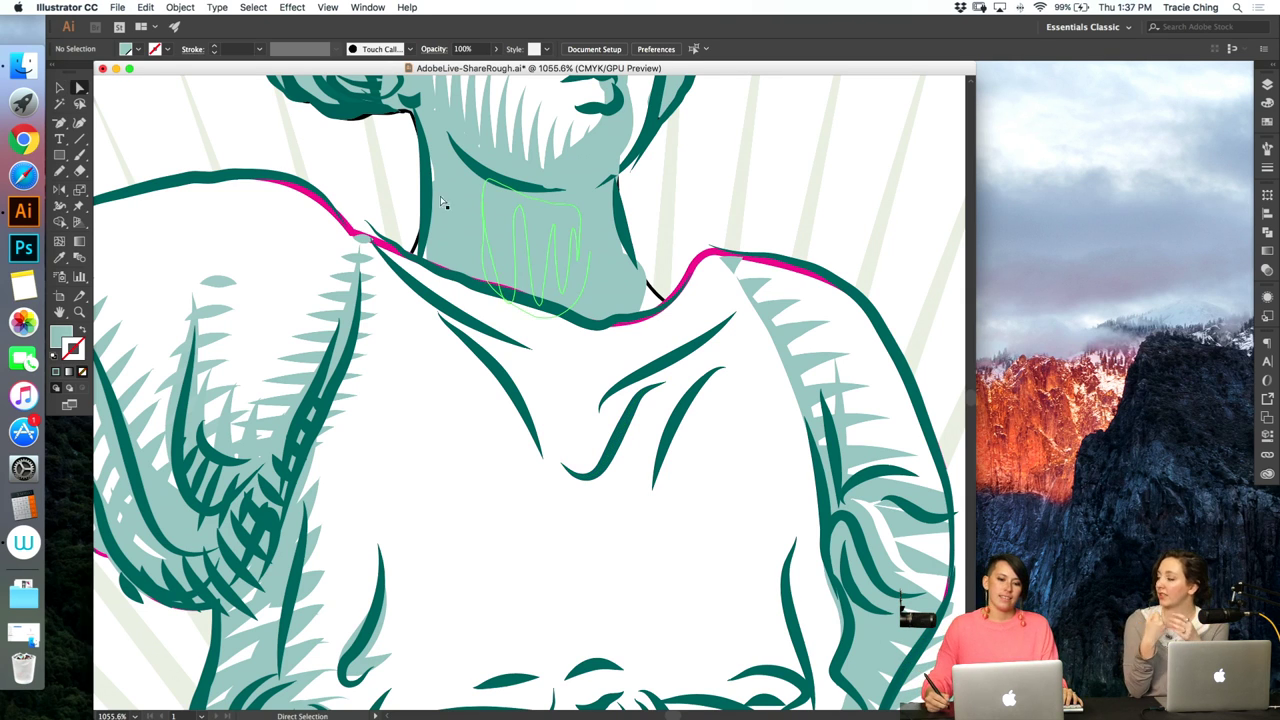
{"action": "left_click", "coordinate": [446, 179]}
{"action": "key", "text": "v"}
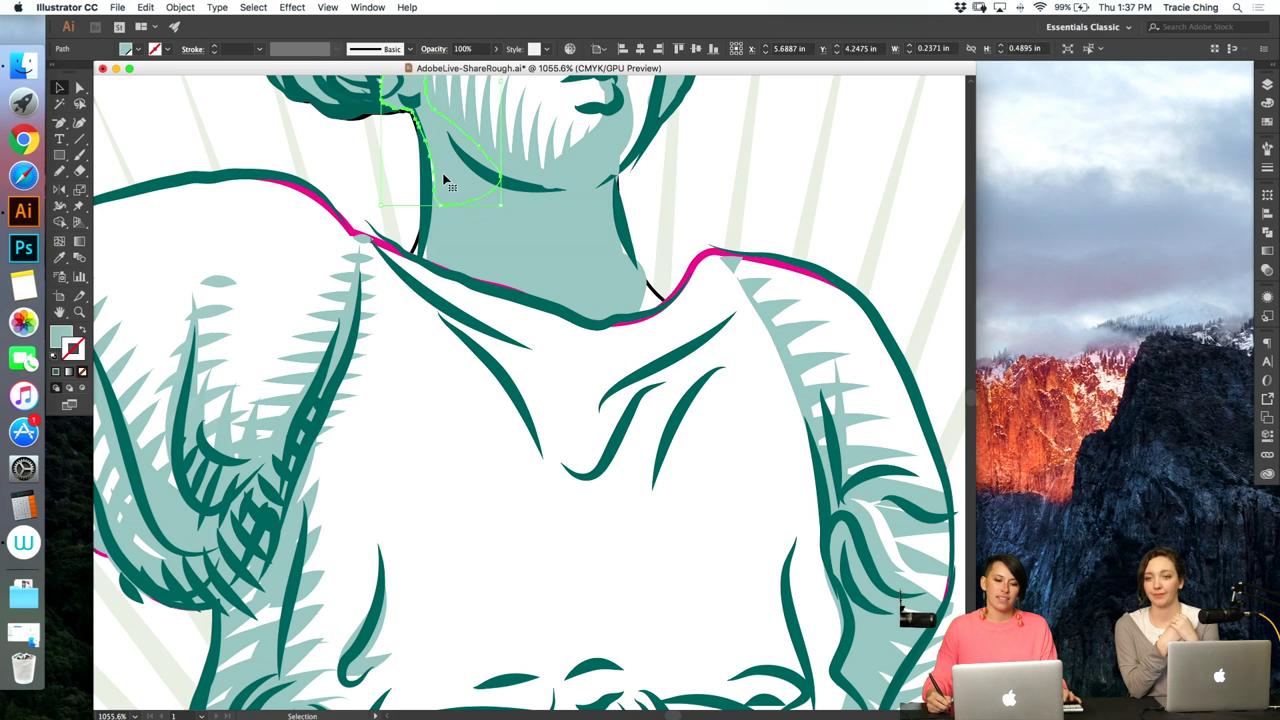
{"action": "double_click", "coordinate": [445, 180]}
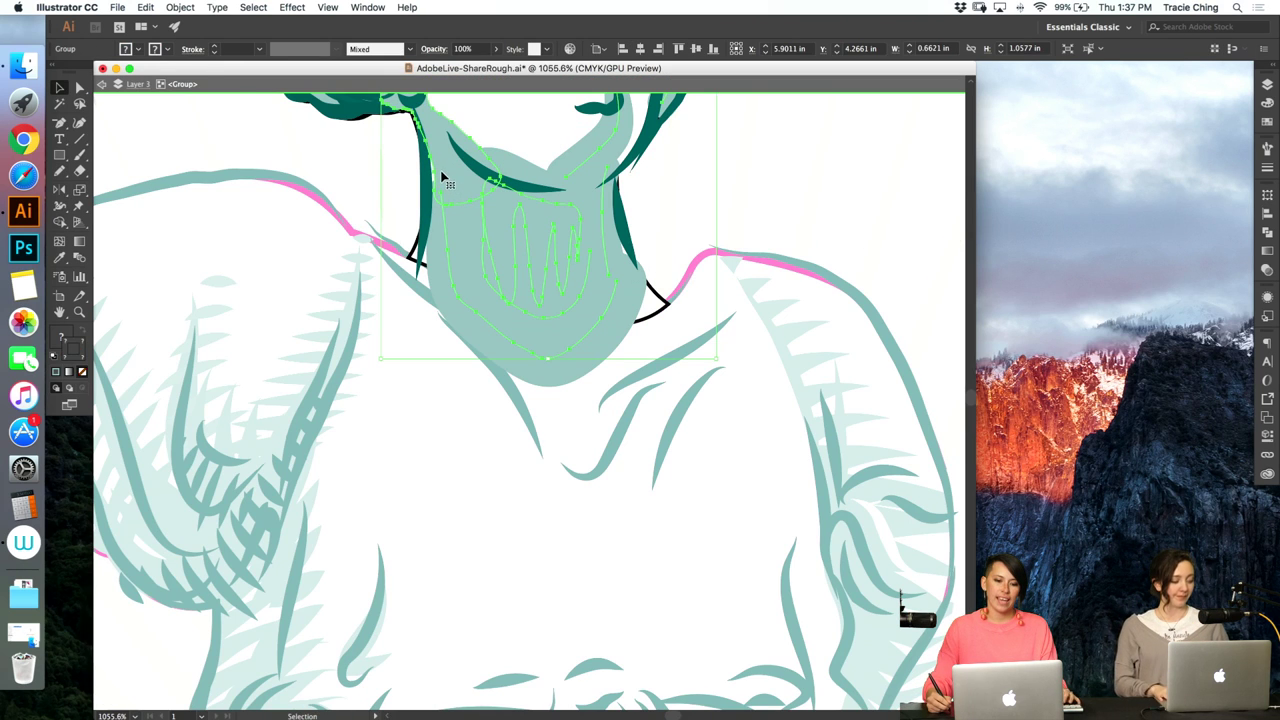
{"action": "double_click", "coordinate": [443, 177]}
{"action": "key", "text": "a"}
{"action": "left_click", "coordinate": [441, 196]}
{"action": "left_click", "coordinate": [447, 196]}
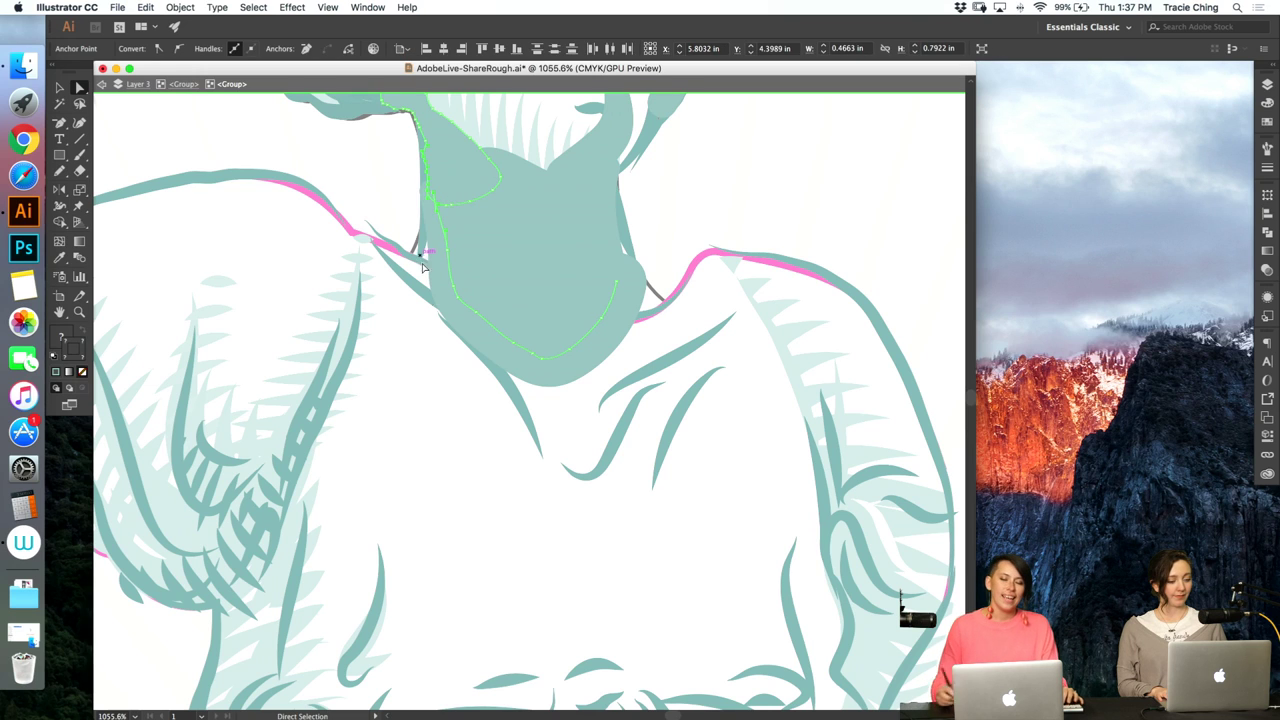
{"action": "left_click", "coordinate": [386, 244]}
{"action": "key", "text": "v"}
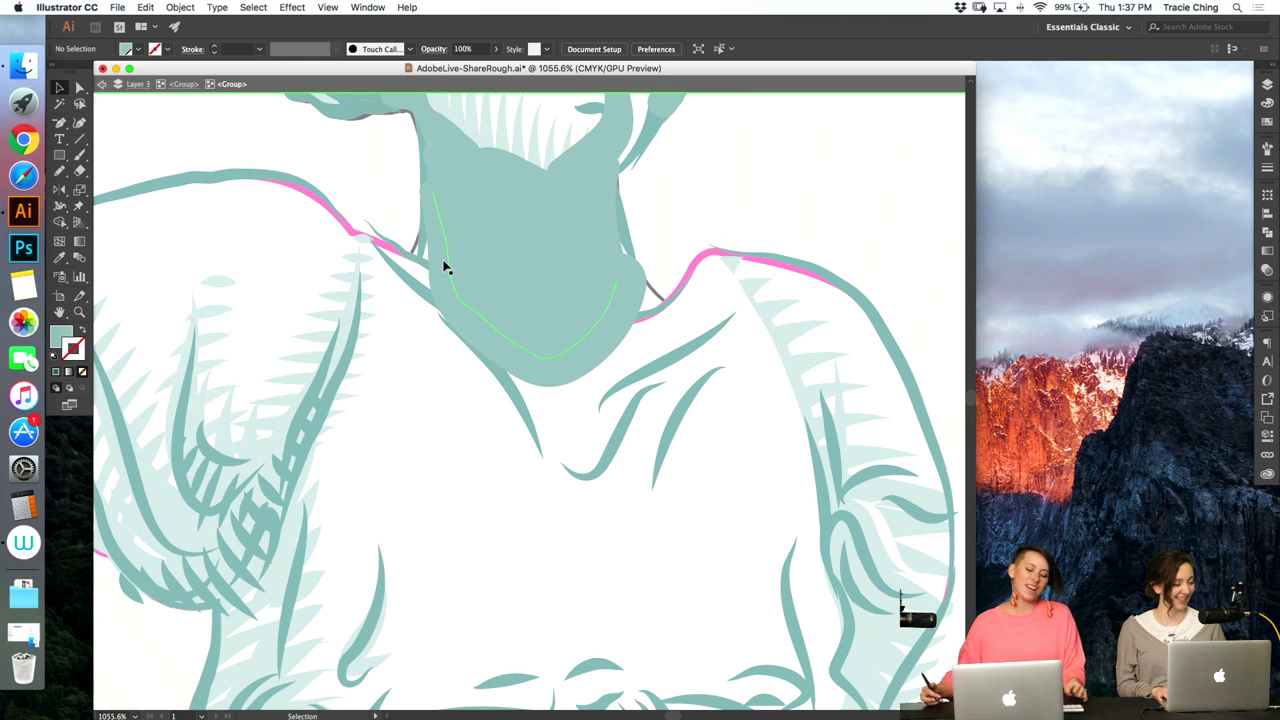
{"action": "double_click", "coordinate": [676, 217]}
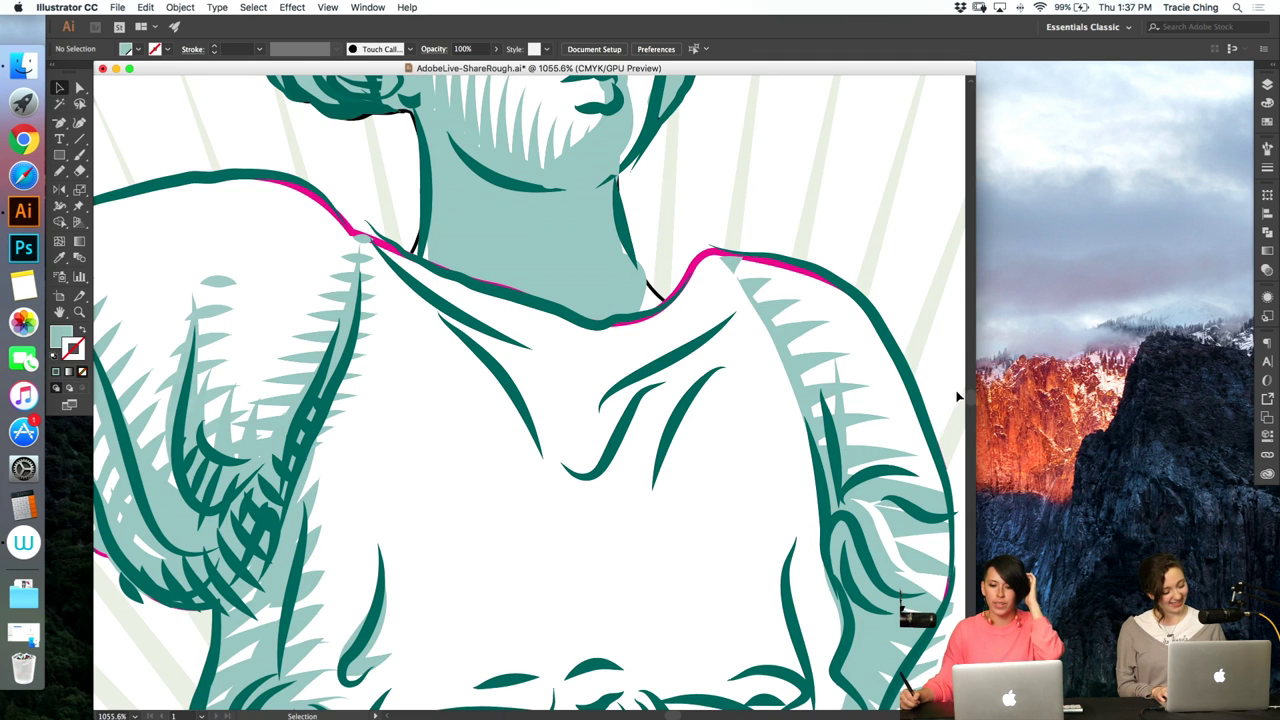
{"action": "scroll", "coordinate": [940, 395], "scroll_direction": "up", "scroll_amount": 10}
{"action": "scroll", "coordinate": [868, 391], "scroll_direction": "down", "scroll_amount": 5}
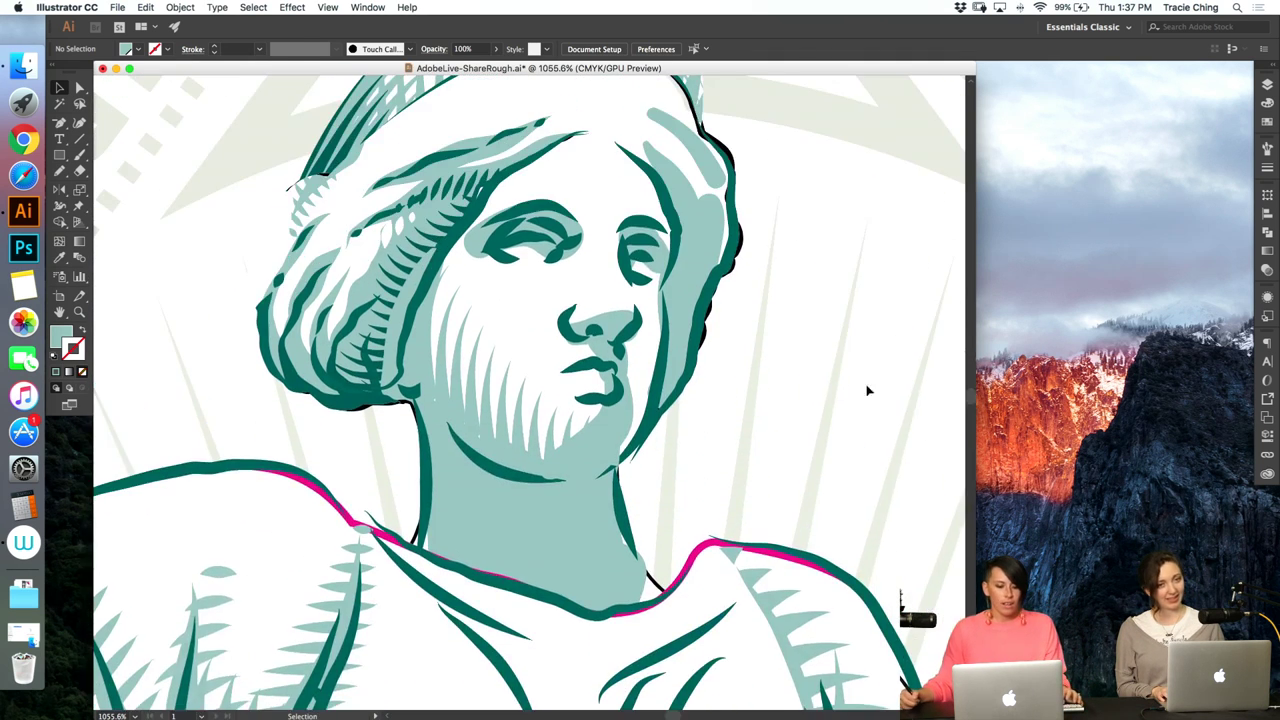
{"action": "left_click", "coordinate": [614, 428]}
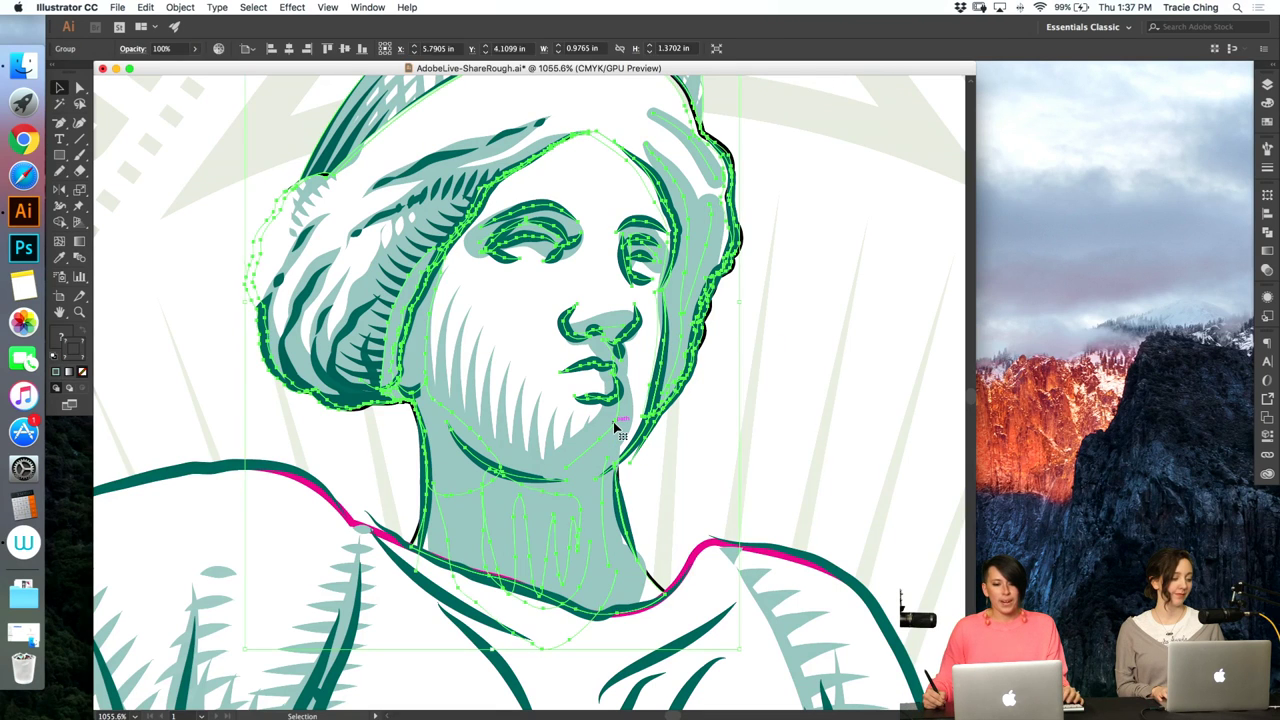
{"action": "double_click", "coordinate": [614, 428]}
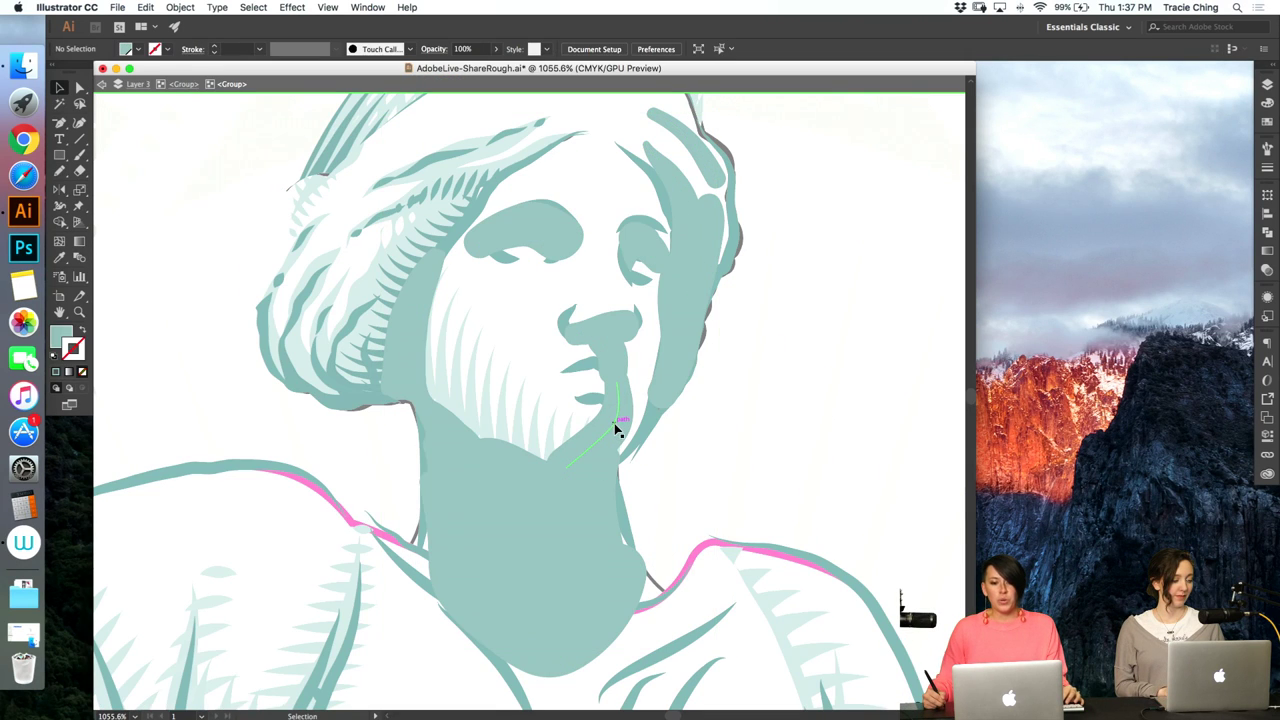
{"action": "key", "text": "Escape"}
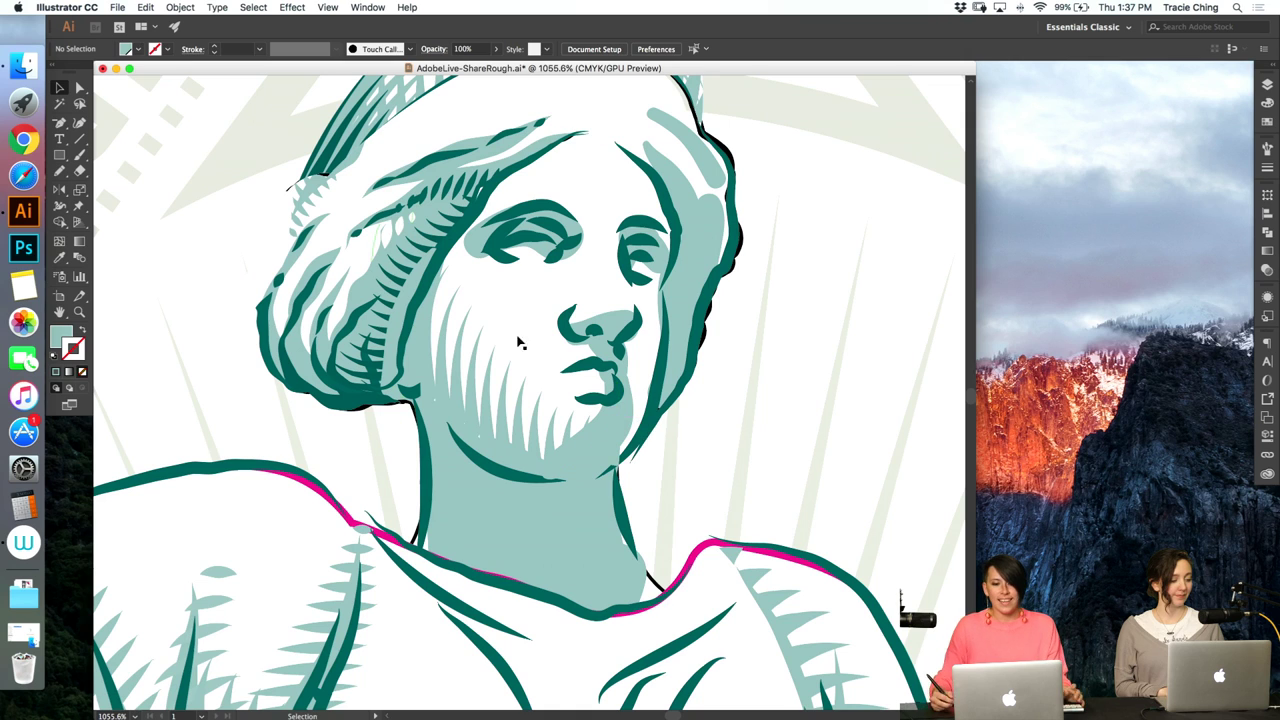
- Move the face and neck shading group behind the hair's clip group inside the head group
{"action": "left_click", "coordinate": [612, 432]}
{"action": "double_click", "coordinate": [609, 429]}
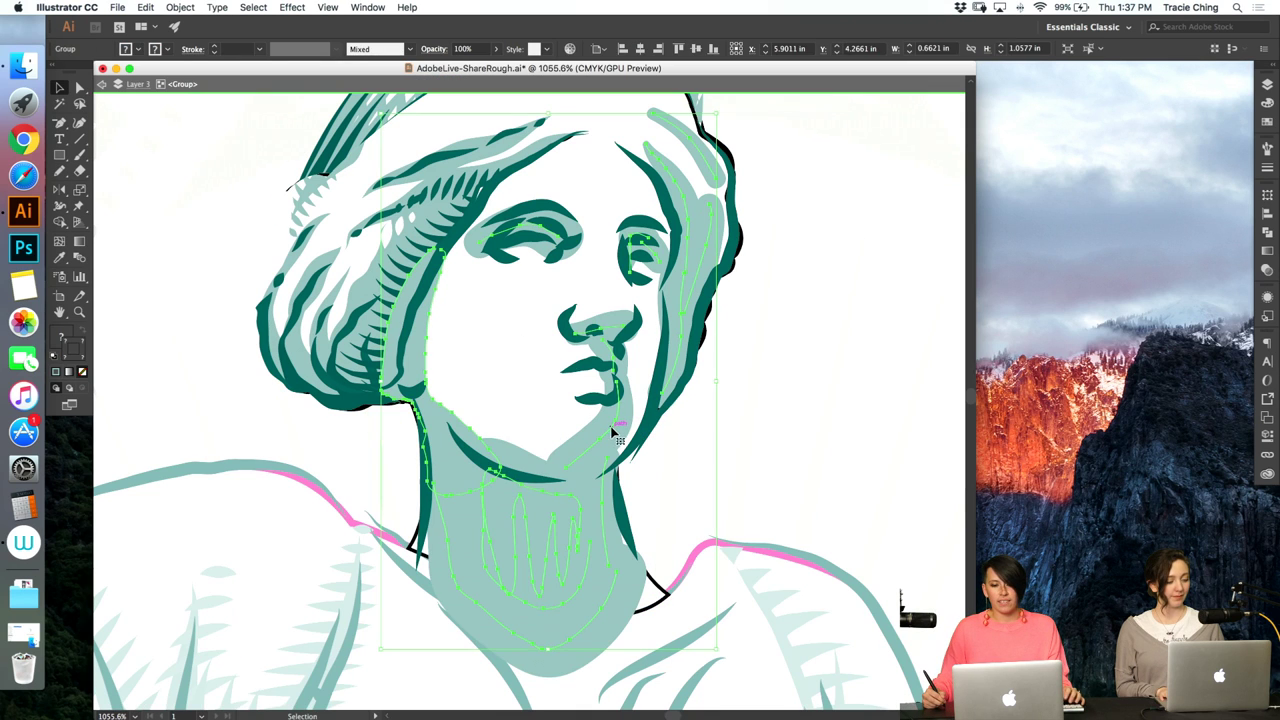
{"action": "key", "text": "Escape"}
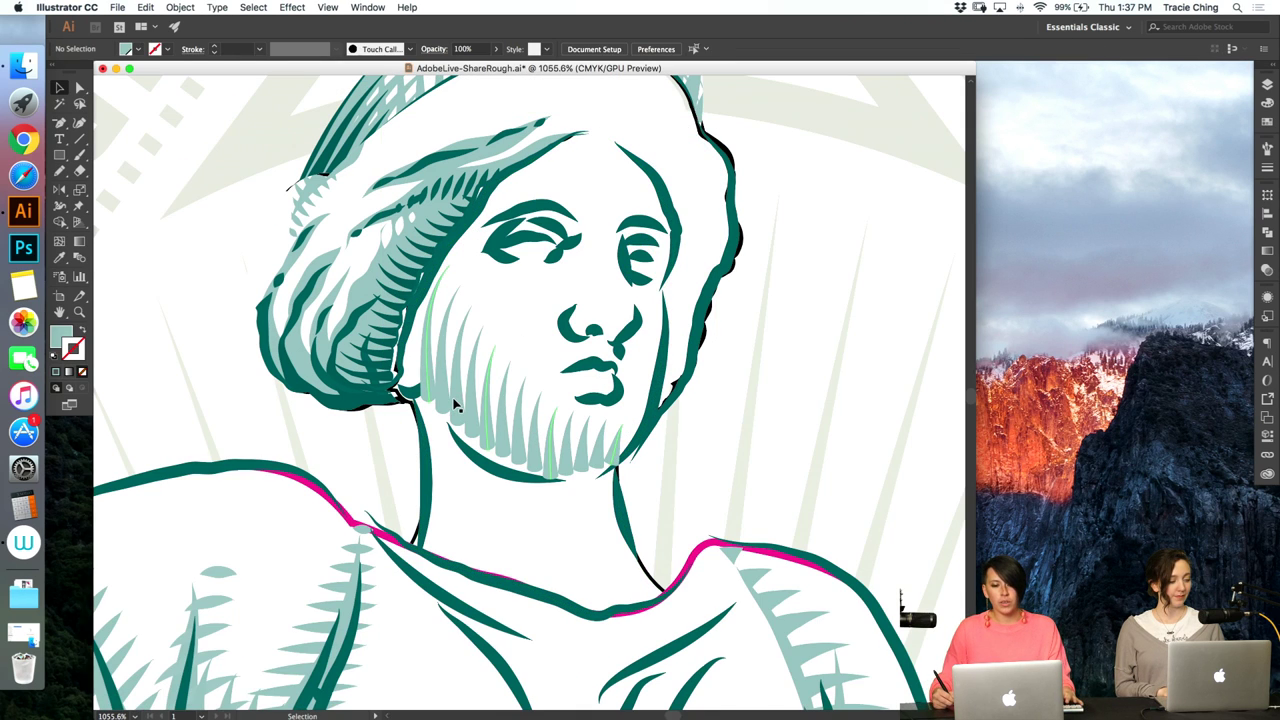
{"action": "left_click", "coordinate": [452, 396]}
{"action": "double_click", "coordinate": [364, 294]}
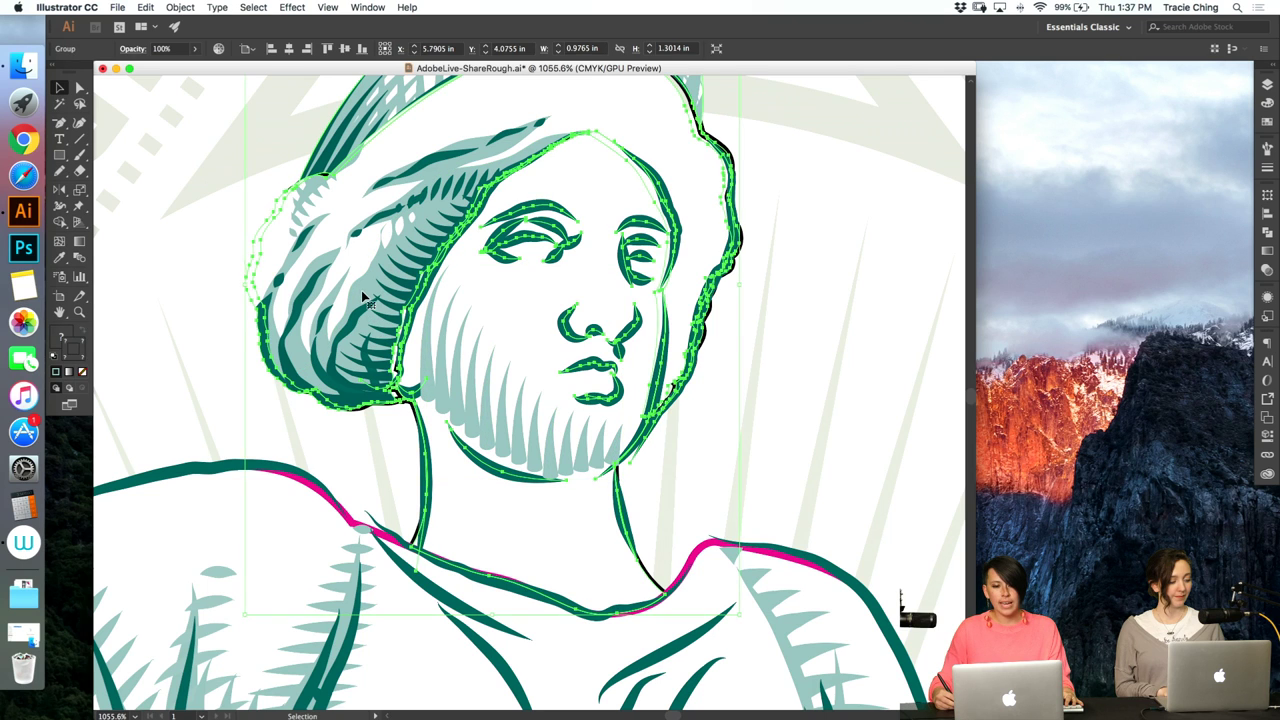
{"action": "double_click", "coordinate": [366, 298]}
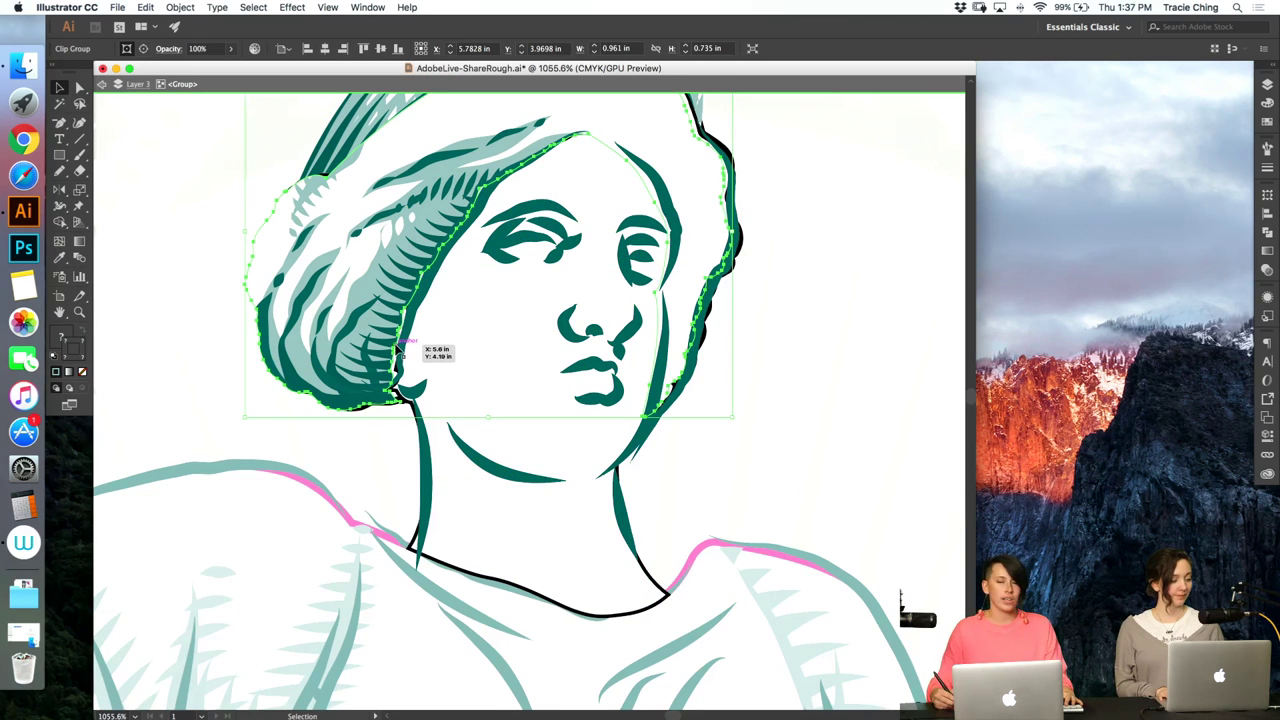
{"action": "left_click", "coordinate": [457, 380]}
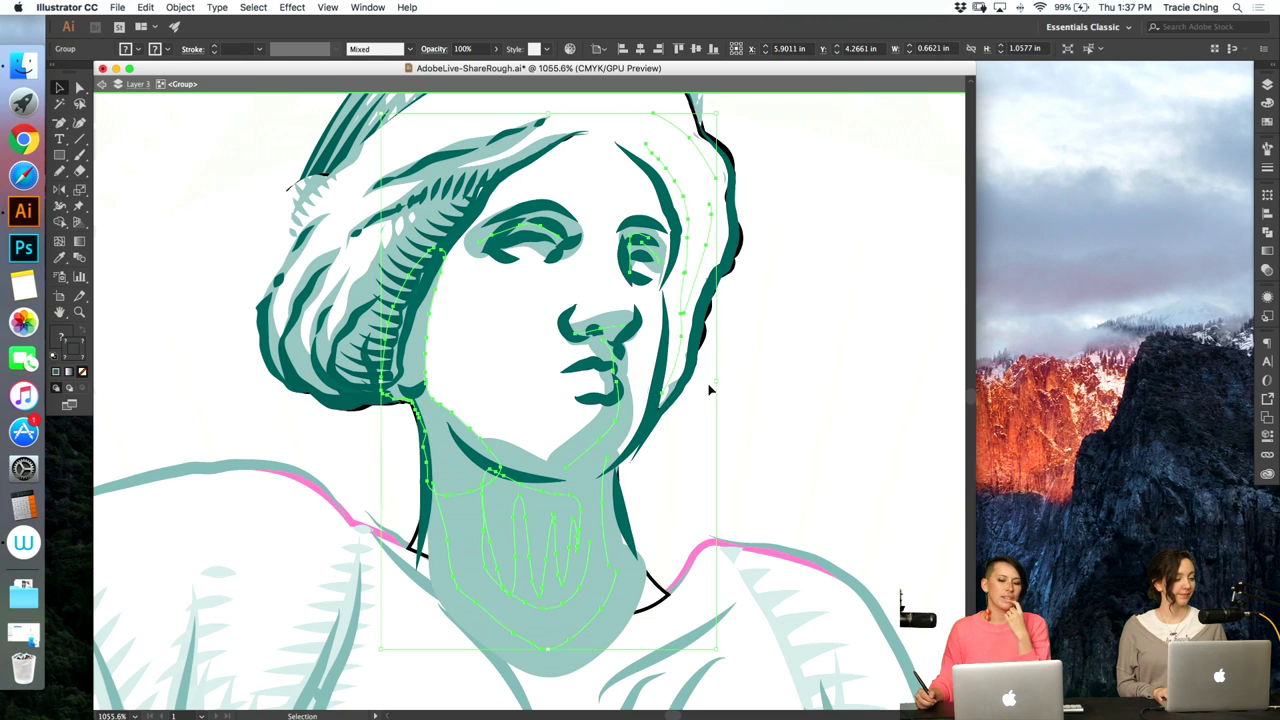
- Examine the white hair clipping path and the hair outline inside the isolated head group, and leave isolation mode
{"action": "left_click", "coordinate": [749, 323]}
{"action": "key", "text": "a"}
{"action": "left_click", "coordinate": [713, 217]}
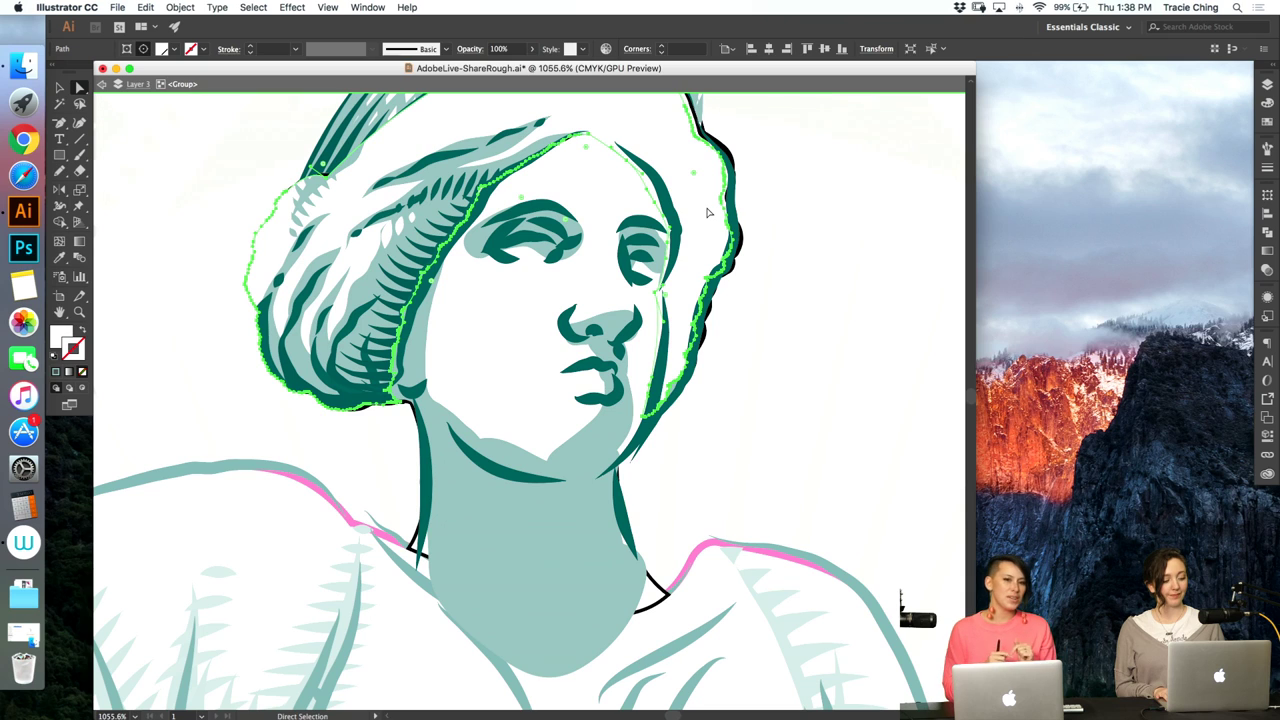
{"action": "left_click", "coordinate": [738, 254]}
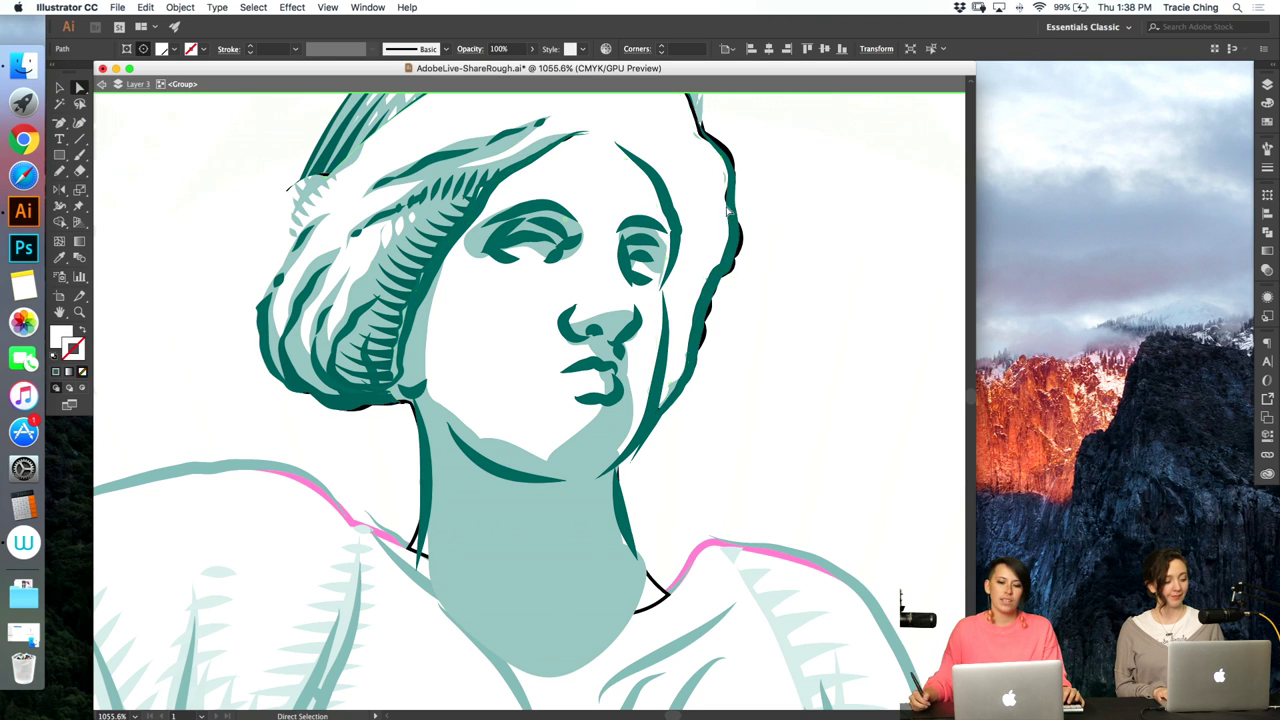
{"action": "left_click", "coordinate": [692, 186]}
{"action": "key", "text": "v"}
{"action": "left_click", "coordinate": [777, 251]}
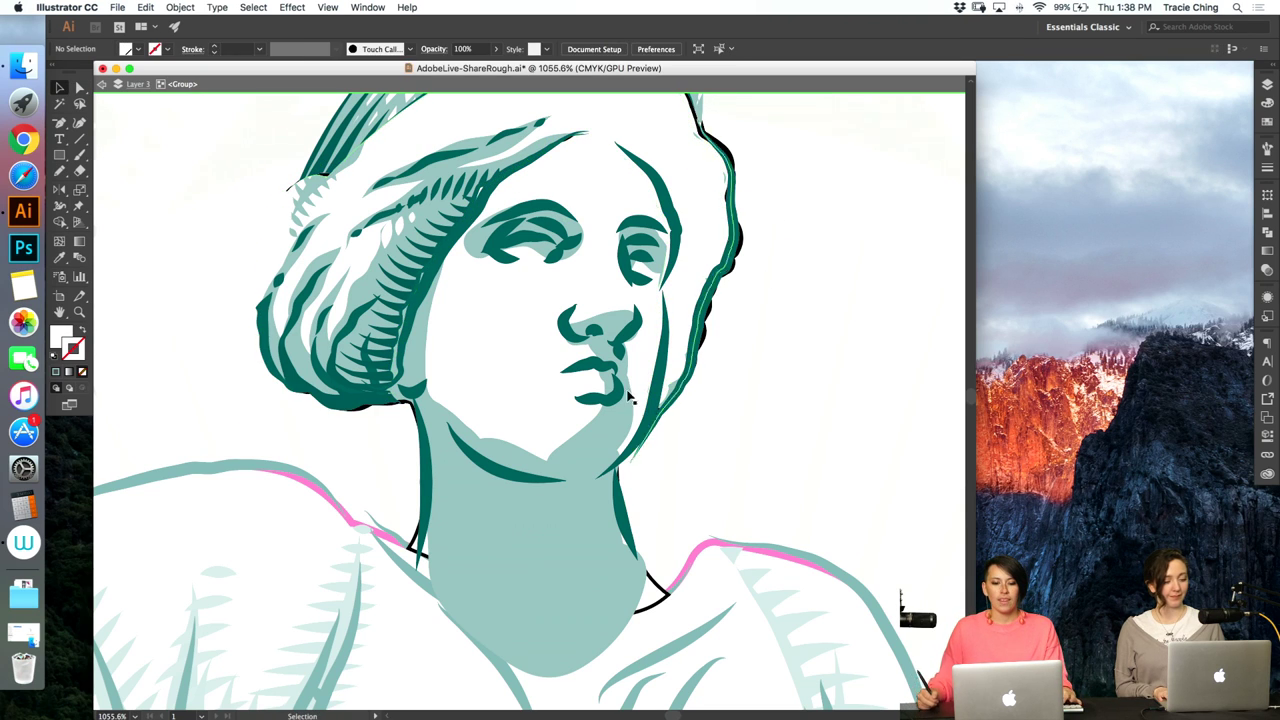
{"action": "left_click", "coordinate": [618, 428]}
{"action": "double_click", "coordinate": [729, 377]}
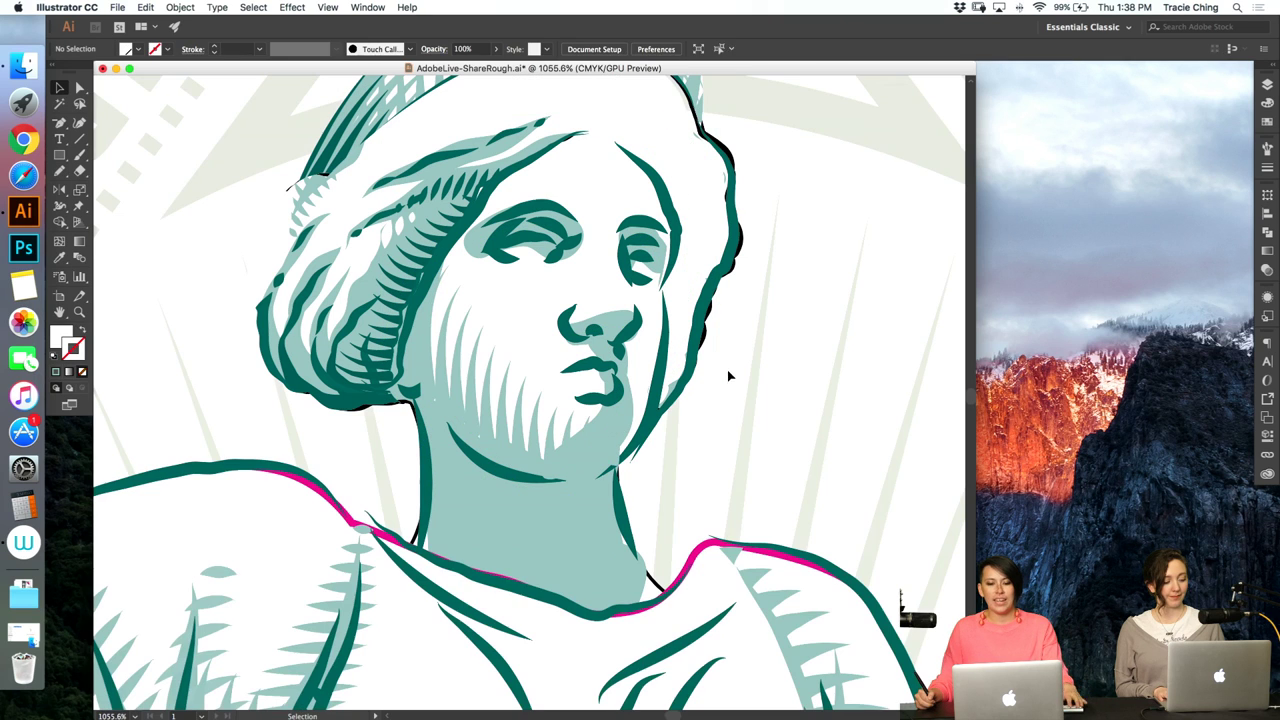
- Examine the hair clipping path from crown to jaw and the whole head group, and clear the selection
{"action": "key", "text": "a"}
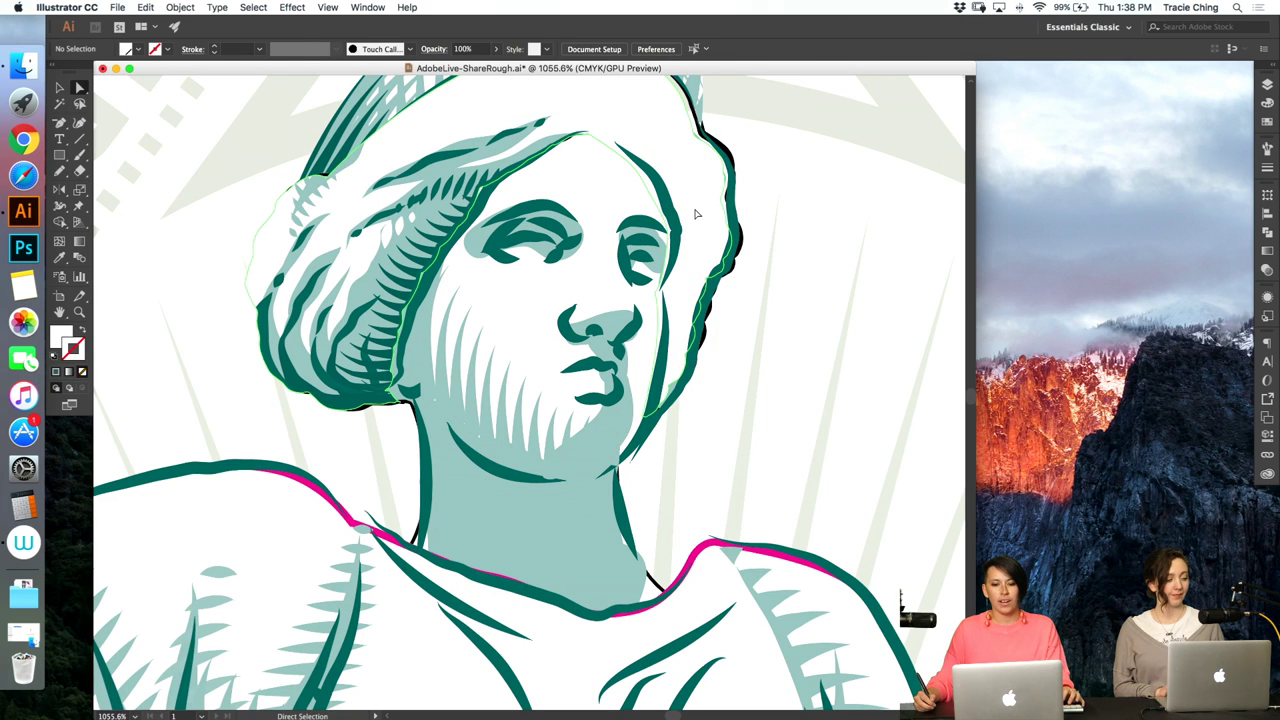
{"action": "left_click", "coordinate": [697, 215]}
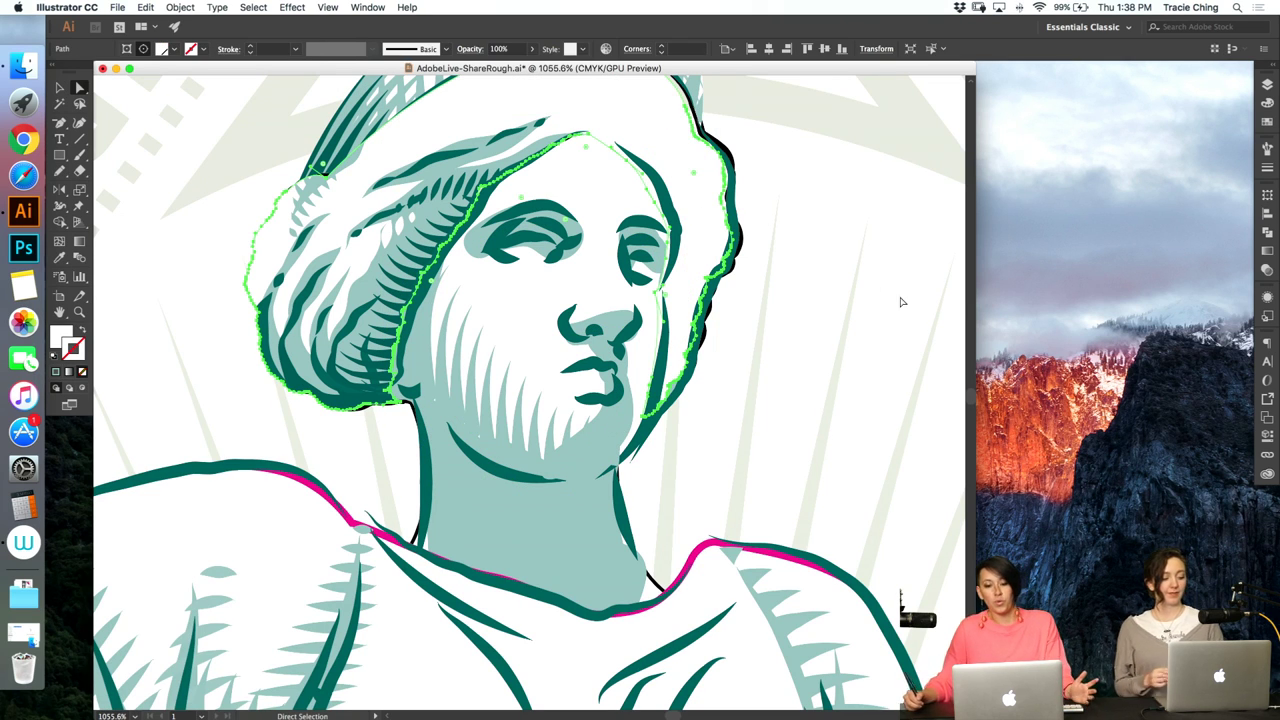
{"action": "scroll", "coordinate": [968, 396], "scroll_direction": "up", "scroll_amount": 5}
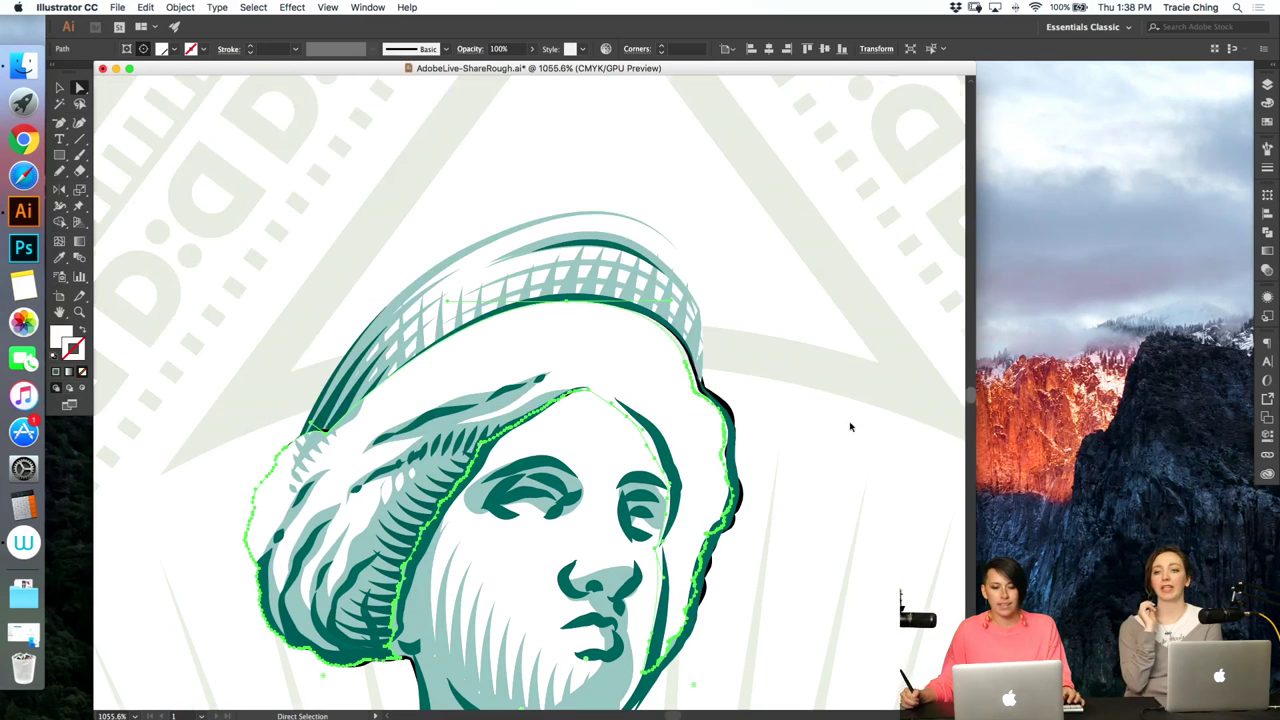
{"action": "key", "text": "v"}
{"action": "scroll", "coordinate": [615, 573], "scroll_direction": "down", "scroll_amount": 3}
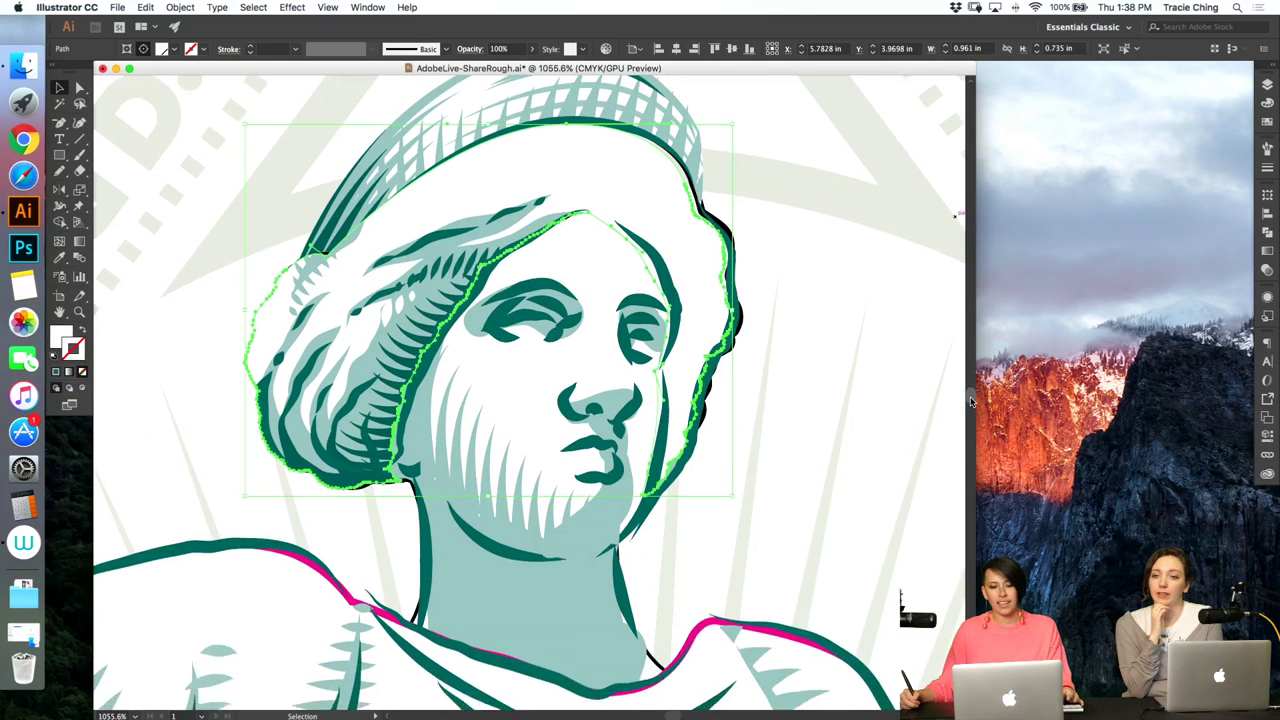
{"action": "left_click", "coordinate": [615, 573]}
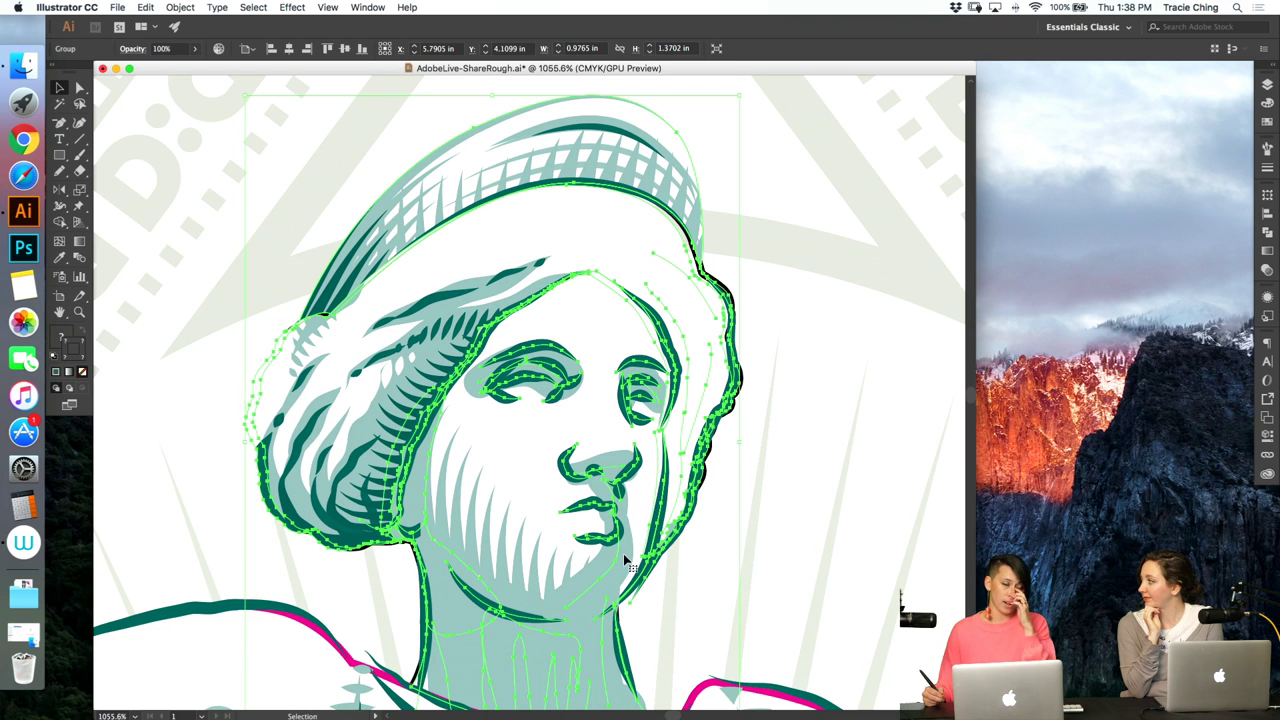
{"action": "key", "text": "p"}
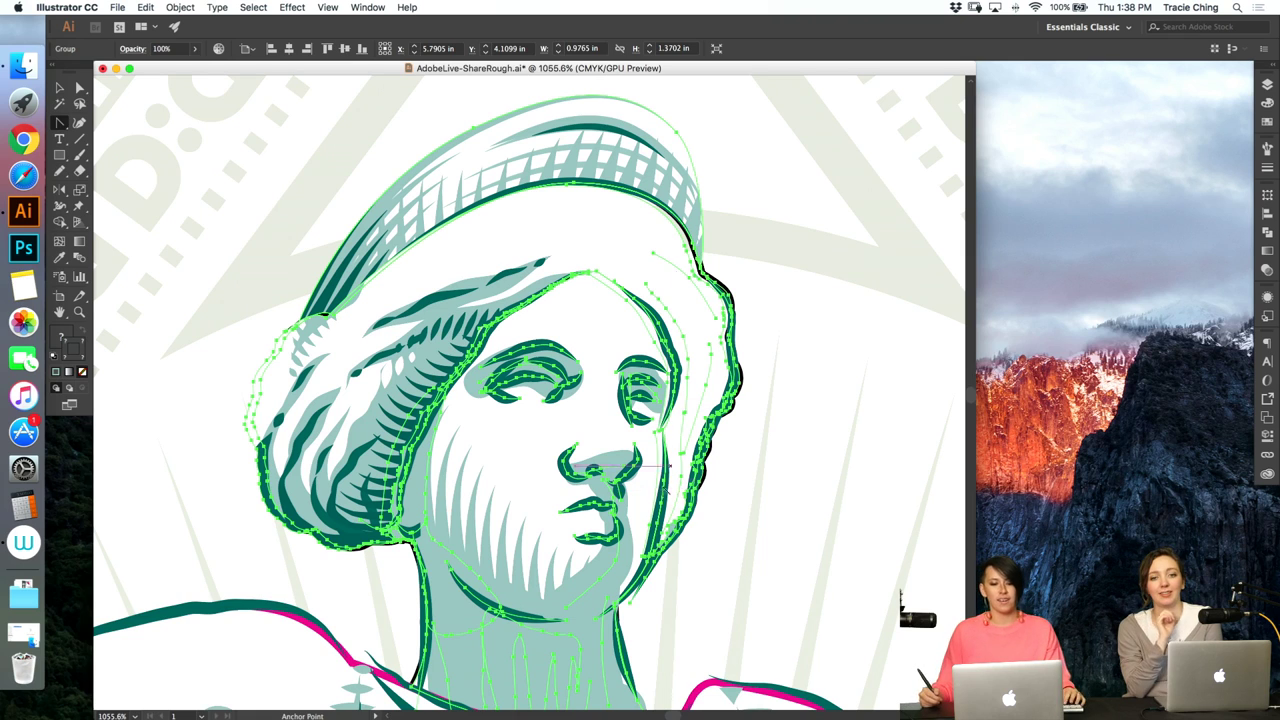
{"action": "key", "text": "a"}
{"action": "left_click", "coordinate": [785, 495]}
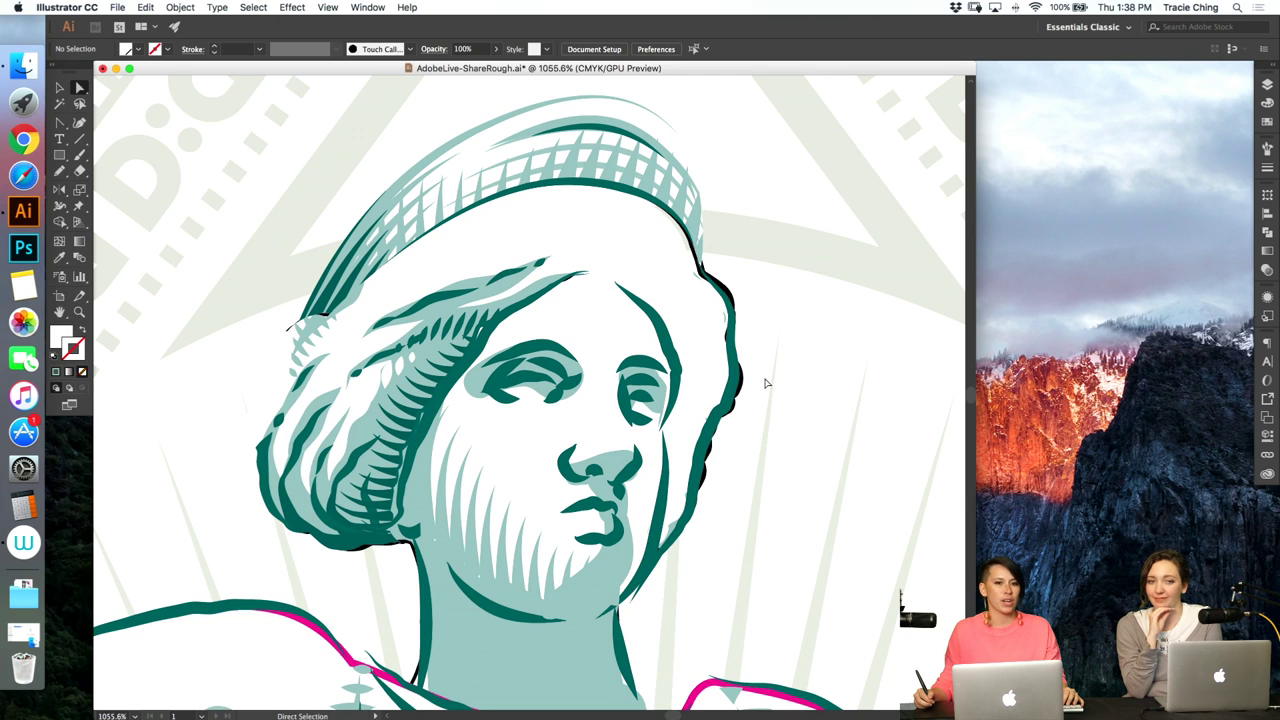
- Examine the white hair clipping path, clear the selection, and toggle the hidden group's visibility in Layer 3
{"action": "left_click", "coordinate": [696, 341]}
{"action": "left_click_drag", "start_coordinate": [693, 341], "coordinate": [698, 341]}
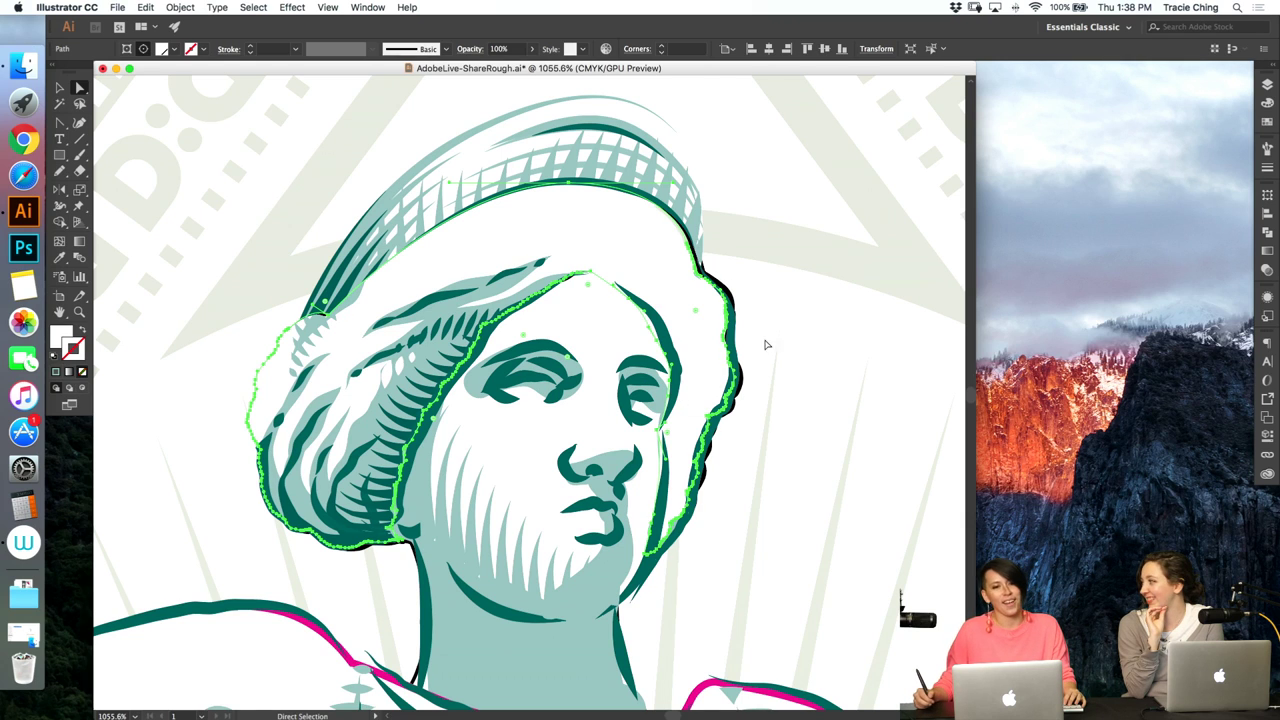
{"action": "left_click_drag", "start_coordinate": [797, 321], "coordinate": [789, 312]}
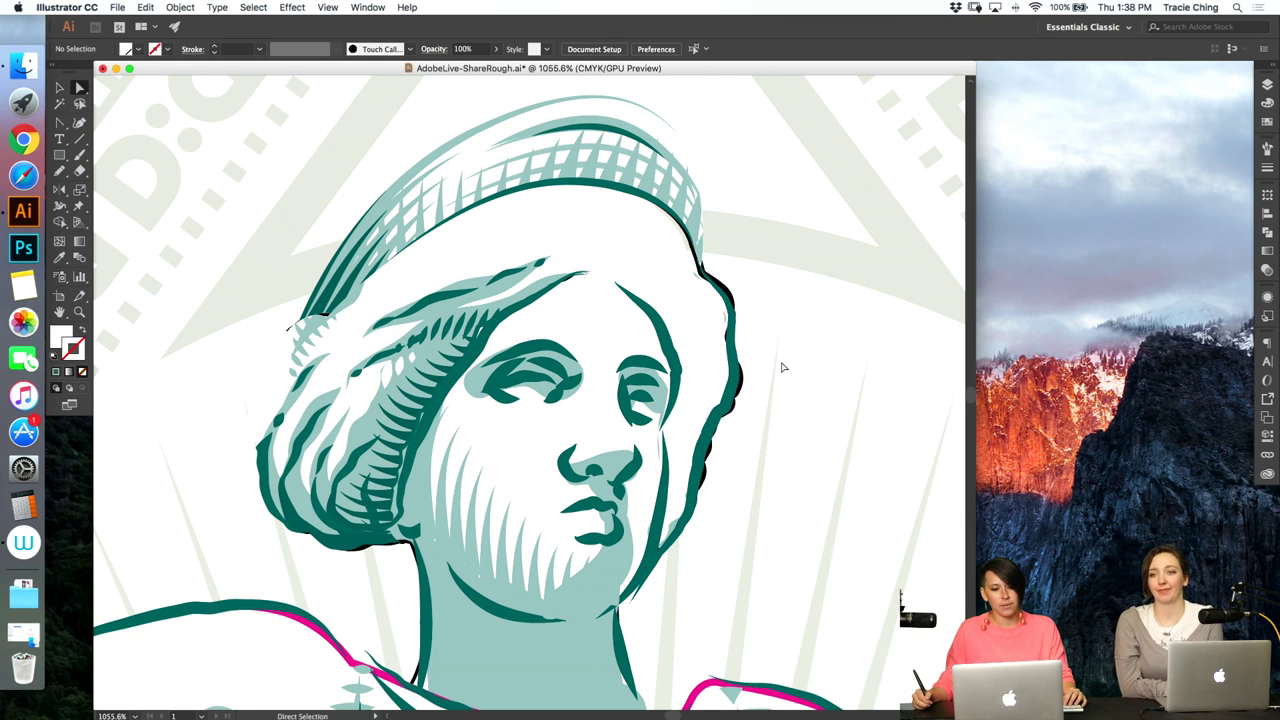
{"action": "key", "text": "v"}
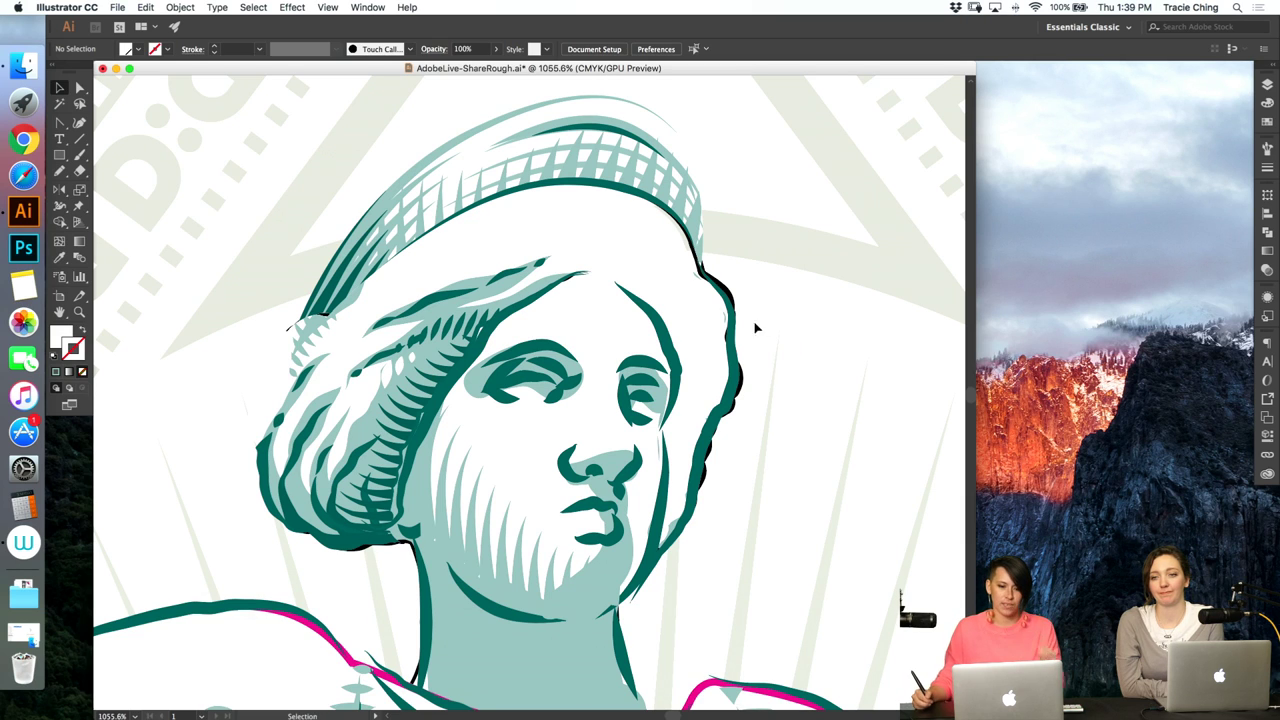
{"action": "left_click", "coordinate": [1266, 99]}
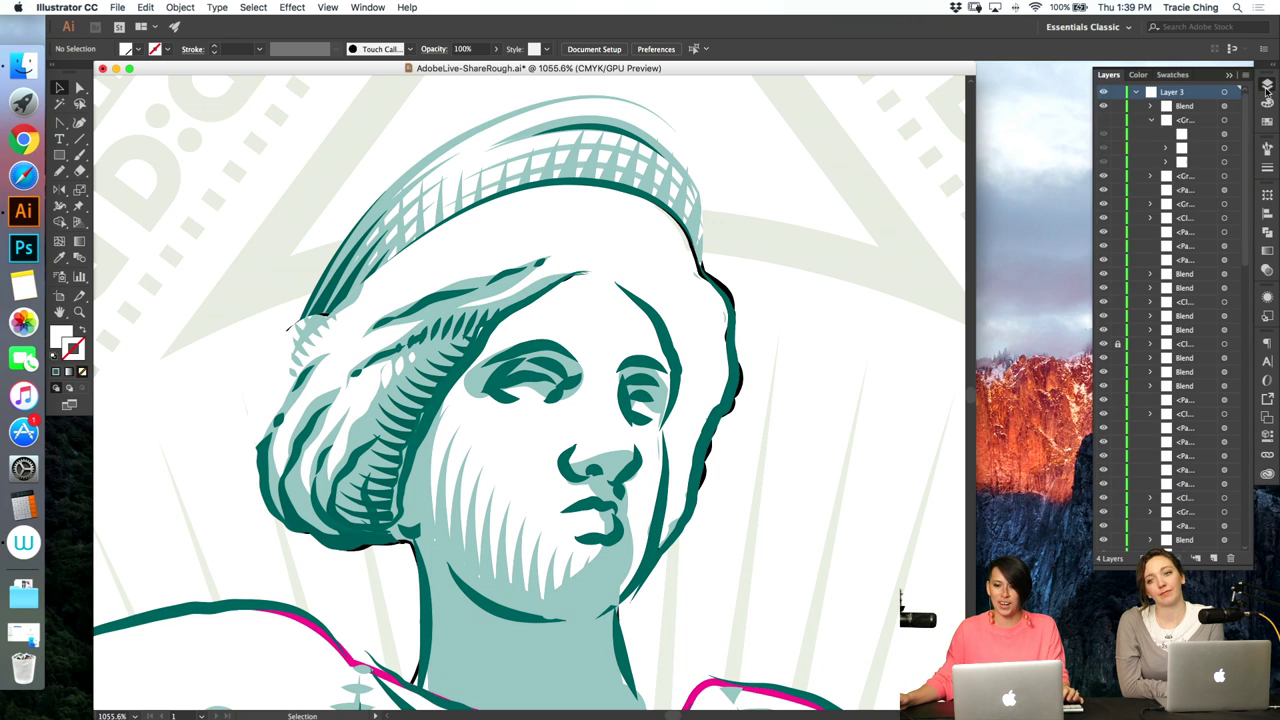
{"action": "left_click", "coordinate": [1104, 120]}
{"action": "left_click", "coordinate": [1104, 120]}
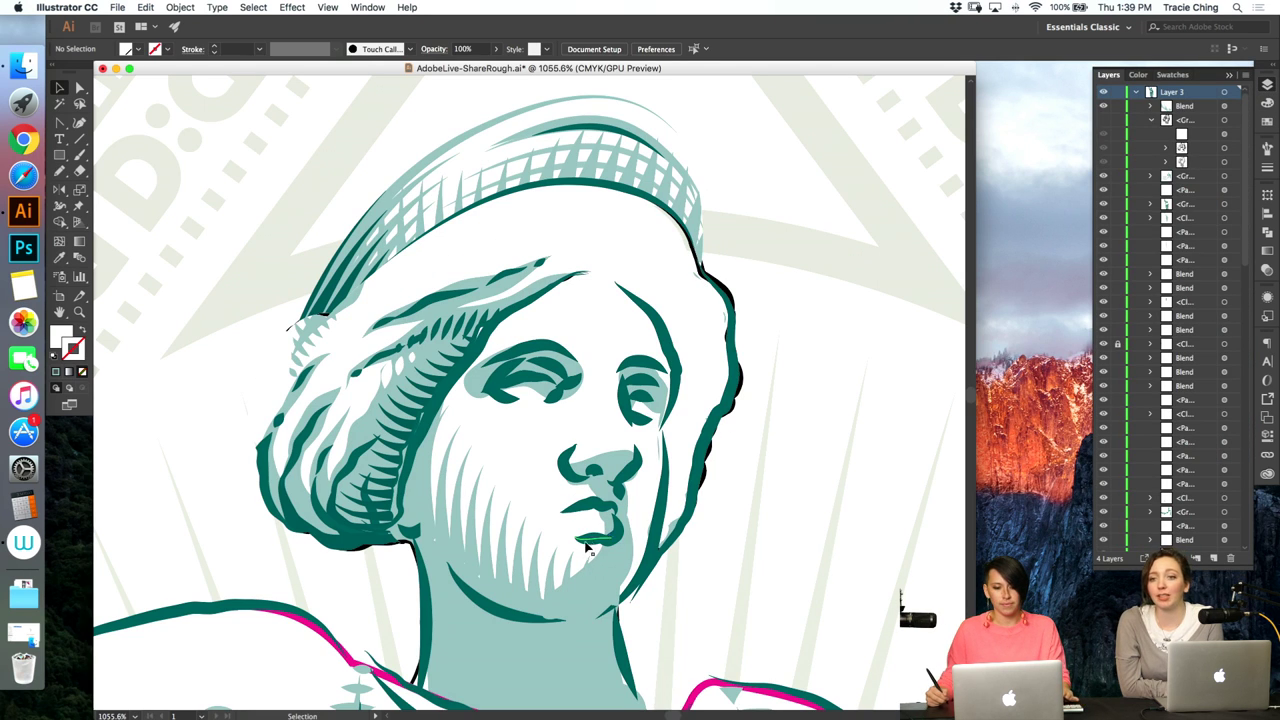
- Isolate the face and neck shading group to examine its hair shading strokes, and leave isolation mode
{"action": "left_click", "coordinate": [568, 594]}
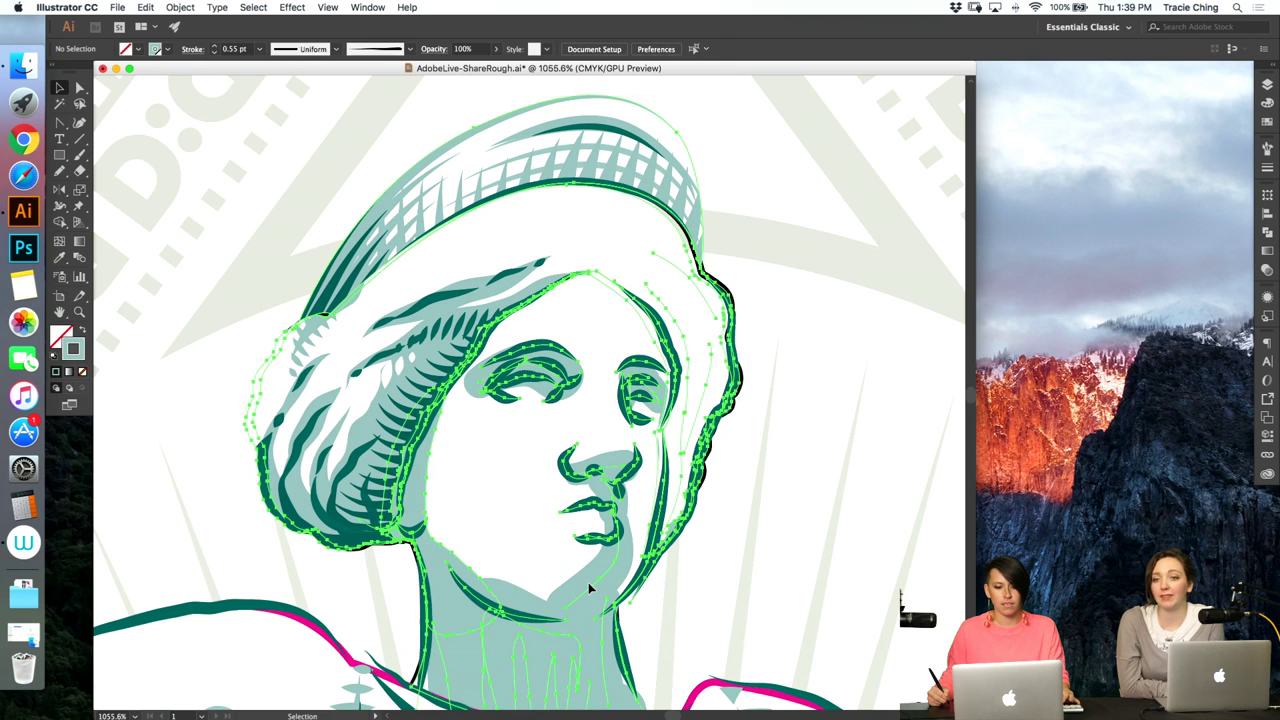
{"action": "double_click", "coordinate": [588, 590]}
{"action": "double_click", "coordinate": [589, 587]}
{"action": "key", "text": "super+f"}
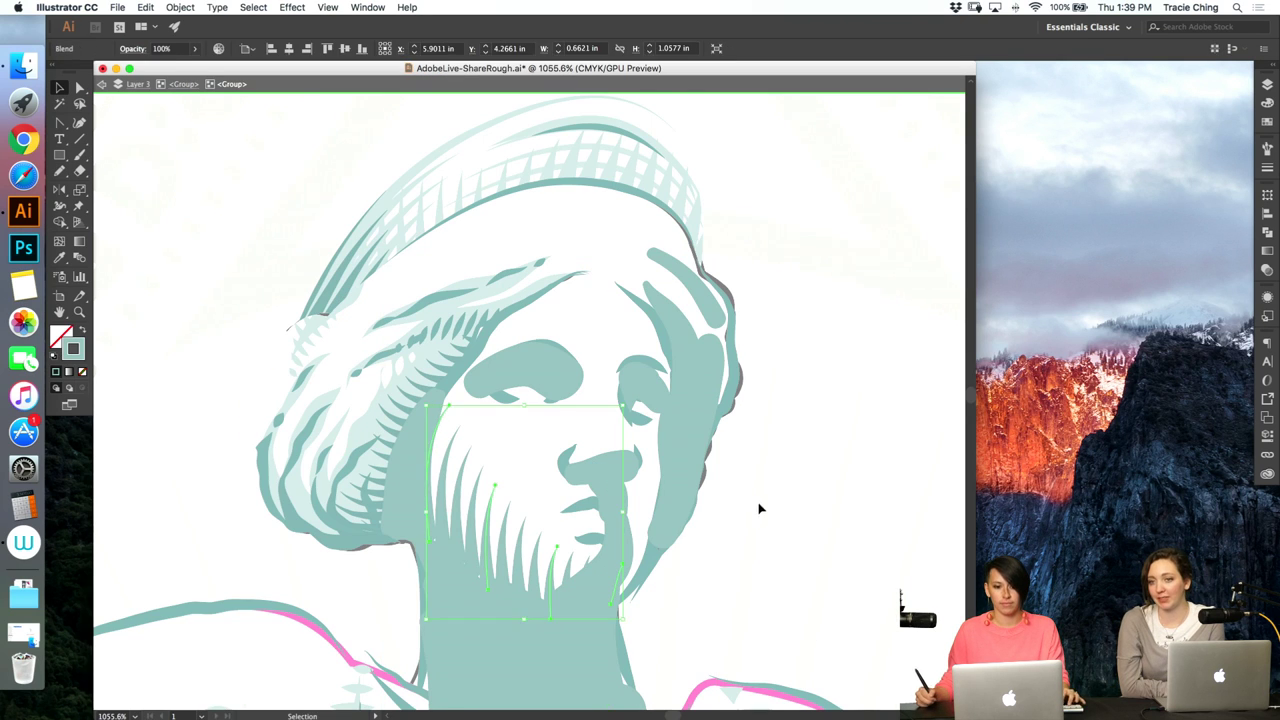
{"action": "double_click", "coordinate": [771, 493]}
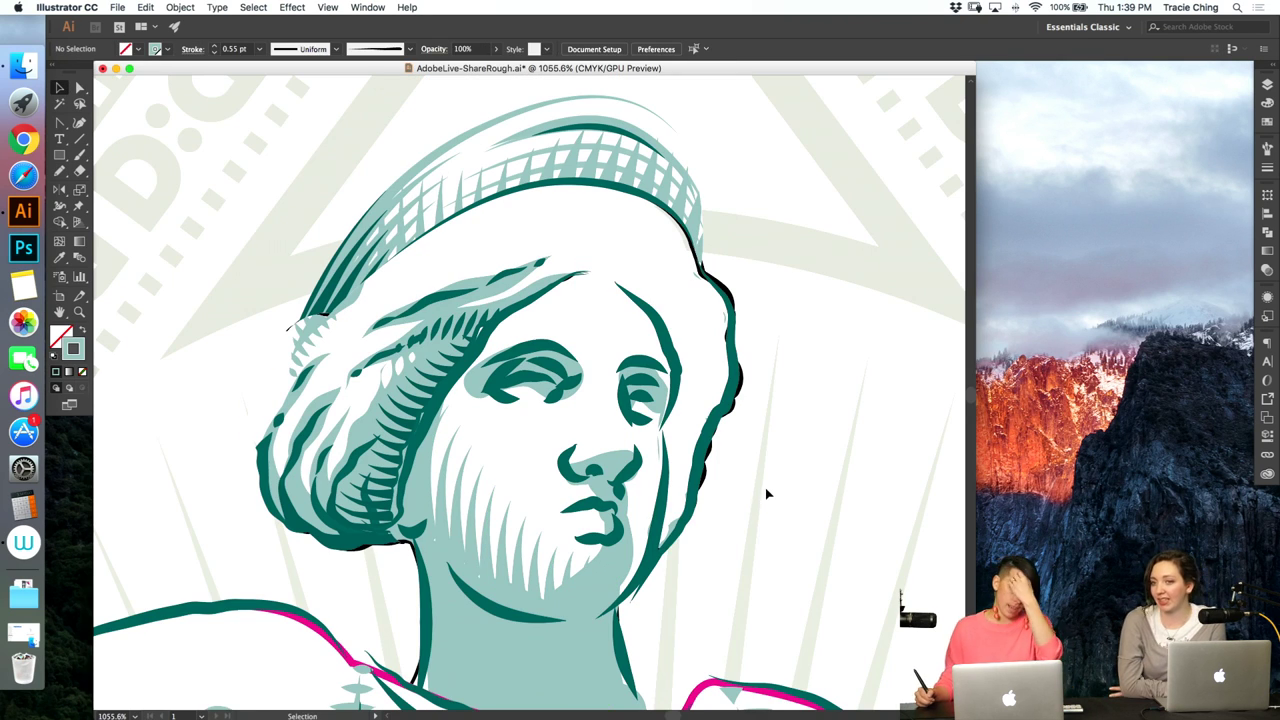
- Cut the hair shading strokes beside the far cheek out of the face and neck shading group
{"action": "double_click", "coordinate": [596, 646]}
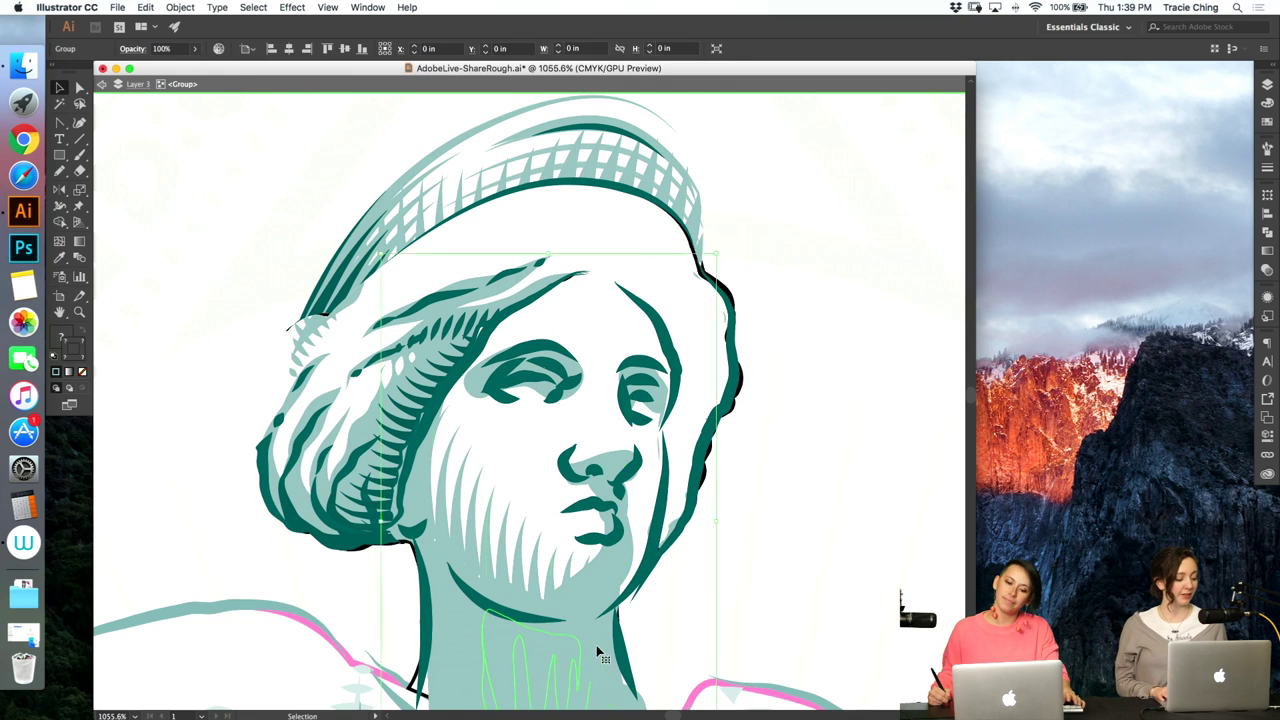
{"action": "double_click", "coordinate": [598, 652]}
{"action": "key", "text": "a"}
{"action": "left_click", "coordinate": [690, 425]}
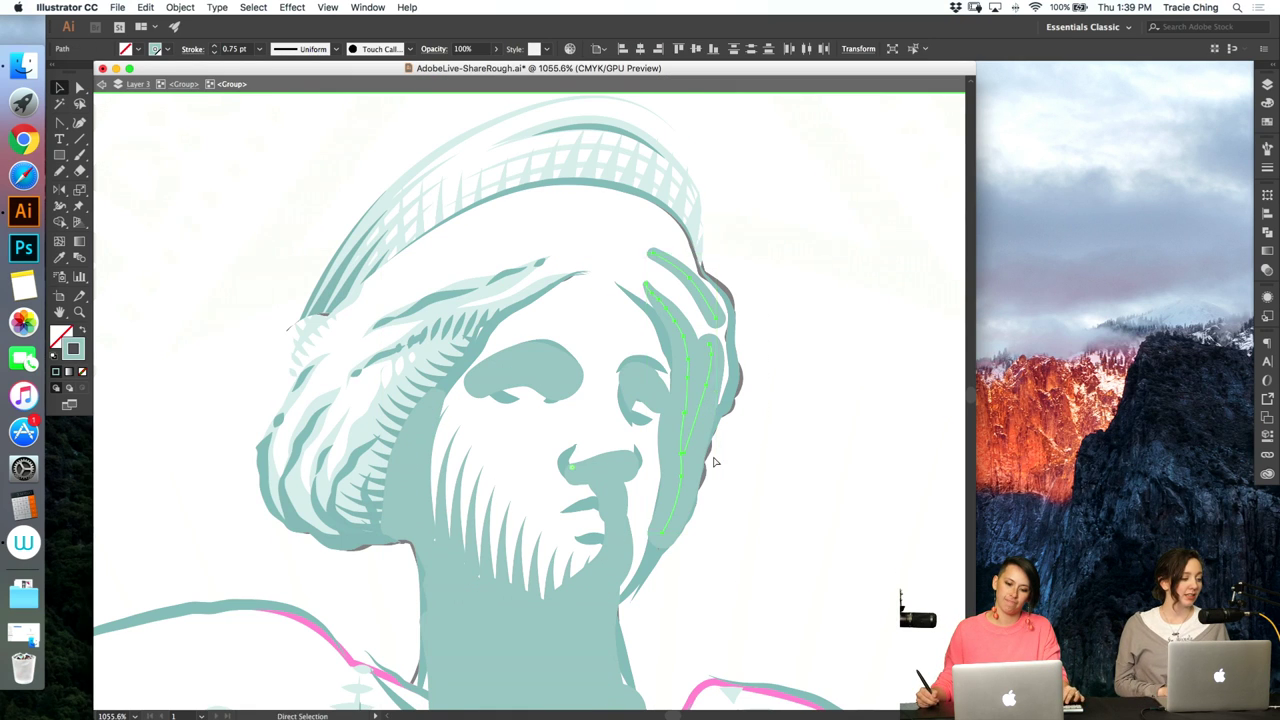
{"action": "key", "text": "Delete"}
{"action": "key", "text": "v"}
{"action": "double_click", "coordinate": [704, 394]}
- Isolate the hair's clip group and paste the cut hair shading strokes into it in place
{"action": "double_click", "coordinate": [499, 296]}
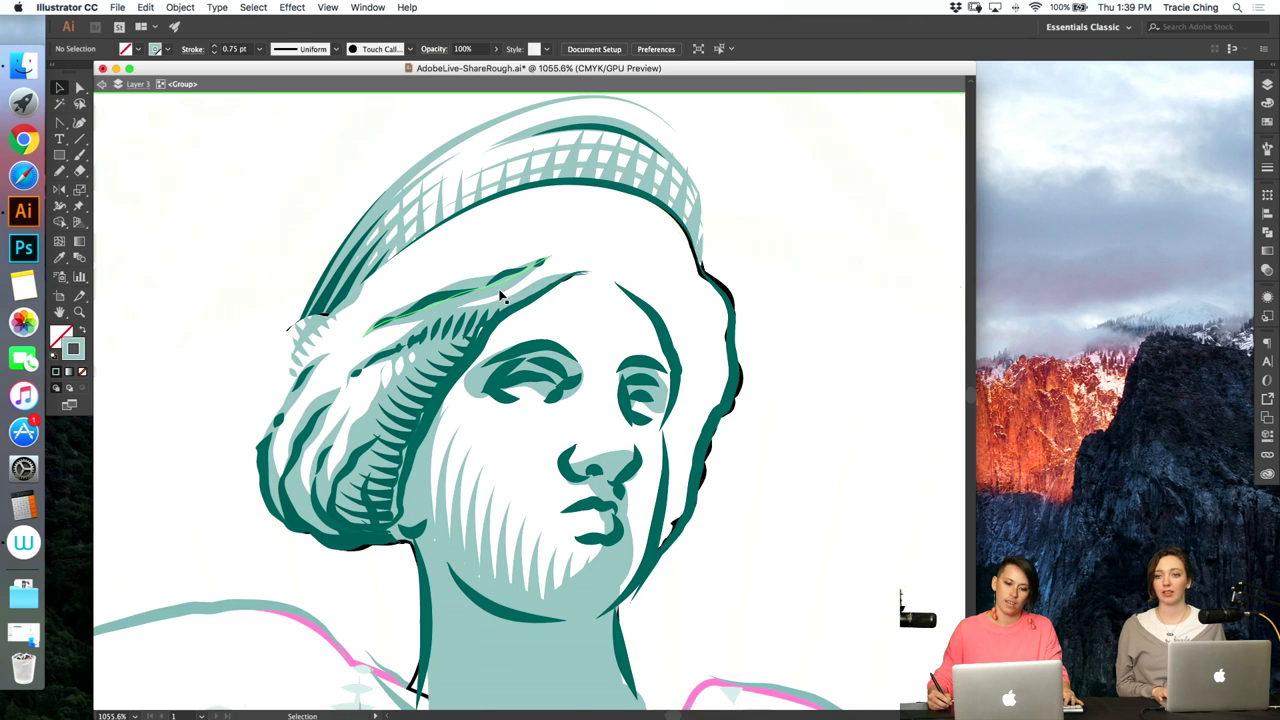
{"action": "double_click", "coordinate": [502, 295]}
{"action": "key", "text": "a"}
{"action": "left_click_drag", "start_coordinate": [590, 300], "coordinate": [757, 363]}
{"action": "key", "text": "Delete"}
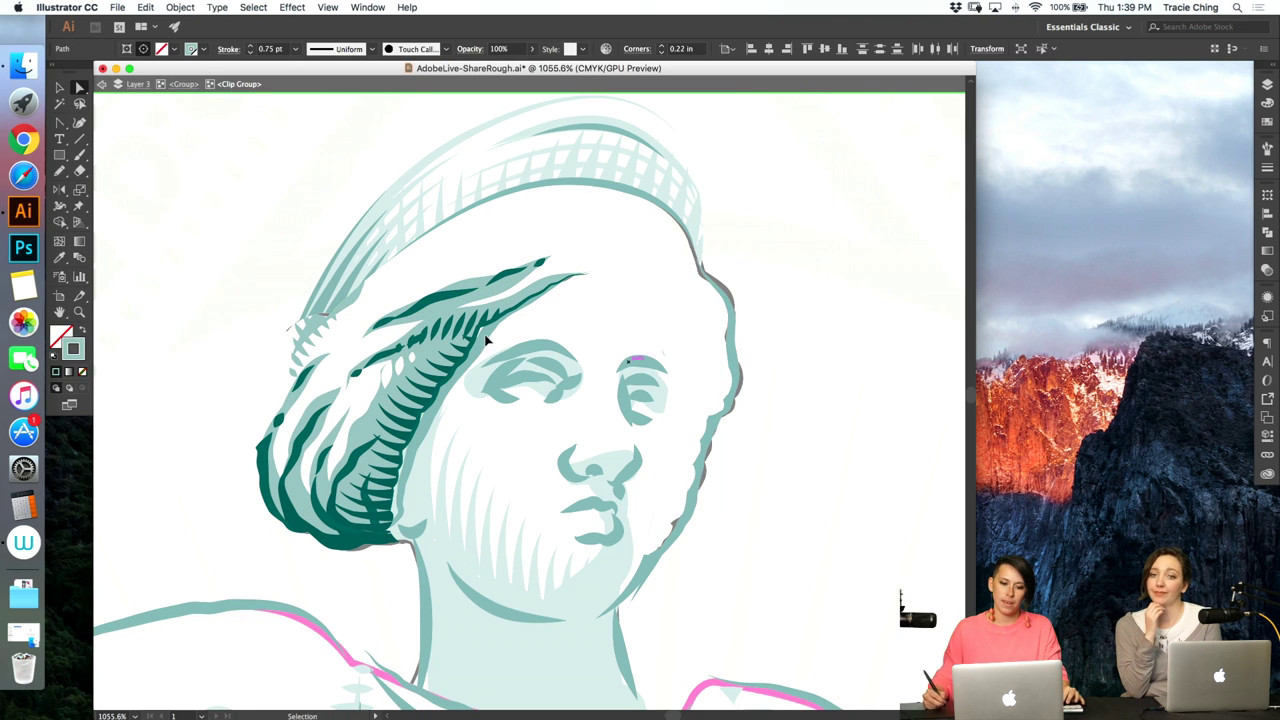
{"action": "key", "text": "a"}
{"action": "left_click", "coordinate": [488, 303]}
{"action": "key", "text": "super+z"}
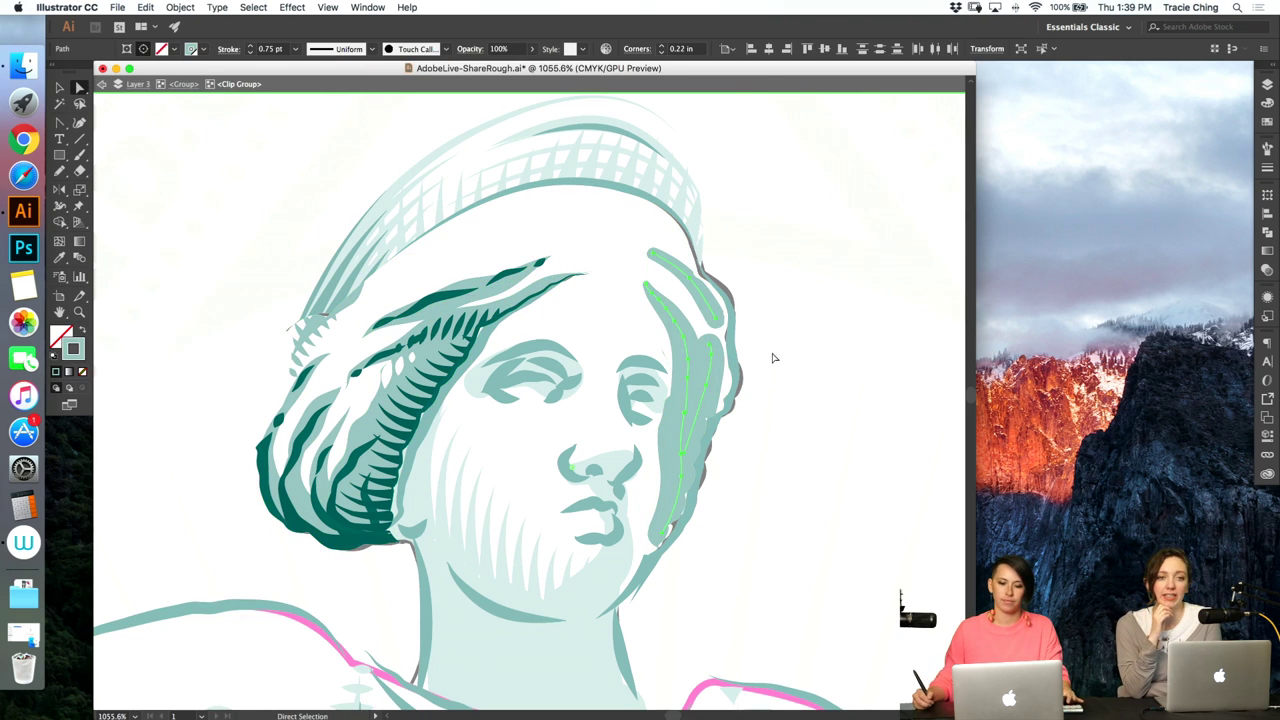
- Draw a freehand Pencil shape about 0.27 × 0.43 in over the hair shading beside the far cheek, inside the clip group
{"action": "left_click", "coordinate": [806, 401]}
{"action": "key", "text": "n"}
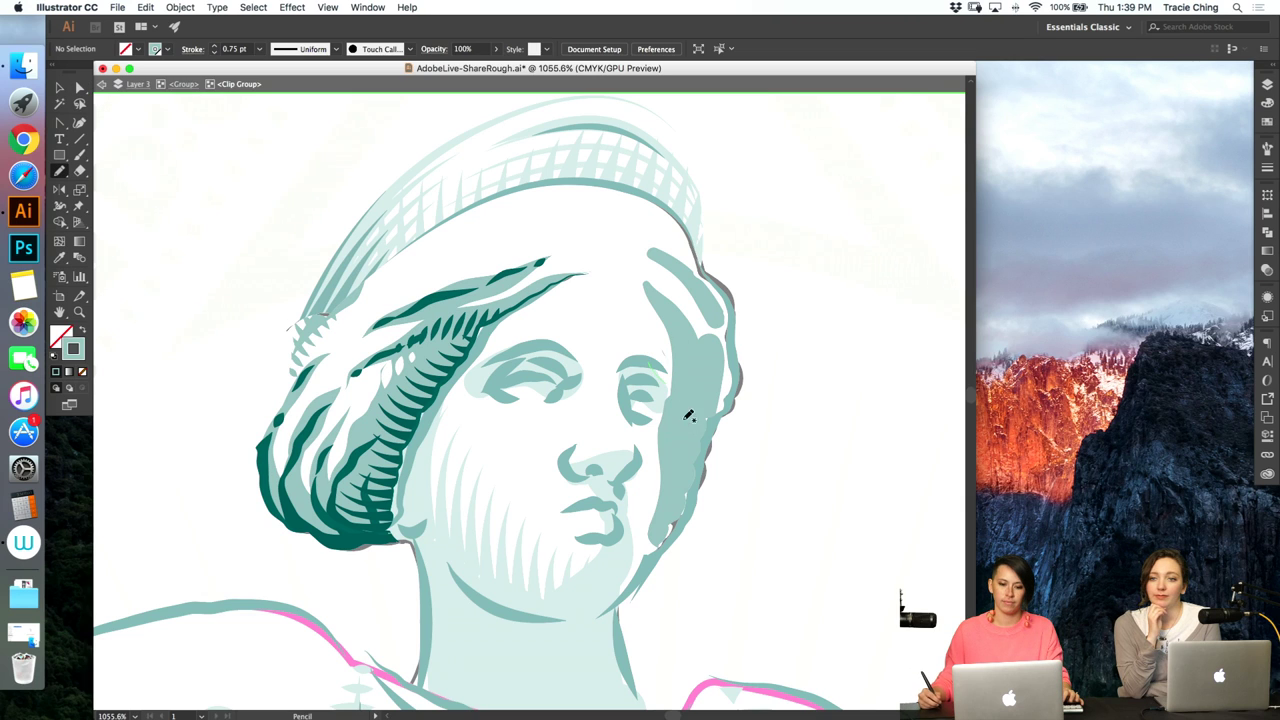
{"action": "mouse_move", "coordinate": [676, 390]}
{"action": "left_mouse_down"}
{"action": "mouse_move", "coordinate": [713, 410]}
{"action": "mouse_move", "coordinate": [615, 567]}
{"action": "mouse_move", "coordinate": [640, 394]}
{"action": "left_mouse_up"}
{"action": "key", "text": "i"}
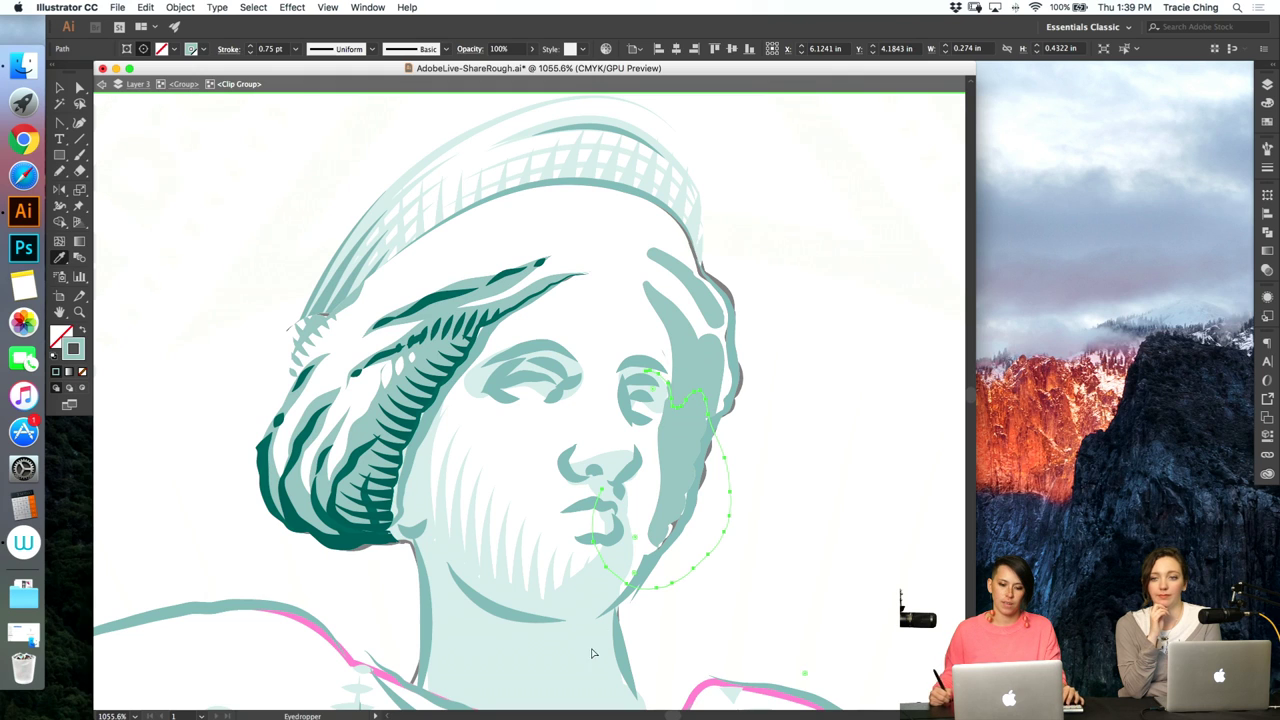
{"action": "key", "text": "a"}
{"action": "left_click", "coordinate": [686, 451]}
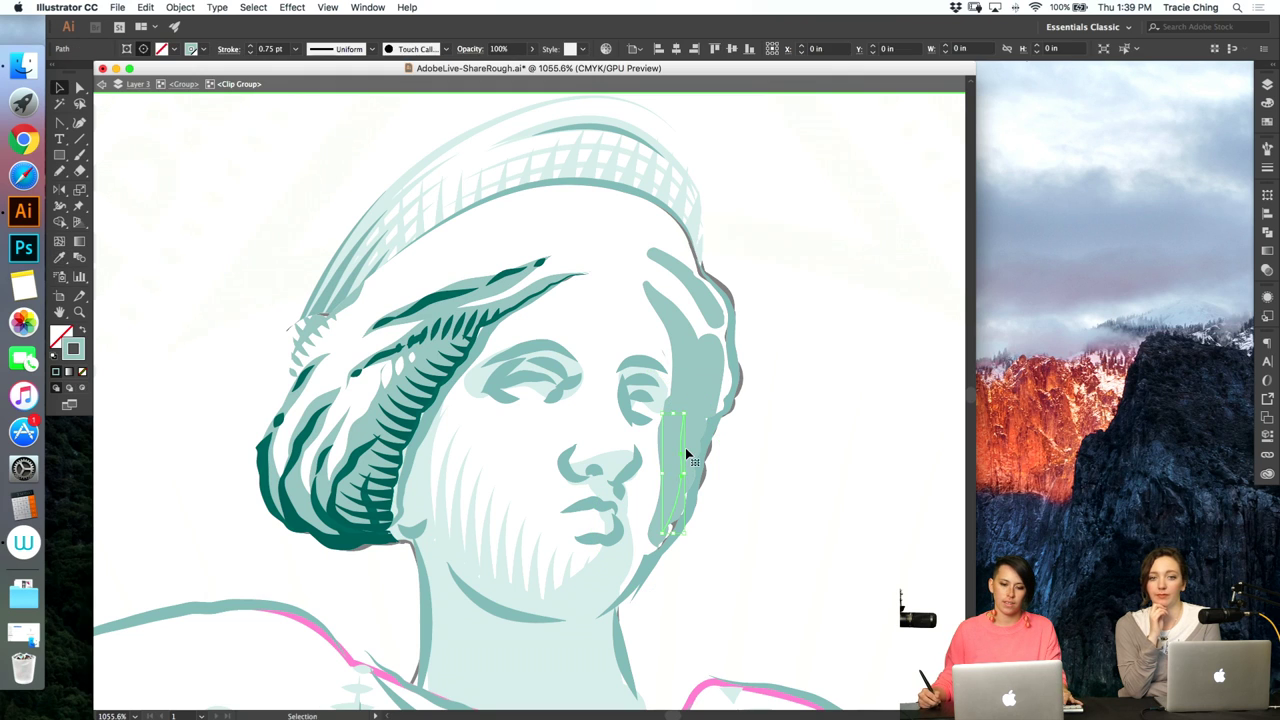
- Fill the pencil shape with light teal C=30 M=0 Y=15 K=21 and no stroke, and leave isolation mode
{"action": "left_click", "coordinate": [1268, 103]}
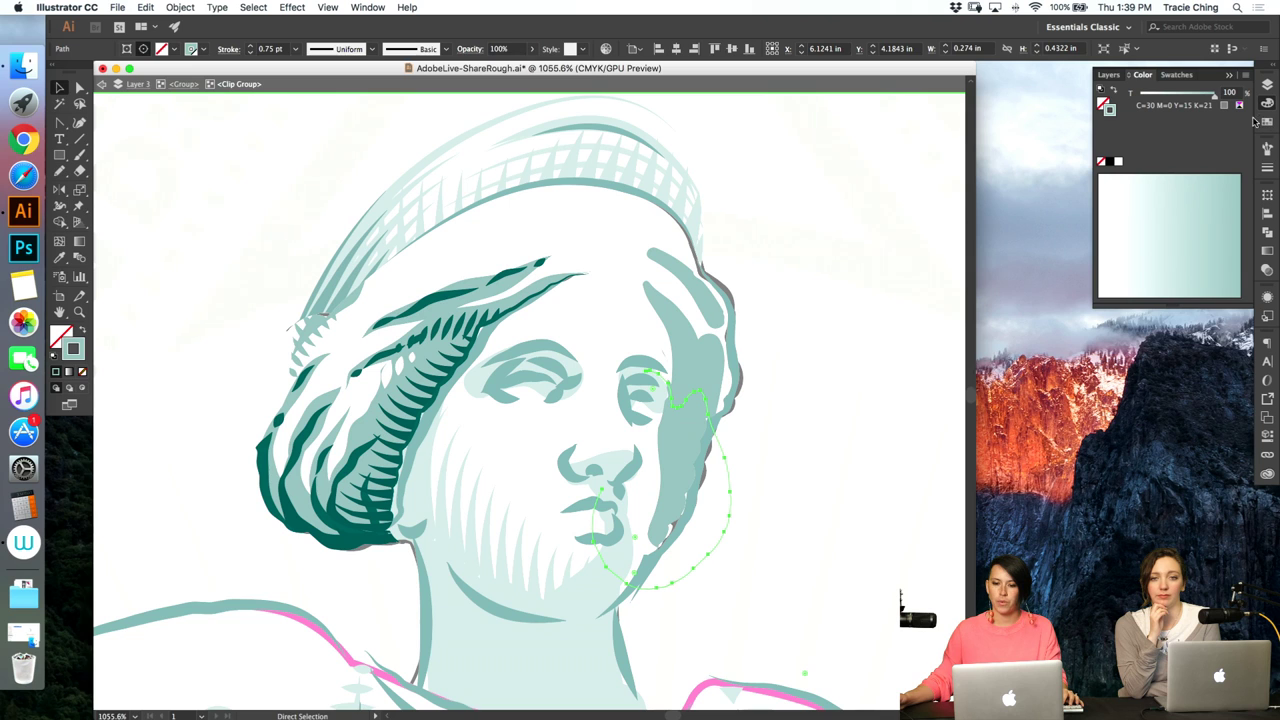
{"action": "left_click", "coordinate": [1109, 100]}
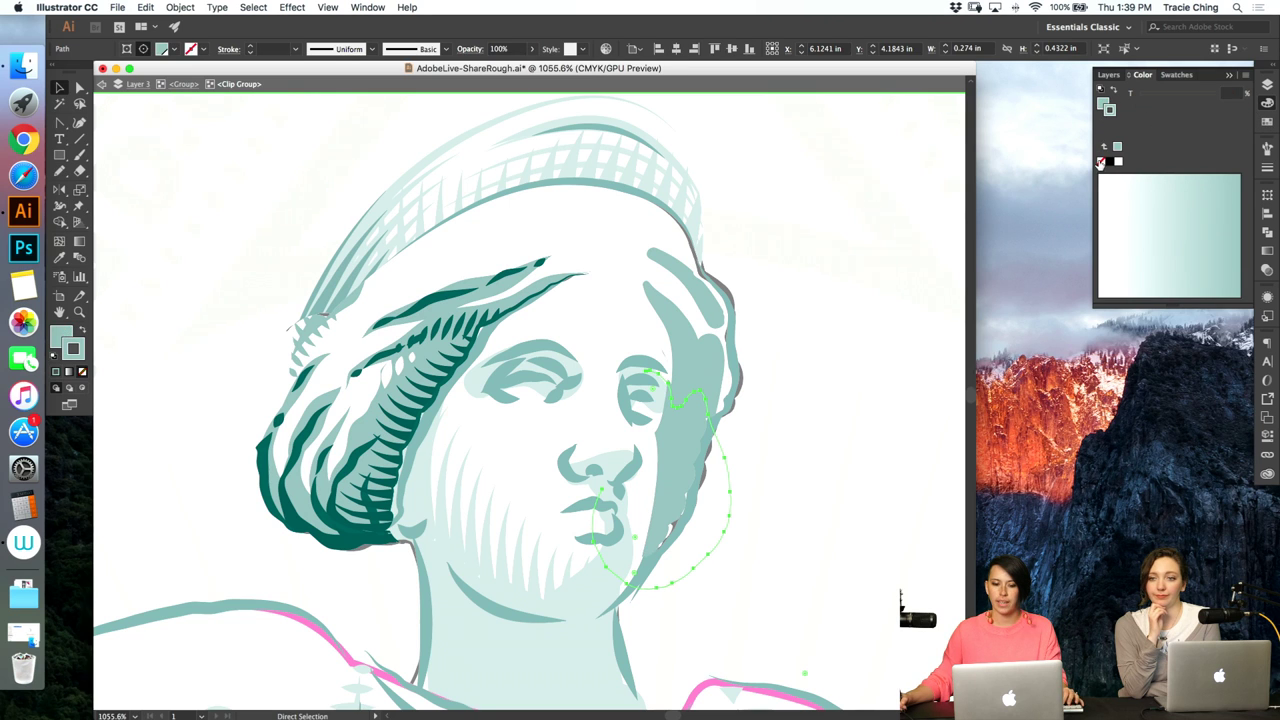
{"action": "double_click", "coordinate": [838, 419]}
{"action": "key", "text": "v"}
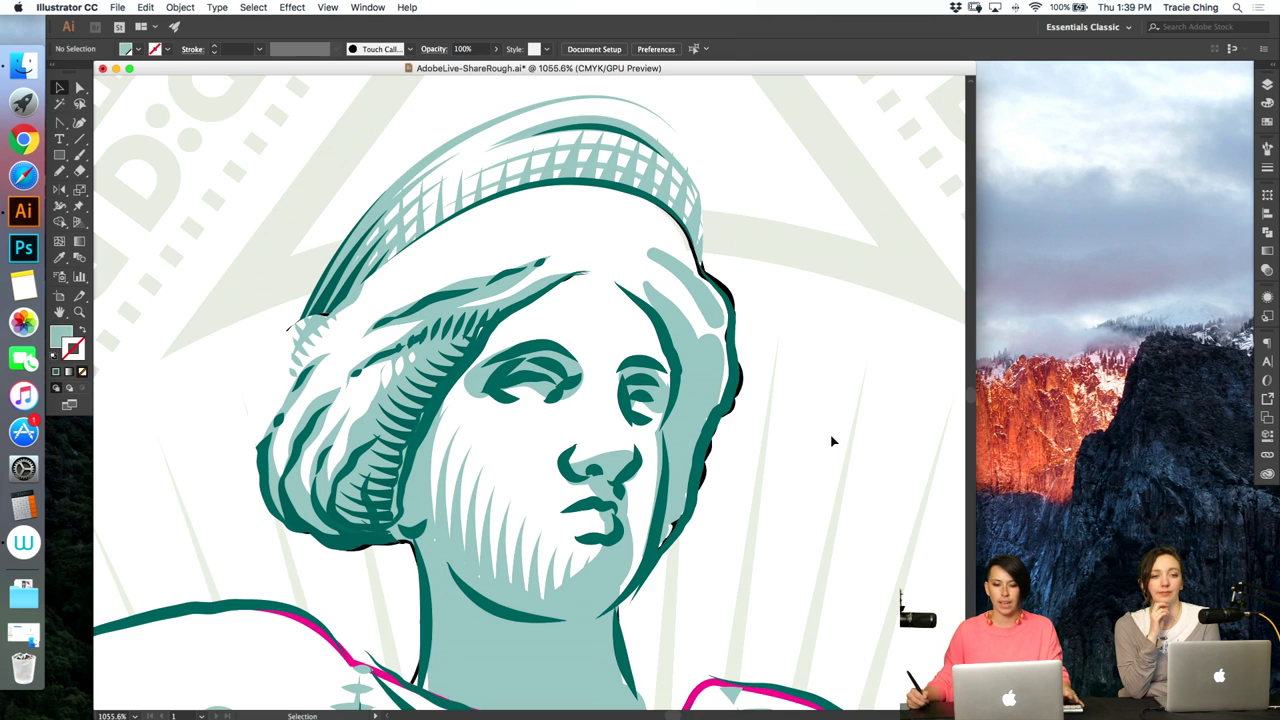
- Delete the dark teal outline along the hair's outer edge beside the far cheek from the line art group, and leave isolation mode
{"action": "left_click", "coordinate": [713, 428]}
{"action": "double_click", "coordinate": [715, 427]}
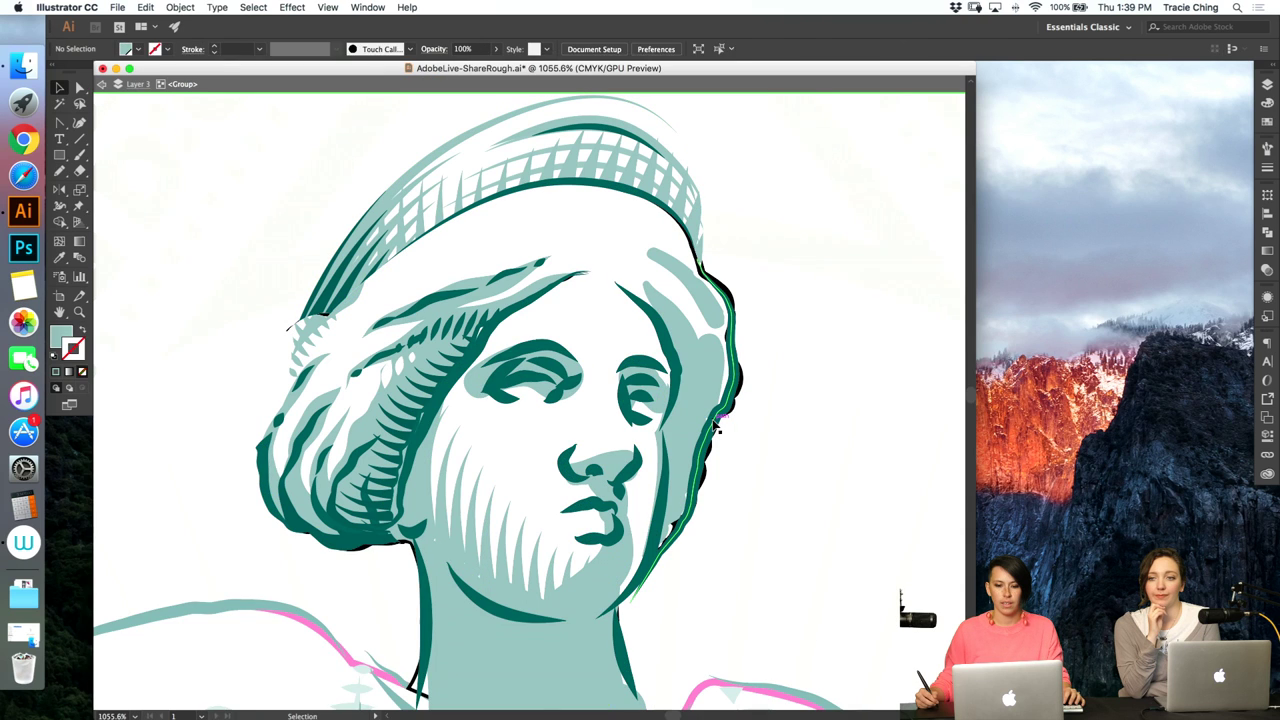
{"action": "left_click", "coordinate": [716, 428]}
{"action": "double_click", "coordinate": [716, 428]}
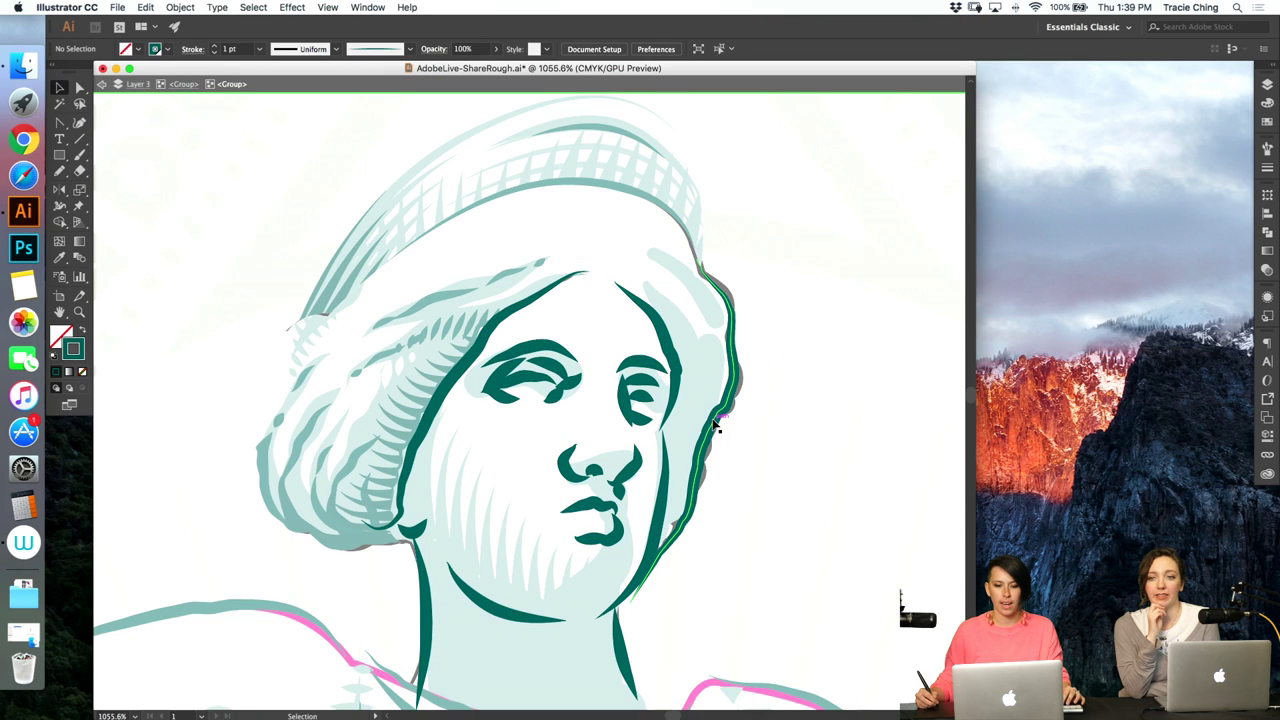
{"action": "double_click", "coordinate": [777, 385]}
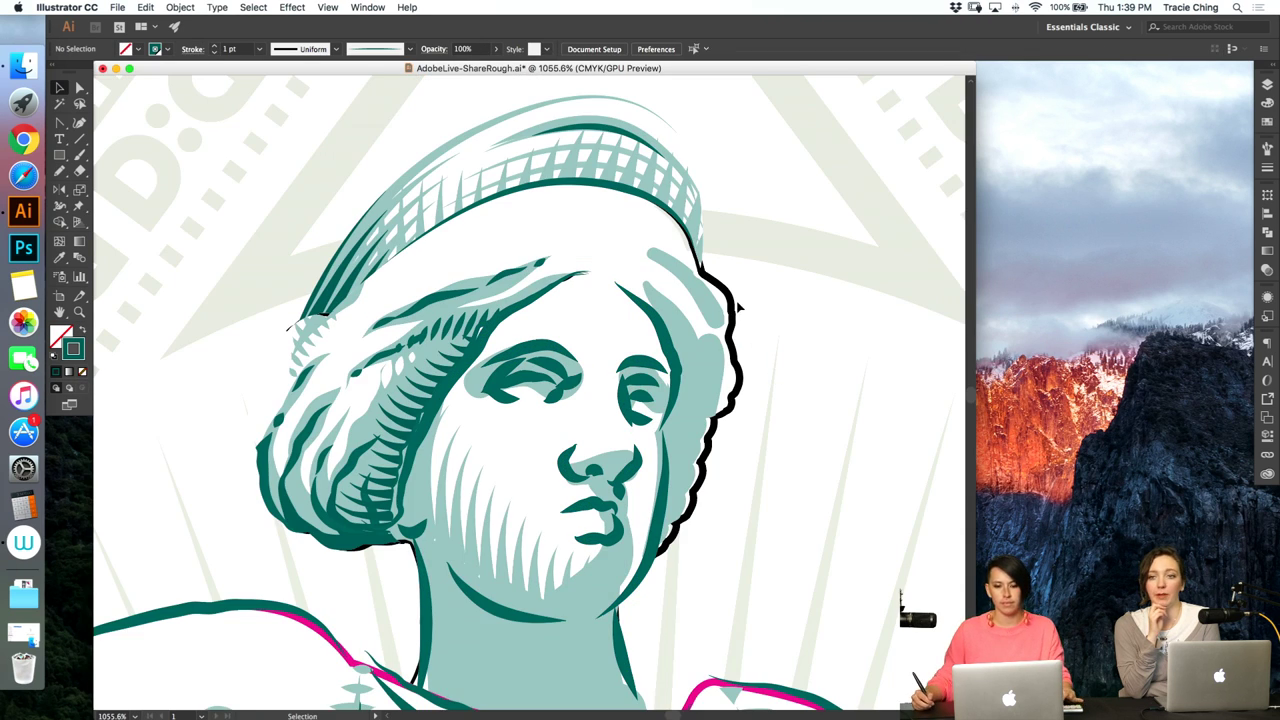
- Collapse the expanded group in Layer 3 and toggle the layer's visibility to check which artwork it holds
{"action": "left_click", "coordinate": [1267, 85]}
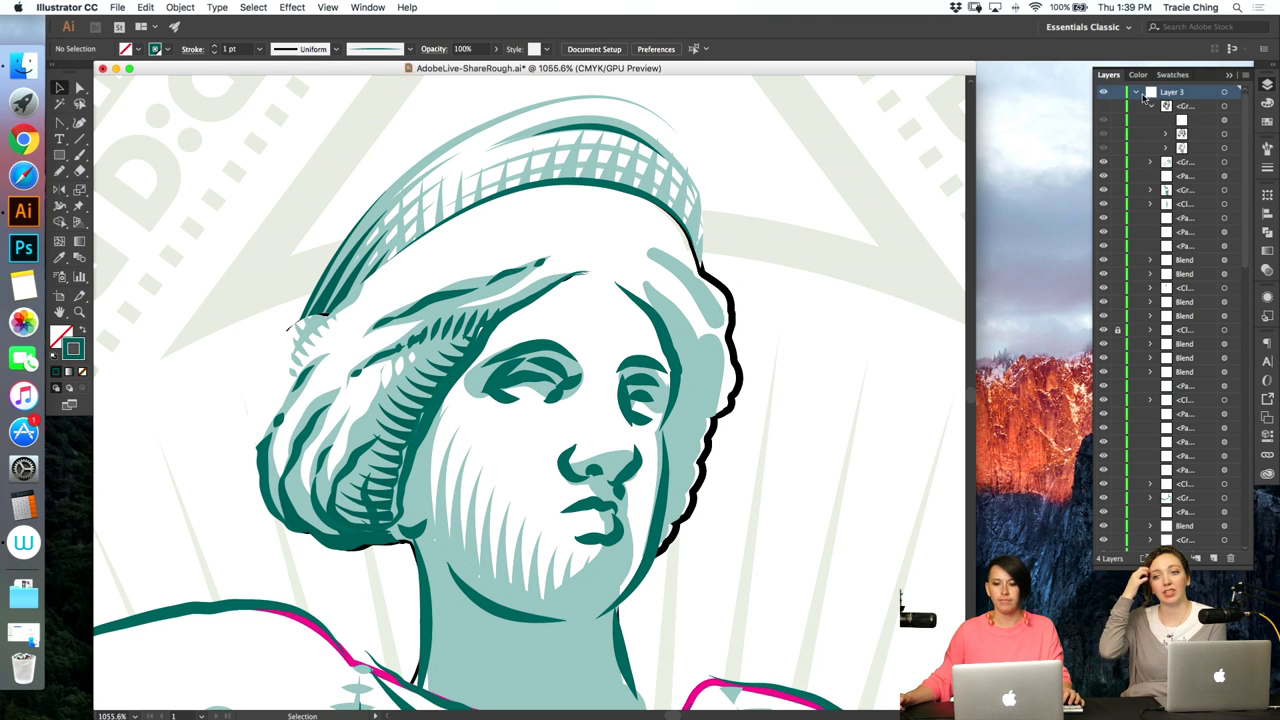
{"action": "left_click", "coordinate": [1104, 93]}
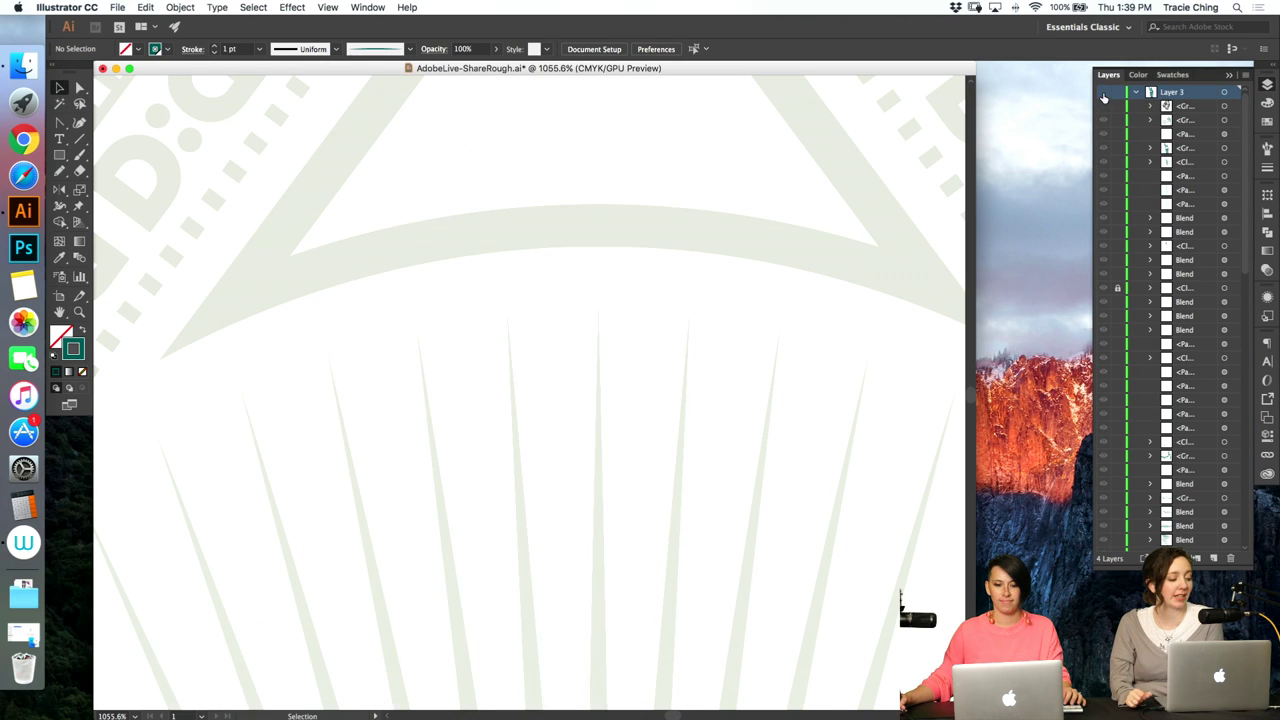
{"action": "left_click", "coordinate": [1104, 93]}
{"action": "left_click", "coordinate": [1267, 85]}
- Cut the black hair outline and paste it in place at the front of the head group
{"action": "double_click", "coordinate": [731, 300]}
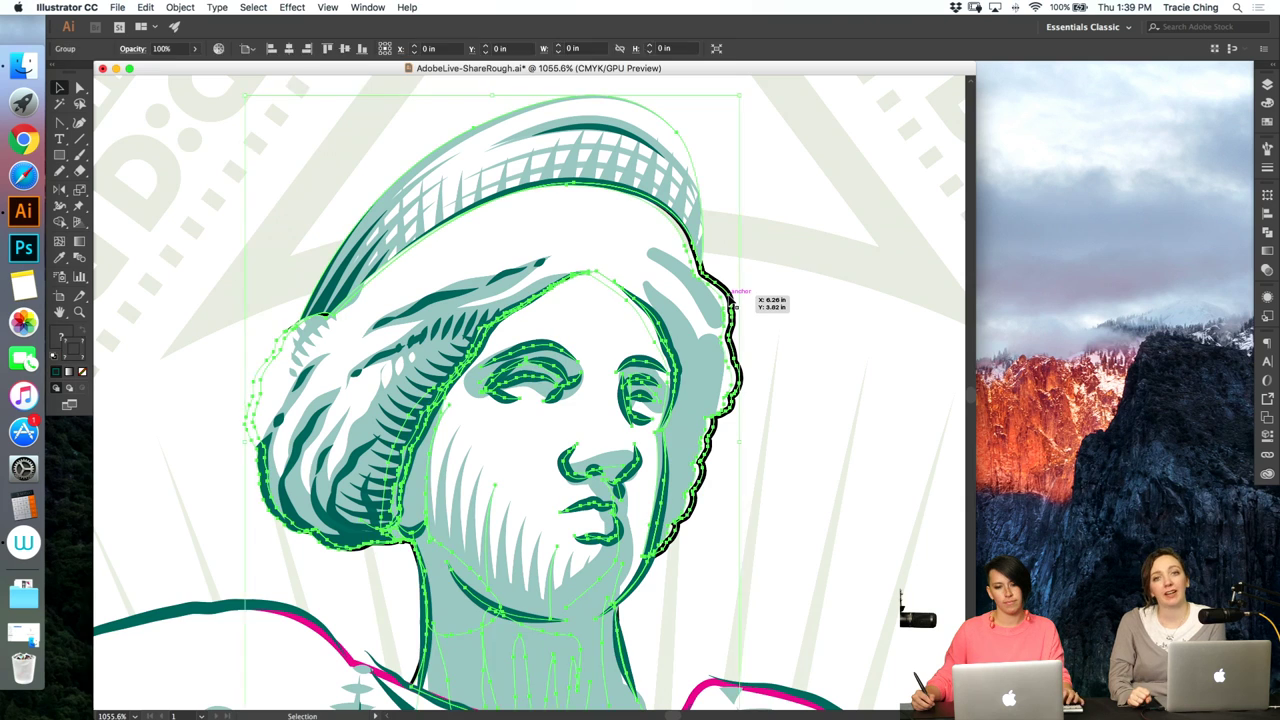
{"action": "double_click", "coordinate": [731, 300]}
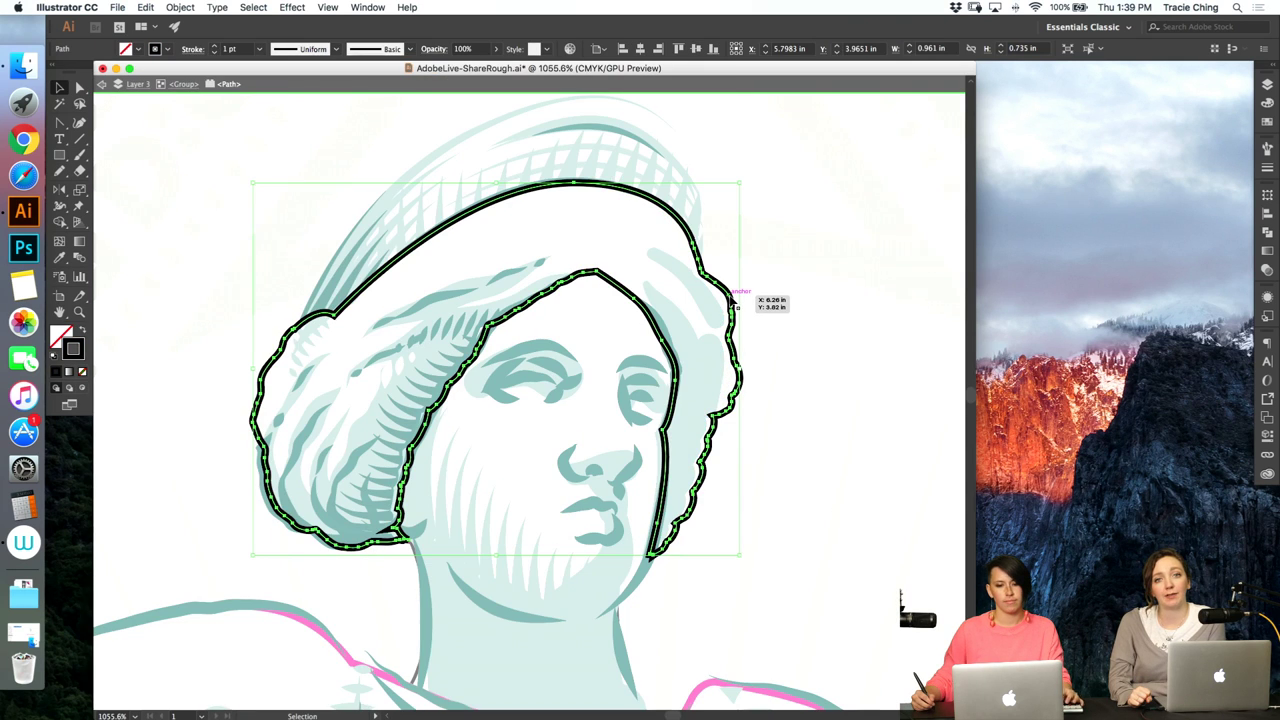
{"action": "left_click", "coordinate": [777, 285]}
{"action": "double_click", "coordinate": [777, 285]}
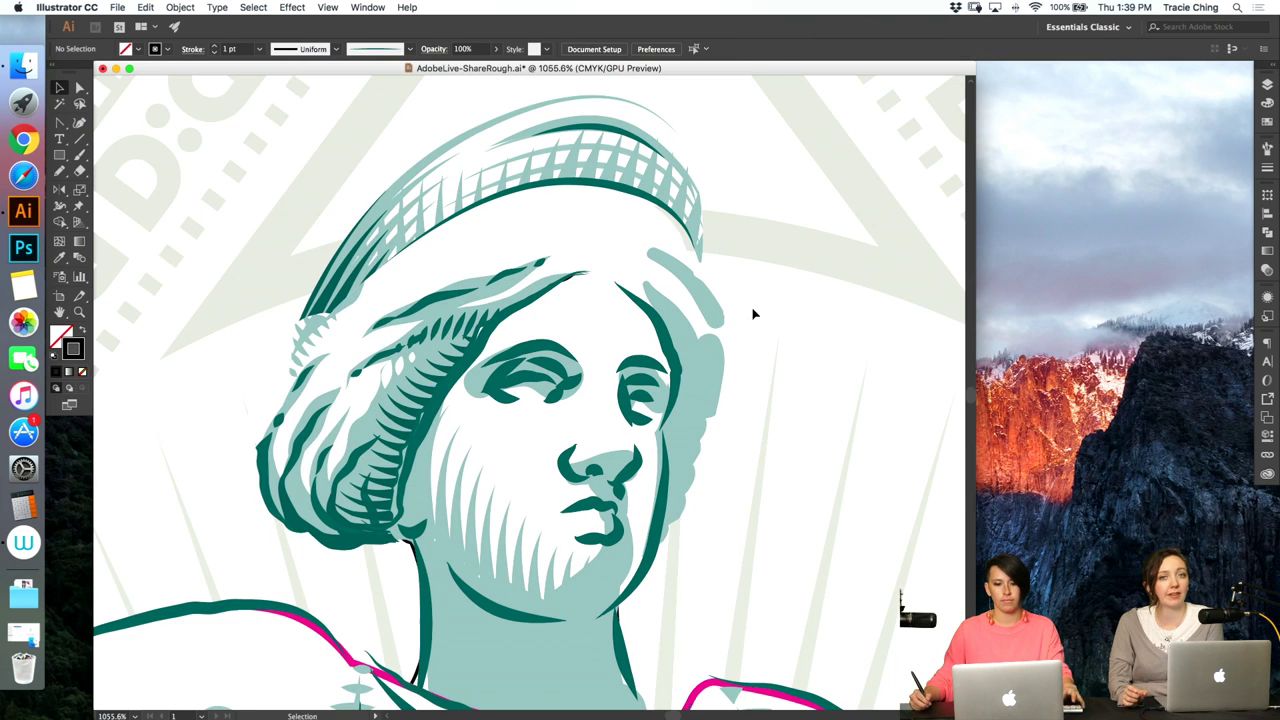
{"action": "left_click", "coordinate": [706, 357]}
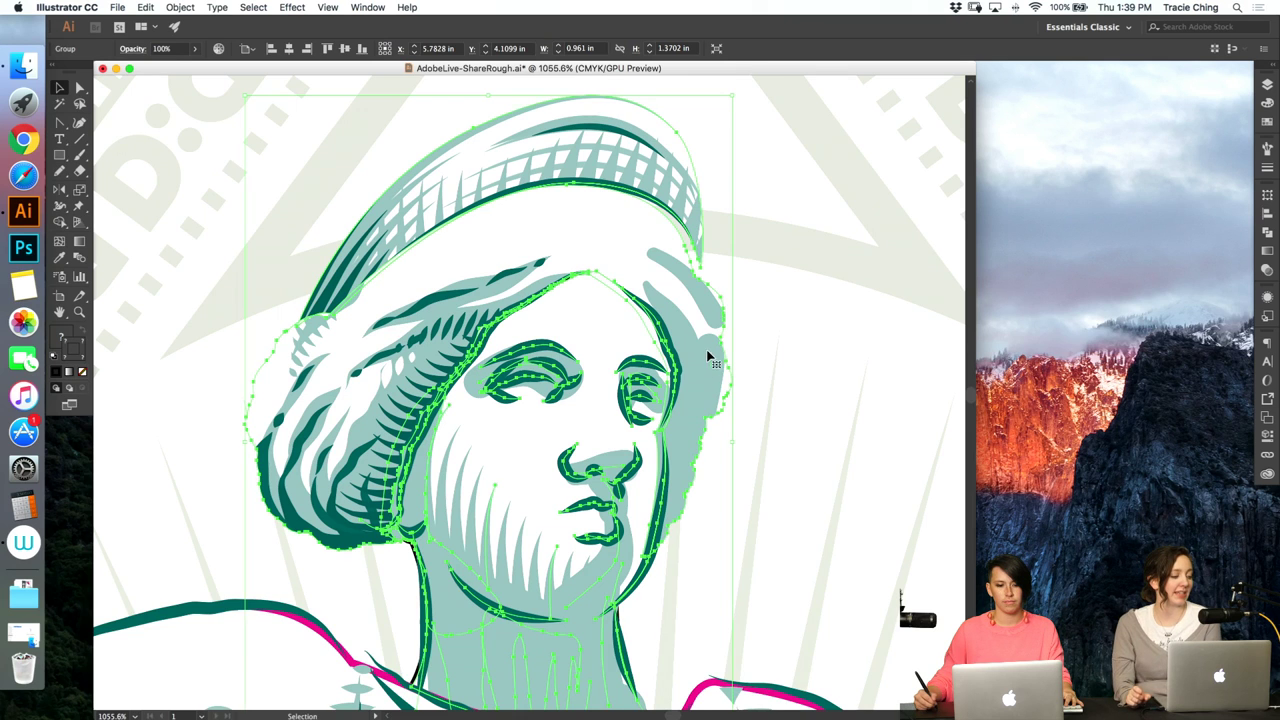
{"action": "double_click", "coordinate": [706, 357]}
- Set the hair outline's stroke to the dark teal swatch and apply the tapered dark teal art brush
{"action": "left_click", "coordinate": [1266, 101]}
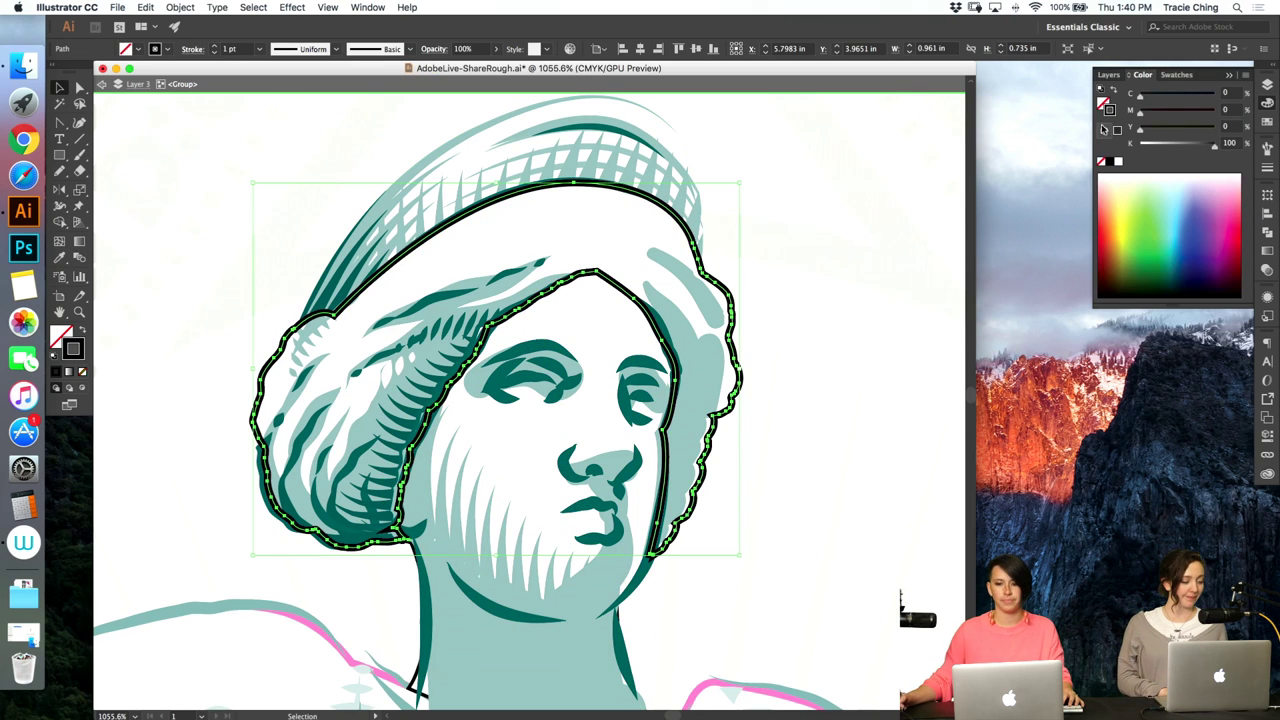
{"action": "left_click", "coordinate": [1266, 122]}
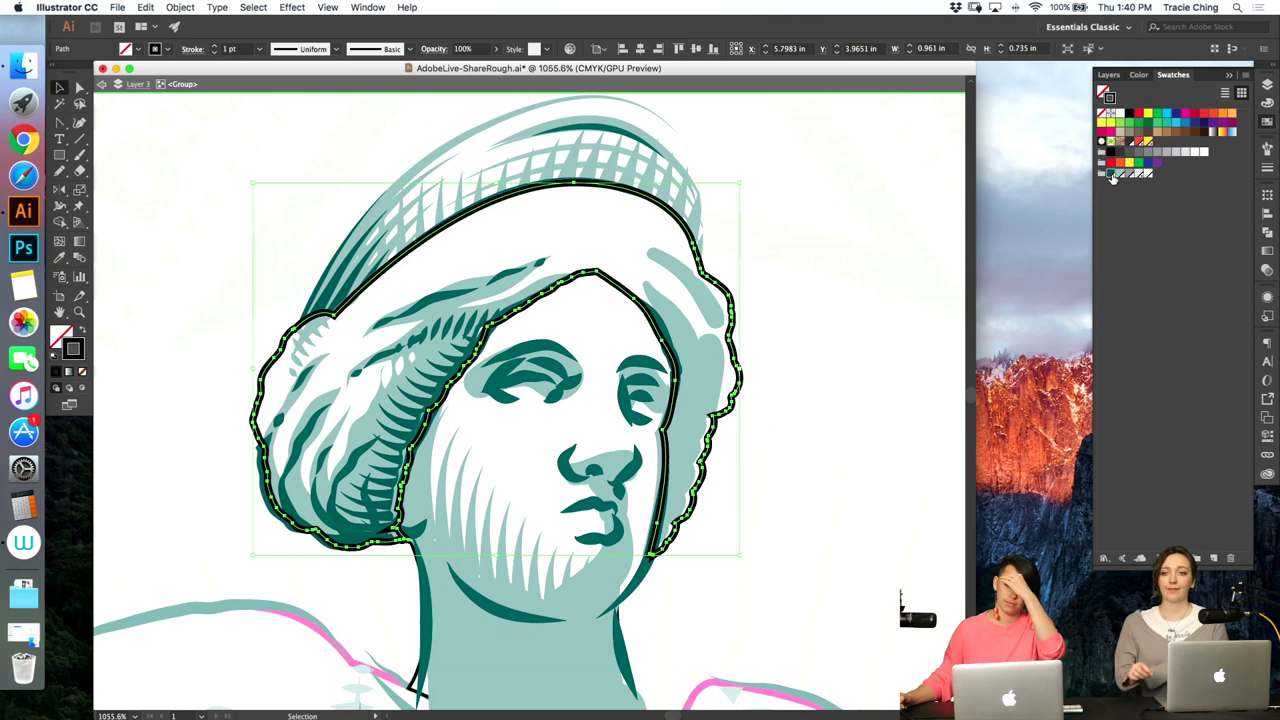
{"action": "left_click", "coordinate": [1112, 174]}
{"action": "left_click", "coordinate": [1267, 148]}
{"action": "left_click", "coordinate": [1190, 195]}
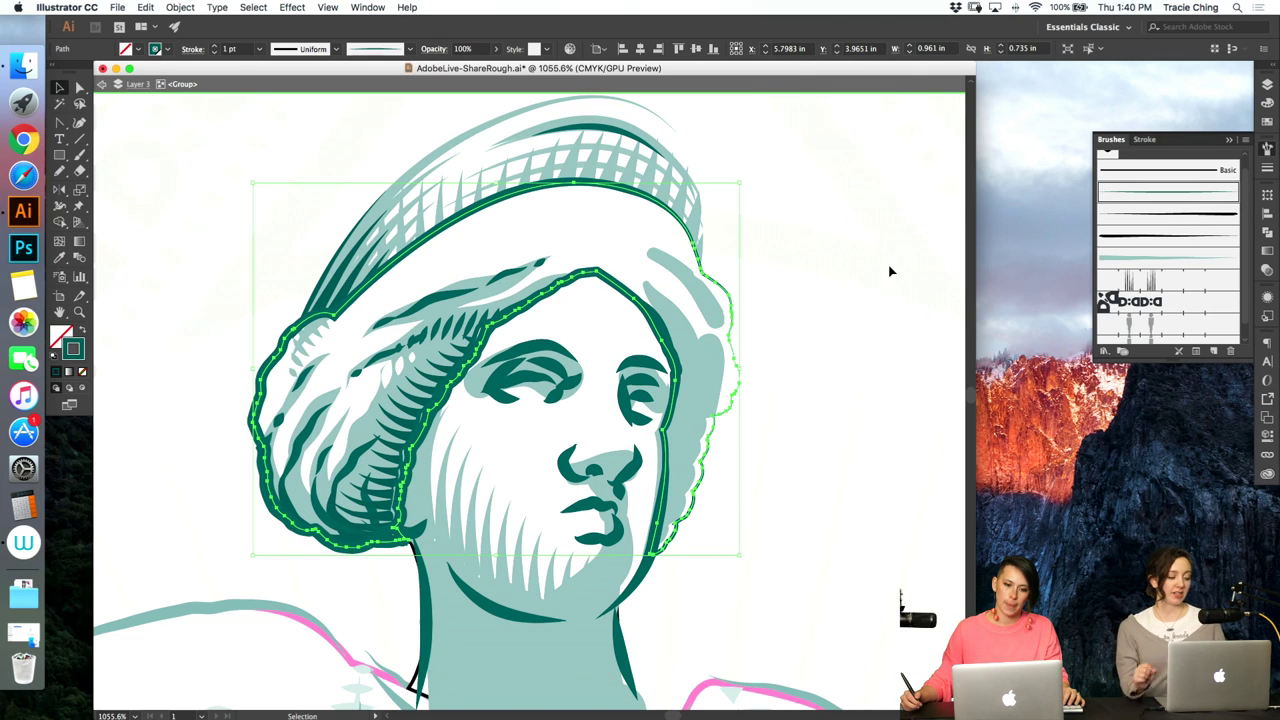
- Isolate the hair outline, cut the points along its crown and upper sides, paste that section in front, and leave isolation mode
{"action": "double_click", "coordinate": [675, 211]}
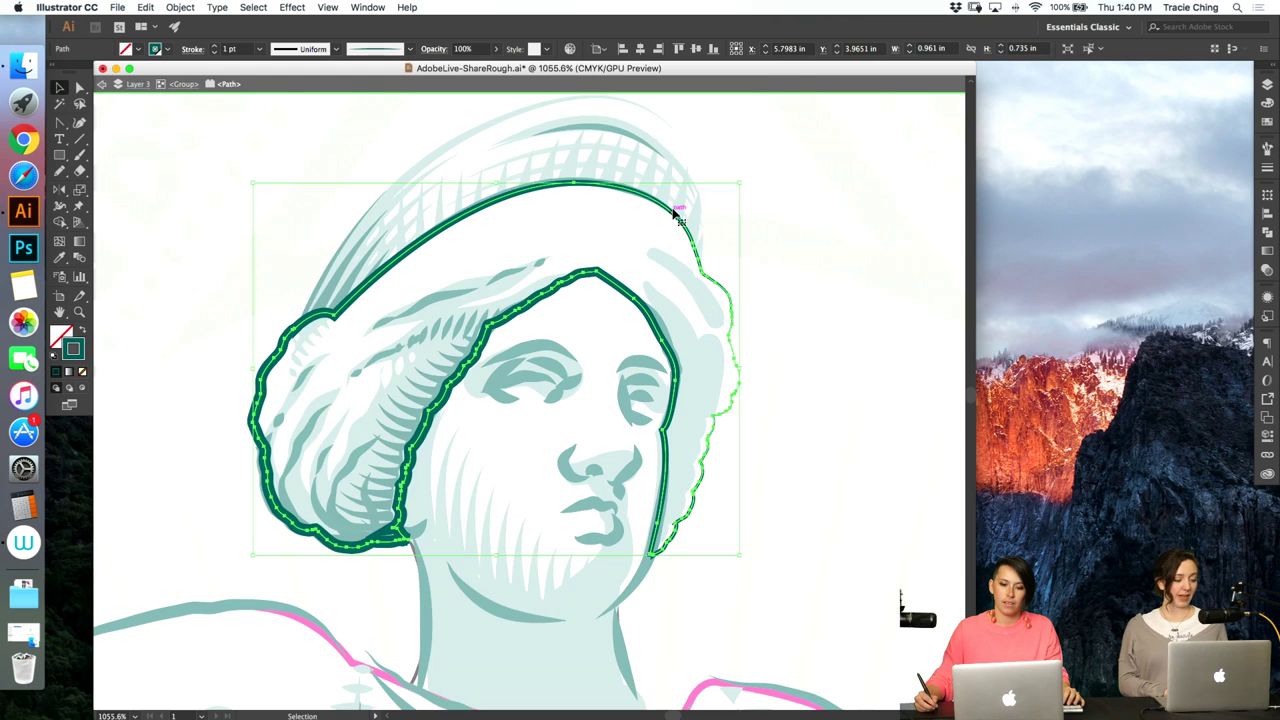
{"action": "key", "text": "a"}
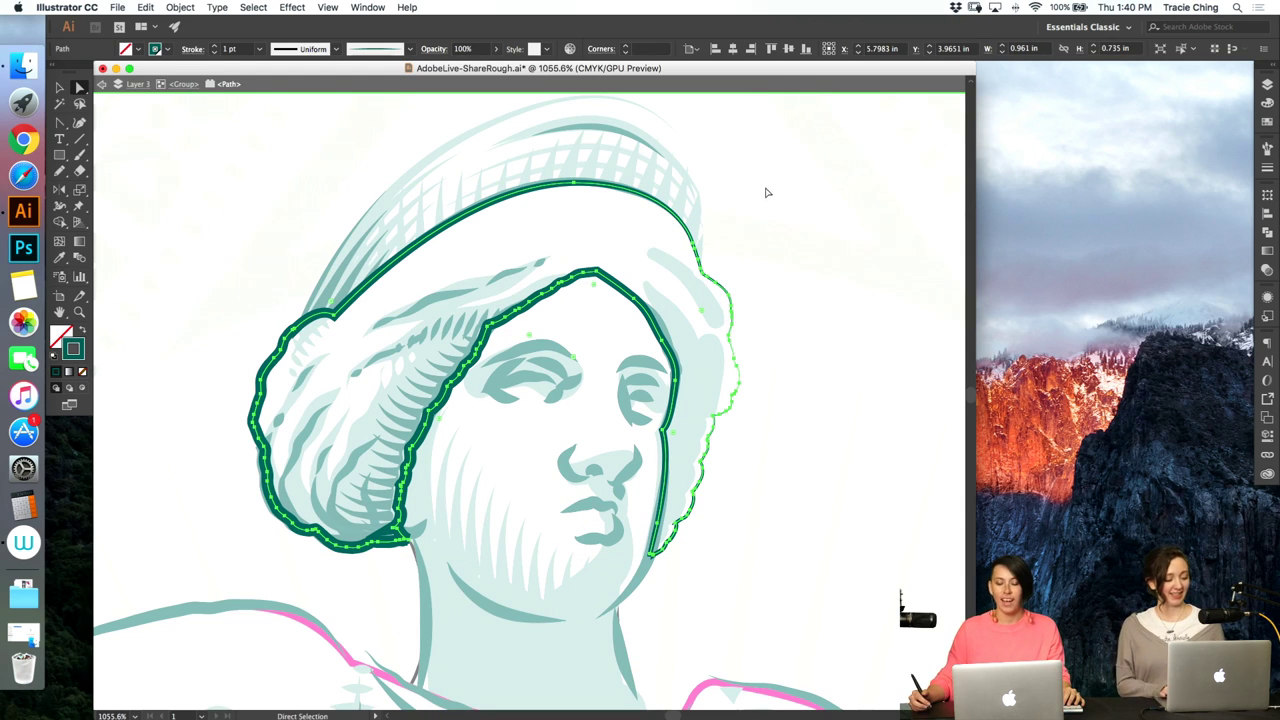
{"action": "left_click", "coordinate": [768, 248]}
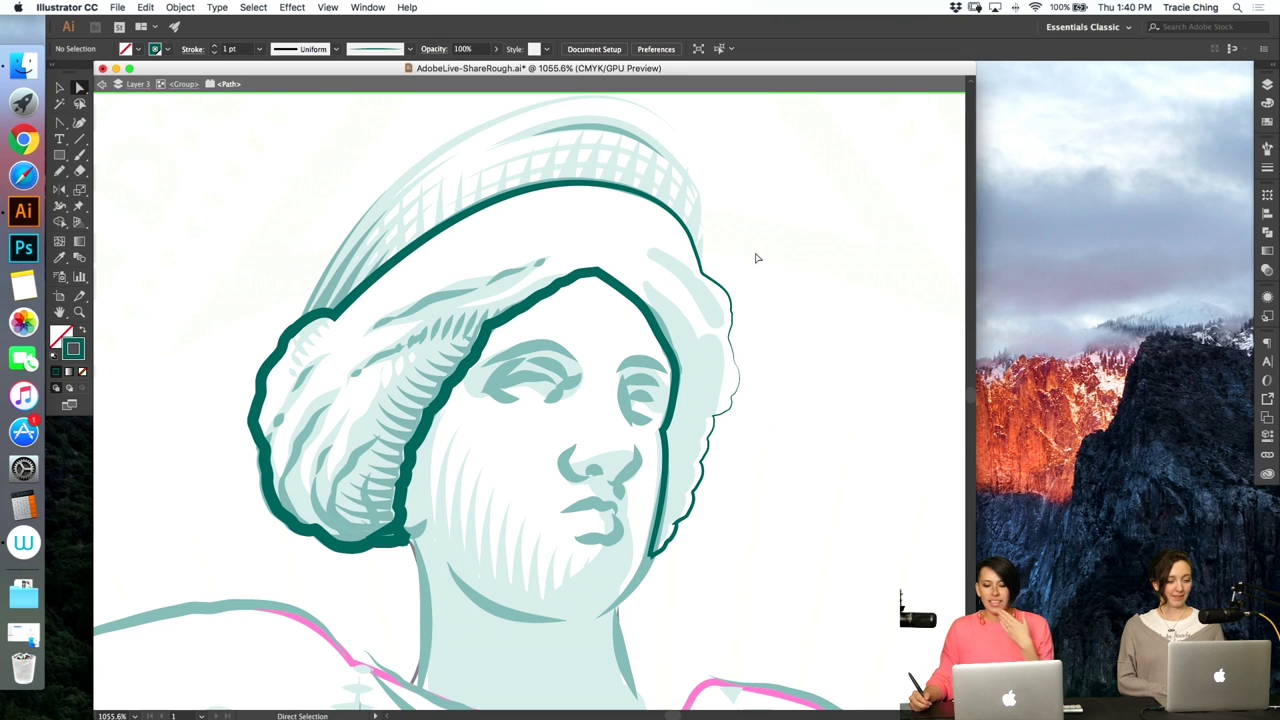
{"action": "left_click", "coordinate": [658, 211]}
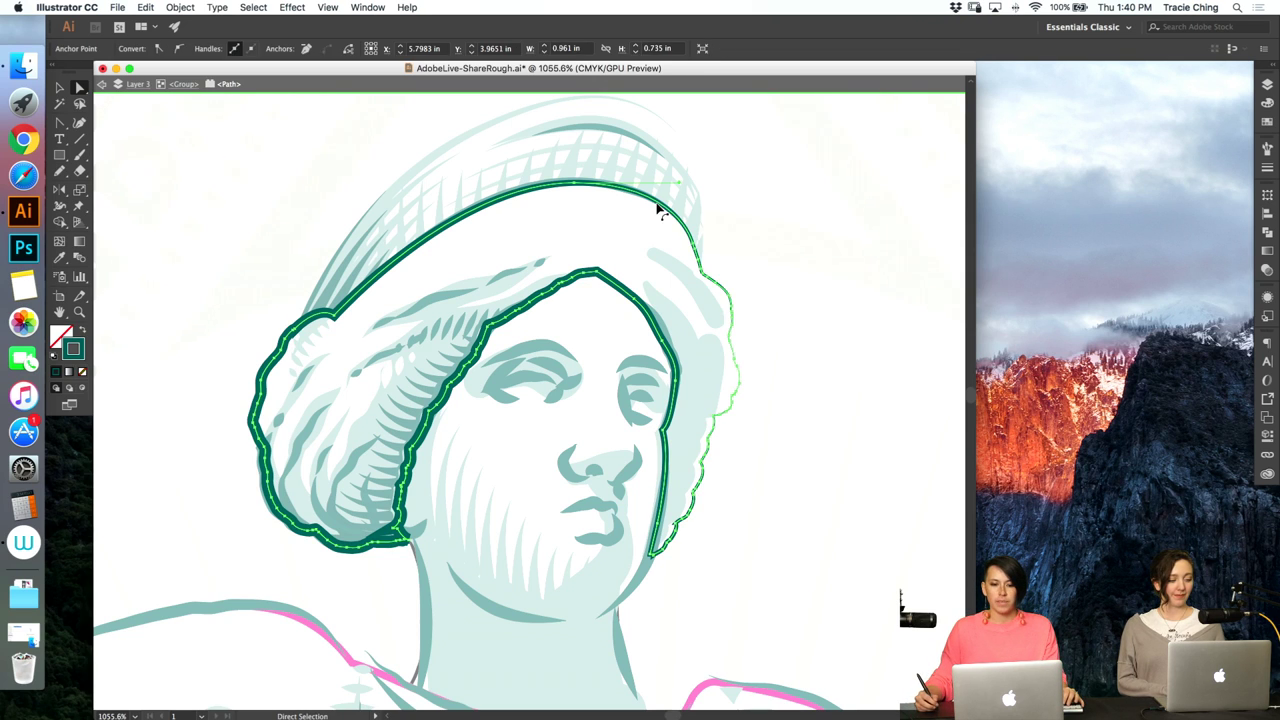
{"action": "left_click", "coordinate": [574, 182]}
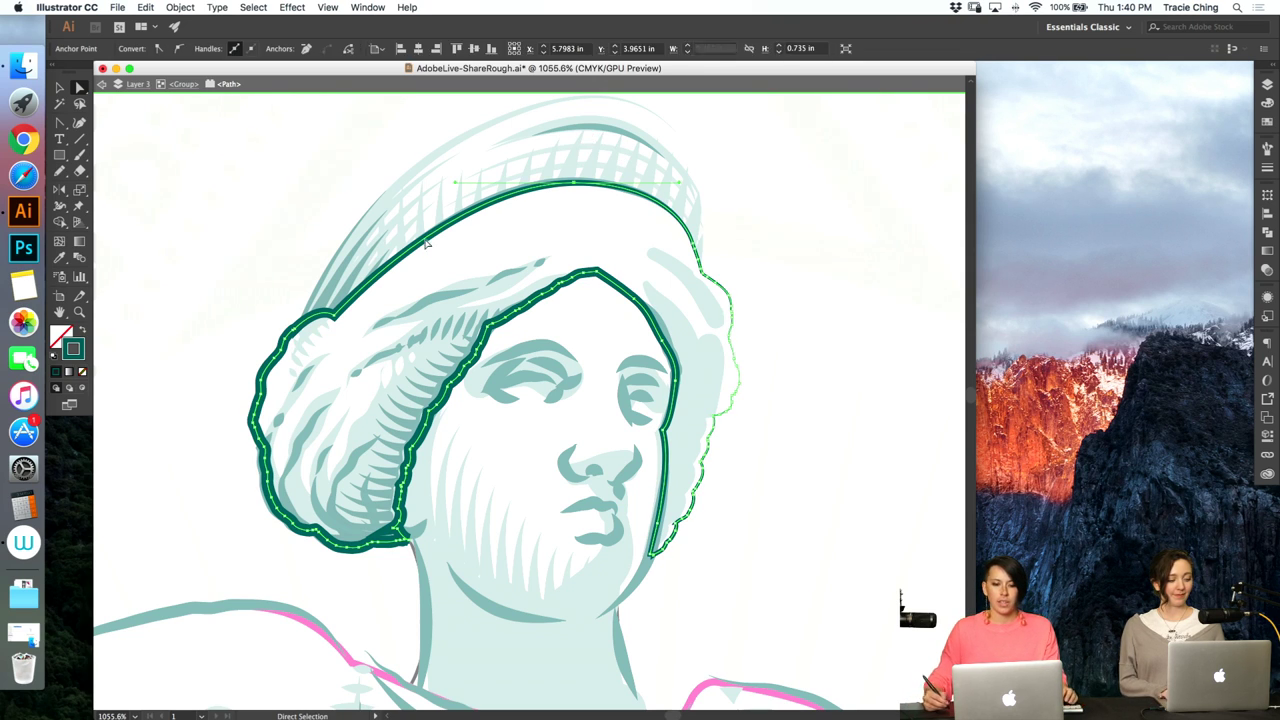
{"action": "left_click_drag", "start_coordinate": [403, 243], "coordinate": [268, 371]}
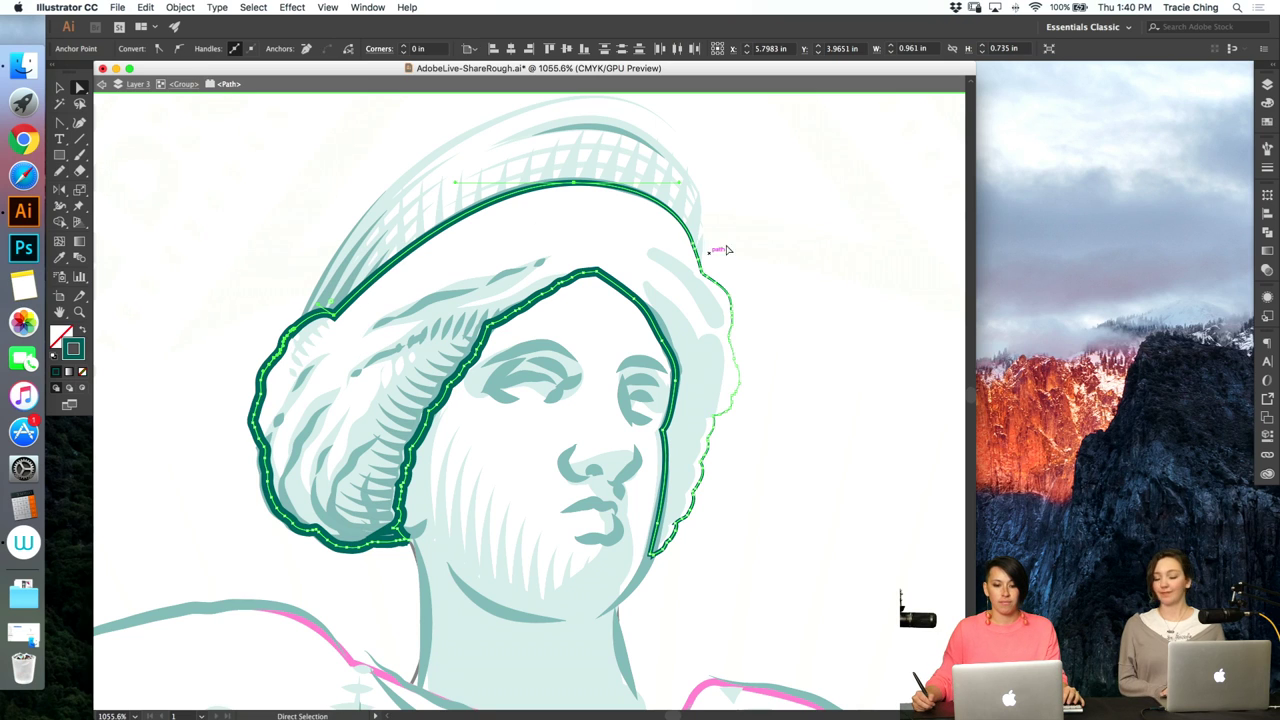
{"action": "left_click_drag", "start_coordinate": [688, 240], "coordinate": [689, 241]}
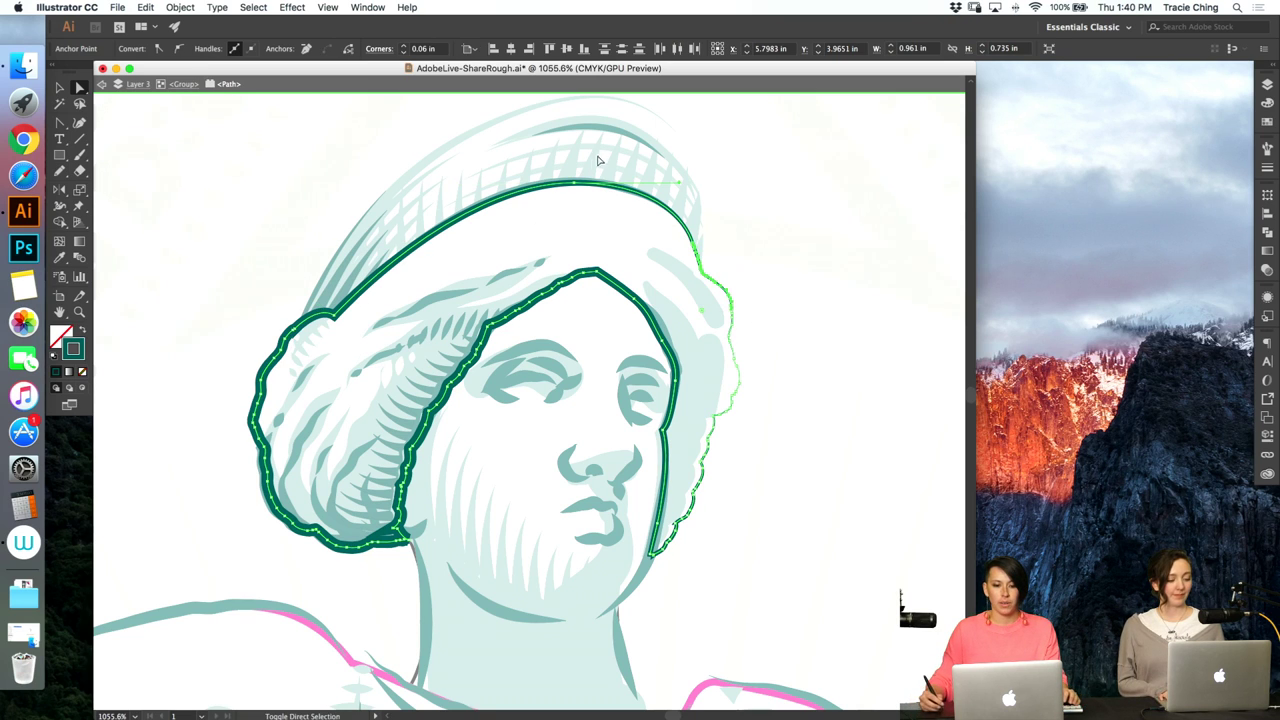
{"action": "left_click_drag", "start_coordinate": [321, 306], "coordinate": [342, 354]}
{"action": "key", "text": "super+x"}
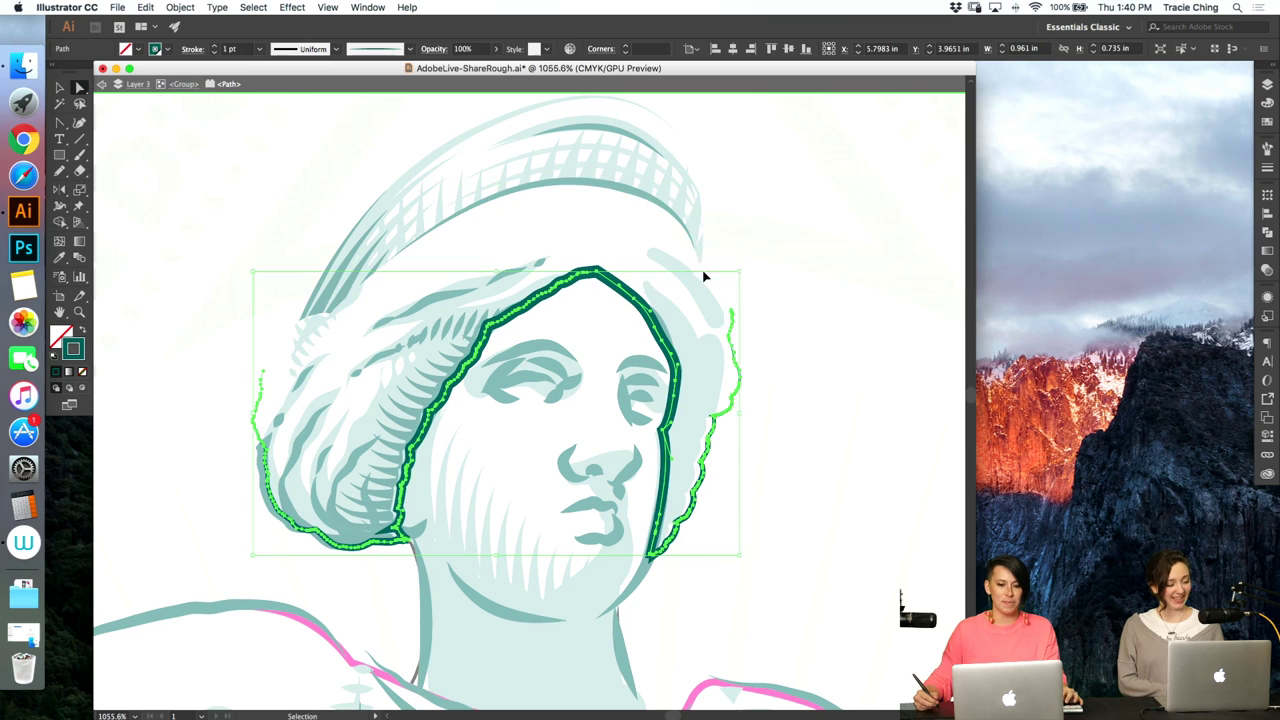
{"action": "key", "text": "super+f"}
{"action": "double_click", "coordinate": [776, 269]}
{"action": "key", "text": "v"}
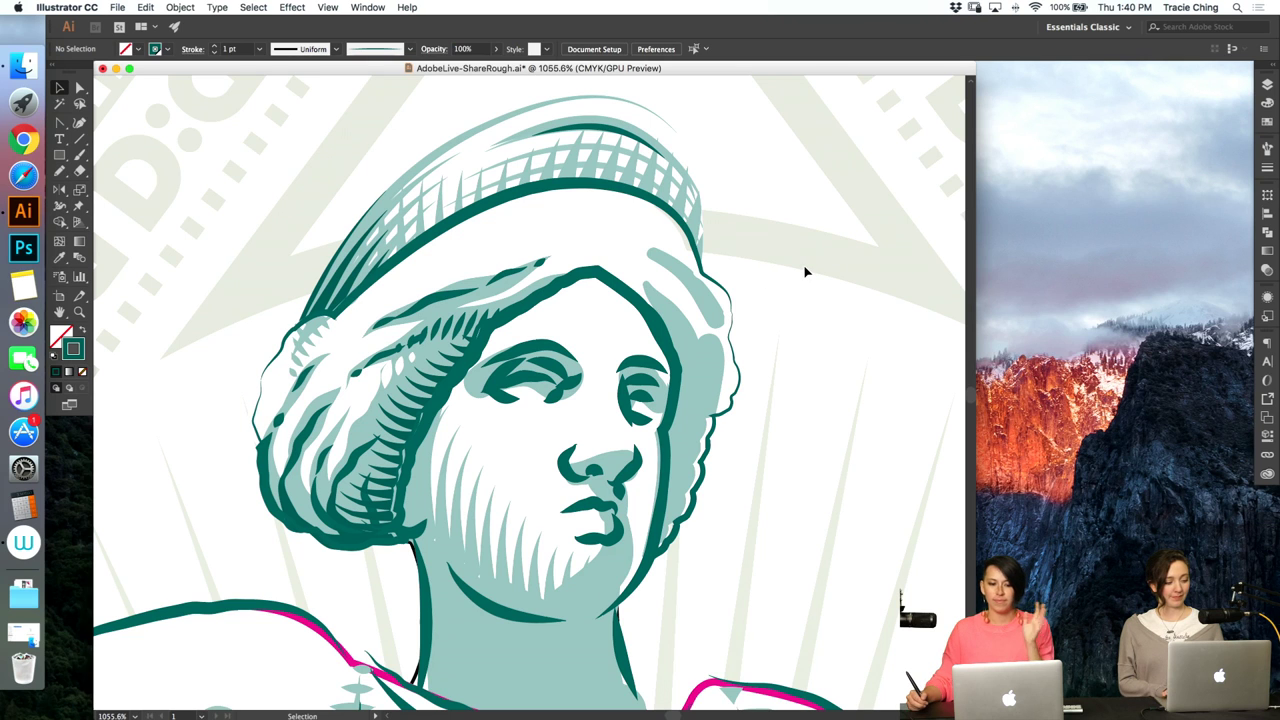
- Isolate the hair's clipped shading group inside the head group and clear the selection of its strokes
{"action": "left_click", "coordinate": [270, 443]}
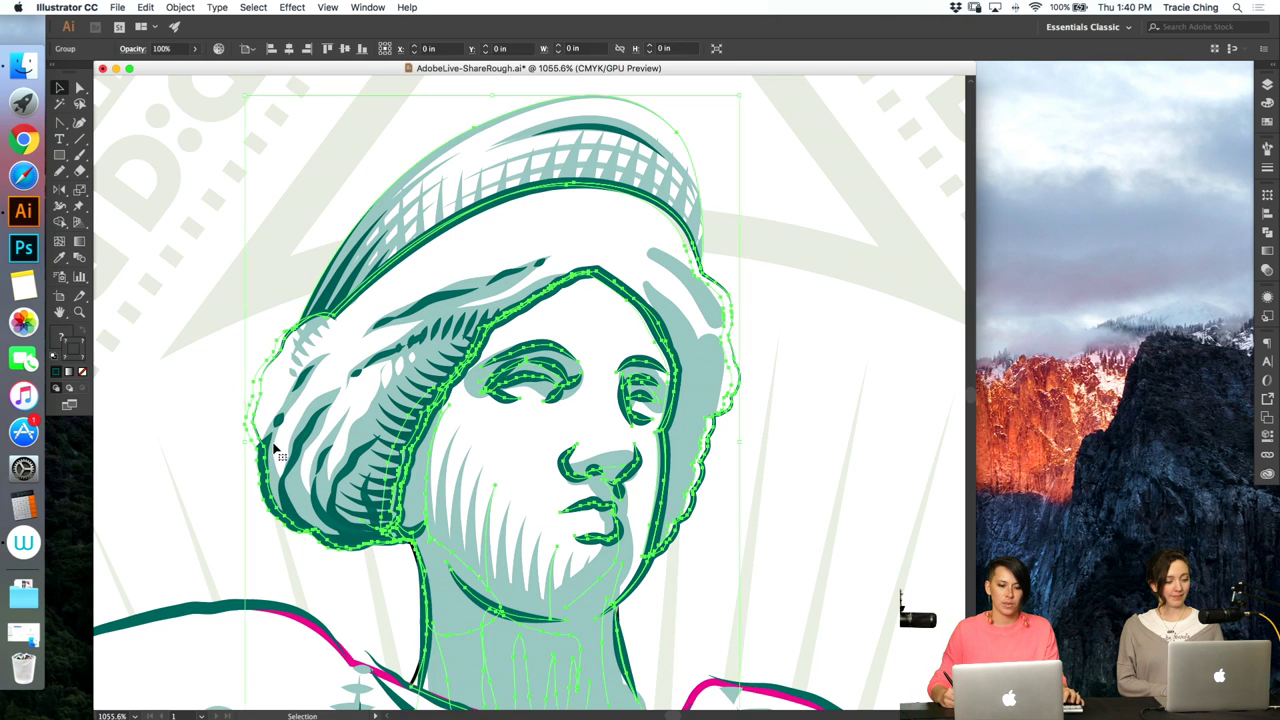
{"action": "double_click", "coordinate": [268, 443]}
{"action": "left_click", "coordinate": [267, 444]}
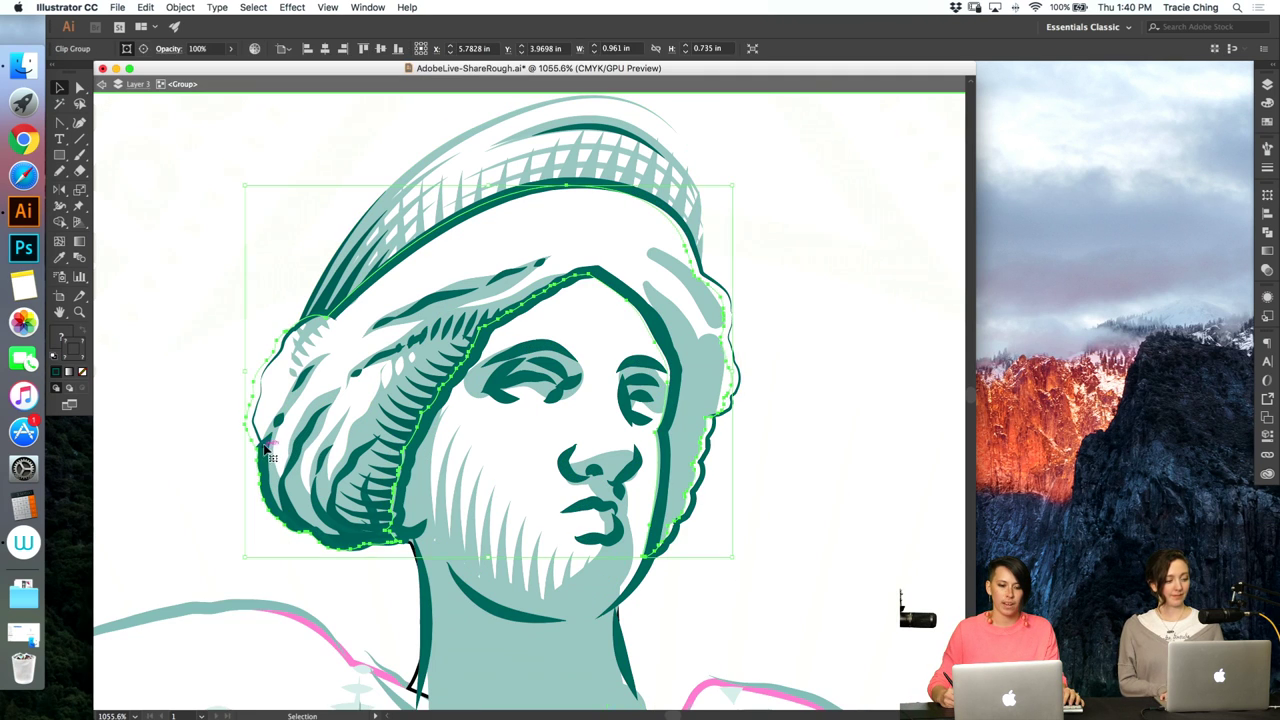
{"action": "double_click", "coordinate": [265, 444]}
{"action": "left_click", "coordinate": [266, 446]}
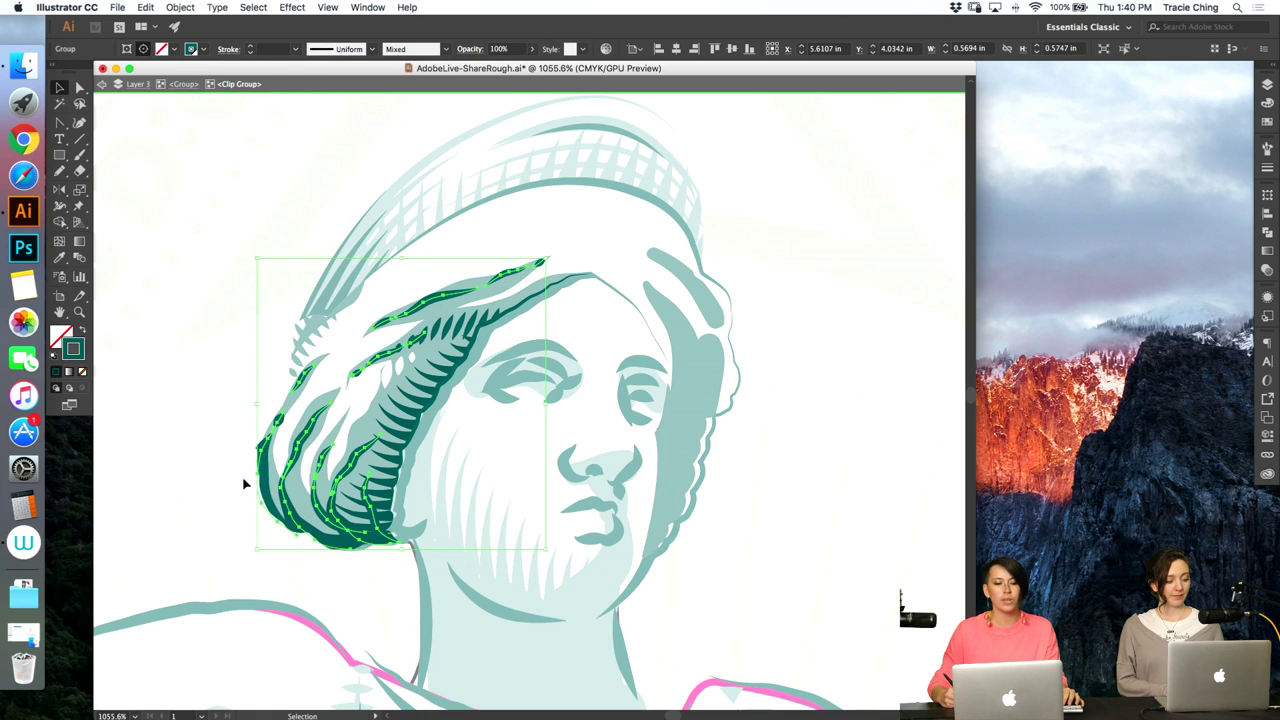
{"action": "left_click", "coordinate": [243, 480]}
{"action": "left_click", "coordinate": [269, 386]}
{"action": "left_click", "coordinate": [212, 444]}
{"action": "key", "text": "a"}
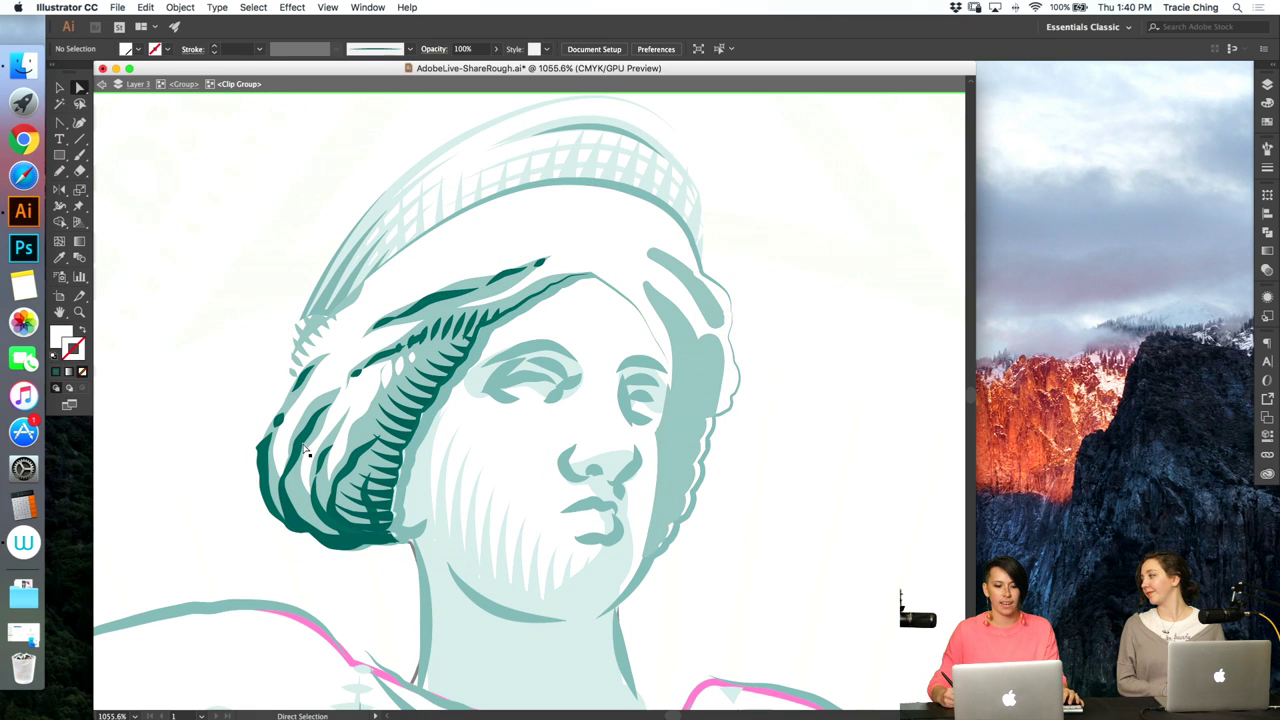
- Pick up the 2 pt light teal stroke style from the hair shading and paint shading along the outer edge at the back of the hair
{"action": "left_click", "coordinate": [328, 410]}
{"action": "key", "text": "b"}
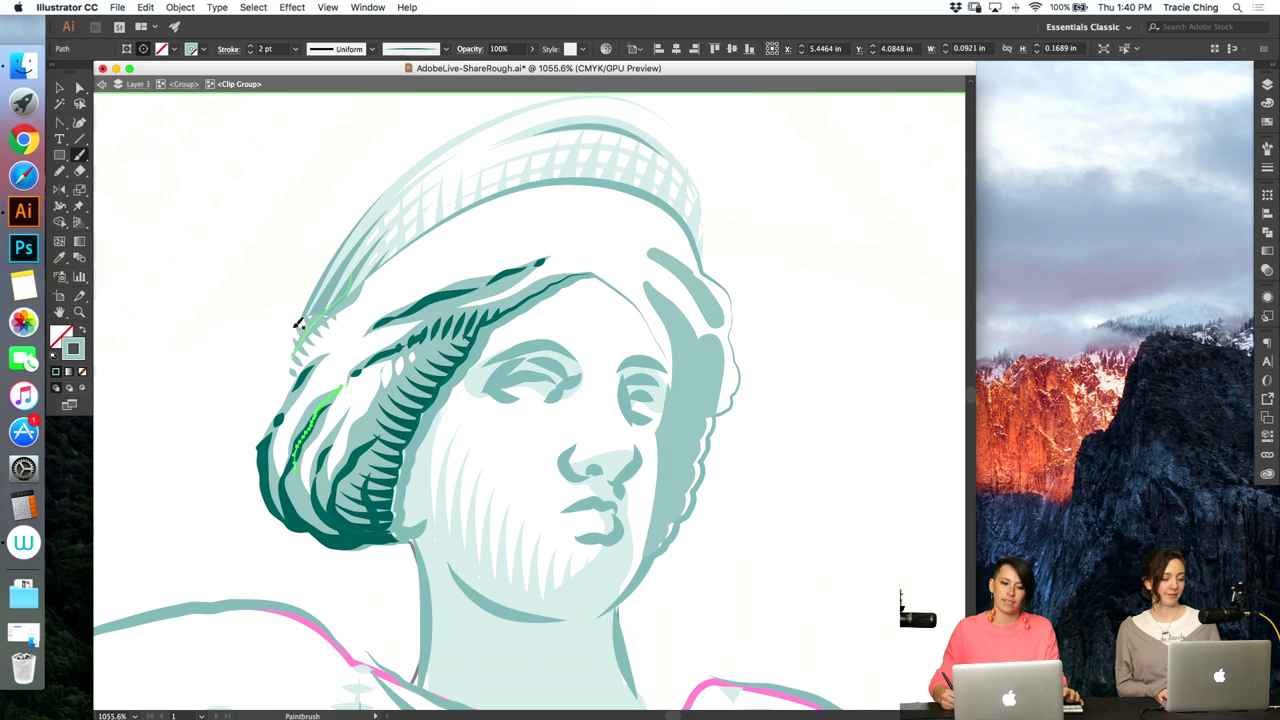
{"action": "left_click_drag", "start_coordinate": [247, 462], "coordinate": [255, 451]}
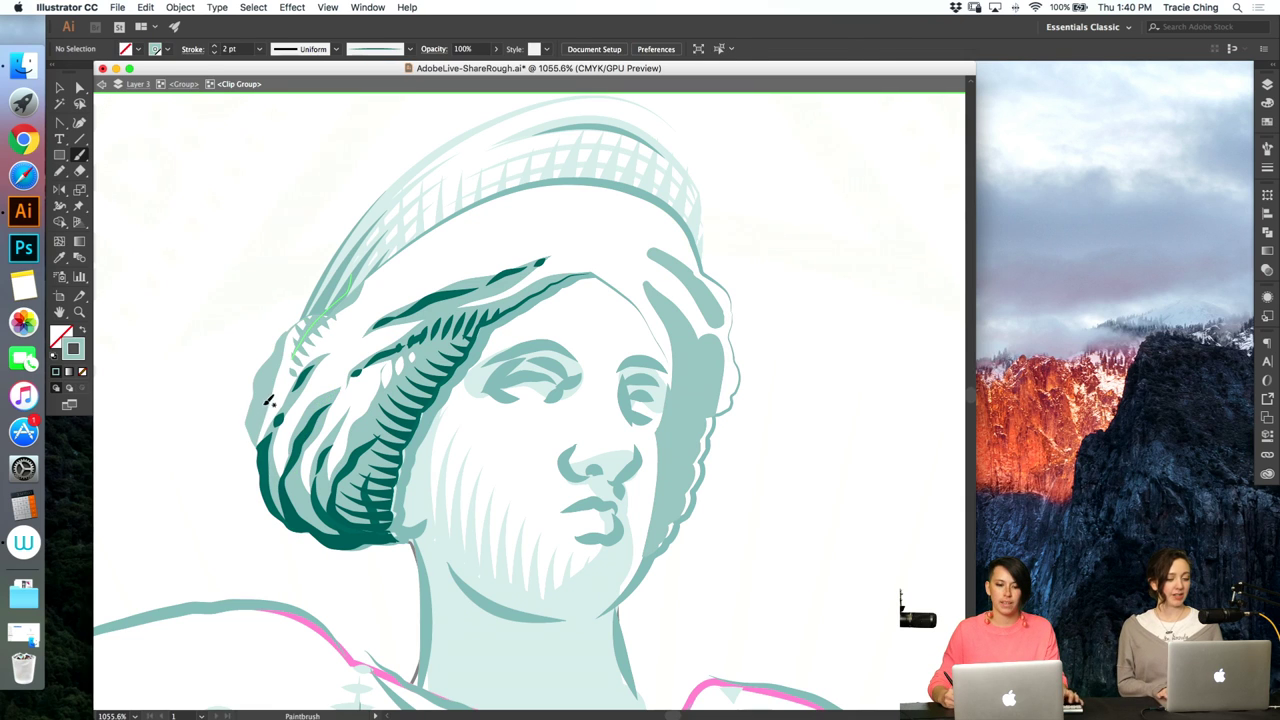
{"action": "key", "text": "super+z"}
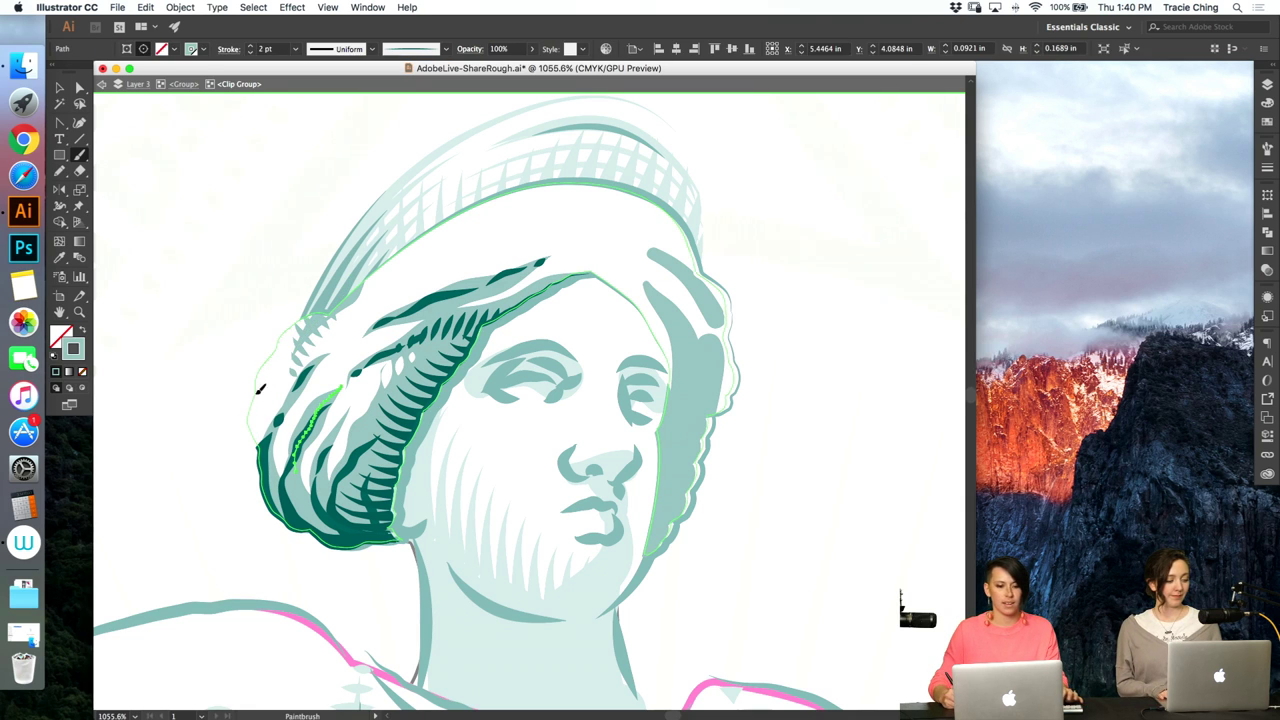
{"action": "left_click_drag", "start_coordinate": [265, 486], "coordinate": [264, 465]}
{"action": "left_click_drag", "start_coordinate": [277, 413], "coordinate": [279, 400]}
- Apply the thick-ended tapered black art brush to the new light teal stroke near the back of the hair and show its stroke settings
{"action": "key", "text": "v"}
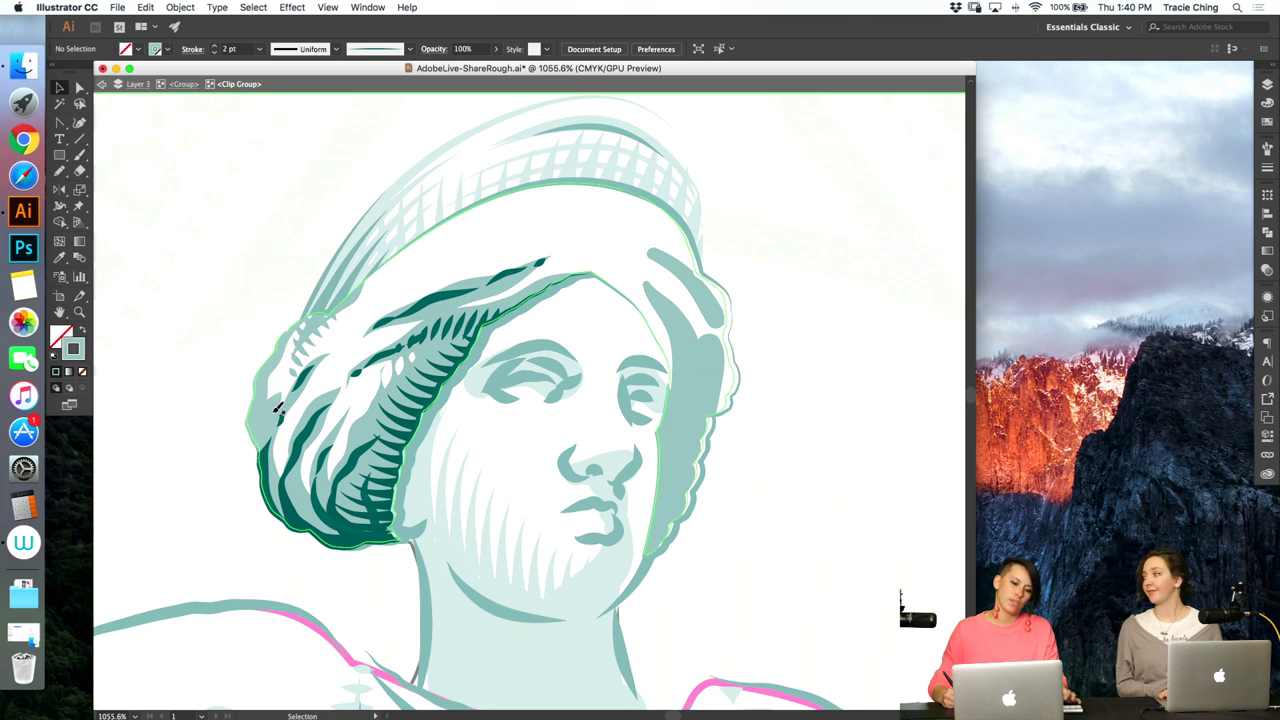
{"action": "left_click", "coordinate": [1269, 151]}
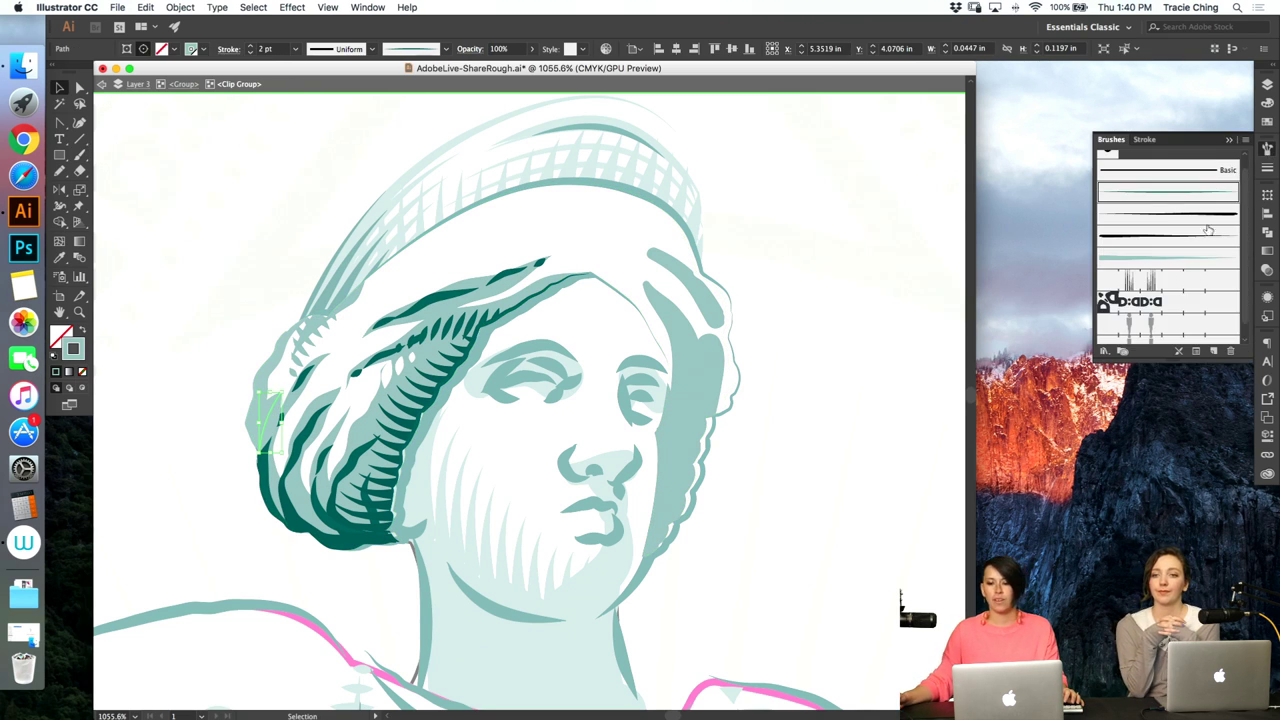
{"action": "left_click", "coordinate": [1213, 218]}
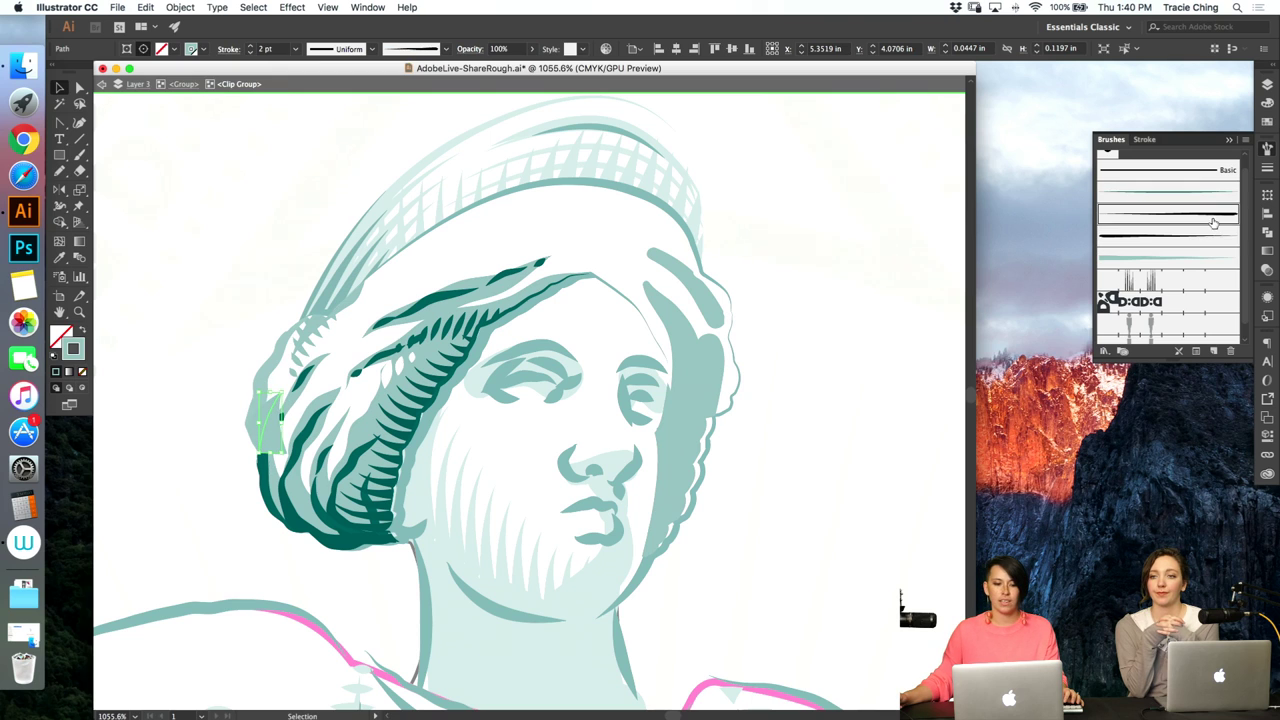
{"action": "left_click", "coordinate": [1268, 172]}
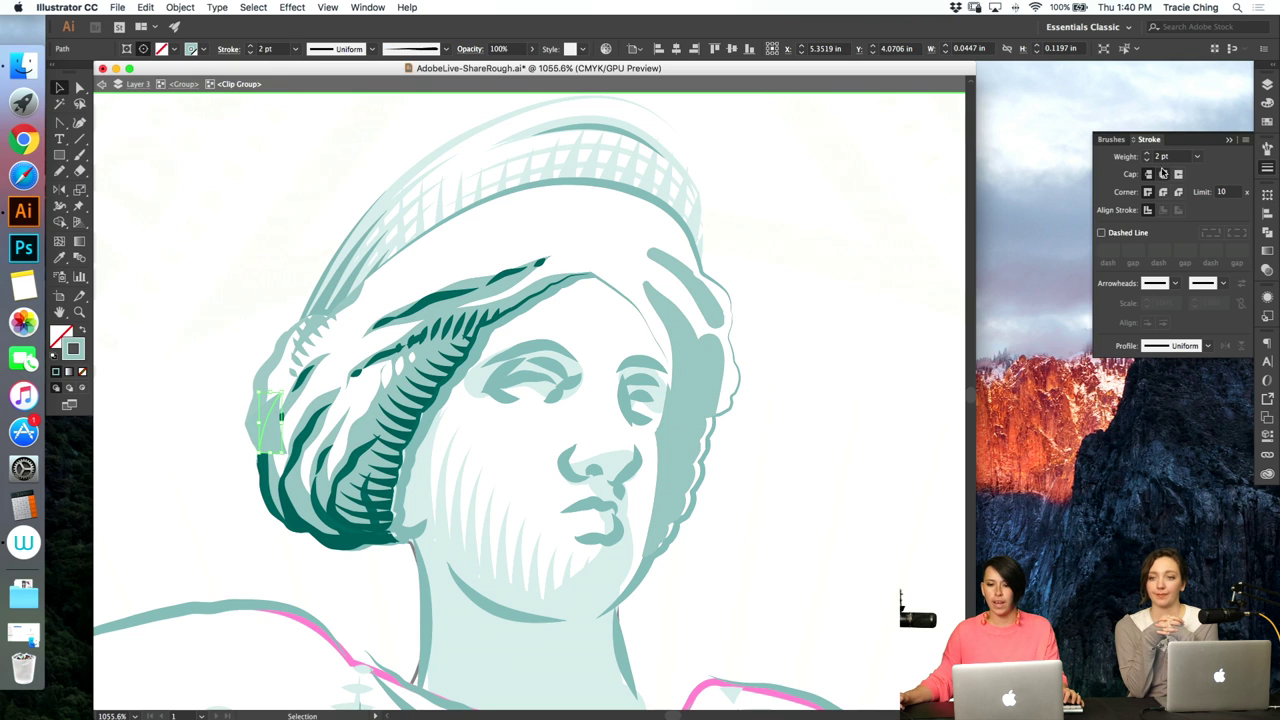
{"action": "key", "text": "a"}
{"action": "left_click", "coordinate": [279, 376]}
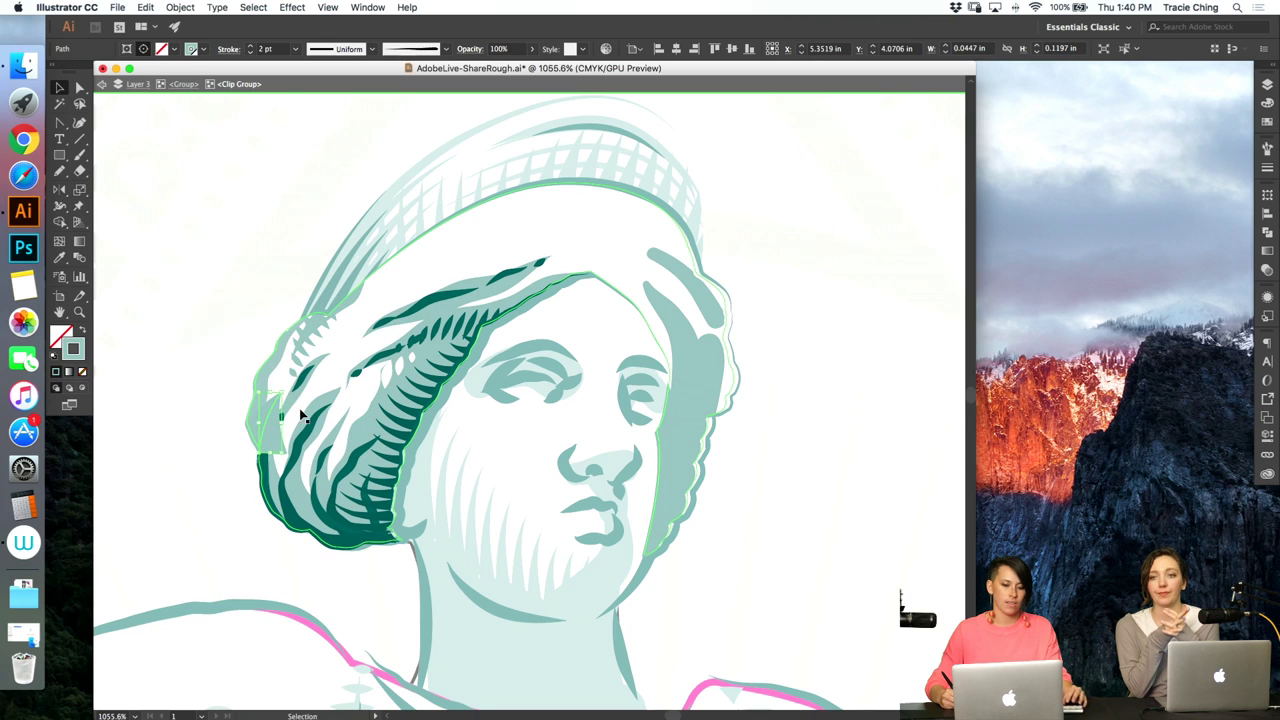
- Rework the light teal strokes along the back edge of the hair and leave the clipped shading group
{"action": "key", "text": "v"}
{"action": "left_click", "coordinate": [276, 418]}
{"action": "left_click", "coordinate": [272, 374], "text": "shift"}
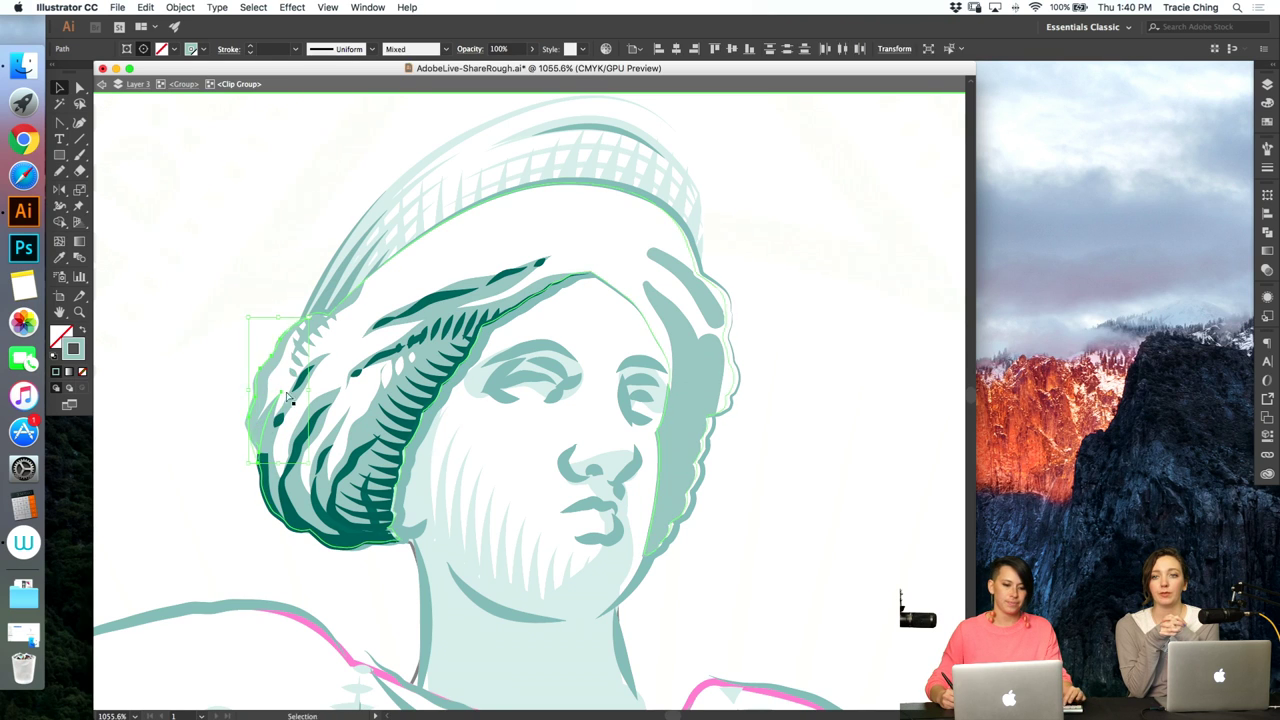
{"action": "left_click", "coordinate": [294, 404]}
{"action": "key", "text": "a"}
{"action": "left_click", "coordinate": [278, 406]}
{"action": "left_click", "coordinate": [257, 440], "text": "shift"}
{"action": "double_click", "coordinate": [236, 509]}
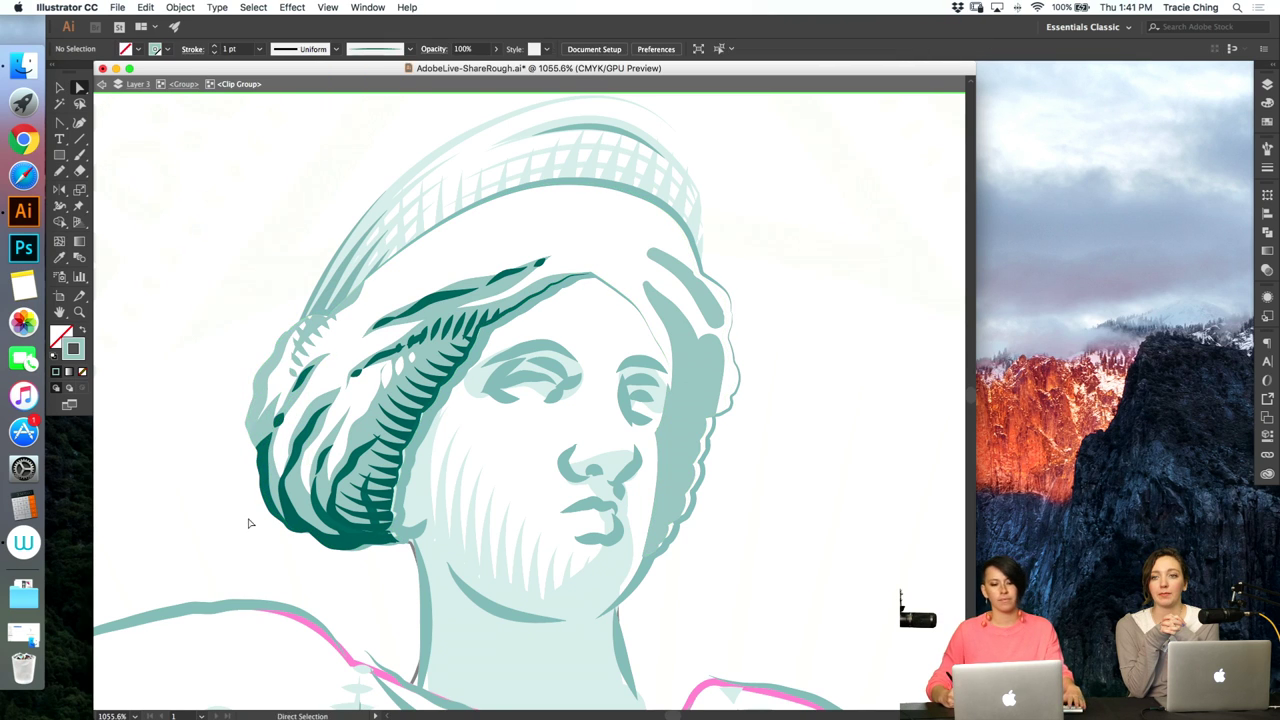
- Pick up the 0.5 pt dark teal style from a hair strand and paint a short tapered stroke along the back edge of the hair
{"action": "key", "text": "z"}
{"action": "left_click_drag", "start_coordinate": [275, 485], "coordinate": [365, 427]}
{"action": "key", "text": "a"}
{"action": "left_click", "coordinate": [352, 451]}
{"action": "key", "text": "b"}
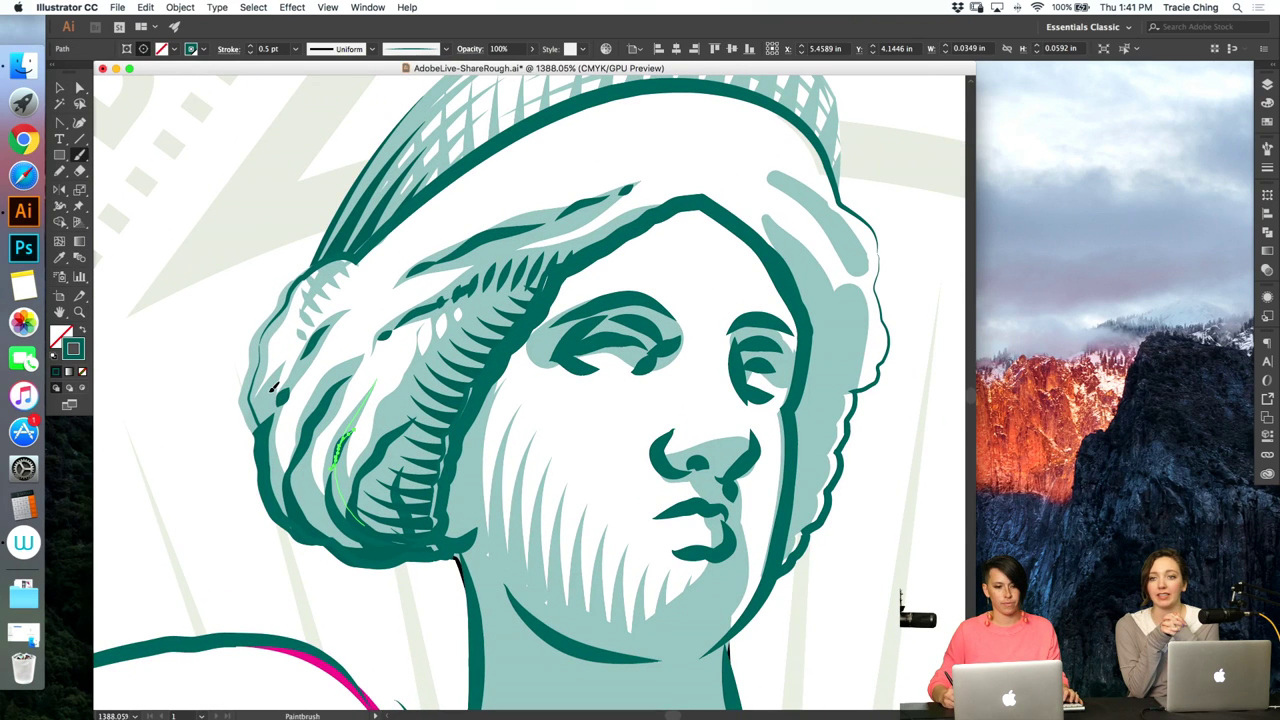
{"action": "left_click_drag", "start_coordinate": [290, 496], "coordinate": [309, 516]}
{"action": "key", "text": "super+z"}
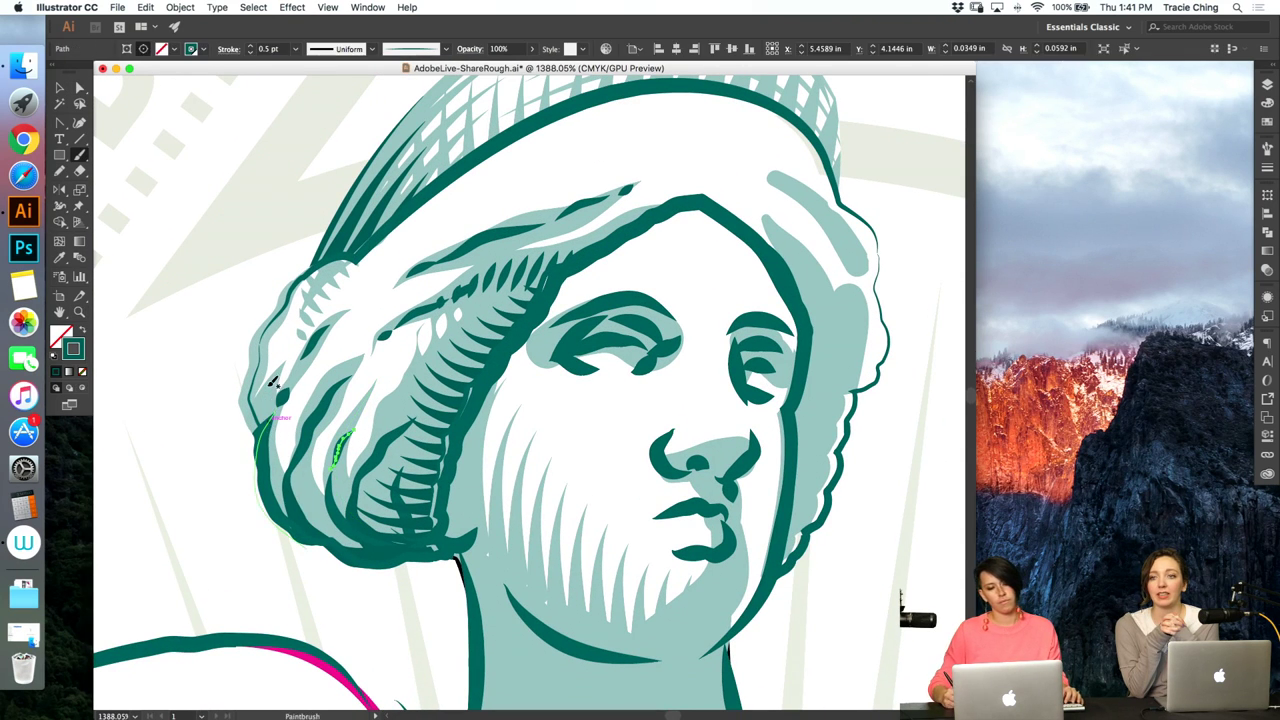
{"action": "left_click_drag", "start_coordinate": [264, 442], "coordinate": [270, 382]}
{"action": "key", "text": "v"}
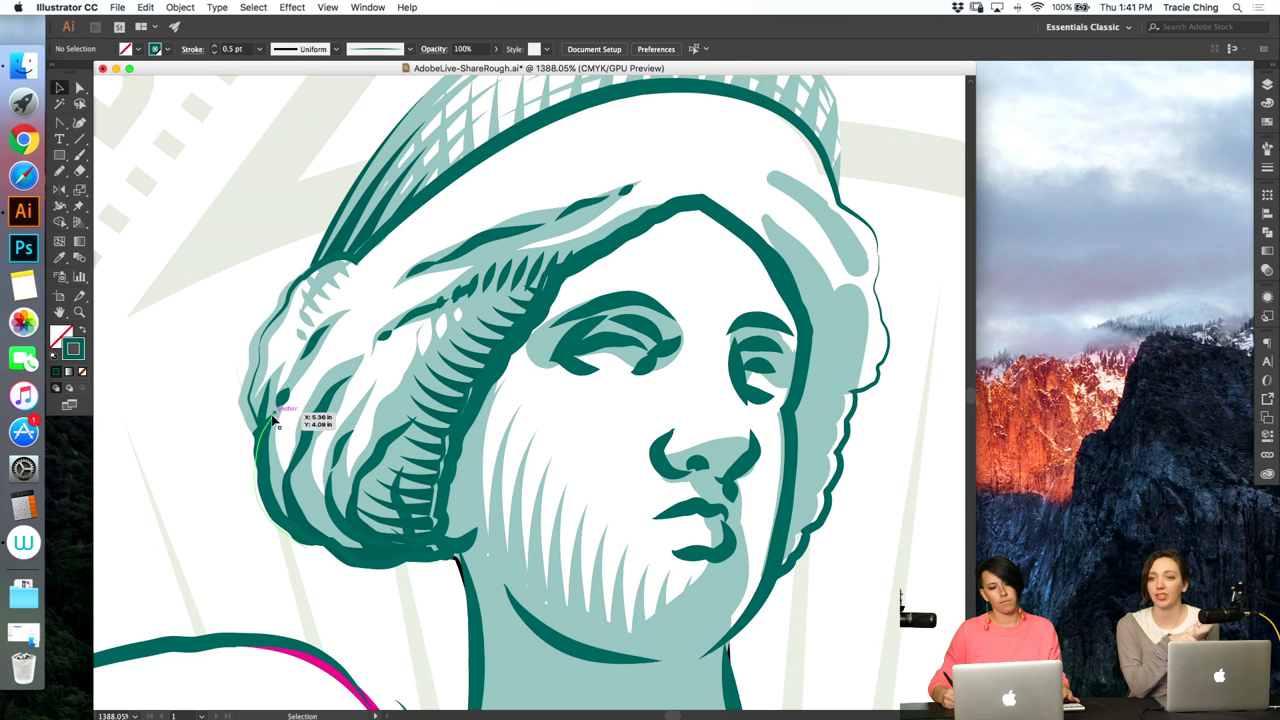
- Set the new dark teal stroke's weight to 0.75 pt and extend its lower end point down along the hair's edge
{"action": "left_click", "coordinate": [272, 420]}
{"action": "left_click", "coordinate": [1268, 172]}
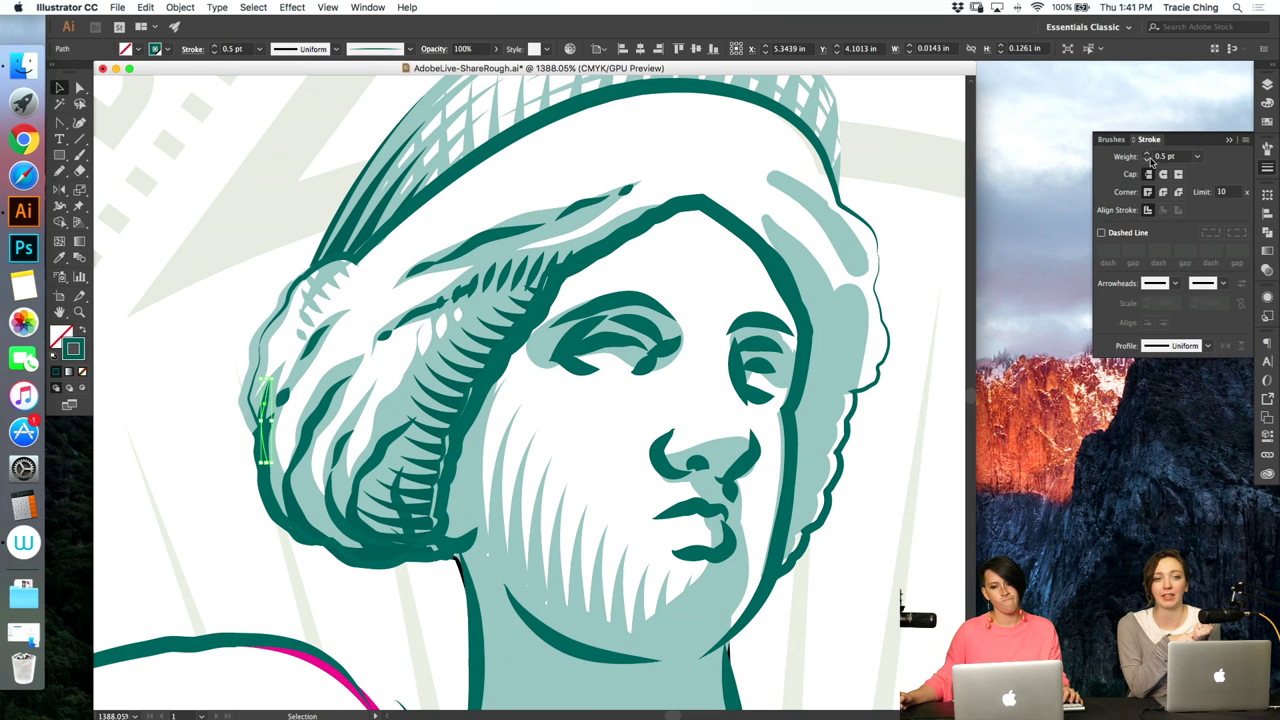
{"action": "left_click", "coordinate": [1147, 155]}
{"action": "key", "text": "a"}
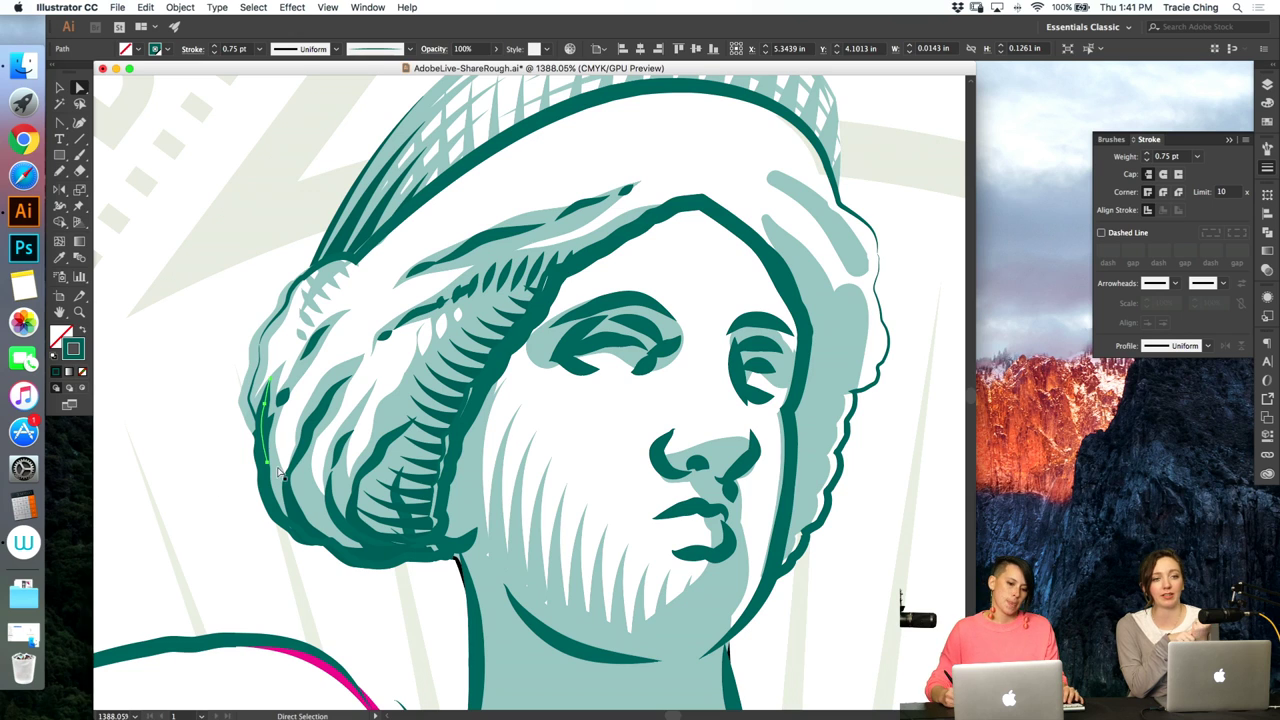
{"action": "left_click_drag", "start_coordinate": [268, 462], "coordinate": [262, 477]}
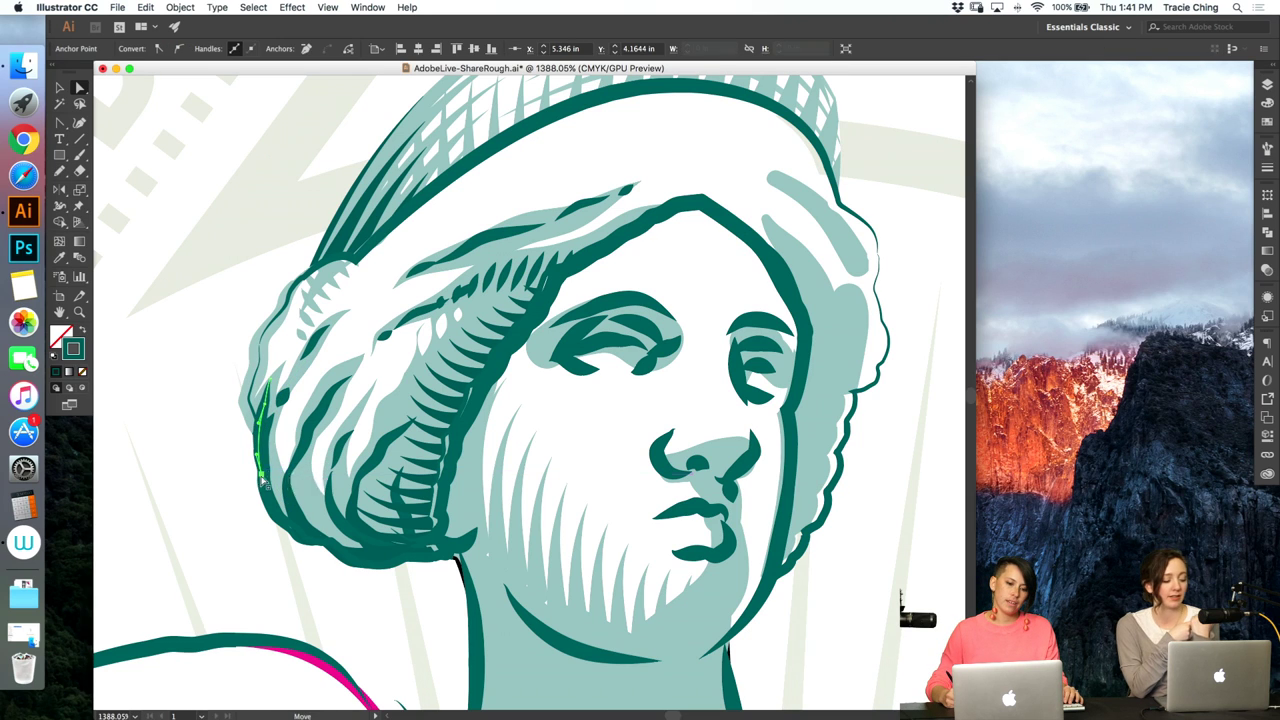
{"action": "left_click", "coordinate": [216, 498]}
- Isolate the head group and nudge the hair's clipped shading sideways toward the face to line it up with the hair outline
{"action": "key", "text": "b"}
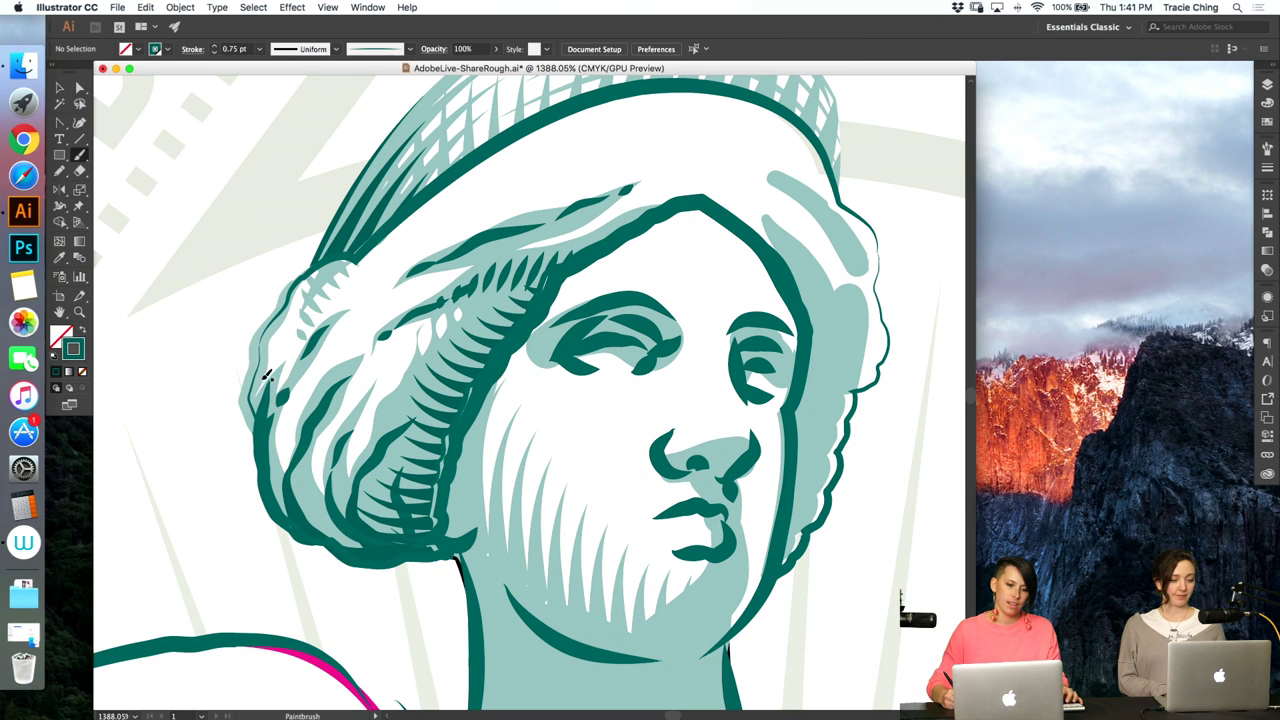
{"action": "key", "text": "v"}
{"action": "left_click", "coordinate": [262, 374]}
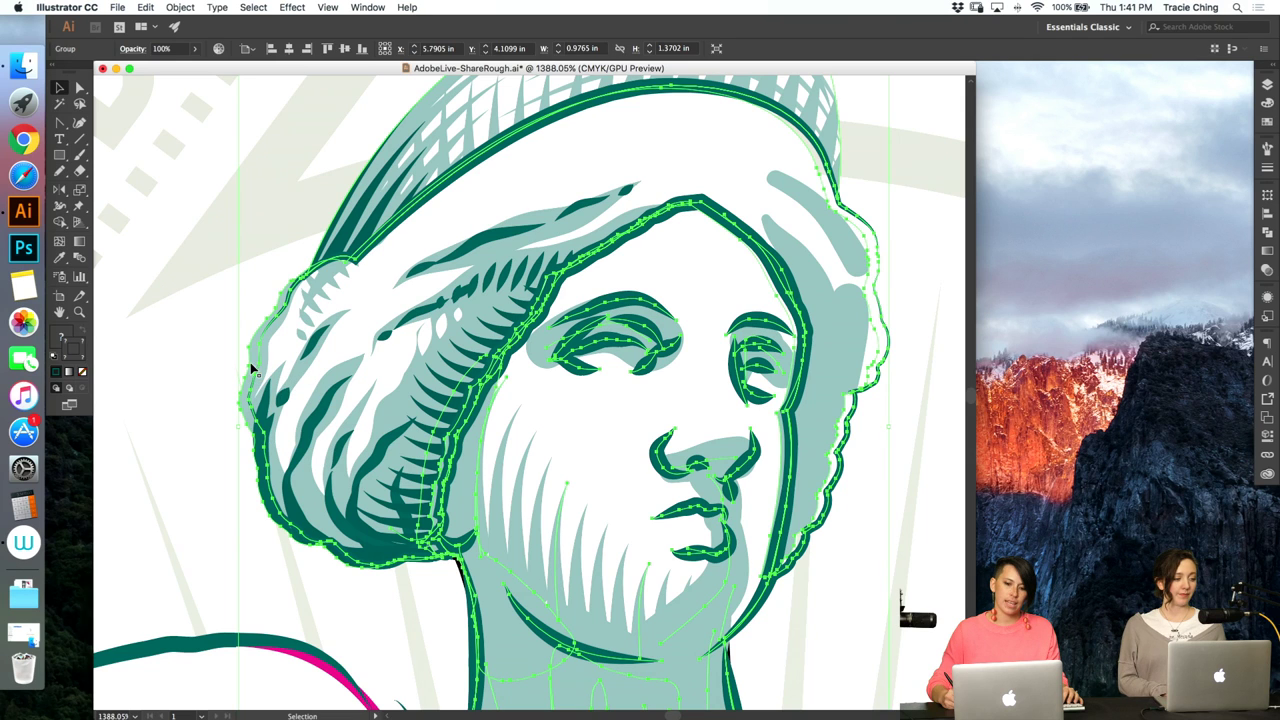
{"action": "double_click", "coordinate": [250, 362]}
{"action": "left_click", "coordinate": [268, 370]}
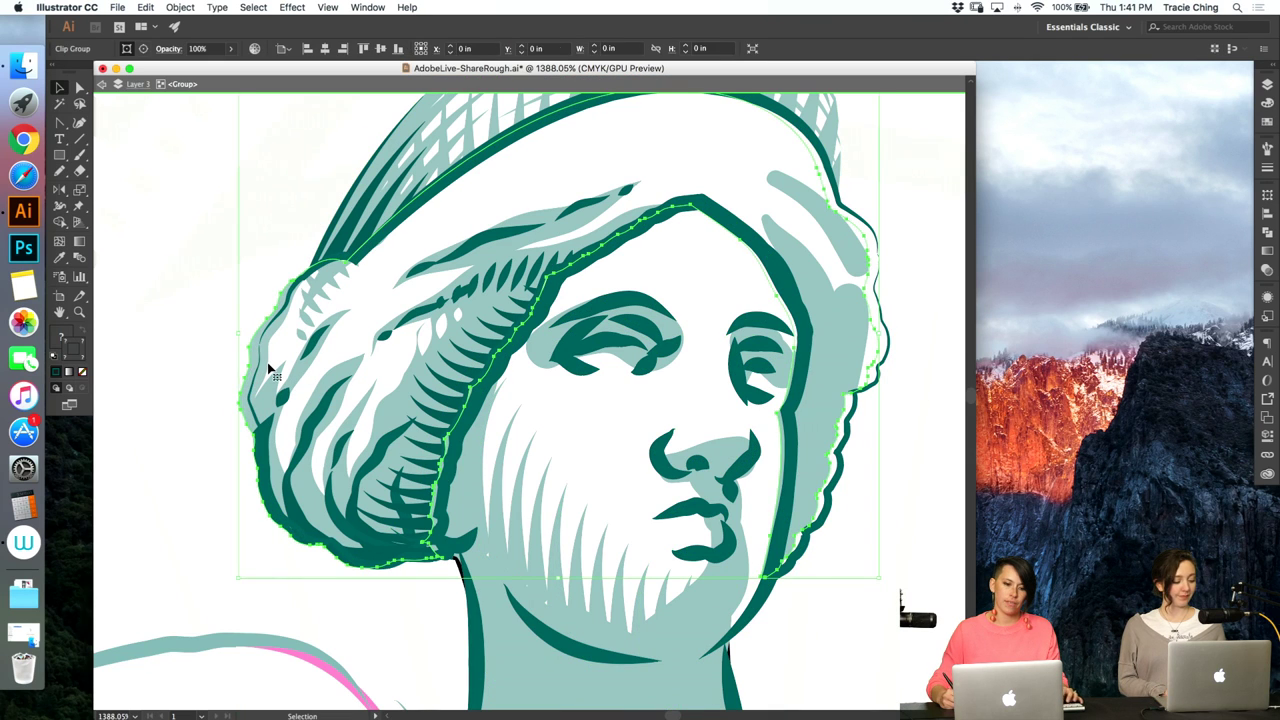
{"action": "key", "text": "Right"}
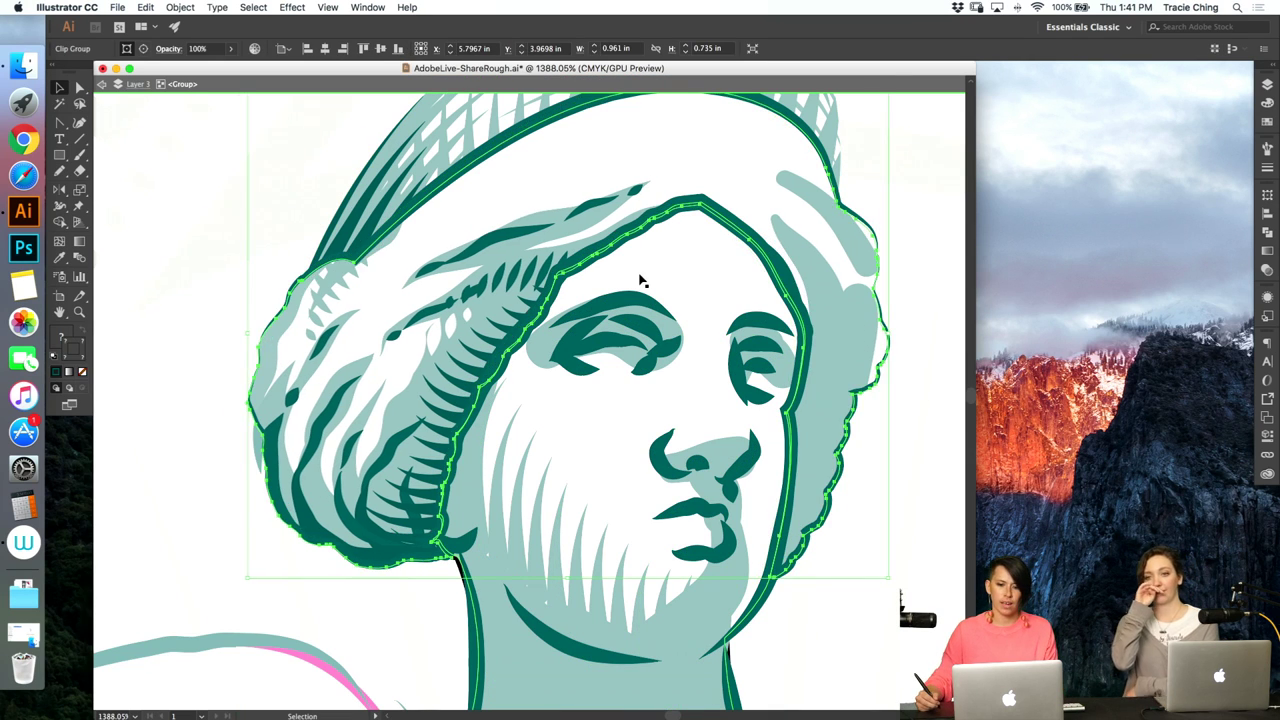
- Replace the short tapered stroke at the back of the hair with a longer 0.75 pt dark teal brush stroke along that edge
{"action": "left_click", "coordinate": [230, 456]}
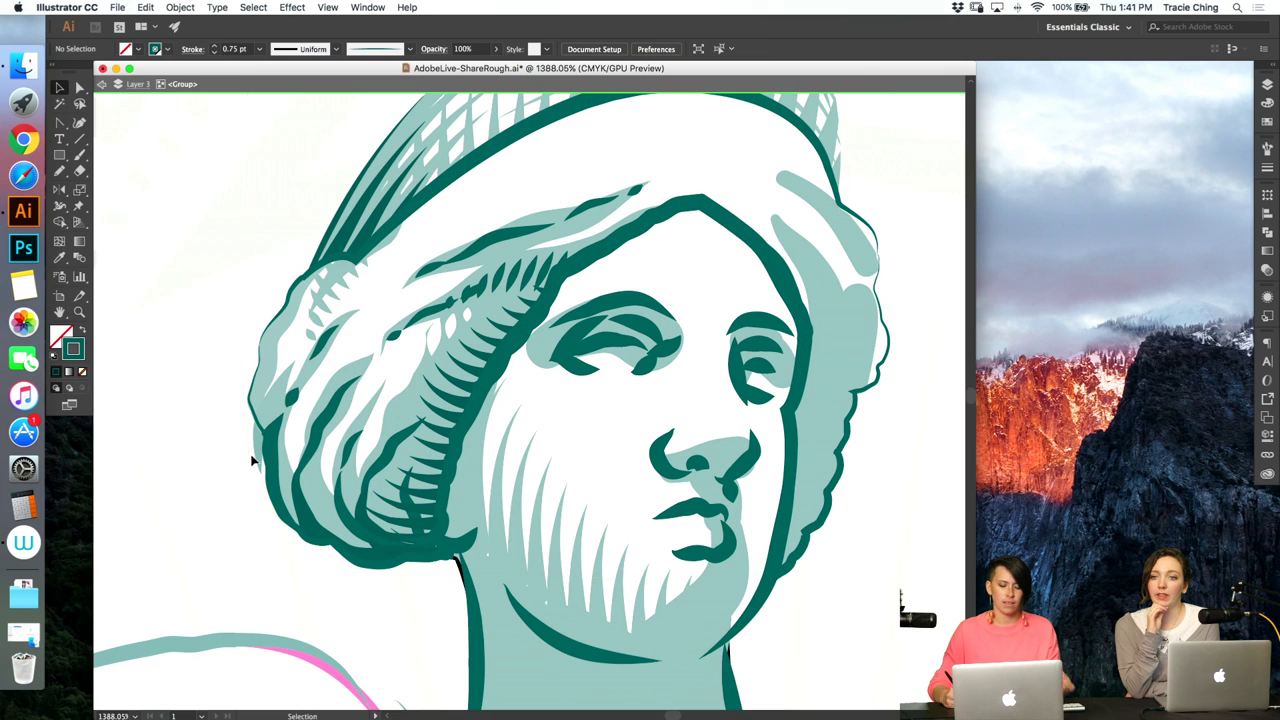
{"action": "left_click", "coordinate": [263, 462]}
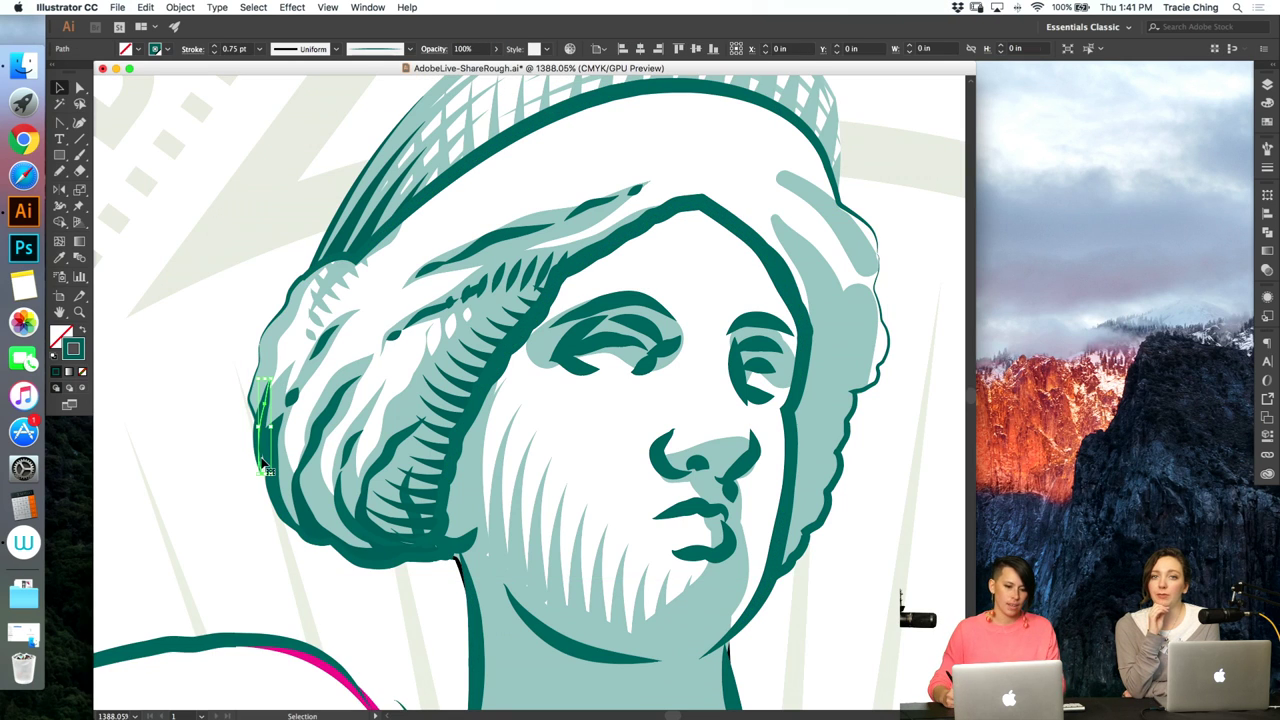
{"action": "key", "text": "a"}
{"action": "left_click", "coordinate": [226, 452]}
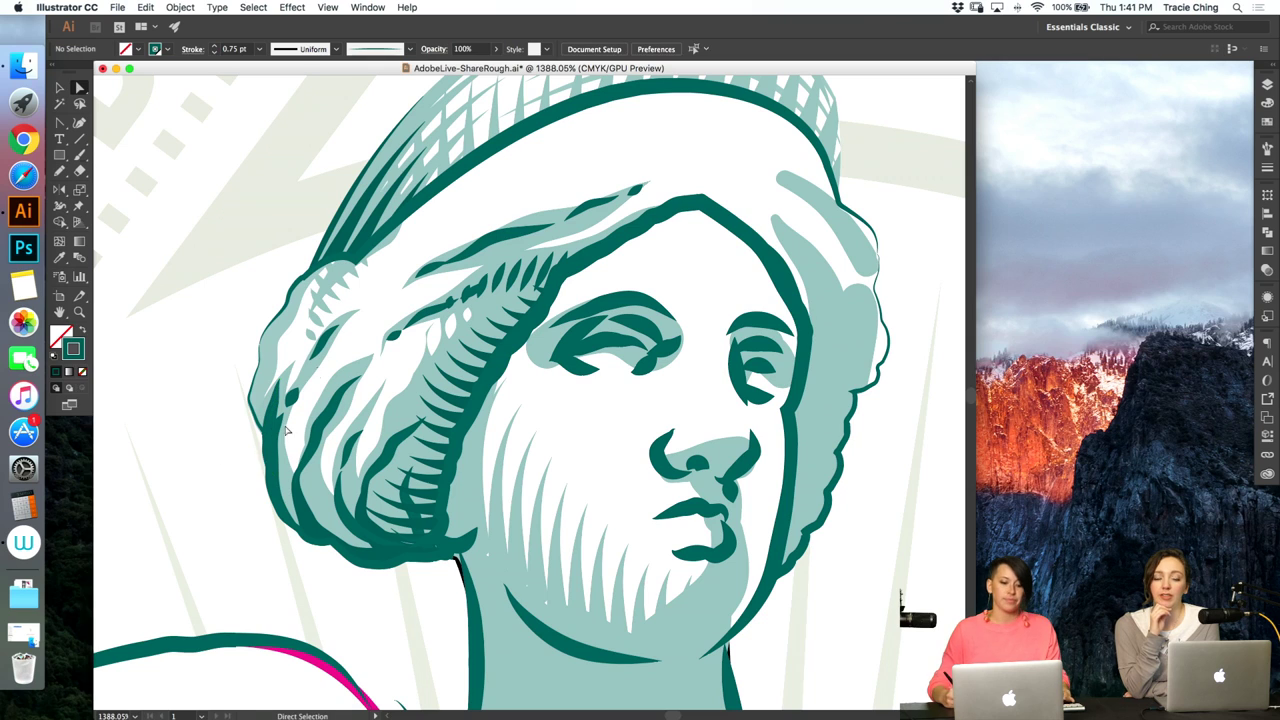
{"action": "key", "text": "b"}
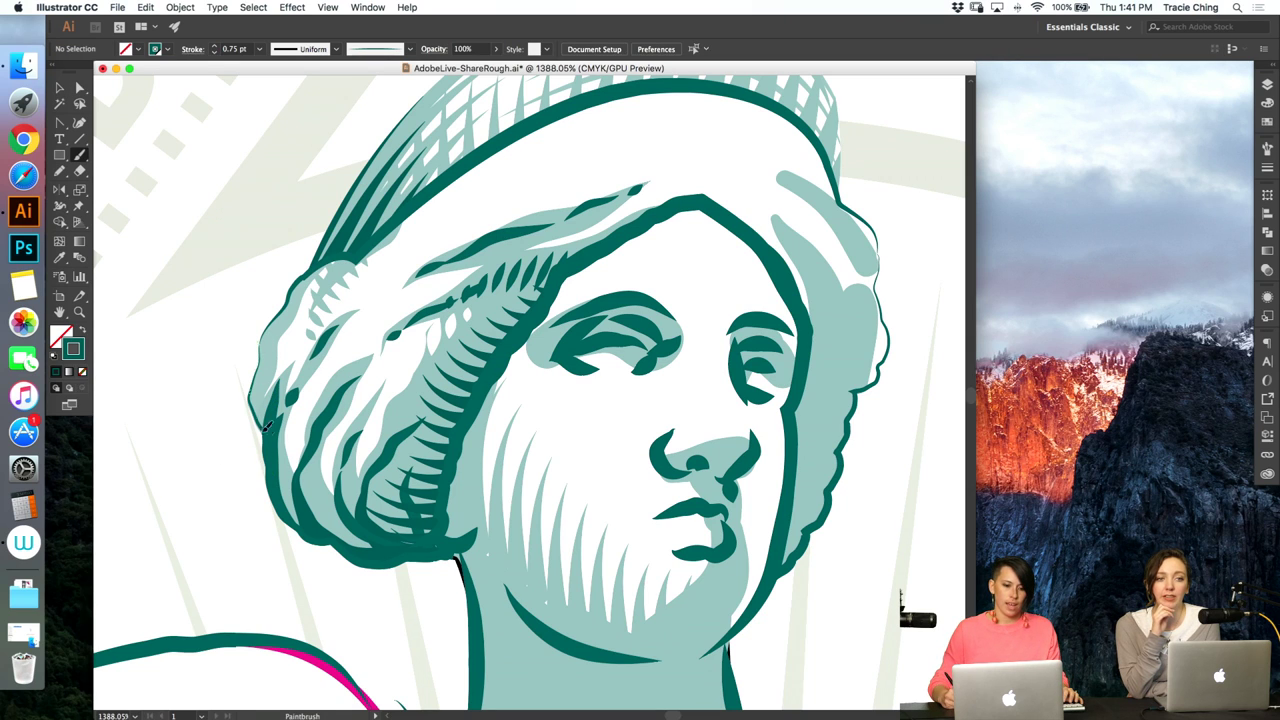
{"action": "left_click_drag", "start_coordinate": [286, 516], "coordinate": [292, 522]}
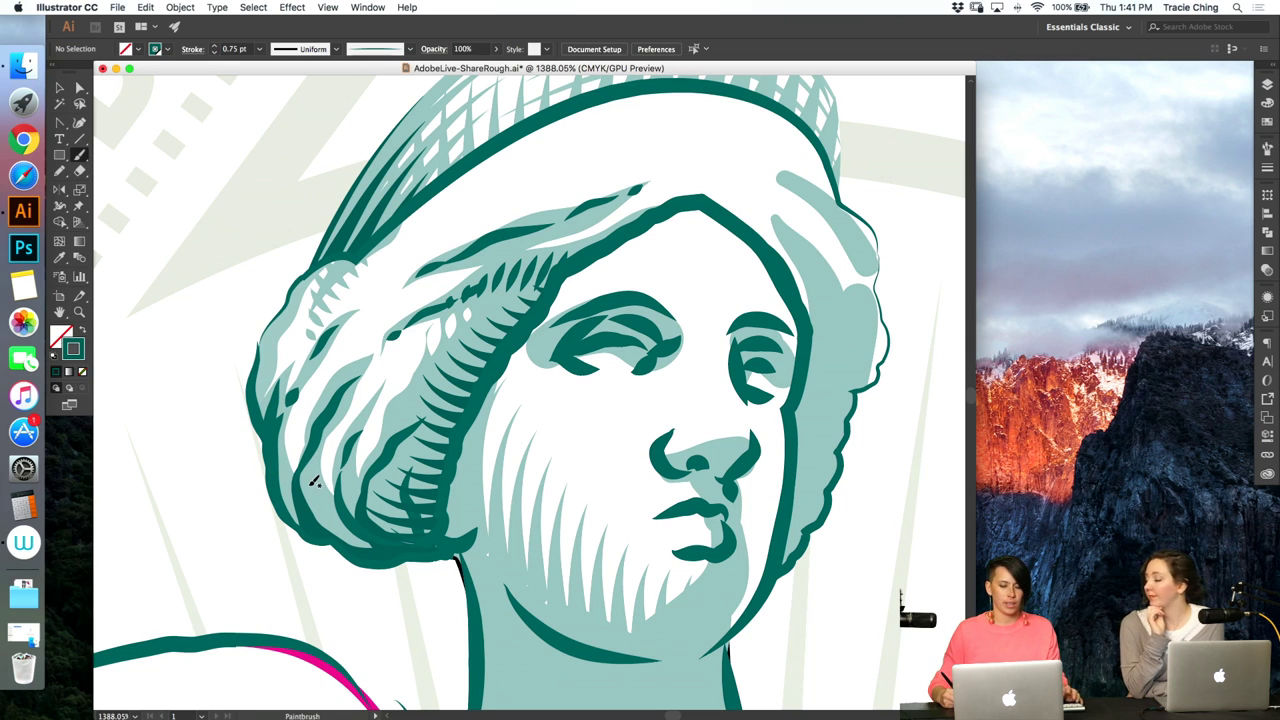
- Adjust the upper end point of the new dark teal stroke where it meets the outline at the back of the hair
{"action": "key", "text": "v"}
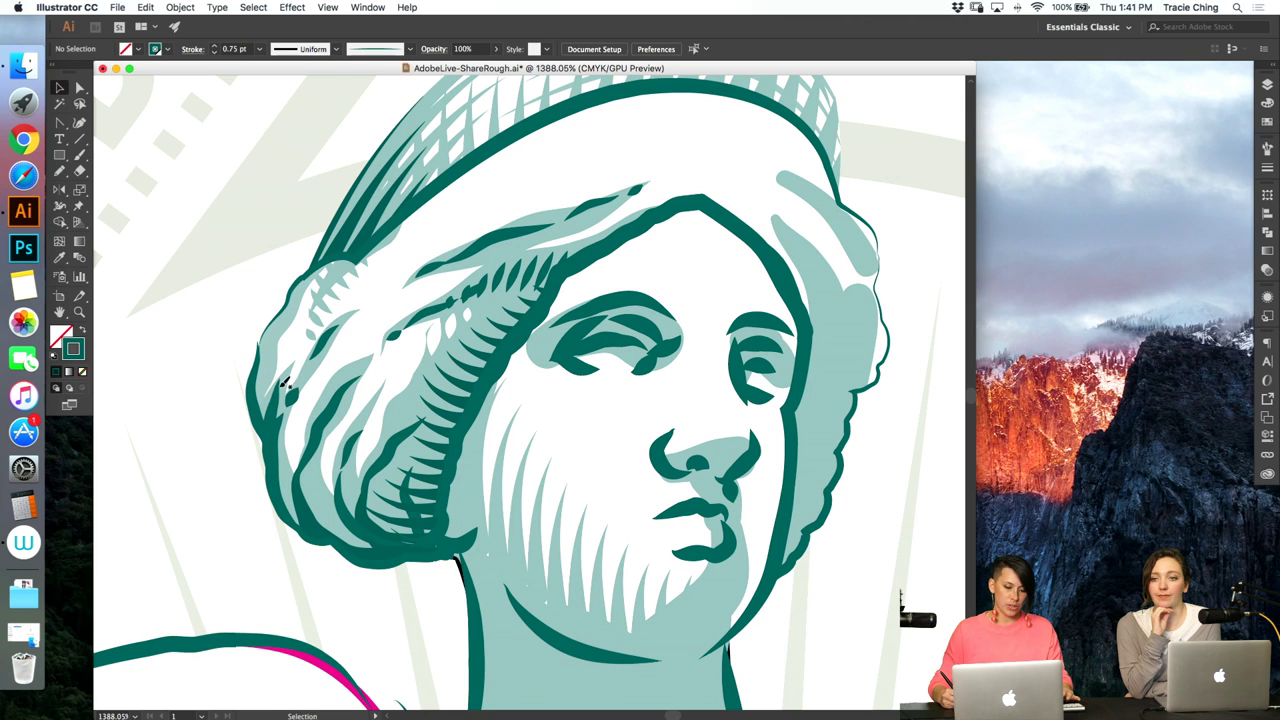
{"action": "left_click", "coordinate": [254, 392]}
{"action": "key", "text": "Delete"}
{"action": "key", "text": "a"}
{"action": "left_click", "coordinate": [277, 410]}
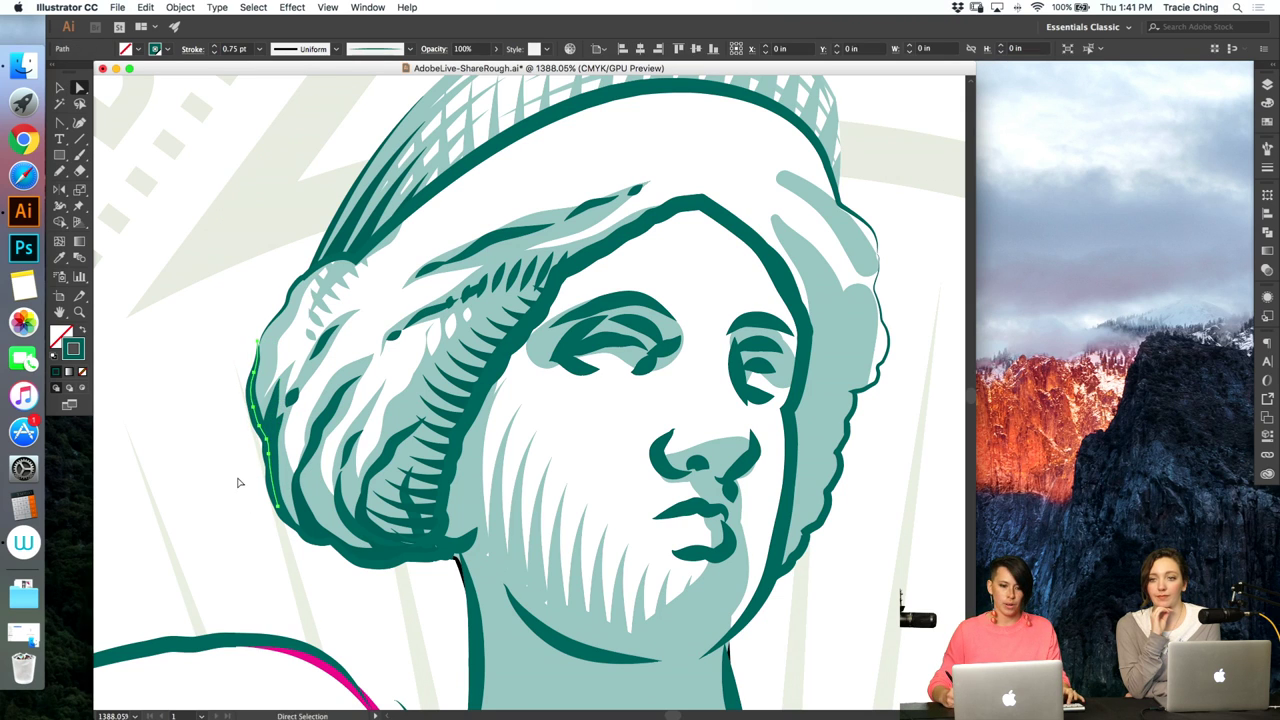
{"action": "left_click", "coordinate": [258, 344]}
{"action": "key", "text": "p"}
{"action": "key", "text": "a"}
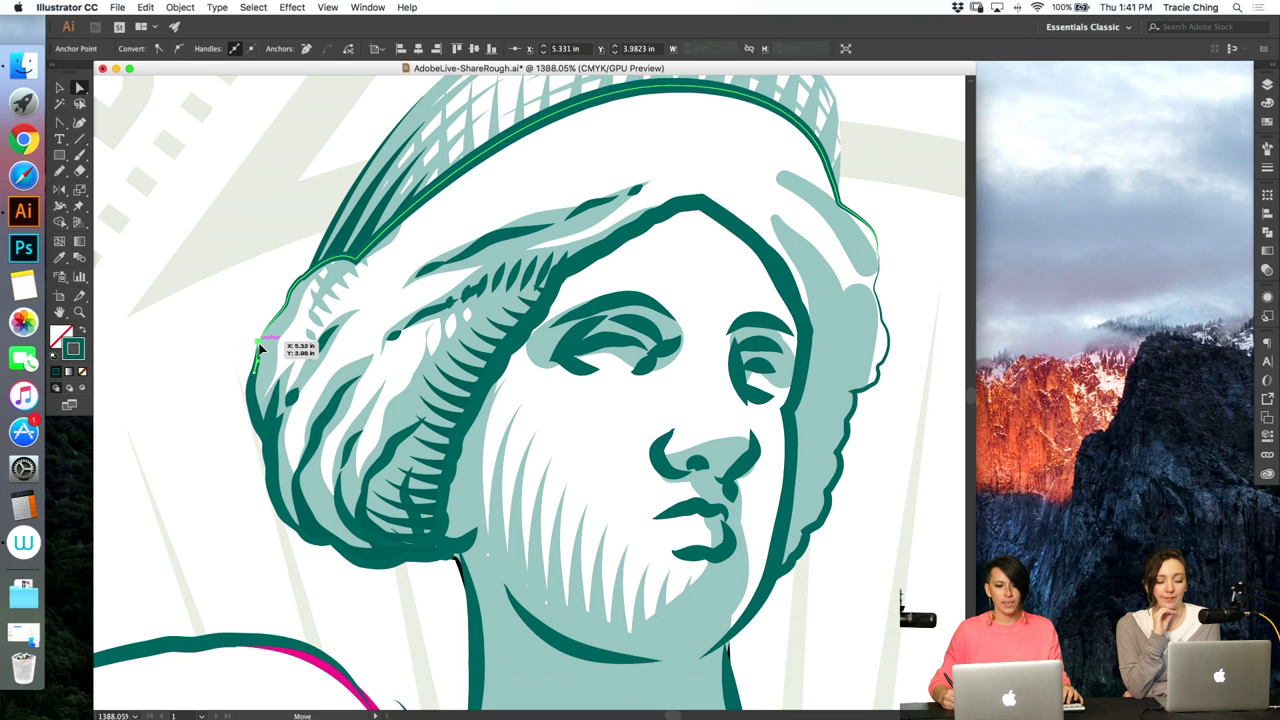
{"action": "left_click", "coordinate": [229, 396]}
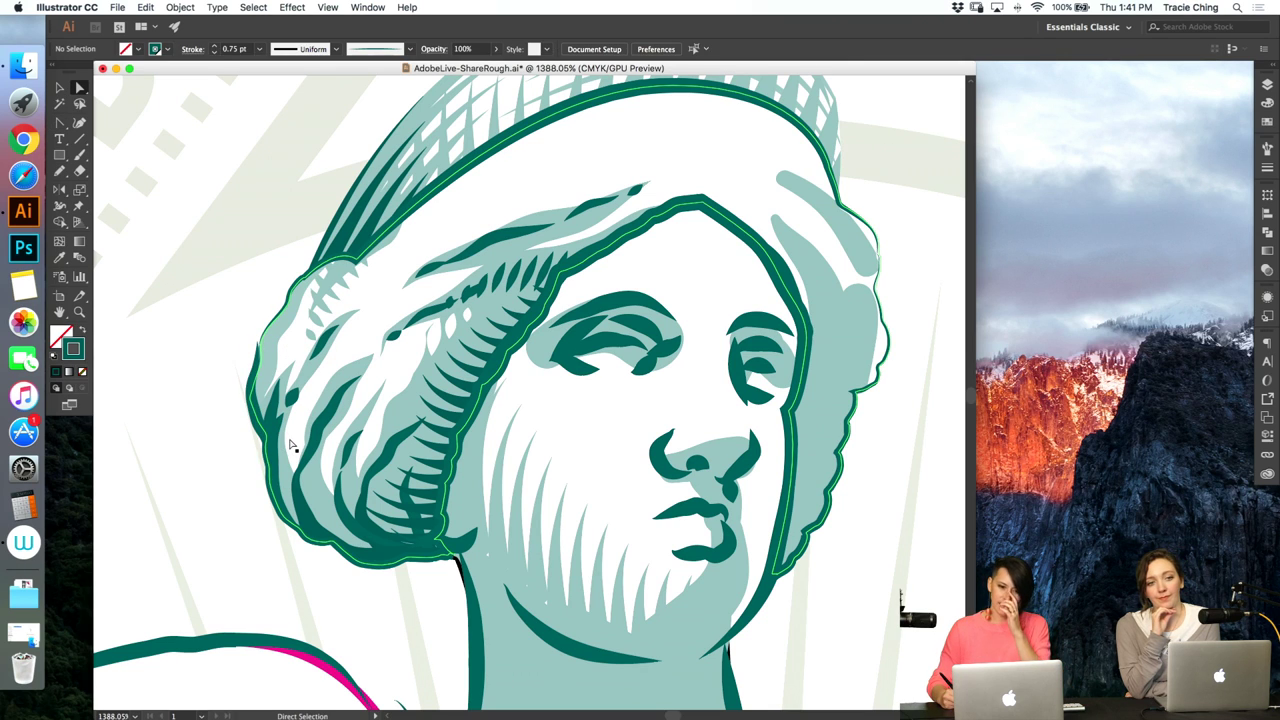
- Reposition the outer end points of the blended hatch lines in the lower hair beside the cheek
{"action": "left_click", "coordinate": [410, 450]}
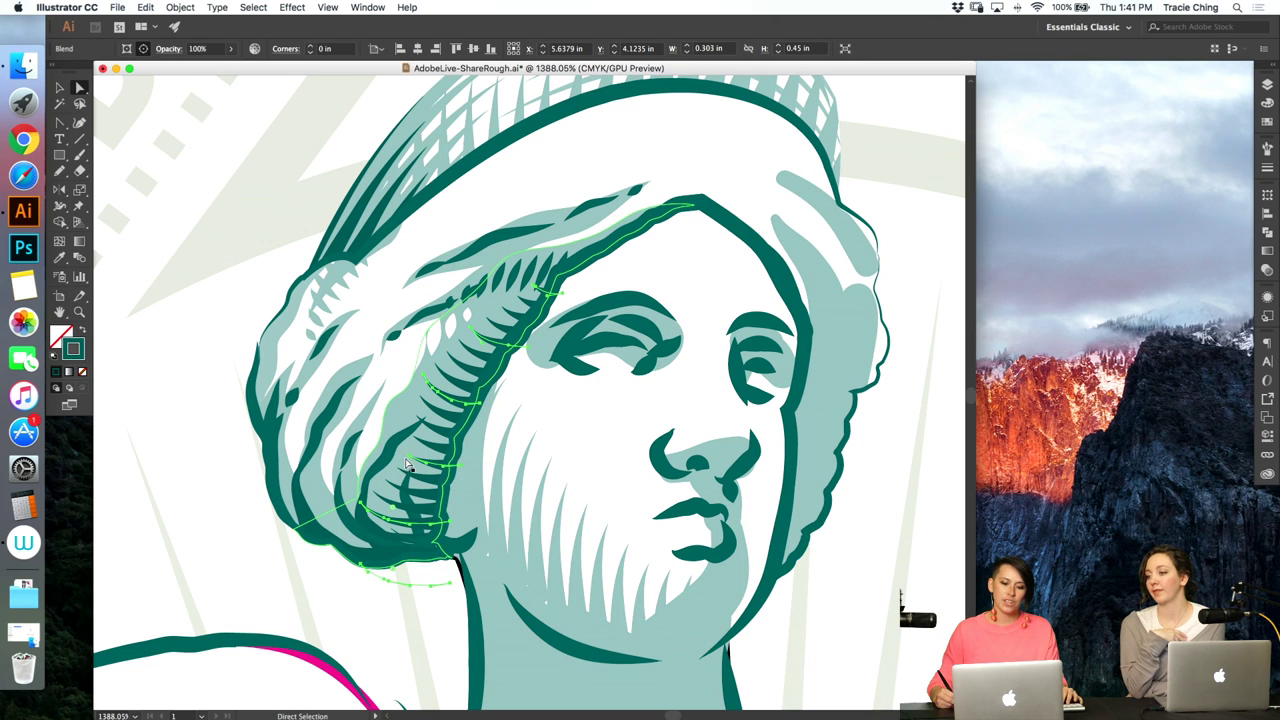
{"action": "left_click", "coordinate": [412, 463]}
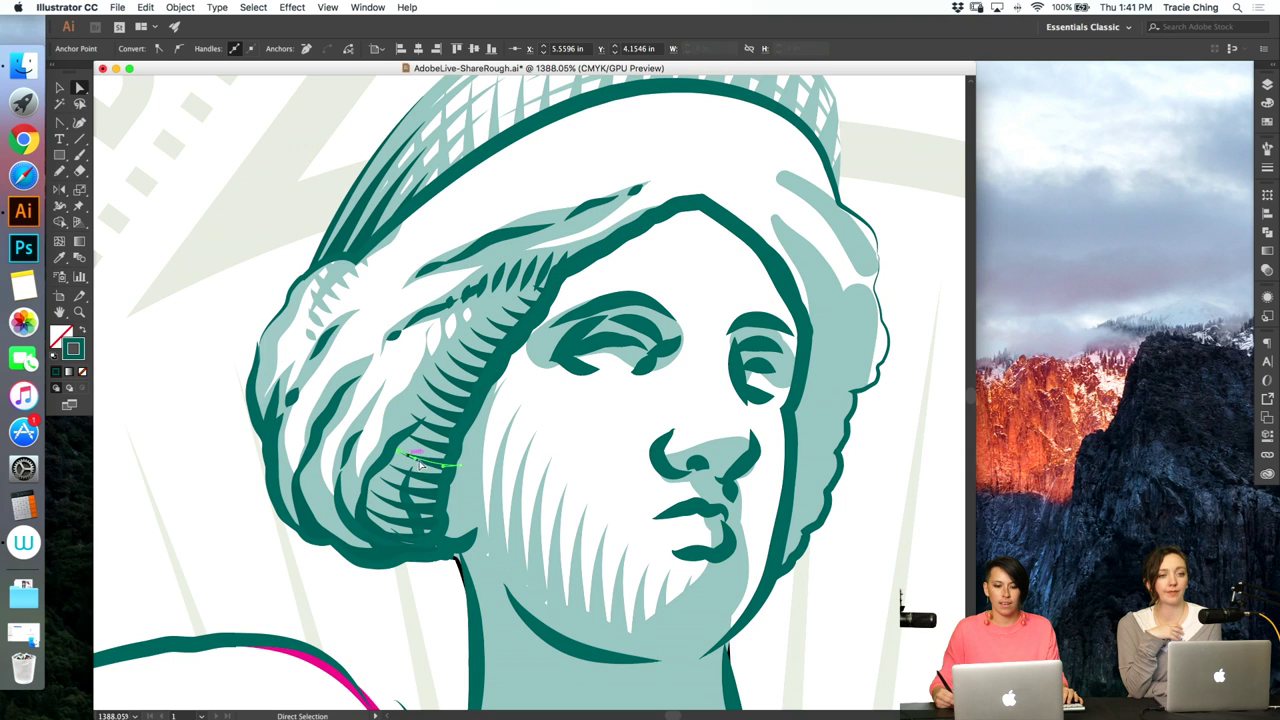
{"action": "left_click_drag", "start_coordinate": [419, 460], "coordinate": [425, 462]}
{"action": "left_click", "coordinate": [398, 508]}
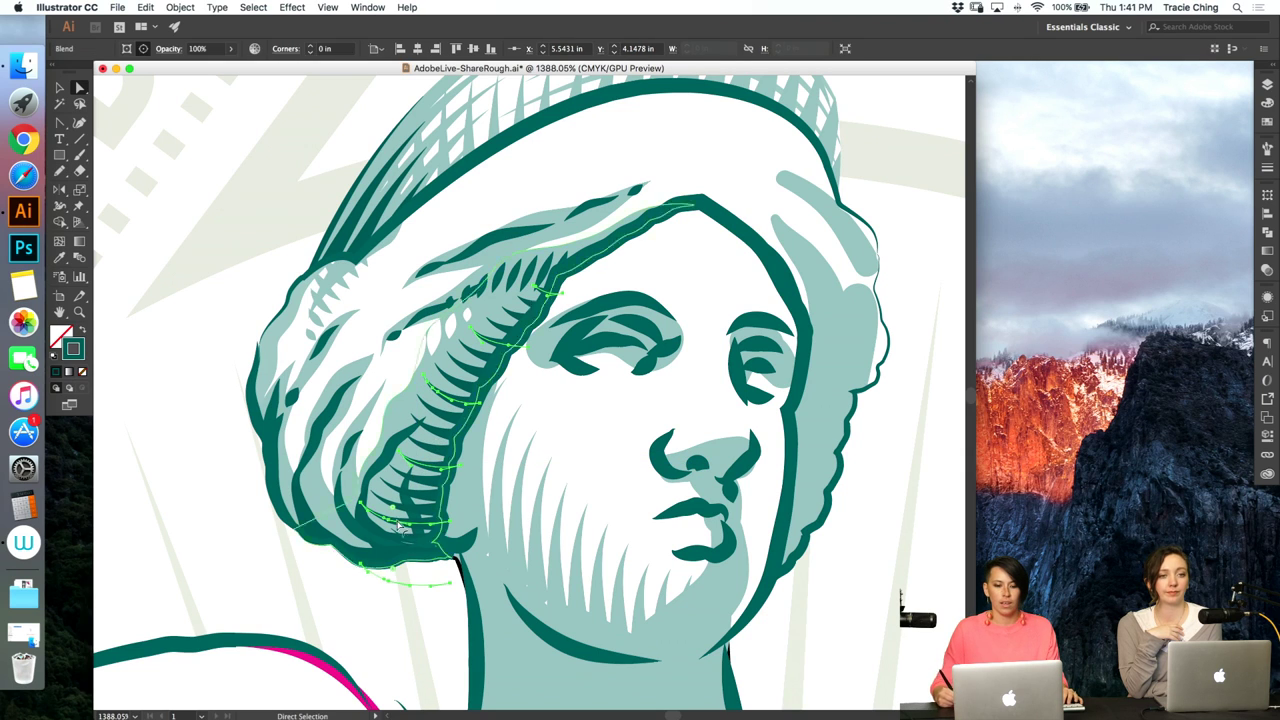
{"action": "left_click_drag", "start_coordinate": [365, 510], "coordinate": [362, 506]}
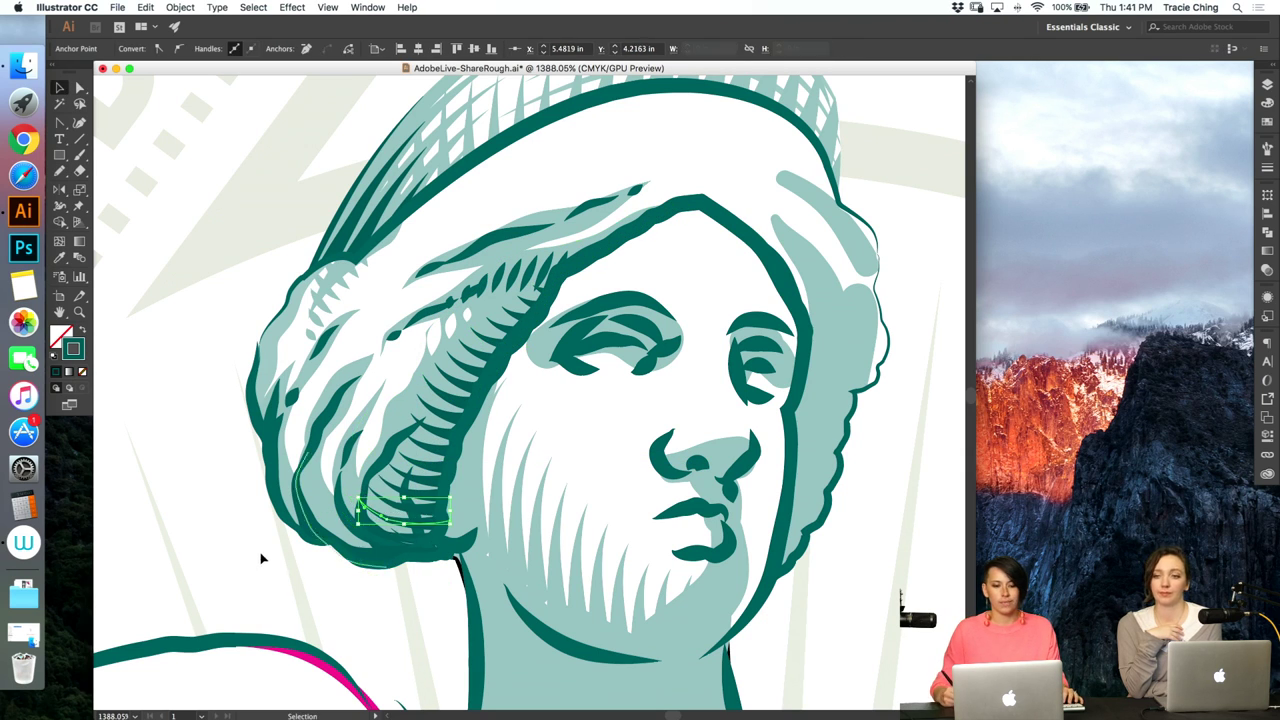
{"action": "left_click", "coordinate": [242, 570]}
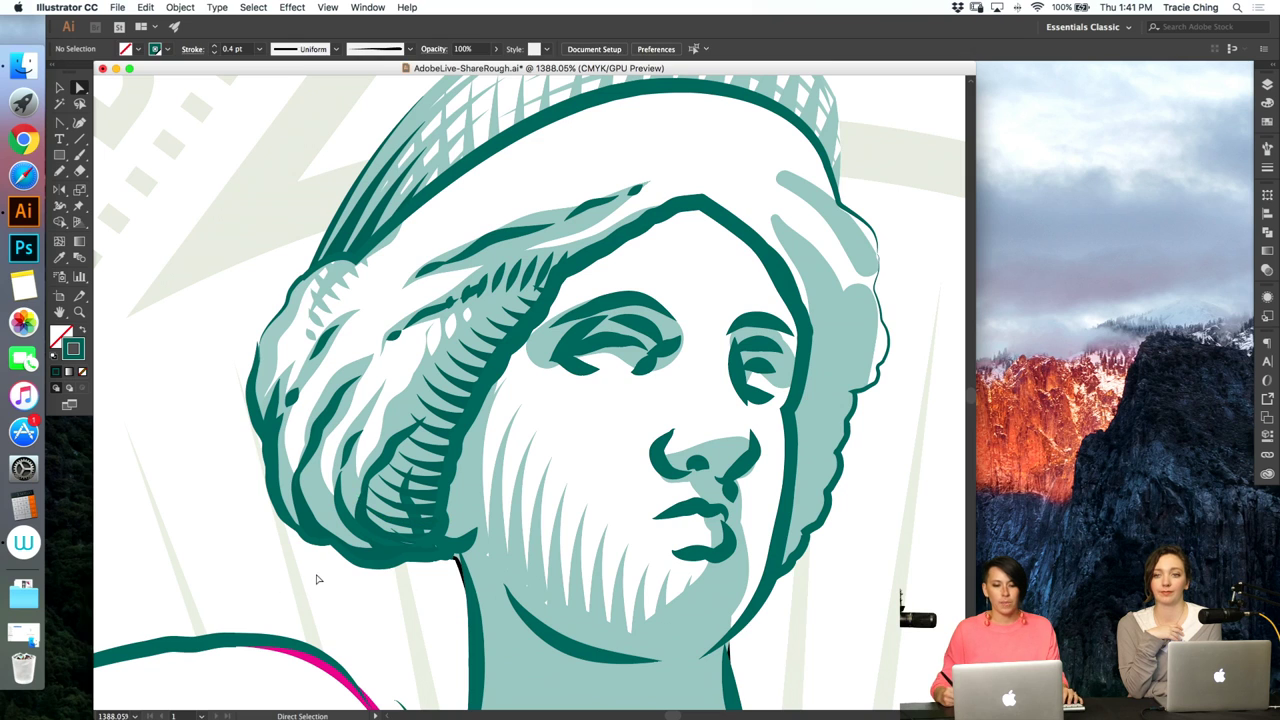
- Isolate the 1 pt dark teal hair outline, add an anchor at the forehead parting and delete the short segment there to split it
{"action": "key", "text": "v"}
{"action": "double_click", "coordinate": [604, 259]}
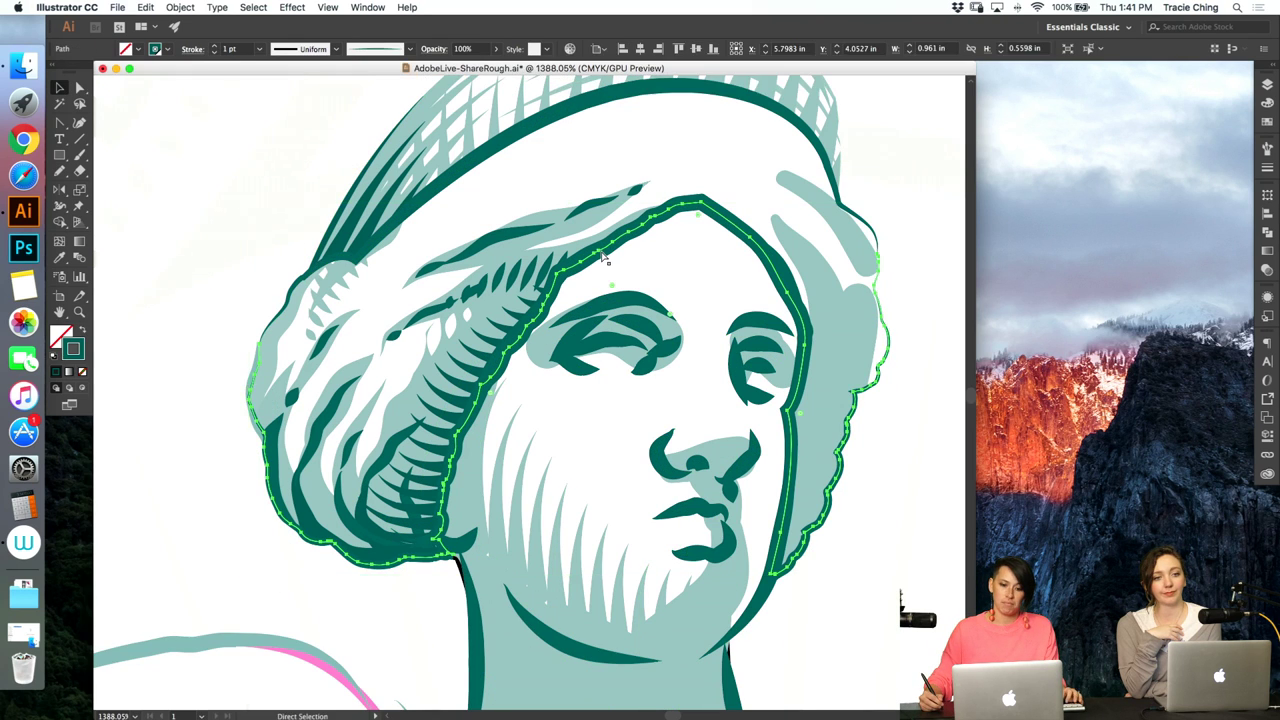
{"action": "left_click", "coordinate": [604, 259]}
{"action": "double_click", "coordinate": [604, 258]}
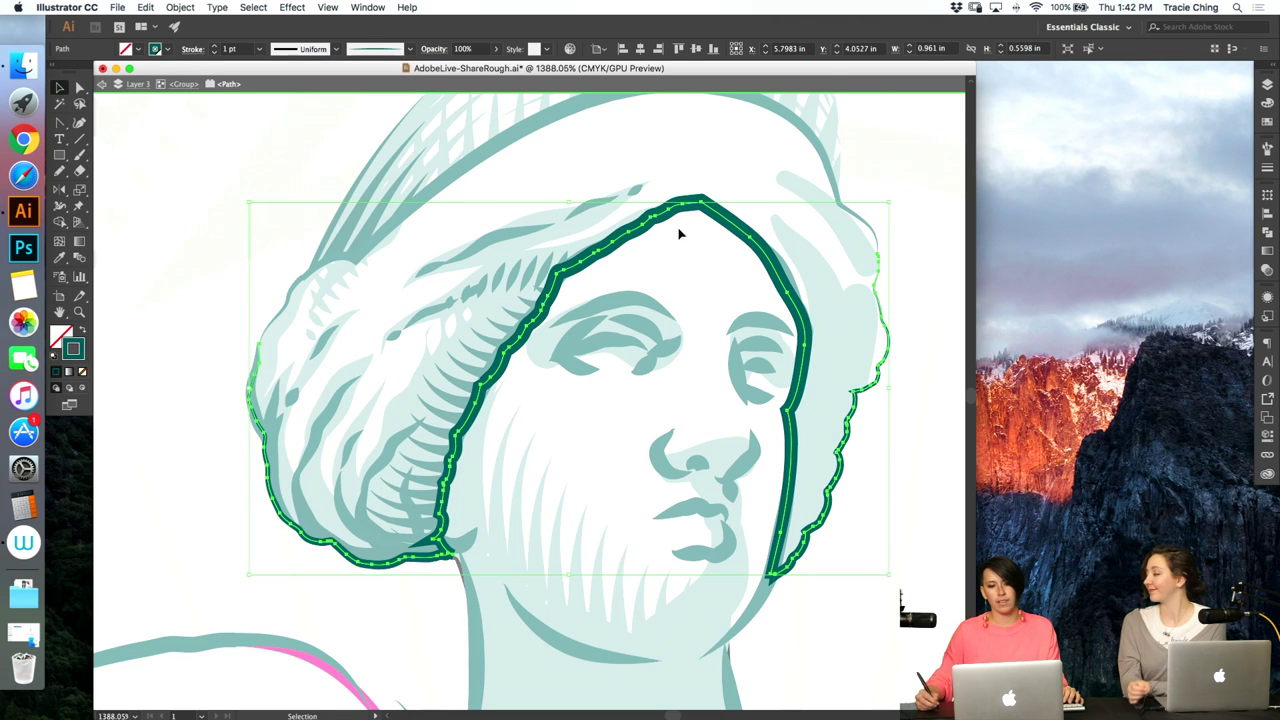
{"action": "key", "text": "a"}
{"action": "key", "text": "plus"}
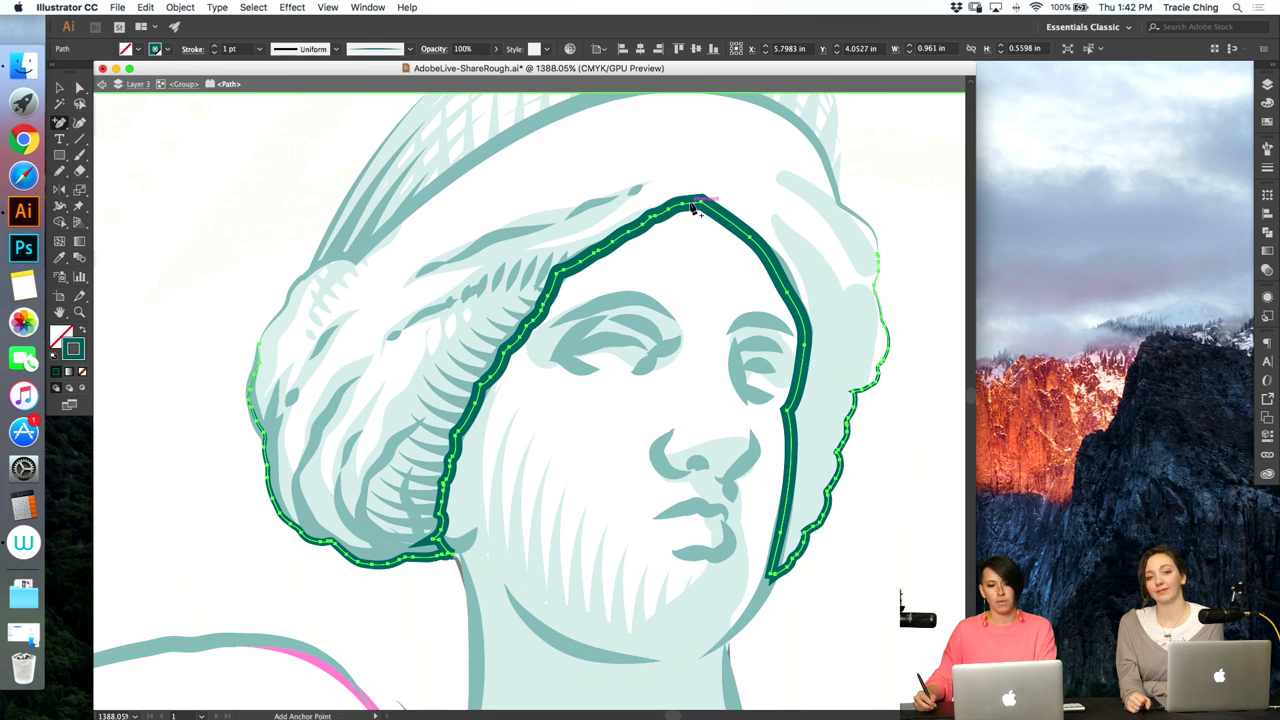
{"action": "left_click", "coordinate": [690, 204]}
{"action": "key", "text": "Delete"}
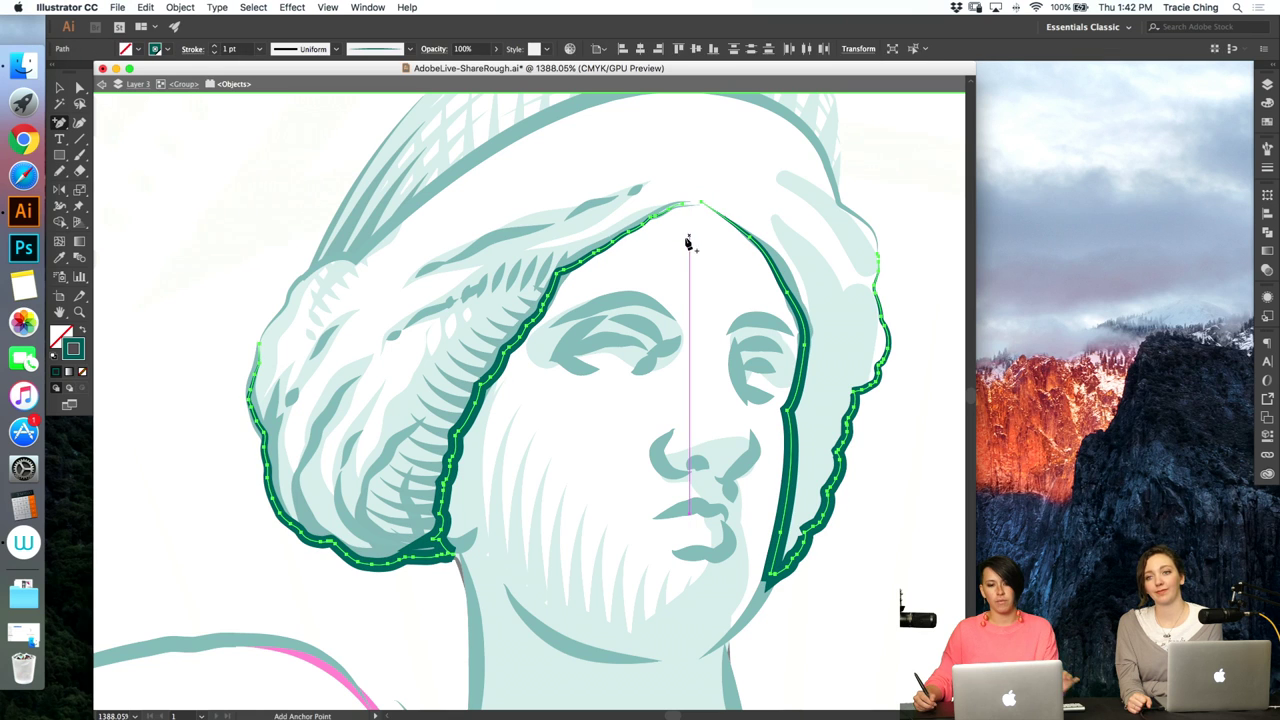
{"action": "key", "text": "a"}
{"action": "double_click", "coordinate": [818, 186]}
{"action": "key", "text": "v"}
{"action": "left_click", "coordinate": [790, 270]}
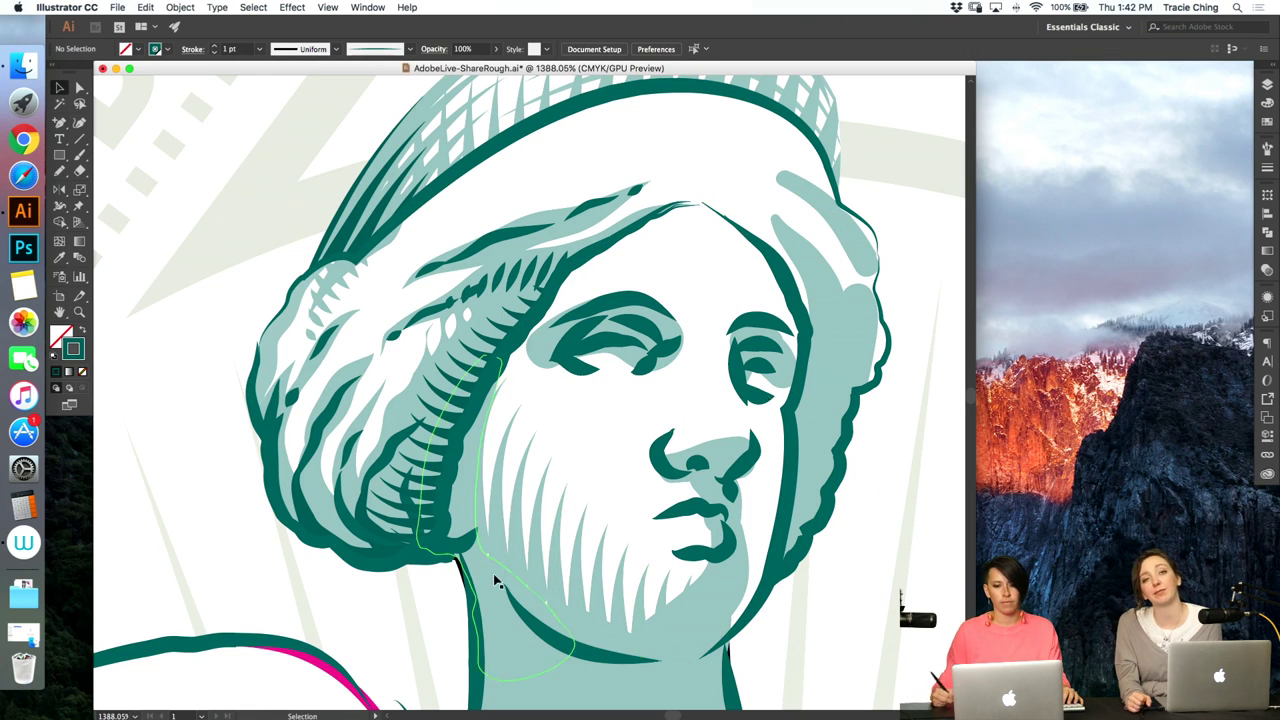
- Pull the tip of the light teal hair shading at the parting back toward the tapered end of the dark outline
{"action": "key", "text": "a"}
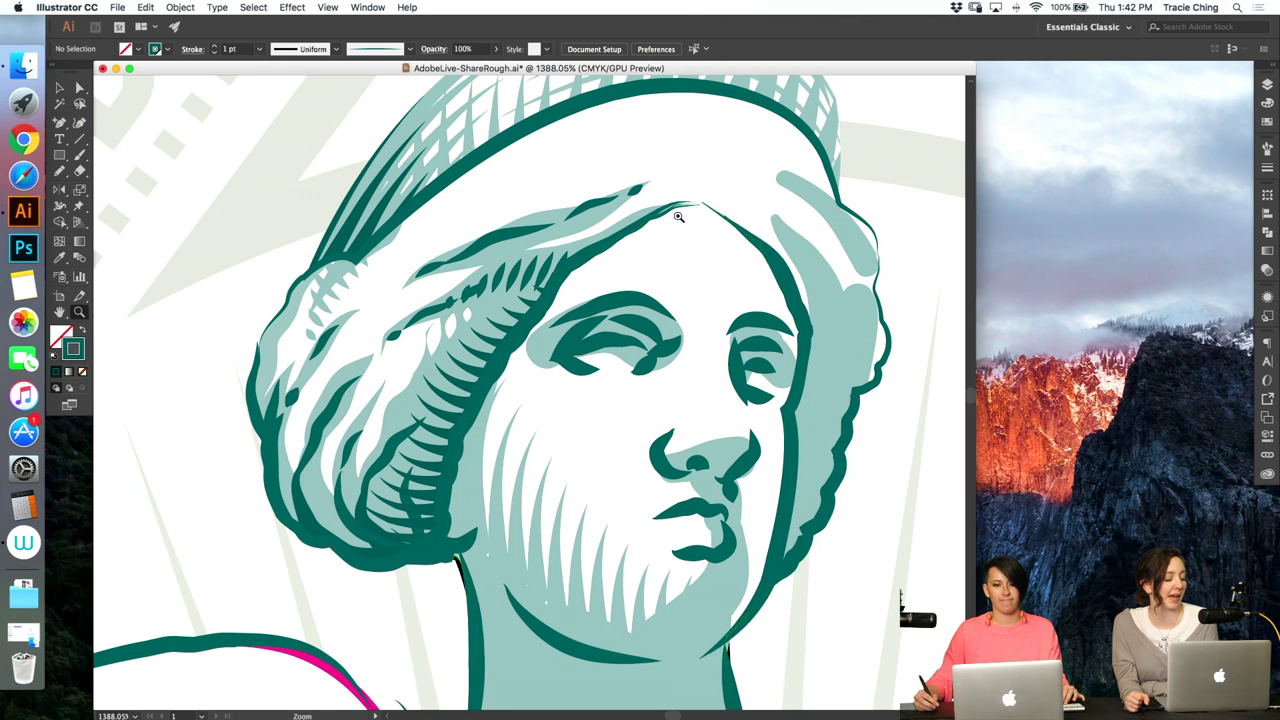
{"action": "scroll", "coordinate": [700, 222], "scroll_direction": "up", "scroll_amount": 2}
{"action": "left_click", "coordinate": [714, 200]}
{"action": "key", "text": "v"}
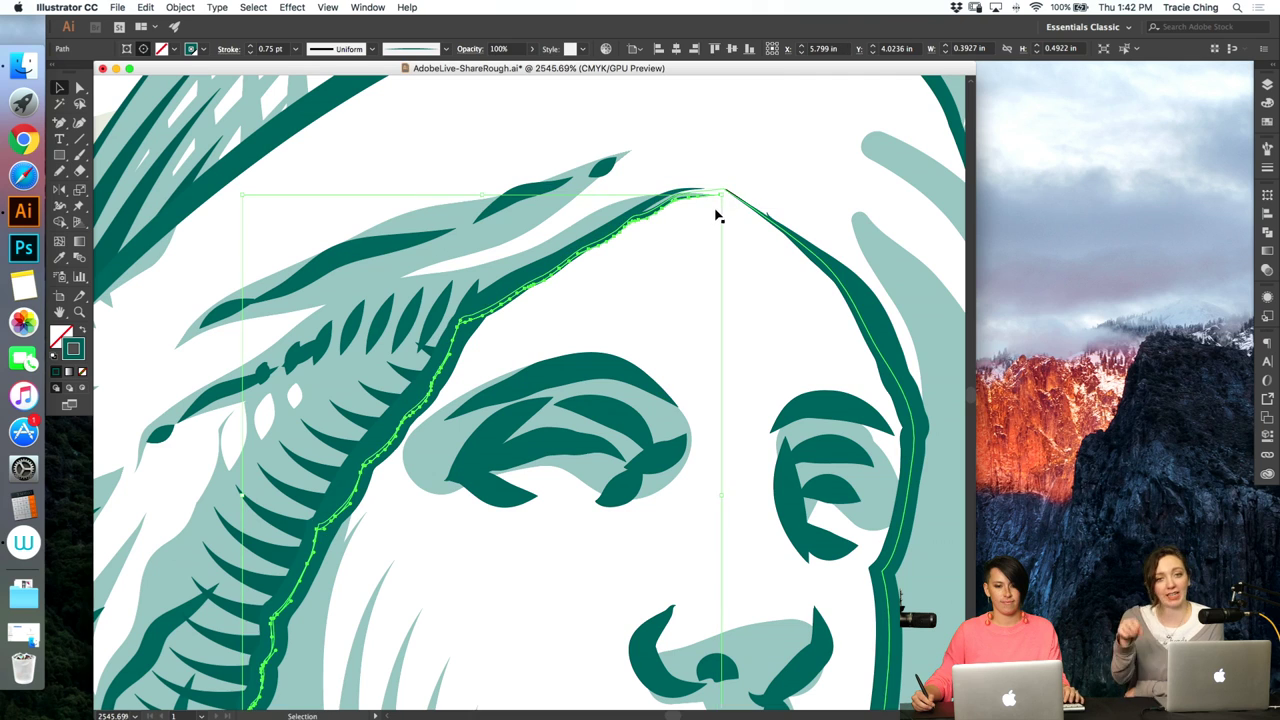
{"action": "key", "text": "a"}
{"action": "left_click", "coordinate": [711, 209]}
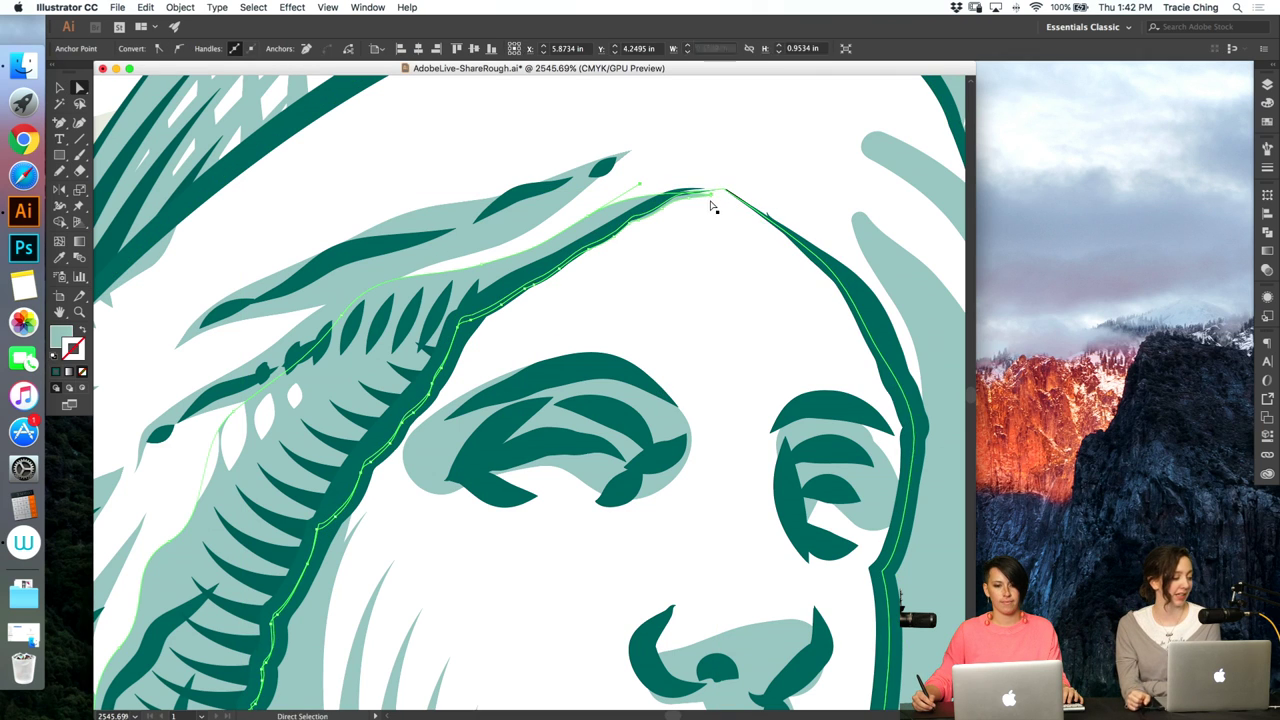
{"action": "left_click_drag", "start_coordinate": [712, 197], "coordinate": [686, 200]}
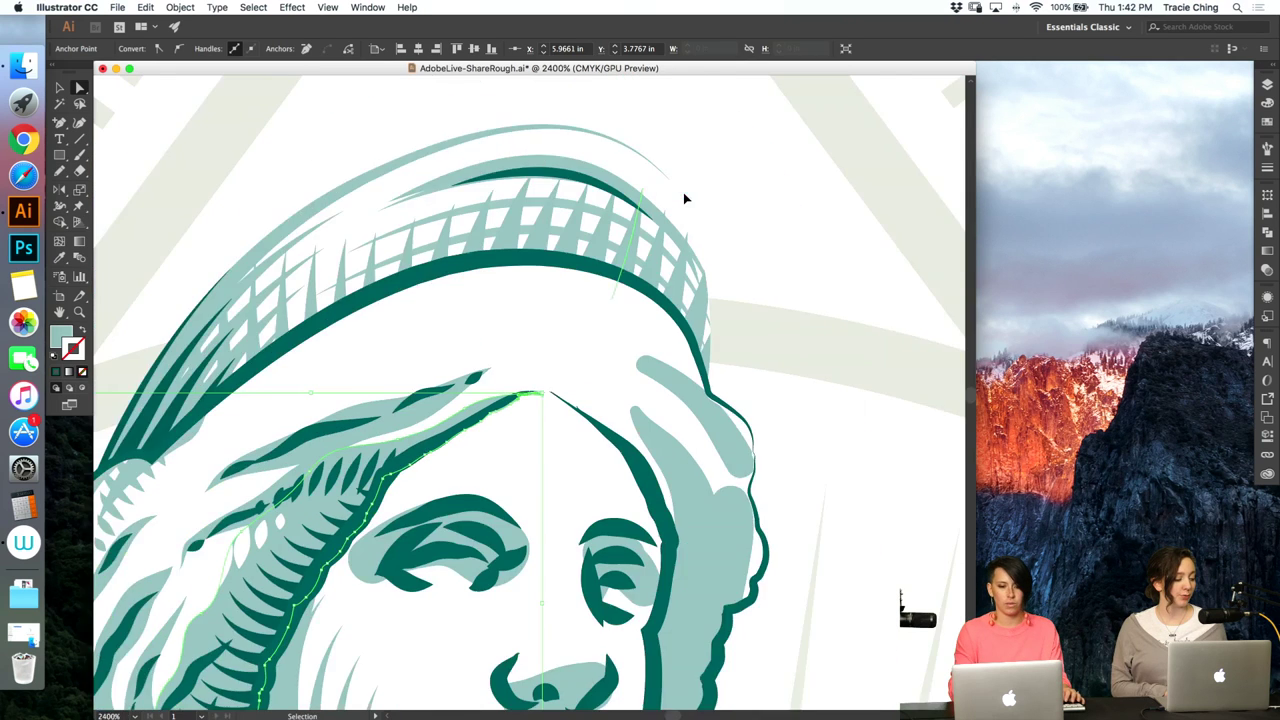
{"action": "key", "text": "super+minus"}
{"action": "key", "text": "super+minus"}
{"action": "left_click", "coordinate": [938, 401]}
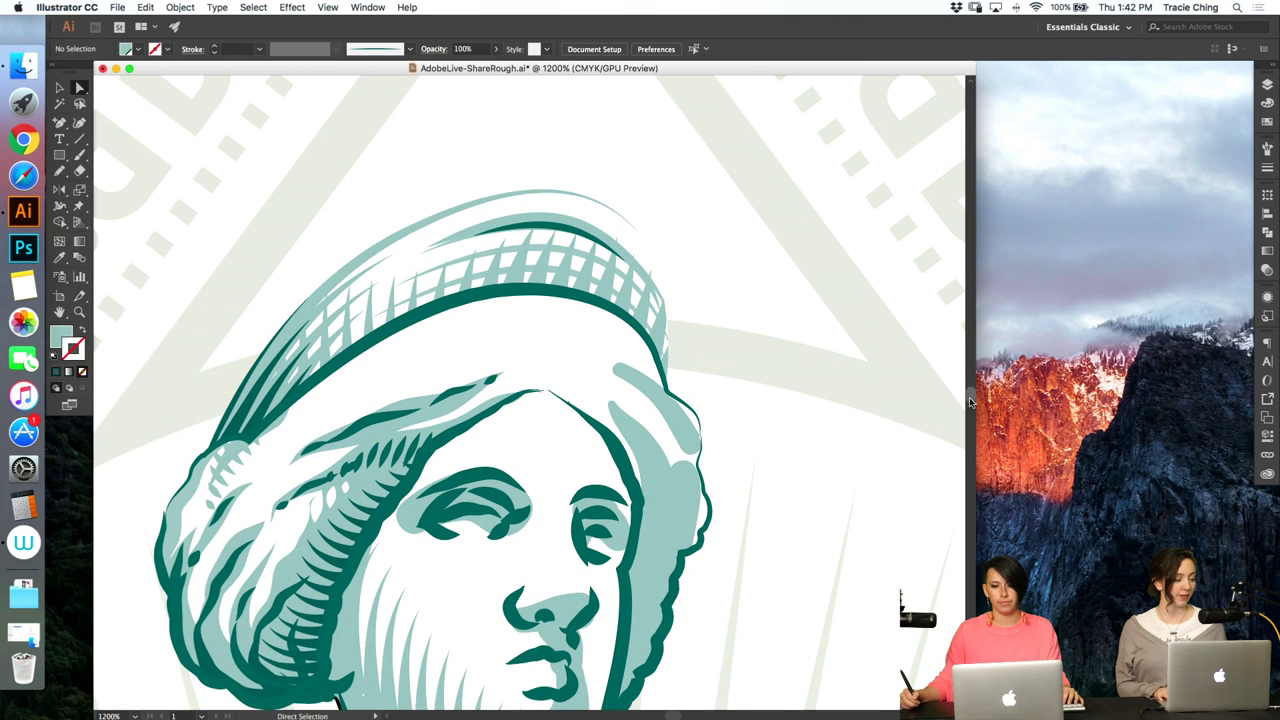
- Delete the dark teal stroke over the black sketch line on the neck's side below the chin
{"action": "scroll", "coordinate": [969, 401], "scroll_direction": "down", "scroll_amount": 5}
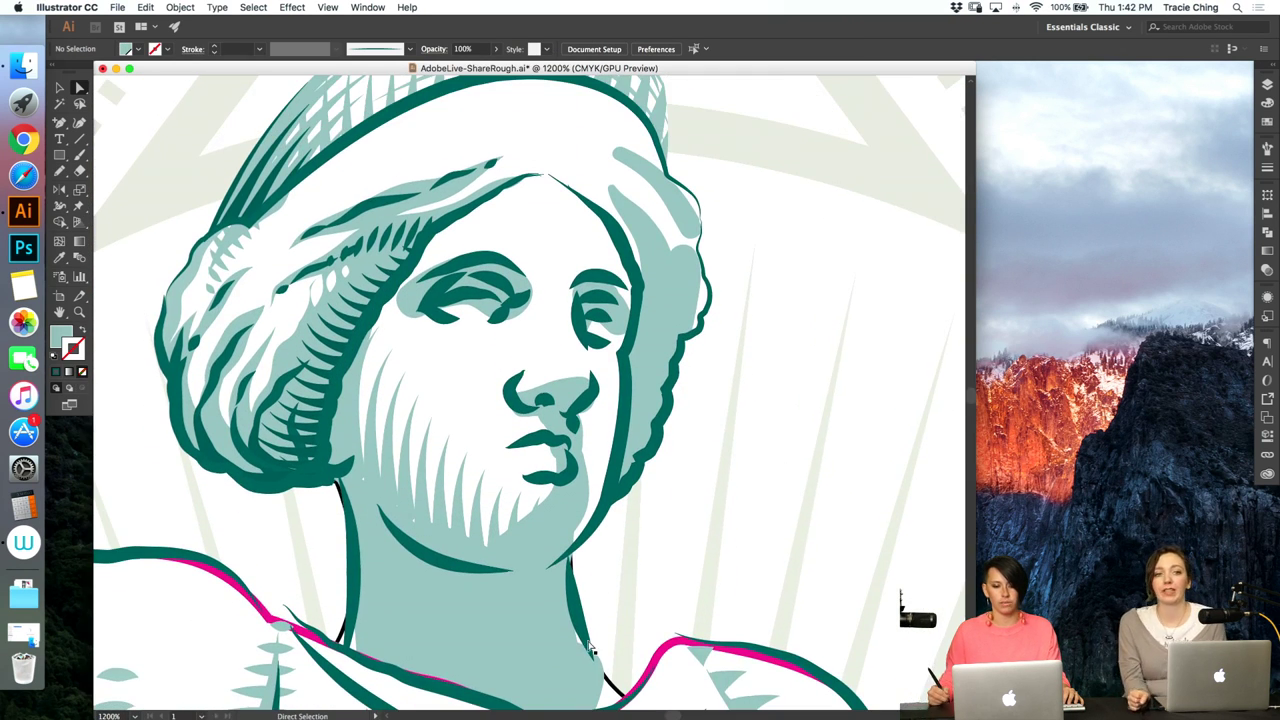
{"action": "left_click", "coordinate": [576, 620]}
{"action": "key", "text": "Delete"}
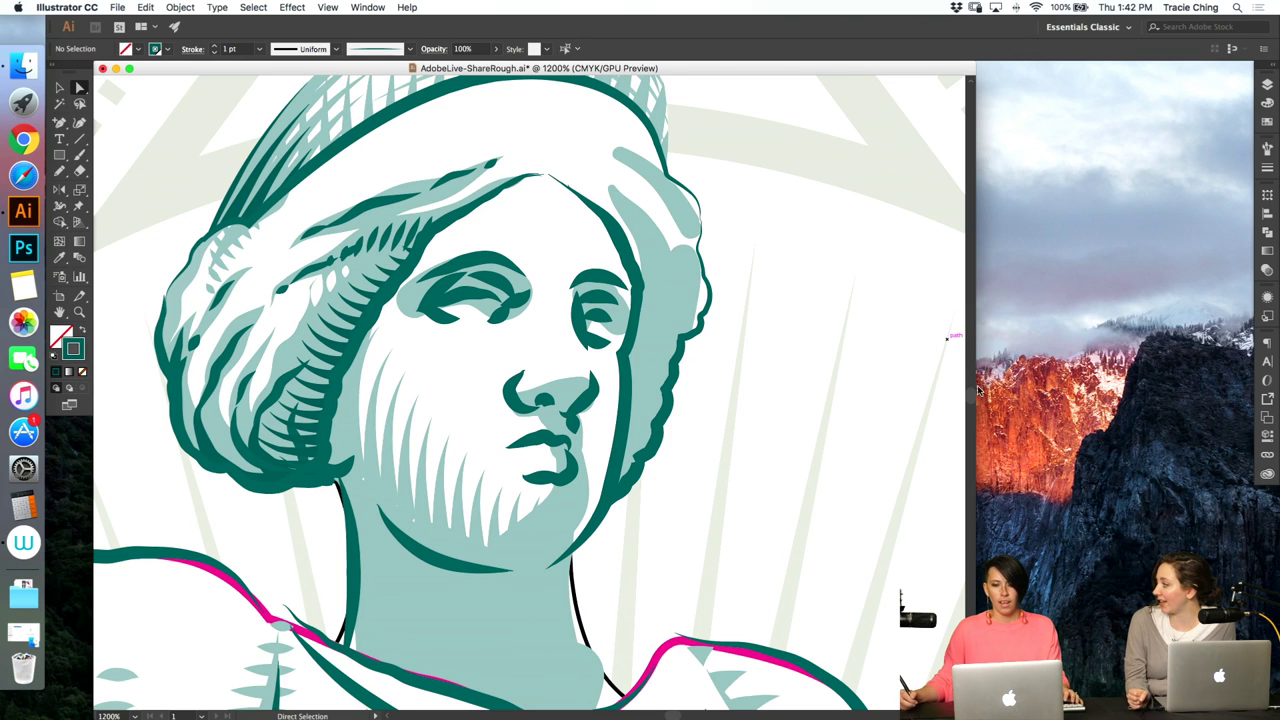
- Extend the end point of the light teal neck shading stroke down toward the garment's neckline
{"action": "scroll", "coordinate": [969, 401], "scroll_direction": "down", "scroll_amount": 3}
{"action": "left_click", "coordinate": [568, 596]}
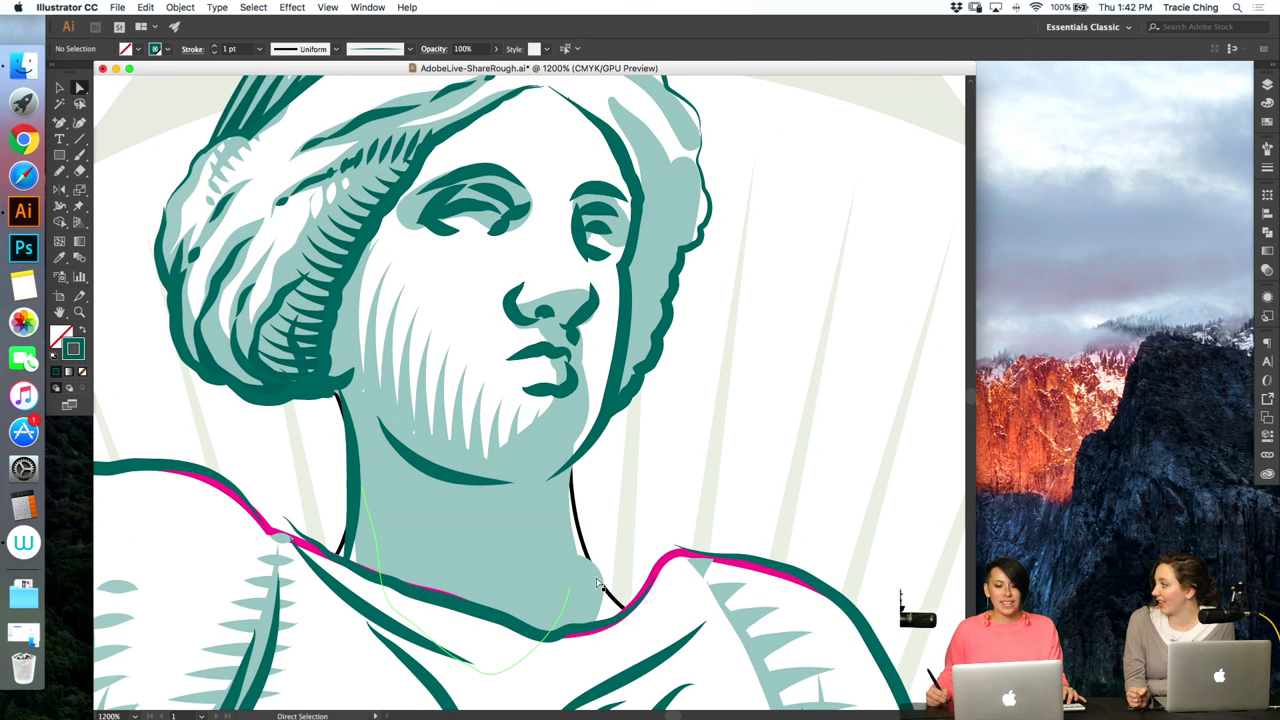
{"action": "left_click_drag", "start_coordinate": [569, 586], "coordinate": [577, 615]}
{"action": "left_click_drag", "start_coordinate": [543, 523], "coordinate": [422, 553]}
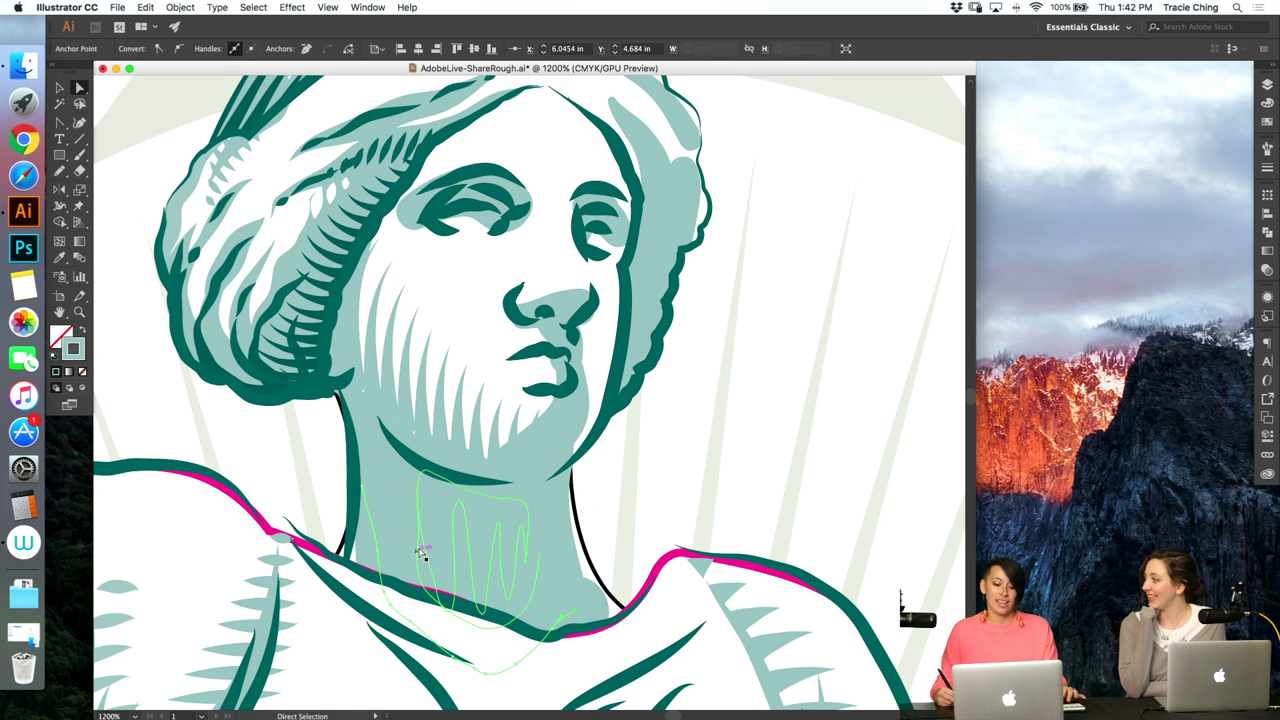
- Remove a surplus anchor from the light teal neck shading stroke and move its points to fill the neck's edge below the hair
{"action": "key", "text": "minus"}
{"action": "left_click", "coordinate": [378, 552]}
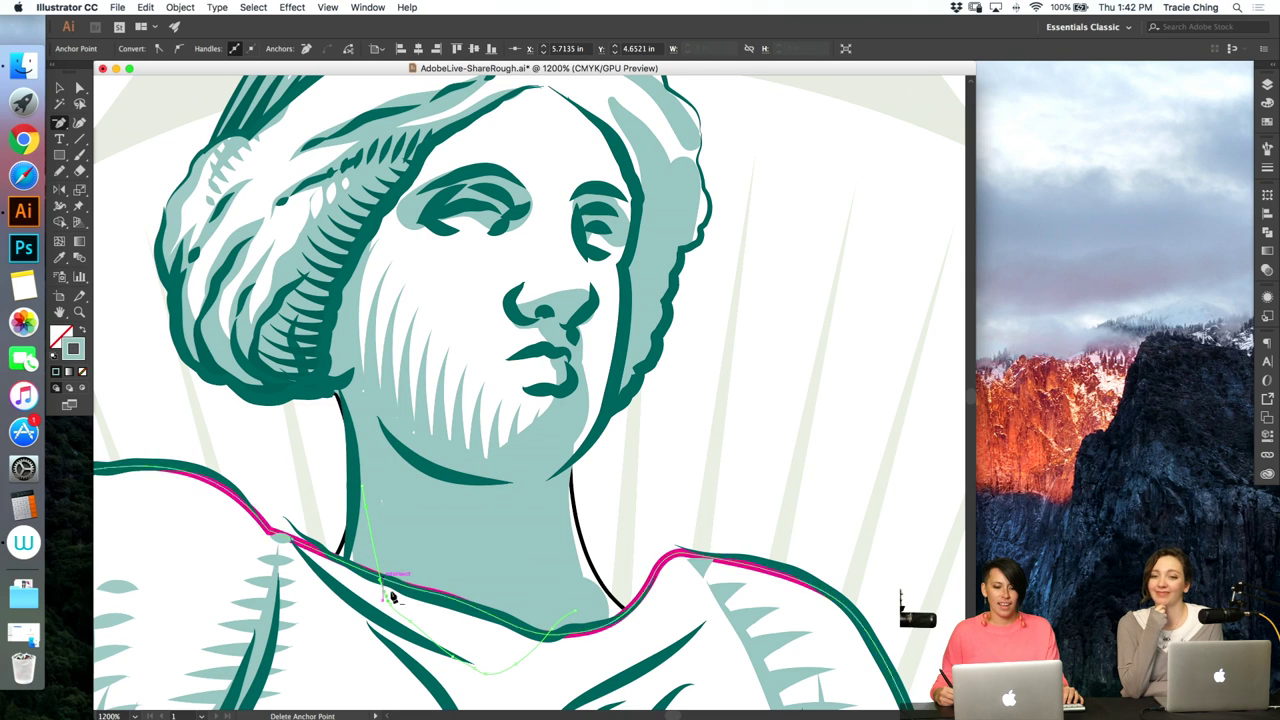
{"action": "key", "text": "a"}
{"action": "left_click_drag", "start_coordinate": [384, 591], "coordinate": [359, 585]}
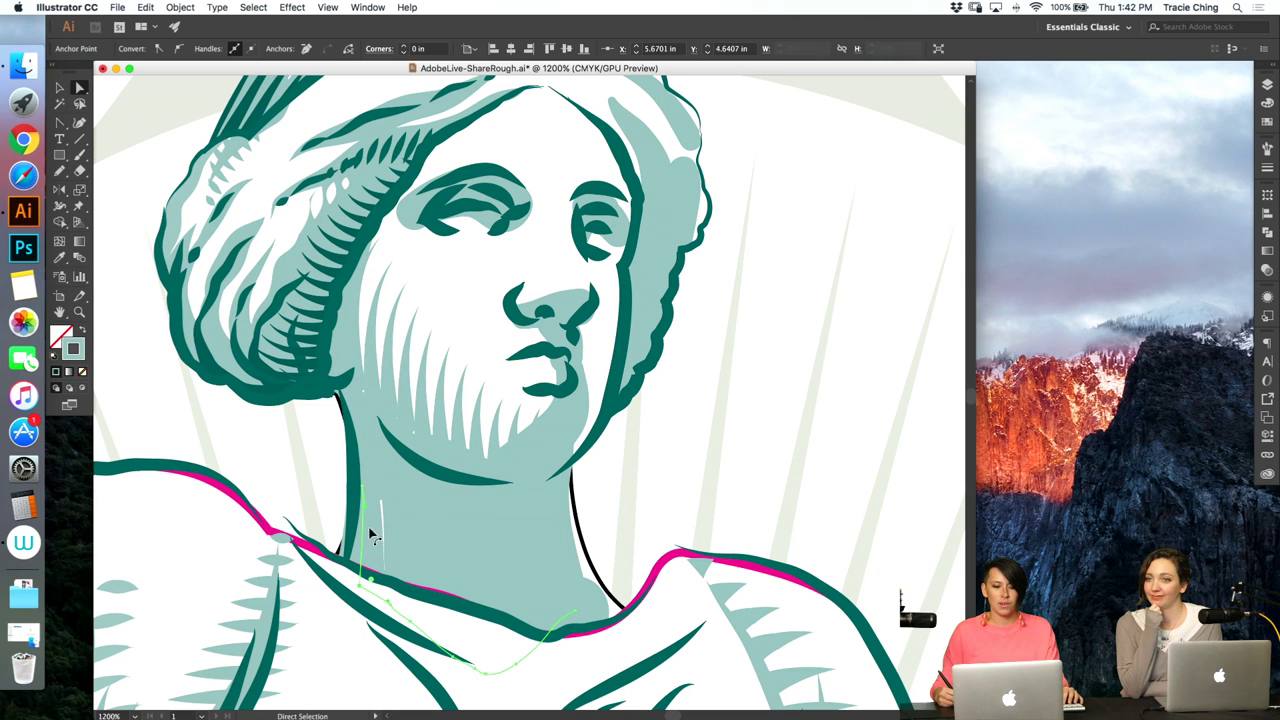
{"action": "left_click_drag", "start_coordinate": [363, 486], "coordinate": [367, 485]}
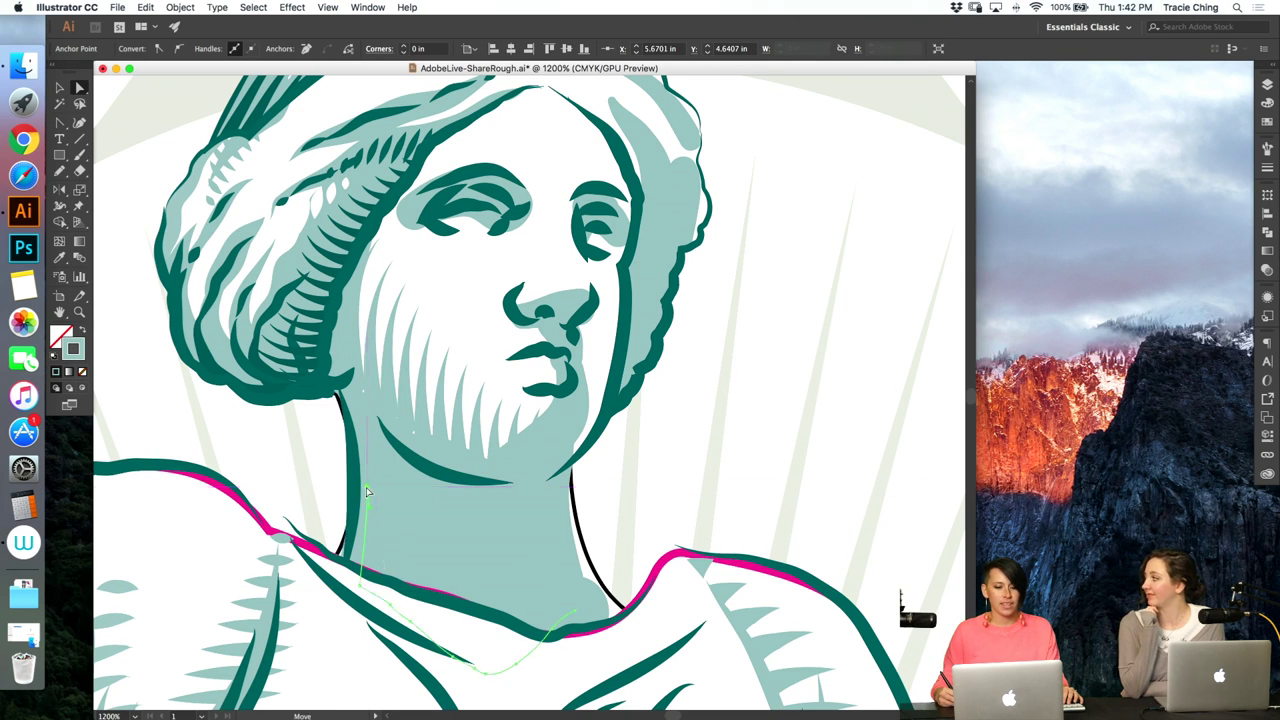
{"action": "key", "text": "Delete"}
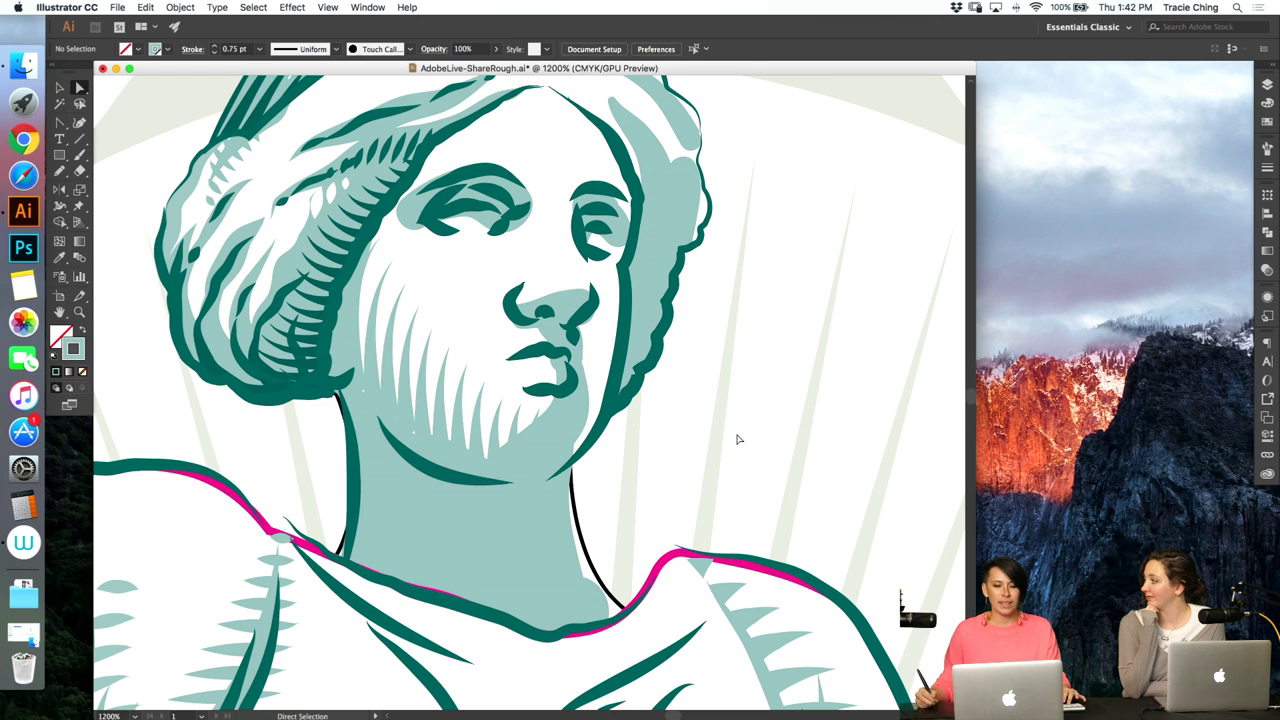
- Select the dark teal stroke along the inner edge of the eye nearest the face outline and enlarge it to about 0.032 by 0.107 in
{"action": "left_click", "coordinate": [580, 238]}
{"action": "left_click", "coordinate": [1265, 170]}
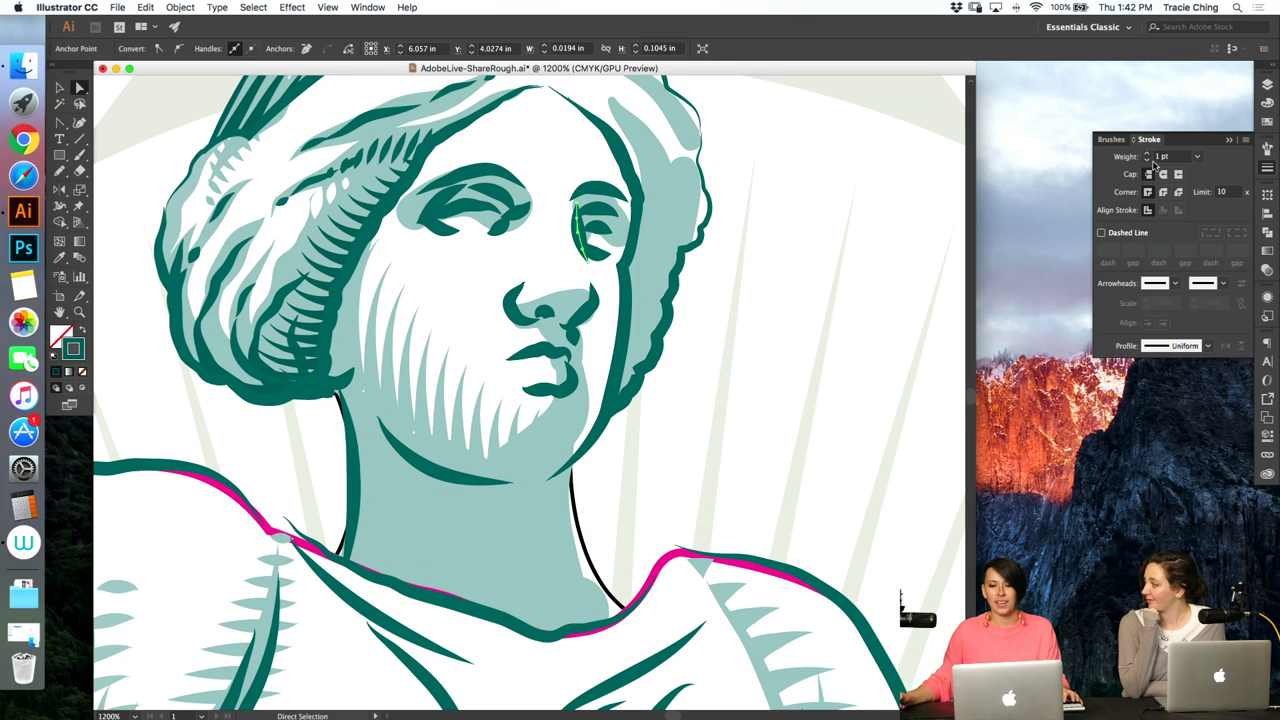
{"action": "key", "text": "v"}
{"action": "left_click", "coordinate": [585, 232]}
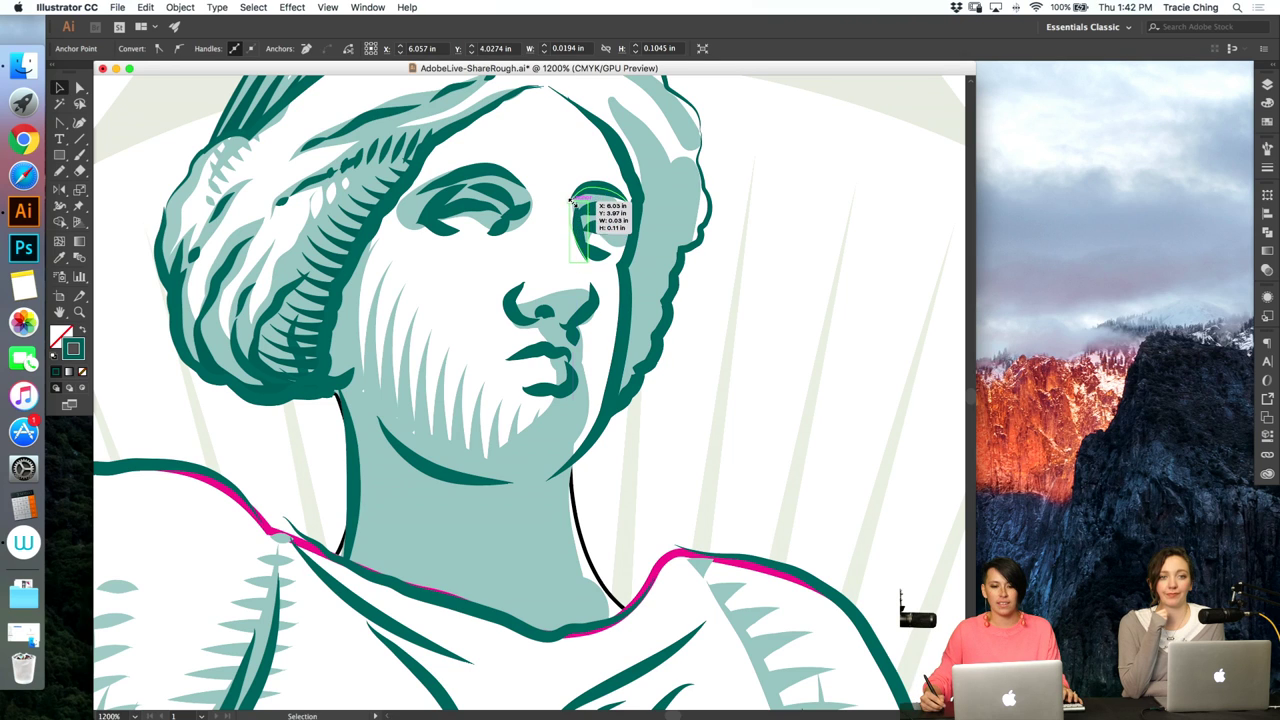
{"action": "mouse_move", "coordinate": [590, 262]}
{"action": "left_mouse_down"}
{"action": "mouse_move", "coordinate": [598, 243]}
{"action": "mouse_move", "coordinate": [594, 266]}
{"action": "left_mouse_up"}
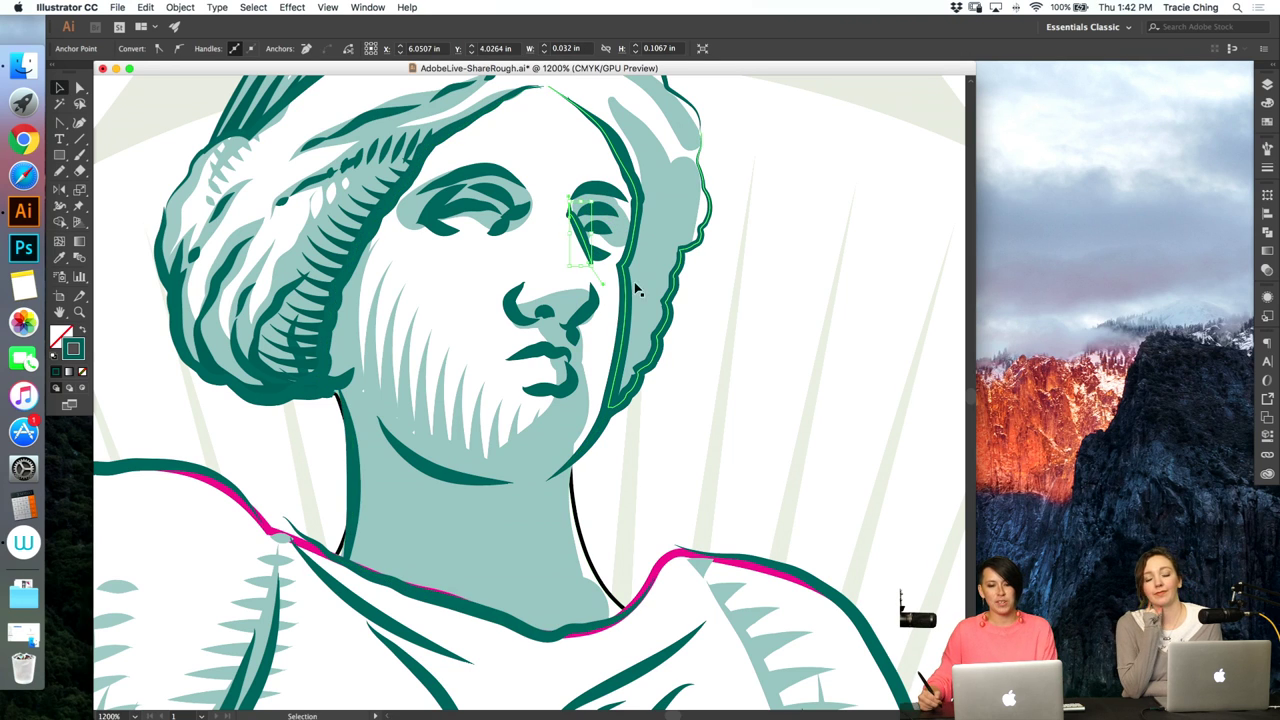
- Examine the dark teal stroke at the inner corner of the eye inside its group, and review the whole figure
{"action": "key", "text": "a"}
{"action": "key", "text": "v"}
{"action": "left_click", "coordinate": [578, 228]}
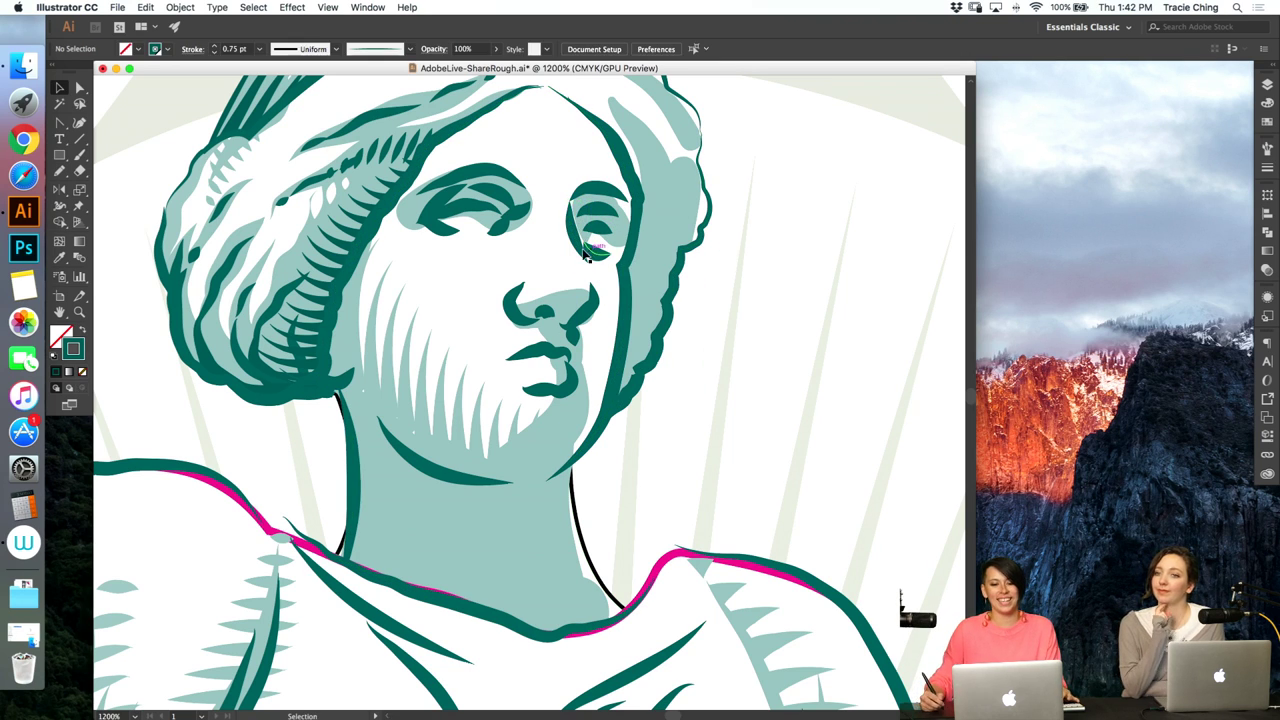
{"action": "double_click", "coordinate": [585, 256]}
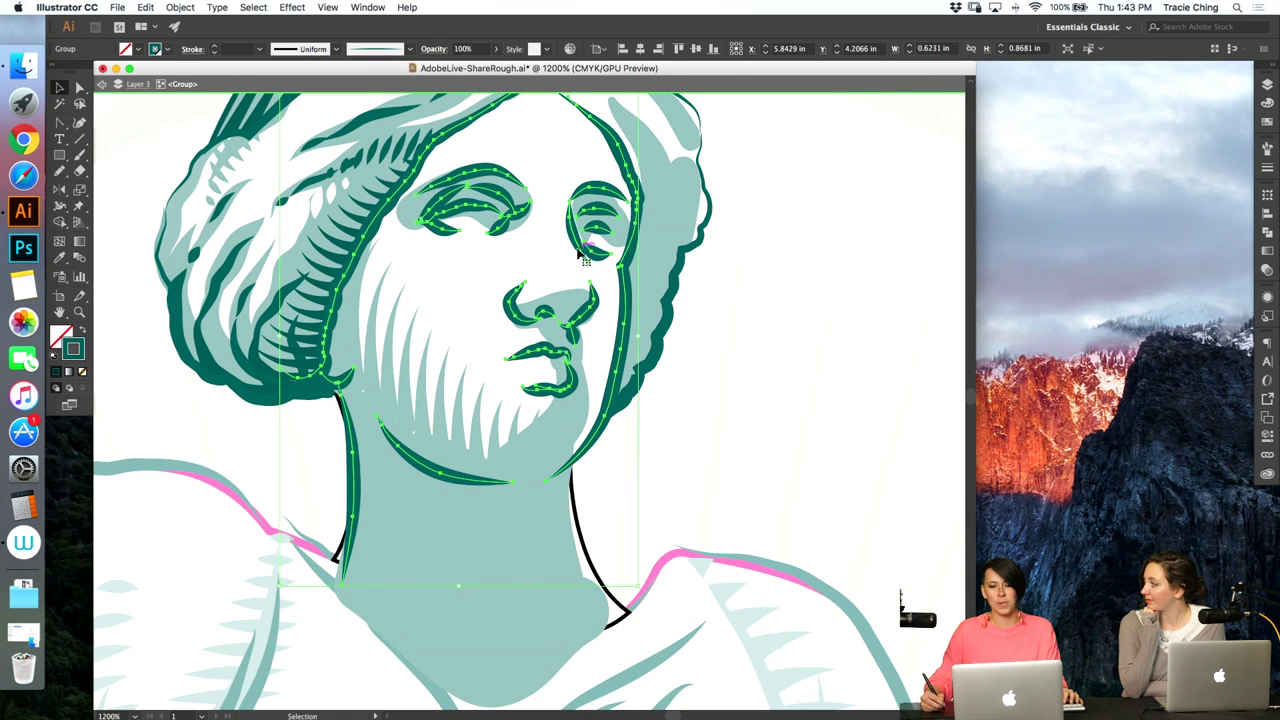
{"action": "double_click", "coordinate": [585, 257]}
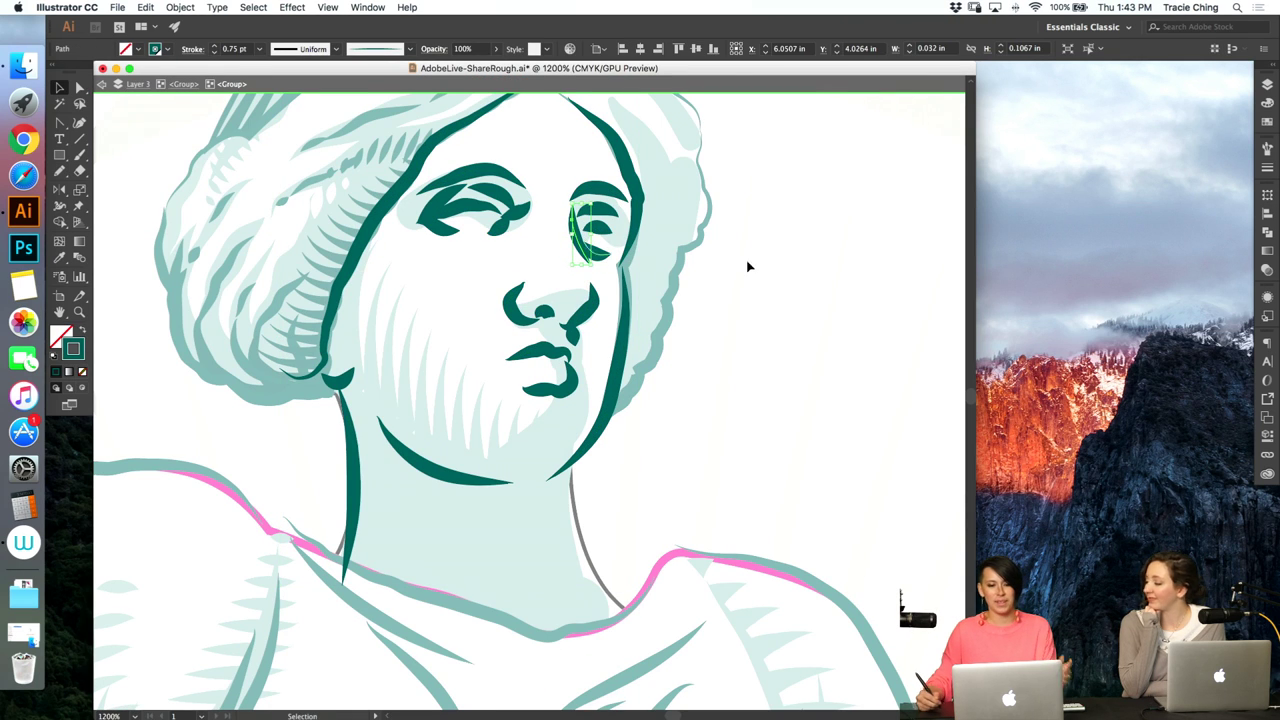
{"action": "double_click", "coordinate": [748, 288]}
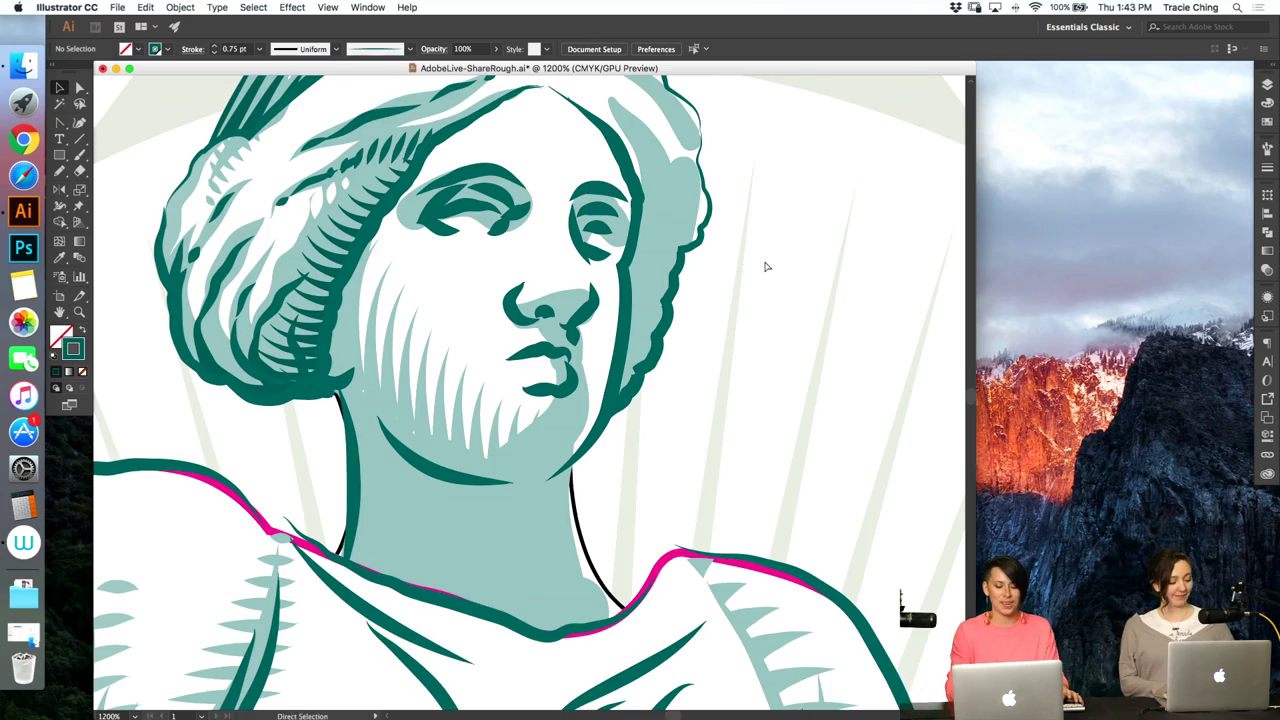
{"action": "key", "text": "super+0"}
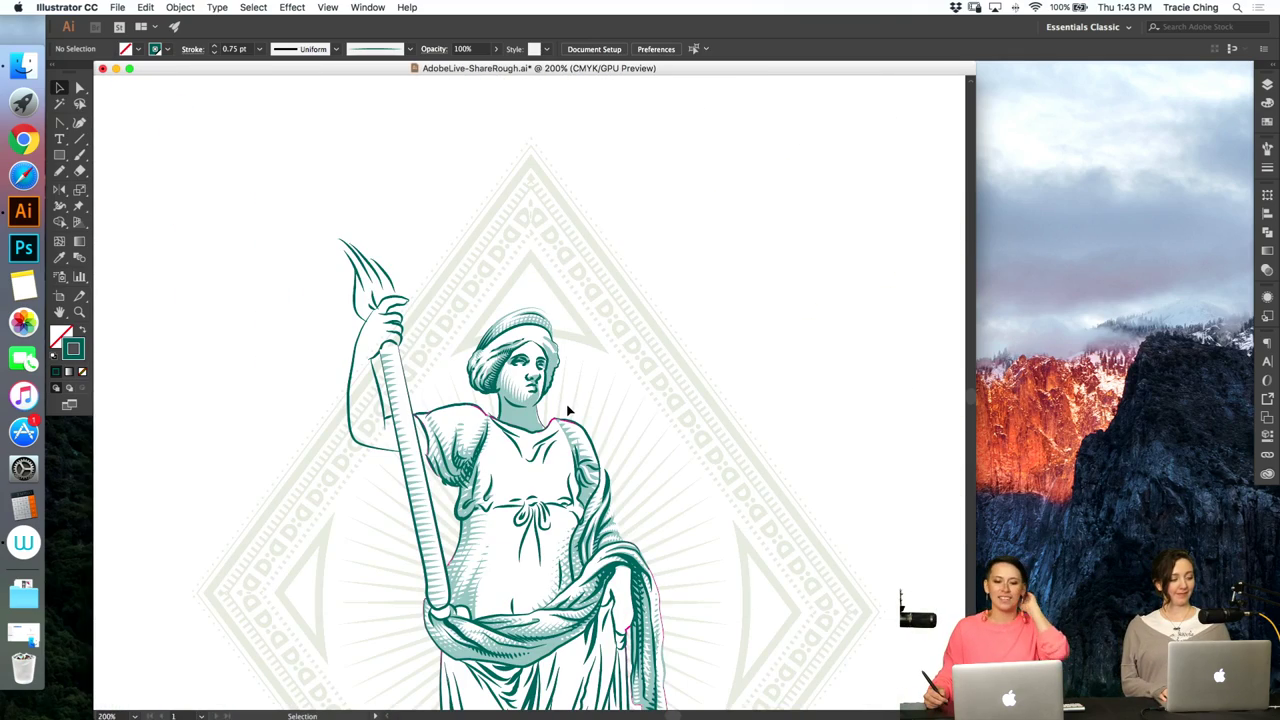
{"action": "scroll", "coordinate": [566, 437], "scroll_direction": "up", "scroll_amount": 6}
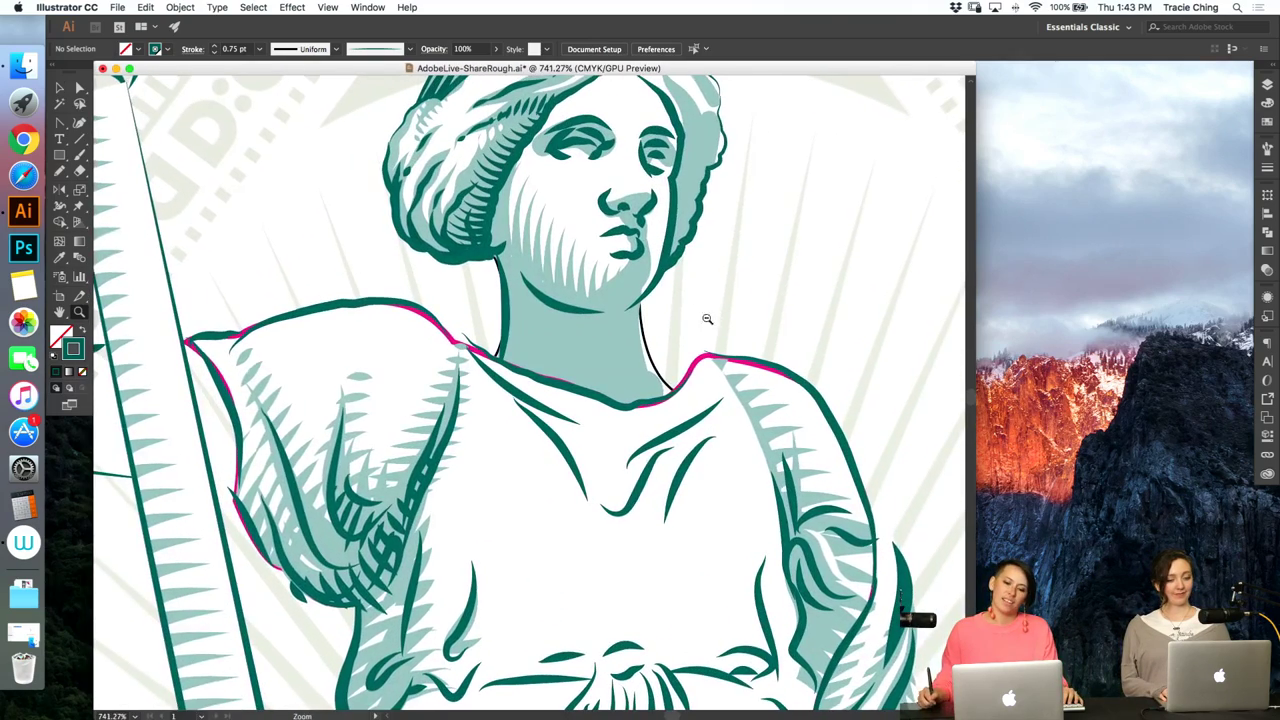
- Select a white highlight stroke in the hair's hatching blend to pick up its stroke settings
{"action": "key", "text": "a"}
{"action": "left_click", "coordinate": [632, 288]}
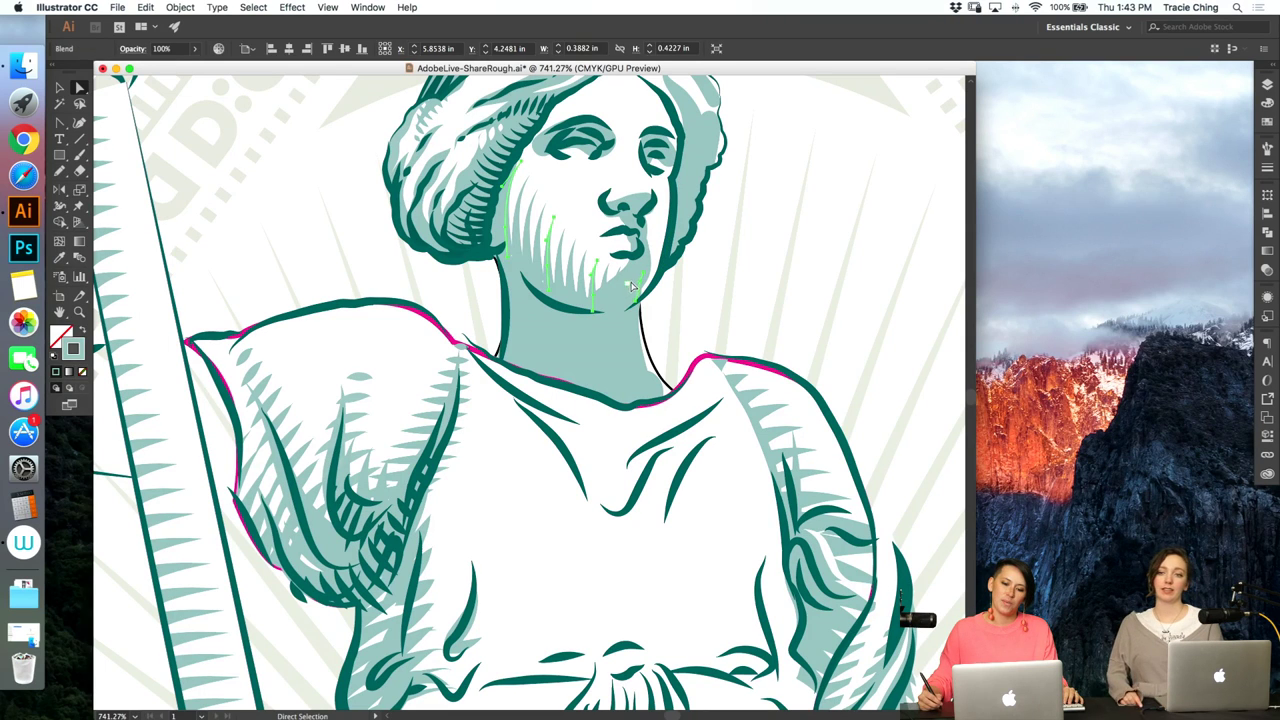
{"action": "left_click", "coordinate": [732, 327]}
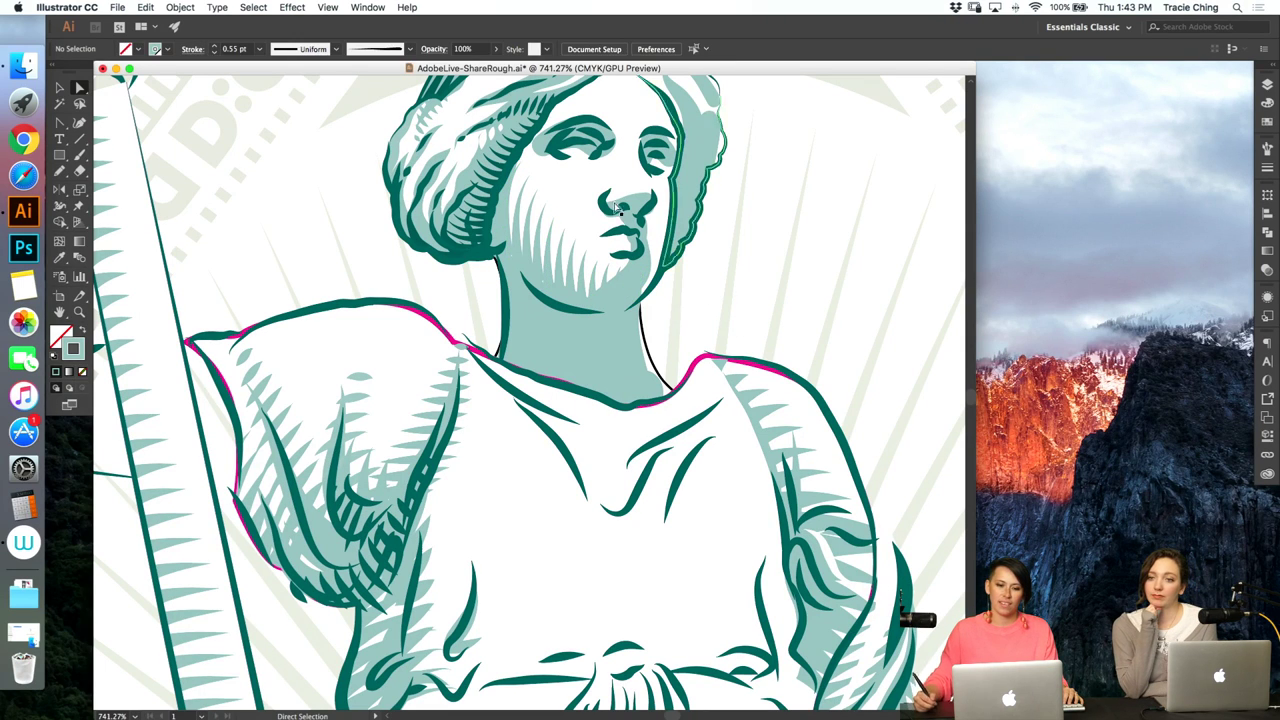
{"action": "left_click", "coordinate": [484, 146]}
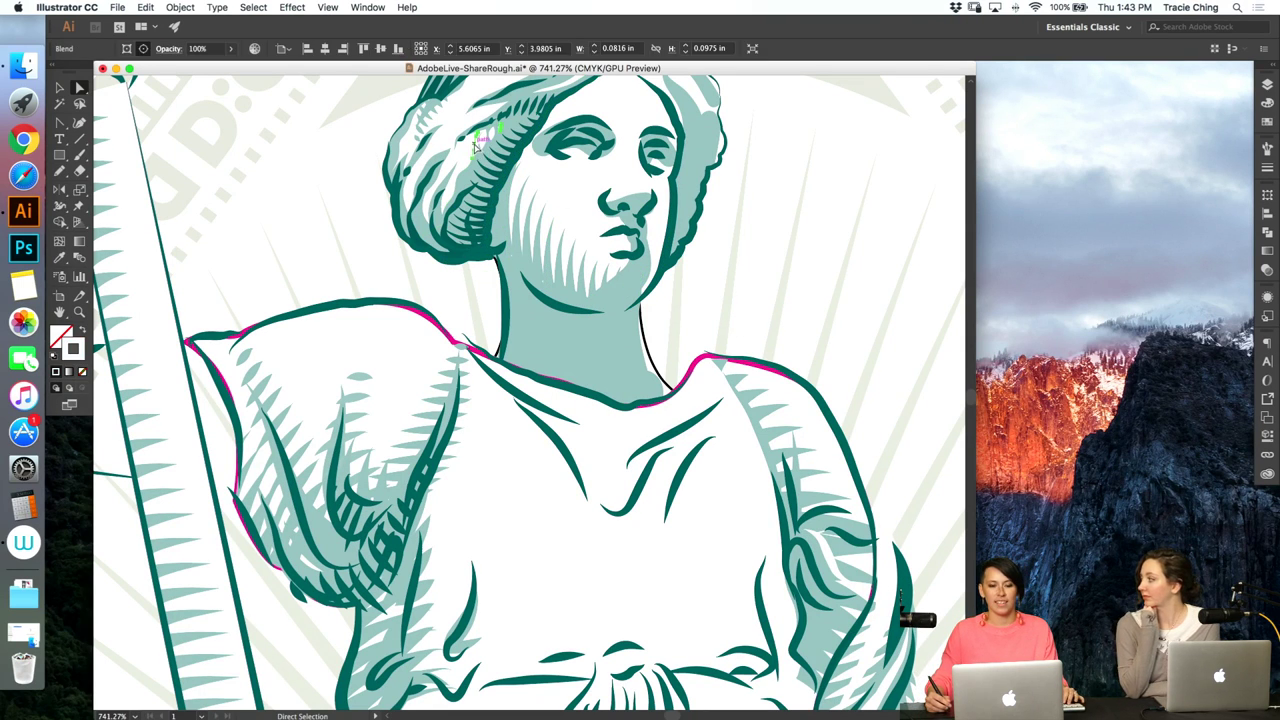
{"action": "left_click", "coordinate": [478, 142]}
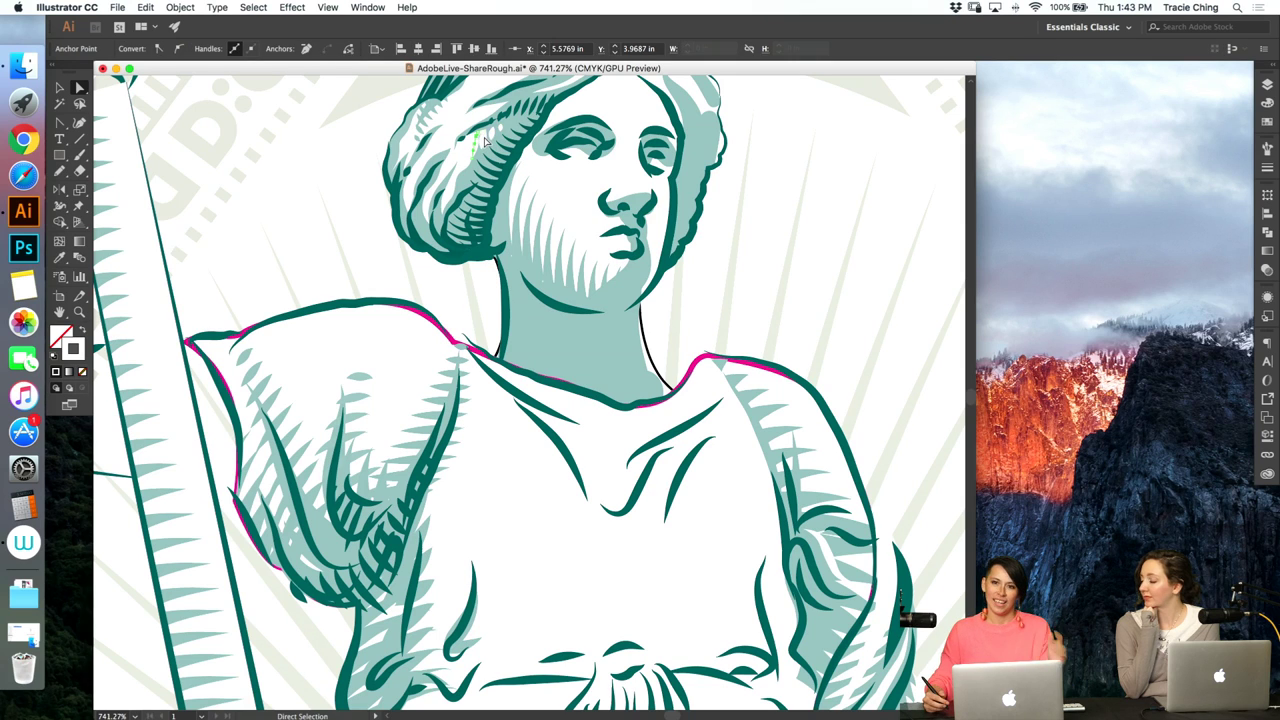
- Paint three short white highlight strokes with the Paintbrush across the neck's shading beside the black sketch line, from chin to neckline
{"action": "left_click", "coordinate": [600, 357]}
{"action": "key", "text": "b"}
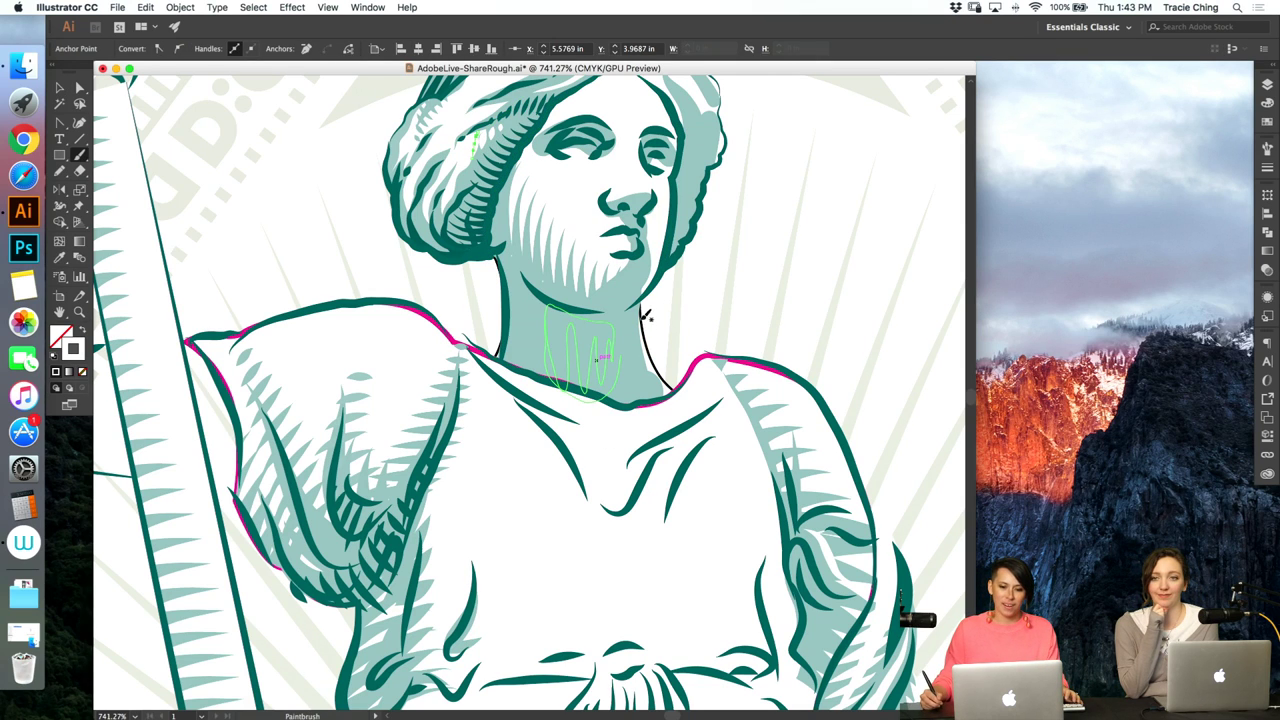
{"action": "key", "text": "super+shift+a"}
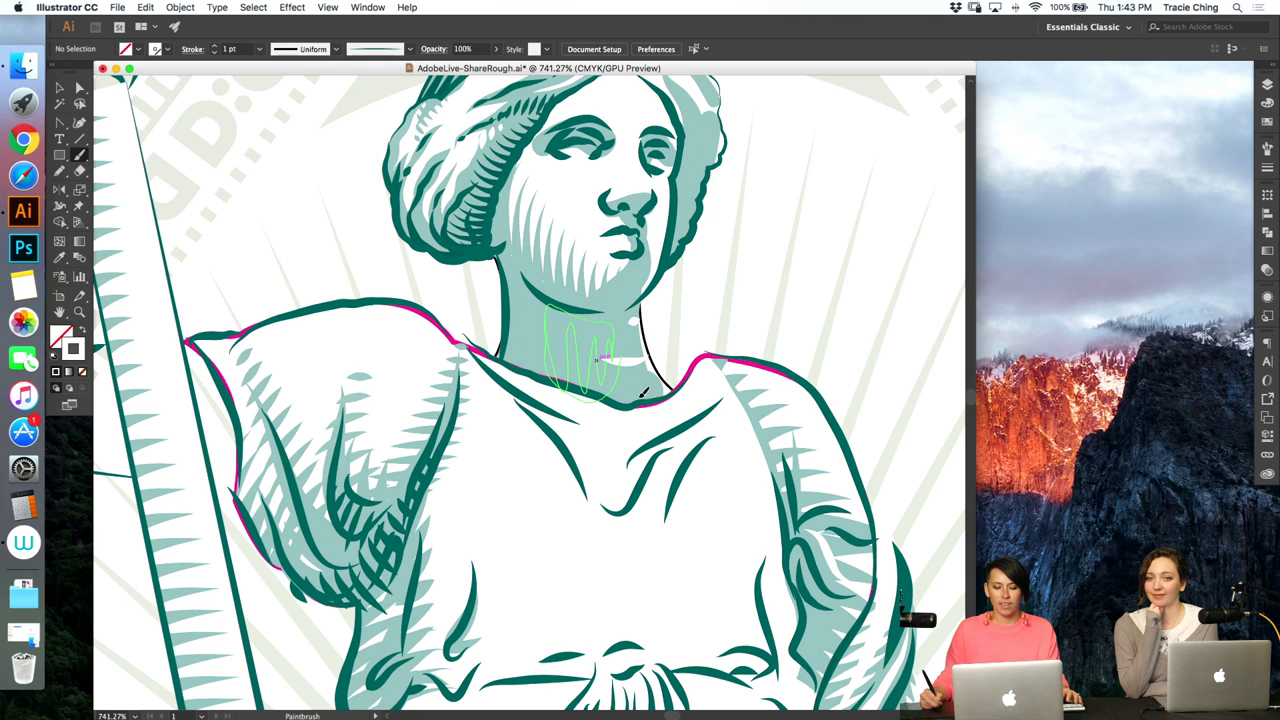
{"action": "left_click_drag", "start_coordinate": [640, 397], "coordinate": [663, 392]}
{"action": "key", "text": "v"}
{"action": "left_click", "coordinate": [652, 396]}
{"action": "left_click", "coordinate": [629, 360], "text": "shift"}
{"action": "left_click", "coordinate": [633, 321], "text": "shift"}
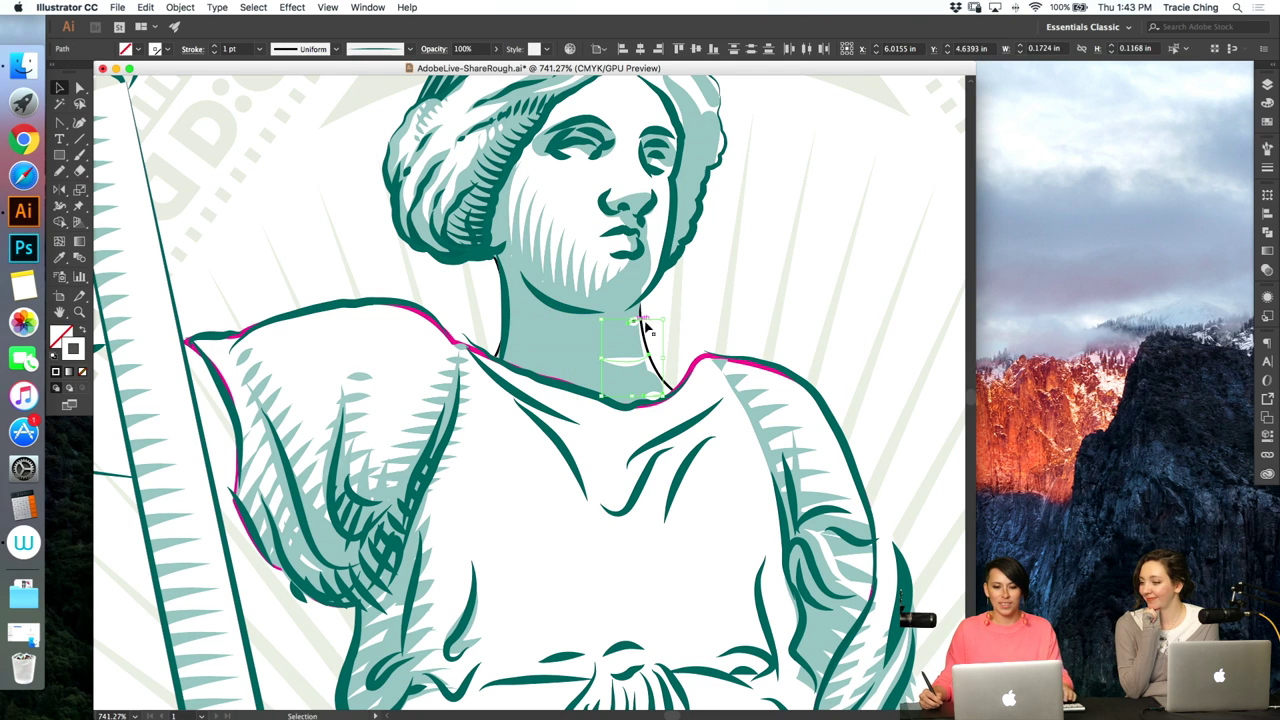
{"action": "key", "text": "a"}
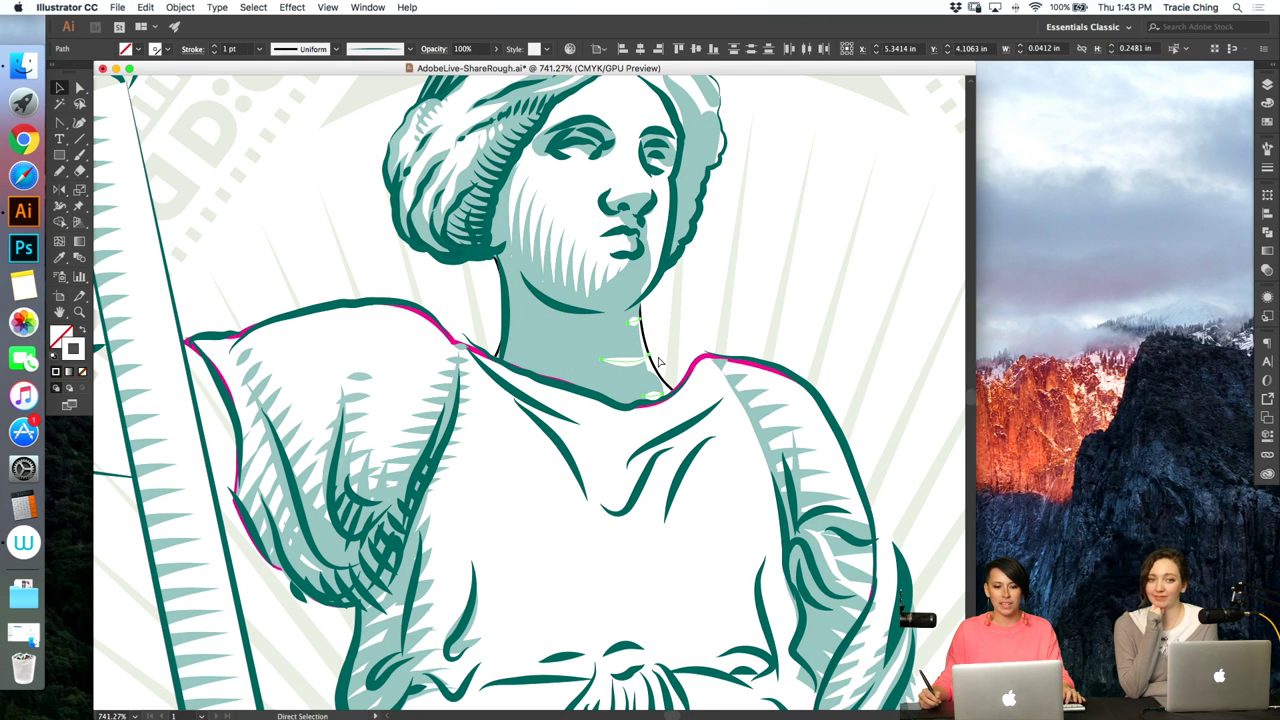
{"action": "key", "text": "super+shift+a"}
- Blend the three white highlight strokes on the neck into one hatching series
{"action": "left_click", "coordinate": [654, 397]}
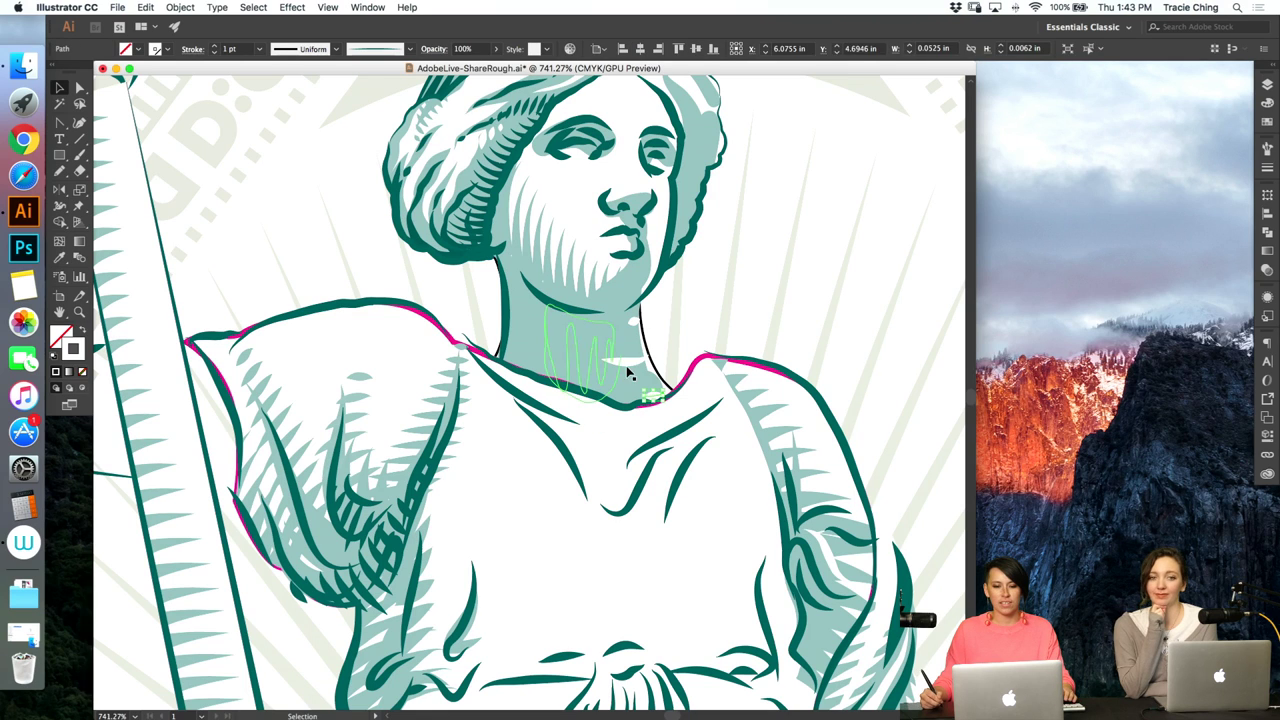
{"action": "left_click", "coordinate": [631, 361], "text": "shift"}
{"action": "left_click", "coordinate": [635, 321], "text": "shift"}
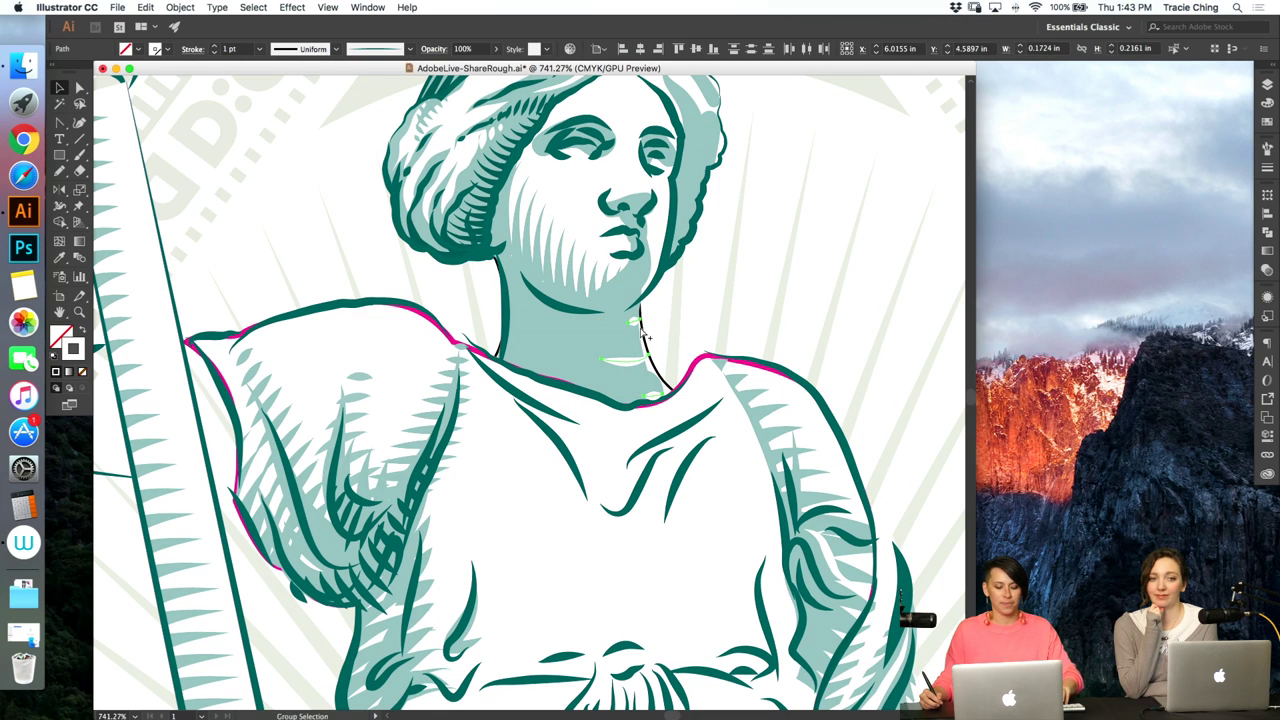
{"action": "left_click", "coordinate": [655, 352]}
- Set the neck highlight blend's spacing to Specified Steps in the Blend Options
{"action": "left_click", "coordinate": [181, 8]}
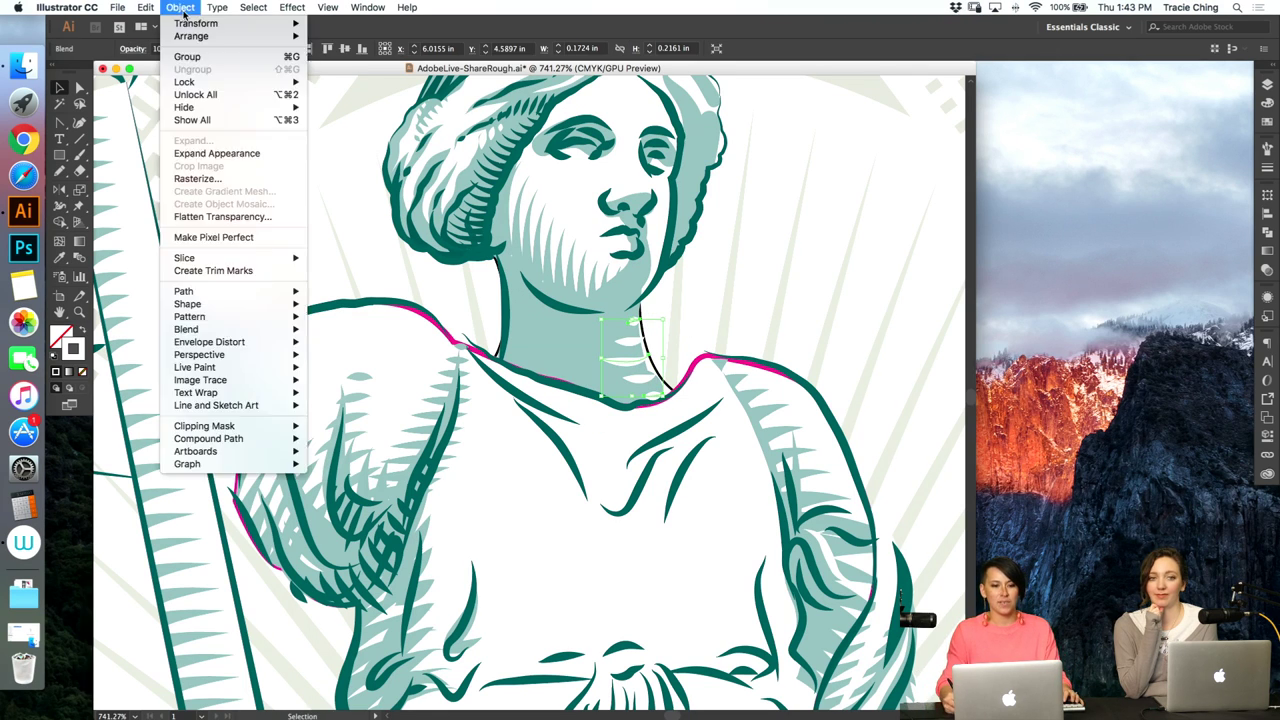
{"action": "mouse_move", "coordinate": [229, 330]}
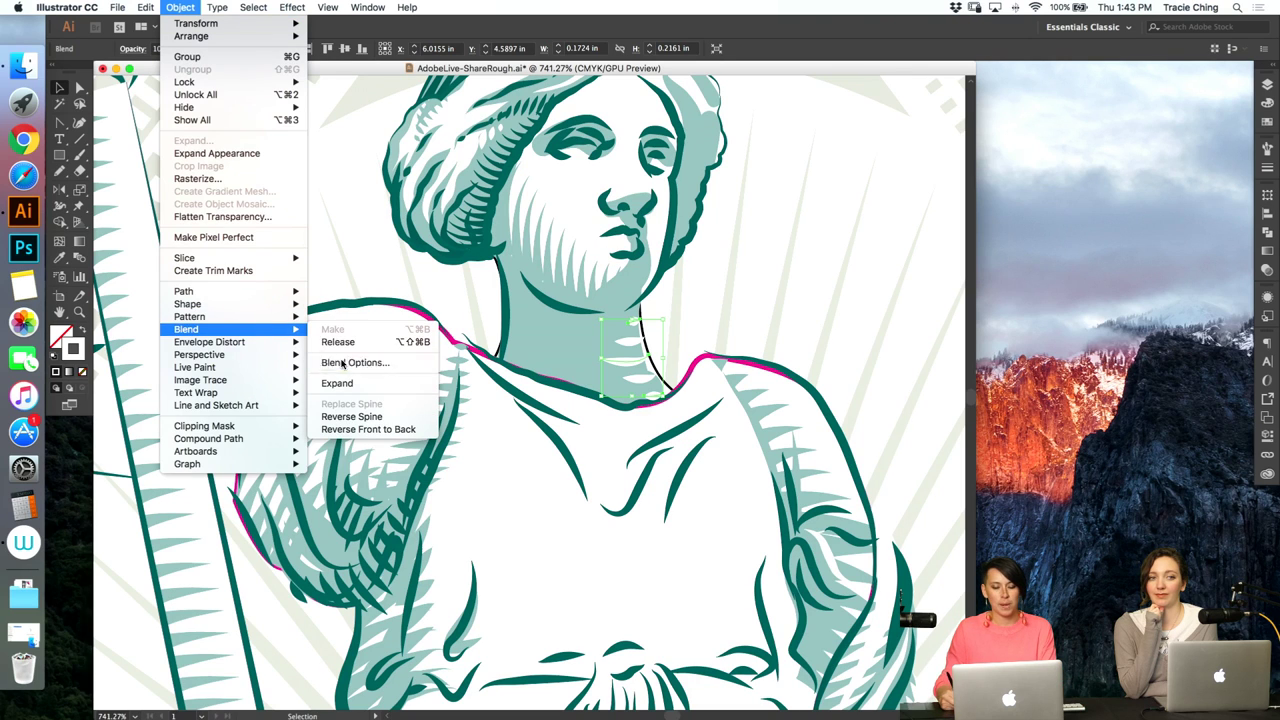
{"action": "left_click", "coordinate": [340, 362]}
{"action": "left_click", "coordinate": [675, 182]}
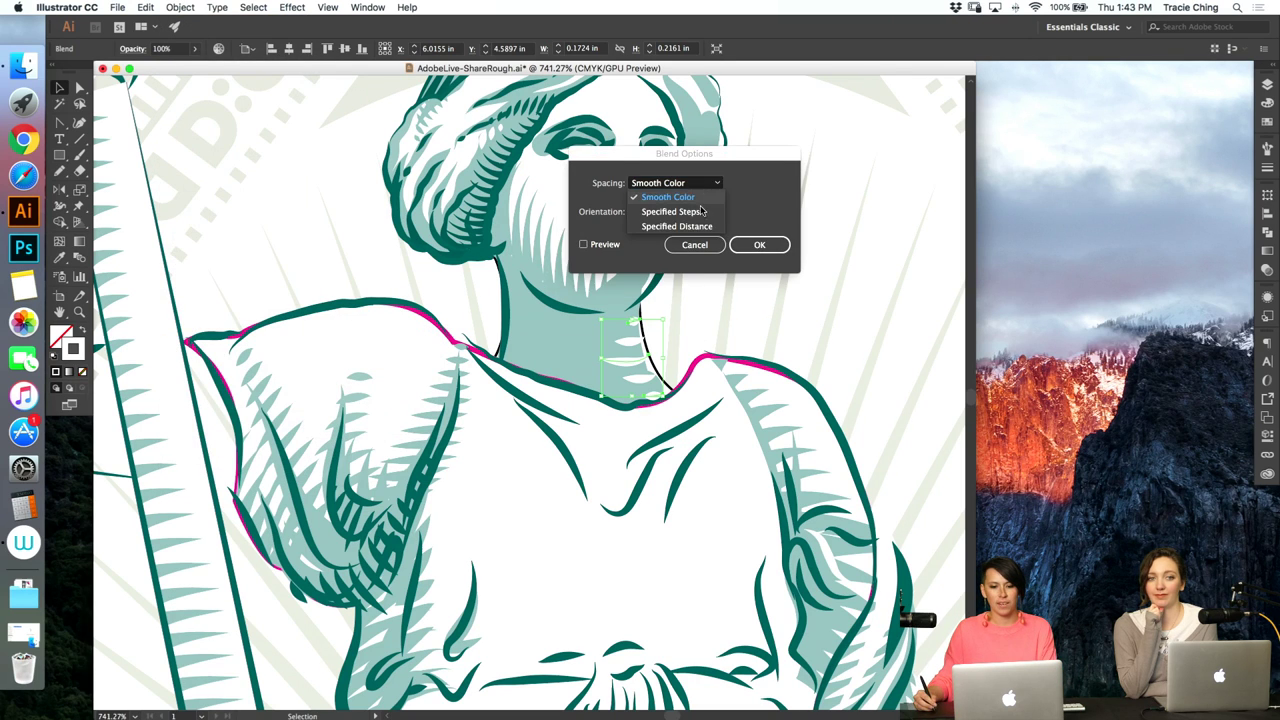
{"action": "left_click", "coordinate": [671, 209]}
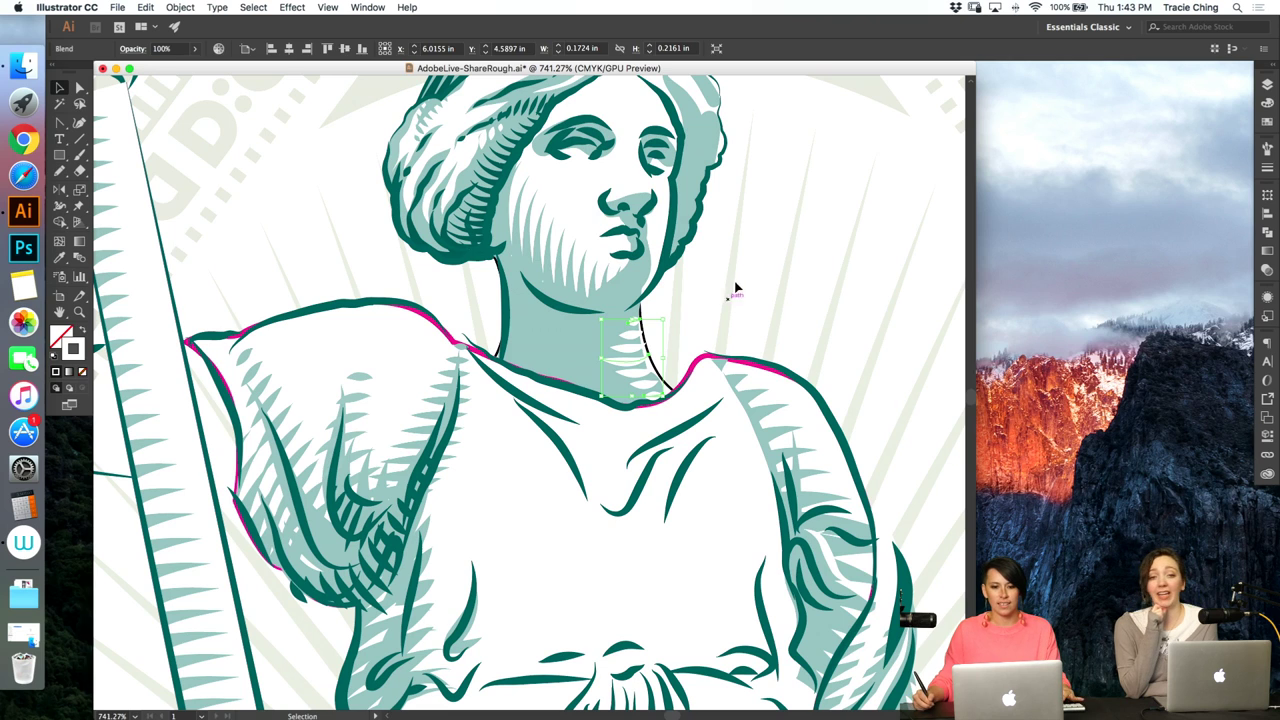
- Isolate the neck highlight blend and move its lowest stroke inward along the neckline, away from the sketch line
{"action": "double_click", "coordinate": [652, 360]}
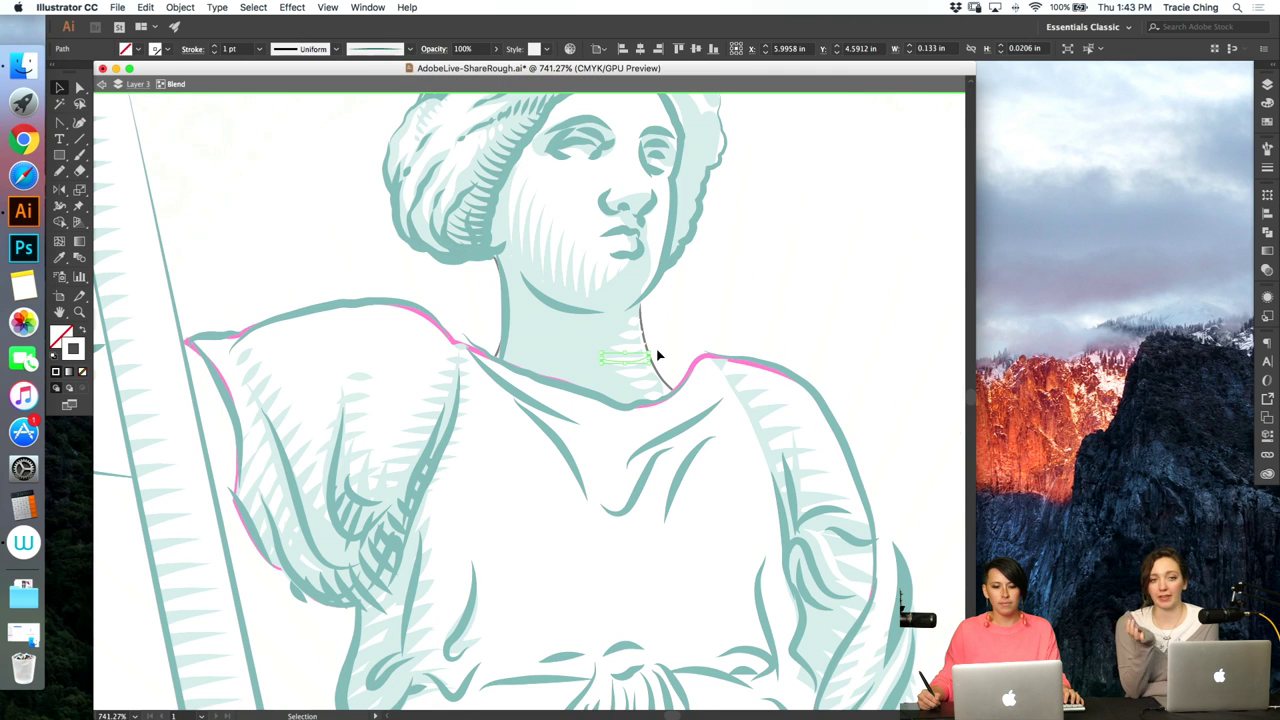
{"action": "left_click", "coordinate": [654, 399]}
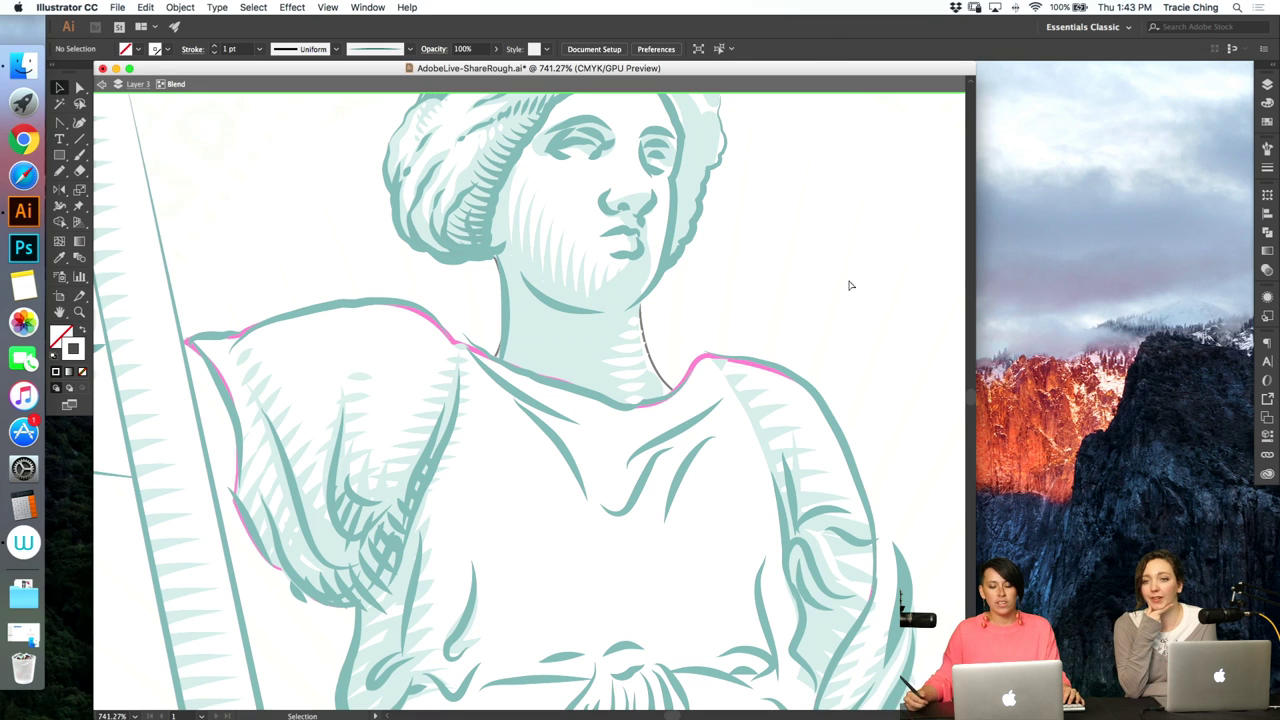
{"action": "left_click", "coordinate": [643, 346]}
- Set the stroke weight of the blend's highest highlight, just below the chin, to 0.75 pt
{"action": "key", "text": "a"}
{"action": "left_click", "coordinate": [636, 320]}
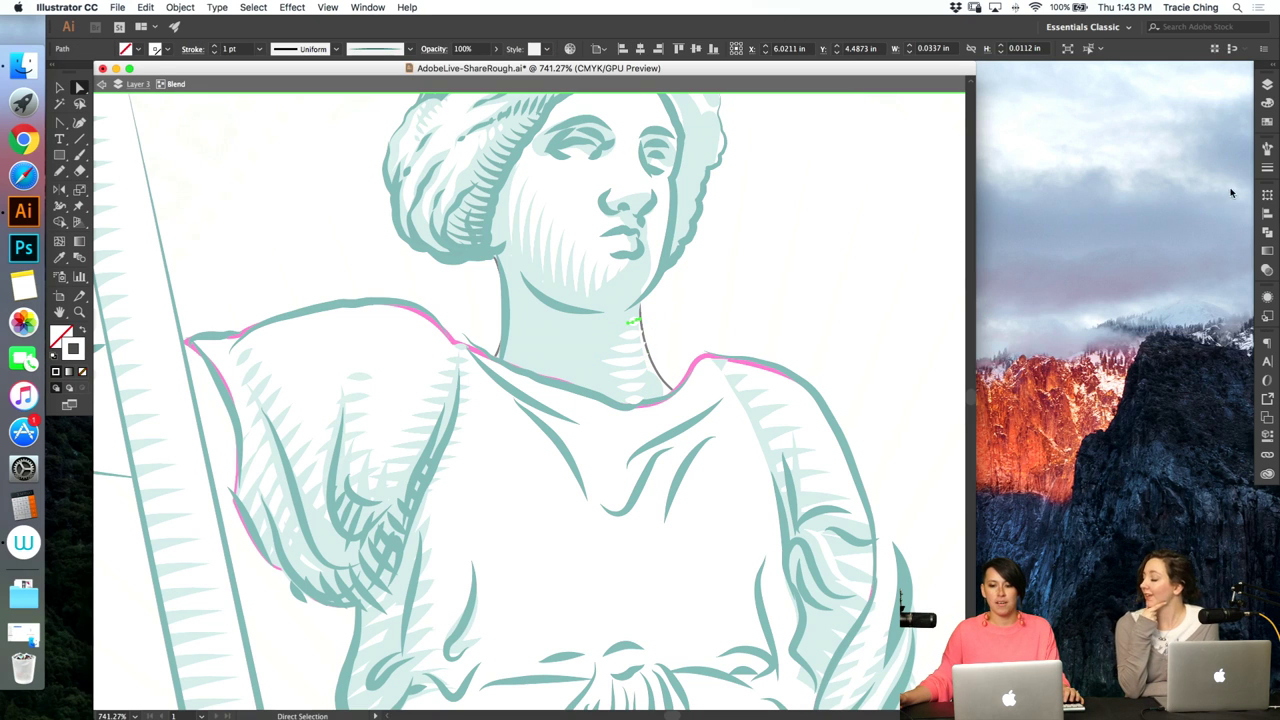
{"action": "left_click", "coordinate": [1267, 168]}
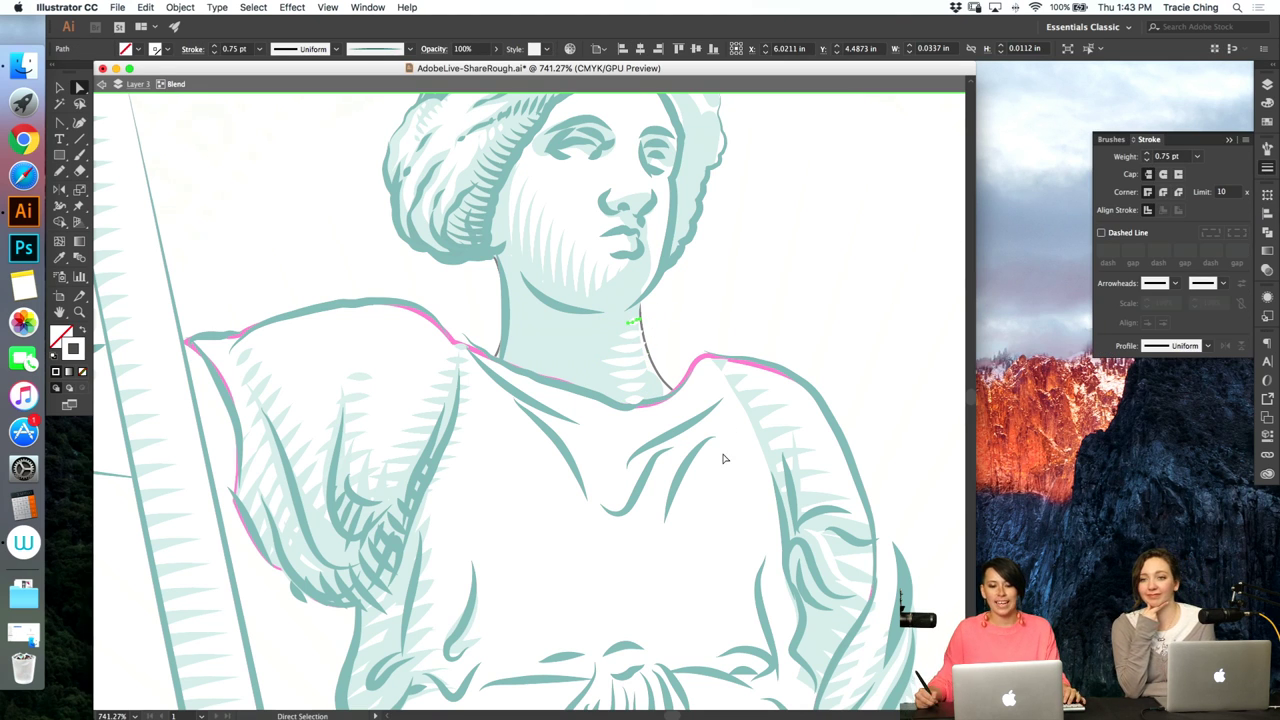
- Set the stroke weight of the blend's lowest highlight at the neckline to 0.75 pt and leave isolation mode
{"action": "left_click", "coordinate": [828, 338]}
{"action": "left_click_drag", "start_coordinate": [617, 398], "coordinate": [618, 397]}
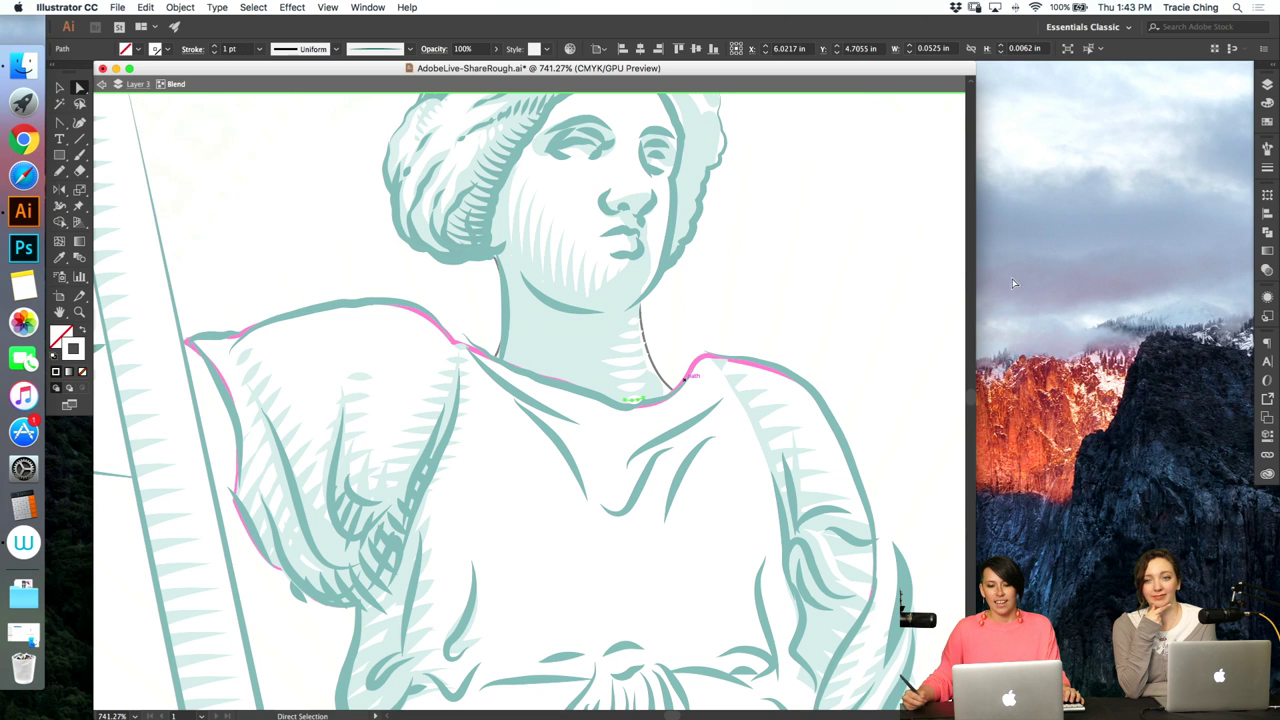
{"action": "left_click", "coordinate": [1267, 168]}
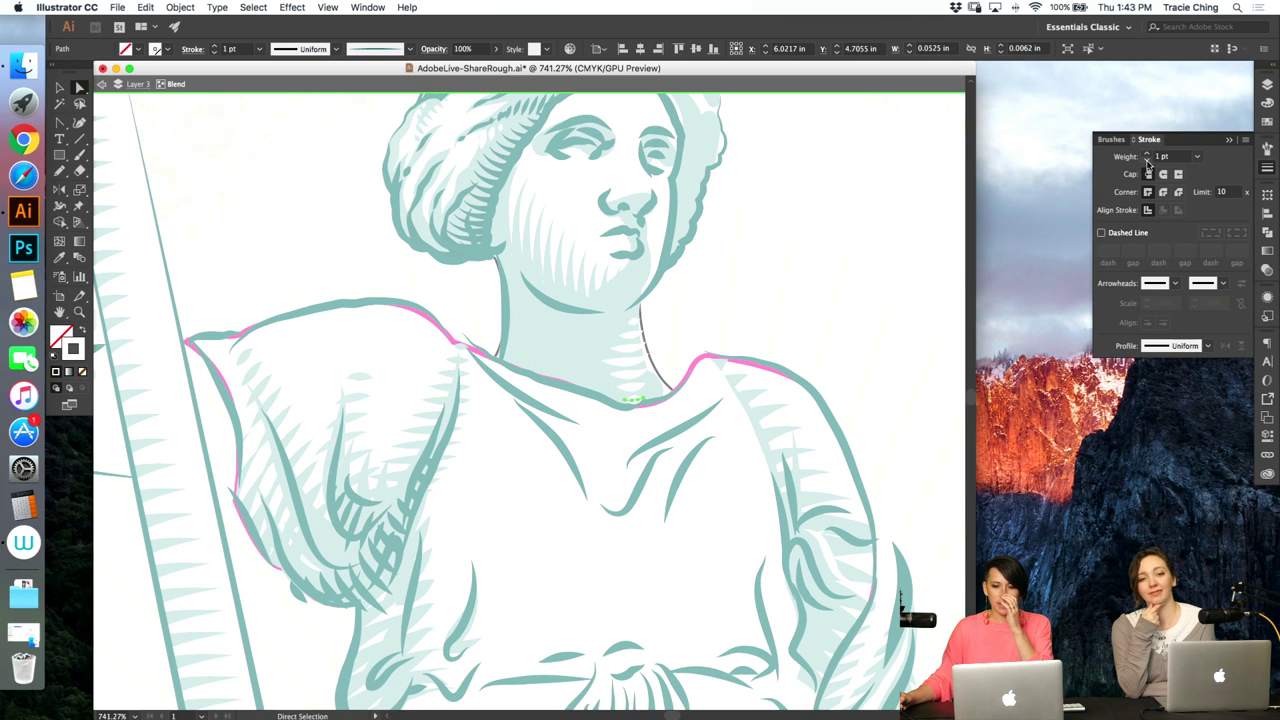
{"action": "double_click", "coordinate": [805, 301]}
{"action": "key", "text": "v"}
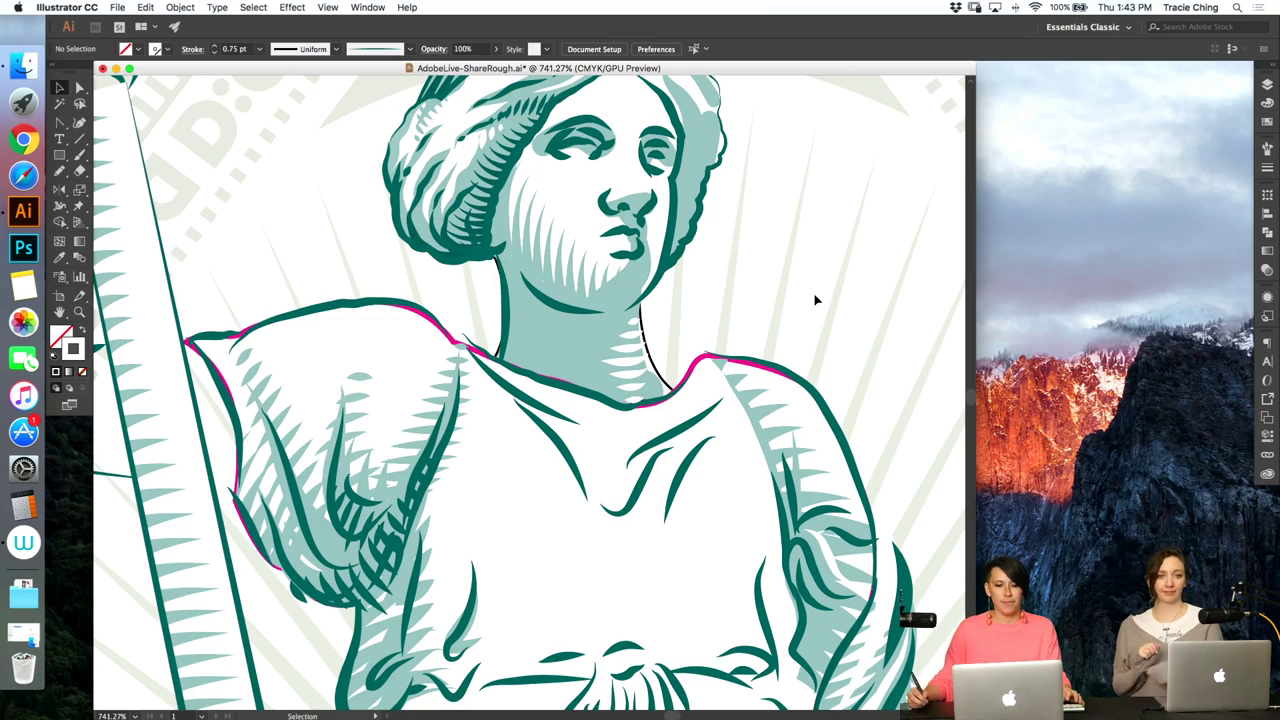
- Isolate the group holding the face and neck artwork and check the light teal shading next to the neckline
{"action": "key", "text": "super+minus"}
{"action": "key", "text": "super+minus"}
{"action": "key", "text": "super+minus"}
{"action": "key", "text": "z"}
{"action": "left_click_drag", "start_coordinate": [532, 416], "coordinate": [680, 291]}
{"action": "left_click_drag", "start_coordinate": [643, 330], "coordinate": [629, 286]}
{"action": "key", "text": "v"}
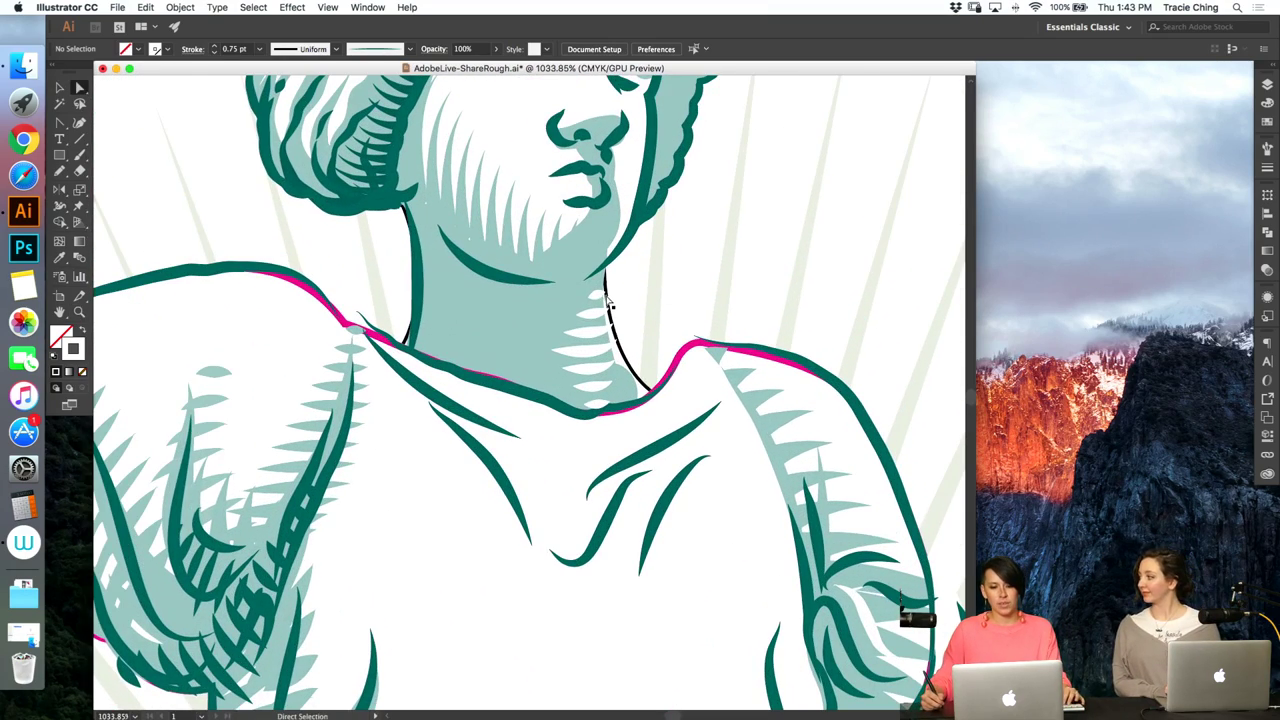
{"action": "left_click", "coordinate": [598, 320]}
{"action": "double_click", "coordinate": [588, 330]}
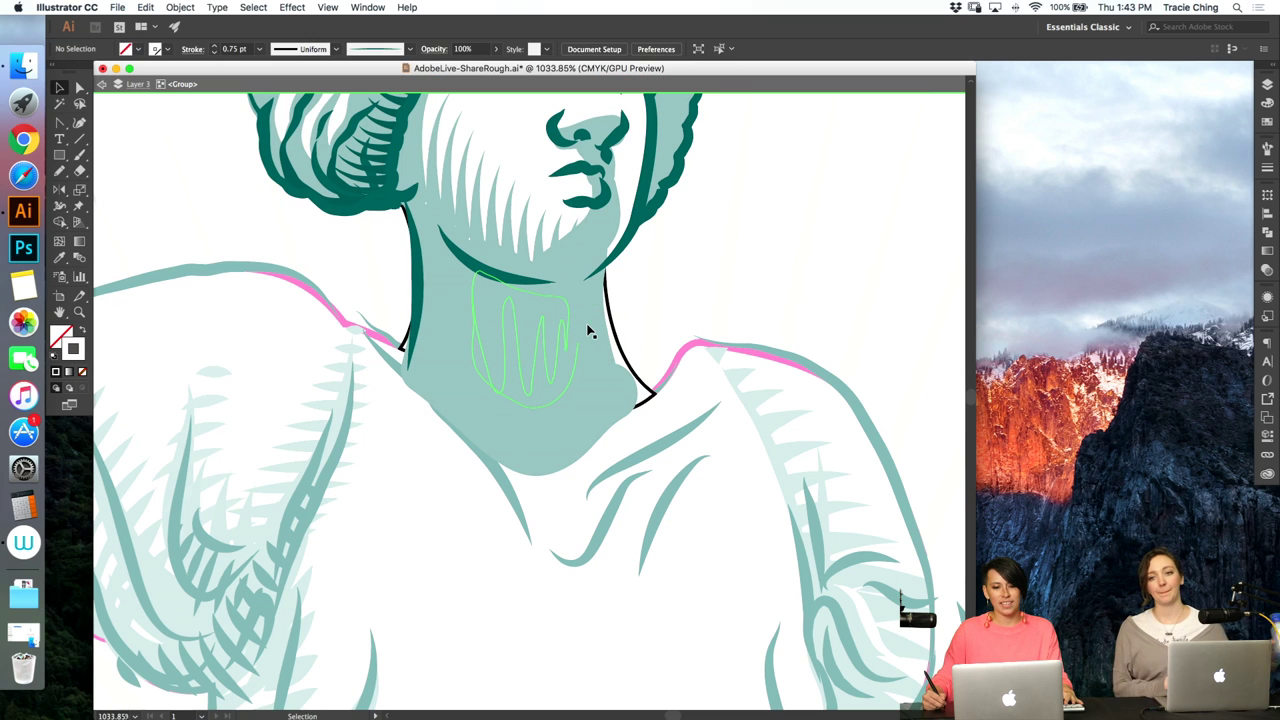
{"action": "key", "text": "a"}
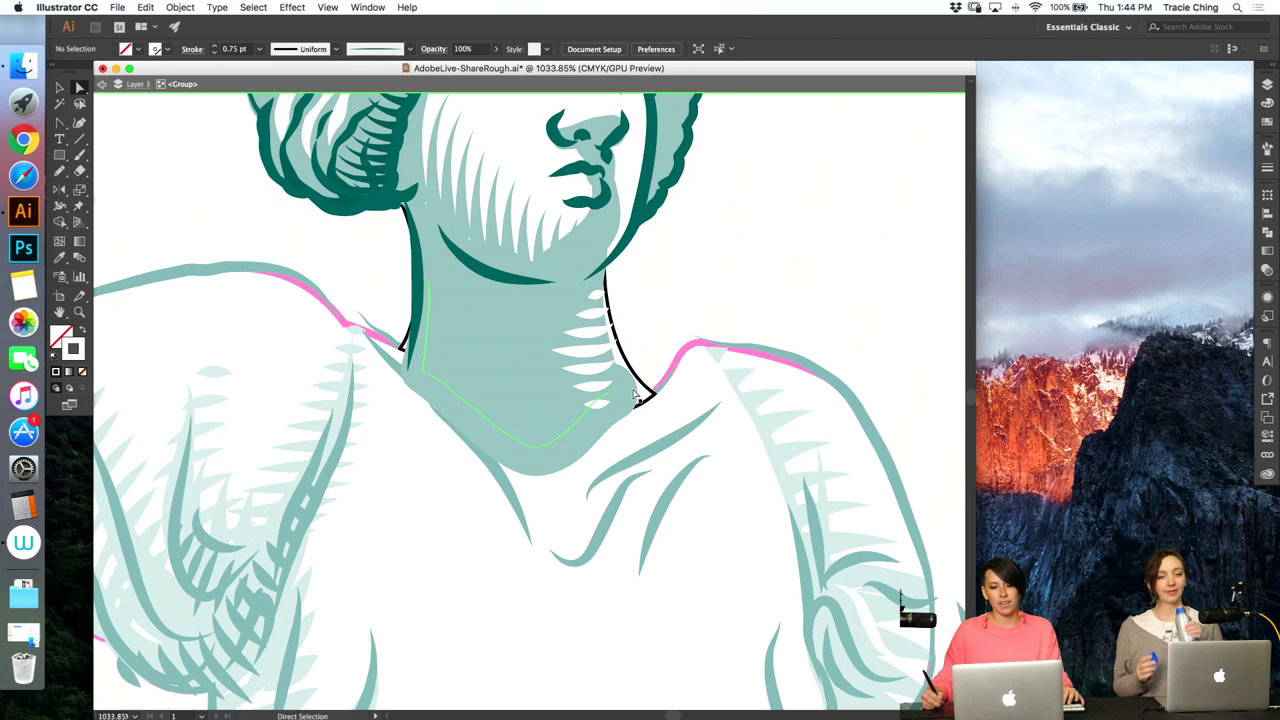
{"action": "left_click", "coordinate": [633, 397]}
{"action": "left_click", "coordinate": [650, 330]}
{"action": "key", "text": "v"}
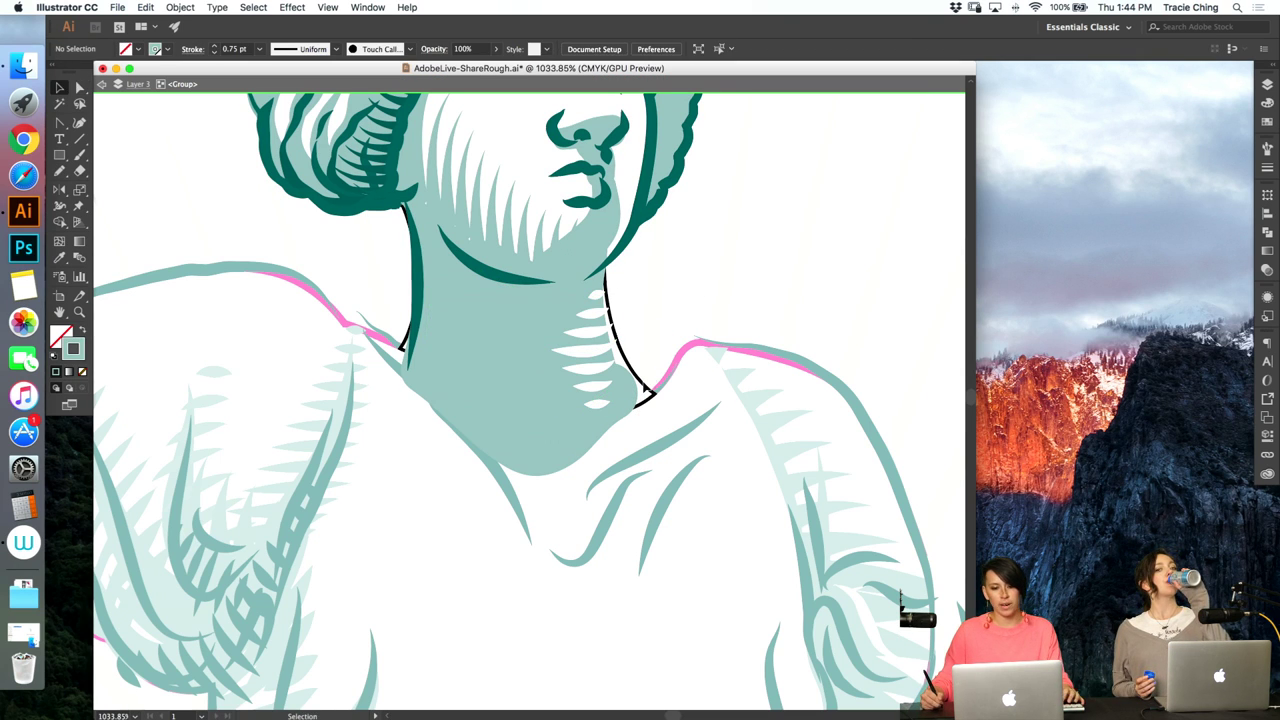
- Examine the white fill shape behind the head and neck in isolation, including its anchor points along the neckline
{"action": "double_click", "coordinate": [648, 393]}
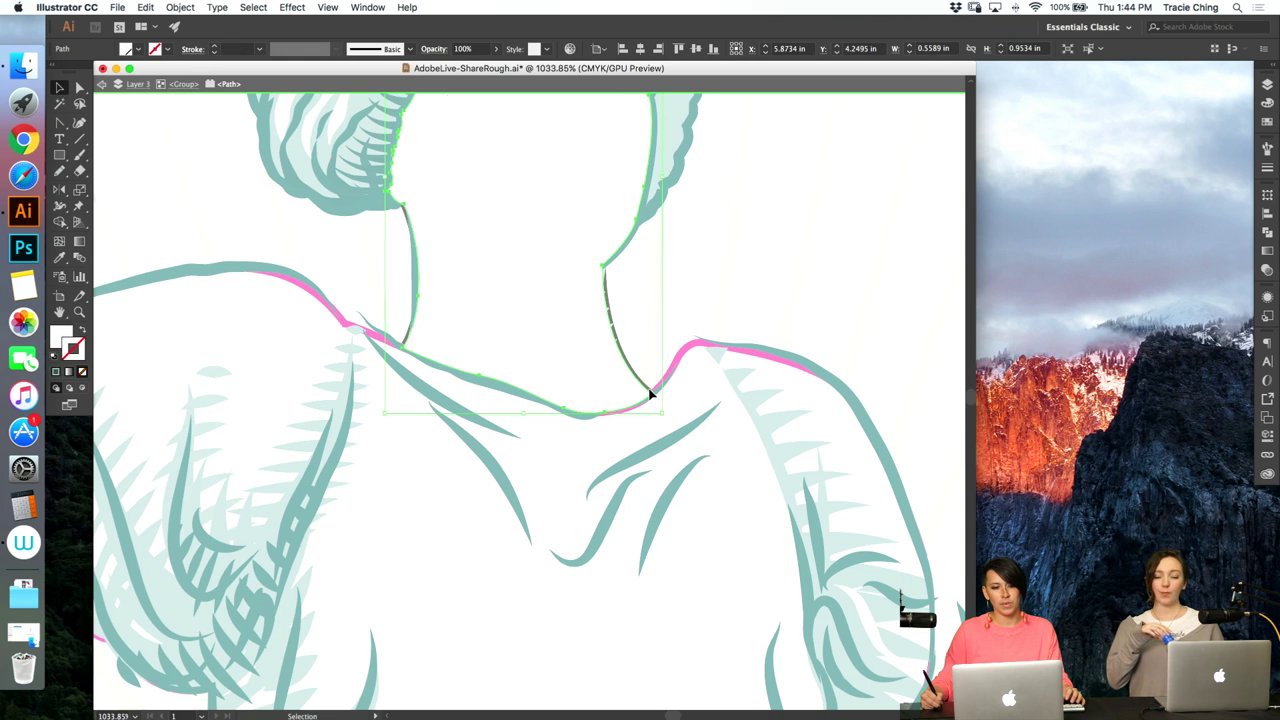
{"action": "key", "text": "a"}
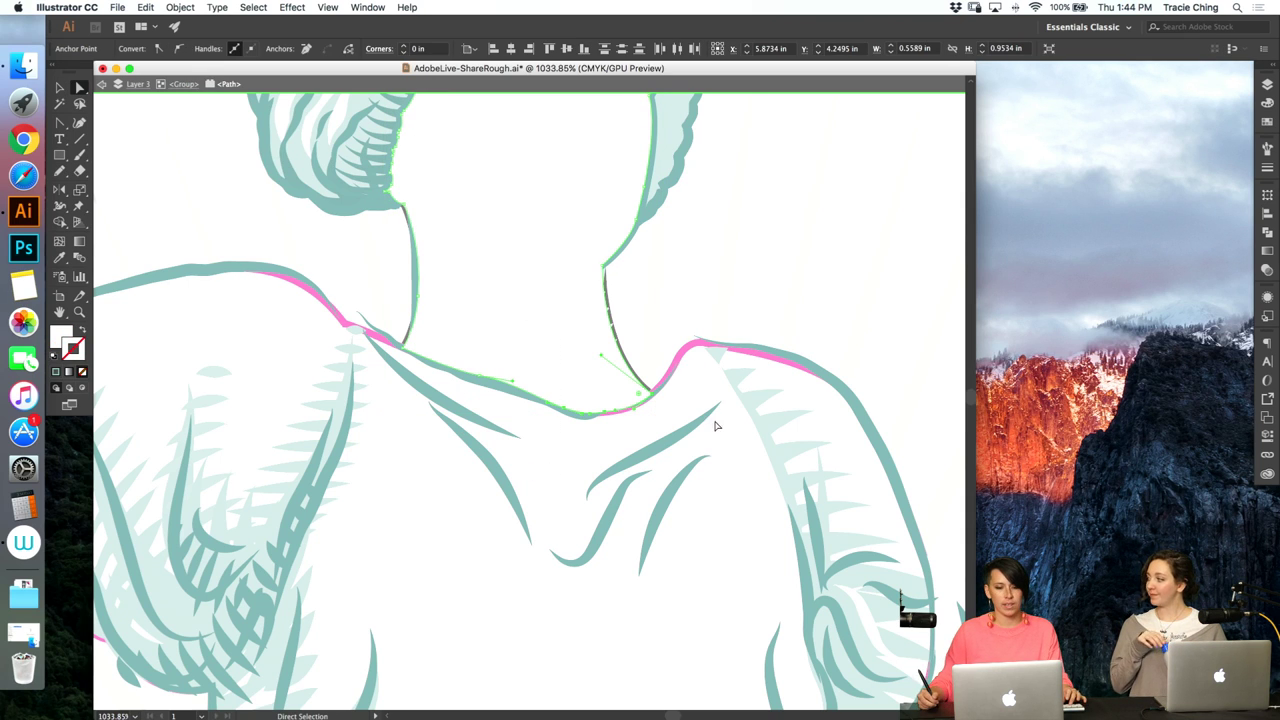
{"action": "left_click_drag", "start_coordinate": [692, 414], "coordinate": [518, 294]}
{"action": "key", "text": "v"}
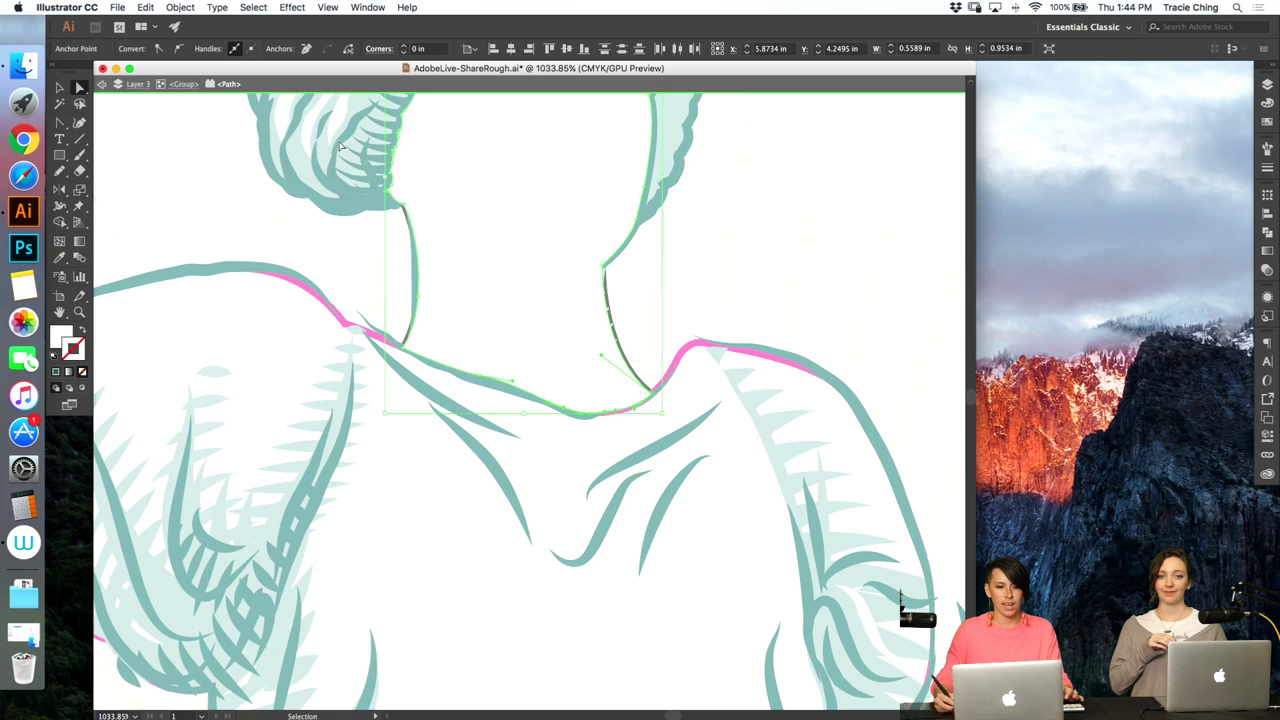
{"action": "key", "text": "a"}
{"action": "key", "text": "Escape"}
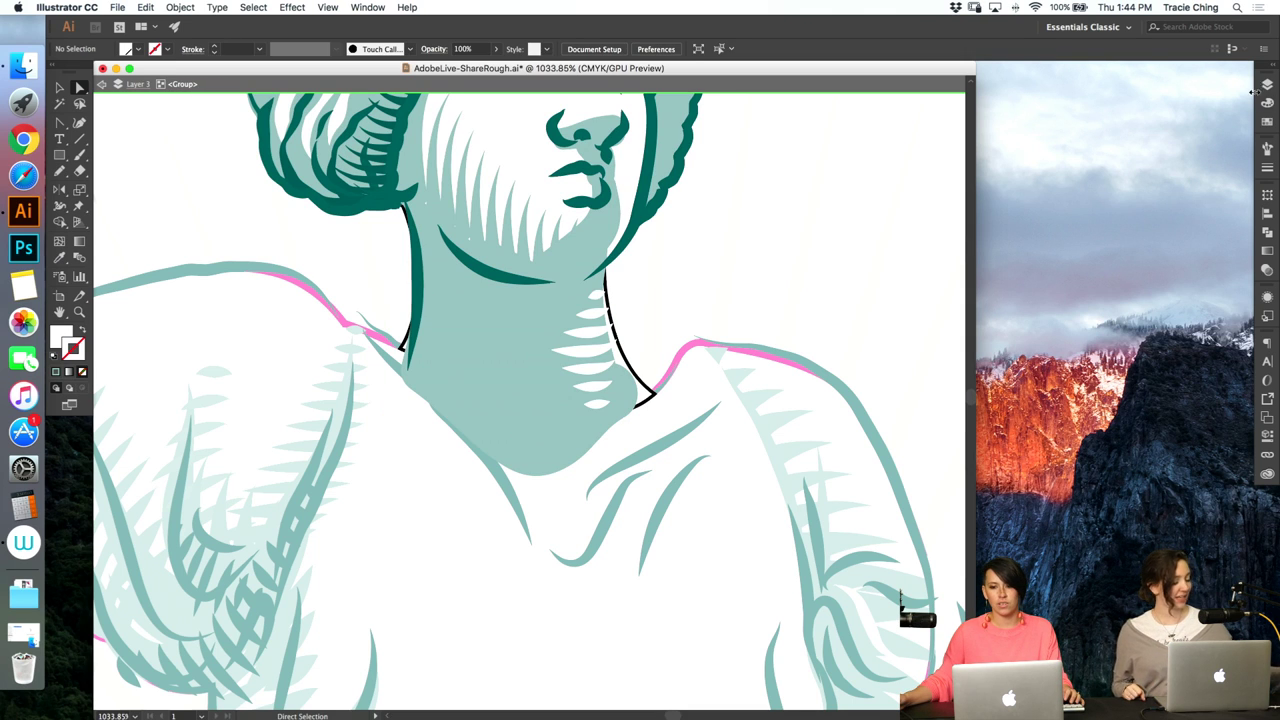
- Paste the copied path for the neck's outer edge into the isolated face-and-neck group and send it to the back
{"action": "left_click", "coordinate": [1266, 86]}
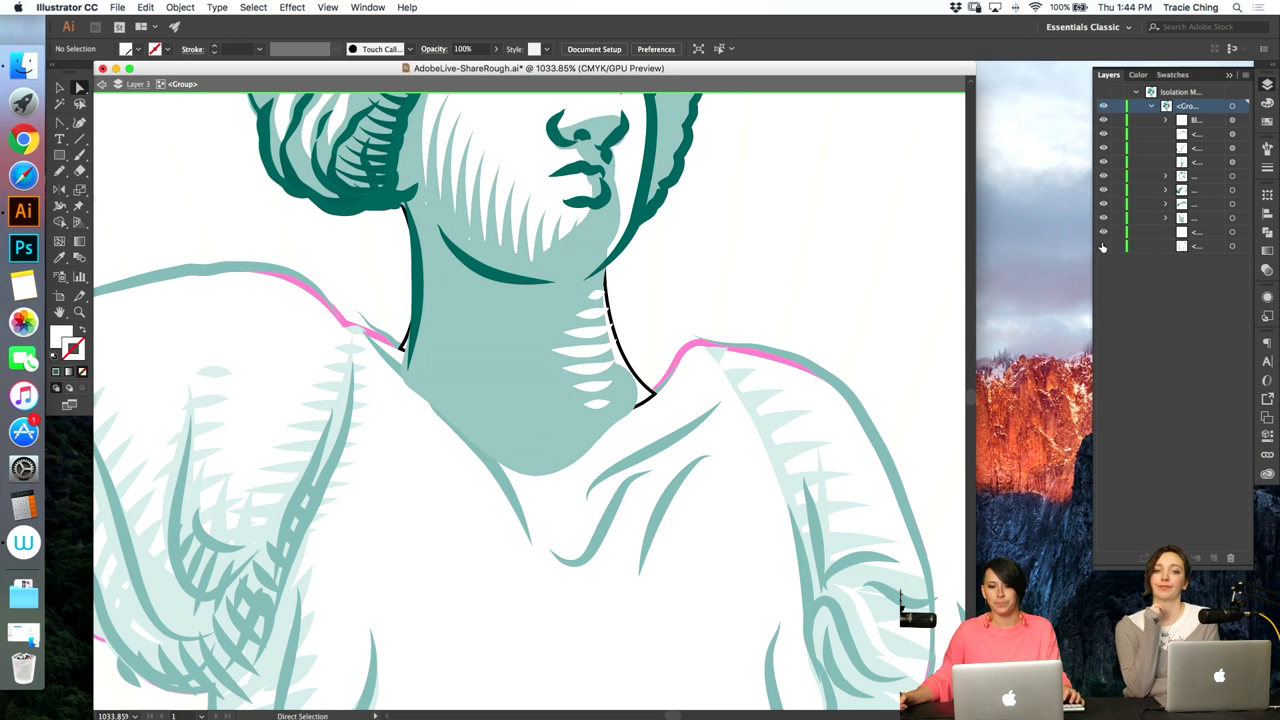
{"action": "left_click", "coordinate": [1103, 247]}
{"action": "key", "text": "super+f"}
{"action": "key", "text": "super+shift+["}
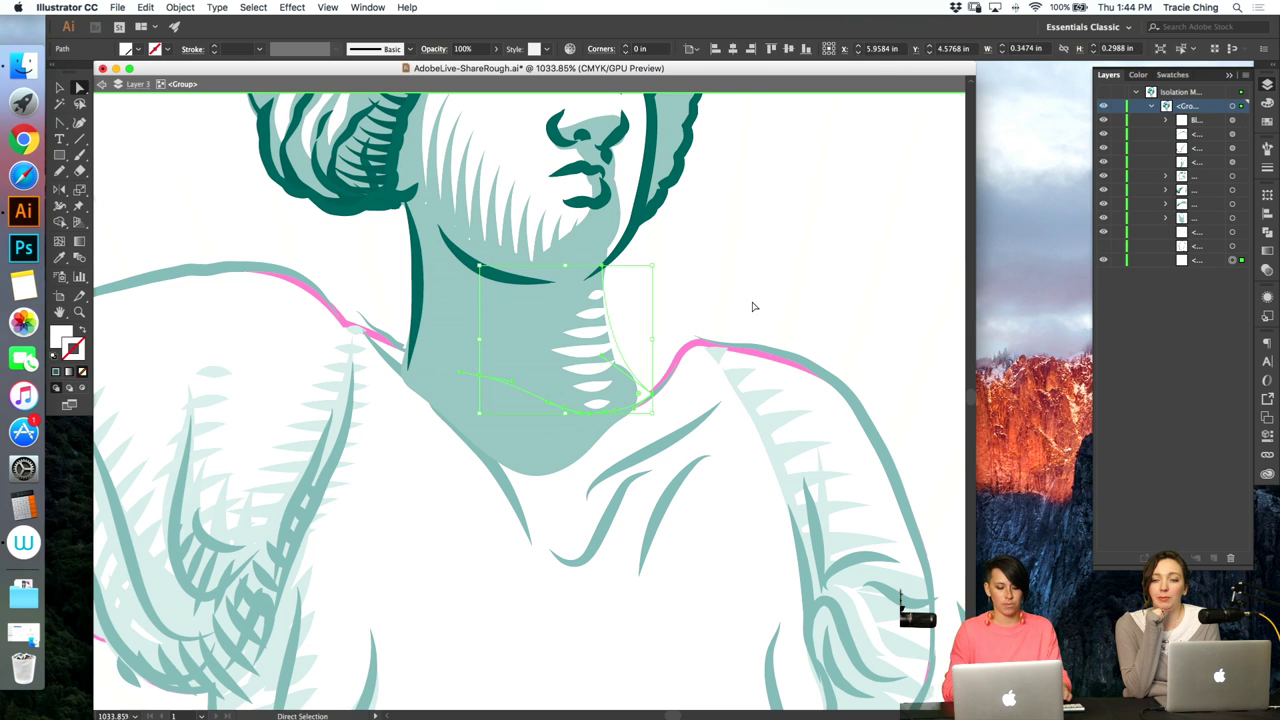
- Give the pasted path the neck's teal fill, C=30 M=0 Y=15 K=21, with no stroke, and leave isolation mode
{"action": "key", "text": "i"}
{"action": "left_click", "coordinate": [538, 444]}
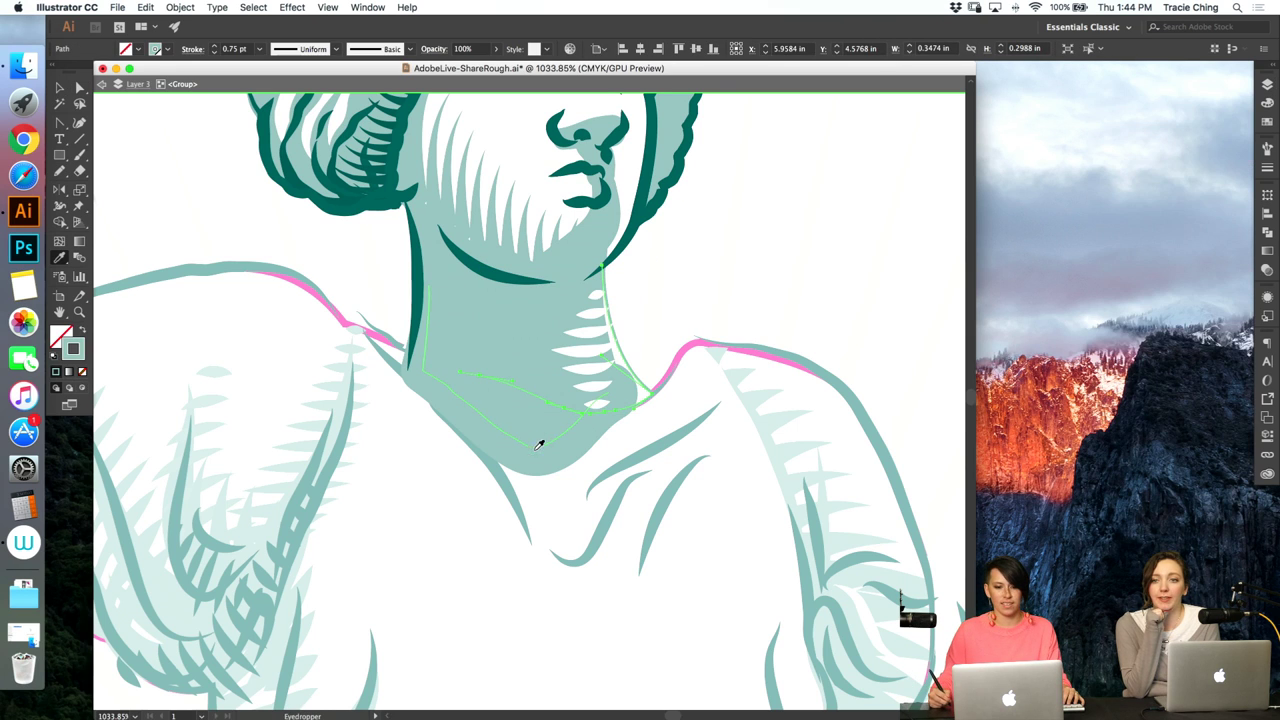
{"action": "left_click", "coordinate": [1268, 104]}
{"action": "left_click_drag", "start_coordinate": [1110, 111], "coordinate": [1103, 104]}
{"action": "left_click", "coordinate": [1101, 161]}
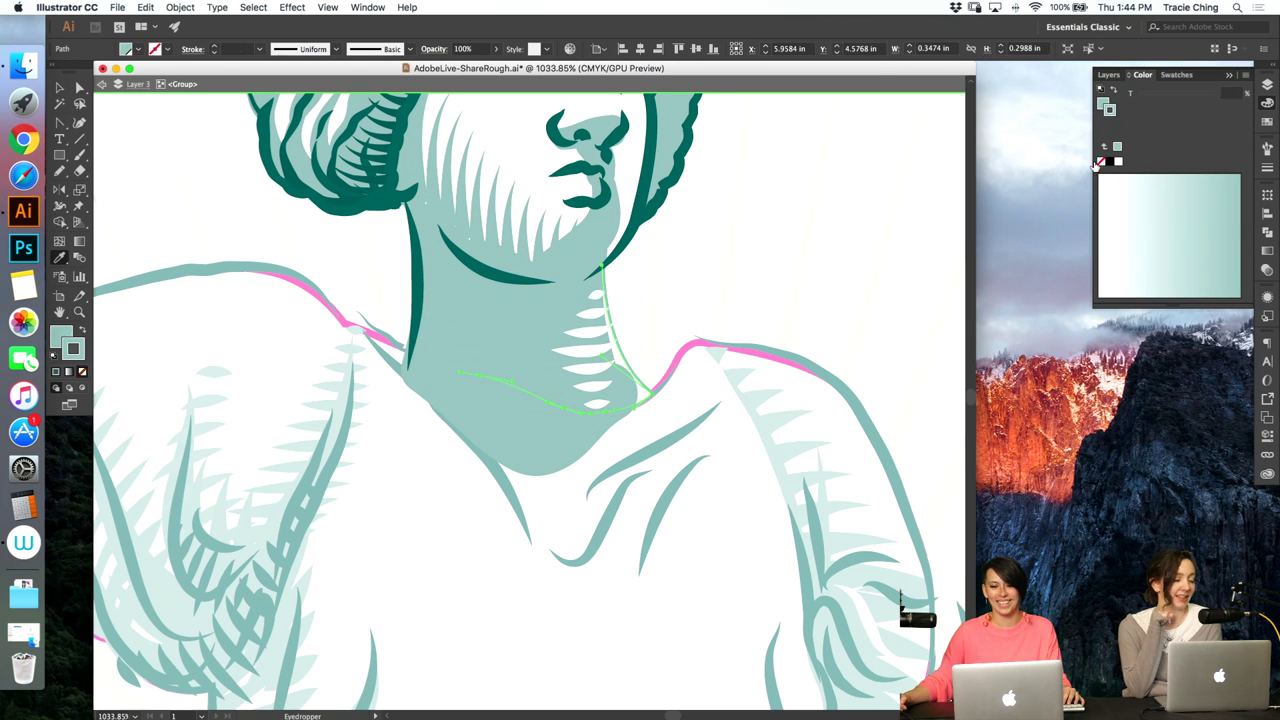
{"action": "key", "text": "a"}
{"action": "left_click", "coordinate": [1105, 105]}
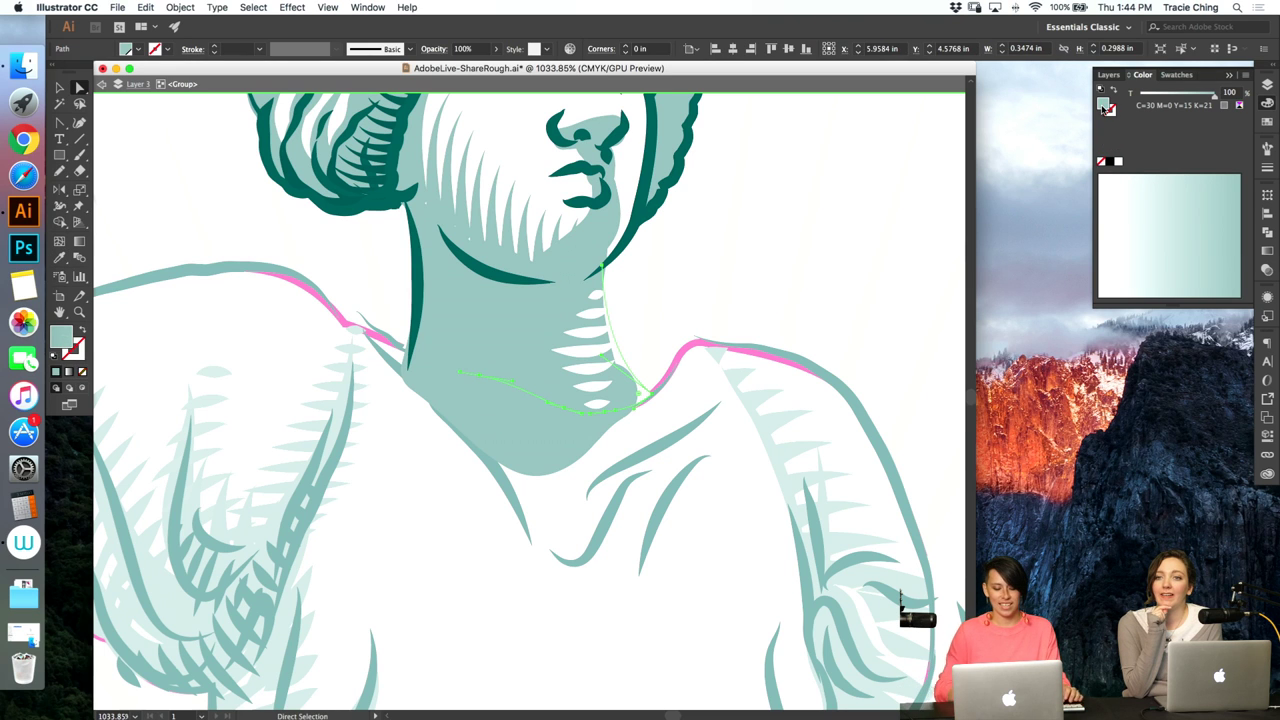
{"action": "key", "text": "Escape"}
{"action": "key", "text": "super+0"}
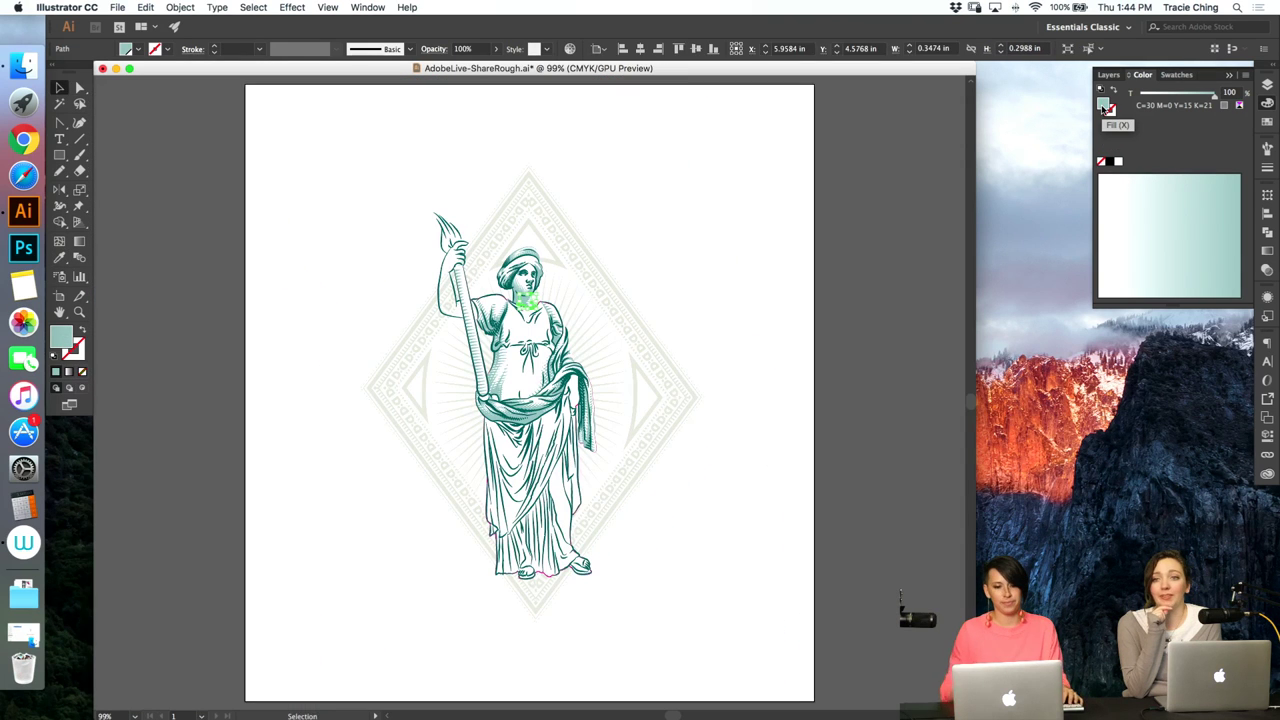
{"action": "left_click", "coordinate": [734, 326]}
- Examine the brush and stroke weight of the light teal fold stroke on the right-hand sleeve
{"action": "key", "text": "z"}
{"action": "left_click_drag", "start_coordinate": [537, 322], "coordinate": [777, 251]}
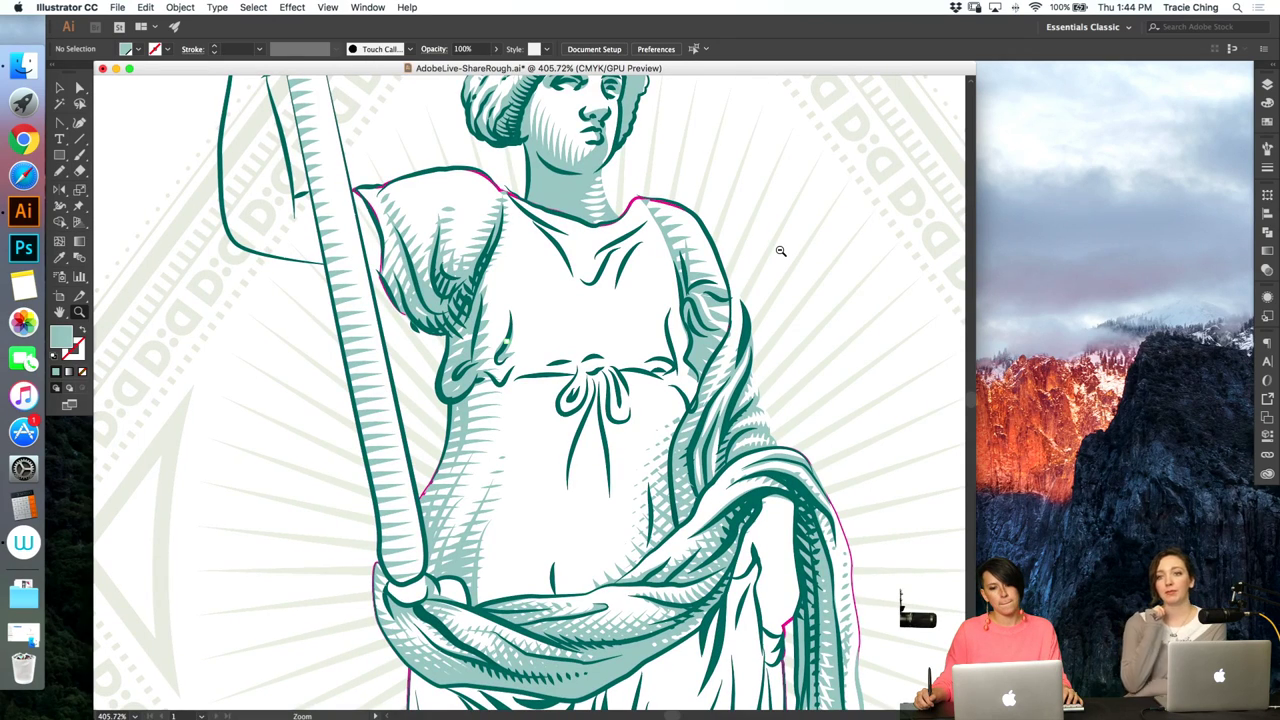
{"action": "left_click_drag", "start_coordinate": [781, 251], "coordinate": [815, 249]}
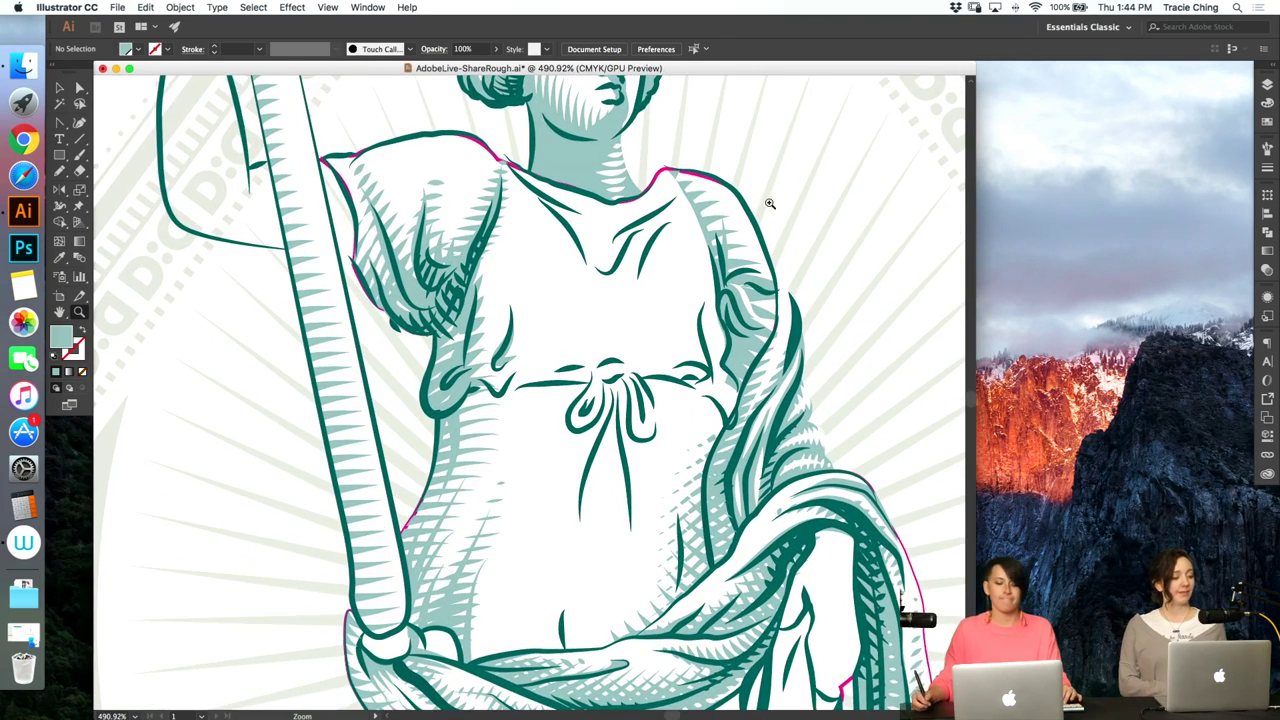
{"action": "left_click_drag", "start_coordinate": [768, 204], "coordinate": [862, 197]}
{"action": "key", "text": "a"}
{"action": "left_click", "coordinate": [688, 245]}
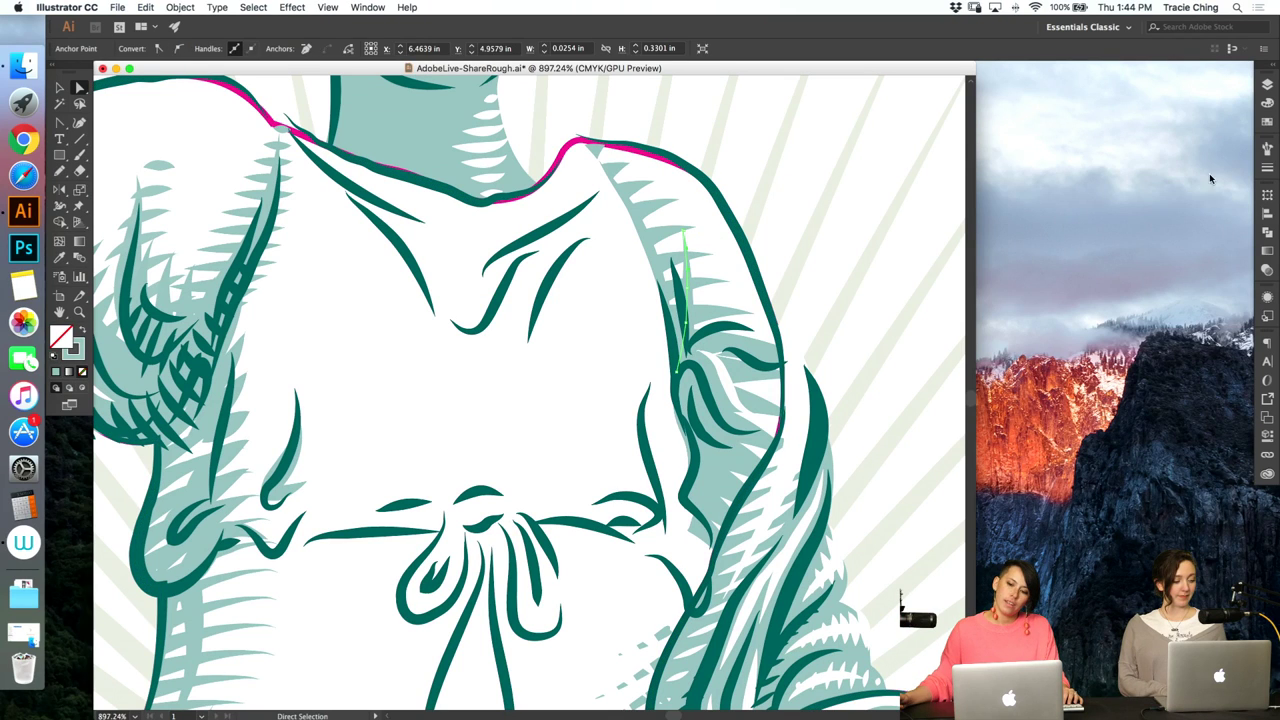
{"action": "left_click", "coordinate": [1270, 152]}
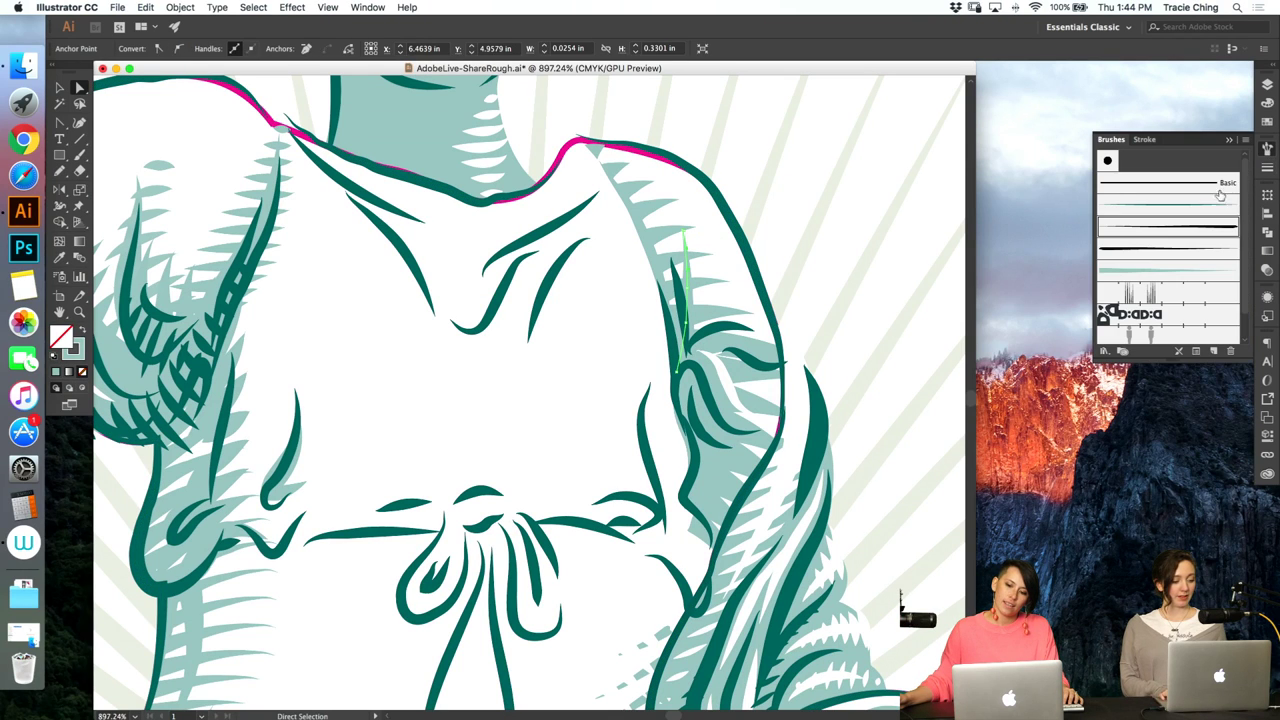
{"action": "left_click", "coordinate": [1267, 167]}
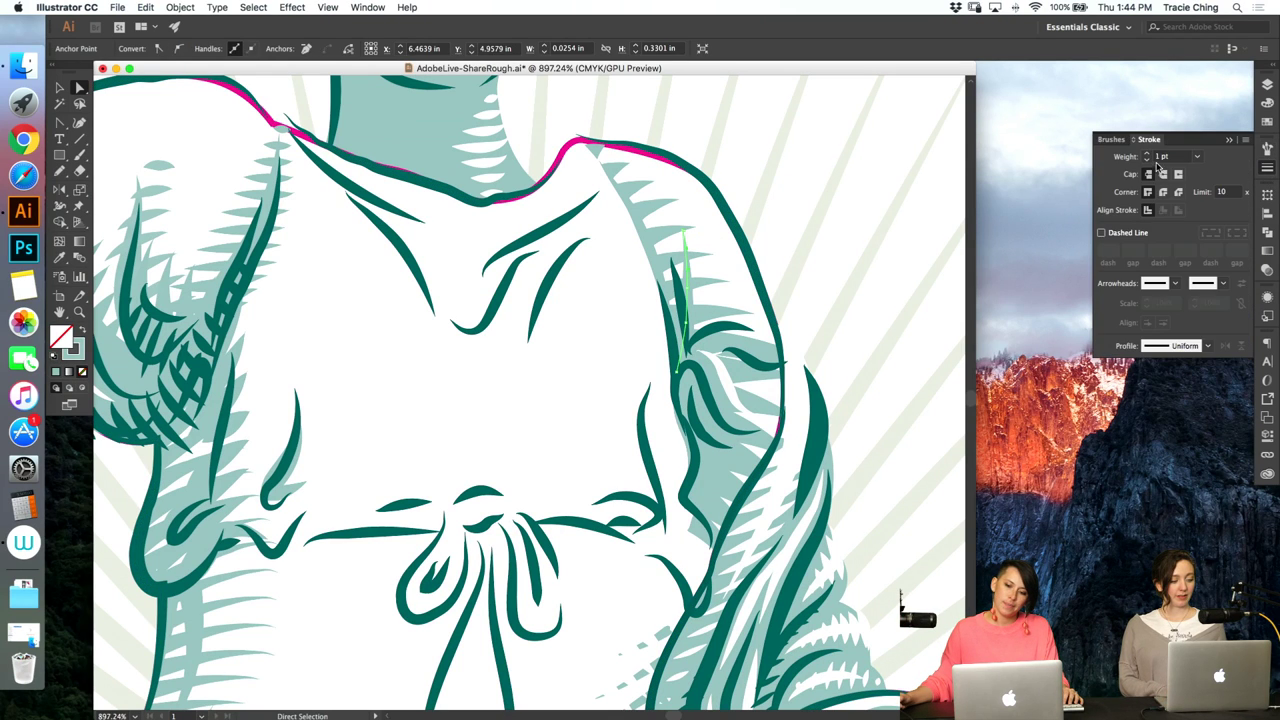
{"action": "left_click", "coordinate": [850, 192]}
- Reposition the short dark fold stroke in the right-hand sleeve, shifting its top slightly outward and its lower end into the elbow crease
{"action": "left_click", "coordinate": [678, 282]}
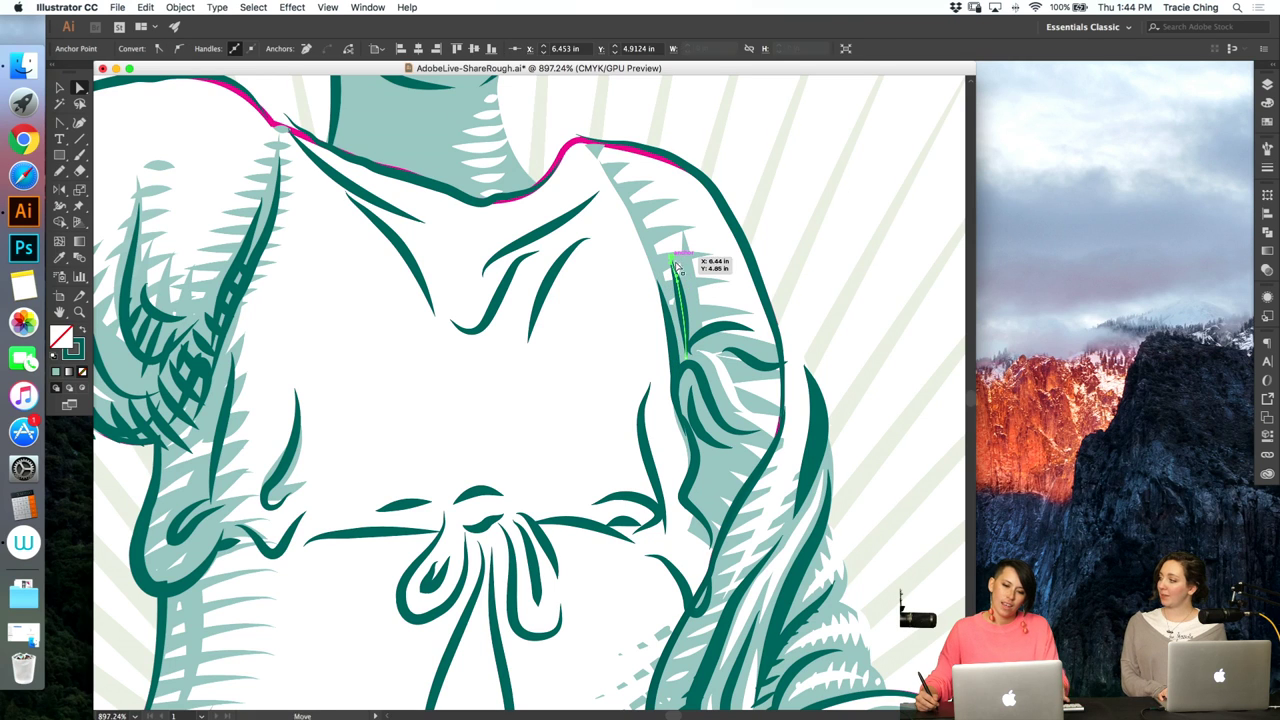
{"action": "key", "text": "super+z"}
{"action": "left_click_drag", "start_coordinate": [676, 266], "coordinate": [680, 265]}
{"action": "key", "text": "v"}
{"action": "key", "text": "a"}
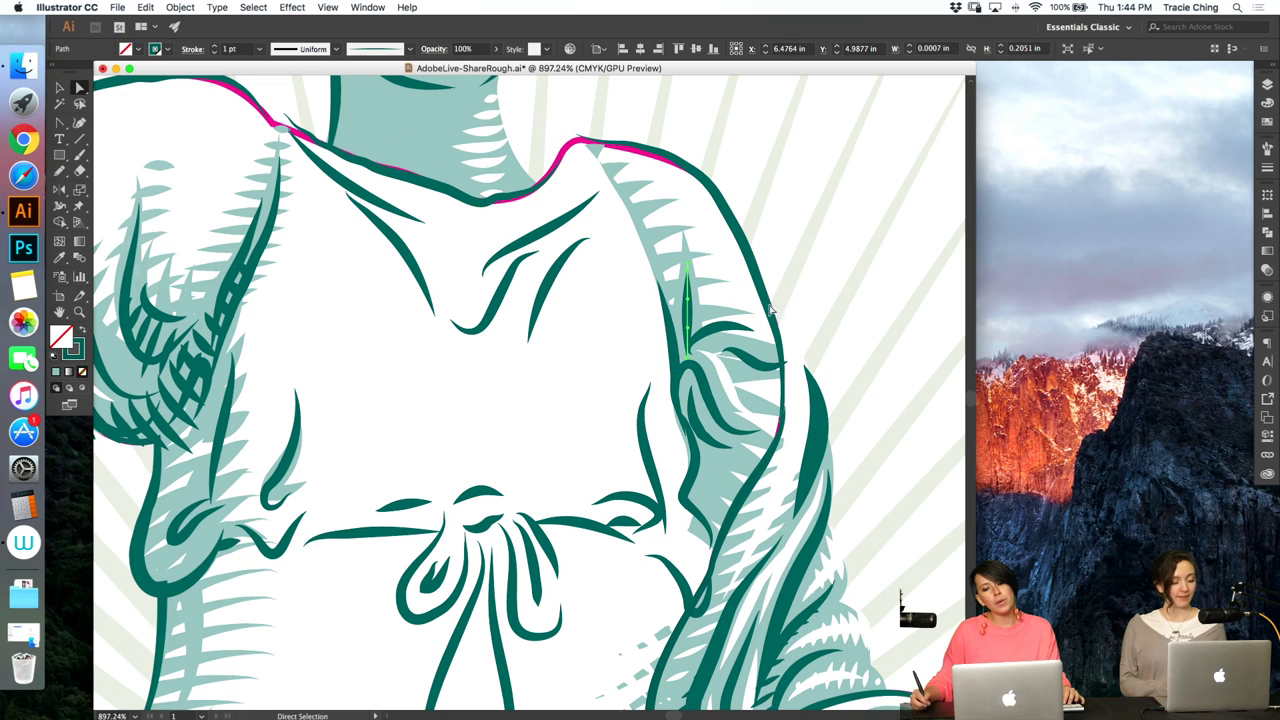
{"action": "left_click_drag", "start_coordinate": [687, 355], "coordinate": [676, 364]}
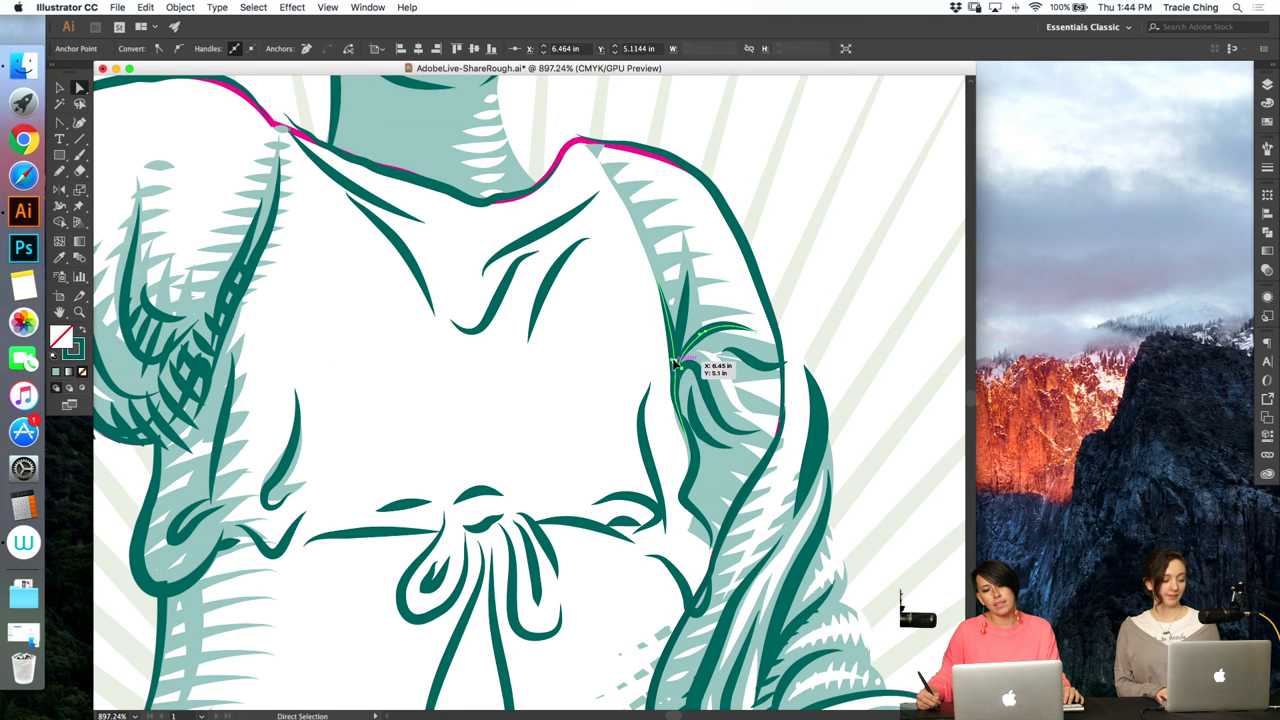
{"action": "left_click", "coordinate": [781, 266]}
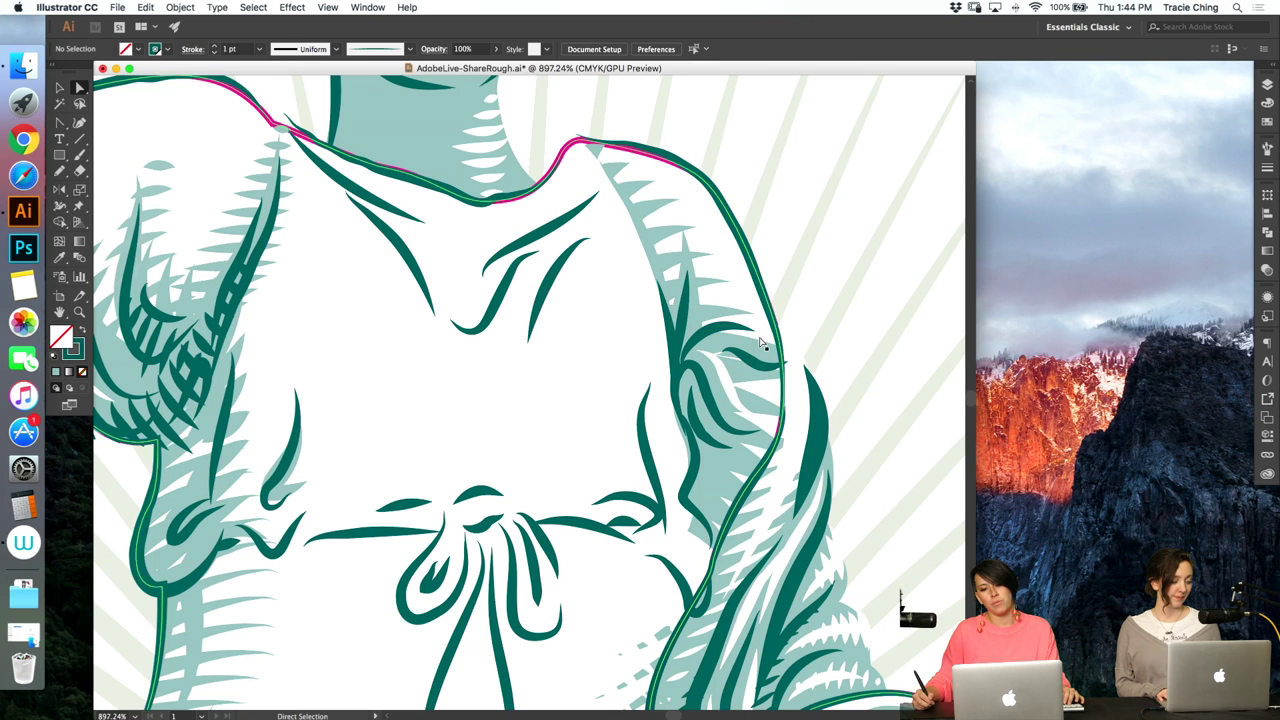
- Adjust the outer end of the curved dark fold above the elbow and check the top anchor of the inner sleeve line
{"action": "left_click", "coordinate": [752, 335]}
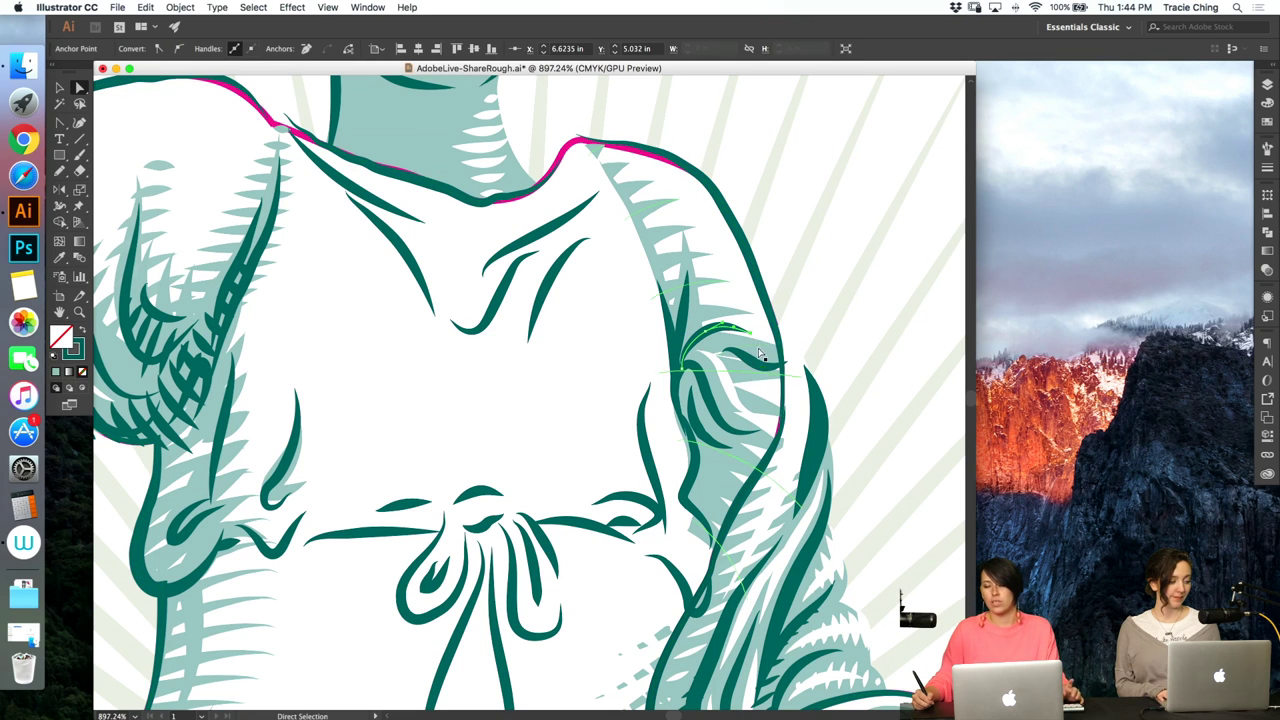
{"action": "left_click_drag", "start_coordinate": [750, 334], "coordinate": [795, 310]}
{"action": "left_click", "coordinate": [815, 291]}
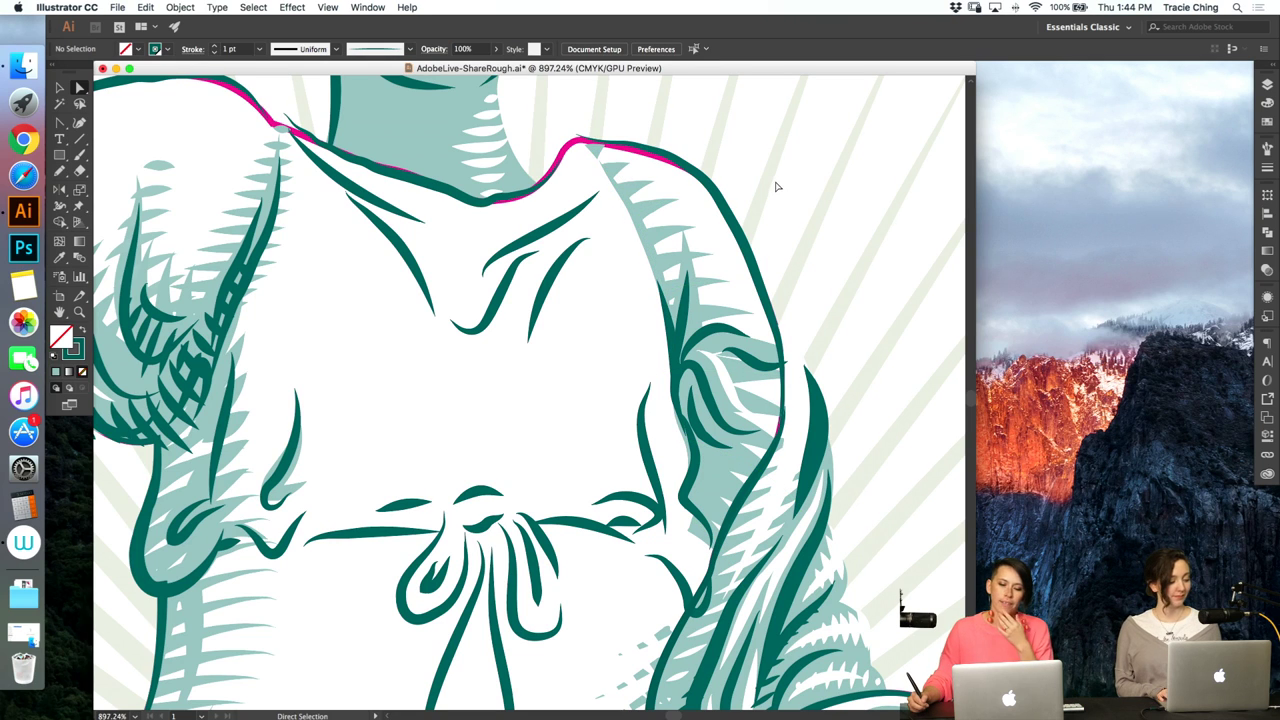
{"action": "left_click", "coordinate": [659, 285]}
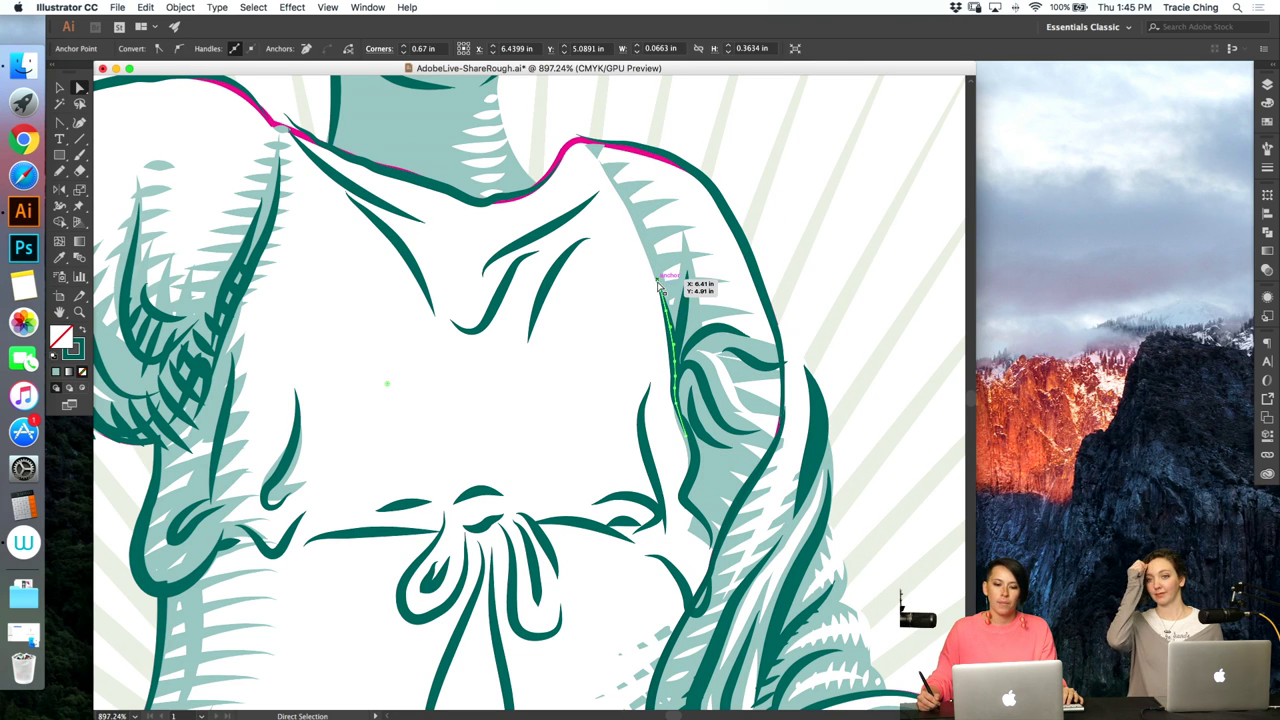
{"action": "left_click", "coordinate": [657, 282]}
{"action": "left_click", "coordinate": [788, 192]}
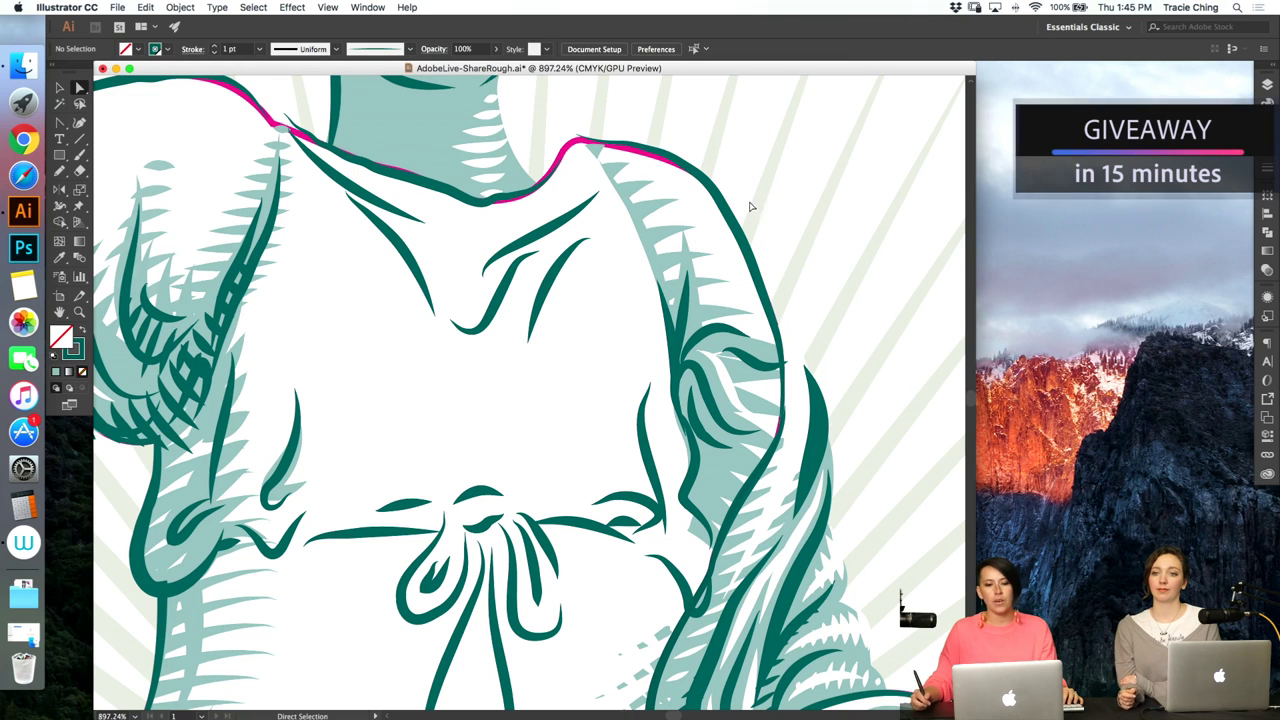
- Paint a light teal shading stroke about 0.48 in wide and 0.31 in high from the left shoulder seam along the neckline
{"action": "left_click", "coordinate": [680, 205]}
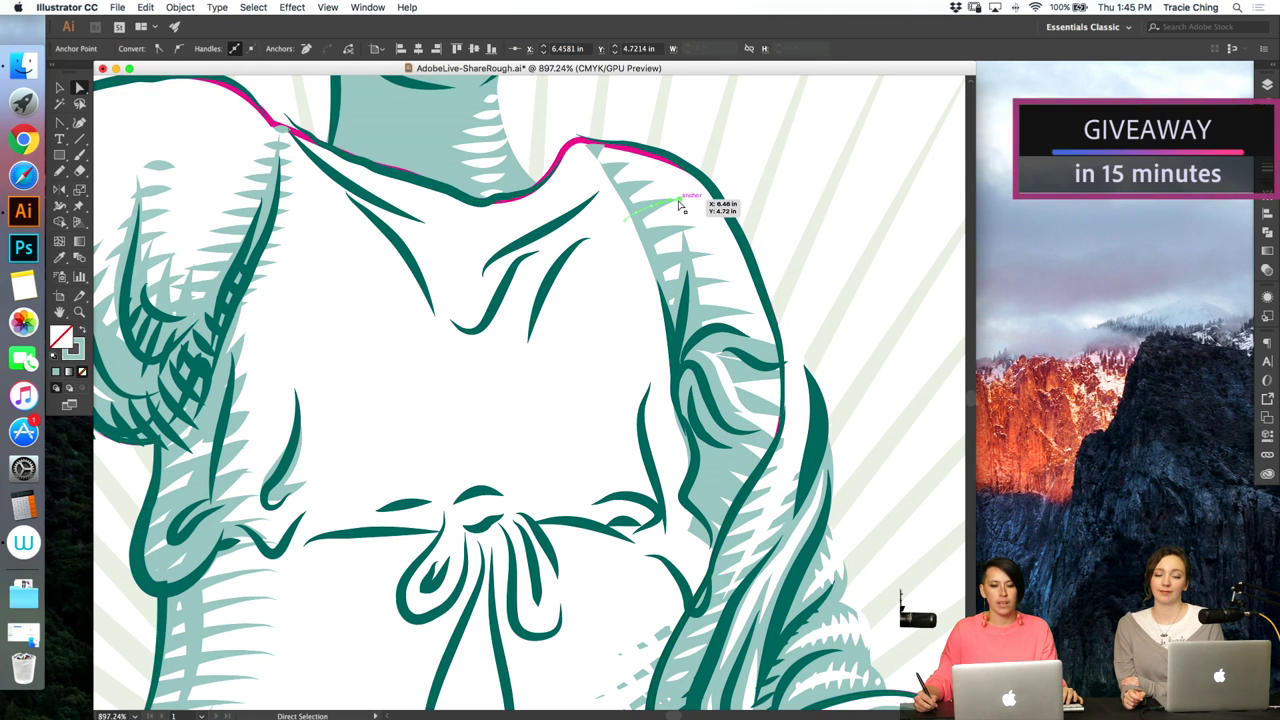
{"action": "key", "text": "b"}
{"action": "left_click_drag", "start_coordinate": [282, 117], "coordinate": [464, 258]}
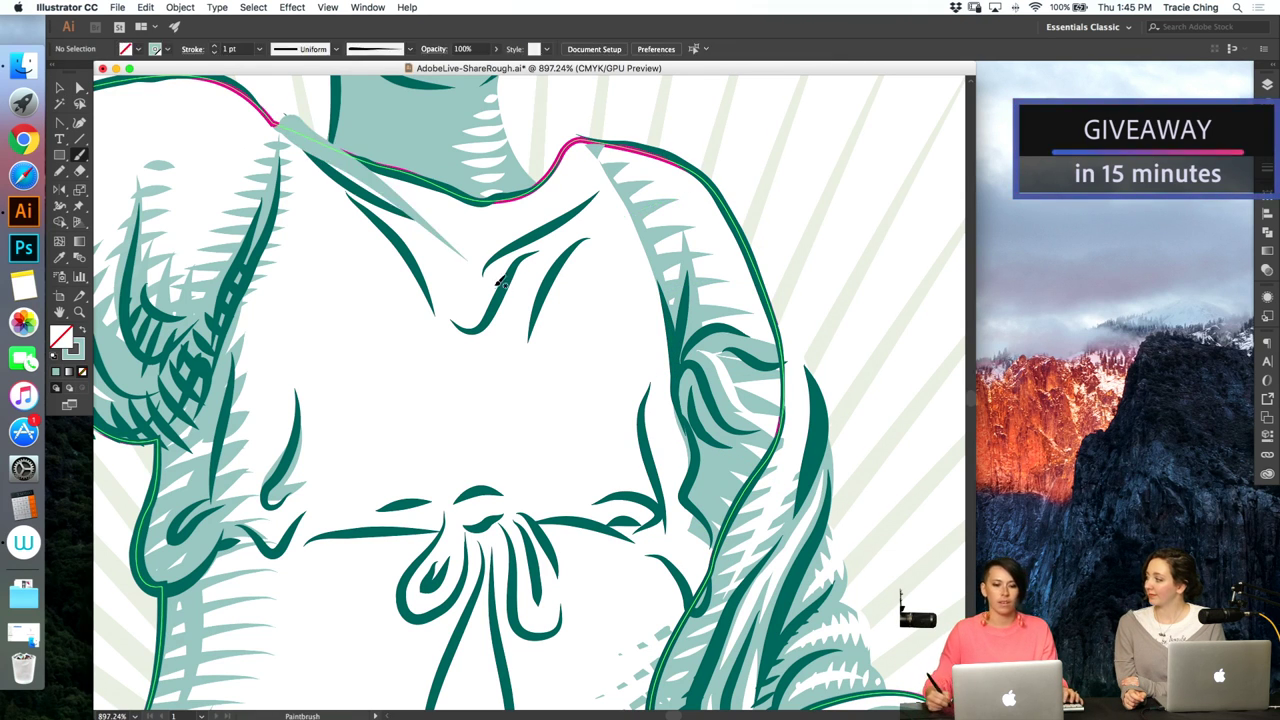
{"action": "key", "text": "super+z"}
{"action": "mouse_move", "coordinate": [289, 109]}
{"action": "left_mouse_down"}
{"action": "mouse_move", "coordinate": [345, 145]}
{"action": "mouse_move", "coordinate": [528, 207]}
{"action": "mouse_move", "coordinate": [488, 233]}
{"action": "left_mouse_up"}
- Set the stroke weight of the light teal neckline shading stroke to 2 pt
{"action": "key", "text": "v"}
{"action": "left_click", "coordinate": [454, 211]}
{"action": "left_click", "coordinate": [1265, 148]}
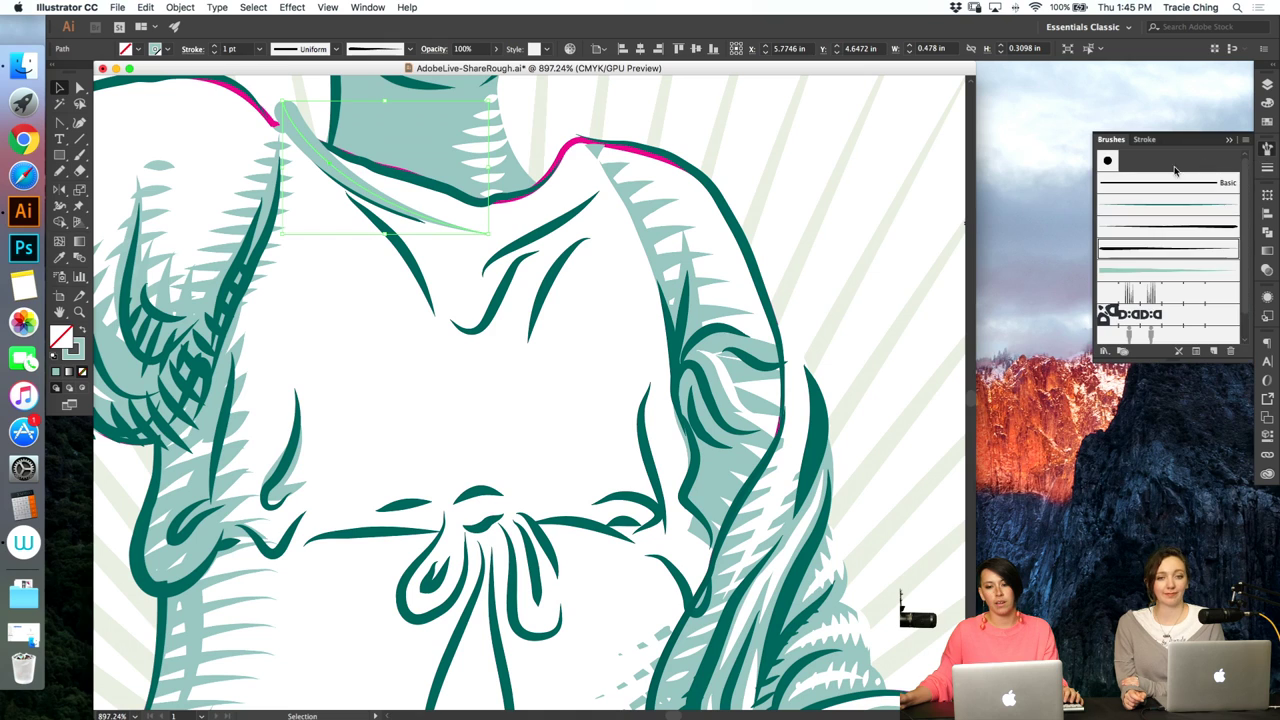
{"action": "left_click", "coordinate": [1267, 167]}
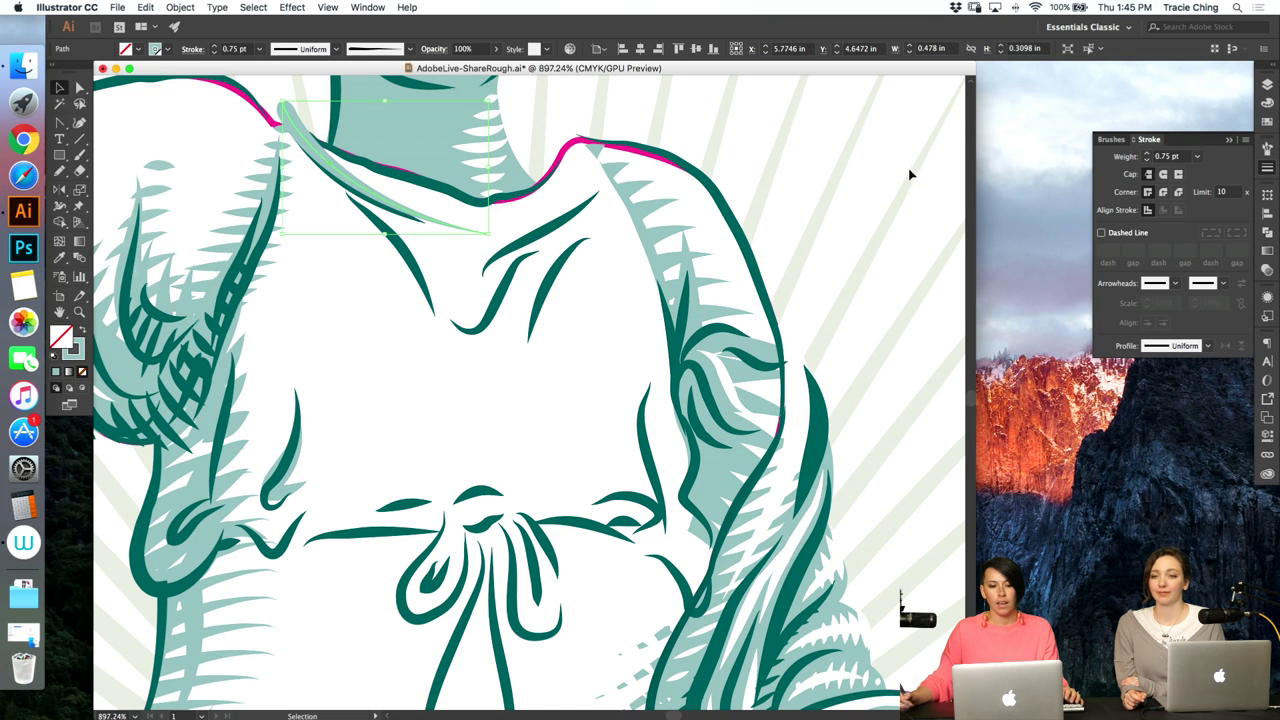
{"action": "left_click", "coordinate": [1148, 156]}
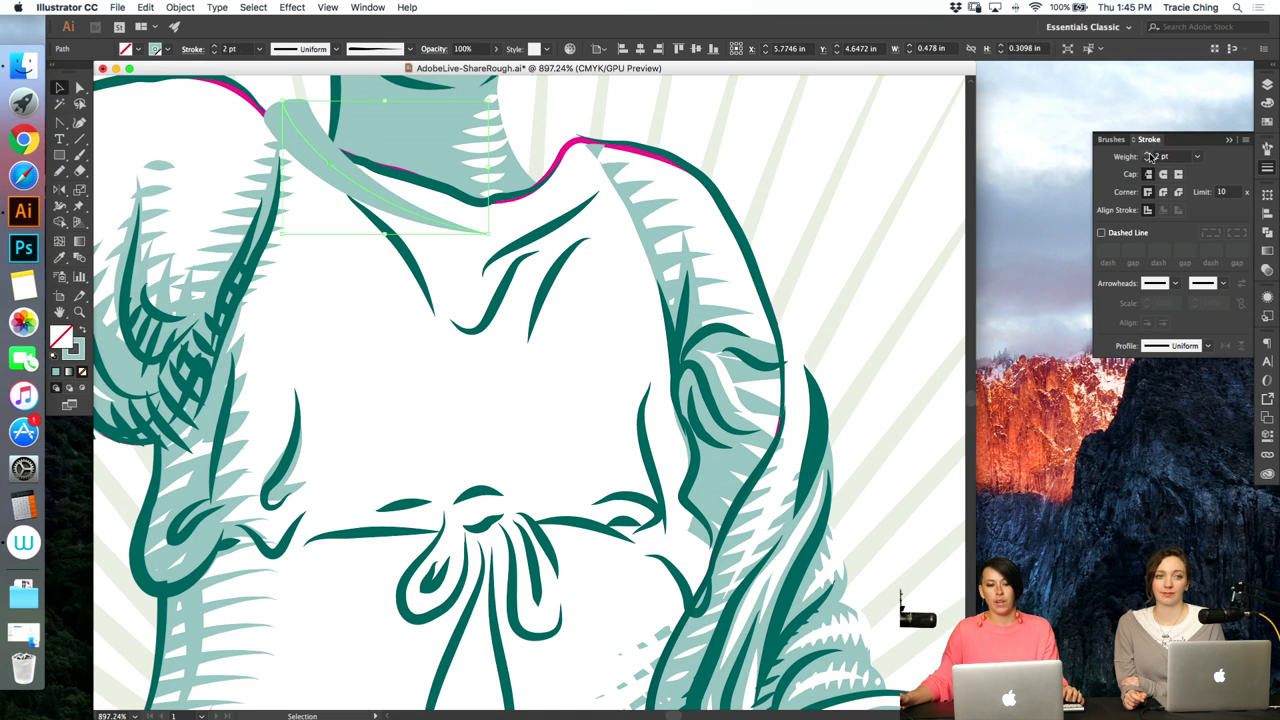
{"action": "left_click", "coordinate": [400, 209]}
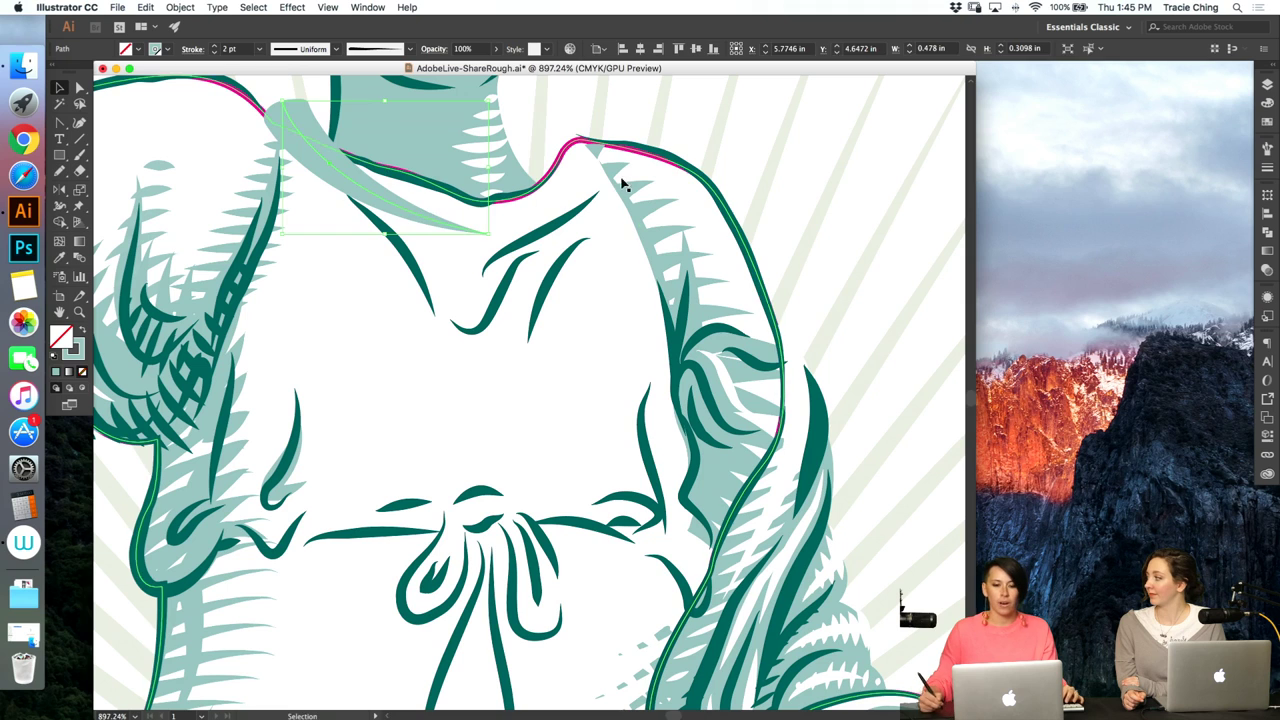
- Move the light neckline shading stroke into the clip group holding the torso artwork, keeping its position, and leave isolation mode
{"action": "key", "text": "super+minus"}
{"action": "left_click", "coordinate": [251, 199]}
{"action": "scroll", "coordinate": [251, 196], "scroll_direction": "left", "scroll_amount": 5}
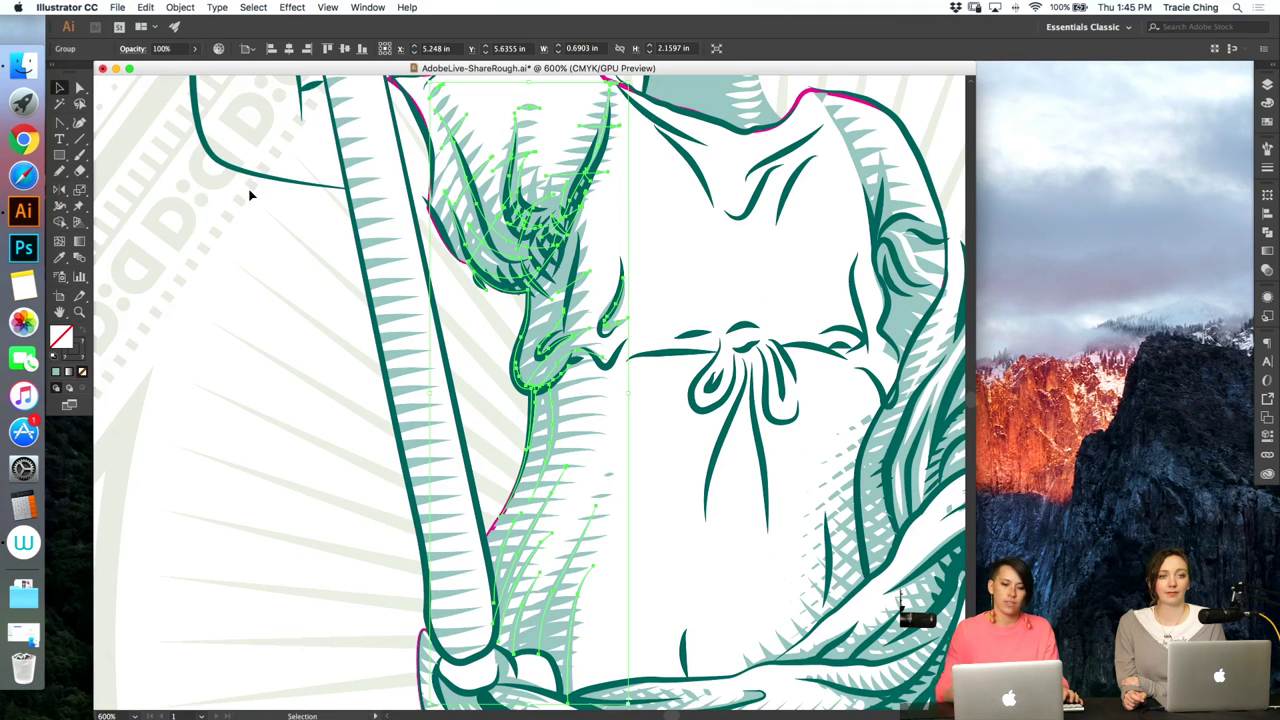
{"action": "left_click", "coordinate": [577, 390]}
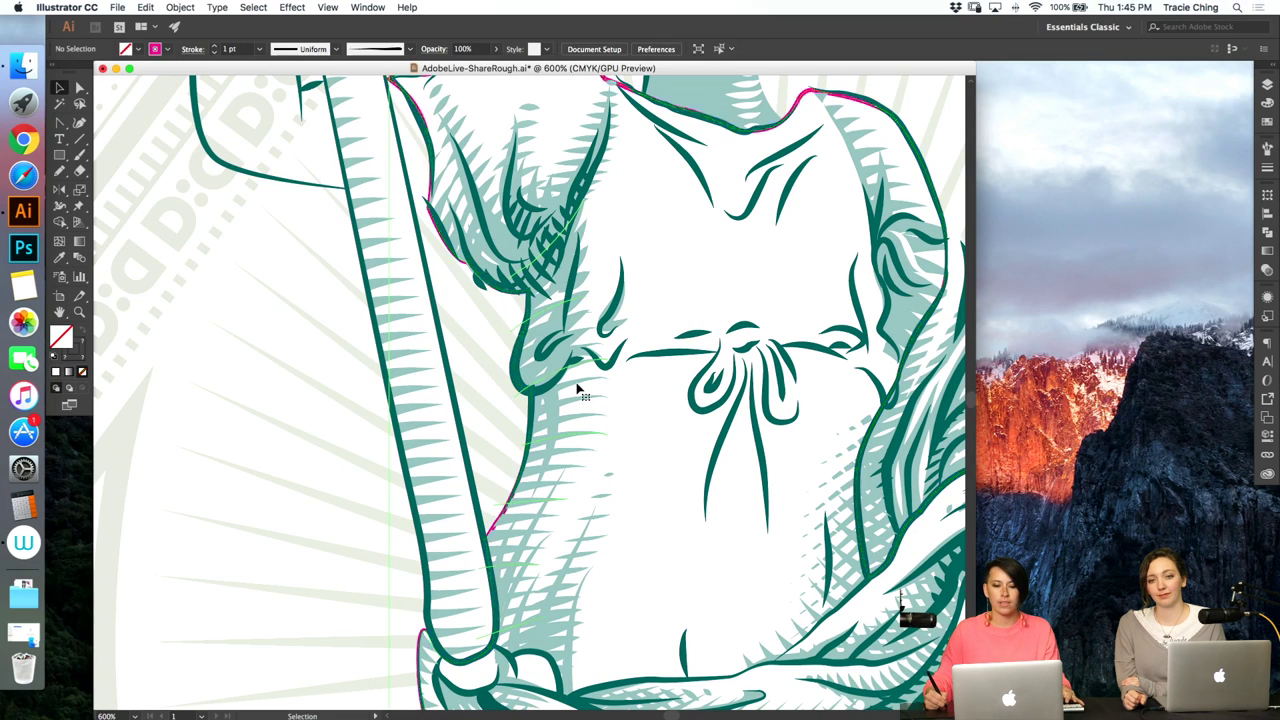
{"action": "double_click", "coordinate": [577, 390]}
{"action": "key", "text": "super+minus"}
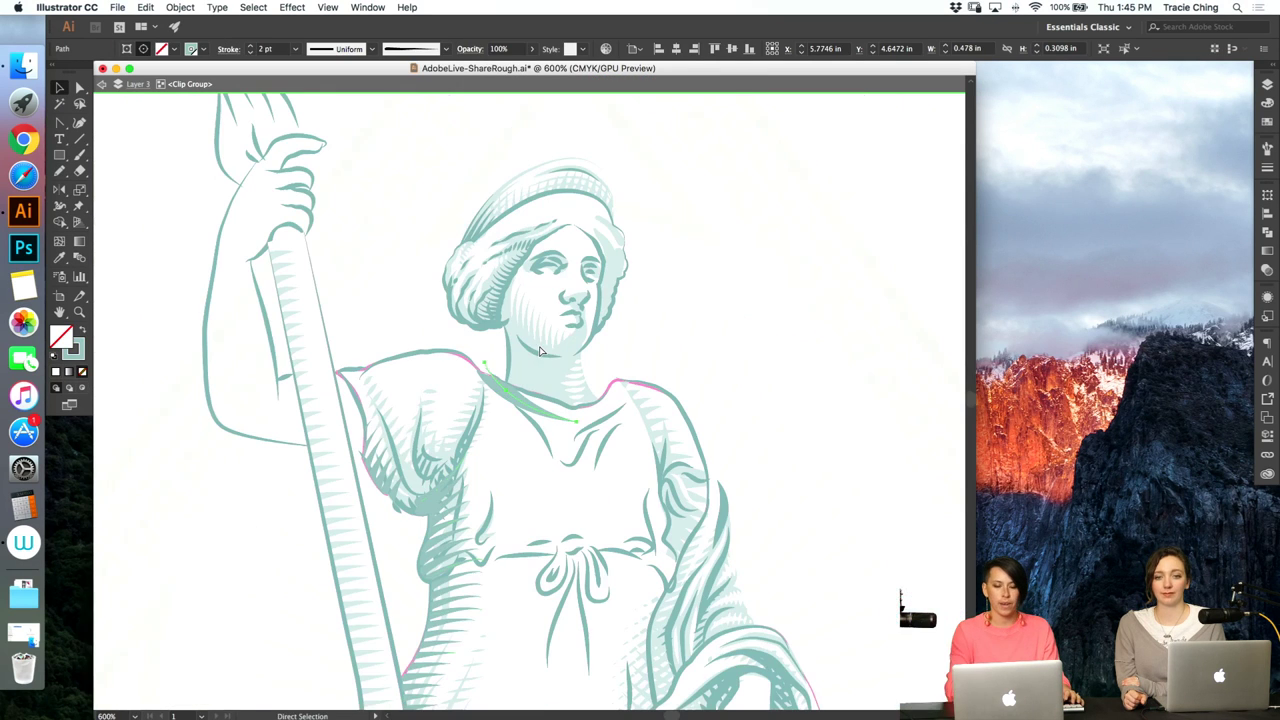
{"action": "double_click", "coordinate": [692, 331]}
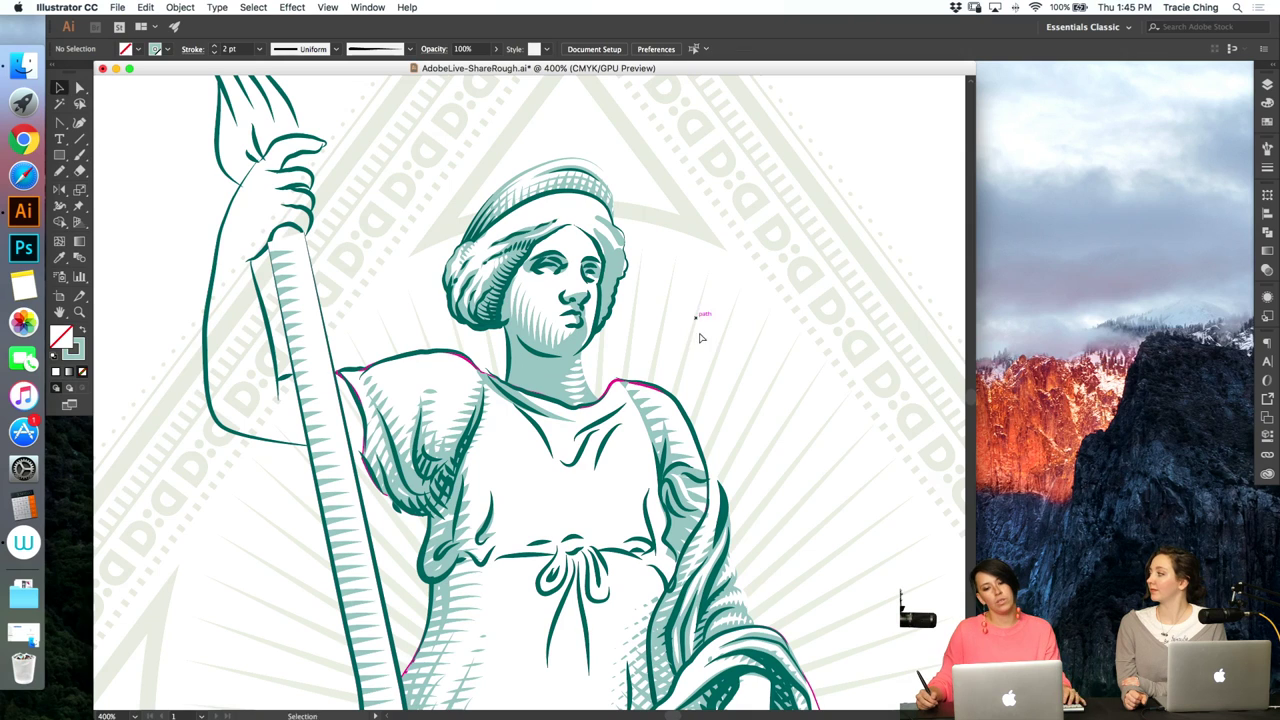
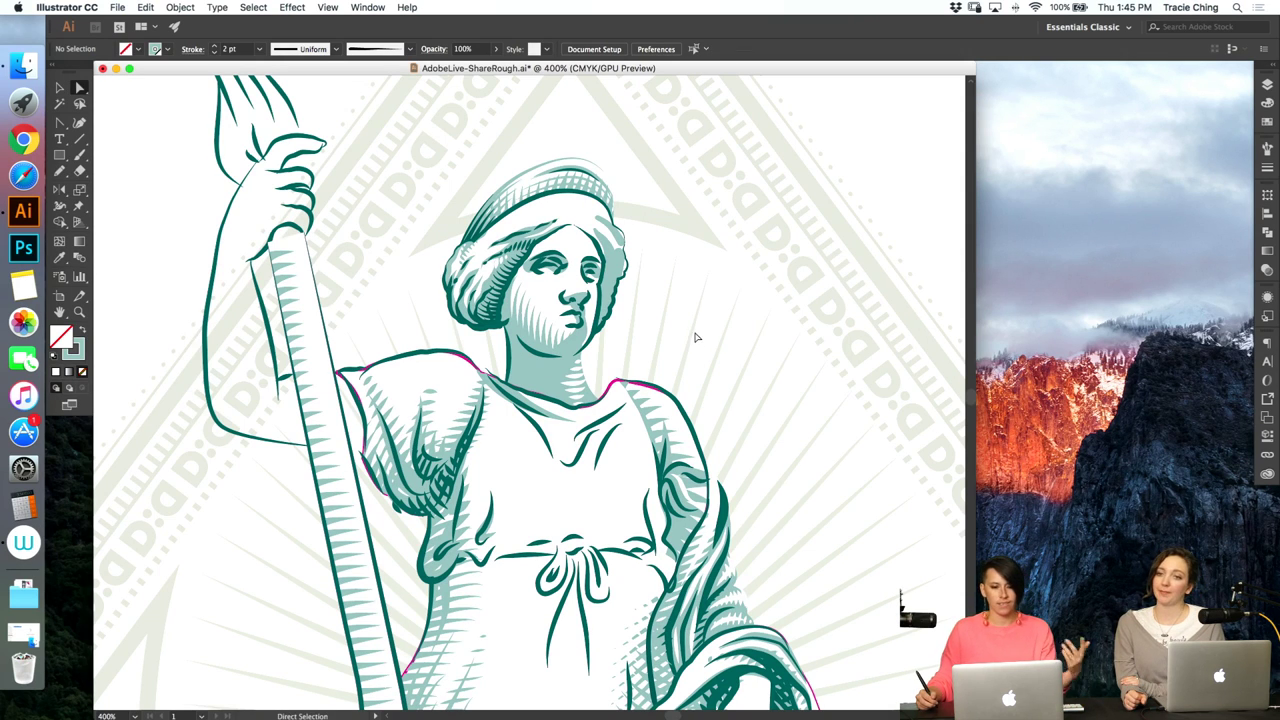
- Isolate the torso's clip group and paint a short light teal stroke from the left shoulder's top edge down the sleeve seam
{"action": "double_click", "coordinate": [505, 373]}
{"action": "scroll", "coordinate": [505, 338], "scroll_direction": "up", "scroll_amount": 4}
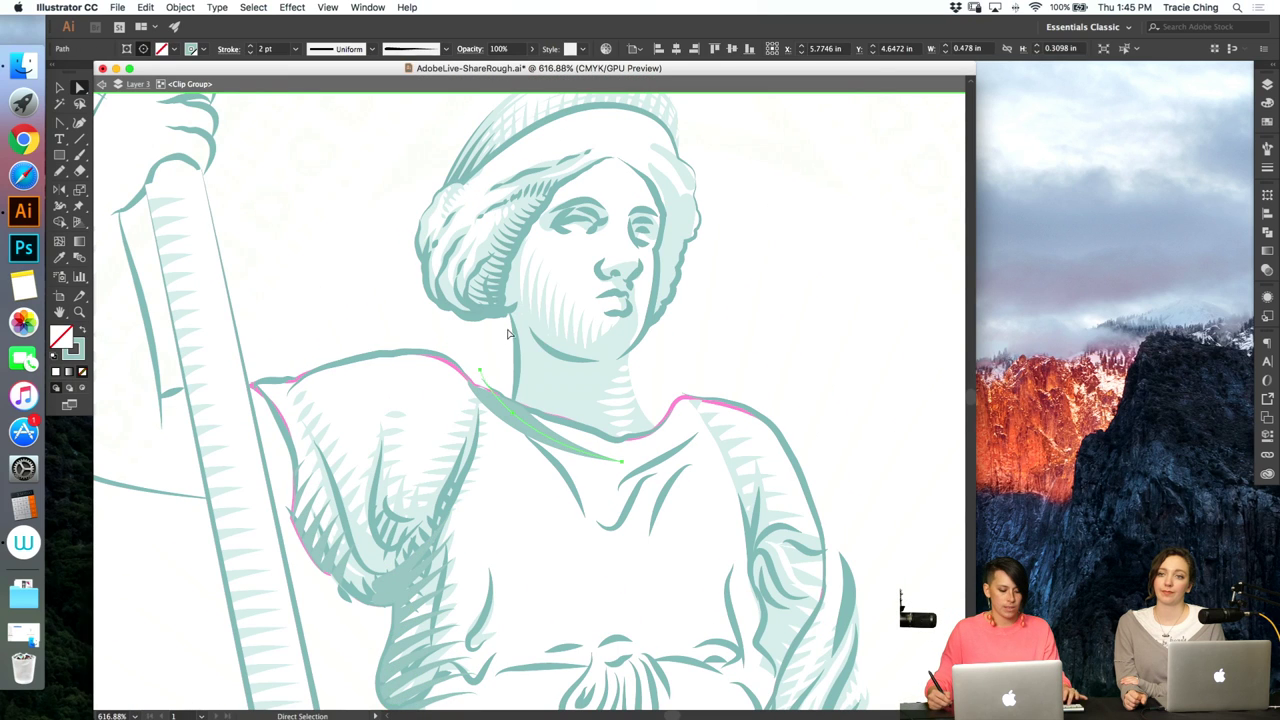
{"action": "left_click", "coordinate": [510, 334]}
{"action": "key", "text": "b"}
{"action": "left_click_drag", "start_coordinate": [450, 362], "coordinate": [471, 431]}
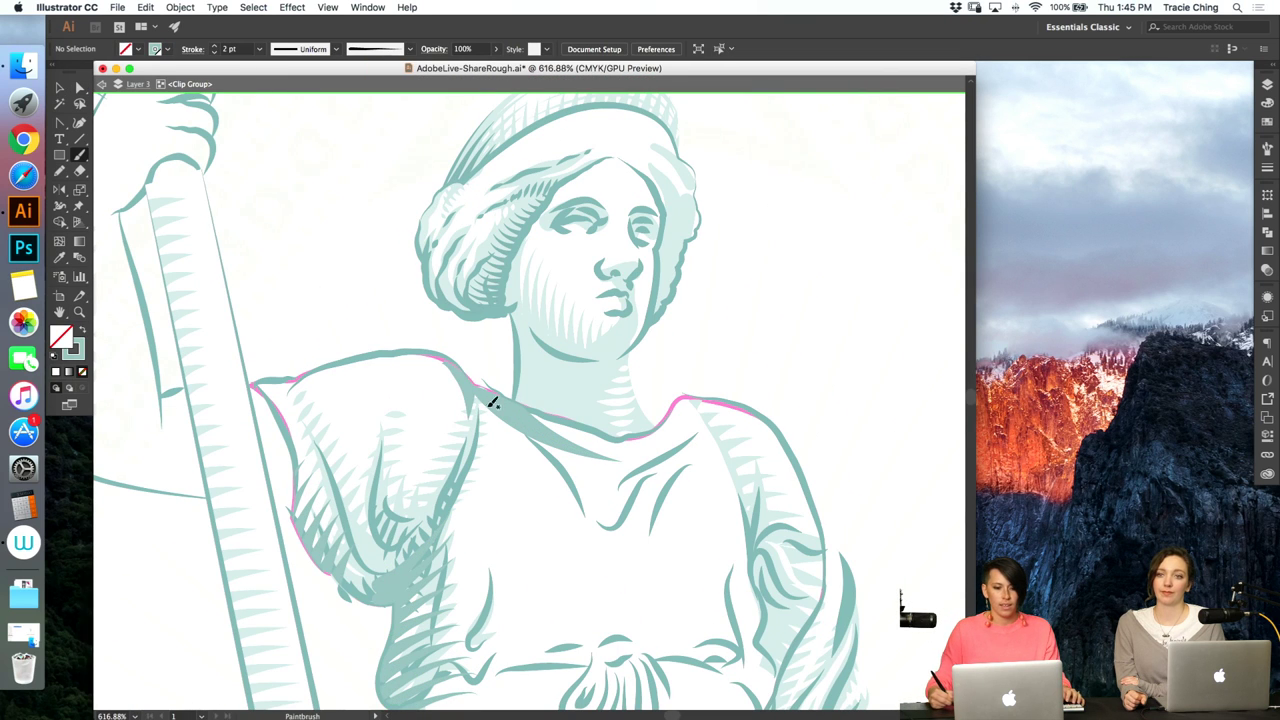
{"action": "key", "text": "super+z"}
{"action": "left_click_drag", "start_coordinate": [450, 356], "coordinate": [473, 431]}
- Shift the short shoulder-seam shading stroke slightly toward the neckline and leave isolation mode
{"action": "key", "text": "v"}
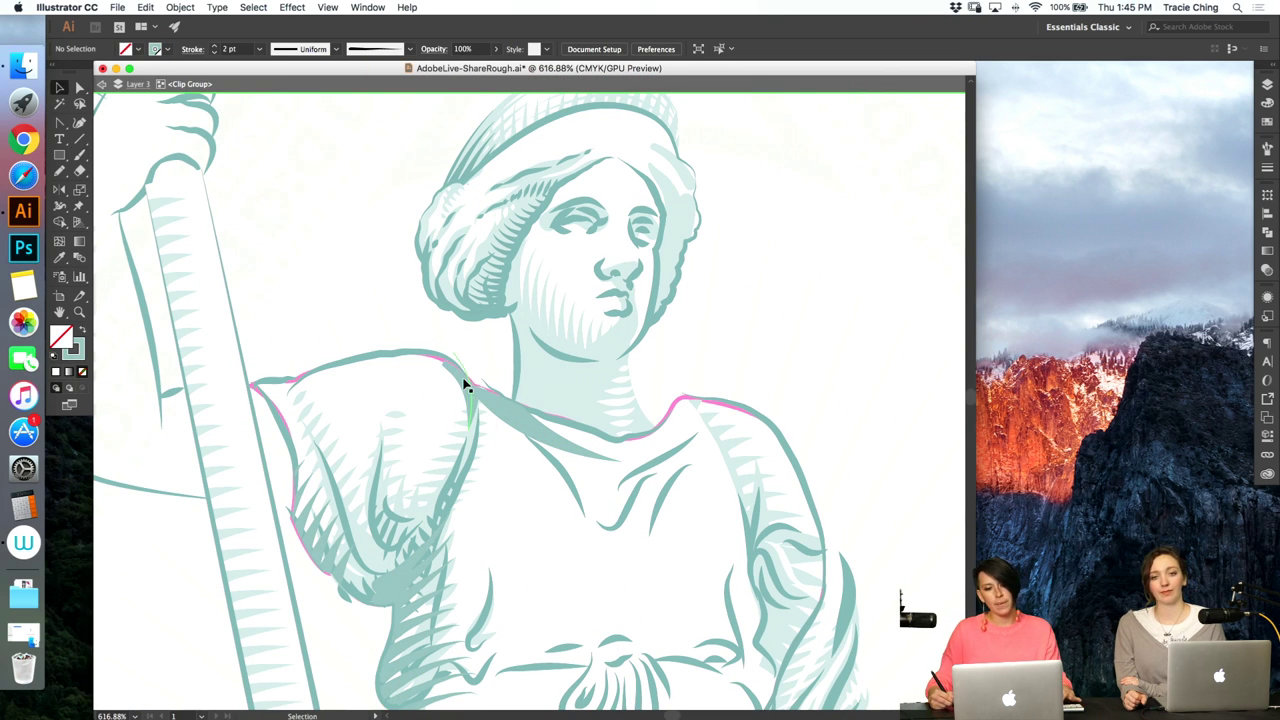
{"action": "left_click_drag", "start_coordinate": [464, 382], "coordinate": [473, 386]}
{"action": "key", "text": "super+shift+a"}
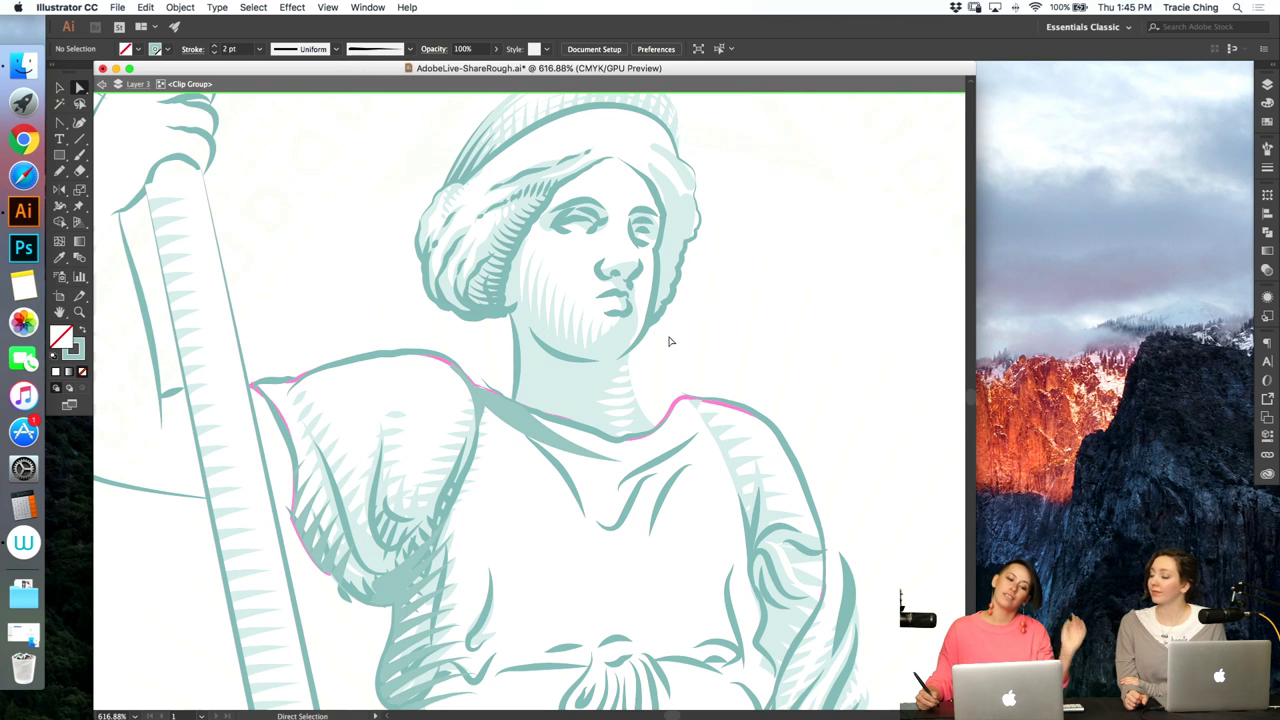
{"action": "double_click", "coordinate": [723, 333]}
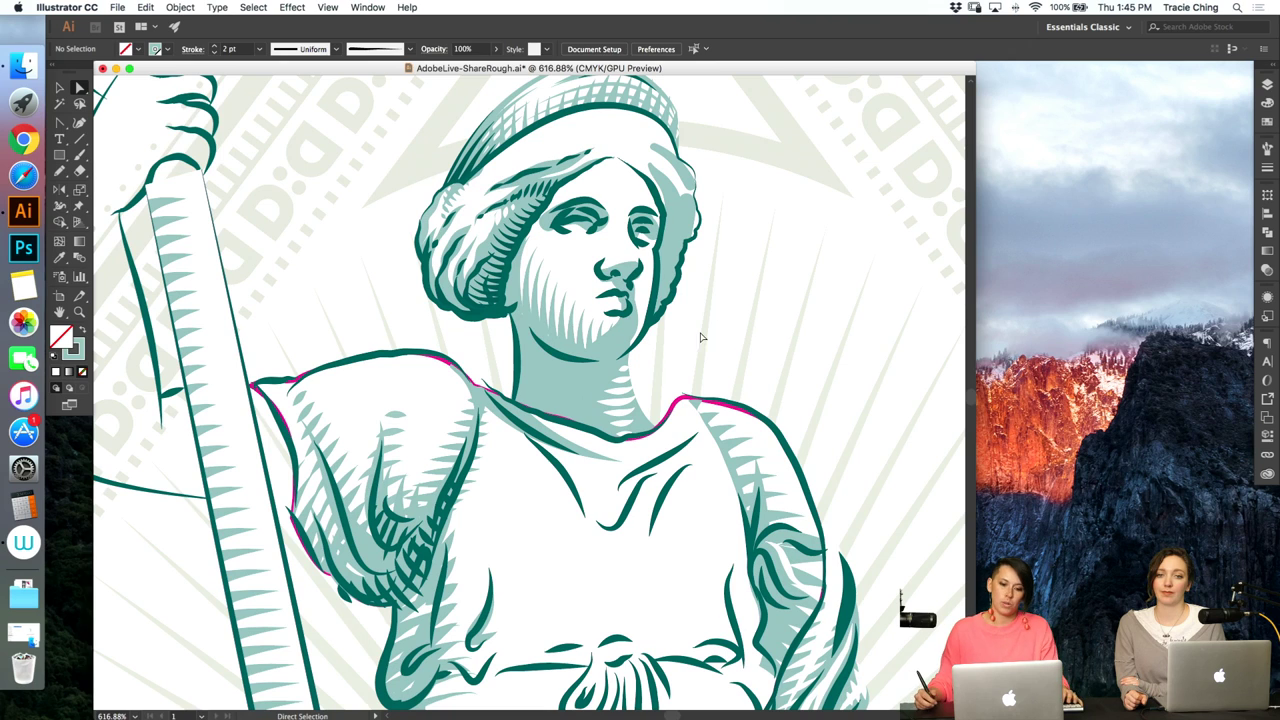
- Paint a trial light teal stroke in the V-shaped chest fold, choose a thinner brush and delete the trial stroke
{"action": "left_click", "coordinate": [1260, 87]}
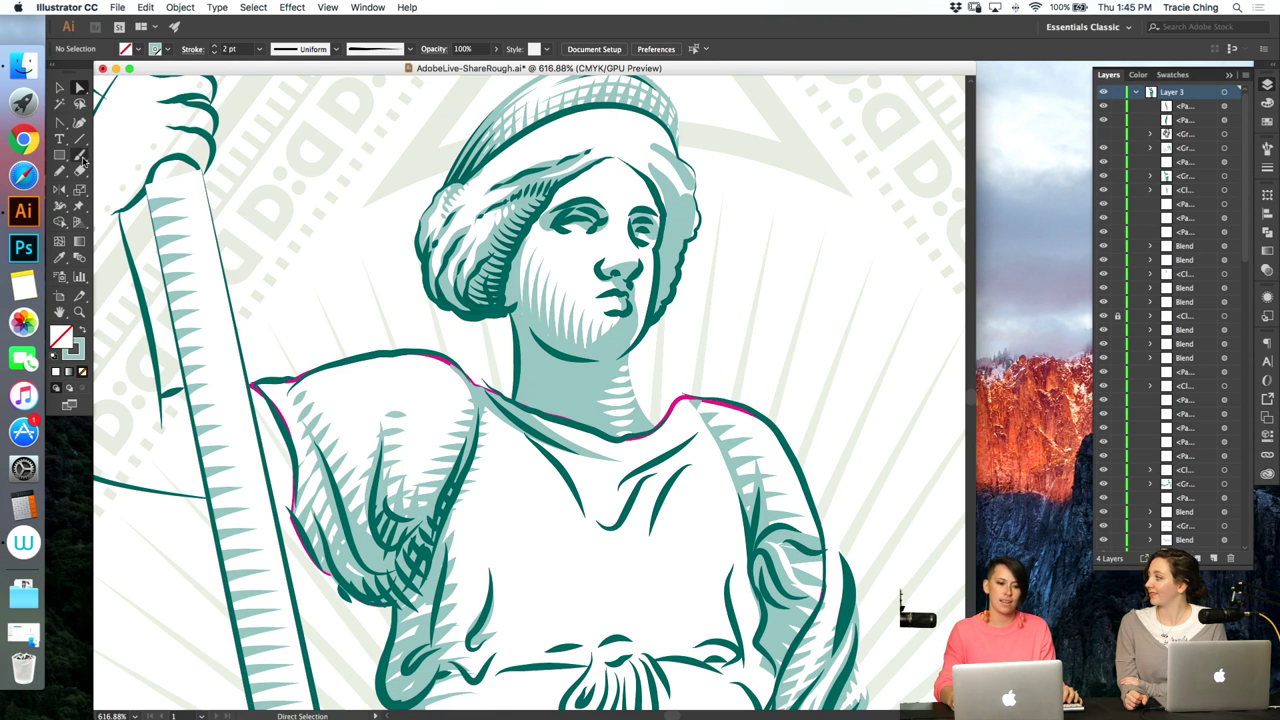
{"action": "left_click", "coordinate": [81, 156]}
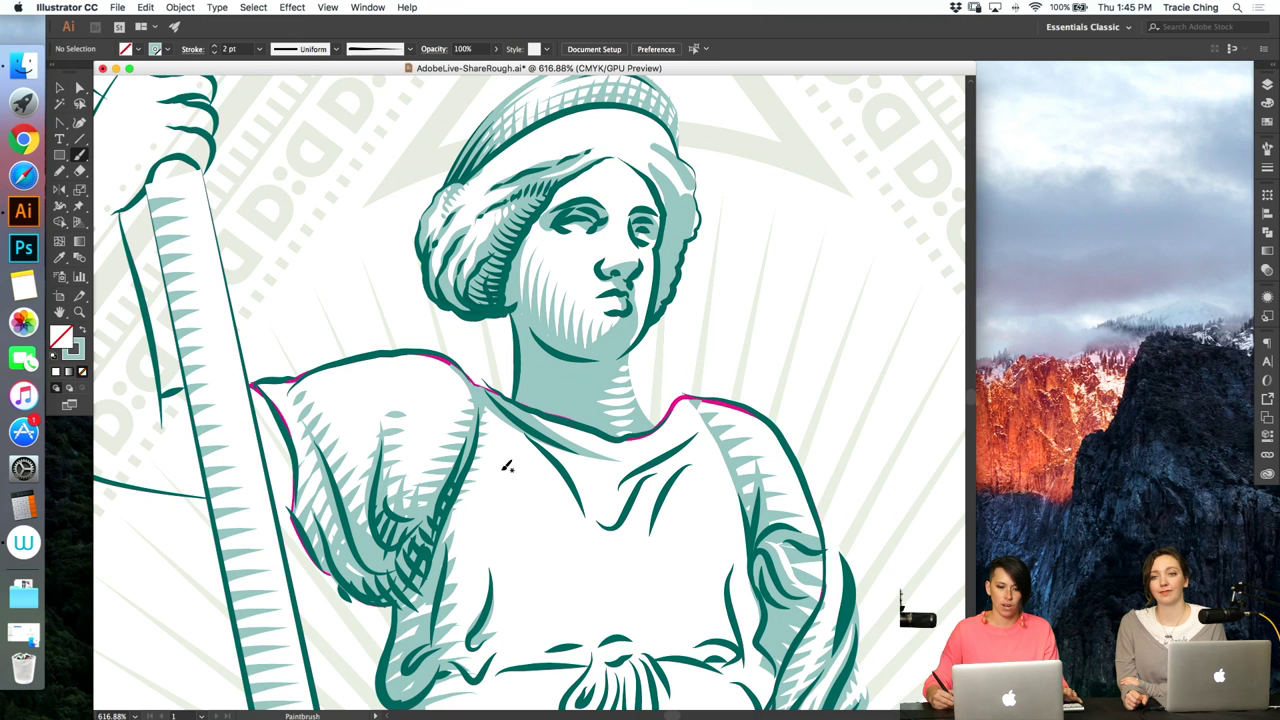
{"action": "left_click_drag", "start_coordinate": [582, 488], "coordinate": [646, 473]}
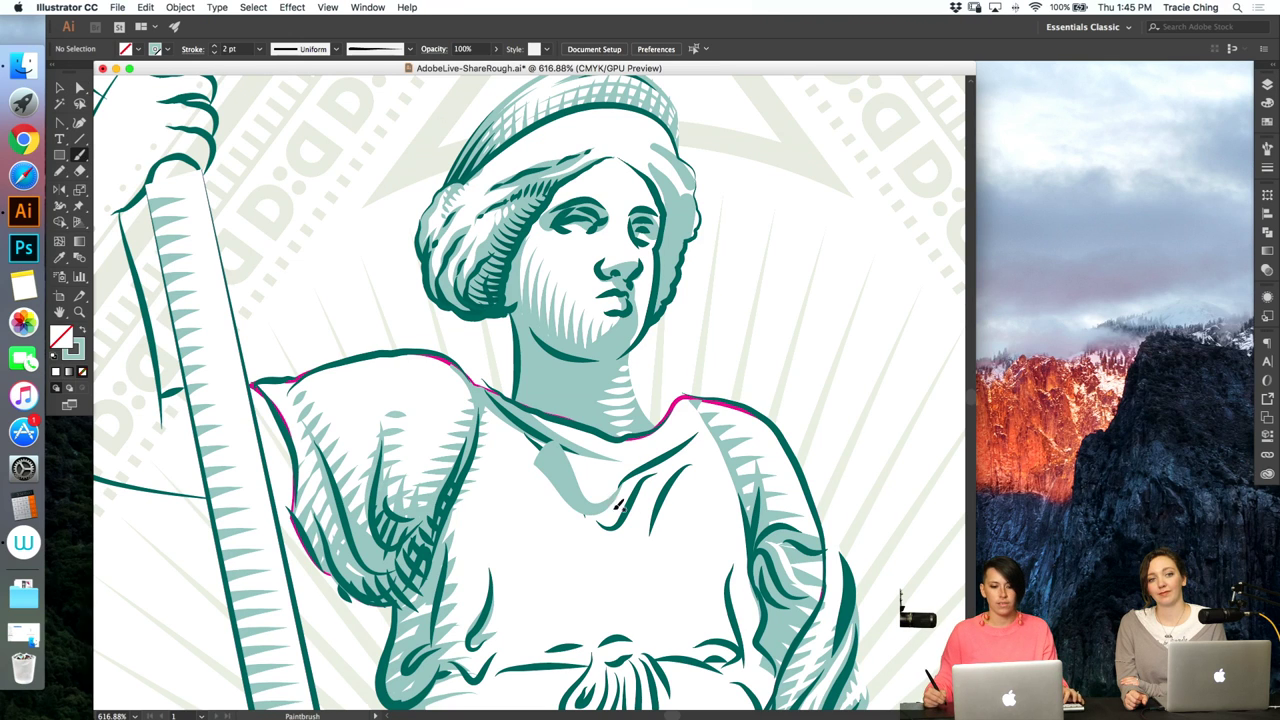
{"action": "key", "text": "v"}
{"action": "left_click", "coordinate": [1268, 147]}
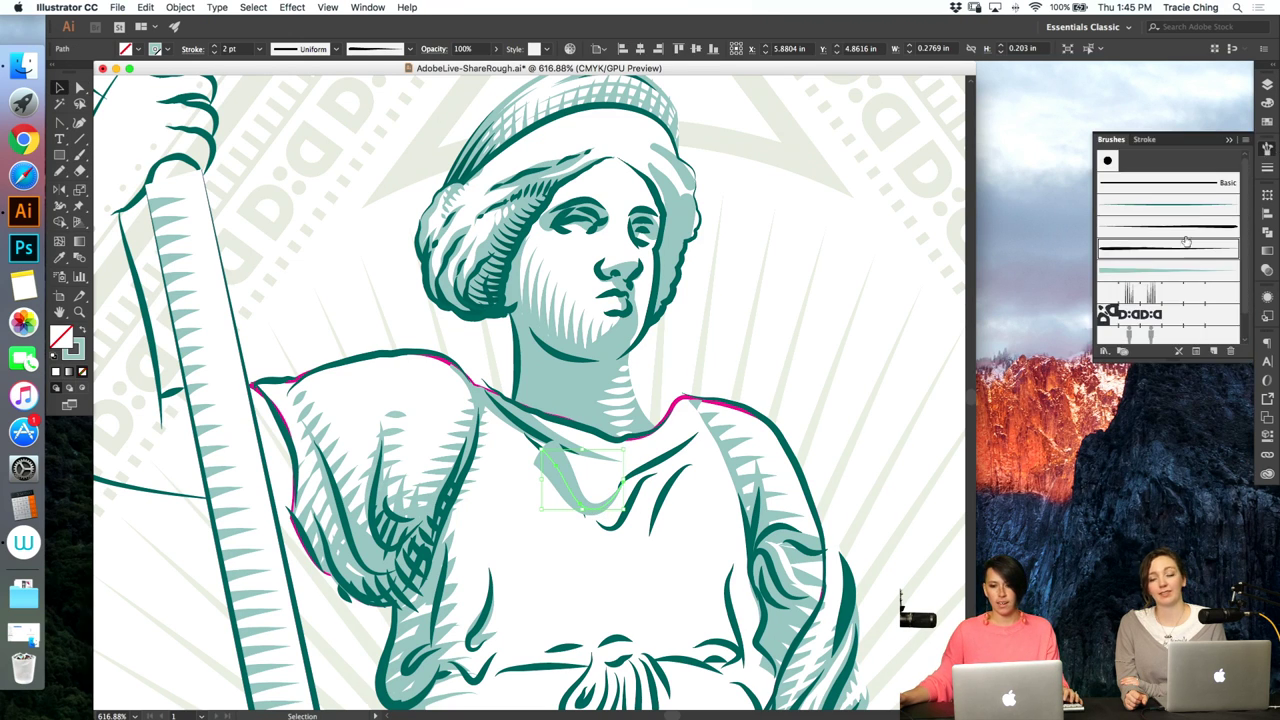
{"action": "left_click", "coordinate": [1168, 204]}
{"action": "mouse_move", "coordinate": [621, 510]}
{"action": "left_mouse_down"}
{"action": "mouse_move", "coordinate": [634, 508]}
{"action": "mouse_move", "coordinate": [622, 512]}
{"action": "left_mouse_up"}
{"action": "key", "text": "BackSpace"}
{"action": "key", "text": "a"}
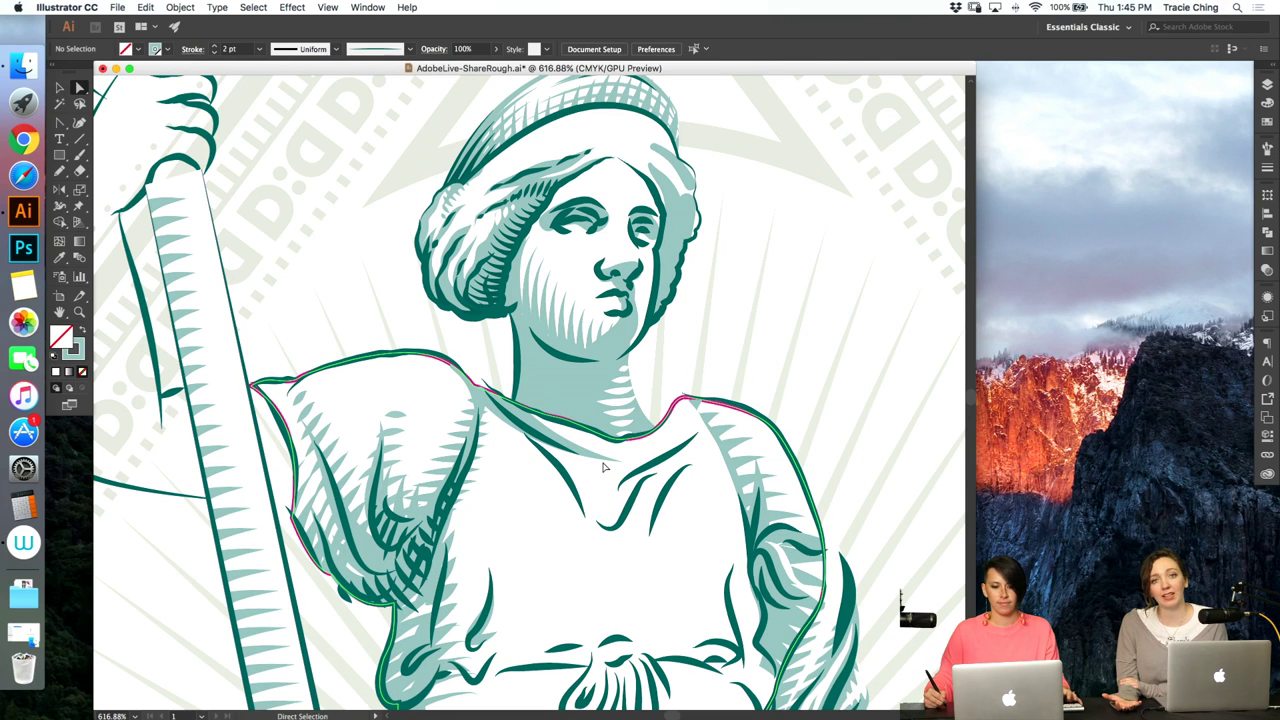
- Paint 2 pt light teal shading along the V-shaped chest fold below the neckline using the thinner brush
{"action": "left_click", "coordinate": [607, 465]}
{"action": "left_click", "coordinate": [609, 458]}
{"action": "left_click", "coordinate": [760, 370]}
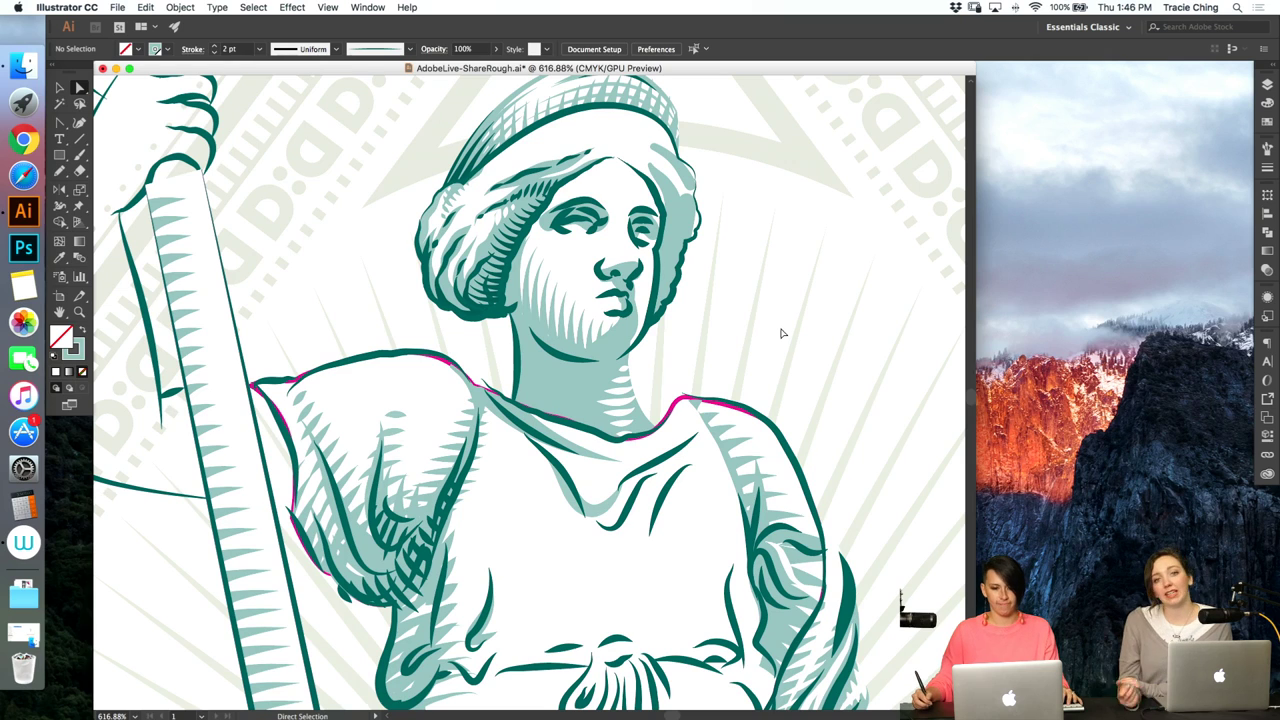
{"action": "key", "text": "b"}
{"action": "left_click_drag", "start_coordinate": [624, 522], "coordinate": [668, 474]}
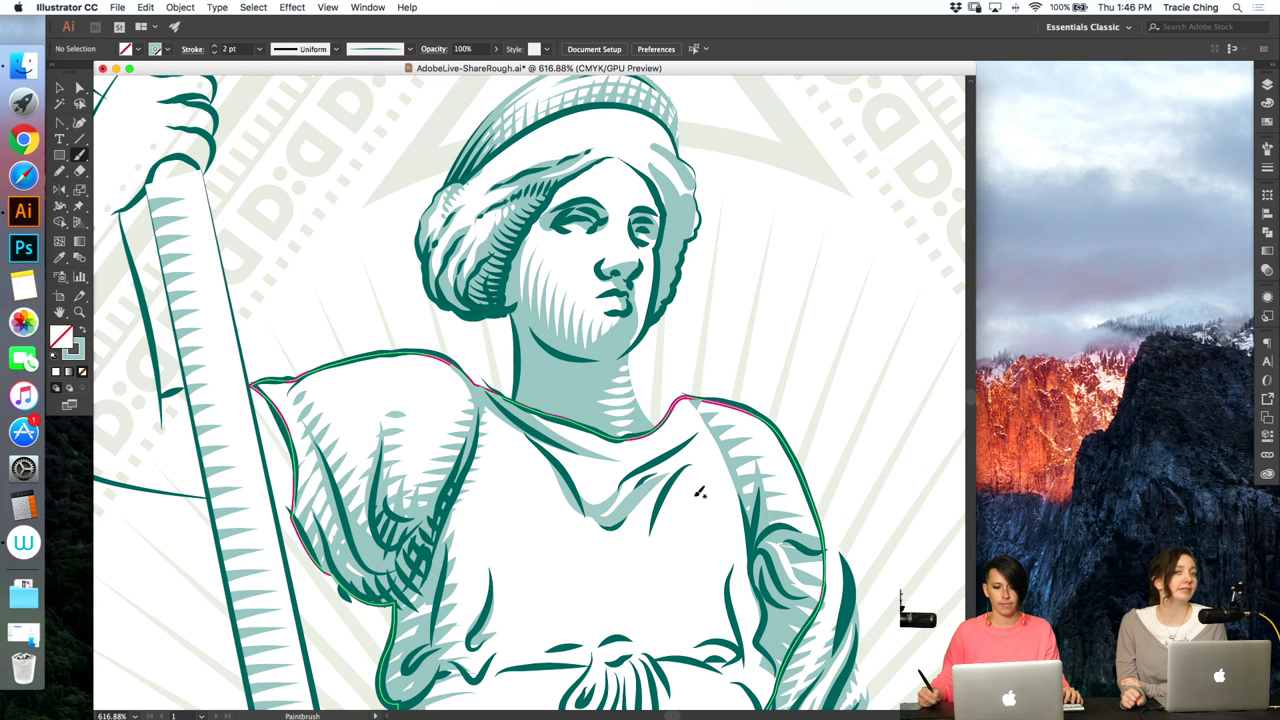
{"action": "key", "text": "b"}
{"action": "left_click_drag", "start_coordinate": [553, 452], "coordinate": [588, 510]}
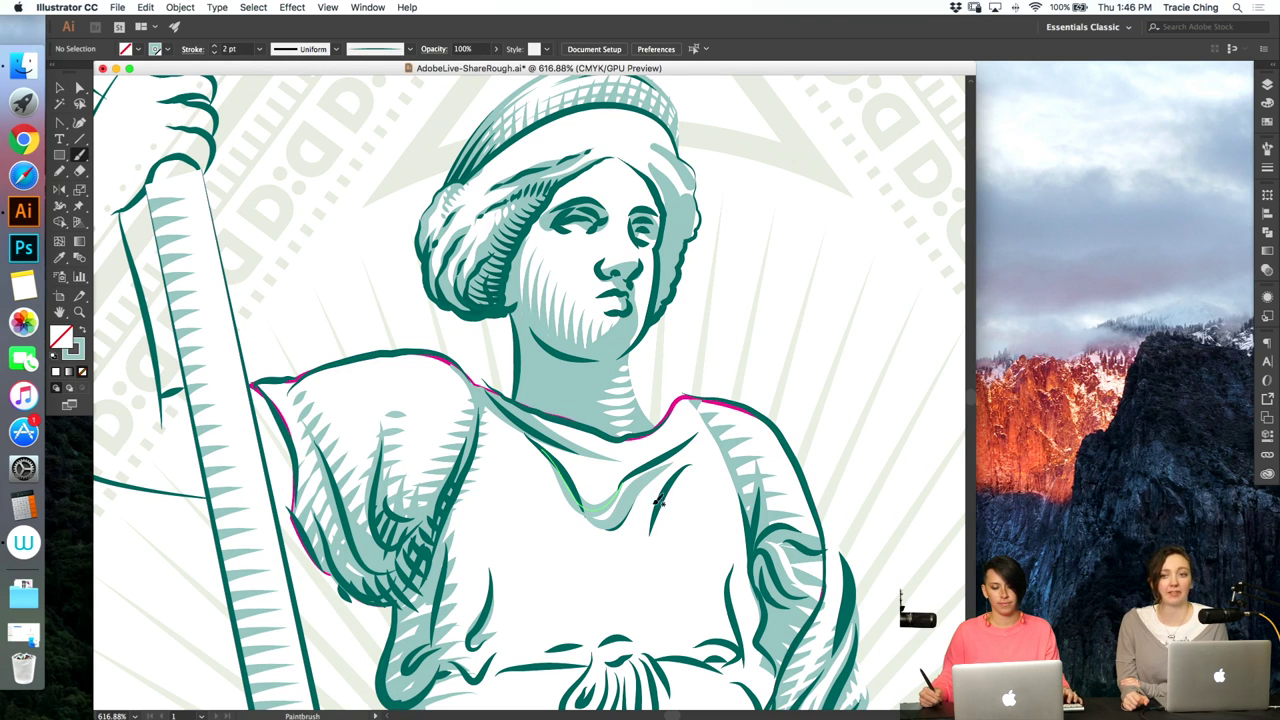
{"action": "key", "text": "v"}
{"action": "left_click", "coordinate": [628, 506]}
{"action": "key", "text": "a"}
{"action": "key", "text": "f"}
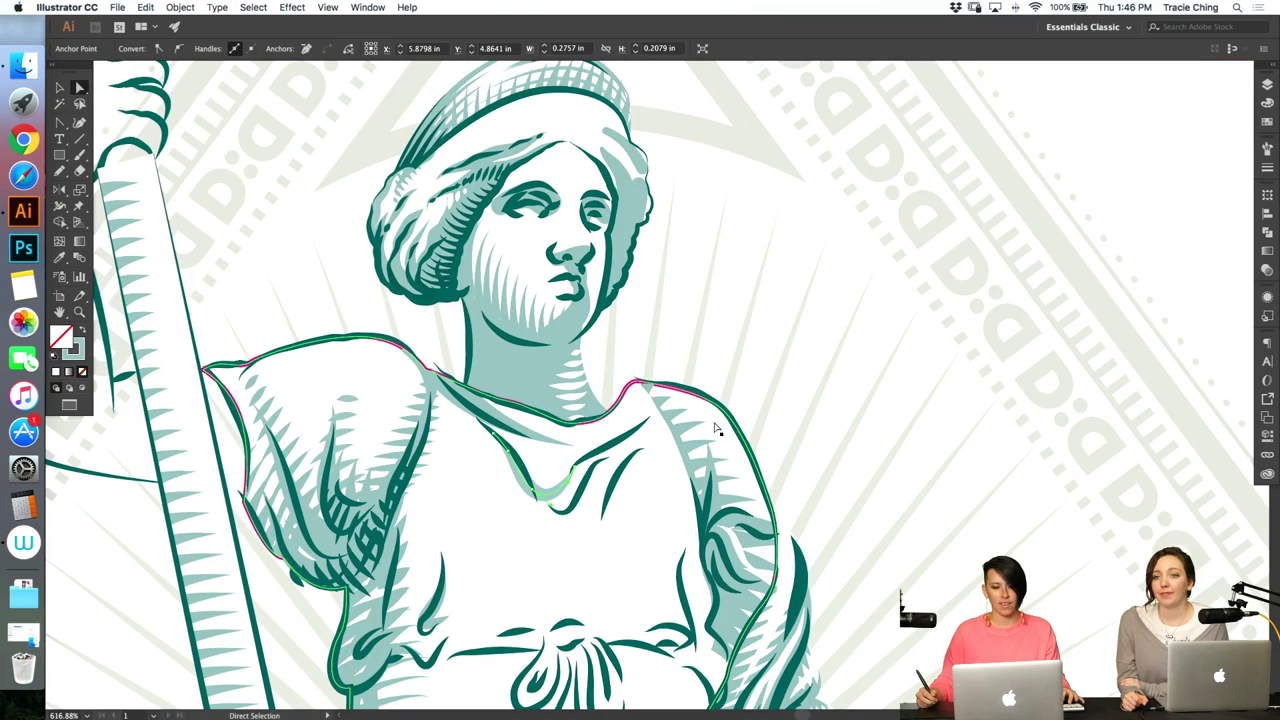
{"action": "key", "text": "f"}
{"action": "key", "text": "f"}
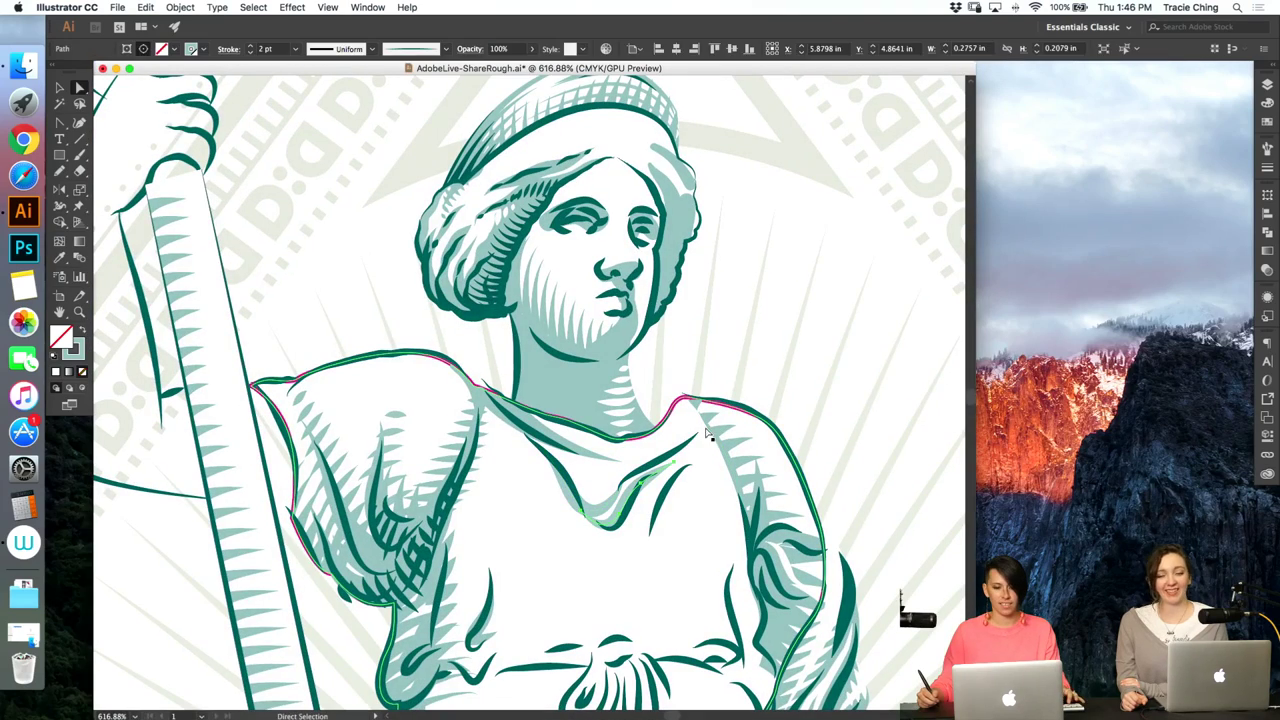
{"action": "left_click", "coordinate": [762, 358]}
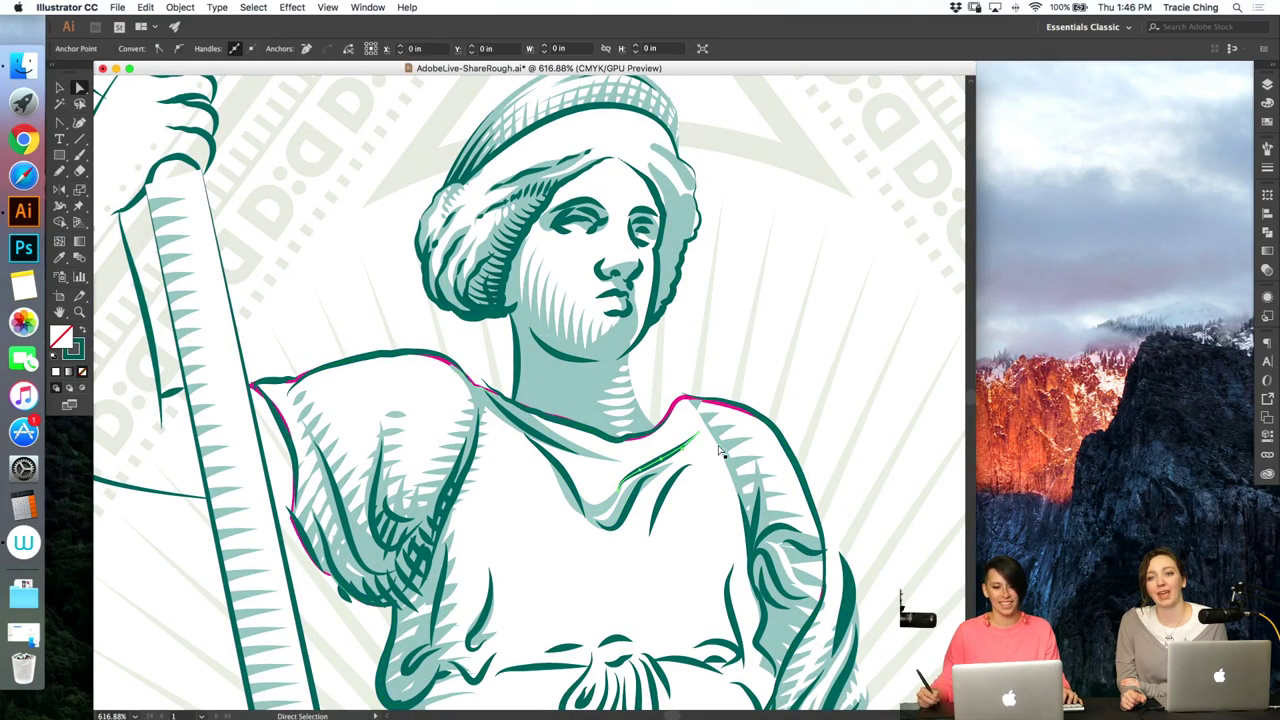
- Recolour the short curved fold stroke beside the V-shaped chest fold with the light teal swatch
{"action": "key", "text": "super+minus"}
{"action": "key", "text": "super+minus"}
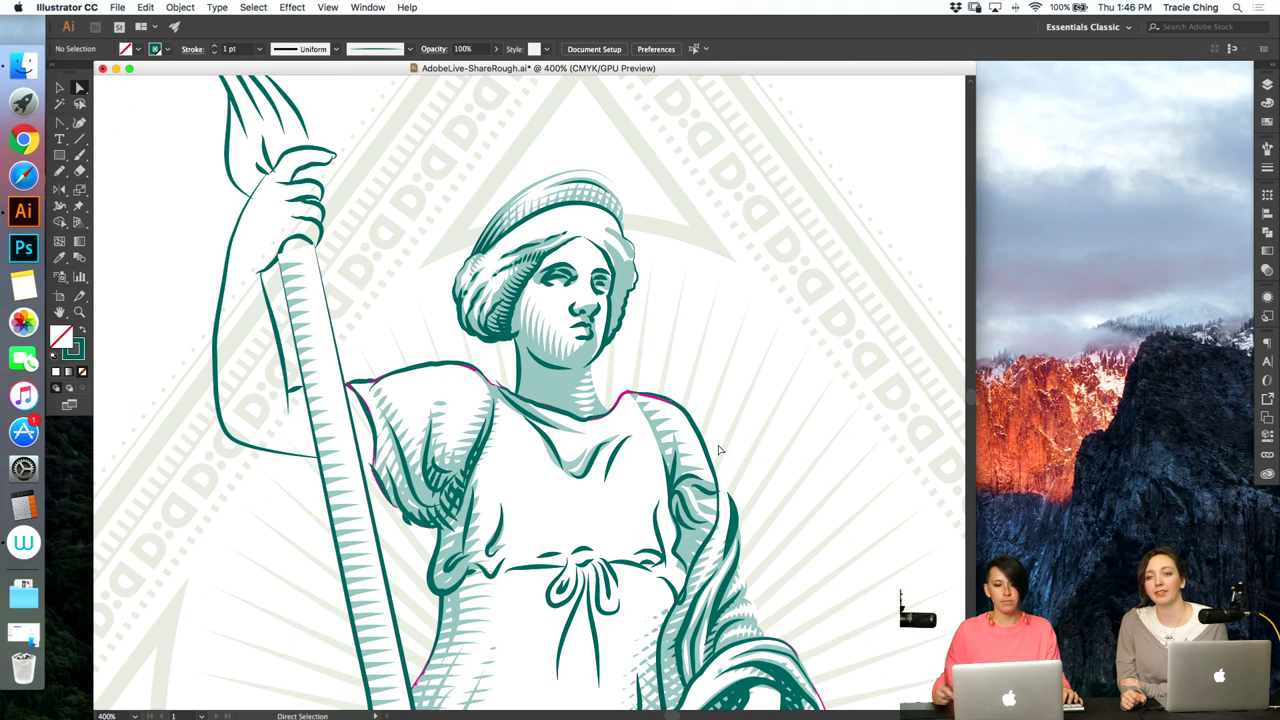
{"action": "left_click", "coordinate": [617, 465]}
{"action": "left_click", "coordinate": [1267, 104]}
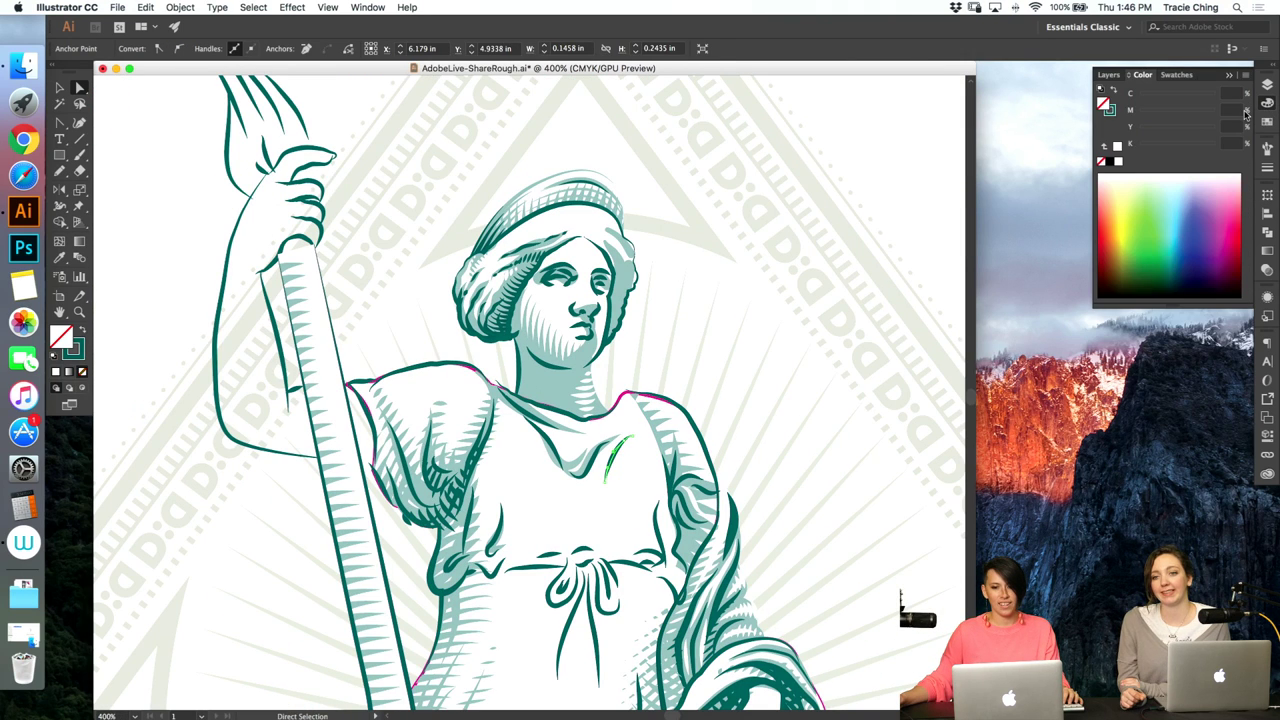
{"action": "left_click", "coordinate": [1110, 112]}
{"action": "left_click", "coordinate": [1266, 122]}
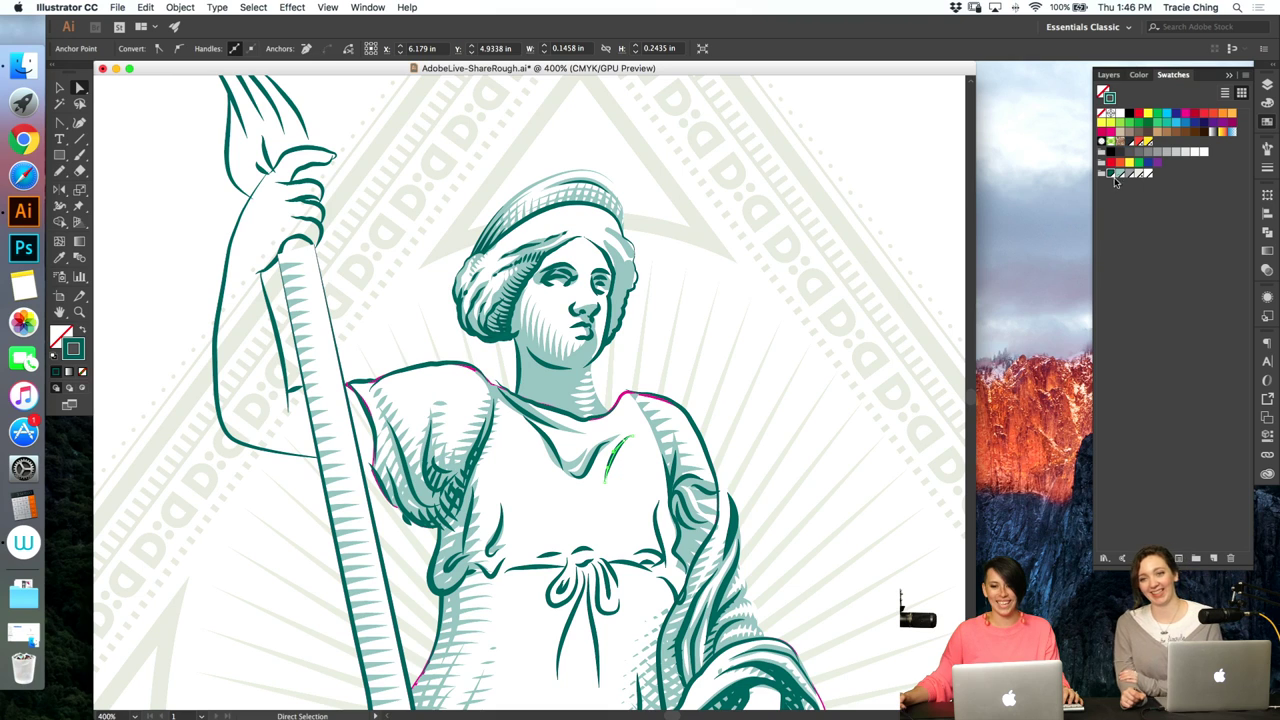
{"action": "left_click", "coordinate": [1117, 176]}
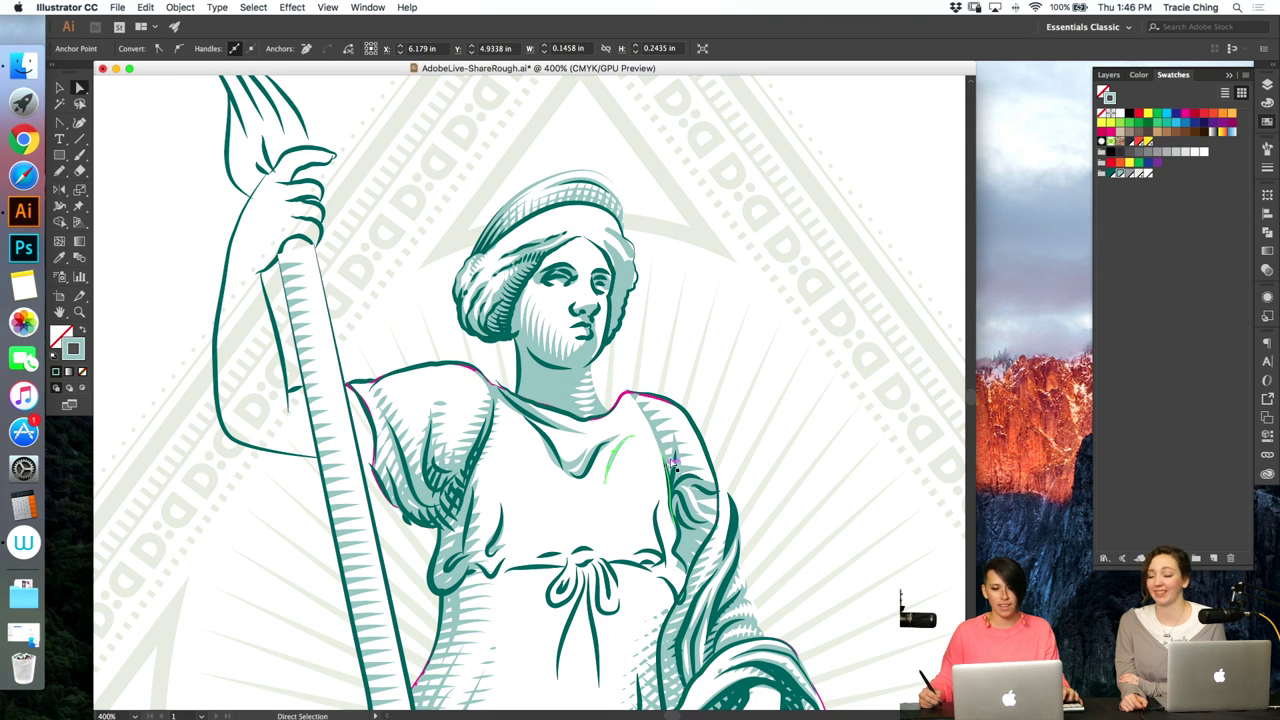
{"action": "left_click", "coordinate": [747, 369]}
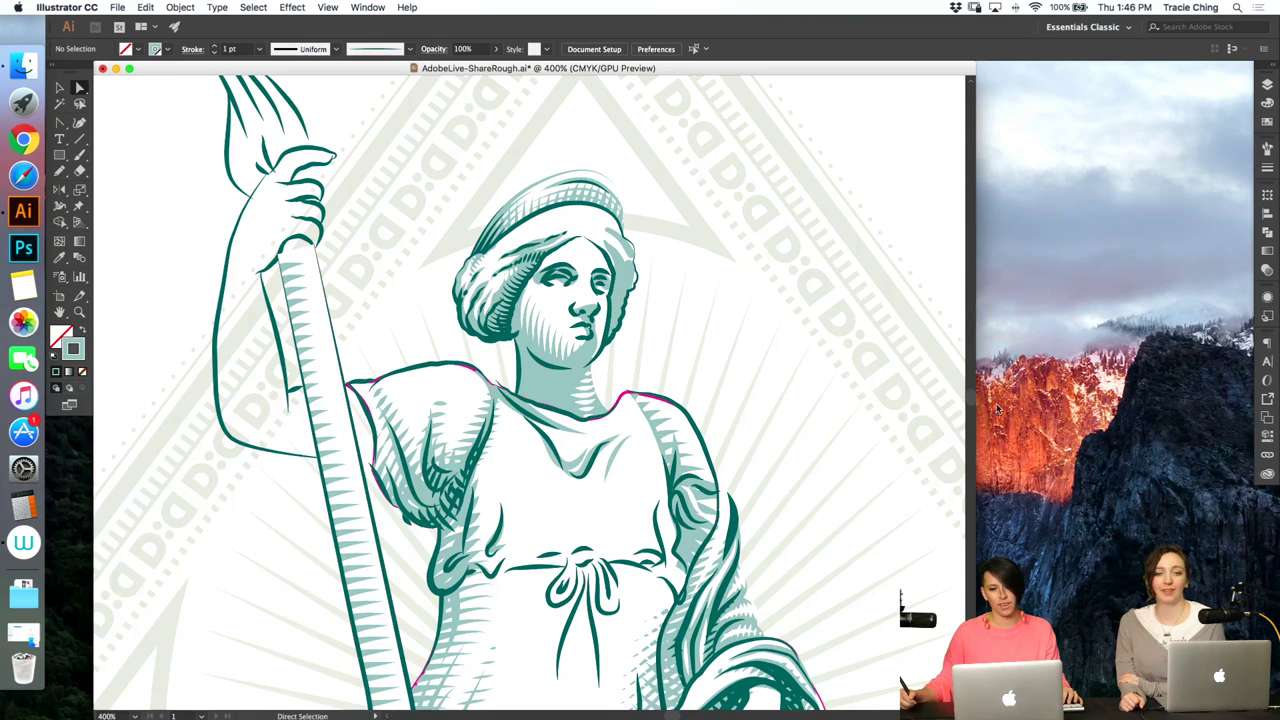
- Paint a short white 1 pt highlight on the staff-side sleeve hem beside the waist, matching the opposite sleeve's white highlight stroke
{"action": "scroll", "coordinate": [969, 403], "scroll_direction": "down", "scroll_amount": 5}
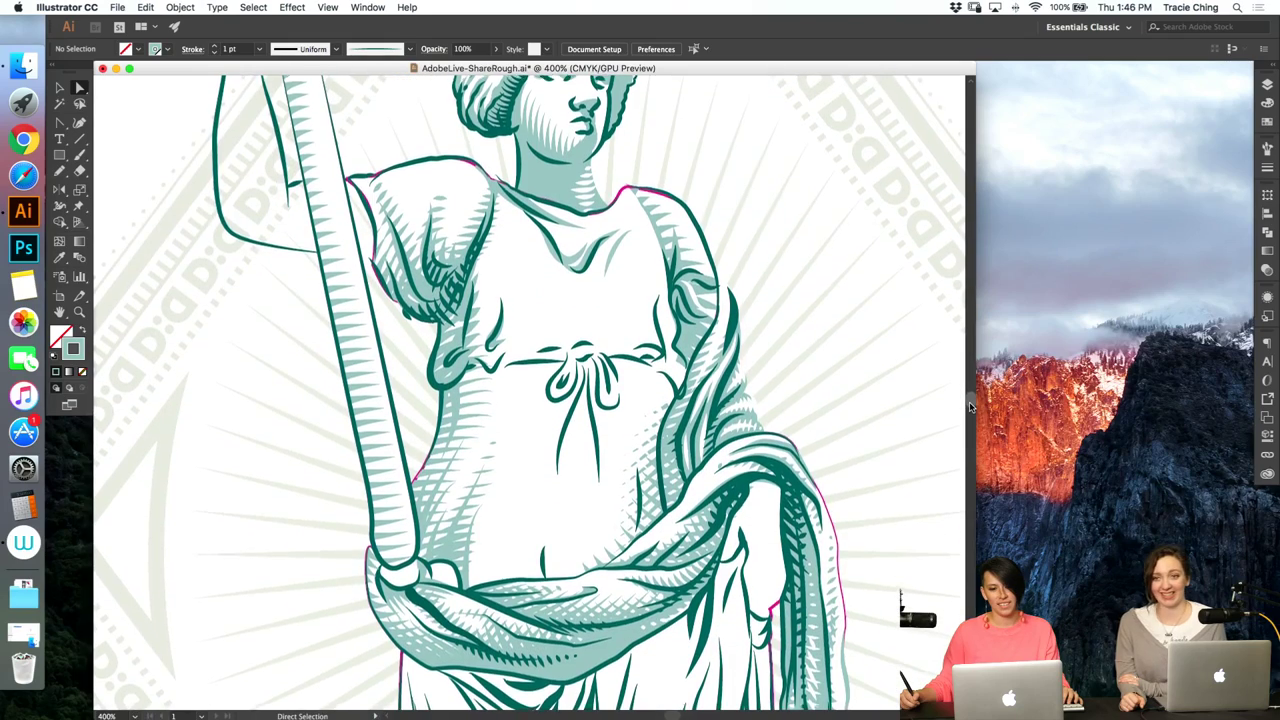
{"action": "scroll", "coordinate": [969, 408], "scroll_direction": "down", "scroll_amount": 3}
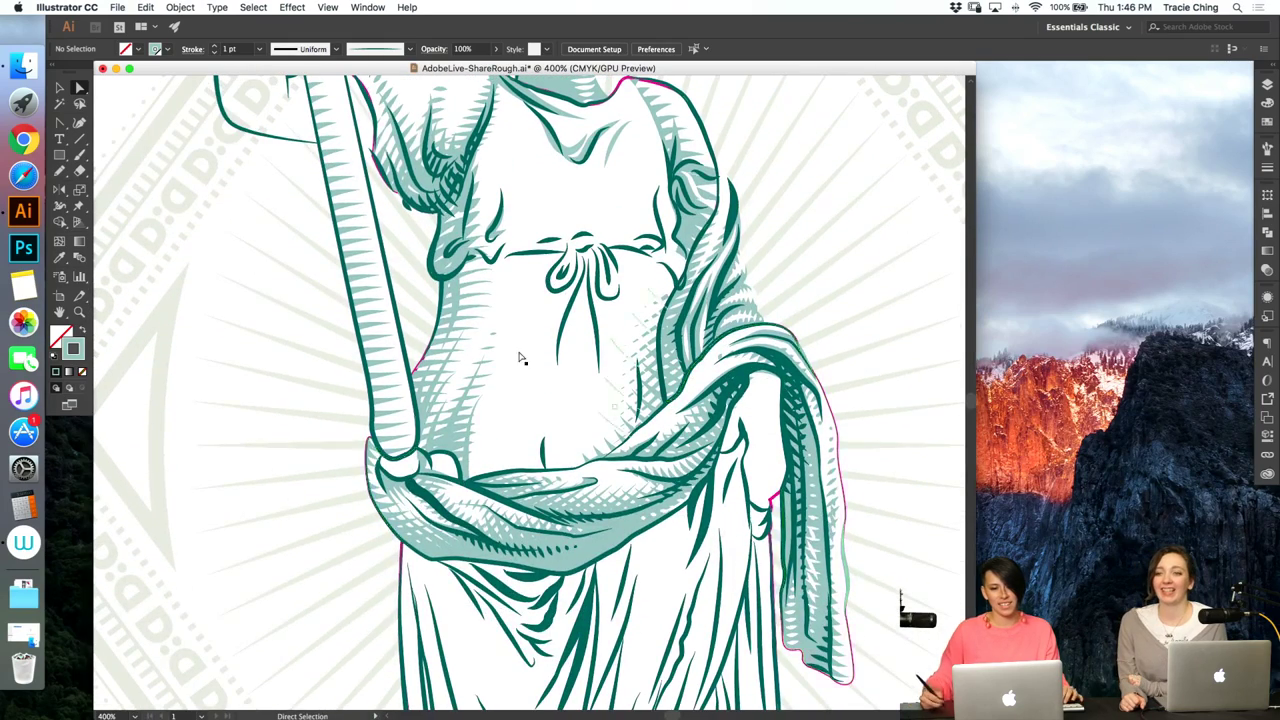
{"action": "key", "text": "z"}
{"action": "left_click_drag", "start_coordinate": [508, 259], "coordinate": [590, 259]}
{"action": "key", "text": "a"}
{"action": "left_click", "coordinate": [771, 152]}
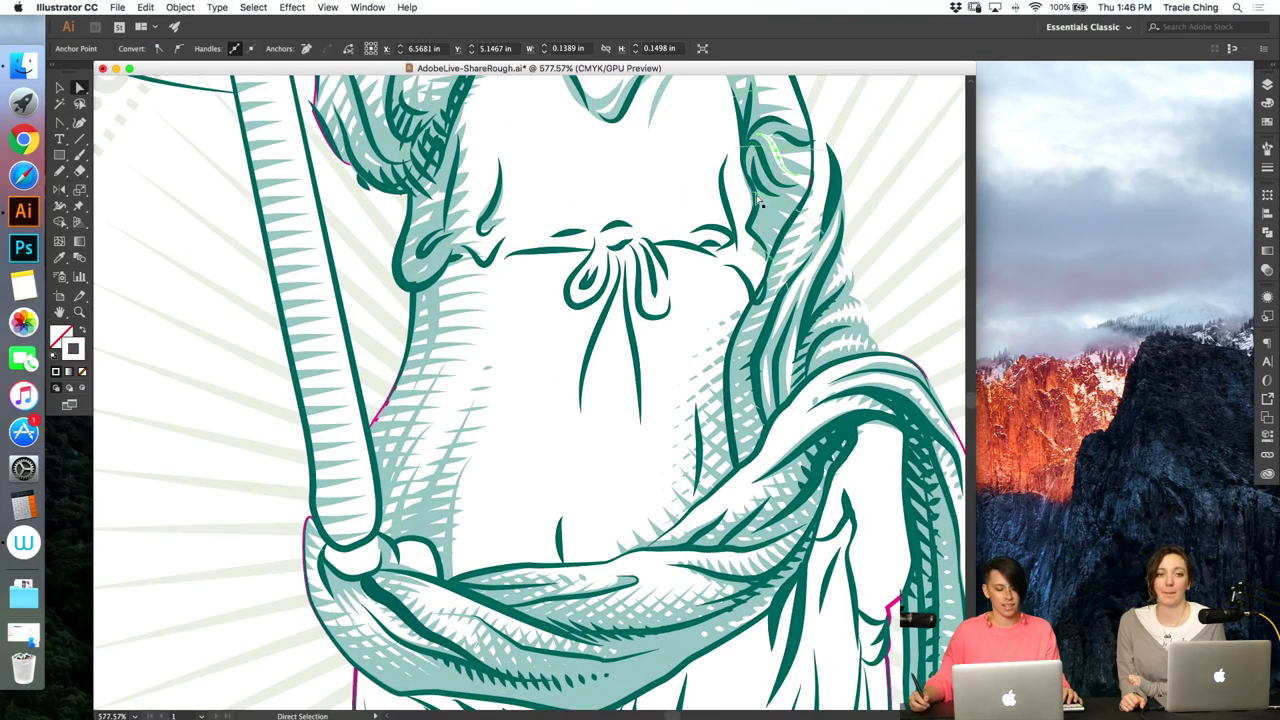
{"action": "key", "text": "b"}
{"action": "key", "text": "super+shift+a"}
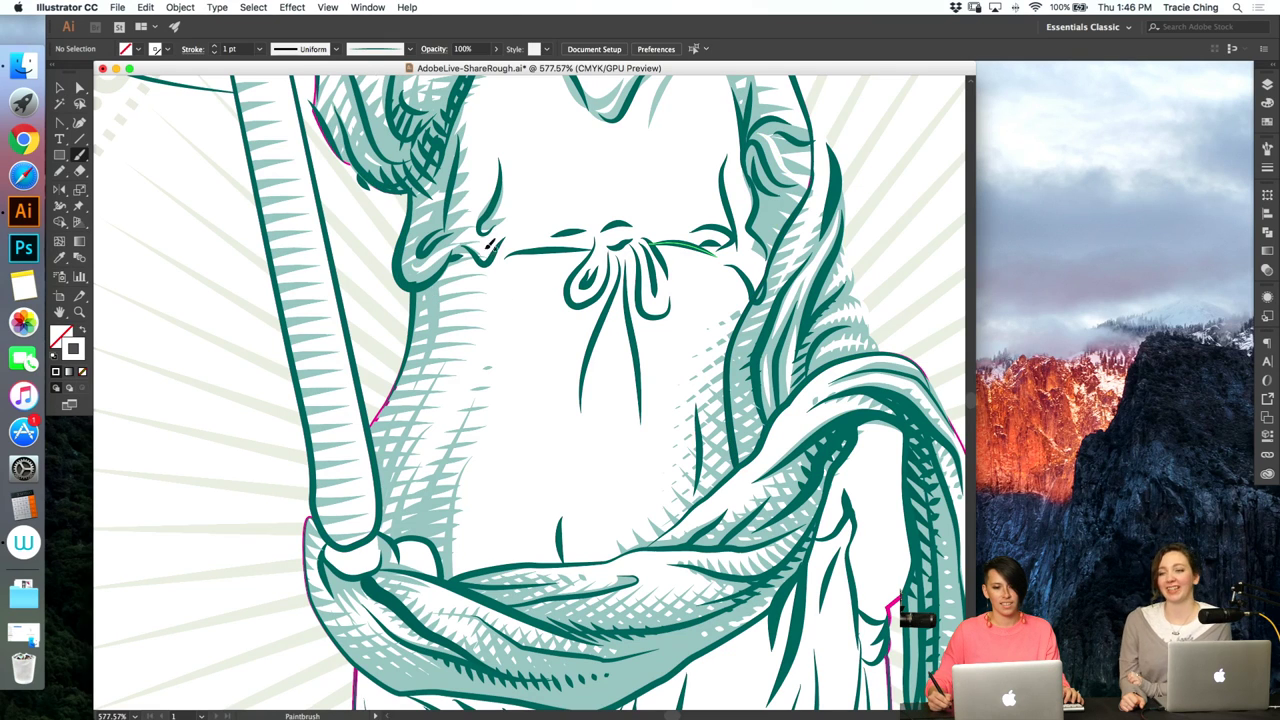
{"action": "left_click", "coordinate": [424, 260], "text": "super"}
{"action": "key", "text": "super+shift+a"}
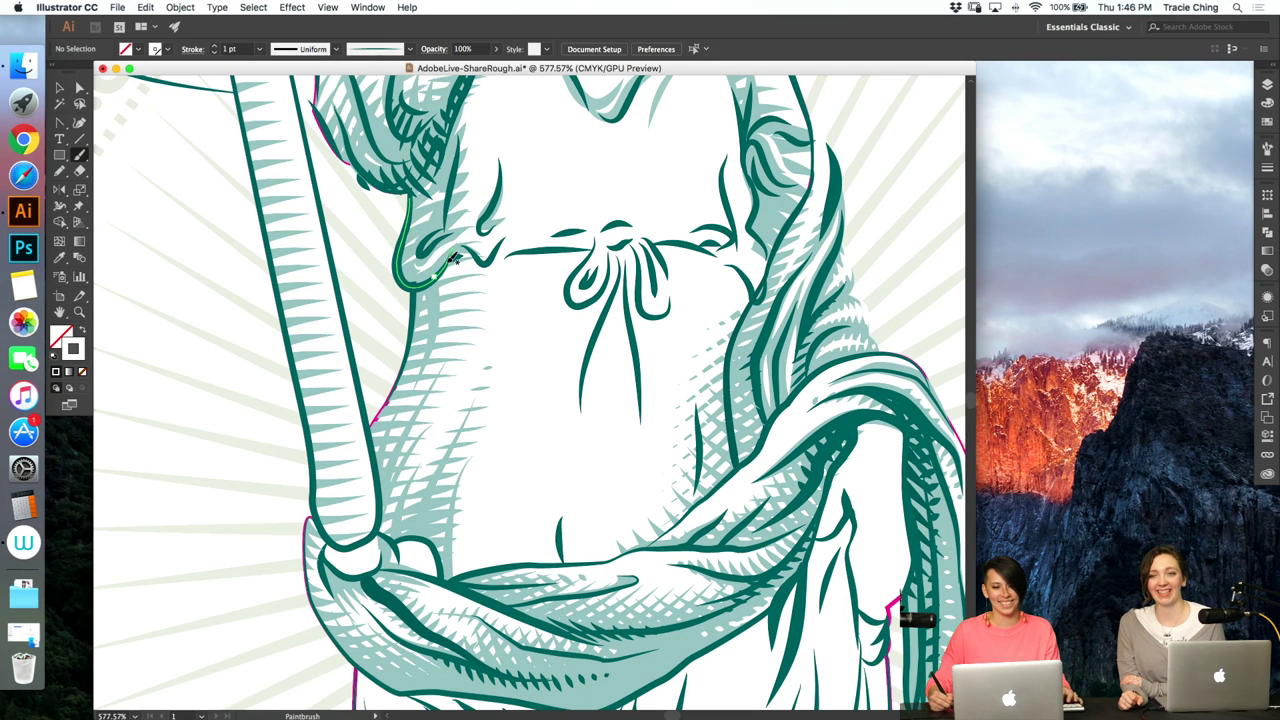
{"action": "key", "text": "v"}
{"action": "left_click", "coordinate": [463, 262]}
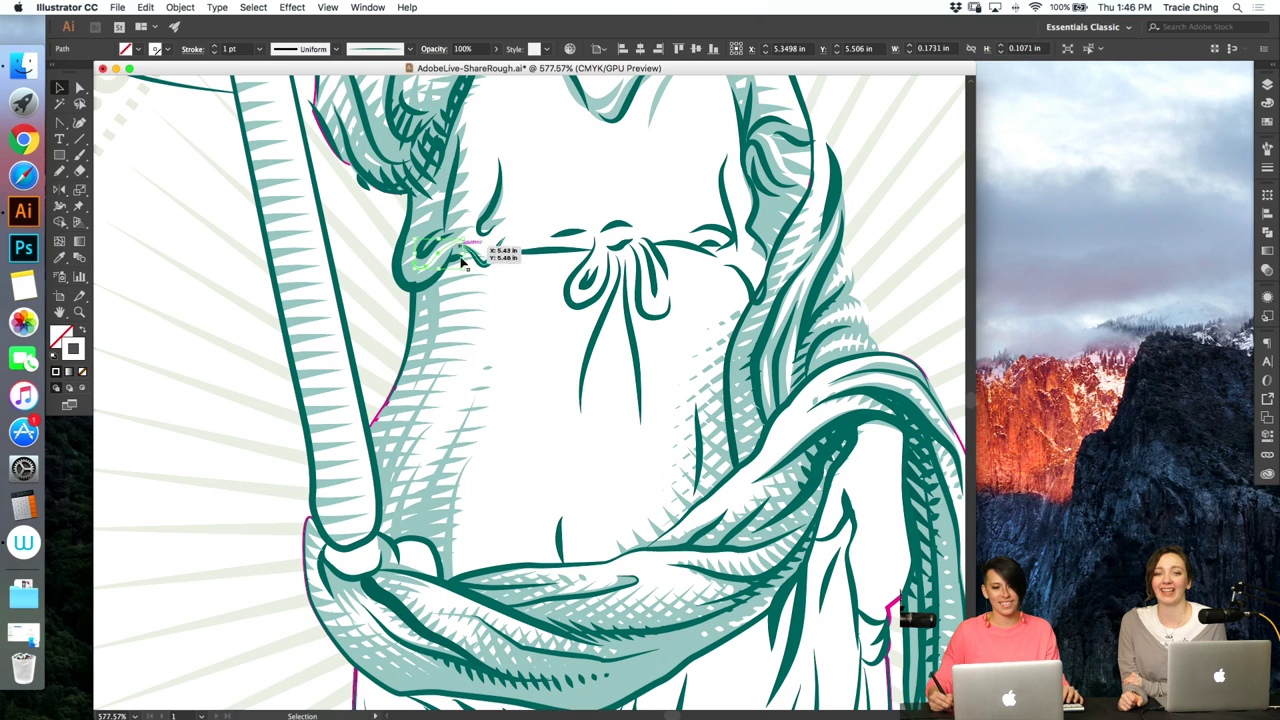
{"action": "left_click_drag", "start_coordinate": [434, 260], "coordinate": [371, 312]}
{"action": "key", "text": "super+shift+a"}
{"action": "key", "text": "a"}
{"action": "left_click", "coordinate": [380, 309]}
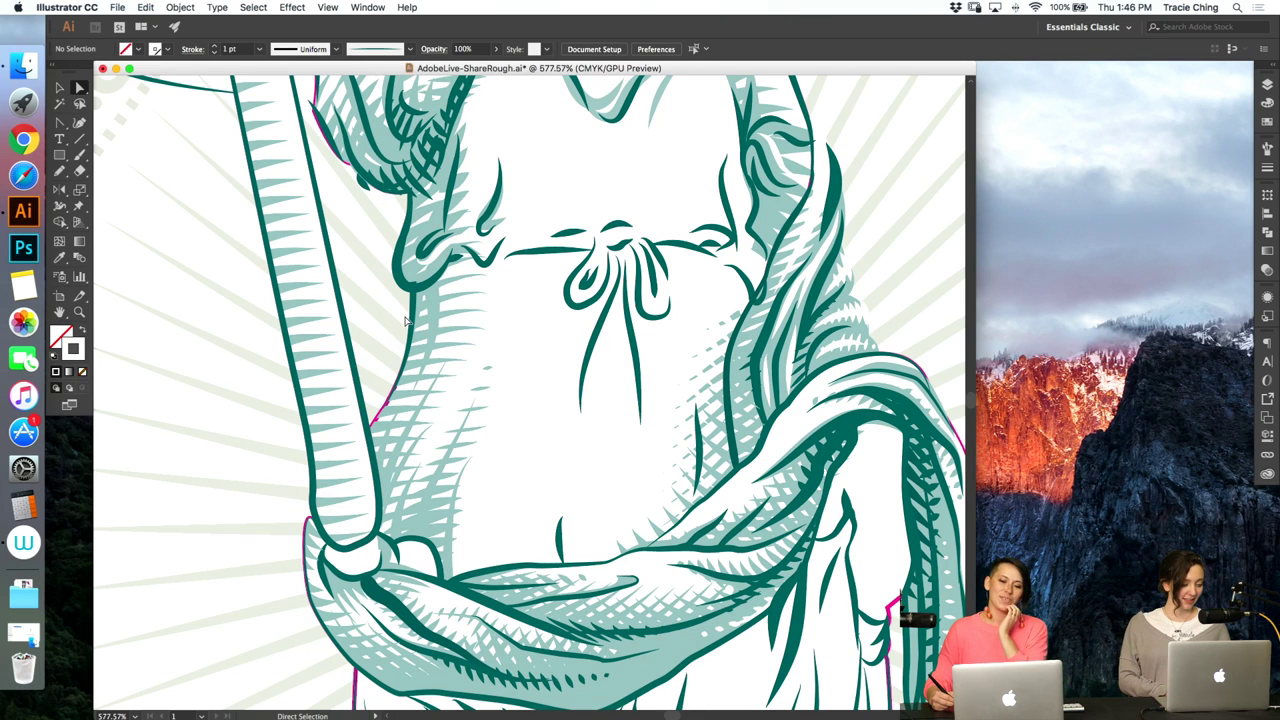
{"action": "left_click", "coordinate": [425, 218]}
{"action": "left_click", "coordinate": [872, 172]}
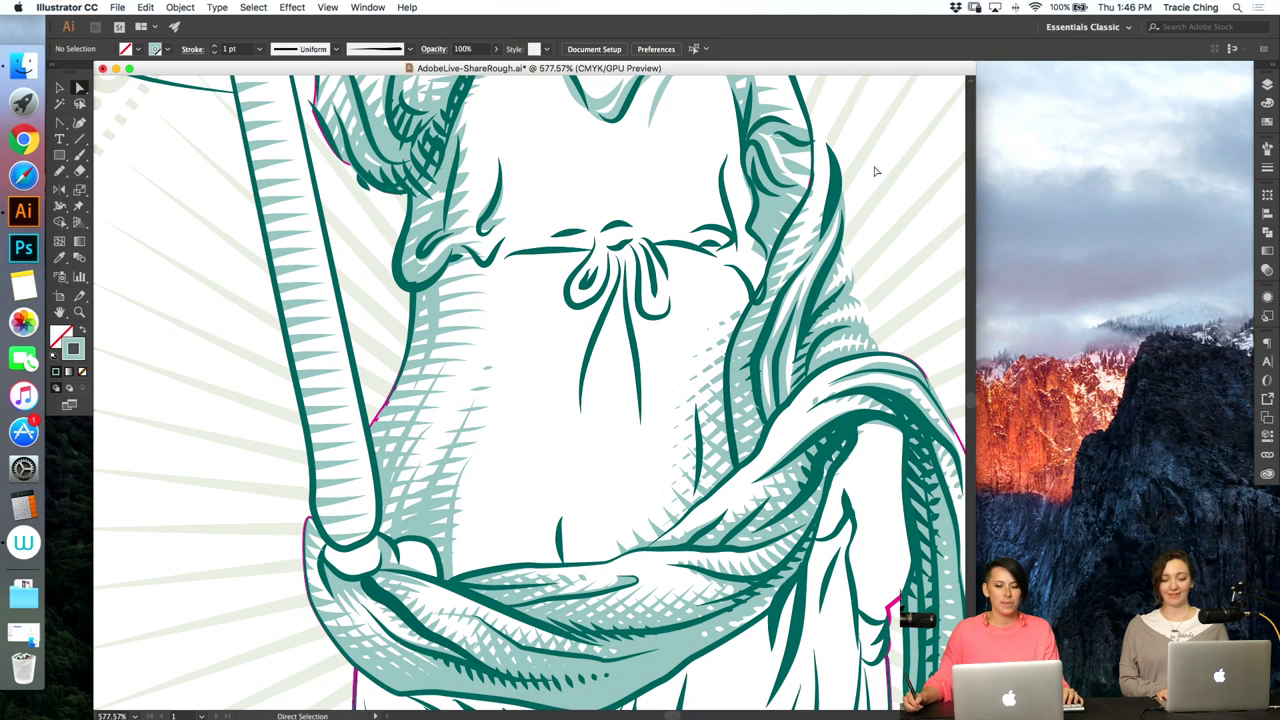
{"action": "key", "text": "v"}
{"action": "left_click", "coordinate": [752, 288]}
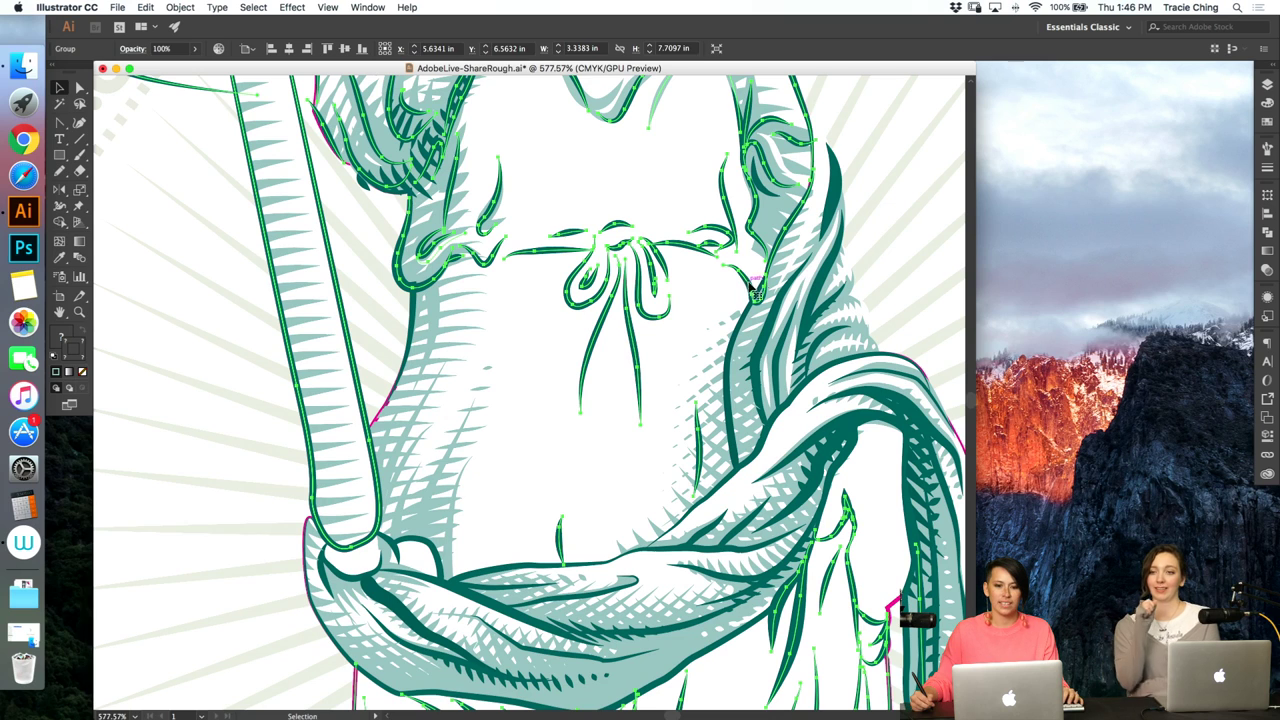
{"action": "key", "text": "a"}
{"action": "left_click", "coordinate": [874, 202]}
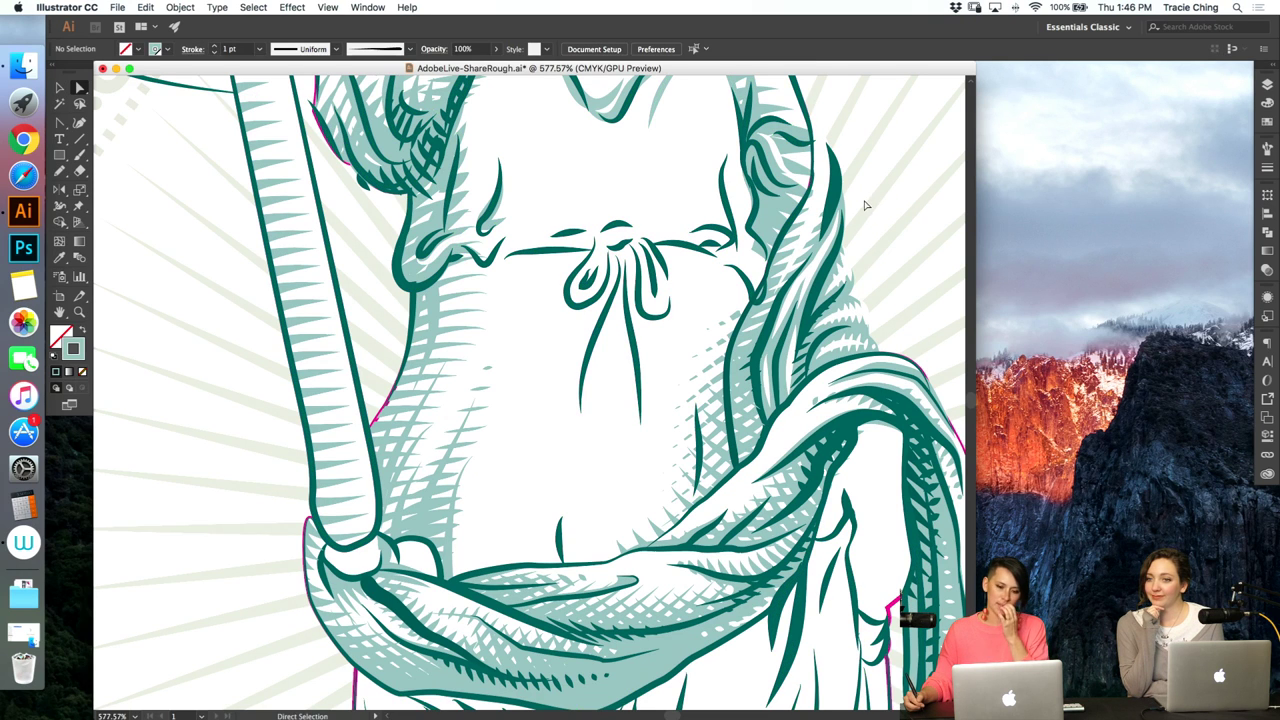
- Isolate the dark line-art group and recolour the waist tie and bow strokes with the light teal swatch
{"action": "key", "text": "v"}
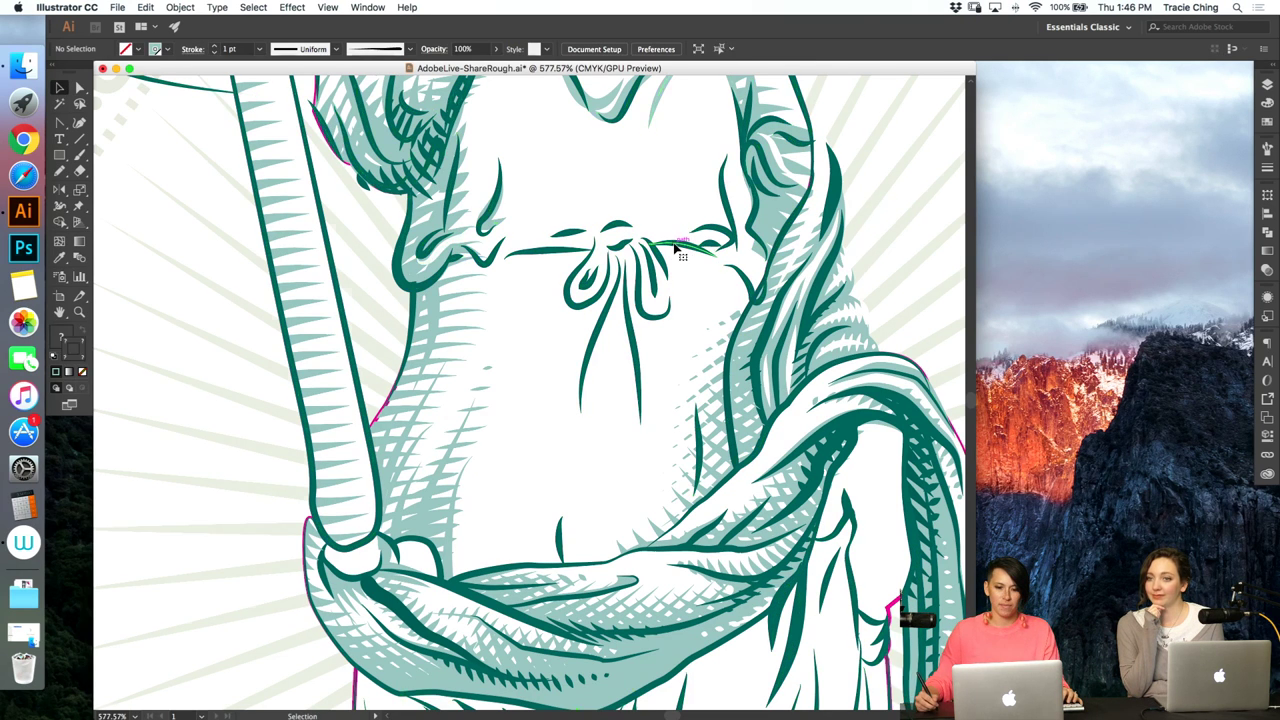
{"action": "double_click", "coordinate": [677, 249]}
{"action": "left_click", "coordinate": [683, 239]}
{"action": "left_click_drag", "start_coordinate": [685, 208], "coordinate": [545, 370]}
{"action": "left_click", "coordinate": [1267, 121]}
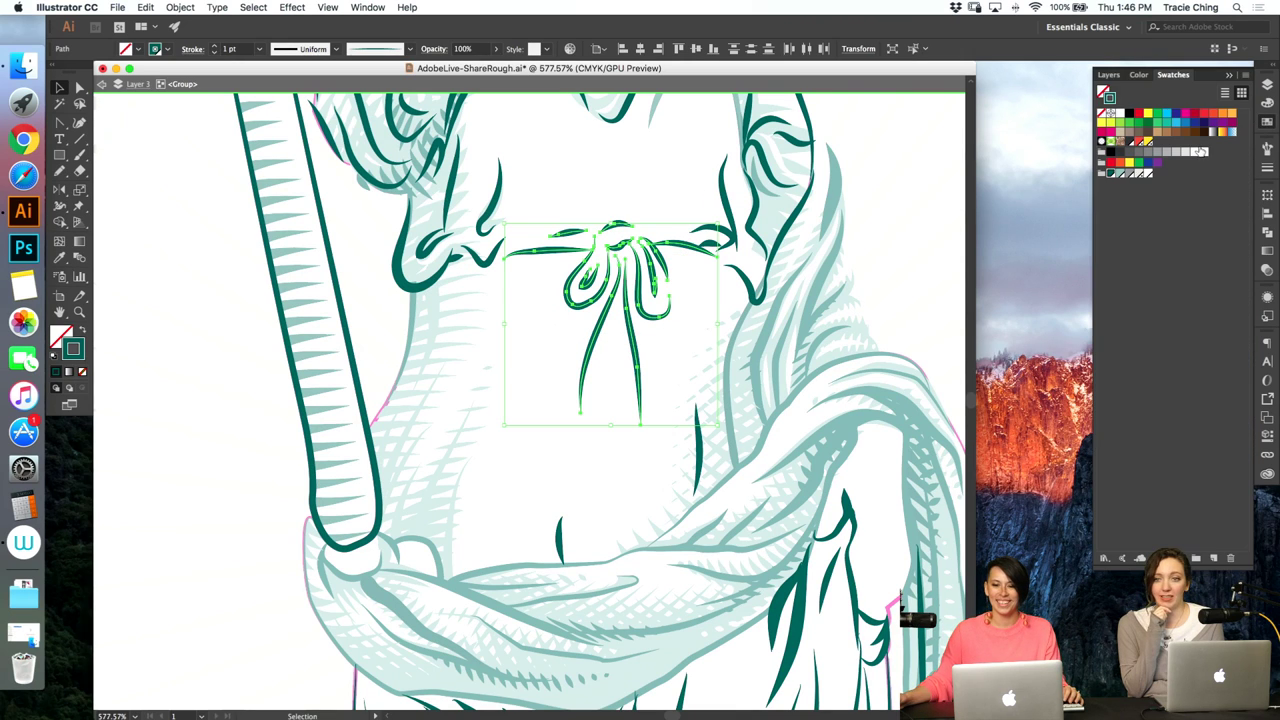
{"action": "left_click", "coordinate": [1120, 175]}
{"action": "left_click", "coordinate": [1267, 167]}
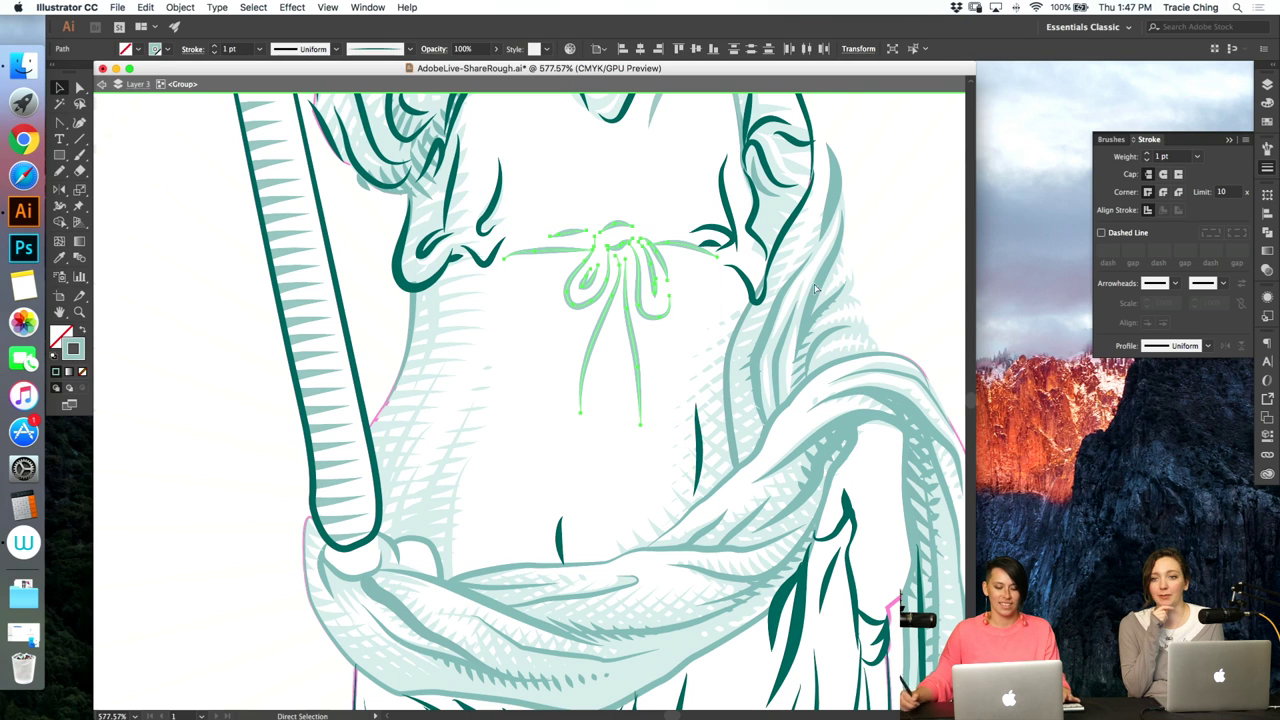
- Match the remaining dark tie strokes beside the bow to the recoloured light teal waist strokes and leave isolation mode
{"action": "left_click", "coordinate": [713, 258]}
{"action": "left_click", "coordinate": [717, 238]}
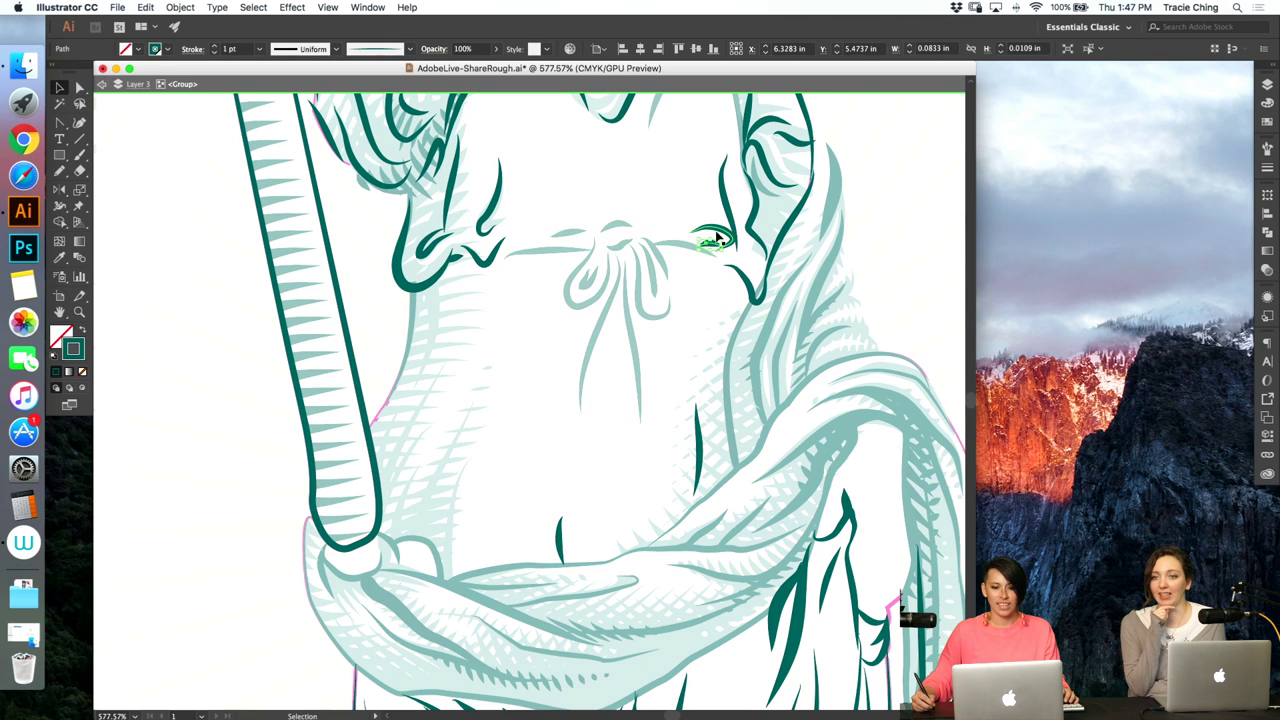
{"action": "left_click", "coordinate": [583, 236], "text": "shift"}
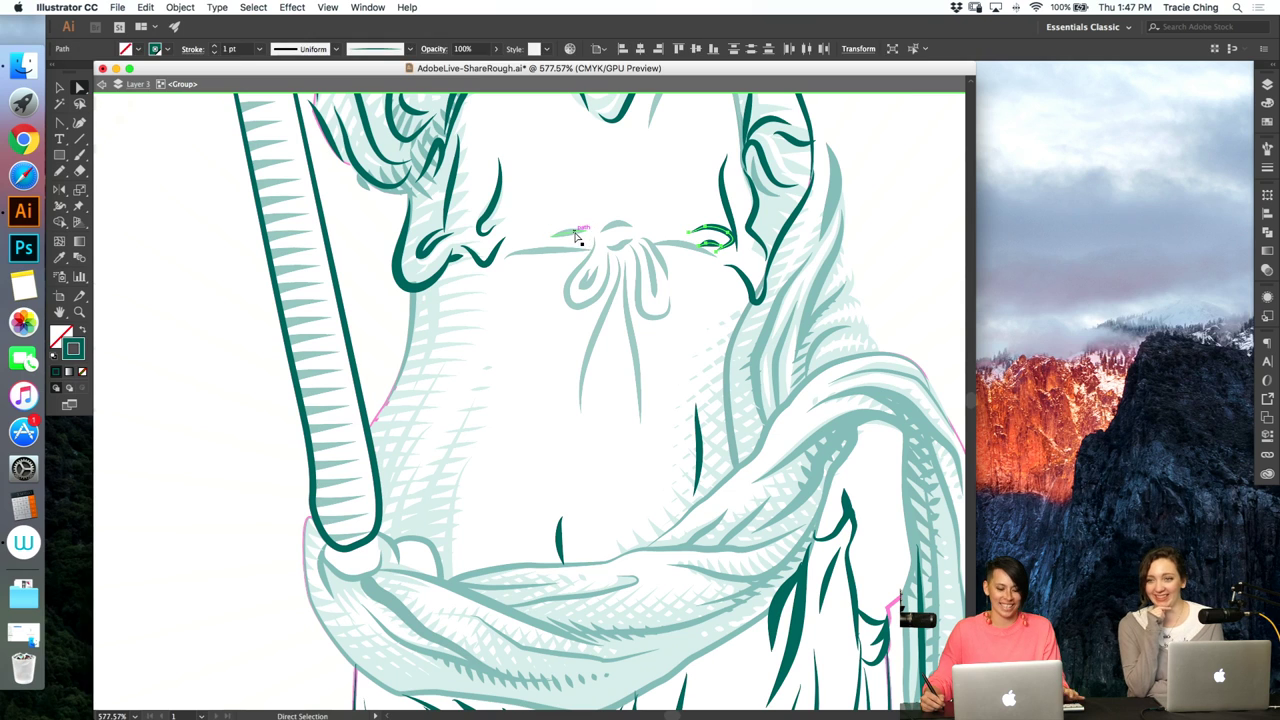
{"action": "key", "text": "i"}
{"action": "left_click", "coordinate": [577, 232]}
{"action": "key", "text": "a"}
{"action": "double_click", "coordinate": [890, 205]}
- Set the stroke weight of the bow's two outer loop strokes to 2 pt
{"action": "key", "text": "v"}
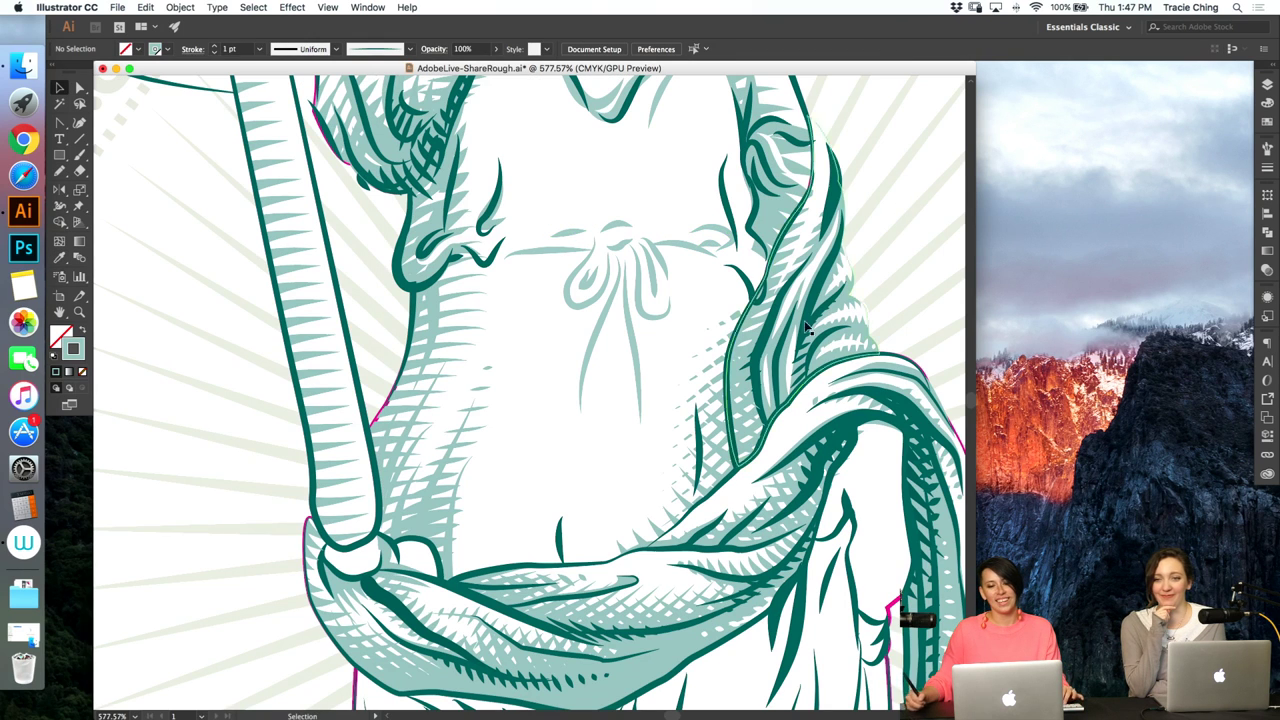
{"action": "key", "text": "z"}
{"action": "left_click", "coordinate": [676, 307]}
{"action": "key", "text": "a"}
{"action": "left_click", "coordinate": [632, 314]}
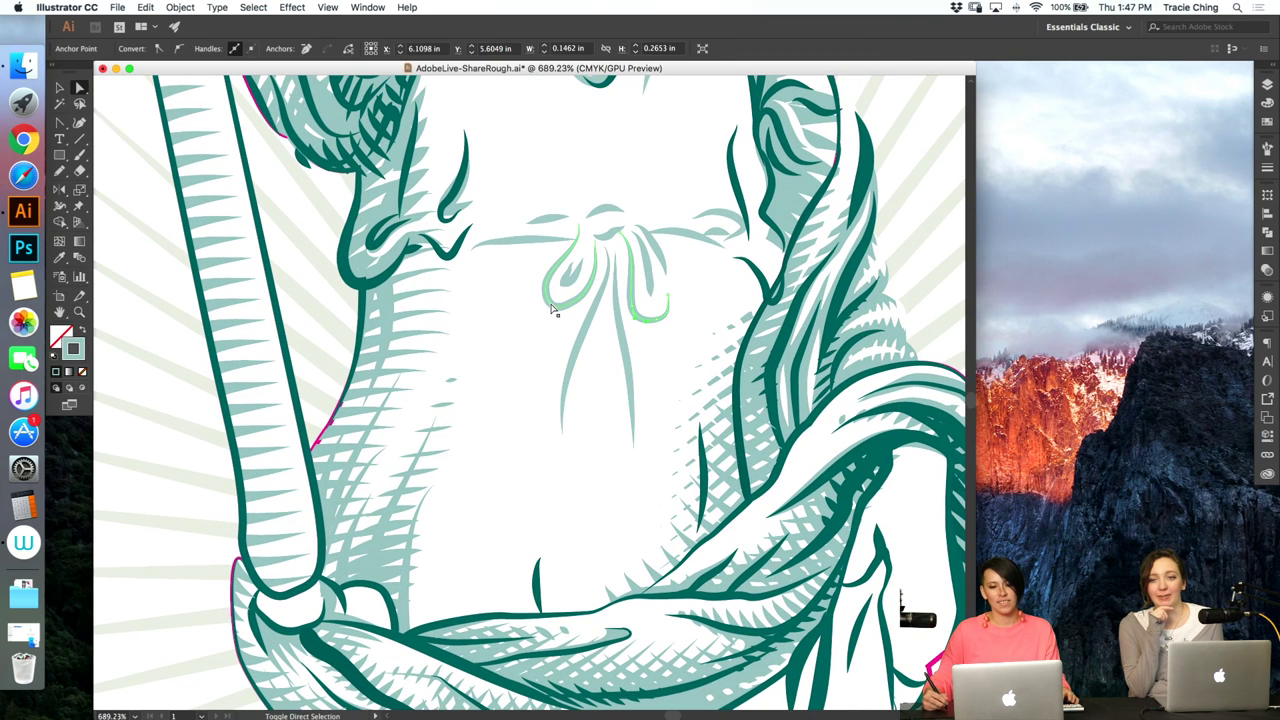
{"action": "left_click", "coordinate": [590, 284], "text": "shift"}
{"action": "left_click", "coordinate": [1265, 170]}
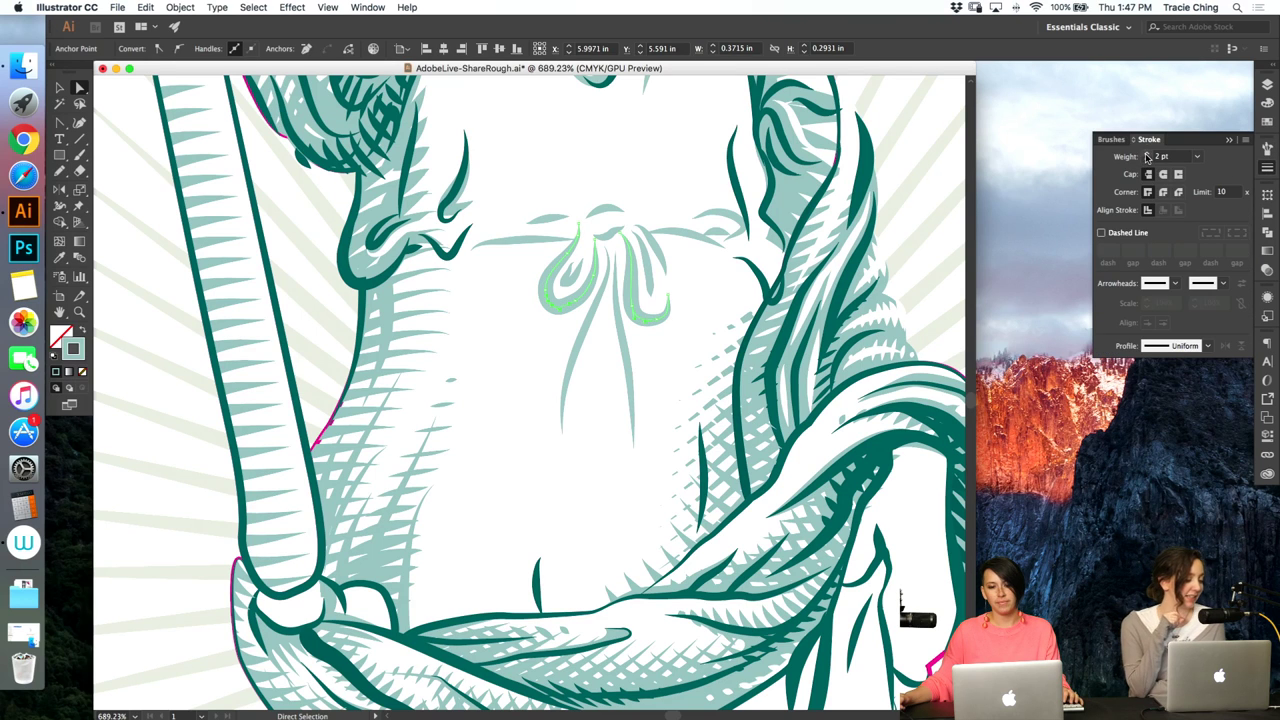
{"action": "left_click", "coordinate": [960, 170]}
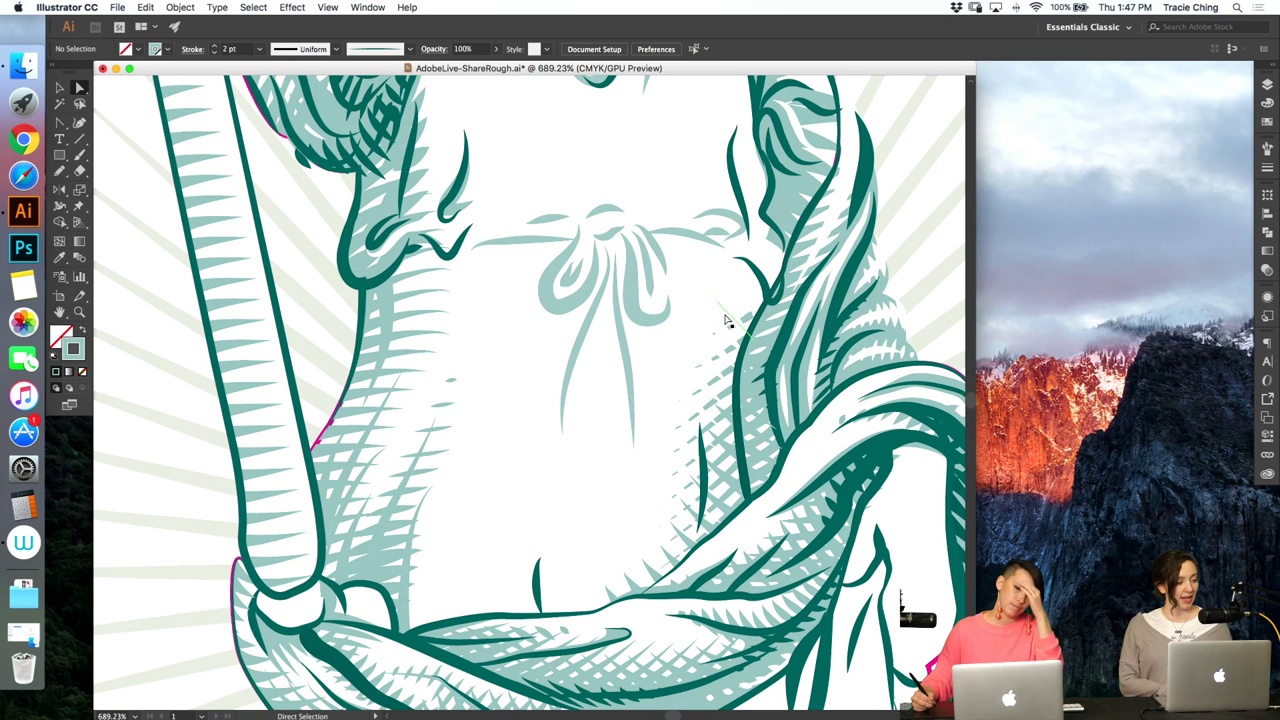
- Paint short light teal shading strokes under the waist tie on the bow's staff side and blend them into a hatch
{"action": "key", "text": "b"}
{"action": "left_click_drag", "start_coordinate": [444, 381], "coordinate": [457, 378]}
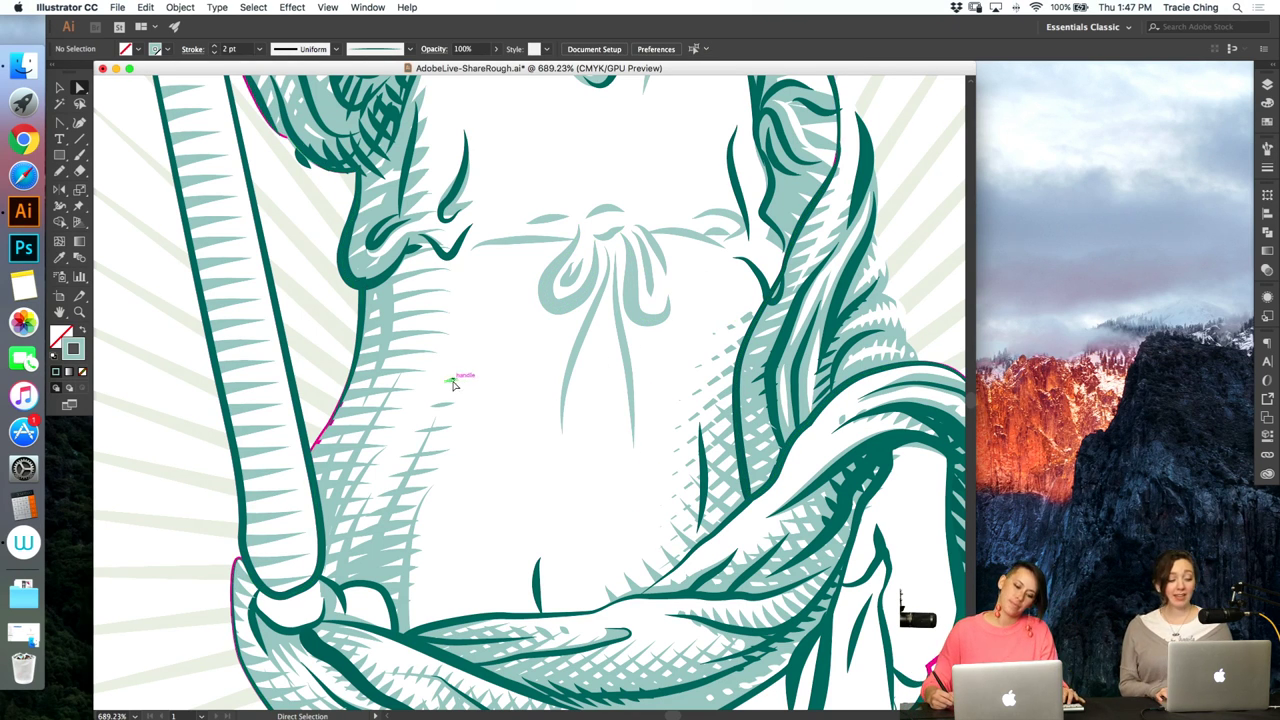
{"action": "key", "text": "super+z"}
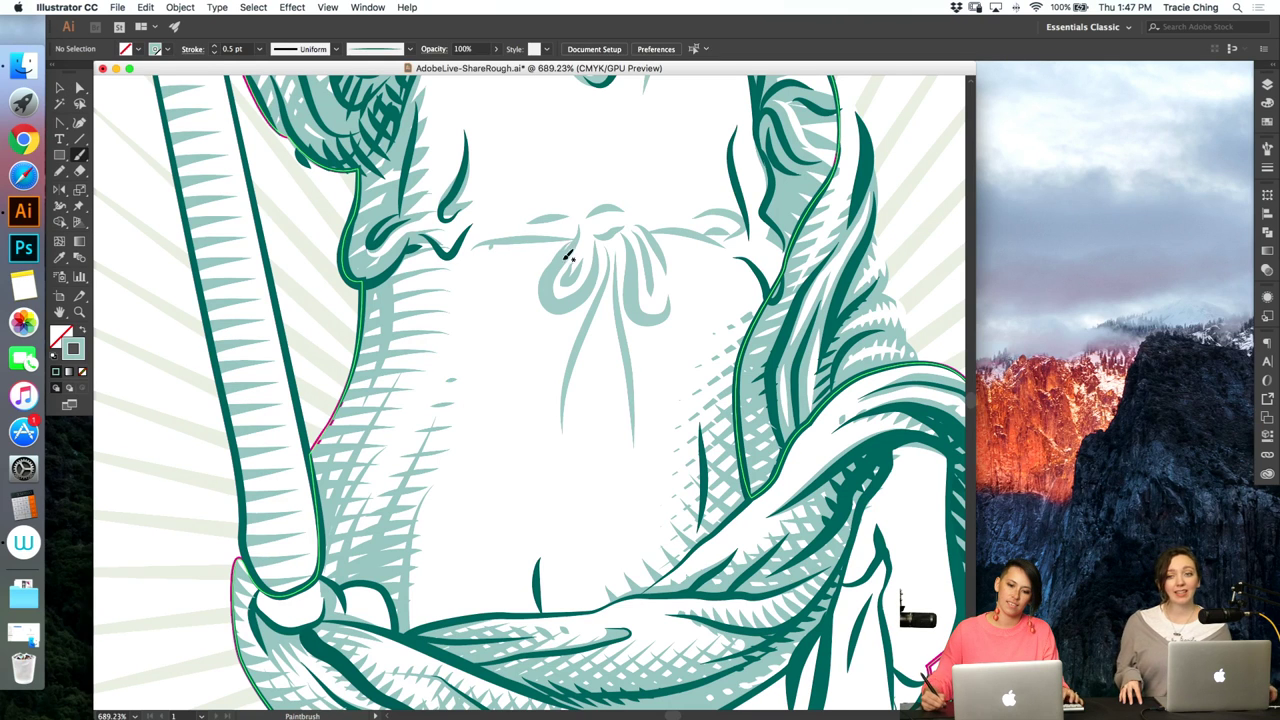
{"action": "key", "text": "v"}
{"action": "left_click", "coordinate": [491, 248]}
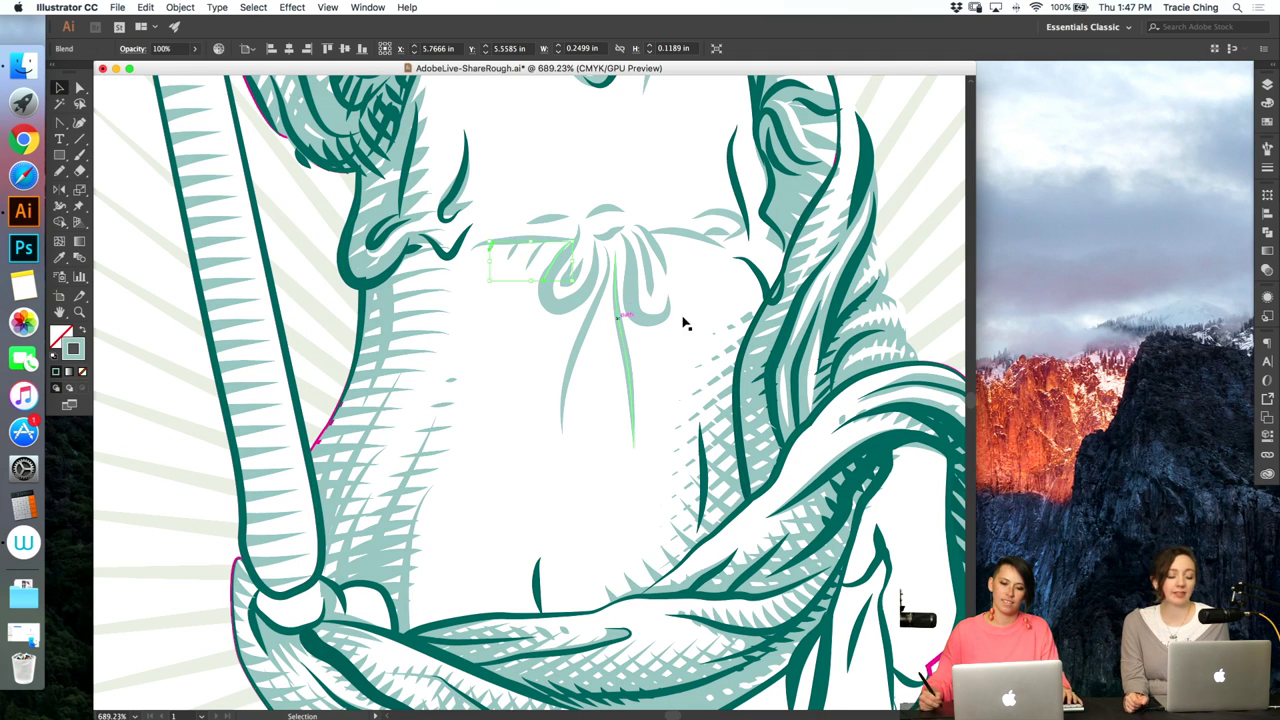
- Set the staff-side waist hatch blend to 3 specified steps and apply the tapered brush that starts thick and thins out
{"action": "key", "text": "a"}
{"action": "left_click", "coordinate": [180, 8]}
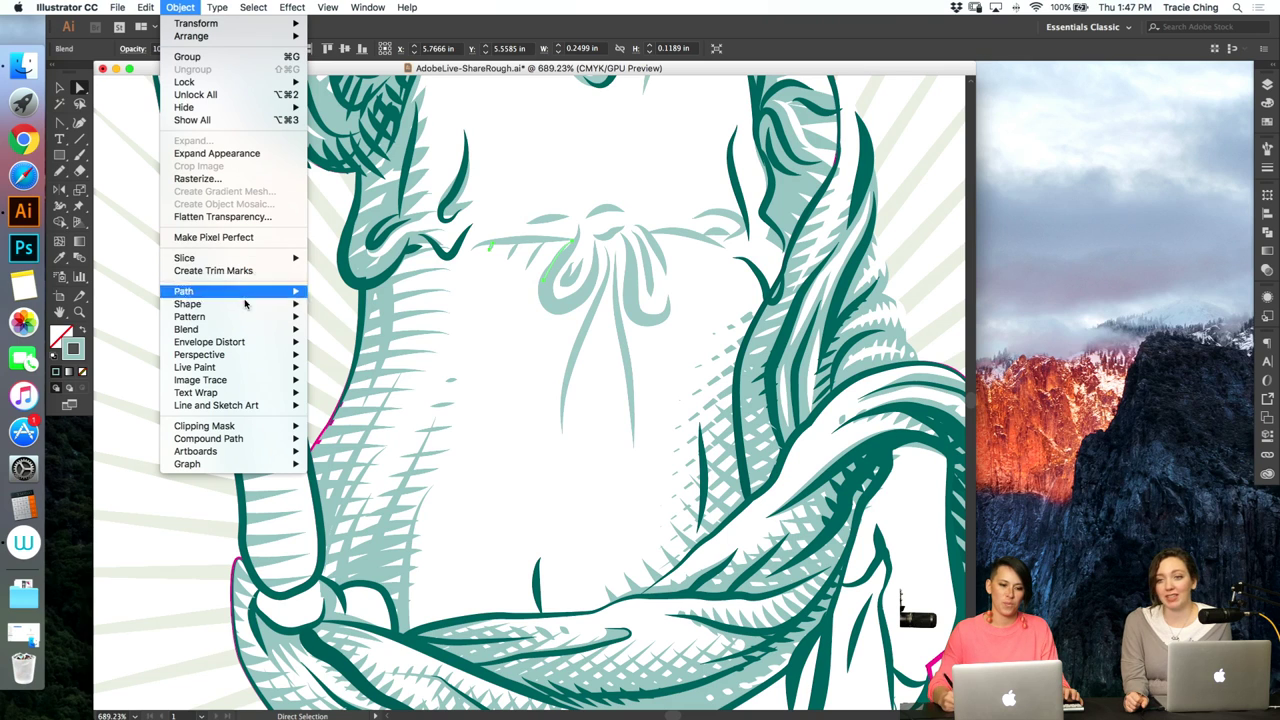
{"action": "mouse_move", "coordinate": [288, 333]}
{"action": "left_click", "coordinate": [379, 364]}
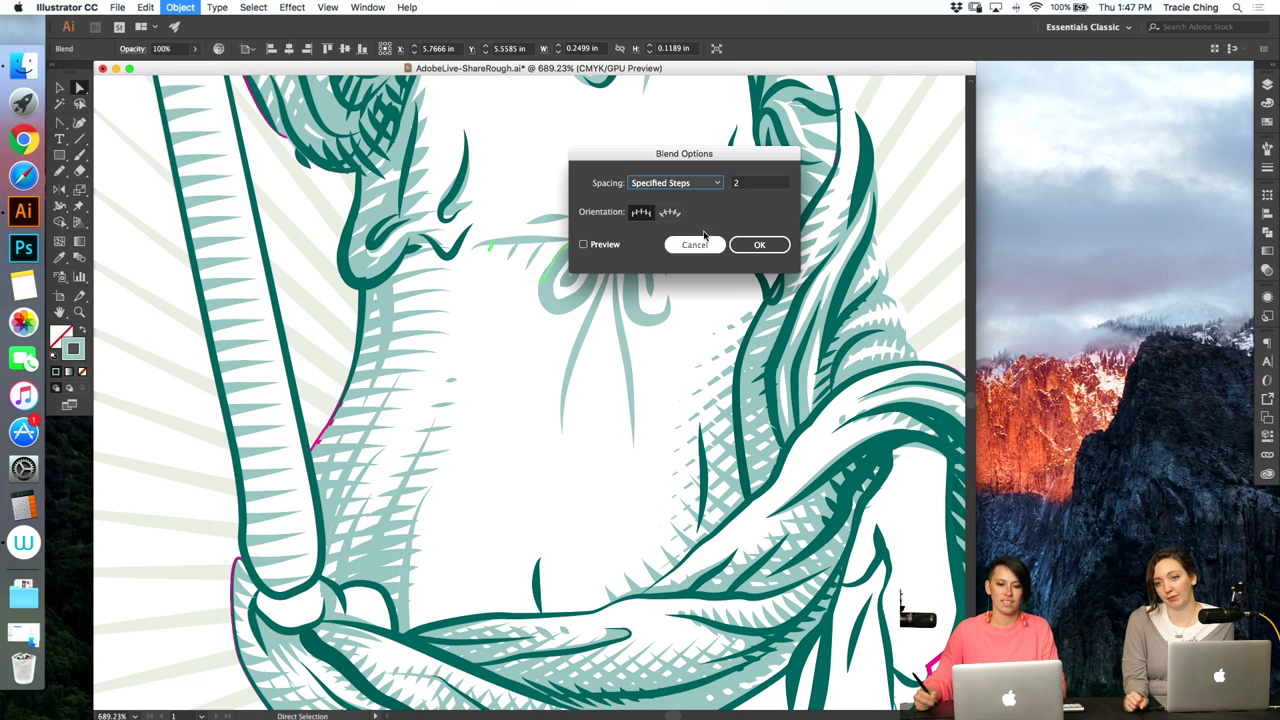
{"action": "double_click", "coordinate": [751, 184]}
{"action": "type", "text": "3"}
{"action": "left_click", "coordinate": [768, 248]}
{"action": "left_click", "coordinate": [1266, 148]}
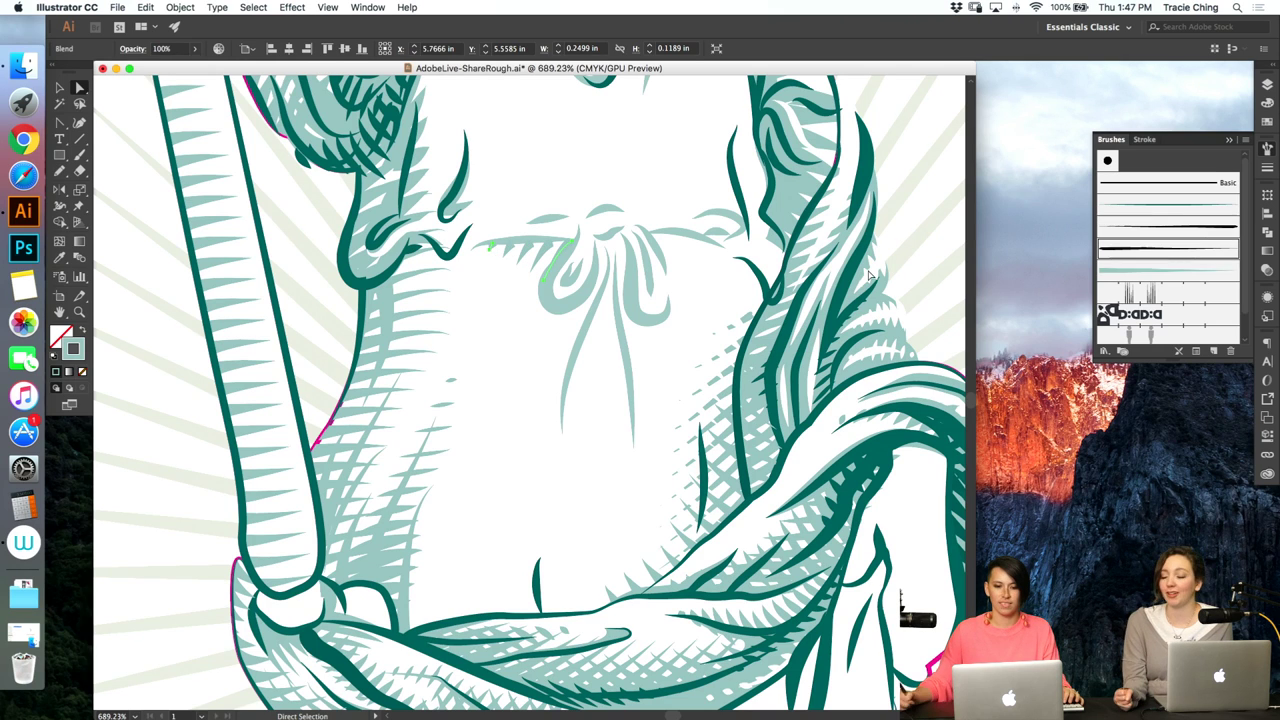
{"action": "left_click", "coordinate": [918, 205]}
- Paint two short light teal strokes under the waist tie on the bow's other side and blend them into a matching hatch
{"action": "key", "text": "b"}
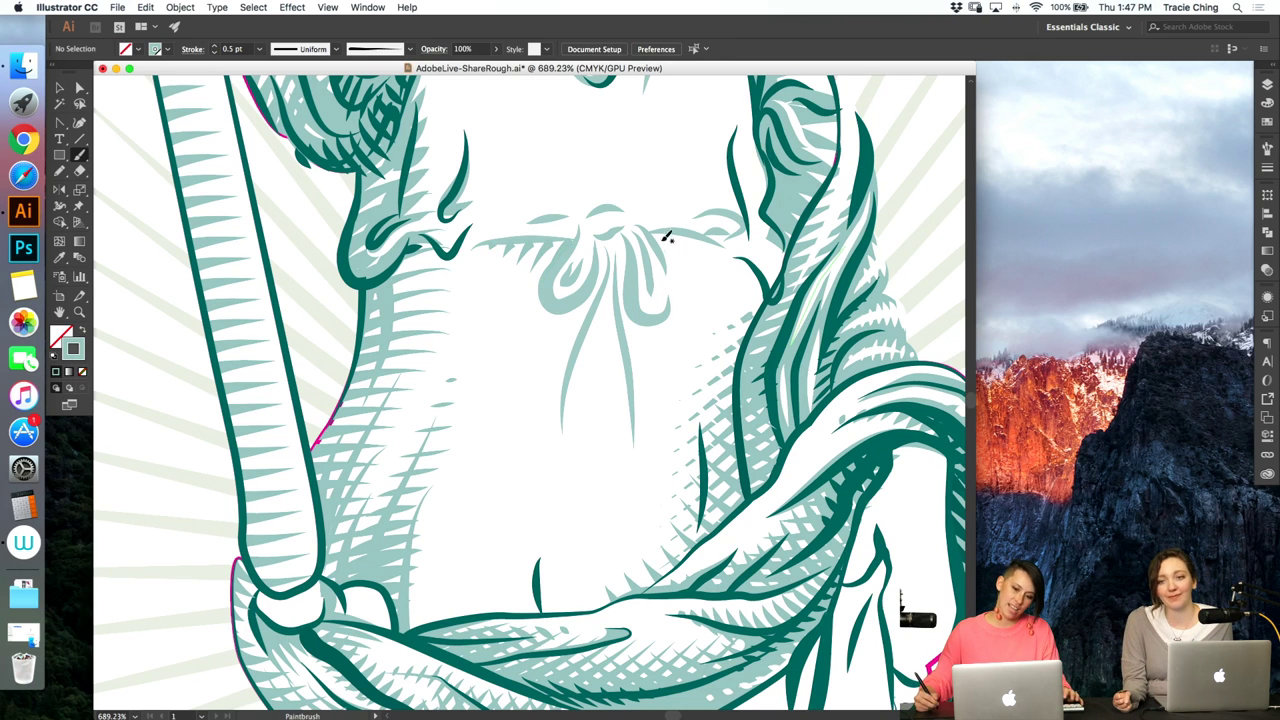
{"action": "key", "text": "v"}
{"action": "left_click", "coordinate": [717, 254]}
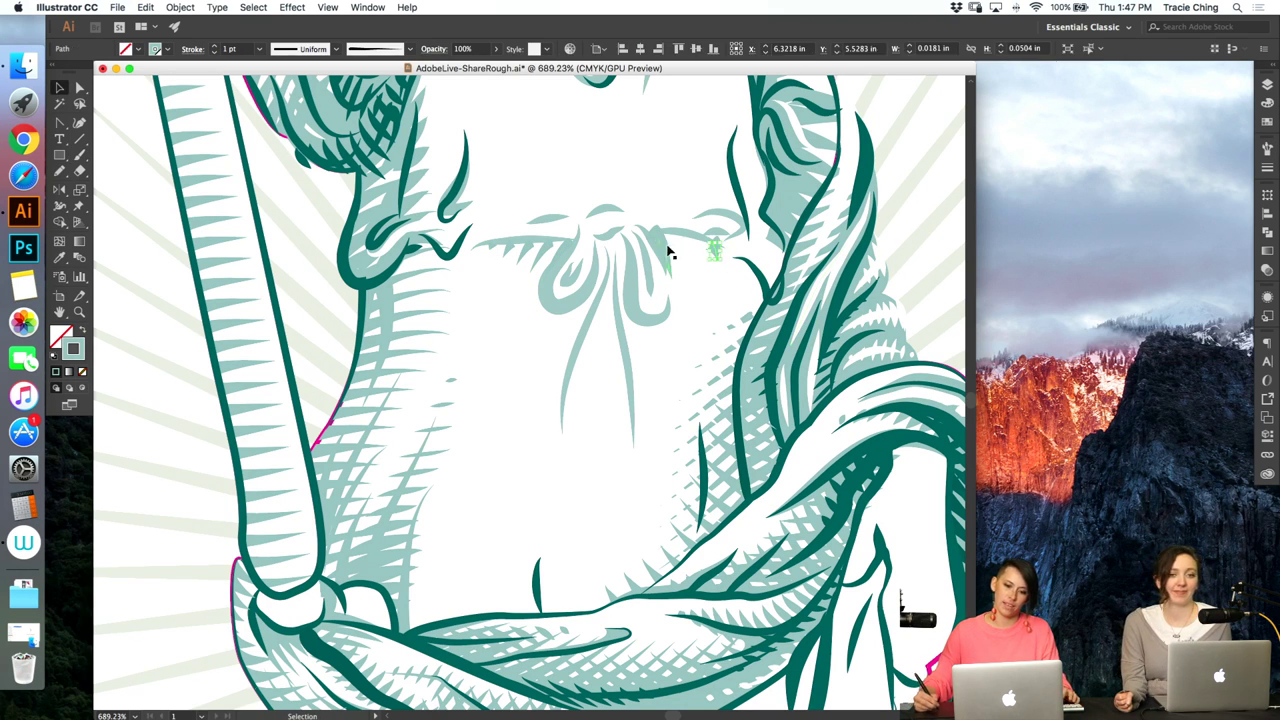
{"action": "left_click", "coordinate": [670, 252], "text": "shift"}
{"action": "key", "text": "i"}
{"action": "key", "text": "alt+super+b"}
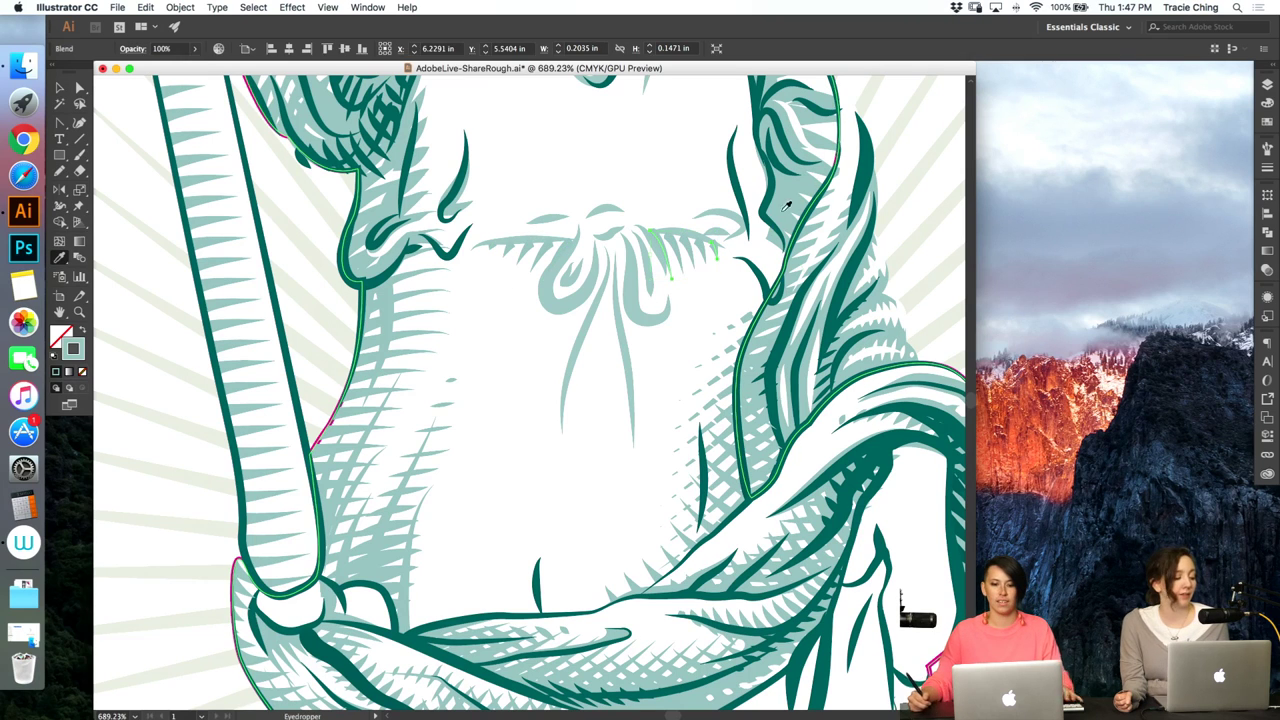
- Shorten the dark fold stroke above the waist on the staff side by deleting its upper anchor point and adjusting the remaining curve
{"action": "key", "text": "a"}
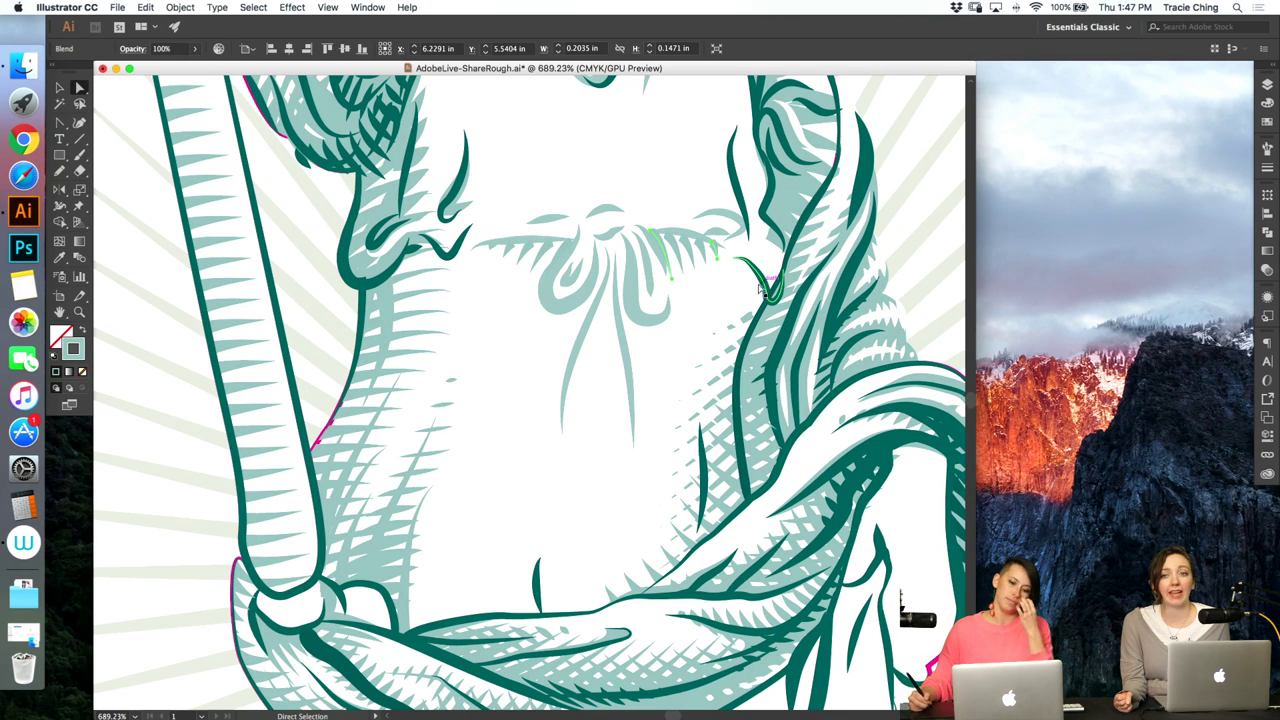
{"action": "left_click", "coordinate": [743, 203]}
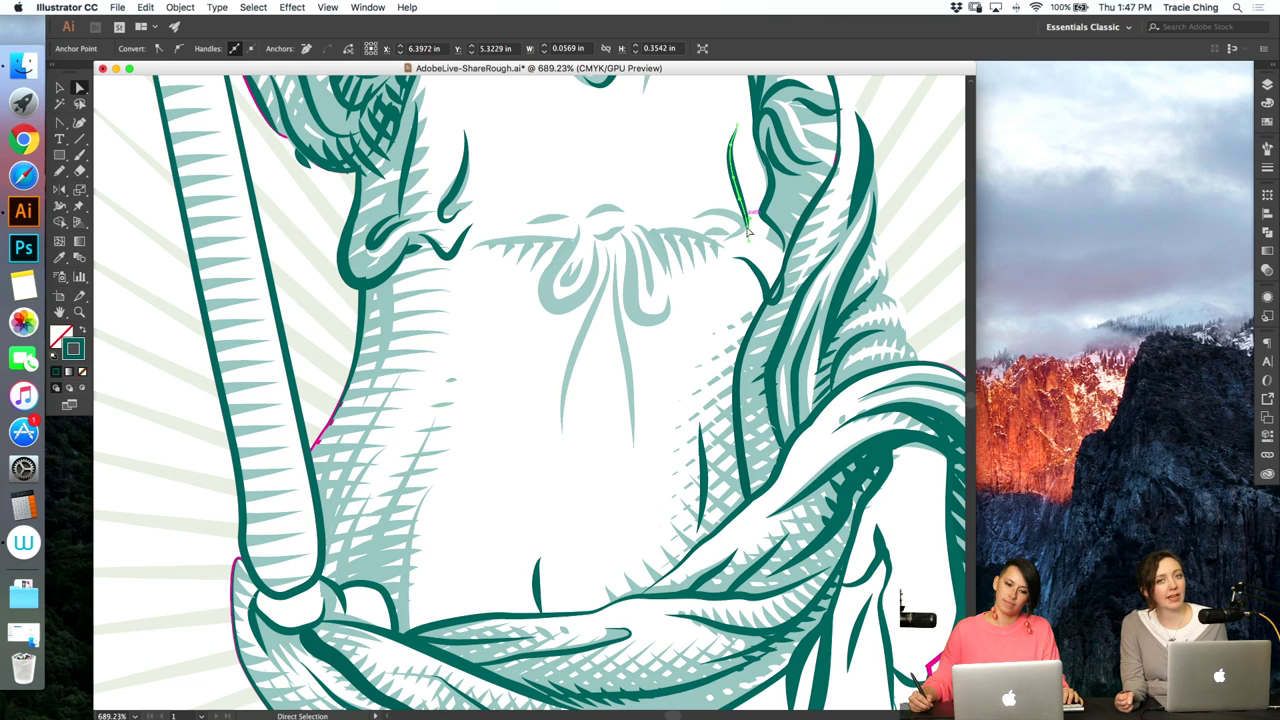
{"action": "left_click", "coordinate": [470, 143]}
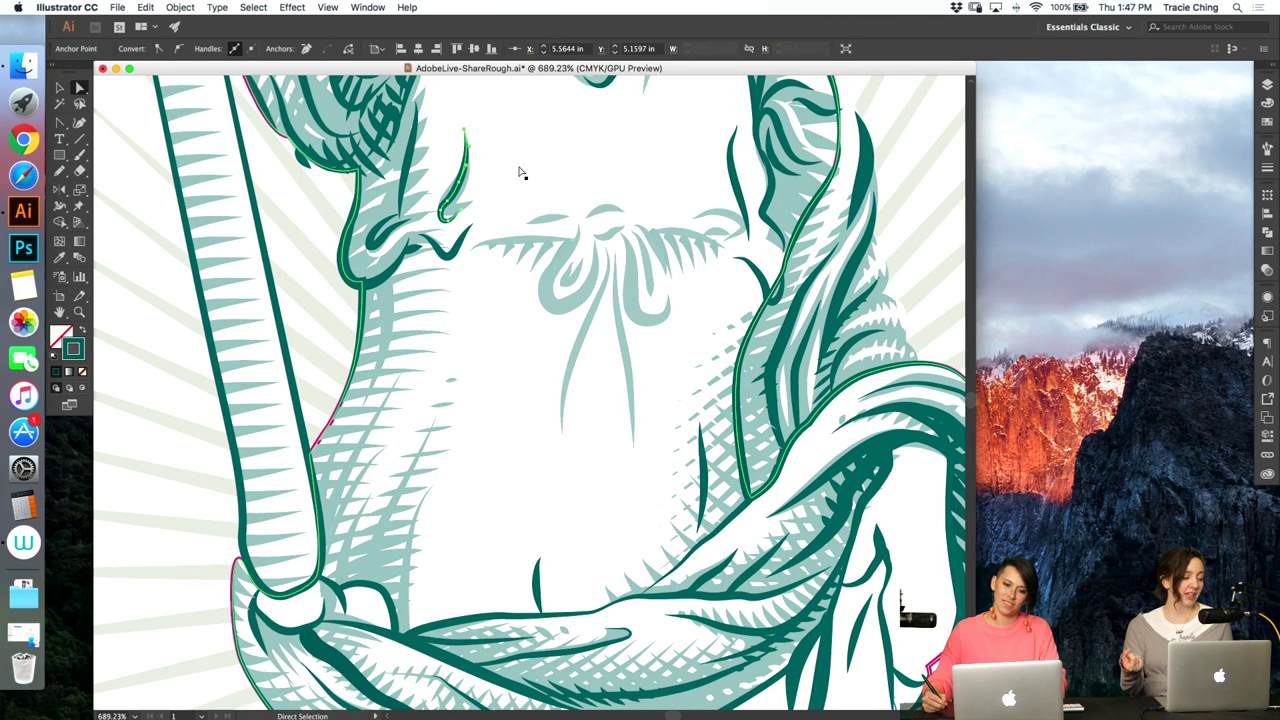
{"action": "key", "text": "BackSpace"}
{"action": "left_click_drag", "start_coordinate": [458, 187], "coordinate": [463, 185]}
{"action": "left_click", "coordinate": [465, 207]}
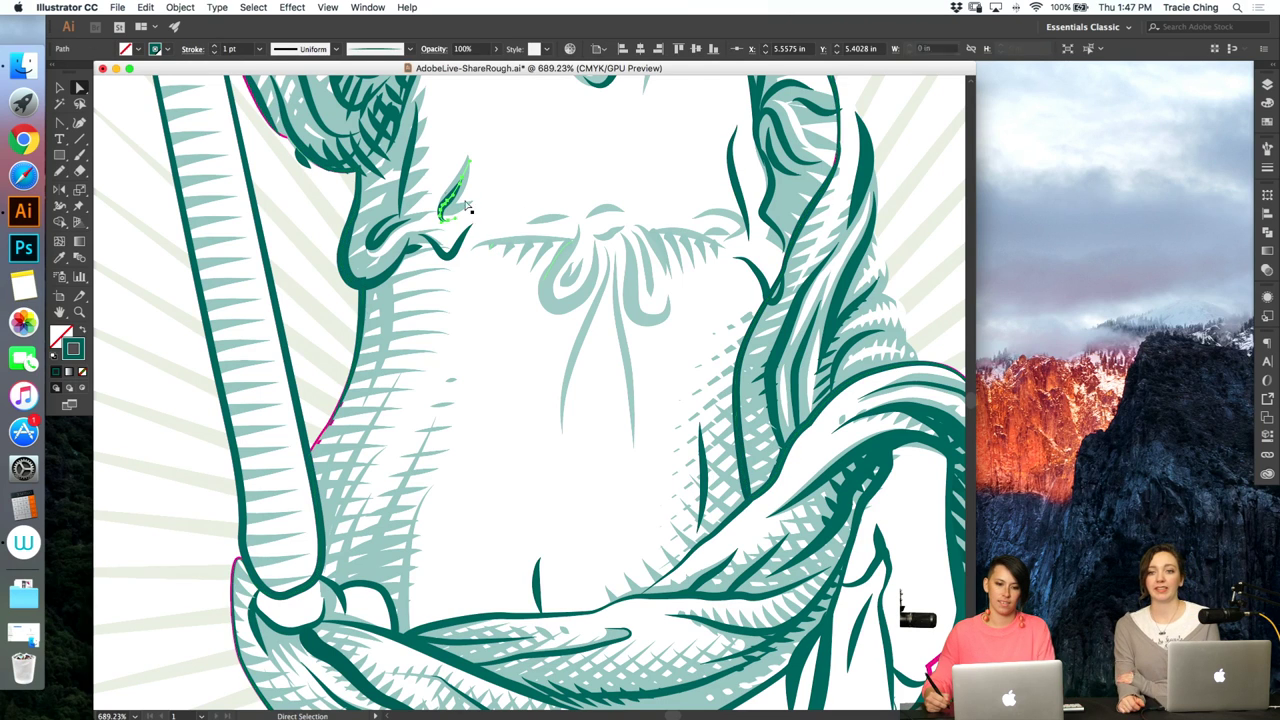
- Shorten the lower end of the long dark fold stroke running down the chest beside the staff-side sleeve
{"action": "mouse_move", "coordinate": [410, 180]}
{"action": "left_mouse_down"}
{"action": "mouse_move", "coordinate": [411, 88]}
{"action": "mouse_move", "coordinate": [432, 170]}
{"action": "mouse_move", "coordinate": [449, 142]}
{"action": "mouse_move", "coordinate": [424, 113]}
{"action": "mouse_move", "coordinate": [404, 172]}
{"action": "left_mouse_up"}
{"action": "key", "text": "shift+c"}
{"action": "key", "text": "a"}
{"action": "key", "text": "shift+c"}
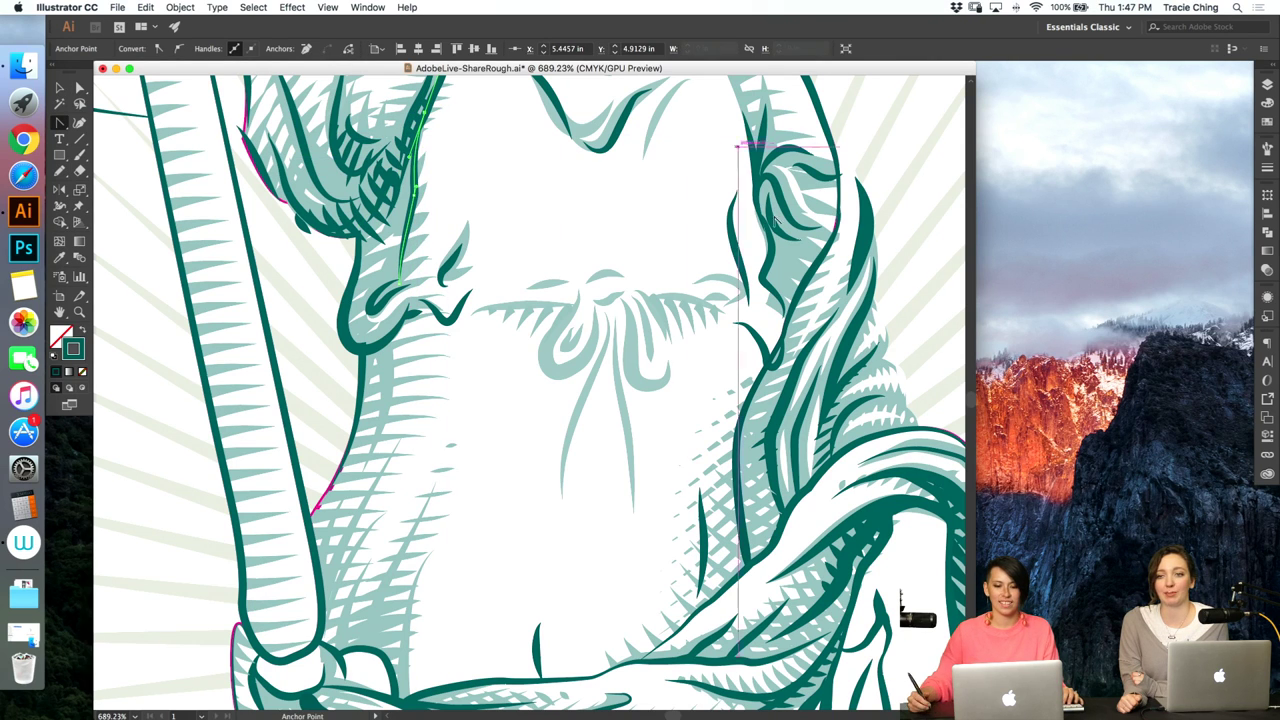
{"action": "key", "text": "a"}
{"action": "left_click", "coordinate": [911, 151]}
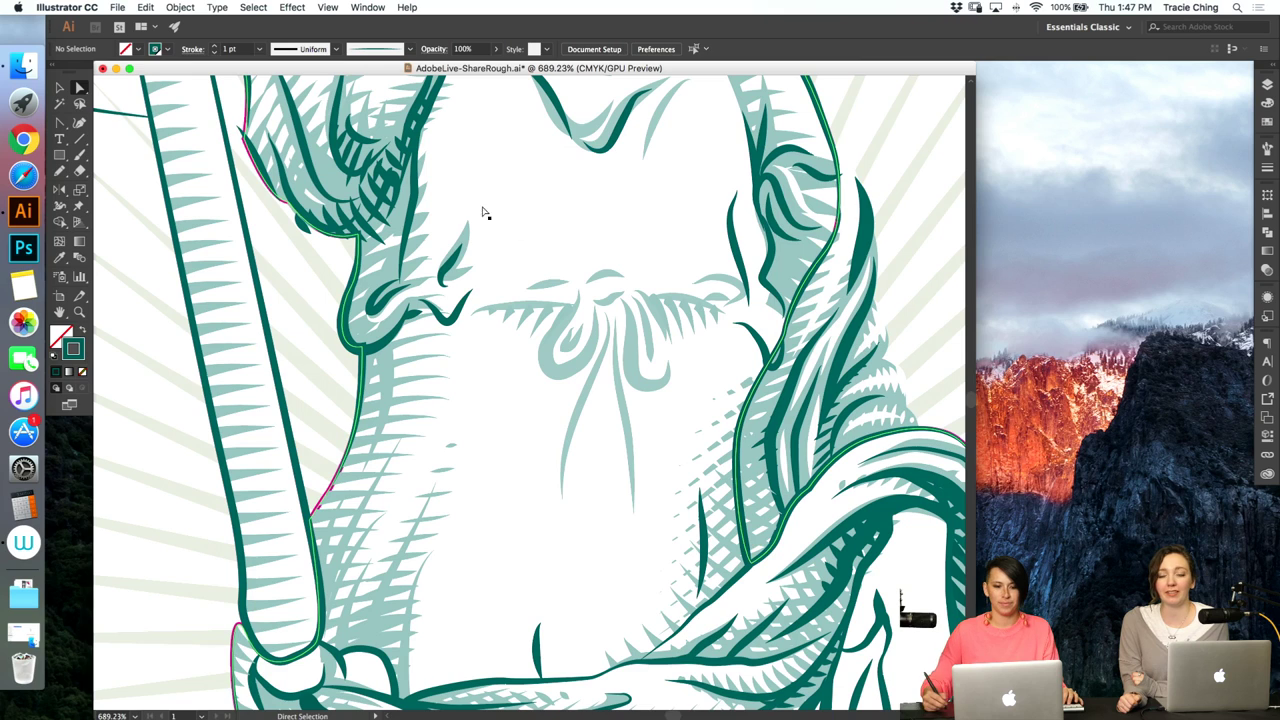
{"action": "left_click", "coordinate": [452, 262]}
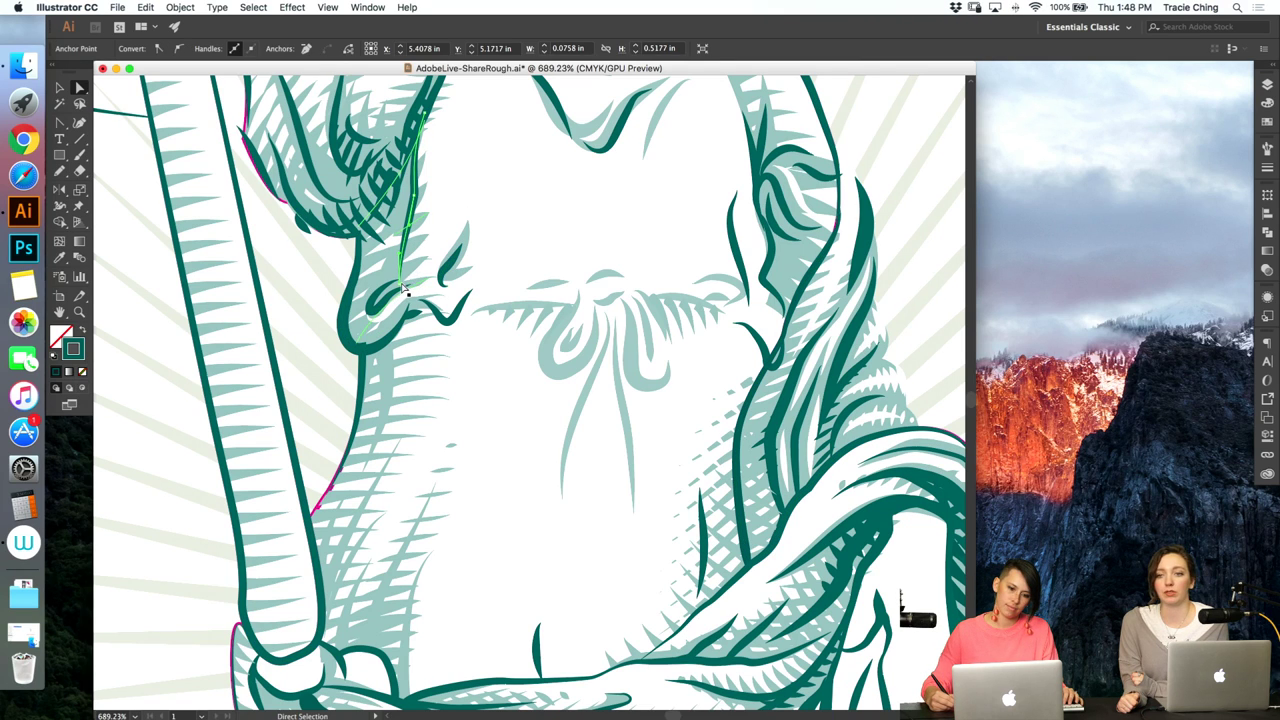
- Paint dark teal 1 pt accent strokes inside both loops of the waist bow
{"action": "key", "text": "b"}
{"action": "left_click_drag", "start_coordinate": [606, 316], "coordinate": [562, 495]}
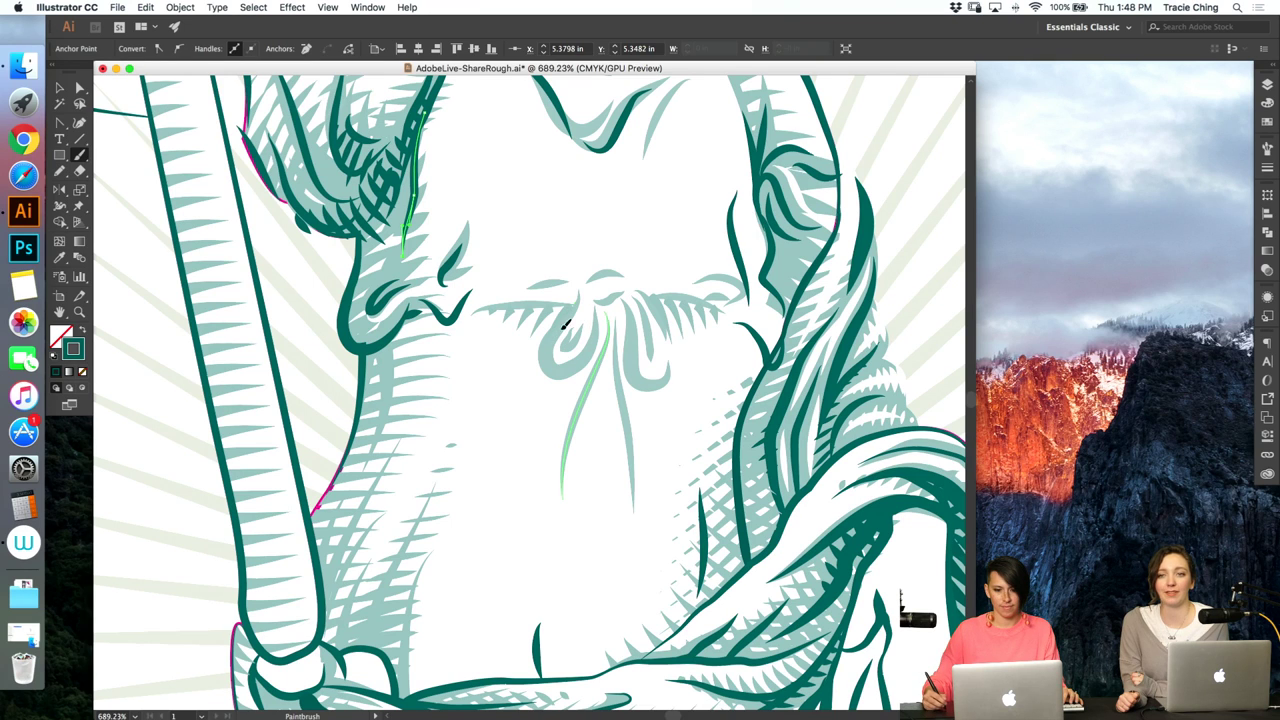
{"action": "key", "text": "super+z"}
{"action": "key", "text": "super+z"}
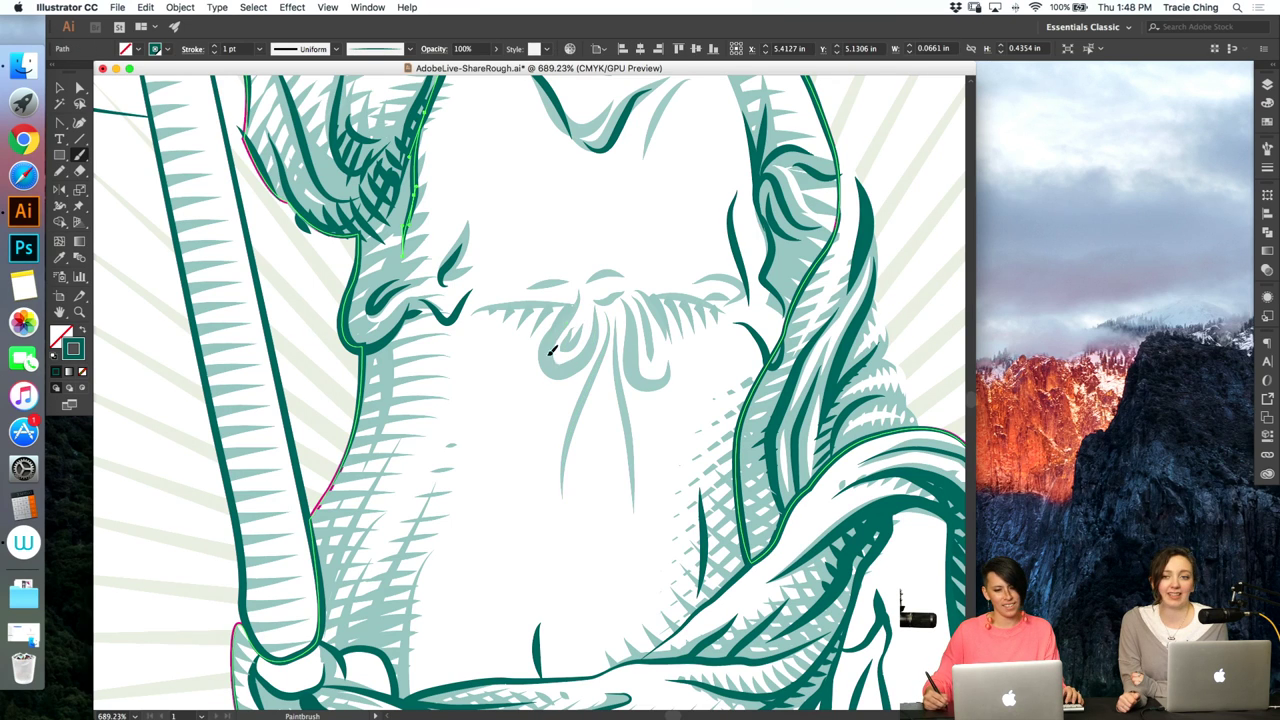
{"action": "left_click_drag", "start_coordinate": [549, 354], "coordinate": [578, 360]}
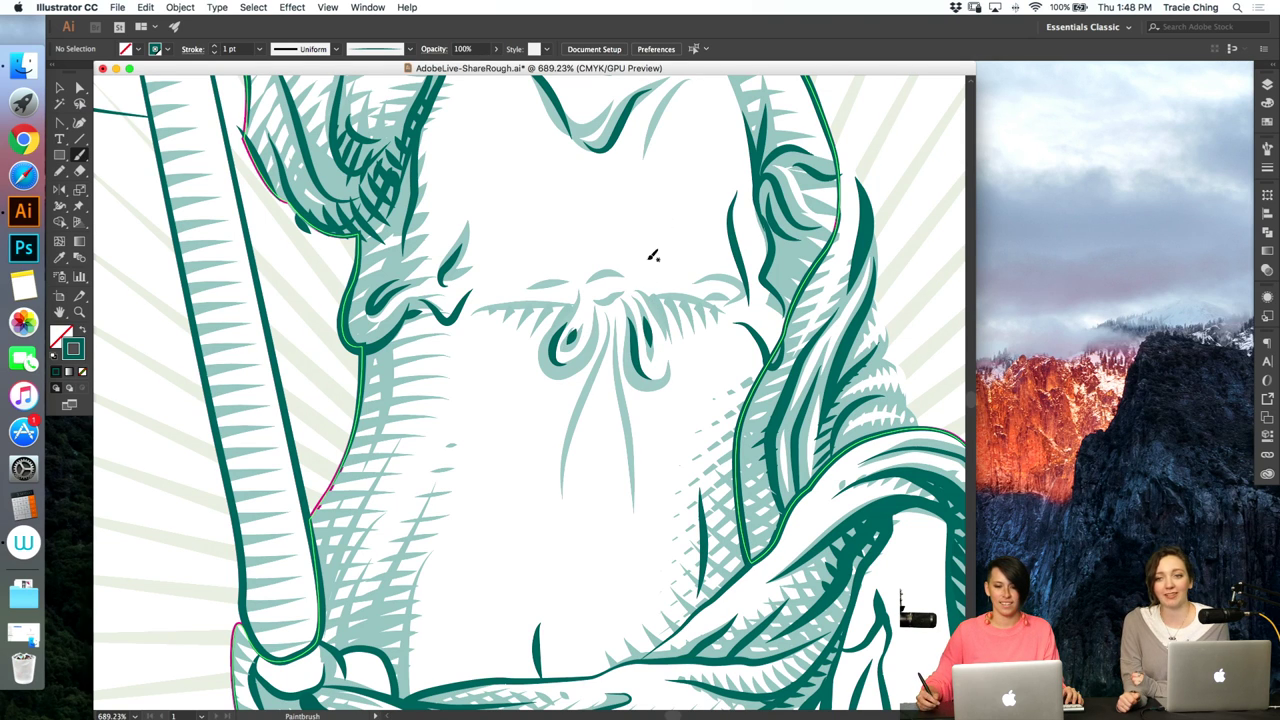
- Apply the tapered brush to both light teal tails of the bow so they start thick at the knot and end in points
{"action": "key", "text": "a"}
{"action": "left_click", "coordinate": [600, 366]}
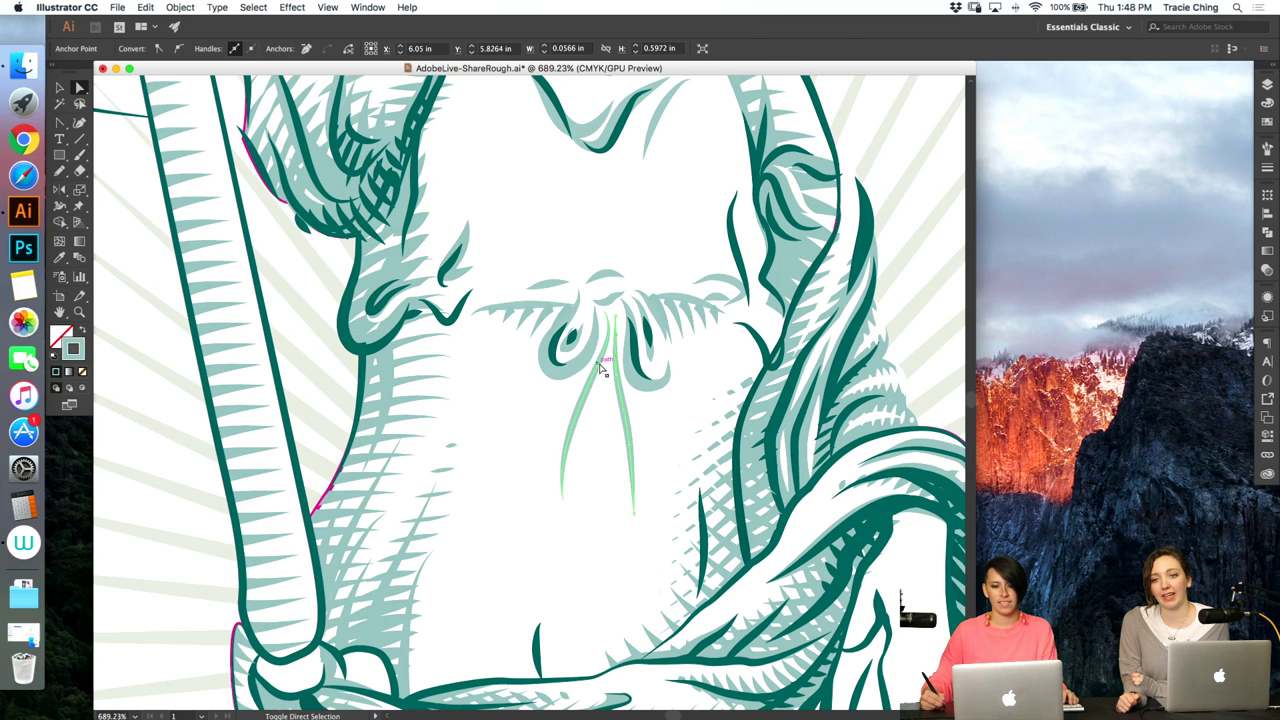
{"action": "left_click", "coordinate": [1268, 149]}
{"action": "left_click", "coordinate": [1205, 236]}
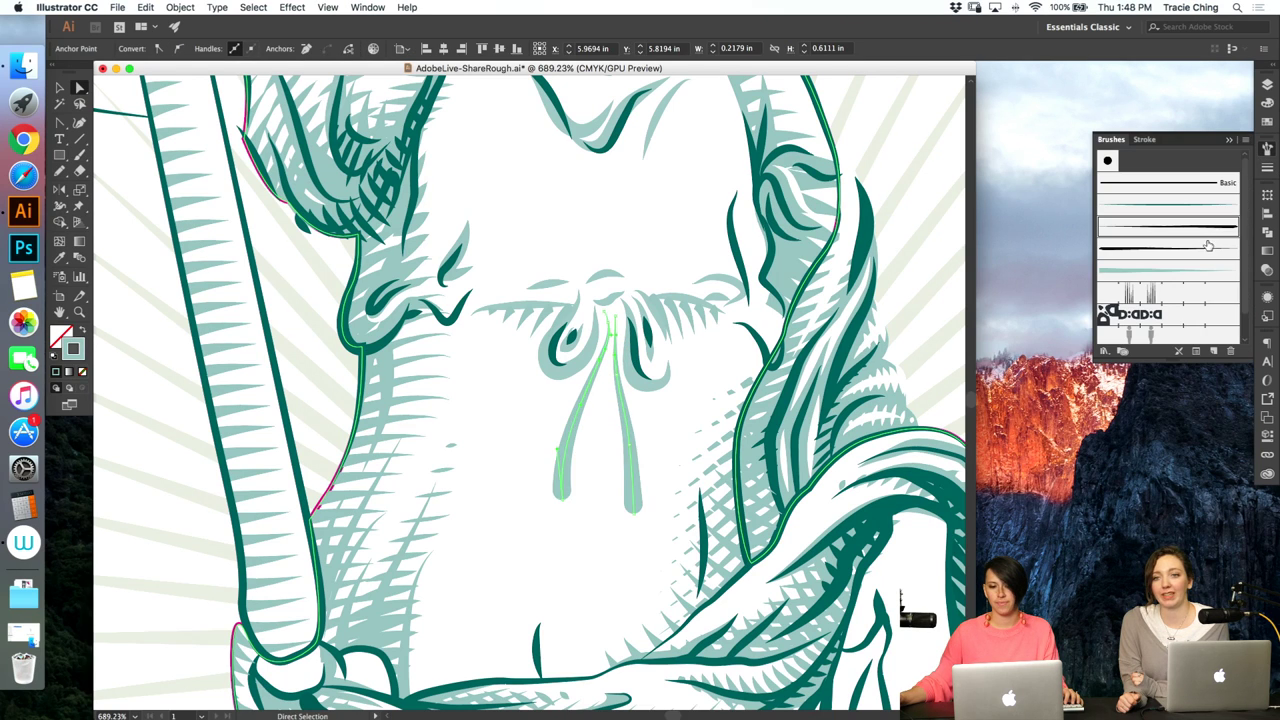
{"action": "left_click", "coordinate": [1206, 248]}
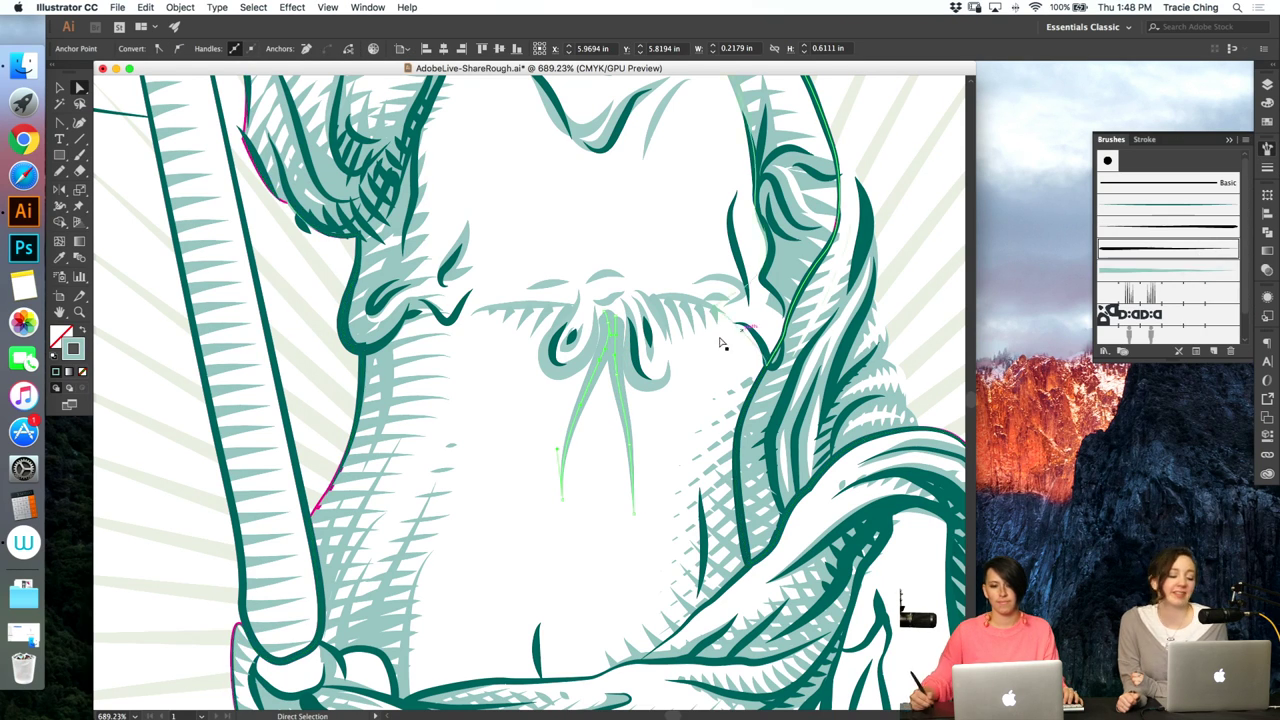
{"action": "left_click", "coordinate": [909, 211]}
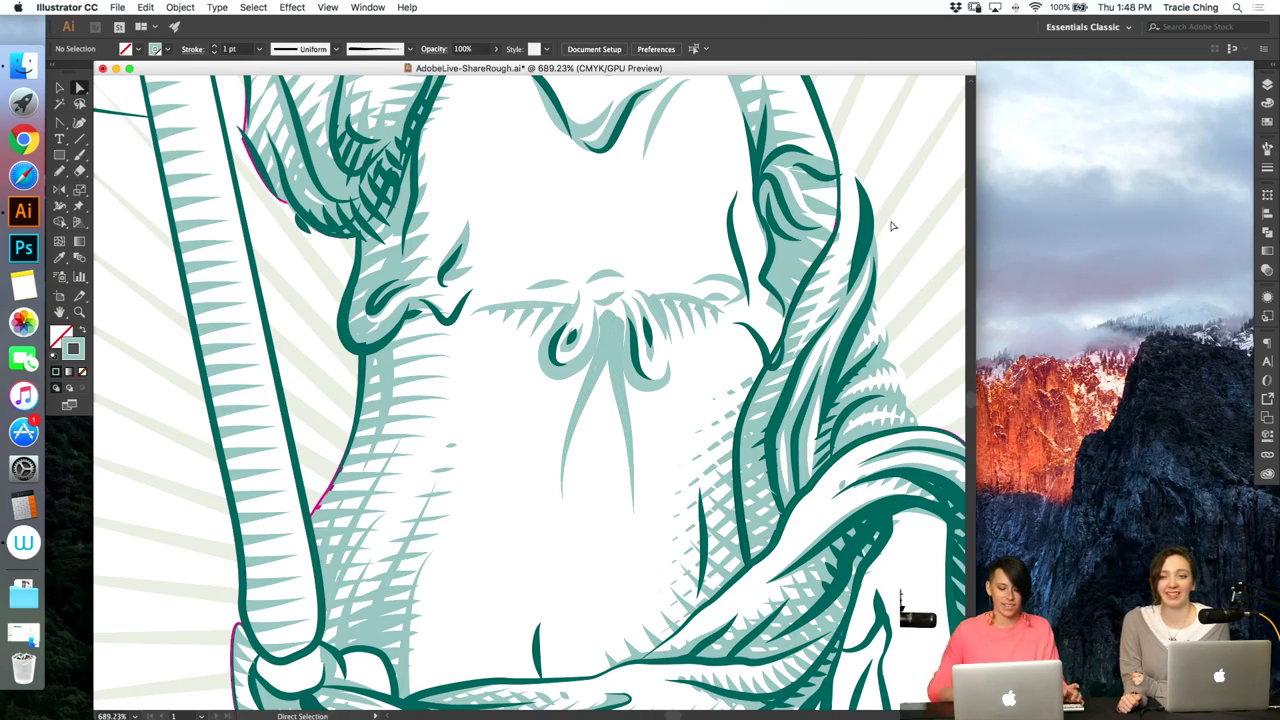
- Paint a dark teal 1 pt shadow stroke down the upper inner part of the bow tail farther from the staff
{"action": "key", "text": "super+0"}
{"action": "key", "text": "z"}
{"action": "left_click", "coordinate": [726, 330]}
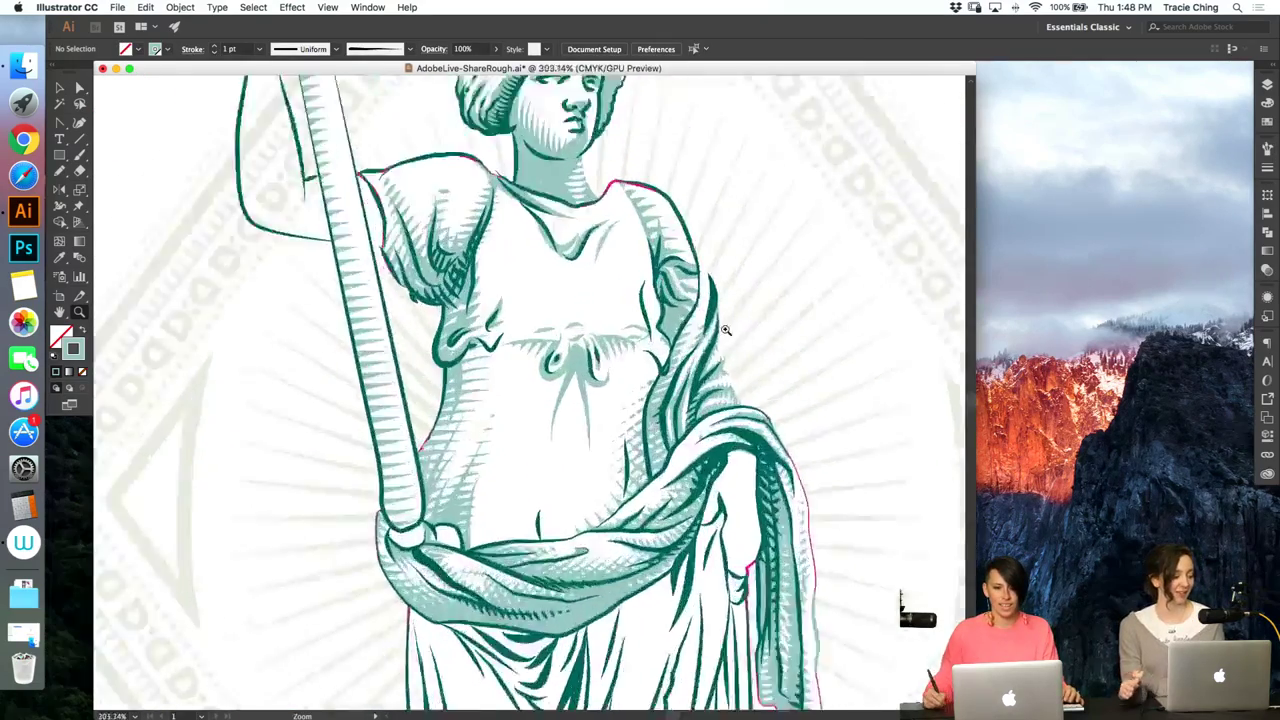
{"action": "left_click_drag", "start_coordinate": [726, 330], "coordinate": [766, 303]}
{"action": "key", "text": "a"}
{"action": "left_click", "coordinate": [748, 287]}
{"action": "key", "text": "b"}
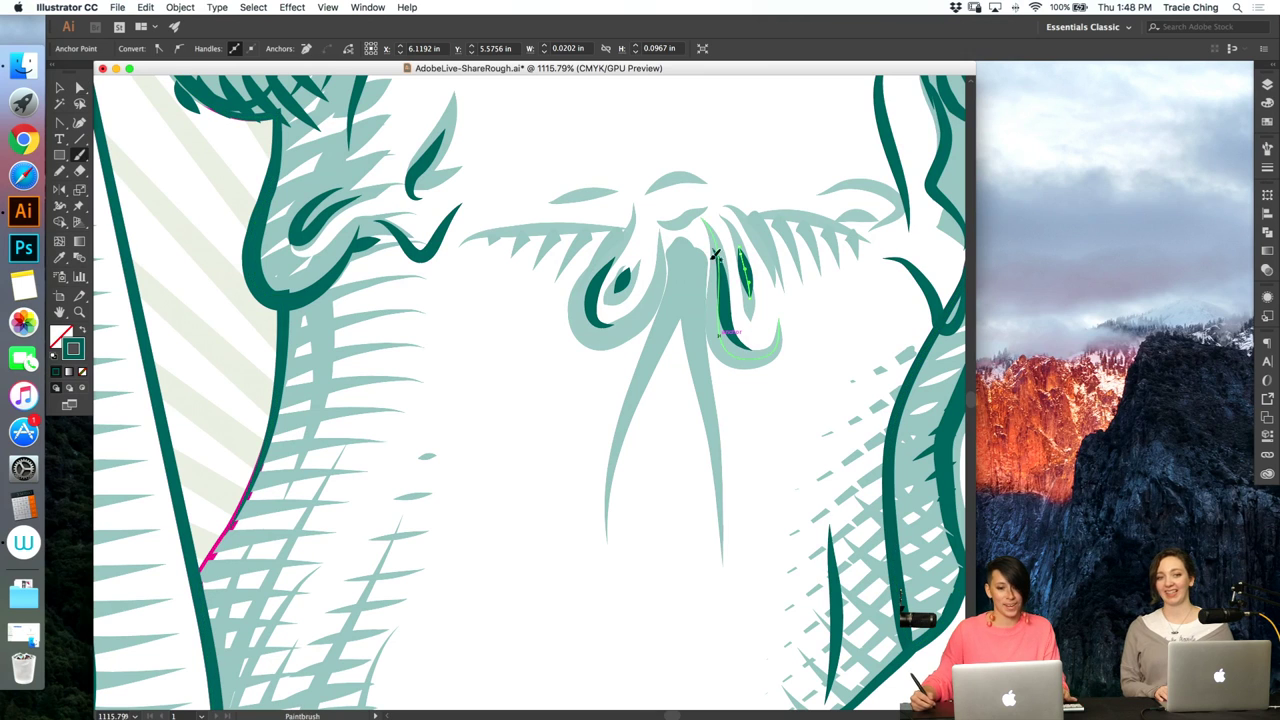
{"action": "mouse_move", "coordinate": [702, 248]}
{"action": "left_mouse_down"}
{"action": "mouse_move", "coordinate": [728, 378]}
{"action": "mouse_move", "coordinate": [722, 441]}
{"action": "left_mouse_up"}
{"action": "key", "text": "super+z"}
- Paint short light teal strokes across the bow tail farther from the staff and blend them into a hatch along its length
{"action": "key", "text": "super+minus"}
{"action": "key", "text": "super+minus"}
{"action": "key", "text": "super+minus"}
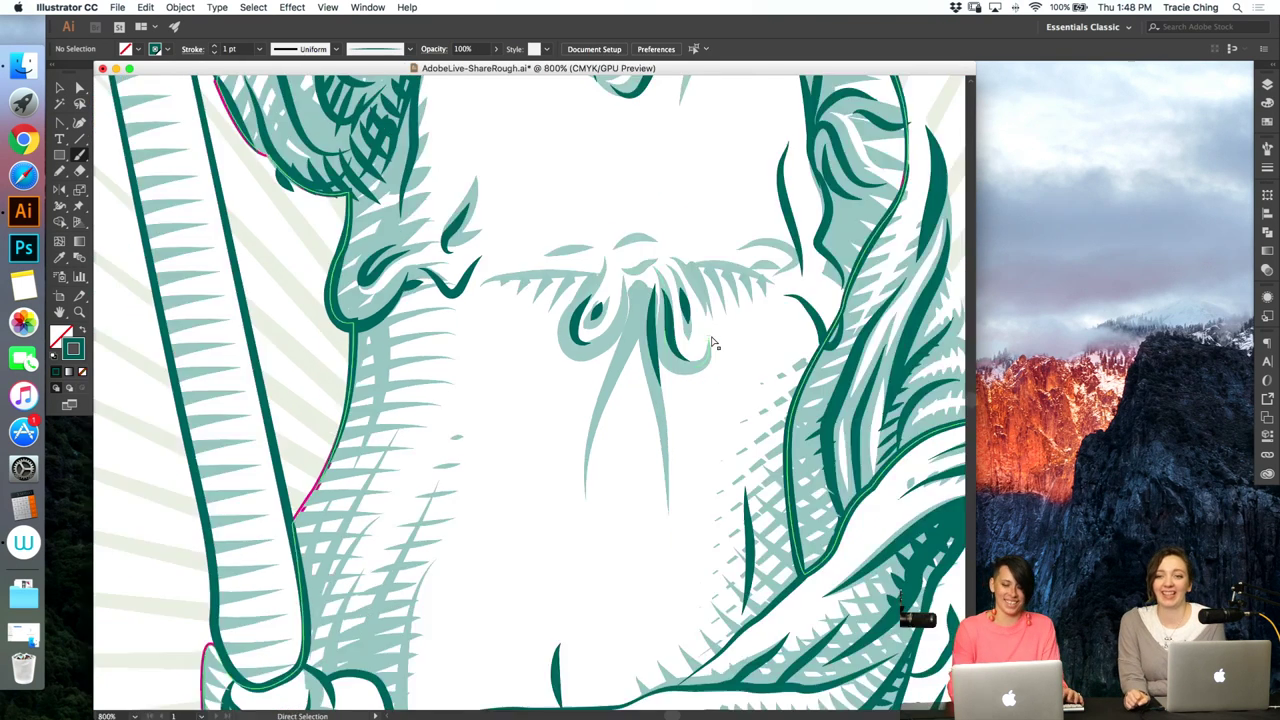
{"action": "key", "text": "z"}
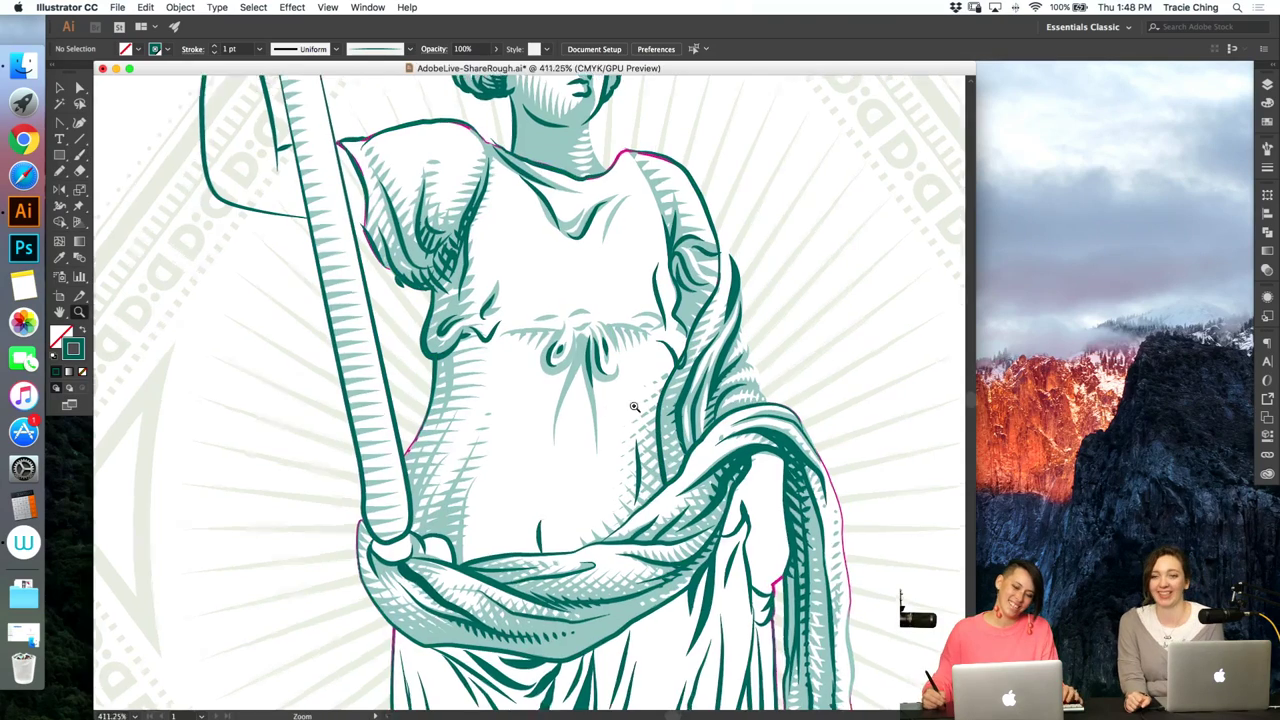
{"action": "left_click_drag", "start_coordinate": [632, 402], "coordinate": [766, 308]}
{"action": "key", "text": "b"}
{"action": "left_click_drag", "start_coordinate": [536, 196], "coordinate": [580, 184]}
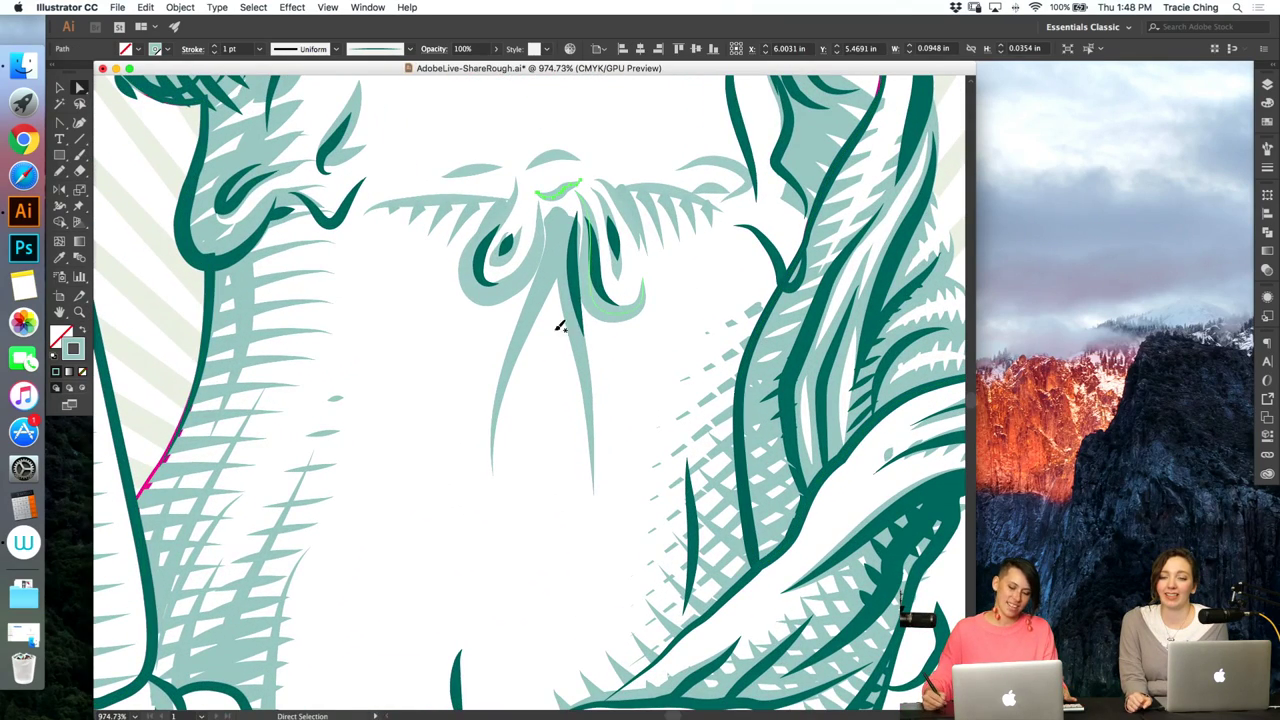
{"action": "left_click", "coordinate": [558, 362], "text": "super"}
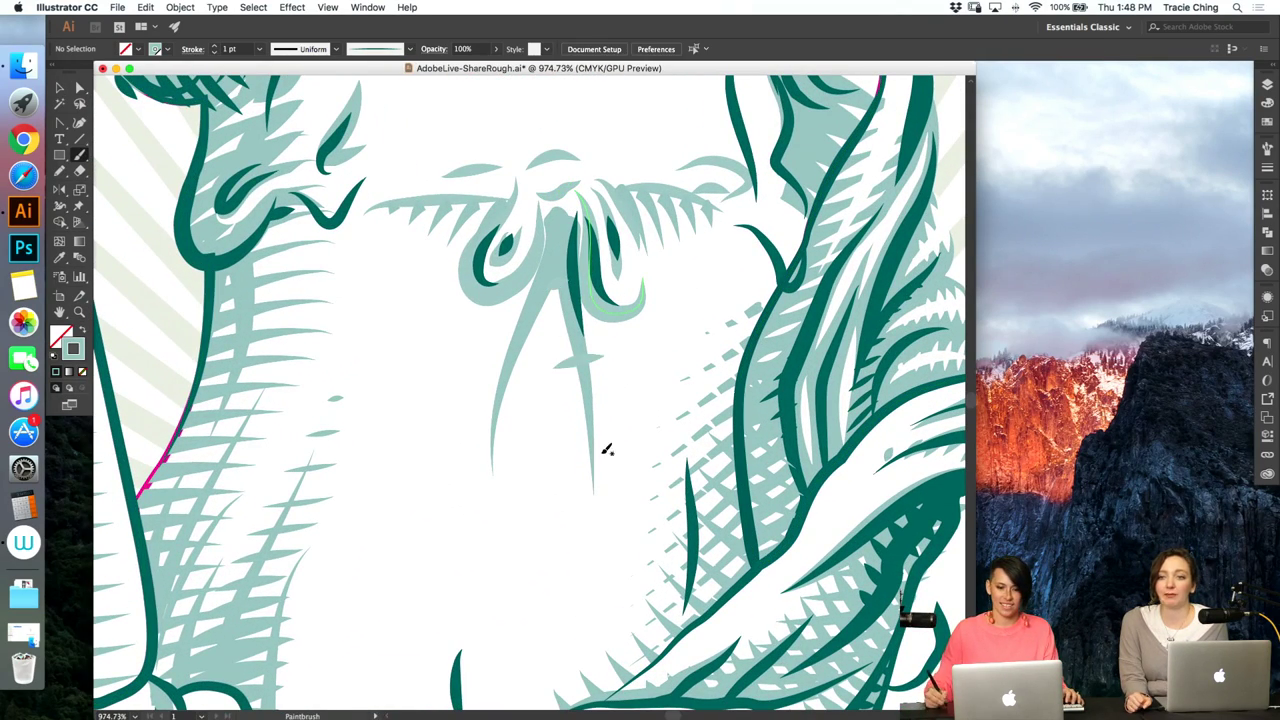
{"action": "left_click_drag", "start_coordinate": [583, 482], "coordinate": [565, 288]}
- Isolate the bow tail's hatch blend, reposition and reshape its middle stroke to follow the tail, and leave isolation mode
{"action": "double_click", "coordinate": [574, 370]}
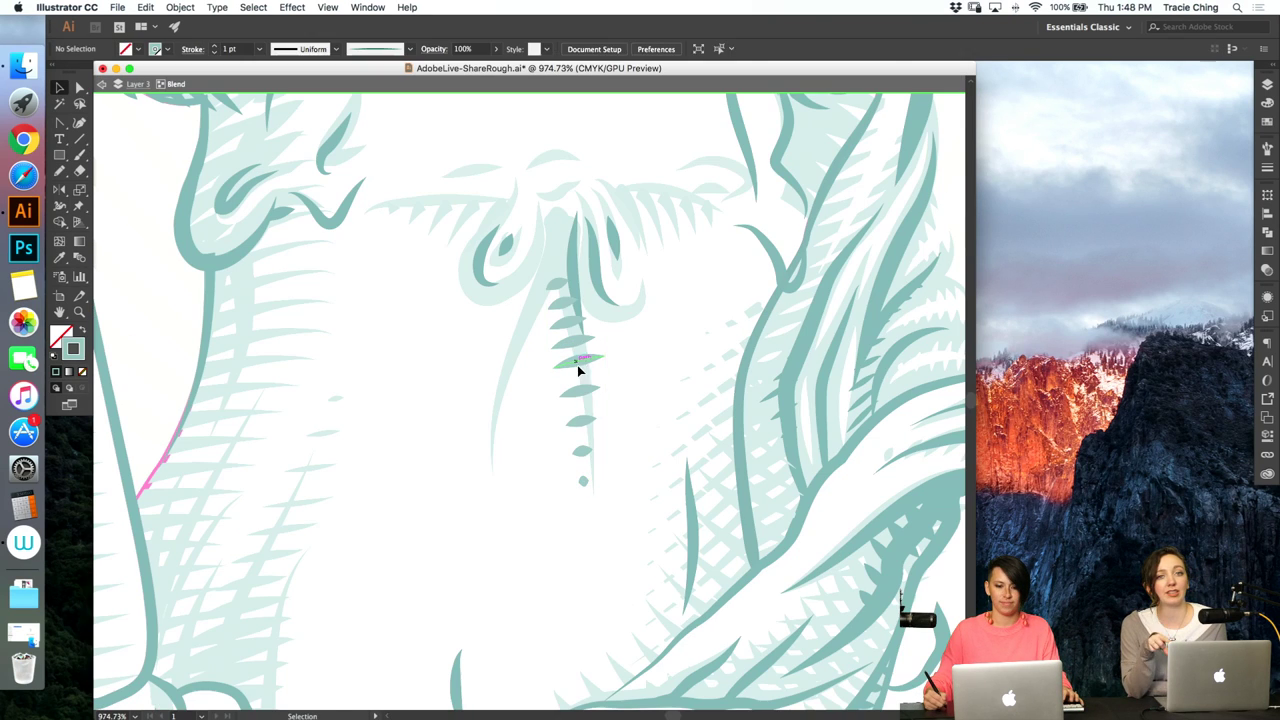
{"action": "left_click_drag", "start_coordinate": [576, 362], "coordinate": [558, 387]}
{"action": "key", "text": "a"}
{"action": "left_click", "coordinate": [576, 386]}
{"action": "key", "text": "v"}
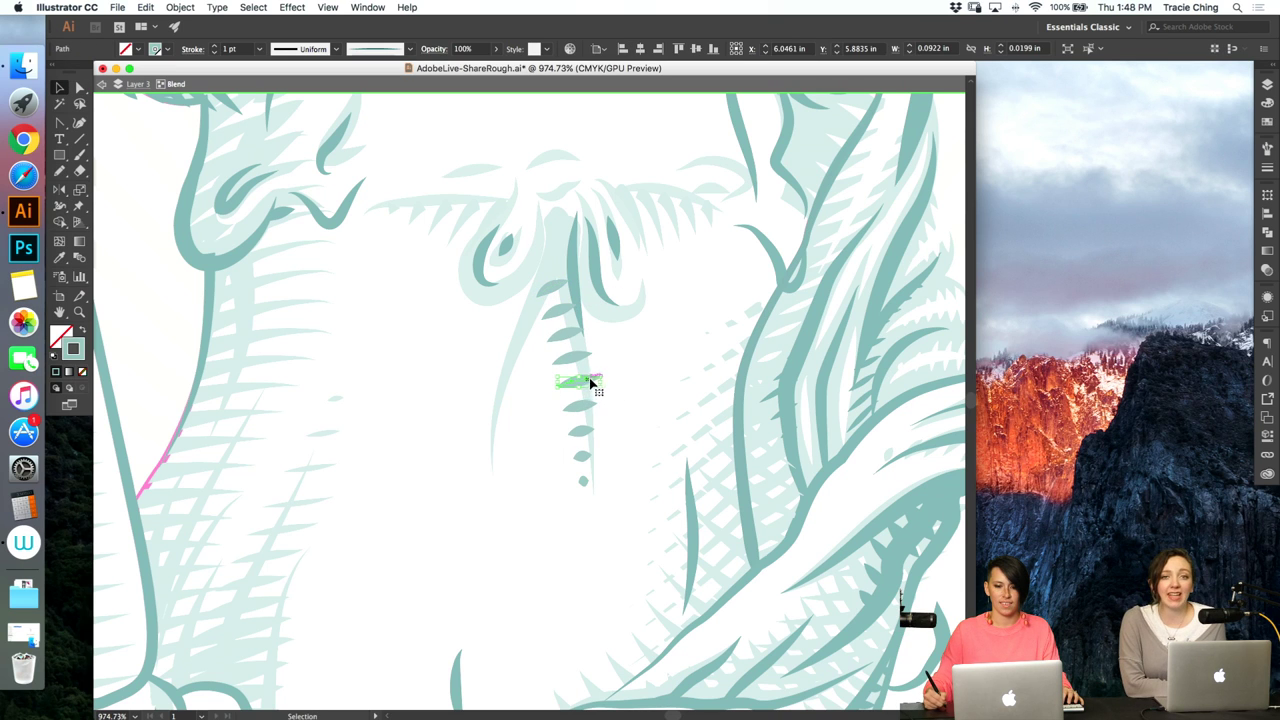
{"action": "key", "text": "Escape"}
- Paint three short light teal strokes down the torso beside the bow tail farther from the staff and blend them into a column about 0.31 in tall
{"action": "key", "text": "super+0"}
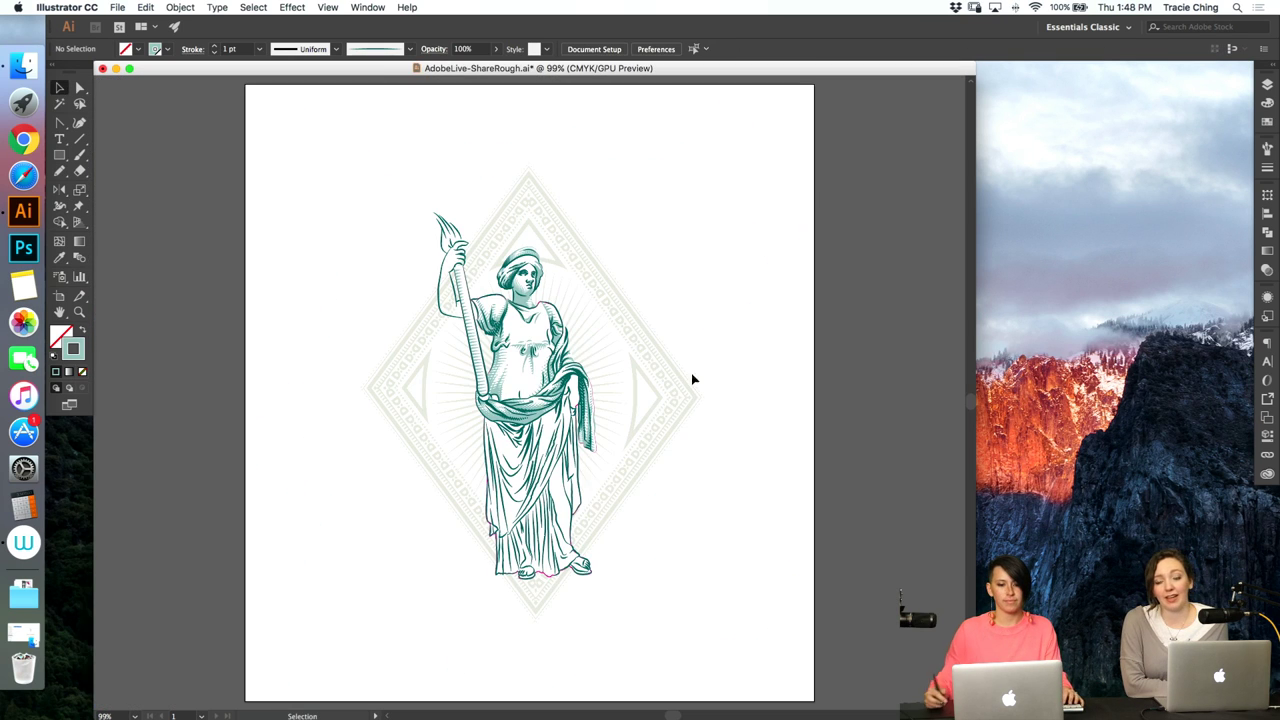
{"action": "key", "text": "super+space"}
{"action": "left_click_drag", "start_coordinate": [532, 380], "coordinate": [890, 300]}
{"action": "left_click_drag", "start_coordinate": [508, 256], "coordinate": [700, 232]}
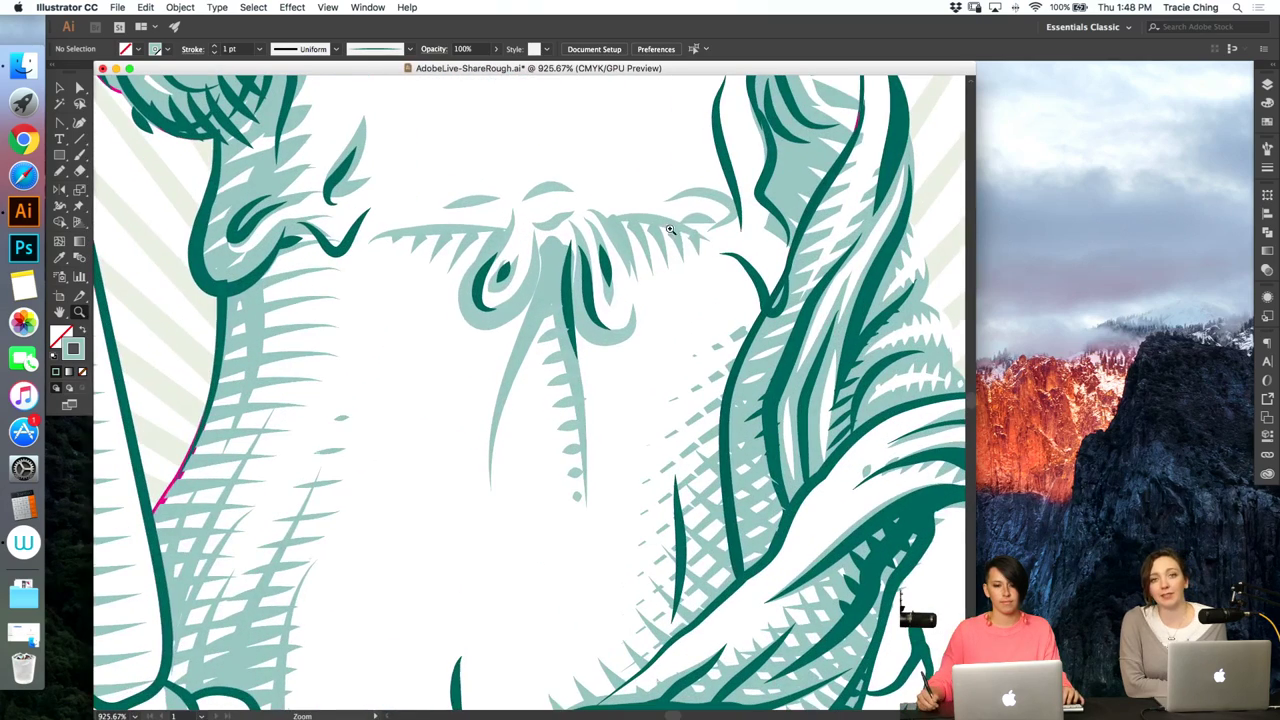
{"action": "left_click", "coordinate": [652, 226]}
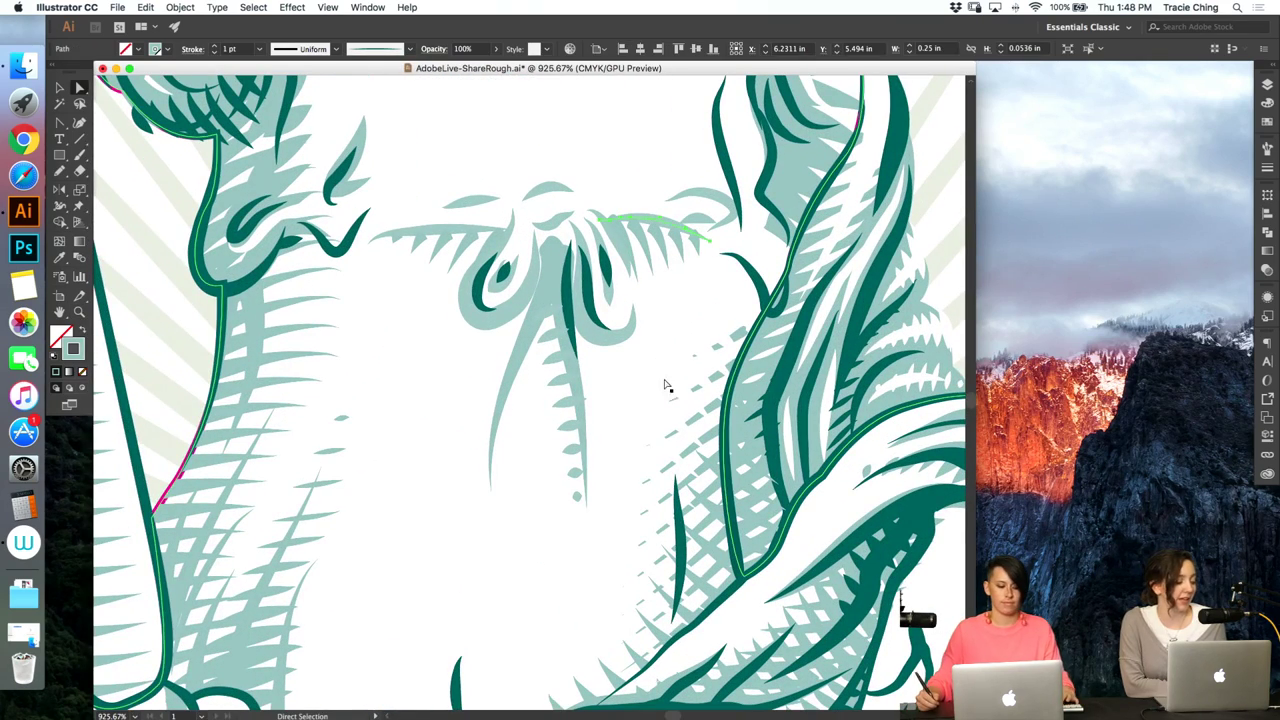
{"action": "key", "text": "b"}
{"action": "left_click_drag", "start_coordinate": [607, 366], "coordinate": [620, 505]}
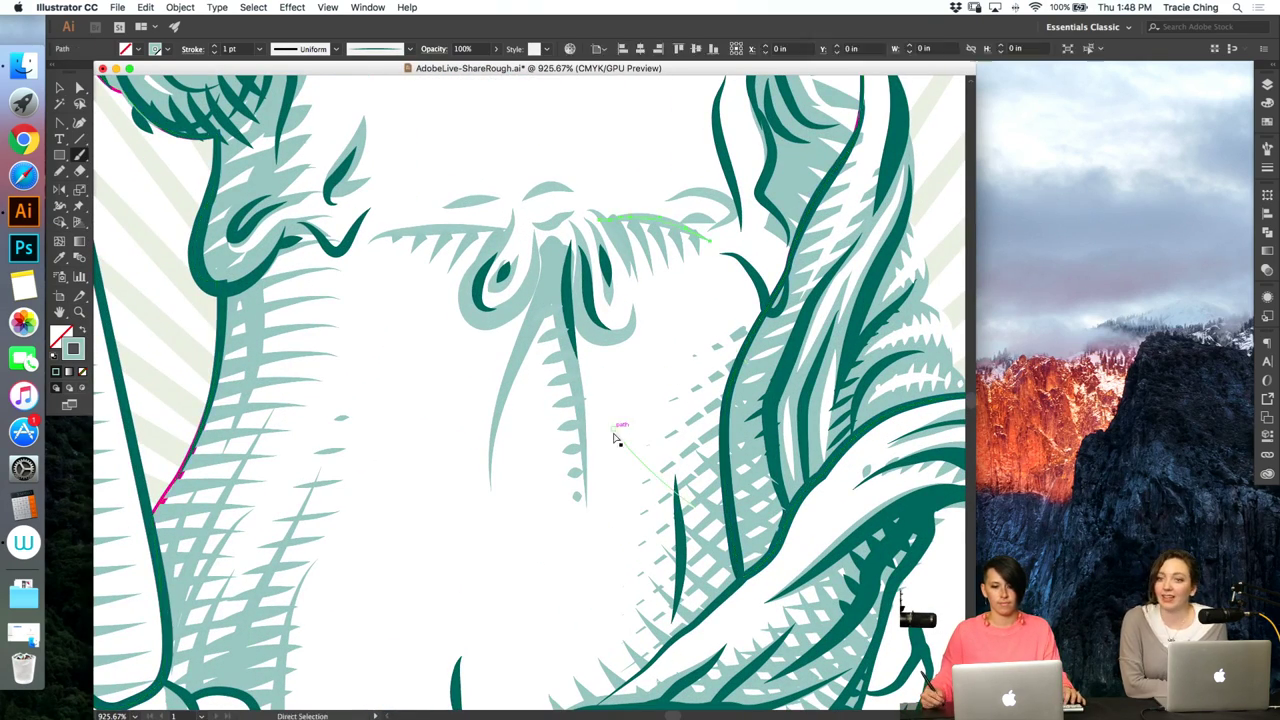
{"action": "left_click_drag", "start_coordinate": [615, 348], "coordinate": [625, 510]}
{"action": "key", "text": "super+z"}
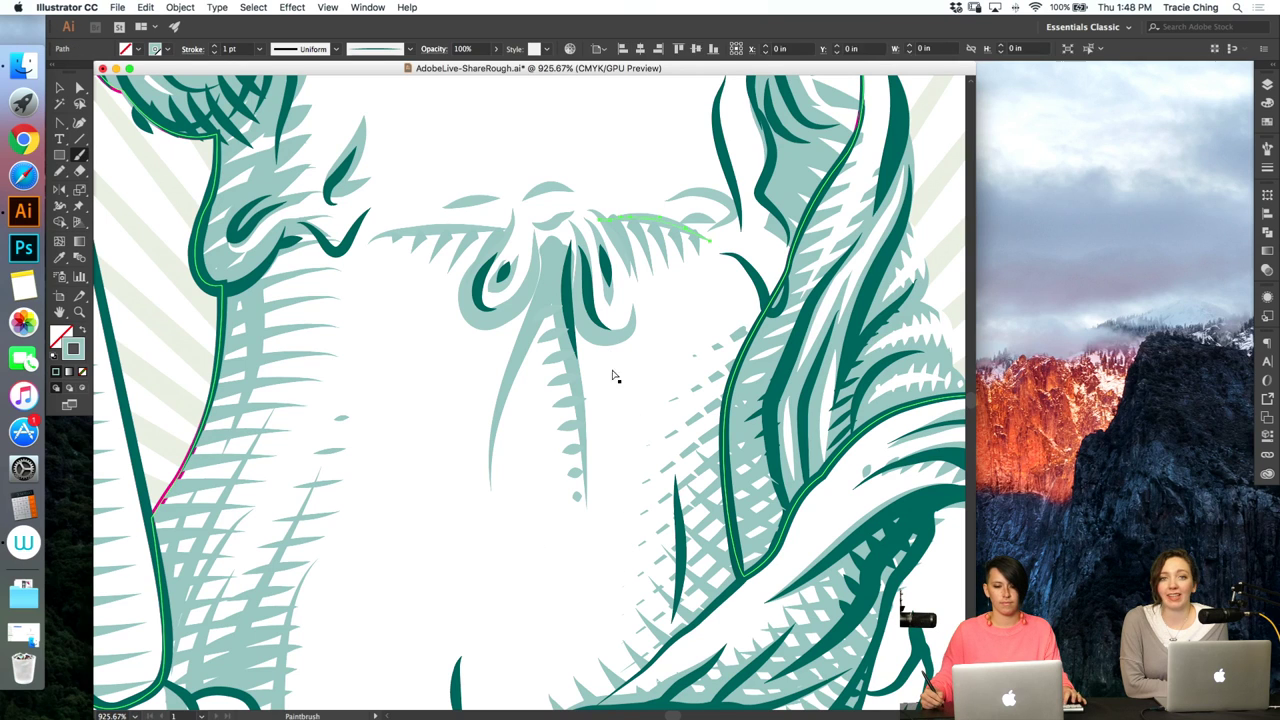
{"action": "key", "text": "v"}
{"action": "left_click_drag", "start_coordinate": [630, 505], "coordinate": [611, 355]}
{"action": "key", "text": "alt+super+b"}
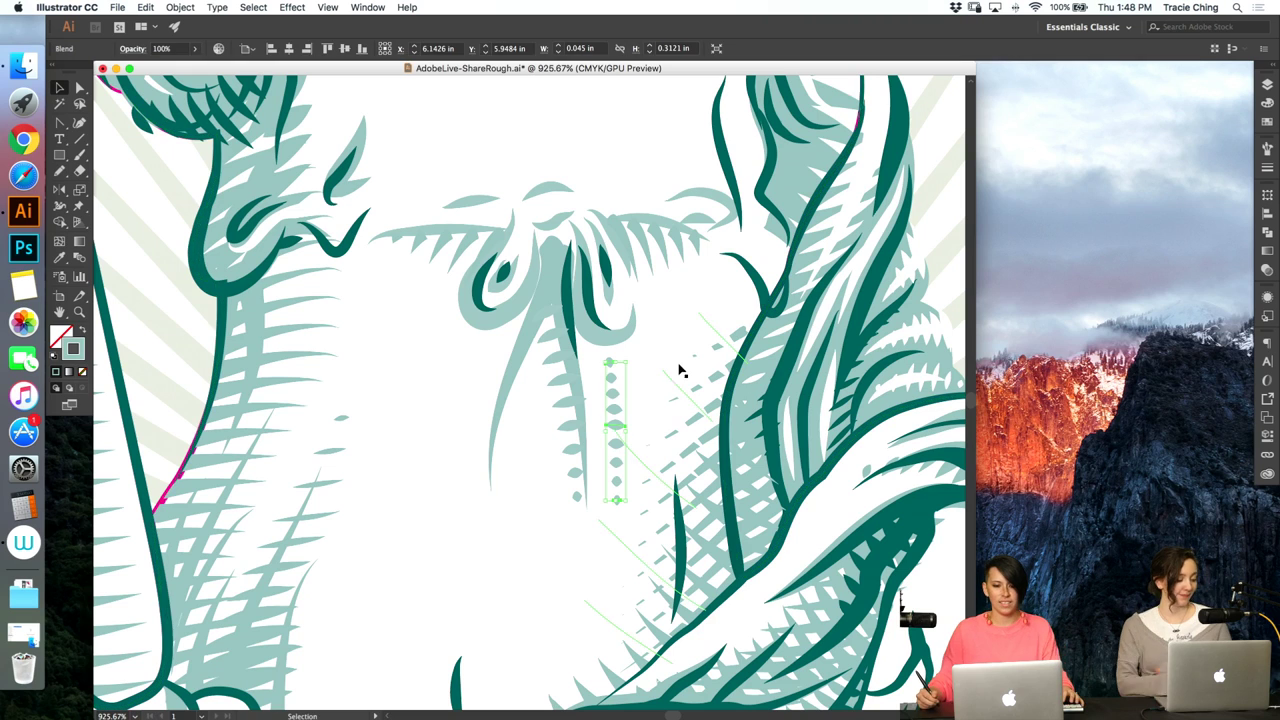
- Set the new torso hatch blend's spacing to 2 specified steps
{"action": "left_click", "coordinate": [180, 7]}
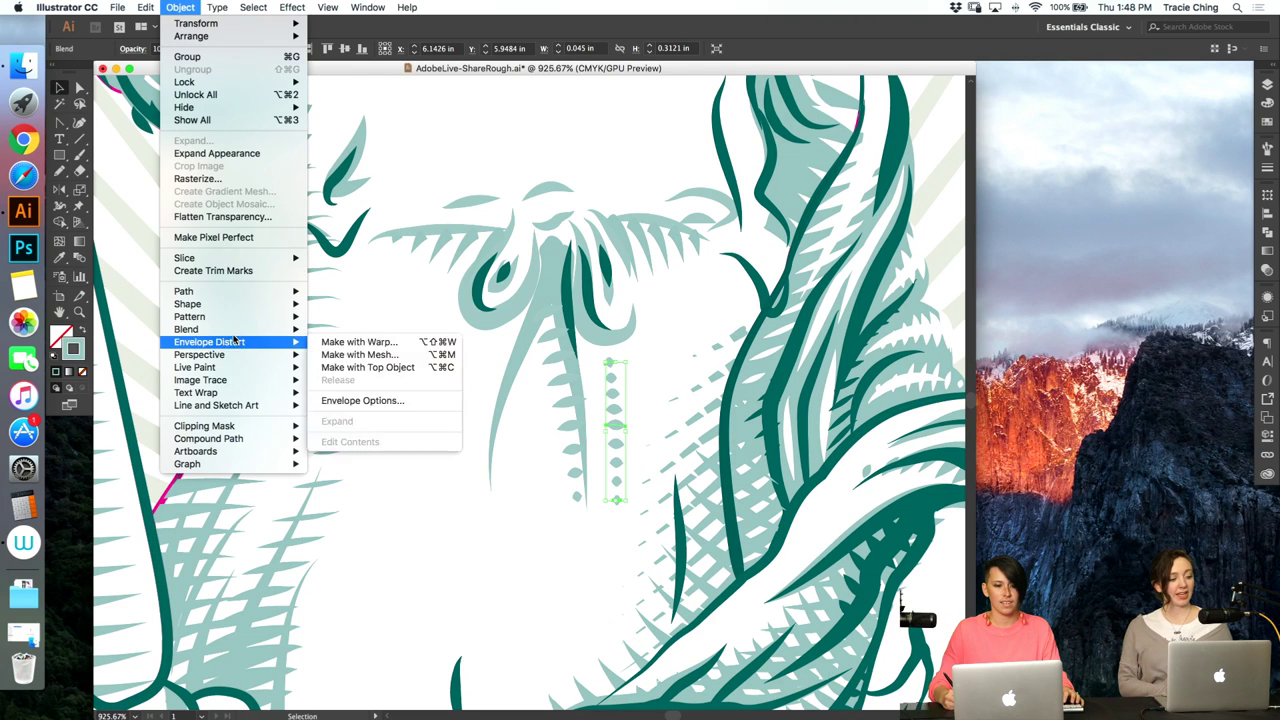
{"action": "mouse_move", "coordinate": [260, 329]}
{"action": "left_click", "coordinate": [381, 363]}
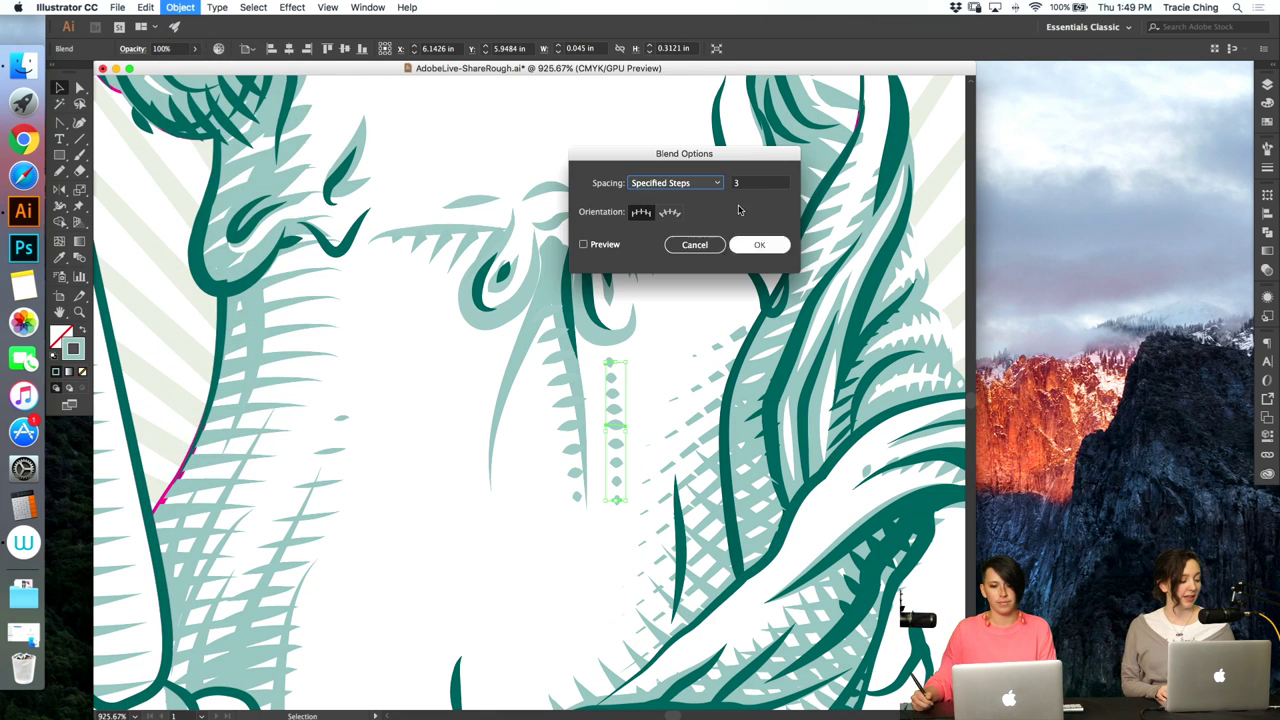
{"action": "left_click", "coordinate": [763, 244]}
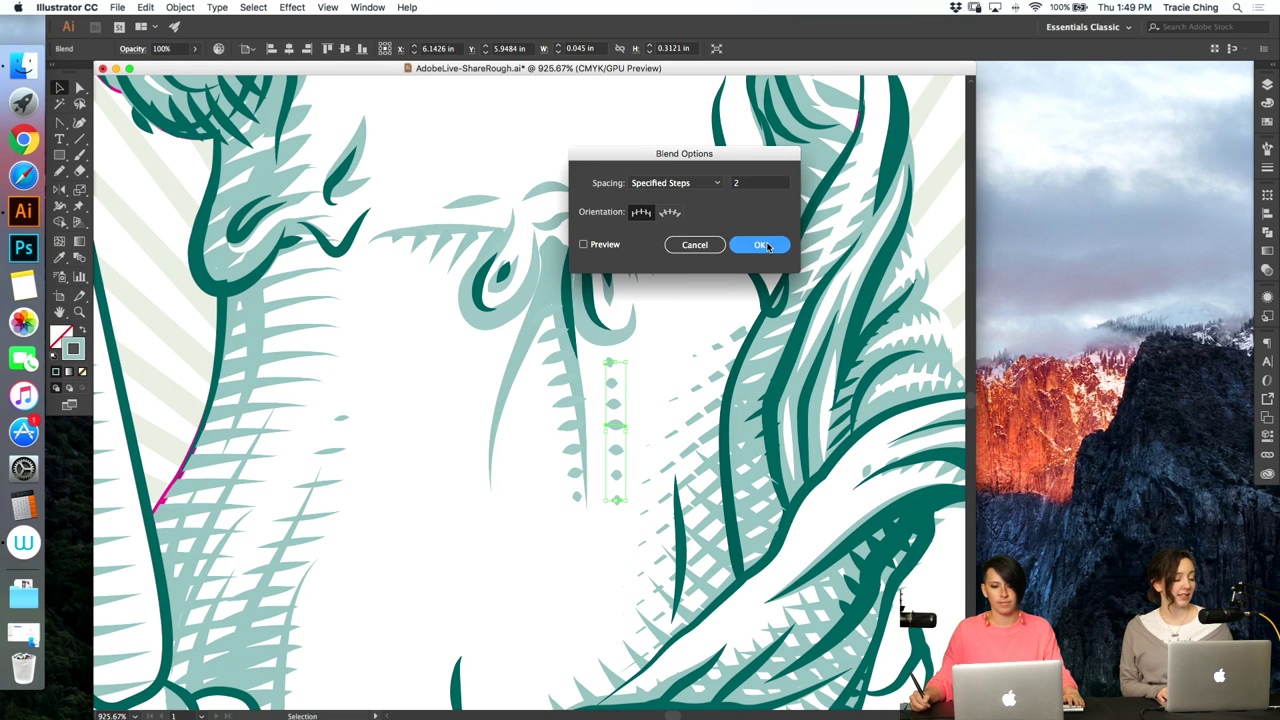
- Paint short light teal strokes along the V-shaped chest fold below the neckline, matching the style of the light stroke above the bow
{"action": "key", "text": "super+0"}
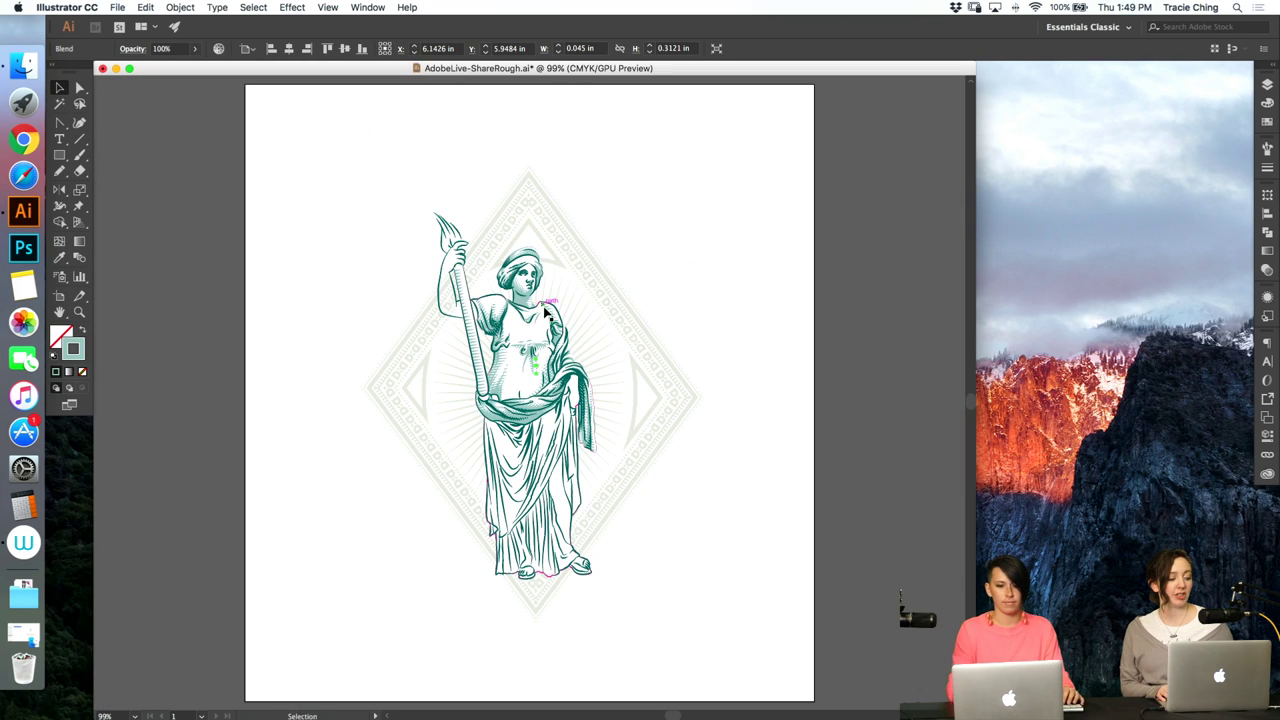
{"action": "key", "text": "a"}
{"action": "left_click", "coordinate": [766, 326]}
{"action": "key", "text": "z"}
{"action": "left_click_drag", "start_coordinate": [480, 367], "coordinate": [726, 210]}
{"action": "key", "text": "a"}
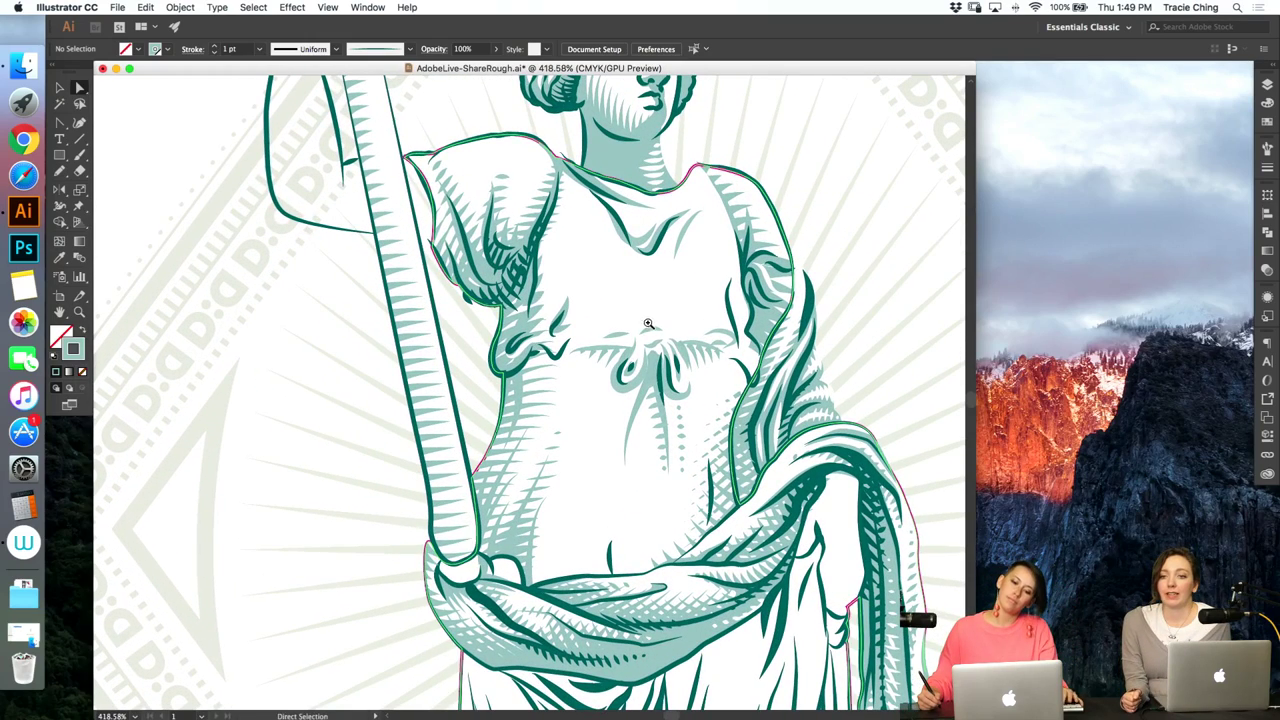
{"action": "left_click", "coordinate": [651, 331]}
{"action": "key", "text": "b"}
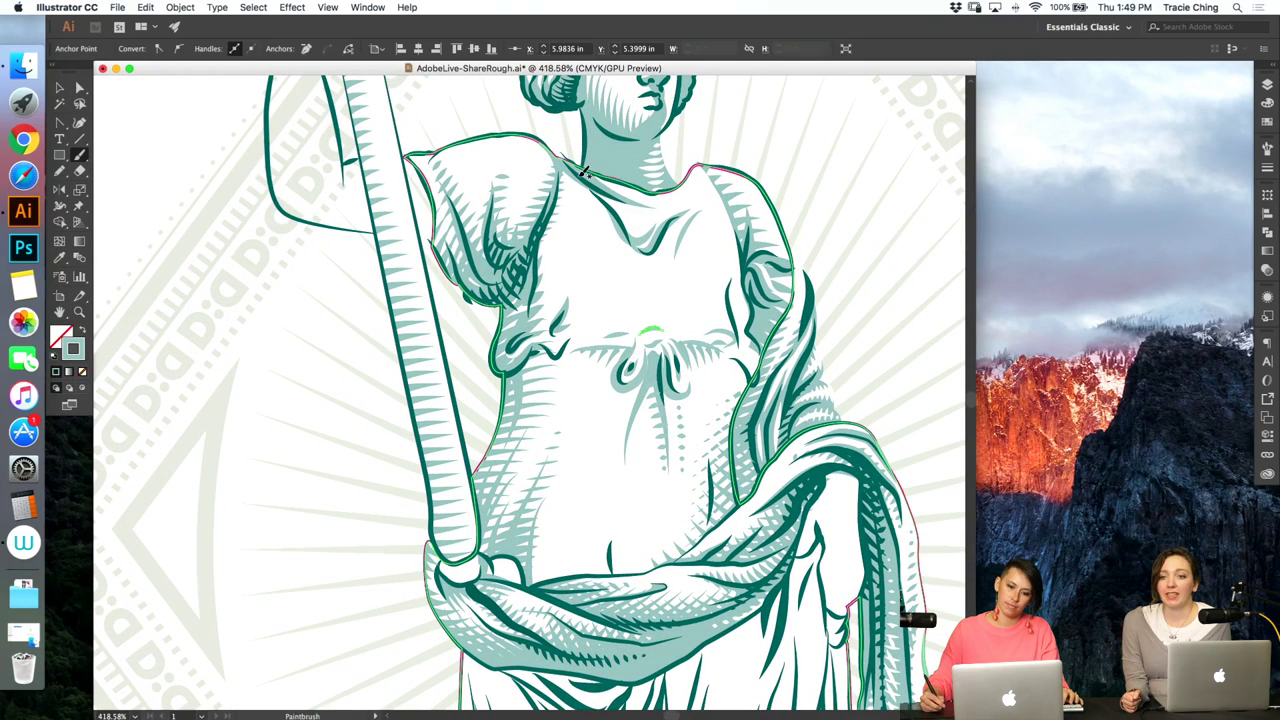
{"action": "key", "text": "super+shift+a"}
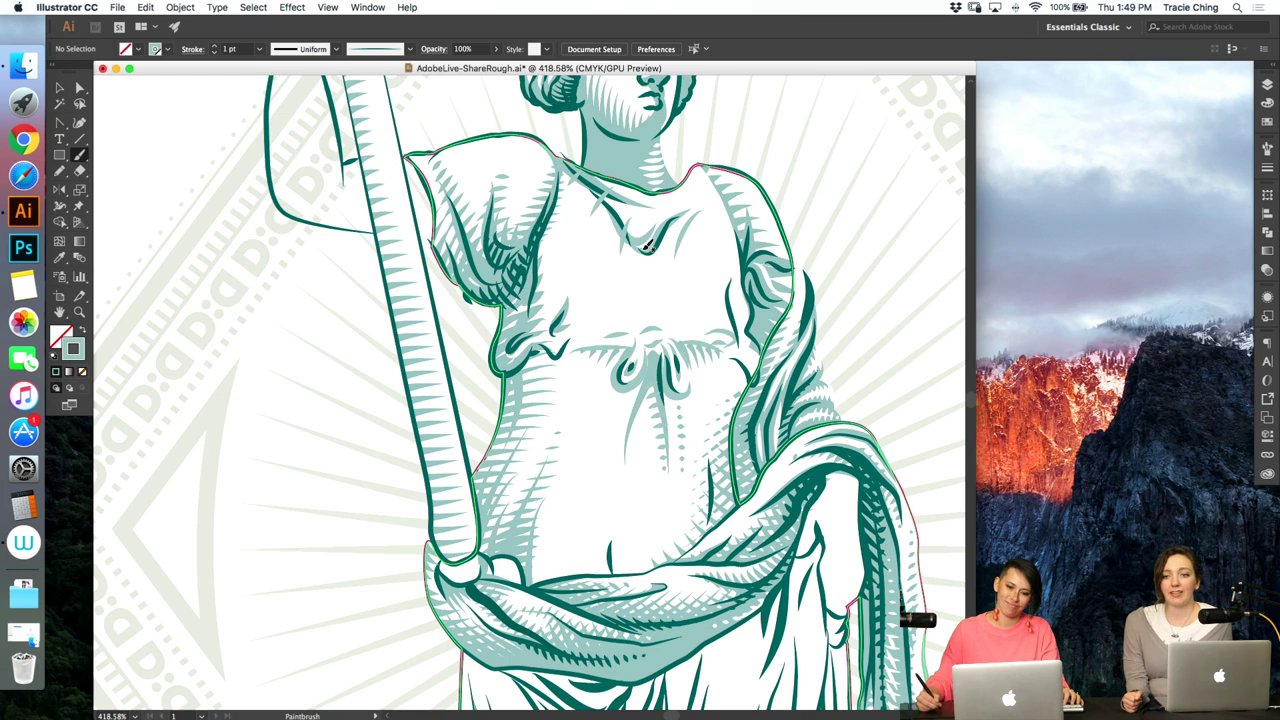
- Blend the newly painted chest fold strokes into a light teal hatch behind the dark lines
{"action": "key", "text": "v"}
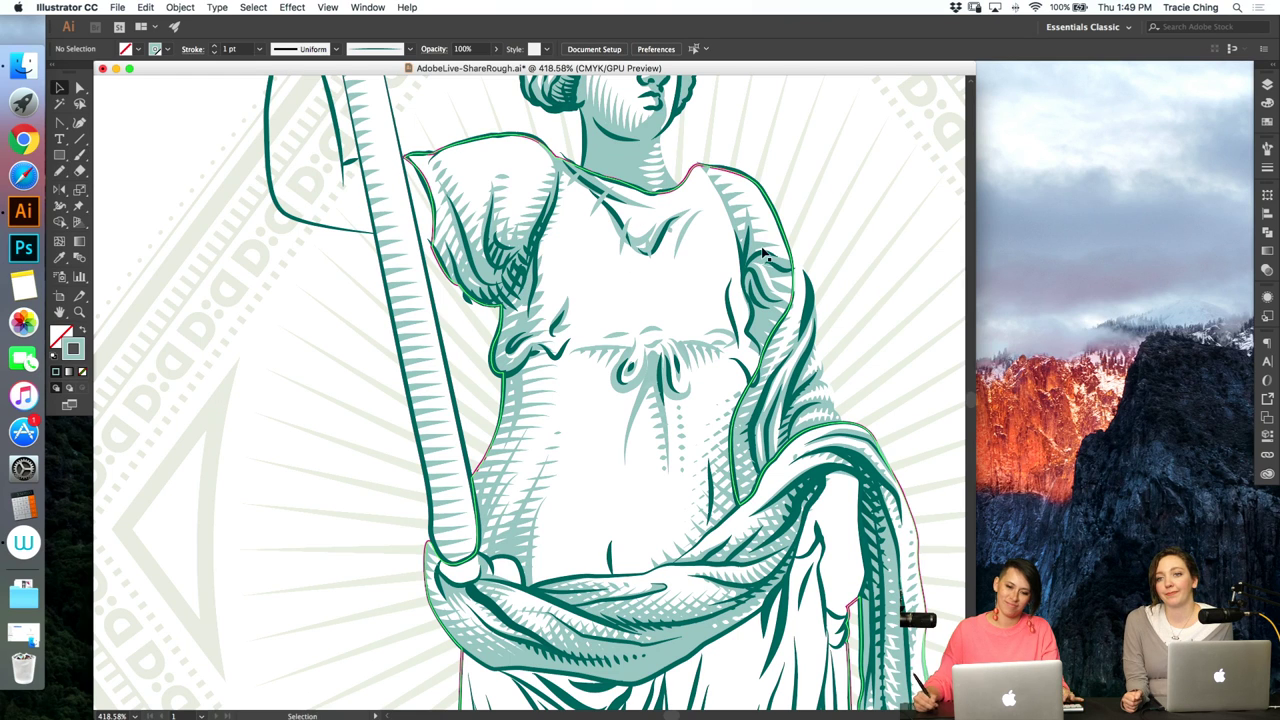
{"action": "left_click", "coordinate": [1267, 85]}
{"action": "left_click", "coordinate": [1224, 106]}
{"action": "left_click", "coordinate": [1224, 120], "text": "shift"}
{"action": "left_click", "coordinate": [1224, 134], "text": "shift"}
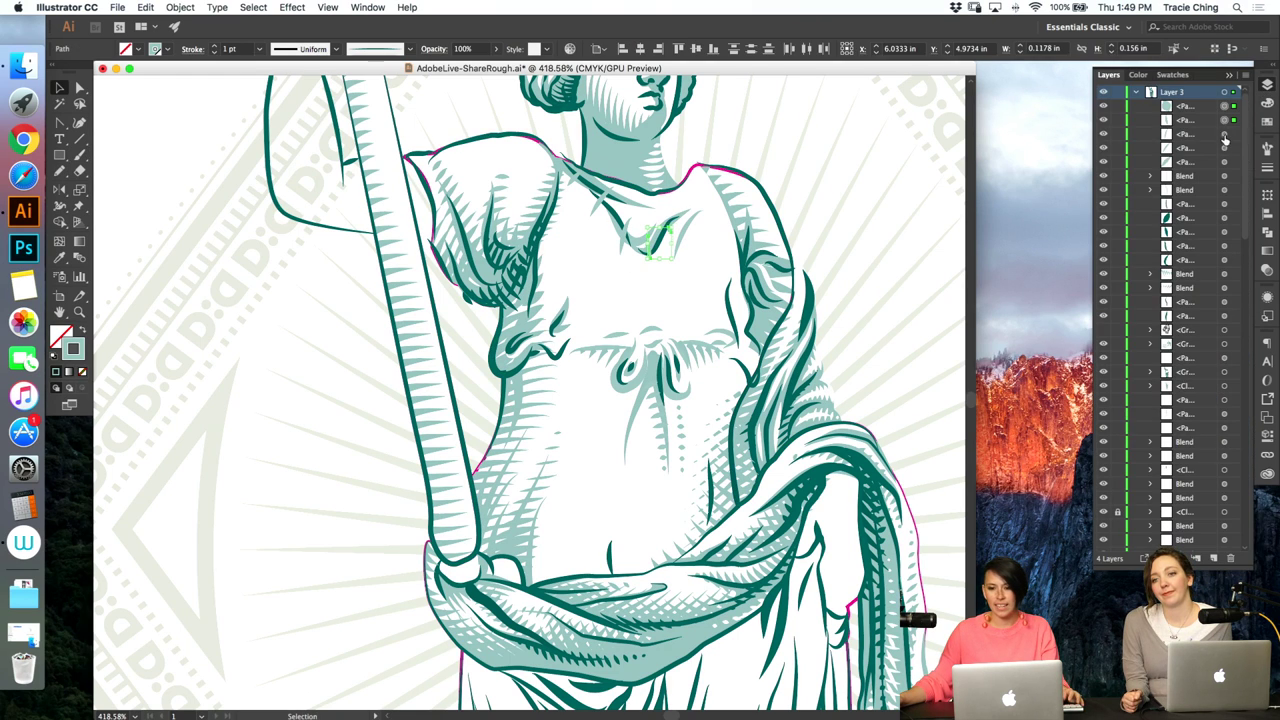
{"action": "left_click", "coordinate": [1224, 148], "text": "shift"}
{"action": "key", "text": "super+alt+b"}
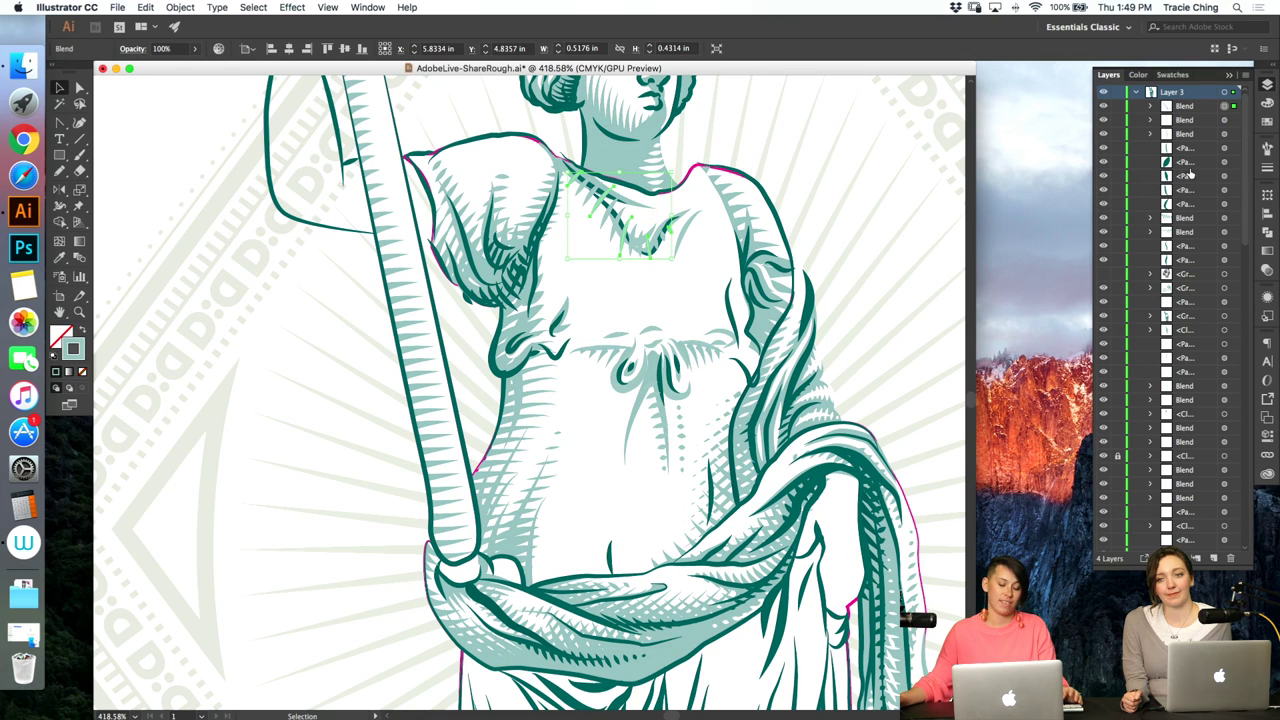
{"action": "key", "text": "super+shift+a"}
{"action": "key", "text": "a"}
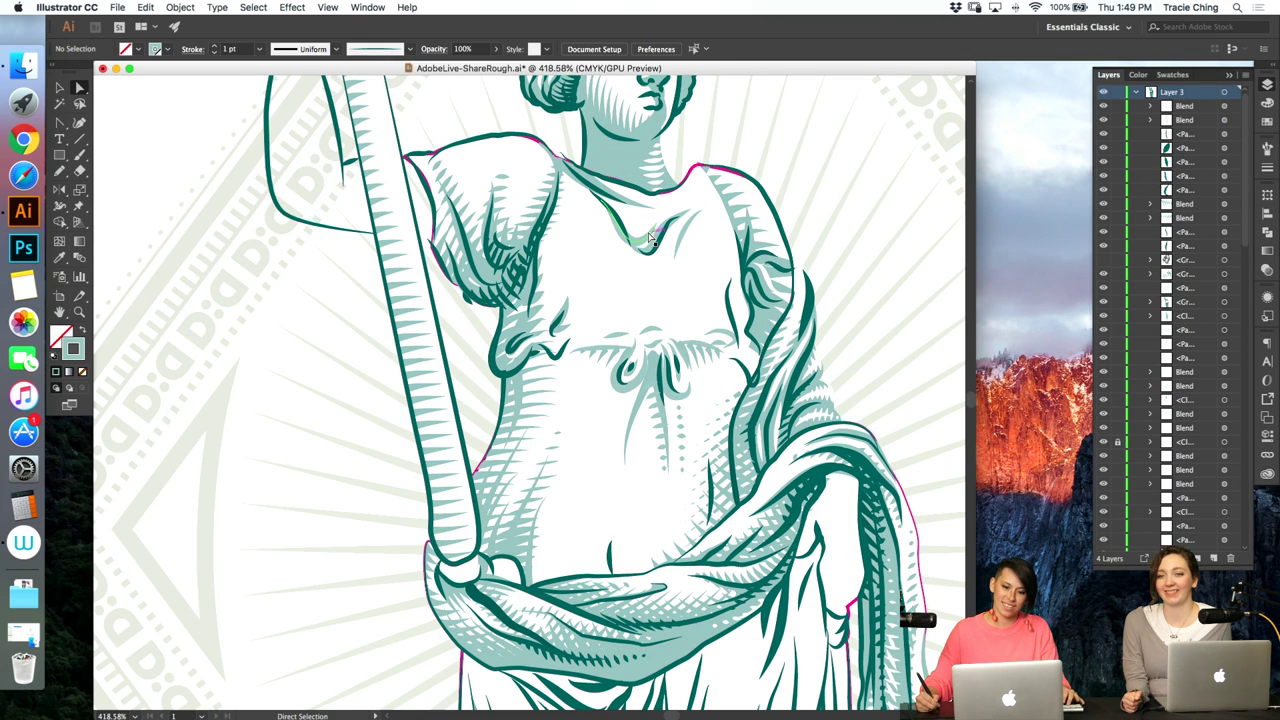
{"action": "left_click", "coordinate": [655, 227]}
{"action": "left_click", "coordinate": [792, 198]}
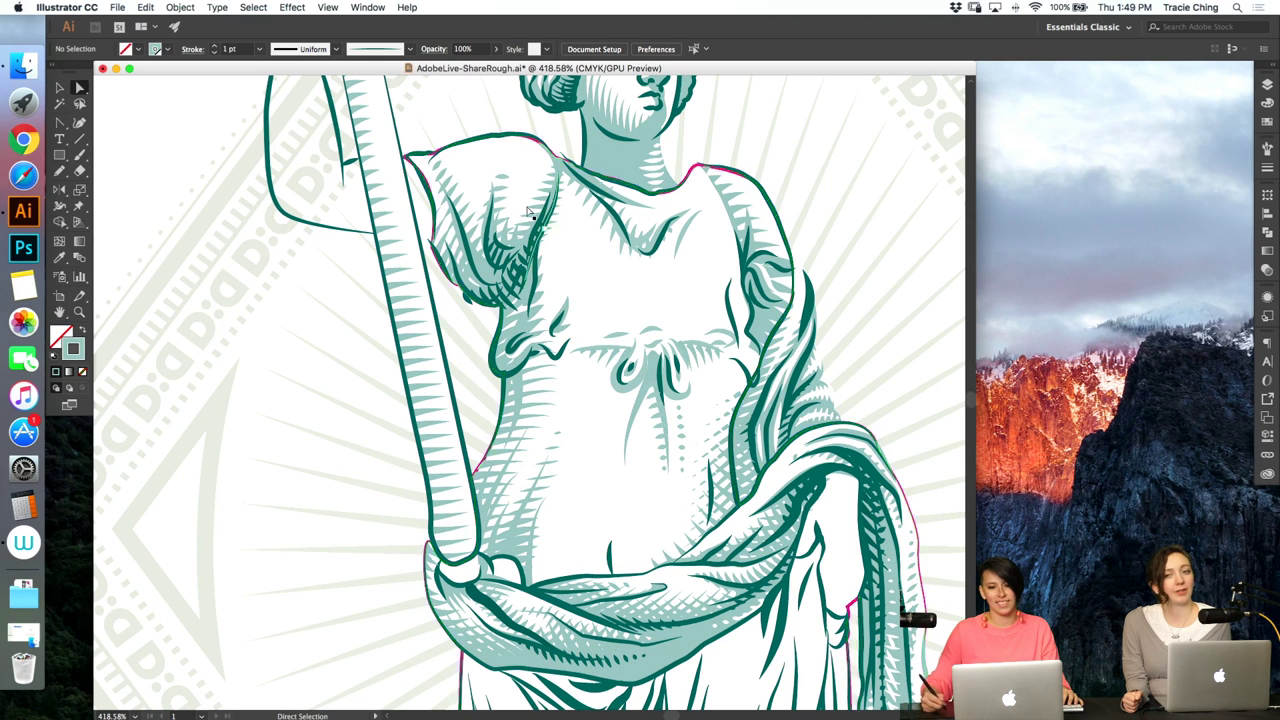
- Isolate the dark line art group that contains the shoulder outline of the sleeve near the staff
{"action": "key", "text": "v"}
{"action": "double_click", "coordinate": [487, 141]}
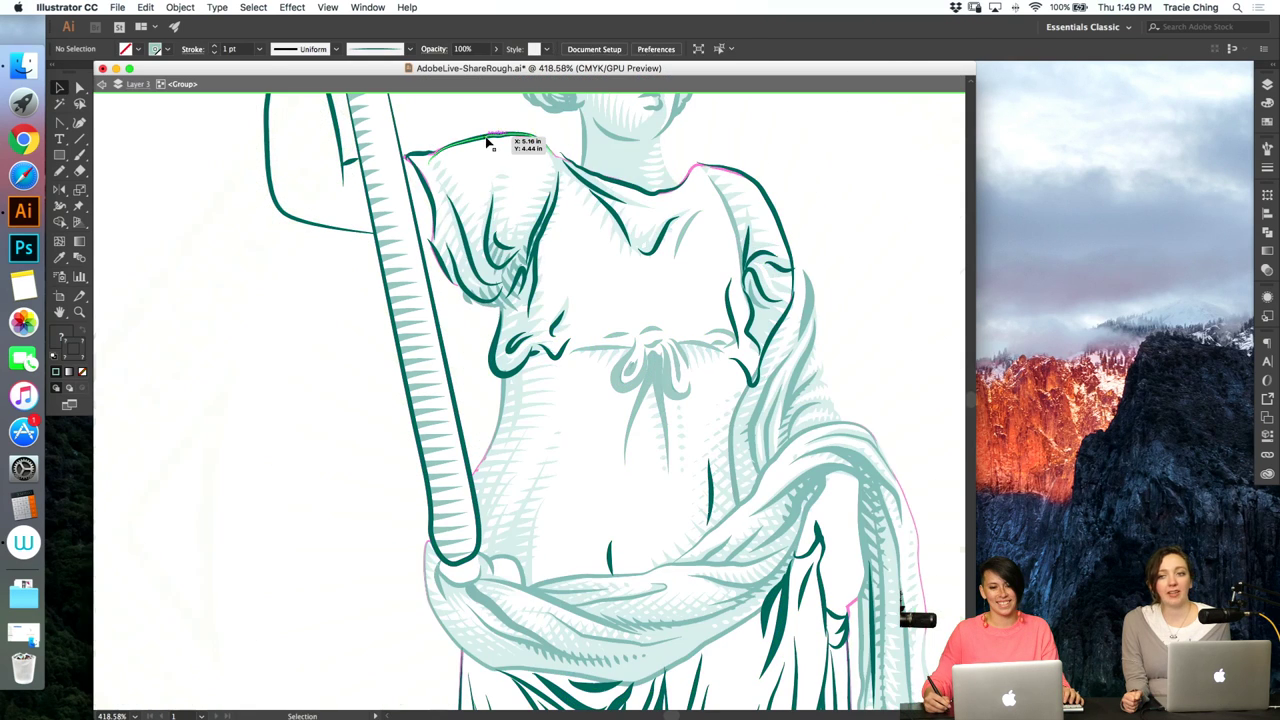
- Leave the isolated group and remove the dark outline stroke along the sleeve edge beside the torch handle
{"action": "double_click", "coordinate": [802, 165]}
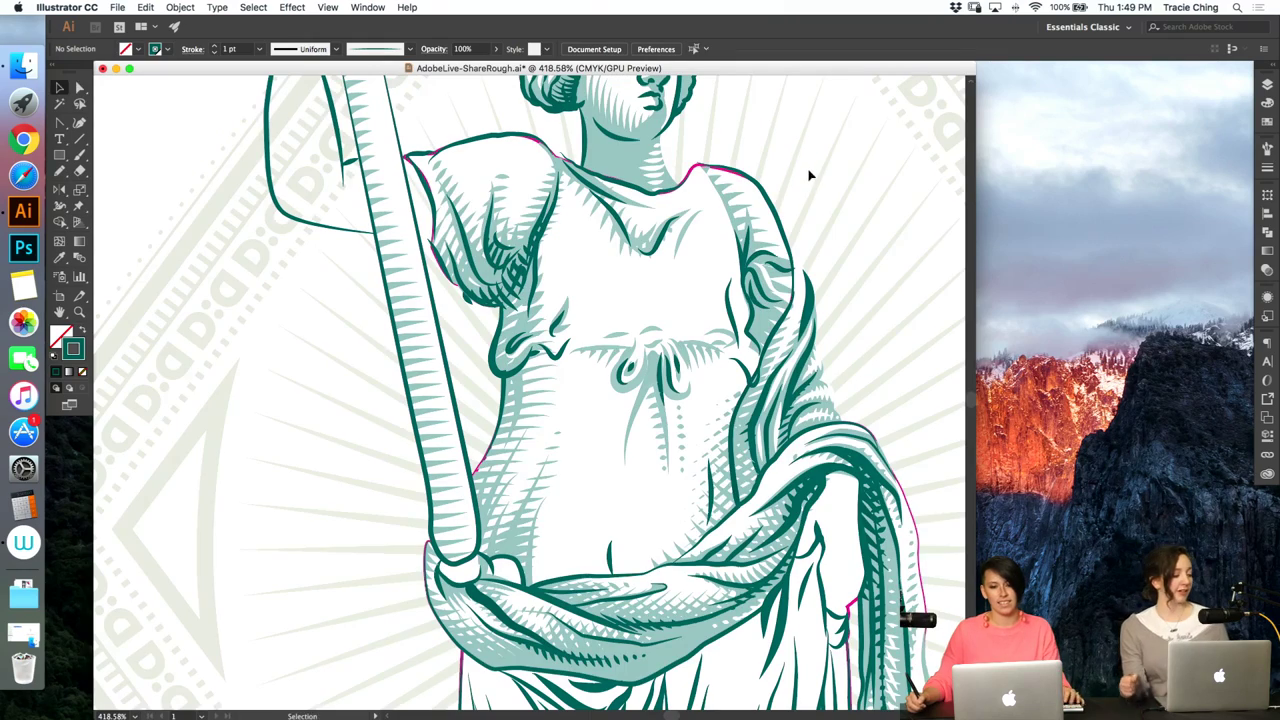
{"action": "key", "text": "a"}
{"action": "key", "text": "z"}
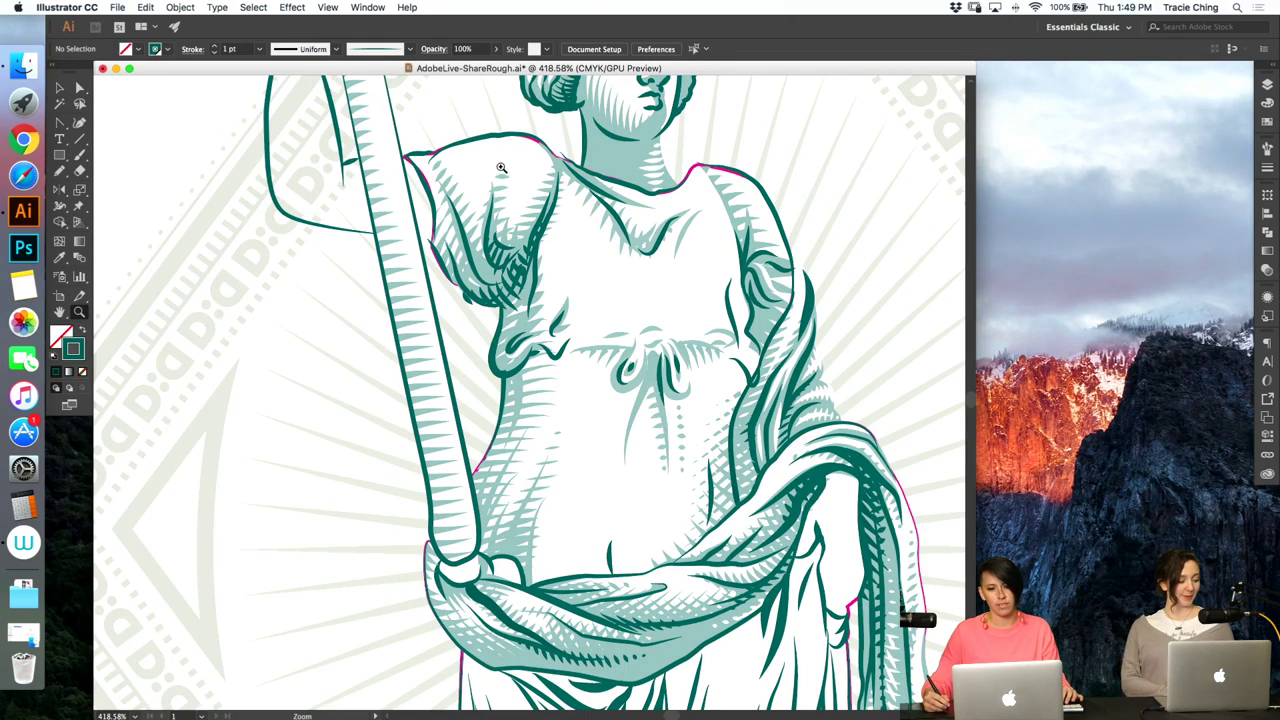
{"action": "left_click_drag", "start_coordinate": [542, 160], "coordinate": [566, 192]}
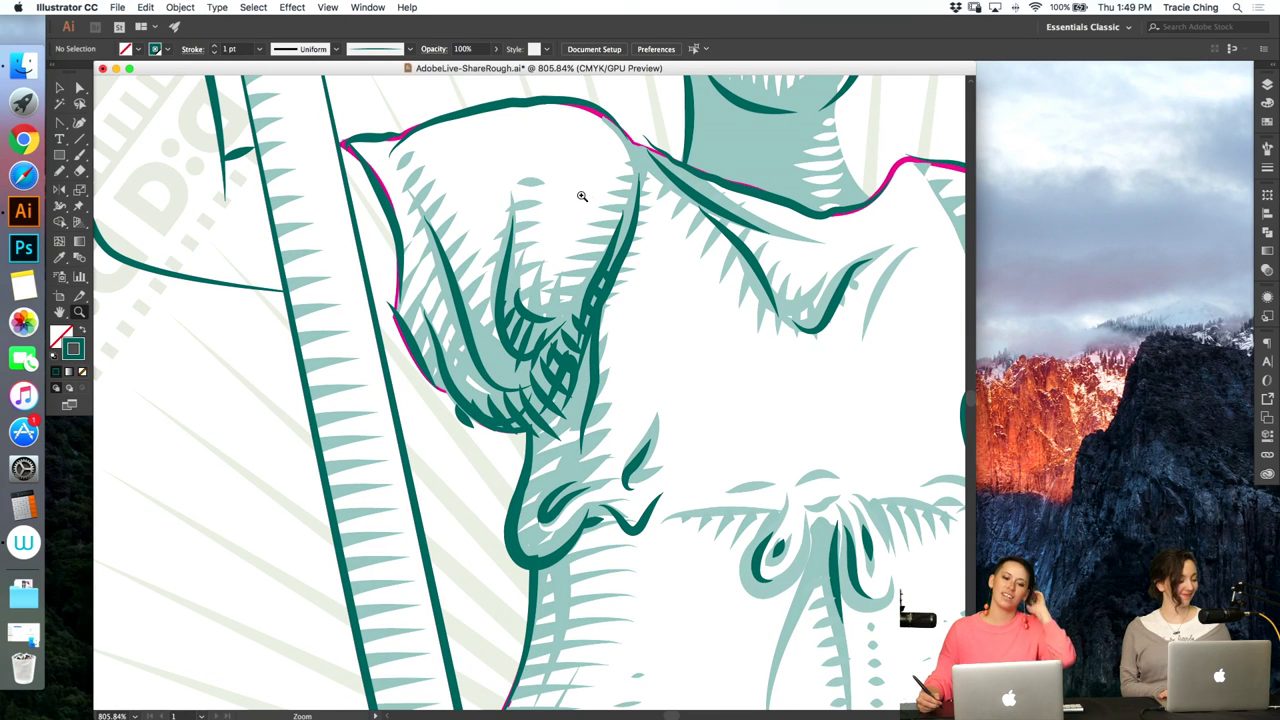
{"action": "key", "text": "a"}
{"action": "left_click", "coordinate": [424, 265]}
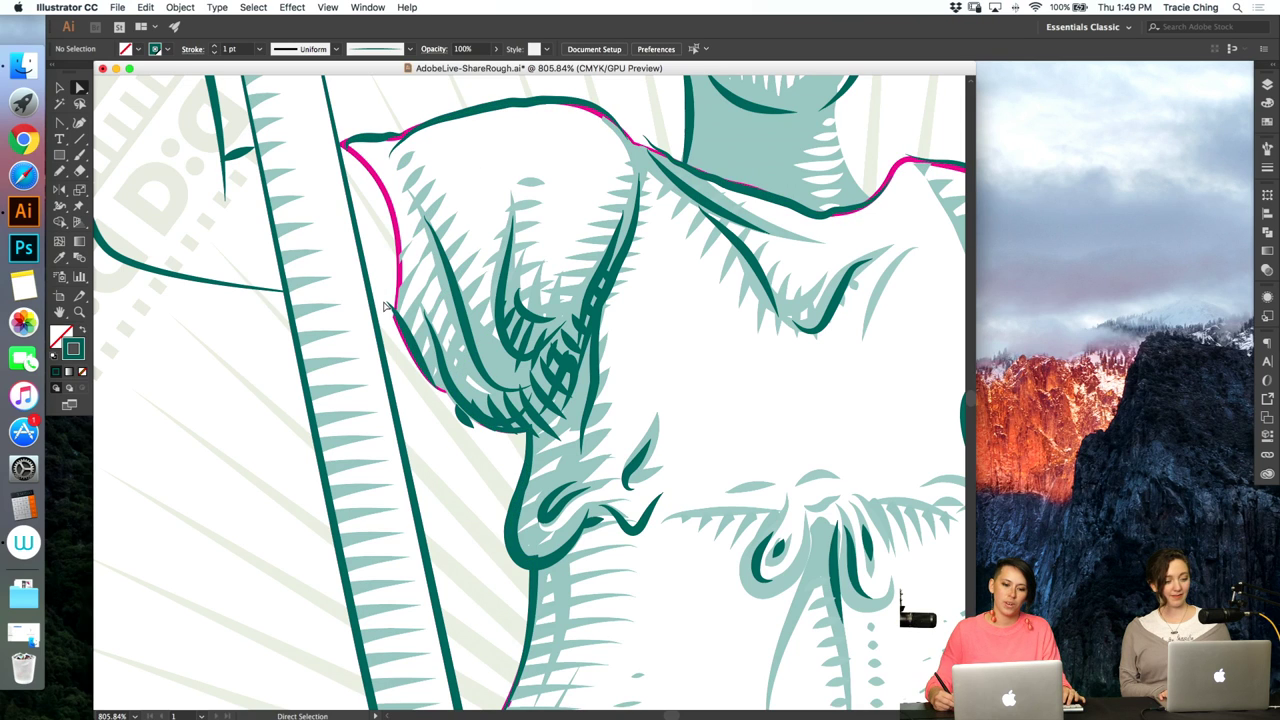
- Reshape the figure's contour at the sleeve edge beside the torch by converting its anchor point
{"action": "left_click", "coordinate": [394, 308]}
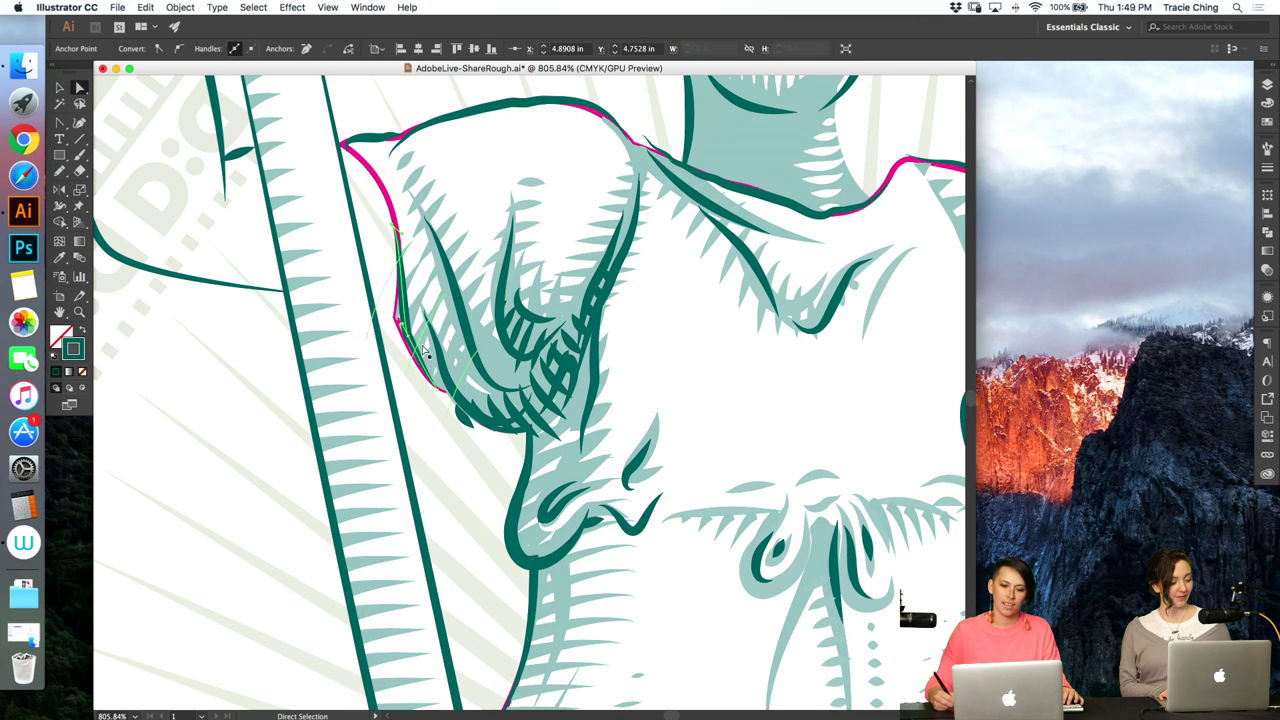
{"action": "key", "text": "shift+c"}
{"action": "left_click", "coordinate": [397, 312]}
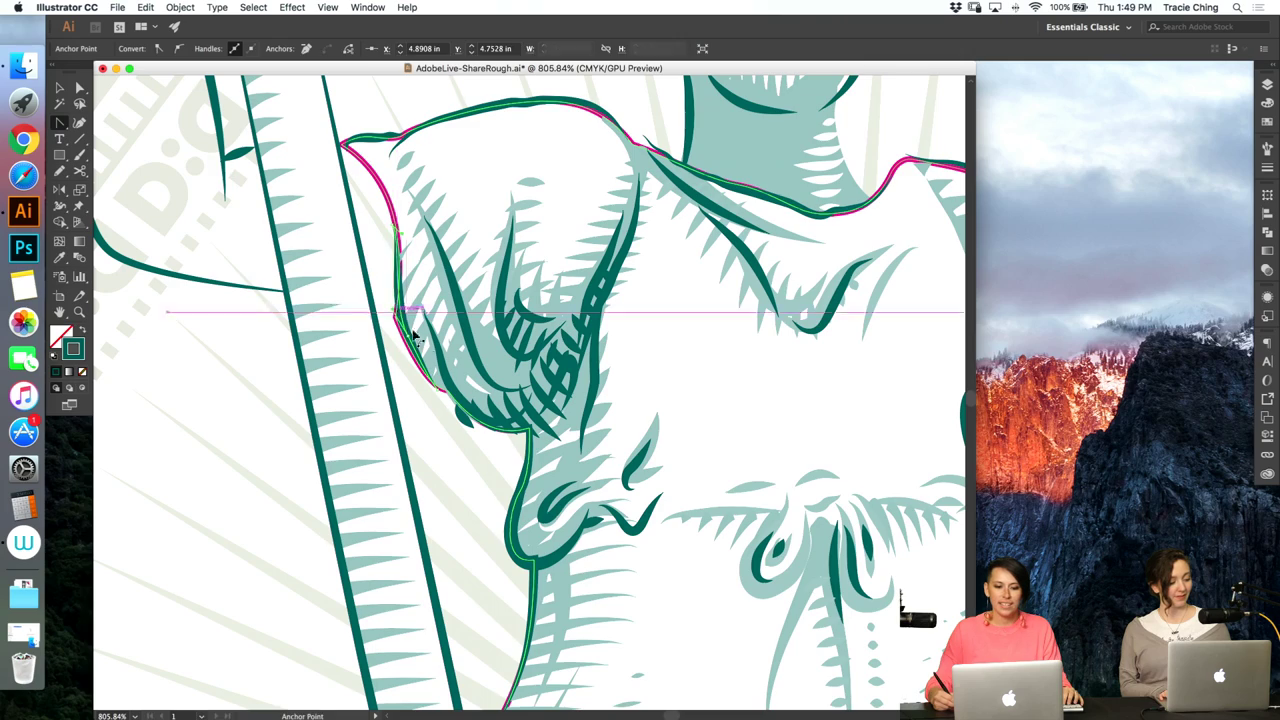
{"action": "key", "text": "super+minus"}
{"action": "key", "text": "super+minus"}
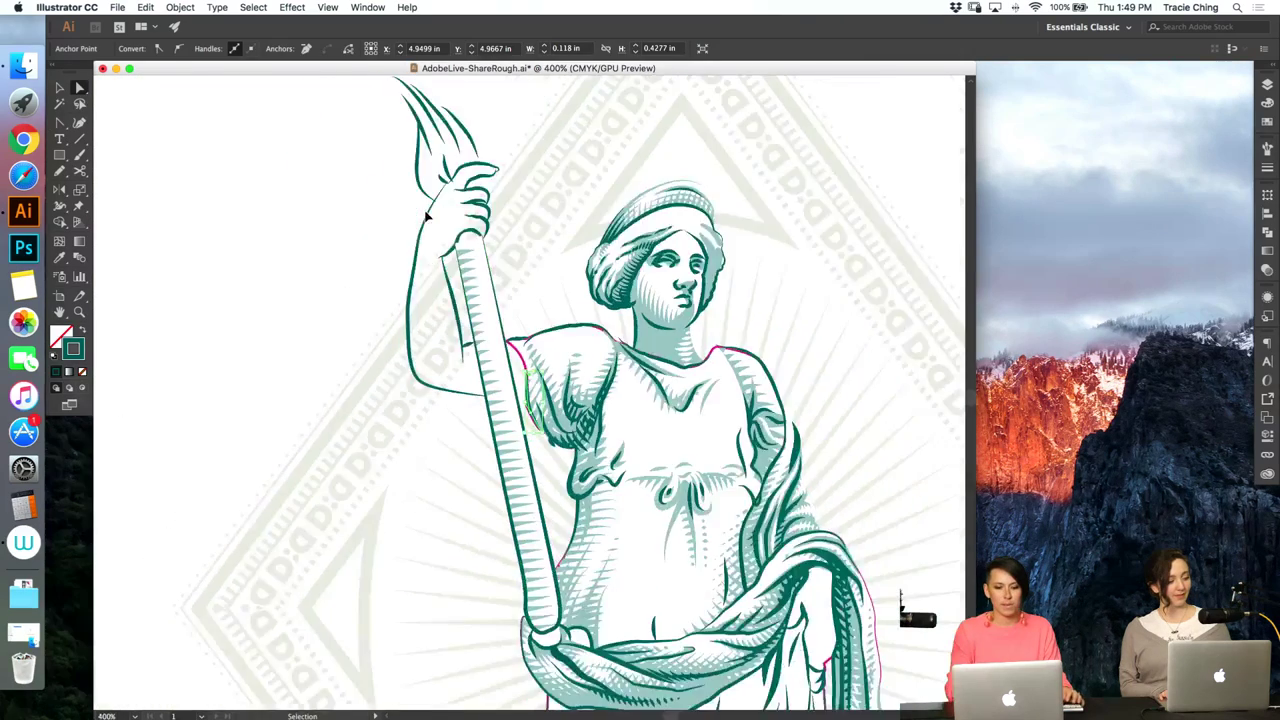
{"action": "key", "text": "super+minus"}
{"action": "left_click", "coordinate": [760, 349]}
- Paint a dark tapered fold stroke down the inner edge of the sleeve on the draped-arm side
{"action": "key", "text": "z"}
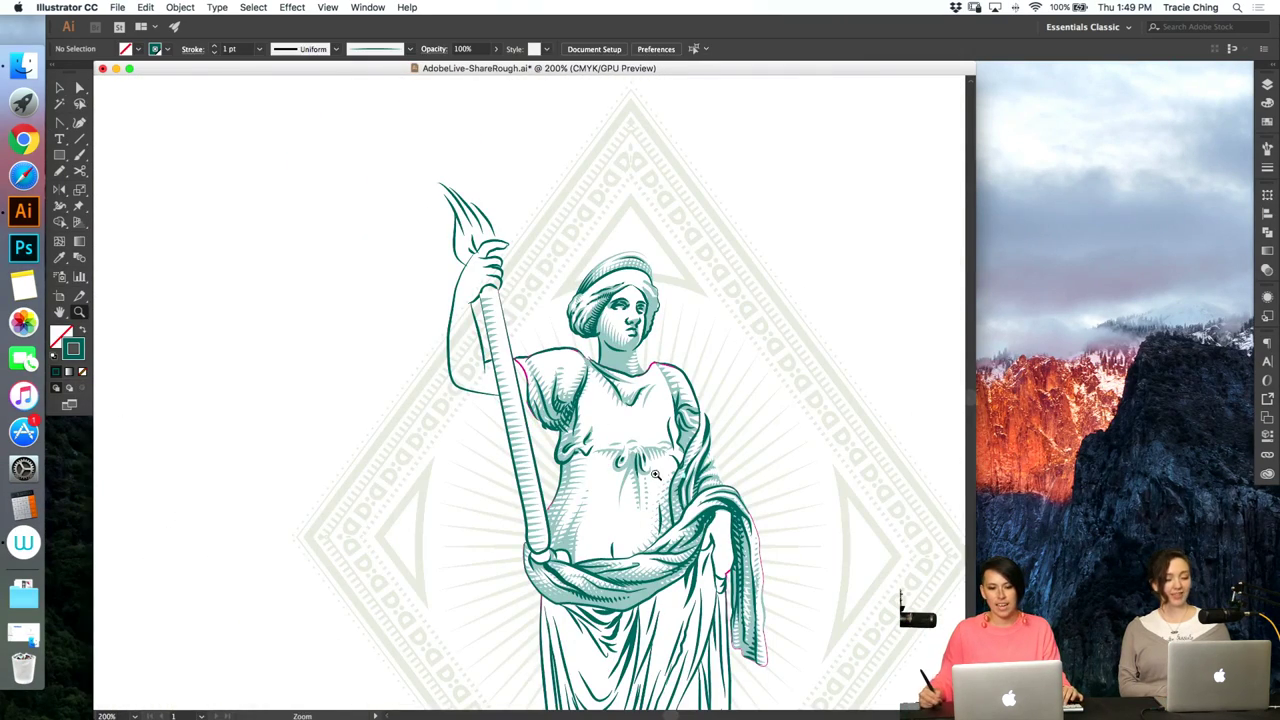
{"action": "left_click_drag", "start_coordinate": [647, 472], "coordinate": [812, 395]}
{"action": "key", "text": "a"}
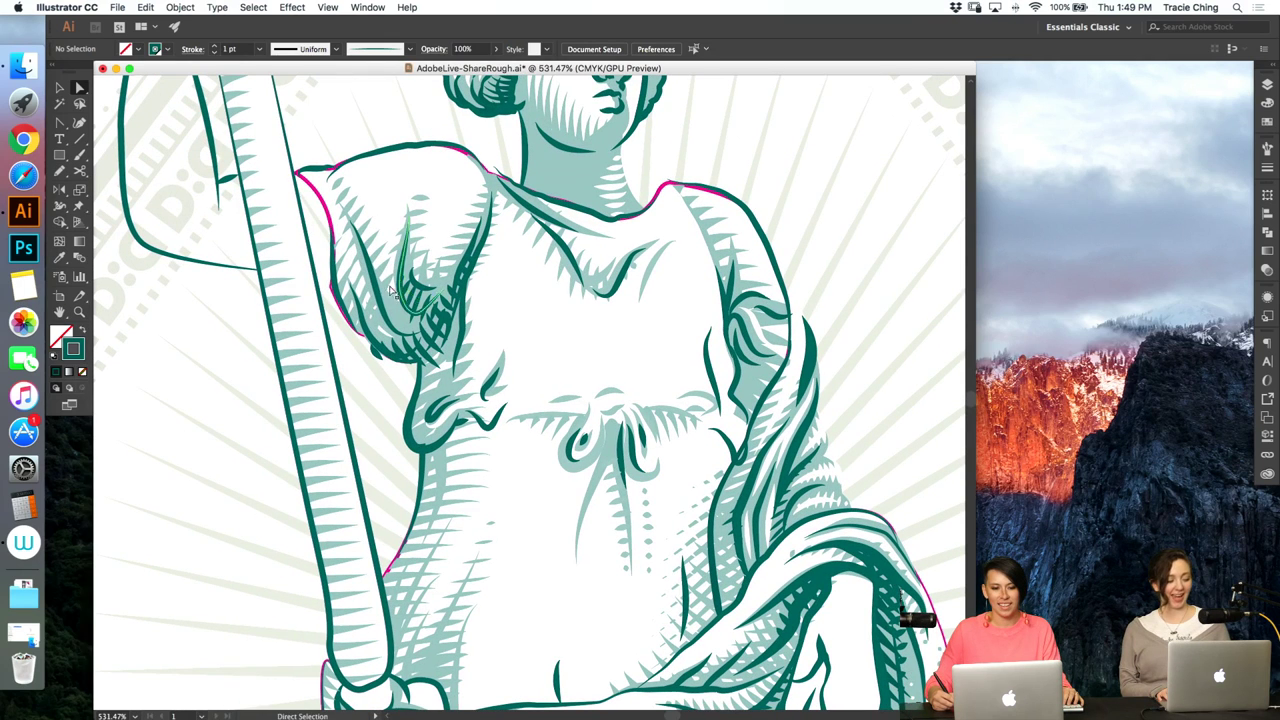
{"action": "left_click", "coordinate": [384, 308]}
{"action": "key", "text": "b"}
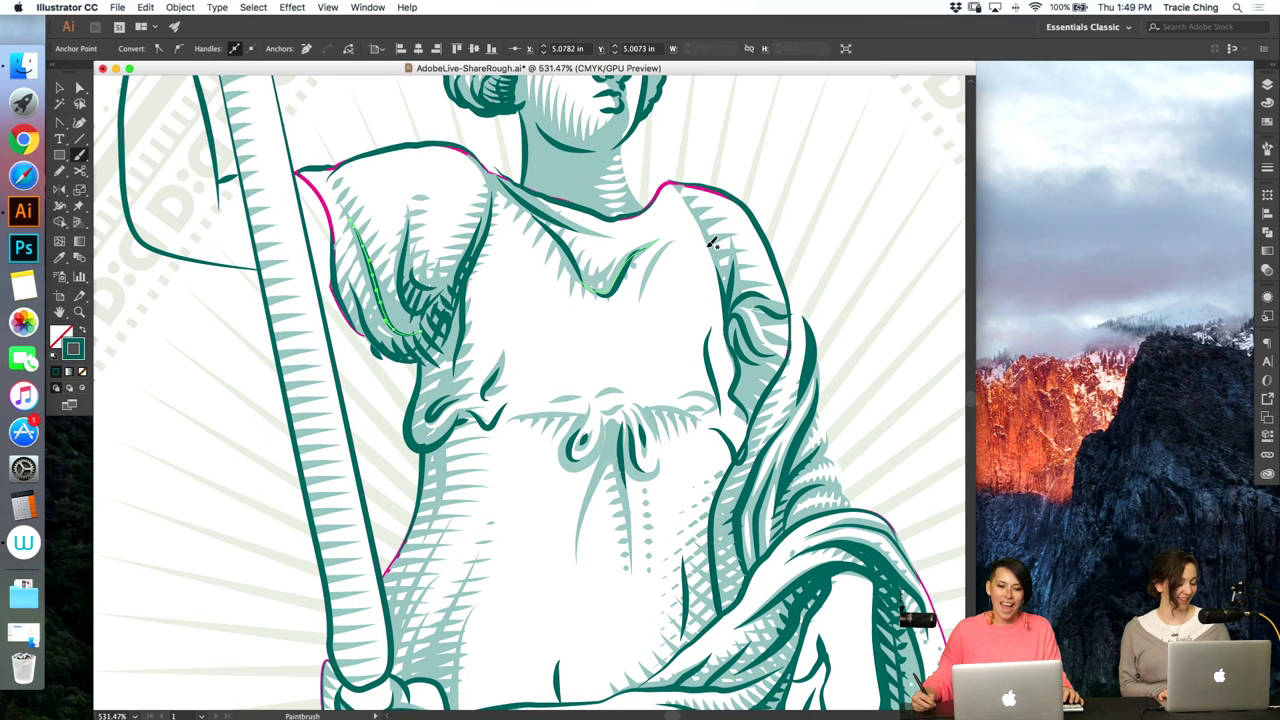
{"action": "key", "text": "super+shift+a"}
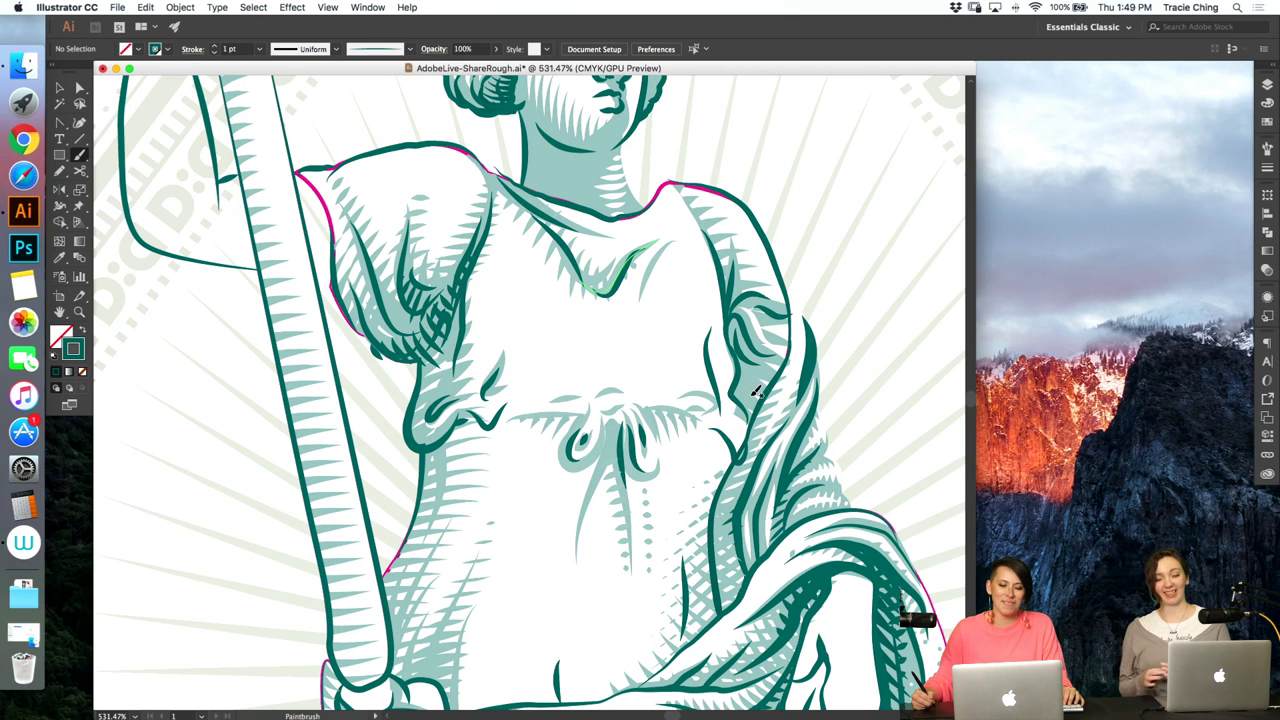
{"action": "key", "text": "a"}
{"action": "key", "text": "v"}
{"action": "left_click", "coordinate": [740, 388]}
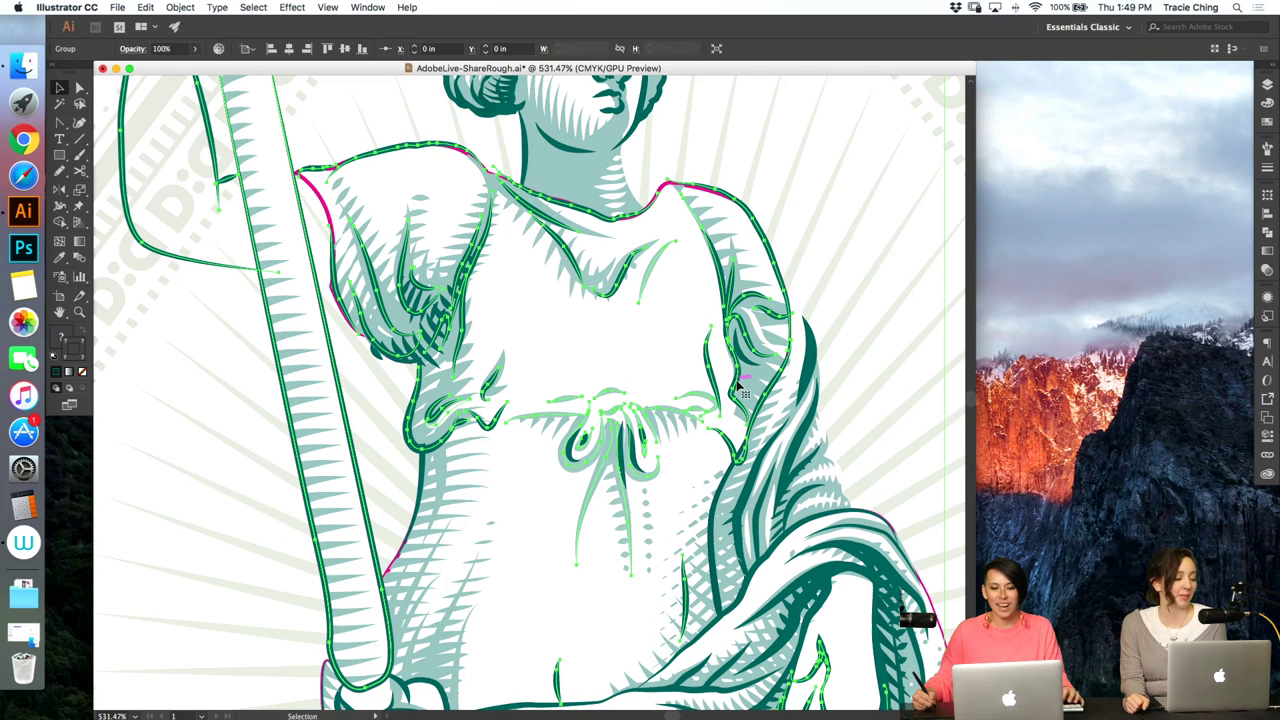
{"action": "key", "text": "a"}
{"action": "left_click", "coordinate": [736, 386]}
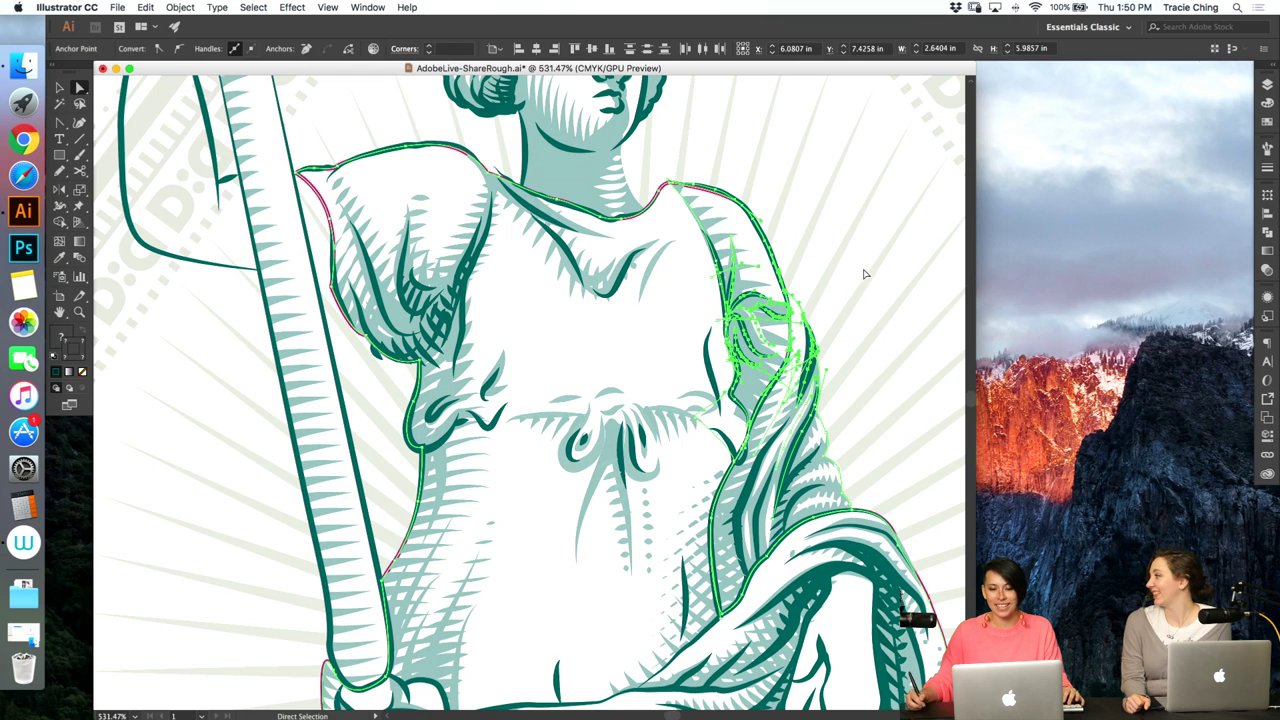
{"action": "key", "text": "super+shift+a"}
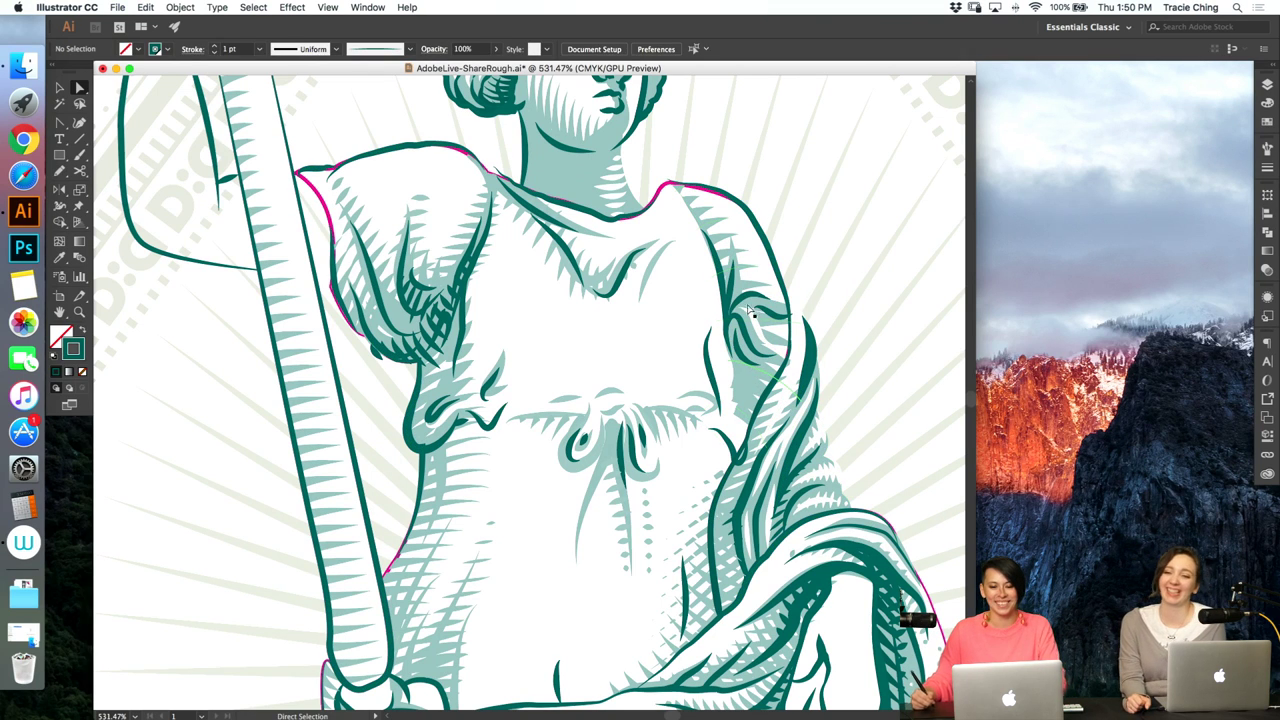
- Paint short dark hatch strokes along the shadow beneath the sleeve on the draped-arm side
{"action": "left_click_drag", "start_coordinate": [465, 292], "coordinate": [484, 220]}
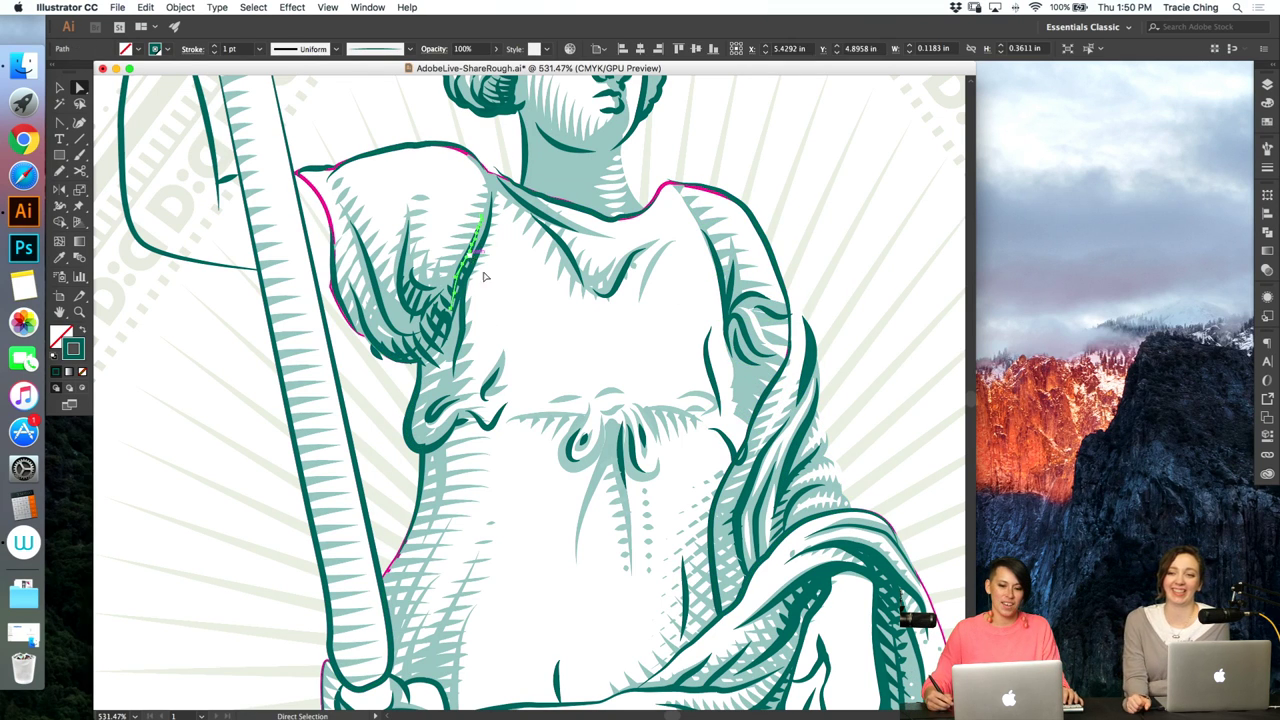
{"action": "key", "text": "b"}
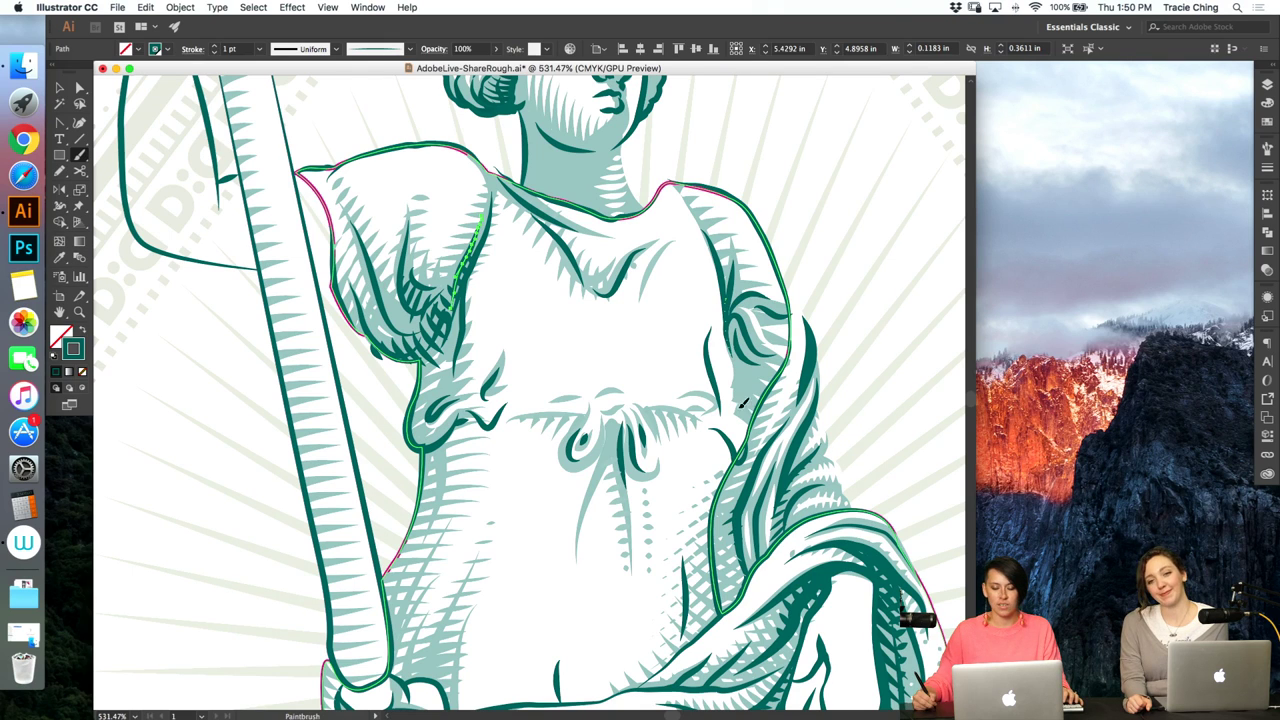
{"action": "key", "text": "super+shift+a"}
{"action": "key", "text": "v"}
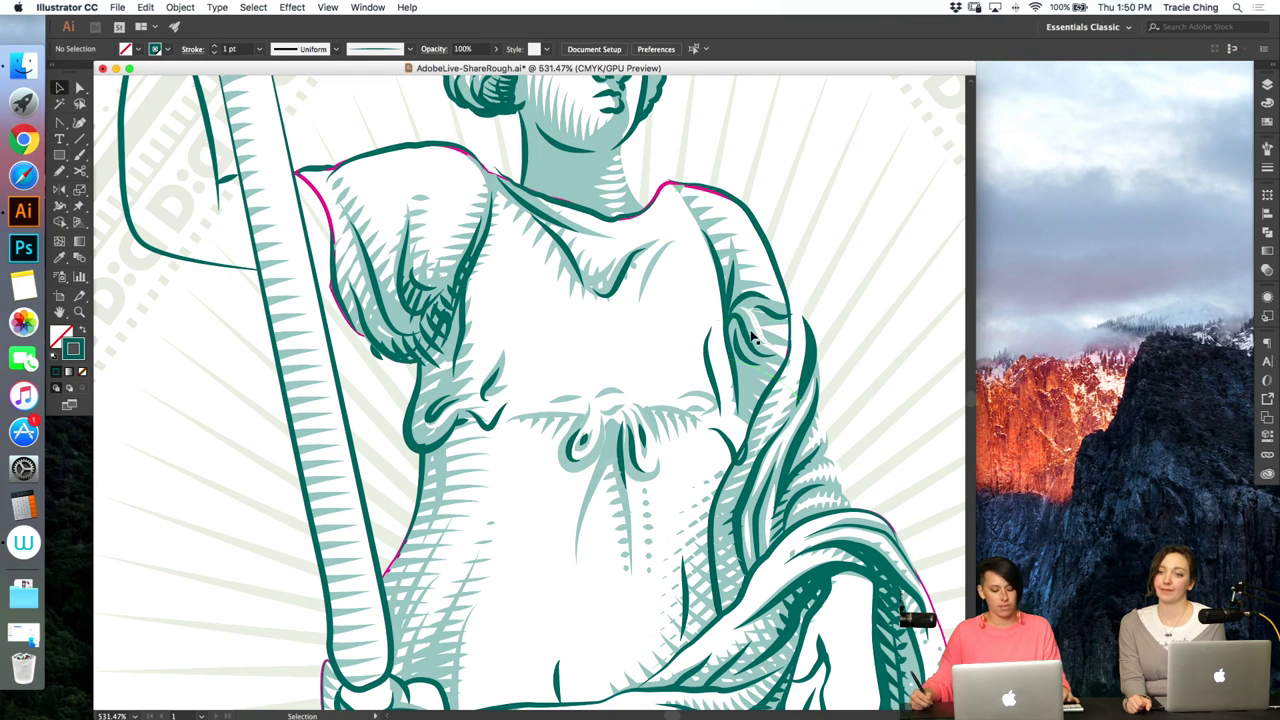
{"action": "key", "text": "b"}
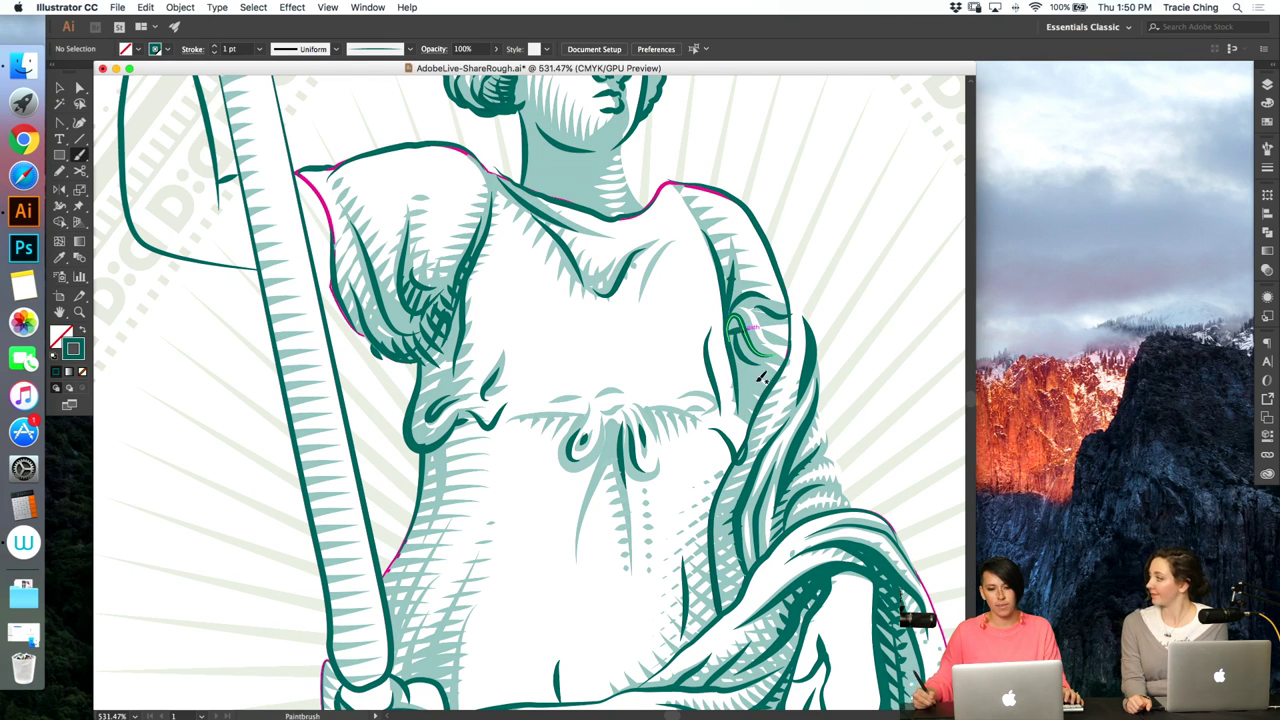
{"action": "key", "text": "v"}
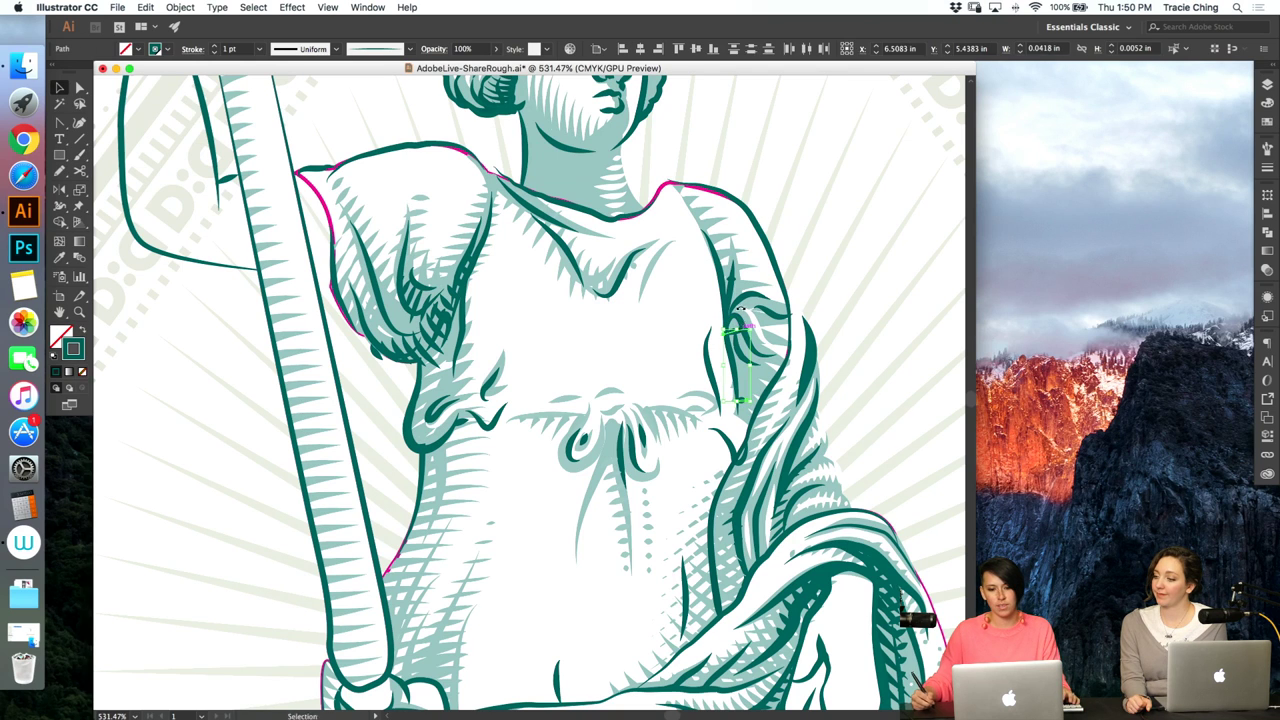
- Select the short hatch strokes under the draped arm and make a blend from them
{"action": "left_click", "coordinate": [750, 283]}
{"action": "key", "text": "alt+super+b"}
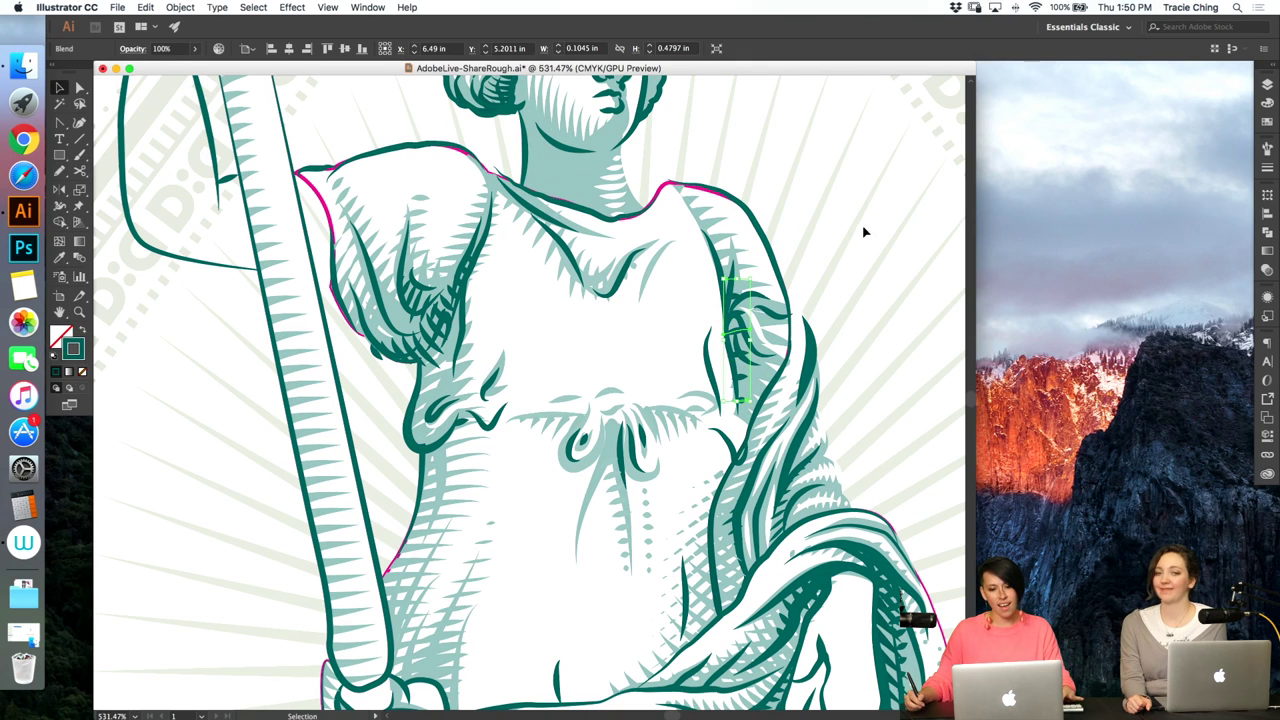
{"action": "left_click", "coordinate": [870, 220]}
- Isolate the new hatch blend, set its spacing to 7 specified steps, and leave isolation
{"action": "left_click", "coordinate": [740, 336]}
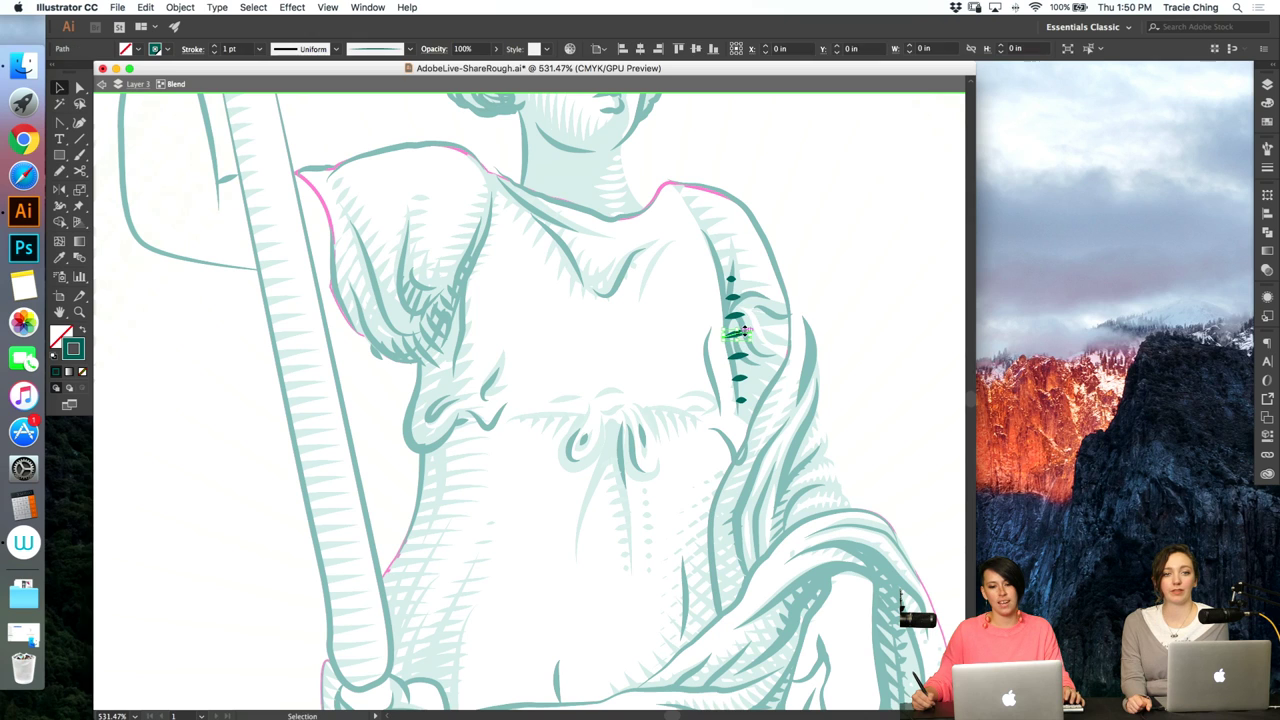
{"action": "left_click", "coordinate": [180, 7]}
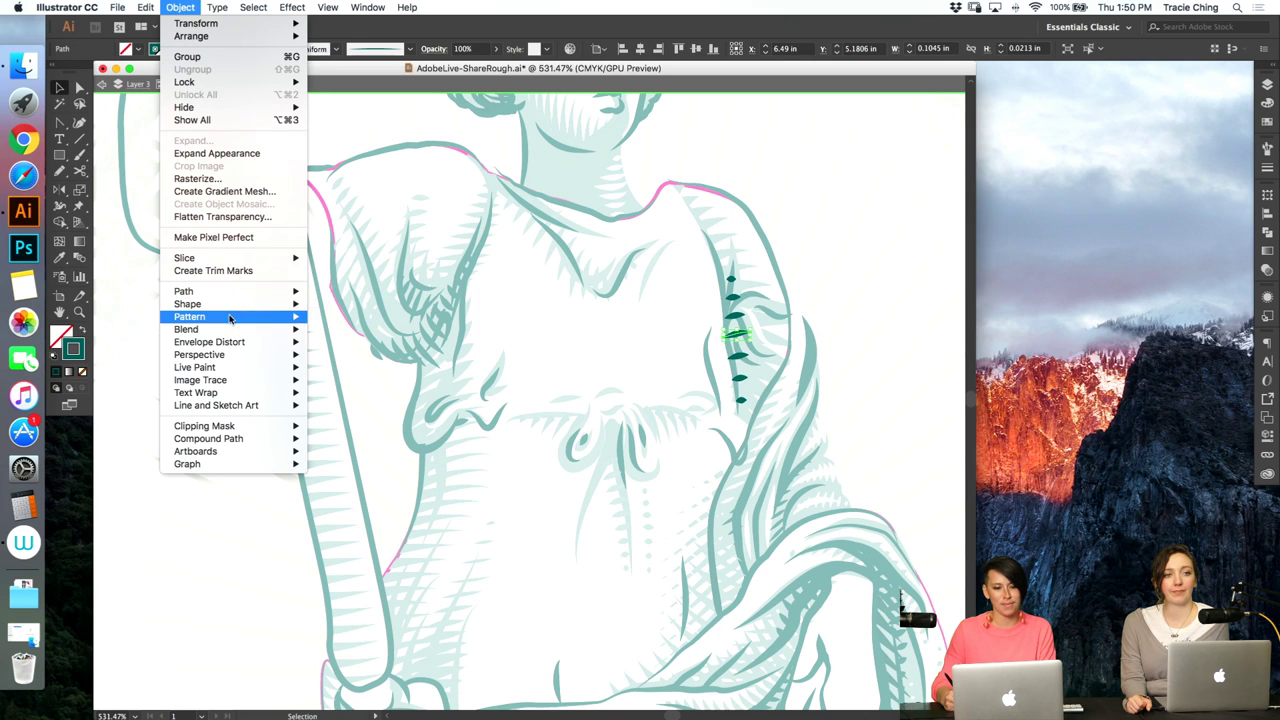
{"action": "mouse_move", "coordinate": [240, 329]}
{"action": "left_click", "coordinate": [366, 363]}
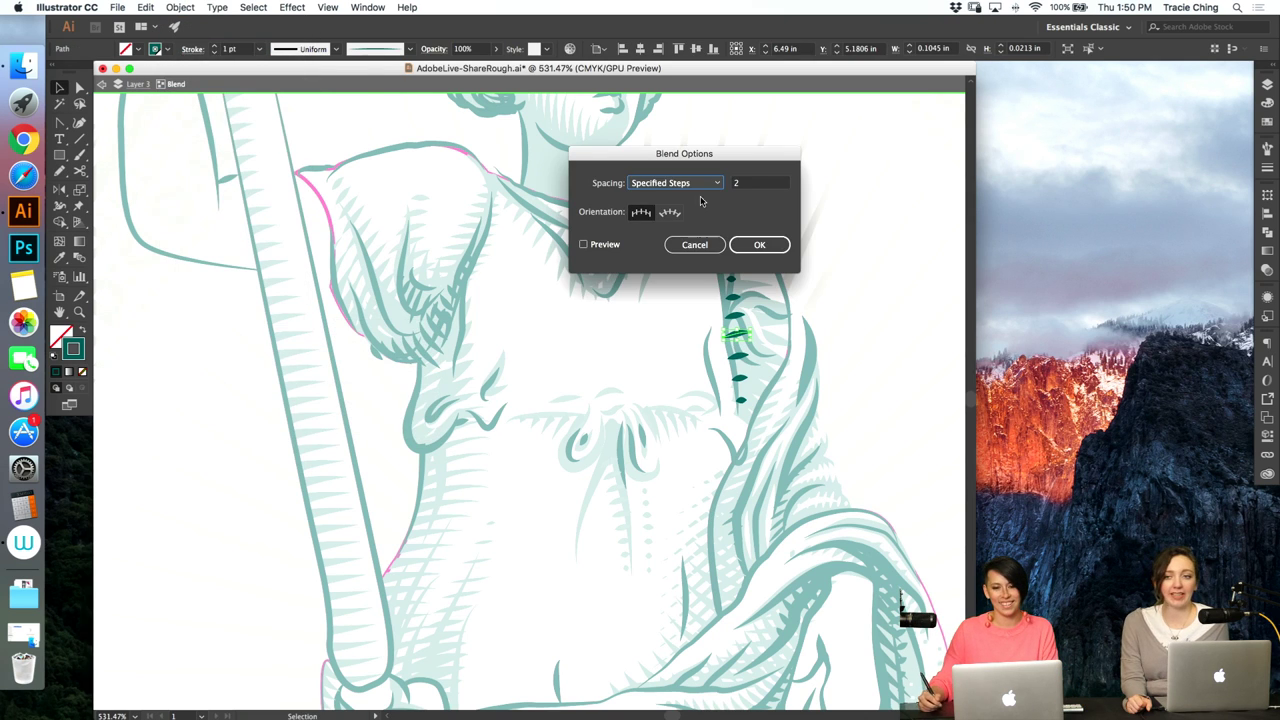
{"action": "double_click", "coordinate": [750, 184]}
{"action": "type", "text": "7"}
{"action": "left_click", "coordinate": [760, 243]}
{"action": "left_click", "coordinate": [879, 261]}
- Apply the art brush that starts thick and tapers toward its end to the waistband line right of the bow
{"action": "key", "text": "super+1"}
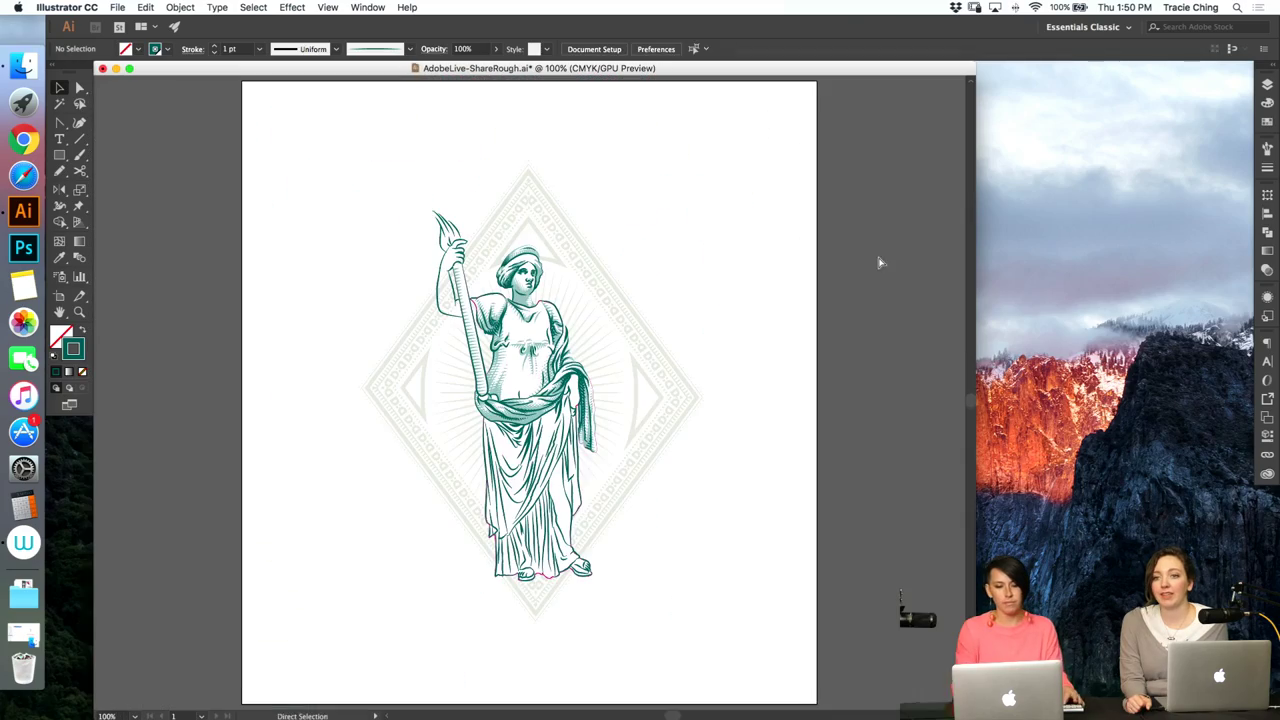
{"action": "key", "text": "z"}
{"action": "mouse_move", "coordinate": [475, 374]}
{"action": "left_mouse_down"}
{"action": "mouse_move", "coordinate": [995, 260]}
{"action": "mouse_move", "coordinate": [975, 240]}
{"action": "mouse_move", "coordinate": [880, 218]}
{"action": "mouse_move", "coordinate": [1016, 178]}
{"action": "mouse_move", "coordinate": [1070, 178]}
{"action": "left_mouse_up"}
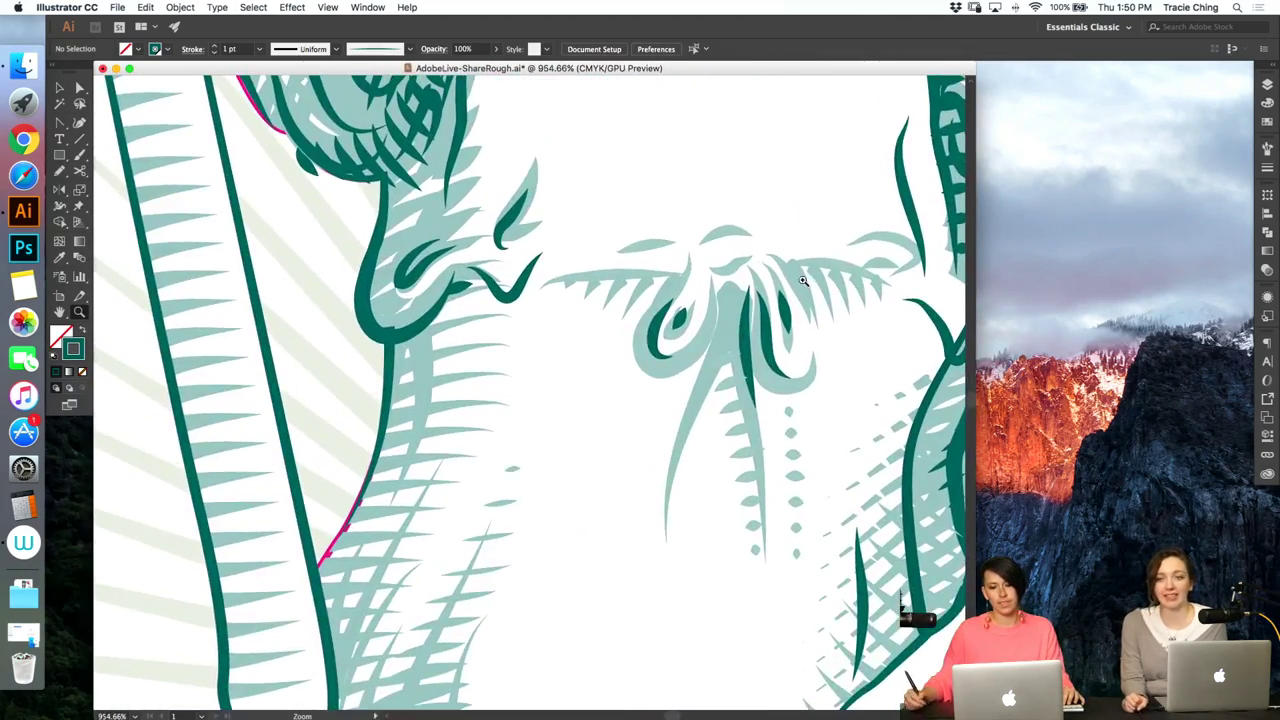
{"action": "key", "text": "a"}
{"action": "left_click", "coordinate": [840, 267]}
{"action": "left_click", "coordinate": [1265, 150]}
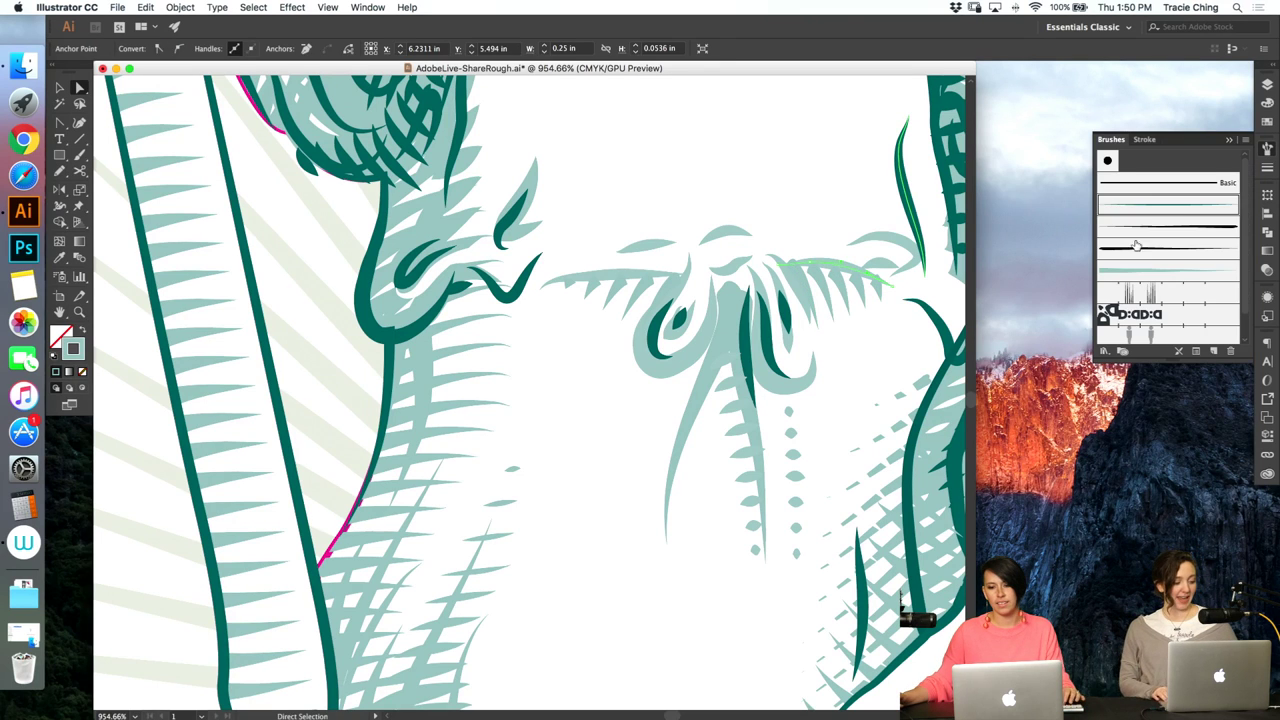
{"action": "left_click", "coordinate": [1168, 248]}
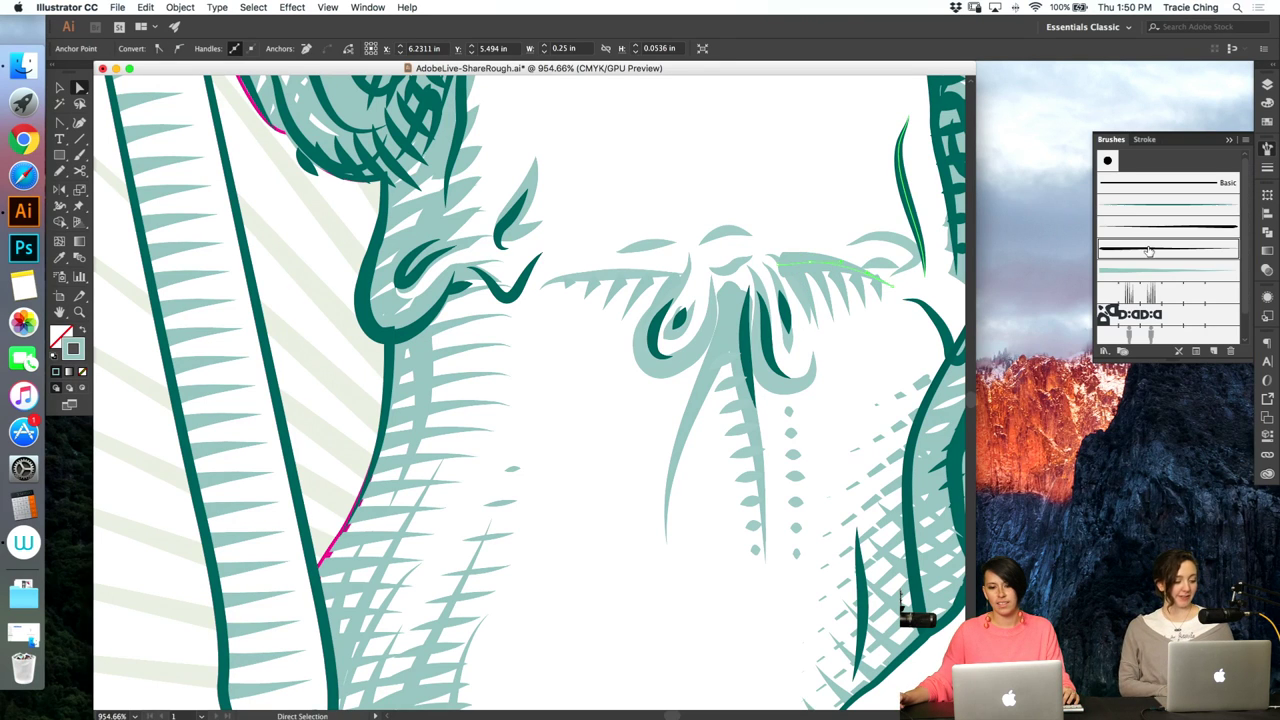
- Set the stroke weight of the waistband line right of the bow to 0.5 pt
{"action": "left_click", "coordinate": [782, 266]}
{"action": "key", "text": "a"}
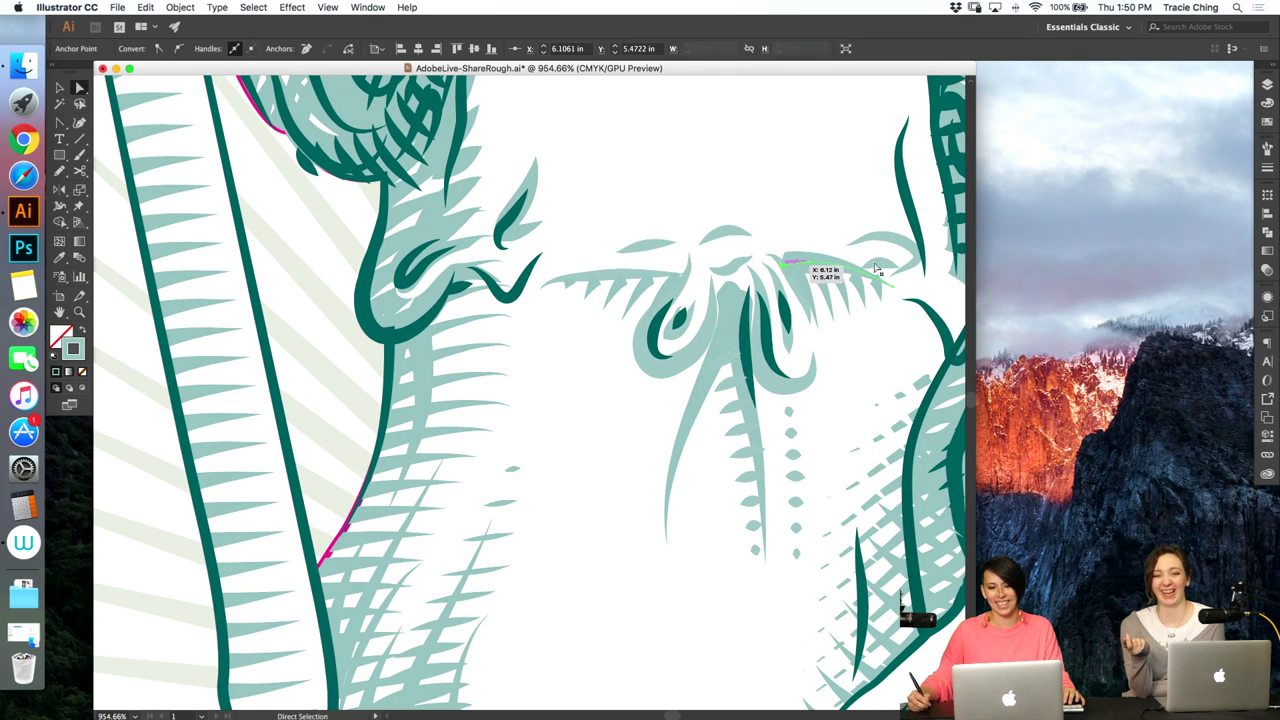
{"action": "left_click", "coordinate": [1268, 168]}
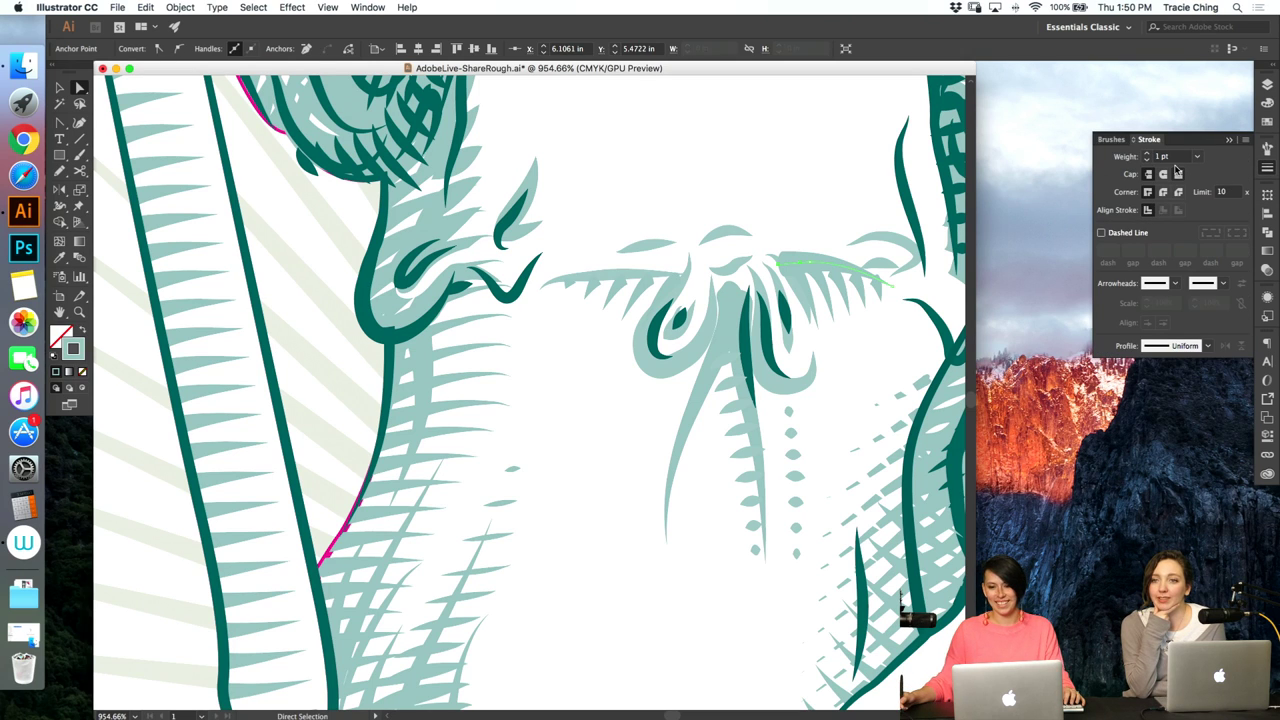
{"action": "left_click", "coordinate": [1152, 158]}
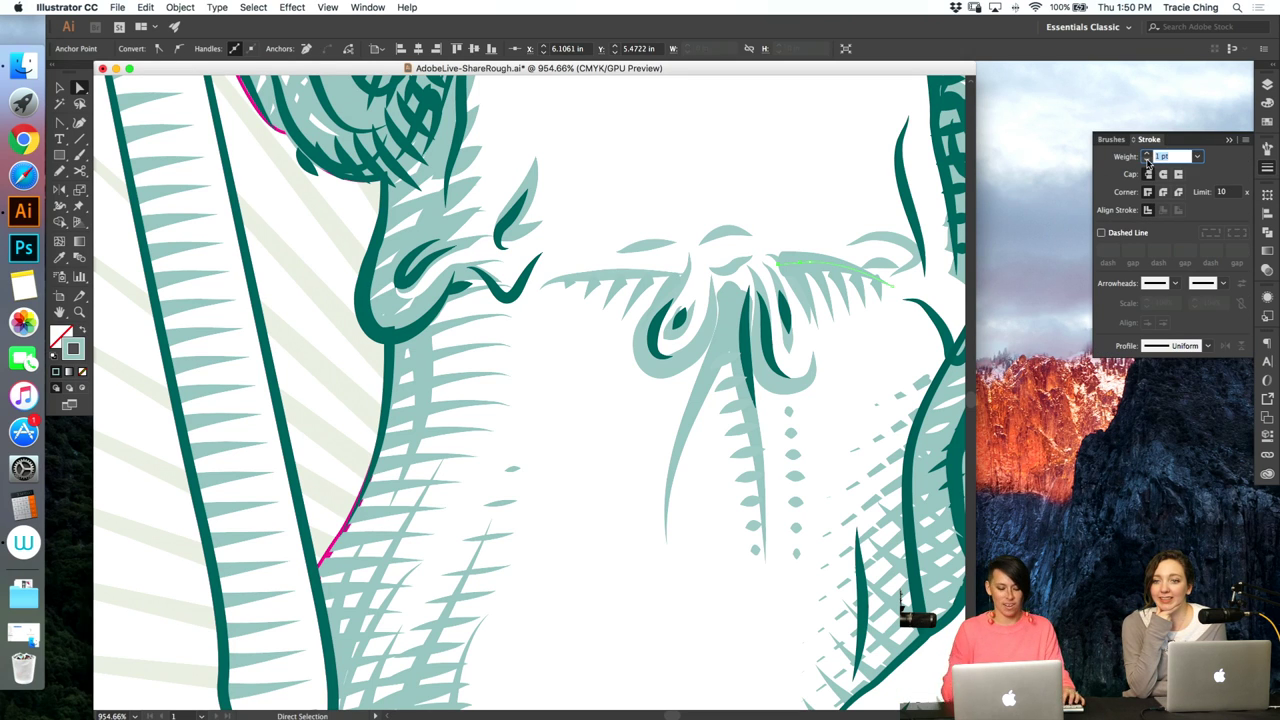
{"action": "type", "text": ".5"}
{"action": "key", "text": "Return"}
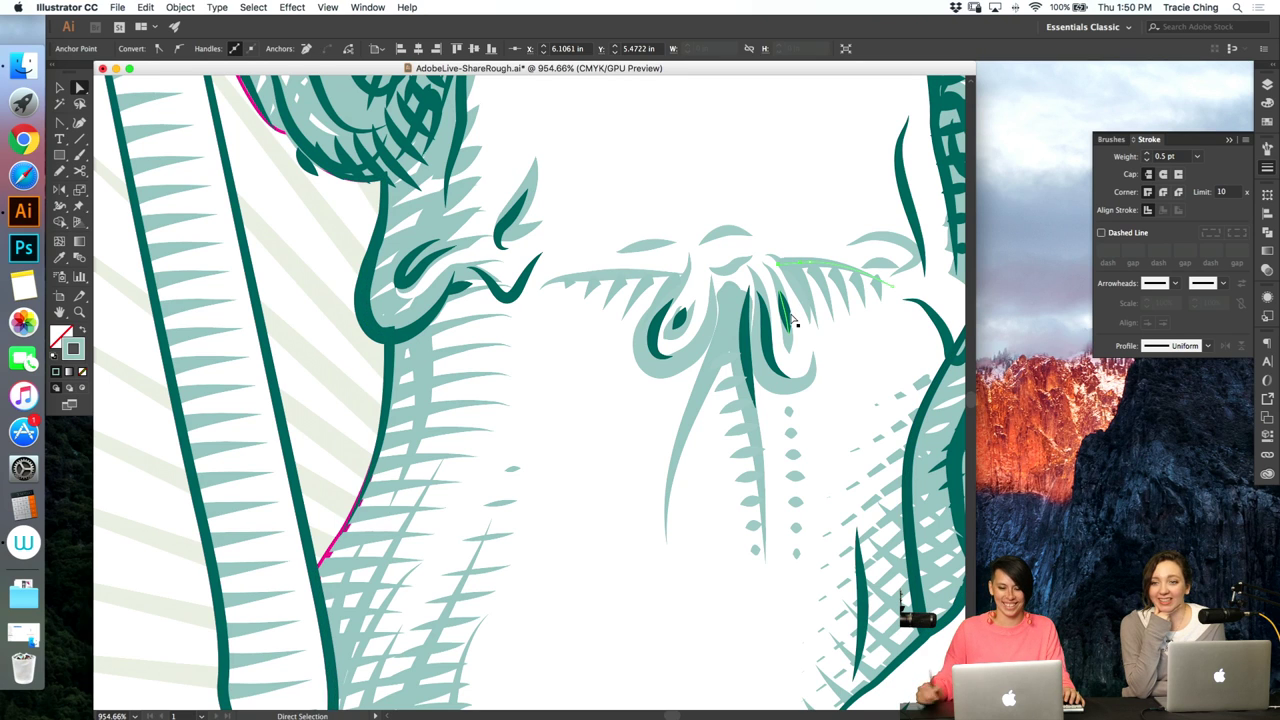
- Apply the Art Brush 27 copy 2 brush to the waistband line left of the bow
{"action": "left_click", "coordinate": [663, 303]}
{"action": "left_click", "coordinate": [660, 279]}
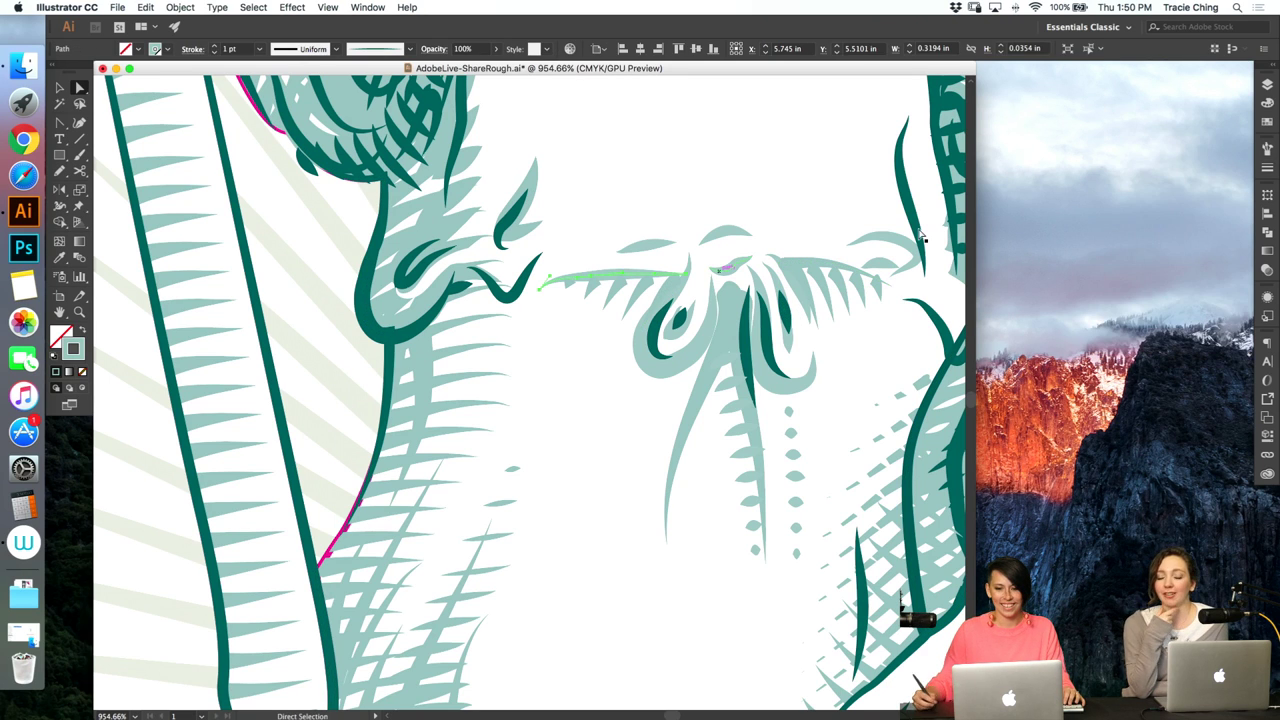
{"action": "left_click", "coordinate": [1267, 149]}
{"action": "left_click", "coordinate": [1216, 232]}
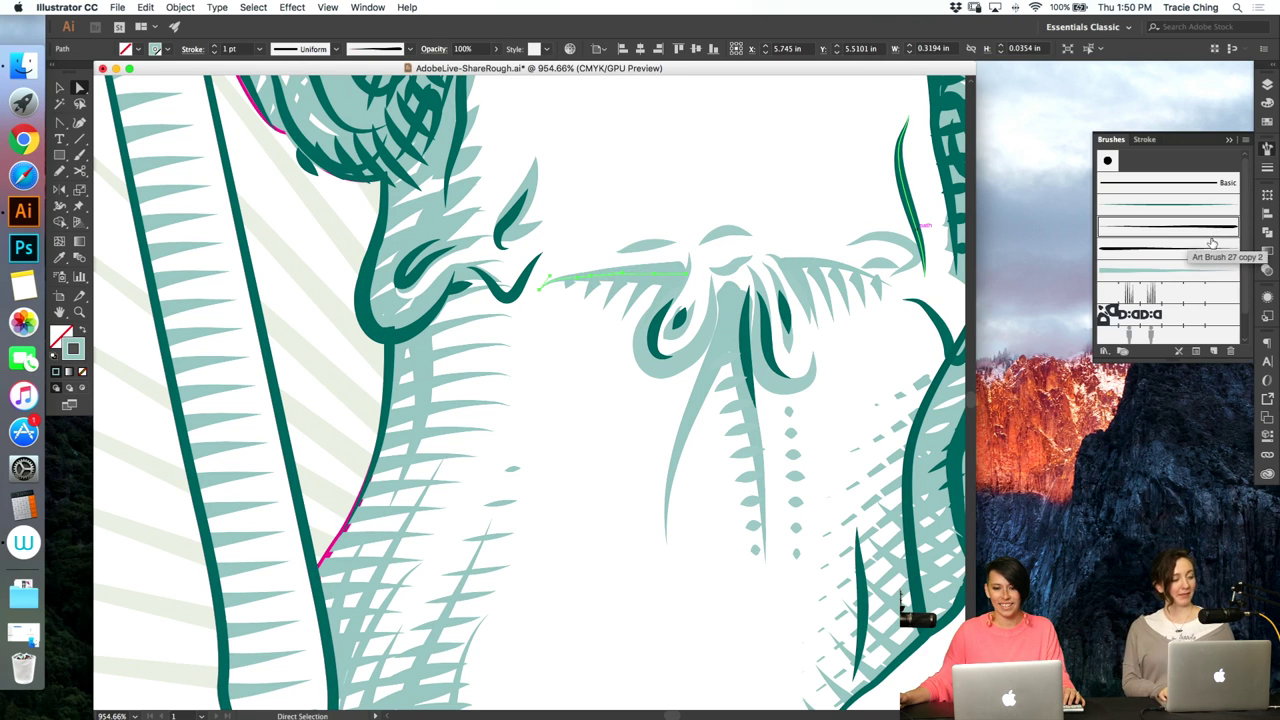
- Set the stroke weight of the waistband line left of the bow to 0.75 pt
{"action": "left_click", "coordinate": [1268, 167]}
{"action": "left_click", "coordinate": [1172, 156]}
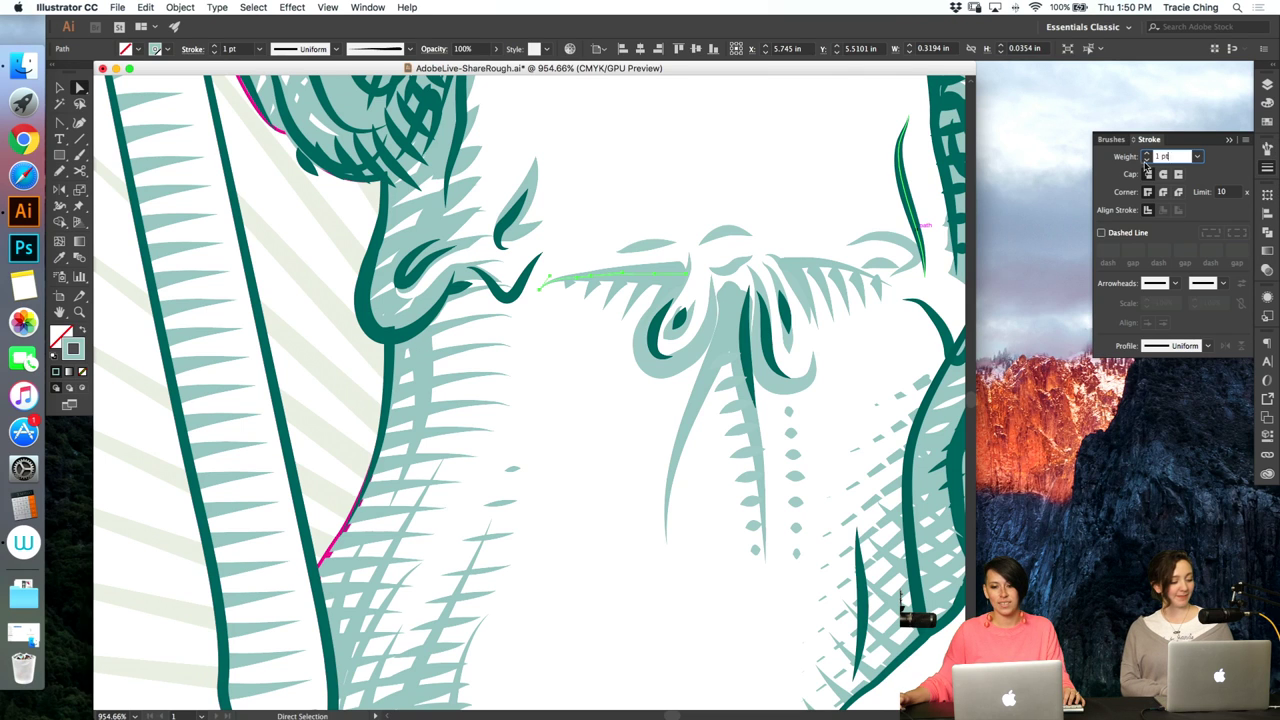
{"action": "type", "text": ".75"}
{"action": "key", "text": "Return"}
{"action": "key", "text": "super+minus"}
{"action": "key", "text": "super+minus"}
{"action": "key", "text": "super+minus"}
{"action": "key", "text": "super+minus"}
{"action": "key", "text": "super+minus"}
{"action": "key", "text": "super+minus"}
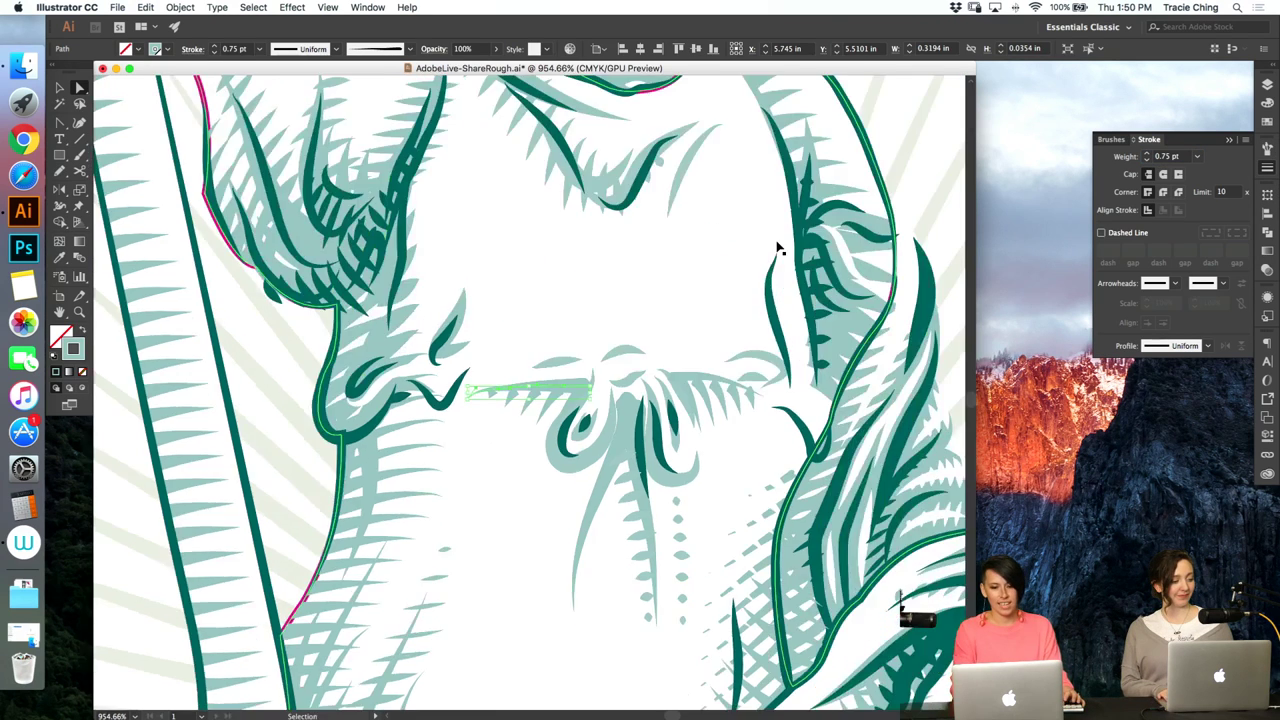
- Paint short dark green shading strokes at 1 pt under the waistband on both sides of the bow, matching the bow's dark strokes
{"action": "left_click", "coordinate": [722, 311]}
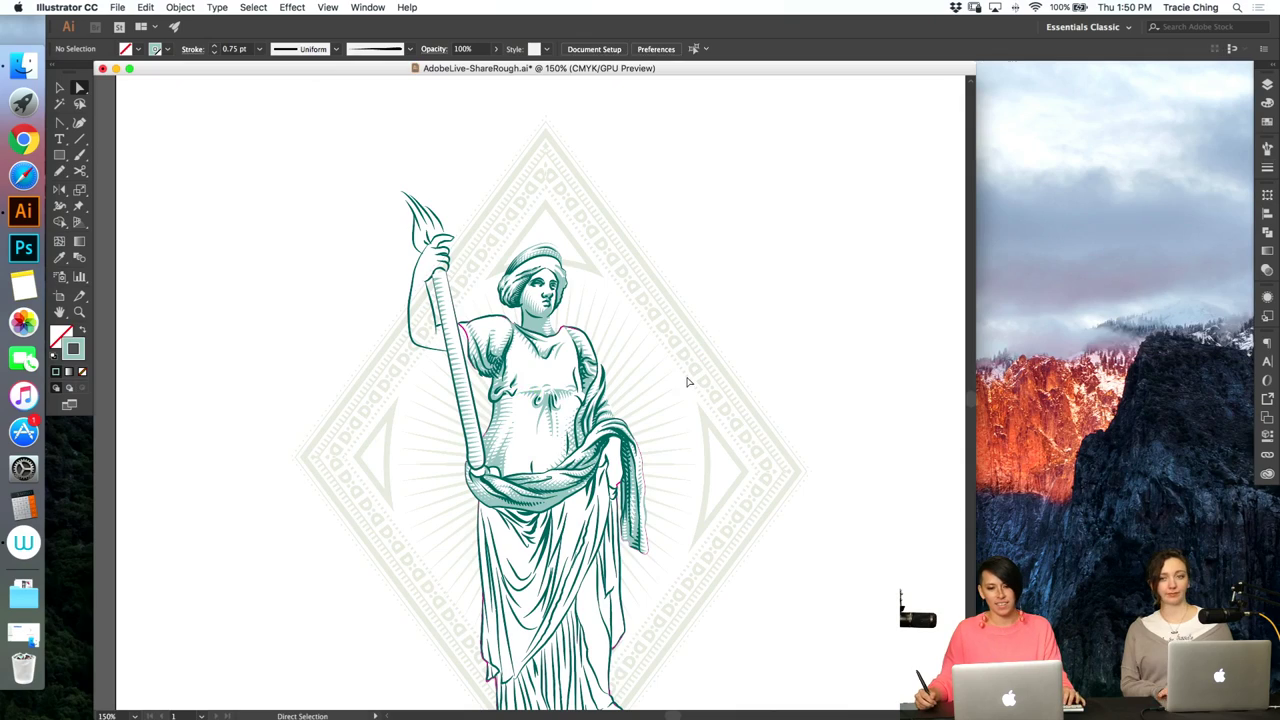
{"action": "key", "text": "z"}
{"action": "left_click_drag", "start_coordinate": [562, 398], "coordinate": [665, 382]}
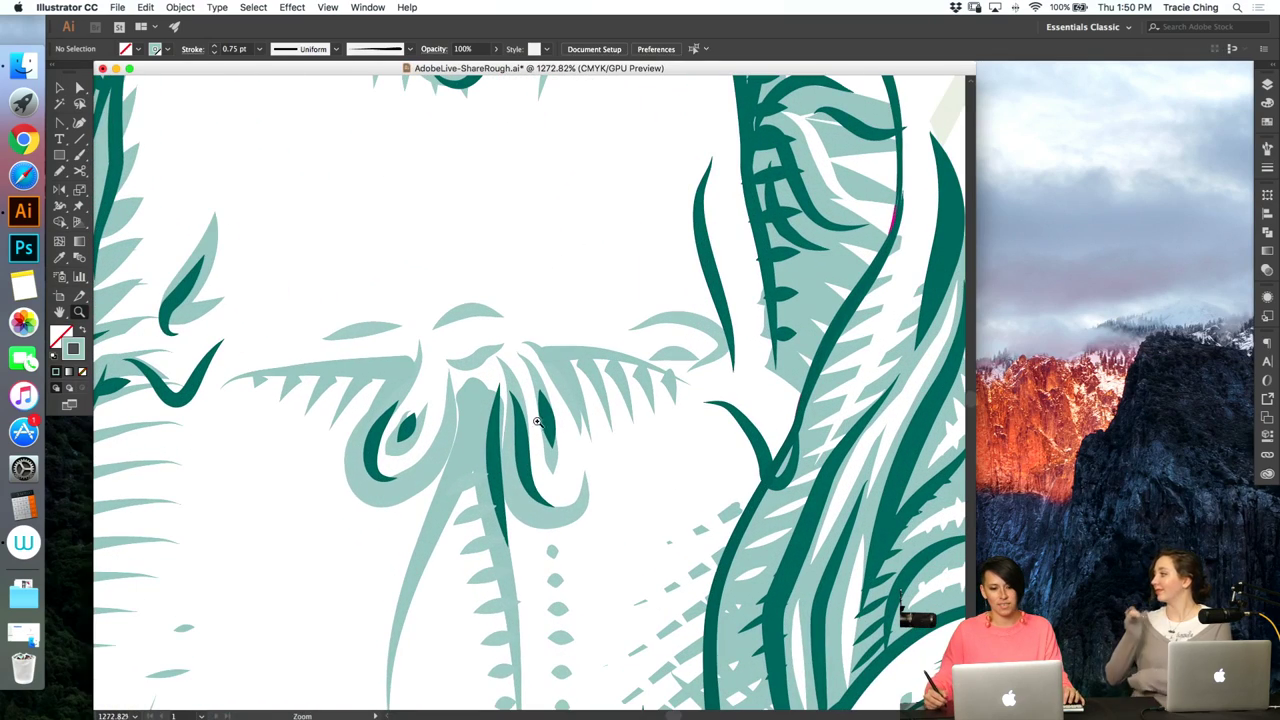
{"action": "key", "text": "v"}
{"action": "left_click", "coordinate": [520, 450]}
{"action": "key", "text": "a"}
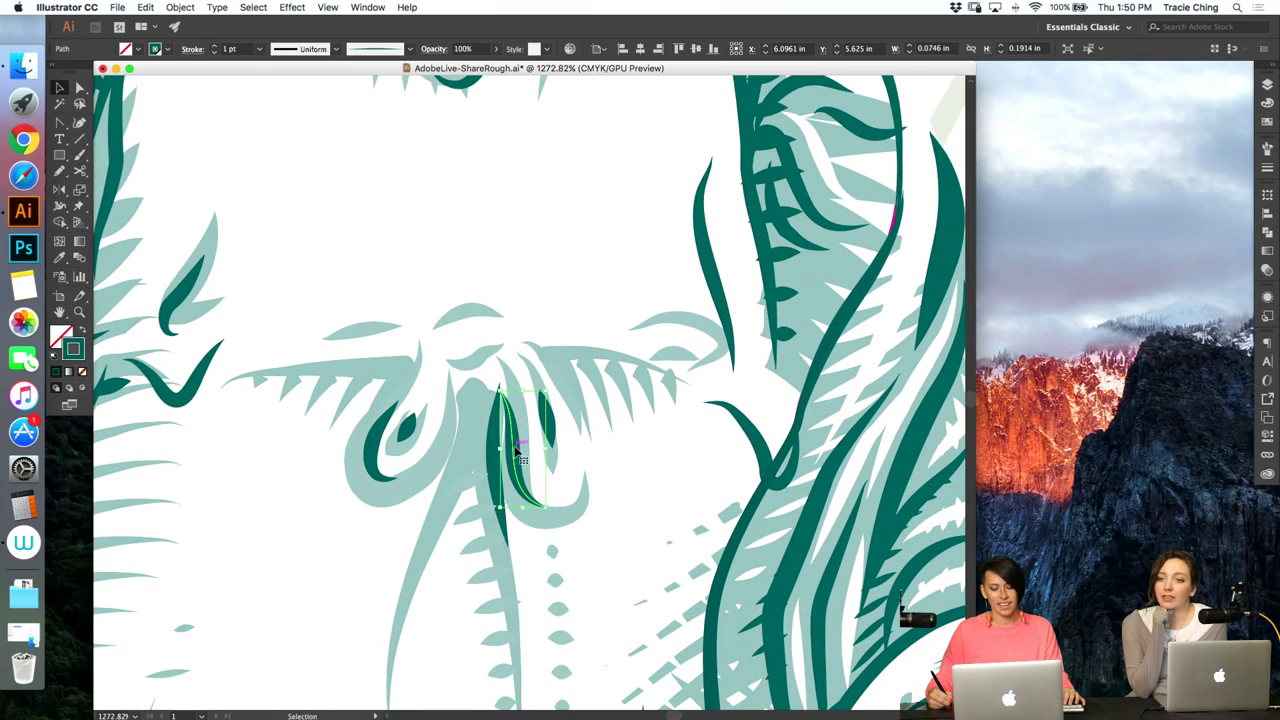
{"action": "left_click", "coordinate": [556, 443]}
{"action": "key", "text": "b"}
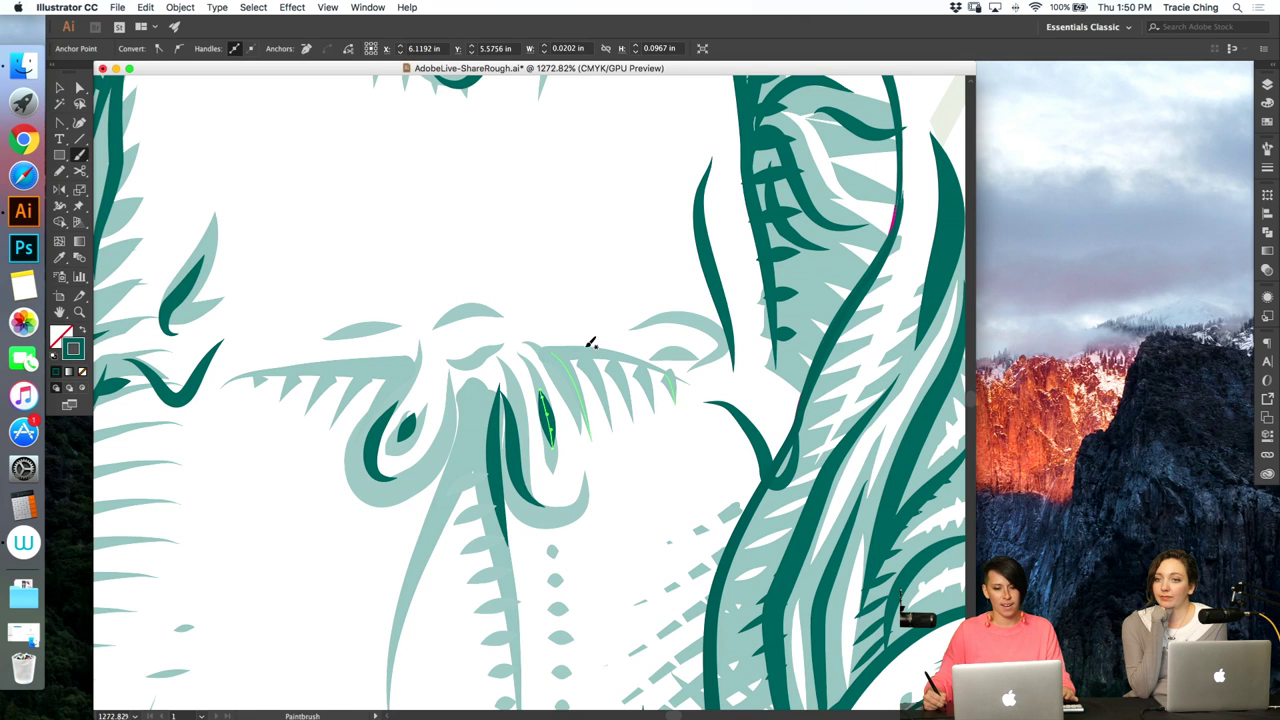
{"action": "left_click_drag", "start_coordinate": [556, 355], "coordinate": [646, 380]}
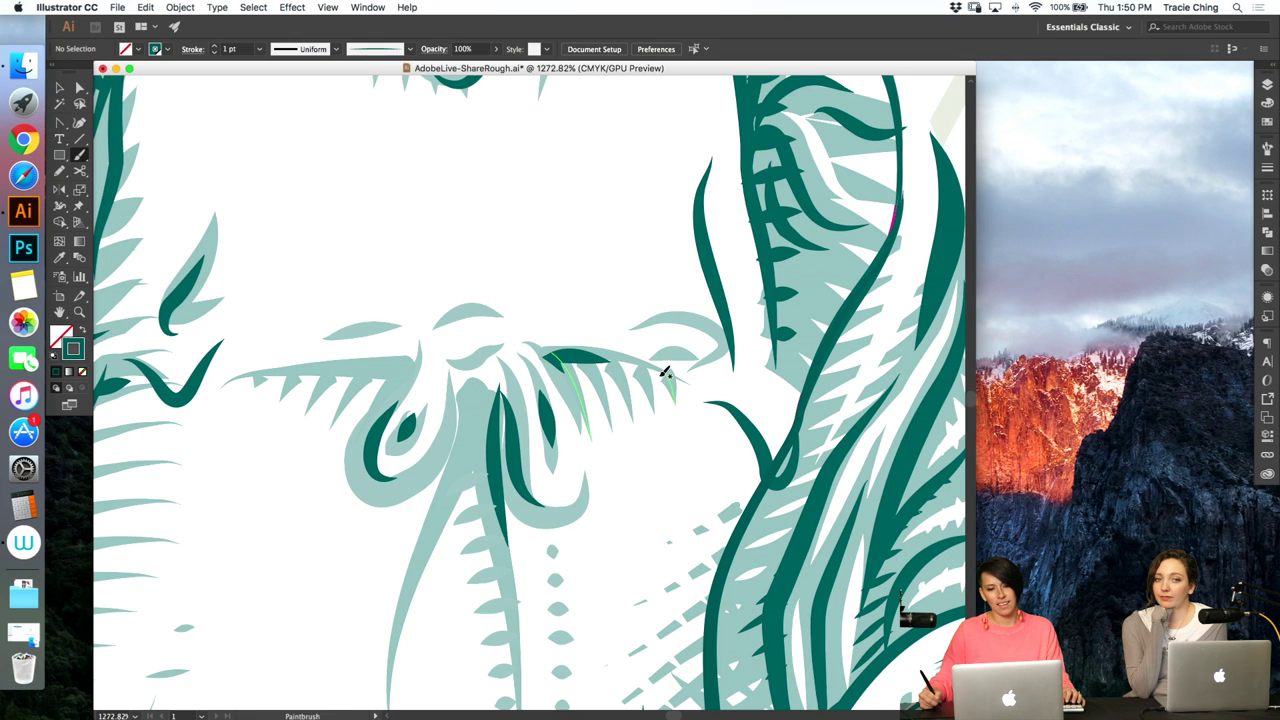
{"action": "left_click_drag", "start_coordinate": [412, 366], "coordinate": [387, 408]}
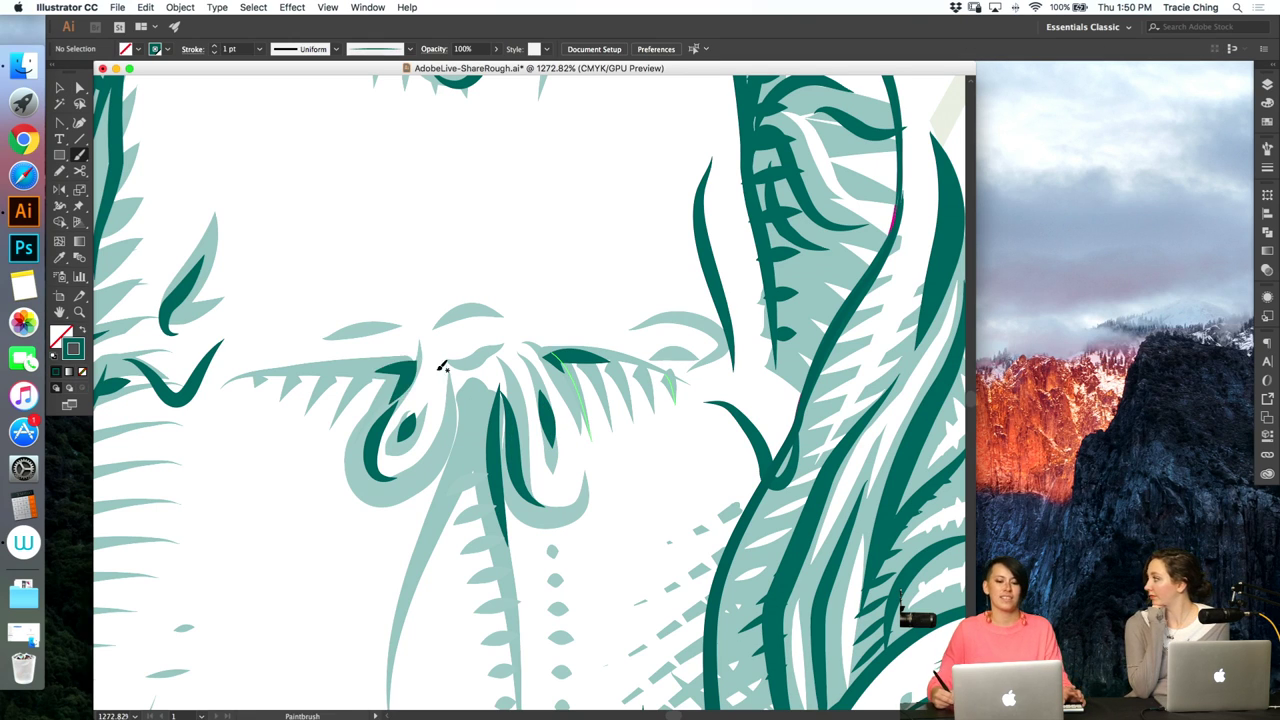
- Examine the whole figure and the head for areas that still need shading
{"action": "key", "text": "super+minus"}
{"action": "key", "text": "super+minus"}
{"action": "key", "text": "super+minus"}
{"action": "key", "text": "super+minus"}
{"action": "key", "text": "super+minus"}
{"action": "key", "text": "super+minus"}
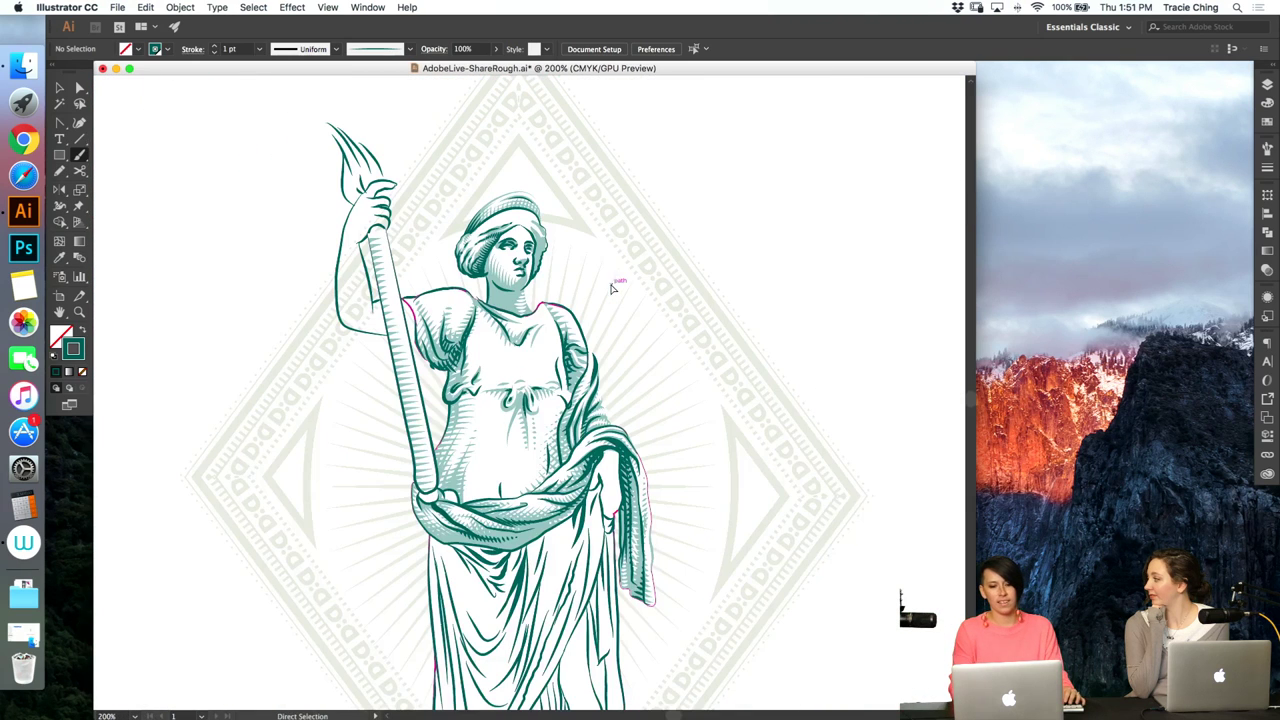
{"action": "key", "text": "a"}
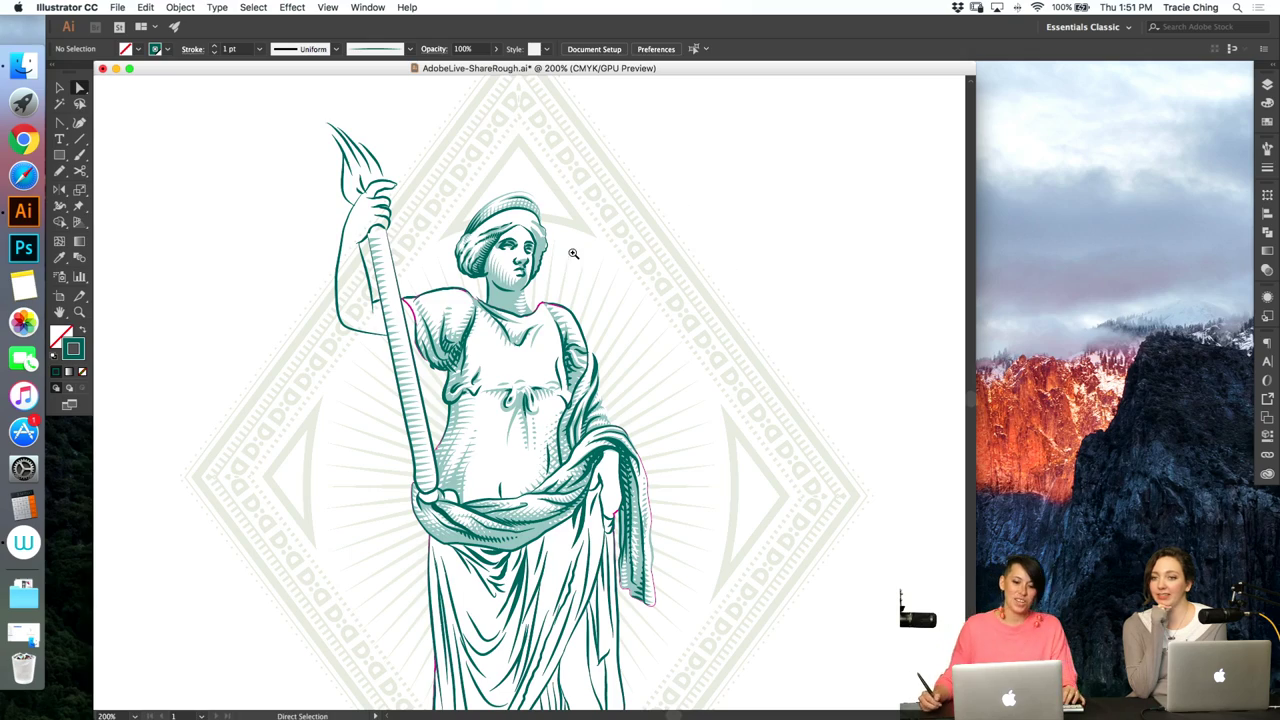
{"action": "key", "text": "z"}
{"action": "left_click_drag", "start_coordinate": [543, 243], "coordinate": [693, 192]}
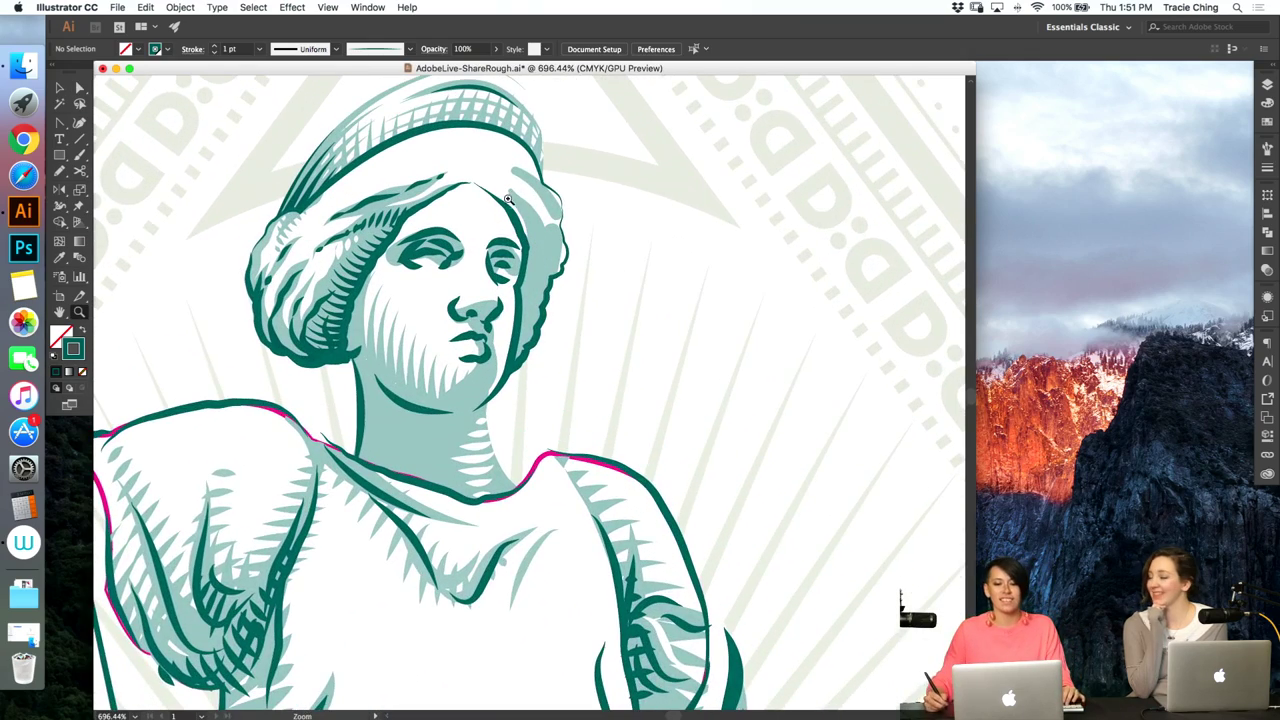
{"action": "left_click_drag", "start_coordinate": [508, 199], "coordinate": [545, 199]}
{"action": "key", "text": "a"}
{"action": "left_click", "coordinate": [350, 198]}
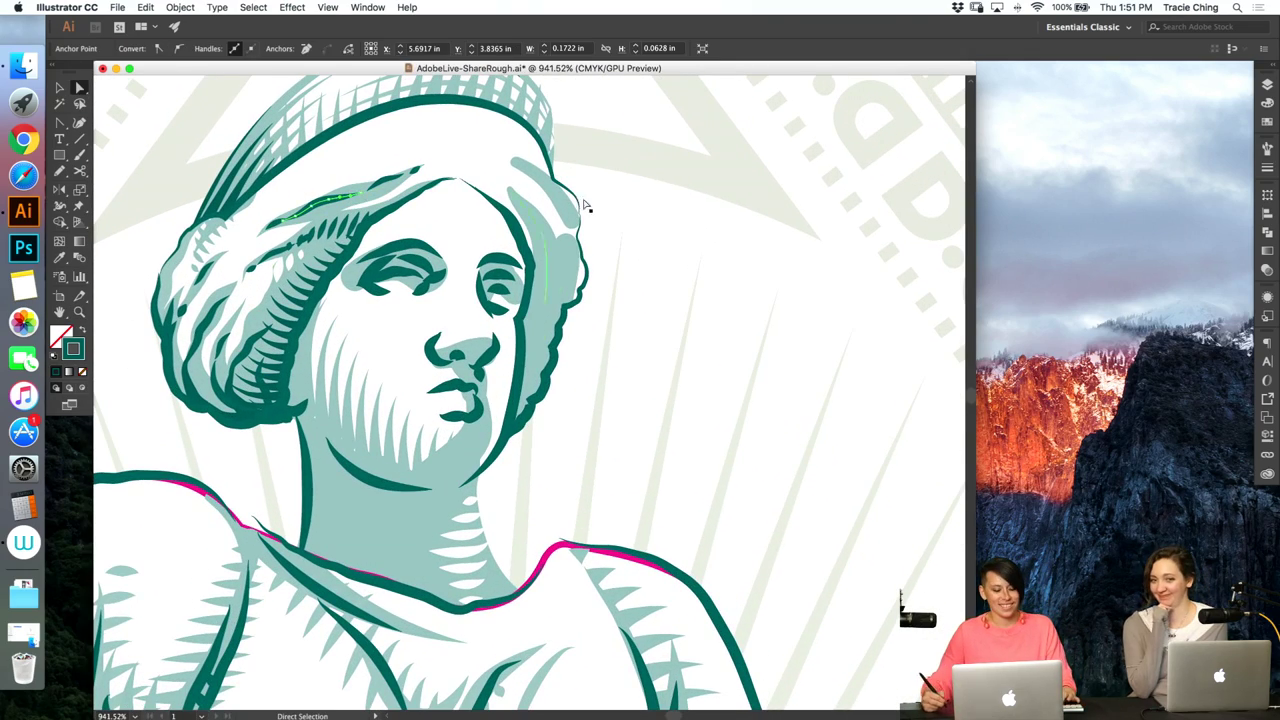
{"action": "key", "text": "b"}
{"action": "left_click_drag", "start_coordinate": [548, 177], "coordinate": [580, 218]}
{"action": "key", "text": "super+z"}
- Paint small dark green 0.5 pt strokes in the hair just below the headband, right of the forehead
{"action": "key", "text": "a"}
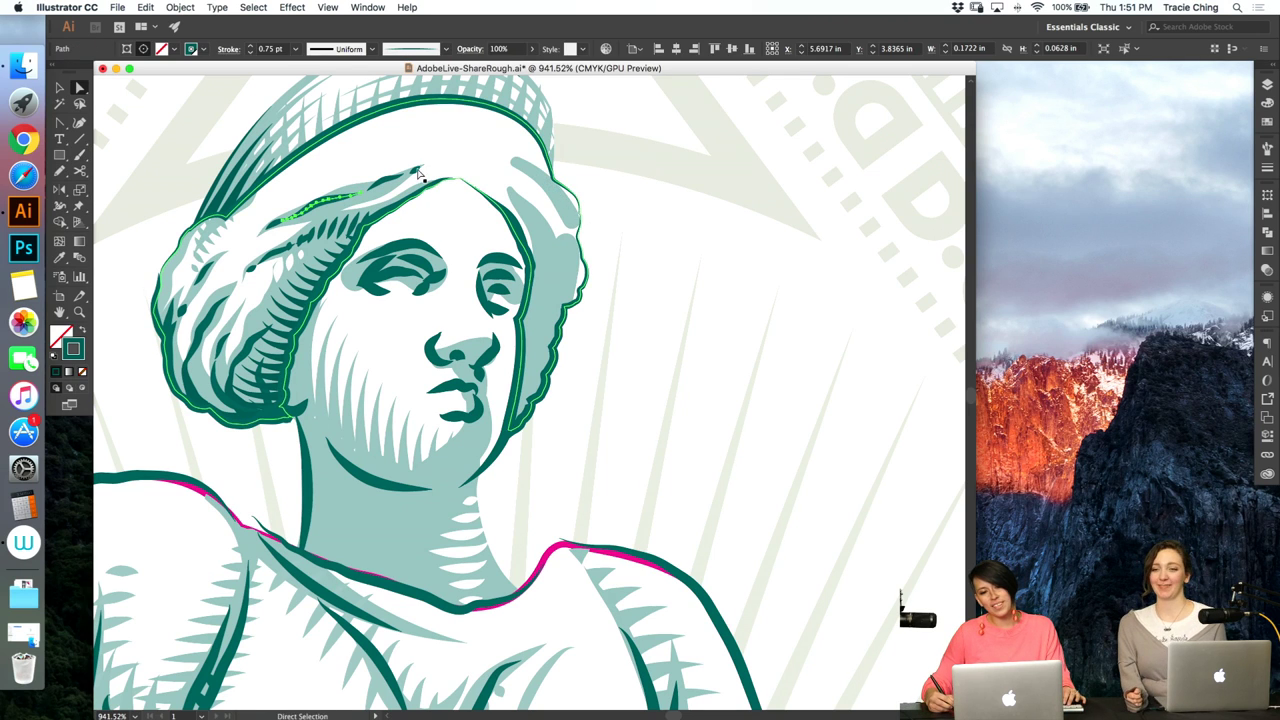
{"action": "left_click", "coordinate": [421, 172]}
{"action": "key", "text": "b"}
{"action": "left_click_drag", "start_coordinate": [532, 171], "coordinate": [556, 190]}
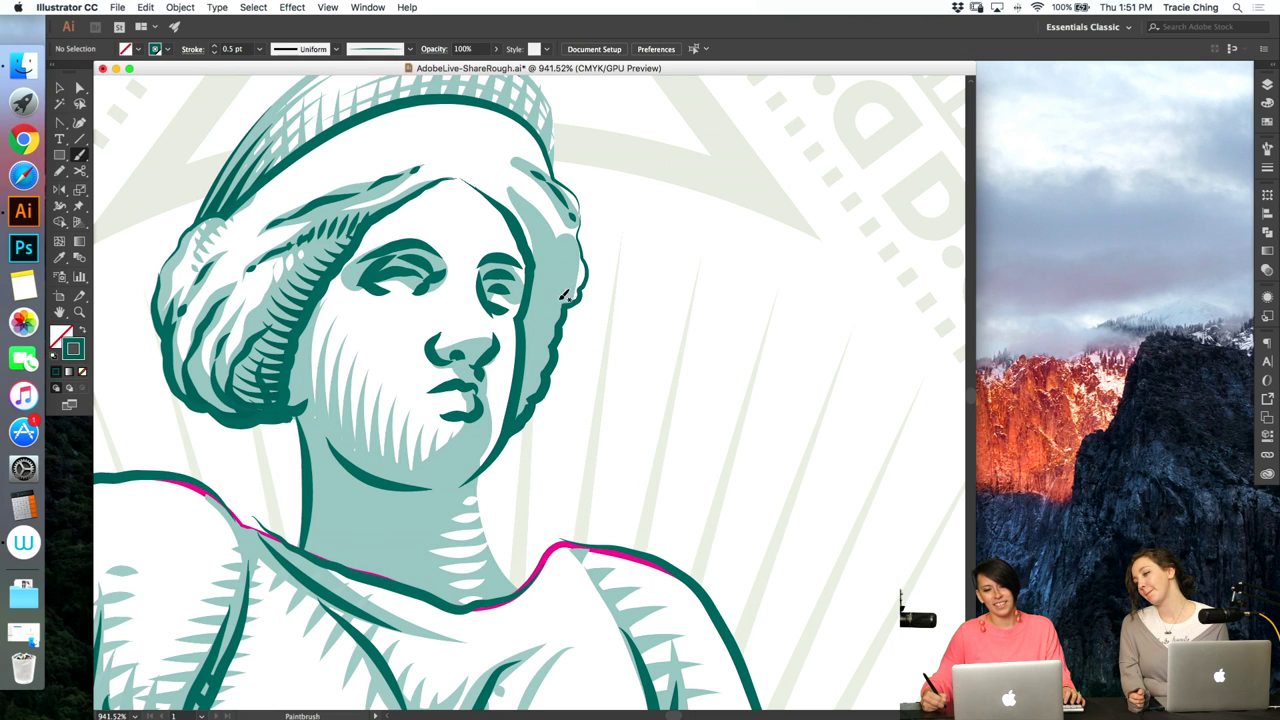
- Paint a long dark green 0.75 pt strand down the hair right of the face and short 0.5 pt strands near its outer edge
{"action": "key", "text": "a"}
{"action": "left_click", "coordinate": [322, 206]}
{"action": "key", "text": "b"}
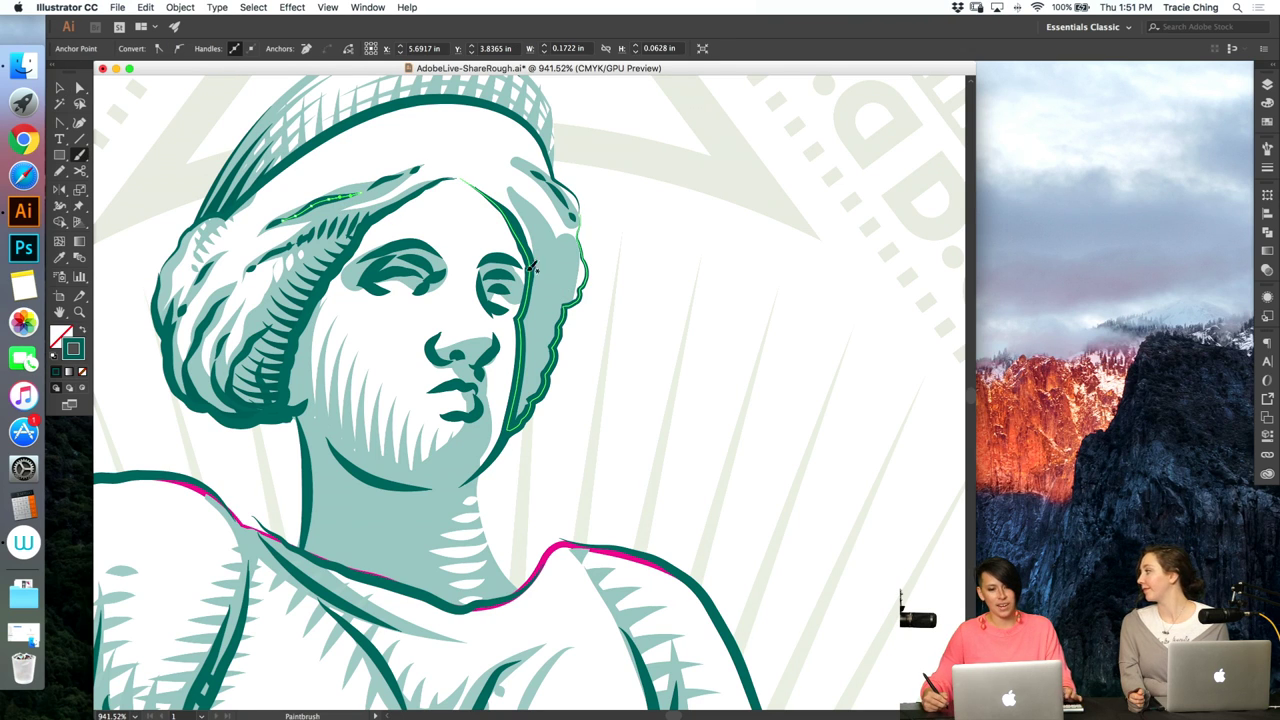
{"action": "left_click_drag", "start_coordinate": [552, 256], "coordinate": [557, 368]}
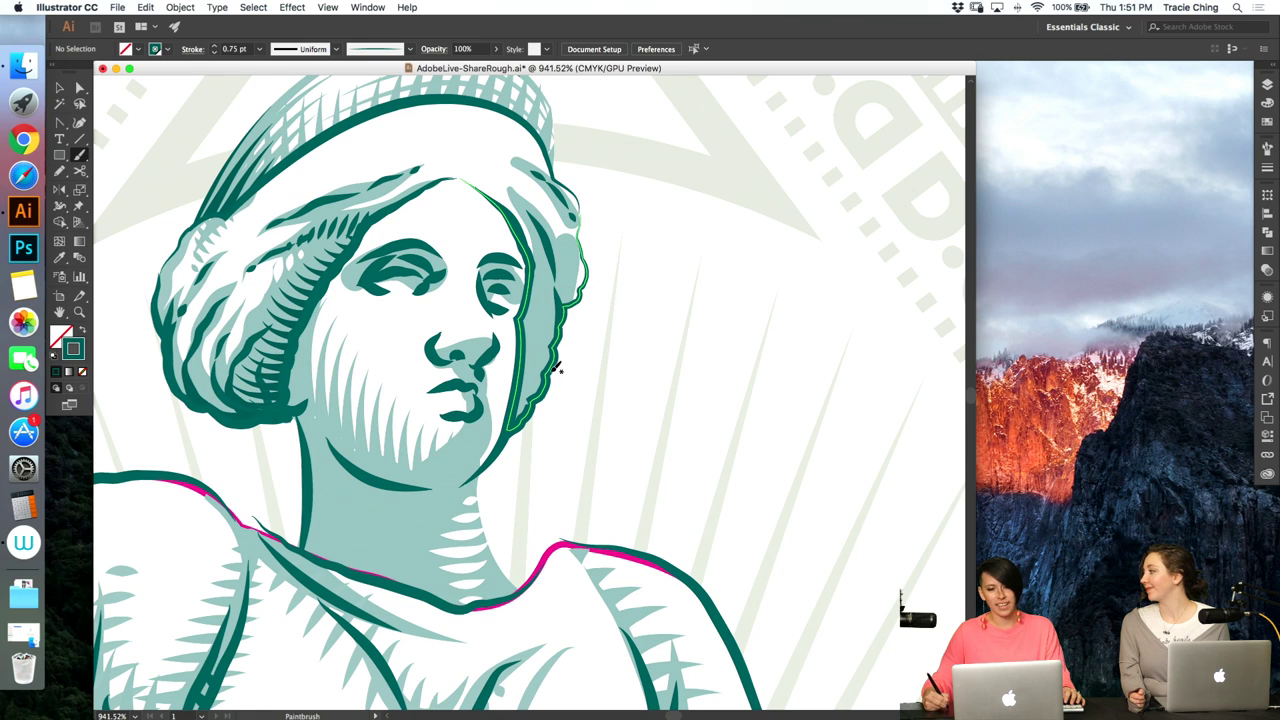
{"action": "left_click", "coordinate": [574, 216], "text": "super"}
{"action": "left_click_drag", "start_coordinate": [577, 272], "coordinate": [580, 298]}
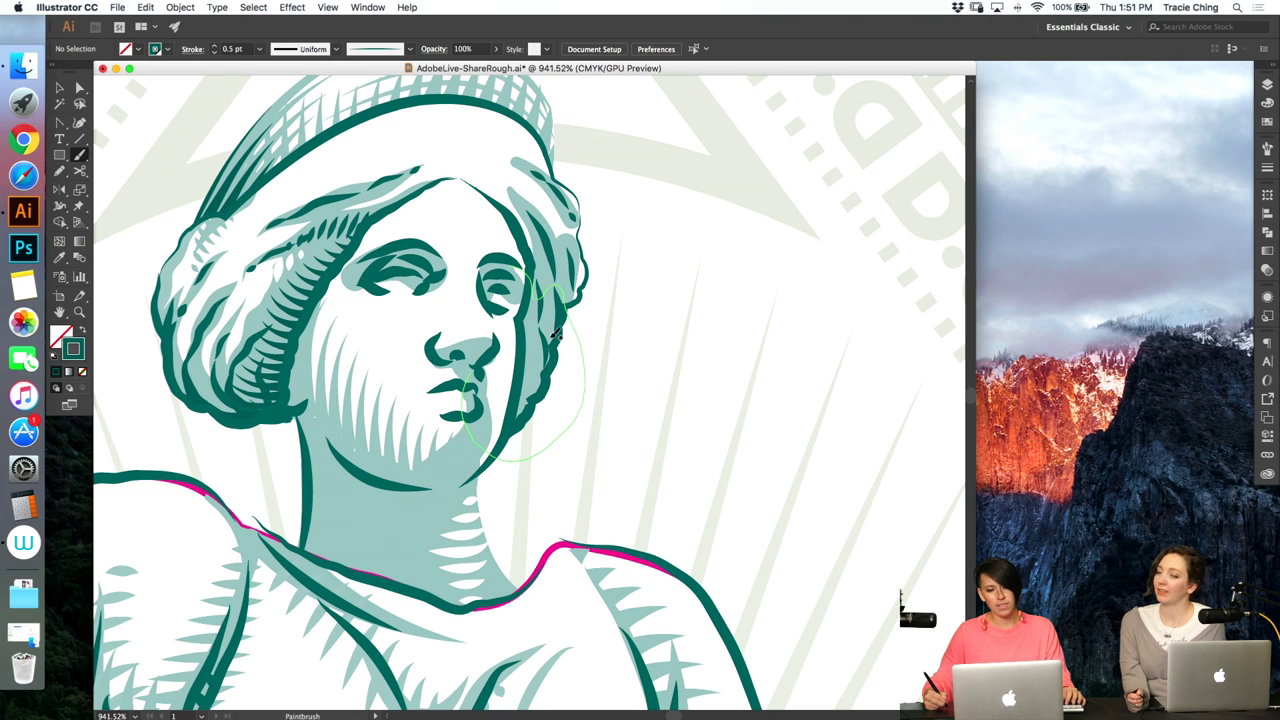
{"action": "left_click_drag", "start_coordinate": [550, 378], "coordinate": [548, 372]}
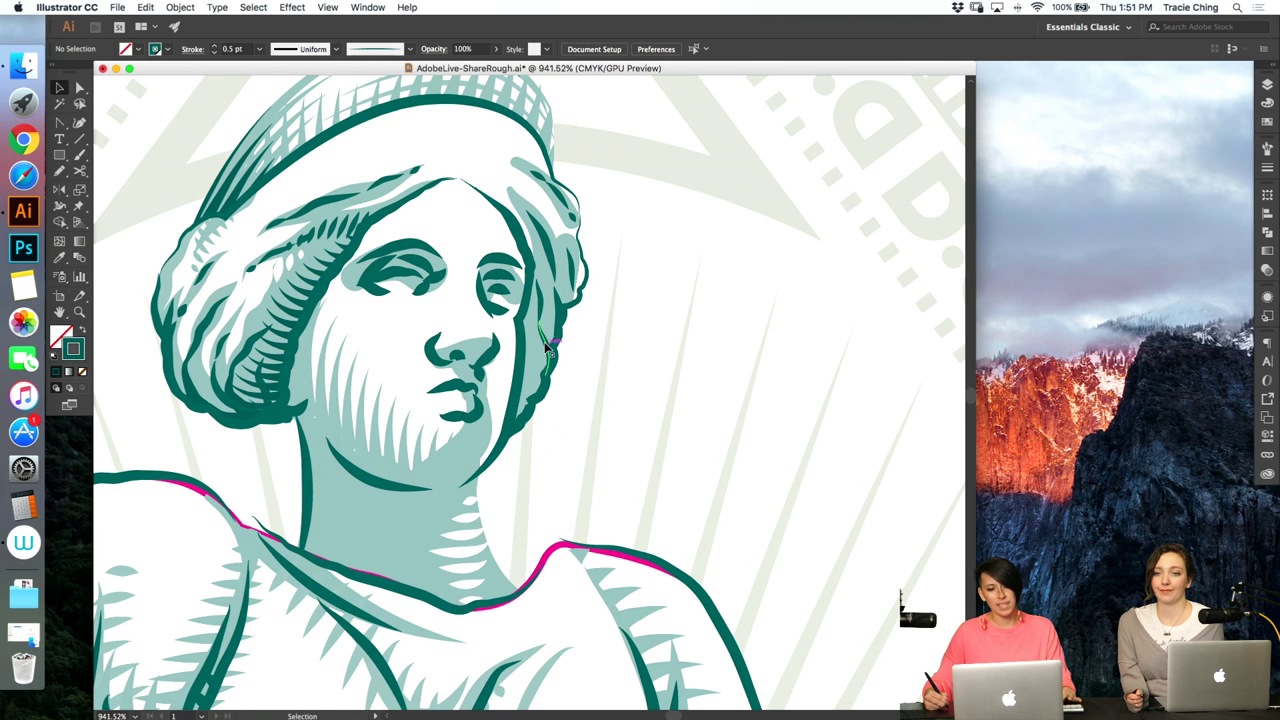
- Set the stroke weight of the short lower strand in the hair right of the face to 0.75 pt
{"action": "key", "text": "v"}
{"action": "left_click", "coordinate": [1267, 167]}
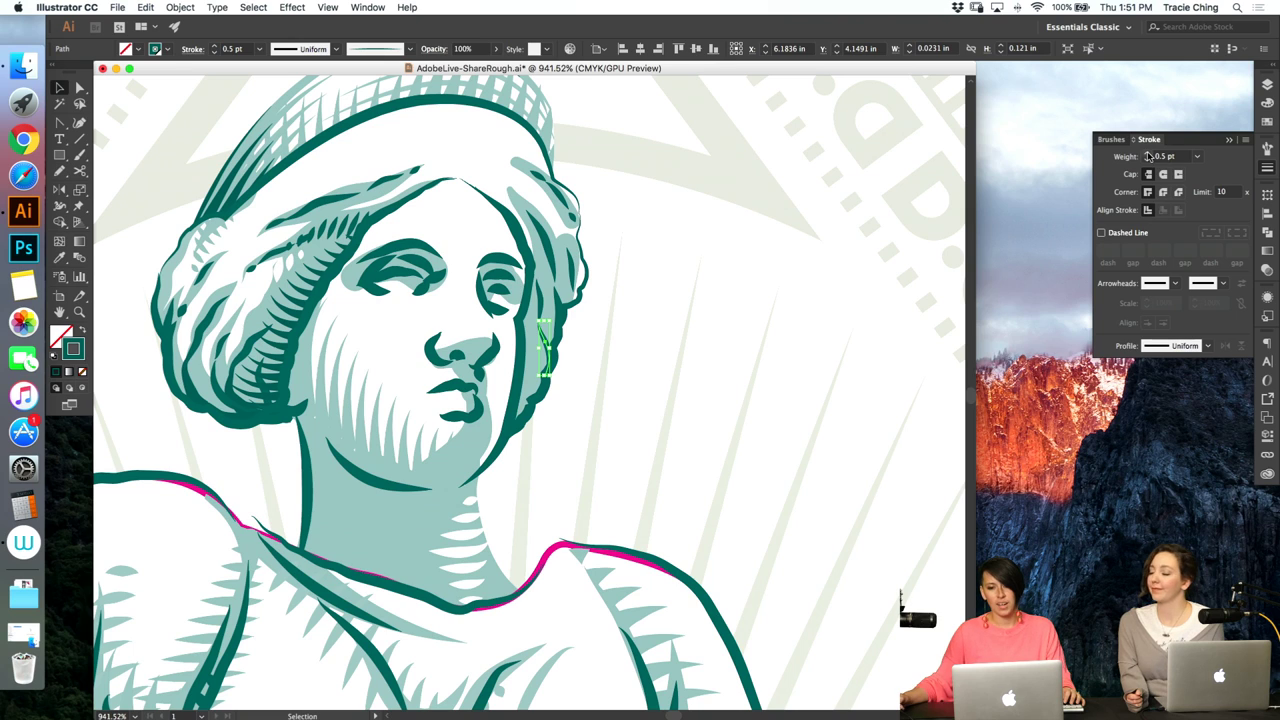
{"action": "key", "text": "a"}
{"action": "left_click", "coordinate": [748, 325]}
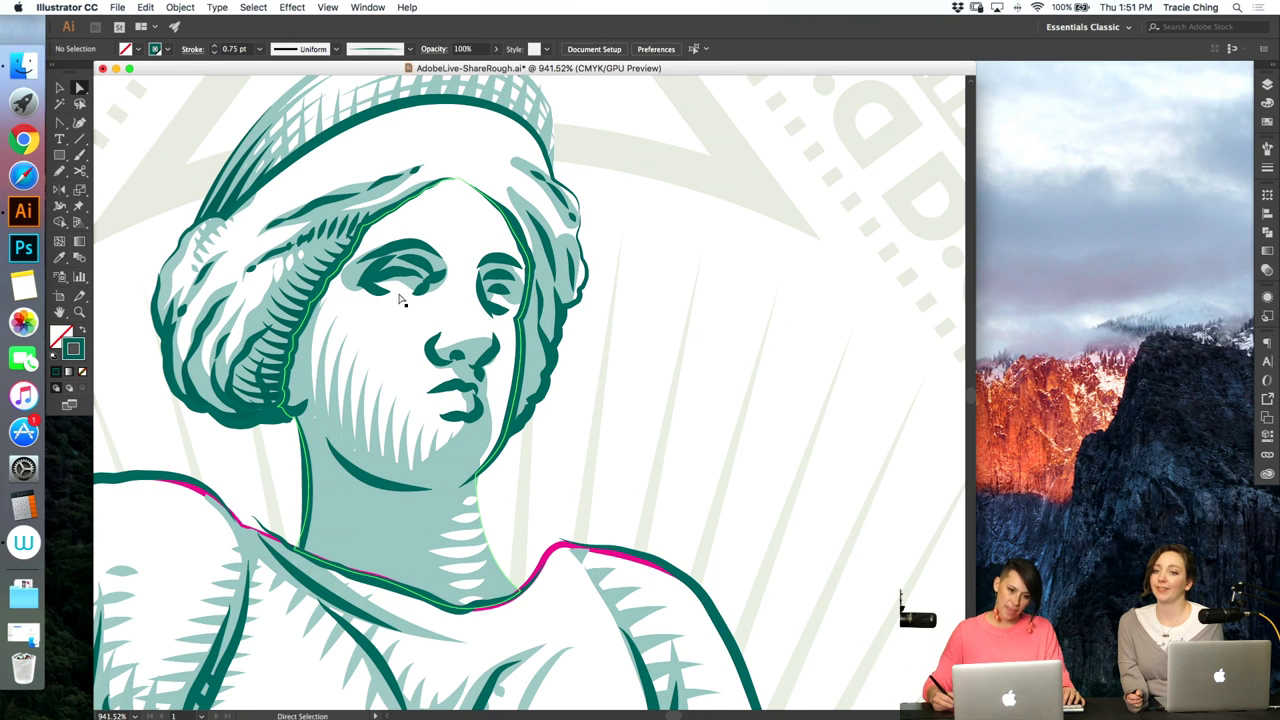
- Paint a small white 0.75 pt highlight in the hair right of the eye, matching the neck highlights, and nudge it slightly down
{"action": "left_click", "coordinate": [474, 510]}
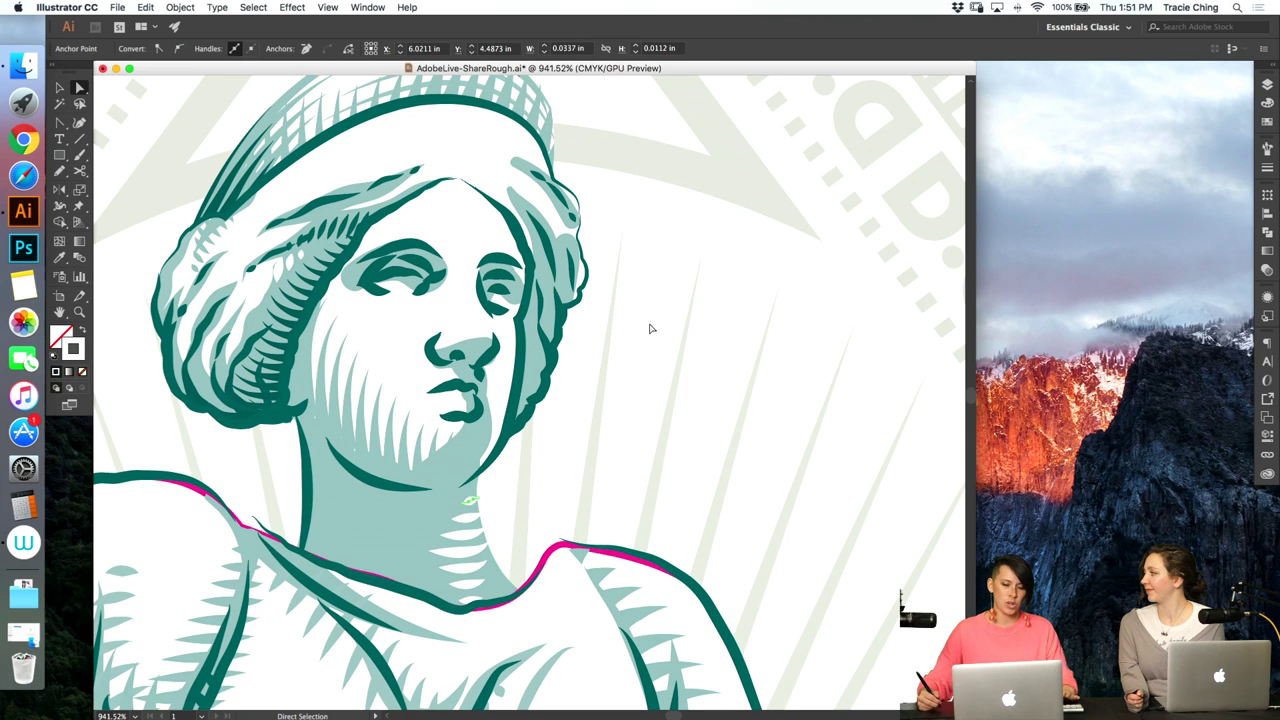
{"action": "key", "text": "b"}
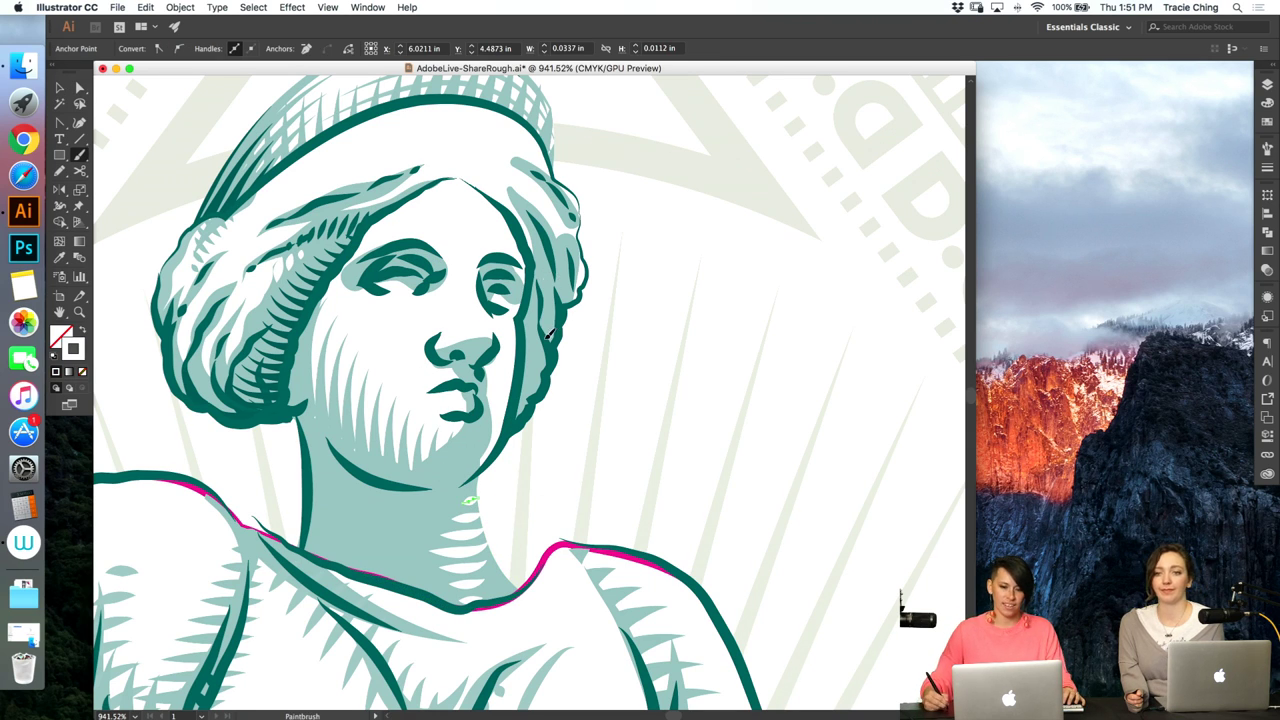
{"action": "key", "text": "super+shift+a"}
{"action": "left_click", "coordinate": [556, 300], "text": "super"}
{"action": "key", "text": "super+shift+a"}
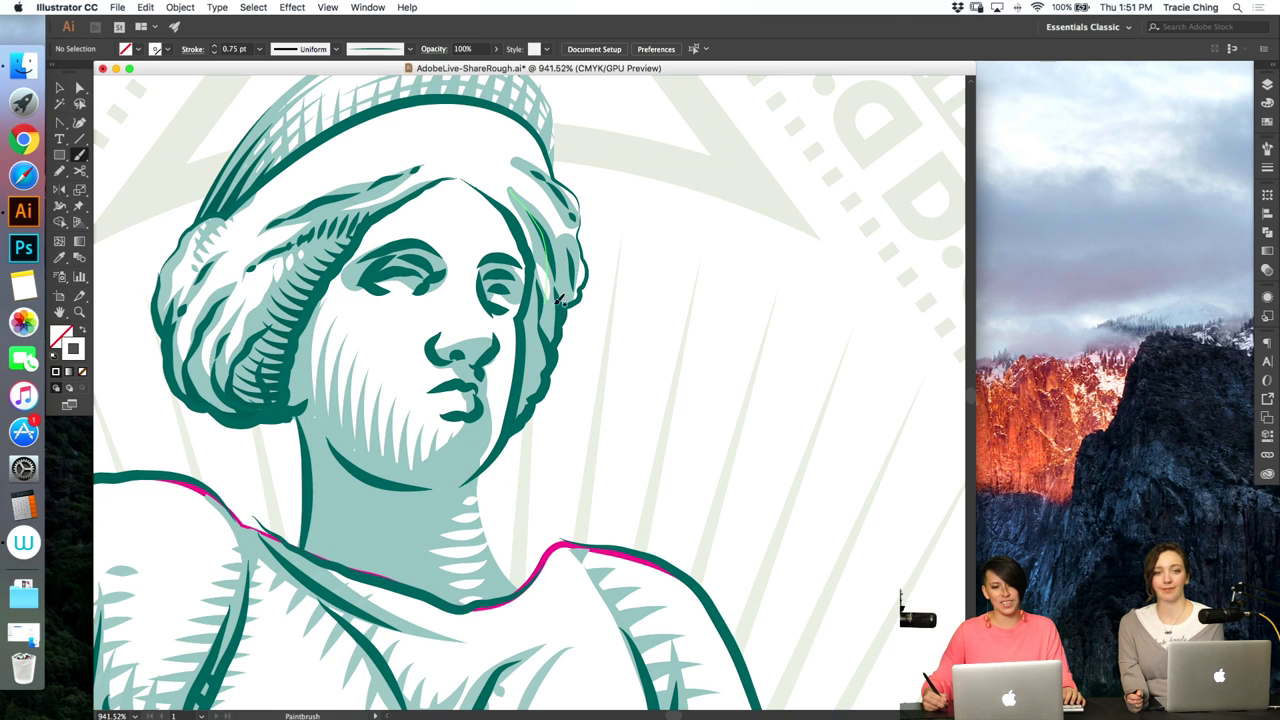
{"action": "key", "text": "v"}
{"action": "left_click_drag", "start_coordinate": [546, 288], "coordinate": [546, 293]}
{"action": "key", "text": "a"}
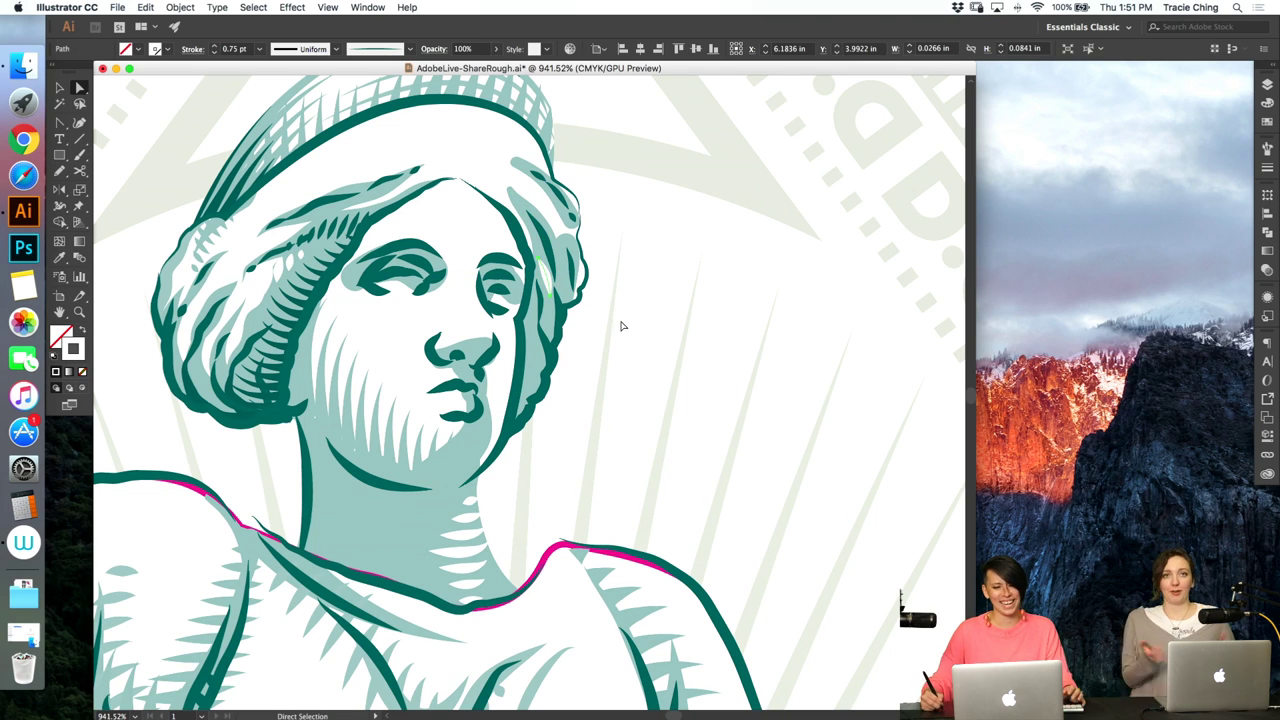
- Add more small white highlights farther down the hair right of the face
{"action": "key", "text": "super+shift+a"}
{"action": "key", "text": "b"}
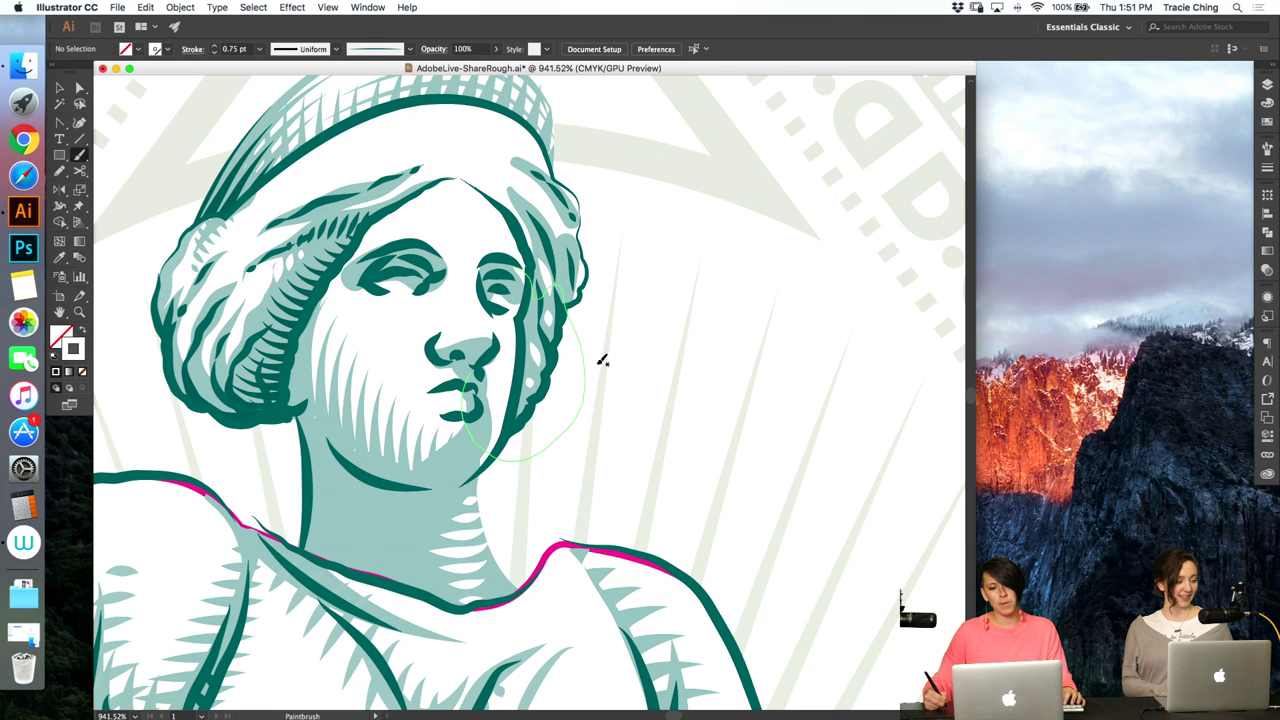
{"action": "key", "text": "a"}
{"action": "key", "text": "v"}
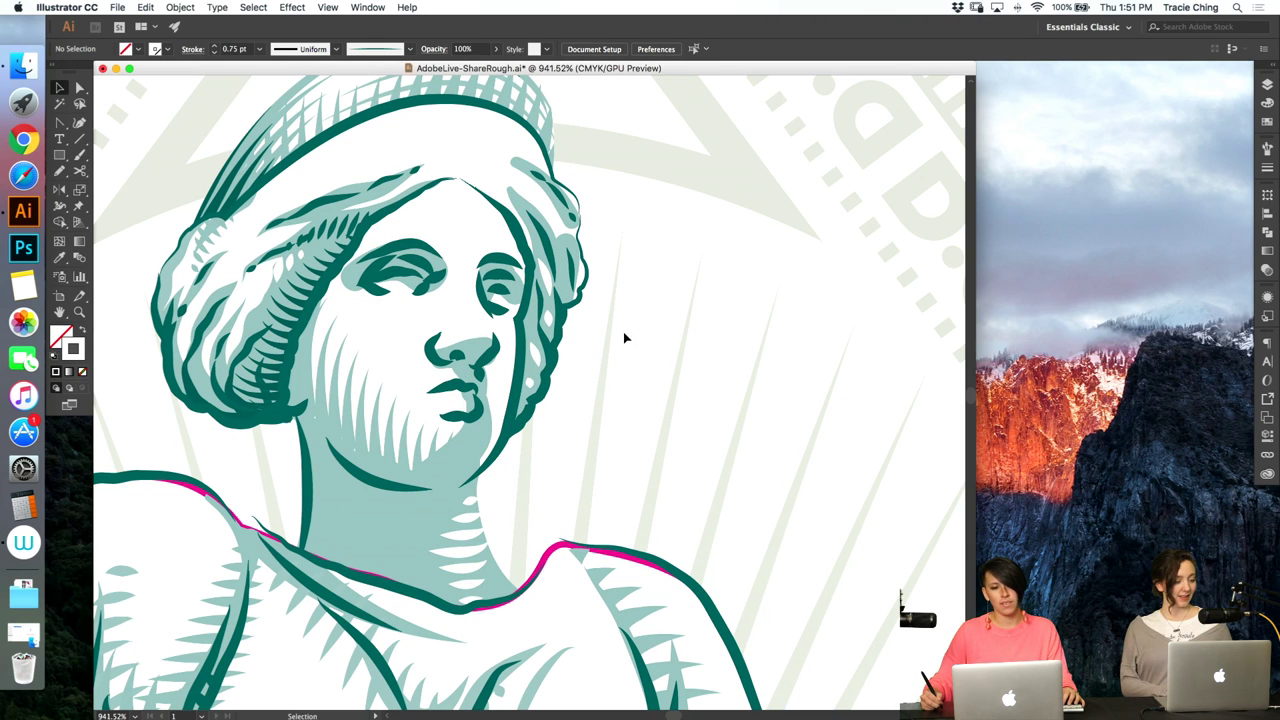
- Replace the light teal shading in the hair right of the forehead with a tapered 1 pt brush stroke in the same light teal
{"action": "key", "text": "a"}
{"action": "left_click", "coordinate": [522, 171]}
{"action": "left_click", "coordinate": [497, 205]}
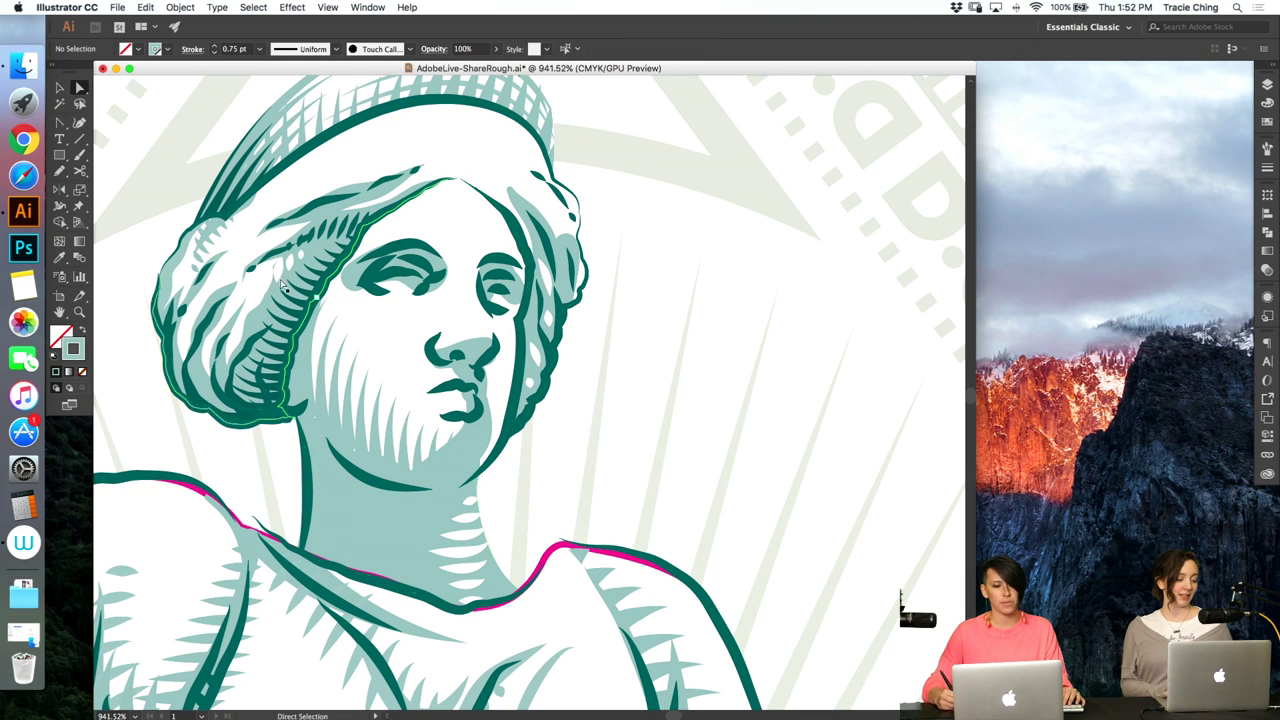
{"action": "left_click", "coordinate": [215, 260]}
{"action": "key", "text": "b"}
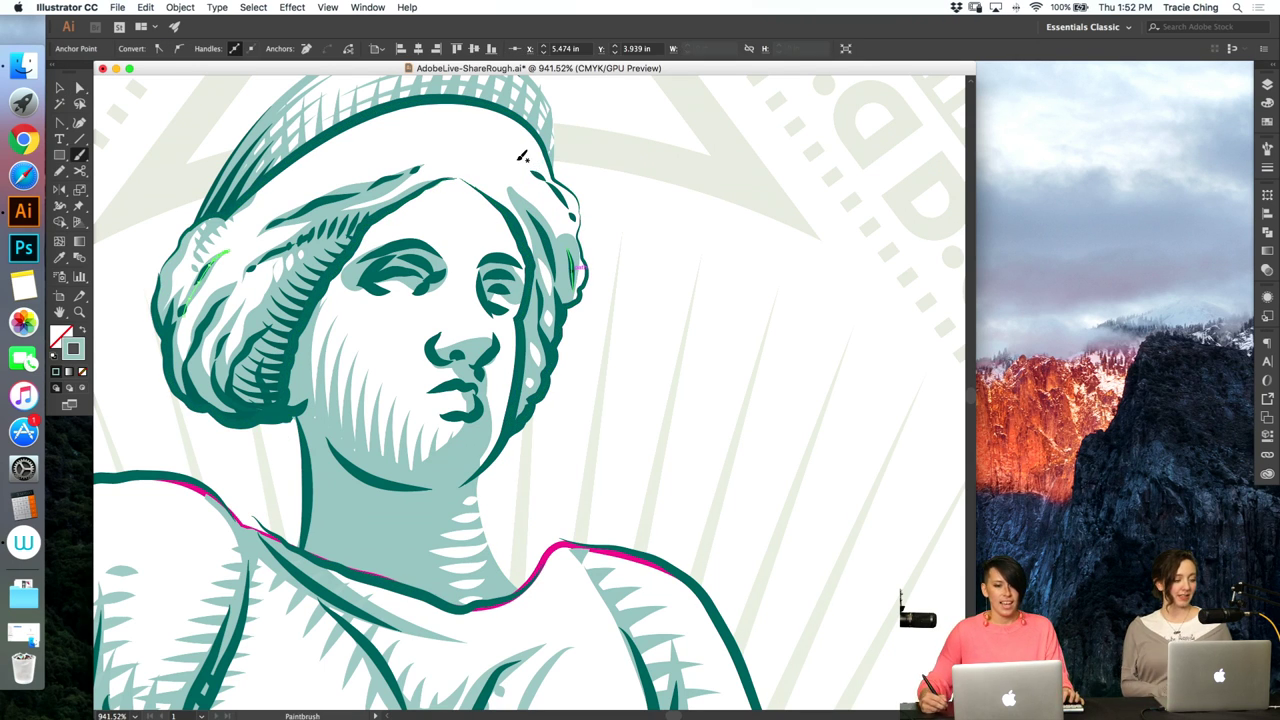
{"action": "left_click_drag", "start_coordinate": [585, 269], "coordinate": [590, 270]}
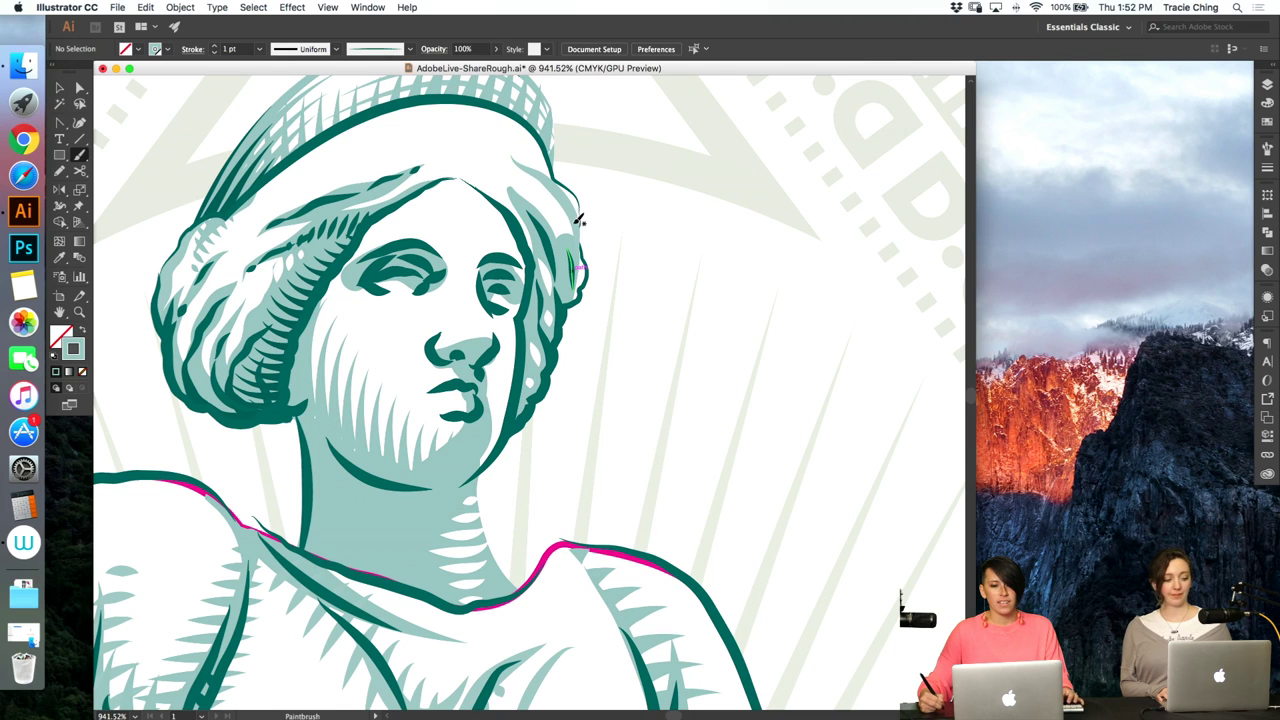
- Set the stroke weight of the new light teal strand right of the forehead to 1.5 pt
{"action": "key", "text": "v"}
{"action": "left_click", "coordinate": [578, 219]}
{"action": "left_click", "coordinate": [1264, 169]}
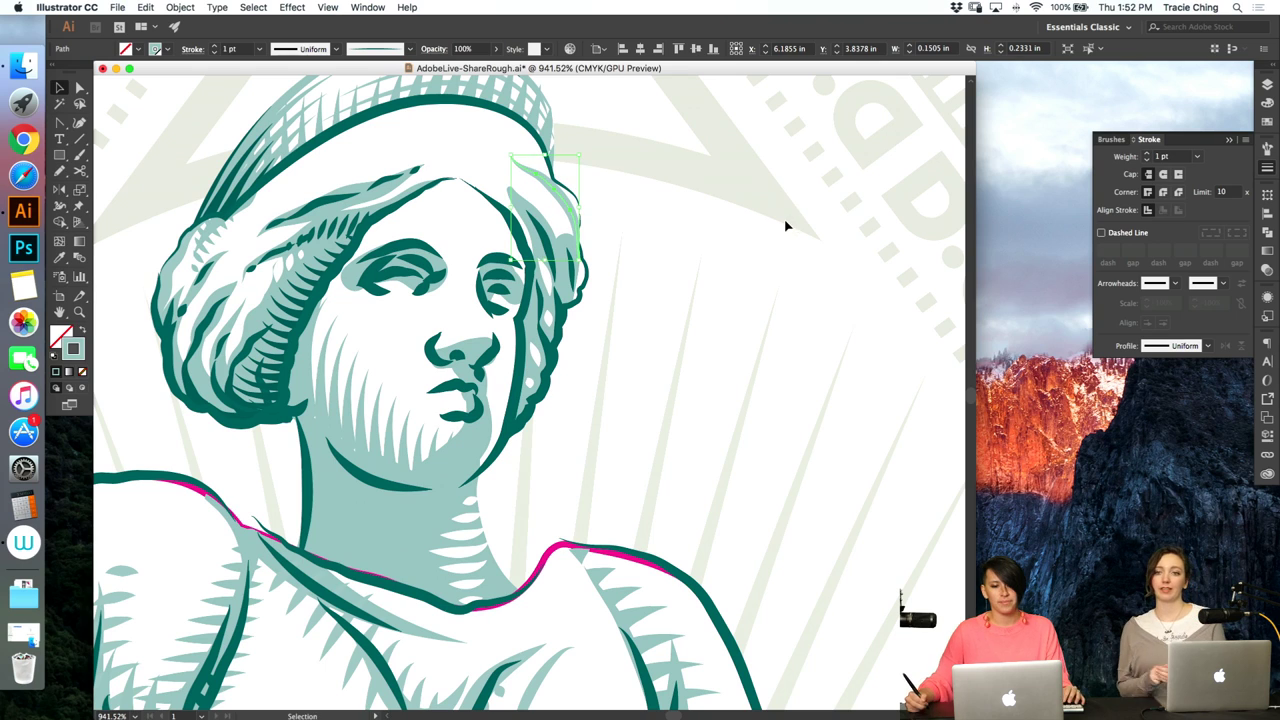
{"action": "left_click", "coordinate": [1142, 157]}
{"action": "type", "text": "1.5"}
{"action": "key", "text": "Return"}
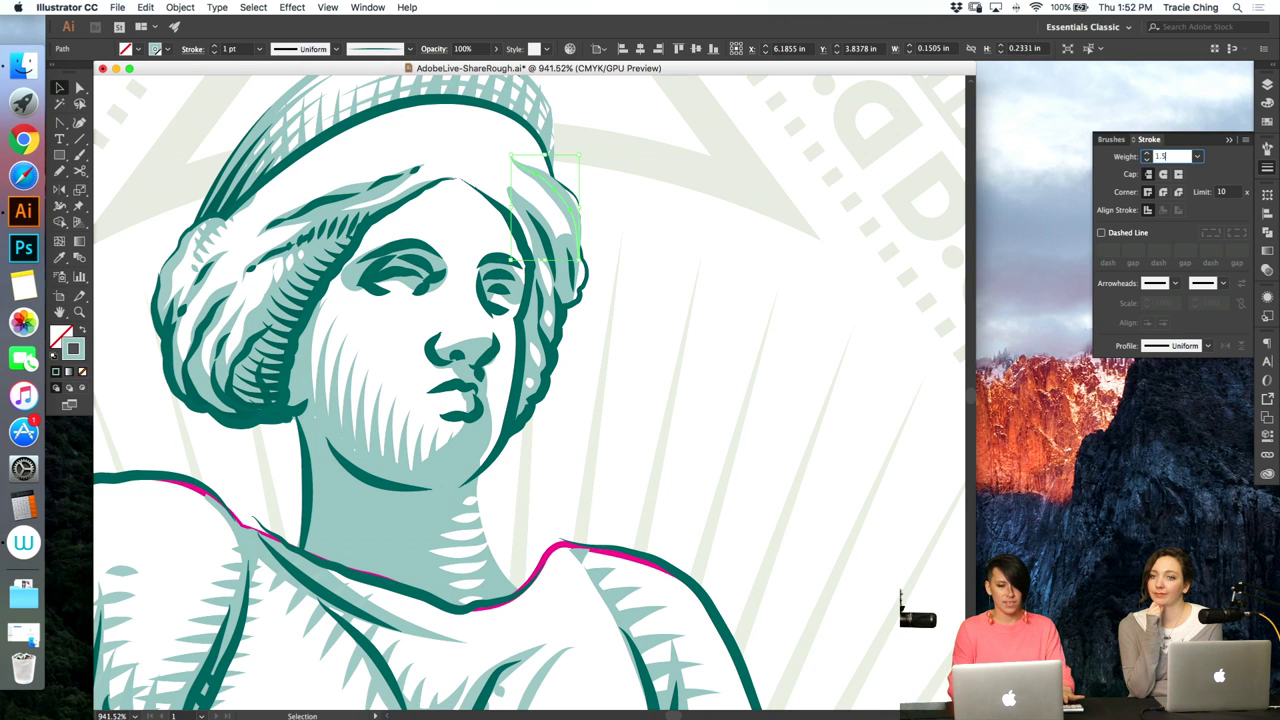
{"action": "left_click", "coordinate": [568, 215]}
{"action": "key", "text": "a"}
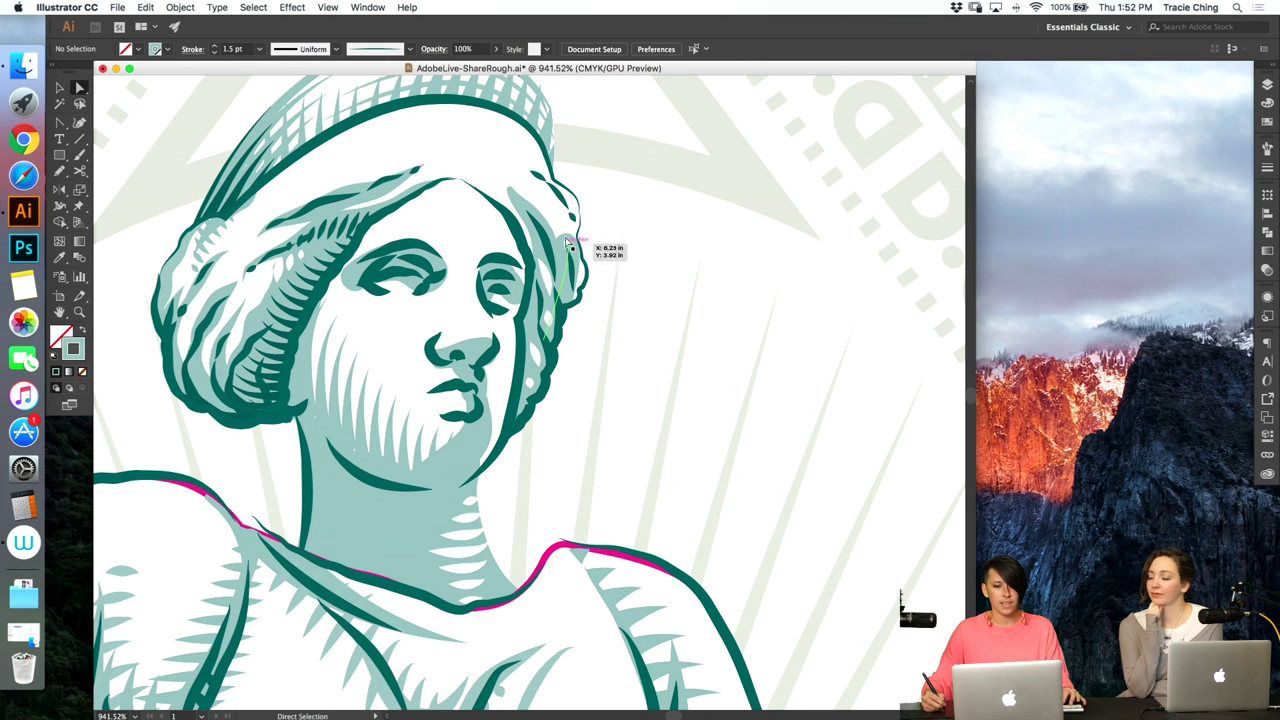
- Replace the remaining light teal shading at the outer edge of the hair with a tapered 1.5 pt brush stroke
{"action": "left_click", "coordinate": [642, 261]}
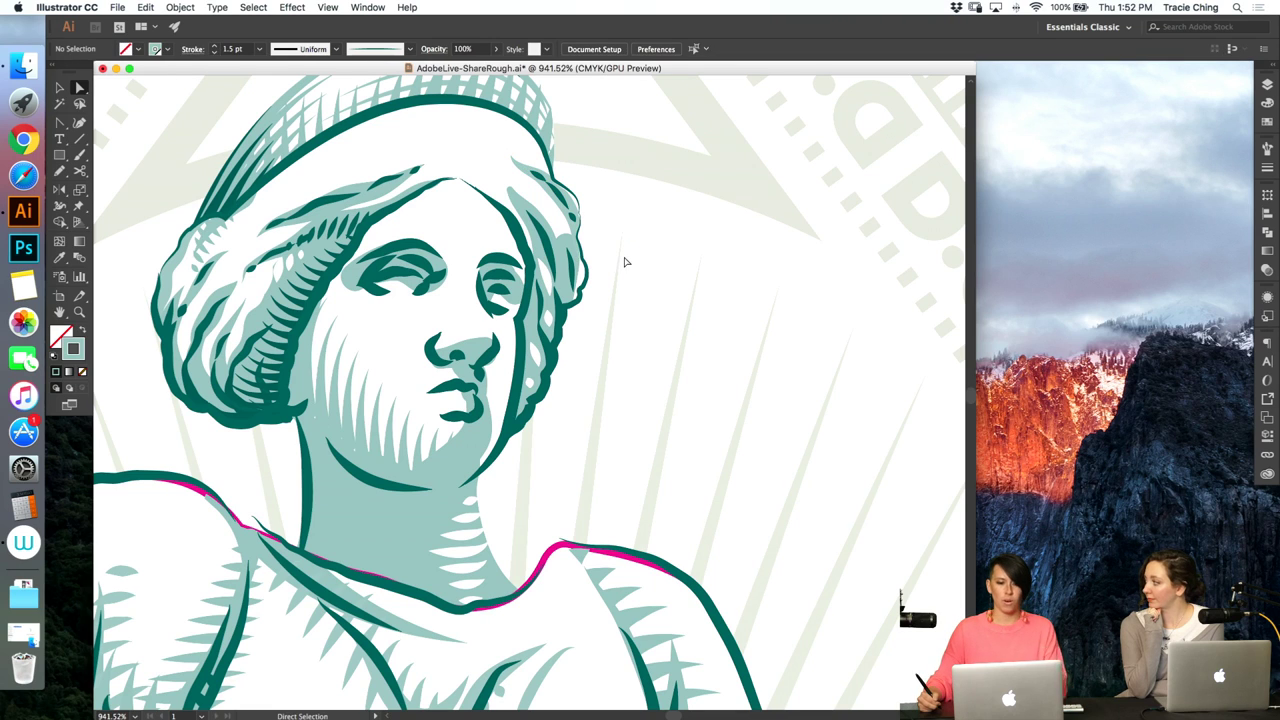
{"action": "left_click_drag", "start_coordinate": [568, 247], "coordinate": [572, 238]}
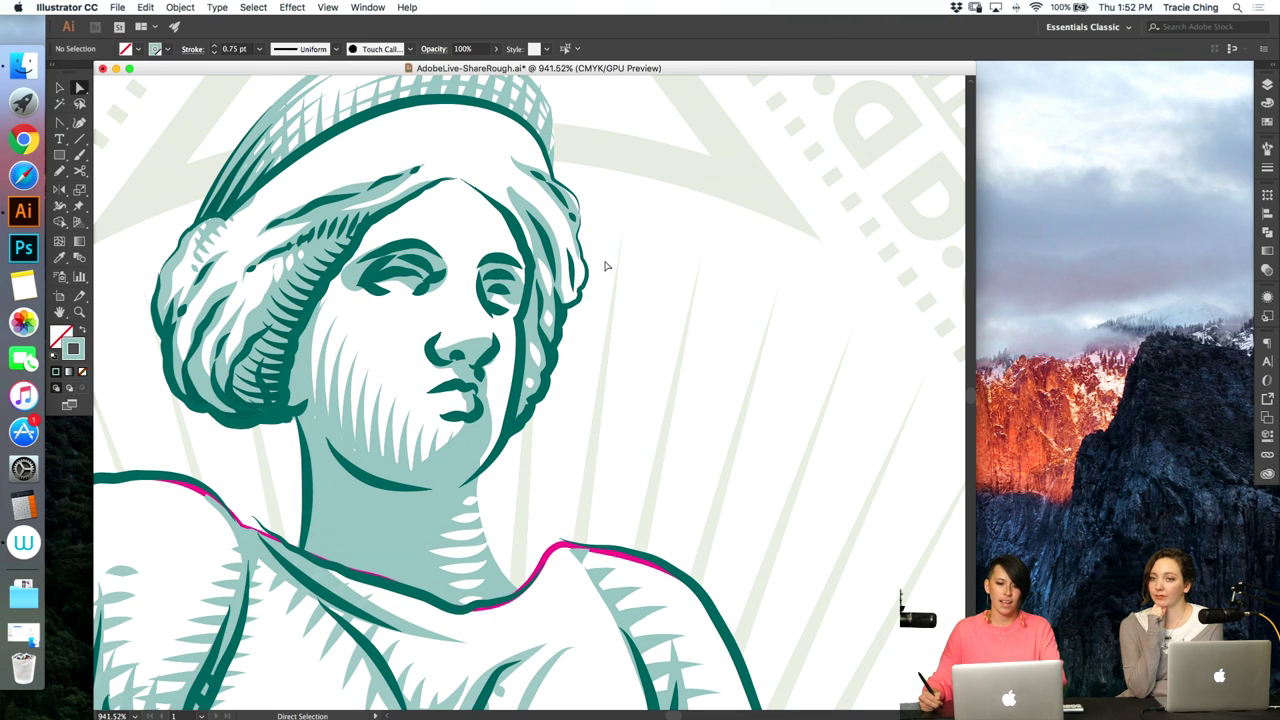
{"action": "left_click", "coordinate": [528, 171], "text": "super"}
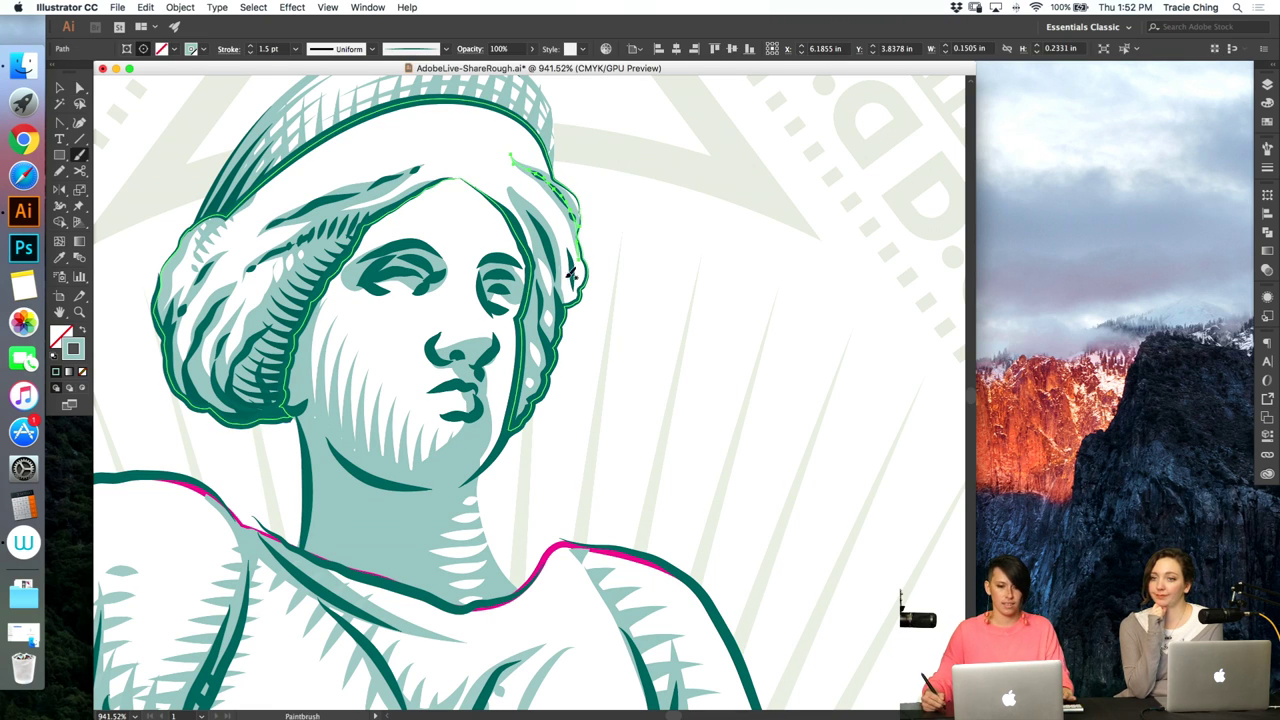
{"action": "left_click_drag", "start_coordinate": [549, 341], "coordinate": [558, 219]}
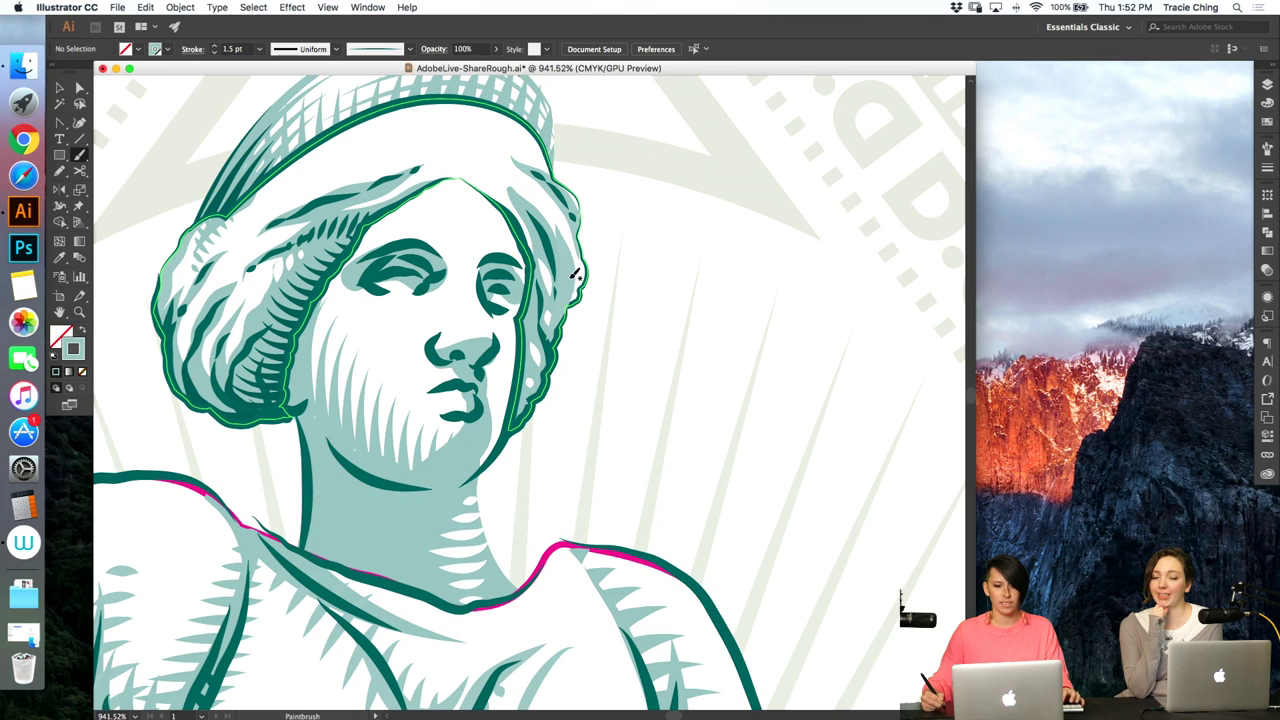
{"action": "key", "text": "v"}
{"action": "left_click", "coordinate": [570, 283]}
{"action": "key", "text": "a"}
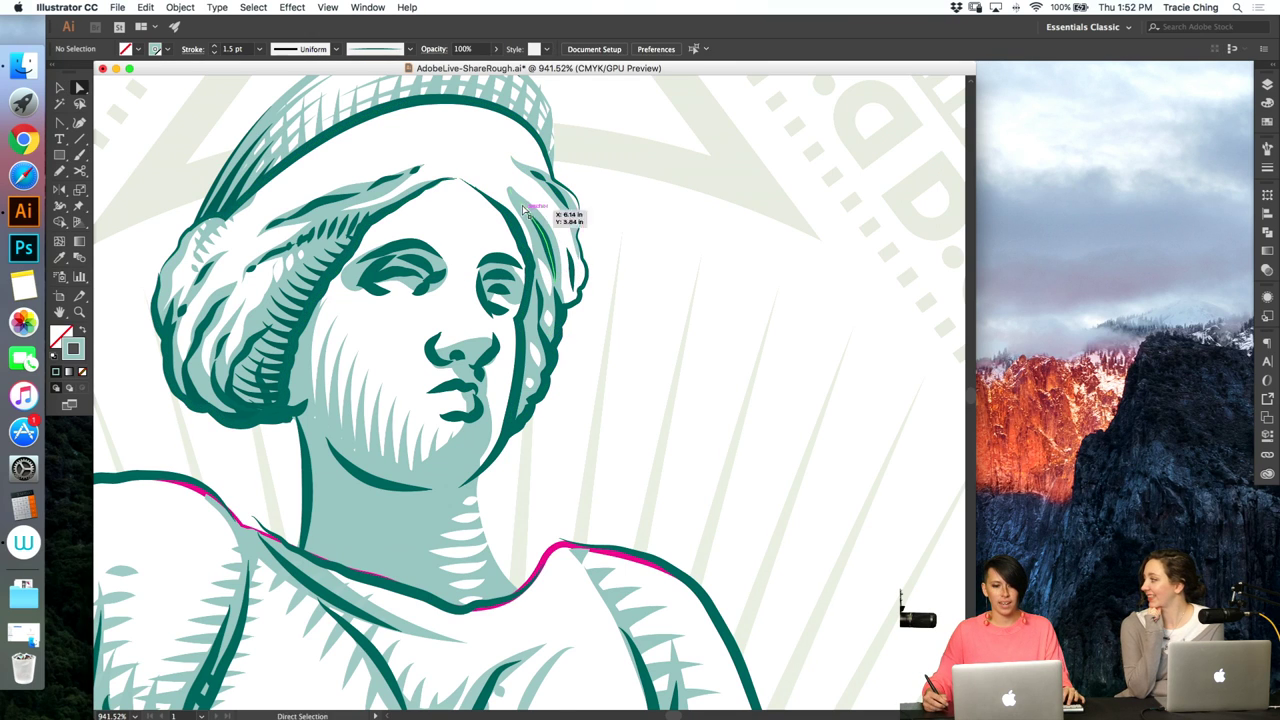
- Try to build a blend of tapered 1 pt light teal strokes along the right side of the face and jaw
{"action": "left_click", "coordinate": [590, 212]}
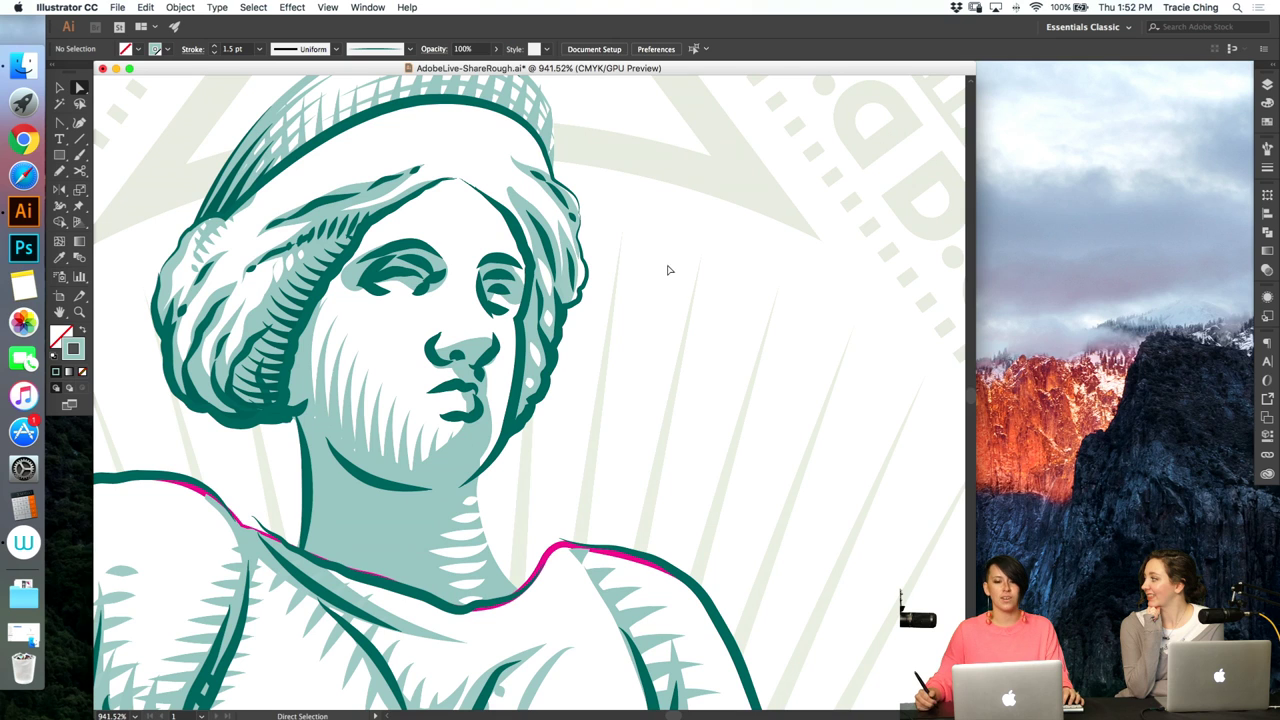
{"action": "key", "text": "super+minus"}
{"action": "key", "text": "super+minus"}
{"action": "key", "text": "super+minus"}
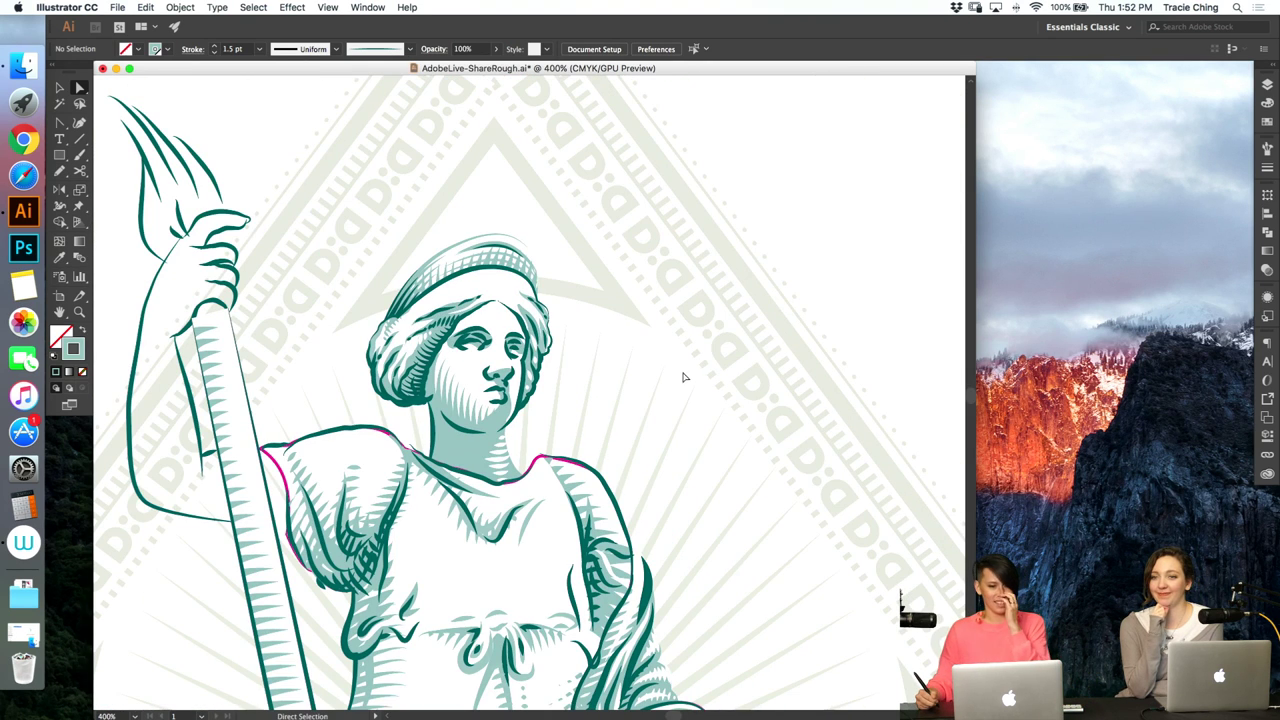
{"action": "key", "text": "z"}
{"action": "left_click_drag", "start_coordinate": [515, 413], "coordinate": [648, 341]}
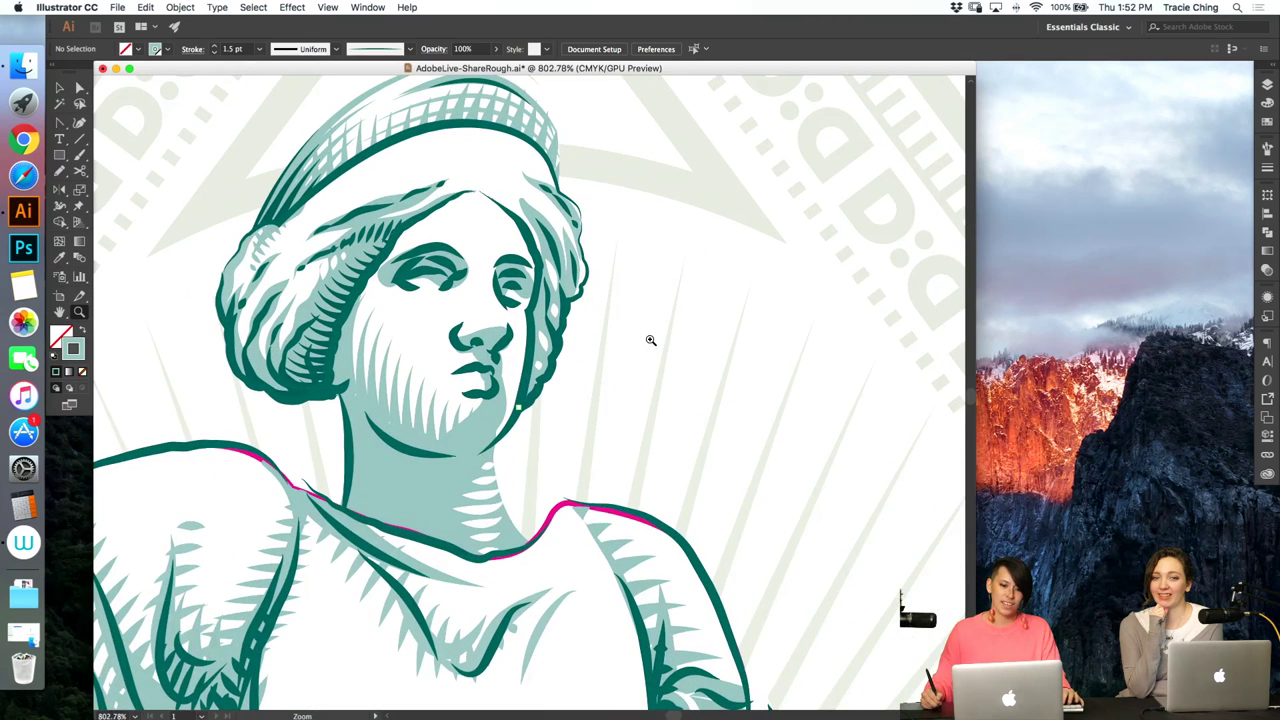
{"action": "left_click_drag", "start_coordinate": [532, 424], "coordinate": [570, 418]}
{"action": "key", "text": "a"}
{"action": "left_click", "coordinate": [360, 351]}
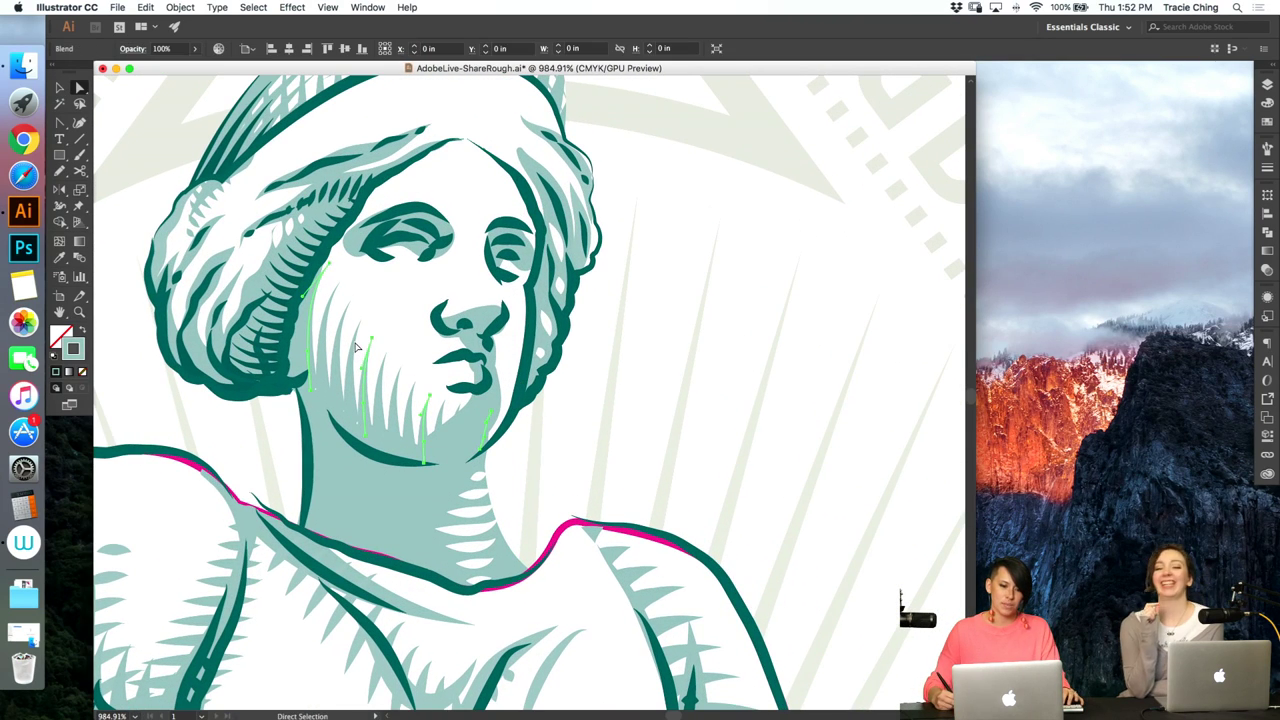
{"action": "key", "text": "b"}
{"action": "key", "text": "super+shift+a"}
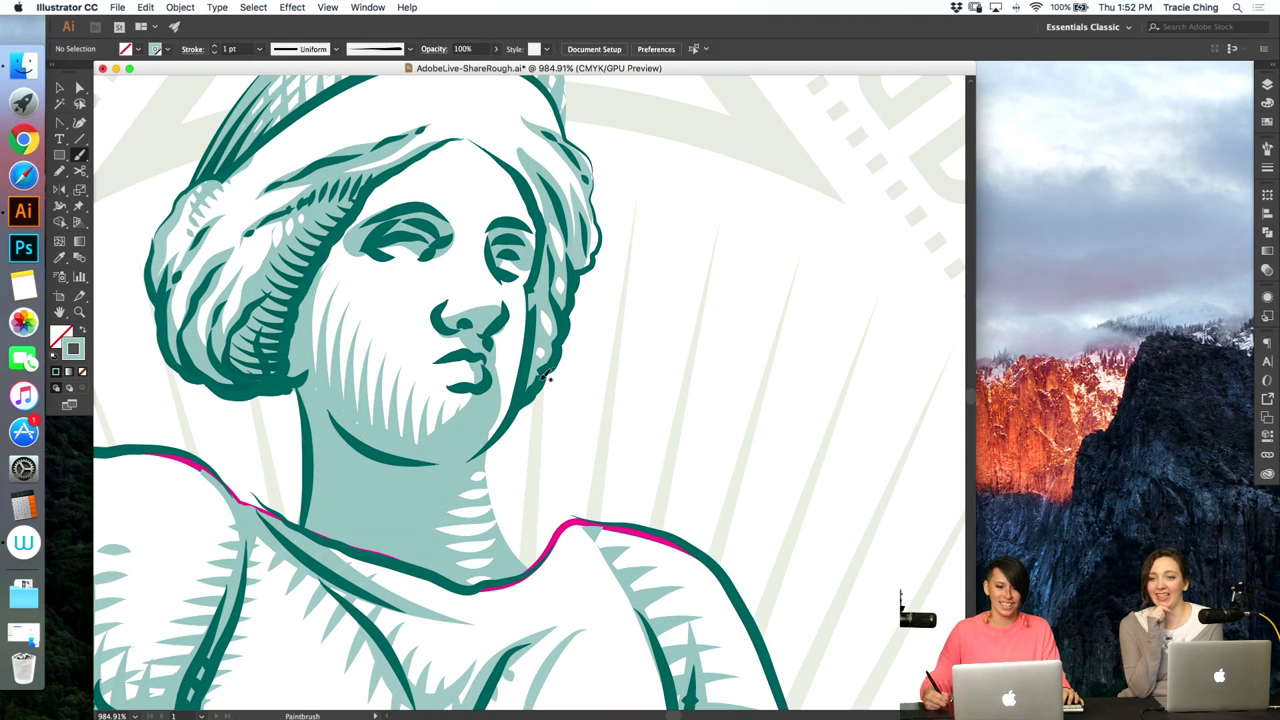
{"action": "key", "text": "v"}
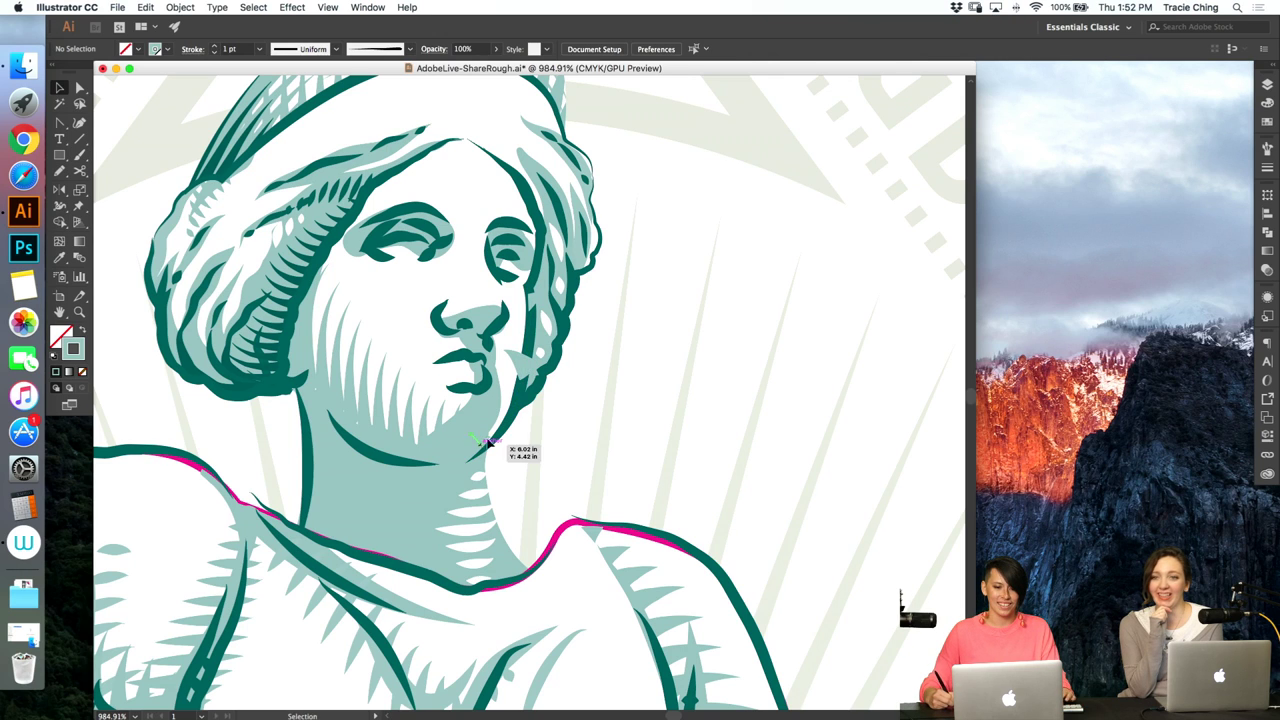
{"action": "left_click", "coordinate": [485, 443]}
{"action": "left_click", "coordinate": [527, 370], "text": "shift"}
{"action": "left_click", "coordinate": [533, 301], "text": "shift"}
{"action": "left_click", "coordinate": [545, 298]}
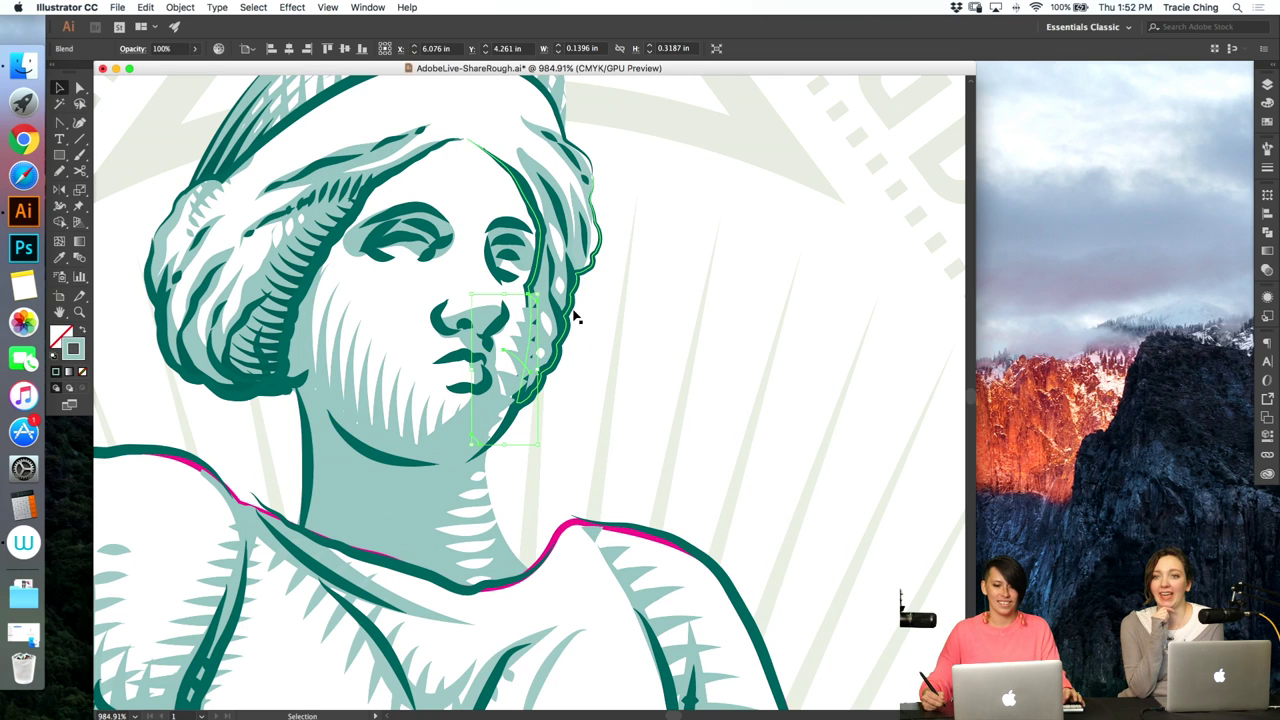
- Try to reposition the individual strokes near the chin and beside the mouth inside the jaw blend
{"action": "double_click", "coordinate": [521, 370]}
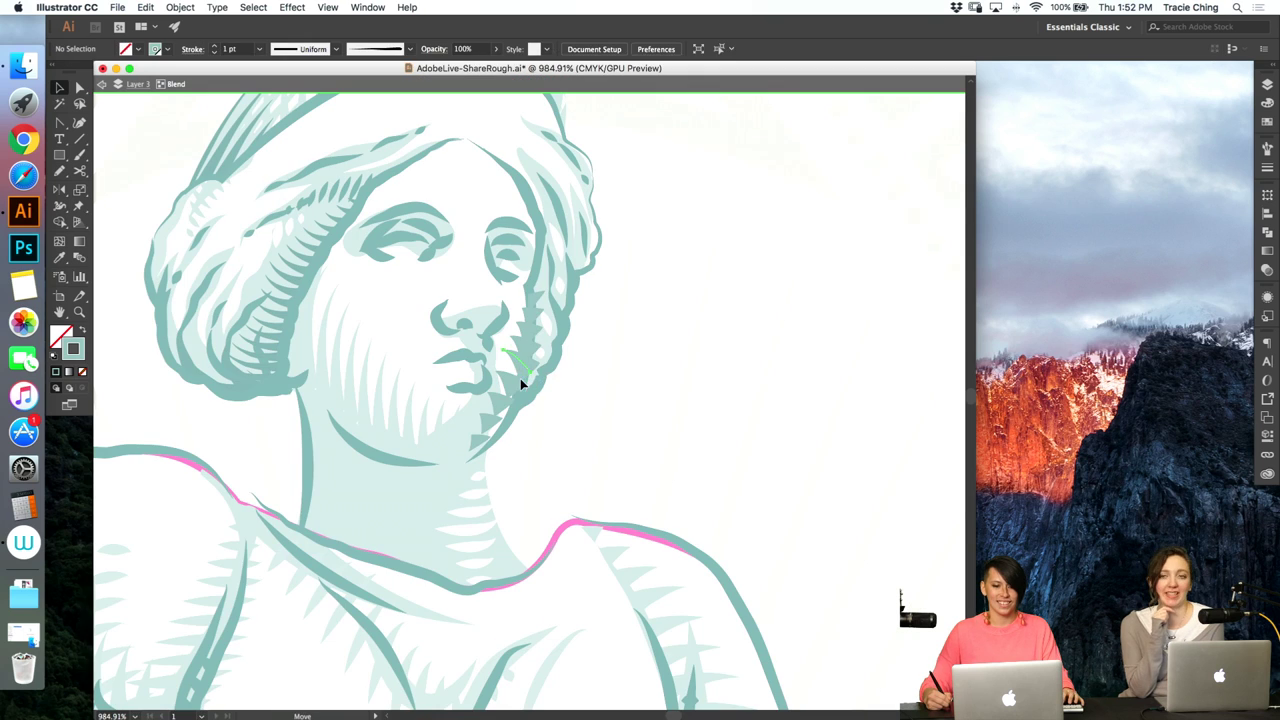
{"action": "mouse_move", "coordinate": [483, 442]}
{"action": "left_mouse_down"}
{"action": "mouse_move", "coordinate": [471, 449]}
{"action": "mouse_move", "coordinate": [480, 458]}
{"action": "left_mouse_up"}
{"action": "key", "text": "a"}
{"action": "key", "text": "v"}
{"action": "left_click", "coordinate": [520, 411]}
{"action": "left_click", "coordinate": [552, 402]}
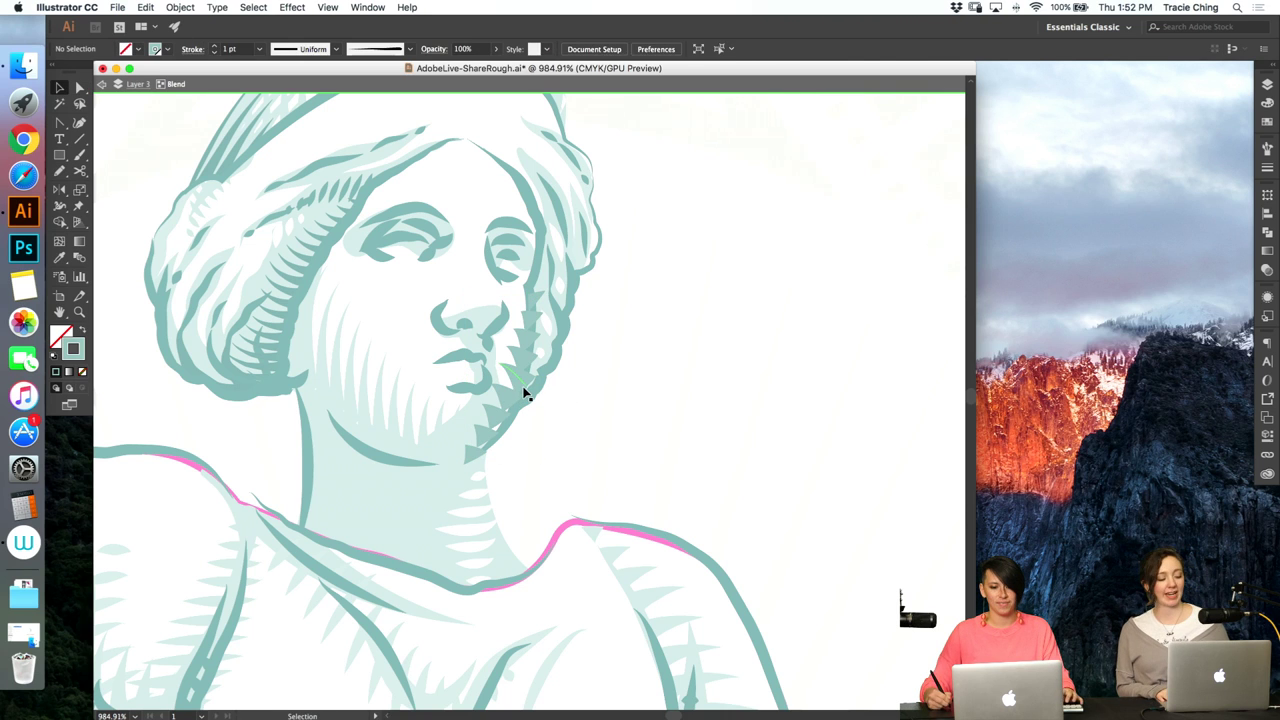
{"action": "left_click", "coordinate": [522, 386]}
{"action": "left_click_drag", "start_coordinate": [519, 376], "coordinate": [521, 384]}
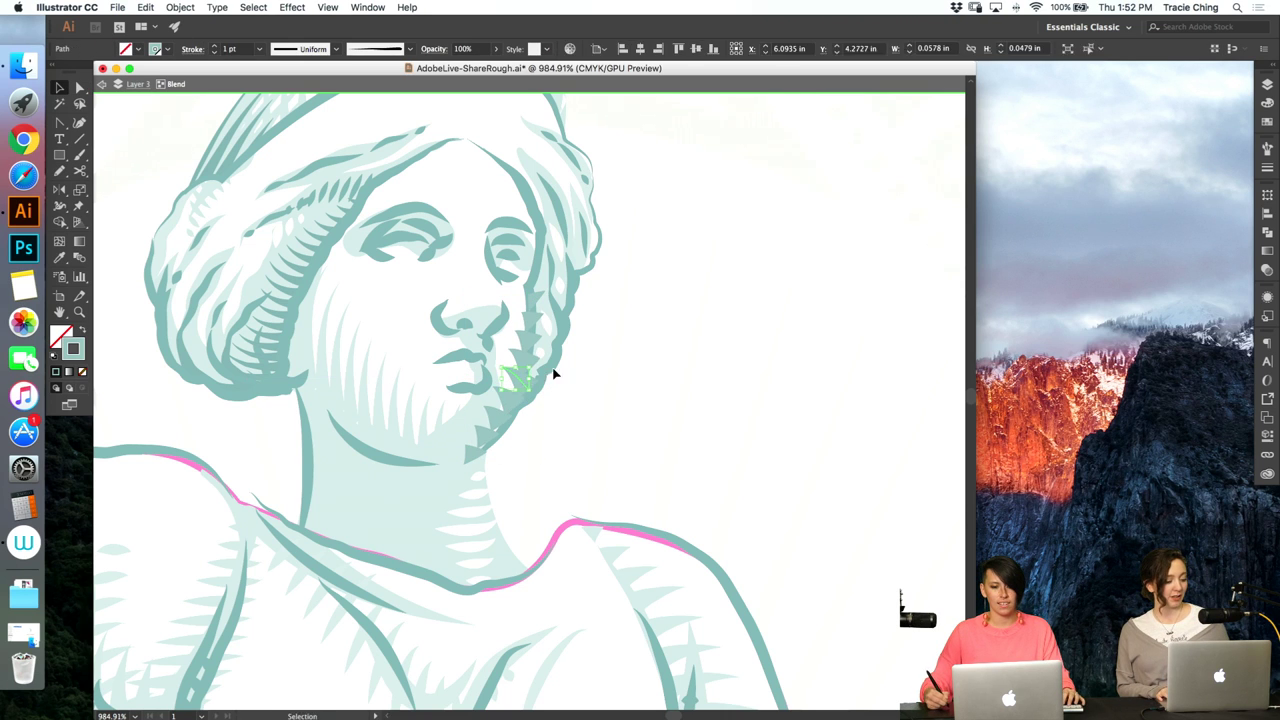
- Exit the isolated blend and delete the blended hatching along the right side of the jaw
{"action": "double_click", "coordinate": [554, 374]}
{"action": "left_click", "coordinate": [519, 374]}
{"action": "key", "text": "Delete"}
- Delete the solid light teal brush shading that curves from beside the mouth down to the chin
{"action": "key", "text": "a"}
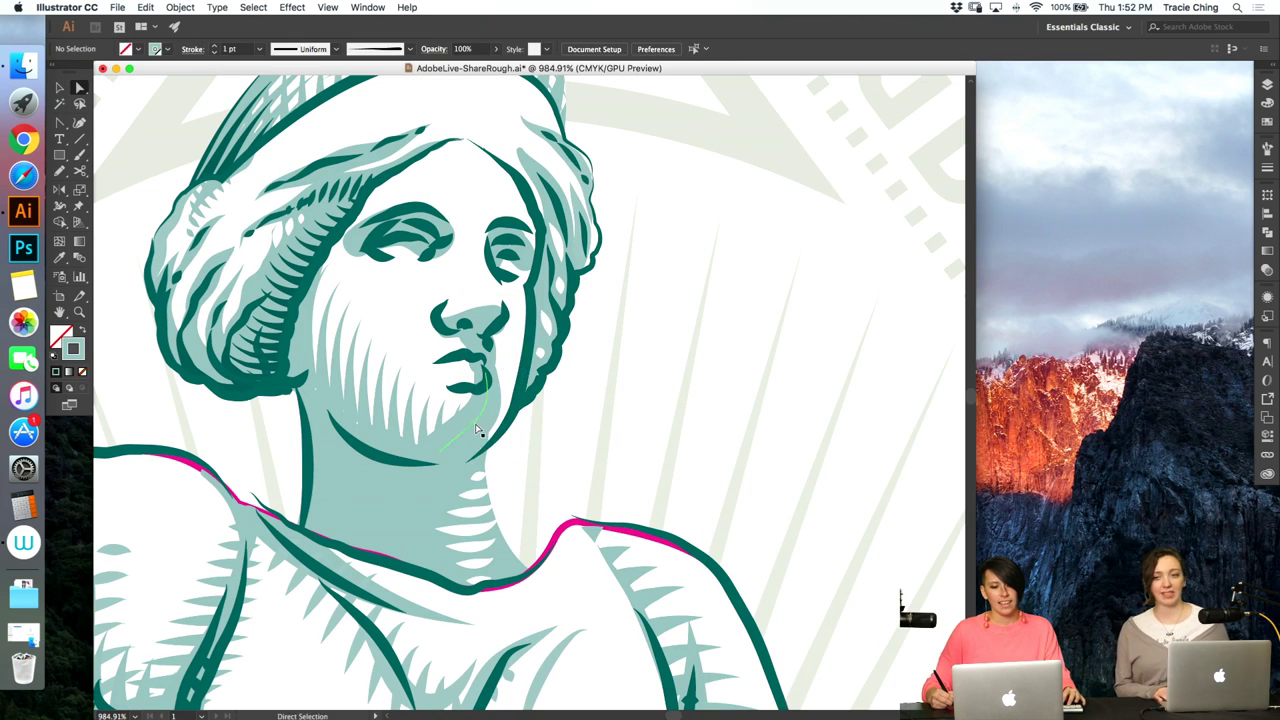
{"action": "left_click", "coordinate": [485, 411]}
{"action": "key", "text": "Delete"}
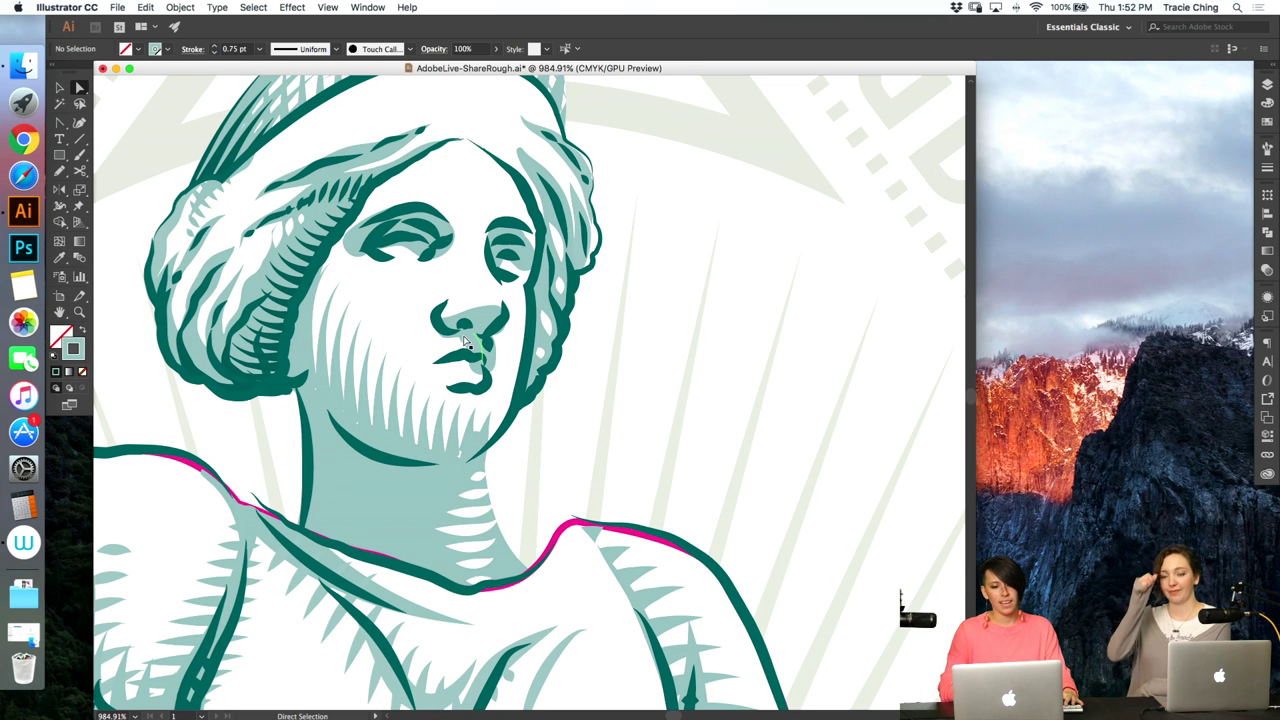
- Remove the curve from the lower end of the cheek blend's last hatch stroke and move that end down to the jawline
{"action": "scroll", "coordinate": [480, 462], "scroll_direction": "up", "scroll_amount": 3}
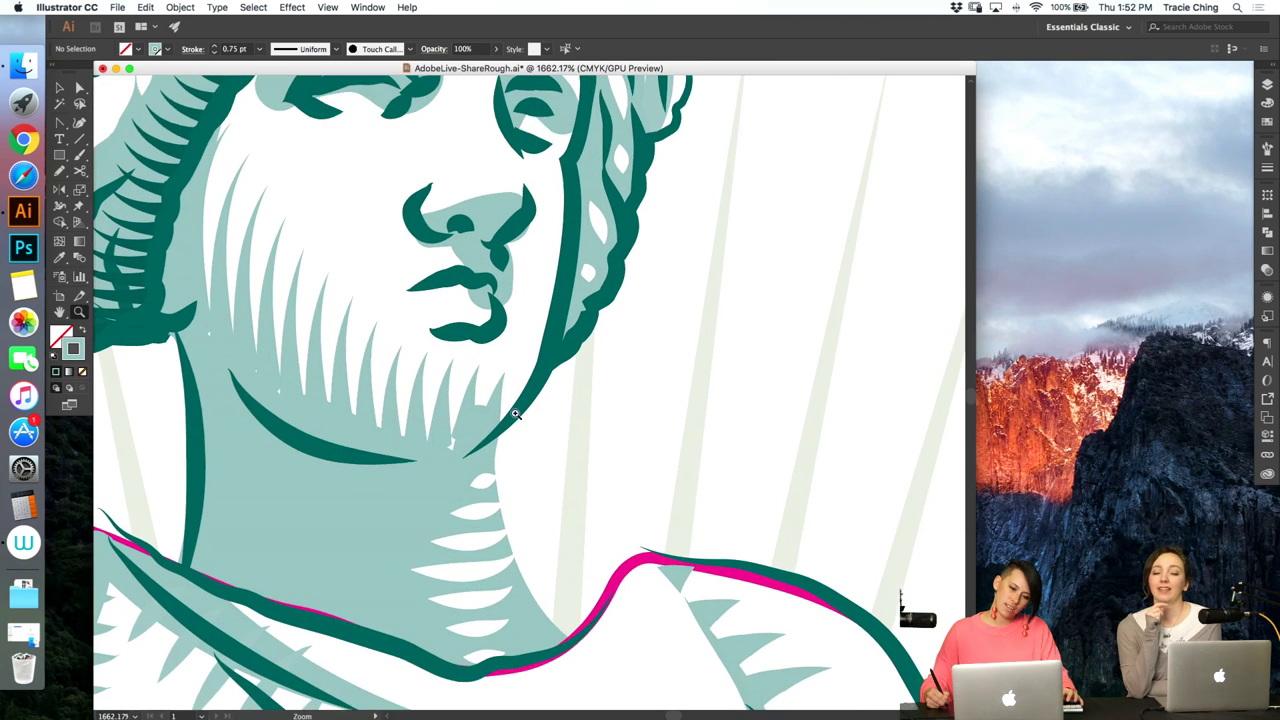
{"action": "left_click", "coordinate": [484, 430]}
{"action": "left_click", "coordinate": [481, 428]}
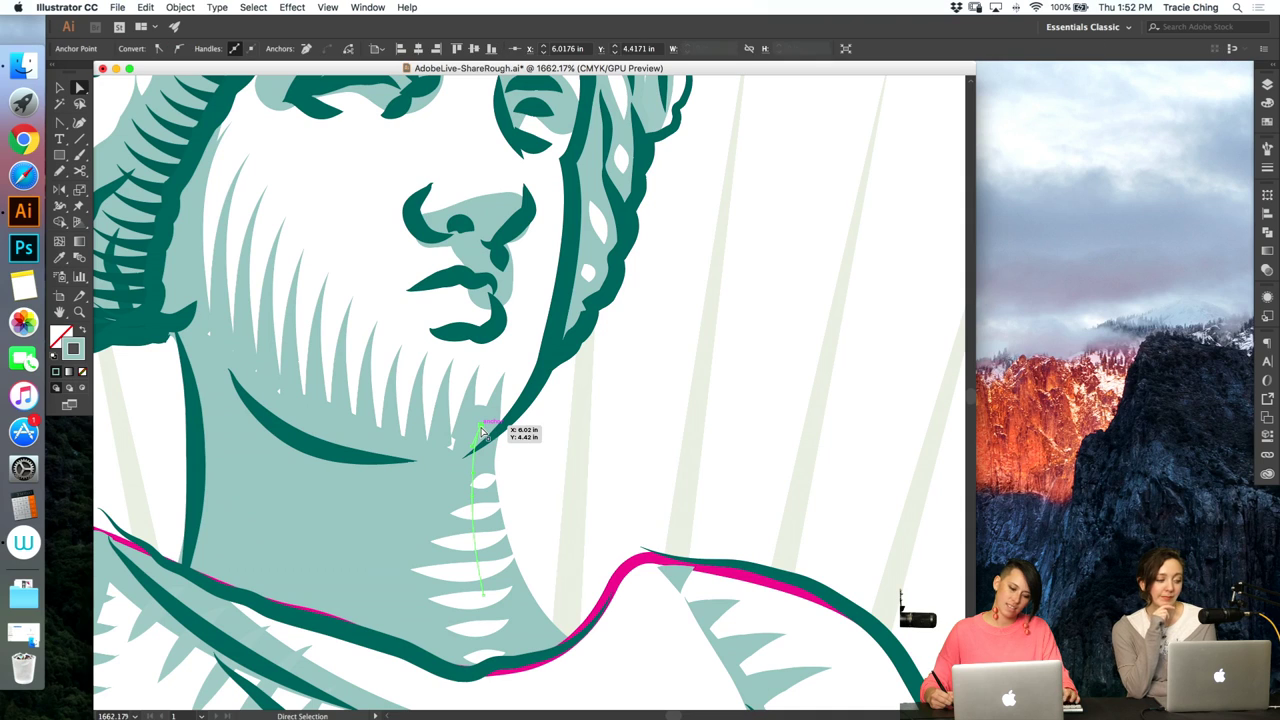
{"action": "key", "text": "shift+c"}
{"action": "left_click", "coordinate": [480, 429]}
{"action": "left_click_drag", "start_coordinate": [480, 432], "coordinate": [475, 444]}
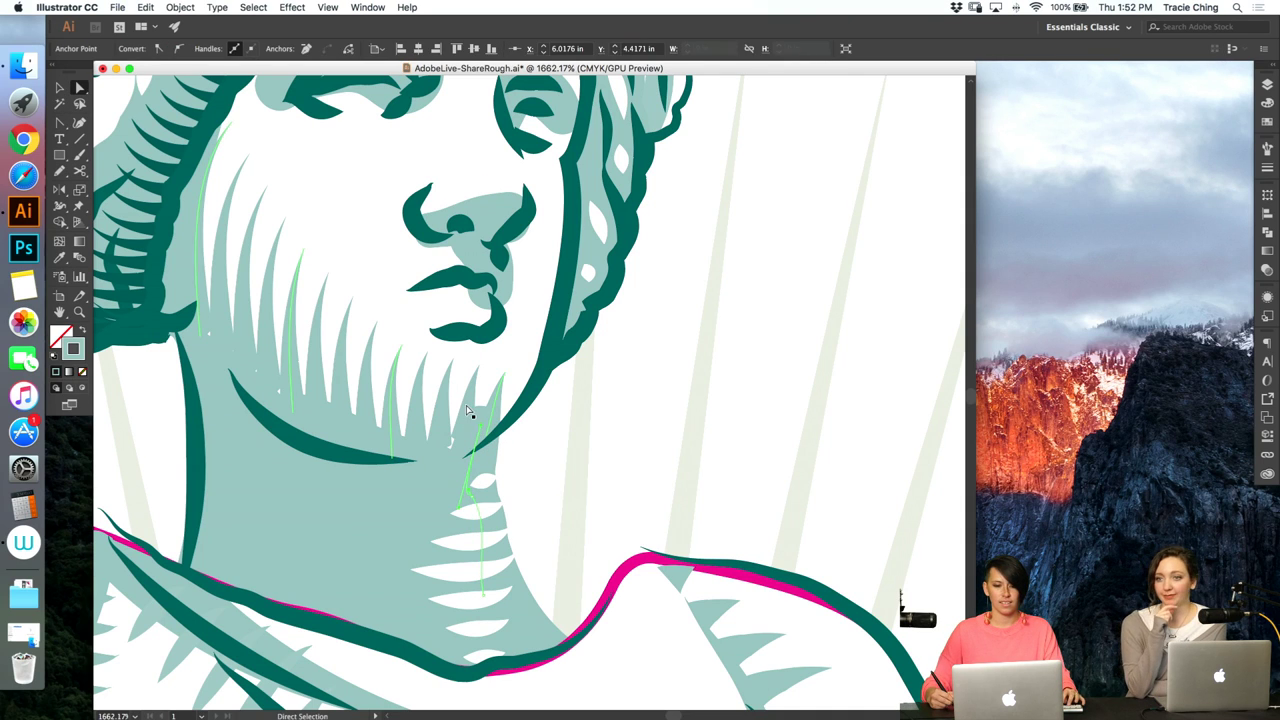
{"action": "key", "text": "a"}
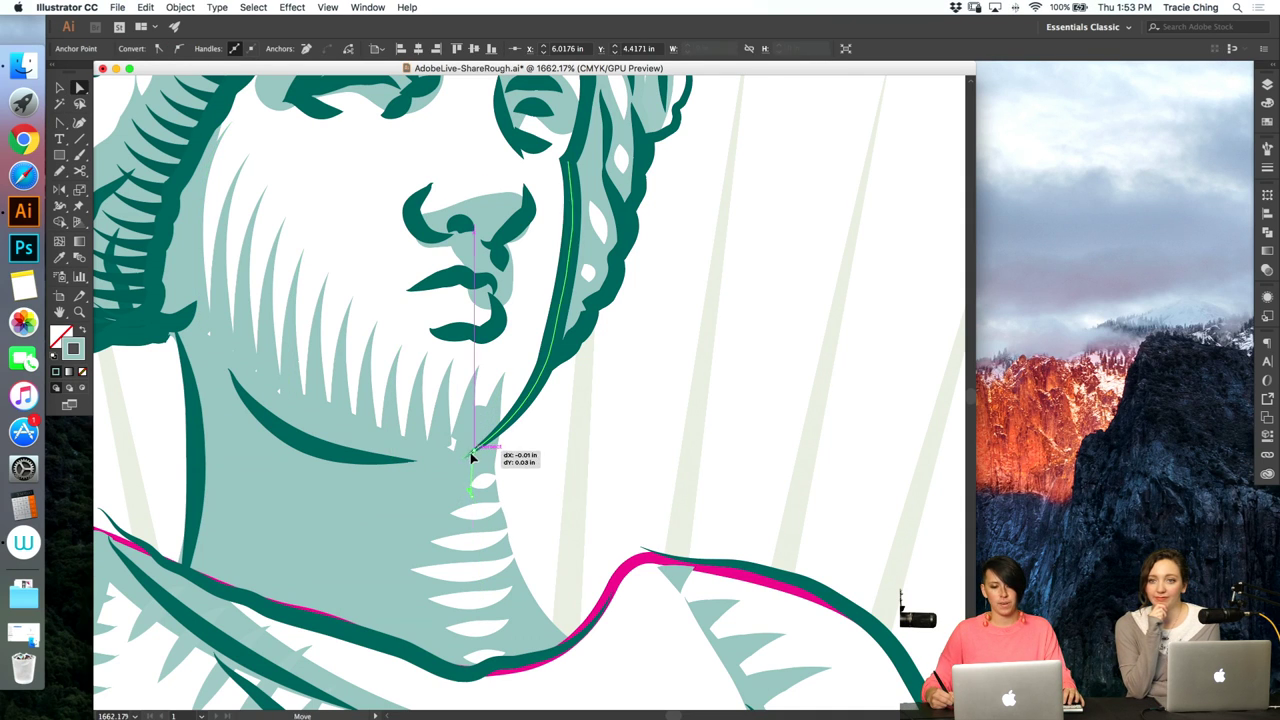
{"action": "left_click", "coordinate": [489, 441]}
{"action": "left_click_drag", "start_coordinate": [486, 439], "coordinate": [478, 462]}
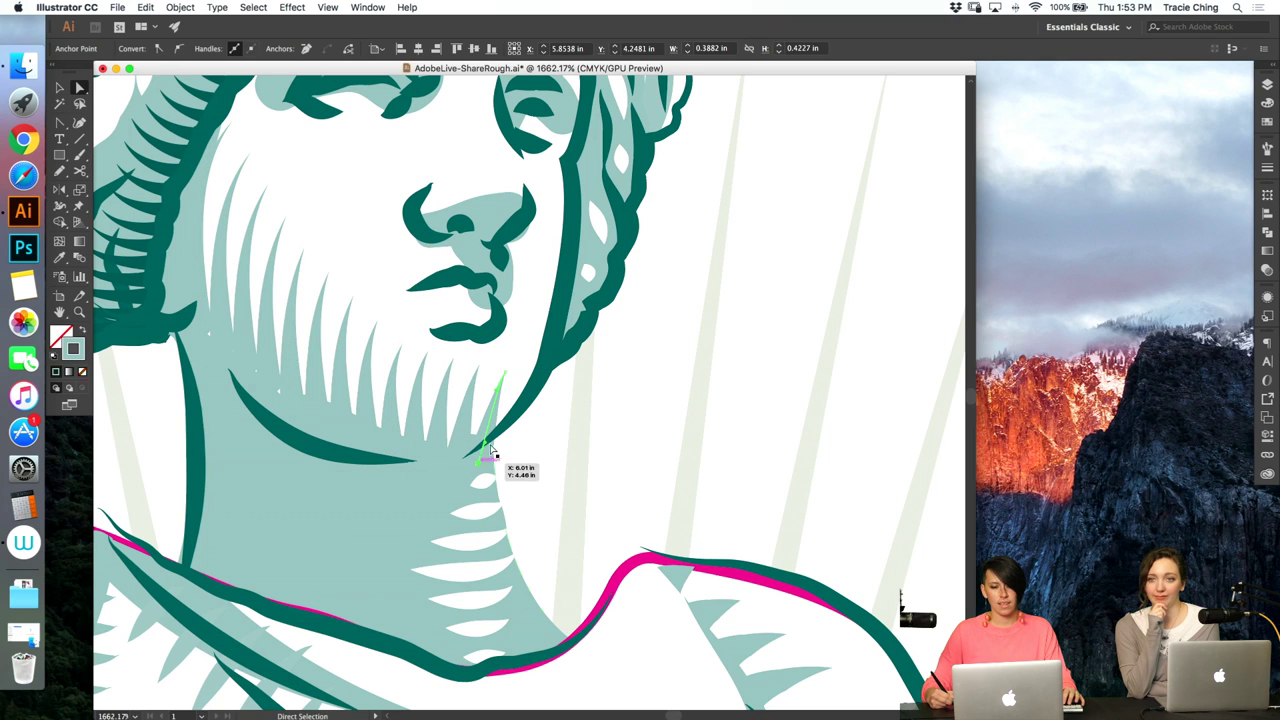
- Extend the last hatch stroke of the cheek blend up along the jaw and bend it to follow the face outline
{"action": "key", "text": "shift+c"}
{"action": "left_click_drag", "start_coordinate": [505, 372], "coordinate": [538, 370]}
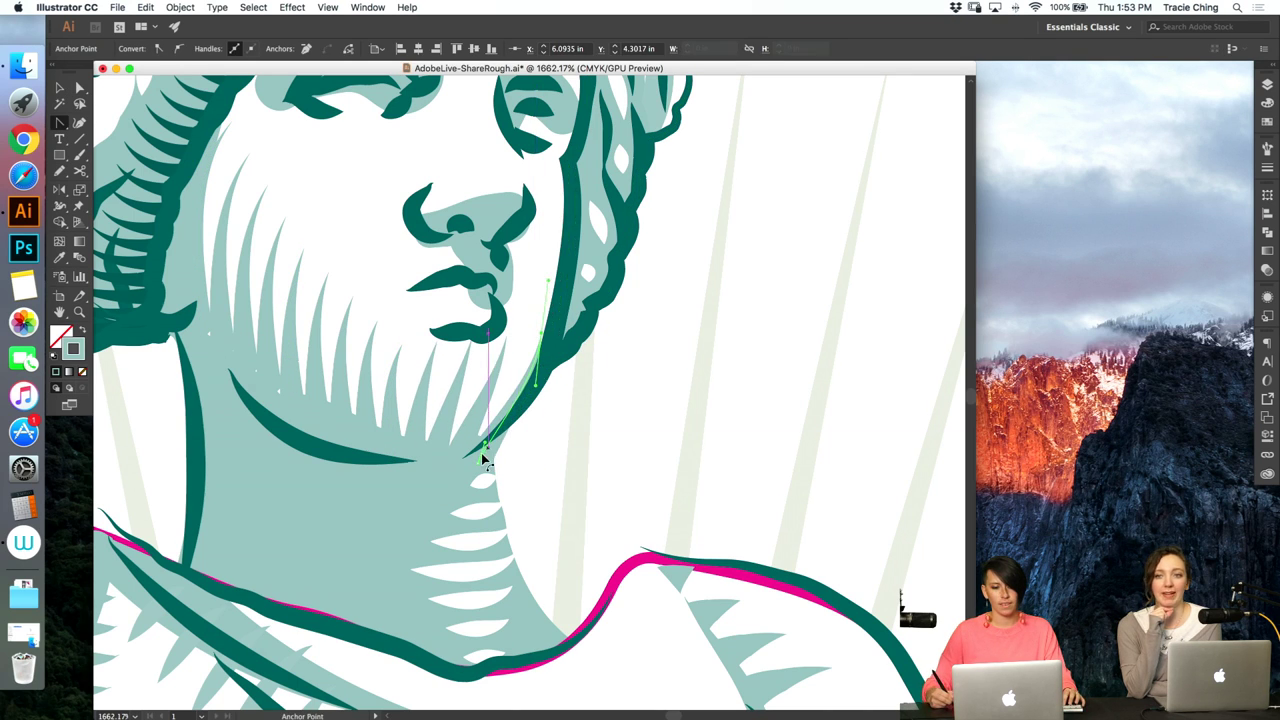
{"action": "left_click_drag", "start_coordinate": [483, 462], "coordinate": [469, 463]}
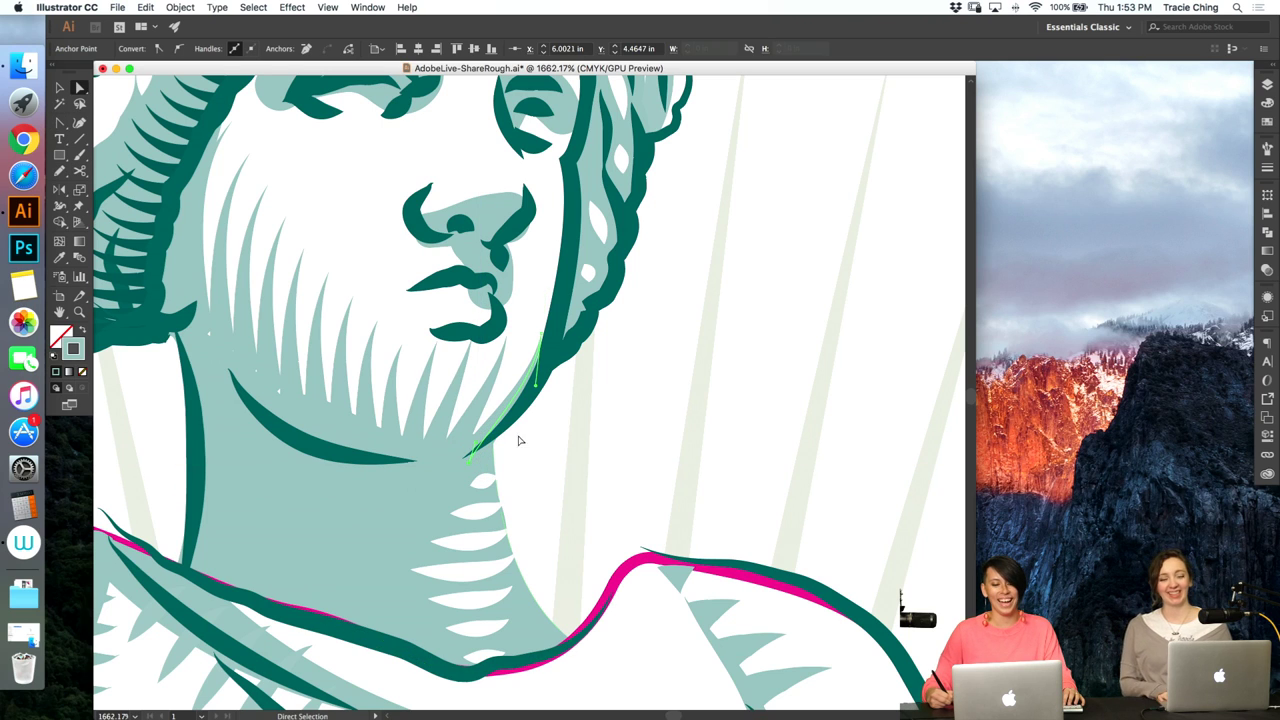
- Shift the cheek blend's key stroke below the mouth slightly to the right and adjust its upper tip
{"action": "left_click", "coordinate": [456, 388]}
{"action": "left_click", "coordinate": [404, 345]}
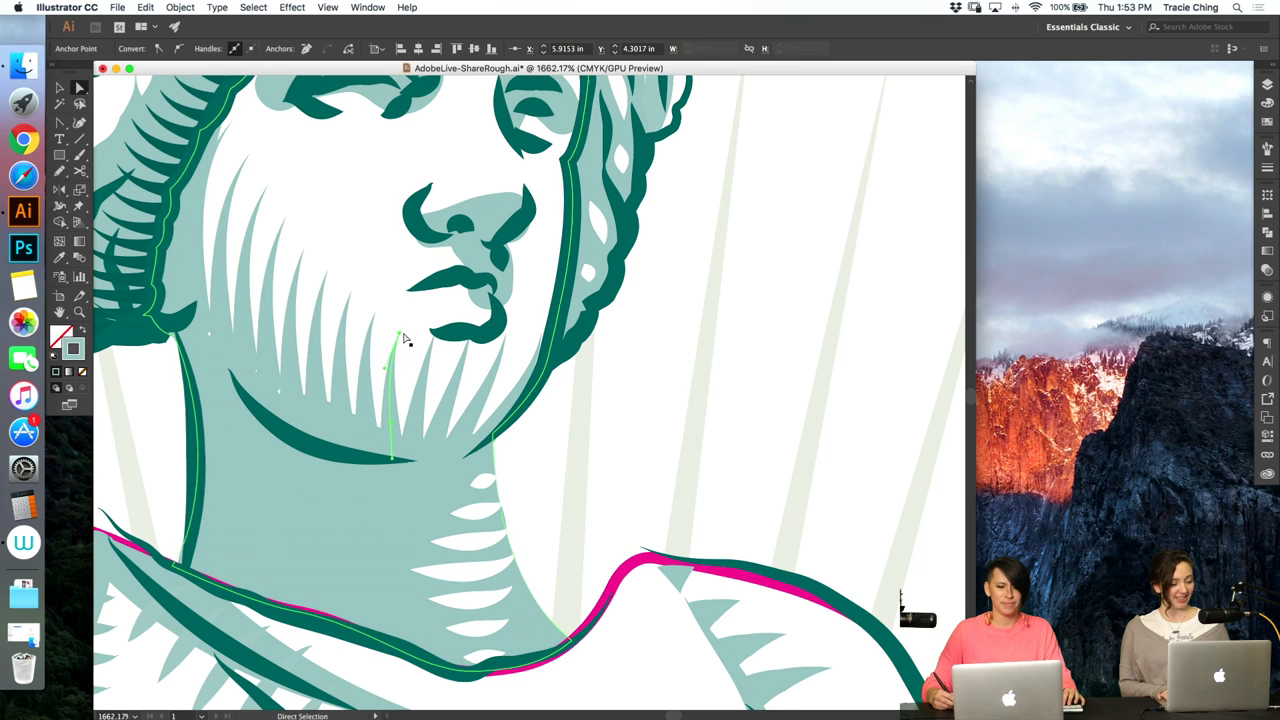
{"action": "left_click_drag", "start_coordinate": [399, 333], "coordinate": [410, 405]}
{"action": "left_click", "coordinate": [393, 457], "text": "shift"}
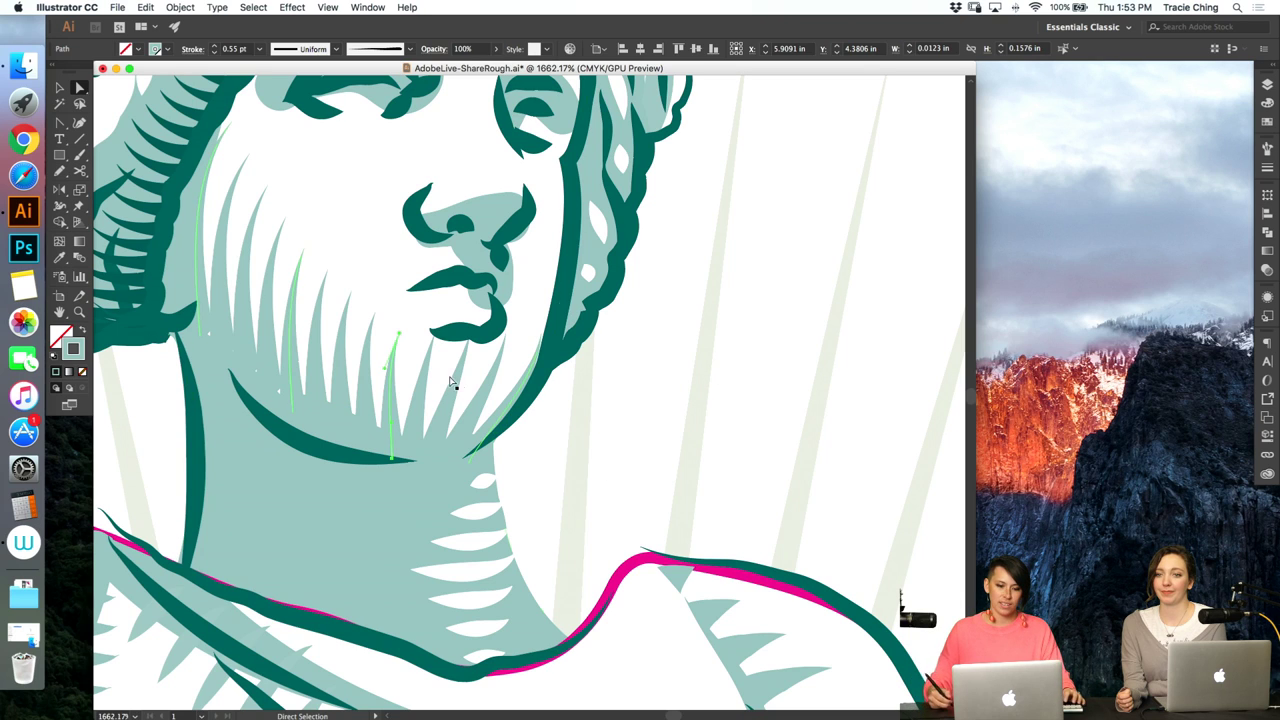
{"action": "key", "text": "Right"}
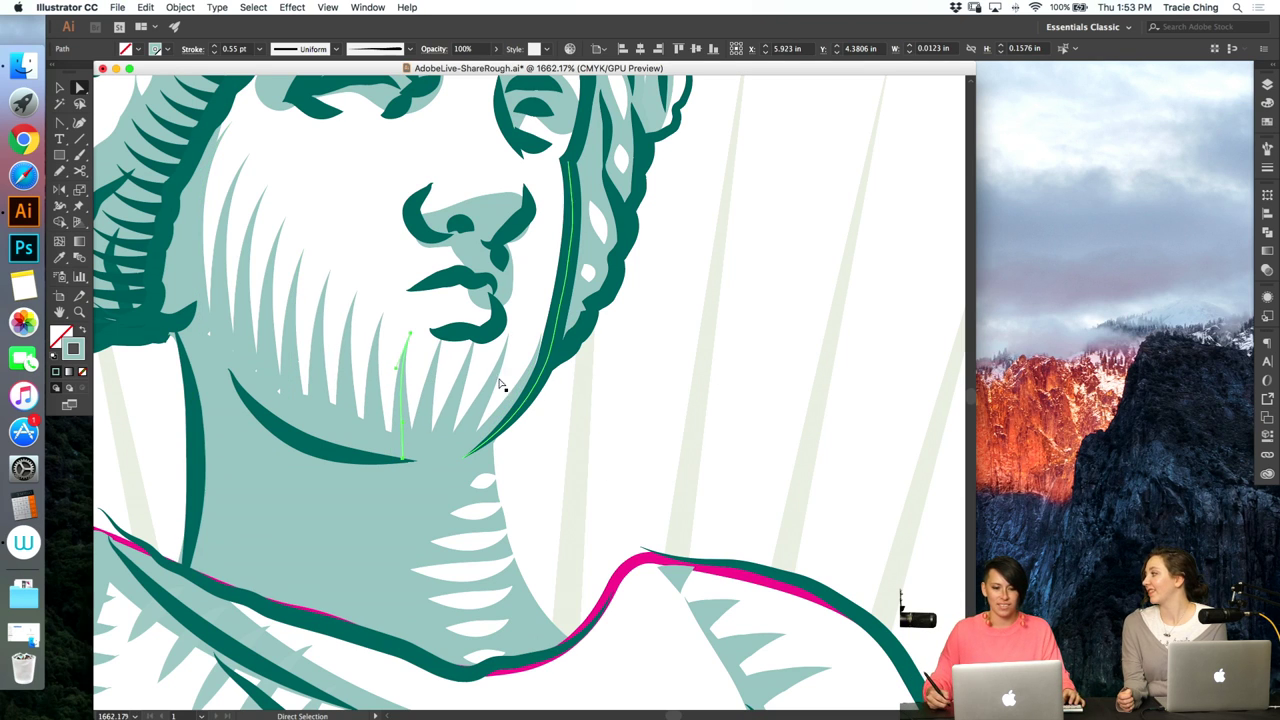
{"action": "key", "text": "v"}
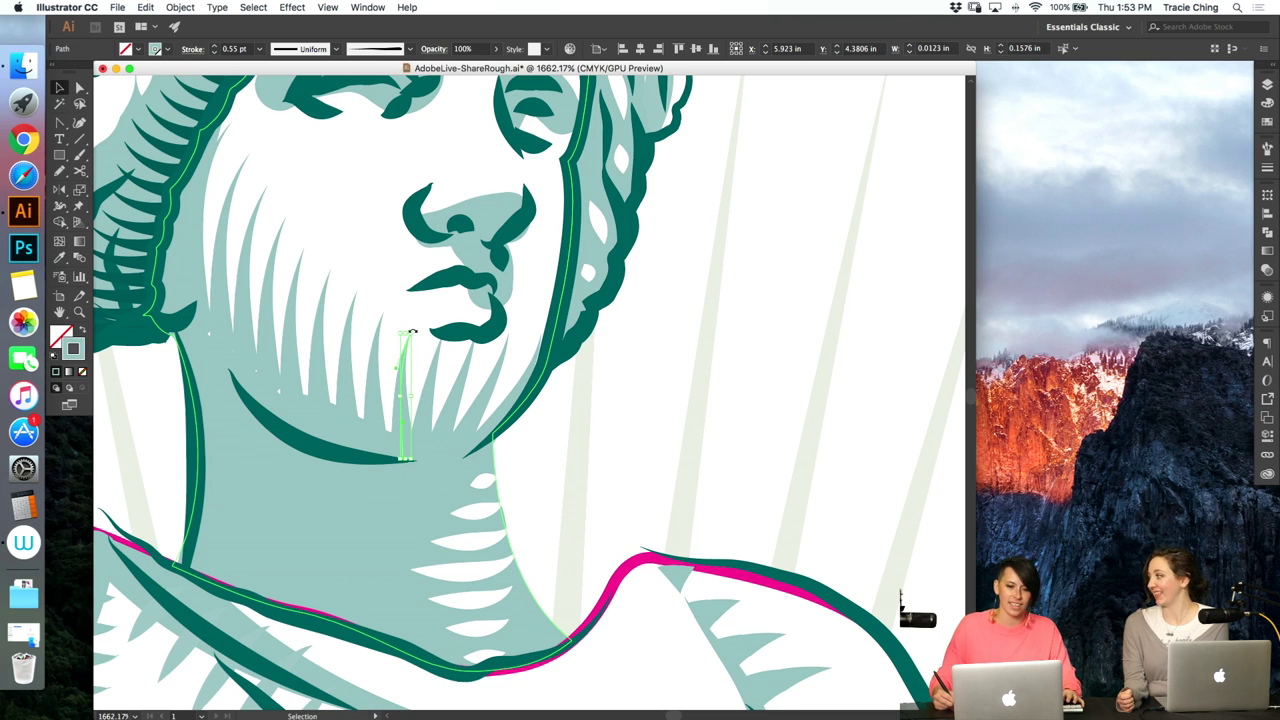
{"action": "key", "text": "a"}
{"action": "left_click_drag", "start_coordinate": [411, 333], "coordinate": [404, 335]}
{"action": "left_click", "coordinate": [598, 435]}
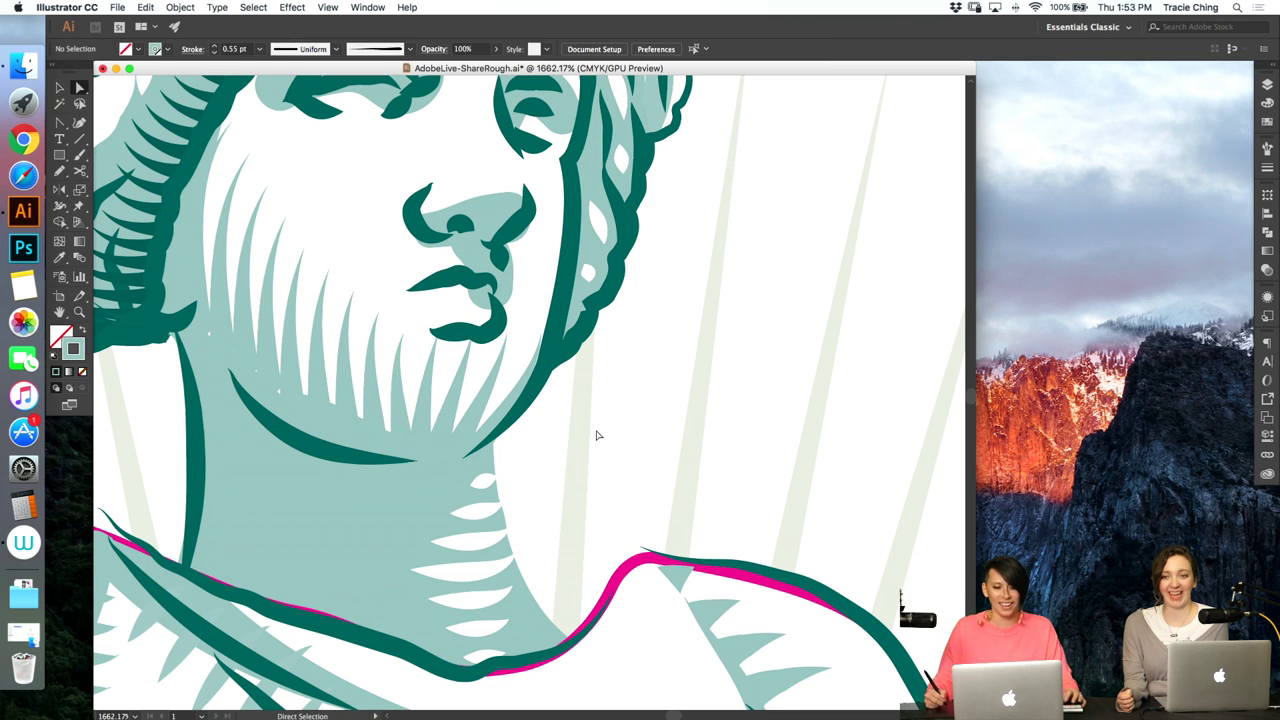
- Paint two short white 0.75 pt highlight strokes on the neck, one below the chin and one lower beside the existing highlights
{"action": "key", "text": "super+0"}
{"action": "key", "text": "s"}
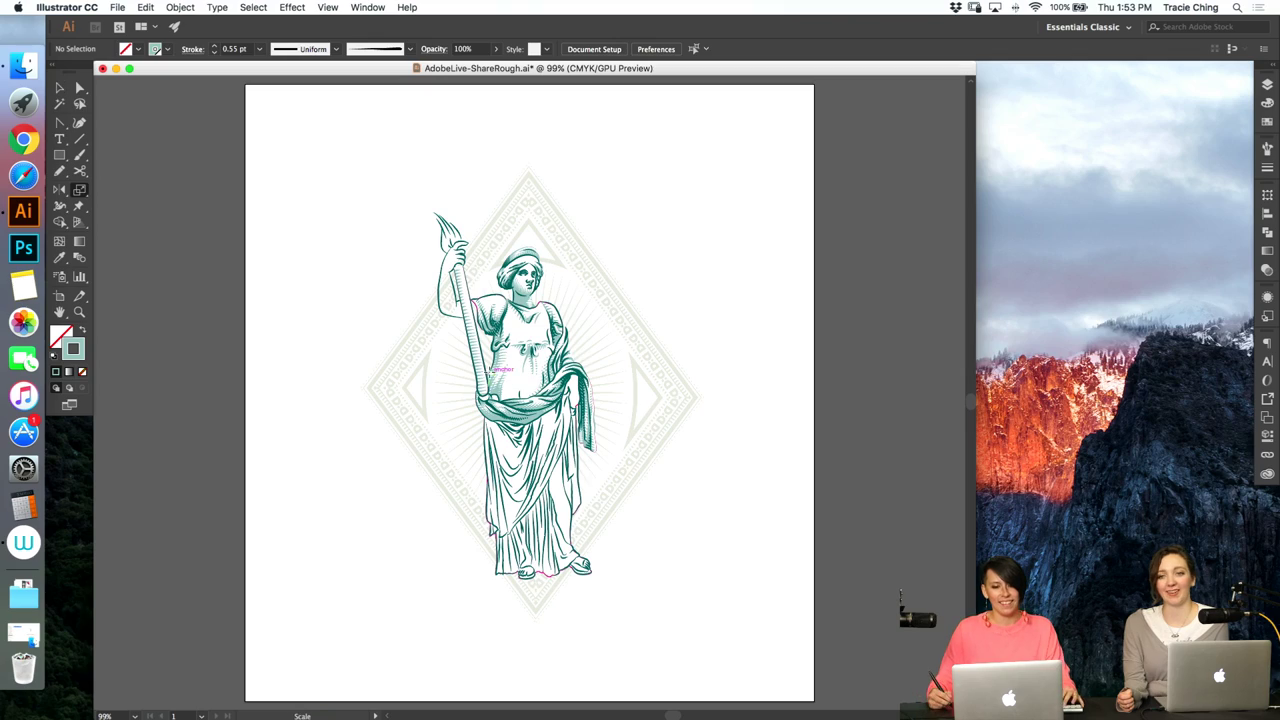
{"action": "key", "text": "z"}
{"action": "left_click_drag", "start_coordinate": [513, 283], "coordinate": [667, 262]}
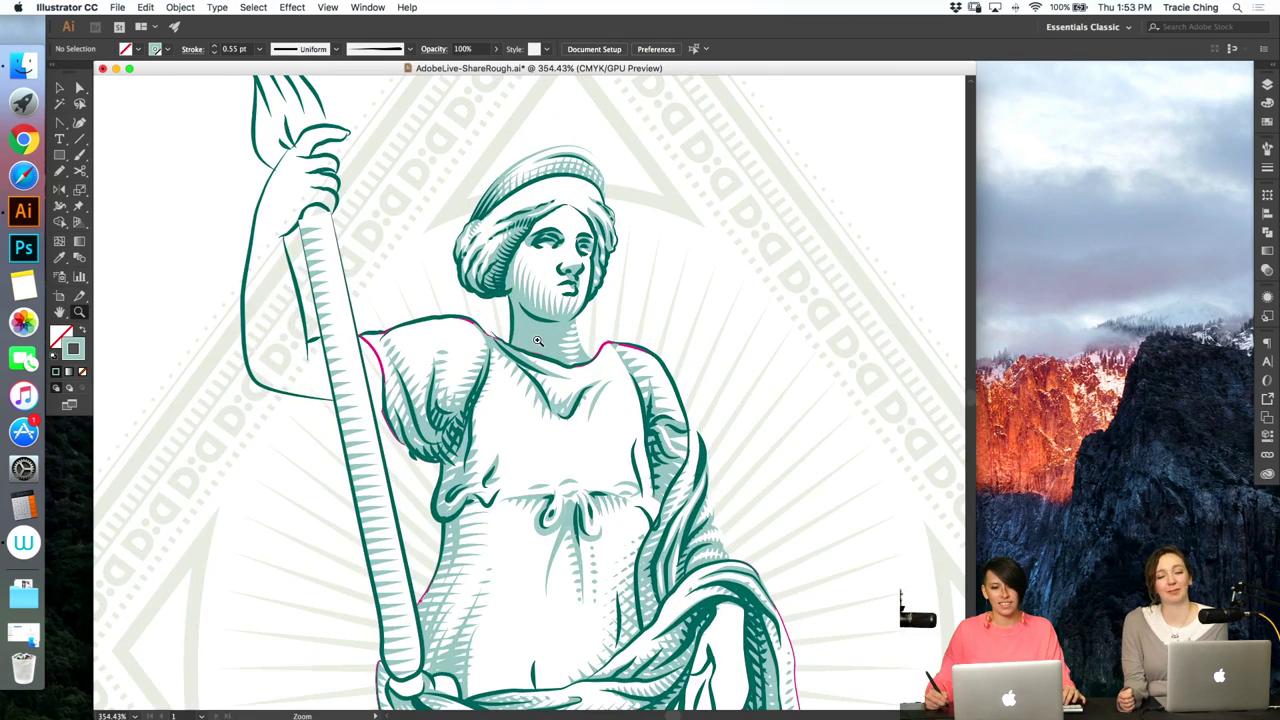
{"action": "left_click_drag", "start_coordinate": [538, 341], "coordinate": [762, 270]}
{"action": "key", "text": "a"}
{"action": "left_click", "coordinate": [650, 297]}
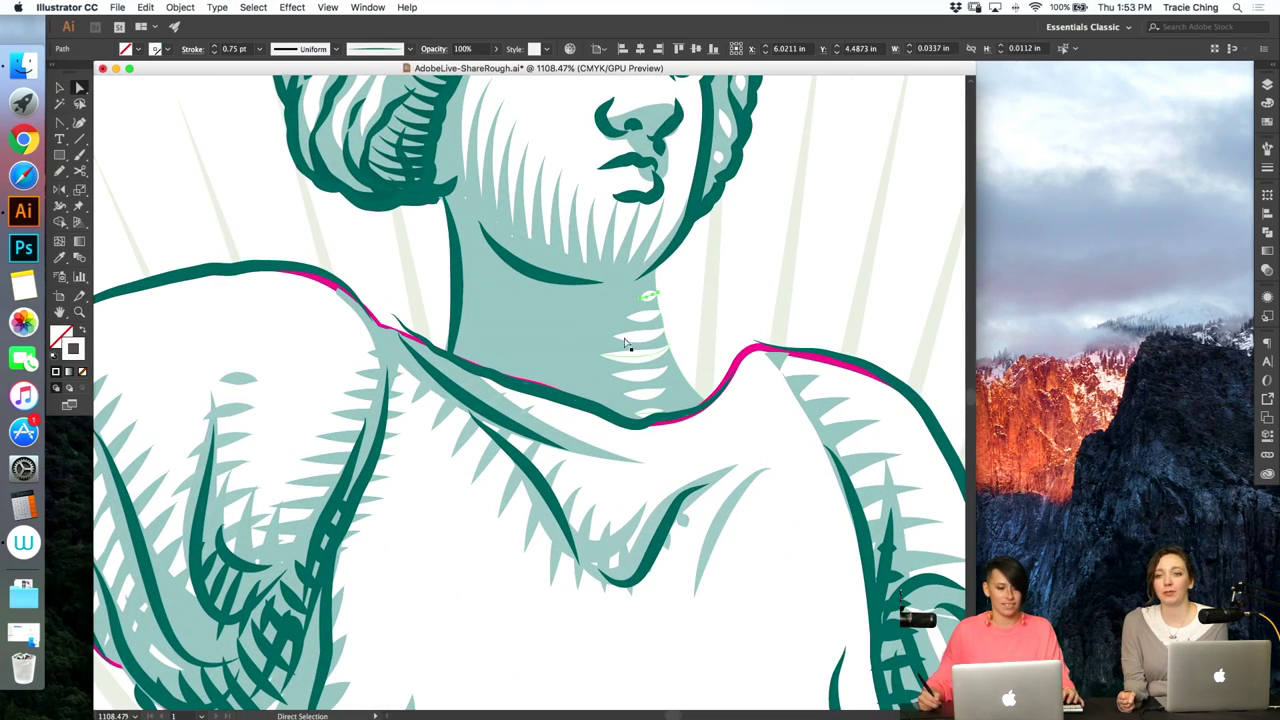
{"action": "key", "text": "b"}
{"action": "mouse_move", "coordinate": [518, 296]}
{"action": "left_mouse_down"}
{"action": "mouse_move", "coordinate": [536, 388]}
{"action": "mouse_move", "coordinate": [504, 372]}
{"action": "mouse_move", "coordinate": [588, 383]}
{"action": "mouse_move", "coordinate": [569, 306]}
{"action": "left_mouse_up"}
{"action": "key", "text": "super+z"}
{"action": "left_click_drag", "start_coordinate": [575, 352], "coordinate": [631, 356]}
- Blend the two new white neck strokes into a row of highlights using Specified Steps spacing
{"action": "key", "text": "v"}
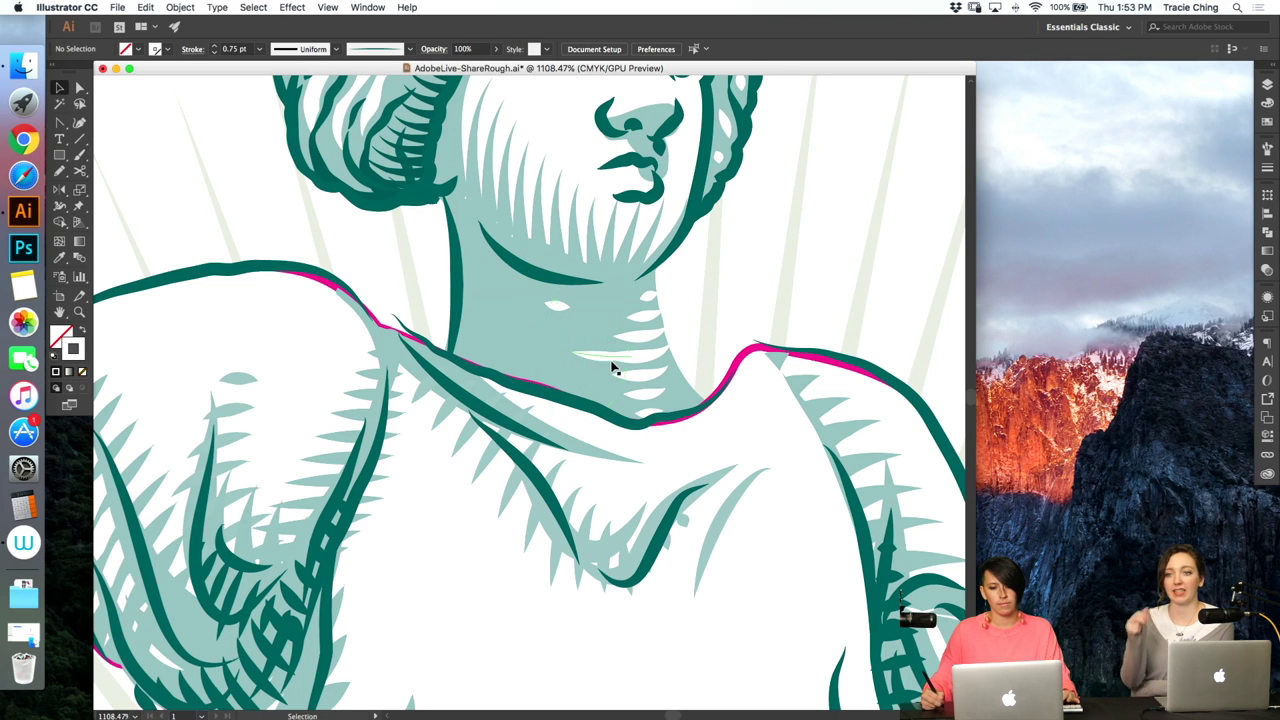
{"action": "left_click", "coordinate": [606, 355]}
{"action": "left_click", "coordinate": [562, 307], "text": "shift"}
{"action": "key", "text": "super+alt+b"}
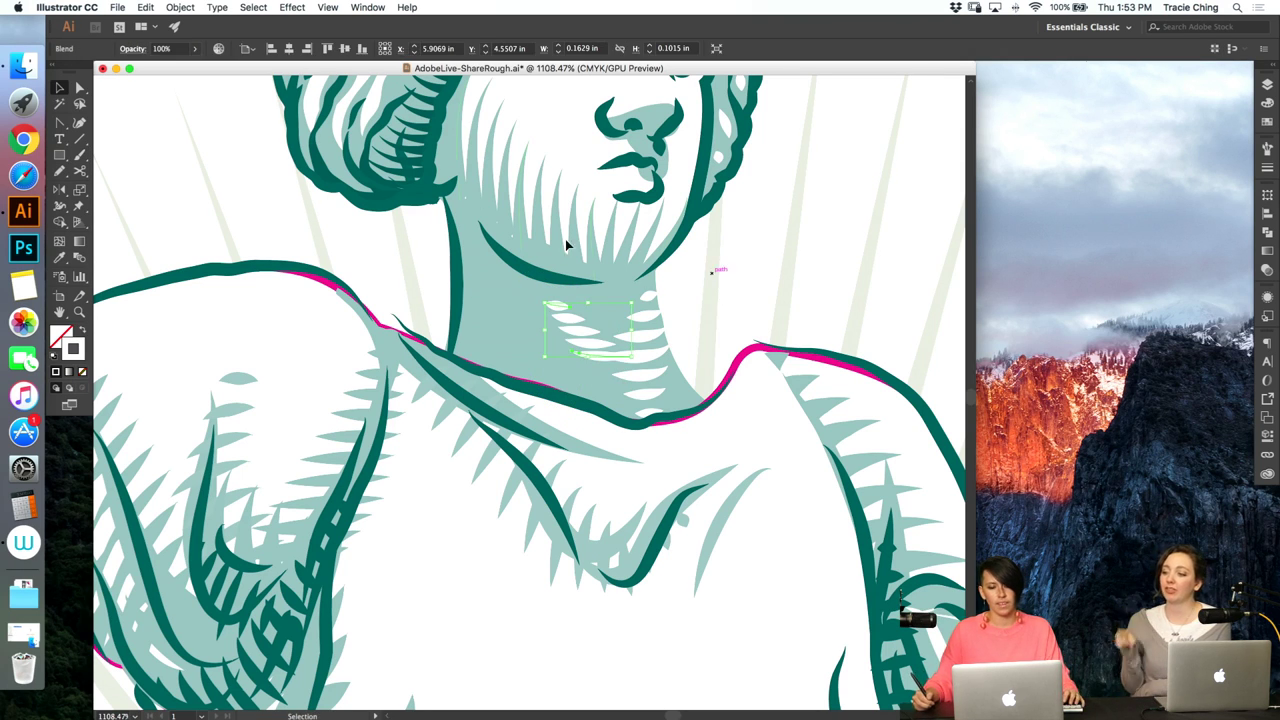
{"action": "left_click", "coordinate": [180, 7]}
{"action": "mouse_move", "coordinate": [230, 331]}
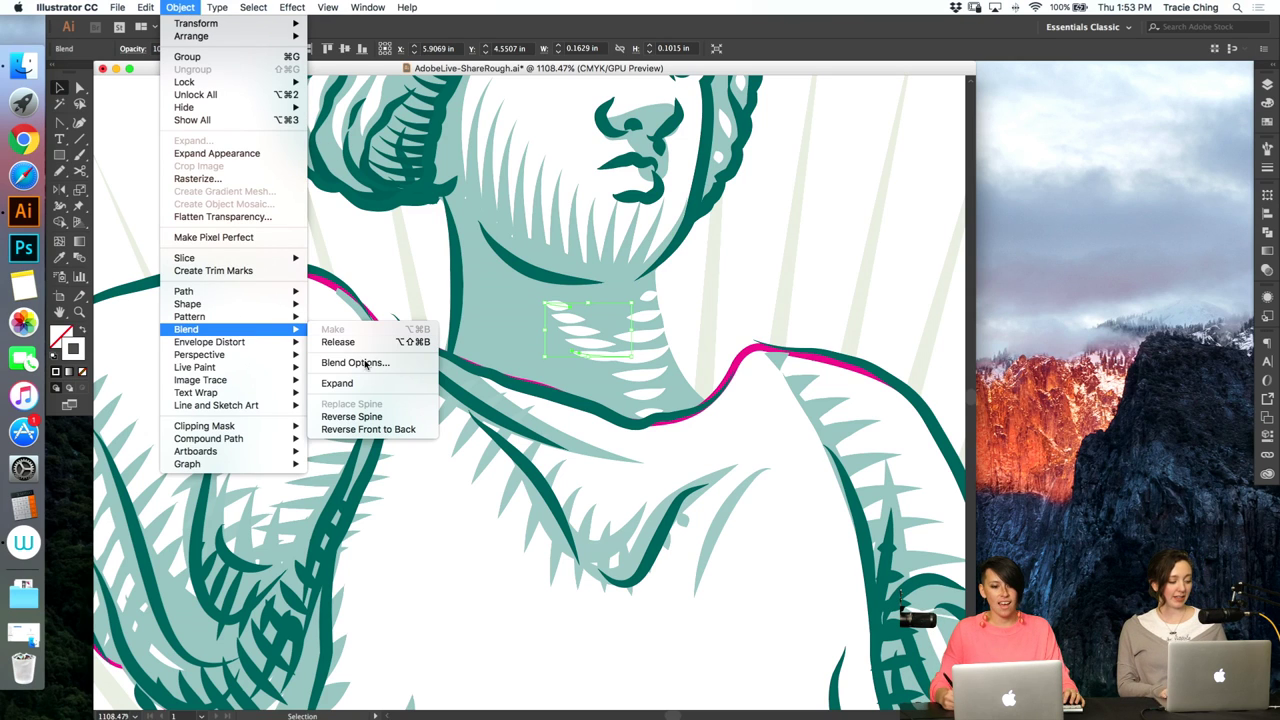
{"action": "left_click", "coordinate": [368, 363]}
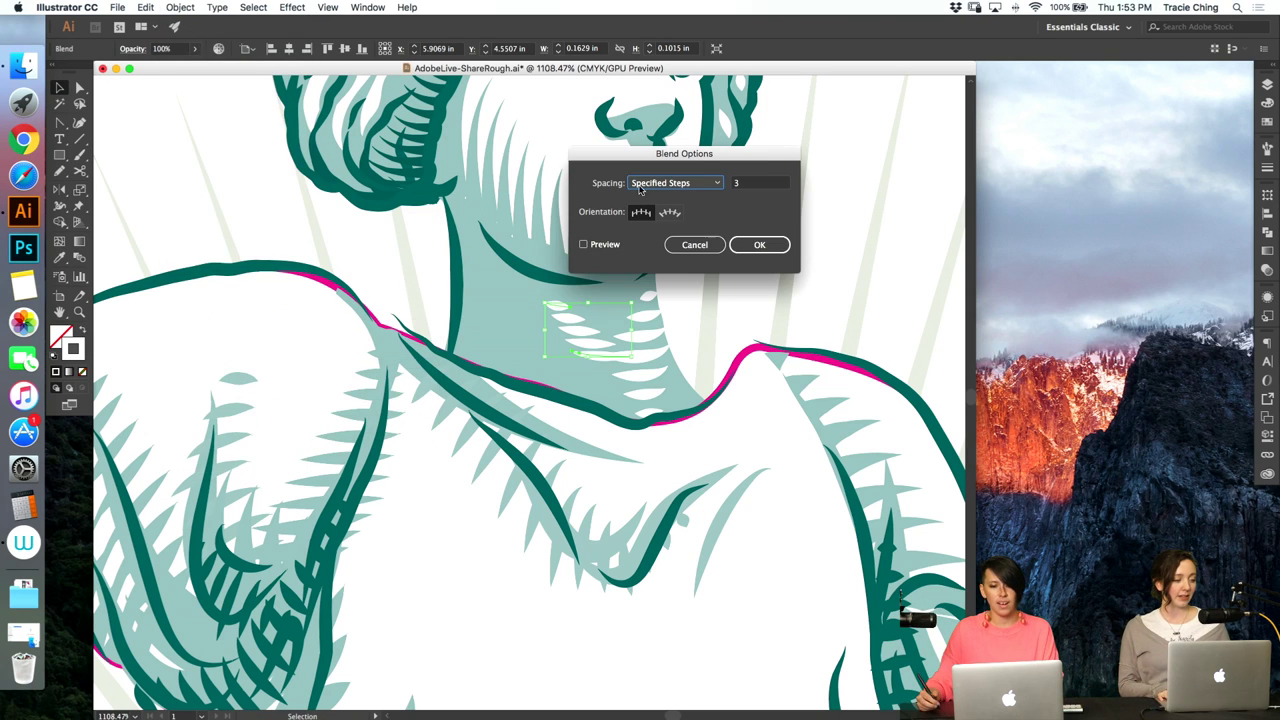
{"action": "left_click", "coordinate": [760, 244]}
{"action": "left_click", "coordinate": [724, 291]}
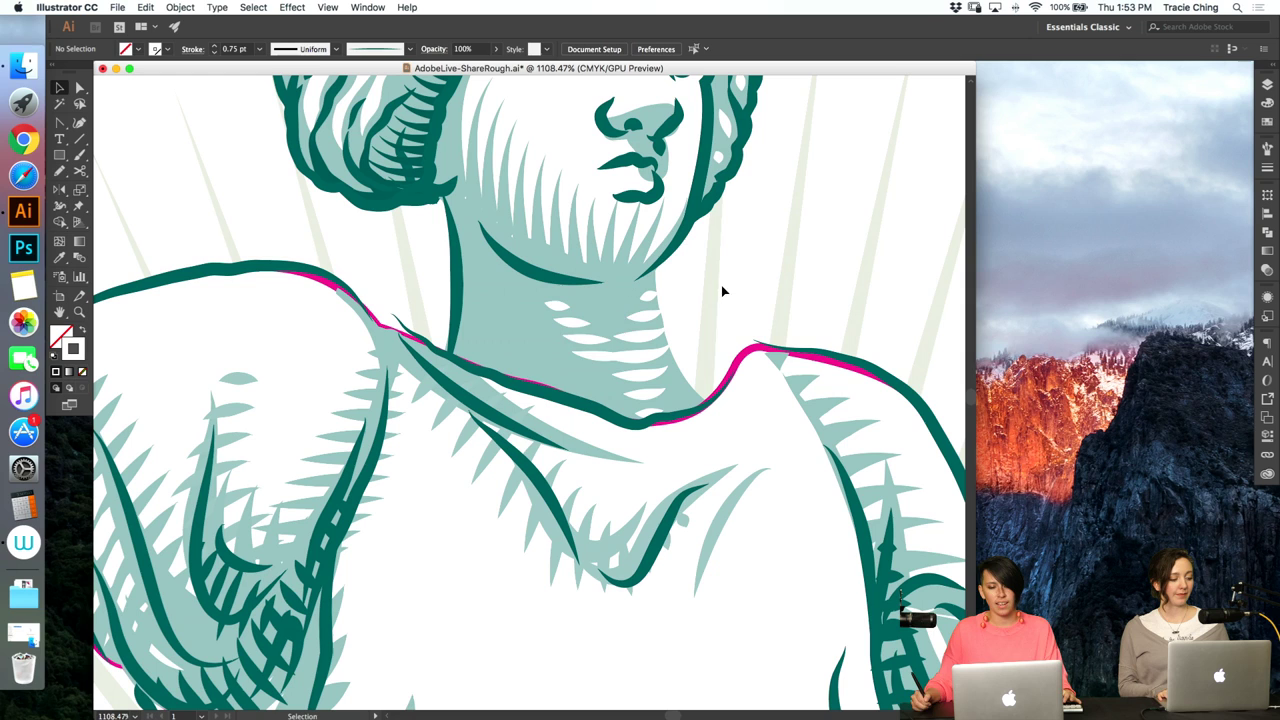
- Nudge the uppermost white stroke of the new neck highlight blend up slightly and reduce its weight to 0.5 pt
{"action": "key", "text": "a"}
{"action": "left_click", "coordinate": [555, 305]}
{"action": "left_click", "coordinate": [549, 305], "text": "shift"}
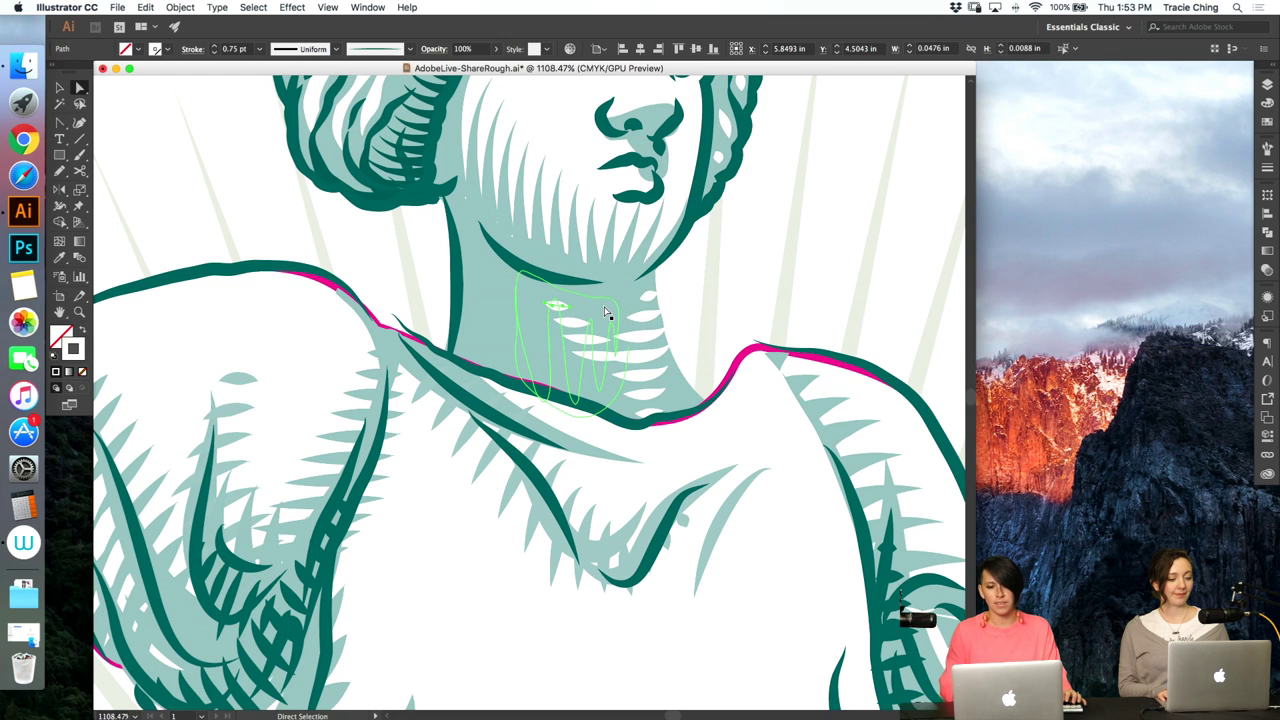
{"action": "key", "text": "Up"}
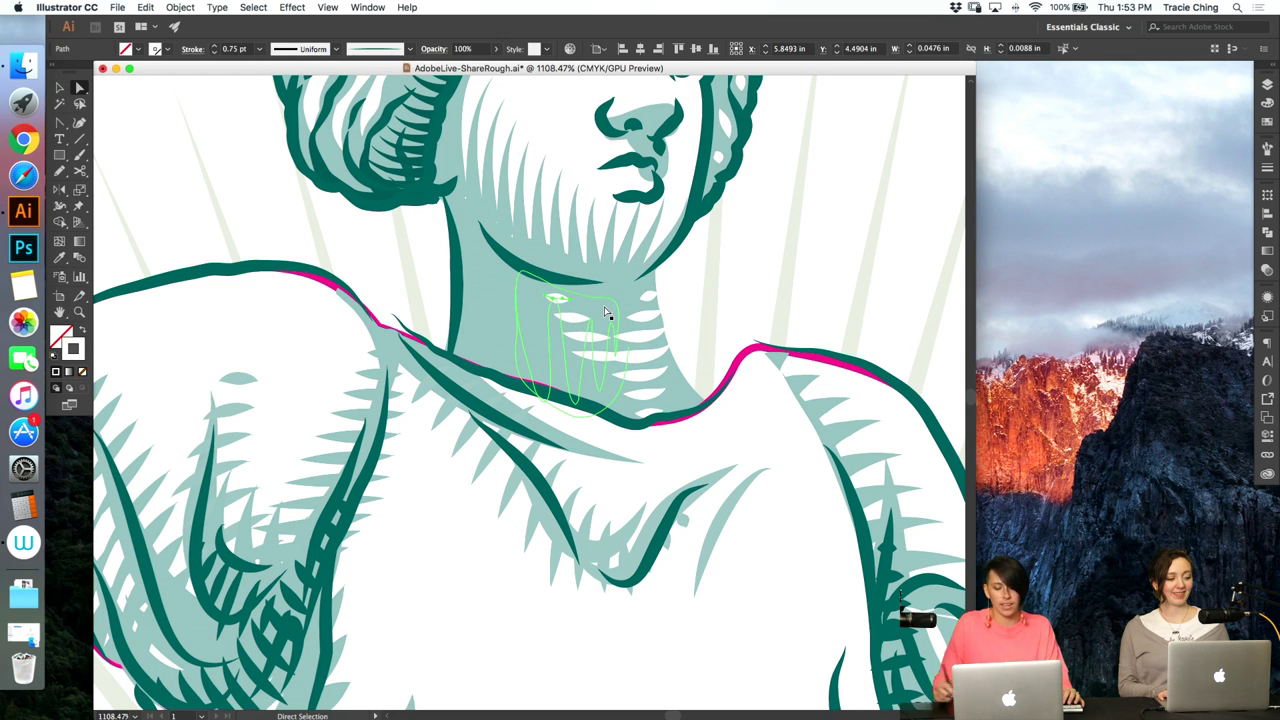
{"action": "left_click", "coordinate": [1268, 170]}
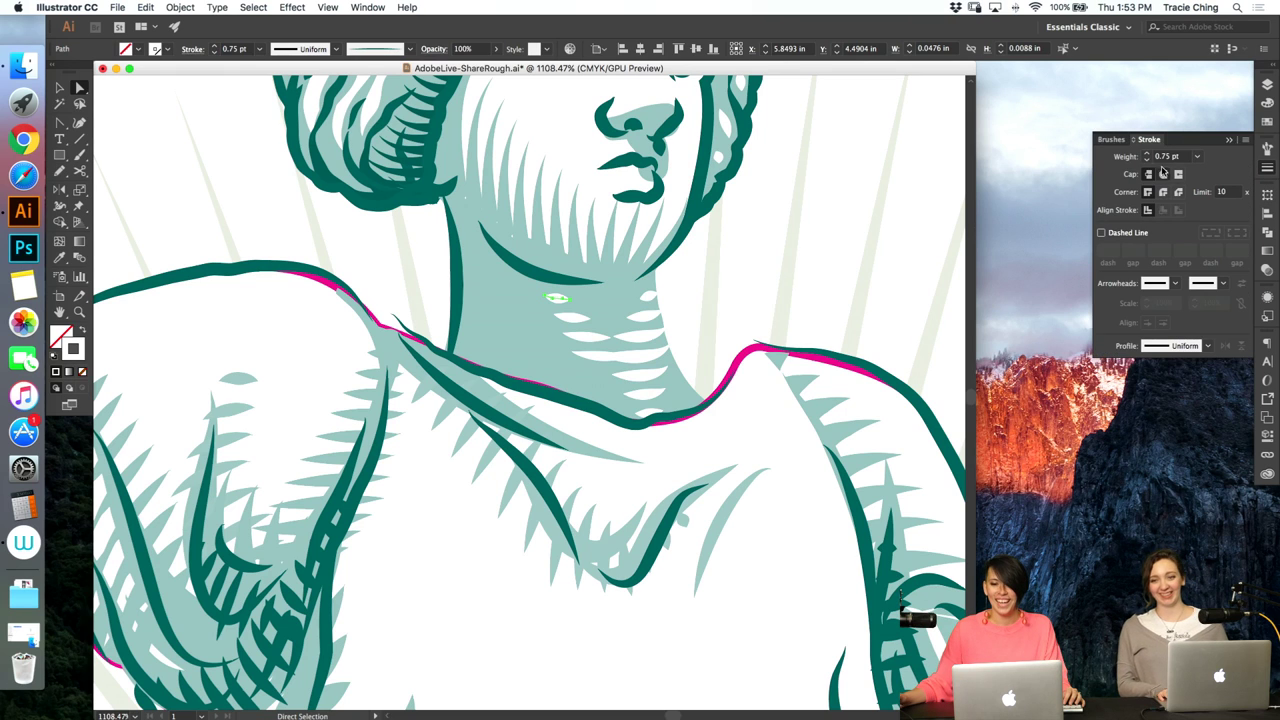
{"action": "left_click", "coordinate": [1148, 160]}
{"action": "key", "text": "v"}
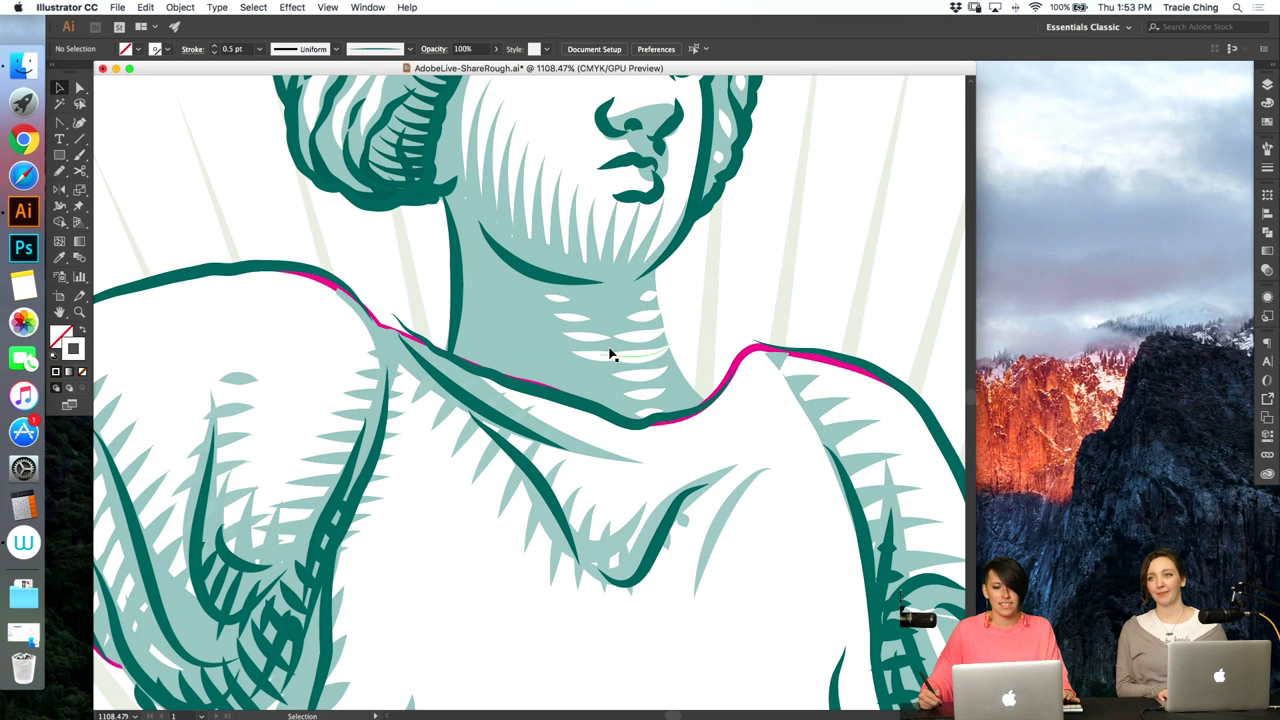
- Isolate the new neck highlight blend and move its lowest key stroke down onto the collar outline at the base of the neck
{"action": "left_click", "coordinate": [603, 360]}
{"action": "double_click", "coordinate": [603, 360]}
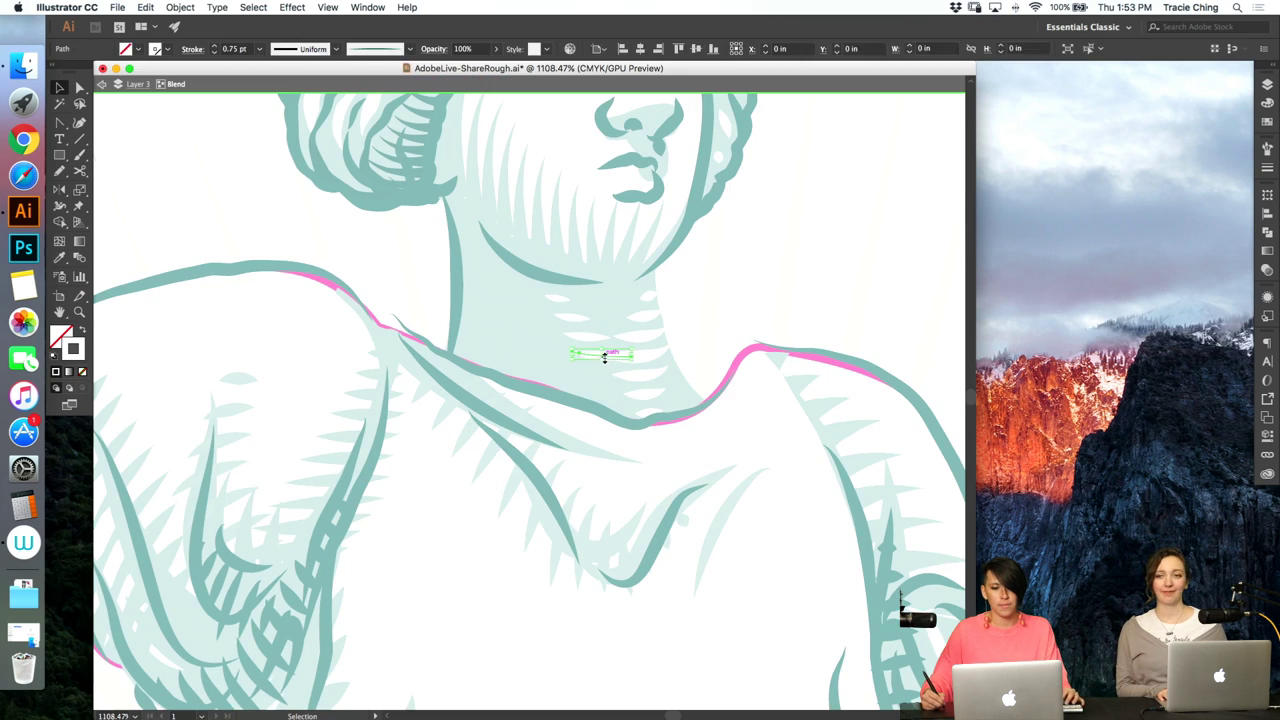
{"action": "key", "text": "a"}
{"action": "key", "text": "v"}
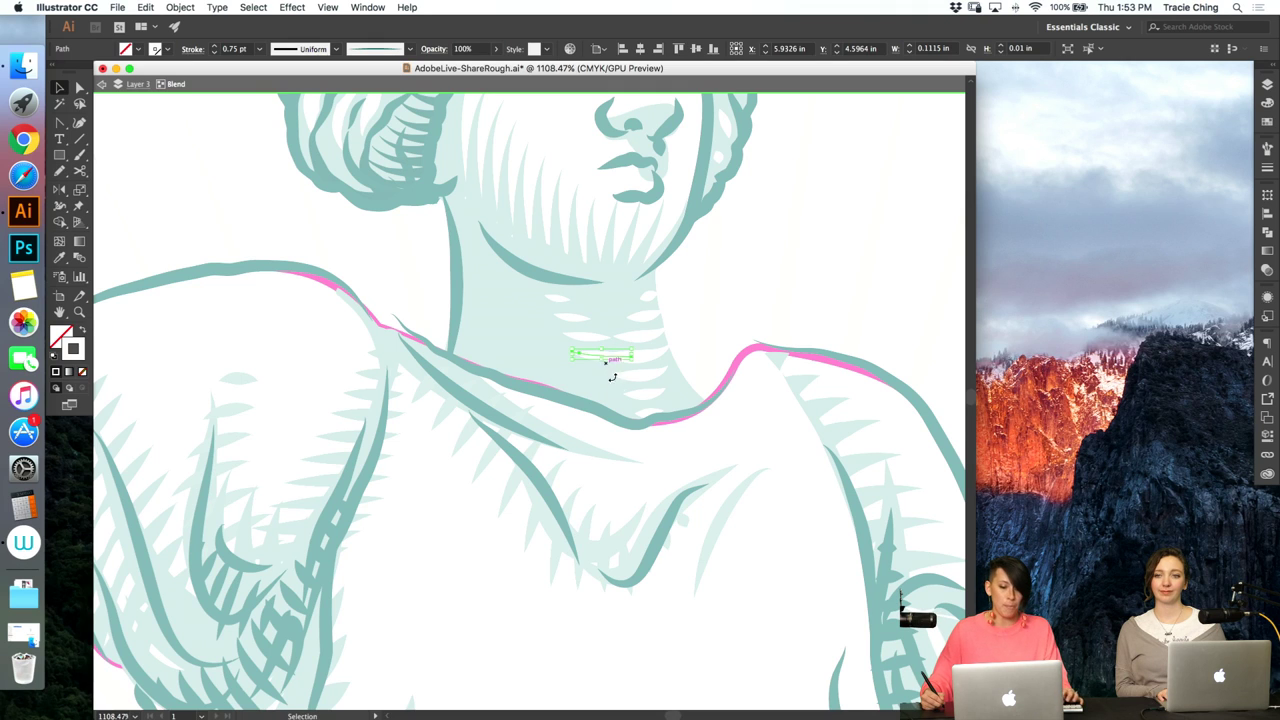
{"action": "key", "text": "v"}
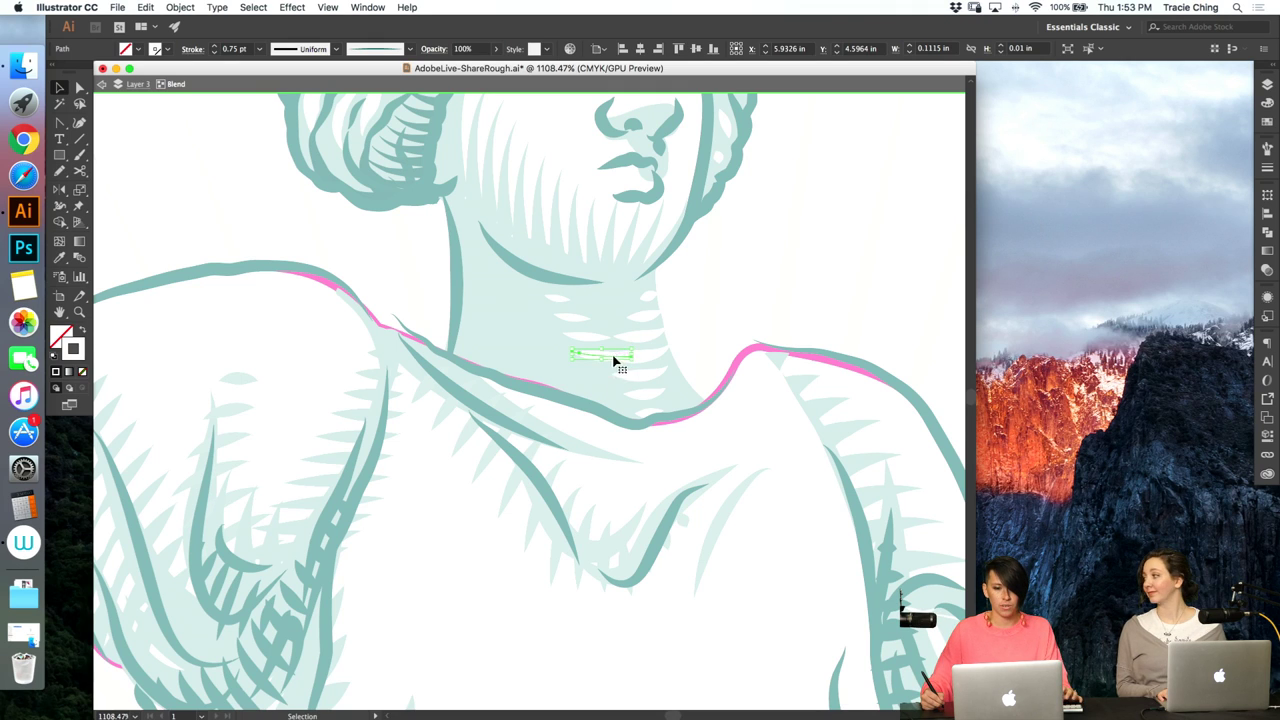
{"action": "left_click_drag", "start_coordinate": [614, 359], "coordinate": [647, 418]}
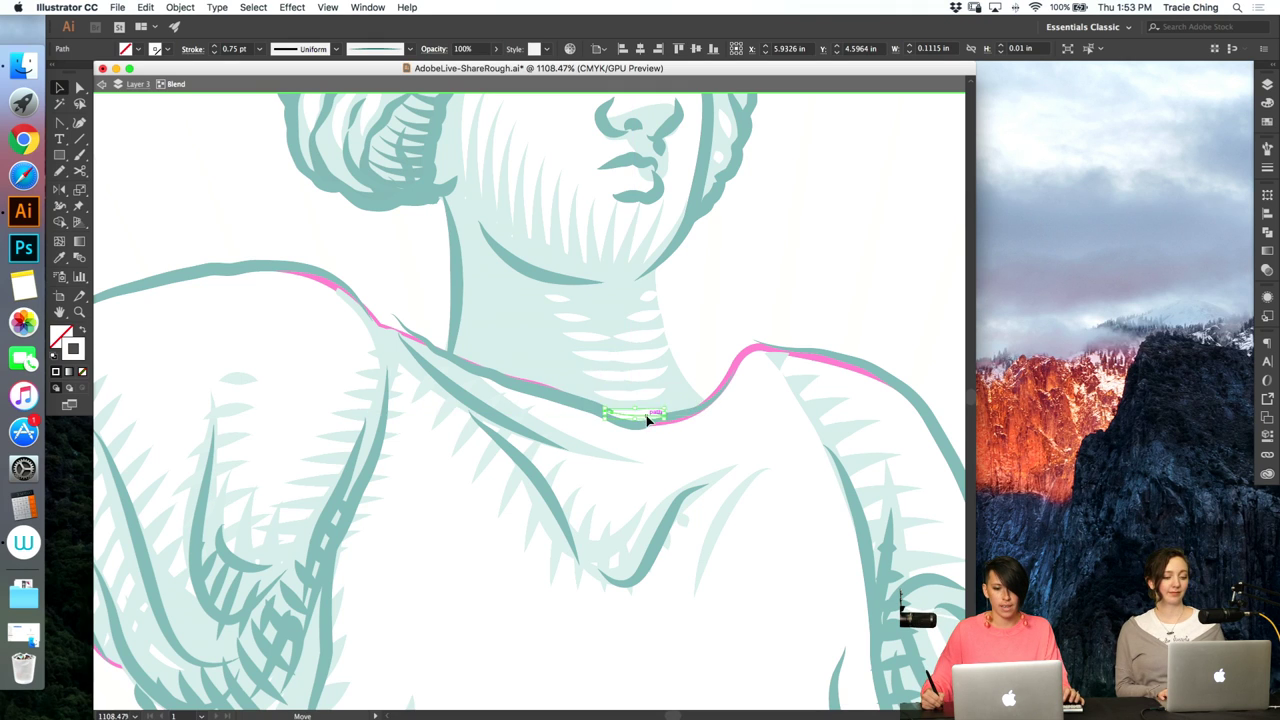
{"action": "double_click", "coordinate": [790, 314]}
- Examine the neck highlight rows up close and against the whole statue to judge their spacing
{"action": "key", "text": "a"}
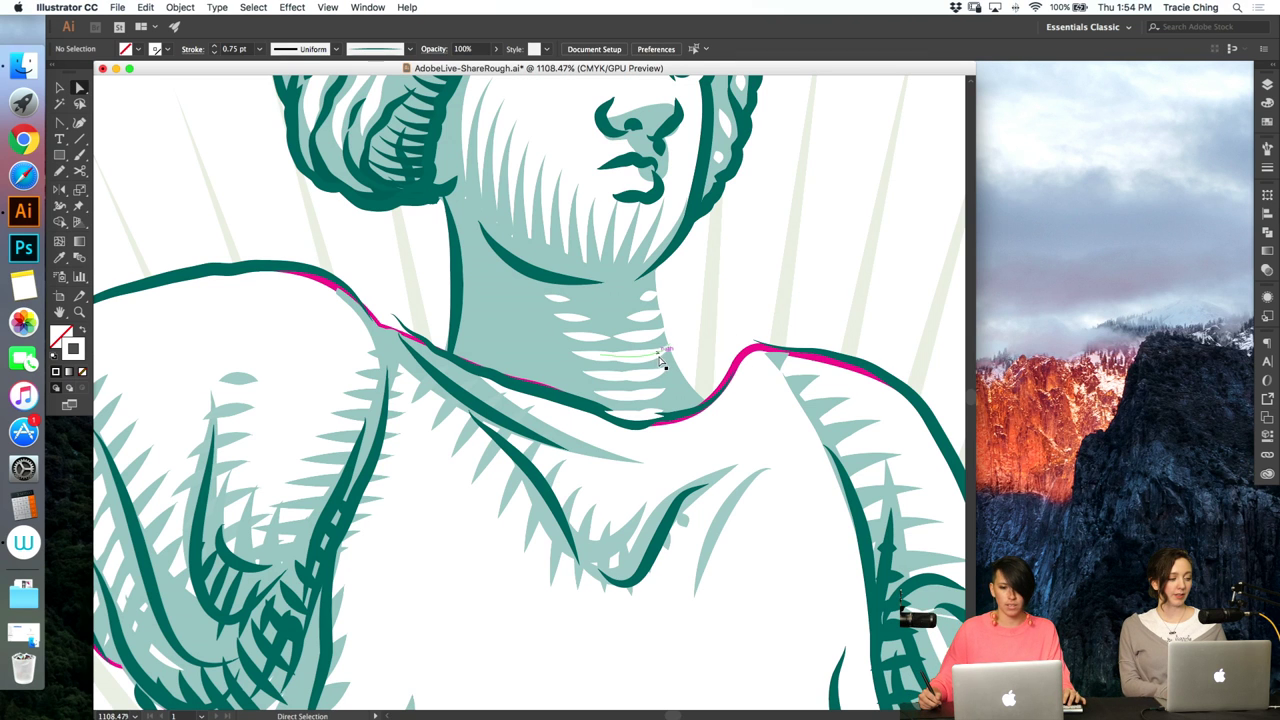
{"action": "left_click", "coordinate": [670, 348]}
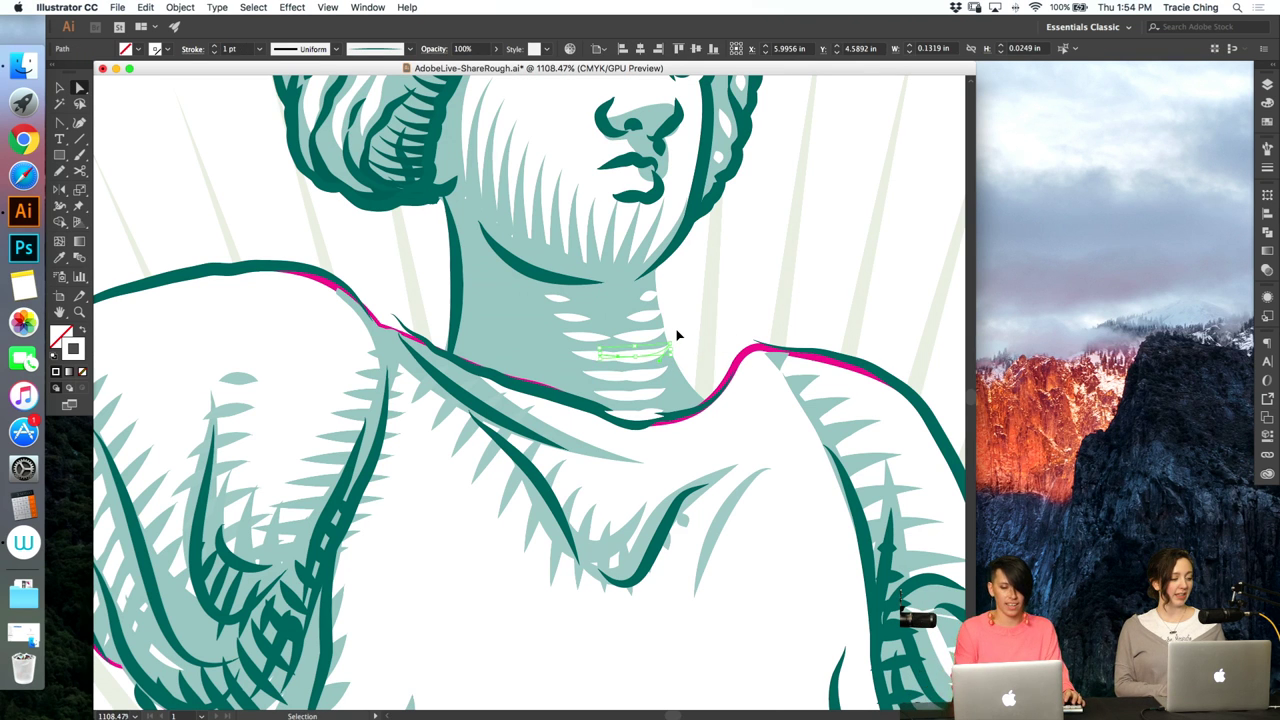
{"action": "key", "text": "super+minus"}
{"action": "key", "text": "super+minus"}
{"action": "key", "text": "super+minus"}
{"action": "key", "text": "super+minus"}
{"action": "key", "text": "super+minus"}
{"action": "left_click", "coordinate": [678, 357]}
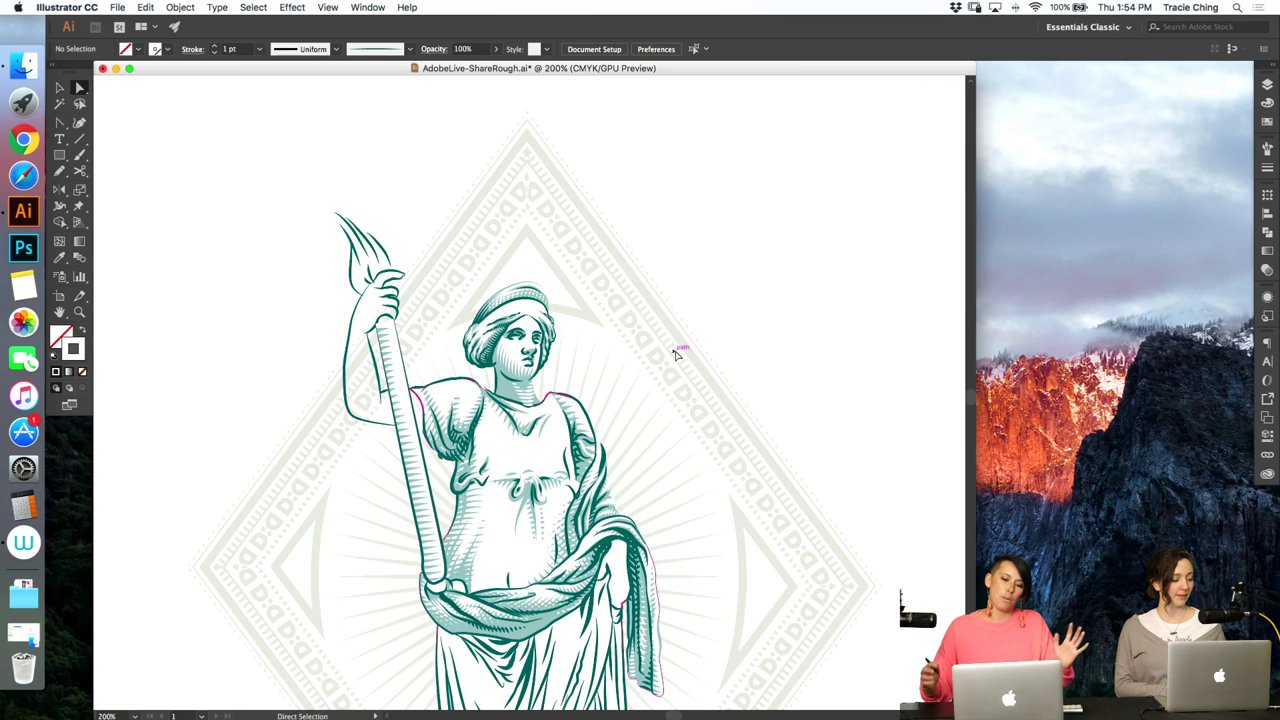
{"action": "key", "text": "z"}
{"action": "left_click_drag", "start_coordinate": [487, 416], "coordinate": [668, 304]}
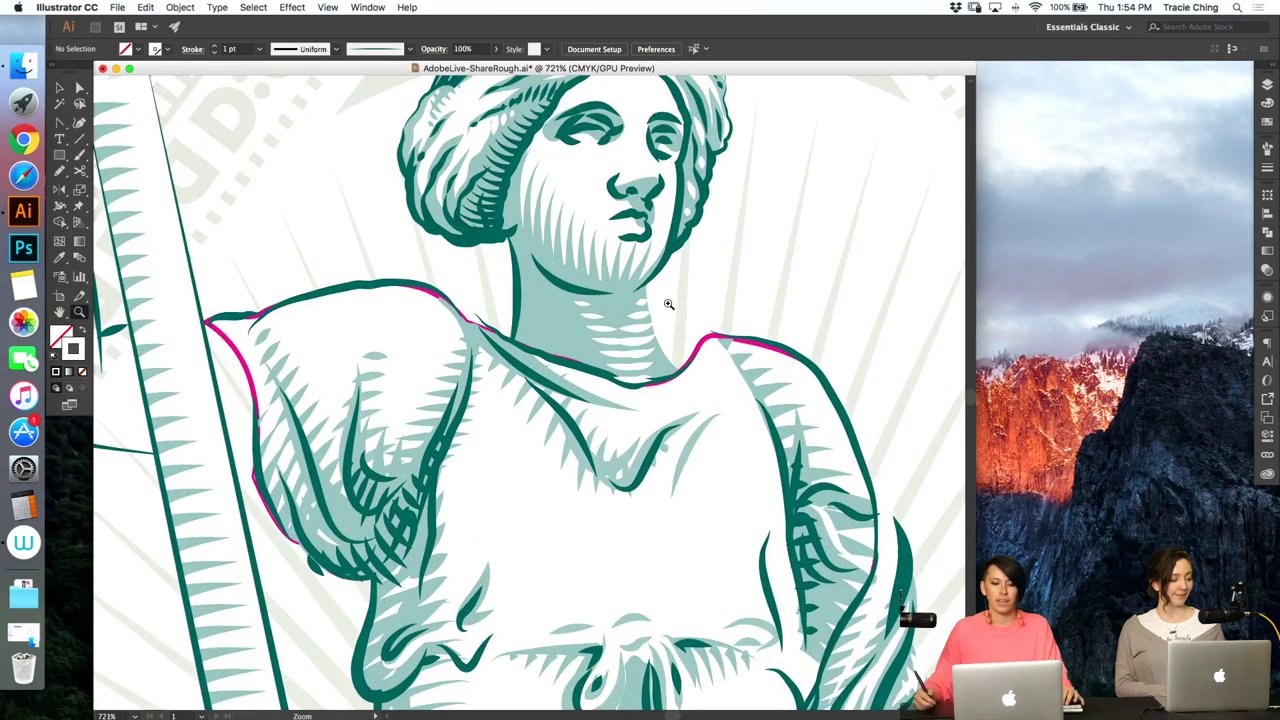
{"action": "left_click_drag", "start_coordinate": [588, 345], "coordinate": [635, 329]}
{"action": "key", "text": "a"}
{"action": "left_click", "coordinate": [590, 332]}
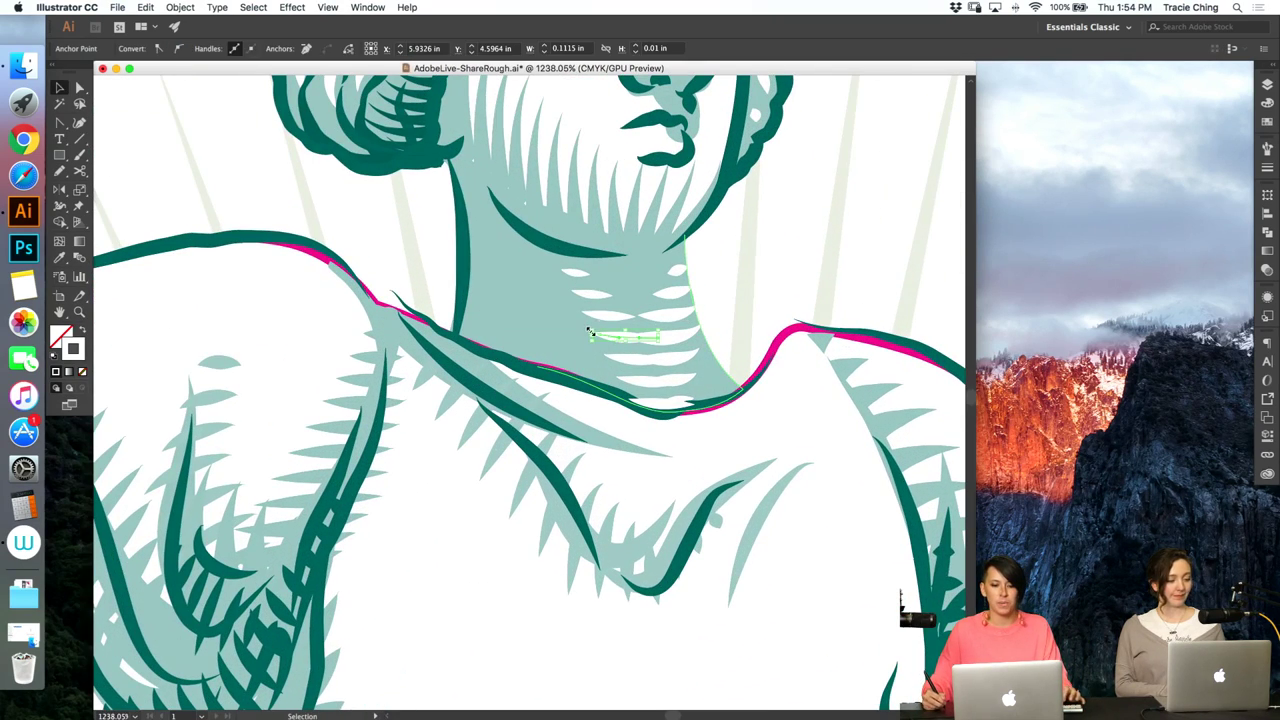
{"action": "key", "text": "a"}
{"action": "left_click", "coordinate": [765, 290]}
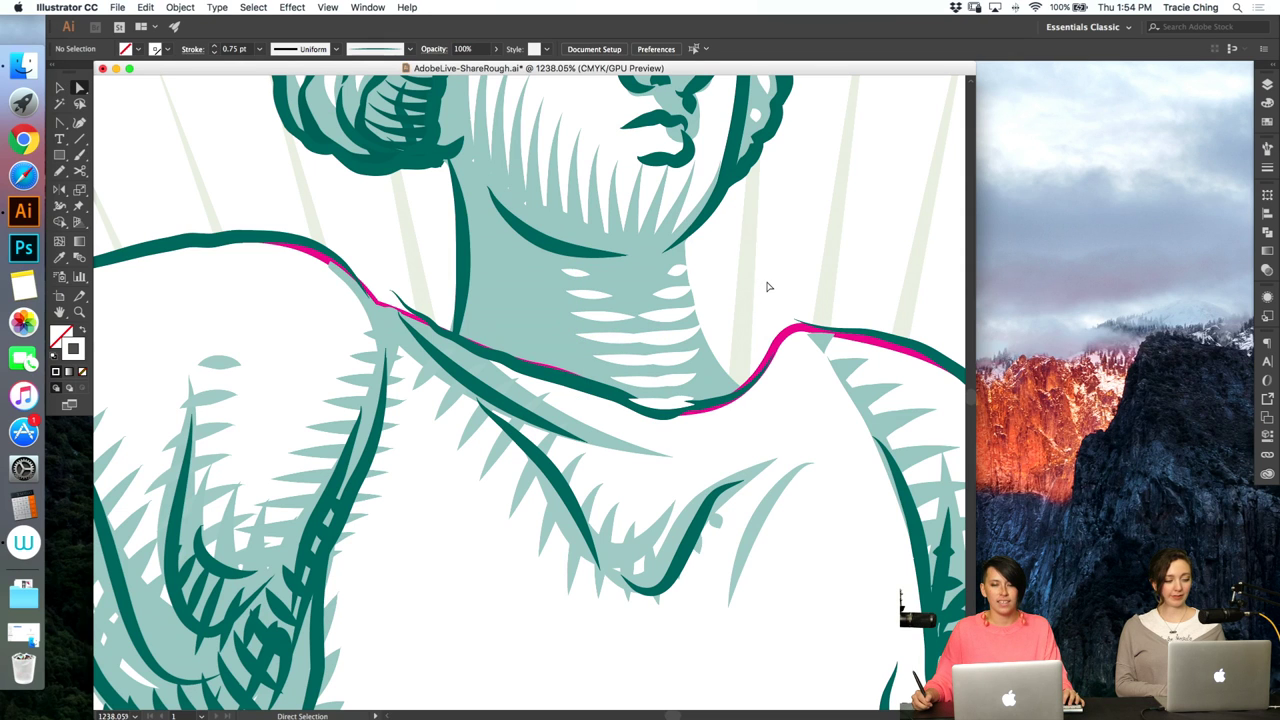
{"action": "key", "text": "super+0"}
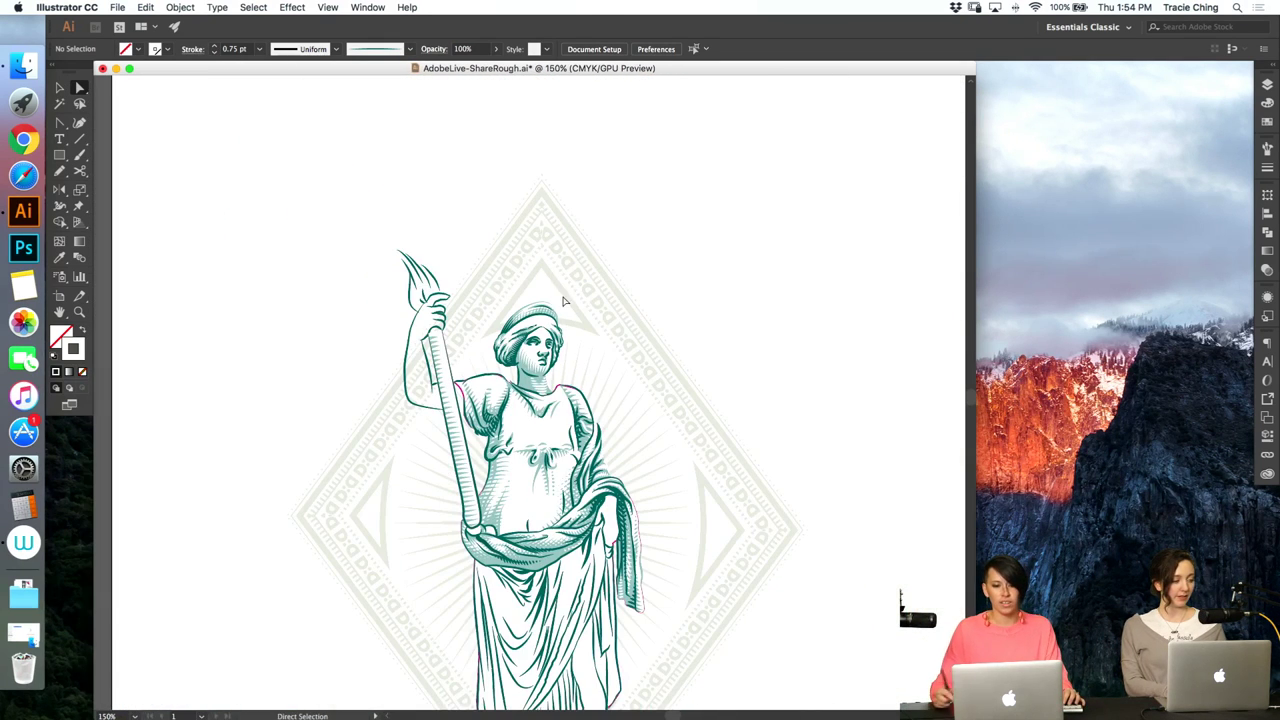
{"action": "key", "text": "z"}
{"action": "left_click_drag", "start_coordinate": [542, 392], "coordinate": [857, 266]}
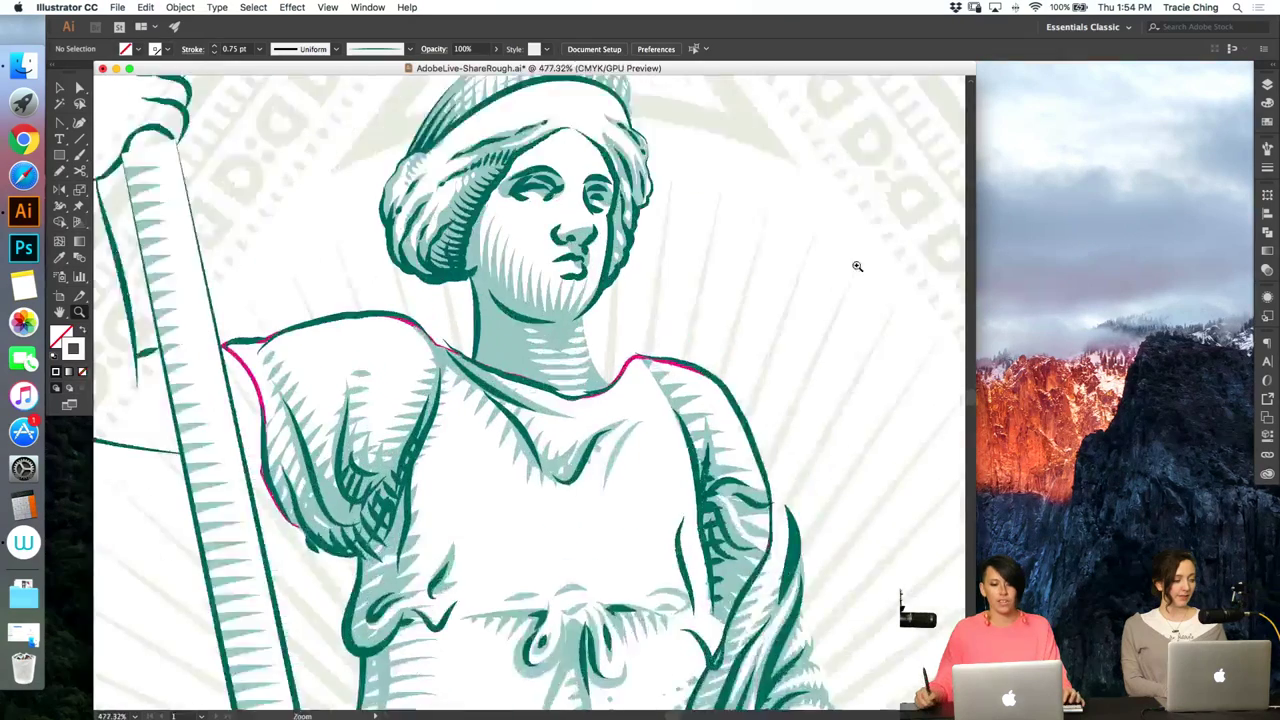
- Move both neck highlight blends into the neck shading group so they sit beneath the dark collar outline
{"action": "key", "text": "v"}
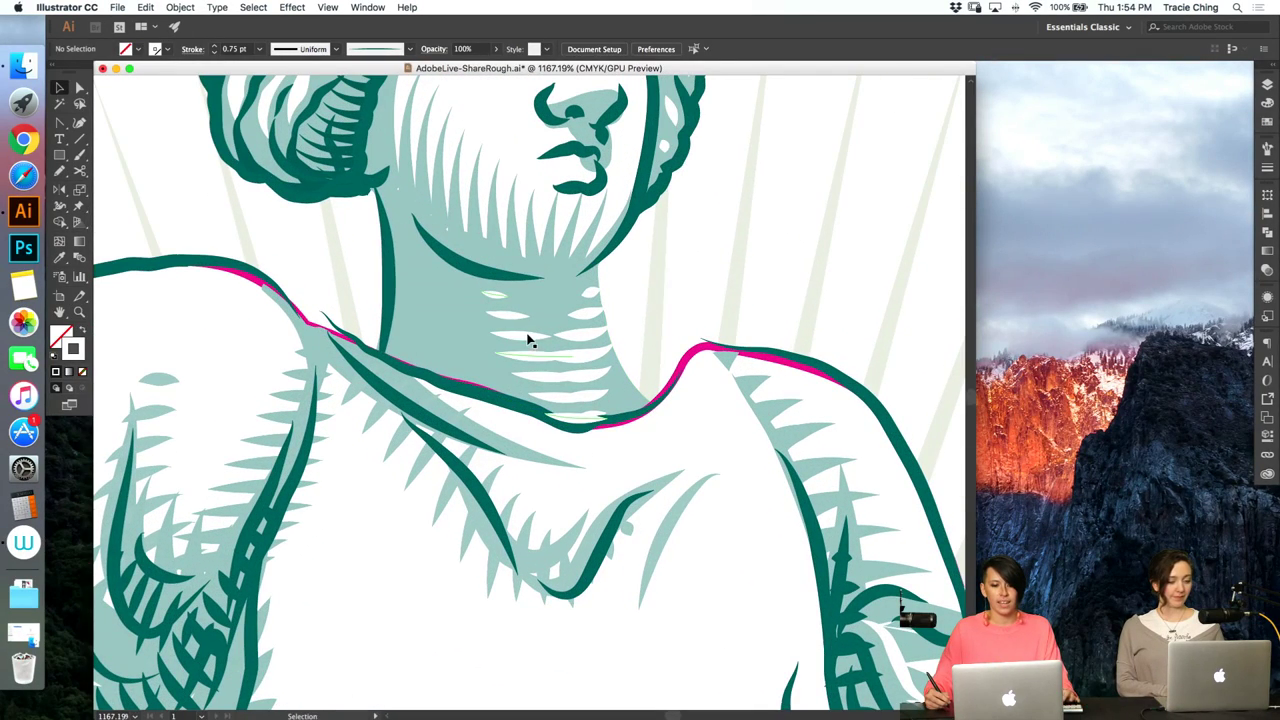
{"action": "left_click", "coordinate": [584, 336]}
{"action": "left_click", "coordinate": [676, 305]}
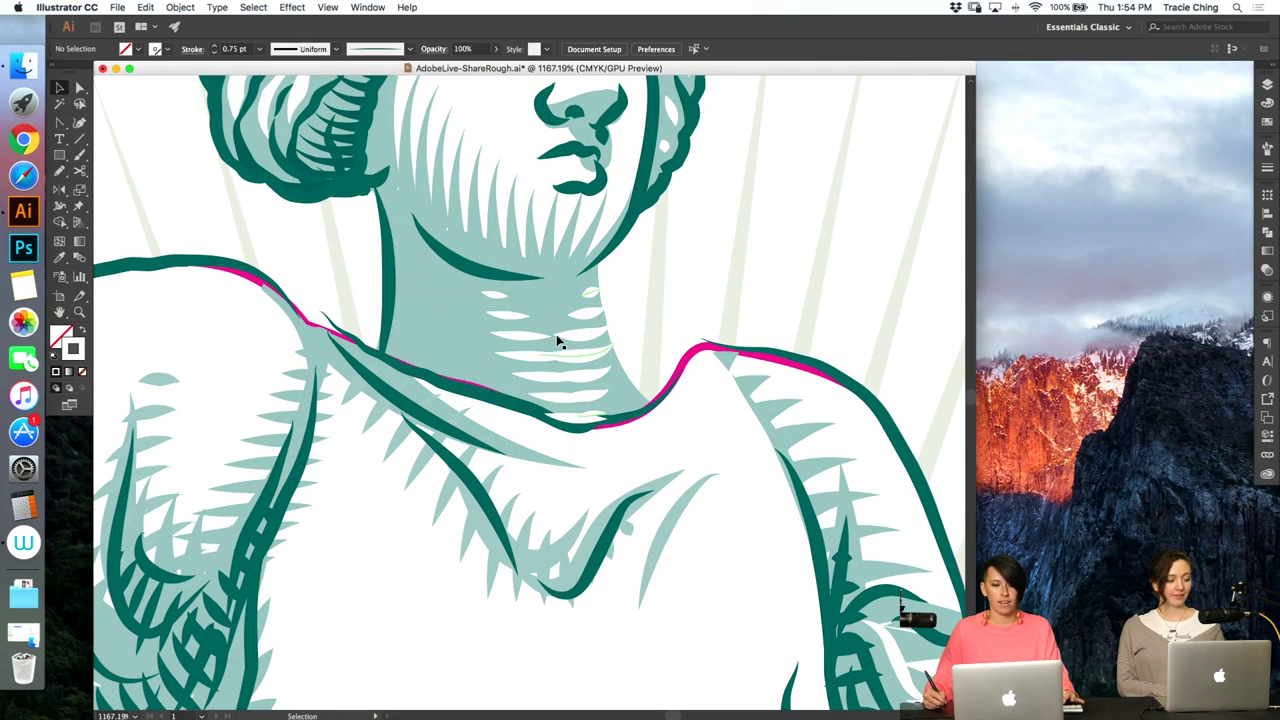
{"action": "left_click", "coordinate": [591, 336]}
{"action": "double_click", "coordinate": [590, 338]}
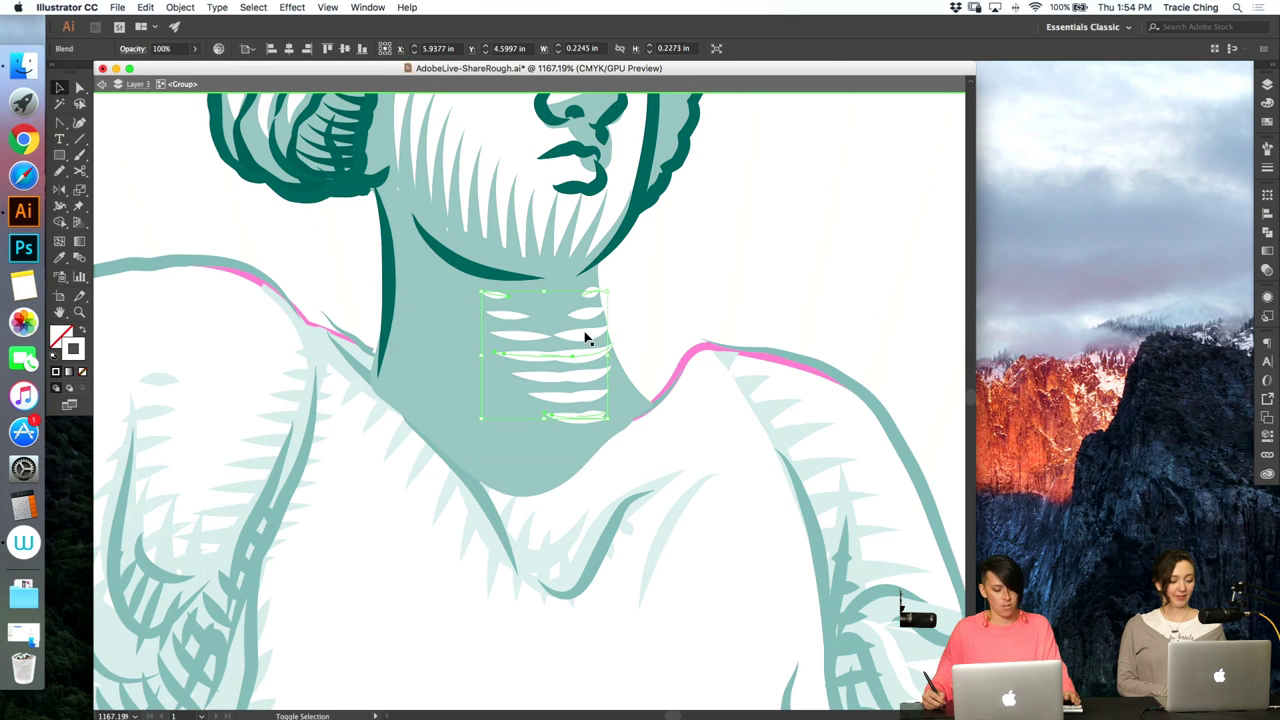
{"action": "left_click", "coordinate": [654, 317]}
{"action": "double_click", "coordinate": [690, 303]}
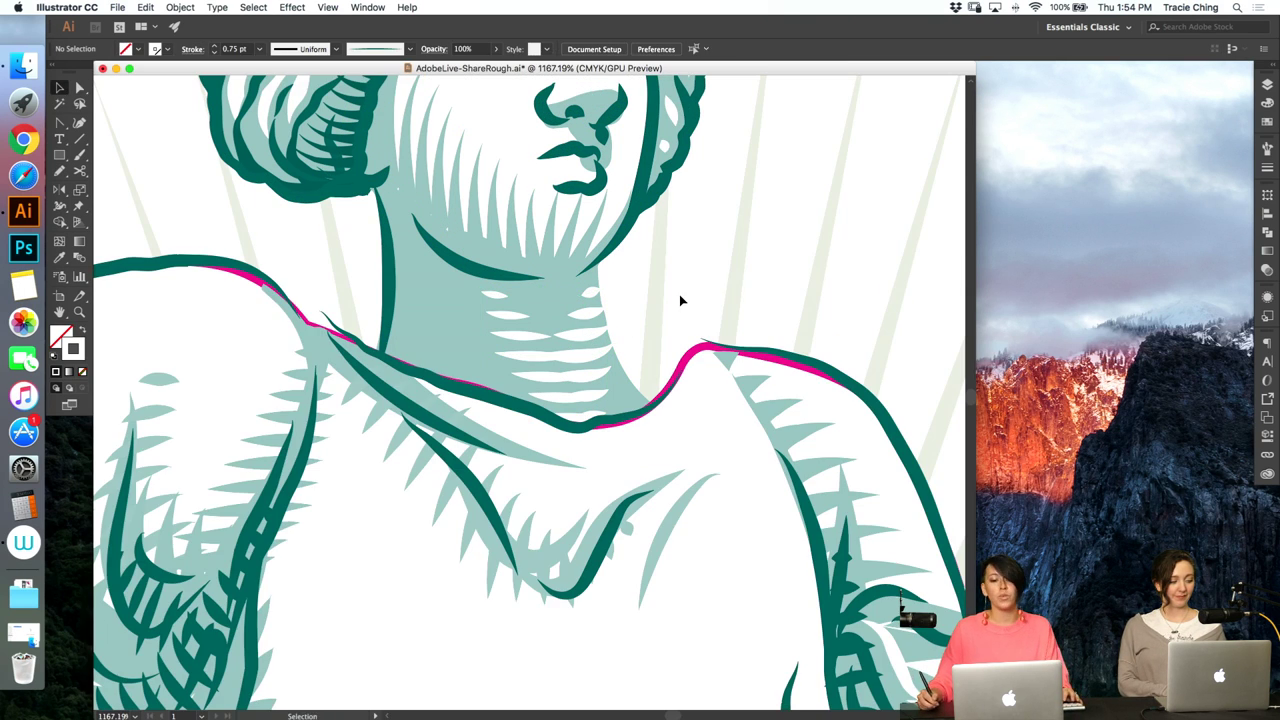
- Check the regrouped neck highlights on the full artboard and in close-up
{"action": "key", "text": "super+0"}
{"action": "key", "text": "z"}
{"action": "left_click", "coordinate": [672, 305]}
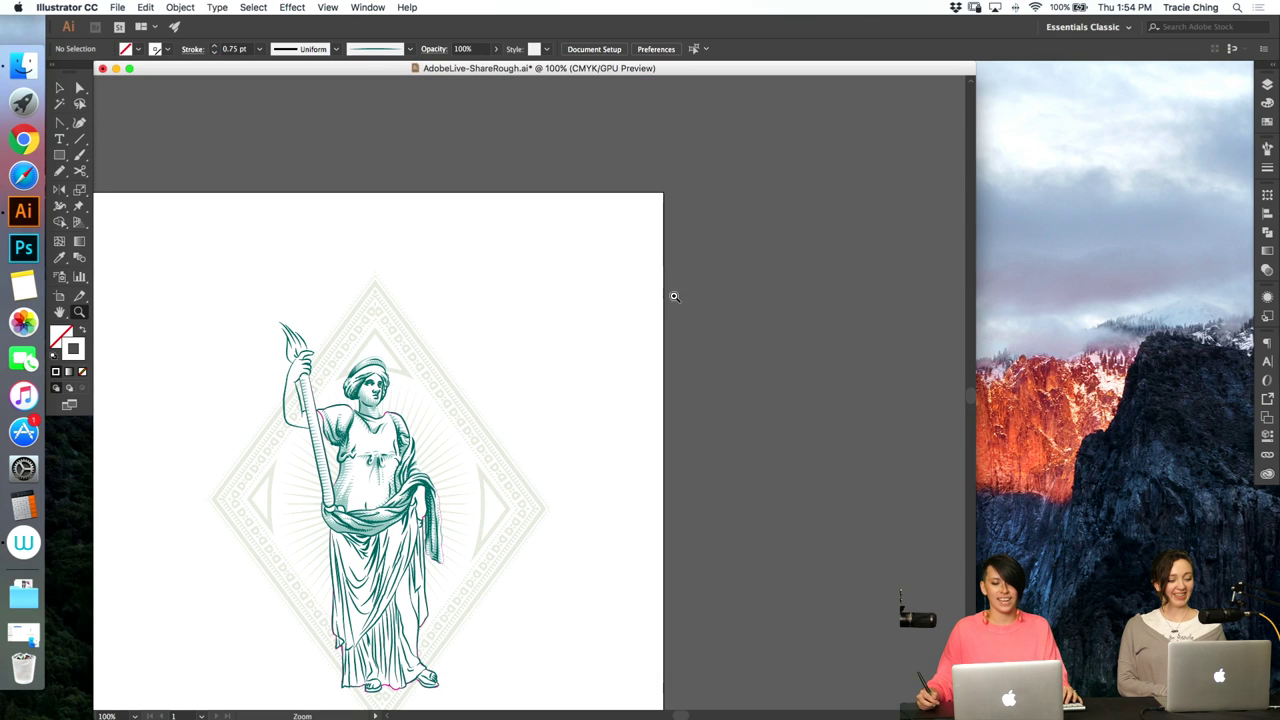
{"action": "key", "text": "super+1"}
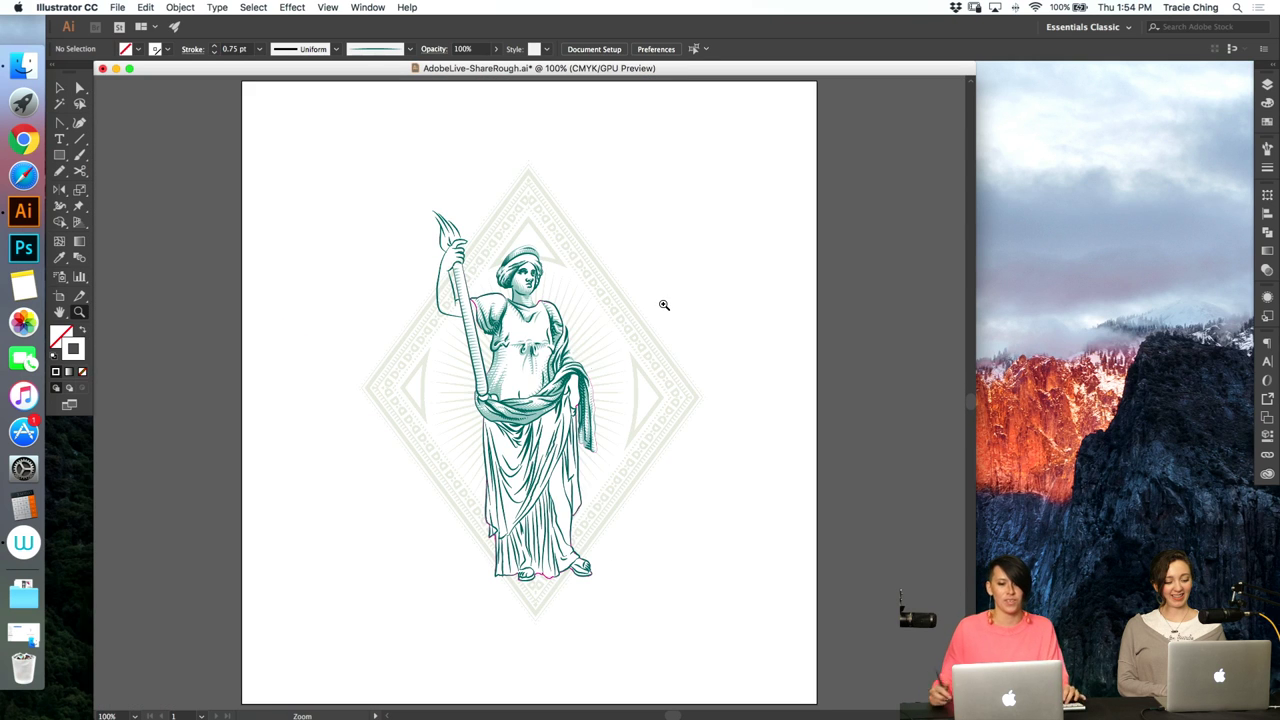
{"action": "left_click_drag", "start_coordinate": [494, 343], "coordinate": [729, 250]}
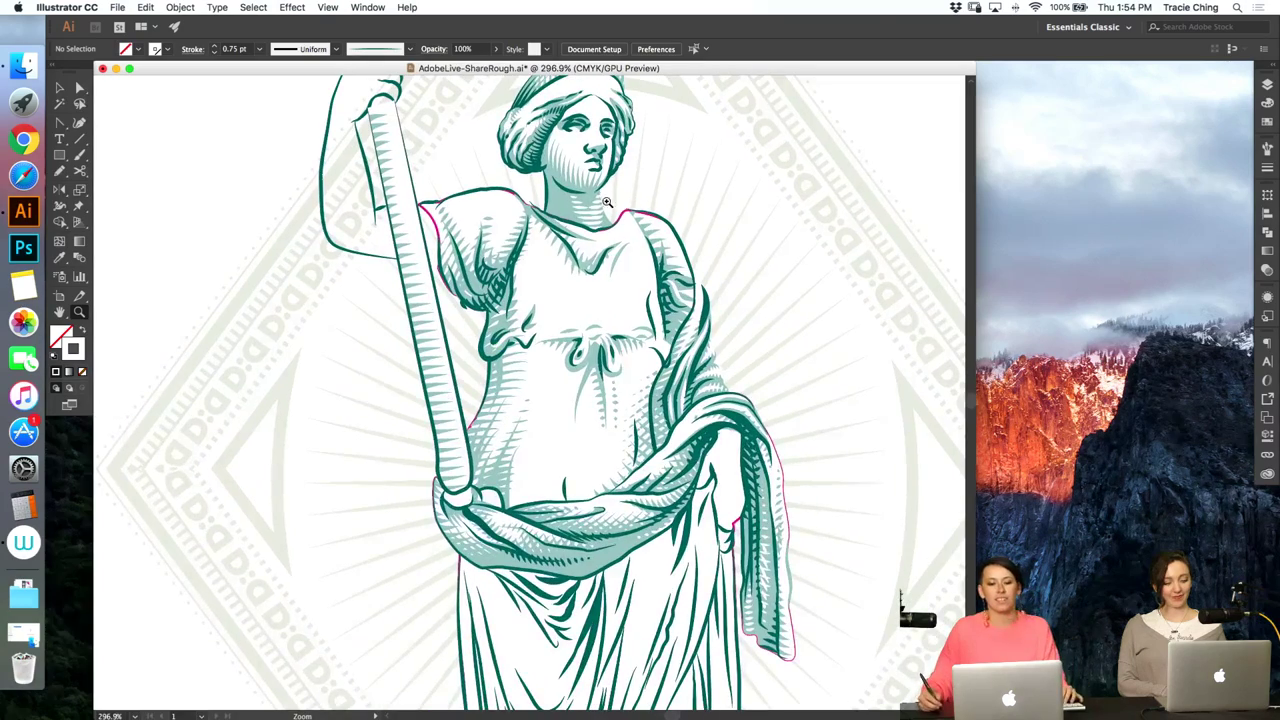
{"action": "left_click_drag", "start_coordinate": [596, 198], "coordinate": [820, 130]}
{"action": "left_click_drag", "start_coordinate": [619, 268], "coordinate": [571, 249]}
{"action": "left_click", "coordinate": [560, 243]}
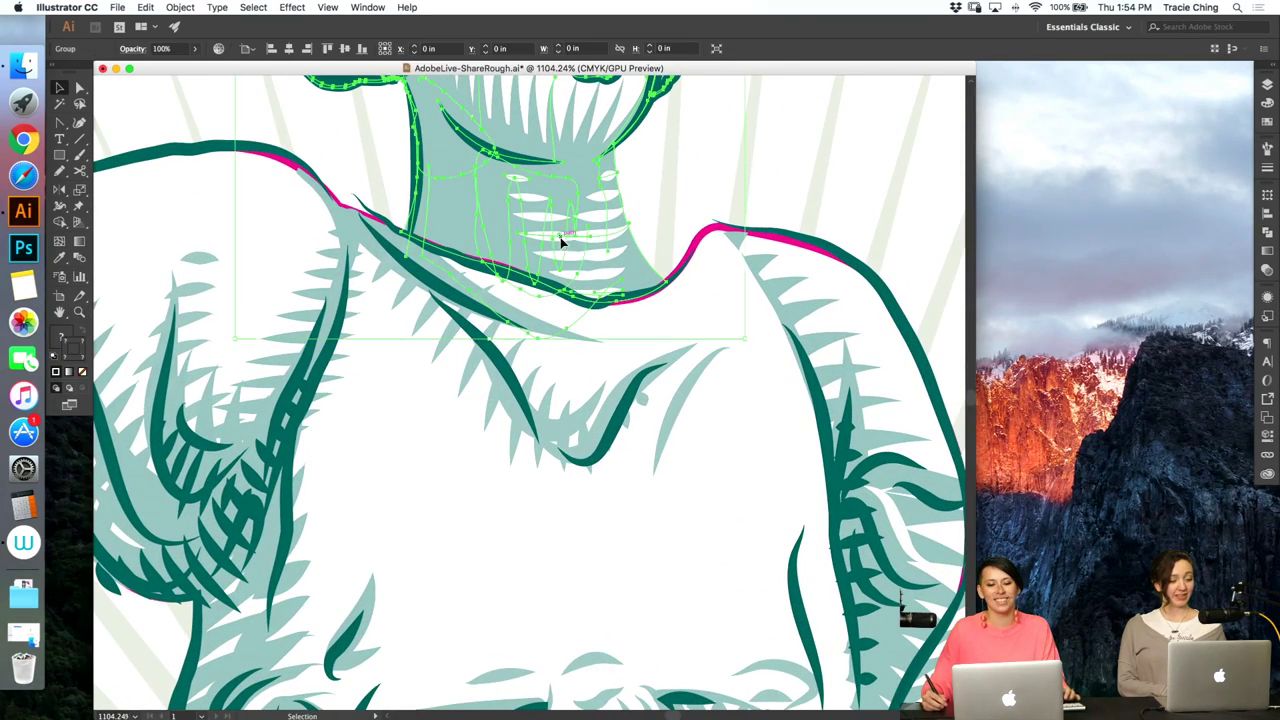
{"action": "double_click", "coordinate": [593, 240]}
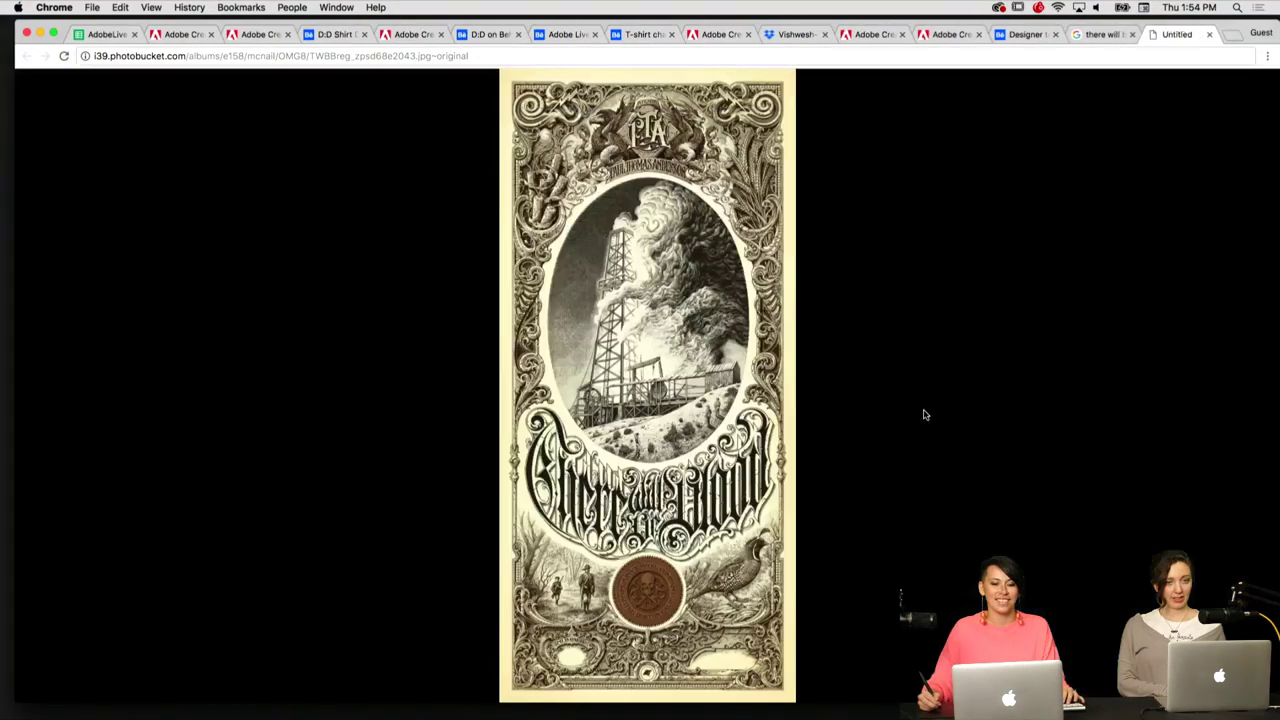
- Enlarge the There Will Be Blood poster in Chrome and examine its engraved illustration down to the lower border
{"action": "left_click", "coordinate": [587, 318]}
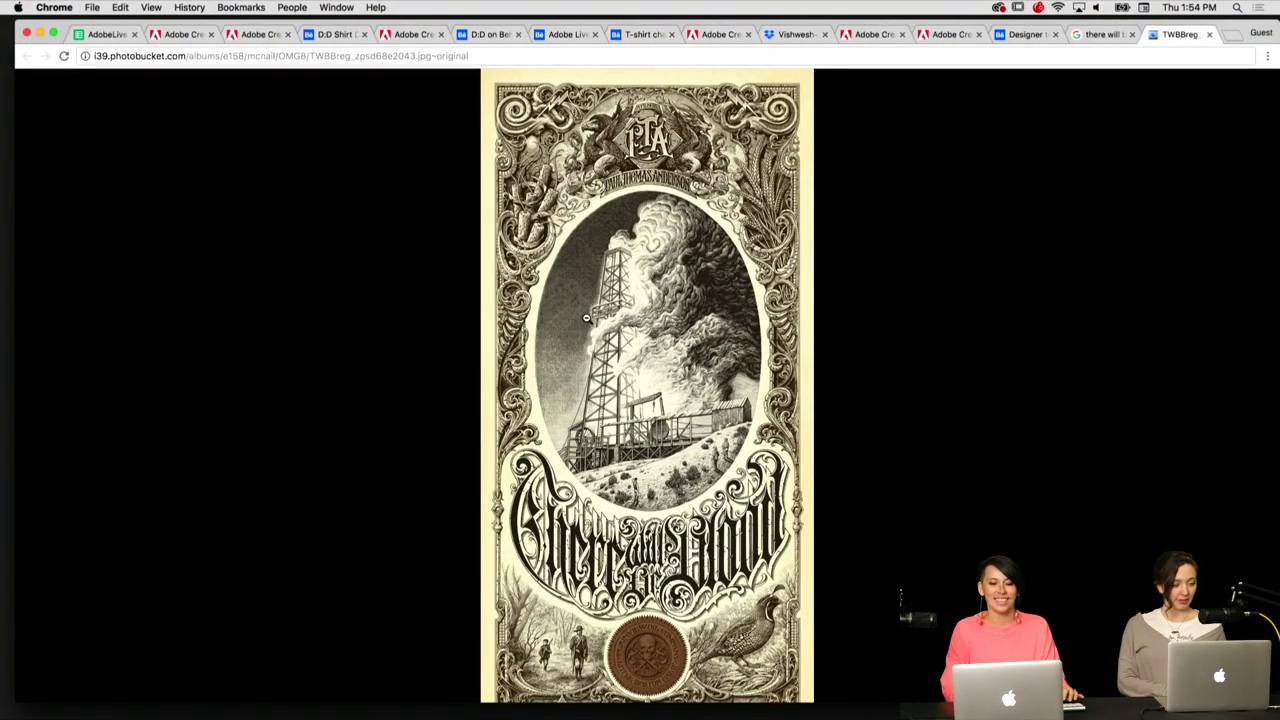
{"action": "scroll", "coordinate": [482, 271], "scroll_direction": "down", "scroll_amount": 3}
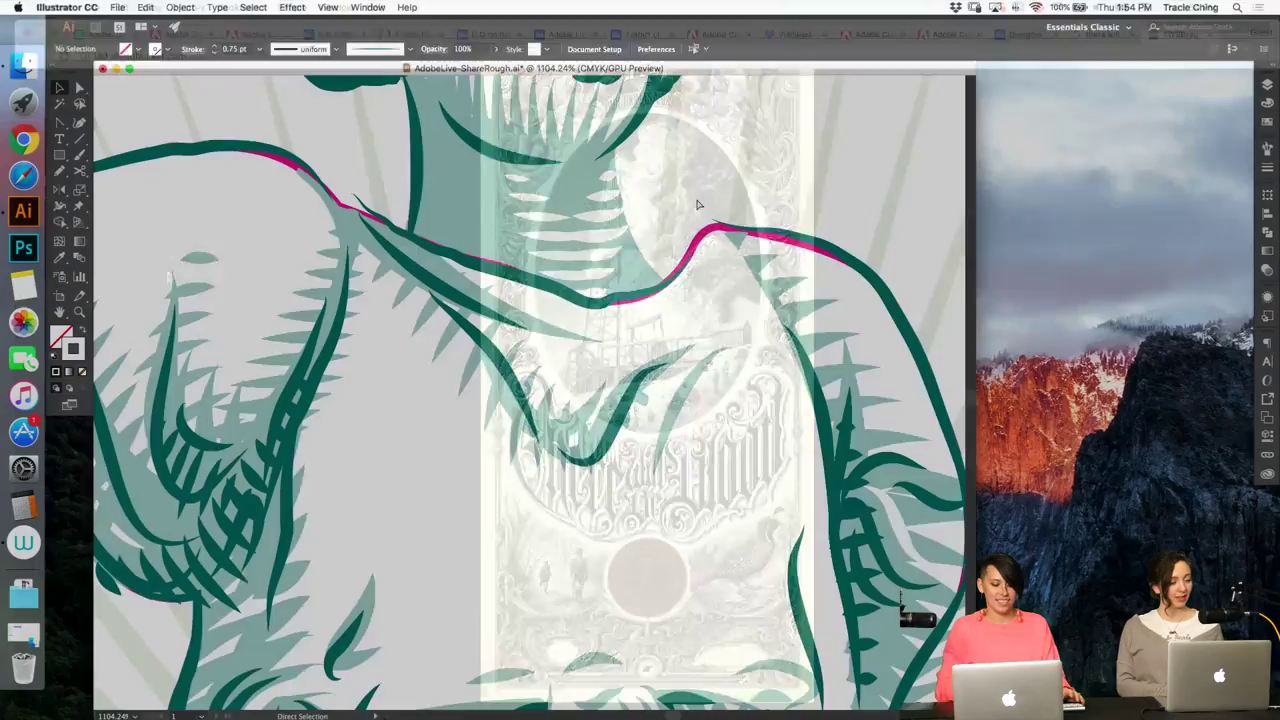
- Review the whole statue in Illustrator from the torch flame down to the feet
{"action": "key", "text": "super+minus"}
{"action": "key", "text": "super+minus"}
{"action": "key", "text": "super+minus"}
{"action": "key", "text": "super+minus"}
{"action": "key", "text": "super+minus"}
{"action": "key", "text": "super+minus"}
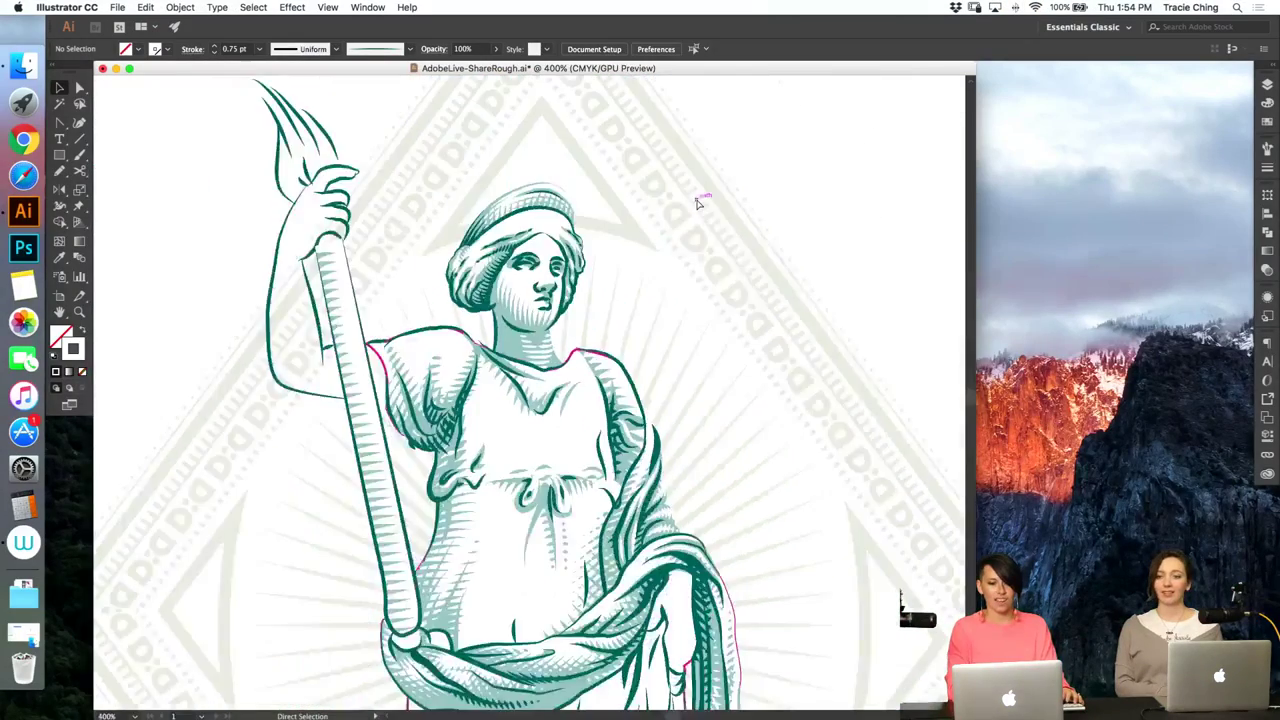
{"action": "key", "text": "z"}
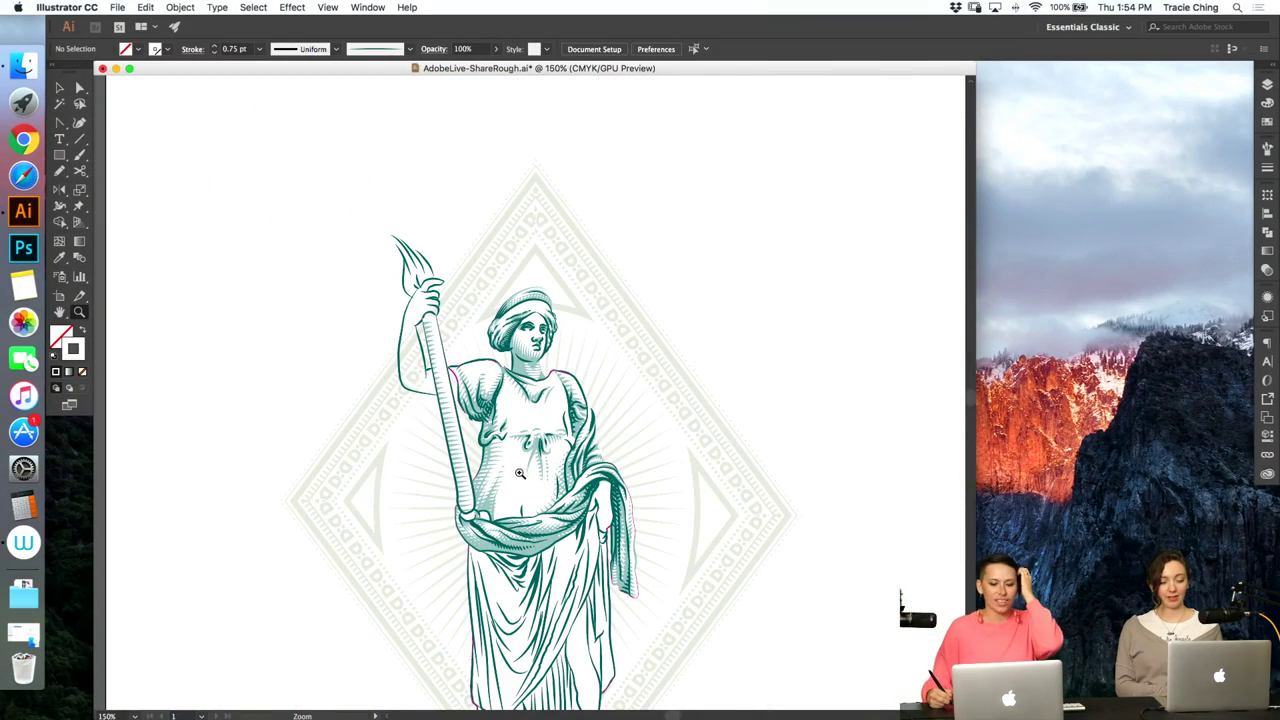
{"action": "scroll", "coordinate": [693, 427], "scroll_direction": "down", "scroll_amount": 6}
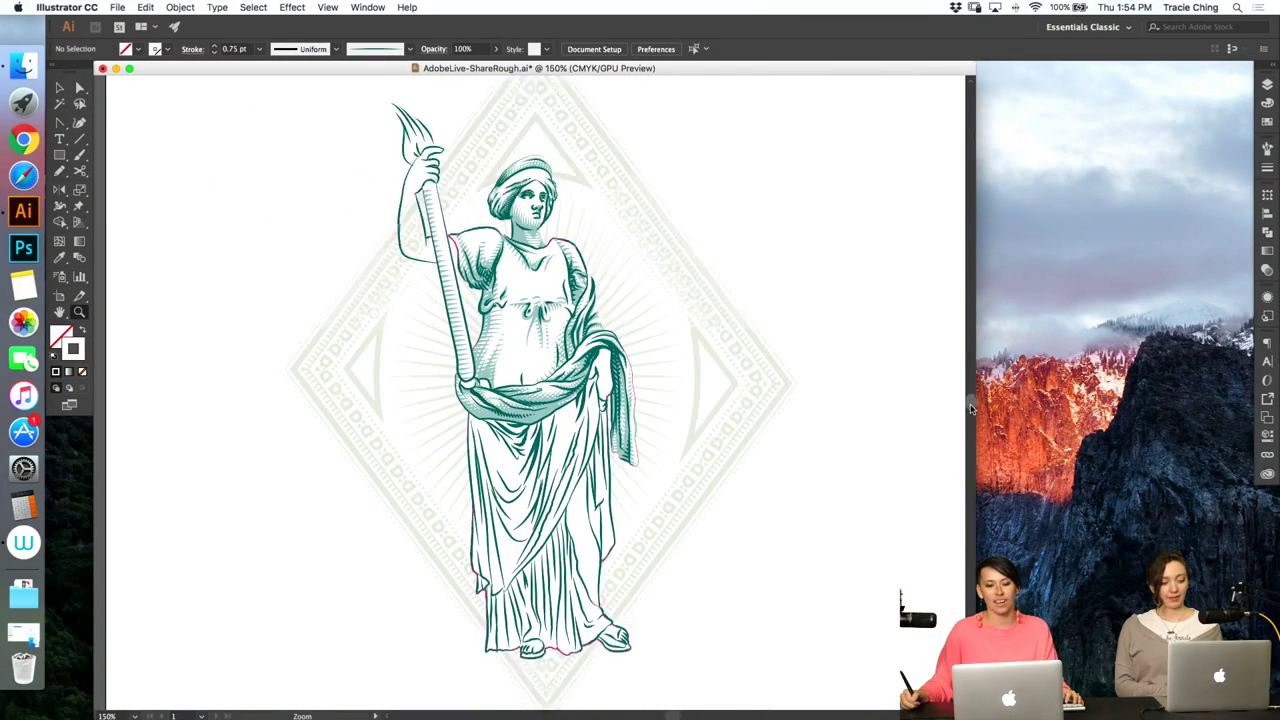
- Set the torch handle's hatch blend to 10 specified steps and its stroke weight to 2 pt
{"action": "left_click_drag", "start_coordinate": [427, 203], "coordinate": [450, 204]}
{"action": "key", "text": "a"}
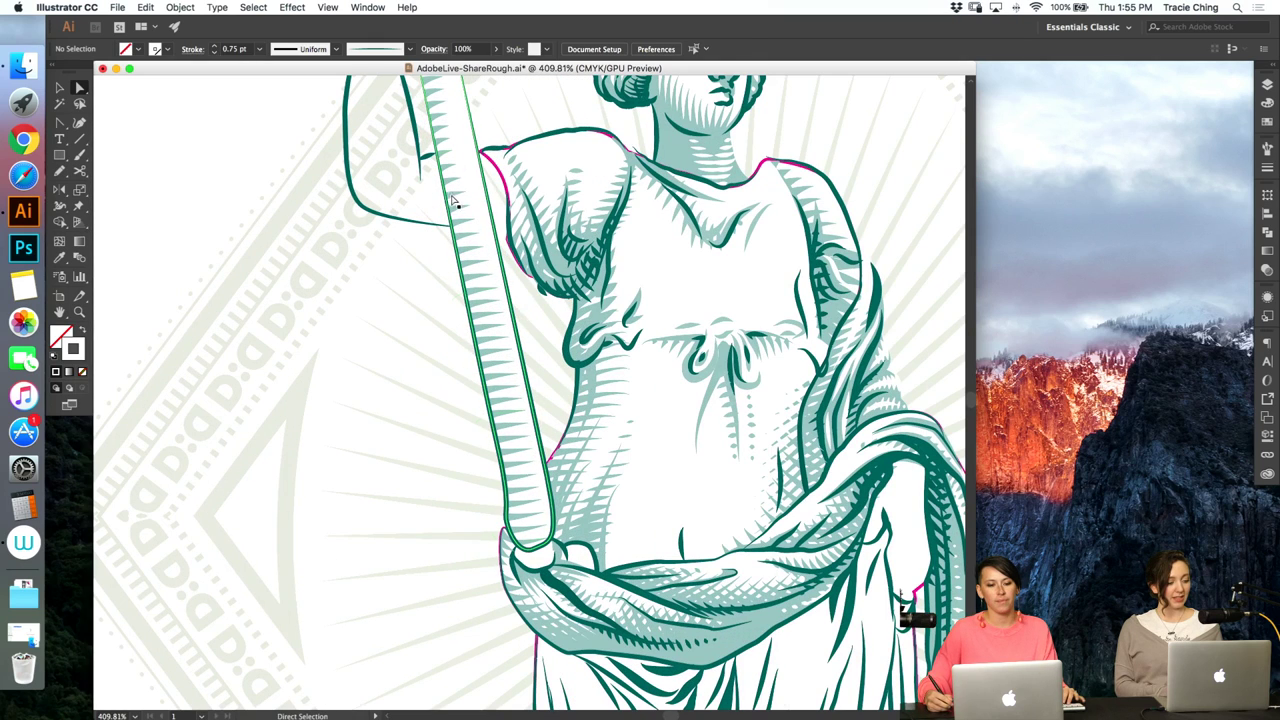
{"action": "left_click", "coordinate": [453, 204]}
{"action": "left_click", "coordinate": [182, 9]}
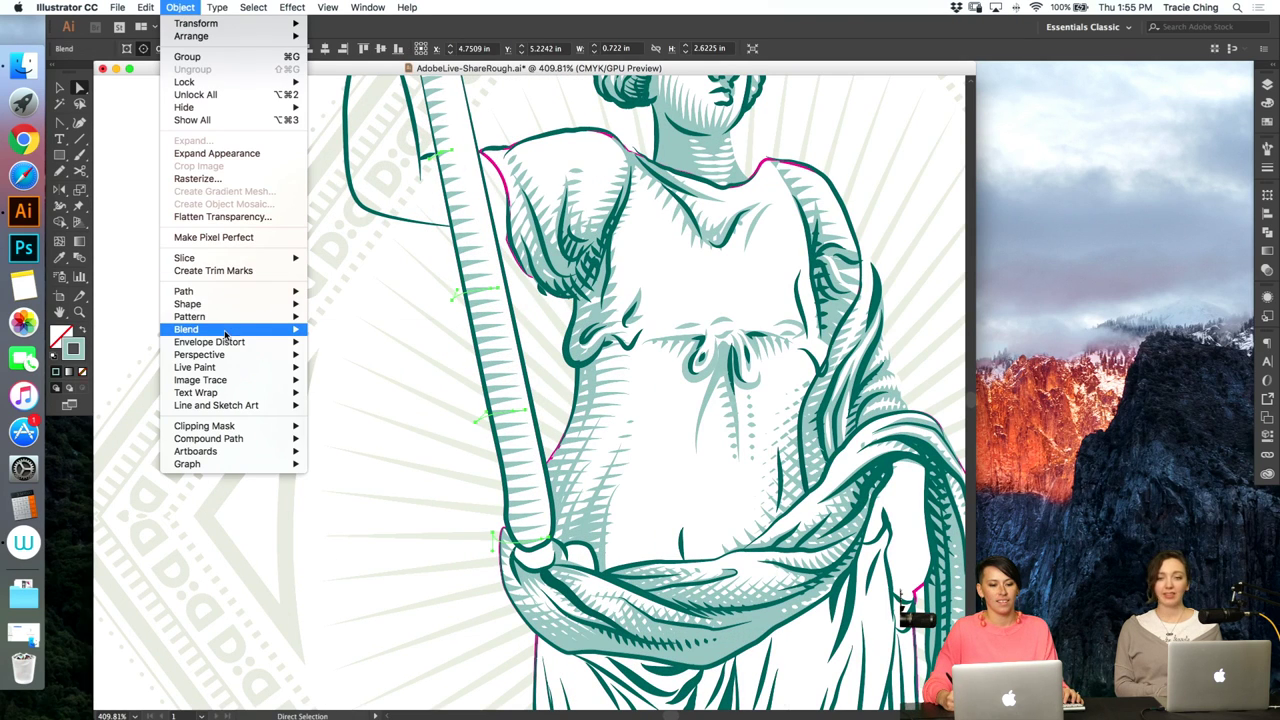
{"action": "mouse_move", "coordinate": [226, 330]}
{"action": "left_click", "coordinate": [351, 363]}
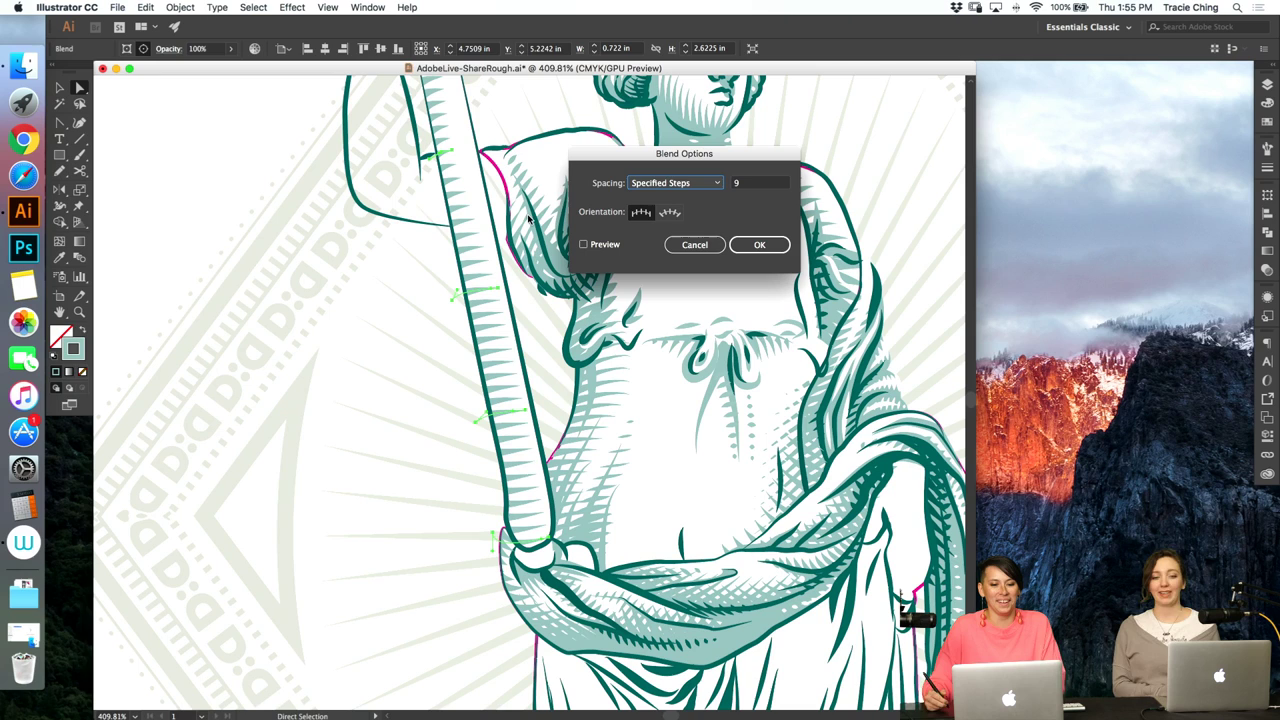
{"action": "double_click", "coordinate": [734, 184]}
{"action": "type", "text": "10"}
{"action": "left_click", "coordinate": [757, 246]}
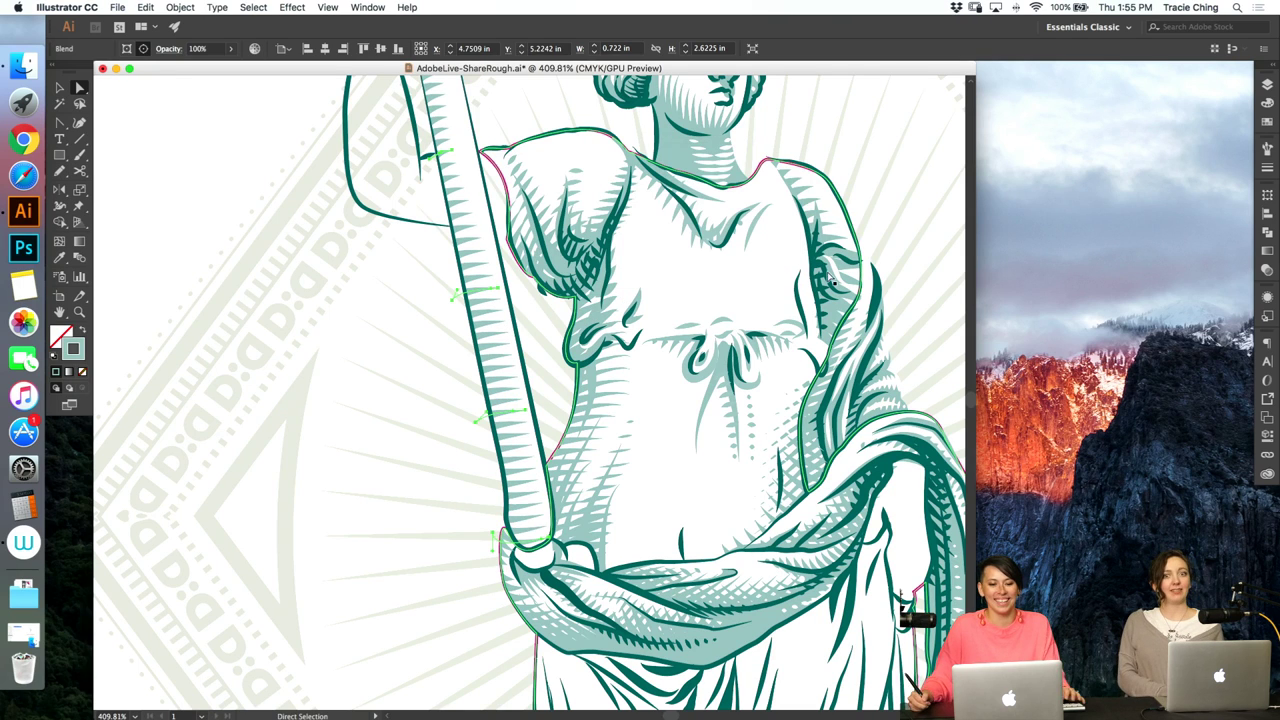
{"action": "left_click", "coordinate": [1266, 168]}
{"action": "left_click", "coordinate": [1148, 154]}
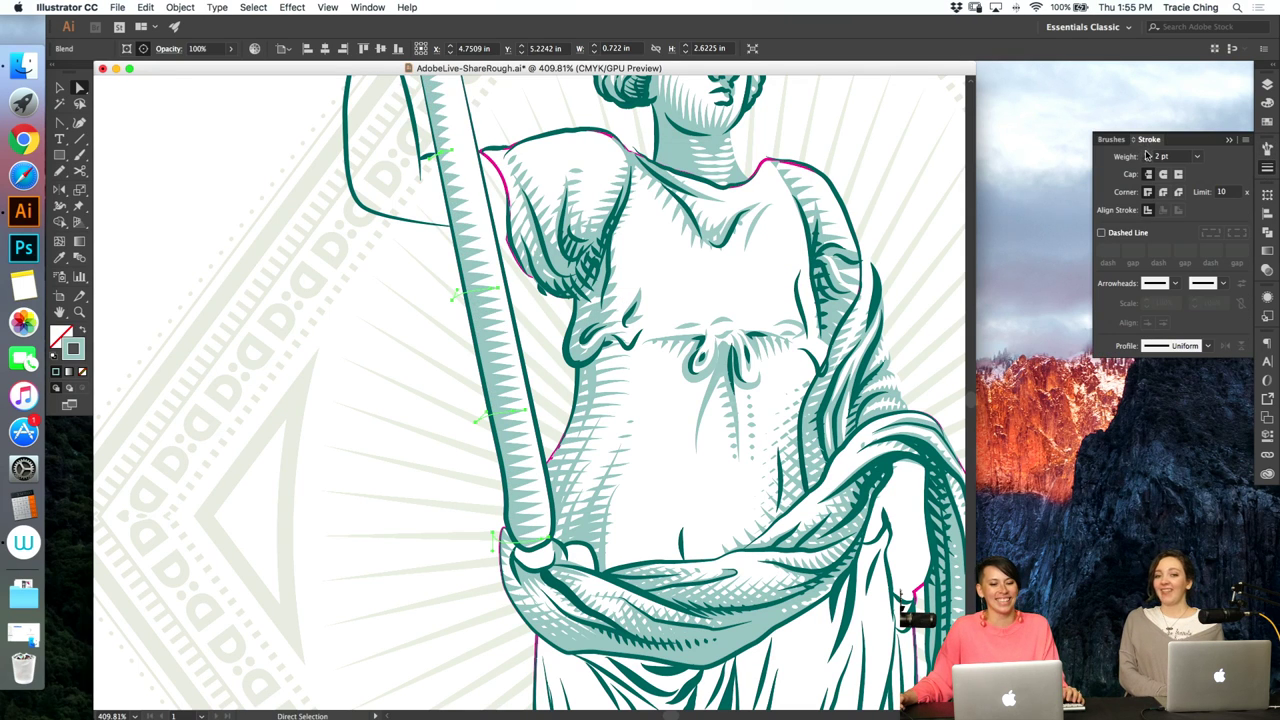
- Deselect the torch handle blend and check the handle's hatching against the whole upper figure
{"action": "key", "text": "super+minus"}
{"action": "key", "text": "super+minus"}
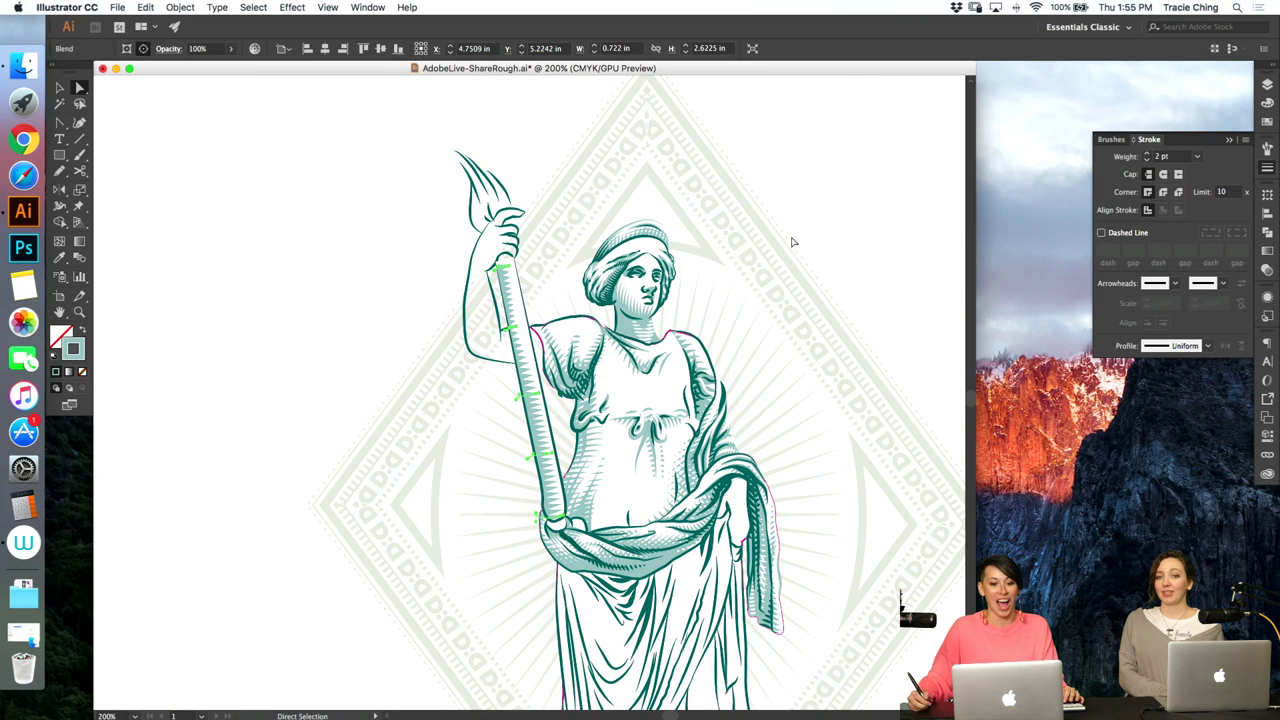
{"action": "left_click", "coordinate": [847, 194]}
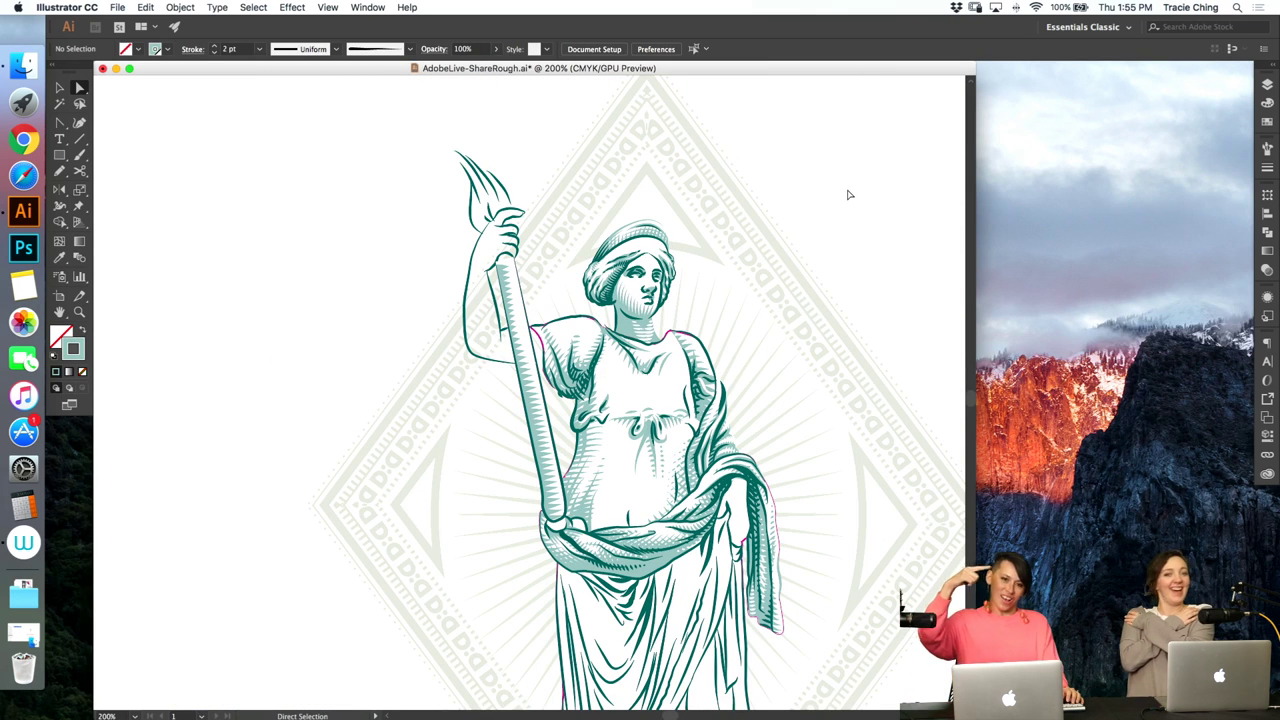
{"action": "key", "text": "z"}
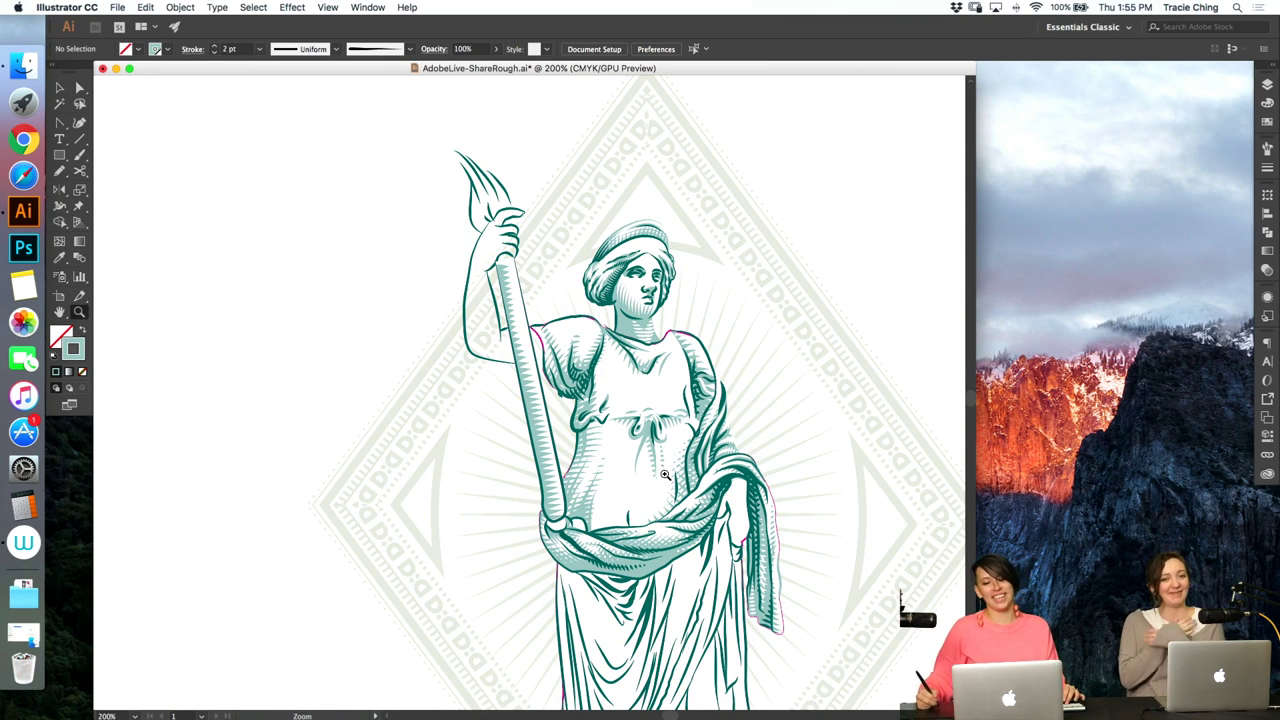
- Make the hidden flat shading group near the end of Layer 3's object list visible
{"action": "left_click", "coordinate": [1267, 86]}
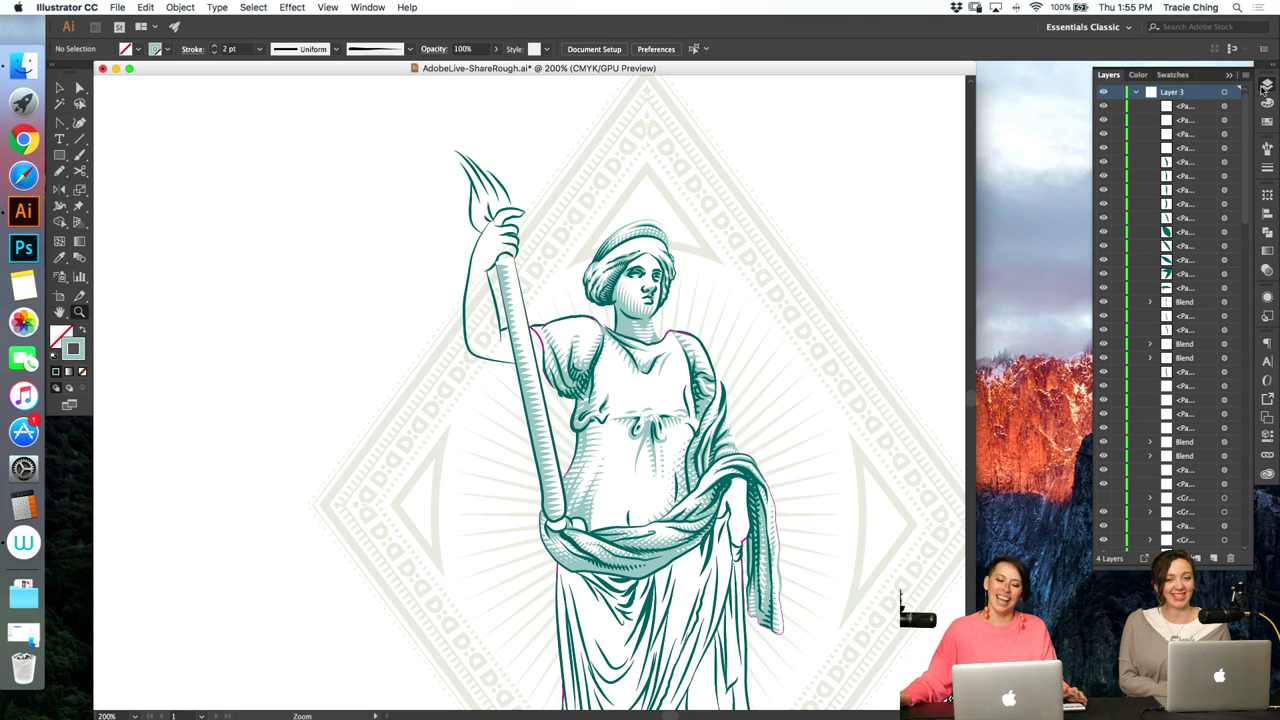
{"action": "key", "text": "super+minus"}
{"action": "left_click_drag", "start_coordinate": [547, 607], "coordinate": [903, 307]}
{"action": "left_click", "coordinate": [1268, 86]}
{"action": "key", "text": "v"}
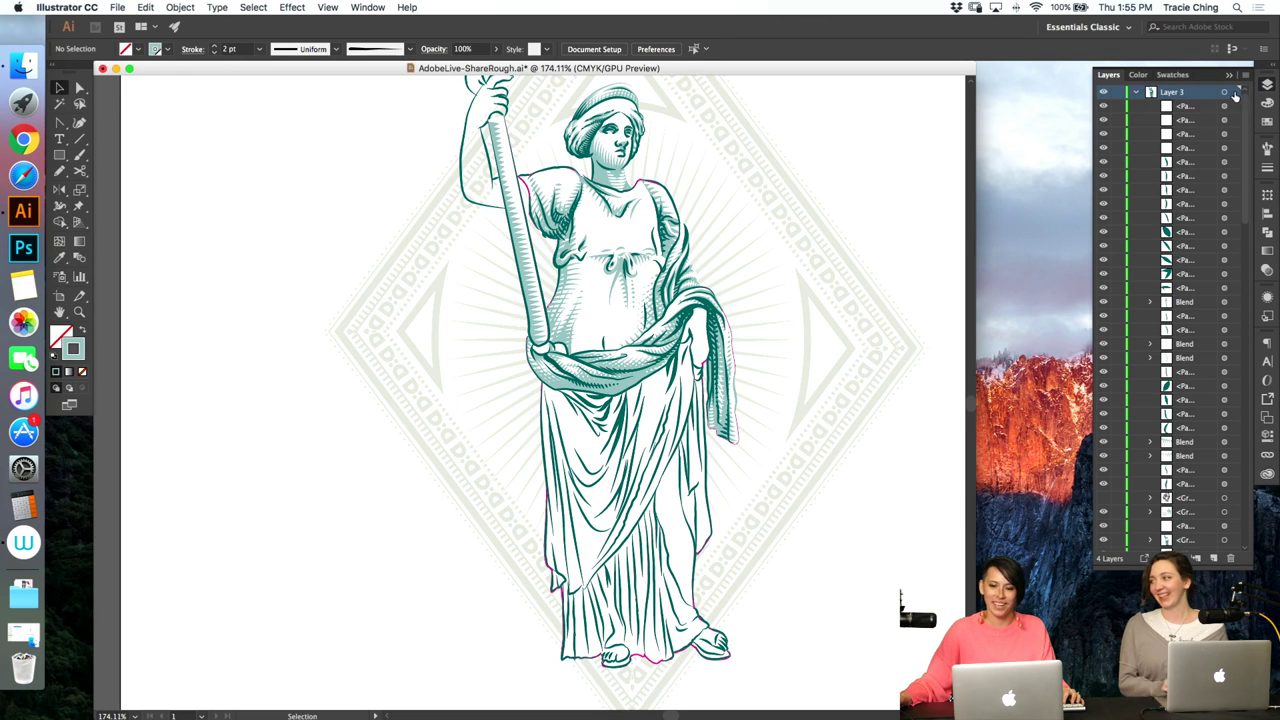
{"action": "scroll", "coordinate": [1235, 187], "scroll_direction": "down", "scroll_amount": 15}
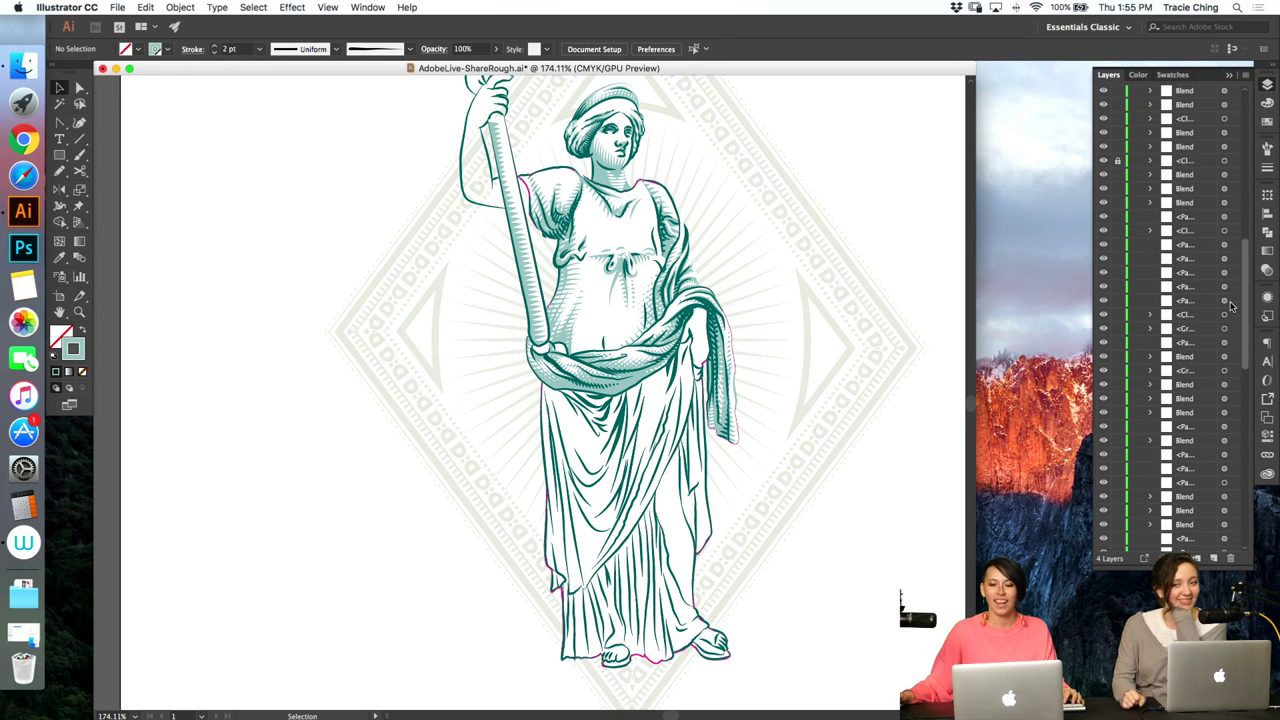
{"action": "scroll", "coordinate": [1214, 469], "scroll_direction": "down", "scroll_amount": 4}
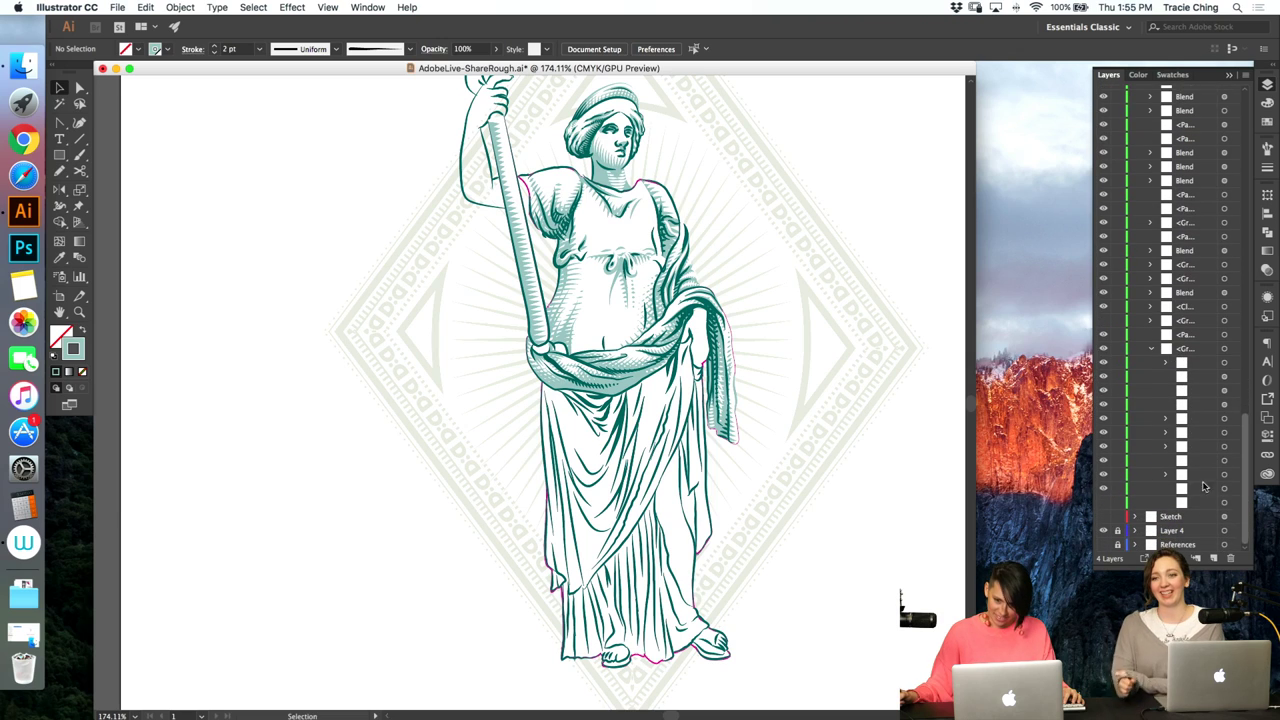
{"action": "left_click", "coordinate": [1151, 355]}
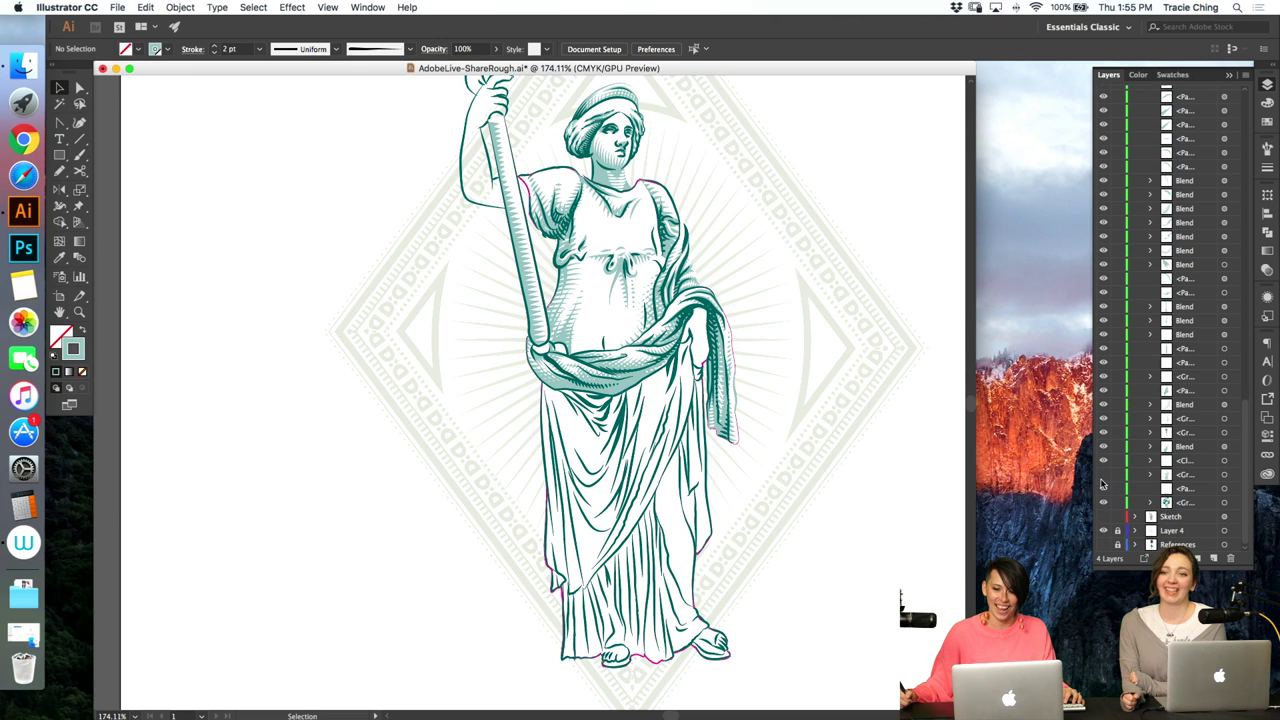
{"action": "left_click", "coordinate": [1103, 481]}
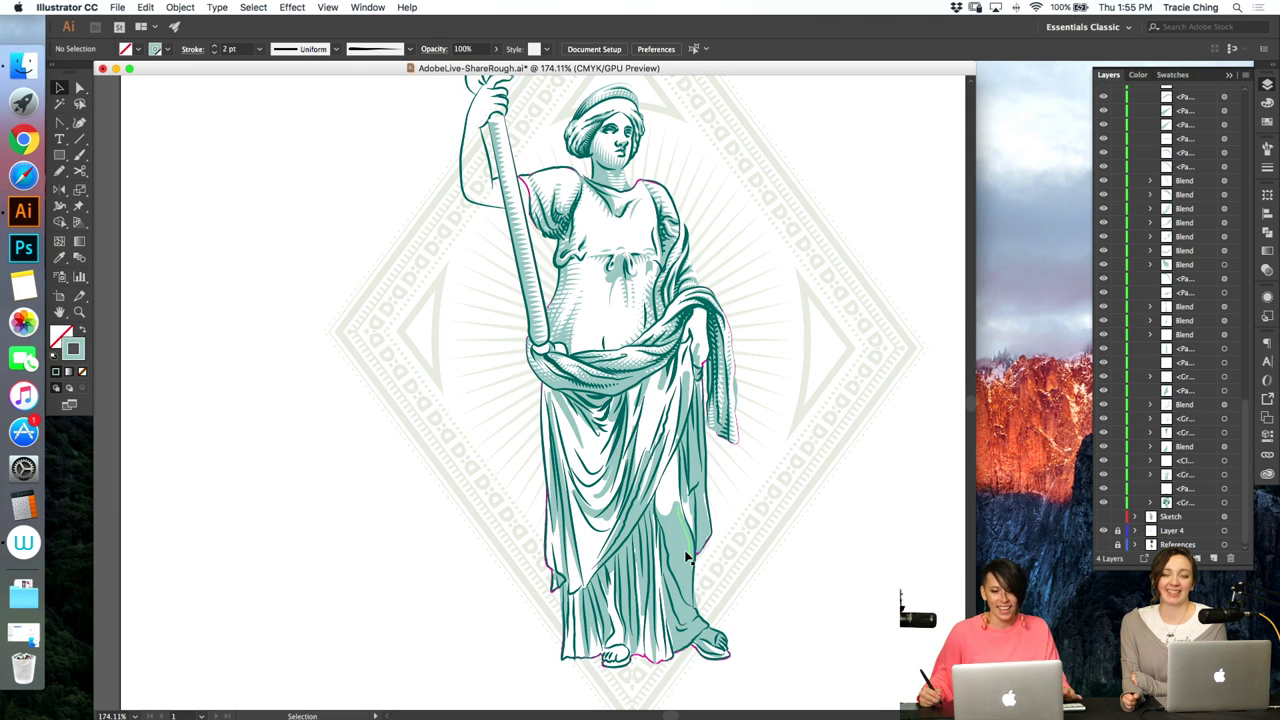
{"action": "double_click", "coordinate": [686, 557]}
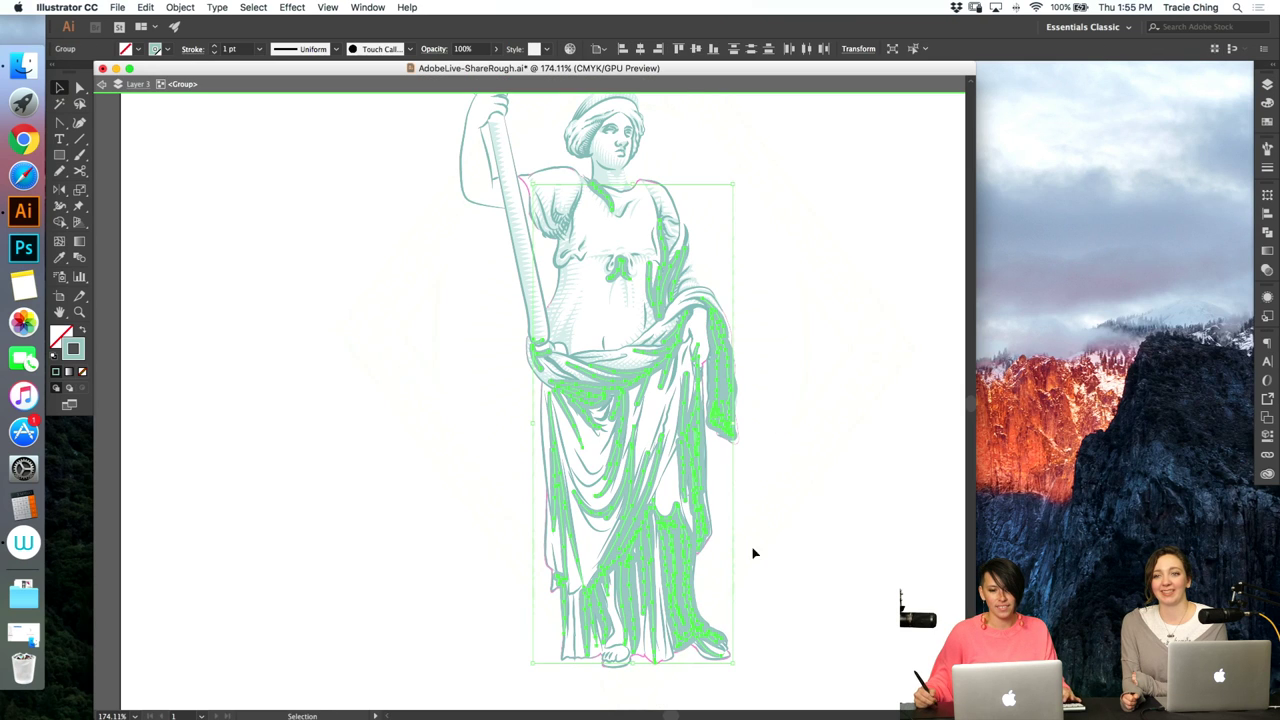
{"action": "left_click_drag", "start_coordinate": [752, 239], "coordinate": [743, 247]}
{"action": "left_click", "coordinate": [801, 300]}
{"action": "key", "text": "super+z"}
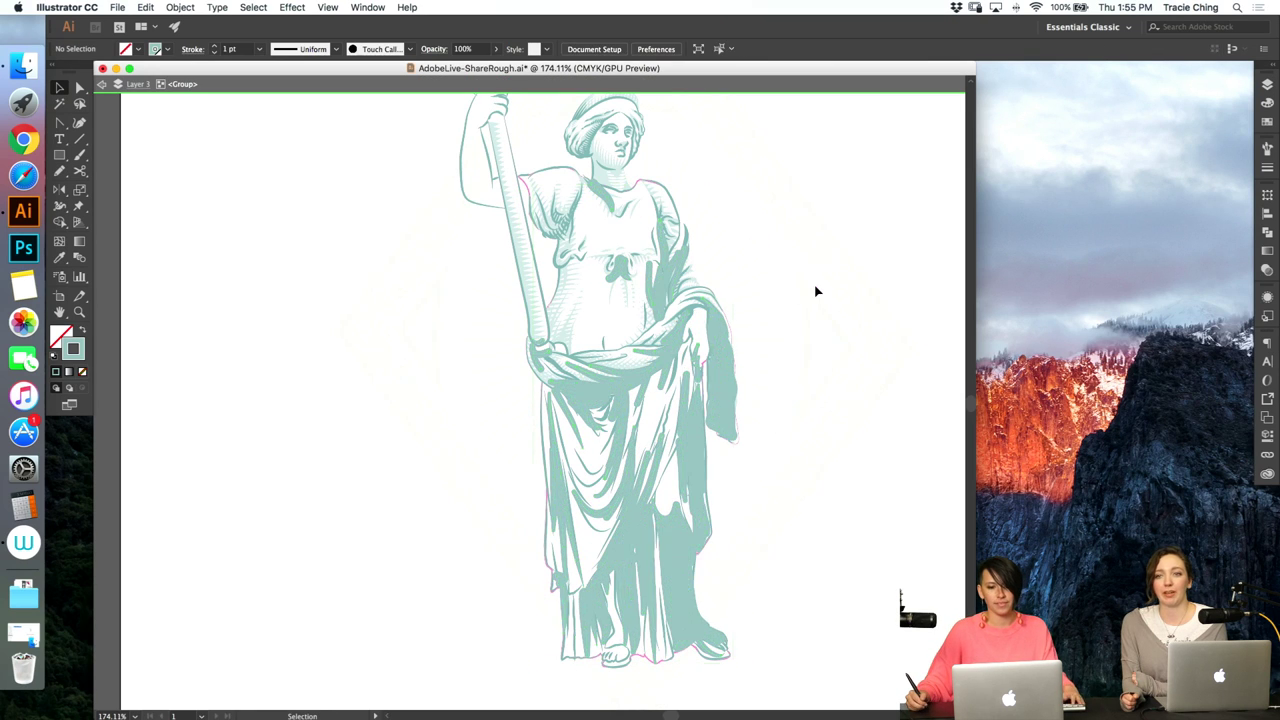
{"action": "double_click", "coordinate": [813, 283]}
{"action": "key", "text": "super+z"}
{"action": "key", "text": "super+z"}
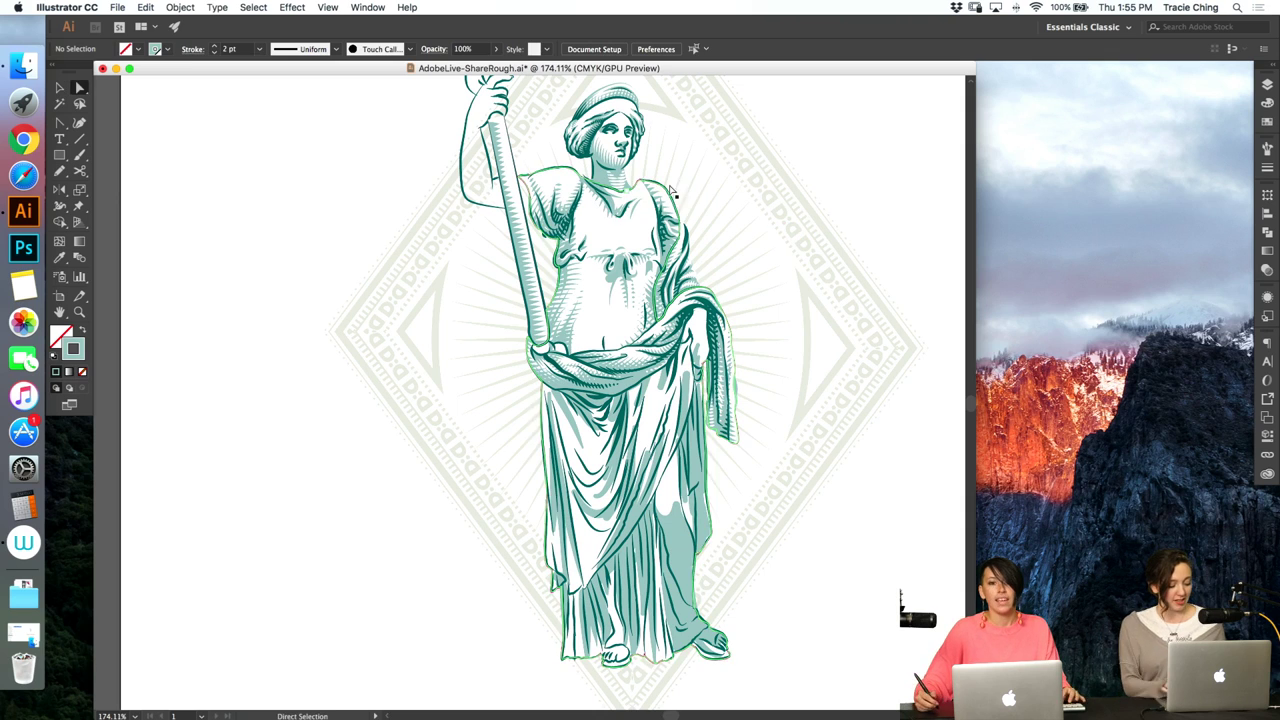
- Isolate the flat shading group, remove its shapes over the chest, waist bow and shoulder drape, and leave isolation mode
{"action": "double_click", "coordinate": [680, 536]}
{"action": "left_click", "coordinate": [680, 534]}
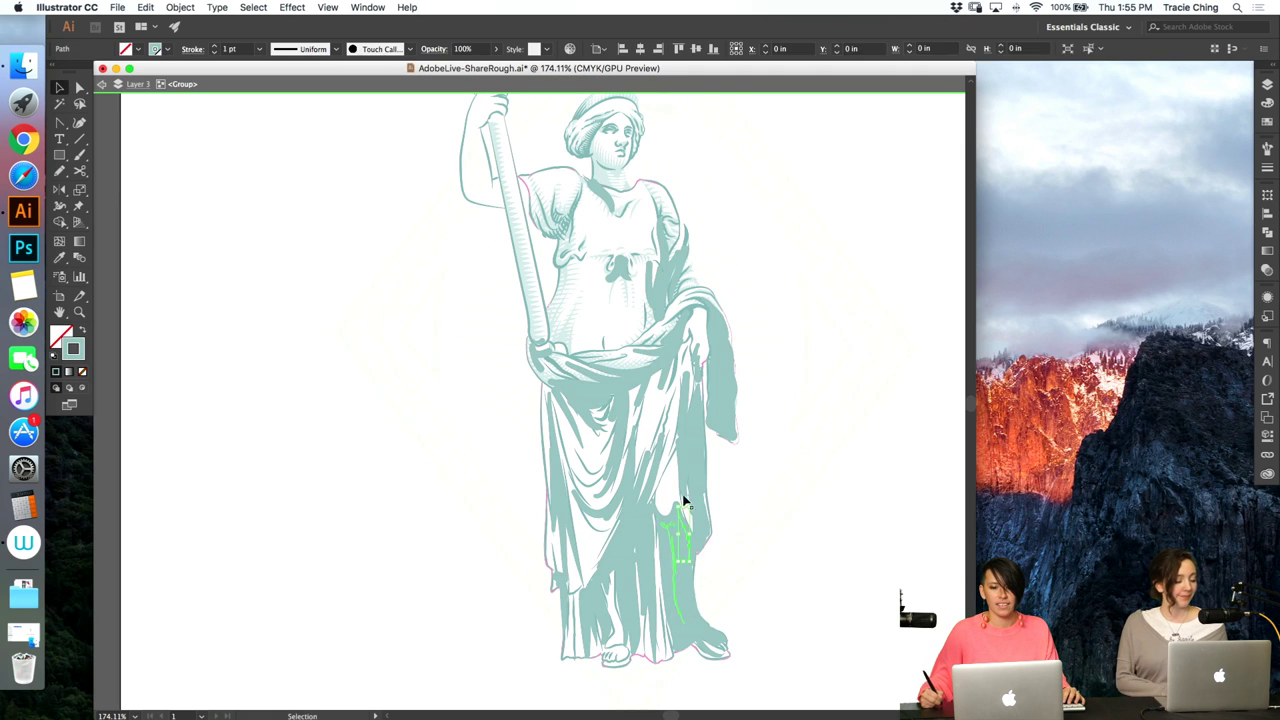
{"action": "key", "text": "a"}
{"action": "key", "text": "super+a"}
{"action": "left_click_drag", "start_coordinate": [565, 174], "coordinate": [630, 265]}
{"action": "left_click", "coordinate": [762, 280]}
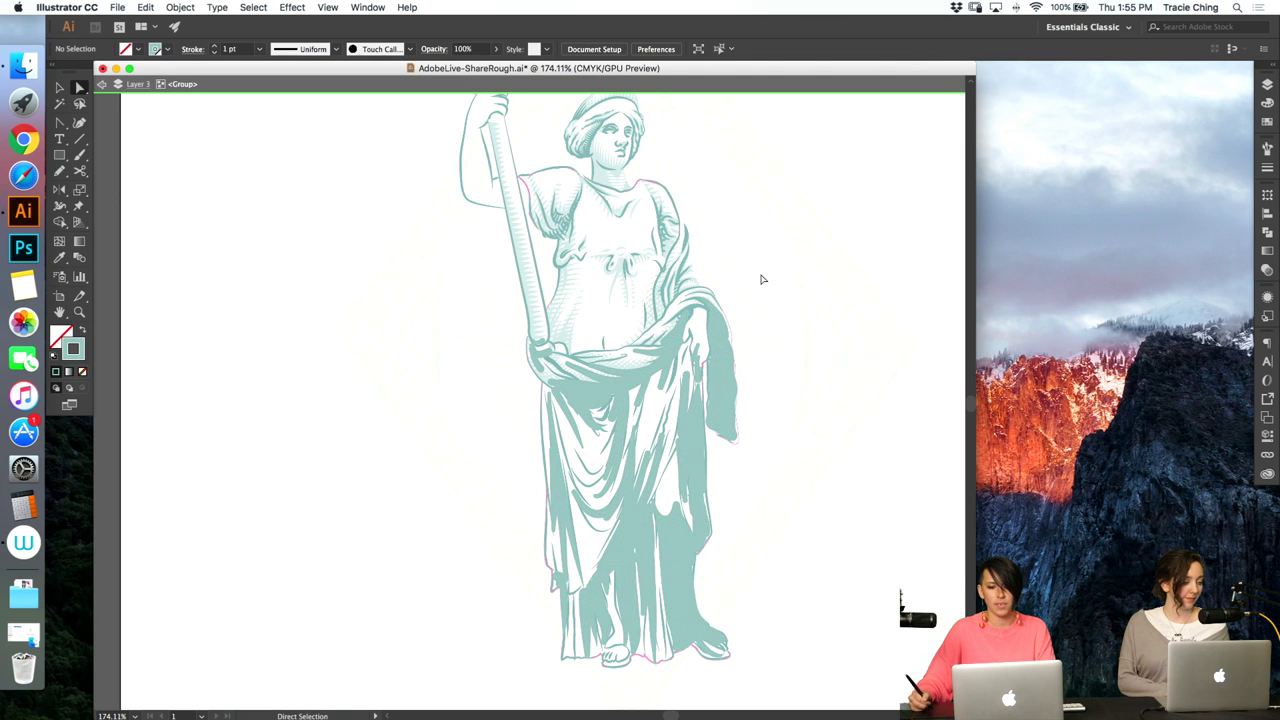
{"action": "key", "text": "v"}
{"action": "key", "text": "Escape"}
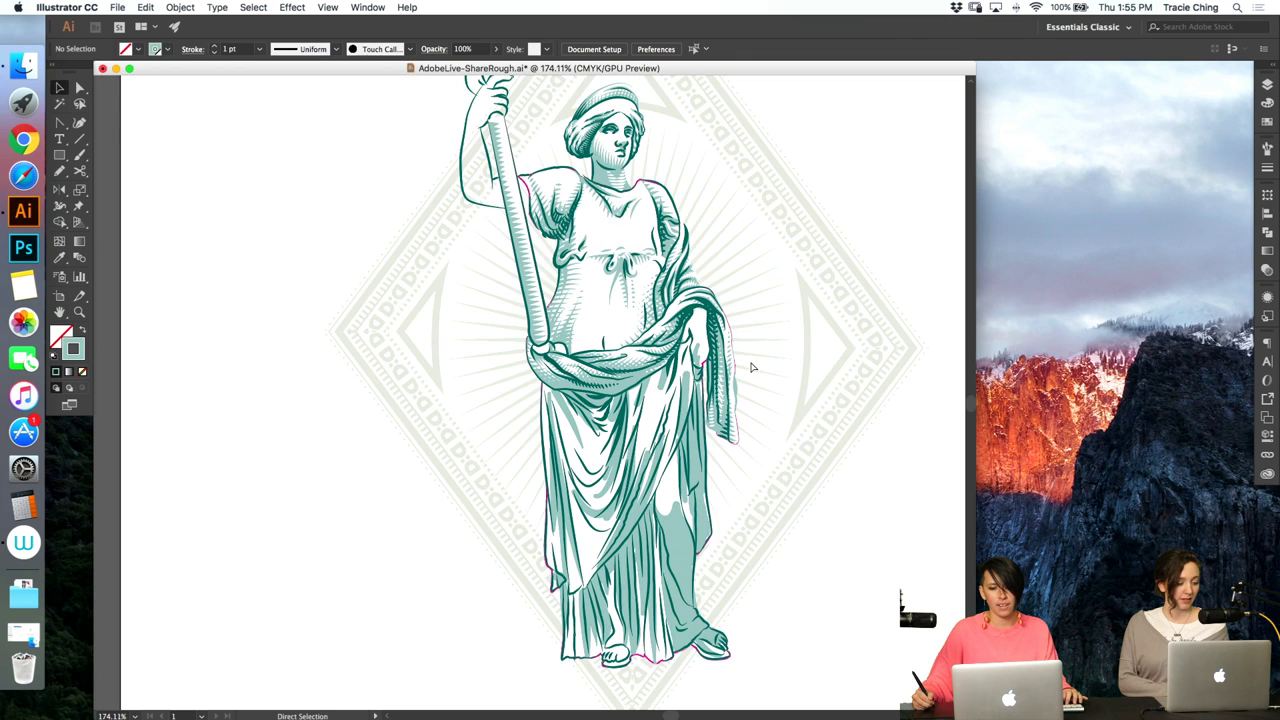
- Isolate the flat shading group and remove its shapes from the hanging end of the drape
{"action": "double_click", "coordinate": [752, 367]}
{"action": "key", "text": "a"}
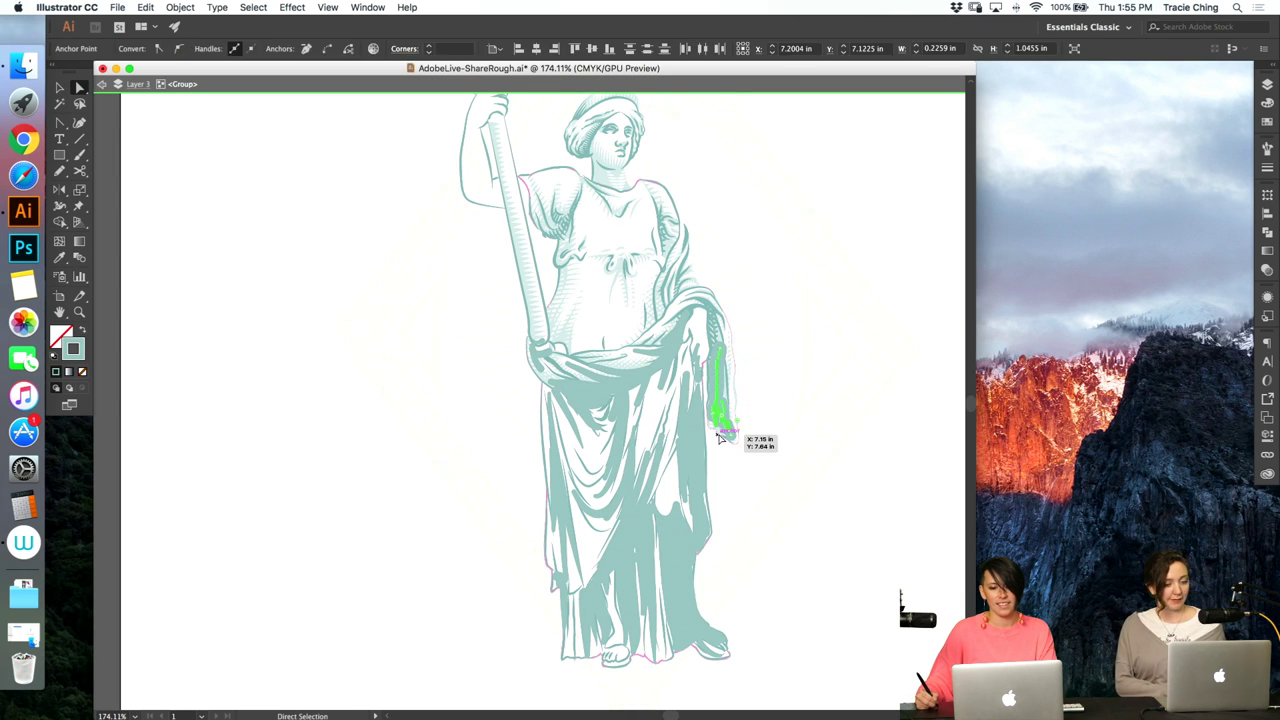
{"action": "left_click", "coordinate": [727, 312]}
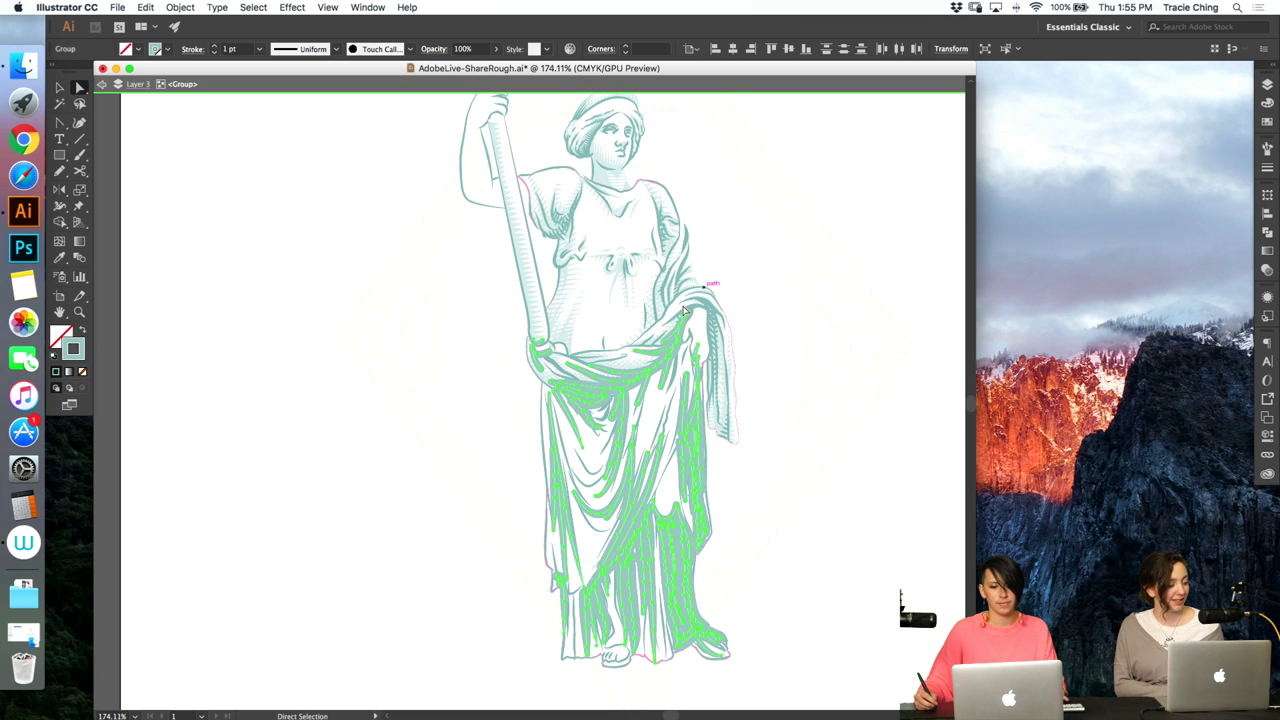
- Remove the flat shading shapes that lie across the gathered sash at the statue's waist
{"action": "left_click", "coordinate": [684, 316]}
{"action": "left_click", "coordinate": [649, 358]}
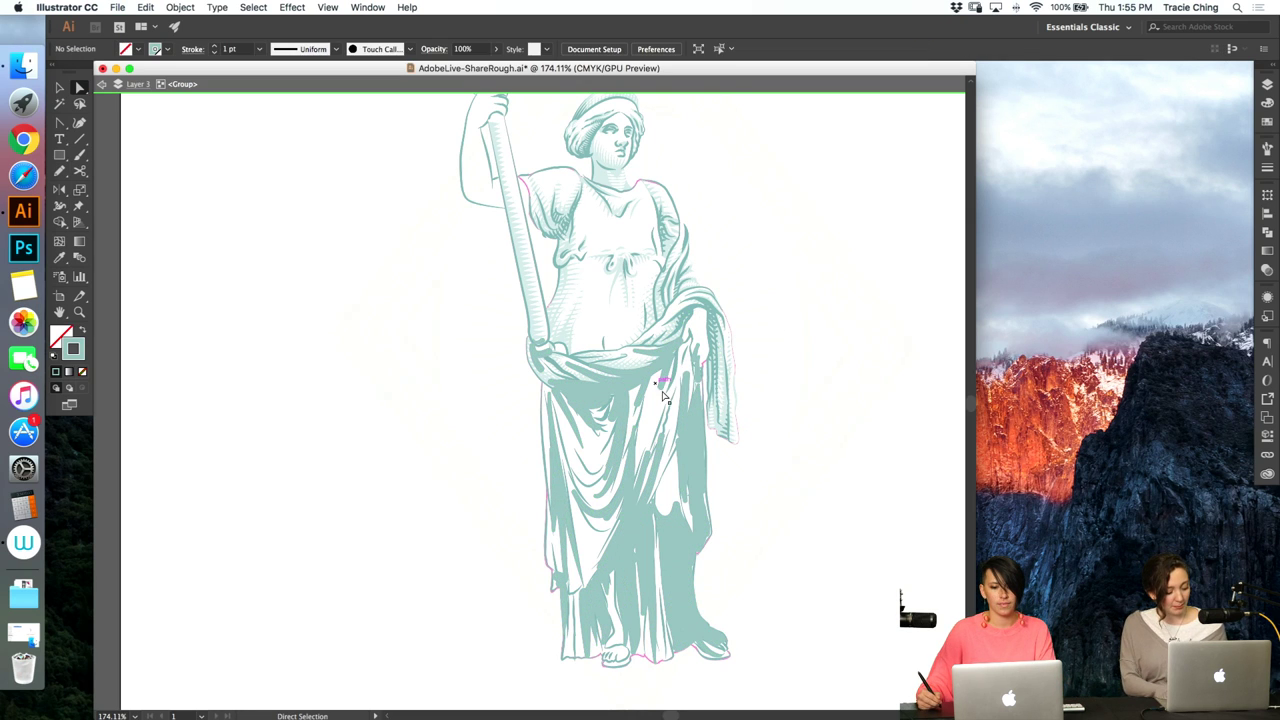
{"action": "left_click", "coordinate": [598, 356]}
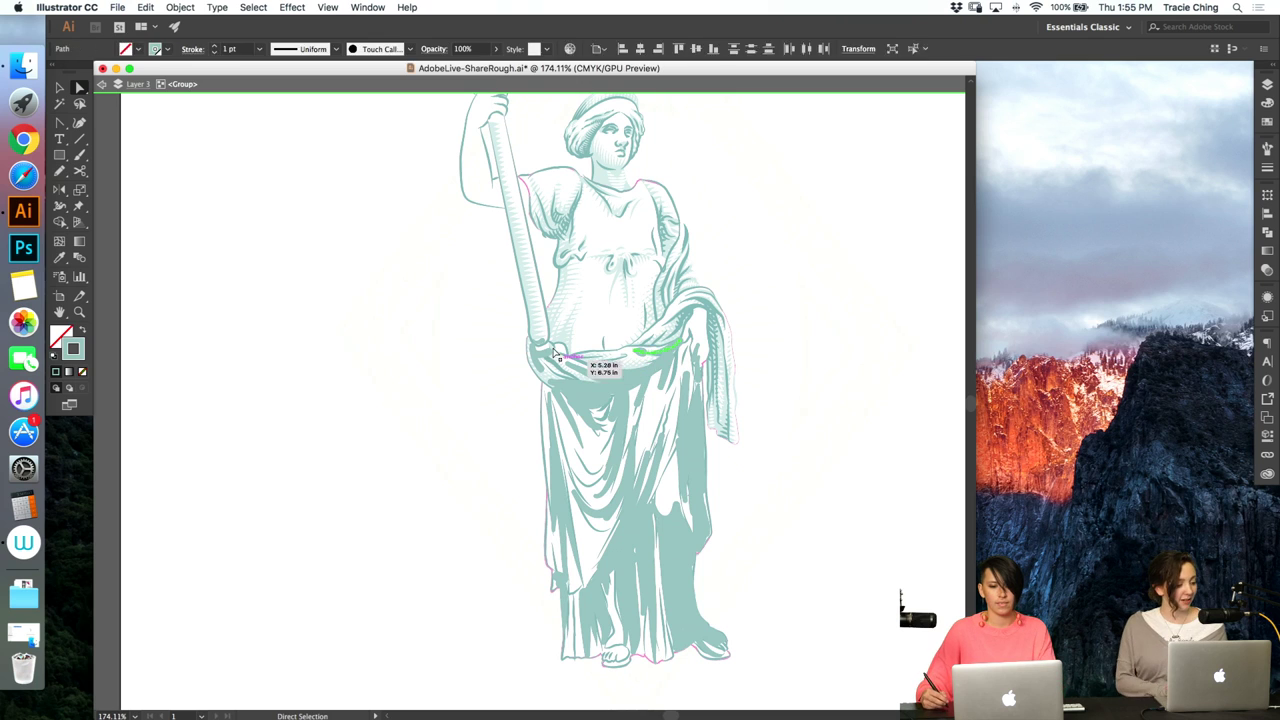
{"action": "left_click", "coordinate": [590, 340]}
{"action": "left_click", "coordinate": [578, 312]}
{"action": "left_click_drag", "start_coordinate": [597, 317], "coordinate": [561, 371]}
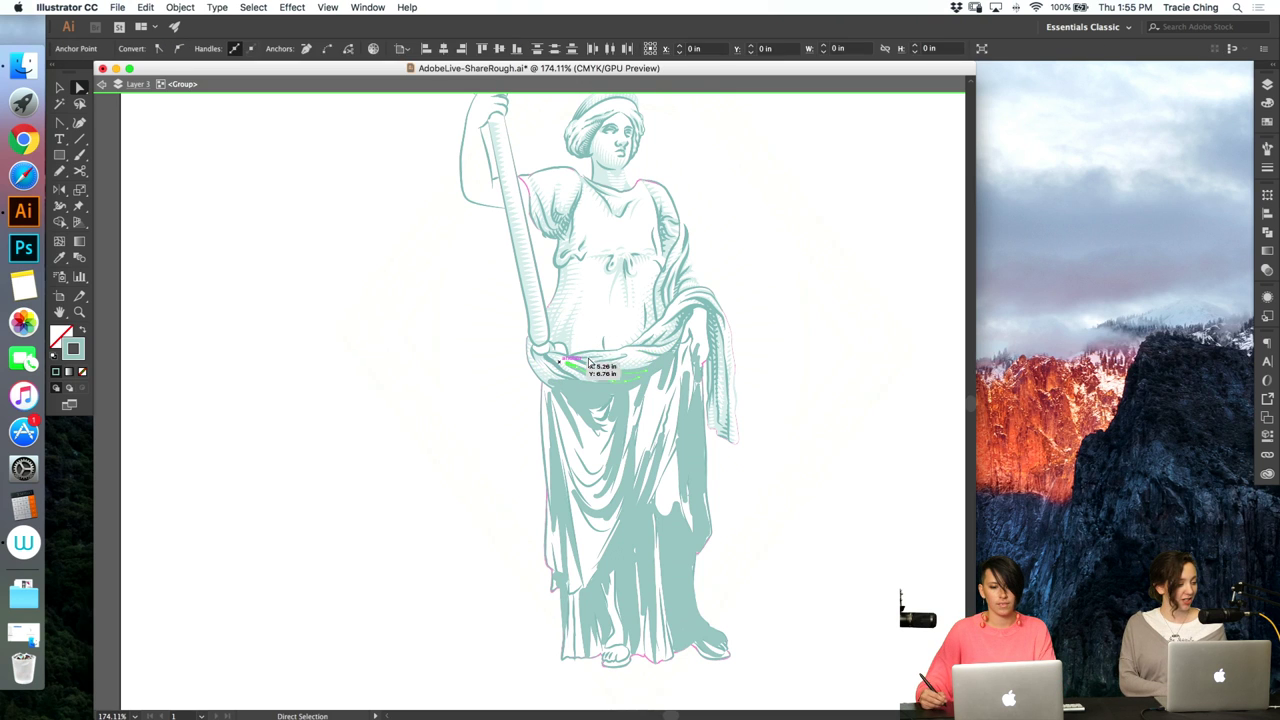
{"action": "left_click", "coordinate": [602, 331]}
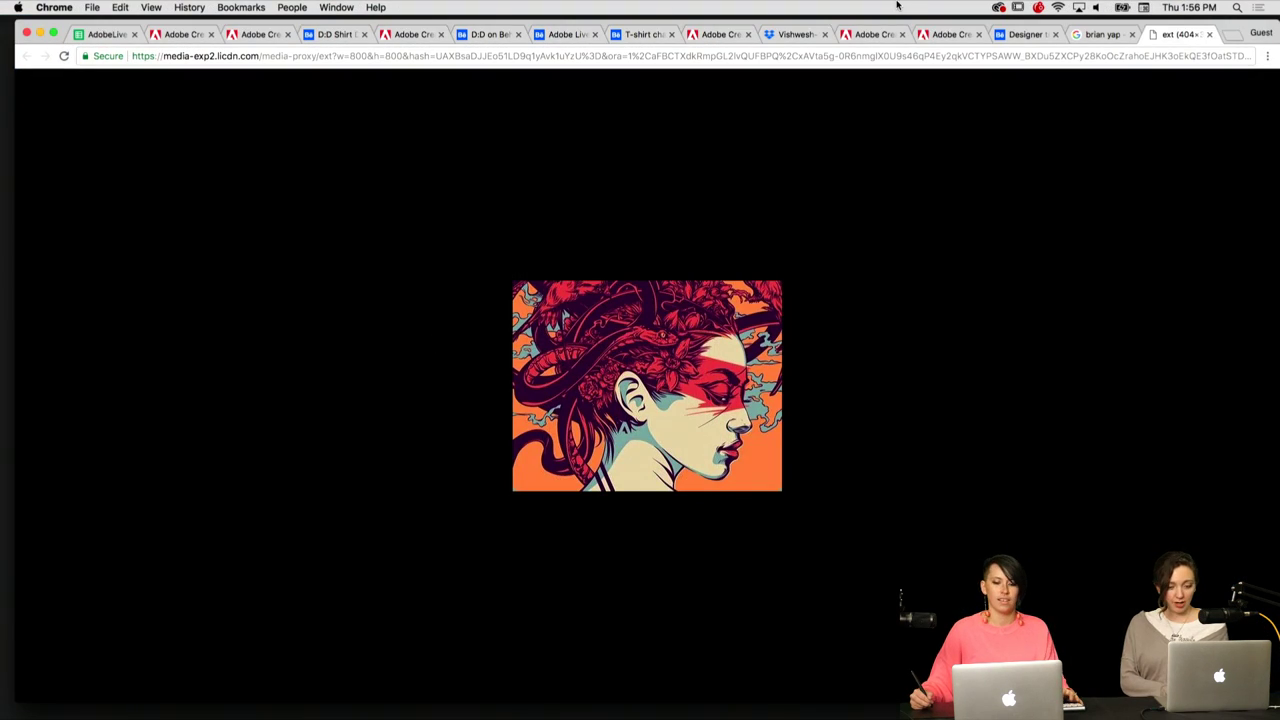
- Browse the illustrator's image search results in Chrome, examining the skull artwork, the Artcrank poster and the Alabama Shakes poster
{"action": "key", "text": "ctrl+shift+Tab"}
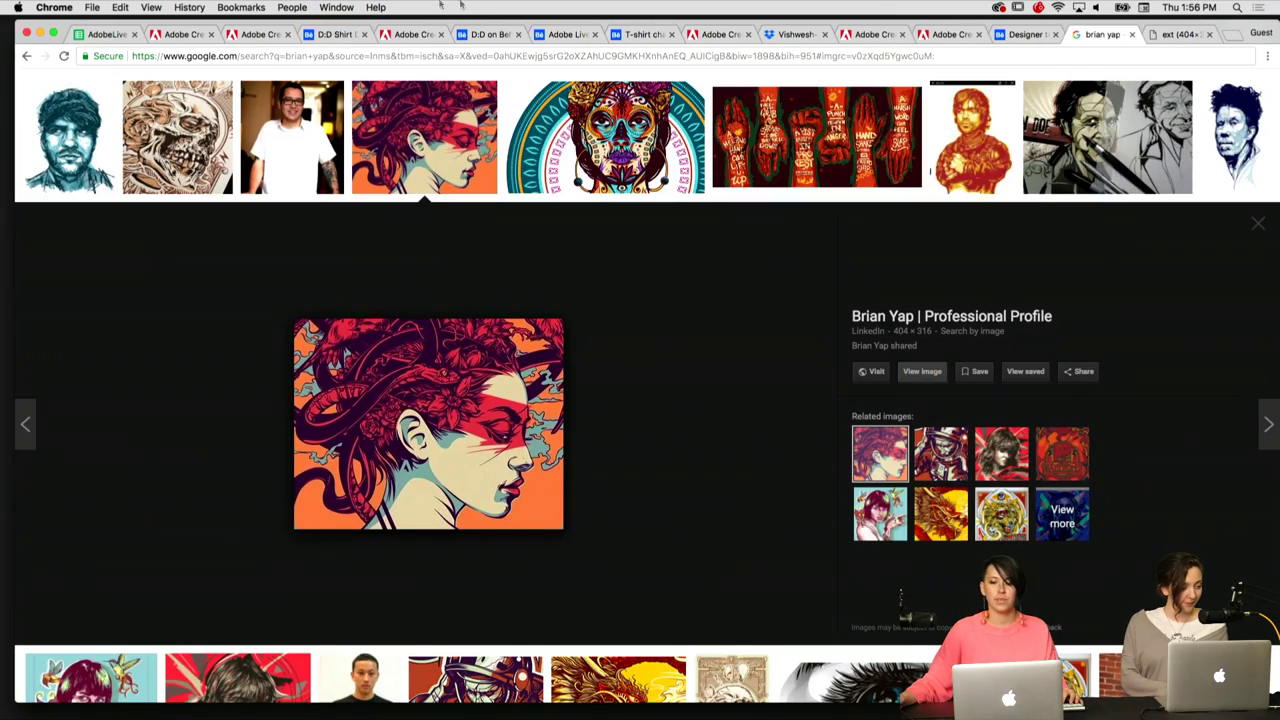
{"action": "left_click", "coordinate": [190, 166]}
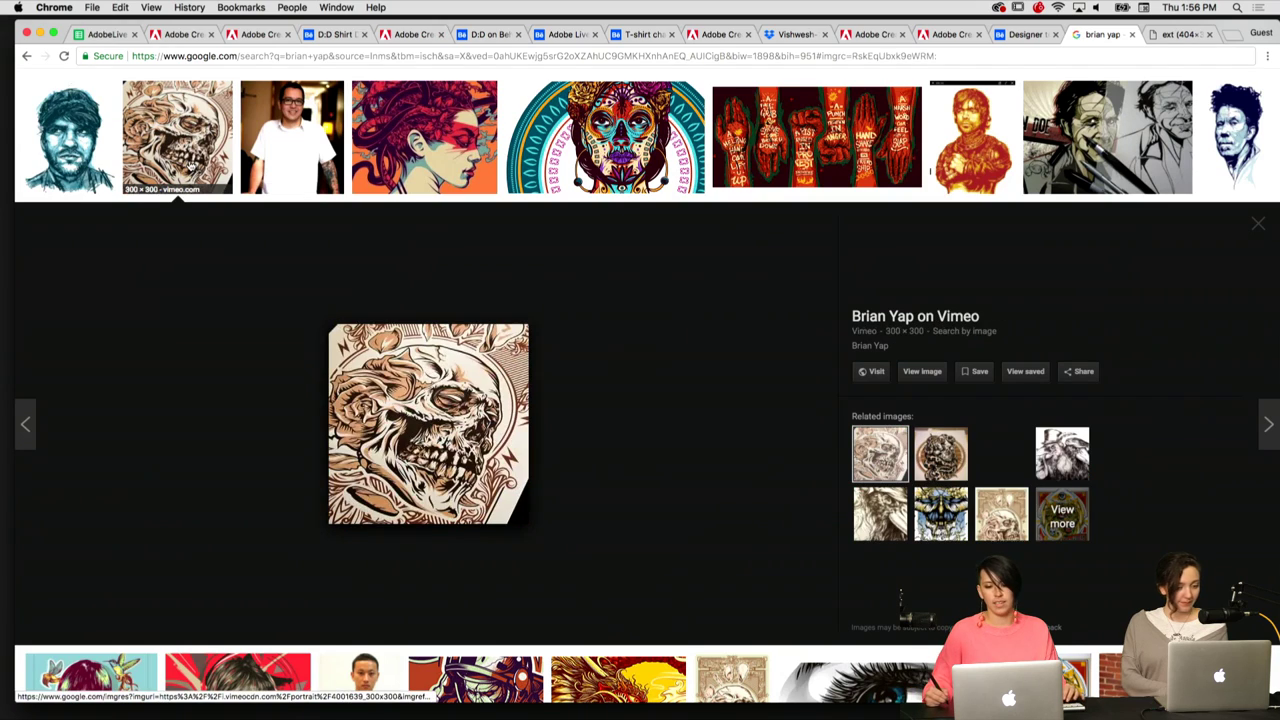
{"action": "left_click", "coordinate": [940, 440]}
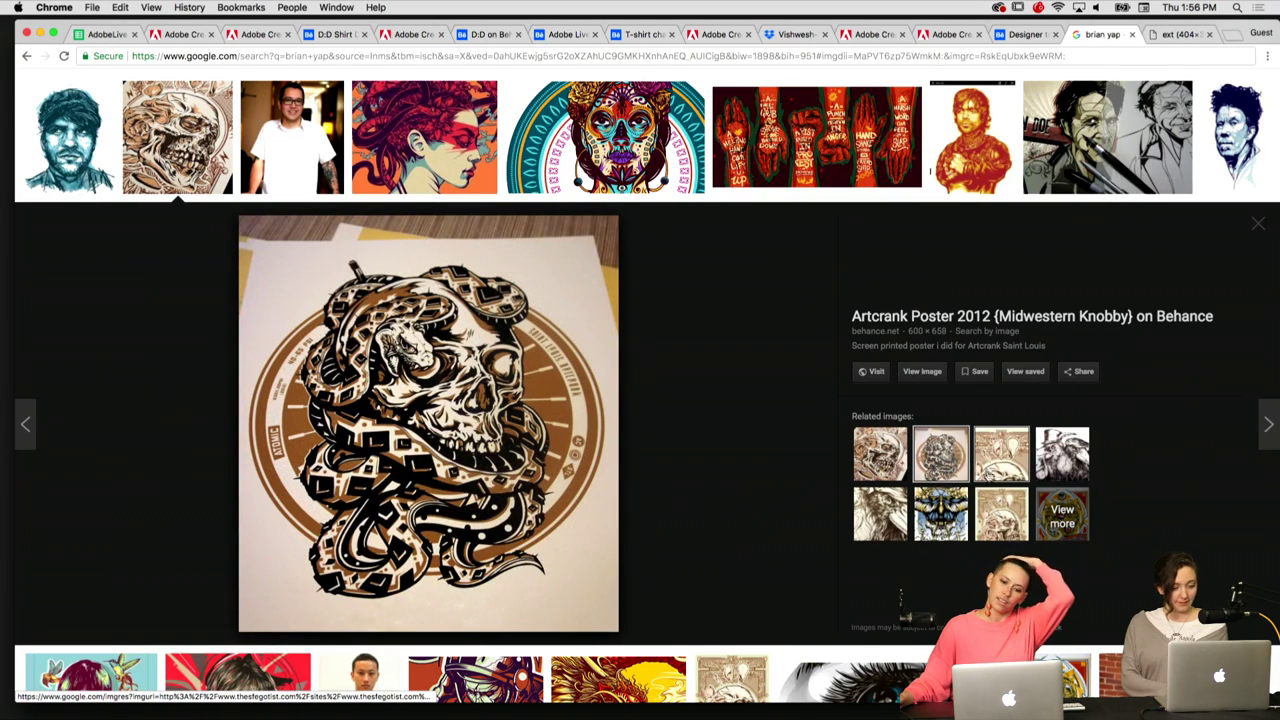
{"action": "left_click", "coordinate": [994, 470]}
{"action": "left_click", "coordinate": [945, 518]}
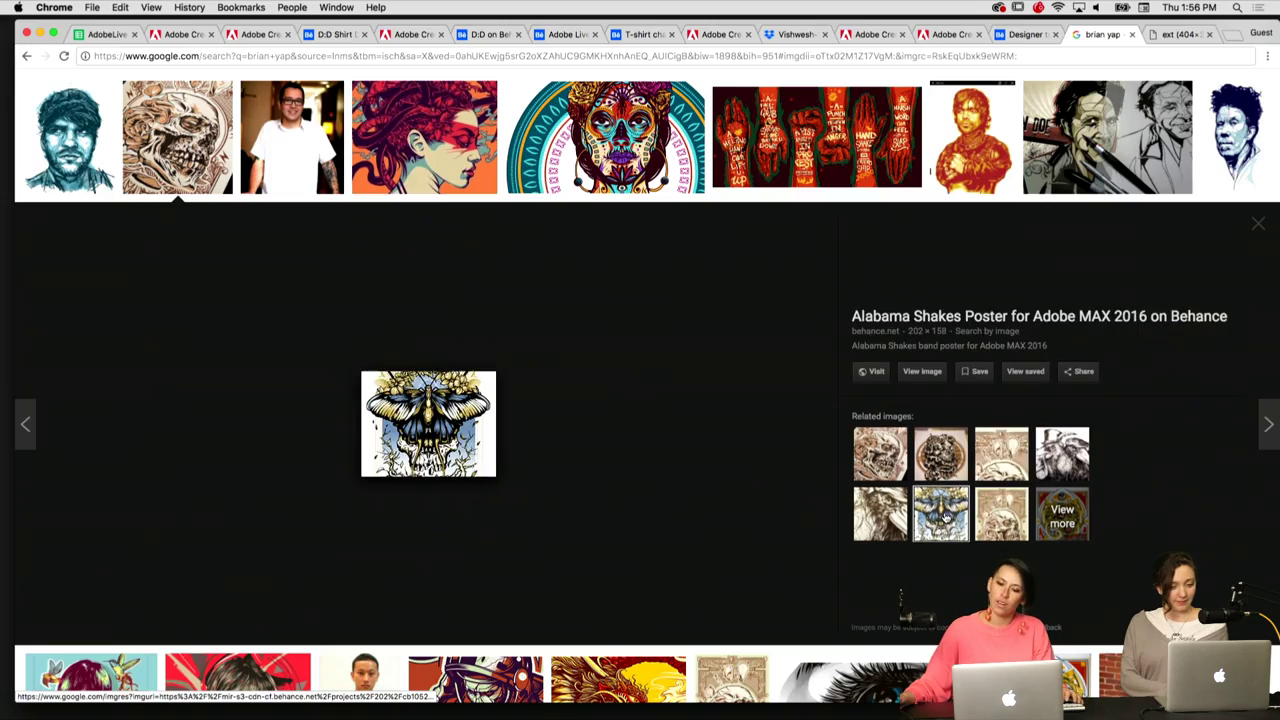
{"action": "scroll", "coordinate": [945, 517], "scroll_direction": "down", "scroll_amount": 5}
{"action": "scroll", "coordinate": [945, 518], "scroll_direction": "up", "scroll_amount": 5}
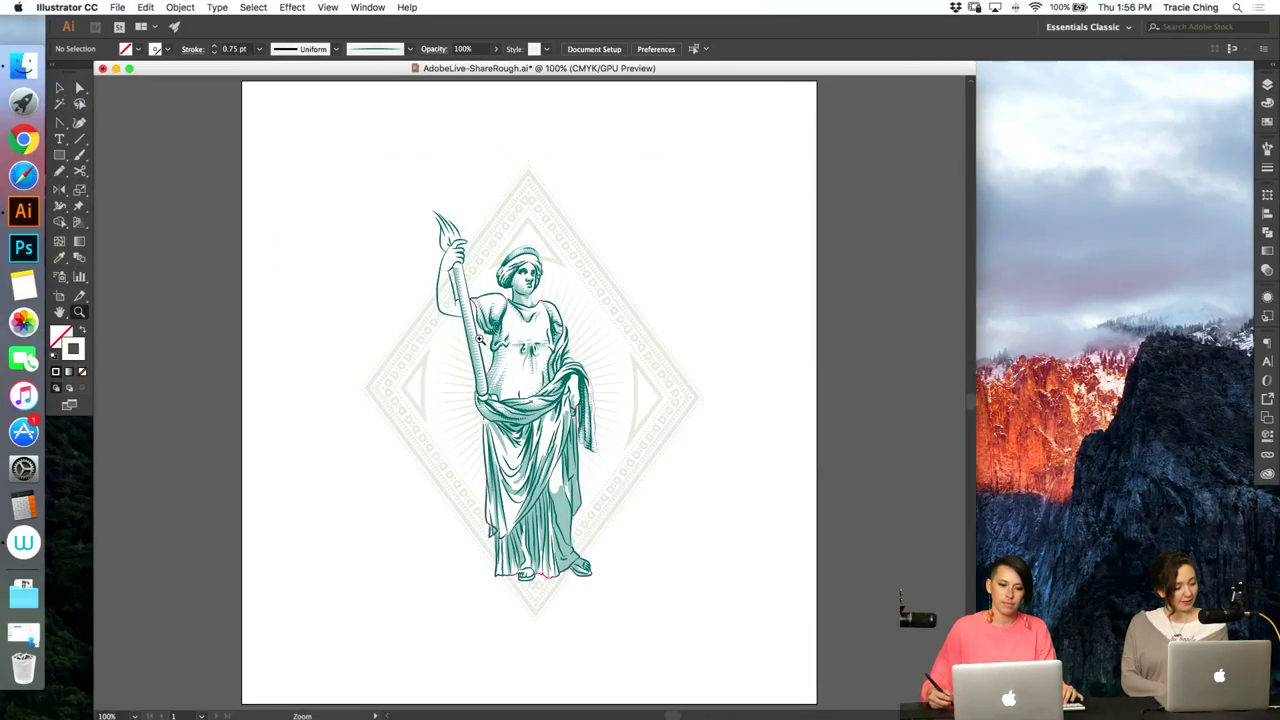
- Switch to Illustrator and isolate the headband's crosshatched group on the statue's head, selecting the whole group
{"action": "left_click_drag", "start_coordinate": [475, 294], "coordinate": [642, 225]}
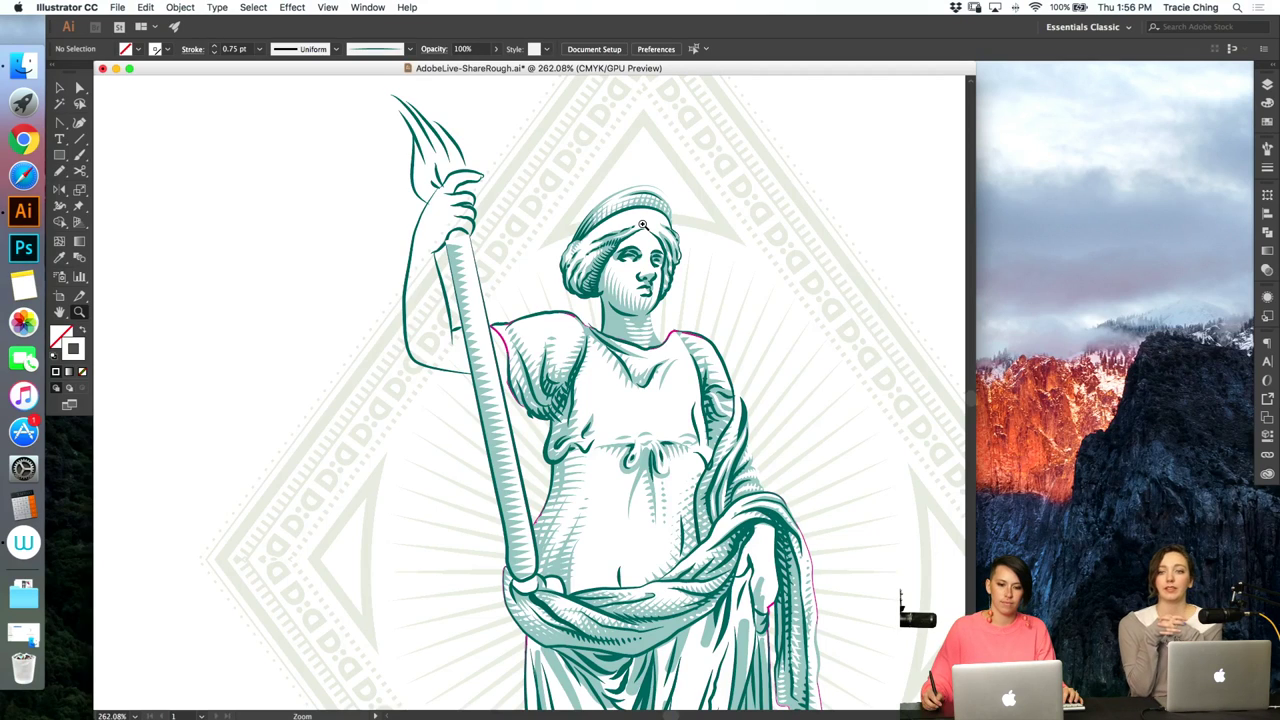
{"action": "left_click_drag", "start_coordinate": [652, 156], "coordinate": [763, 156]}
{"action": "key", "text": "a"}
{"action": "left_click", "coordinate": [573, 255]}
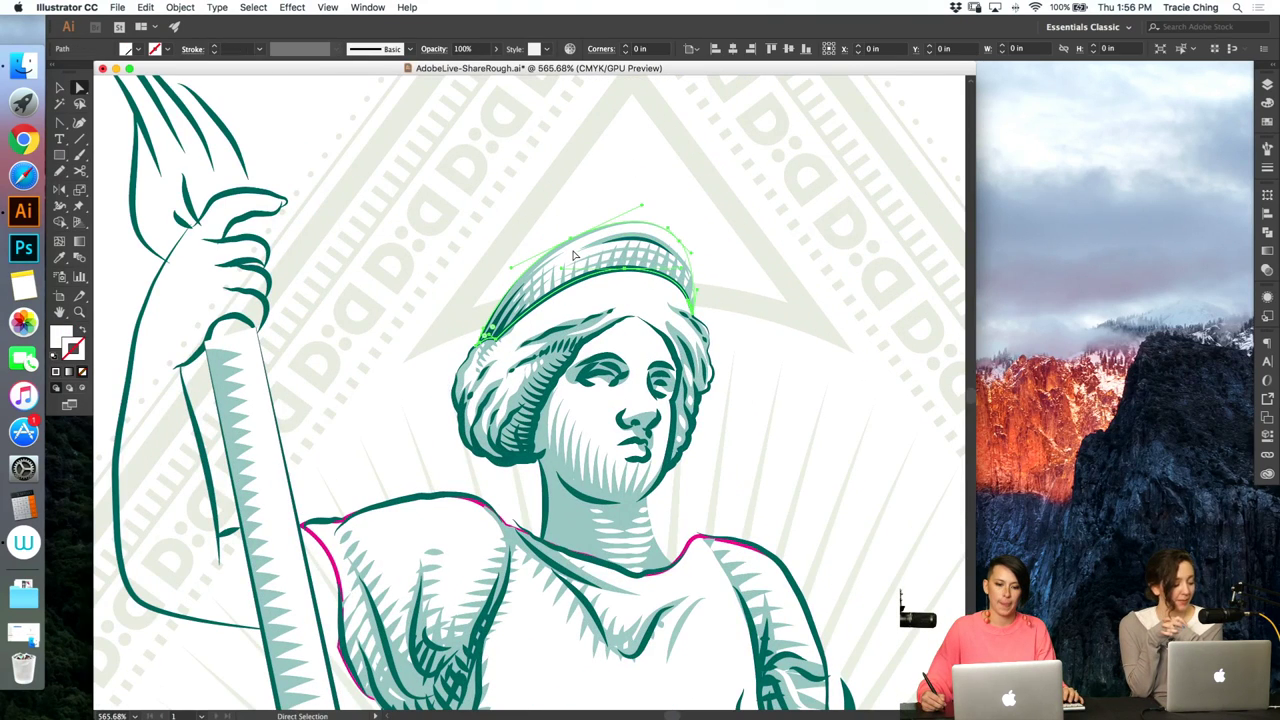
{"action": "scroll", "coordinate": [577, 256], "scroll_direction": "up", "scroll_amount": 2}
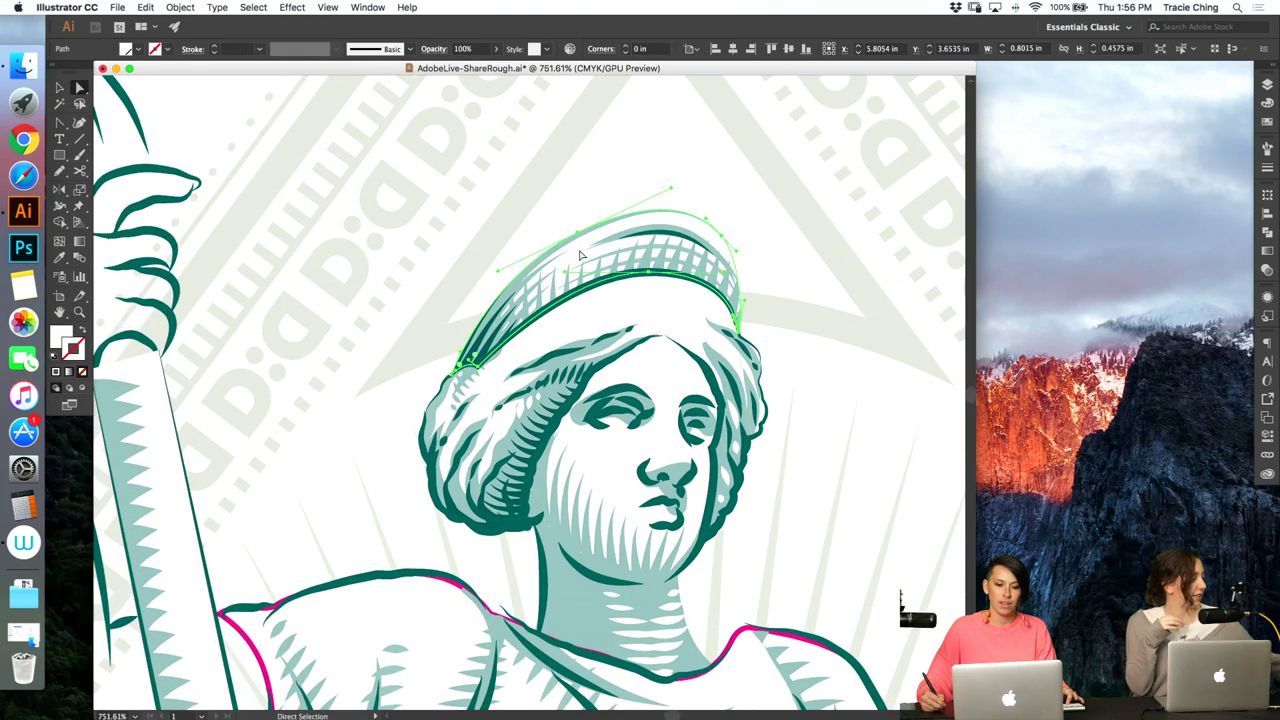
{"action": "key", "text": "v"}
{"action": "double_click", "coordinate": [579, 255]}
{"action": "left_click", "coordinate": [578, 255]}
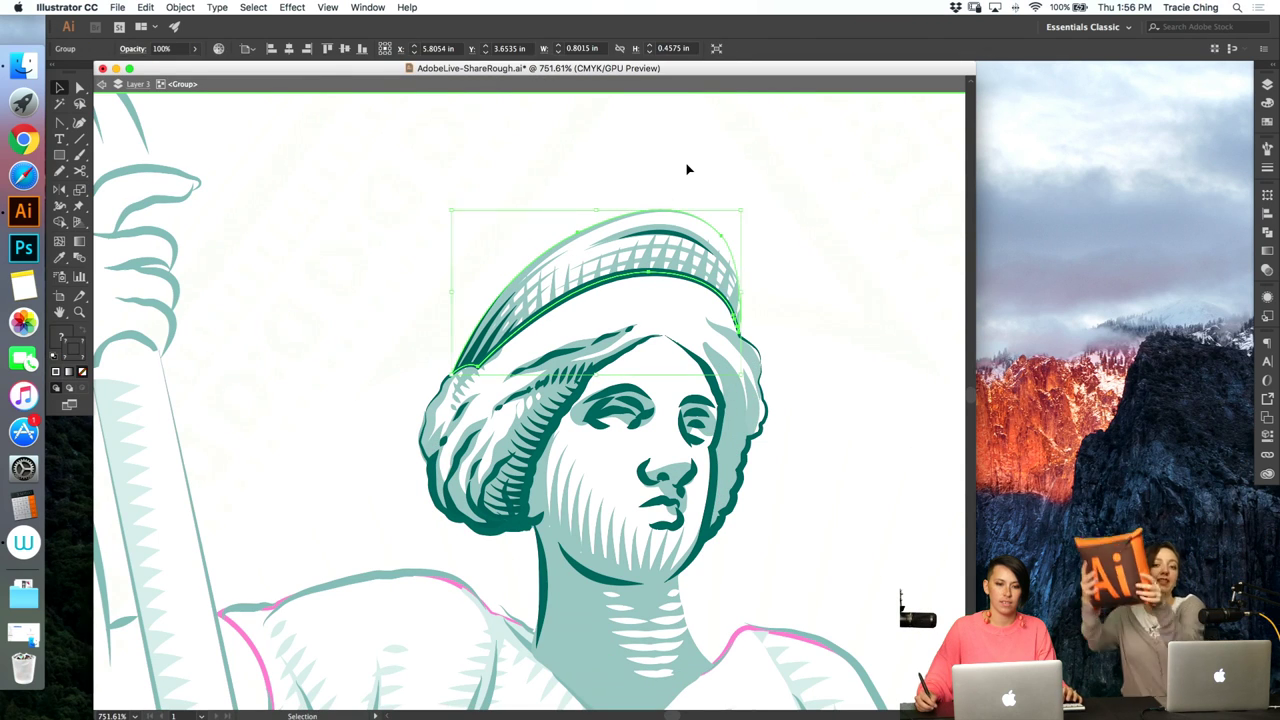
- Give the headband group the thin teal brush and sample the dark teal stroke of its upper line with the Eyedropper
{"action": "left_click", "coordinate": [1266, 149]}
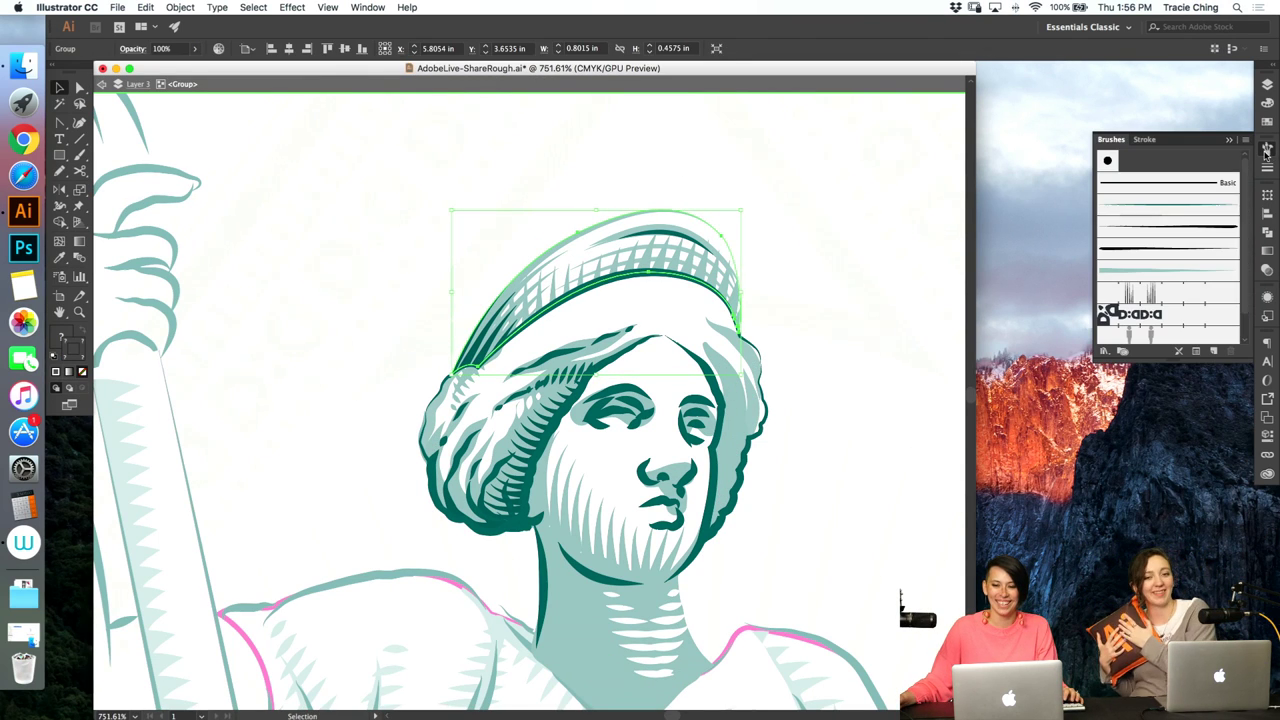
{"action": "left_click", "coordinate": [1185, 203]}
{"action": "key", "text": "i"}
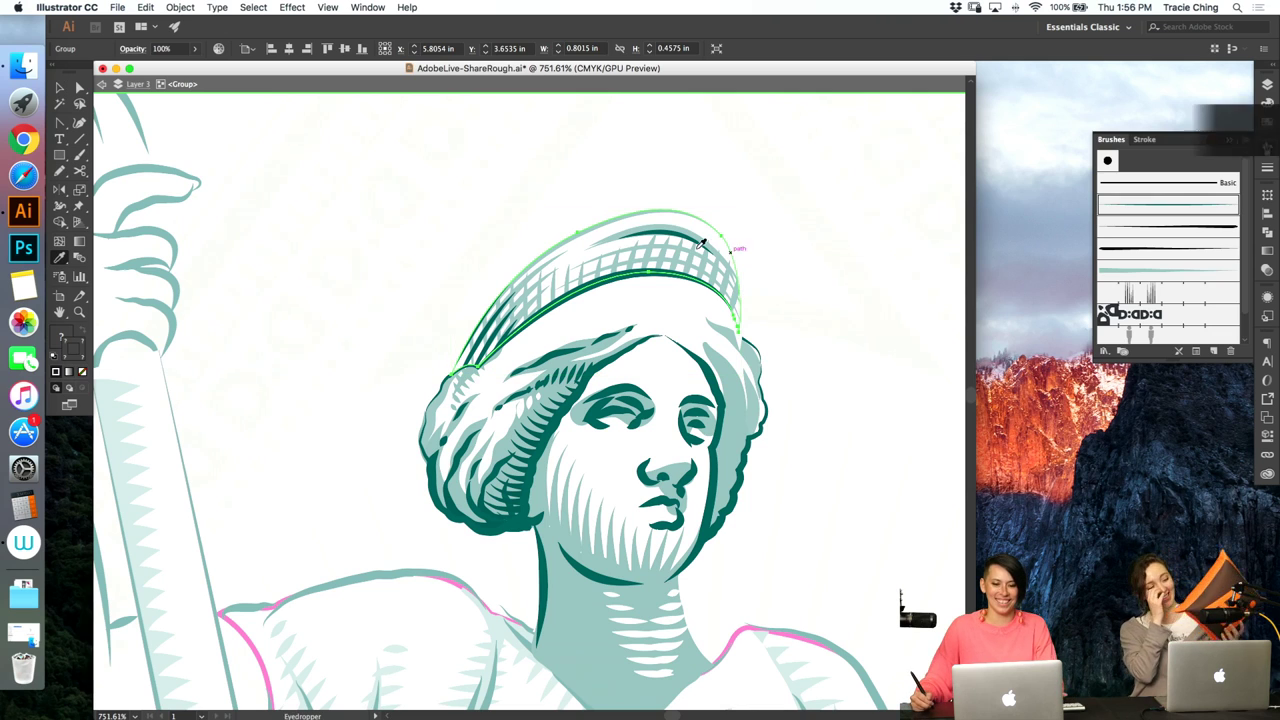
{"action": "left_click", "coordinate": [680, 236]}
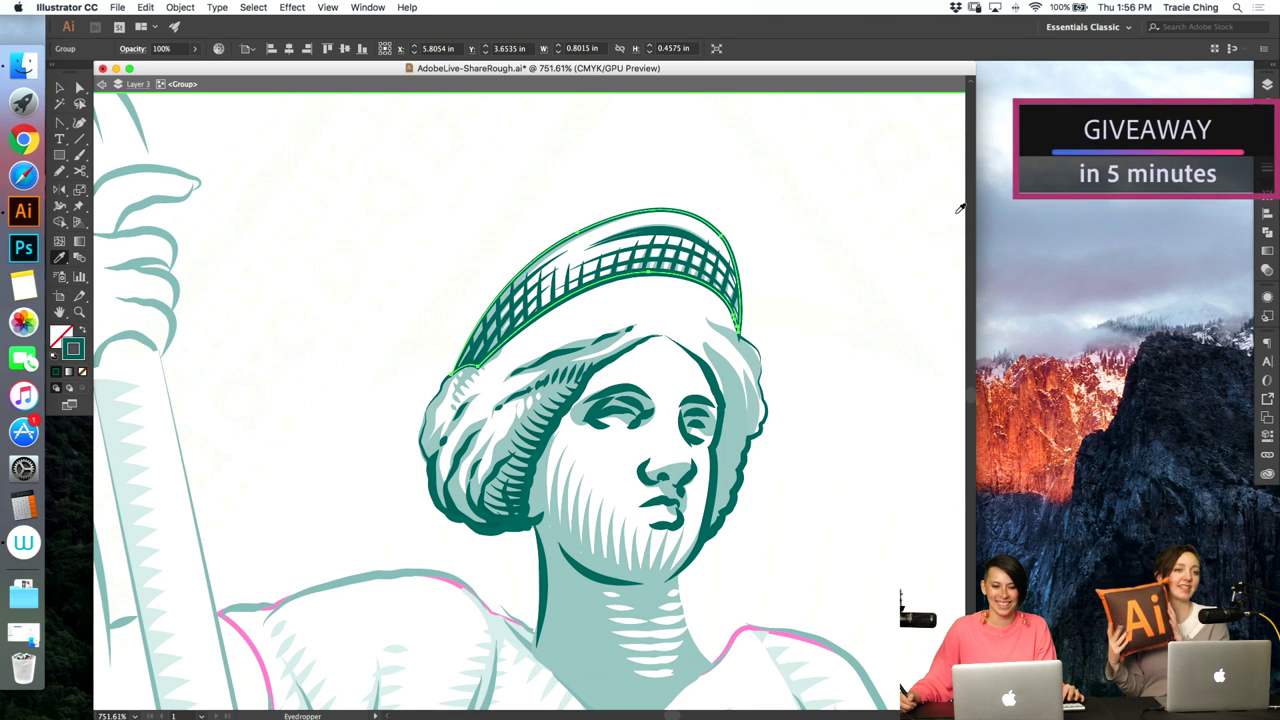
- Hide the isolated headband group and show all hidden objects again
{"action": "key", "text": "v"}
{"action": "left_click", "coordinate": [1266, 104]}
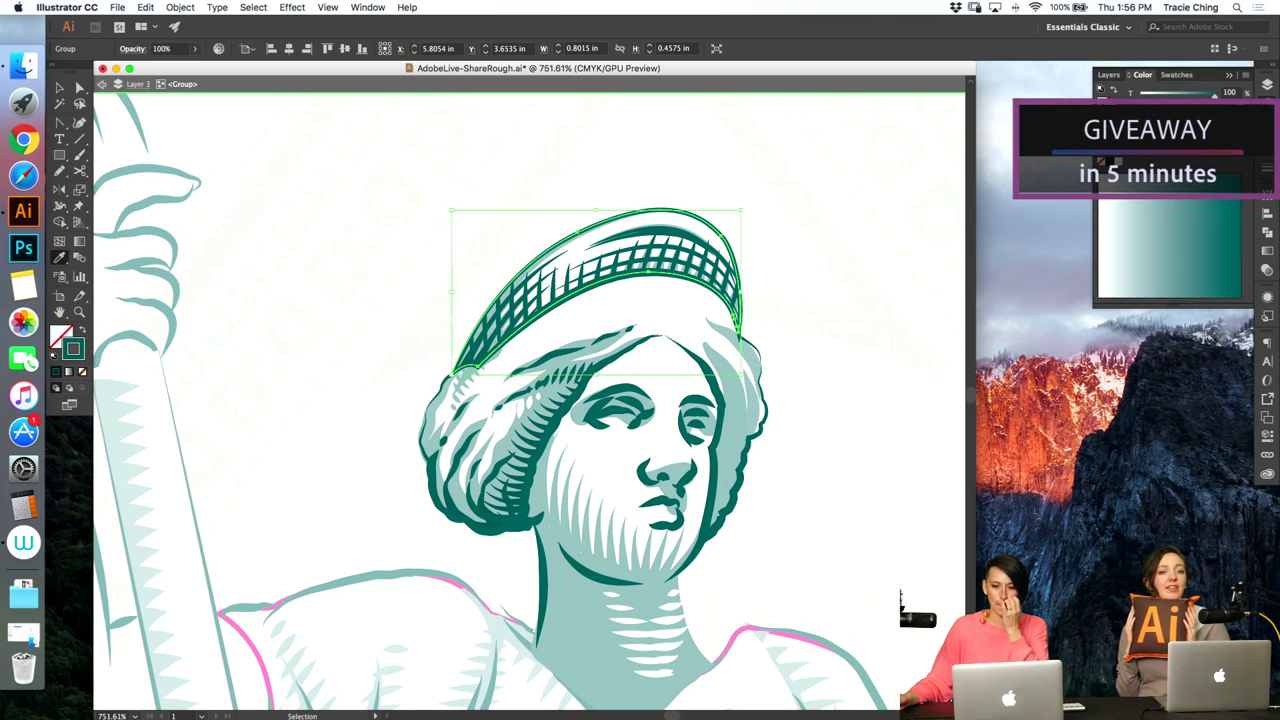
{"action": "left_click", "coordinate": [1265, 86]}
{"action": "key", "text": "super+3"}
{"action": "key", "text": "super+alt+3"}
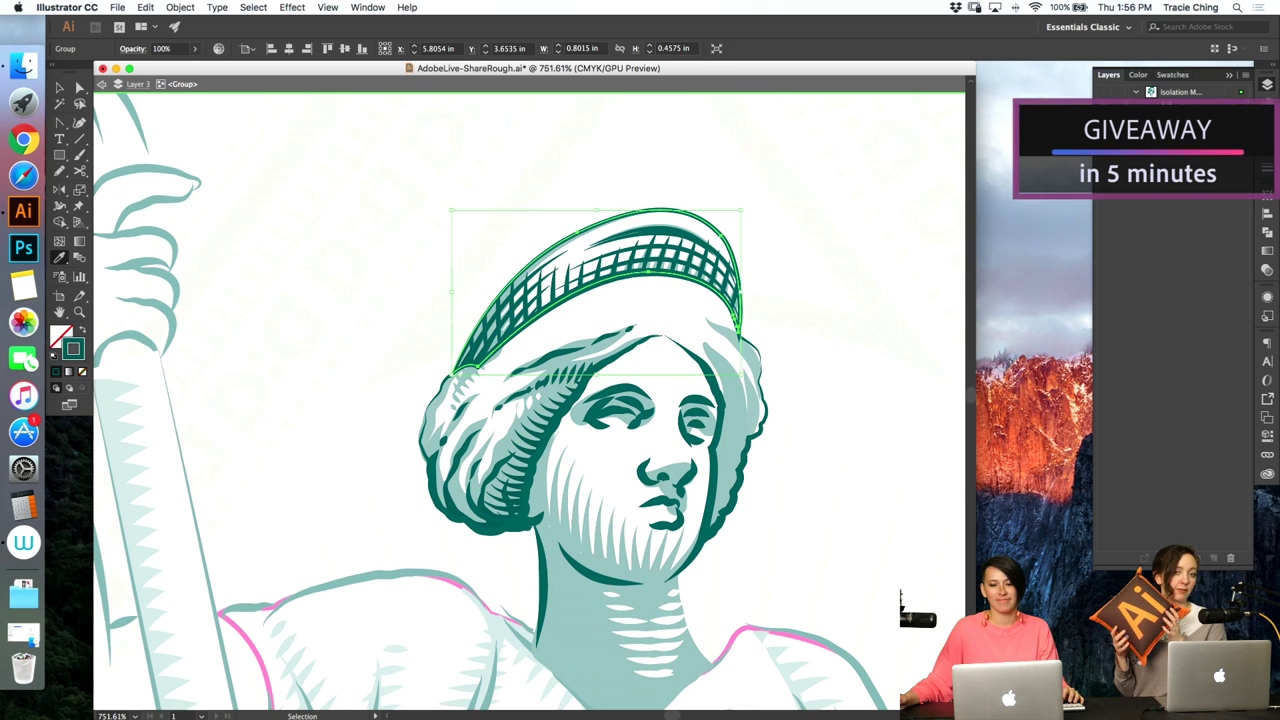
- Try to add an anchor point near the right end of the headband outline and apply the thin teal brush
{"action": "key", "text": "a"}
{"action": "key", "text": "plus"}
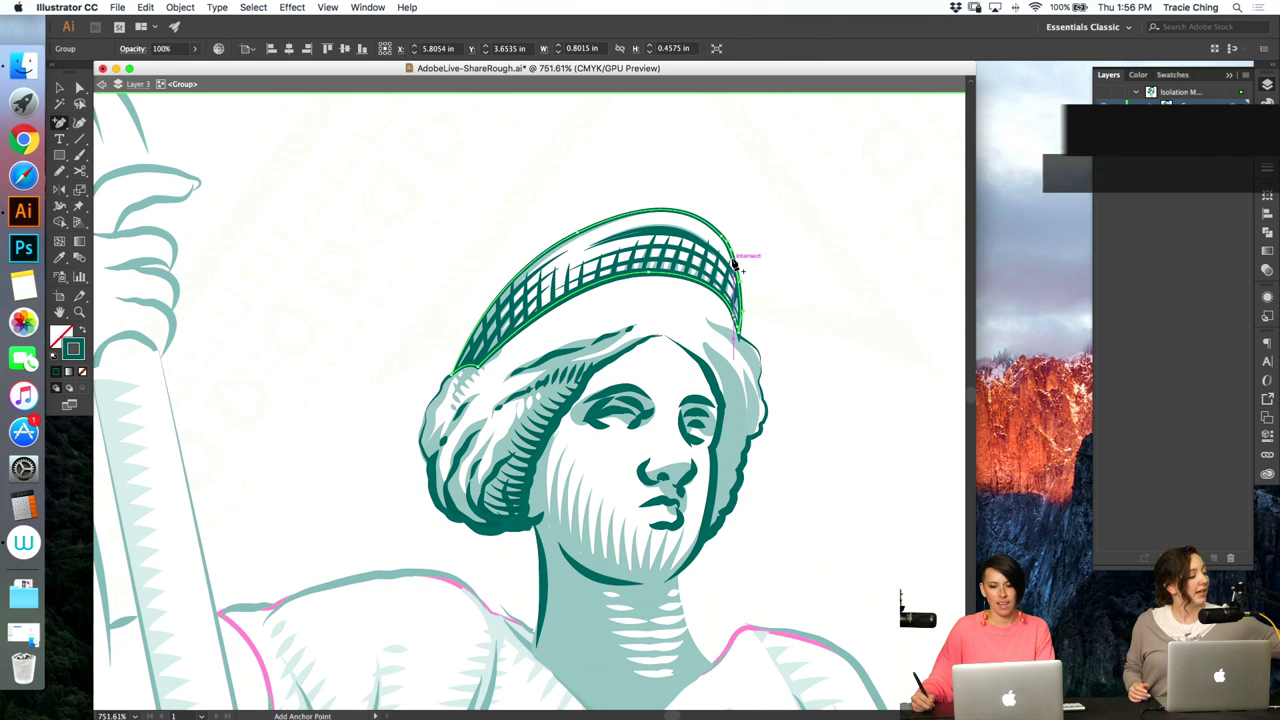
{"action": "left_click", "coordinate": [734, 260]}
{"action": "key", "text": "v"}
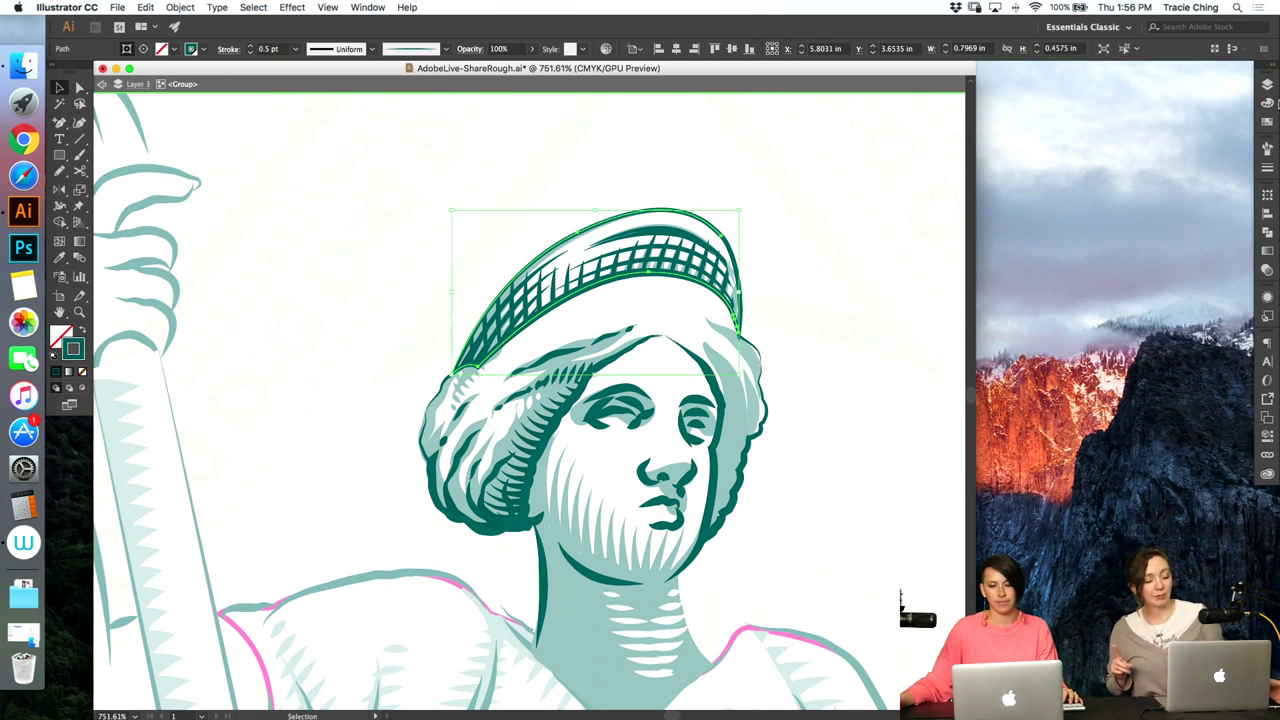
{"action": "left_click", "coordinate": [1267, 105]}
{"action": "left_click", "coordinate": [1266, 149]}
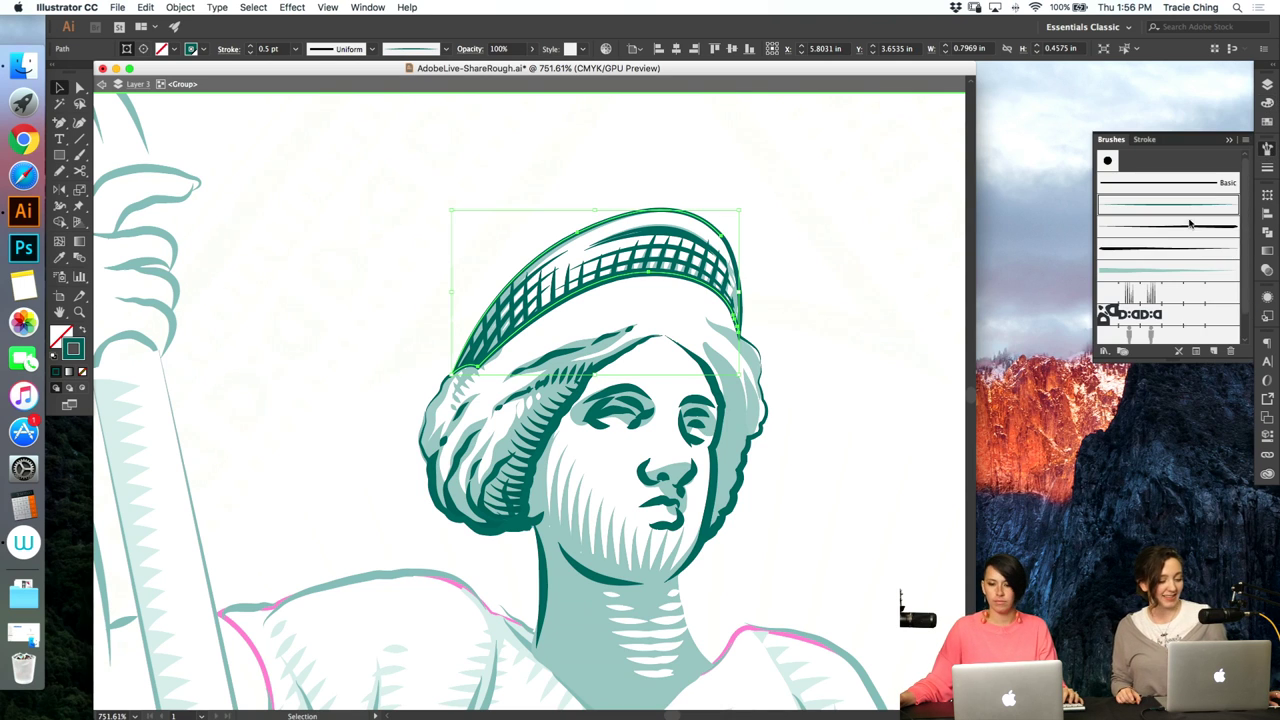
{"action": "left_click", "coordinate": [737, 245]}
{"action": "left_click", "coordinate": [760, 252]}
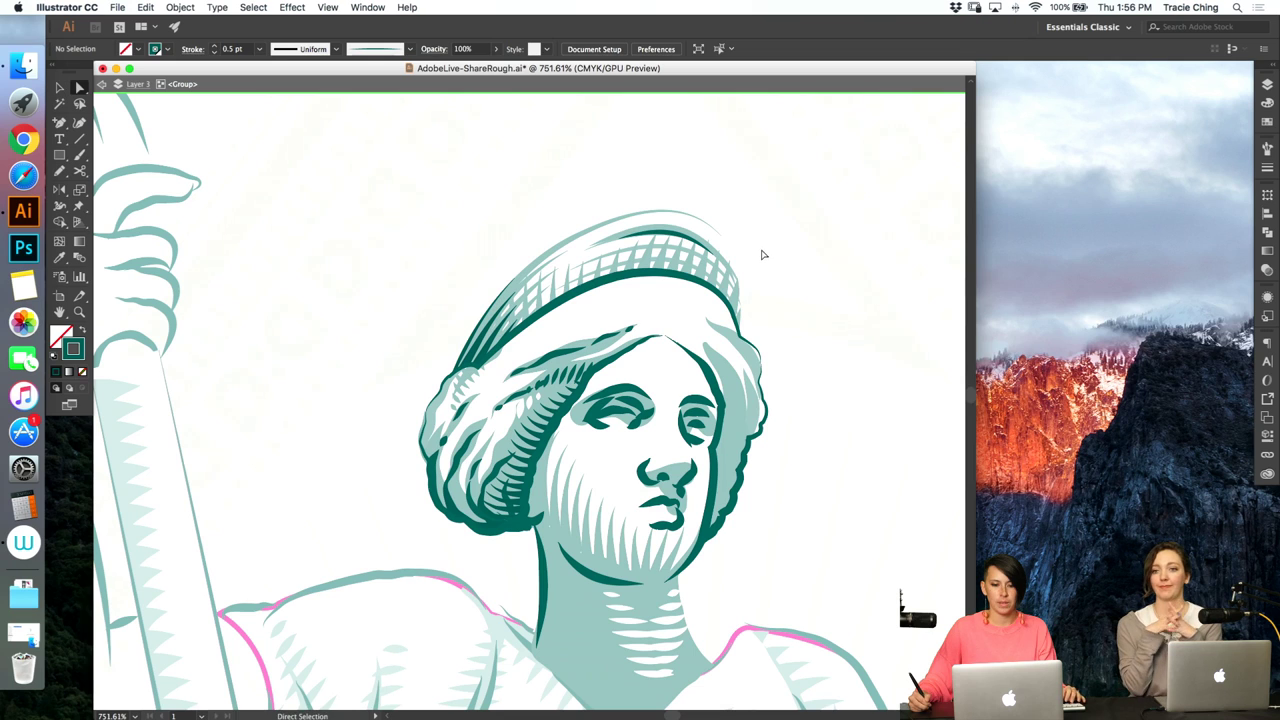
- Isolate the headband's nested group and examine its individual paths, including the lower edge line, then return to the parent group
{"action": "key", "text": "v"}
{"action": "left_click", "coordinate": [737, 256]}
{"action": "double_click", "coordinate": [736, 257]}
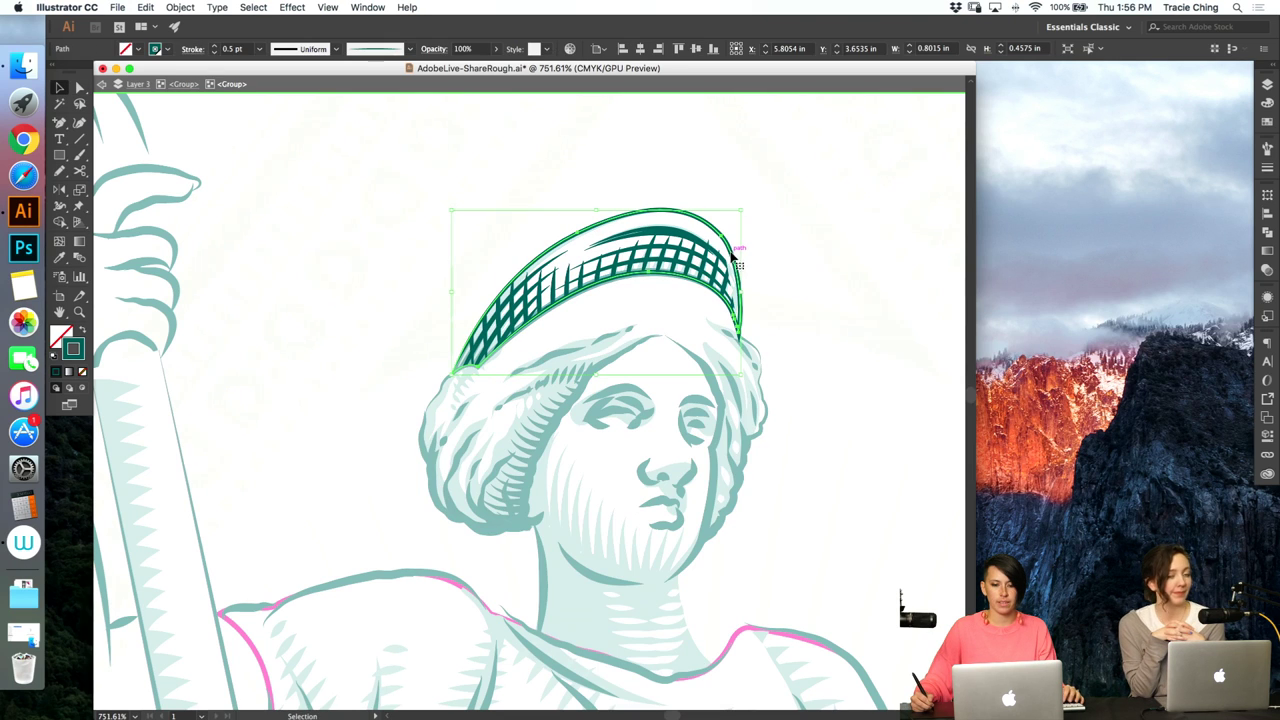
{"action": "left_click", "coordinate": [738, 256]}
{"action": "key", "text": "a"}
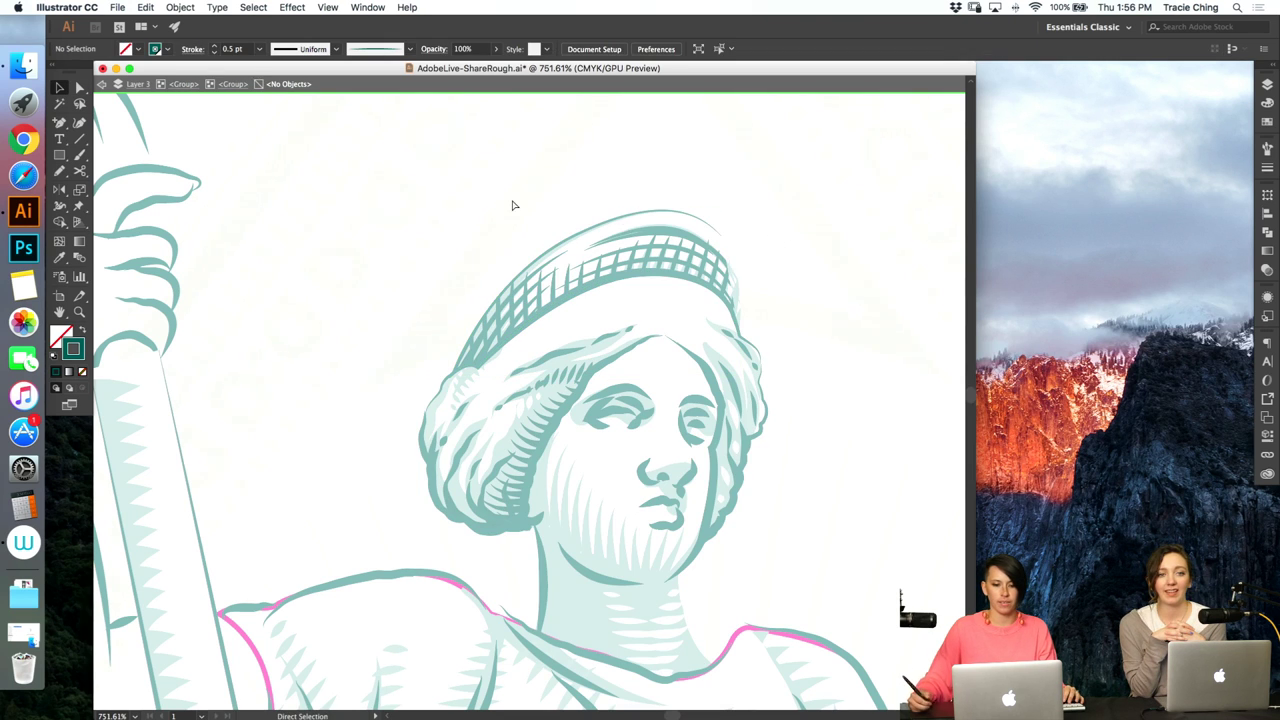
{"action": "left_click", "coordinate": [240, 86]}
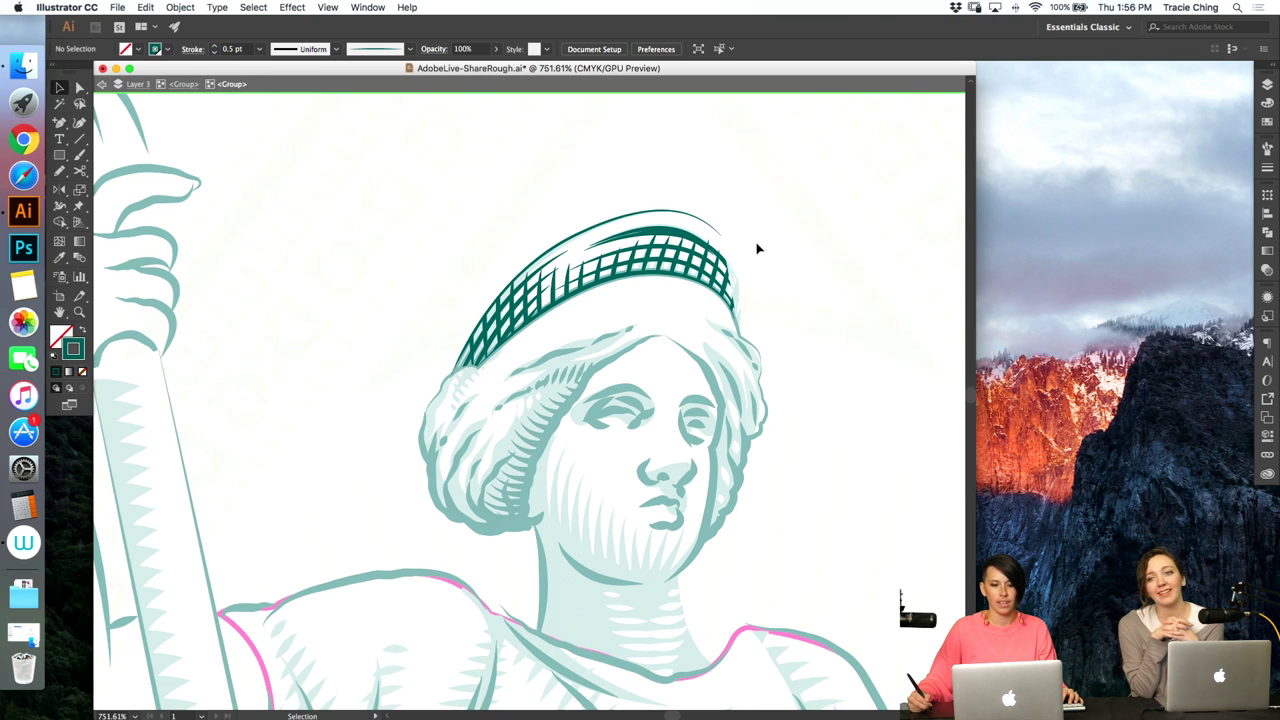
{"action": "left_click", "coordinate": [1266, 86]}
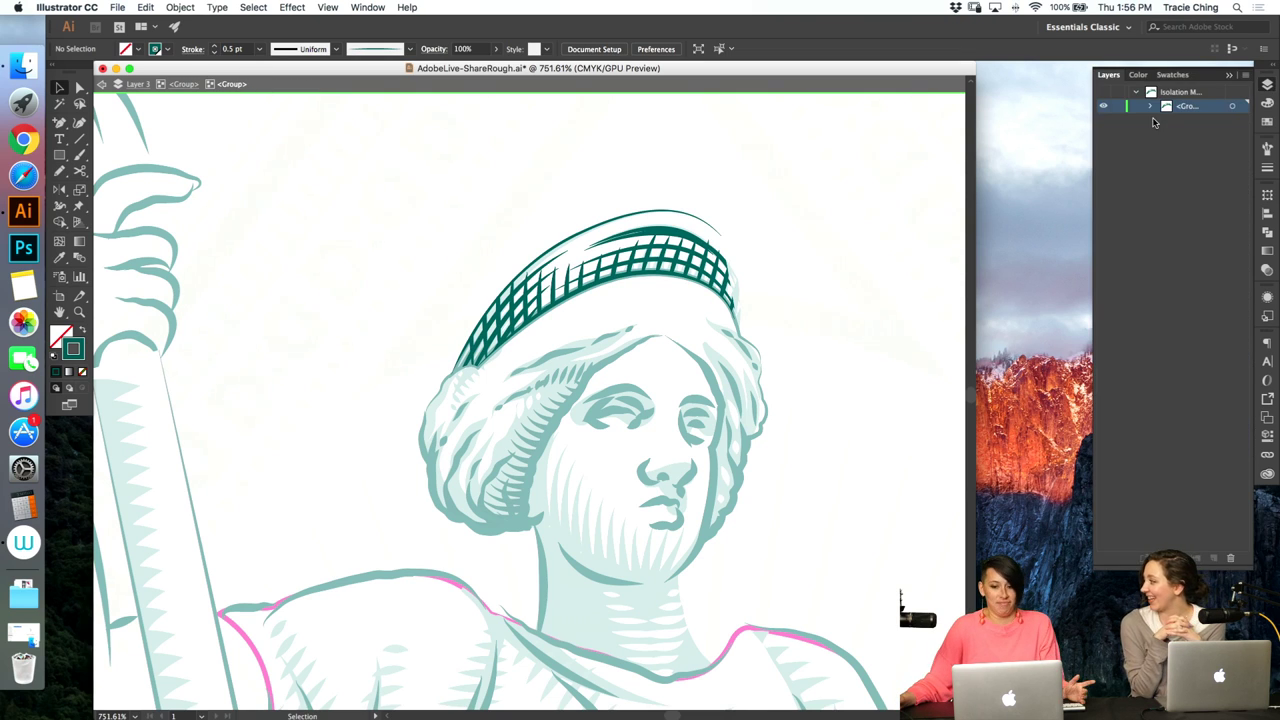
{"action": "left_click", "coordinate": [1150, 107]}
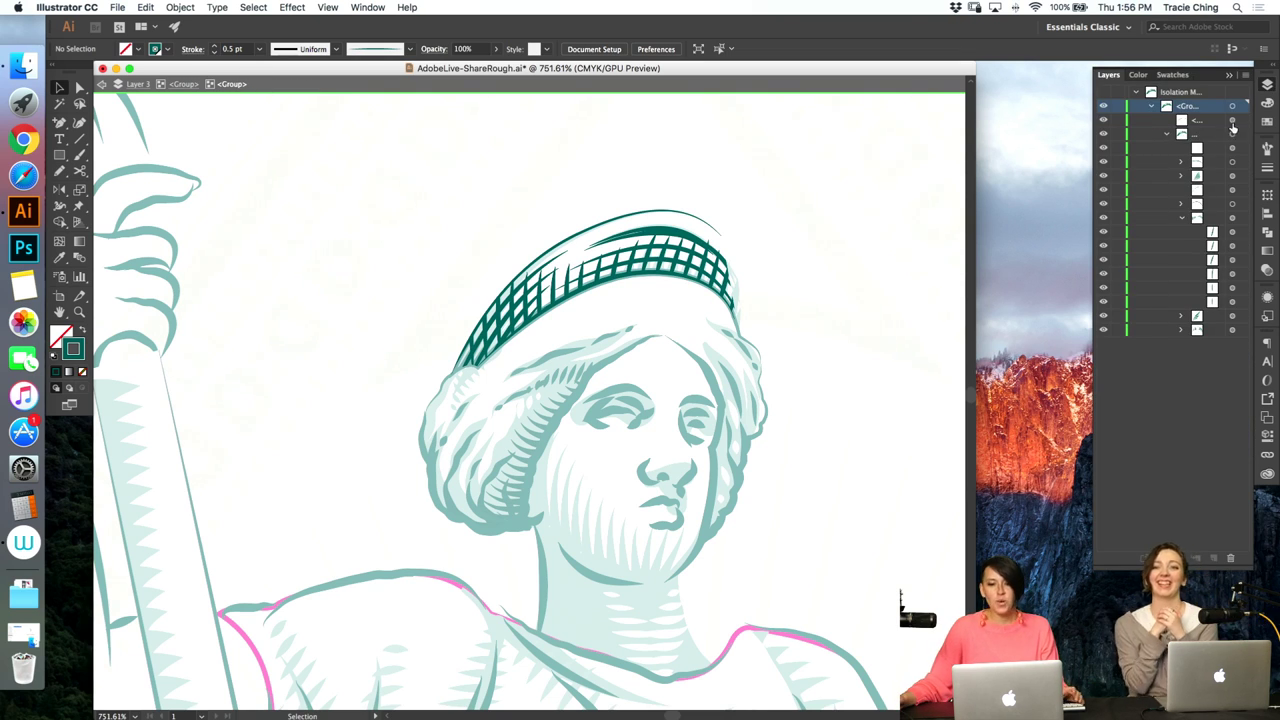
{"action": "left_click", "coordinate": [1232, 121]}
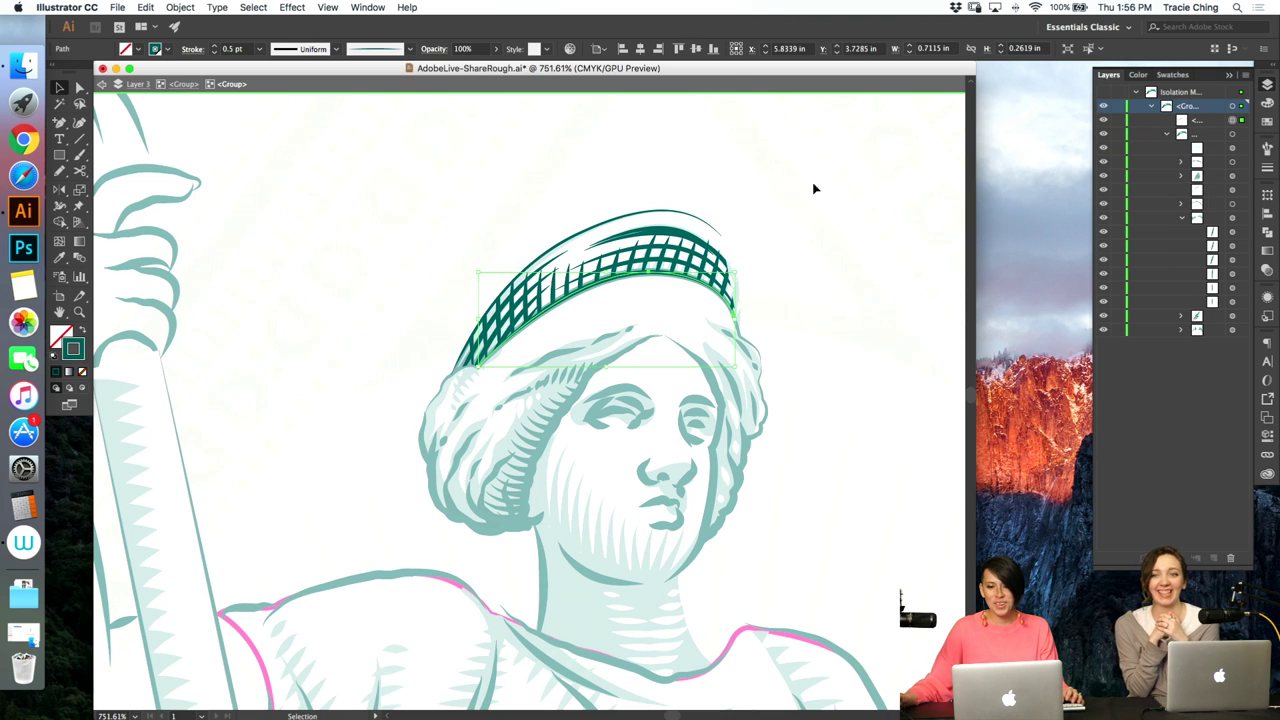
{"action": "left_click", "coordinate": [184, 84]}
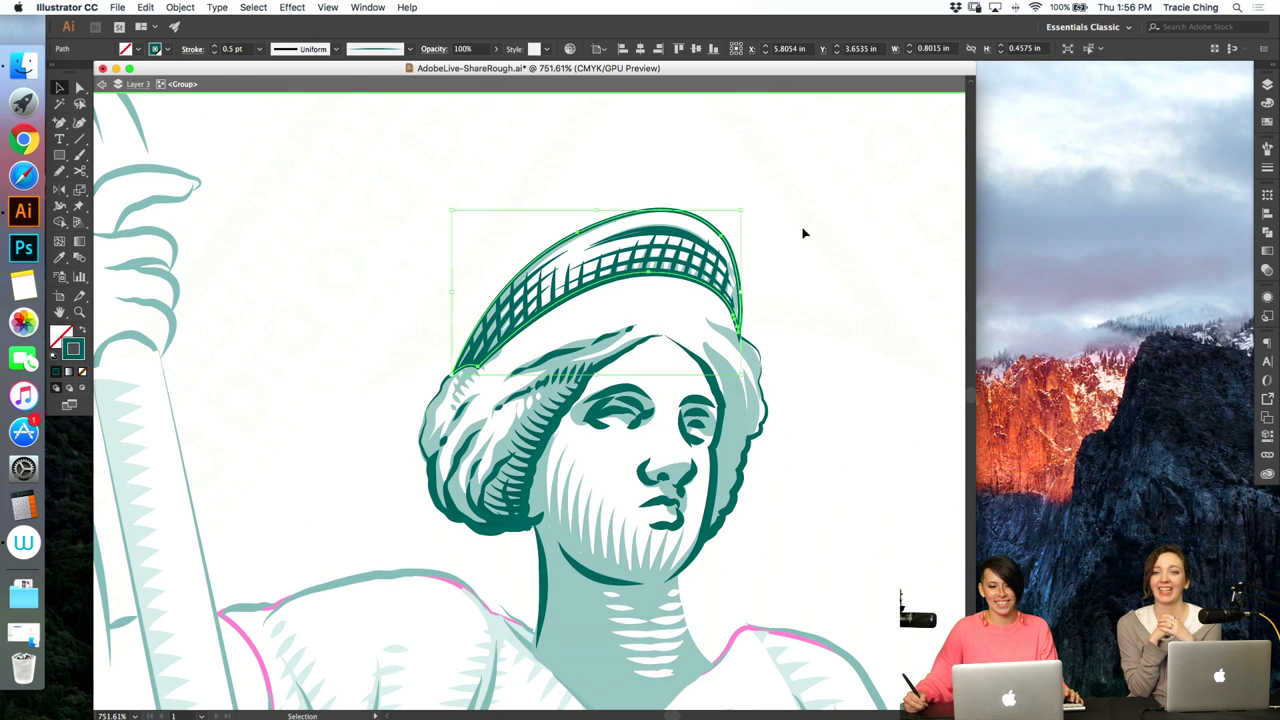
- Cut a small gap in the headband outline near its right end, keep the thin teal brush on it, and leave isolation
{"action": "left_click", "coordinate": [731, 251]}
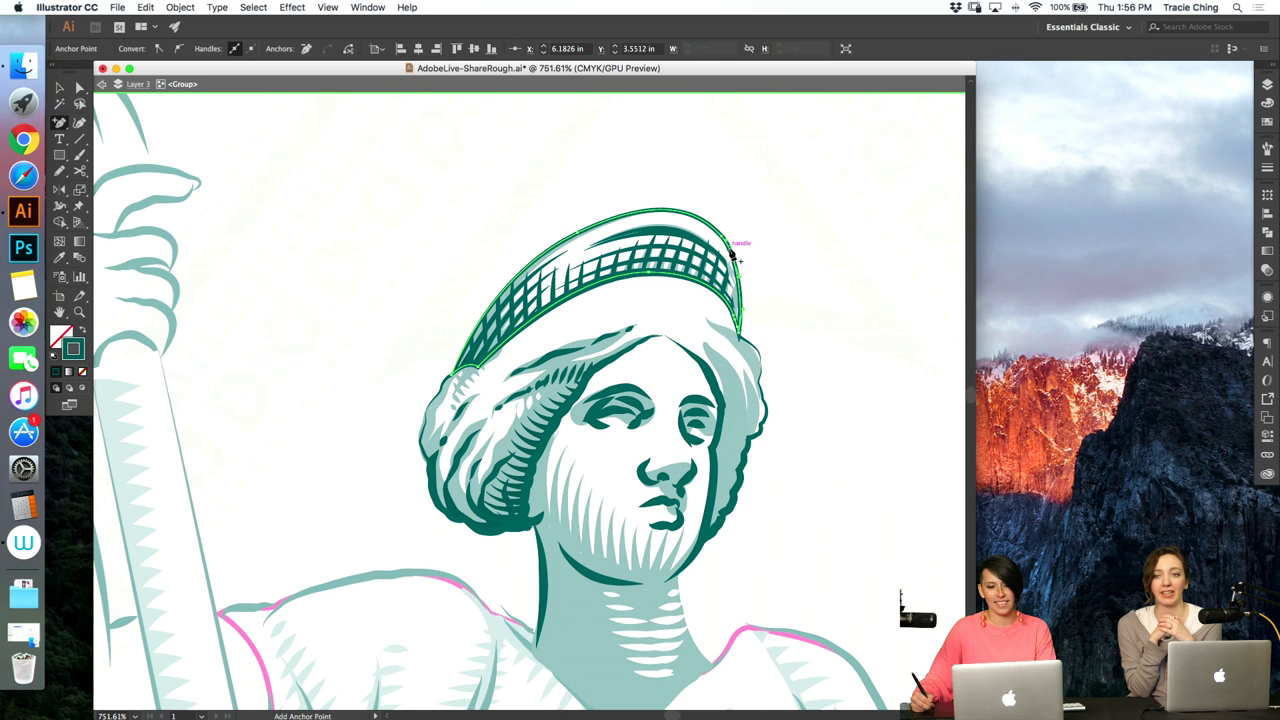
{"action": "key", "text": "Delete"}
{"action": "left_click", "coordinate": [1266, 149]}
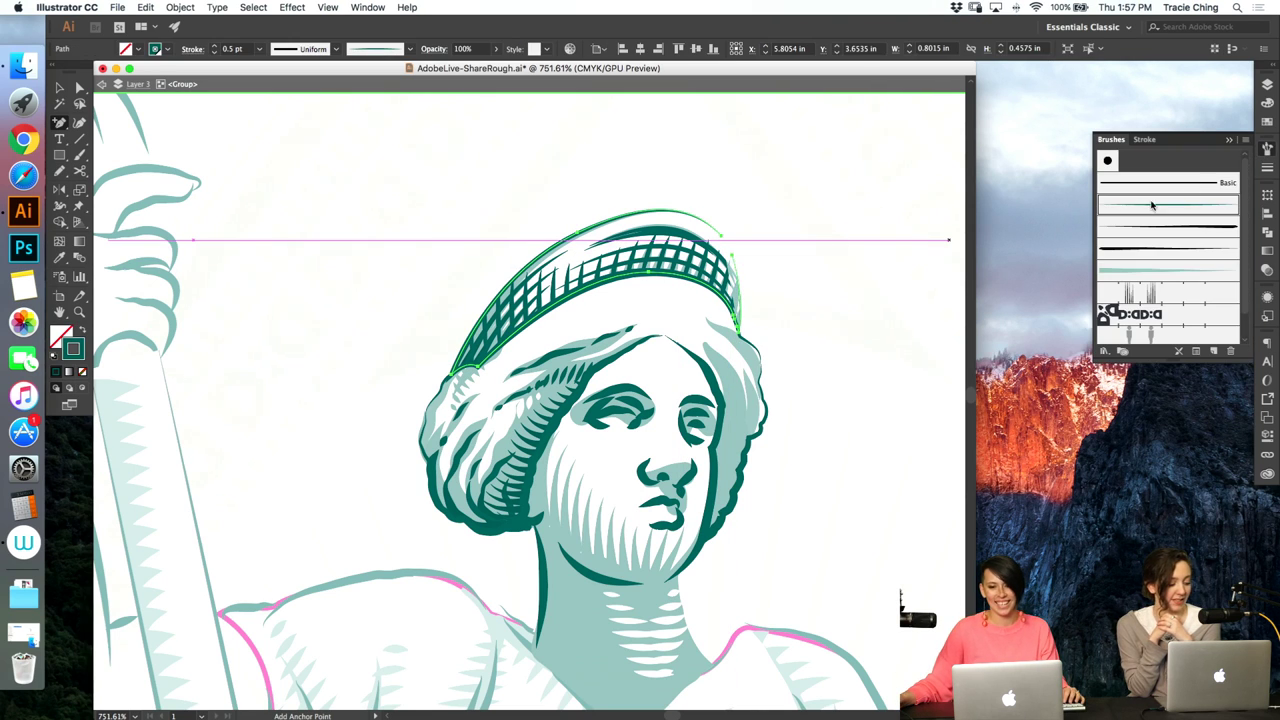
{"action": "key", "text": "v"}
{"action": "left_click", "coordinate": [823, 223]}
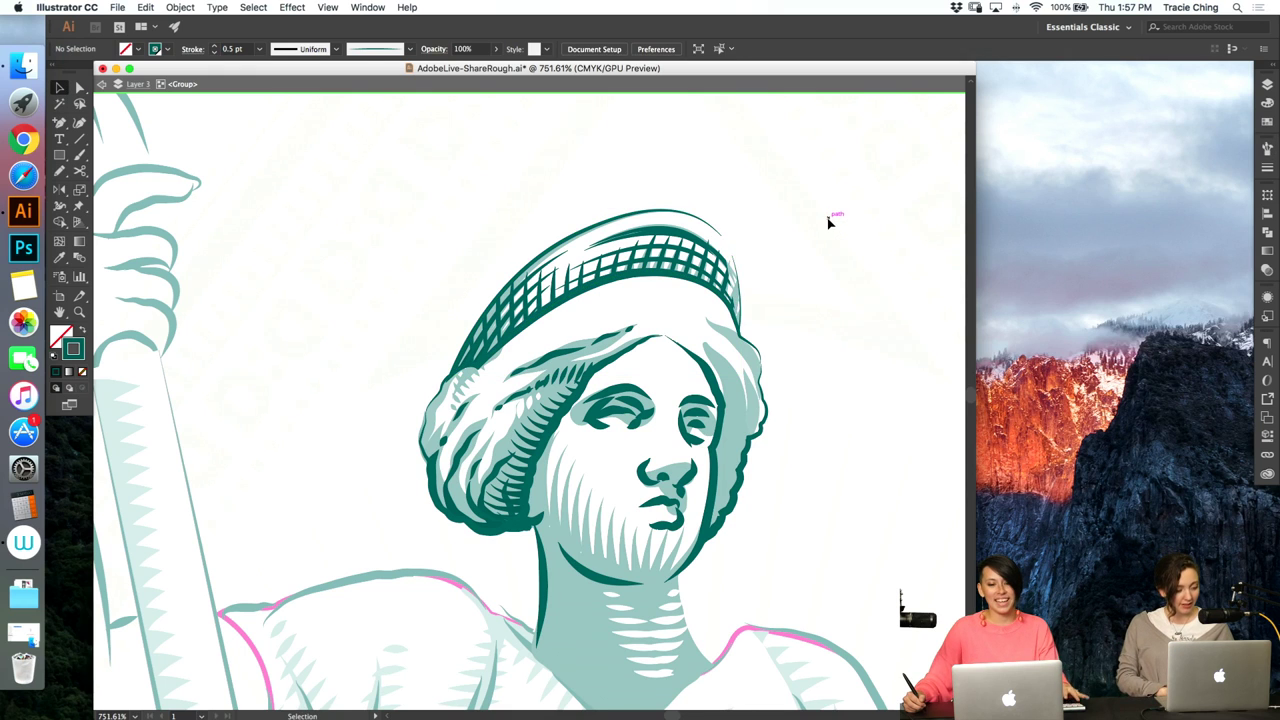
{"action": "double_click", "coordinate": [829, 223]}
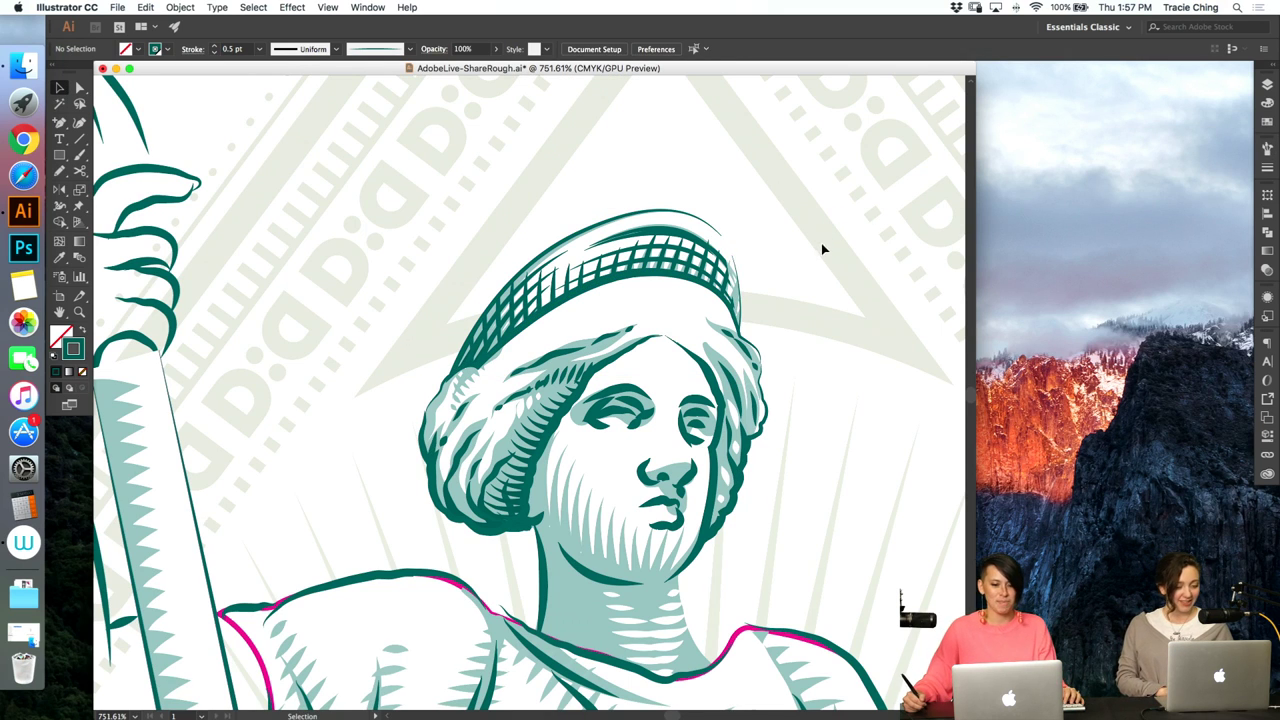
- Pick up the light teal 1 pt stroke from a robe hatching mark and paint short shading marks on the hair below the headband
{"action": "left_click", "coordinate": [79, 86]}
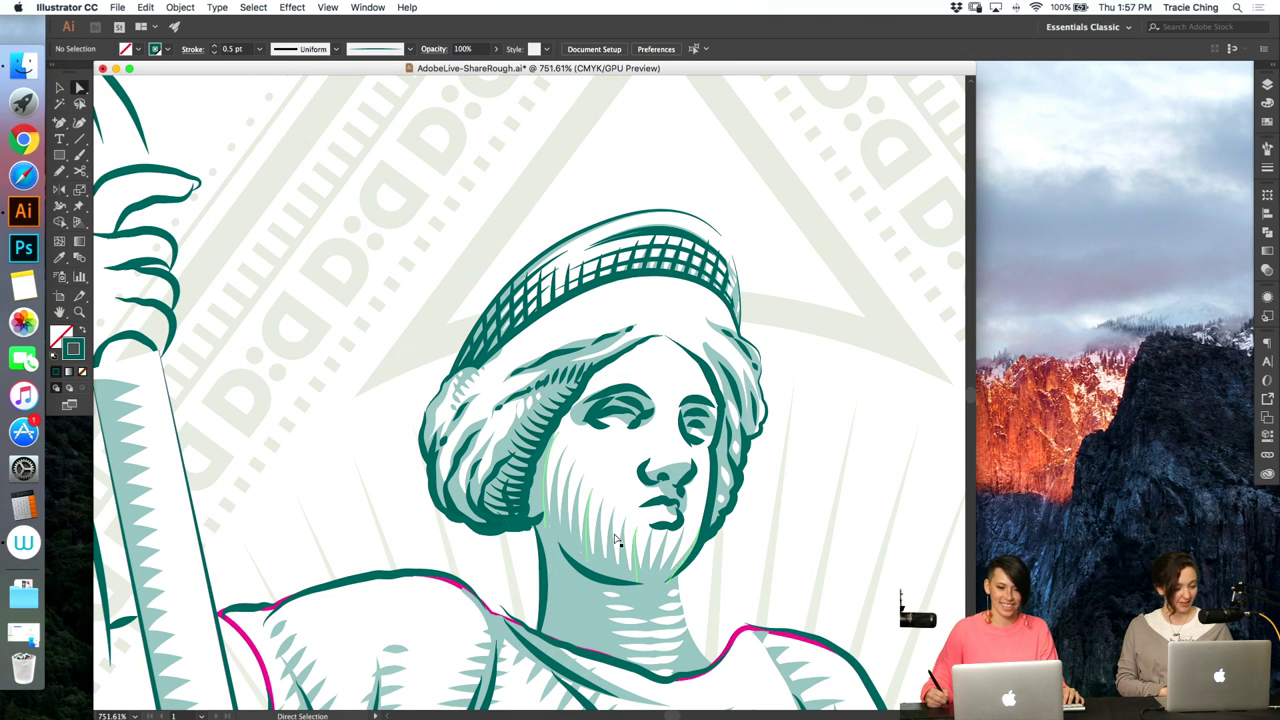
{"action": "left_click", "coordinate": [398, 648]}
{"action": "key", "text": "b"}
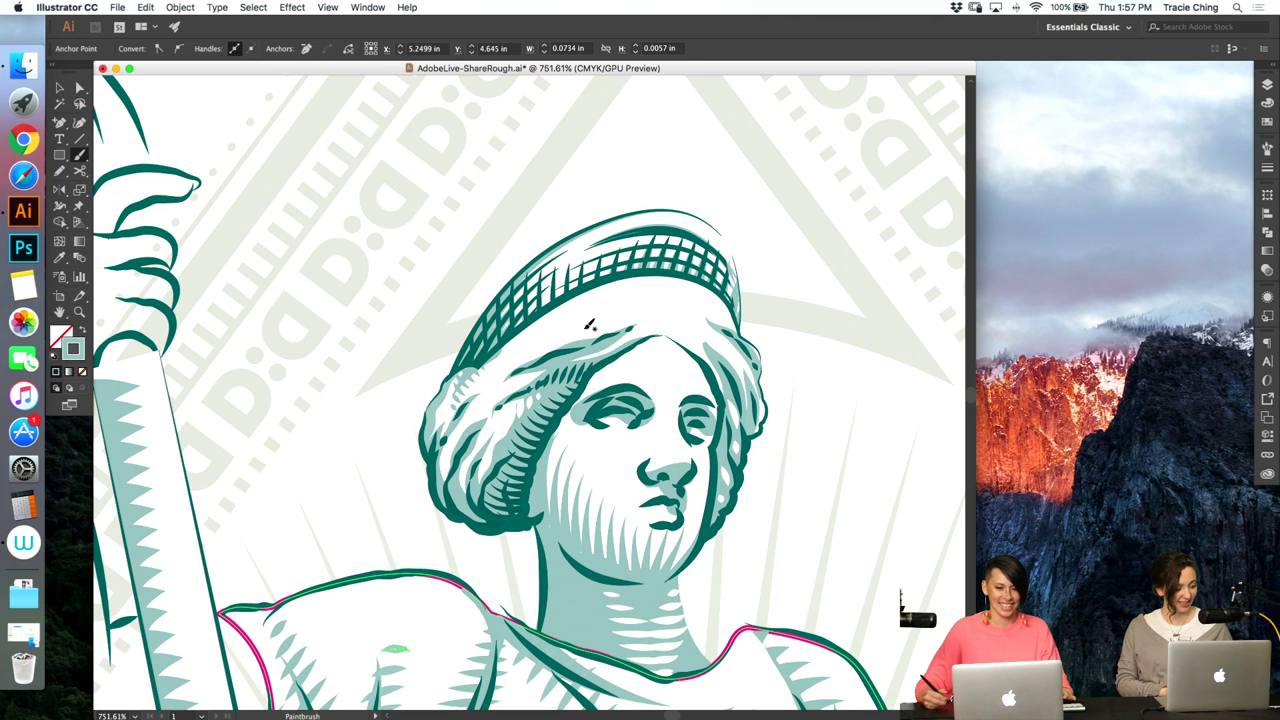
{"action": "key", "text": "super+shift+a"}
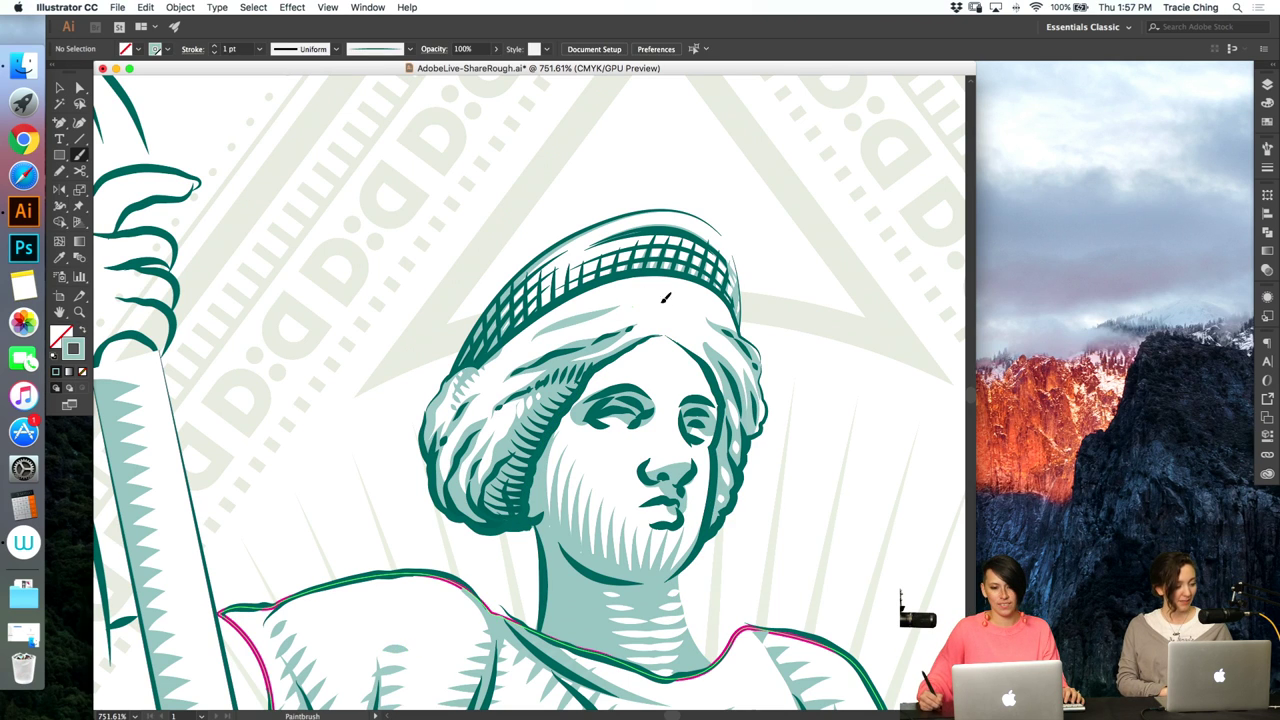
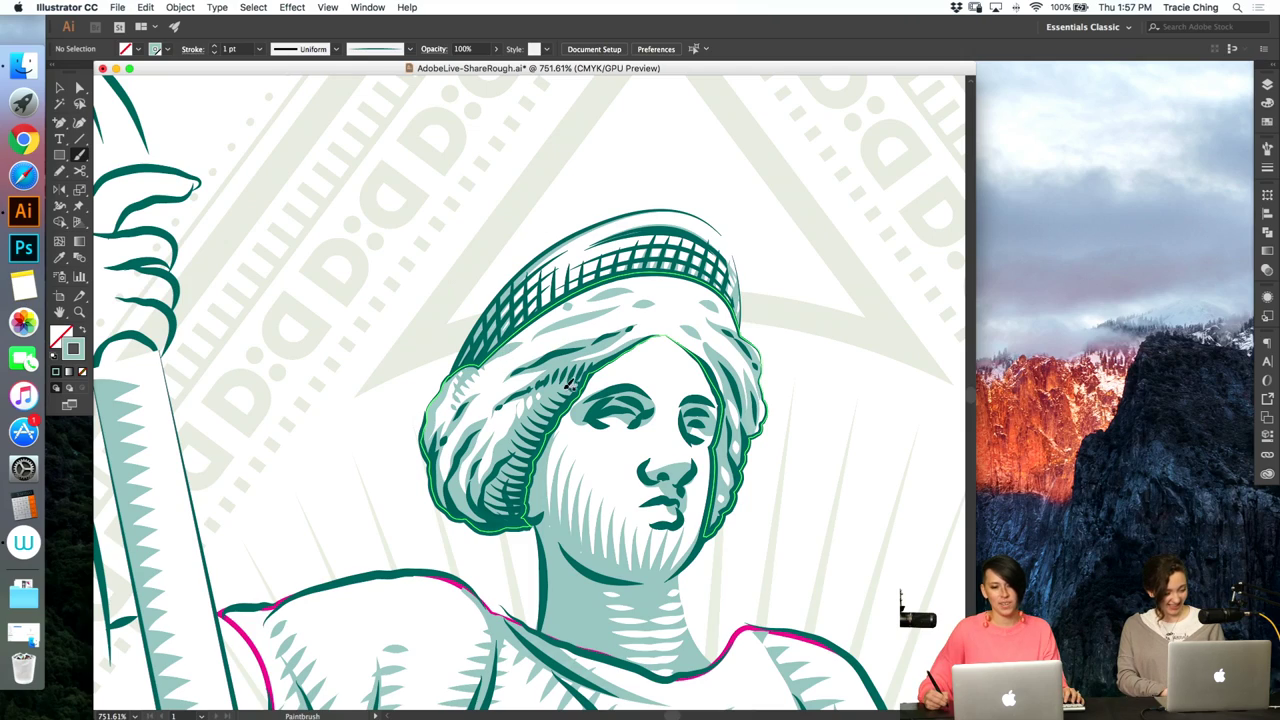
- Set the stroke weight of the small light teal mark at the center of the hair below the headband to 0.75 pt
{"action": "key", "text": "super+minus"}
{"action": "key", "text": "super+minus"}
{"action": "key", "text": "super+minus"}
{"action": "key", "text": "super+minus"}
{"action": "key", "text": "super+minus"}
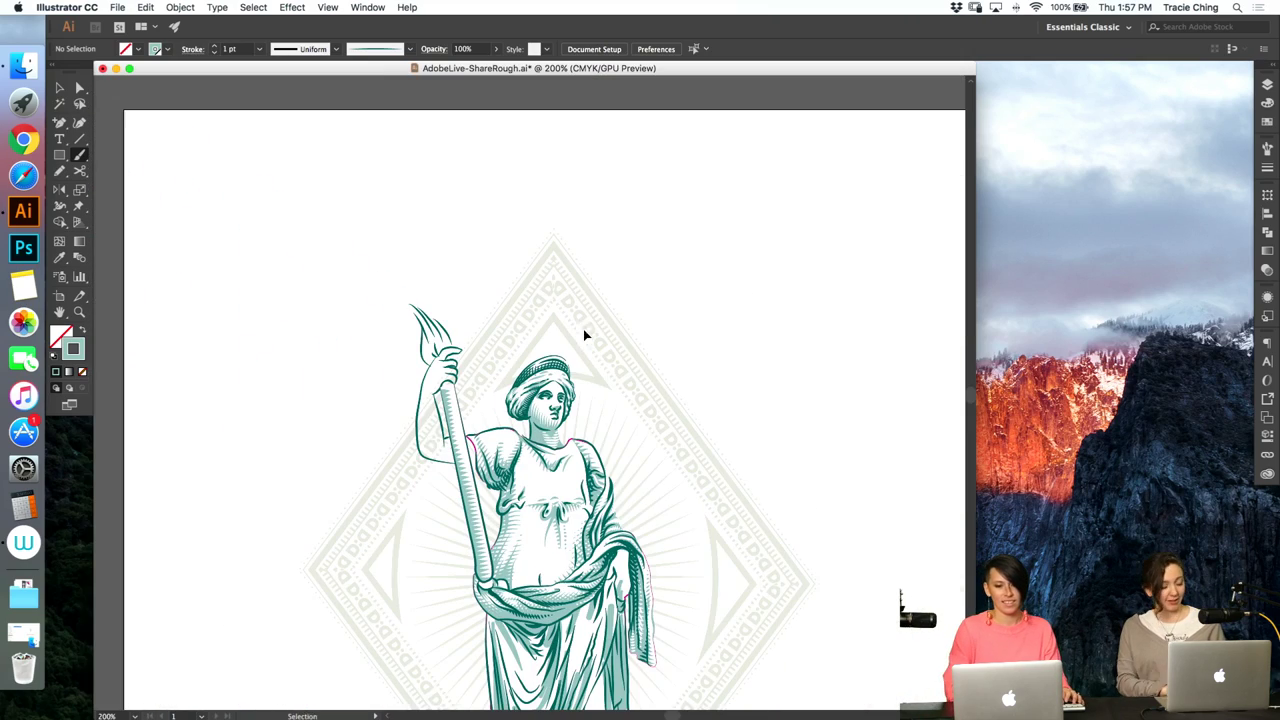
{"action": "key", "text": "z"}
{"action": "left_click_drag", "start_coordinate": [550, 385], "coordinate": [925, 240]}
{"action": "key", "text": "v"}
{"action": "left_click", "coordinate": [560, 326]}
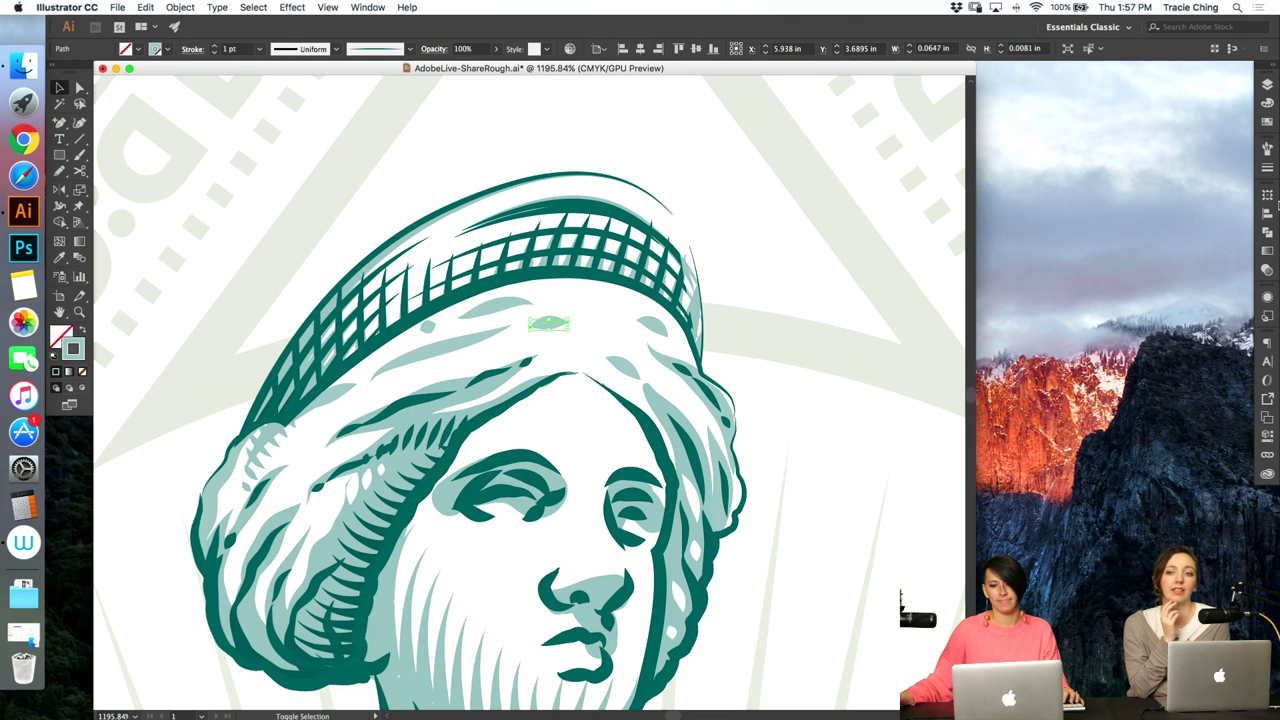
{"action": "left_click", "coordinate": [1265, 166]}
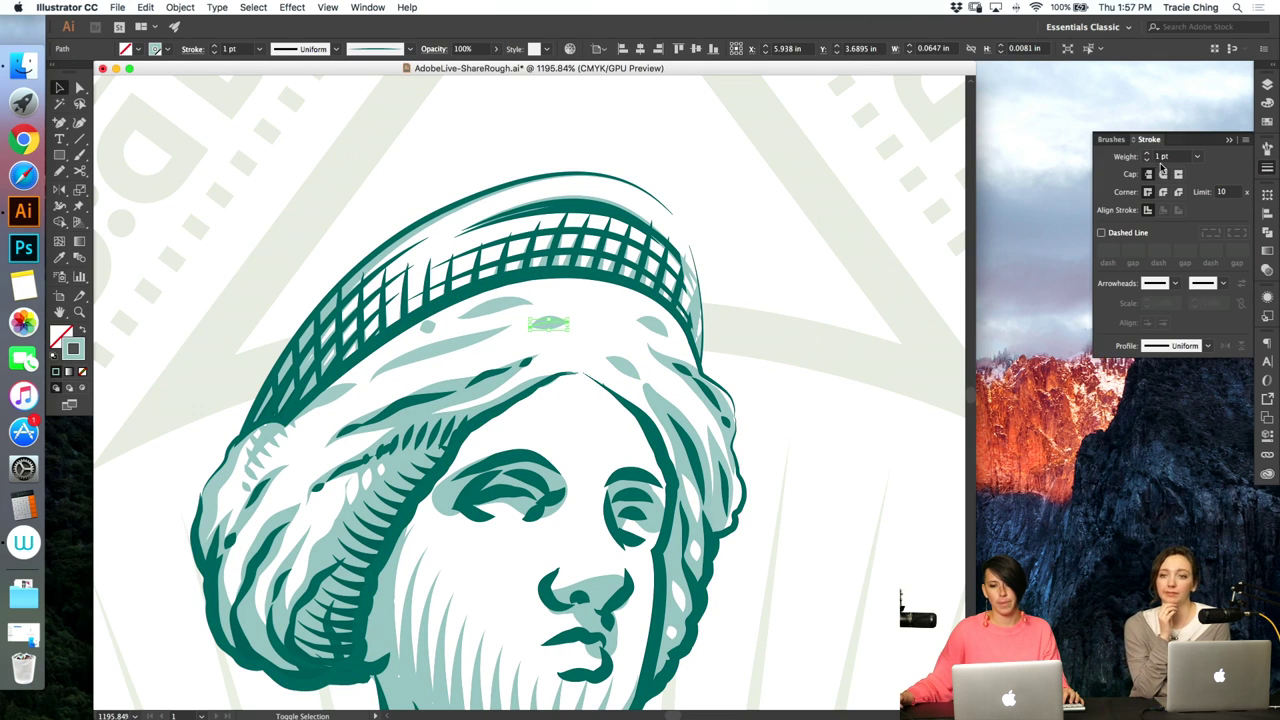
{"action": "left_click", "coordinate": [803, 278]}
{"action": "key", "text": "a"}
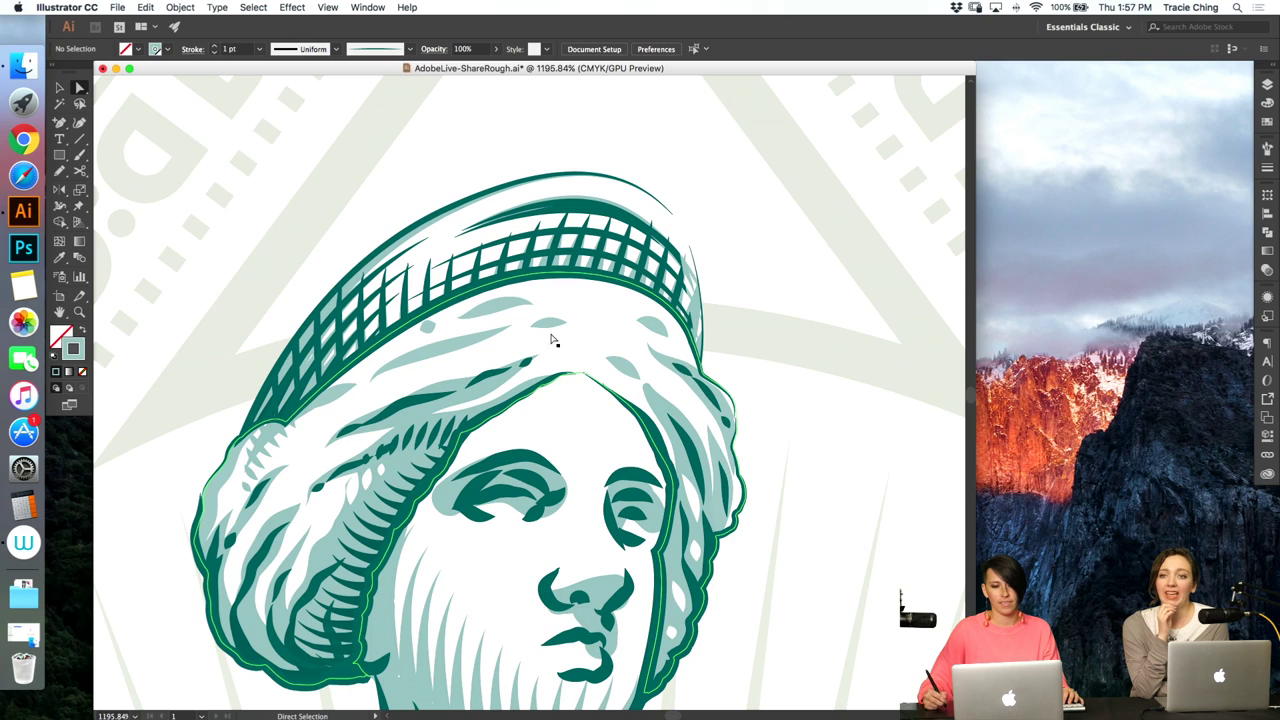
{"action": "left_click", "coordinate": [552, 323]}
{"action": "key", "text": "b"}
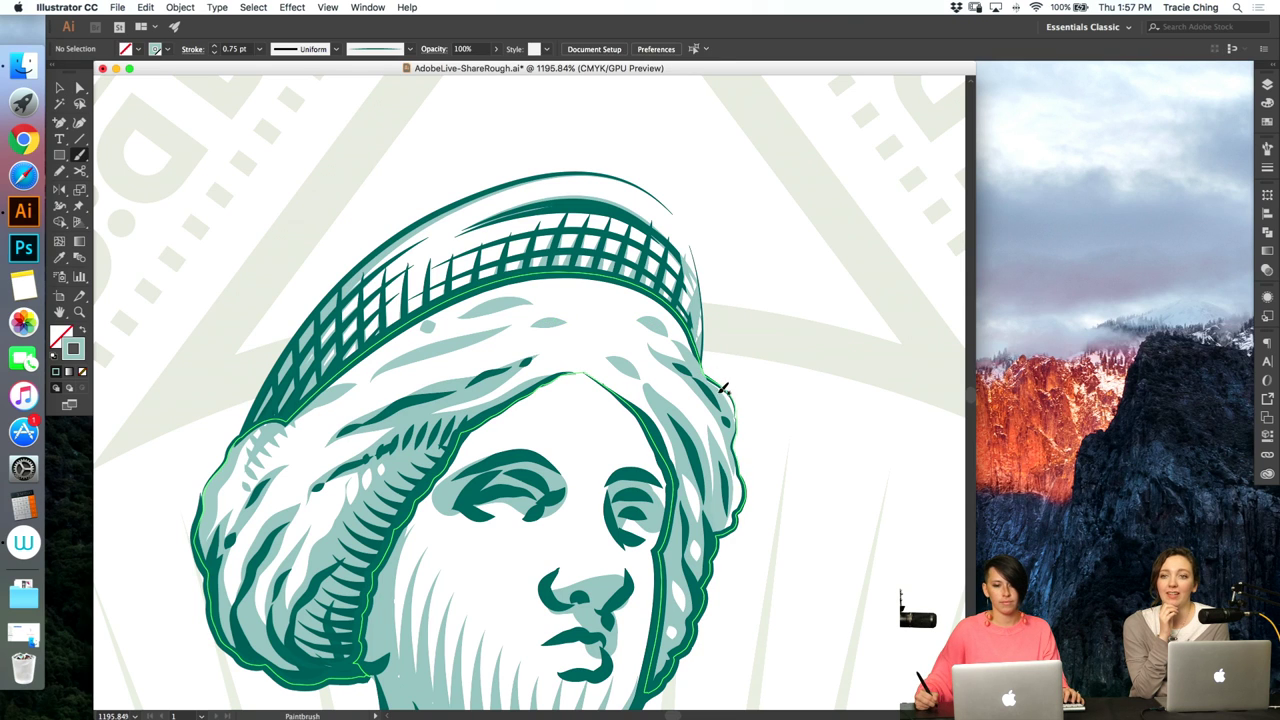
{"action": "key", "text": "super+shift+a"}
- Scale down the small light teal mark near the hair's upper right edge to about 0.05 by 0.02 in
{"action": "key", "text": "a"}
{"action": "left_click", "coordinate": [663, 337]}
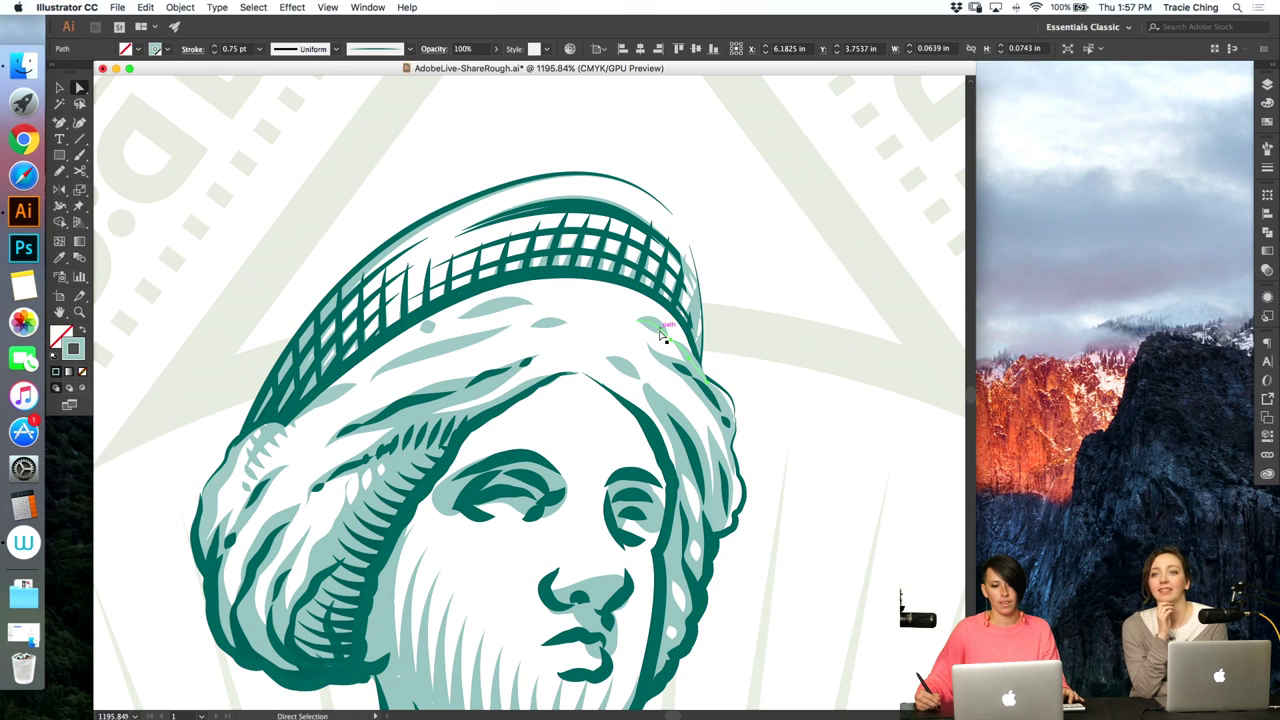
{"action": "key", "text": "v"}
{"action": "left_click", "coordinate": [697, 368]}
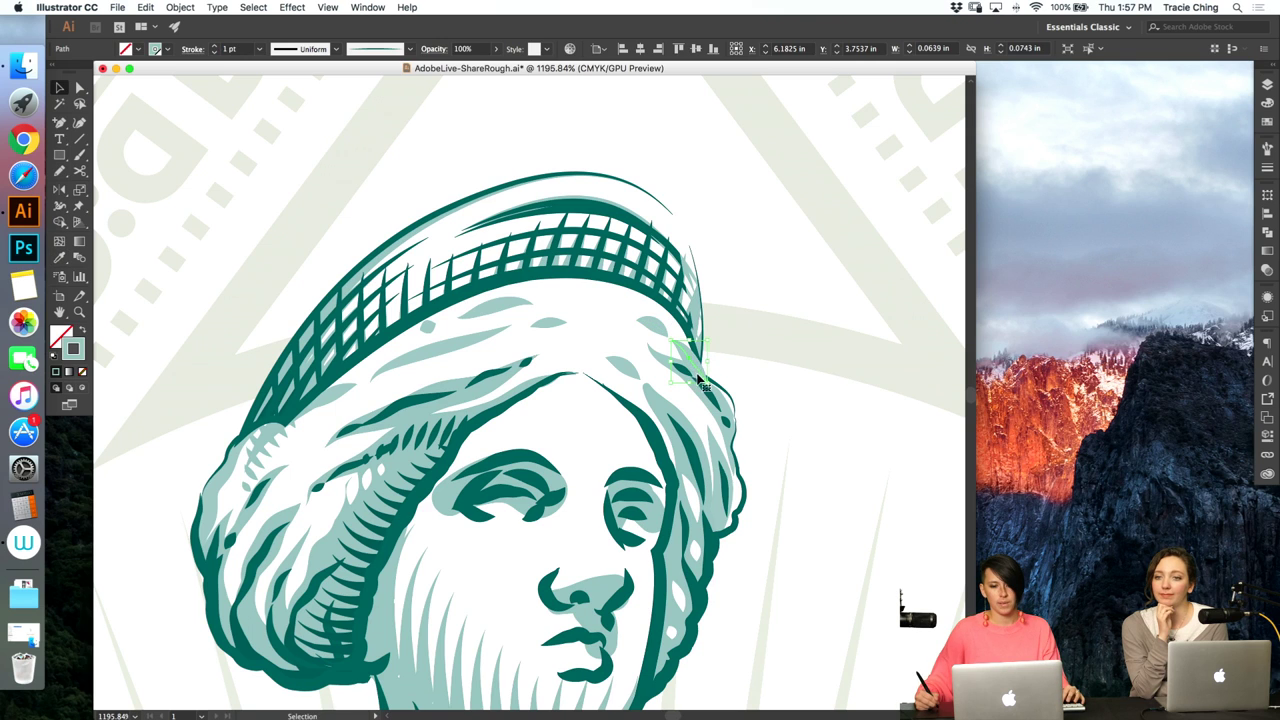
{"action": "left_click", "coordinate": [688, 372]}
{"action": "key", "text": "a"}
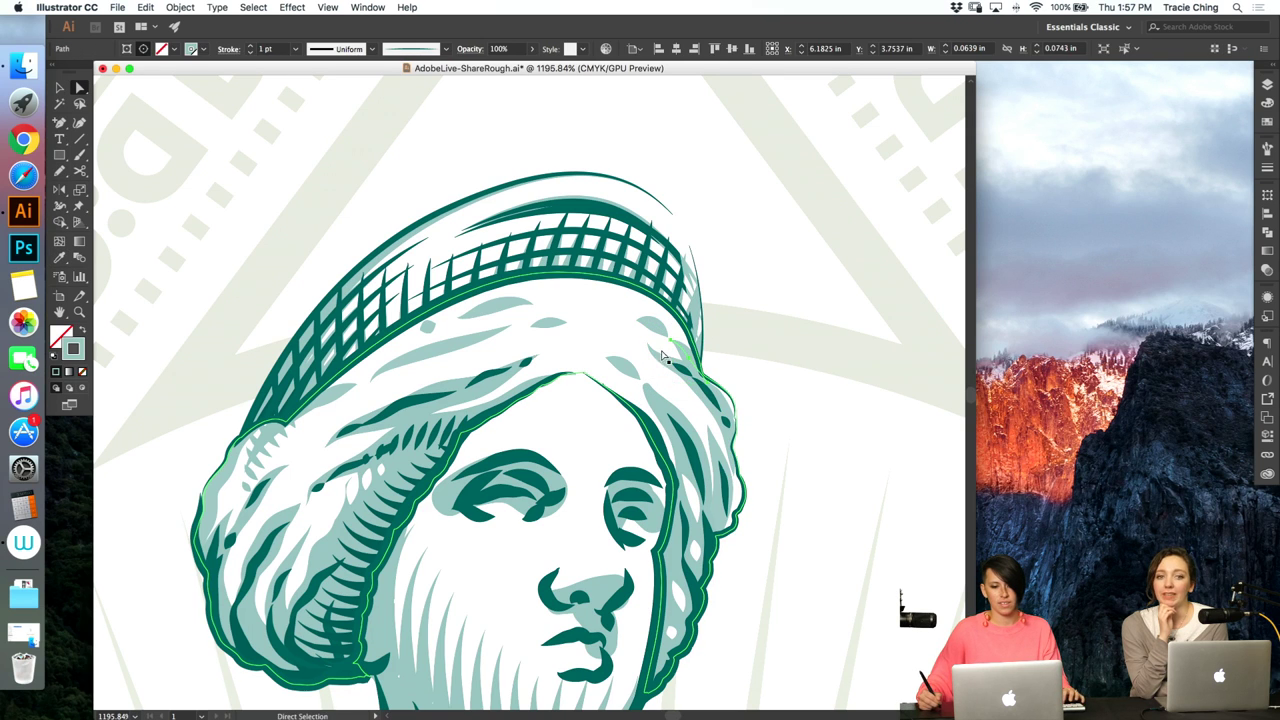
{"action": "left_click", "coordinate": [655, 340]}
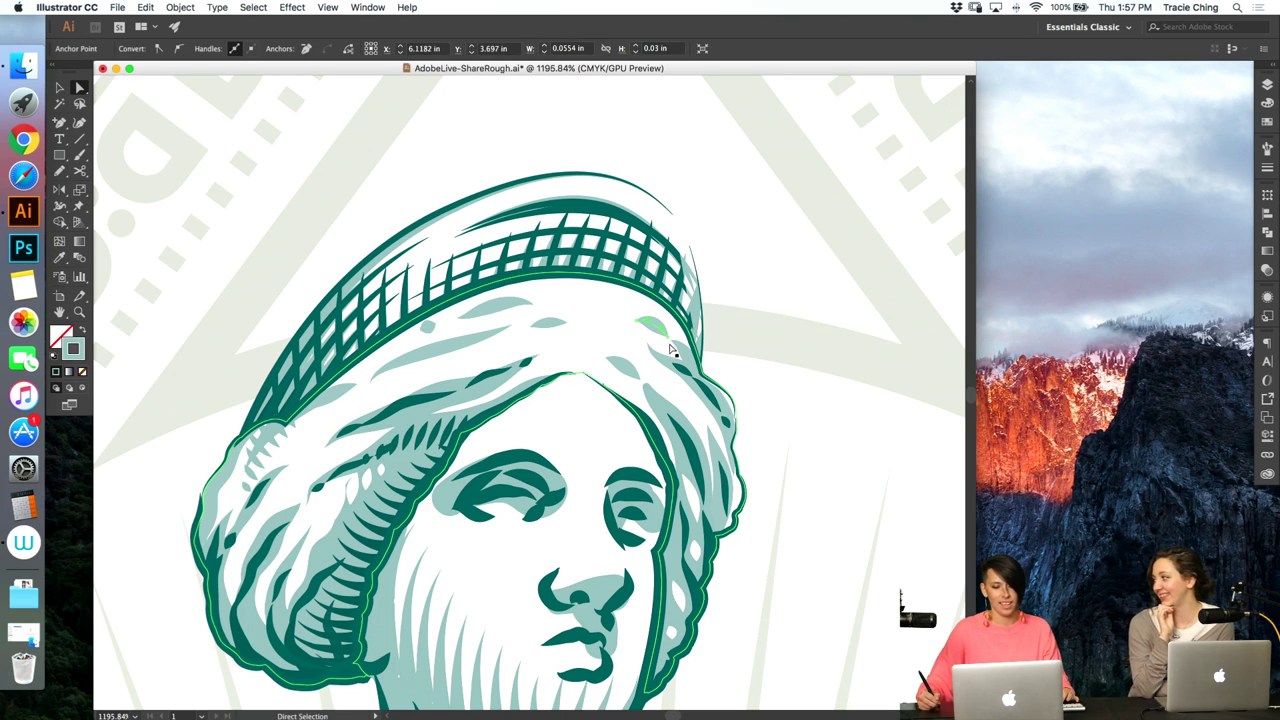
{"action": "key", "text": "v"}
{"action": "left_click", "coordinate": [674, 345]}
{"action": "left_click_drag", "start_coordinate": [670, 340], "coordinate": [665, 334]}
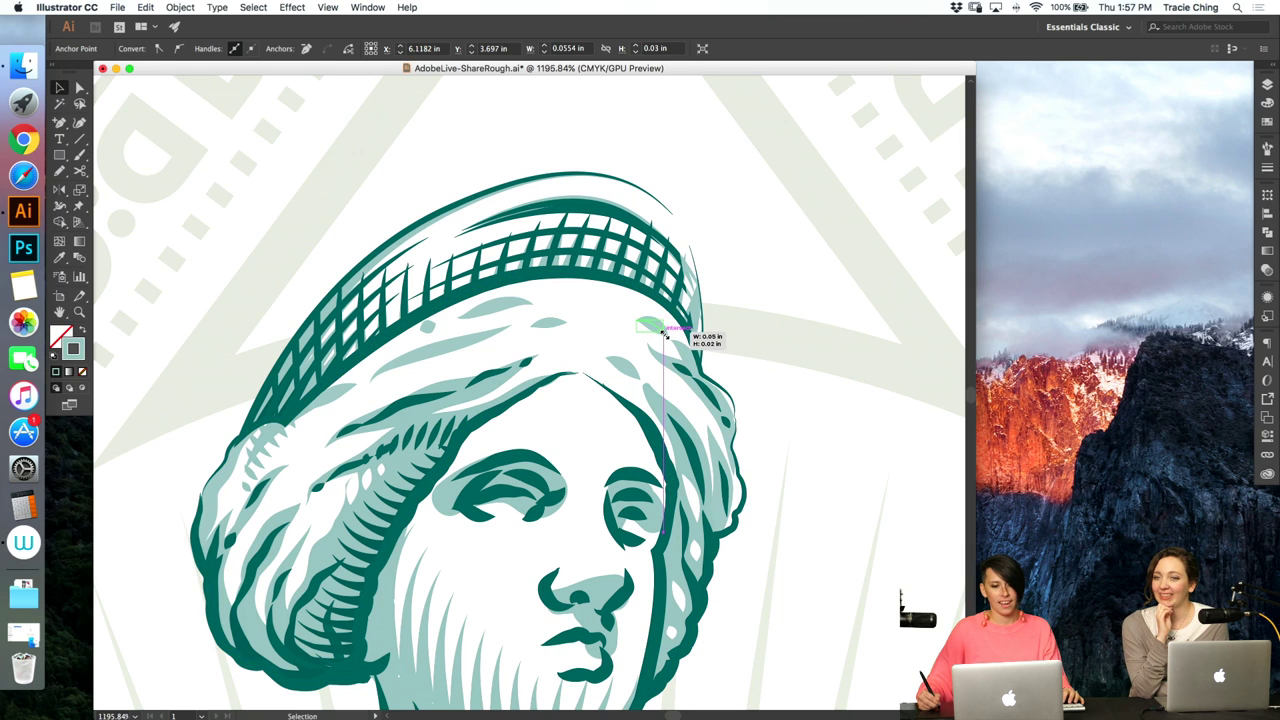
{"action": "key", "text": "i"}
{"action": "key", "text": "a"}
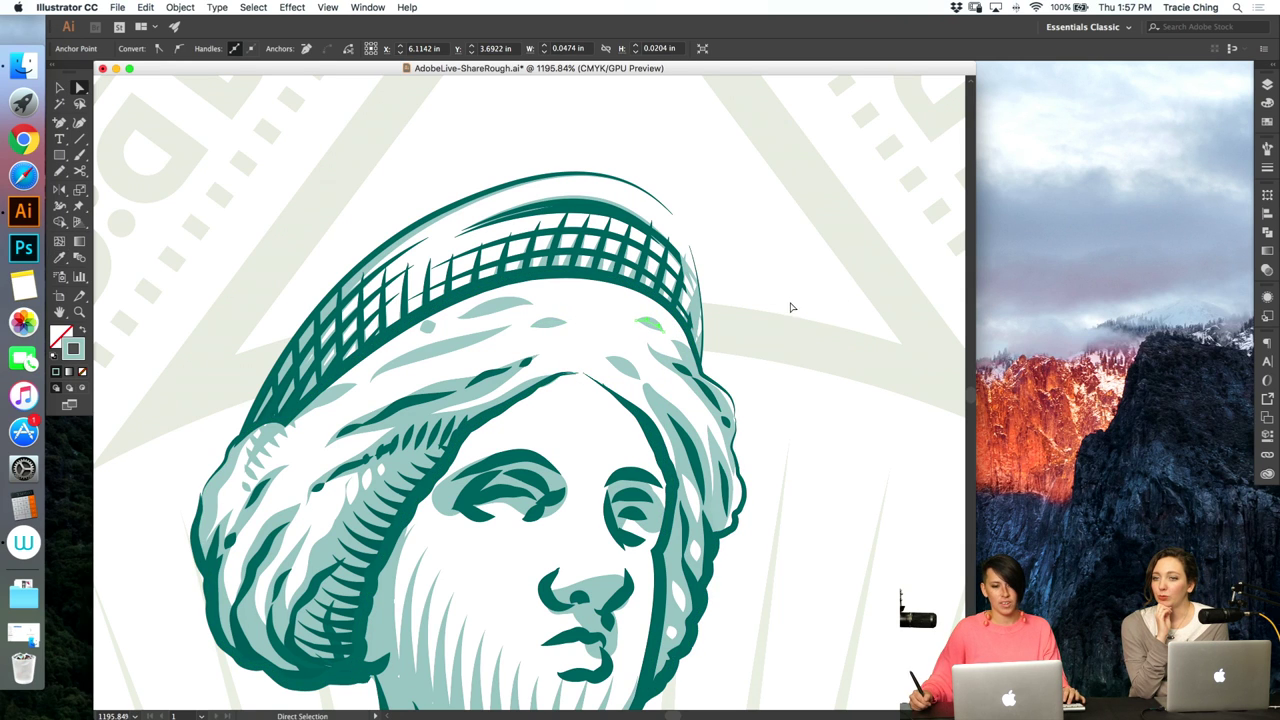
{"action": "left_click", "coordinate": [789, 312]}
- Paint small 0.75 pt light teal shading marks in the middle of the hair above the parting, undoing an unwanted stroke
{"action": "left_click", "coordinate": [677, 348]}
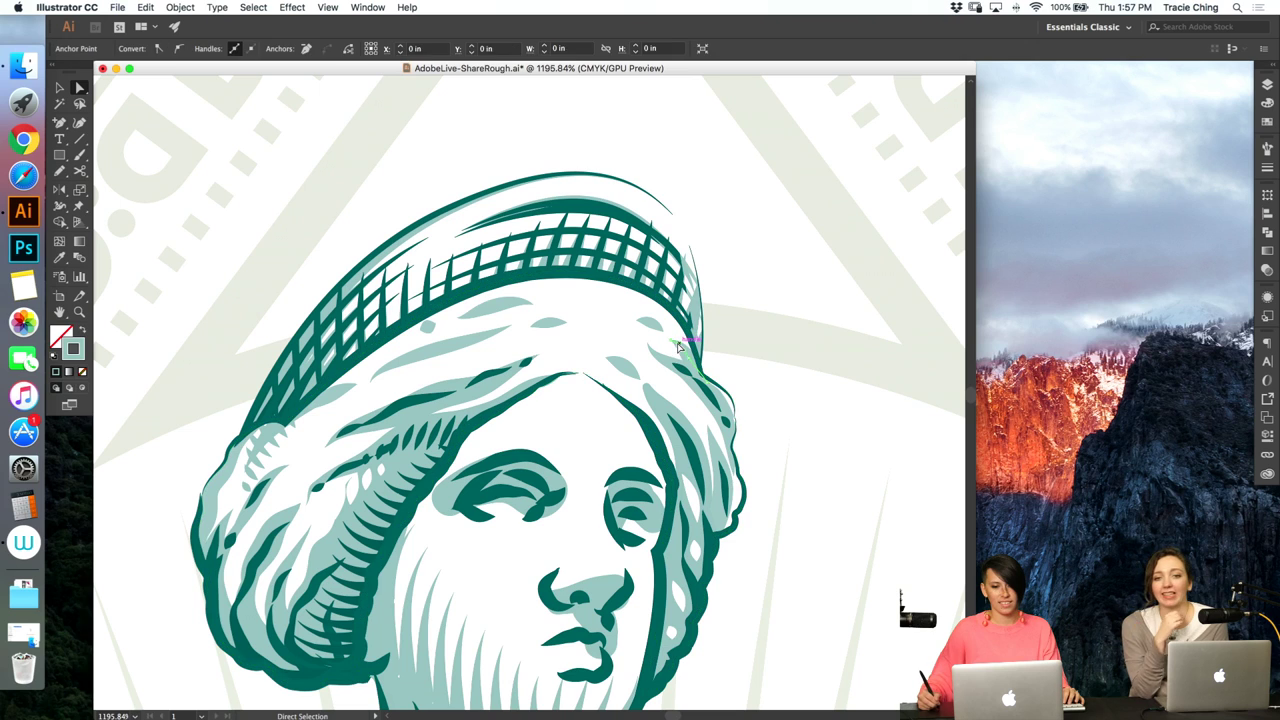
{"action": "key", "text": "b"}
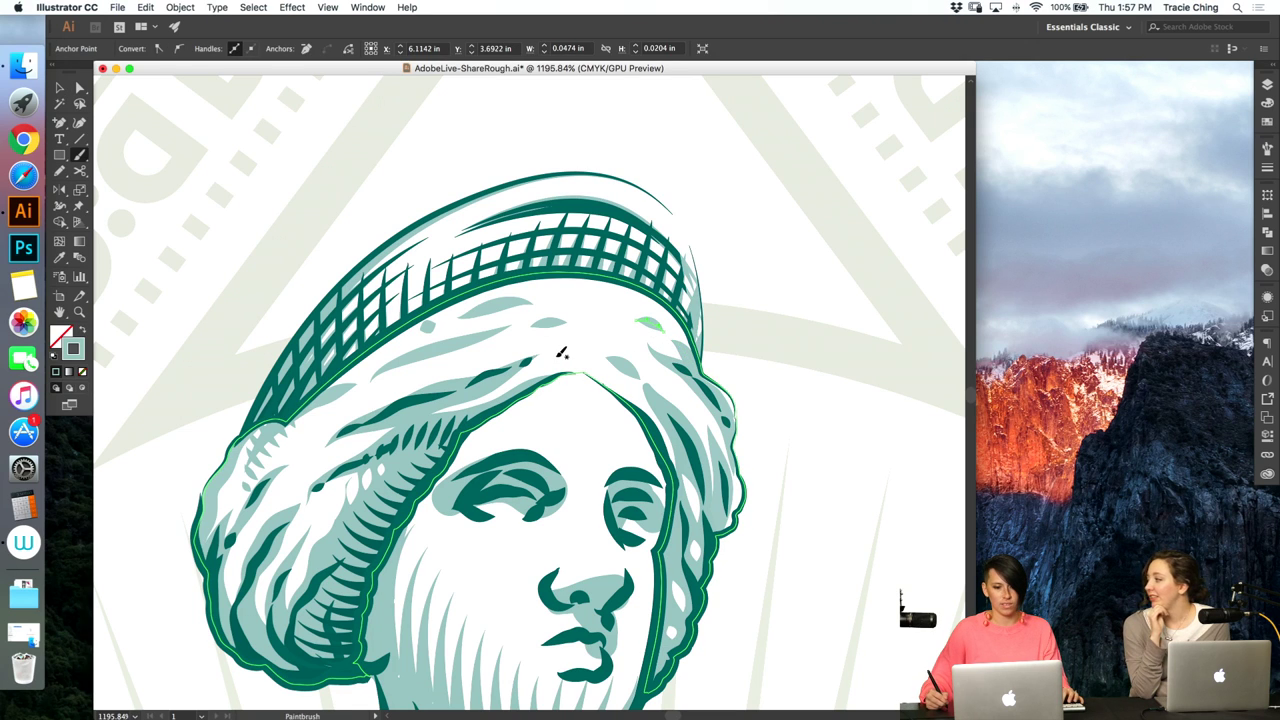
{"action": "left_click_drag", "start_coordinate": [586, 354], "coordinate": [591, 356]}
{"action": "key", "text": "super+z"}
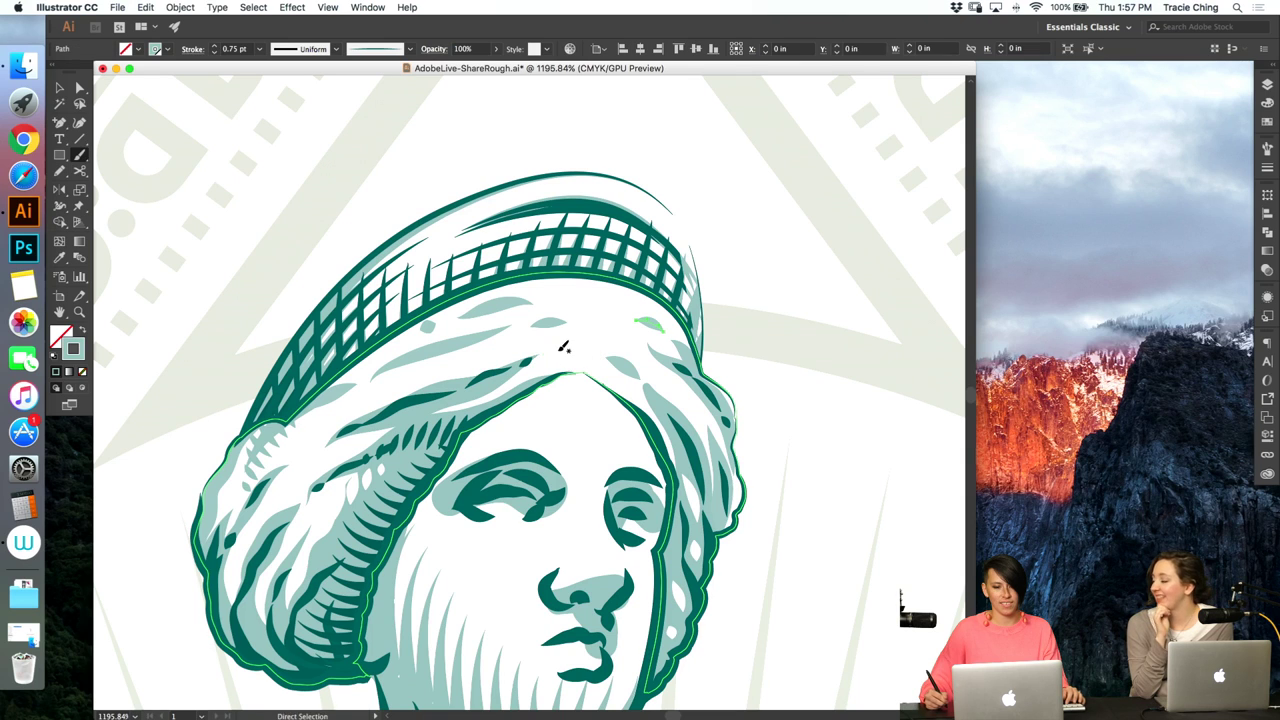
{"action": "key", "text": "v"}
{"action": "left_click", "coordinate": [570, 350]}
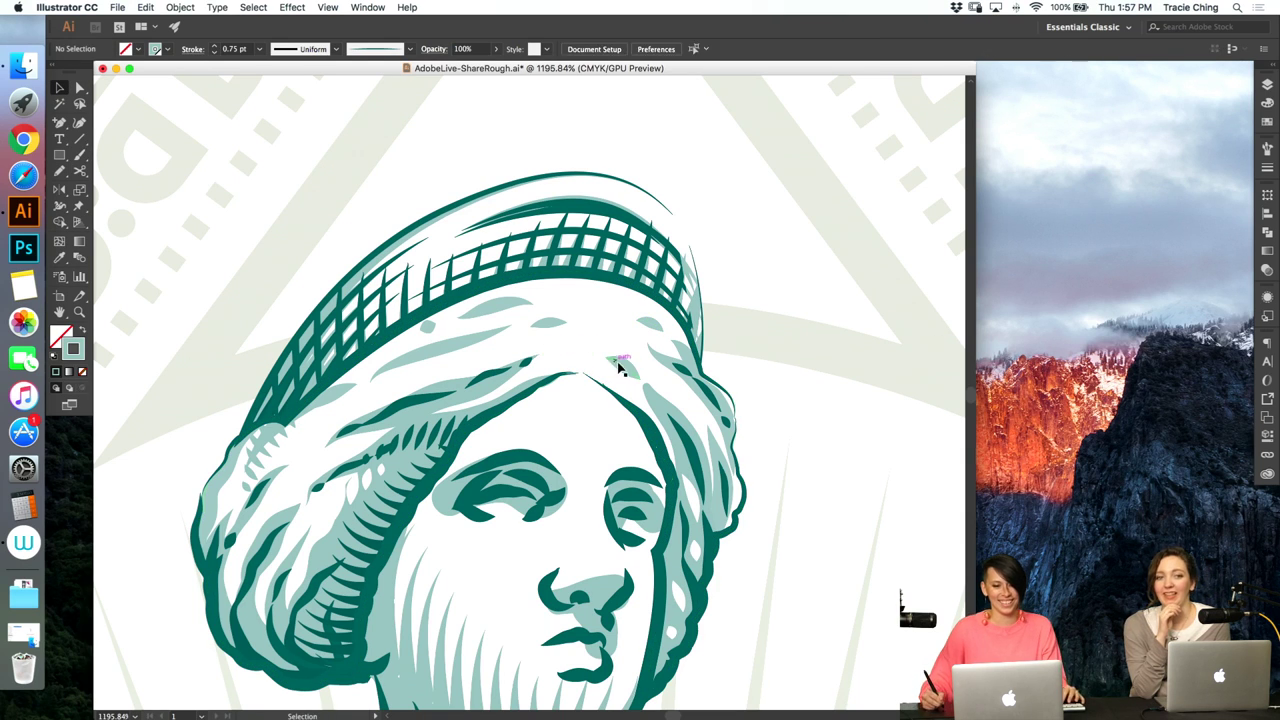
{"action": "key", "text": "a"}
{"action": "key", "text": "super+shift+a"}
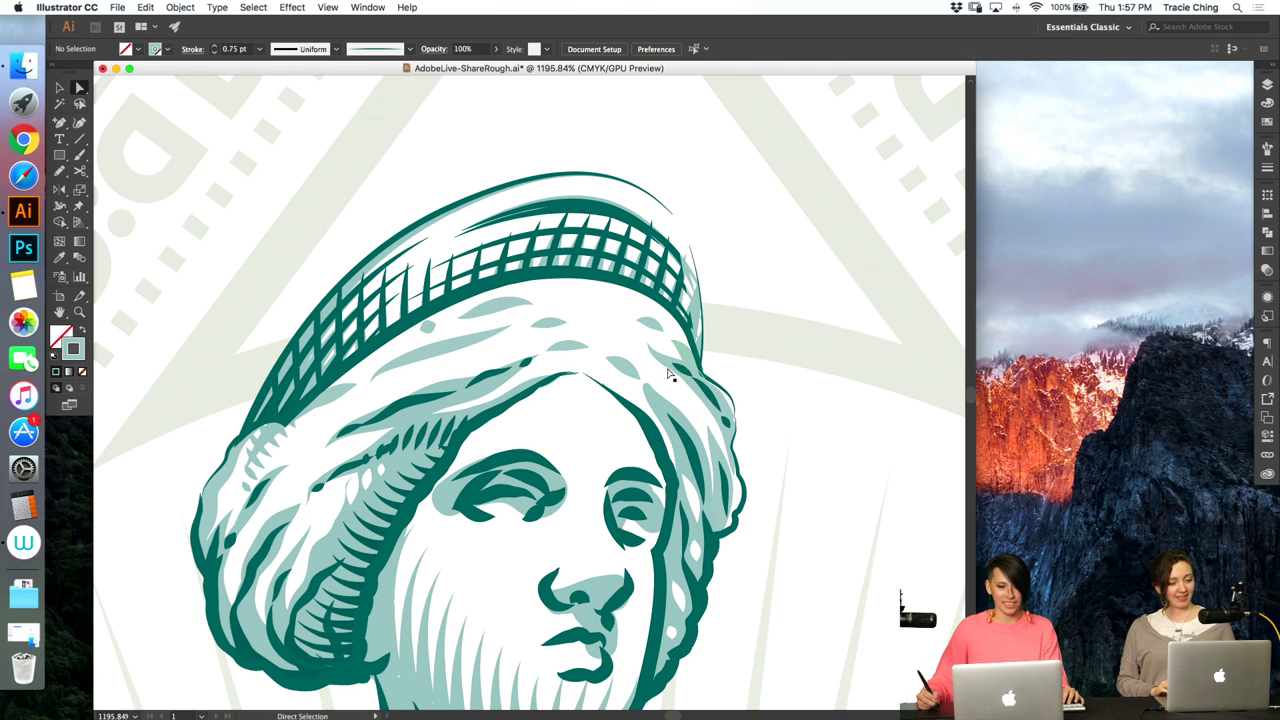
- Pick up the 1 pt light teal stroke from the long shading mark in the hair below the headband
{"action": "left_click", "coordinate": [498, 335]}
{"action": "key", "text": "b"}
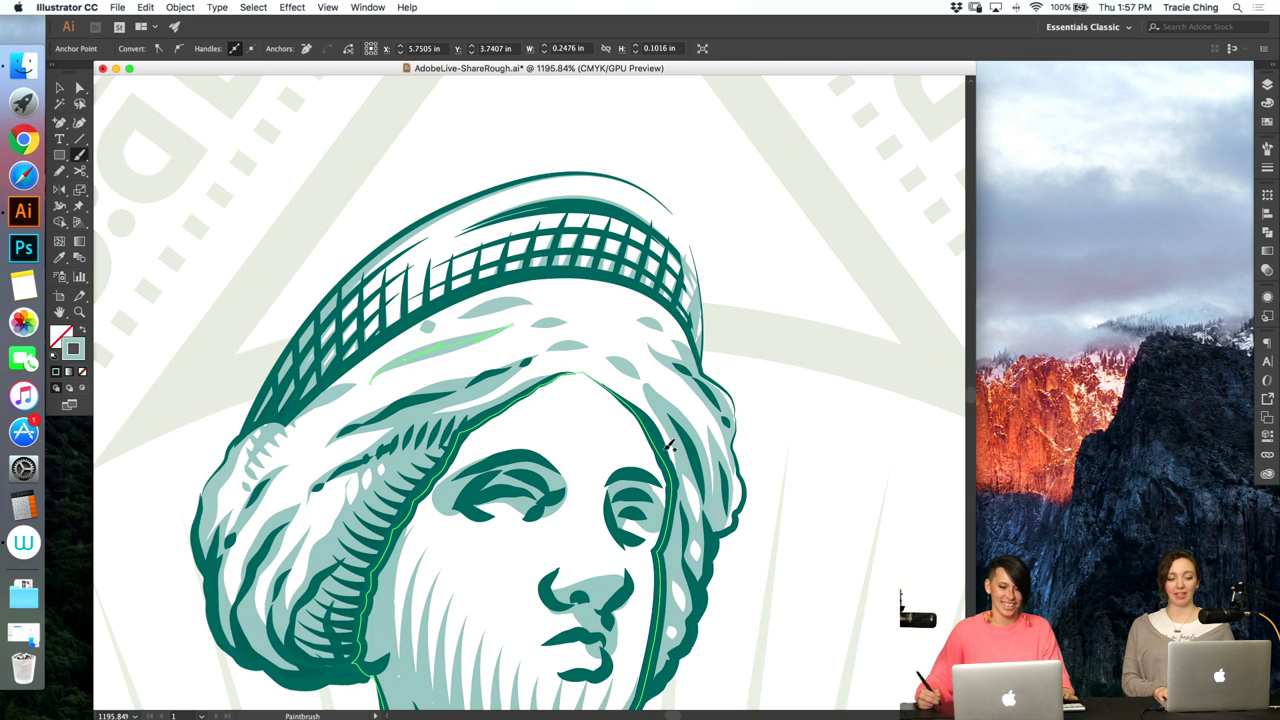
{"action": "key", "text": "super+shift+a"}
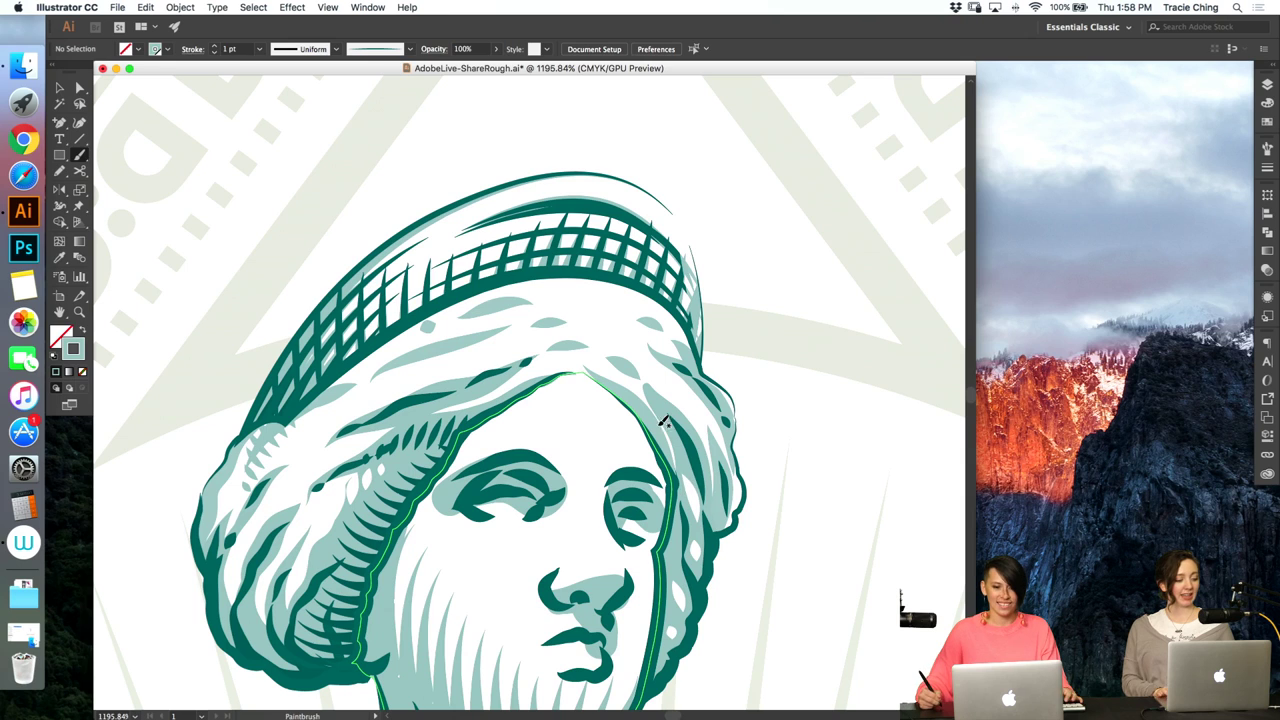
{"action": "key", "text": "a"}
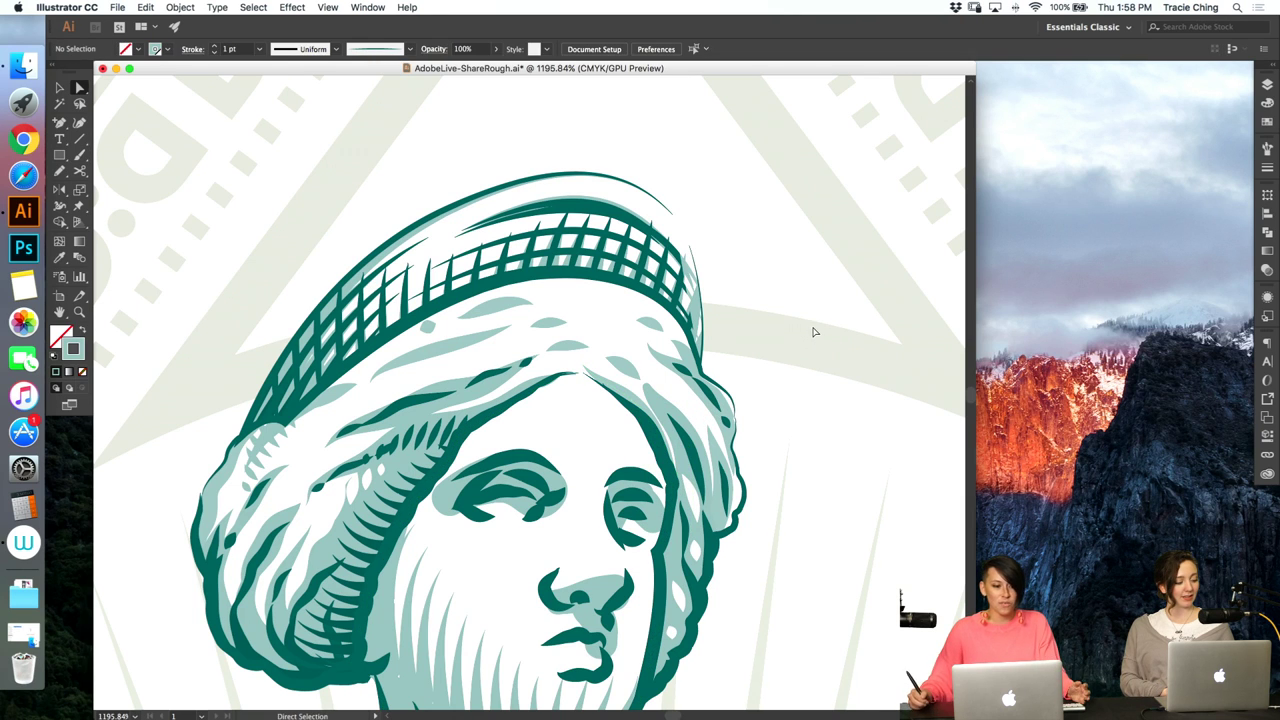
- Paint a dark teal 1 pt shading stroke on the left tail of the waist bow, matching the bow's dark marks
{"action": "key", "text": "super+0"}
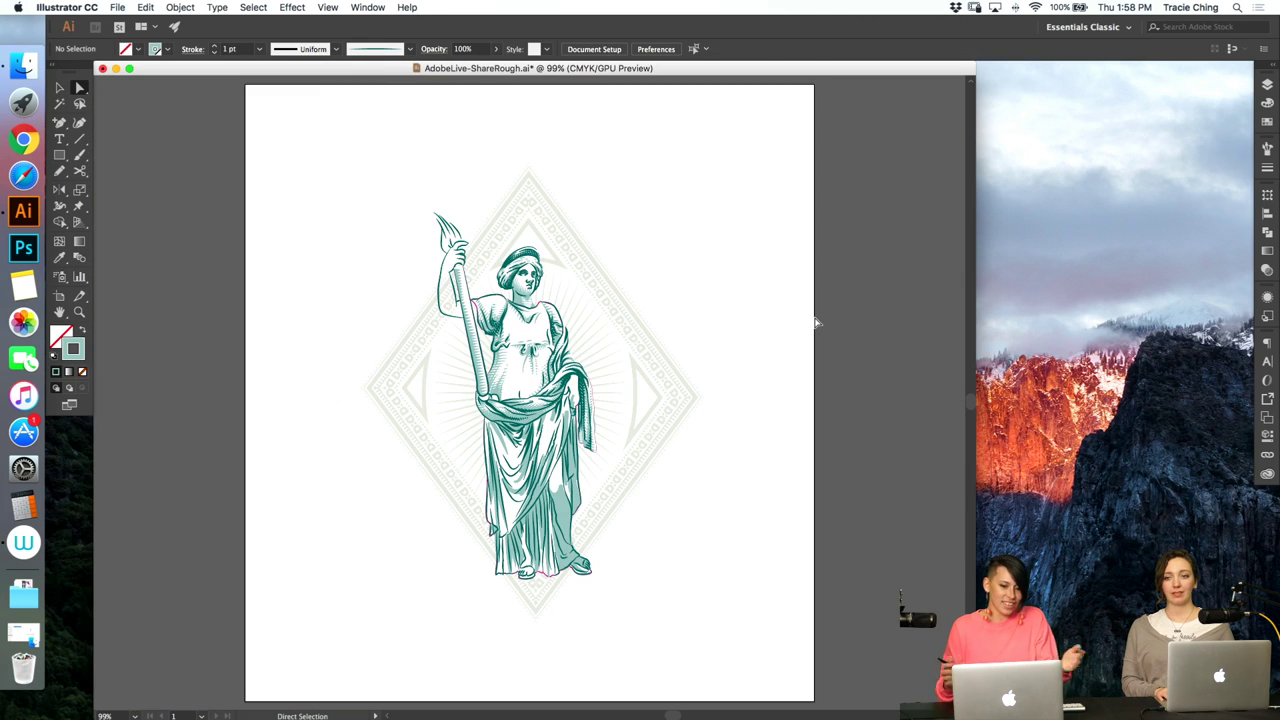
{"action": "key", "text": "z"}
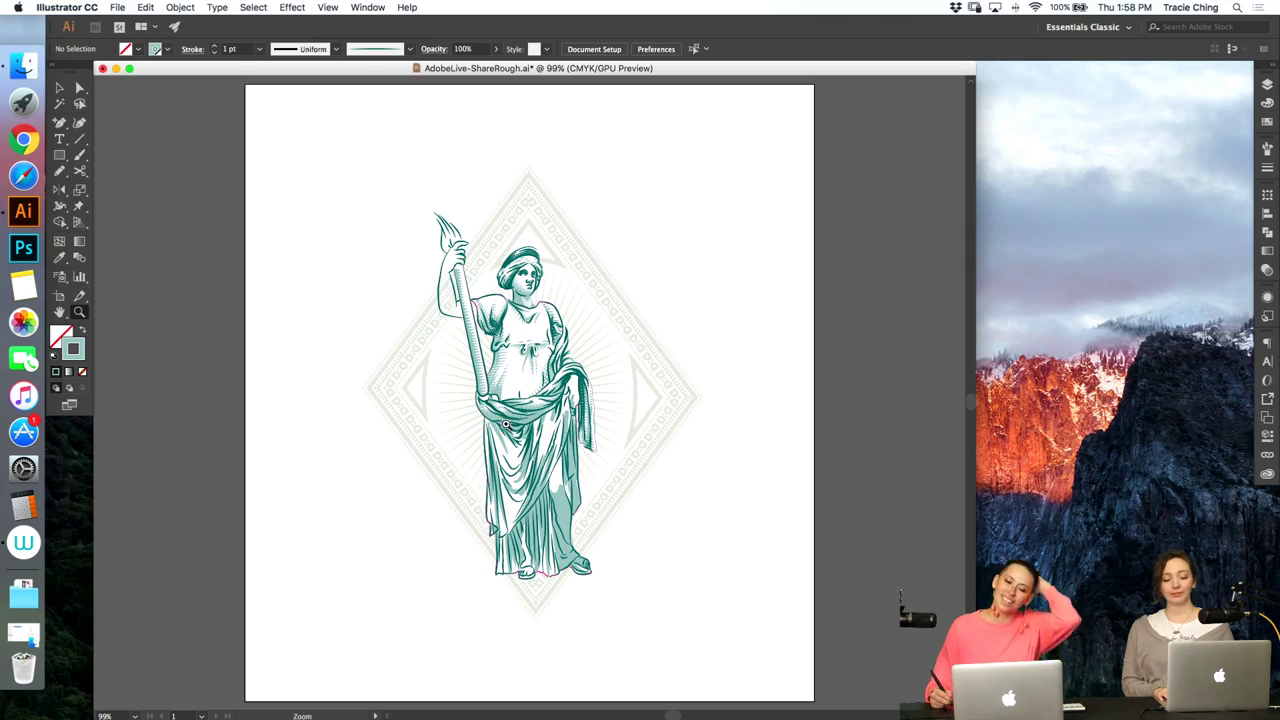
{"action": "left_click_drag", "start_coordinate": [505, 381], "coordinate": [870, 262]}
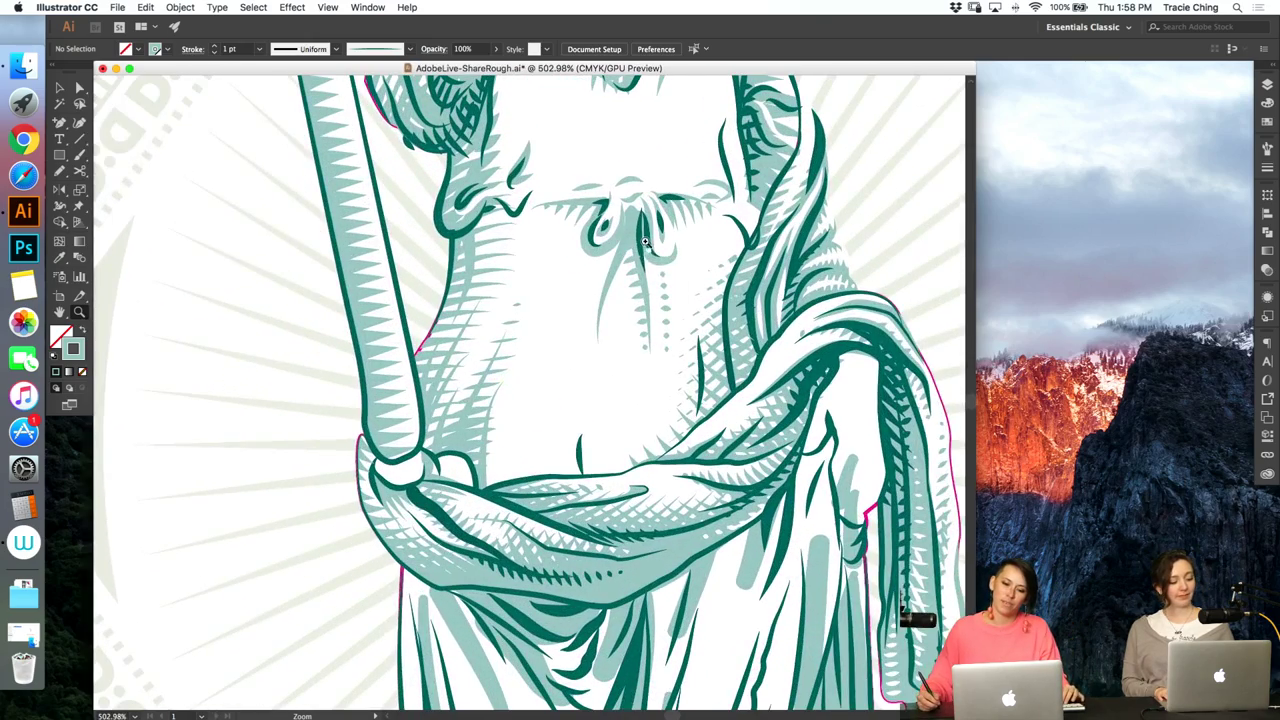
{"action": "left_click_drag", "start_coordinate": [658, 263], "coordinate": [648, 262]}
{"action": "key", "text": "a"}
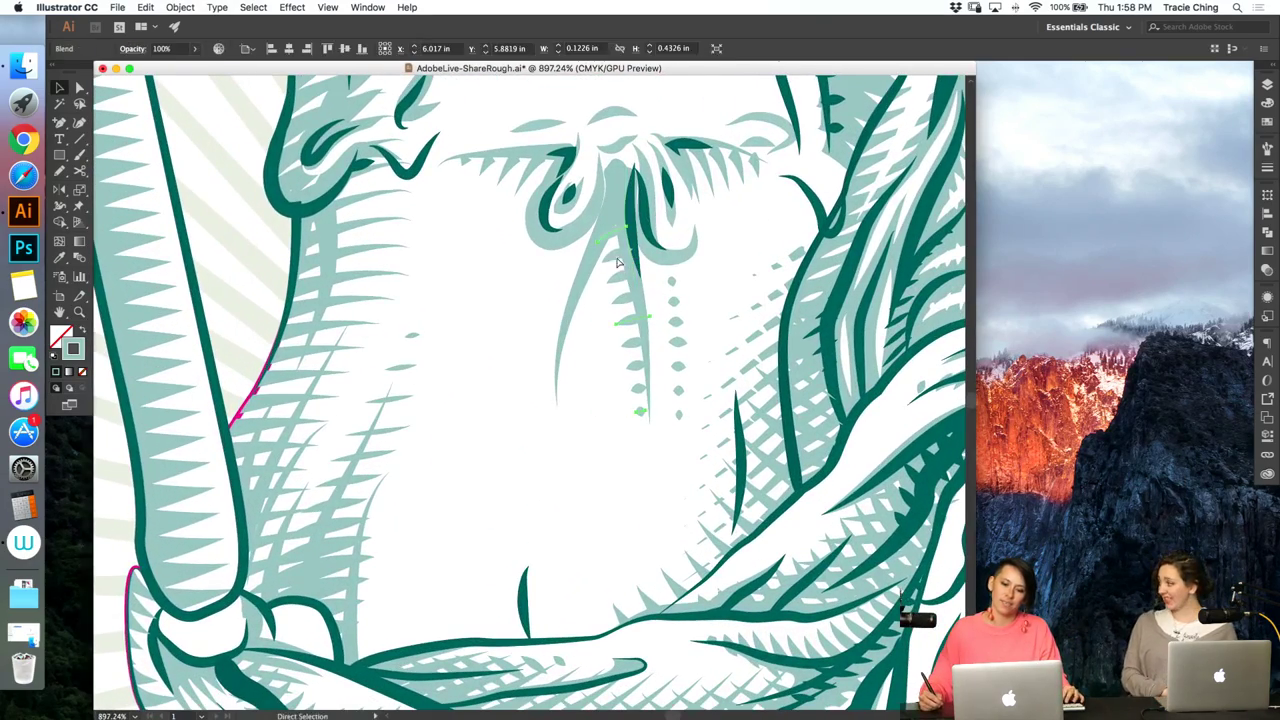
{"action": "left_click", "coordinate": [621, 254]}
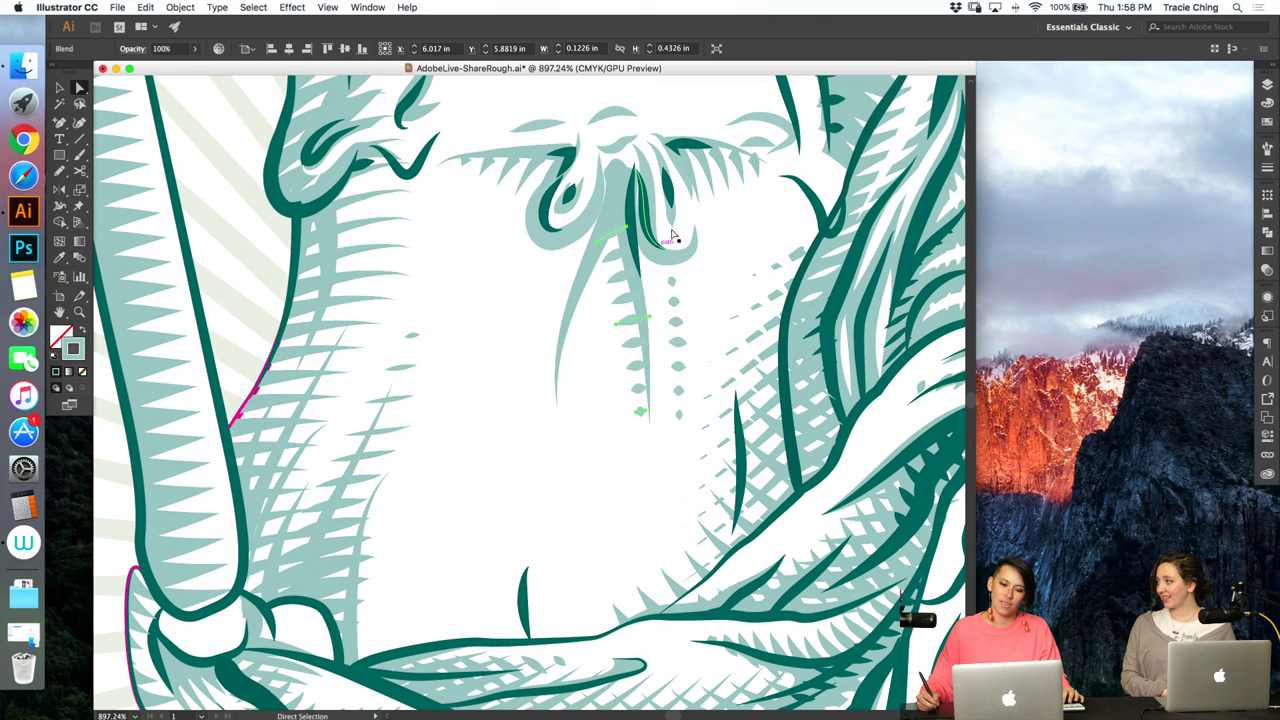
{"action": "left_click", "coordinate": [688, 150]}
{"action": "key", "text": "b"}
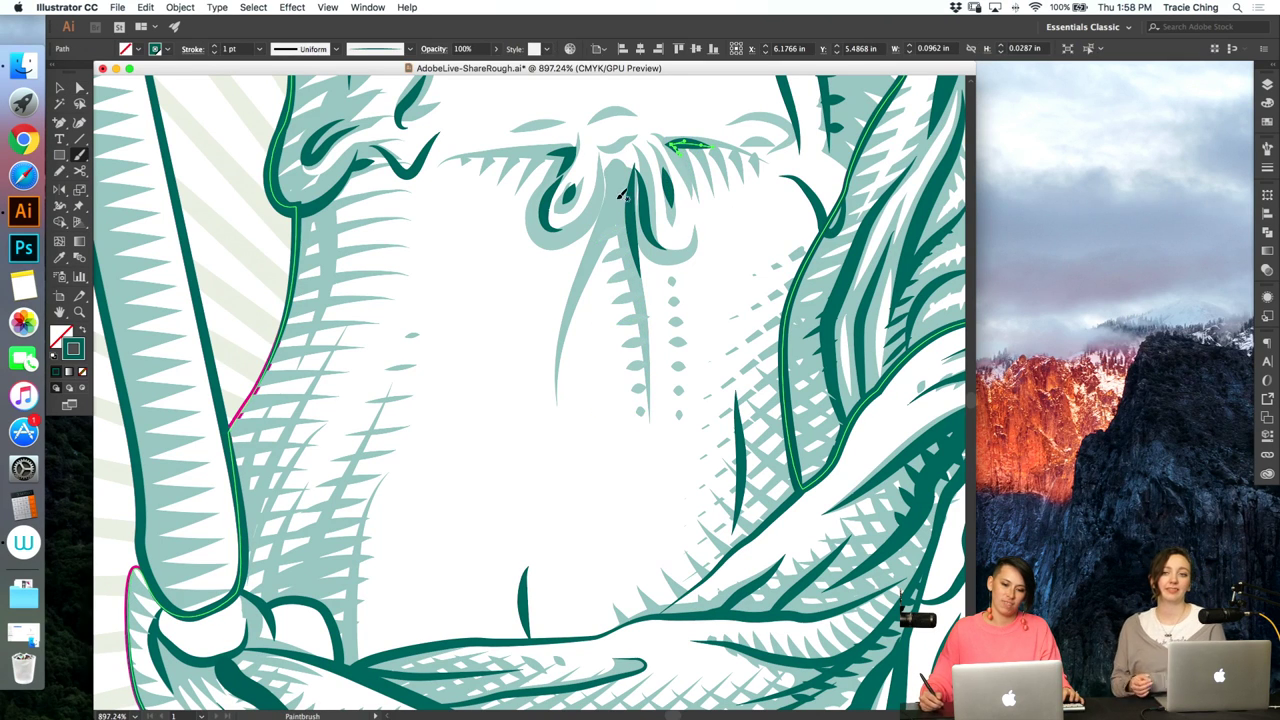
{"action": "left_click_drag", "start_coordinate": [595, 268], "coordinate": [626, 168]}
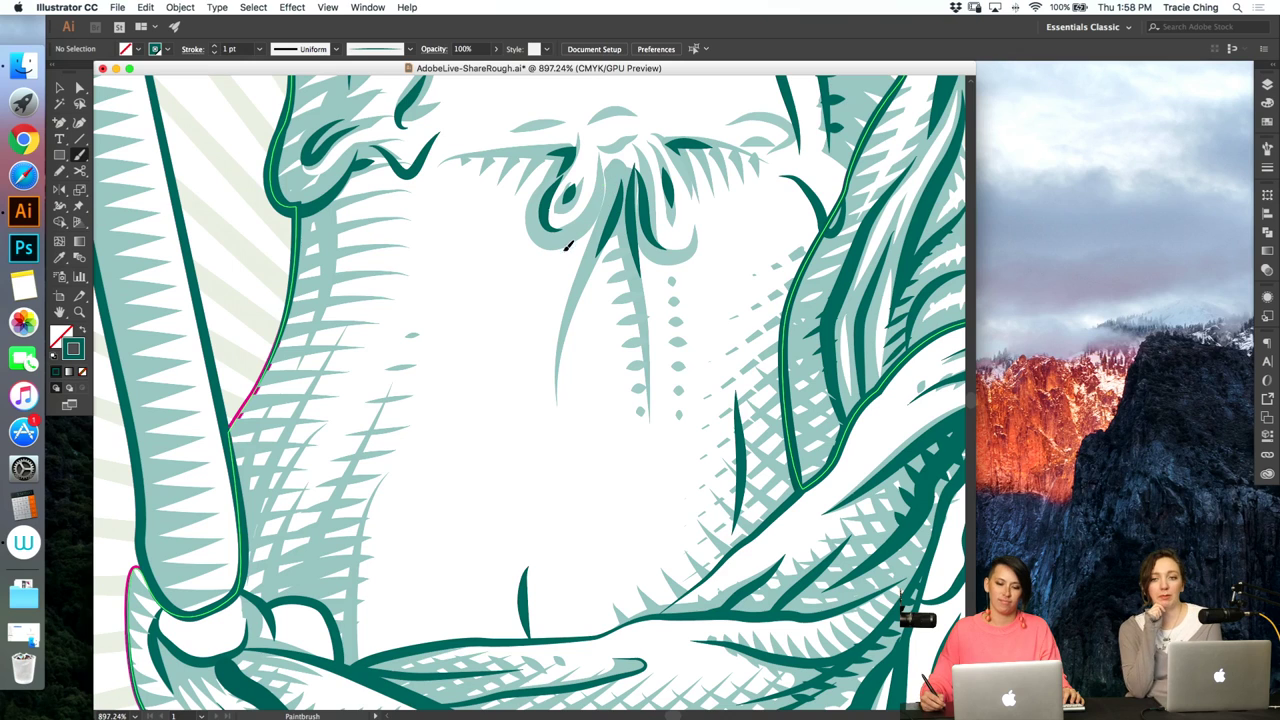
{"action": "left_click_drag", "start_coordinate": [598, 256], "coordinate": [628, 190]}
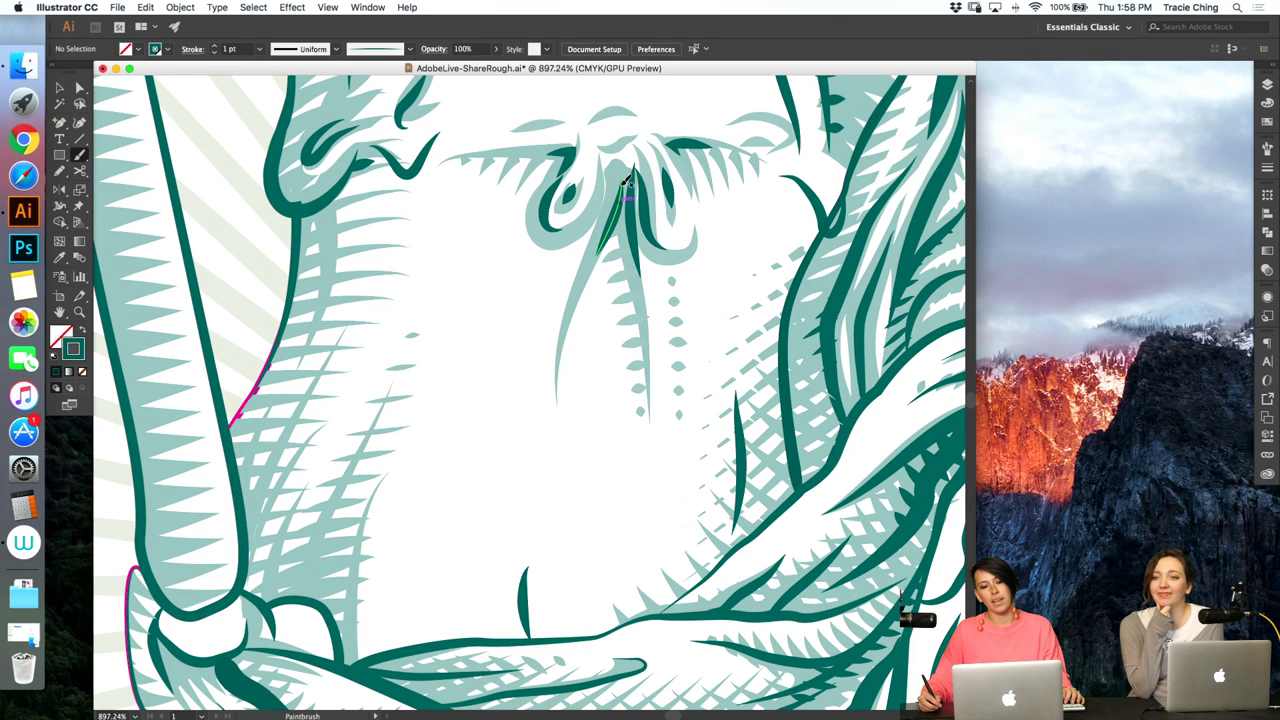
{"action": "key", "text": "v"}
{"action": "left_click", "coordinate": [607, 245]}
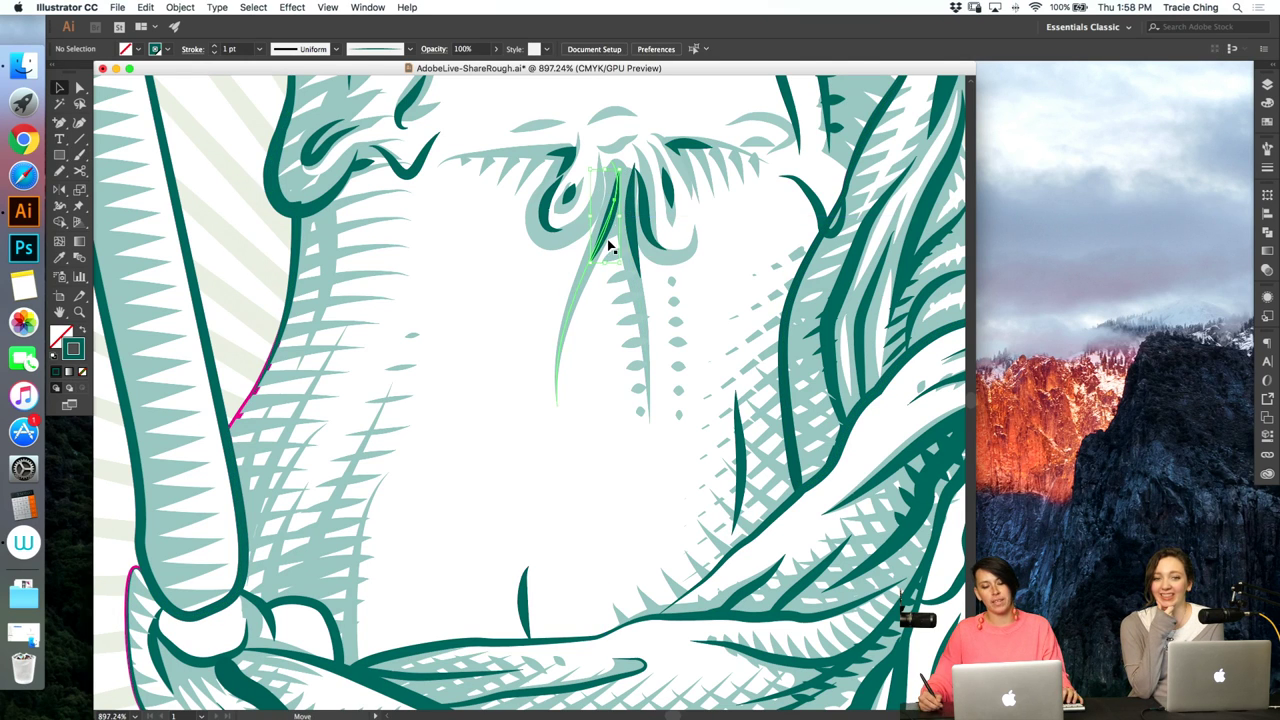
- Check the bow strokes against the whole statue and inspect the dark stroke on the bow's right tail
{"action": "key", "text": "super+0"}
{"action": "key", "text": "a"}
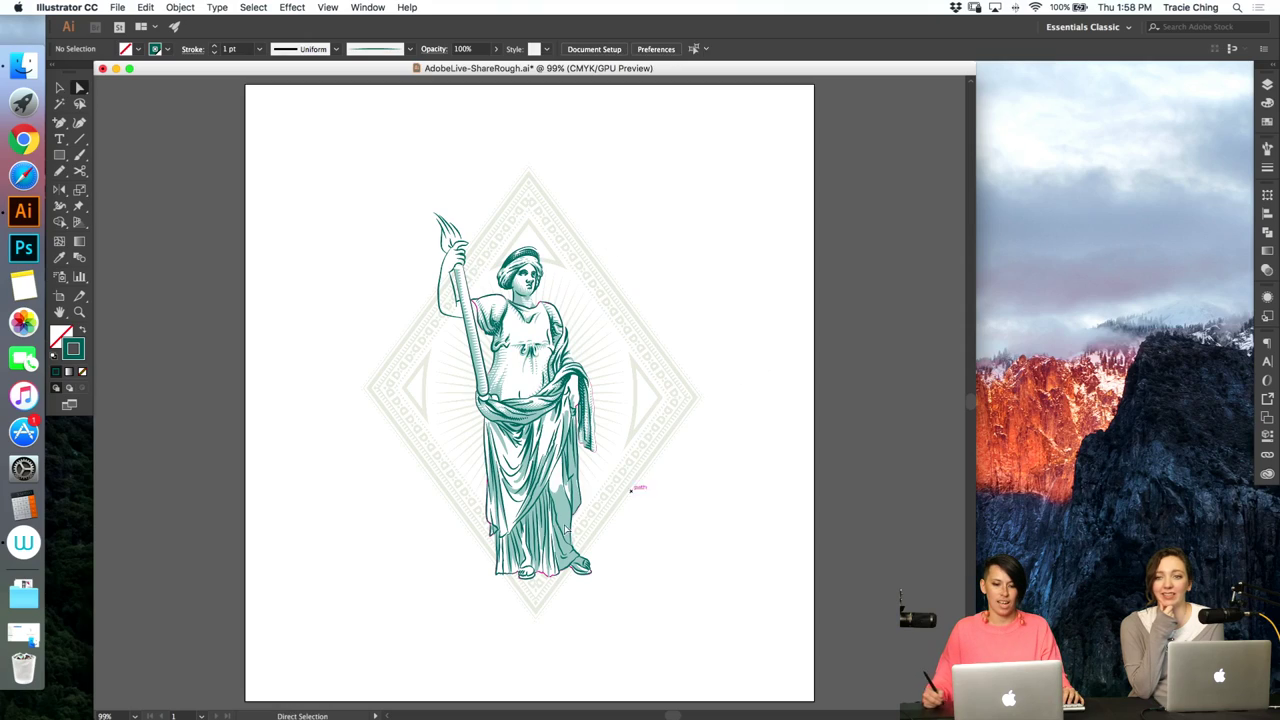
{"action": "key", "text": "z"}
{"action": "left_click_drag", "start_coordinate": [512, 368], "coordinate": [751, 277]}
{"action": "left_click_drag", "start_coordinate": [560, 363], "coordinate": [710, 296]}
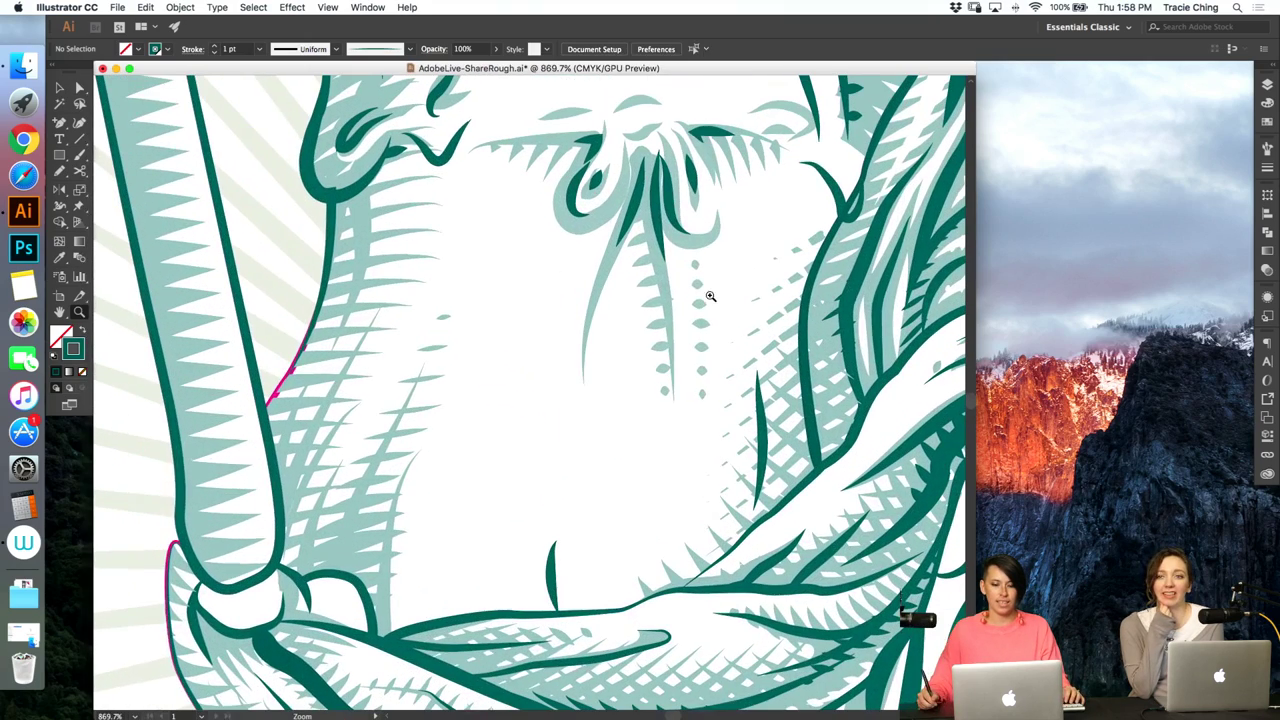
{"action": "key", "text": "v"}
{"action": "left_click", "coordinate": [659, 260]}
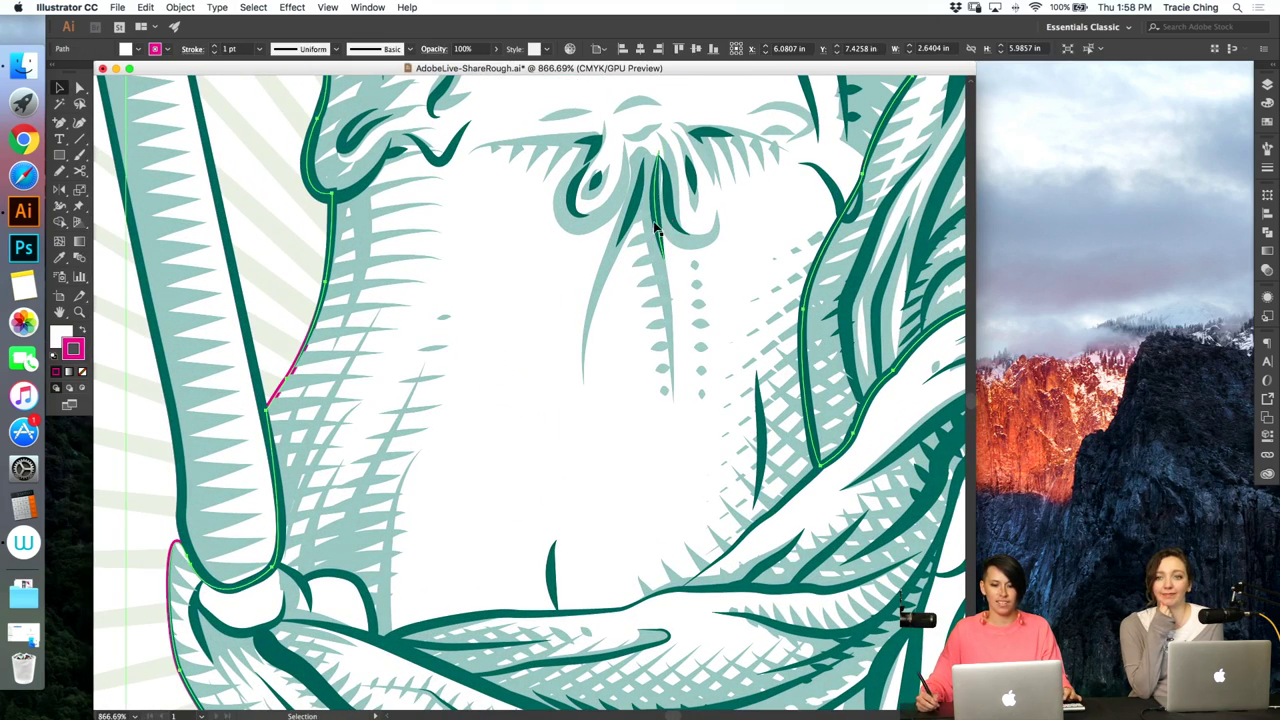
{"action": "left_click", "coordinate": [656, 228]}
- Paint small 1 pt light teal marks beside the bow's left tail, styled like the nearby dots, and blend them
{"action": "key", "text": "a"}
{"action": "left_click", "coordinate": [694, 265]}
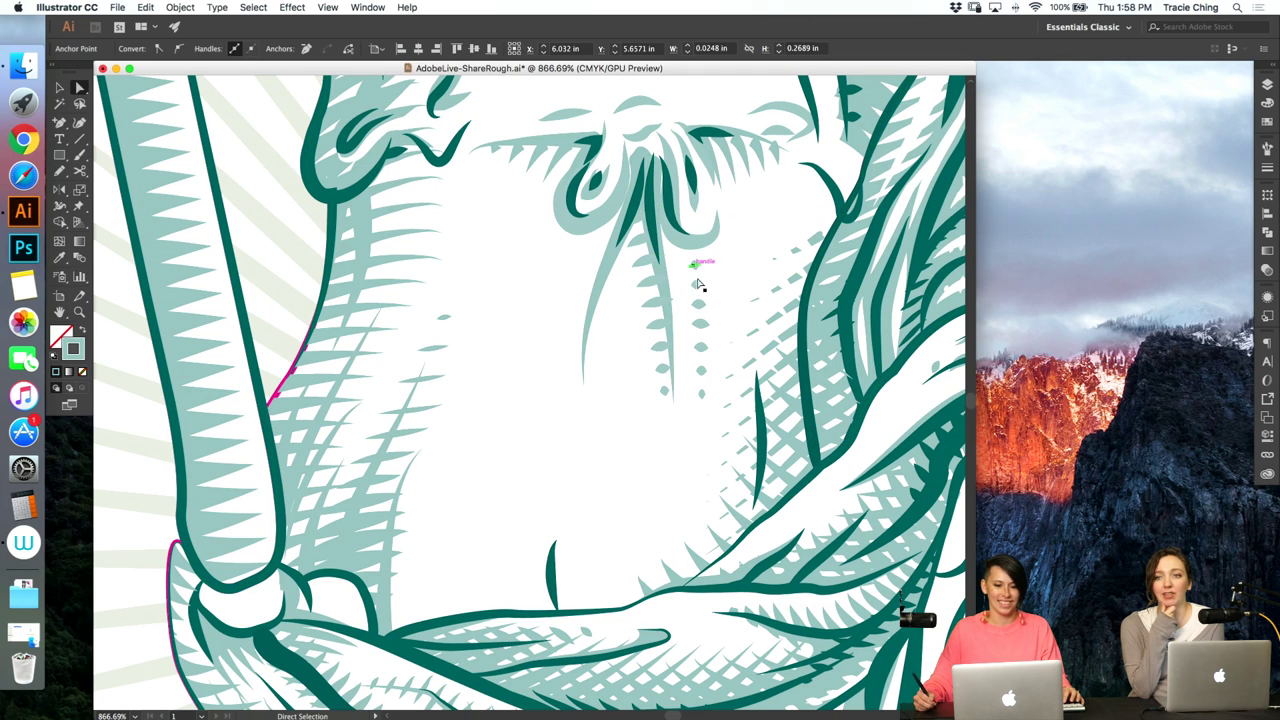
{"action": "left_click", "coordinate": [700, 285]}
{"action": "key", "text": "b"}
{"action": "key", "text": "super+shift+a"}
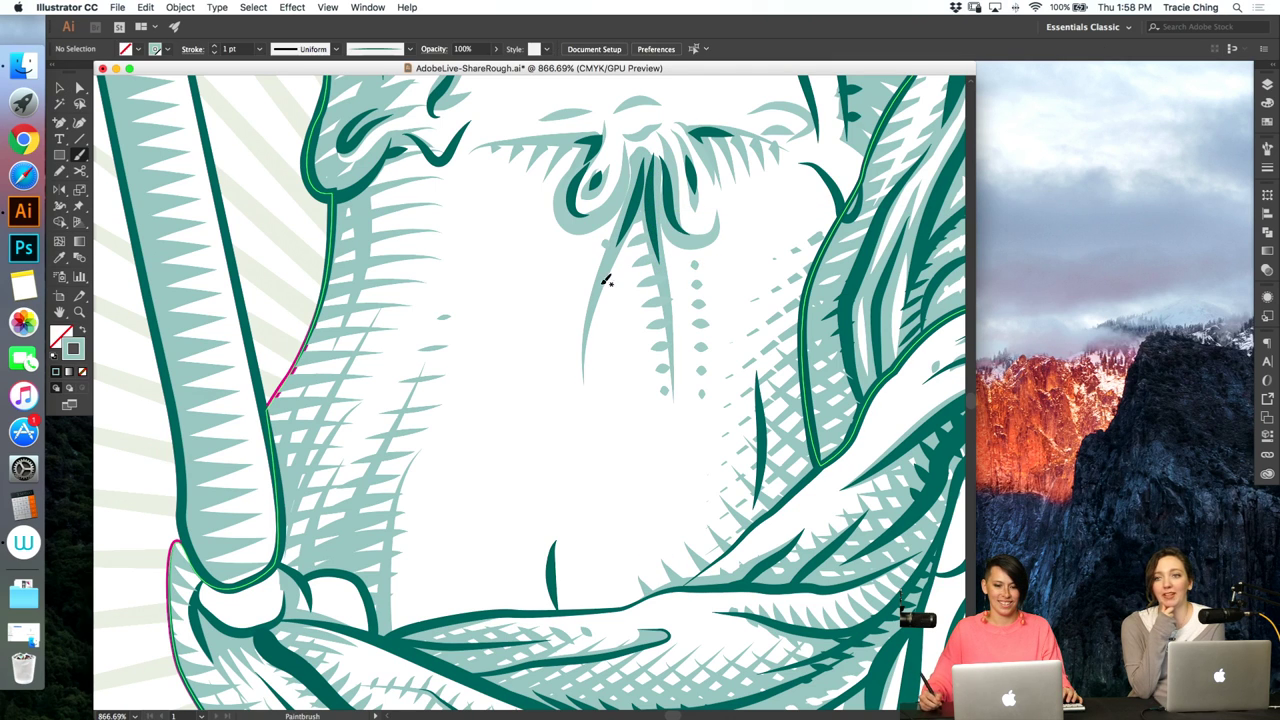
{"action": "left_click_drag", "start_coordinate": [581, 373], "coordinate": [585, 302]}
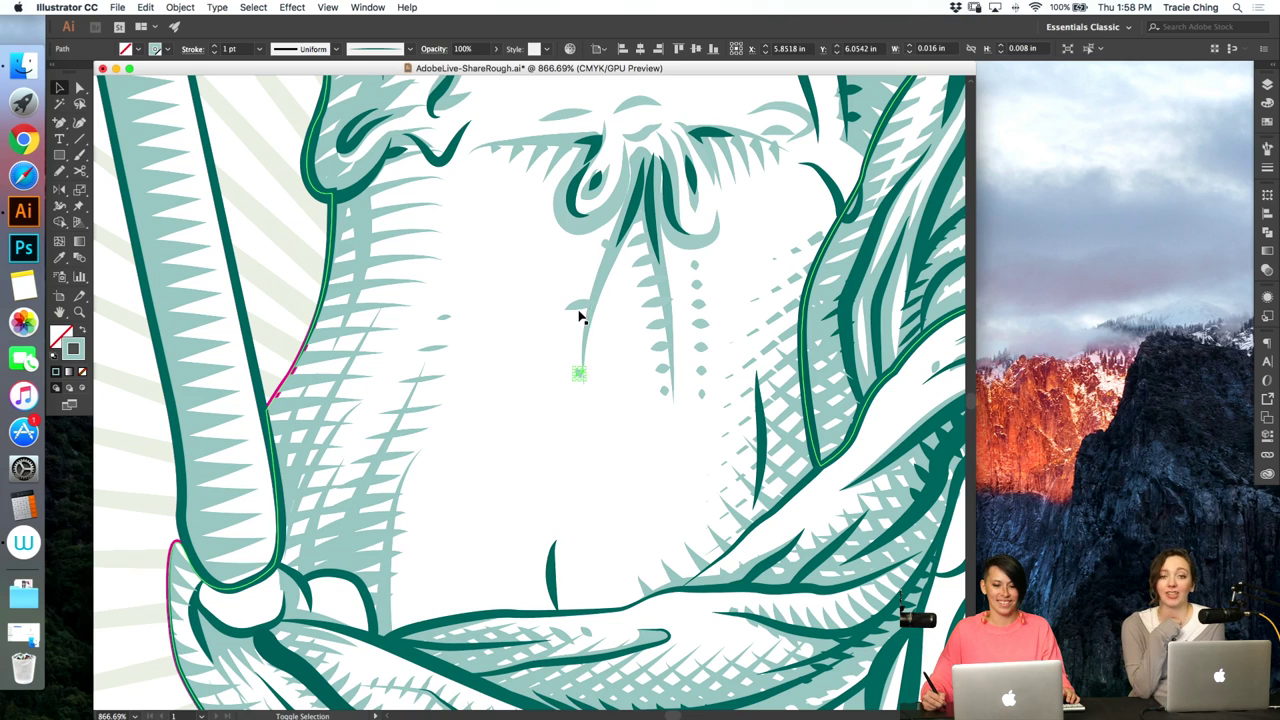
{"action": "left_click", "coordinate": [605, 250], "text": "shift"}
{"action": "key", "text": "alt+super+b"}
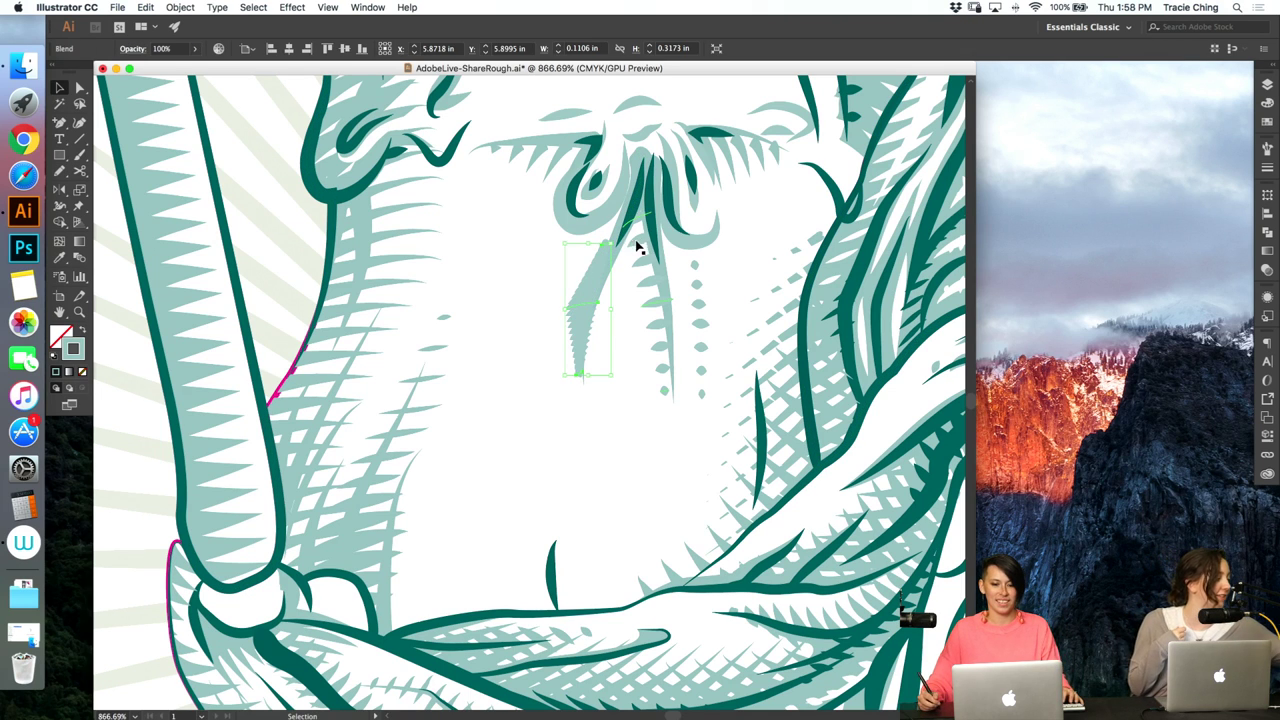
- Set the spacing of the blend beside the bow's left tail to 2 specified steps
{"action": "left_click", "coordinate": [185, 9]}
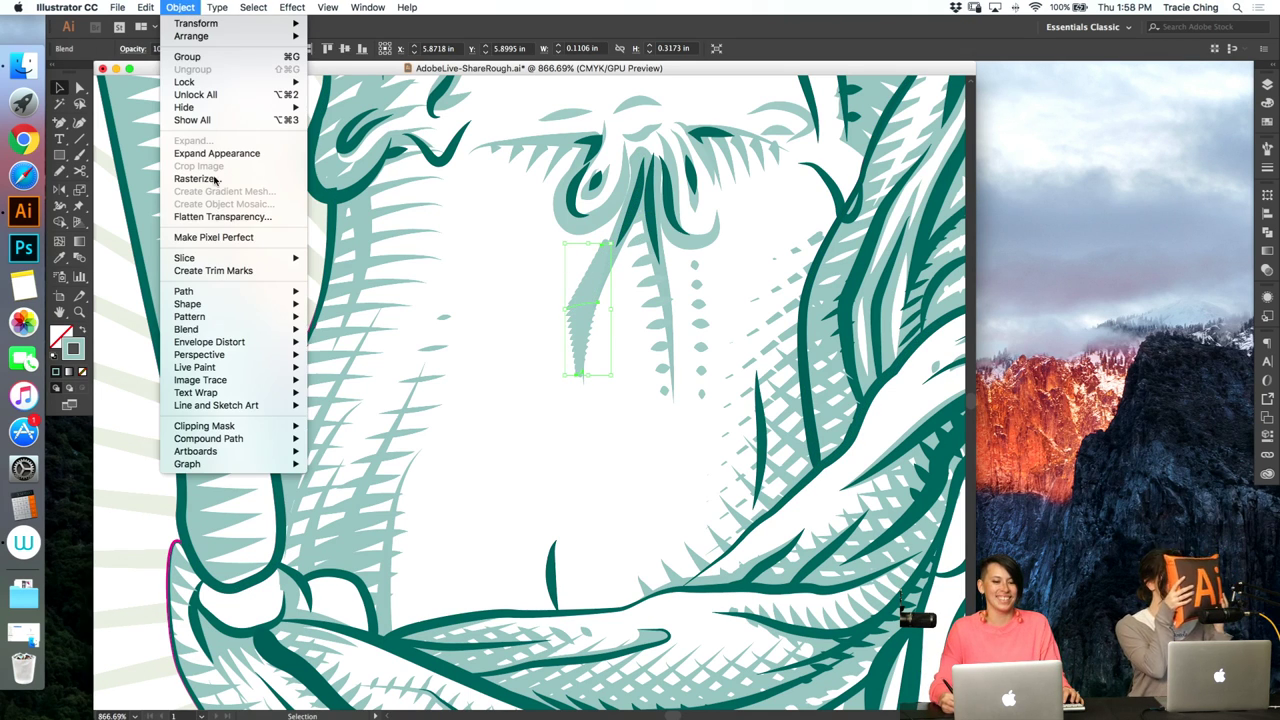
{"action": "mouse_move", "coordinate": [230, 333]}
{"action": "left_click", "coordinate": [438, 362]}
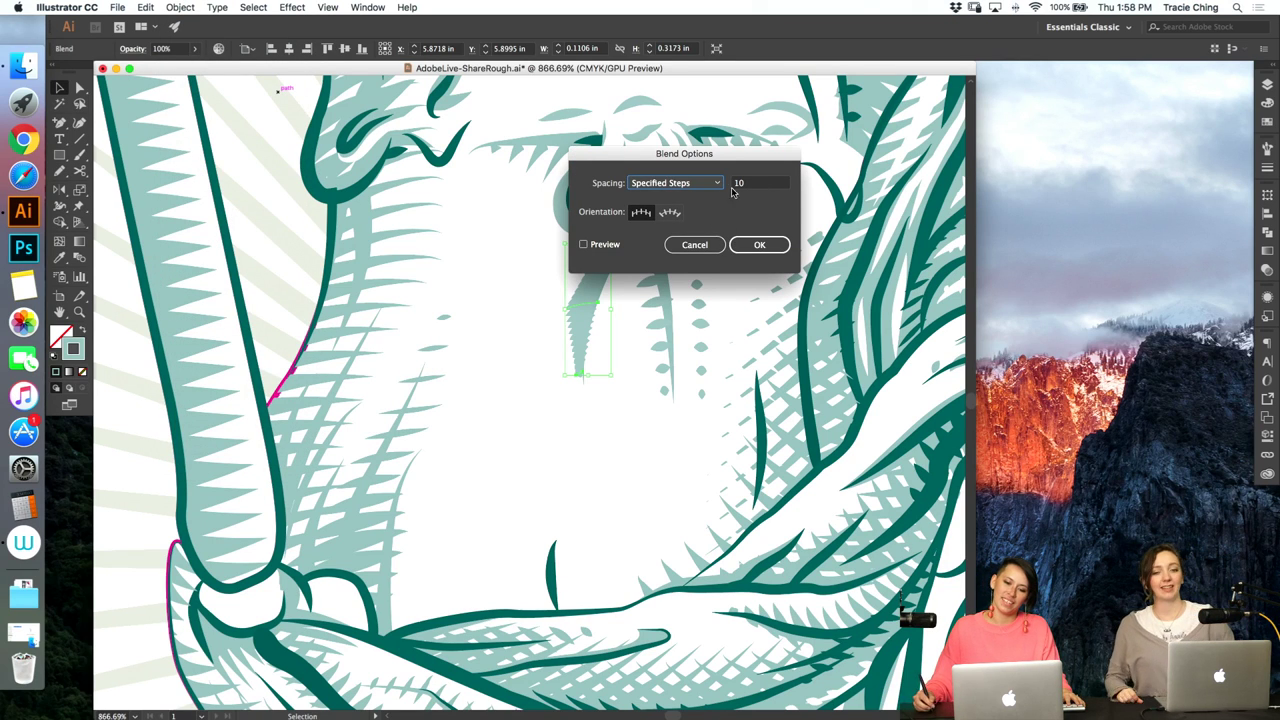
{"action": "left_click", "coordinate": [735, 186]}
{"action": "left_click", "coordinate": [585, 245]}
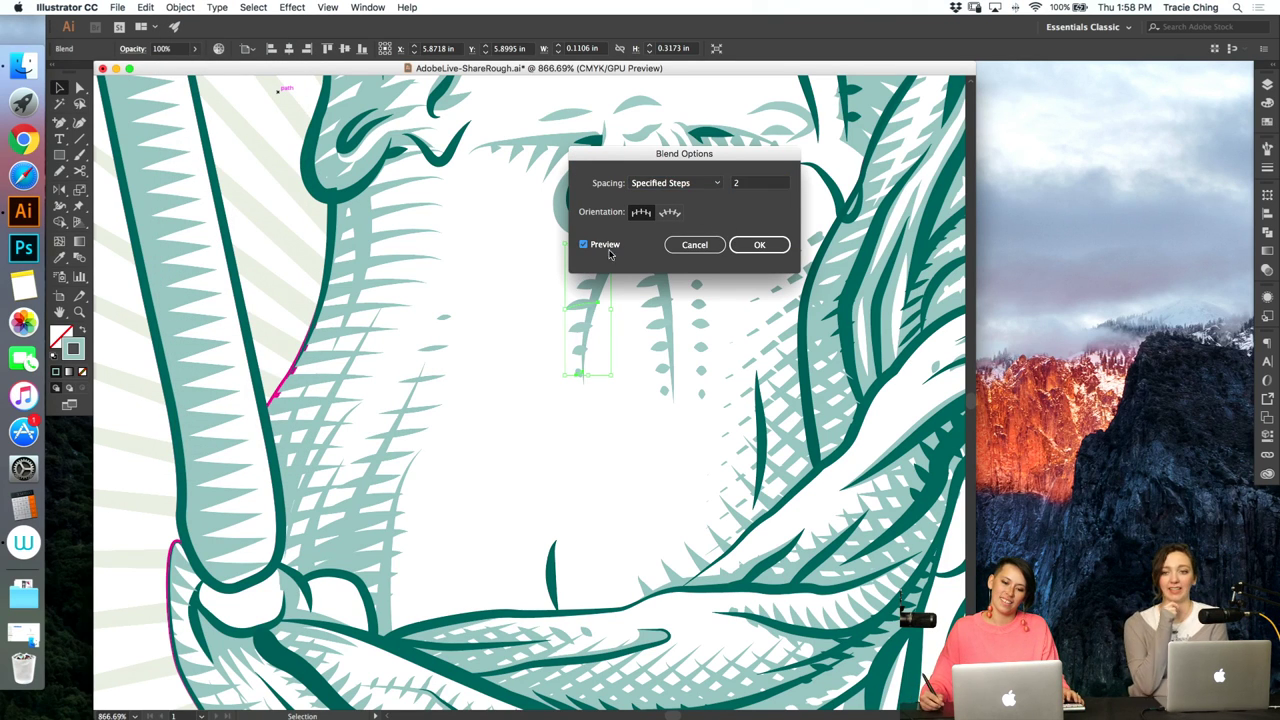
{"action": "left_click", "coordinate": [765, 245]}
{"action": "key", "text": "super+0"}
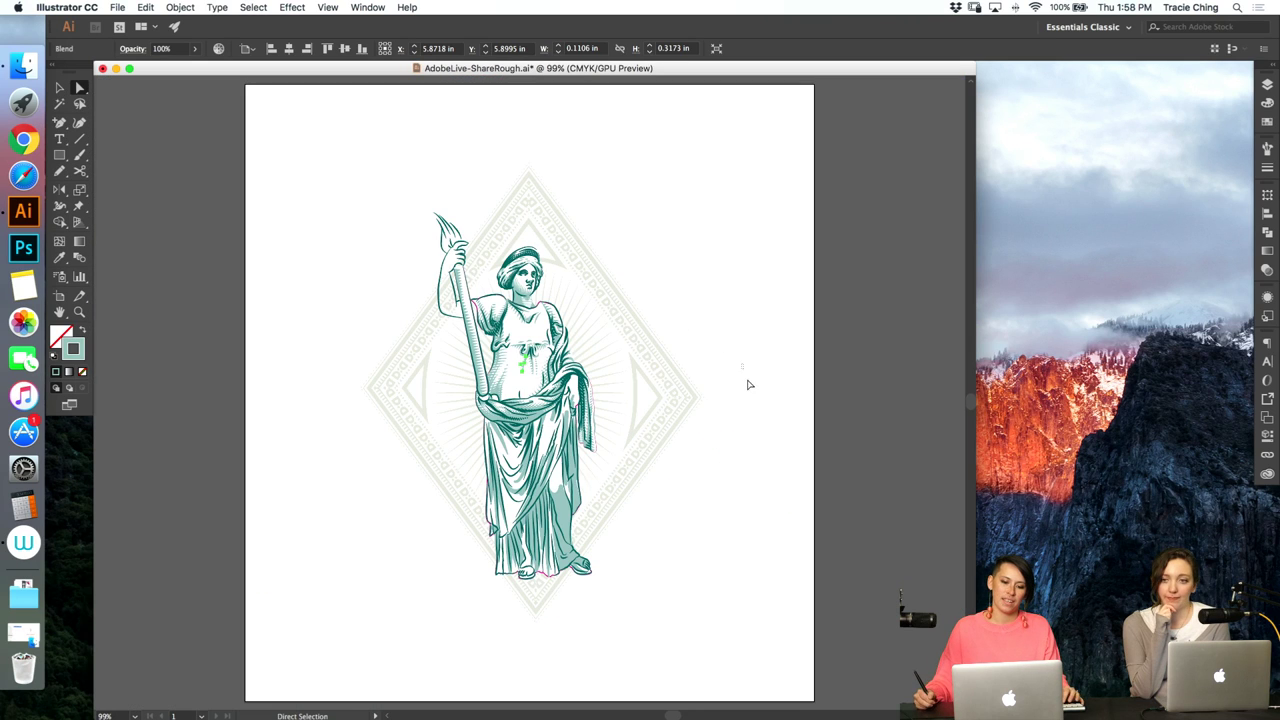
{"action": "left_click", "coordinate": [749, 380]}
- Reshape the upper end of the long dark fold line near the skirt's left edge by adjusting its top anchors
{"action": "key", "text": "z"}
{"action": "left_click_drag", "start_coordinate": [525, 514], "coordinate": [601, 480]}
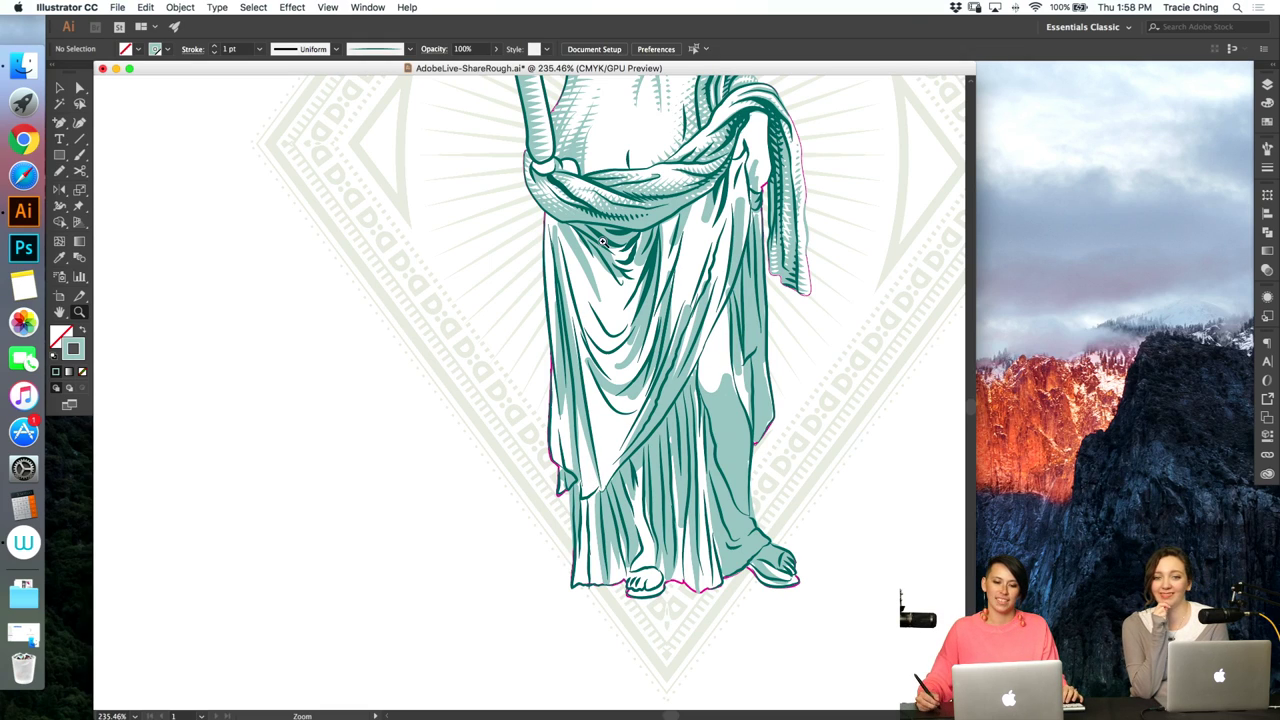
{"action": "left_click_drag", "start_coordinate": [603, 242], "coordinate": [552, 196]}
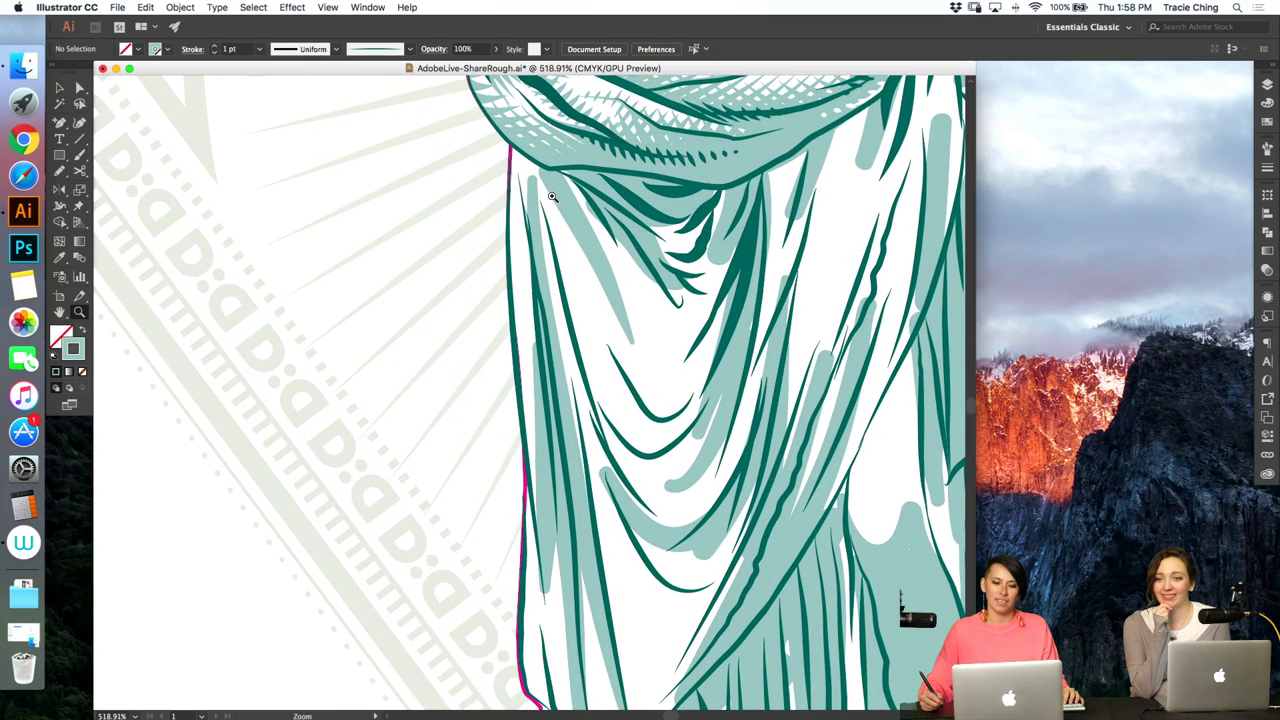
{"action": "key", "text": "a"}
{"action": "scroll", "coordinate": [521, 177], "scroll_direction": "up", "scroll_amount": 1}
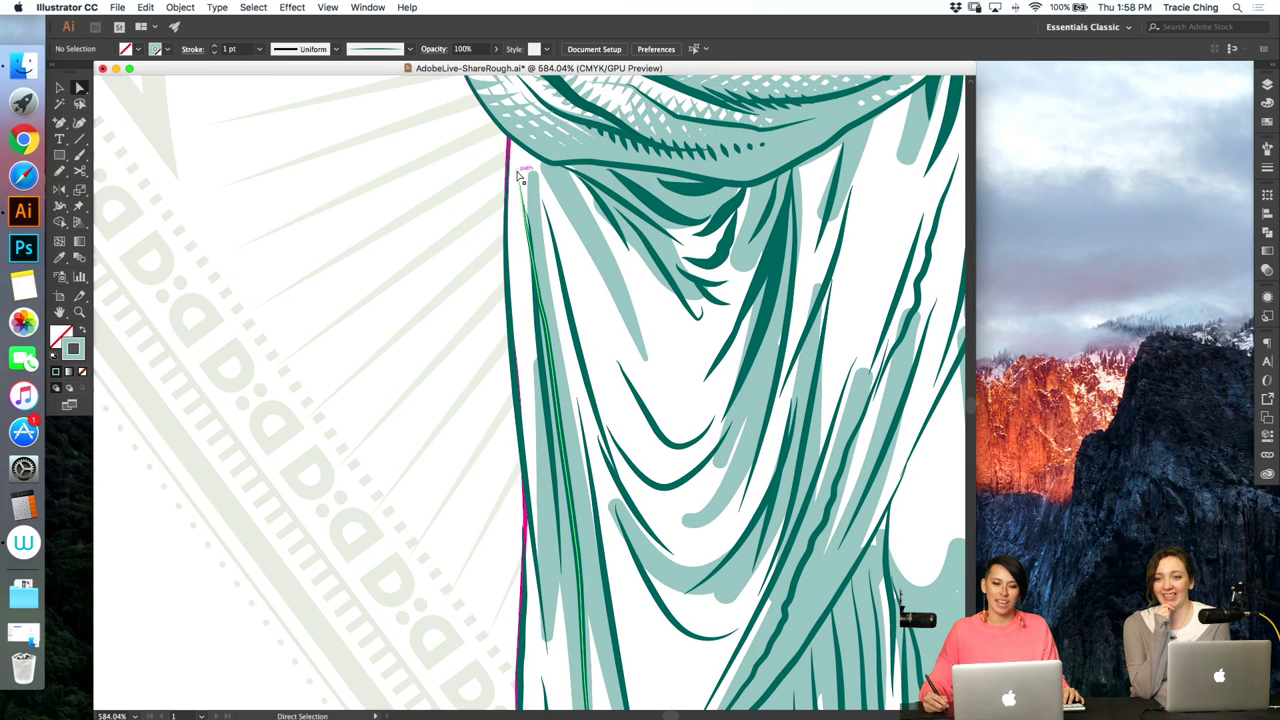
{"action": "left_click", "coordinate": [519, 177]}
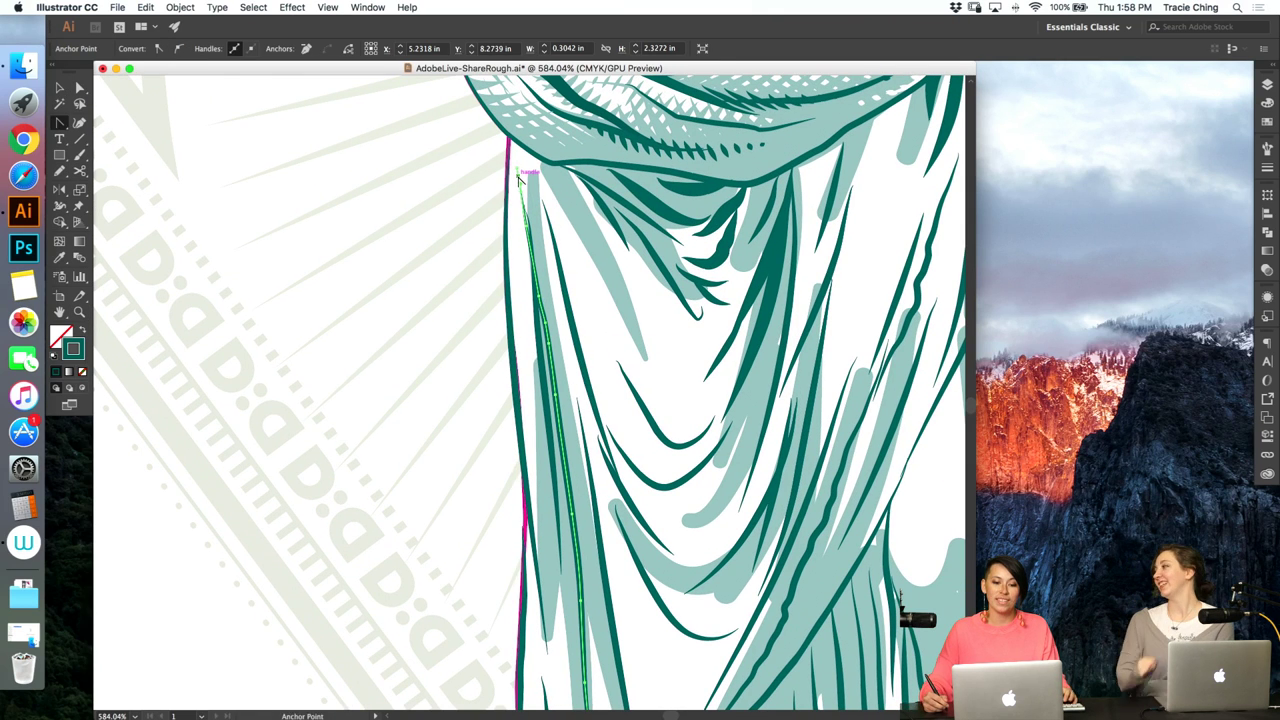
{"action": "left_click_drag", "start_coordinate": [519, 177], "coordinate": [528, 204]}
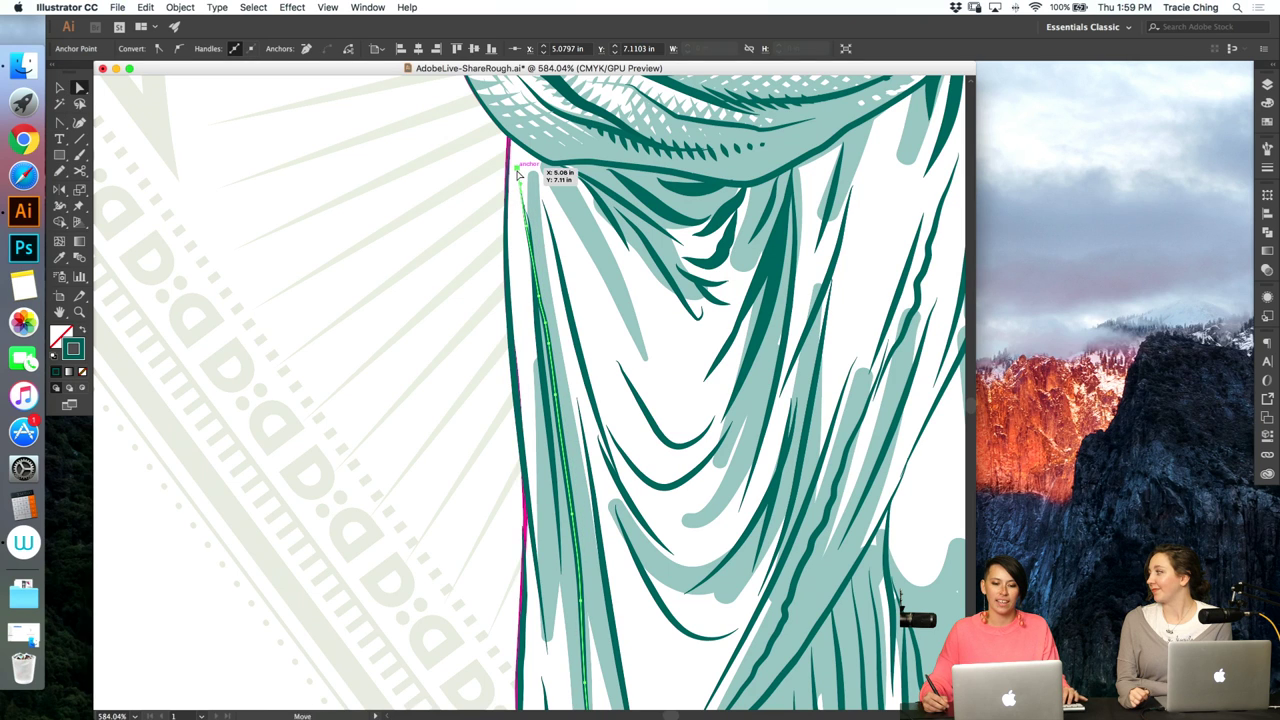
{"action": "left_click_drag", "start_coordinate": [517, 174], "coordinate": [528, 222]}
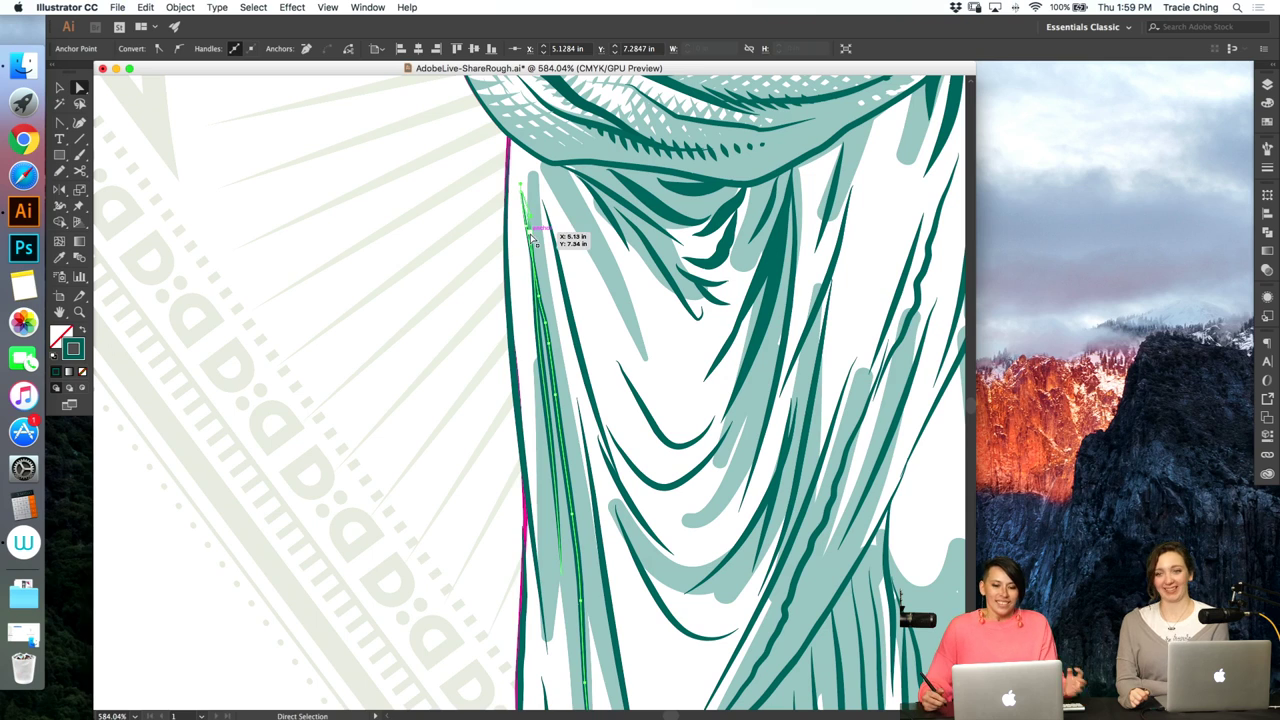
{"action": "mouse_move", "coordinate": [545, 250]}
{"action": "left_mouse_down"}
{"action": "mouse_move", "coordinate": [523, 174]}
{"action": "mouse_move", "coordinate": [532, 236]}
{"action": "left_mouse_up"}
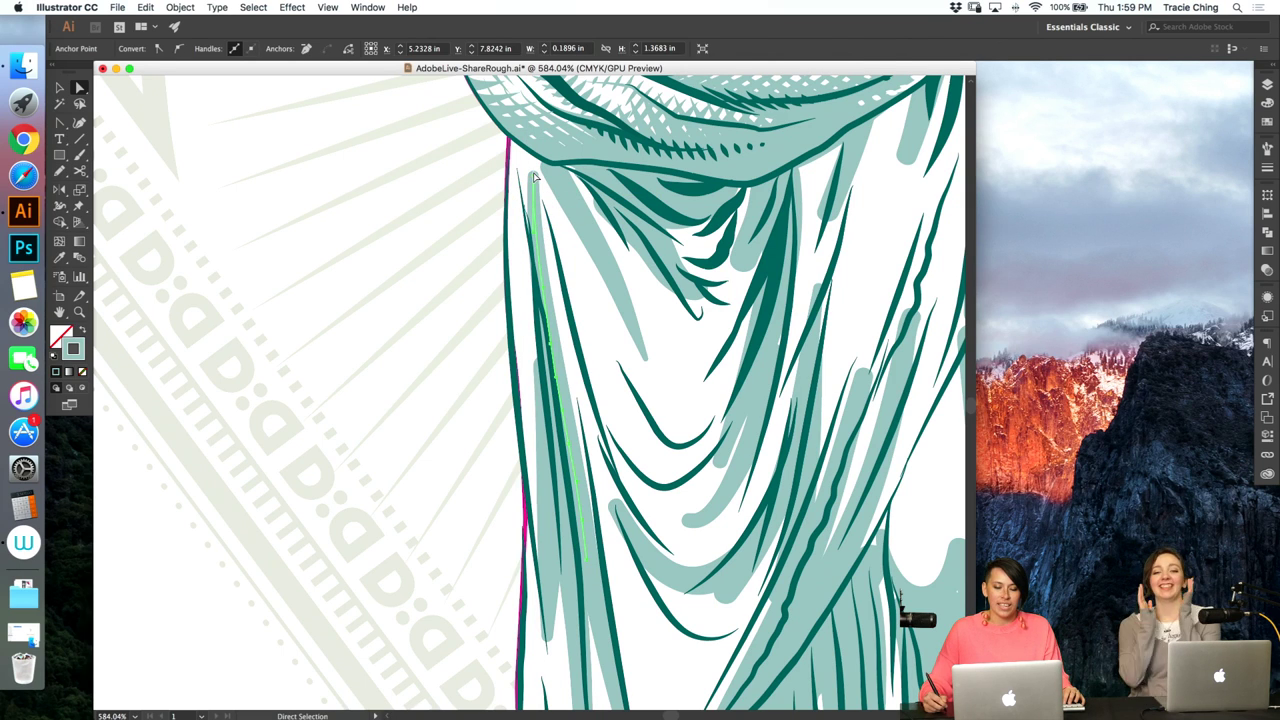
- Move the top end of the light teal shading stroke at the skirt's left edge left over the fold line
{"action": "left_click_drag", "start_coordinate": [534, 177], "coordinate": [520, 180]}
{"action": "key", "text": "super+z"}
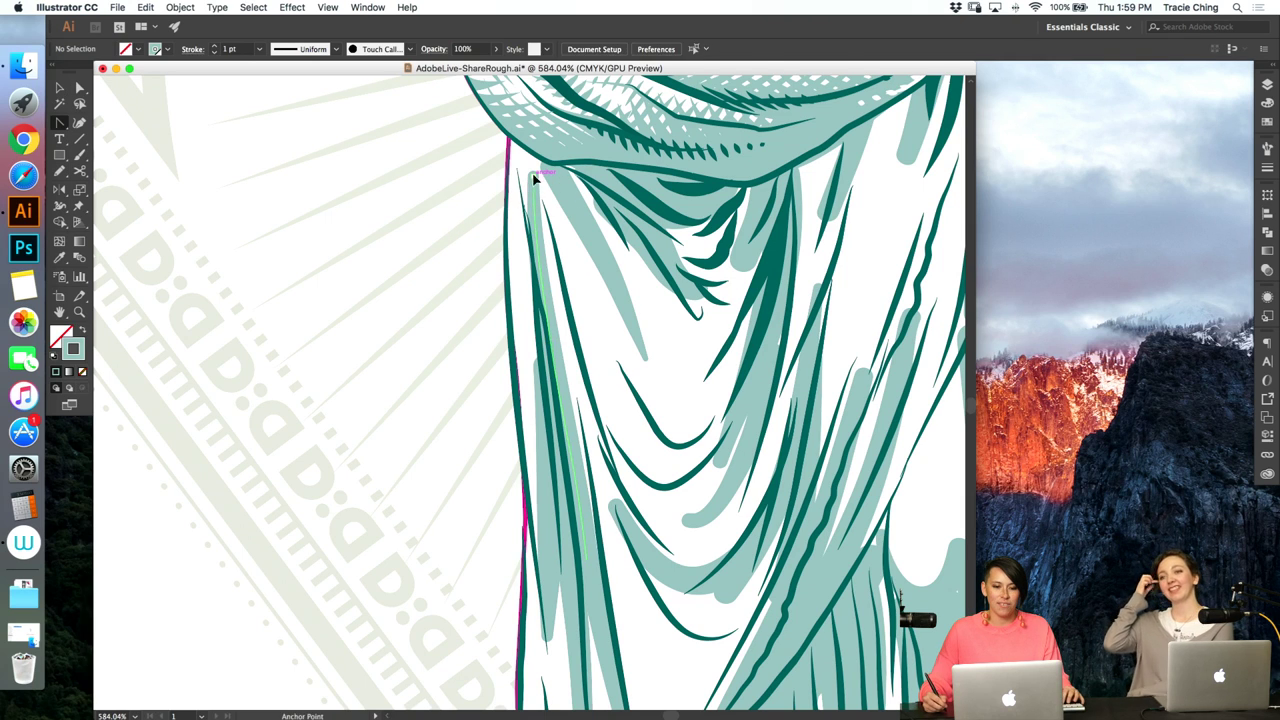
{"action": "left_click_drag", "start_coordinate": [534, 177], "coordinate": [522, 181]}
{"action": "left_click", "coordinate": [462, 230]}
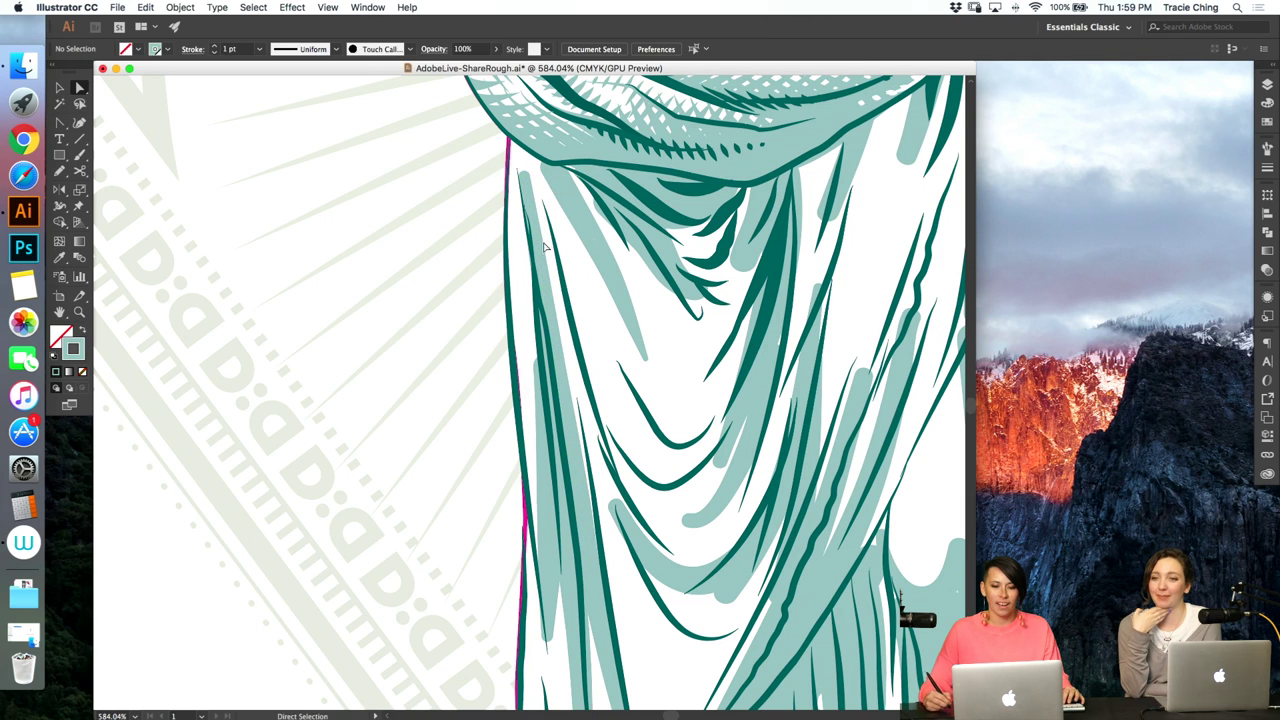
- Shift the upper end of the tapered light teal shading stroke beneath the sash slightly up and to the left
{"action": "left_click", "coordinate": [588, 230]}
{"action": "left_click", "coordinate": [554, 169]}
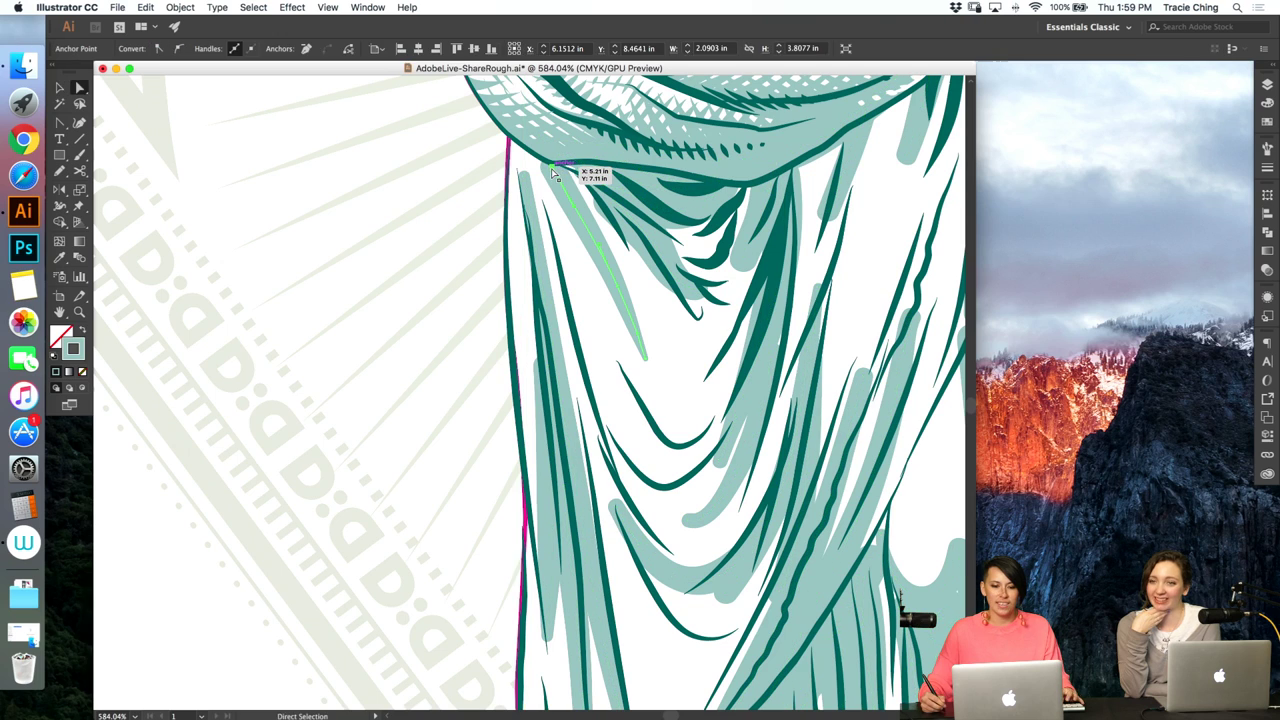
{"action": "key", "text": "v"}
{"action": "left_click_drag", "start_coordinate": [554, 168], "coordinate": [543, 157]}
{"action": "key", "text": "a"}
{"action": "left_click", "coordinate": [467, 241]}
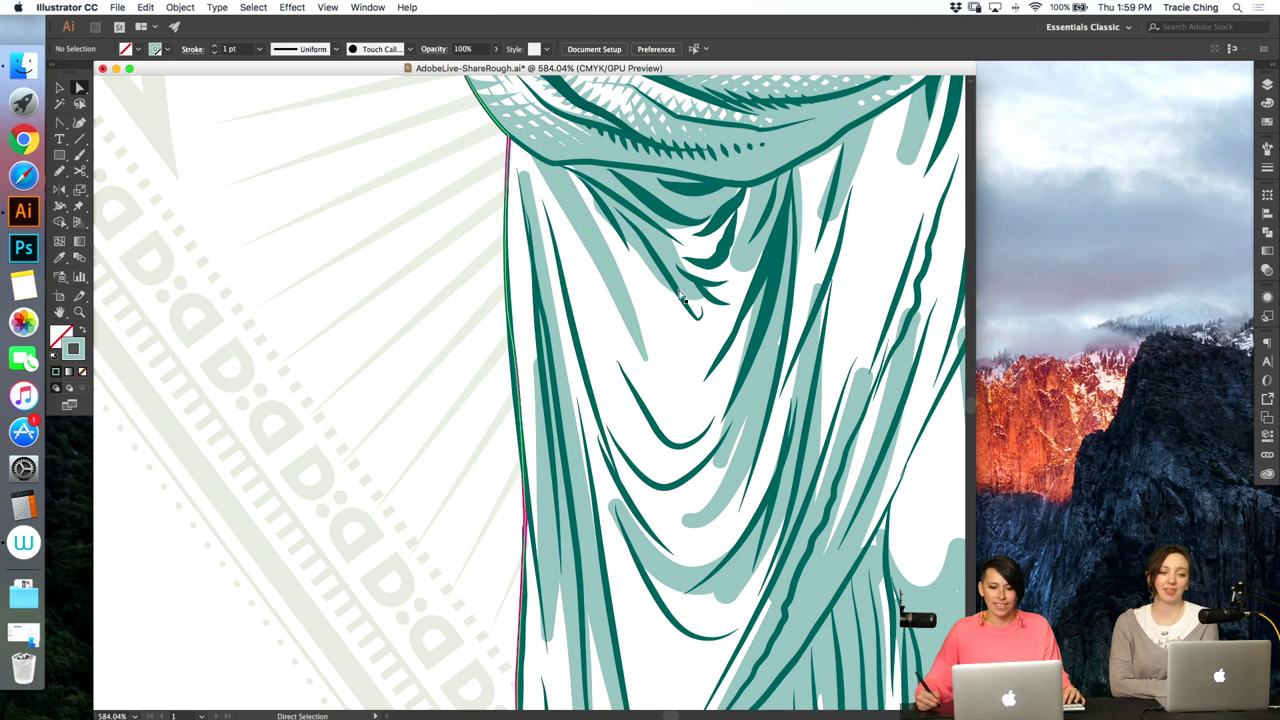
- Apply the tapered brush at 2 pt to the short light teal stroke under the sash's right side and extend its lower end downward
{"action": "left_click_drag", "start_coordinate": [757, 245], "coordinate": [845, 200]}
{"action": "left_click", "coordinate": [953, 170]}
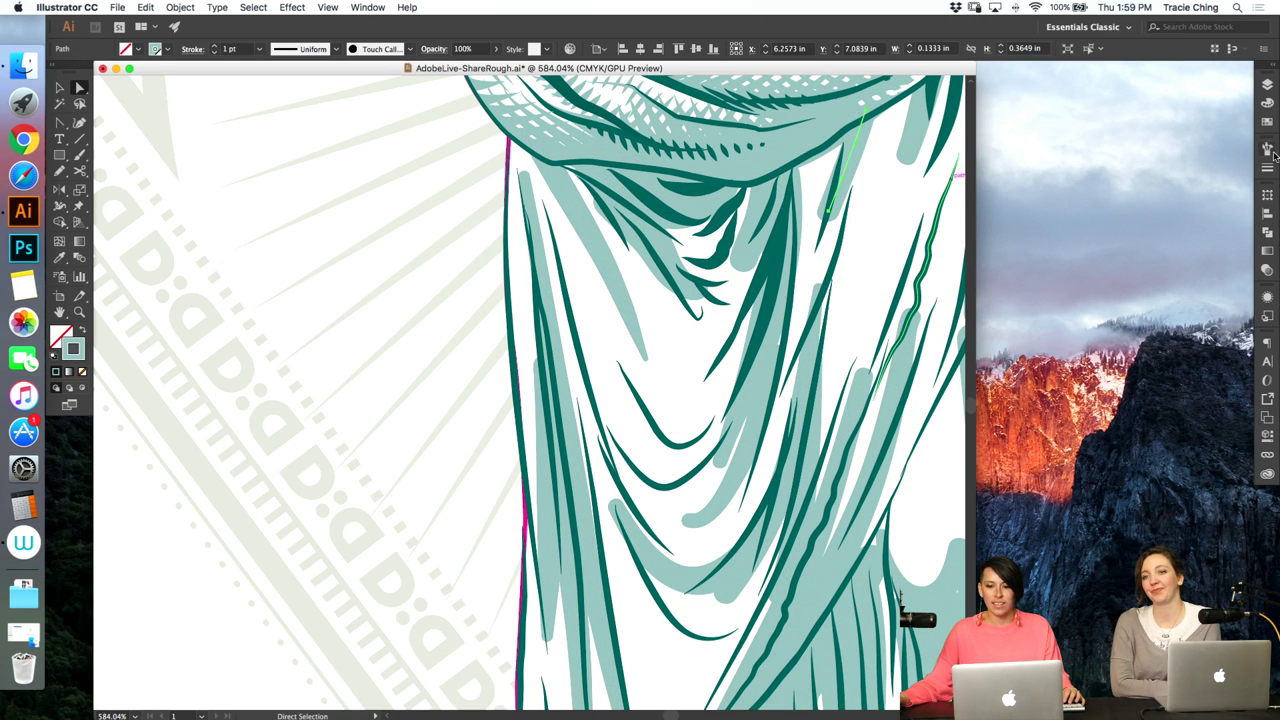
{"action": "left_click", "coordinate": [1266, 148]}
{"action": "left_click", "coordinate": [1202, 229]}
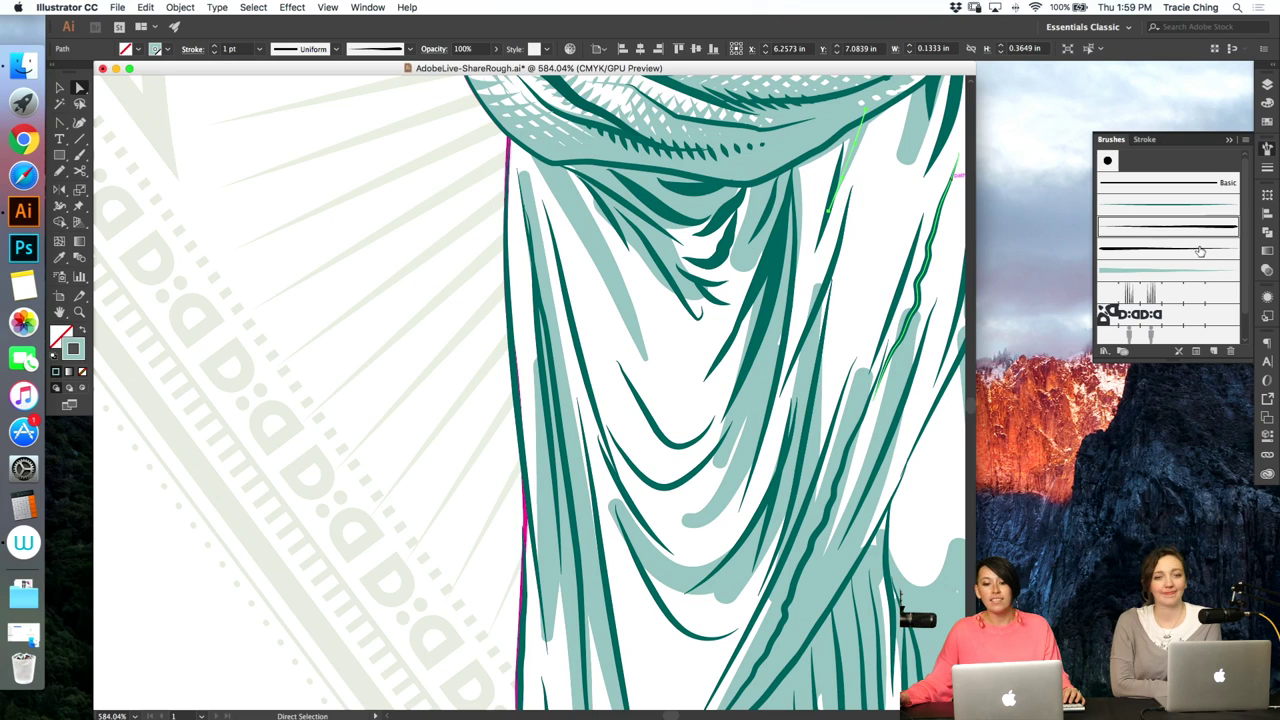
{"action": "left_click", "coordinate": [1266, 168]}
{"action": "left_click", "coordinate": [1148, 158]}
{"action": "key", "text": "v"}
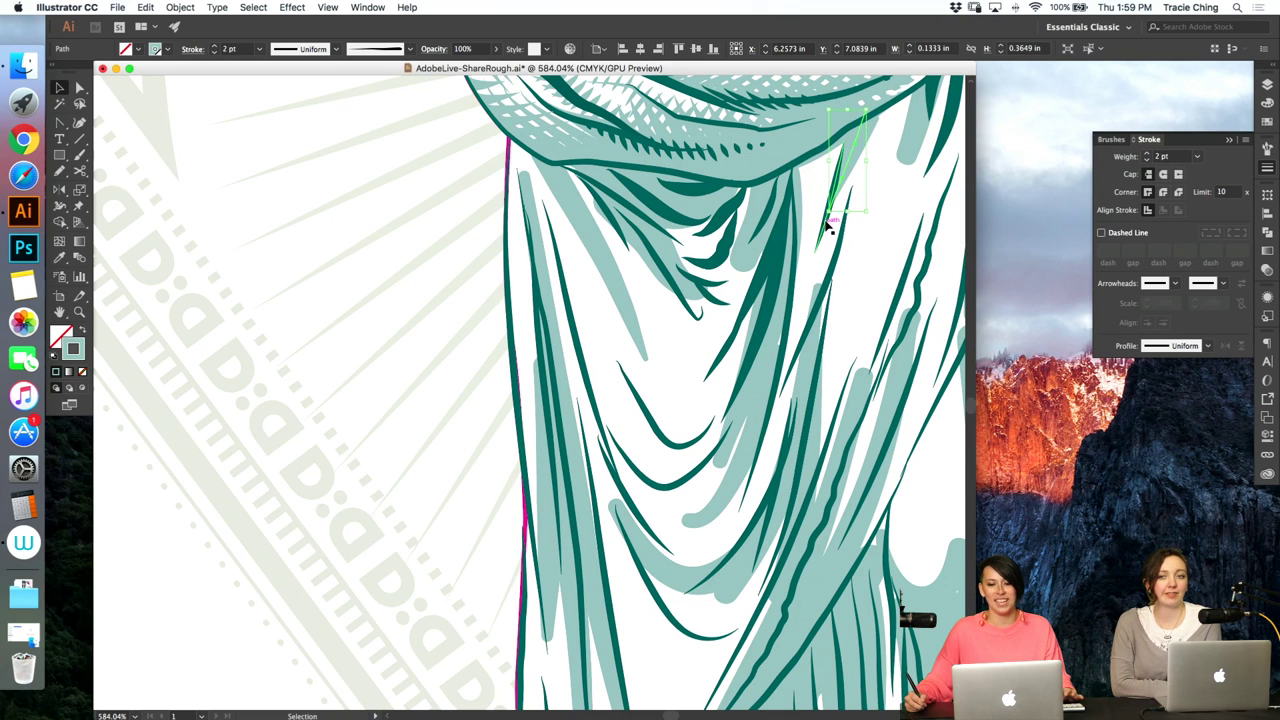
{"action": "left_click_drag", "start_coordinate": [828, 213], "coordinate": [814, 271]}
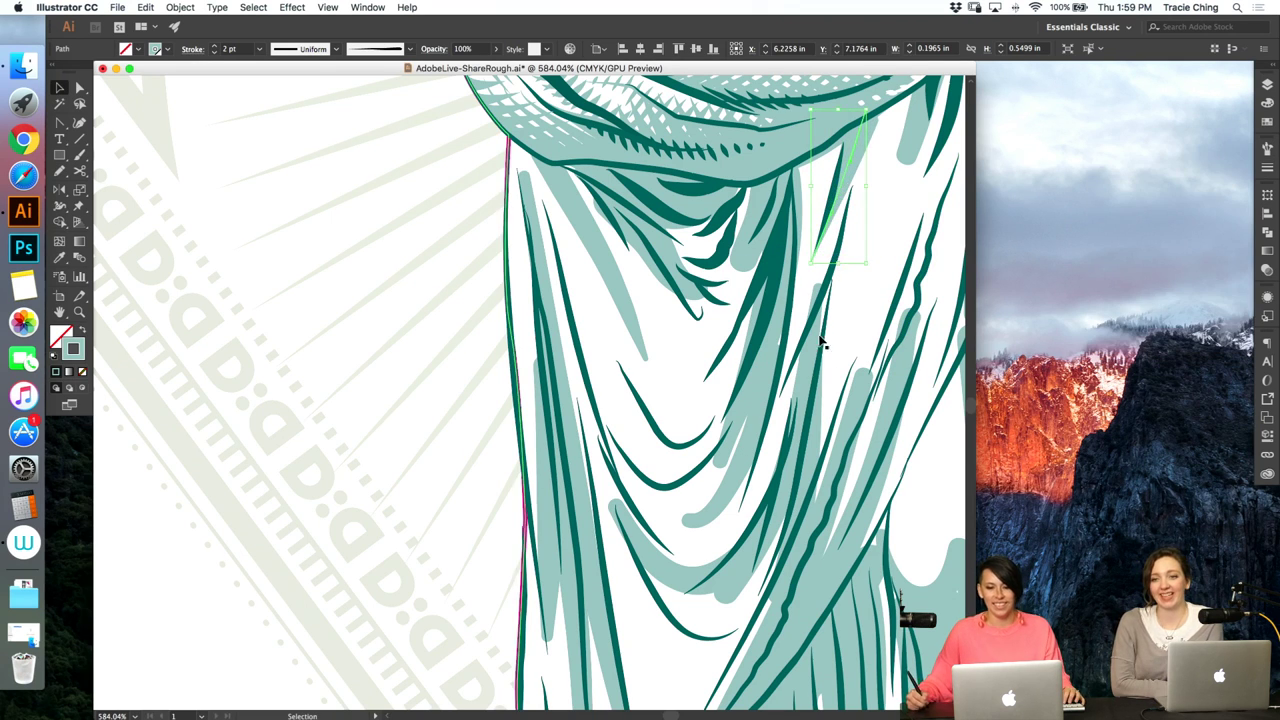
- Apply the tapered brush at 2 pt to the short light teal stroke beside the central knotted folds and stretch its lower end slightly down-left
{"action": "key", "text": "a"}
{"action": "key", "text": "super+minus"}
{"action": "key", "text": "super+minus"}
{"action": "key", "text": "super+minus"}
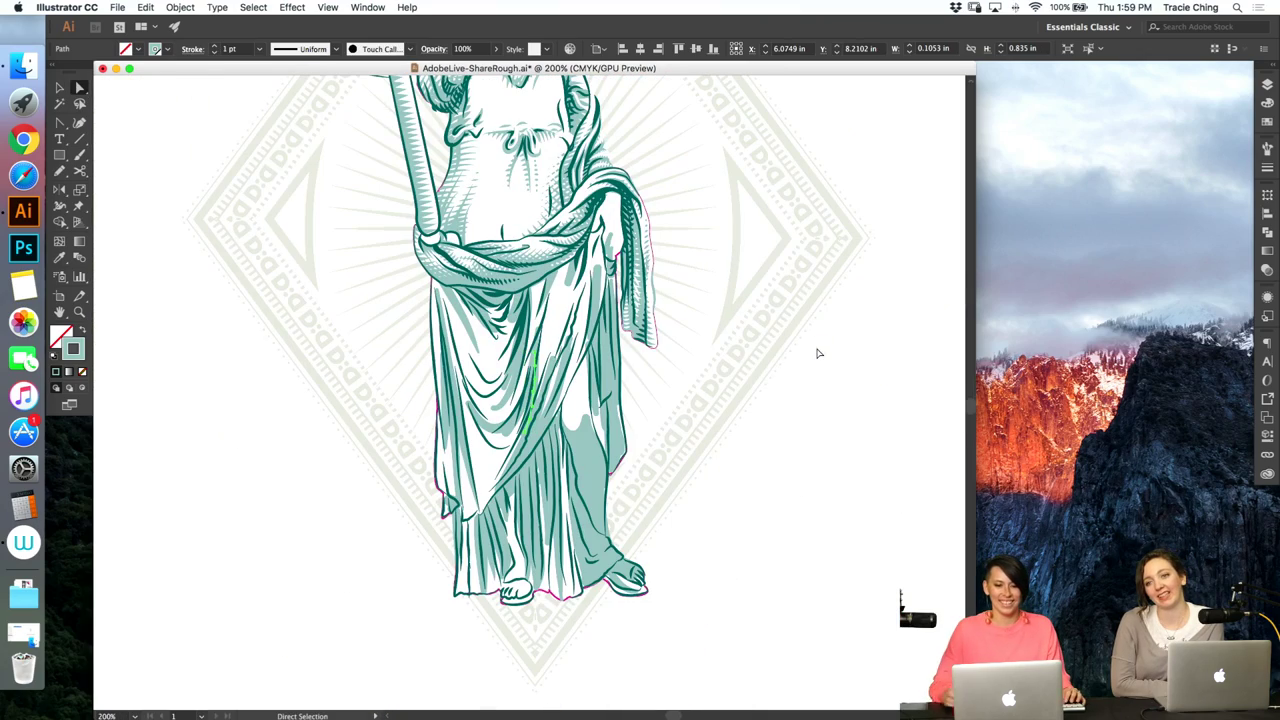
{"action": "left_click", "coordinate": [808, 320]}
{"action": "key", "text": "z"}
{"action": "left_click_drag", "start_coordinate": [492, 367], "coordinate": [662, 330]}
{"action": "key", "text": "a"}
{"action": "left_click", "coordinate": [563, 243]}
{"action": "left_click", "coordinate": [1266, 150]}
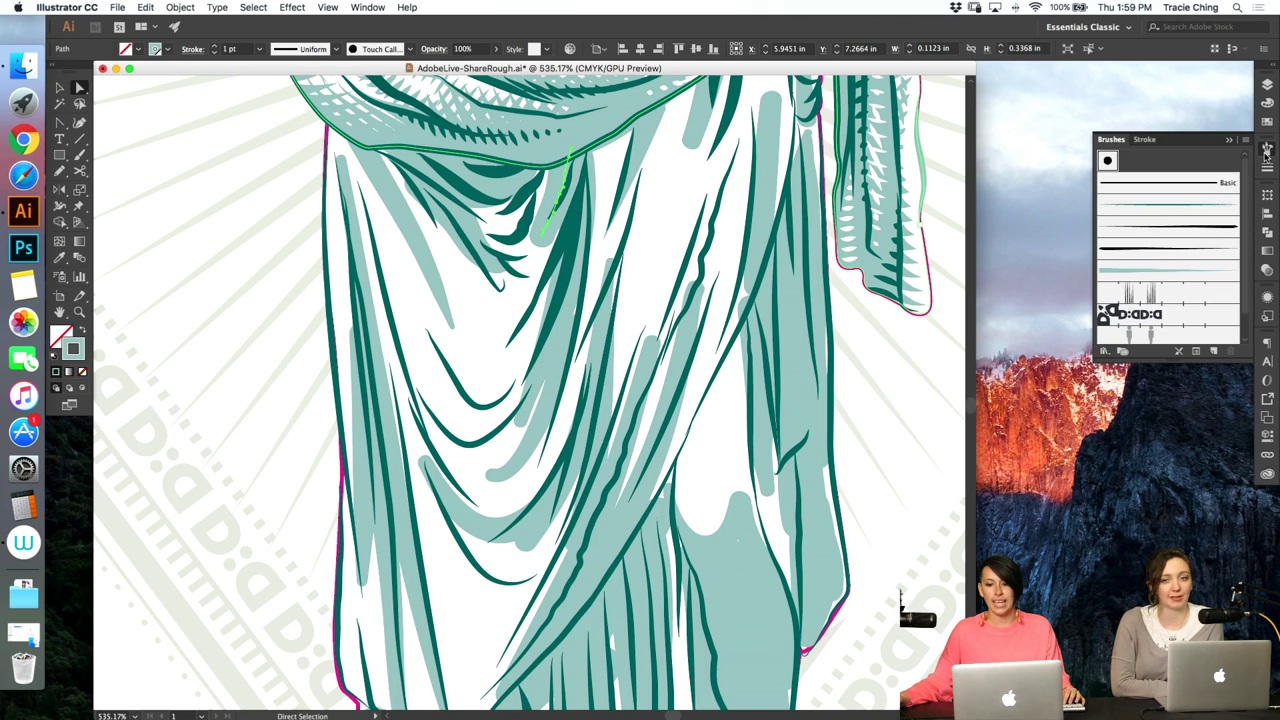
{"action": "left_click", "coordinate": [1197, 231]}
{"action": "left_click", "coordinate": [1267, 168]}
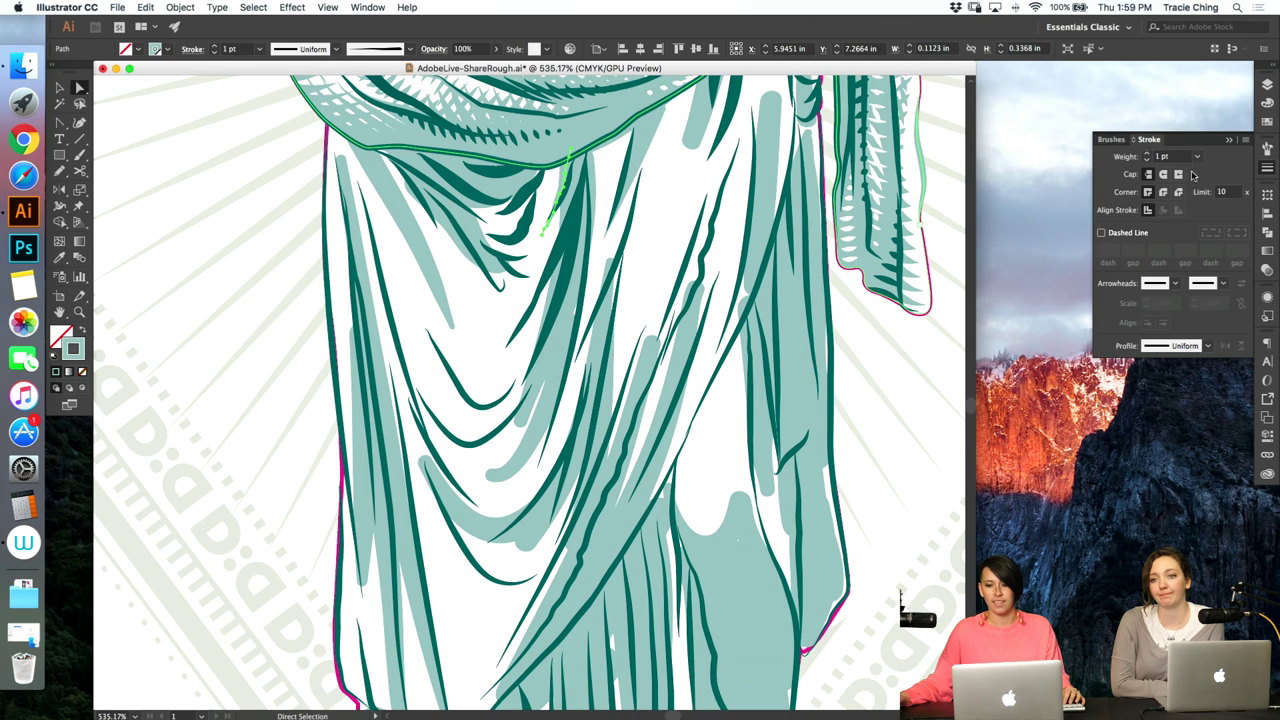
{"action": "left_click", "coordinate": [1147, 153]}
{"action": "key", "text": "v"}
{"action": "left_click", "coordinate": [543, 246]}
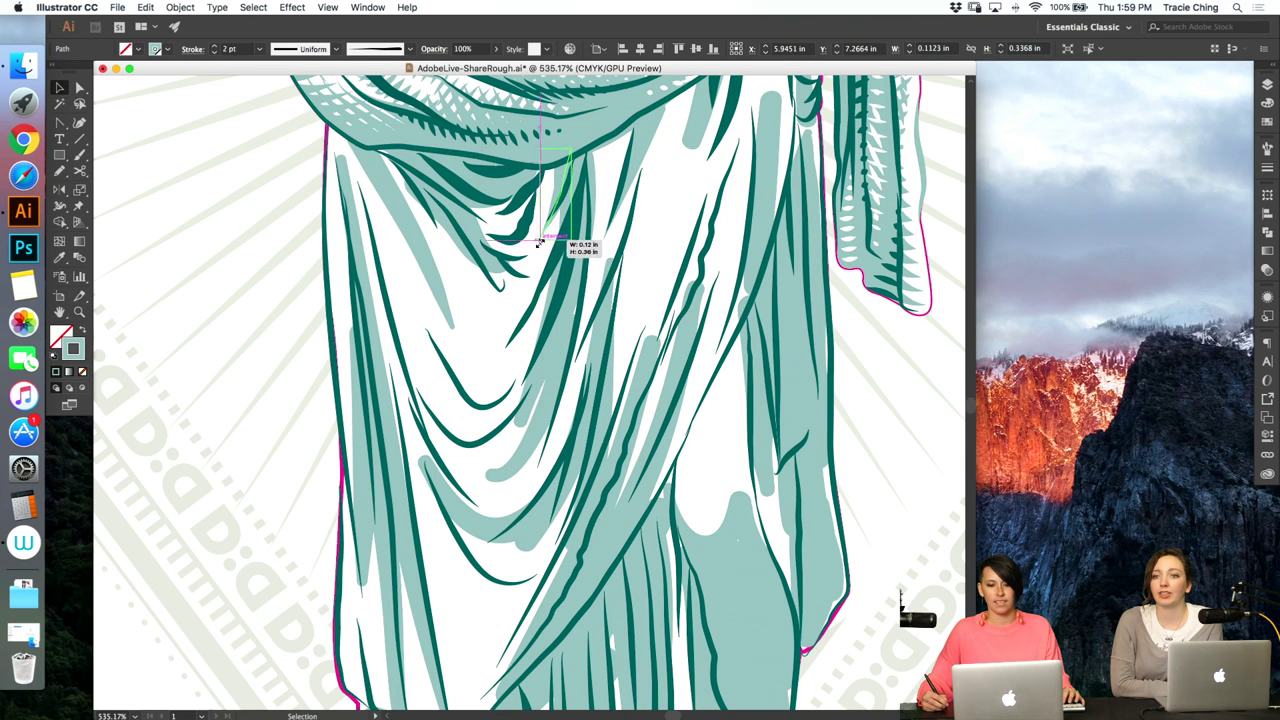
{"action": "key", "text": "a"}
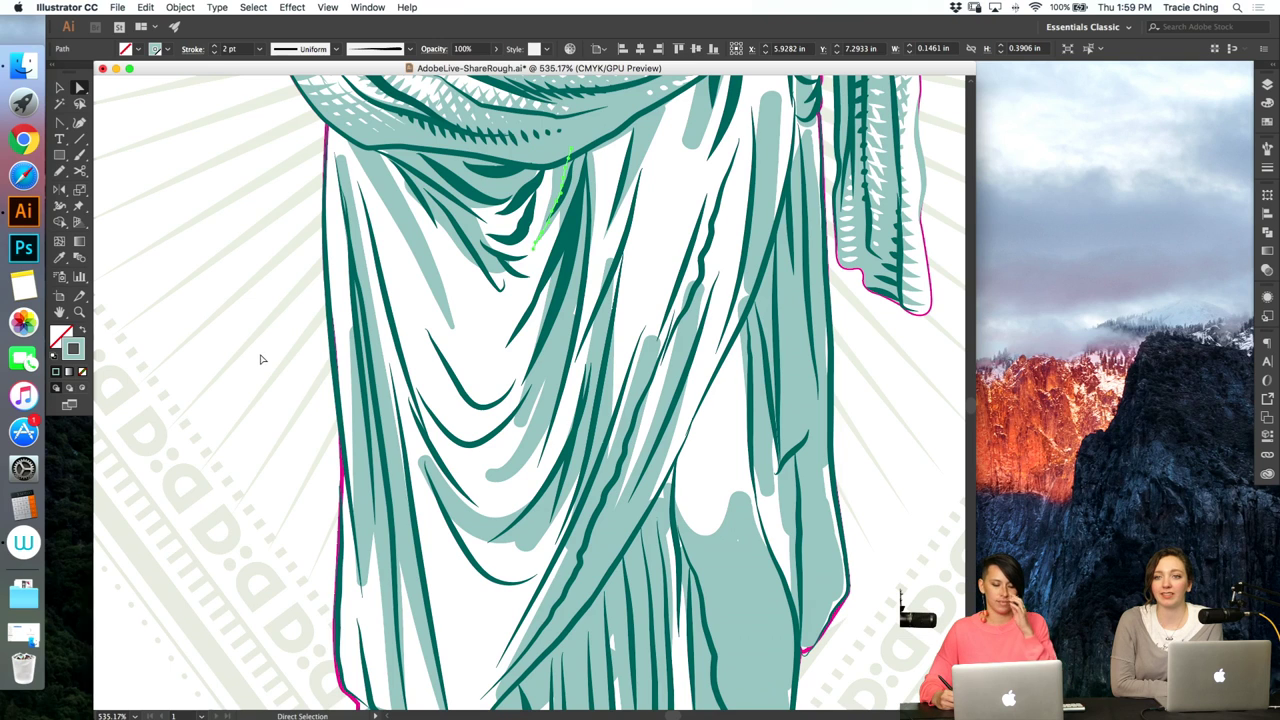
{"action": "left_click", "coordinate": [270, 362]}
{"action": "left_click", "coordinate": [434, 270]}
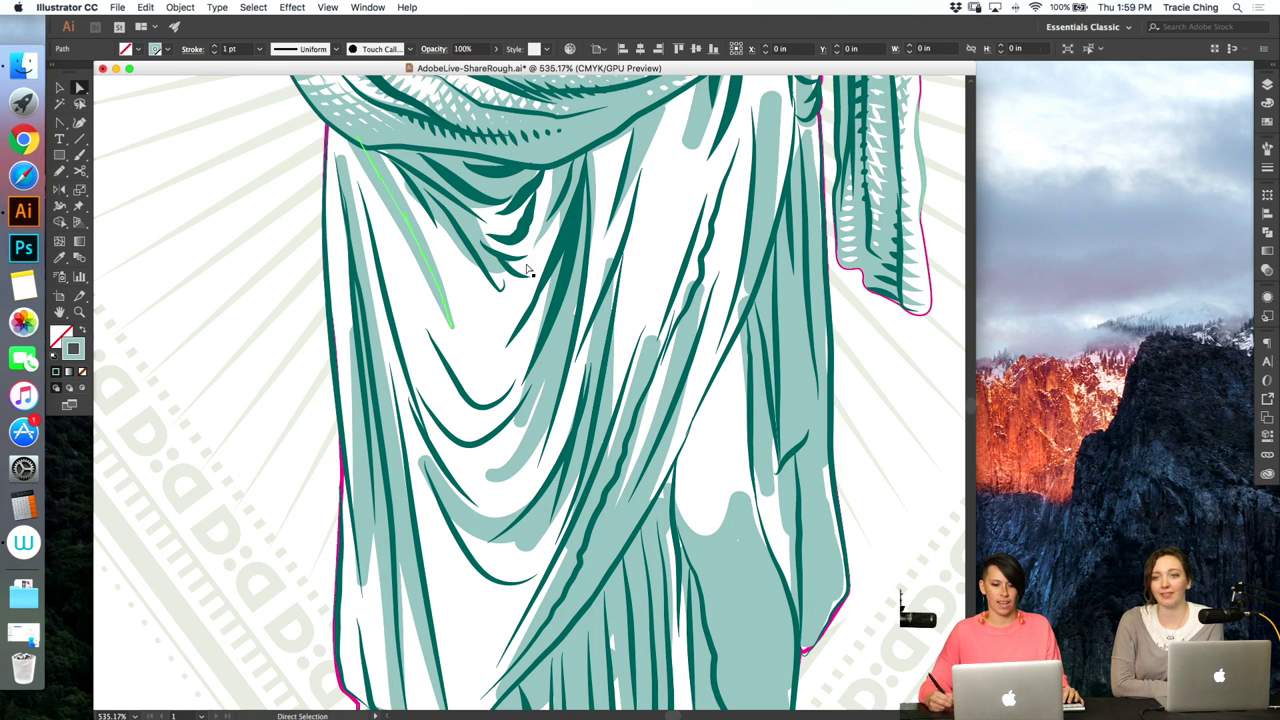
{"action": "left_click", "coordinate": [289, 361]}
- Paint a short light teal test stroke on the background beside the statue and apply the thin double-tapered brush to it
{"action": "key", "text": "b"}
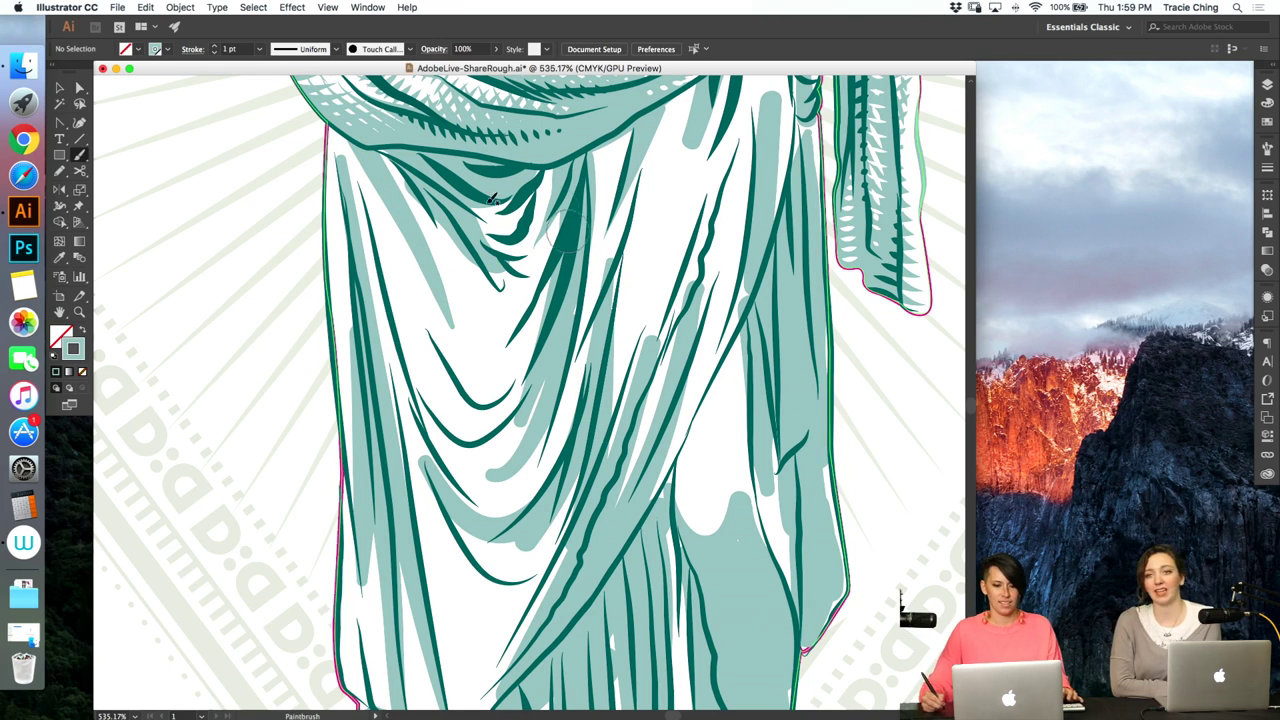
{"action": "left_click_drag", "start_coordinate": [205, 208], "coordinate": [280, 210]}
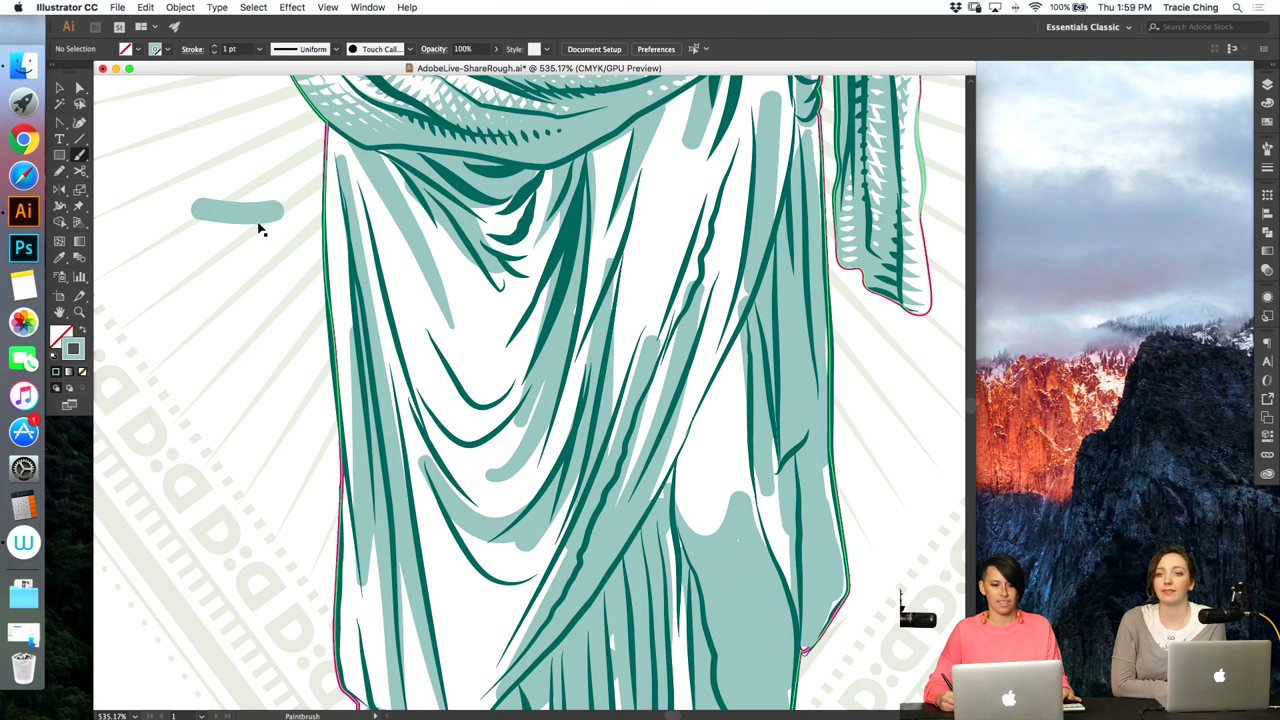
{"action": "key", "text": "v"}
{"action": "left_click", "coordinate": [1266, 149]}
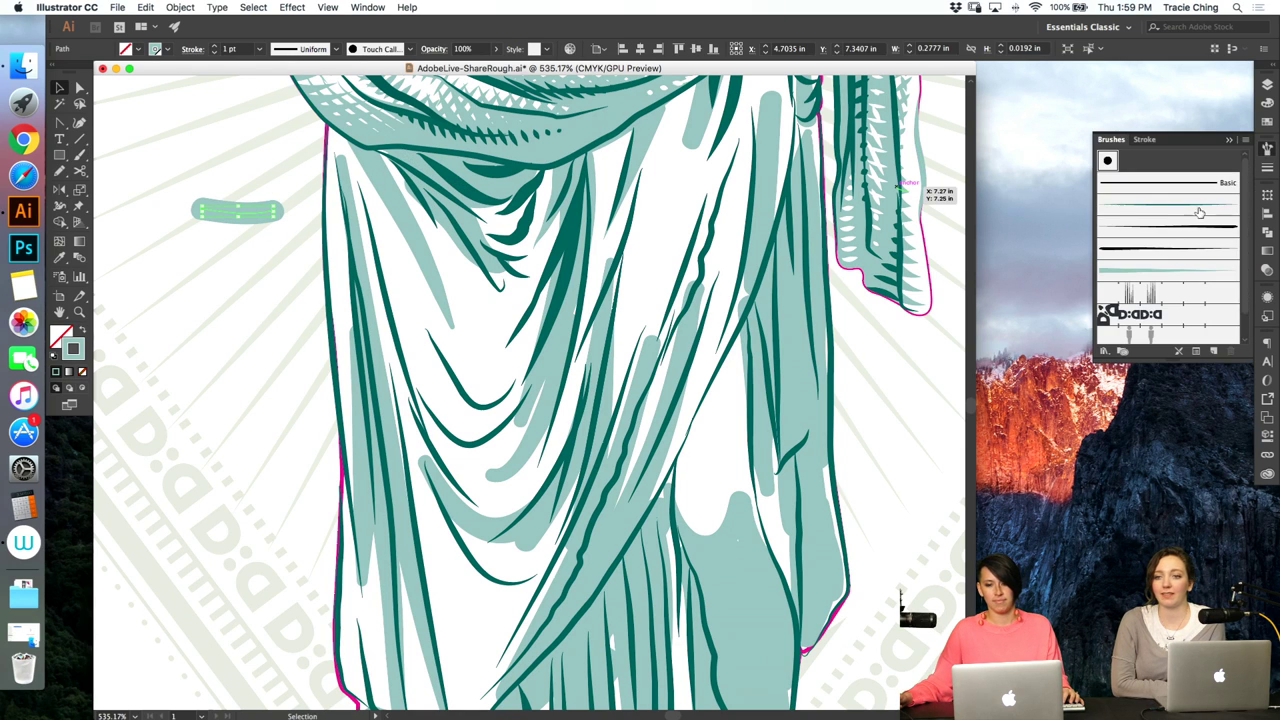
{"action": "left_click", "coordinate": [1199, 211]}
- Paint short tapered hatch strokes across the diagonal fold beneath the sash and blend them together
{"action": "key", "text": "b"}
{"action": "left_click_drag", "start_coordinate": [465, 164], "coordinate": [530, 165]}
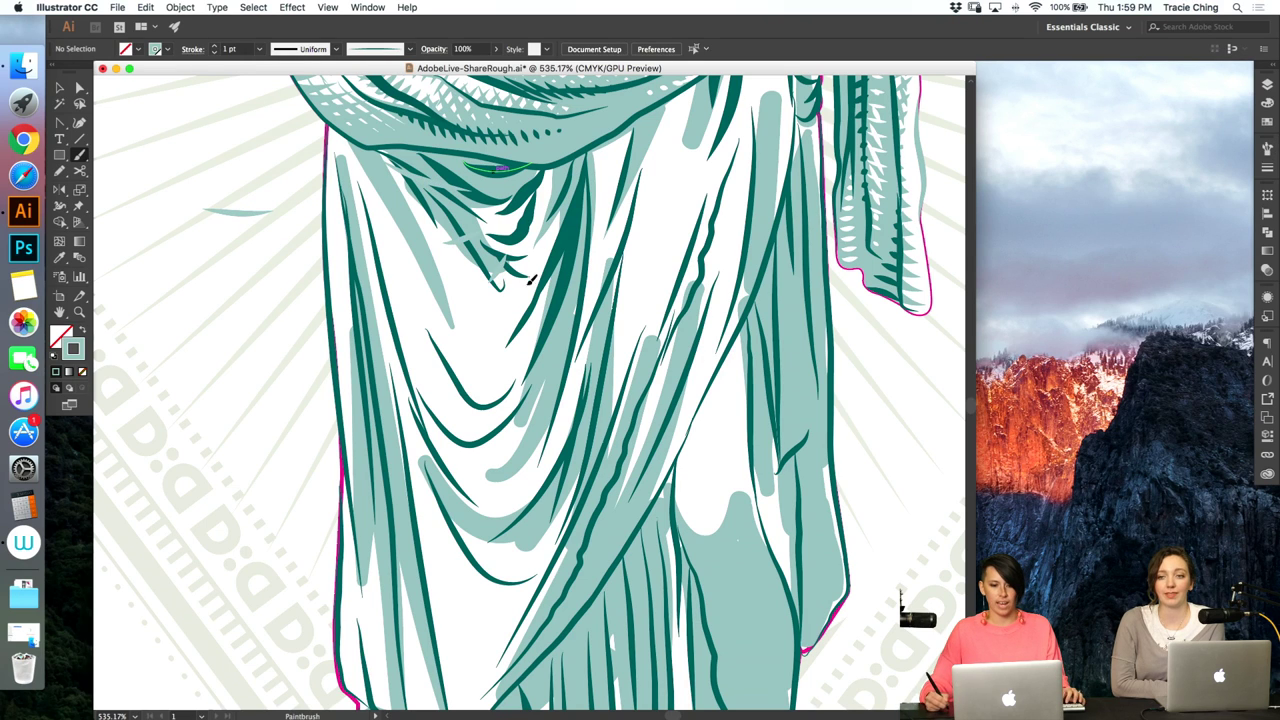
{"action": "key", "text": "v"}
{"action": "left_click", "coordinate": [494, 277]}
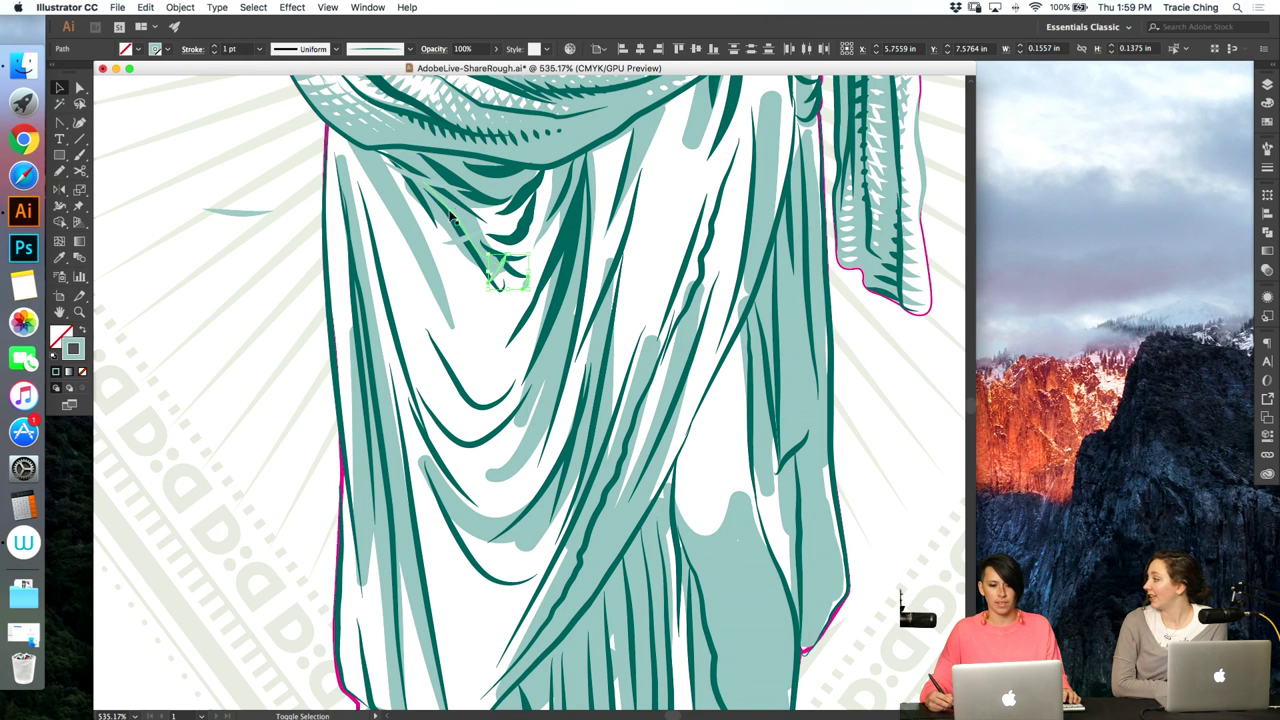
{"action": "left_click", "coordinate": [450, 216], "text": "shift"}
{"action": "key", "text": "super+alt+b"}
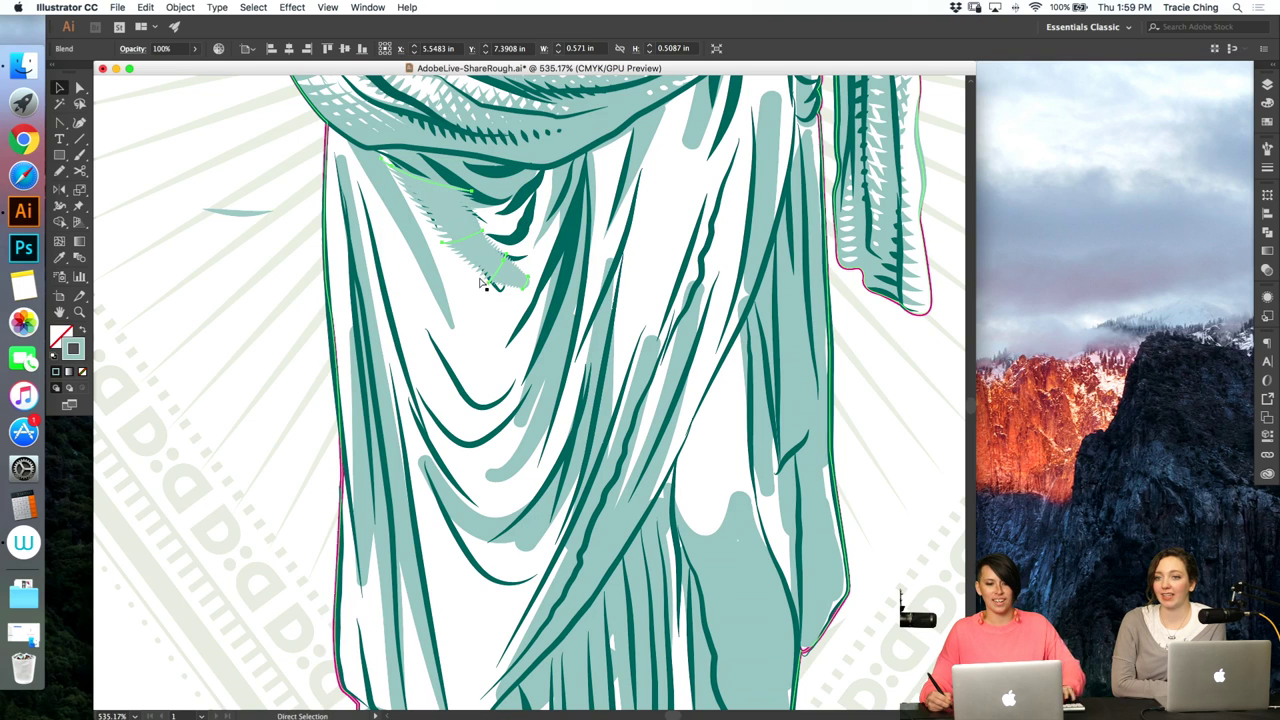
- Set the diagonal fold blend's spacing to 3 specified steps
{"action": "left_click", "coordinate": [180, 7]}
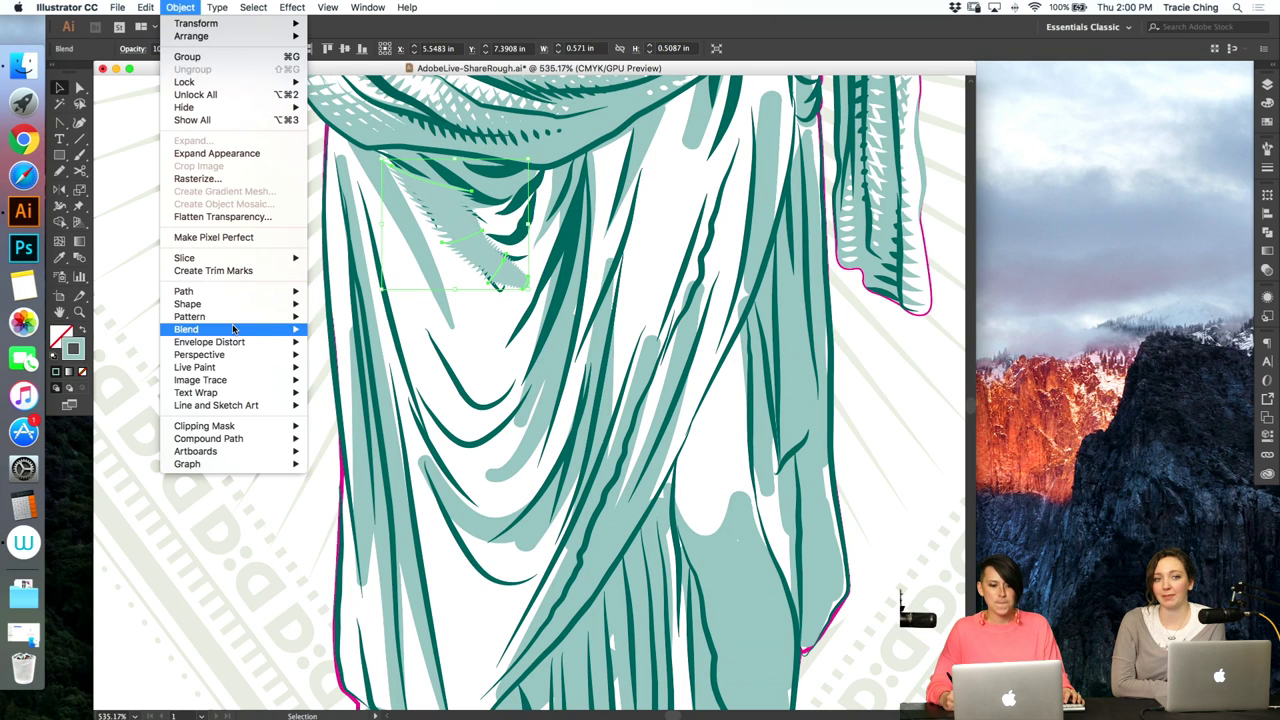
{"action": "left_click", "coordinate": [376, 362]}
{"action": "key", "text": "Tab"}
{"action": "type", "text": "6"}
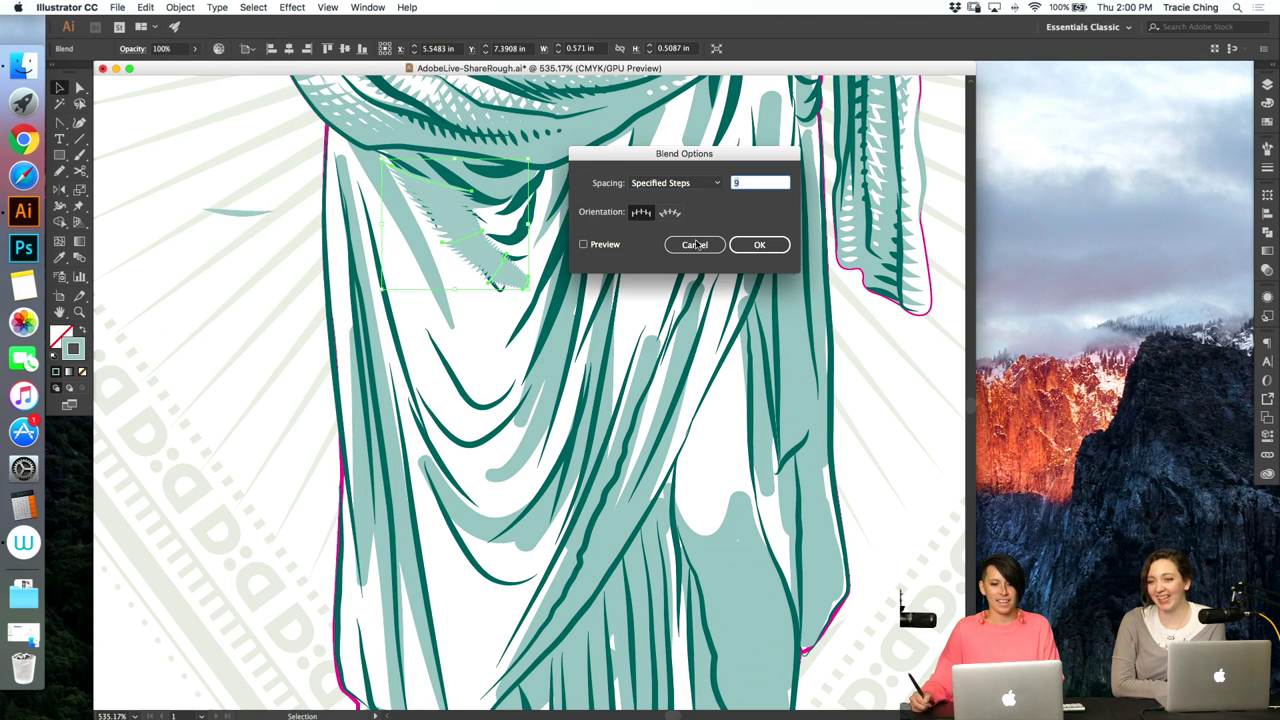
{"action": "left_click", "coordinate": [602, 245]}
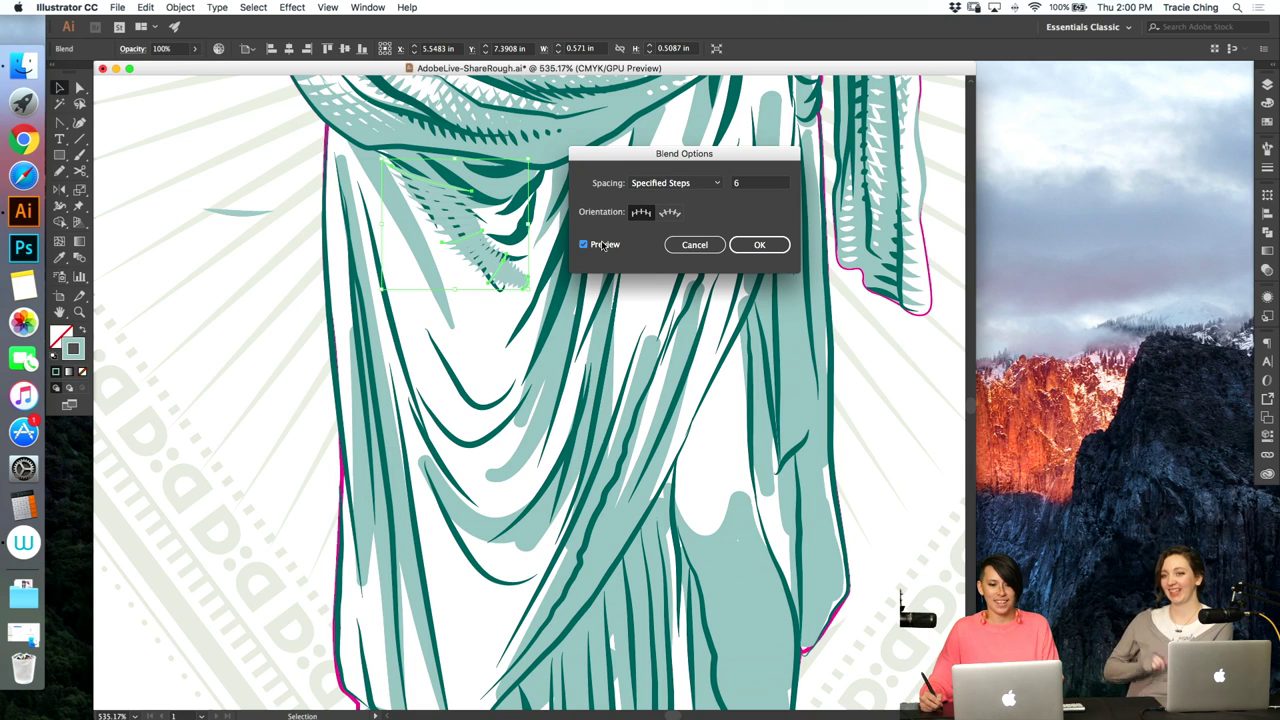
{"action": "left_click", "coordinate": [746, 186]}
{"action": "key", "text": "Down"}
{"action": "key", "text": "Down"}
{"action": "key", "text": "Down"}
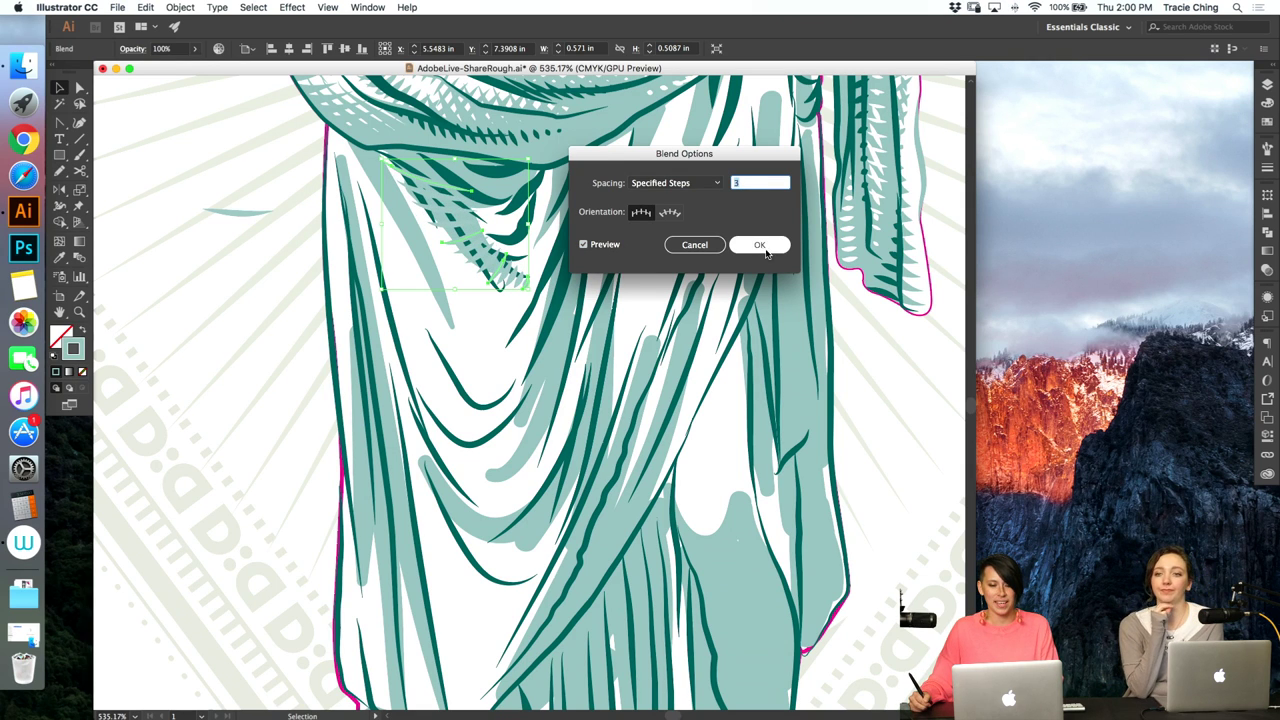
{"action": "left_click", "coordinate": [766, 251]}
- Isolate the diagonal fold blend and increase the stroke weight of its key hatch strokes
{"action": "double_click", "coordinate": [472, 244]}
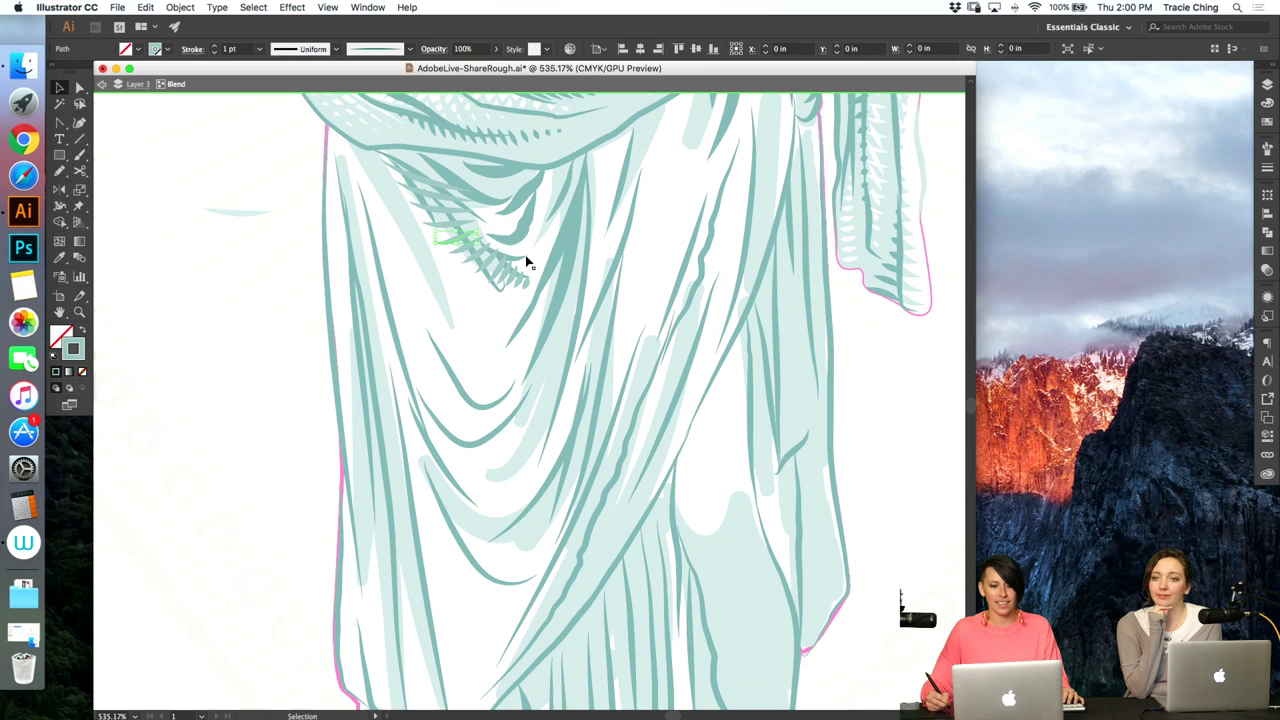
{"action": "left_click", "coordinate": [510, 267]}
{"action": "left_click", "coordinate": [495, 270]}
{"action": "left_click", "coordinate": [529, 246]}
{"action": "key", "text": "super+a"}
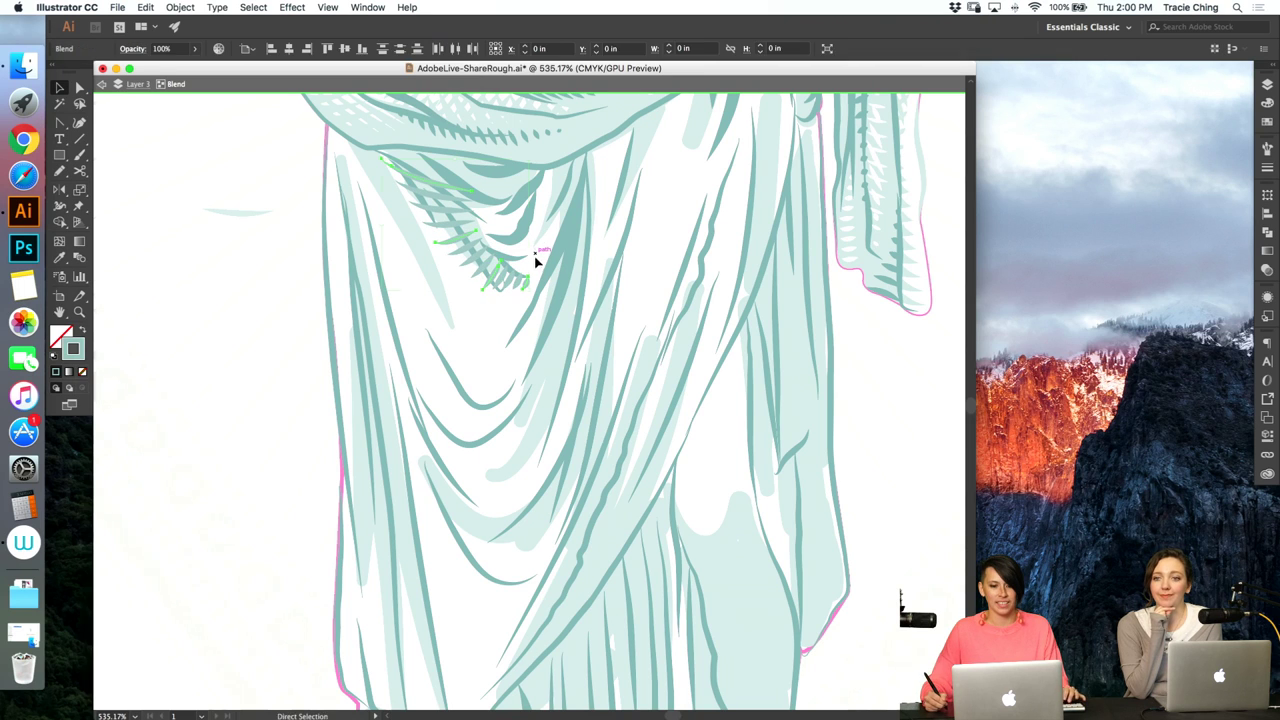
{"action": "key", "text": "a"}
{"action": "left_click", "coordinate": [1267, 167]}
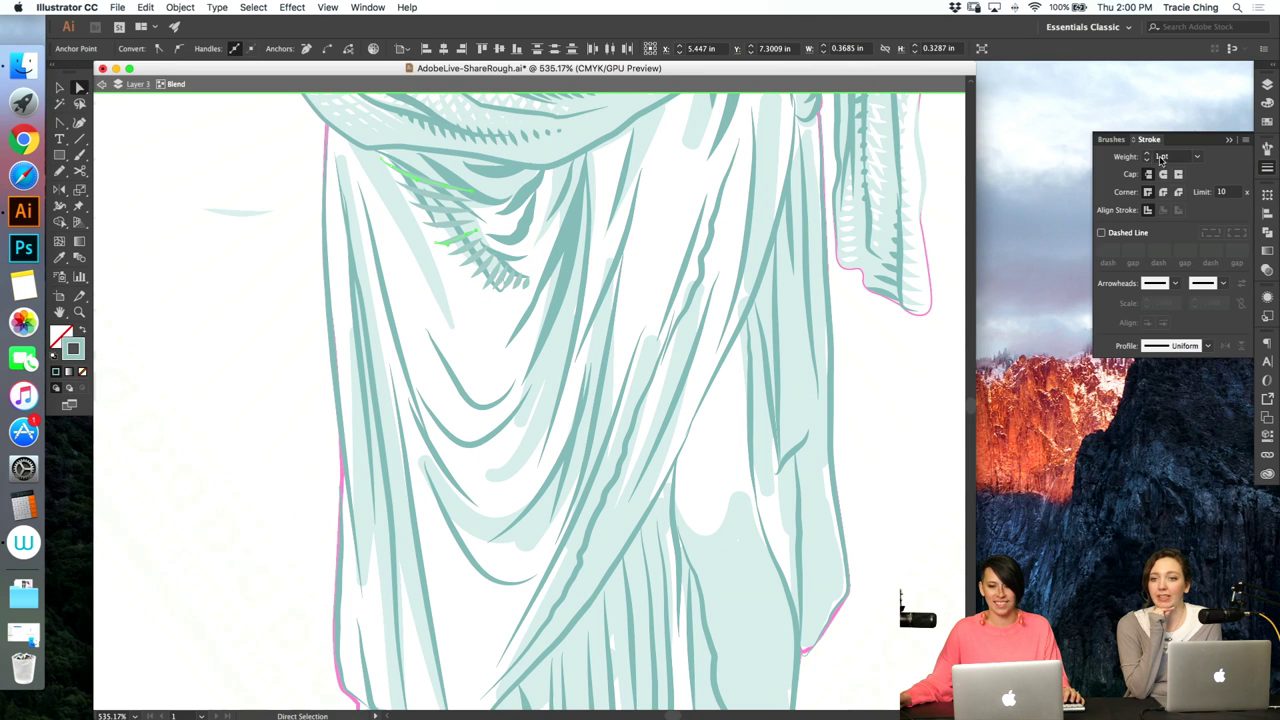
{"action": "key", "text": "v"}
{"action": "left_click", "coordinate": [529, 286]}
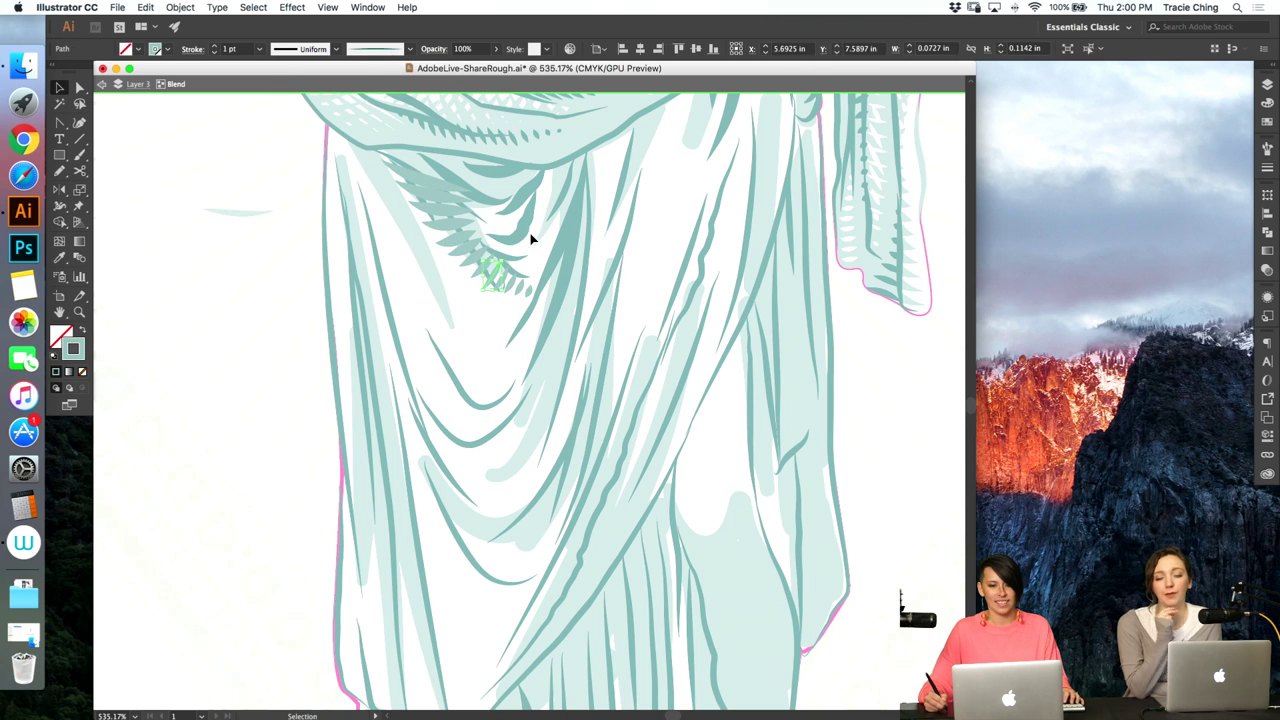
- Exit isolation, place the hatching blend behind the dark fold lines, and clear the selection
{"action": "key", "text": "Escape"}
{"action": "left_click", "coordinate": [460, 232]}
{"action": "key", "text": "super+shift+a"}
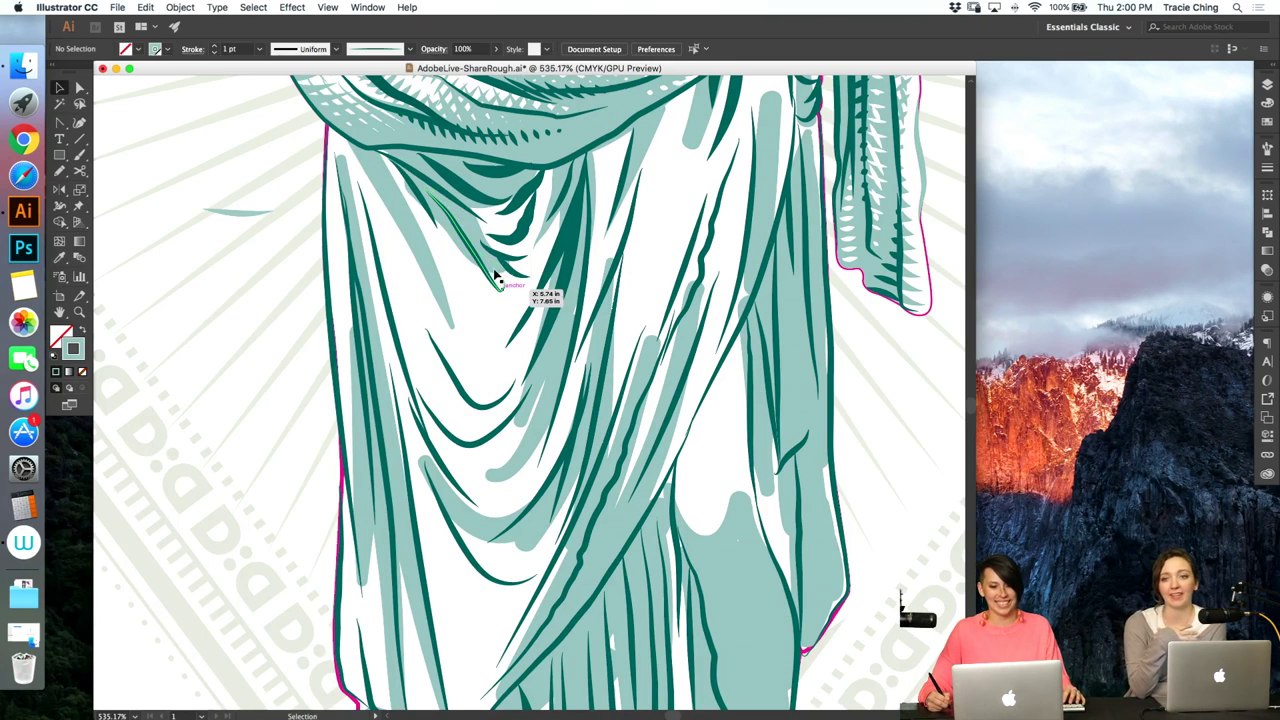
{"action": "key", "text": "a"}
{"action": "left_click", "coordinate": [498, 283]}
{"action": "left_click", "coordinate": [270, 336]}
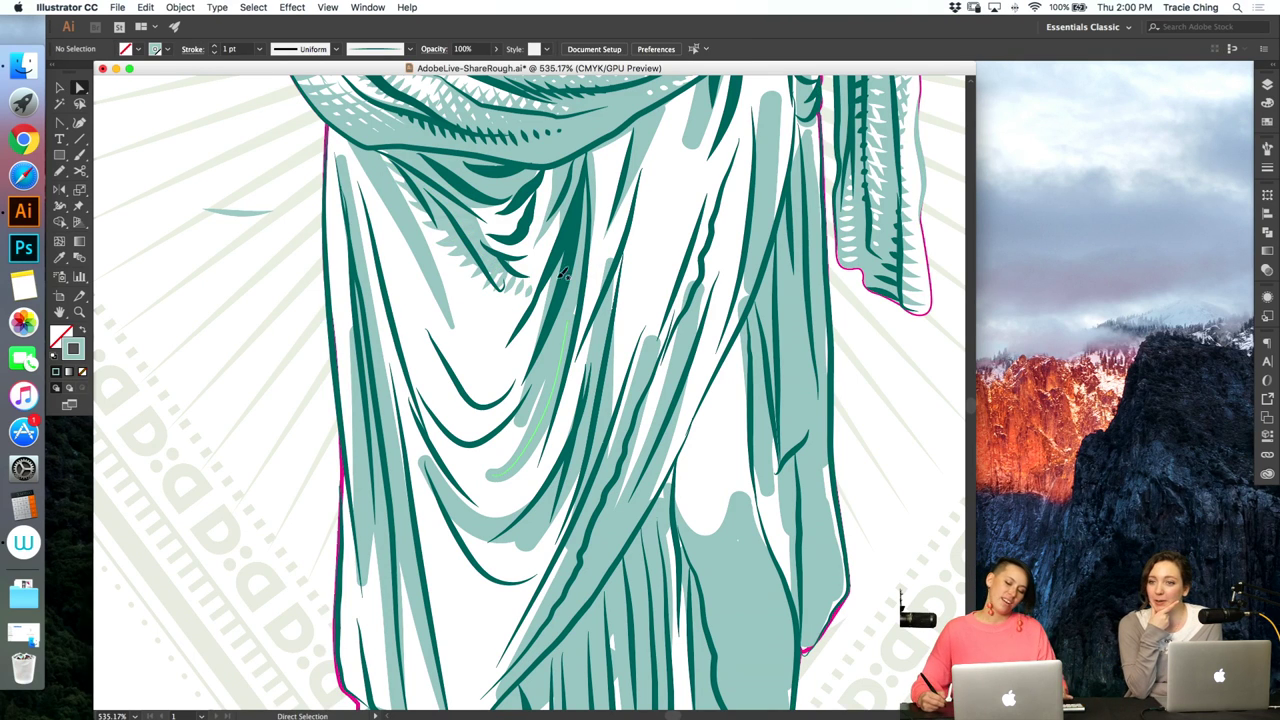
- Paint three short tapered hatch strokes down the gap between the knotted folds and the thick dark fold, and blend them
{"action": "key", "text": "b"}
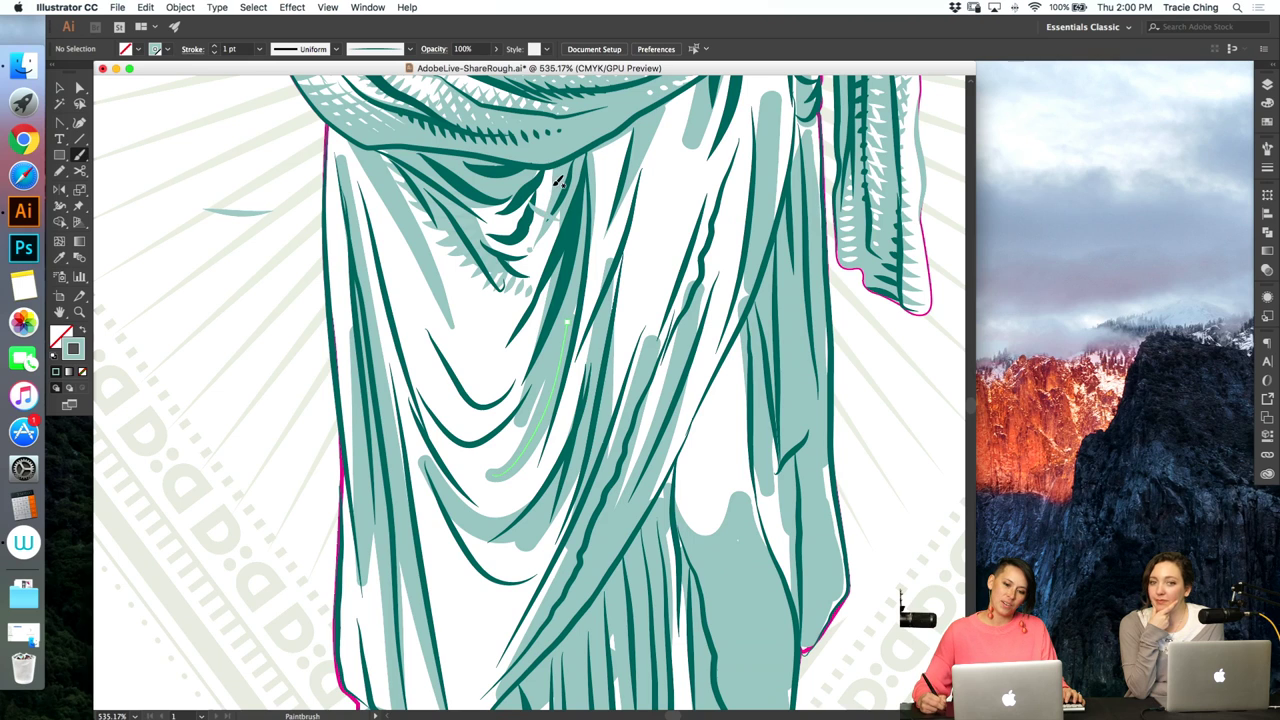
{"action": "key", "text": "v"}
{"action": "left_click", "coordinate": [567, 172]}
{"action": "left_click", "coordinate": [547, 218], "text": "shift"}
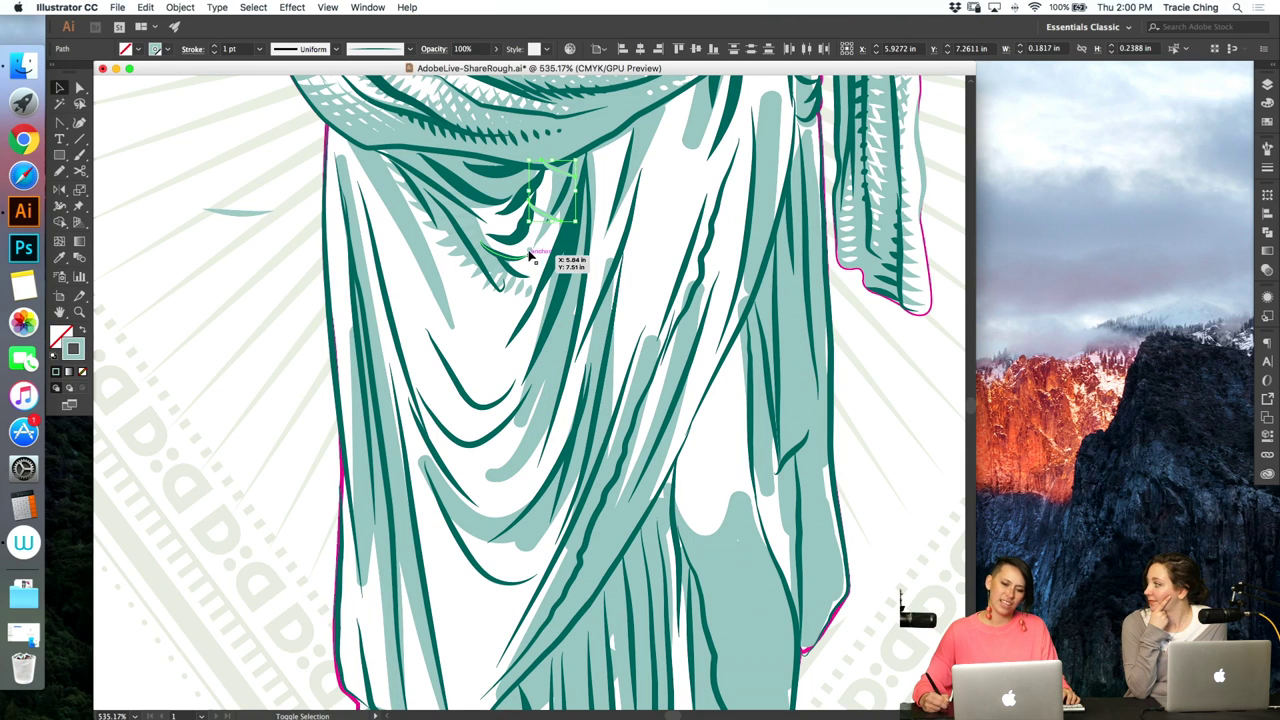
{"action": "left_click", "coordinate": [532, 250], "text": "shift"}
{"action": "key", "text": "super+alt+b"}
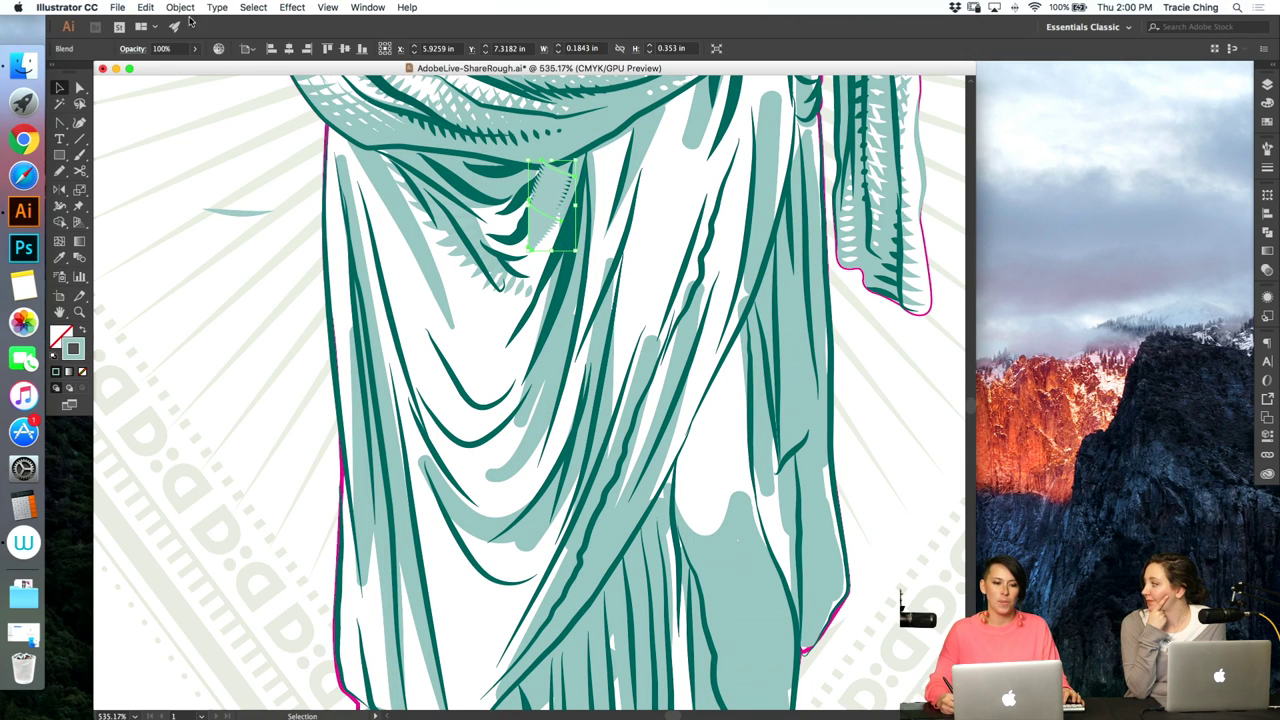
- Set the spacing of the blend beside the knotted folds to 2 specified steps
{"action": "left_click", "coordinate": [181, 8]}
{"action": "mouse_move", "coordinate": [240, 329]}
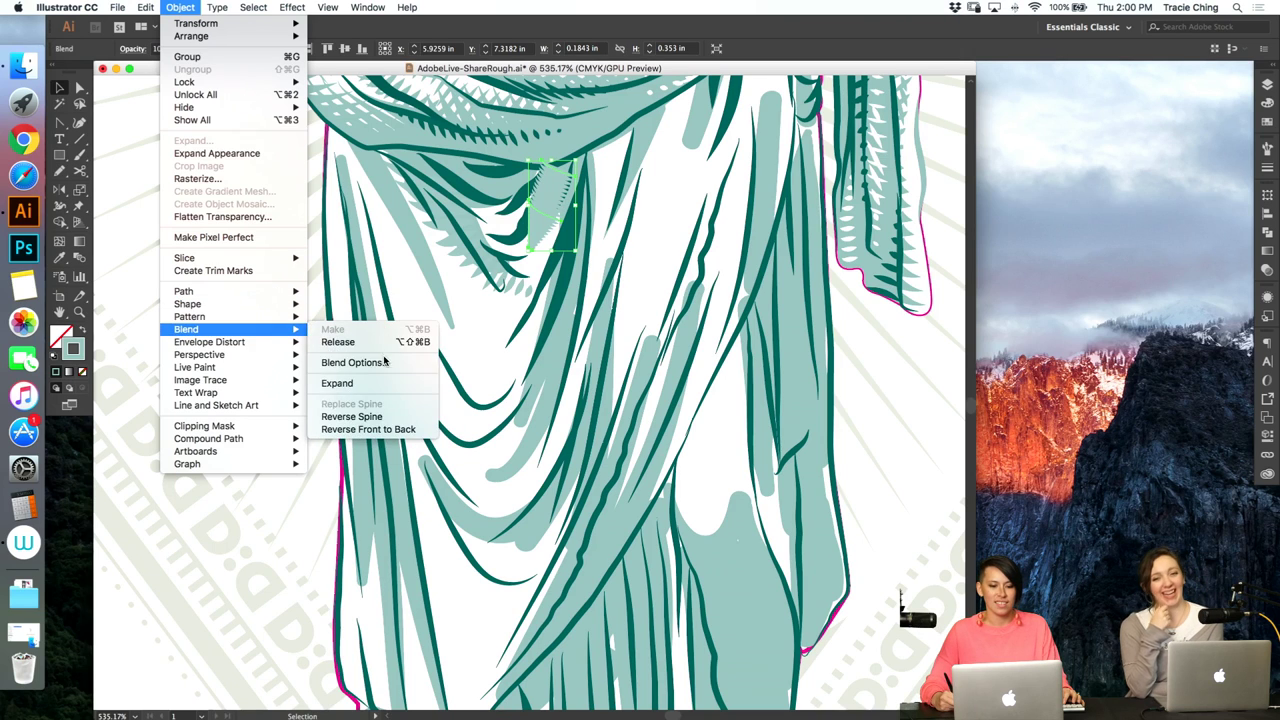
{"action": "left_click", "coordinate": [384, 362]}
{"action": "key", "text": "Tab"}
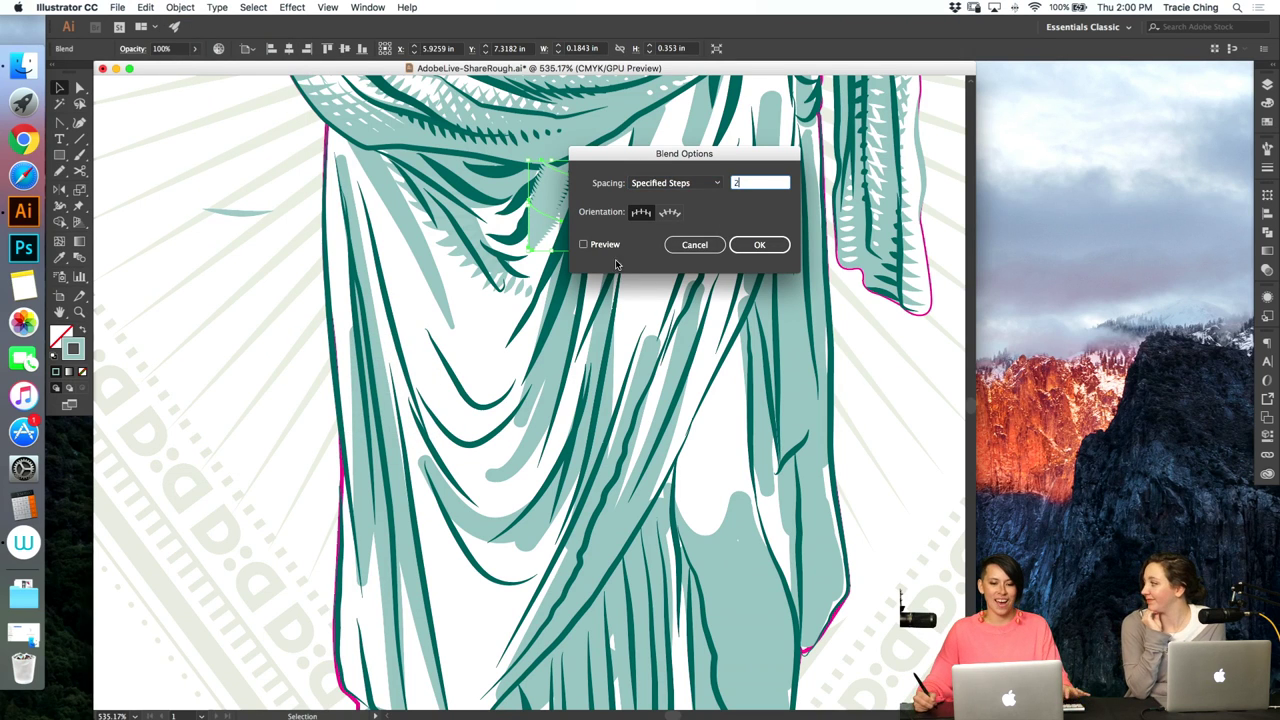
{"action": "left_click", "coordinate": [608, 245]}
{"action": "double_click", "coordinate": [746, 184]}
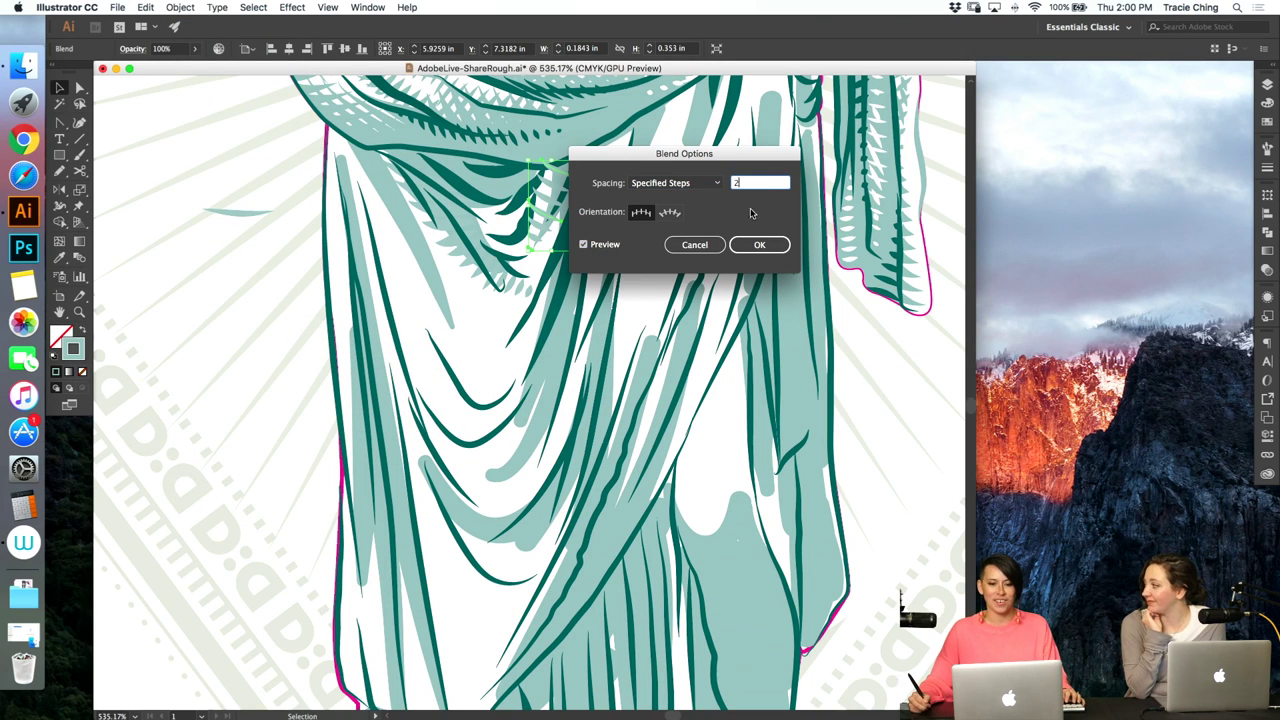
{"action": "left_click", "coordinate": [759, 245]}
- Isolate the blend beside the knotted folds and set its top and middle key strokes to a 2 pt weight
{"action": "double_click", "coordinate": [559, 176]}
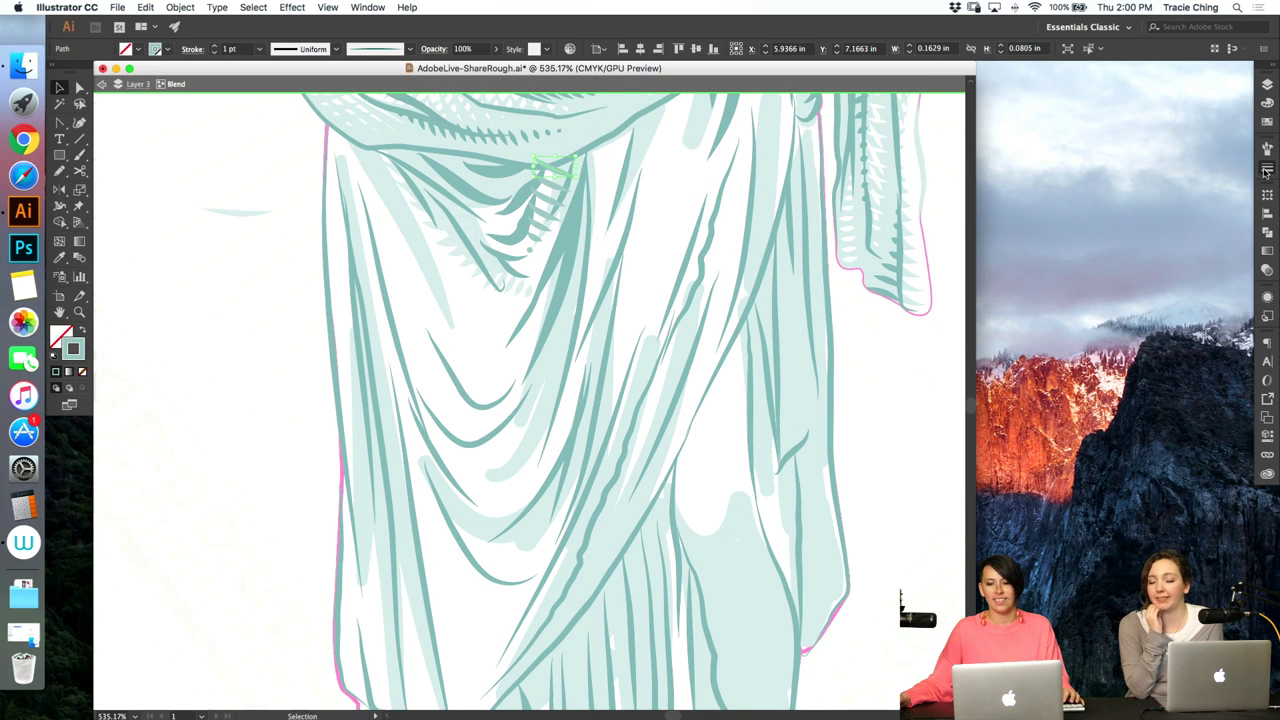
{"action": "left_click", "coordinate": [1266, 172]}
{"action": "left_click", "coordinate": [694, 228]}
{"action": "left_click", "coordinate": [558, 218]}
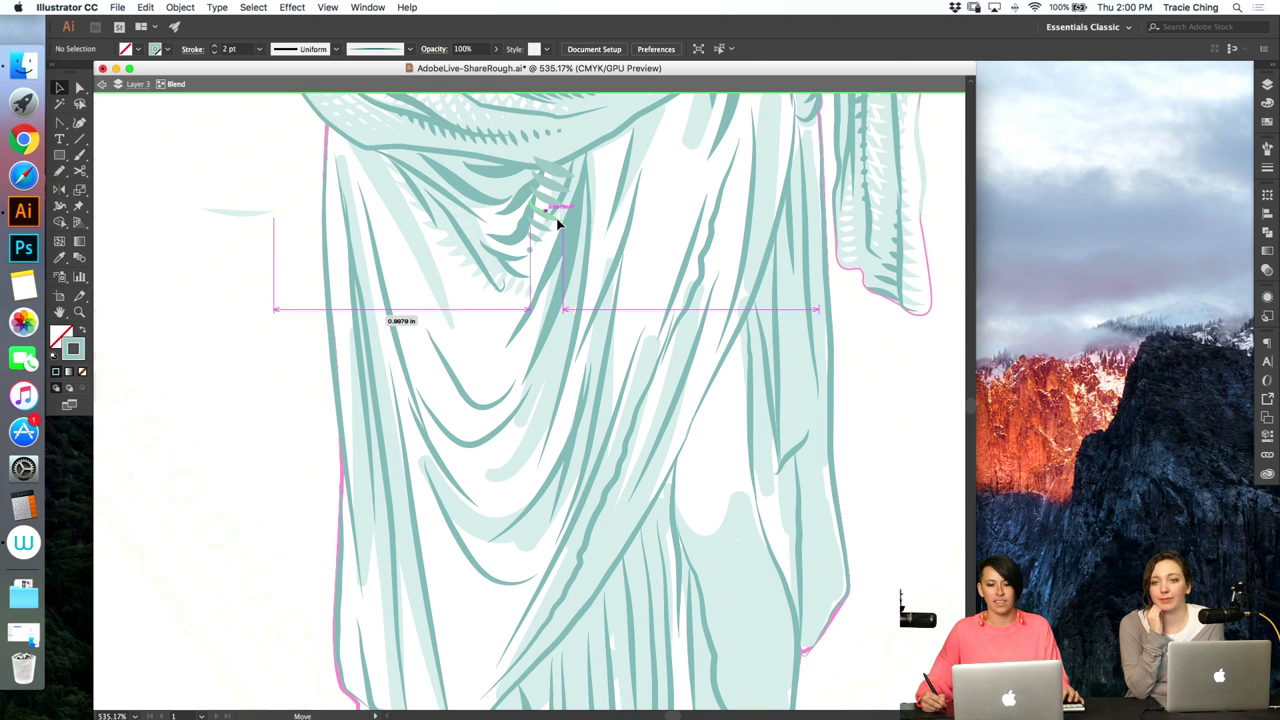
{"action": "left_click", "coordinate": [1266, 168]}
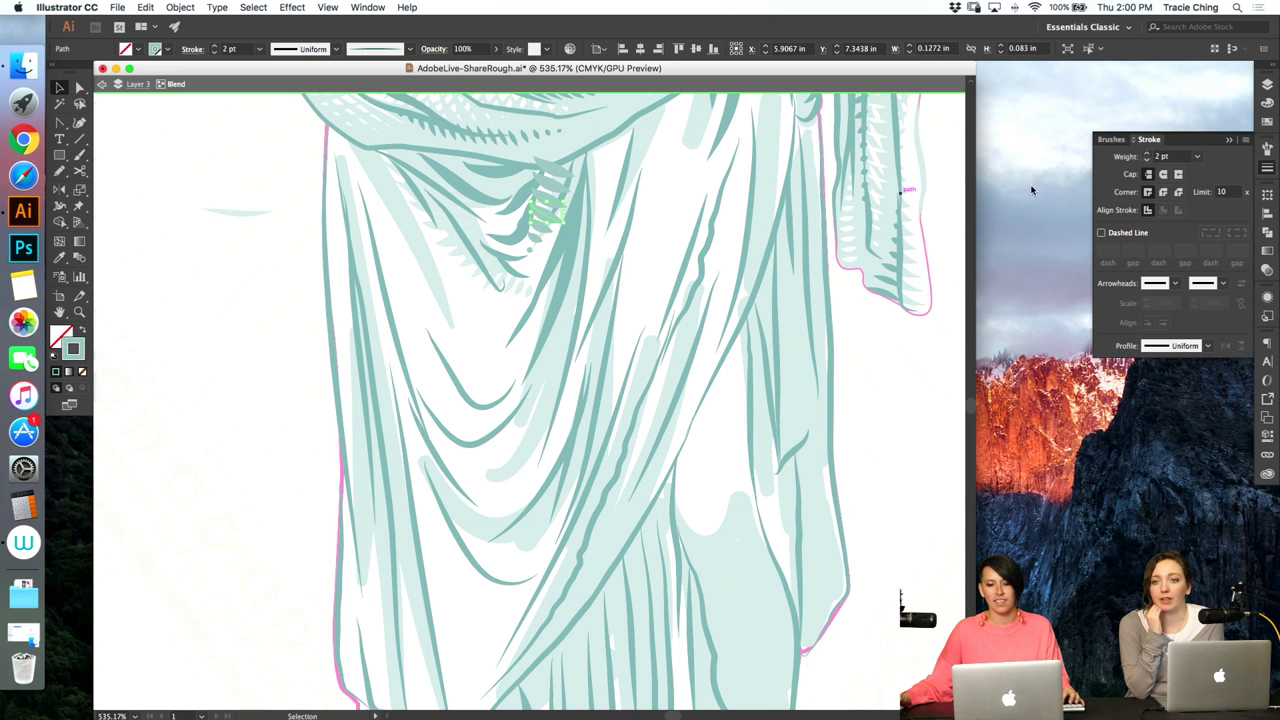
- Exit isolation, delete the plain shading over the hatching beside the knotted folds, and select the hatching blend
{"action": "double_click", "coordinate": [617, 228]}
{"action": "left_click", "coordinate": [557, 195]}
{"action": "key", "text": "Delete"}
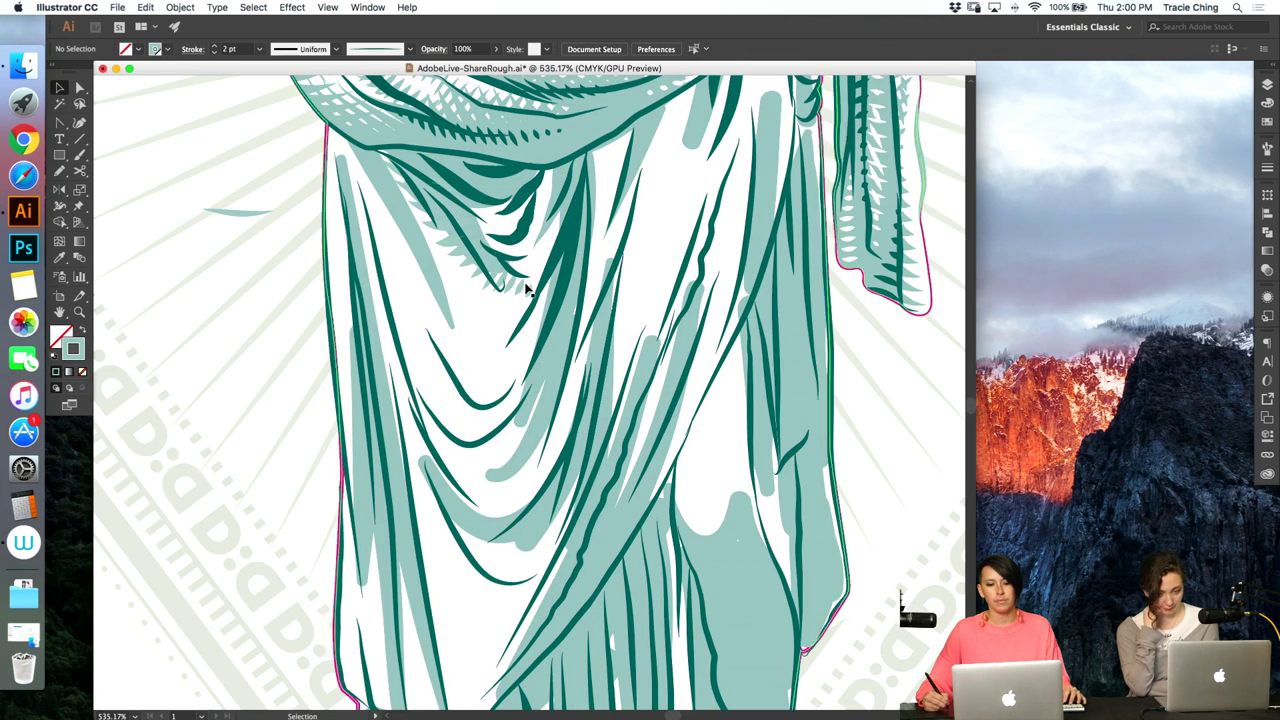
{"action": "key", "text": "a"}
{"action": "left_click", "coordinate": [551, 195]}
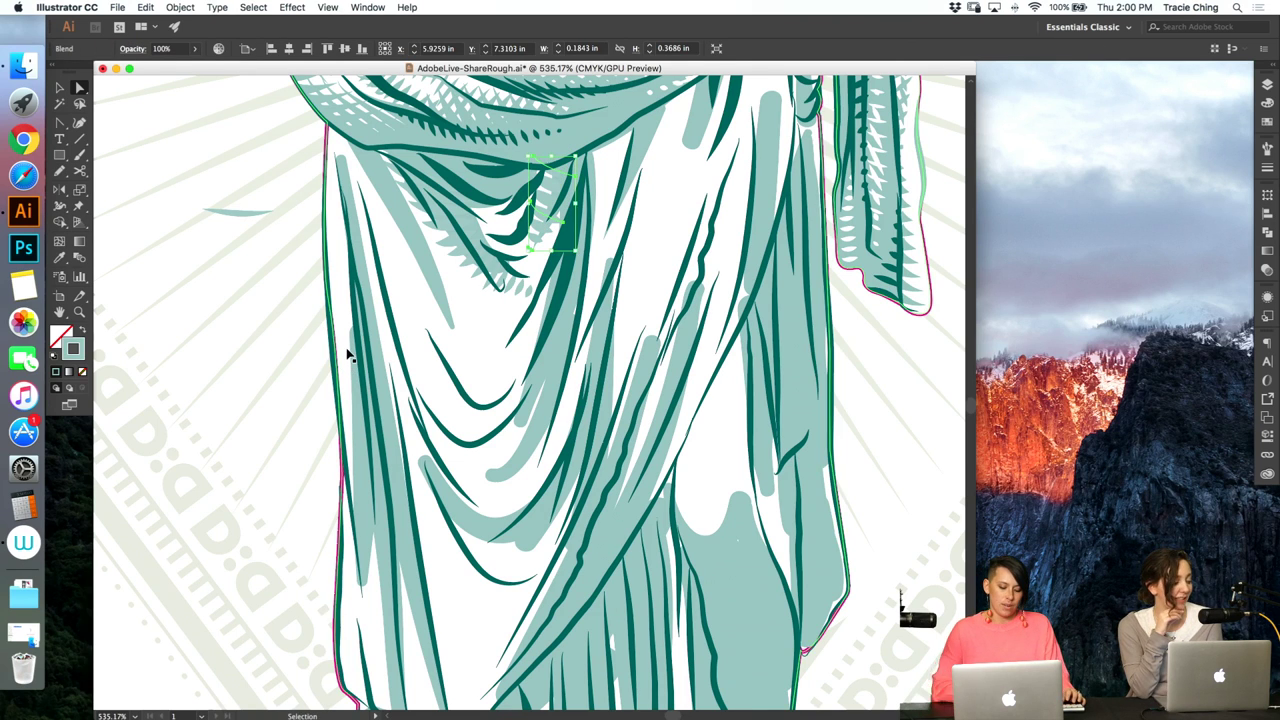
{"action": "key", "text": "super+minus"}
{"action": "scroll", "coordinate": [348, 355], "scroll_direction": "up", "scroll_amount": 4}
{"action": "key", "text": "b"}
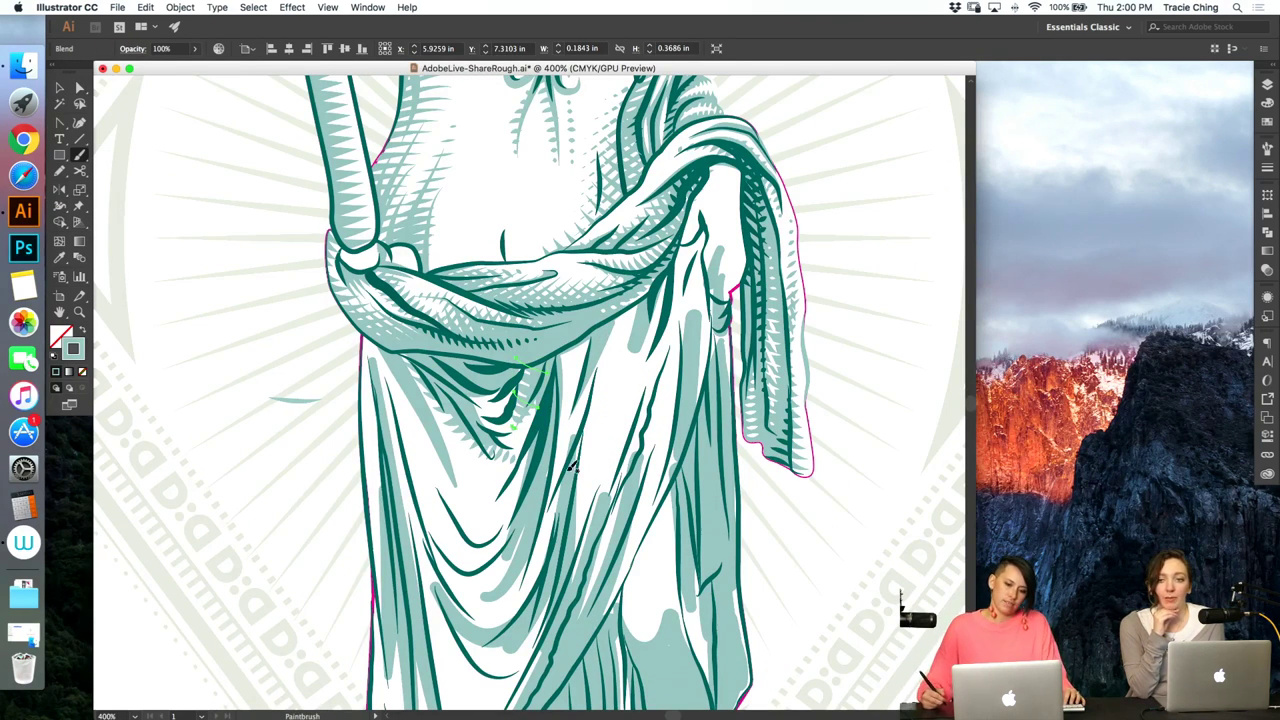
{"action": "key", "text": "v"}
{"action": "double_click", "coordinate": [470, 572]}
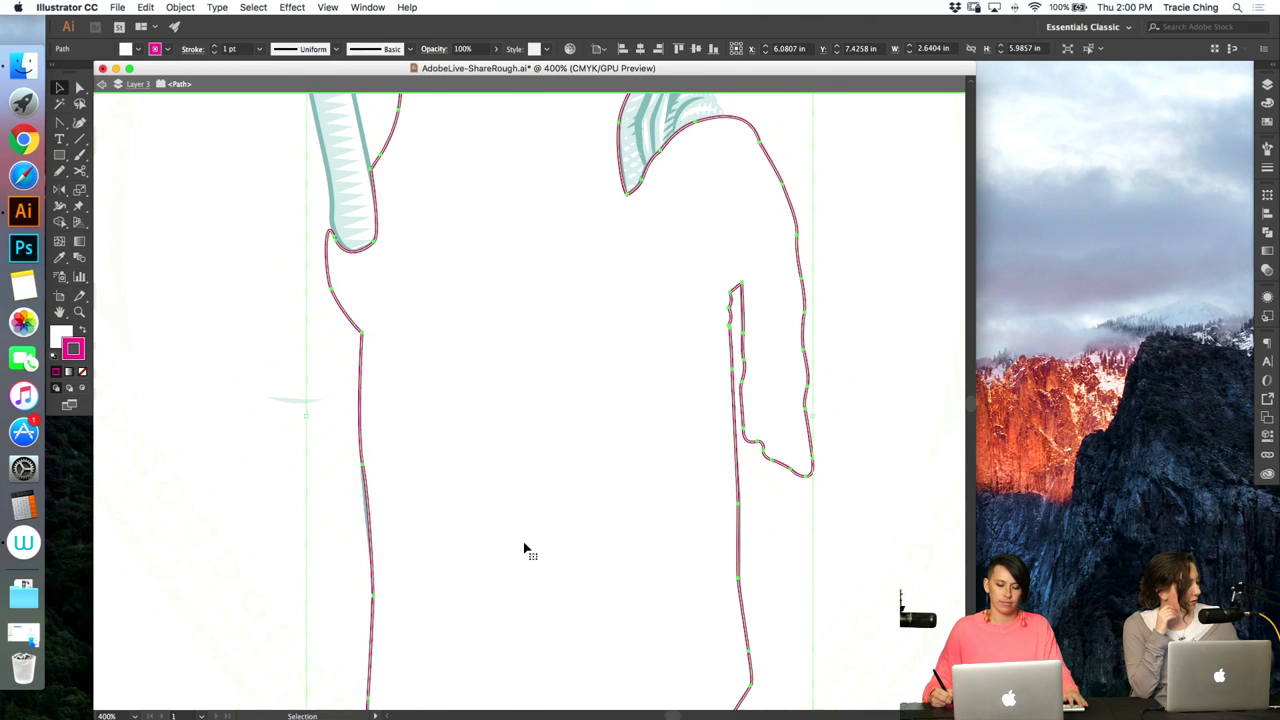
{"action": "key", "text": "Escape"}
- Recolor the two dark U-shaped fold curves in the skirt's centre with the light teal swatch and clear the selection
{"action": "key", "text": "a"}
{"action": "left_click", "coordinate": [495, 564]}
{"action": "left_click", "coordinate": [488, 547], "text": "shift"}
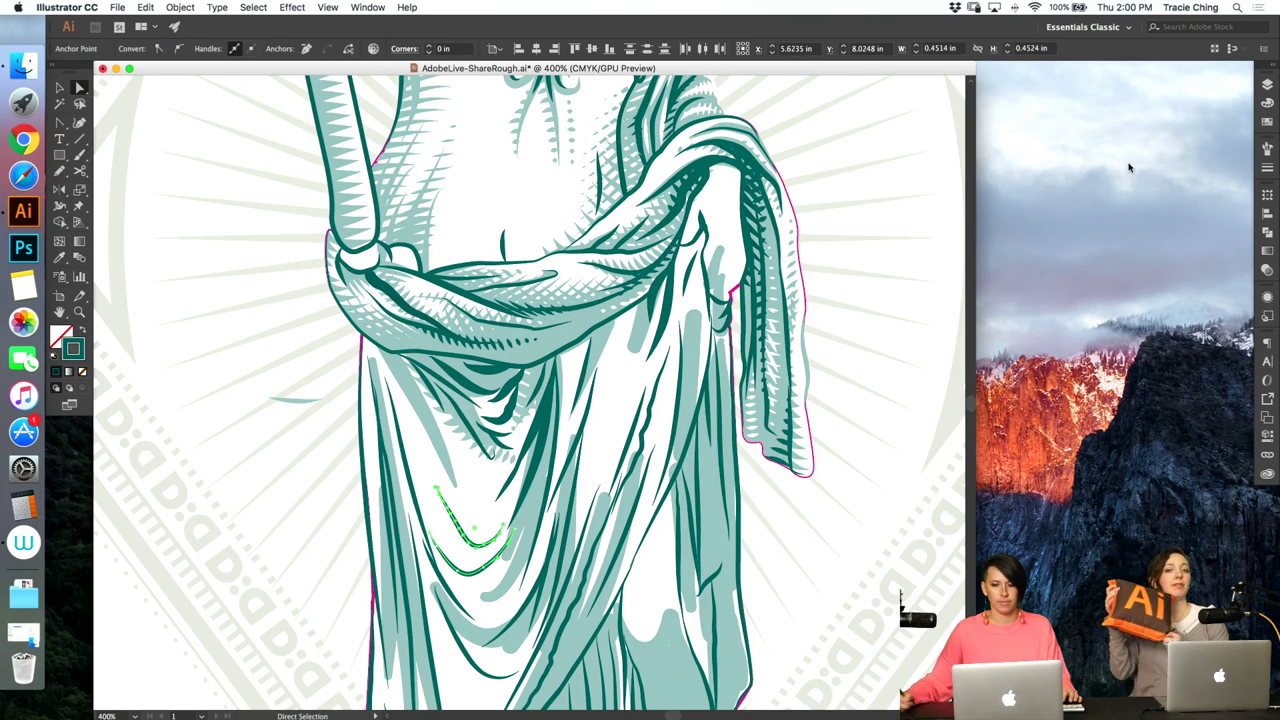
{"action": "left_click", "coordinate": [1265, 122]}
{"action": "left_click", "coordinate": [1120, 175]}
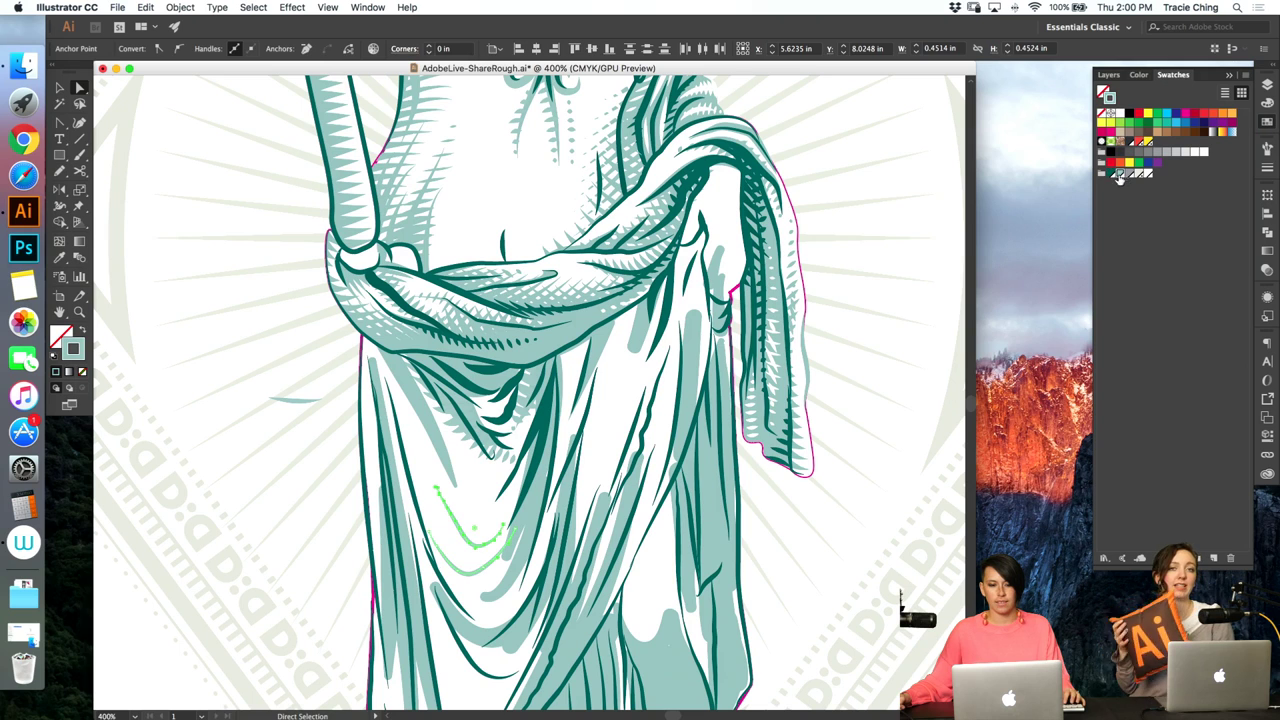
{"action": "left_click", "coordinate": [866, 314]}
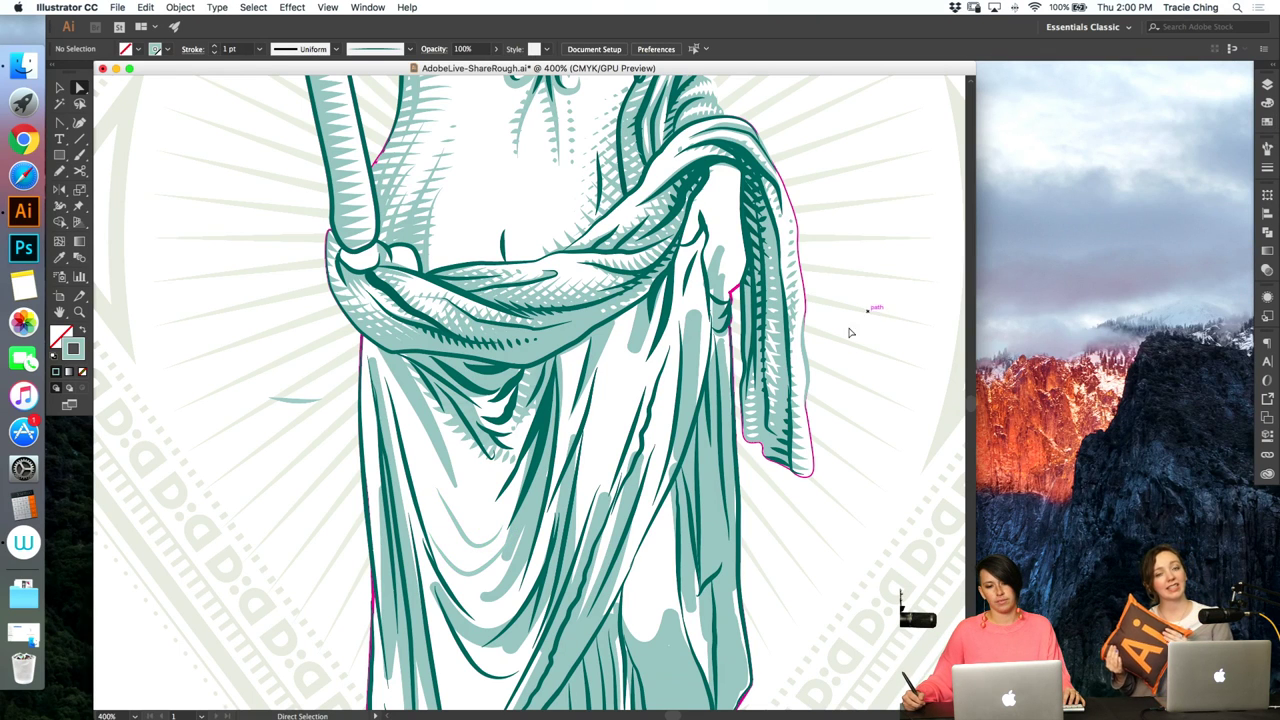
- Stretch the light tapered stroke beside the thick dark folds up to the sash's lower edge
{"action": "left_click", "coordinate": [442, 450]}
{"action": "left_click", "coordinate": [600, 337]}
{"action": "key", "text": "v"}
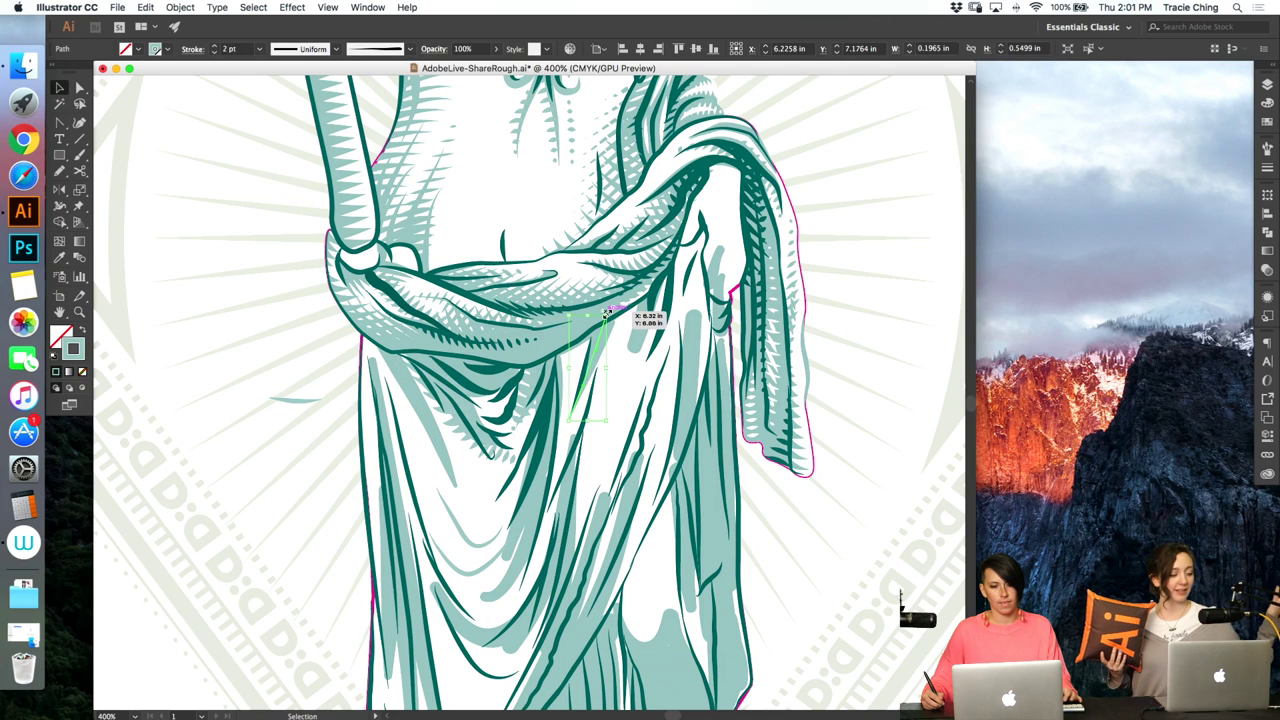
{"action": "left_click_drag", "start_coordinate": [607, 314], "coordinate": [603, 307]}
- Paint a light teal stroke down the skirt's left fold from the sash's edge and apply the thicker tapered brush
{"action": "key", "text": "b"}
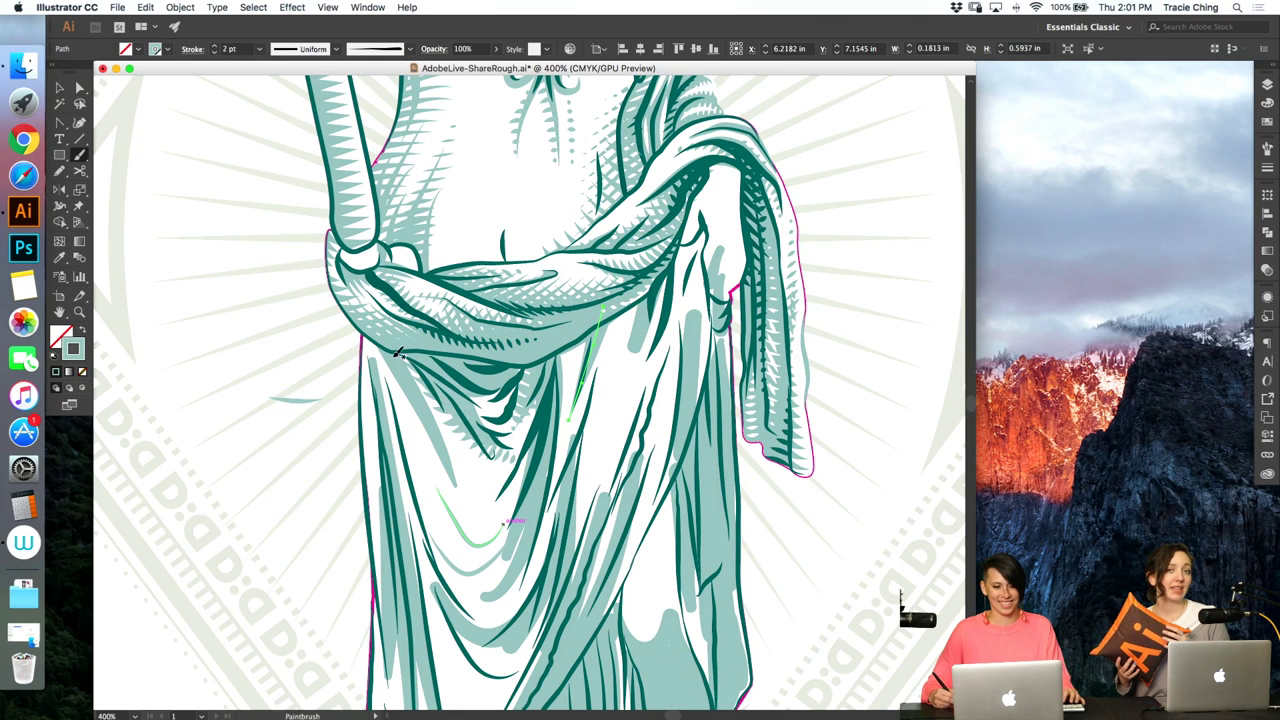
{"action": "left_click_drag", "start_coordinate": [378, 342], "coordinate": [412, 458]}
{"action": "key", "text": "super+z"}
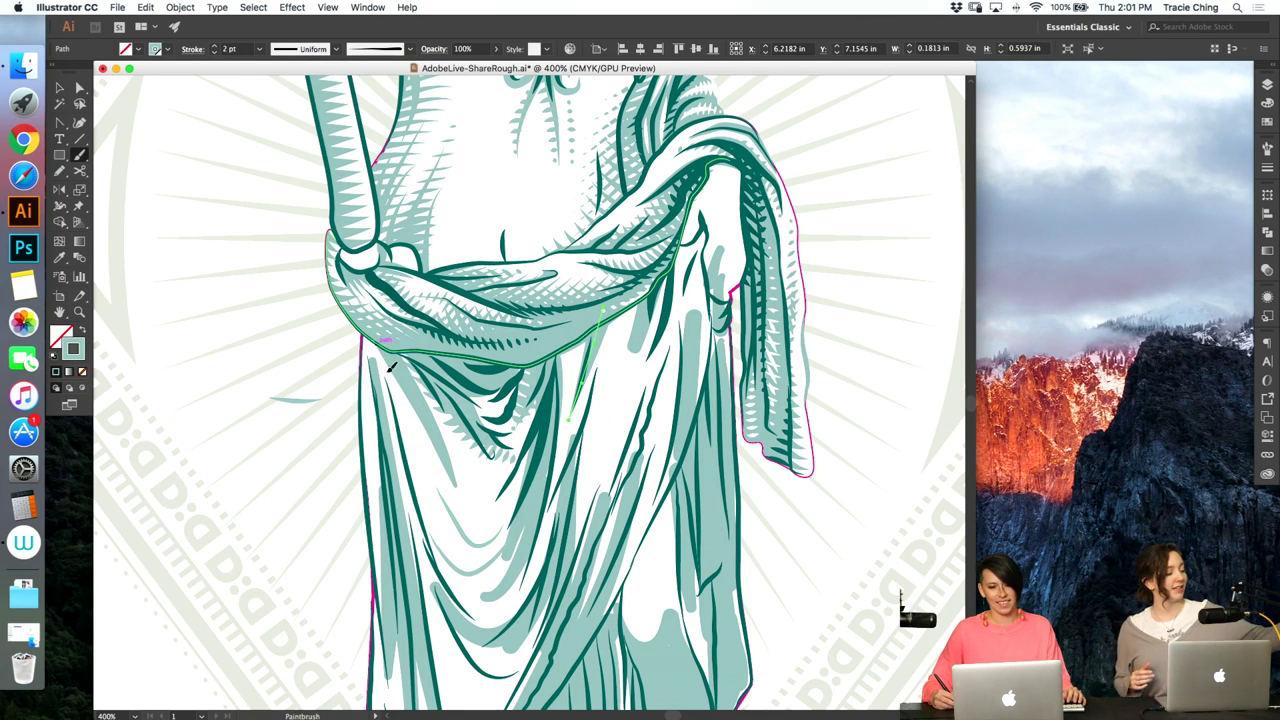
{"action": "left_click_drag", "start_coordinate": [391, 368], "coordinate": [412, 458]}
{"action": "left_click", "coordinate": [405, 437]}
{"action": "left_click", "coordinate": [1267, 148]}
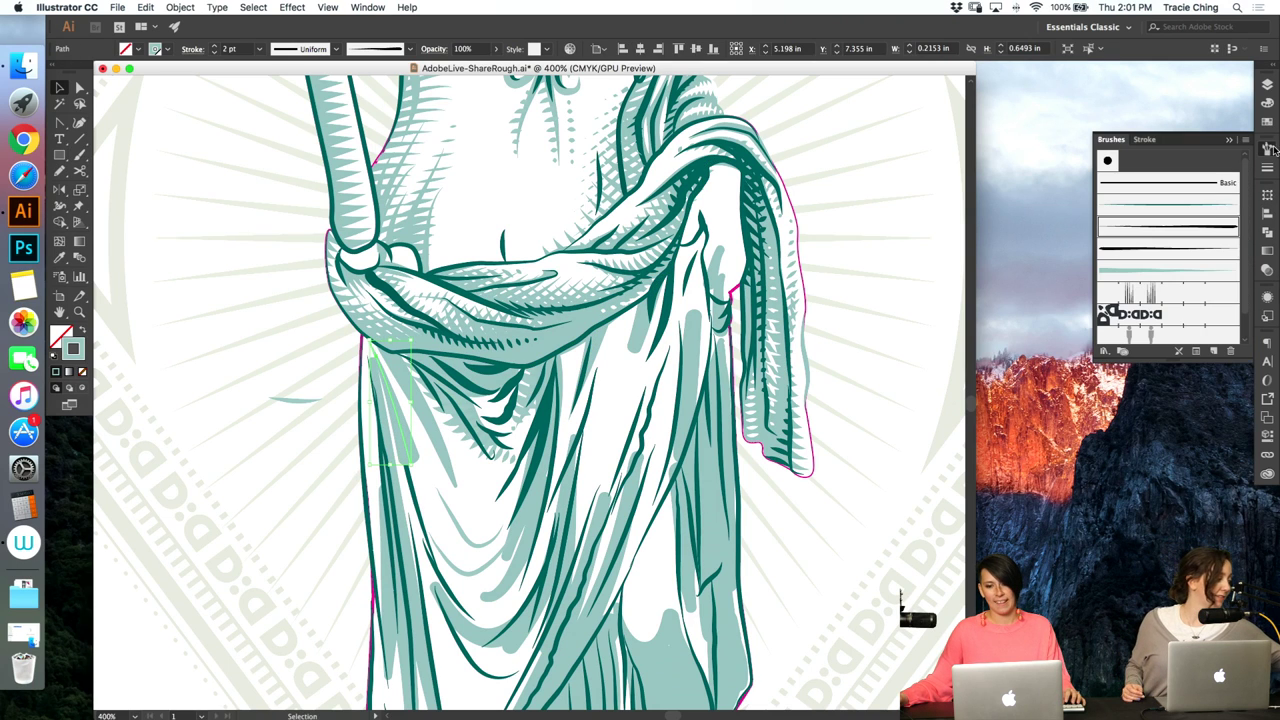
{"action": "left_click", "coordinate": [1195, 254]}
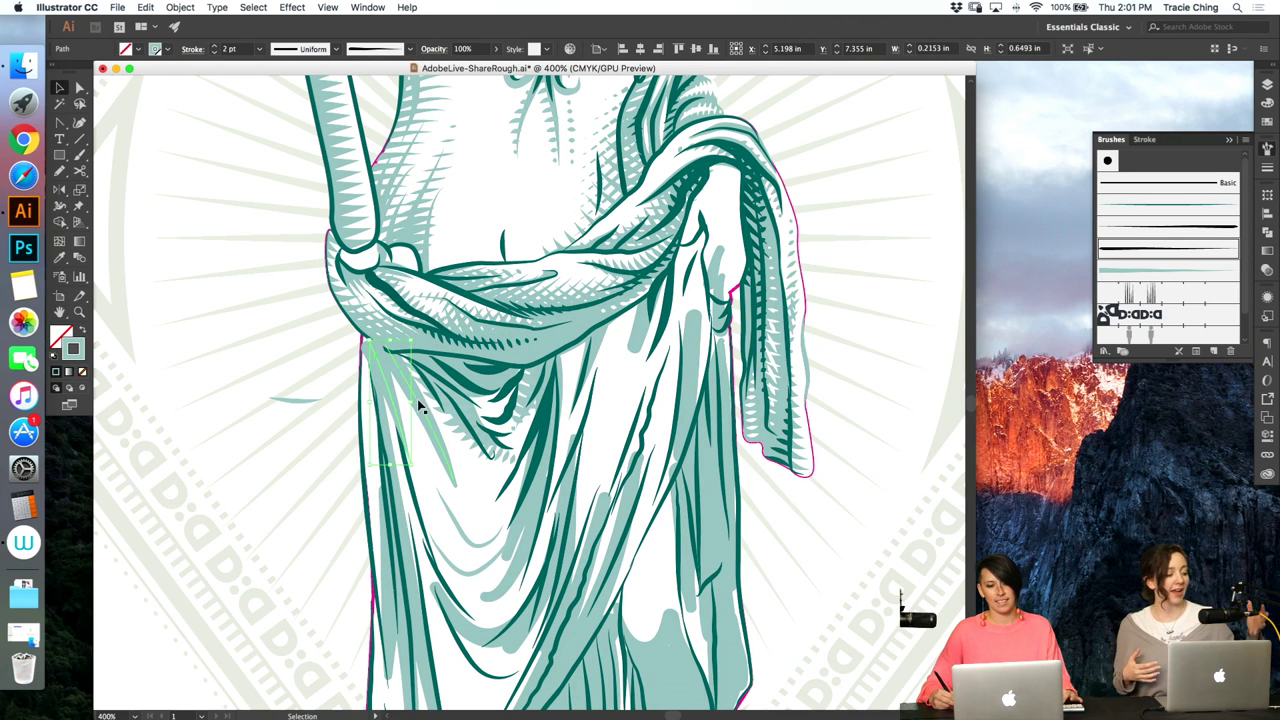
- Adjust the top anchor of the new light stroke where it meets the sash's edge, and deselect it
{"action": "key", "text": "super+shift+a"}
{"action": "key", "text": "a"}
{"action": "left_click", "coordinate": [437, 436]}
{"action": "key", "text": "super+shift+a"}
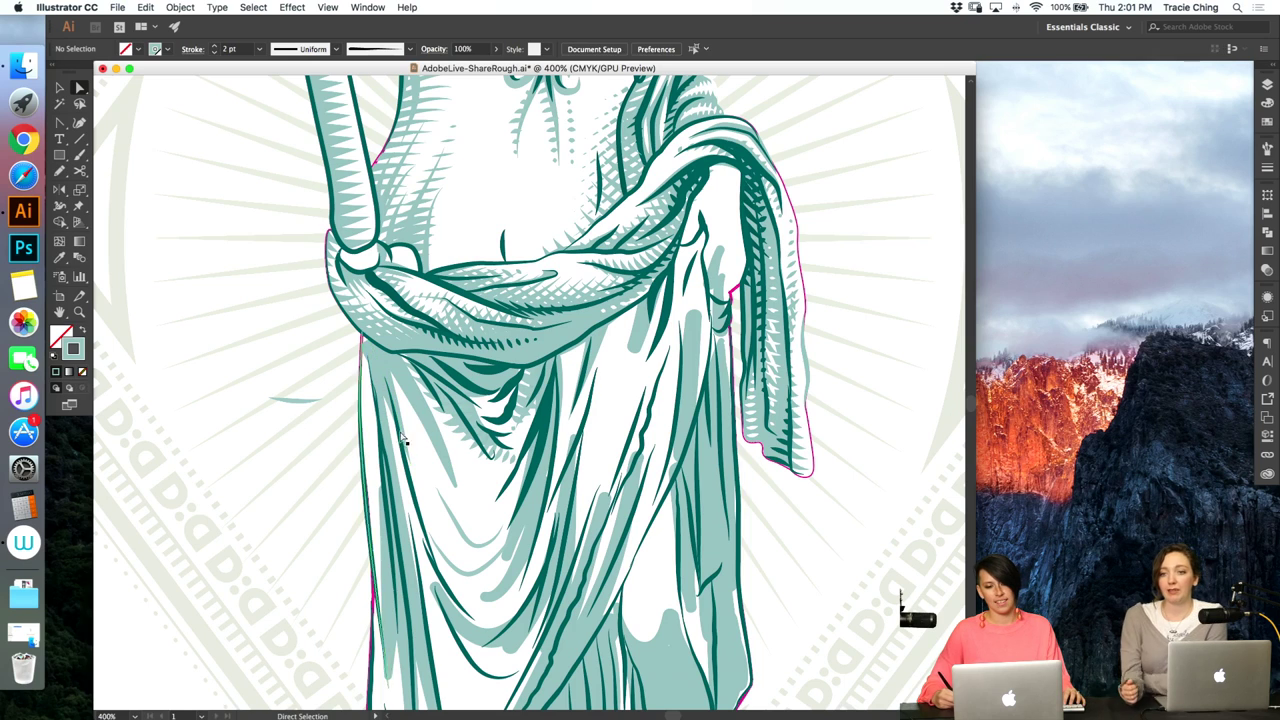
{"action": "left_click", "coordinate": [372, 345]}
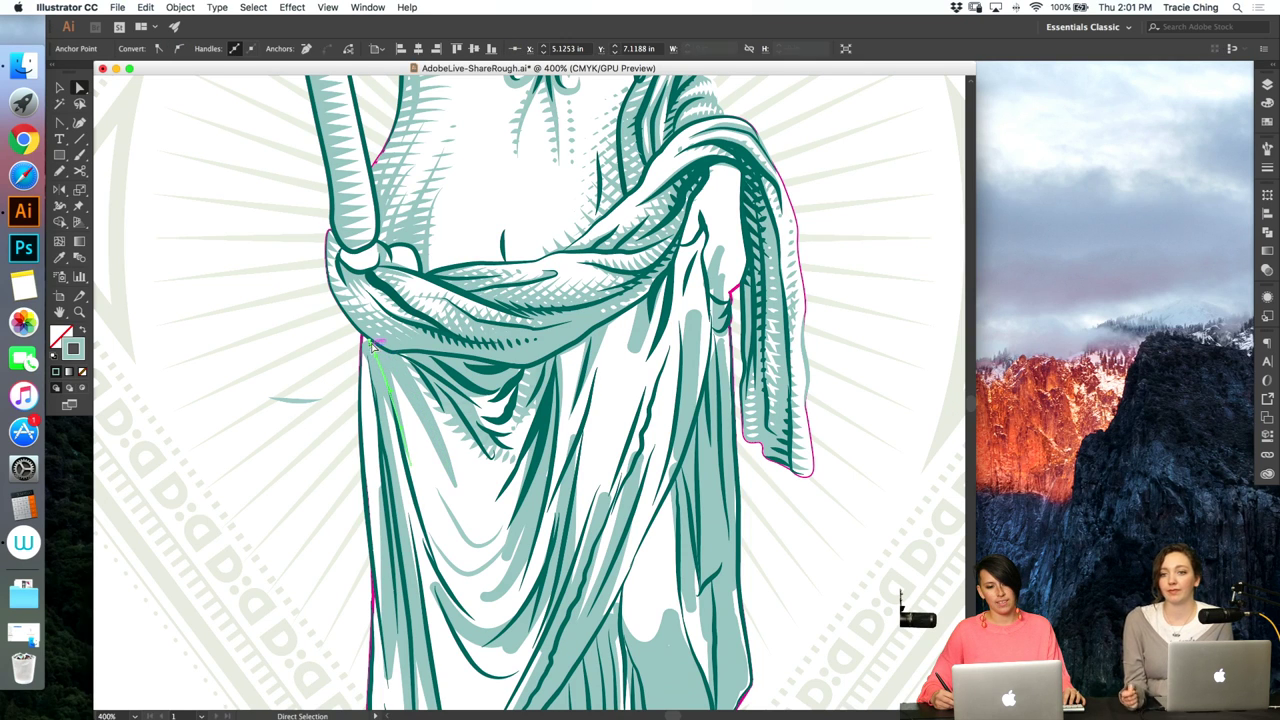
{"action": "left_click", "coordinate": [807, 385]}
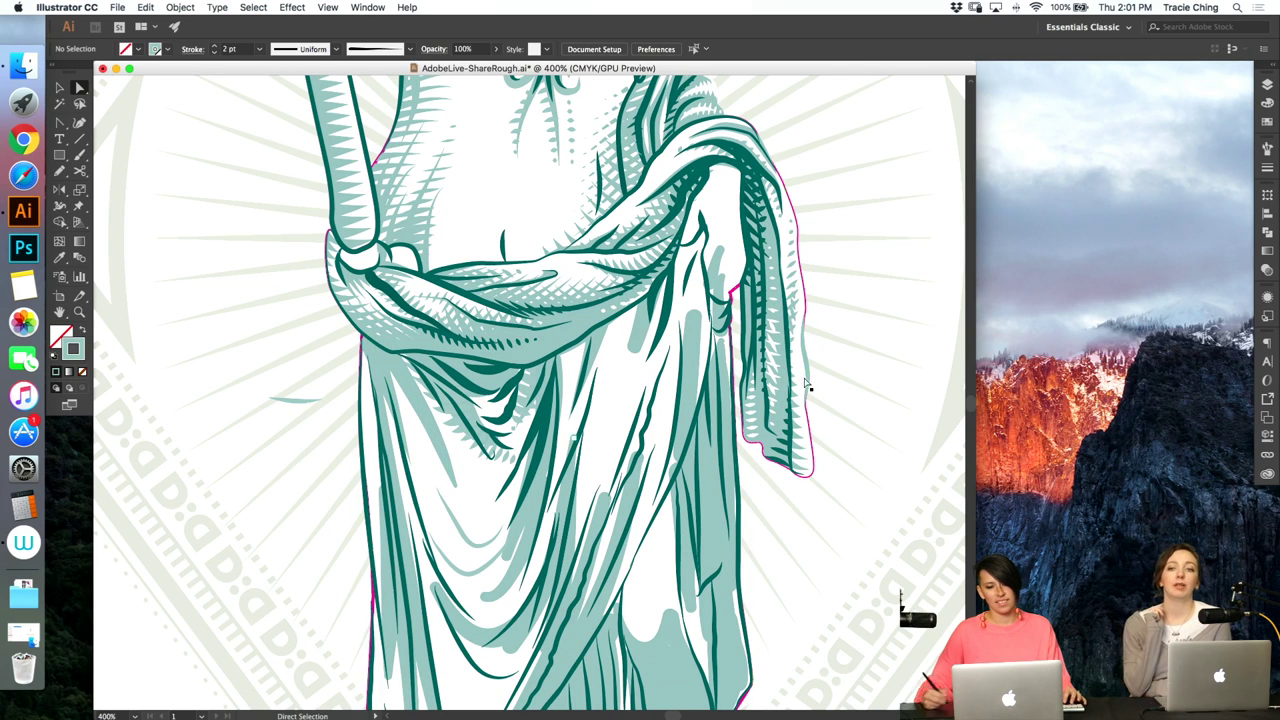
- Try to recolor the long dark fold lines along the skirt's left drape with the light teal swatch
{"action": "scroll", "coordinate": [970, 415], "scroll_direction": "down", "scroll_amount": 3}
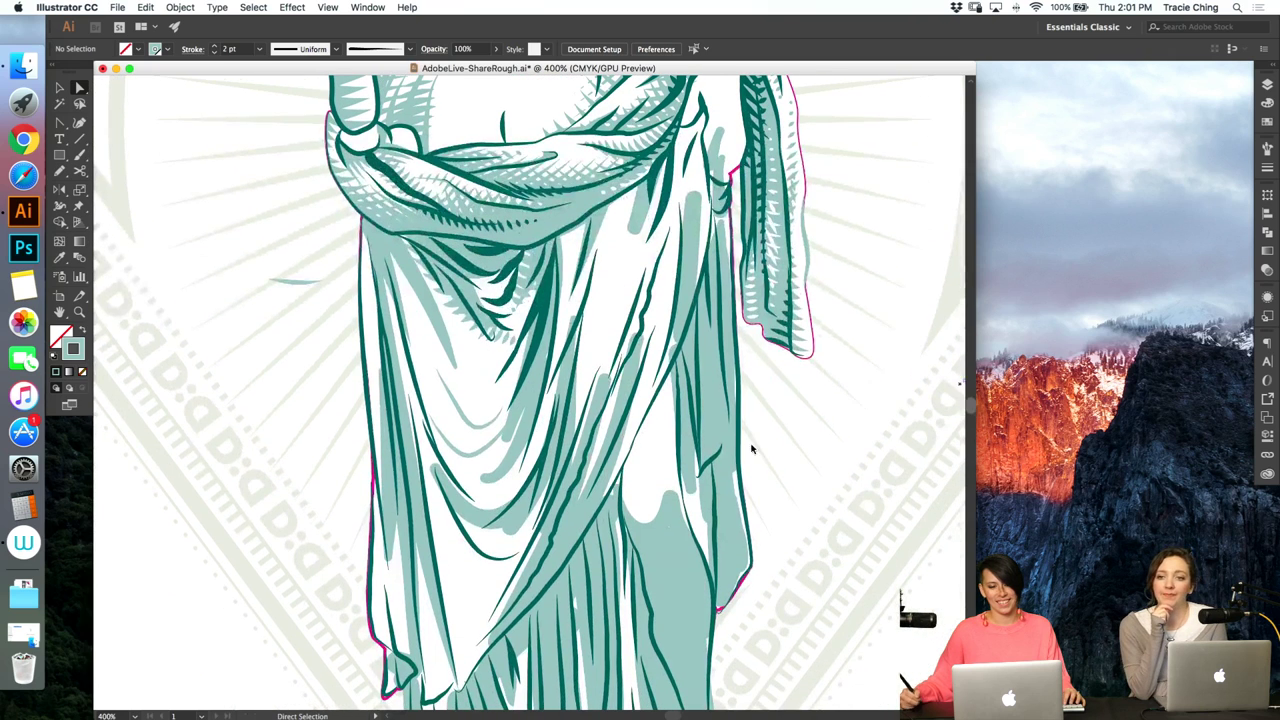
{"action": "left_click", "coordinate": [422, 395]}
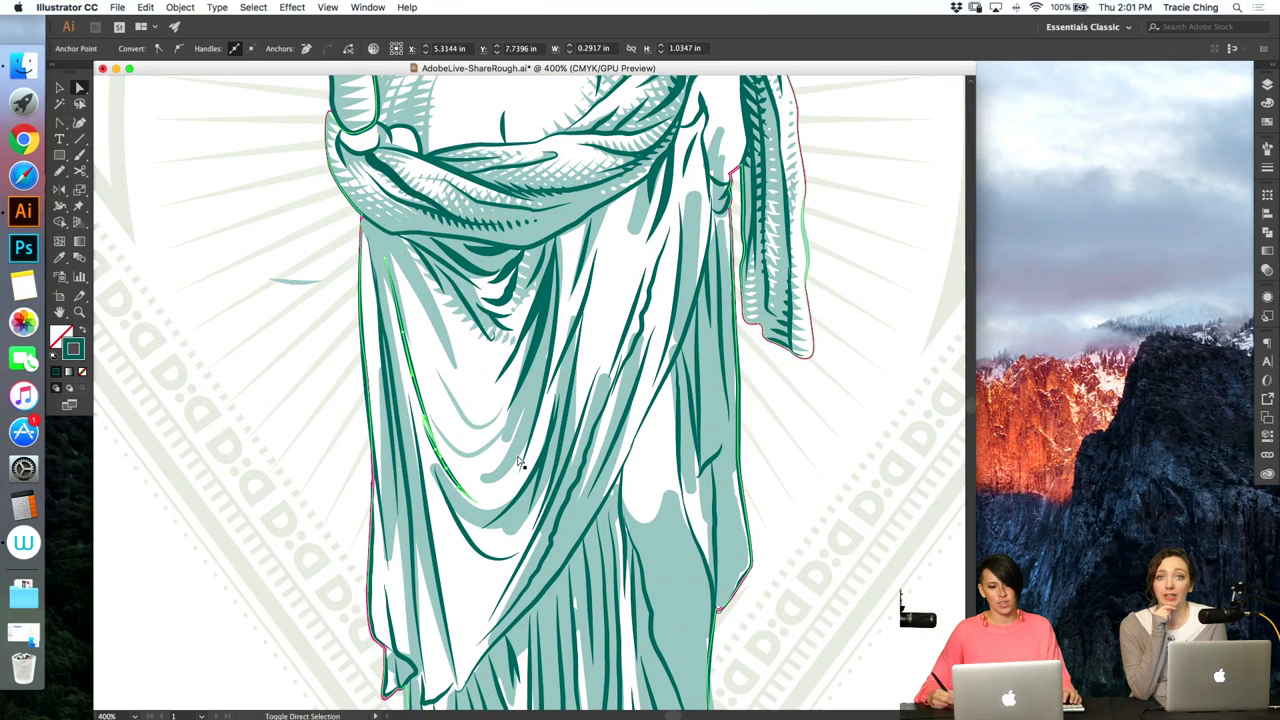
{"action": "left_click", "coordinate": [1265, 155]}
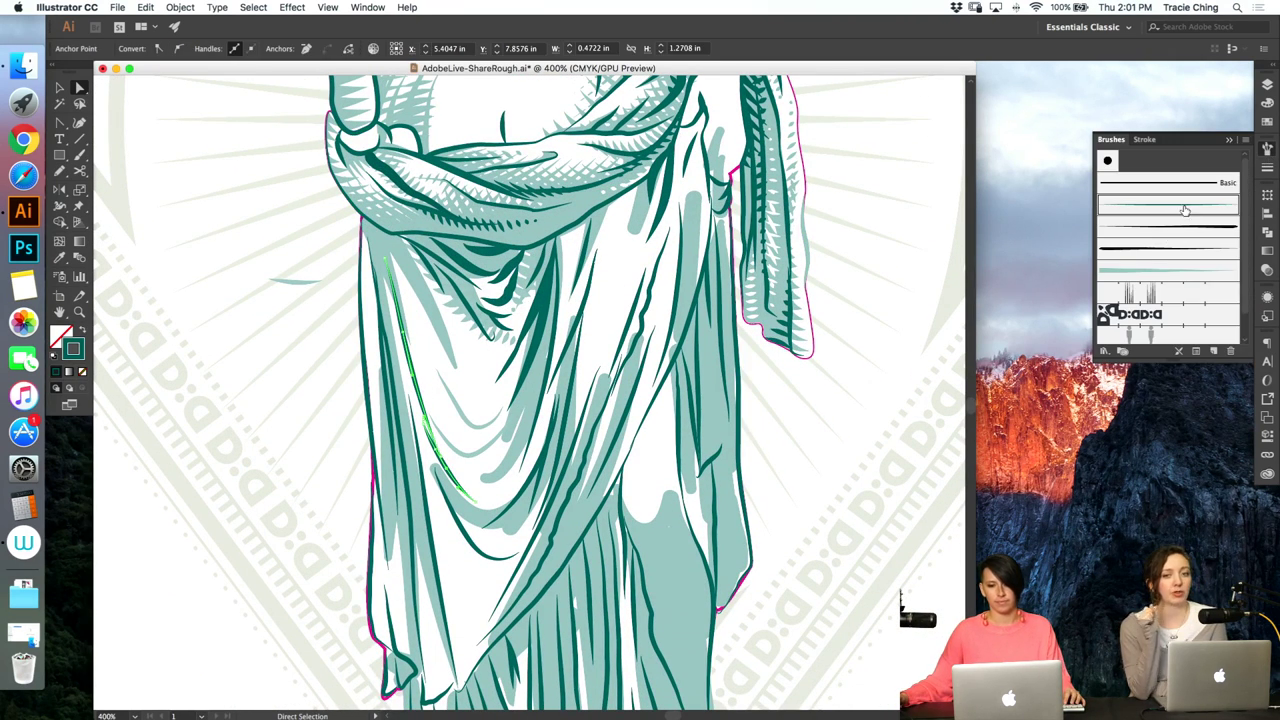
{"action": "left_click", "coordinate": [1267, 123]}
{"action": "left_click", "coordinate": [1117, 175]}
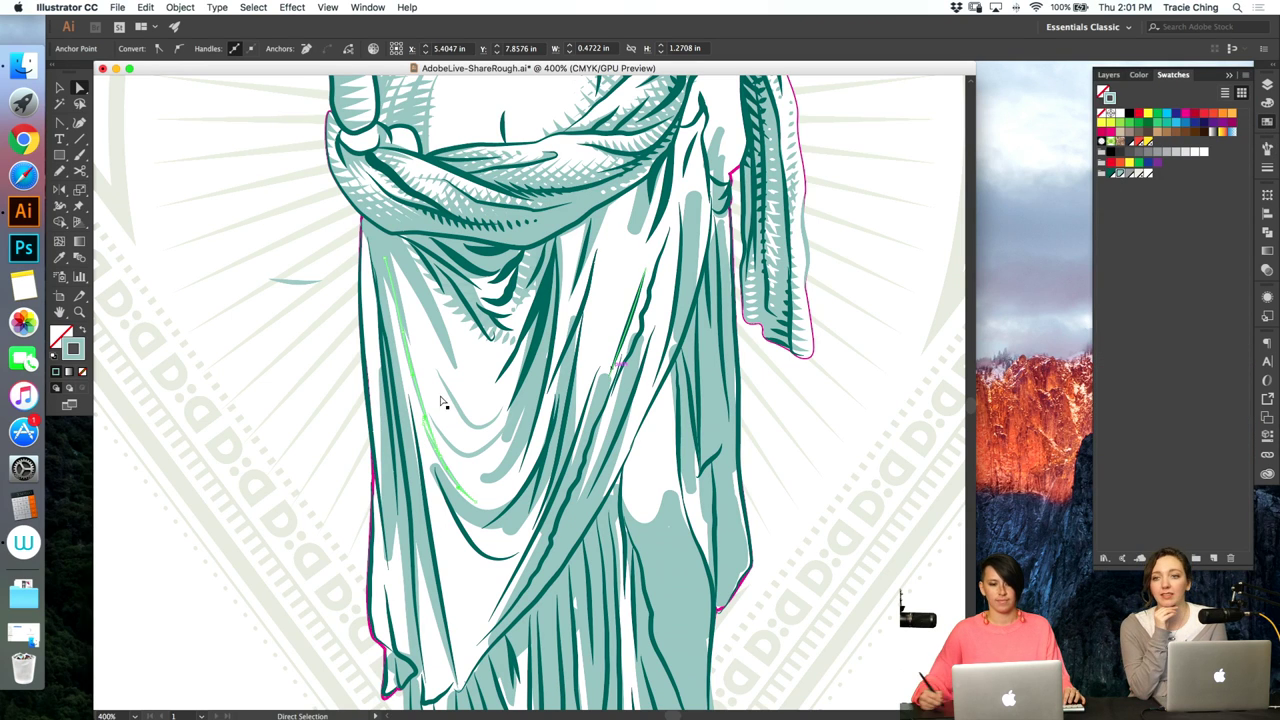
{"action": "left_click", "coordinate": [323, 403]}
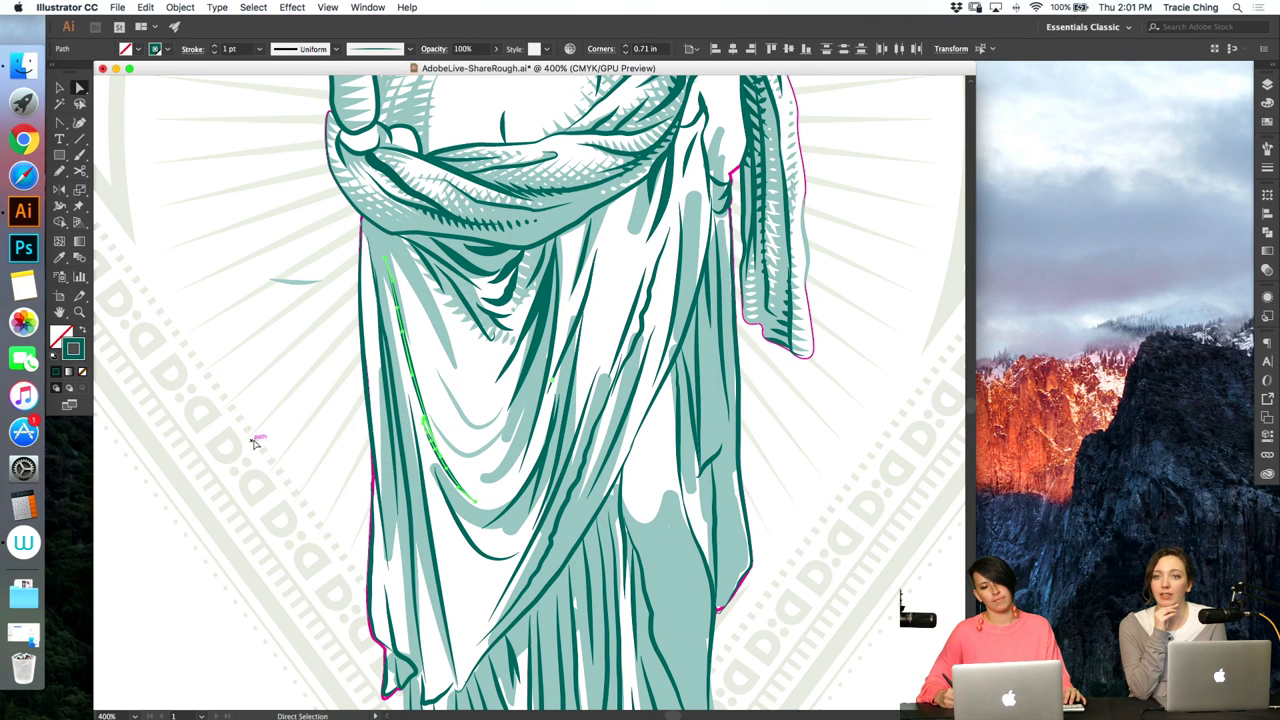
- Paint a dark 1 pt tapered fold line from the corner where the sash meets the skirt's left edge, and deselect
{"action": "left_click", "coordinate": [471, 318]}
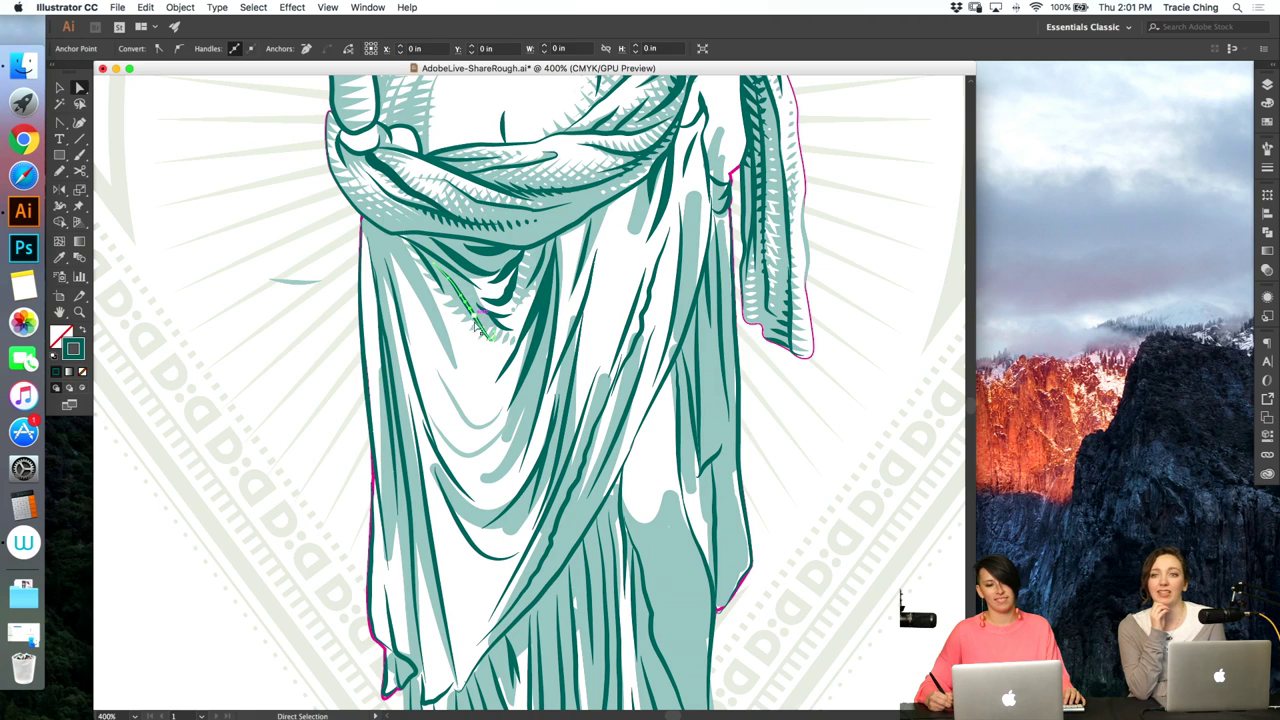
{"action": "key", "text": "b"}
{"action": "key", "text": "super+shift+a"}
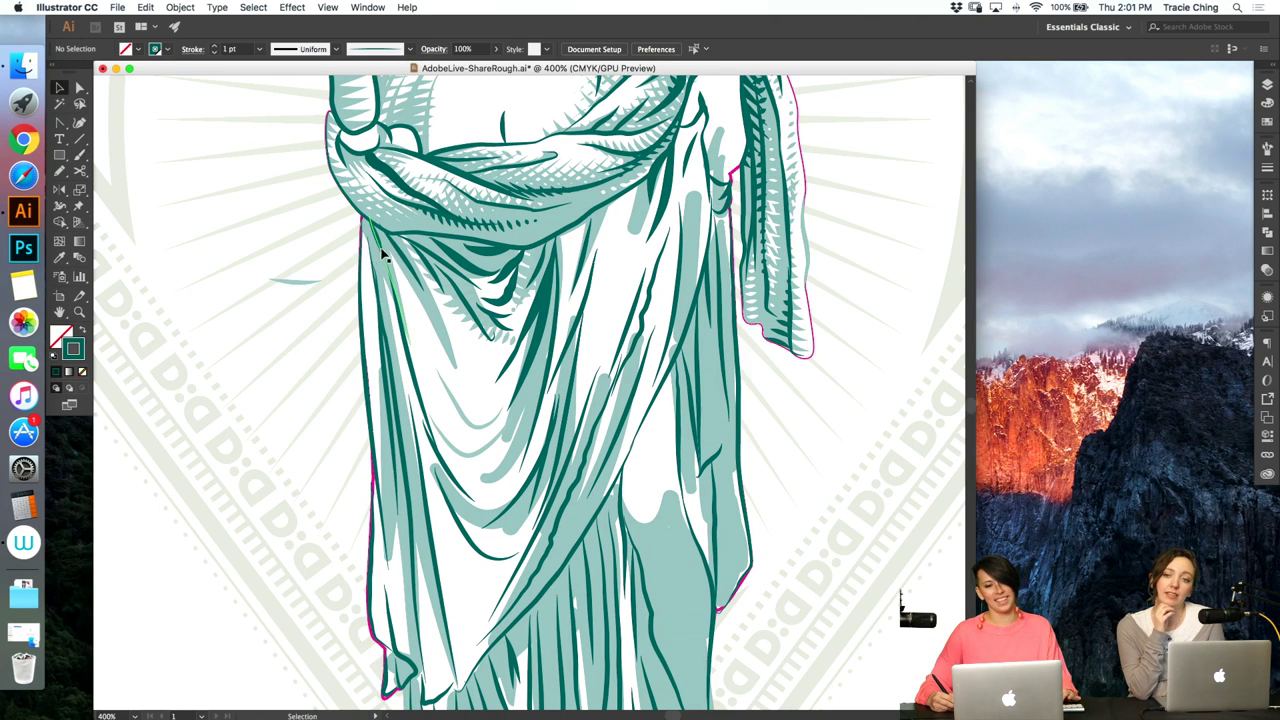
{"action": "left_click_drag", "start_coordinate": [428, 288], "coordinate": [368, 220]}
{"action": "key", "text": "v"}
{"action": "key", "text": "super+shift+a"}
{"action": "key", "text": "a"}
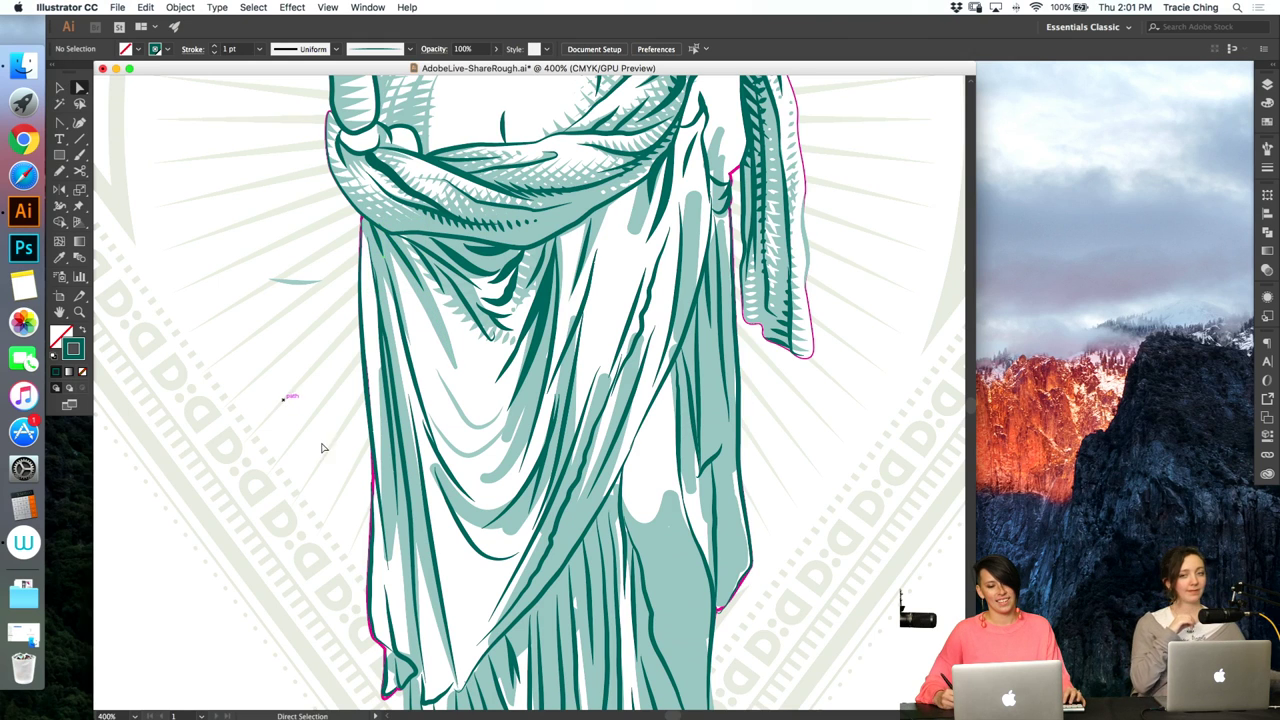
- Adjust the upper end of the broad light shading stroke beside the wavy diagonal fold
{"action": "scroll", "coordinate": [972, 408], "scroll_direction": "down", "scroll_amount": 5}
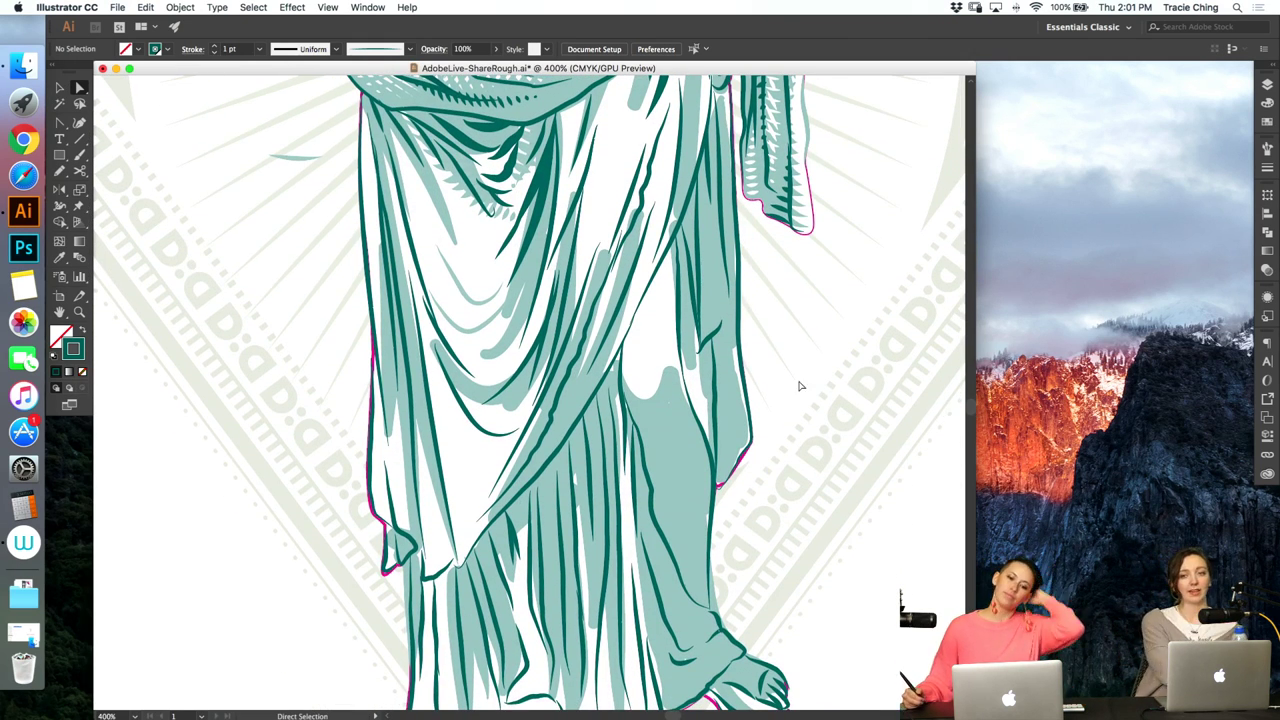
{"action": "left_click", "coordinate": [603, 262]}
{"action": "key", "text": "v"}
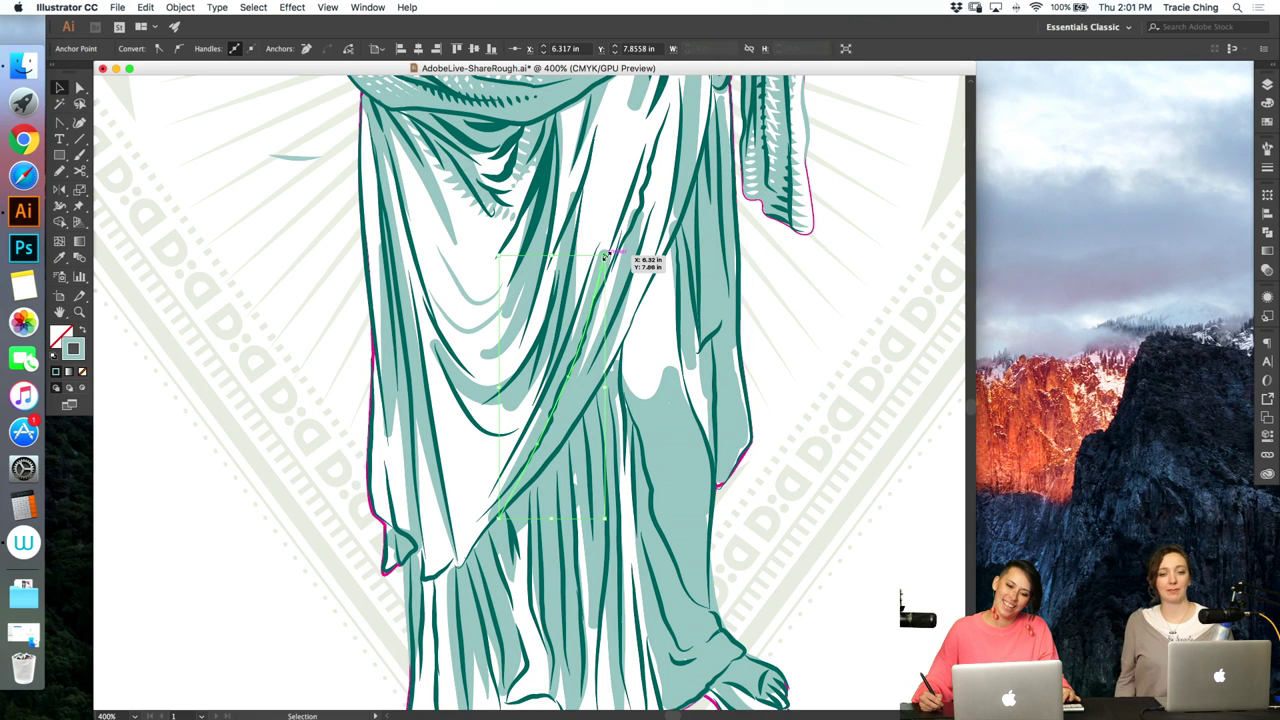
{"action": "left_click_drag", "start_coordinate": [603, 258], "coordinate": [603, 262]}
- Delete the upper part of the plain light shading path along the diagonal fold, including its leftover end anchor
{"action": "left_click", "coordinate": [634, 250]}
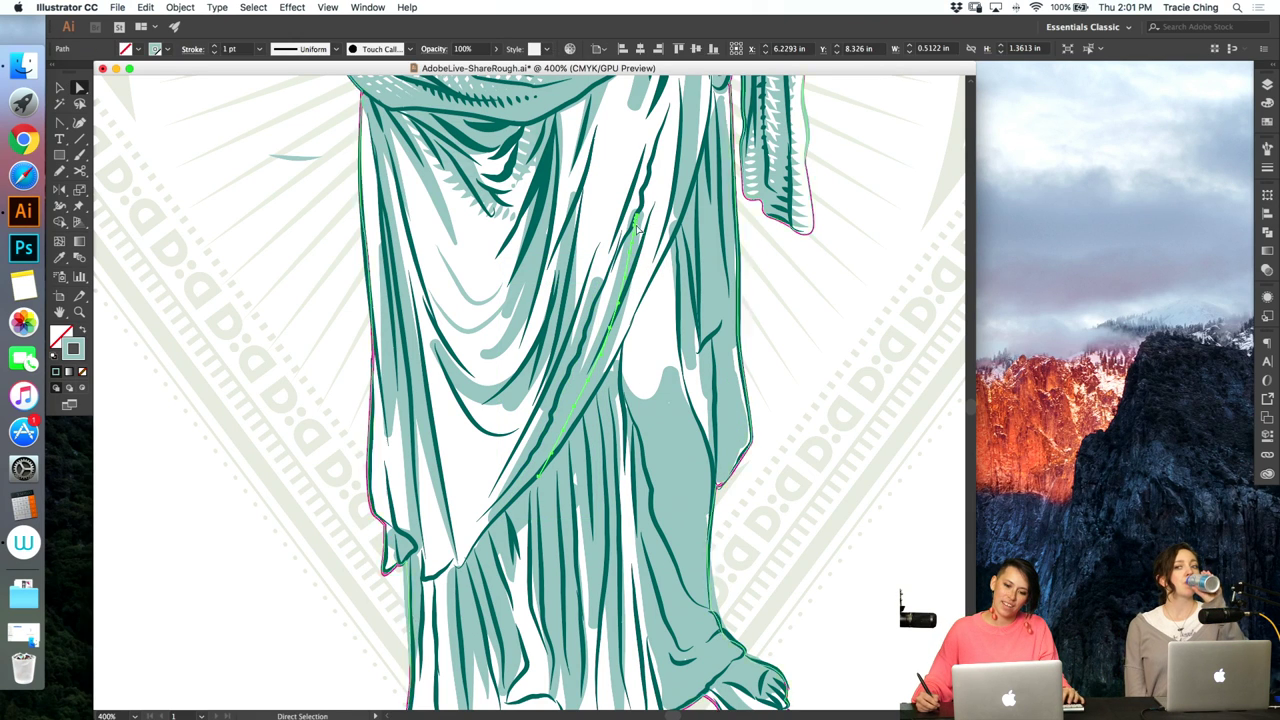
{"action": "left_click", "coordinate": [637, 238]}
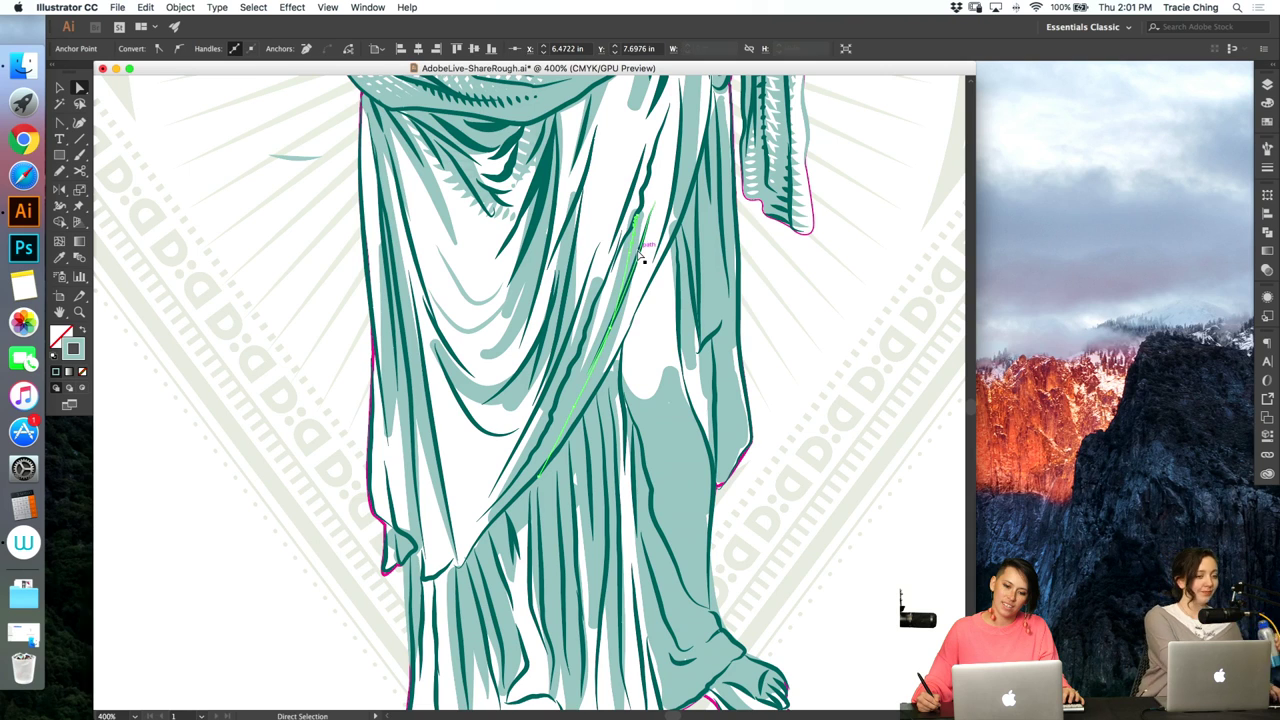
{"action": "left_click", "coordinate": [631, 255]}
{"action": "key", "text": "Delete"}
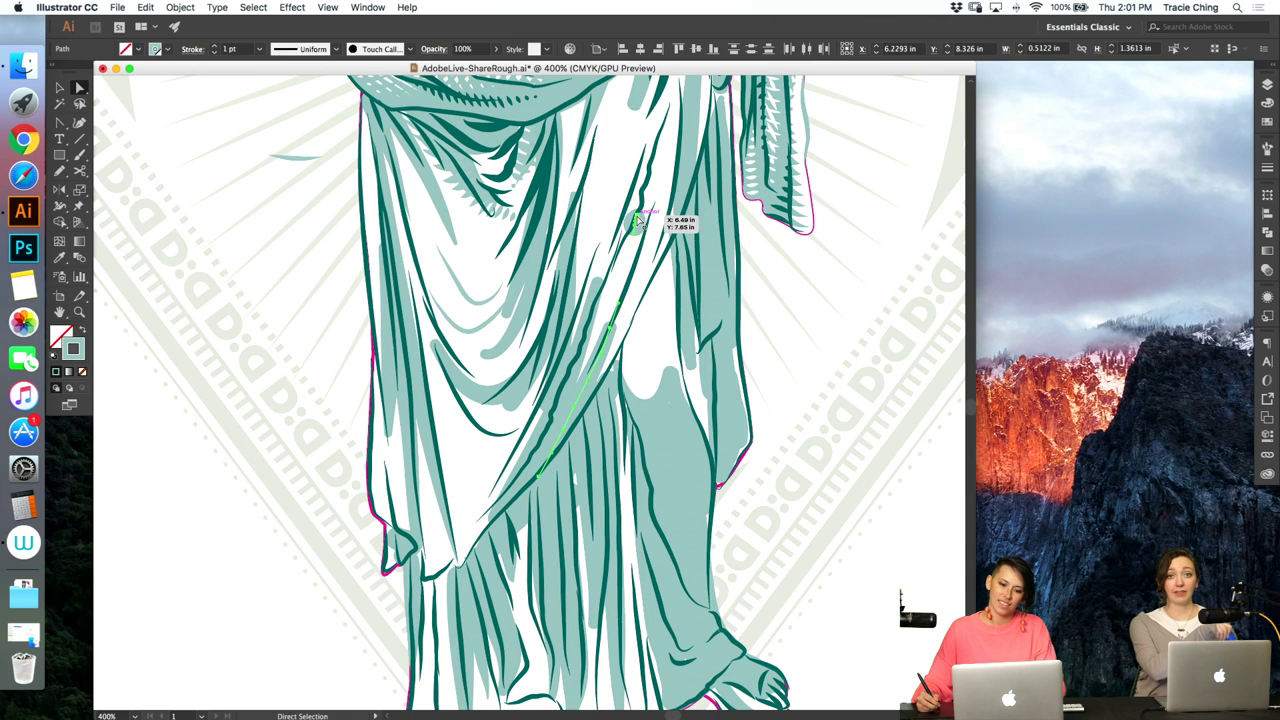
{"action": "left_click", "coordinate": [636, 217]}
{"action": "left_click", "coordinate": [658, 294]}
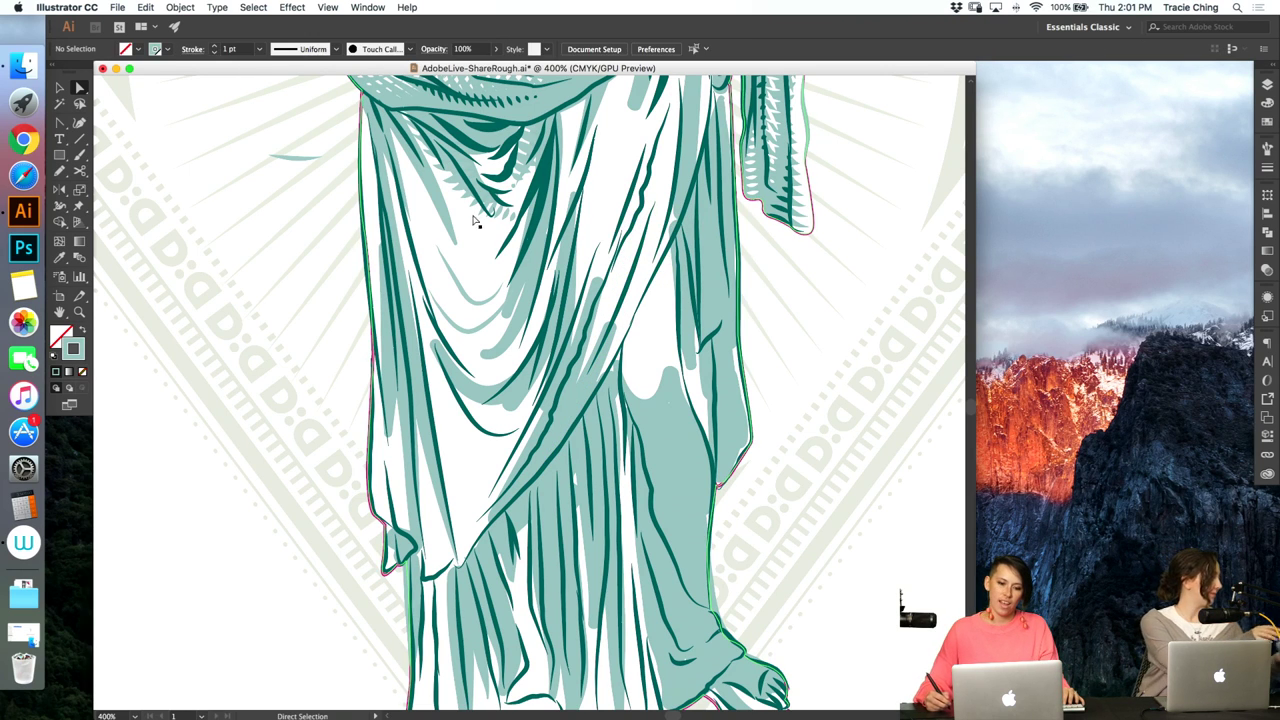
- Reshape the upper end of the dark curved fold line in the skirt's centre drape, and clear the selection
{"action": "left_click", "coordinate": [430, 320]}
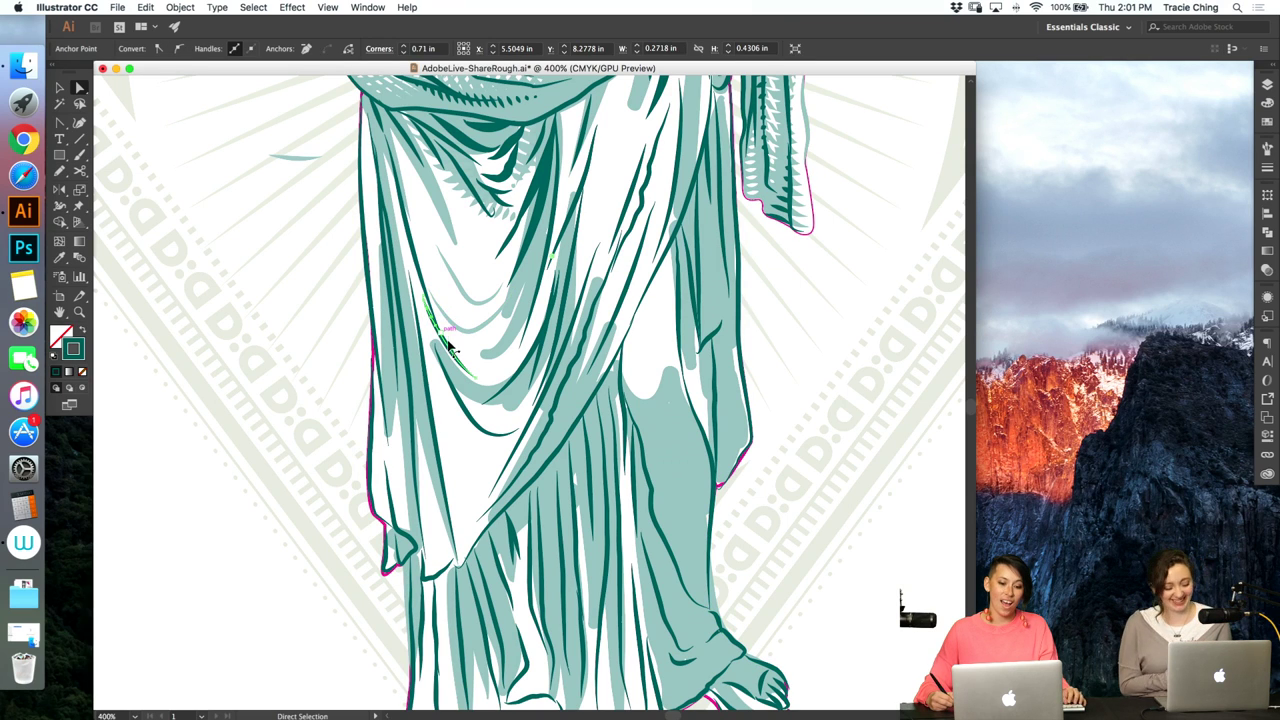
{"action": "key", "text": "shift+c"}
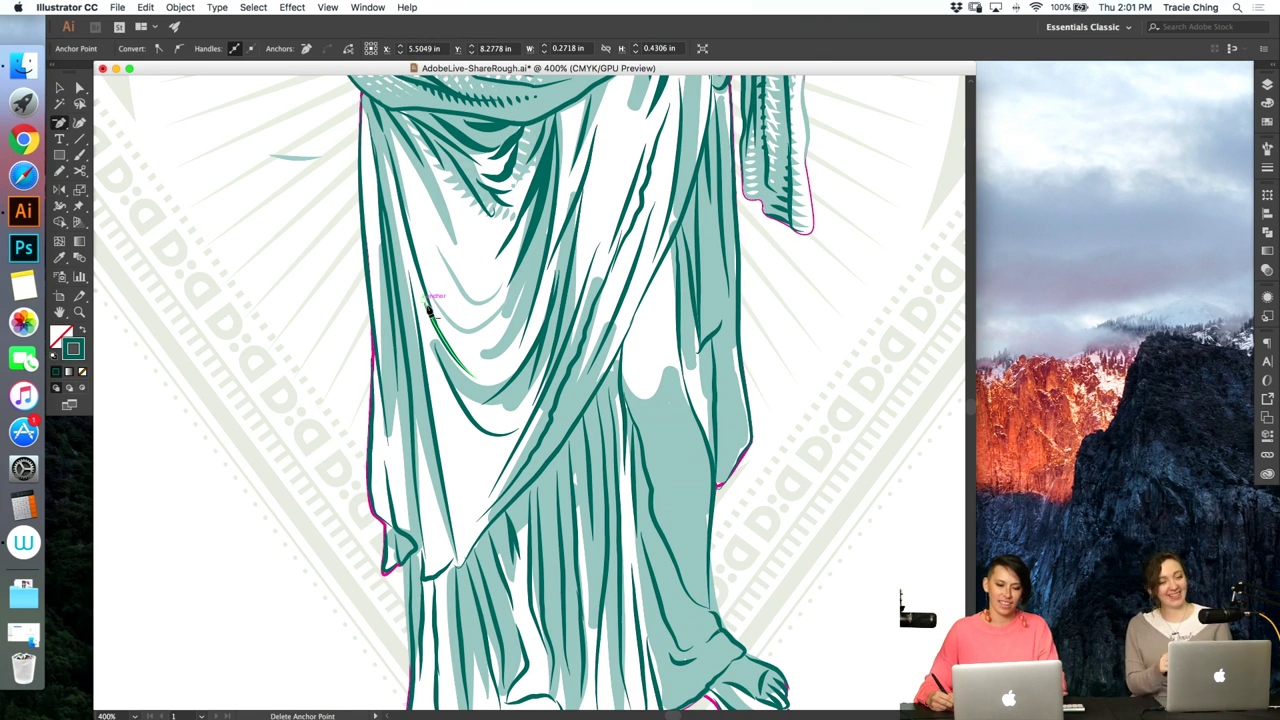
{"action": "key", "text": "a"}
{"action": "left_click_drag", "start_coordinate": [427, 297], "coordinate": [426, 296]}
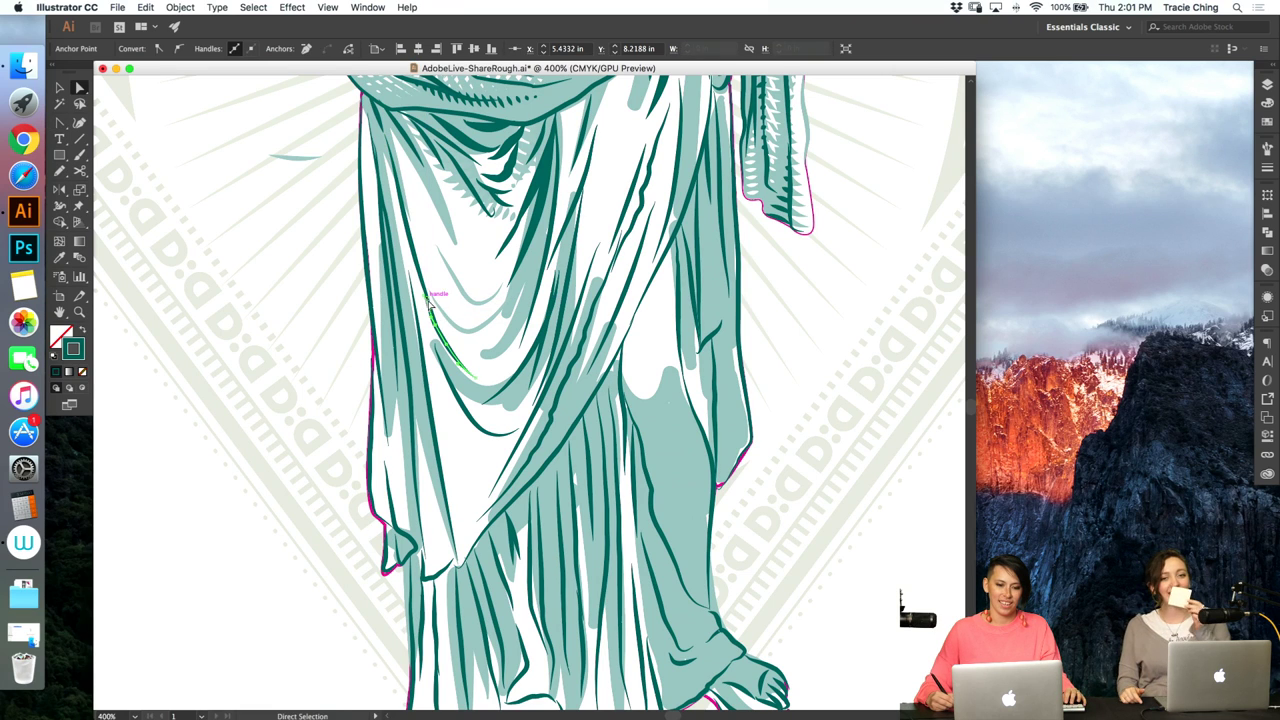
{"action": "left_click", "coordinate": [280, 299]}
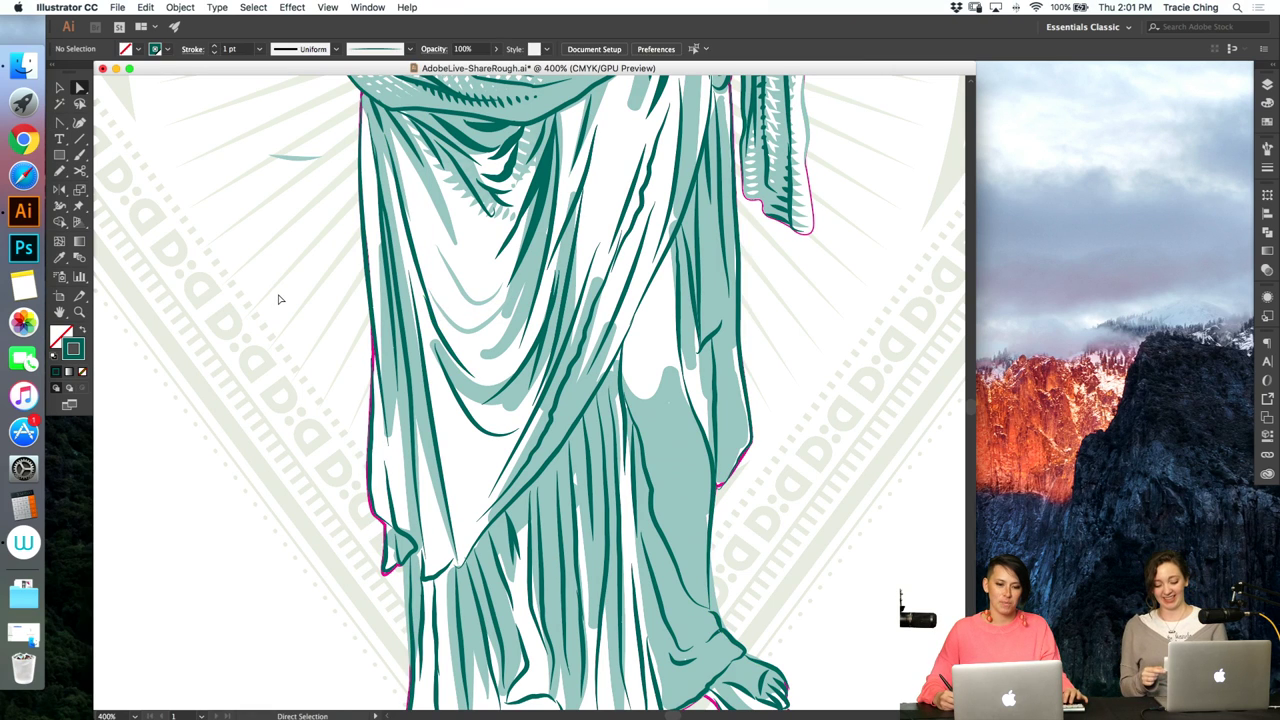
- Paint a light 1.5 pt tapered stroke curving down the skirt's centre drape, and resize it to about 0.39 by 0.82 in
{"action": "left_click", "coordinate": [459, 197]}
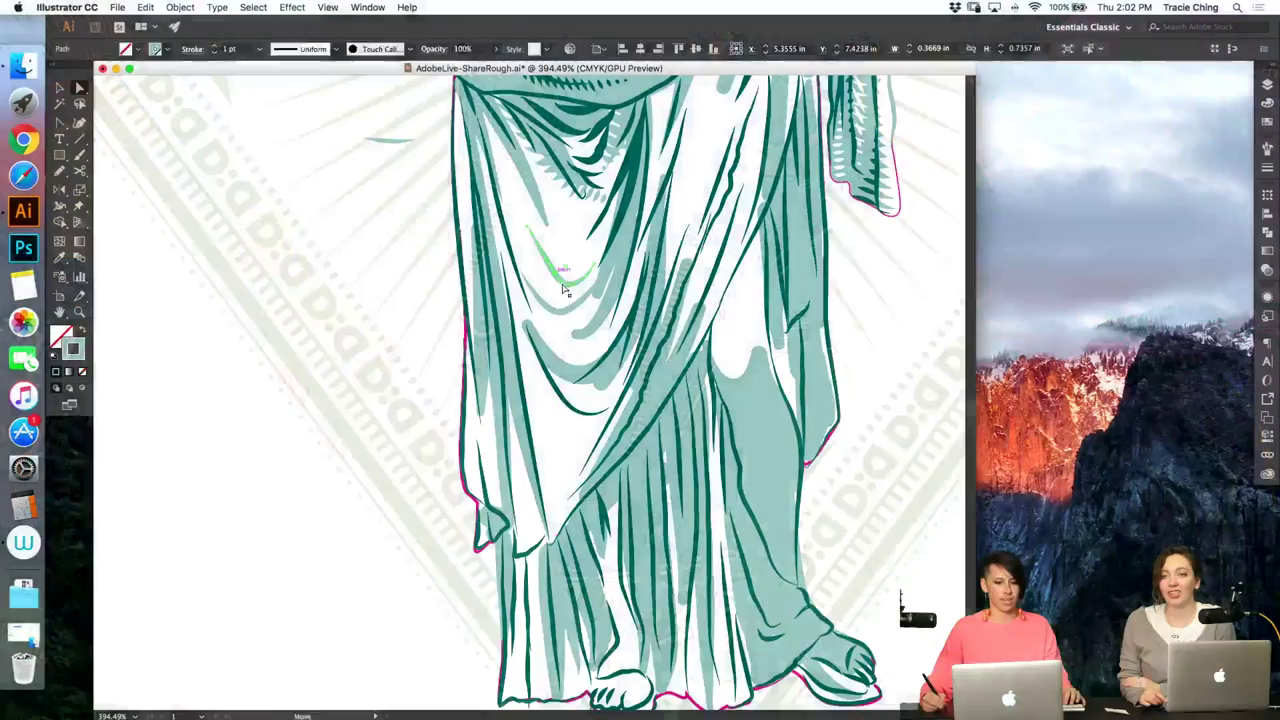
{"action": "key", "text": "b"}
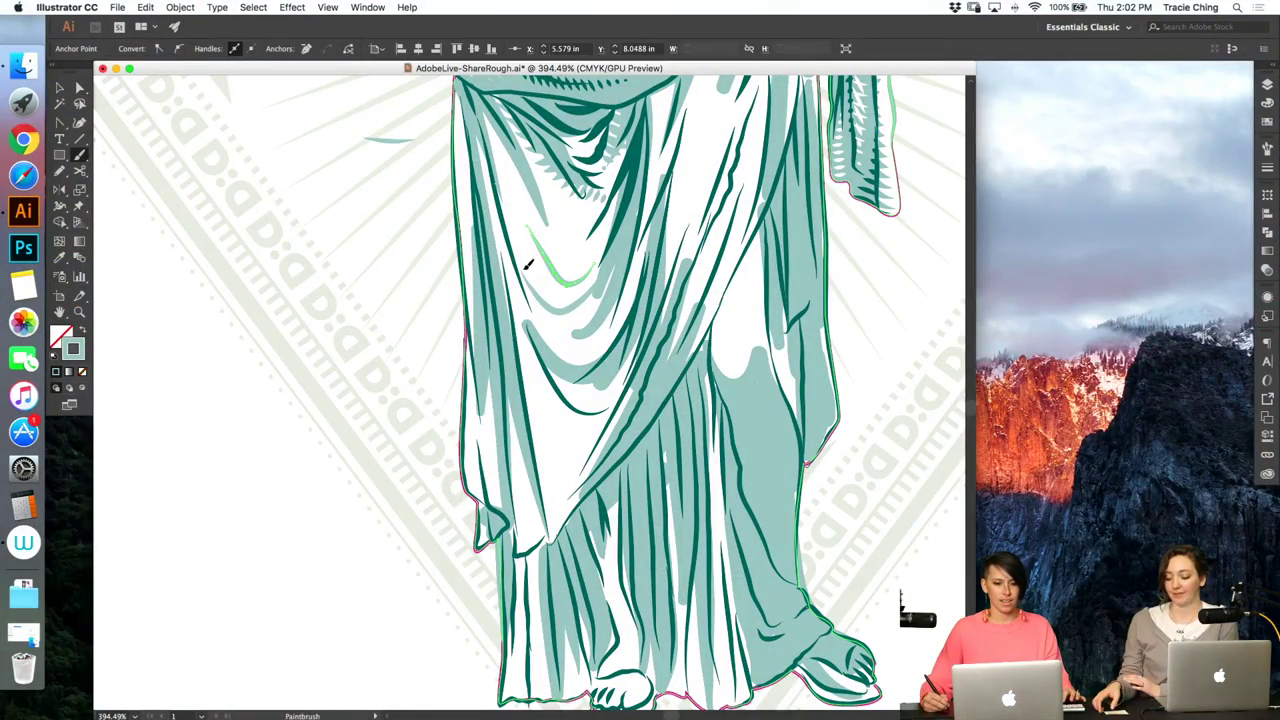
{"action": "left_click_drag", "start_coordinate": [501, 194], "coordinate": [590, 335]}
{"action": "key", "text": "super+z"}
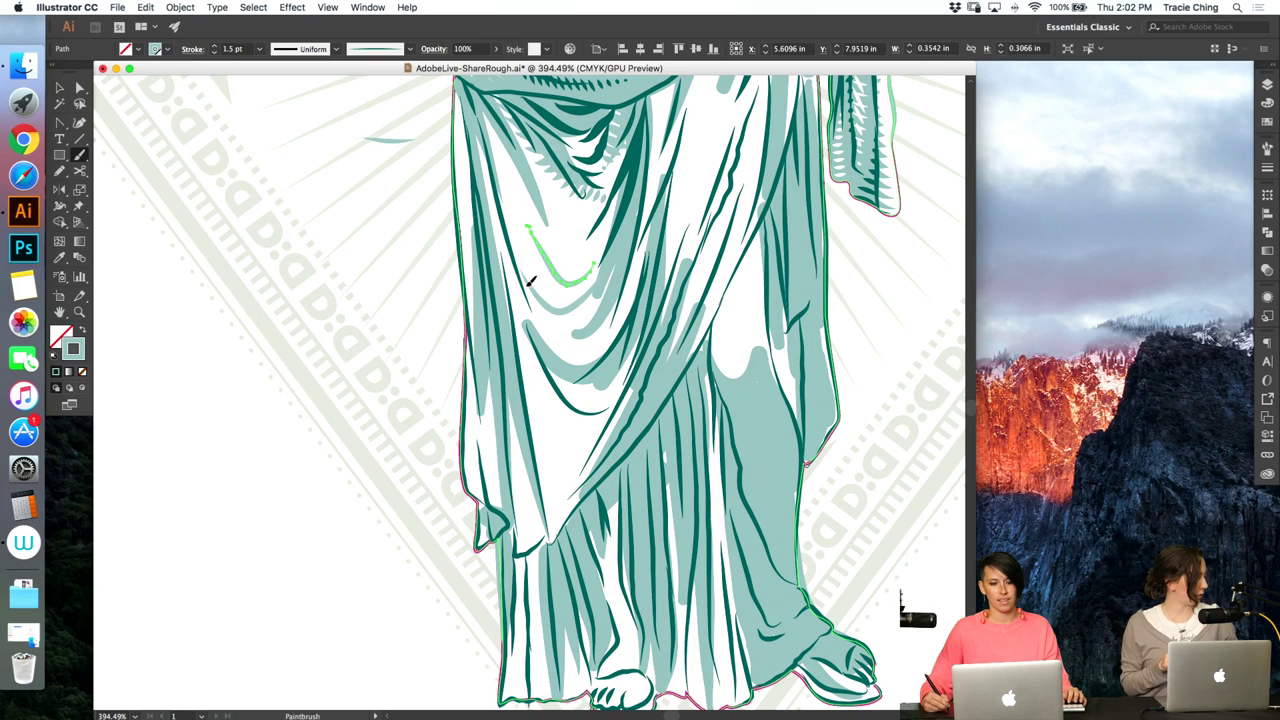
{"action": "left_click_drag", "start_coordinate": [500, 194], "coordinate": [596, 316]}
{"action": "key", "text": "v"}
{"action": "left_click", "coordinate": [564, 323]}
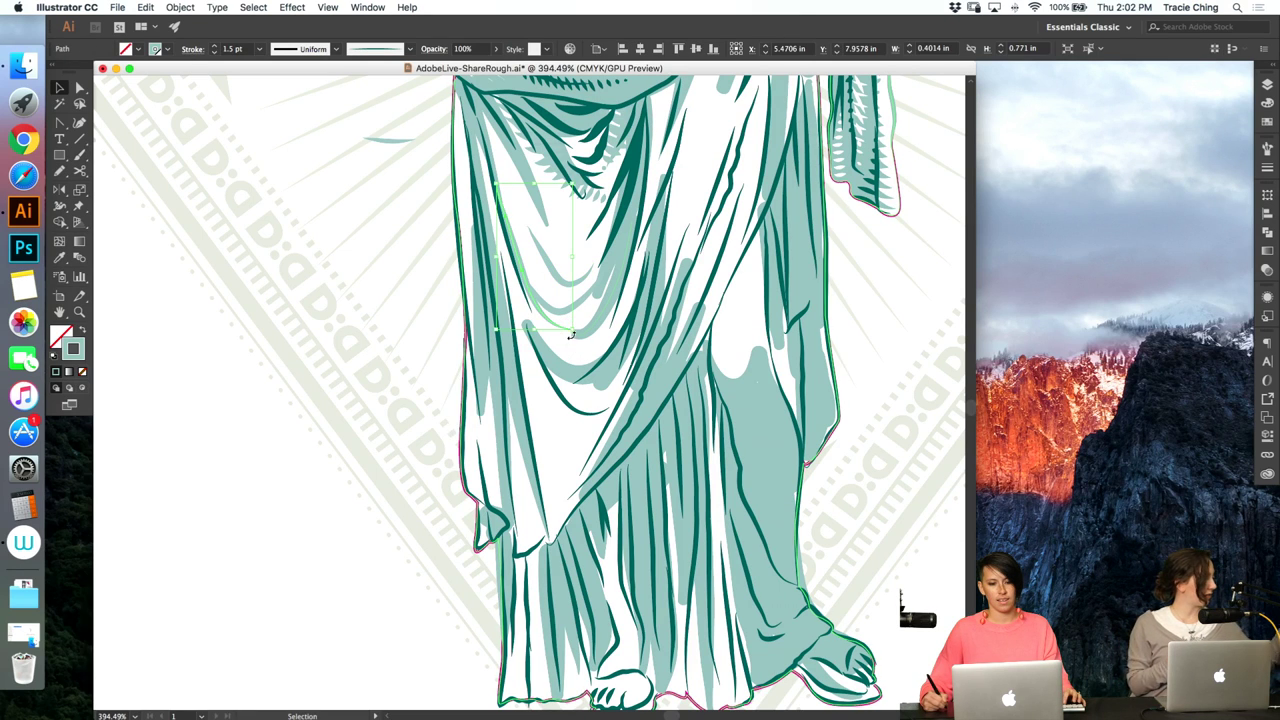
- Set the new light fold stroke's weight to 2 pt and clear the selection
{"action": "left_click", "coordinate": [1268, 169]}
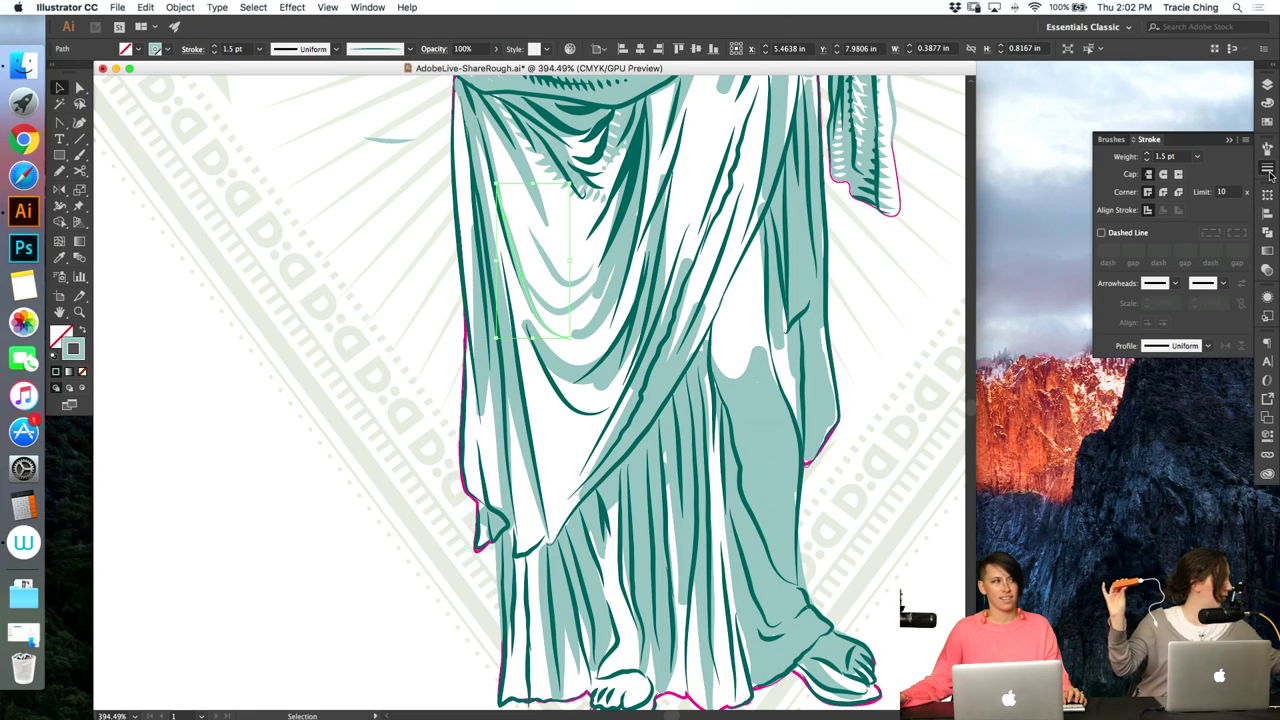
{"action": "left_click", "coordinate": [1147, 153]}
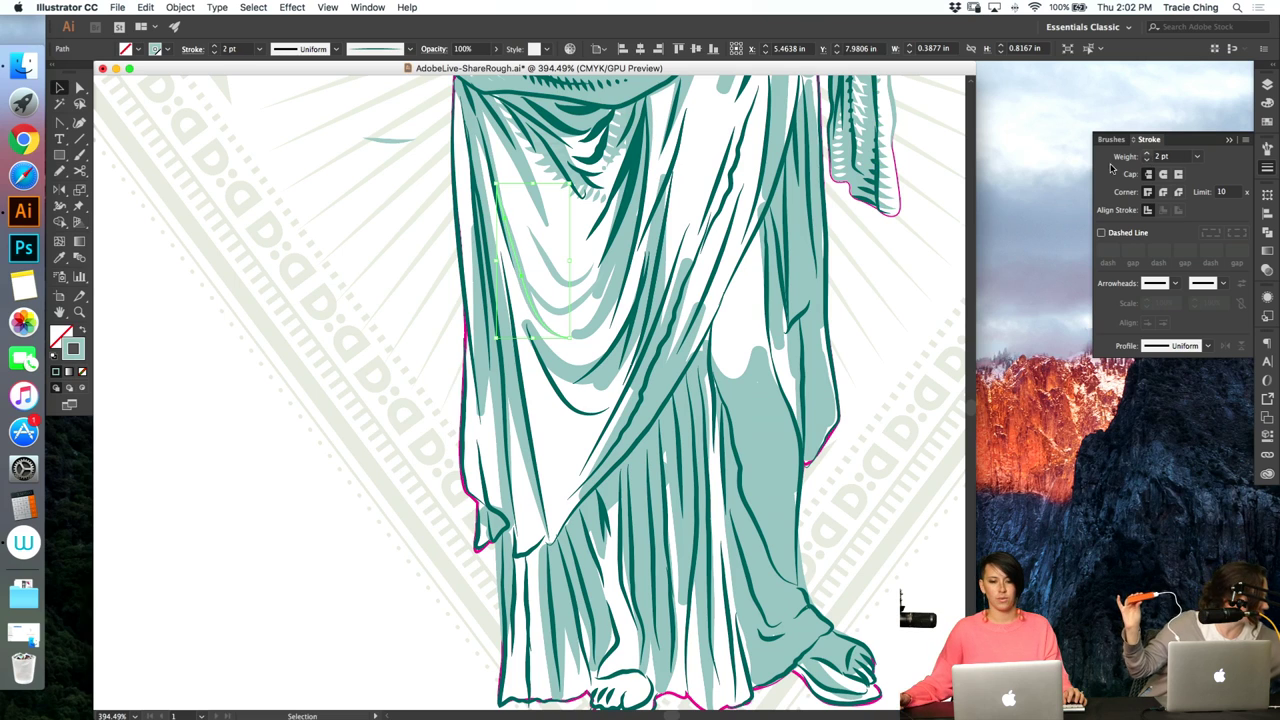
{"action": "left_click", "coordinate": [538, 316]}
{"action": "key", "text": "a"}
{"action": "left_click", "coordinate": [360, 406]}
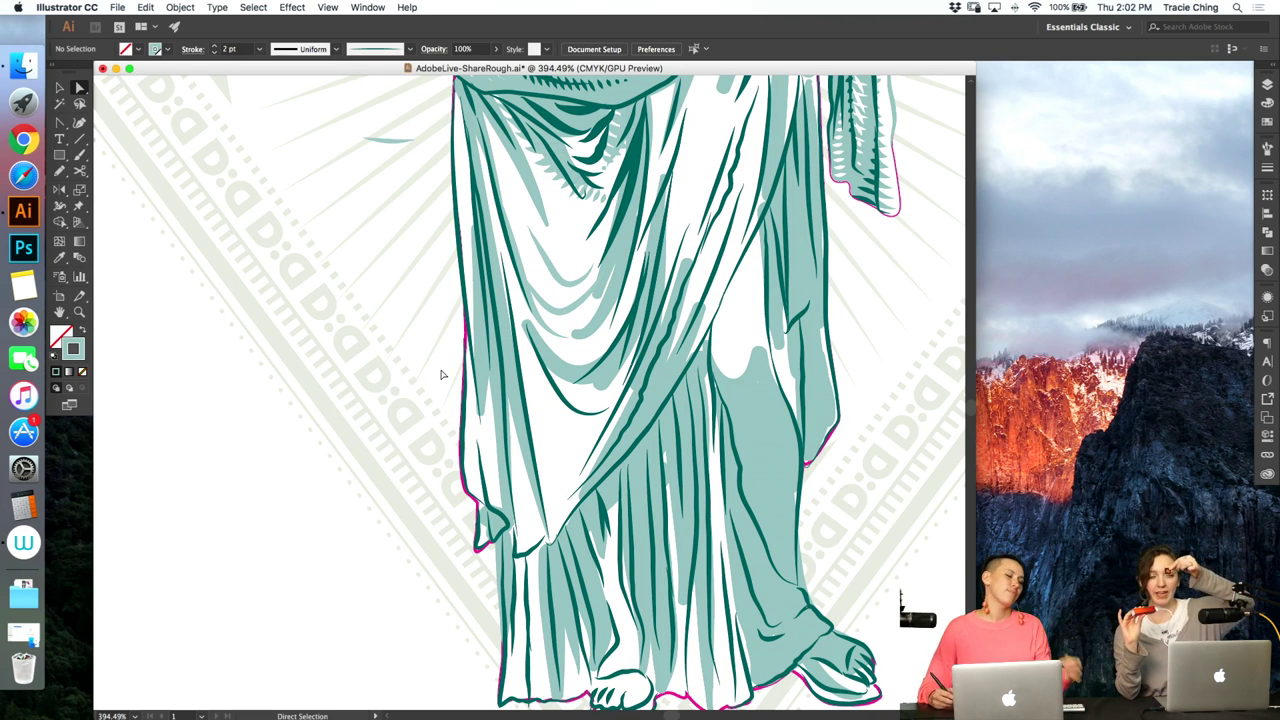
- Try a tapered art brush on the light curved shading stroke low in the centre drape, undo it, and deselect
{"action": "key", "text": "b"}
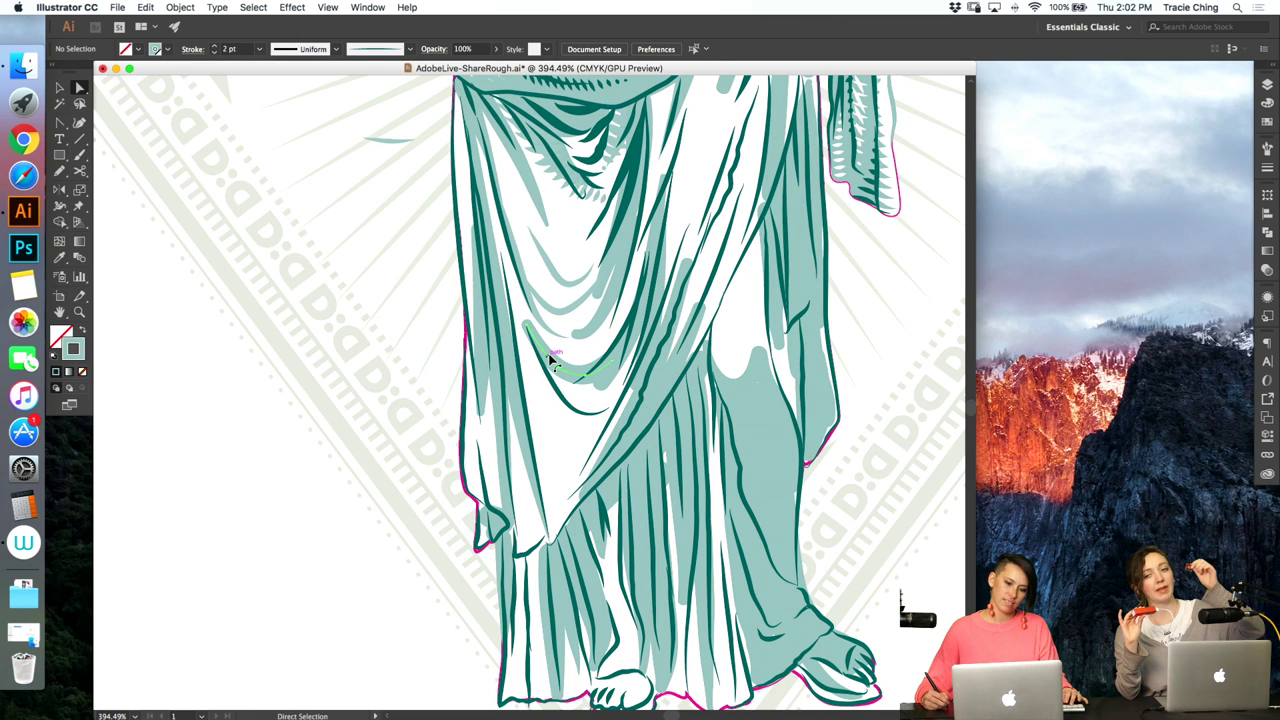
{"action": "key", "text": "a"}
{"action": "left_click", "coordinate": [556, 370]}
{"action": "left_click", "coordinate": [1266, 149]}
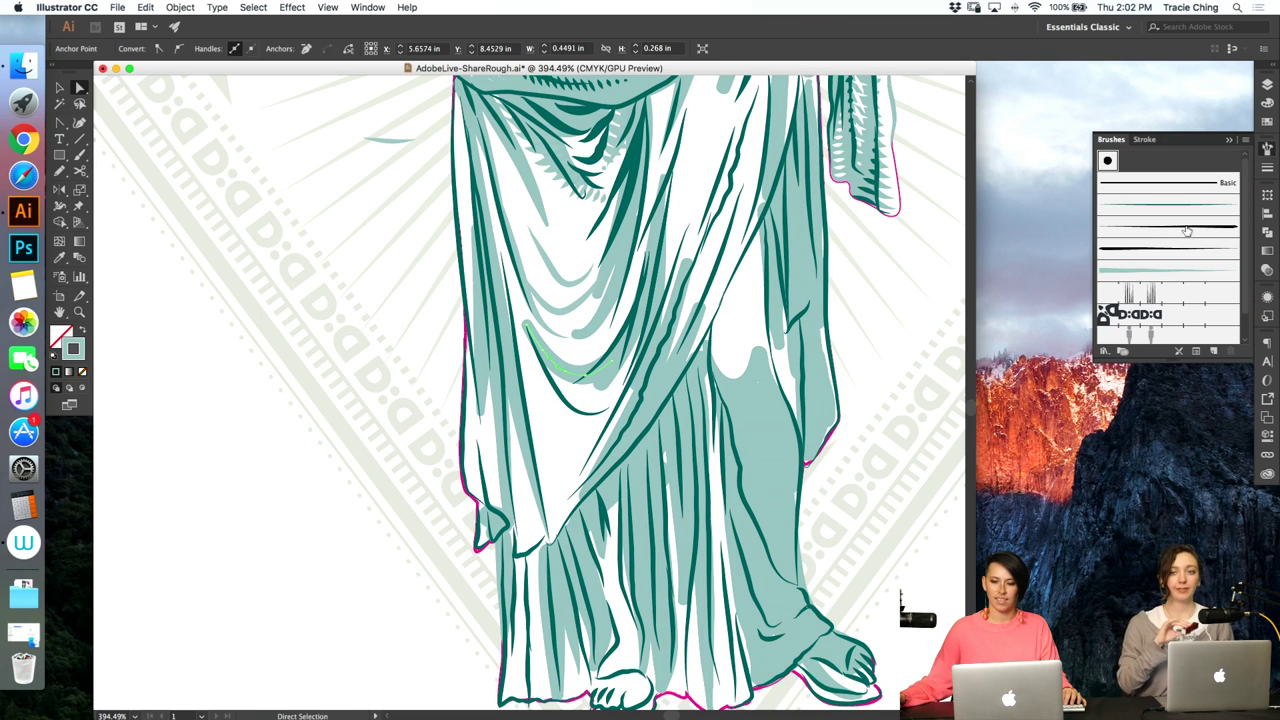
{"action": "left_click", "coordinate": [1186, 229]}
{"action": "key", "text": "super+z"}
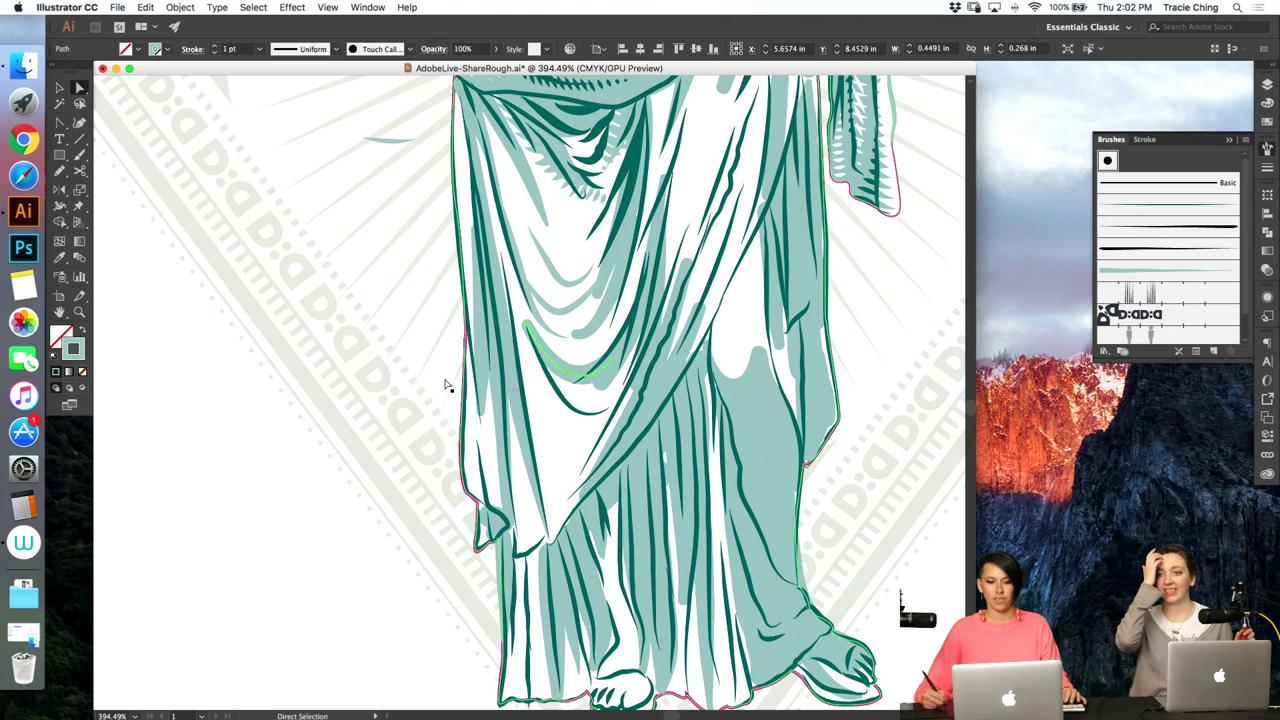
{"action": "left_click", "coordinate": [341, 348]}
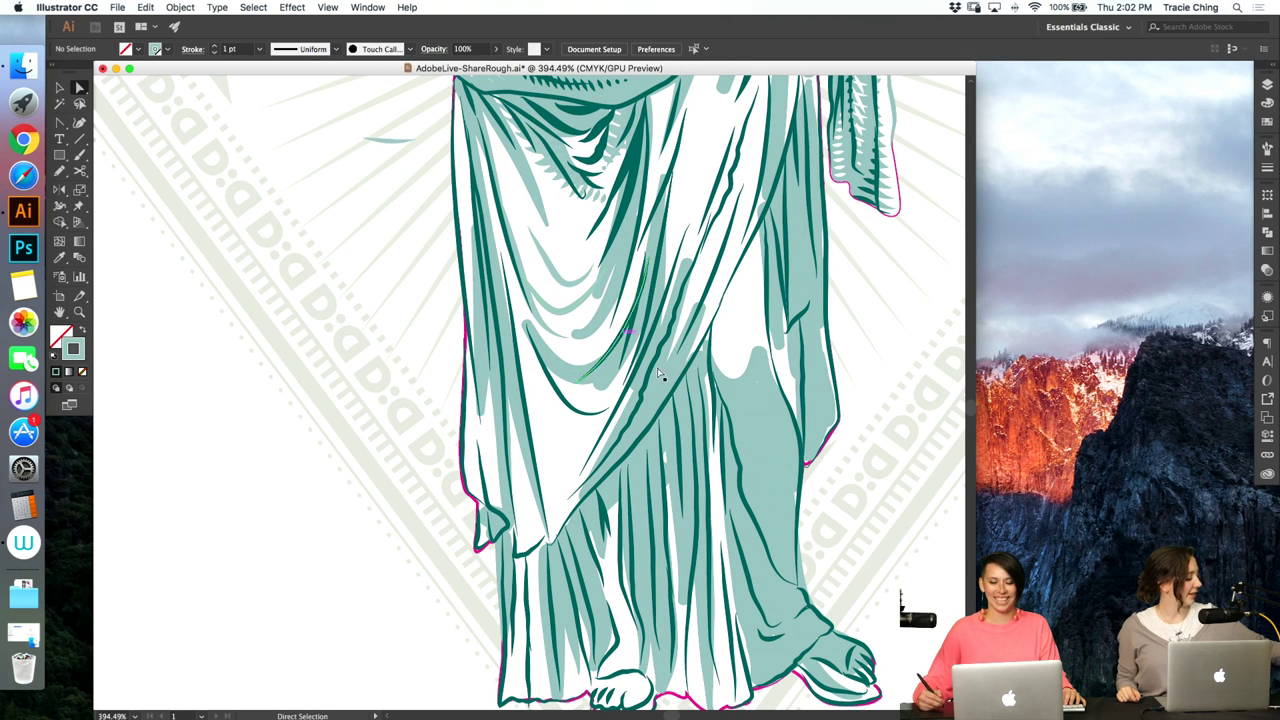
- Pull up the lower end of the light shading stroke along the centre drape's long inner fold, and try a tapered art brush on it
{"action": "left_click", "coordinate": [597, 318]}
{"action": "left_click_drag", "start_coordinate": [582, 331], "coordinate": [587, 298]}
{"action": "key", "text": "shift+c"}
{"action": "key", "text": "a"}
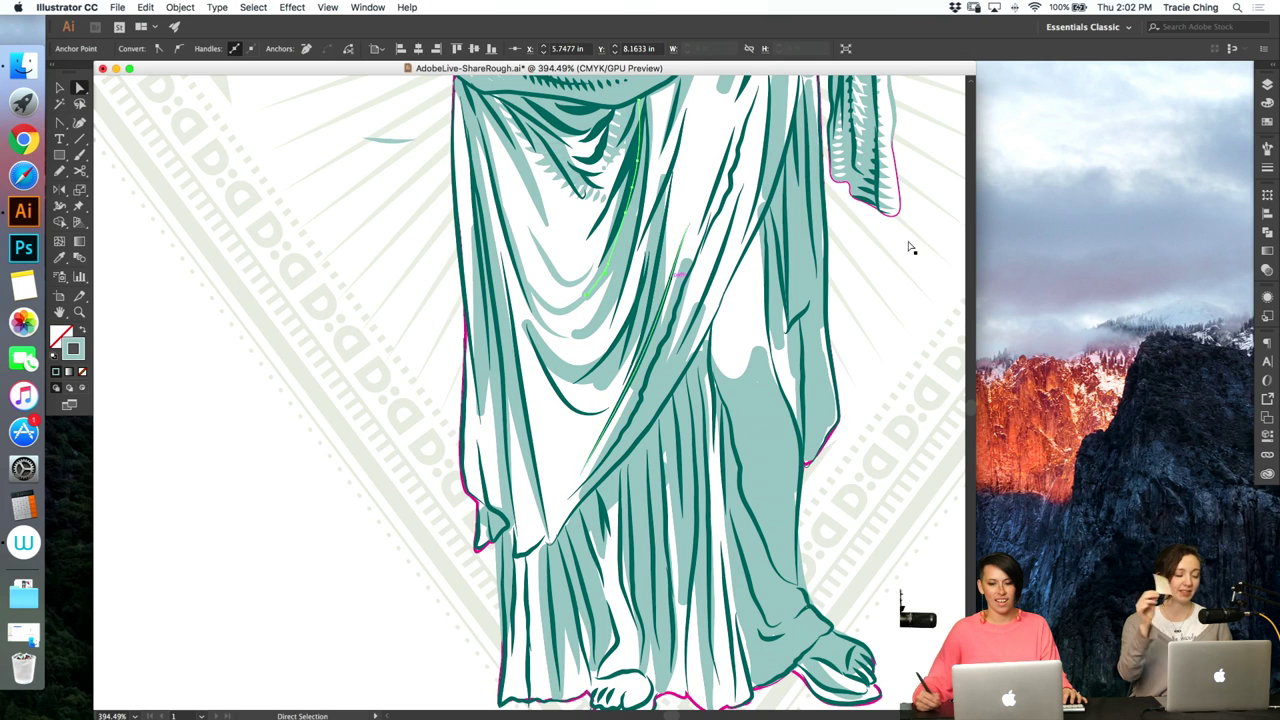
{"action": "left_click", "coordinate": [1266, 149]}
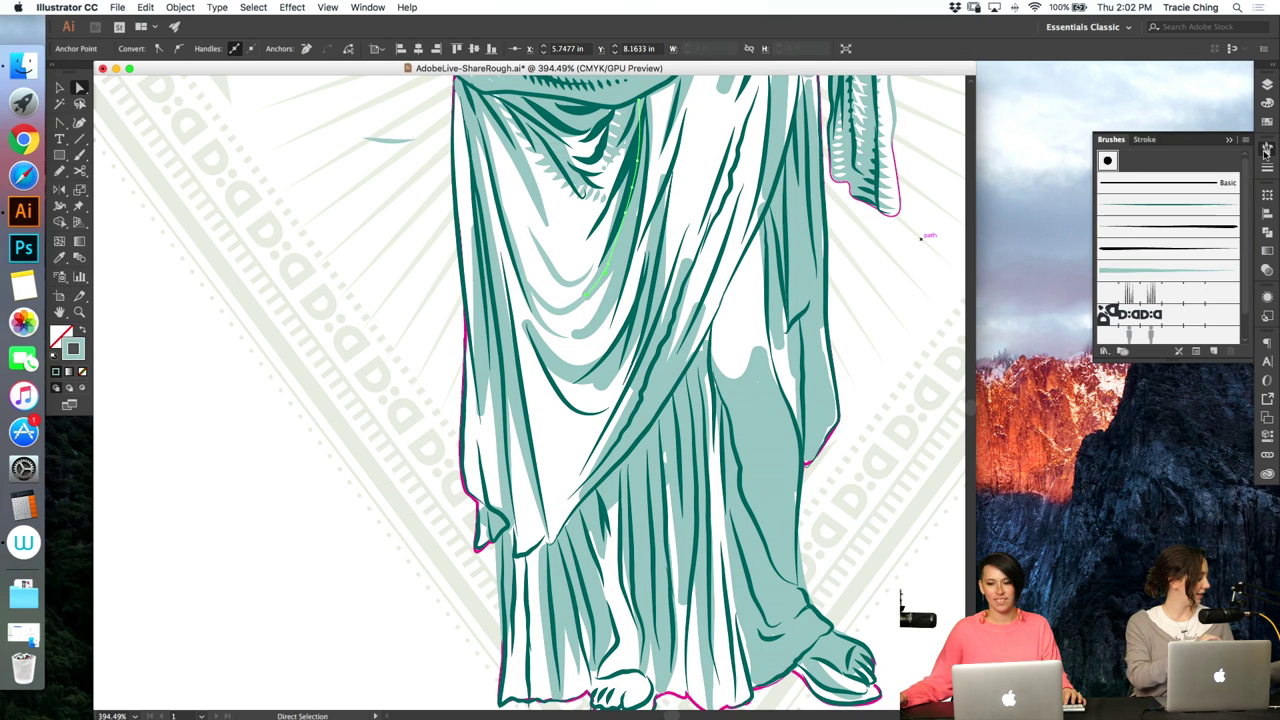
{"action": "left_click", "coordinate": [1203, 228]}
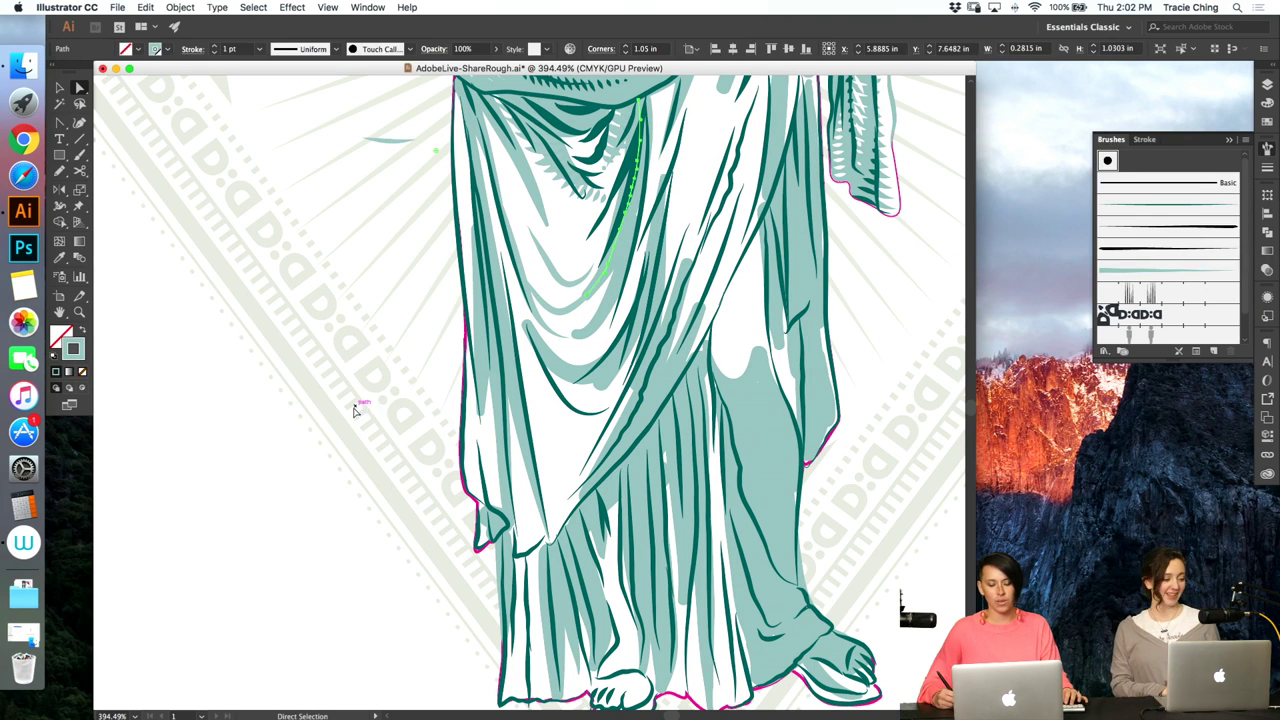
- Apply the tapered black art brush to the light teal shading stroke on the curved drape fold and clear the selection
{"action": "left_click", "coordinate": [586, 300]}
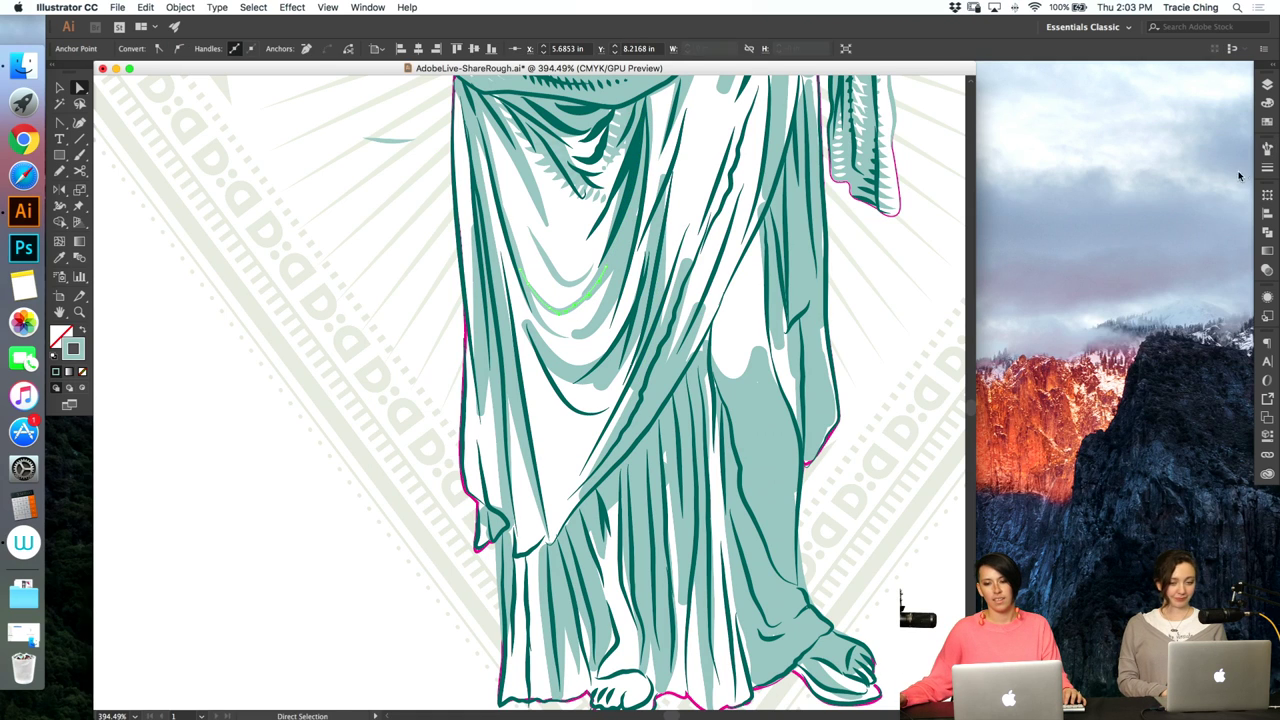
{"action": "left_click", "coordinate": [1266, 152]}
{"action": "left_click", "coordinate": [1220, 228]}
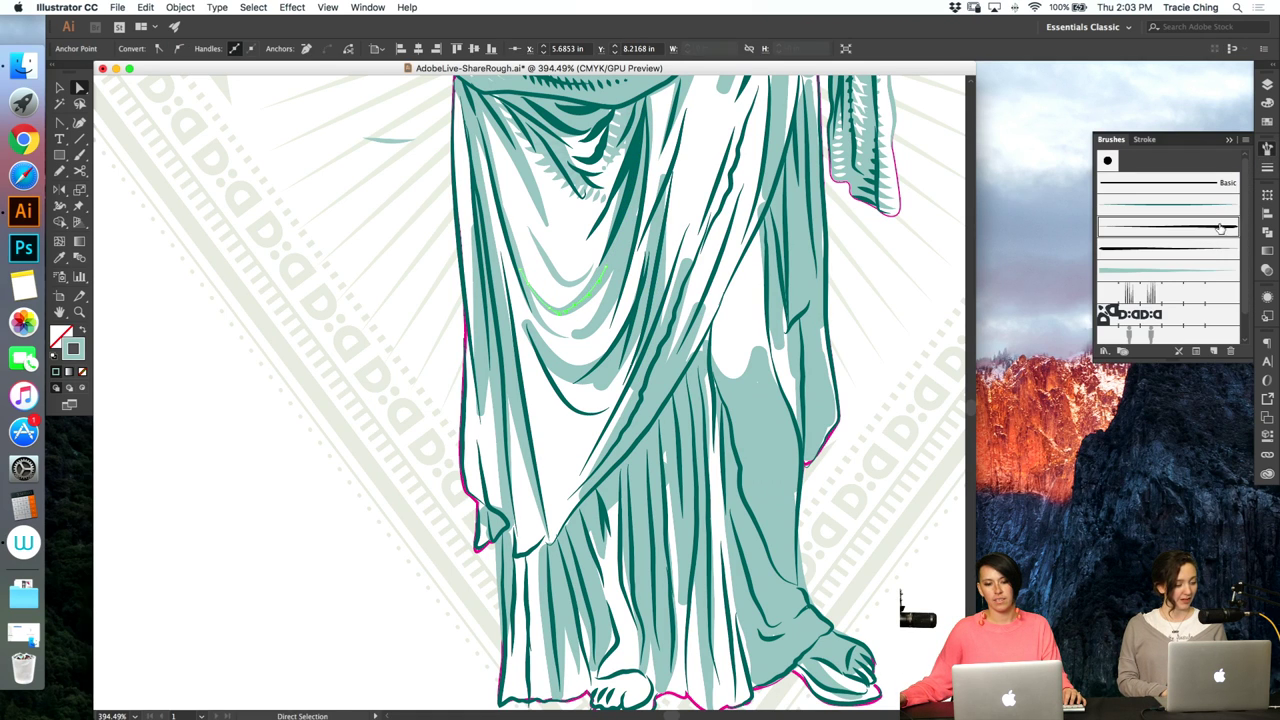
{"action": "left_click", "coordinate": [405, 451]}
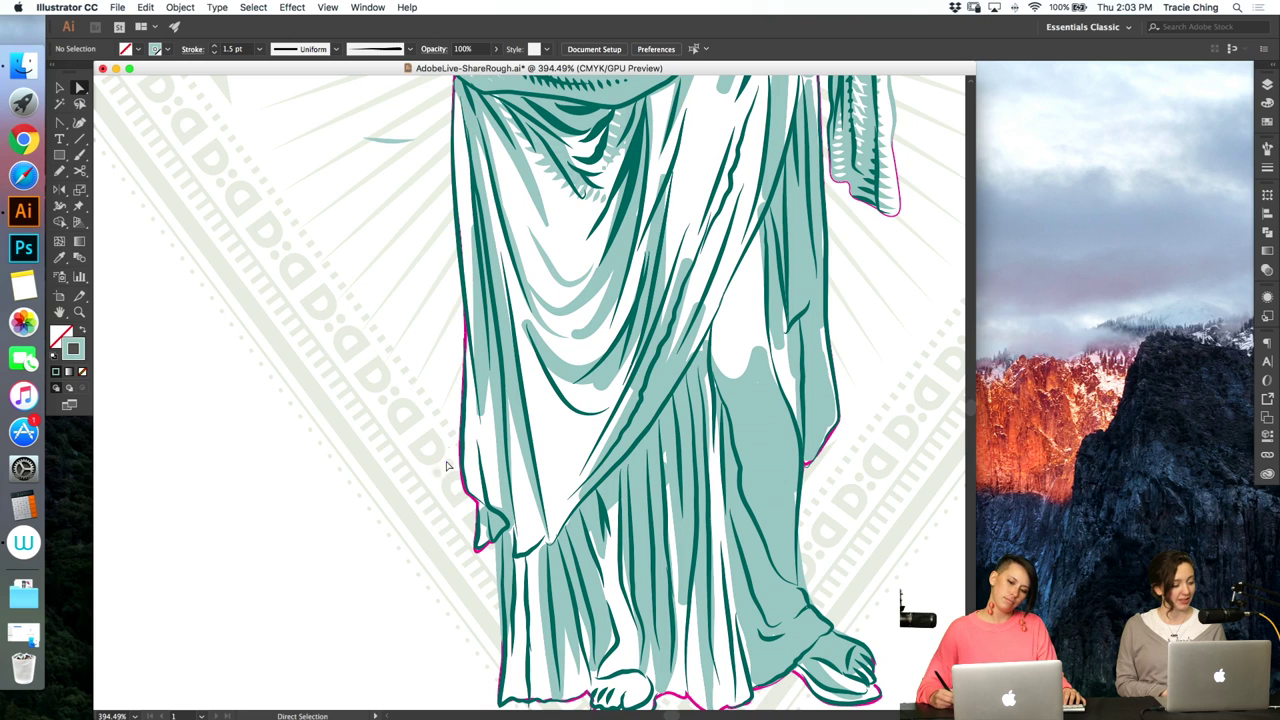
- Match the curved fold's 1.5 pt light teal brush style and paint a shading stroke across the lower drape folds with the Paintbrush
{"action": "left_click_drag", "start_coordinate": [643, 383], "coordinate": [665, 412]}
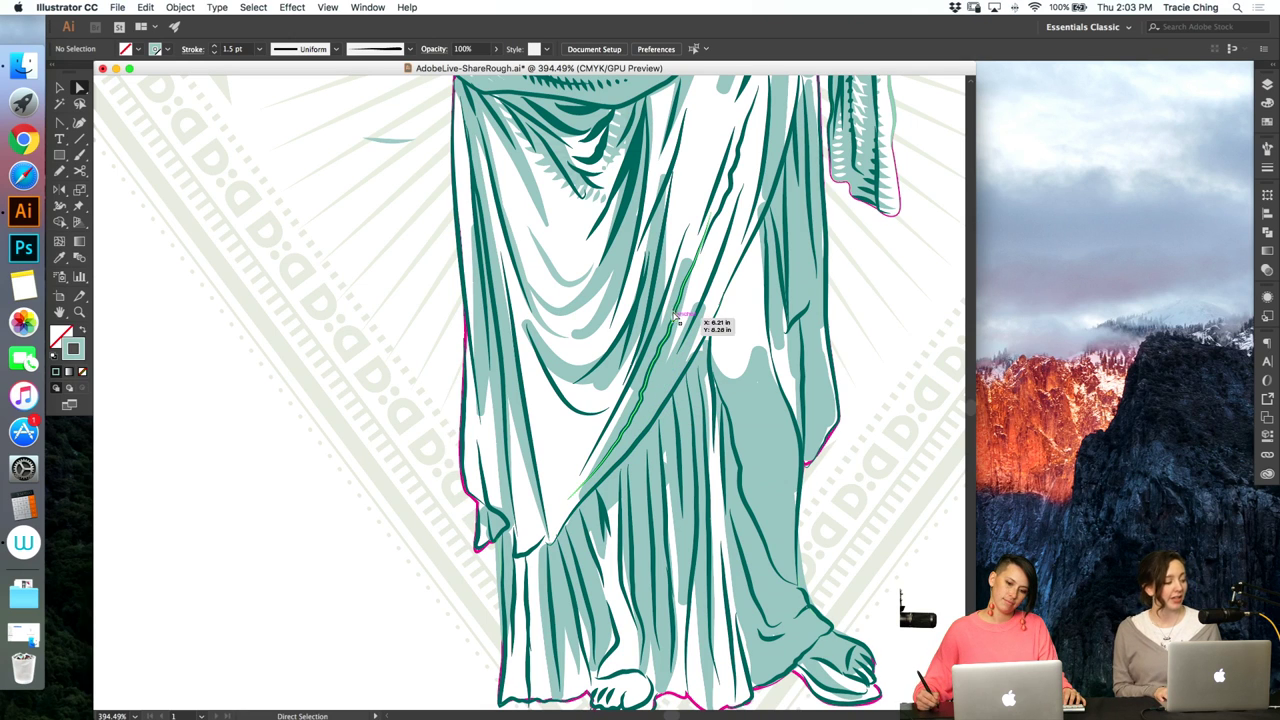
{"action": "left_click", "coordinate": [583, 306]}
{"action": "key", "text": "b"}
{"action": "left_click_drag", "start_coordinate": [648, 258], "coordinate": [582, 378]}
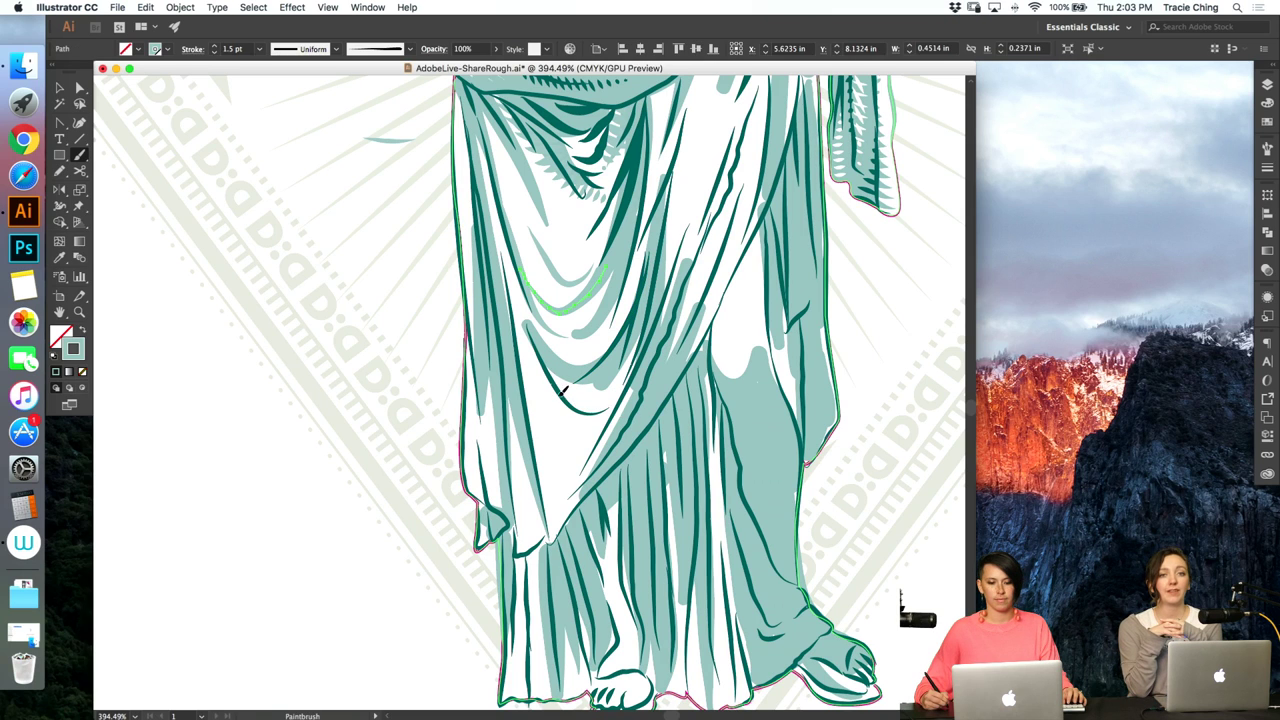
{"action": "key", "text": "super+shift+a"}
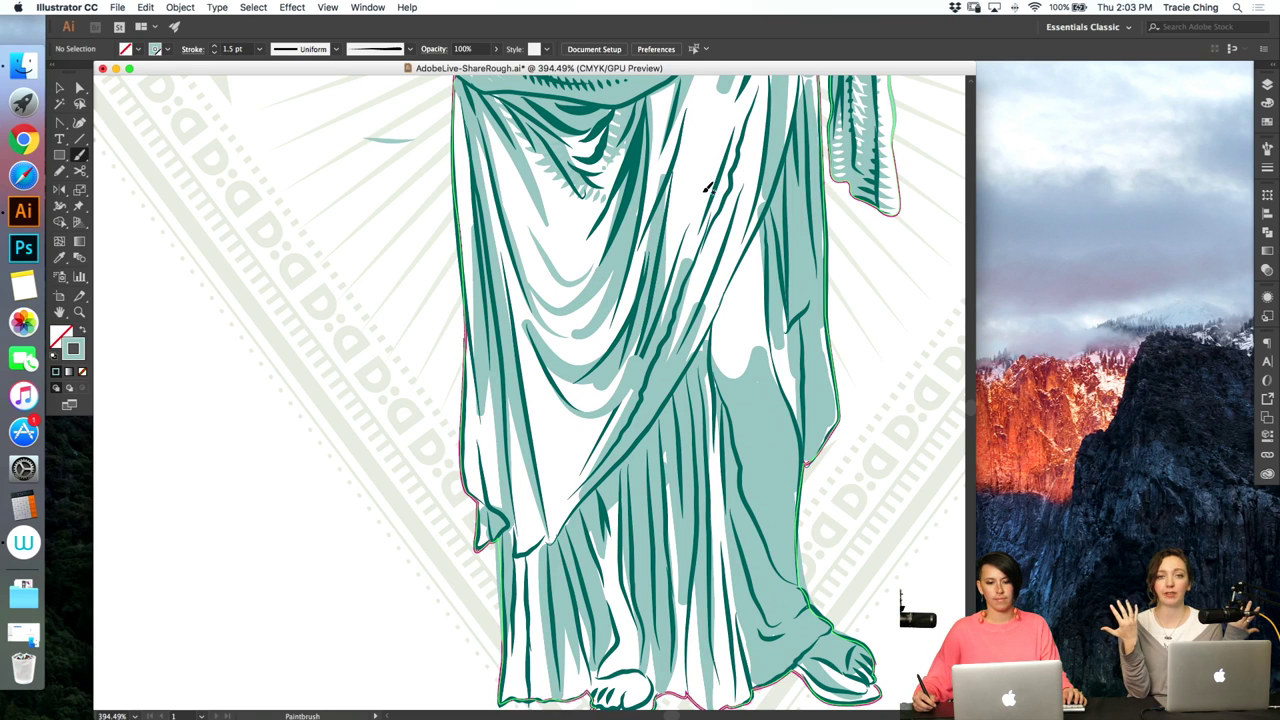
- Match the diagonal fold's 1 pt dark teal outline style and paint a stroke along that fold with the Paintbrush
{"action": "key", "text": "a"}
{"action": "left_click", "coordinate": [738, 176]}
{"action": "left_click", "coordinate": [719, 259]}
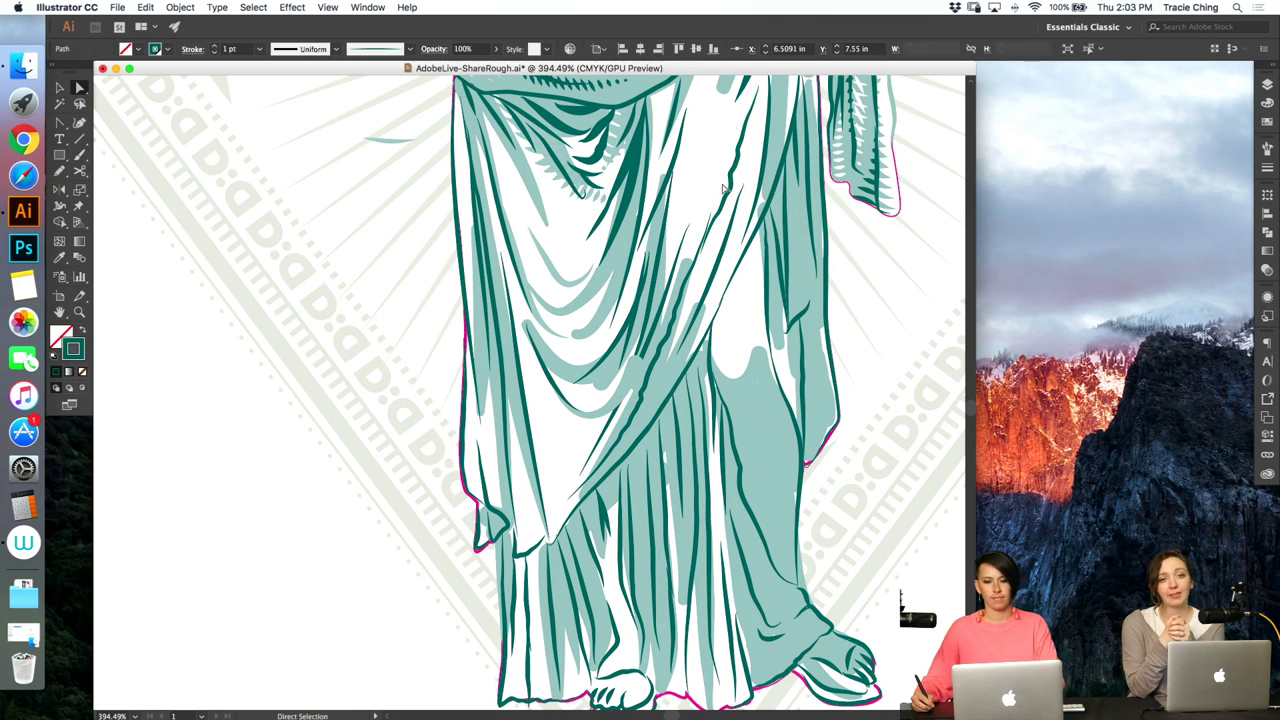
{"action": "key", "text": "super+shift+a"}
{"action": "key", "text": "b"}
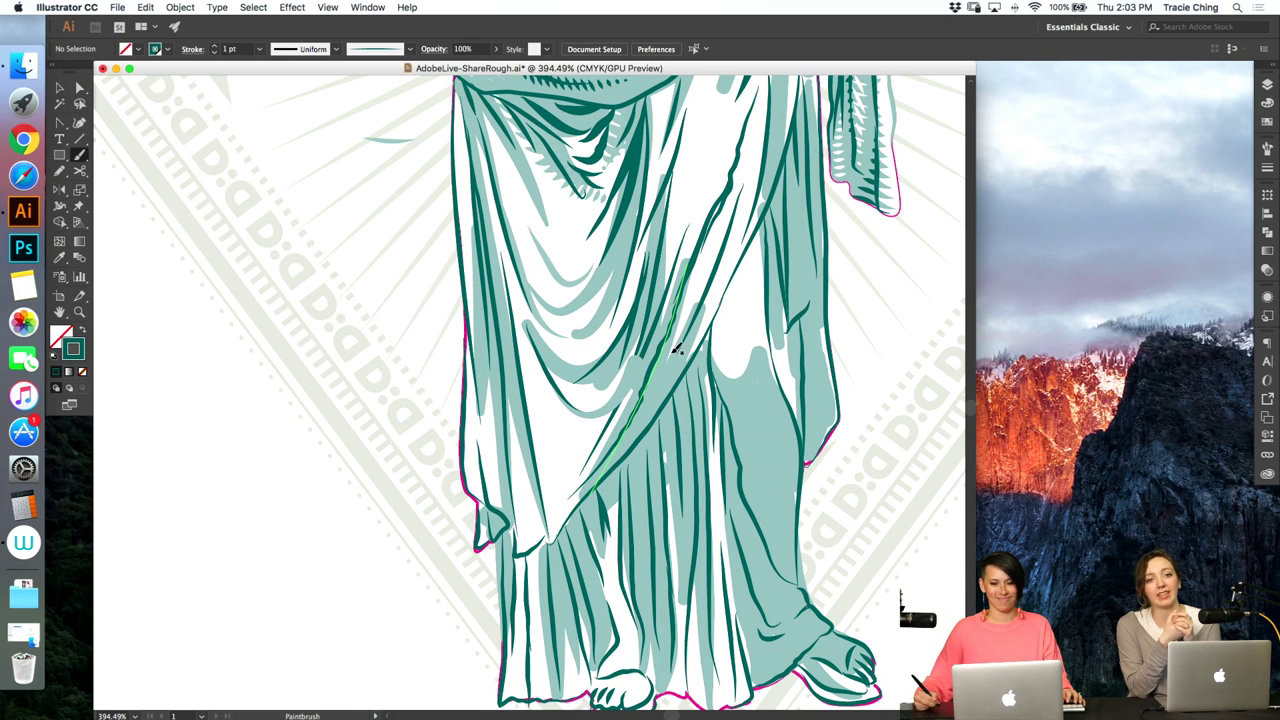
- Change the stroke along the upper diagonal fold to the tapered black art brush
{"action": "key", "text": "v"}
{"action": "left_click", "coordinate": [700, 243]}
{"action": "left_click", "coordinate": [1267, 150]}
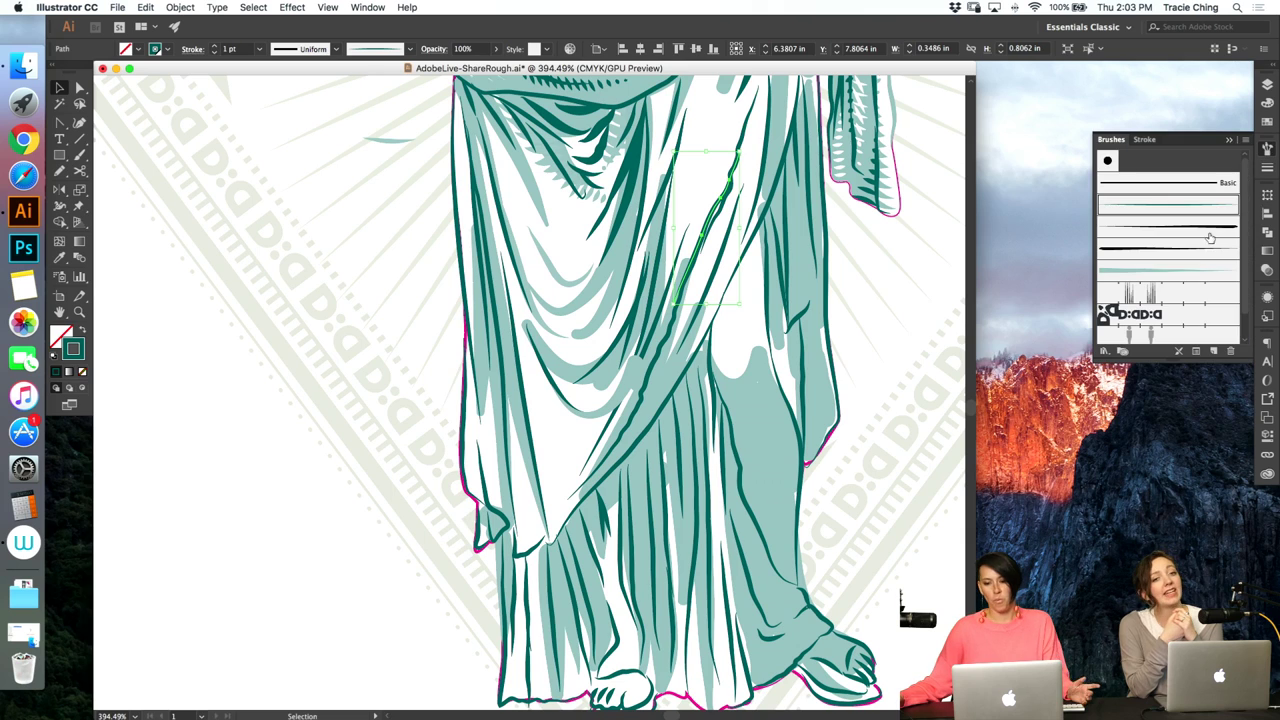
{"action": "left_click", "coordinate": [1201, 249]}
{"action": "left_click", "coordinate": [1207, 231]}
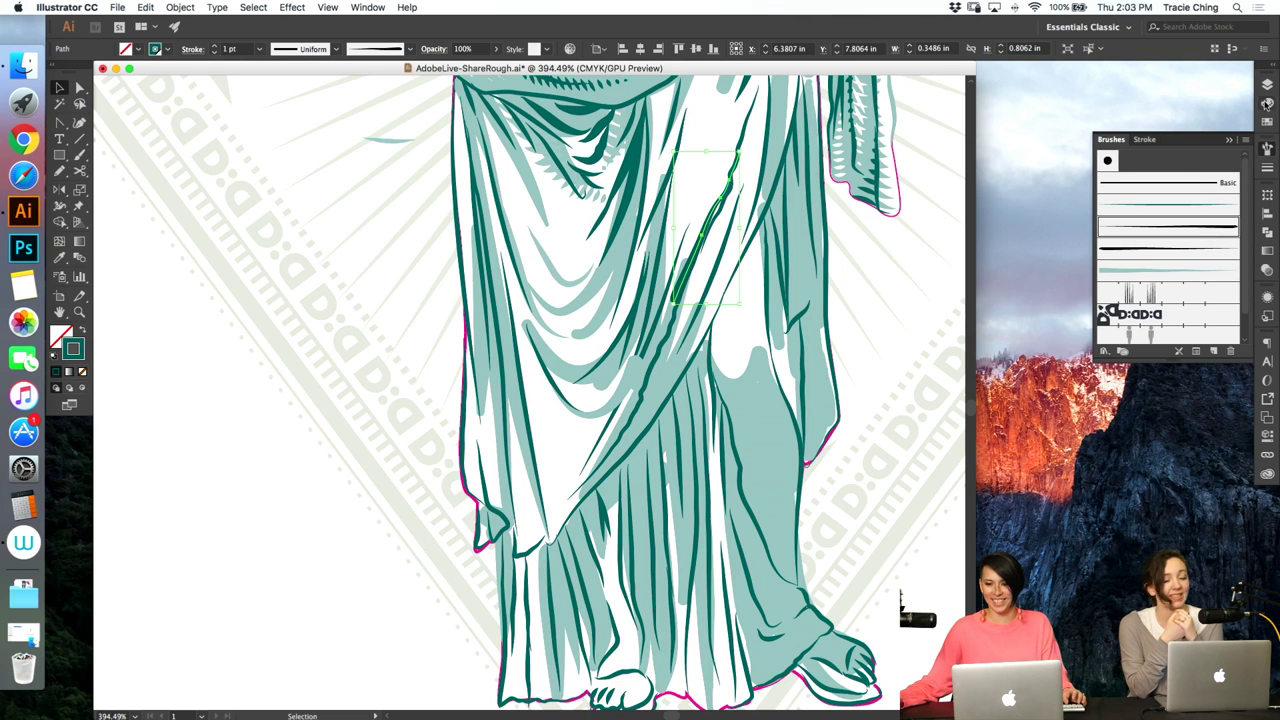
- Recolour the diagonal fold stroke light teal, set its weight to 2 pt and clear the selection
{"action": "left_click", "coordinate": [1267, 104]}
{"action": "left_click", "coordinate": [1267, 122]}
{"action": "left_click", "coordinate": [1119, 177]}
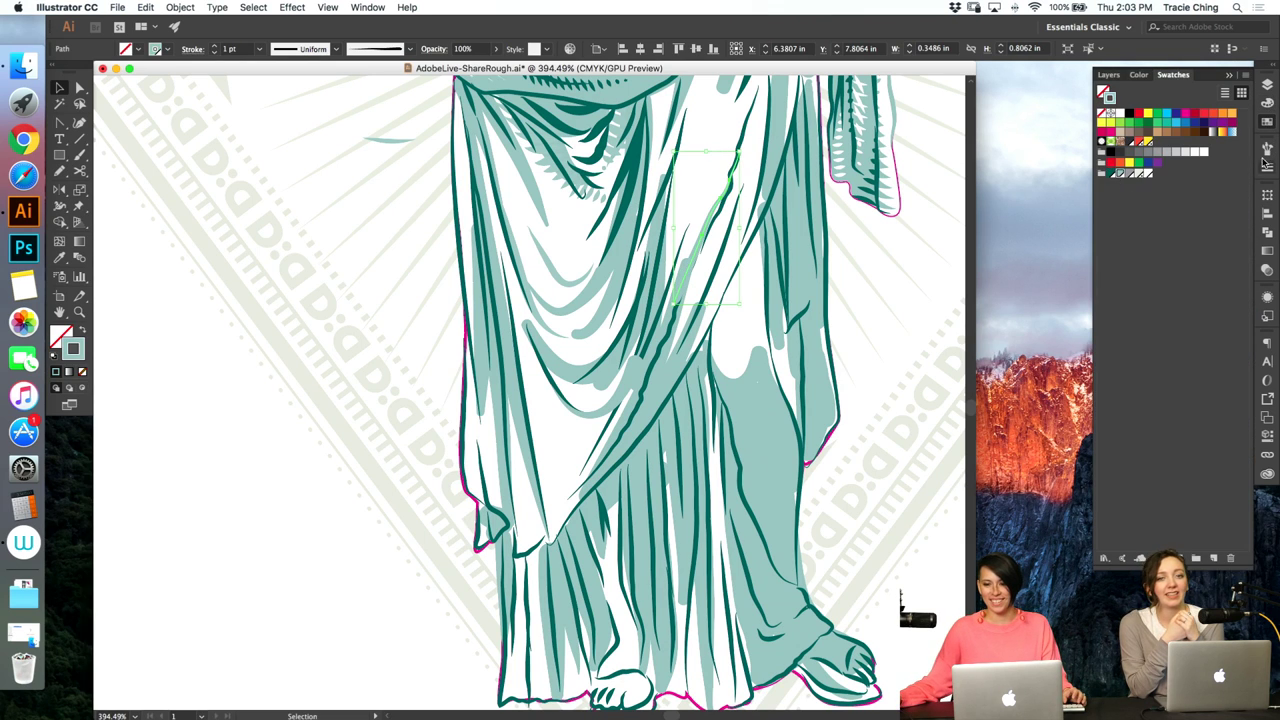
{"action": "left_click", "coordinate": [1267, 148]}
{"action": "left_click", "coordinate": [1267, 169]}
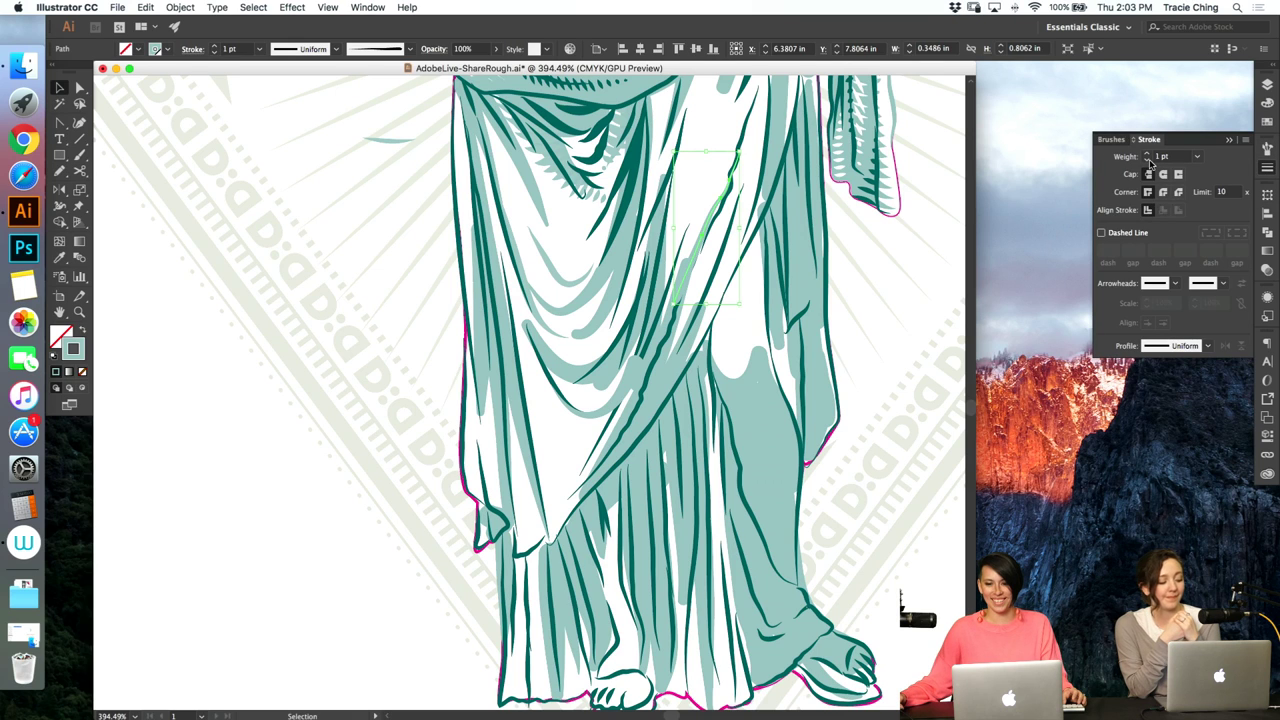
{"action": "left_click", "coordinate": [1147, 153]}
{"action": "key", "text": "super+shift+a"}
- Match the lower curved fold's 1.5 pt light teal style and paint a shading stroke about 0.30 by 0.93 in beside the diagonal fold
{"action": "key", "text": "a"}
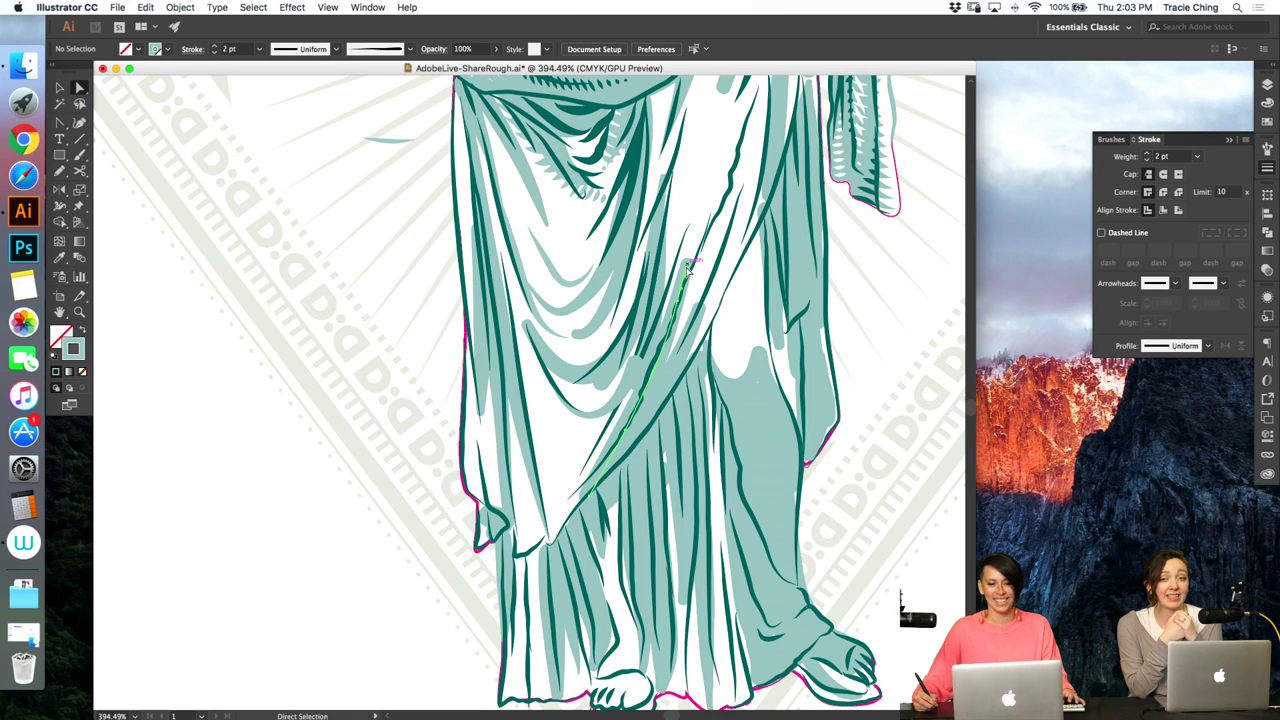
{"action": "left_click", "coordinate": [684, 236]}
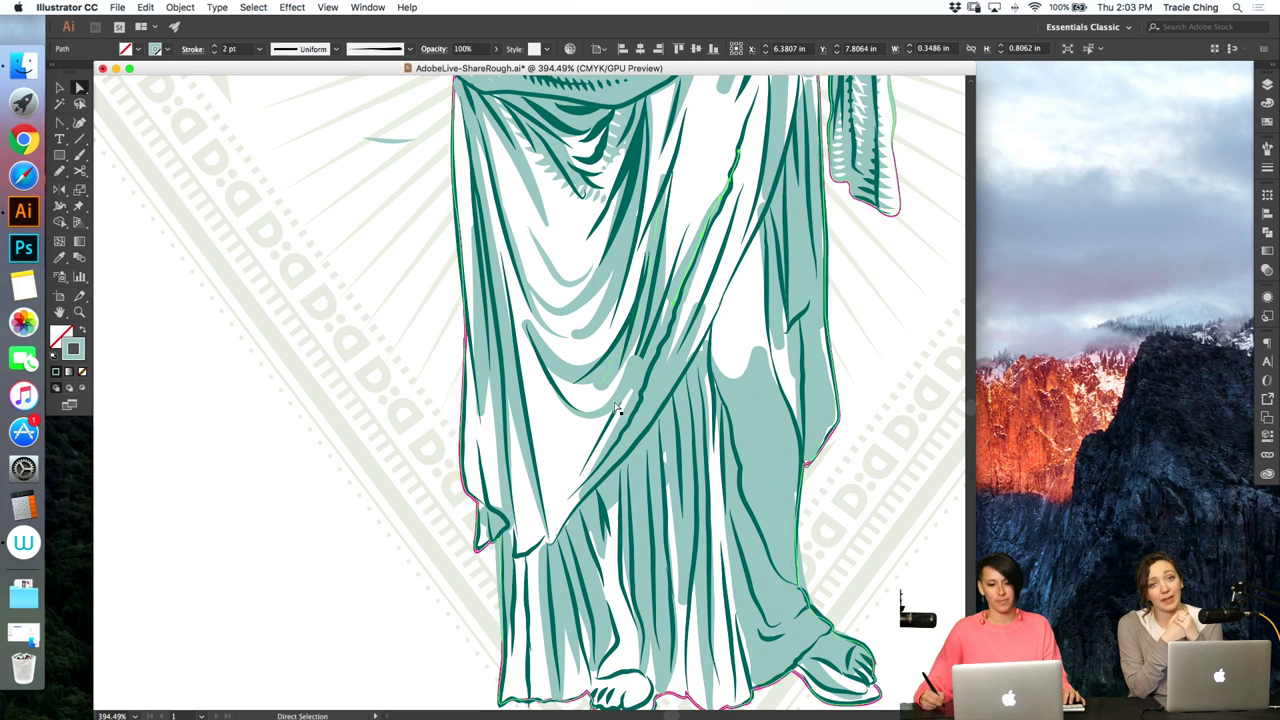
{"action": "left_click", "coordinate": [617, 408]}
{"action": "key", "text": "b"}
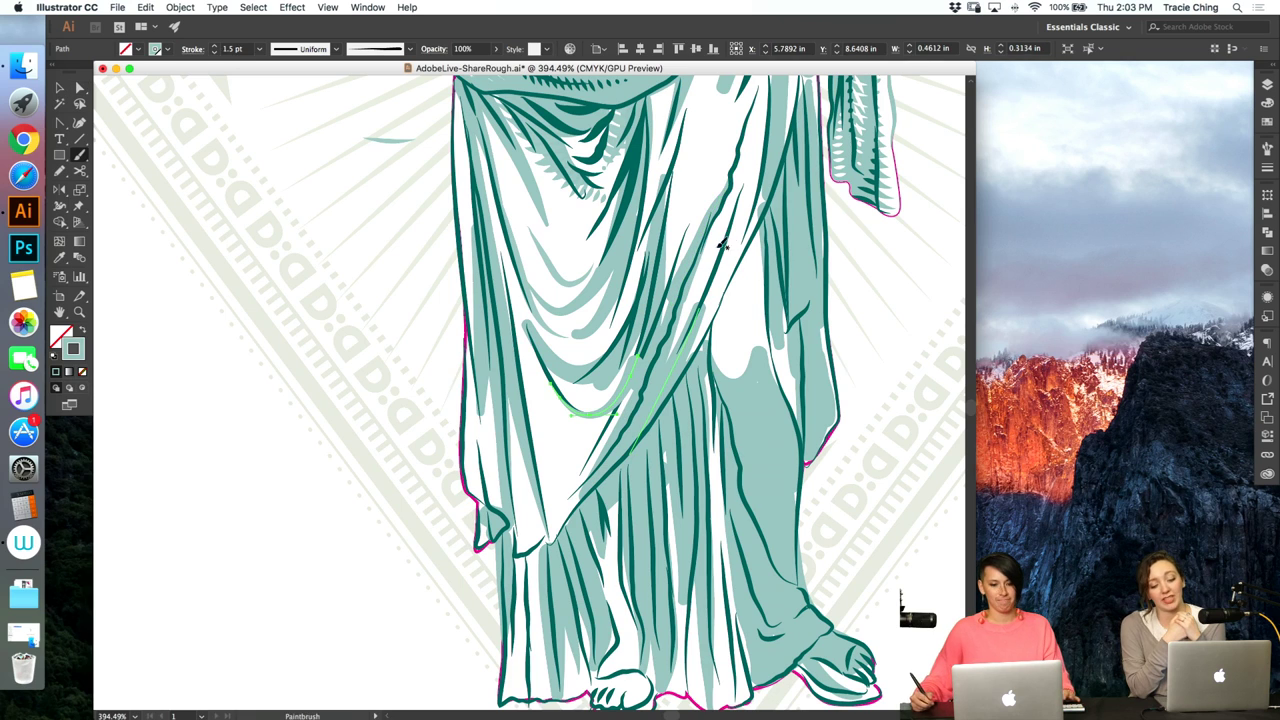
{"action": "left_click_drag", "start_coordinate": [676, 284], "coordinate": [642, 381]}
- Select the lower curved shading stroke's end anchor beside the diagonal fold and move it horizontally by 0.02 in
{"action": "left_click", "coordinate": [676, 303]}
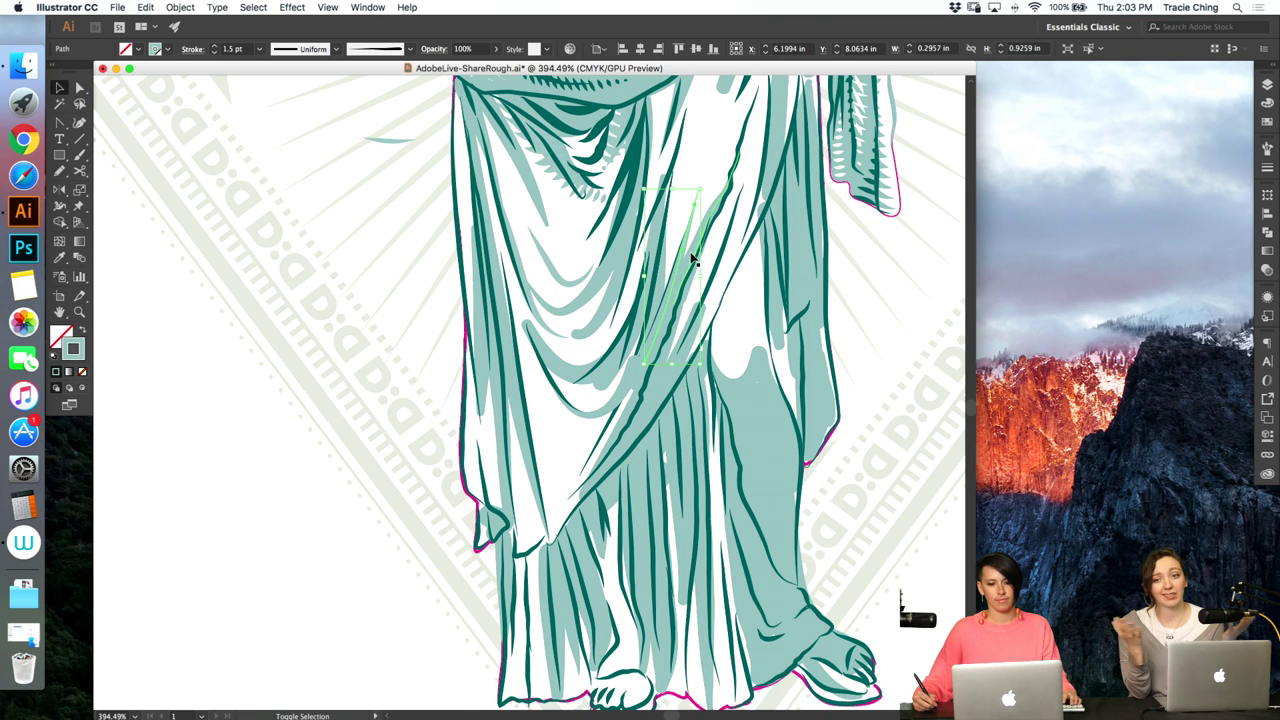
{"action": "left_click", "coordinate": [652, 372], "text": "shift"}
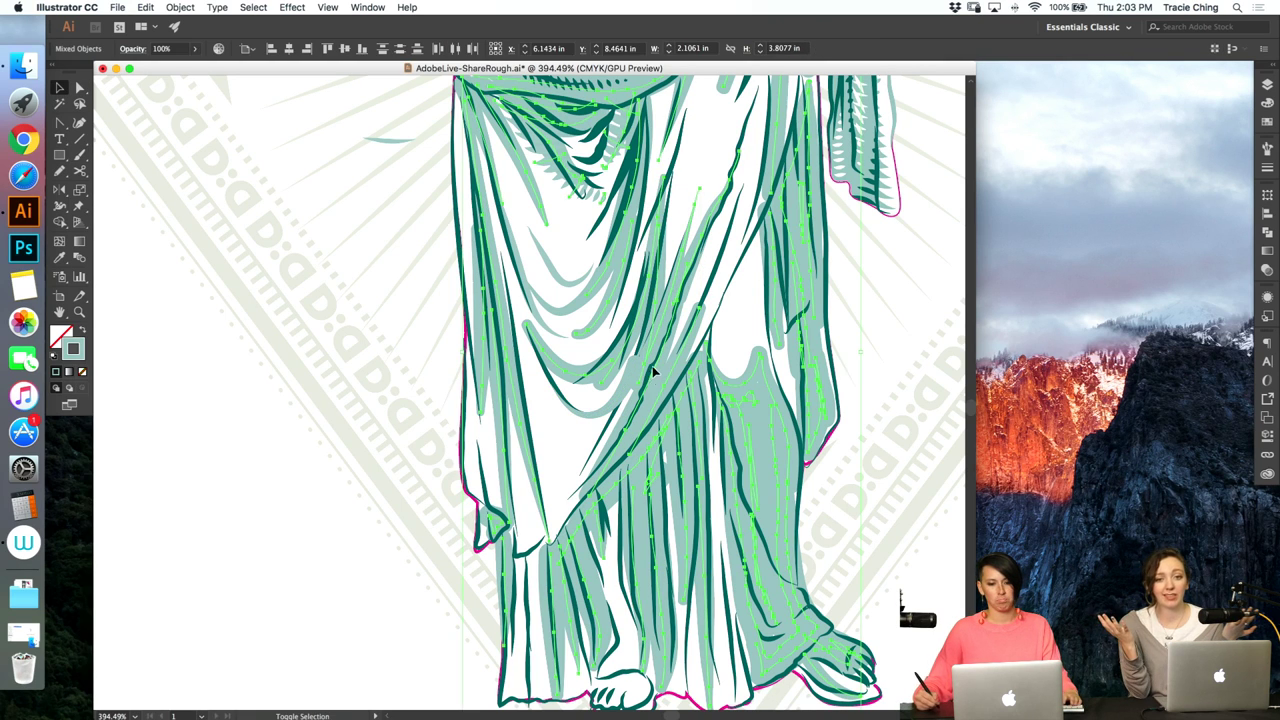
{"action": "left_click", "coordinate": [704, 244]}
{"action": "left_click", "coordinate": [705, 271]}
{"action": "key", "text": "a"}
{"action": "left_click", "coordinate": [688, 262]}
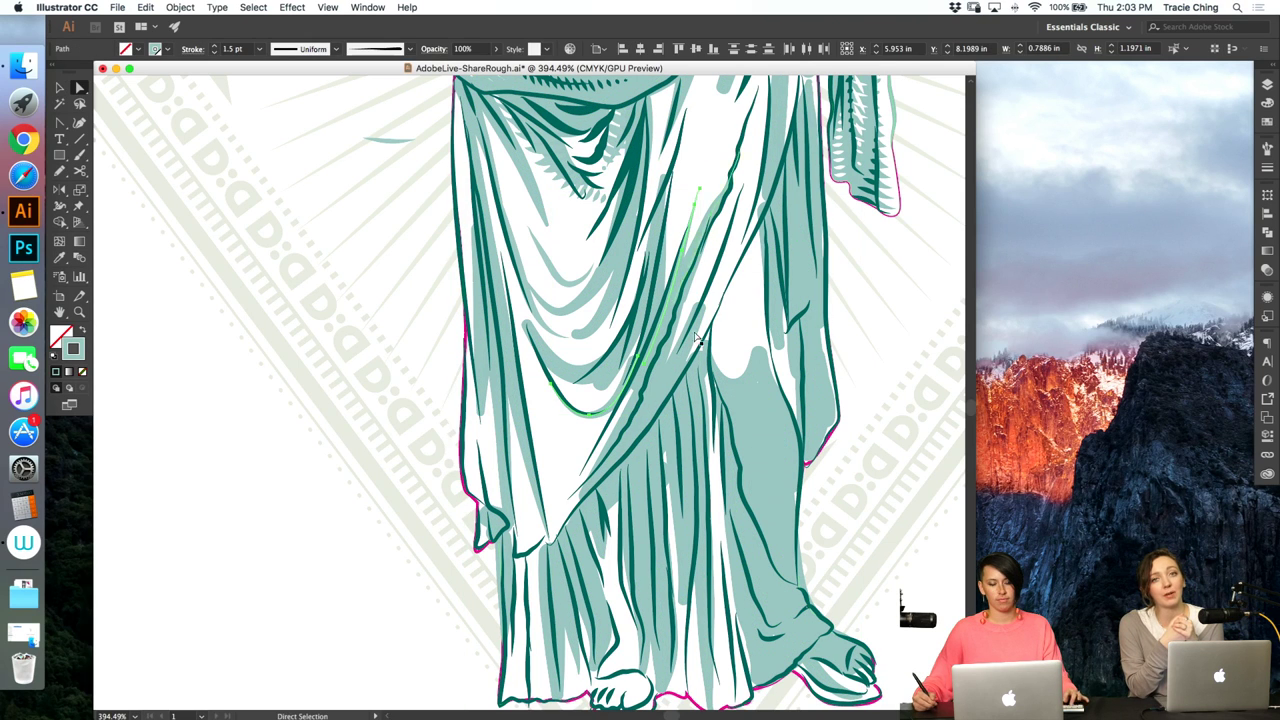
{"action": "left_click", "coordinate": [638, 357]}
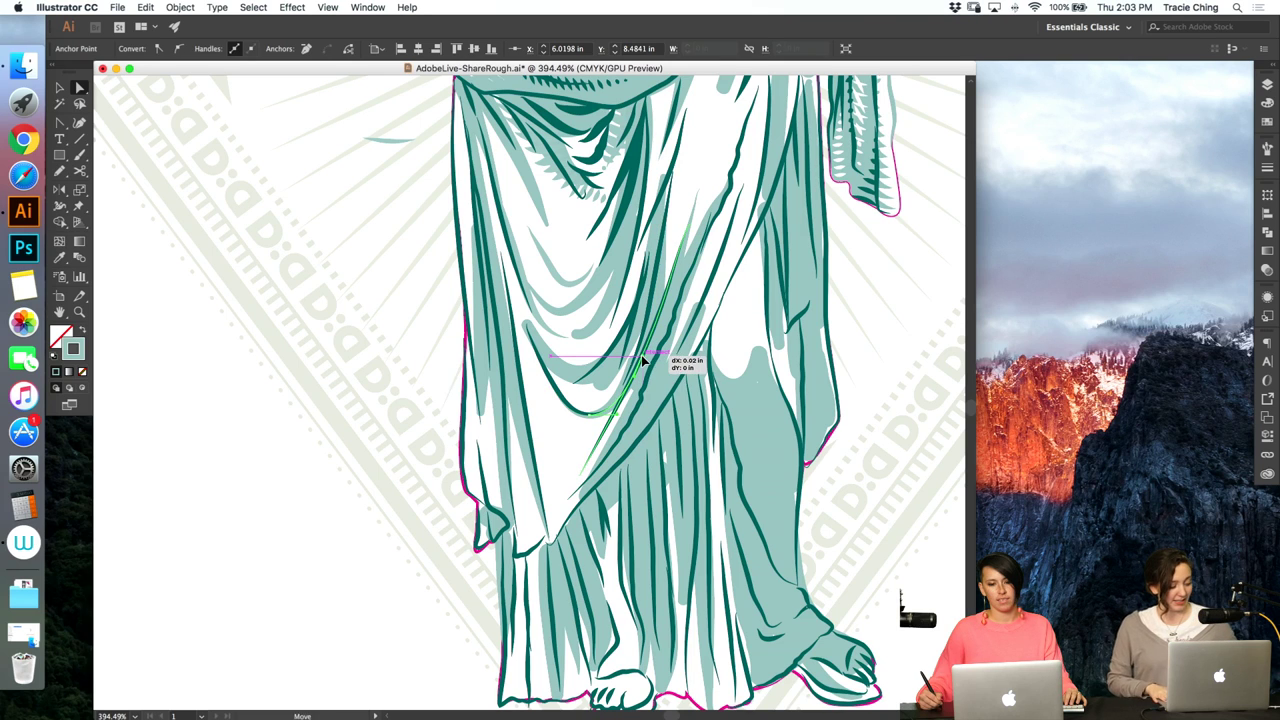
{"action": "left_click", "coordinate": [634, 430]}
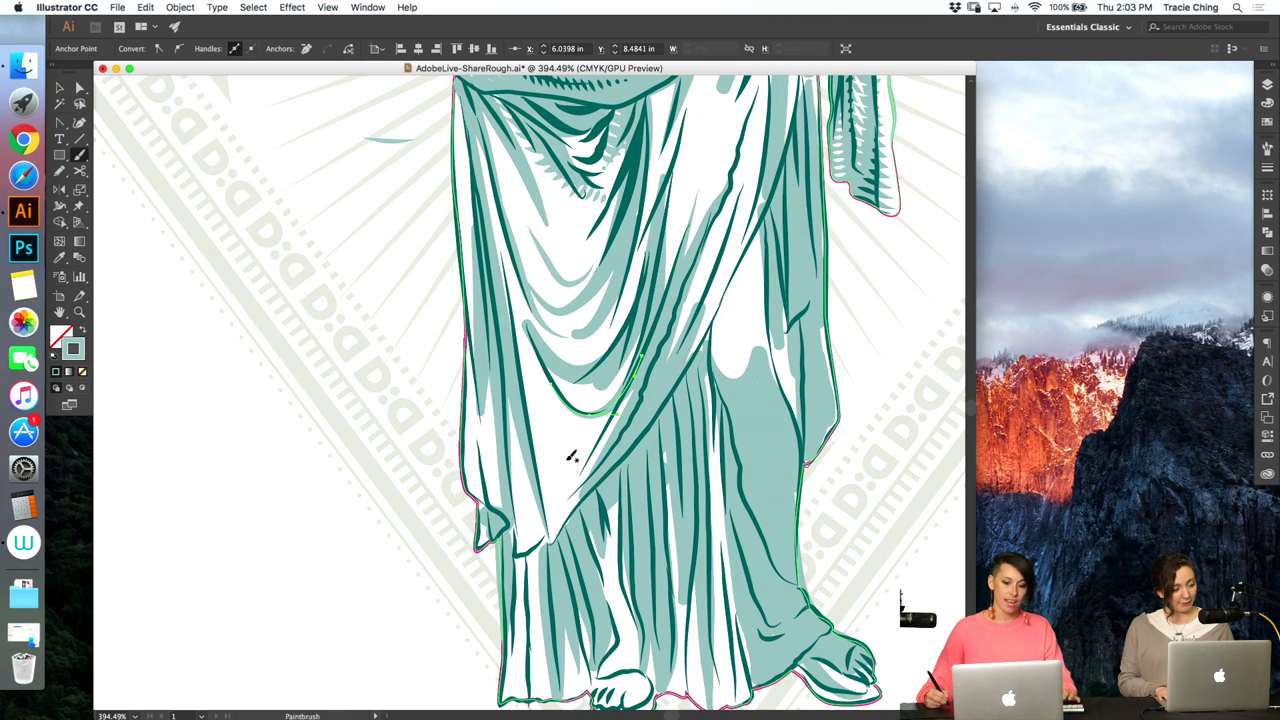
- Select the dark teal line running down beside the diagonal fold and reshape its lower end with the Anchor Point tool
{"action": "key", "text": "super+shift+a"}
{"action": "key", "text": "b"}
{"action": "key", "text": "a"}
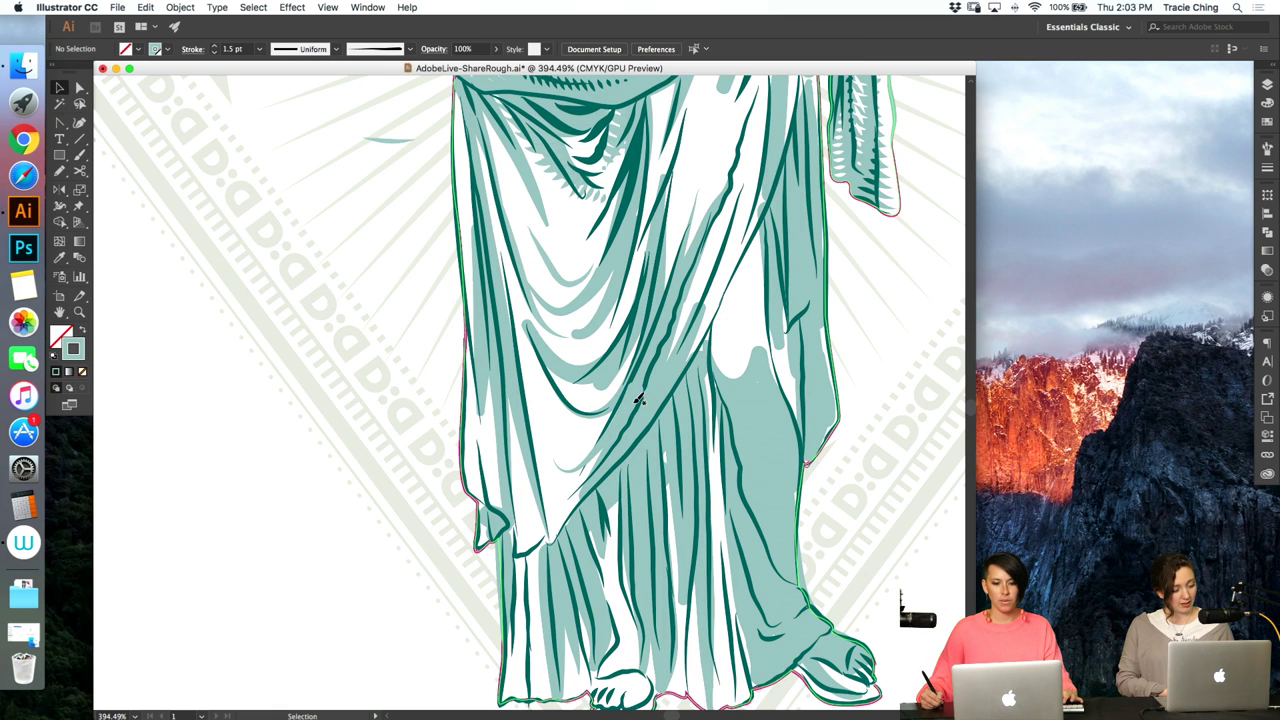
{"action": "left_click", "coordinate": [641, 393]}
{"action": "left_click_drag", "start_coordinate": [641, 393], "coordinate": [585, 482]}
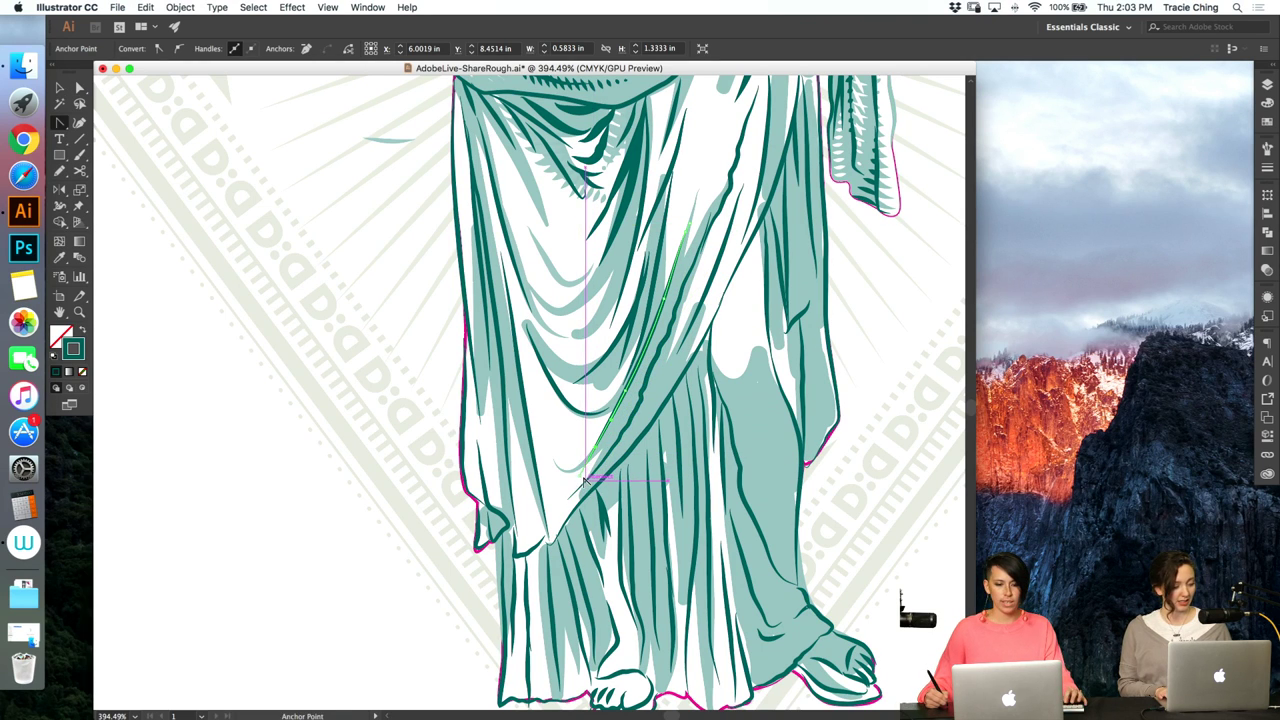
{"action": "left_click_drag", "start_coordinate": [587, 485], "coordinate": [626, 418]}
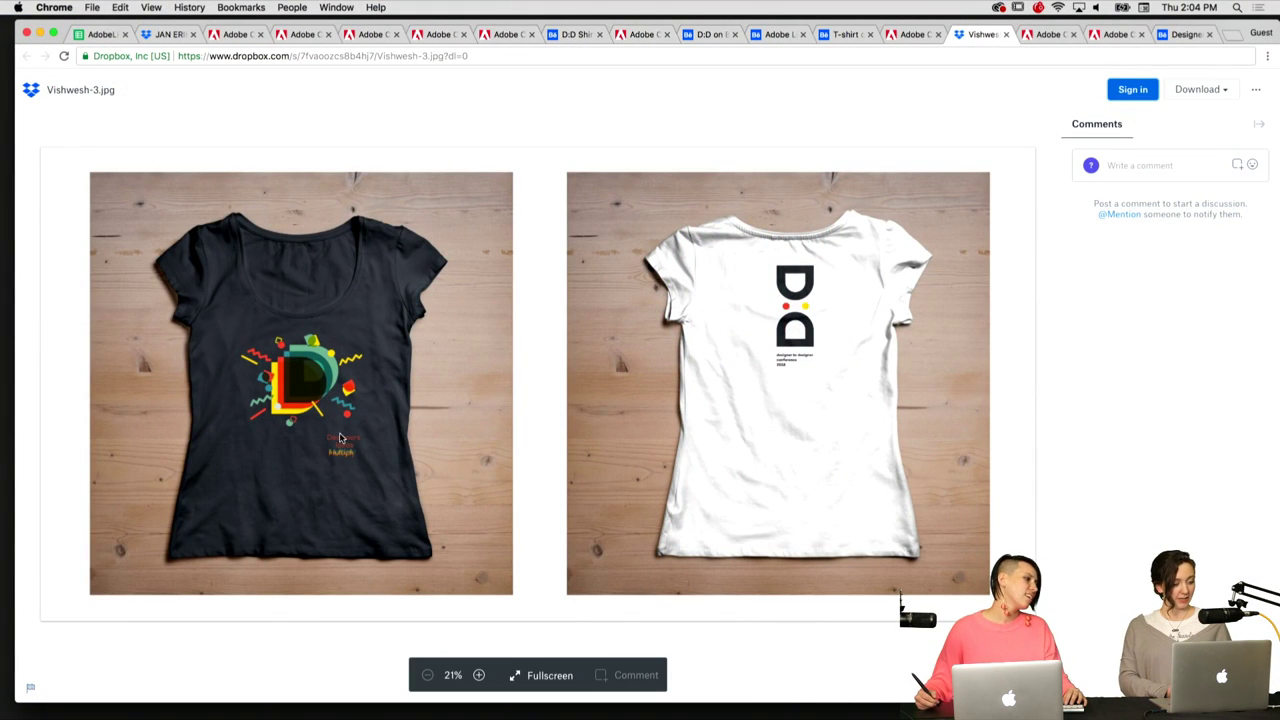
- Go back through the open T-shirt entries in Chrome and enlarge the mockups of the Behance "T-shirt challenge" project
{"action": "key", "text": "ctrl+shift+Tab"}
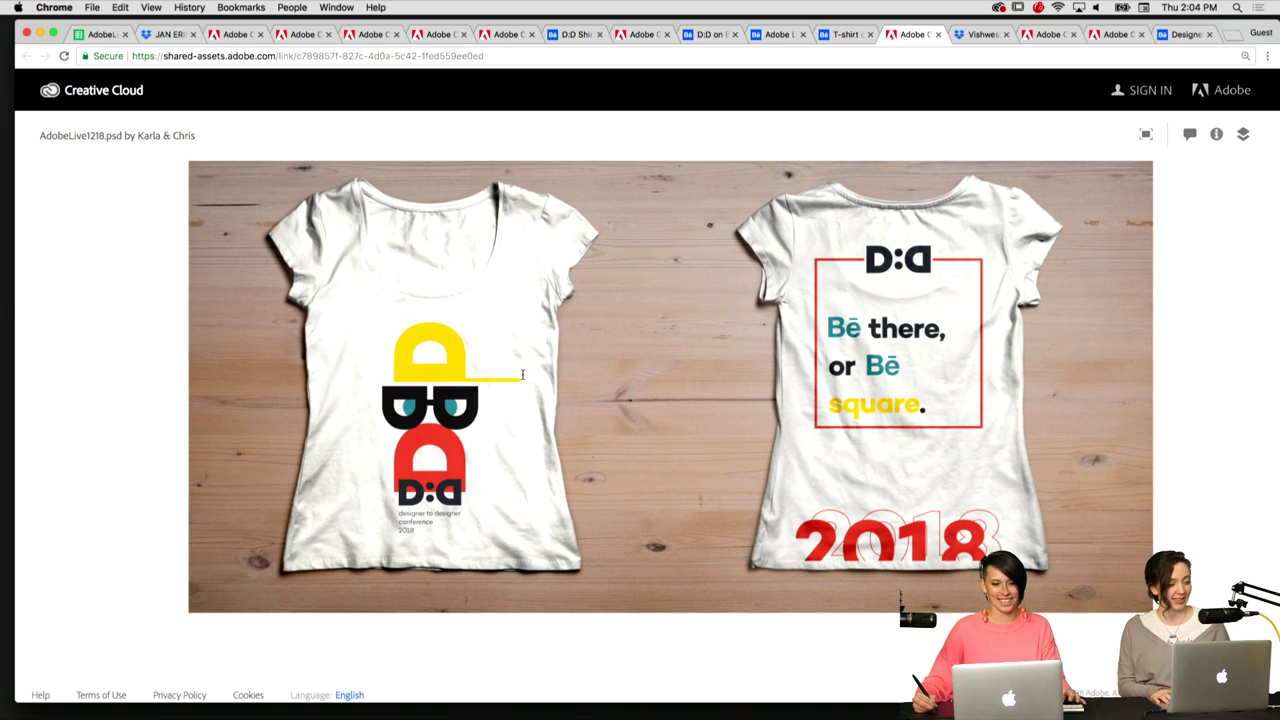
{"action": "key", "text": "ctrl+shift+Tab"}
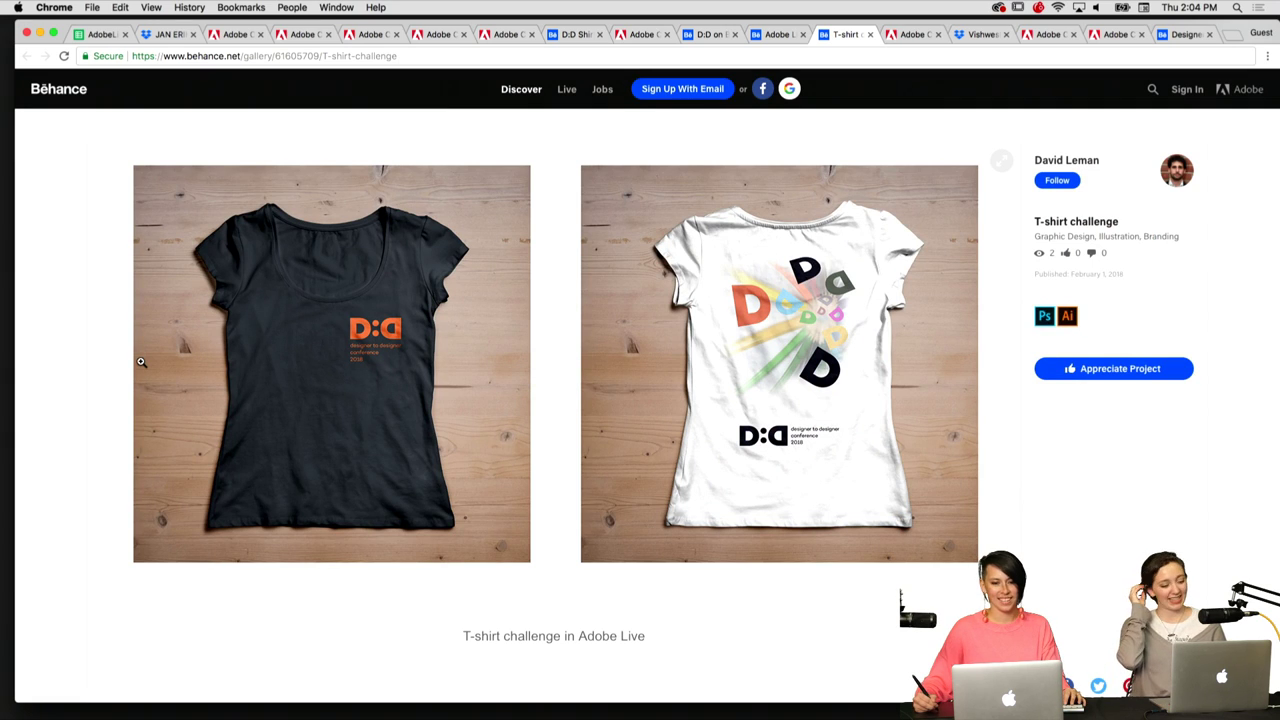
{"action": "left_click", "coordinate": [794, 338]}
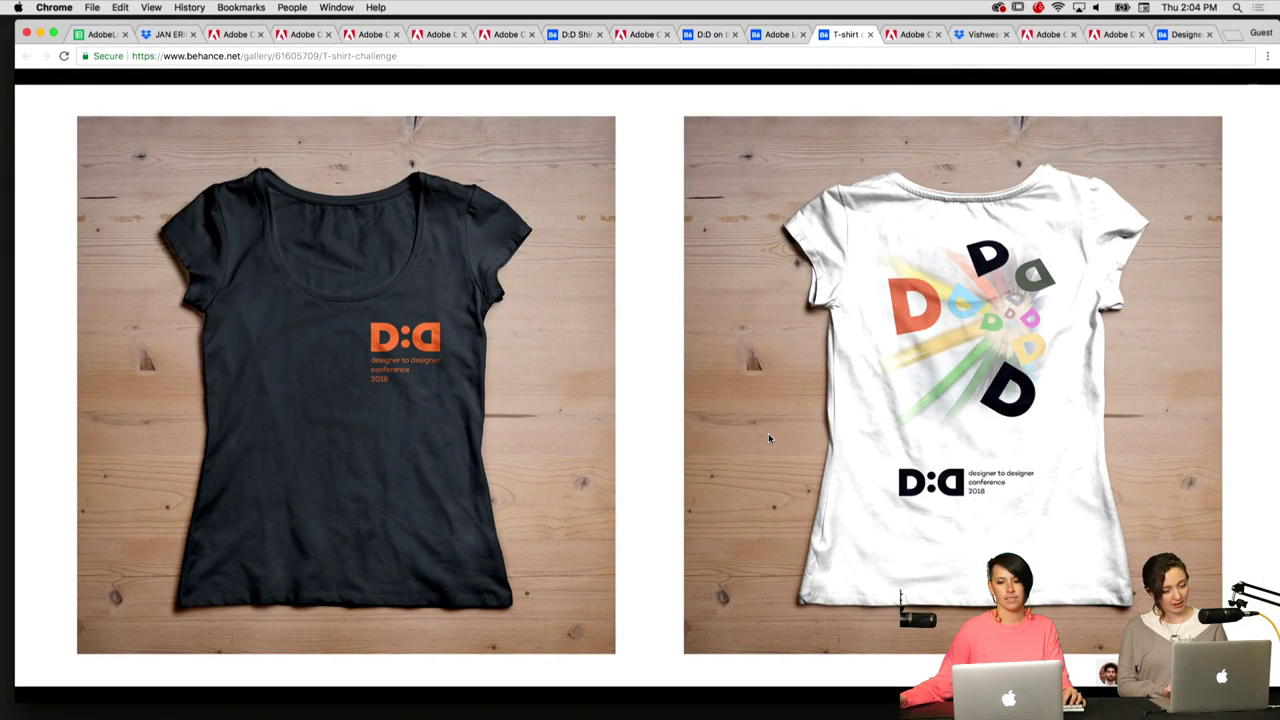
- Examine the "Adobe Live T shirt Contest design Entry Feb 1 2018" artwork both enlarged and on its project page
{"action": "key", "text": "ctrl+shift+Tab"}
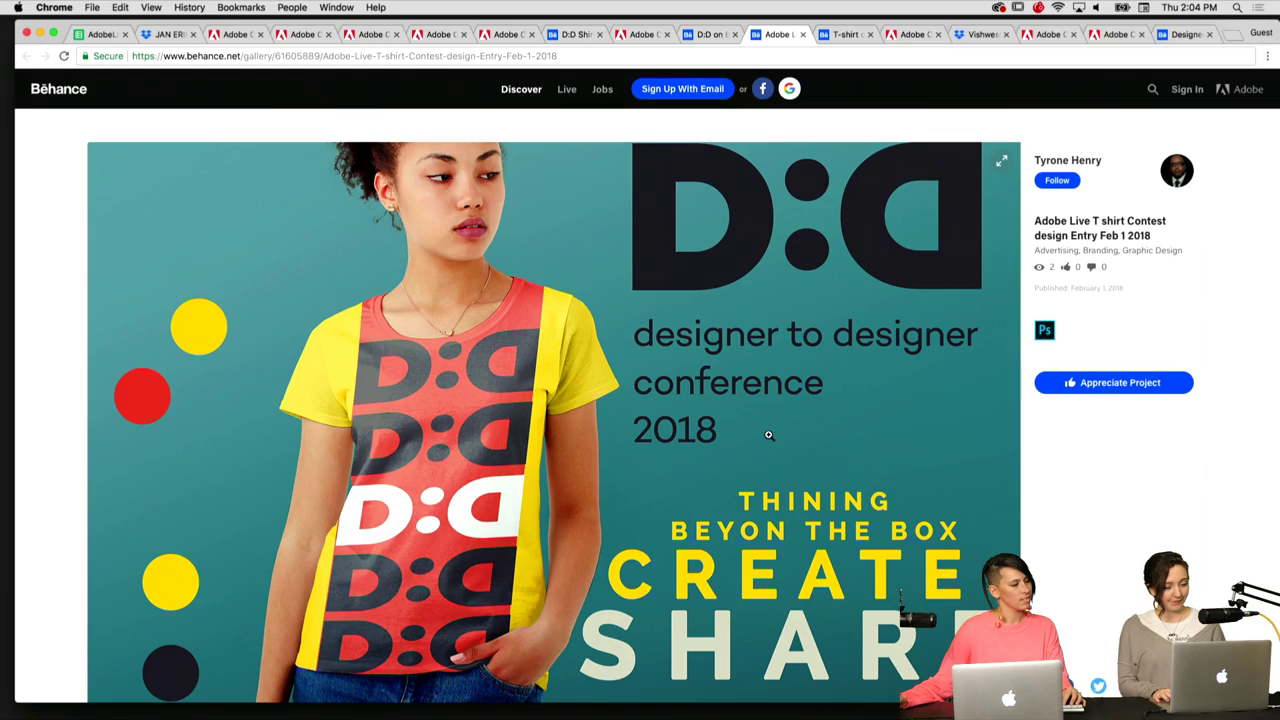
{"action": "left_click", "coordinate": [252, 254]}
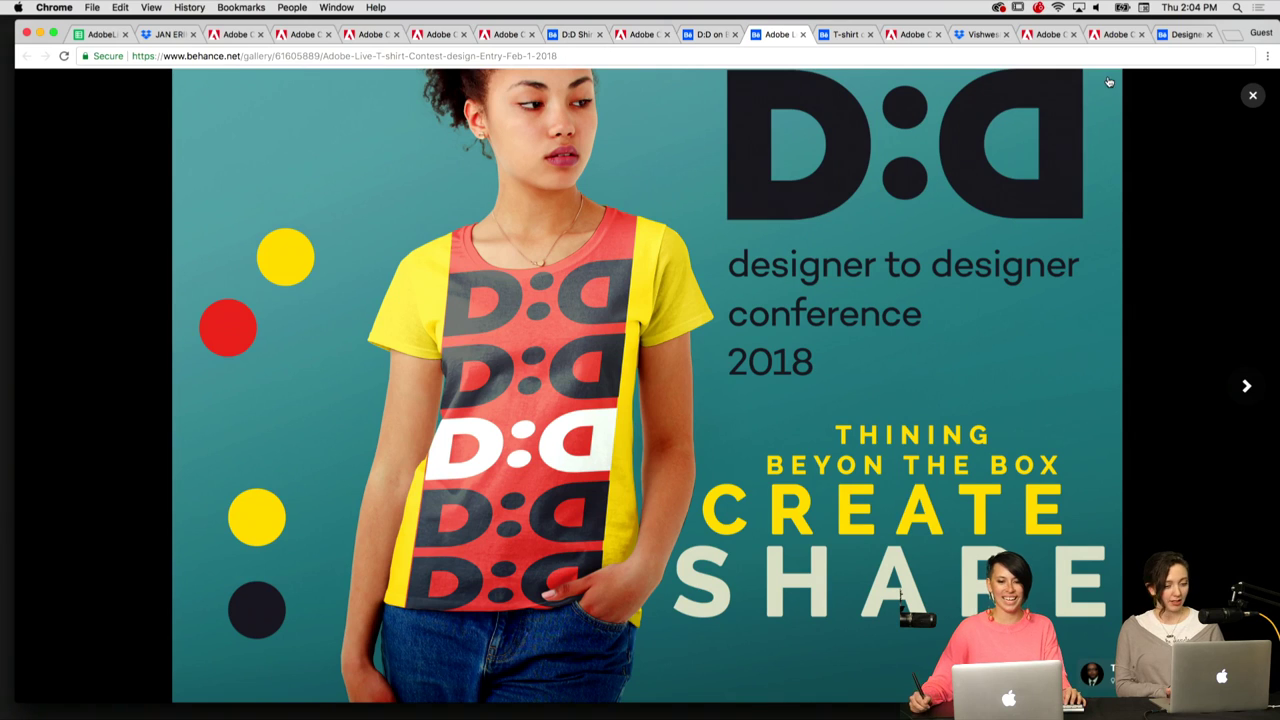
{"action": "left_click", "coordinate": [1254, 95]}
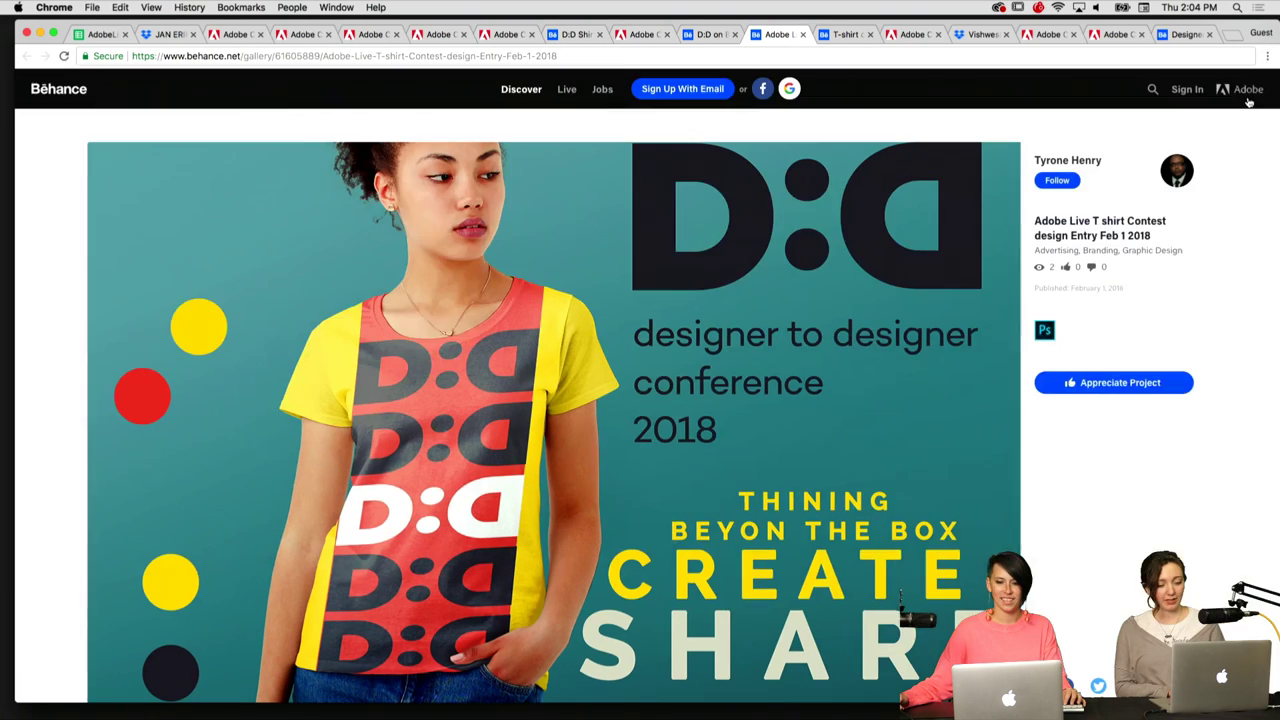
{"action": "scroll", "coordinate": [458, 343], "scroll_direction": "down", "scroll_amount": 1}
{"action": "scroll", "coordinate": [459, 344], "scroll_direction": "down", "scroll_amount": 2}
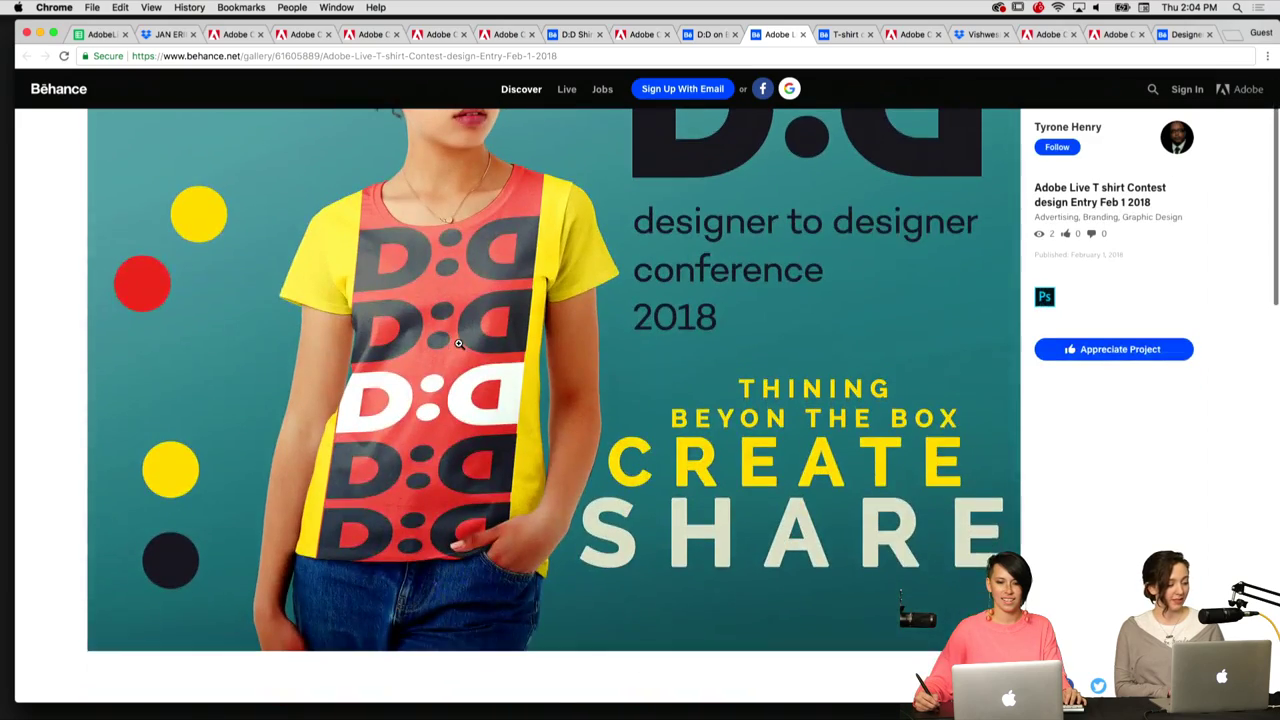
{"action": "scroll", "coordinate": [459, 344], "scroll_direction": "up", "scroll_amount": 2}
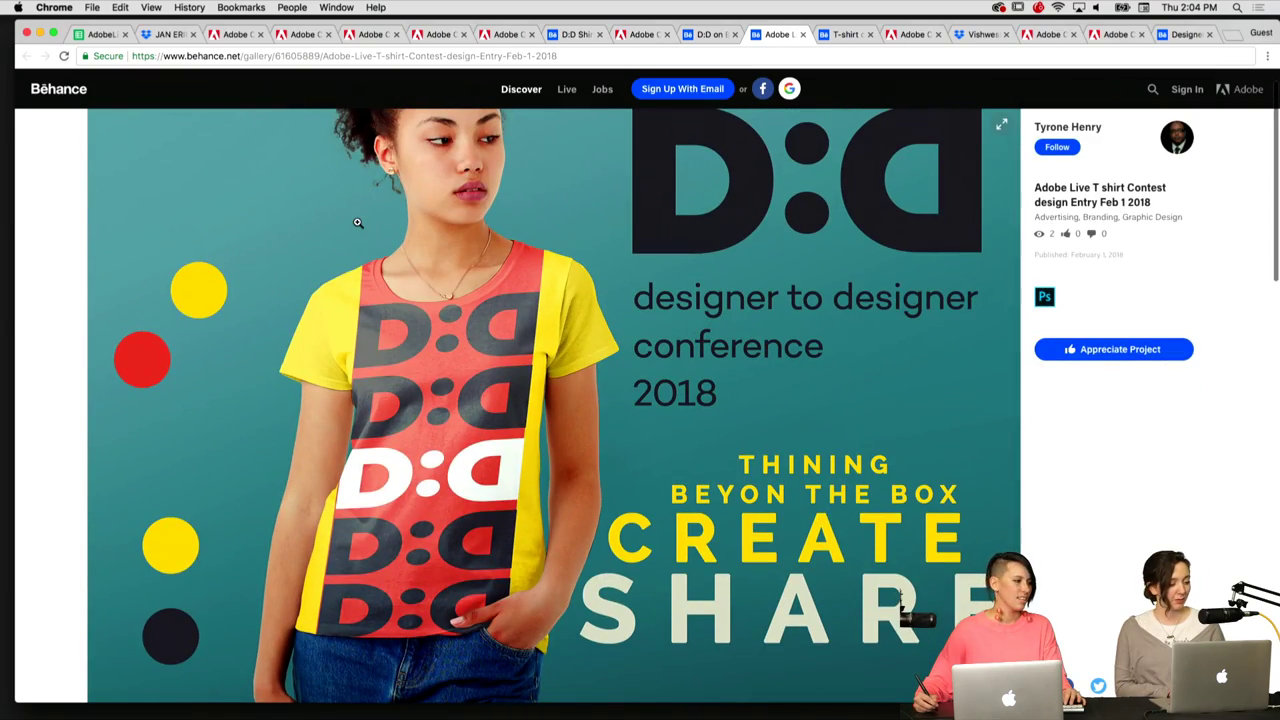
{"action": "scroll", "coordinate": [357, 222], "scroll_direction": "down", "scroll_amount": 1}
{"action": "scroll", "coordinate": [357, 222], "scroll_direction": "down", "scroll_amount": 3}
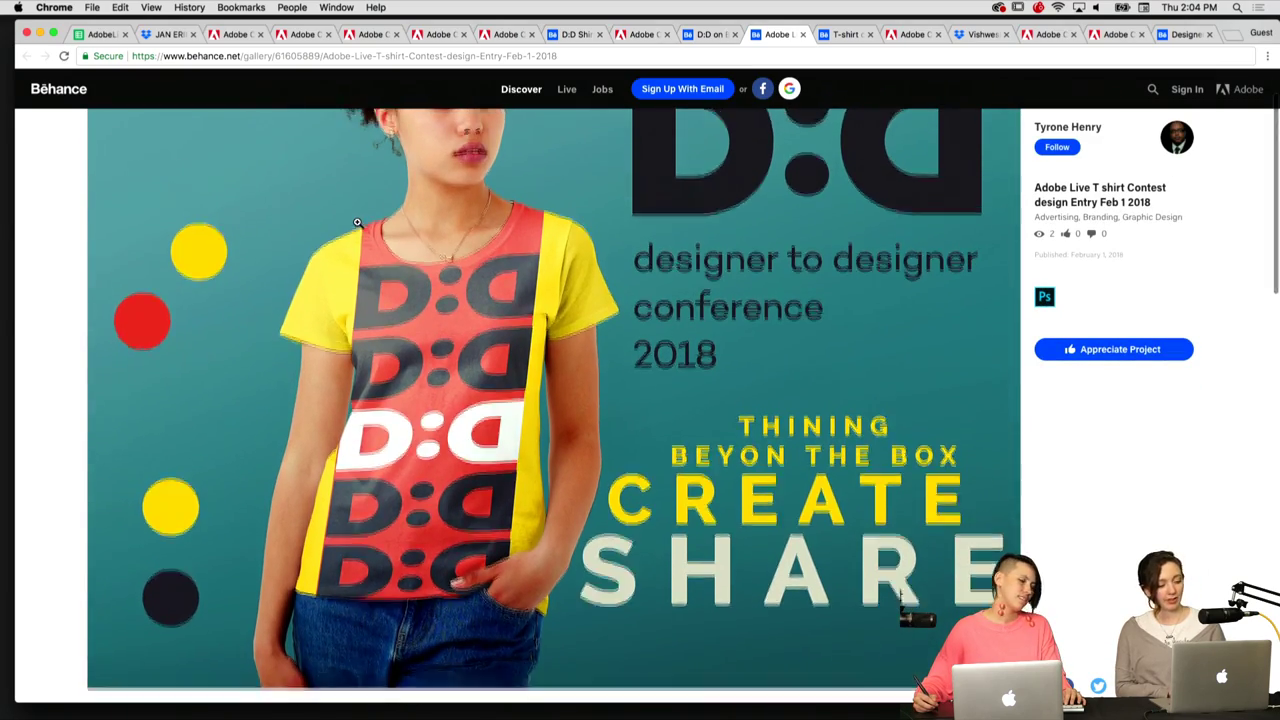
{"action": "scroll", "coordinate": [357, 222], "scroll_direction": "up", "scroll_amount": 4}
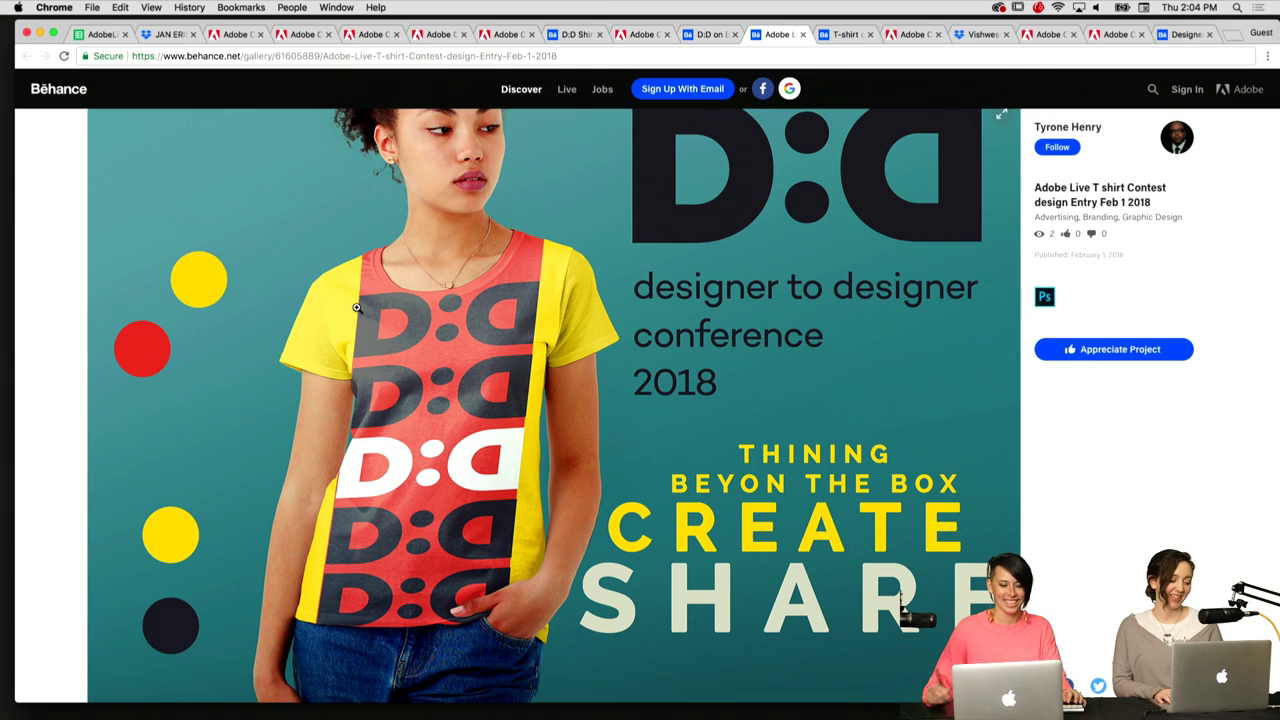
- Open the previous Behance entry titled "D:D" and enlarge its front and back shirt mockups
{"action": "key", "text": "super+alt+Left"}
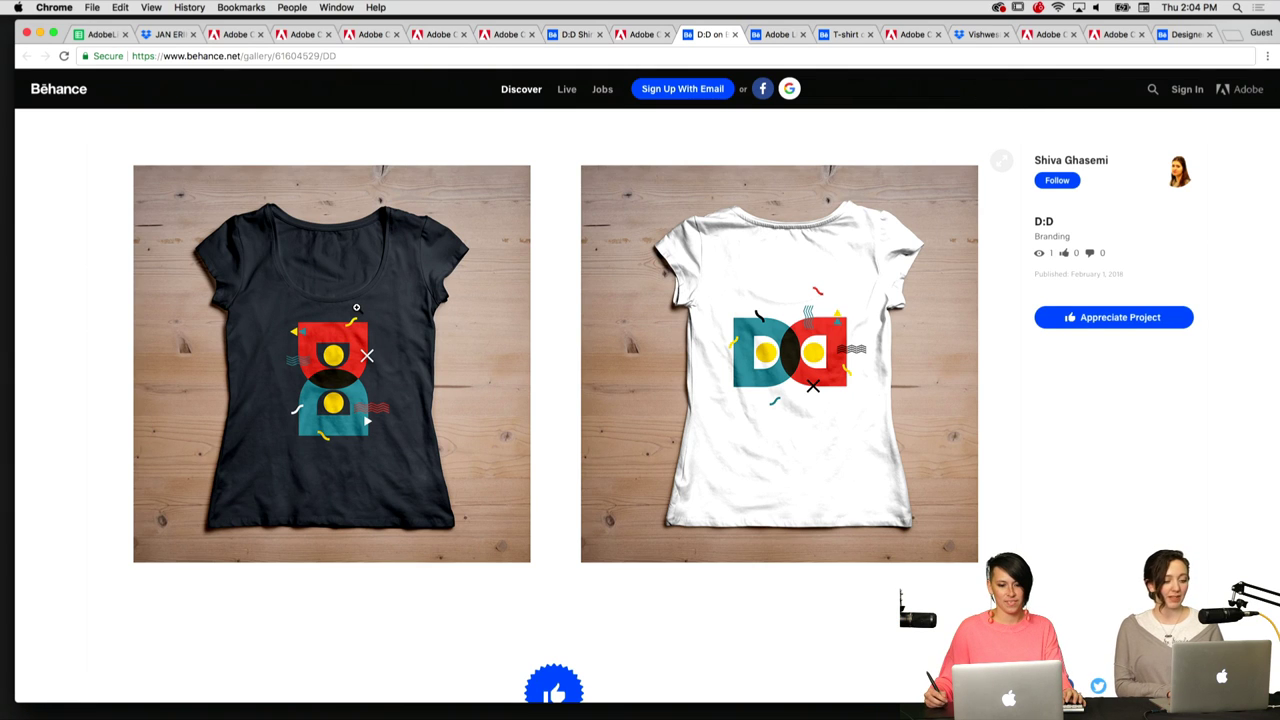
{"action": "left_click", "coordinate": [398, 352]}
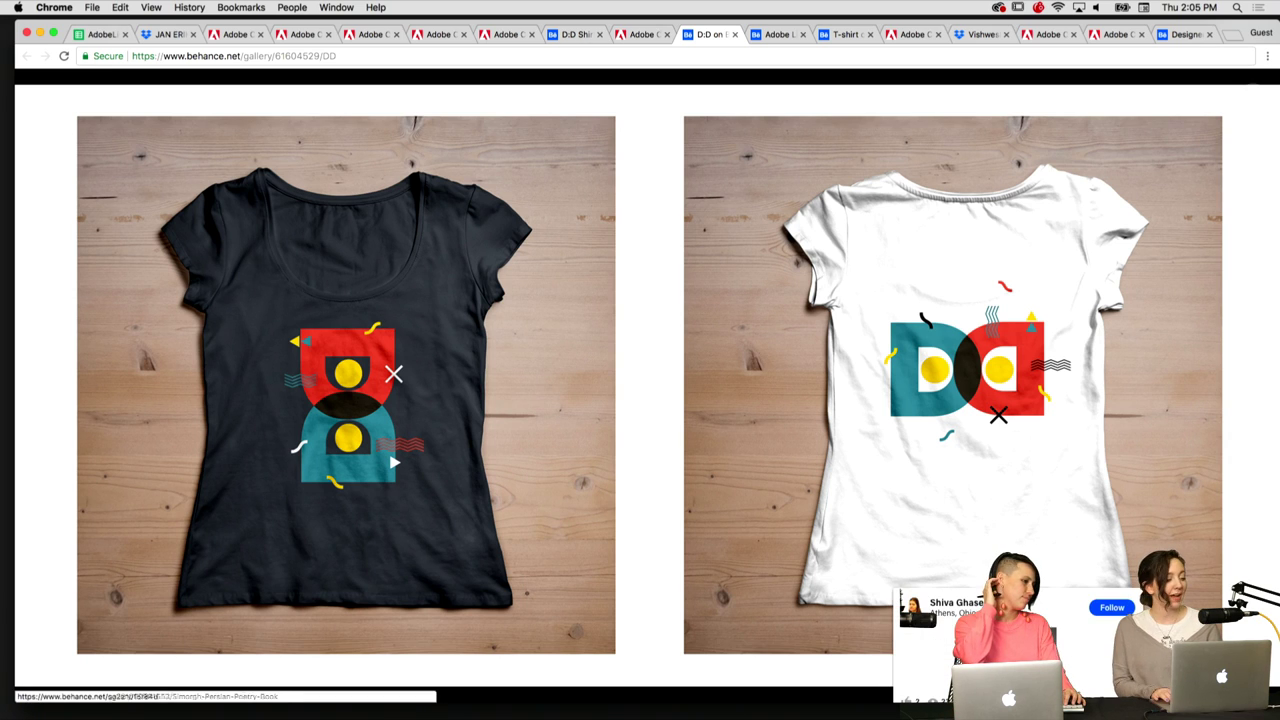
- Go back through "T-shirt inside.jpg", "D:D Shirt Design Entry" and "D2DShirt3.jpg" and examine their front and back shirt mockups
{"action": "key", "text": "ctrl+shift+Tab"}
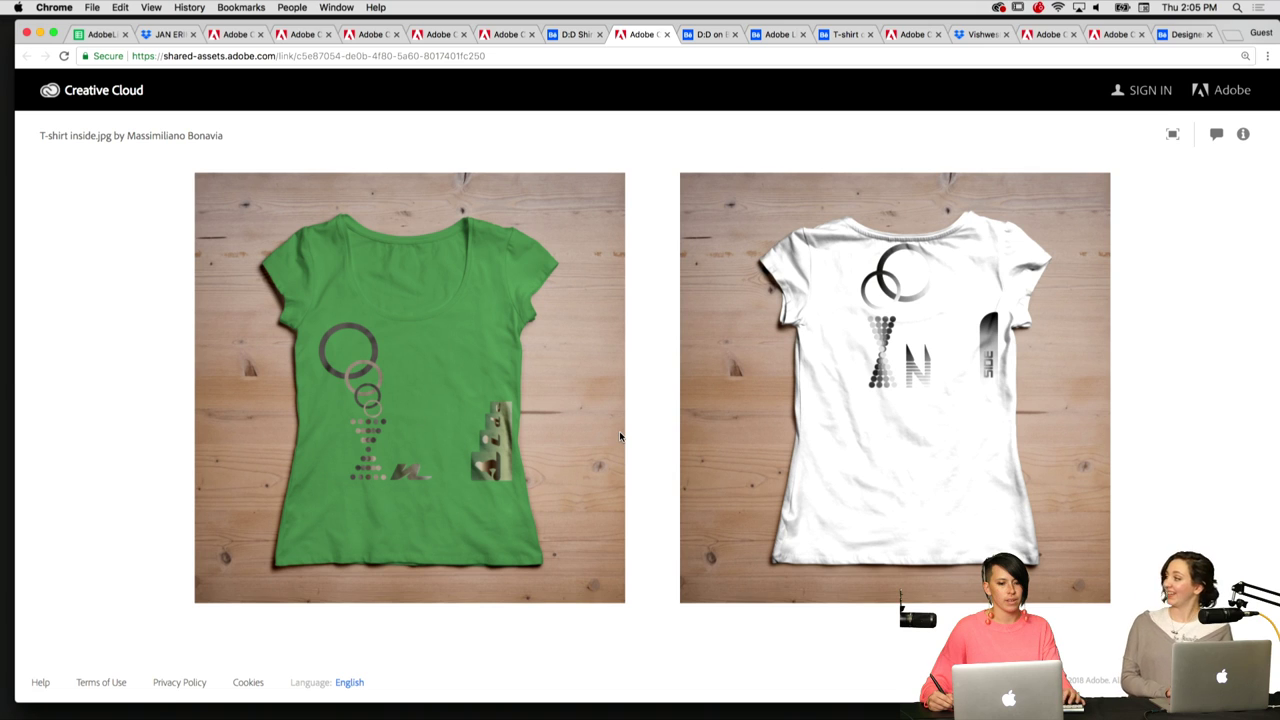
{"action": "key", "text": "ctrl+shift+Tab"}
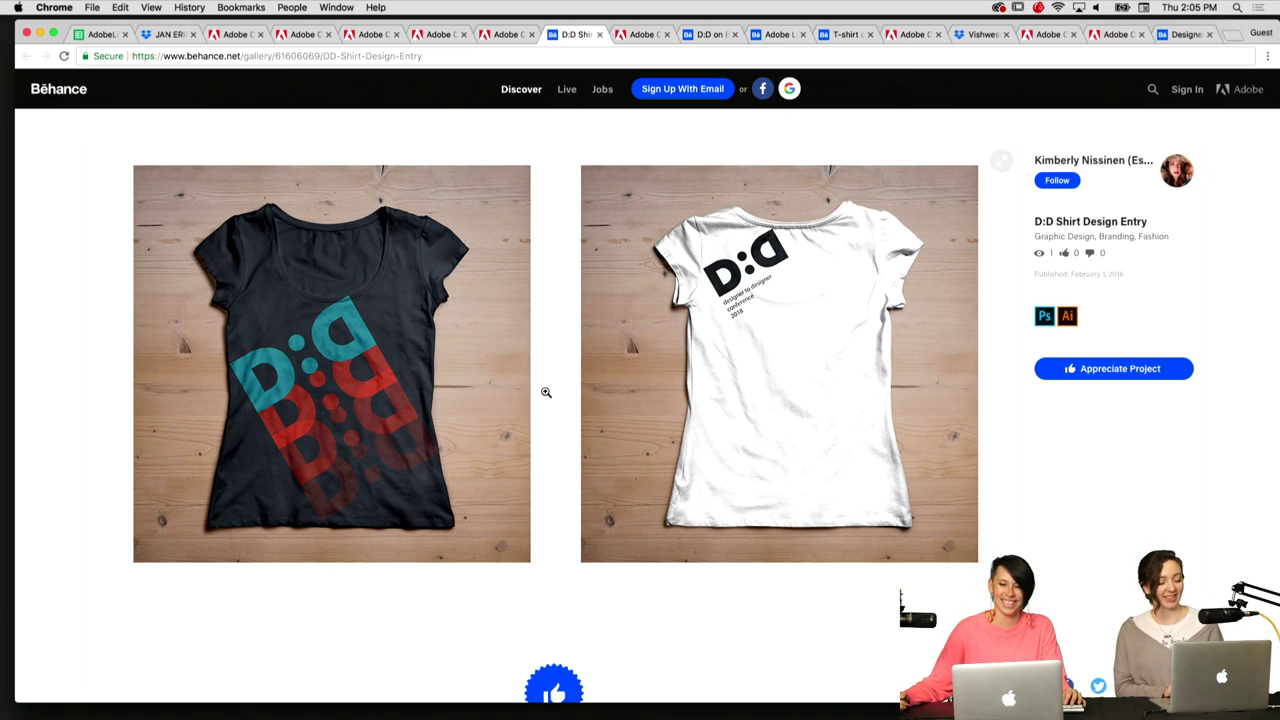
{"action": "mouse_move", "coordinate": [1010, 360]}
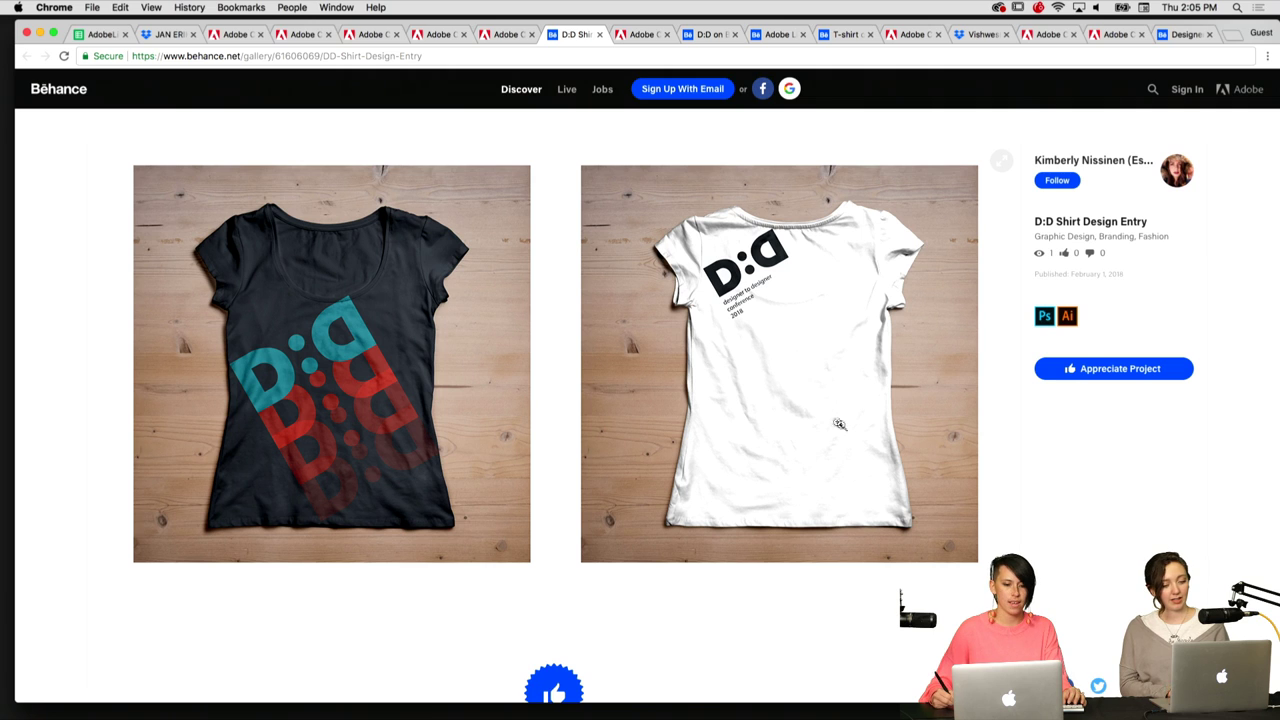
{"action": "key", "text": "super+alt+Left"}
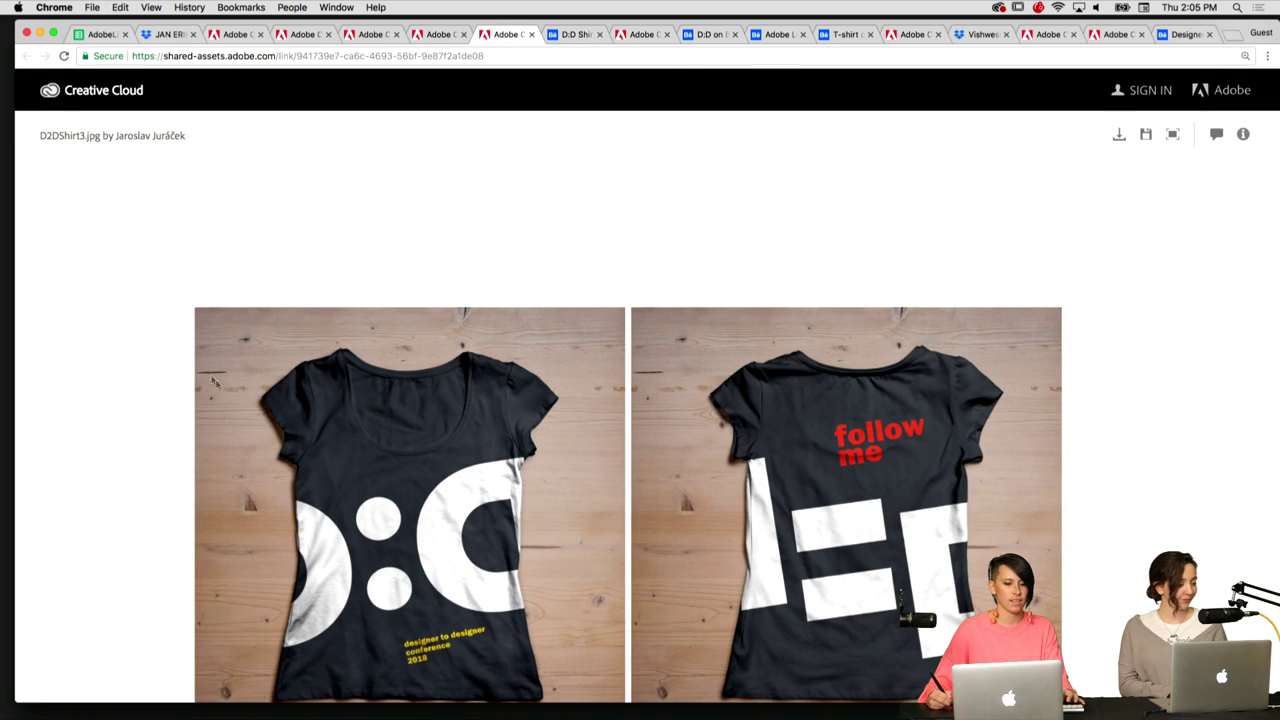
{"action": "scroll", "coordinate": [182, 363], "scroll_direction": "down", "scroll_amount": 3}
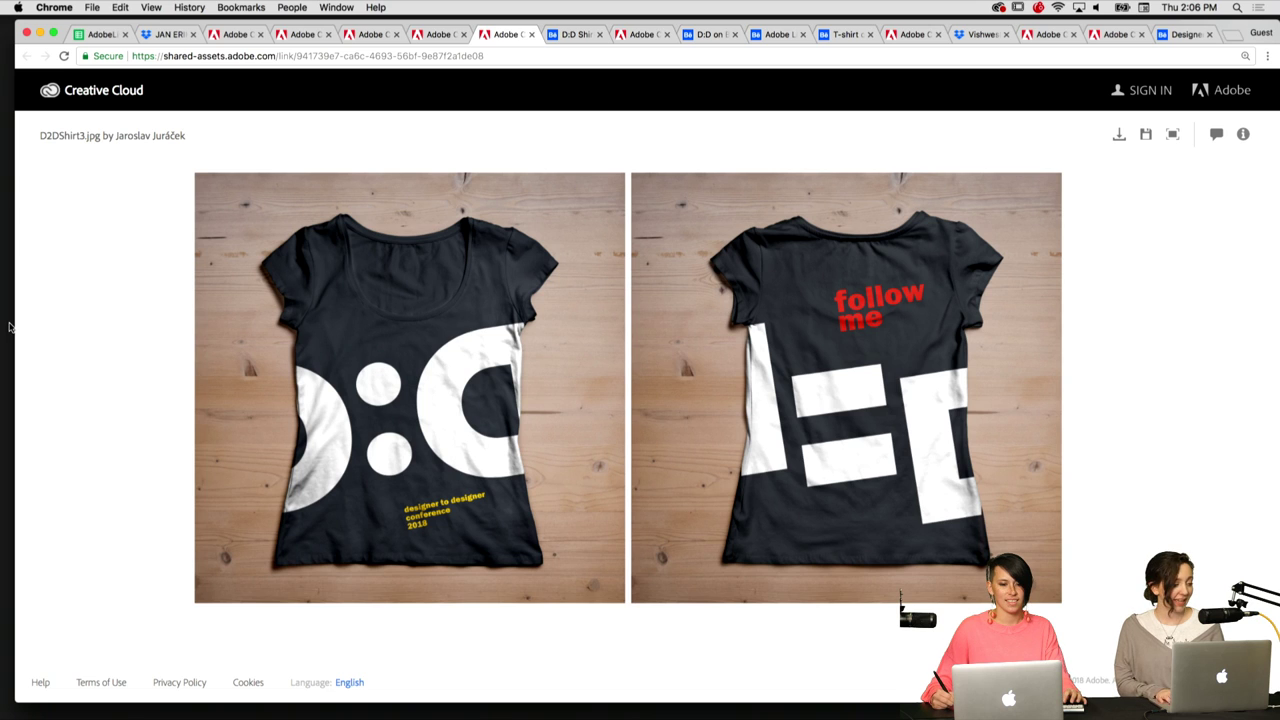
- View the previous entry, "T-shirt inside b.jpg", and close its page
{"action": "key", "text": "ctrl+shift+Tab"}
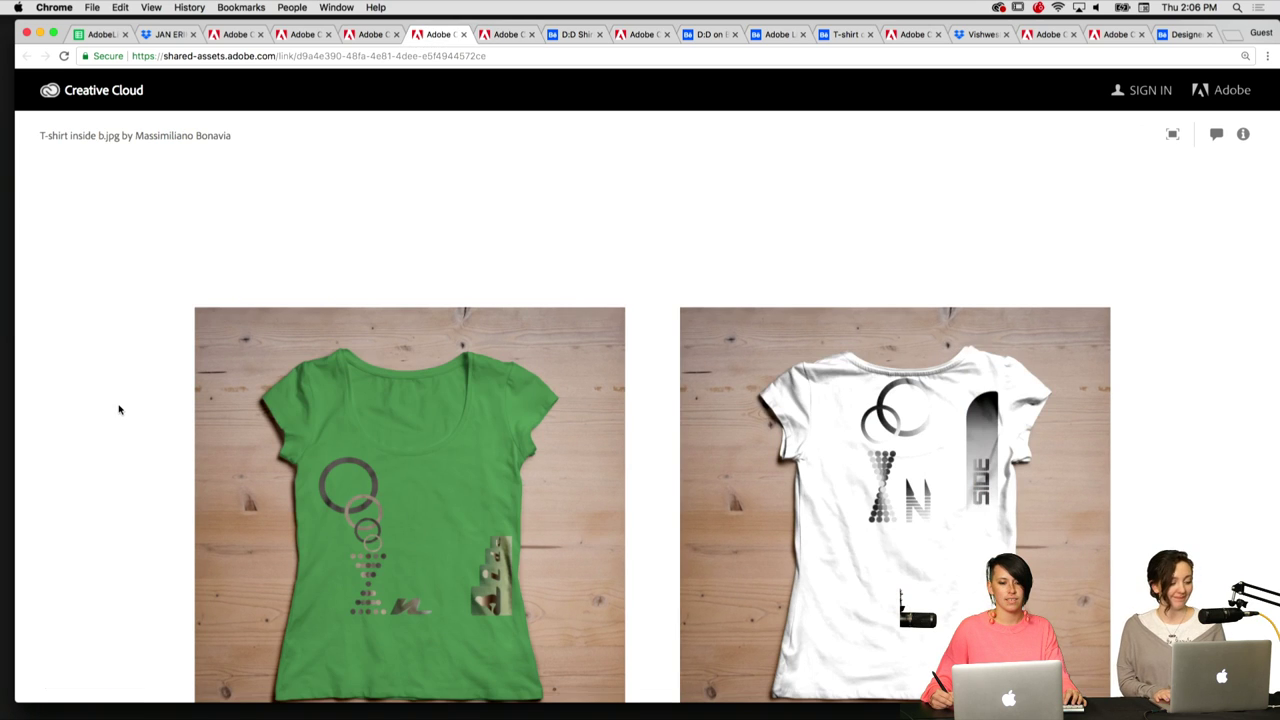
{"action": "scroll", "coordinate": [119, 409], "scroll_direction": "down", "scroll_amount": 2}
{"action": "key", "text": "super+w"}
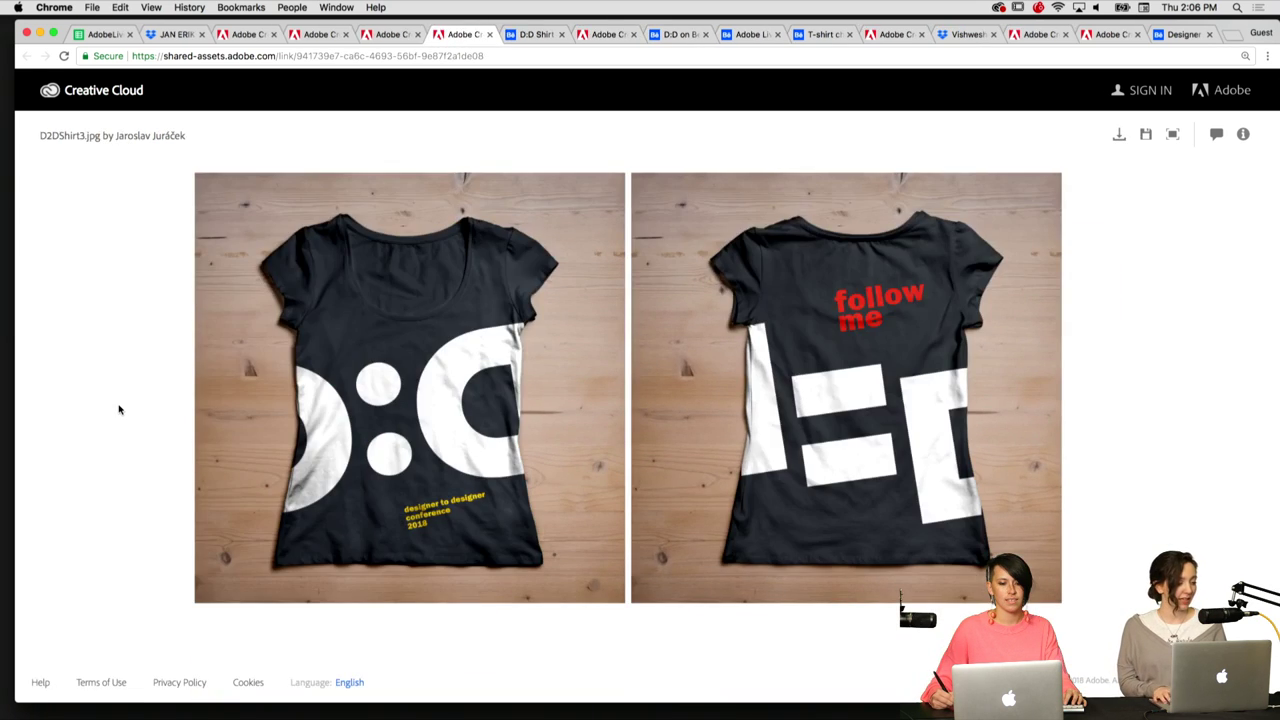
- Open the "D to D" entry and examine its red front and patterned back shirt mockups
{"action": "key", "text": "ctrl+shift+Tab"}
{"action": "scroll", "coordinate": [227, 313], "scroll_direction": "down", "scroll_amount": 3}
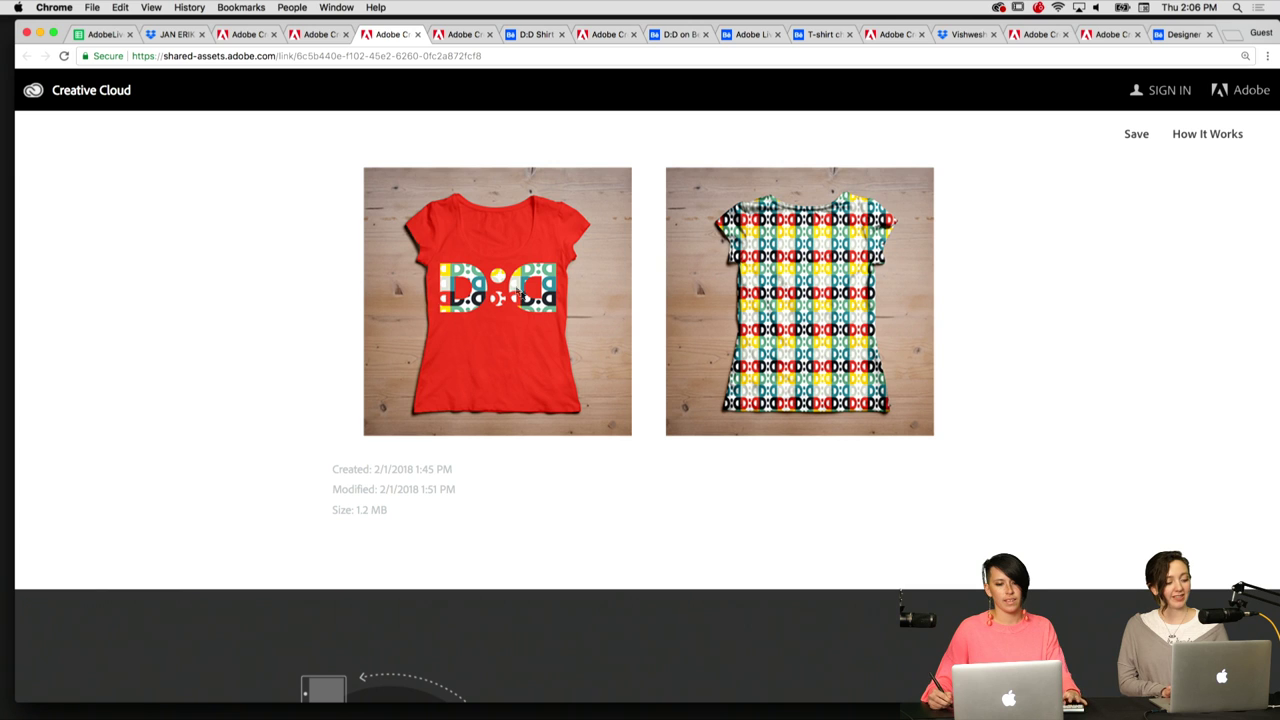
{"action": "scroll", "coordinate": [234, 283], "scroll_direction": "up", "scroll_amount": 2}
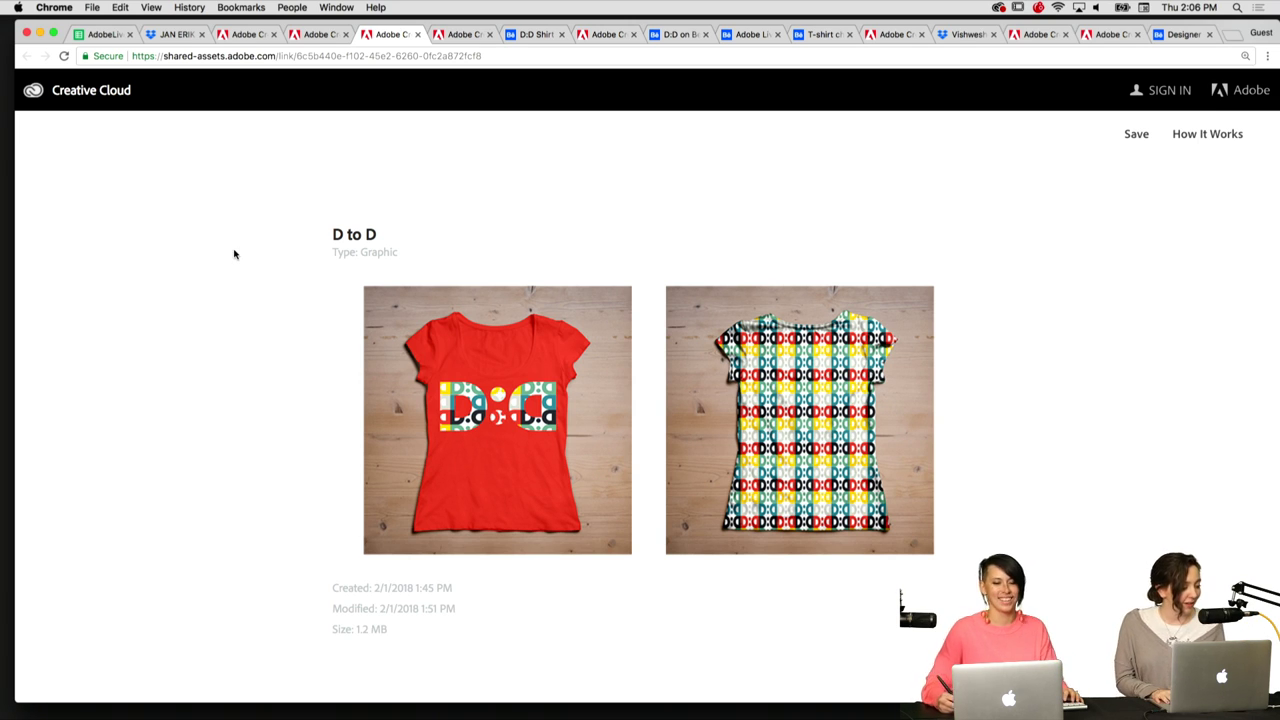
- Open the "T-Shirt Mock-Up FrontF.jpg" entry and examine the white shirts from the collars to the hems
{"action": "key", "text": "ctrl+shift+Tab"}
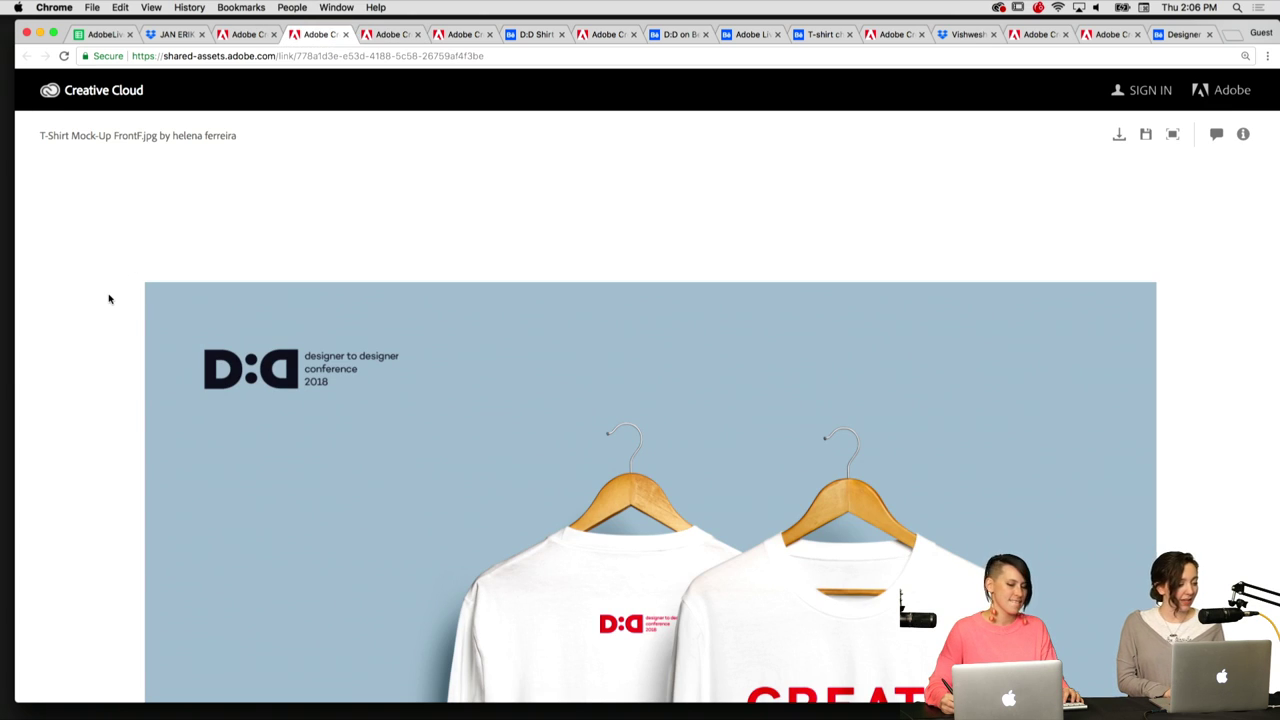
{"action": "scroll", "coordinate": [110, 295], "scroll_direction": "down", "scroll_amount": 5}
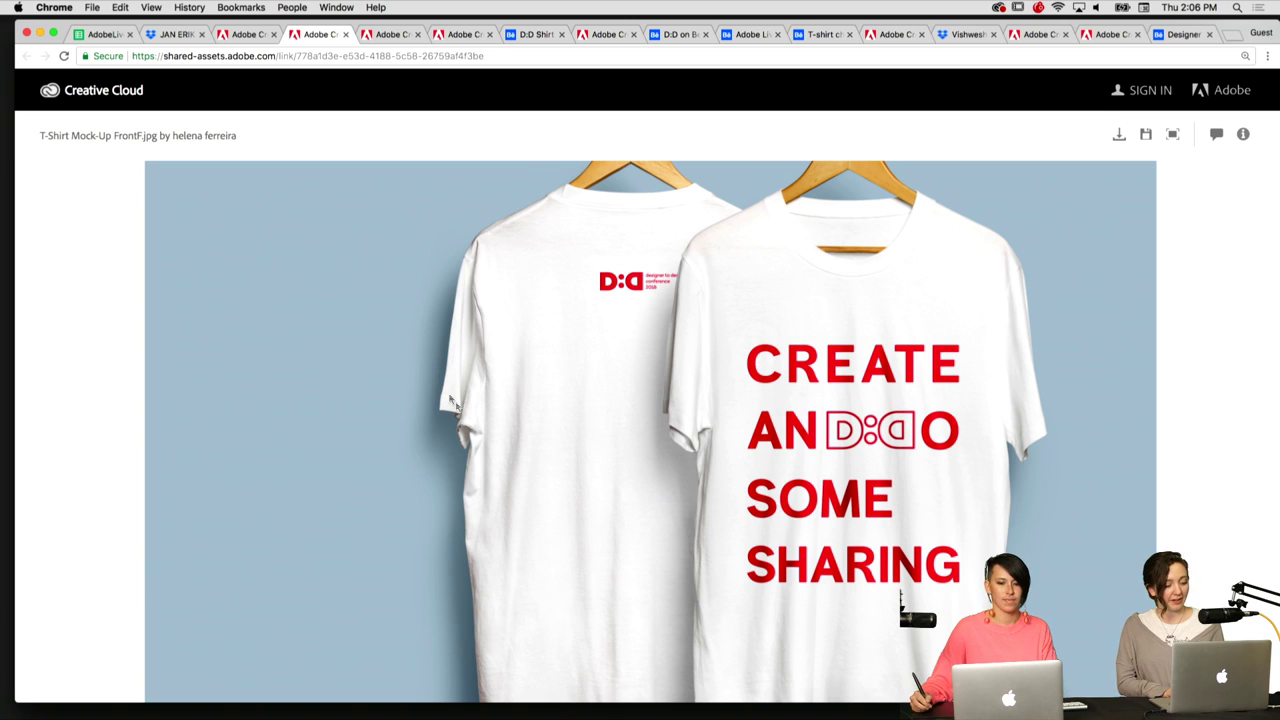
{"action": "scroll", "coordinate": [940, 310], "scroll_direction": "down", "scroll_amount": 2}
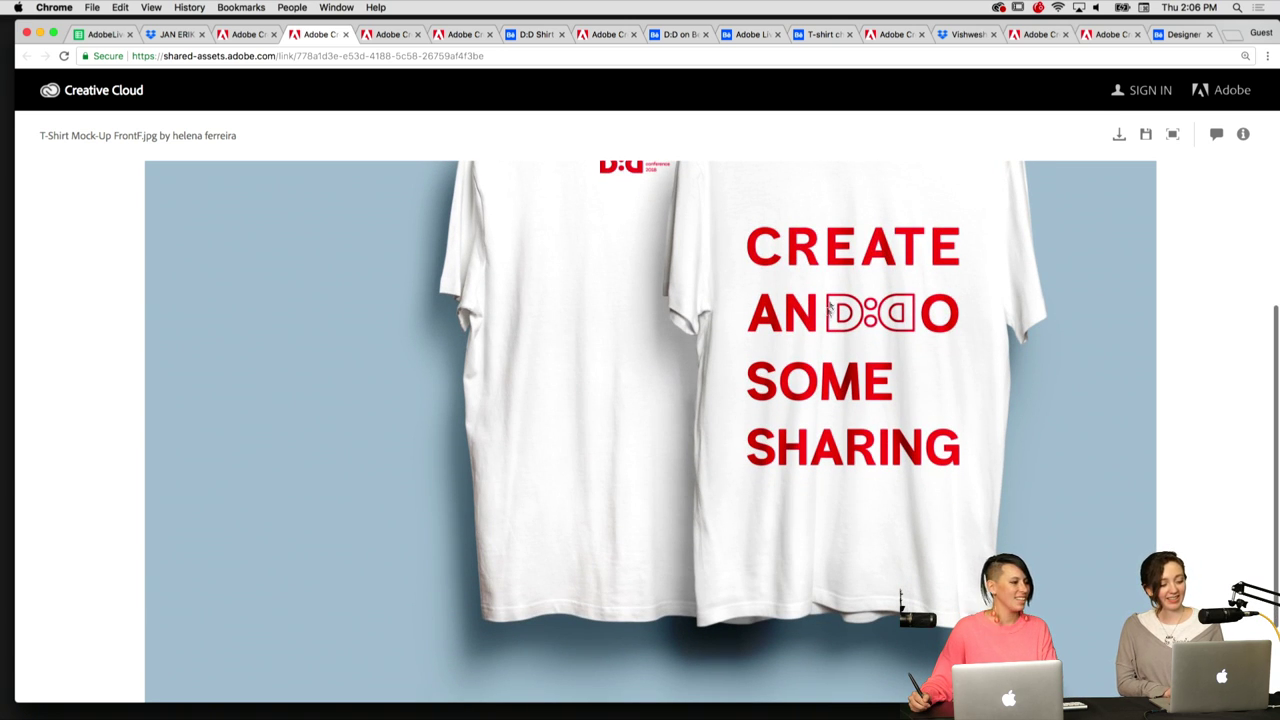
{"action": "scroll", "coordinate": [827, 310], "scroll_direction": "down", "scroll_amount": 3}
{"action": "scroll", "coordinate": [827, 312], "scroll_direction": "up", "scroll_amount": 5}
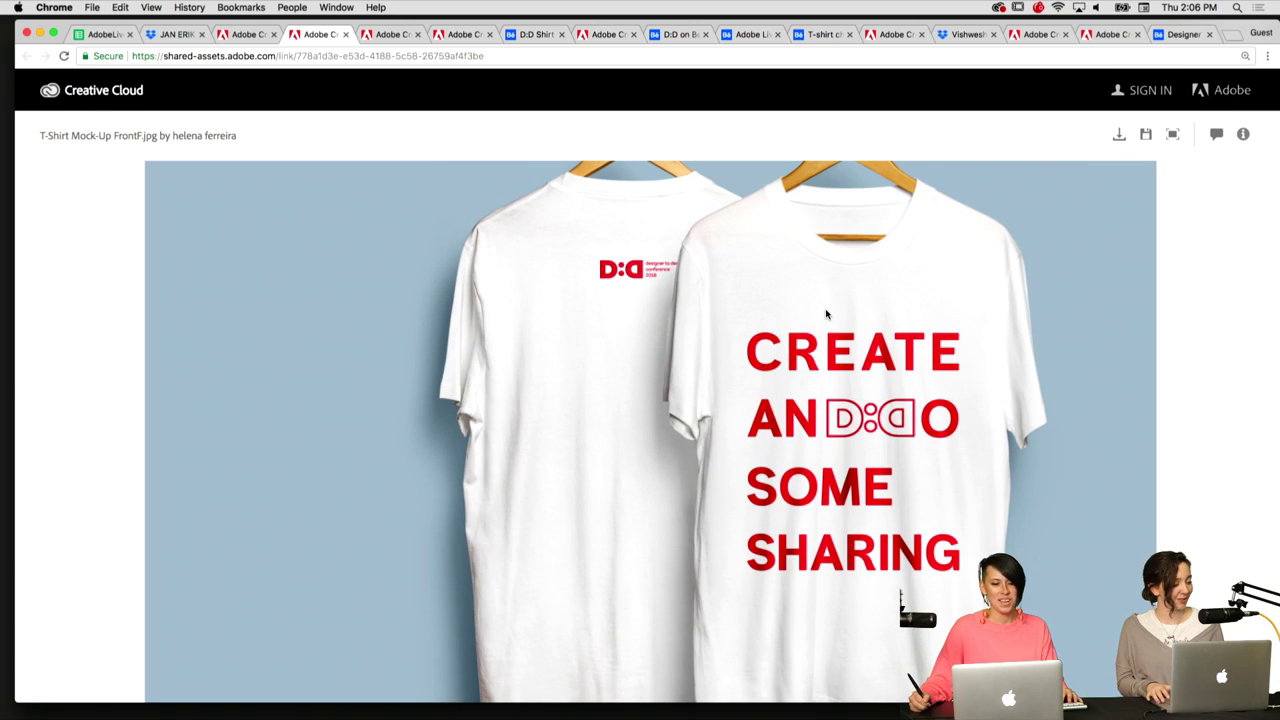
- Open the "Adobe Live-DD Conf2.jpg" entry and examine its sweatshirt and T-shirt designs
{"action": "key", "text": "ctrl+shift+Tab"}
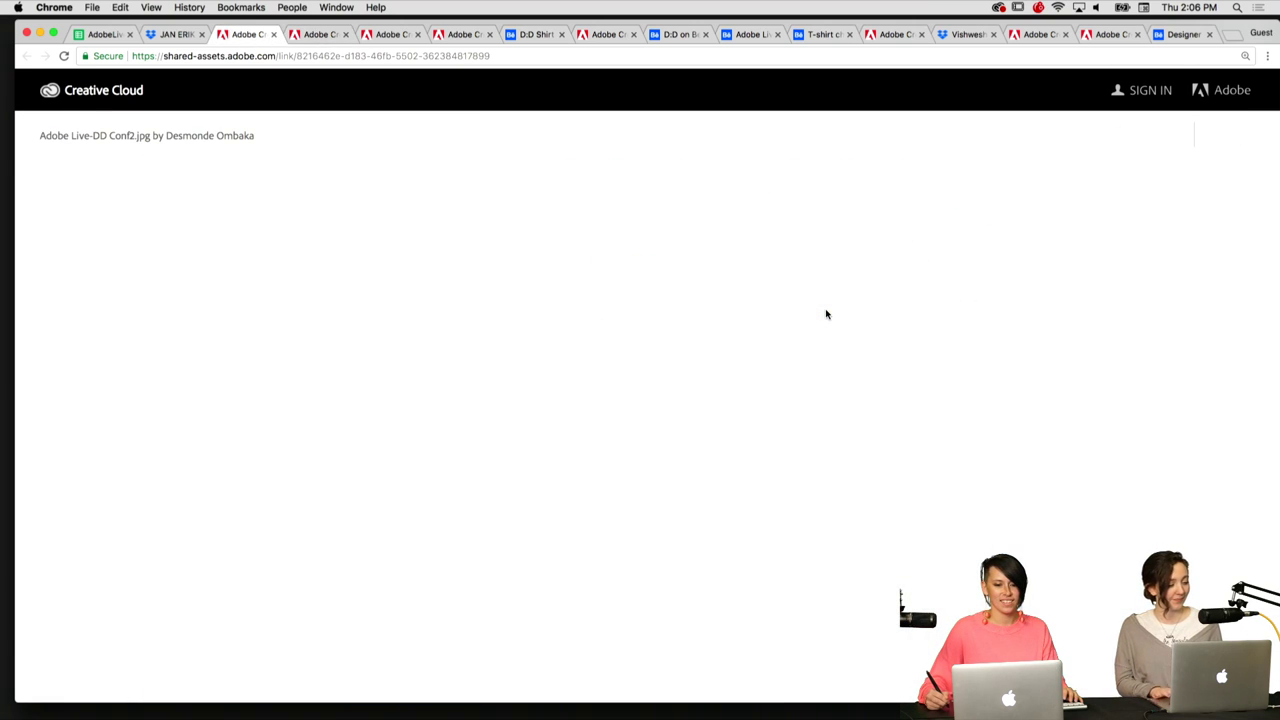
{"action": "scroll", "coordinate": [197, 305], "scroll_direction": "down", "scroll_amount": 2}
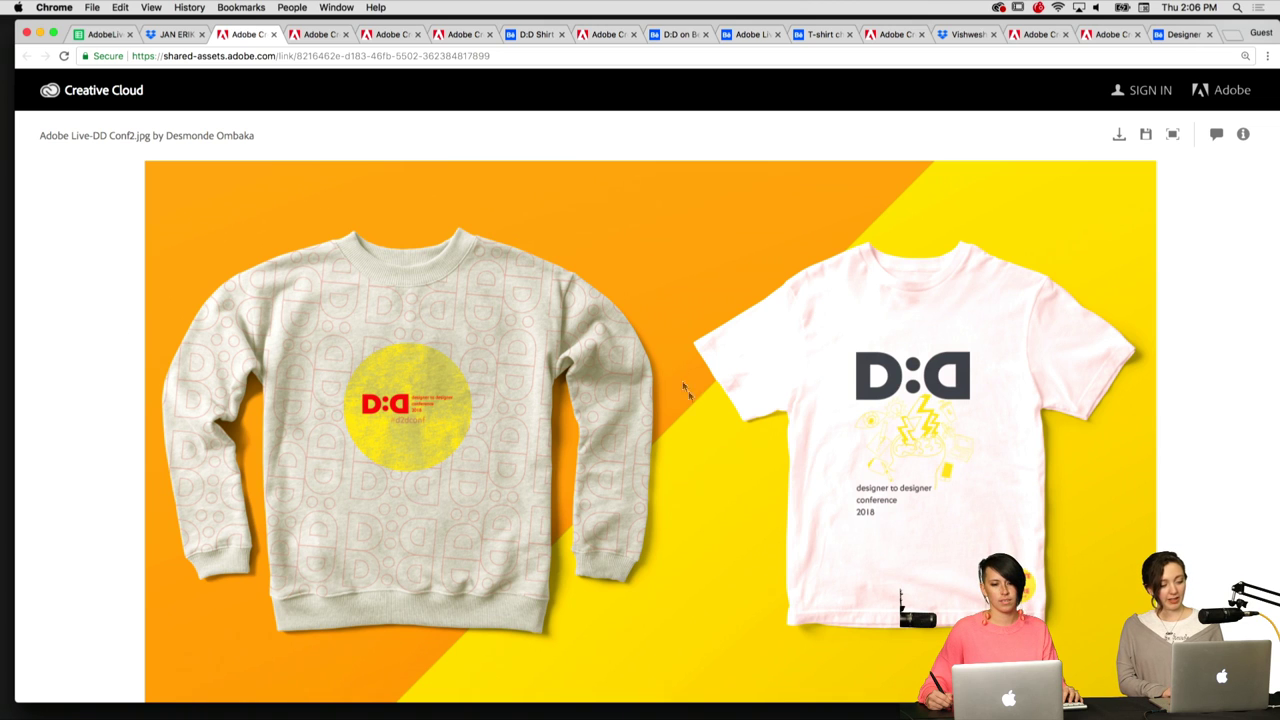
{"action": "scroll", "coordinate": [641, 303], "scroll_direction": "down", "scroll_amount": 3}
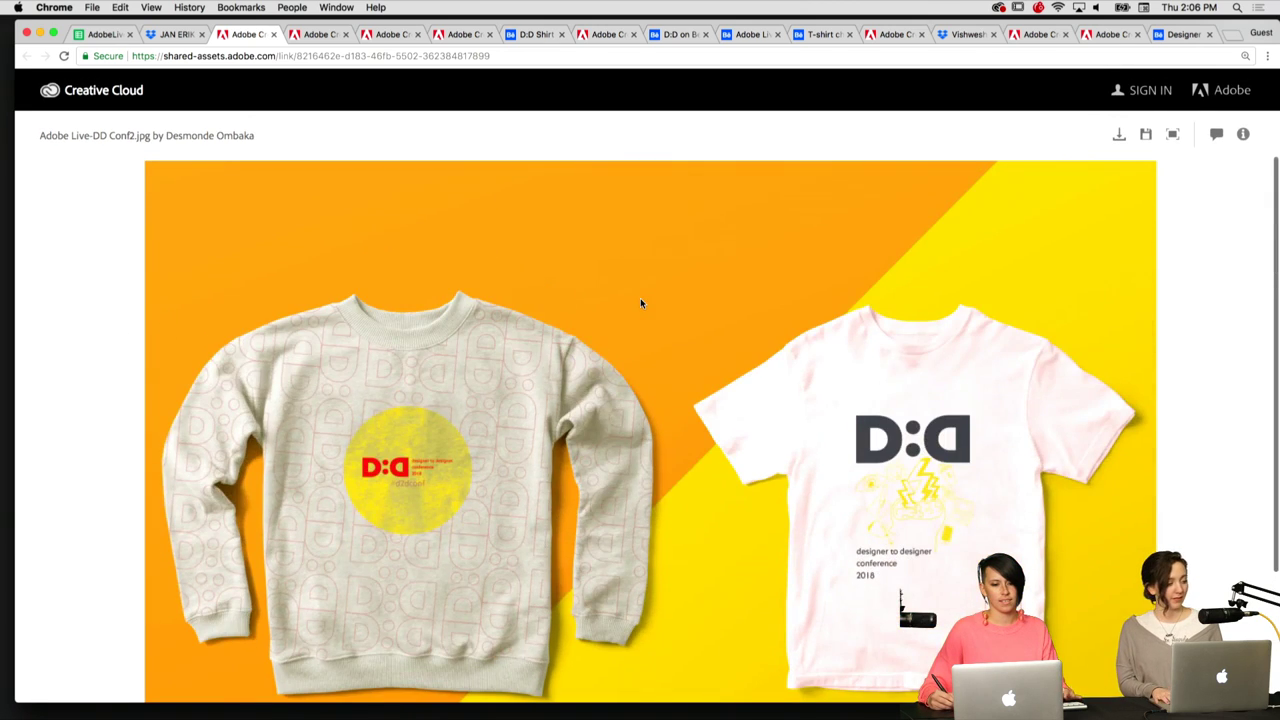
{"action": "key", "text": "ctrl+shift+Tab"}
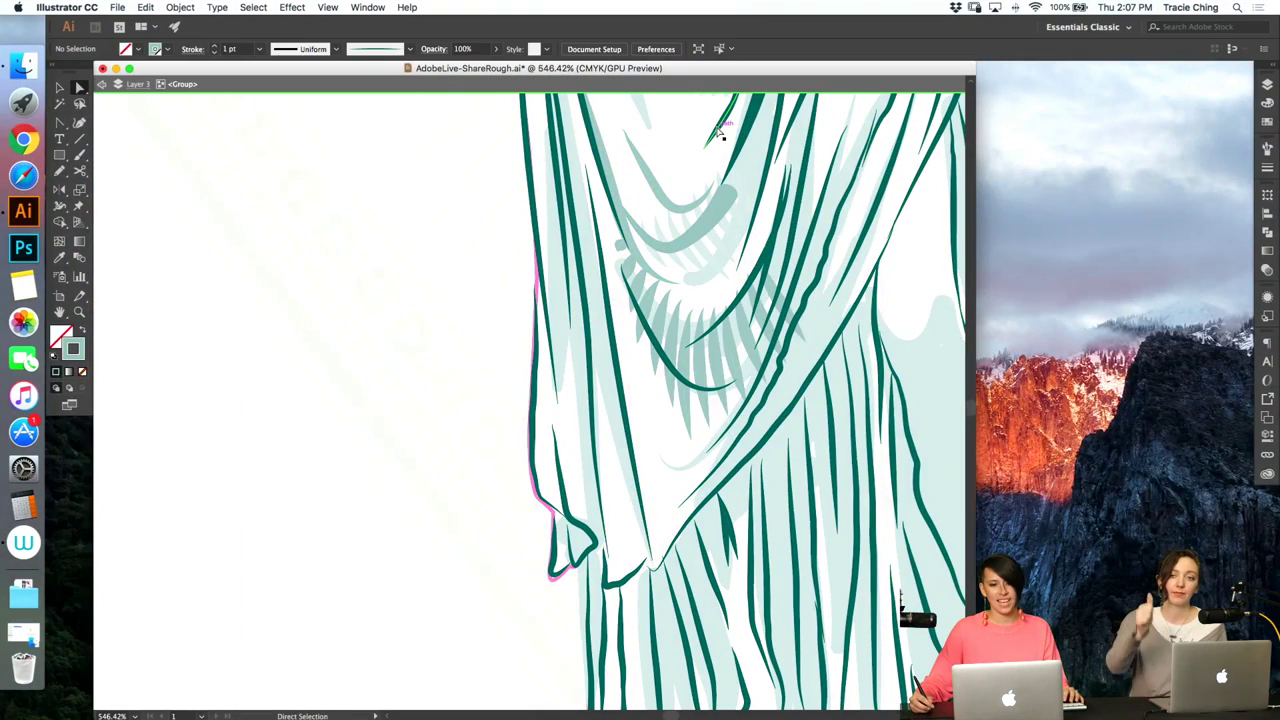
{"action": "key", "text": "super+minus"}
{"action": "key", "text": "super+shift+a"}
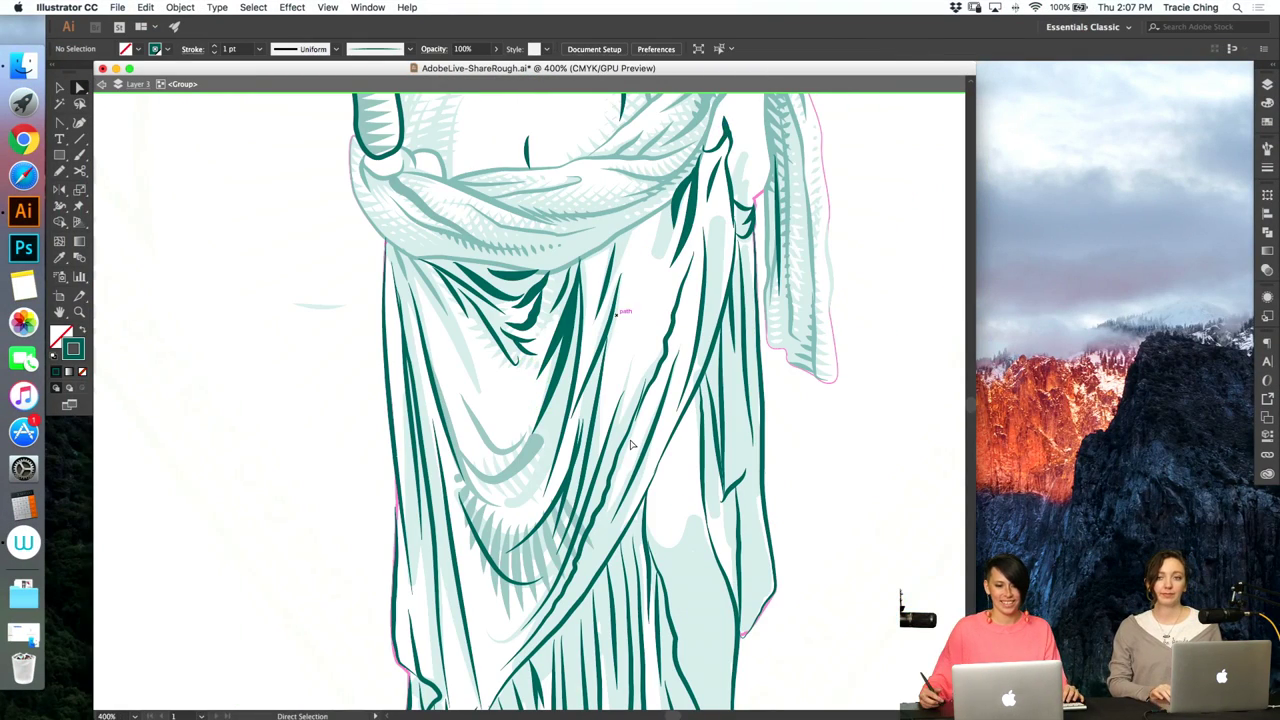
{"action": "key", "text": "b"}
{"action": "left_click_drag", "start_coordinate": [536, 448], "coordinate": [552, 410]}
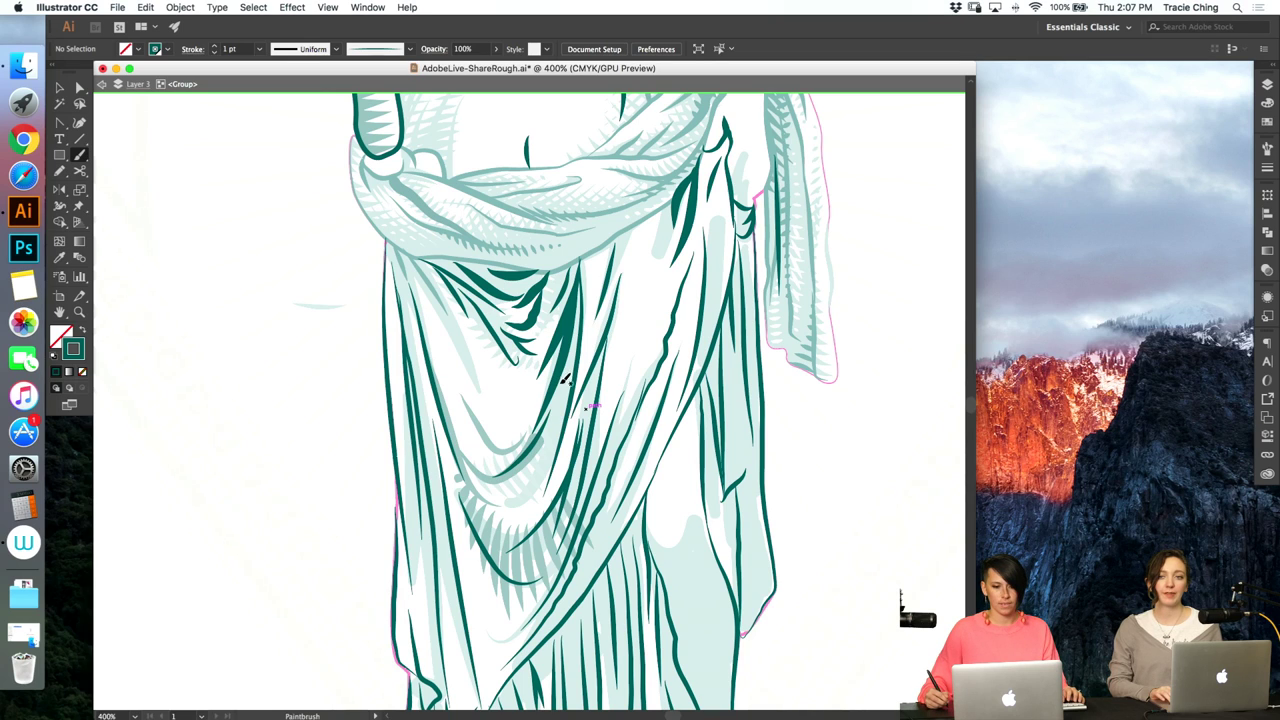
{"action": "left_click_drag", "start_coordinate": [536, 489], "coordinate": [507, 503]}
{"action": "key", "text": "super+z"}
{"action": "key", "text": "super+z"}
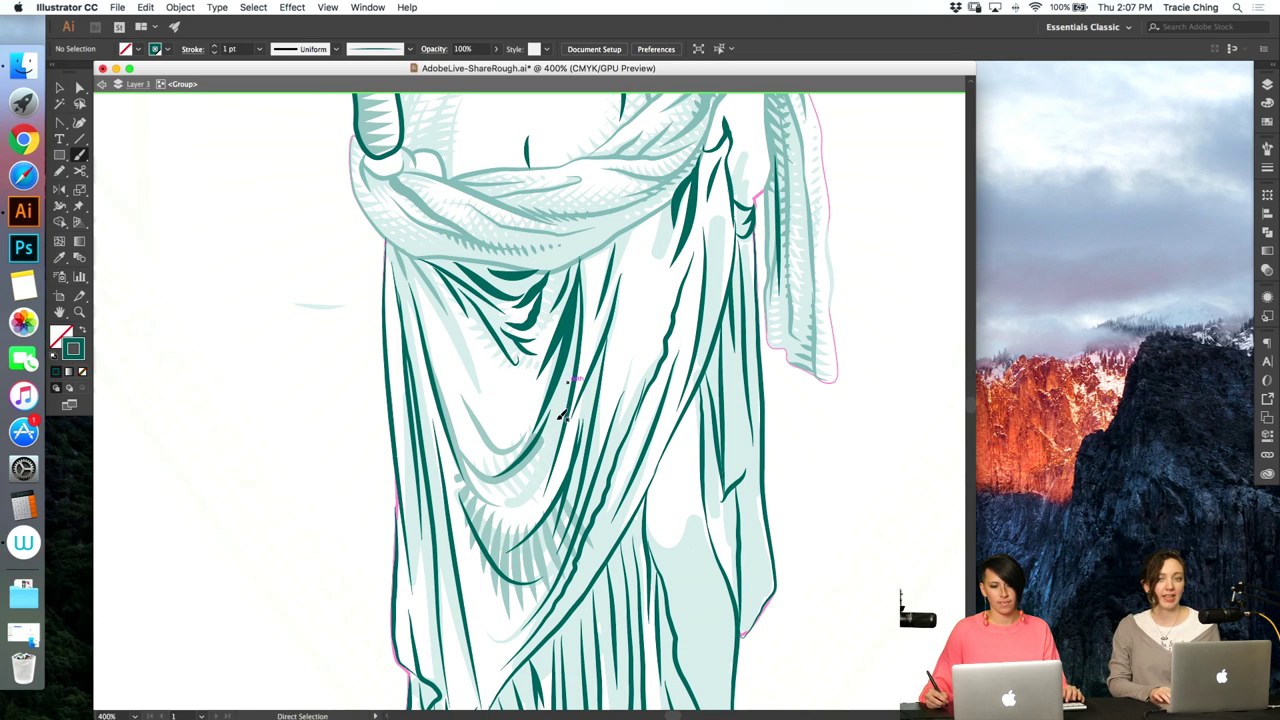
- Paint a curved dark teal fold line about 0.6 in tall beside the statue's hanging swag folds, and leave the isolated group
{"action": "left_click_drag", "start_coordinate": [568, 381], "coordinate": [511, 514]}
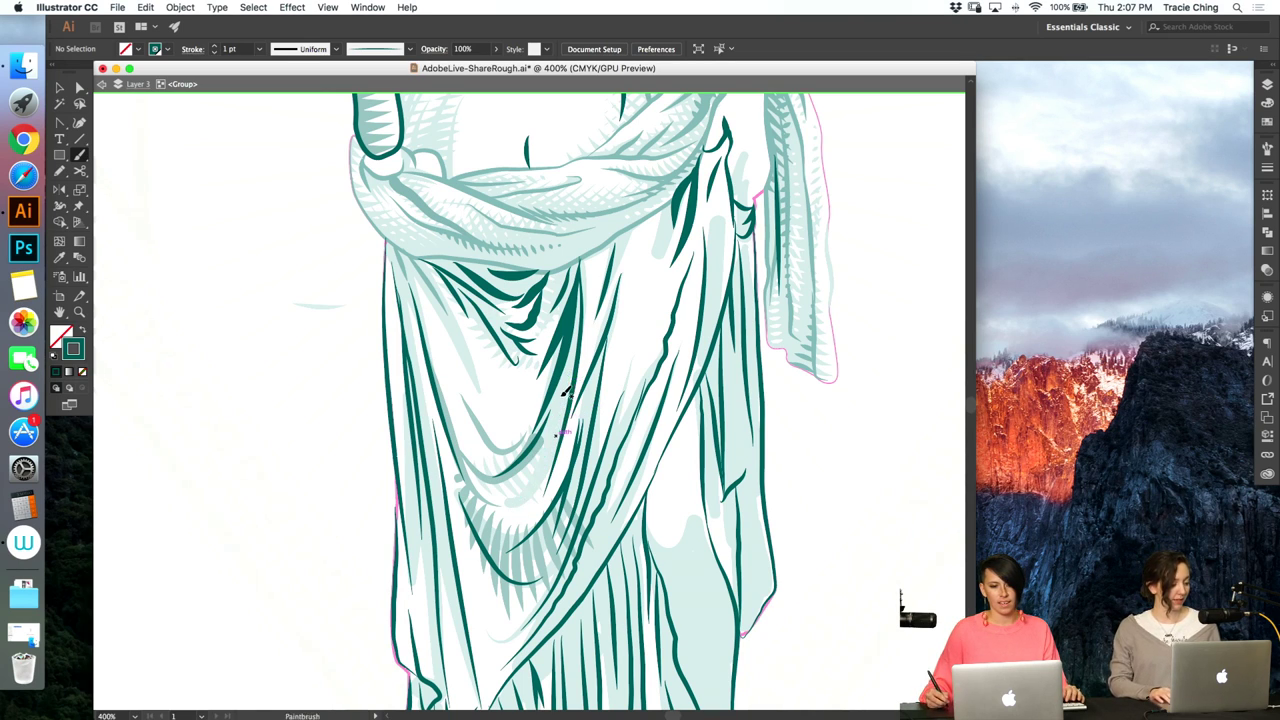
{"action": "key", "text": "v"}
{"action": "left_click", "coordinate": [522, 503]}
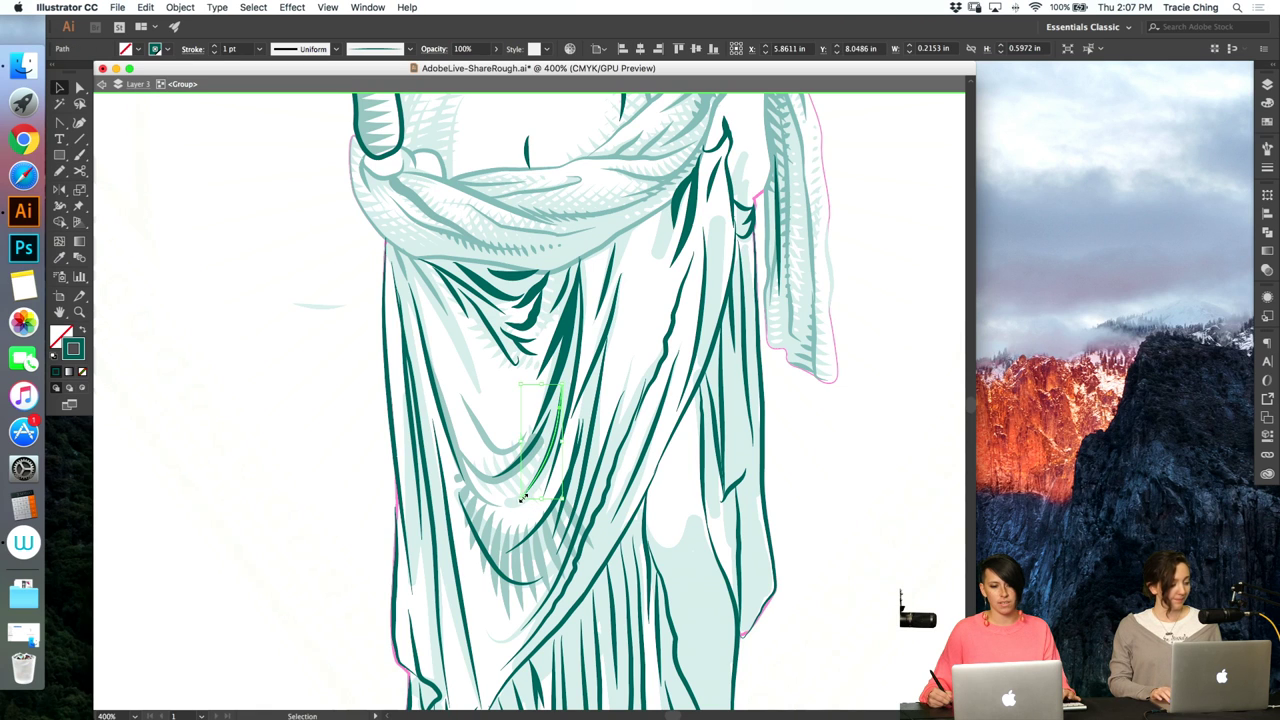
{"action": "key", "text": "super+shift+a"}
{"action": "key", "text": "Escape"}
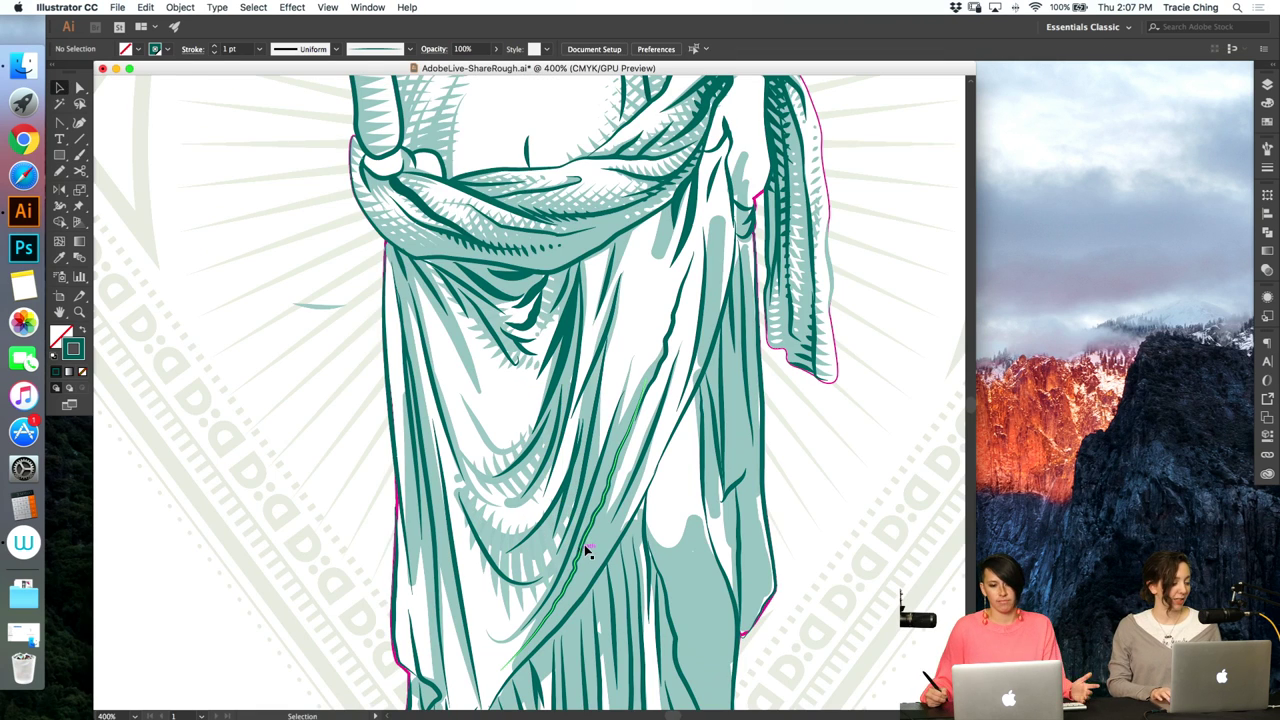
- Paint a small curved light teal shading stroke, 1.5 pt, in the upper middle of the hanging swag and select it
{"action": "key", "text": "super+minus"}
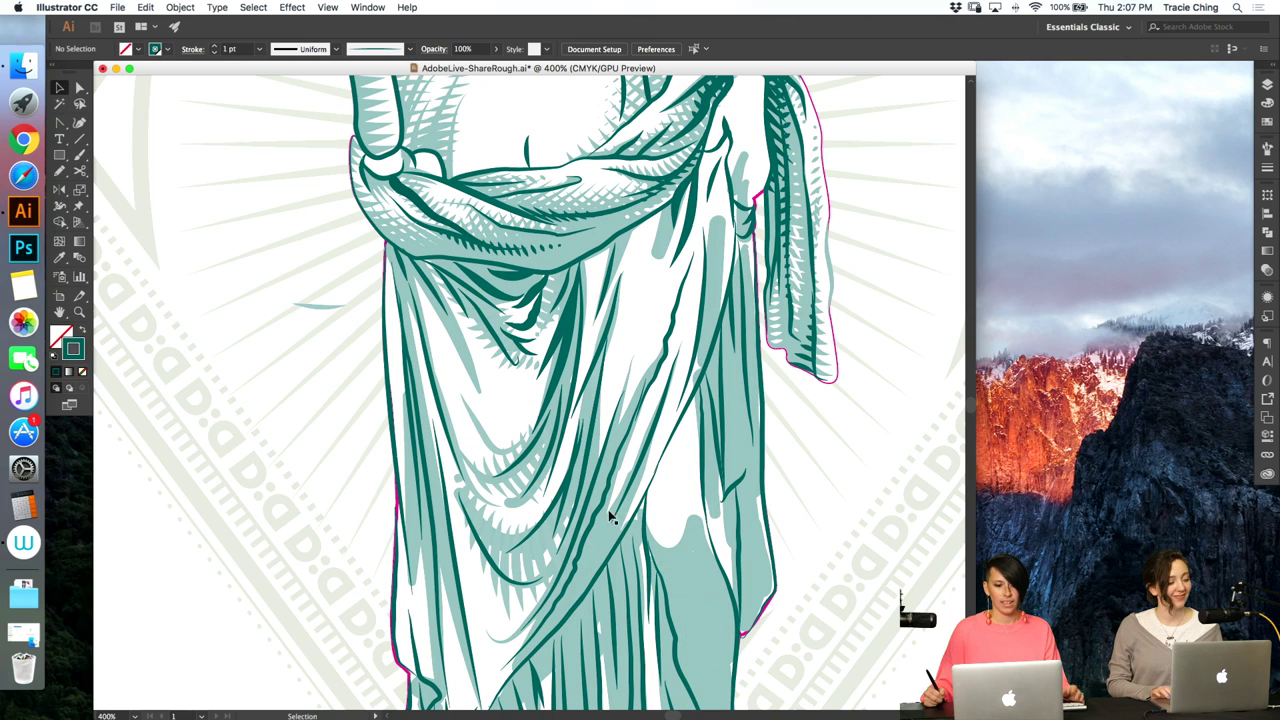
{"action": "key", "text": "super+1"}
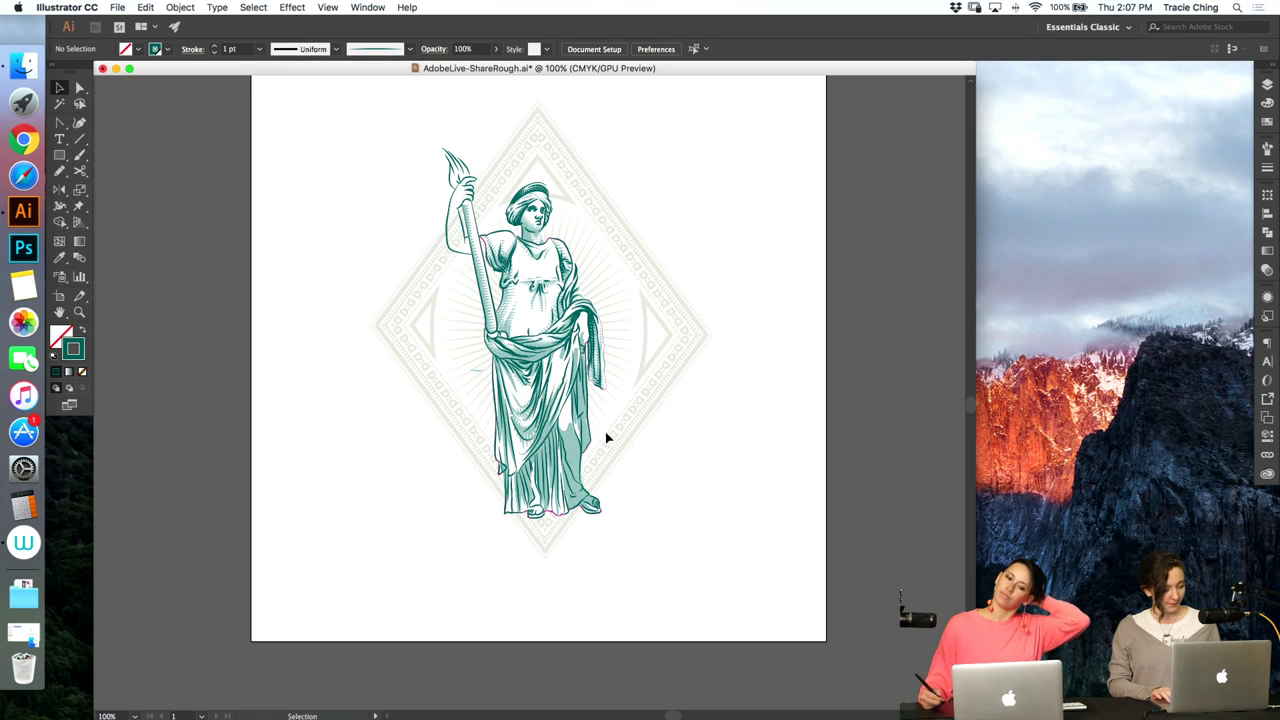
{"action": "key", "text": "z"}
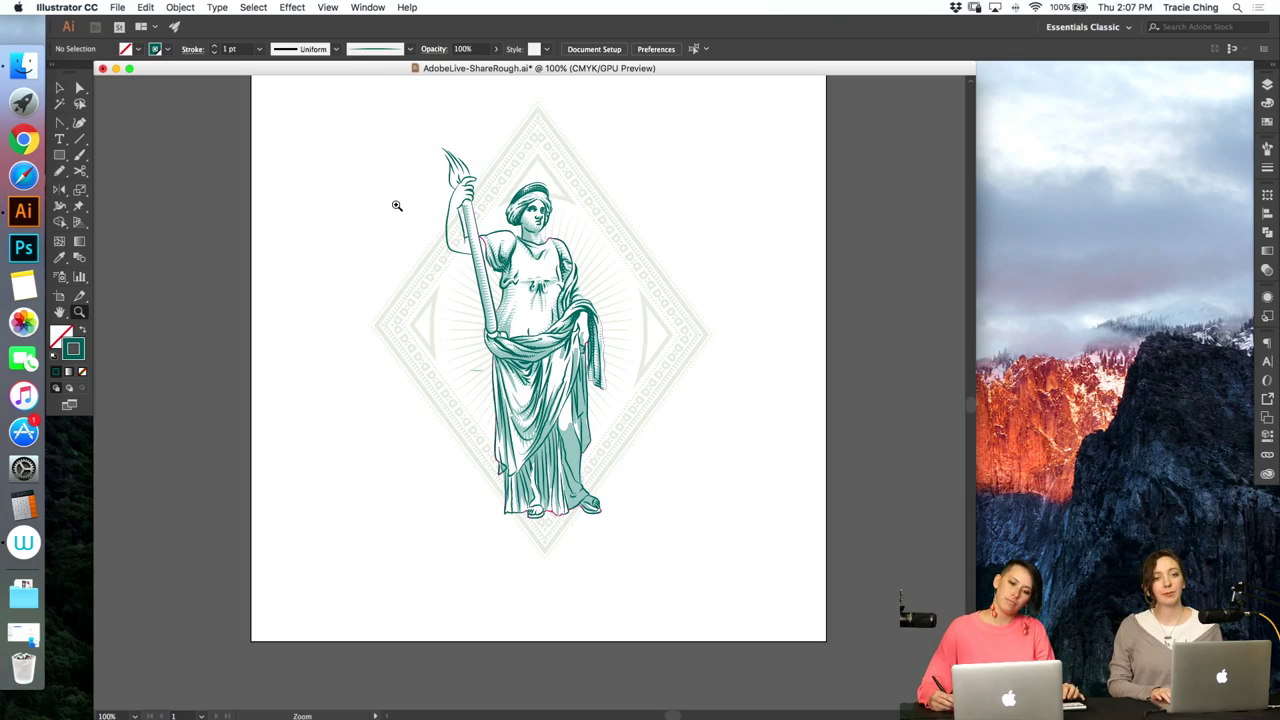
{"action": "left_click_drag", "start_coordinate": [396, 205], "coordinate": [418, 238]}
{"action": "left_click_drag", "start_coordinate": [541, 486], "coordinate": [653, 418]}
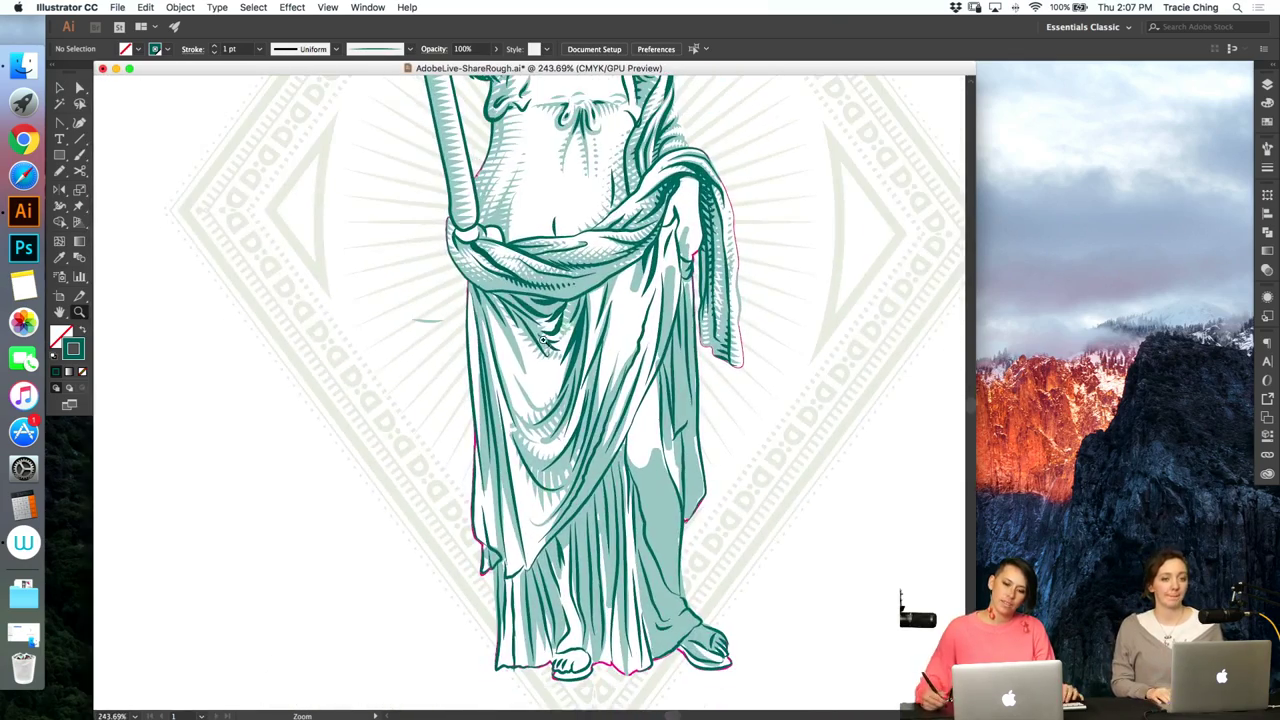
{"action": "mouse_move", "coordinate": [514, 380]}
{"action": "left_mouse_down"}
{"action": "mouse_move", "coordinate": [590, 372]}
{"action": "mouse_move", "coordinate": [543, 388]}
{"action": "mouse_move", "coordinate": [562, 373]}
{"action": "left_mouse_up"}
{"action": "key", "text": "a"}
{"action": "left_click", "coordinate": [537, 408]}
{"action": "key", "text": "b"}
{"action": "key", "text": "super+z"}
{"action": "key", "text": "a"}
{"action": "left_click", "coordinate": [550, 378]}
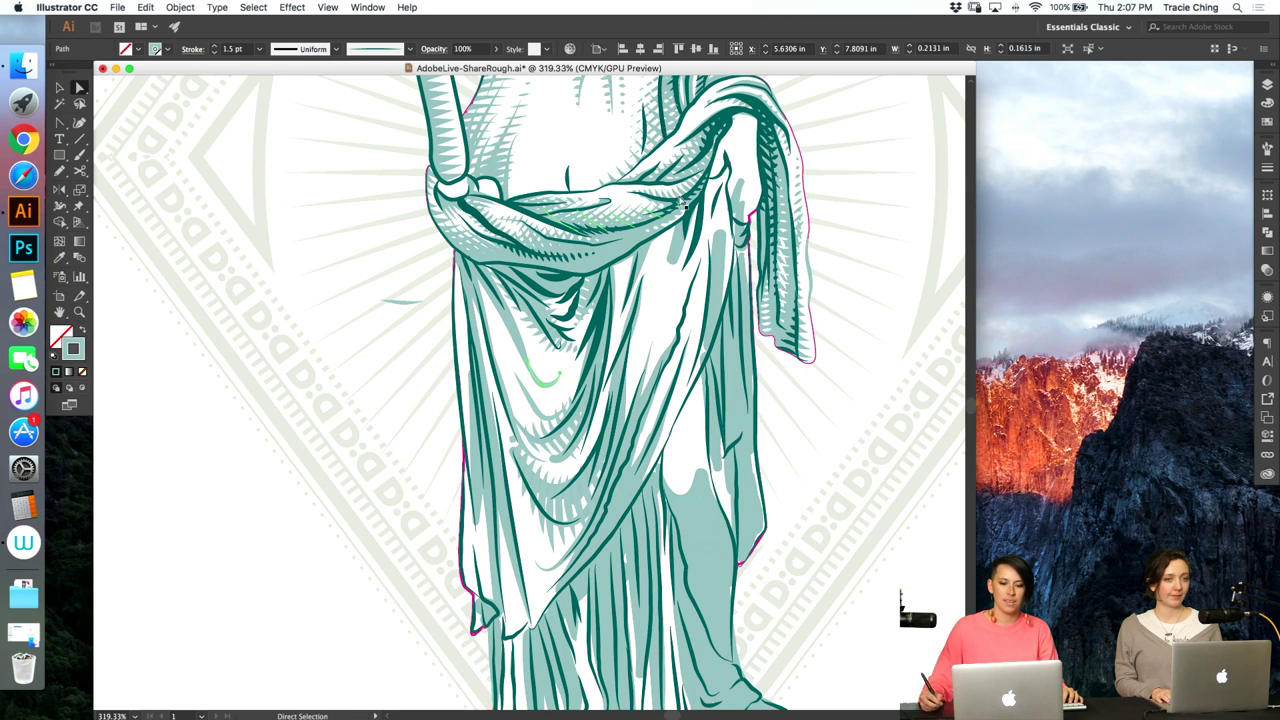
{"action": "left_click", "coordinate": [632, 215]}
- Compare the whole statue with the original drawing by toggling Layer 3 and Sketch visibility, leaving Layer 3 shown and Sketch hidden
{"action": "key", "text": "super+1"}
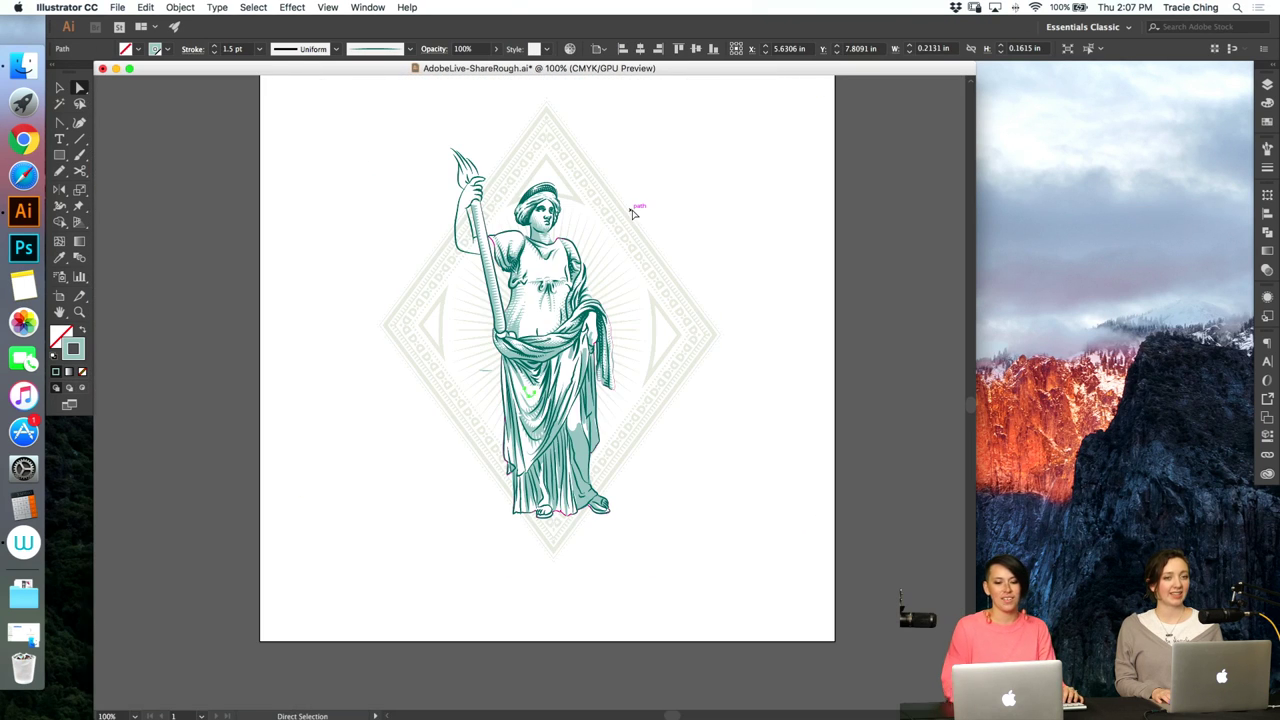
{"action": "key", "text": "super+shift+a"}
{"action": "left_click", "coordinate": [1266, 85]}
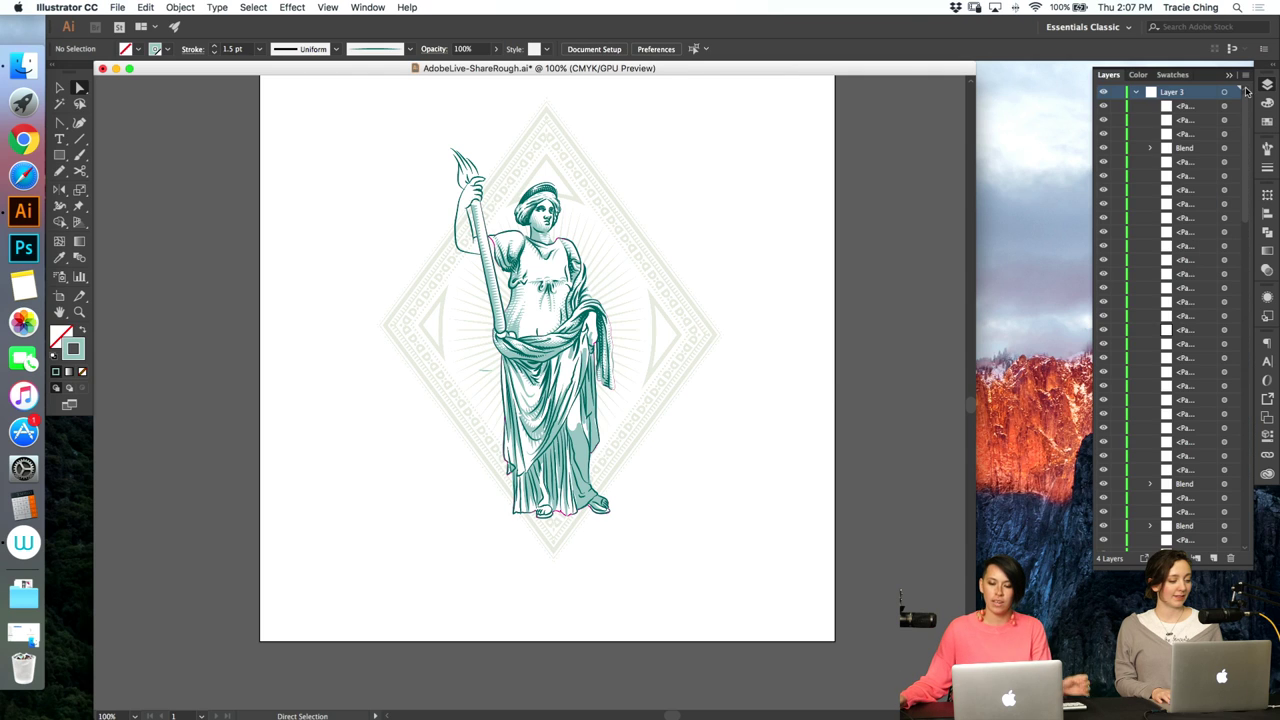
{"action": "left_click", "coordinate": [1134, 92]}
{"action": "left_click", "coordinate": [1104, 106]}
{"action": "left_click", "coordinate": [1104, 106]}
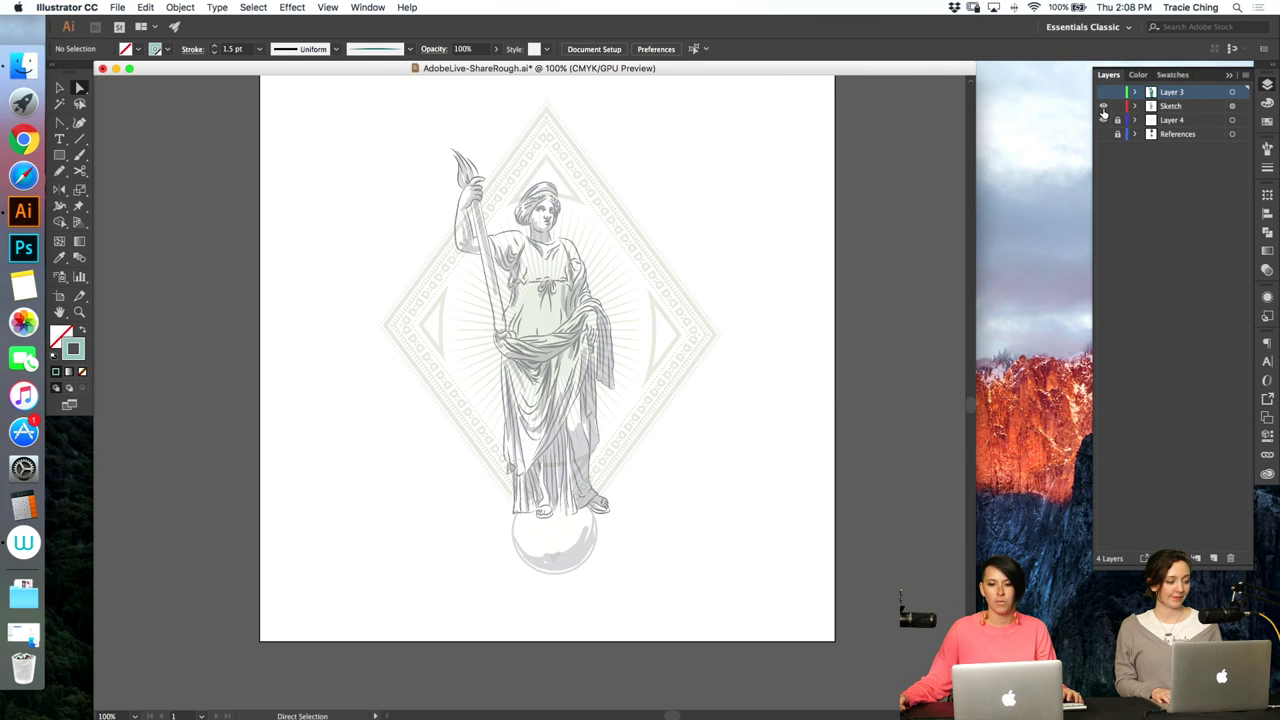
{"action": "left_click", "coordinate": [1104, 106]}
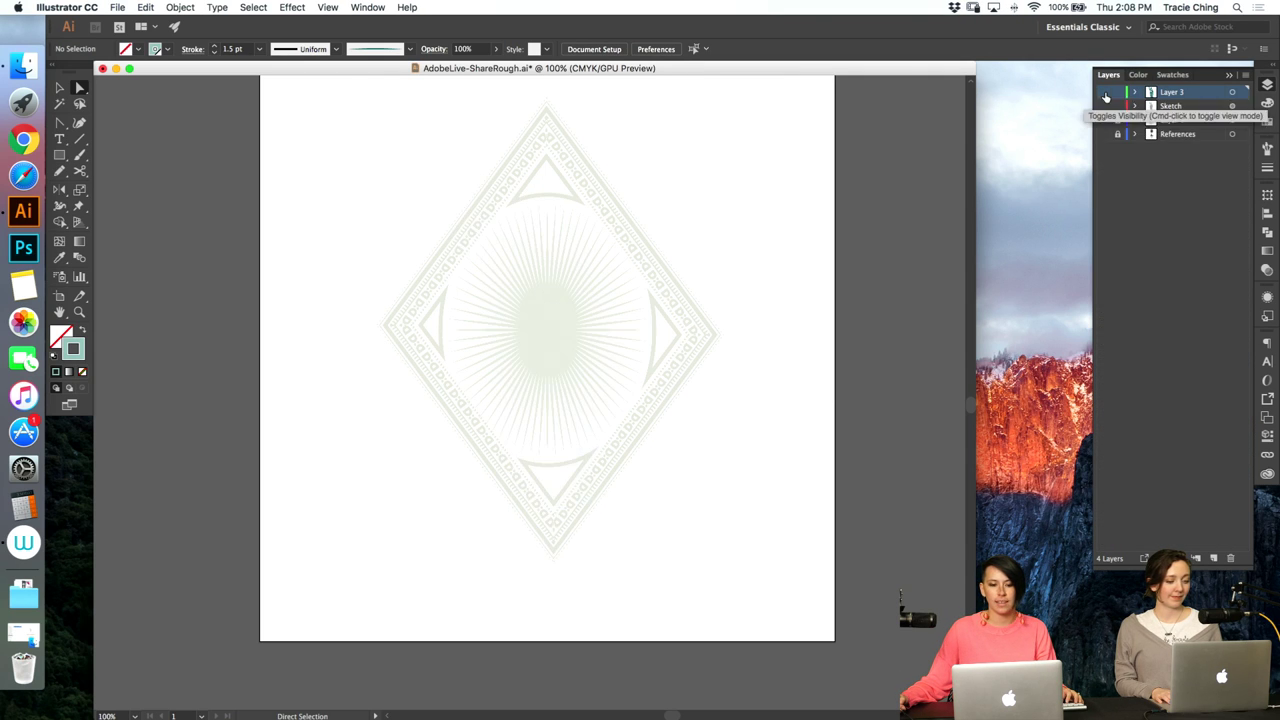
{"action": "left_click", "coordinate": [1104, 92]}
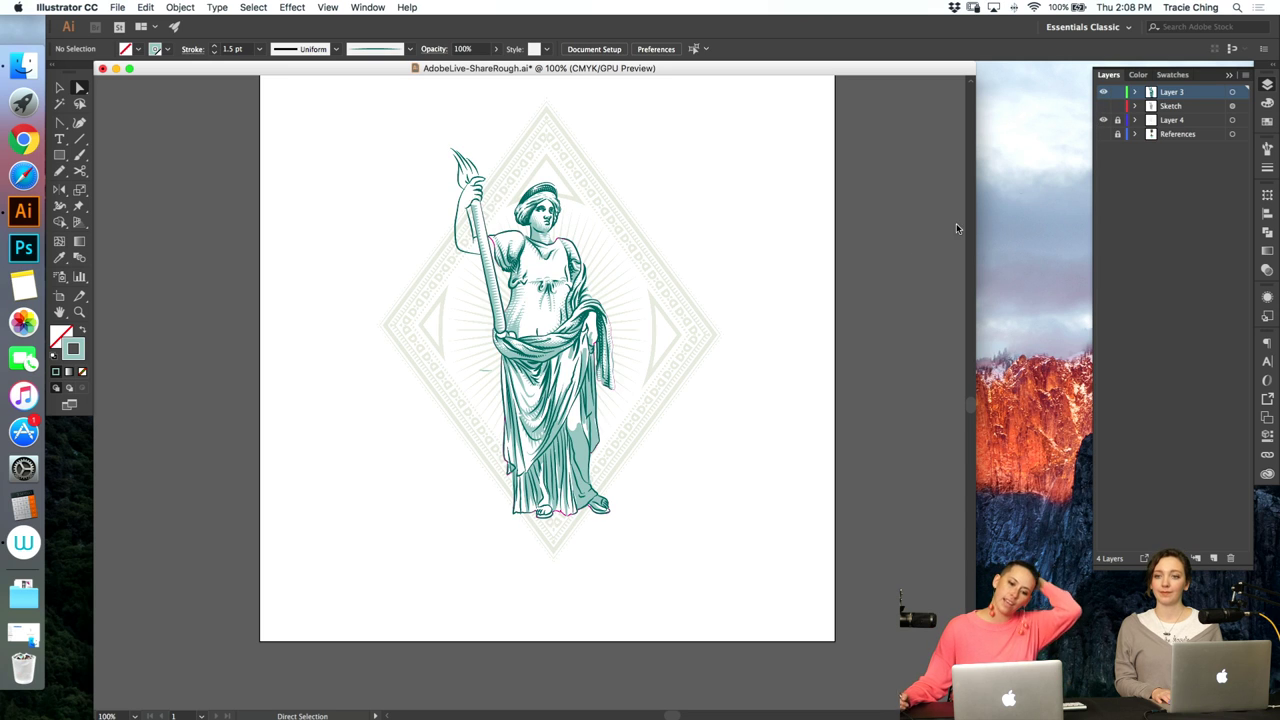
- Examine the dark teal diagonal swag edge and its adjoining hem line inside the isolated line-art group, and leave the group
{"action": "key", "text": "z"}
{"action": "left_click_drag", "start_coordinate": [530, 507], "coordinate": [695, 350]}
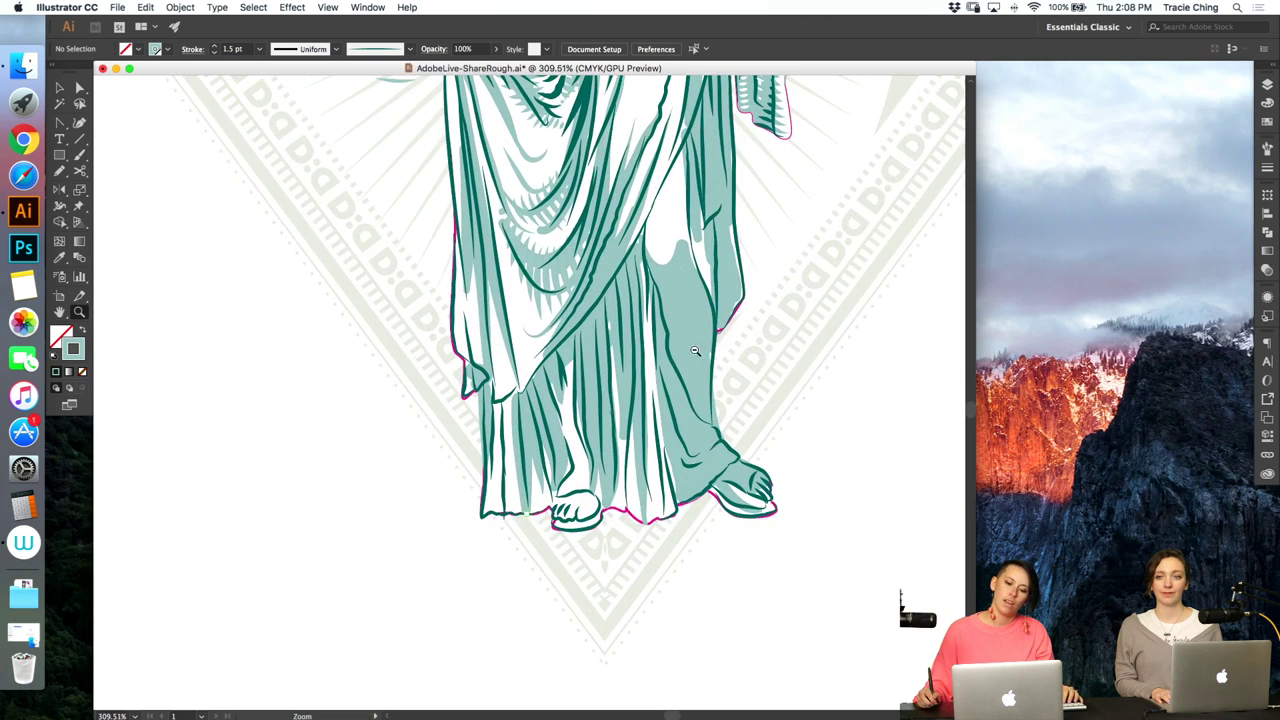
{"action": "left_click_drag", "start_coordinate": [604, 400], "coordinate": [680, 338]}
{"action": "key", "text": "v"}
{"action": "left_click", "coordinate": [574, 256]}
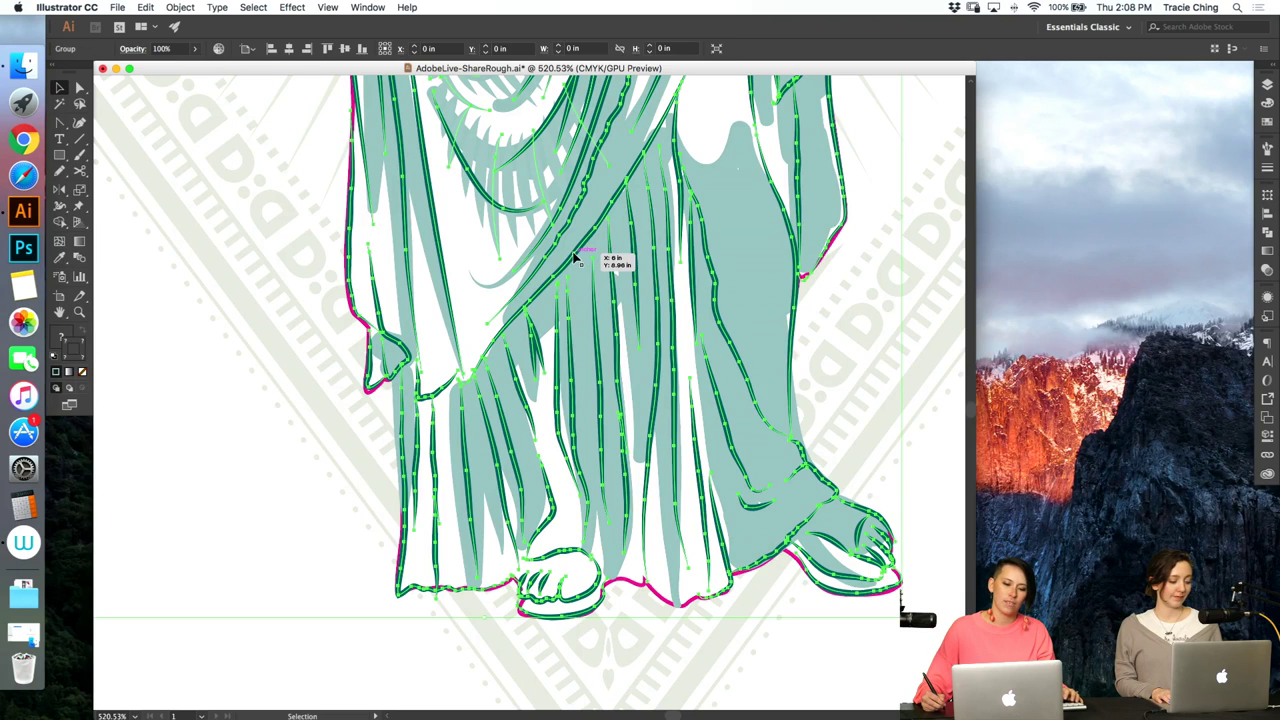
{"action": "double_click", "coordinate": [575, 258]}
{"action": "left_click", "coordinate": [576, 257]}
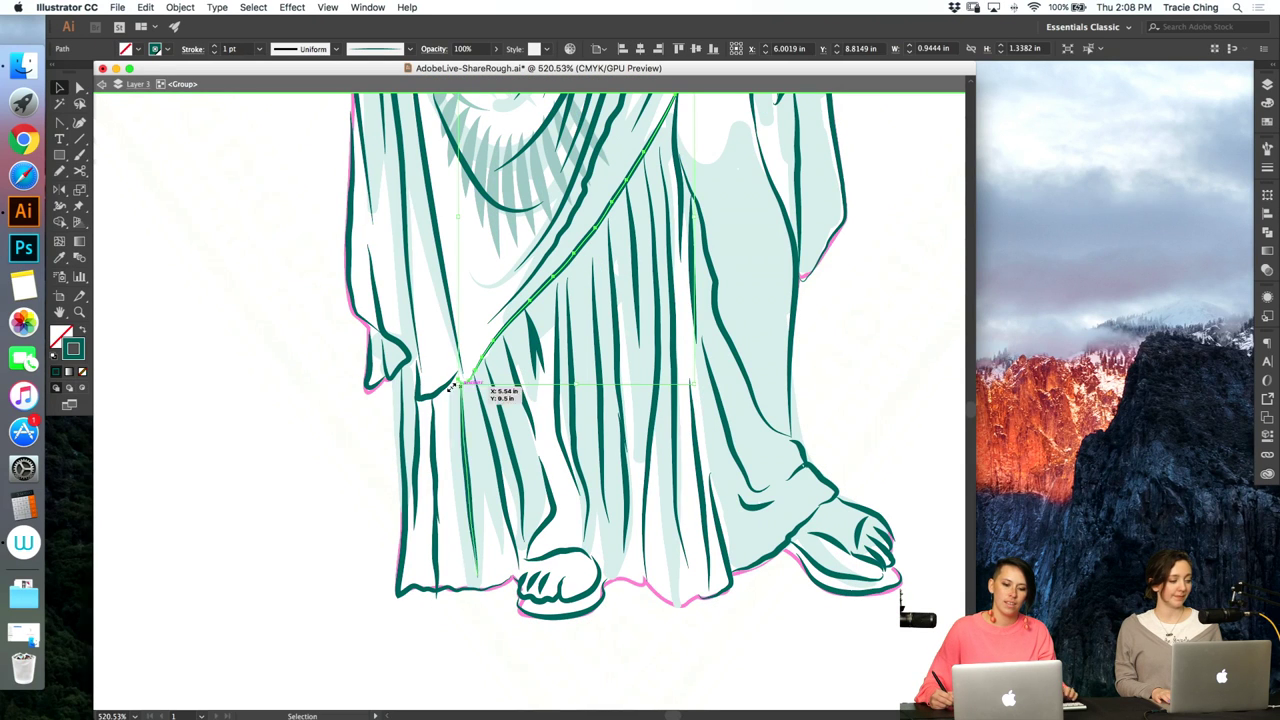
{"action": "key", "text": "a"}
{"action": "key", "text": "super+minus"}
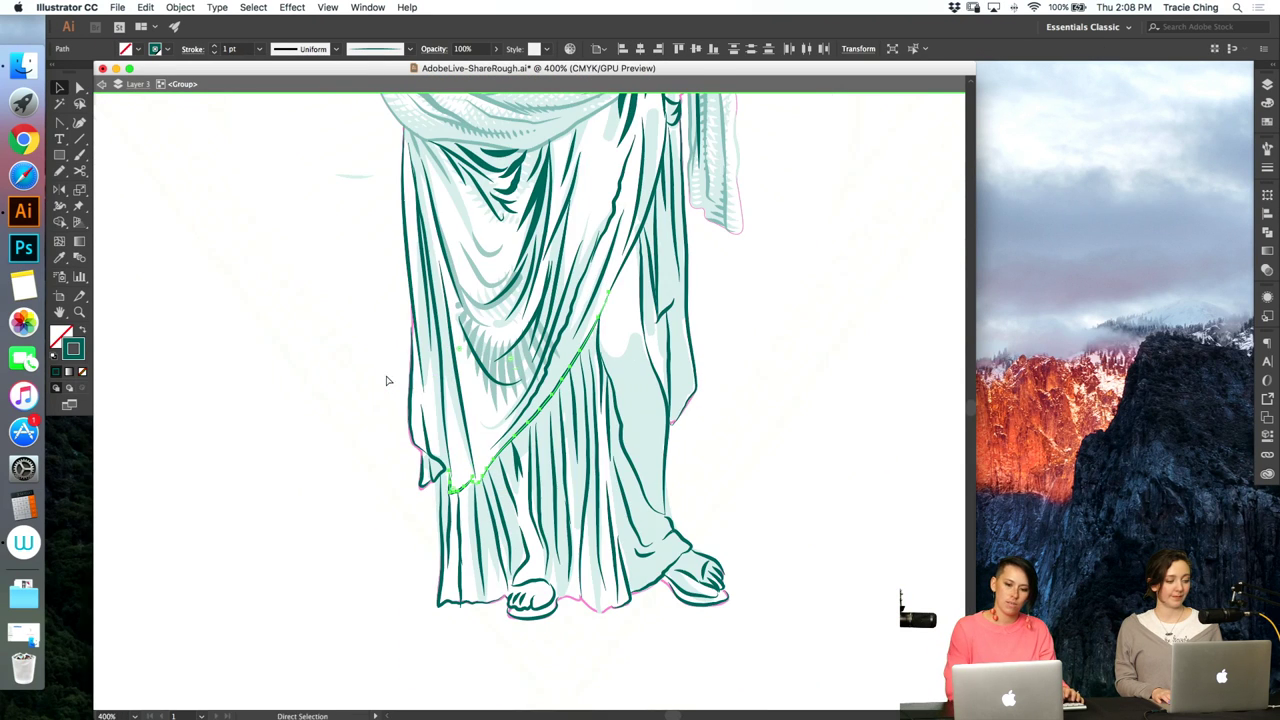
{"action": "key", "text": "super+minus"}
{"action": "key", "text": "v"}
{"action": "left_click", "coordinate": [768, 390]}
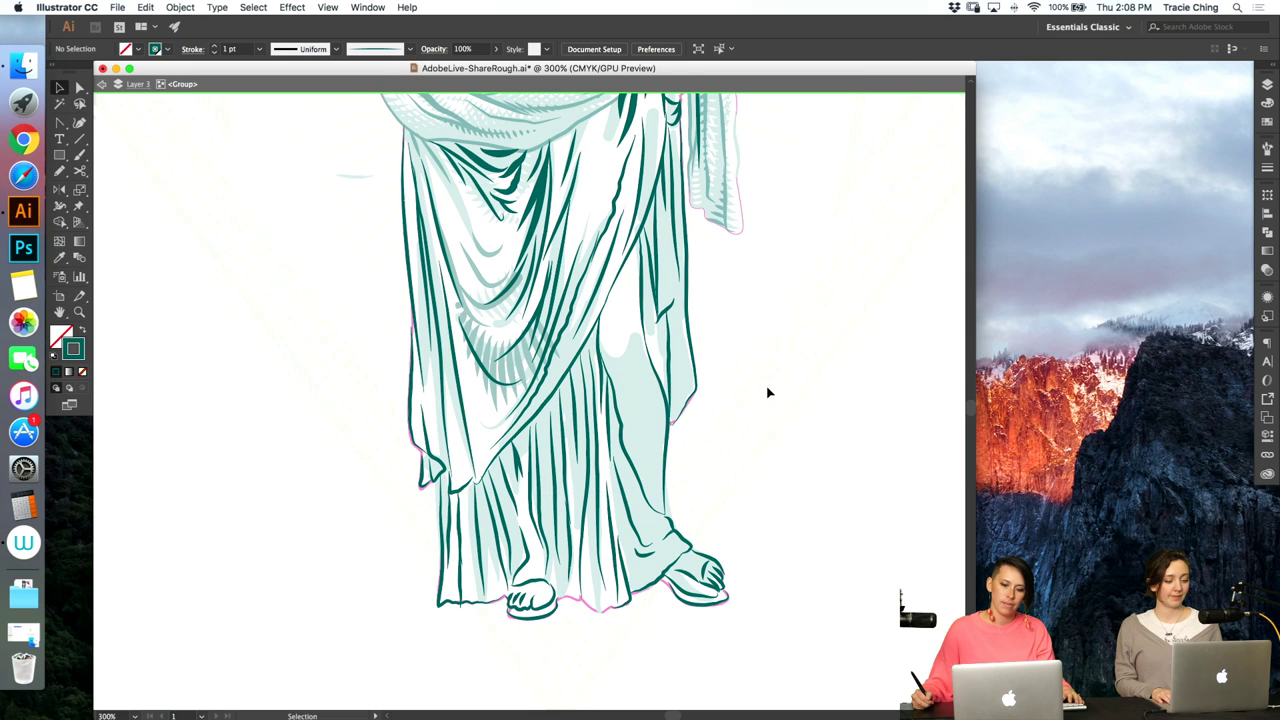
{"action": "double_click", "coordinate": [768, 393]}
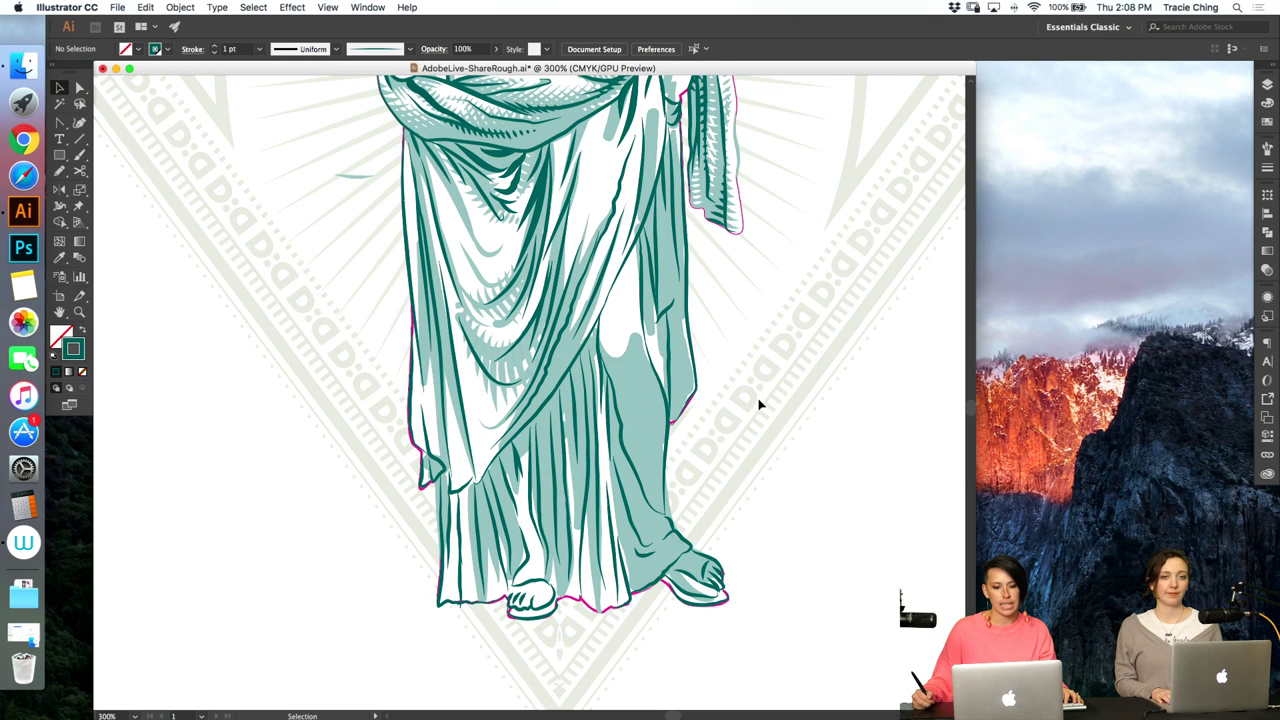
{"action": "key", "text": "z"}
{"action": "left_click_drag", "start_coordinate": [518, 540], "coordinate": [595, 489]}
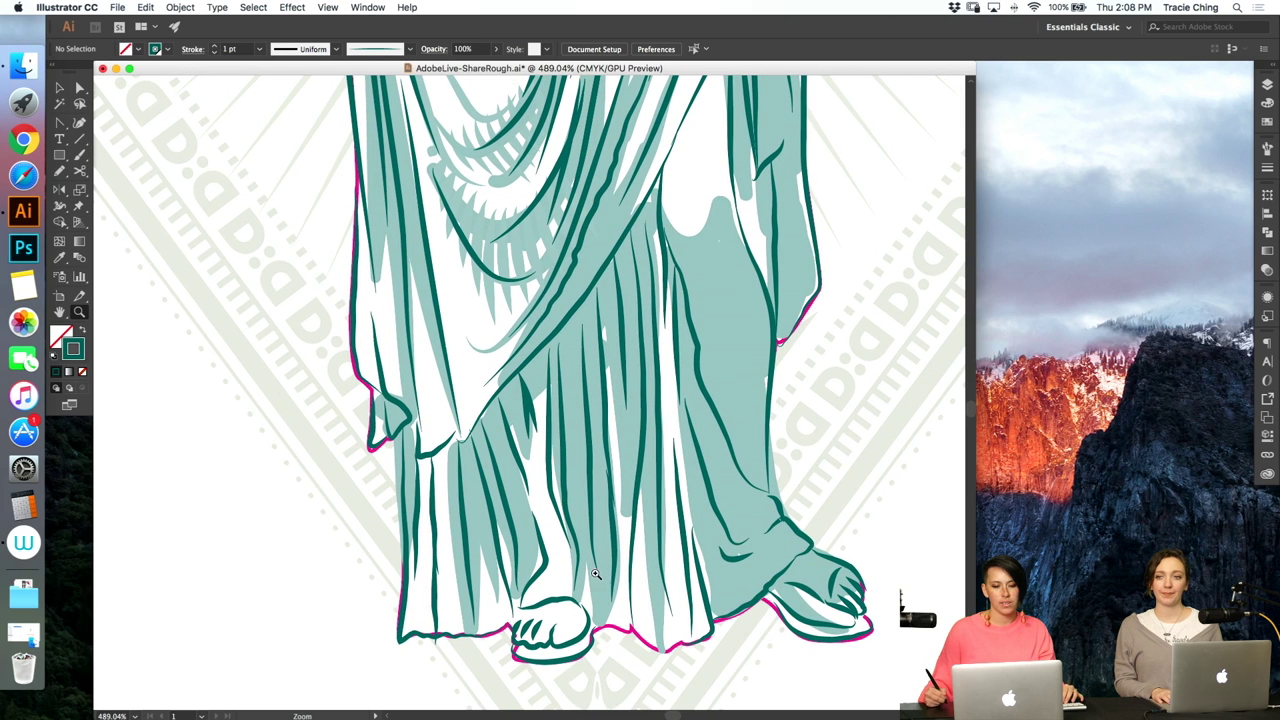
{"action": "key", "text": "a"}
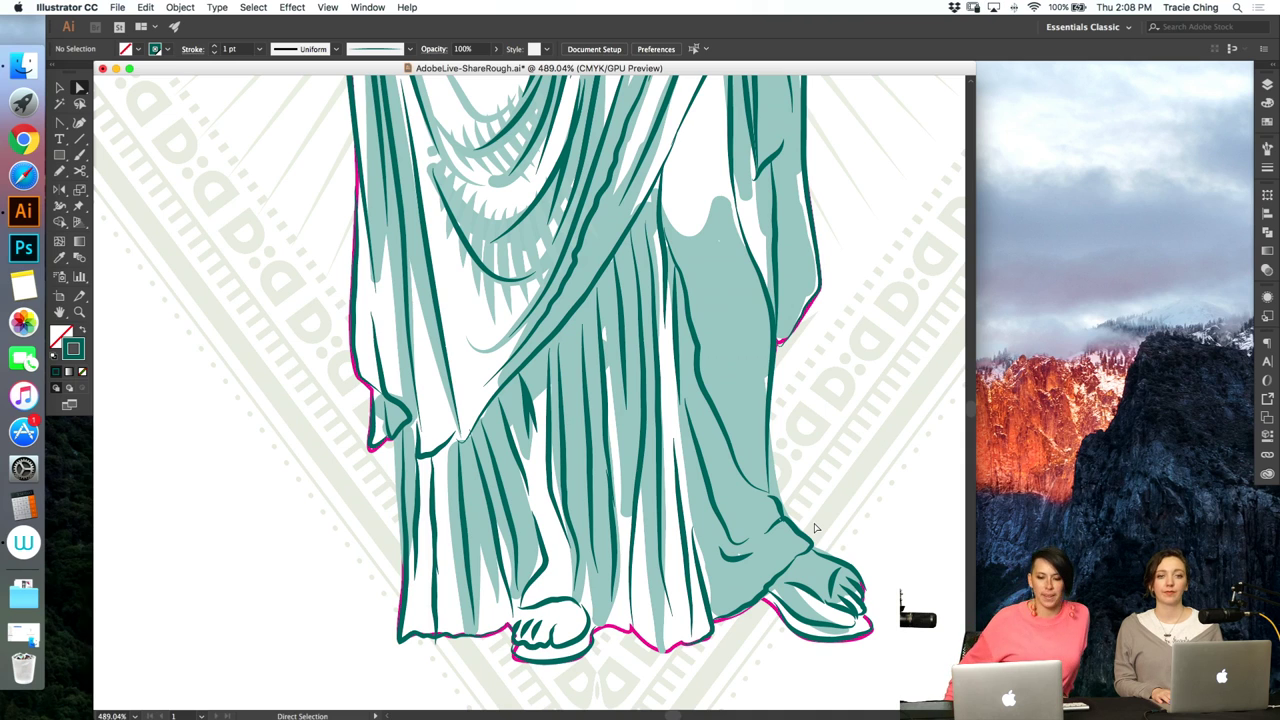
{"action": "key", "text": "super+1"}
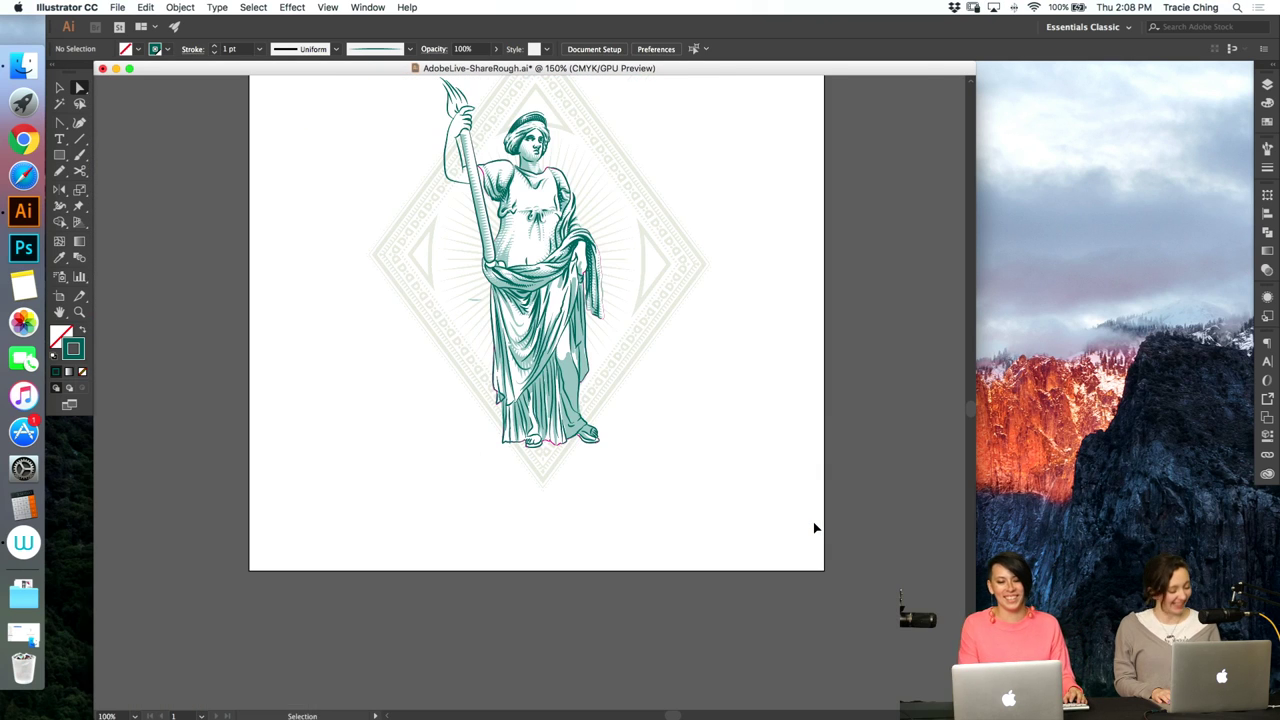
- Remove the magenta stroke from the white-filled silhouette path near the end of Layer 3, keeping its fill, and deselect it
{"action": "left_click", "coordinate": [1260, 87]}
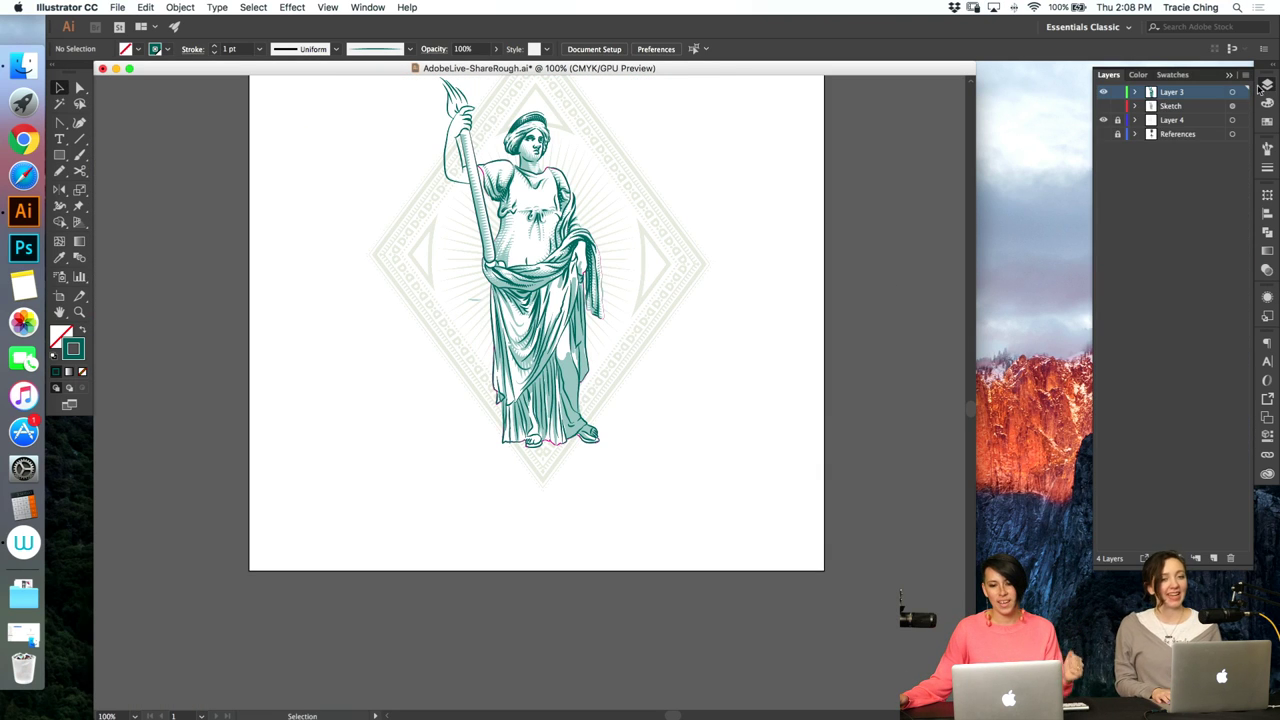
{"action": "left_click", "coordinate": [1136, 92]}
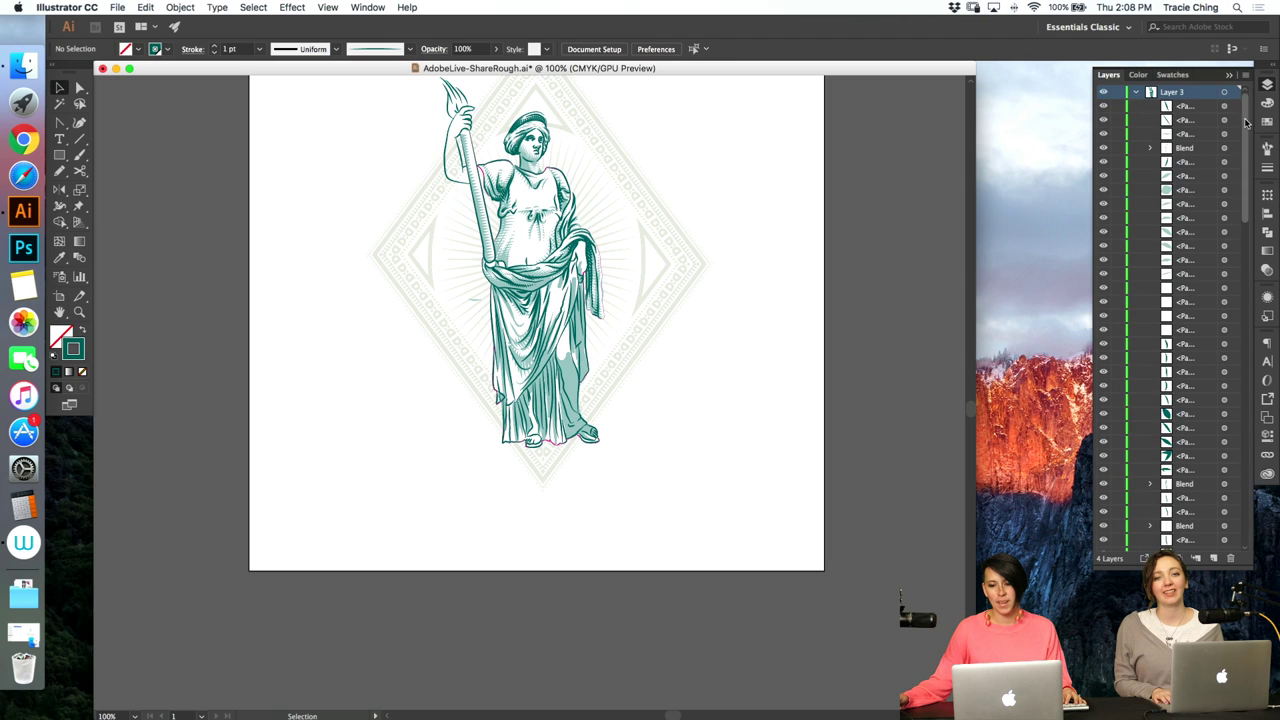
{"action": "scroll", "coordinate": [1237, 401], "scroll_direction": "down", "scroll_amount": 10}
{"action": "scroll", "coordinate": [1236, 401], "scroll_direction": "down", "scroll_amount": 5}
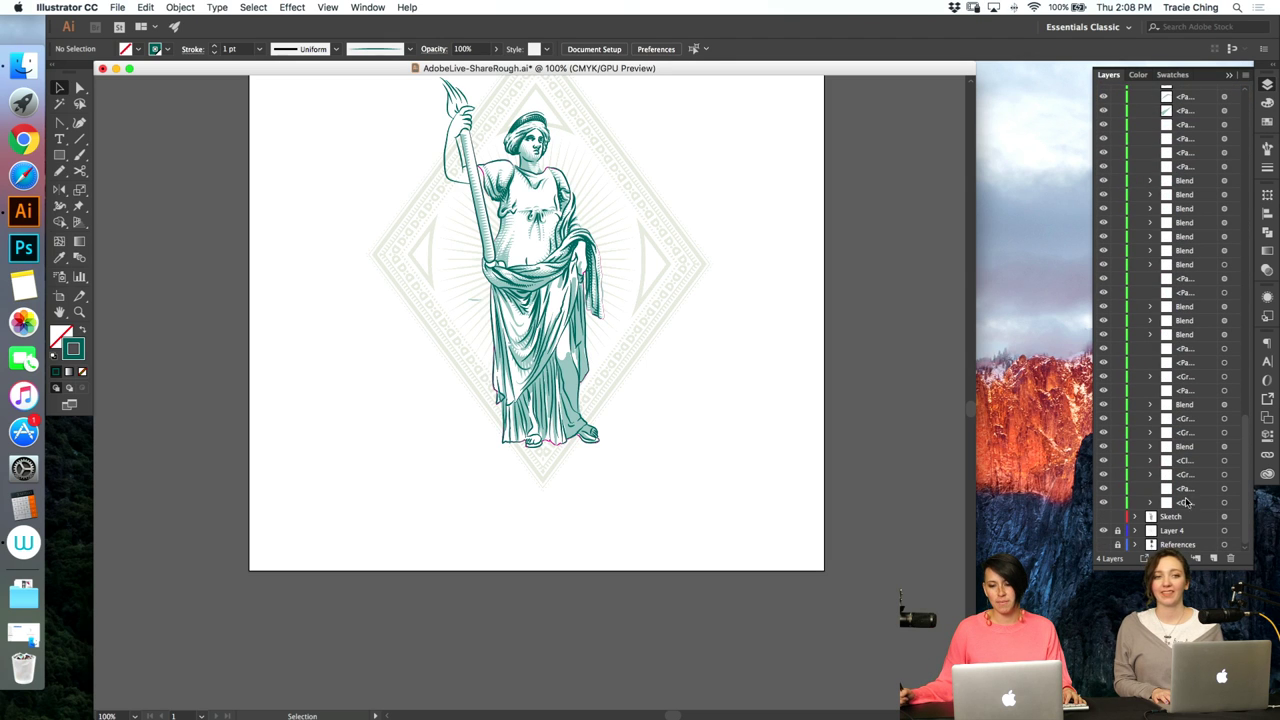
{"action": "left_click", "coordinate": [1101, 497]}
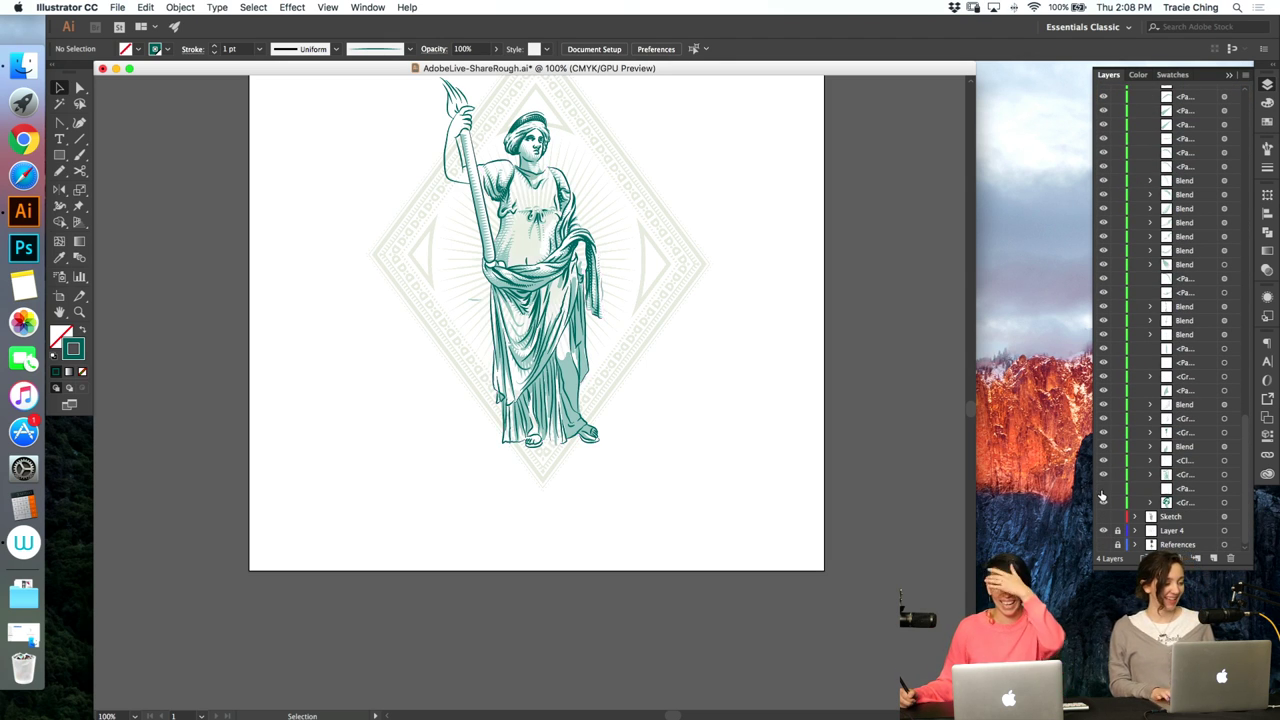
{"action": "left_click", "coordinate": [1103, 495]}
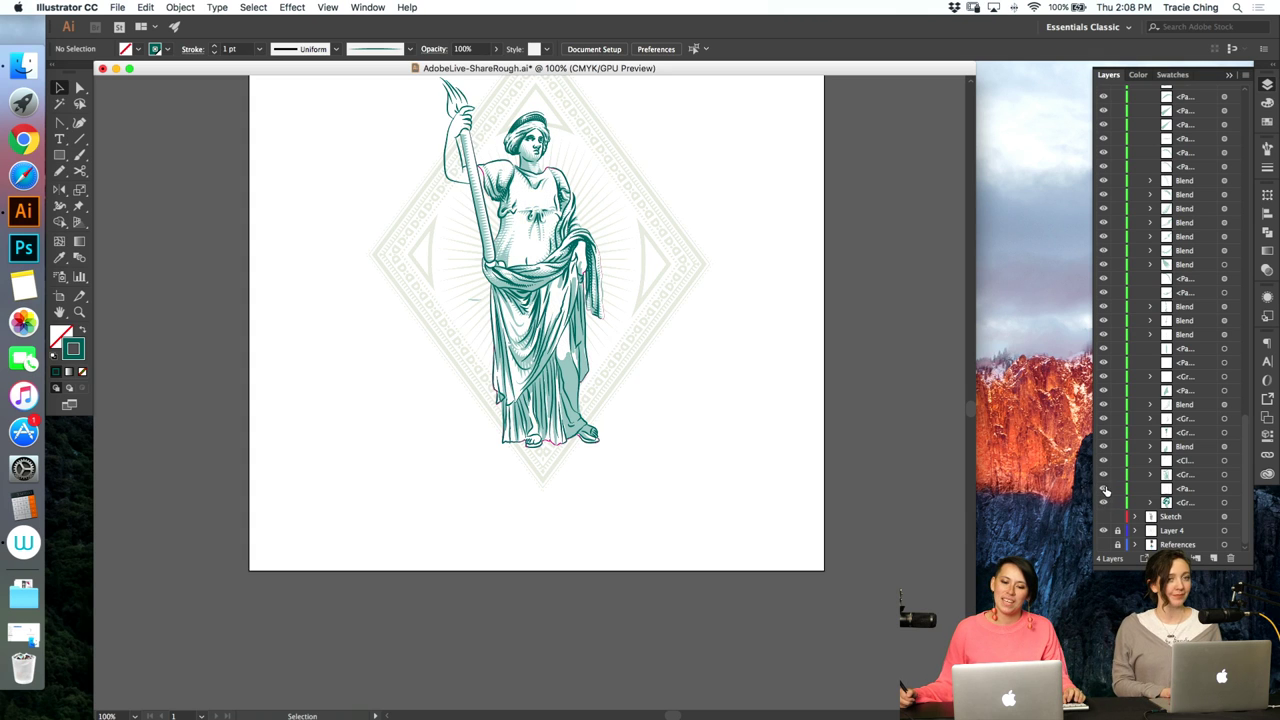
{"action": "left_click", "coordinate": [1225, 490]}
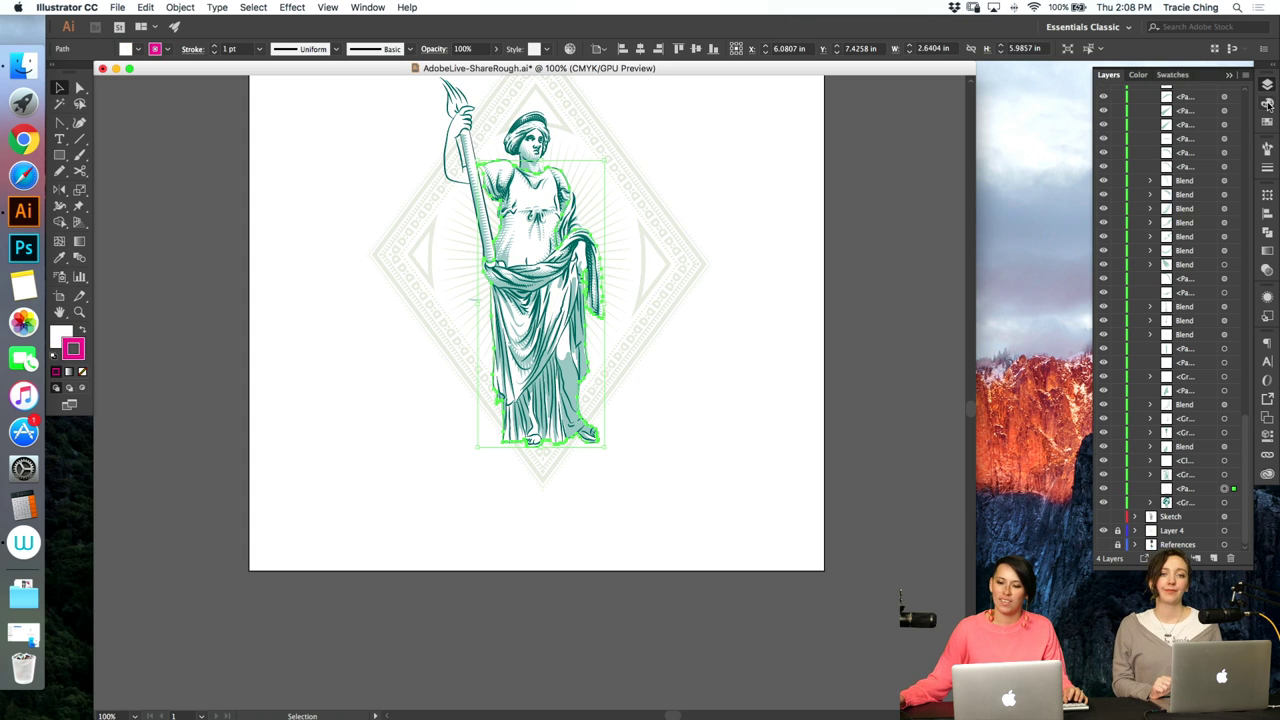
{"action": "left_click", "coordinate": [1267, 103]}
{"action": "left_click", "coordinate": [1101, 161]}
{"action": "key", "text": "a"}
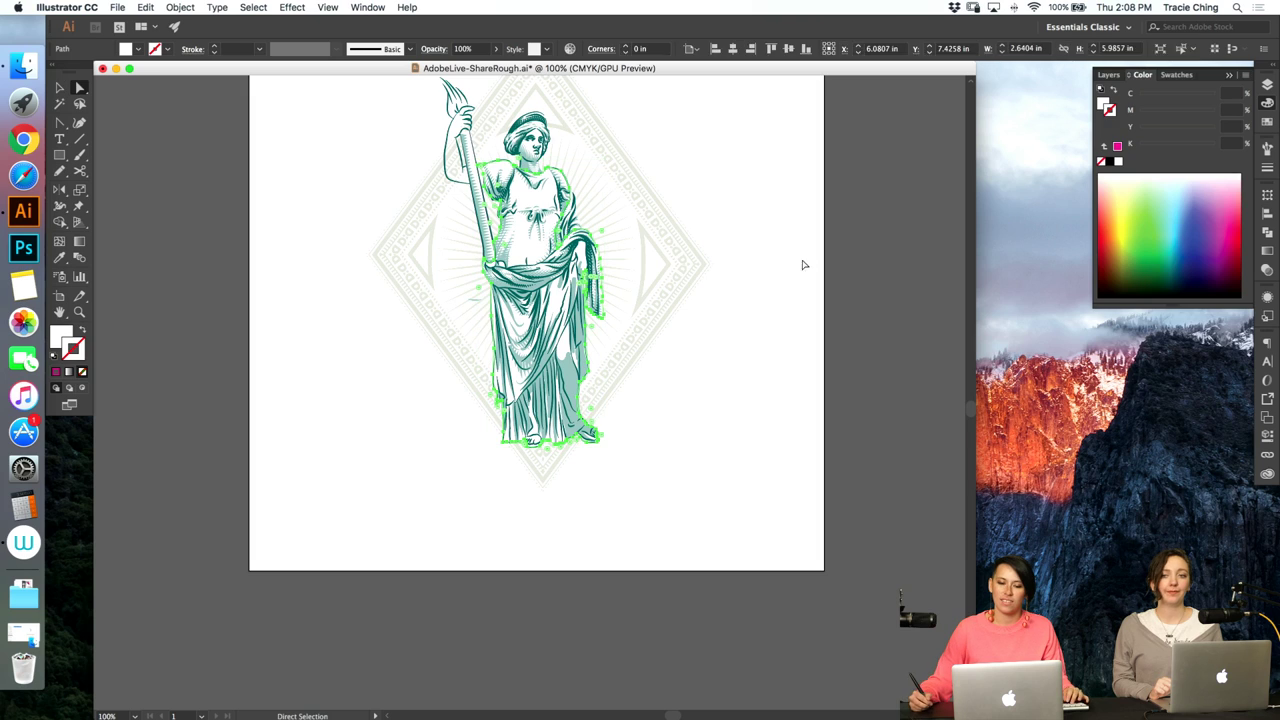
{"action": "left_click", "coordinate": [810, 309]}
- Lengthen the narrow light teal shading stroke along the skirt's left edge by moving its lower end down and its upper end up
{"action": "key", "text": "z"}
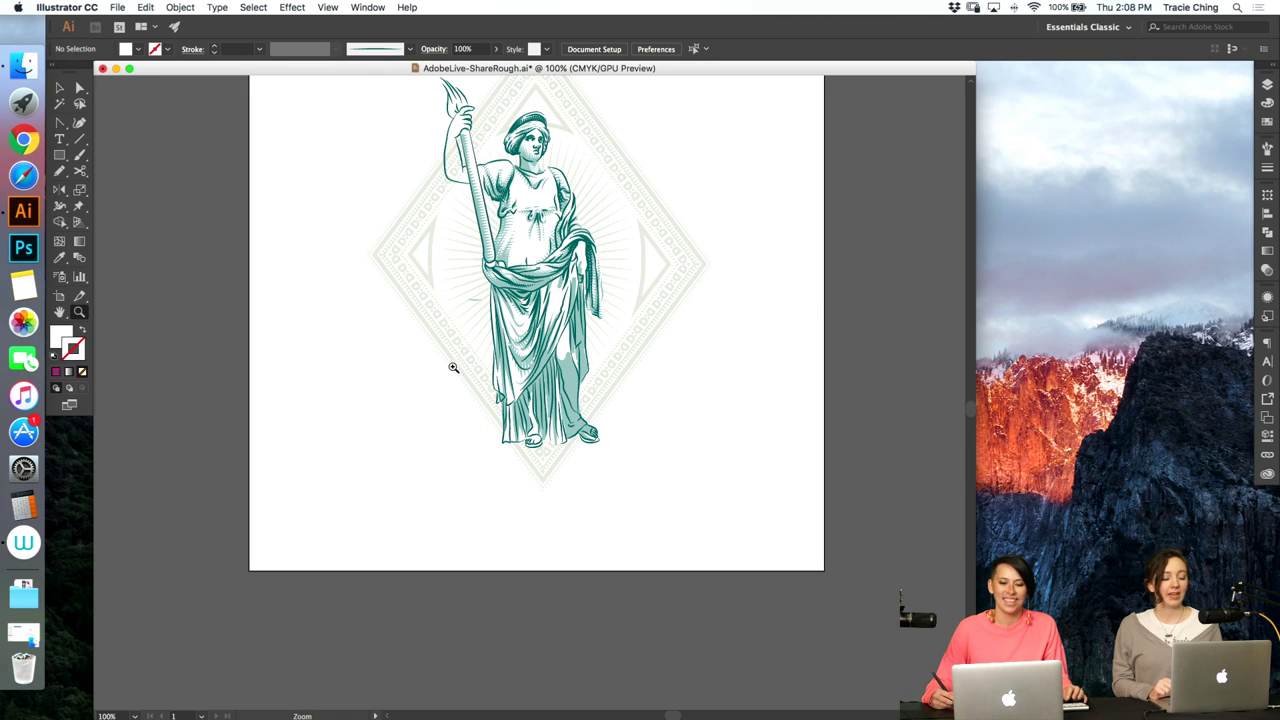
{"action": "left_click_drag", "start_coordinate": [505, 361], "coordinate": [535, 348]}
{"action": "key", "text": "a"}
{"action": "left_click", "coordinate": [467, 343]}
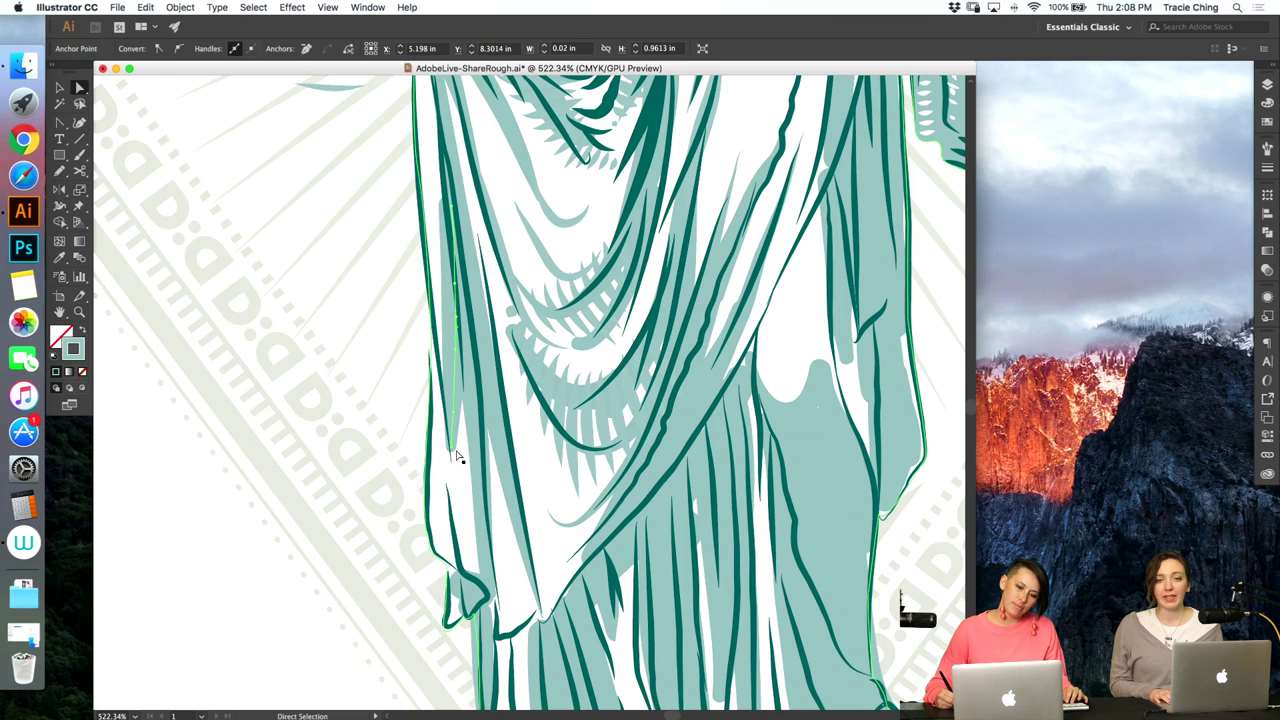
{"action": "left_click_drag", "start_coordinate": [449, 438], "coordinate": [456, 480]}
{"action": "key", "text": "shift+c"}
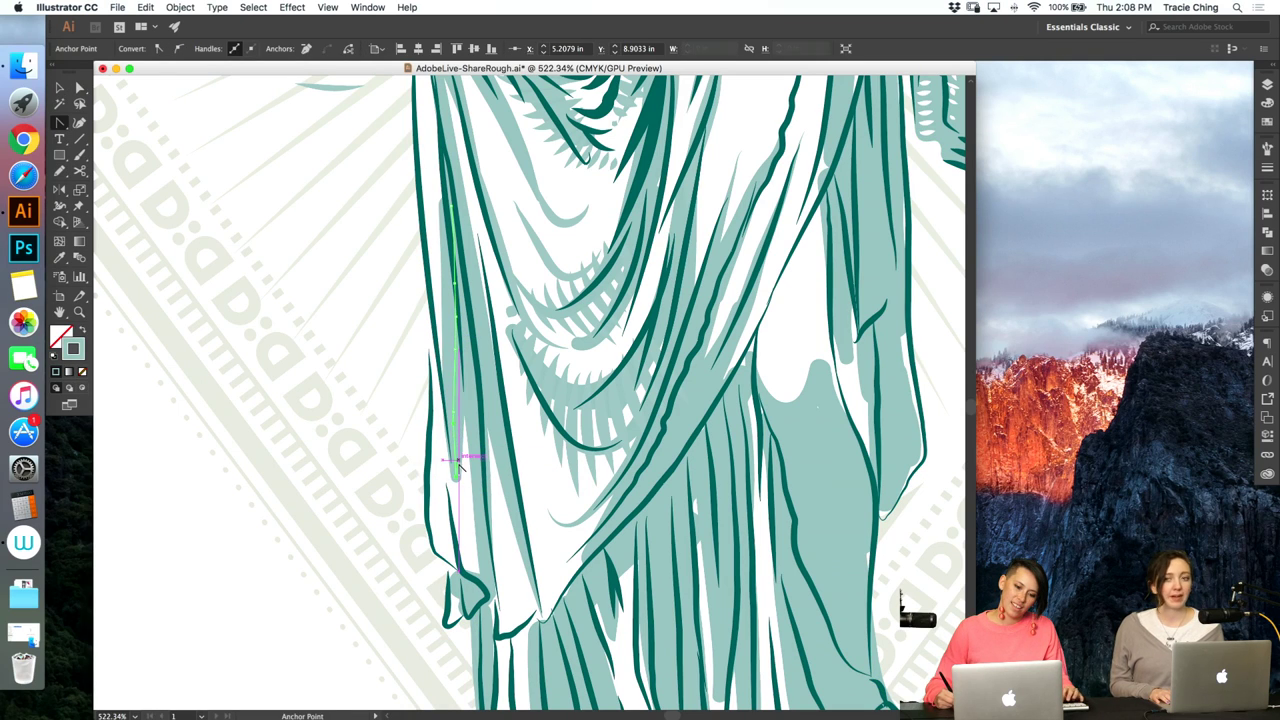
{"action": "key", "text": "a"}
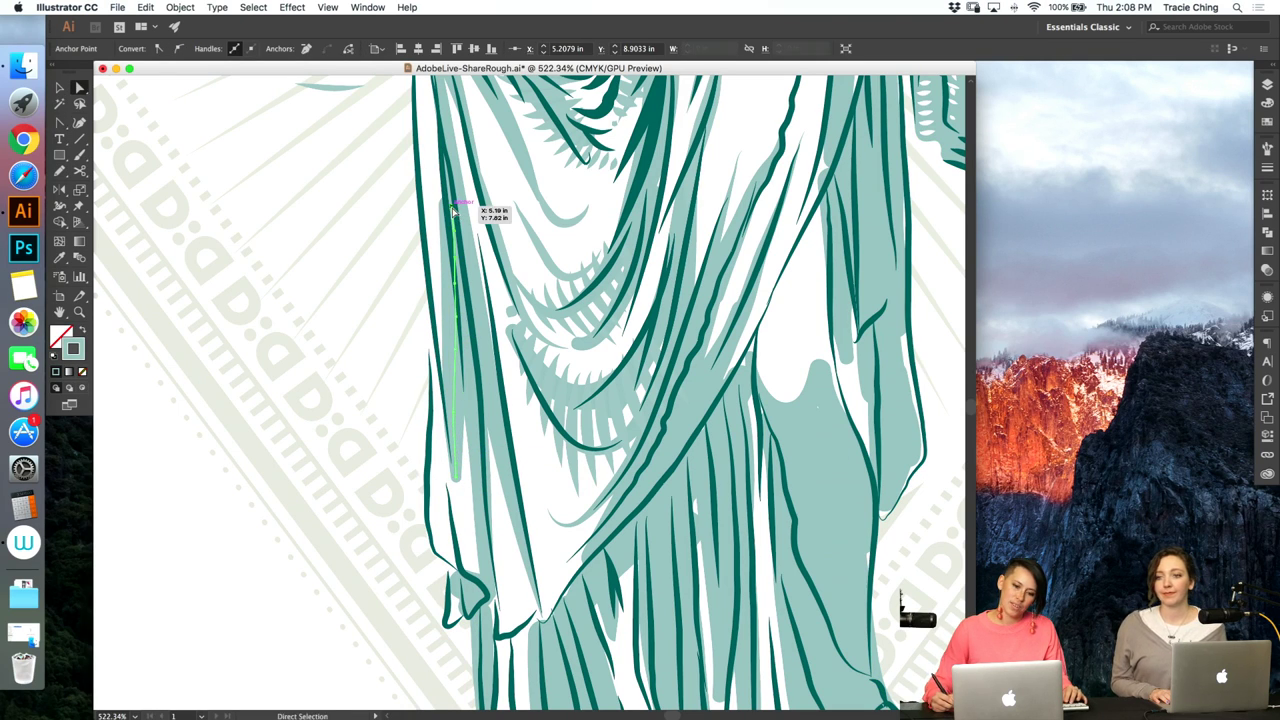
{"action": "left_click_drag", "start_coordinate": [452, 206], "coordinate": [450, 174]}
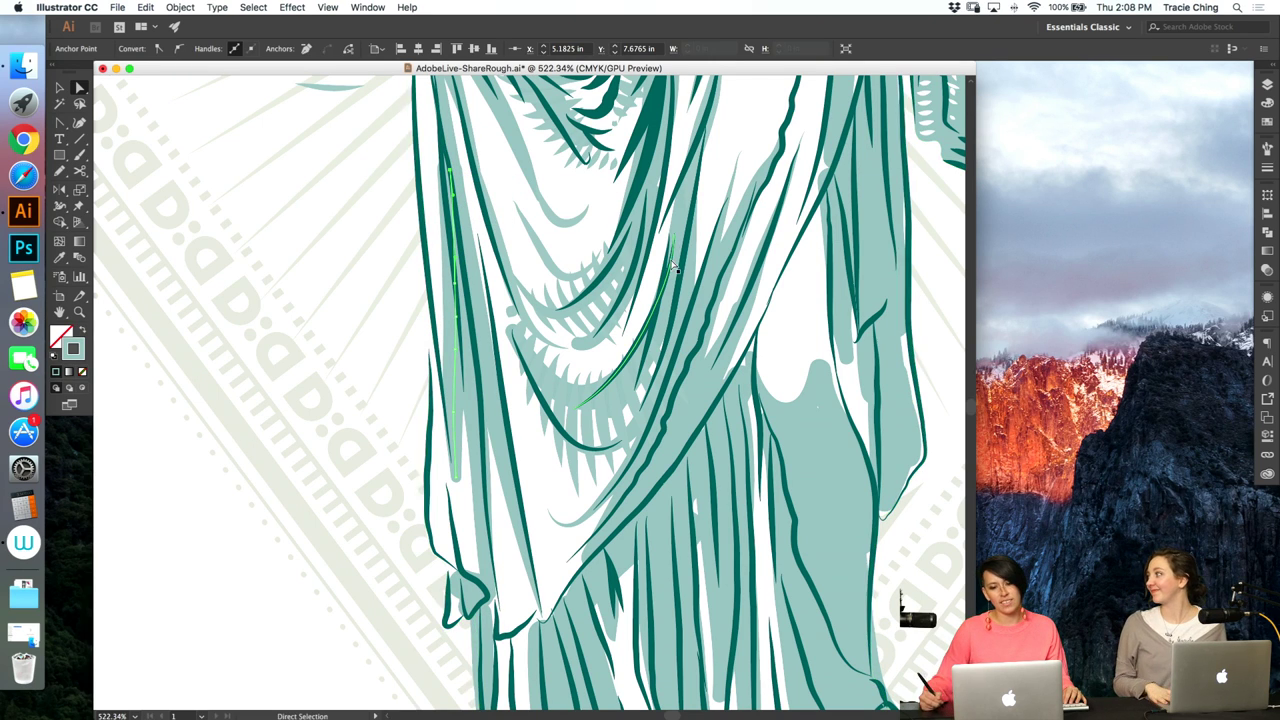
- Paint a 1.5 pt light teal shading stroke about 0.5 in tall above the skirt's left corner fold, and apply the black tapered brush
{"action": "left_click", "coordinate": [527, 287]}
{"action": "key", "text": "b"}
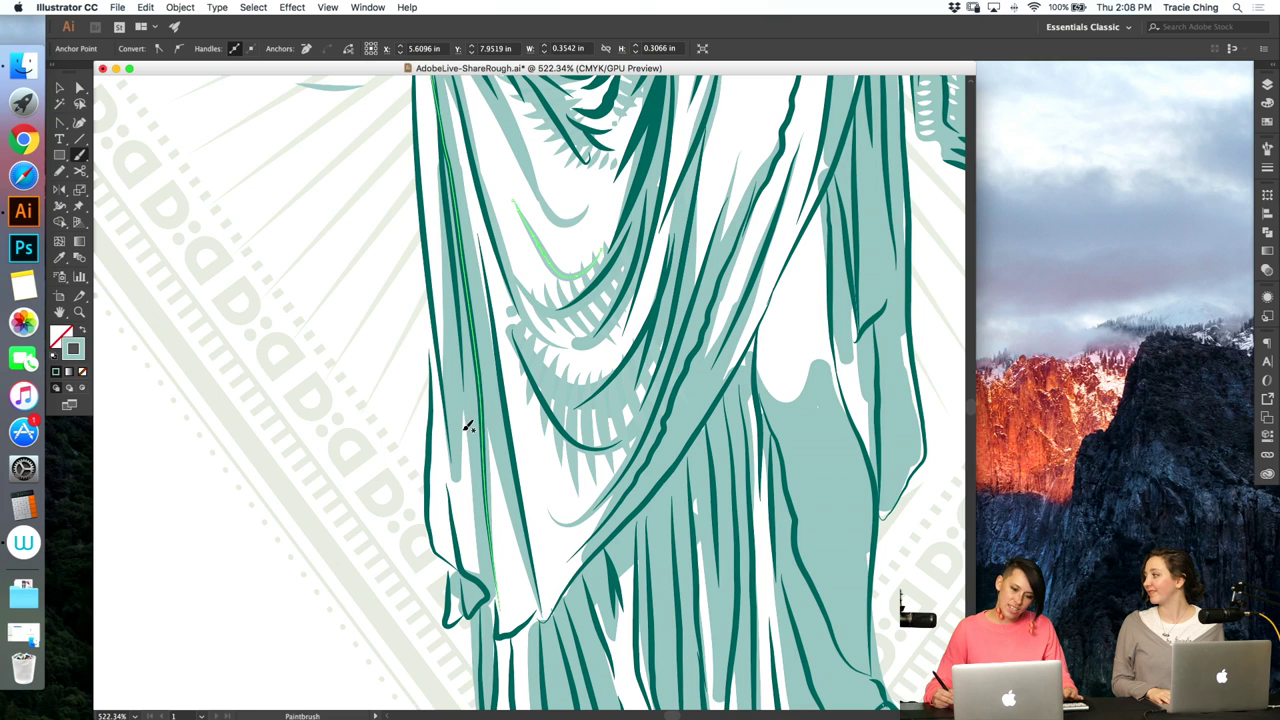
{"action": "left_click_drag", "start_coordinate": [464, 598], "coordinate": [445, 474]}
{"action": "key", "text": "v"}
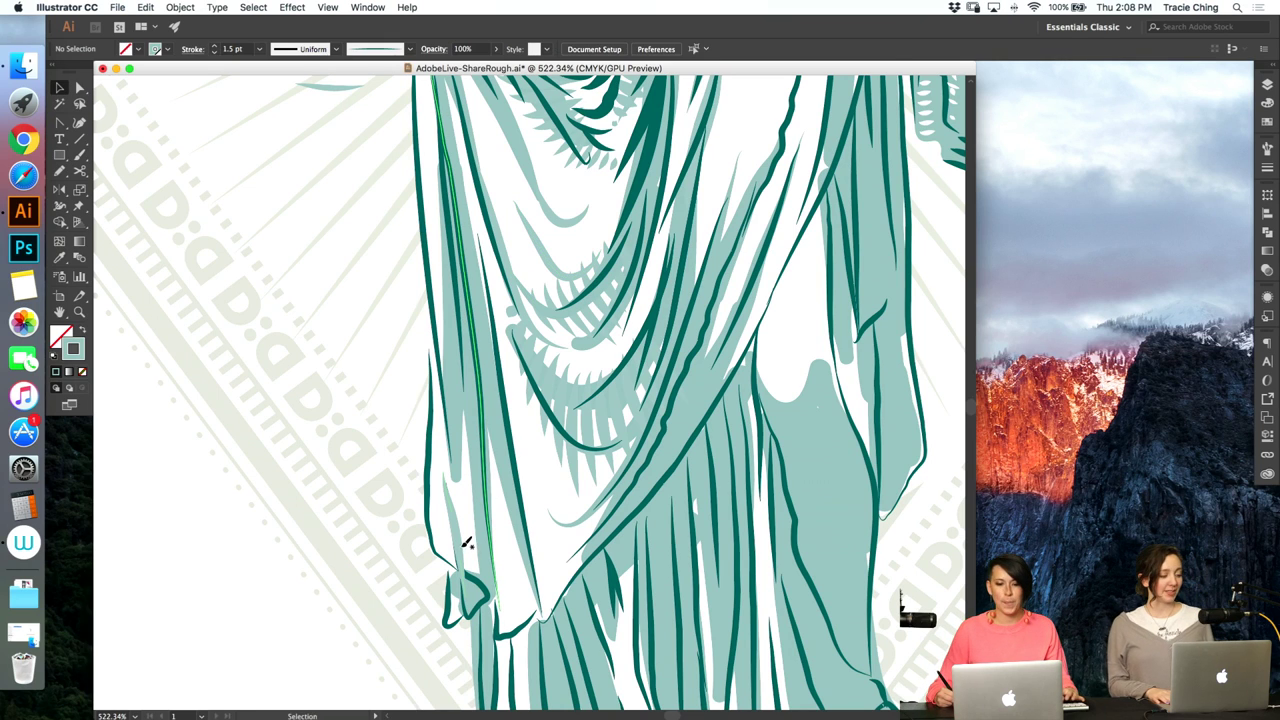
{"action": "left_click", "coordinate": [461, 540]}
{"action": "left_click", "coordinate": [1267, 148]}
{"action": "left_click", "coordinate": [1205, 233]}
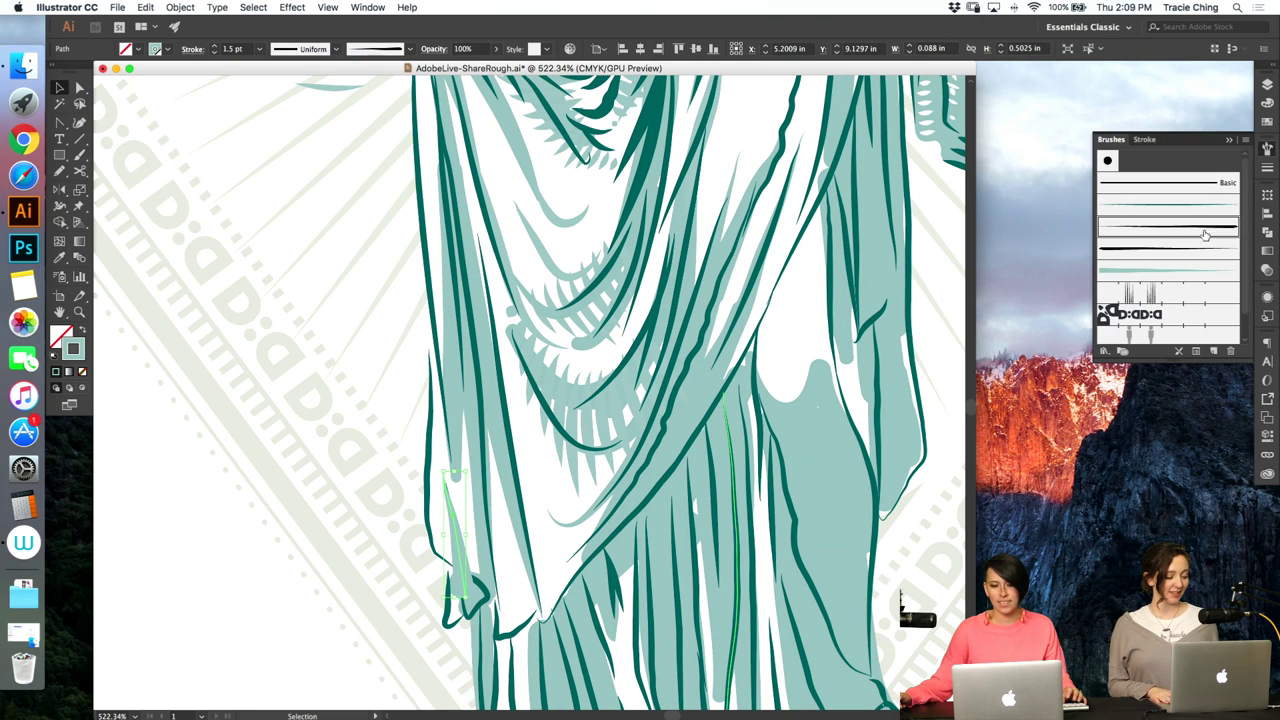
{"action": "key", "text": "super+shift+a"}
{"action": "key", "text": "a"}
{"action": "left_click", "coordinate": [462, 537]}
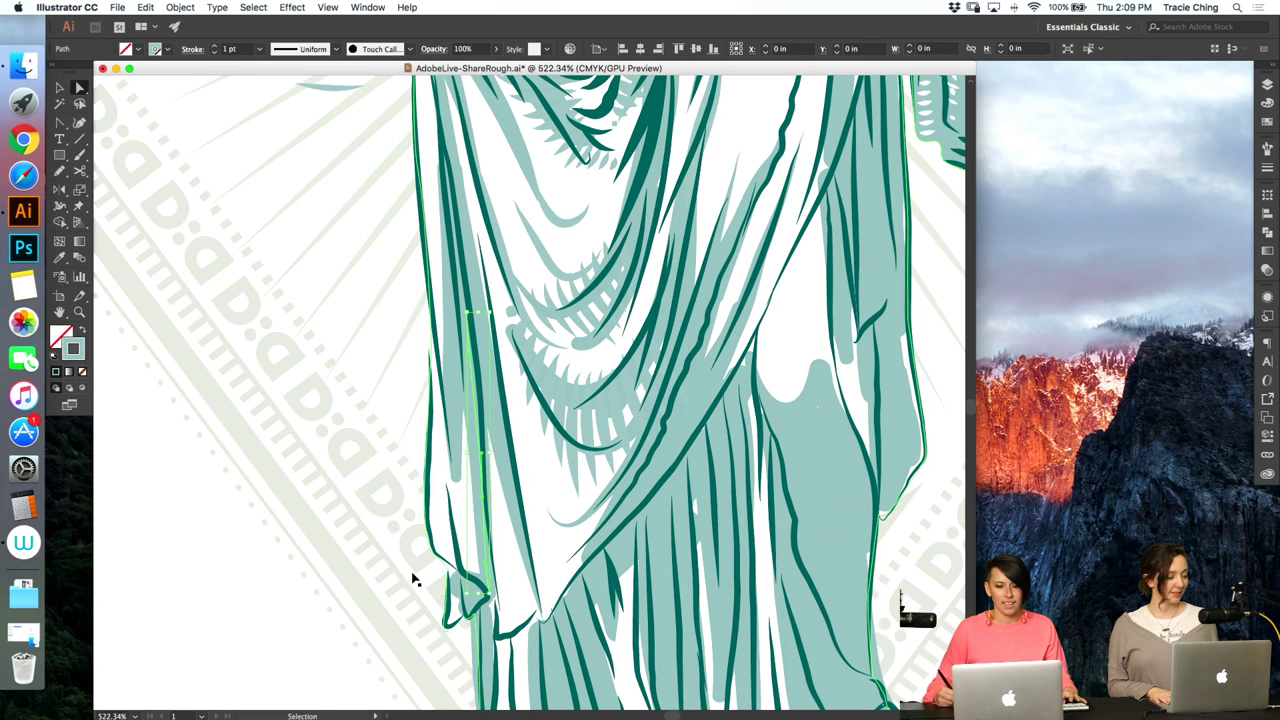
{"action": "left_click", "coordinate": [356, 591]}
{"action": "key", "text": "v"}
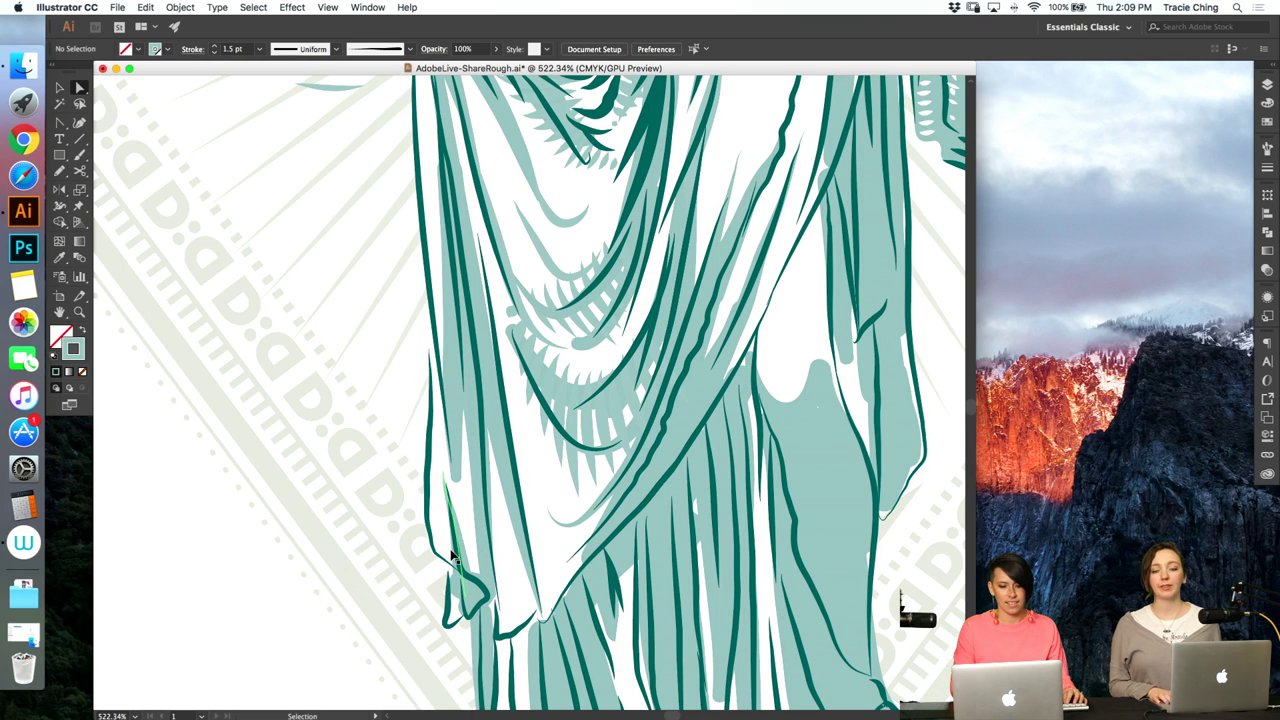
- Shift the dark teal hem line at the swag's lowest corner slightly right and down inside its group, and leave the group
{"action": "key", "text": "super+minus"}
{"action": "key", "text": "super+minus"}
{"action": "key", "text": "a"}
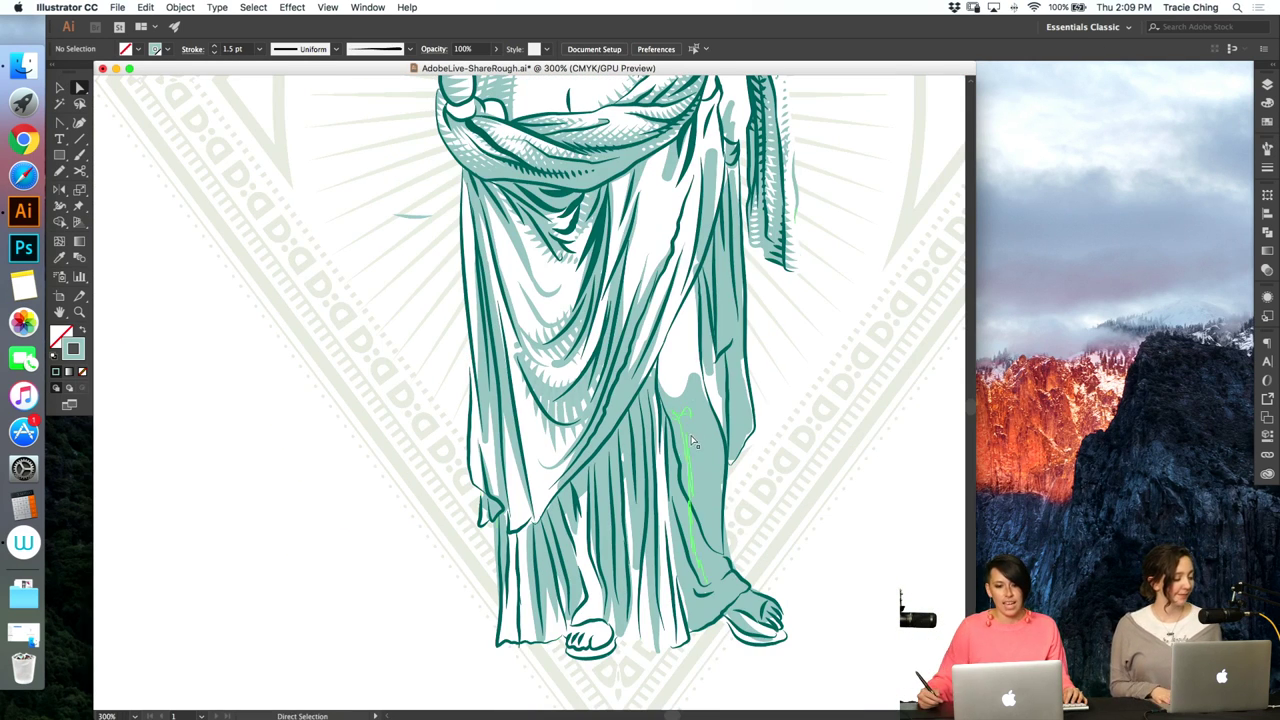
{"action": "left_click_drag", "start_coordinate": [547, 570], "coordinate": [700, 520]}
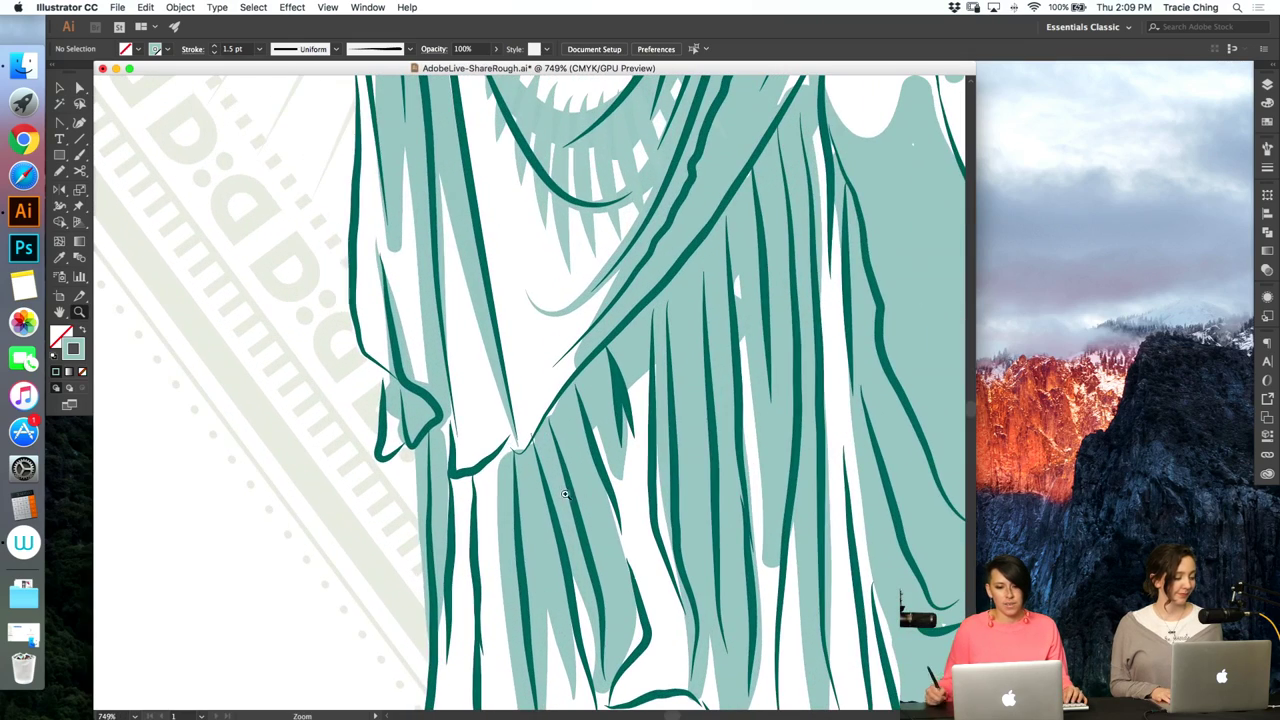
{"action": "key", "text": "v"}
{"action": "double_click", "coordinate": [488, 457]}
{"action": "left_click", "coordinate": [486, 458]}
{"action": "left_click_drag", "start_coordinate": [488, 457], "coordinate": [497, 466]}
{"action": "double_click", "coordinate": [354, 532]}
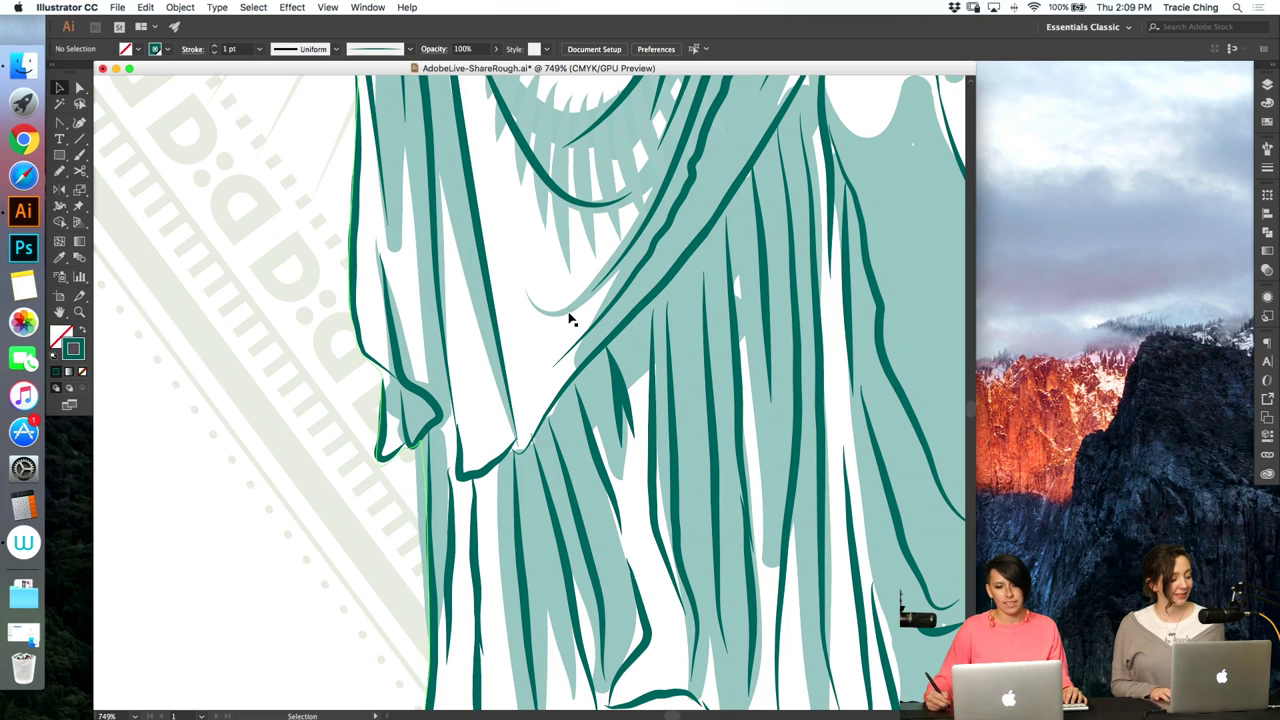
- Paint a 2 pt light teal shading stroke about 0.23 in wide under the swag's lowest hem, and nudge it down and left
{"action": "key", "text": "a"}
{"action": "left_click", "coordinate": [560, 296]}
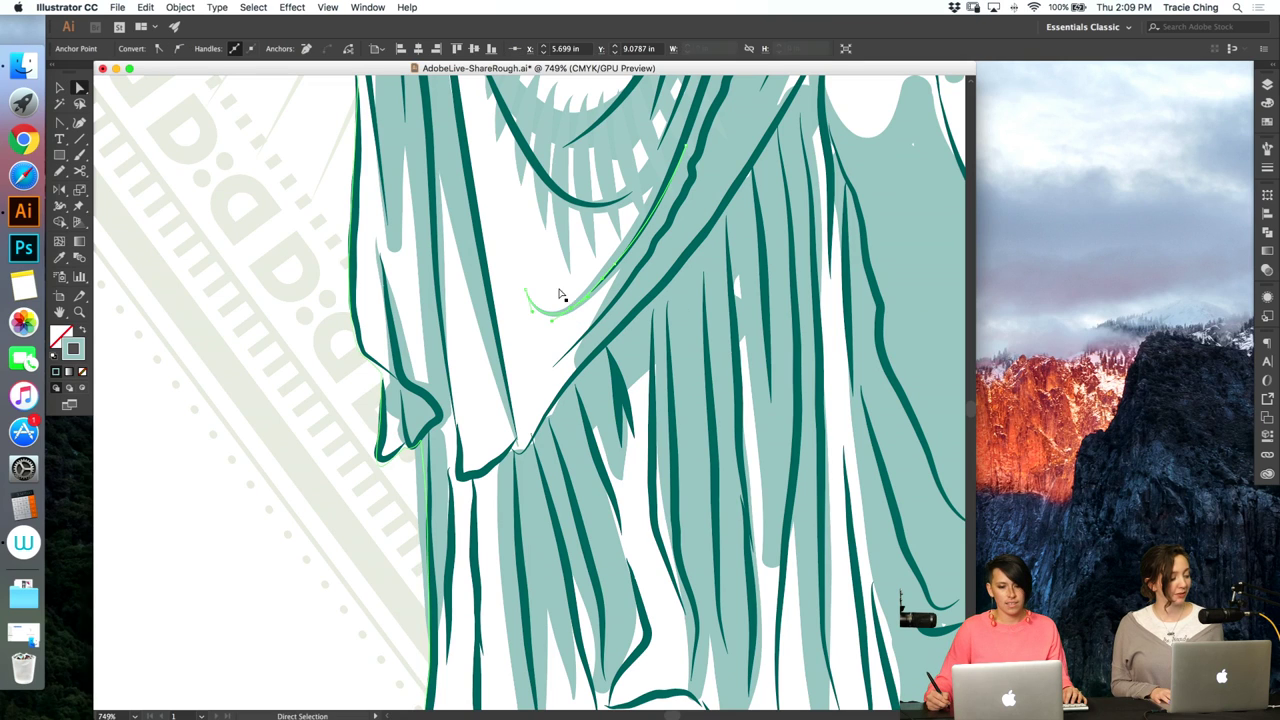
{"action": "left_click", "coordinate": [568, 234]}
{"action": "key", "text": "b"}
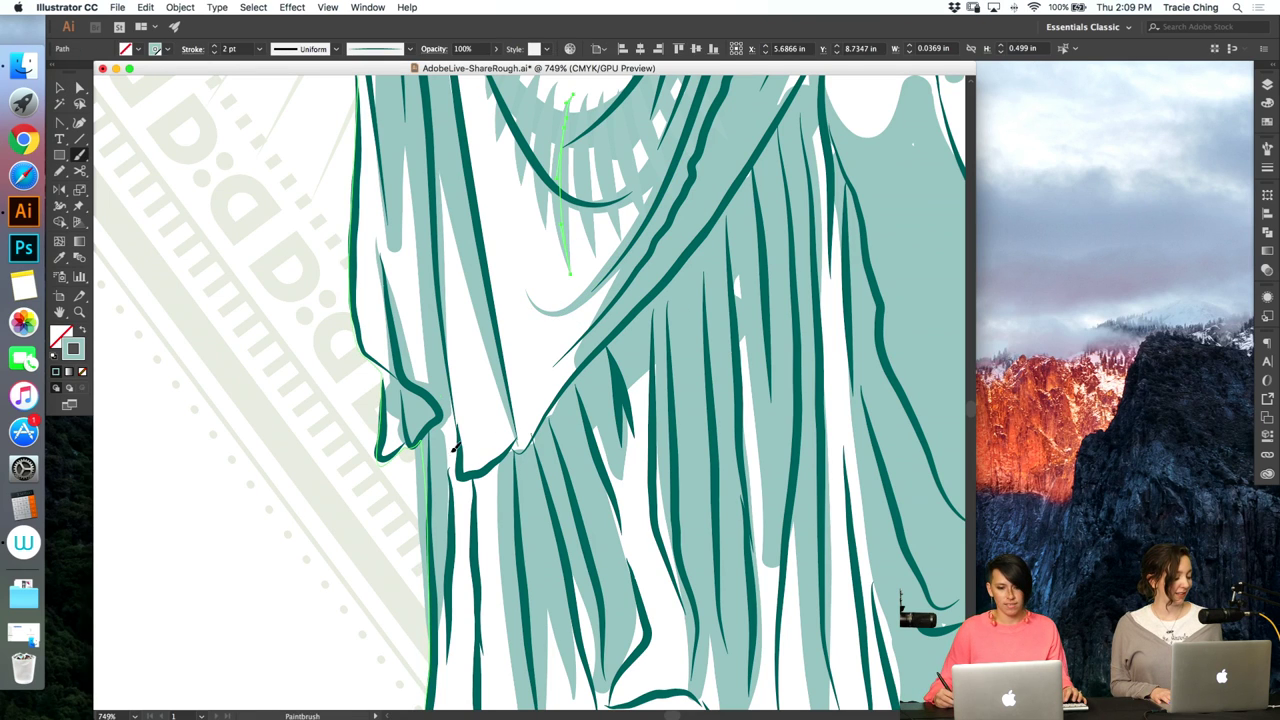
{"action": "mouse_move", "coordinate": [501, 468]}
{"action": "left_mouse_down"}
{"action": "mouse_move", "coordinate": [522, 452]}
{"action": "mouse_move", "coordinate": [494, 490]}
{"action": "left_mouse_up"}
{"action": "key", "text": "v"}
{"action": "key", "text": "a"}
{"action": "left_click", "coordinate": [520, 517]}
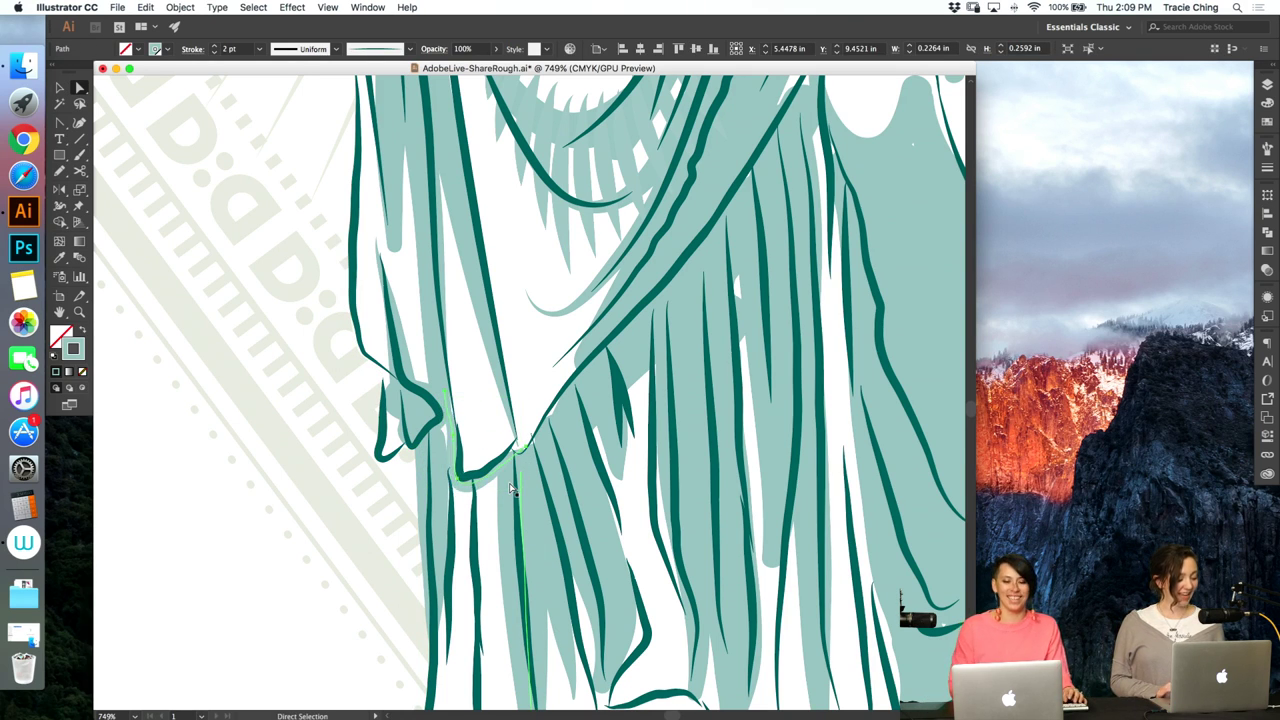
{"action": "key", "text": "Down"}
{"action": "key", "text": "Left"}
{"action": "key", "text": "super+minus"}
{"action": "key", "text": "super+minus"}
{"action": "key", "text": "super+minus"}
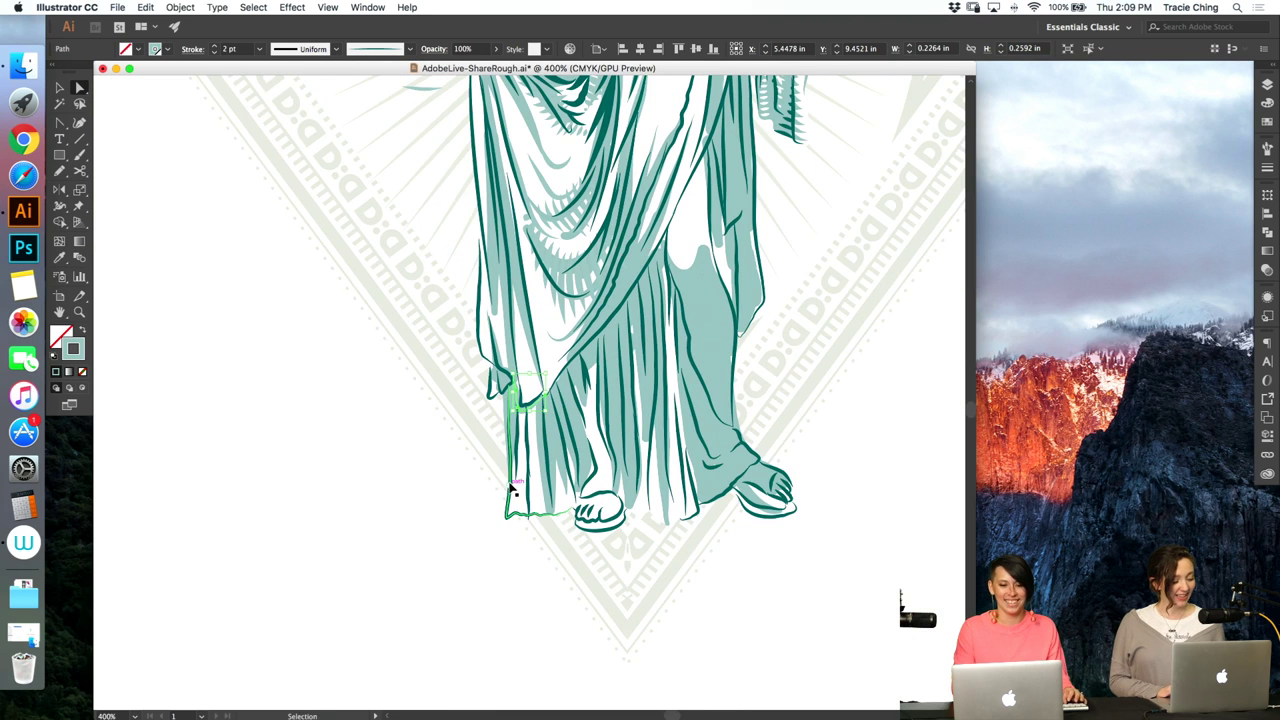
{"action": "left_click", "coordinate": [826, 400]}
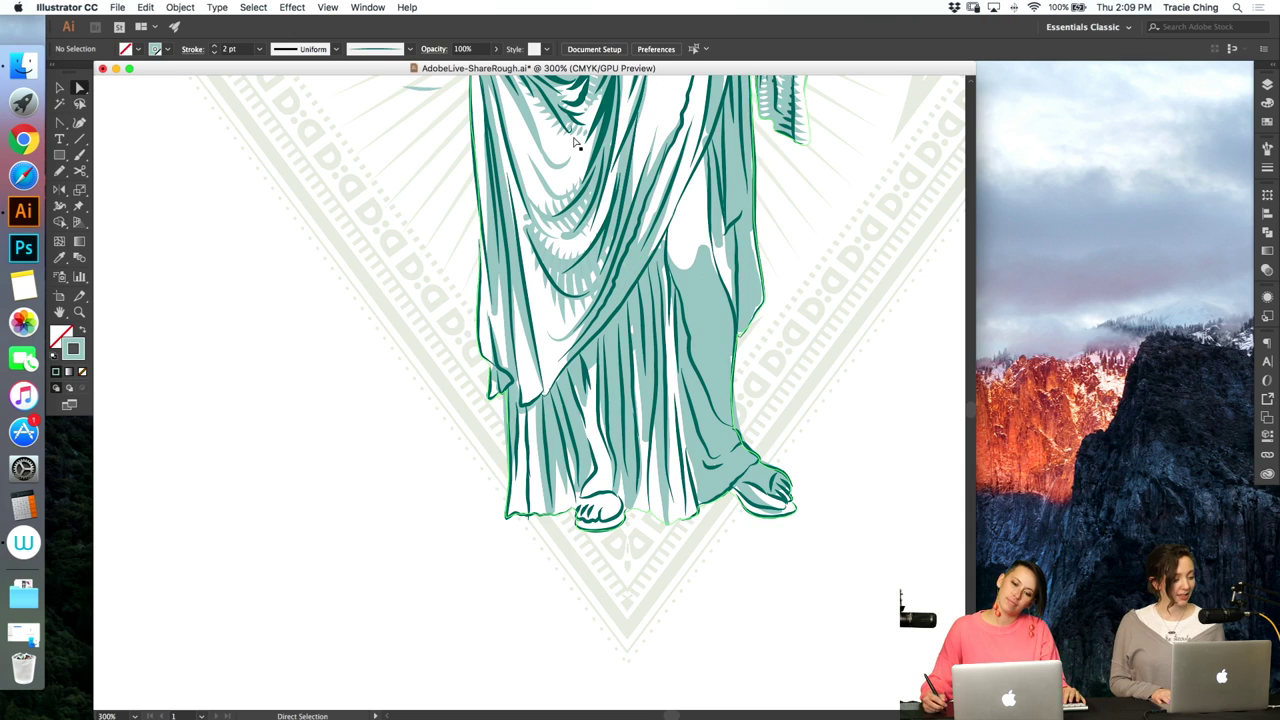
- Paint a 2 pt stroke about 0.66 in tall down the shaded leg drapery to the ankle, and recolour its stroke white
{"action": "key", "text": "b"}
{"action": "left_click_drag", "start_coordinate": [688, 285], "coordinate": [692, 412]}
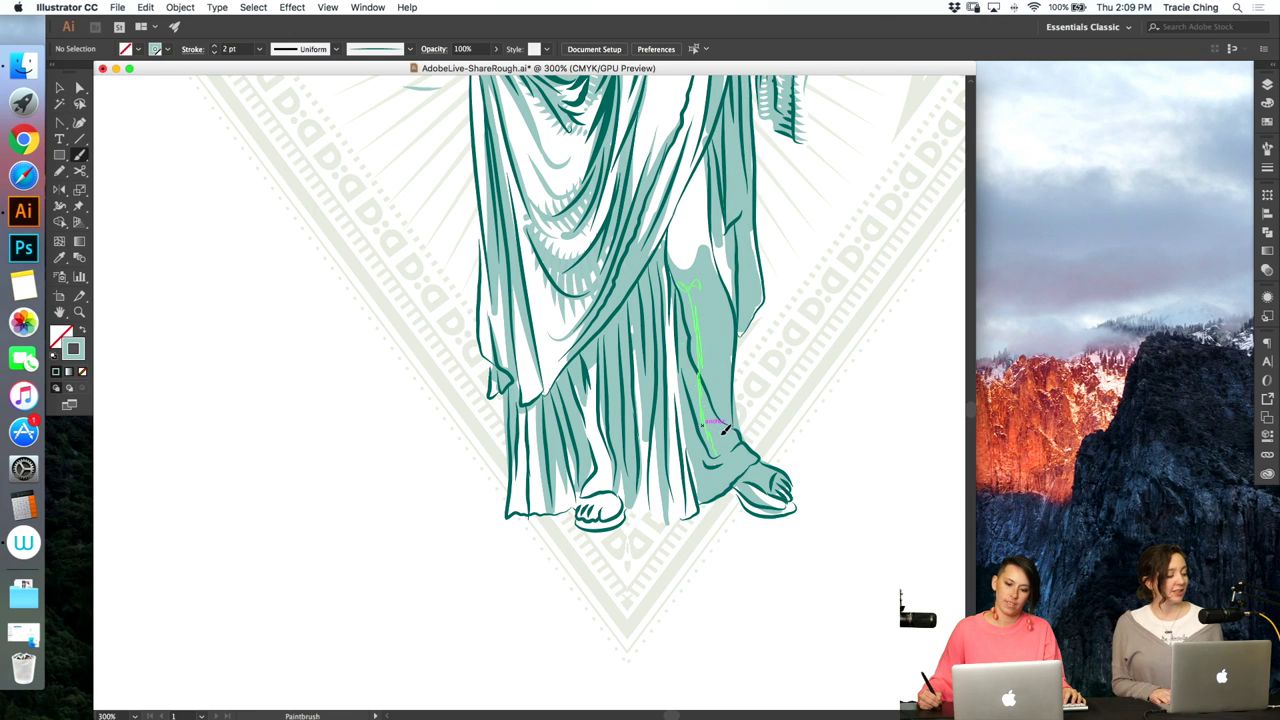
{"action": "left_click_drag", "start_coordinate": [738, 430], "coordinate": [732, 438]}
{"action": "key", "text": "v"}
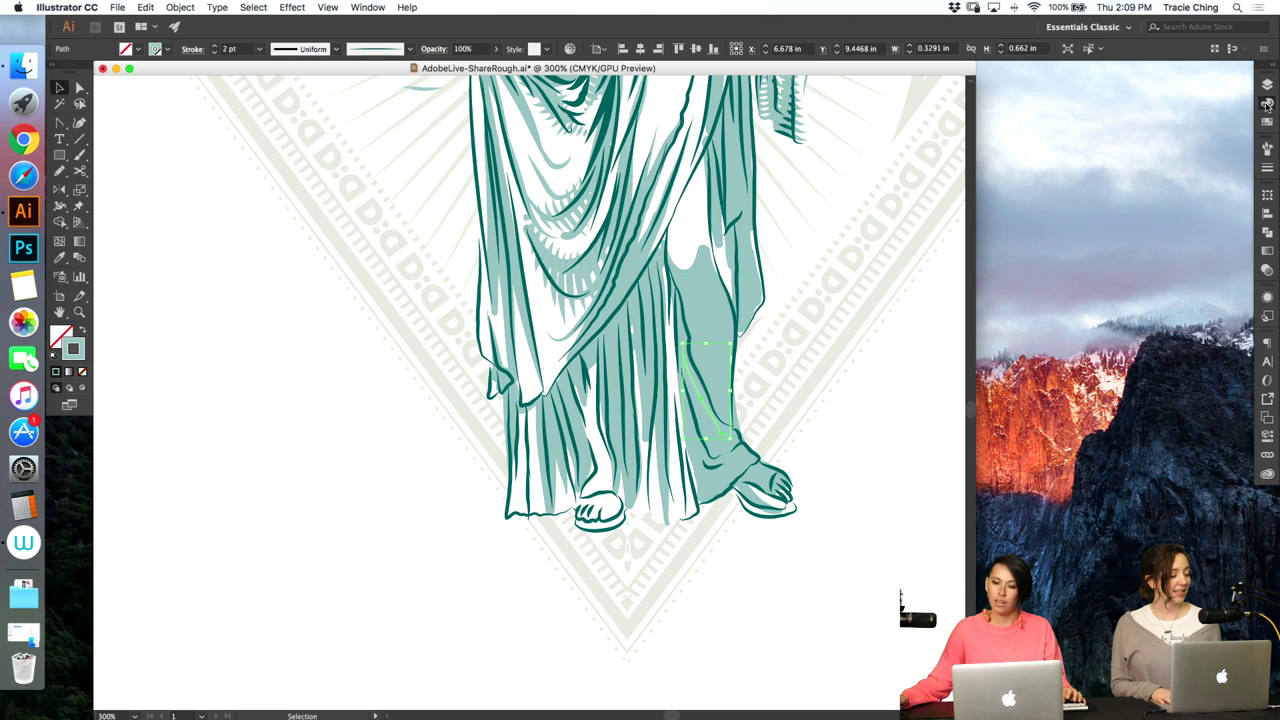
{"action": "left_click", "coordinate": [1267, 103]}
{"action": "left_click", "coordinate": [1264, 120]}
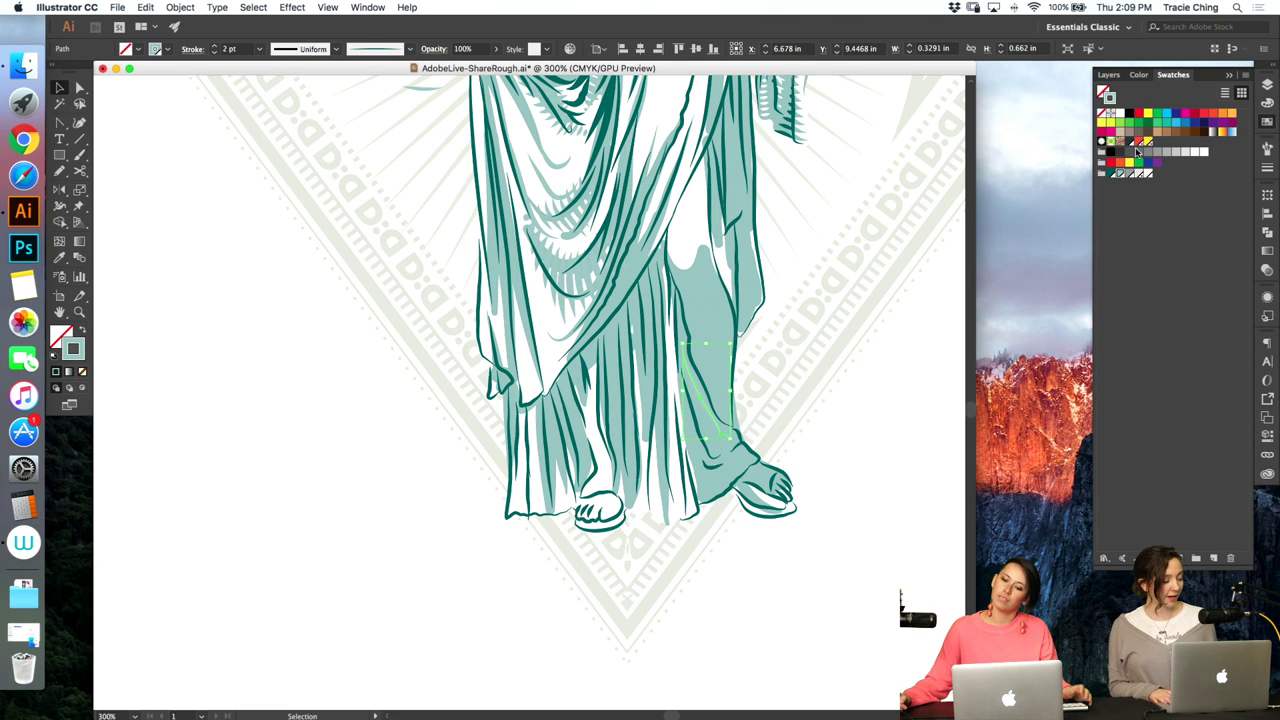
{"action": "left_click", "coordinate": [1145, 176]}
{"action": "left_click", "coordinate": [849, 371]}
{"action": "key", "text": "a"}
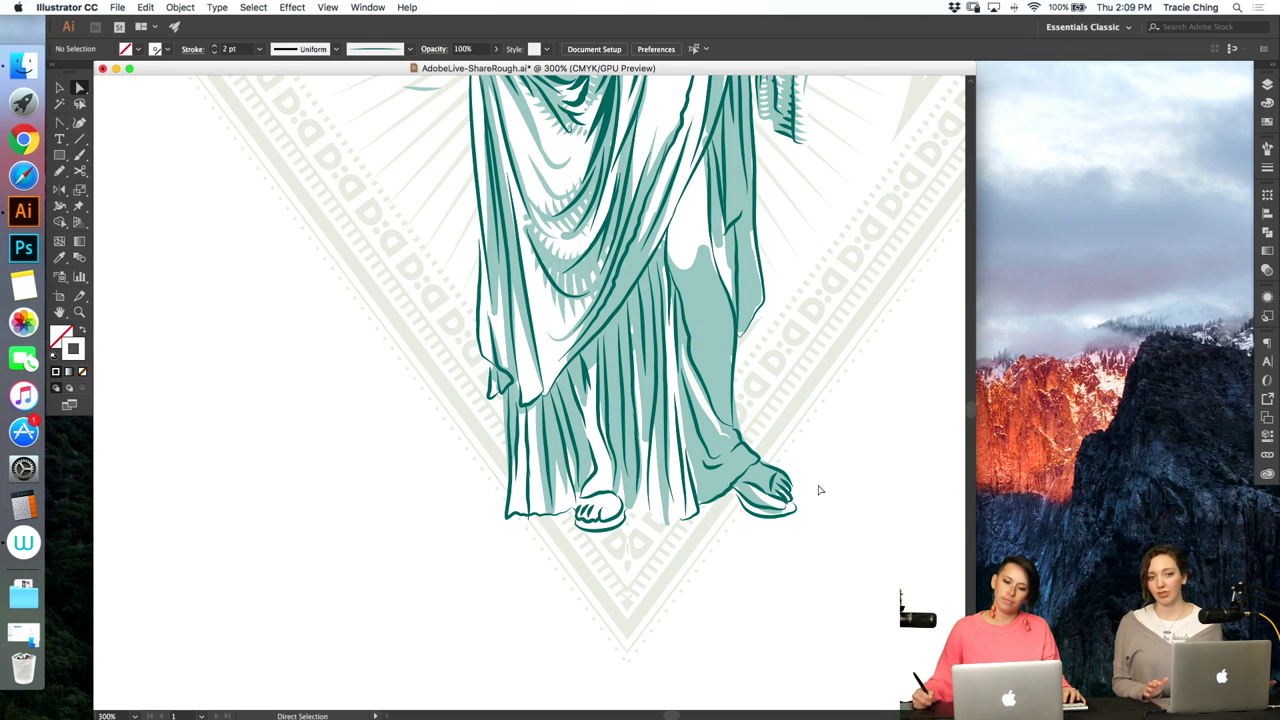
- Paint short white highlight strokes about 0.2 in wide in the drapery folds above the ankle, with a 1 pt weight
{"action": "left_click", "coordinate": [699, 398]}
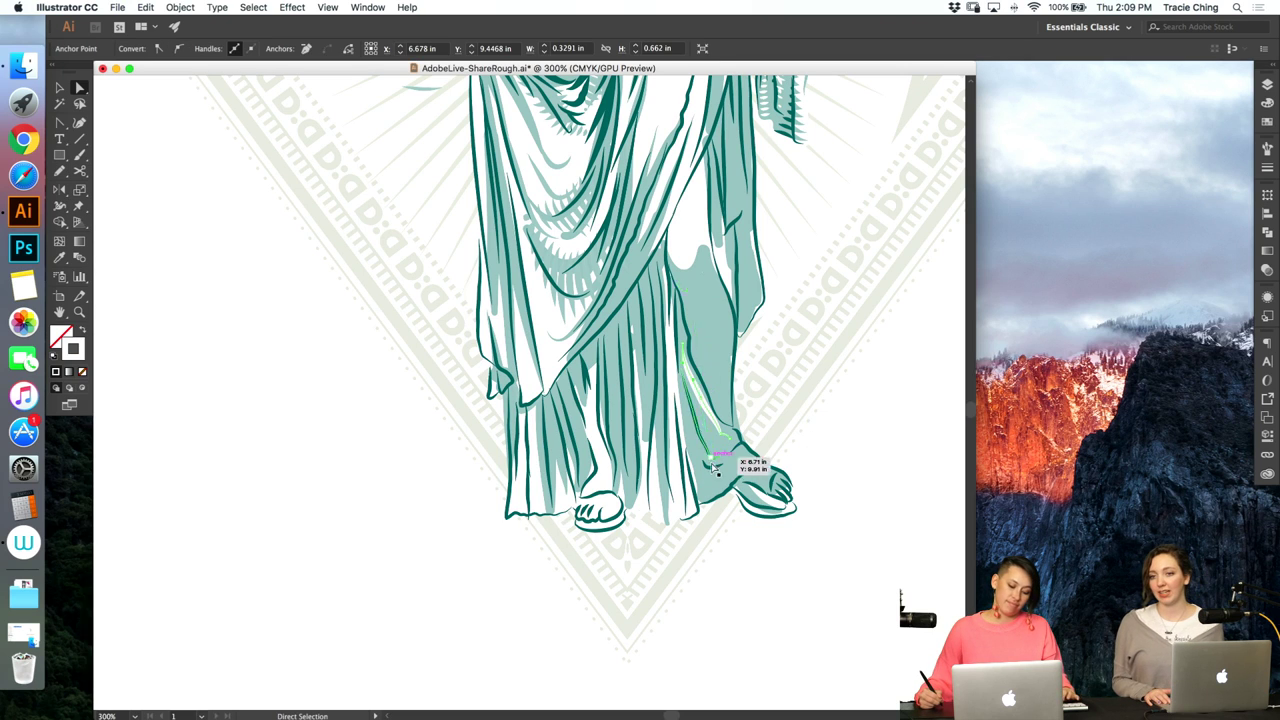
{"action": "key", "text": "b"}
{"action": "key", "text": "super+shift+a"}
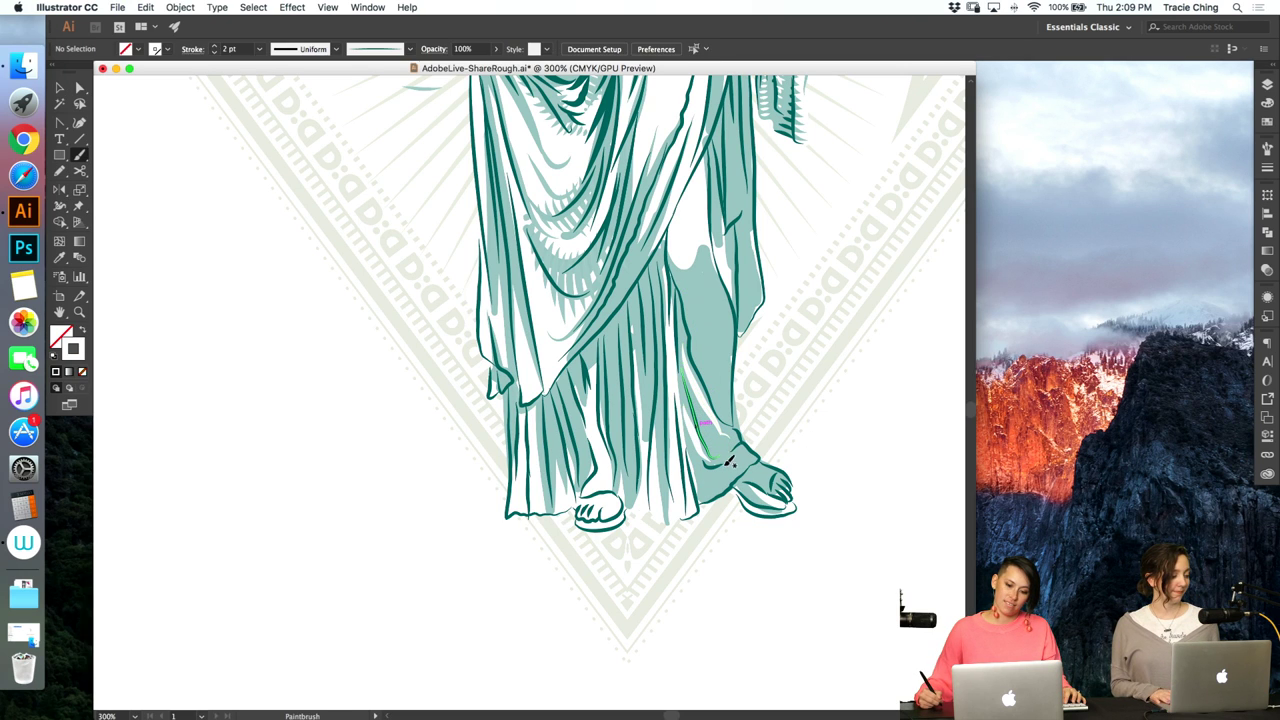
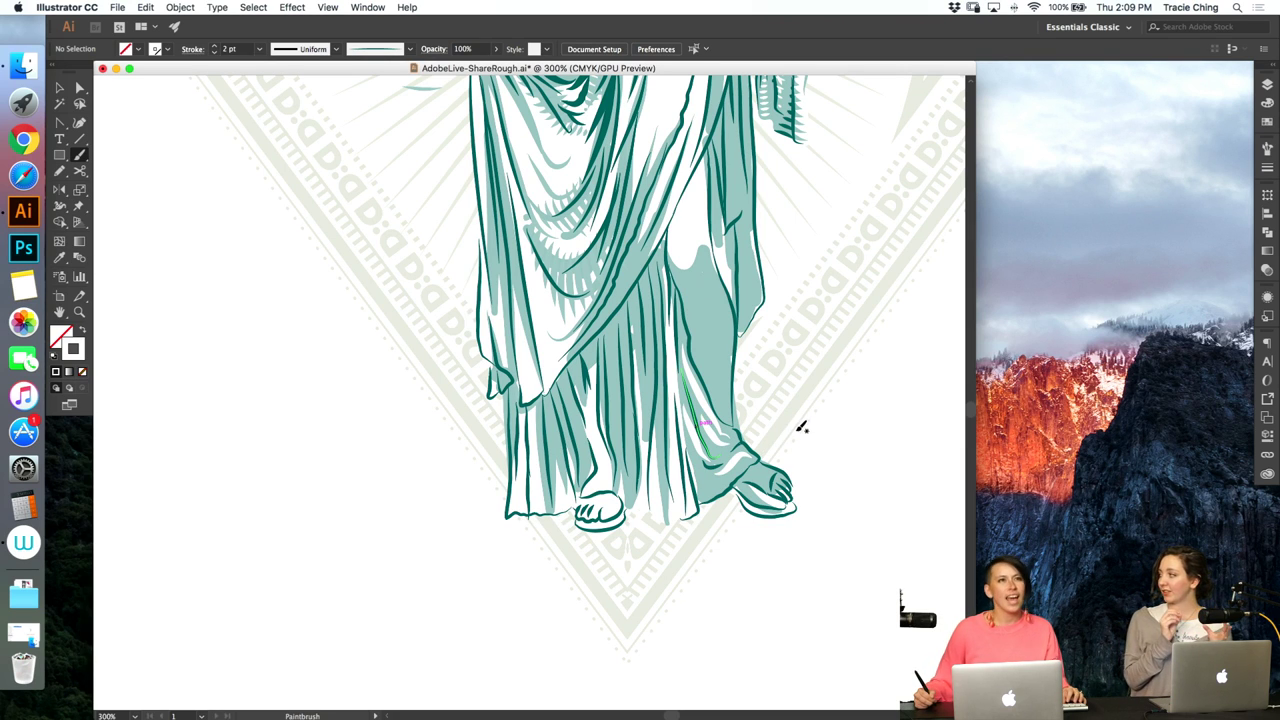
{"action": "key", "text": "v"}
{"action": "left_click", "coordinate": [738, 433]}
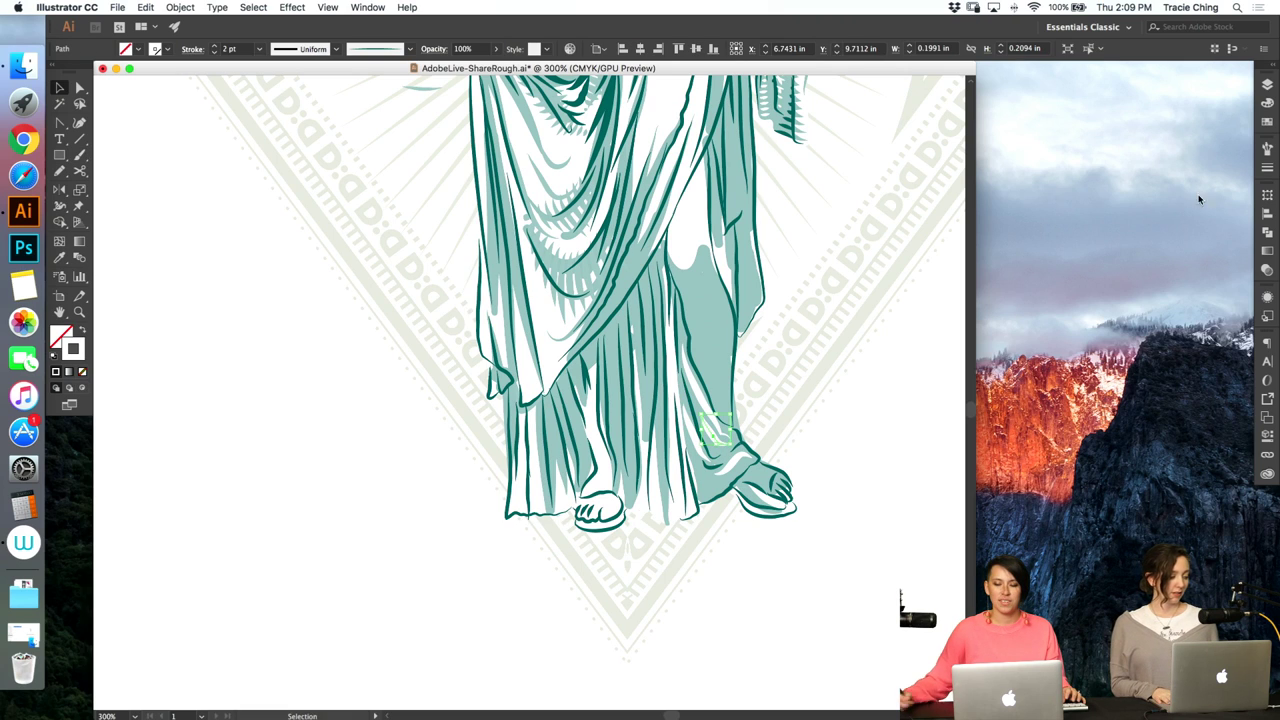
{"action": "left_click", "coordinate": [1268, 169]}
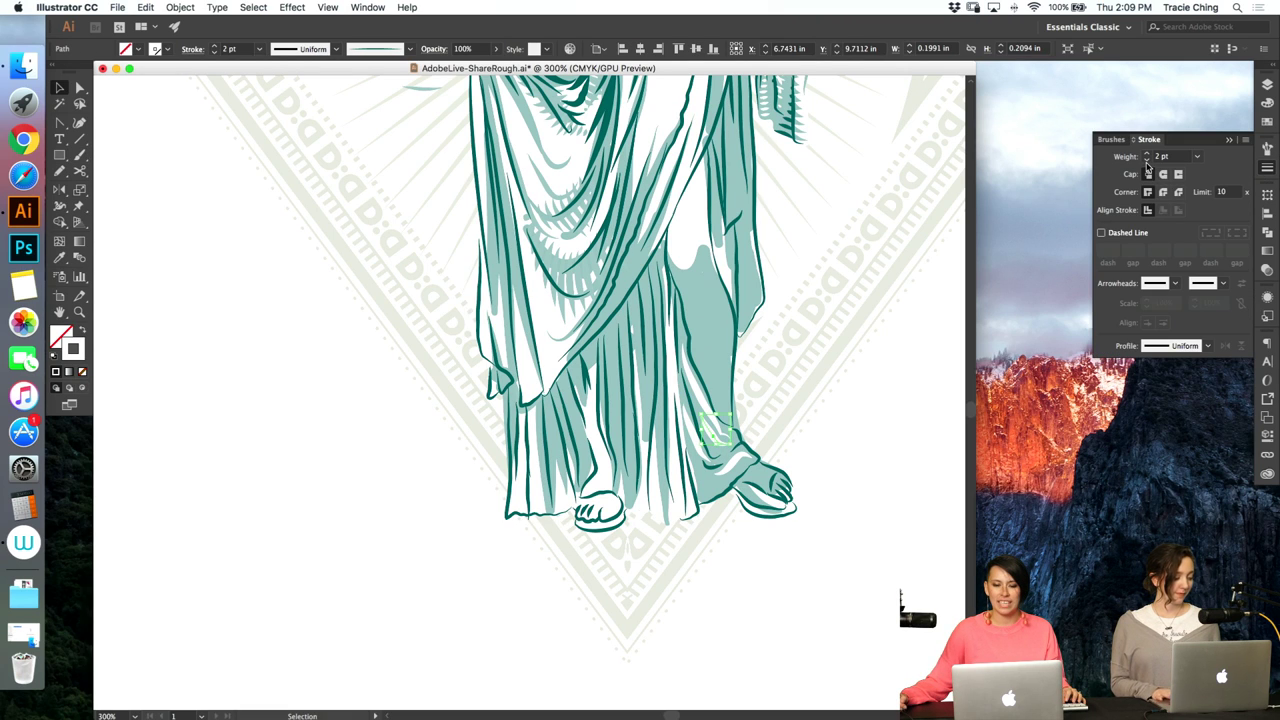
{"action": "left_click", "coordinate": [1147, 159]}
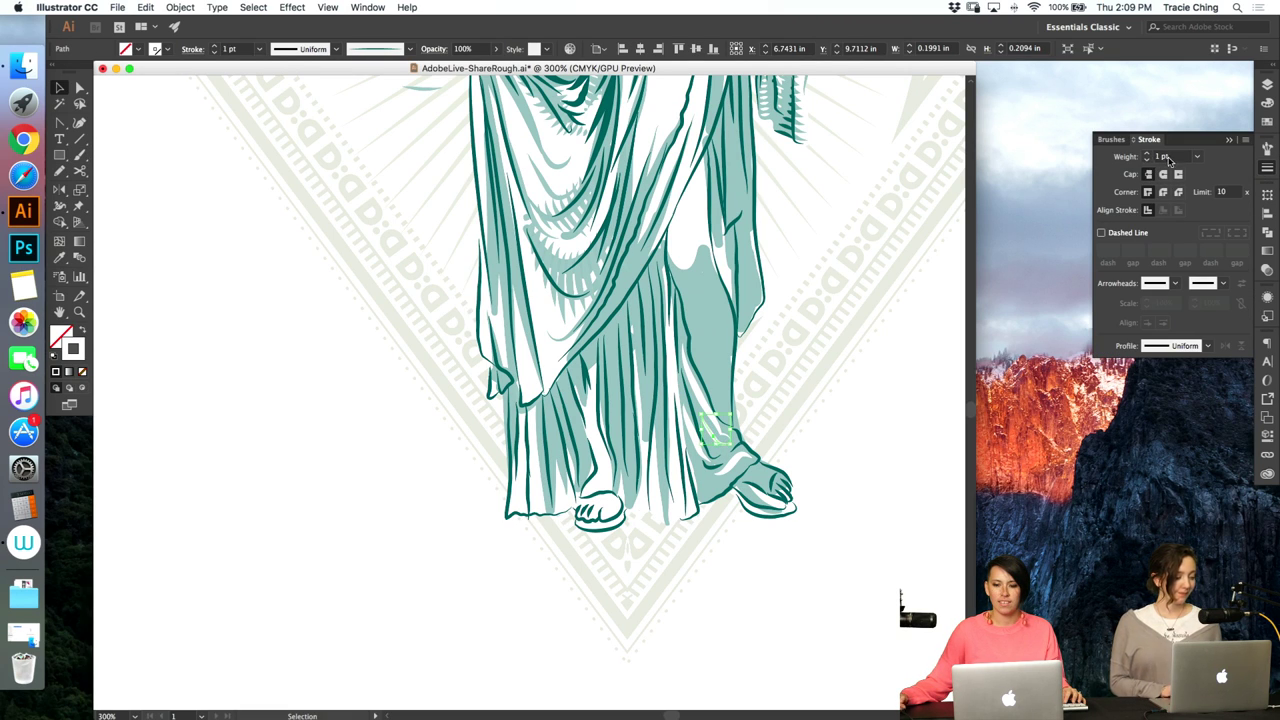
{"action": "left_click", "coordinate": [872, 424]}
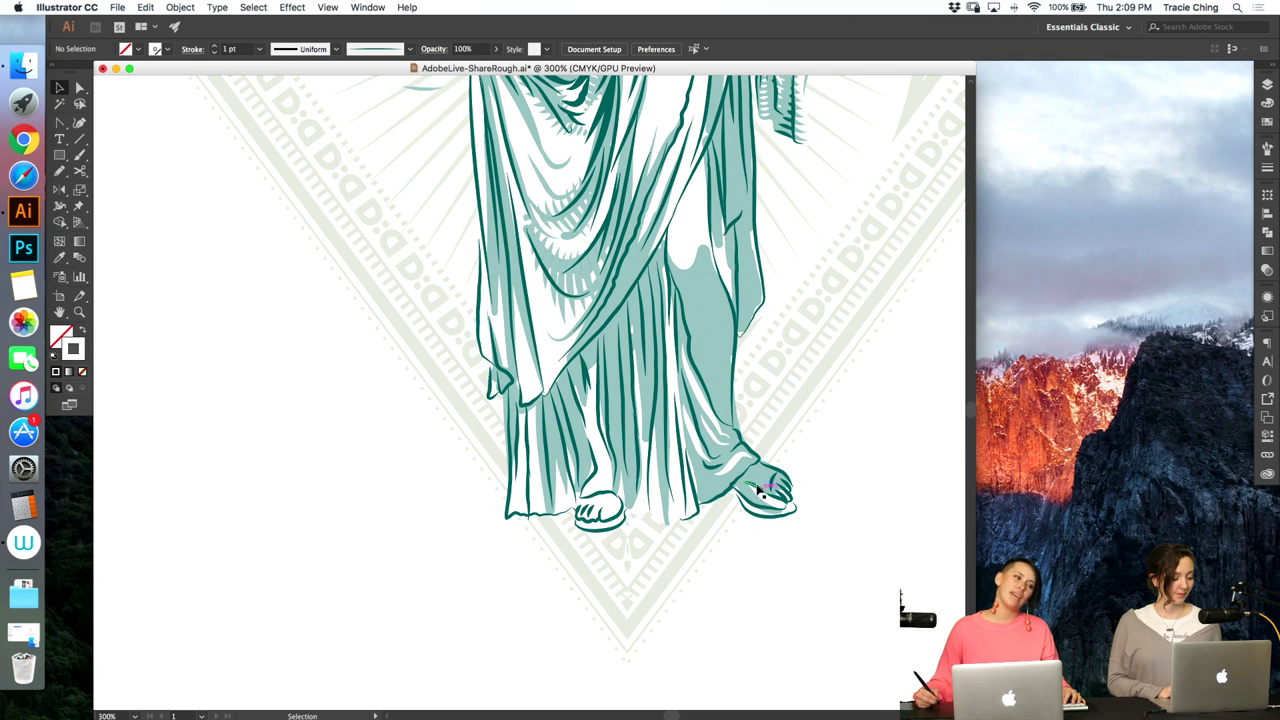
{"action": "key", "text": "a"}
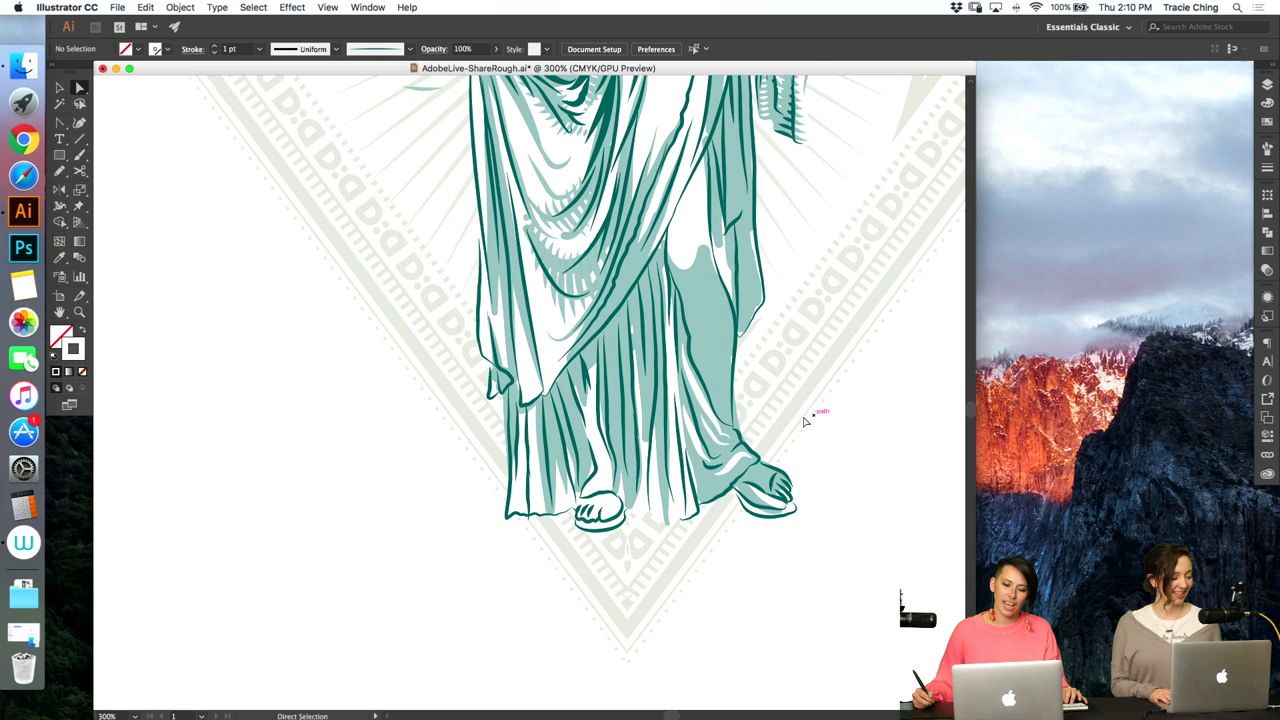
{"action": "left_click", "coordinate": [710, 440]}
{"action": "key", "text": "b"}
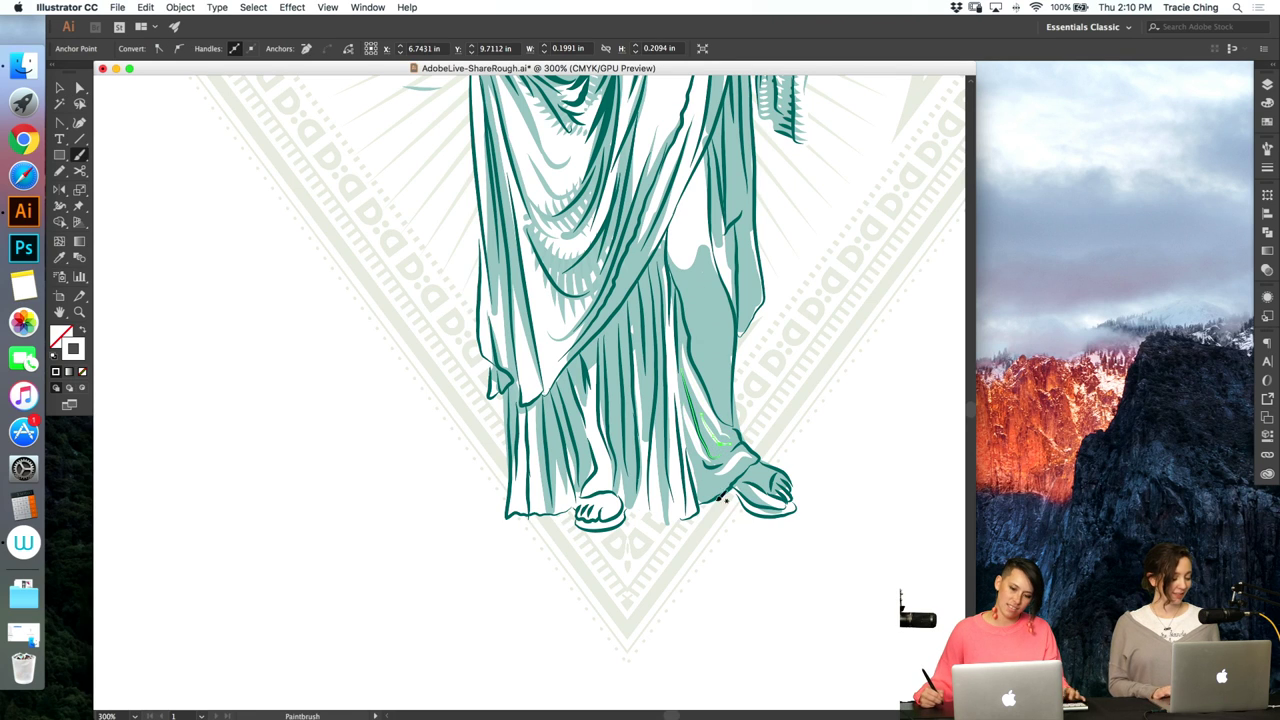
{"action": "left_click", "coordinate": [769, 428], "text": "super"}
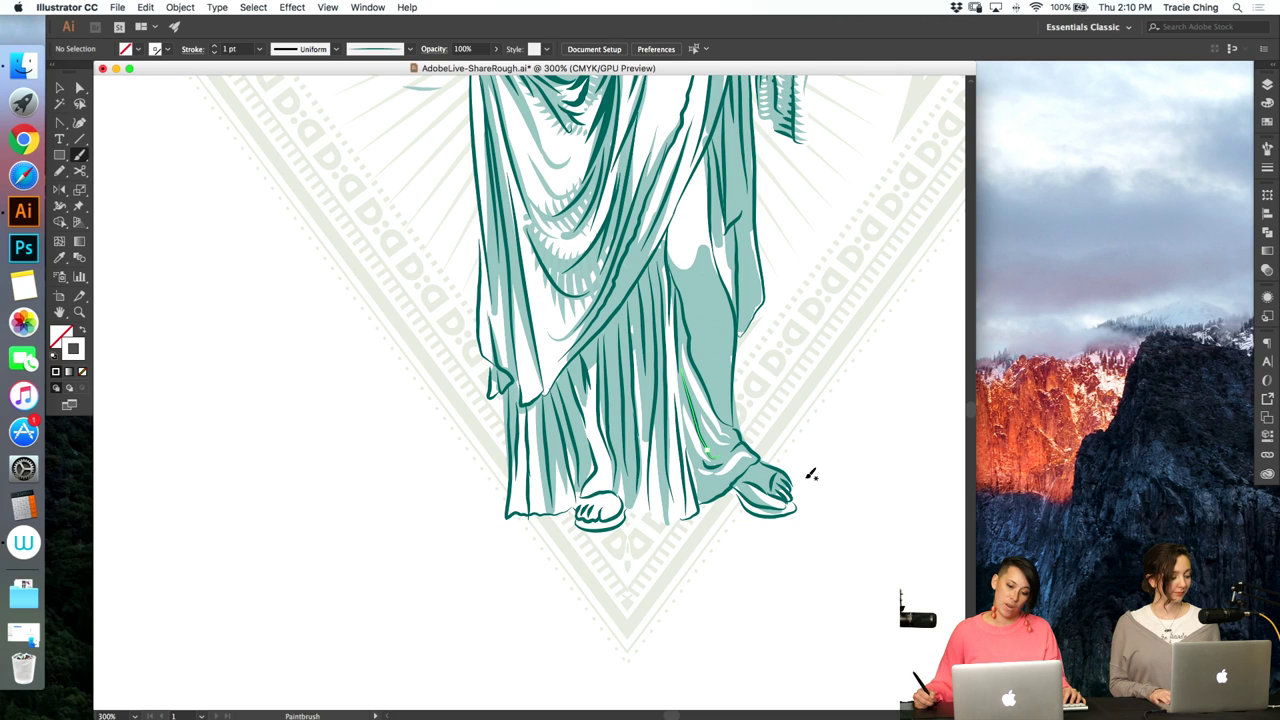
- Try deleting the light teal shading on the statue's shaded foot, and undo the deletion
{"action": "key", "text": "a"}
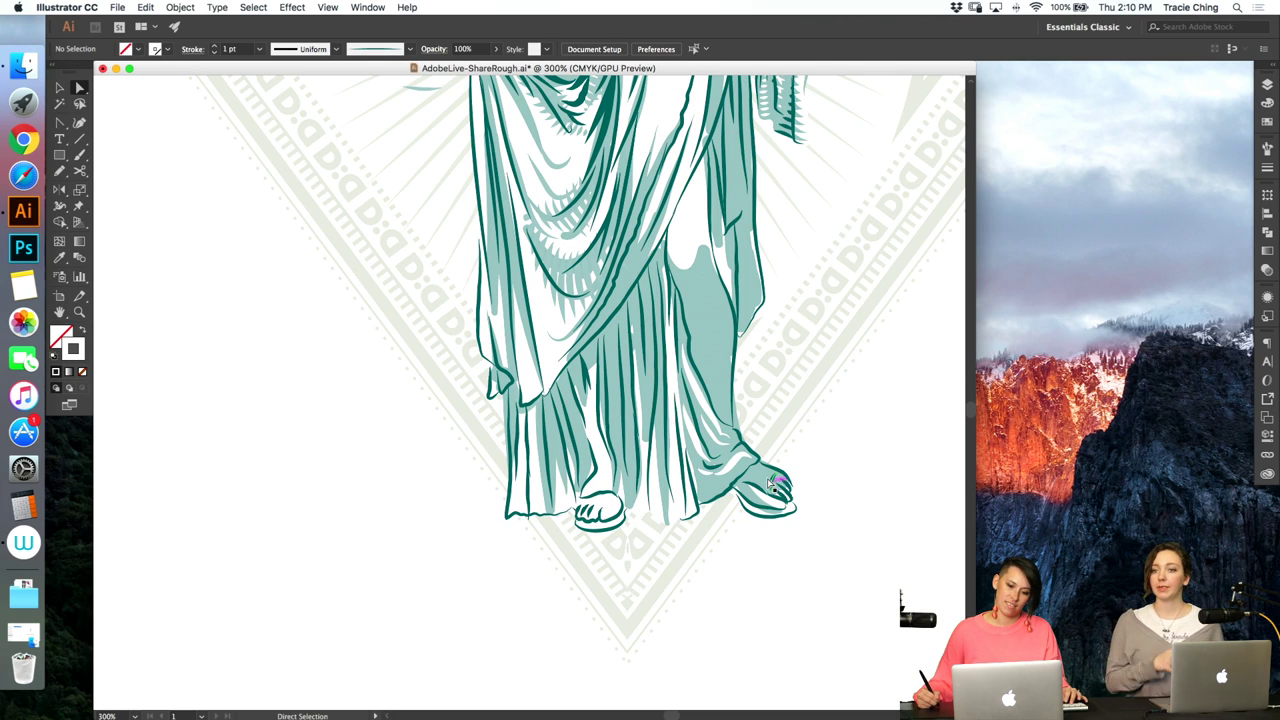
{"action": "left_click", "coordinate": [780, 488]}
{"action": "key", "text": "BackSpace"}
{"action": "key", "text": "BackSpace"}
{"action": "key", "text": "z"}
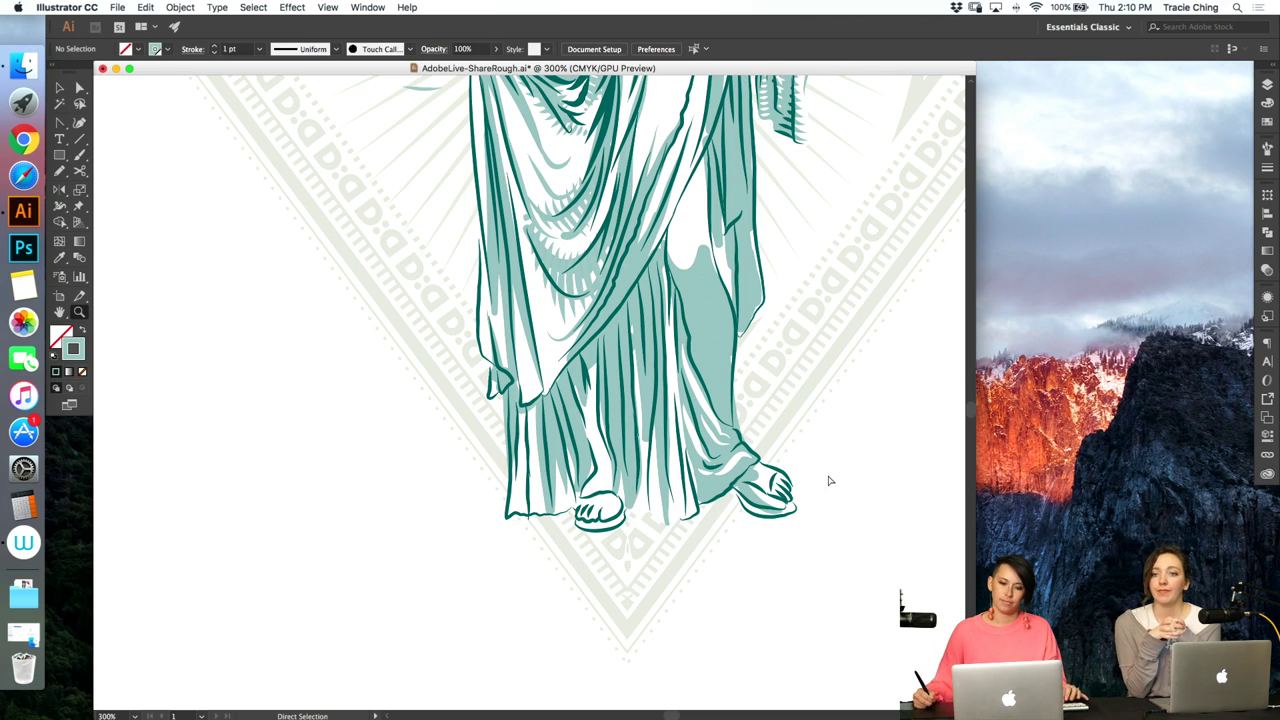
{"action": "key", "text": "super+z"}
{"action": "key", "text": "a"}
{"action": "left_click", "coordinate": [843, 451]}
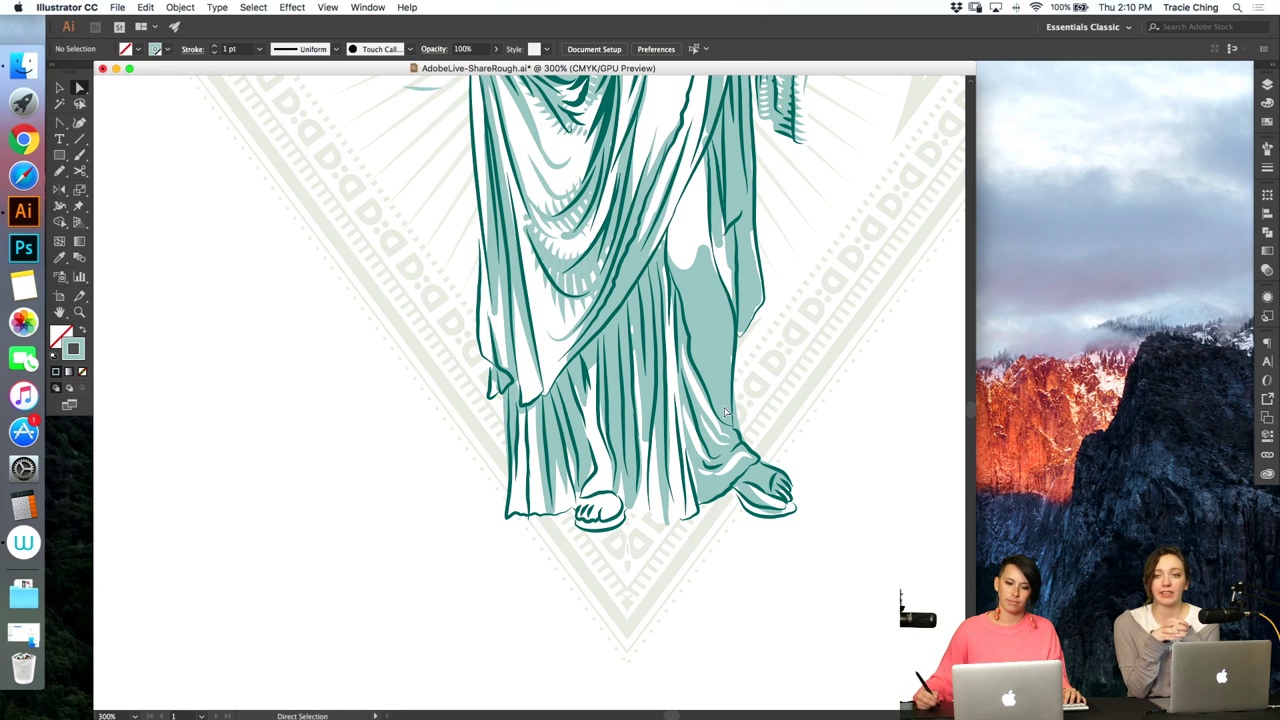
- Paint two short white strokes at the upper and lower ends of the narrow right drape, blend them, and set the weight to 1 pt
{"action": "key", "text": "b"}
{"action": "left_click_drag", "start_coordinate": [730, 438], "coordinate": [681, 343]}
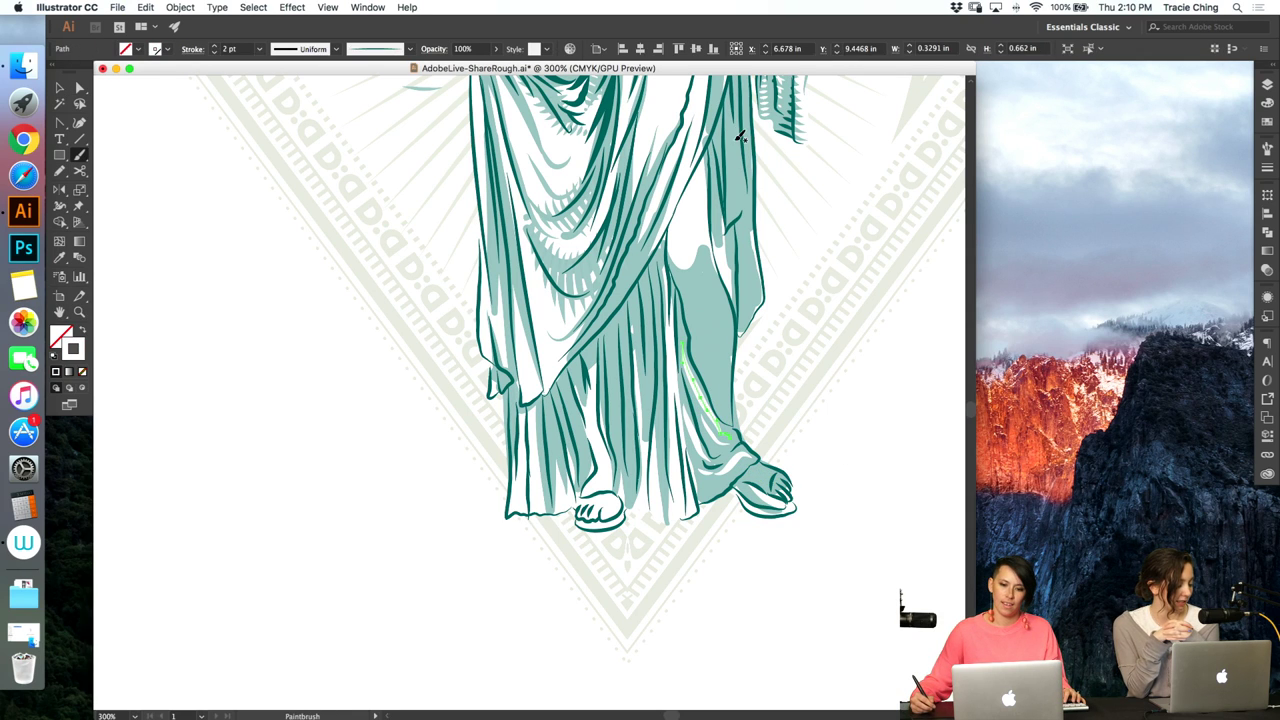
{"action": "key", "text": "super+shift+a"}
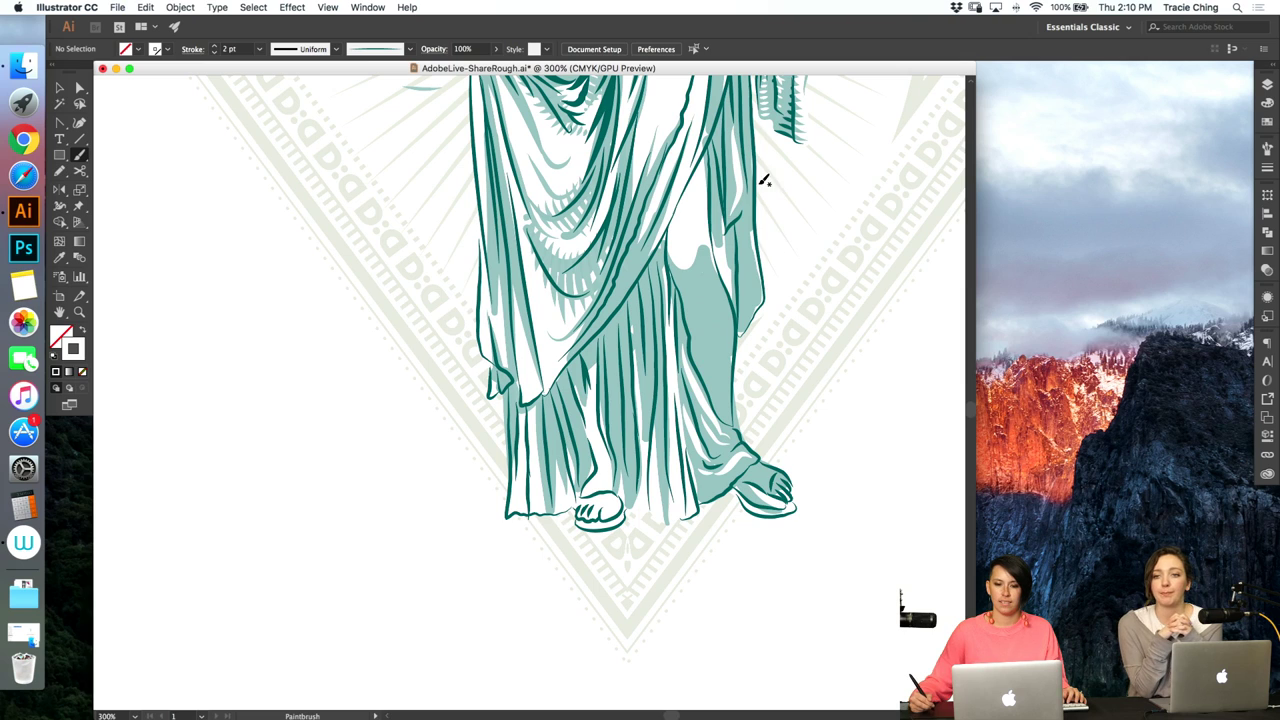
{"action": "left_click", "coordinate": [738, 148], "text": "super"}
{"action": "left_click", "coordinate": [731, 131]}
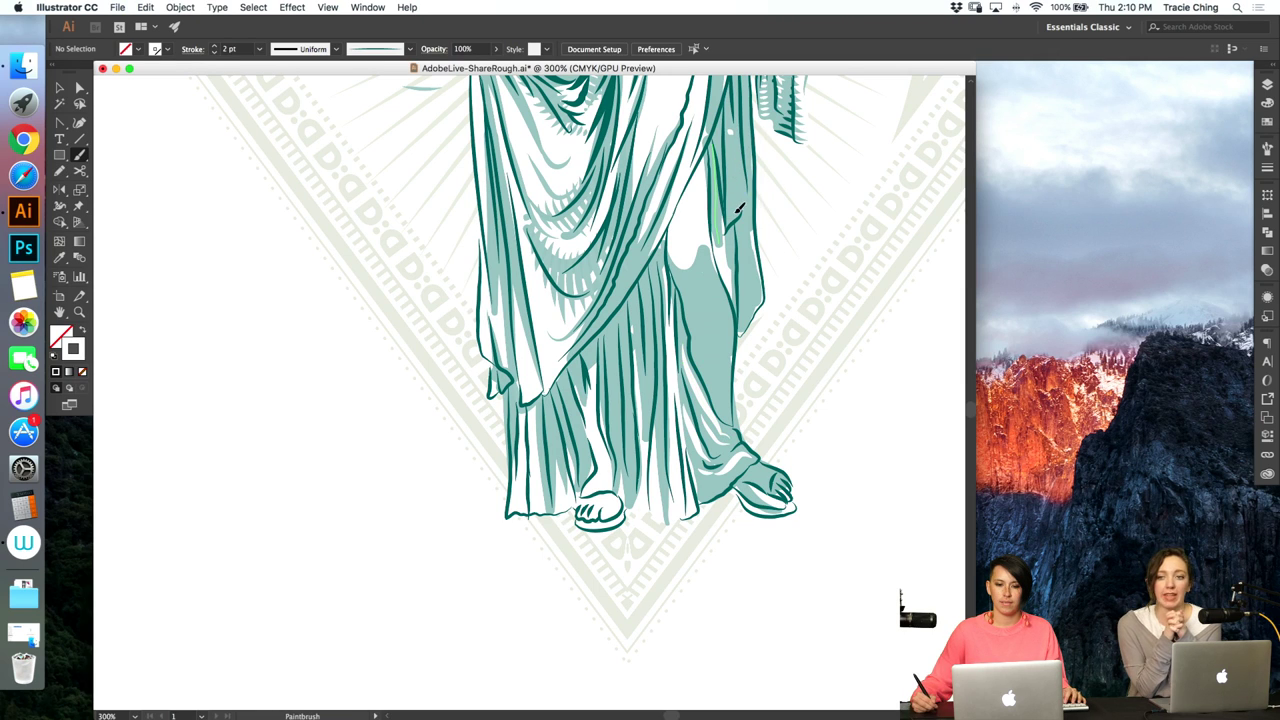
{"action": "key", "text": "v"}
{"action": "left_click", "coordinate": [739, 209]}
{"action": "left_click", "coordinate": [729, 133], "text": "shift"}
{"action": "key", "text": "super+alt+b"}
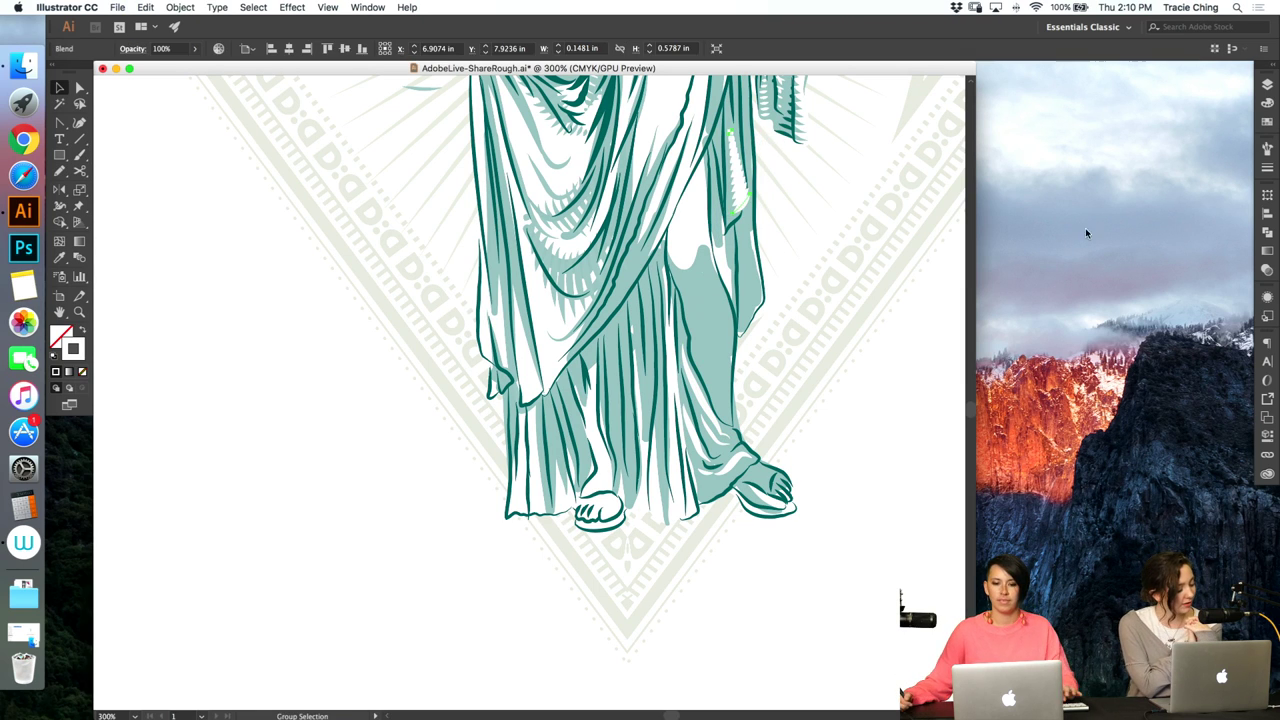
{"action": "left_click", "coordinate": [1266, 169]}
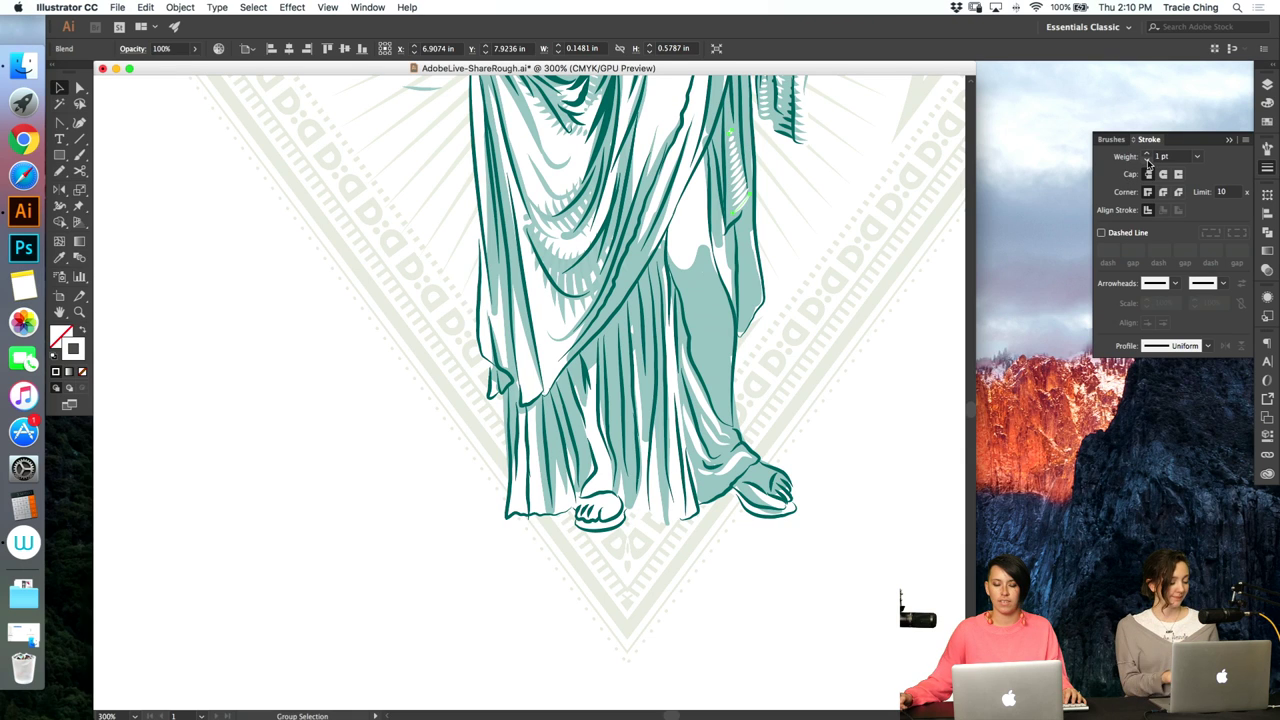
- Set the white highlight blend's spacing to Specified Steps with 5 steps, previewing the result
{"action": "left_click", "coordinate": [180, 7]}
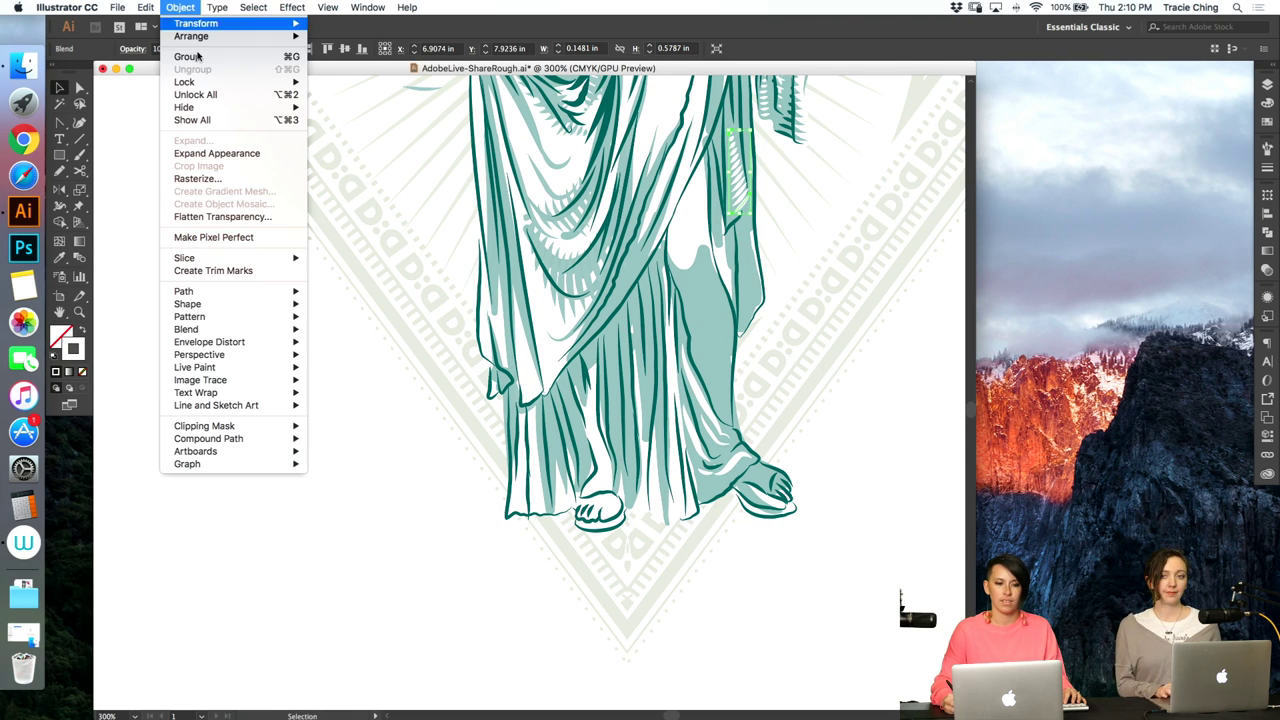
{"action": "mouse_move", "coordinate": [251, 333]}
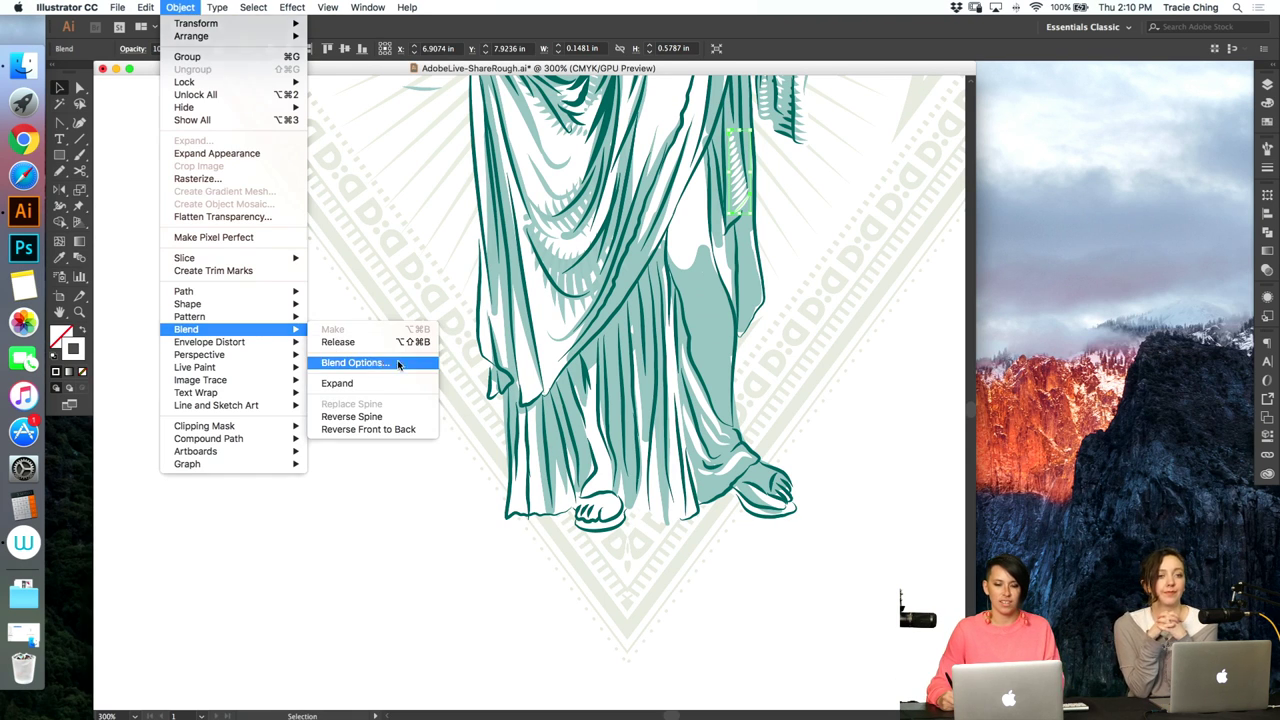
{"action": "left_click", "coordinate": [394, 363]}
{"action": "left_click", "coordinate": [683, 188]}
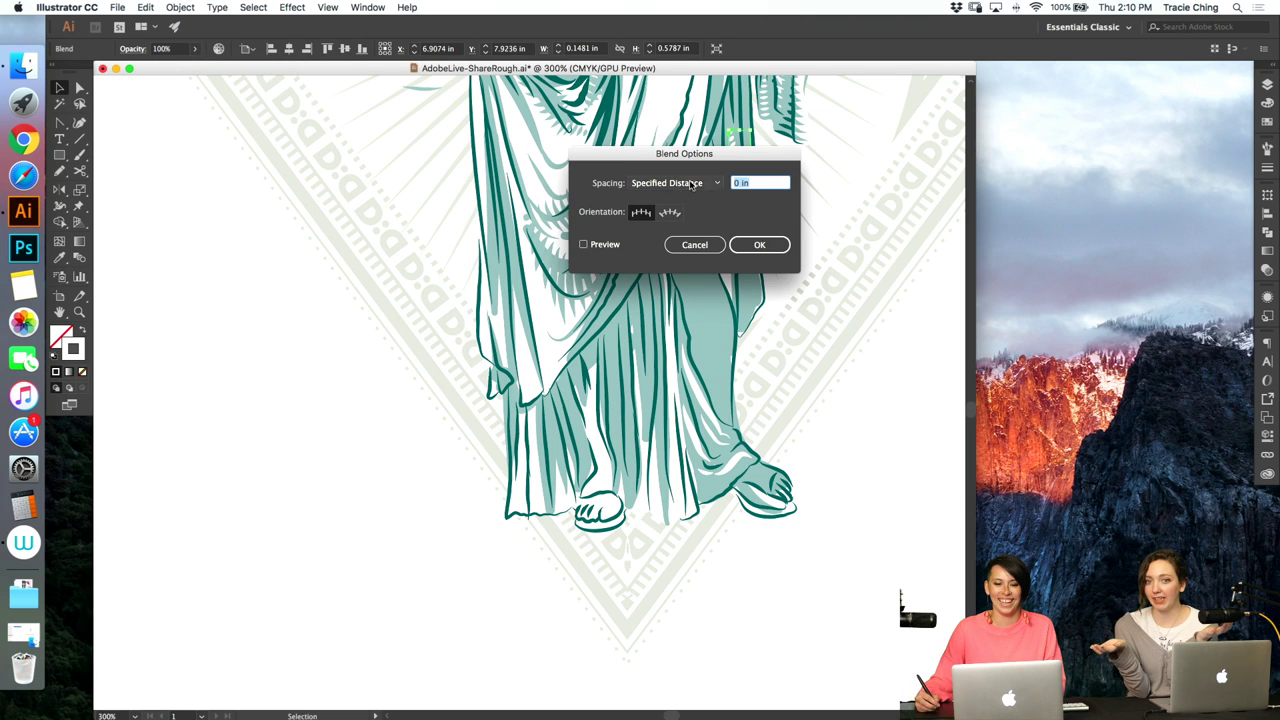
{"action": "left_click", "coordinate": [698, 207]}
{"action": "left_click", "coordinate": [605, 251]}
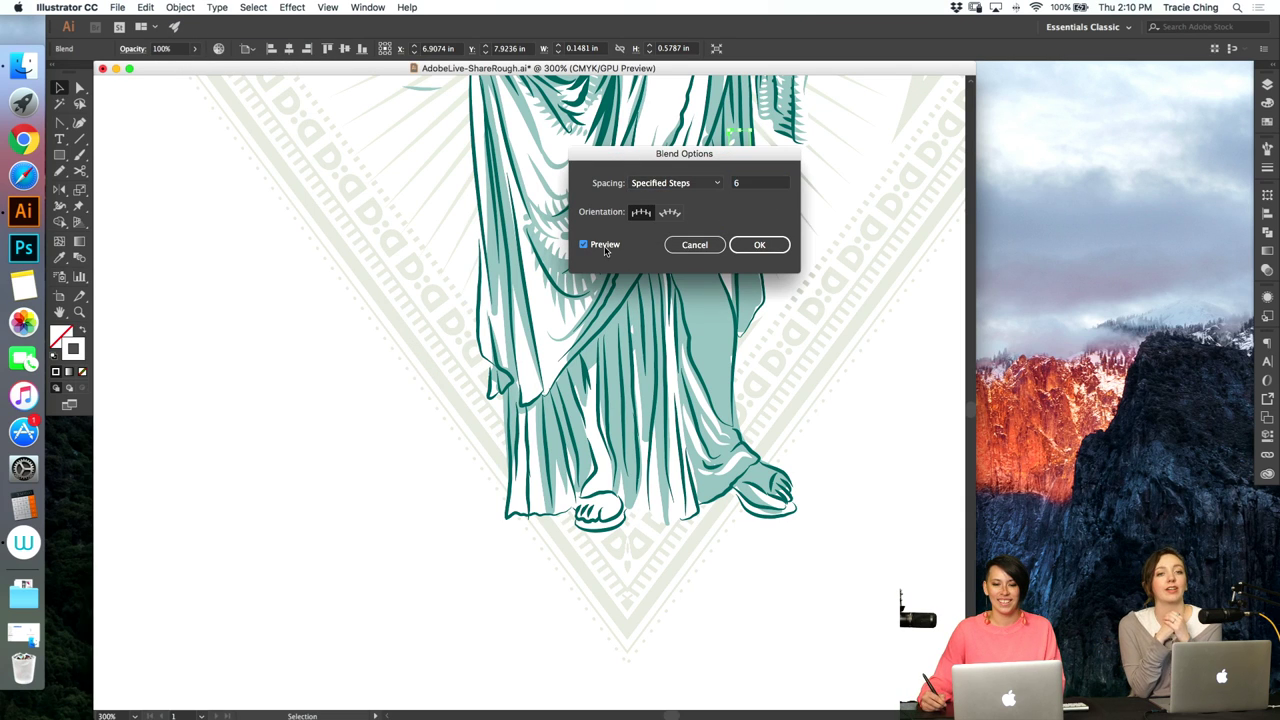
{"action": "double_click", "coordinate": [742, 185]}
{"action": "left_click_drag", "start_coordinate": [760, 155], "coordinate": [606, 221]}
{"action": "type", "text": "5"}
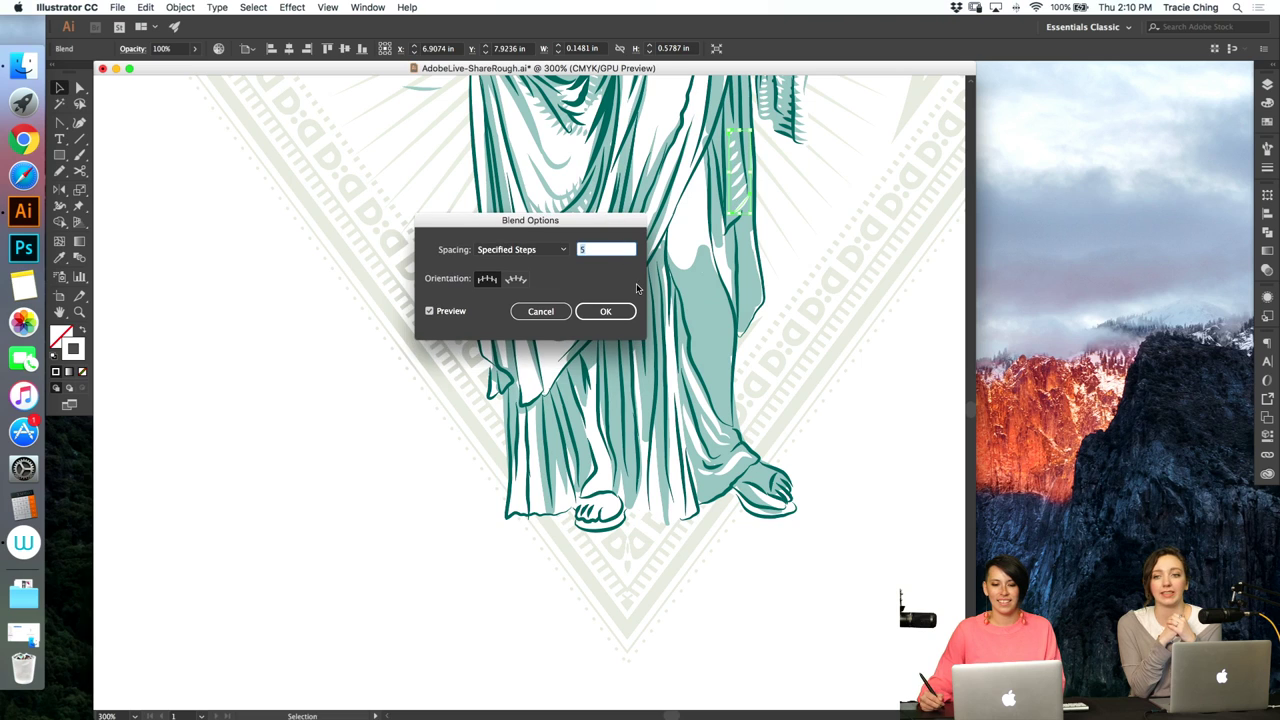
{"action": "left_click", "coordinate": [631, 317]}
{"action": "left_click", "coordinate": [606, 311]}
{"action": "key", "text": "a"}
{"action": "left_click", "coordinate": [863, 220]}
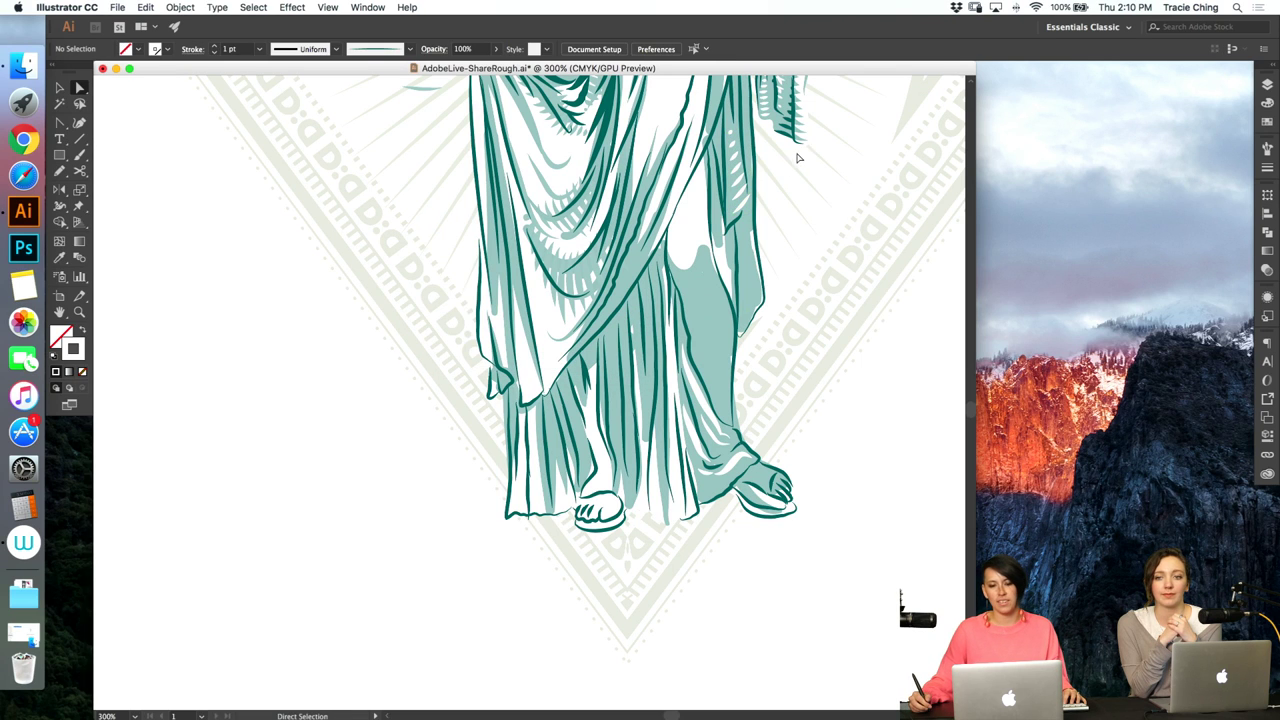
- Delete the lower part of the light teal shading in the hanging tip of the right drape
{"action": "left_click", "coordinate": [758, 281]}
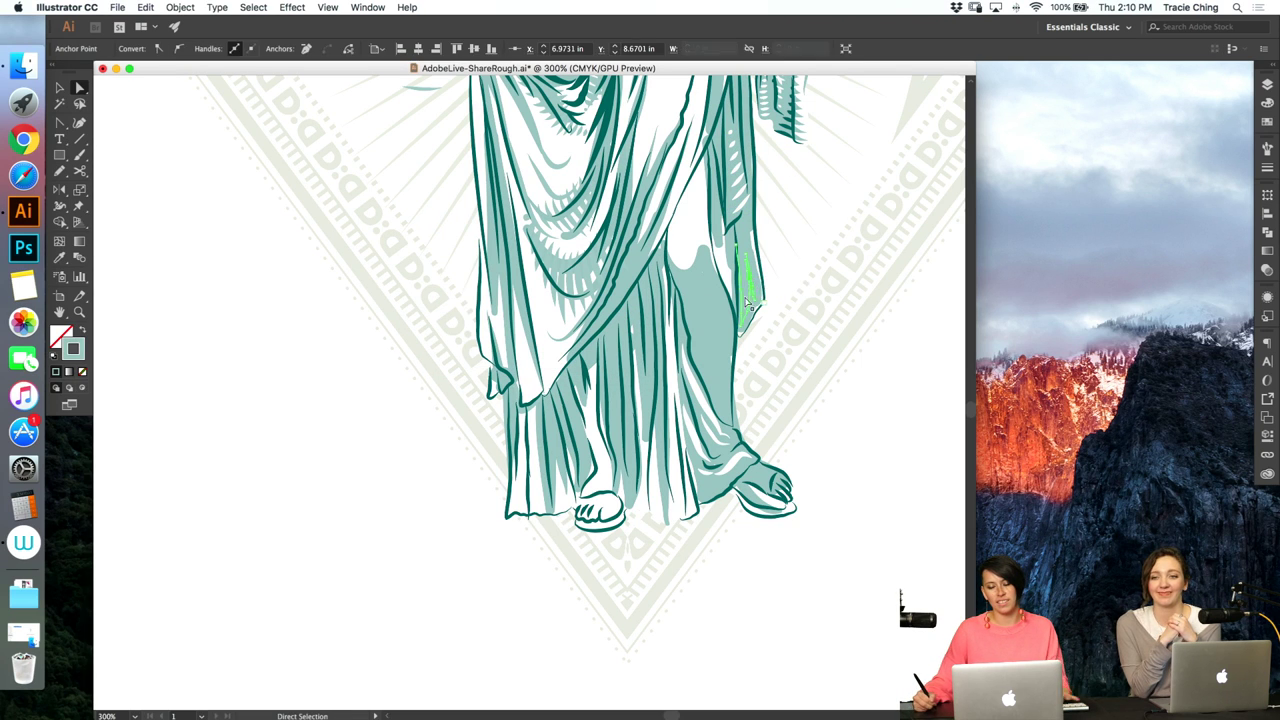
{"action": "left_click", "coordinate": [759, 307]}
{"action": "key", "text": "Delete"}
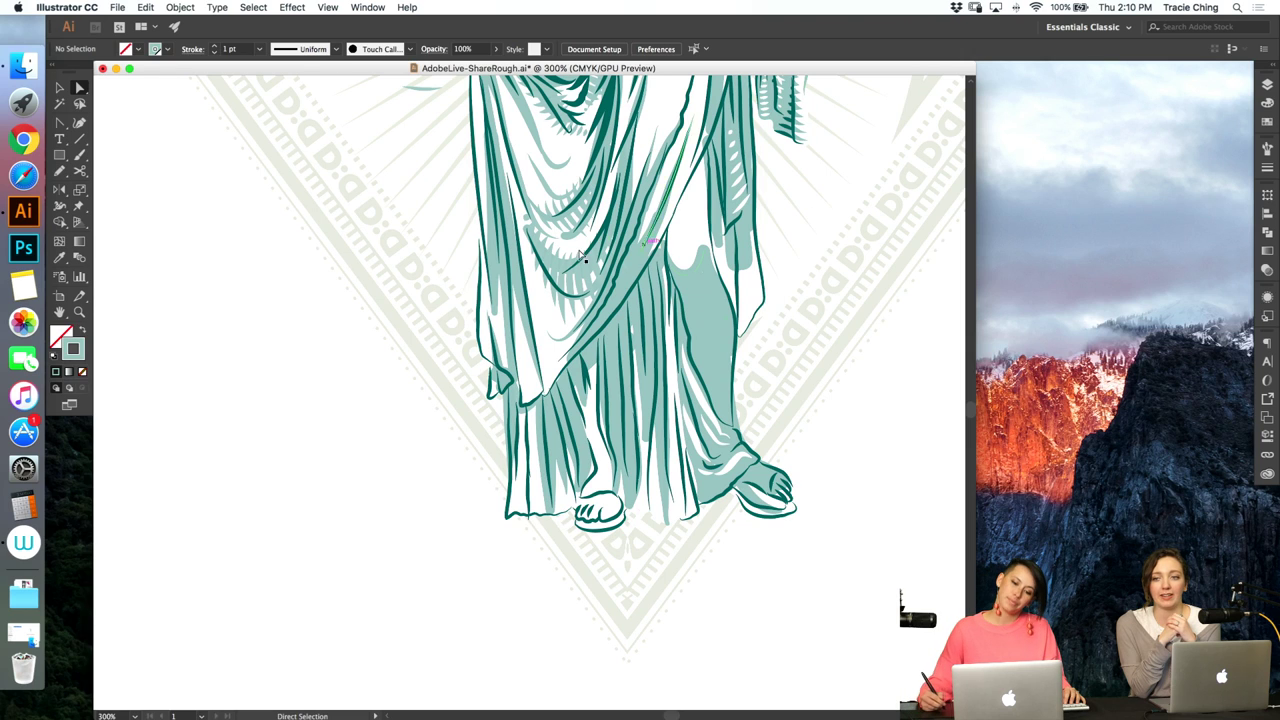
- Try painting a 1 pt light teal stroke down the inner edge of the right drape's tip, and undo it
{"action": "left_click", "coordinate": [557, 166]}
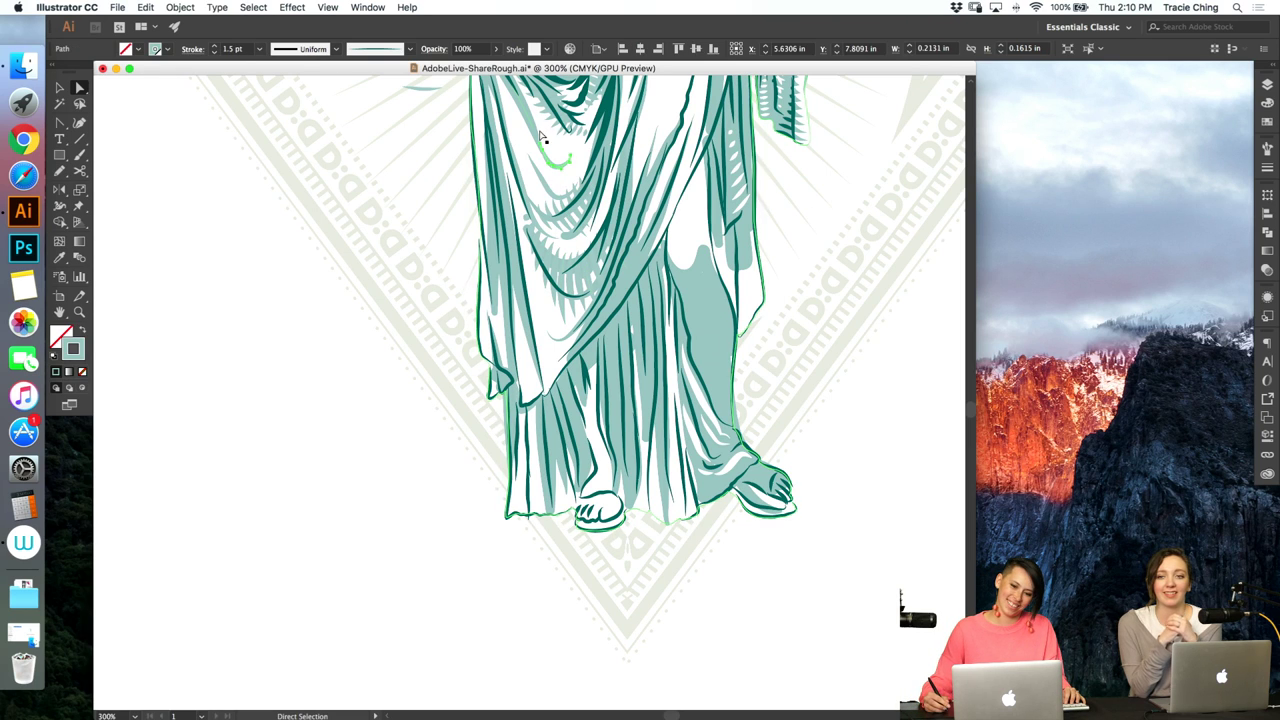
{"action": "left_click", "coordinate": [543, 142]}
{"action": "key", "text": "b"}
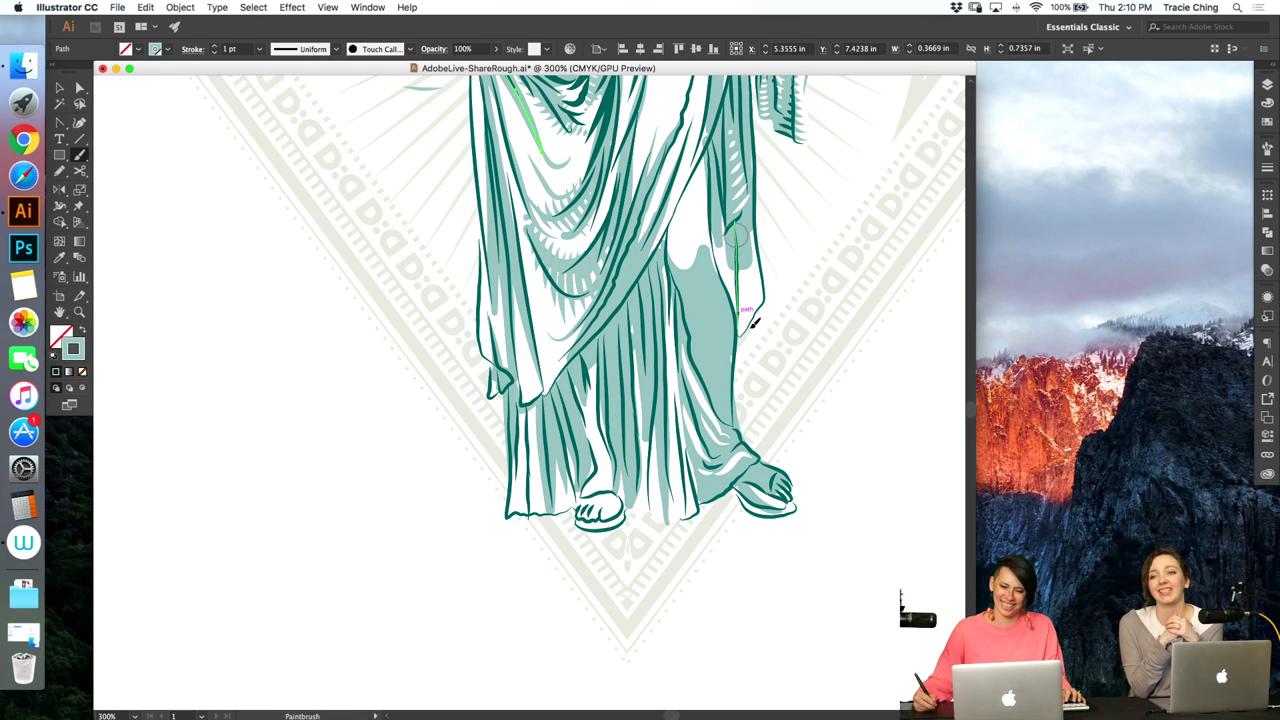
{"action": "left_click_drag", "start_coordinate": [739, 236], "coordinate": [748, 331]}
{"action": "key", "text": "super+z"}
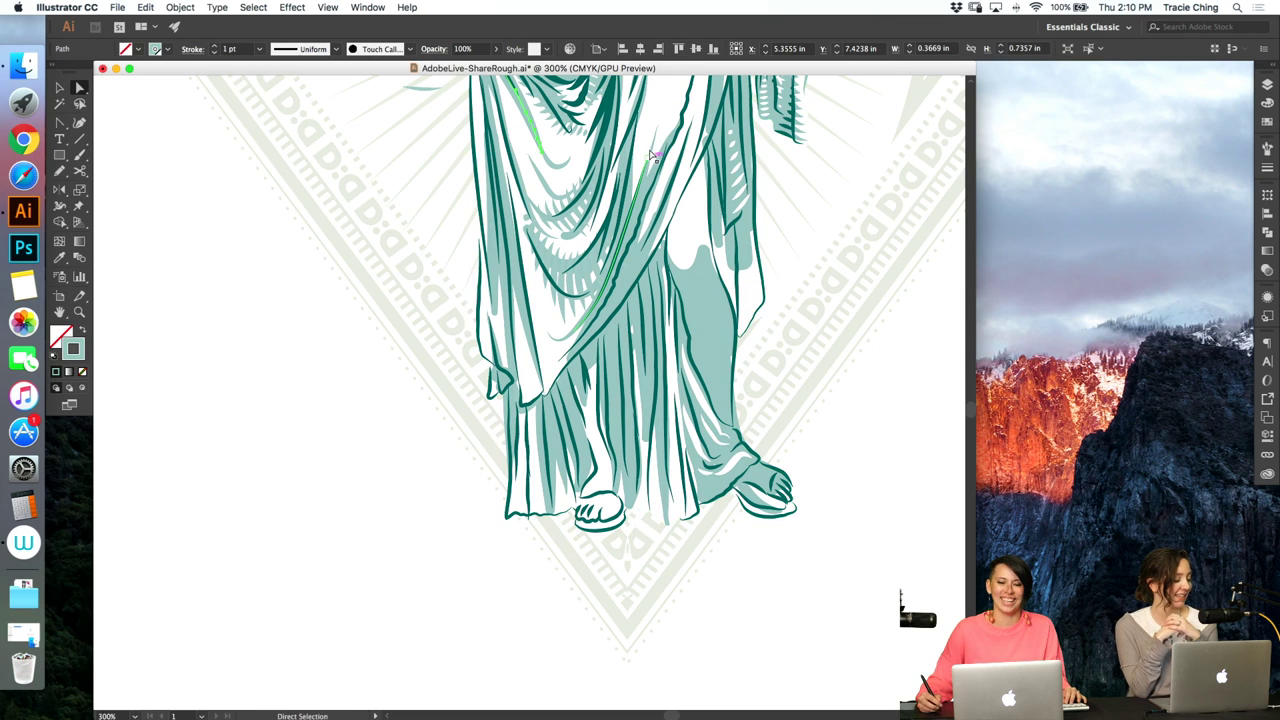
- Apply the tapered art brush to the light teal stroke along the inner edge of the right drape's tip, with a 3 pt weight
{"action": "left_click", "coordinate": [655, 143], "text": "super"}
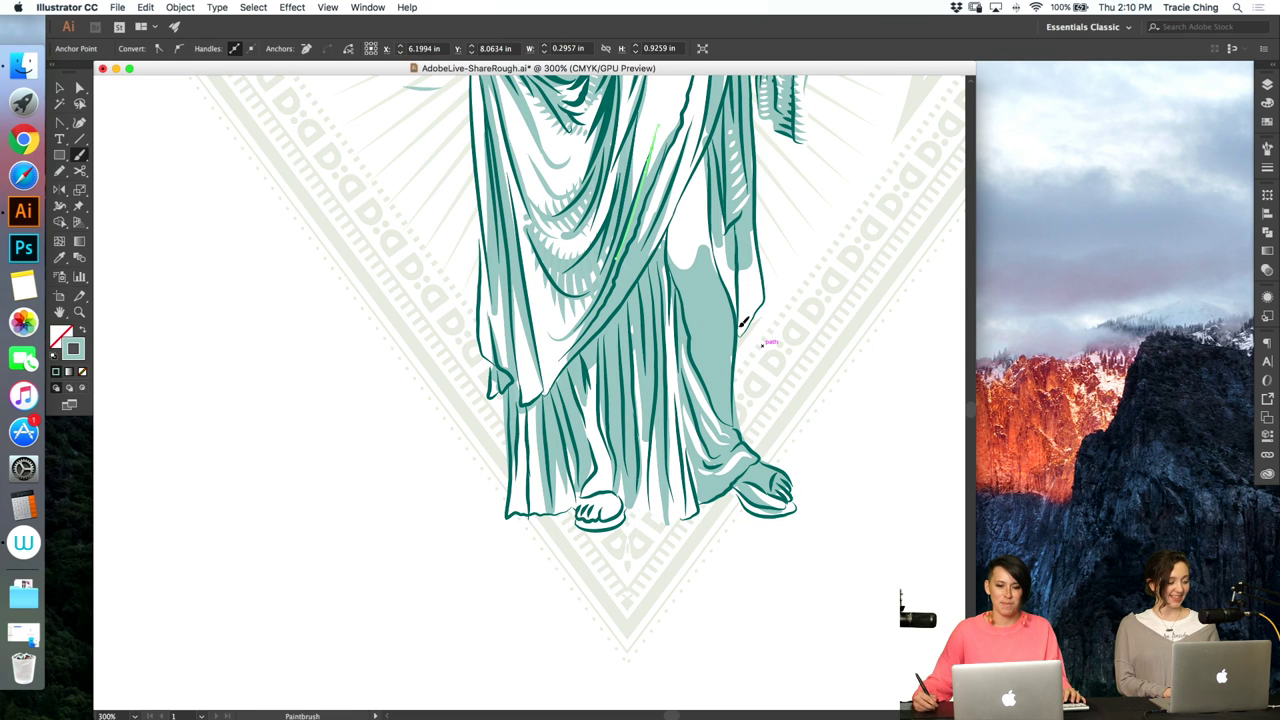
{"action": "key", "text": "v"}
{"action": "left_click", "coordinate": [746, 305]}
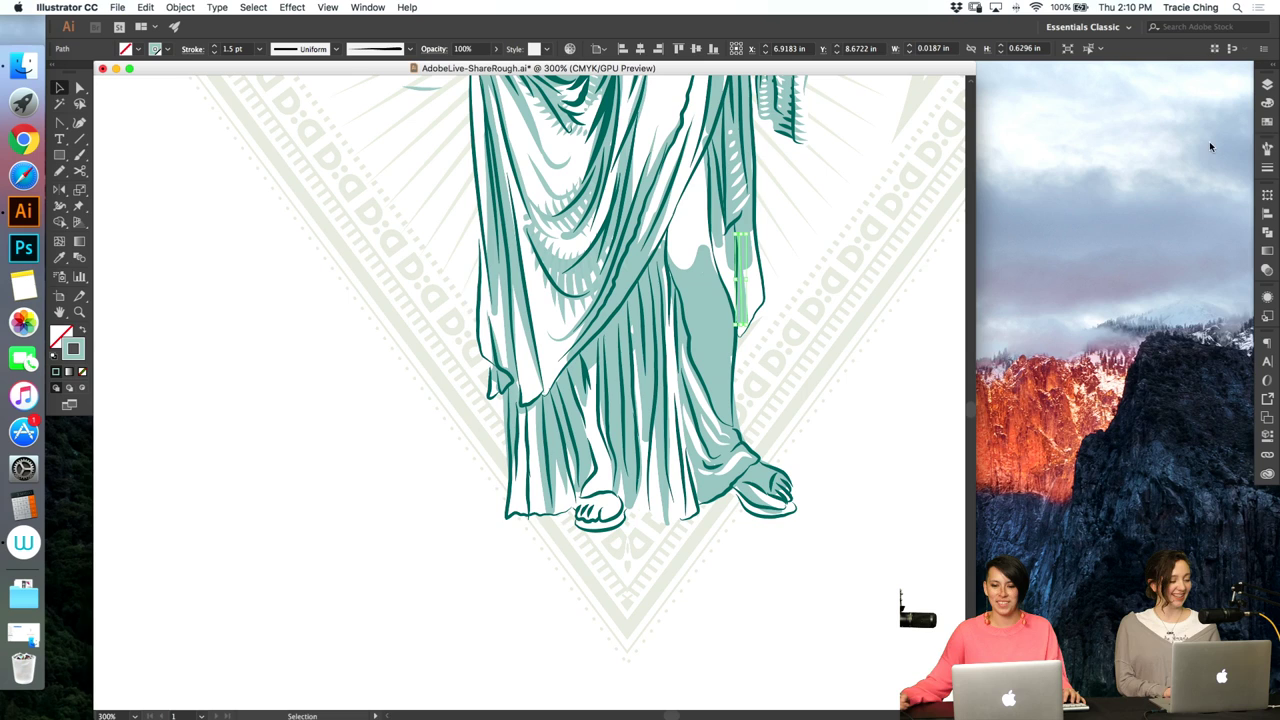
{"action": "left_click", "coordinate": [1265, 150]}
{"action": "left_click", "coordinate": [1209, 251]}
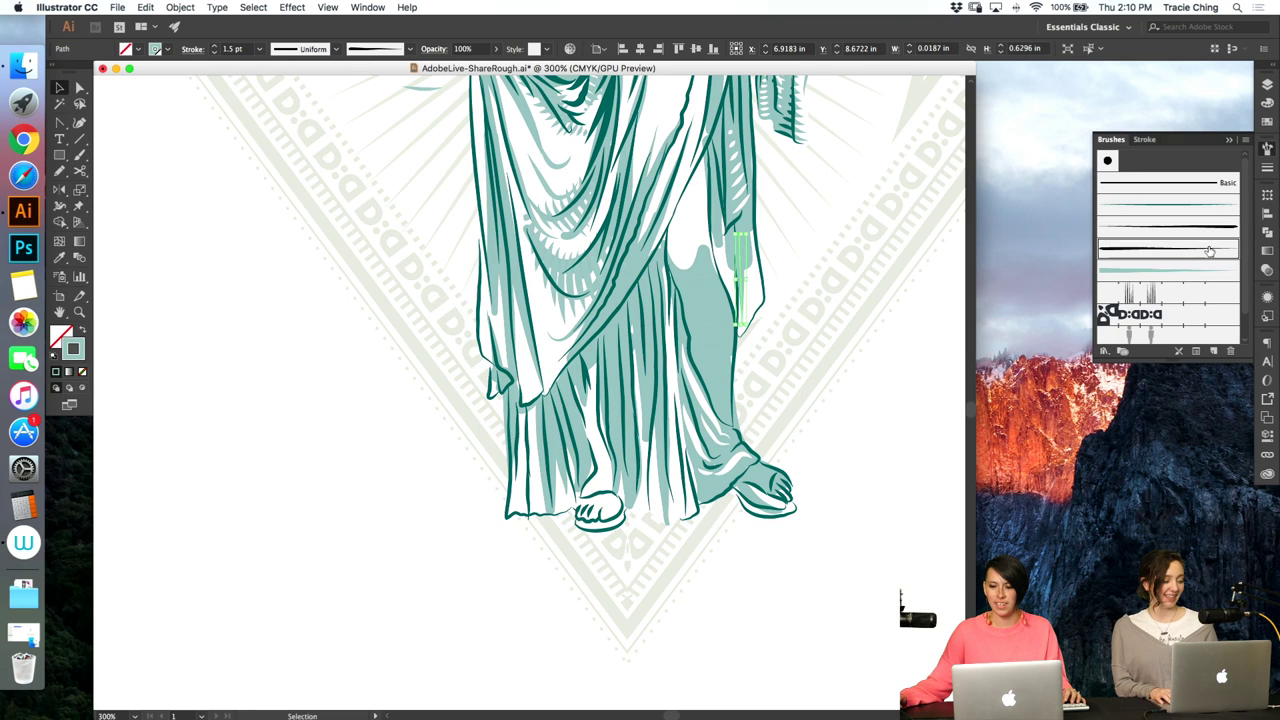
{"action": "left_click", "coordinate": [1267, 169]}
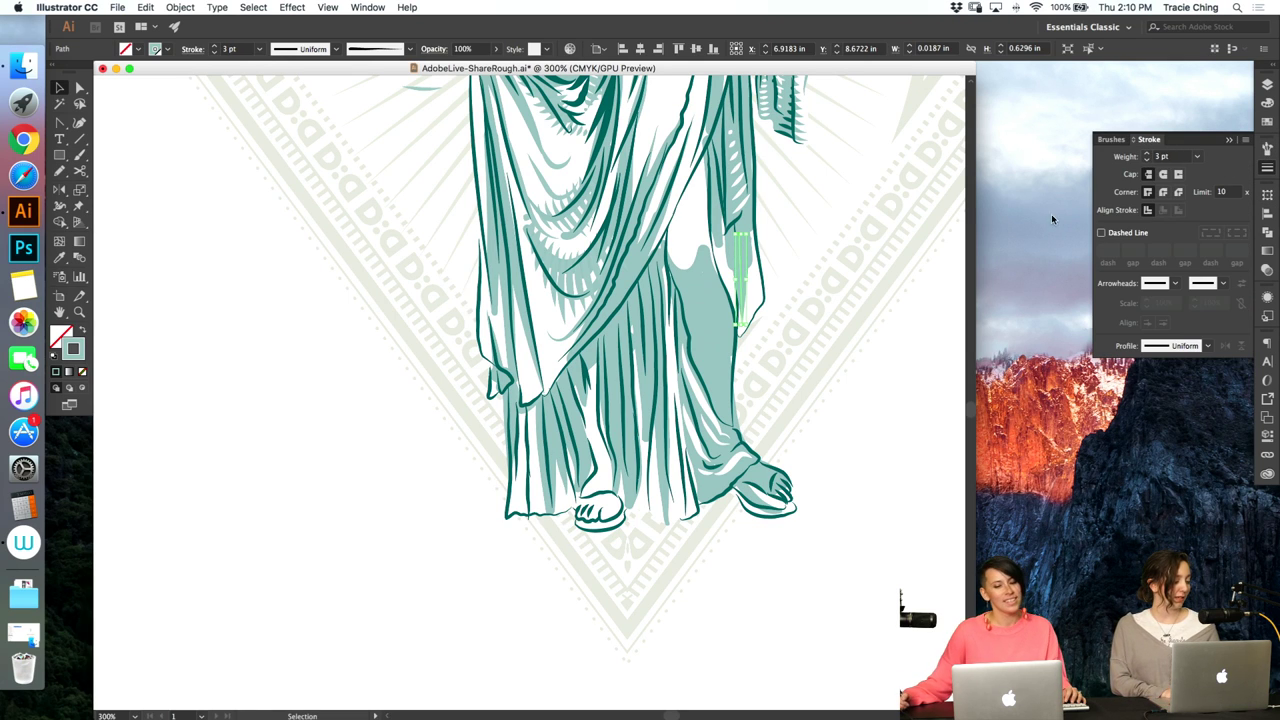
- Inspect the stroke settings of the light teal path in the right drape's narrow fold, and review the whole statue illustration
{"action": "key", "text": "z"}
{"action": "mouse_move", "coordinate": [757, 342]}
{"action": "left_mouse_down"}
{"action": "mouse_move", "coordinate": [803, 334]}
{"action": "mouse_move", "coordinate": [732, 338]}
{"action": "left_mouse_up"}
{"action": "key", "text": "a"}
{"action": "key", "text": "v"}
{"action": "left_click", "coordinate": [749, 245]}
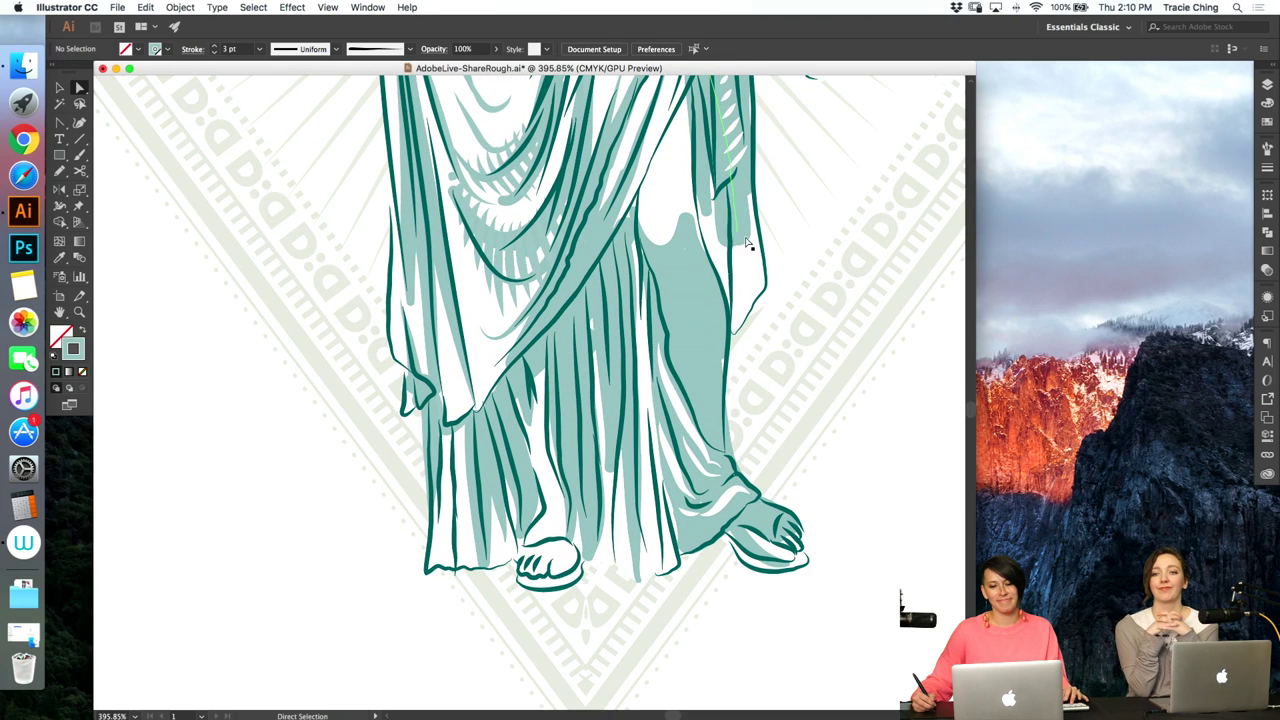
{"action": "left_click", "coordinate": [738, 251]}
{"action": "key", "text": "a"}
{"action": "key", "text": "a"}
{"action": "left_click", "coordinate": [731, 249]}
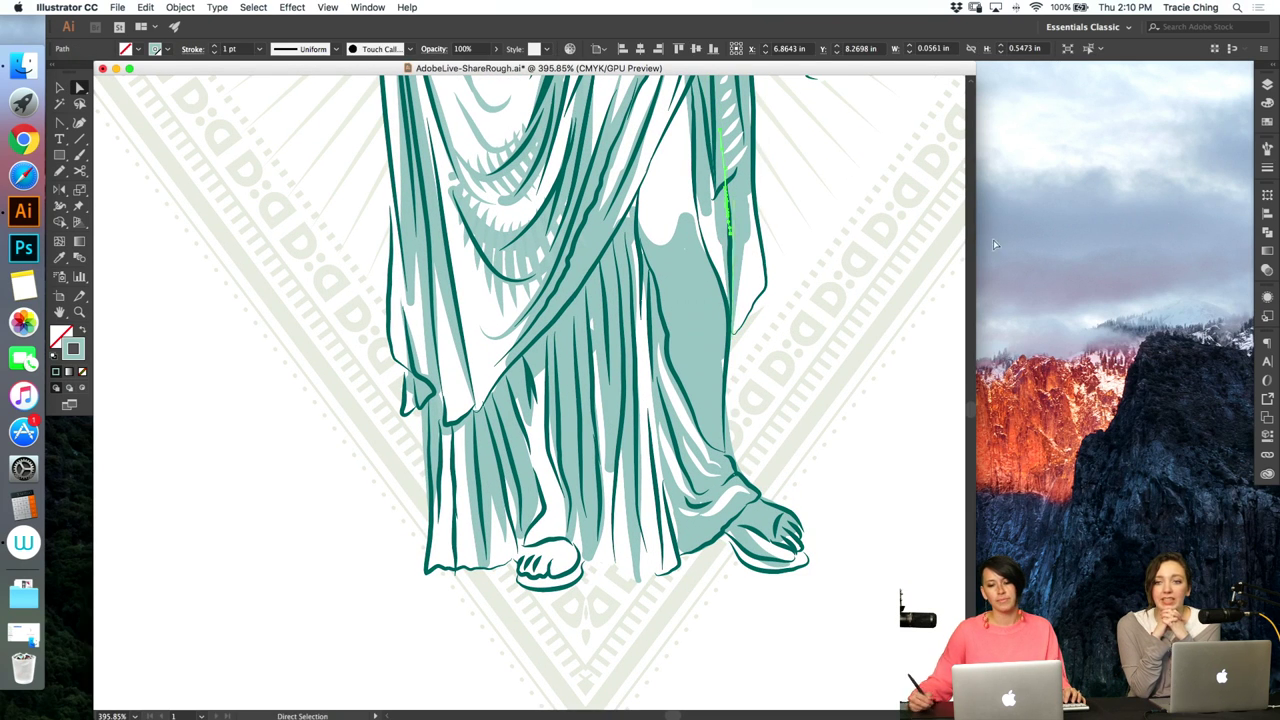
{"action": "left_click", "coordinate": [1268, 167]}
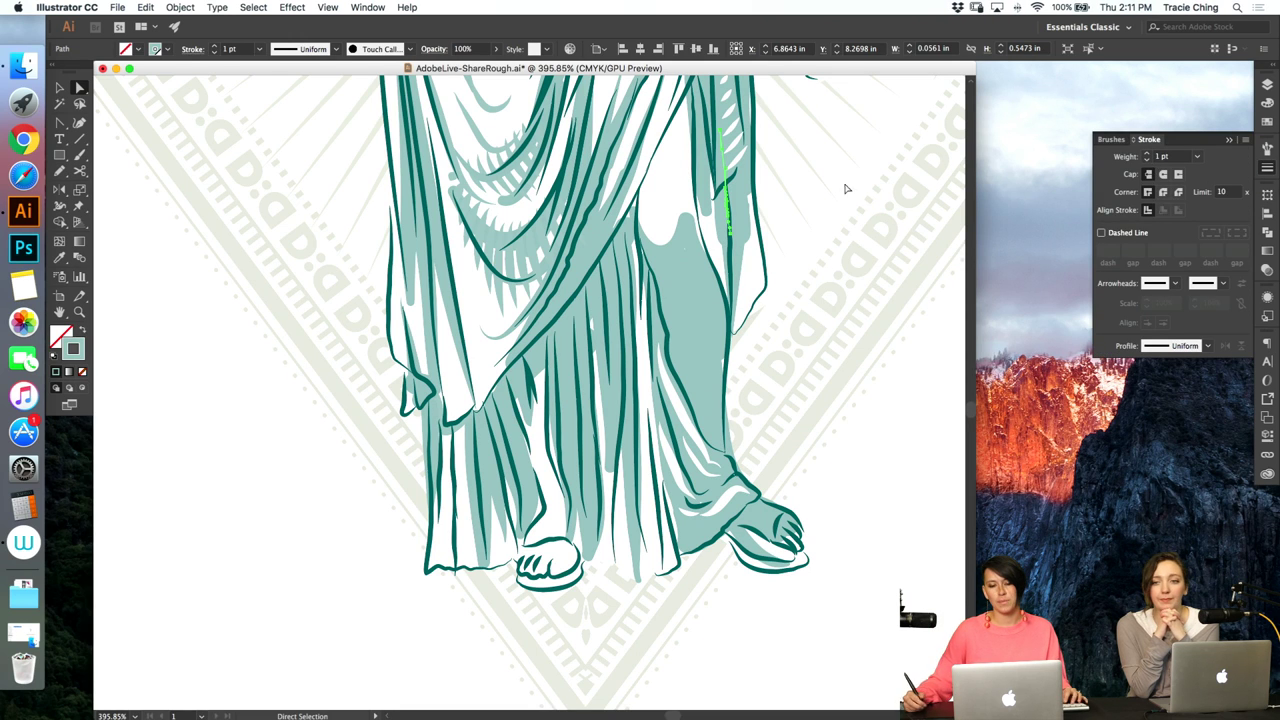
{"action": "key", "text": "super+a"}
{"action": "key", "text": "super+shift+a"}
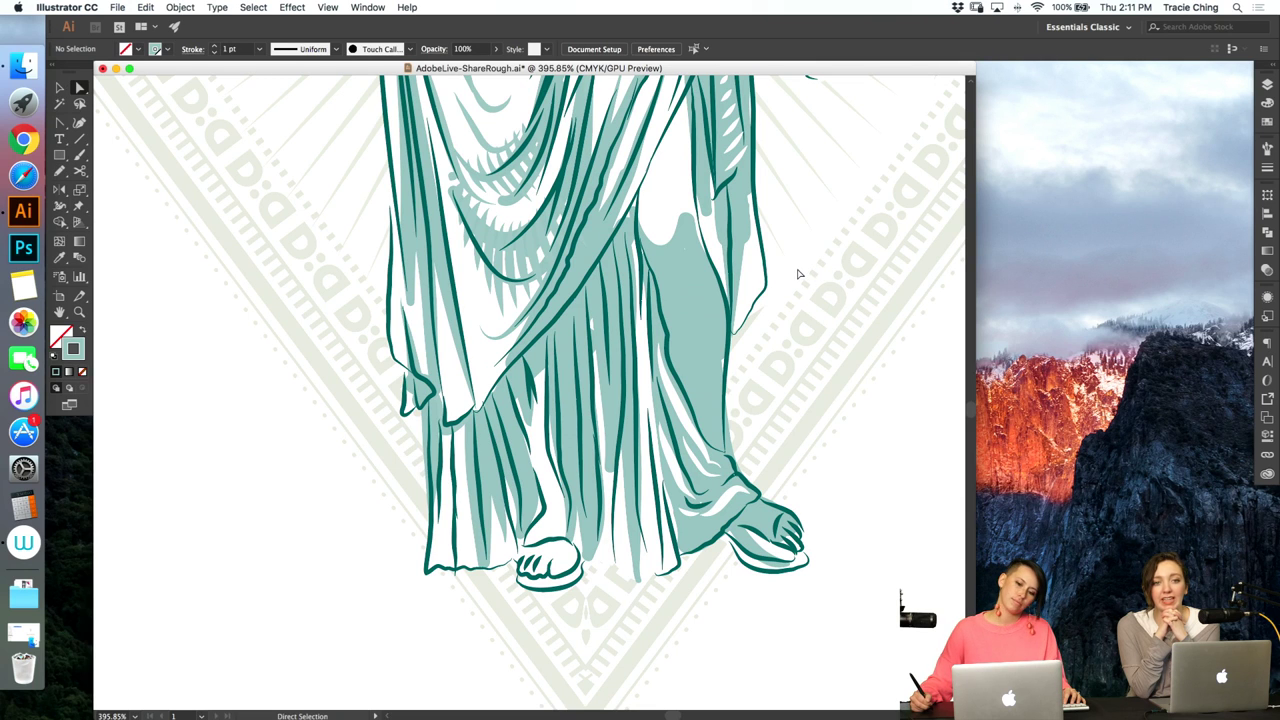
{"action": "key", "text": "super+minus"}
{"action": "key", "text": "super+minus"}
{"action": "key", "text": "super+minus"}
{"action": "key", "text": "super+minus"}
{"action": "key", "text": "super+minus"}
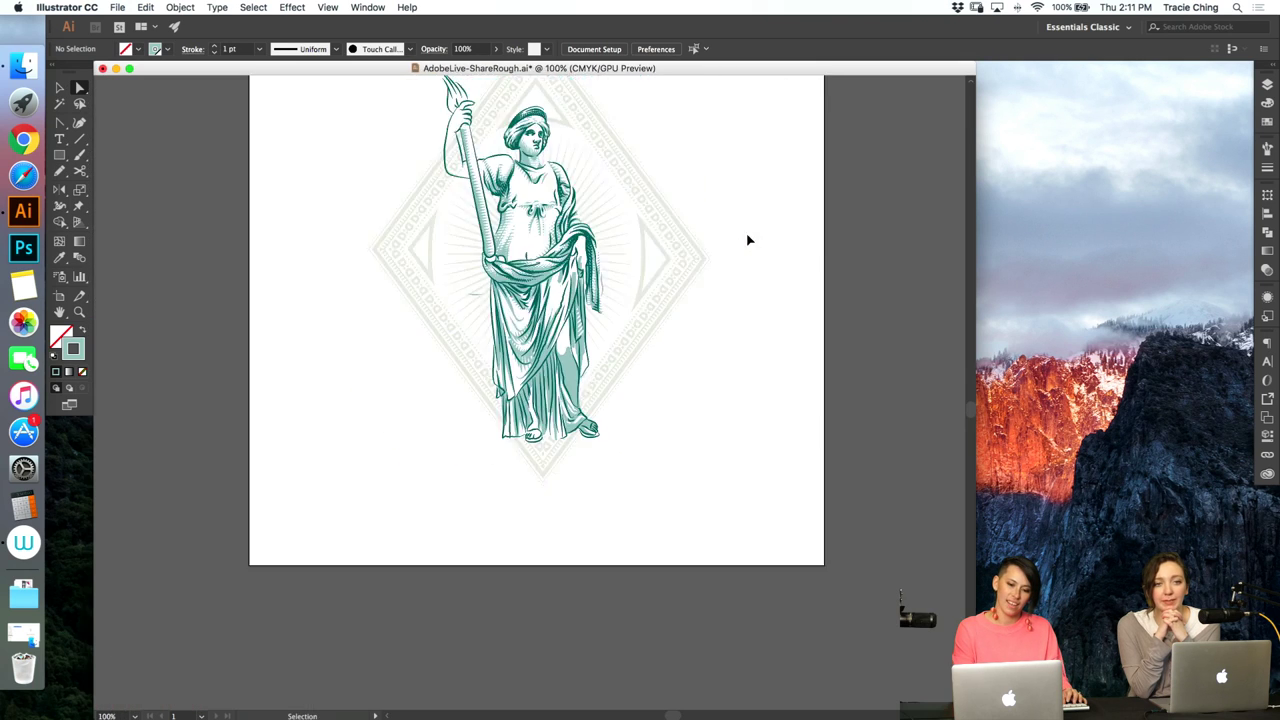
- Paint three short slanted light teal strokes at the upper, middle and lower parts of the left drape's narrow fold
{"action": "key", "text": "z"}
{"action": "left_click_drag", "start_coordinate": [495, 284], "coordinate": [610, 270]}
{"action": "left_click_drag", "start_coordinate": [501, 496], "coordinate": [656, 399]}
{"action": "key", "text": "a"}
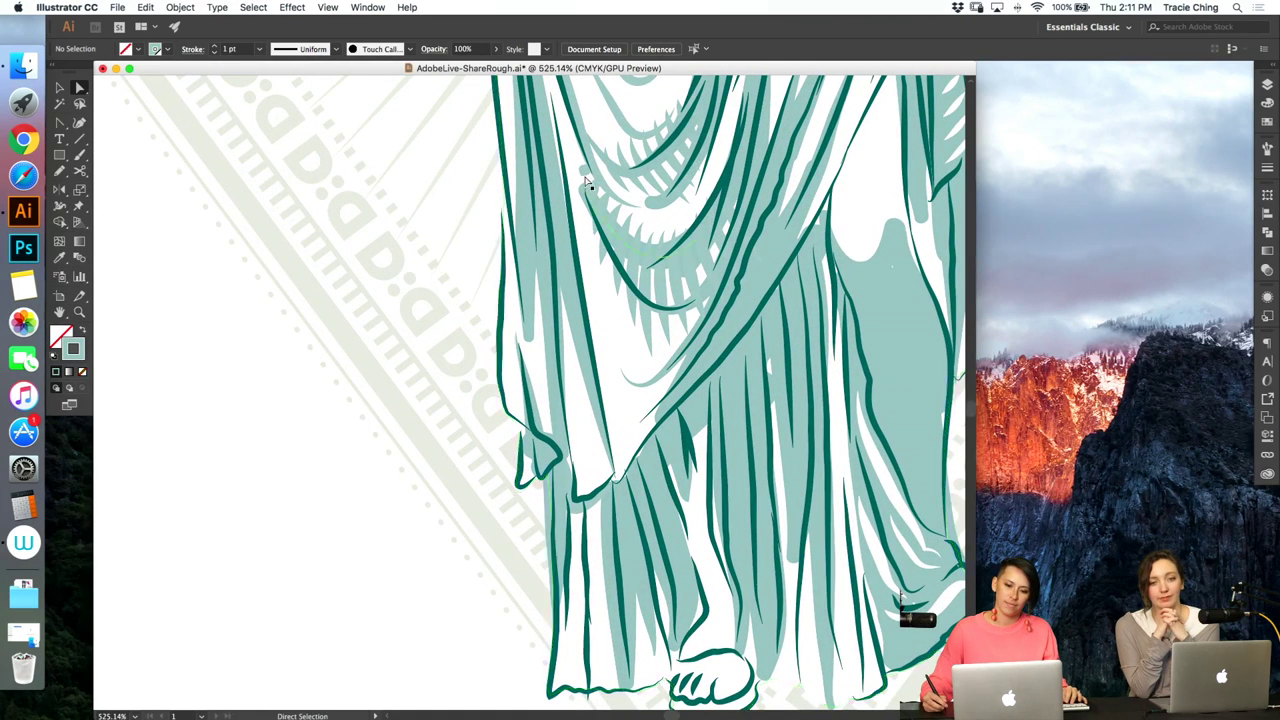
{"action": "left_click", "coordinate": [586, 172]}
{"action": "key", "text": "b"}
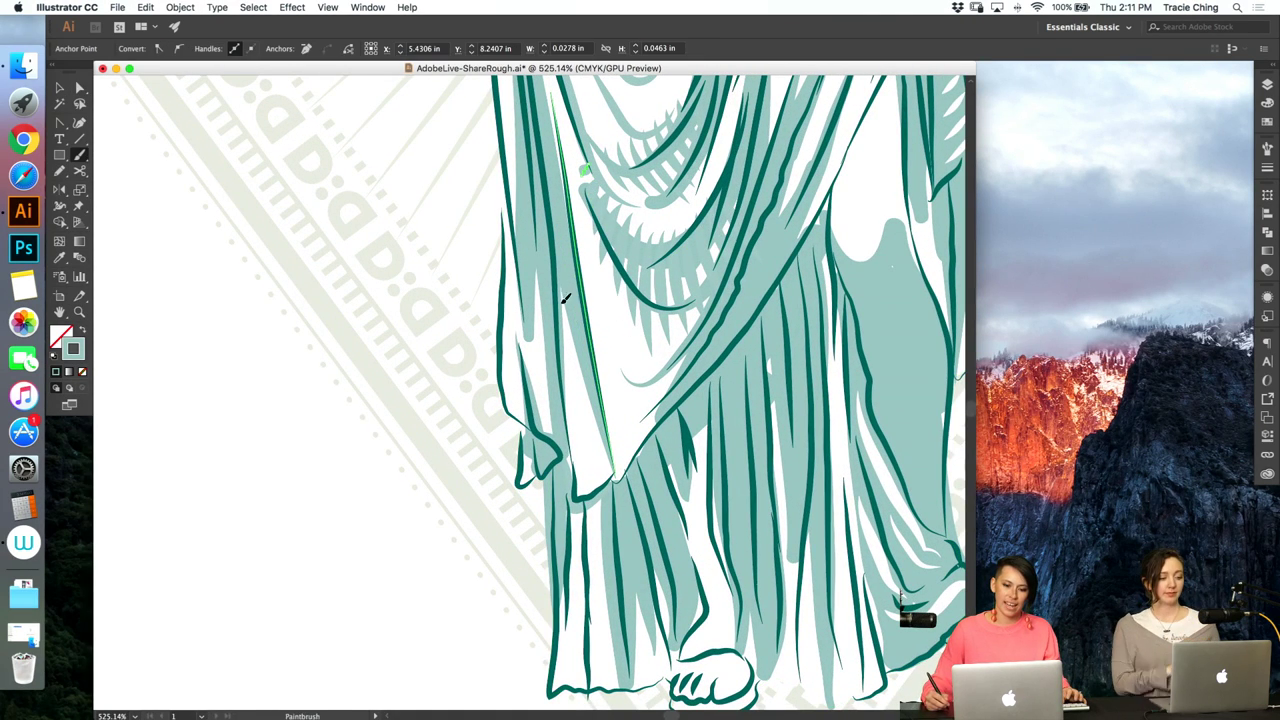
{"action": "key", "text": "super+shift+a"}
{"action": "left_click_drag", "start_coordinate": [595, 491], "coordinate": [618, 465]}
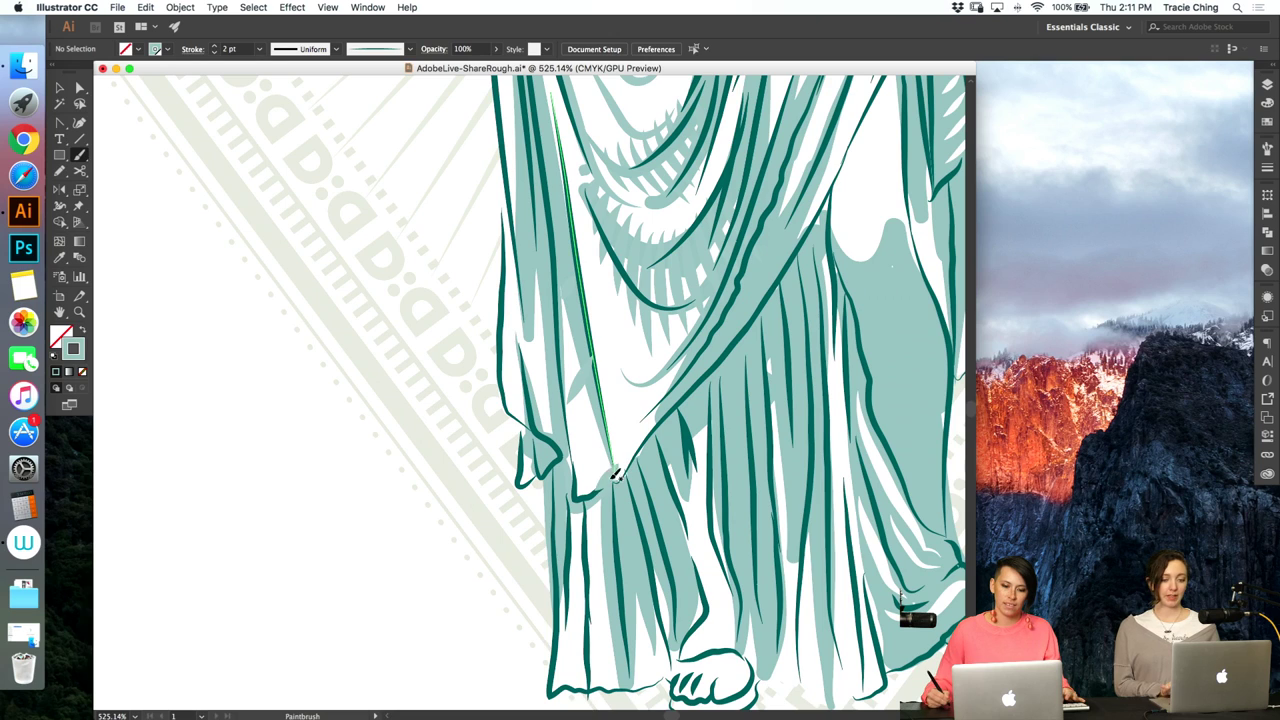
- Match the three short strokes to the small light teal hatch mark with the Eyedropper, and blend them together
{"action": "key", "text": "v"}
{"action": "left_click", "coordinate": [580, 388], "text": "shift"}
{"action": "left_click", "coordinate": [563, 289], "text": "shift"}
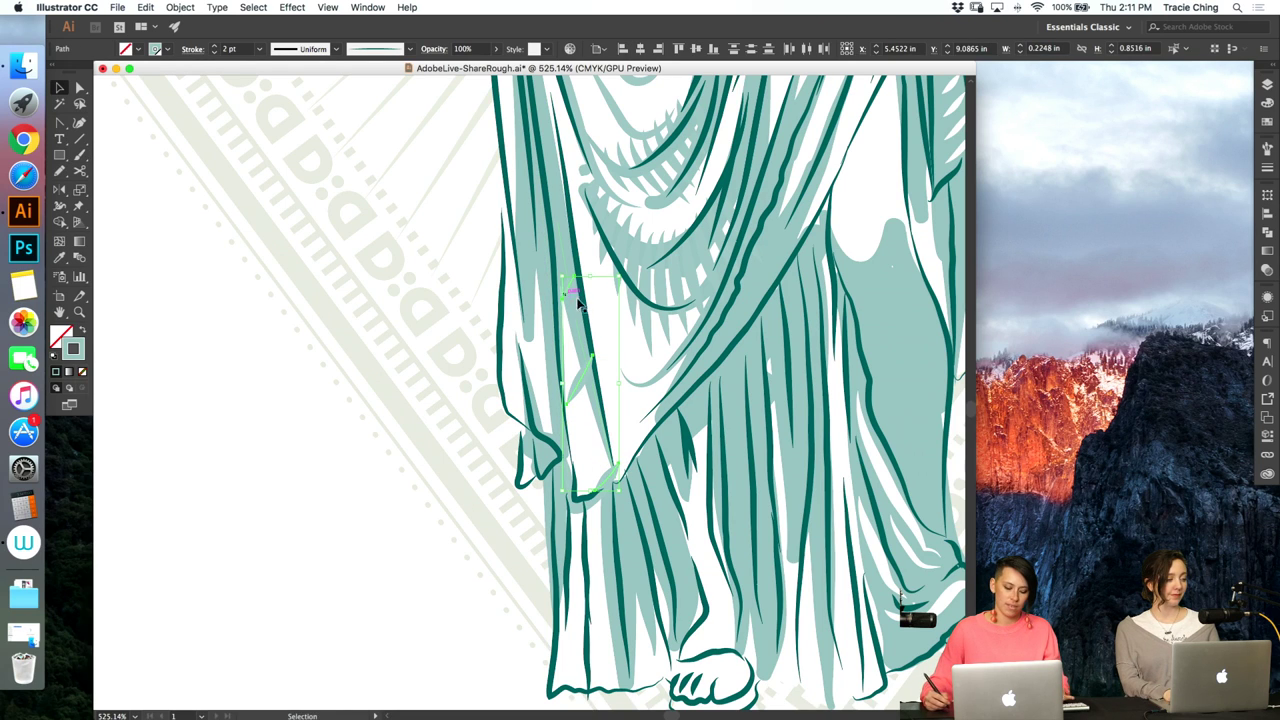
{"action": "key", "text": "i"}
{"action": "left_click", "coordinate": [585, 171]}
{"action": "key", "text": "alt+super+b"}
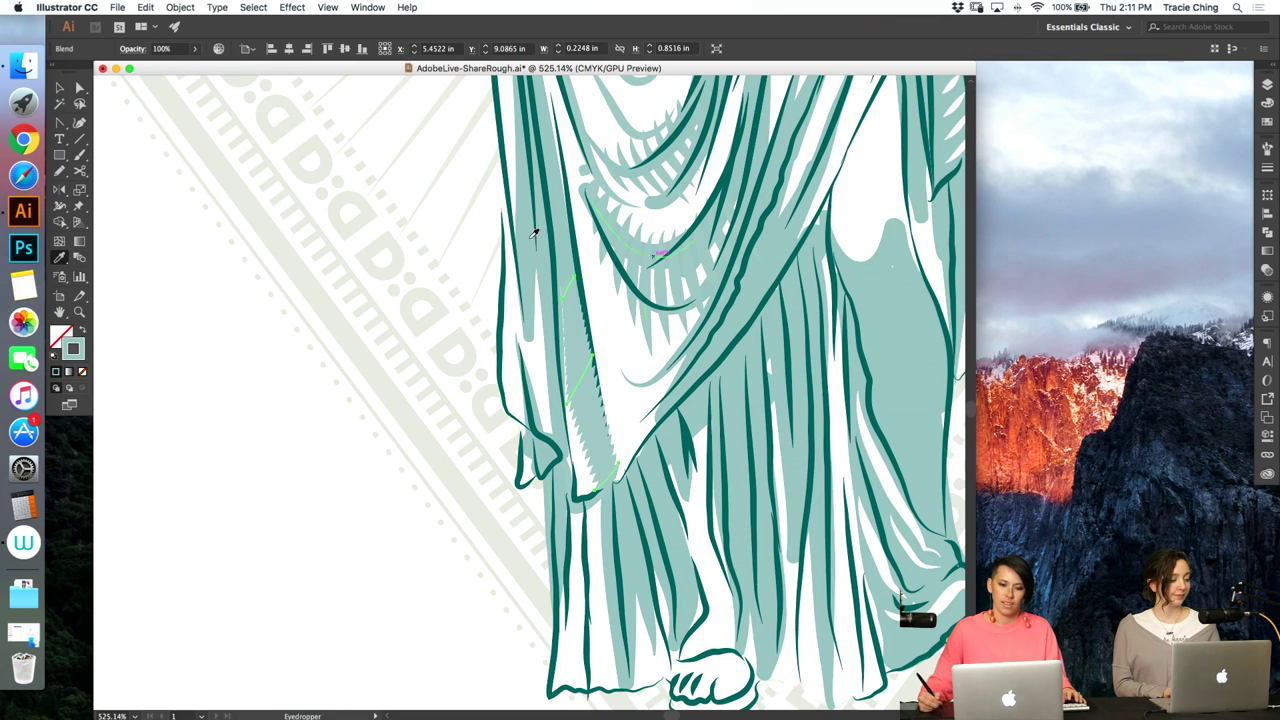
- Set the left fold's hatching blend to 4 Specified Steps with preview on, and its stroke weight to 1 pt
{"action": "left_click", "coordinate": [180, 7]}
{"action": "mouse_move", "coordinate": [233, 330]}
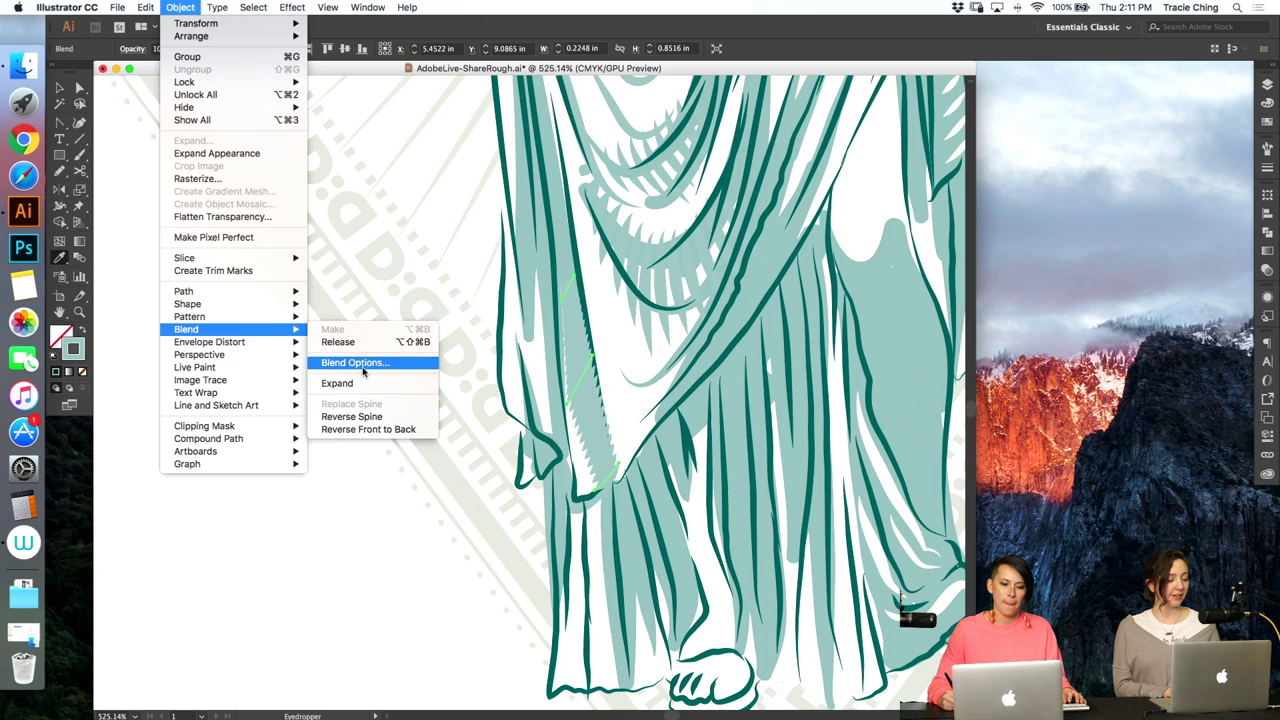
{"action": "left_click", "coordinate": [376, 363]}
{"action": "double_click", "coordinate": [604, 254]}
{"action": "type", "text": "6"}
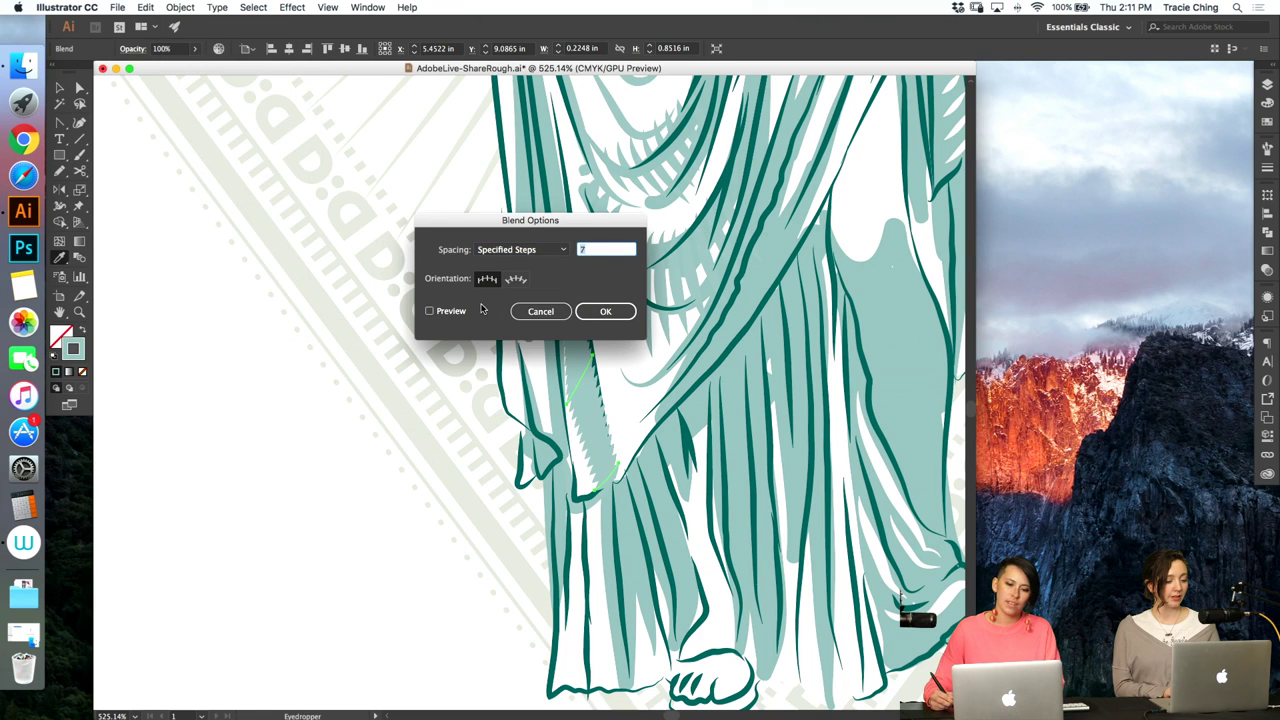
{"action": "left_click", "coordinate": [448, 311]}
{"action": "left_click_drag", "start_coordinate": [576, 228], "coordinate": [400, 265]}
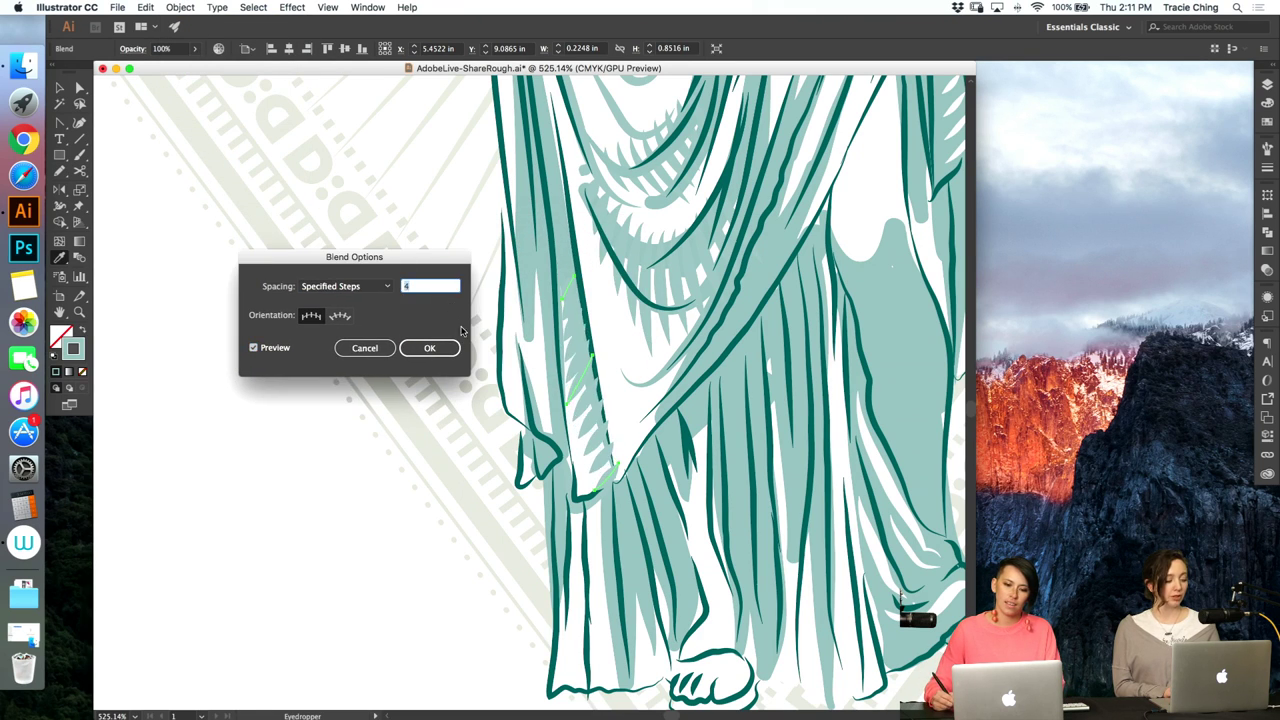
{"action": "left_click", "coordinate": [429, 348]}
{"action": "left_click", "coordinate": [1267, 168]}
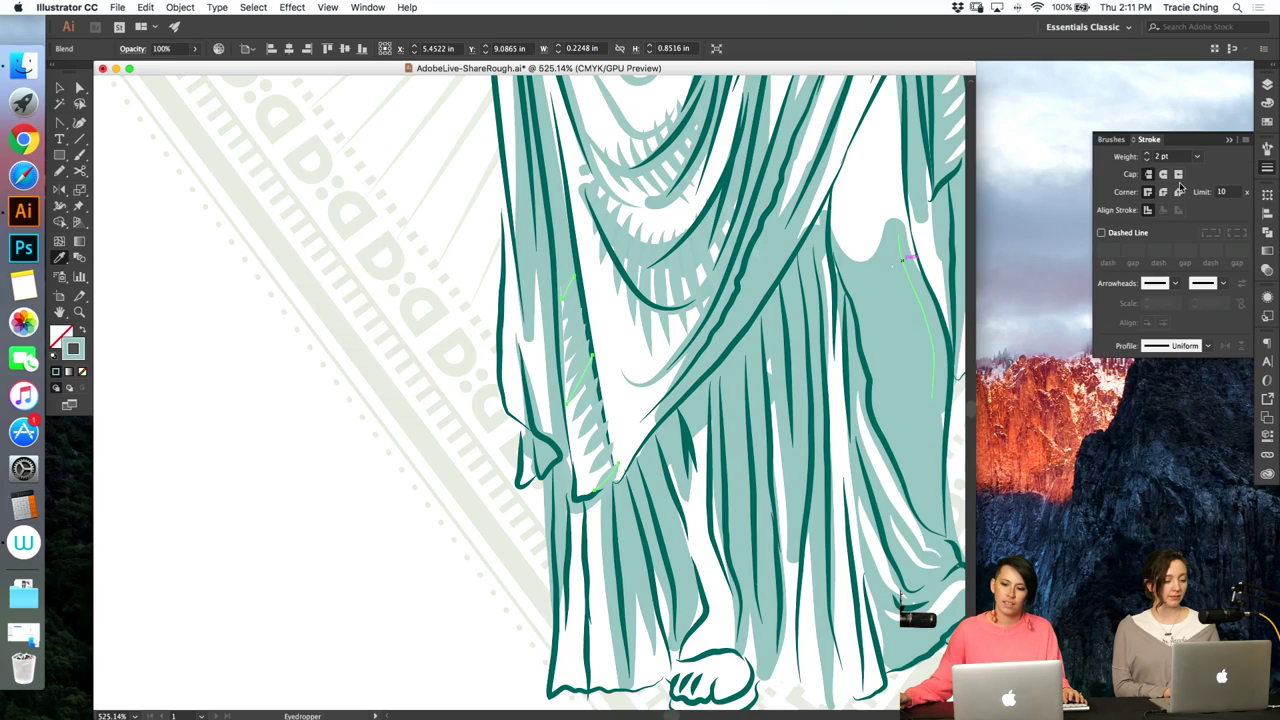
{"action": "left_click", "coordinate": [1147, 160]}
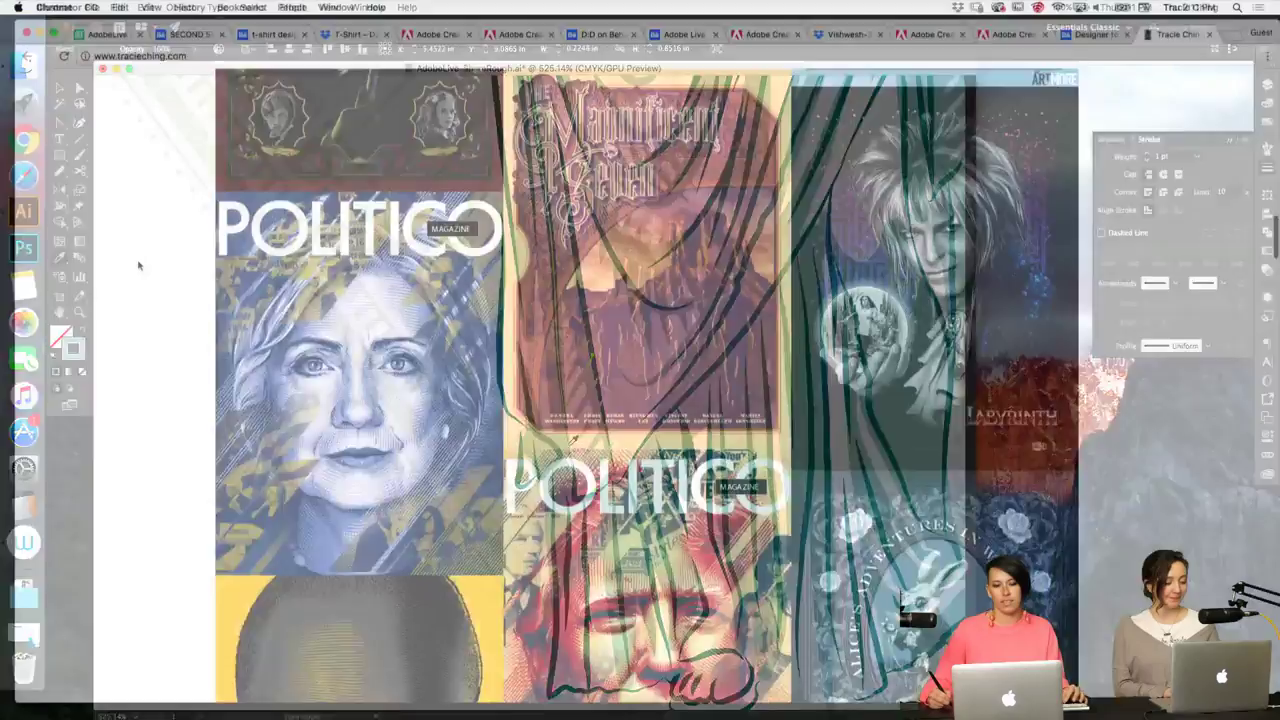
- Switch to Chrome, browse the artist's portfolio of posters and book covers, and open the Hellboy 20th Anniversary project
{"action": "scroll", "coordinate": [138, 265], "scroll_direction": "down", "scroll_amount": 10}
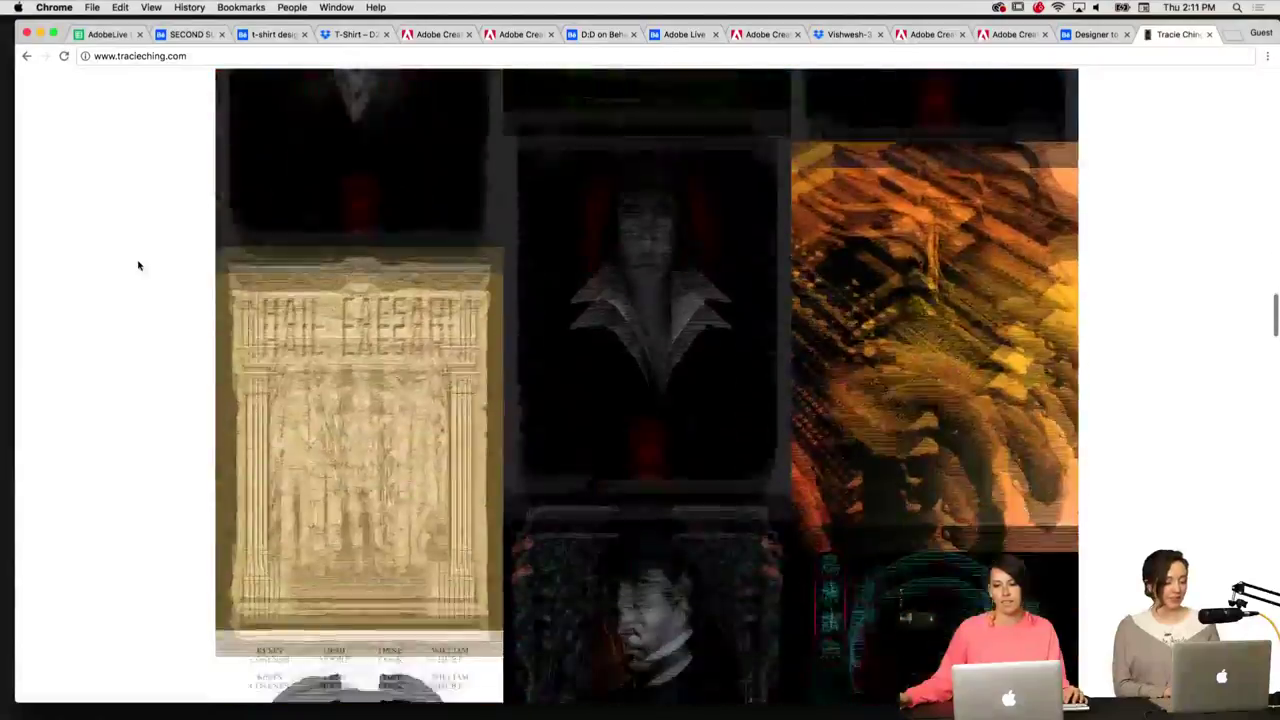
{"action": "scroll", "coordinate": [138, 265], "scroll_direction": "down", "scroll_amount": 10}
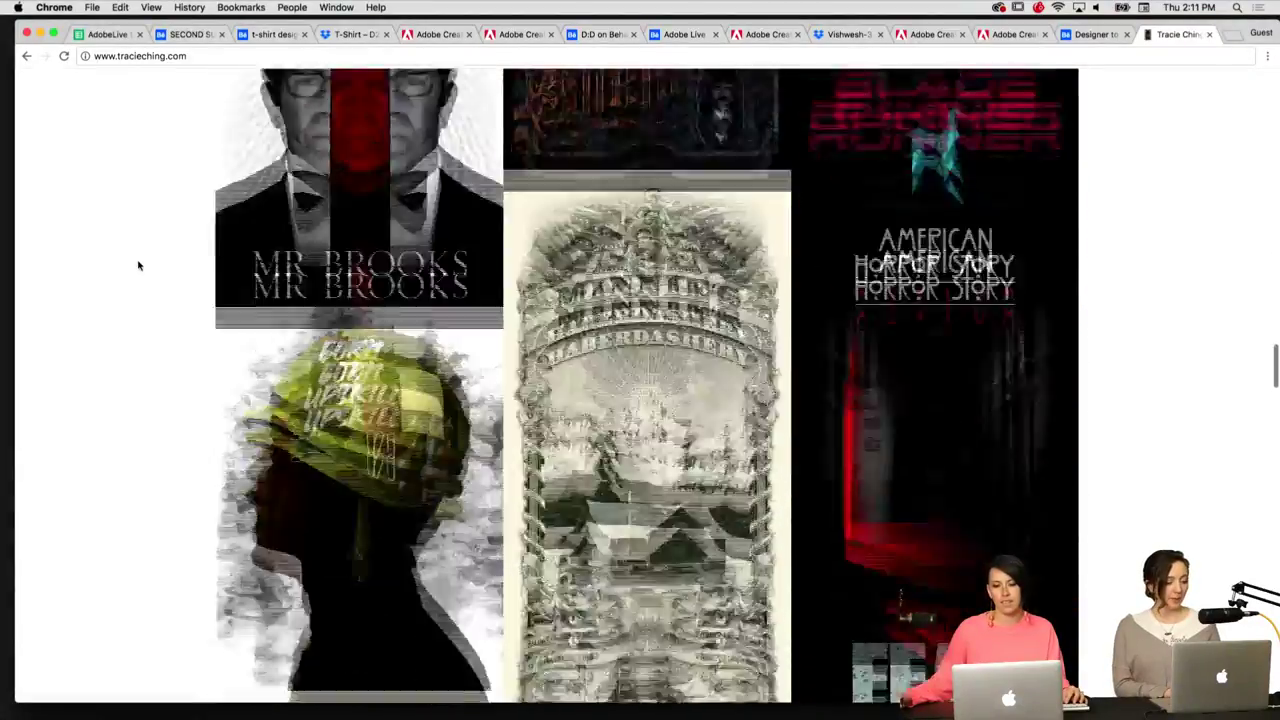
{"action": "scroll", "coordinate": [138, 265], "scroll_direction": "down", "scroll_amount": 10}
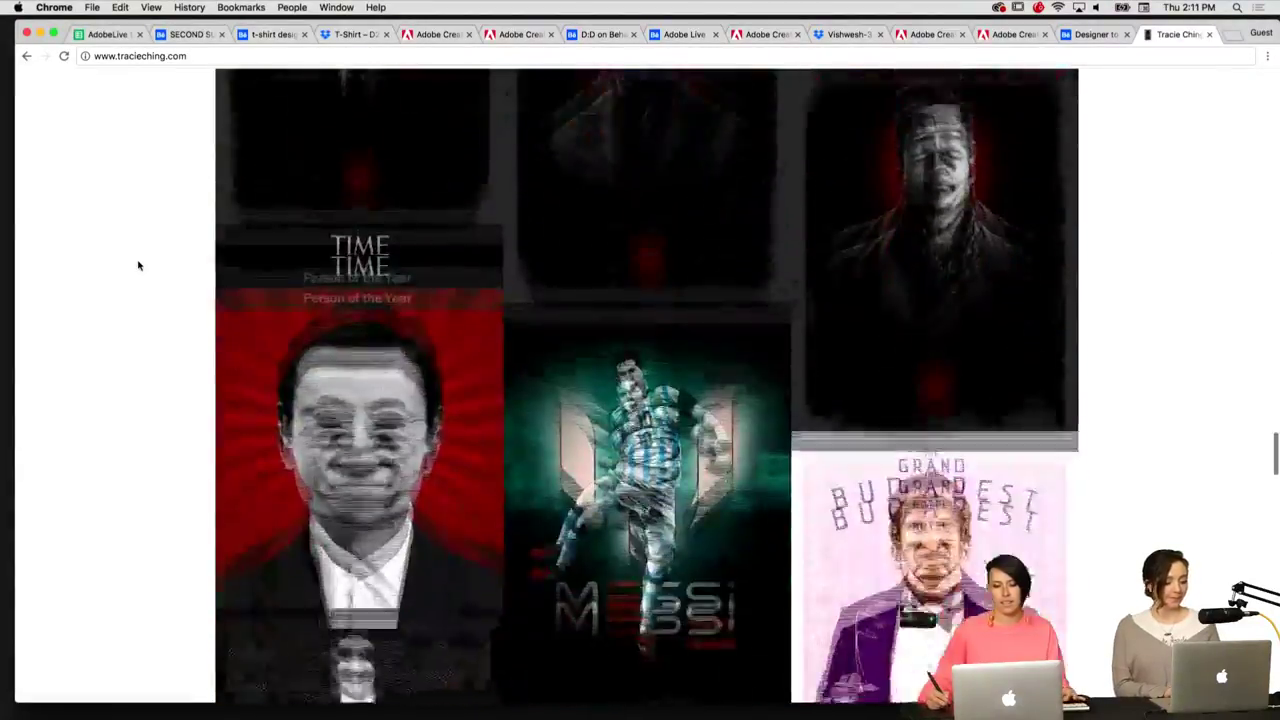
{"action": "scroll", "coordinate": [138, 265], "scroll_direction": "down", "scroll_amount": 10}
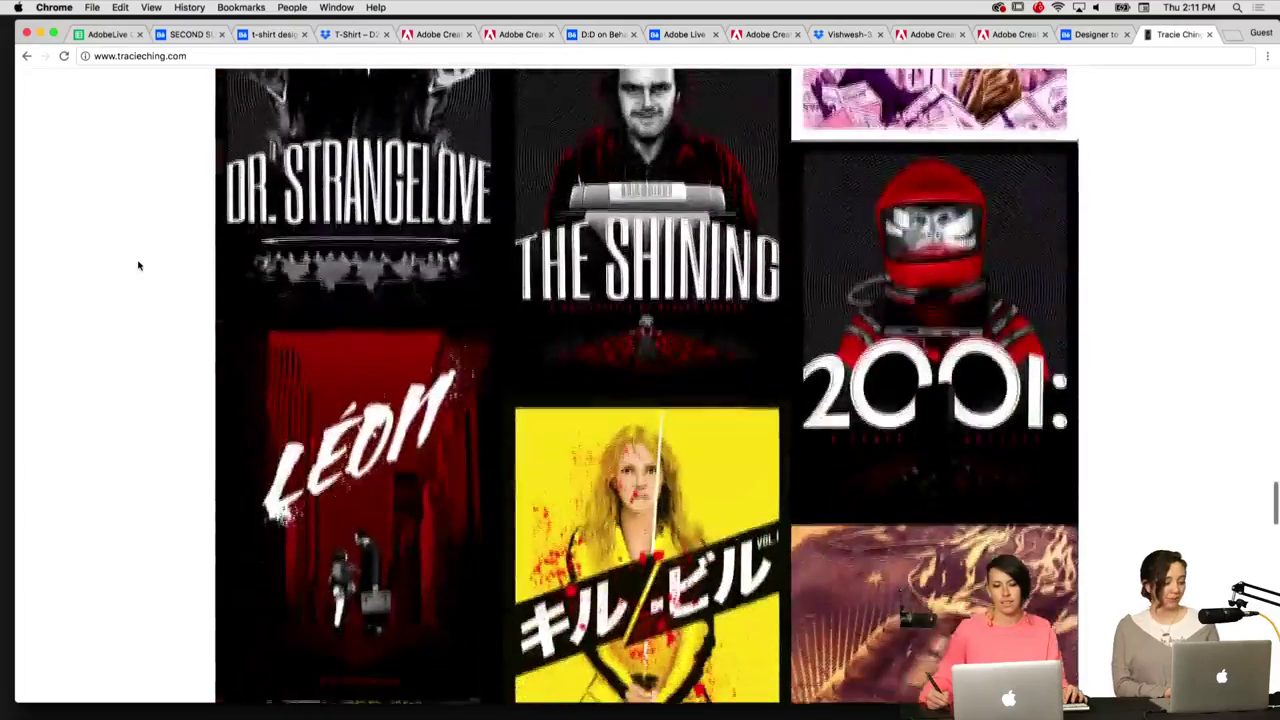
{"action": "scroll", "coordinate": [138, 265], "scroll_direction": "down", "scroll_amount": 8}
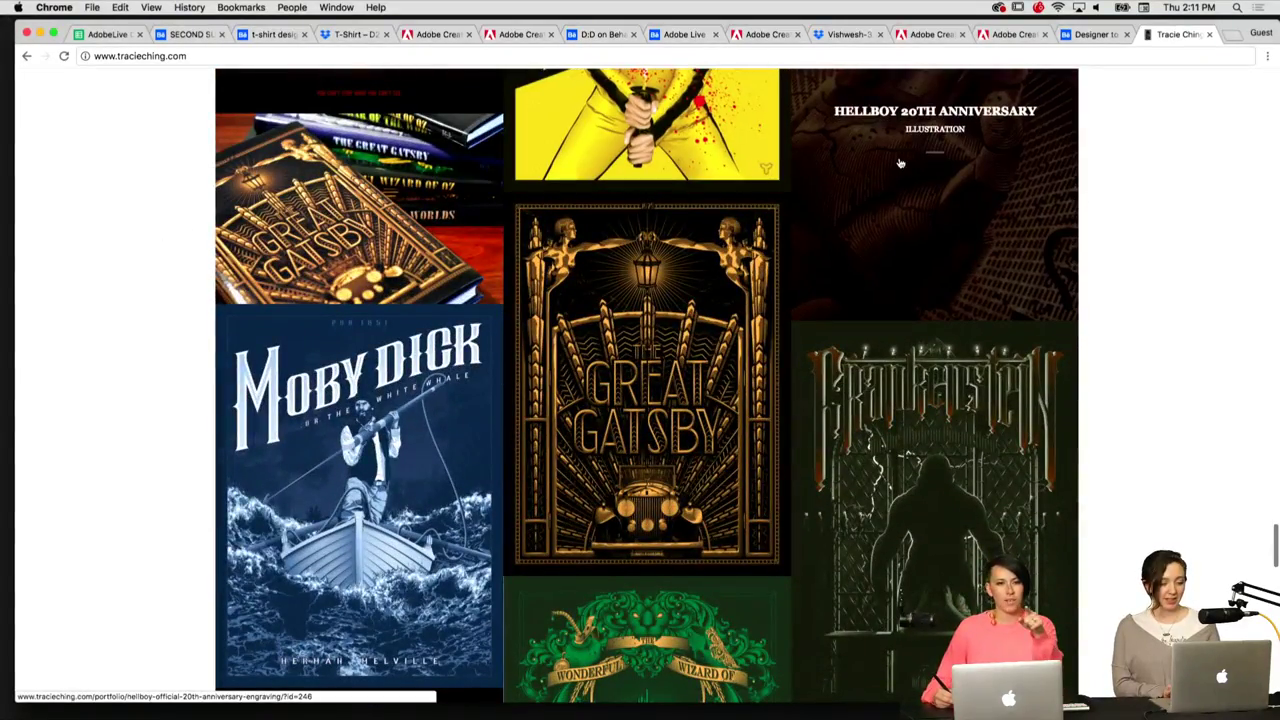
{"action": "left_click", "coordinate": [899, 163]}
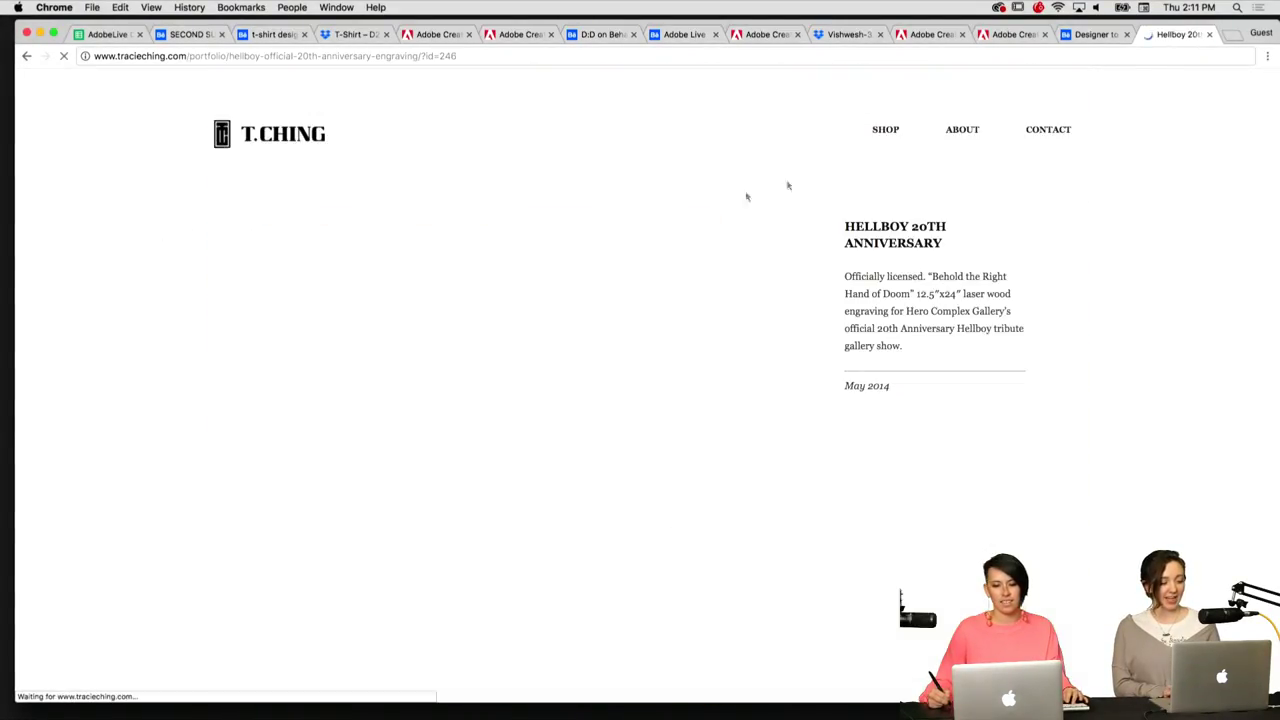
- Examine the full Hellboy wood engraving and the close-up of its line shading on the project page
{"action": "scroll", "coordinate": [185, 290], "scroll_direction": "down", "scroll_amount": 5}
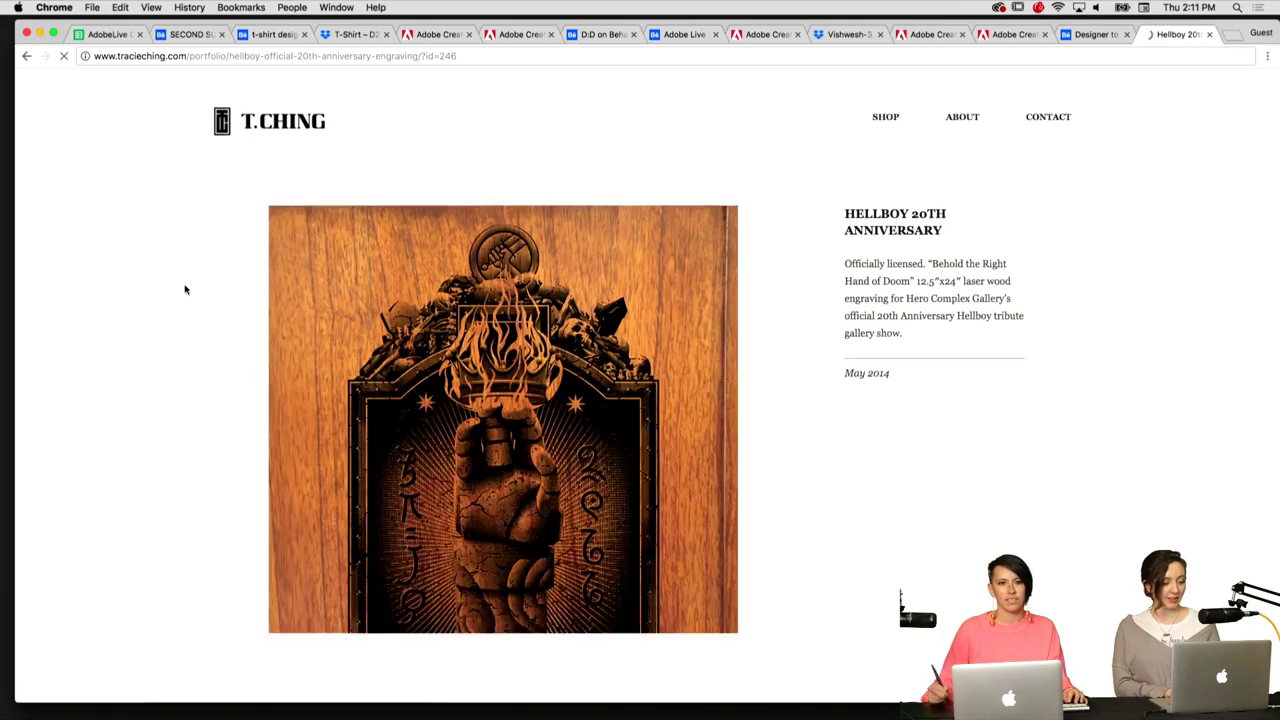
{"action": "scroll", "coordinate": [185, 290], "scroll_direction": "down", "scroll_amount": 8}
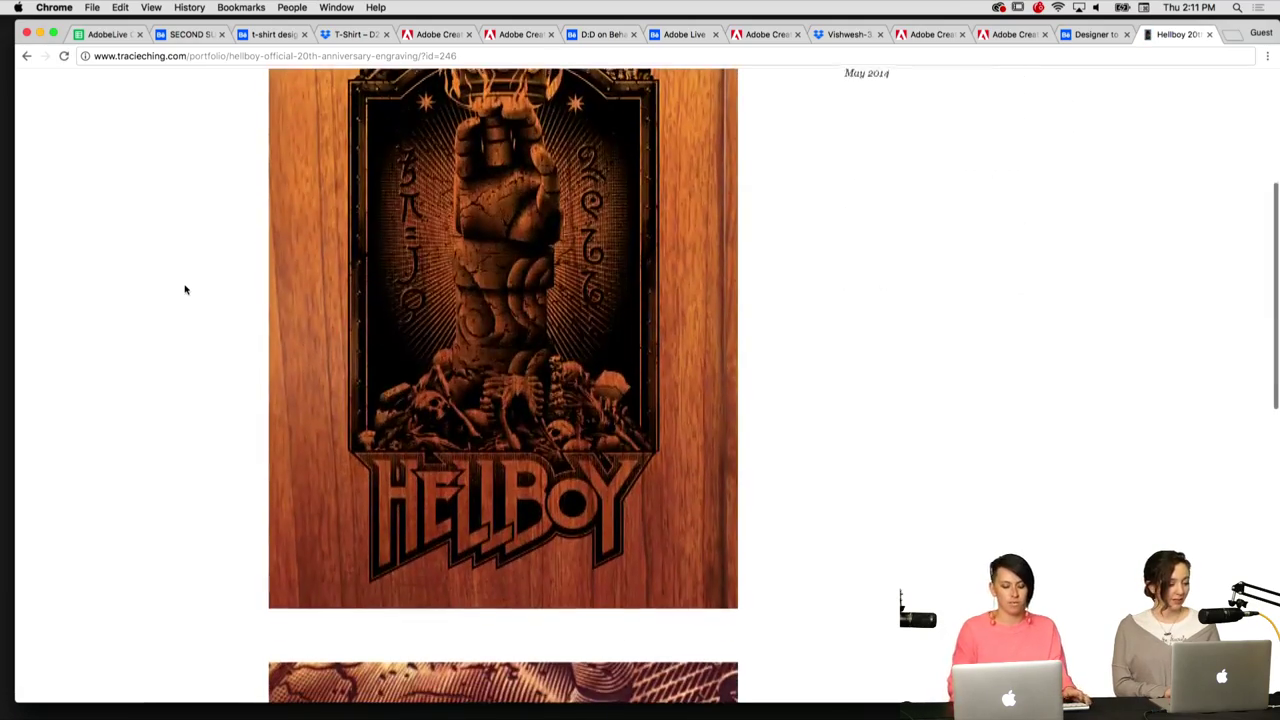
{"action": "scroll", "coordinate": [185, 290], "scroll_direction": "up", "scroll_amount": 3}
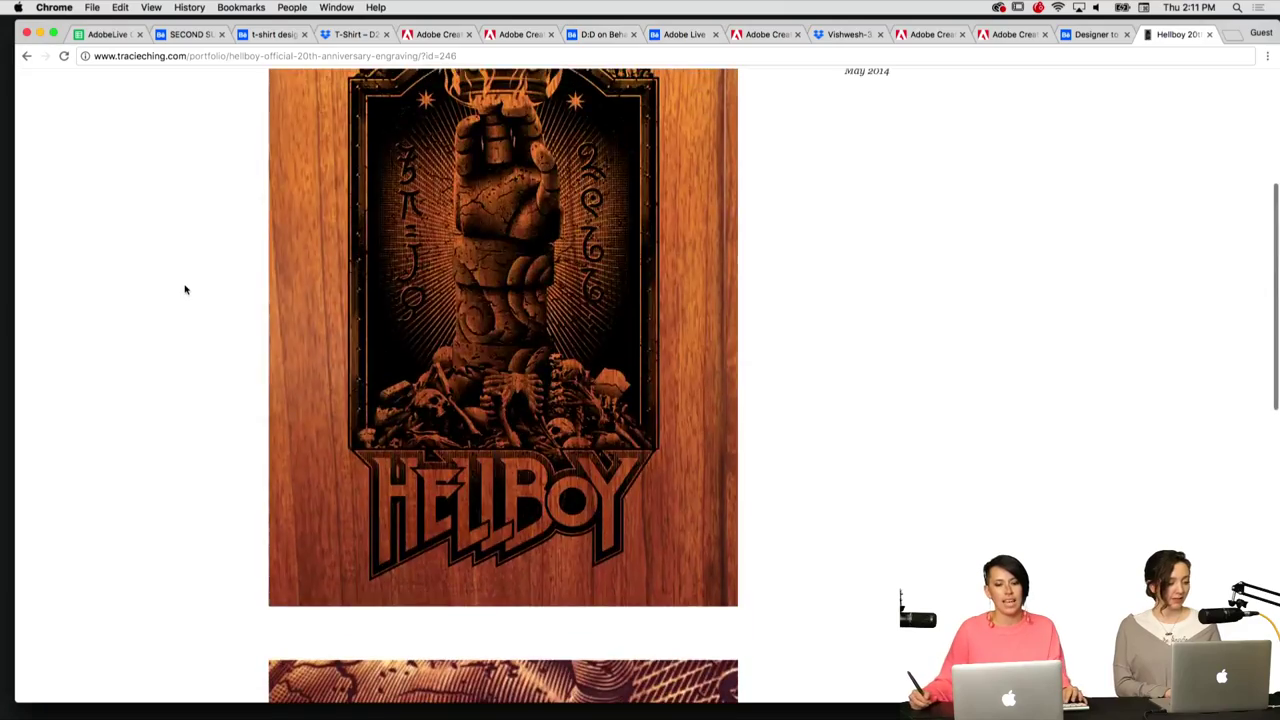
{"action": "scroll", "coordinate": [185, 290], "scroll_direction": "down", "scroll_amount": 4}
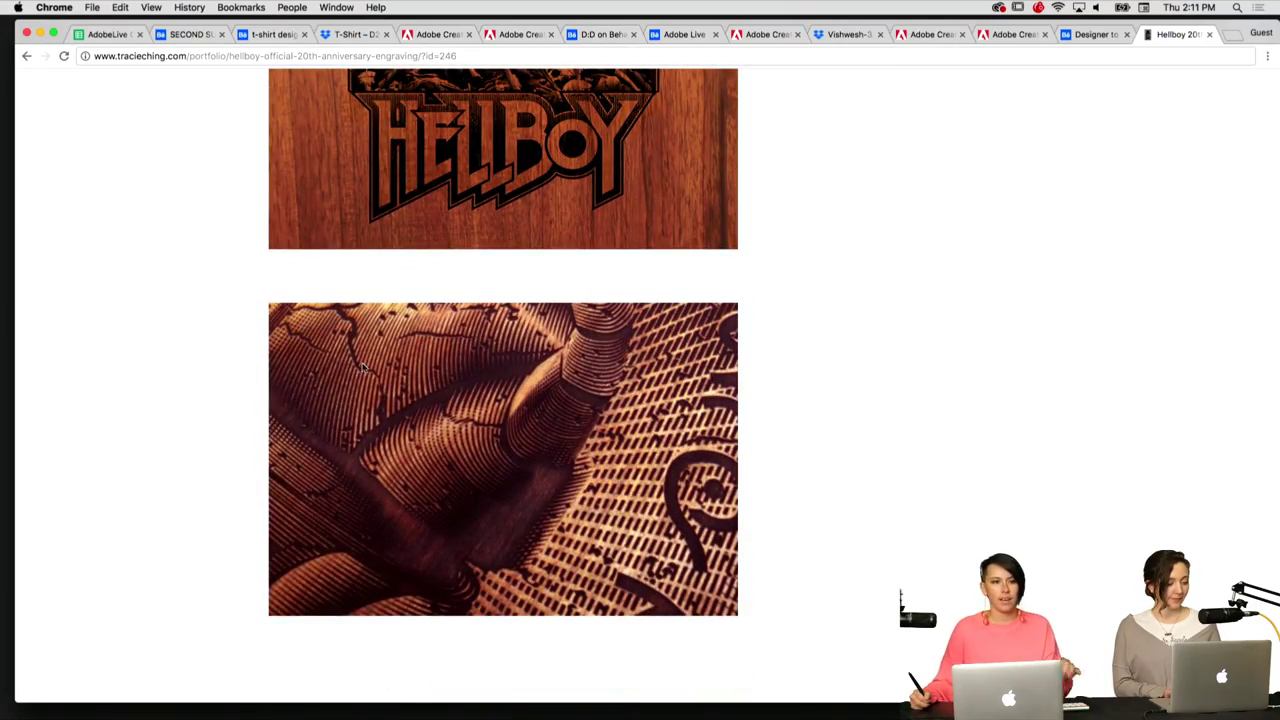
{"action": "scroll", "coordinate": [362, 370], "scroll_direction": "up", "scroll_amount": 8}
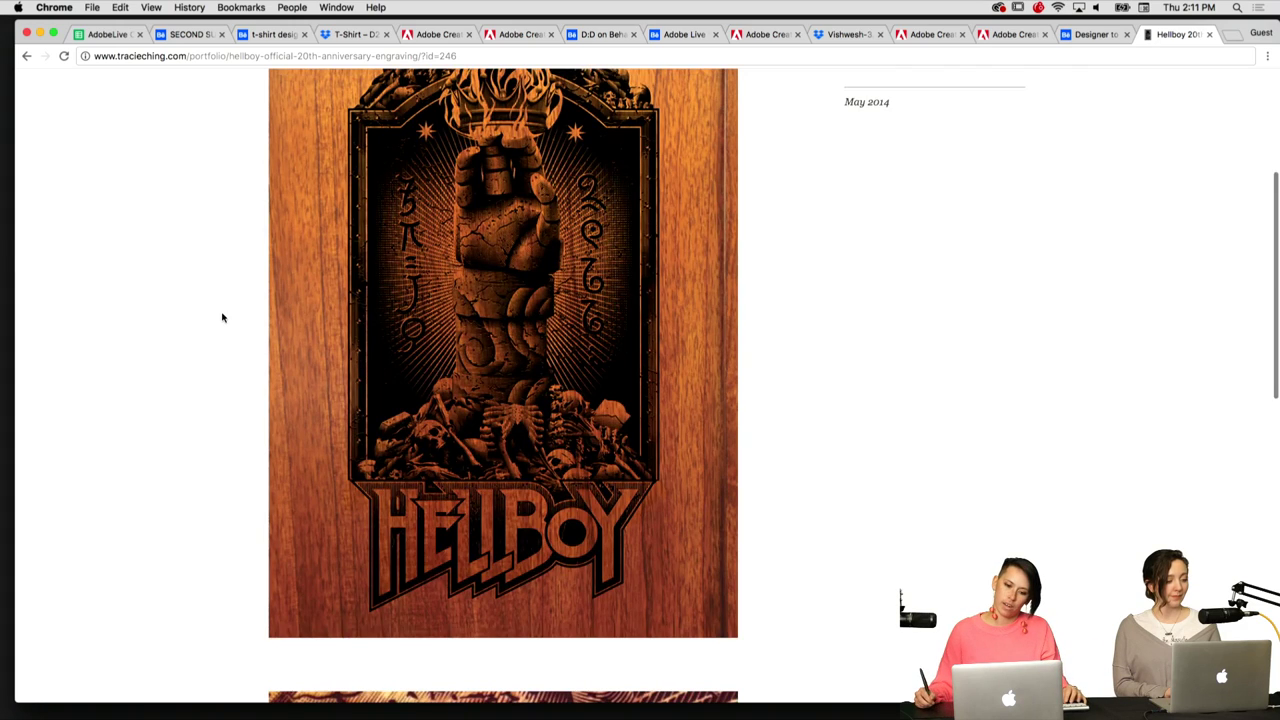
{"action": "scroll", "coordinate": [222, 317], "scroll_direction": "up", "scroll_amount": 2}
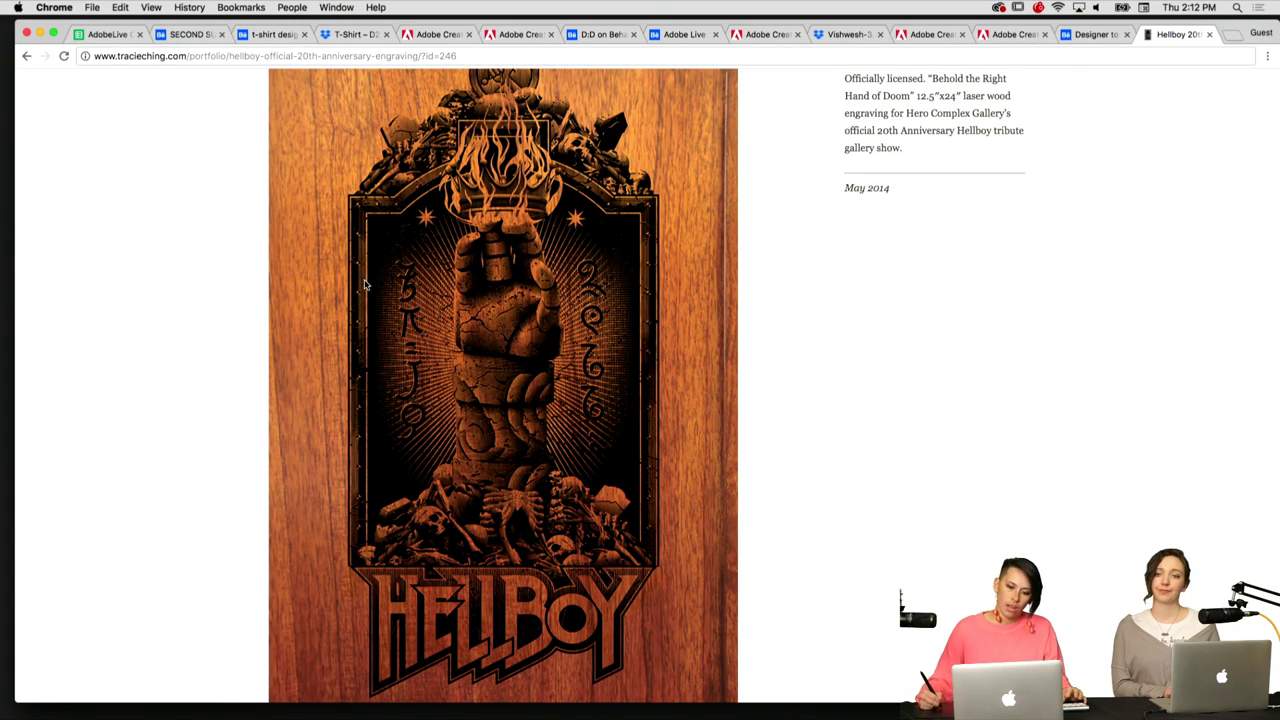
{"action": "scroll", "coordinate": [365, 285], "scroll_direction": "down", "scroll_amount": 12}
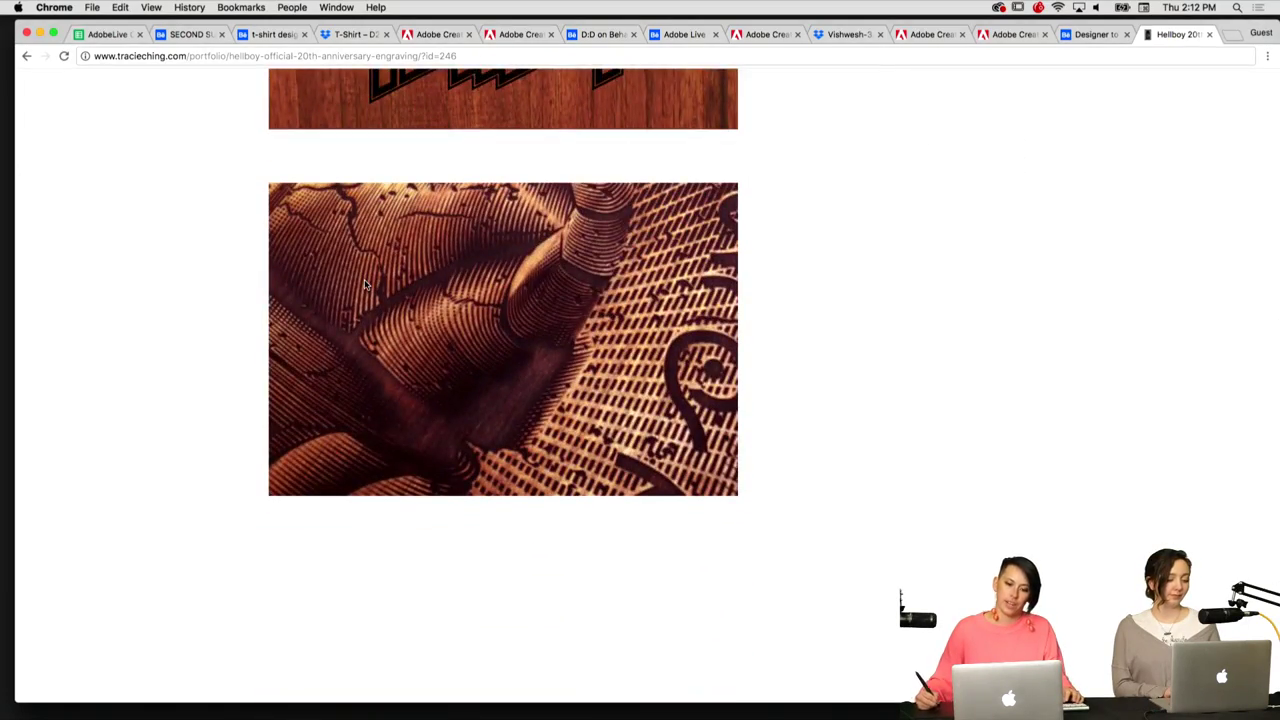
{"action": "scroll", "coordinate": [365, 285], "scroll_direction": "down", "scroll_amount": 3}
{"action": "scroll", "coordinate": [365, 285], "scroll_direction": "up", "scroll_amount": 3}
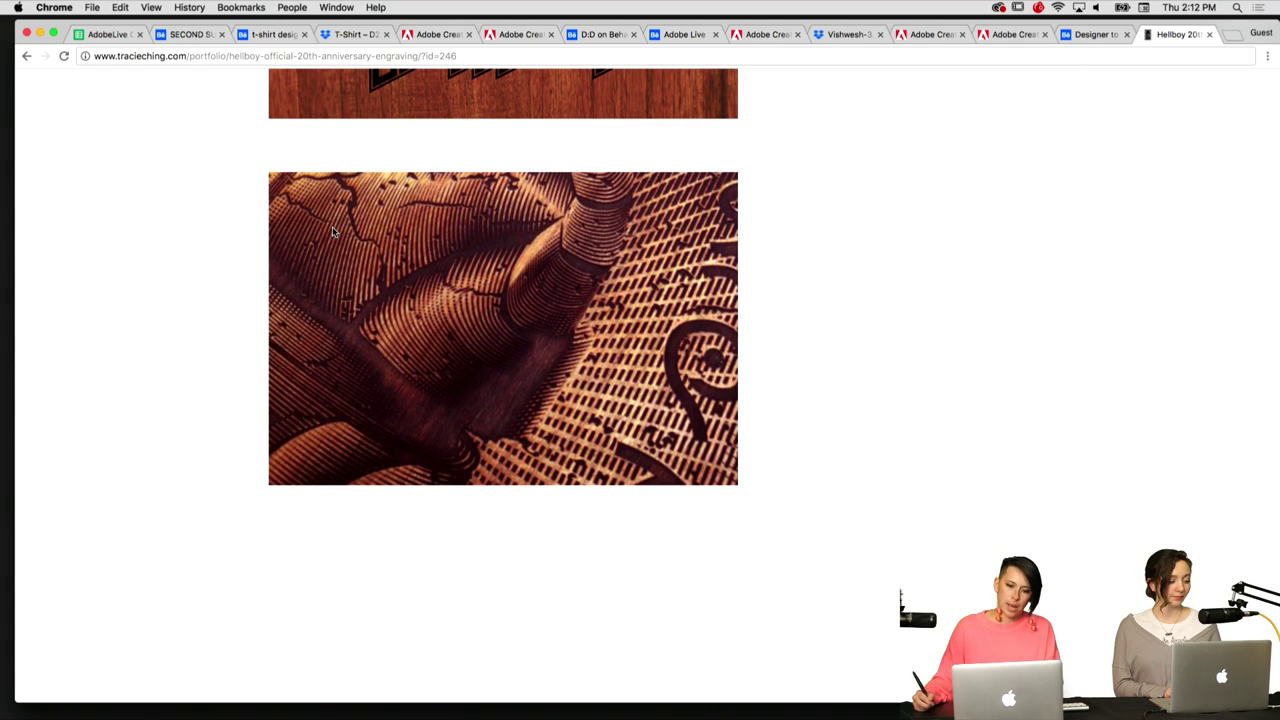
{"action": "scroll", "coordinate": [333, 232], "scroll_direction": "up", "scroll_amount": 10}
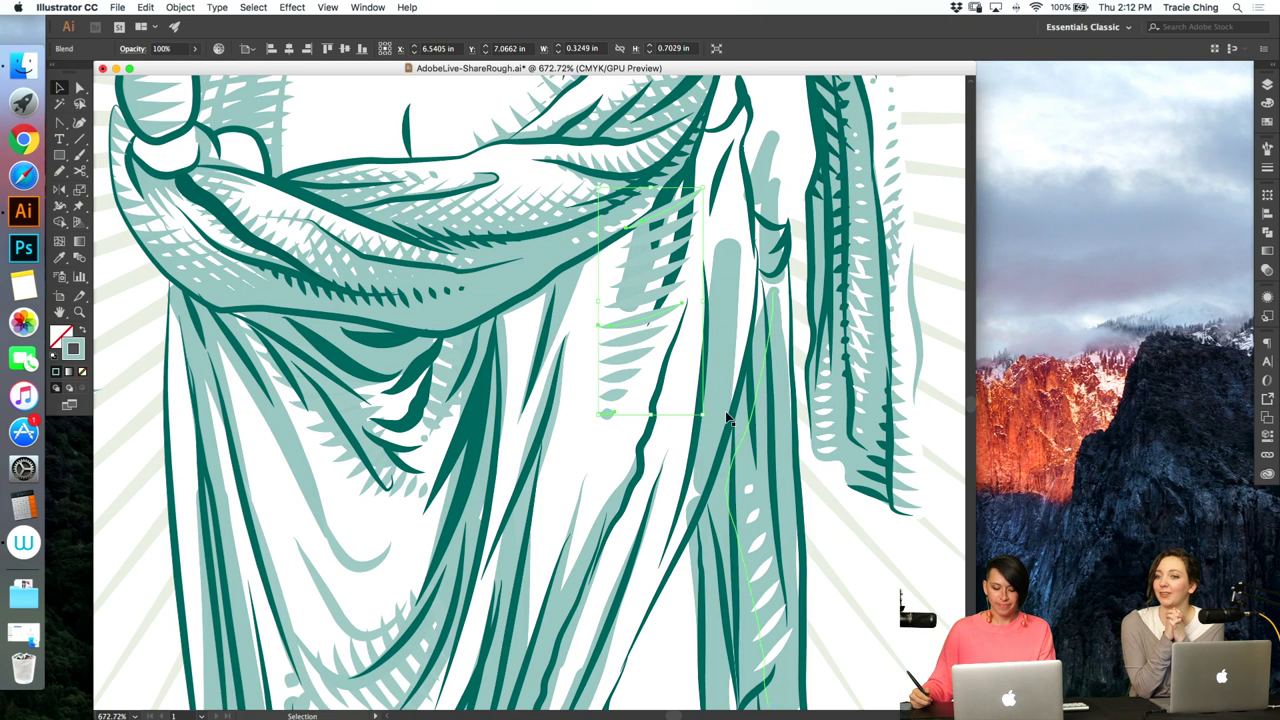
- Move the middle key stroke of the thigh fold's hatching blend slightly up, and place the blend behind the dark fold lines
{"action": "key", "text": "p"}
{"action": "left_click", "coordinate": [600, 328]}
{"action": "key", "text": "v"}
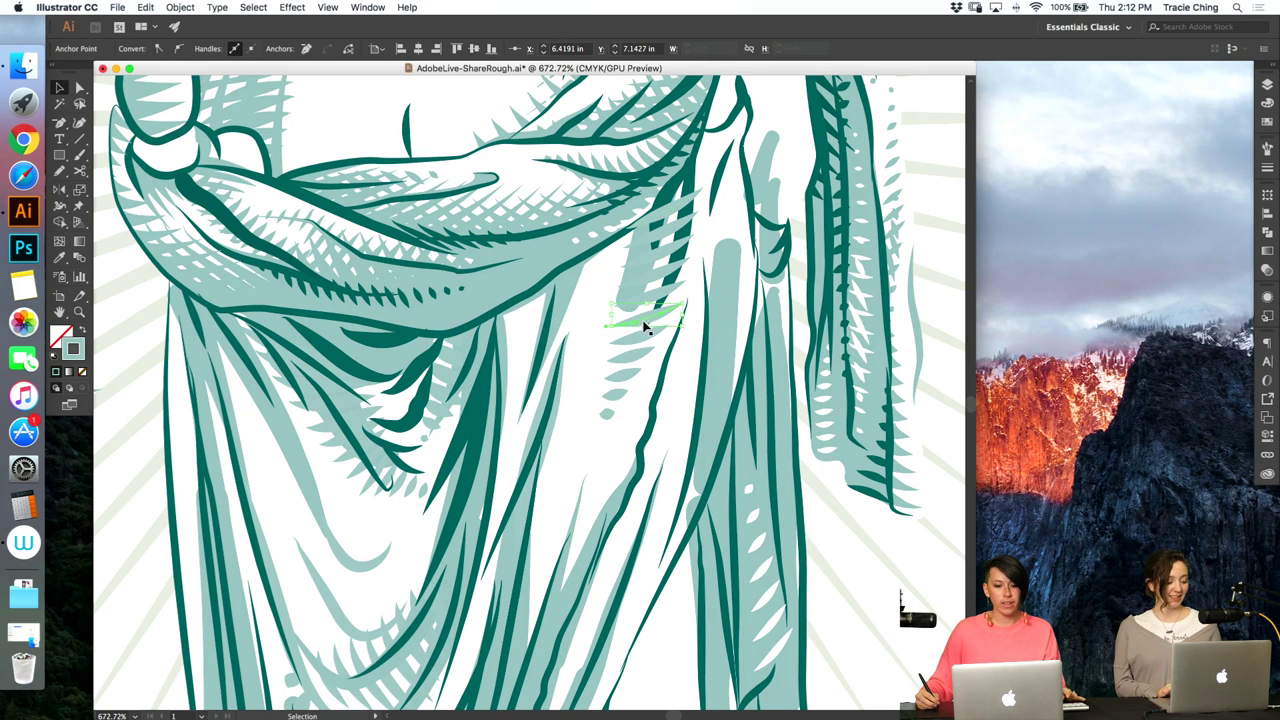
{"action": "left_click_drag", "start_coordinate": [644, 325], "coordinate": [644, 319]}
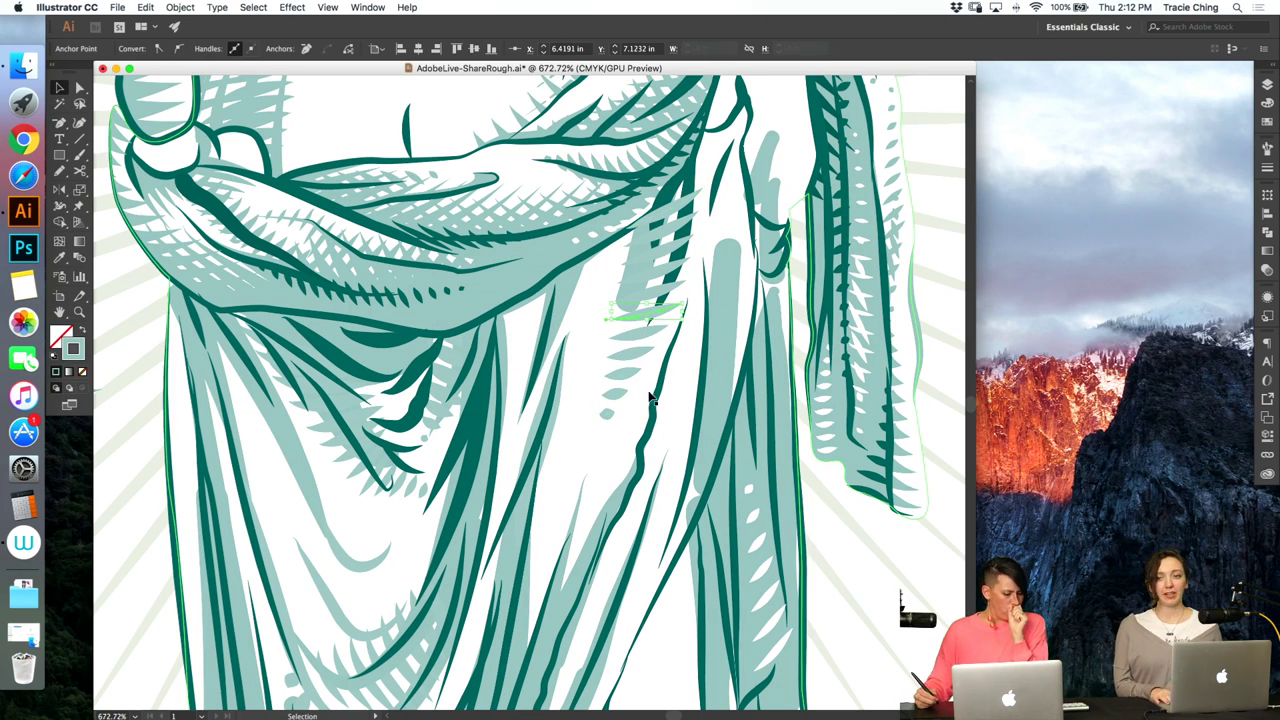
{"action": "left_click", "coordinate": [670, 256]}
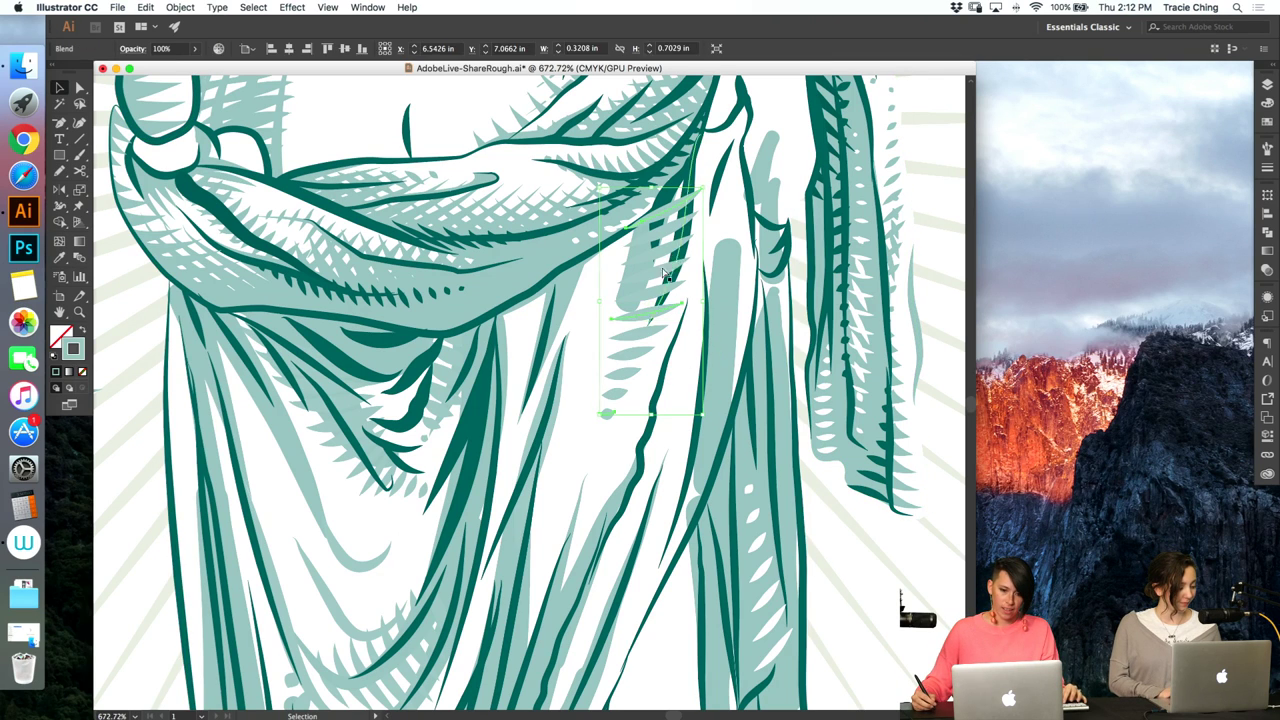
{"action": "key", "text": "super+x"}
{"action": "key", "text": "super+b"}
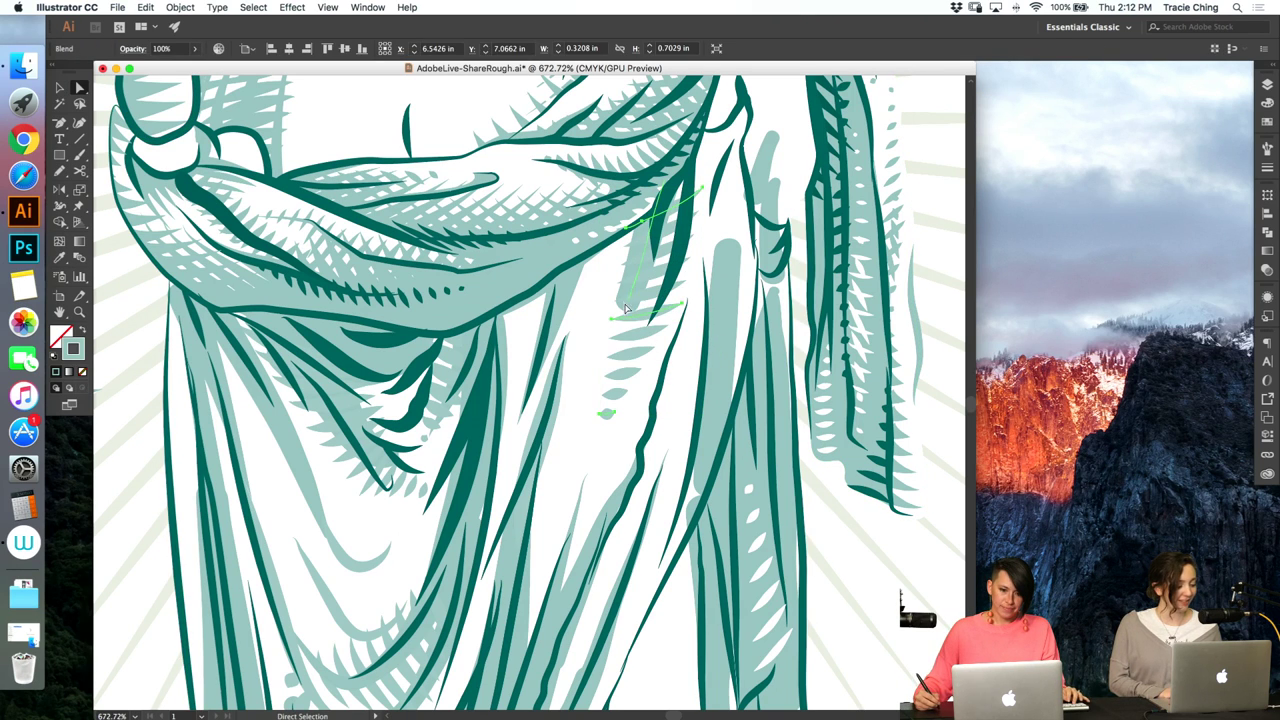
- Apply the tapered Art Brush 28 copy 2 at 3 pt to the thick teal stroke behind the hatching, and extend its lower end downward
{"action": "left_click", "coordinate": [626, 309]}
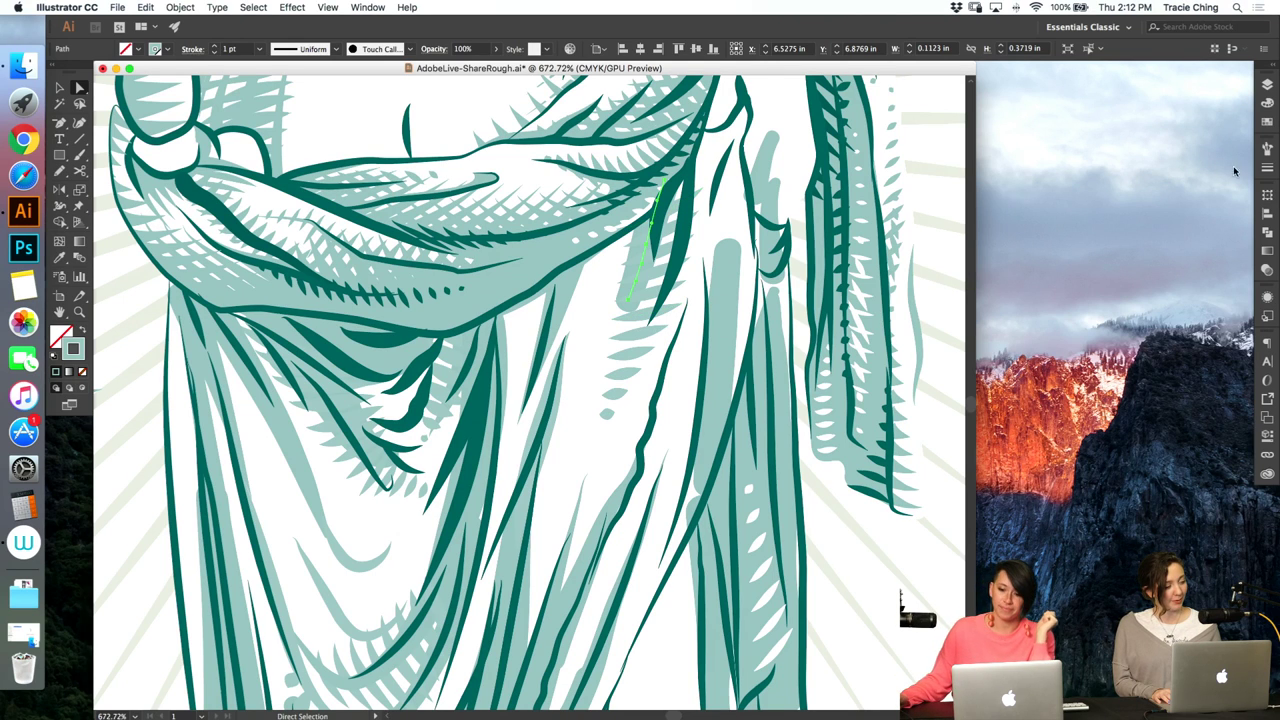
{"action": "left_click", "coordinate": [1268, 149]}
{"action": "left_click", "coordinate": [1190, 228]}
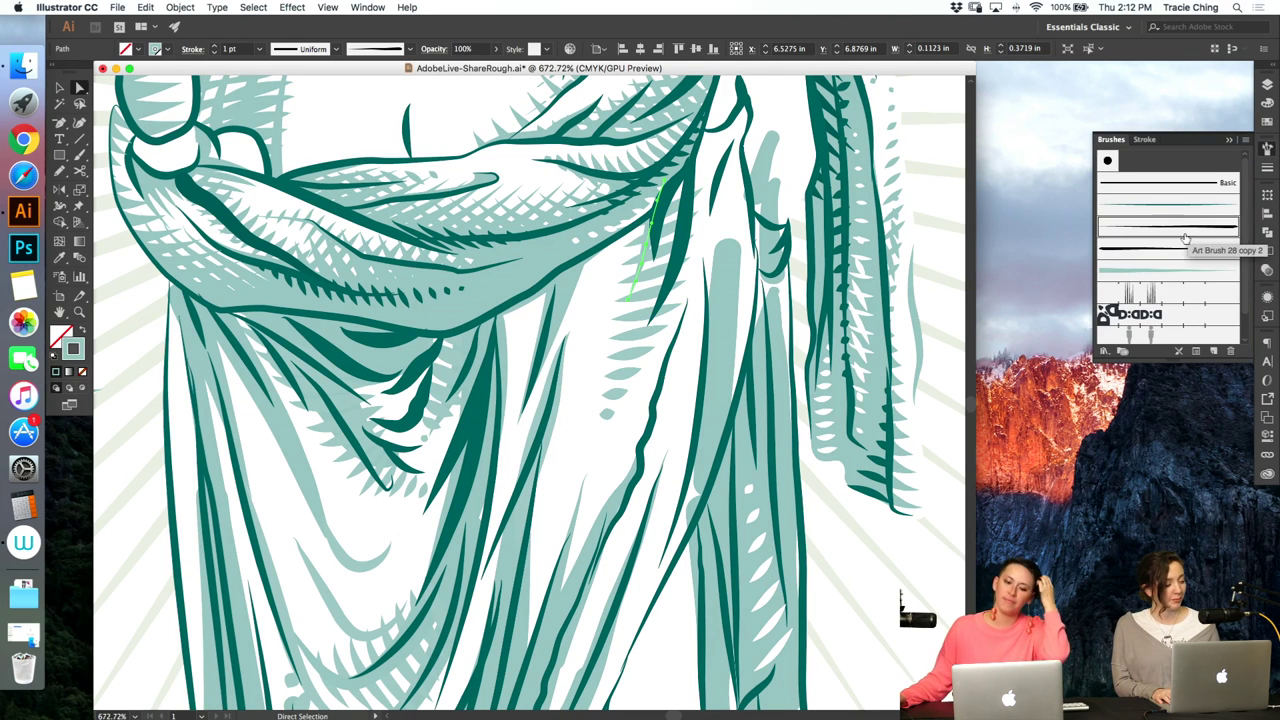
{"action": "left_click", "coordinate": [1265, 168]}
{"action": "left_click", "coordinate": [1147, 153]}
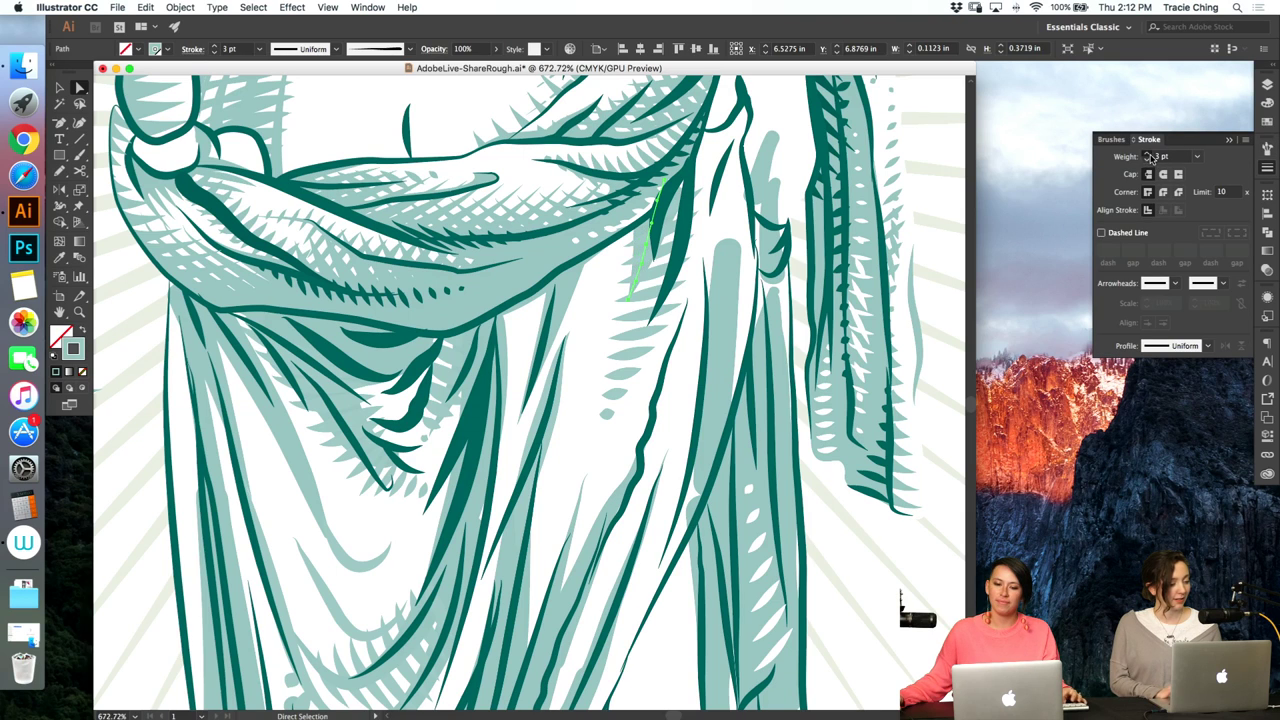
{"action": "left_click", "coordinate": [1147, 153]}
{"action": "left_click_drag", "start_coordinate": [628, 300], "coordinate": [634, 335]}
{"action": "key", "text": "v"}
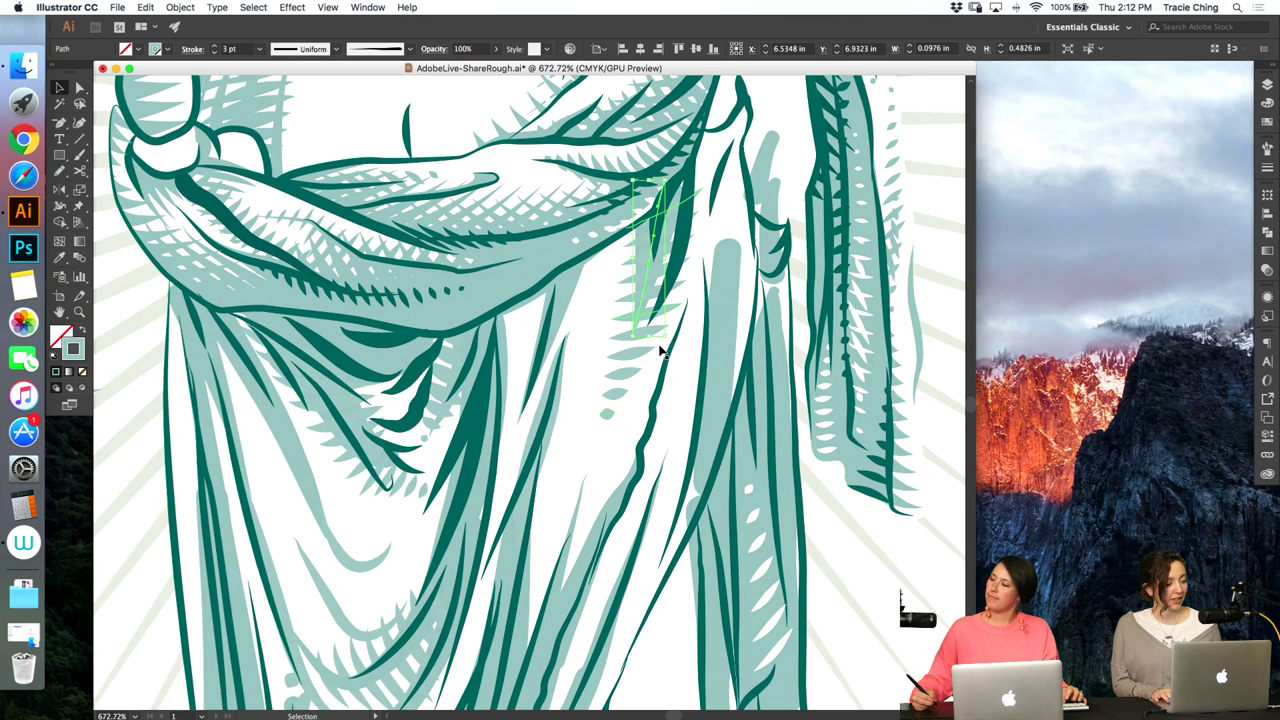
- Try Art Brush 28 copy 2 on the thick vertical teal stroke between the thigh folds, and remove the stroke
{"action": "key", "text": "a"}
{"action": "left_click", "coordinate": [718, 280]}
{"action": "left_click", "coordinate": [722, 281]}
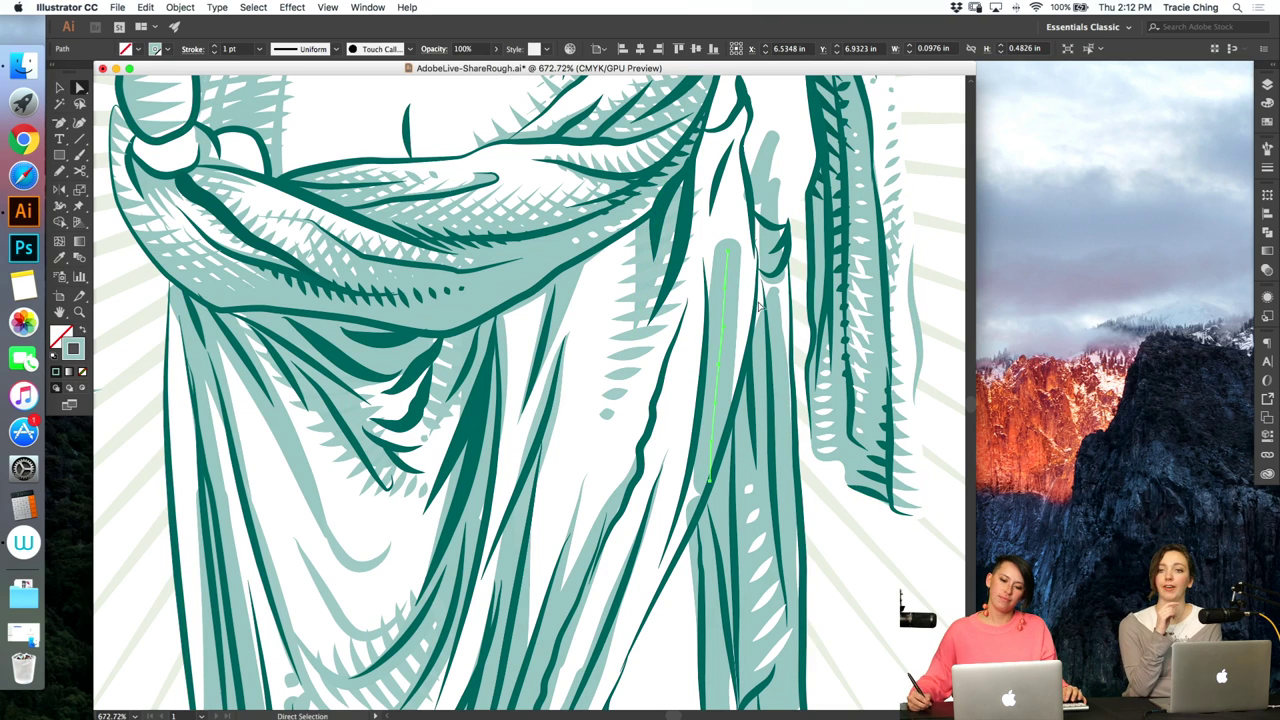
{"action": "left_click", "coordinate": [1267, 148]}
{"action": "left_click", "coordinate": [1187, 229]}
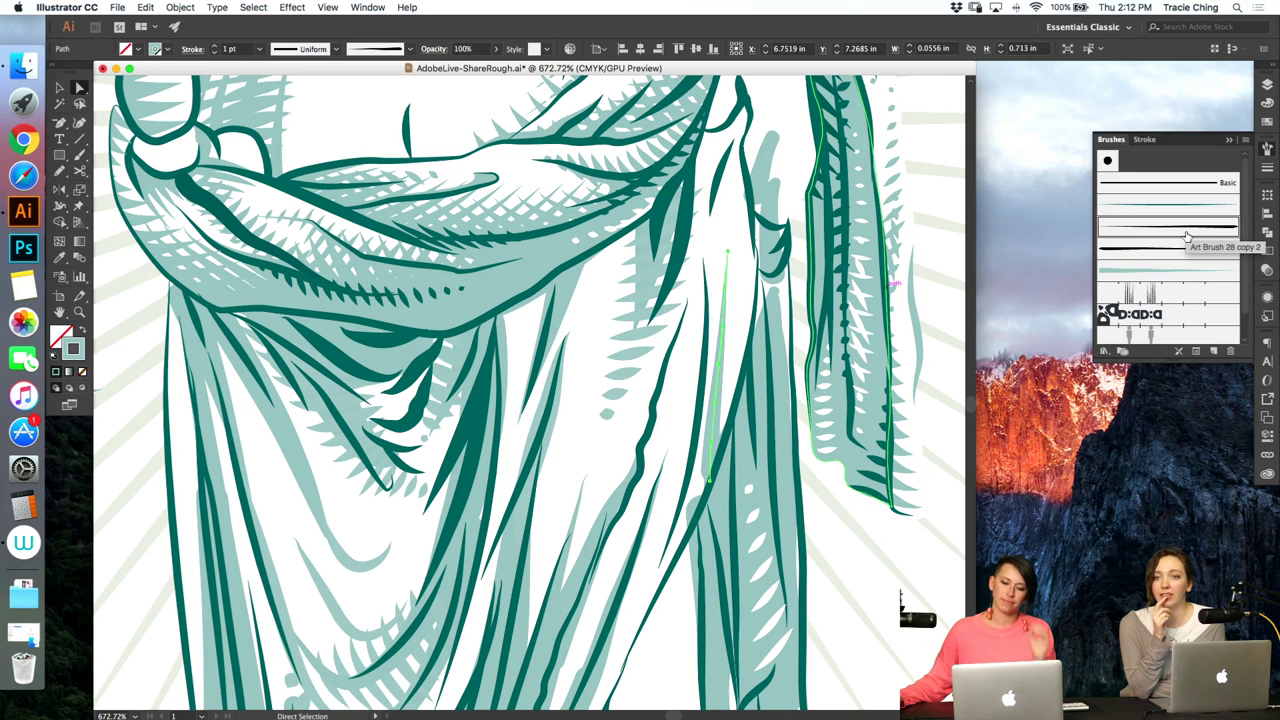
{"action": "left_click", "coordinate": [1168, 186]}
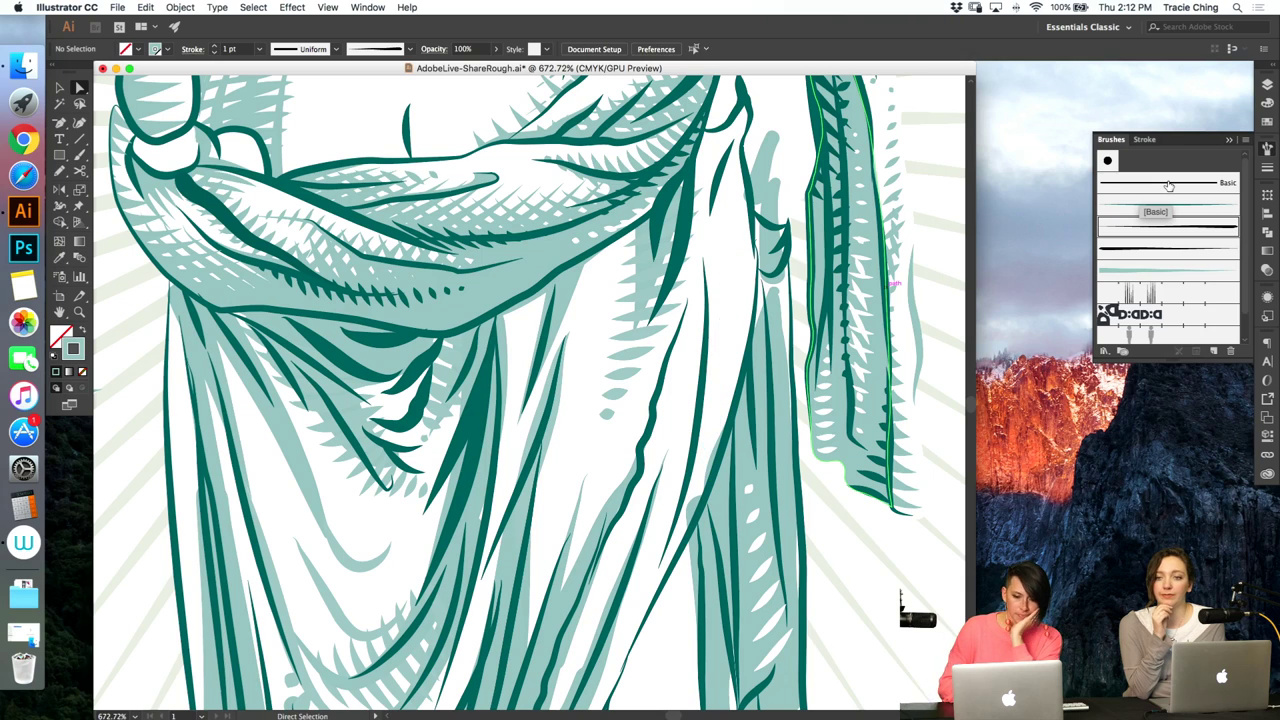
- Recolor the long curved dark fold line on the thigh with the light teal swatch
{"action": "left_click", "coordinate": [720, 485]}
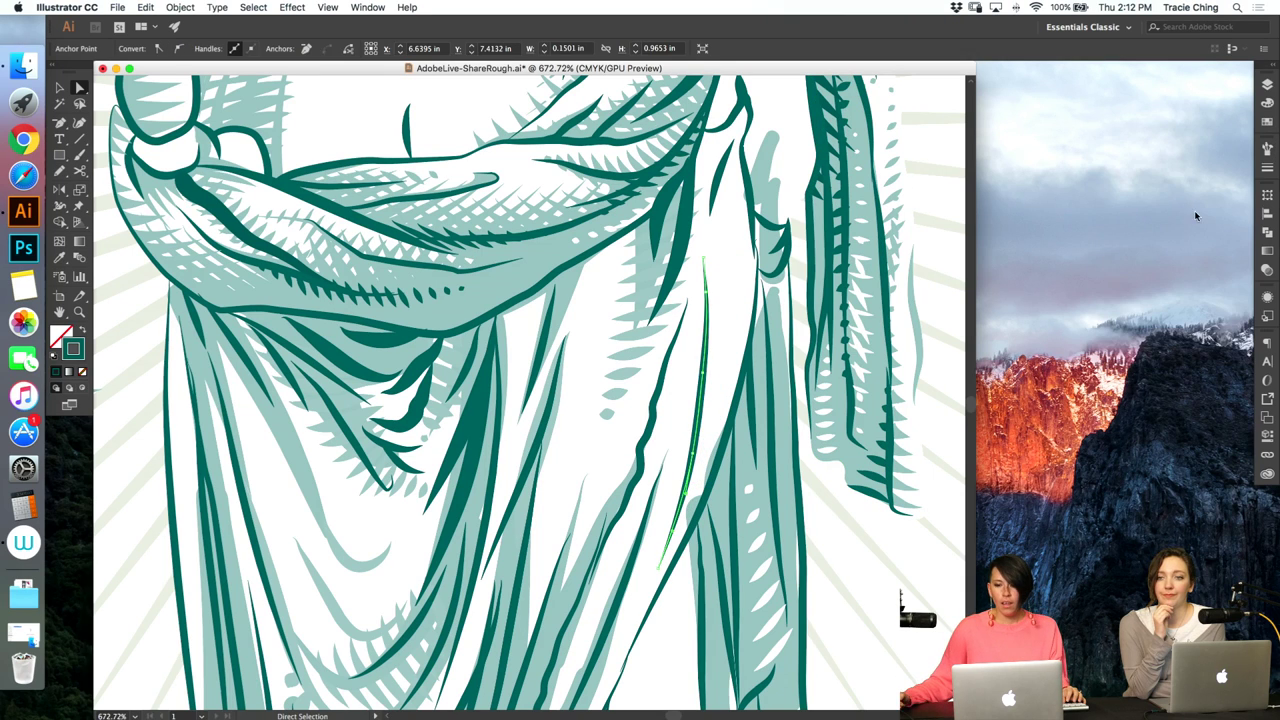
{"action": "left_click", "coordinate": [1269, 150]}
{"action": "left_click", "coordinate": [1267, 122]}
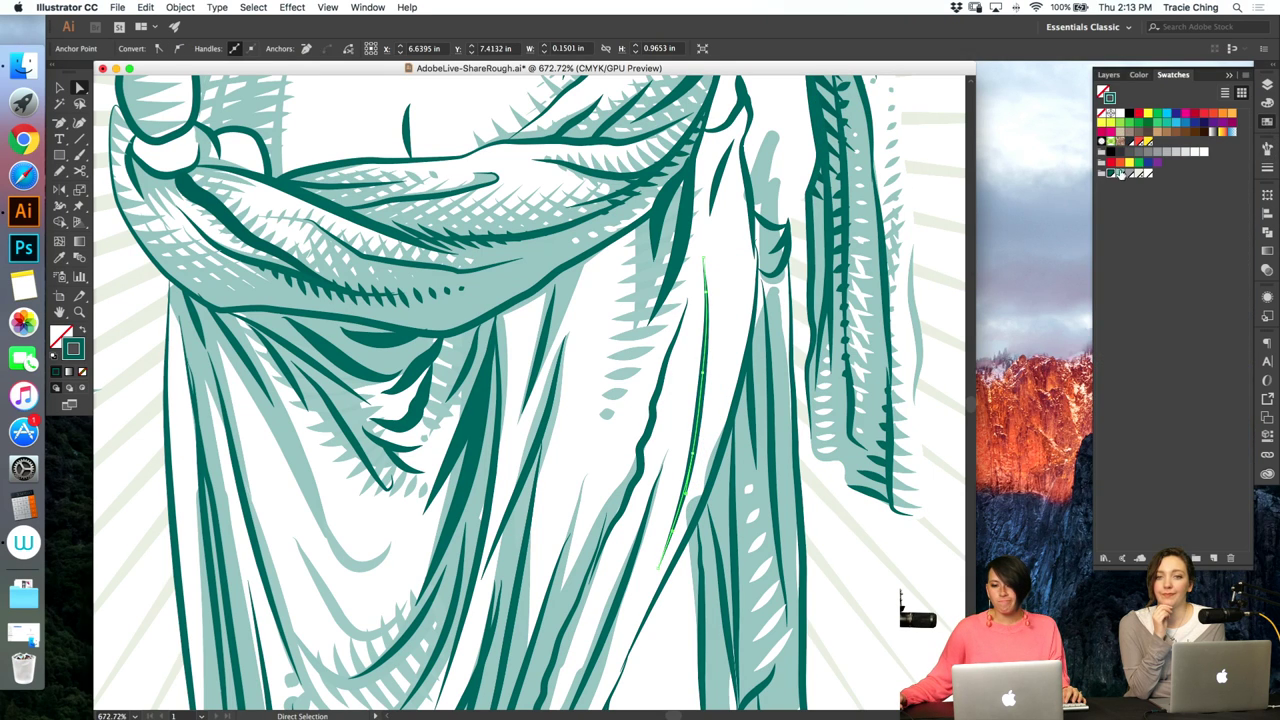
{"action": "left_click", "coordinate": [1119, 175]}
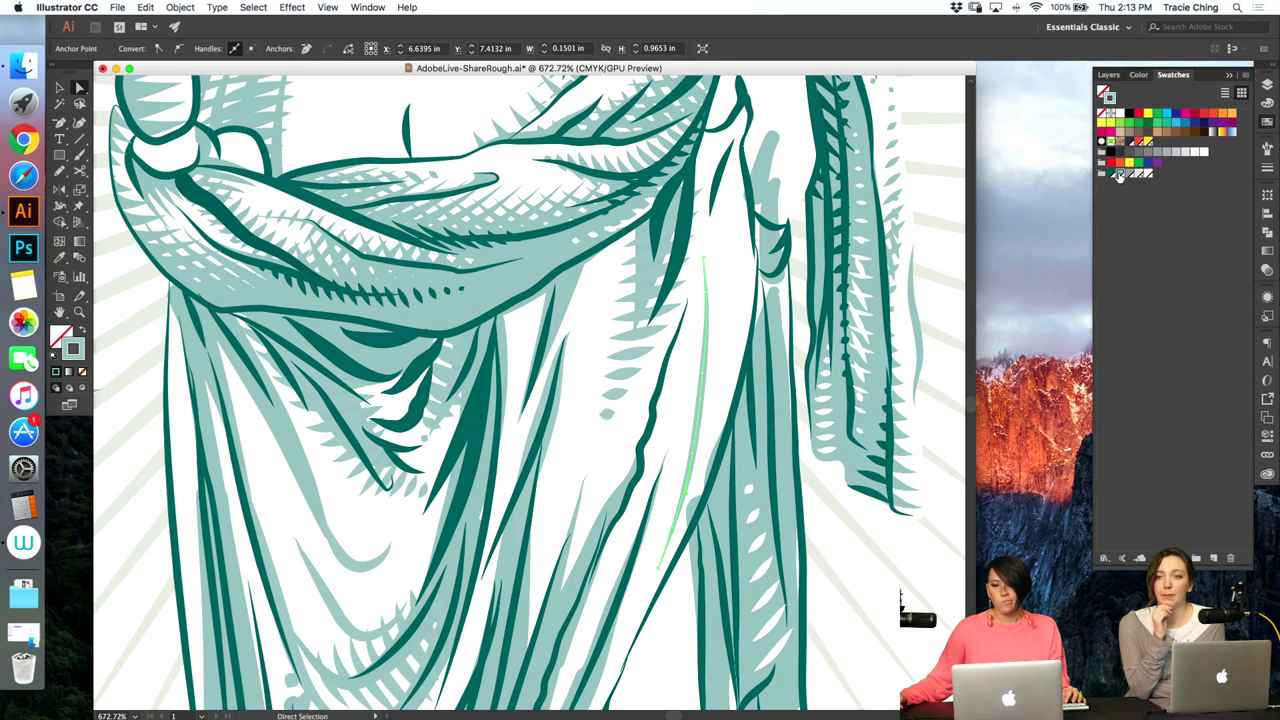
- Adjust the upper anchor point of the teal shading stroke just below the thigh fold's outline
{"action": "left_click", "coordinate": [691, 511]}
{"action": "left_click", "coordinate": [710, 520]}
{"action": "left_click_drag", "start_coordinate": [710, 520], "coordinate": [716, 523]}
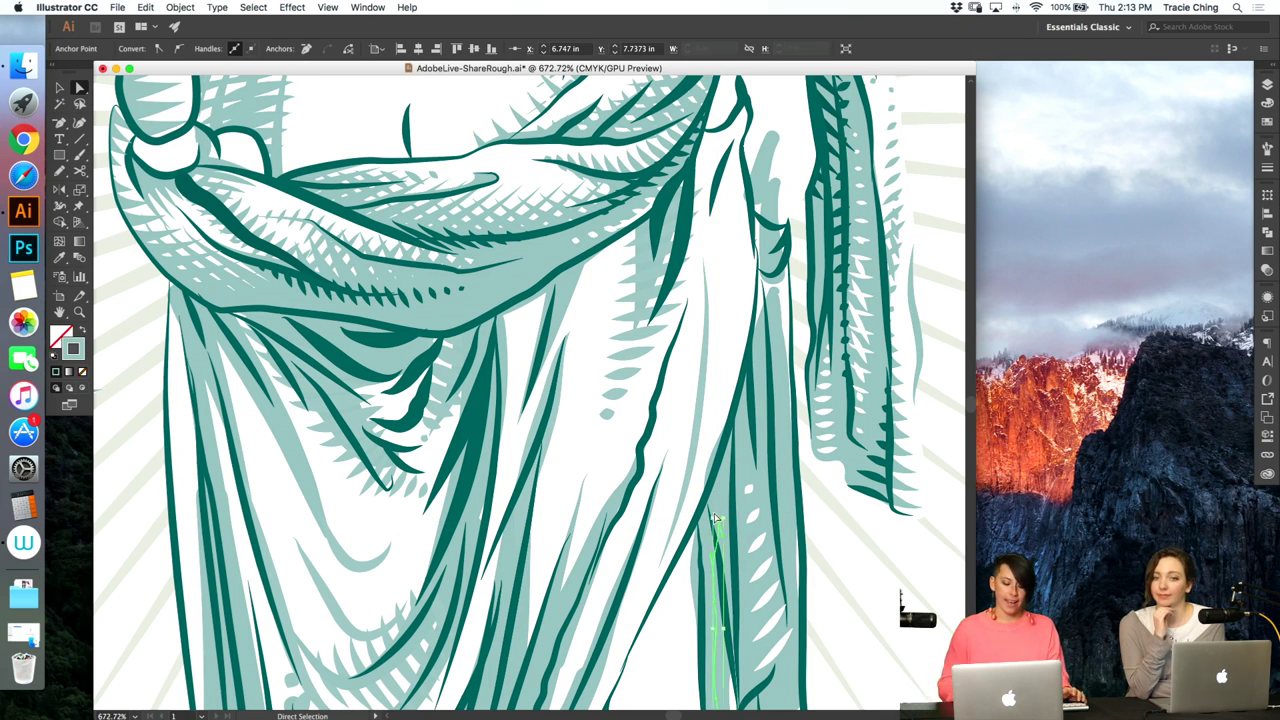
- Take the dark wavy fold line on the thigh out of the line-art group and match it to the light teal curved stroke beside it
{"action": "key", "text": "super+minus"}
{"action": "key", "text": "super+minus"}
{"action": "key", "text": "super+minus"}
{"action": "key", "text": "super+minus"}
{"action": "left_click", "coordinate": [659, 398]}
{"action": "key", "text": "z"}
{"action": "left_click_drag", "start_coordinate": [481, 367], "coordinate": [621, 314]}
{"action": "left_click_drag", "start_coordinate": [552, 360], "coordinate": [575, 345]}
{"action": "key", "text": "v"}
{"action": "double_click", "coordinate": [544, 349]}
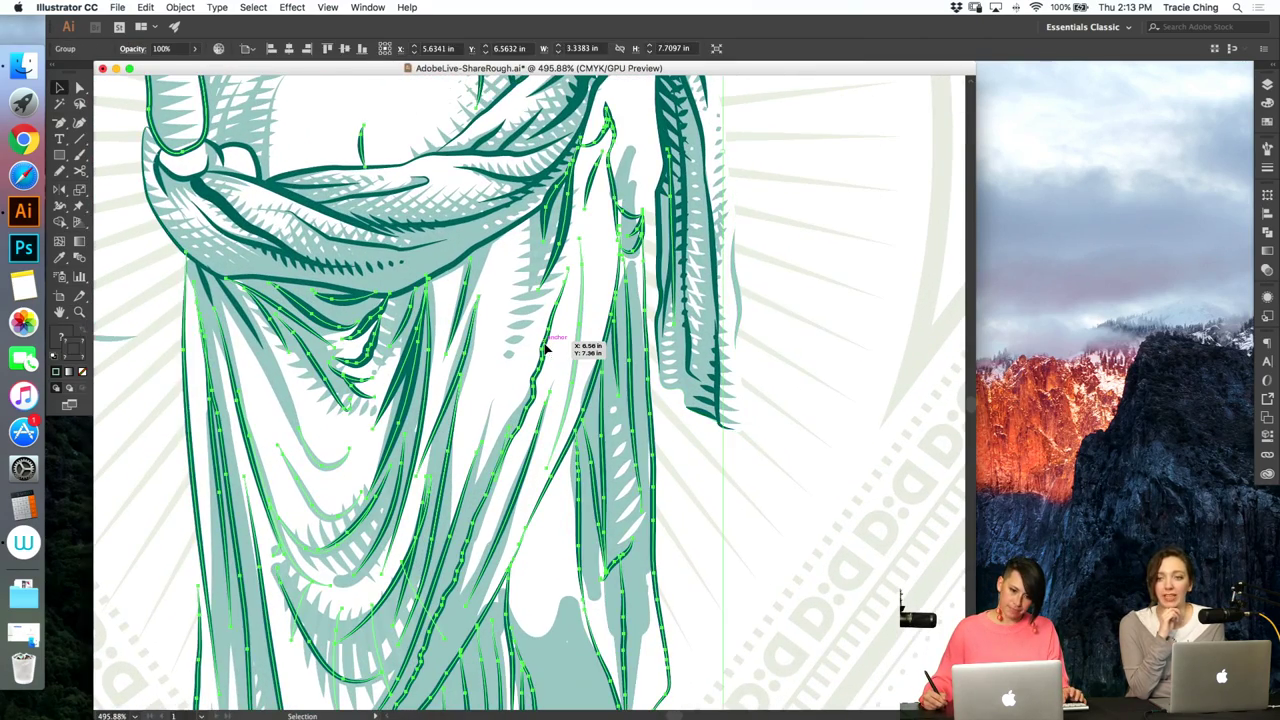
{"action": "left_click", "coordinate": [545, 349]}
{"action": "key", "text": "Delete"}
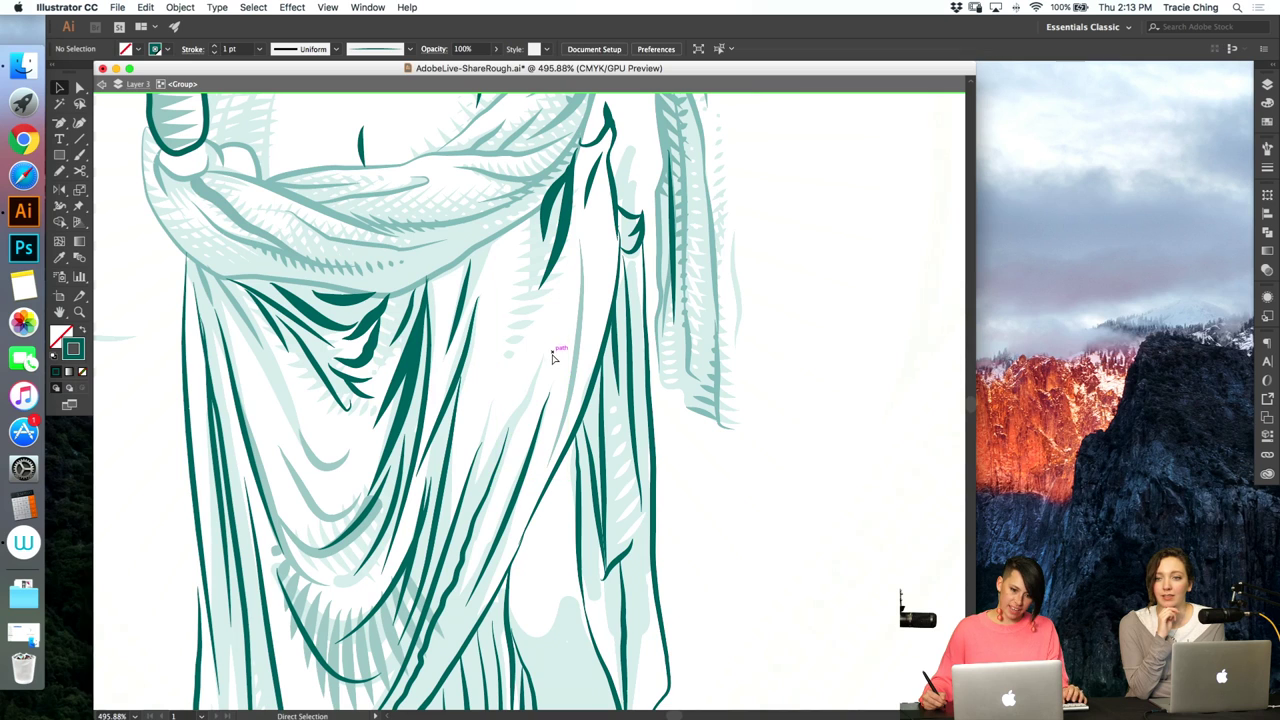
{"action": "key", "text": "Escape"}
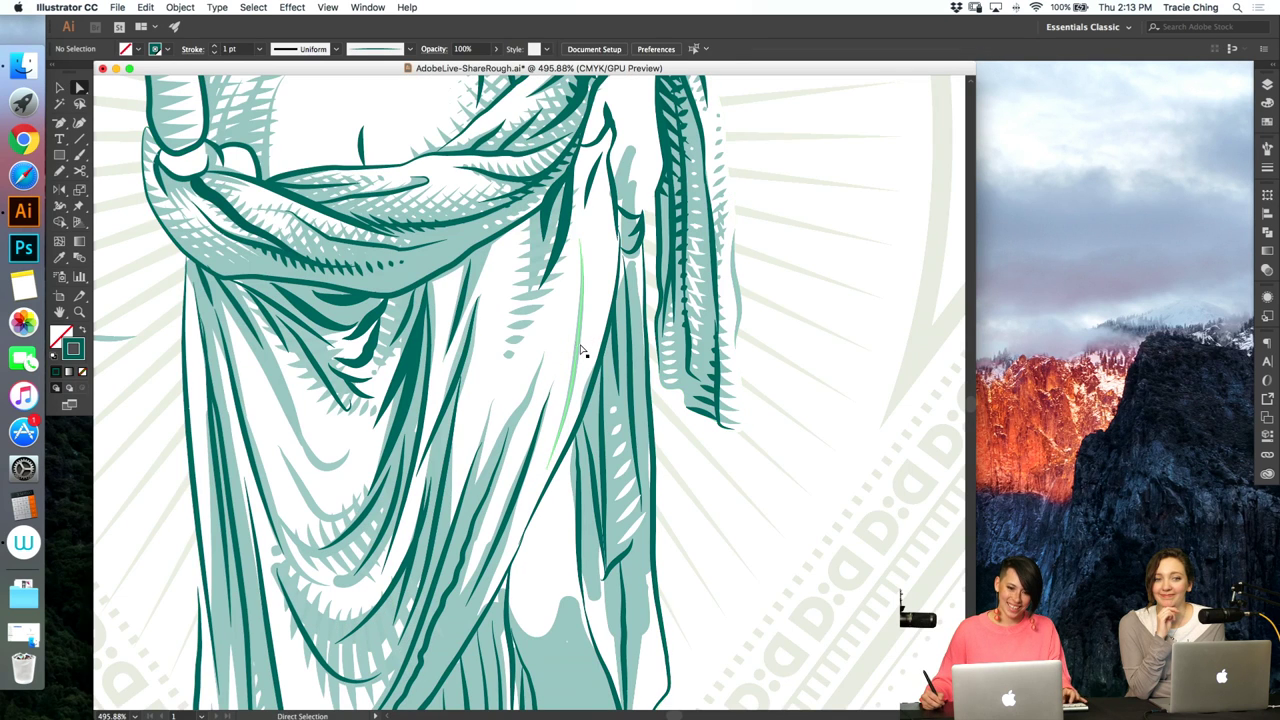
{"action": "left_click", "coordinate": [580, 354]}
{"action": "key", "text": "Delete"}
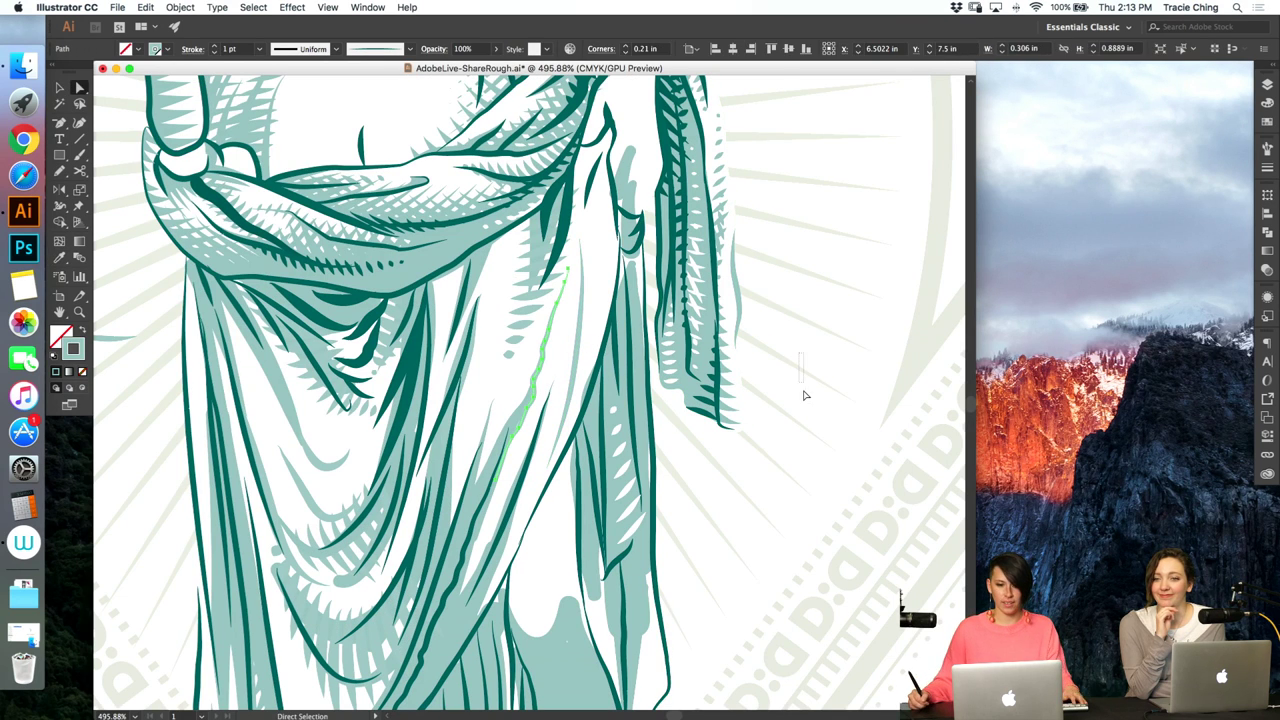
- Set the stroke weight of the lowest small hatch mark in the thigh hatching to 1 pt
{"action": "key", "text": "v"}
{"action": "key", "text": "super+1"}
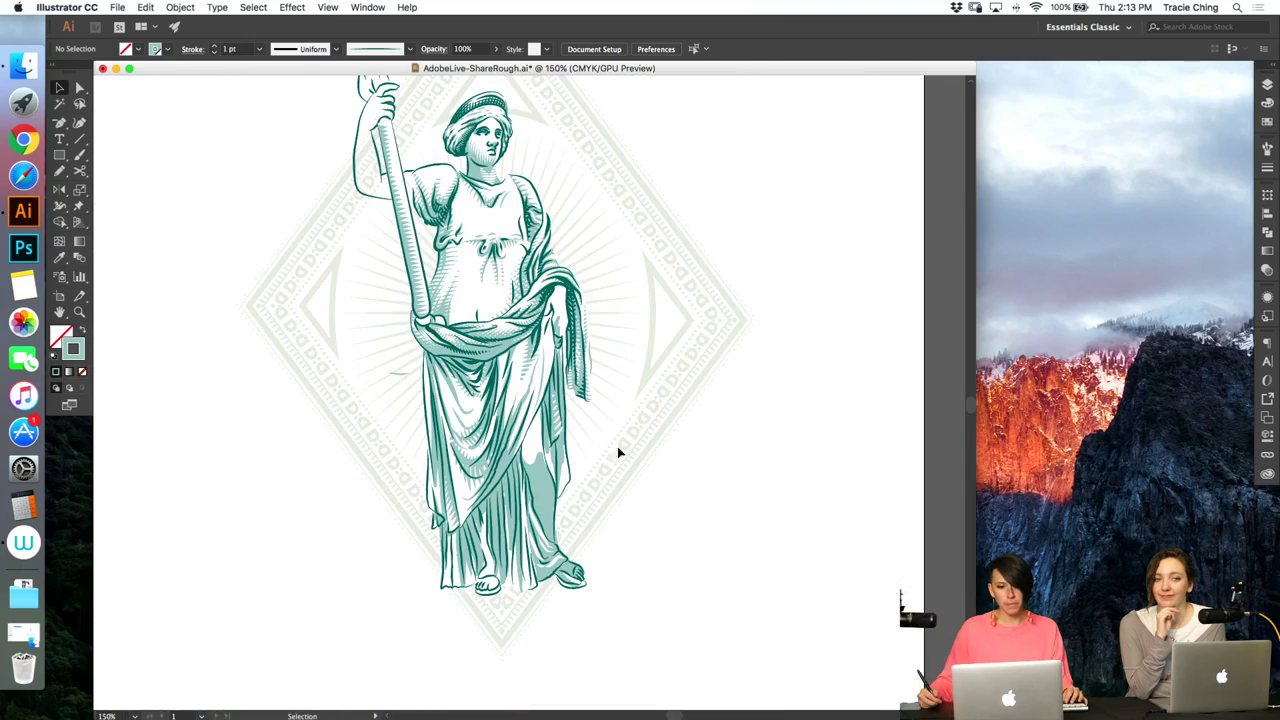
{"action": "key", "text": "z"}
{"action": "left_click_drag", "start_coordinate": [540, 394], "coordinate": [588, 312]}
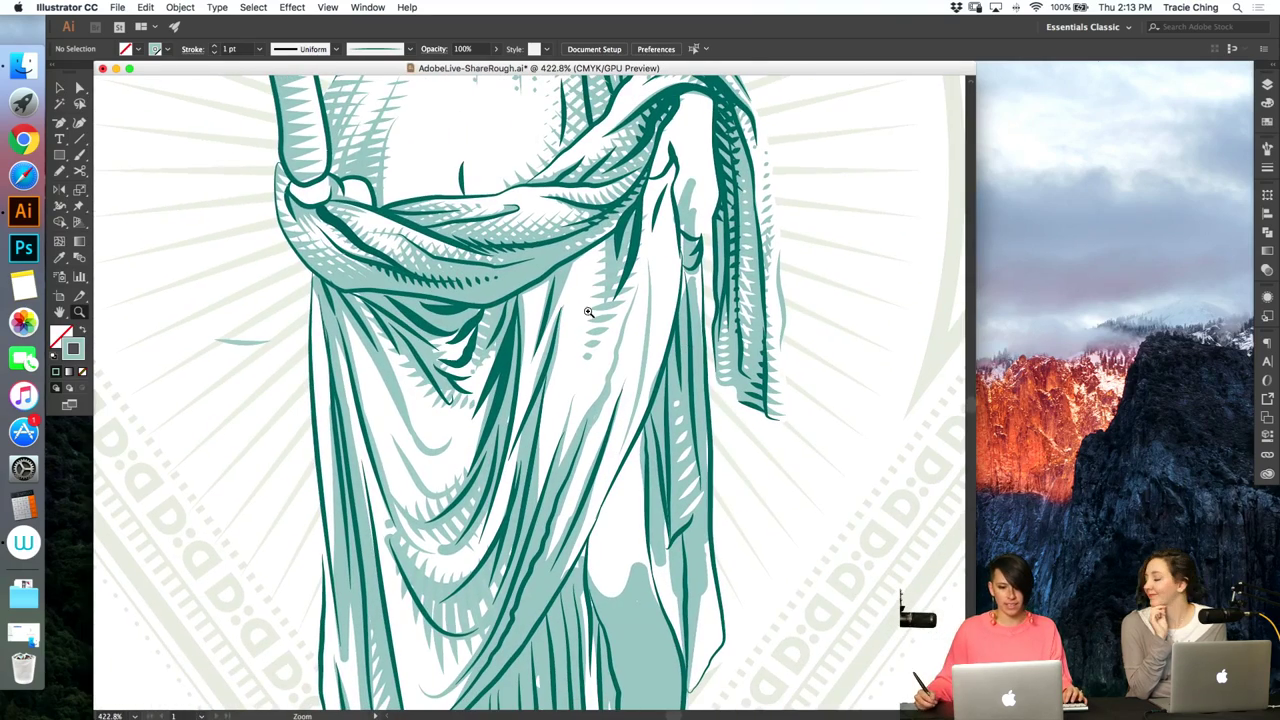
{"action": "key", "text": "a"}
{"action": "left_click", "coordinate": [588, 355]}
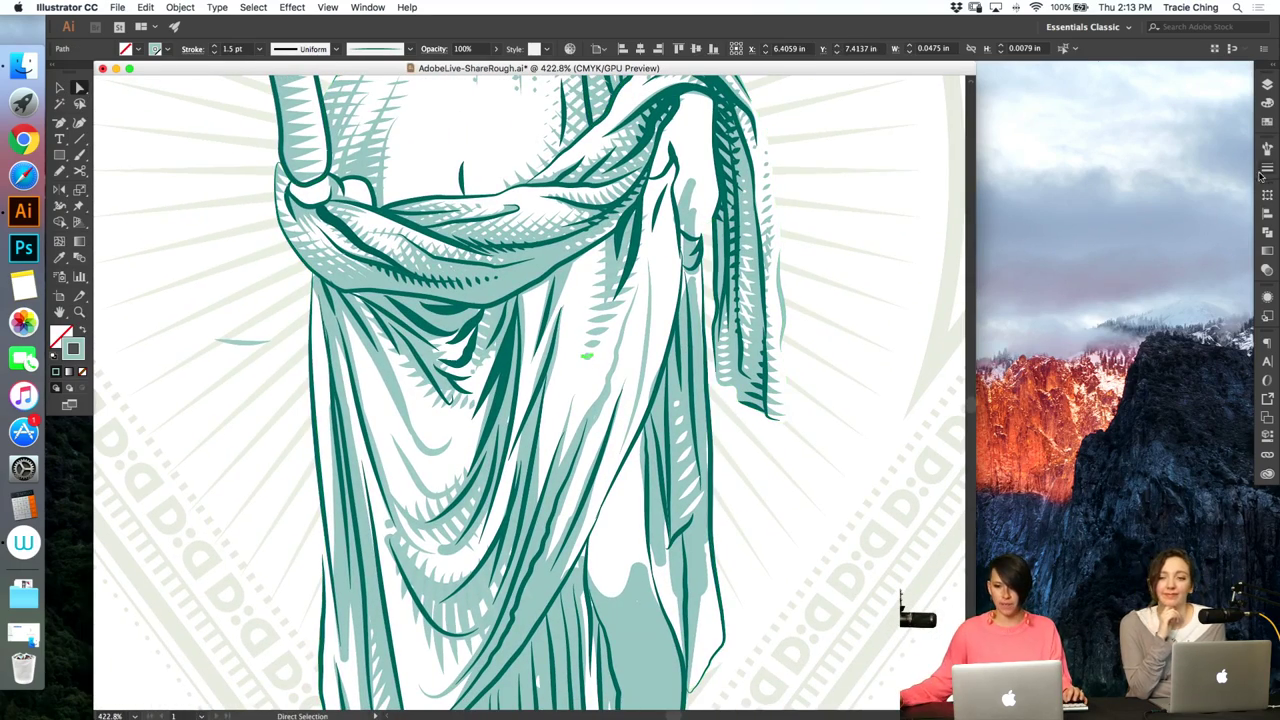
{"action": "left_click", "coordinate": [1264, 170]}
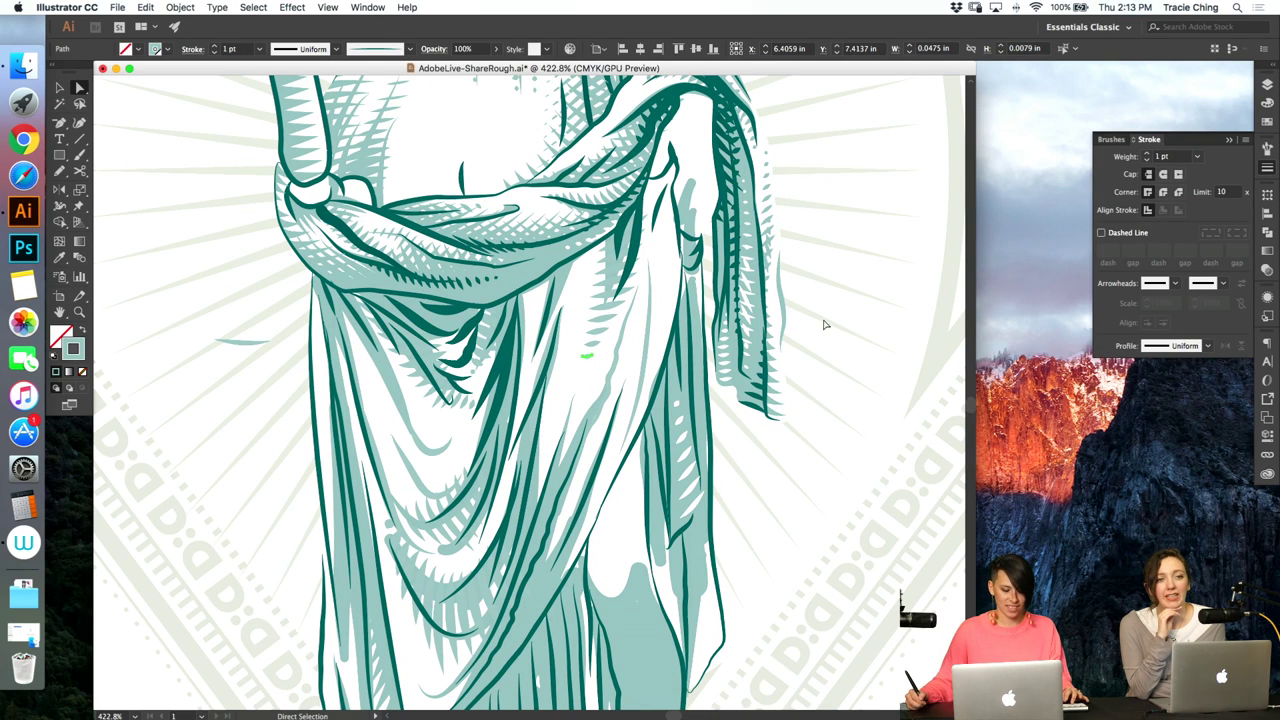
{"action": "left_click", "coordinate": [823, 323]}
- Paint four short teal hatch strokes down the curved fold line on the thigh with the Paintbrush, and blend them together
{"action": "key", "text": "b"}
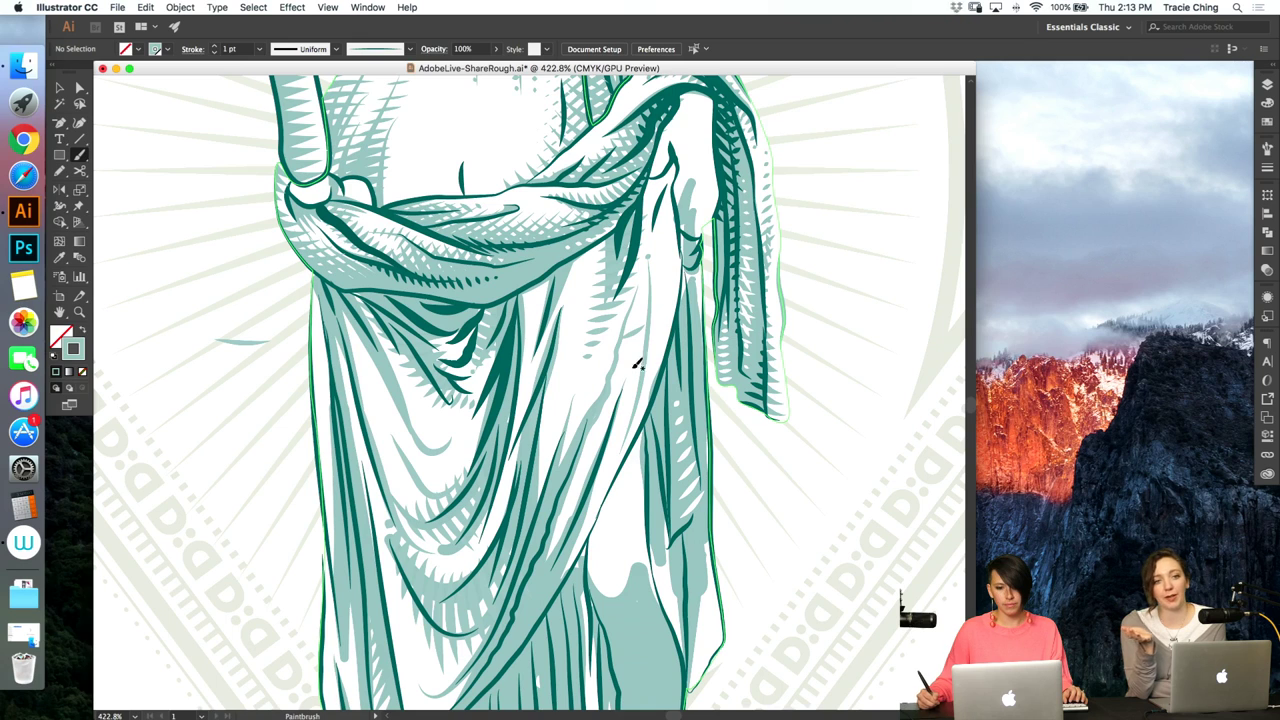
{"action": "key", "text": "v"}
{"action": "left_click", "coordinate": [617, 433]}
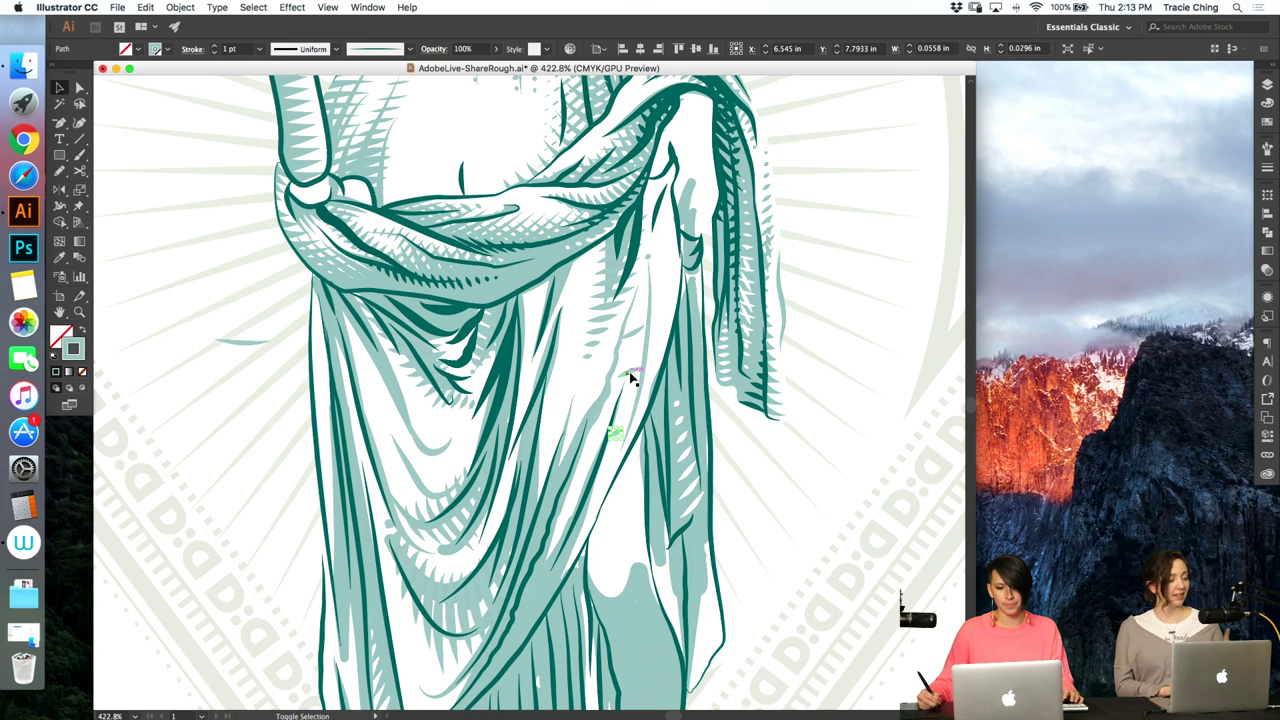
{"action": "left_click", "coordinate": [630, 372], "text": "shift"}
{"action": "left_click", "coordinate": [636, 332], "text": "shift"}
{"action": "left_click", "coordinate": [649, 259], "text": "shift"}
{"action": "key", "text": "alt+super+b"}
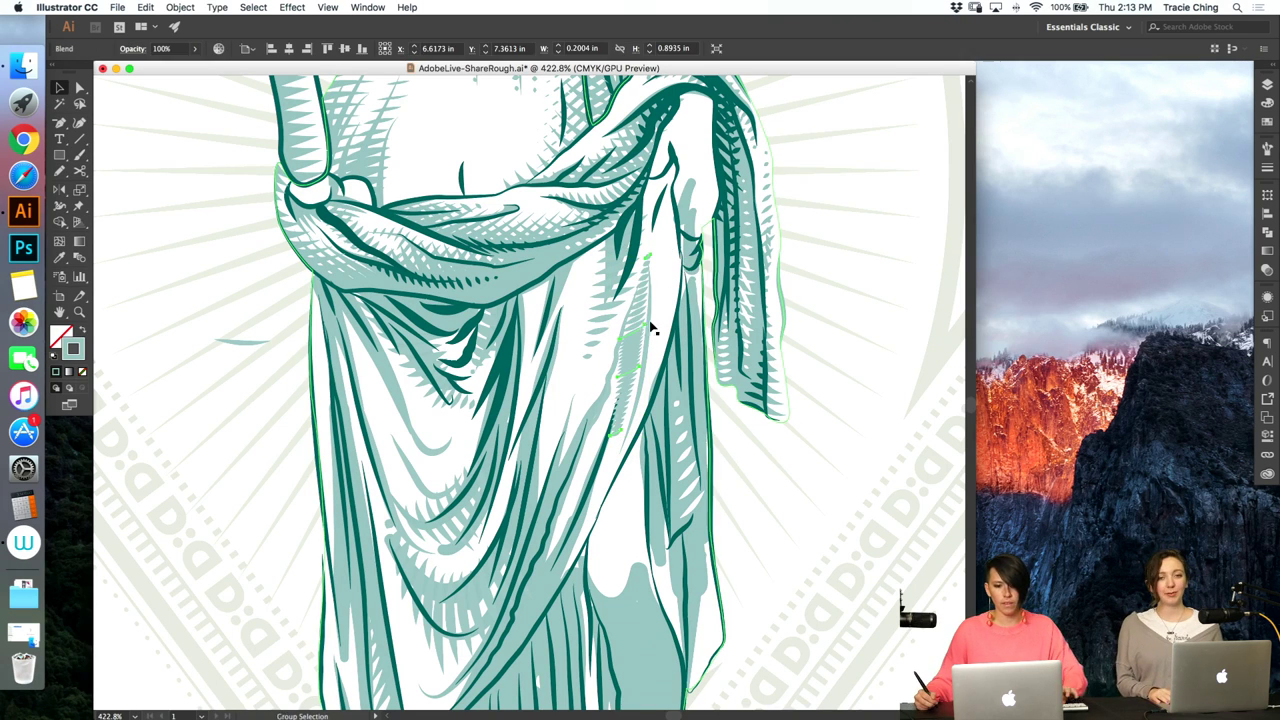
- Set the new thigh hatching blend to 5 Specified Steps with preview on
{"action": "left_click", "coordinate": [186, 8]}
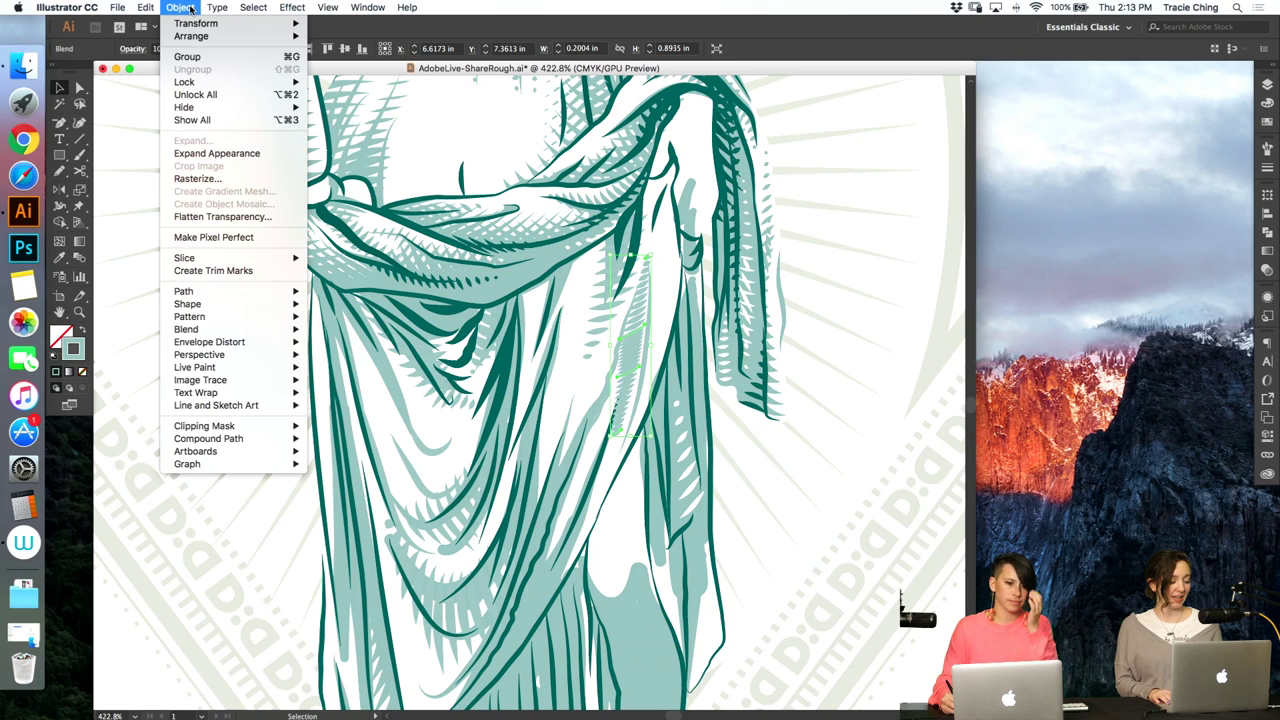
{"action": "mouse_move", "coordinate": [245, 333]}
{"action": "left_click", "coordinate": [356, 364]}
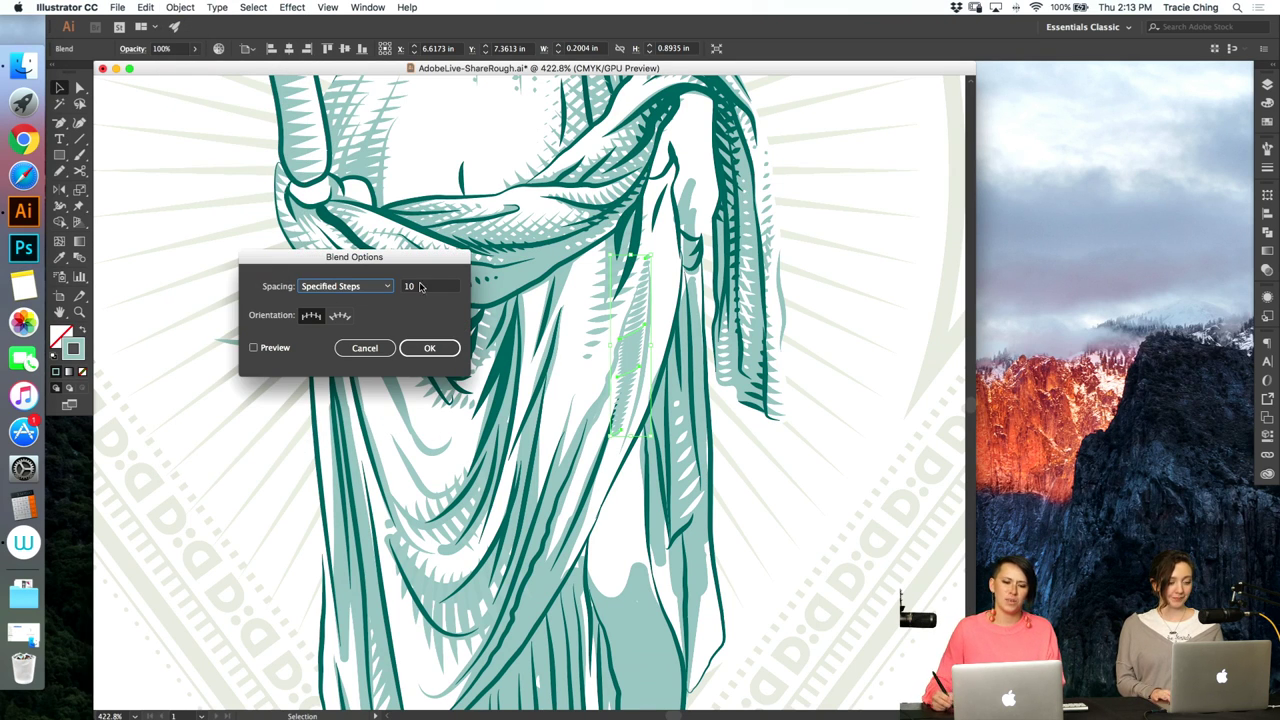
{"action": "left_click", "coordinate": [420, 287]}
{"action": "key", "text": "Down"}
{"action": "left_click", "coordinate": [285, 348]}
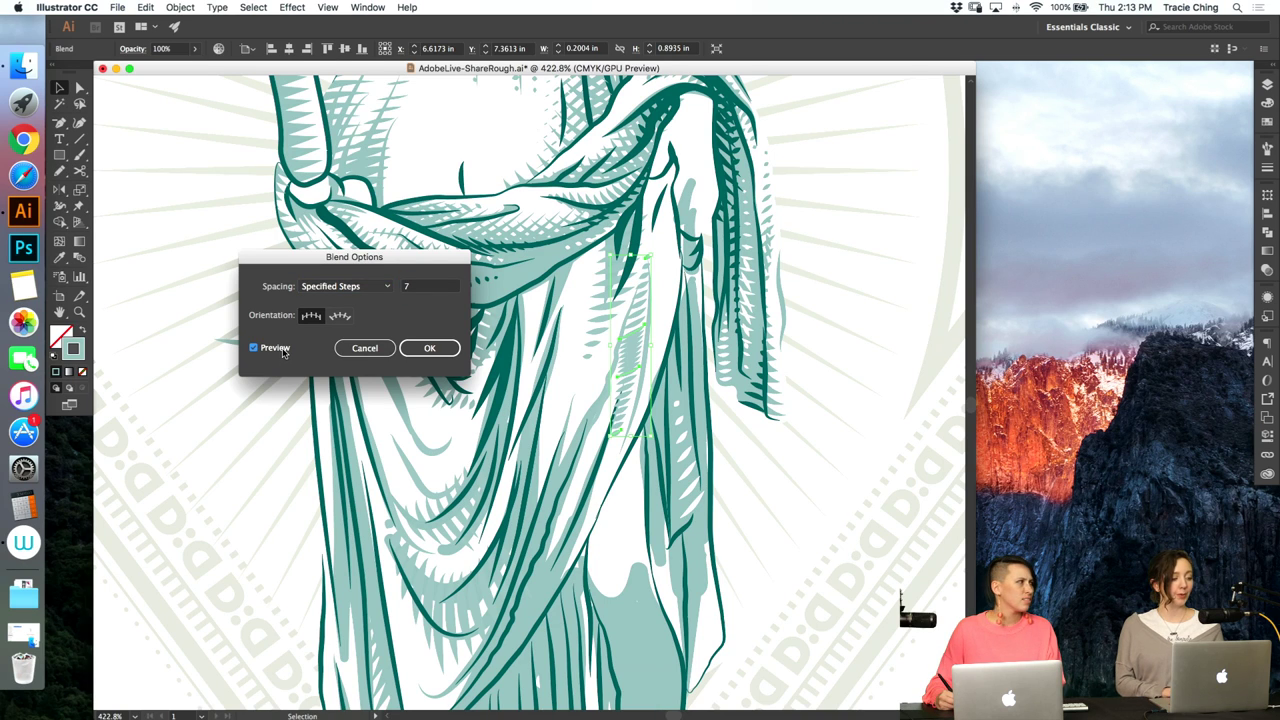
{"action": "key", "text": "Tab"}
{"action": "key", "text": "Down"}
{"action": "key", "text": "Down"}
{"action": "key", "text": "Down"}
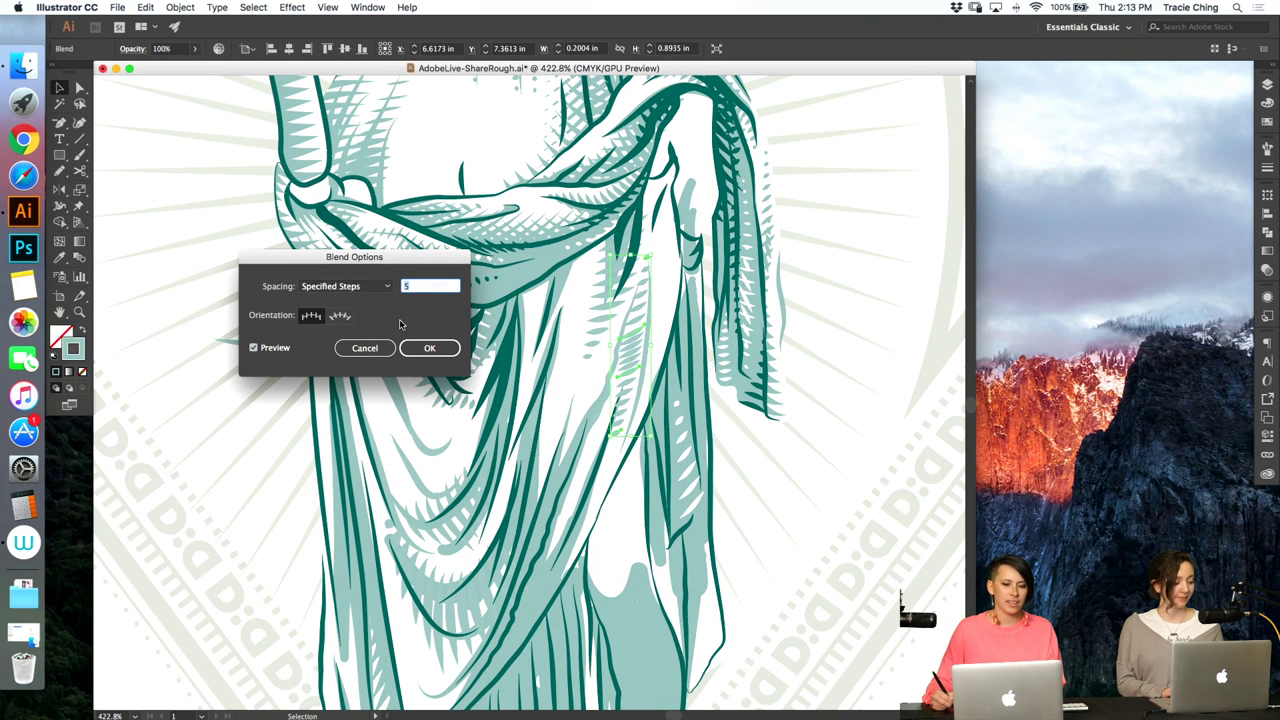
{"action": "left_click", "coordinate": [429, 350]}
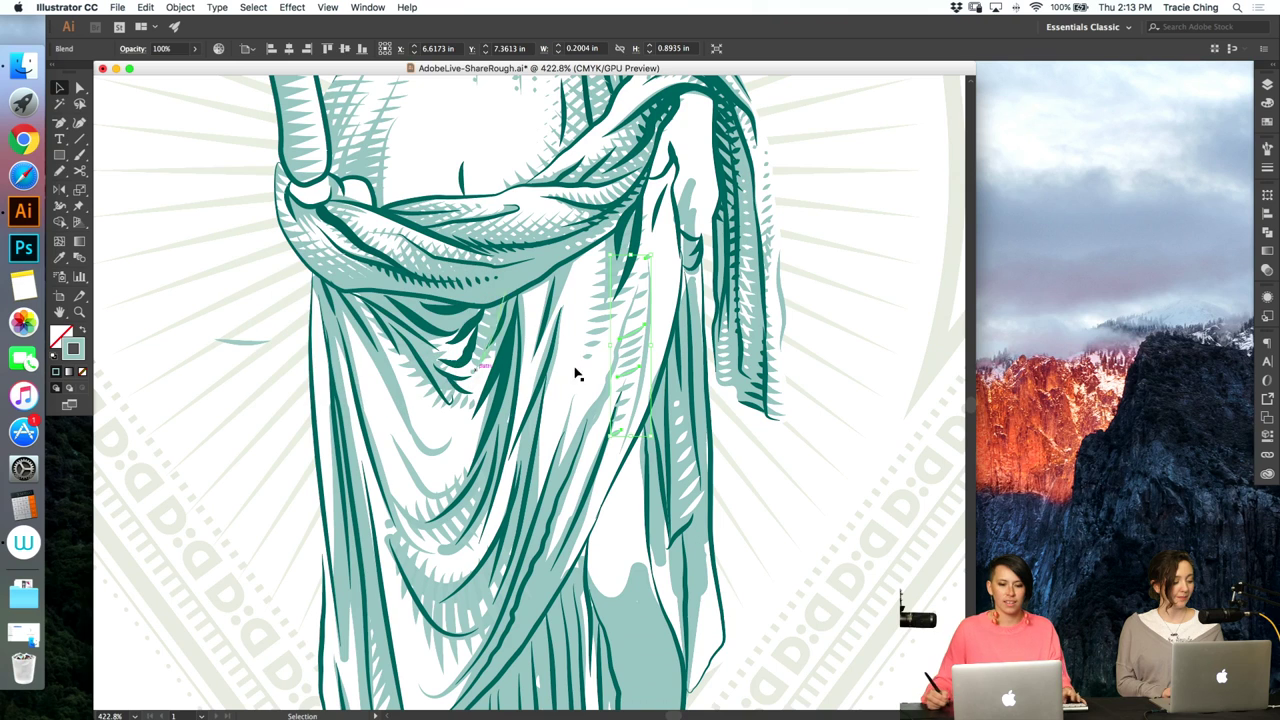
{"action": "double_click", "coordinate": [632, 340]}
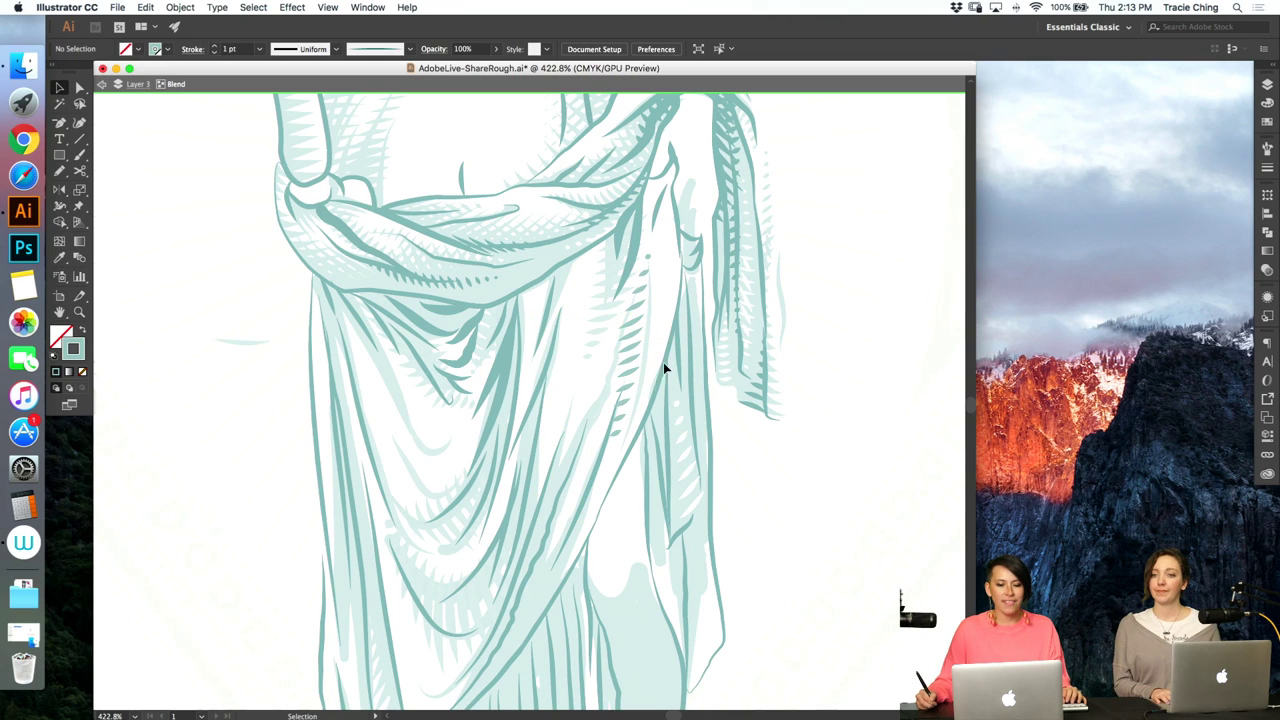
{"action": "left_click_drag", "start_coordinate": [627, 382], "coordinate": [665, 366]}
{"action": "key", "text": "super+z"}
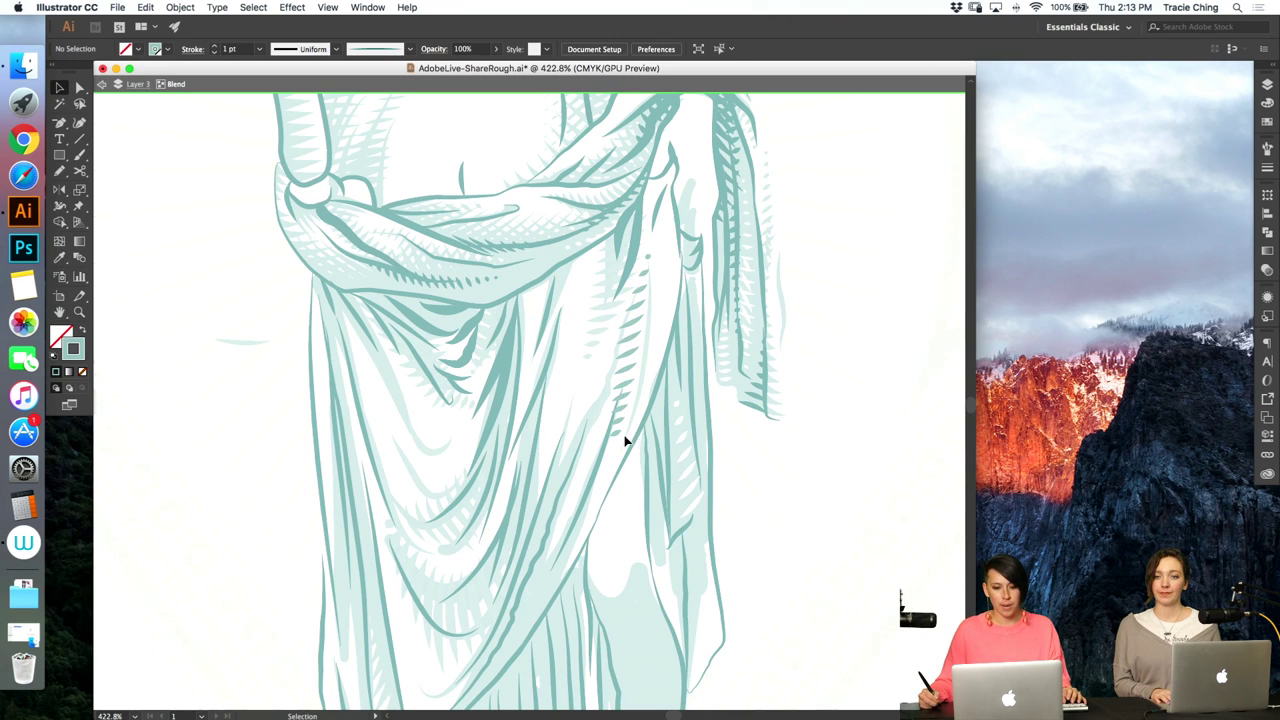
{"action": "double_click", "coordinate": [655, 405]}
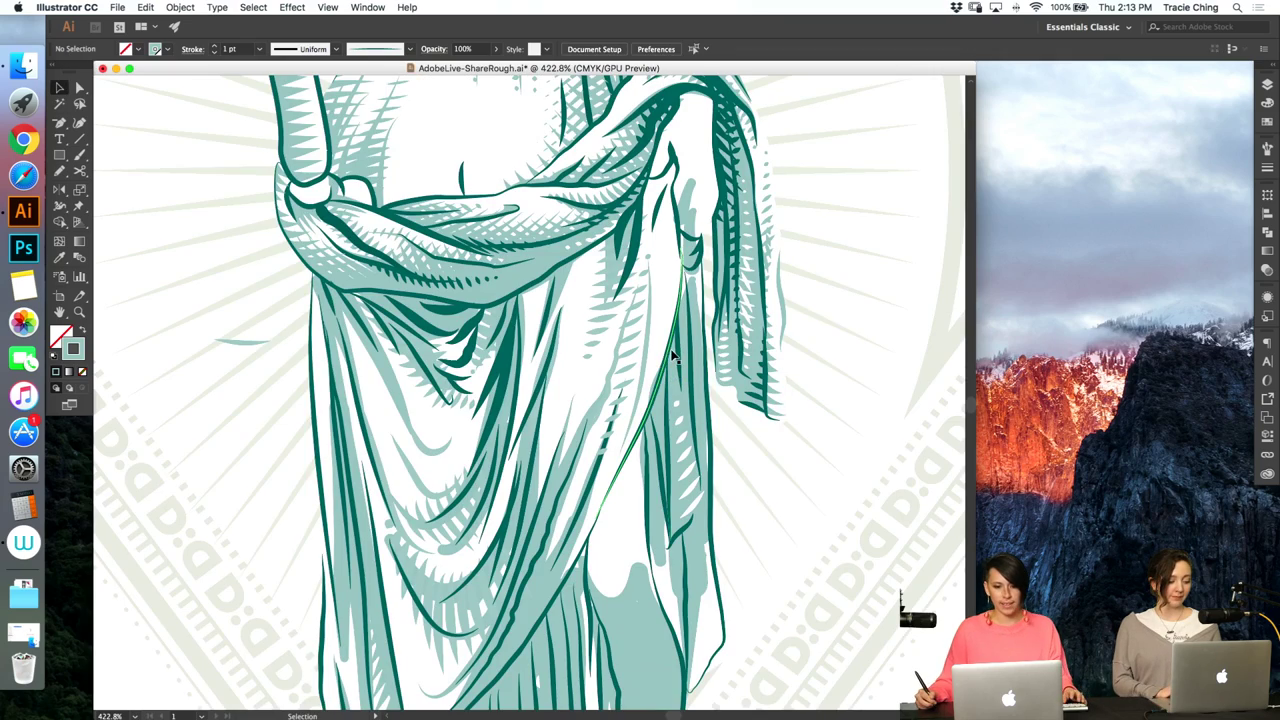
{"action": "scroll", "coordinate": [657, 420], "scroll_direction": "down", "scroll_amount": 4}
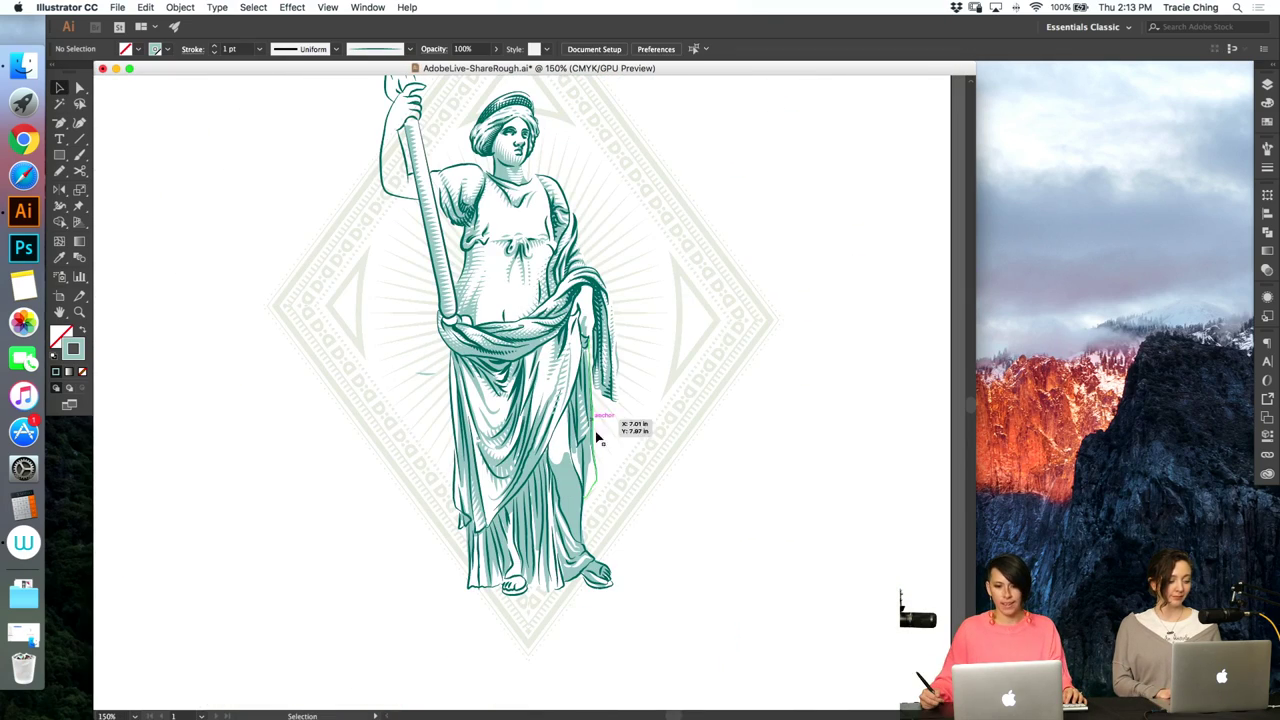
- Isolate the blended hatching on the thigh and shift its middle hatch mark slightly to the left
{"action": "key", "text": "z"}
{"action": "left_click_drag", "start_coordinate": [548, 399], "coordinate": [649, 325]}
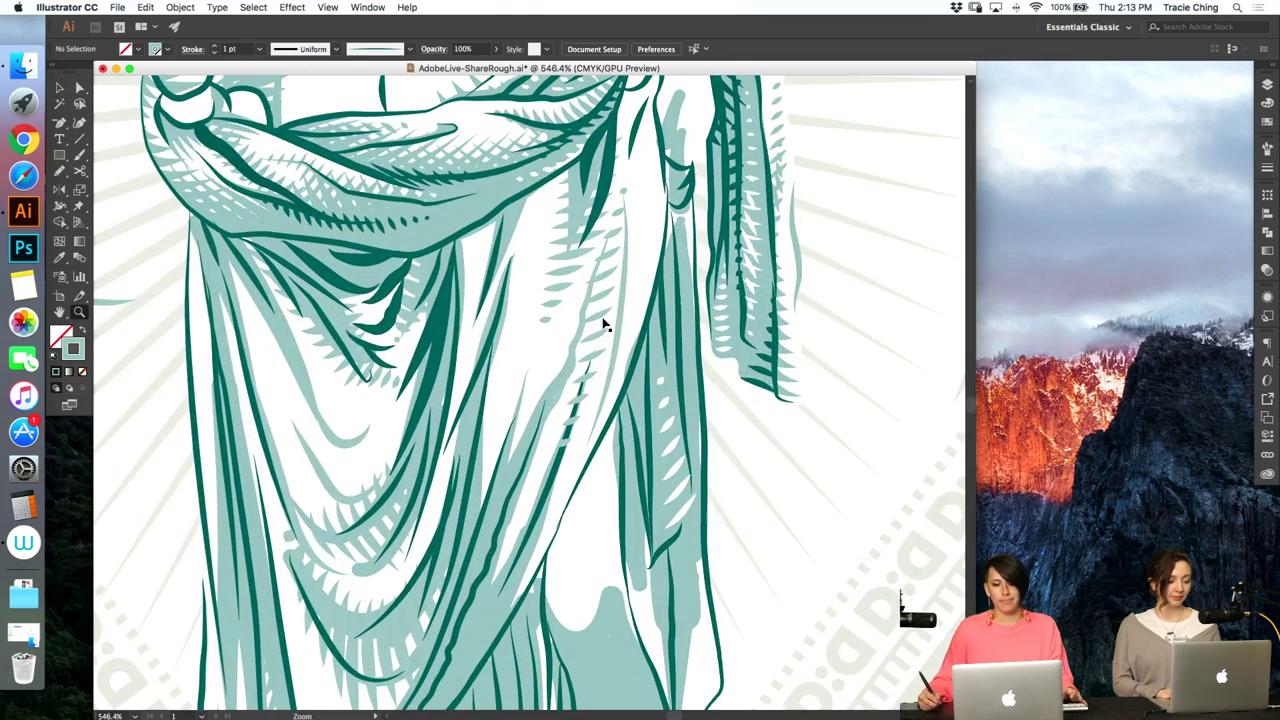
{"action": "key", "text": "v"}
{"action": "double_click", "coordinate": [603, 315]}
{"action": "left_click_drag", "start_coordinate": [598, 360], "coordinate": [591, 360]}
{"action": "key", "text": "a"}
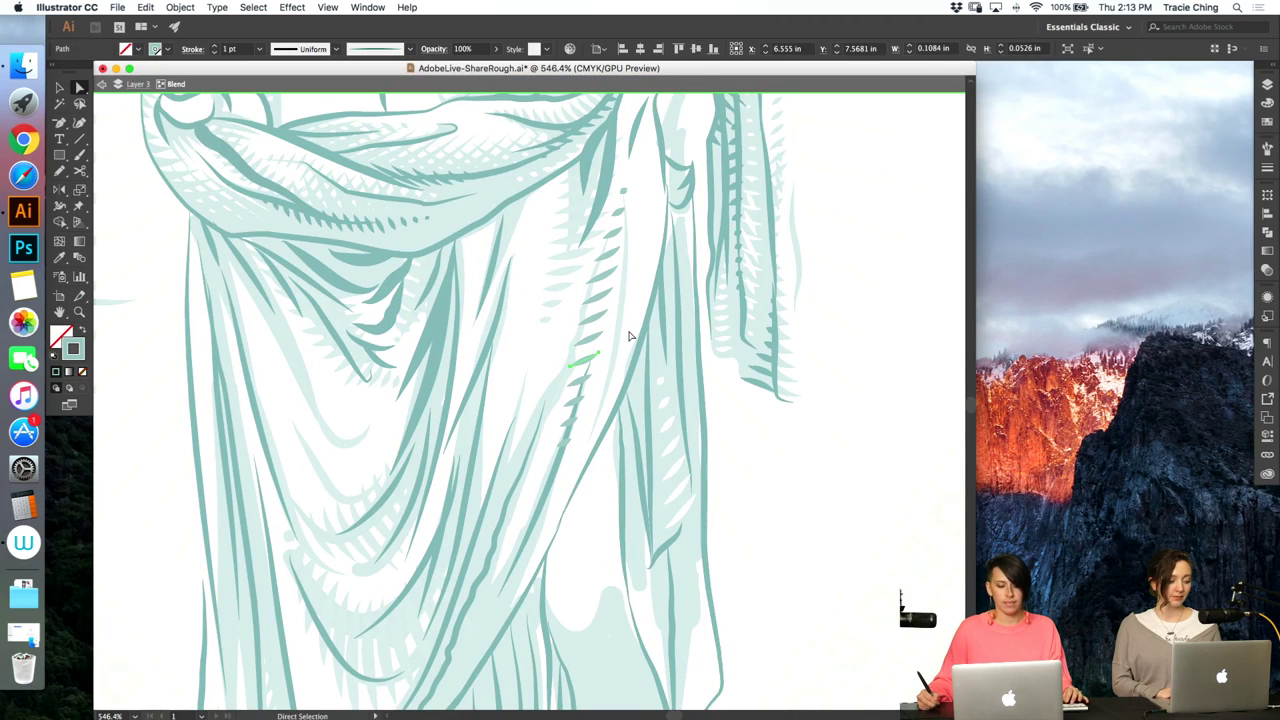
{"action": "key", "text": "v"}
{"action": "double_click", "coordinate": [630, 336]}
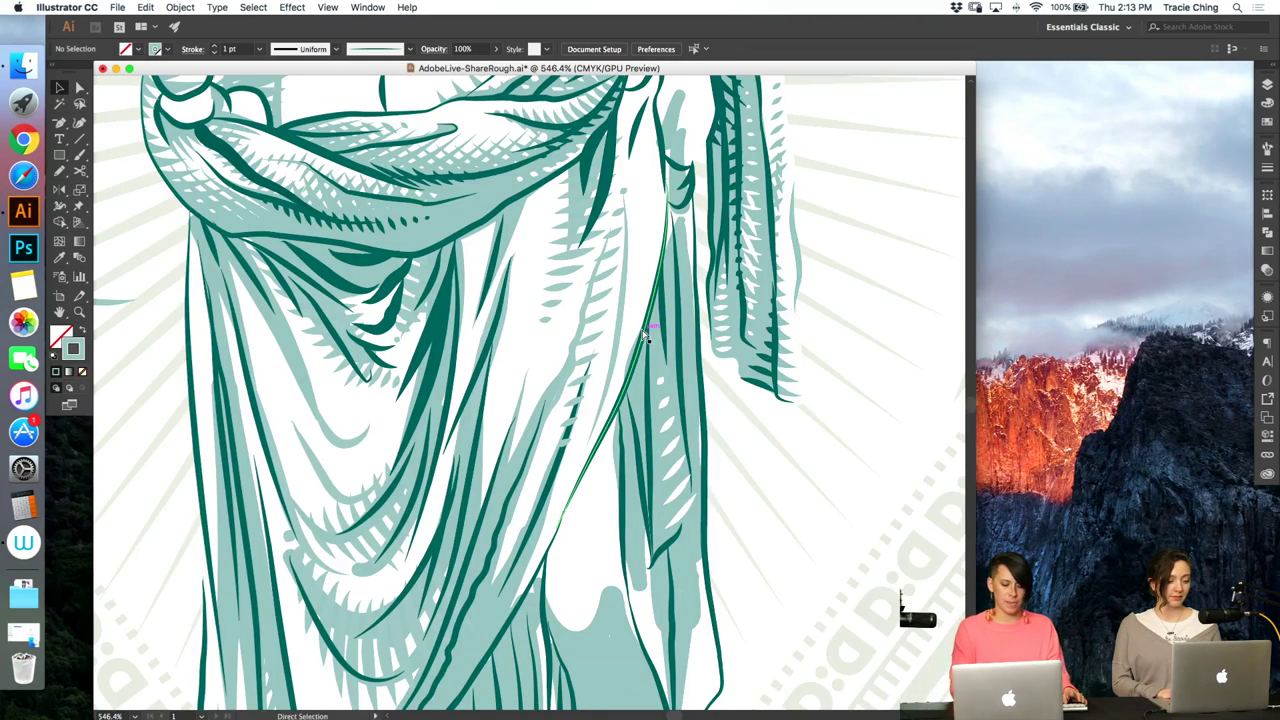
- Try removing the blended hatching along the thigh's curved fold line, and undo the removal
{"action": "key", "text": "super+minus"}
{"action": "key", "text": "super+minus"}
{"action": "key", "text": "super+minus"}
{"action": "key", "text": "super+minus"}
{"action": "key", "text": "z"}
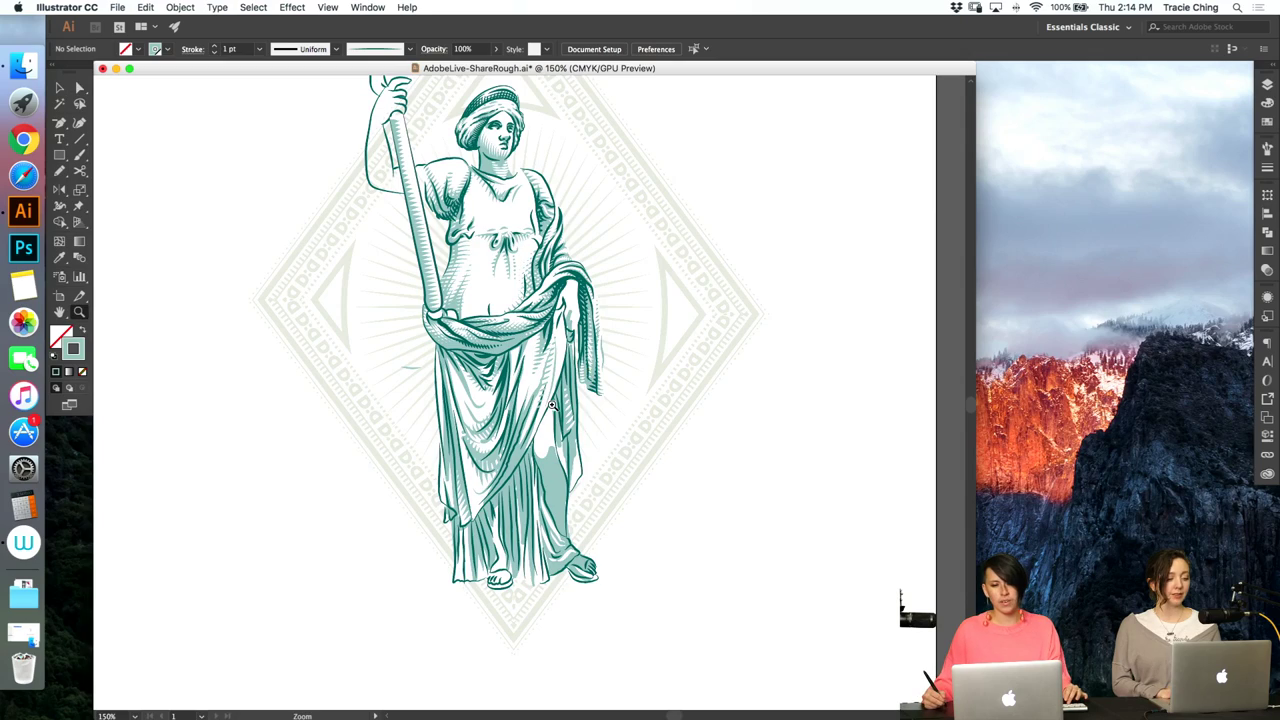
{"action": "left_click_drag", "start_coordinate": [552, 404], "coordinate": [615, 356]}
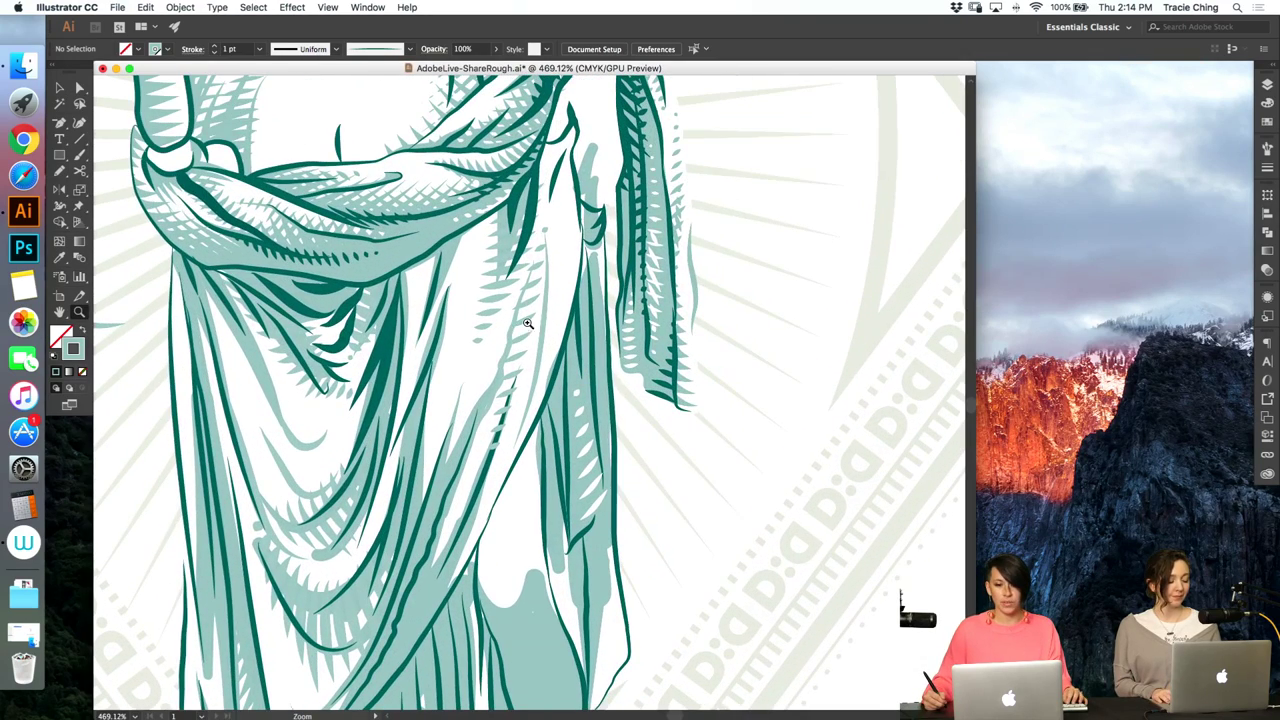
{"action": "key", "text": "a"}
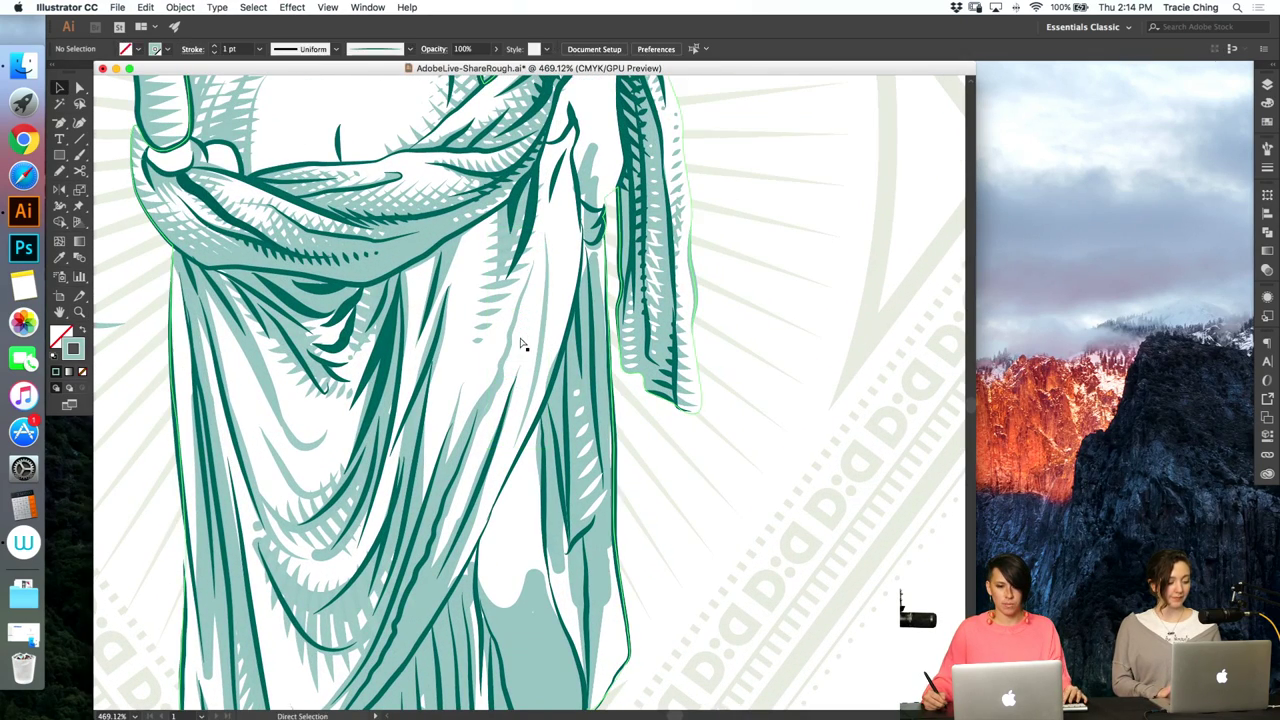
{"action": "key", "text": "super+z"}
{"action": "left_click", "coordinate": [732, 402]}
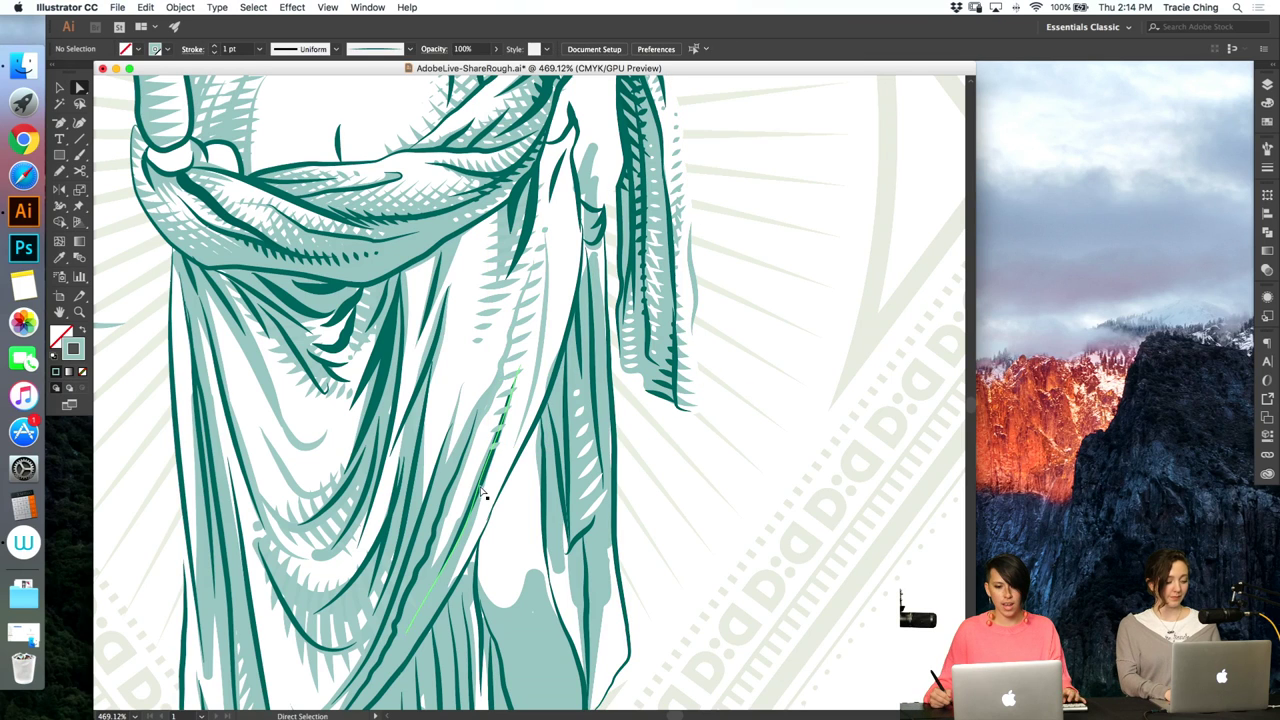
{"action": "key", "text": "super+z"}
{"action": "key", "text": "super+z"}
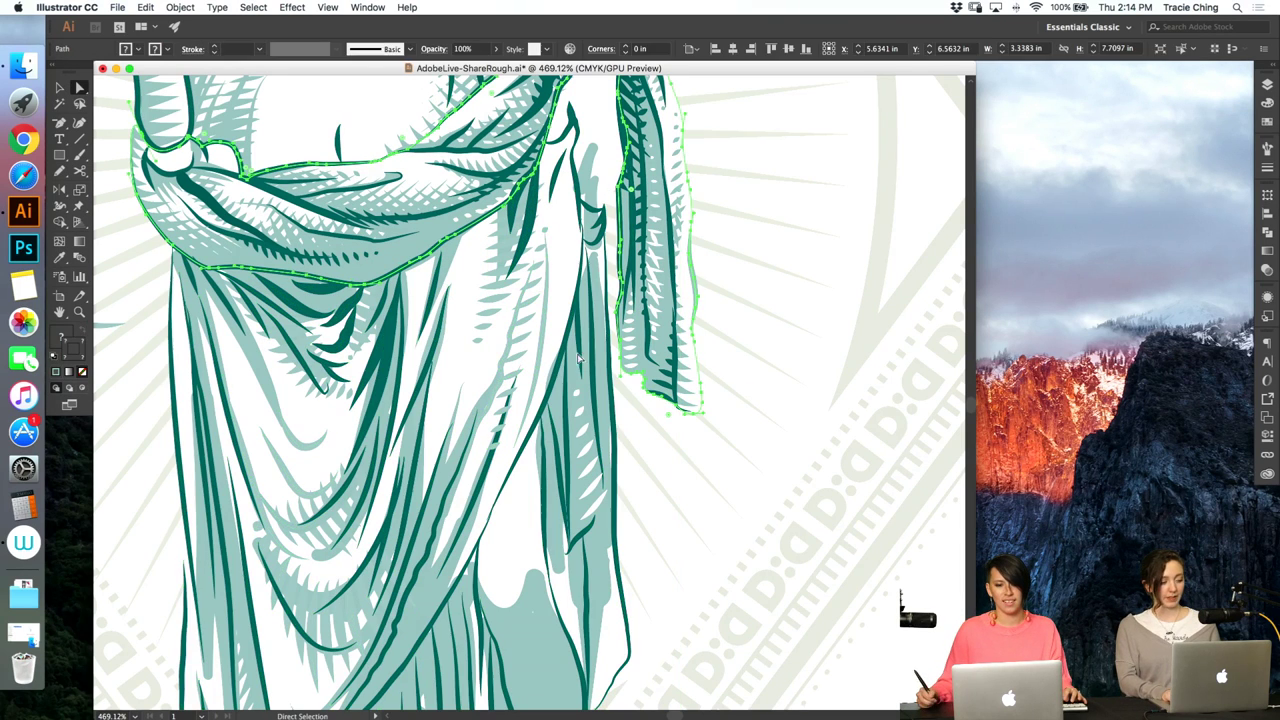
{"action": "left_click", "coordinate": [545, 330]}
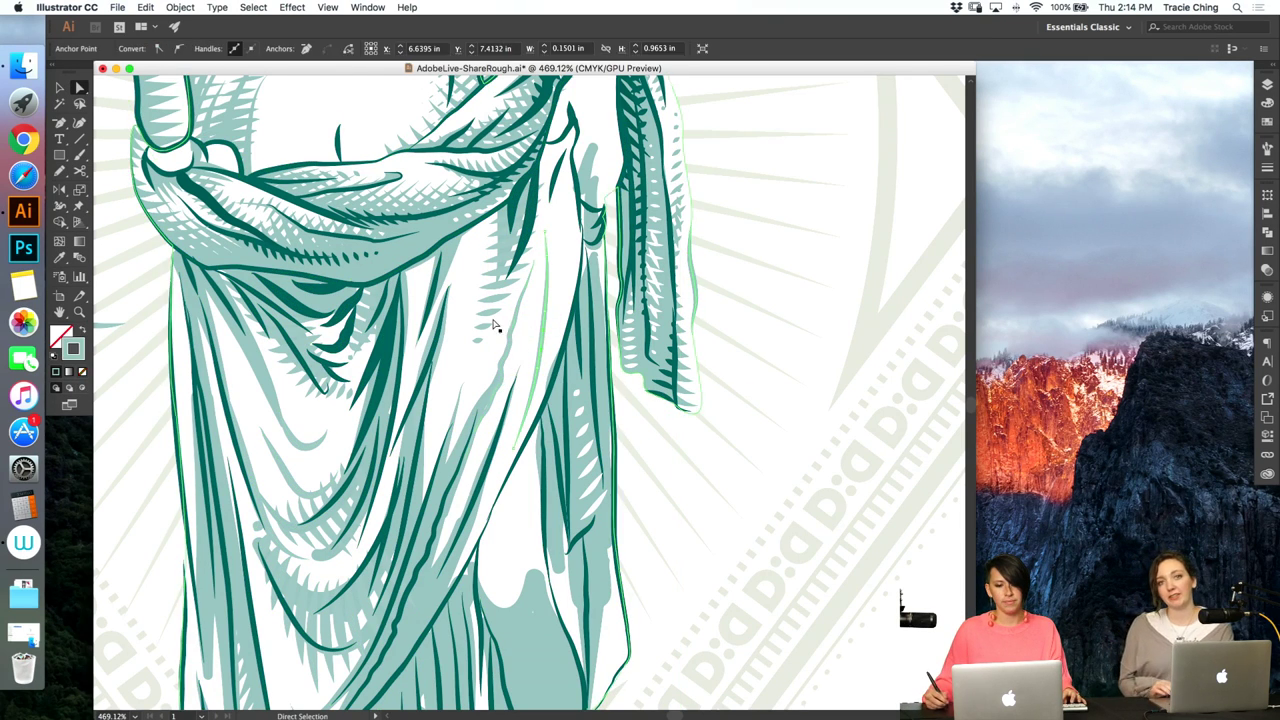
{"action": "left_click", "coordinate": [457, 325]}
{"action": "left_click", "coordinate": [449, 268]}
{"action": "left_click", "coordinate": [514, 315]}
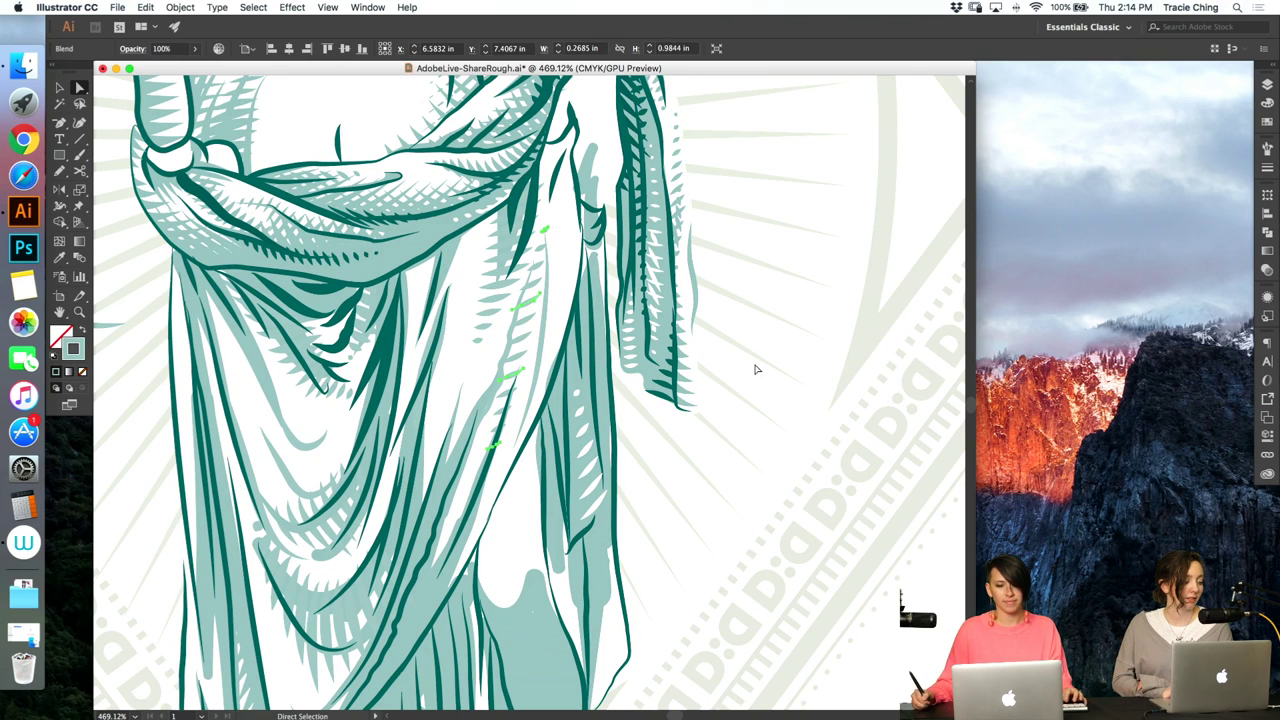
{"action": "left_click", "coordinate": [754, 366]}
{"action": "key", "text": "super+minus"}
{"action": "key", "text": "super+minus"}
{"action": "key", "text": "super+minus"}
{"action": "key", "text": "super+minus"}
{"action": "key", "text": "super+minus"}
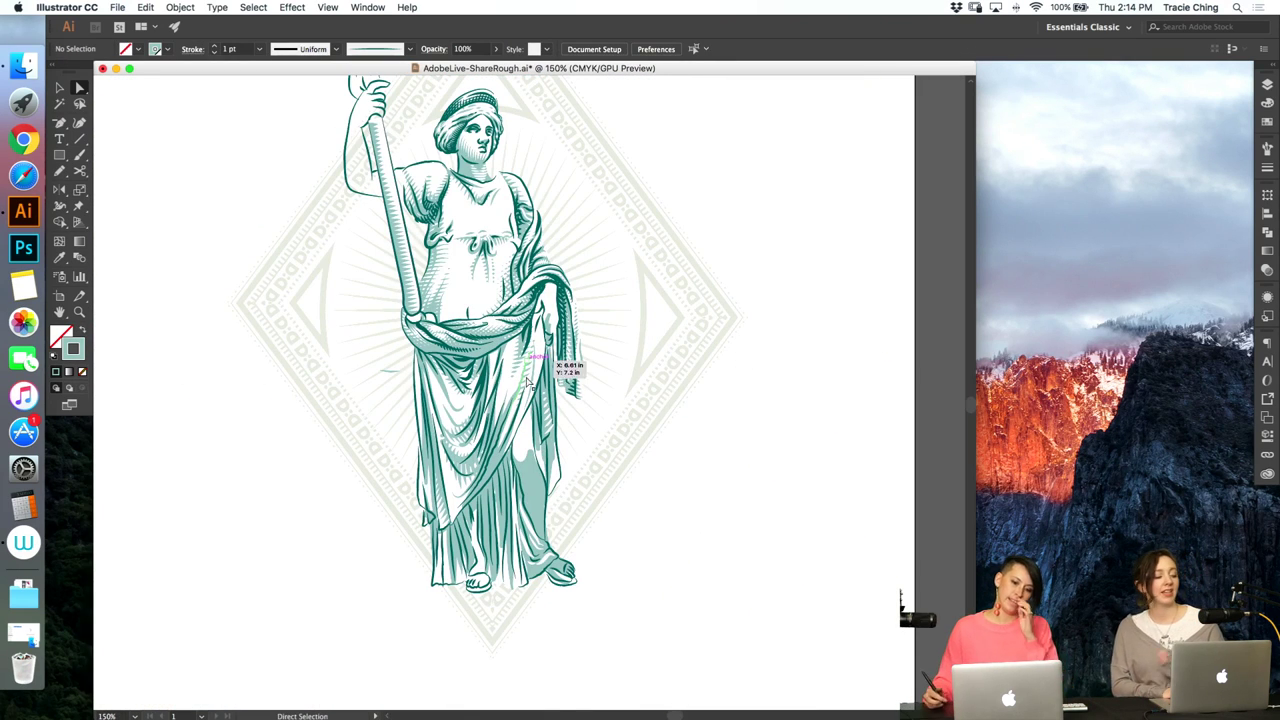
{"action": "left_click_drag", "start_coordinate": [456, 541], "coordinate": [566, 421]}
{"action": "left_click_drag", "start_coordinate": [587, 537], "coordinate": [637, 514]}
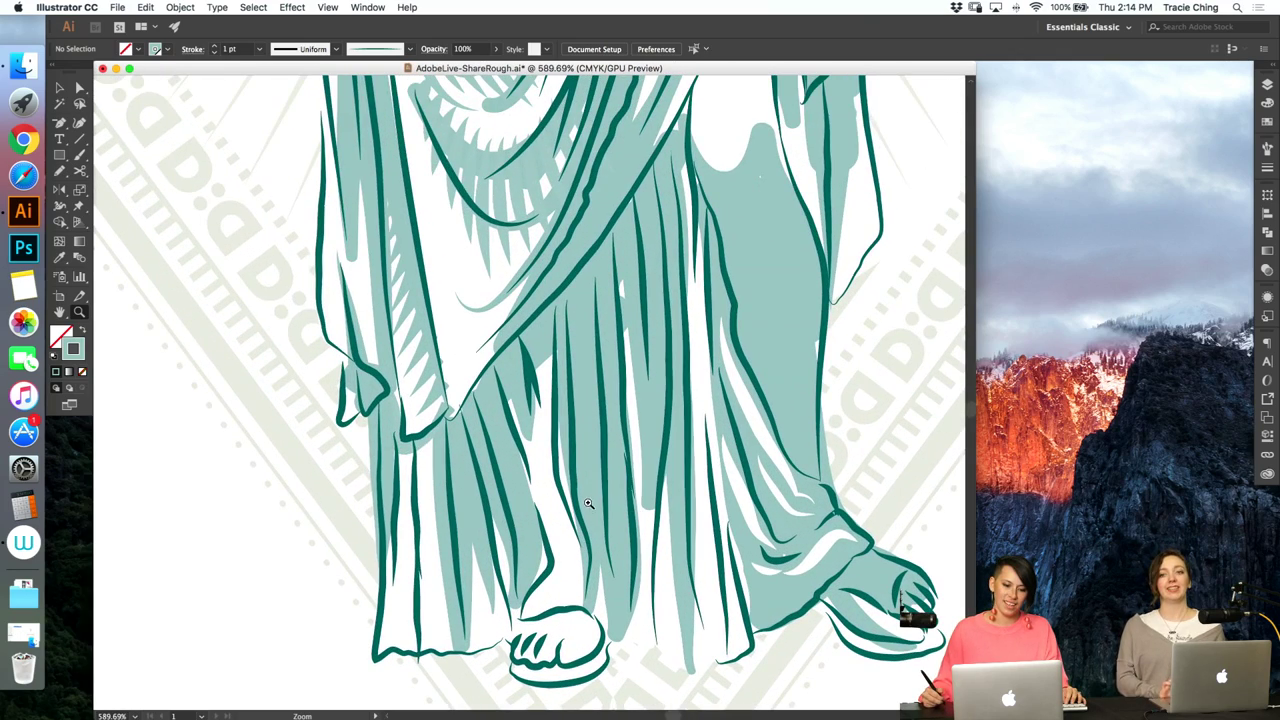
{"action": "key", "text": "v"}
{"action": "left_click", "coordinate": [488, 503]}
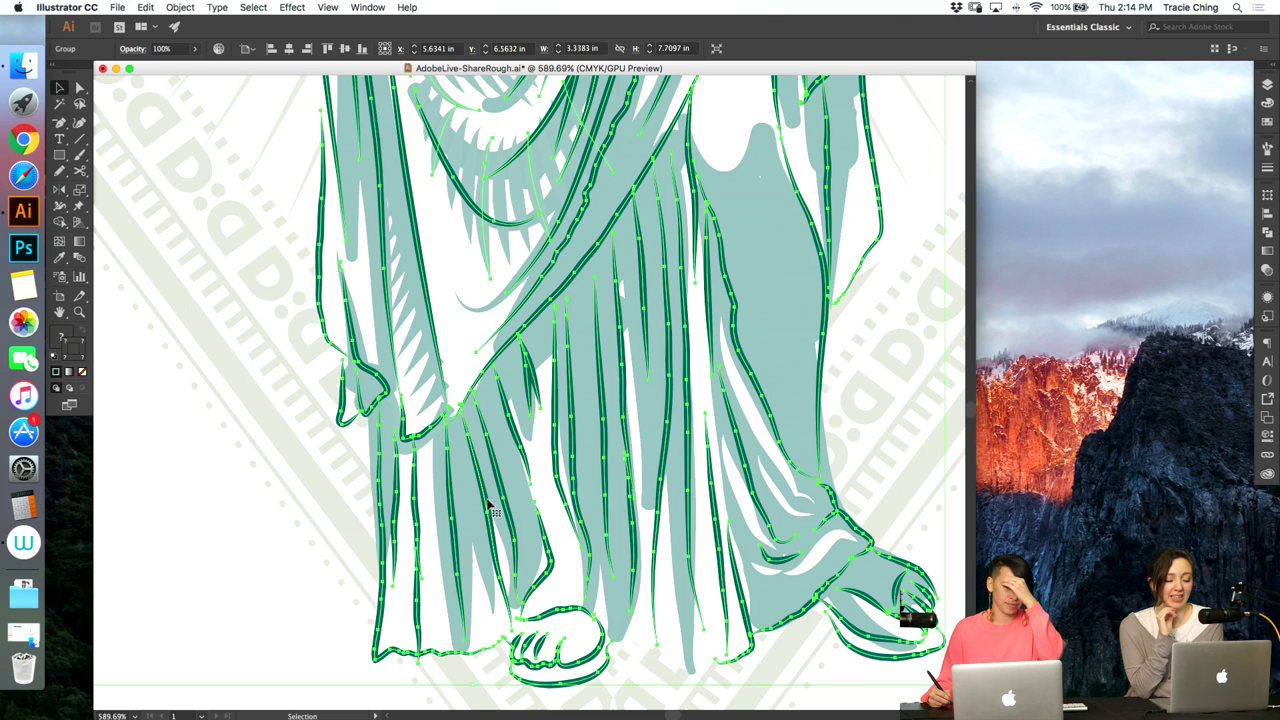
{"action": "left_click", "coordinate": [309, 578]}
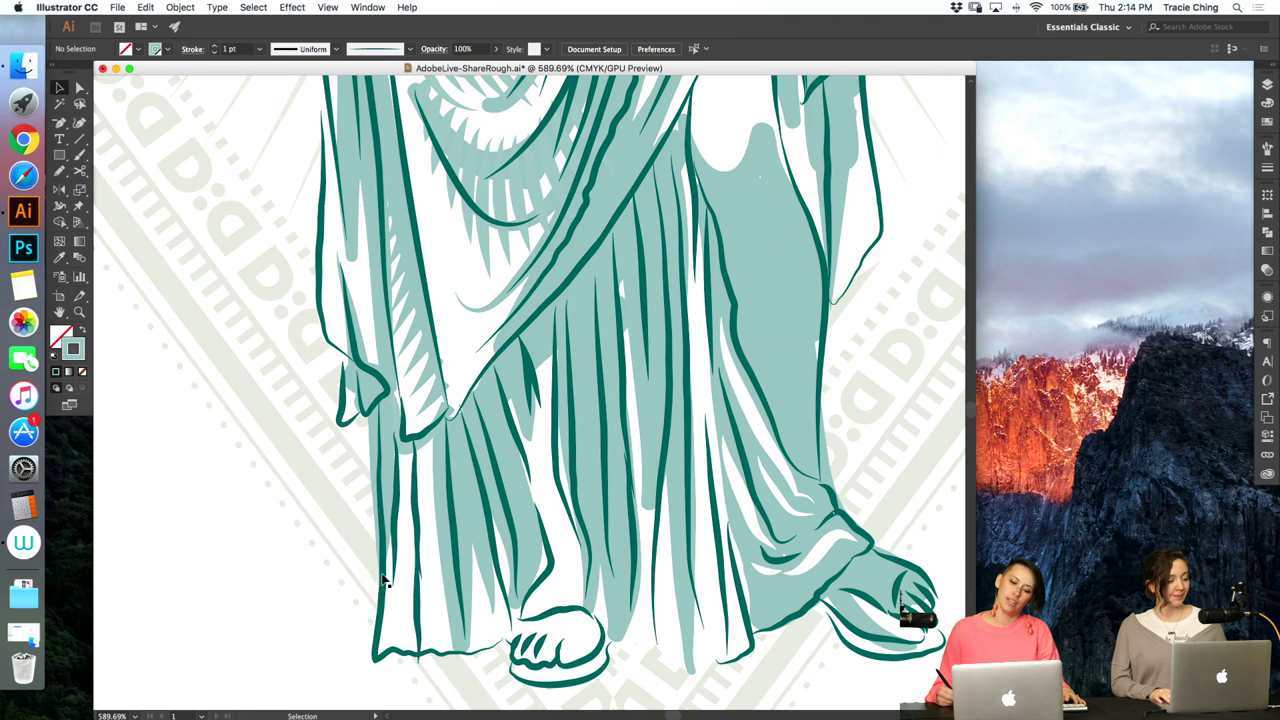
- Paint light teal shading inside the small folded drapery tip beside the outer hem with a 2 pt brush stroke
{"action": "key", "text": "a"}
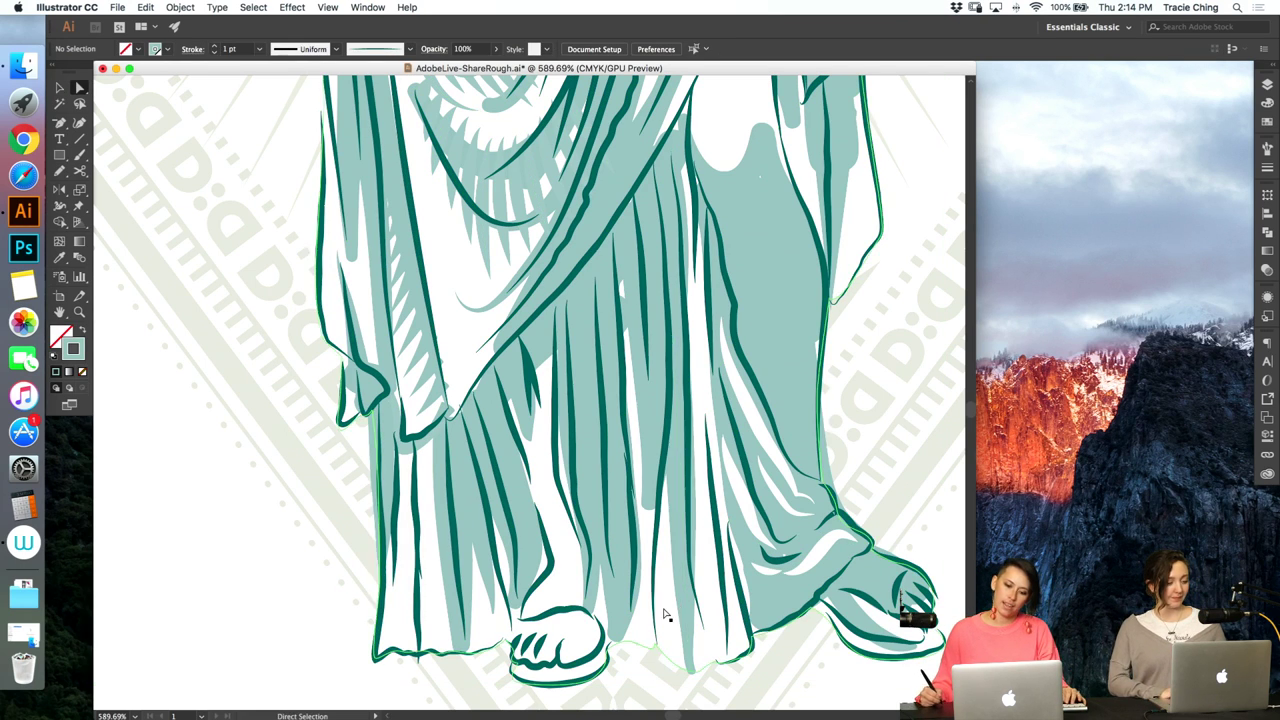
{"action": "left_click", "coordinate": [665, 613]}
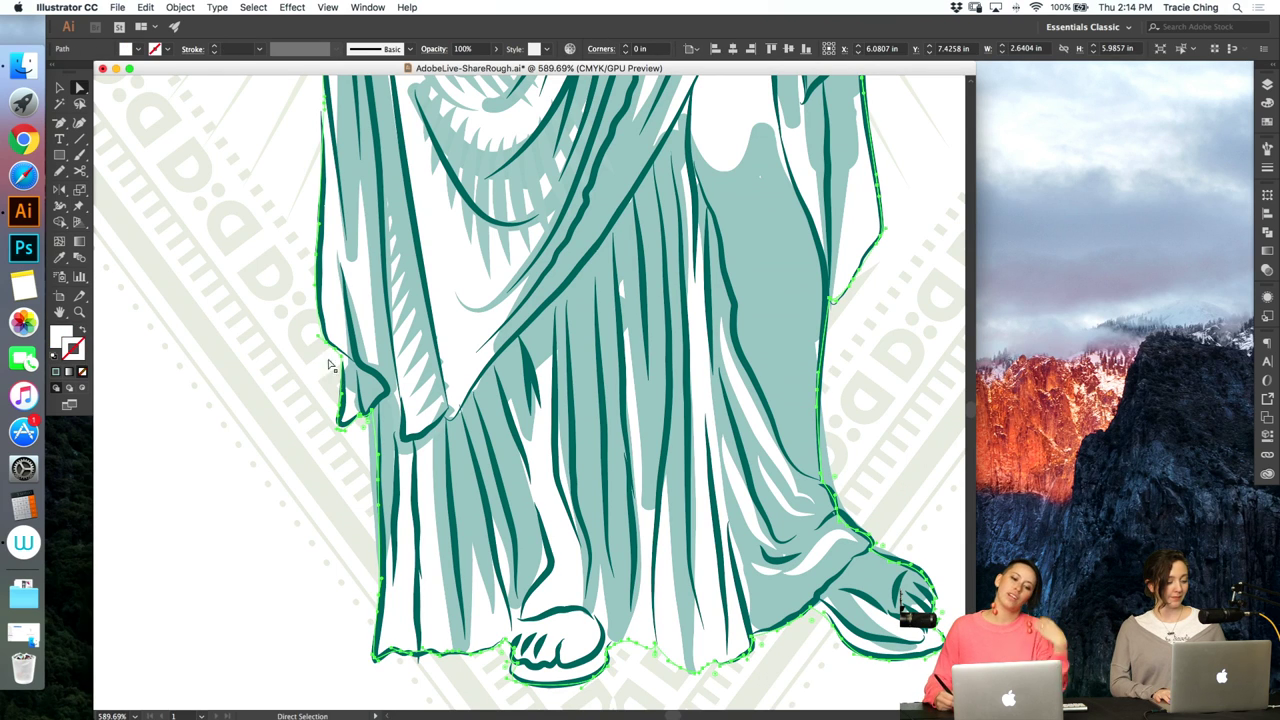
{"action": "left_click", "coordinate": [324, 391]}
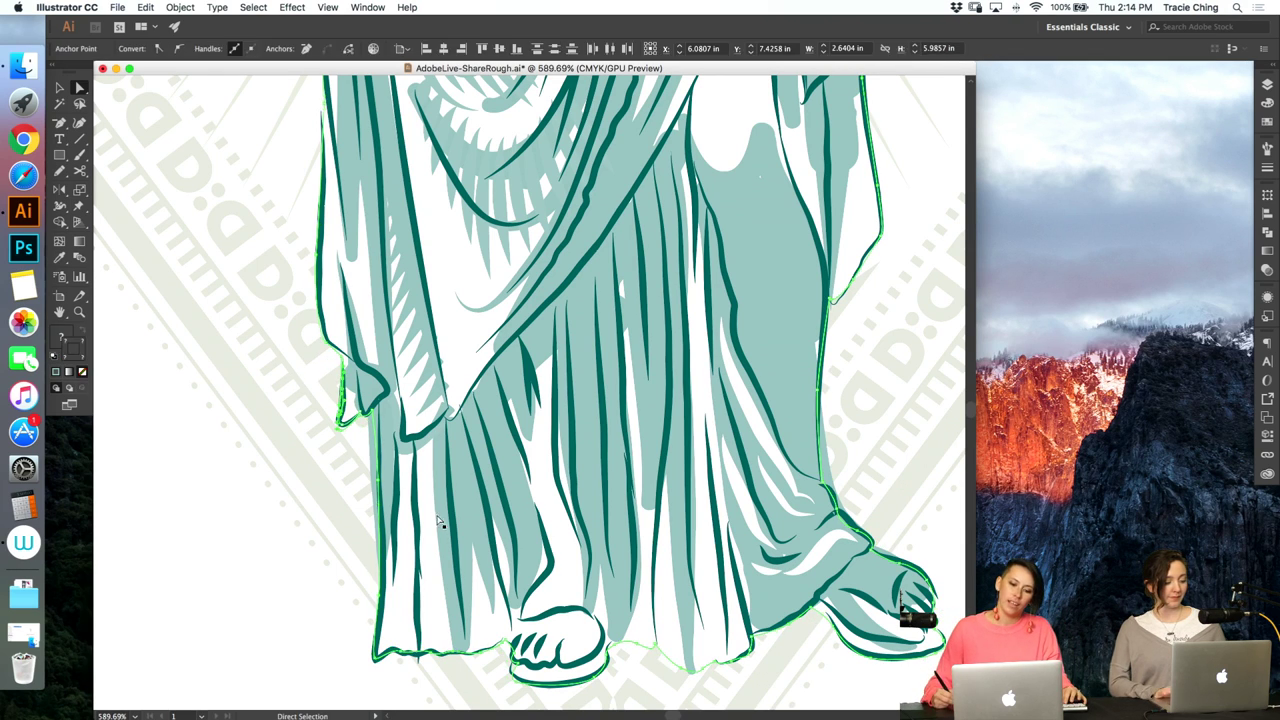
{"action": "left_click", "coordinate": [487, 549]}
{"action": "key", "text": "b"}
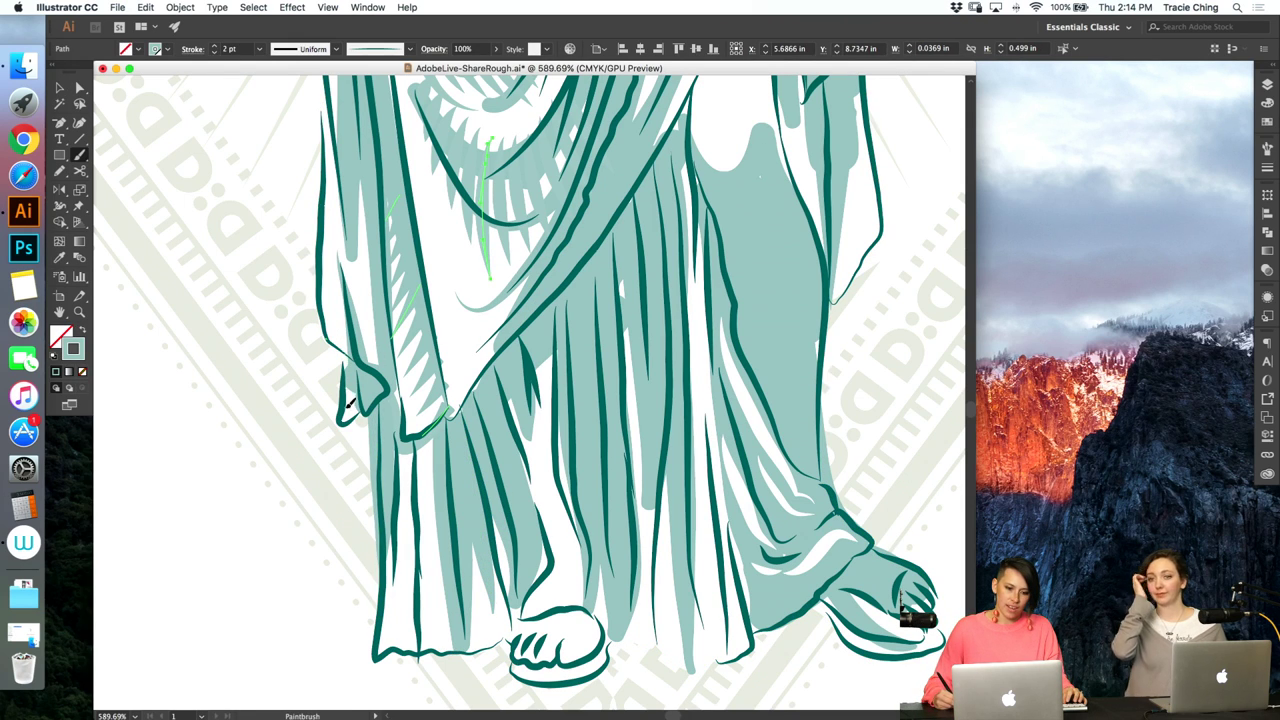
{"action": "key", "text": "v"}
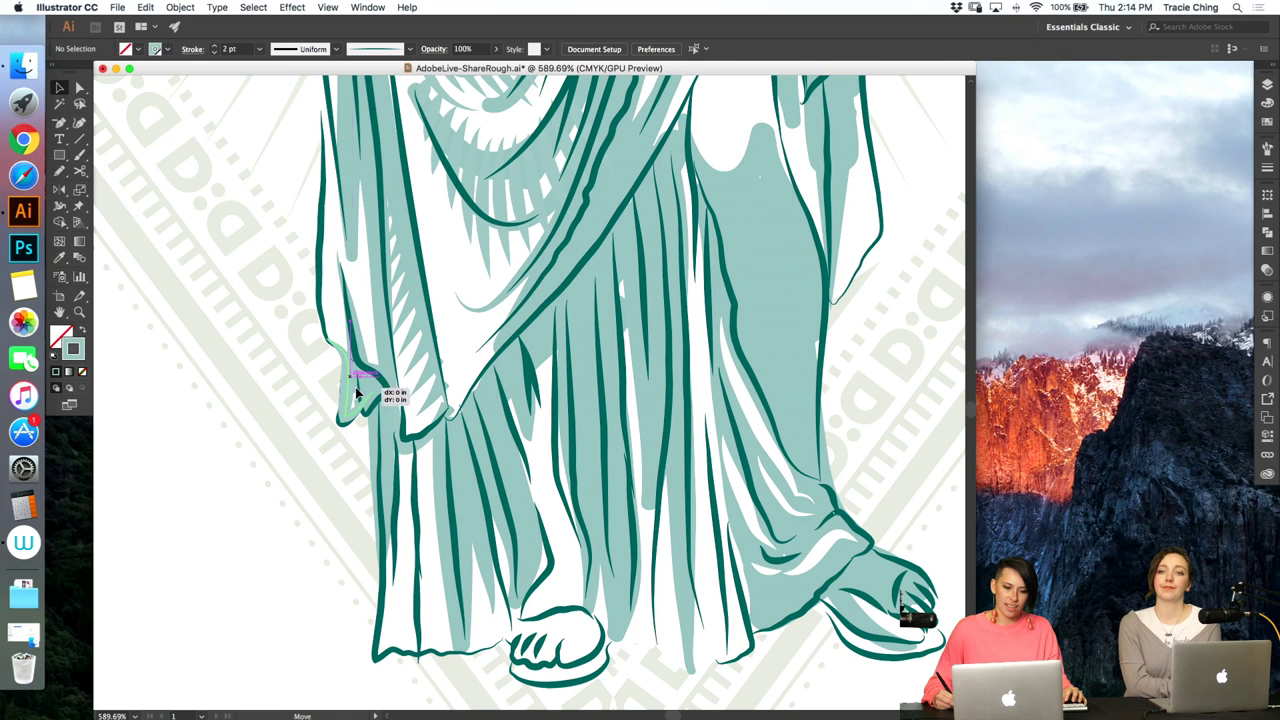
{"action": "left_click", "coordinate": [363, 398]}
{"action": "left_click", "coordinate": [322, 420]}
{"action": "key", "text": "a"}
{"action": "left_click", "coordinate": [352, 400]}
{"action": "left_click", "coordinate": [298, 494]}
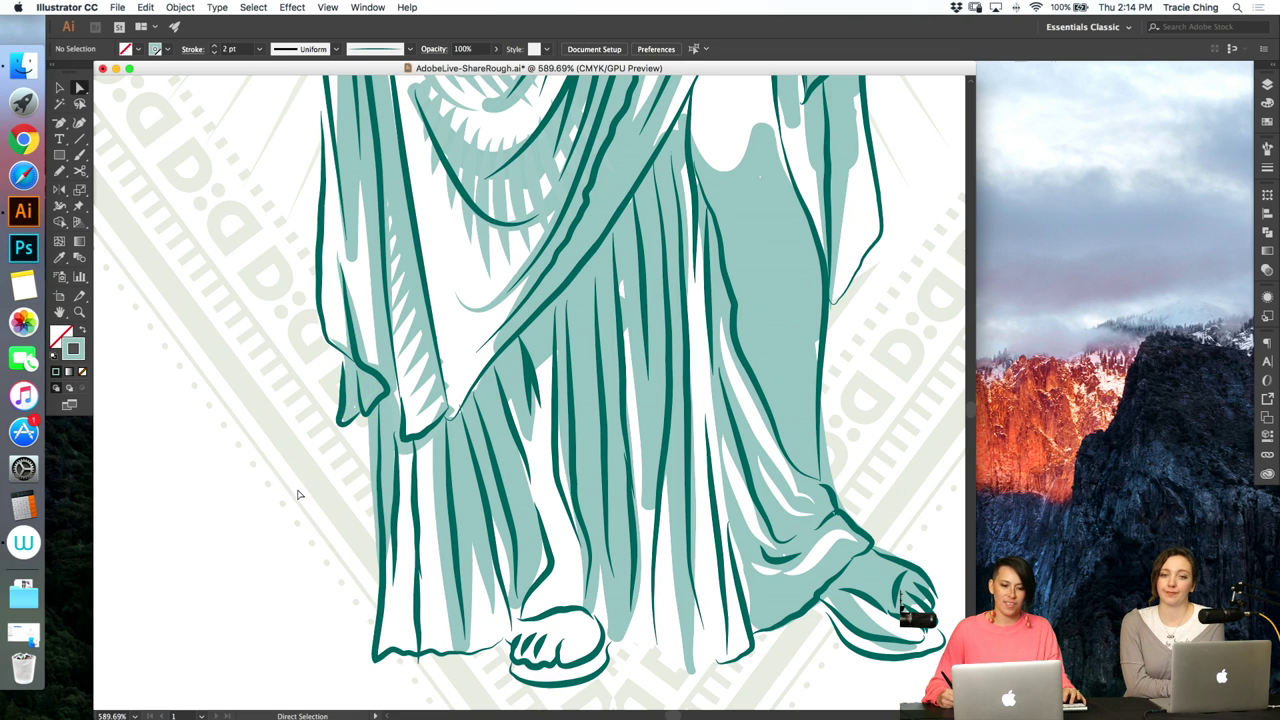
- Examine the light teal shading strokes between the lower skirt folds and around the front leg
{"action": "key", "text": "super+minus"}
{"action": "key", "text": "super+minus"}
{"action": "key", "text": "super+minus"}
{"action": "key", "text": "super+minus"}
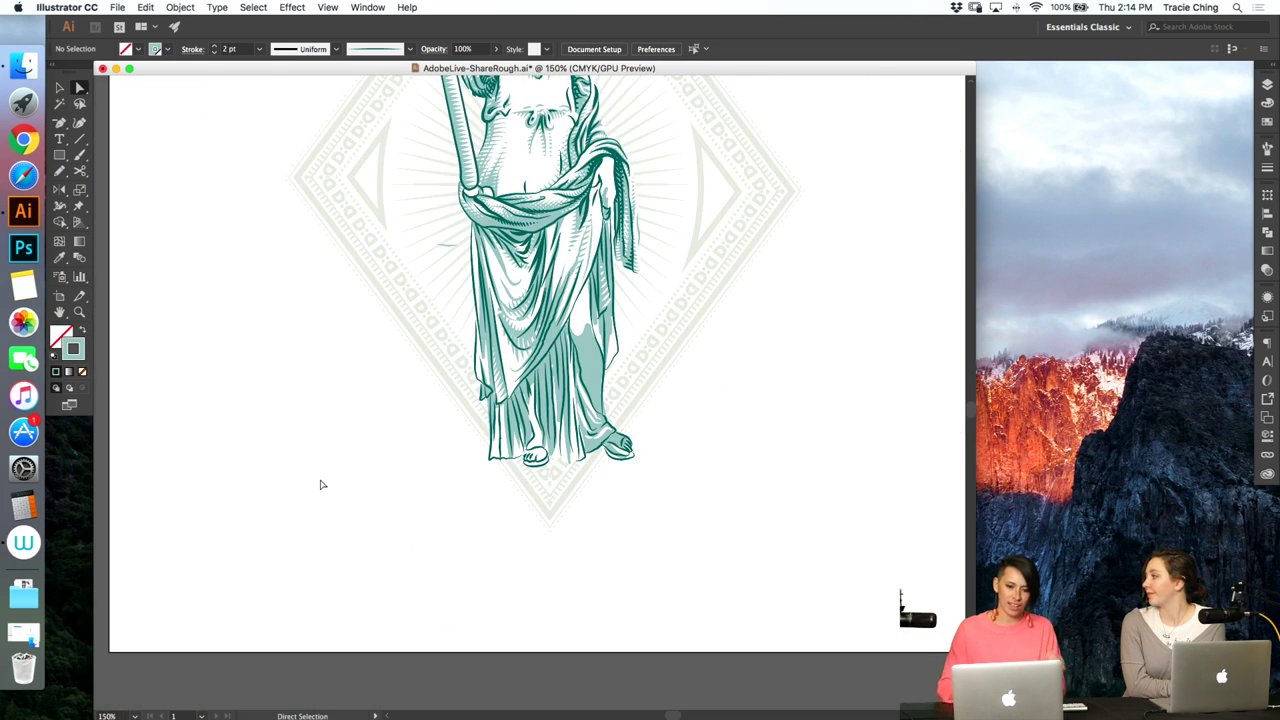
{"action": "key", "text": "z"}
{"action": "left_click_drag", "start_coordinate": [500, 418], "coordinate": [582, 385]}
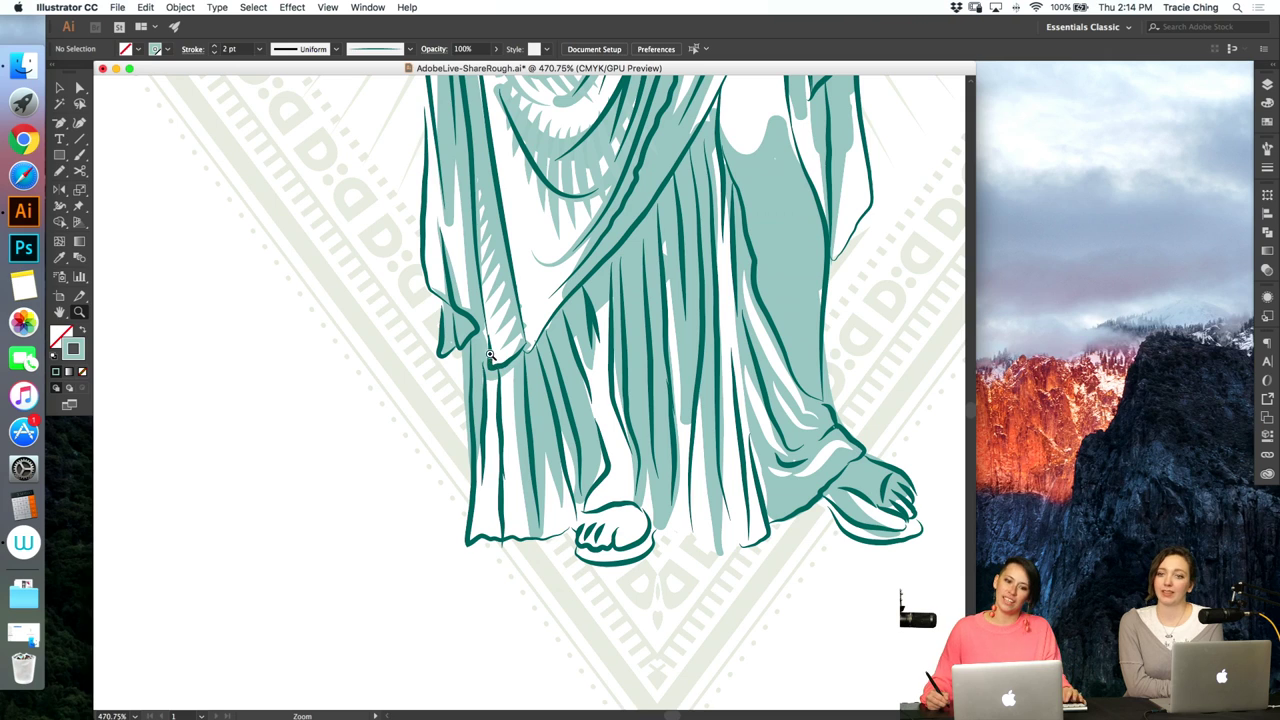
{"action": "key", "text": "a"}
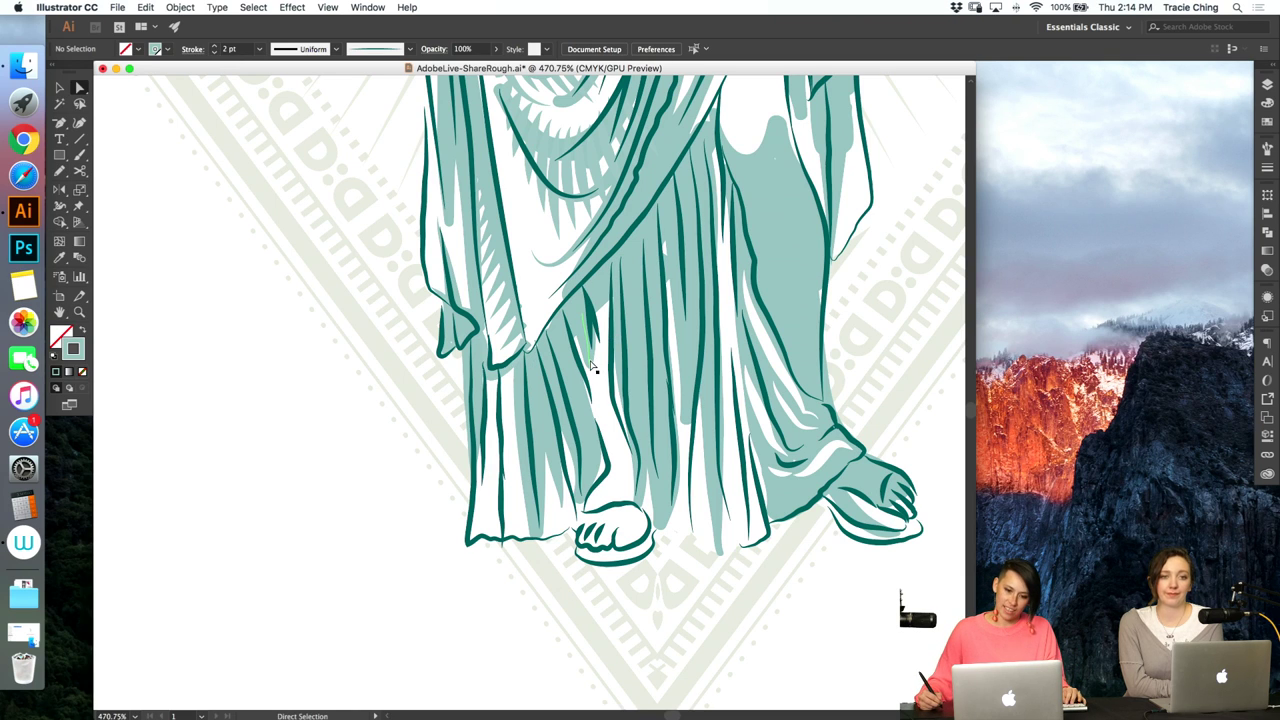
{"action": "left_click", "coordinate": [600, 385]}
{"action": "left_click", "coordinate": [366, 486]}
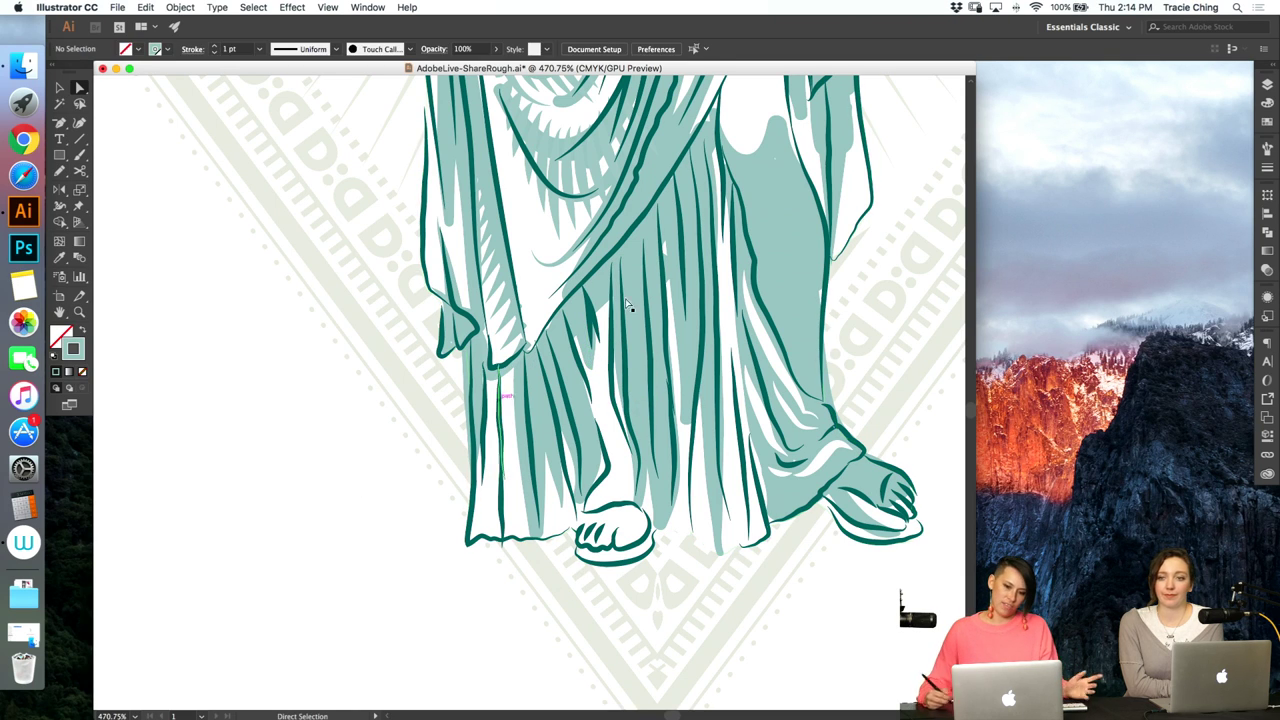
{"action": "left_click", "coordinate": [673, 262]}
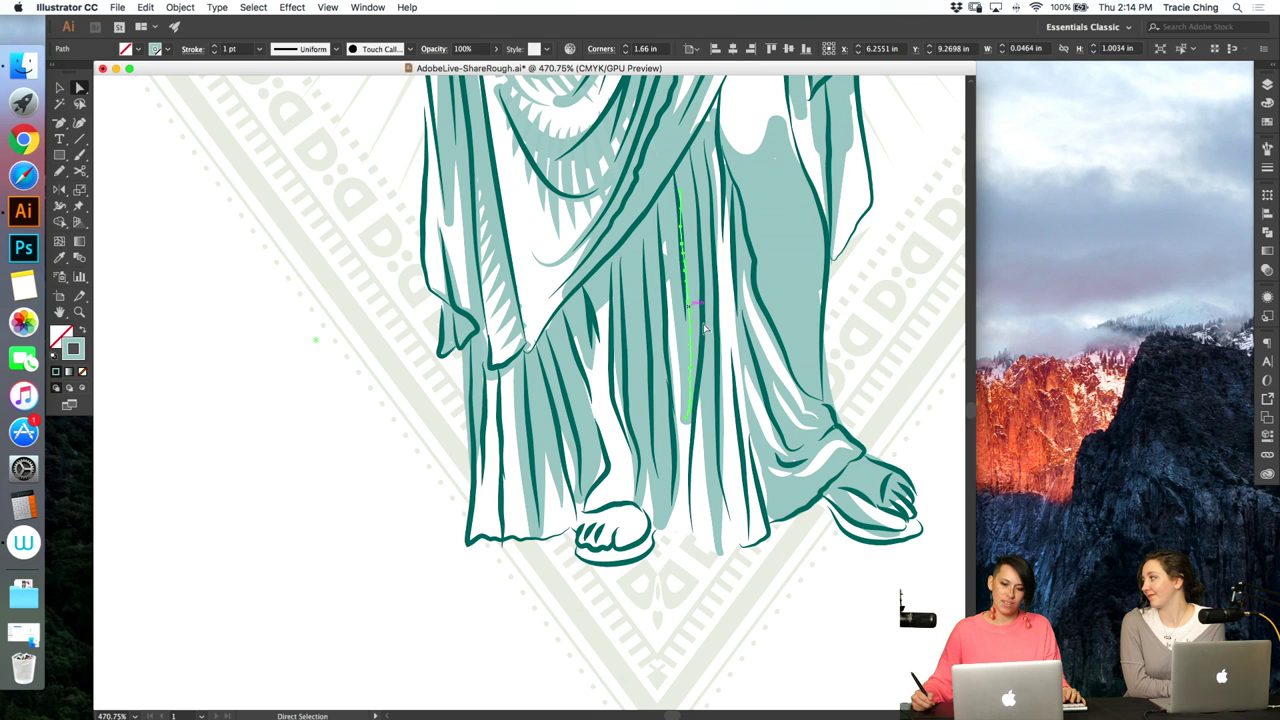
{"action": "left_click", "coordinate": [915, 309]}
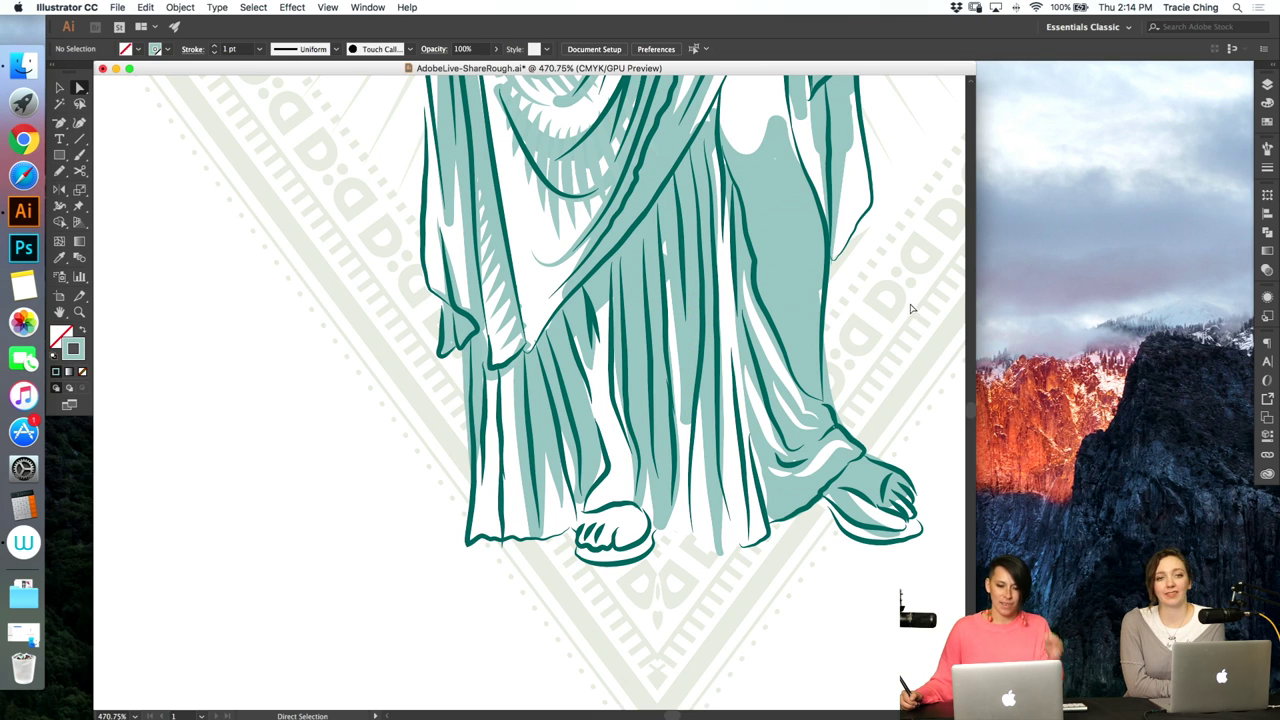
- Nudge the small zigzag teal shading stroke between the lower skirt folds slightly right to cover the white gap
{"action": "left_click", "coordinate": [668, 273]}
{"action": "key", "text": "Delete"}
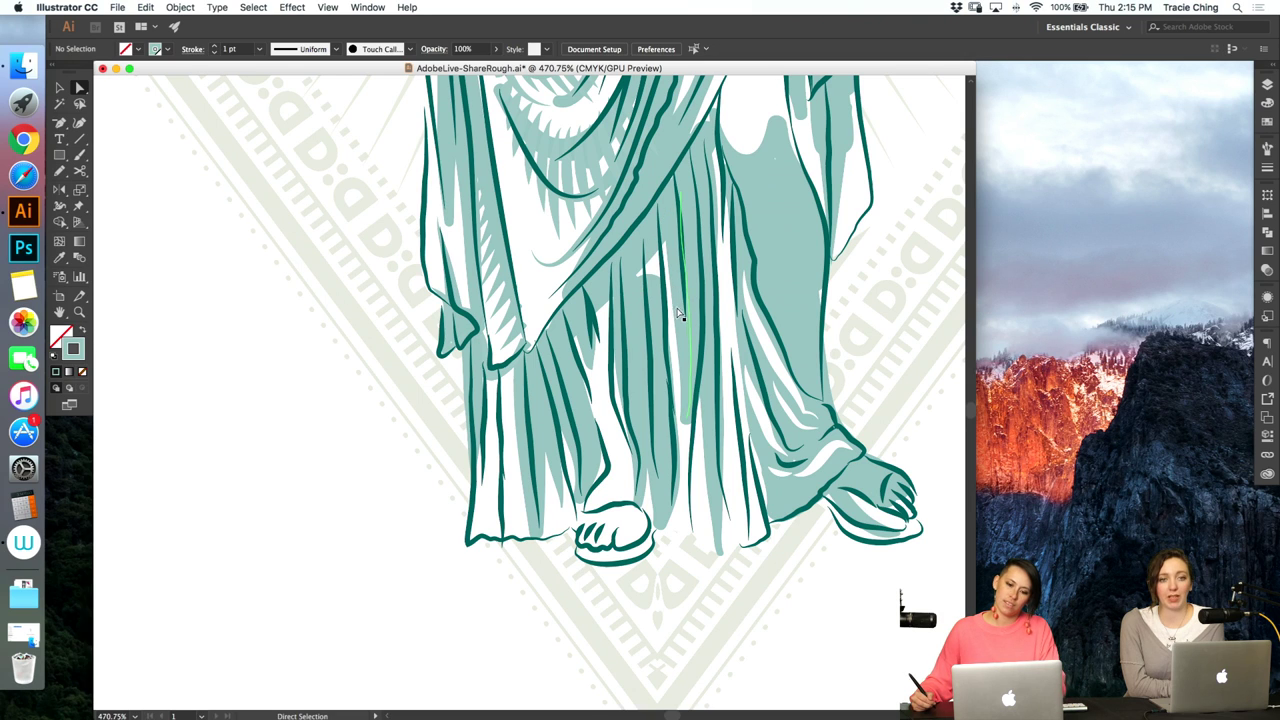
{"action": "left_click", "coordinate": [695, 327]}
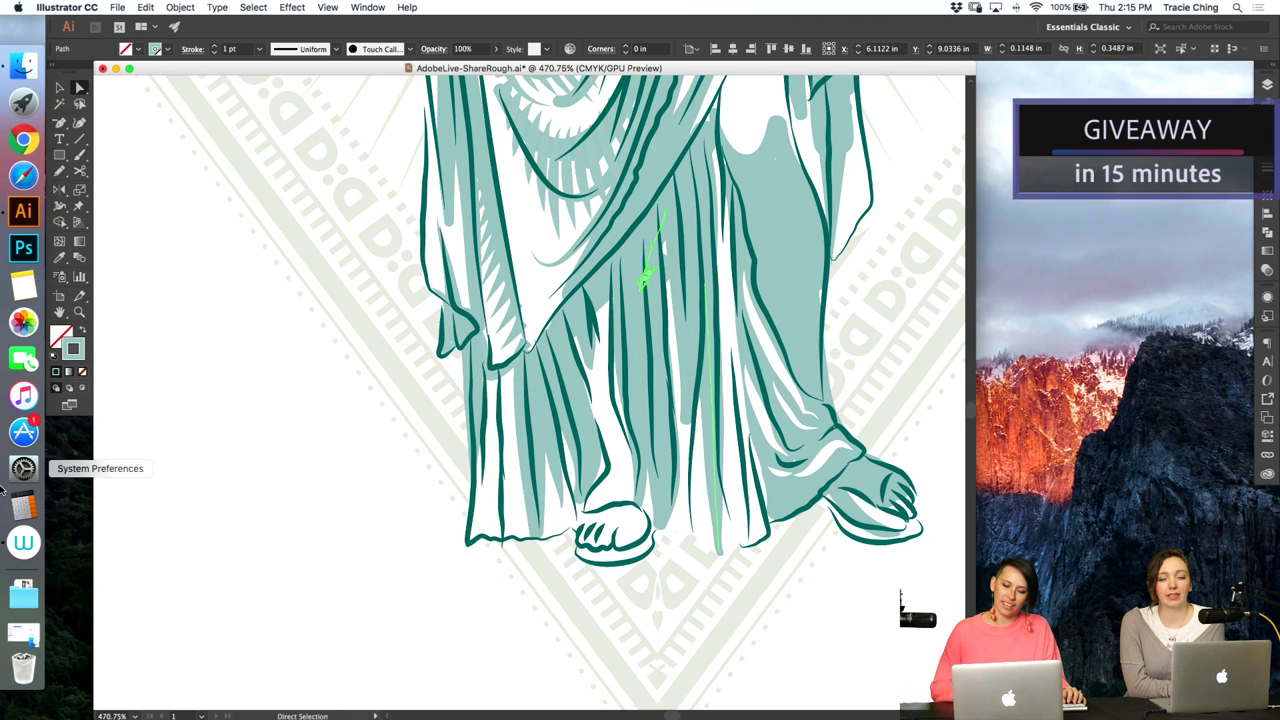
{"action": "key", "text": "Right"}
{"action": "key", "text": "Right"}
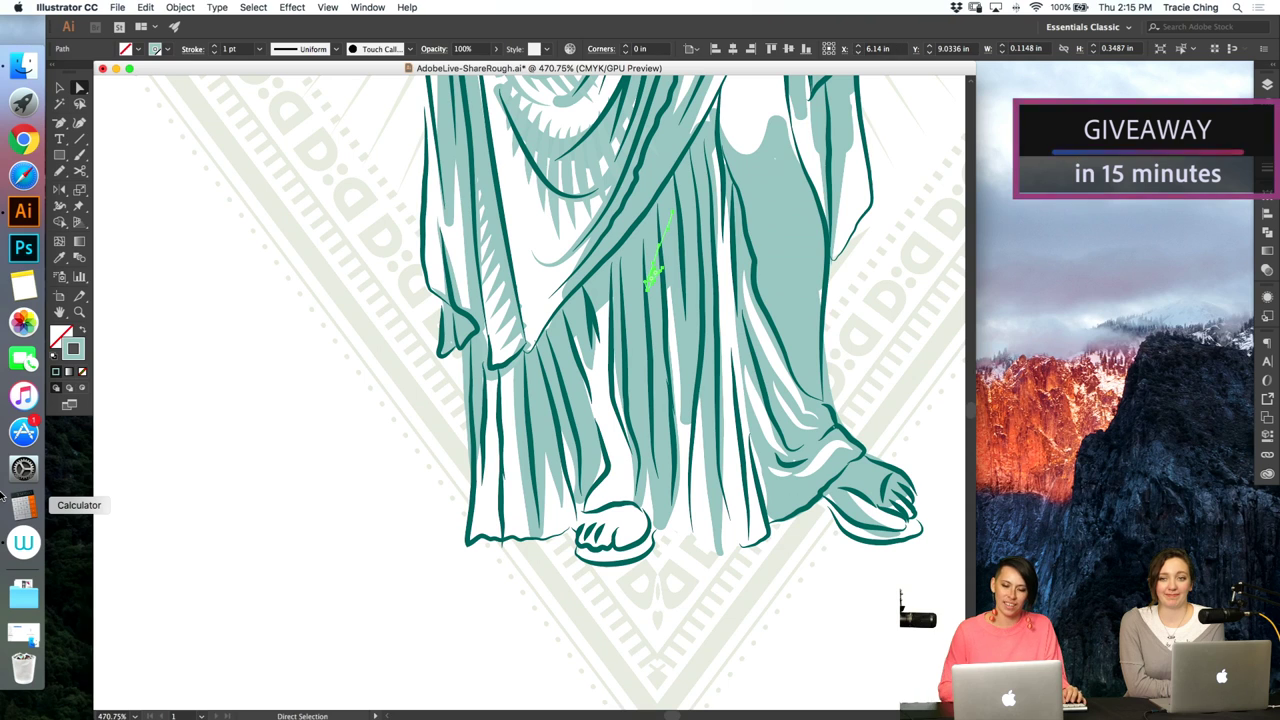
{"action": "key", "text": "super+shift+a"}
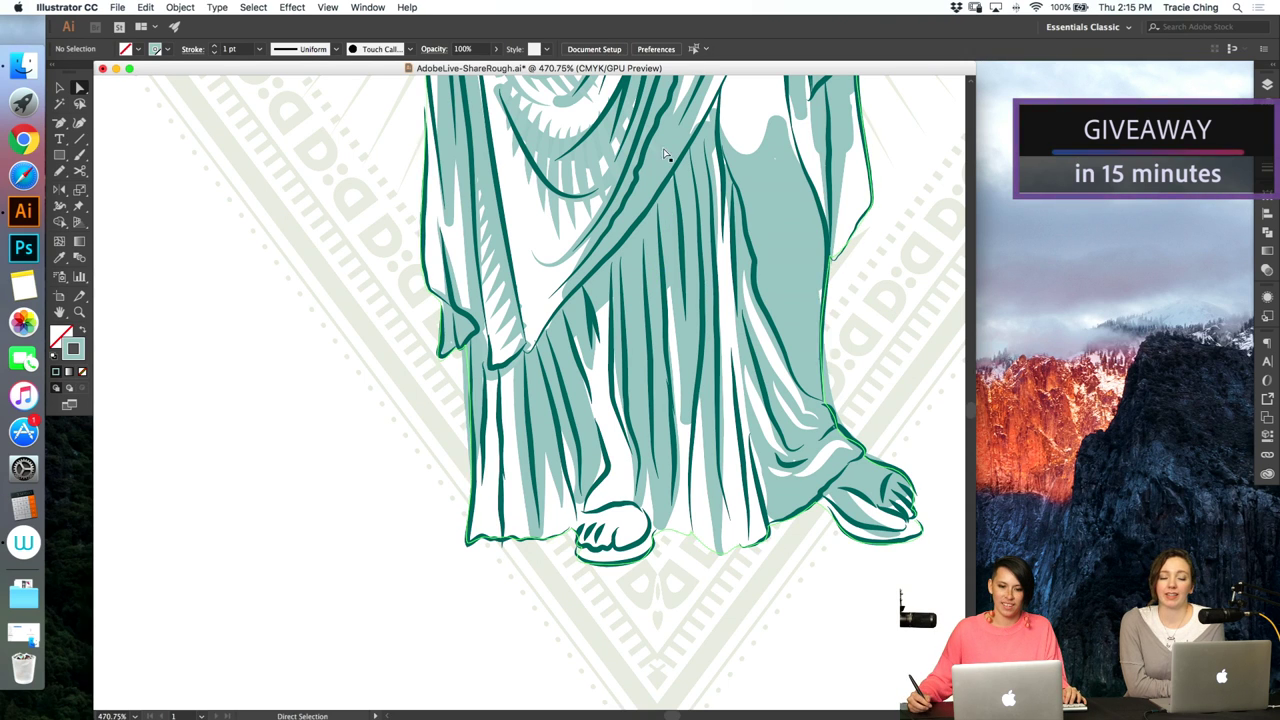
- Paint a 1.5 pt light teal tapered stroke about 0.63 in tall down the lower skirt fold, matching the outer drapery fold's shading brush
{"action": "left_click", "coordinate": [462, 291]}
{"action": "left_click", "coordinate": [459, 298]}
{"action": "key", "text": "b"}
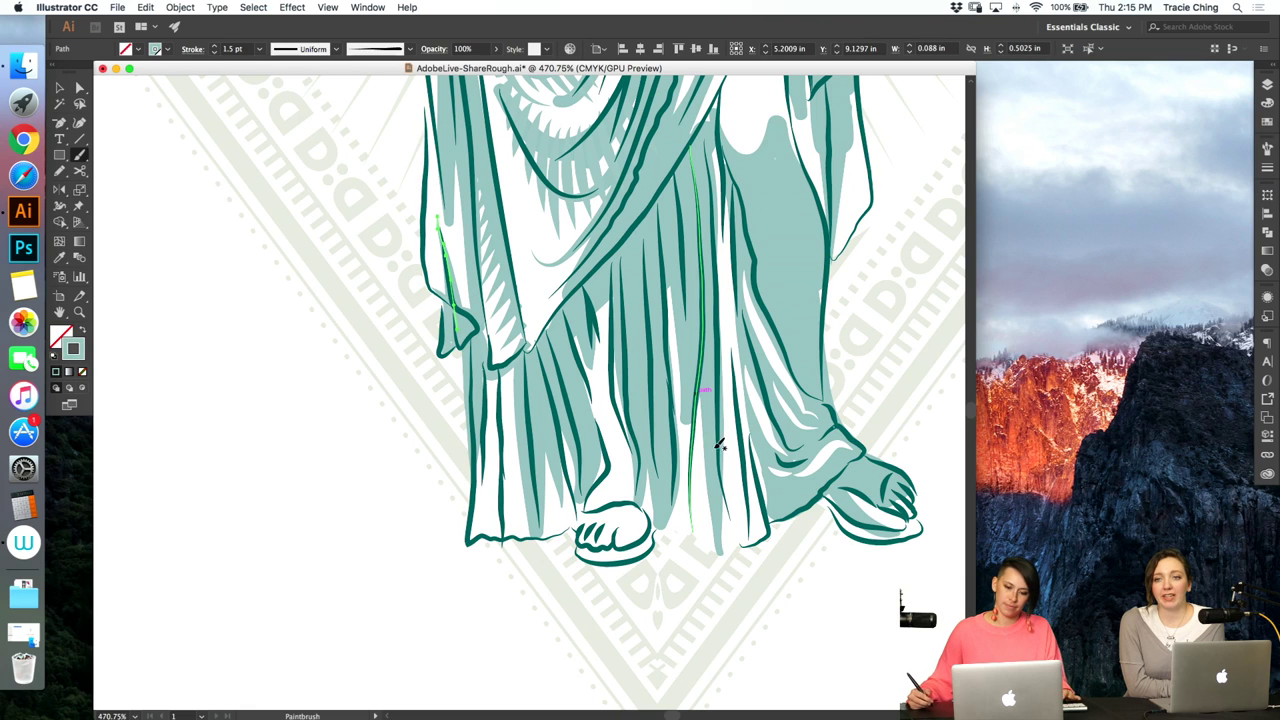
{"action": "left_click_drag", "start_coordinate": [720, 543], "coordinate": [718, 545]}
{"action": "key", "text": "super+z"}
{"action": "key", "text": "super+z"}
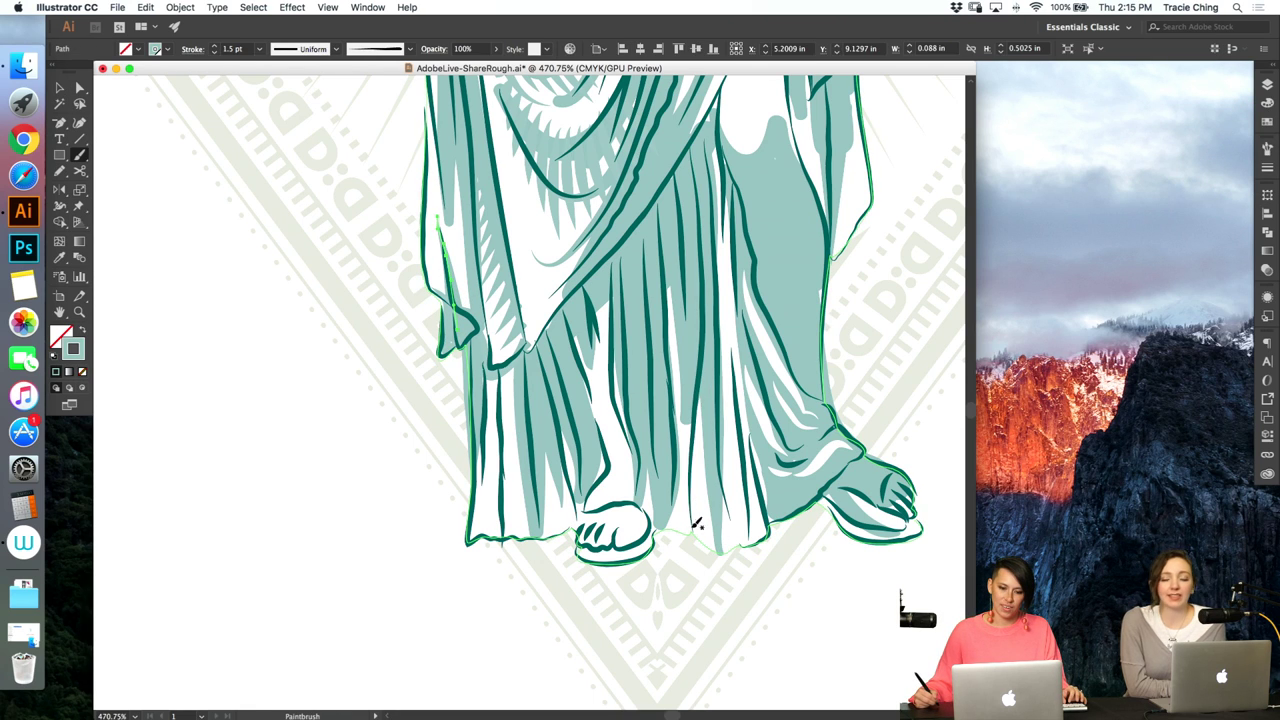
{"action": "key", "text": "super+z"}
{"action": "key", "text": "v"}
- Set the stroke weight of the new lower skirt shading stroke to 2 pt
{"action": "left_click", "coordinate": [698, 420]}
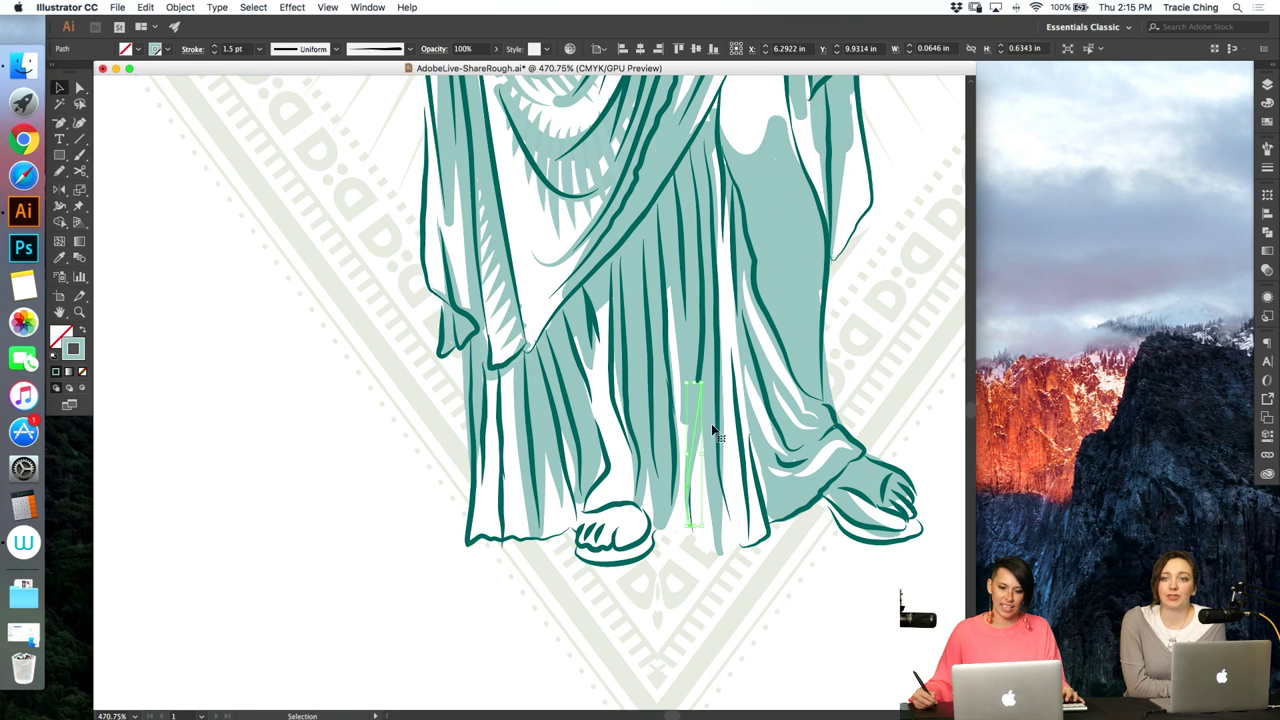
{"action": "left_click", "coordinate": [1264, 170]}
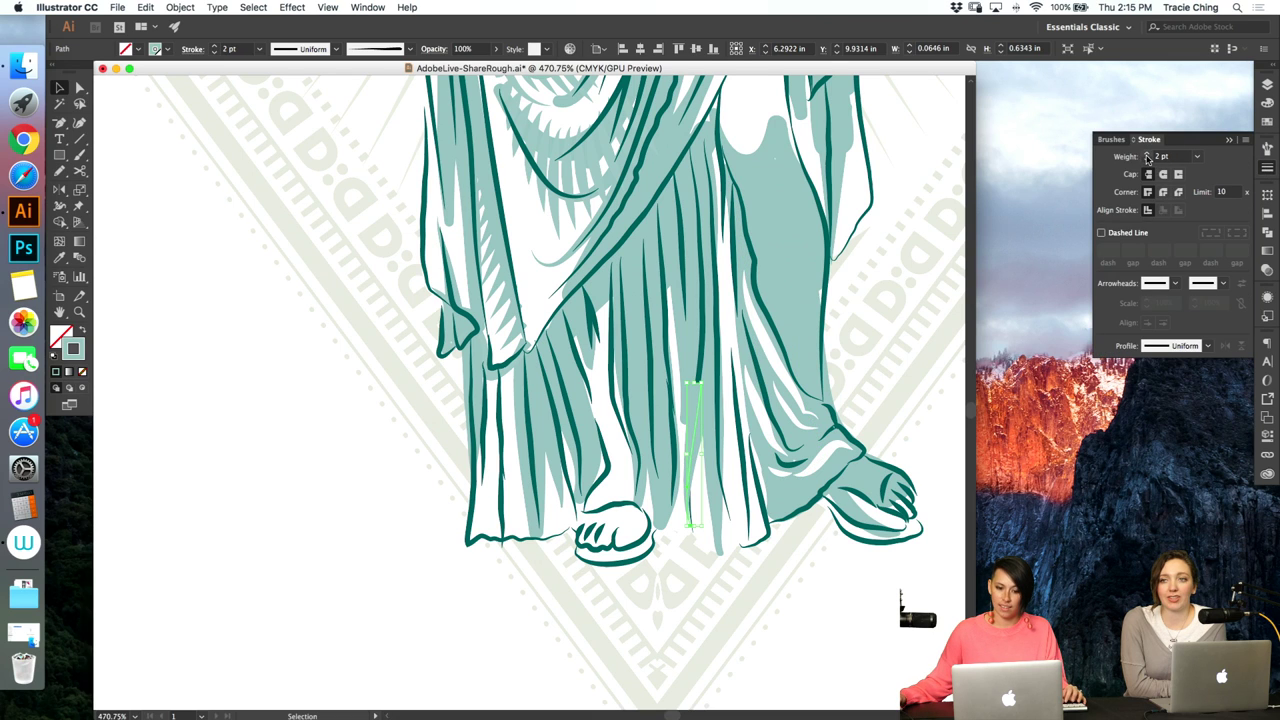
{"action": "key", "text": "super+shift+a"}
{"action": "key", "text": "a"}
{"action": "left_click", "coordinate": [694, 416]}
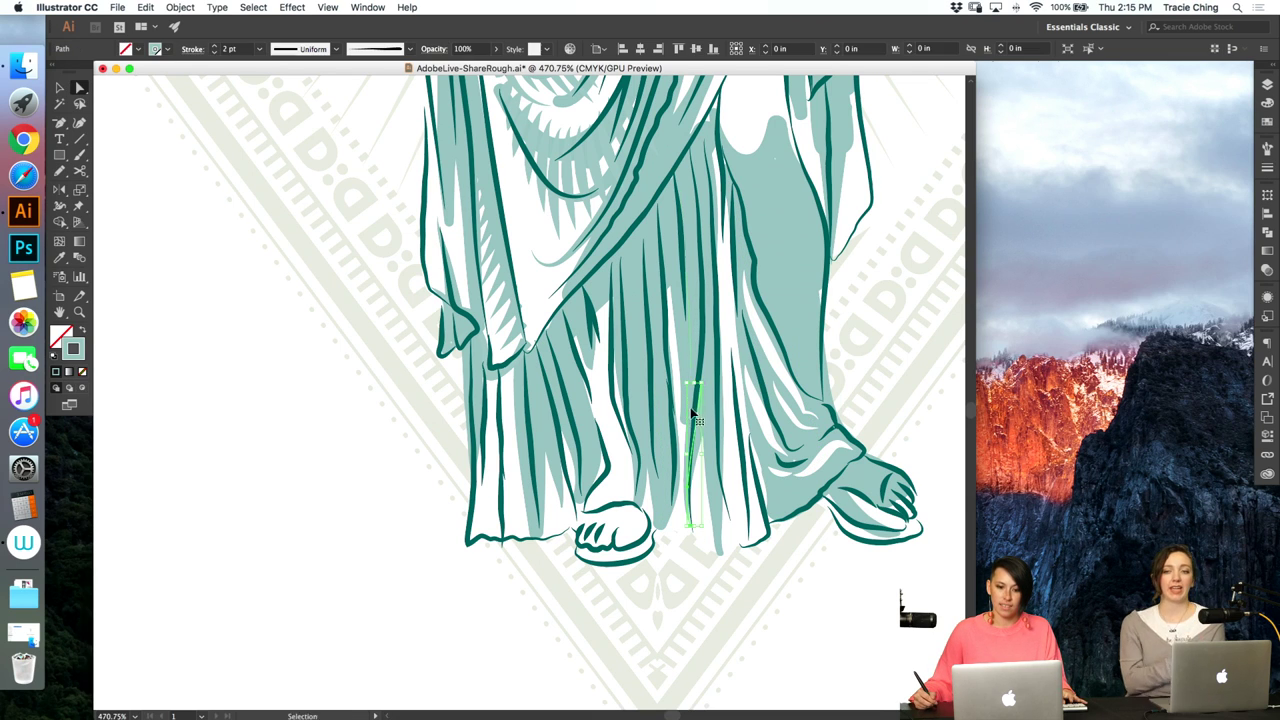
- Rotate the light teal shading stroke between the central lower skirt folds slightly counterclockwise, moving its lower end to the right
{"action": "left_click", "coordinate": [686, 369]}
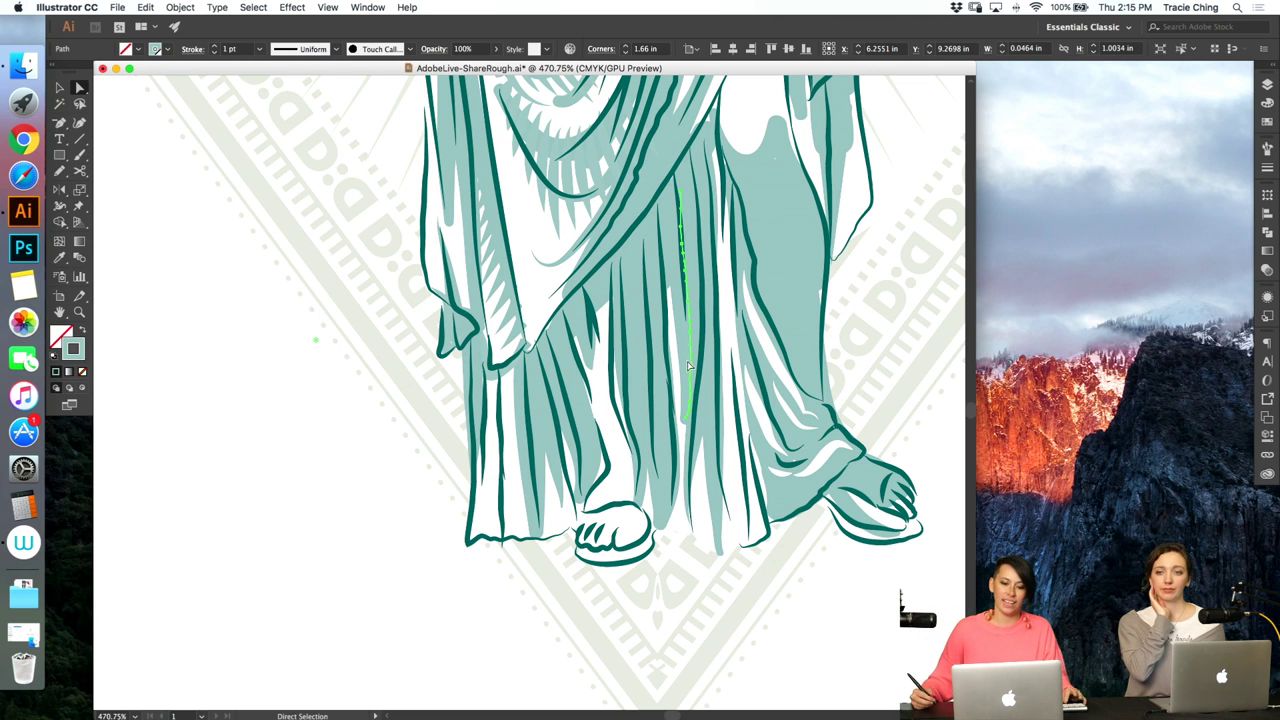
{"action": "key", "text": "v"}
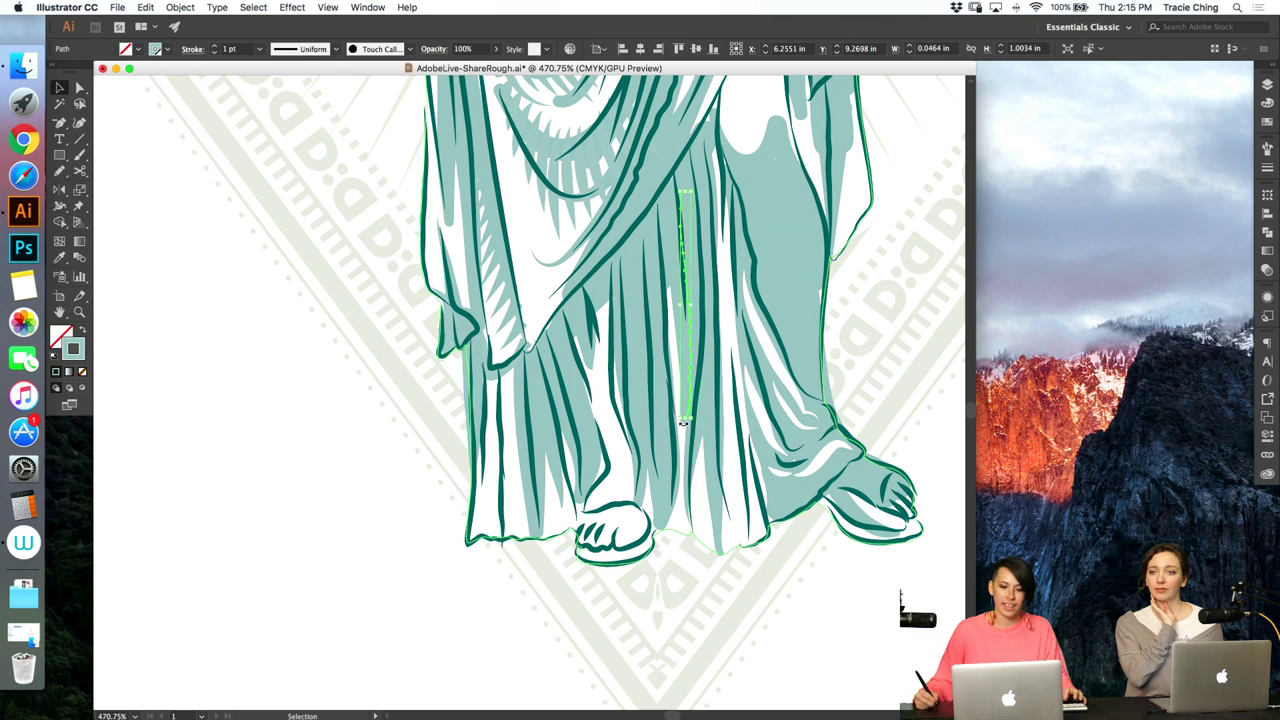
{"action": "key", "text": "f"}
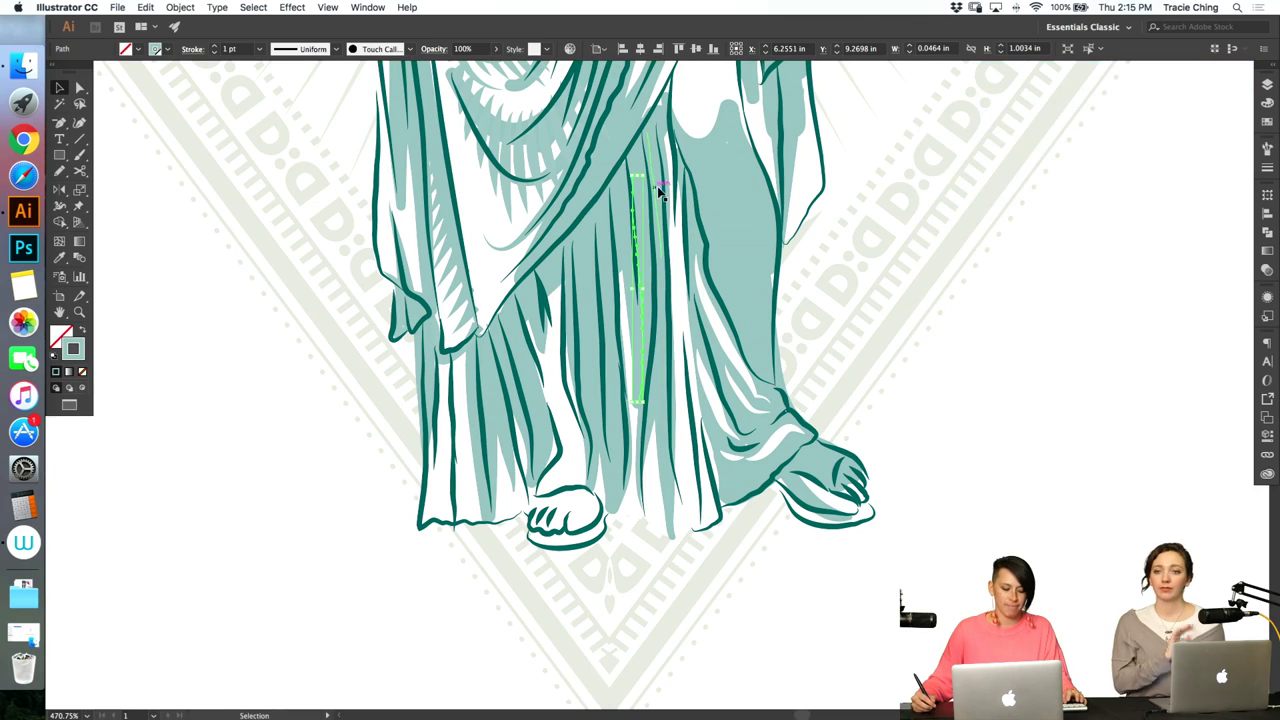
{"action": "key", "text": "f"}
{"action": "key", "text": "f"}
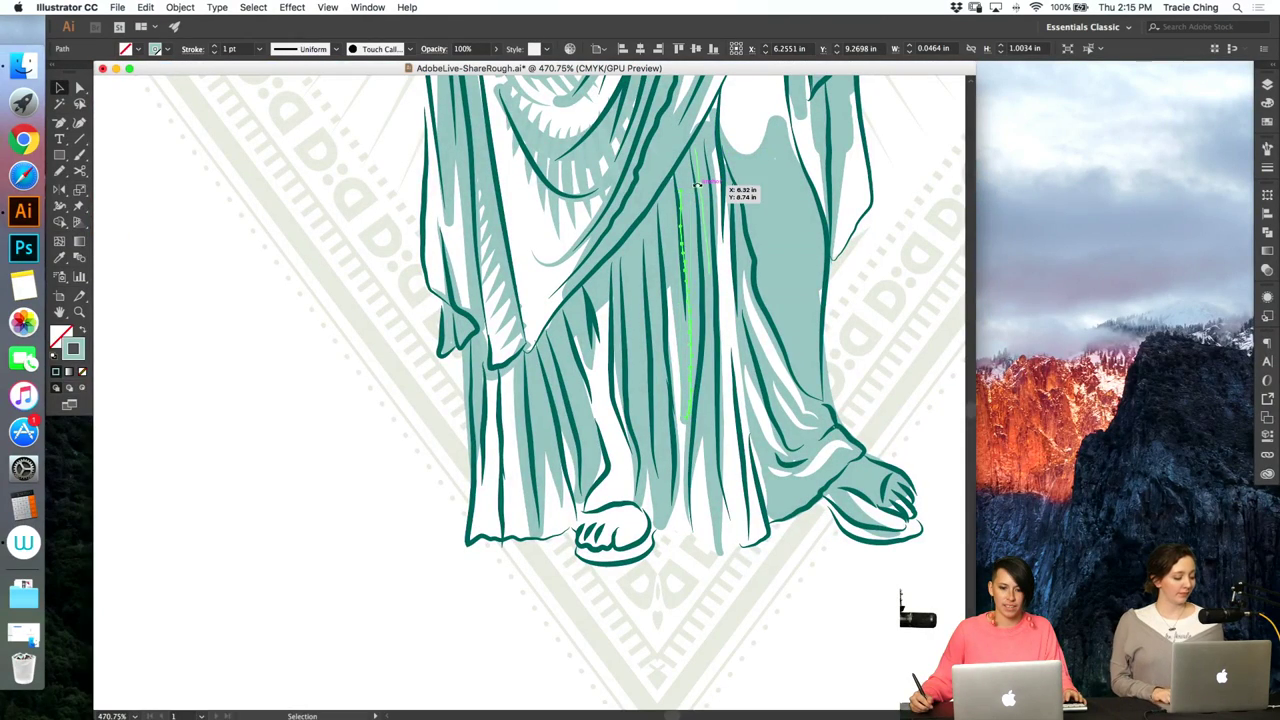
{"action": "key", "text": "a"}
{"action": "left_click", "coordinate": [896, 300]}
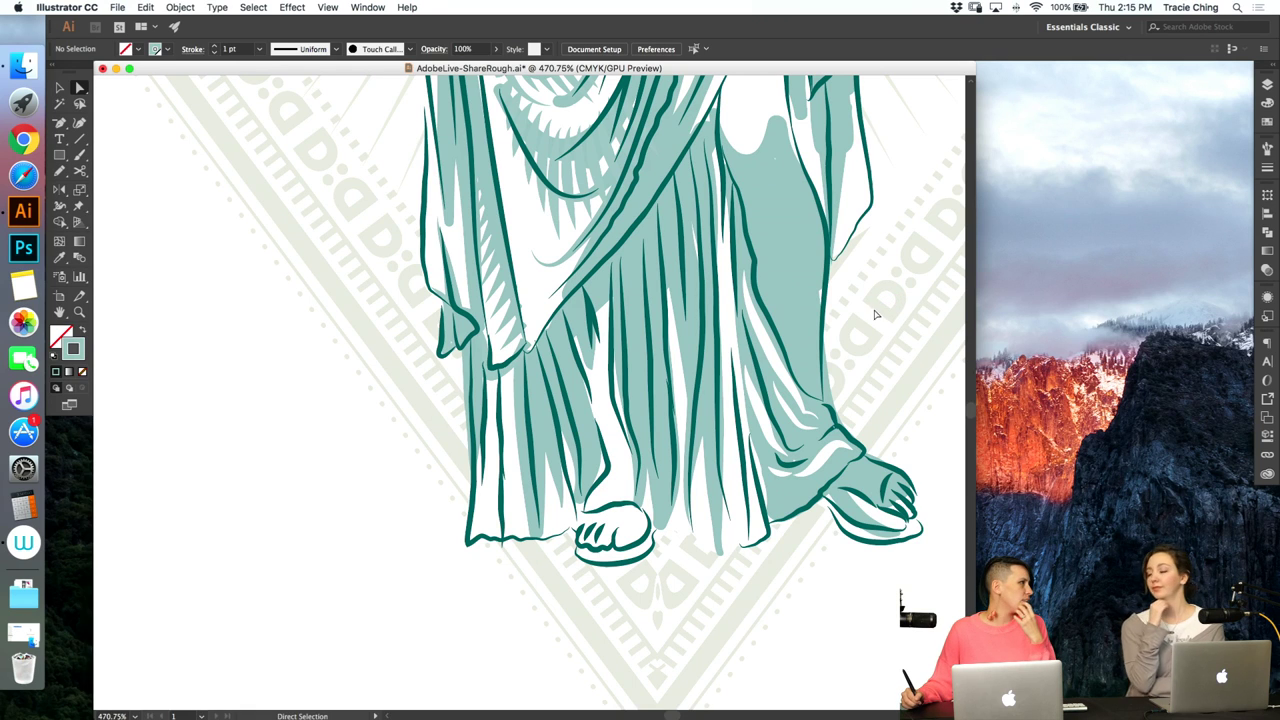
{"action": "left_click", "coordinate": [703, 252]}
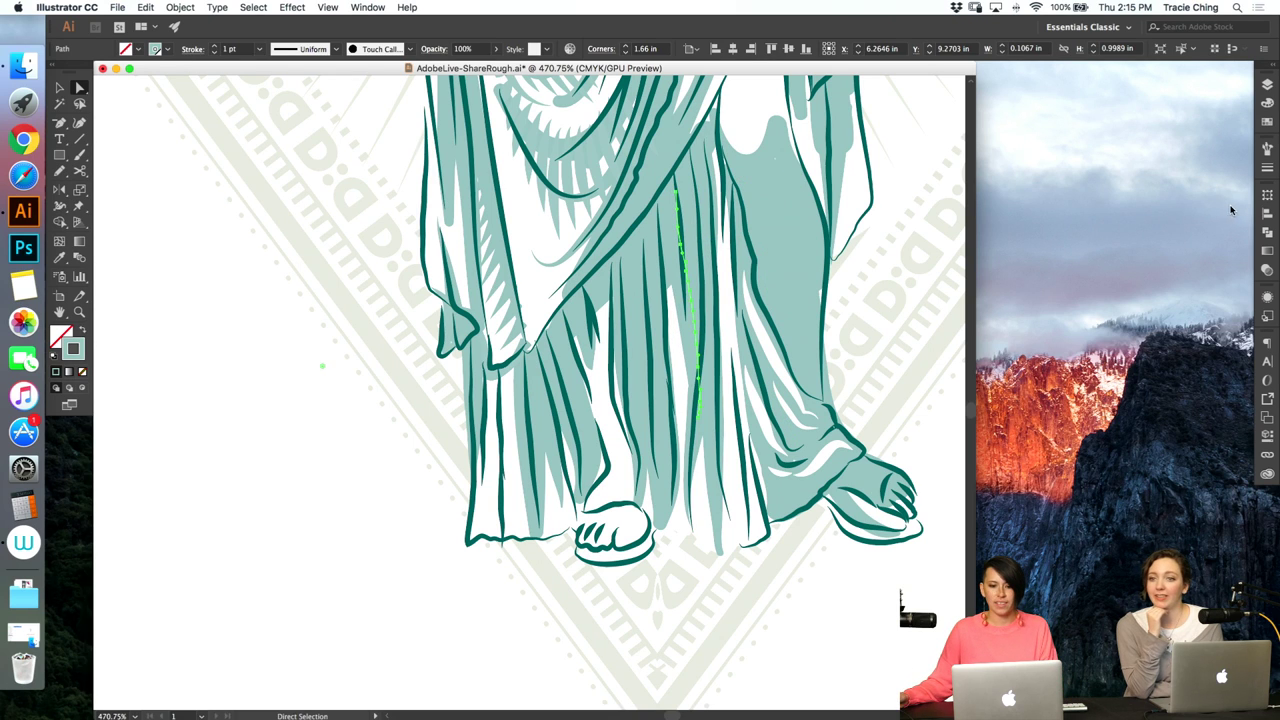
{"action": "left_click", "coordinate": [910, 310]}
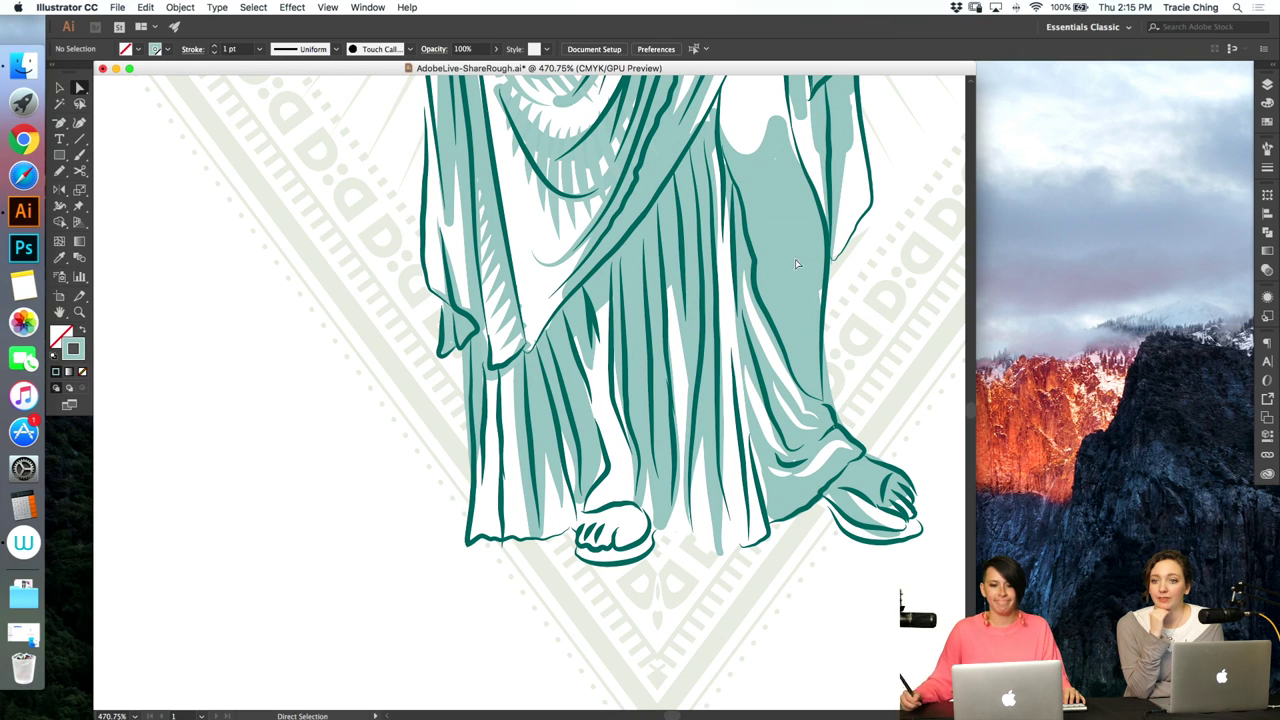
- Paint a 2 pt light teal tapered shading stroke about 0.33 in tall down the top of the front leg beneath the drape
{"action": "left_click", "coordinate": [713, 131]}
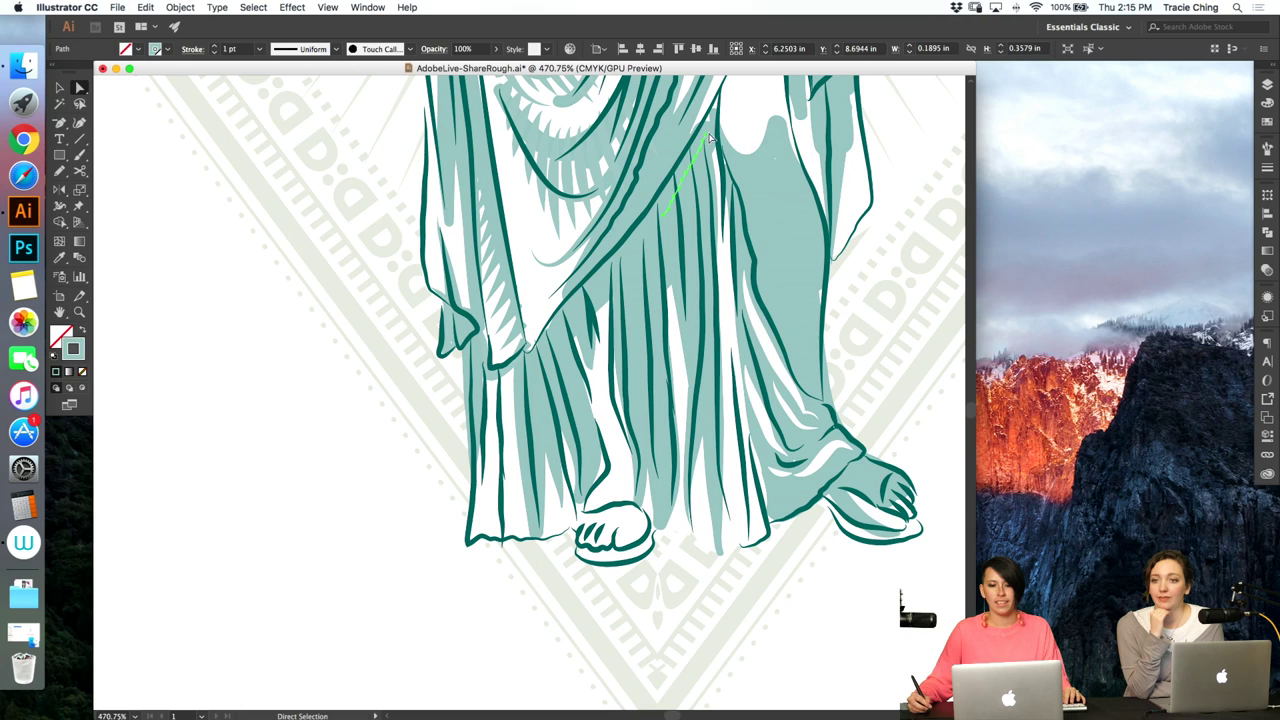
{"action": "left_click", "coordinate": [913, 260]}
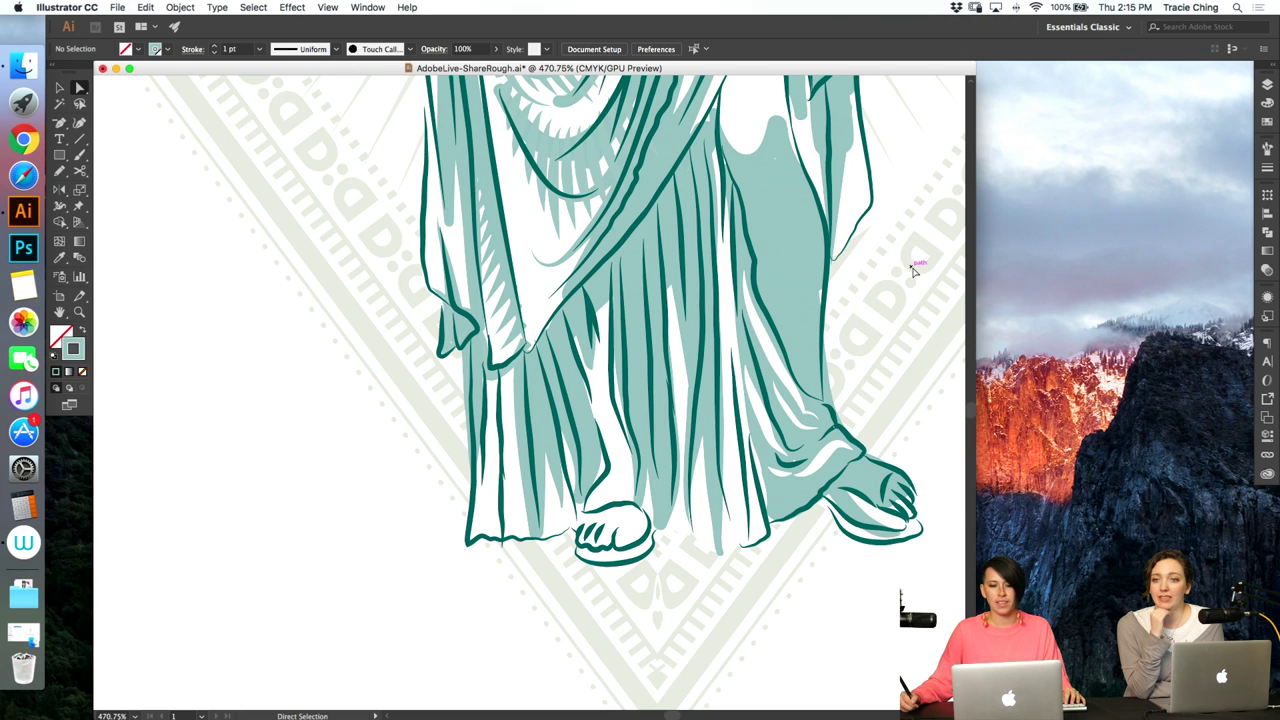
{"action": "left_click", "coordinate": [700, 455]}
{"action": "key", "text": "b"}
{"action": "left_click_drag", "start_coordinate": [589, 303], "coordinate": [617, 407]}
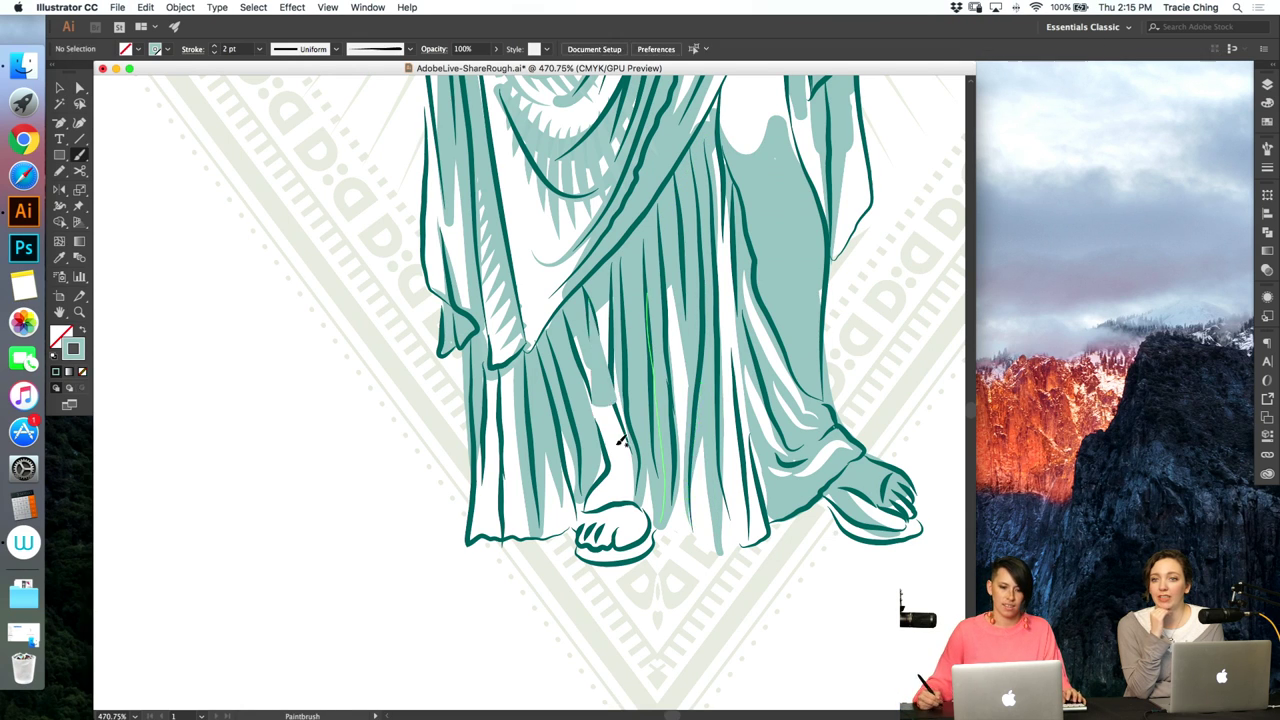
{"action": "key", "text": "super+z"}
{"action": "mouse_move", "coordinate": [588, 306]}
{"action": "left_mouse_down"}
{"action": "mouse_move", "coordinate": [597, 376]}
{"action": "mouse_move", "coordinate": [589, 321]}
{"action": "mouse_move", "coordinate": [595, 340]}
{"action": "left_mouse_up"}
{"action": "key", "text": "v"}
{"action": "key", "text": "a"}
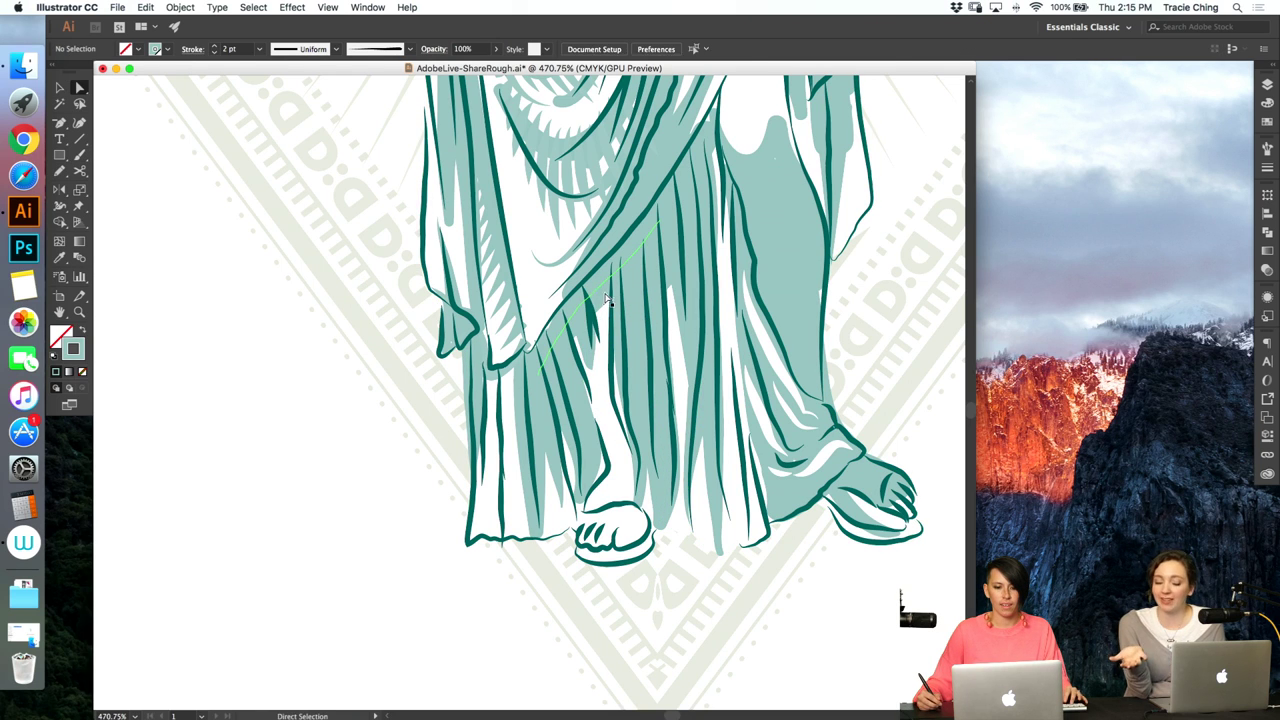
{"action": "left_click", "coordinate": [608, 392]}
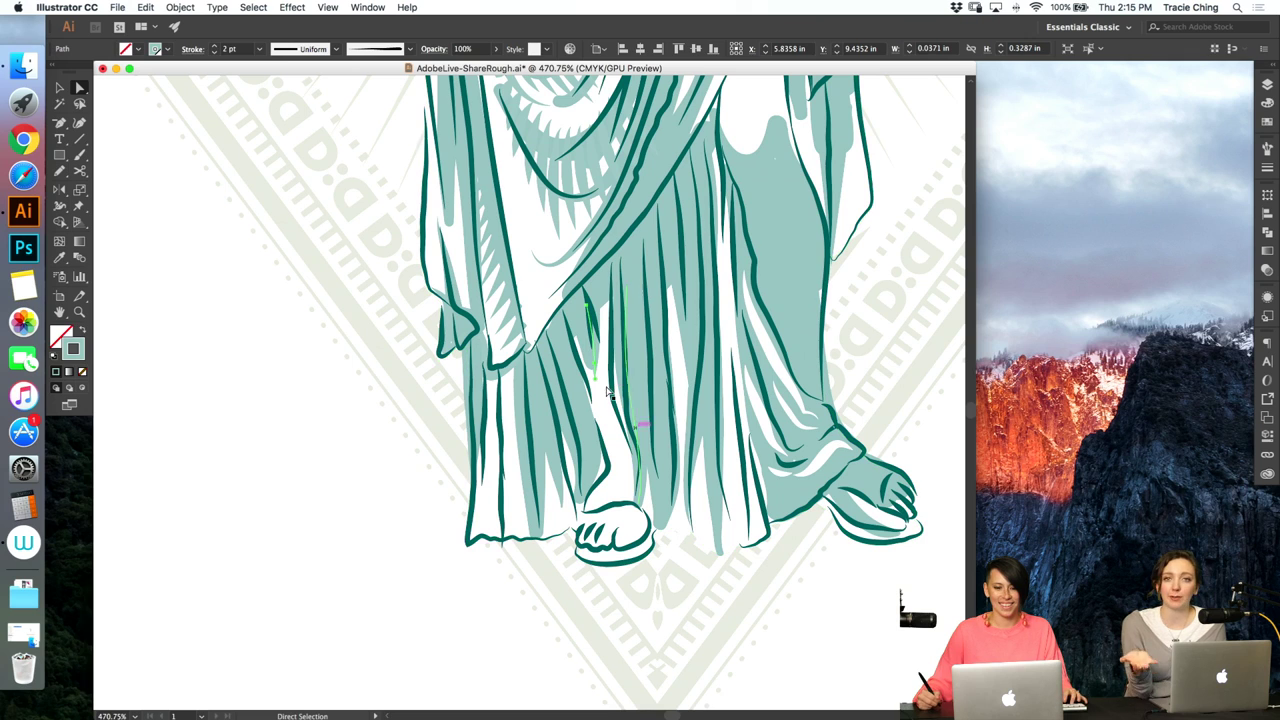
{"action": "left_click", "coordinate": [622, 376]}
{"action": "key", "text": "super+shift+a"}
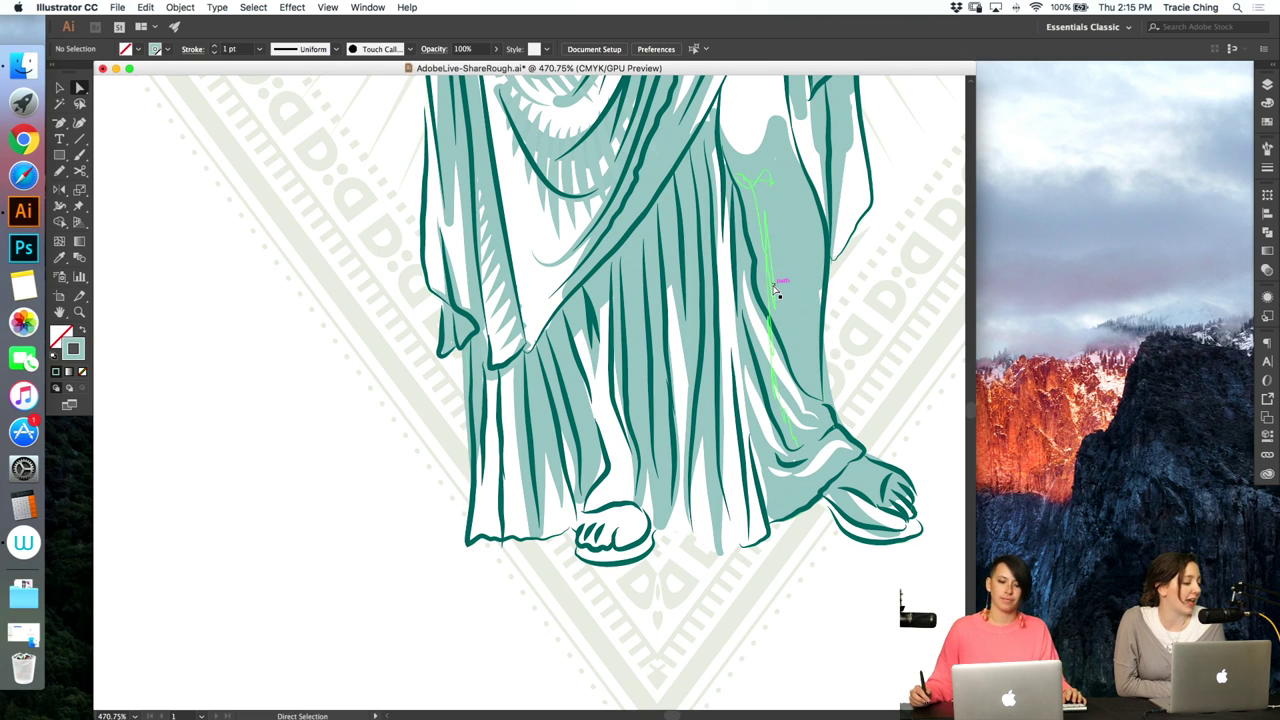
- Match the Paintbrush to the light teal tapered 2 pt hatching stroke beneath the curved waist fold
{"action": "left_click", "coordinate": [581, 185]}
{"action": "left_click", "coordinate": [612, 219]}
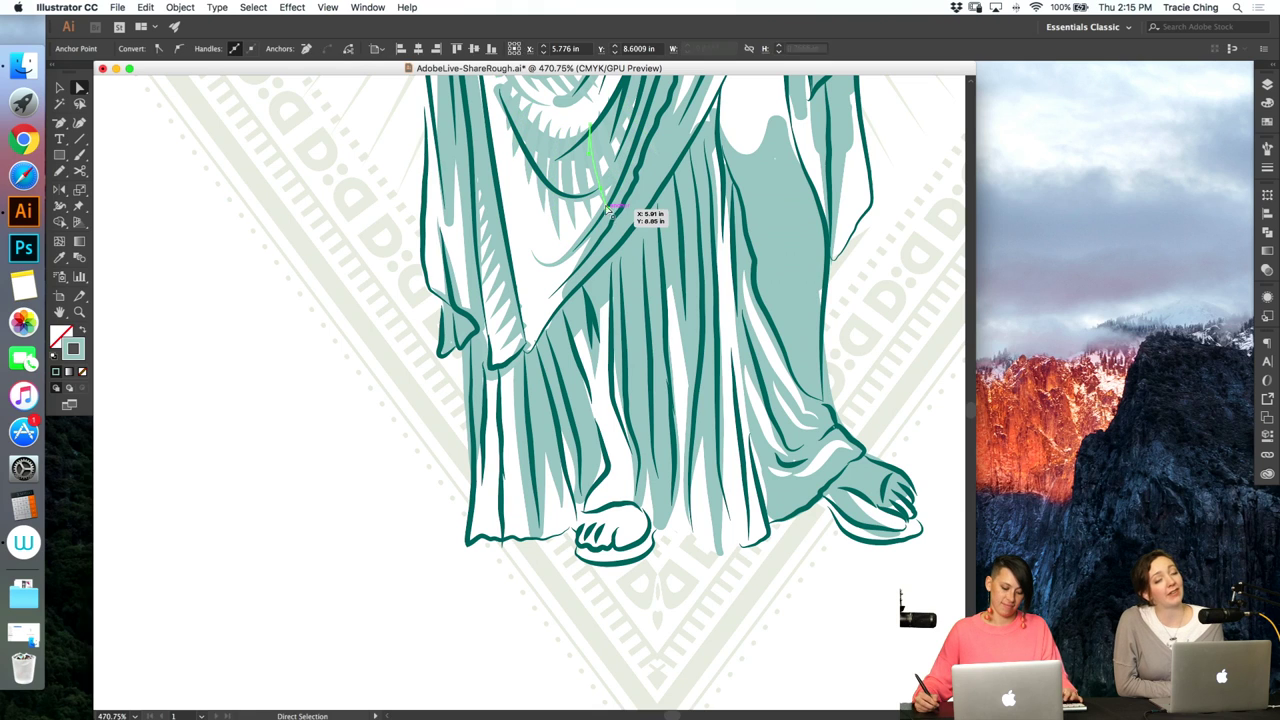
{"action": "key", "text": "b"}
{"action": "key", "text": "super+shift+a"}
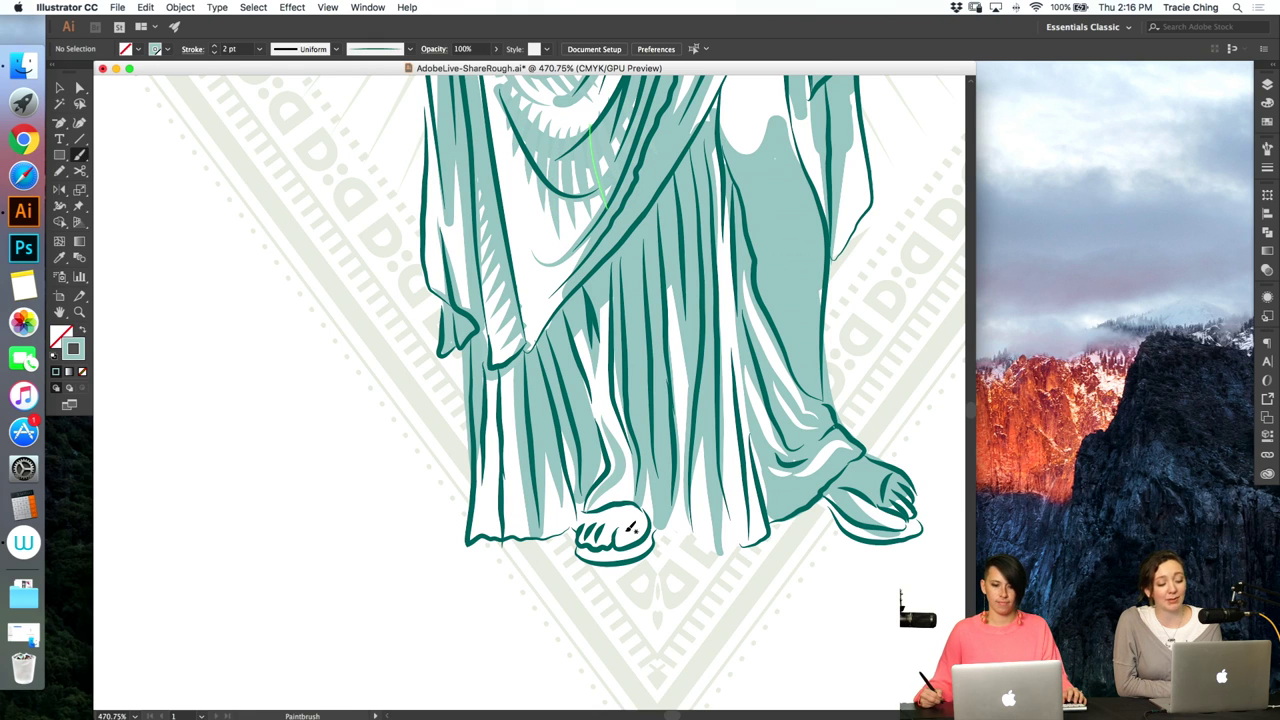
- Recolor the dark vertical fold line near the skirt's left hem with the light teal swatch
{"action": "key", "text": "a"}
{"action": "left_click", "coordinate": [500, 430]}
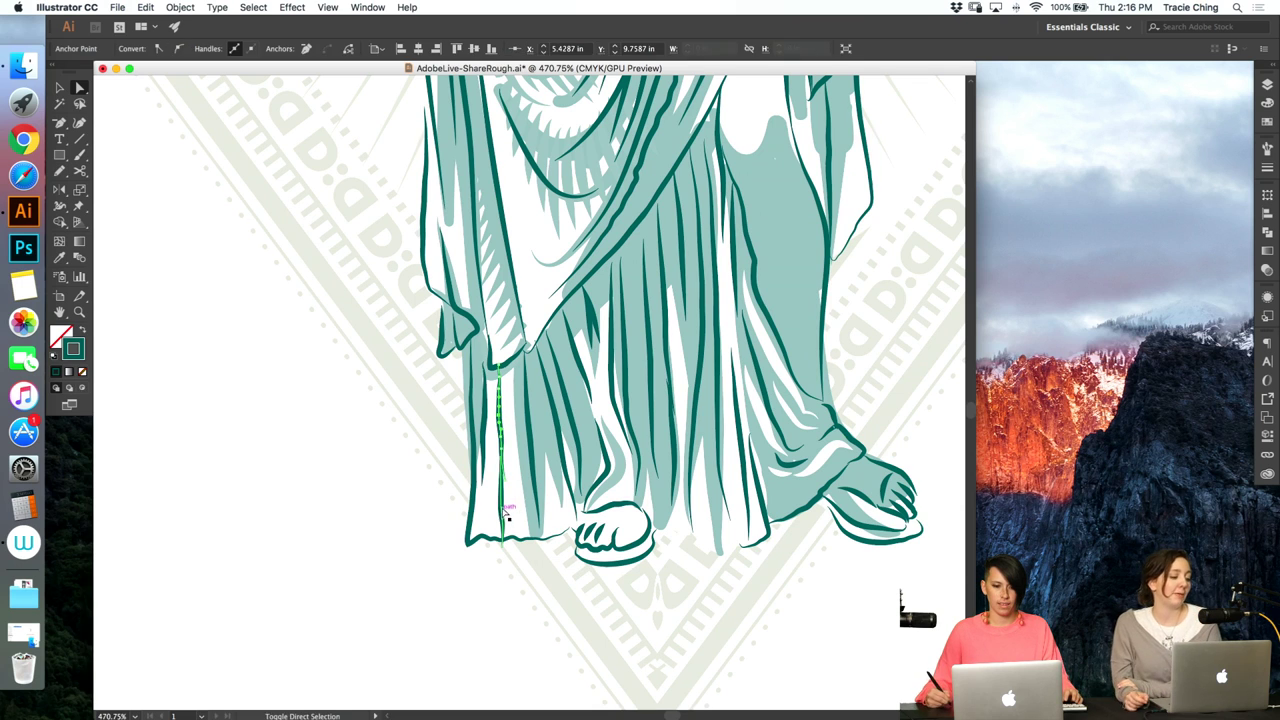
{"action": "left_click", "coordinate": [1266, 120]}
{"action": "left_click", "coordinate": [1119, 174]}
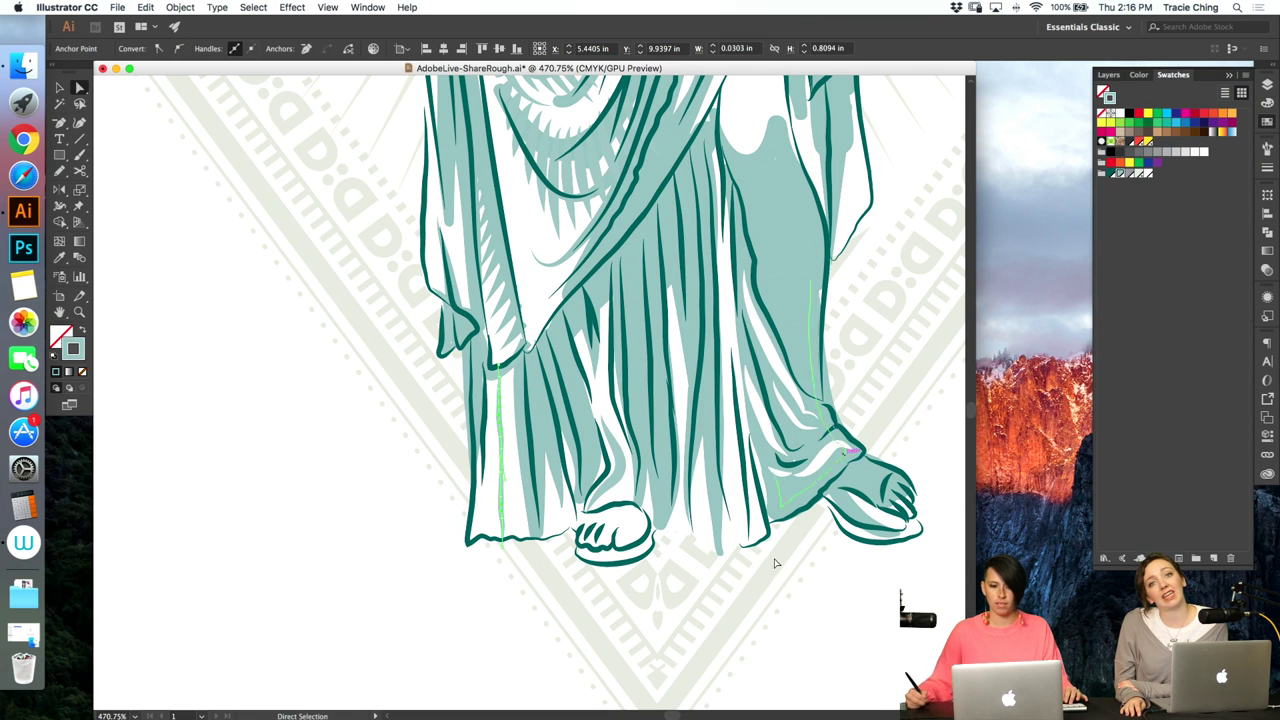
{"action": "left_click", "coordinate": [782, 574]}
- Isolate the dark outline group around the statue's raised arm and torch
{"action": "key", "text": "super+minus"}
{"action": "key", "text": "super+minus"}
{"action": "key", "text": "super+minus"}
{"action": "key", "text": "super+minus"}
{"action": "key", "text": "super+minus"}
{"action": "key", "text": "super+minus"}
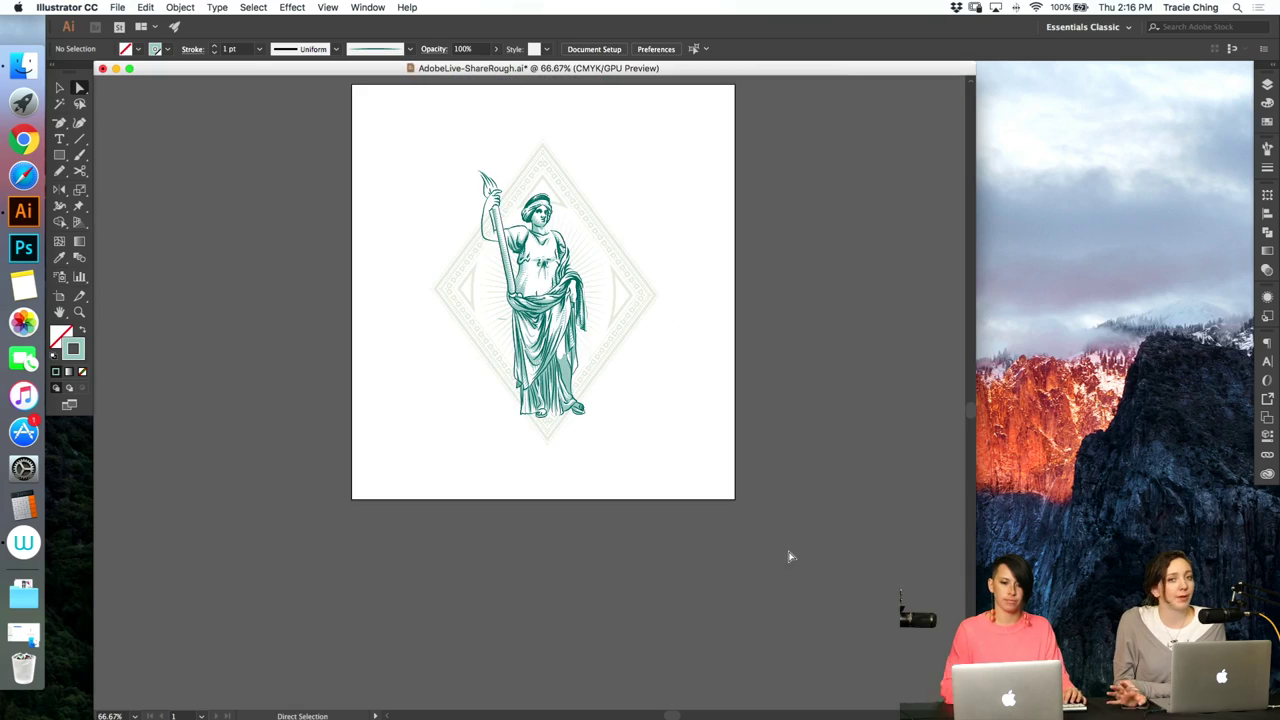
{"action": "key", "text": "z"}
{"action": "left_click_drag", "start_coordinate": [504, 239], "coordinate": [655, 139]}
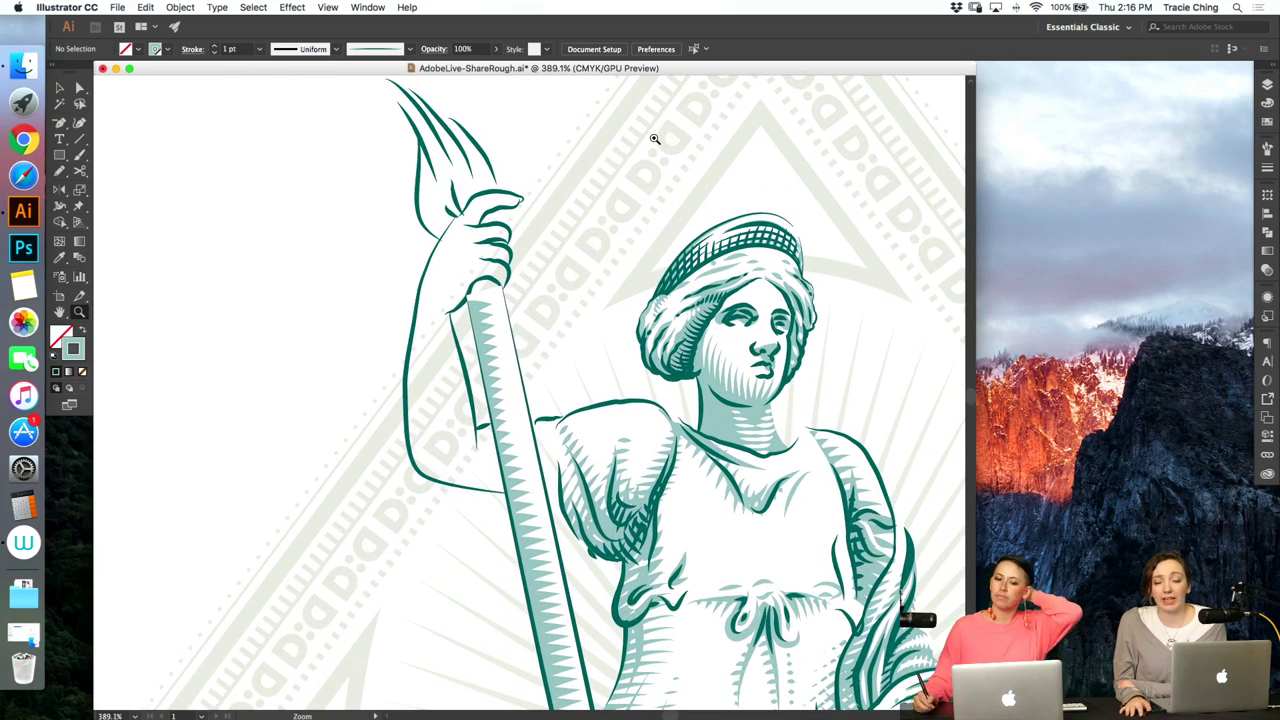
{"action": "key", "text": "v"}
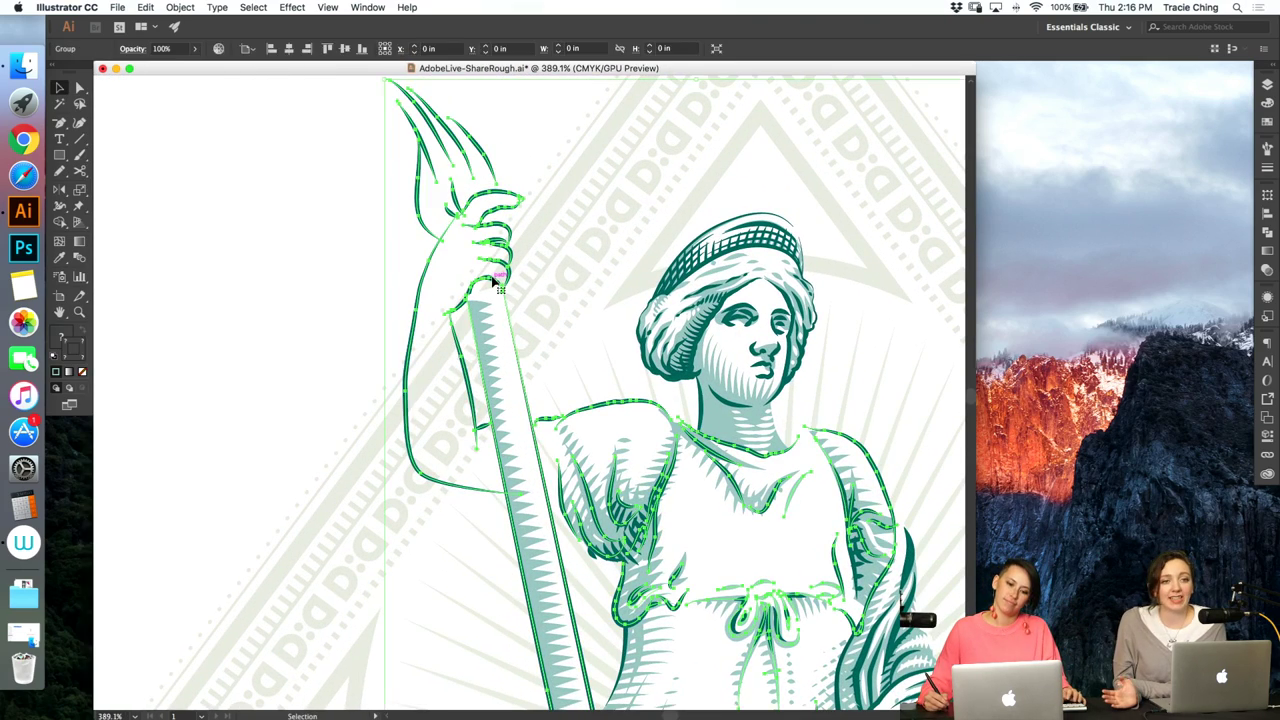
{"action": "double_click", "coordinate": [493, 280]}
- Try redrawing the raised arm's underside, inner forearm and wrist outlines as dark teal Pen paths crossing the torch handle
{"action": "key", "text": "p"}
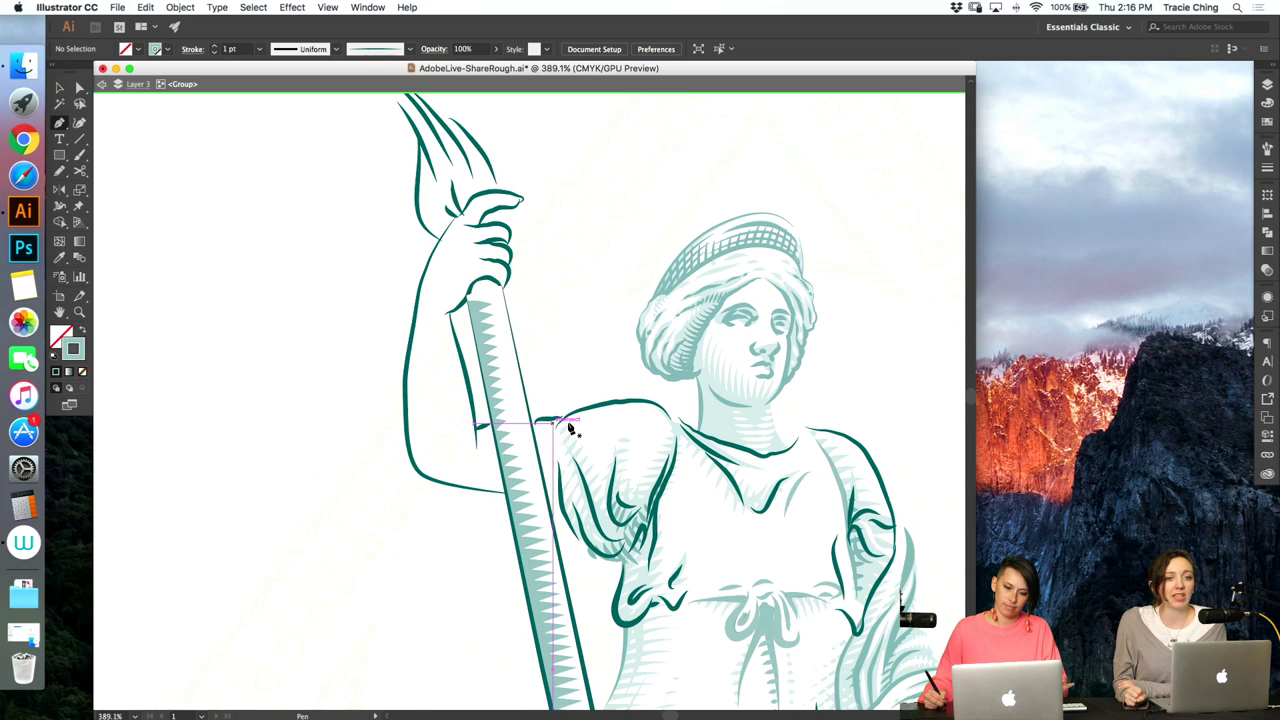
{"action": "left_click", "coordinate": [575, 416]}
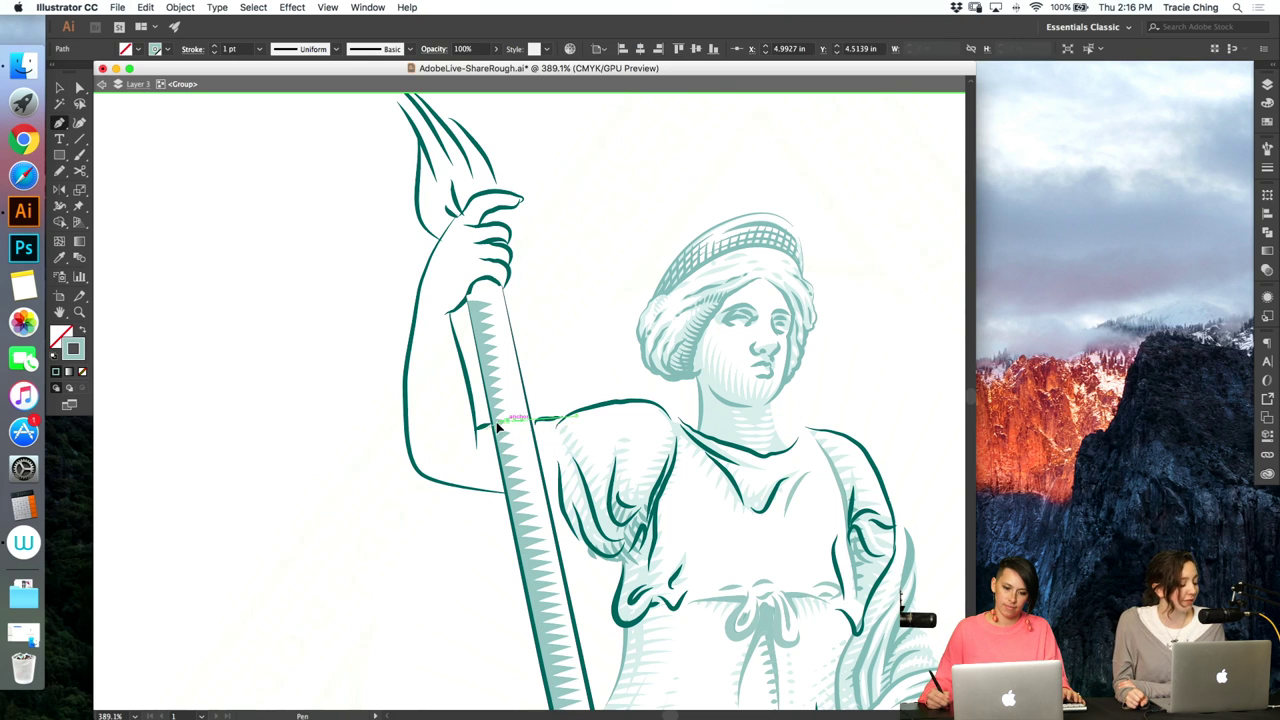
{"action": "left_click", "coordinate": [474, 431]}
{"action": "left_click", "coordinate": [462, 365]}
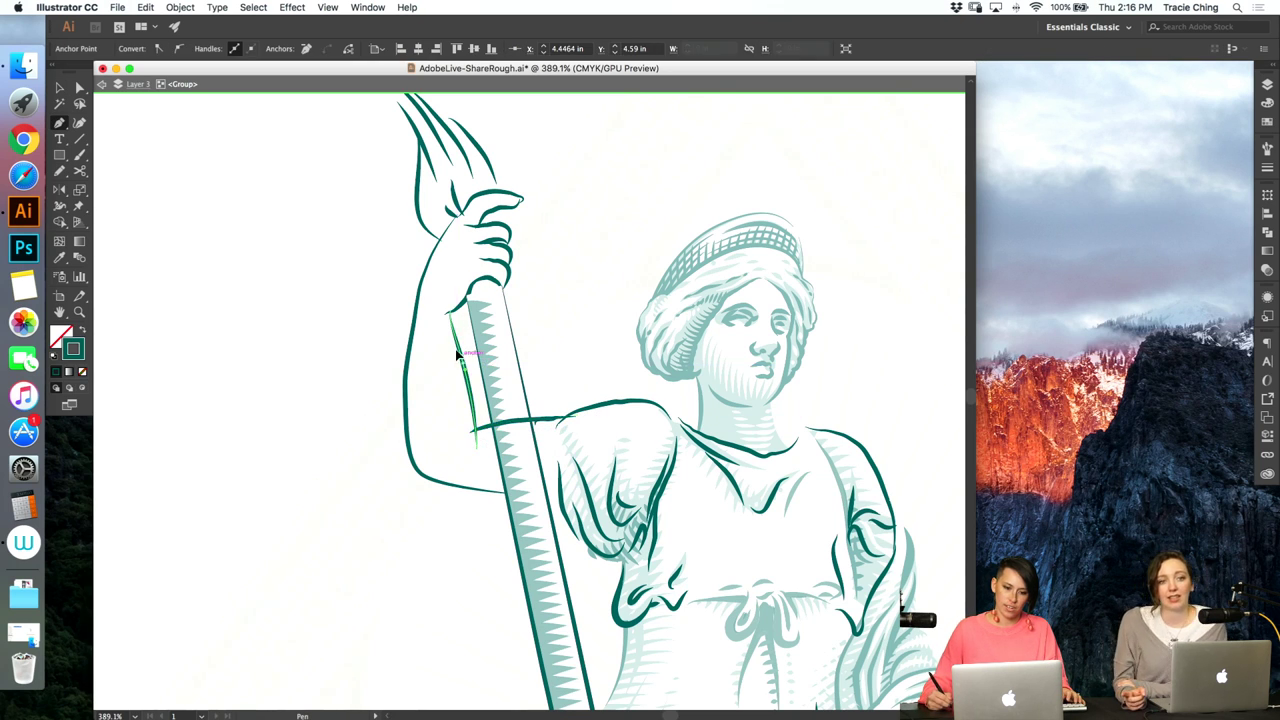
{"action": "left_click", "coordinate": [448, 312]}
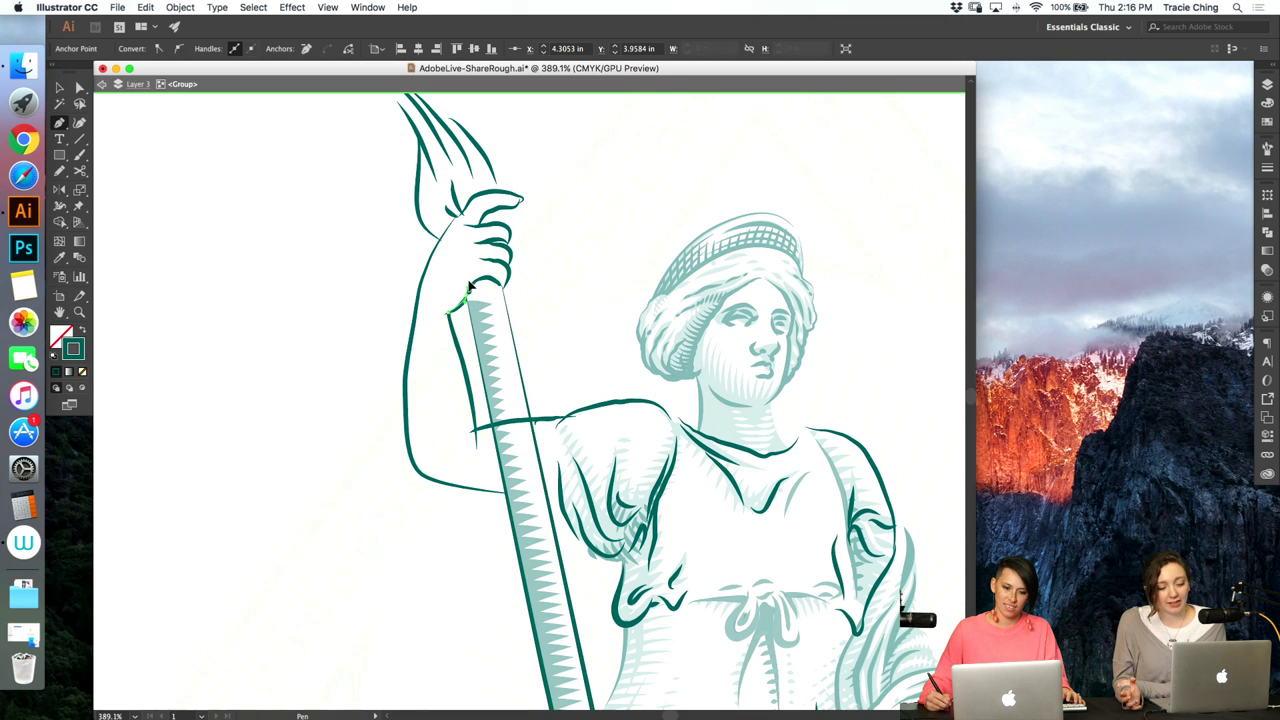
{"action": "left_click", "coordinate": [469, 298]}
{"action": "key", "text": "Return"}
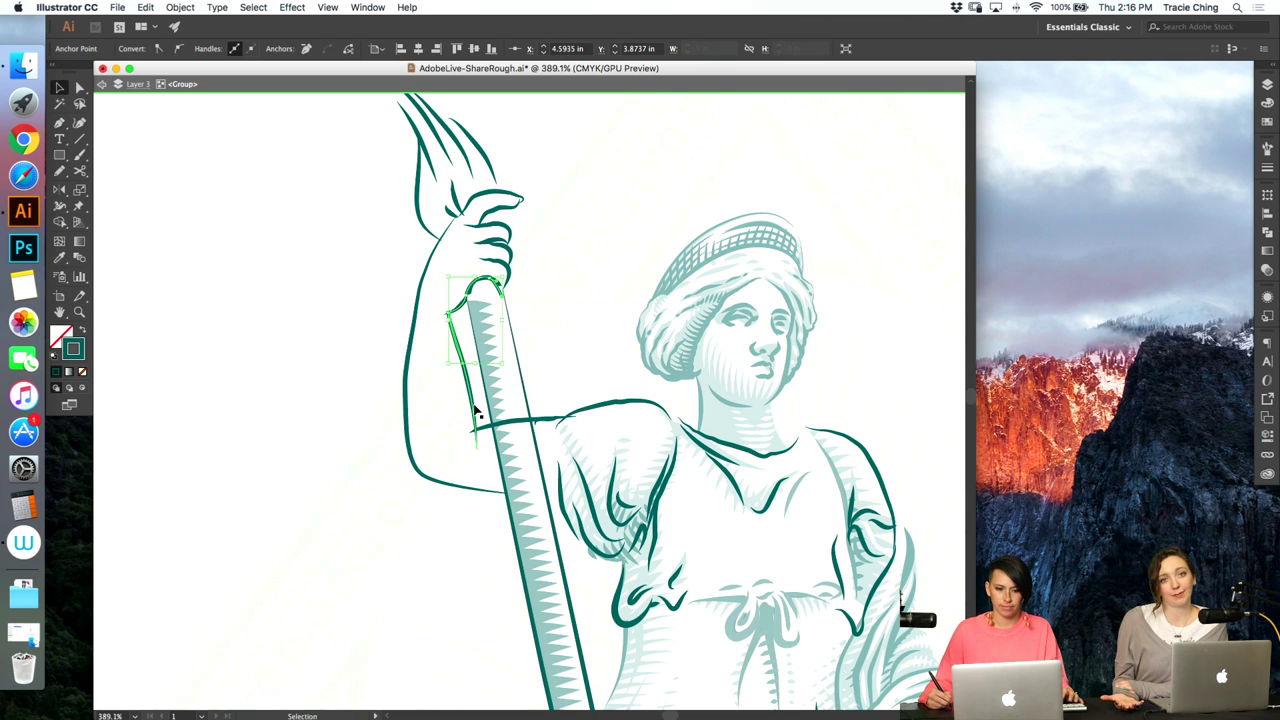
- Remove the newly drawn arm and wrist paths, keeping the original inner forearm line
{"action": "left_click", "coordinate": [469, 318], "text": "super"}
{"action": "key", "text": "BackSpace"}
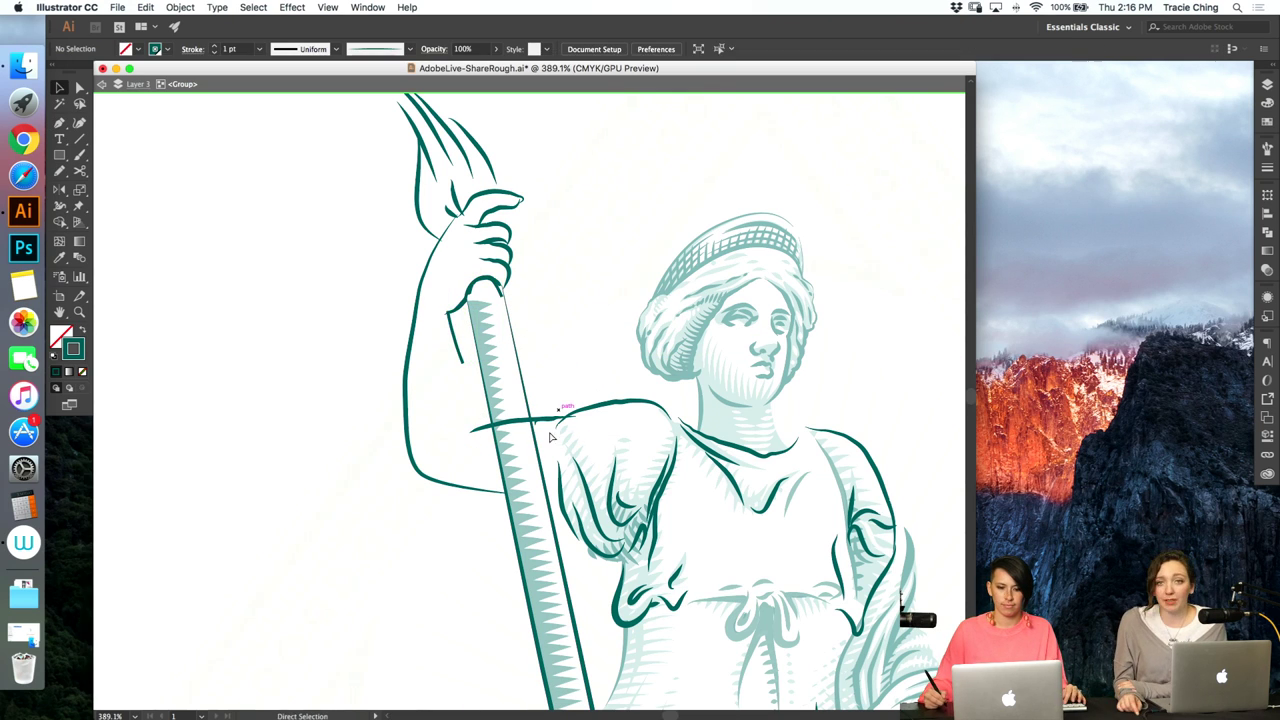
{"action": "key", "text": "super+z"}
{"action": "left_click", "coordinate": [539, 421]}
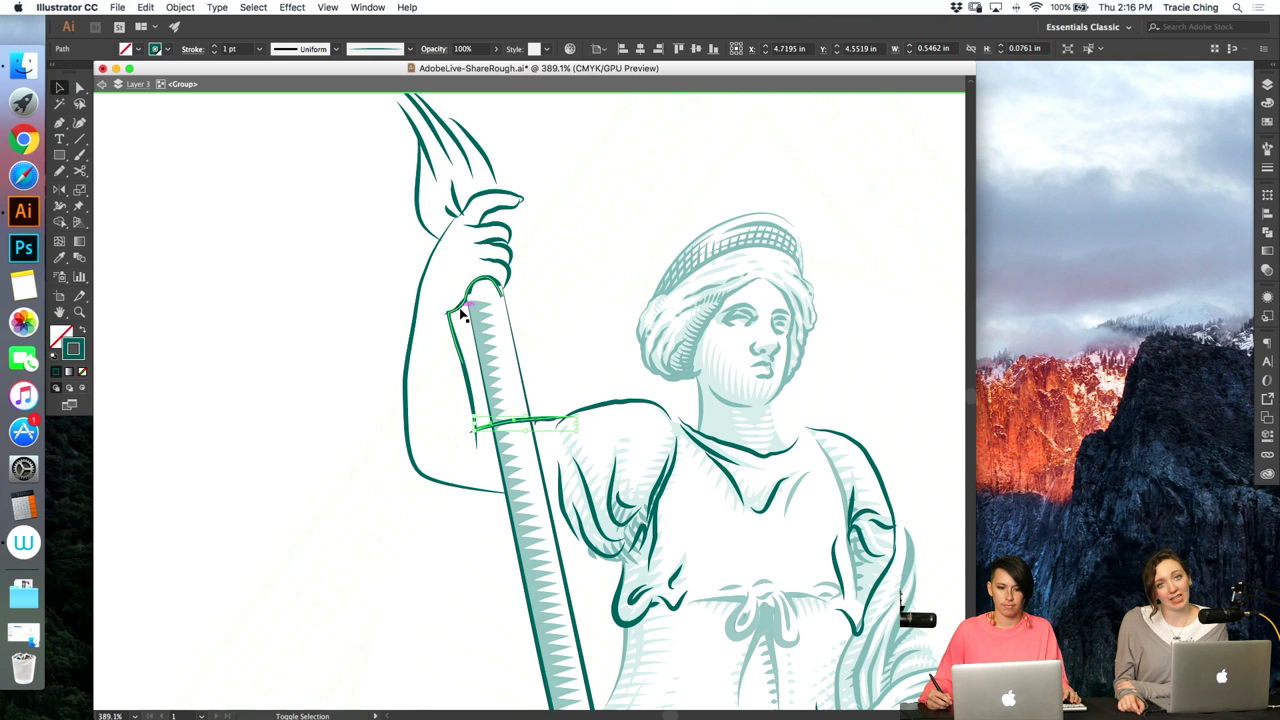
{"action": "left_click", "coordinate": [462, 306], "text": "shift+super"}
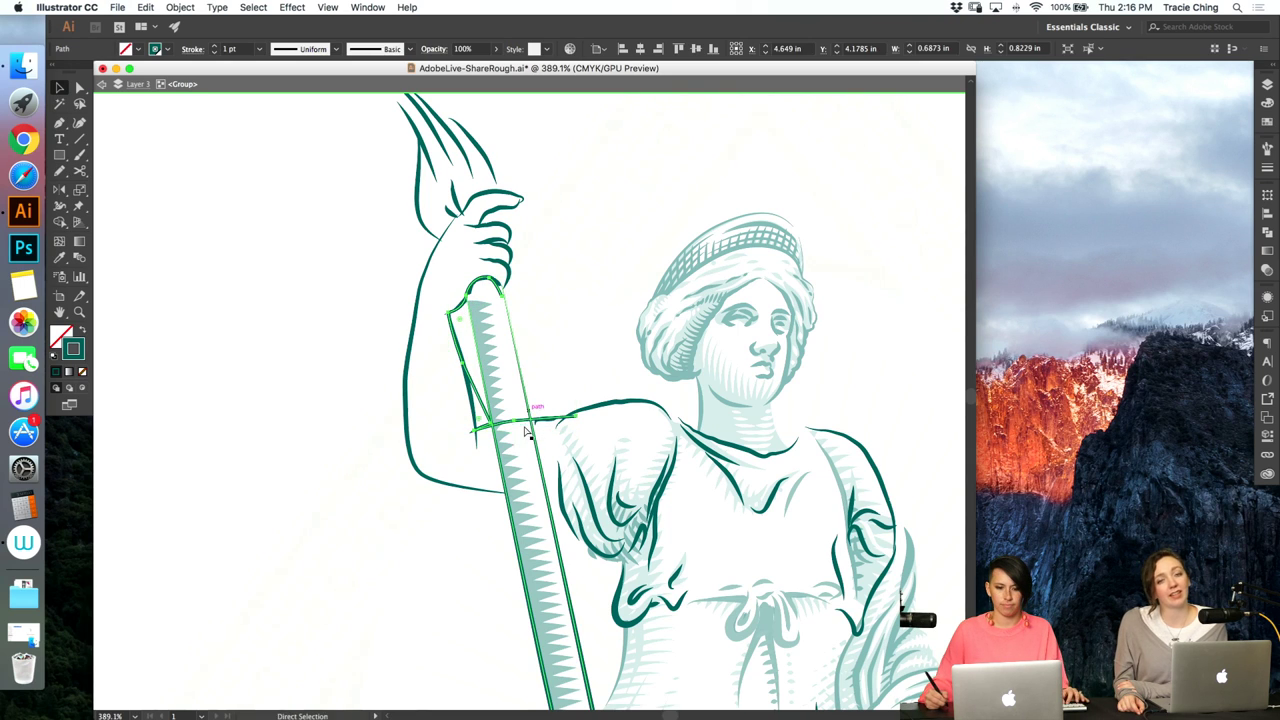
{"action": "left_click", "coordinate": [481, 434], "text": "shift+super"}
{"action": "key", "text": "p"}
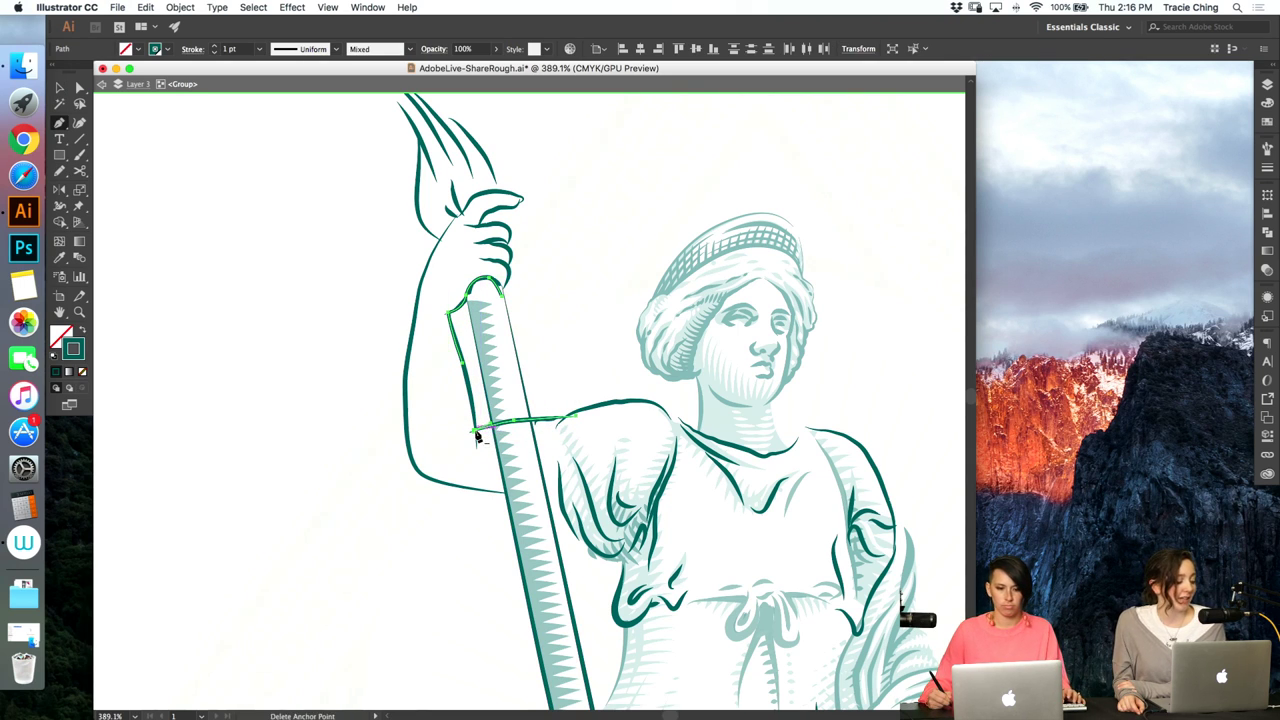
{"action": "key", "text": "super+shift+a"}
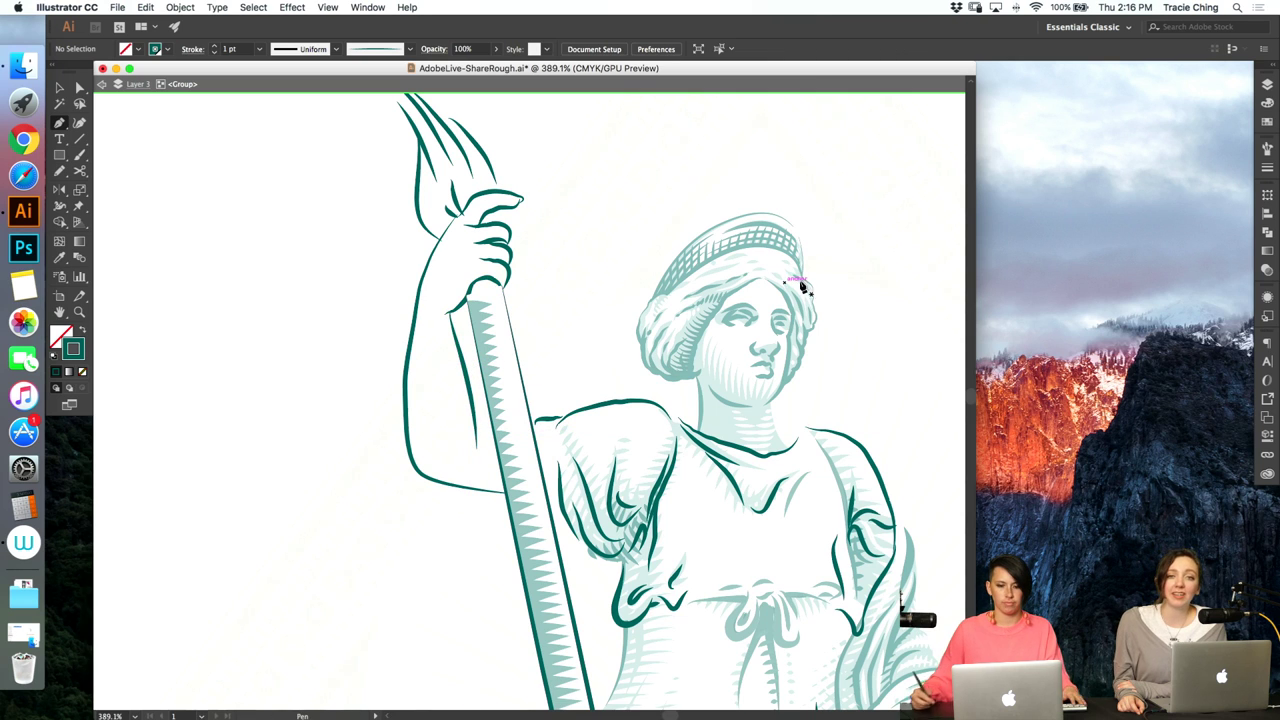
- Exit the isolated group and isolate the outline group again at the torch flame above the raised hand
{"action": "key", "text": "Escape"}
{"action": "key", "text": "v"}
{"action": "left_click", "coordinate": [1266, 85]}
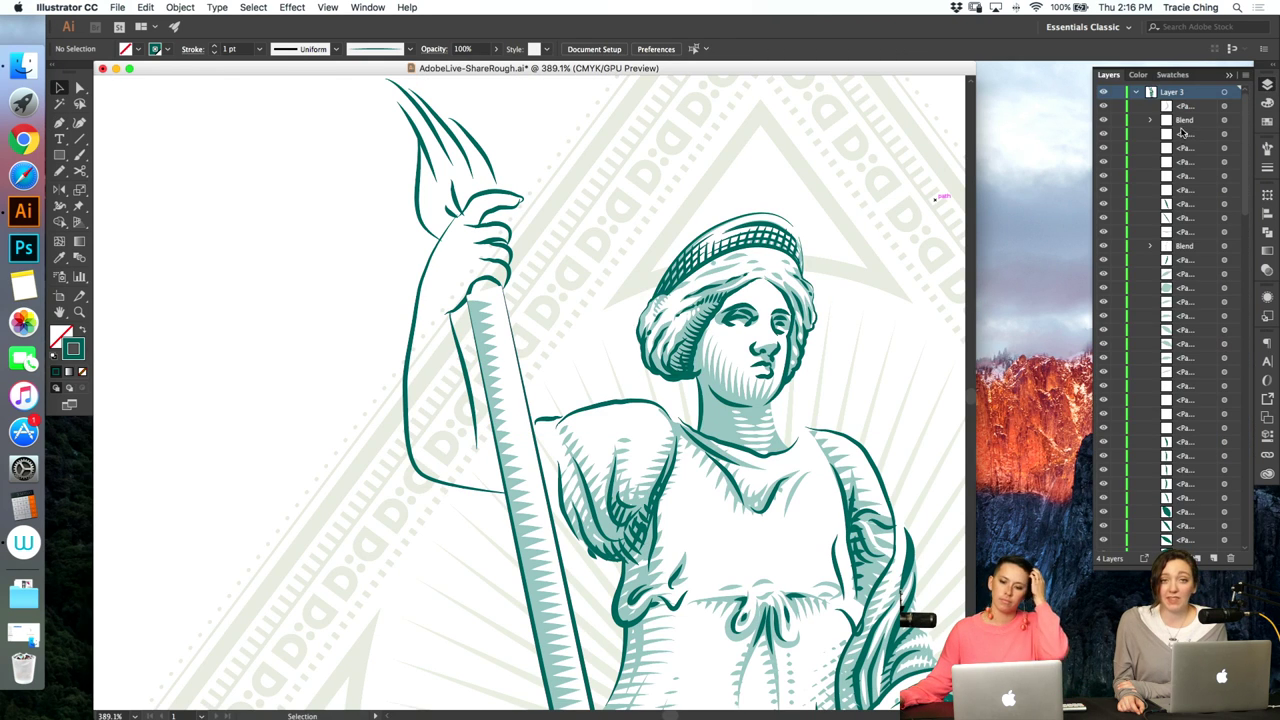
{"action": "double_click", "coordinate": [450, 142]}
{"action": "left_click", "coordinate": [456, 139]}
{"action": "key", "text": "super+minus"}
{"action": "key", "text": "super+minus"}
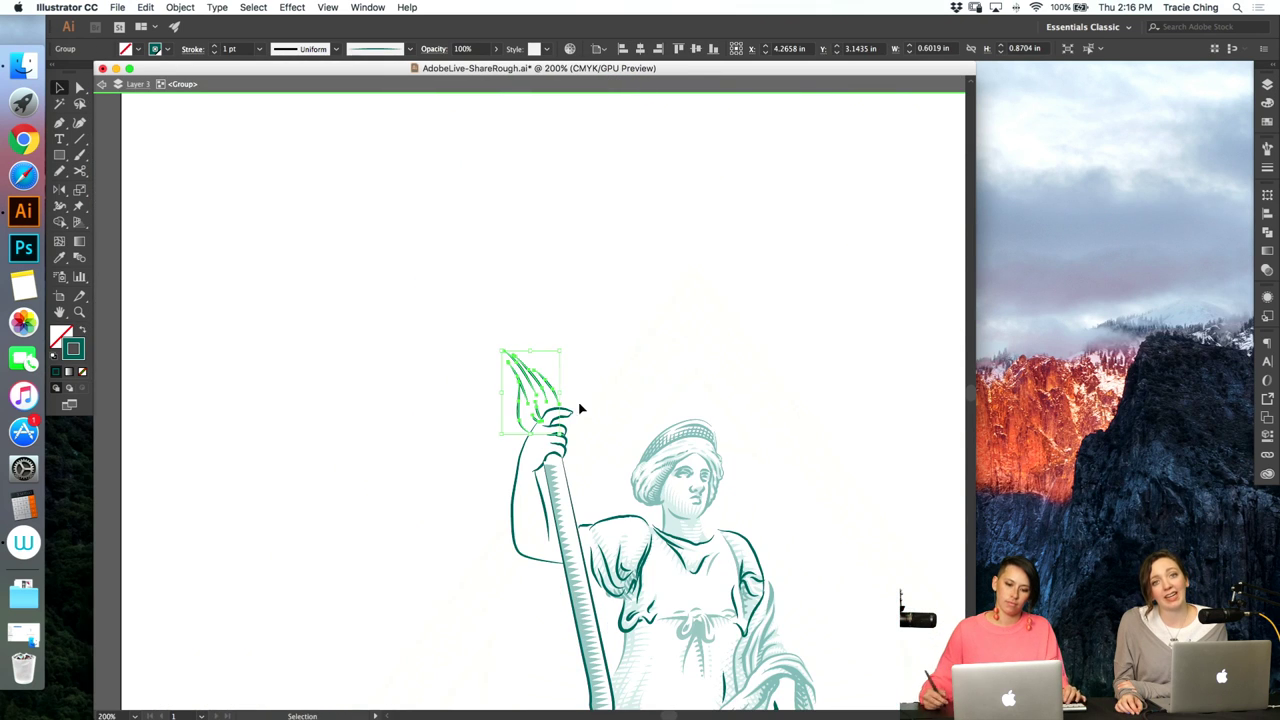
{"action": "key", "text": "super+space"}
{"action": "left_click_drag", "start_coordinate": [512, 361], "coordinate": [762, 328]}
{"action": "left_click", "coordinate": [679, 361]}
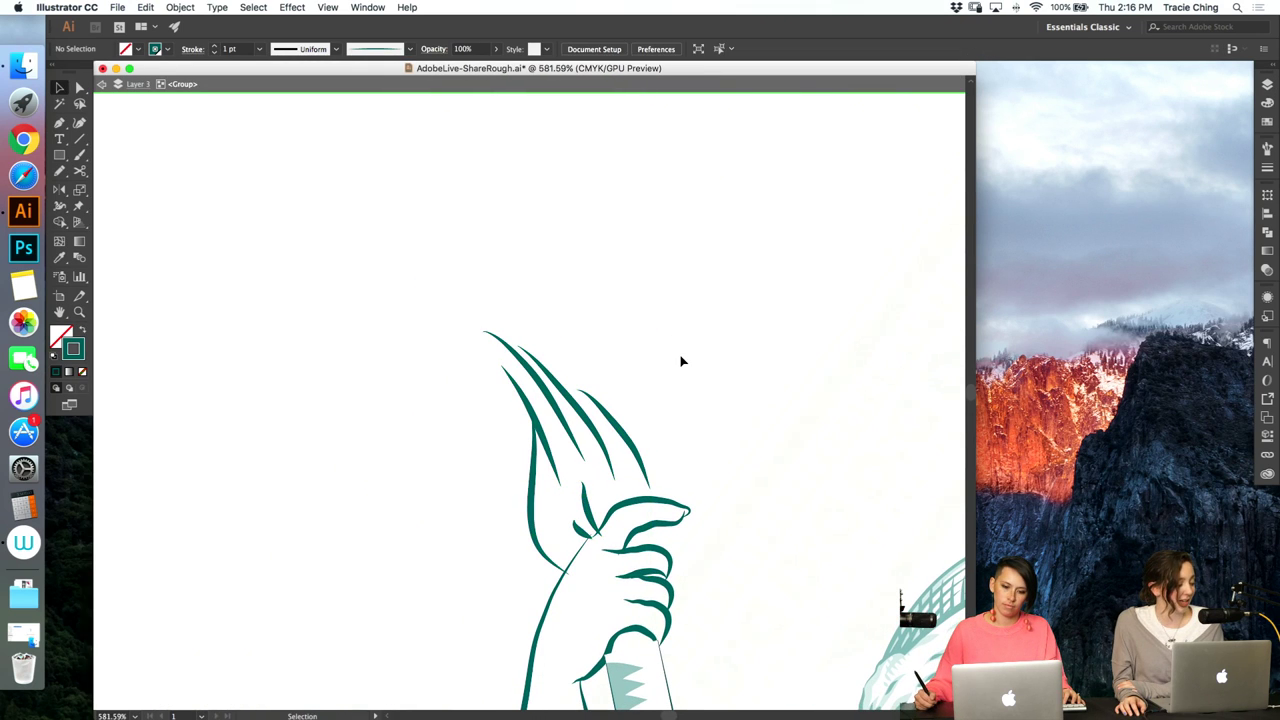
- Trace a closed Pen outline around the torch flame, from the raised hand up to the flame's tip and back to the hand
{"action": "key", "text": "p"}
{"action": "left_click_drag", "start_coordinate": [556, 580], "coordinate": [580, 582]}
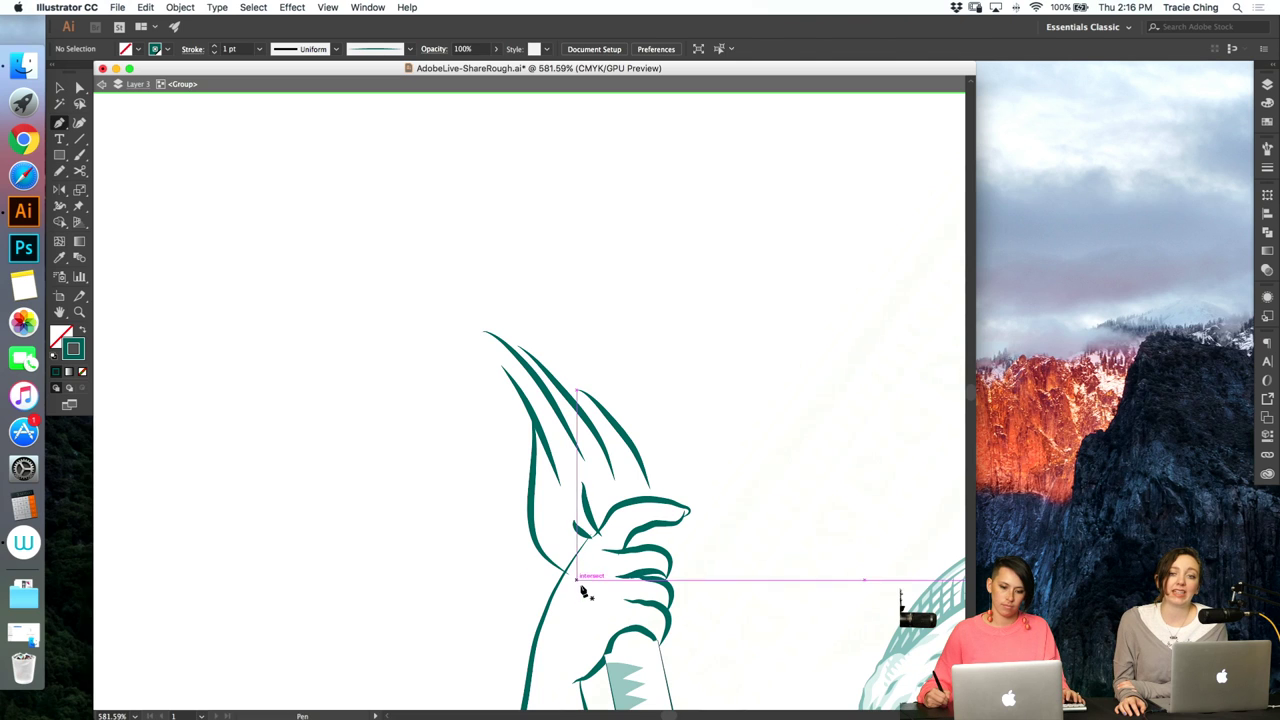
{"action": "left_click_drag", "start_coordinate": [531, 481], "coordinate": [532, 474]}
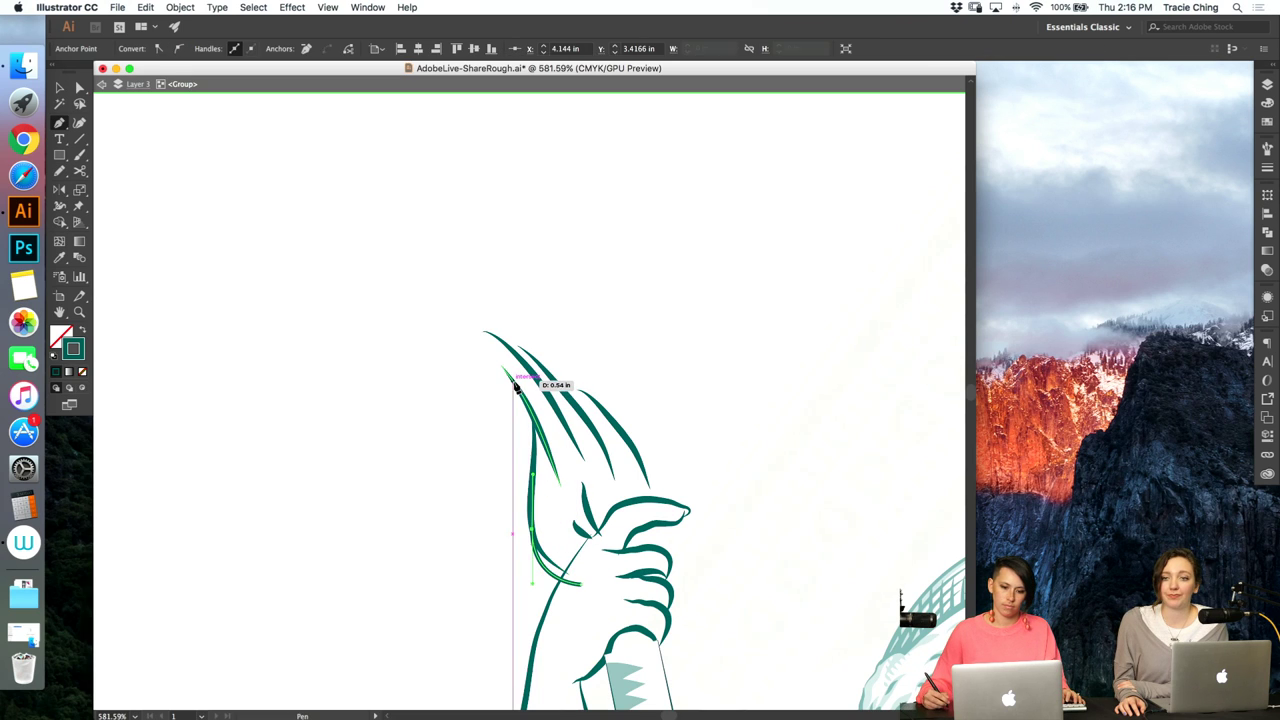
{"action": "left_click_drag", "start_coordinate": [513, 380], "coordinate": [481, 323]}
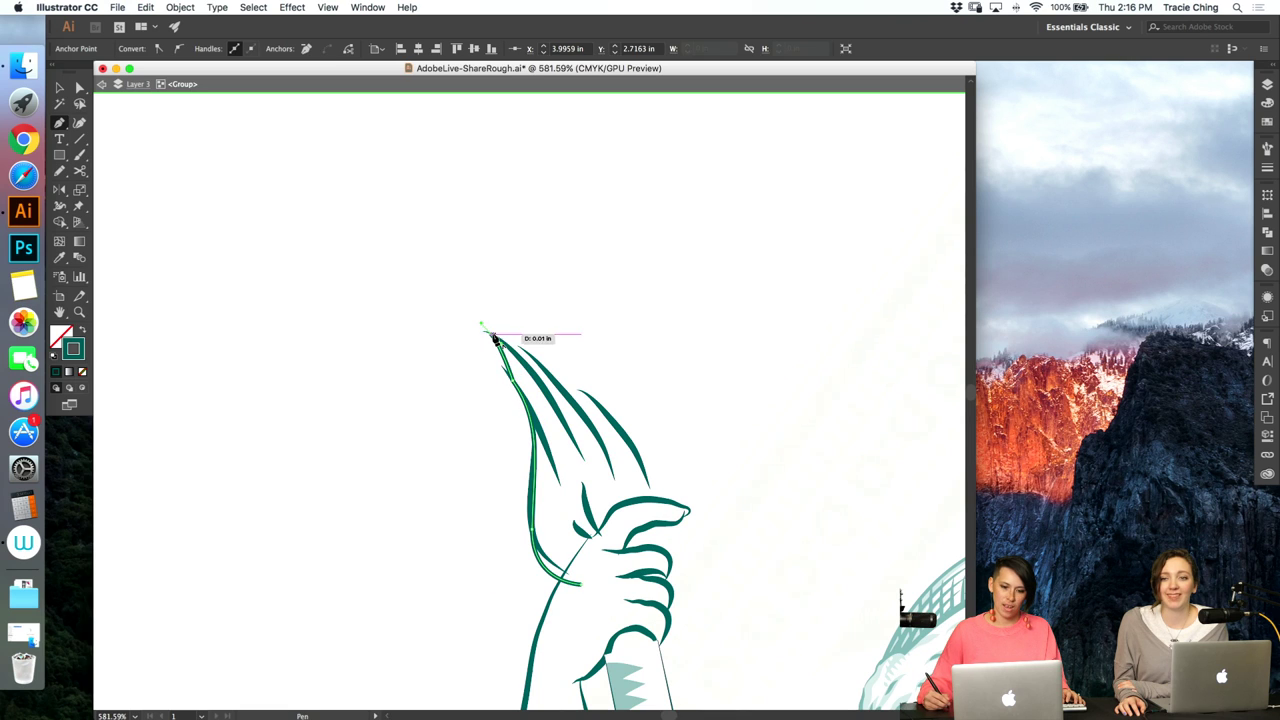
{"action": "left_click", "coordinate": [491, 334]}
{"action": "left_click_drag", "start_coordinate": [577, 407], "coordinate": [624, 467]}
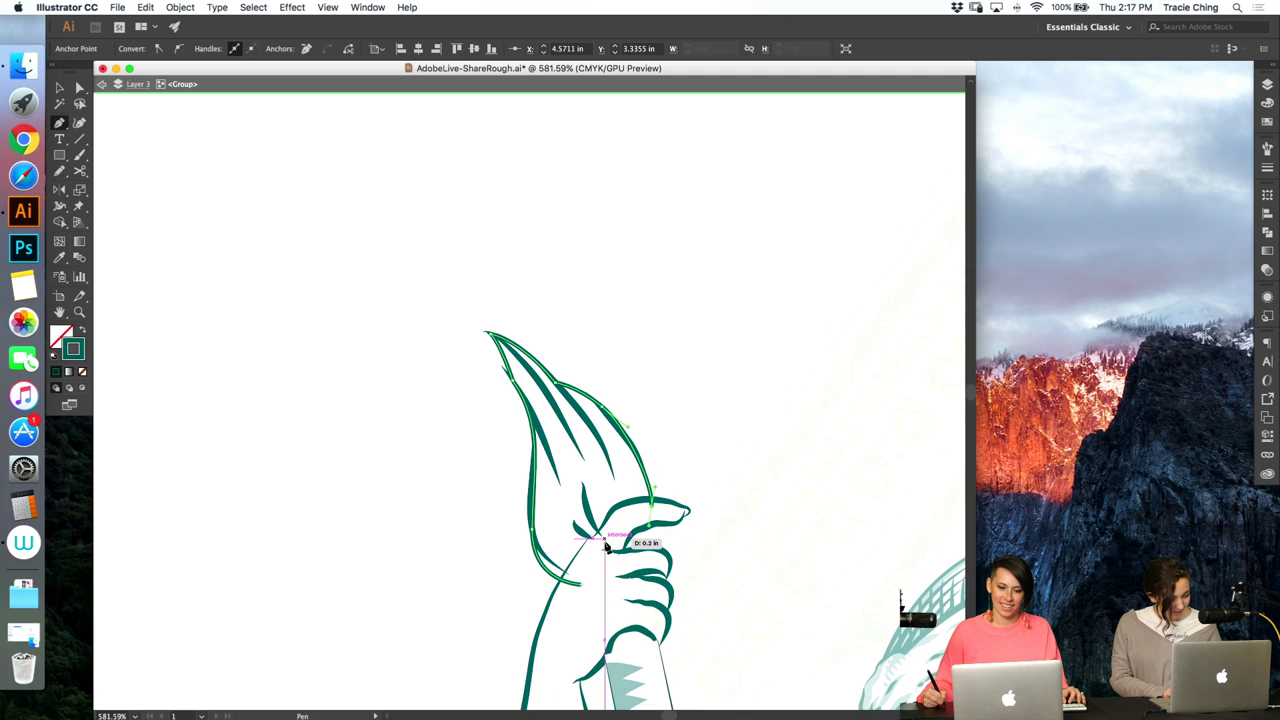
{"action": "key", "text": "v"}
{"action": "left_click", "coordinate": [714, 402]}
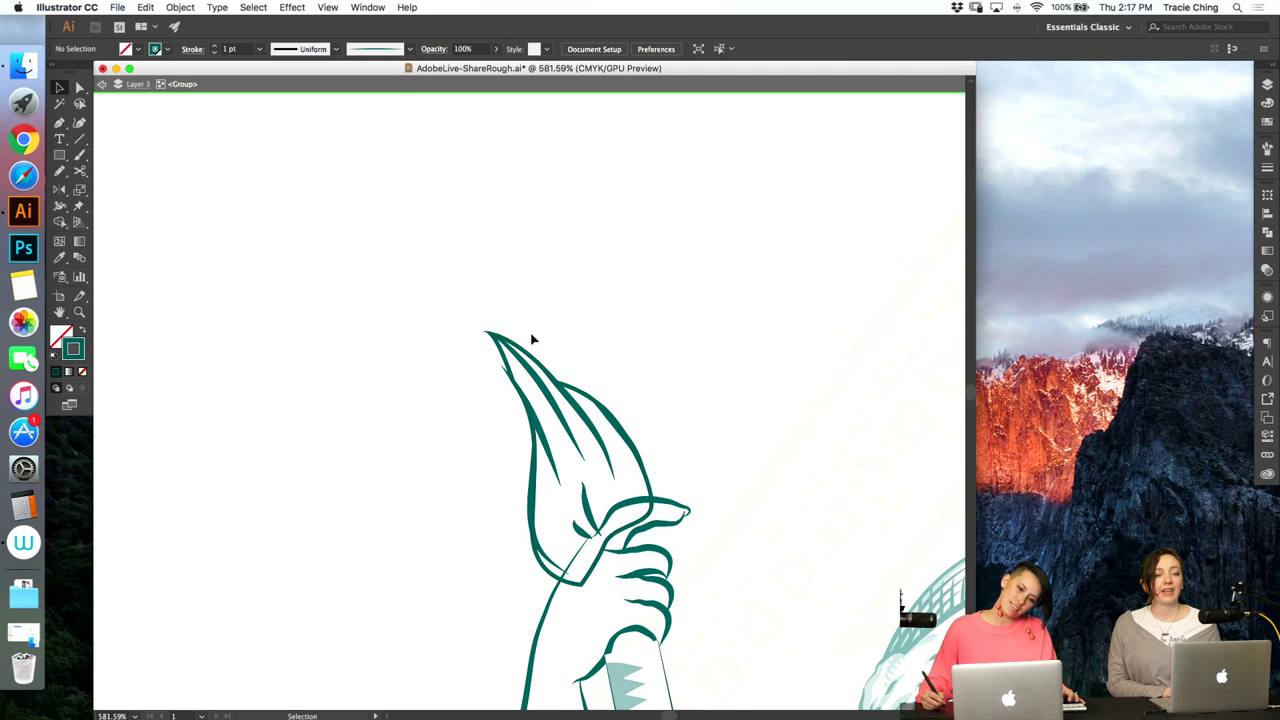
- Reshape the new flame outline's left edge just below the tip into a small pointed notch
{"action": "left_click", "coordinate": [506, 357]}
{"action": "key", "text": "a"}
{"action": "left_click", "coordinate": [511, 360]}
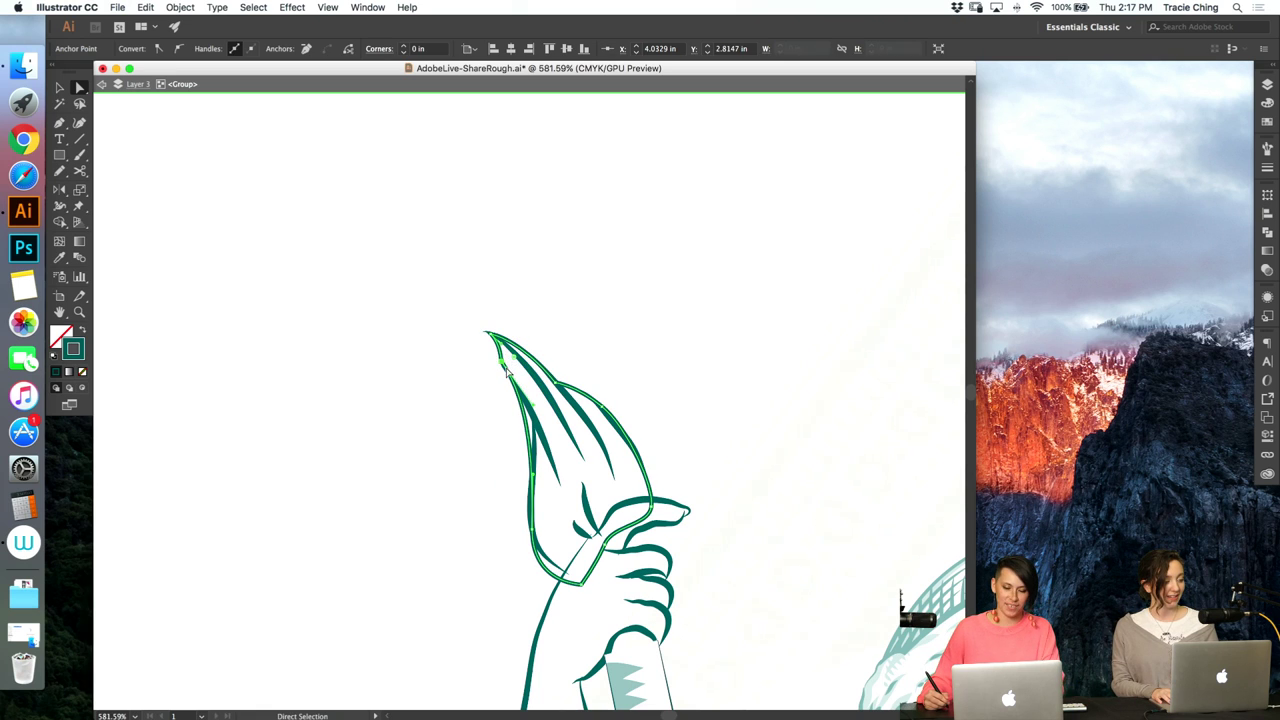
{"action": "left_click_drag", "start_coordinate": [511, 360], "coordinate": [516, 370]}
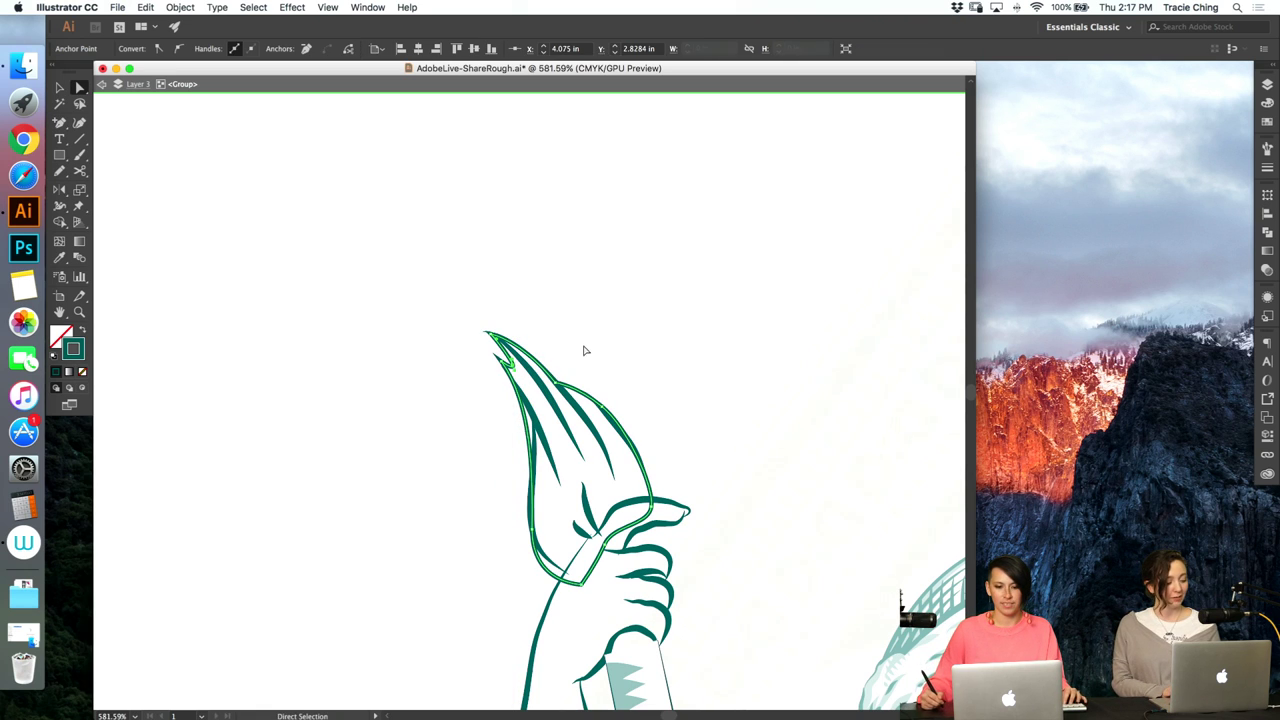
- Remove the old group of flame lines inside the new outline, keeping the closed flame outline
{"action": "key", "text": "v"}
{"action": "left_click", "coordinate": [604, 427]}
{"action": "left_click", "coordinate": [615, 414]}
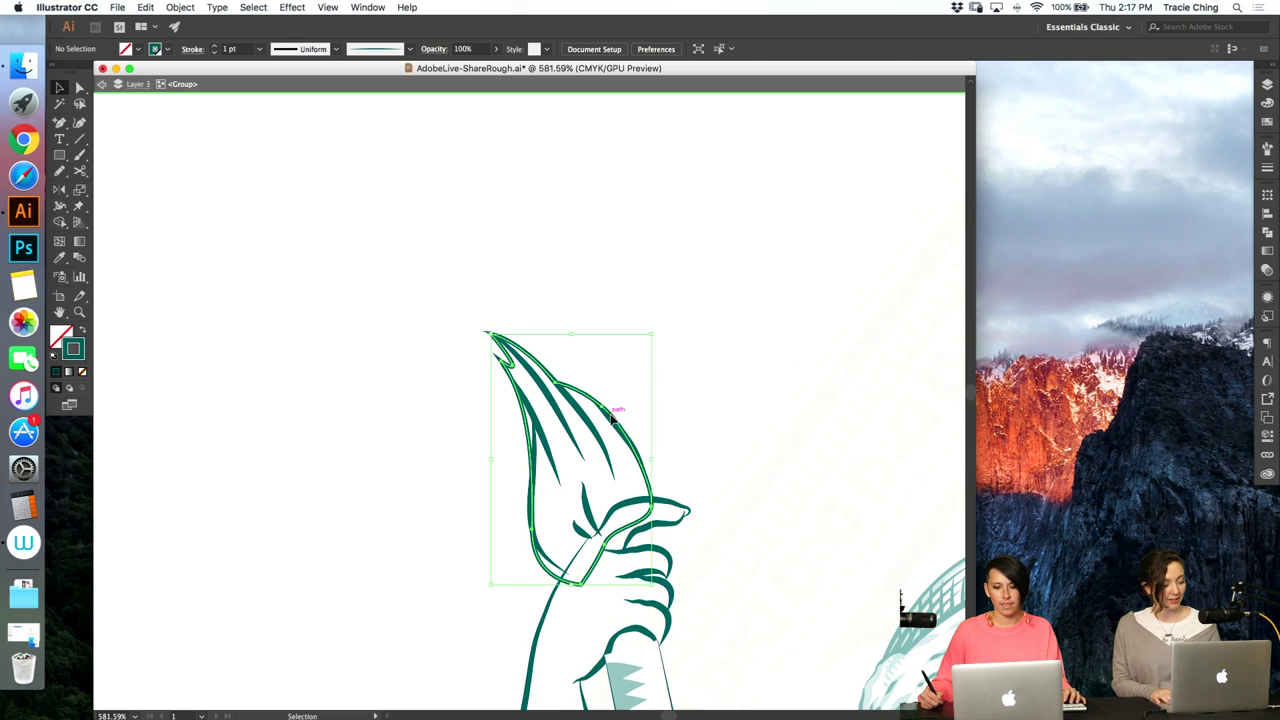
{"action": "key", "text": "Delete"}
{"action": "left_click", "coordinate": [596, 437]}
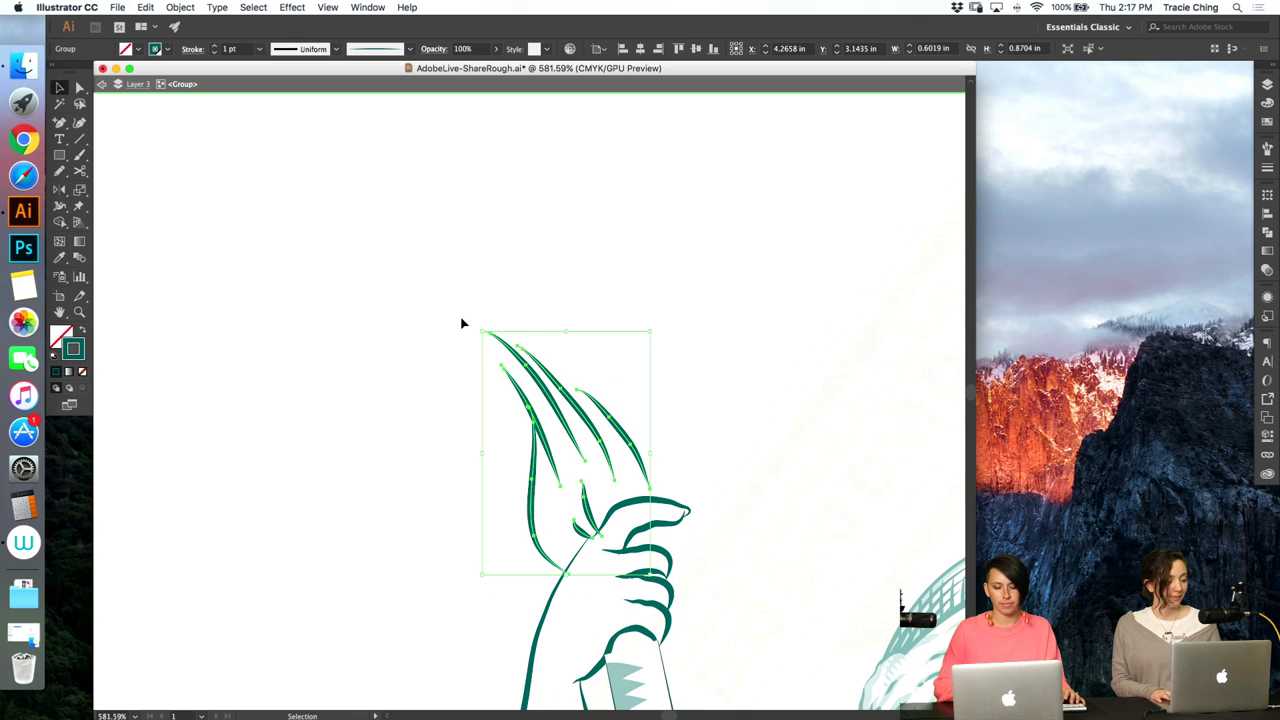
{"action": "key", "text": "super+z"}
- Add an anchor to the flame outline's left edge and reshape it into a second pointed tongue with a sharp corner notch
{"action": "key", "text": "a"}
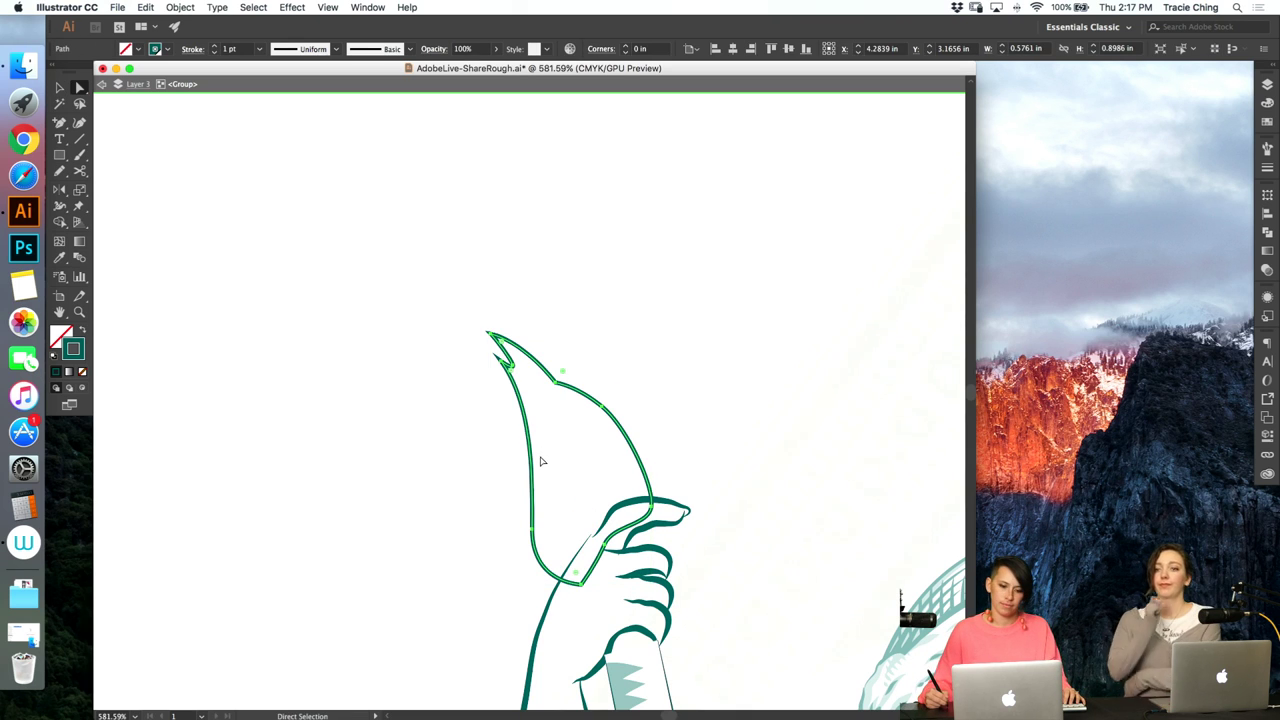
{"action": "key", "text": "plus"}
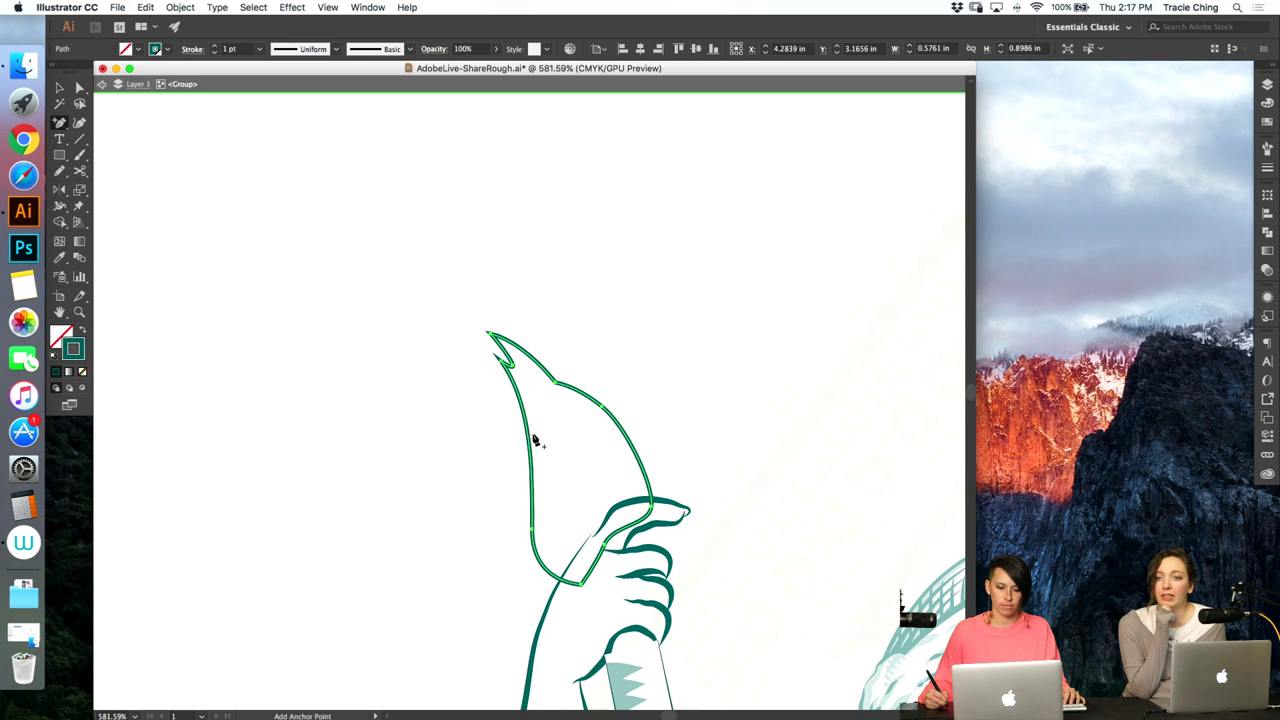
{"action": "left_click", "coordinate": [530, 455]}
{"action": "key", "text": "a"}
{"action": "left_click_drag", "start_coordinate": [530, 455], "coordinate": [495, 414]}
{"action": "key", "text": "shift+c"}
{"action": "key", "text": "a"}
{"action": "left_click", "coordinate": [530, 454]}
{"action": "key", "text": "shift+c"}
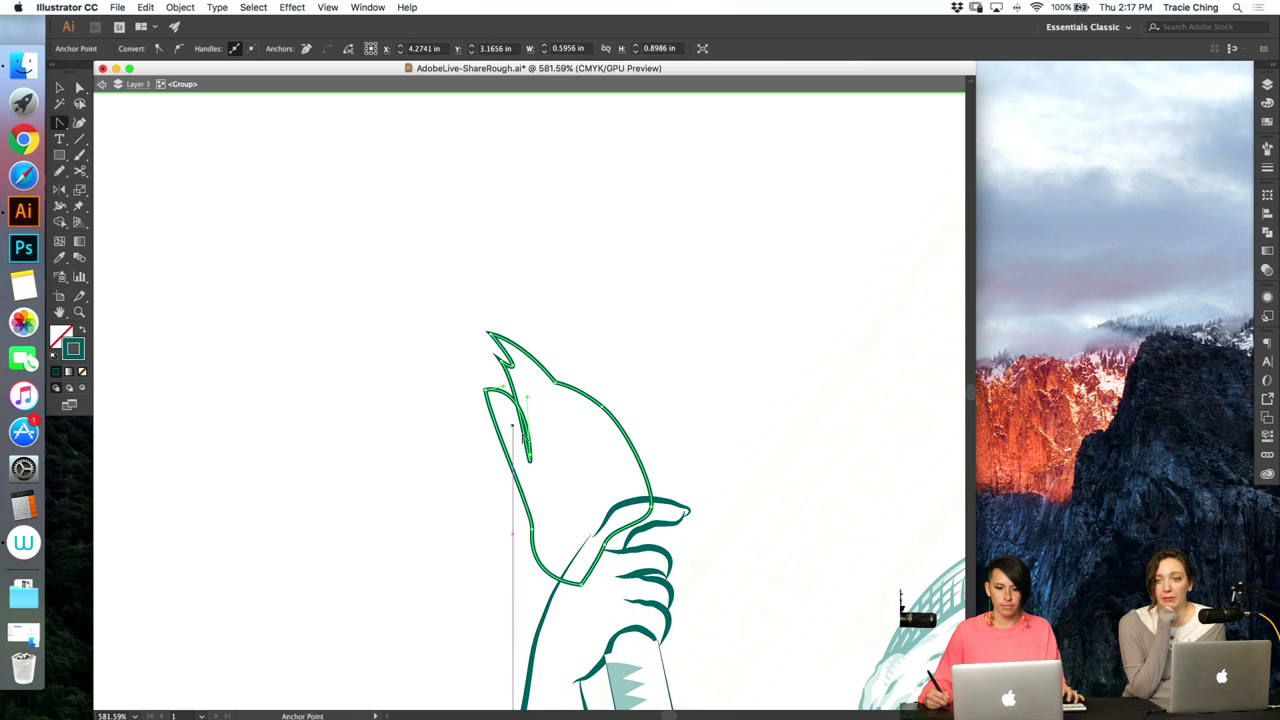
{"action": "left_click", "coordinate": [531, 457]}
{"action": "key", "text": "a"}
{"action": "left_click_drag", "start_coordinate": [536, 462], "coordinate": [544, 419]}
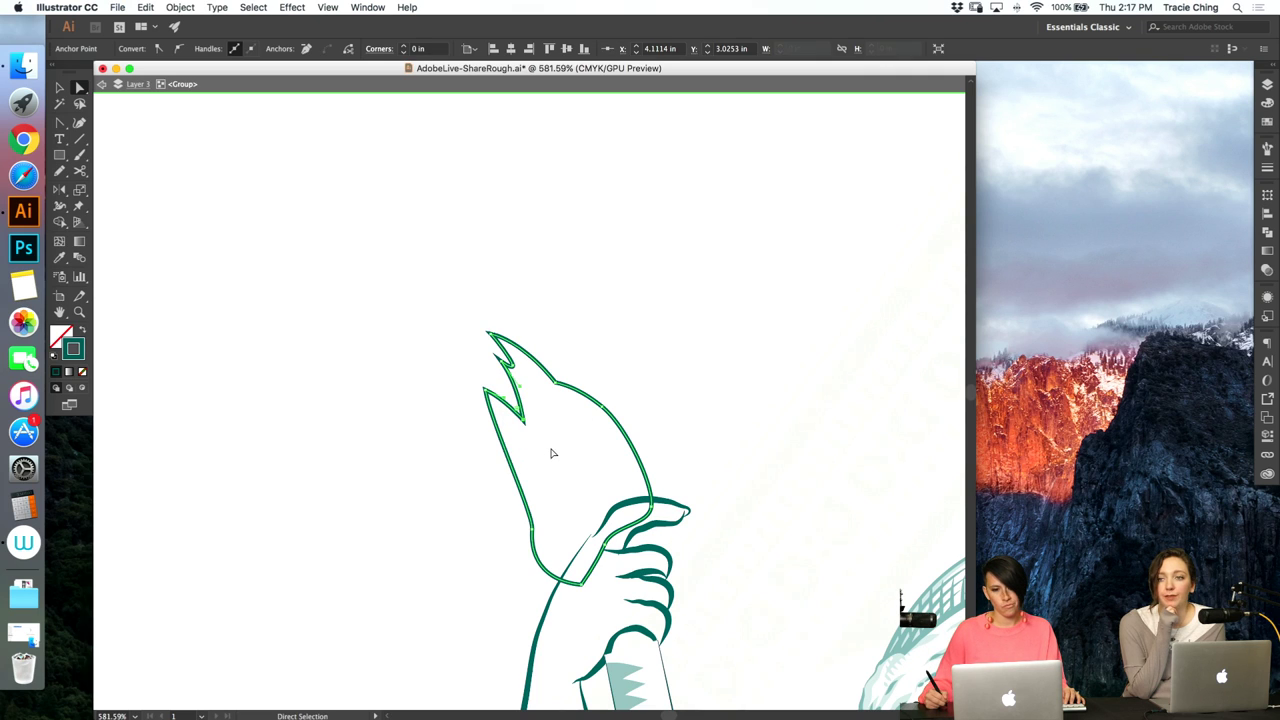
{"action": "left_click", "coordinate": [618, 327]}
- Paint a tapered brush stroke from the flame's tip down to the hand and adjust its curve near the tip
{"action": "key", "text": "b"}
{"action": "left_click_drag", "start_coordinate": [541, 376], "coordinate": [584, 533]}
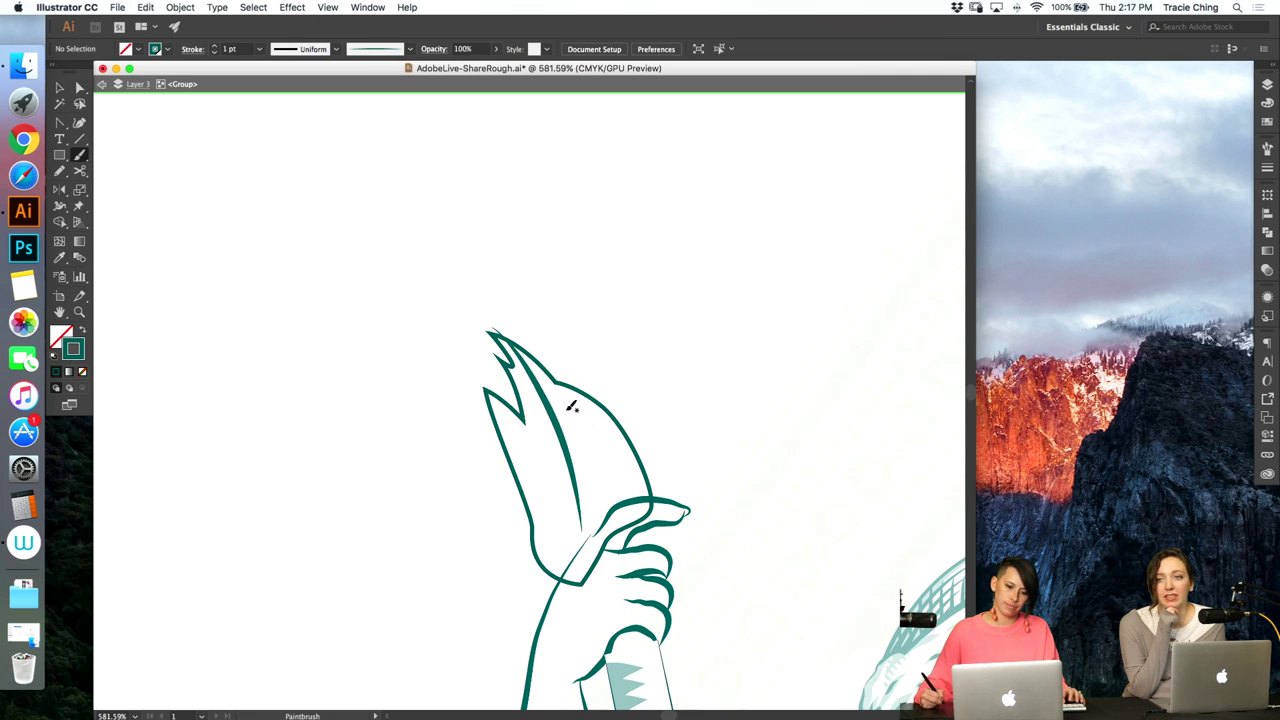
{"action": "key", "text": "super+z"}
{"action": "left_click_drag", "start_coordinate": [489, 334], "coordinate": [621, 547]}
{"action": "key", "text": "v"}
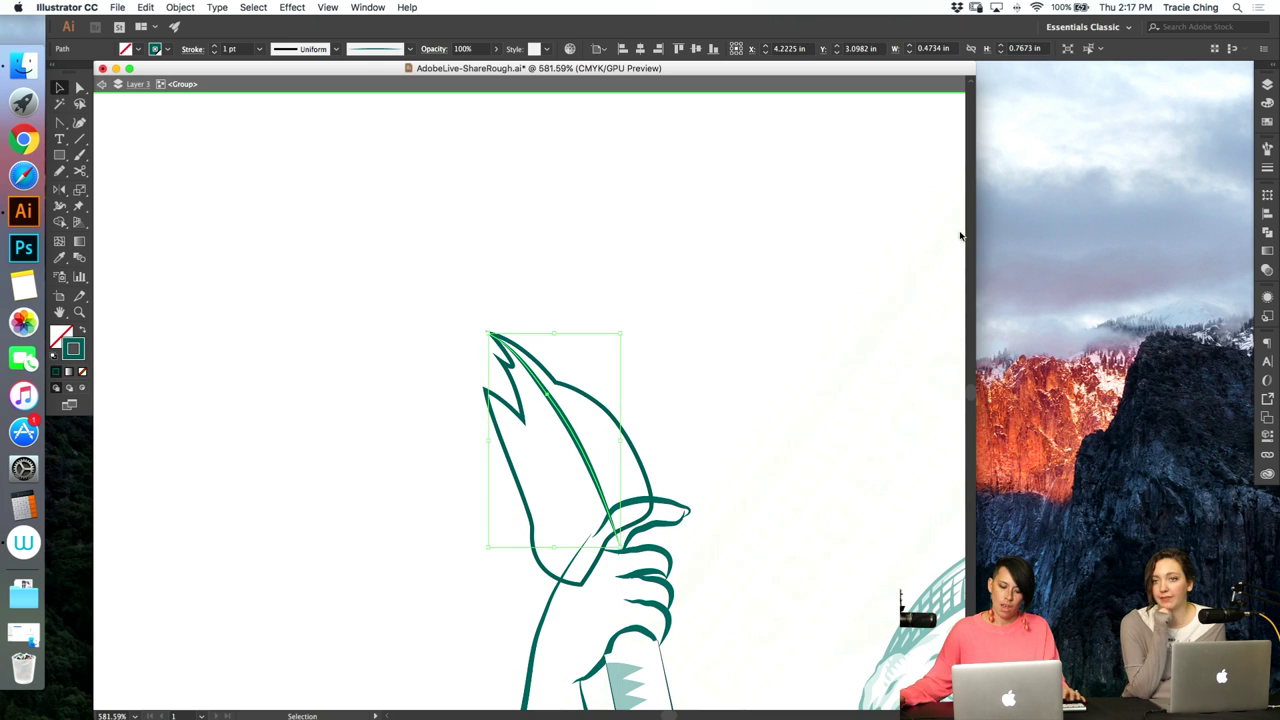
{"action": "key", "text": "a"}
{"action": "left_click", "coordinate": [518, 352]}
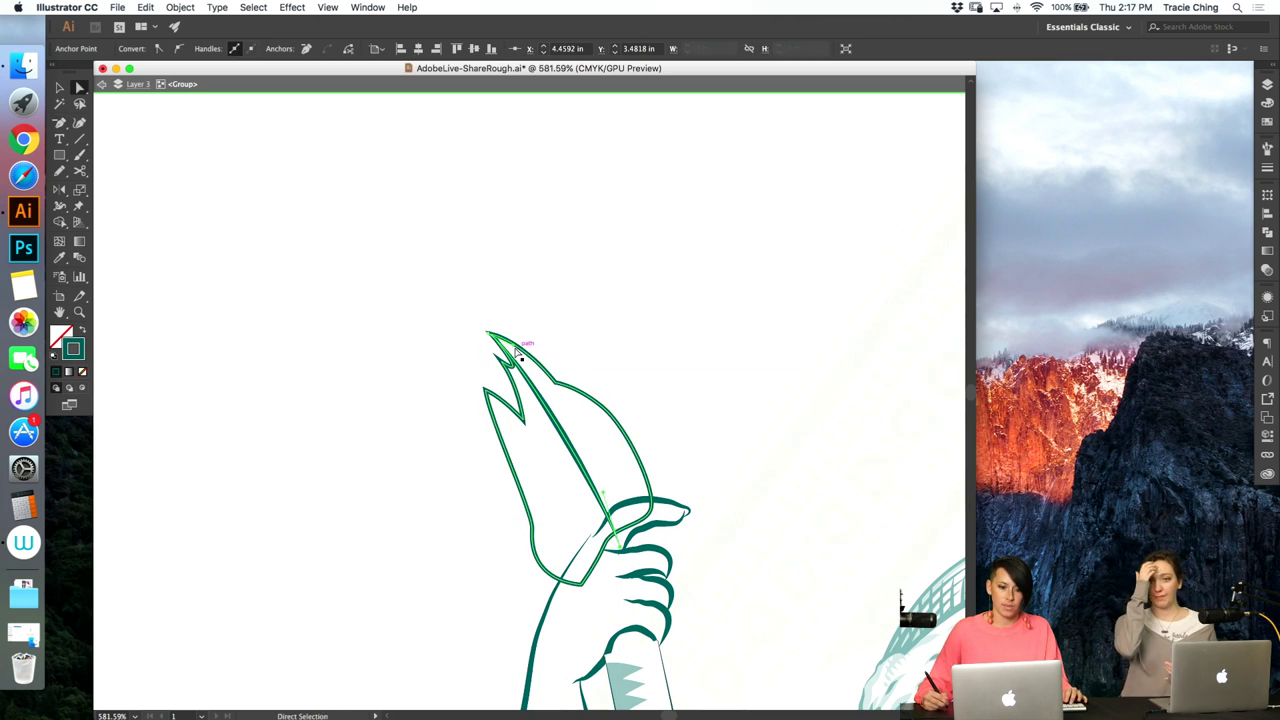
{"action": "left_click", "coordinate": [519, 354]}
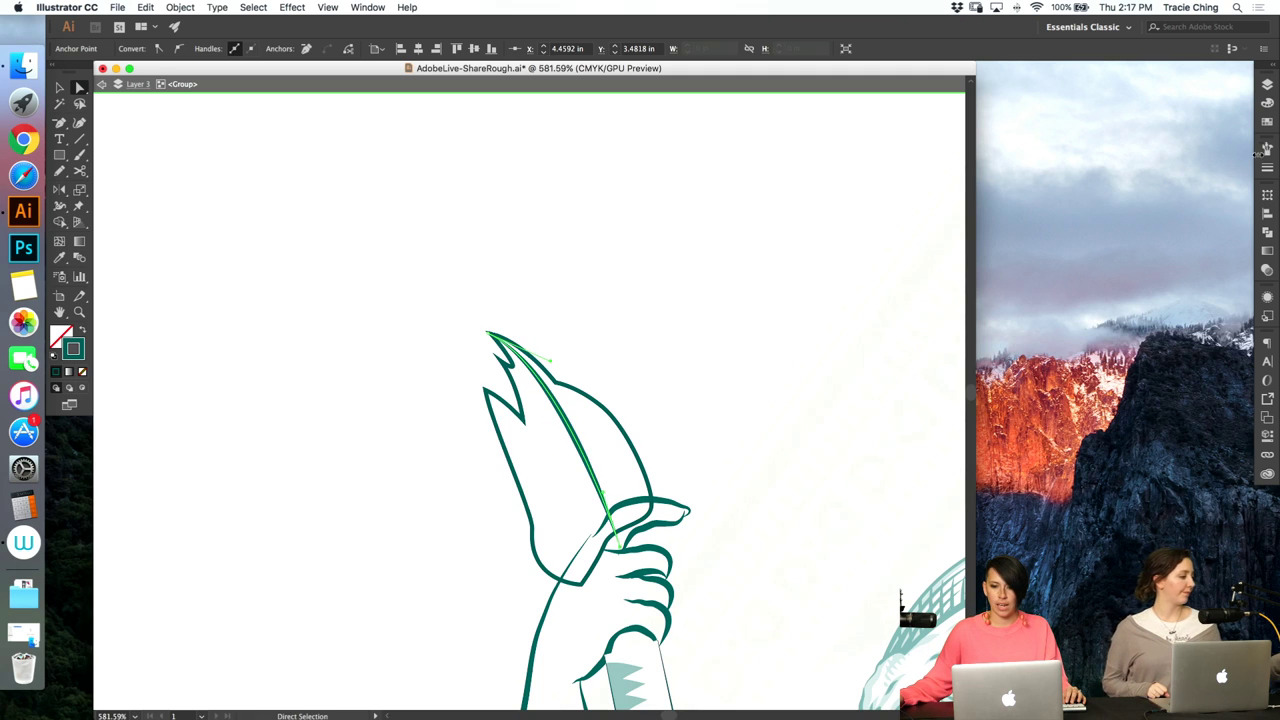
- Apply the black tapered brush that widens toward the hand to the flame stroke and set its weight to 6 pt
{"action": "left_click", "coordinate": [1267, 148]}
{"action": "left_click", "coordinate": [1200, 228]}
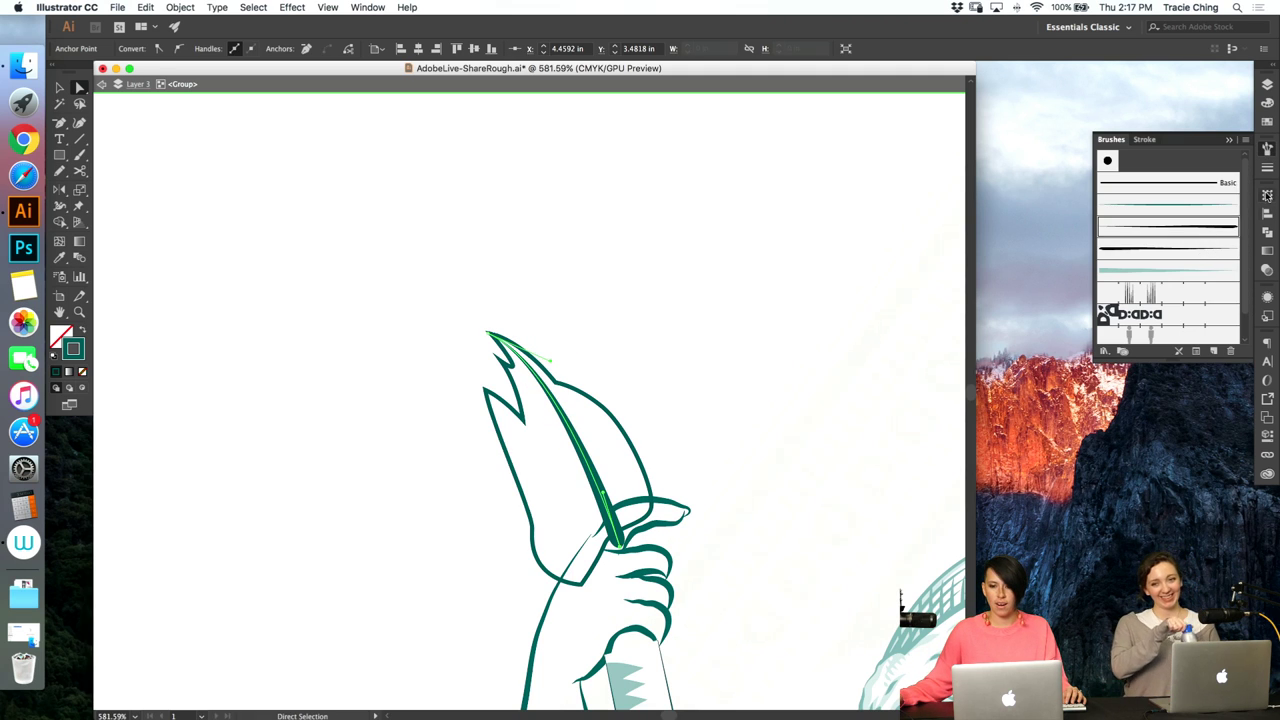
{"action": "left_click", "coordinate": [1267, 167]}
{"action": "left_click", "coordinate": [1149, 155]}
{"action": "left_click", "coordinate": [1149, 155]}
{"action": "left_click", "coordinate": [1149, 155]}
{"action": "left_click", "coordinate": [1149, 155]}
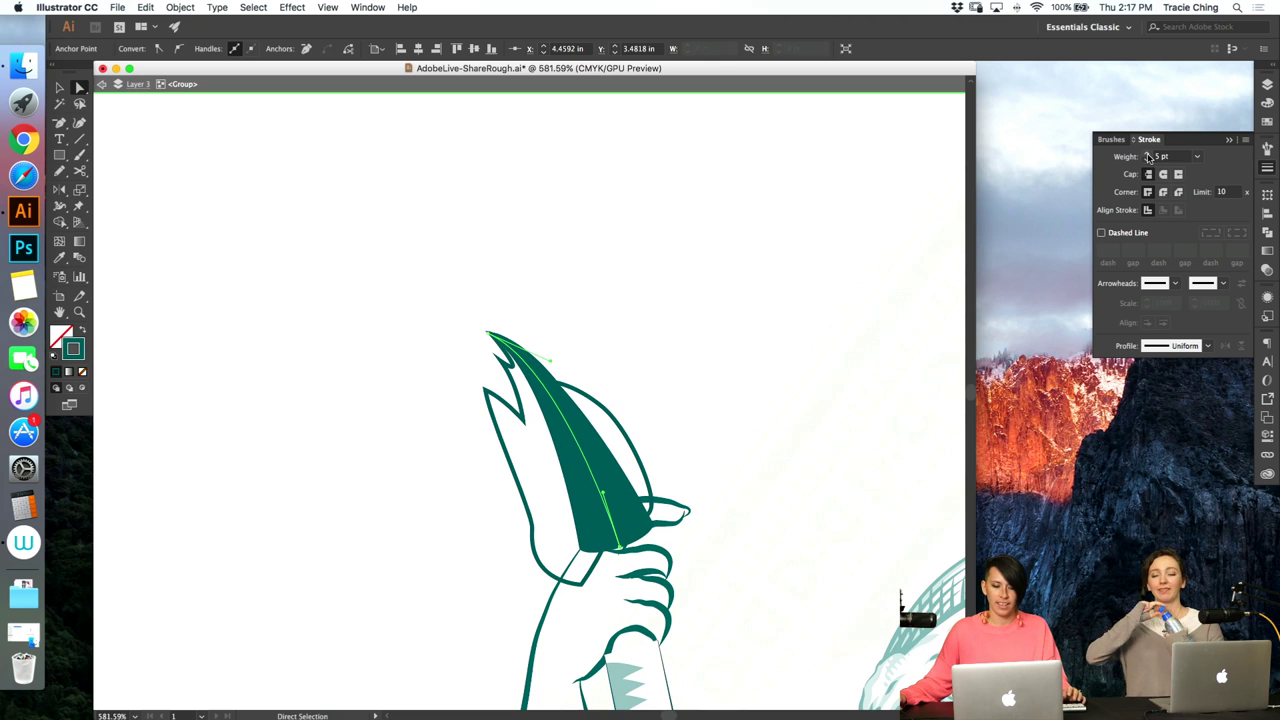
{"action": "left_click", "coordinate": [1148, 155]}
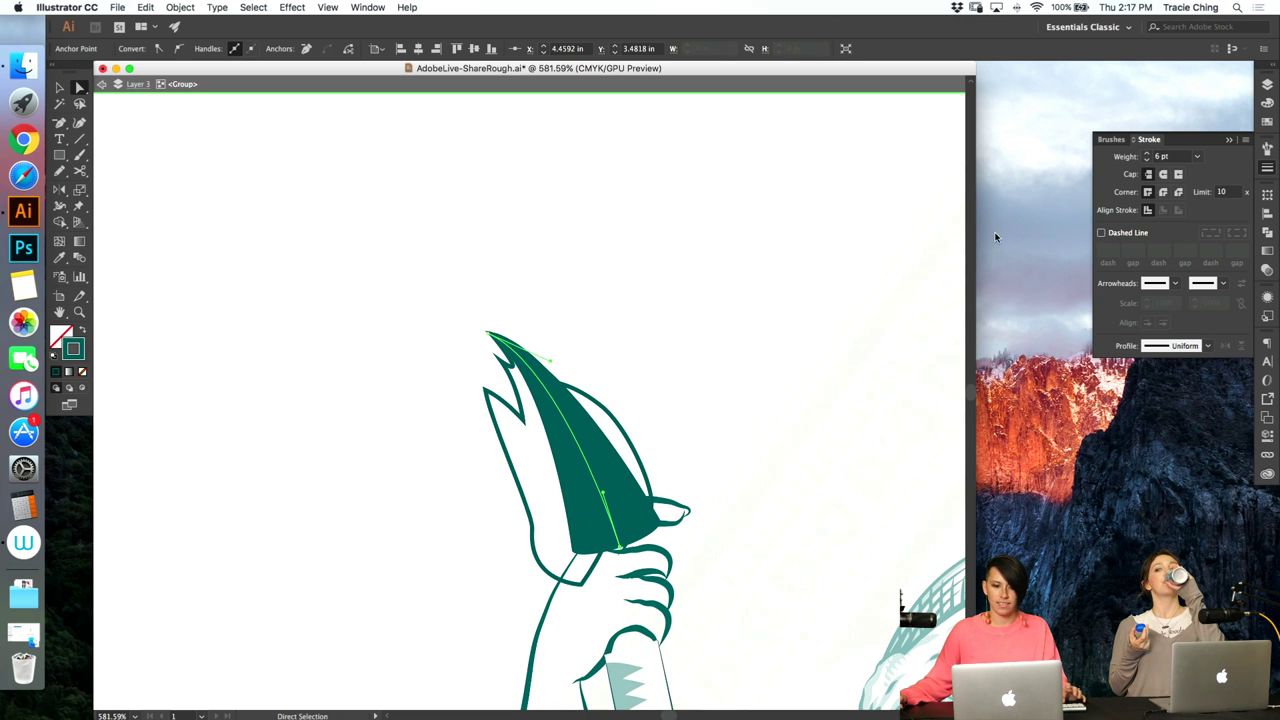
{"action": "left_click", "coordinate": [666, 408]}
- Paint a second tapered stroke filling the flame's right side as a separate tongue and set its weight to 5 pt
{"action": "key", "text": "b"}
{"action": "left_click_drag", "start_coordinate": [567, 357], "coordinate": [634, 498]}
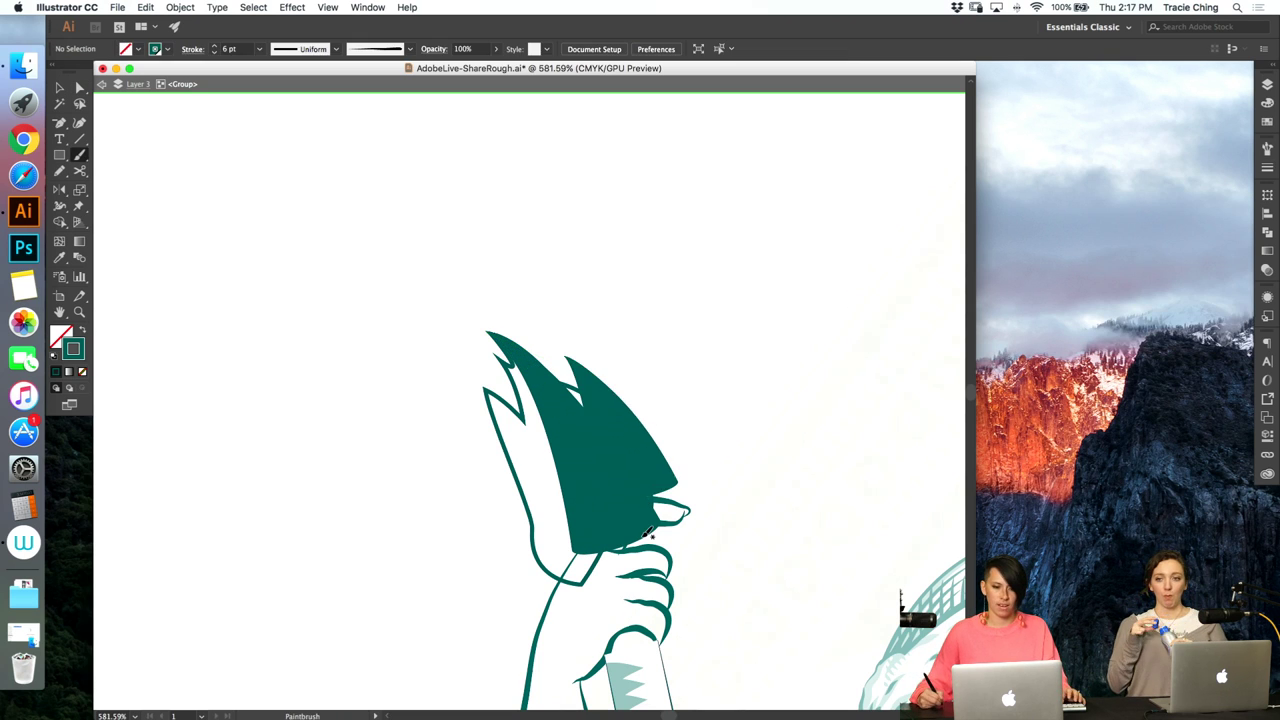
{"action": "key", "text": "super+z"}
{"action": "left_click_drag", "start_coordinate": [567, 362], "coordinate": [641, 525]}
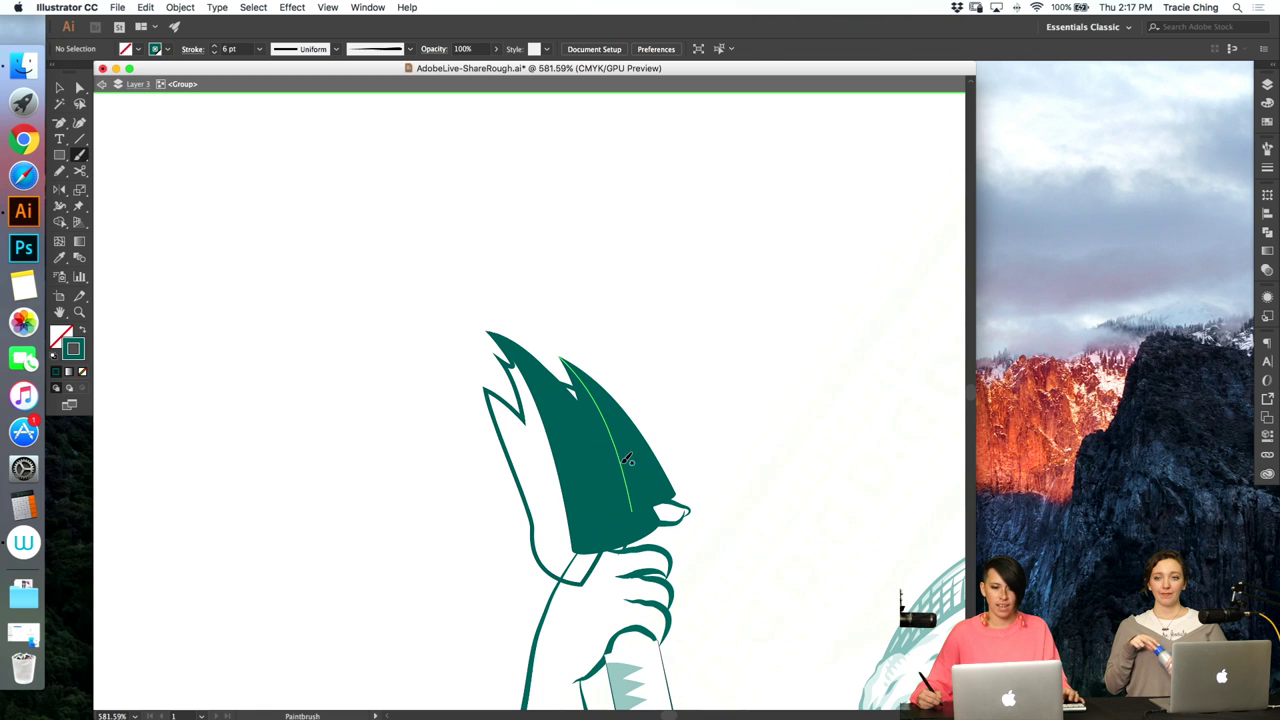
{"action": "key", "text": "v"}
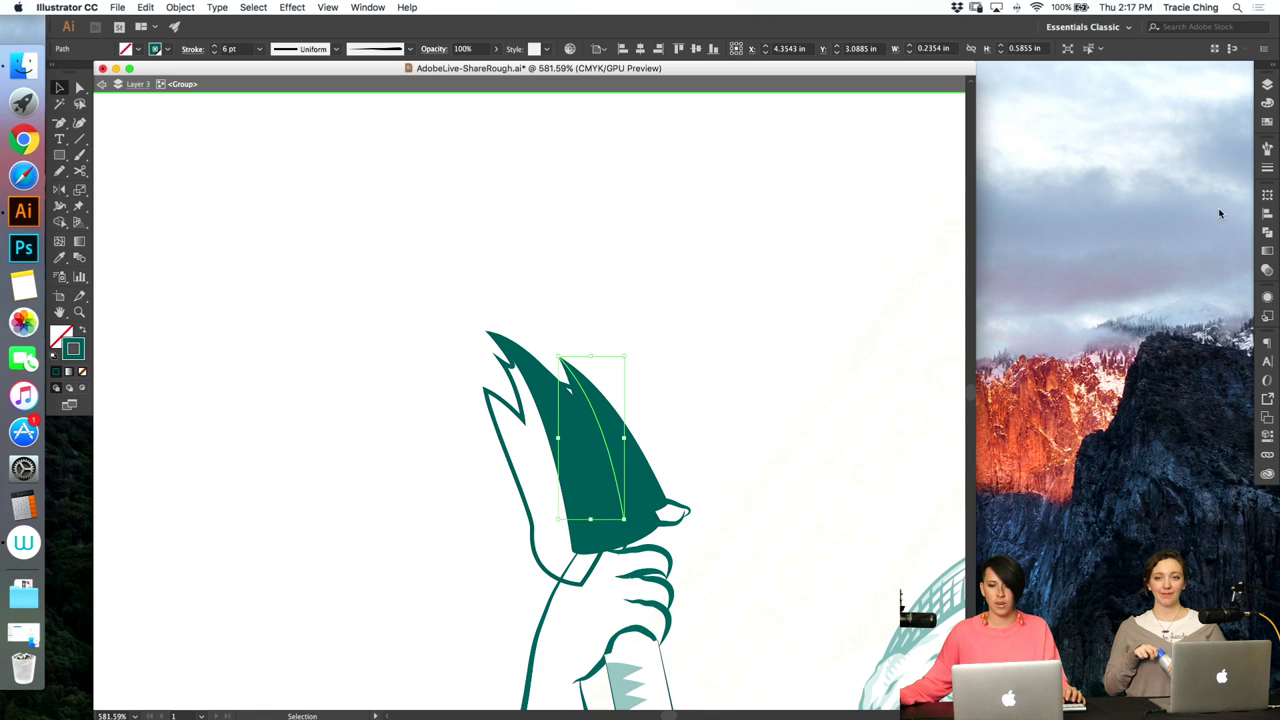
{"action": "left_click", "coordinate": [1267, 168]}
{"action": "left_click", "coordinate": [1146, 160]}
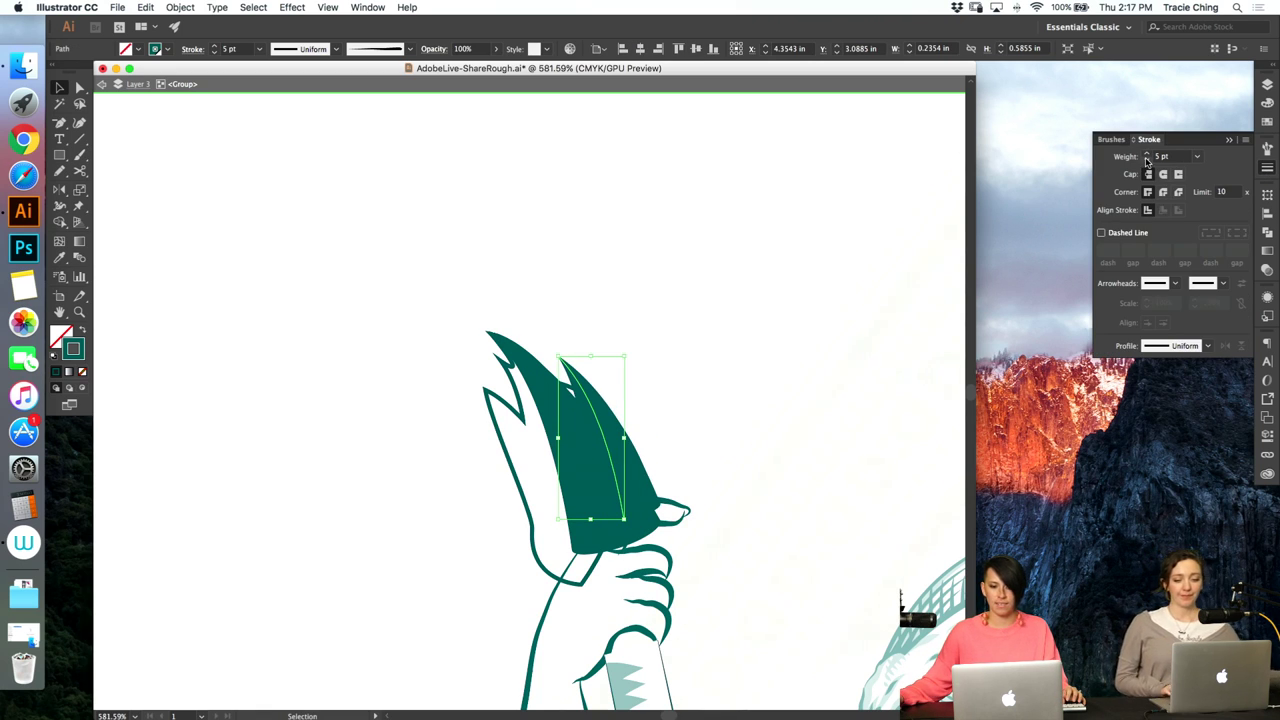
{"action": "left_click", "coordinate": [646, 295]}
- Paint 5 pt tapered strokes down the flame's left side from its tongues to the hand, redoing strokes that miss the shape
{"action": "key", "text": "b"}
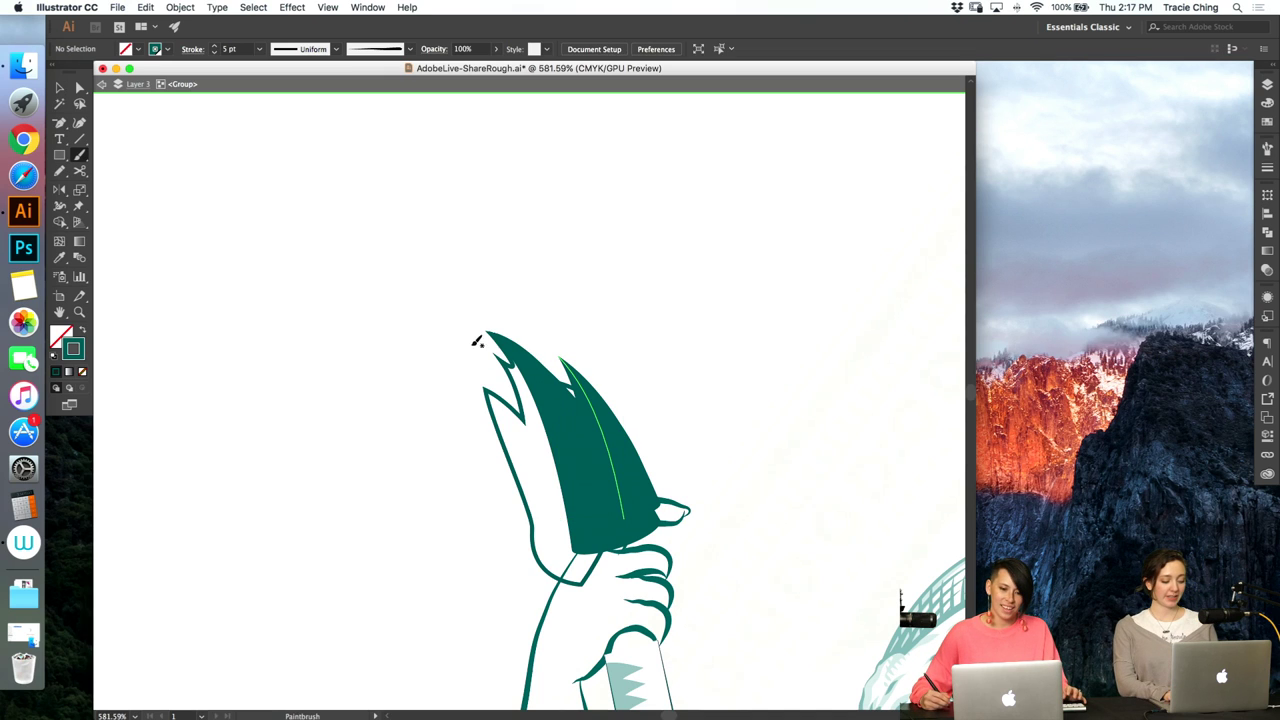
{"action": "left_click_drag", "start_coordinate": [473, 345], "coordinate": [580, 486]}
{"action": "key", "text": "super+z"}
{"action": "left_click_drag", "start_coordinate": [488, 355], "coordinate": [606, 515]}
{"action": "key", "text": "super+z"}
{"action": "left_click_drag", "start_coordinate": [488, 394], "coordinate": [606, 545]}
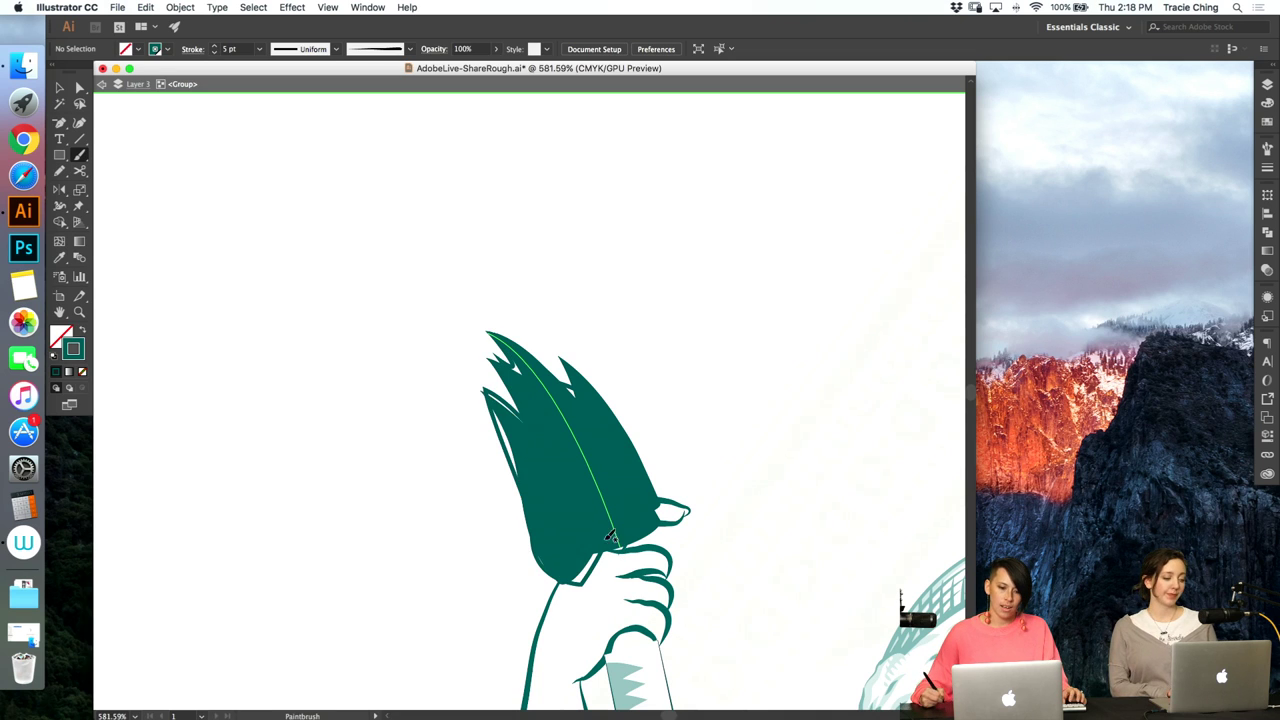
{"action": "key", "text": "super+z"}
{"action": "left_click_drag", "start_coordinate": [510, 403], "coordinate": [630, 543]}
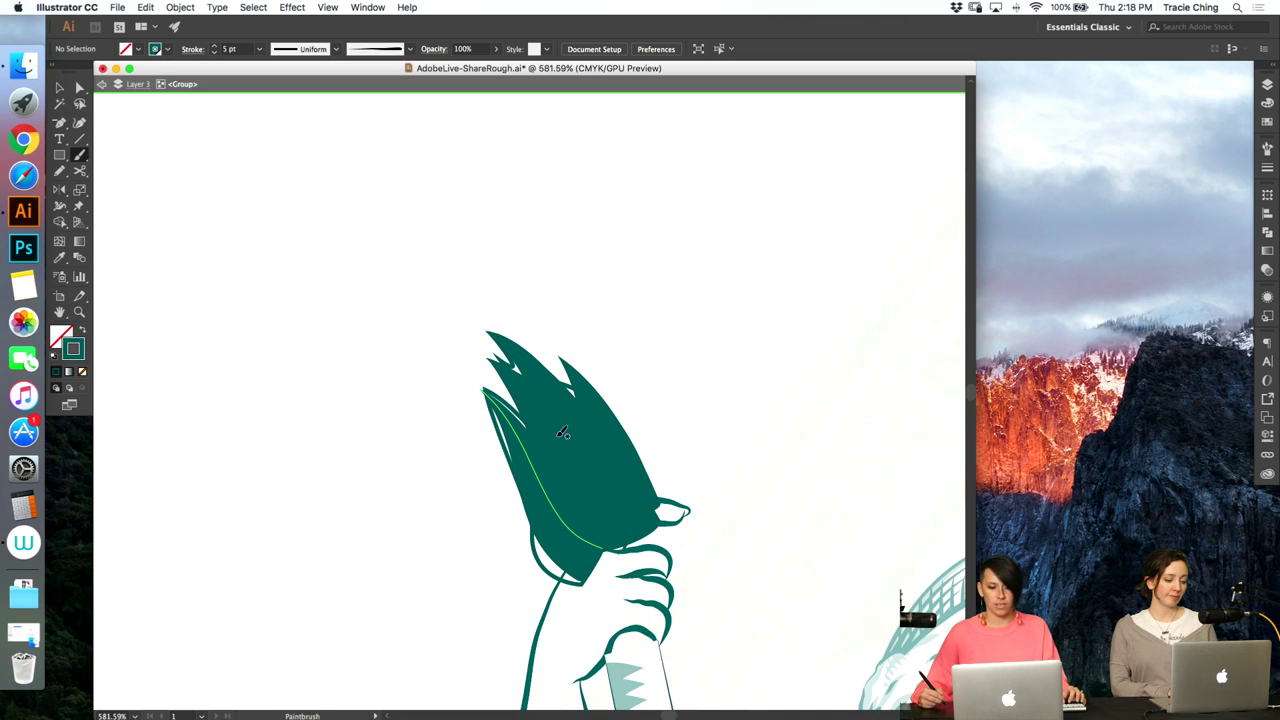
- Rotate the flame's lower left stroke about its pointed tip so it follows the outline's left edge
{"action": "key", "text": "v"}
{"action": "left_click", "coordinate": [537, 468]}
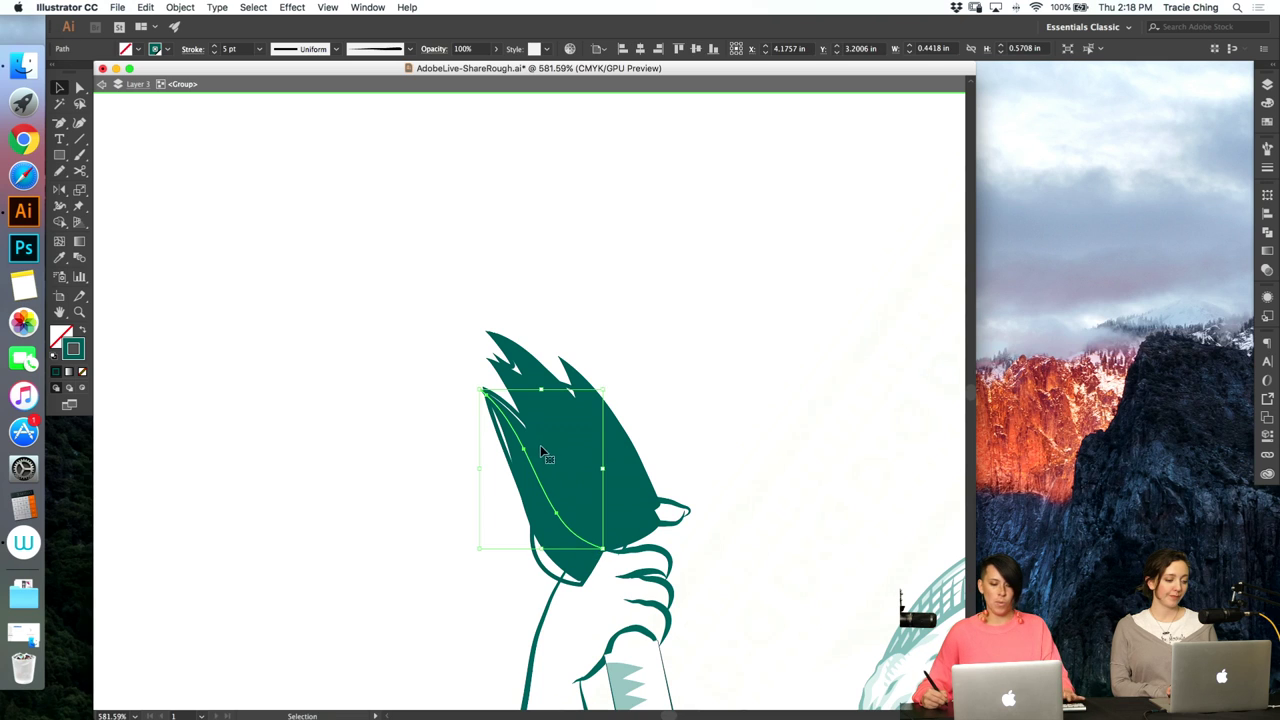
{"action": "key", "text": "r"}
{"action": "left_click", "coordinate": [481, 397]}
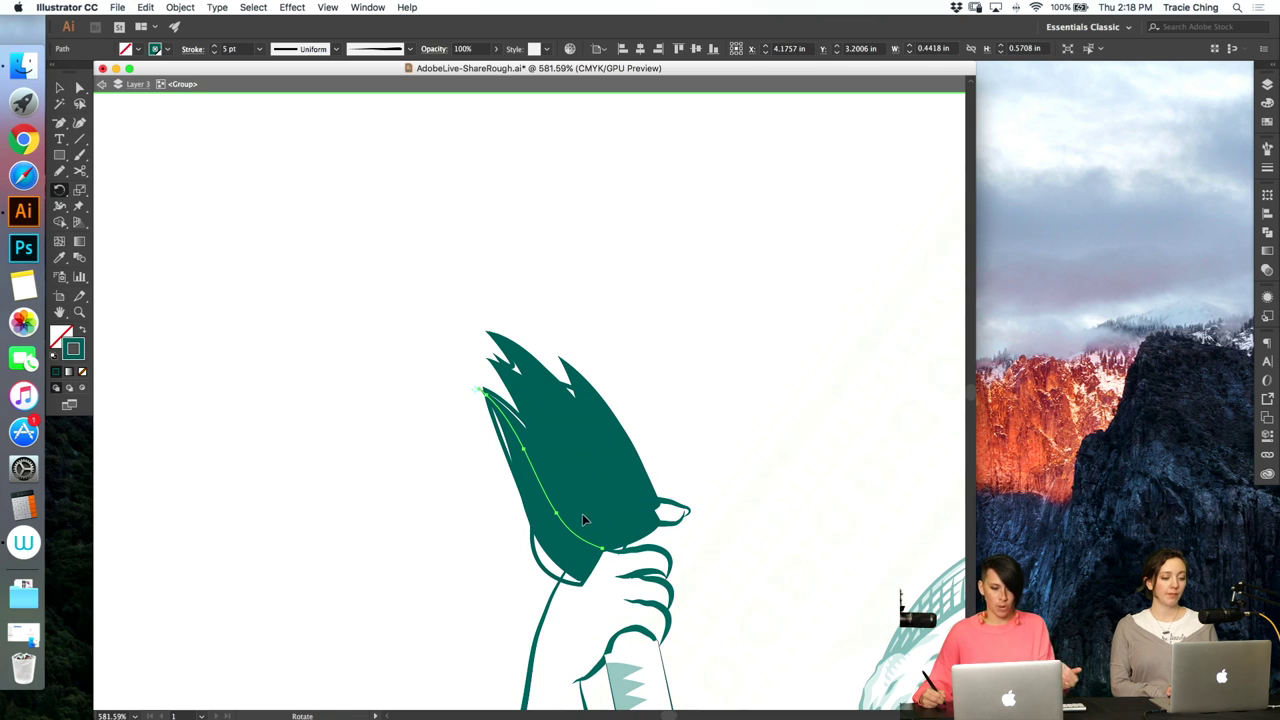
{"action": "left_click_drag", "start_coordinate": [582, 513], "coordinate": [583, 531]}
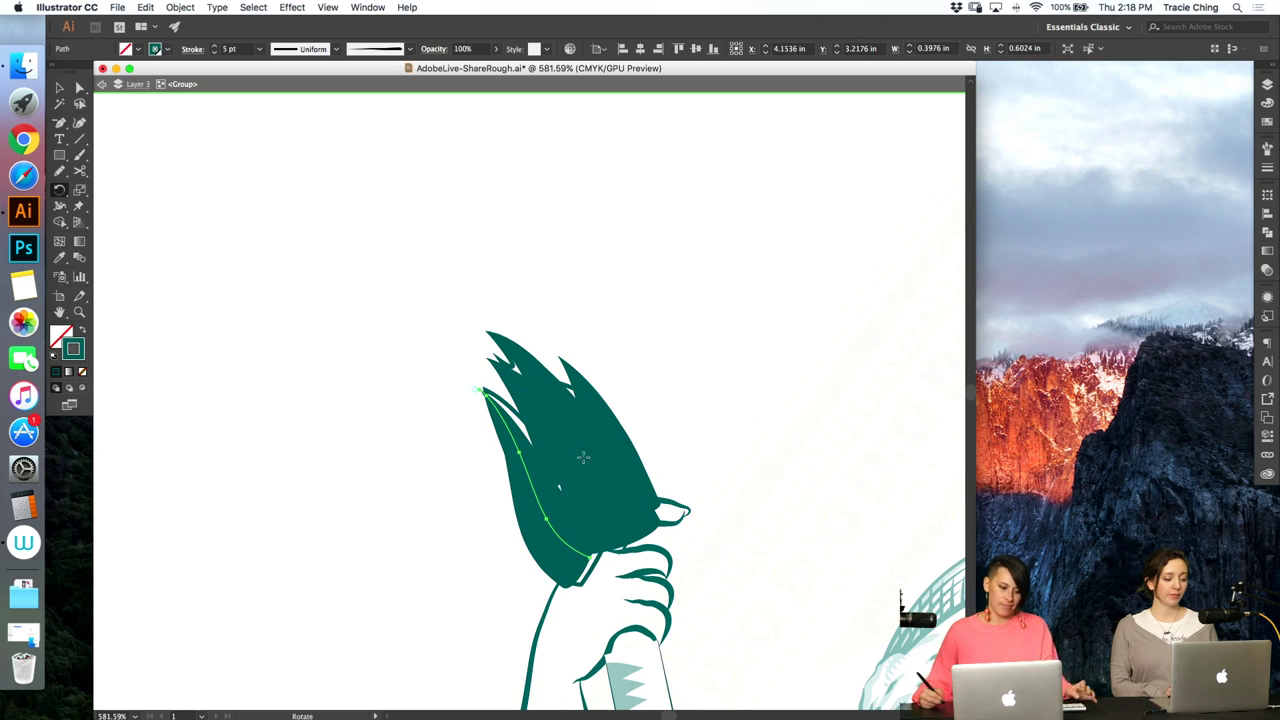
{"action": "key", "text": "v"}
{"action": "left_click_drag", "start_coordinate": [590, 556], "coordinate": [622, 534]}
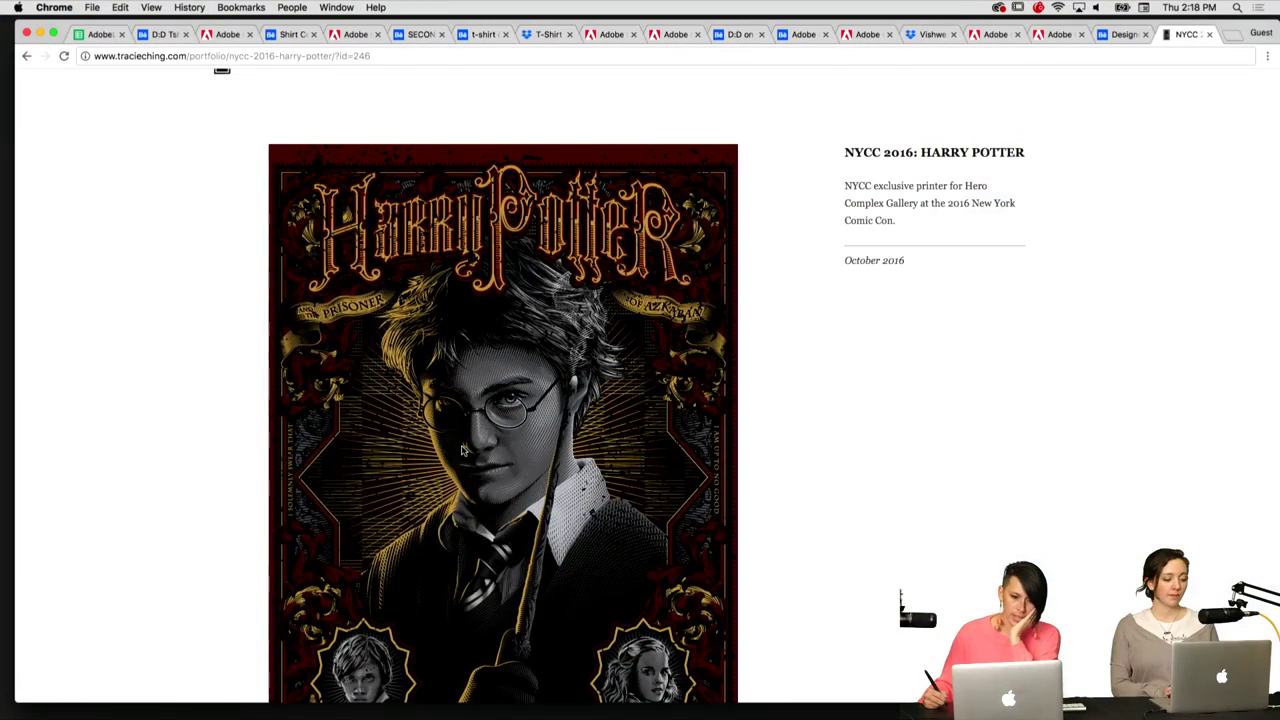
- Examine the line shading on the NYCC 2016: Harry Potter poster in Chrome, enlarging the page to 125%
{"action": "scroll", "coordinate": [461, 449], "scroll_direction": "down", "scroll_amount": 2}
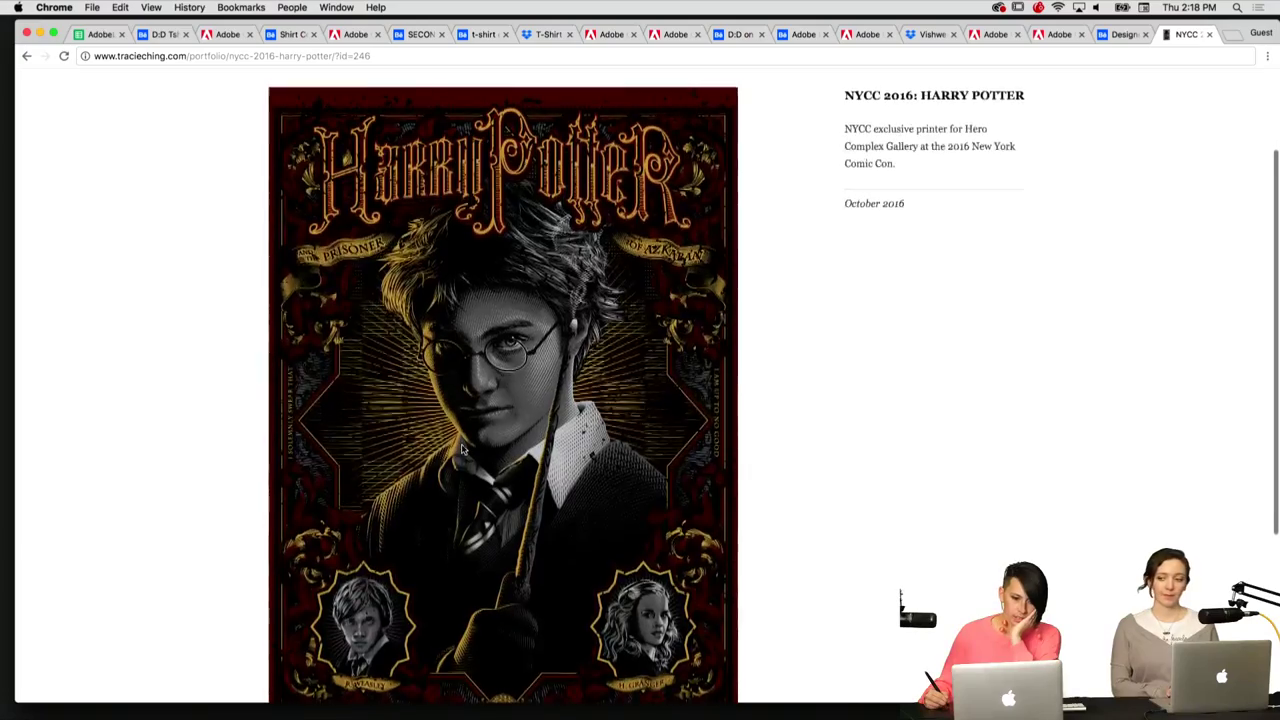
{"action": "key", "text": "super+equal"}
{"action": "key", "text": "super+equal"}
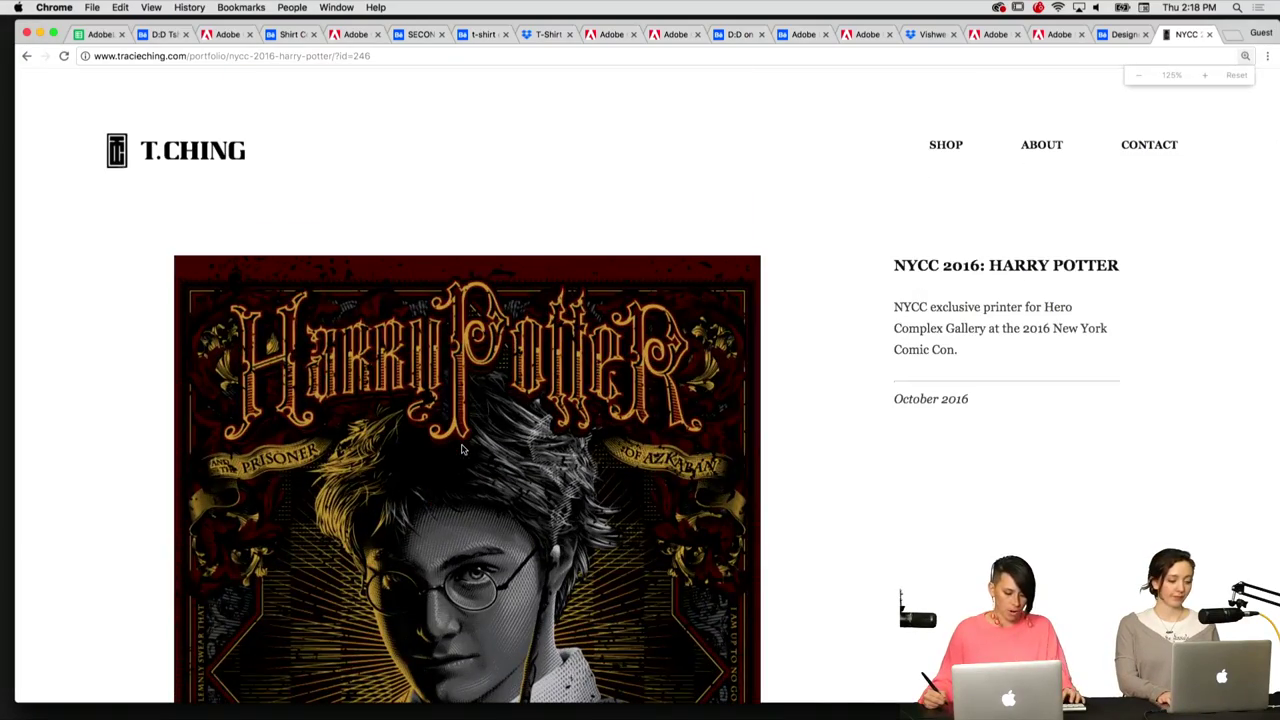
{"action": "scroll", "coordinate": [476, 466], "scroll_direction": "down", "scroll_amount": 5}
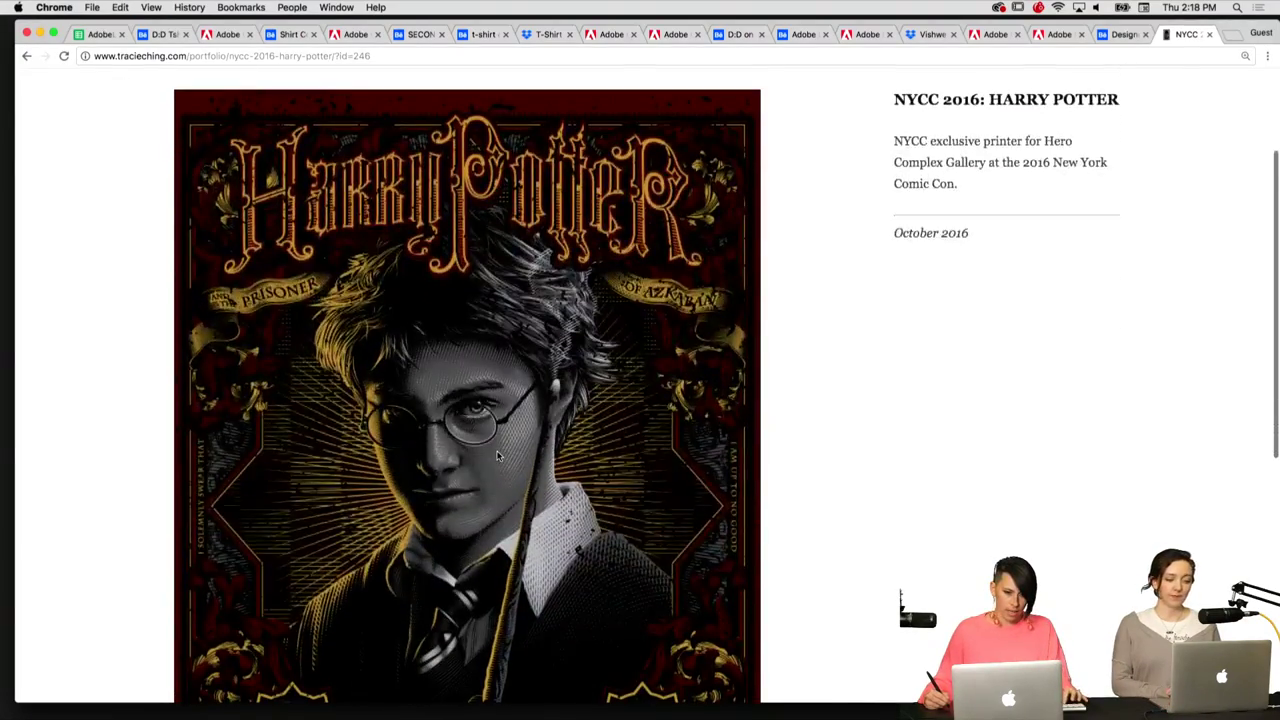
{"action": "scroll", "coordinate": [497, 456], "scroll_direction": "down", "scroll_amount": 4}
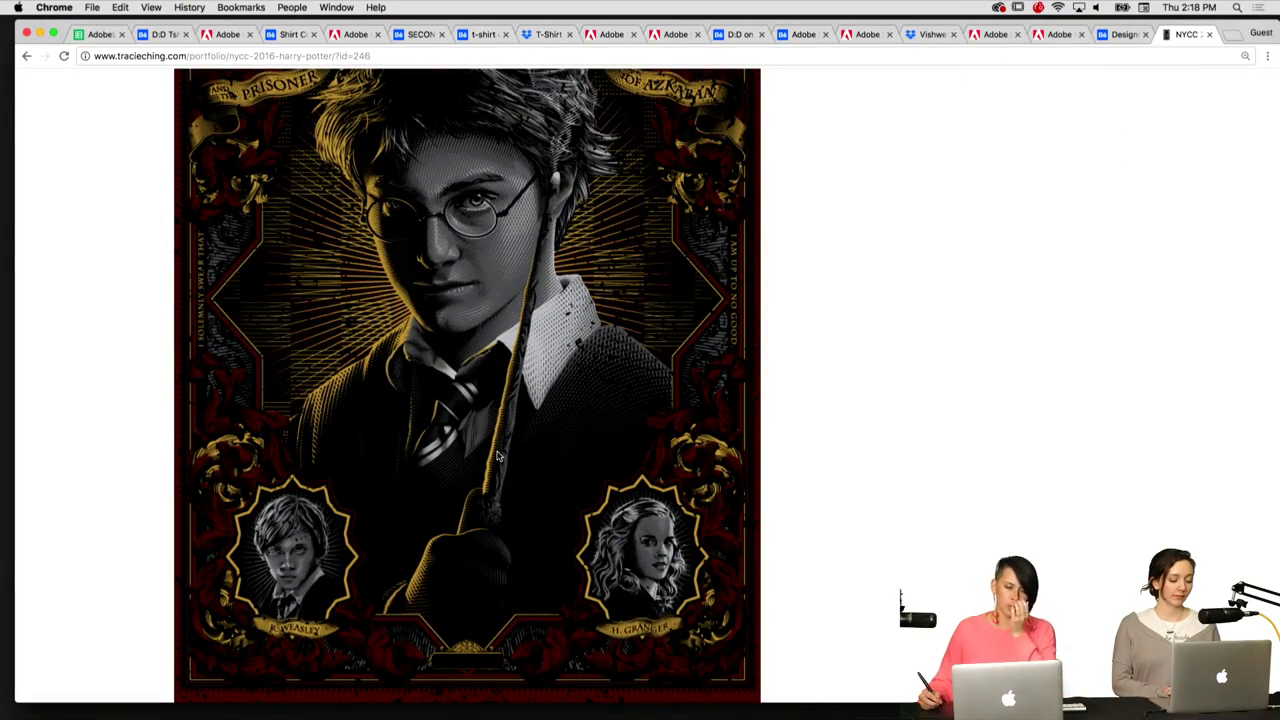
- Look over the whole NYCC 2016: Harry Potter poster with the page zoomed out
{"action": "scroll", "coordinate": [497, 456], "scroll_direction": "up", "scroll_amount": 5}
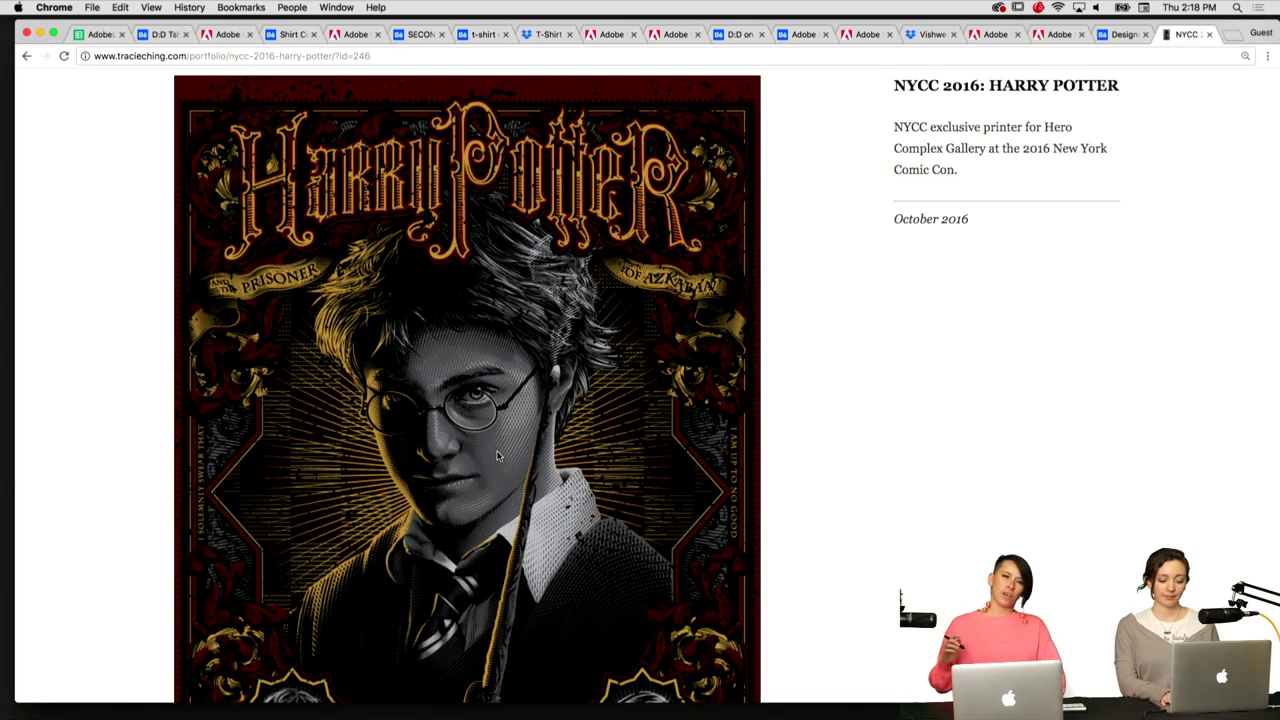
{"action": "key", "text": "super+minus"}
{"action": "scroll", "coordinate": [497, 456], "scroll_direction": "down", "scroll_amount": 4}
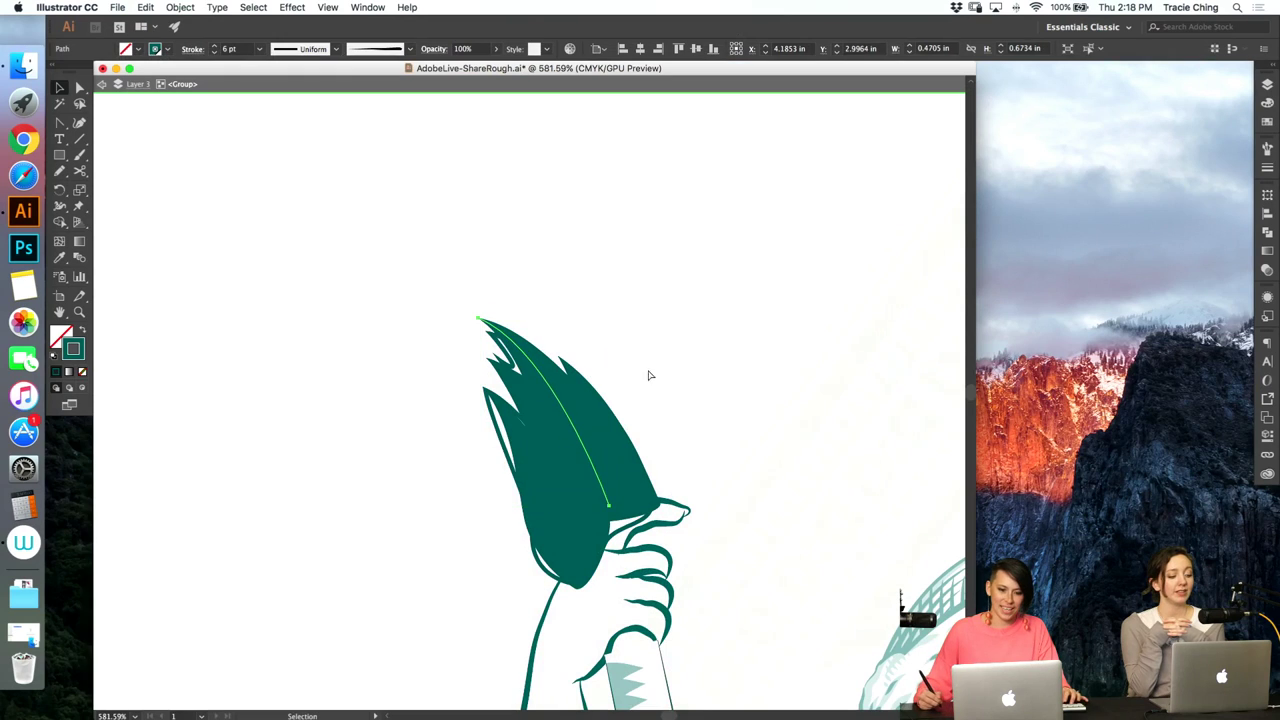
- Bend the lower end of the flame's right tapered stroke outward so its edge bulges toward the thumb
{"action": "left_click", "coordinate": [630, 470]}
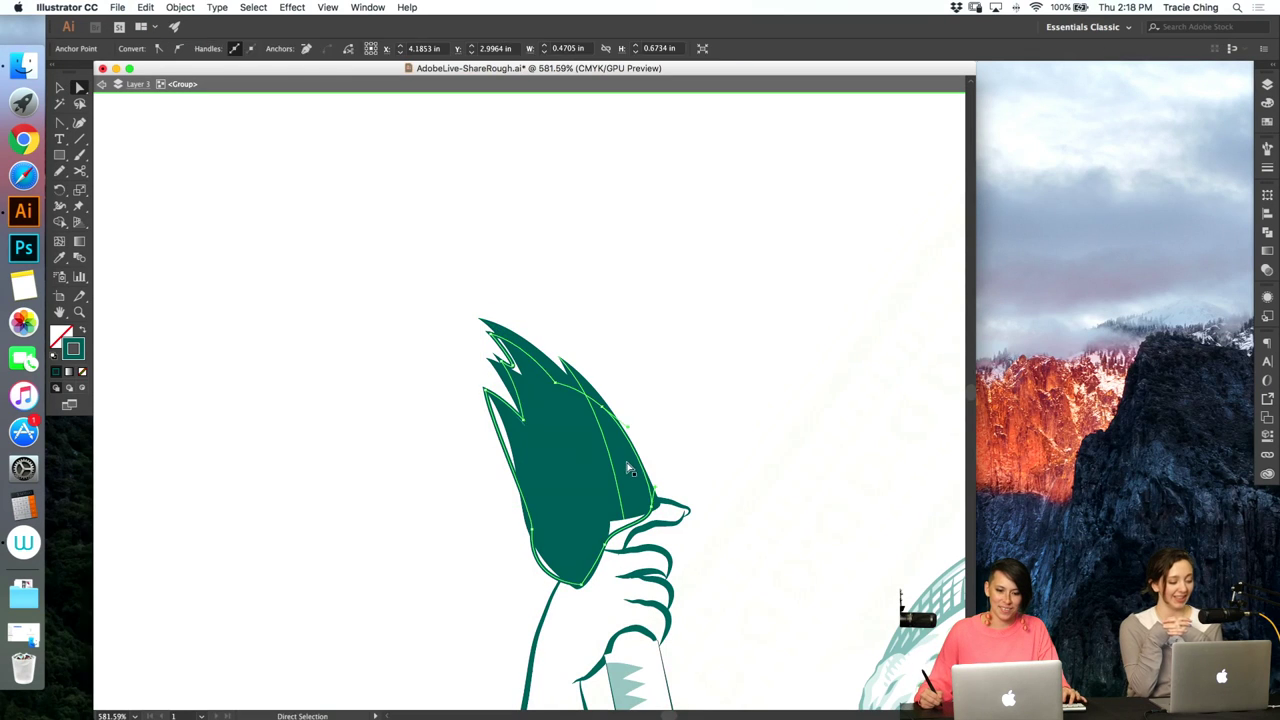
{"action": "left_click", "coordinate": [630, 470]}
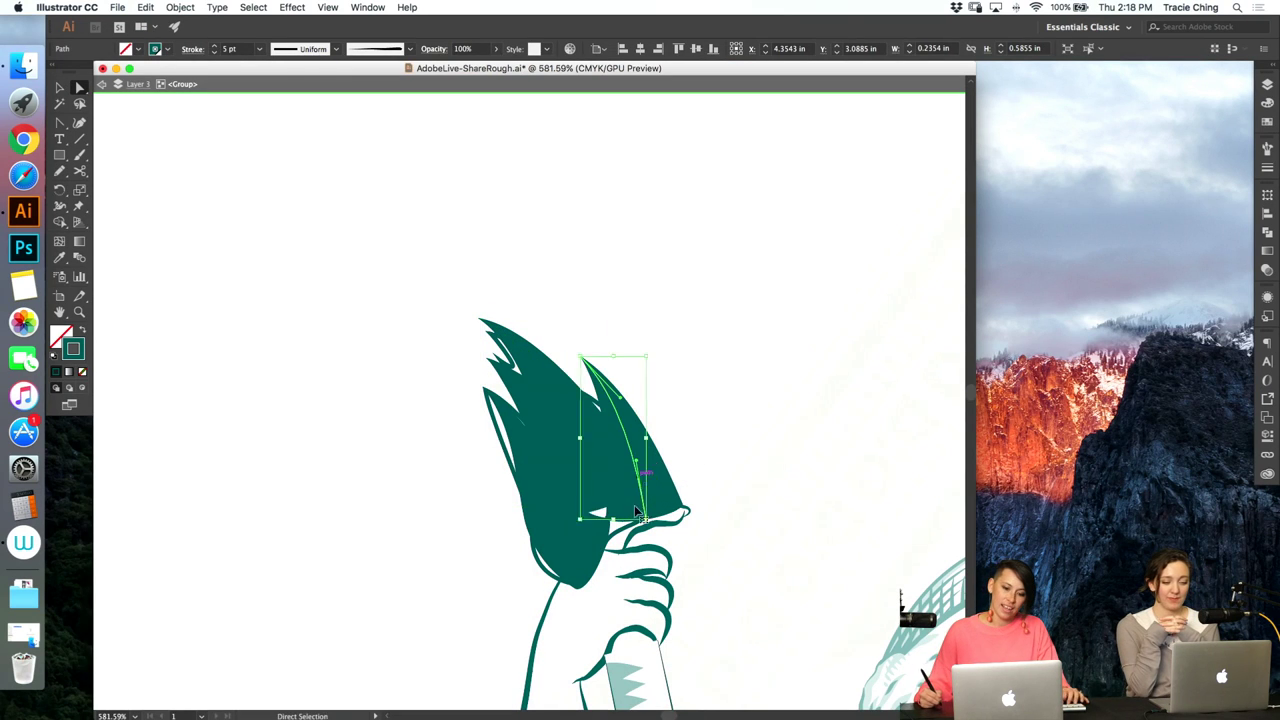
{"action": "key", "text": "shift+c"}
{"action": "left_click_drag", "start_coordinate": [616, 461], "coordinate": [646, 462]}
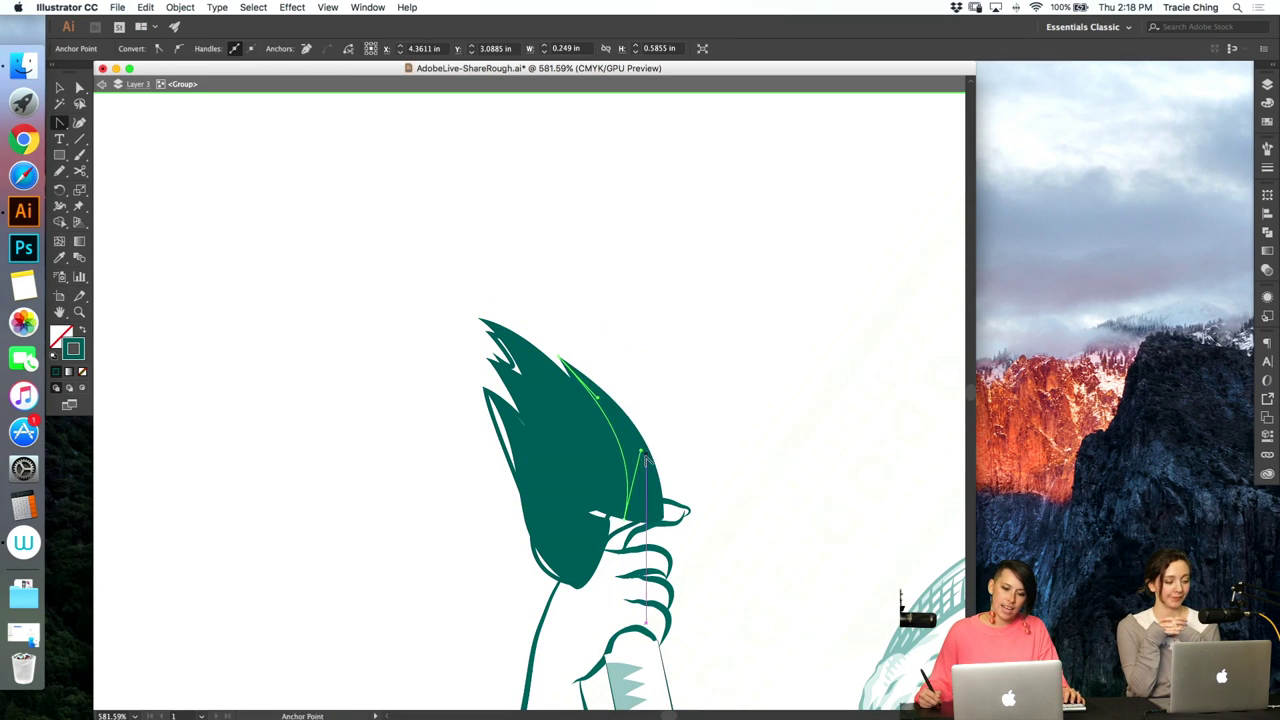
{"action": "key", "text": "v"}
- Delete the rough flame outline path, keeping the tapered strokes that fill it
{"action": "left_click", "coordinate": [550, 375]}
{"action": "left_click", "coordinate": [530, 404], "text": "shift"}
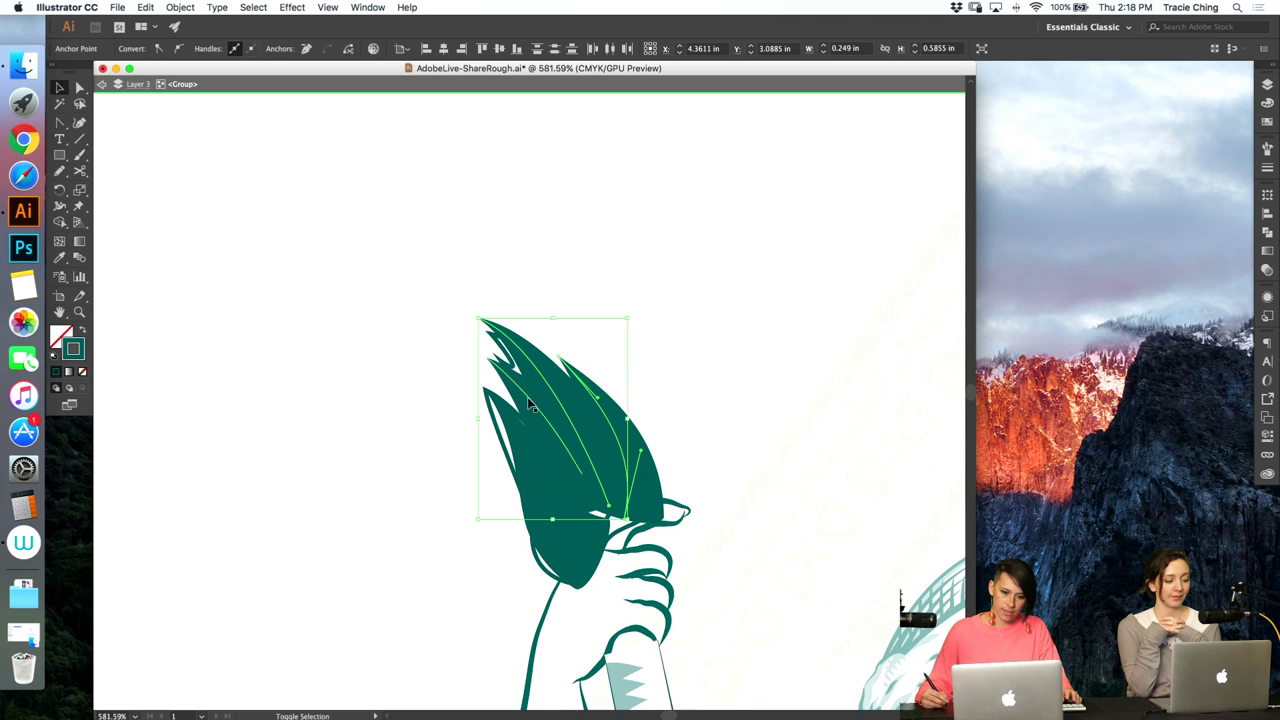
{"action": "key", "text": "Delete"}
{"action": "left_click", "coordinate": [557, 371]}
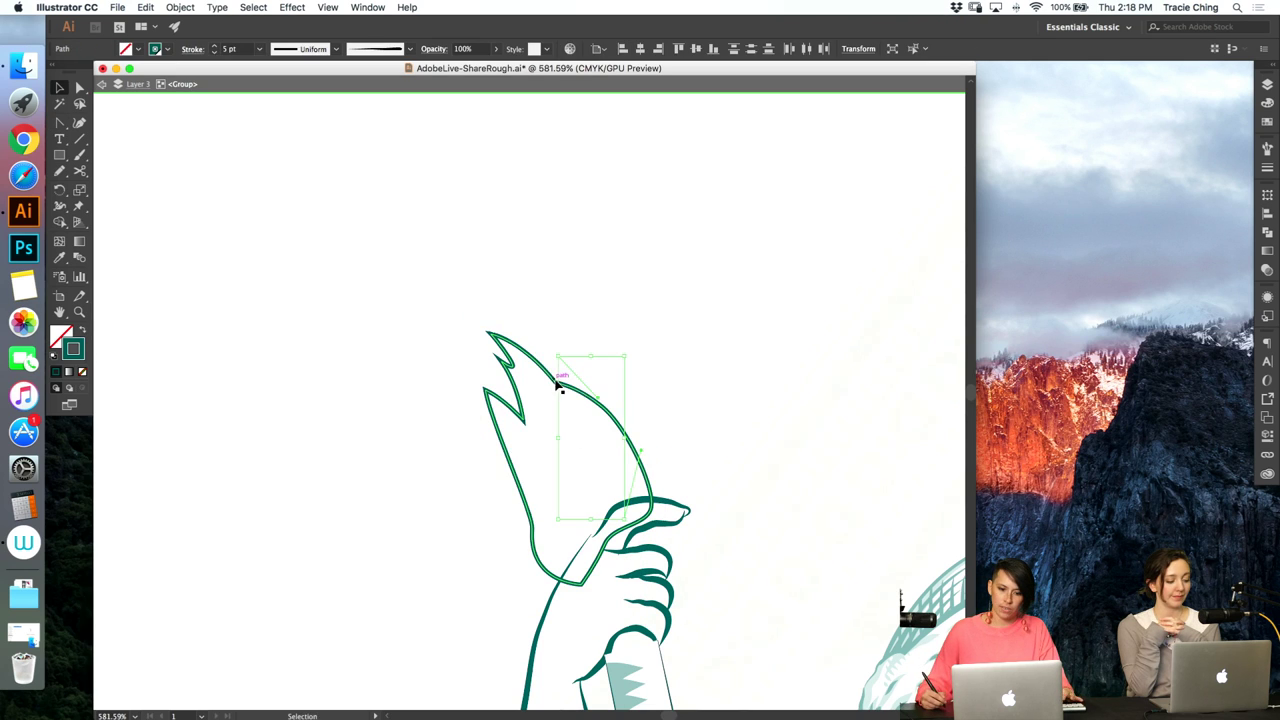
{"action": "left_click", "coordinate": [604, 398]}
{"action": "key", "text": "super+z"}
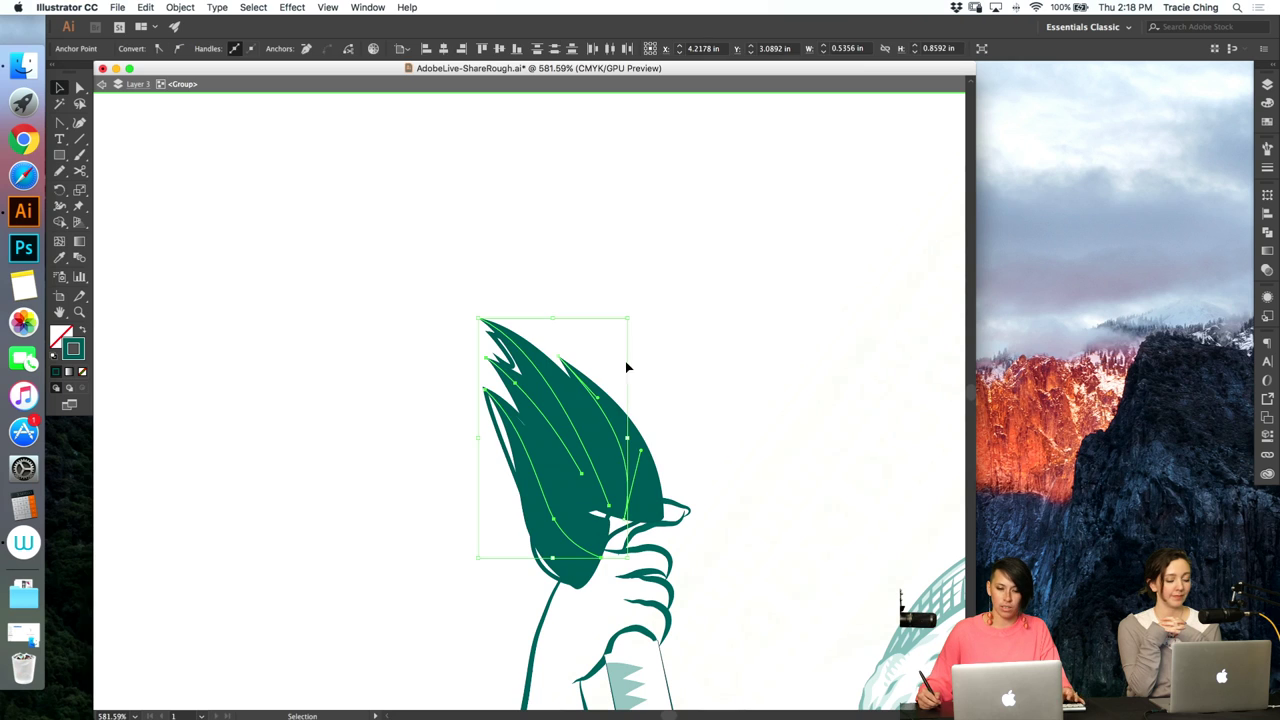
{"action": "left_click", "coordinate": [497, 435]}
{"action": "key", "text": "Delete"}
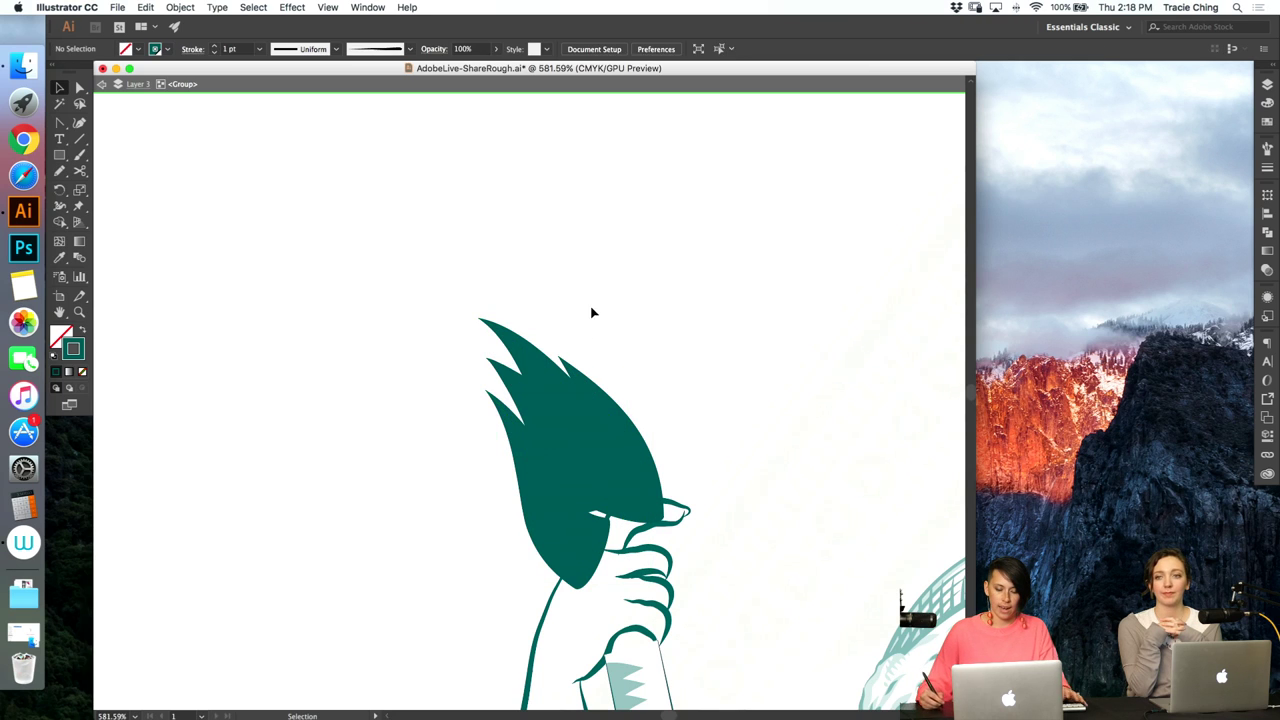
- Group the four tapered strokes that make up the flame
{"action": "left_click_drag", "start_coordinate": [590, 306], "coordinate": [516, 448]}
{"action": "left_click", "coordinate": [553, 471]}
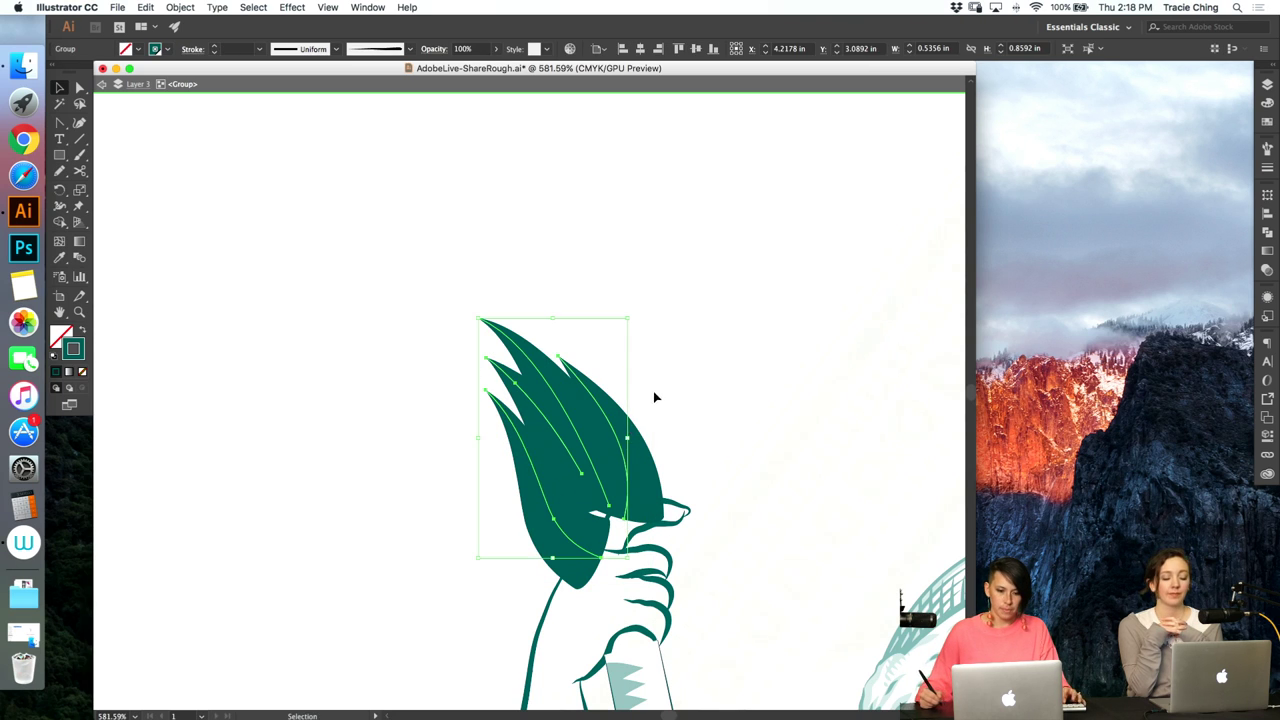
{"action": "key", "text": "a"}
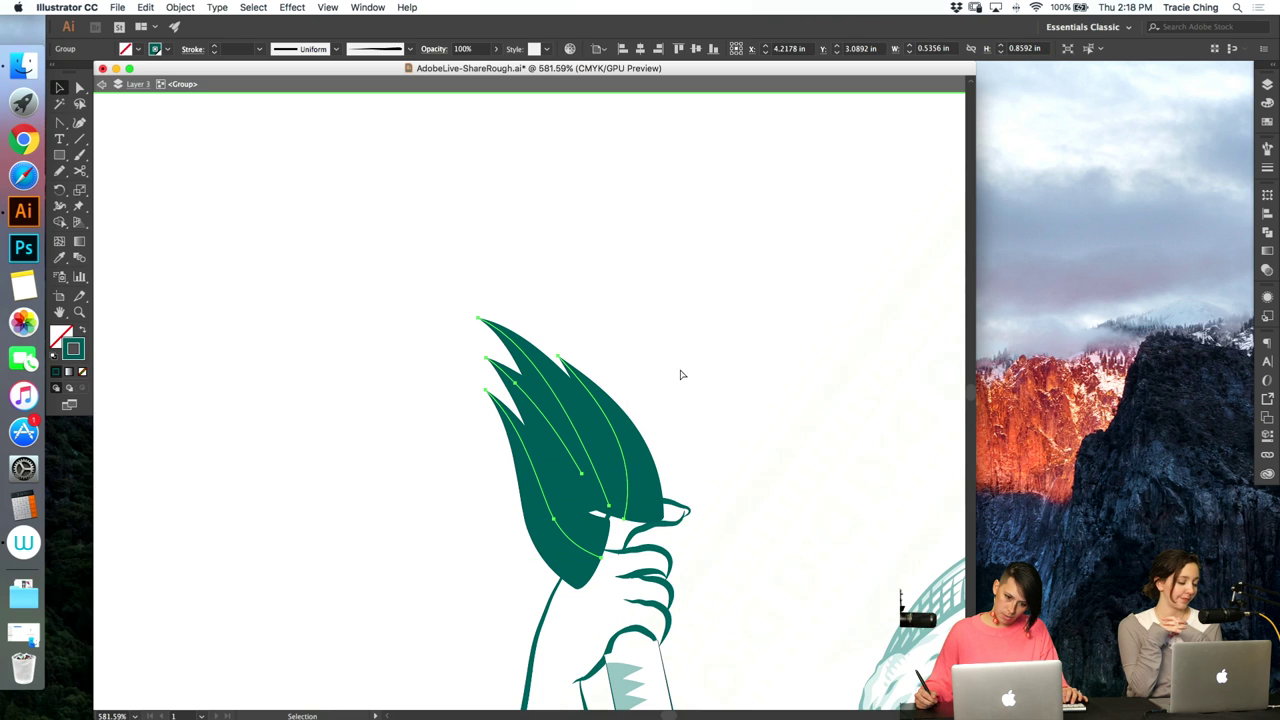
{"action": "left_click", "coordinate": [662, 405]}
- Draw a rounded Pencil patch over the white gap at the flame's base, filled dark green with no stroke
{"action": "key", "text": "n"}
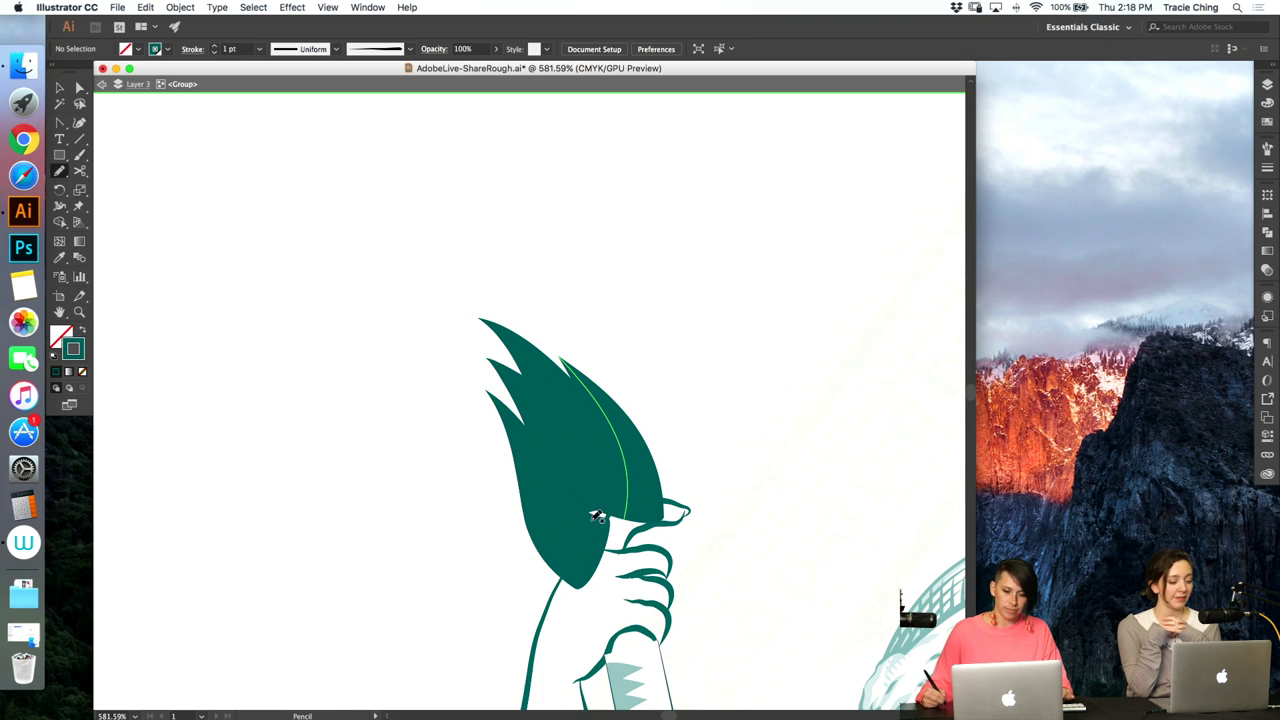
{"action": "left_click_drag", "start_coordinate": [594, 478], "coordinate": [618, 536]}
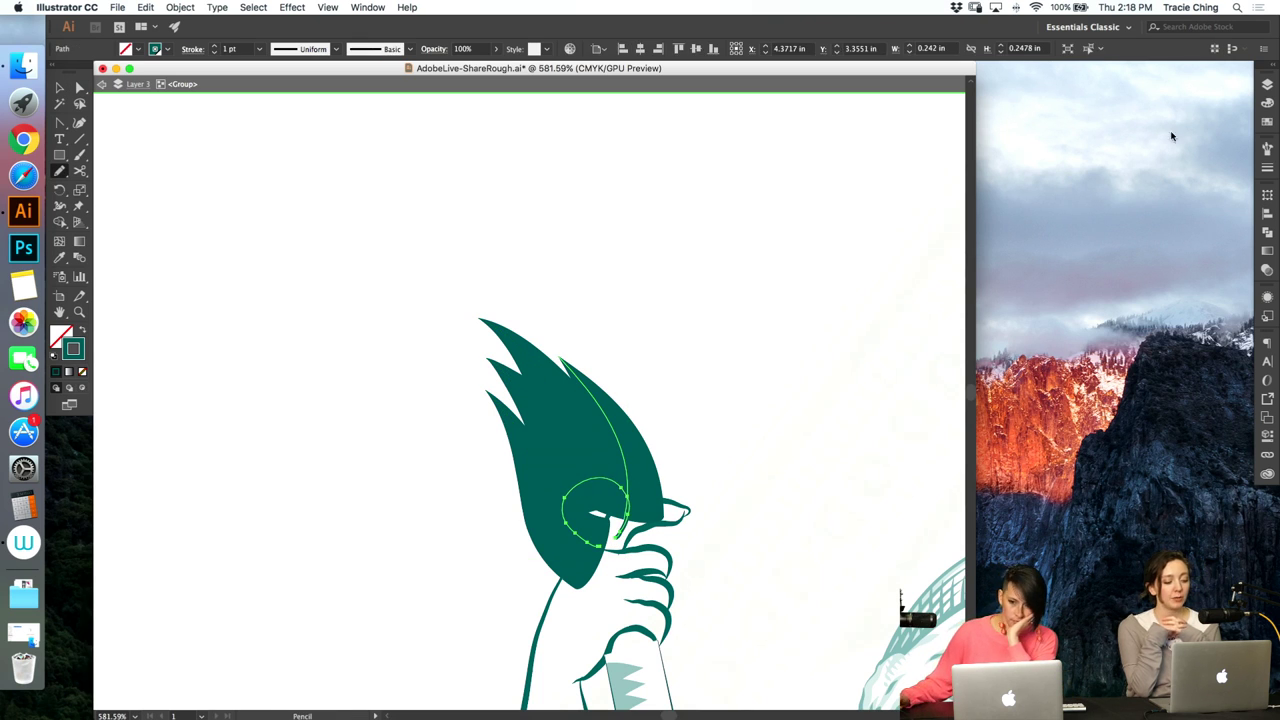
{"action": "left_click", "coordinate": [1268, 104]}
{"action": "left_click", "coordinate": [1113, 92]}
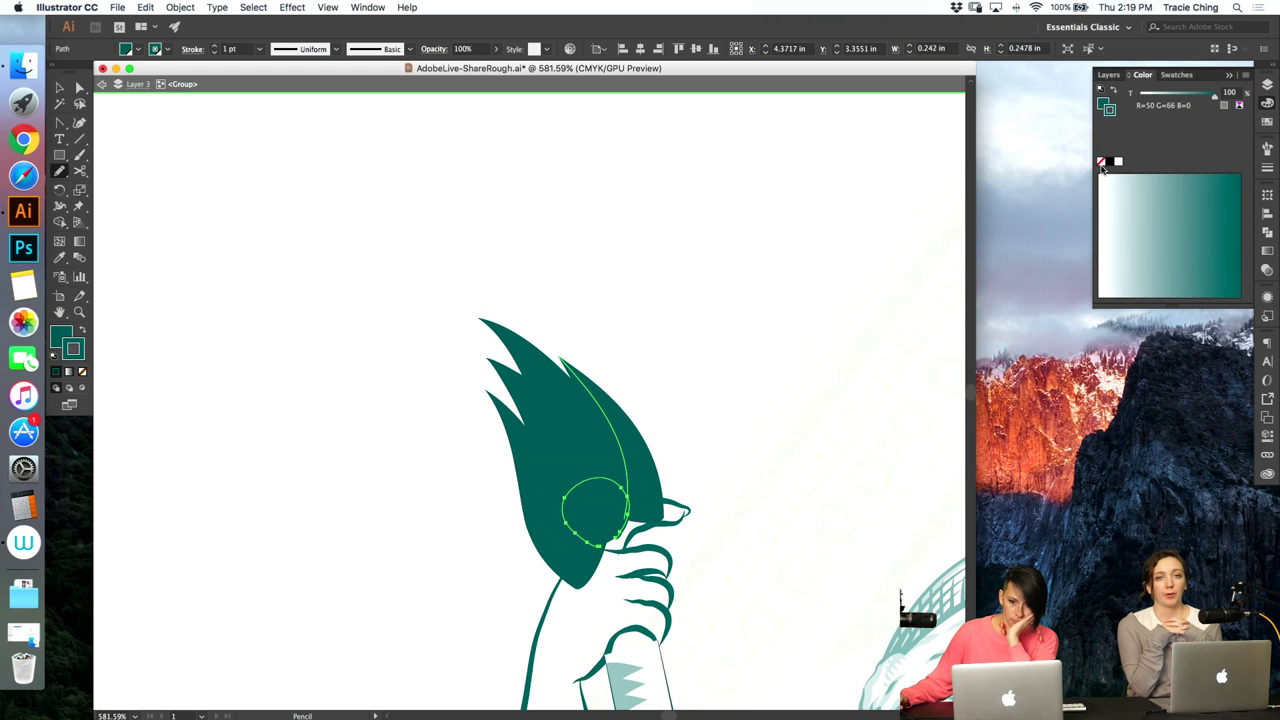
{"action": "key", "text": "v"}
{"action": "left_click", "coordinate": [573, 410], "text": "shift"}
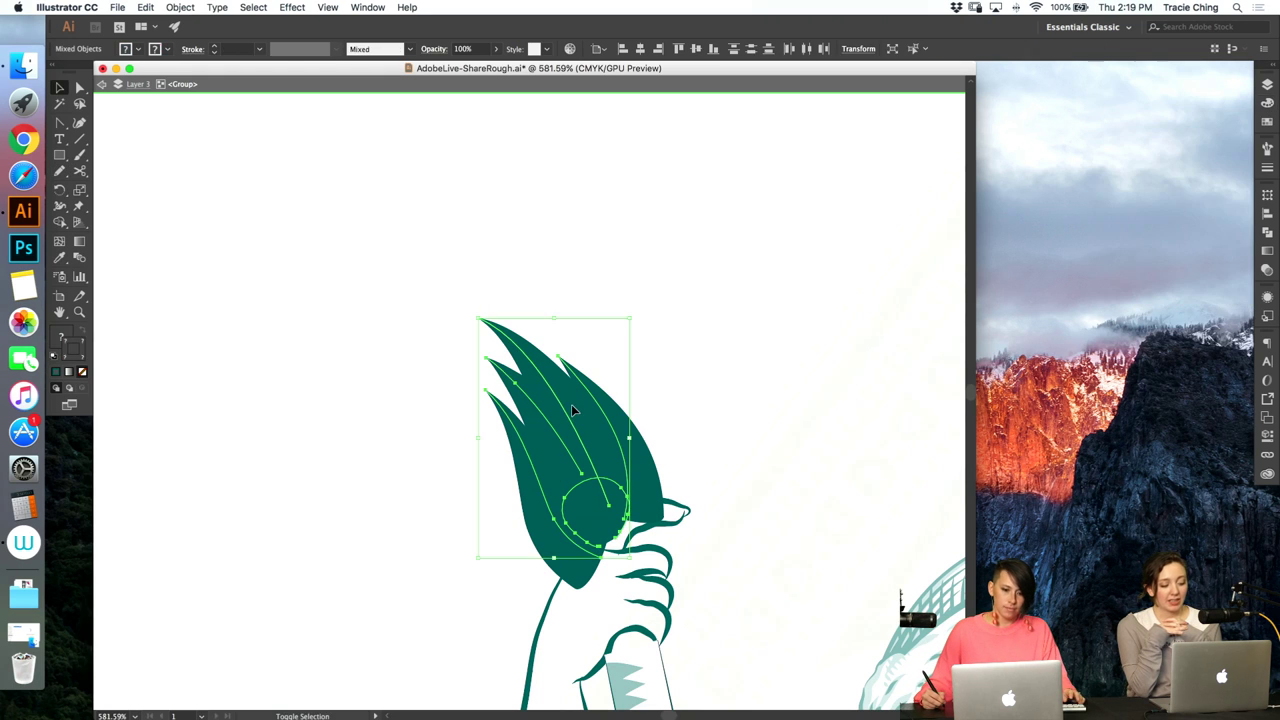
{"action": "key", "text": "a"}
{"action": "left_click", "coordinate": [667, 345]}
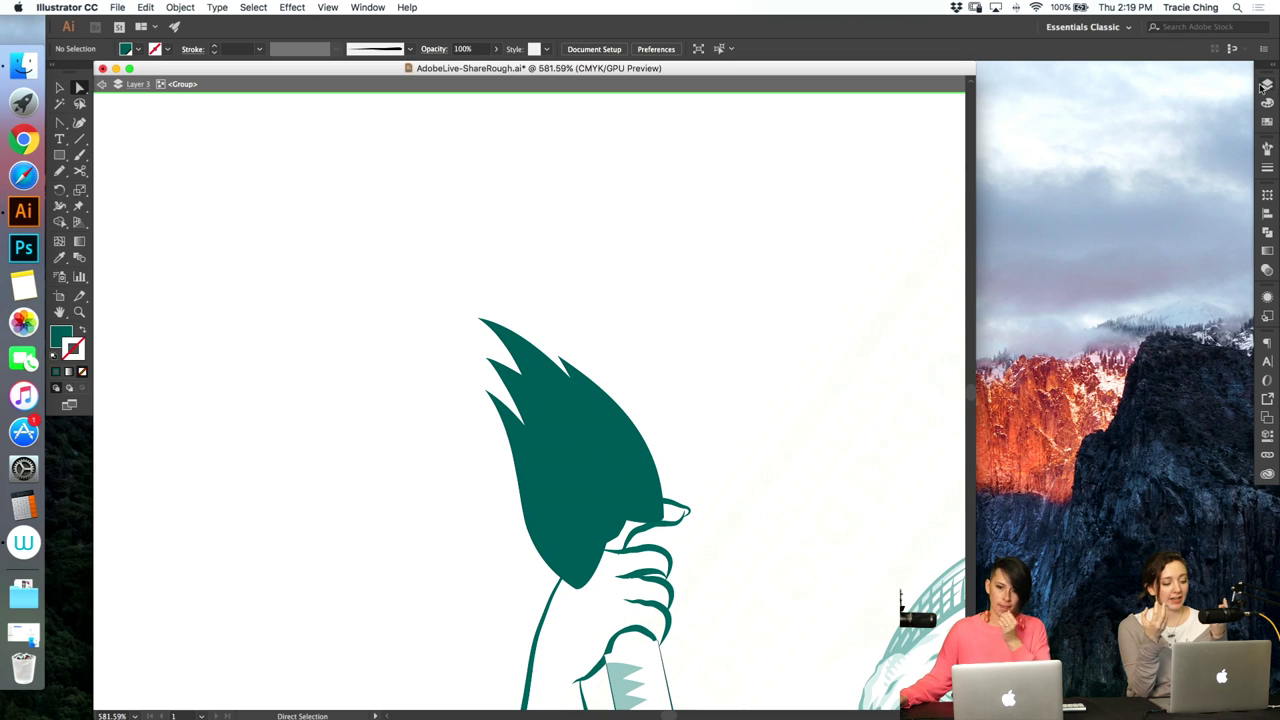
- Show the layer structure of the isolated flame group
{"action": "left_click", "coordinate": [1266, 86]}
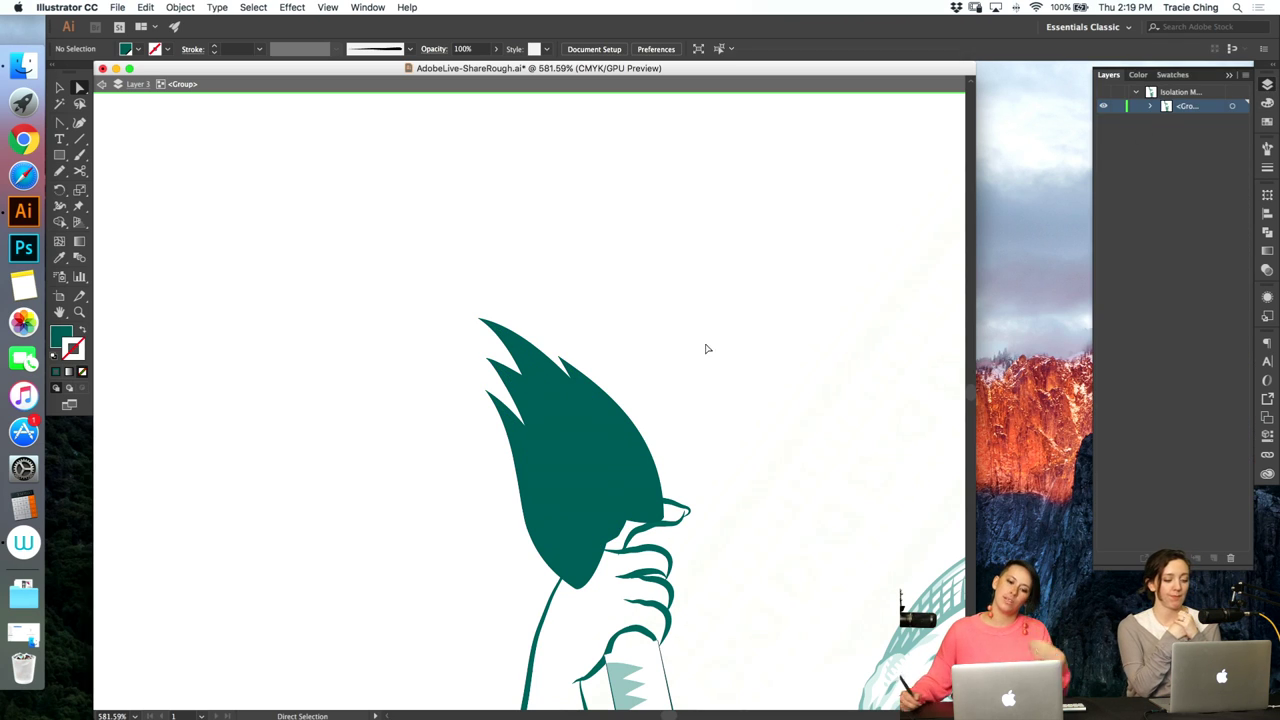
- Nudge the tip of the rightmost hair lock slightly up and to the right so the notch beside it opens
{"action": "left_click", "coordinate": [598, 388]}
{"action": "key", "text": "v"}
{"action": "left_click_drag", "start_coordinate": [562, 356], "coordinate": [567, 348]}
{"action": "key", "text": "a"}
{"action": "left_click", "coordinate": [625, 305]}
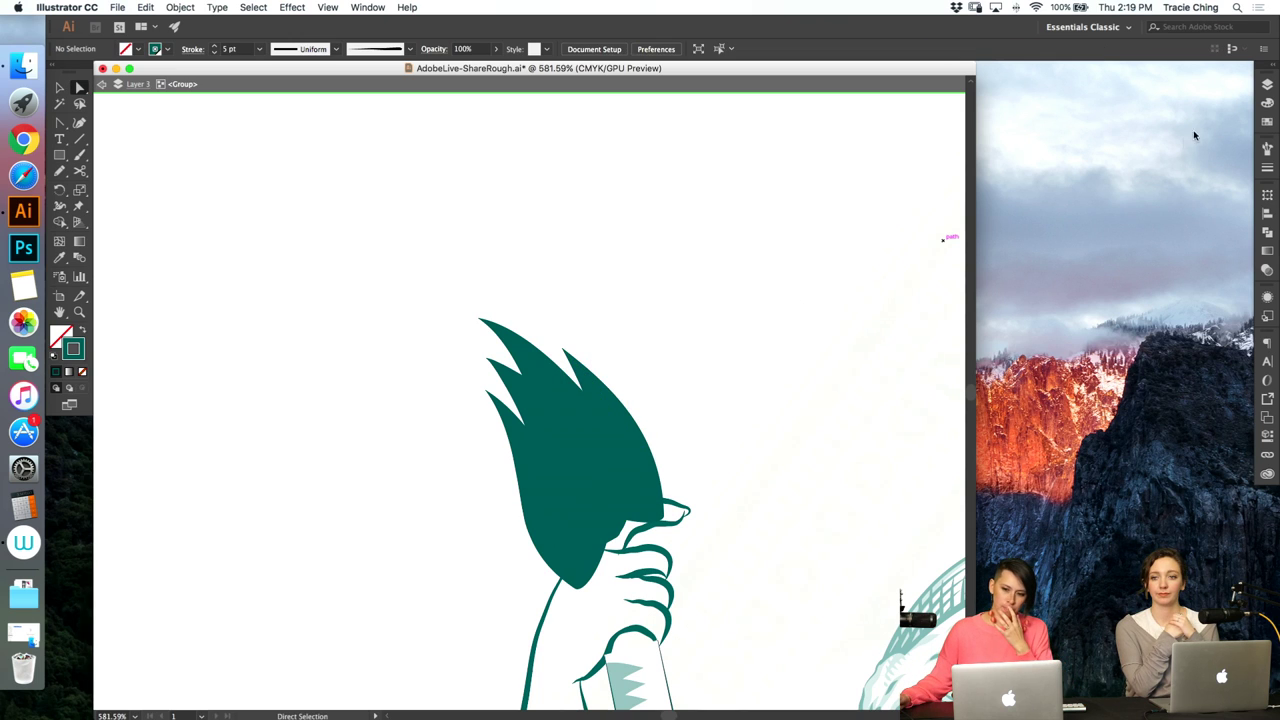
- Shift the lower end anchor of the rightmost hair stroke outward toward the thumb to widen the hair mass
{"action": "left_click", "coordinate": [1267, 86]}
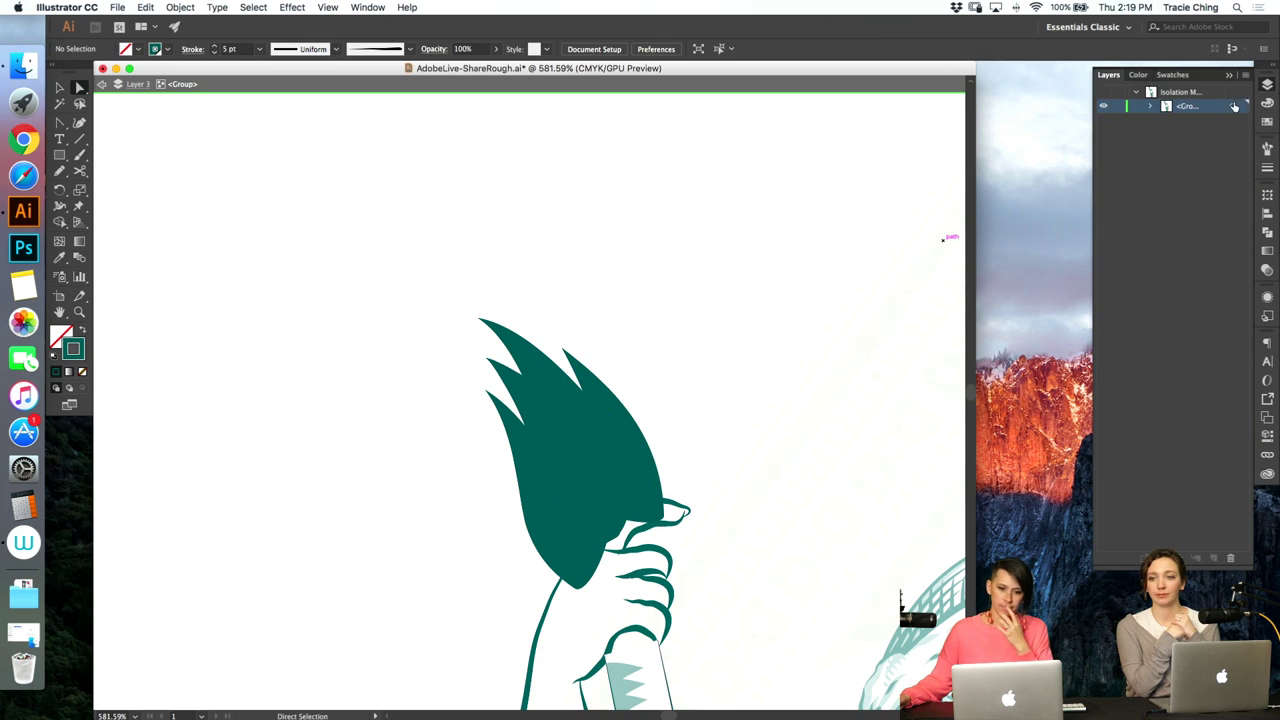
{"action": "left_click", "coordinate": [634, 458]}
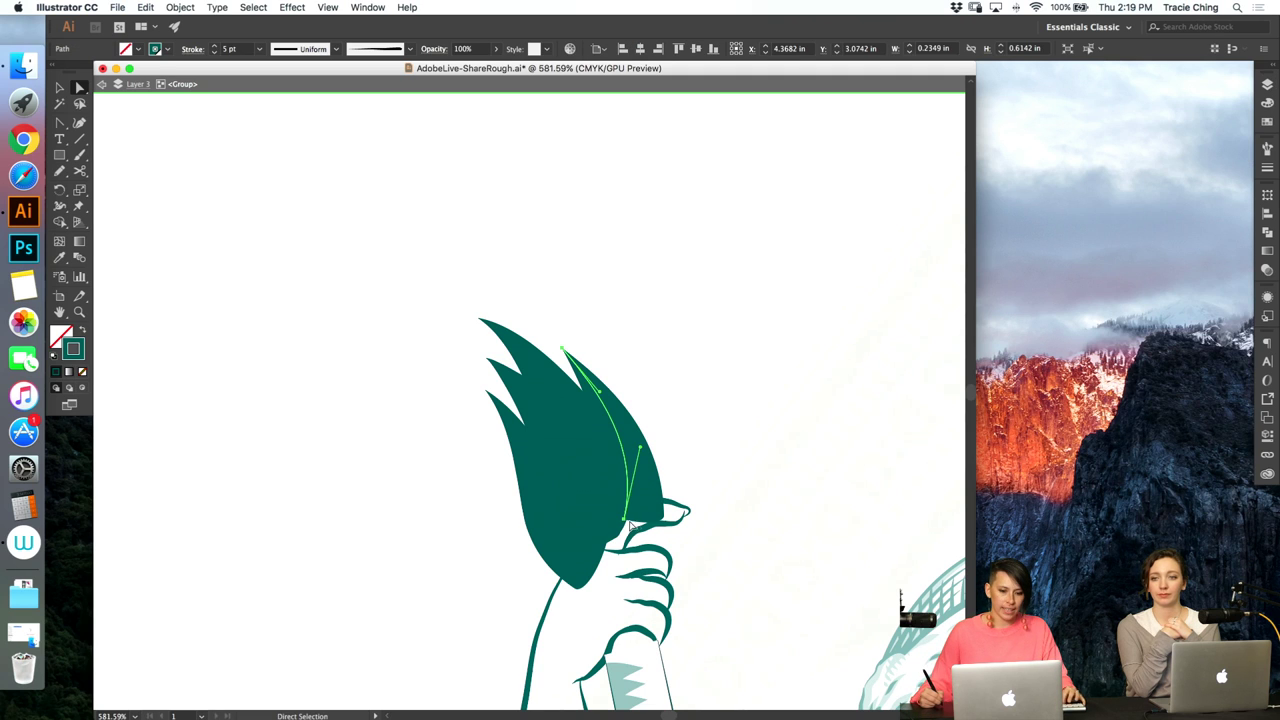
{"action": "key", "text": "v"}
{"action": "key", "text": "a"}
{"action": "left_click_drag", "start_coordinate": [627, 521], "coordinate": [636, 511]}
{"action": "left_click", "coordinate": [701, 399]}
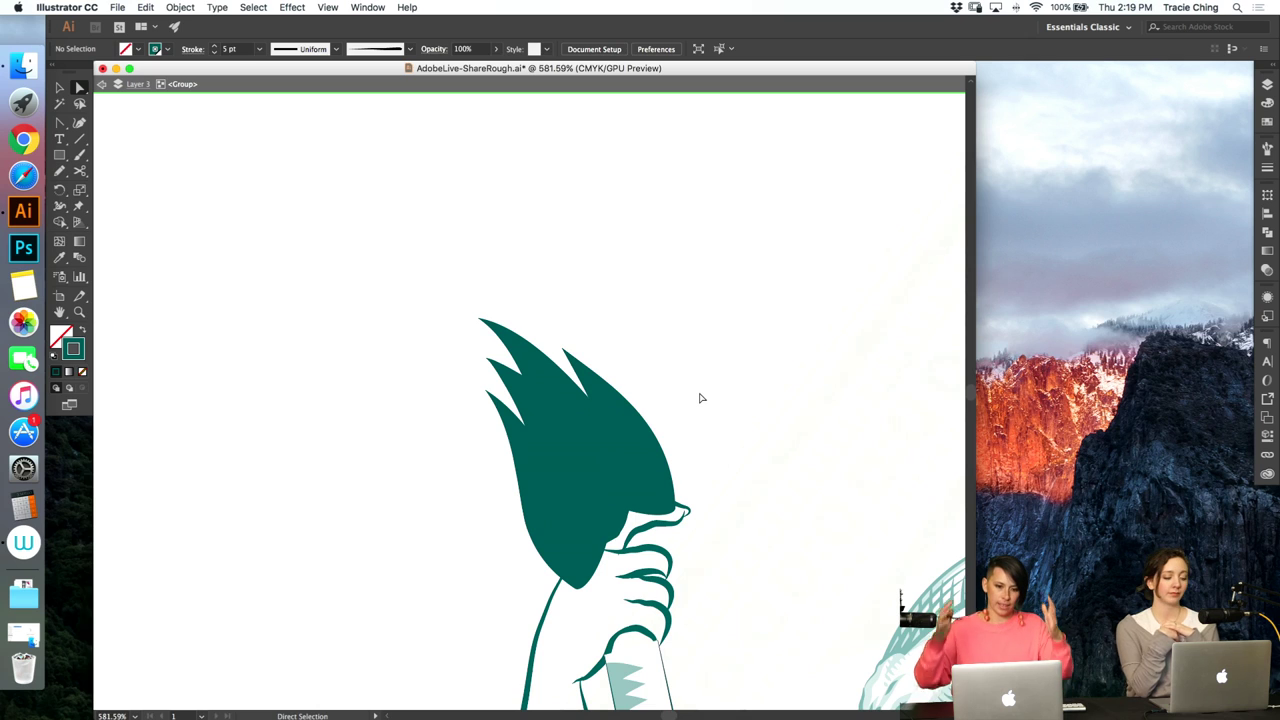
- Nudge the lower end anchor of the longest hair stroke slightly up and to the right
{"action": "left_click", "coordinate": [543, 371]}
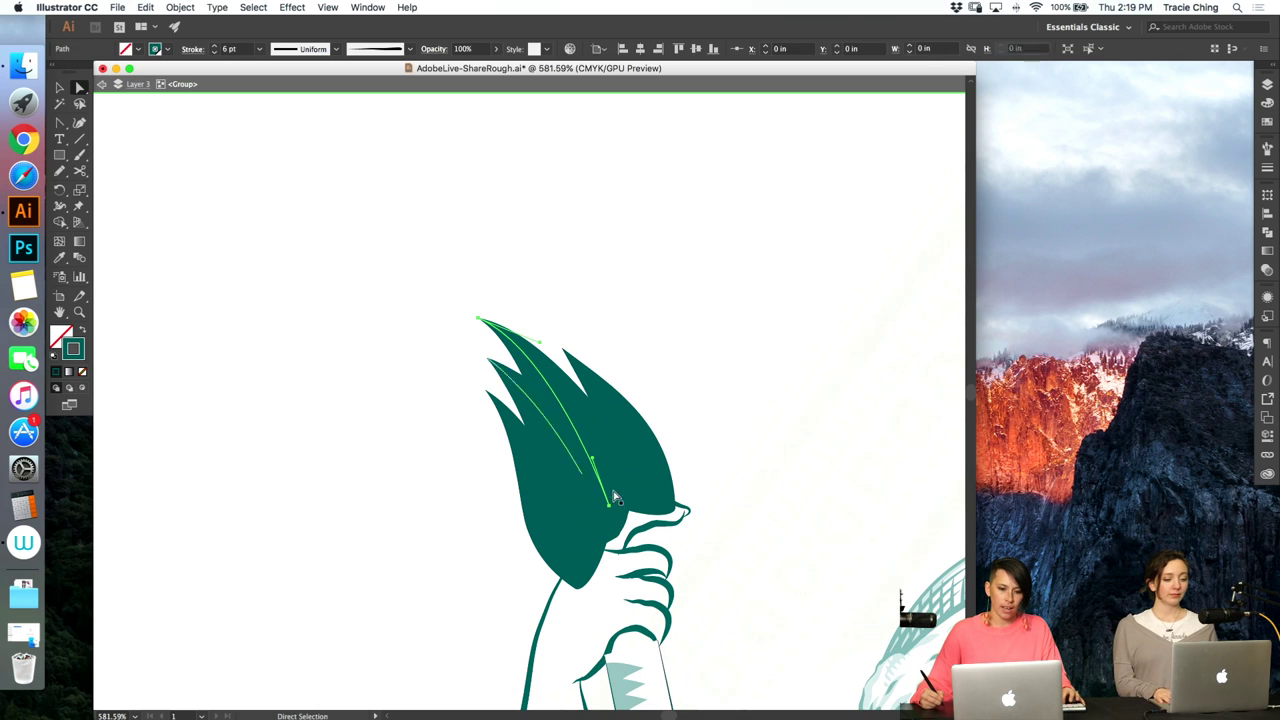
{"action": "left_click", "coordinate": [609, 507]}
{"action": "left_click_drag", "start_coordinate": [610, 510], "coordinate": [612, 508]}
{"action": "left_click", "coordinate": [668, 354]}
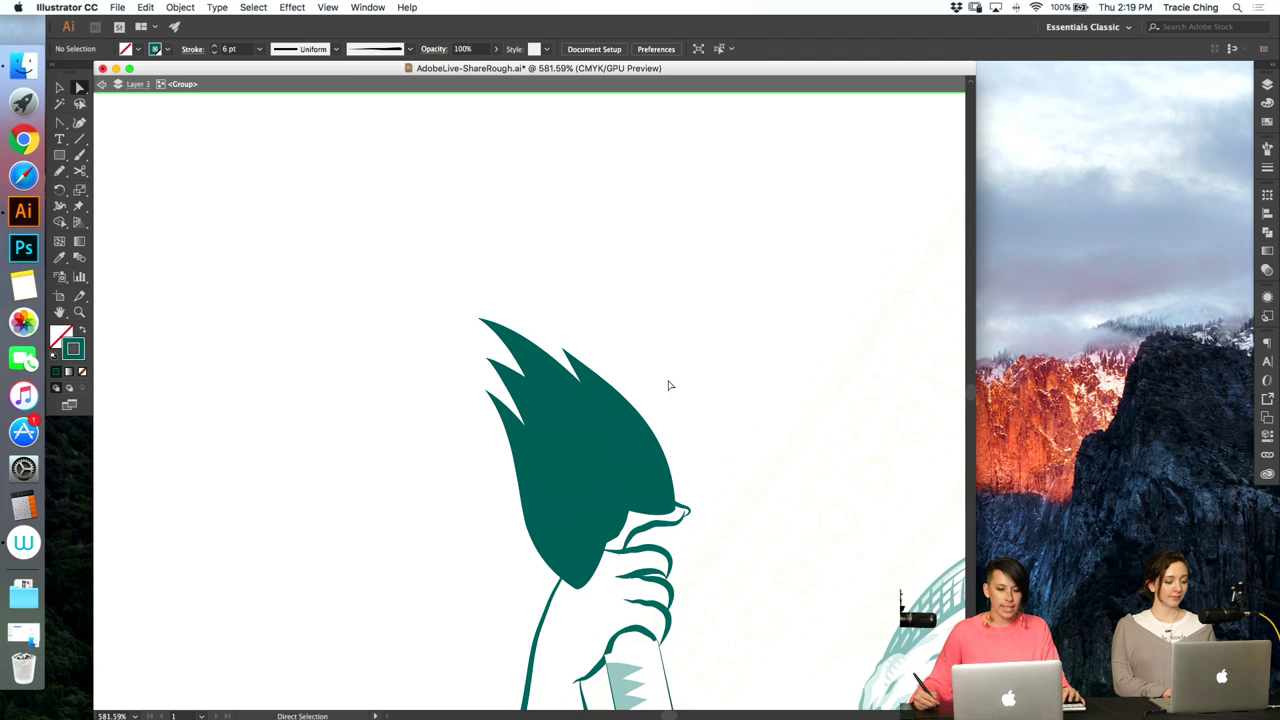
- Inspect the hair group and its entry in the layer structure
{"action": "key", "text": "v"}
{"action": "left_click", "coordinate": [601, 437]}
{"action": "left_click", "coordinate": [1267, 85]}
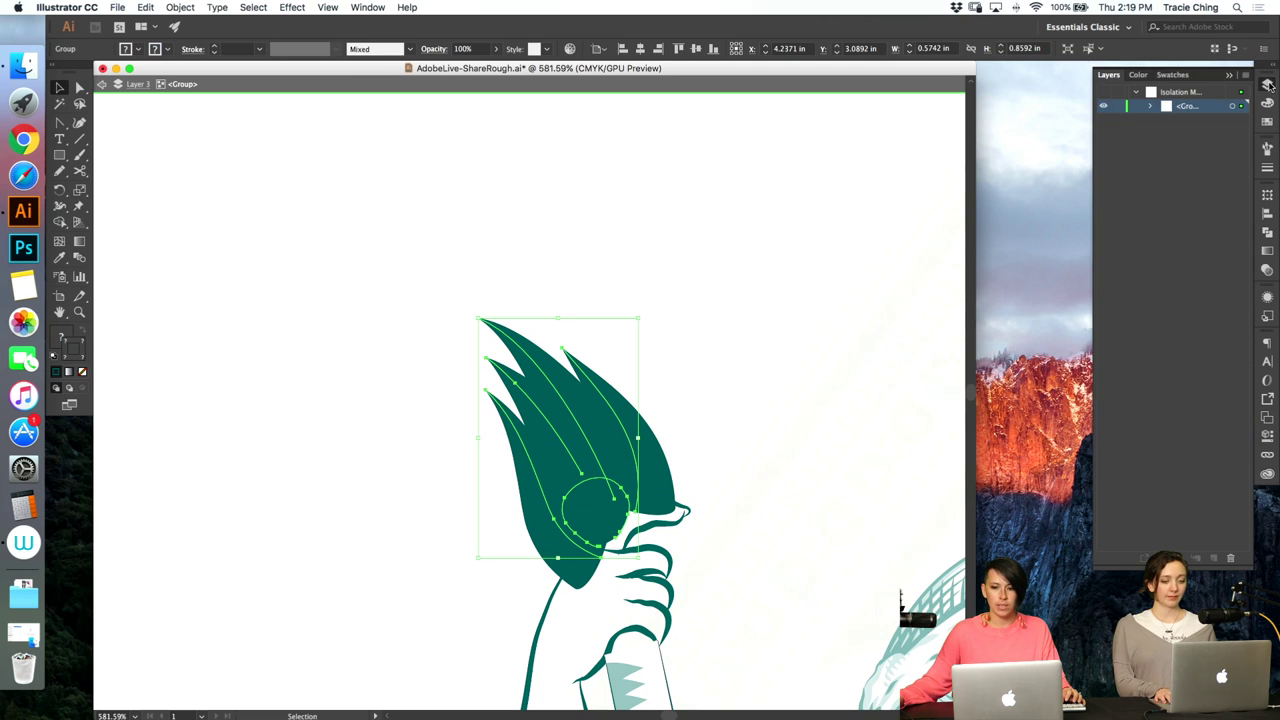
{"action": "left_click", "coordinate": [1150, 107]}
{"action": "left_click", "coordinate": [1150, 107]}
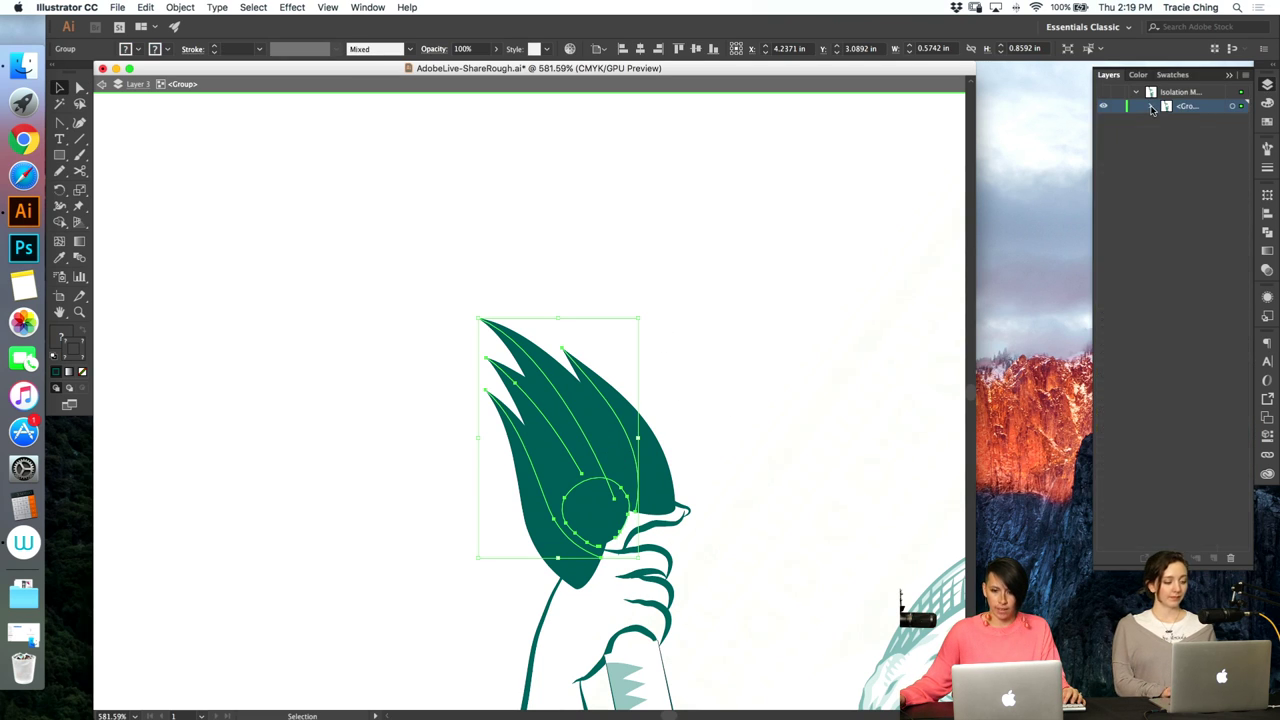
{"action": "left_click", "coordinate": [763, 270]}
{"action": "key", "text": "a"}
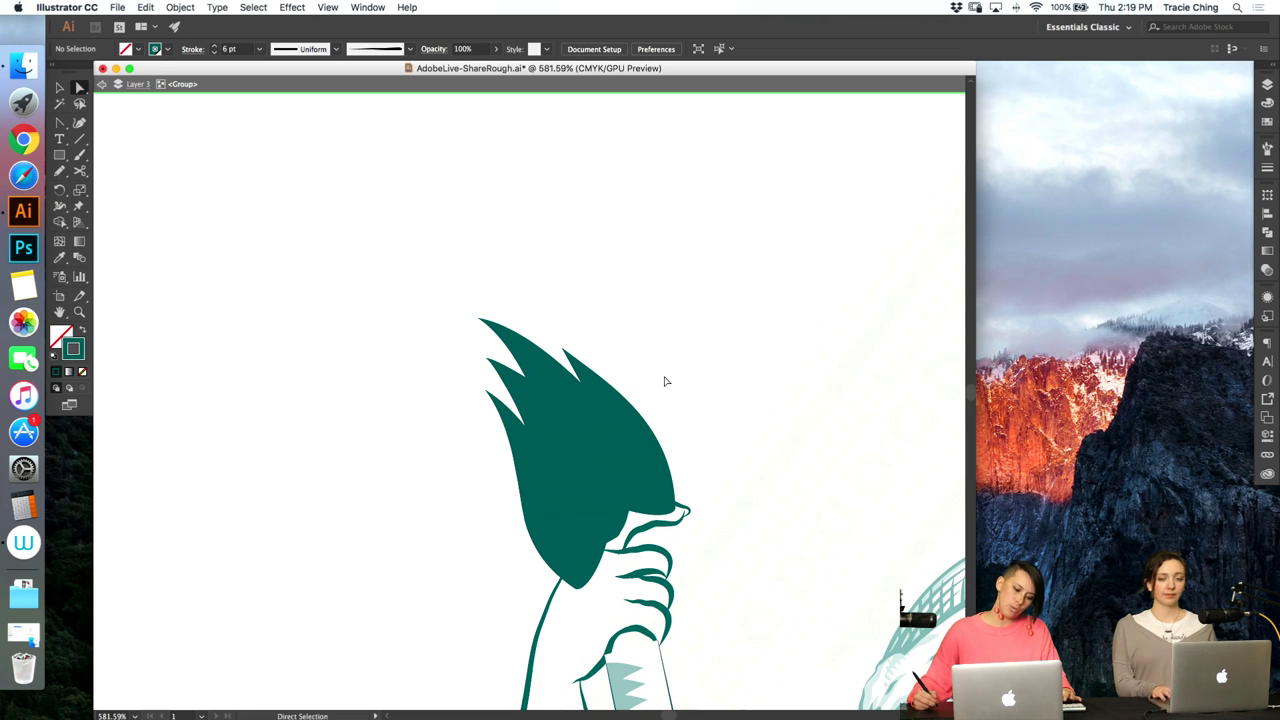
- Try a light teal paintbrush stroke across the hair as a highlight, and delete it
{"action": "key", "text": "b"}
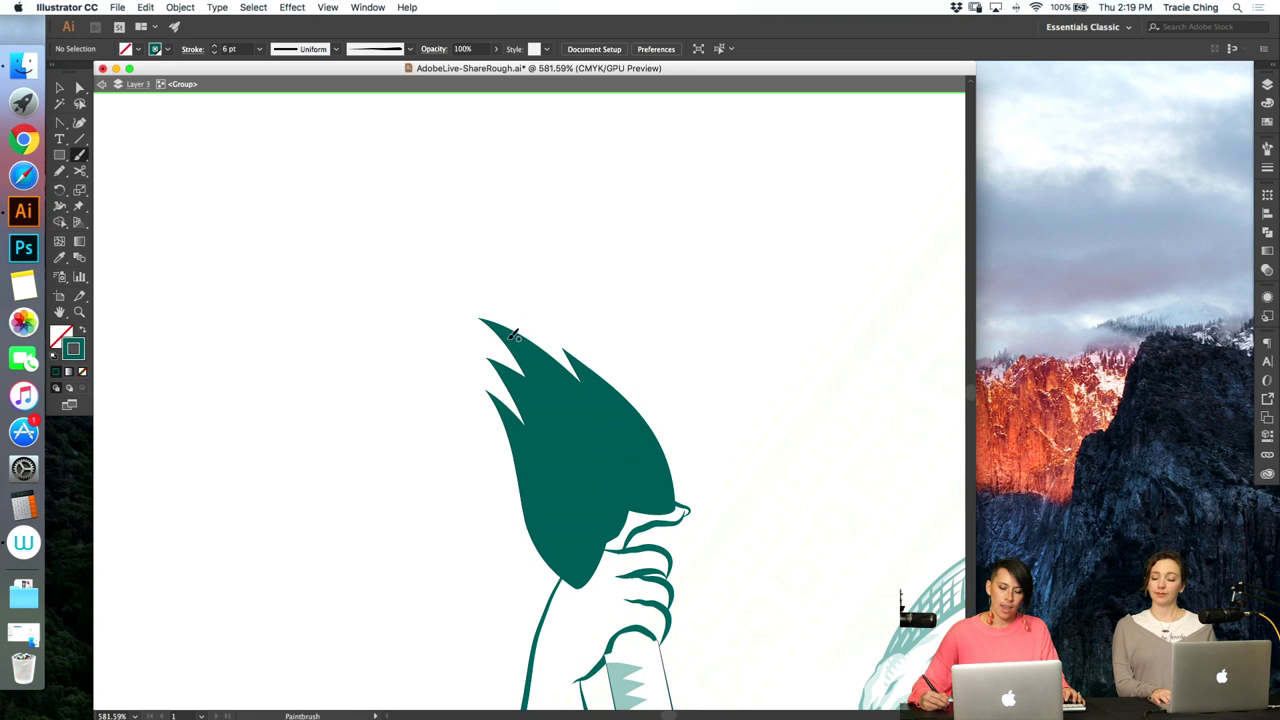
{"action": "key", "text": "v"}
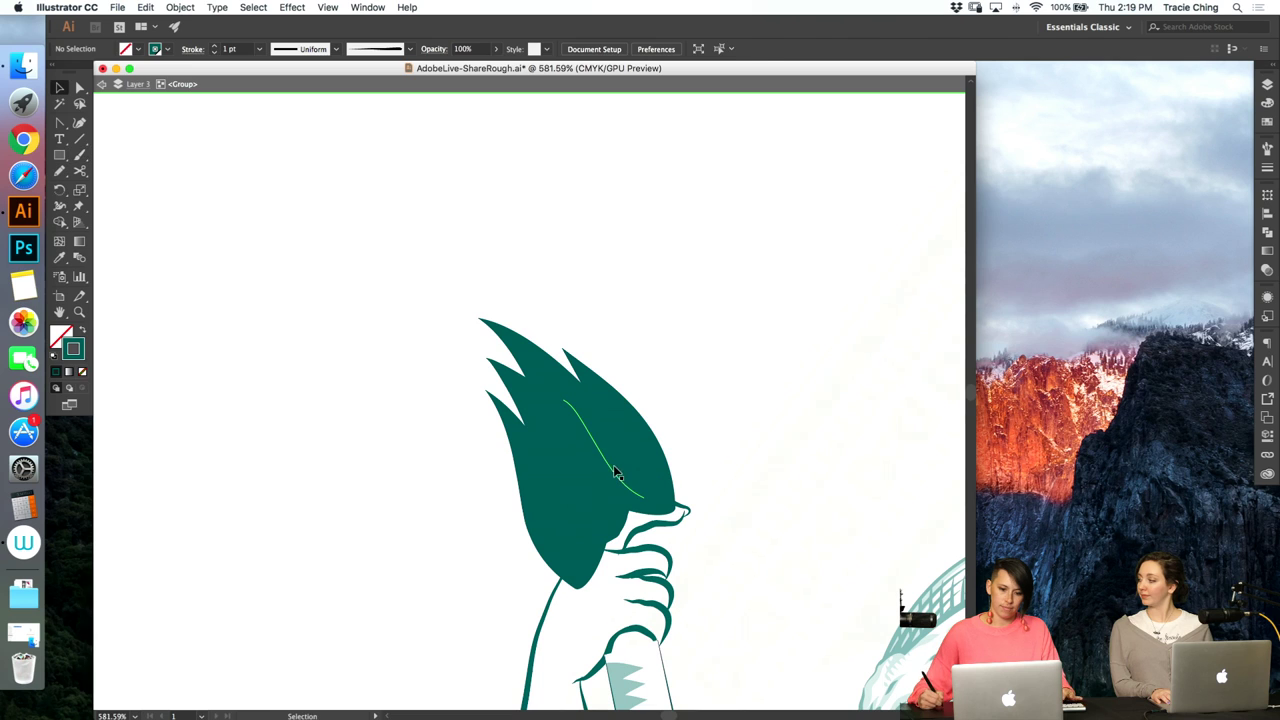
{"action": "left_click", "coordinate": [614, 471]}
{"action": "left_click", "coordinate": [1266, 104]}
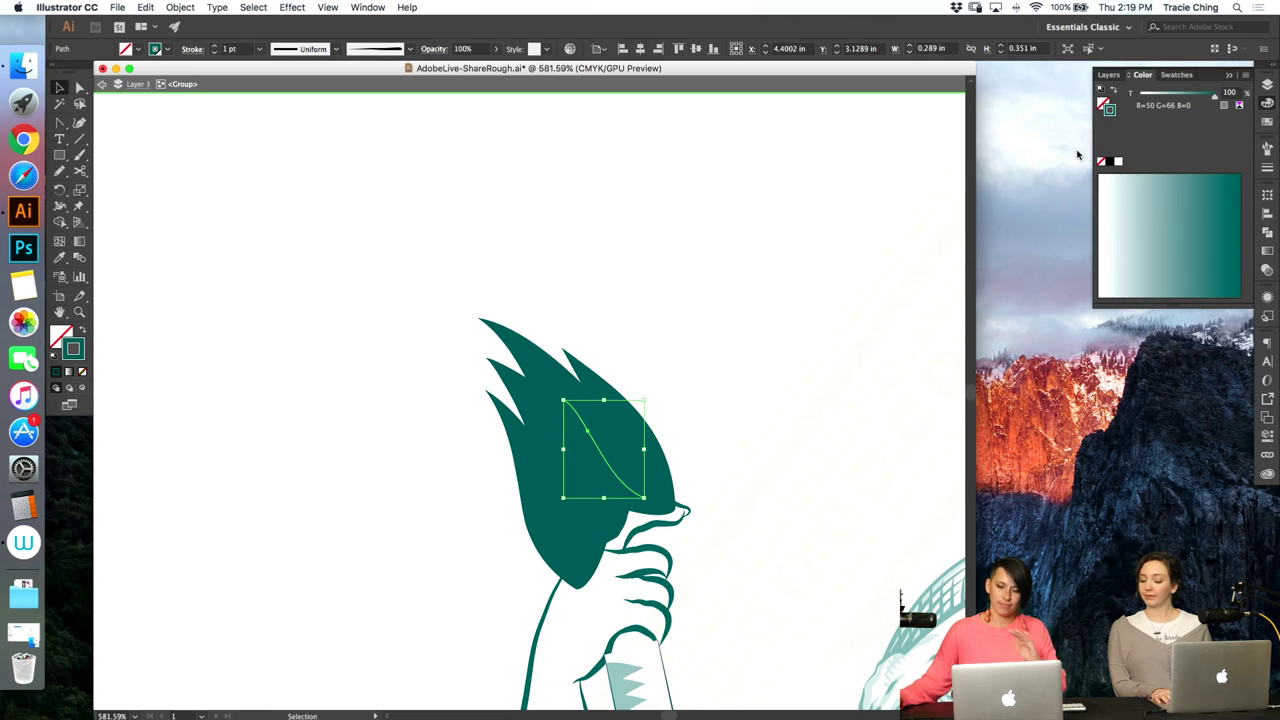
{"action": "left_click", "coordinate": [1267, 121]}
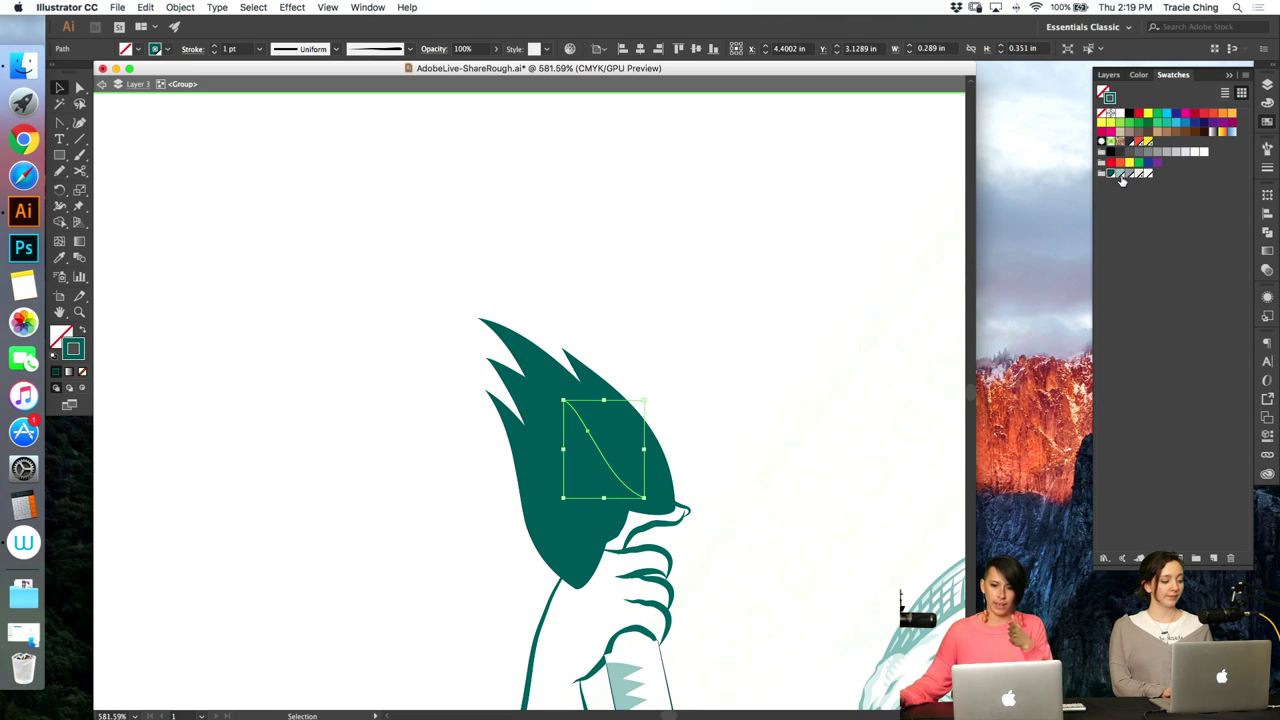
{"action": "left_click", "coordinate": [1121, 175]}
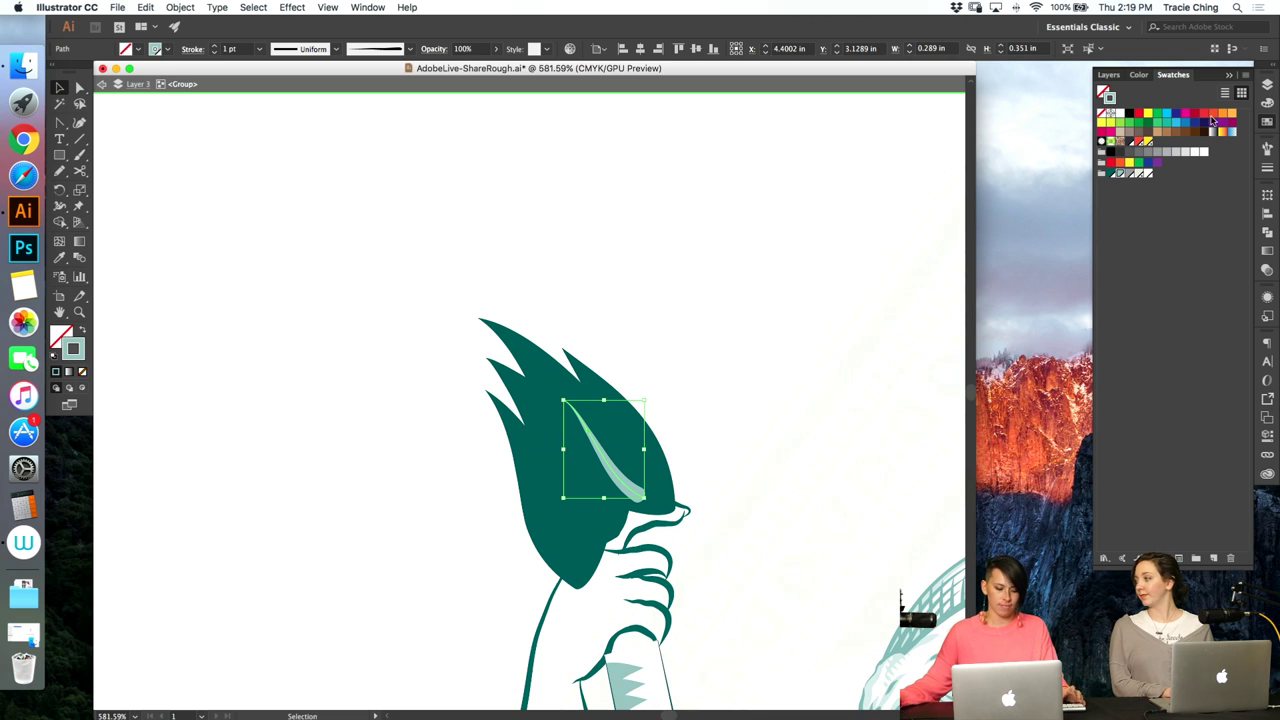
{"action": "key", "text": "Delete"}
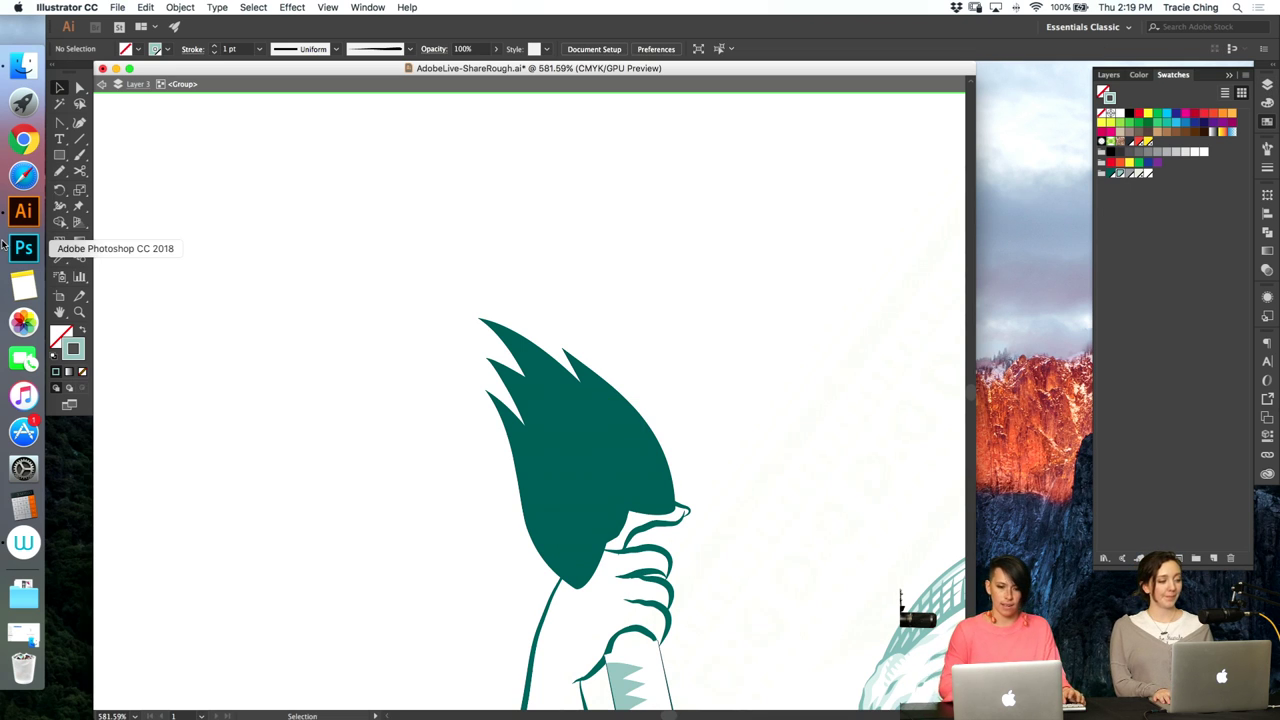
- Enlarge the whole hair group from its upper-left corner to about 0.62 by 0.91 in
{"action": "left_click", "coordinate": [585, 455]}
{"action": "left_click_drag", "start_coordinate": [481, 319], "coordinate": [467, 302]}
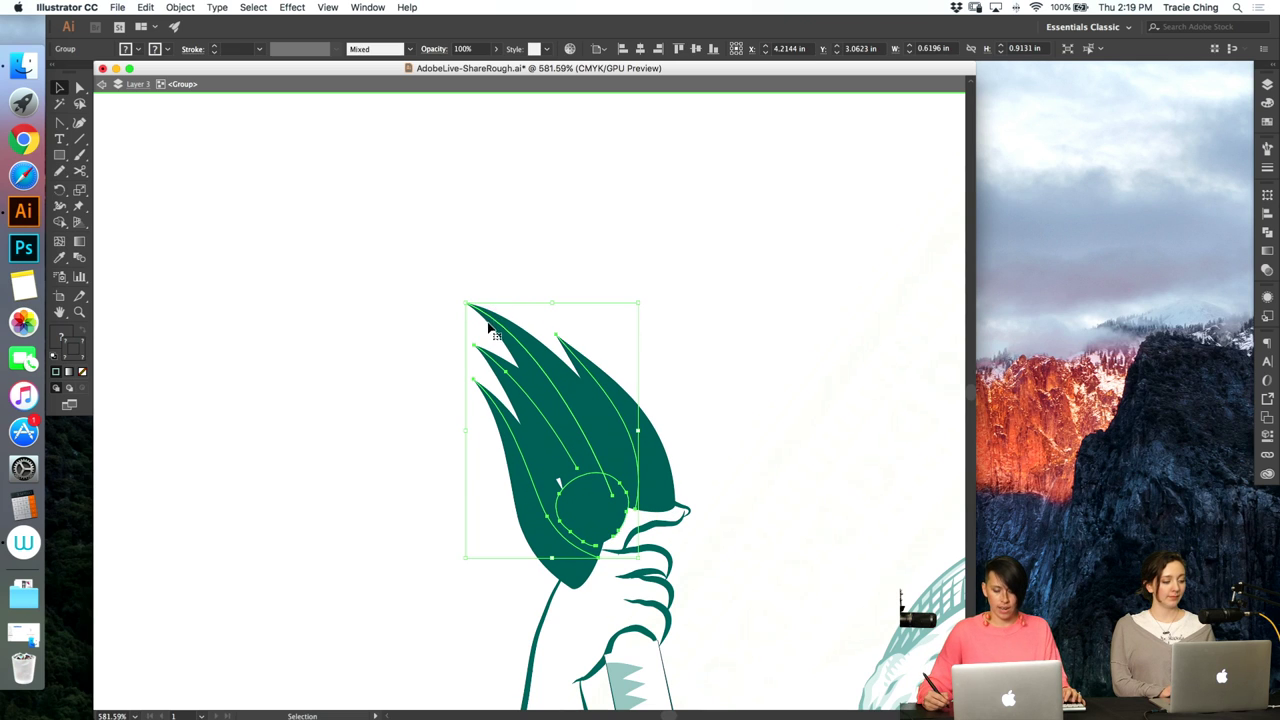
{"action": "key", "text": "a"}
{"action": "left_click", "coordinate": [626, 314]}
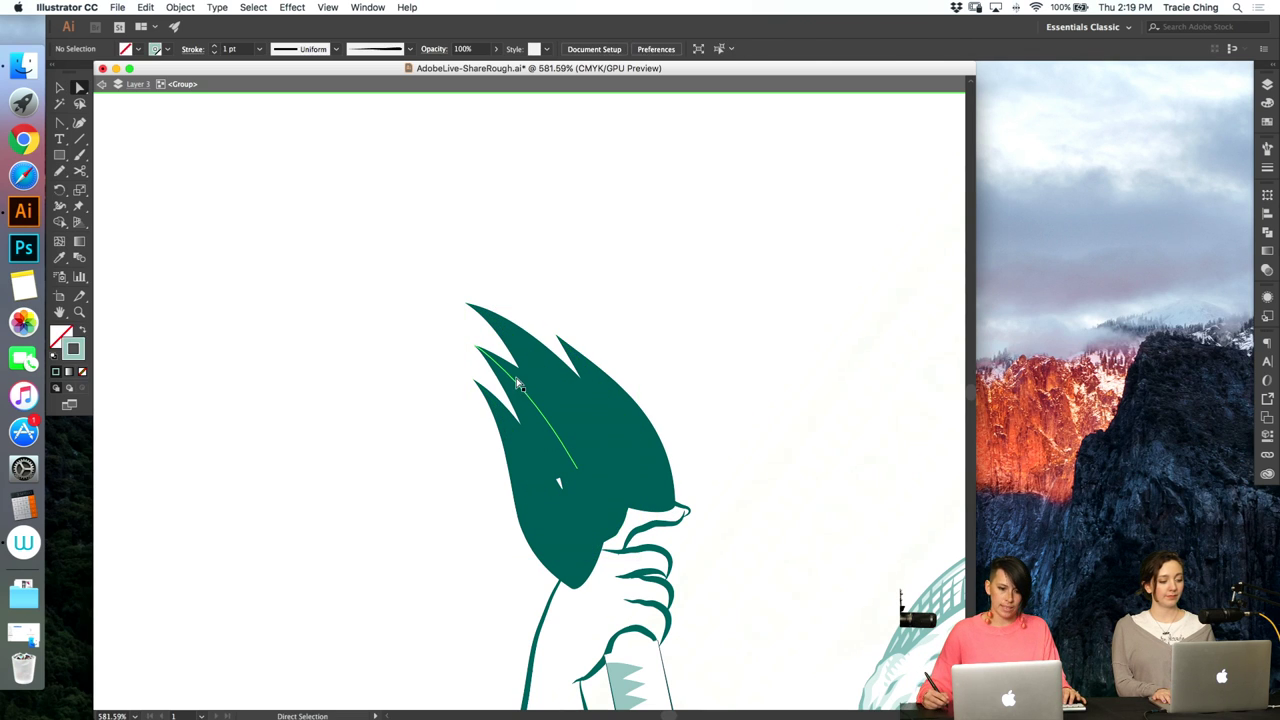
- Extend the middle hair stroke's lower end and adjust its curve handle to close the small white gap in the hair
{"action": "left_click", "coordinate": [578, 470]}
{"action": "left_click_drag", "start_coordinate": [578, 470], "coordinate": [587, 492]}
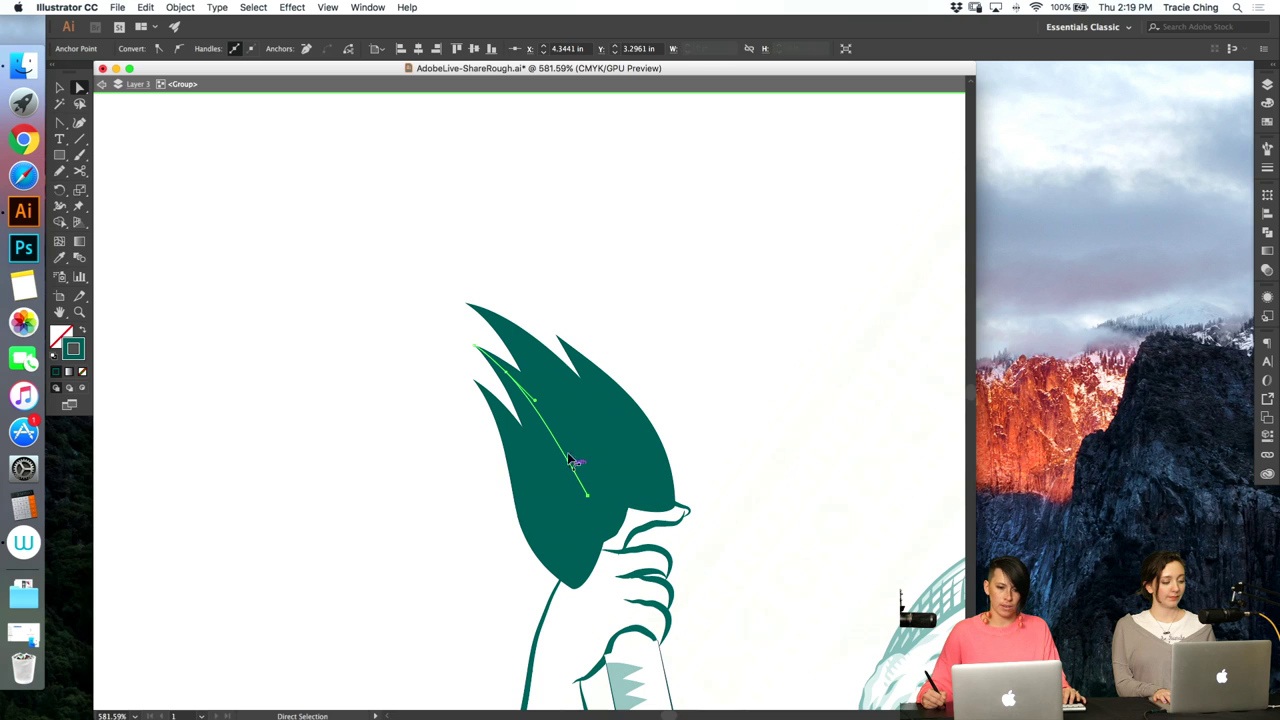
{"action": "left_click_drag", "start_coordinate": [535, 403], "coordinate": [540, 398]}
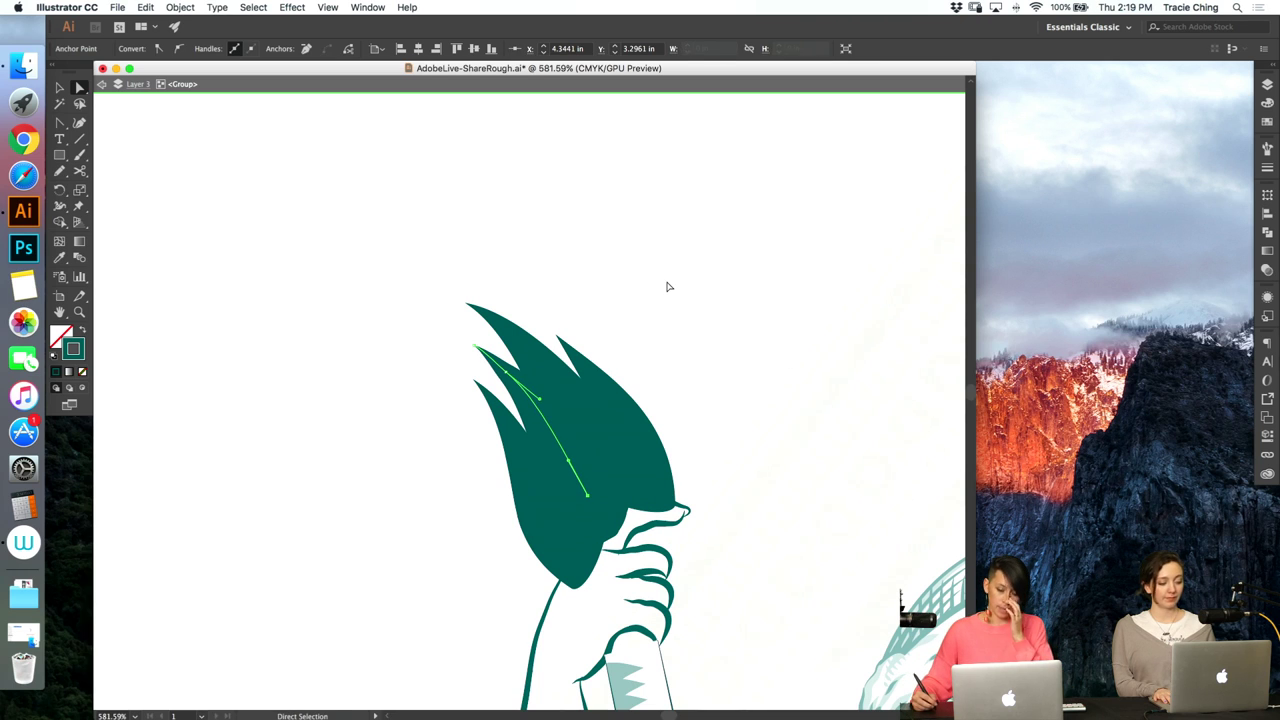
{"action": "left_click", "coordinate": [669, 287]}
- Isolate the thumb and arm outline group and start a Pen path from the forearm outline toward the hand
{"action": "key", "text": "v"}
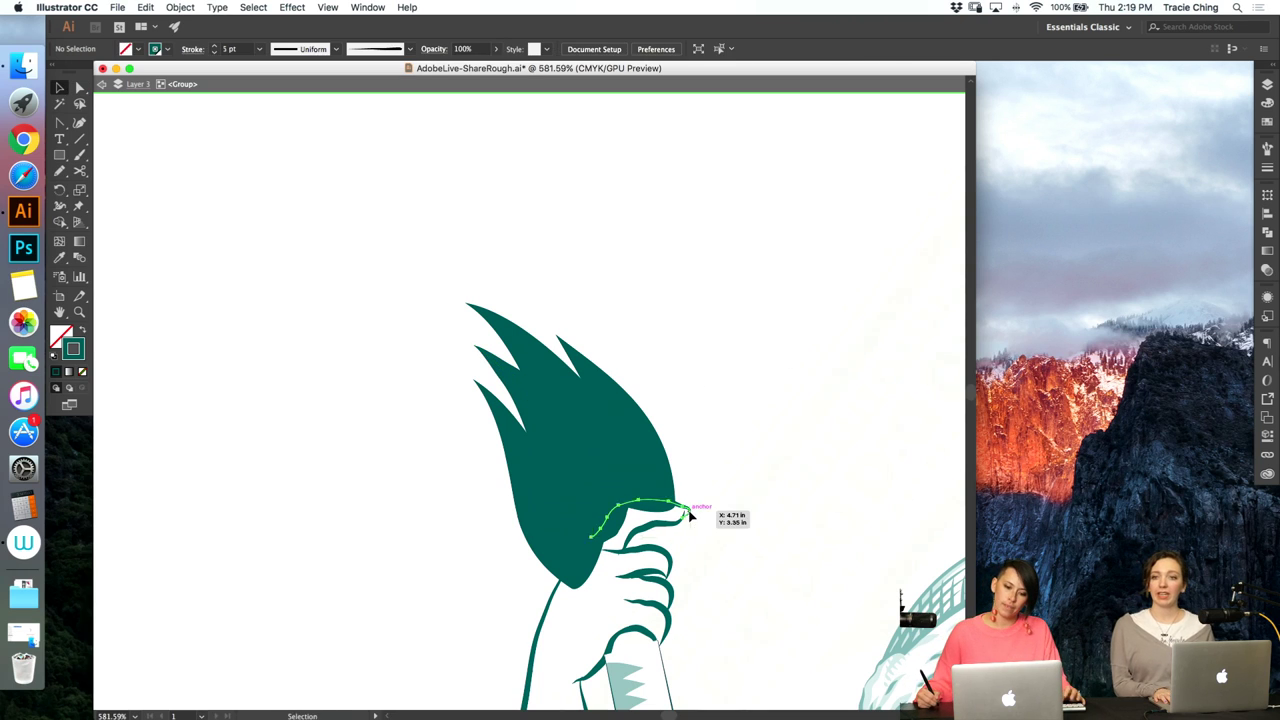
{"action": "left_click", "coordinate": [688, 514]}
{"action": "left_click", "coordinate": [740, 375]}
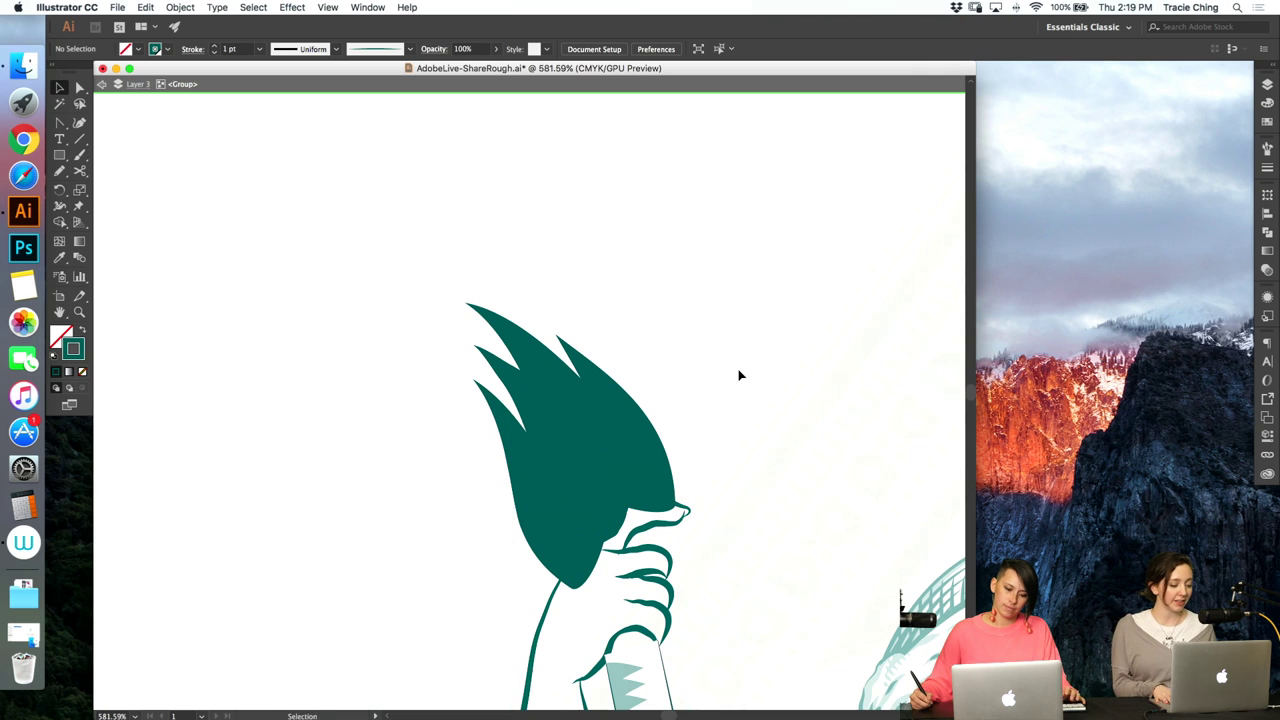
{"action": "left_click", "coordinate": [678, 506]}
{"action": "double_click", "coordinate": [554, 604]}
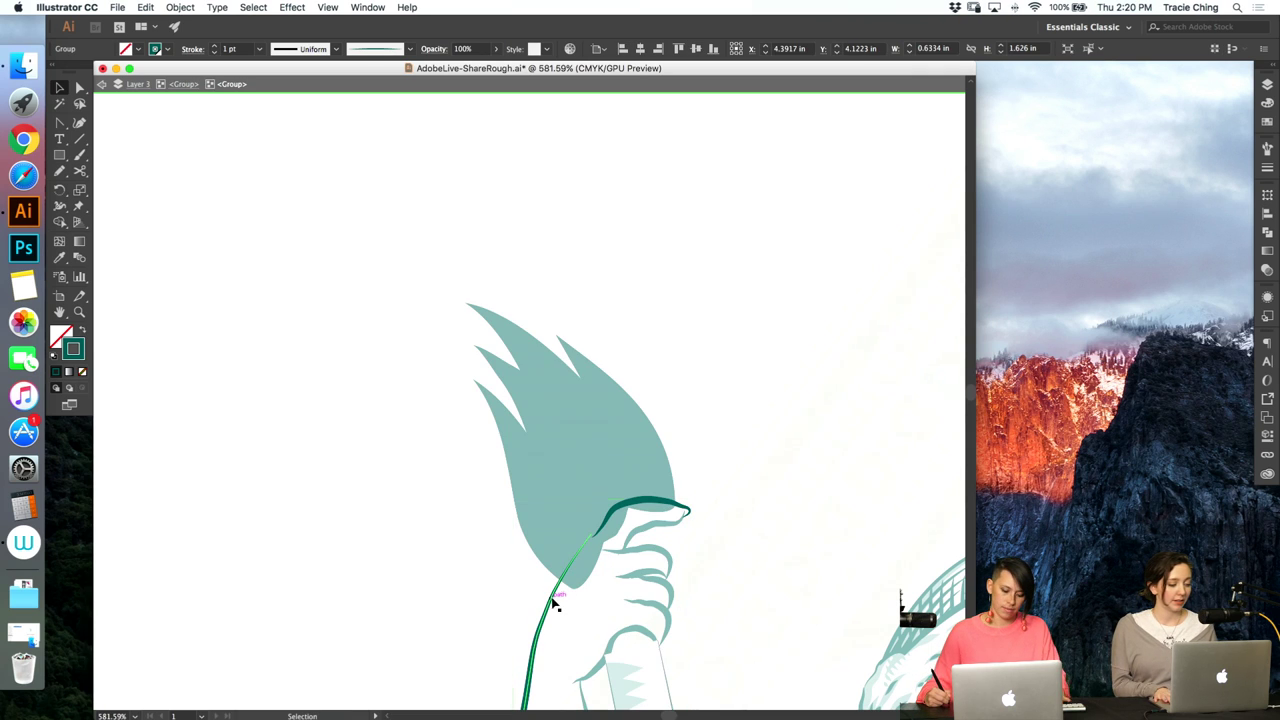
{"action": "key", "text": "p"}
{"action": "left_click", "coordinate": [518, 622], "text": "super"}
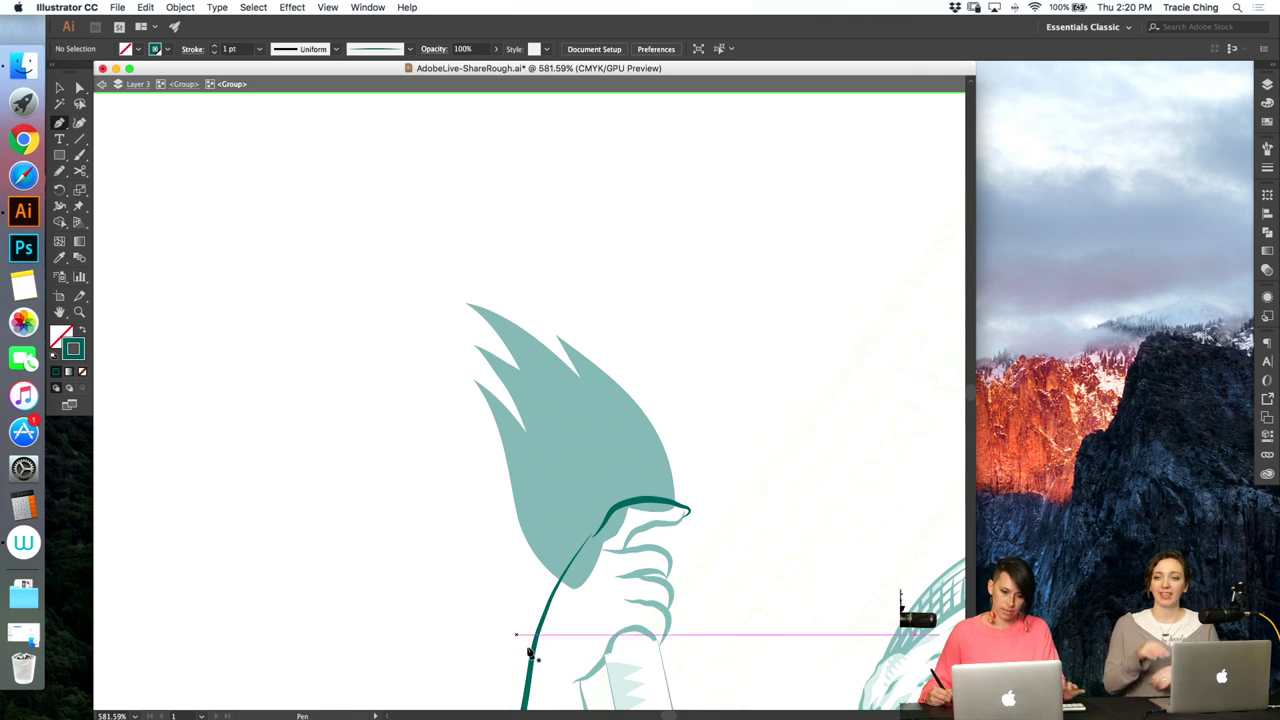
{"action": "mouse_move", "coordinate": [536, 649]}
{"action": "left_mouse_down"}
{"action": "mouse_move", "coordinate": [573, 561]}
{"action": "mouse_move", "coordinate": [624, 503]}
{"action": "mouse_move", "coordinate": [693, 506]}
{"action": "mouse_move", "coordinate": [674, 534]}
{"action": "mouse_move", "coordinate": [662, 530]}
{"action": "left_mouse_up"}
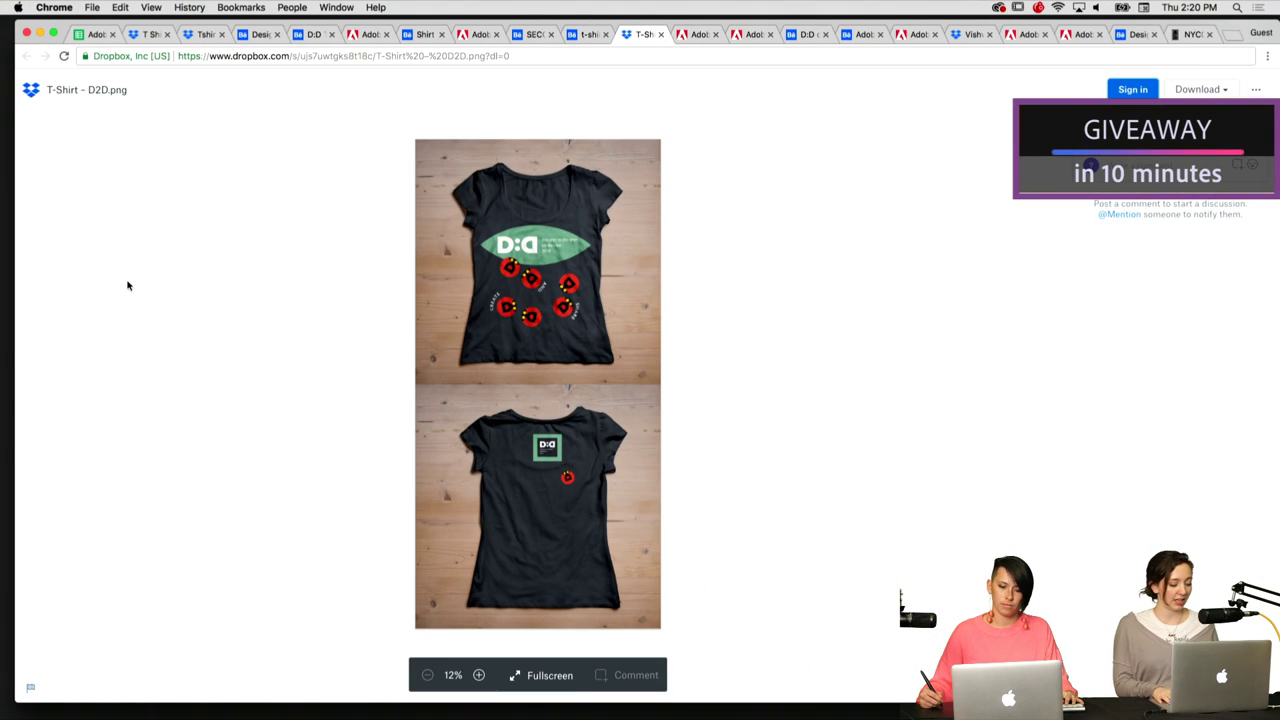
- Switch to Chrome and enlarge the T-Shirt - D2D.png mockup to examine the shirt's front and back designs
{"action": "key", "text": "ctrl+Tab"}
{"action": "key", "text": "ctrl+shift+Tab"}
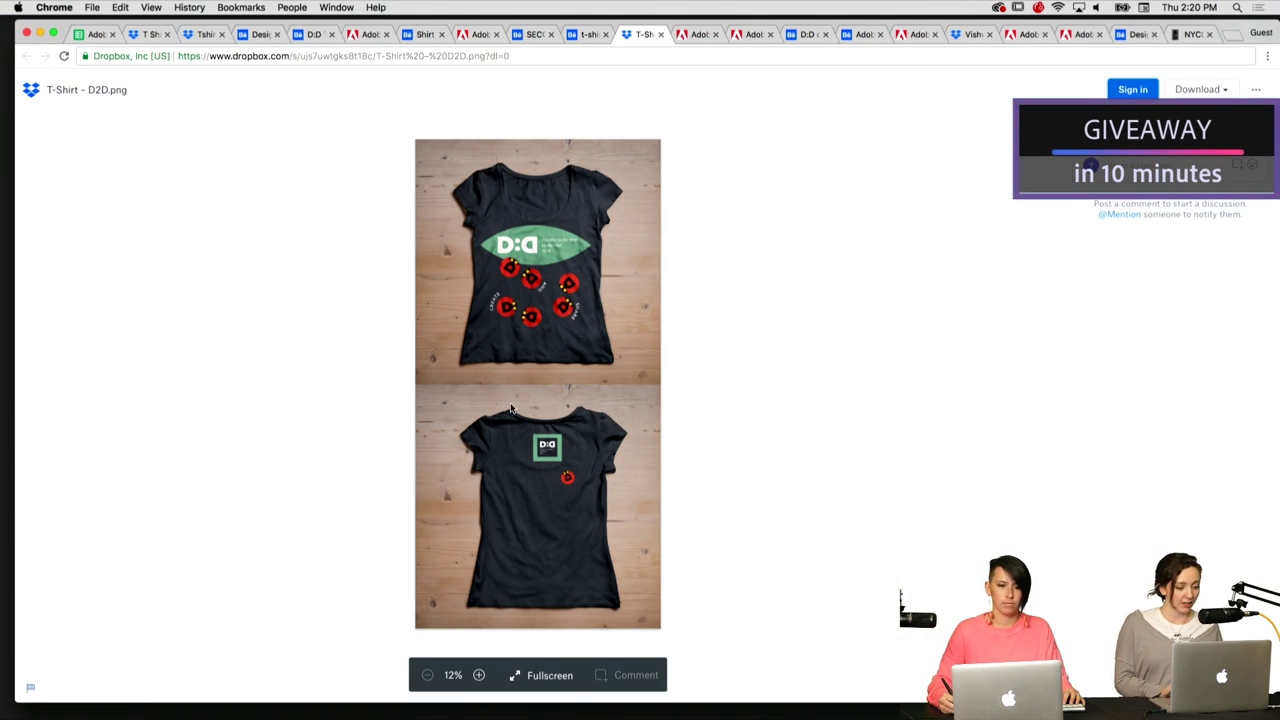
{"action": "left_click", "coordinate": [479, 675]}
{"action": "left_click", "coordinate": [479, 675]}
{"action": "scroll", "coordinate": [450, 463], "scroll_direction": "down", "scroll_amount": 3}
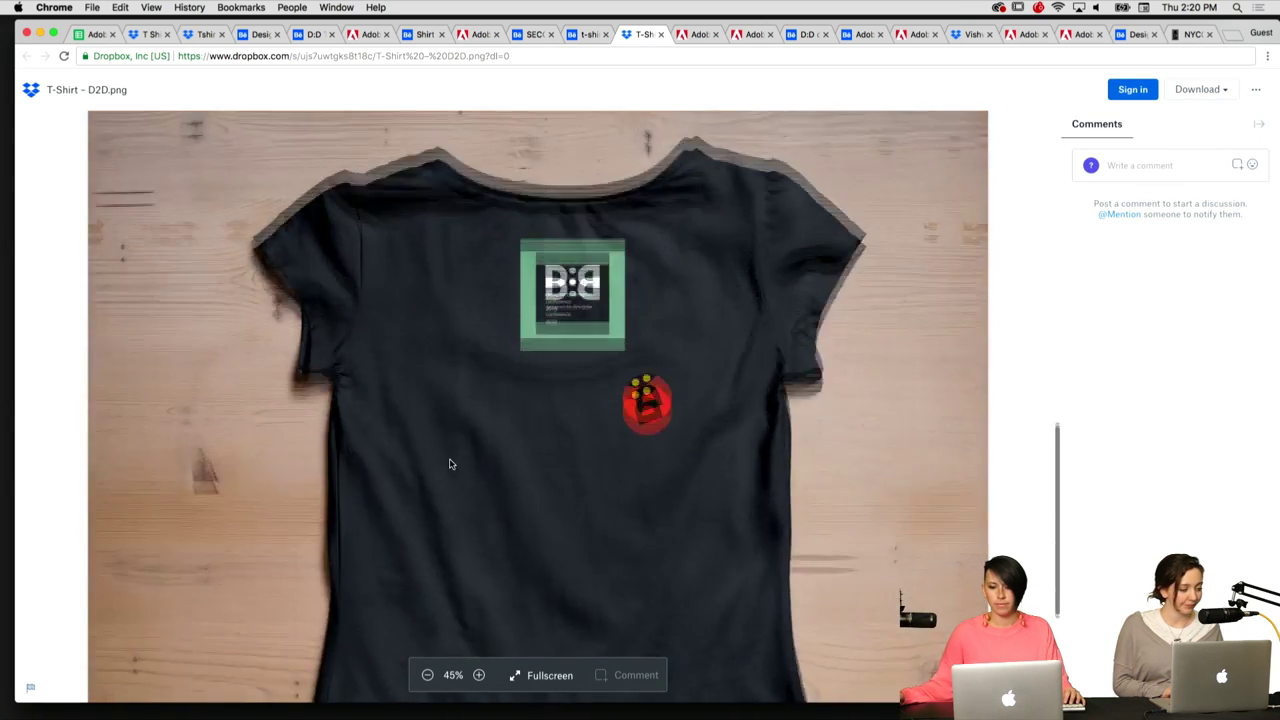
{"action": "scroll", "coordinate": [450, 463], "scroll_direction": "up", "scroll_amount": 8}
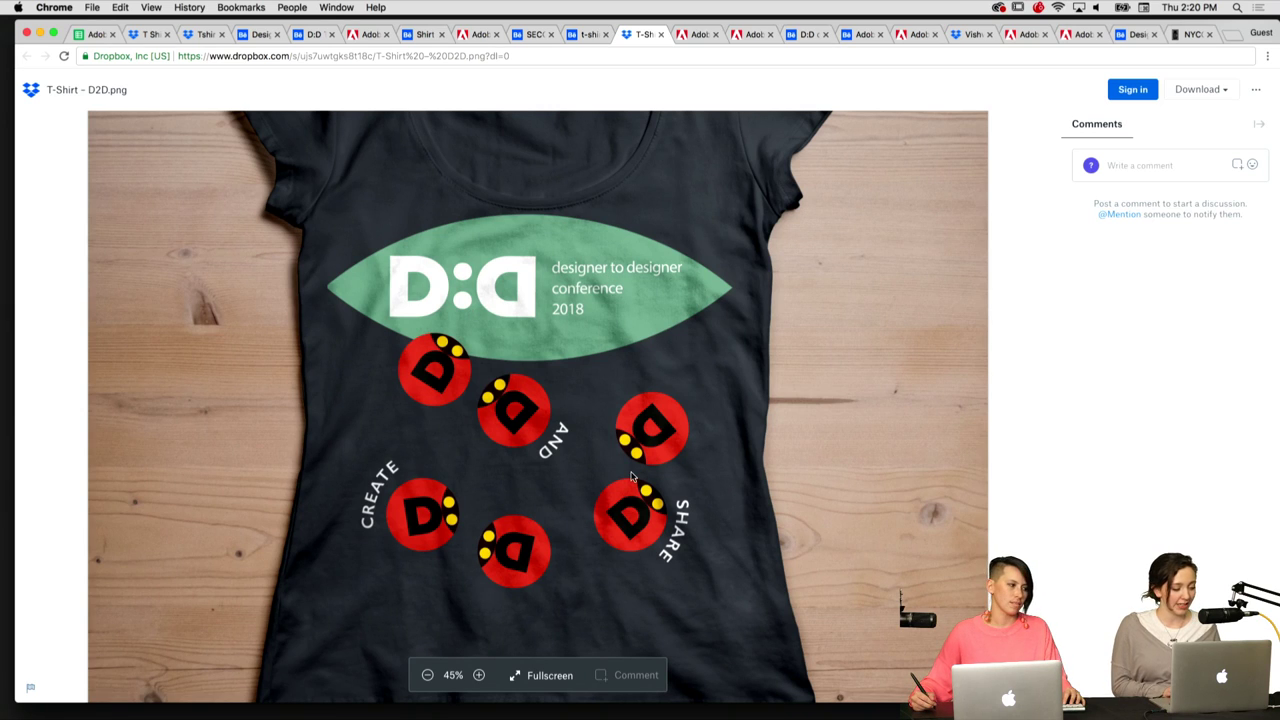
{"action": "scroll", "coordinate": [517, 311], "scroll_direction": "down", "scroll_amount": 2}
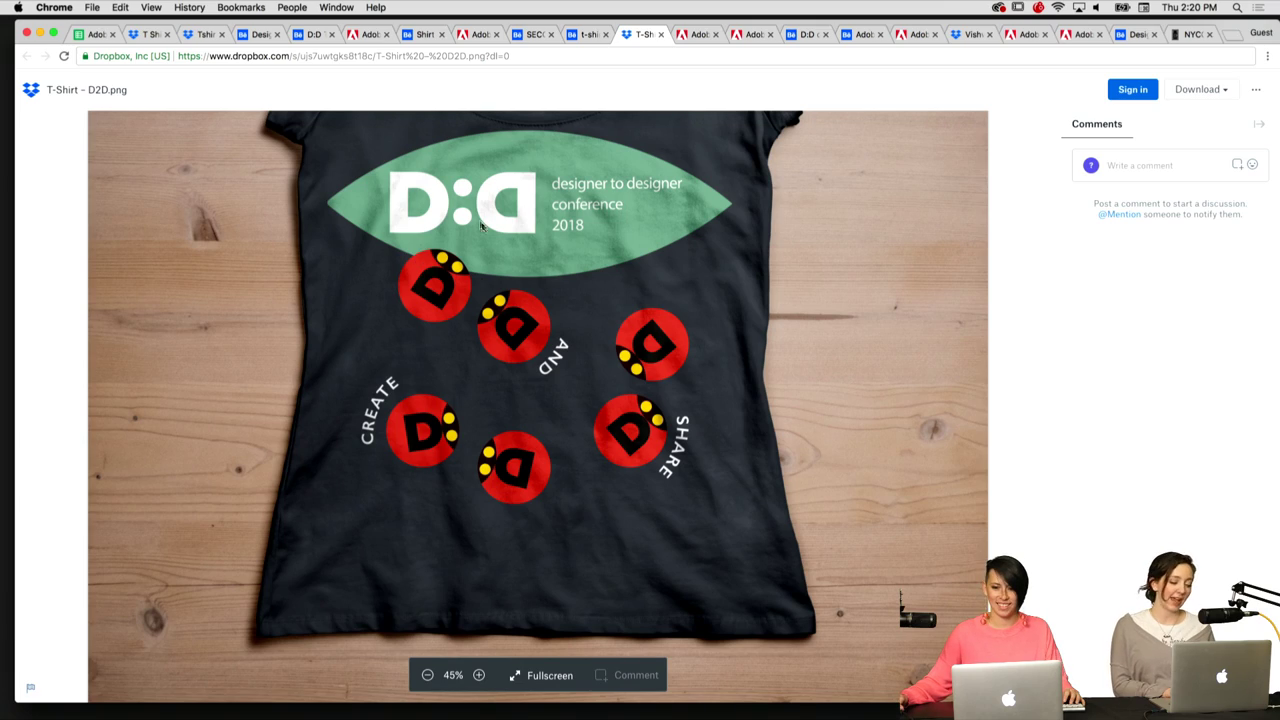
{"action": "scroll", "coordinate": [418, 242], "scroll_direction": "down", "scroll_amount": 8}
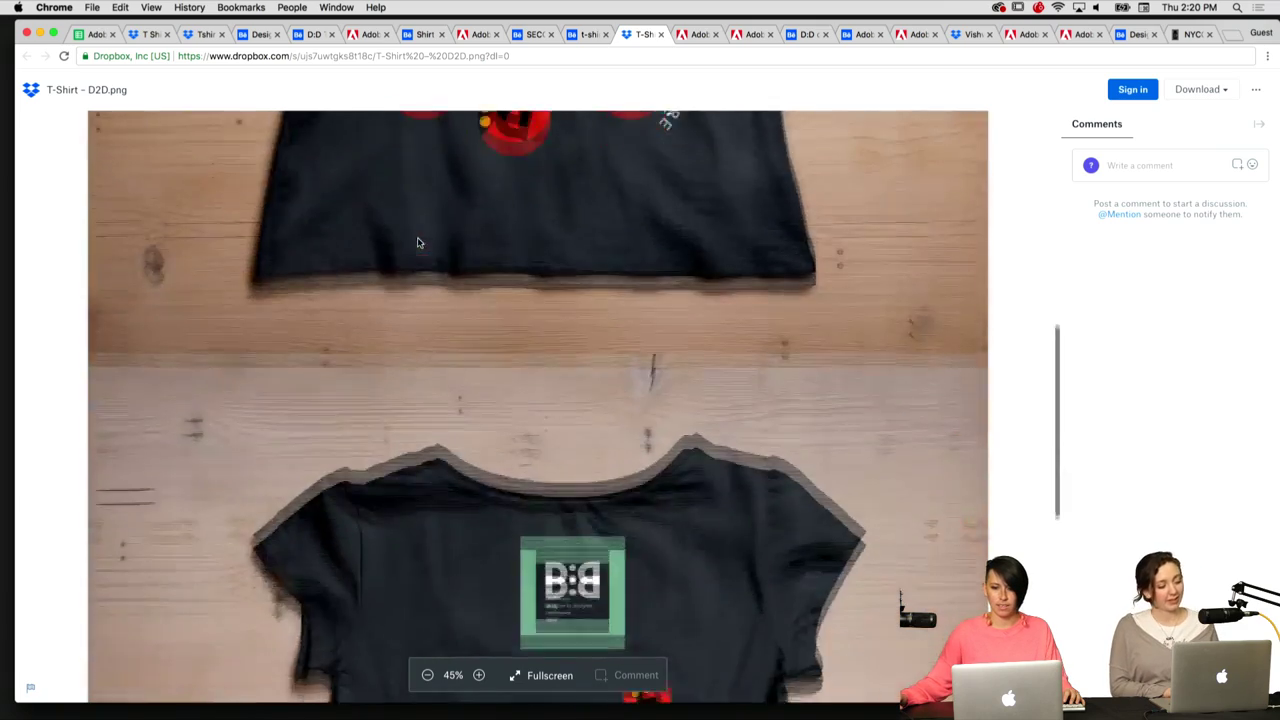
{"action": "scroll", "coordinate": [418, 242], "scroll_direction": "up", "scroll_amount": 3}
{"action": "scroll", "coordinate": [418, 242], "scroll_direction": "up", "scroll_amount": 5}
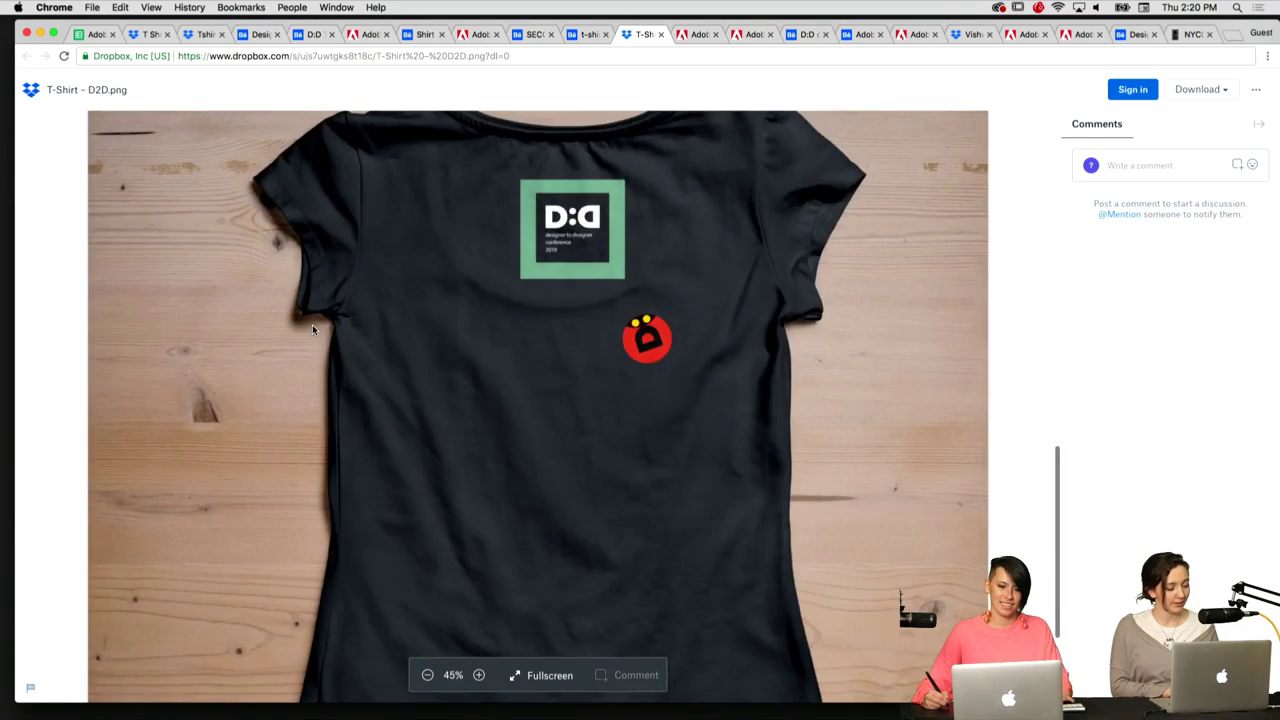
- View the turquoise shirt mockup of the Behance project "t-shirt design" at full size and close the enlarged view
{"action": "key", "text": "ctrl+shift+Tab"}
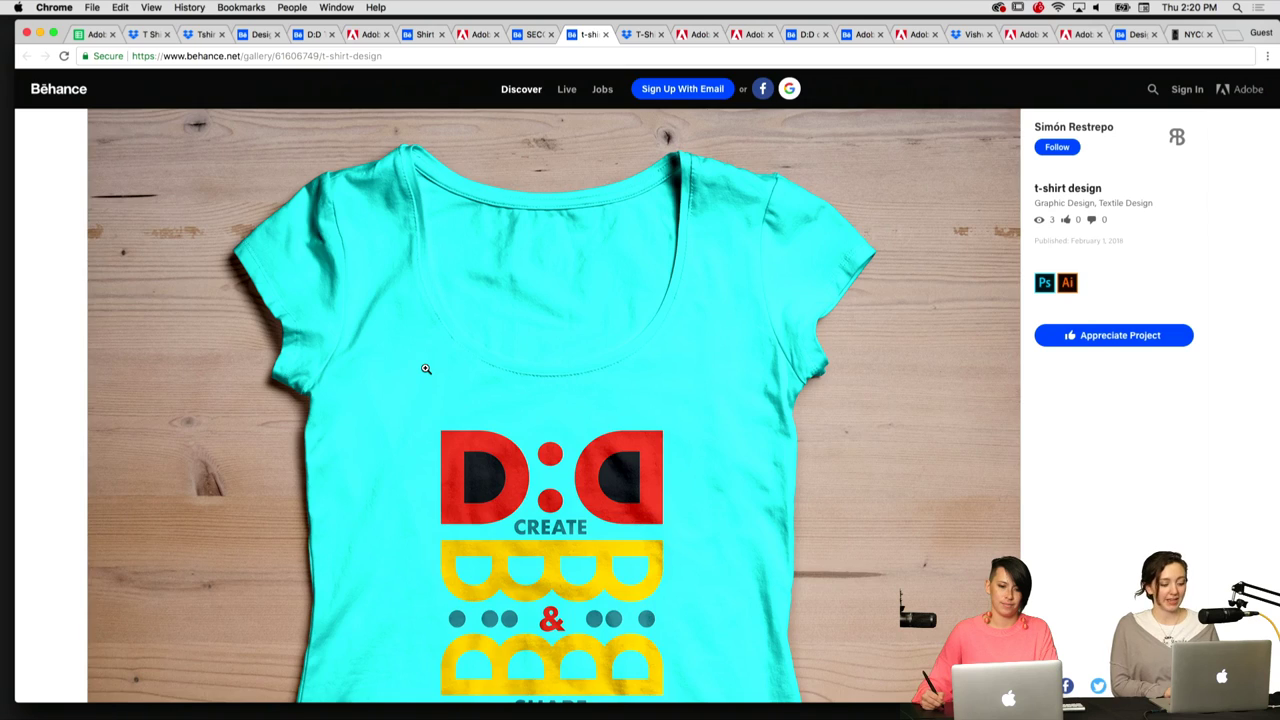
{"action": "scroll", "coordinate": [425, 369], "scroll_direction": "down", "scroll_amount": 3}
{"action": "left_click", "coordinate": [528, 361]}
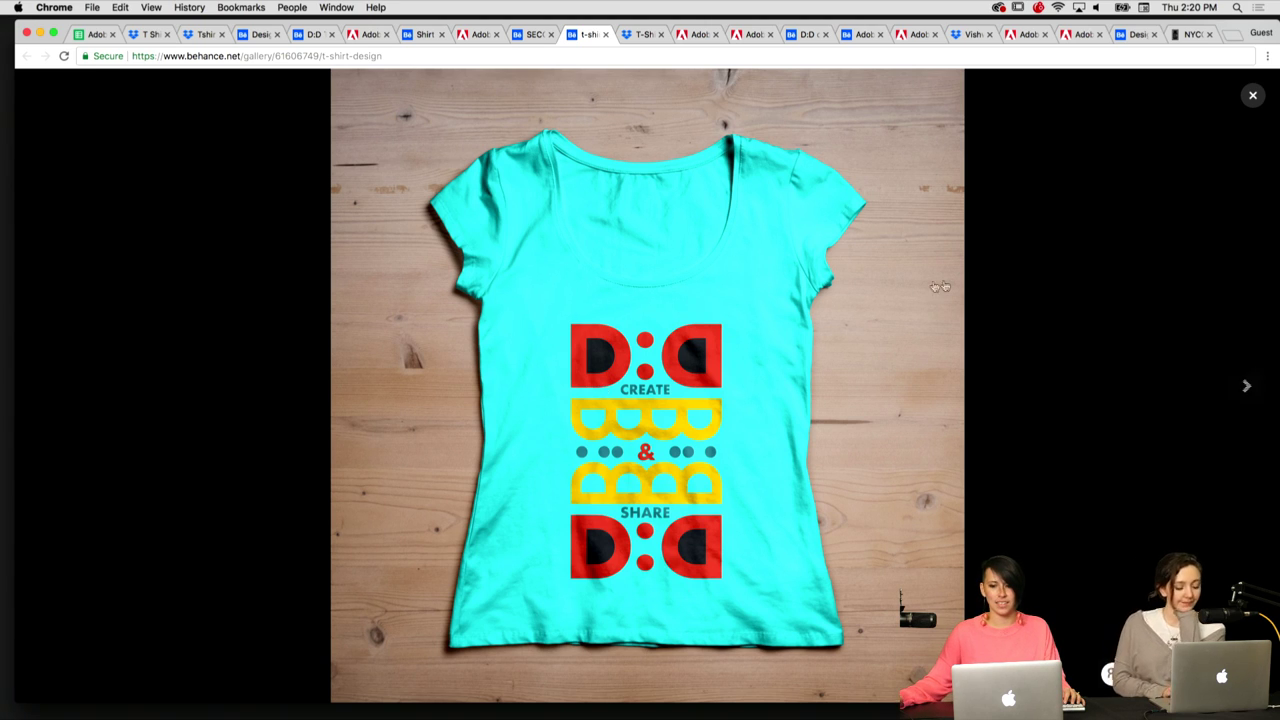
{"action": "left_click", "coordinate": [1252, 95]}
- View the white and black shirt mockups of the Behance project SECOND SUBMISSION at full size
{"action": "key", "text": "ctrl+shift+Tab"}
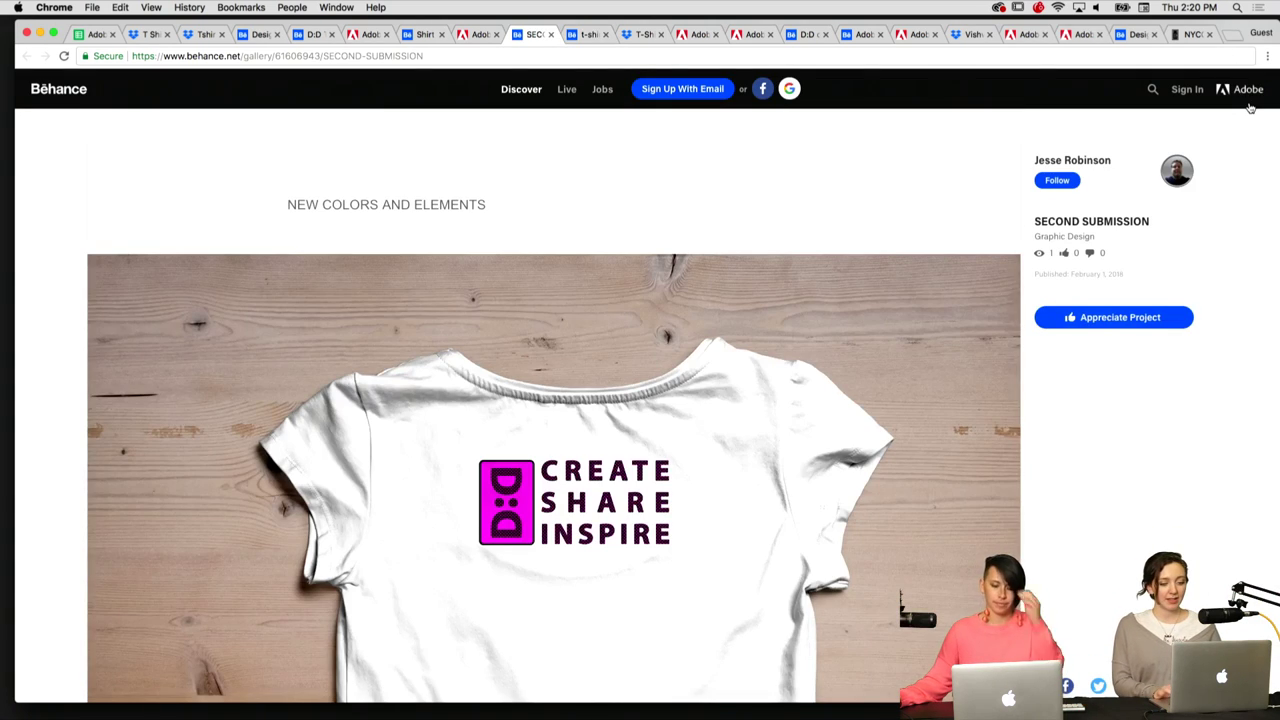
{"action": "left_click", "coordinate": [395, 341]}
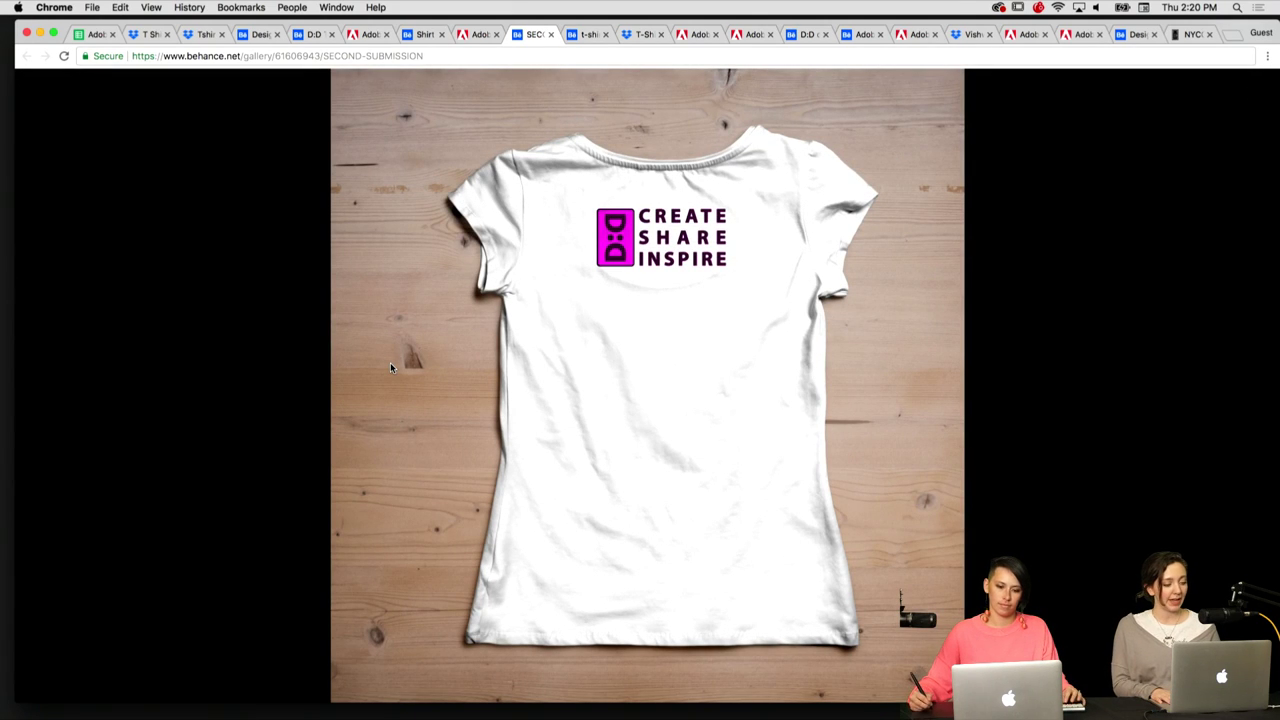
{"action": "left_click", "coordinate": [391, 364]}
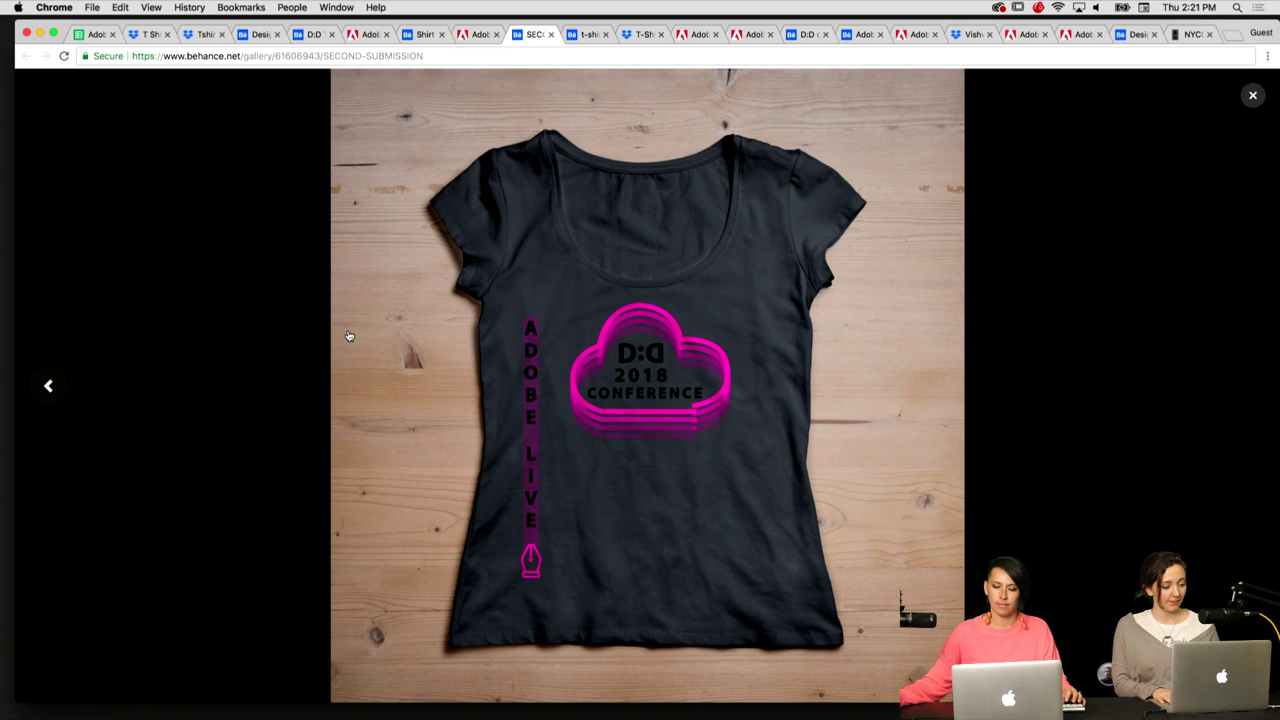
{"action": "left_click", "coordinate": [349, 336]}
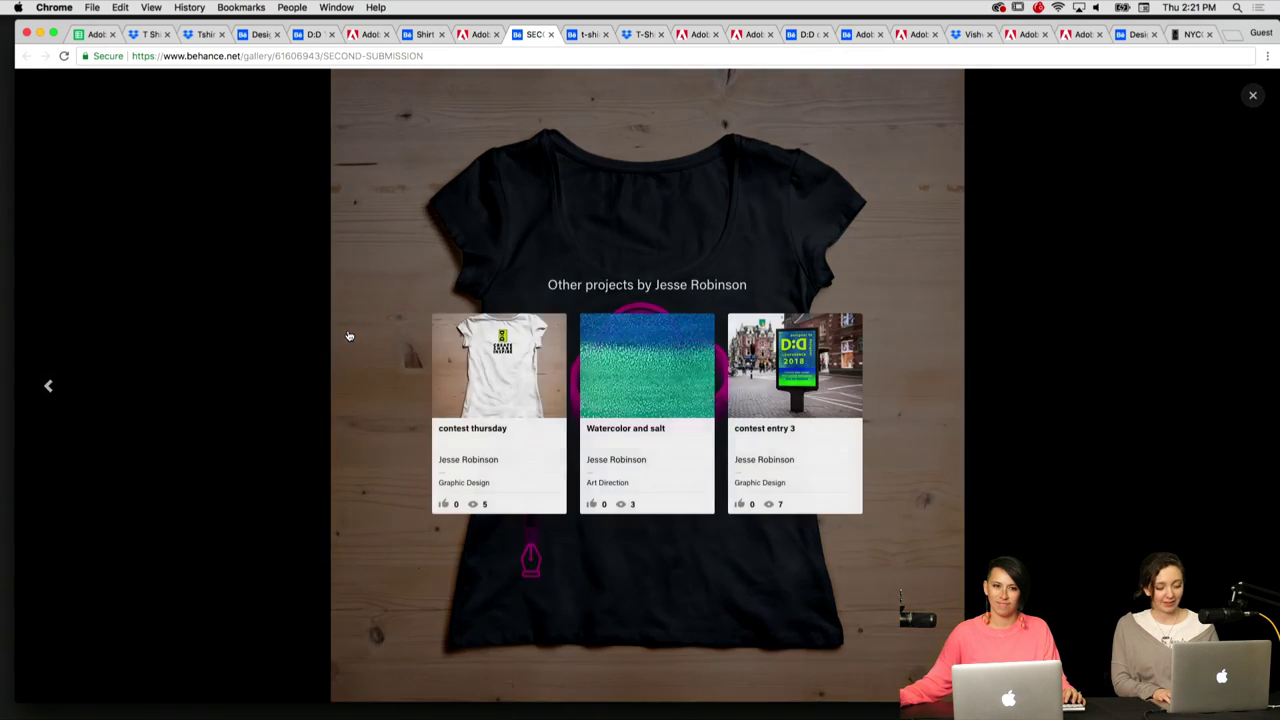
{"action": "left_click", "coordinate": [347, 337]}
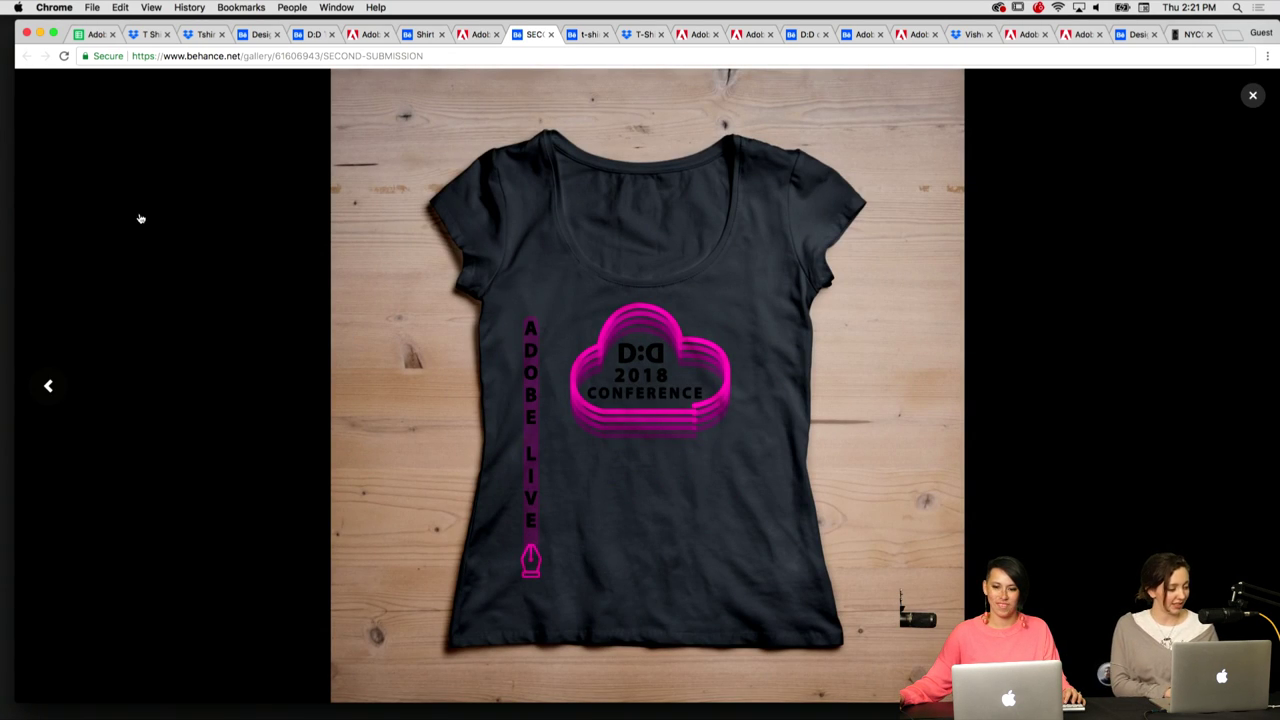
{"action": "key", "text": "Left"}
- Switch to the main comp.png submission and examine the diagonal striped D:D graphic across the whole shirt
{"action": "key", "text": "ctrl+shift+Tab"}
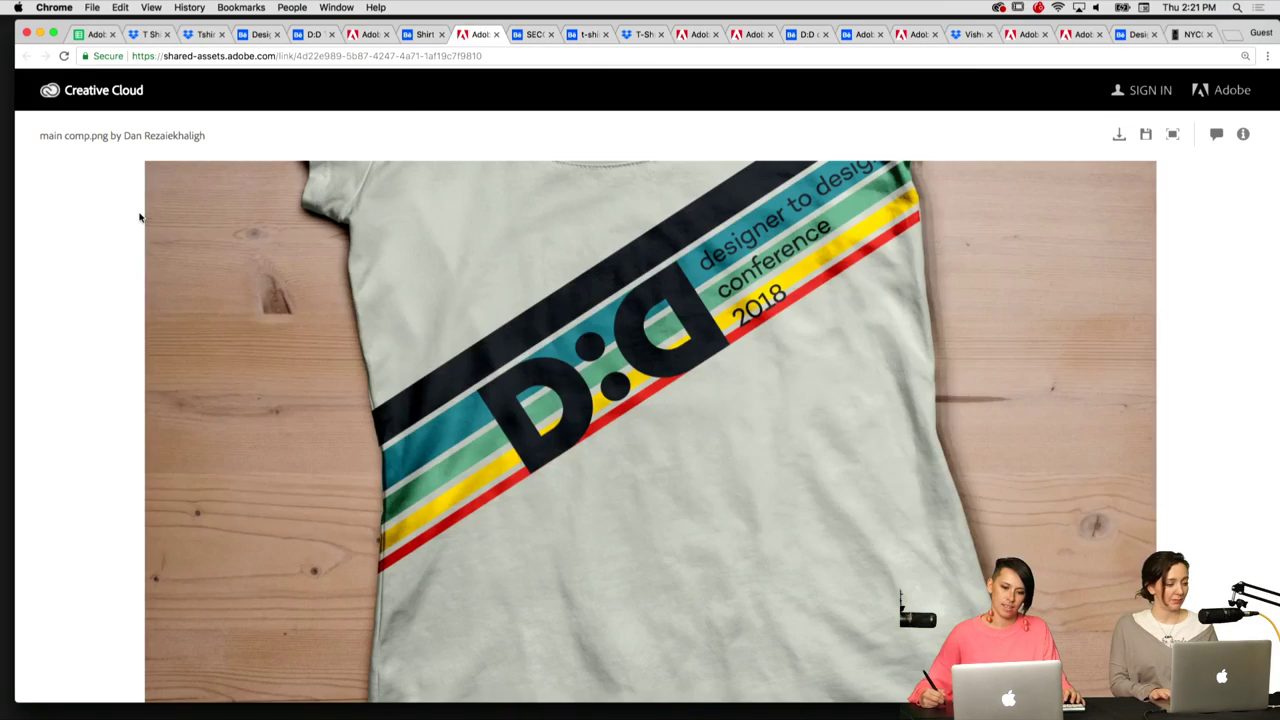
{"action": "scroll", "coordinate": [454, 200], "scroll_direction": "down", "scroll_amount": 5}
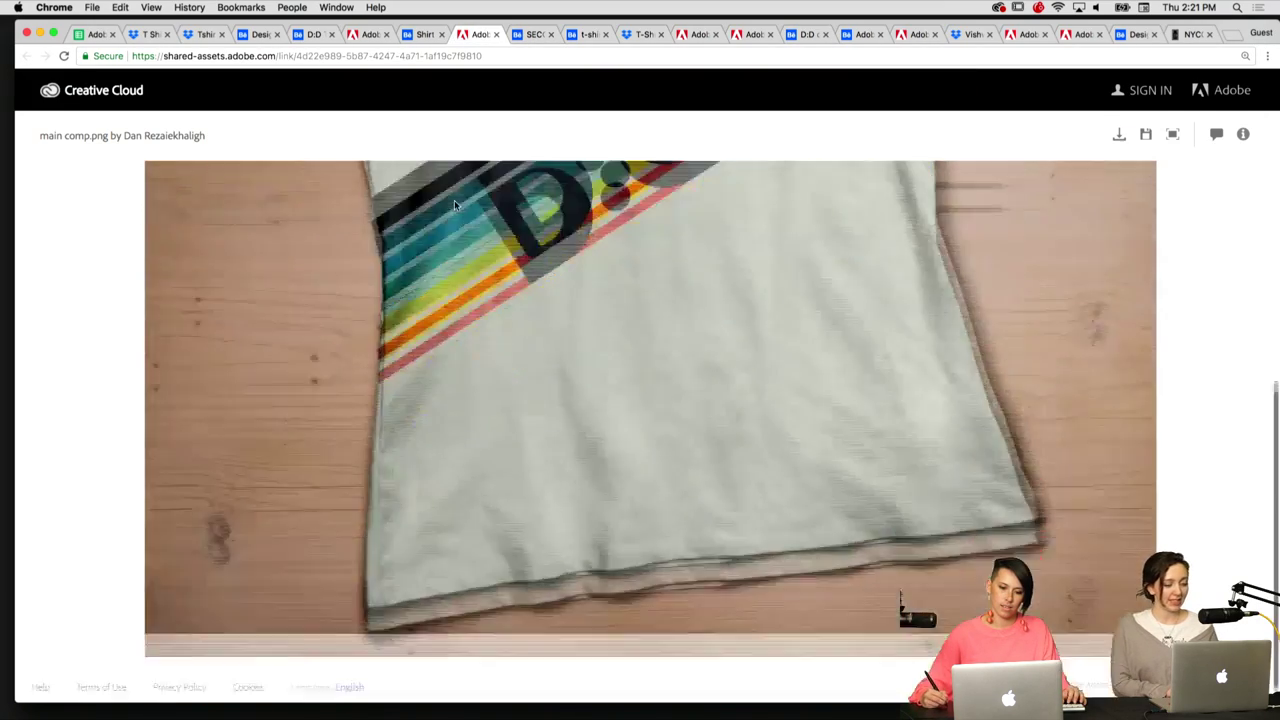
{"action": "scroll", "coordinate": [454, 200], "scroll_direction": "up", "scroll_amount": 10}
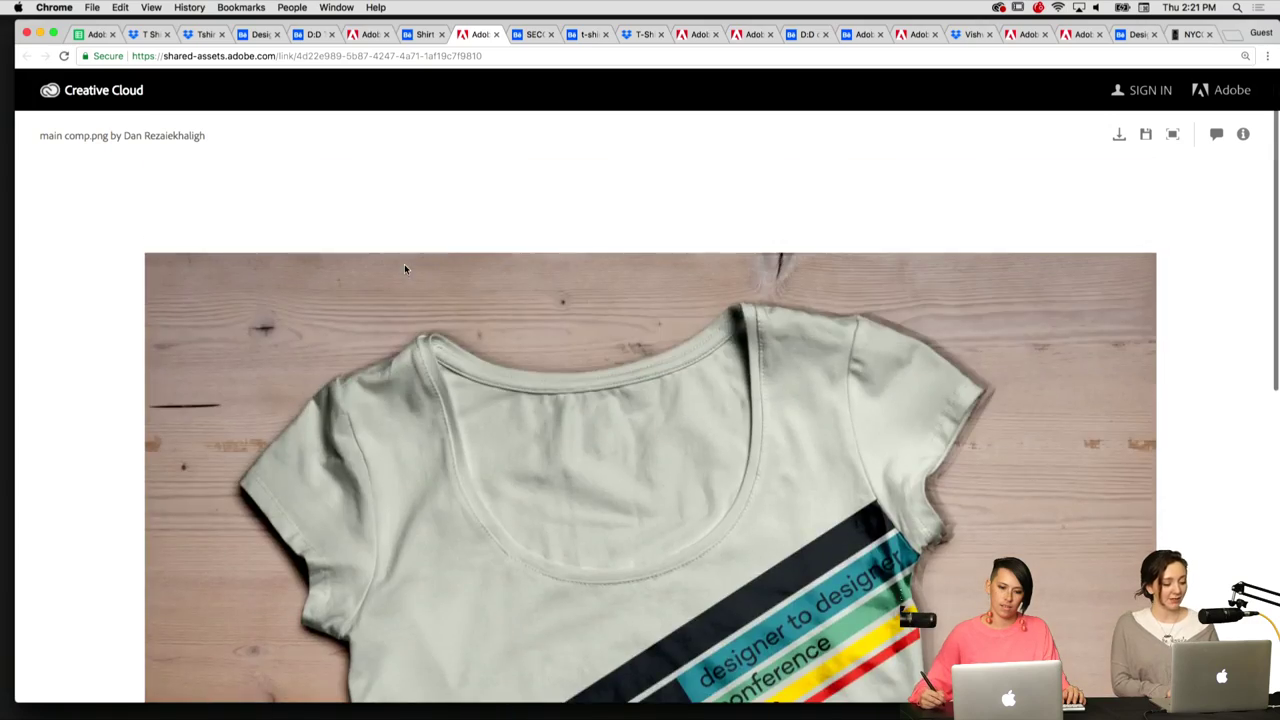
{"action": "scroll", "coordinate": [405, 268], "scroll_direction": "down", "scroll_amount": 5}
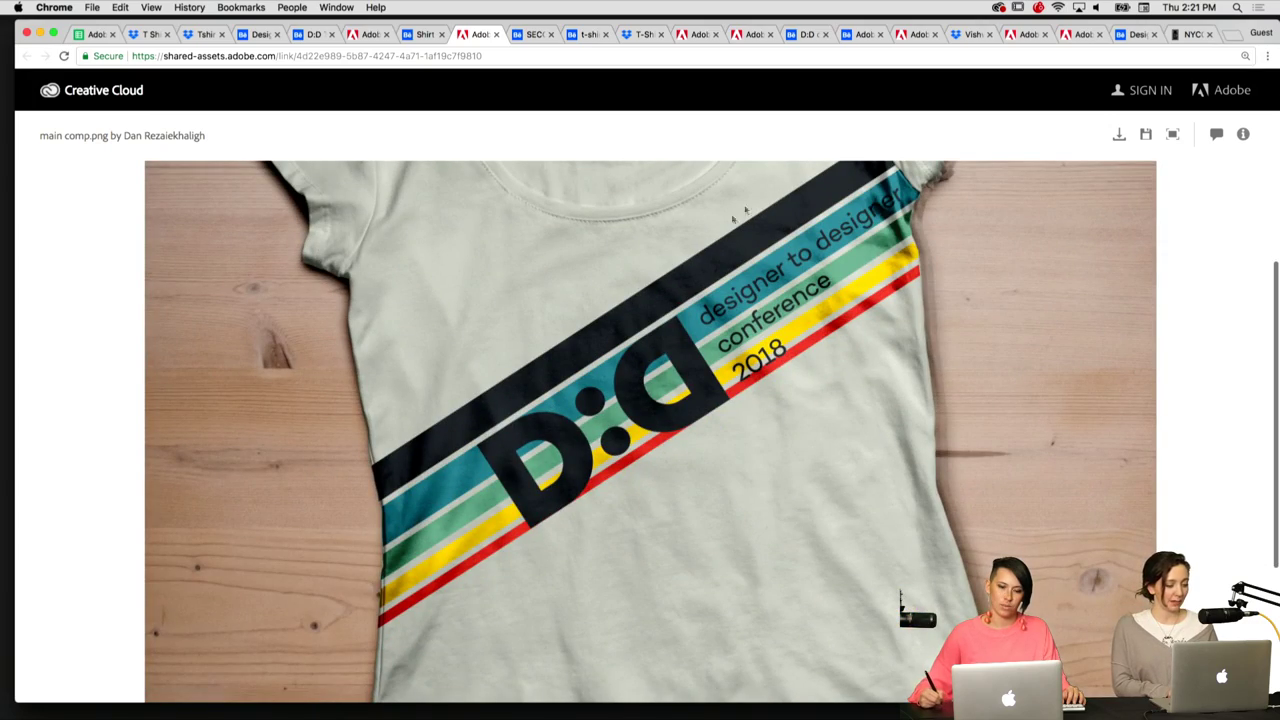
{"action": "scroll", "coordinate": [357, 568], "scroll_direction": "down", "scroll_amount": 5}
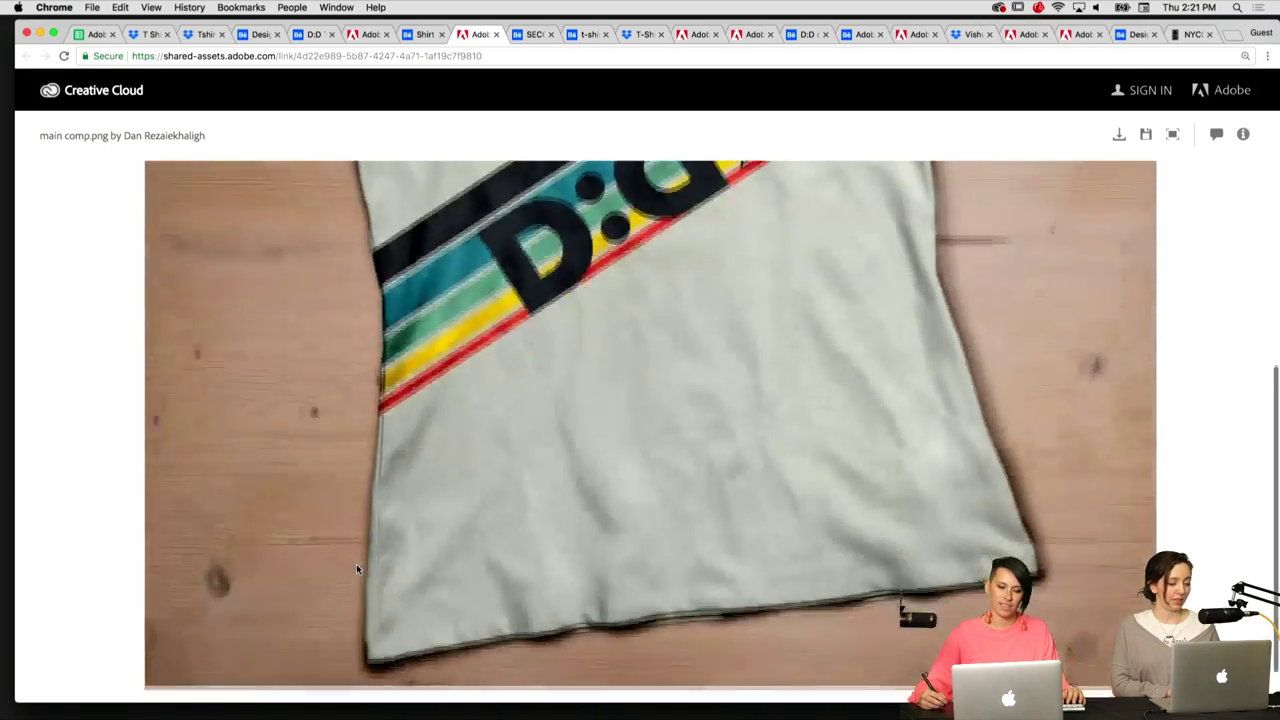
{"action": "scroll", "coordinate": [357, 568], "scroll_direction": "up", "scroll_amount": 5}
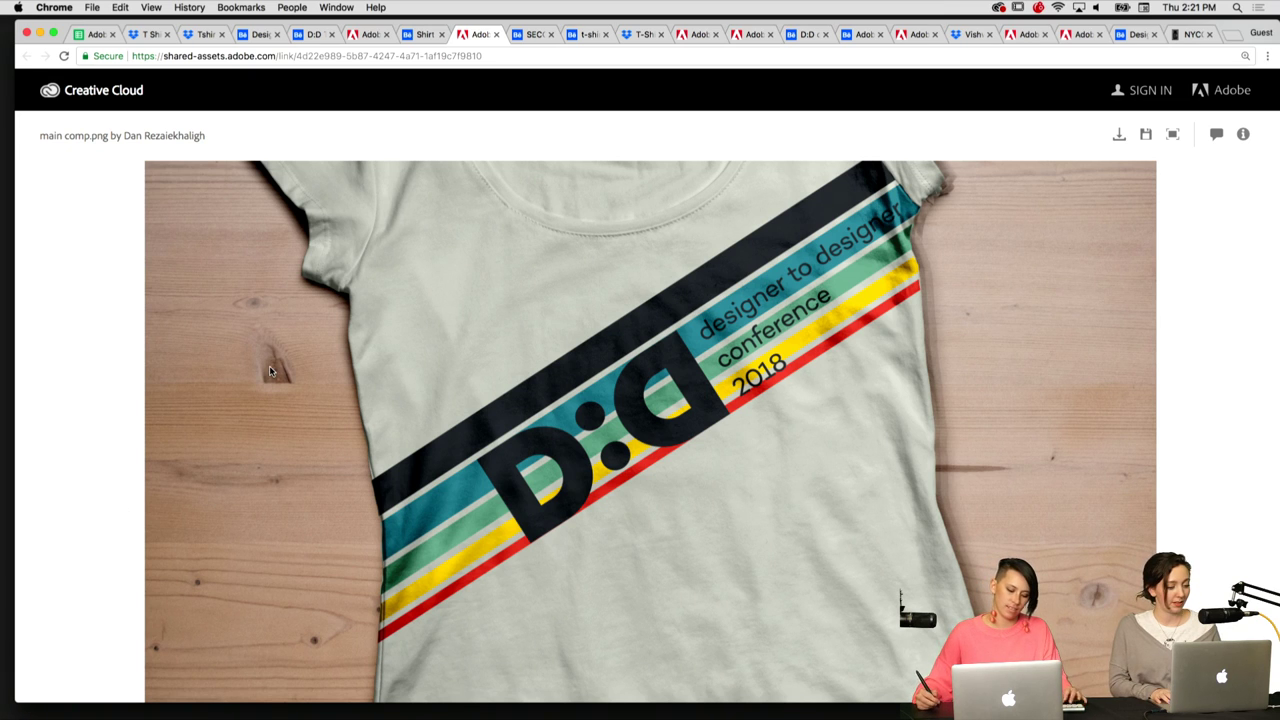
- Open the Behance project Shirt Contest and view its floral shirt mockup at full size
{"action": "key", "text": "ctrl+shift+Tab"}
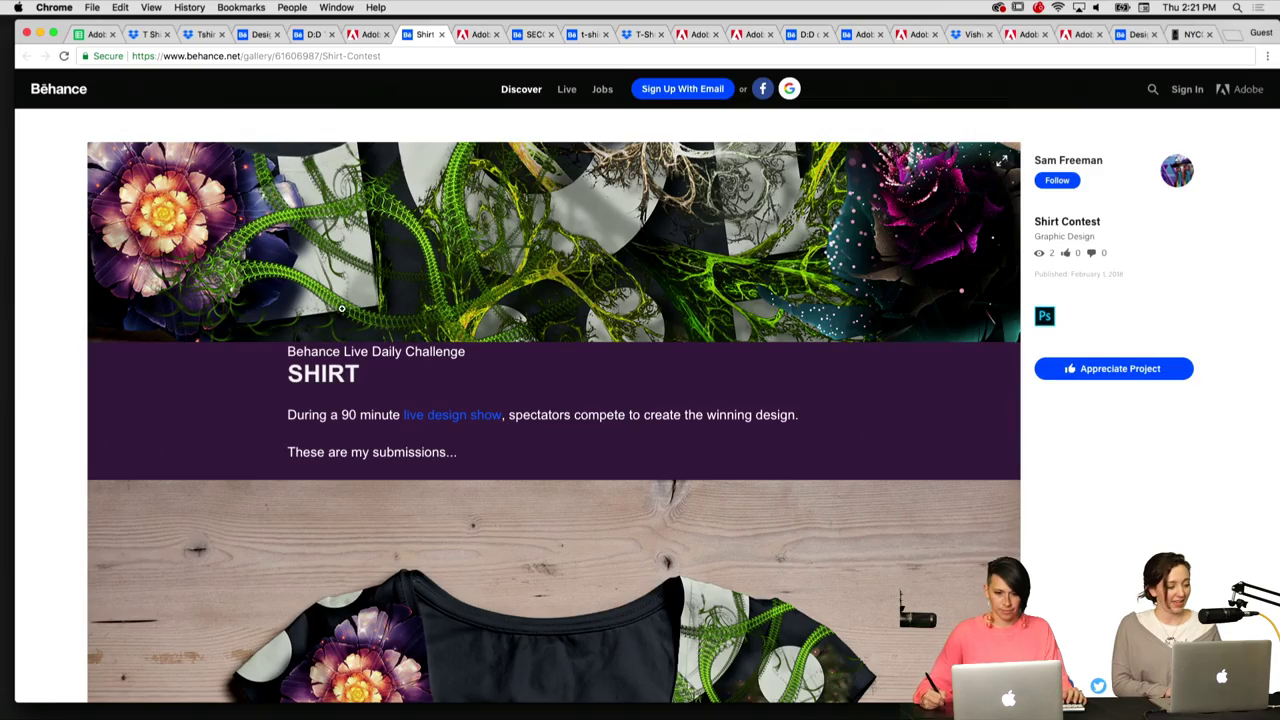
{"action": "scroll", "coordinate": [343, 310], "scroll_direction": "down", "scroll_amount": 3}
{"action": "left_click", "coordinate": [363, 368]}
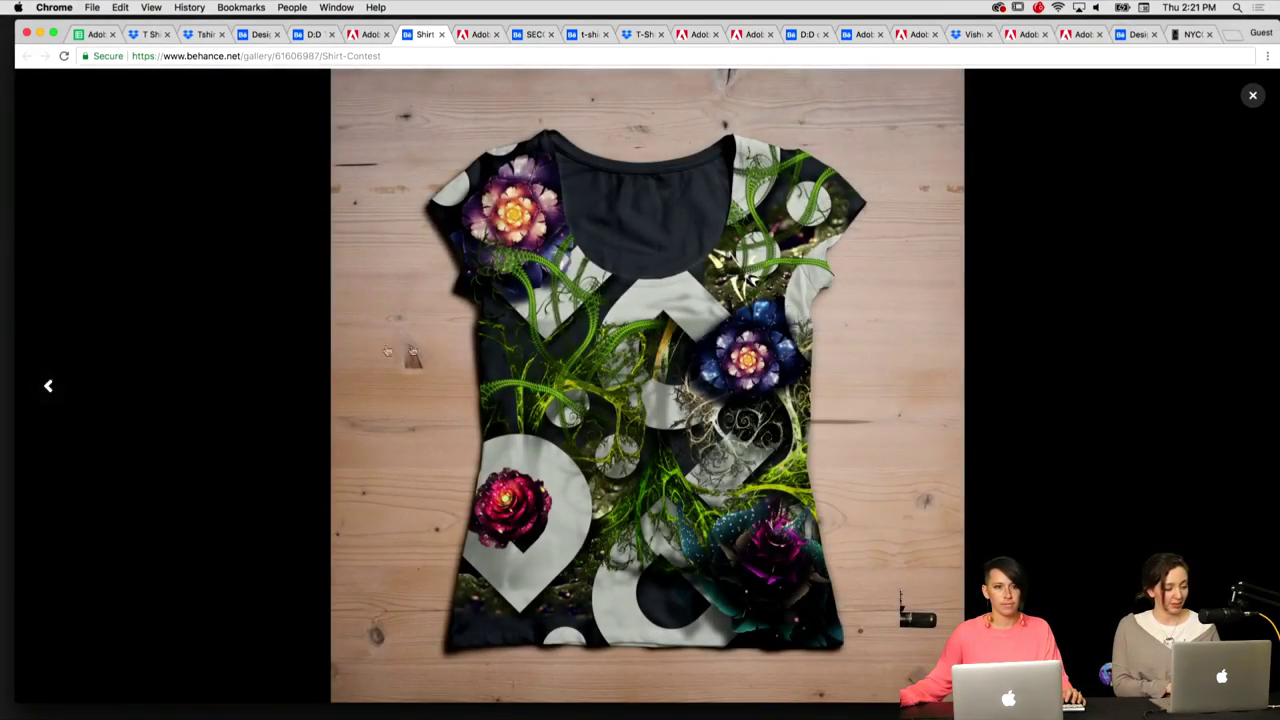
{"action": "left_click", "coordinate": [672, 363]}
{"action": "key", "text": "Left"}
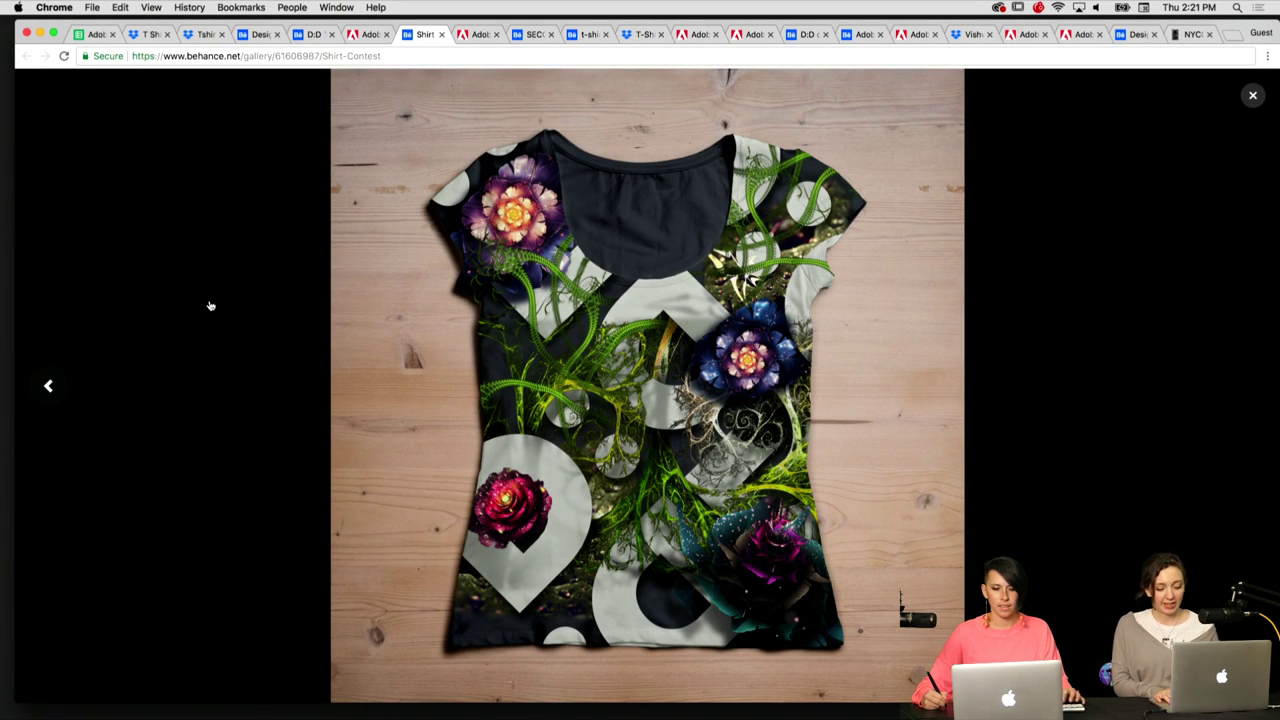
- Open the t-shirt3.jpg submission and examine its white front and back shirt mockups in full-screen view
{"action": "key", "text": "ctrl+shift+Tab"}
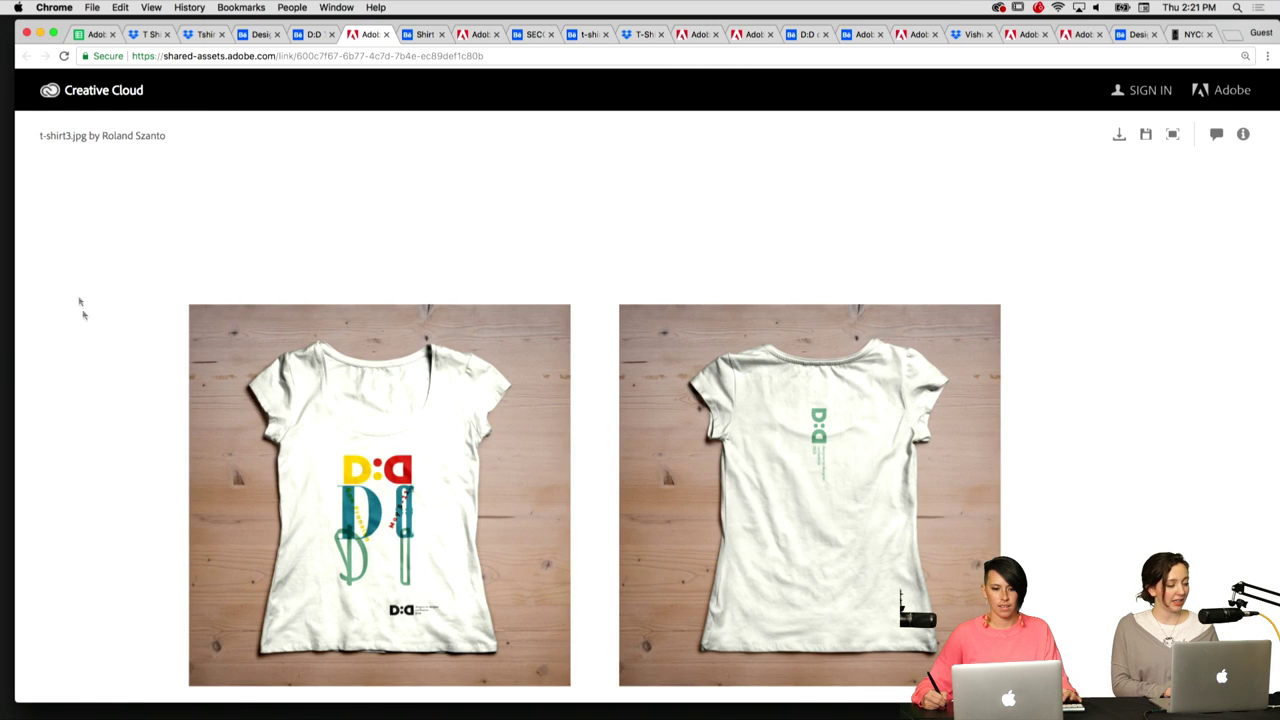
{"action": "scroll", "coordinate": [88, 343], "scroll_direction": "down", "scroll_amount": 3}
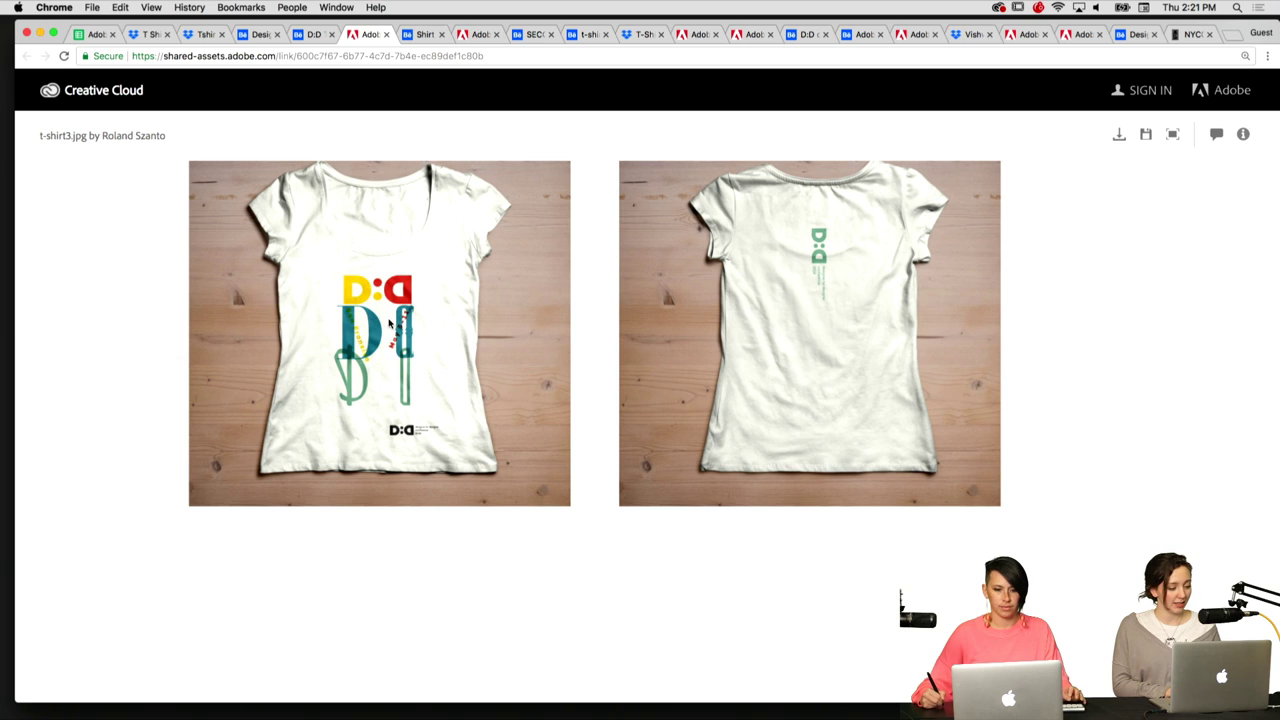
{"action": "left_click", "coordinate": [1173, 136]}
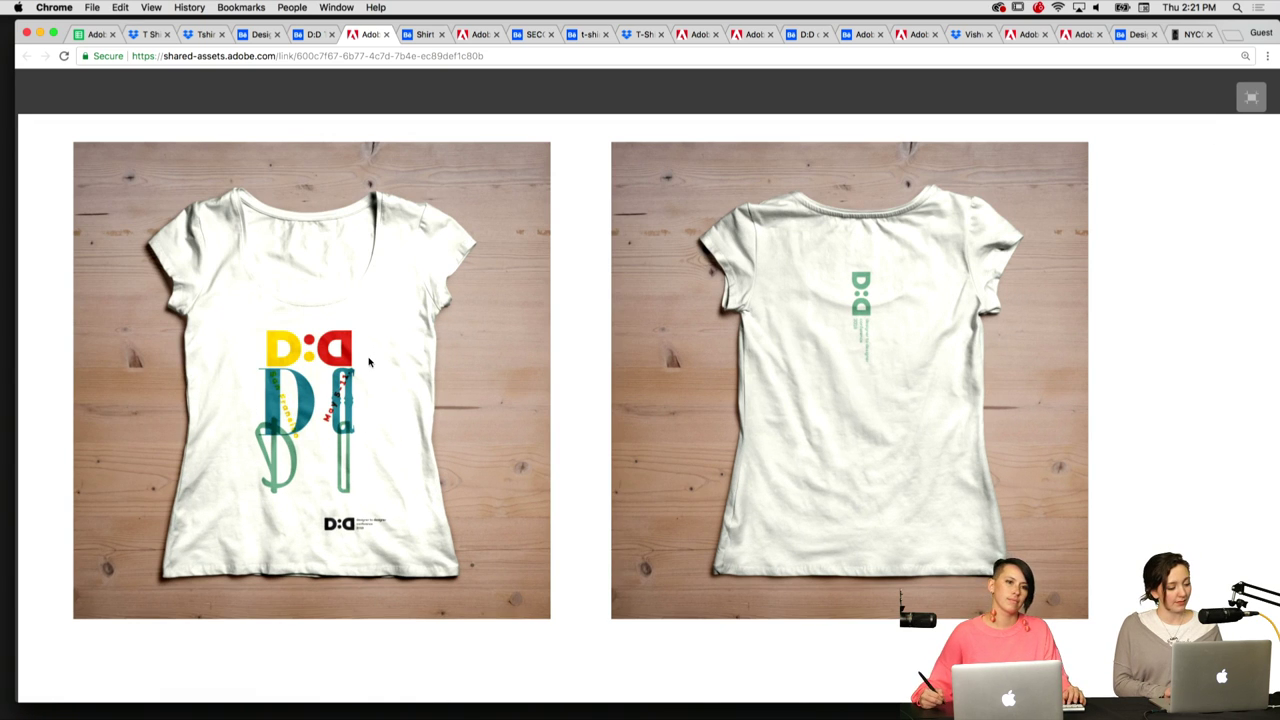
{"action": "scroll", "coordinate": [369, 362], "scroll_direction": "down", "scroll_amount": 2}
{"action": "scroll", "coordinate": [369, 362], "scroll_direction": "up", "scroll_amount": 2}
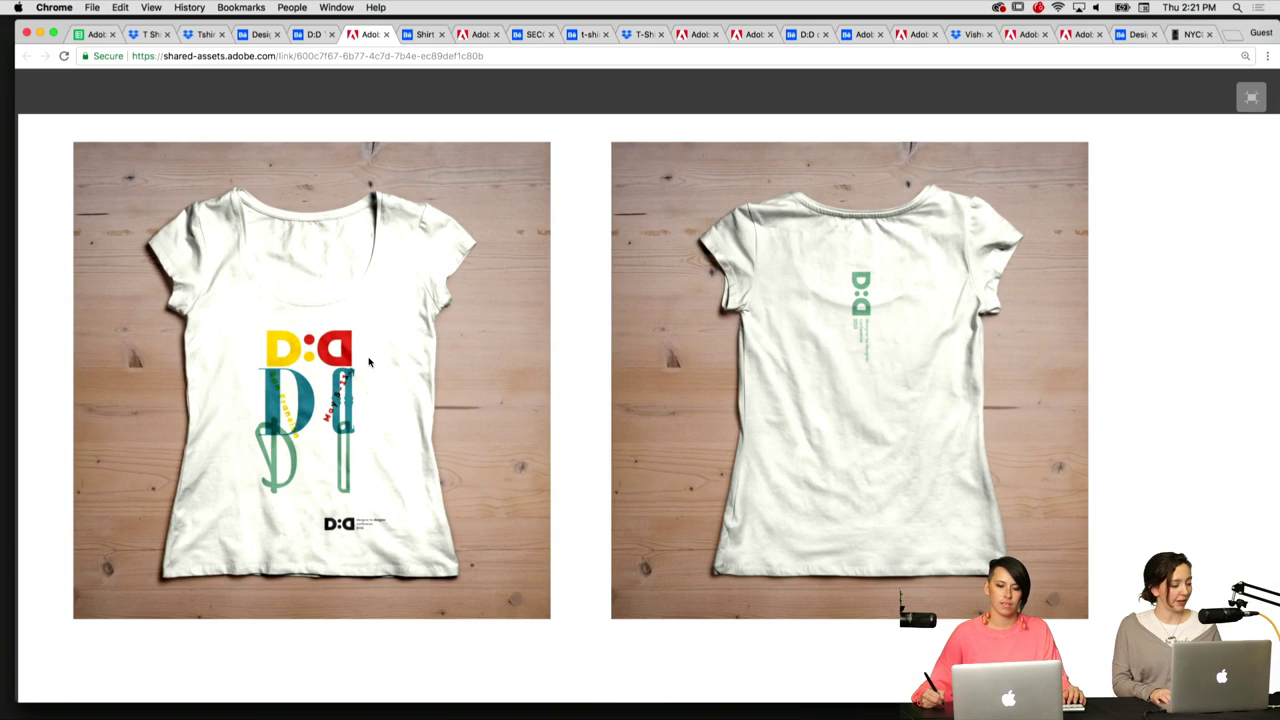
- Enlarge the dinosaur shirt mockups in the D:D Tshirt project and examine the black shirts in Designer to Designer - 2
{"action": "key", "text": "ctrl+shift+Tab"}
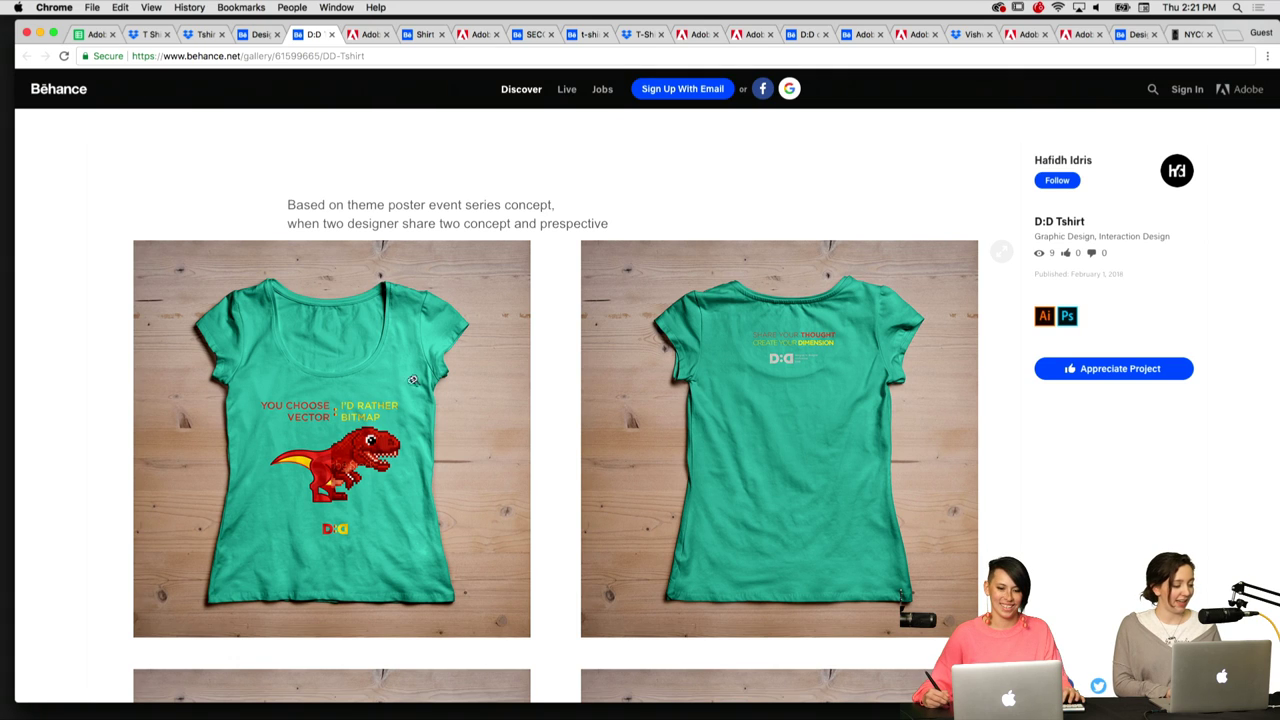
{"action": "left_click", "coordinate": [365, 446]}
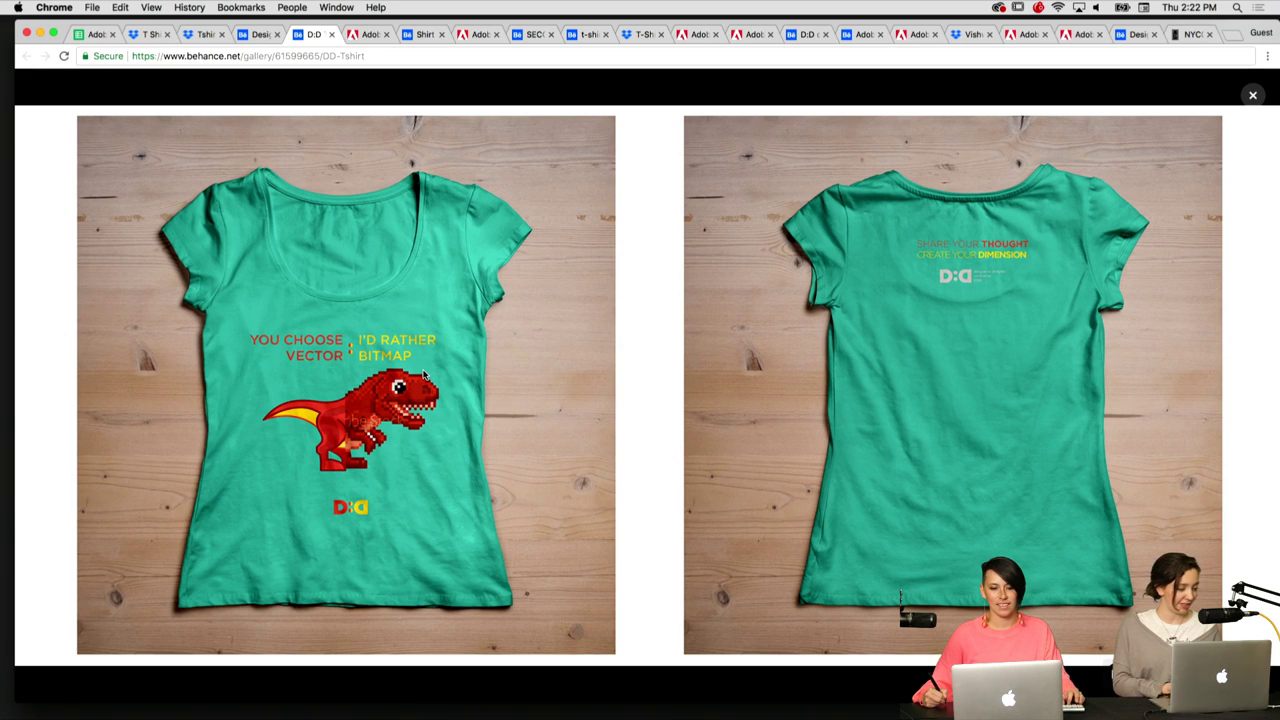
{"action": "key", "text": "ctrl+shift+Tab"}
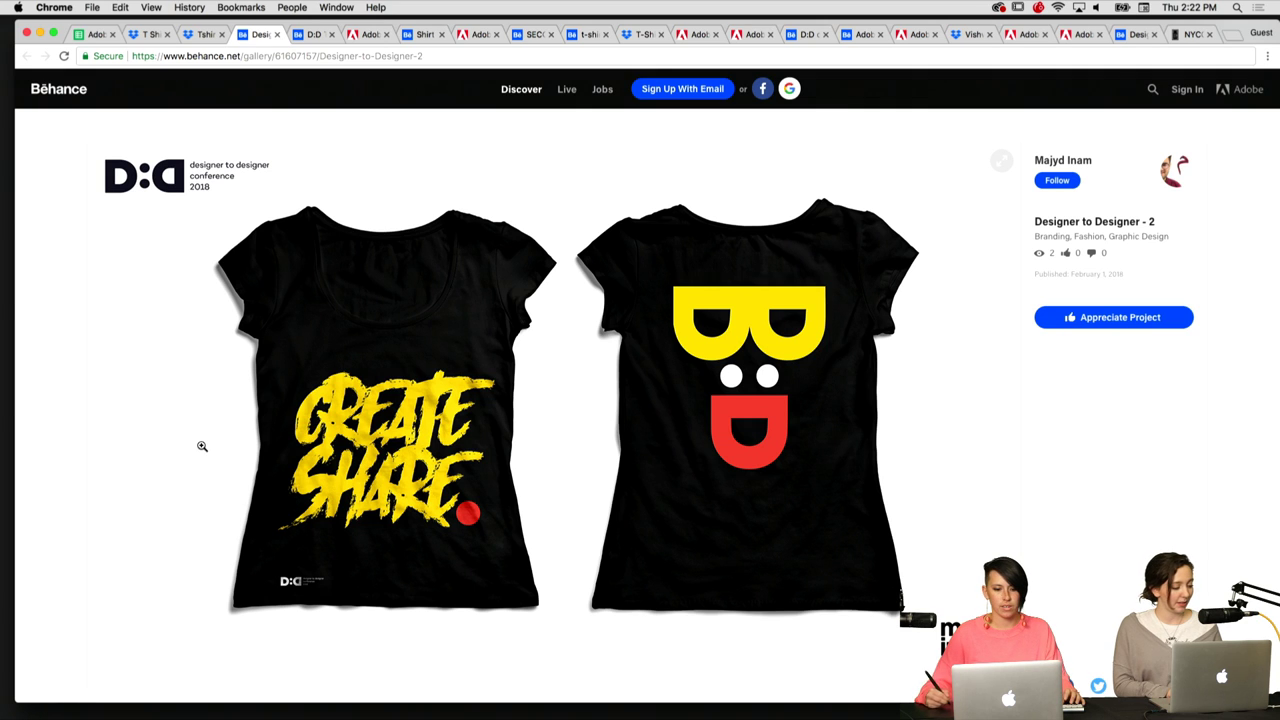
{"action": "scroll", "coordinate": [652, 400], "scroll_direction": "down", "scroll_amount": 2}
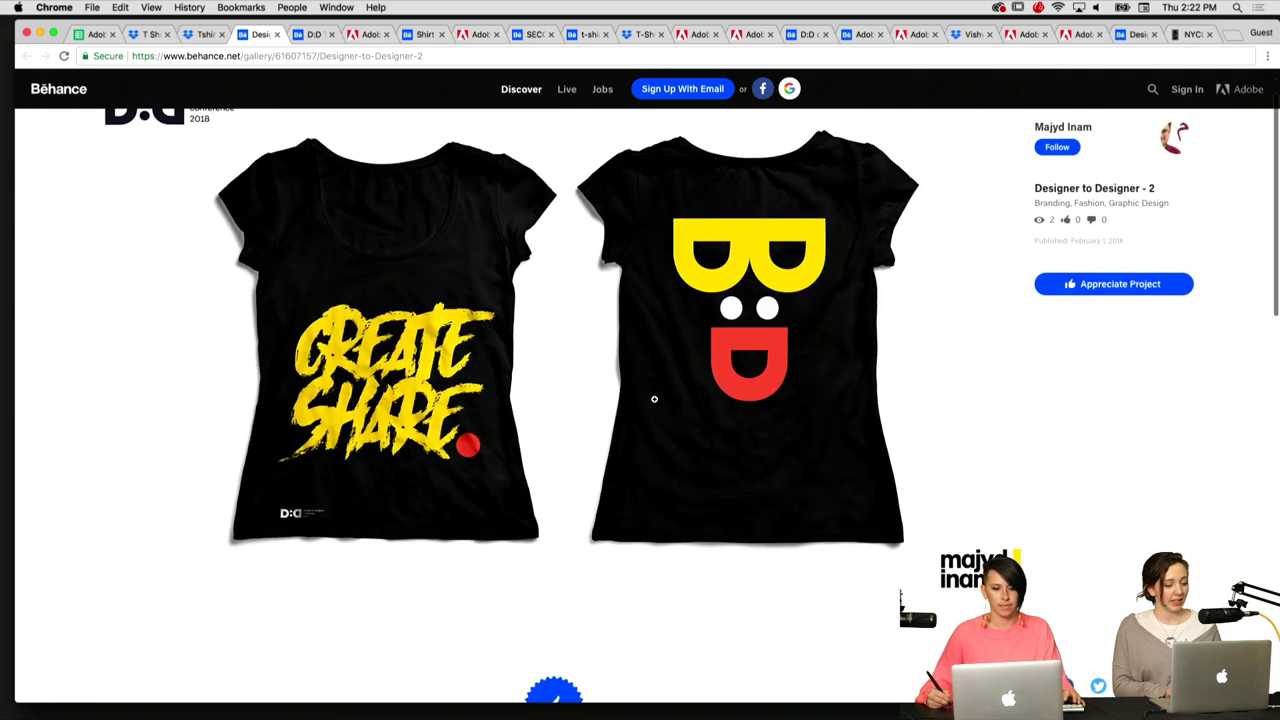
{"action": "scroll", "coordinate": [654, 399], "scroll_direction": "down", "scroll_amount": 2}
{"action": "scroll", "coordinate": [654, 396], "scroll_direction": "up", "scroll_amount": 3}
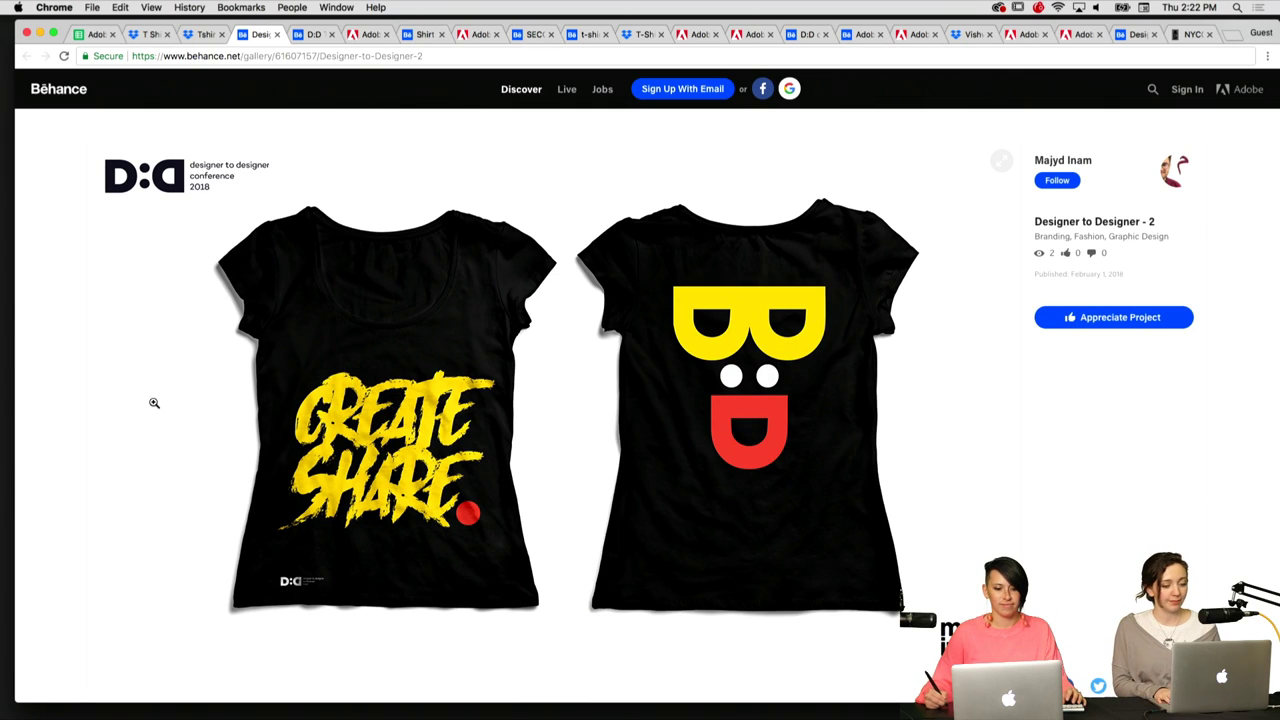
- Enlarge the Tshirt-Concept.jpg mockup to 80% to examine the design-tool details in the D:D graphic, and zoom back out to 30%
{"action": "key", "text": "super+alt+Left"}
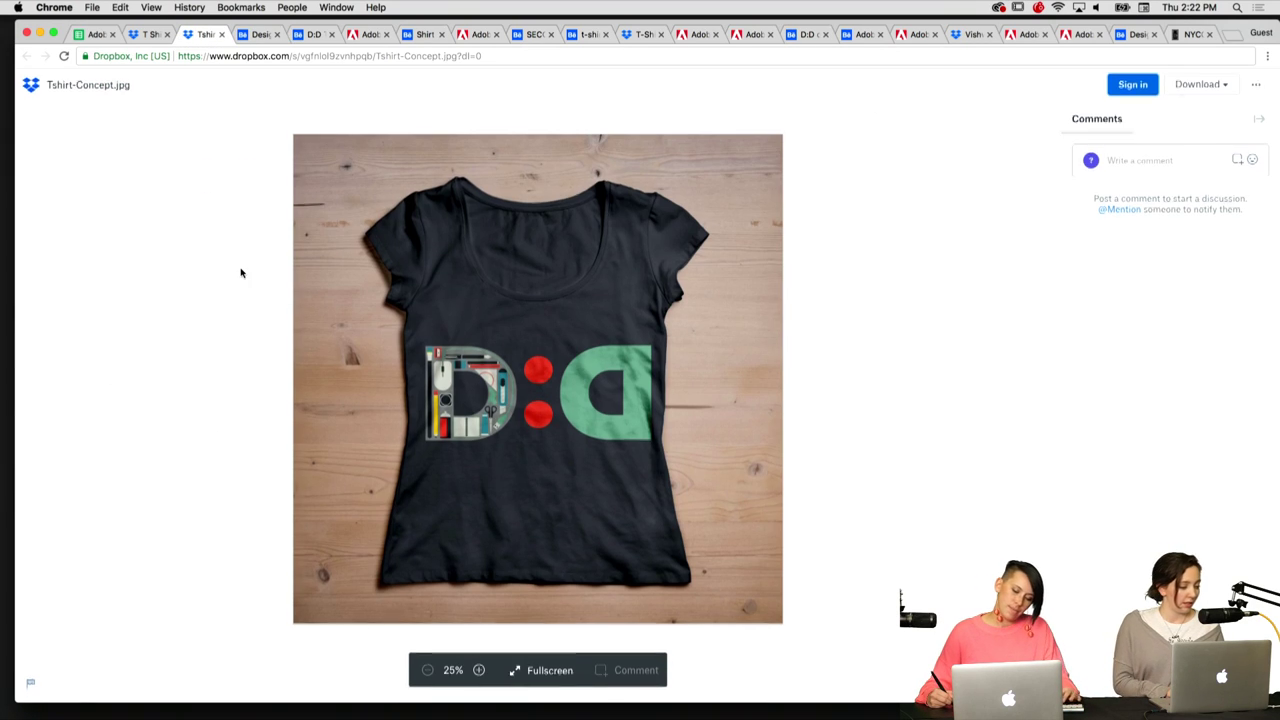
{"action": "left_click", "coordinate": [480, 675]}
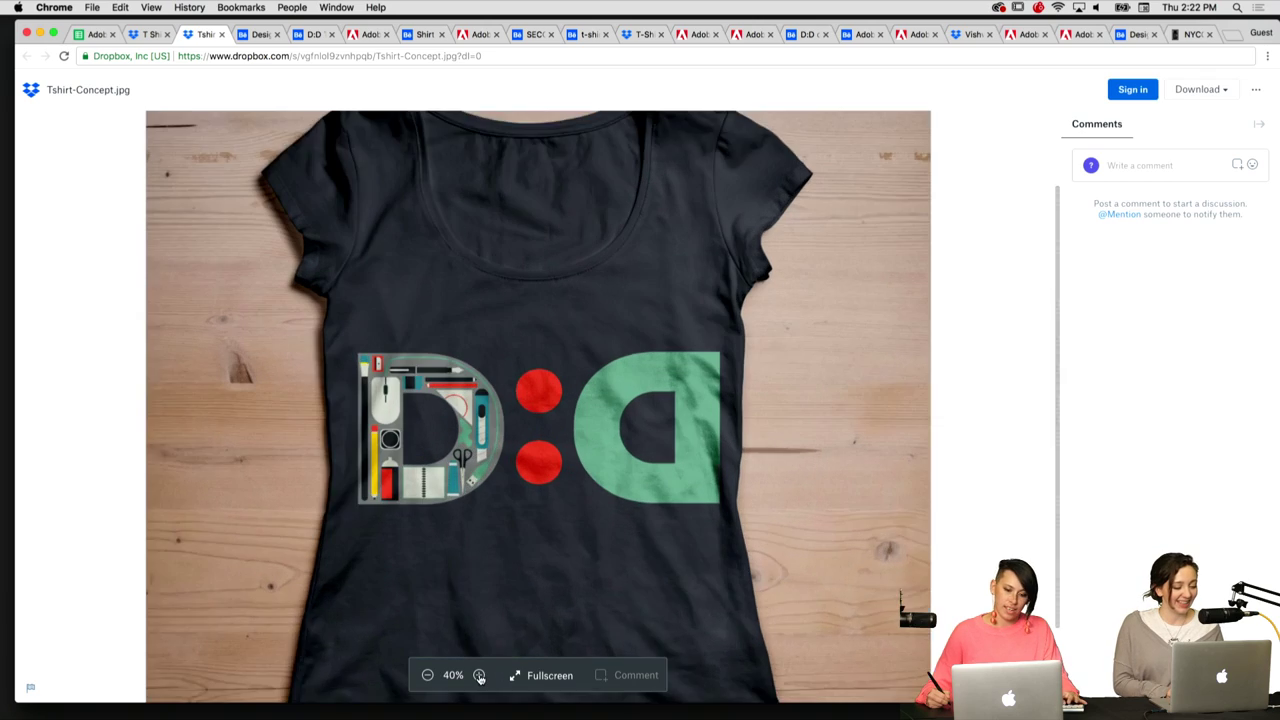
{"action": "left_click", "coordinate": [479, 675]}
{"action": "left_click", "coordinate": [478, 676]}
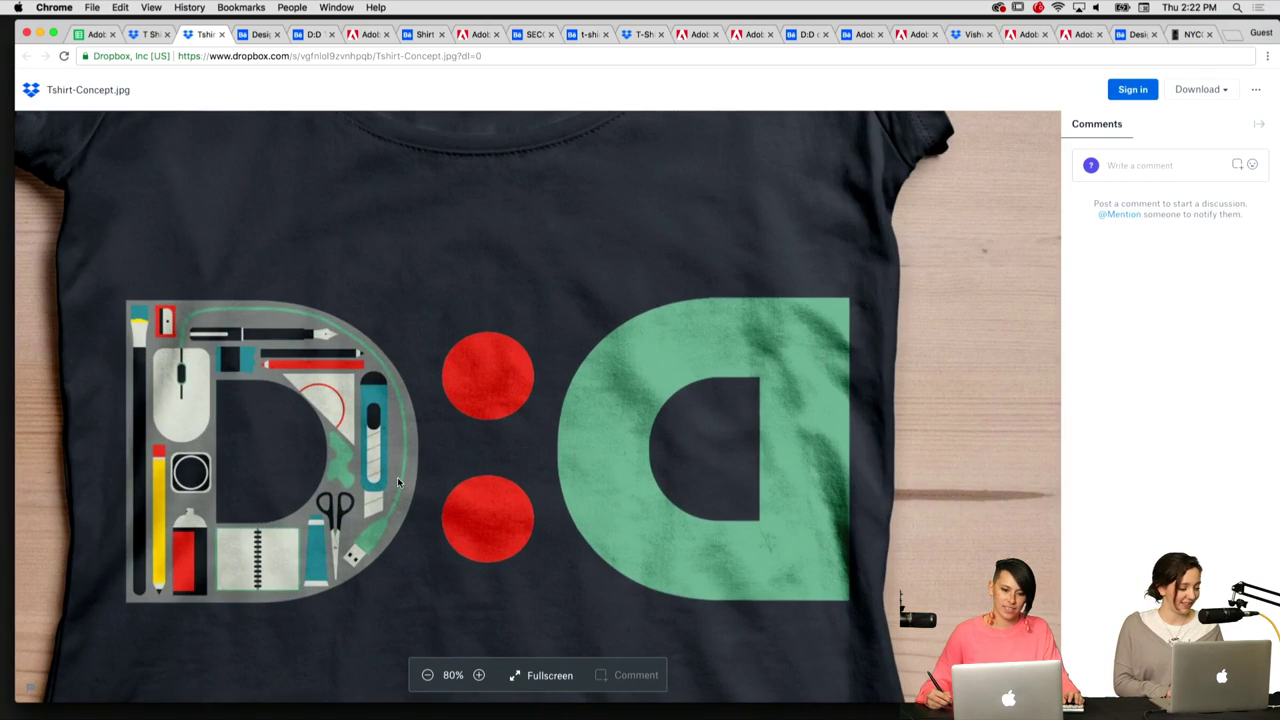
{"action": "scroll", "coordinate": [397, 477], "scroll_direction": "down", "scroll_amount": 4}
{"action": "scroll", "coordinate": [397, 477], "scroll_direction": "up", "scroll_amount": 4}
{"action": "scroll", "coordinate": [397, 477], "scroll_direction": "right", "scroll_amount": 2}
{"action": "scroll", "coordinate": [397, 477], "scroll_direction": "left", "scroll_amount": 4}
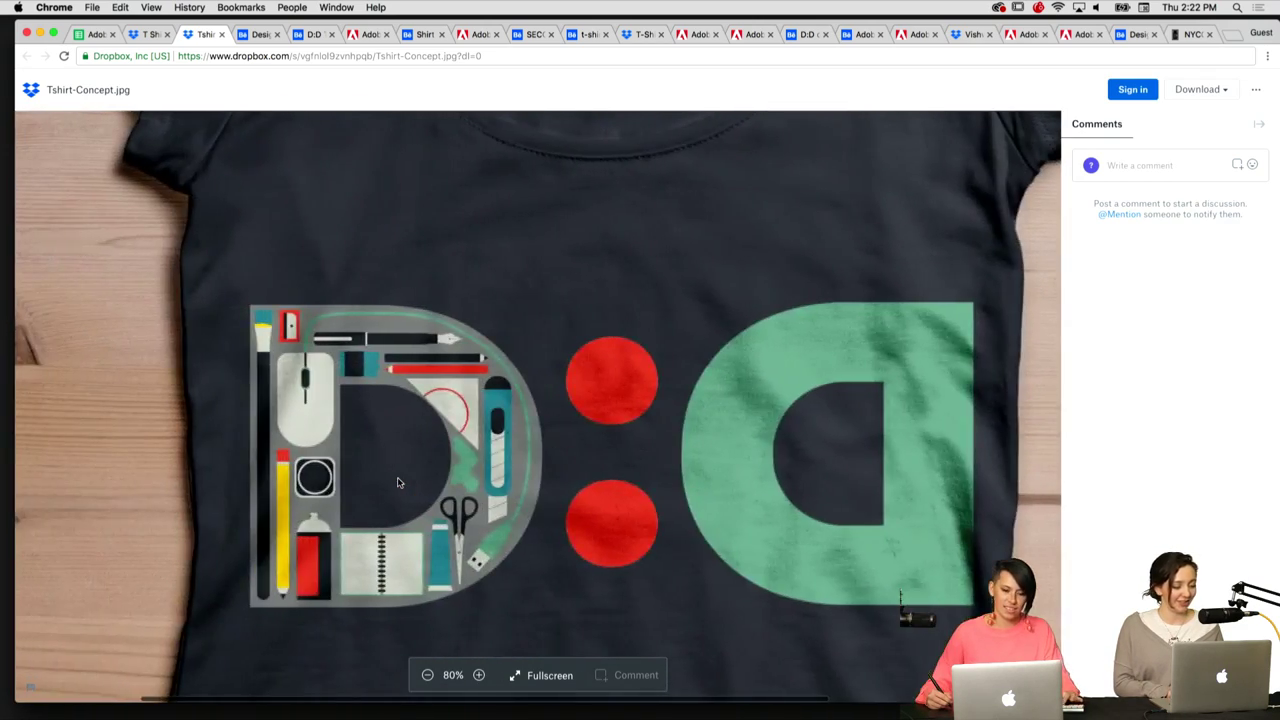
{"action": "scroll", "coordinate": [397, 415], "scroll_direction": "down", "scroll_amount": 4}
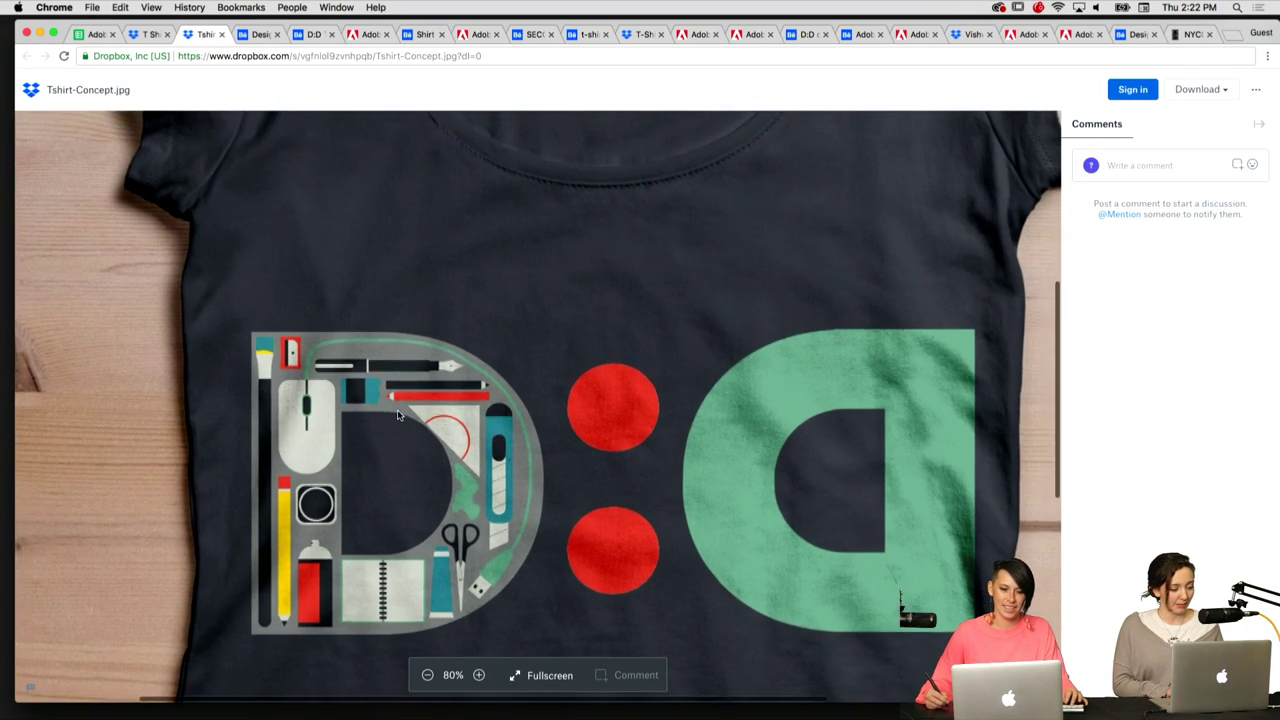
{"action": "scroll", "coordinate": [397, 415], "scroll_direction": "right", "scroll_amount": 1}
{"action": "scroll", "coordinate": [397, 409], "scroll_direction": "up", "scroll_amount": 2}
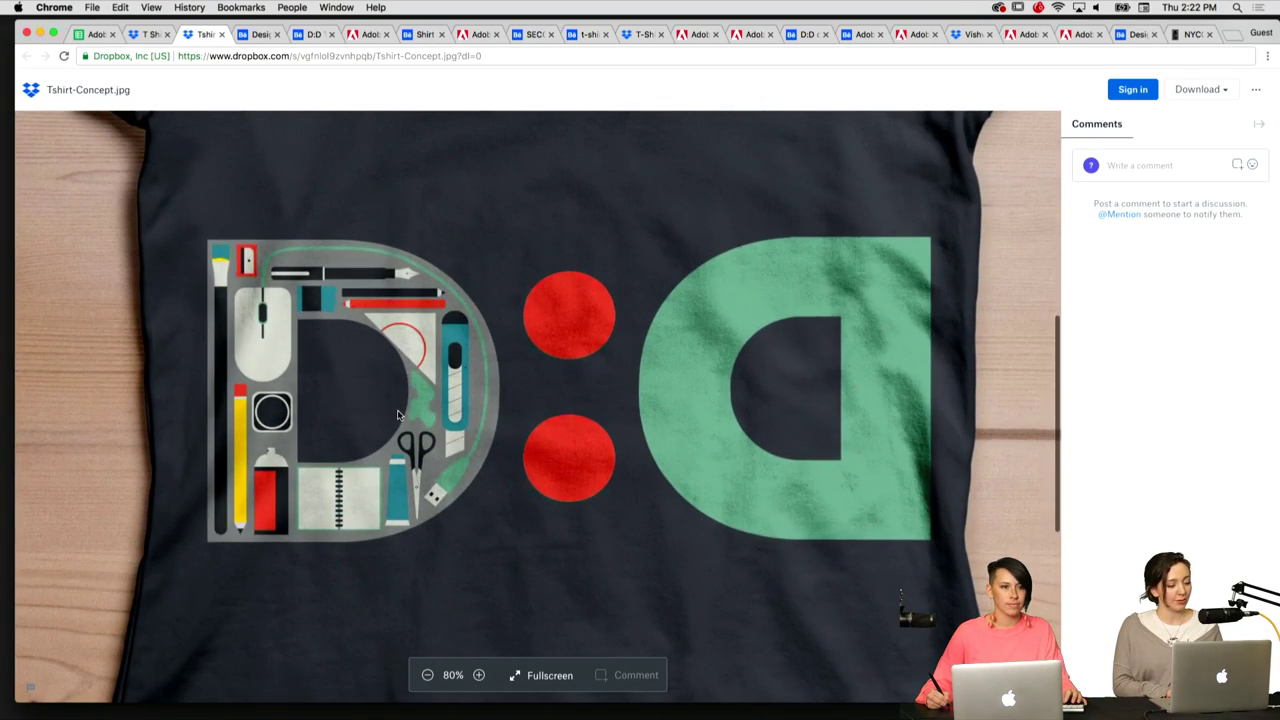
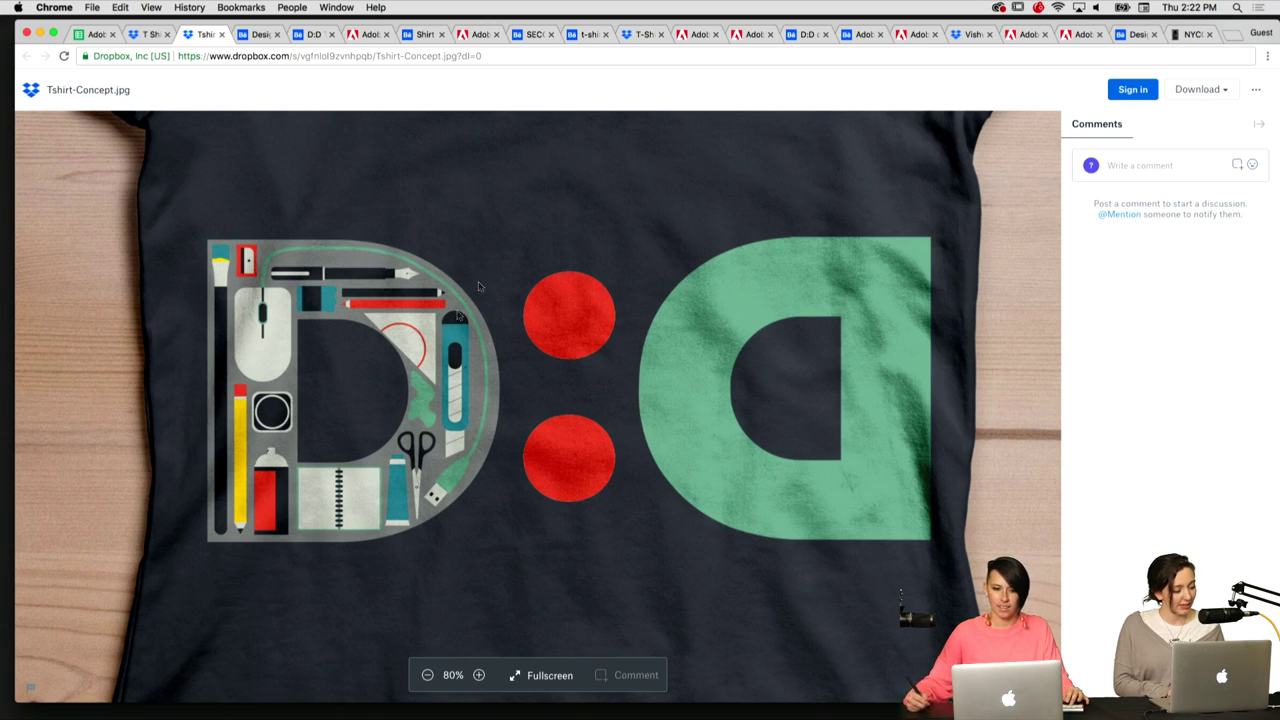
{"action": "left_click", "coordinate": [427, 675]}
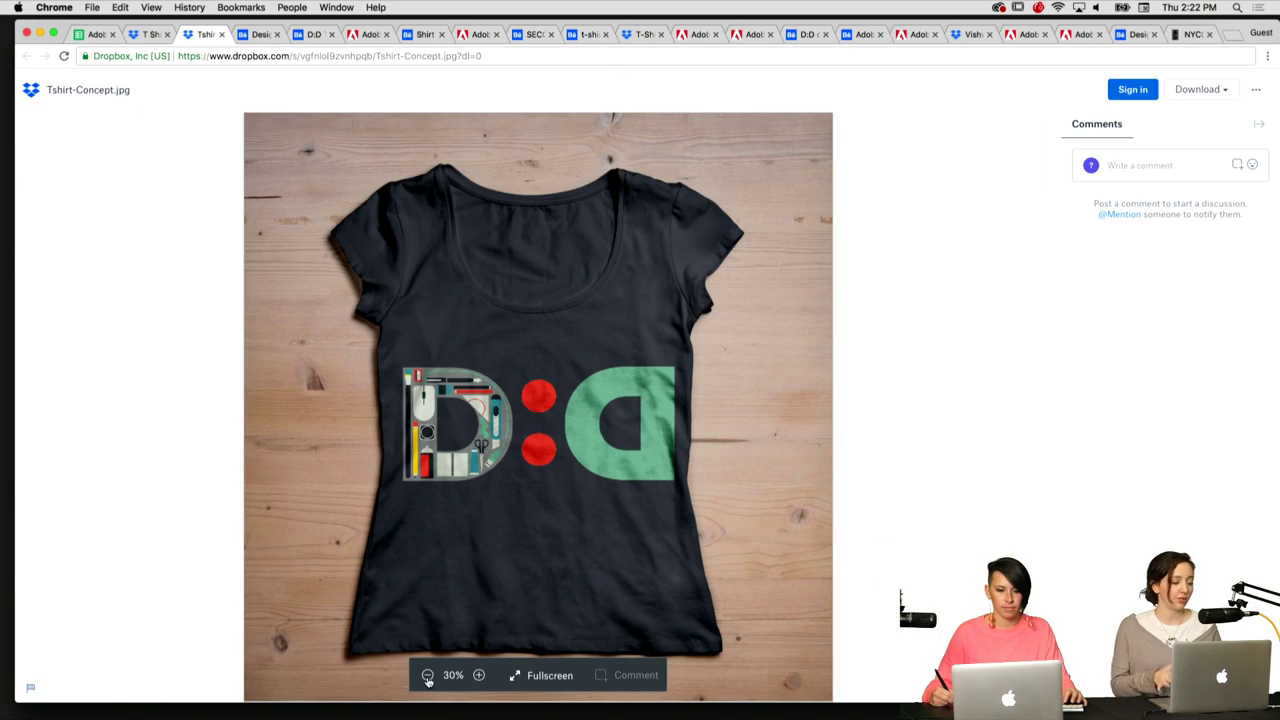
- Enlarge the T Shirt Challenge_v3.png mockup to 50% to examine the slogan on the blue shirt, and zoom back out
{"action": "key", "text": "ctrl+shift+Tab"}
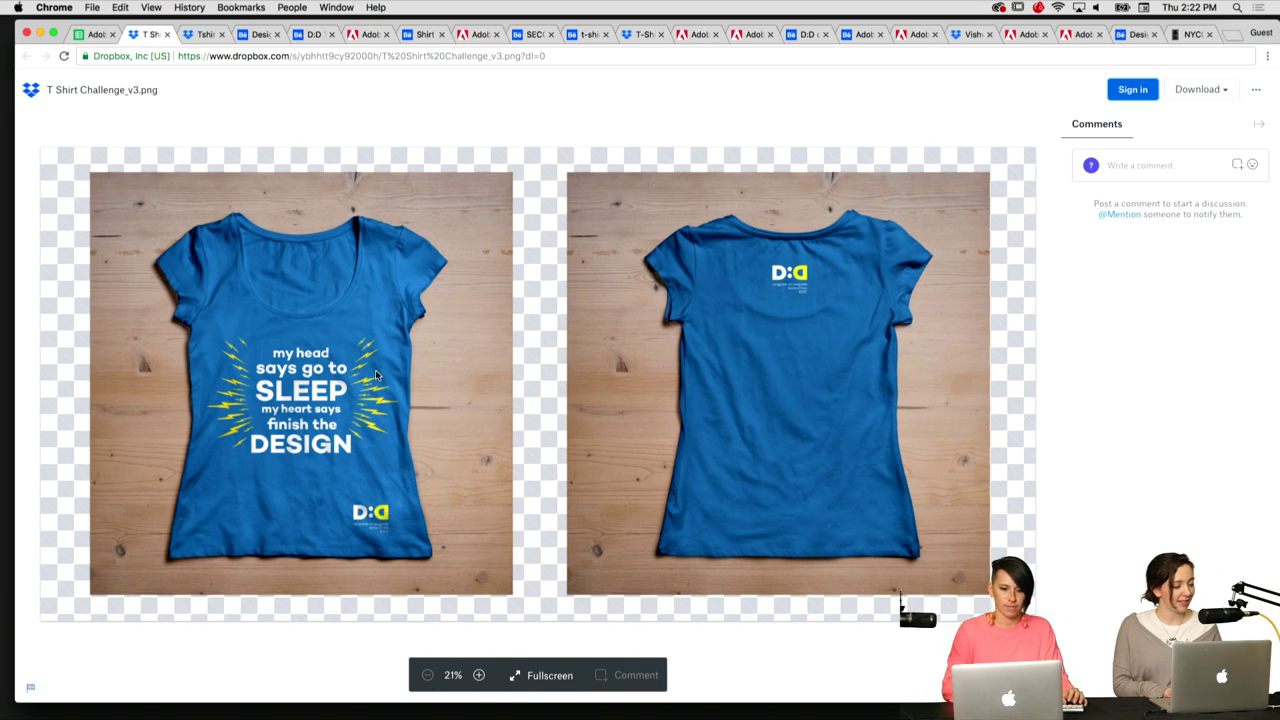
{"action": "left_click", "coordinate": [478, 675]}
{"action": "scroll", "coordinate": [334, 533], "scroll_direction": "up", "scroll_amount": 3}
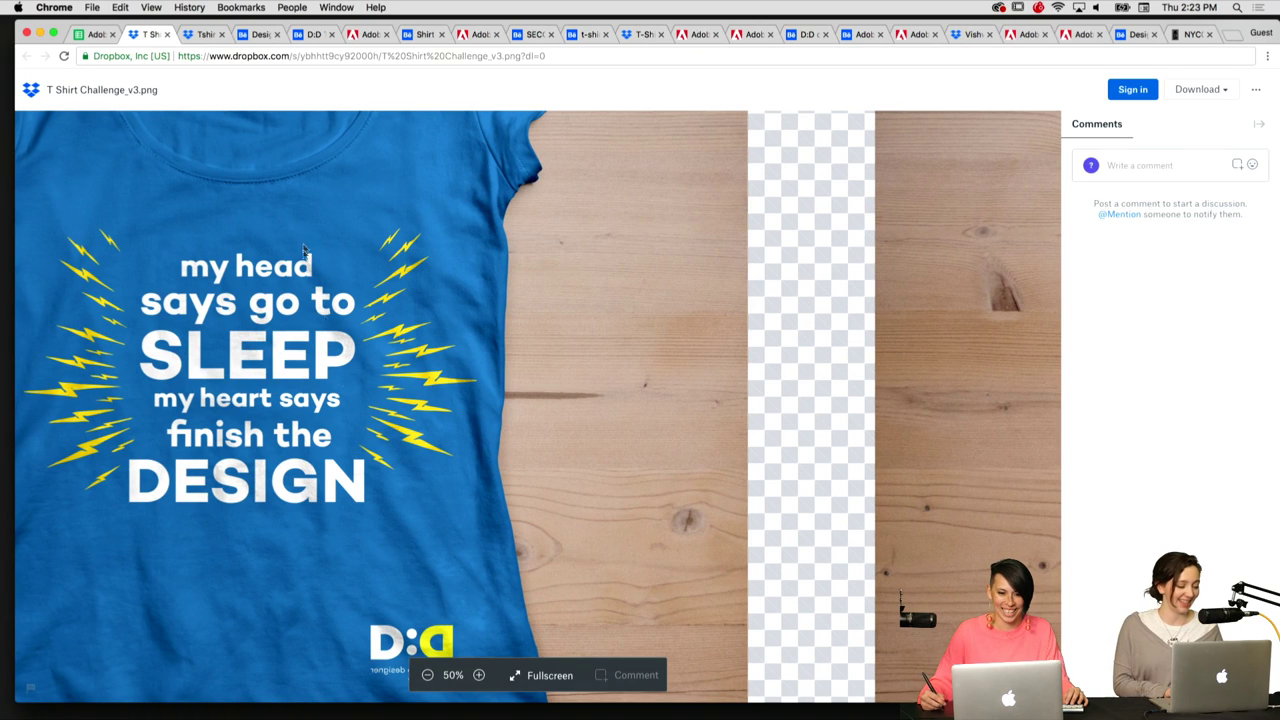
{"action": "left_click", "coordinate": [427, 675]}
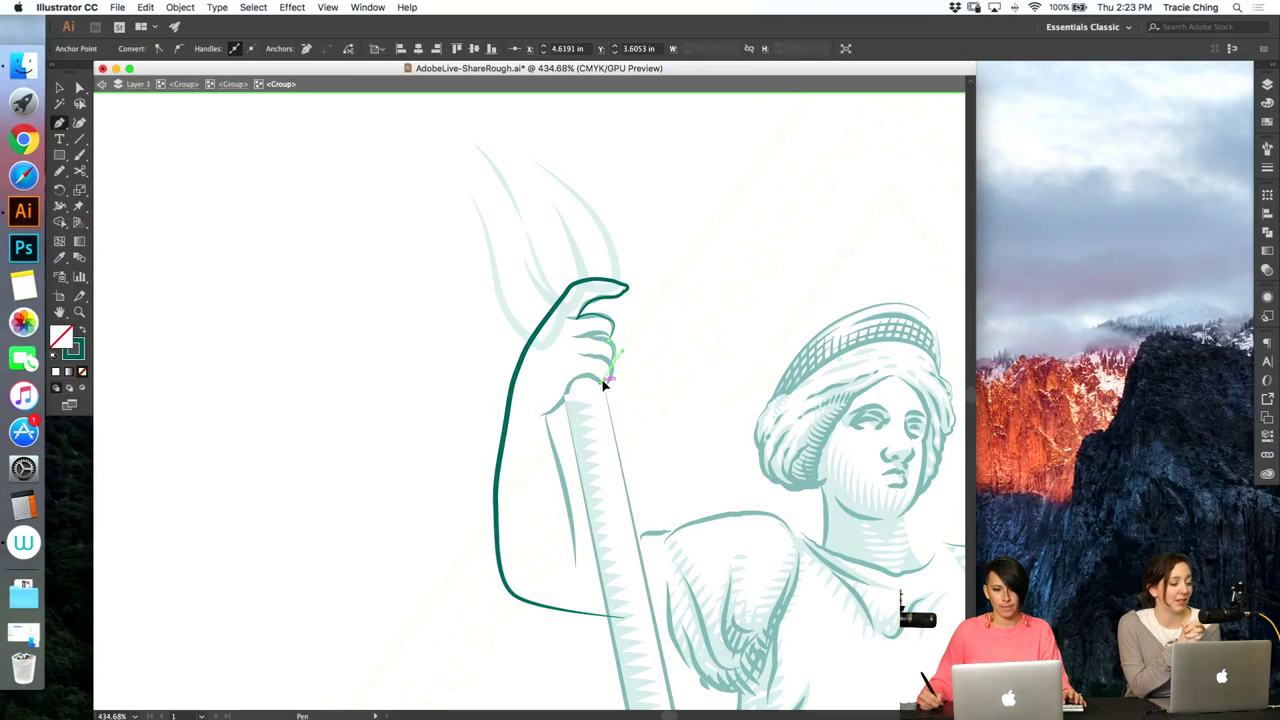
- Extend the Pen tool outline of the arm around the lower fingers, down the inner forearm and across to the shoulder
{"action": "mouse_move", "coordinate": [614, 382]}
{"action": "left_mouse_down"}
{"action": "mouse_move", "coordinate": [600, 406]}
{"action": "mouse_move", "coordinate": [582, 381]}
{"action": "left_mouse_up"}
{"action": "left_click", "coordinate": [605, 390]}
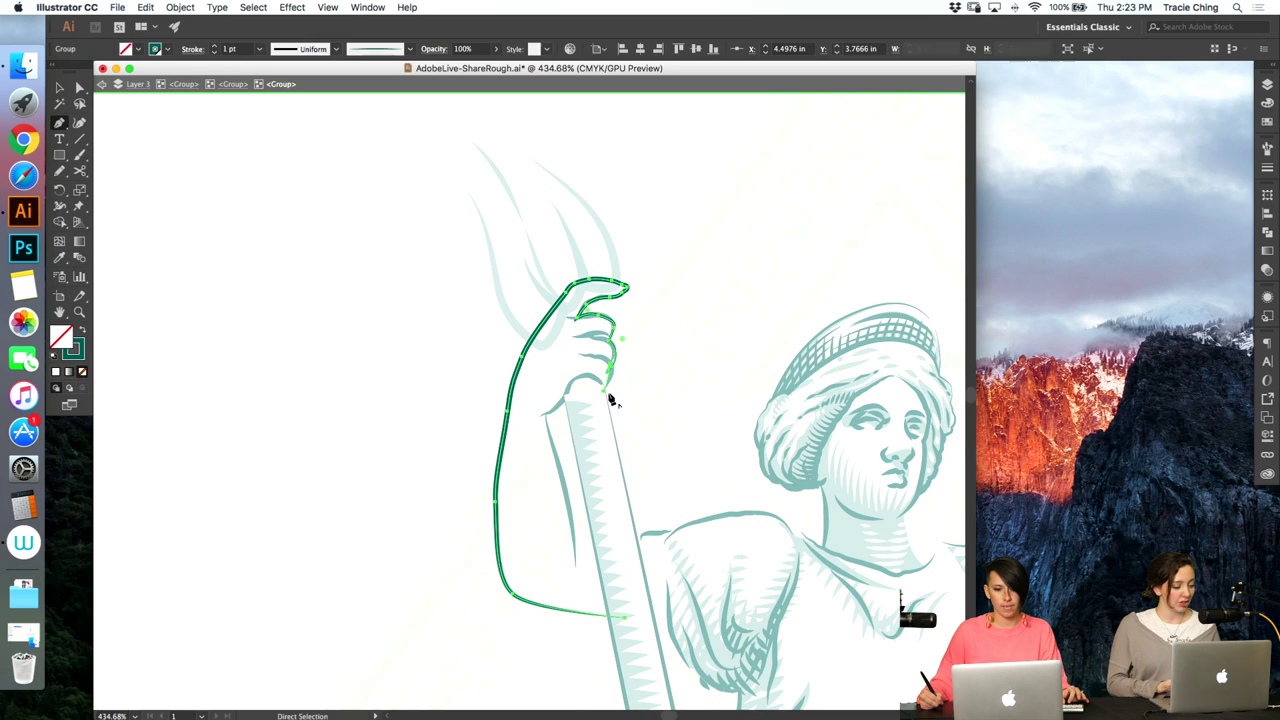
{"action": "left_click", "coordinate": [602, 394]}
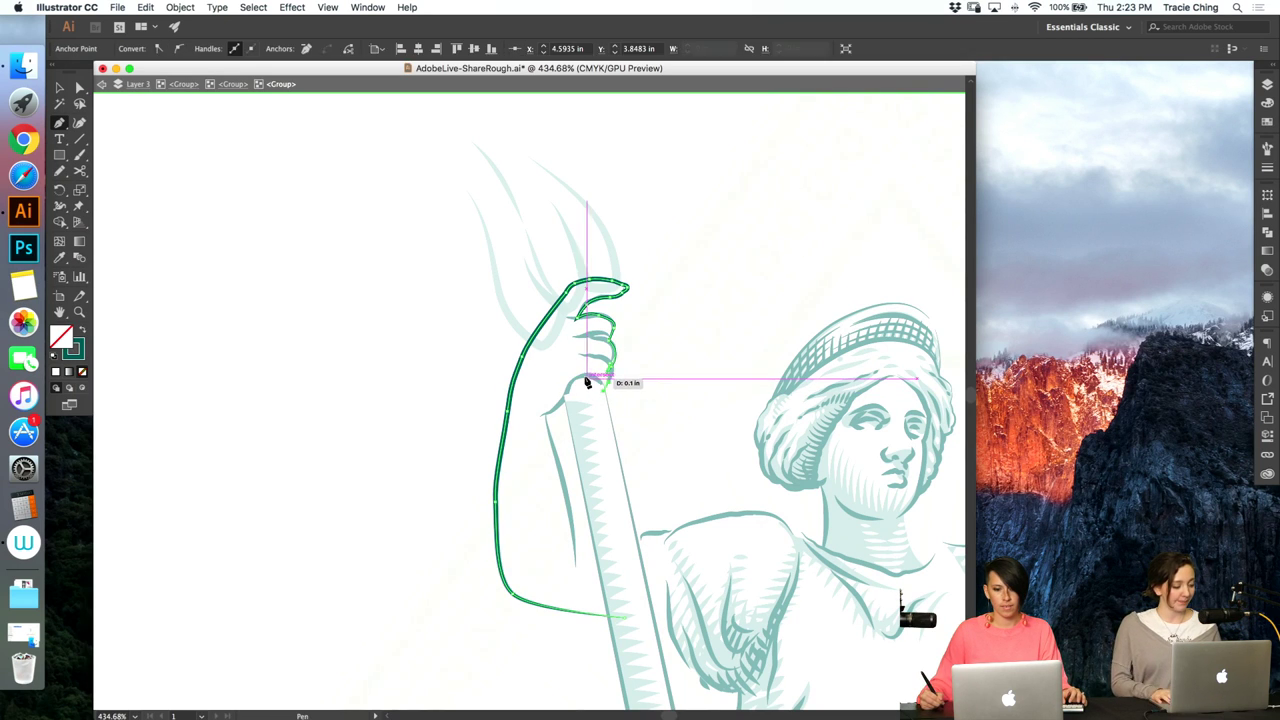
{"action": "left_click", "coordinate": [546, 415]}
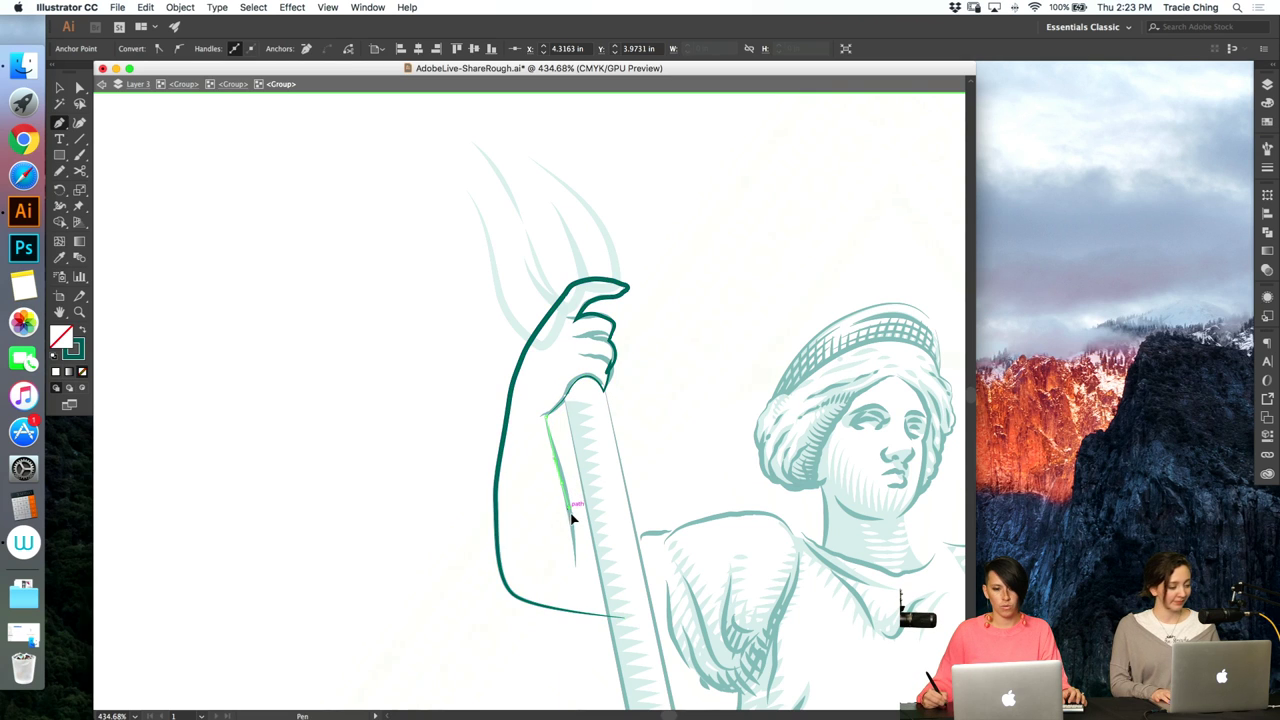
{"action": "left_click", "coordinate": [574, 543]}
{"action": "left_click_drag", "start_coordinate": [673, 531], "coordinate": [702, 536]}
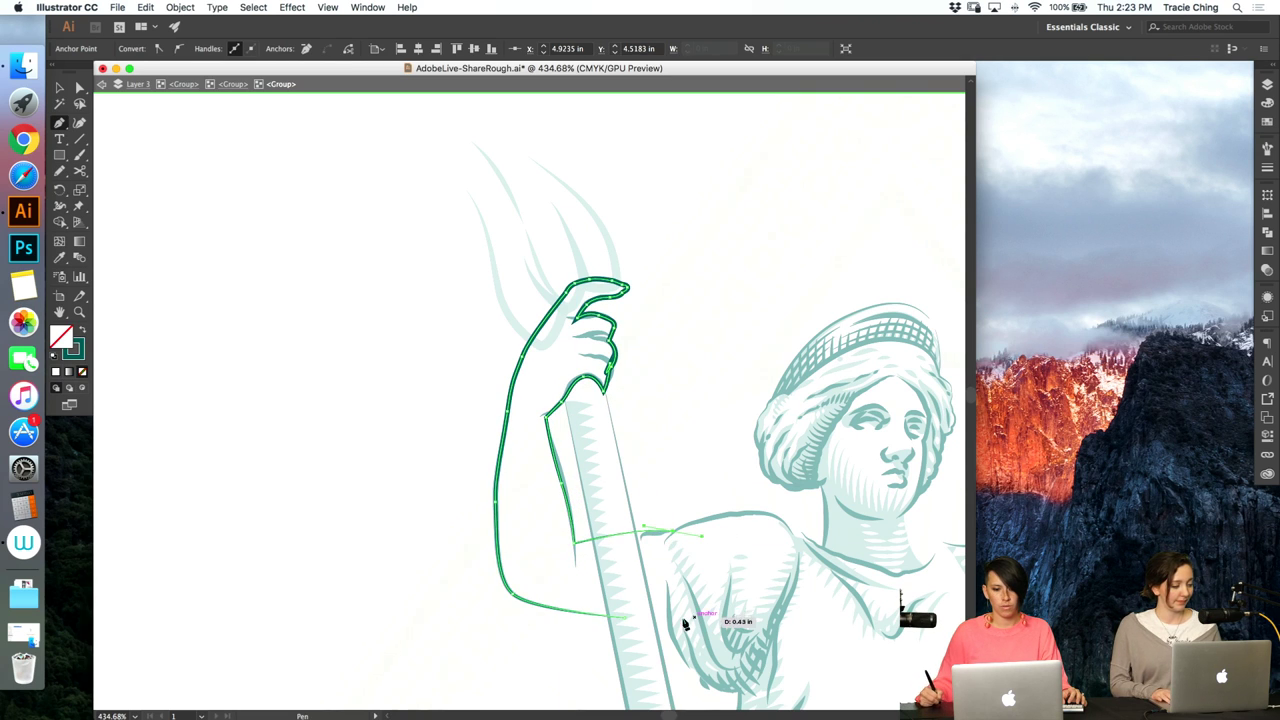
{"action": "left_click", "coordinate": [673, 620]}
- Give the new arm shape the sampled white fill without a stroke, and arrange it behind the teal linework
{"action": "key", "text": "v"}
{"action": "left_click", "coordinate": [568, 478]}
{"action": "left_click", "coordinate": [563, 487]}
{"action": "key", "text": "Delete"}
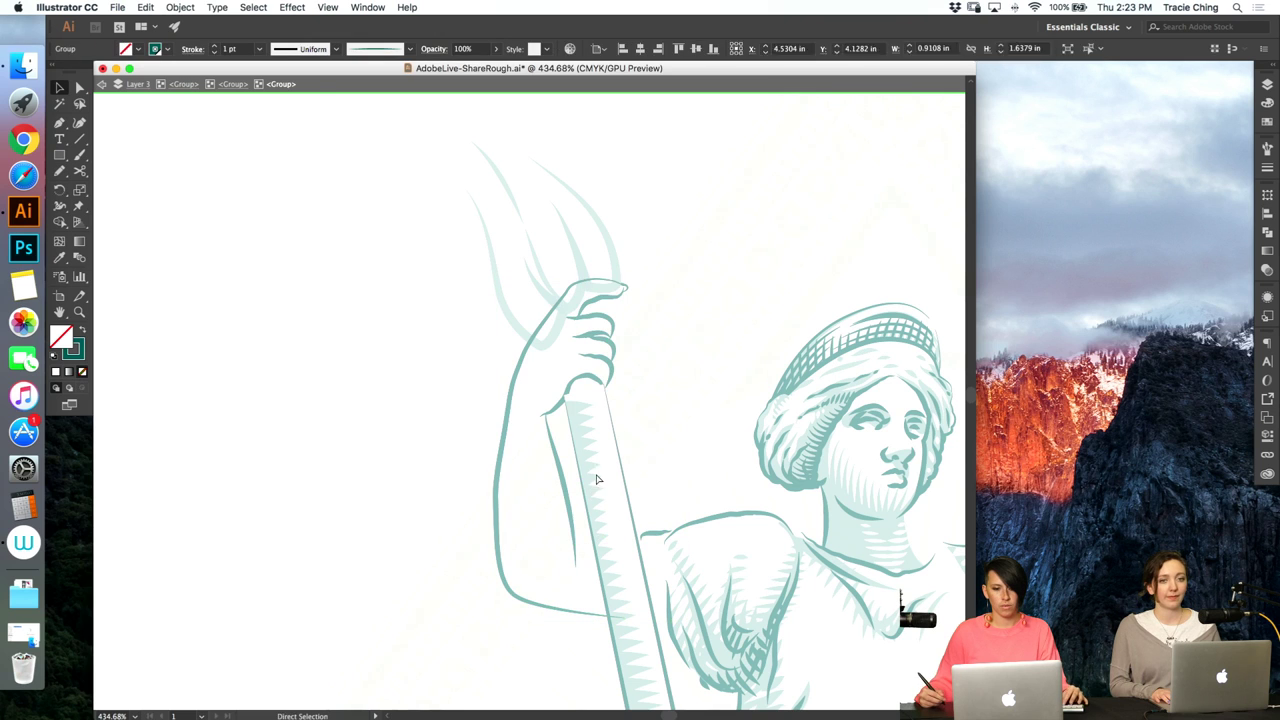
{"action": "key", "text": "Escape"}
{"action": "double_click", "coordinate": [610, 345]}
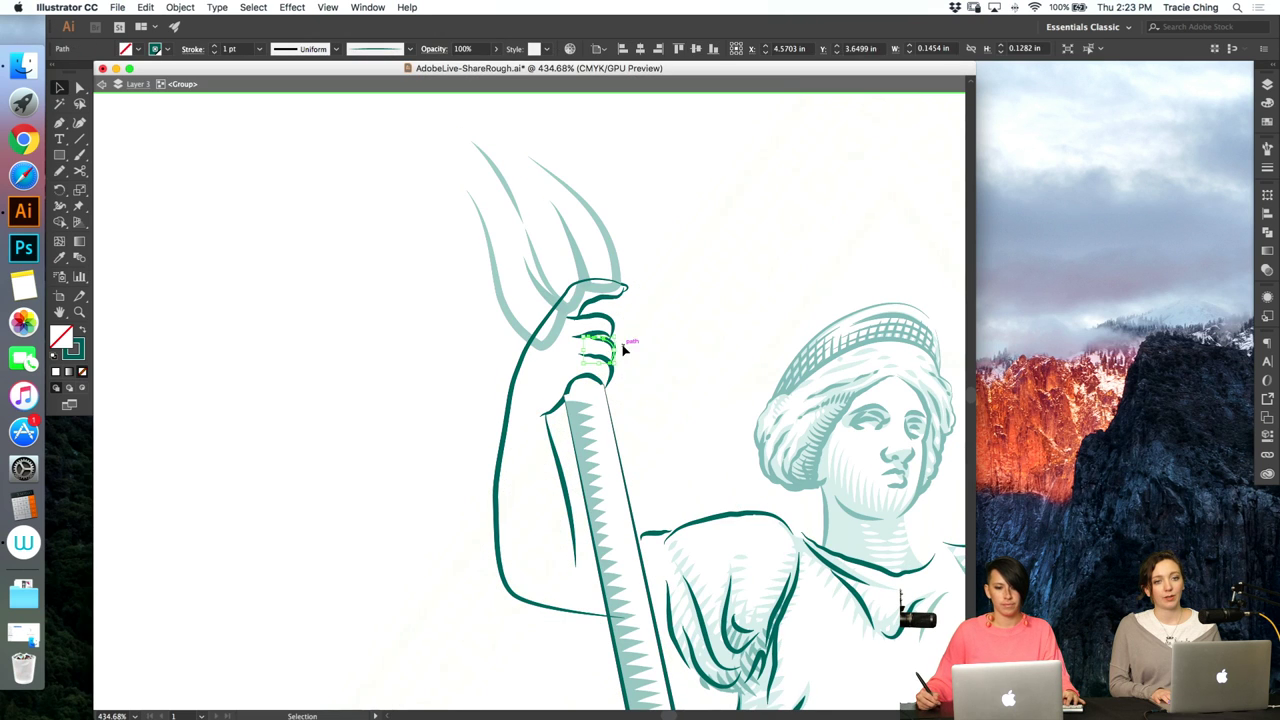
{"action": "left_click", "coordinate": [598, 283]}
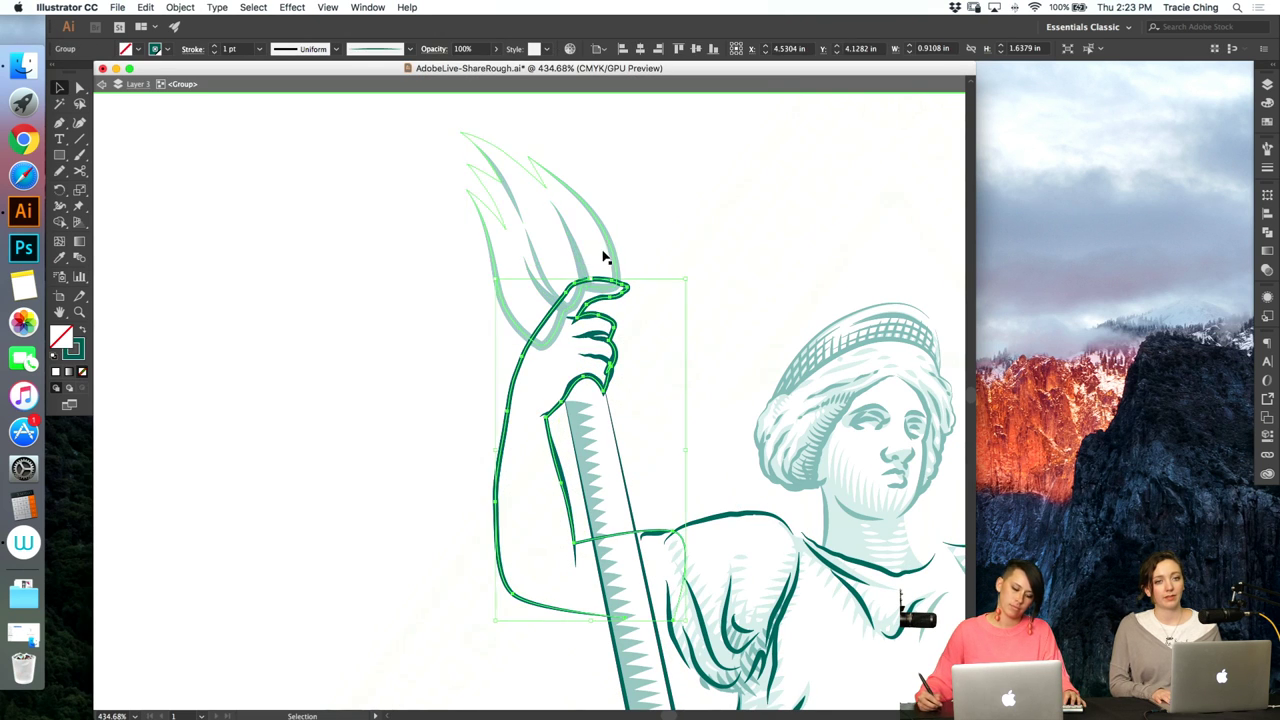
{"action": "key", "text": "u"}
{"action": "key", "text": "i"}
{"action": "left_click", "coordinate": [647, 195]}
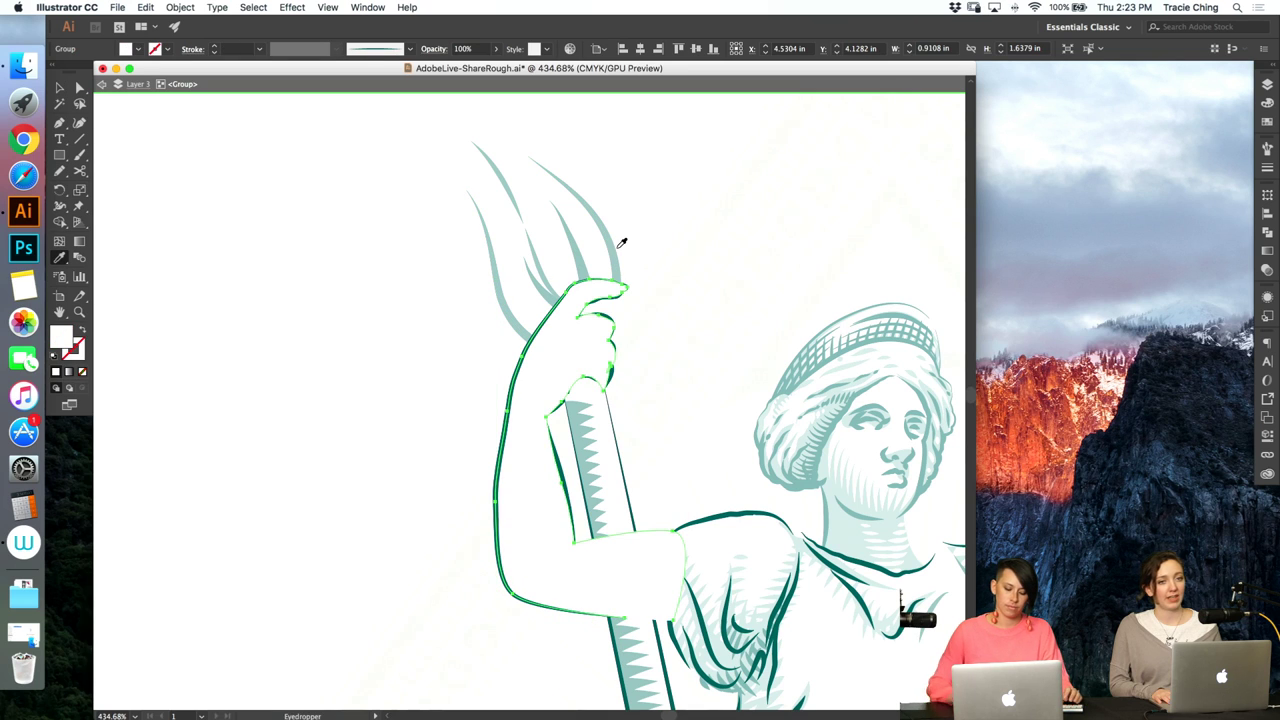
{"action": "key", "text": "ctrl+z"}
- Send the torch's flame strokes and their white fill shape behind the hand, and leave the group
{"action": "key", "text": "v"}
{"action": "left_click", "coordinate": [578, 260]}
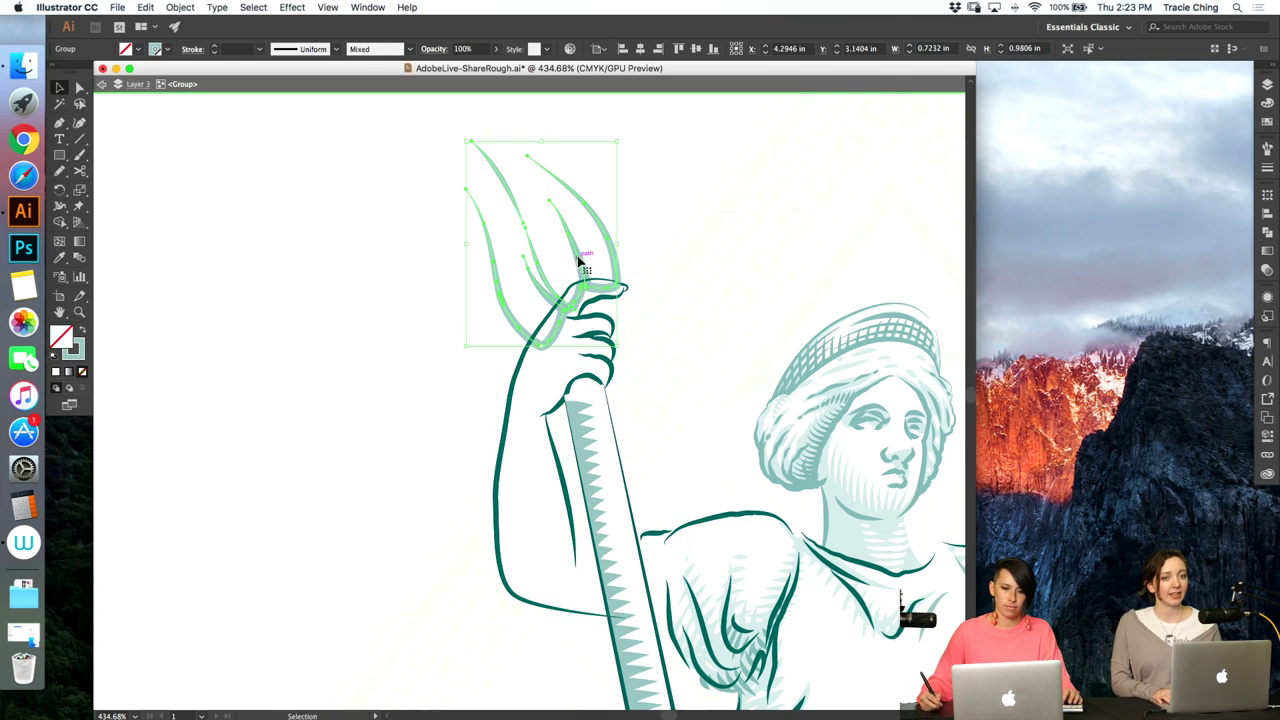
{"action": "key", "text": "super+shift+["}
{"action": "left_click", "coordinate": [644, 210]}
{"action": "left_click", "coordinate": [594, 243]}
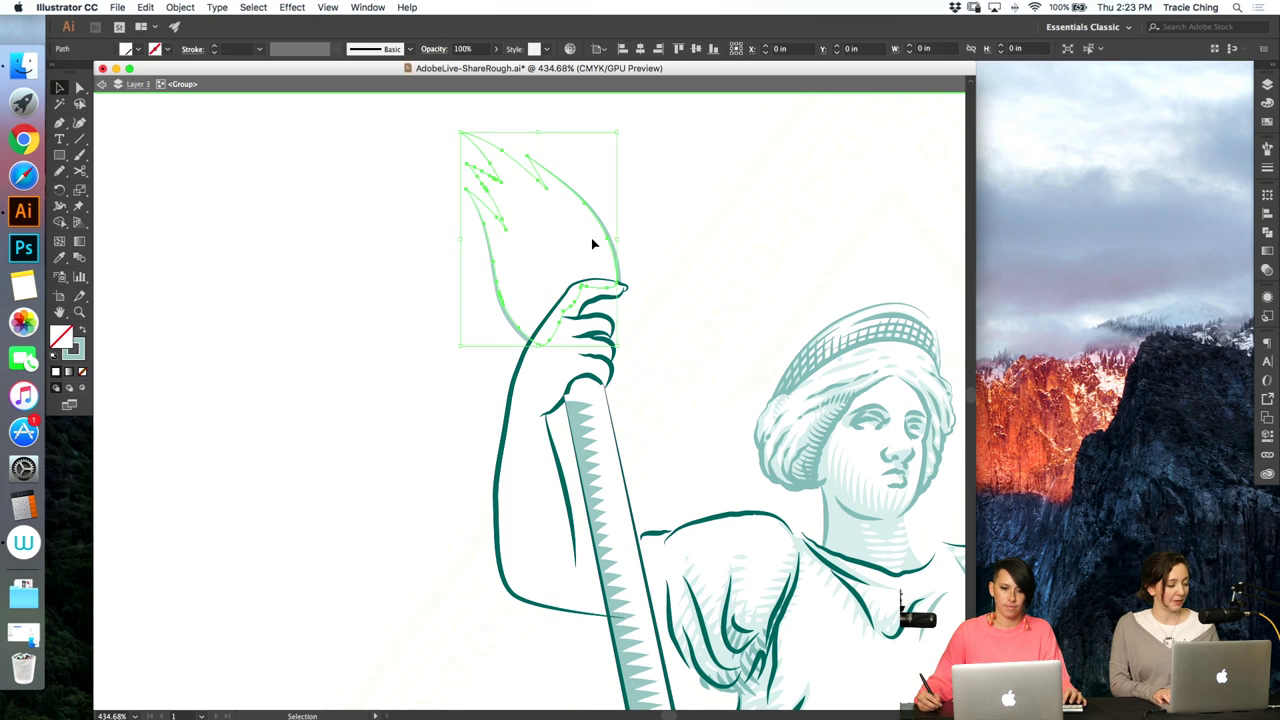
{"action": "key", "text": "Delete"}
{"action": "left_click", "coordinate": [572, 241]}
{"action": "double_click", "coordinate": [573, 243]}
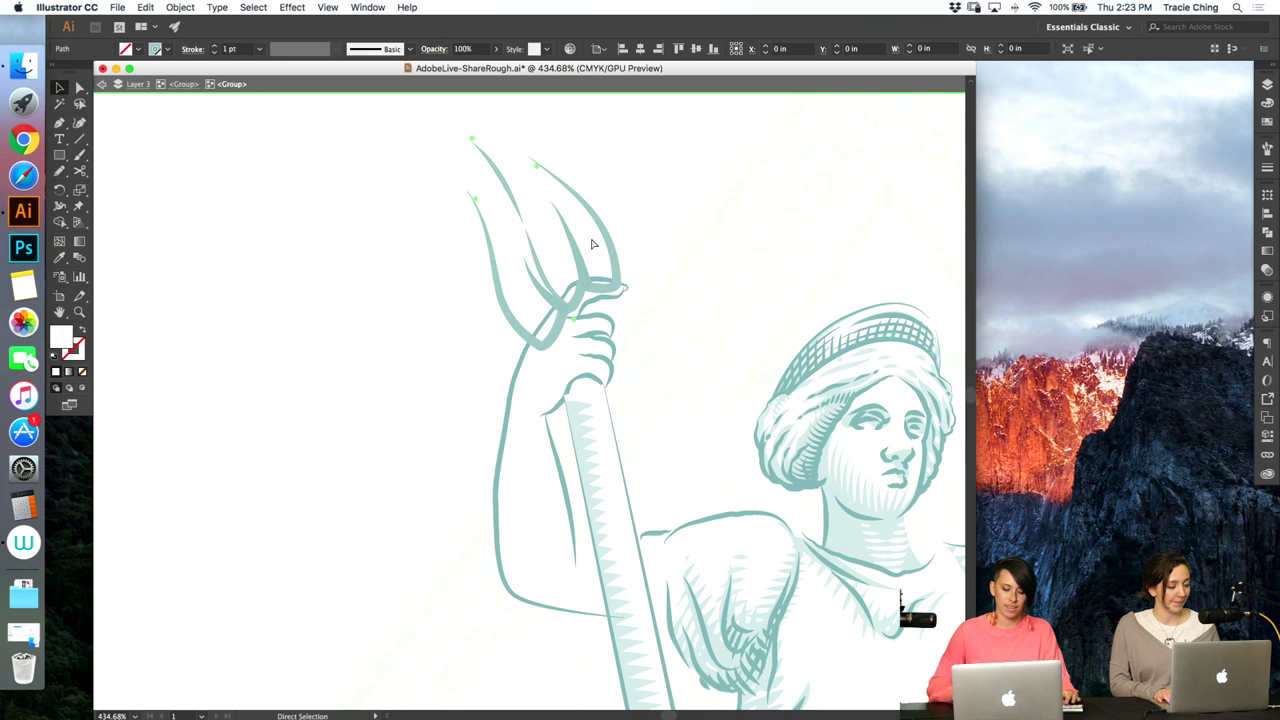
{"action": "key", "text": "super+z"}
{"action": "double_click", "coordinate": [660, 237]}
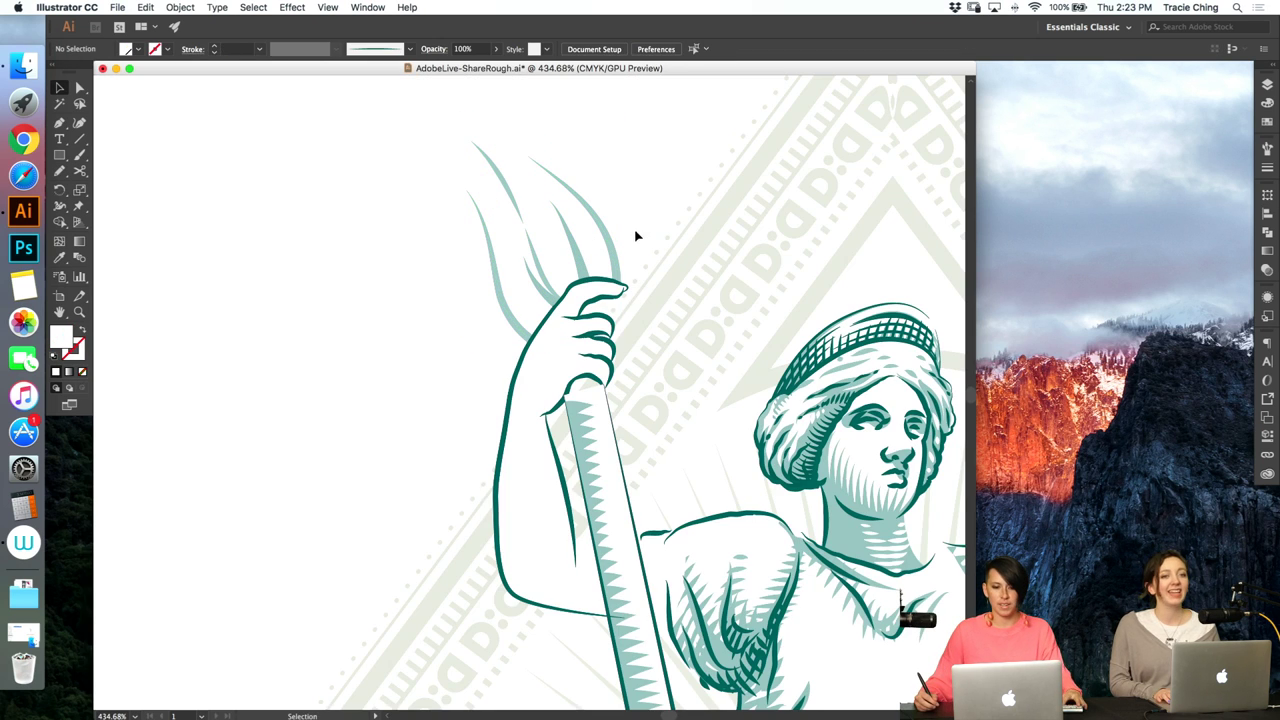
- Isolate the torch's staff group and pull the upper-left anchor of its fill shape up into the hand
{"action": "double_click", "coordinate": [612, 320]}
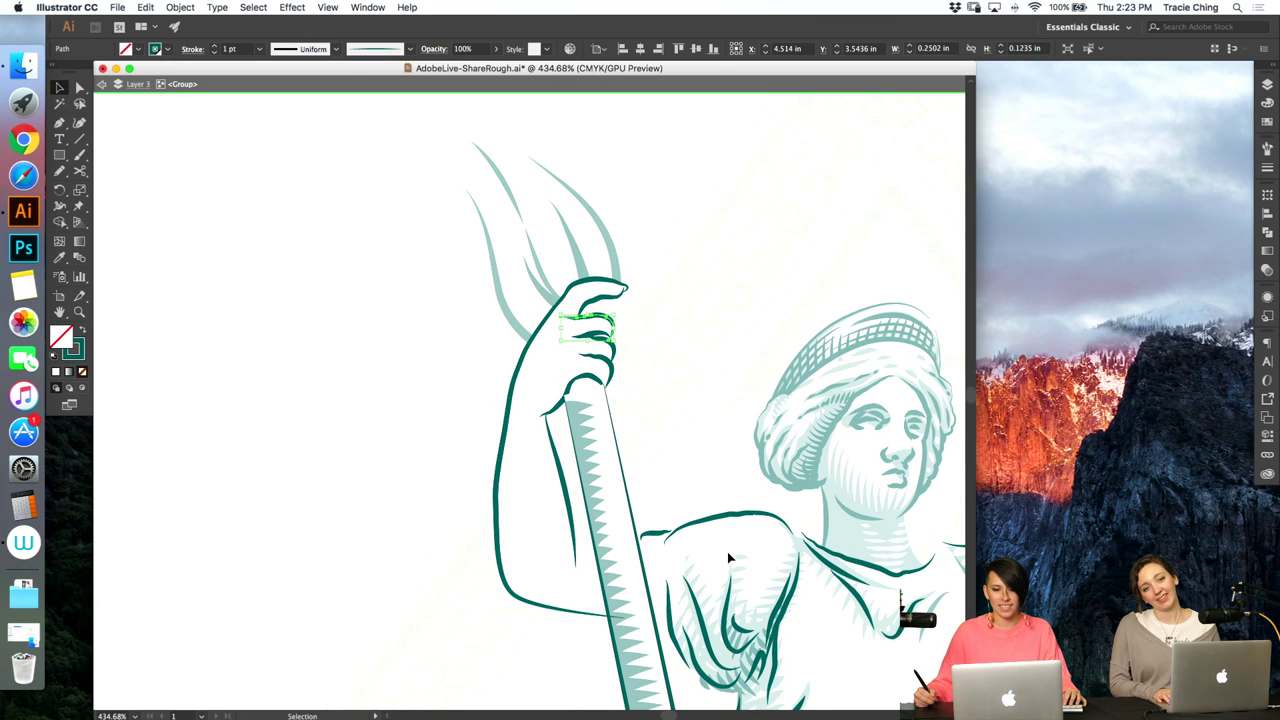
{"action": "key", "text": "a"}
{"action": "key", "text": "v"}
{"action": "left_click", "coordinate": [592, 425]}
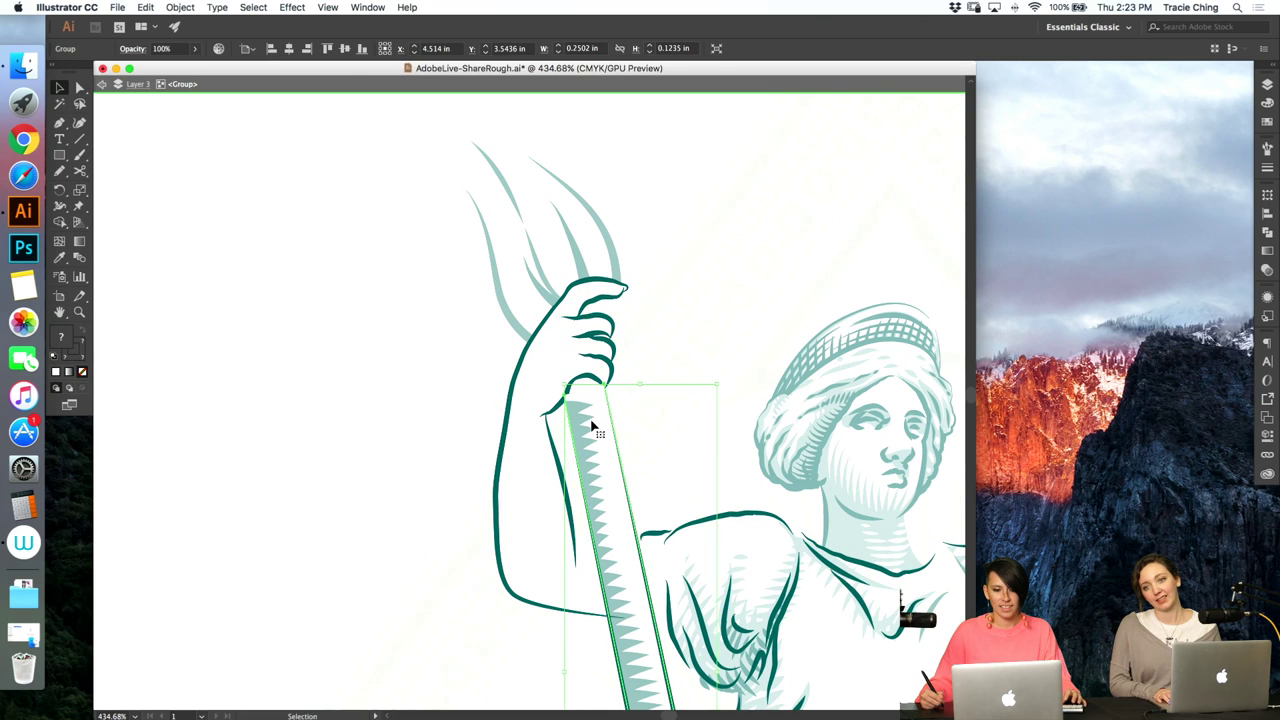
{"action": "key", "text": "a"}
{"action": "left_click", "coordinate": [560, 371]}
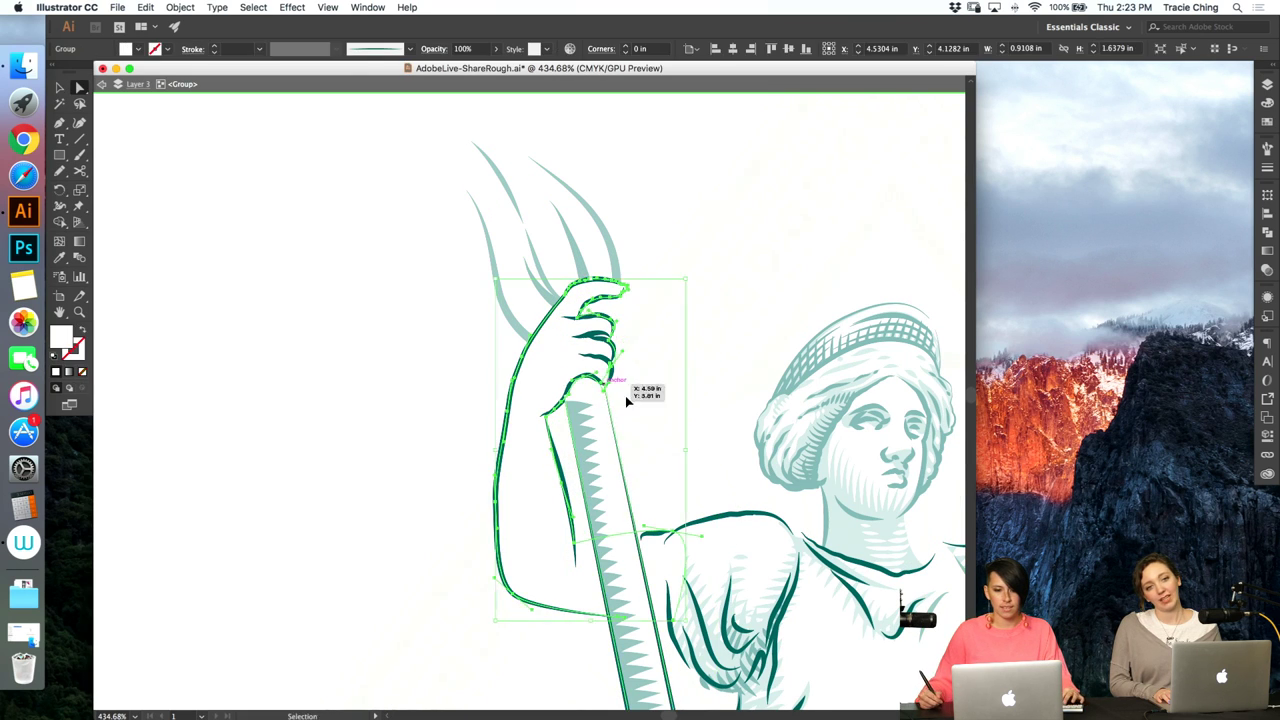
{"action": "key", "text": "super+shift+a"}
{"action": "double_click", "coordinate": [600, 404]}
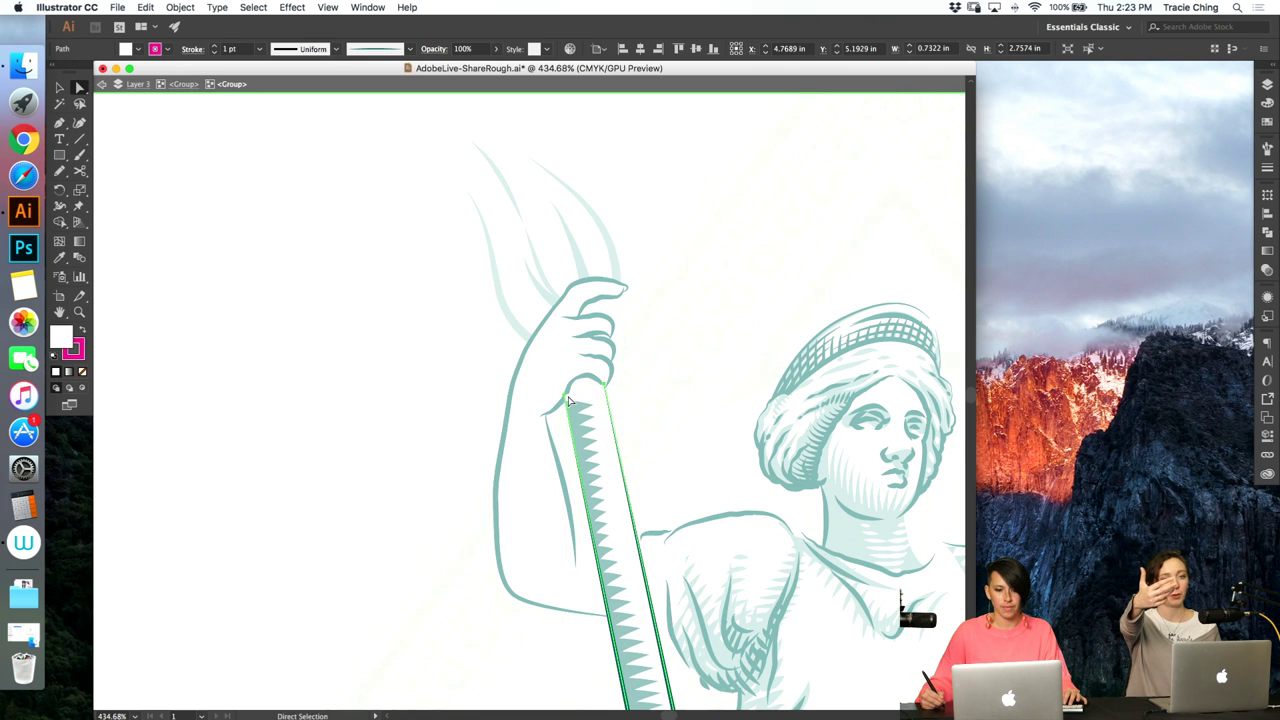
{"action": "left_click", "coordinate": [566, 402]}
{"action": "left_click_drag", "start_coordinate": [566, 402], "coordinate": [560, 360]}
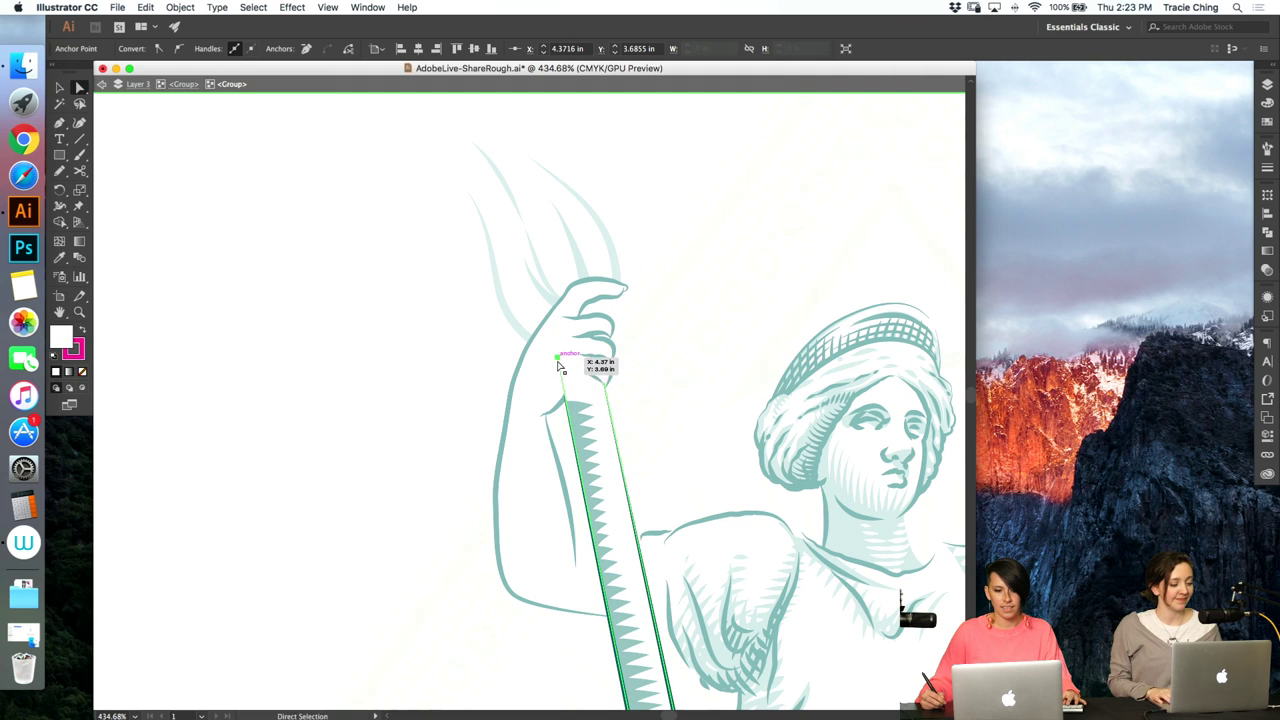
- Paste a copy of the arm shape over the staff and try subtracting it from the staff's fill with Minus Front
{"action": "left_click", "coordinate": [591, 398], "text": "super"}
{"action": "left_click", "coordinate": [594, 398], "text": "shift"}
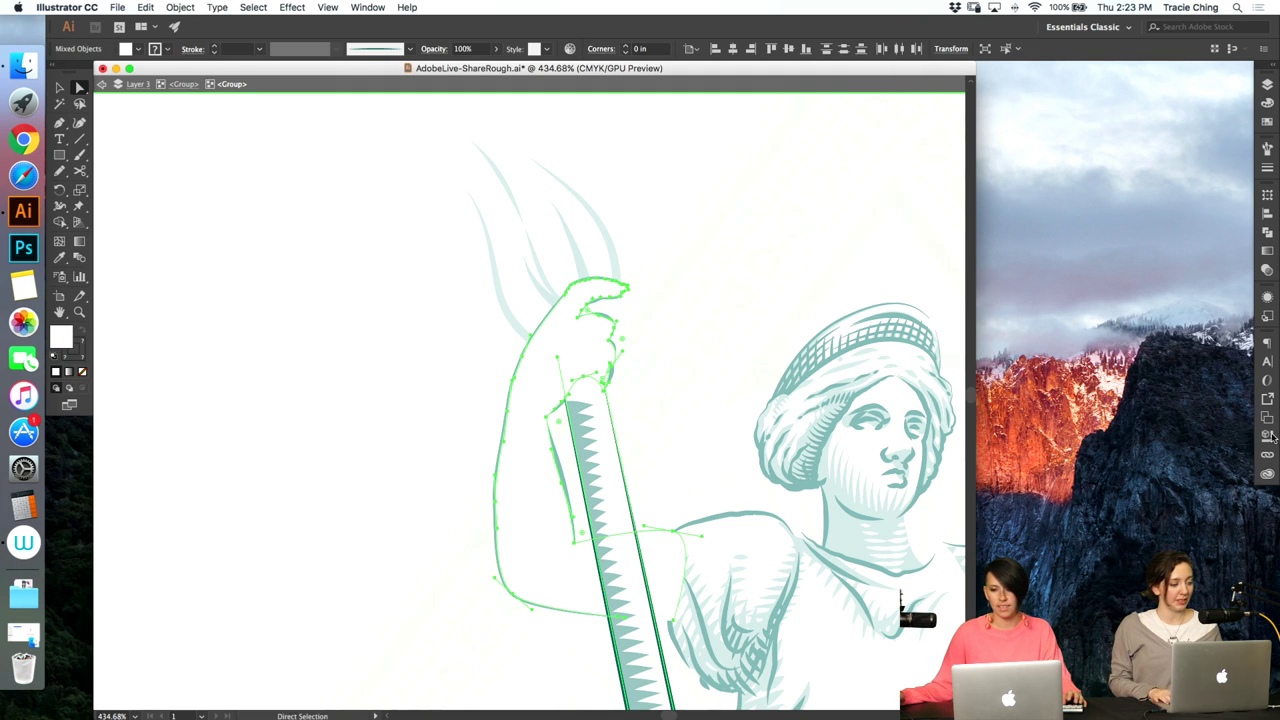
{"action": "left_click", "coordinate": [1268, 234]}
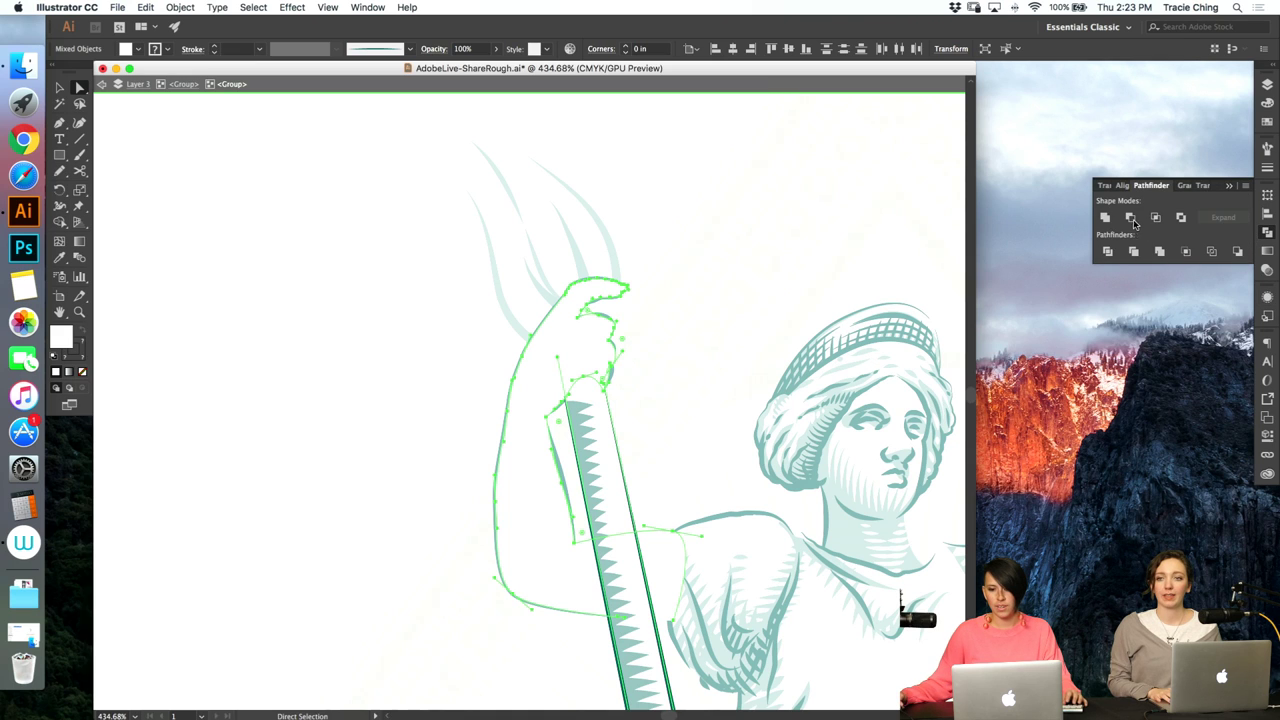
{"action": "left_click", "coordinate": [1130, 217]}
{"action": "key", "text": "super+z"}
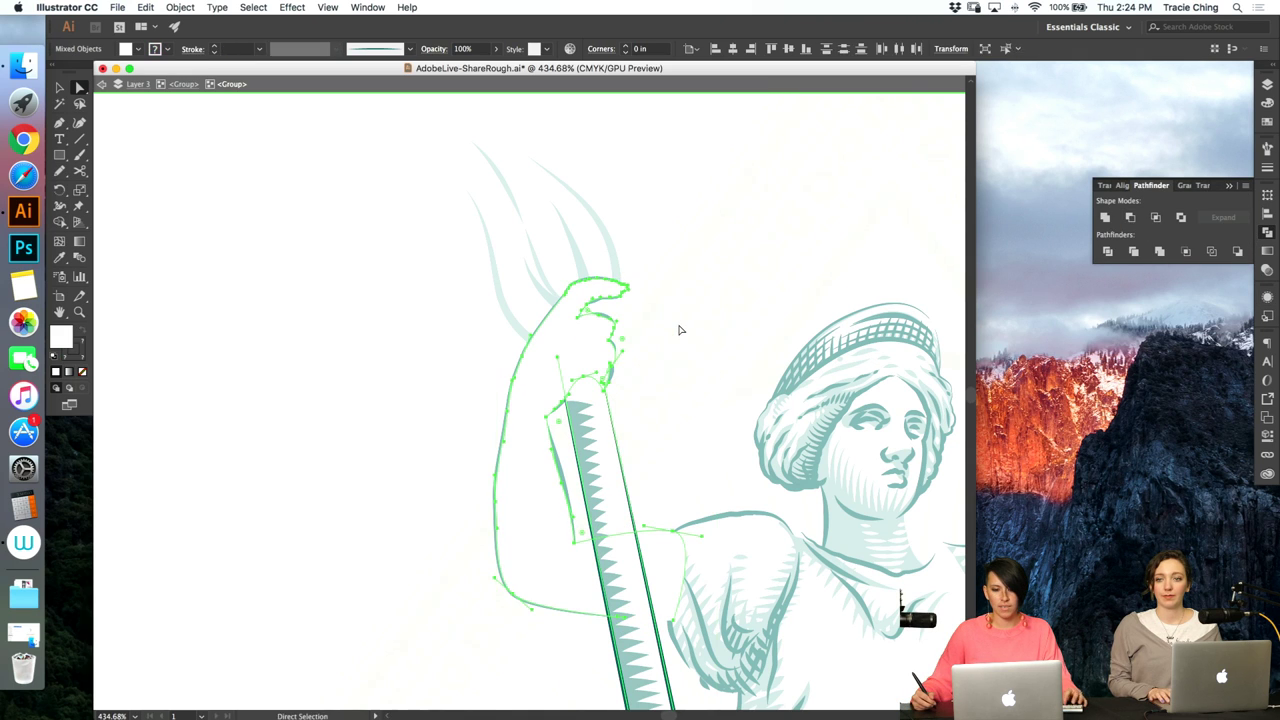
- Reduce the pasted arm shape to the short curved edge where the hand meets the staff
{"action": "left_click", "coordinate": [681, 330]}
{"action": "left_click", "coordinate": [79, 87]}
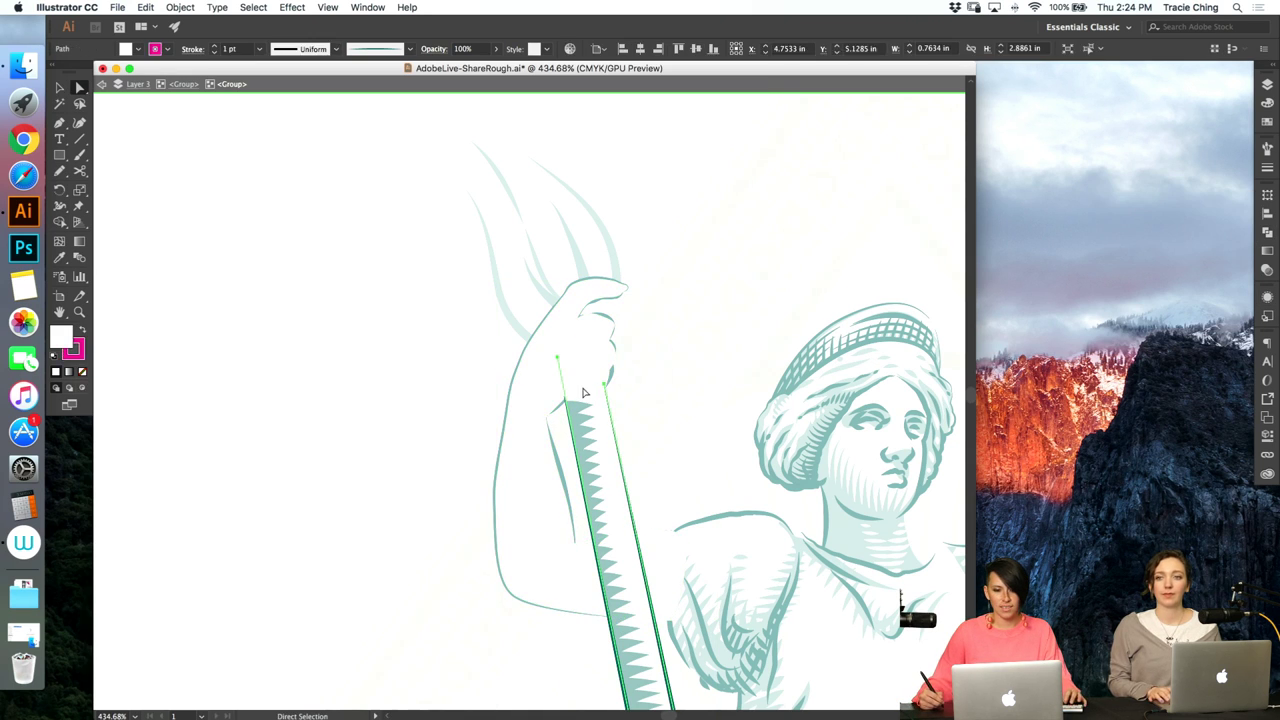
{"action": "left_click", "coordinate": [583, 386]}
{"action": "left_click", "coordinate": [643, 366]}
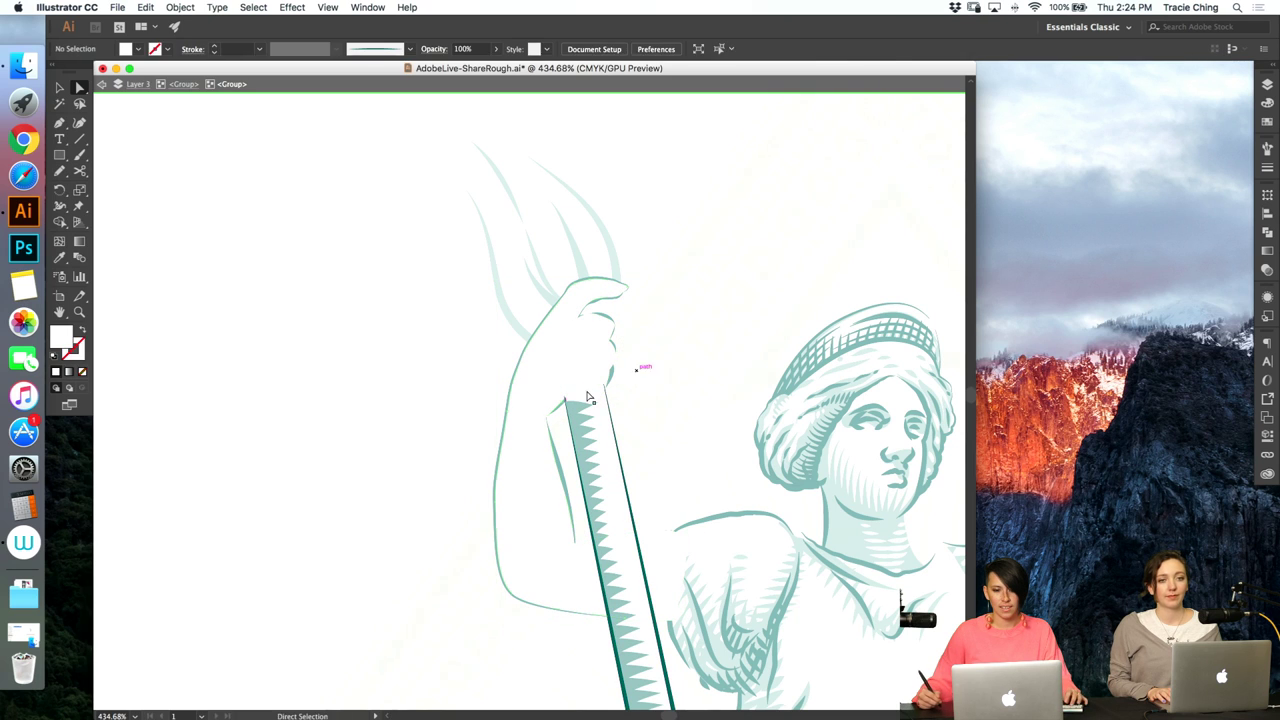
{"action": "left_click", "coordinate": [587, 402]}
{"action": "key", "text": "p"}
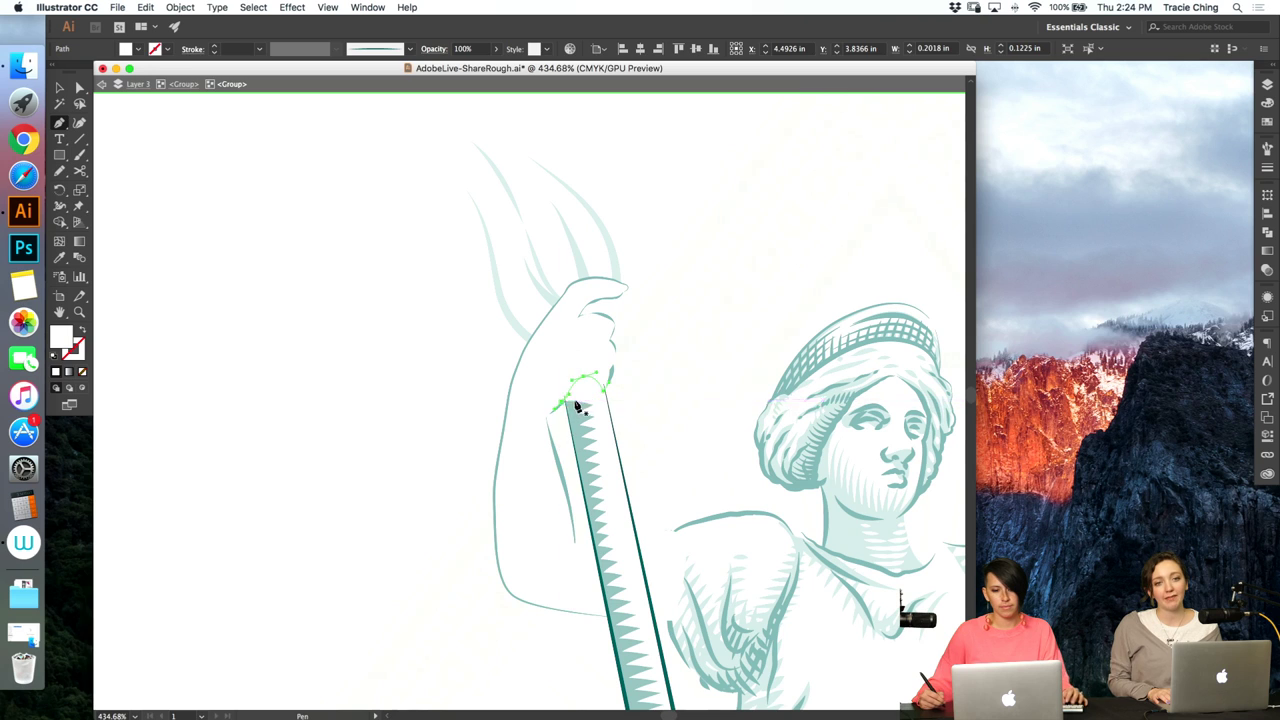
{"action": "left_click", "coordinate": [625, 397], "text": "super"}
- Isolate the staff's fill with the curved edge and extend that edge with the Pen tool into a cutting shape over the hand
{"action": "key", "text": "v"}
{"action": "double_click", "coordinate": [604, 415]}
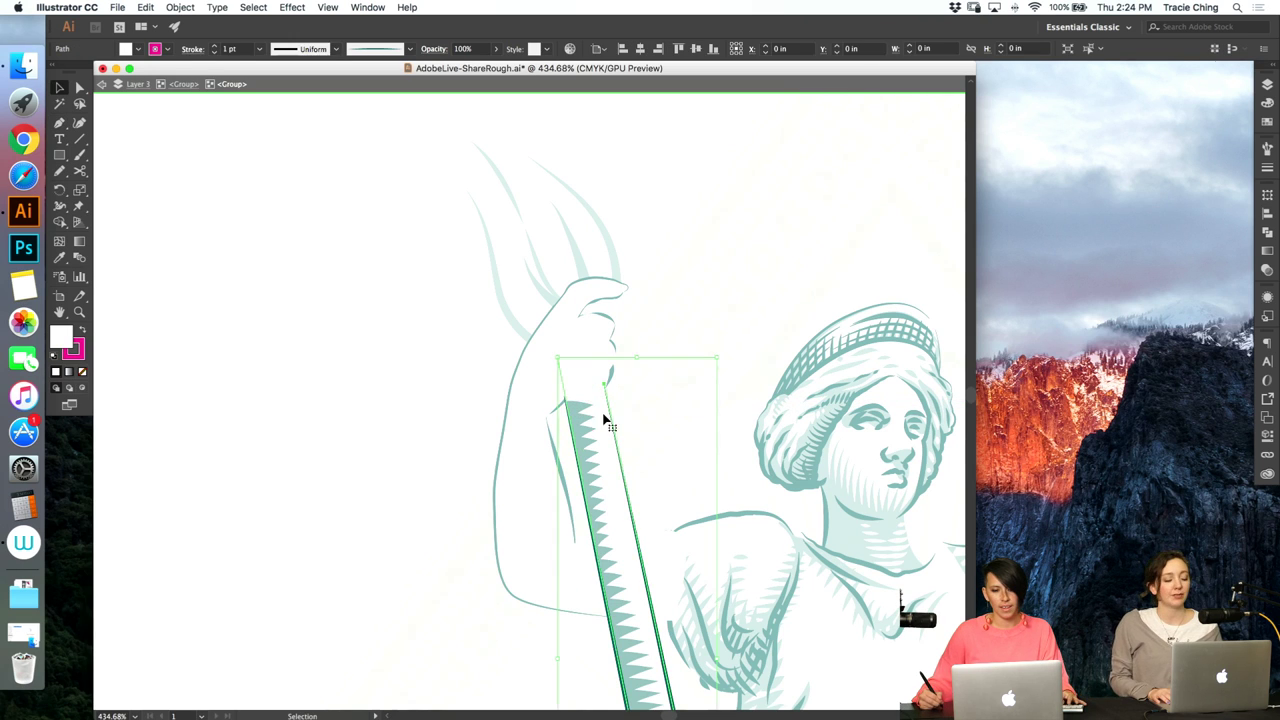
{"action": "left_click", "coordinate": [608, 411]}
{"action": "key", "text": "a"}
{"action": "key", "text": "p"}
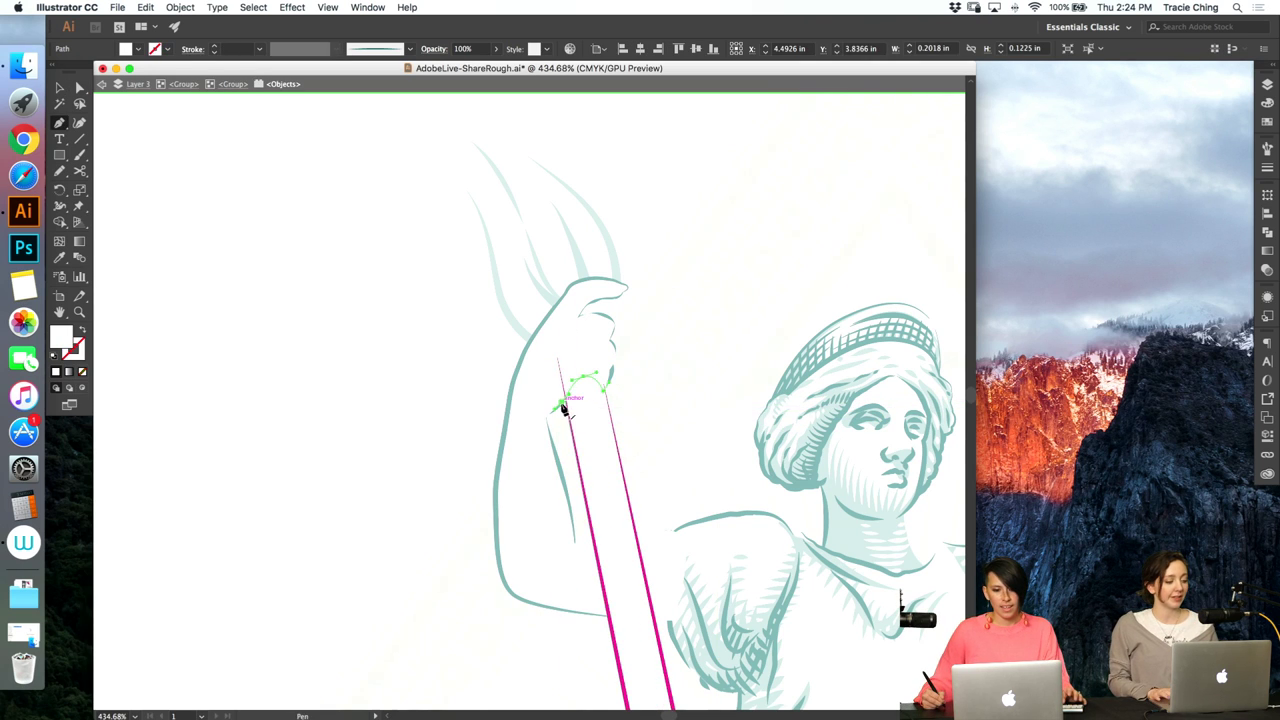
{"action": "left_click_drag", "start_coordinate": [538, 377], "coordinate": [542, 357]}
{"action": "left_click", "coordinate": [568, 336]}
{"action": "left_click", "coordinate": [610, 342]}
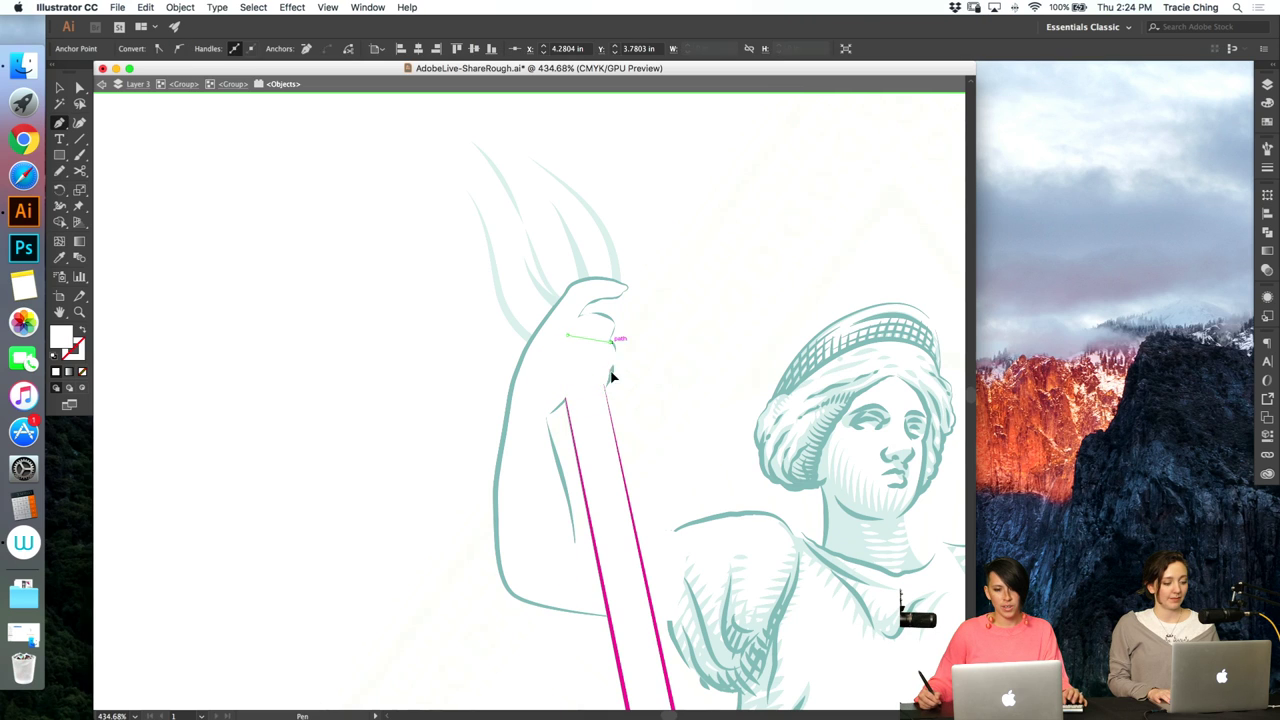
{"action": "key", "text": "a"}
{"action": "key", "text": "super+shift+a"}
- Trim the staff's fill along the hand's curved edge by subtracting the cutting shape with Minus Front
{"action": "left_click", "coordinate": [603, 425]}
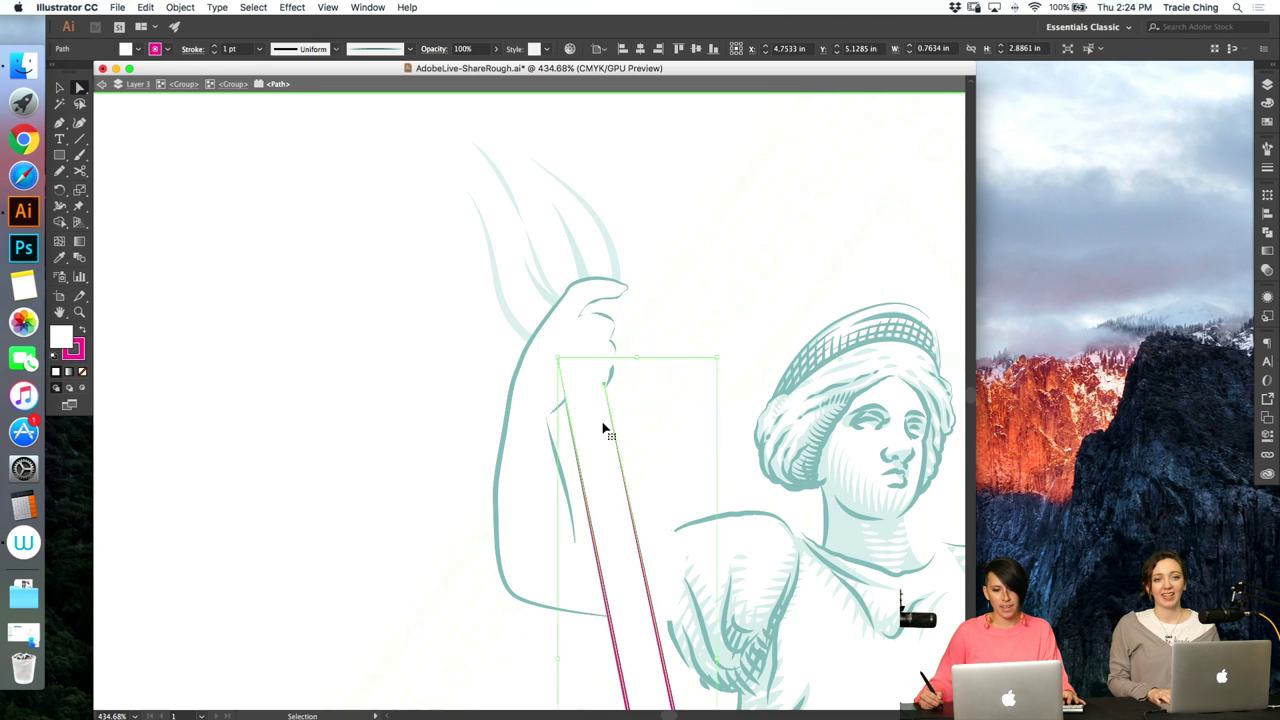
{"action": "key", "text": "super+a"}
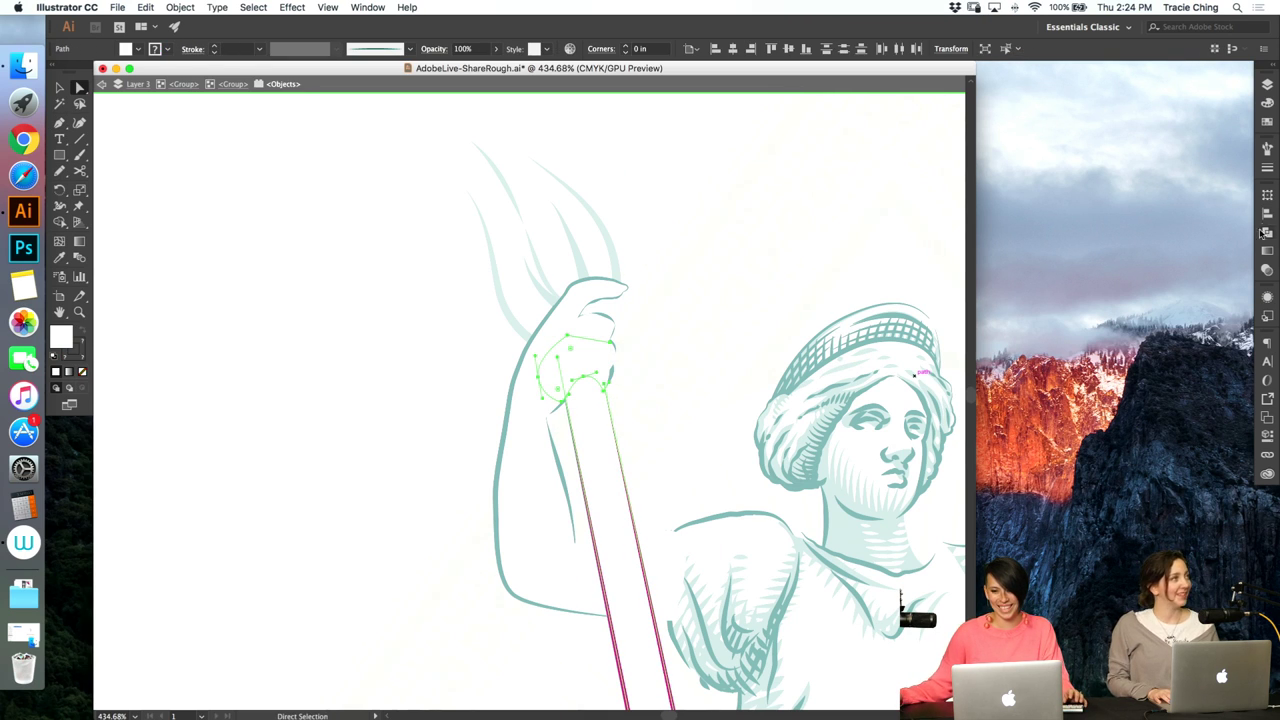
{"action": "left_click", "coordinate": [1264, 232]}
{"action": "left_click", "coordinate": [1130, 218]}
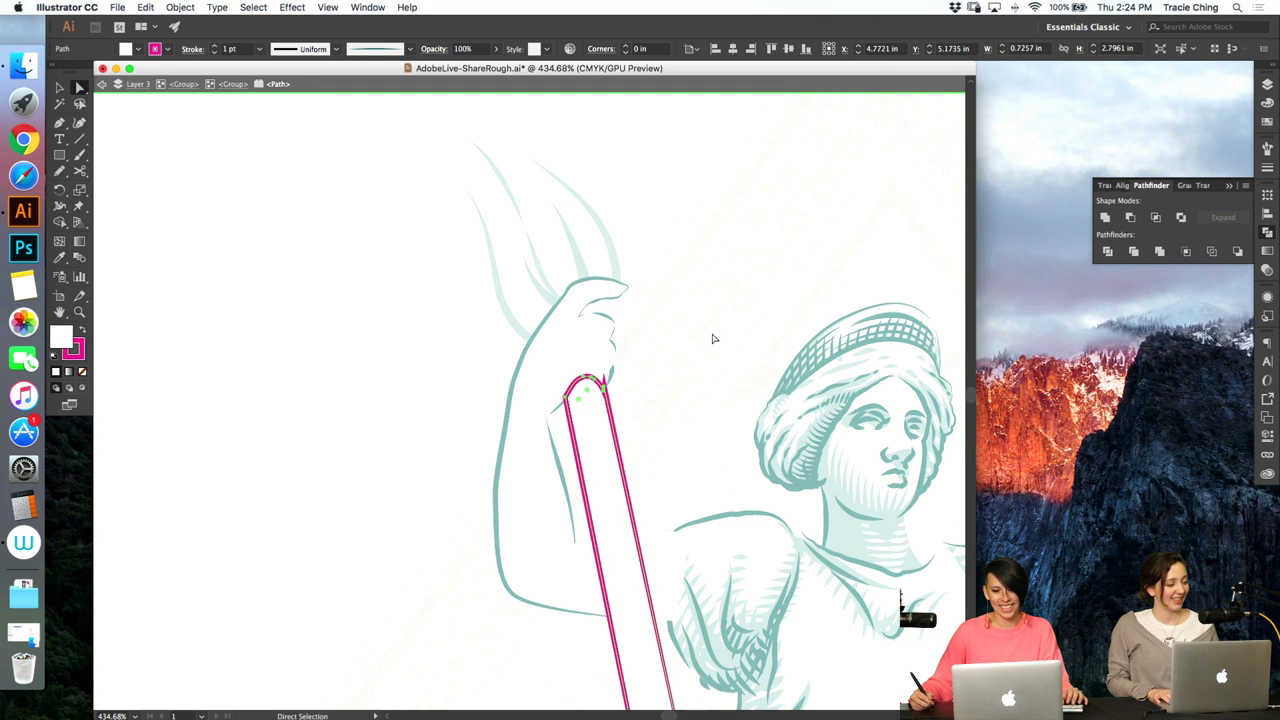
- Try deleting the trimmed staff shape, and undo the deletion
{"action": "key", "text": "super+minus"}
{"action": "key", "text": "super+minus"}
{"action": "key", "text": "BackSpace"}
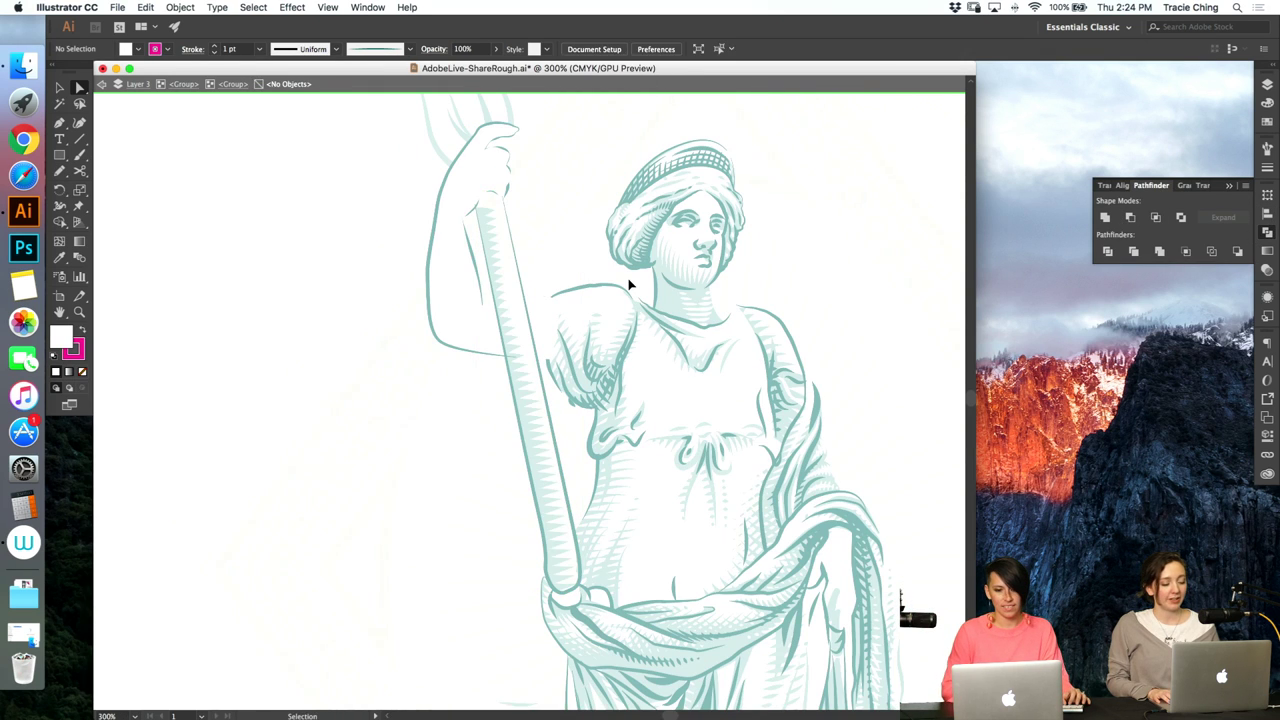
{"action": "key", "text": "super+z"}
- Remove the magenta stroke from the trimmed staff shape and return to the staff group
{"action": "key", "text": "i"}
{"action": "left_click", "coordinate": [1266, 104]}
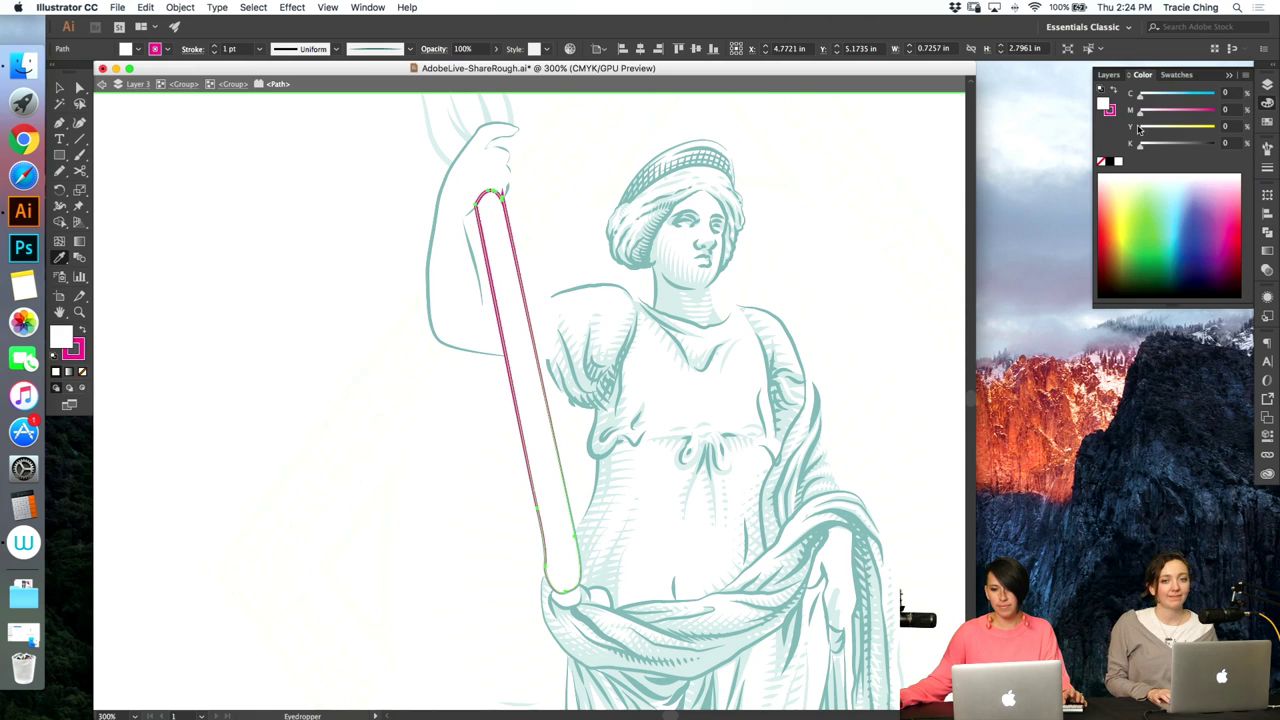
{"action": "left_click", "coordinate": [1110, 112]}
{"action": "left_click", "coordinate": [1101, 162]}
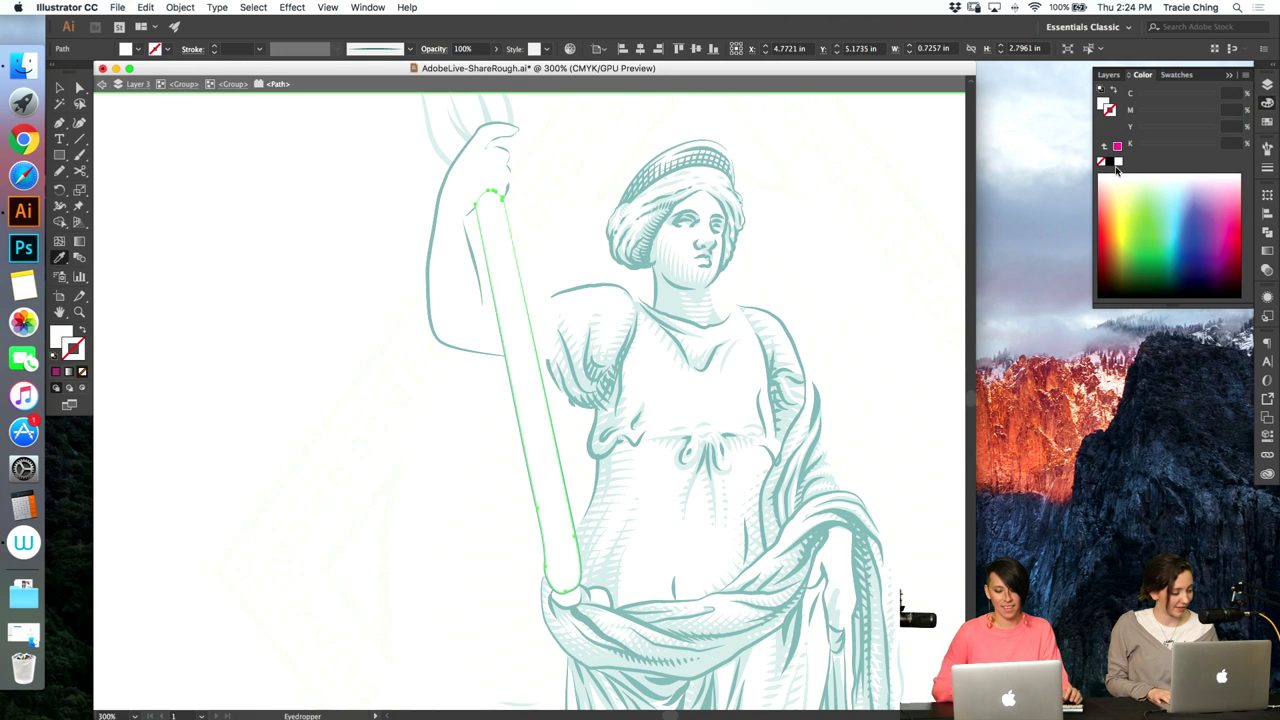
{"action": "key", "text": "v"}
{"action": "left_click", "coordinate": [234, 85]}
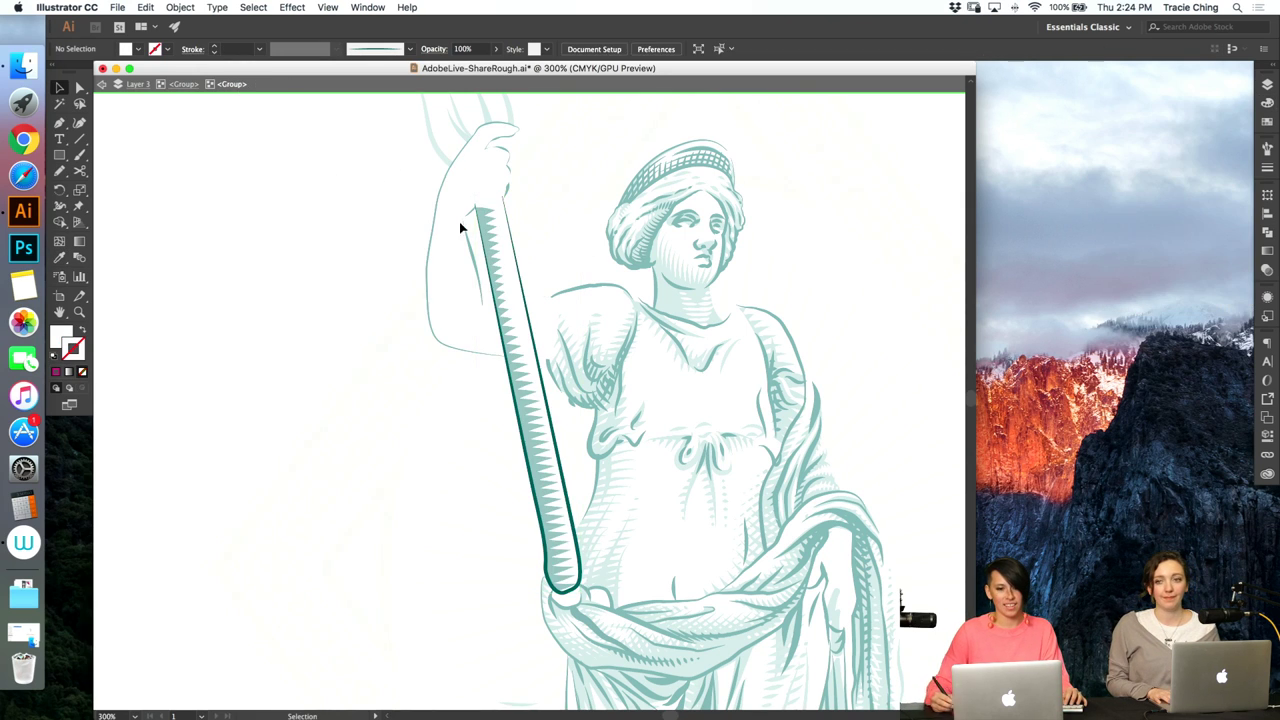
- Clear the leftover white shape covering the hand and arm linework, and exit the staff group
{"action": "key", "text": "a"}
{"action": "left_click", "coordinate": [517, 299]}
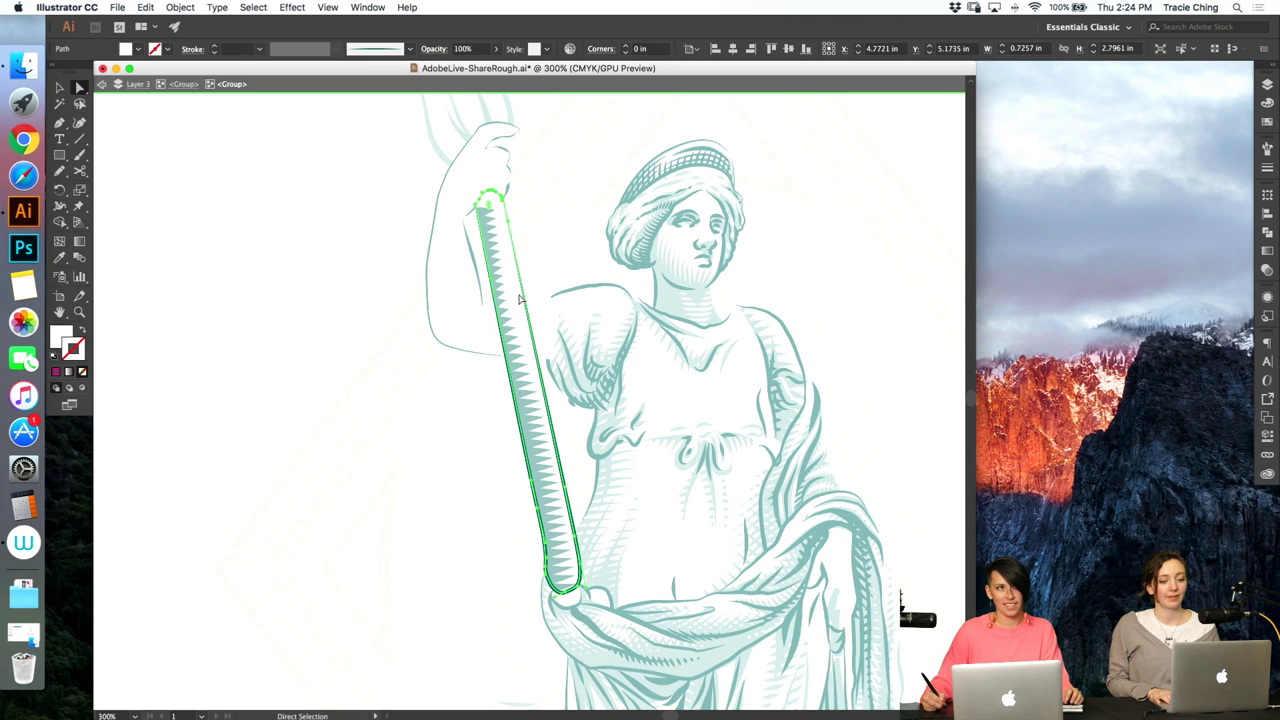
{"action": "key", "text": "v"}
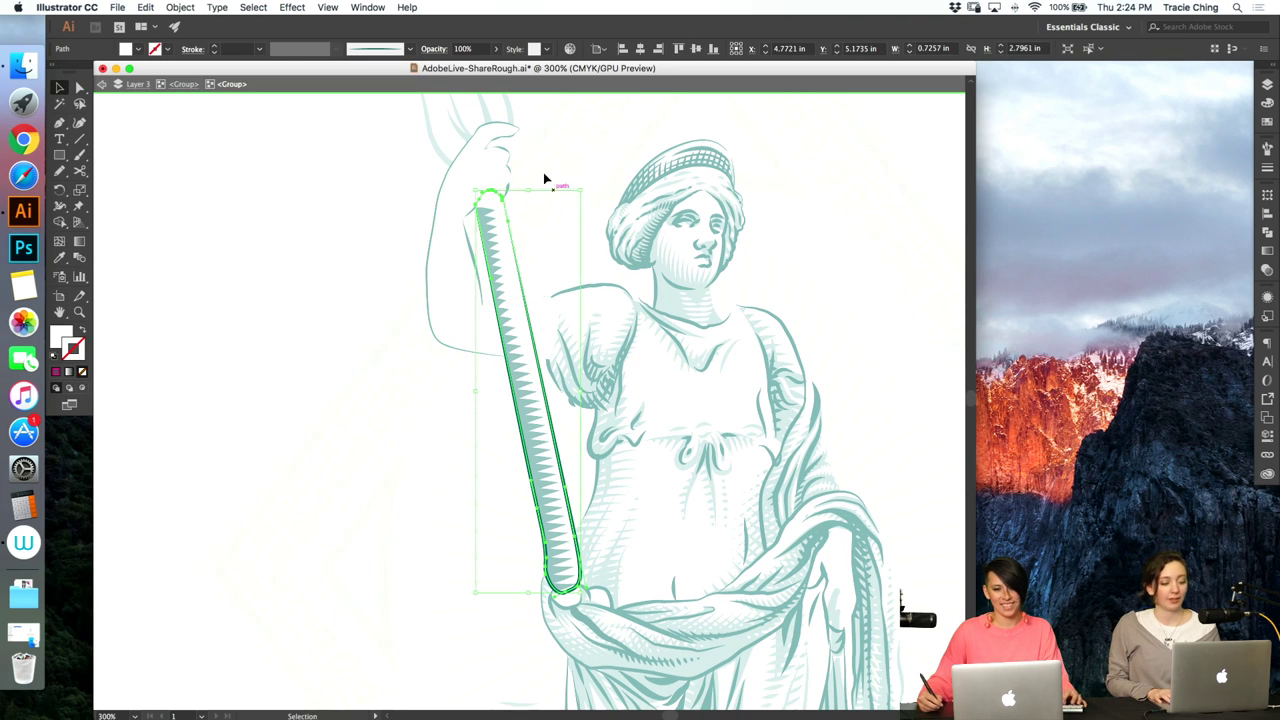
{"action": "left_click", "coordinate": [544, 176]}
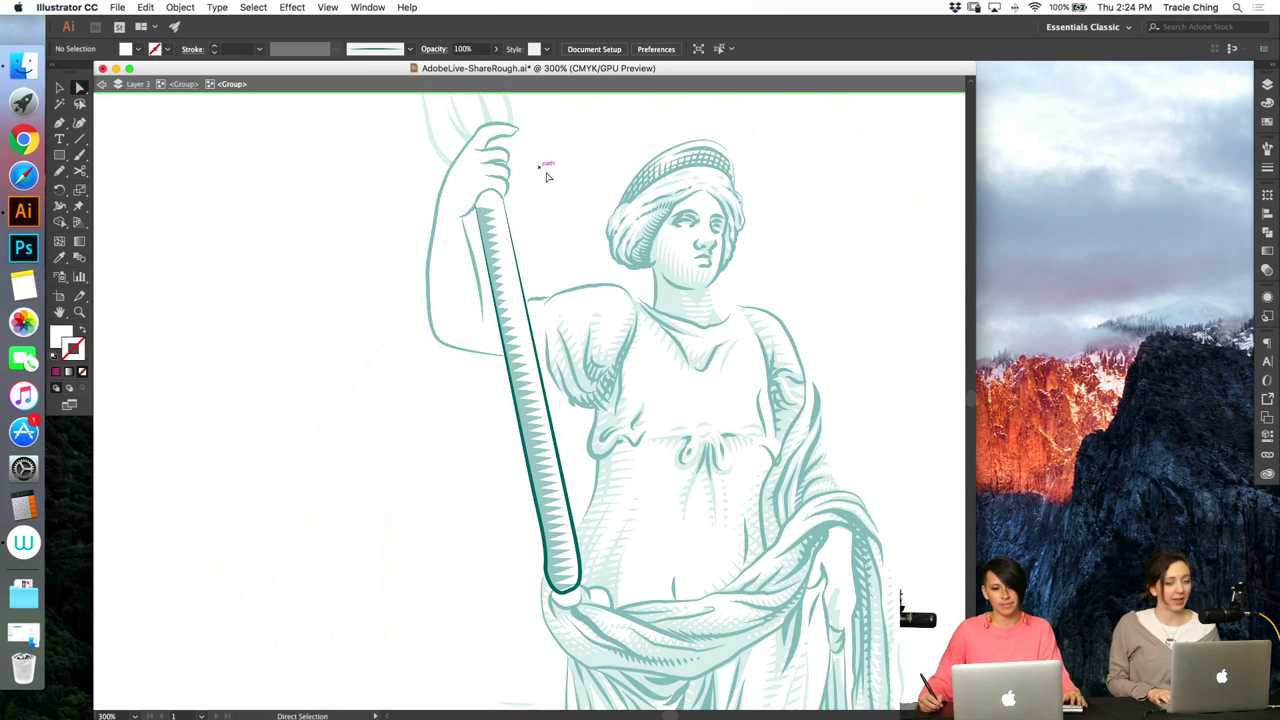
{"action": "double_click", "coordinate": [545, 172]}
{"action": "key", "text": "v"}
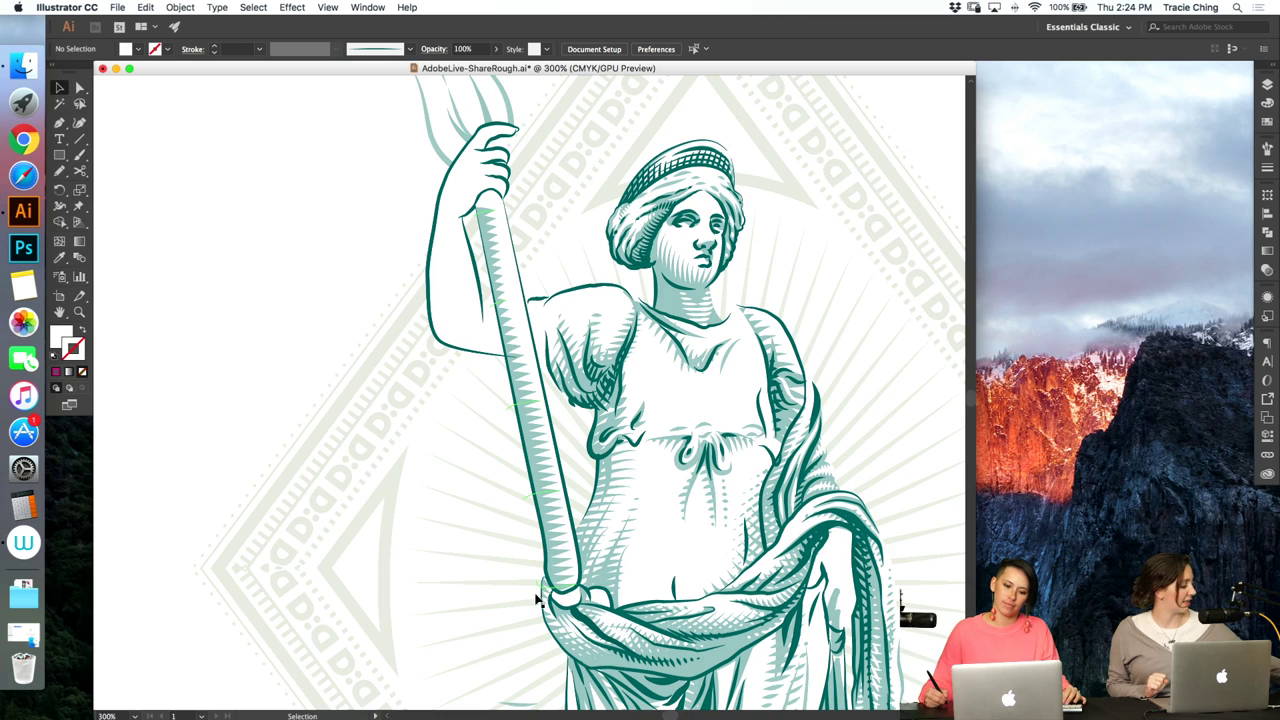
- Draw a crescent-shaped shading area with the Pen tool across the knob beneath the staff's rounded end
{"action": "double_click", "coordinate": [566, 607]}
{"action": "scroll", "coordinate": [575, 595], "scroll_direction": "up", "scroll_amount": 3}
{"action": "key", "text": "a"}
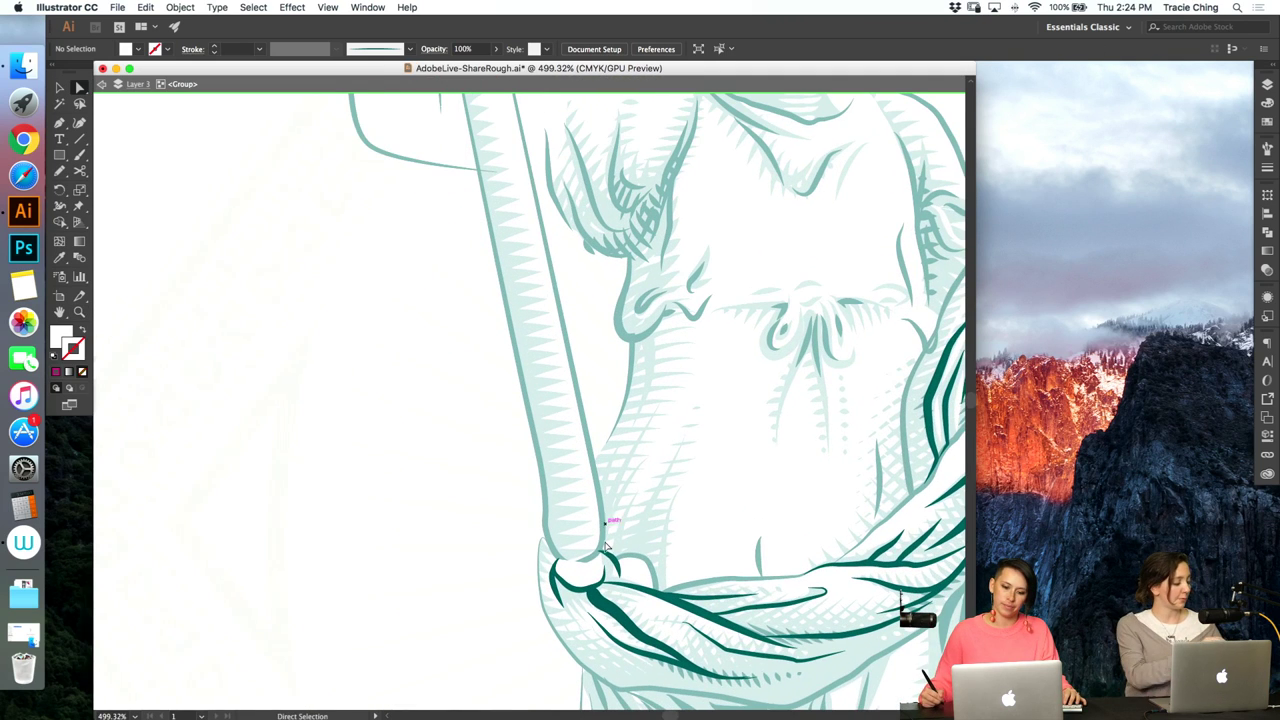
{"action": "key", "text": "v"}
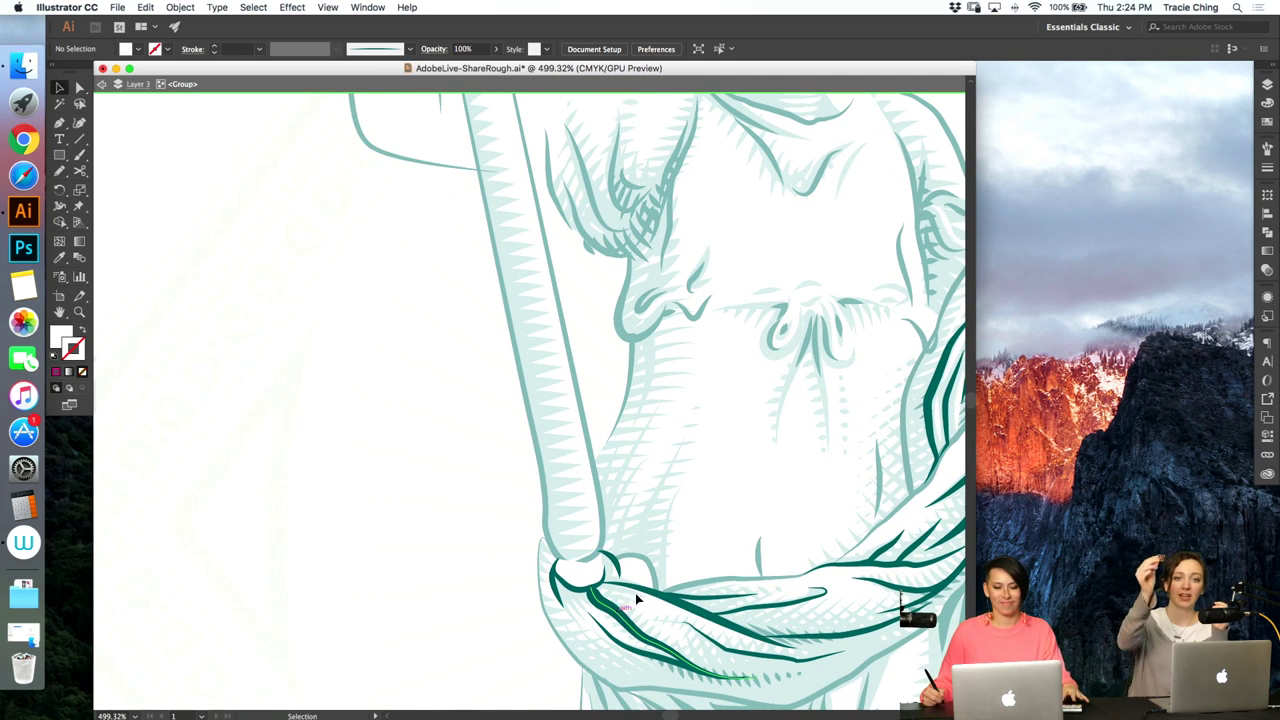
{"action": "key", "text": "Escape"}
{"action": "key", "text": "p"}
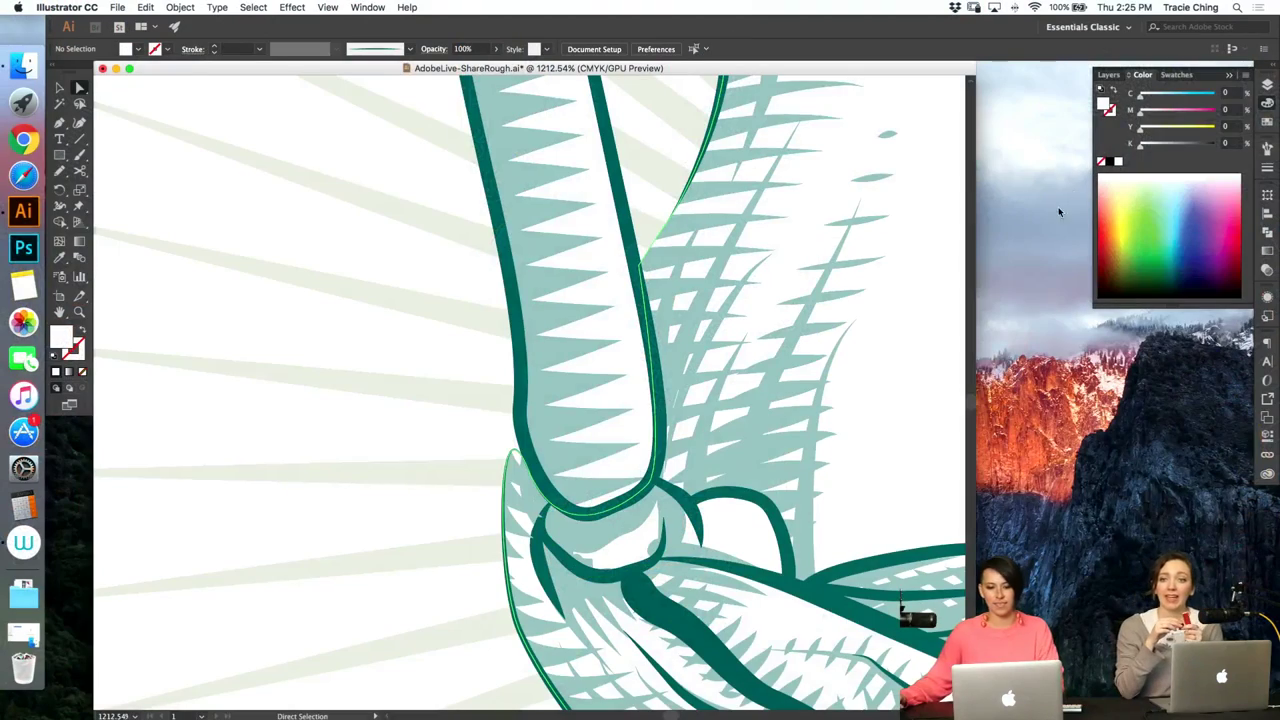
- Try filling the knob's white shape with the C=30 M=0 Y=15 K=21 swatch, and undo the change
{"action": "left_click", "coordinate": [640, 532]}
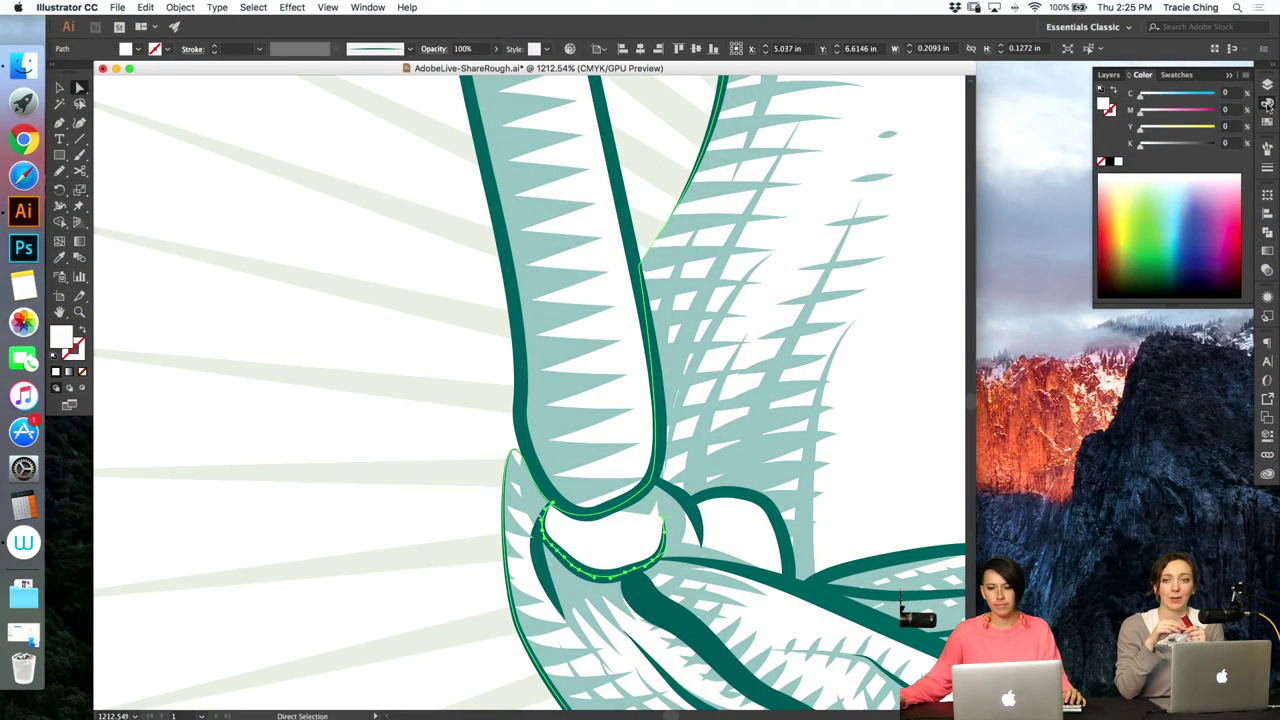
{"action": "left_click", "coordinate": [1267, 105]}
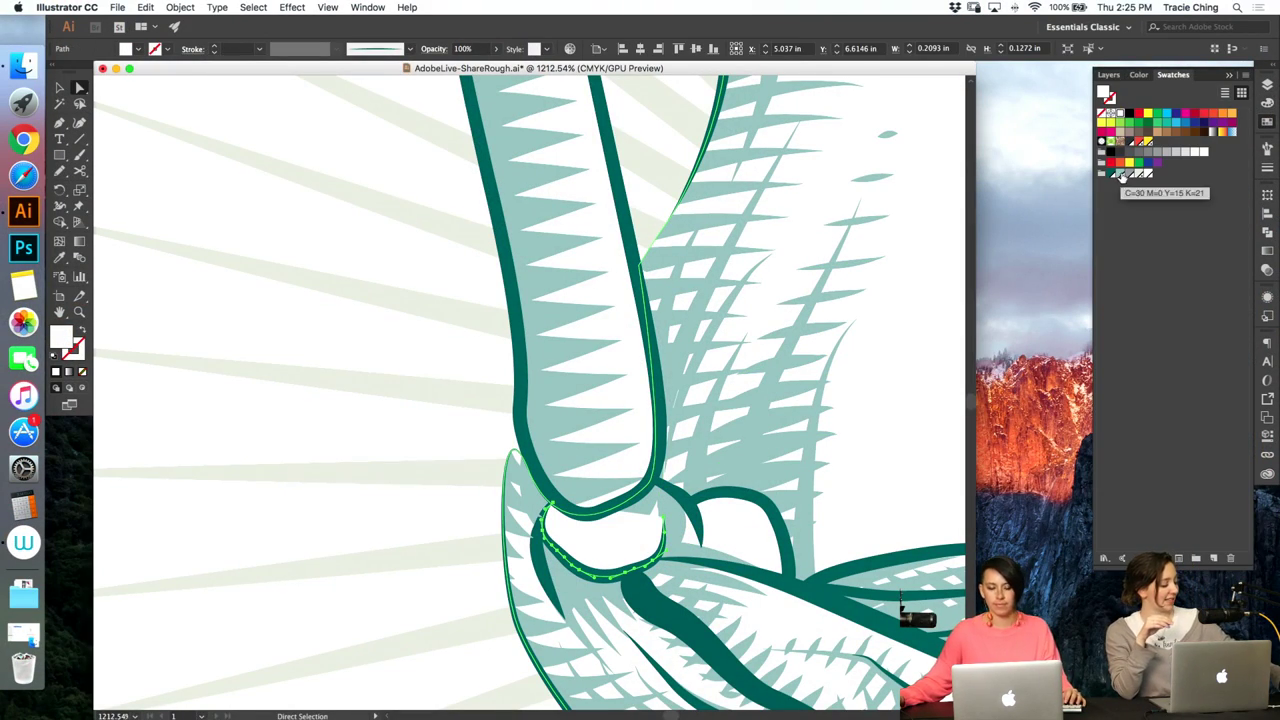
{"action": "left_click", "coordinate": [1120, 174]}
{"action": "key", "text": "super+z"}
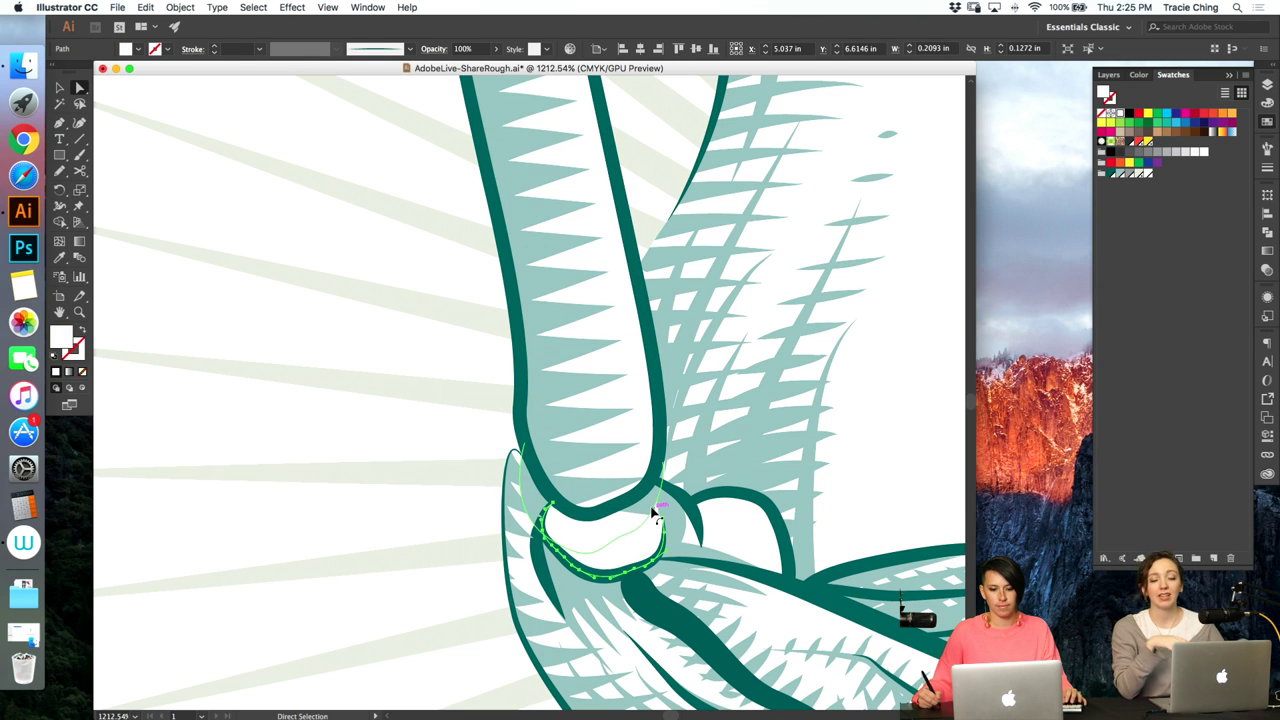
- Combine the knob's white fill and teal crescent so the shading shows within the knob beneath the staff
{"action": "left_click", "coordinate": [652, 508]}
{"action": "left_click", "coordinate": [639, 545], "text": "shift"}
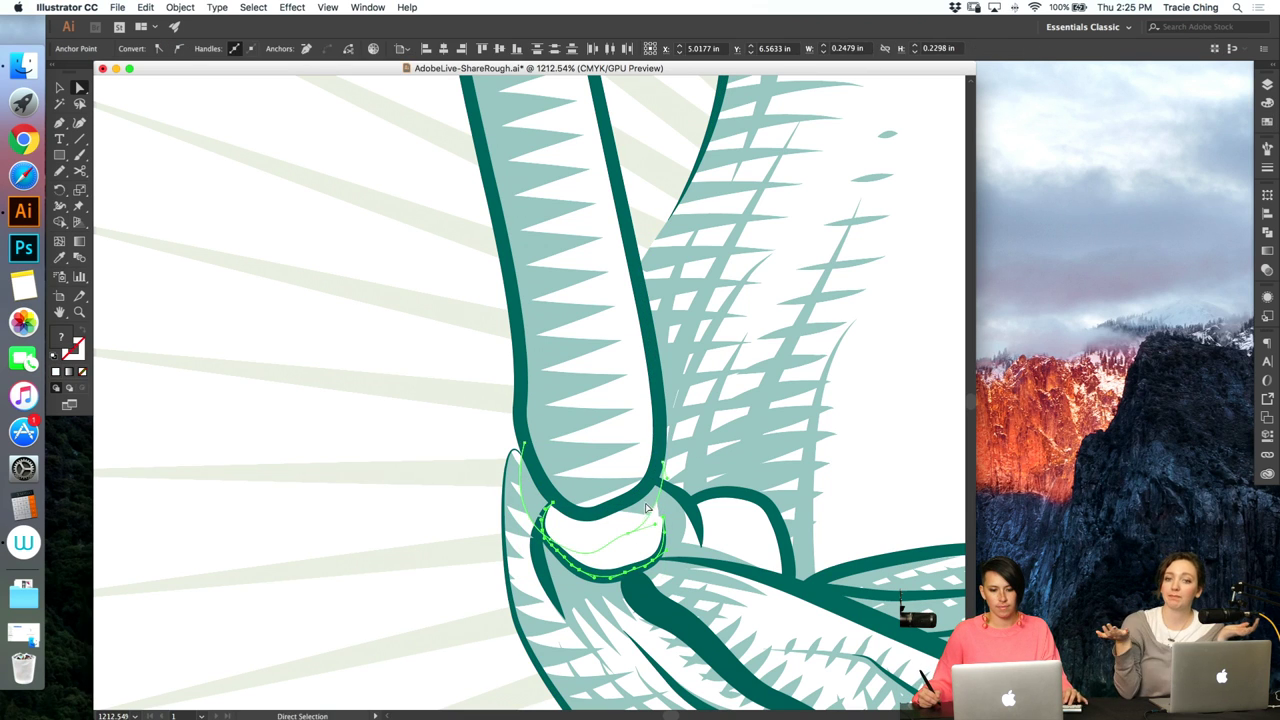
{"action": "key", "text": "super+shift+a"}
{"action": "left_click", "coordinate": [644, 548]}
{"action": "left_click", "coordinate": [645, 552]}
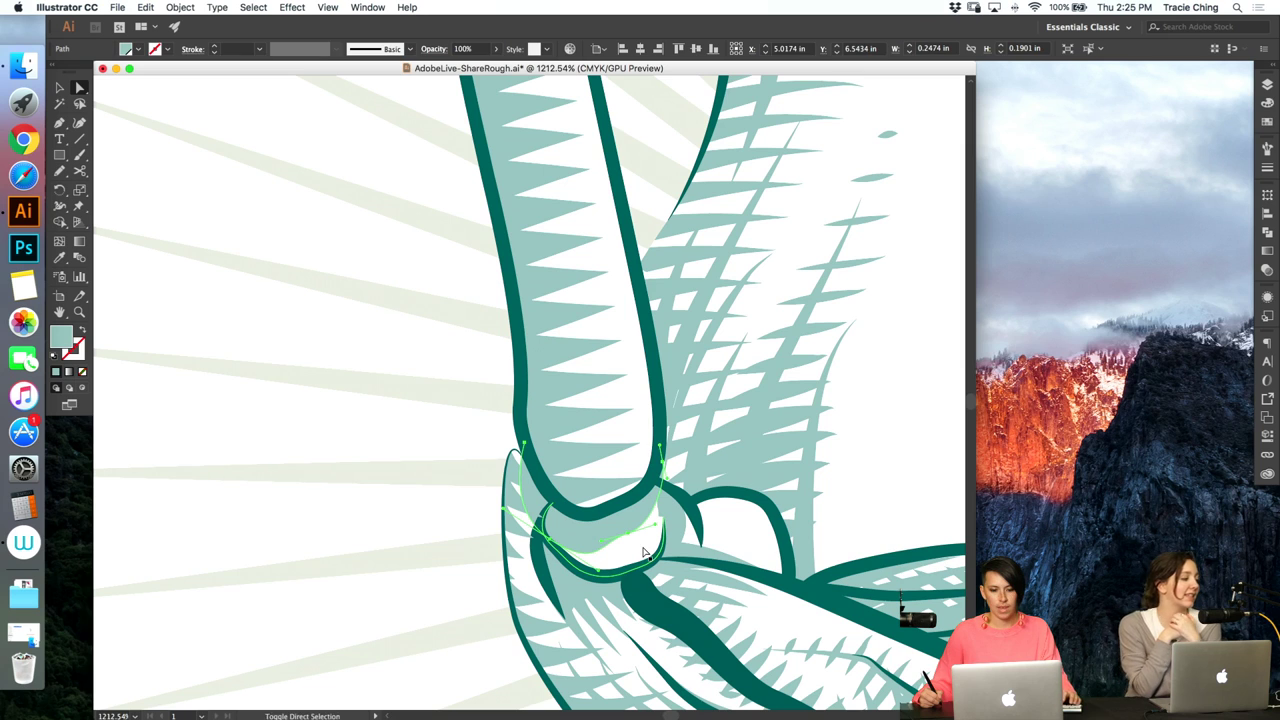
{"action": "left_click", "coordinate": [372, 566]}
- Isolate the staff's hatching blend inside its clip group, shift its topmost stroke up toward the hand, and exit isolation
{"action": "key", "text": "super+0"}
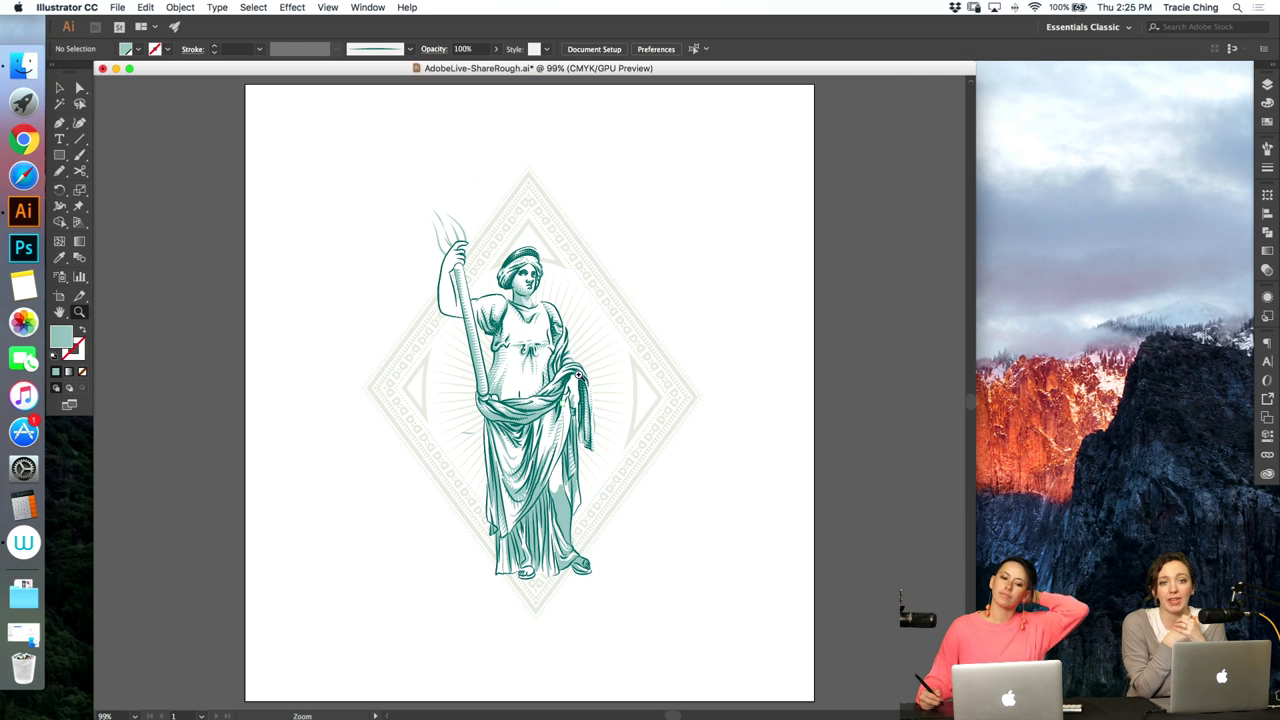
{"action": "left_click_drag", "start_coordinate": [456, 258], "coordinate": [676, 129]}
{"action": "double_click", "coordinate": [519, 208]}
{"action": "key", "text": "a"}
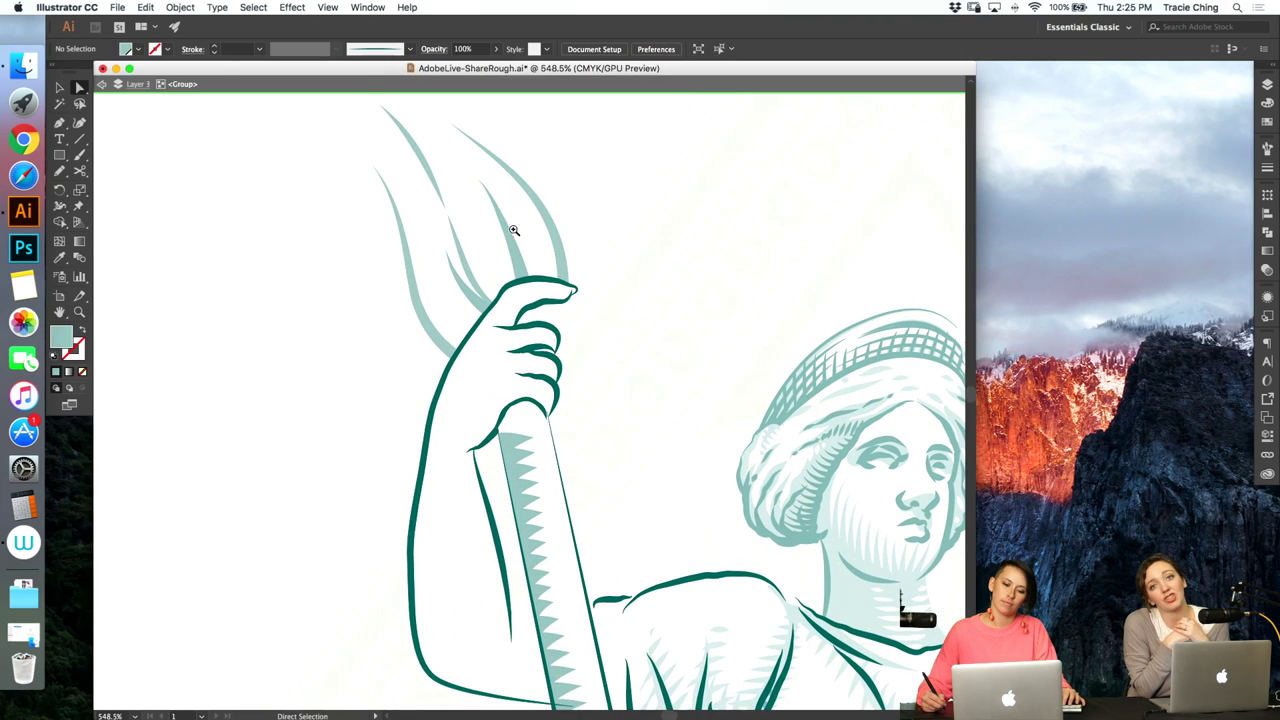
{"action": "key", "text": "v"}
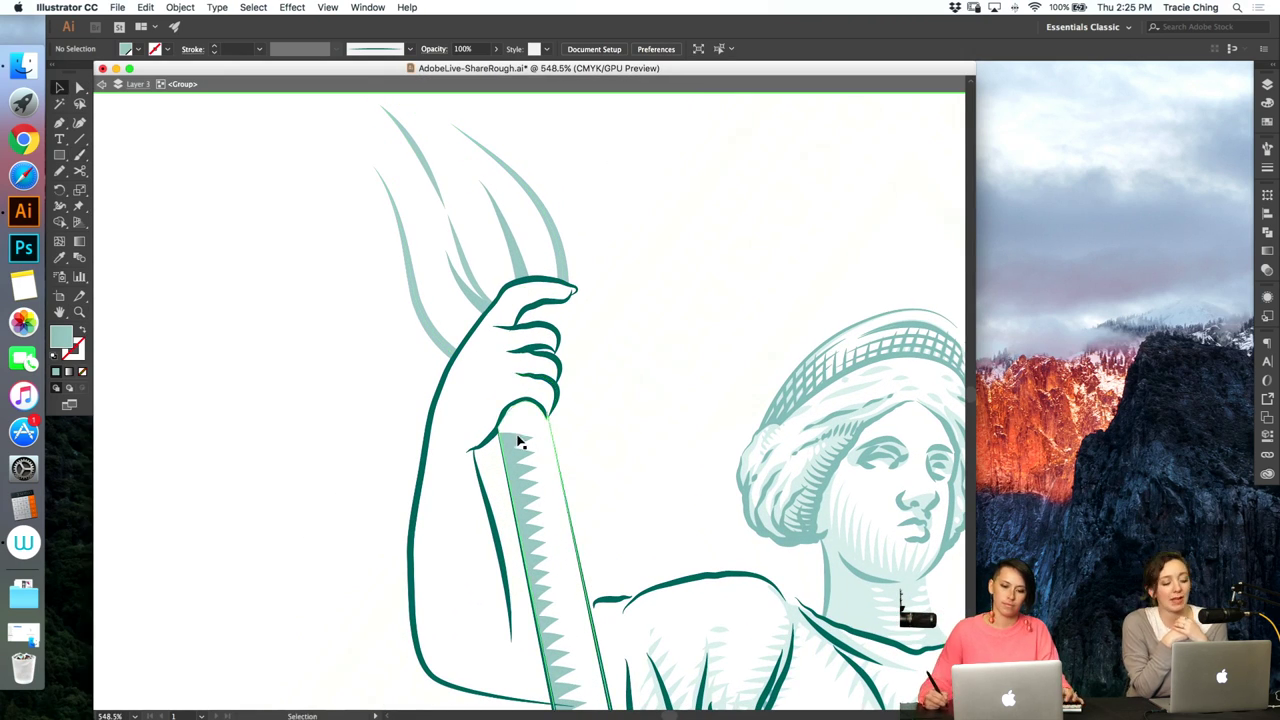
{"action": "double_click", "coordinate": [518, 443]}
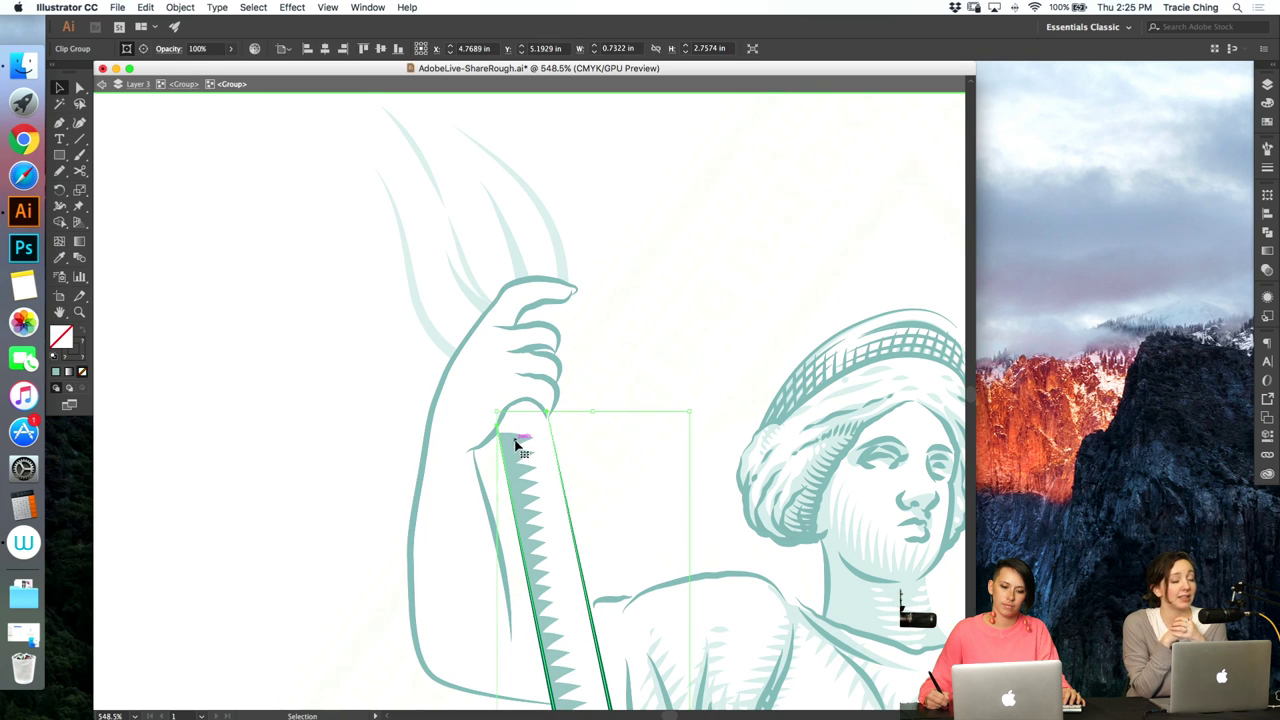
{"action": "double_click", "coordinate": [518, 443]}
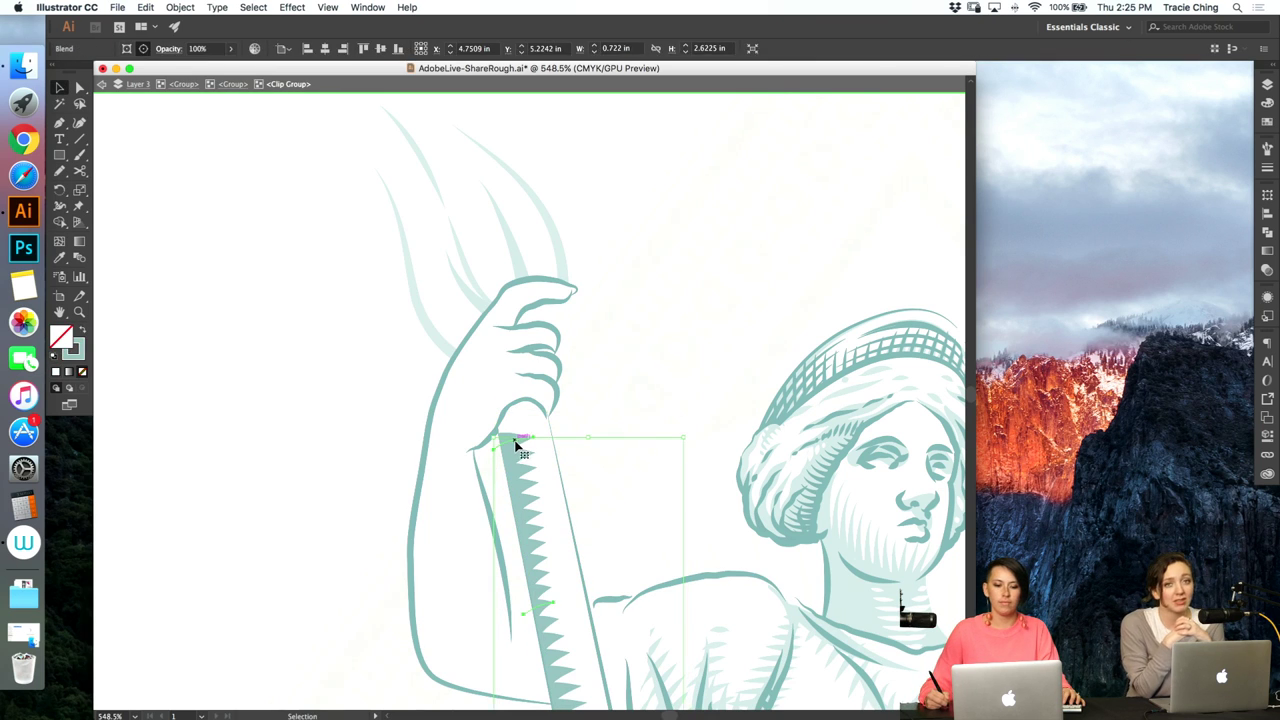
{"action": "double_click", "coordinate": [514, 441]}
{"action": "left_click_drag", "start_coordinate": [512, 444], "coordinate": [504, 420]}
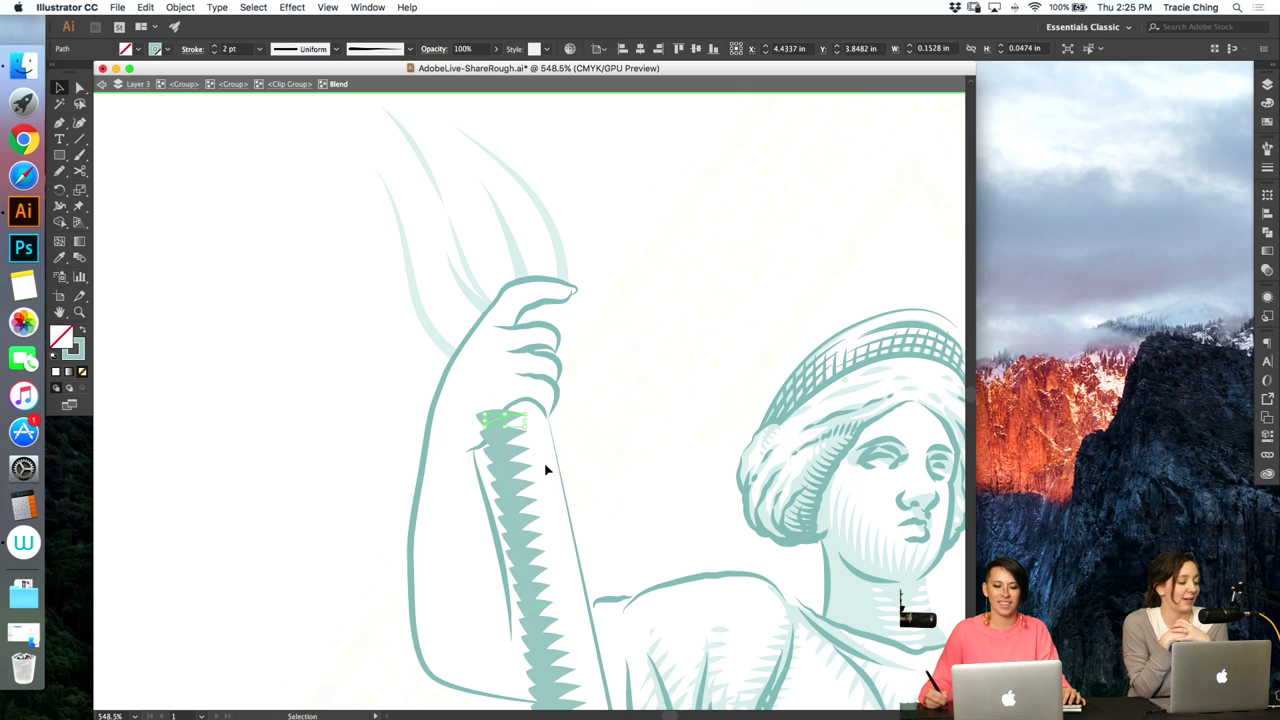
{"action": "key", "text": "Escape"}
{"action": "key", "text": "super+1"}
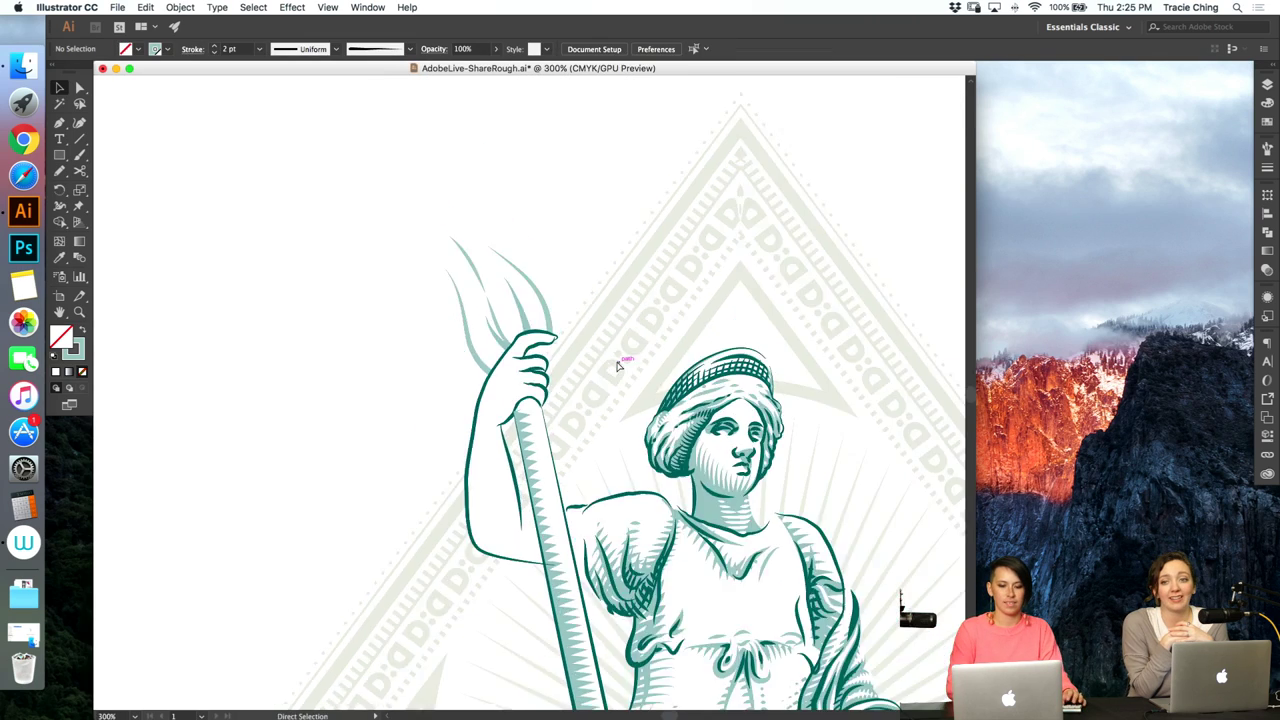
- Isolate the arm group and remove the short stroke between the staff and the shoulder
{"action": "left_click_drag", "start_coordinate": [563, 379], "coordinate": [717, 258]}
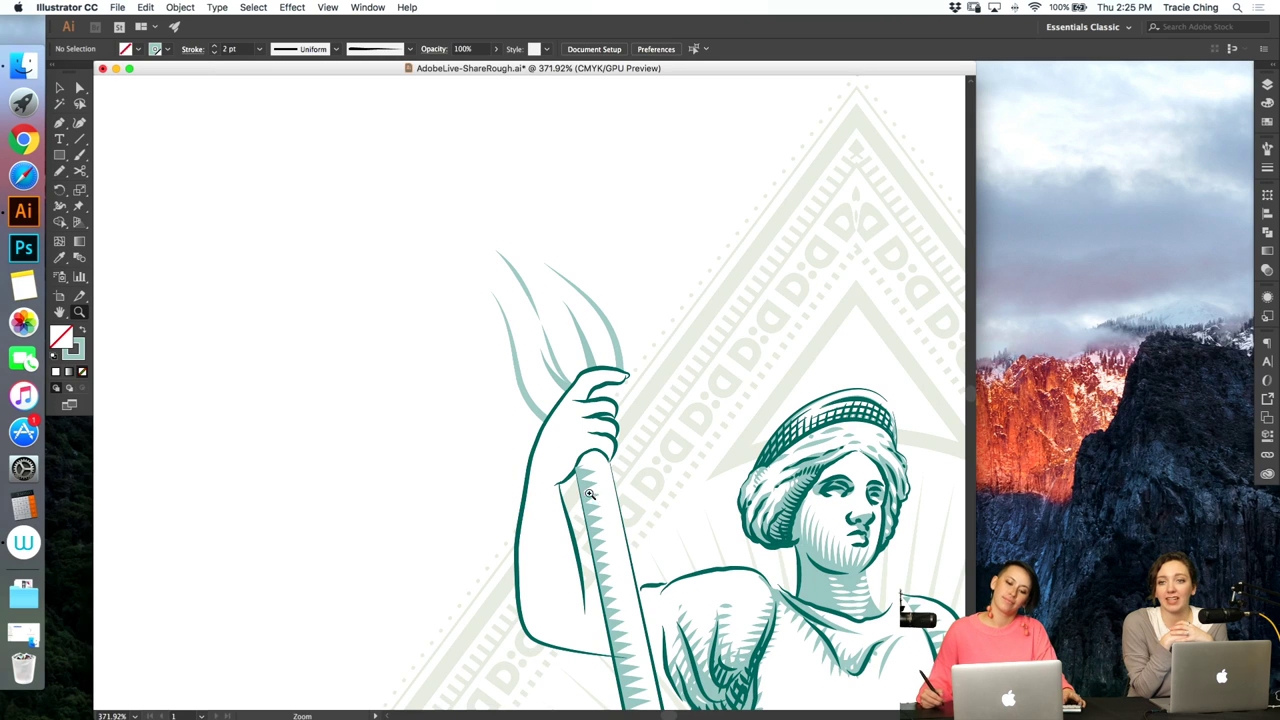
{"action": "key", "text": "v"}
{"action": "double_click", "coordinate": [648, 585]}
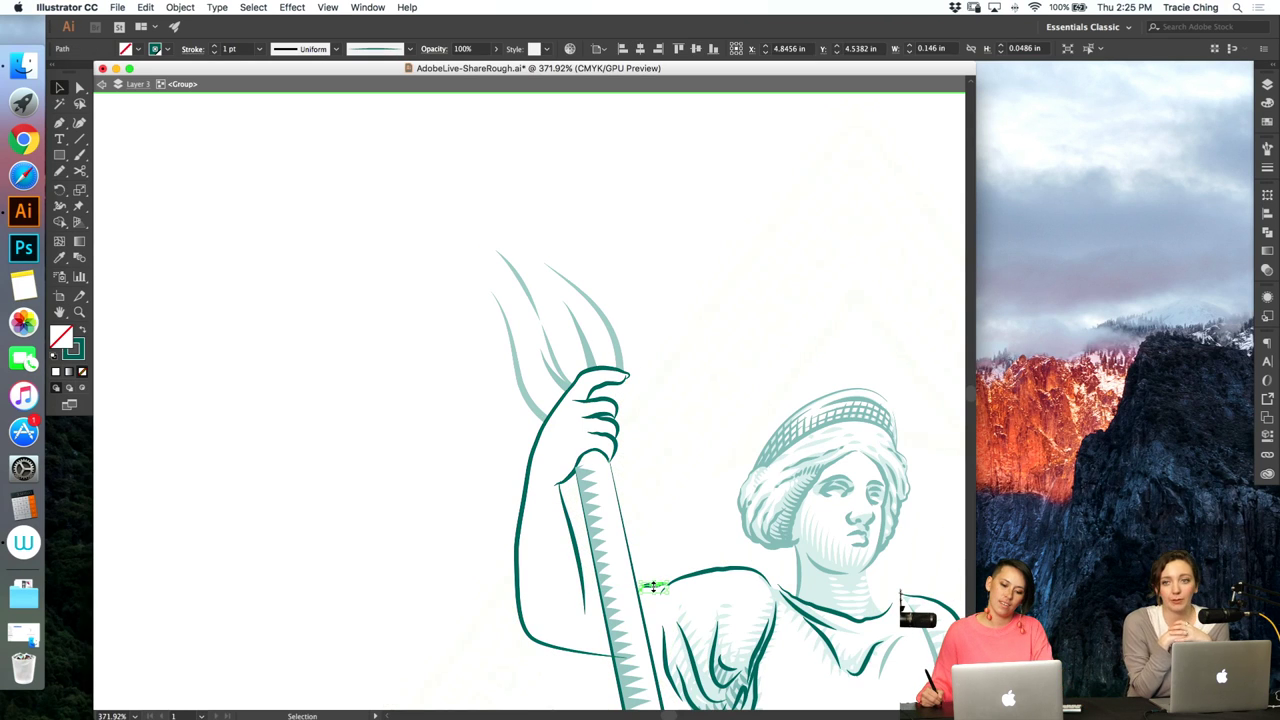
- Paint a dark teal line matching the finger linework from the shoulder behind the staff to the inner forearm
{"action": "key", "text": "a"}
{"action": "left_click", "coordinate": [602, 398]}
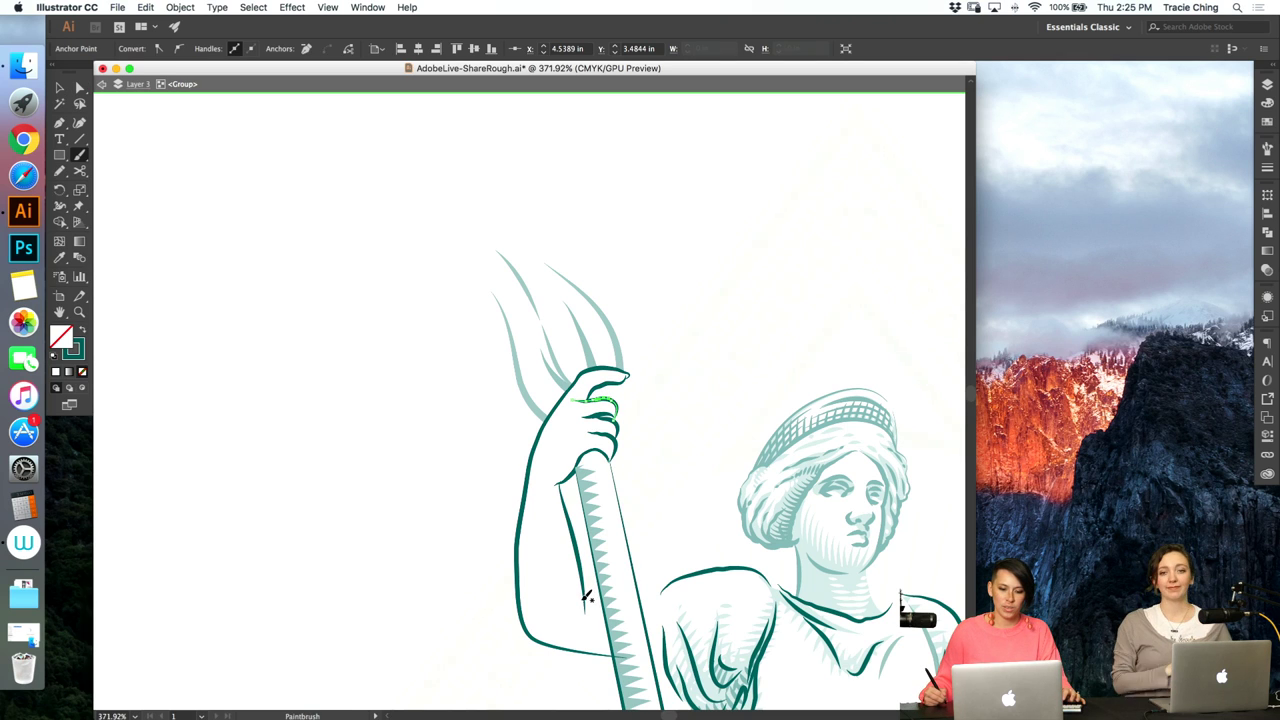
{"action": "key", "text": "super+shift+a"}
{"action": "key", "text": "super+z"}
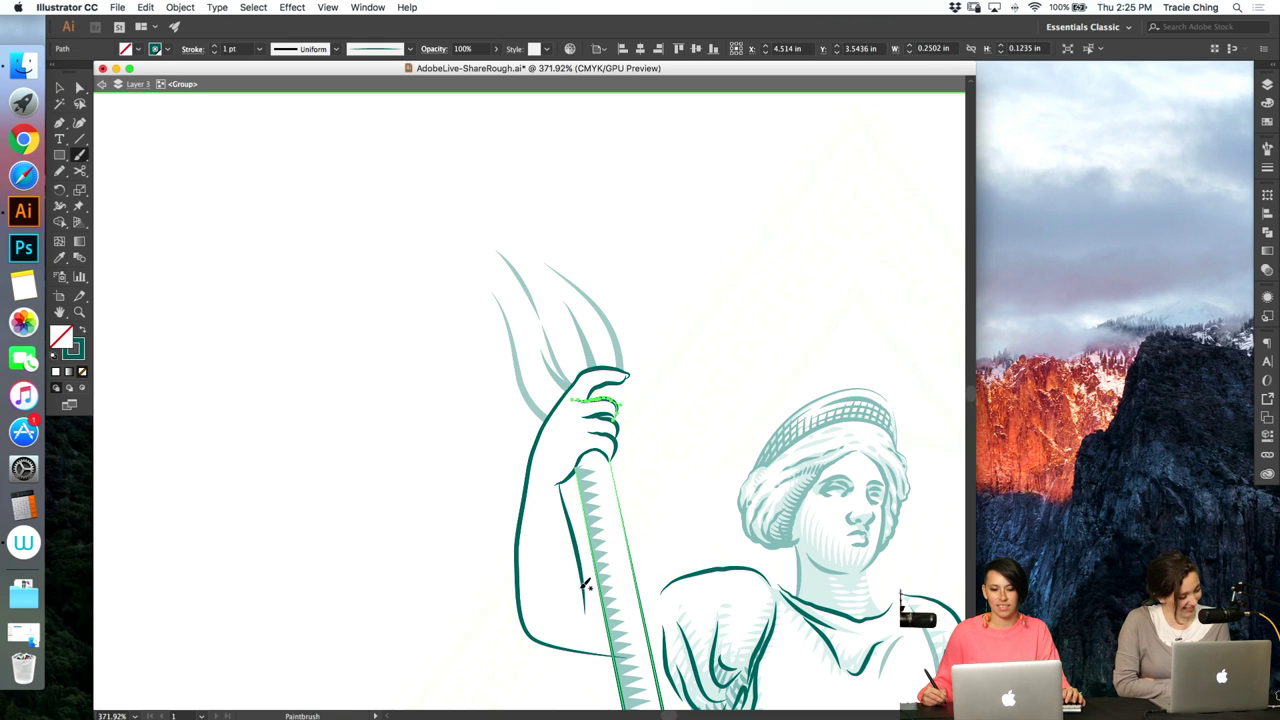
{"action": "left_click_drag", "start_coordinate": [657, 590], "coordinate": [586, 588]}
{"action": "key", "text": "a"}
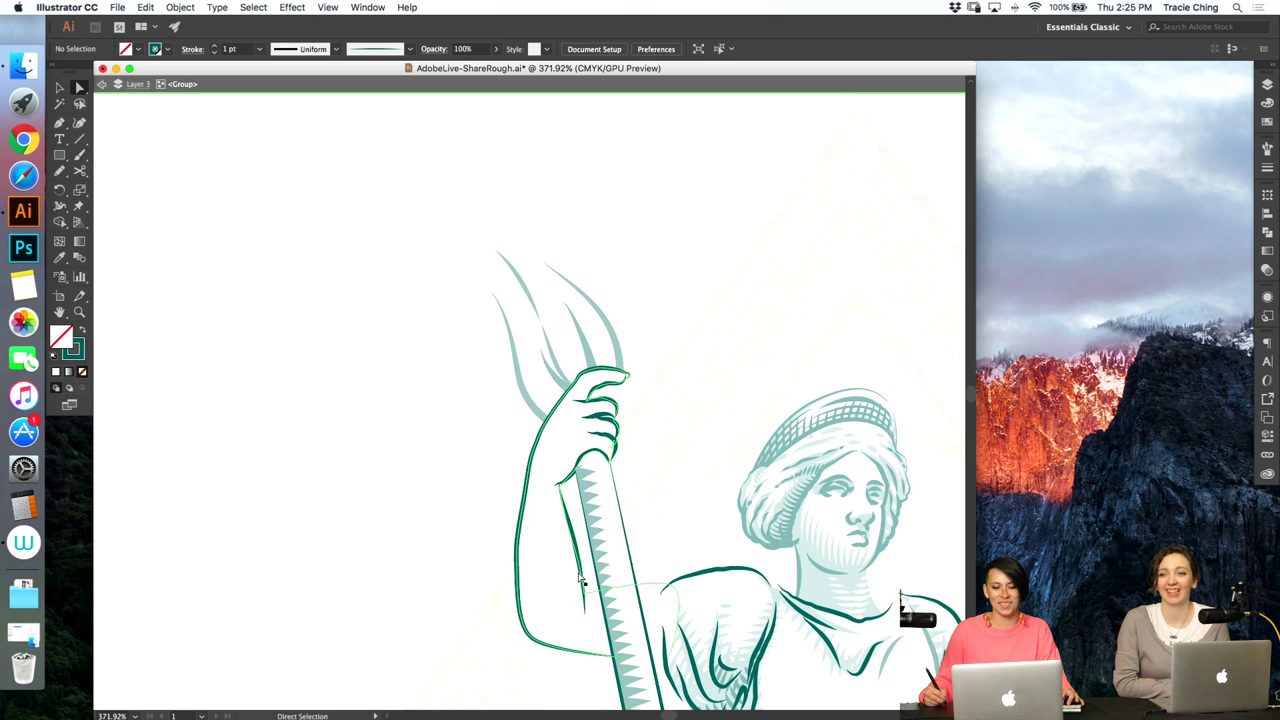
{"action": "left_click", "coordinate": [700, 527]}
{"action": "key", "text": "super+minus"}
{"action": "key", "text": "super+minus"}
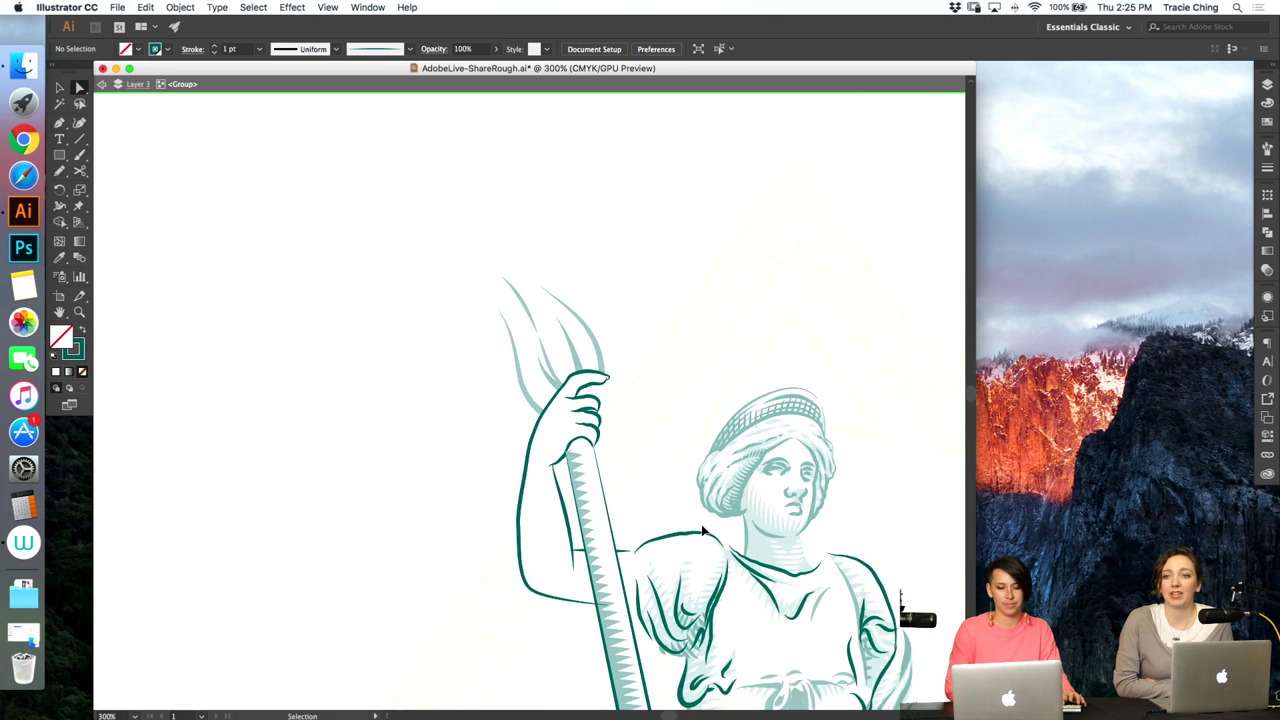
- Paint six light teal hatch strokes across the raised arm from wrist to shoulder, using the staff hatching's style
{"action": "key", "text": "z"}
{"action": "left_click_drag", "start_coordinate": [533, 511], "coordinate": [665, 432]}
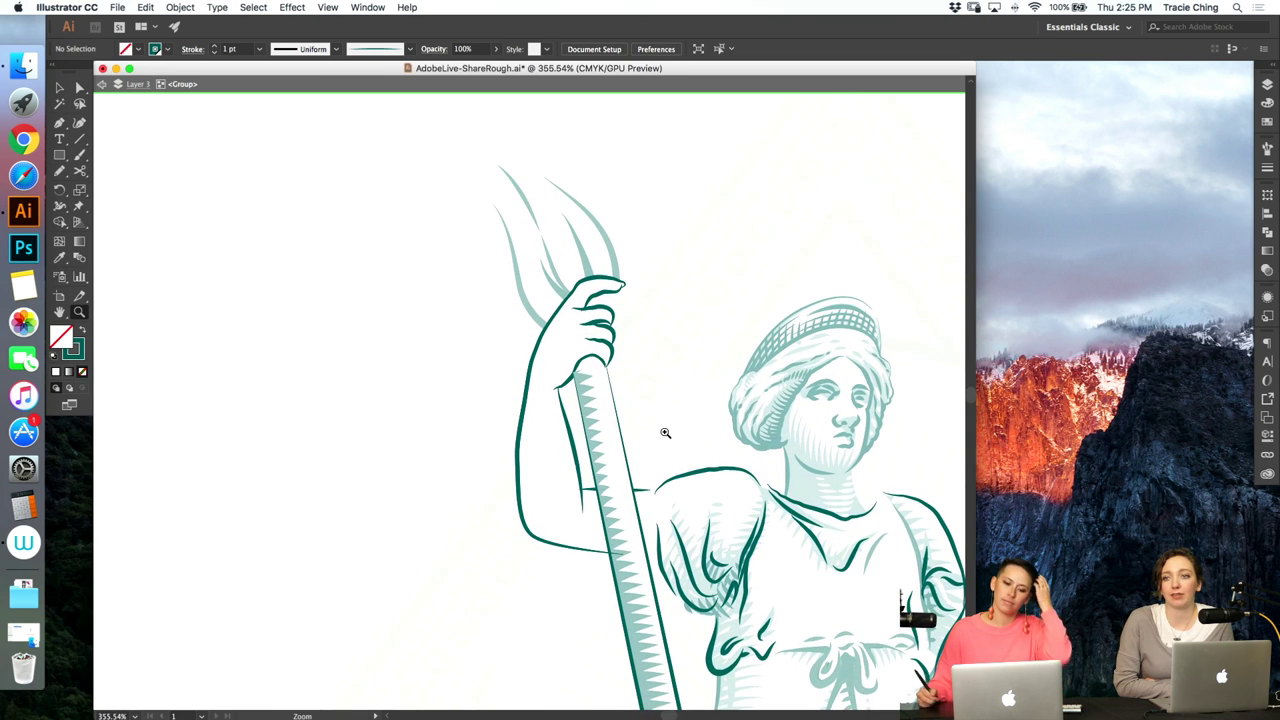
{"action": "left_click", "coordinate": [600, 385], "text": "super"}
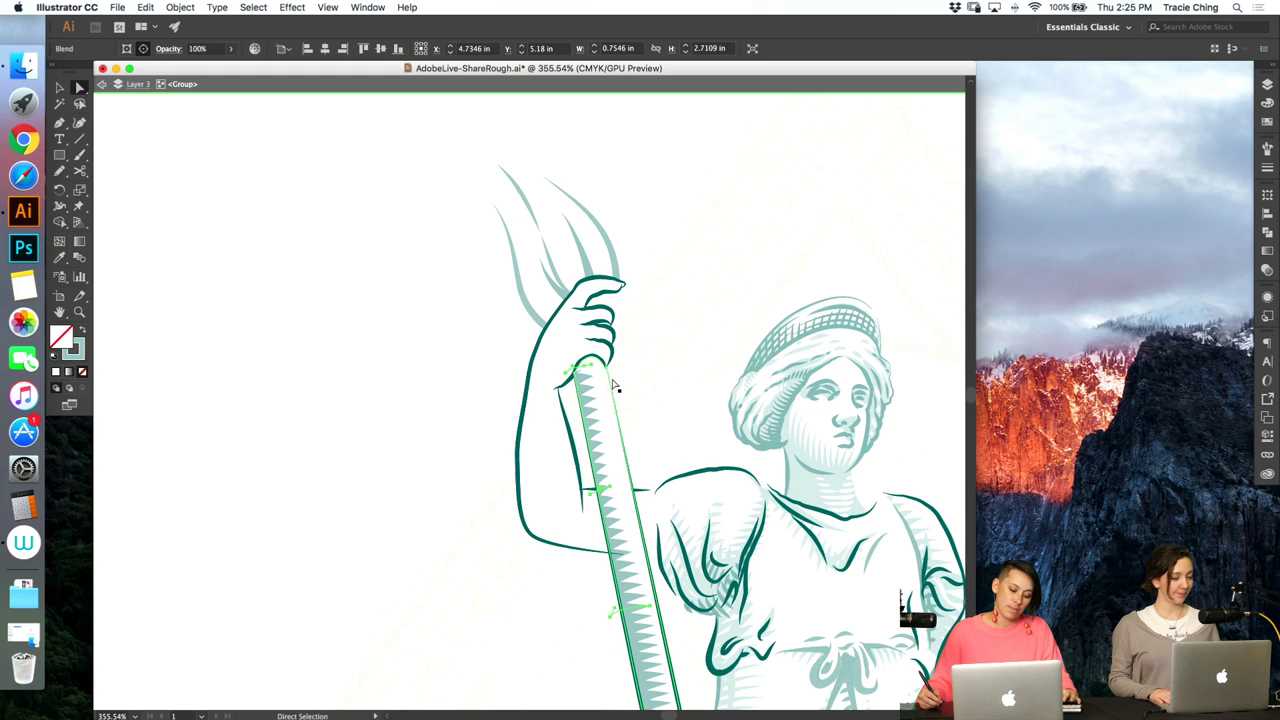
{"action": "key", "text": "b"}
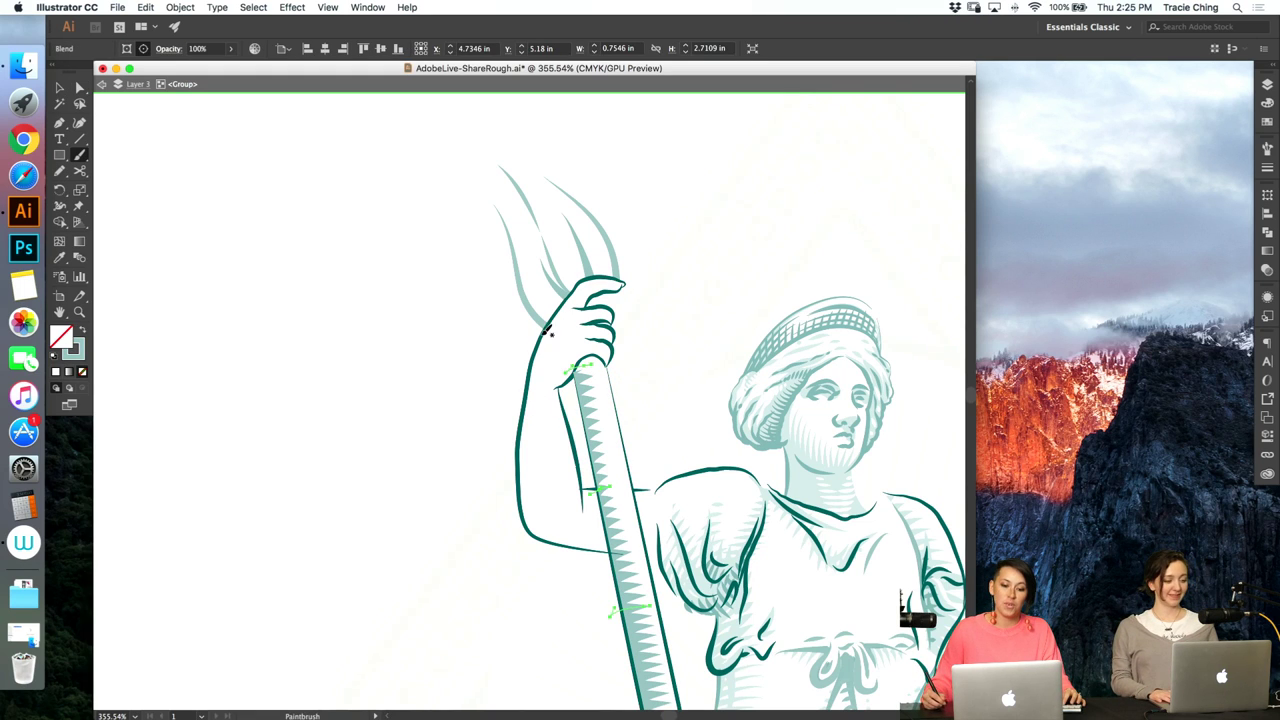
{"action": "left_click_drag", "start_coordinate": [521, 348], "coordinate": [543, 338]}
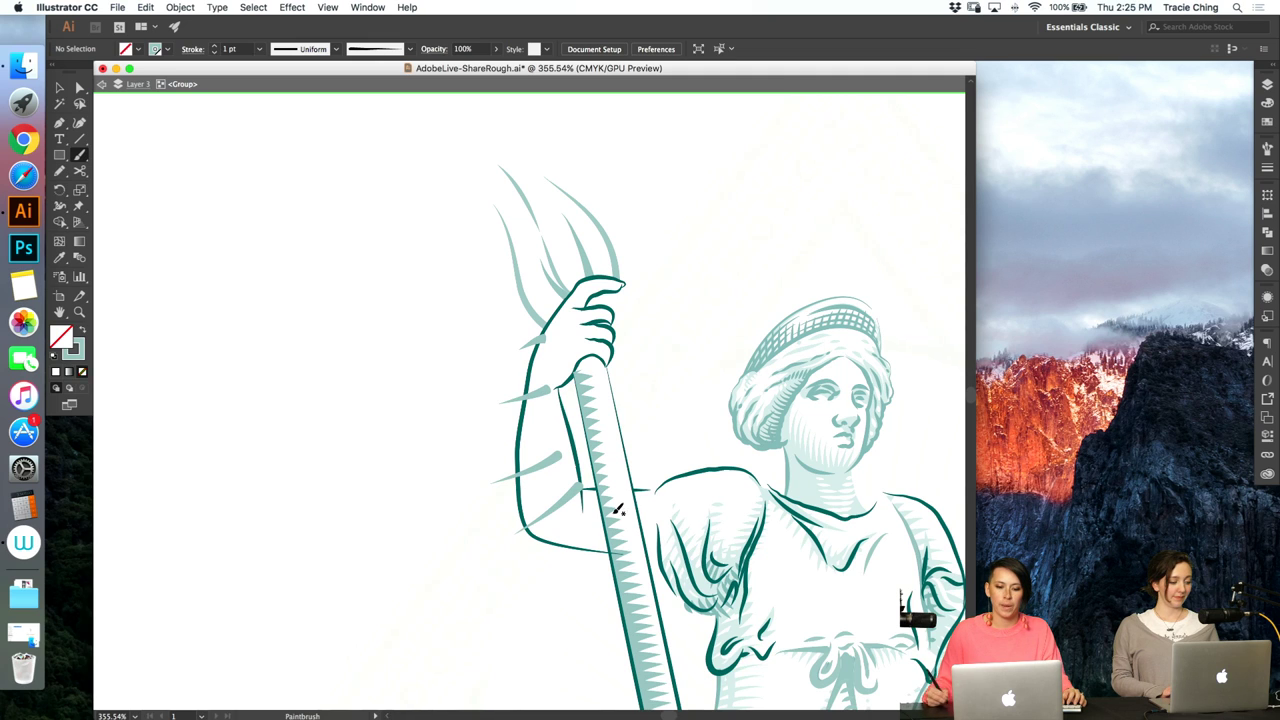
{"action": "left_click_drag", "start_coordinate": [641, 564], "coordinate": [656, 522]}
- Select the hatch strokes along the raised arm and blend them into continuous shading
{"action": "key", "text": "v"}
{"action": "left_click", "coordinate": [648, 542]}
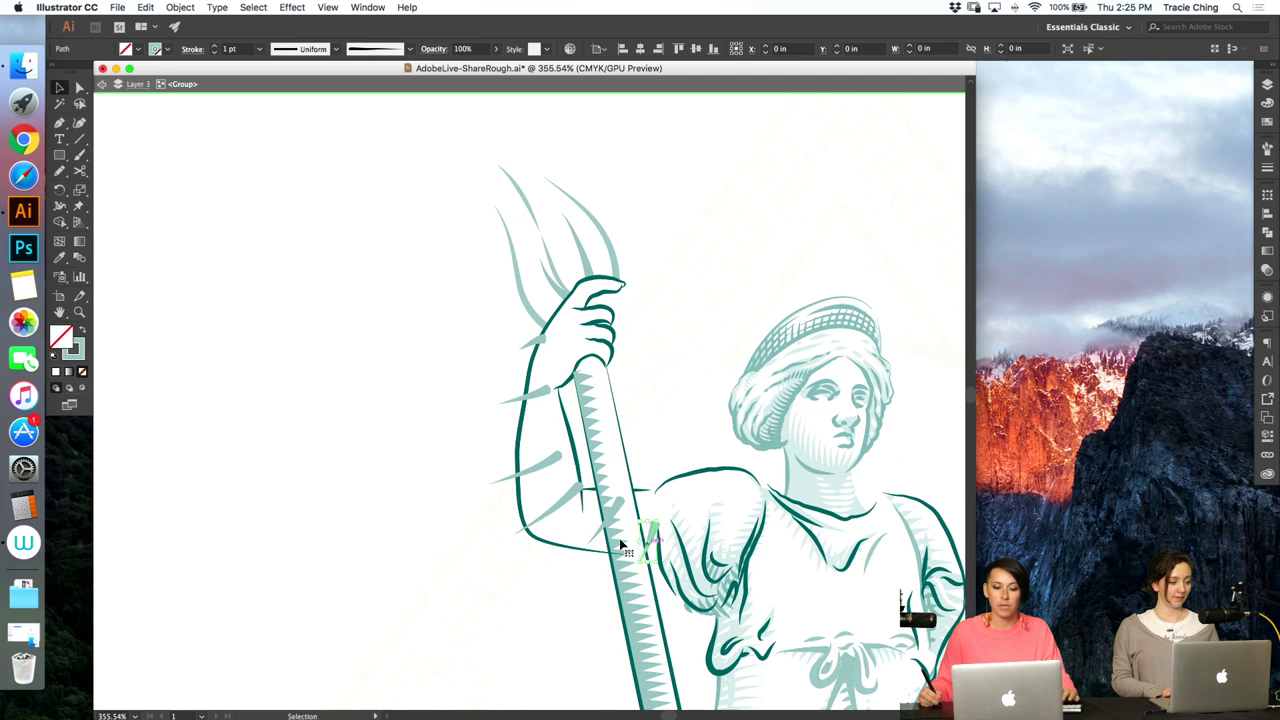
{"action": "left_click", "coordinate": [595, 527], "text": "shift"}
{"action": "left_click", "coordinate": [558, 498], "text": "shift"}
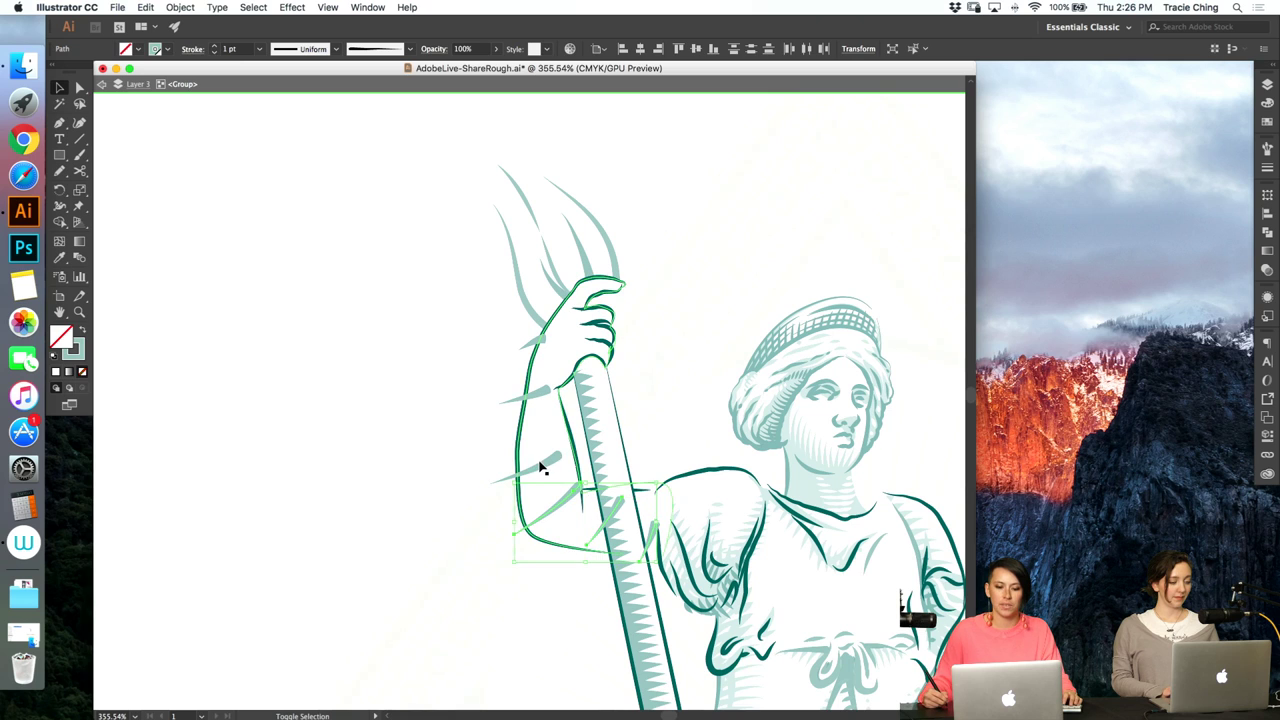
{"action": "left_click", "coordinate": [543, 458], "text": "shift"}
{"action": "left_click", "coordinate": [538, 347], "text": "shift"}
{"action": "key", "text": "alt+super+b"}
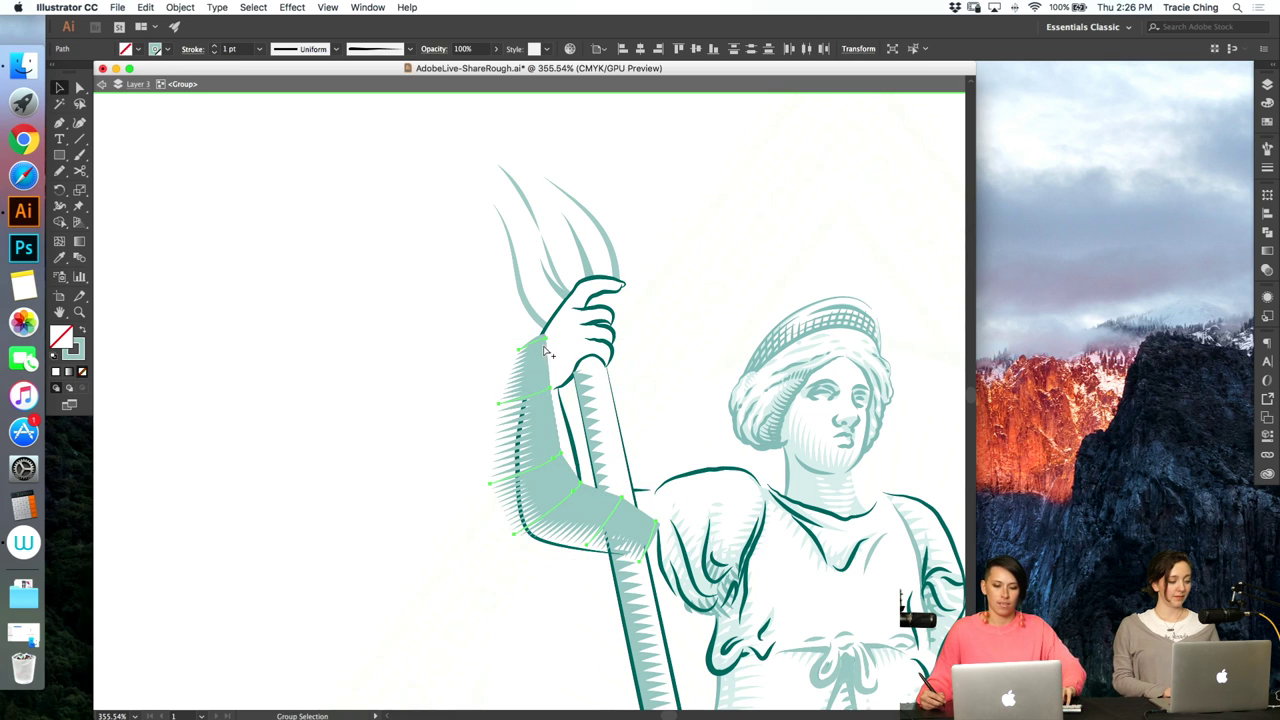
- Apply the oppositely tapered brush to the raised arm's hatch blend and set its spacing to 4 specified steps
{"action": "left_click", "coordinate": [1265, 148]}
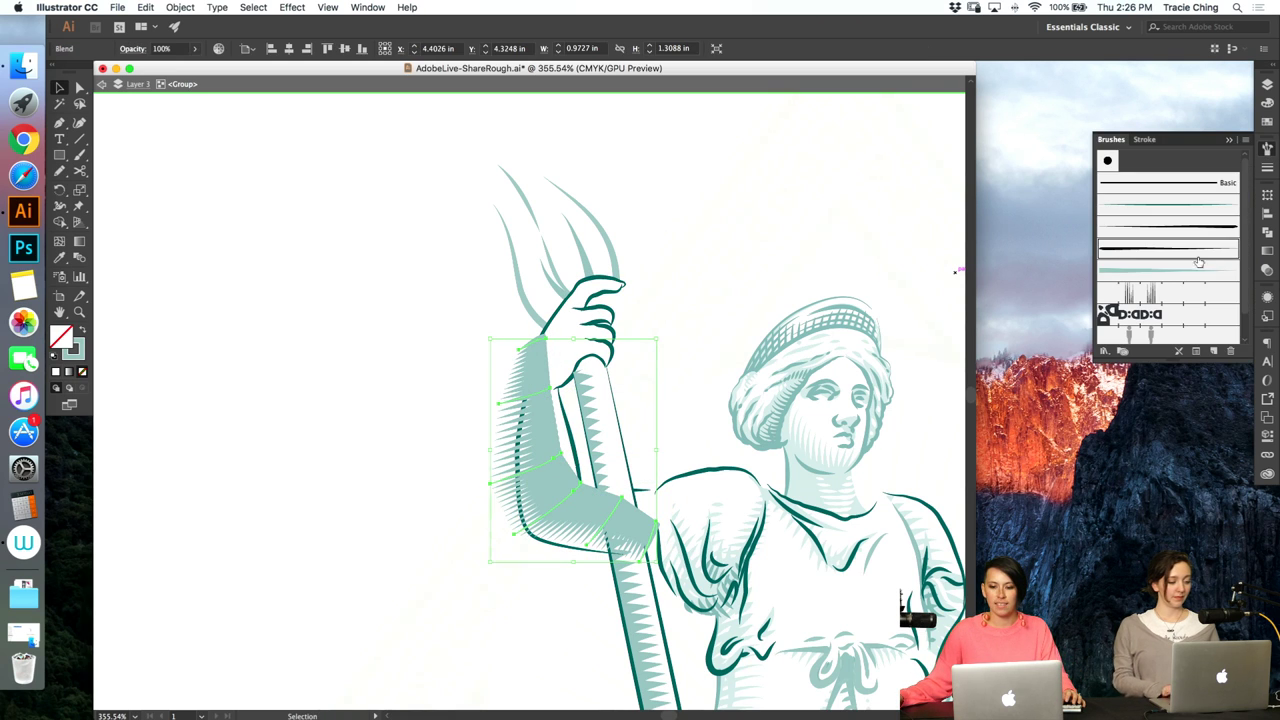
{"action": "left_click", "coordinate": [1200, 228]}
{"action": "left_click", "coordinate": [180, 7]}
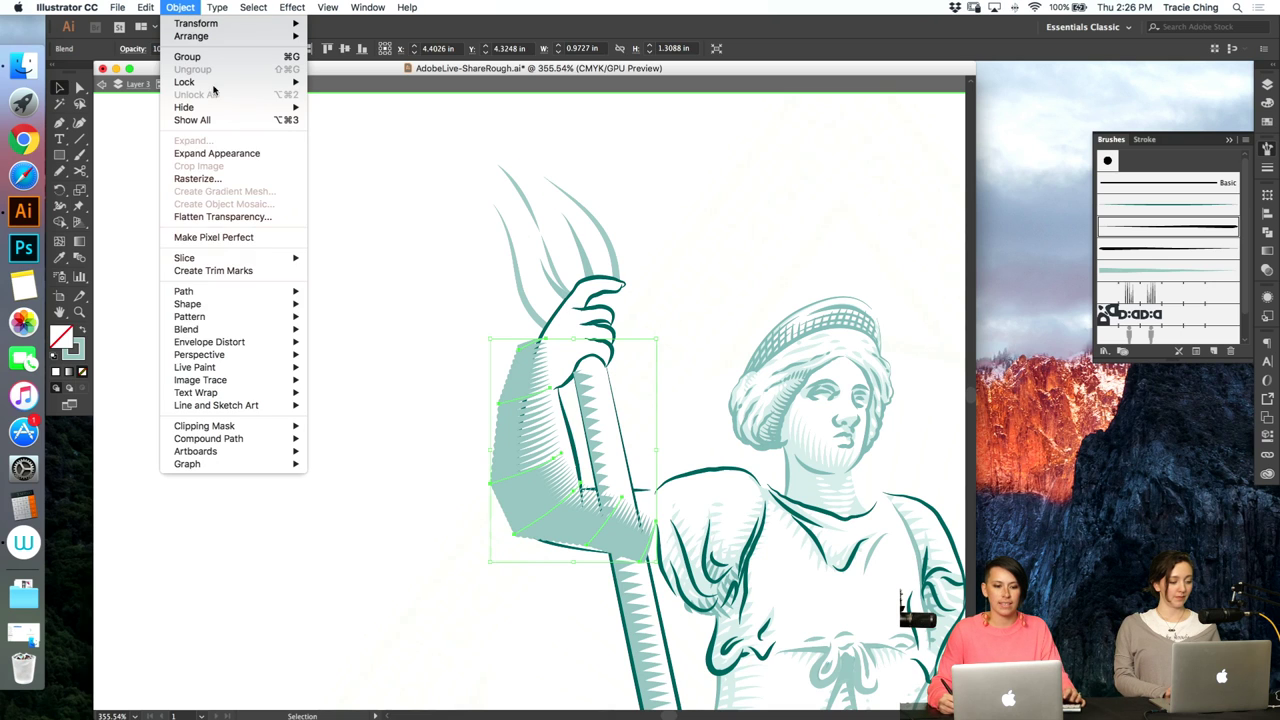
{"action": "mouse_move", "coordinate": [270, 329]}
{"action": "left_click", "coordinate": [352, 363]}
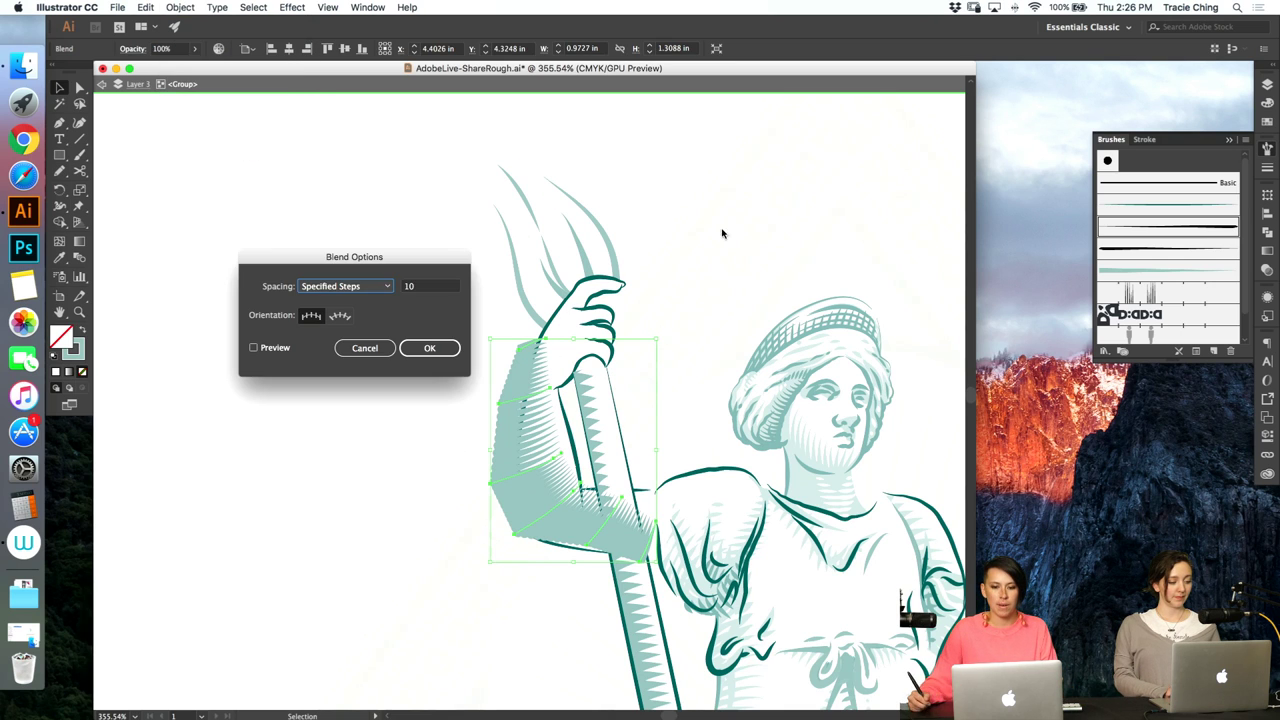
{"action": "left_click", "coordinate": [456, 286]}
{"action": "type", "text": "6"}
{"action": "left_click", "coordinate": [285, 347]}
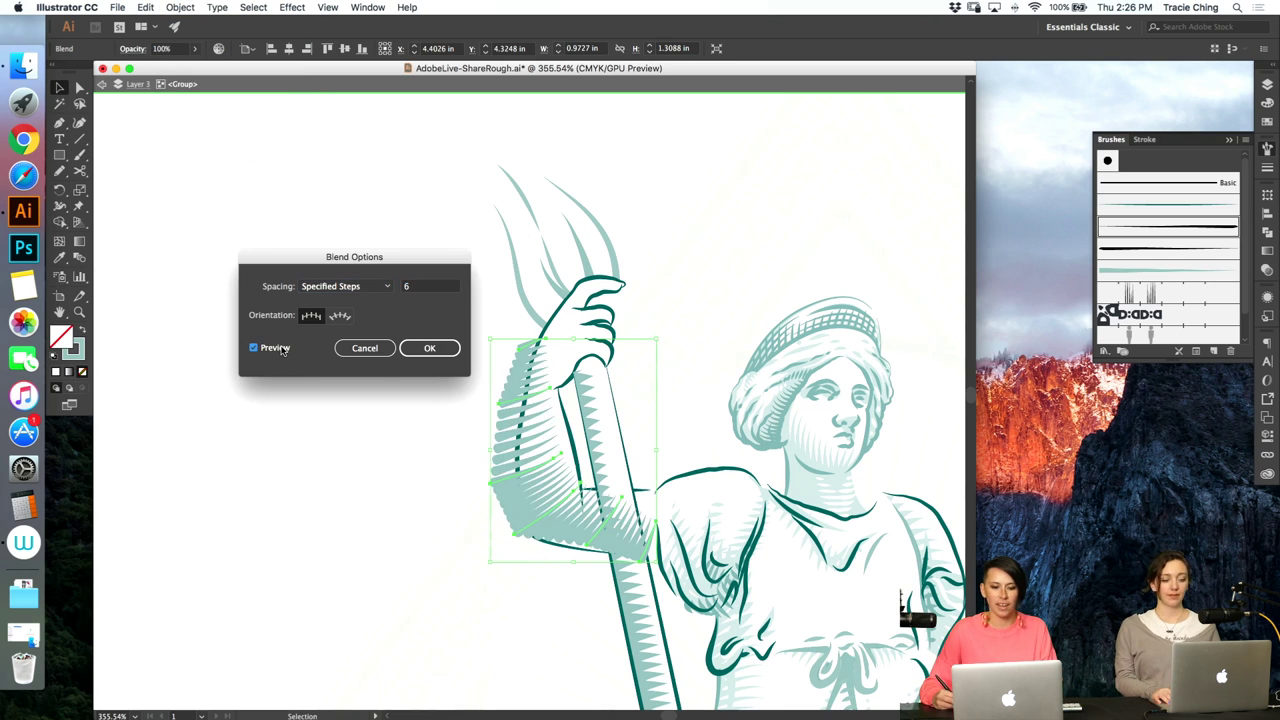
{"action": "left_click", "coordinate": [442, 292]}
{"action": "key", "text": "Down"}
{"action": "key", "text": "Down"}
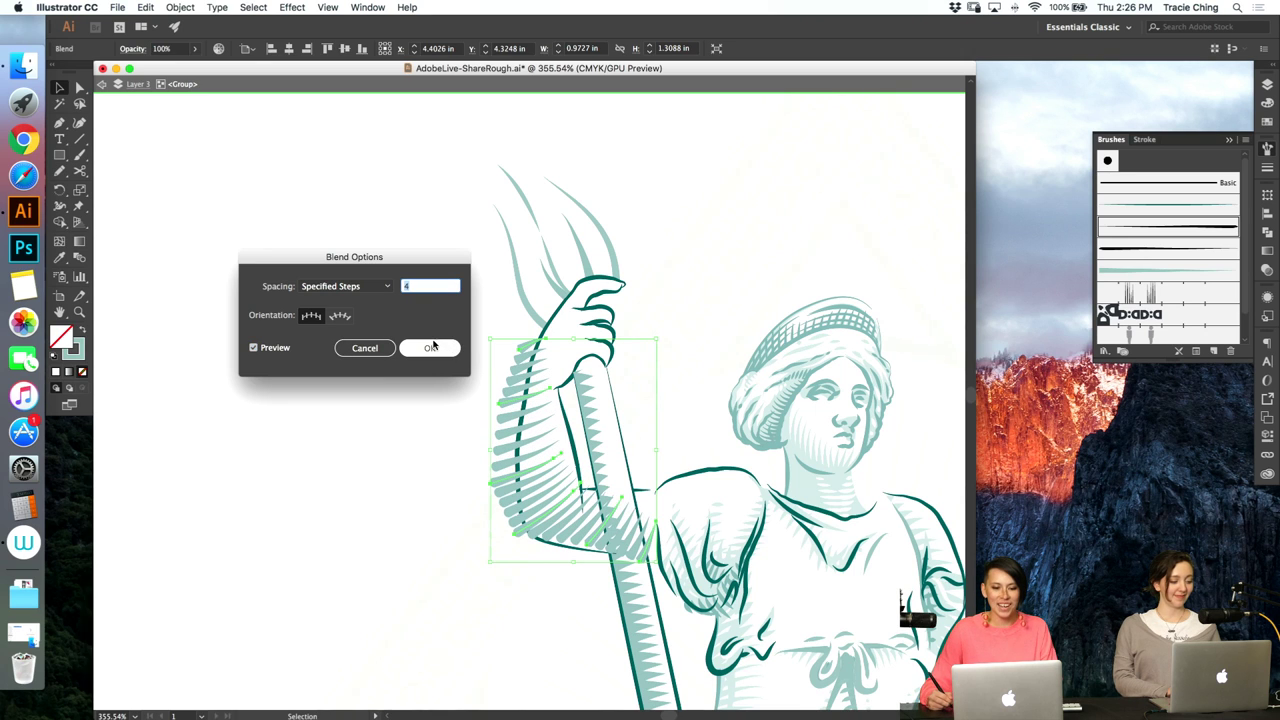
{"action": "left_click", "coordinate": [430, 350]}
- Isolate the arm's hatch blend and reposition its key strokes near the wrist, forearm and shoulder to follow the arm's outer edge
{"action": "key", "text": "b"}
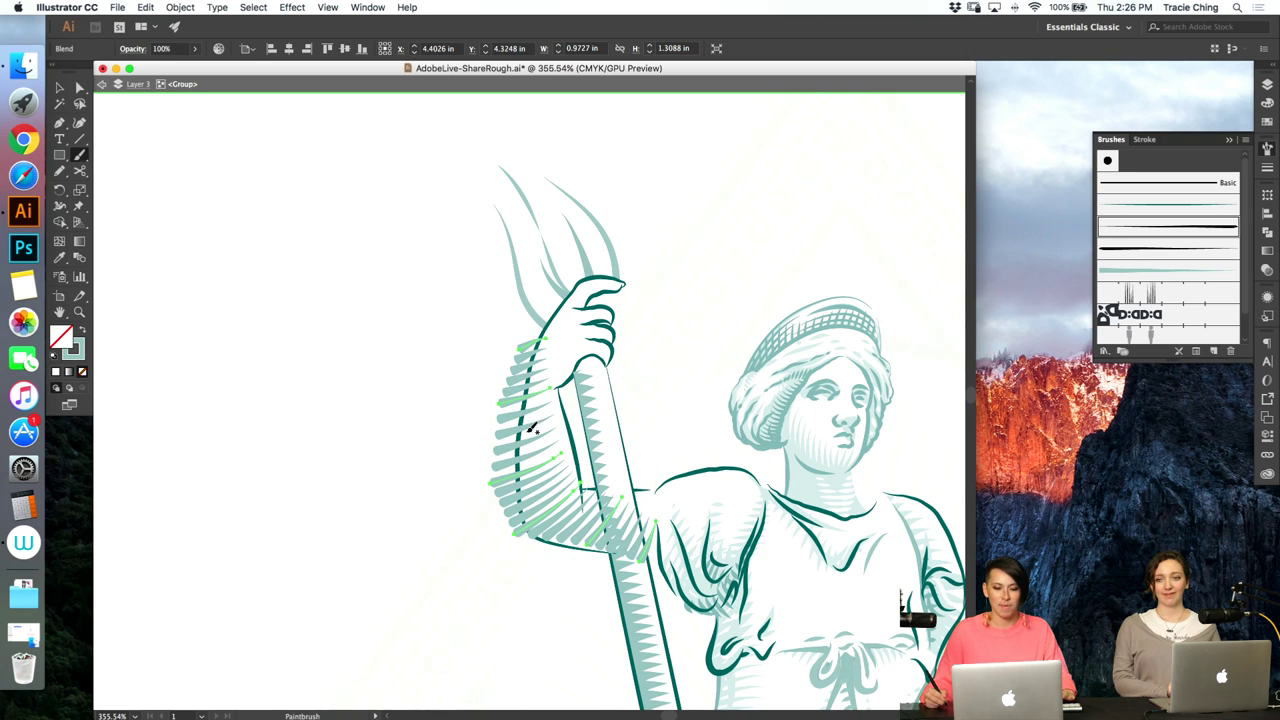
{"action": "key", "text": "v"}
{"action": "double_click", "coordinate": [523, 401]}
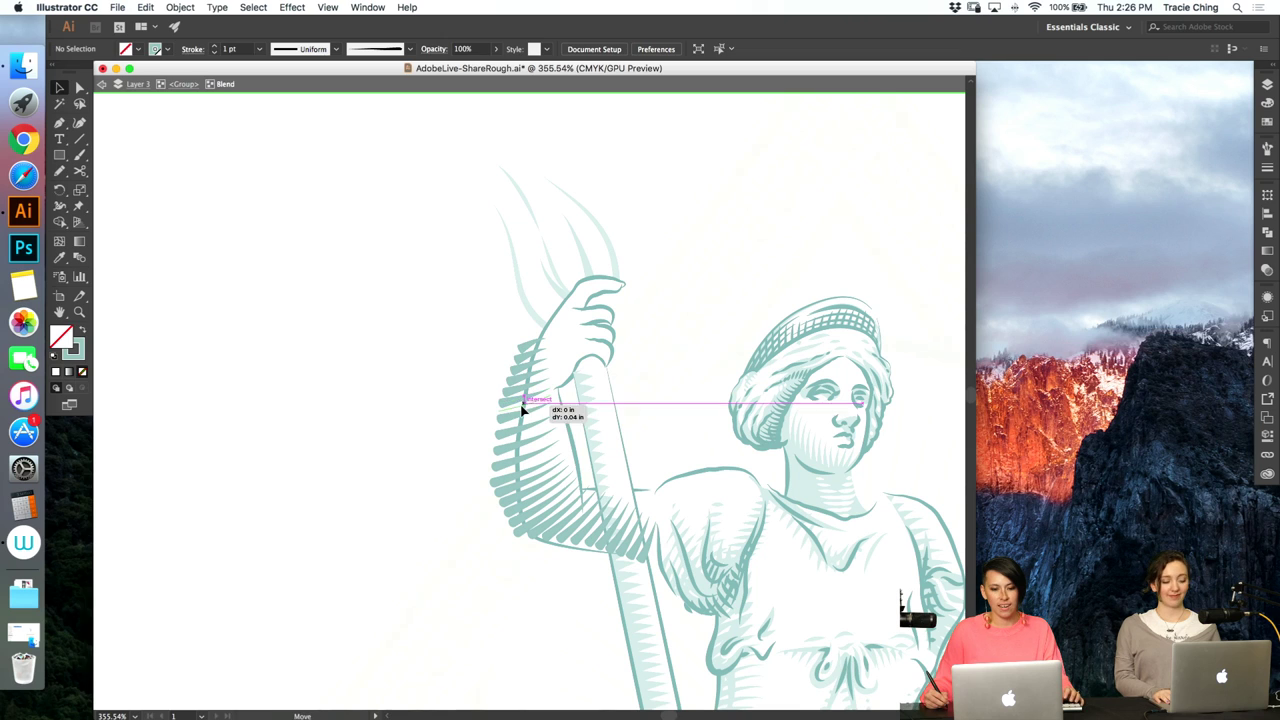
{"action": "left_click_drag", "start_coordinate": [497, 415], "coordinate": [529, 343]}
{"action": "left_click", "coordinate": [560, 505]}
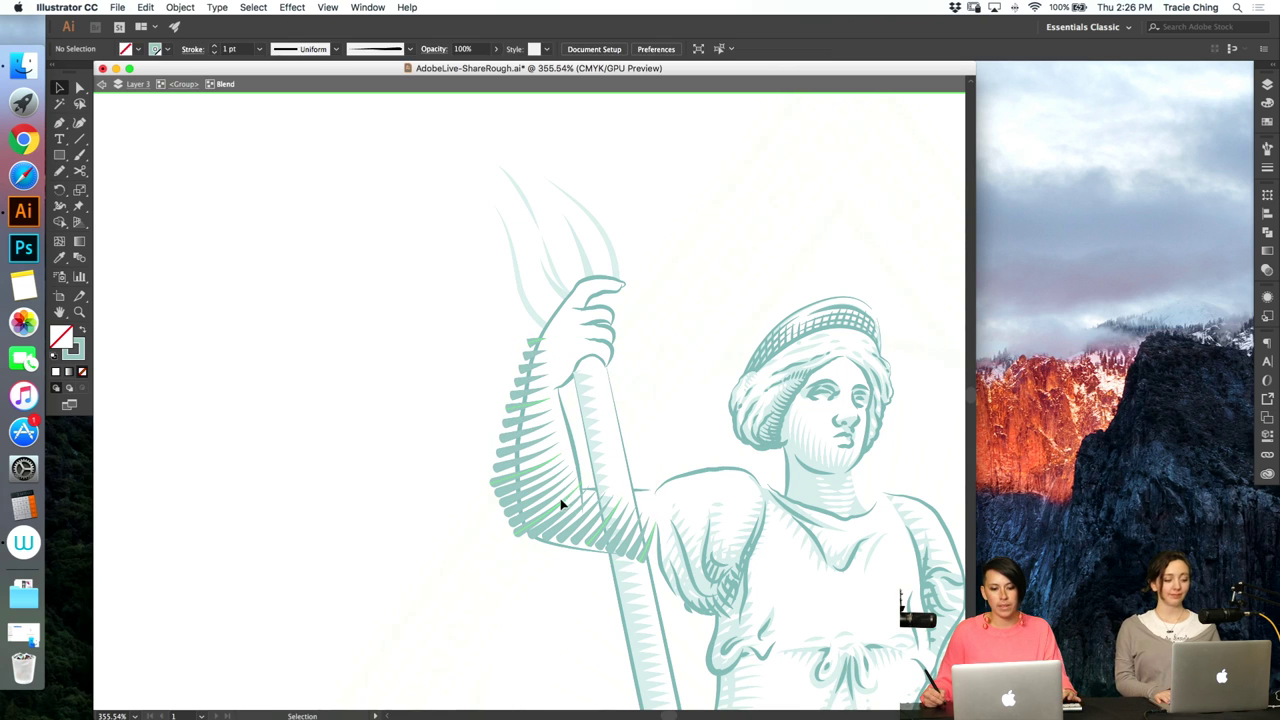
{"action": "left_click_drag", "start_coordinate": [614, 548], "coordinate": [620, 560]}
{"action": "left_click", "coordinate": [704, 540]}
{"action": "left_click", "coordinate": [611, 551]}
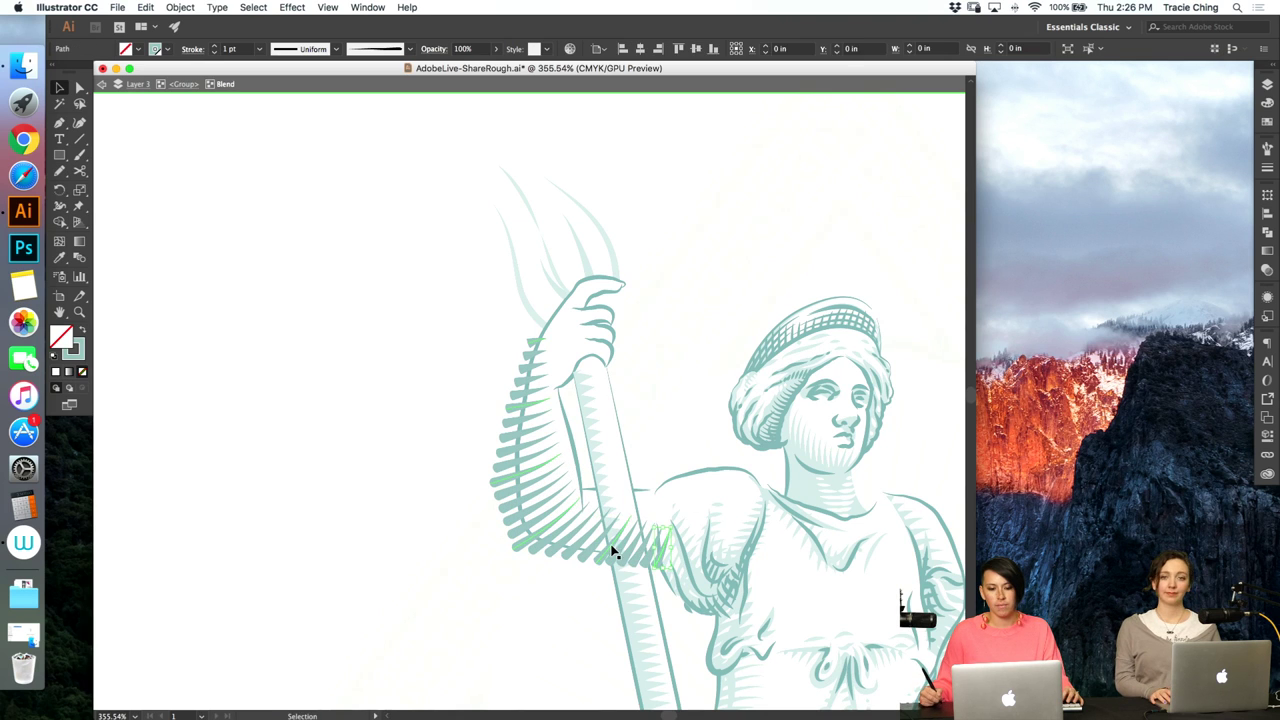
{"action": "double_click", "coordinate": [626, 491]}
- Clip the hatch blend inside the raised arm's silhouette with a clipping mask made from the arm's shape
{"action": "left_click", "coordinate": [590, 345]}
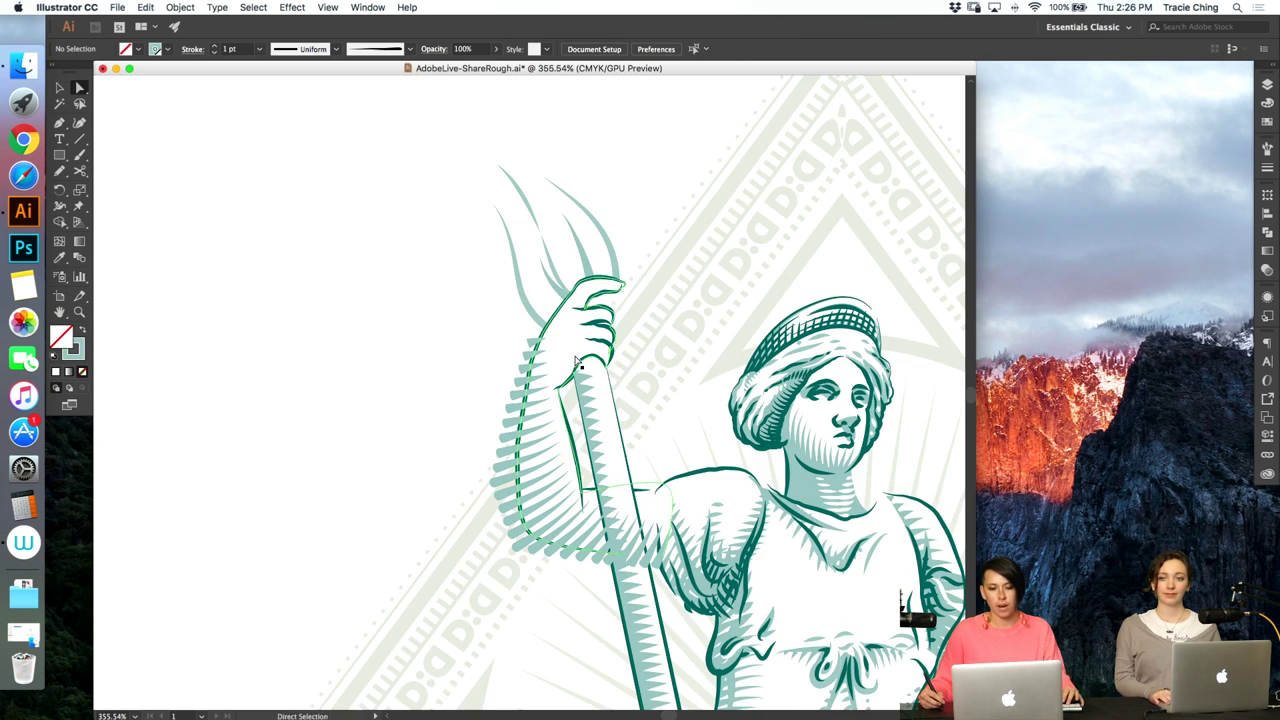
{"action": "left_click", "coordinate": [646, 412]}
{"action": "key", "text": "v"}
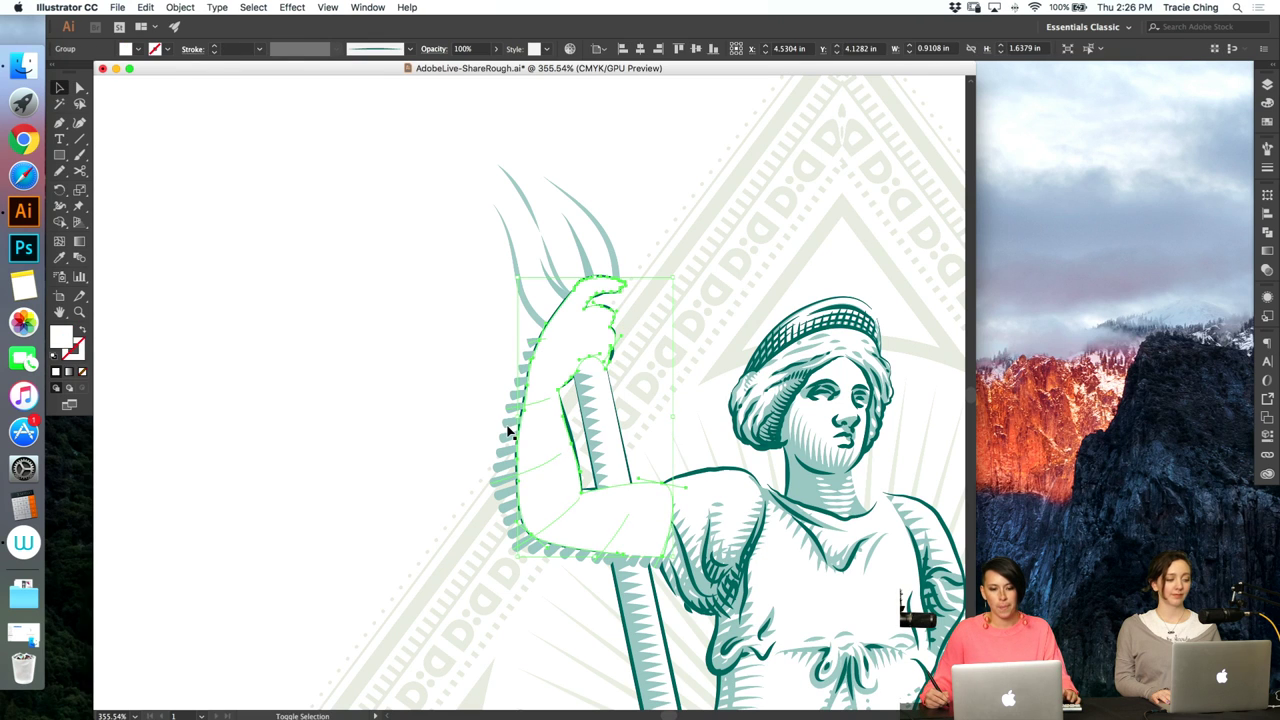
{"action": "left_click", "coordinate": [514, 432]}
{"action": "left_click", "coordinate": [517, 438]}
{"action": "key", "text": "shift+super+["}
{"action": "key", "text": "shift+super+a"}
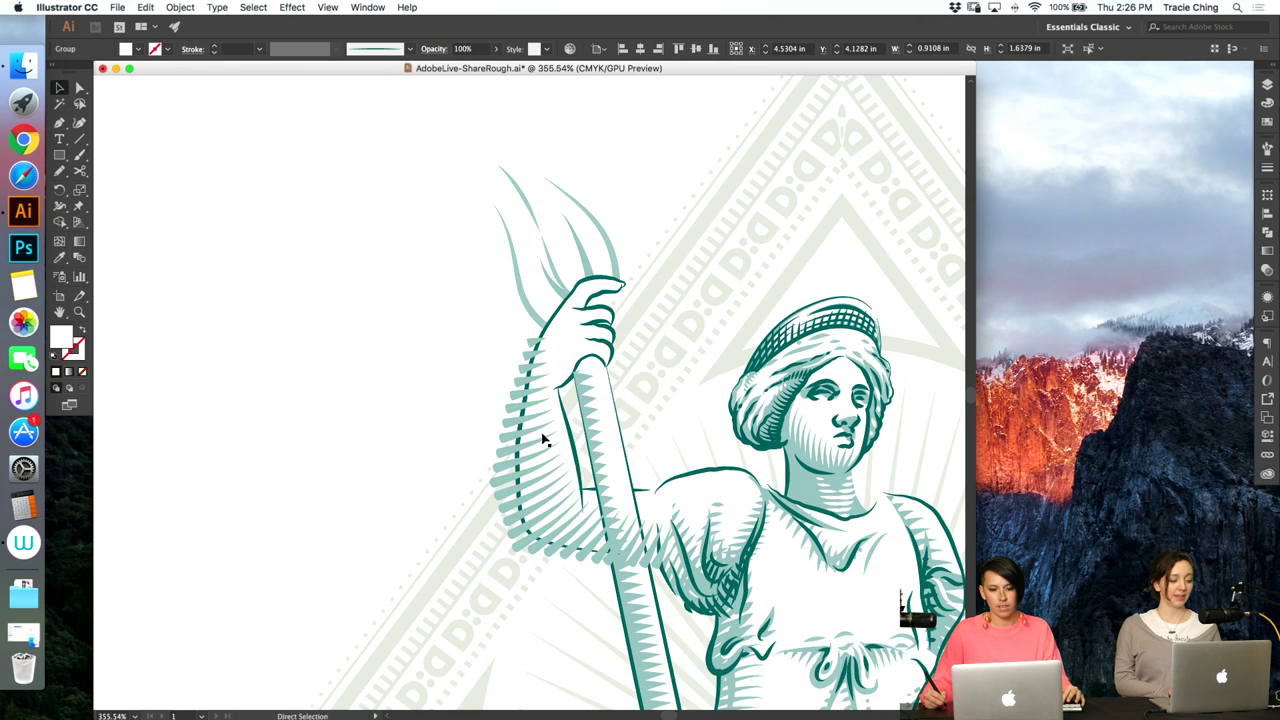
{"action": "key", "text": "a"}
{"action": "left_click", "coordinate": [512, 428]}
{"action": "key", "text": "super+z"}
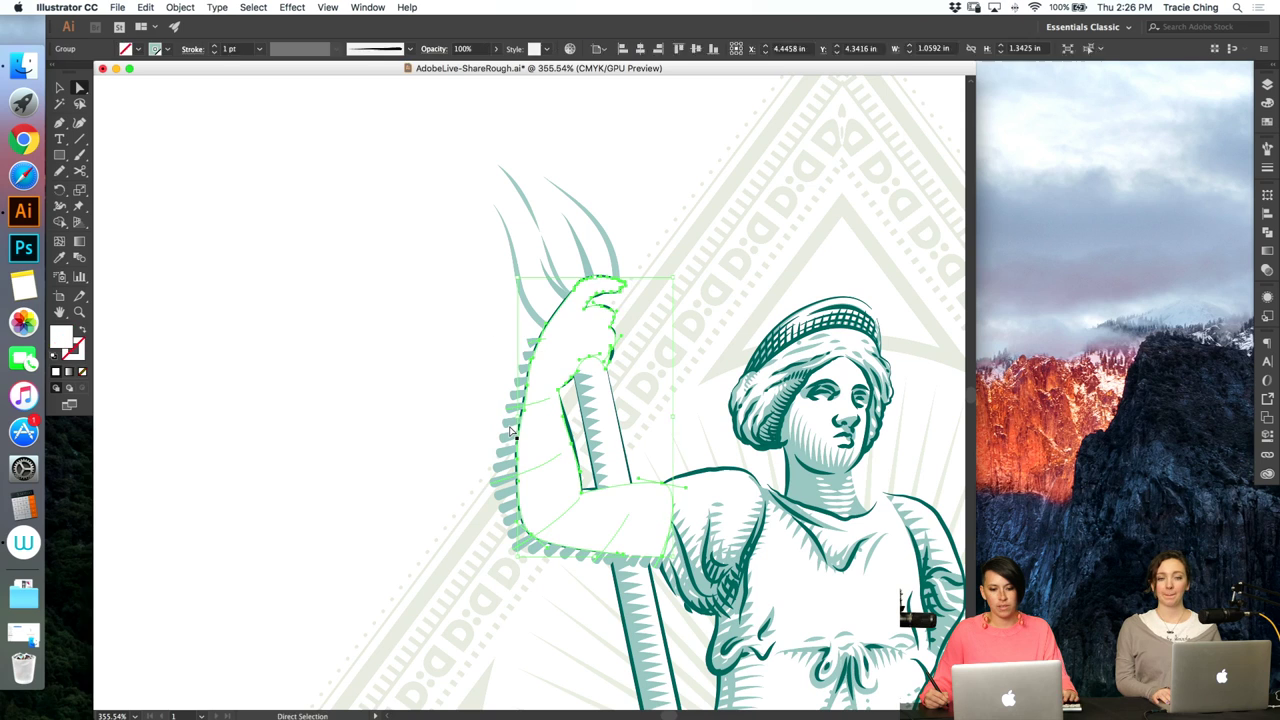
{"action": "key", "text": "super+7"}
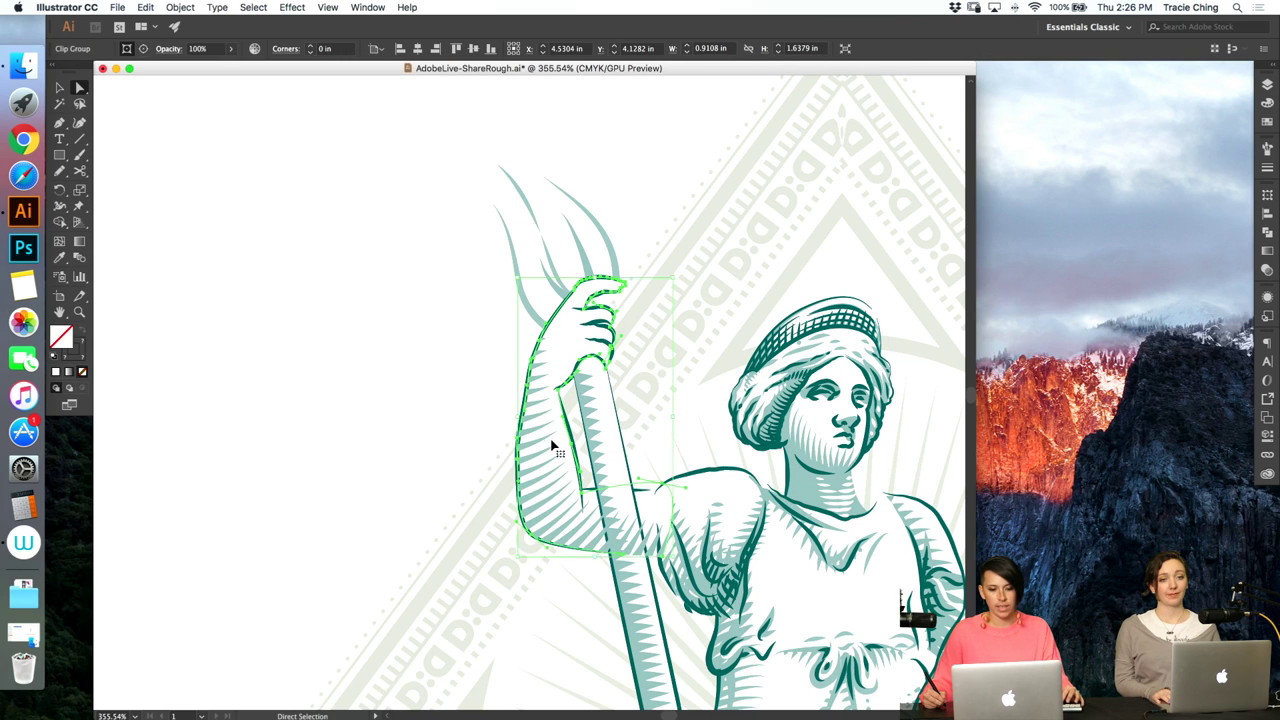
{"action": "left_click", "coordinate": [663, 381]}
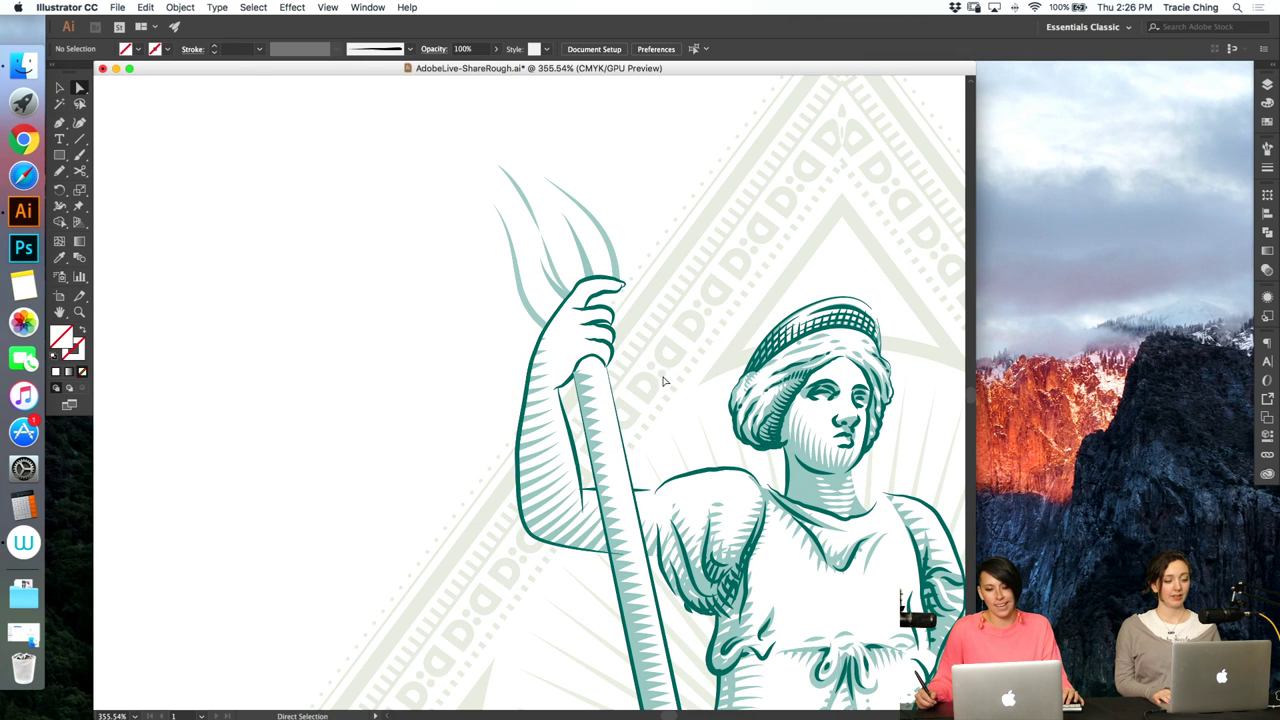
- Paint long white tapered strokes down the forearm toward the elbow and blend them across its width
{"action": "key", "text": "super+minus"}
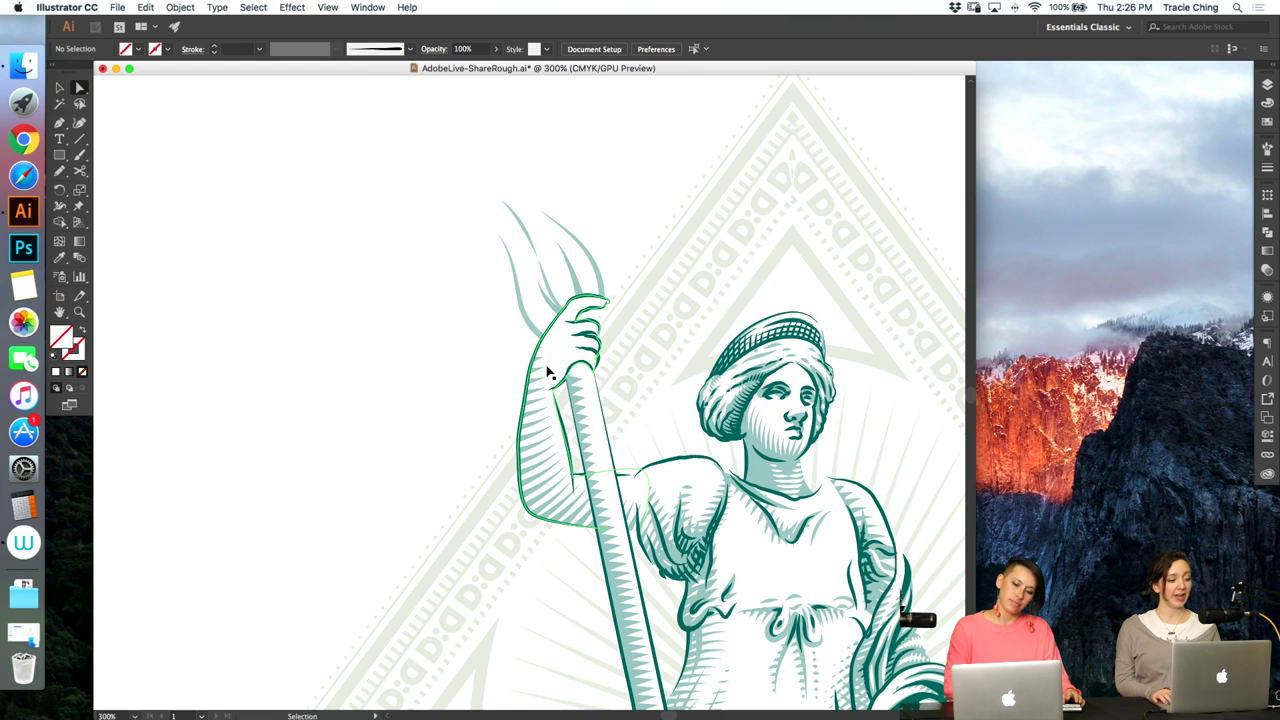
{"action": "left_click_drag", "start_coordinate": [518, 447], "coordinate": [520, 476]}
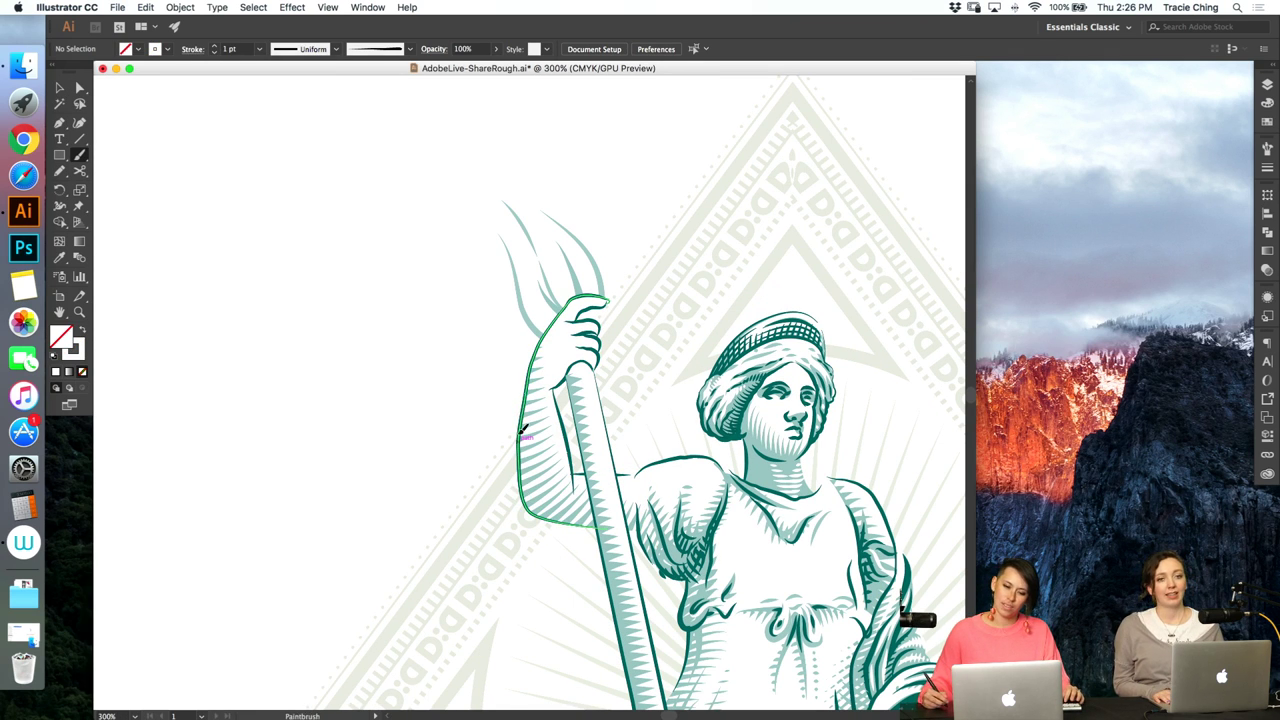
{"action": "key", "text": "v"}
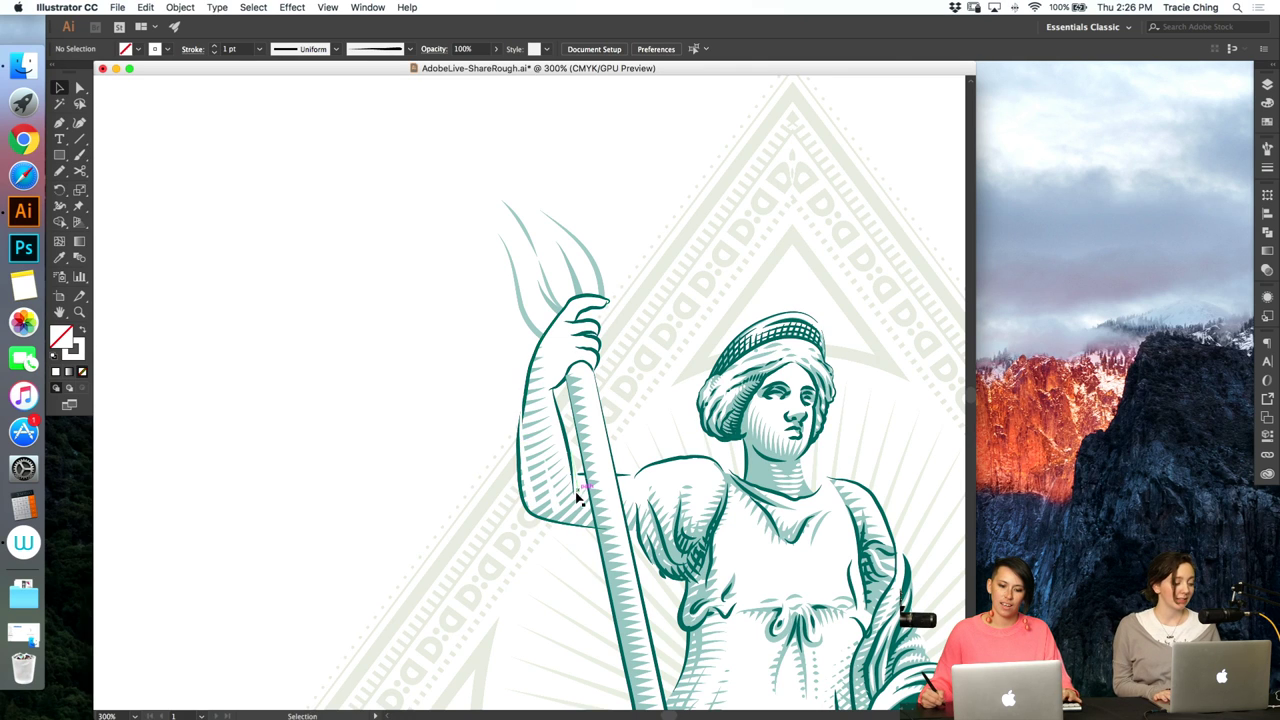
{"action": "left_click", "coordinate": [556, 500], "text": "shift"}
{"action": "left_click", "coordinate": [530, 497], "text": "shift"}
{"action": "left_click", "coordinate": [528, 495], "text": "shift"}
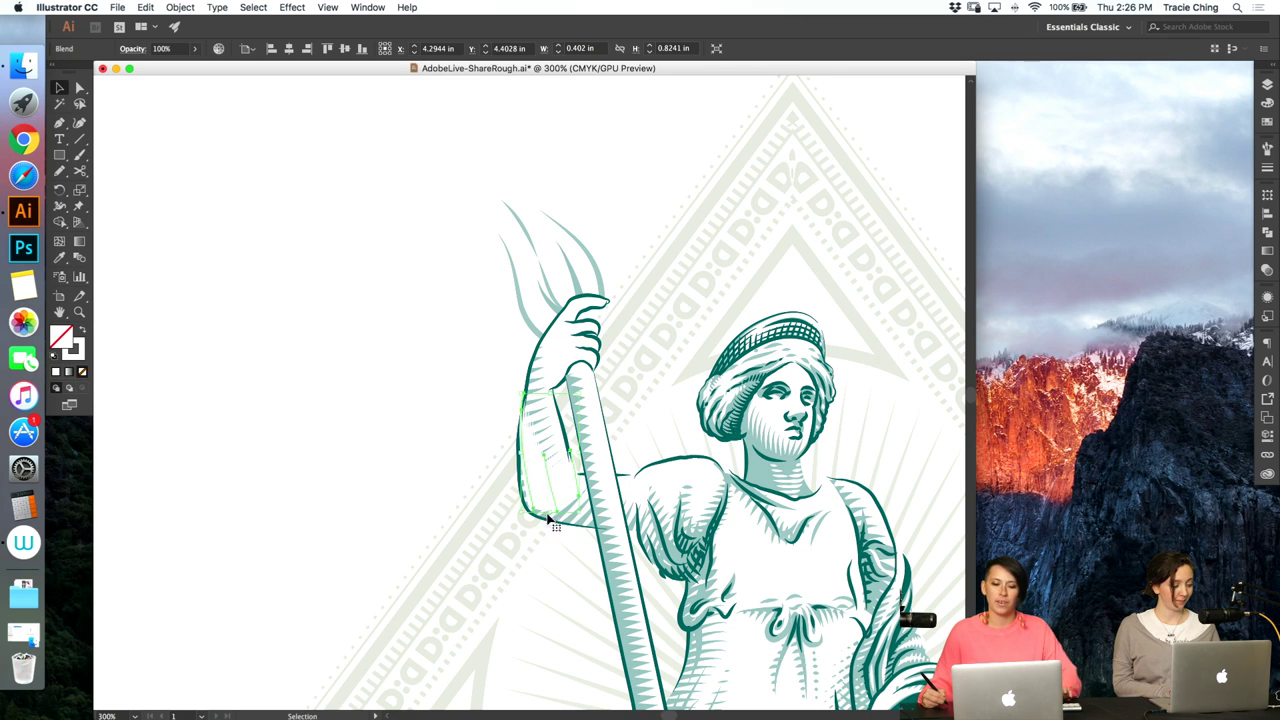
- Recolour the lengthwise forearm blend with the light teal swatch used for the hatching
{"action": "left_click", "coordinate": [1267, 103]}
{"action": "left_click", "coordinate": [1267, 121]}
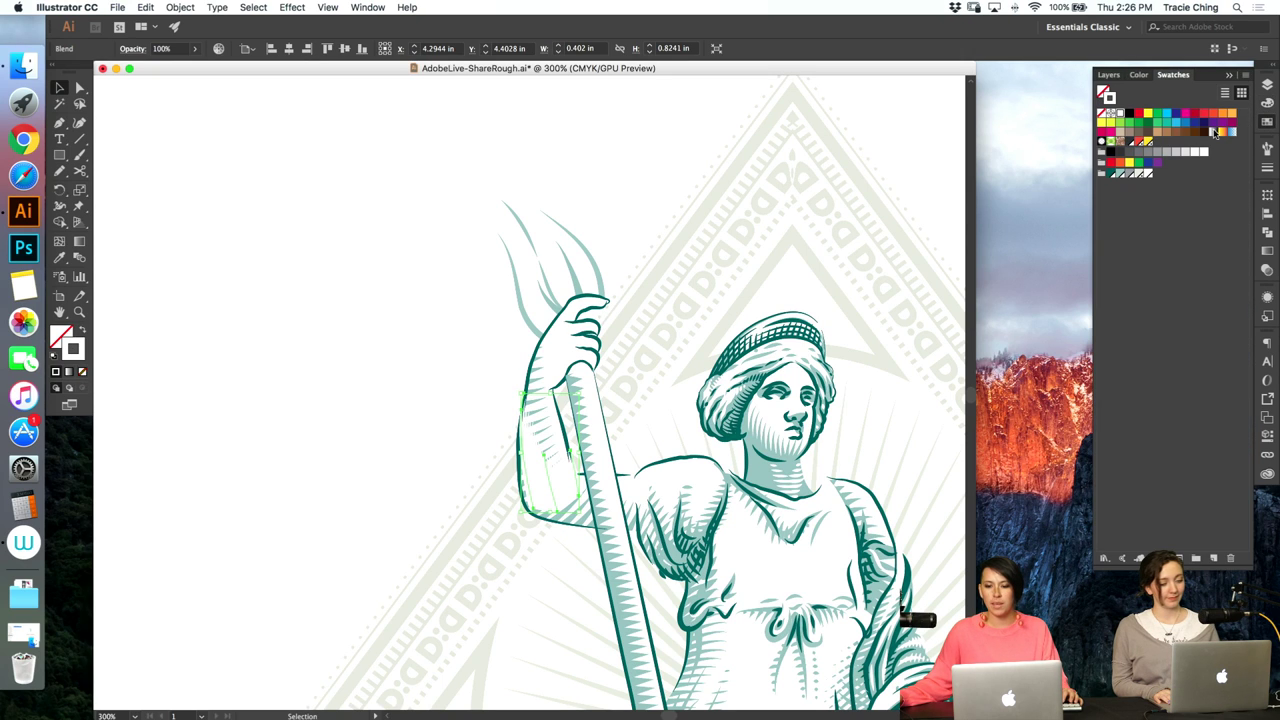
{"action": "left_click", "coordinate": [1121, 175]}
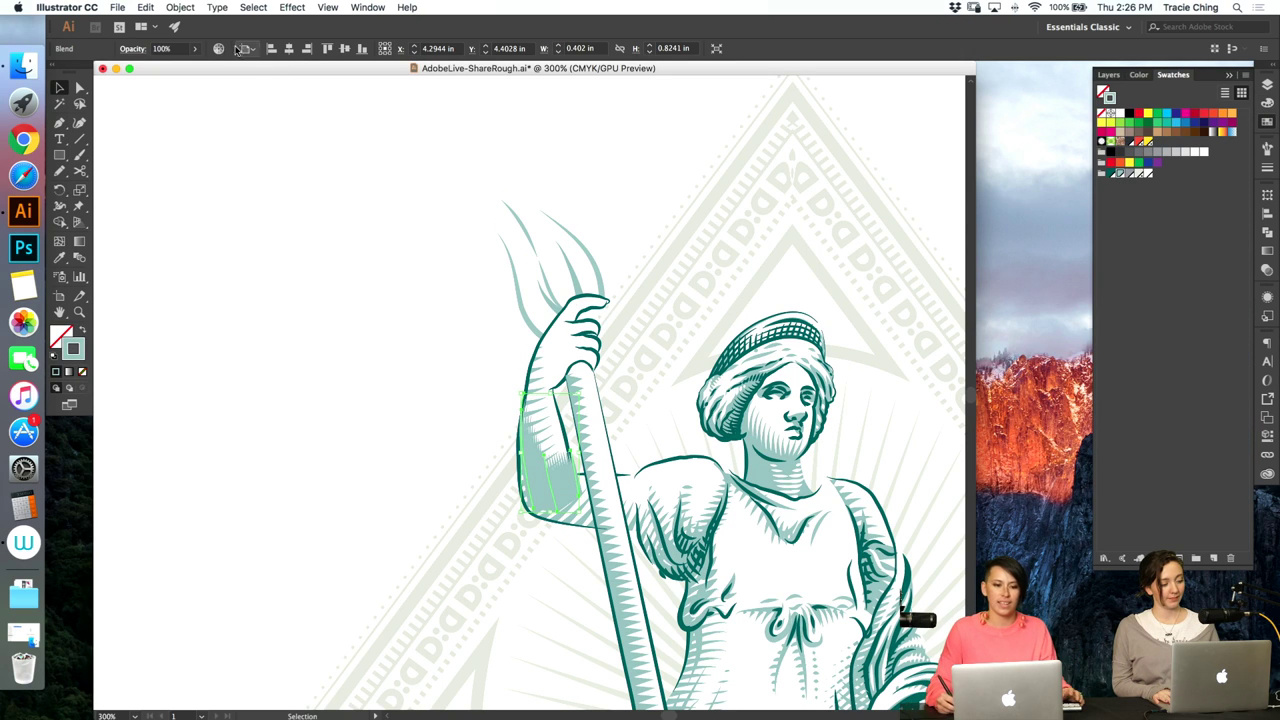
- Set the lengthwise forearm blend's spacing to 3 specified steps, with the preview enabled
{"action": "left_click", "coordinate": [180, 7]}
{"action": "mouse_move", "coordinate": [190, 329]}
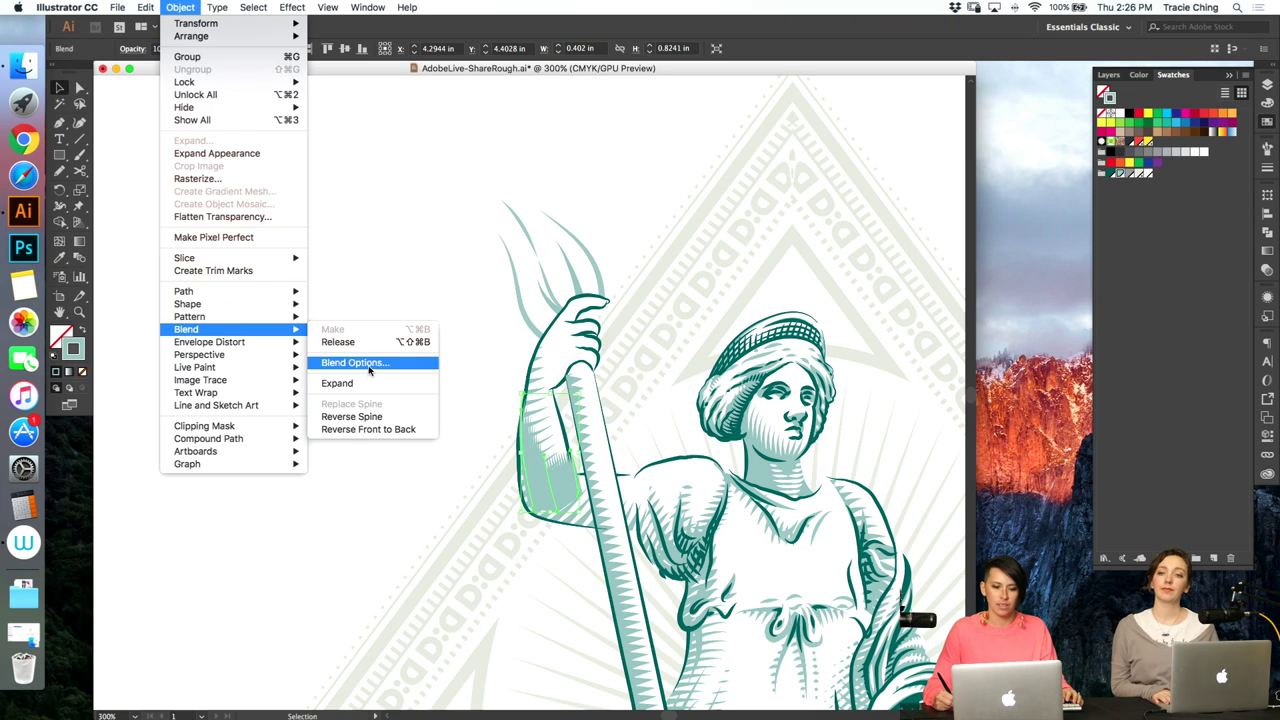
{"action": "left_click", "coordinate": [371, 365]}
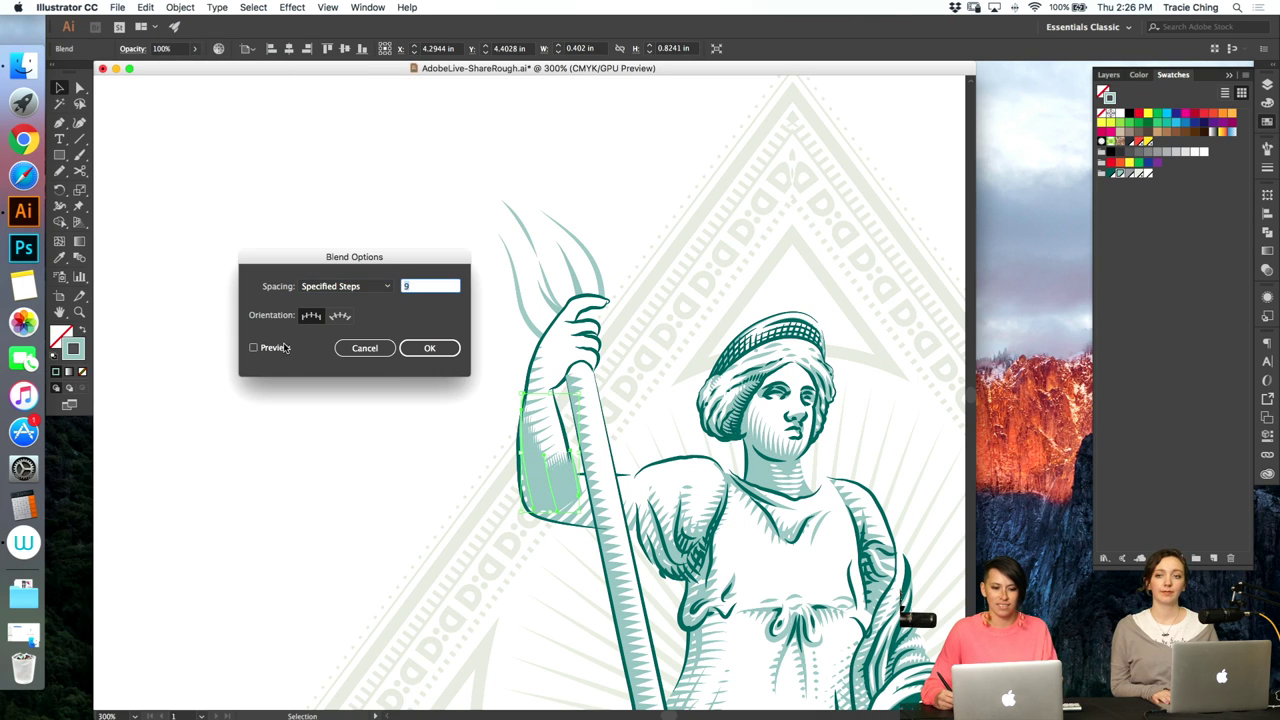
{"action": "left_click", "coordinate": [283, 348]}
{"action": "left_click", "coordinate": [448, 291]}
{"action": "key", "text": "Down"}
{"action": "key", "text": "Down"}
{"action": "key", "text": "Down"}
{"action": "key", "text": "Down"}
{"action": "key", "text": "Down"}
{"action": "left_click", "coordinate": [455, 345]}
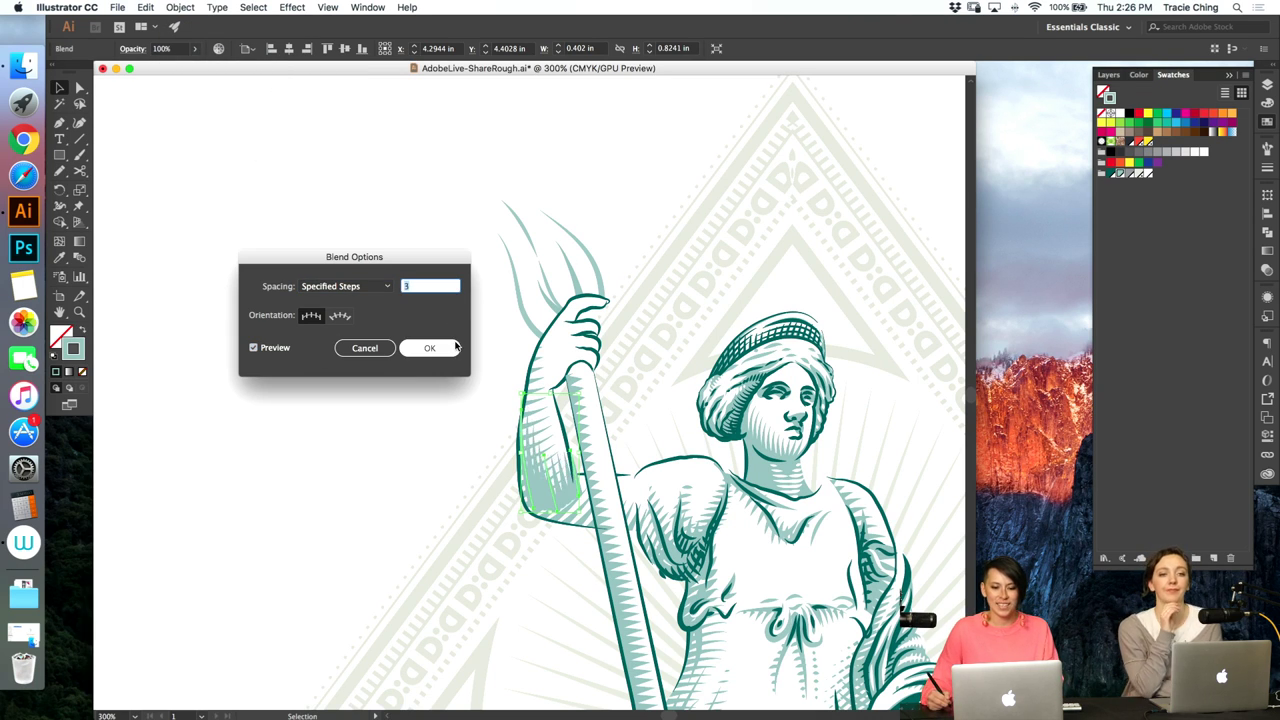
{"action": "left_click", "coordinate": [430, 349]}
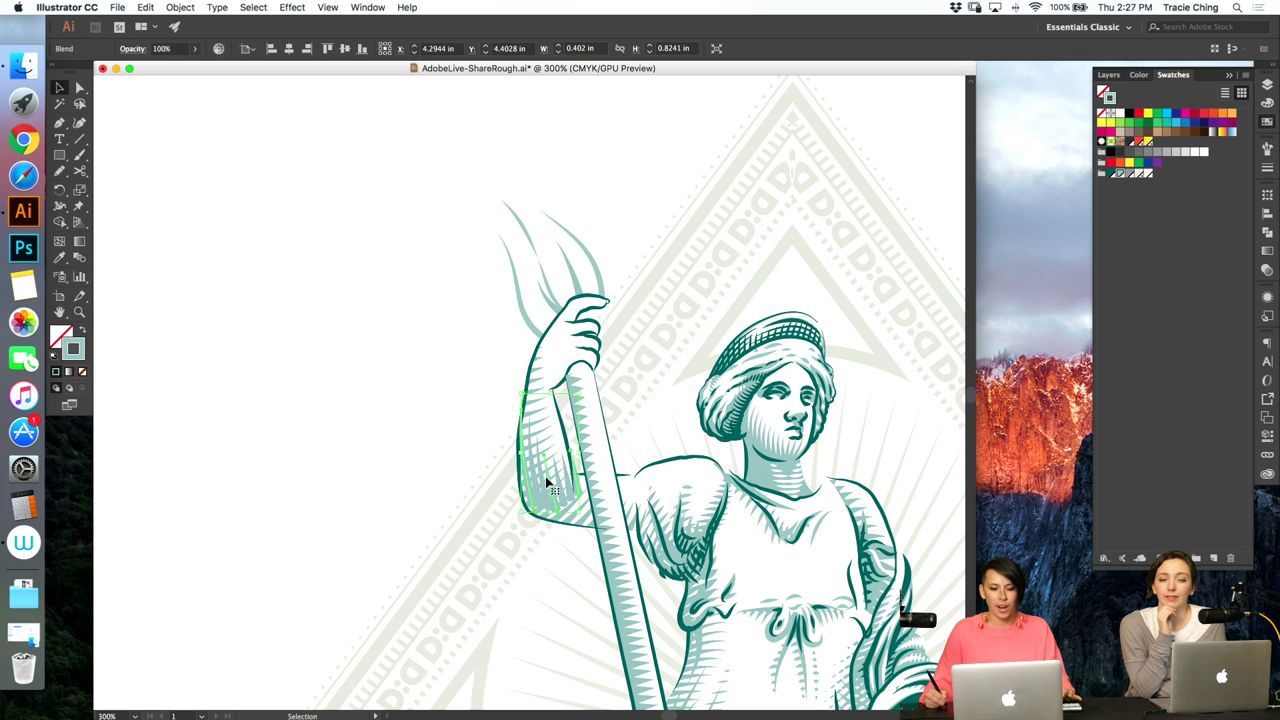
- Isolate the lengthwise forearm blend and rotate its outer key stroke to follow the arm, spreading the shading toward the staff
{"action": "double_click", "coordinate": [548, 485]}
{"action": "left_click", "coordinate": [523, 486]}
{"action": "key", "text": "r"}
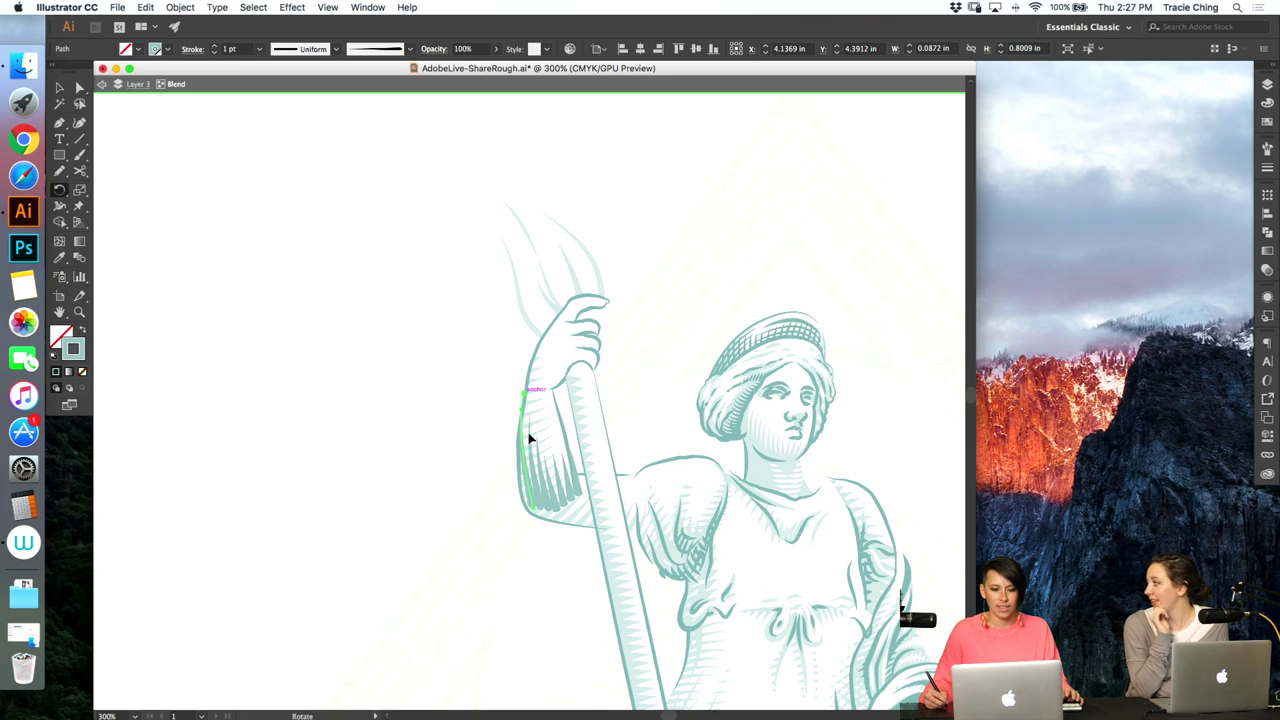
{"action": "left_click_drag", "start_coordinate": [530, 438], "coordinate": [589, 516]}
{"action": "key", "text": "v"}
{"action": "key", "text": "a"}
{"action": "left_click", "coordinate": [629, 423]}
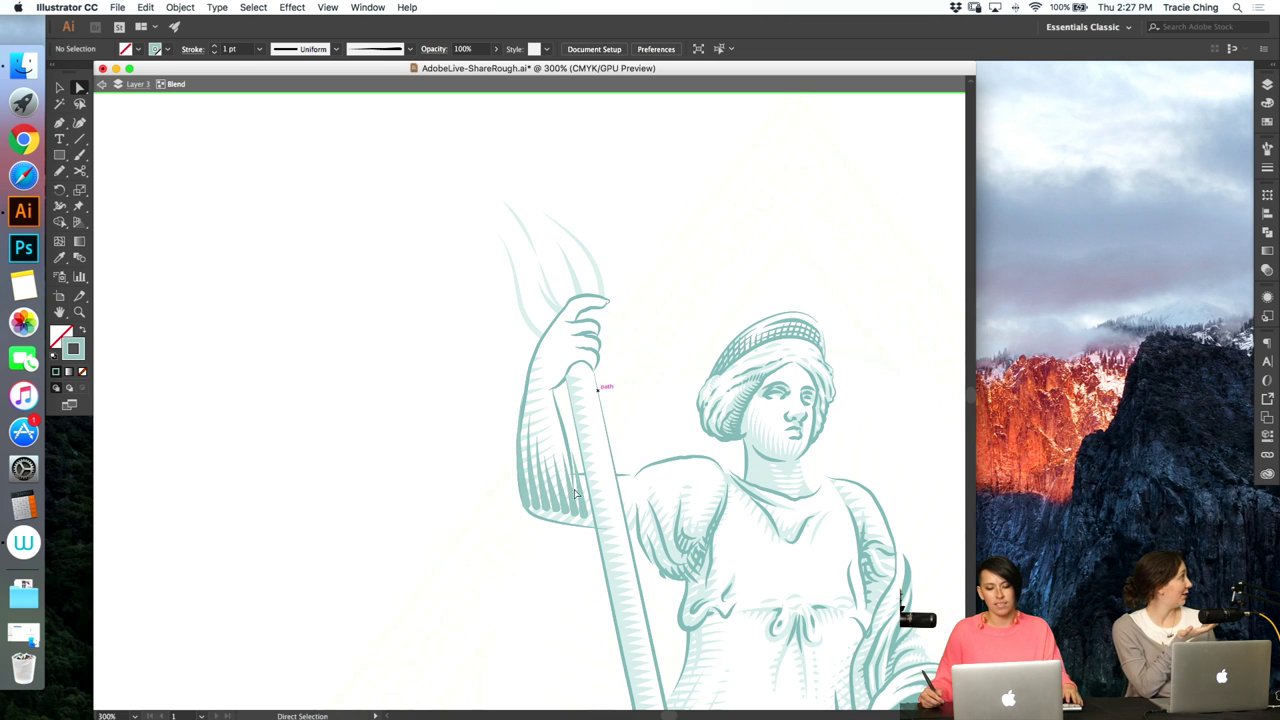
{"action": "key", "text": "Escape"}
{"action": "key", "text": "v"}
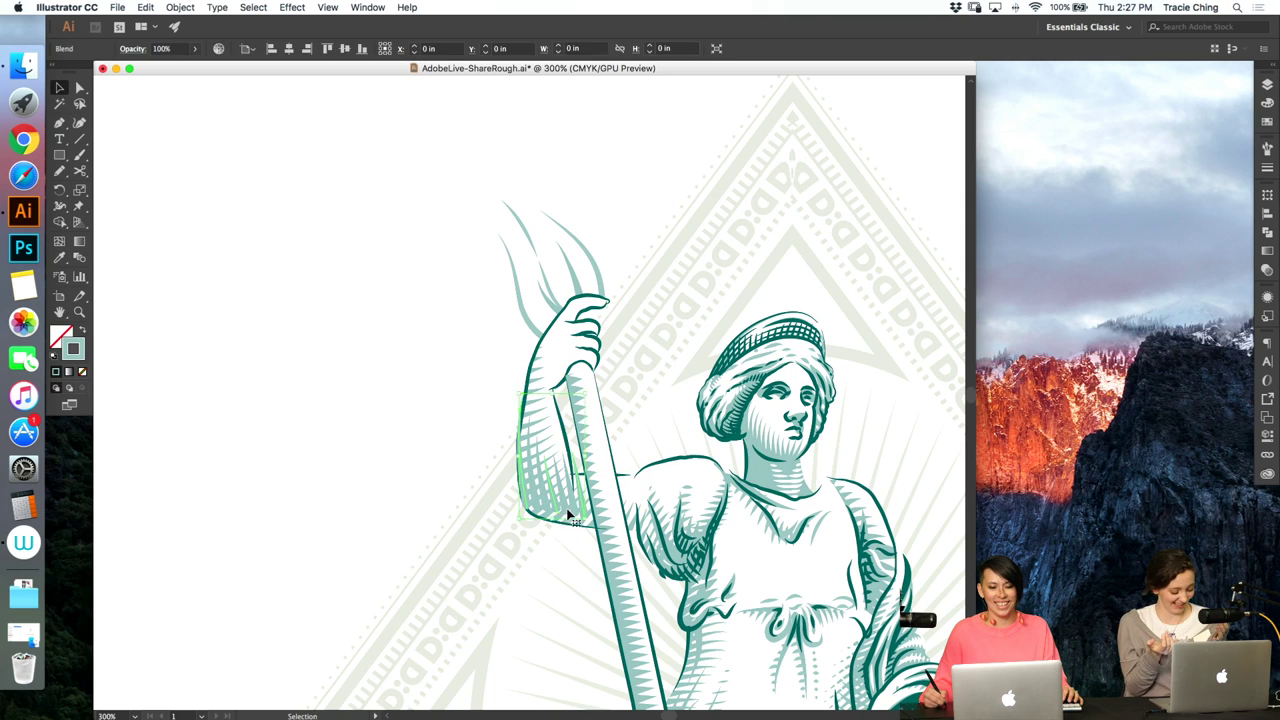
- Reopen the lengthwise blend and adjust its middle, inner and outer key strokes so the shading reaches the elbow's lower edge
{"action": "double_click", "coordinate": [563, 510]}
{"action": "left_click_drag", "start_coordinate": [591, 451], "coordinate": [605, 440]}
{"action": "left_click", "coordinate": [605, 440]}
{"action": "left_click", "coordinate": [556, 498]}
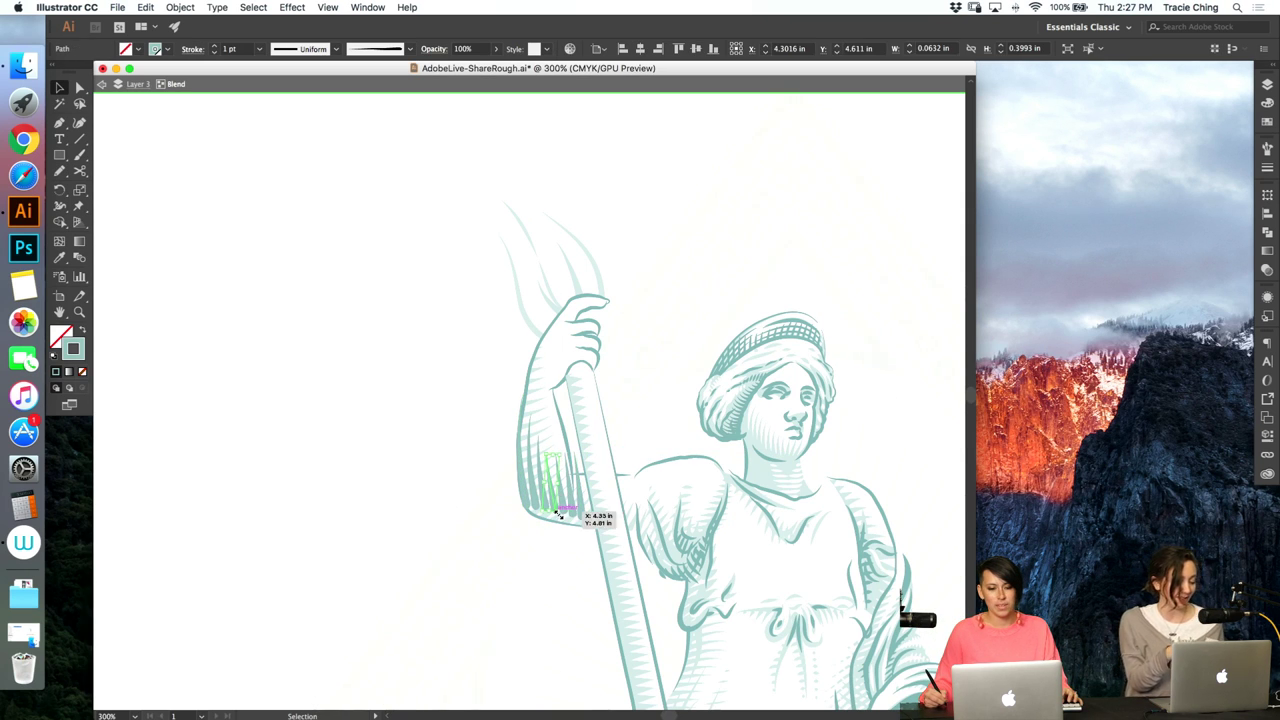
{"action": "left_click", "coordinate": [580, 522]}
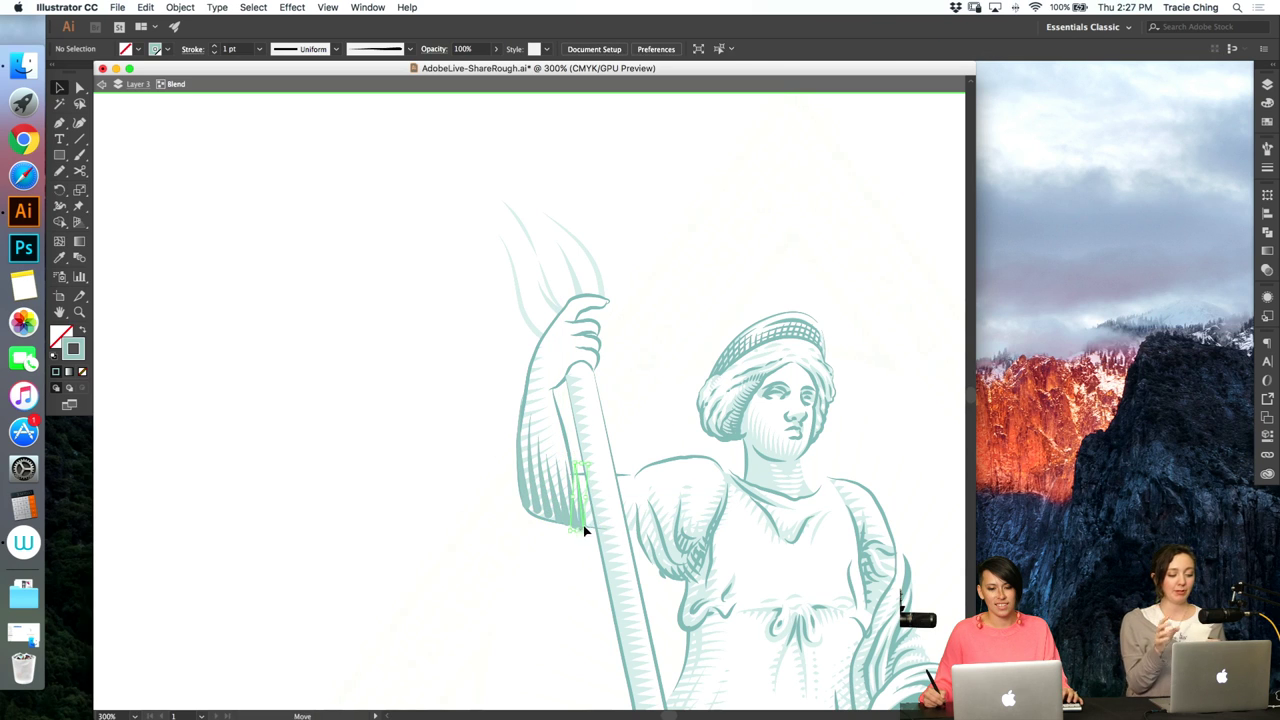
{"action": "key", "text": "a"}
{"action": "left_click", "coordinate": [526, 506]}
{"action": "key", "text": "v"}
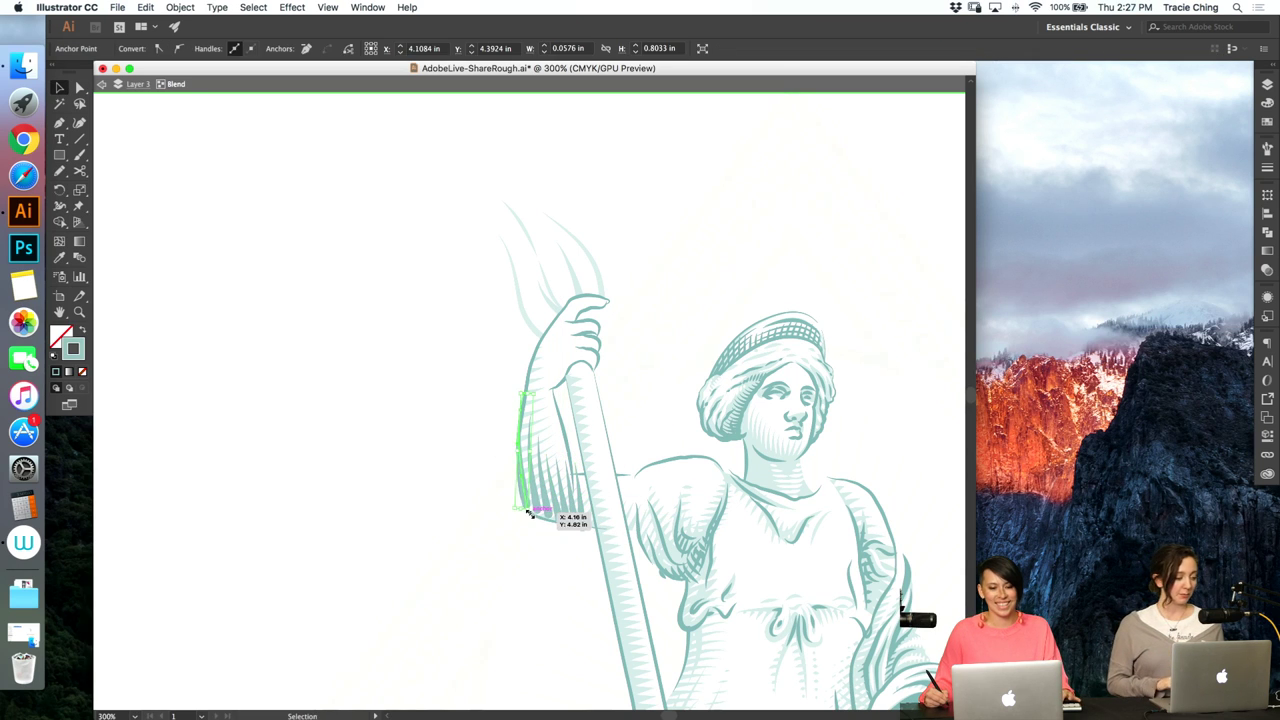
{"action": "left_click_drag", "start_coordinate": [529, 509], "coordinate": [532, 526]}
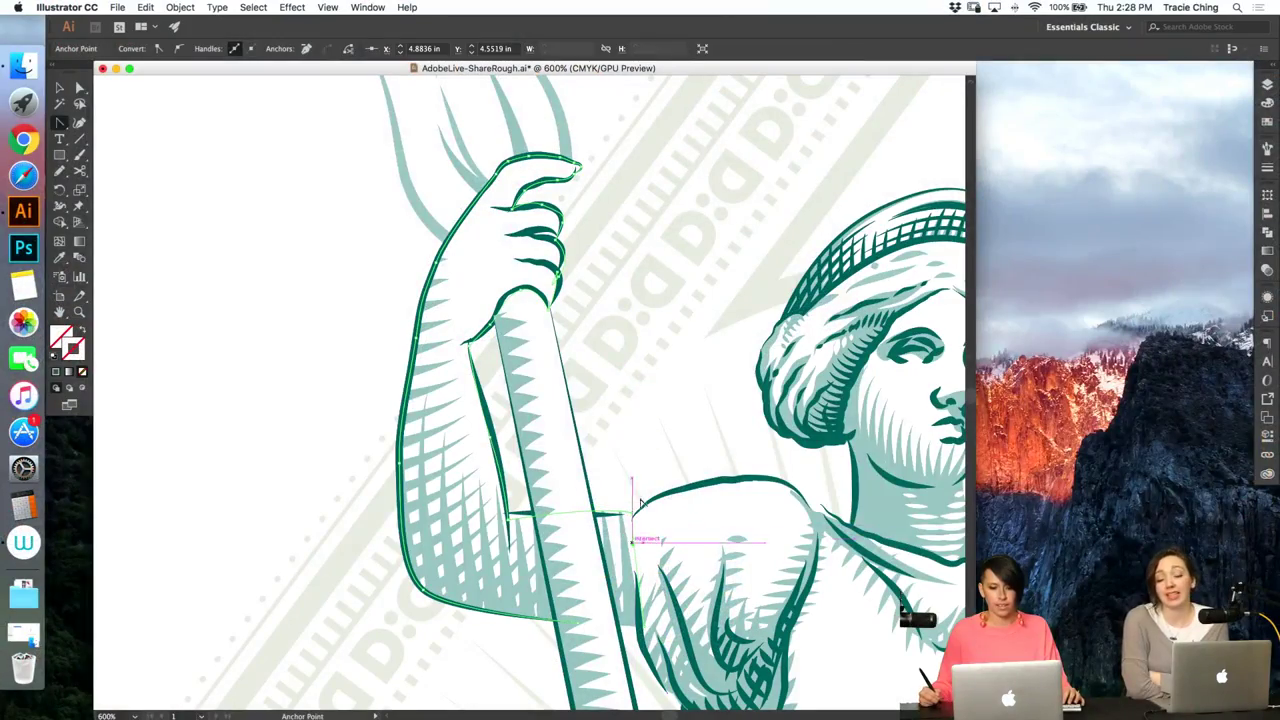
- Deselect the clip path and isolate the raised arm's group around the elbow and staff
{"action": "key", "text": "v"}
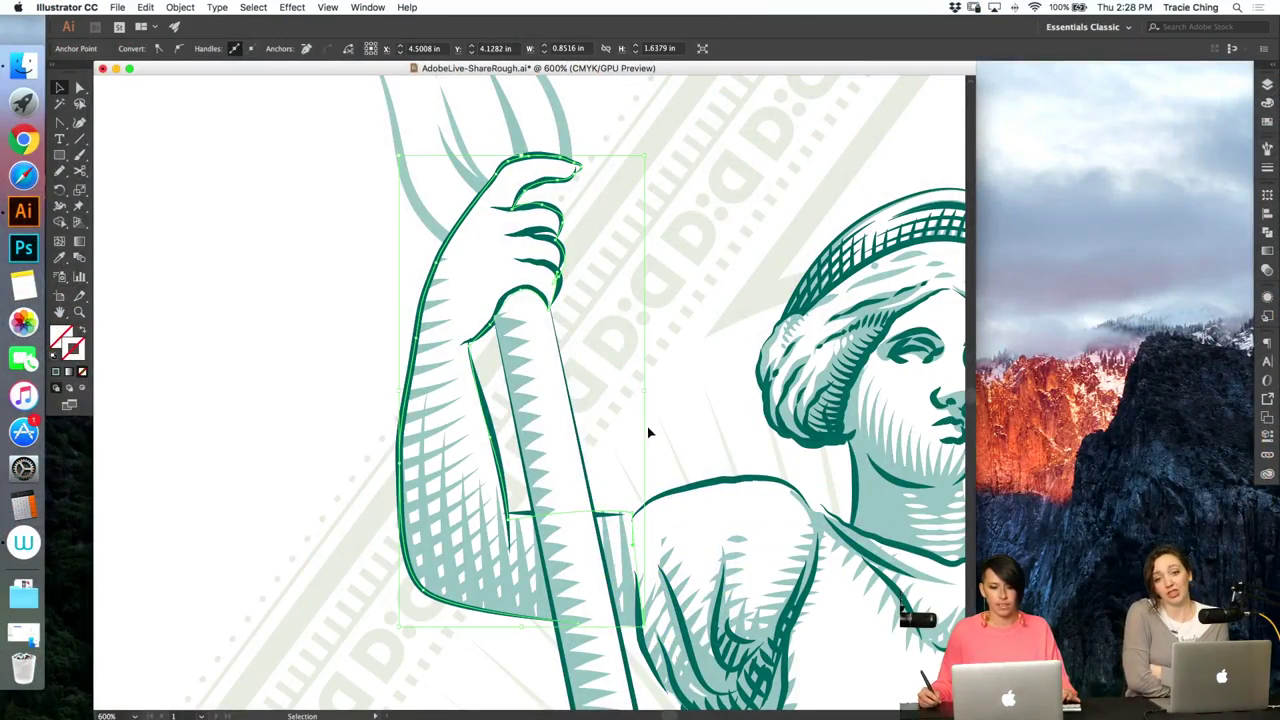
{"action": "left_click", "coordinate": [649, 431]}
{"action": "key", "text": "super+minus"}
{"action": "key", "text": "super+minus"}
{"action": "key", "text": "super+minus"}
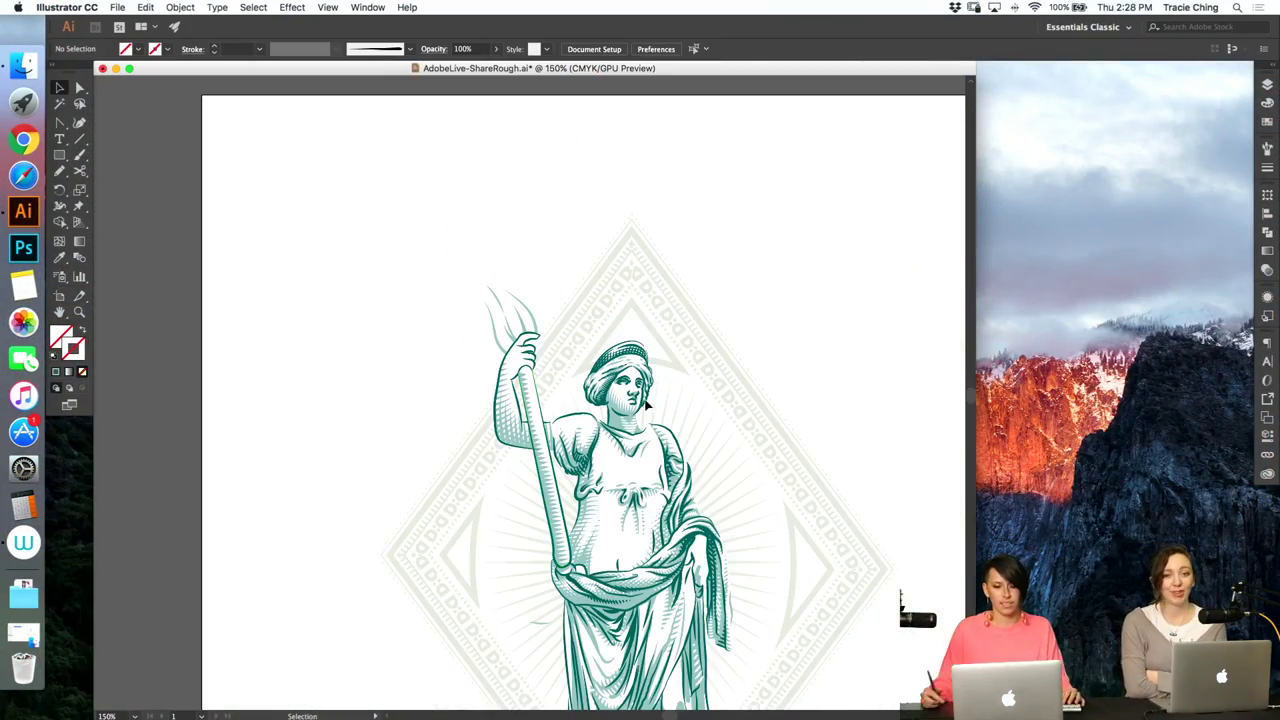
{"action": "key", "text": "super+space"}
{"action": "left_click_drag", "start_coordinate": [502, 471], "coordinate": [610, 430]}
{"action": "double_click", "coordinate": [556, 391]}
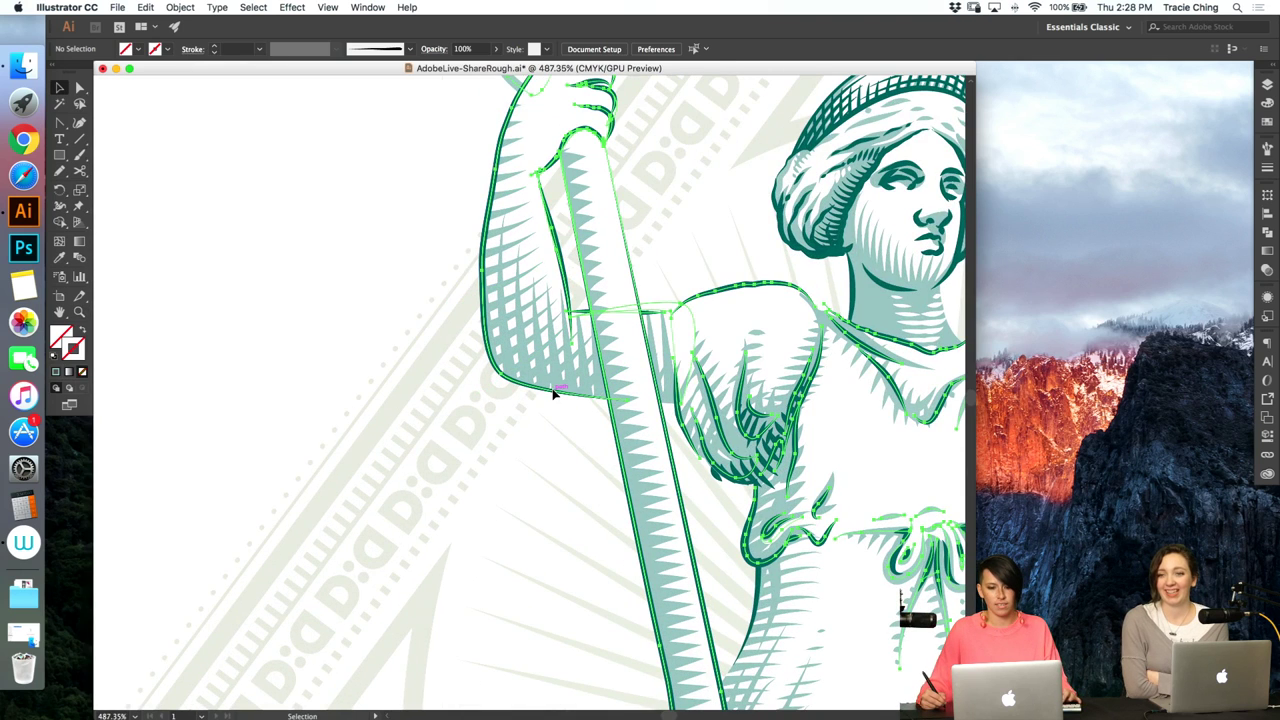
- Separate the elbow's lower edge from the arm outline and extend its end behind the staff to the sleeve
{"action": "key", "text": "a"}
{"action": "left_click", "coordinate": [627, 401]}
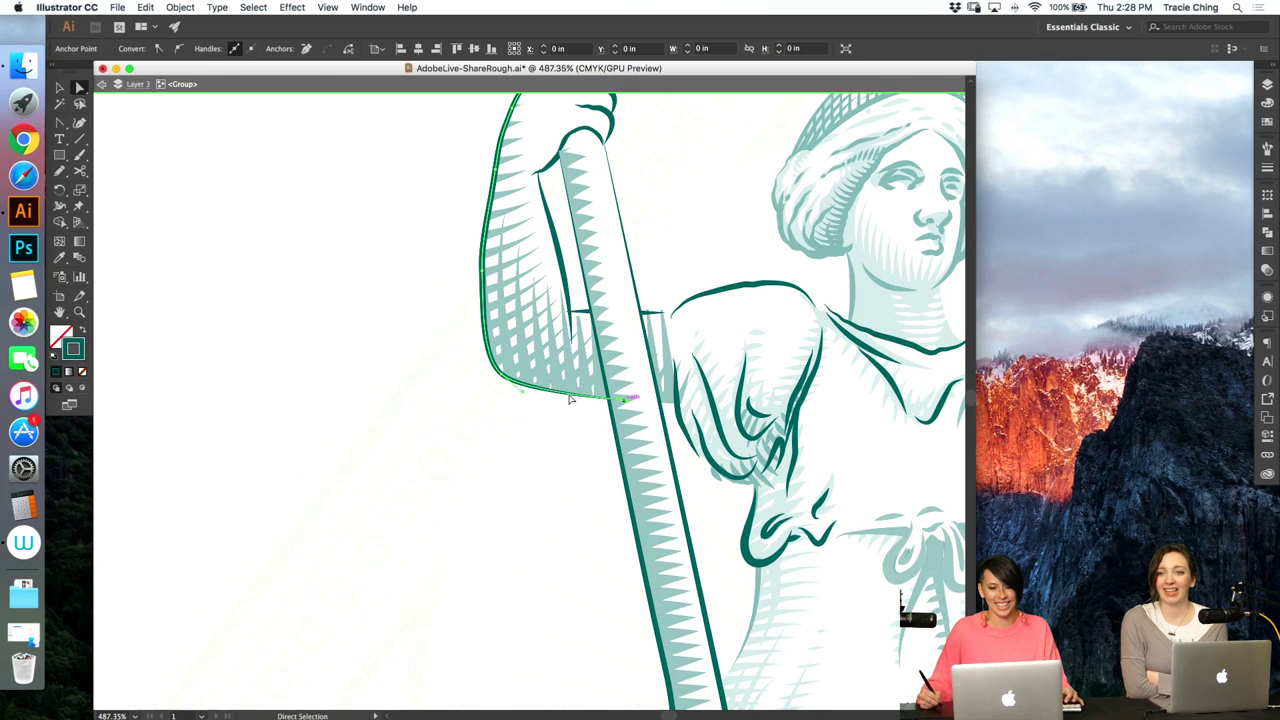
{"action": "key", "text": "v"}
{"action": "left_click", "coordinate": [556, 377]}
{"action": "left_click", "coordinate": [555, 376]}
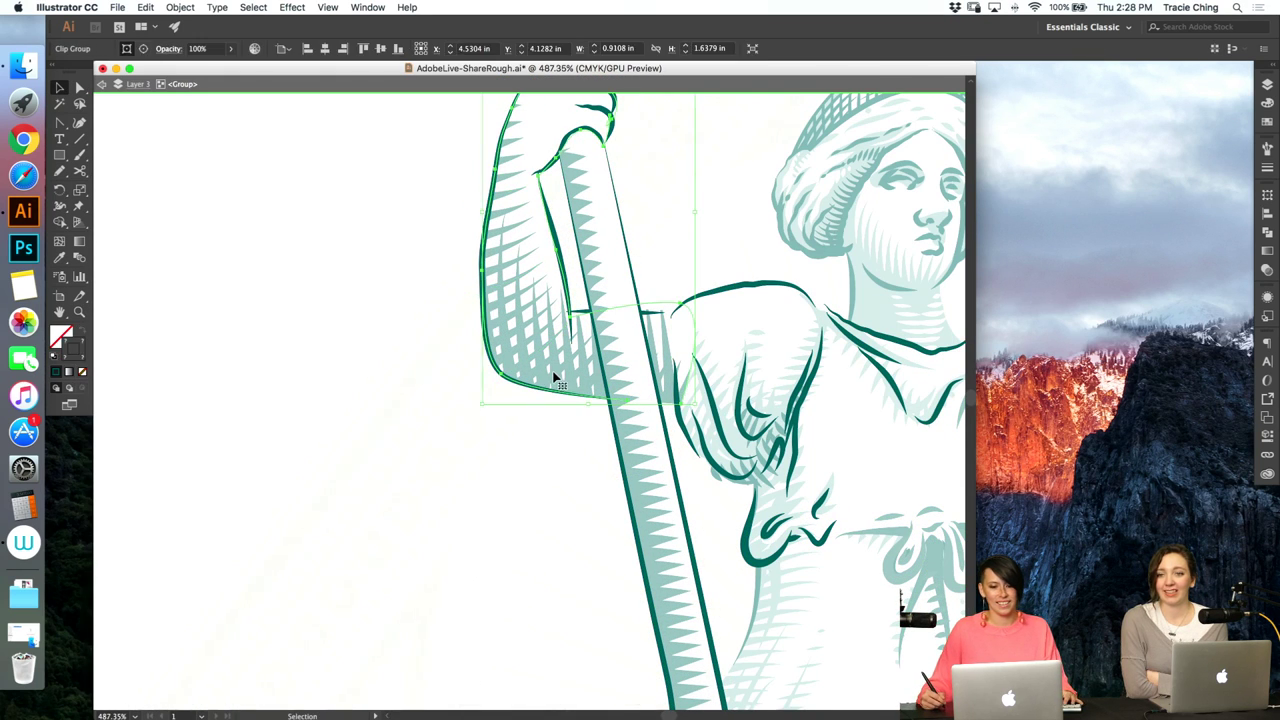
{"action": "left_click", "coordinate": [571, 430]}
{"action": "left_click", "coordinate": [557, 394]}
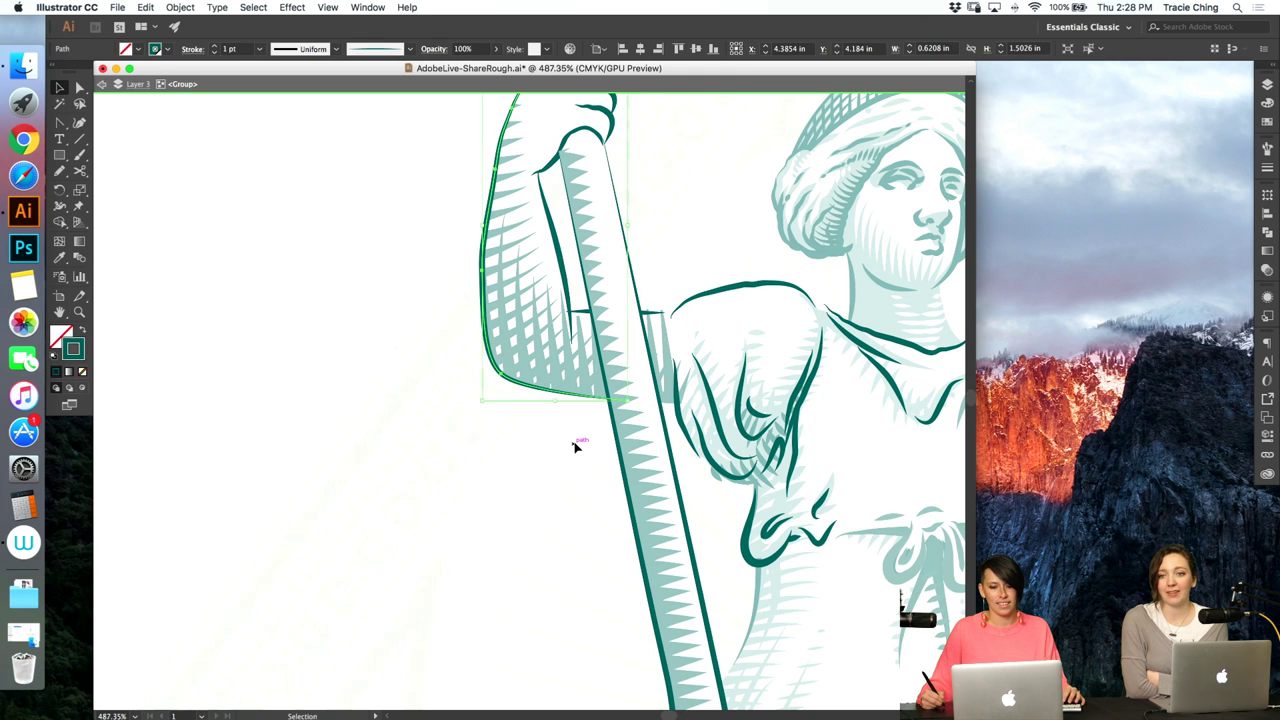
{"action": "left_click", "coordinate": [672, 410]}
{"action": "key", "text": "a"}
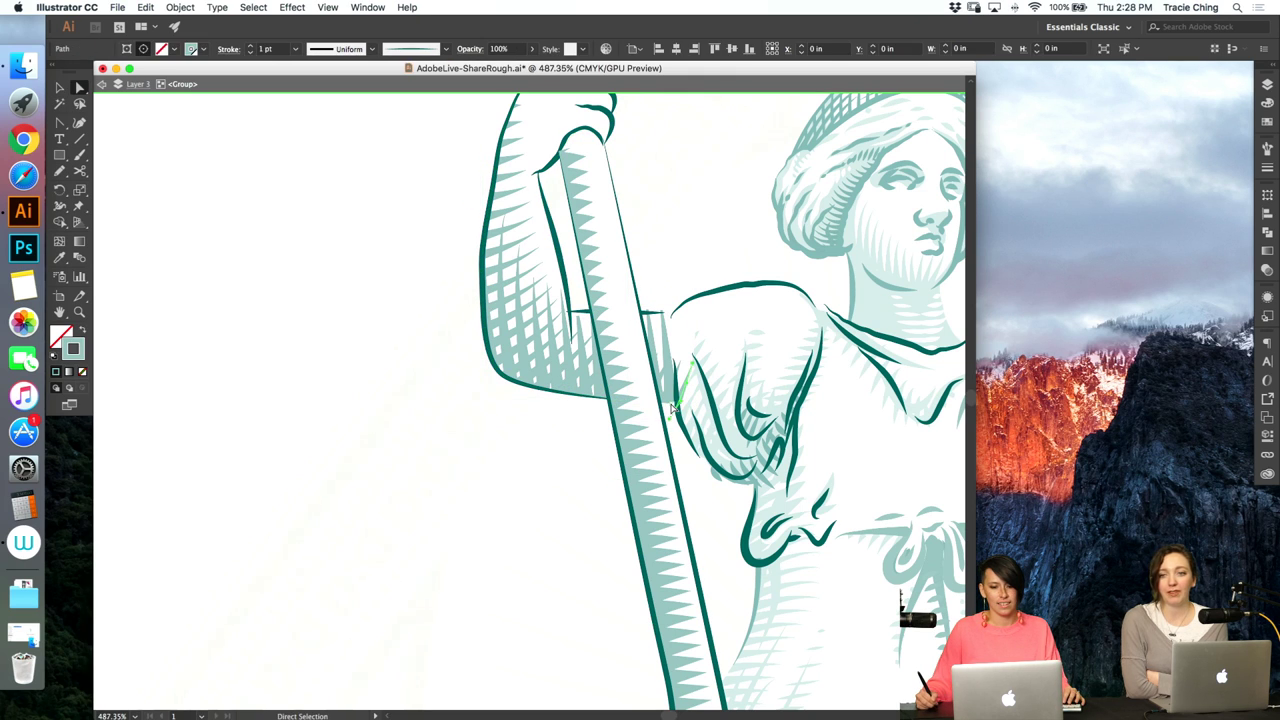
{"action": "left_click", "coordinate": [578, 399]}
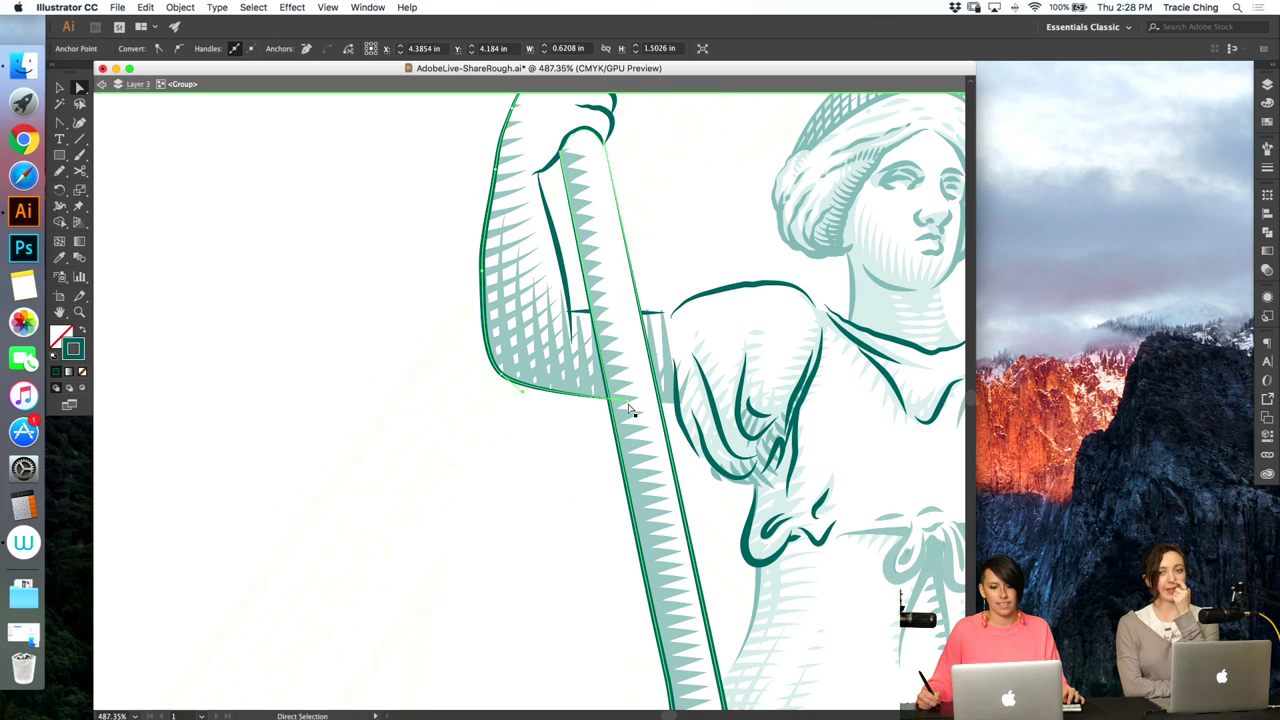
{"action": "left_click", "coordinate": [640, 412]}
{"action": "left_click", "coordinate": [627, 415]}
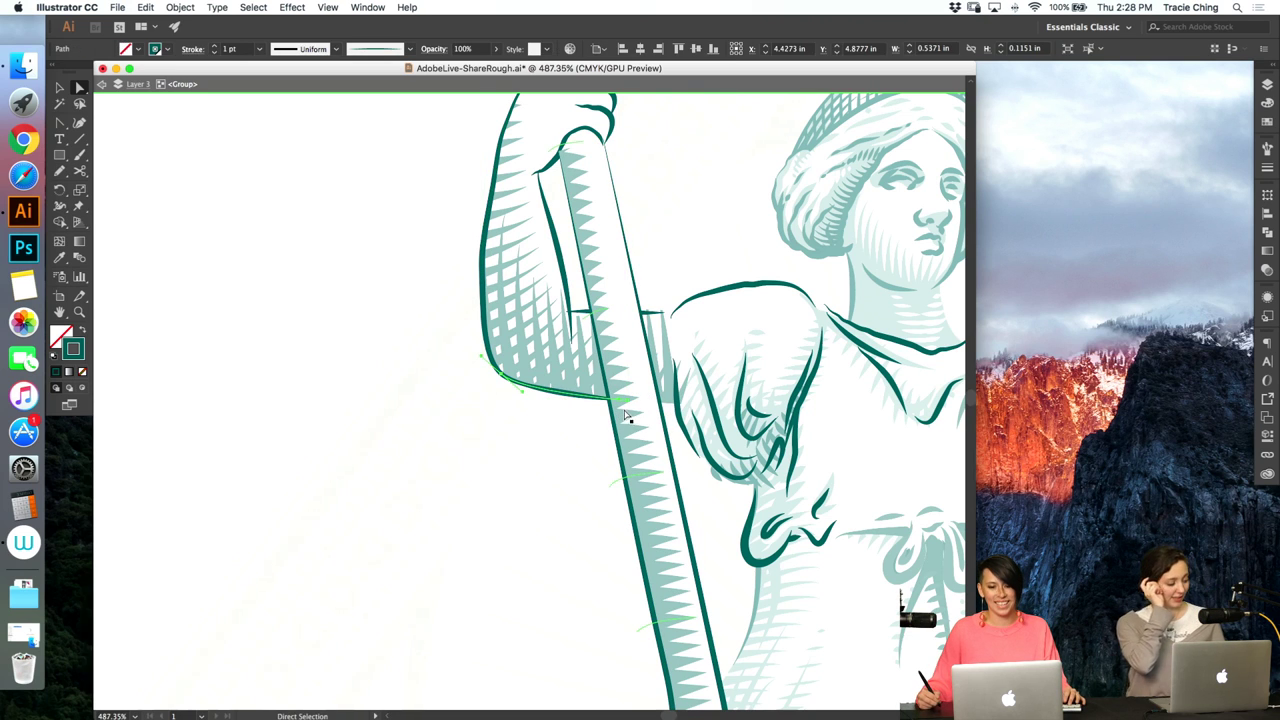
{"action": "left_click", "coordinate": [627, 405]}
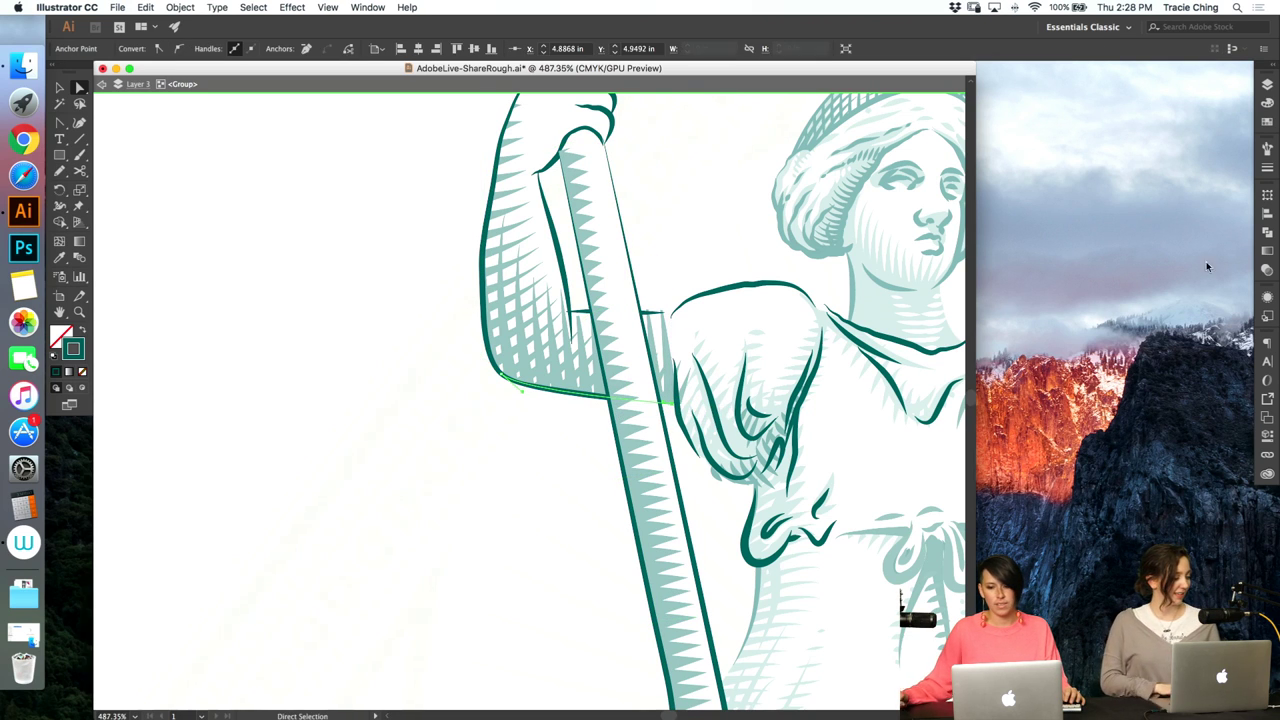
- Apply the tapered art brush to the elbow's lower edge stroke and move its end anchor onto the sleeve
{"action": "left_click", "coordinate": [1264, 155]}
{"action": "left_click", "coordinate": [1197, 246]}
{"action": "left_click", "coordinate": [1205, 233]}
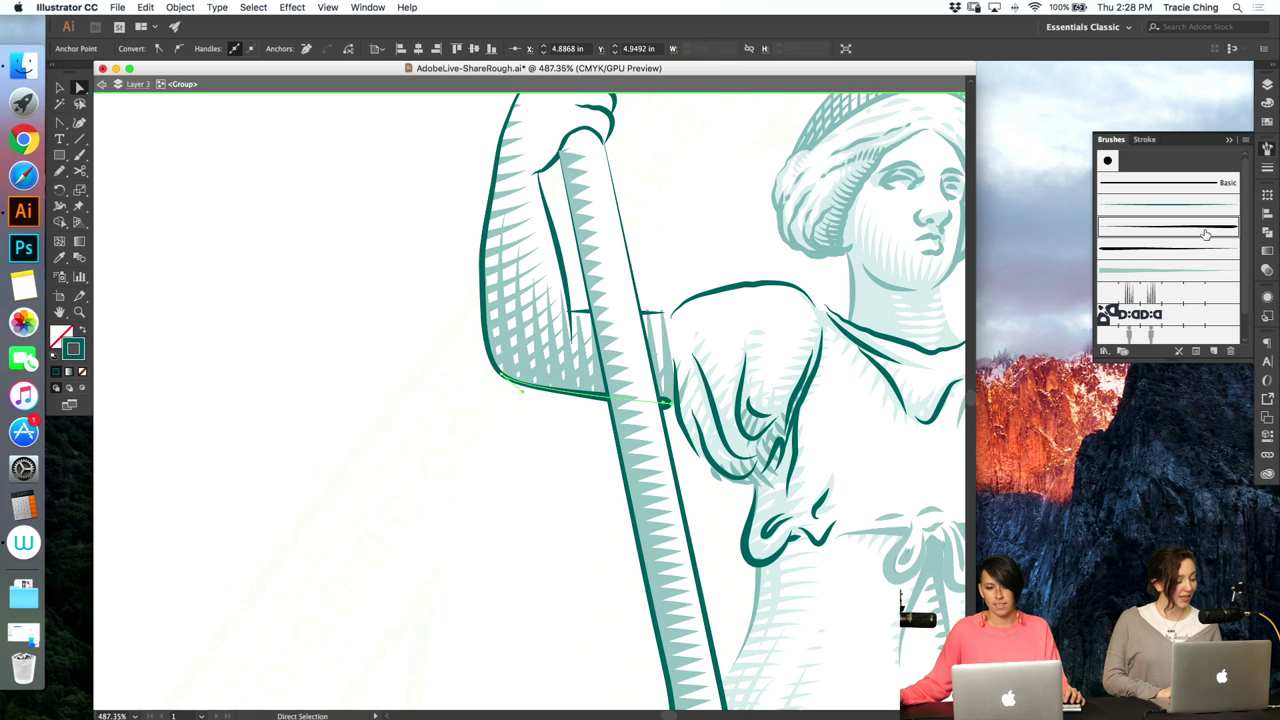
{"action": "left_click_drag", "start_coordinate": [668, 403], "coordinate": [678, 404]}
{"action": "left_click", "coordinate": [535, 481]}
- Paint a shading stroke along the lowest finger's upper edge and recolour it with the light teal swatch
{"action": "key", "text": "super+1"}
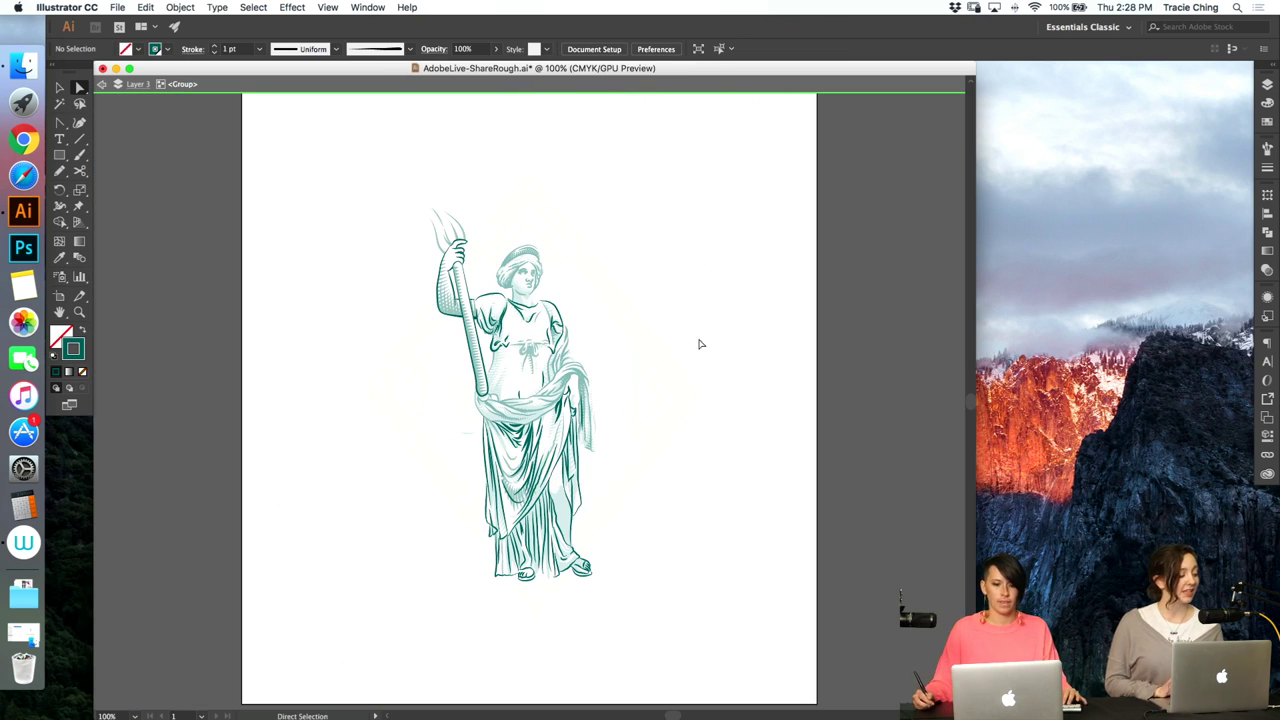
{"action": "left_click_drag", "start_coordinate": [466, 294], "coordinate": [606, 211]}
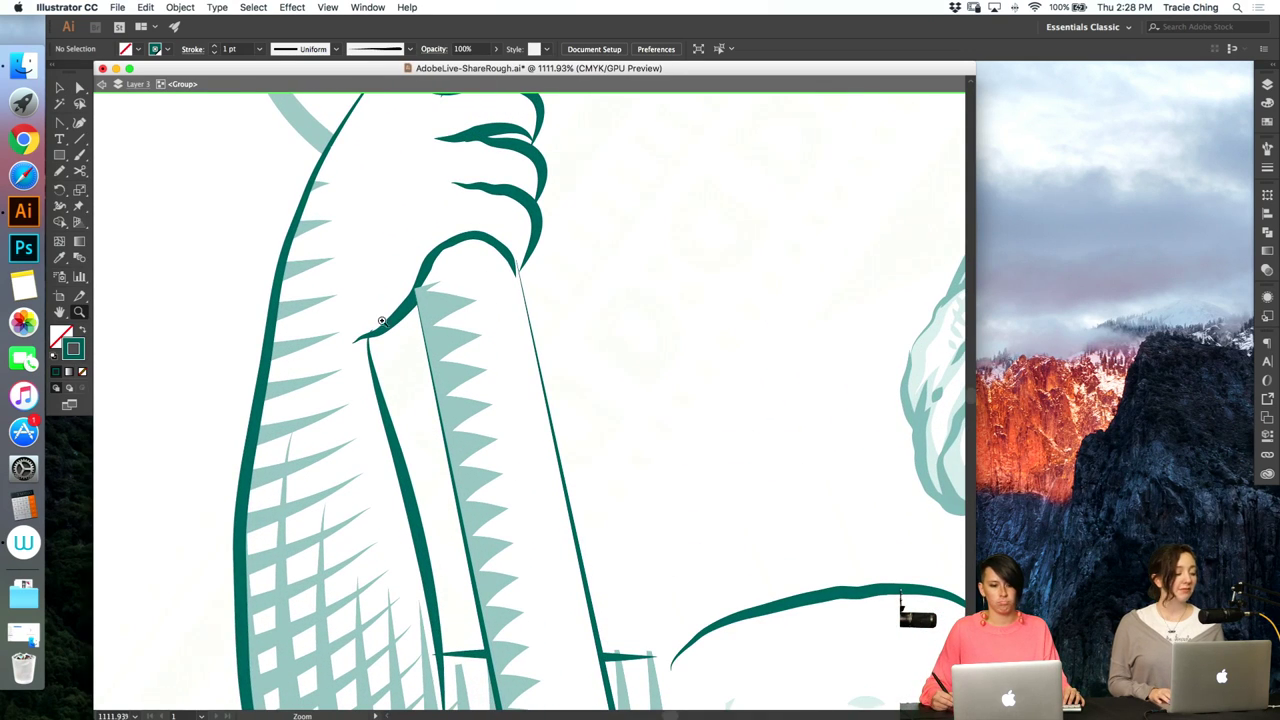
{"action": "key", "text": "a"}
{"action": "left_click", "coordinate": [535, 190], "text": "super"}
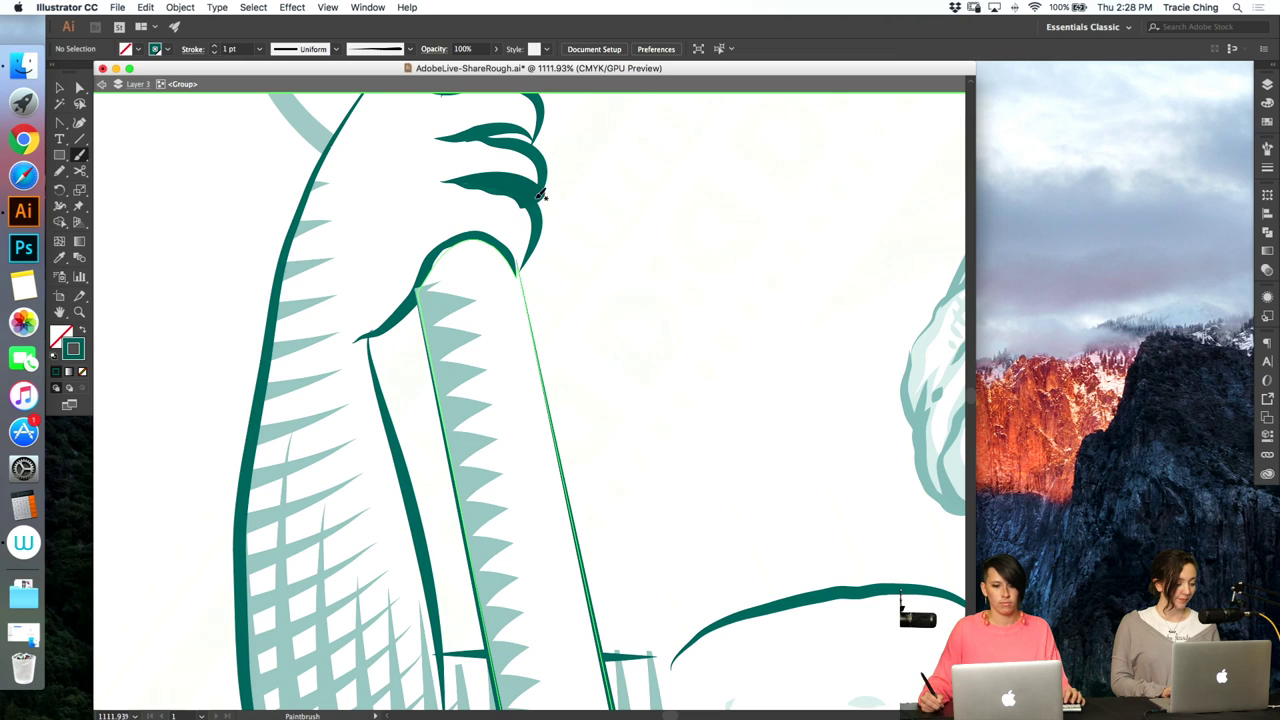
{"action": "key", "text": "v"}
{"action": "left_click", "coordinate": [1265, 150]}
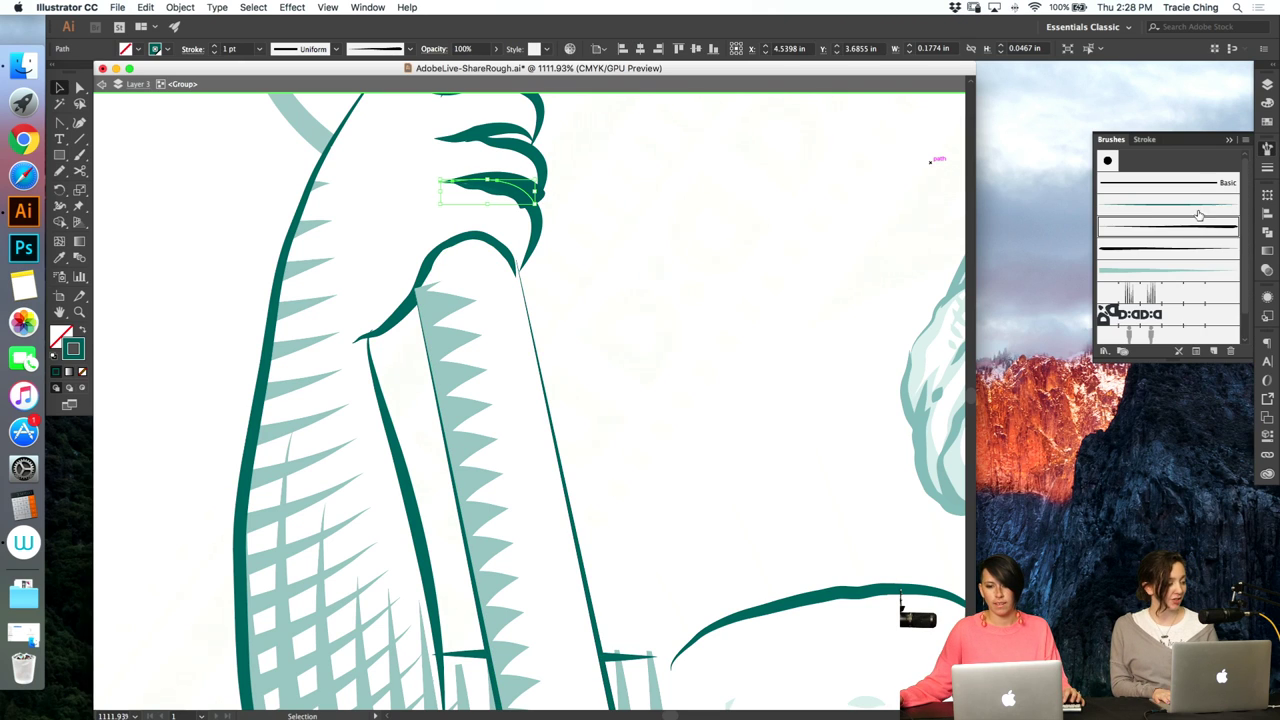
{"action": "left_click", "coordinate": [1265, 103]}
{"action": "left_click", "coordinate": [1268, 120]}
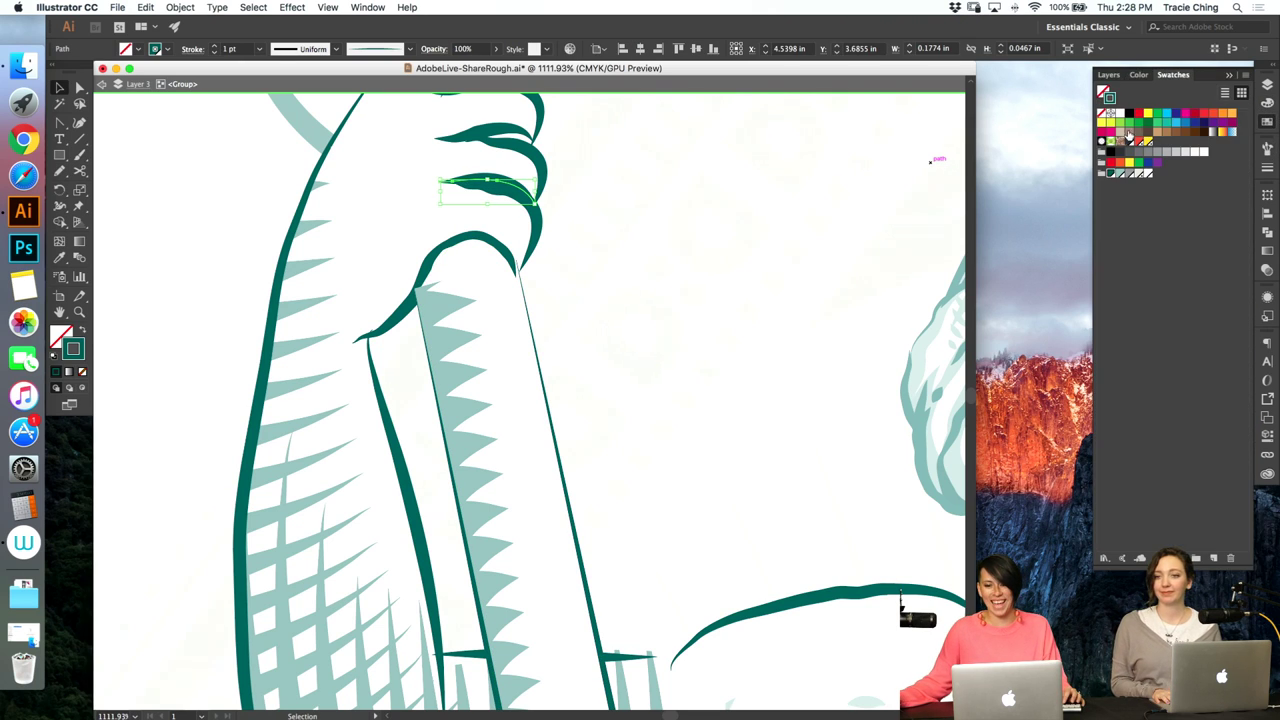
{"action": "left_click", "coordinate": [1119, 174]}
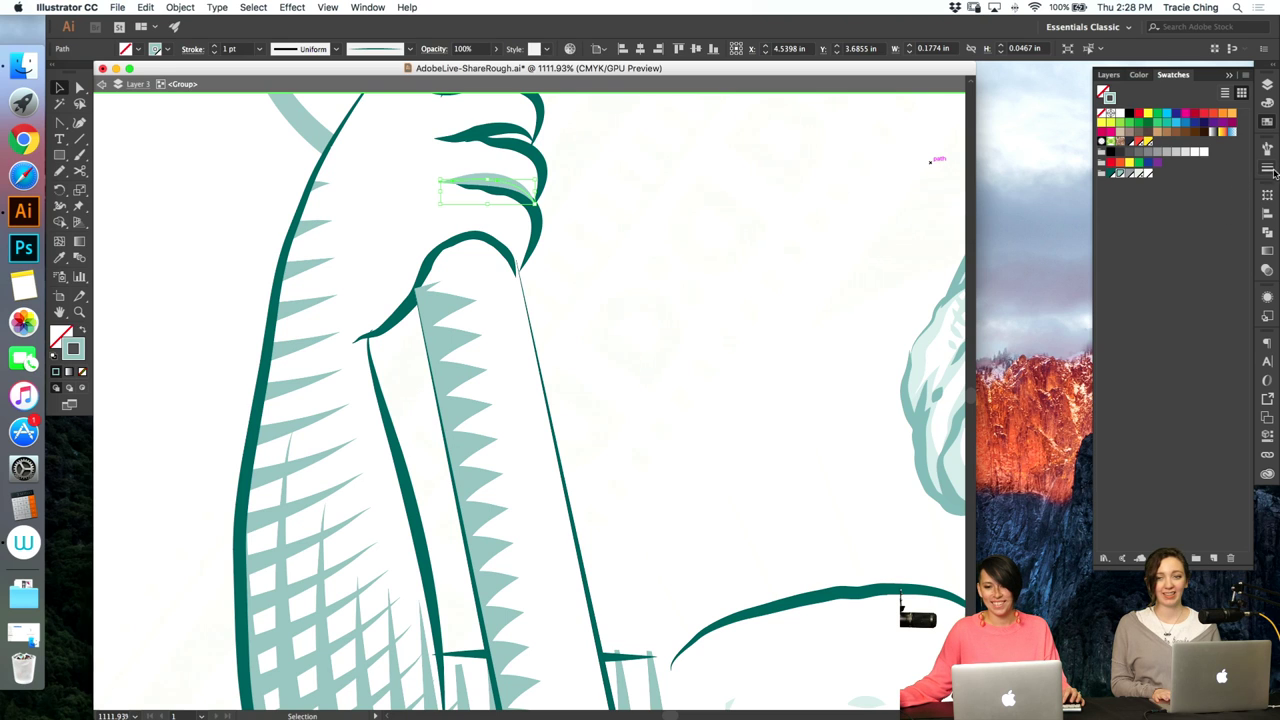
- Set the finger shading stroke's weight to 2 pt and shift its middle anchor to follow the finger
{"action": "left_click", "coordinate": [1268, 169]}
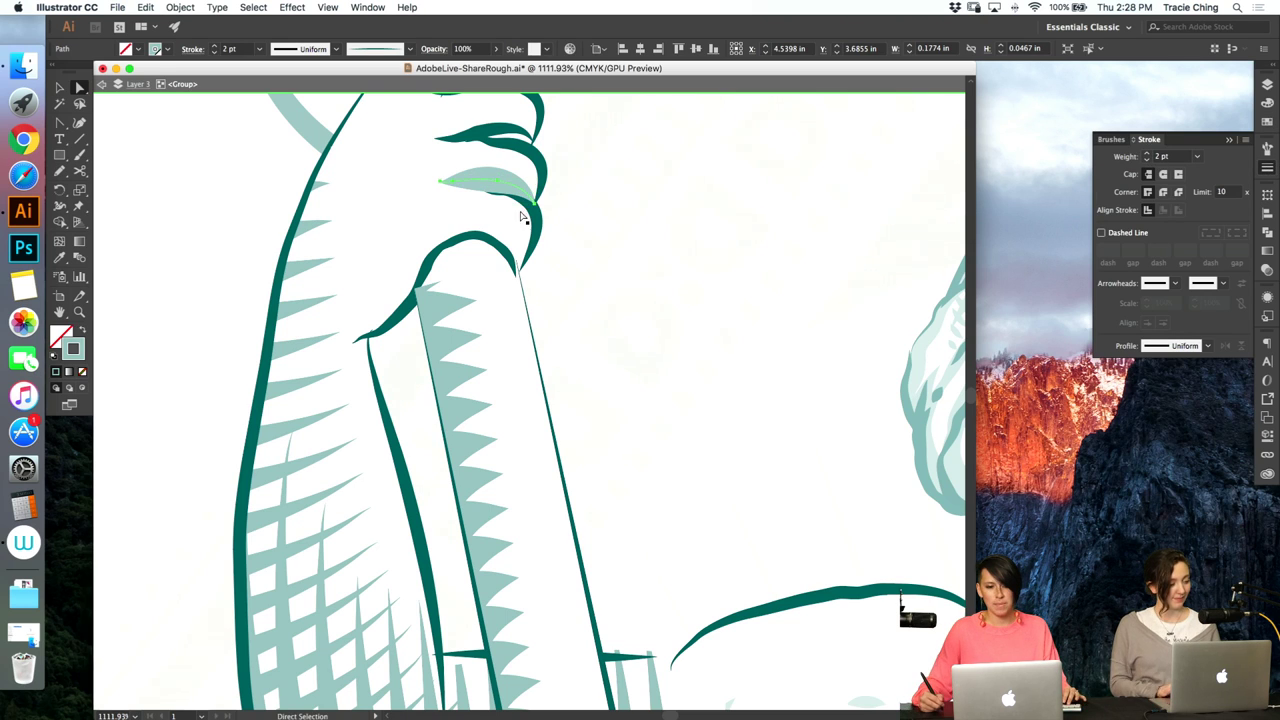
{"action": "left_click_drag", "start_coordinate": [498, 185], "coordinate": [518, 184]}
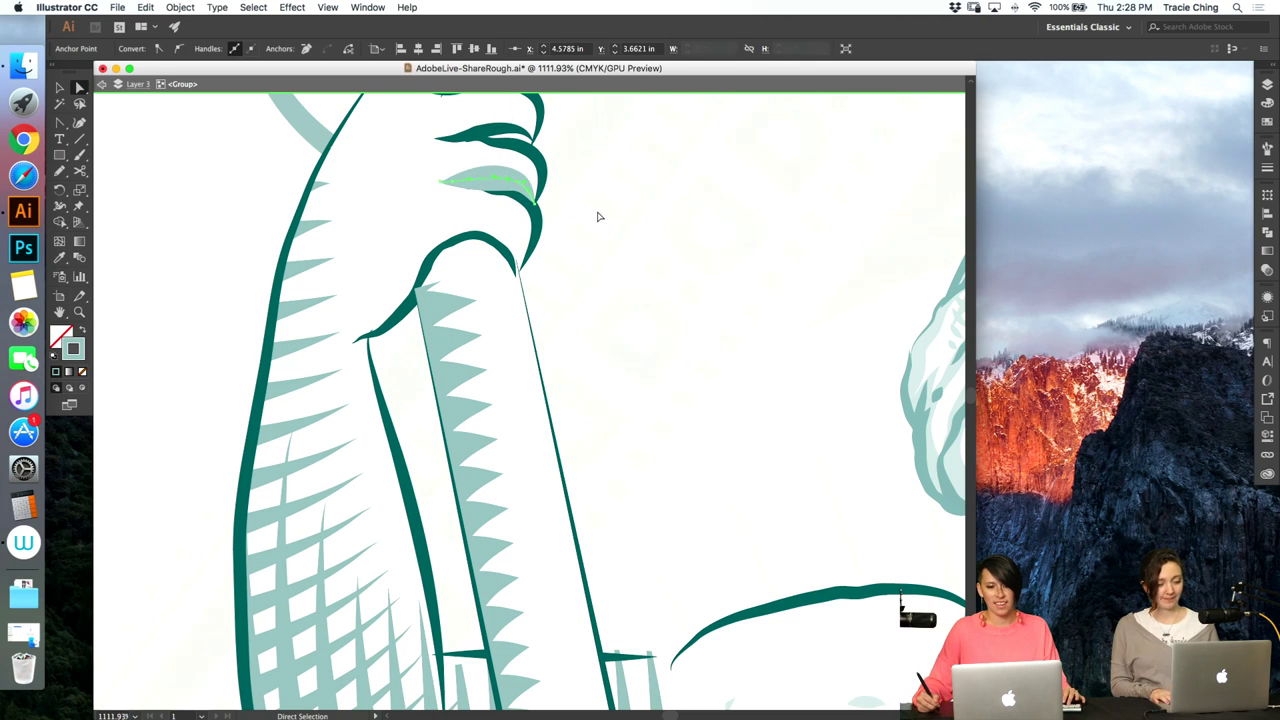
{"action": "left_click", "coordinate": [598, 216]}
- Paint light teal 2 pt shading strokes along the finger creases and the palm edge above the staff, undoing misplaced strokes
{"action": "scroll", "coordinate": [528, 217], "scroll_direction": "down", "scroll_amount": 1}
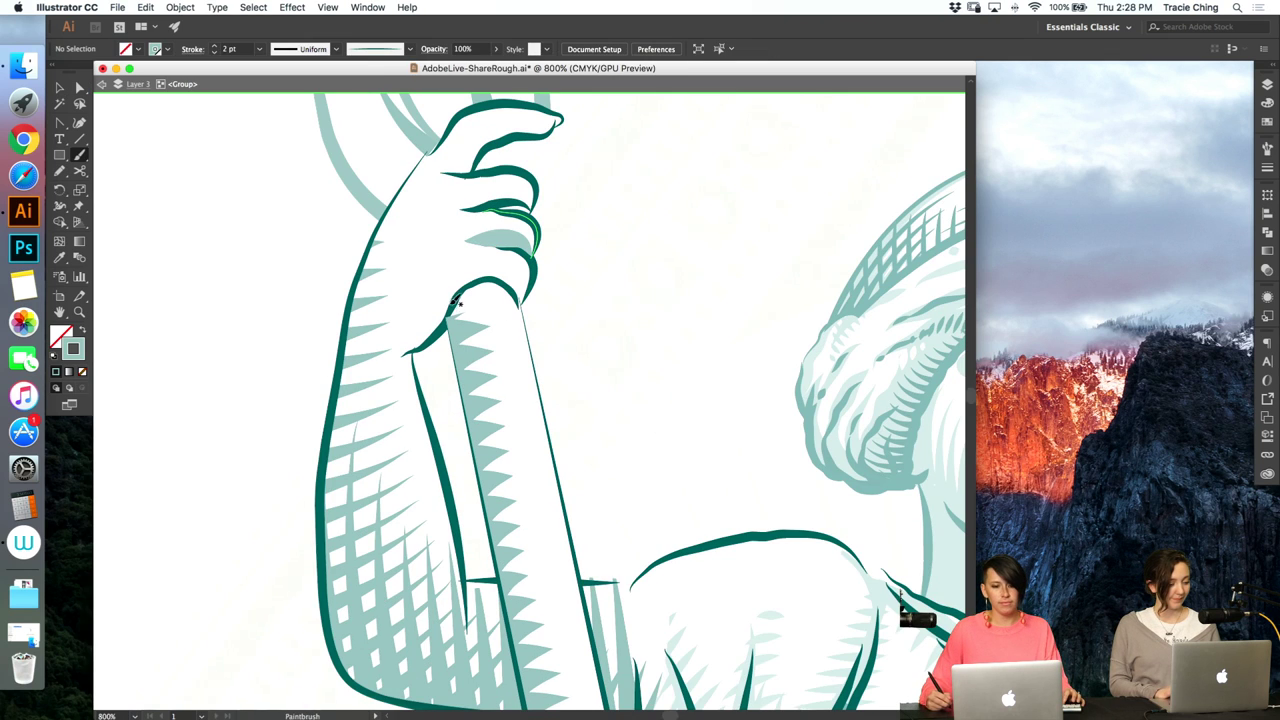
{"action": "left_click_drag", "start_coordinate": [455, 294], "coordinate": [403, 352]}
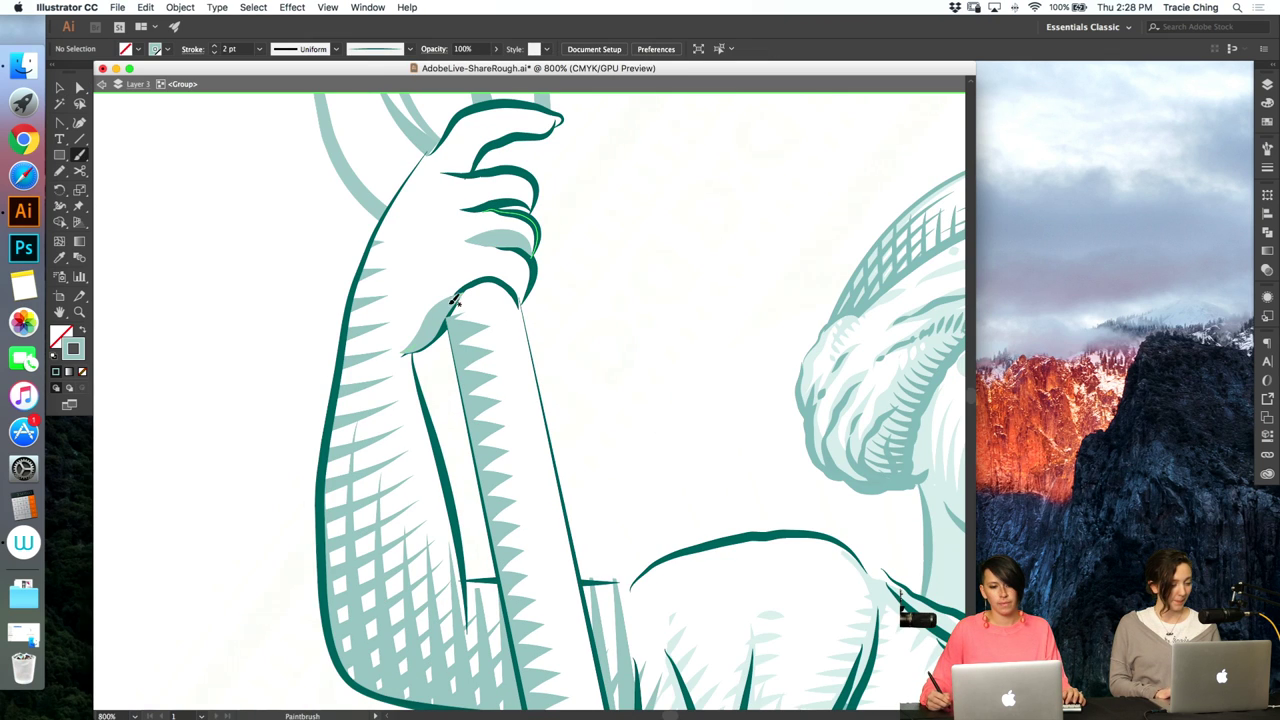
{"action": "key", "text": "super+z"}
{"action": "mouse_move", "coordinate": [466, 294]}
{"action": "left_mouse_down"}
{"action": "mouse_move", "coordinate": [400, 355]}
{"action": "mouse_move", "coordinate": [474, 284]}
{"action": "mouse_move", "coordinate": [536, 265]}
{"action": "mouse_move", "coordinate": [454, 300]}
{"action": "mouse_move", "coordinate": [469, 282]}
{"action": "mouse_move", "coordinate": [511, 283]}
{"action": "mouse_move", "coordinate": [521, 305]}
{"action": "mouse_move", "coordinate": [464, 287]}
{"action": "mouse_move", "coordinate": [530, 296]}
{"action": "left_mouse_up"}
{"action": "key", "text": "super+z"}
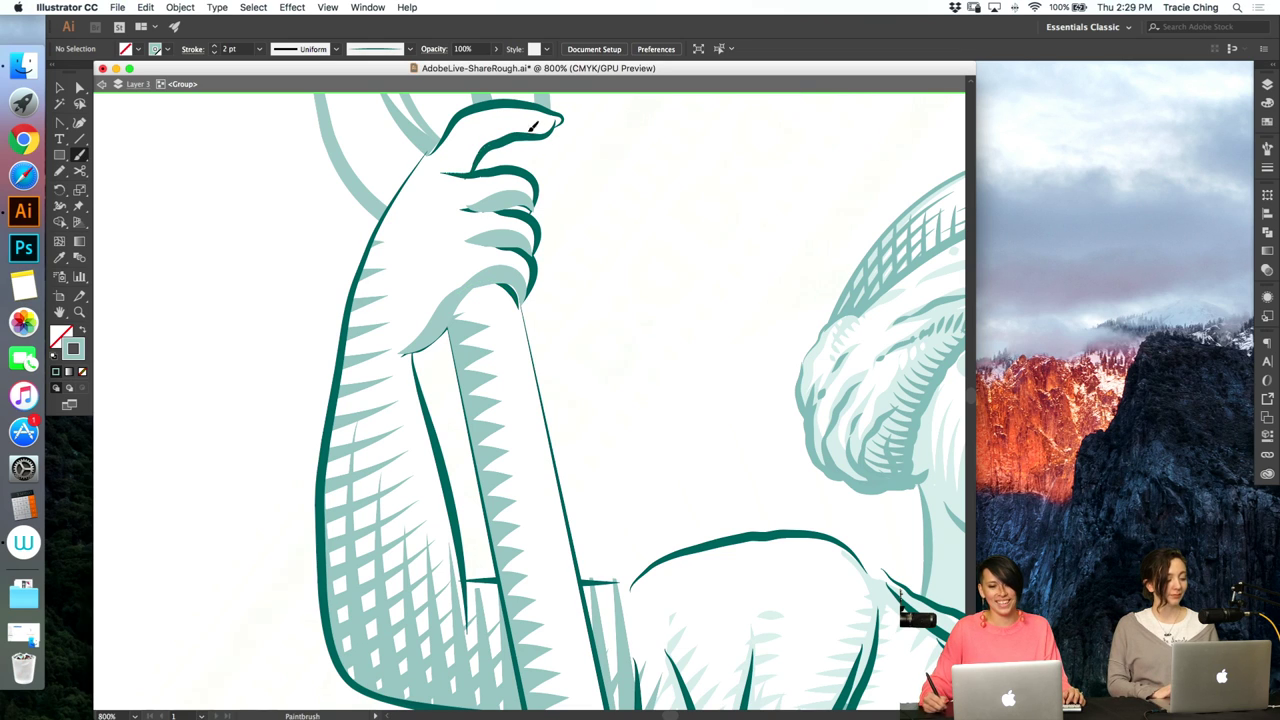
{"action": "key", "text": "super+z"}
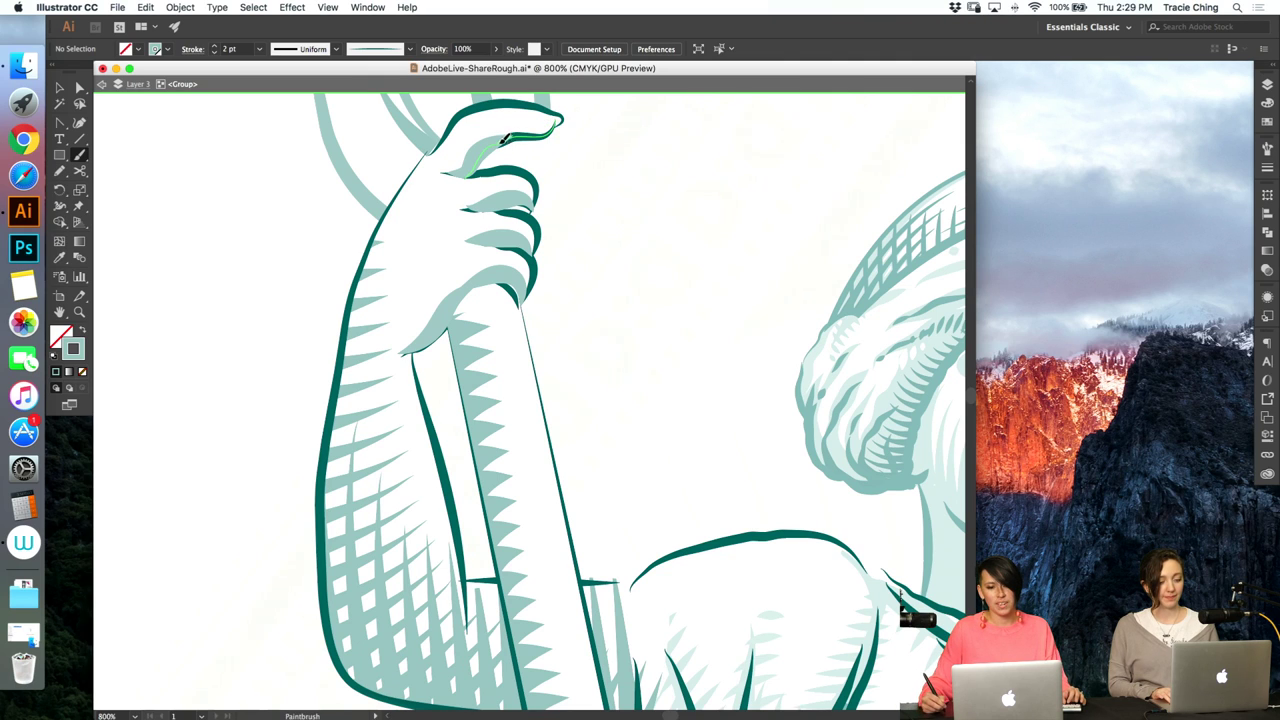
- Cut all the hand's light teal shading strokes and paste them in place inside the forearm's clip group
{"action": "left_click", "coordinate": [549, 142]}
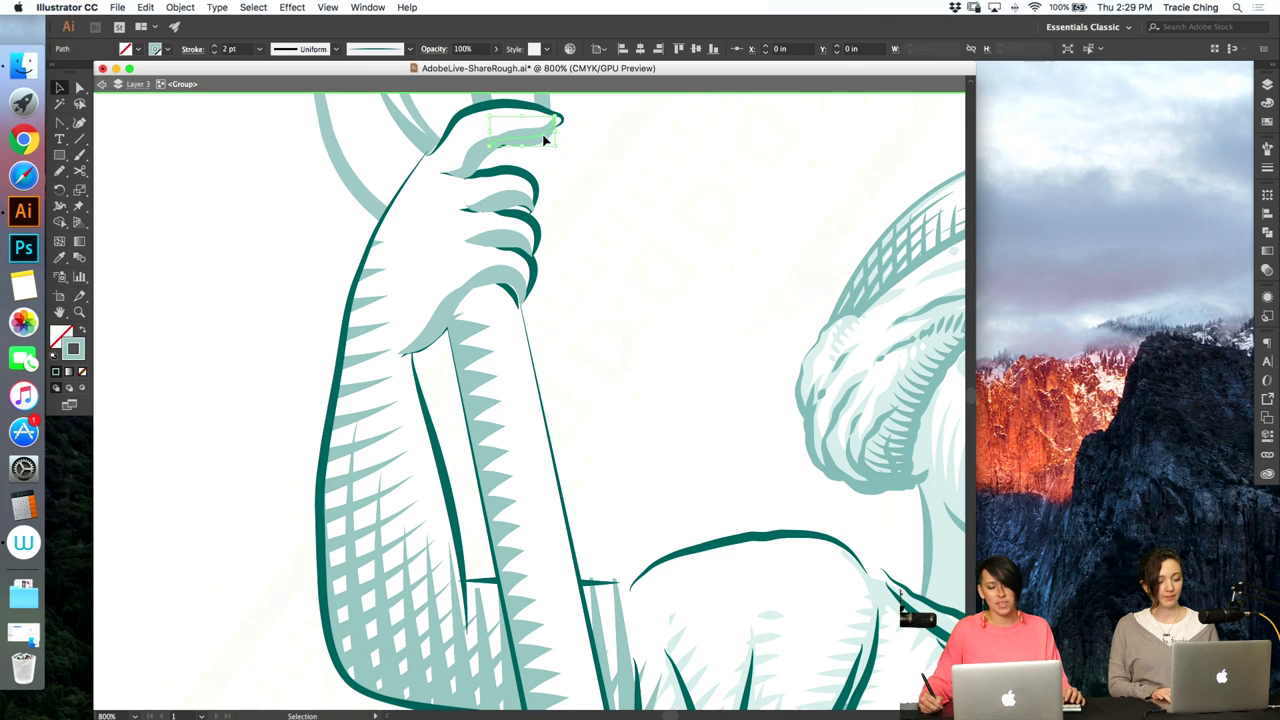
{"action": "left_click", "coordinate": [505, 197], "text": "shift"}
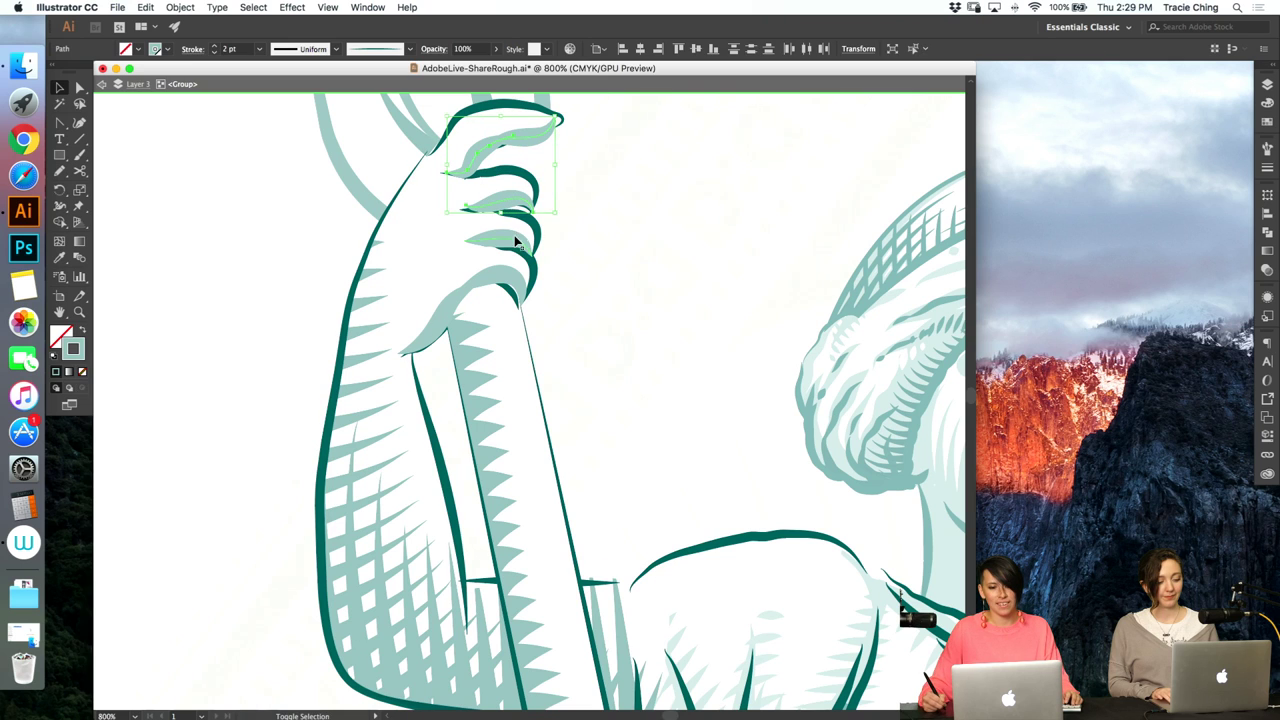
{"action": "left_click", "coordinate": [508, 240], "text": "shift"}
{"action": "left_click", "coordinate": [506, 280], "text": "shift"}
{"action": "left_click", "coordinate": [440, 319], "text": "shift"}
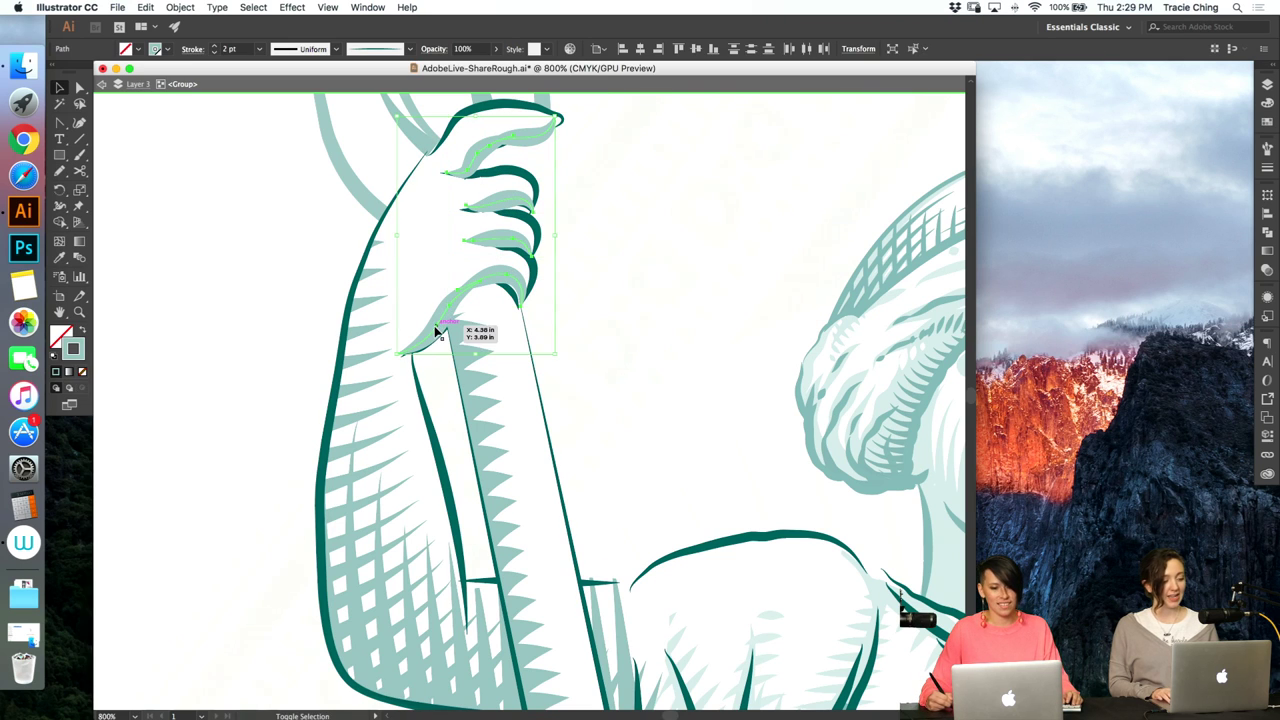
{"action": "key", "text": "Delete"}
{"action": "key", "text": "a"}
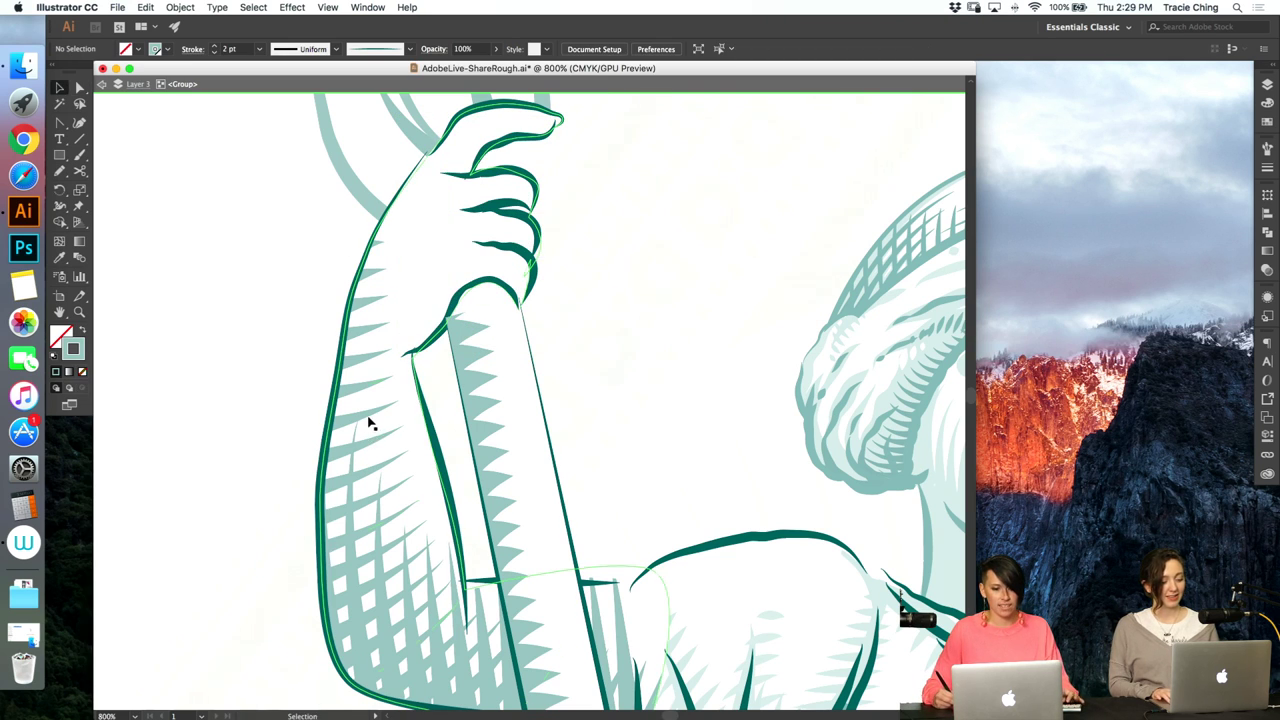
{"action": "double_click", "coordinate": [369, 420]}
{"action": "key", "text": "super+f"}
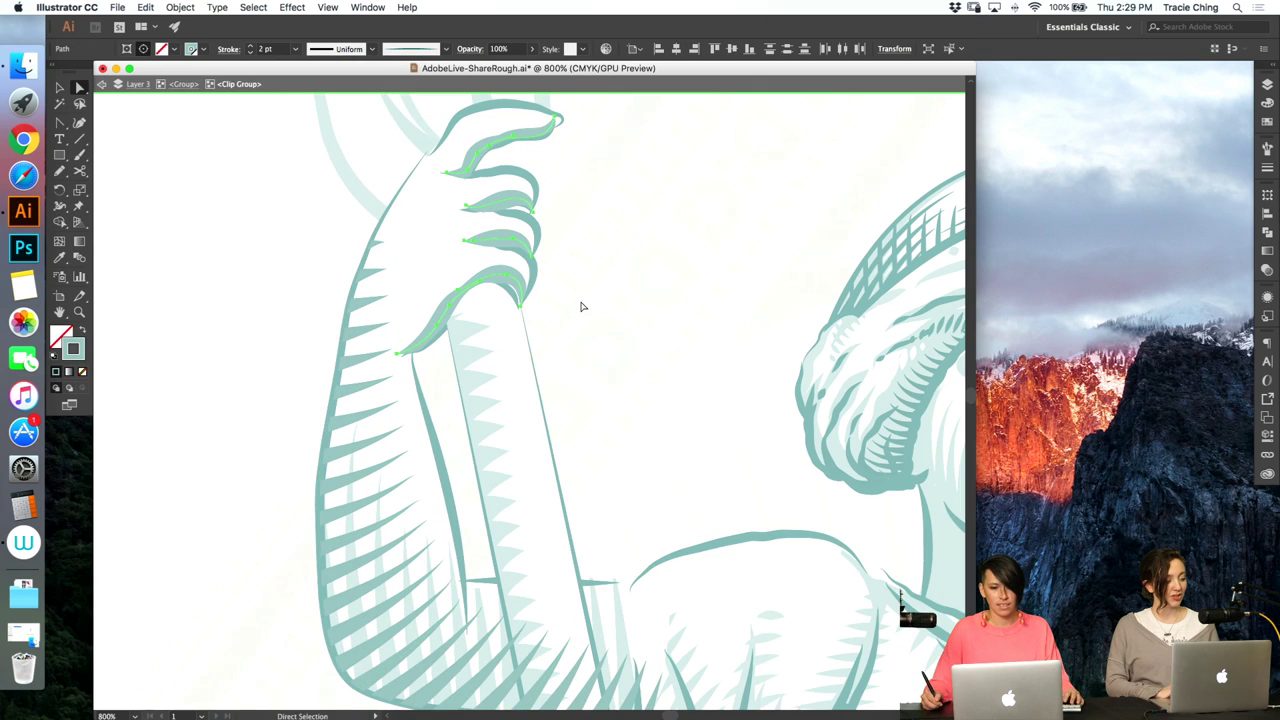
{"action": "double_click", "coordinate": [589, 306]}
- Isolate the raised arm's group again, close to the hand and the top of the staff
{"action": "key", "text": "super+minus"}
{"action": "key", "text": "super+minus"}
{"action": "key", "text": "super+minus"}
{"action": "key", "text": "super+minus"}
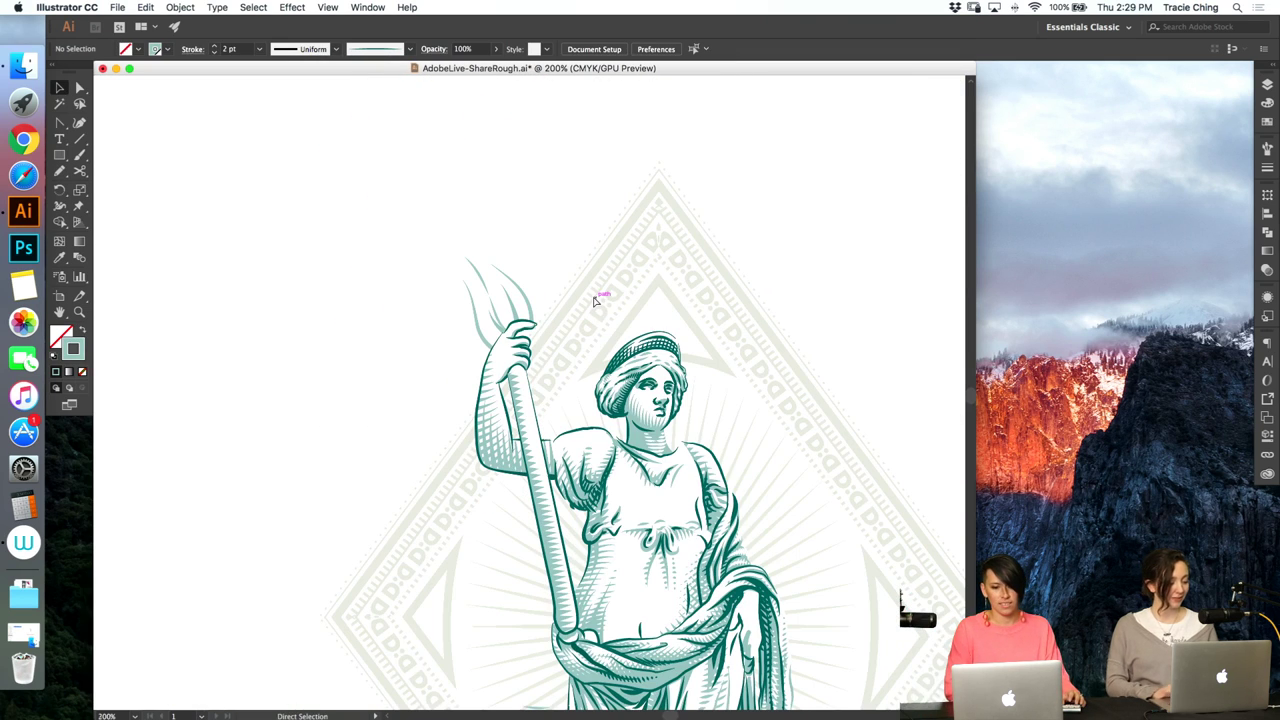
{"action": "key", "text": "z"}
{"action": "left_click_drag", "start_coordinate": [529, 371], "coordinate": [637, 330]}
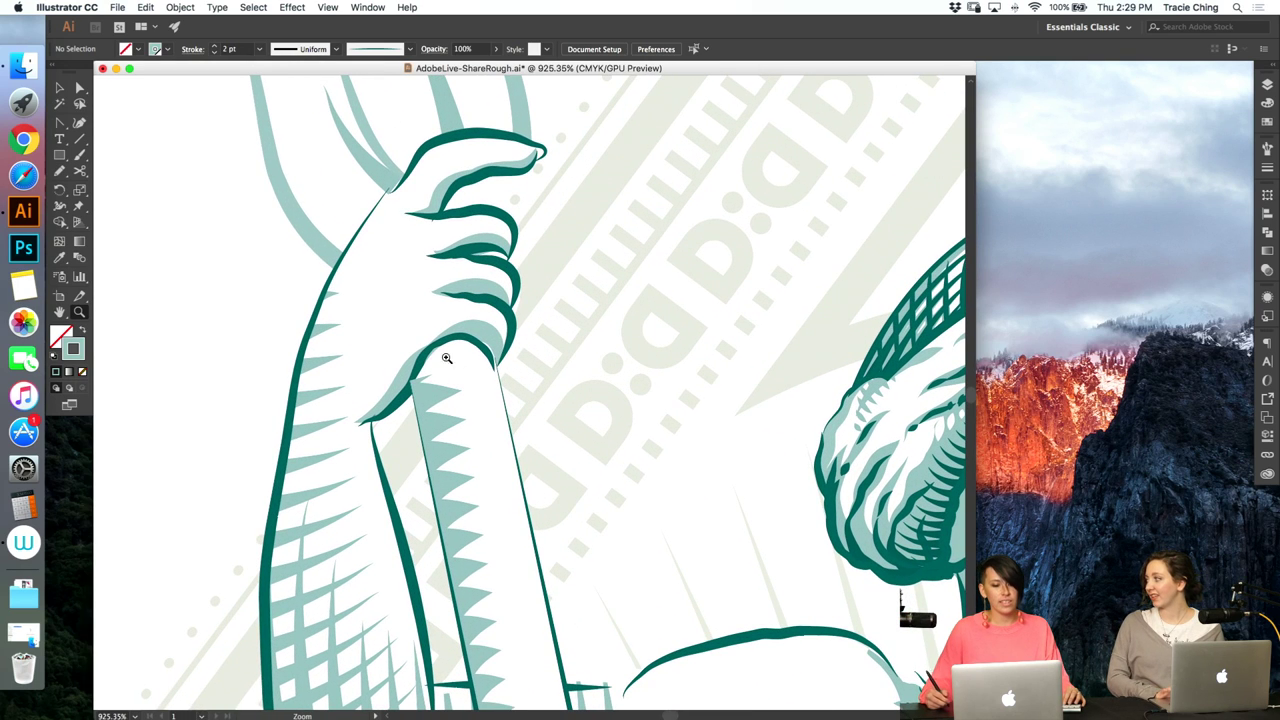
{"action": "key", "text": "v"}
{"action": "left_click", "coordinate": [430, 395]}
{"action": "double_click", "coordinate": [433, 405]}
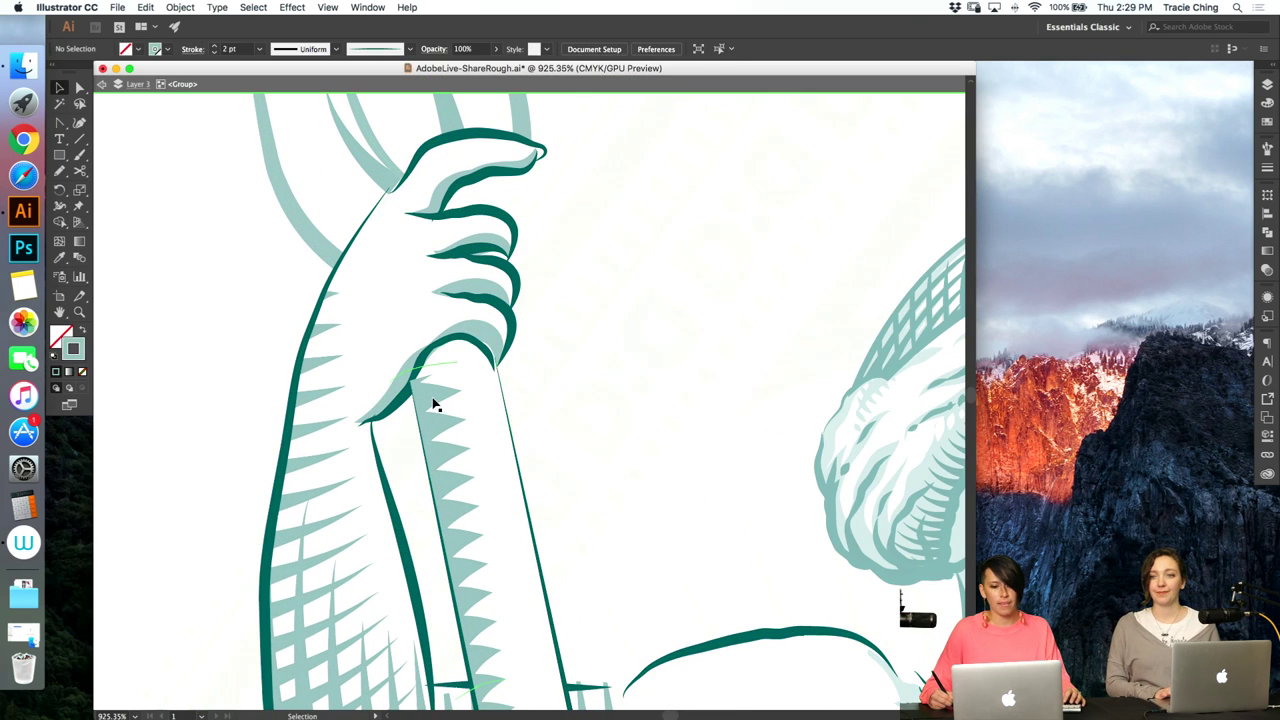
{"action": "key", "text": "super+f"}
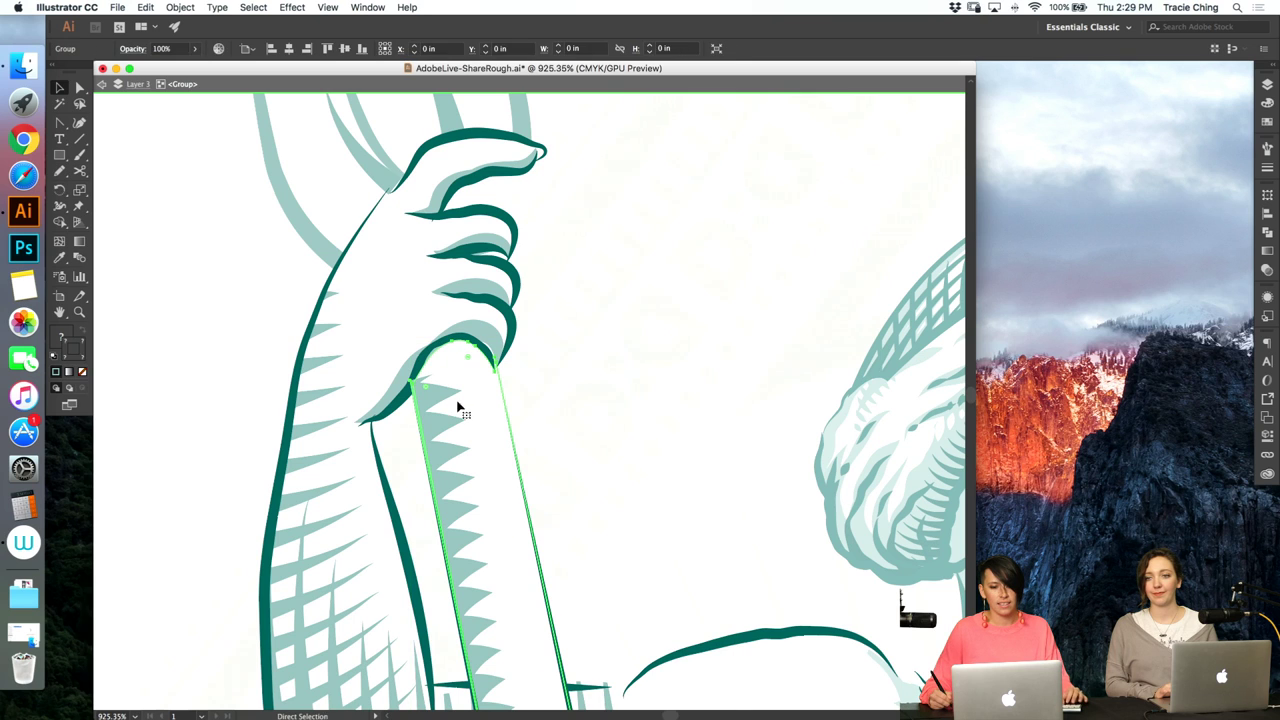
- Paint four short light teal hatch strokes across the palm edge above the staff and blend them together
{"action": "left_click", "coordinate": [576, 316]}
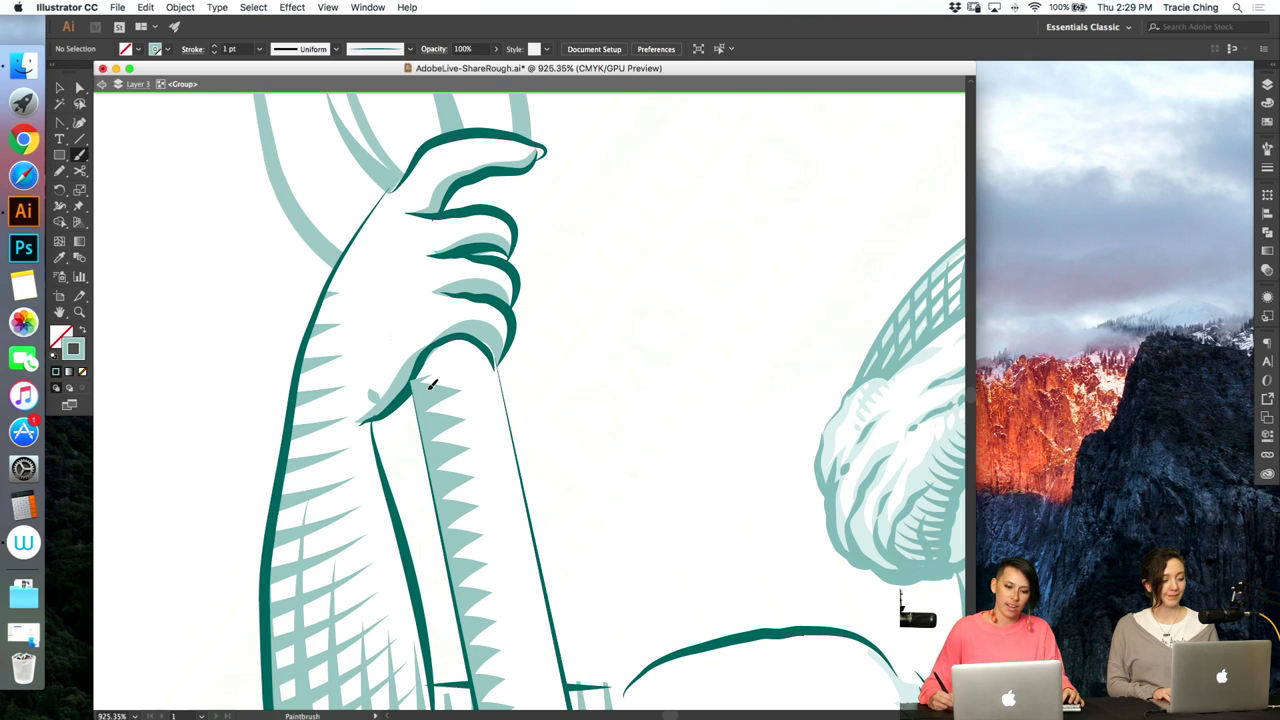
{"action": "left_click", "coordinate": [499, 343]}
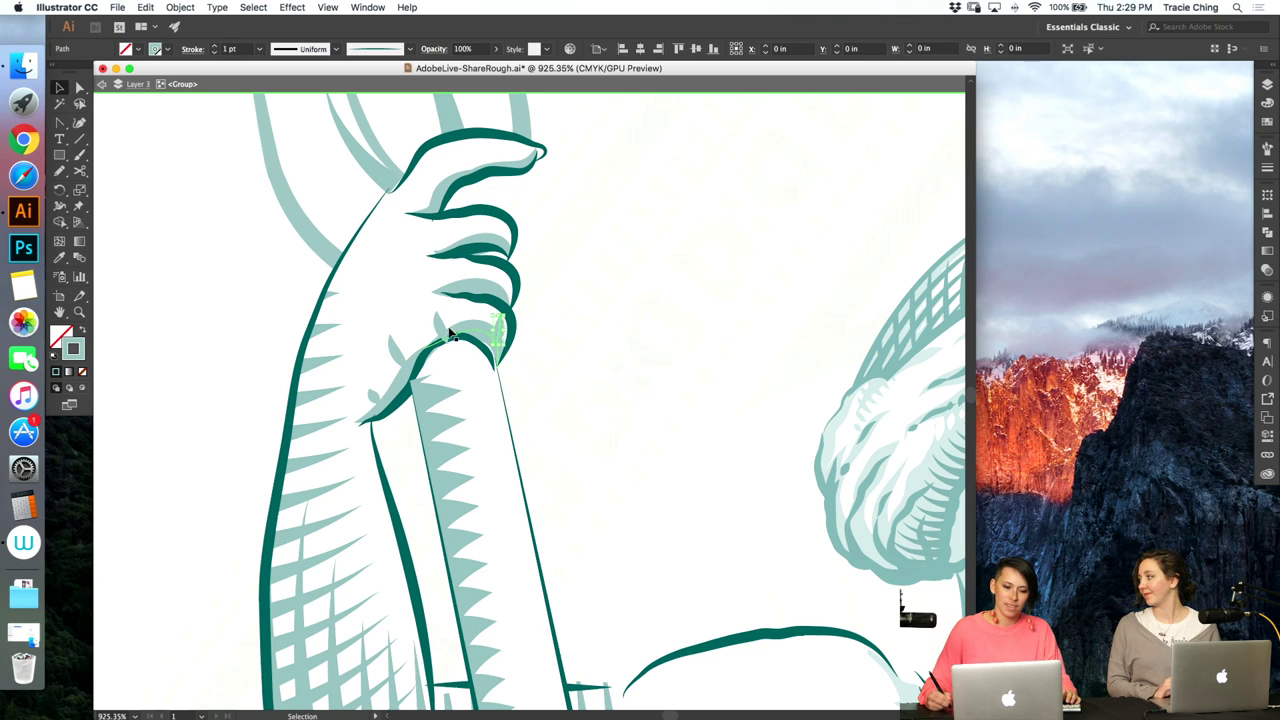
{"action": "left_click", "coordinate": [442, 332], "text": "shift"}
{"action": "left_click", "coordinate": [398, 354], "text": "shift"}
{"action": "left_click", "coordinate": [375, 399], "text": "shift"}
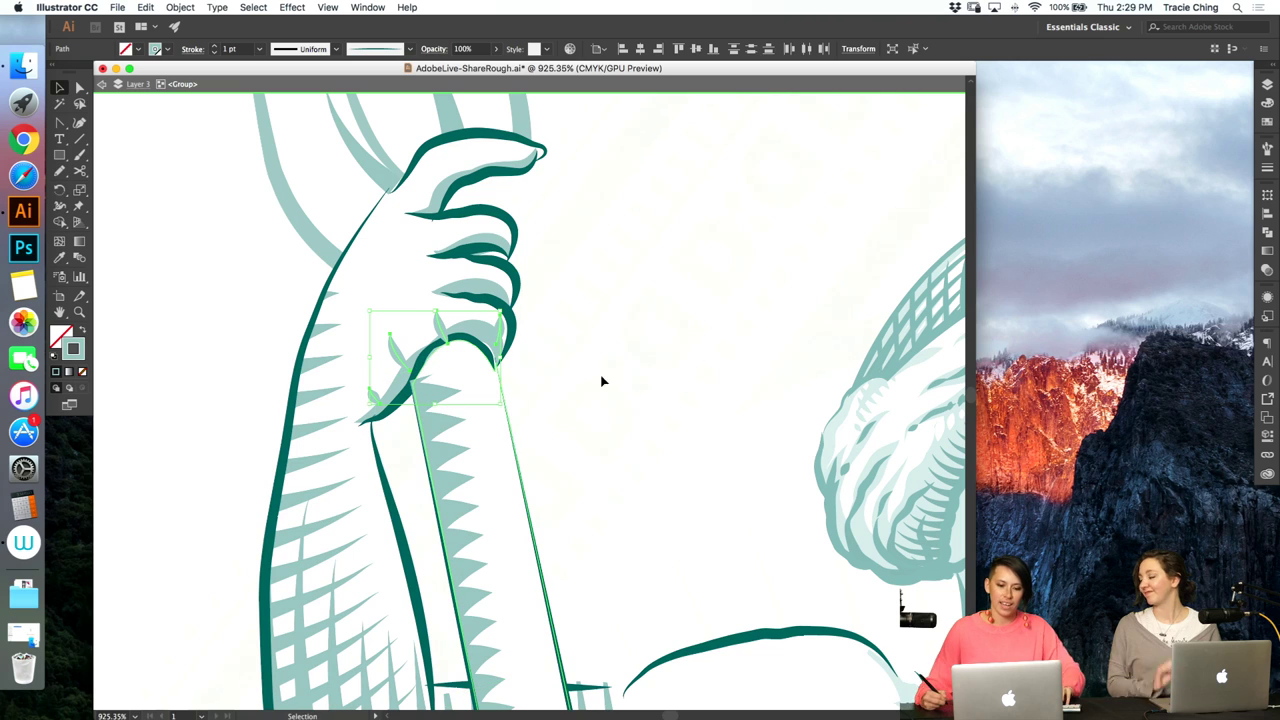
{"action": "key", "text": "super+alt+b"}
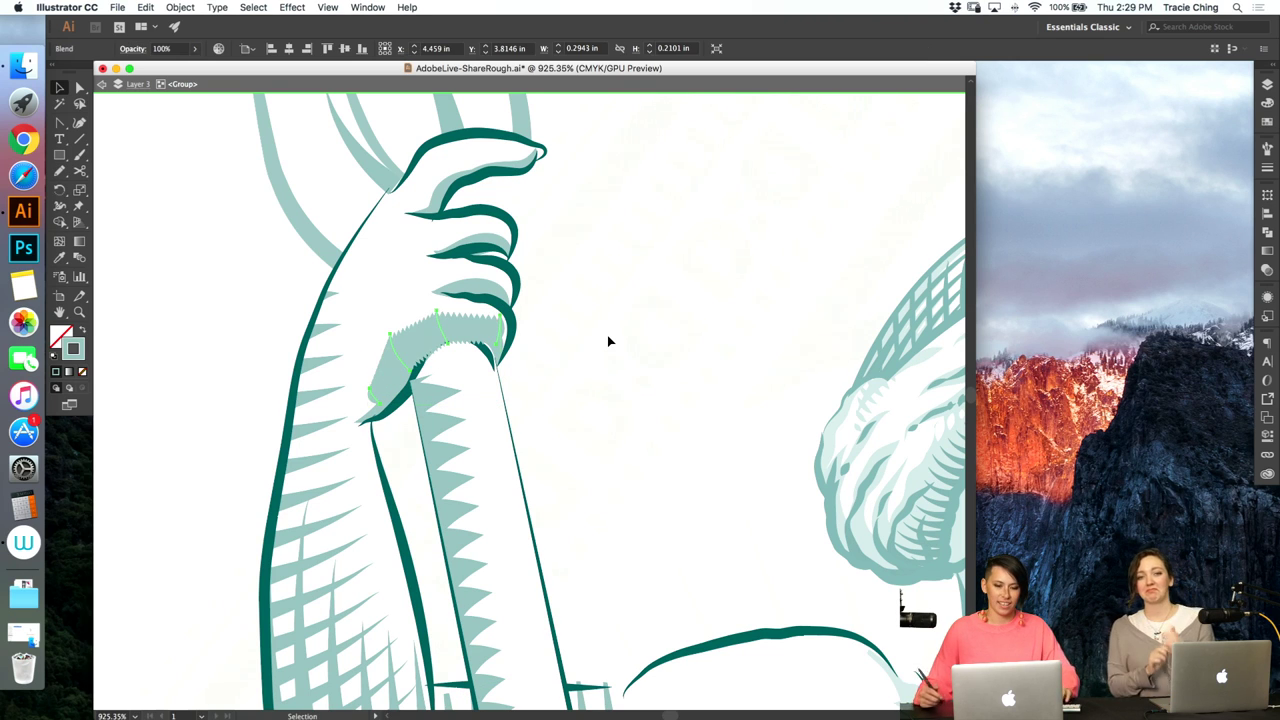
- Set the palm hatch blend's spacing to 2 specified steps, with the preview enabled
{"action": "left_click", "coordinate": [178, 8]}
{"action": "mouse_move", "coordinate": [214, 327]}
{"action": "left_click", "coordinate": [340, 362]}
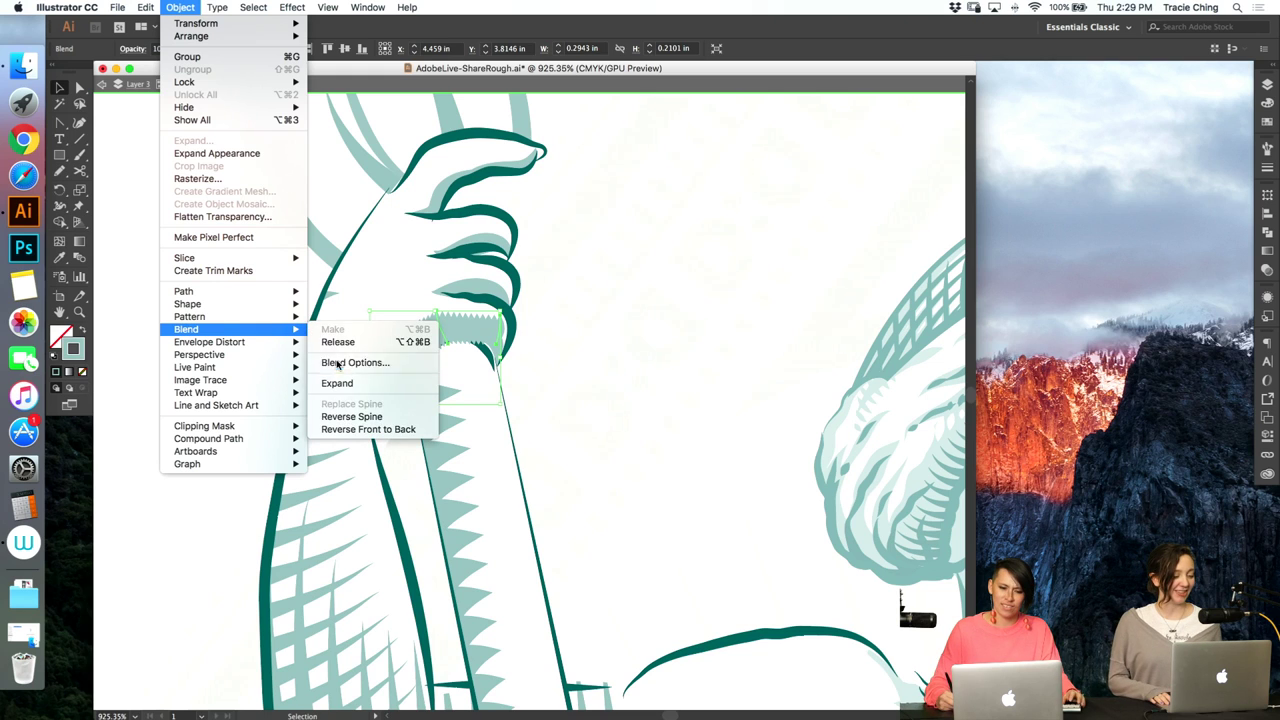
{"action": "key", "text": "Tab"}
{"action": "type", "text": "9"}
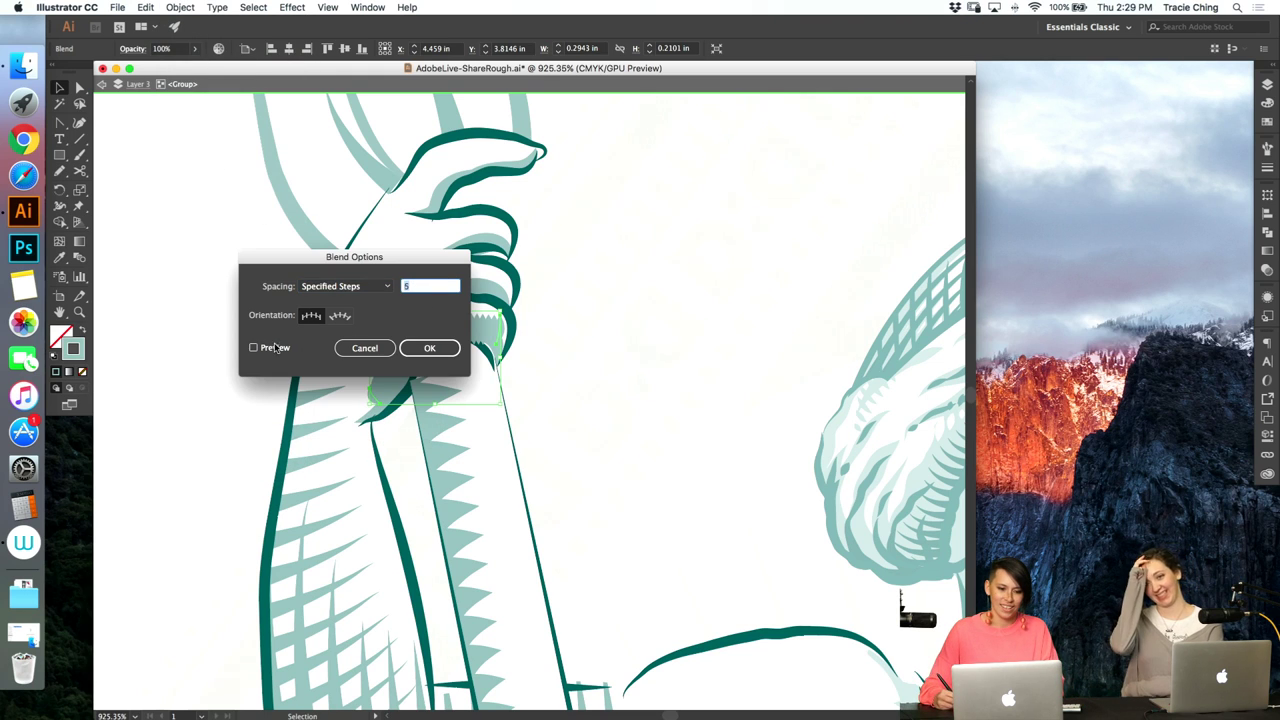
{"action": "left_click_drag", "start_coordinate": [450, 264], "coordinate": [741, 174]}
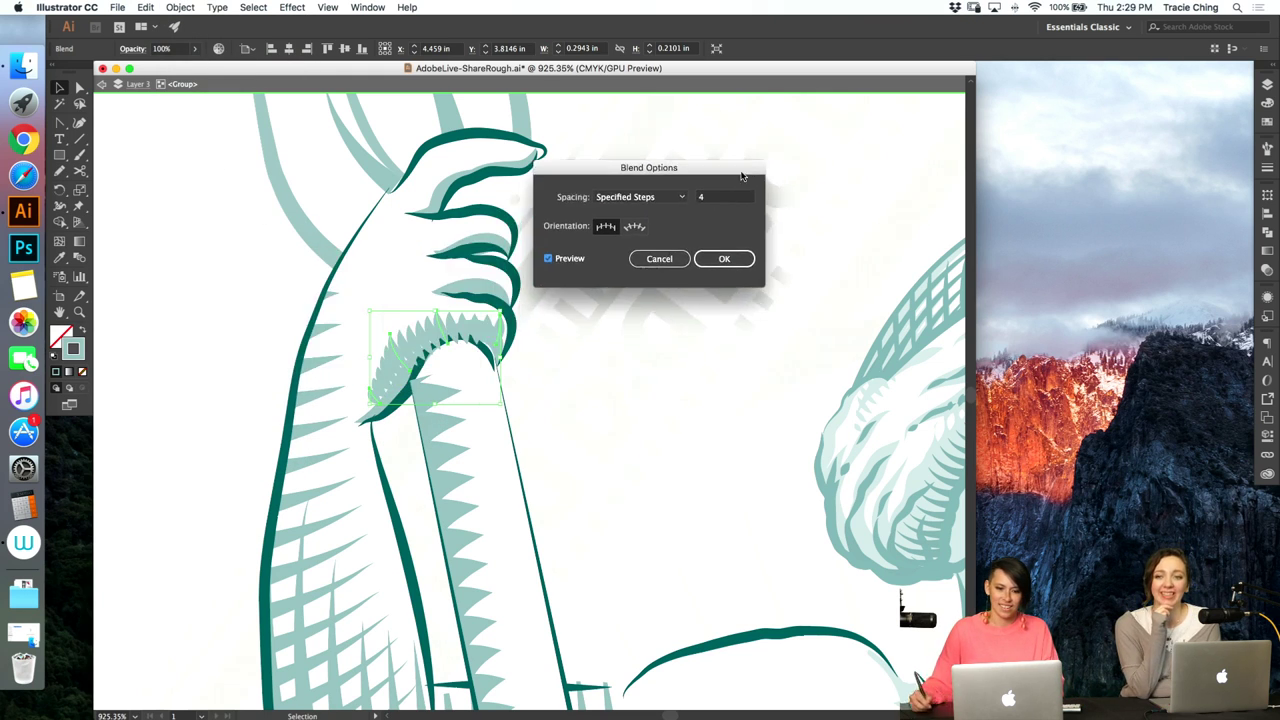
{"action": "key", "text": "Down"}
{"action": "left_click", "coordinate": [726, 264]}
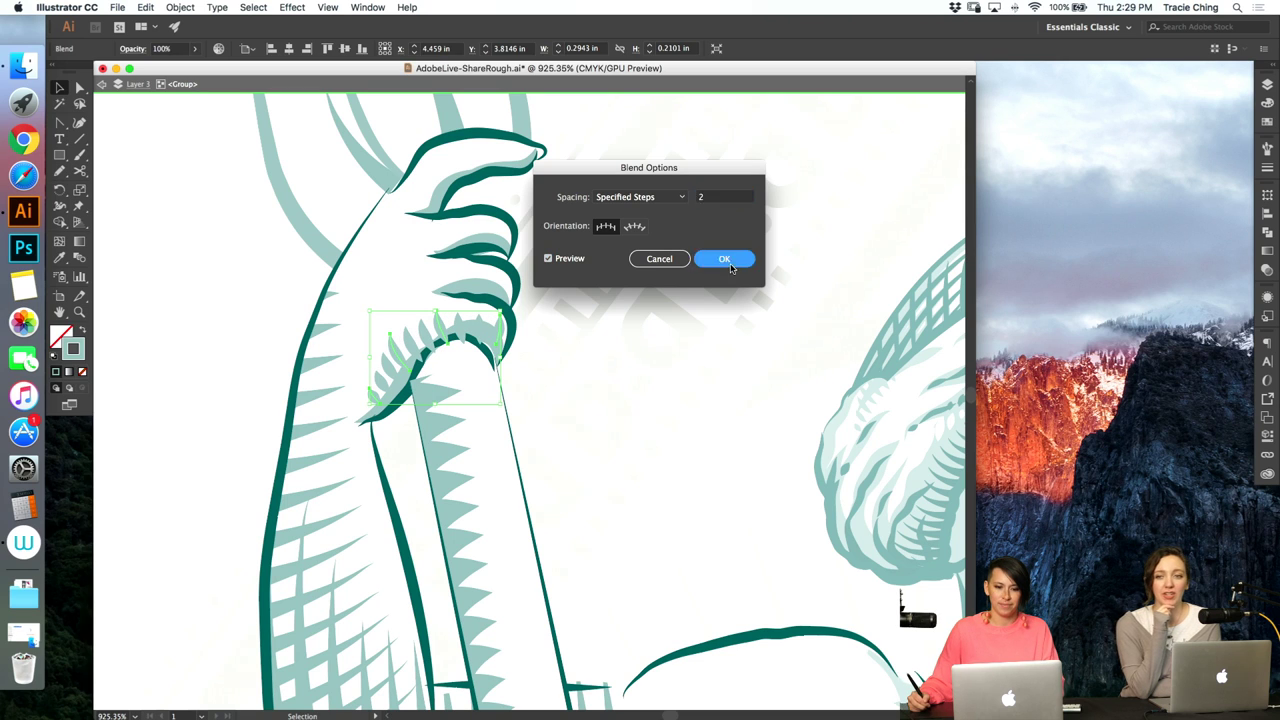
- Isolate the palm hatch blend and reposition its key strokes along the palm edge, shifting the end stroke out to the wrist corner
{"action": "double_click", "coordinate": [447, 337]}
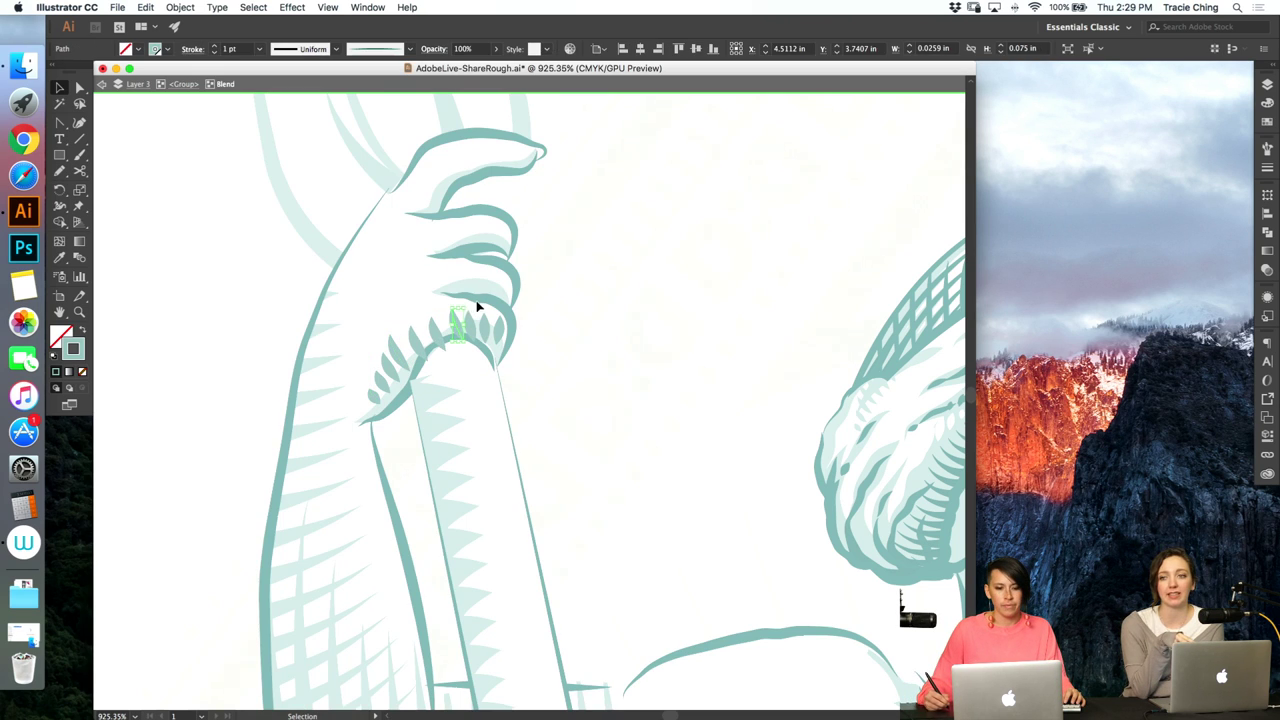
{"action": "left_click_drag", "start_coordinate": [470, 301], "coordinate": [478, 334]}
{"action": "key", "text": "super+z"}
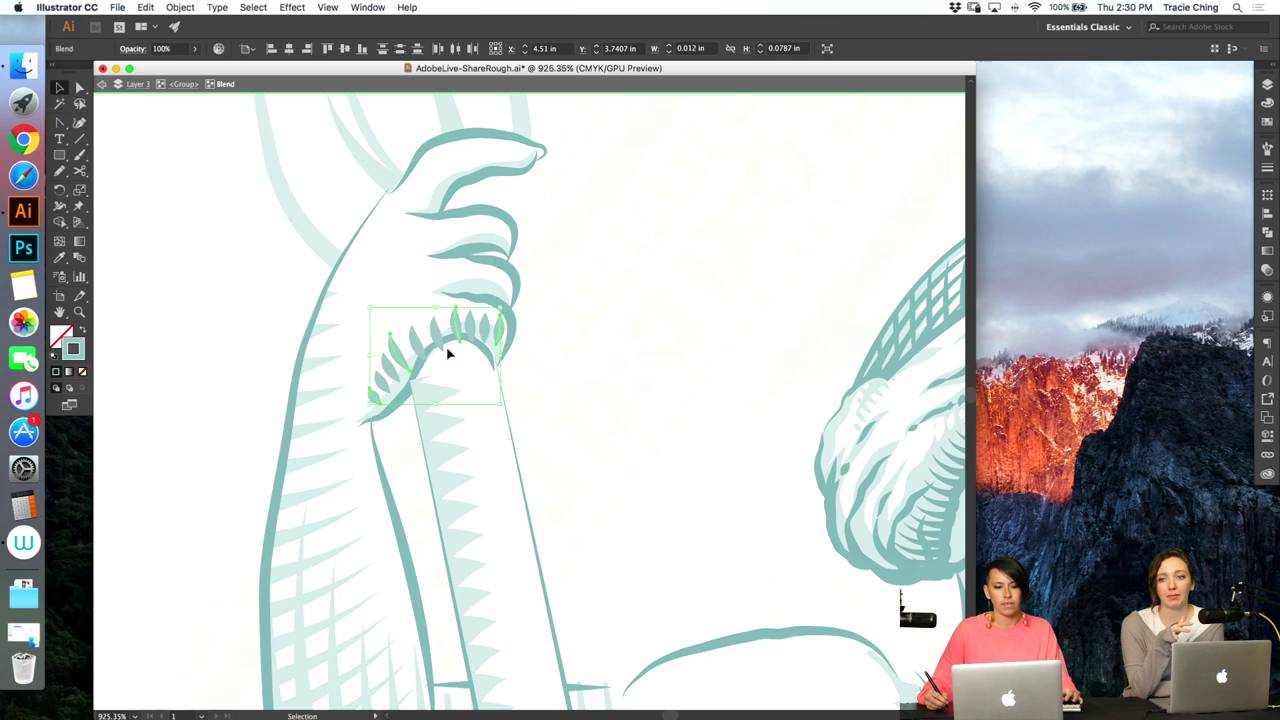
{"action": "left_click", "coordinate": [449, 356]}
{"action": "left_click_drag", "start_coordinate": [372, 403], "coordinate": [359, 421]}
{"action": "left_click_drag", "start_coordinate": [403, 369], "coordinate": [406, 374]}
{"action": "left_click", "coordinate": [459, 338]}
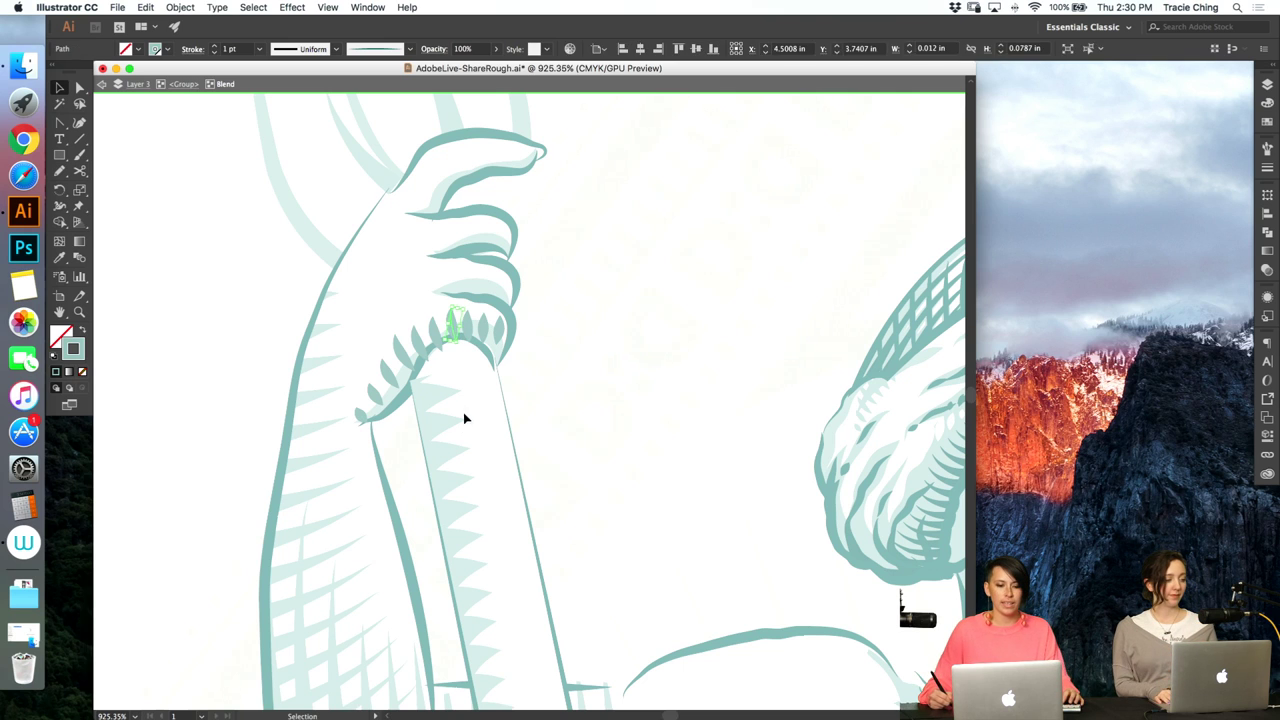
{"action": "key", "text": "Escape"}
{"action": "left_click", "coordinate": [436, 399]}
{"action": "key", "text": "super+c"}
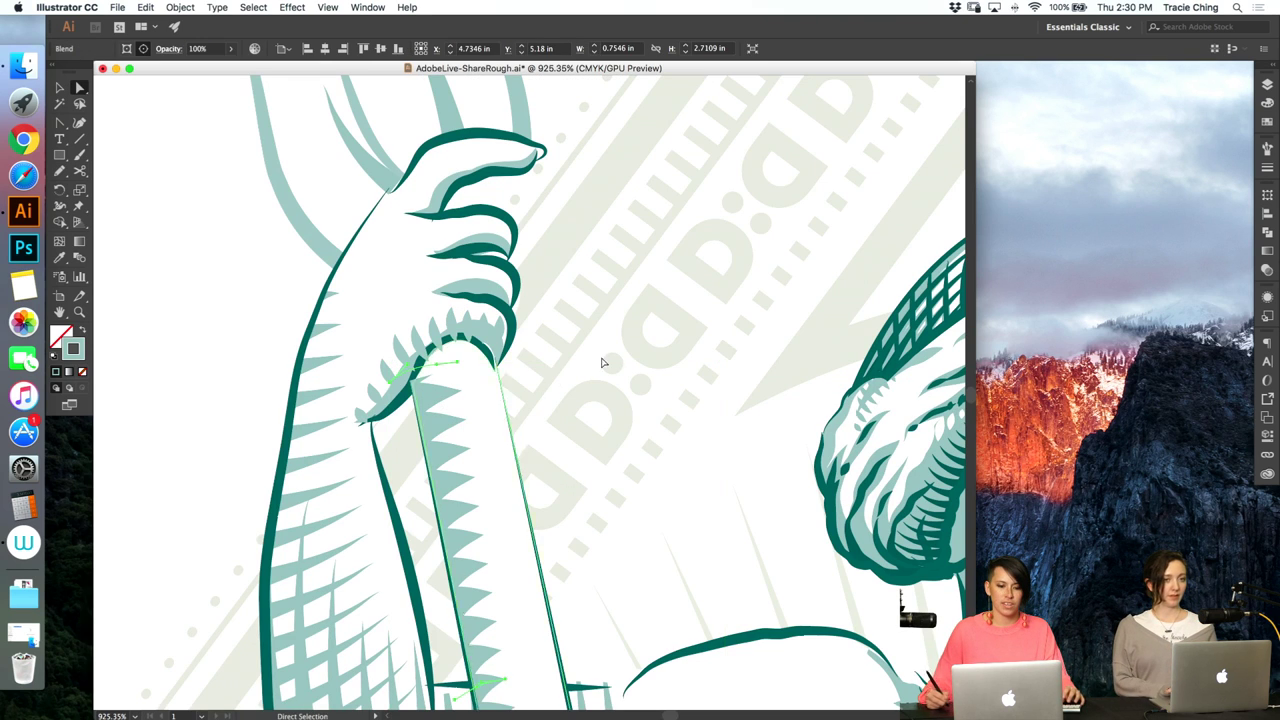
{"action": "left_click", "coordinate": [629, 351]}
{"action": "key", "text": "super+f"}
{"action": "key", "text": "super+z"}
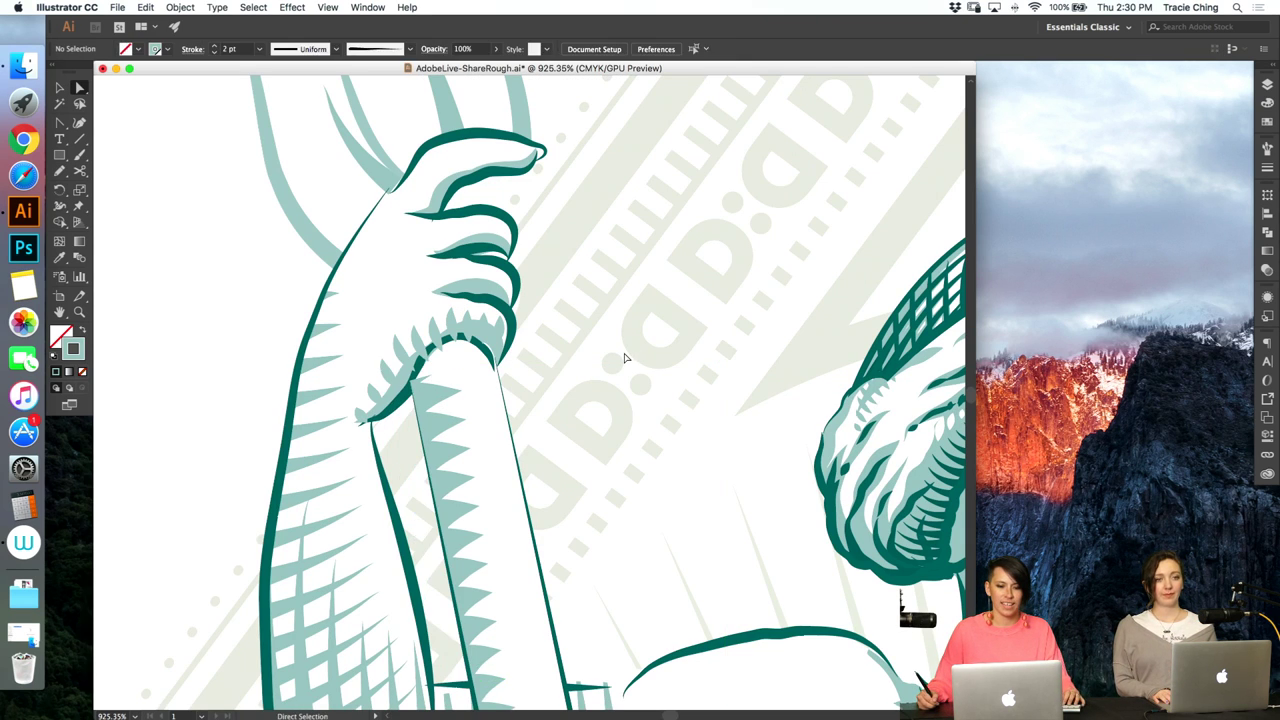
- Isolate the palm hatch blend again and nudge its two middle key strokes to follow the palm edge
{"action": "key", "text": "v"}
{"action": "double_click", "coordinate": [452, 331]}
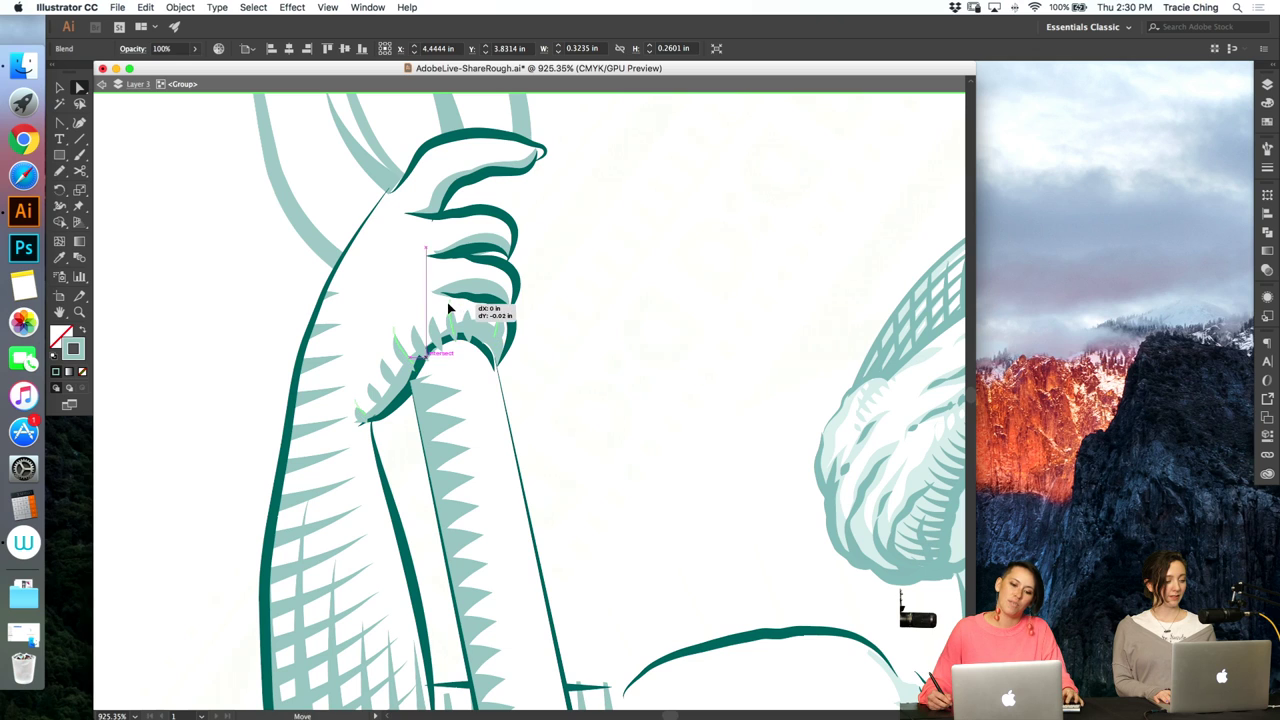
{"action": "key", "text": "v"}
{"action": "double_click", "coordinate": [408, 362]}
{"action": "left_click_drag", "start_coordinate": [408, 362], "coordinate": [401, 371]}
{"action": "left_click", "coordinate": [447, 327]}
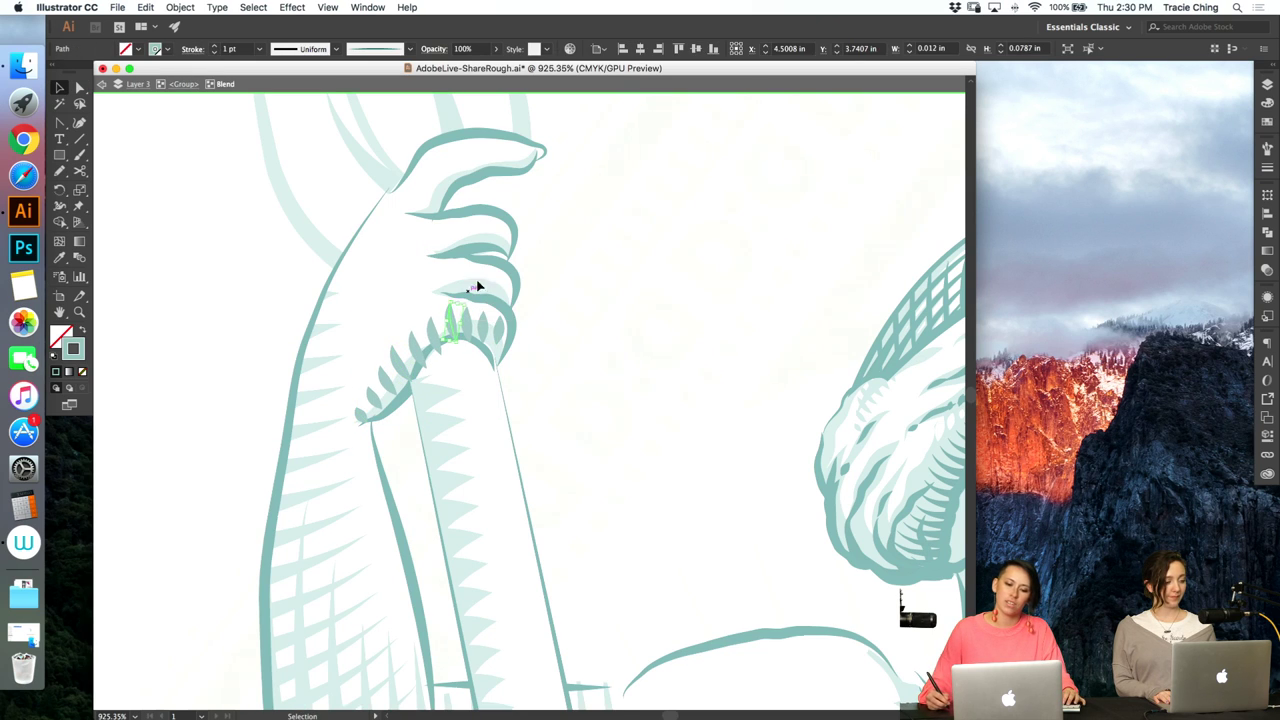
- Cut the palm's hatch blend and paste it in place with the hand's light teal shading, beneath the dark outlines
{"action": "left_click", "coordinate": [477, 277], "text": "super"}
{"action": "key", "text": "Escape"}
{"action": "left_click", "coordinate": [452, 327]}
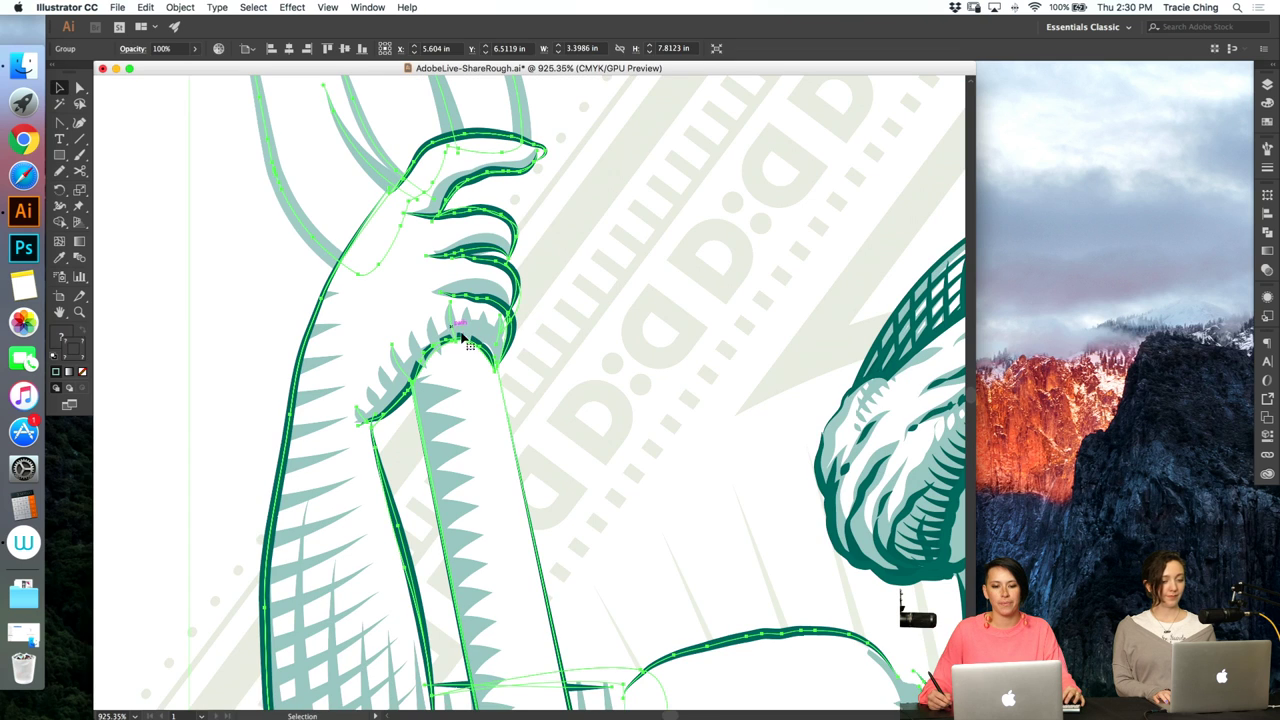
{"action": "left_click", "coordinate": [569, 306]}
{"action": "left_click", "coordinate": [430, 330]}
{"action": "left_click", "coordinate": [523, 333]}
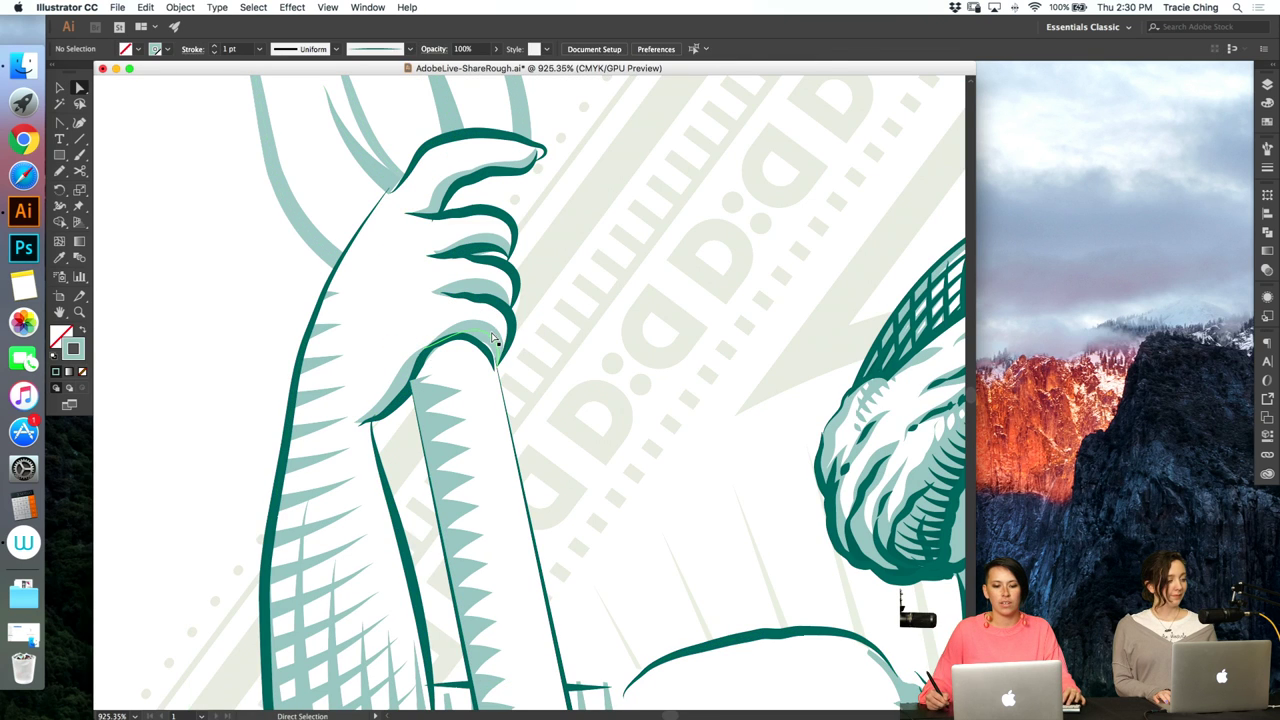
{"action": "left_click", "coordinate": [494, 334]}
{"action": "left_click", "coordinate": [494, 335]}
{"action": "left_click", "coordinate": [586, 329]}
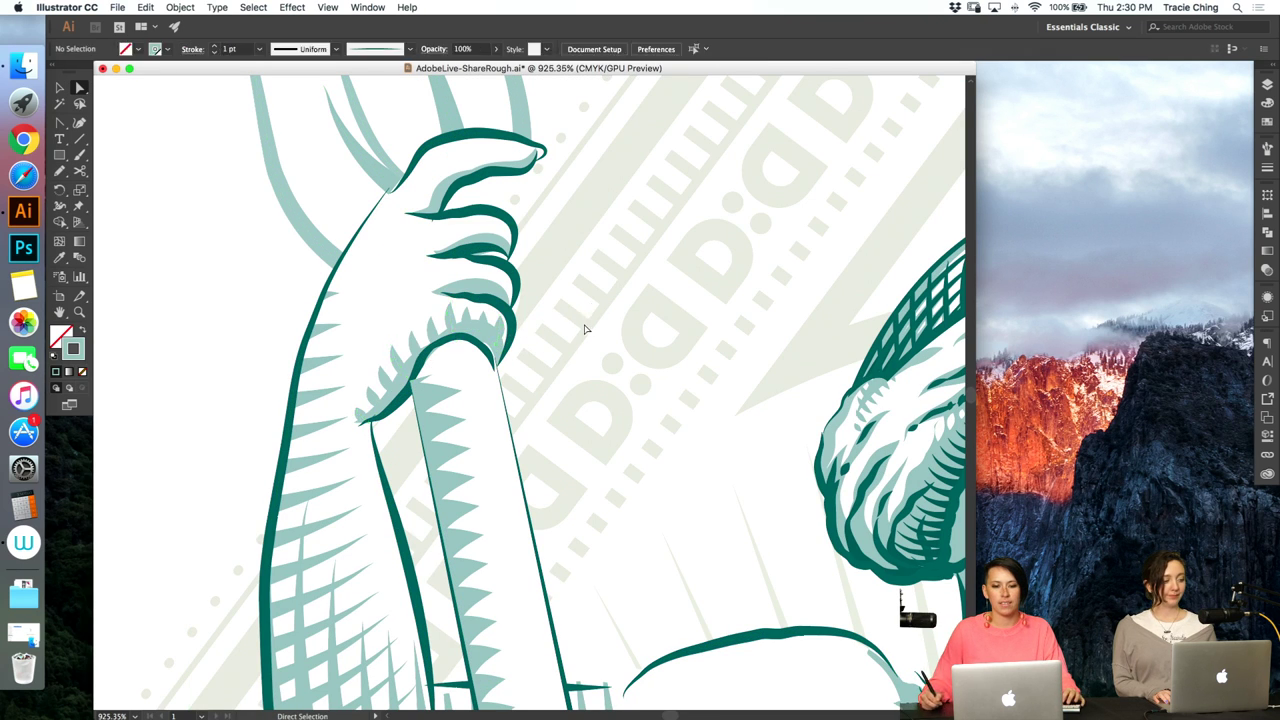
{"action": "key", "text": "super+minus"}
{"action": "key", "text": "super+minus"}
{"action": "key", "text": "super+minus"}
{"action": "key", "text": "super+minus"}
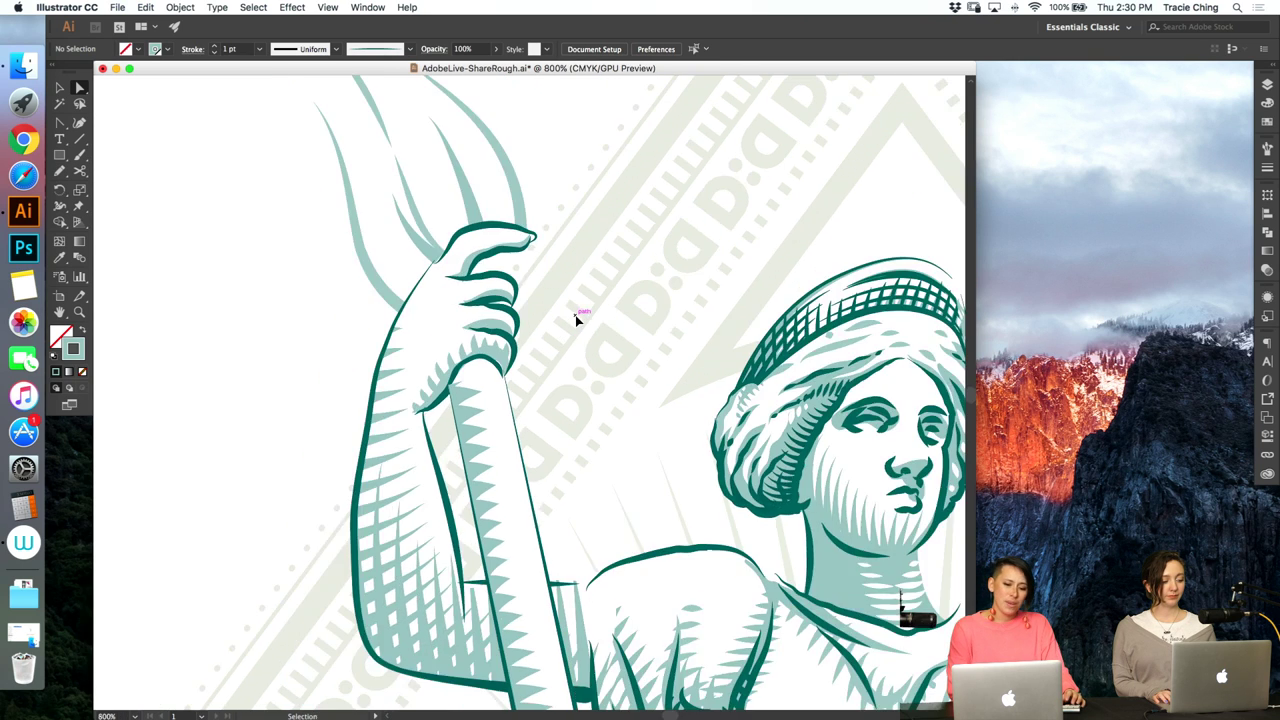
{"action": "key", "text": "super+minus"}
{"action": "key", "text": "a"}
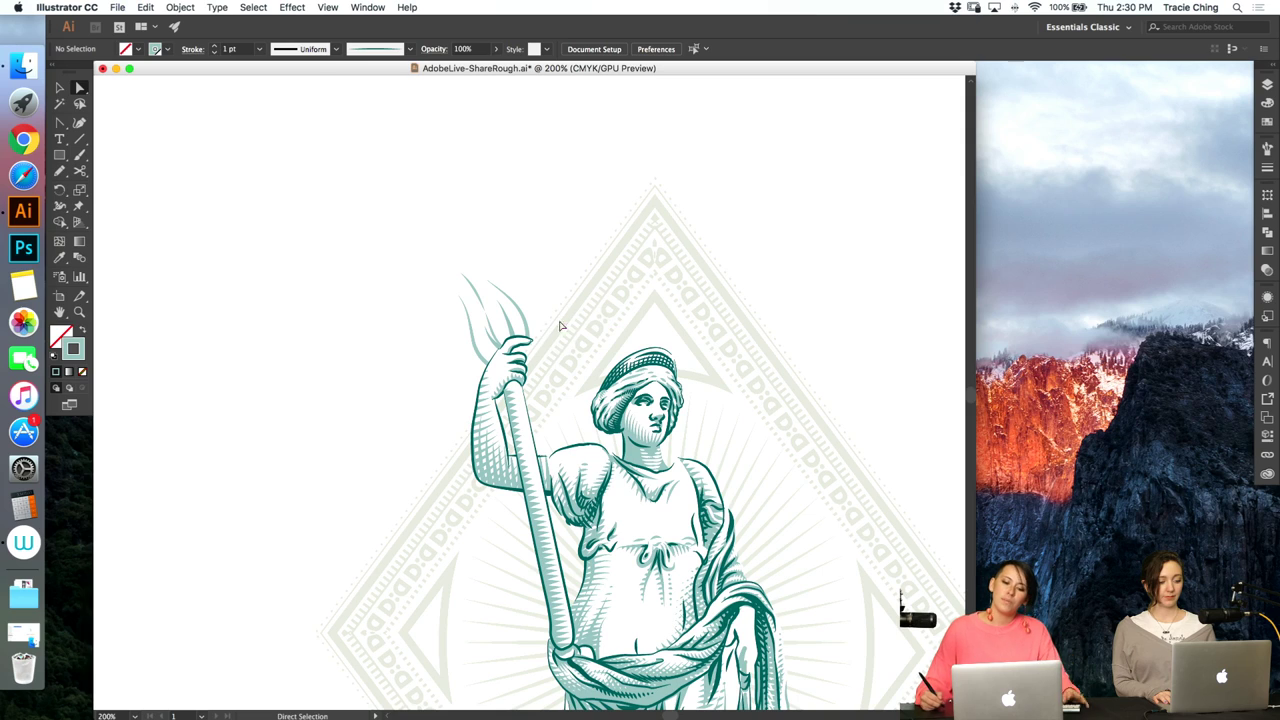
- Set the forearm's crosswise hatch blend to 3 specified steps and pull its second key stroke's inner tip back toward the arm's outer edge
{"action": "key", "text": "z"}
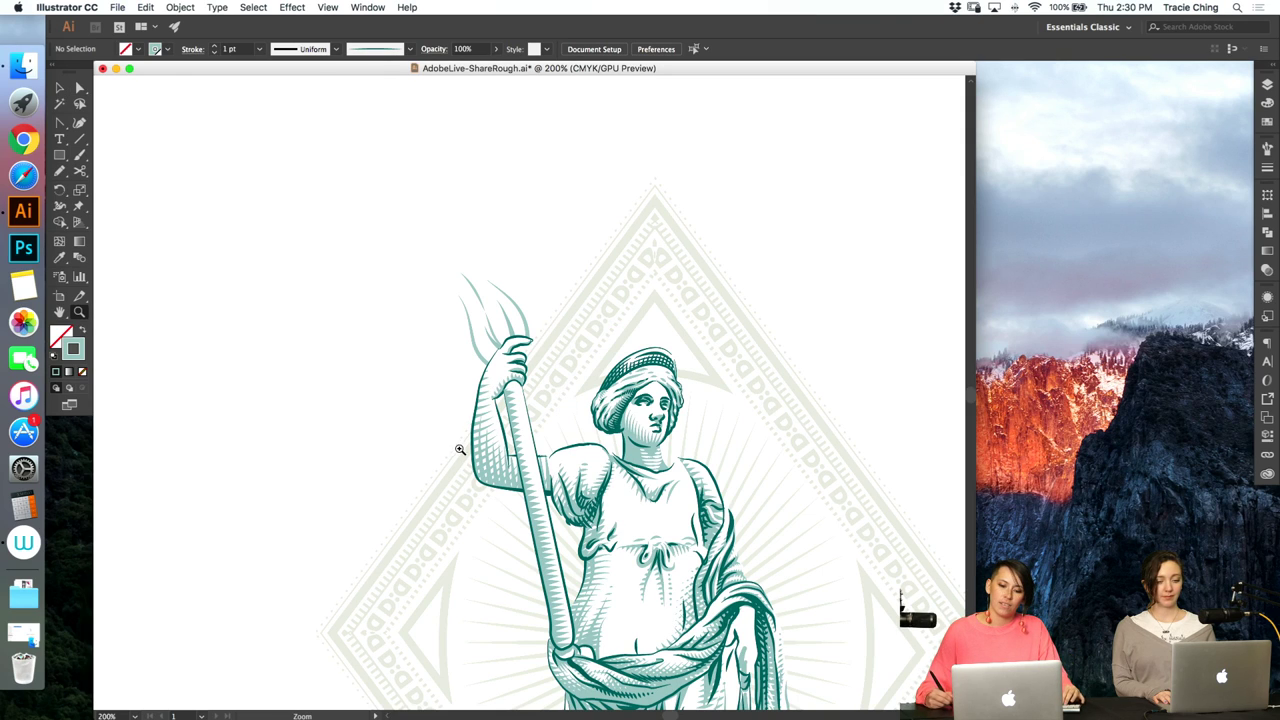
{"action": "left_click_drag", "start_coordinate": [458, 448], "coordinate": [670, 333]}
{"action": "left_click_drag", "start_coordinate": [560, 381], "coordinate": [600, 366]}
{"action": "key", "text": "a"}
{"action": "left_click", "coordinate": [525, 328]}
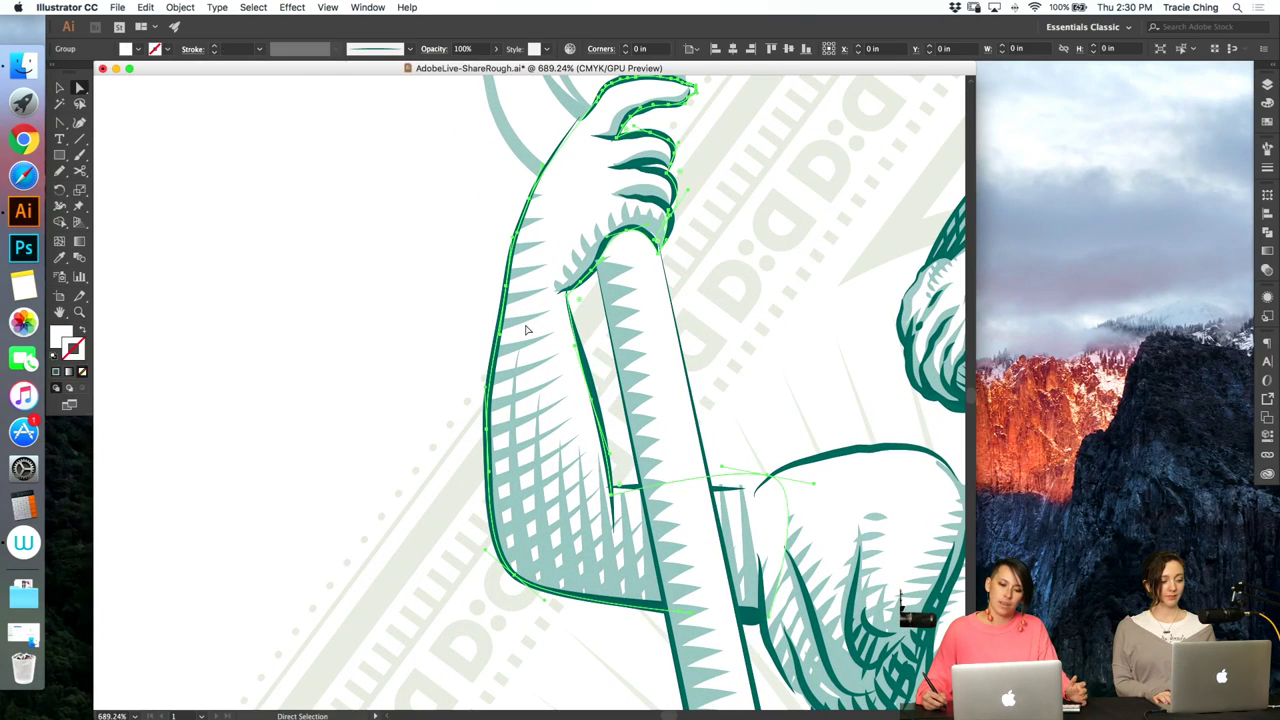
{"action": "left_click", "coordinate": [521, 302]}
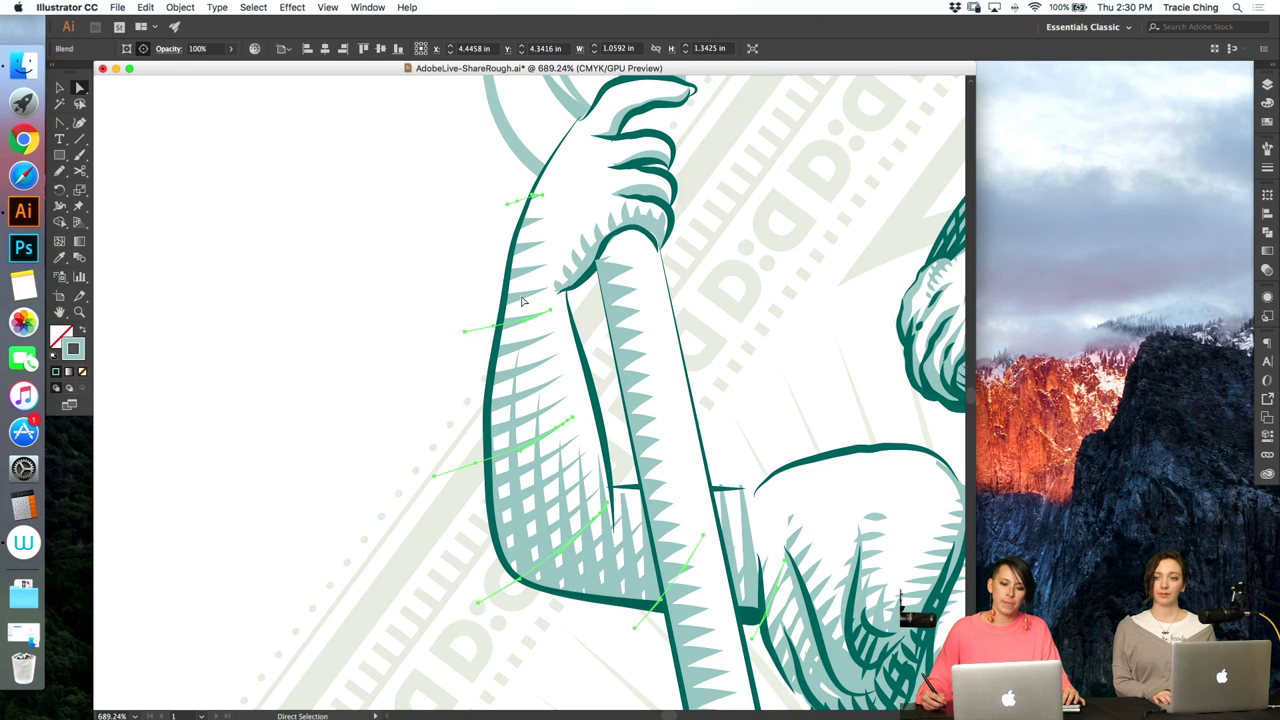
{"action": "left_click", "coordinate": [181, 7]}
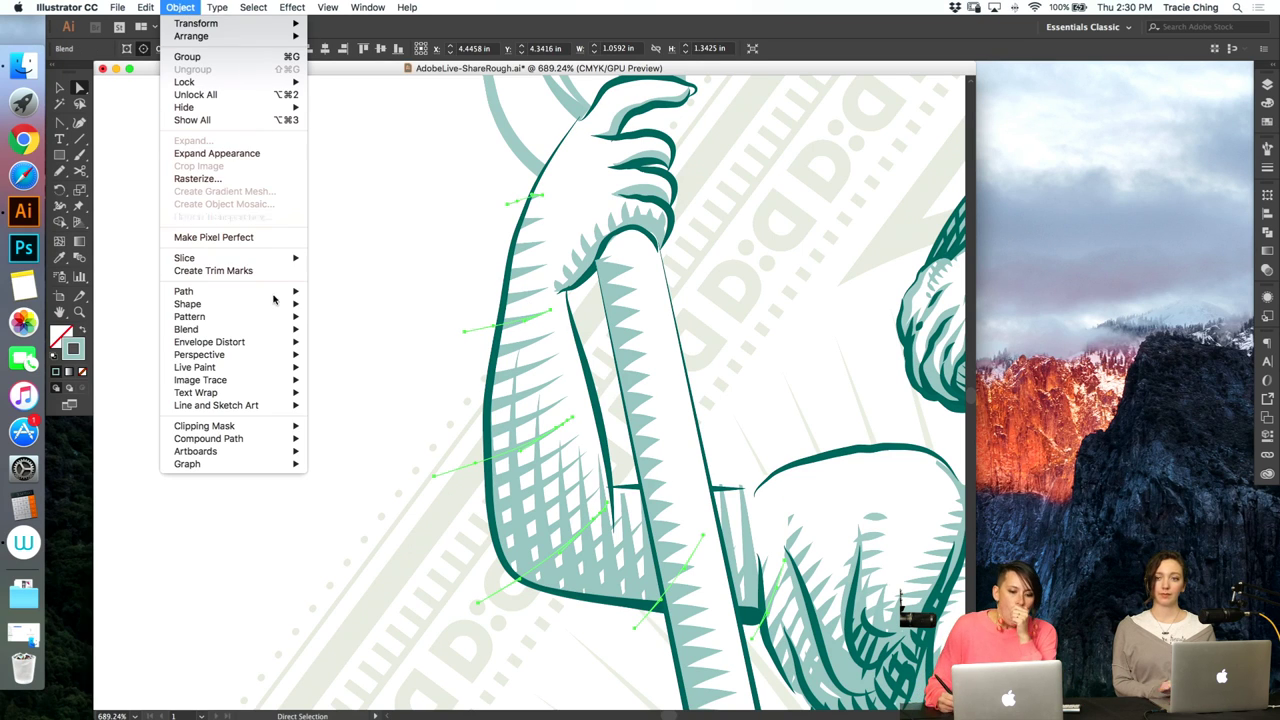
{"action": "mouse_move", "coordinate": [241, 330]}
{"action": "left_click", "coordinate": [360, 363]}
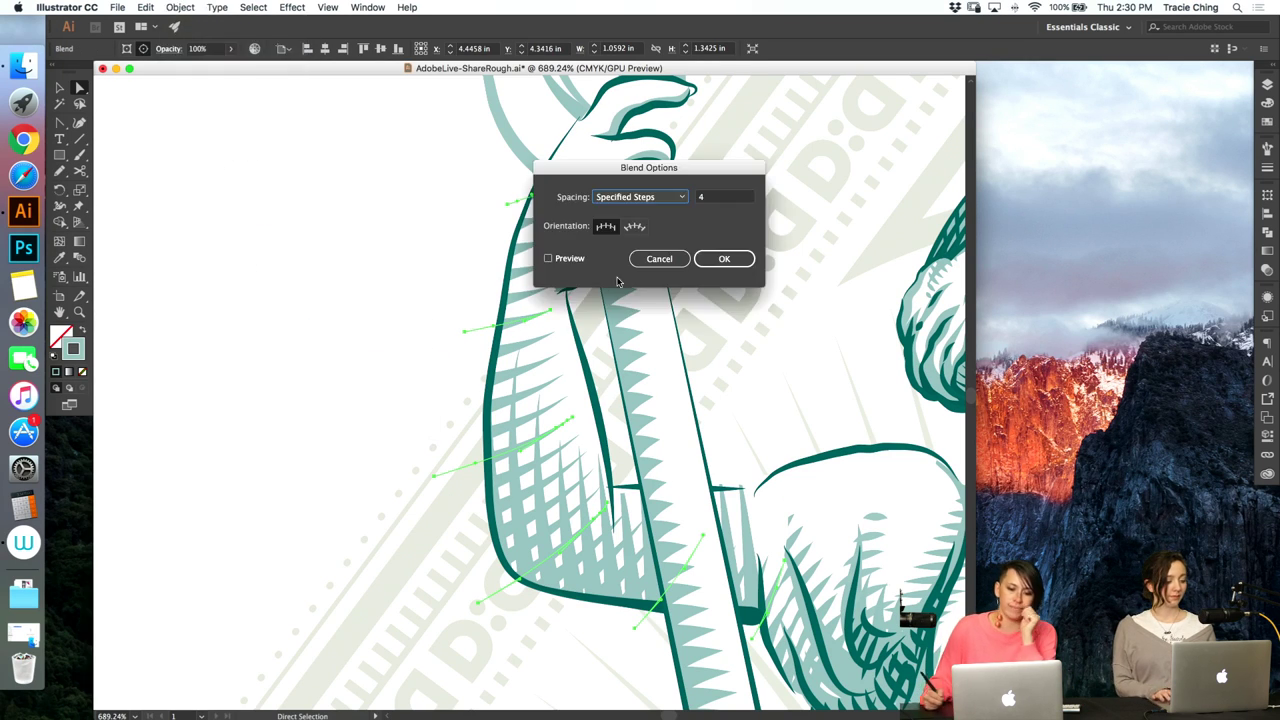
{"action": "left_click", "coordinate": [719, 197]}
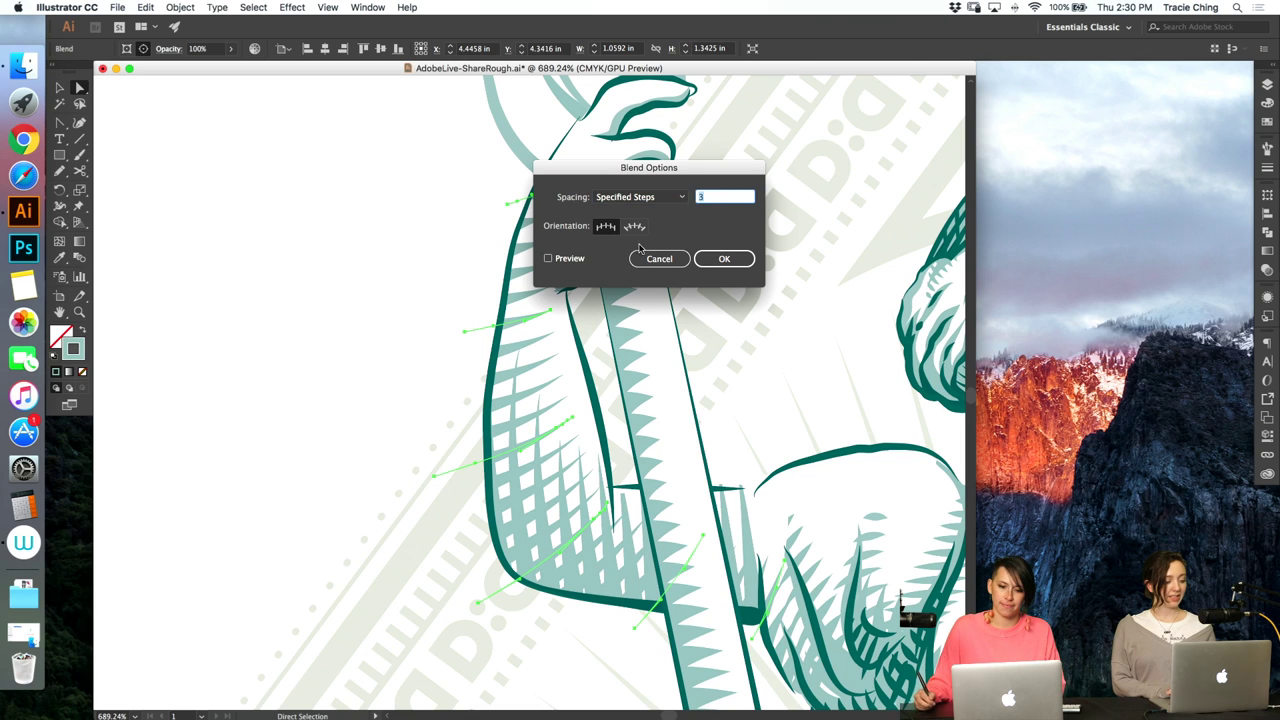
{"action": "left_click", "coordinate": [562, 260]}
{"action": "key", "text": "Return"}
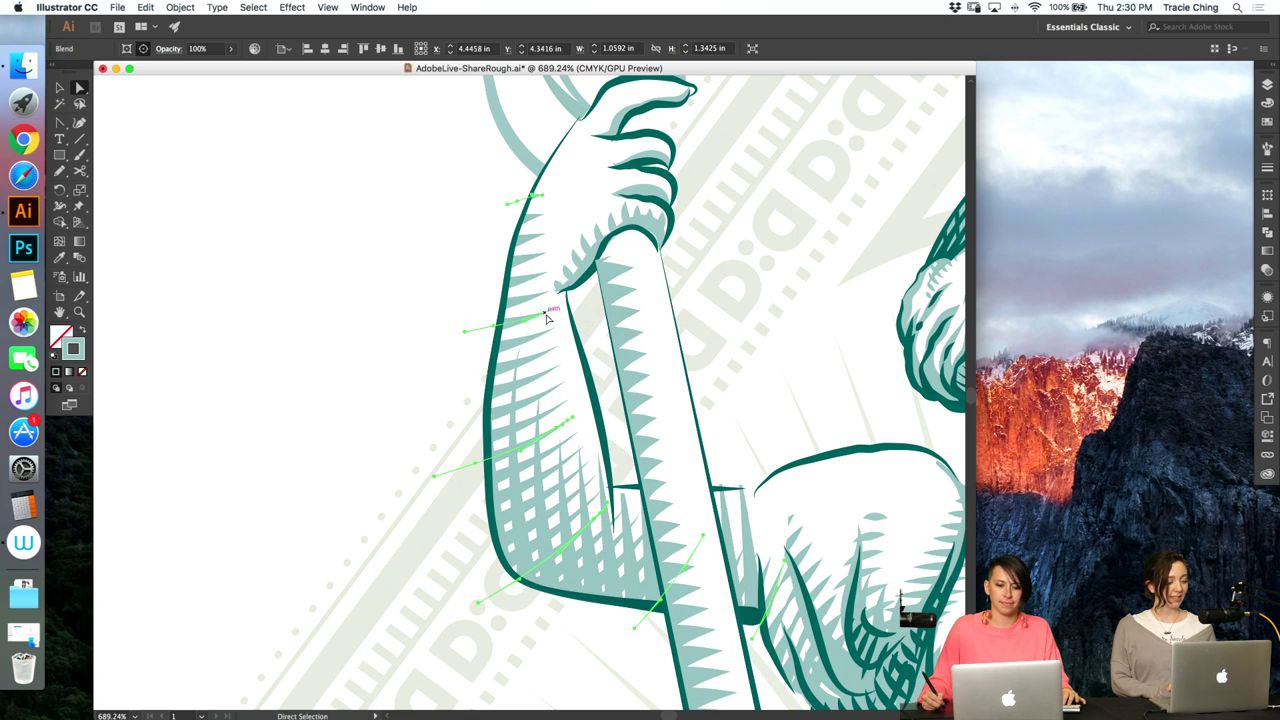
{"action": "left_click_drag", "start_coordinate": [550, 310], "coordinate": [532, 320]}
{"action": "left_click", "coordinate": [403, 405]}
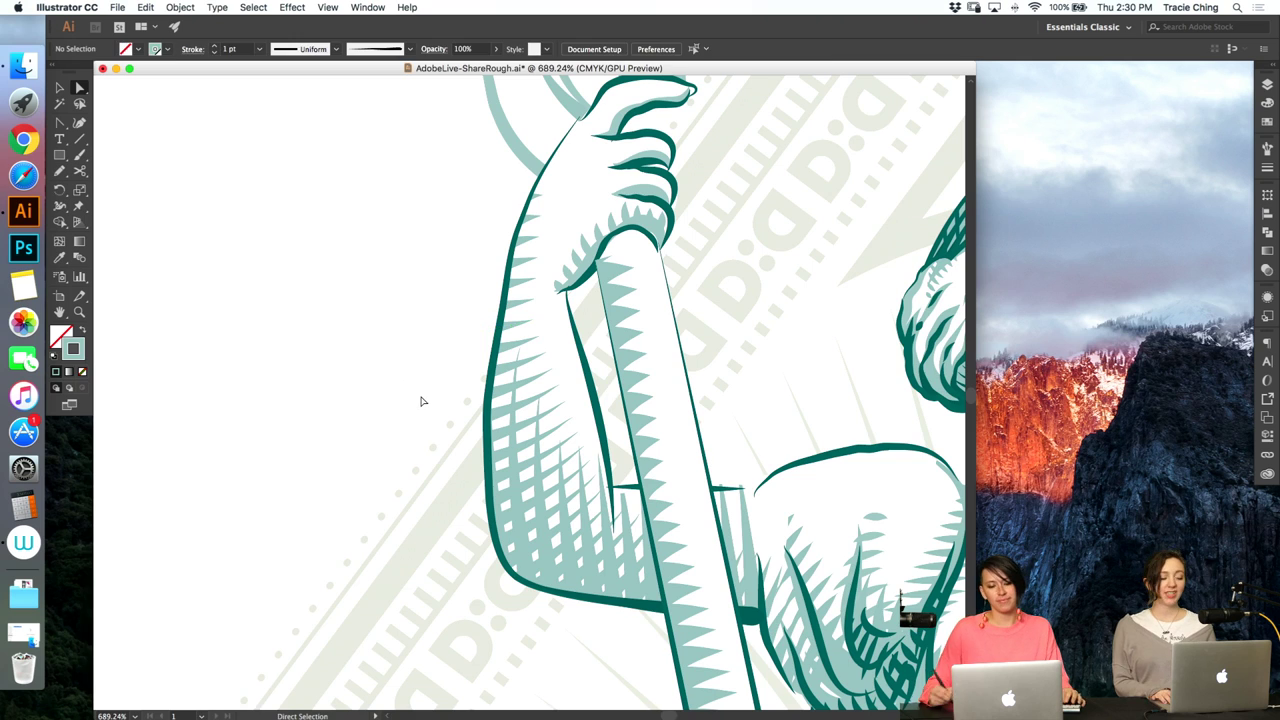
- Examine the whole statue illustration at 100%, the torch above the raised hand and the available swatches
{"action": "key", "text": "super+minus"}
{"action": "key", "text": "super+minus"}
{"action": "key", "text": "super+minus"}
{"action": "key", "text": "super+minus"}
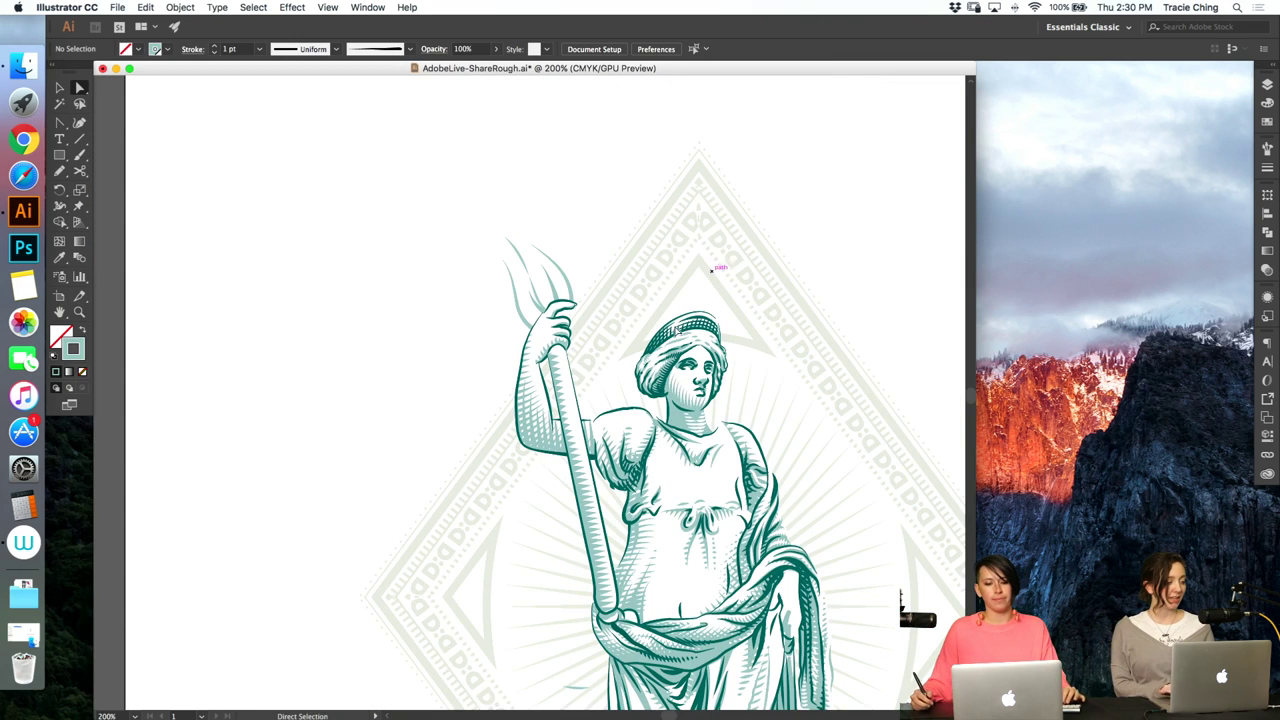
{"action": "key", "text": "z"}
{"action": "key", "text": "super+1"}
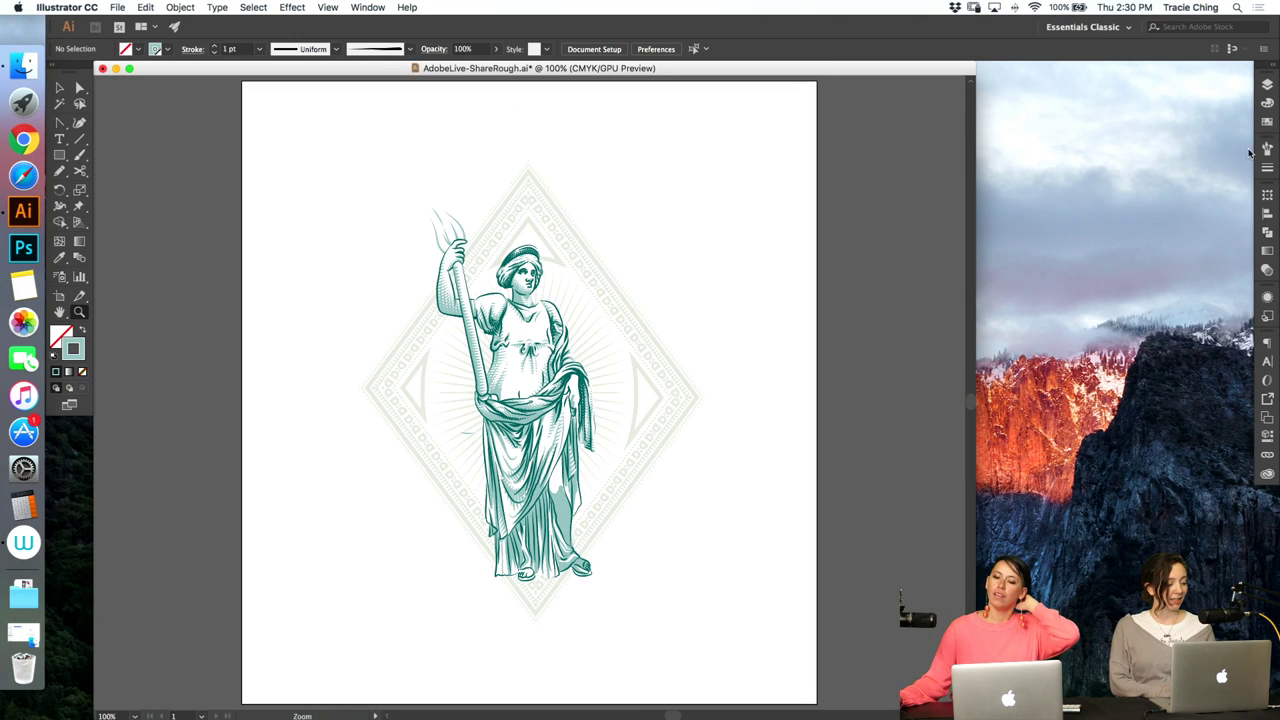
{"action": "left_click", "coordinate": [1266, 122]}
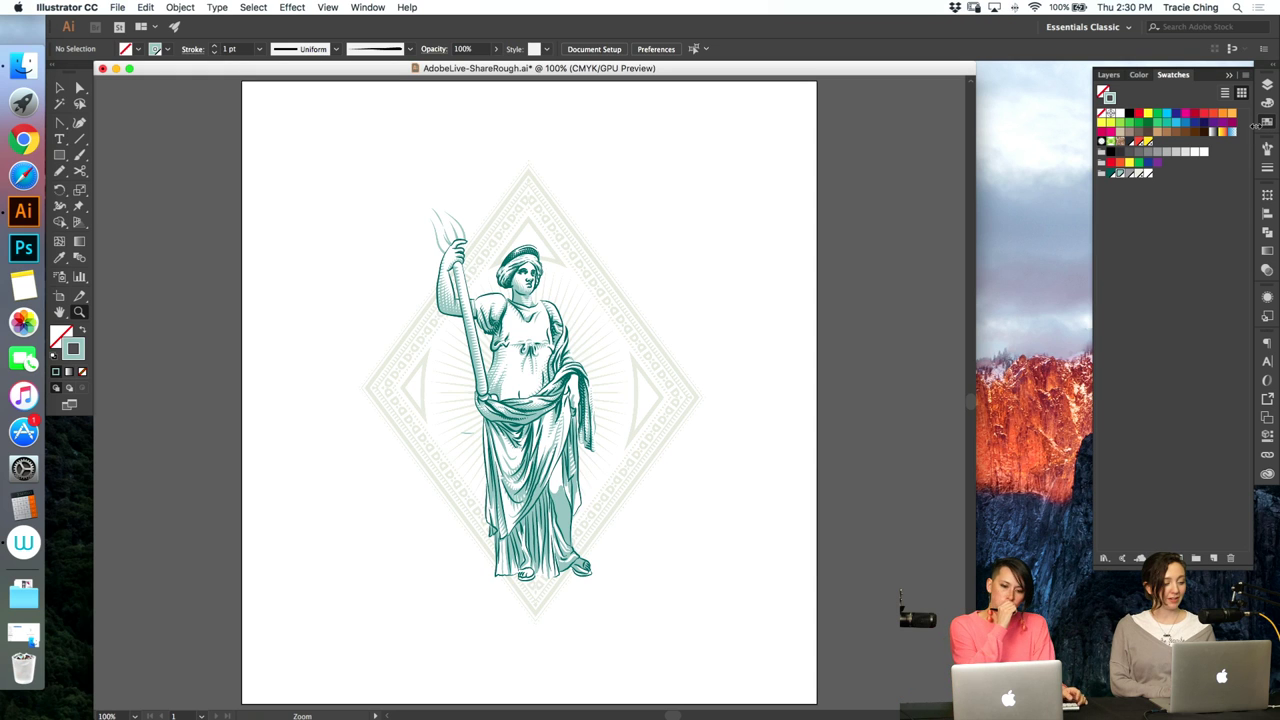
{"action": "left_click_drag", "start_coordinate": [450, 214], "coordinate": [637, 143]}
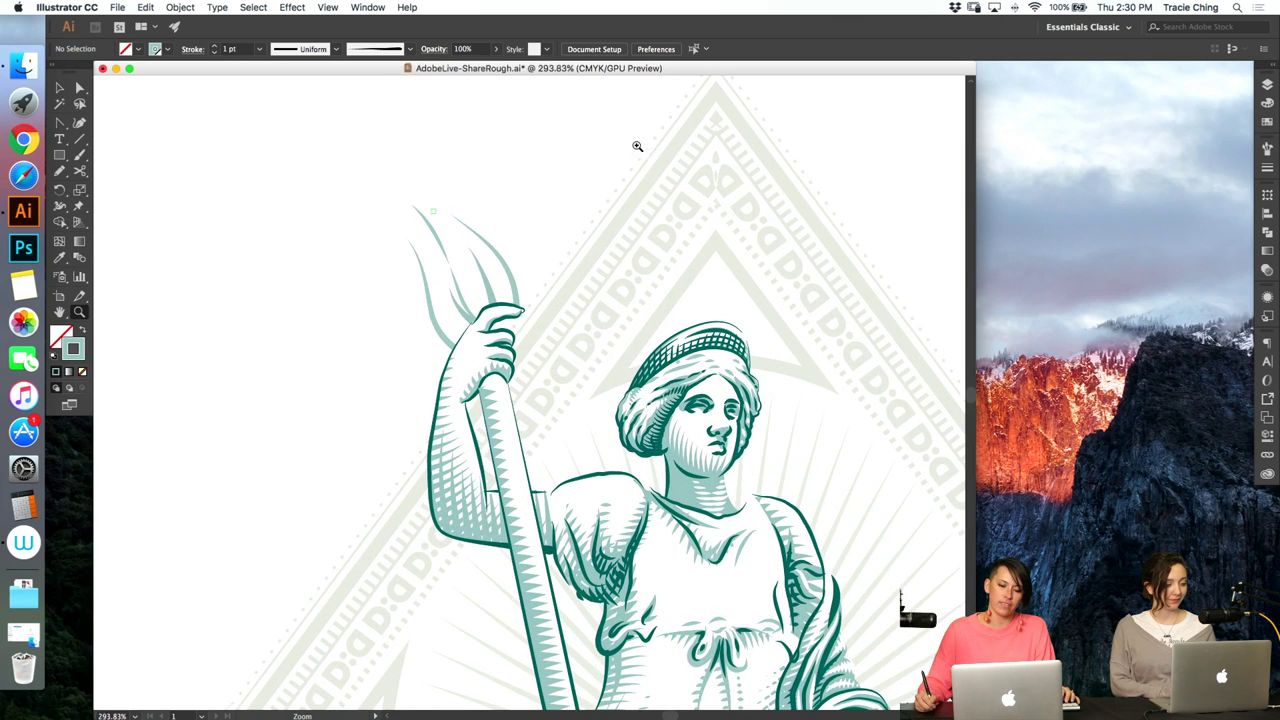
{"action": "key", "text": "v"}
{"action": "left_click", "coordinate": [465, 243]}
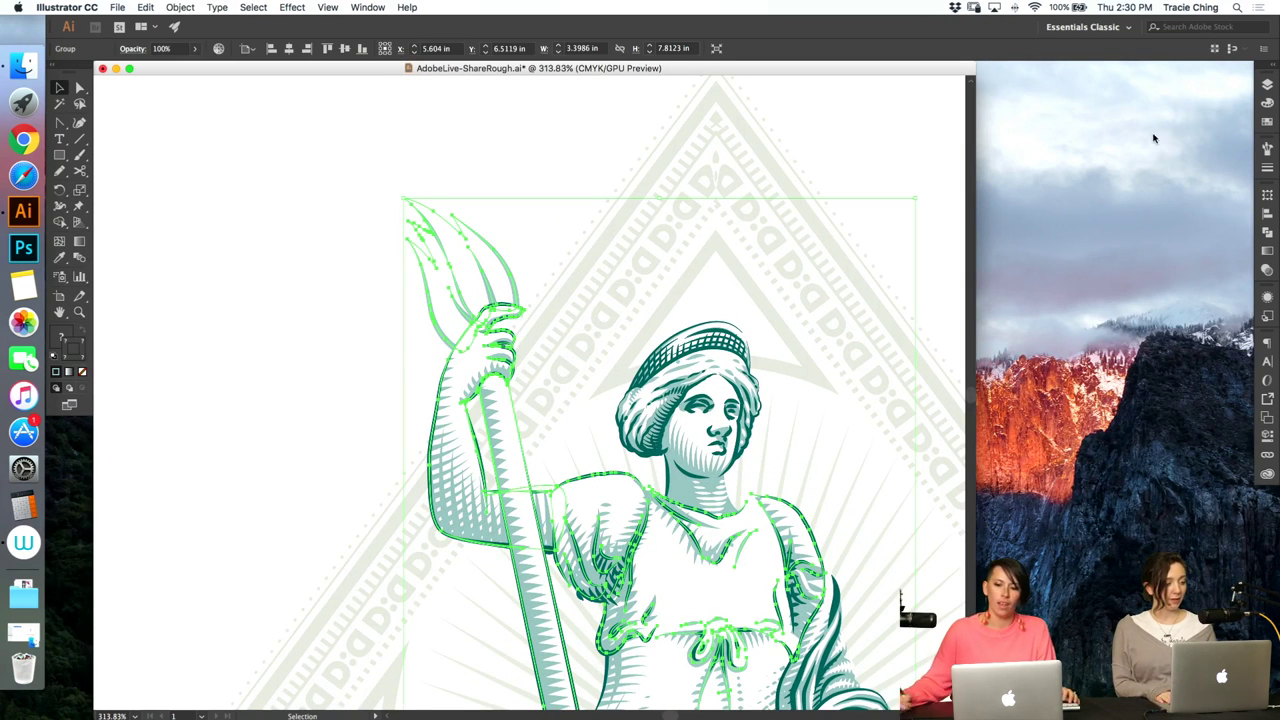
{"action": "left_click", "coordinate": [1266, 84]}
{"action": "left_click", "coordinate": [1266, 121]}
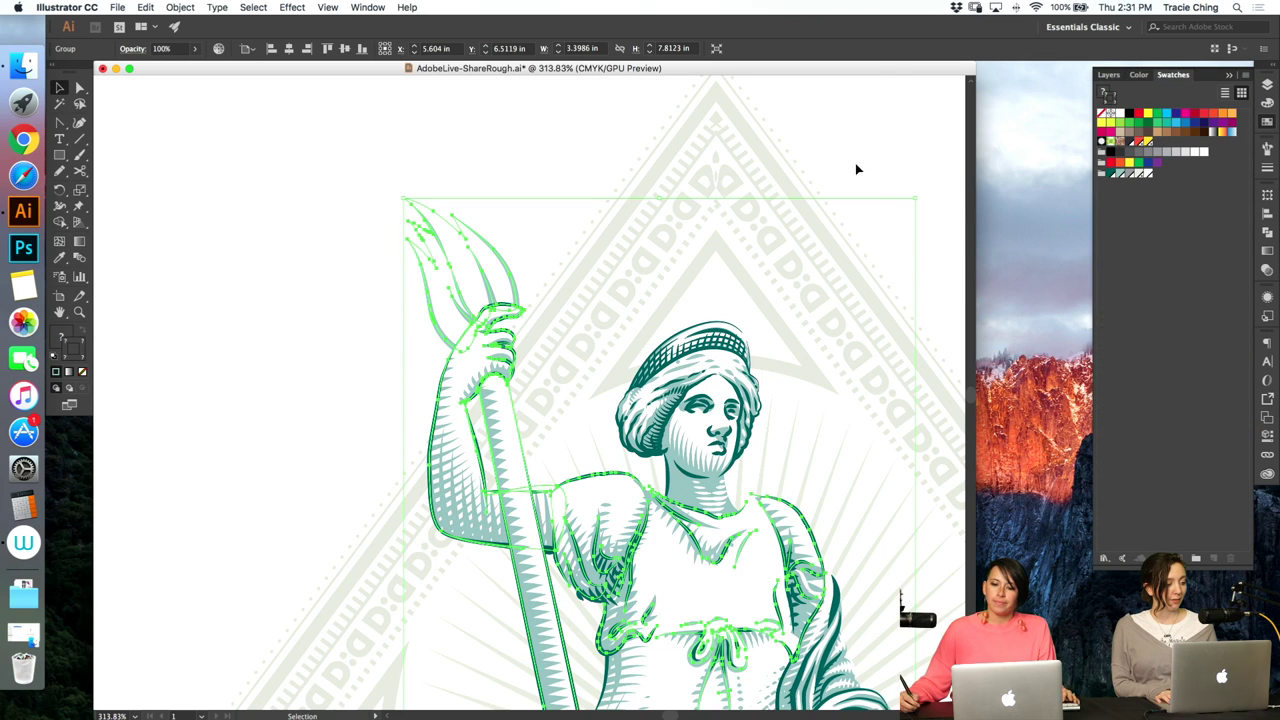
{"action": "left_click", "coordinate": [857, 133]}
{"action": "key", "text": "super+1"}
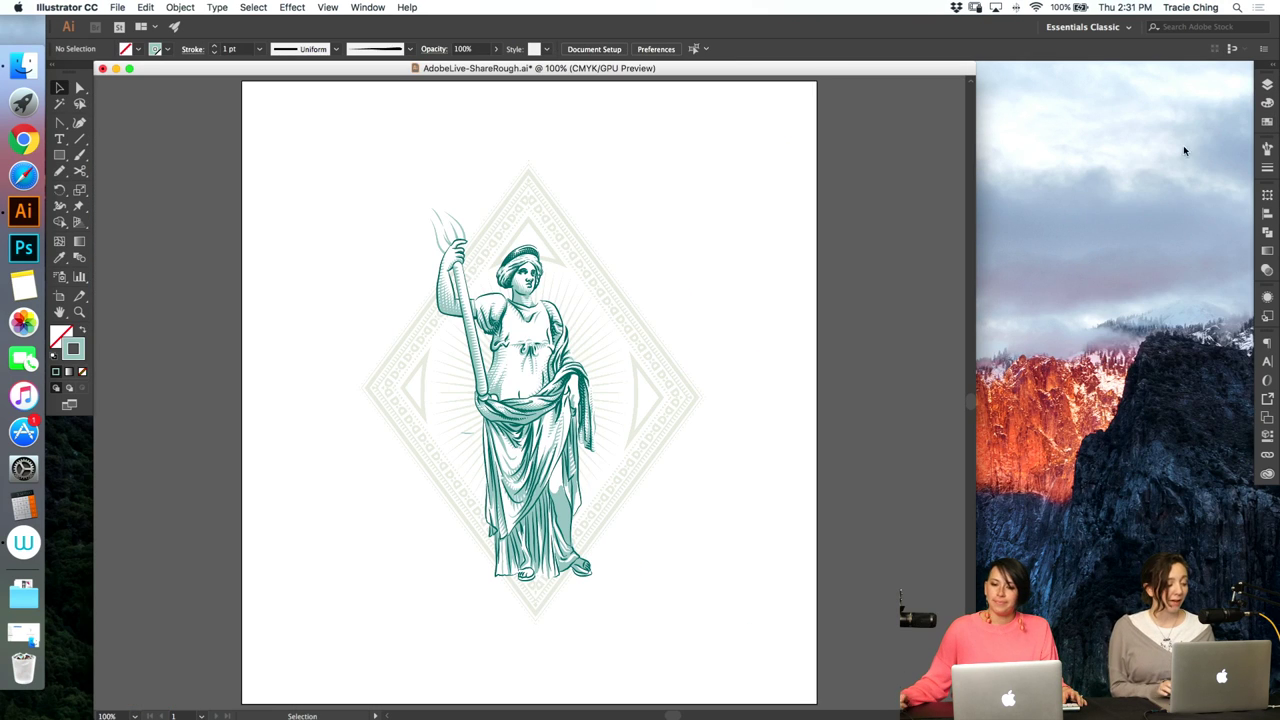
- Show the document's swatches and undo the last change
{"action": "left_click", "coordinate": [1266, 104]}
{"action": "left_click", "coordinate": [1266, 121]}
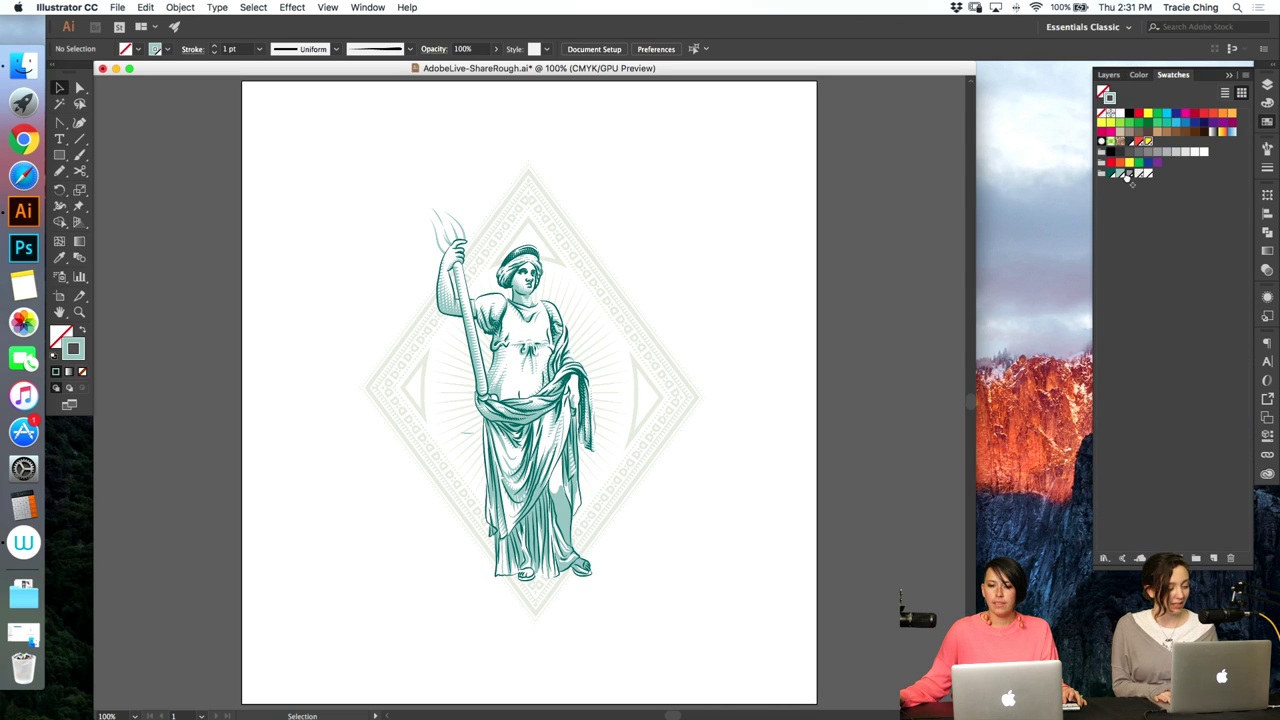
{"action": "key", "text": "super+z"}
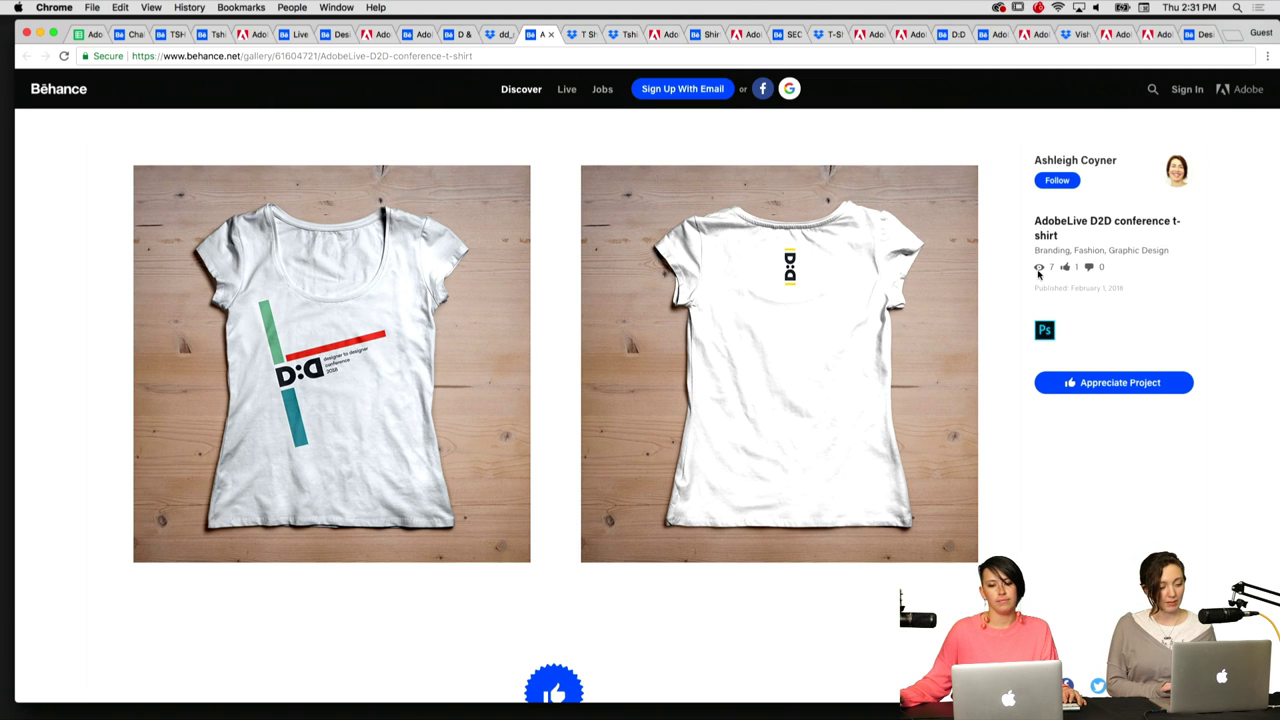
- Review the conference T-shirt entries from the AdobeLive D2D conference t-shirt back to tshirtD2D.jpg, enlarging mockups for a closer look
{"action": "left_click", "coordinate": [790, 256]}
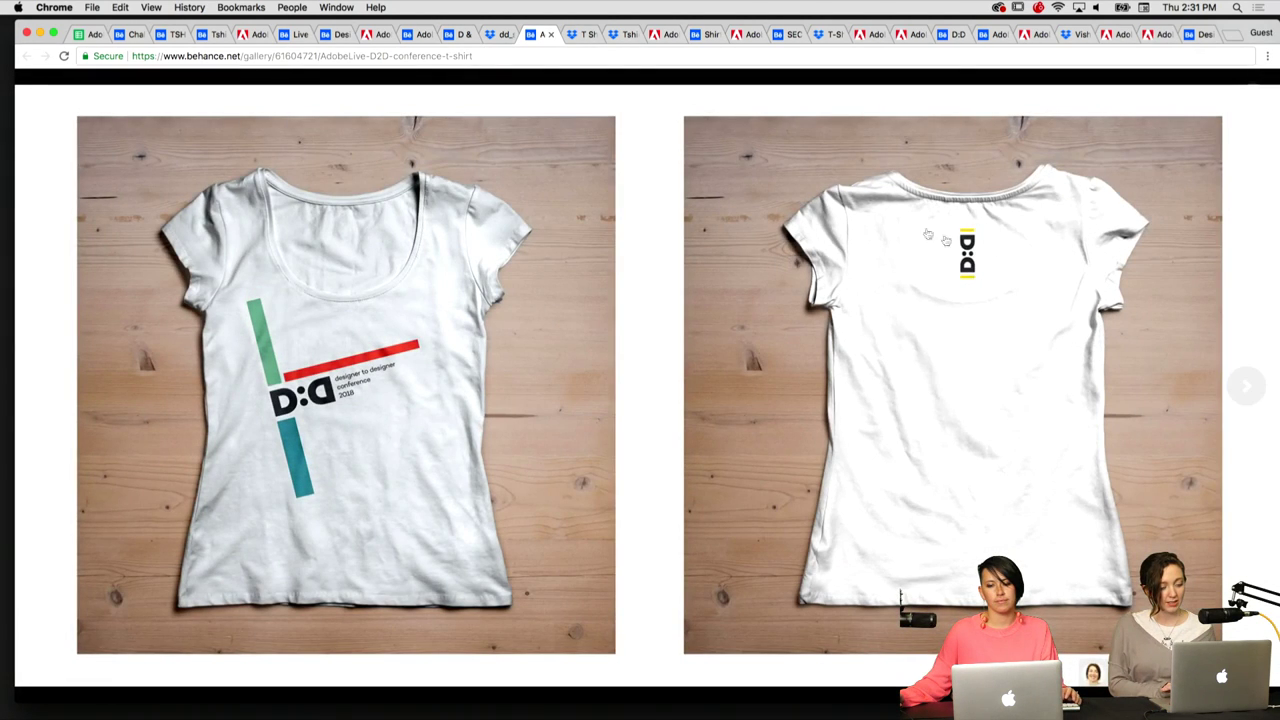
{"action": "key", "text": "ctrl+shift+Tab"}
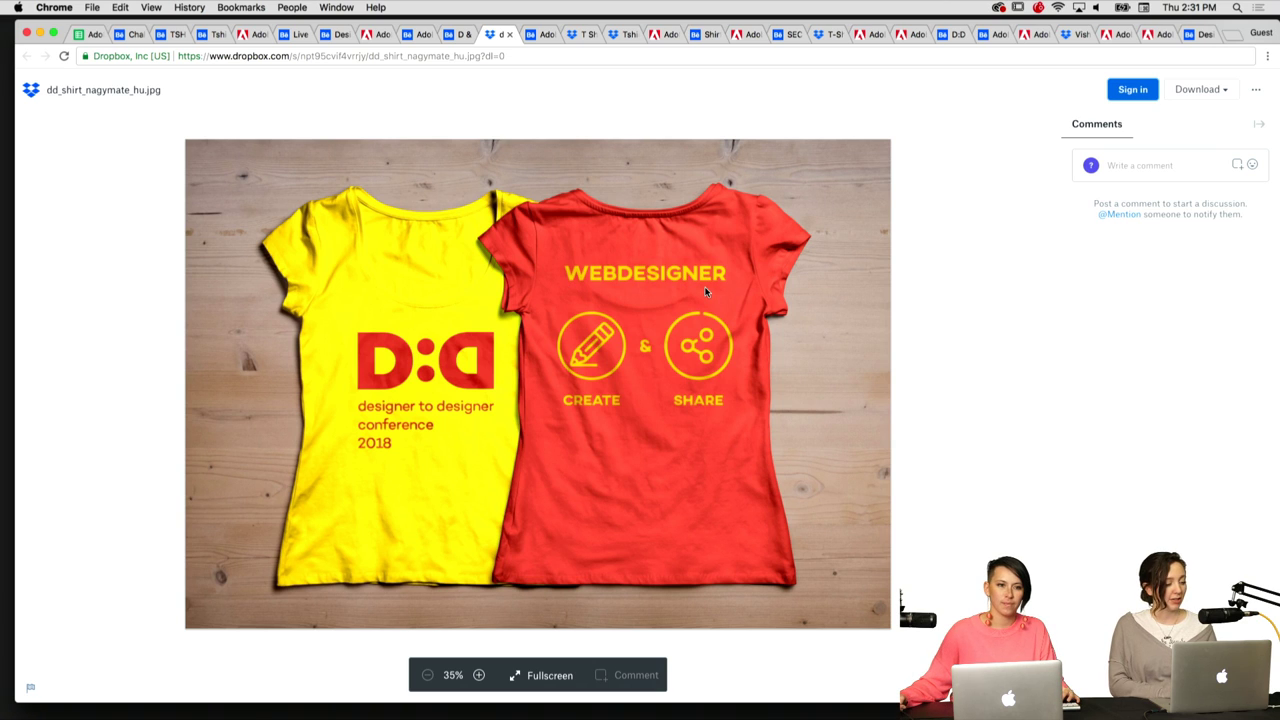
{"action": "key", "text": "ctrl+shift+Tab"}
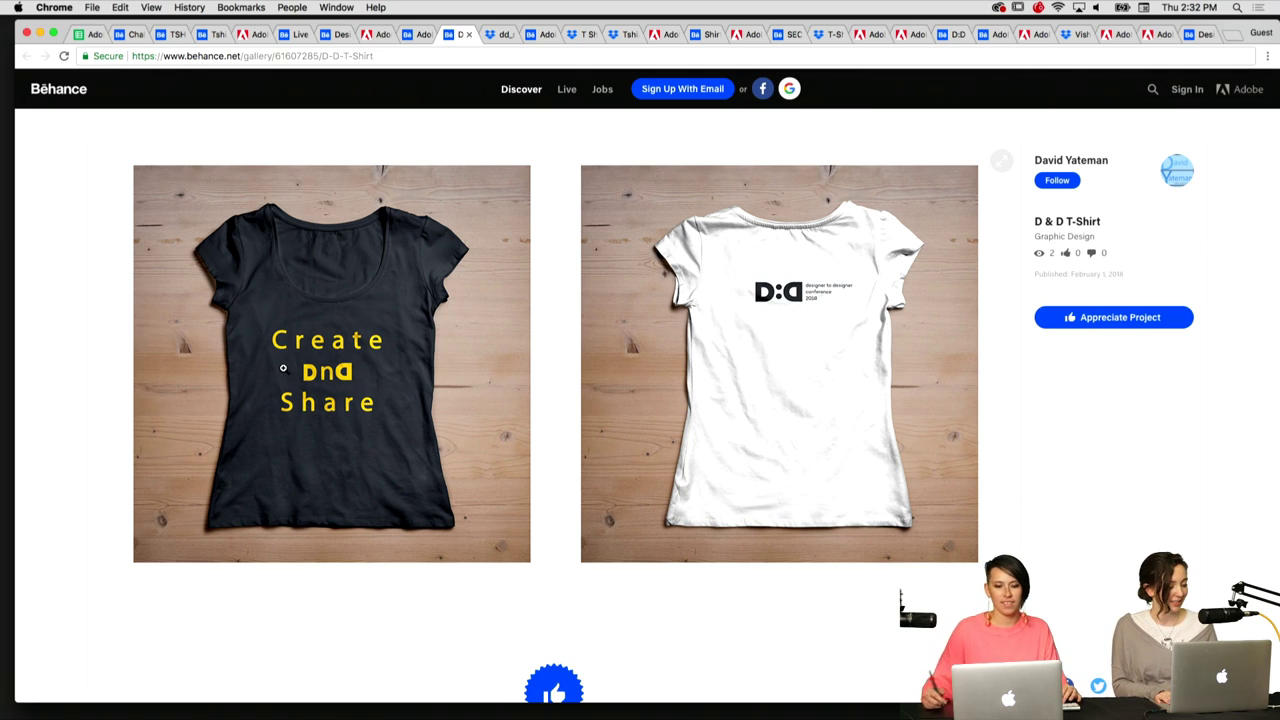
{"action": "key", "text": "ctrl+shift+Tab"}
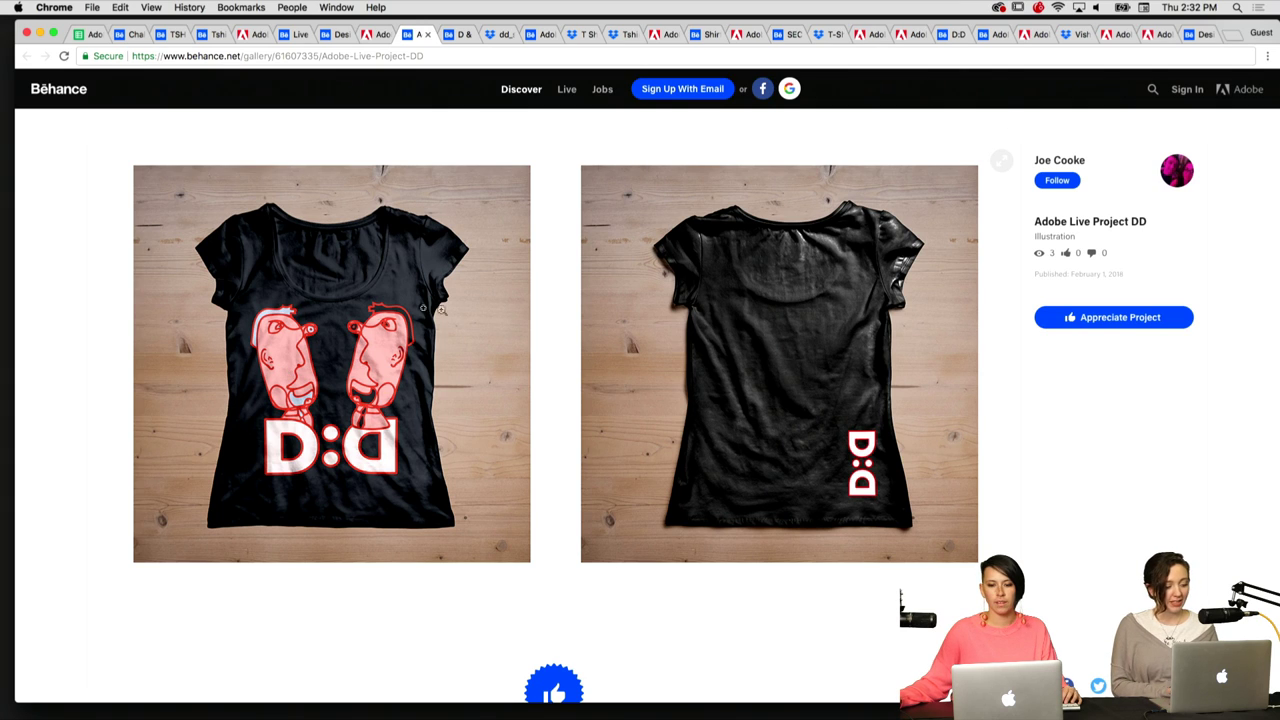
{"action": "left_click", "coordinate": [348, 352]}
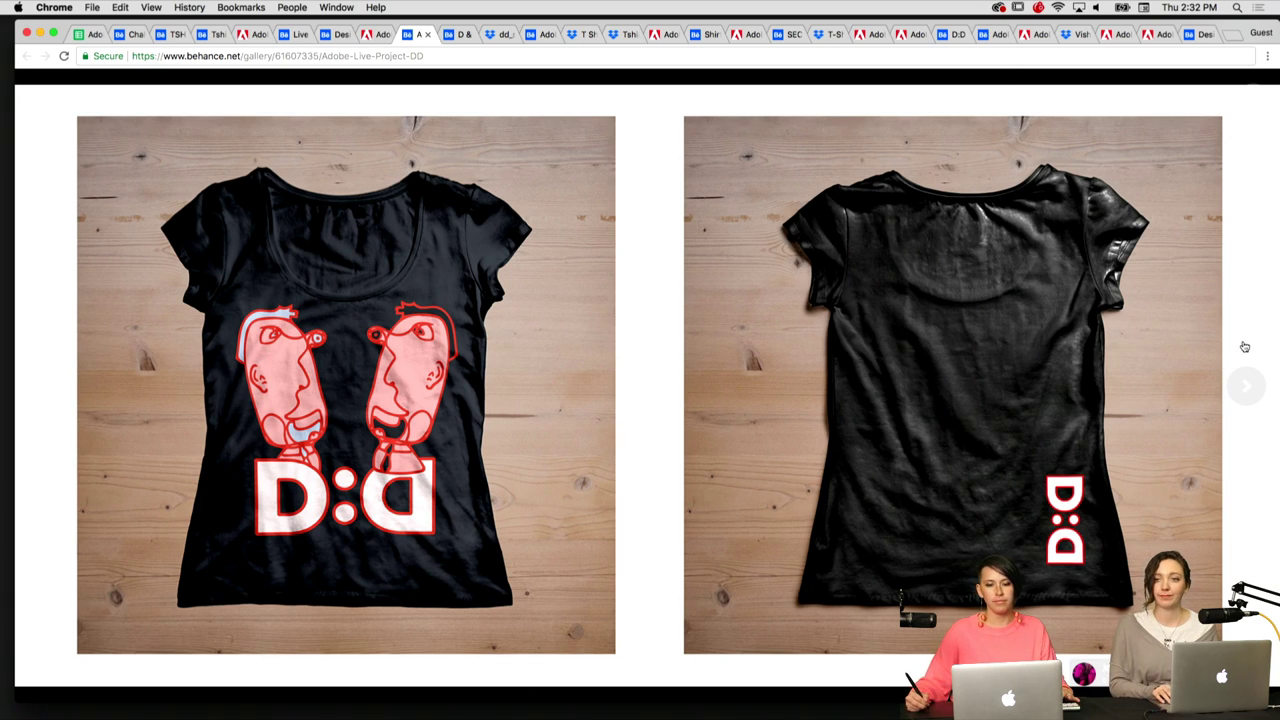
{"action": "key", "text": "super+alt+Left"}
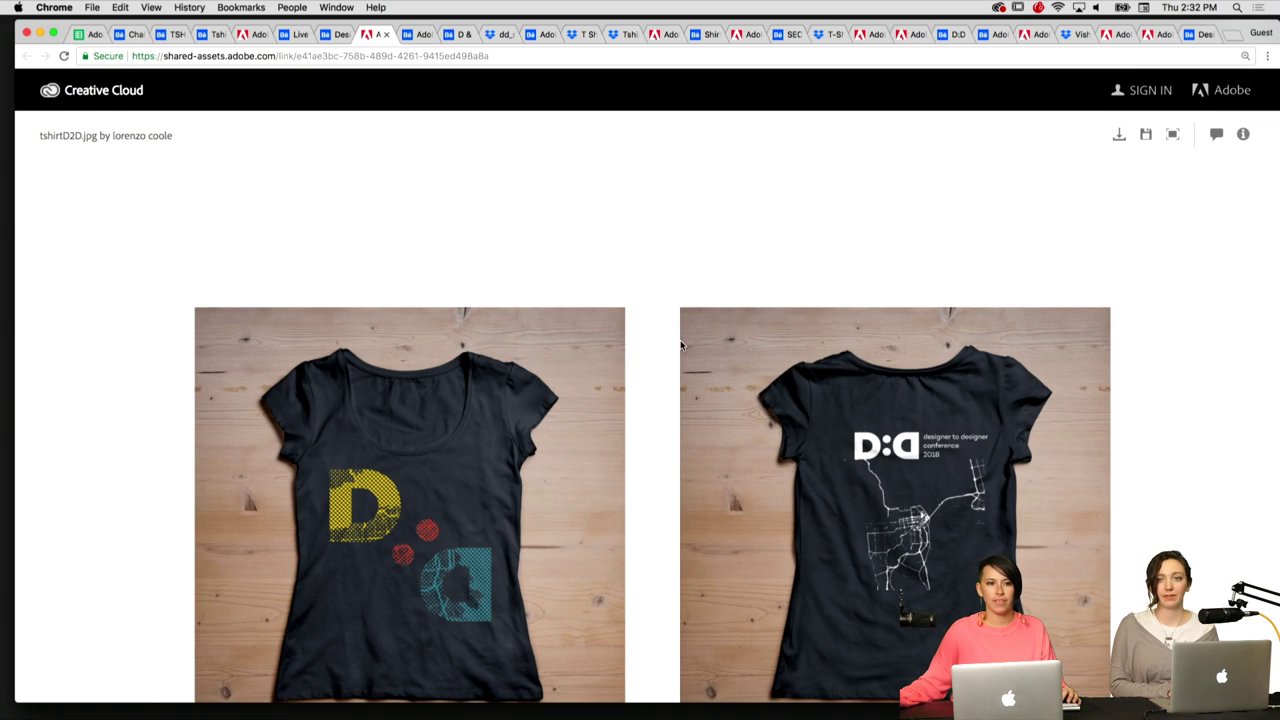
{"action": "scroll", "coordinate": [592, 412], "scroll_direction": "down", "scroll_amount": 3}
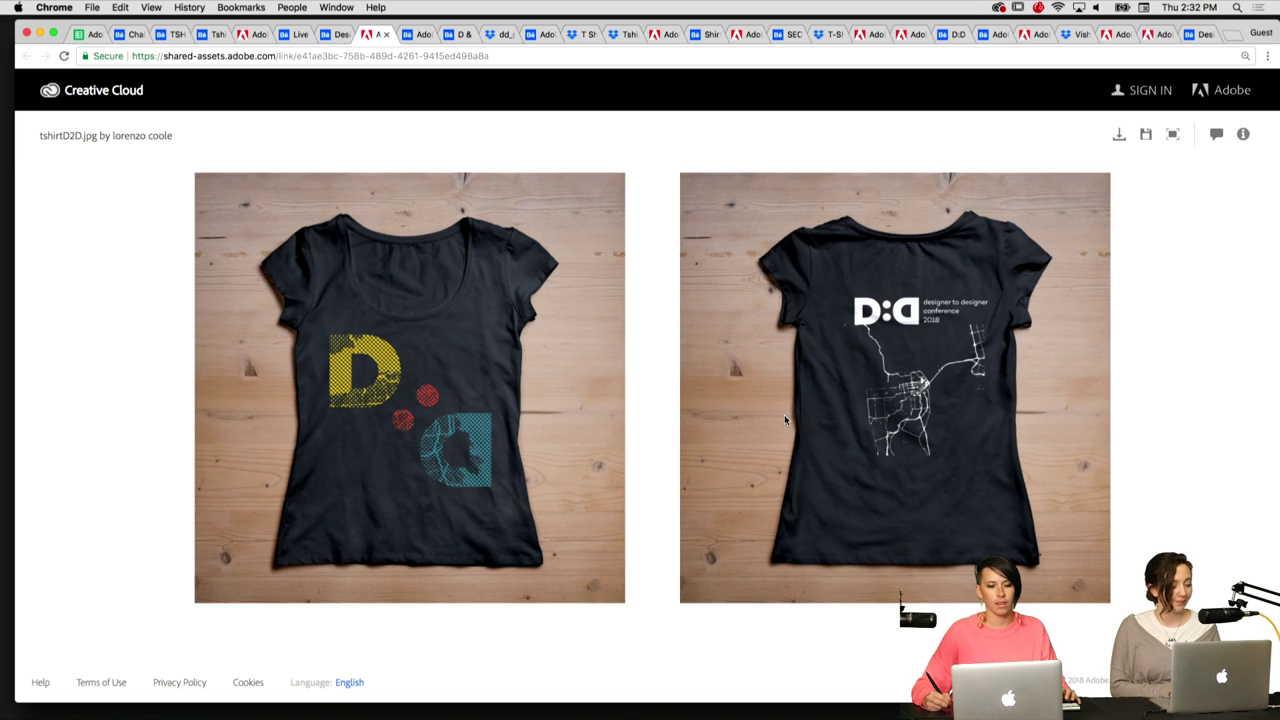
- Examine the front and back of the icon-patterned Designer to Designer T-Shirt at enlarged size and close the enlarged view
{"action": "key", "text": "ctrl+shift+Tab"}
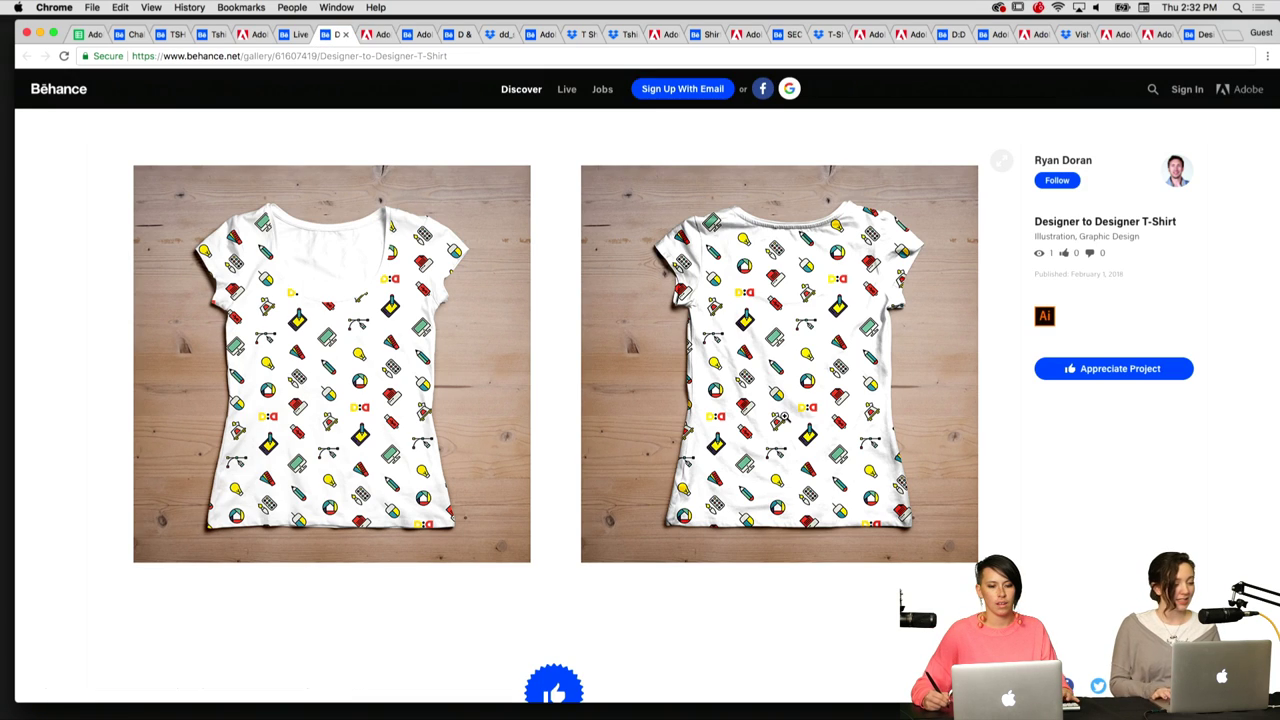
{"action": "left_click", "coordinate": [344, 340]}
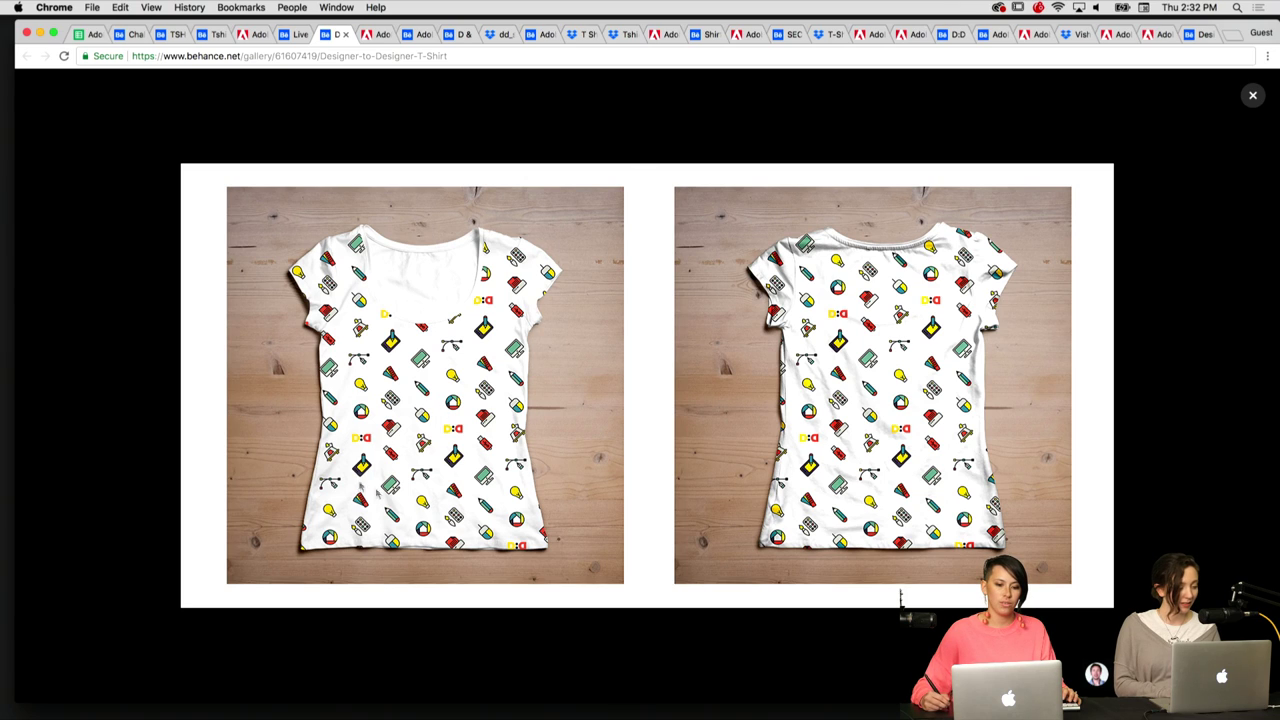
{"action": "left_click", "coordinate": [1251, 95]}
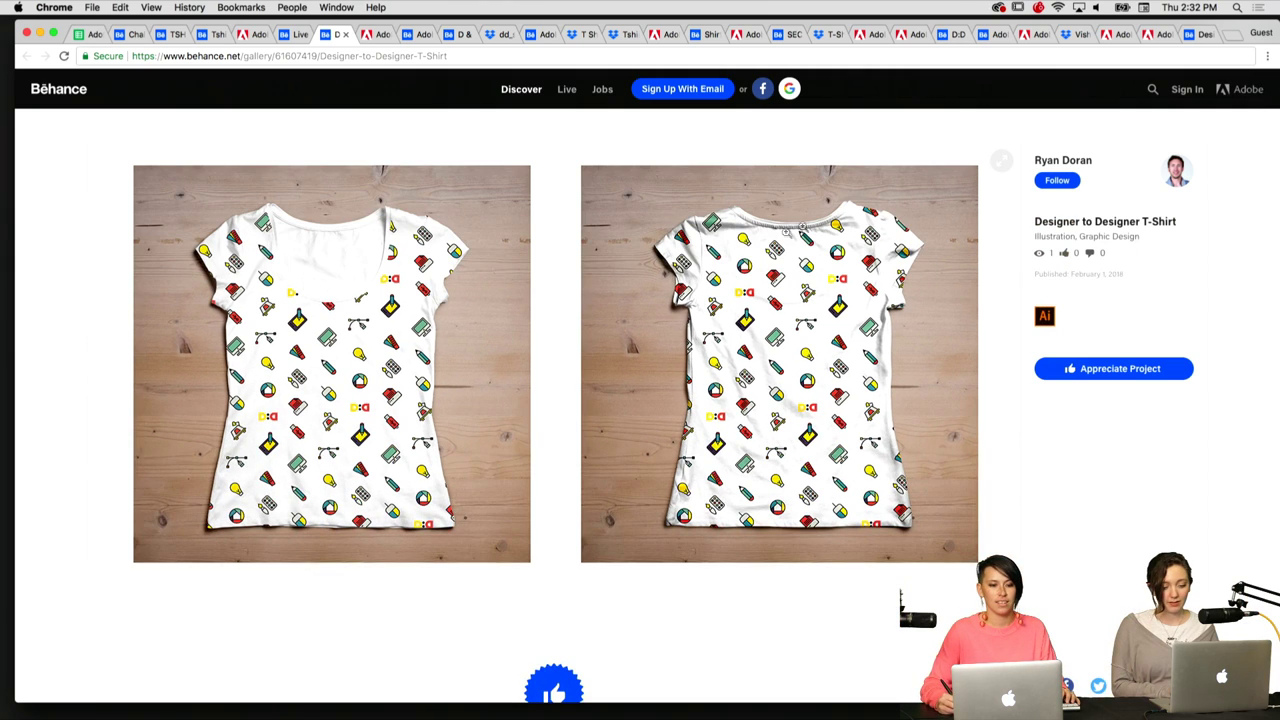
{"action": "left_click", "coordinate": [412, 328]}
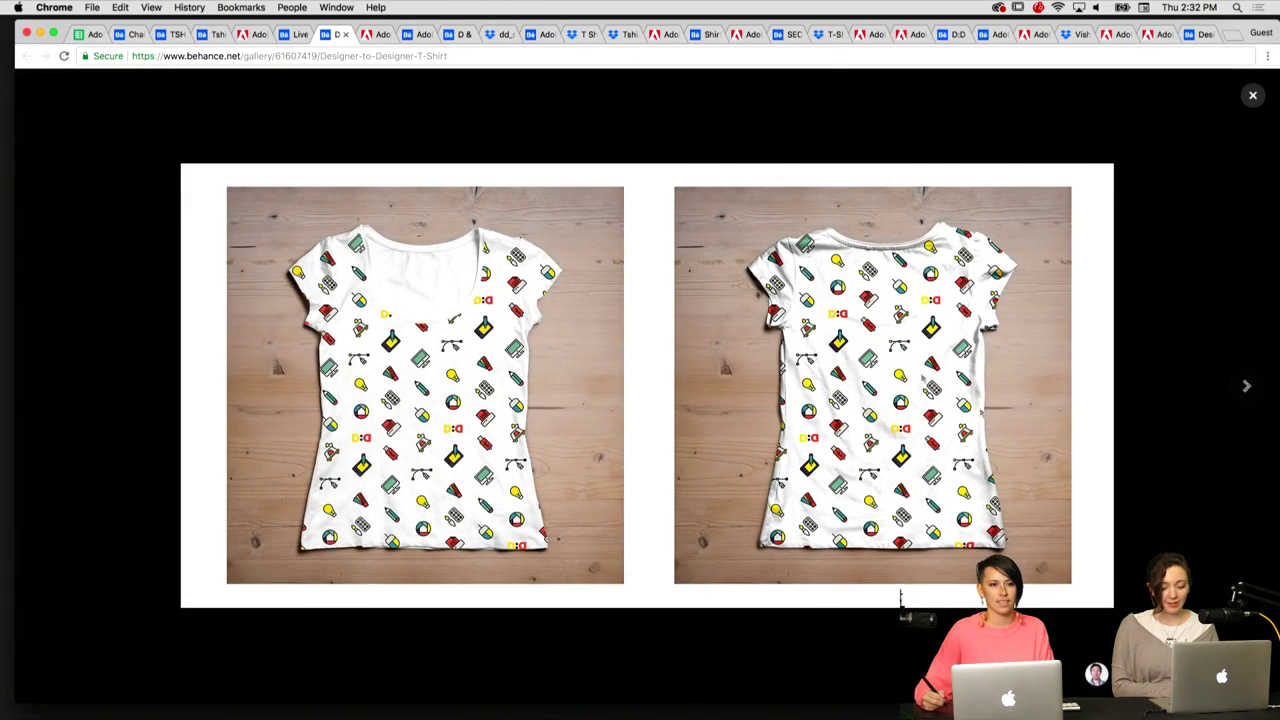
{"action": "left_click", "coordinate": [1252, 95]}
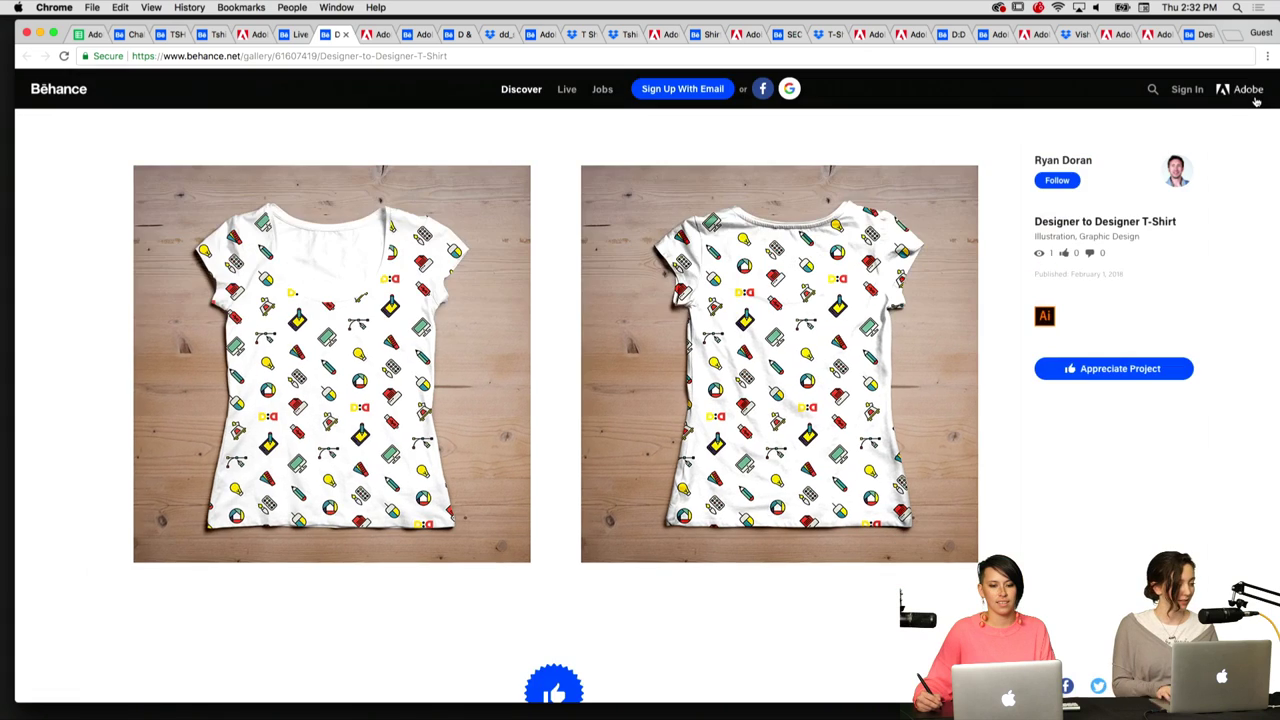
- Examine the enlarged Live Contest mockup and both sides of the shirt in D2DT5000.png
{"action": "key", "text": "ctrl+shift+Tab"}
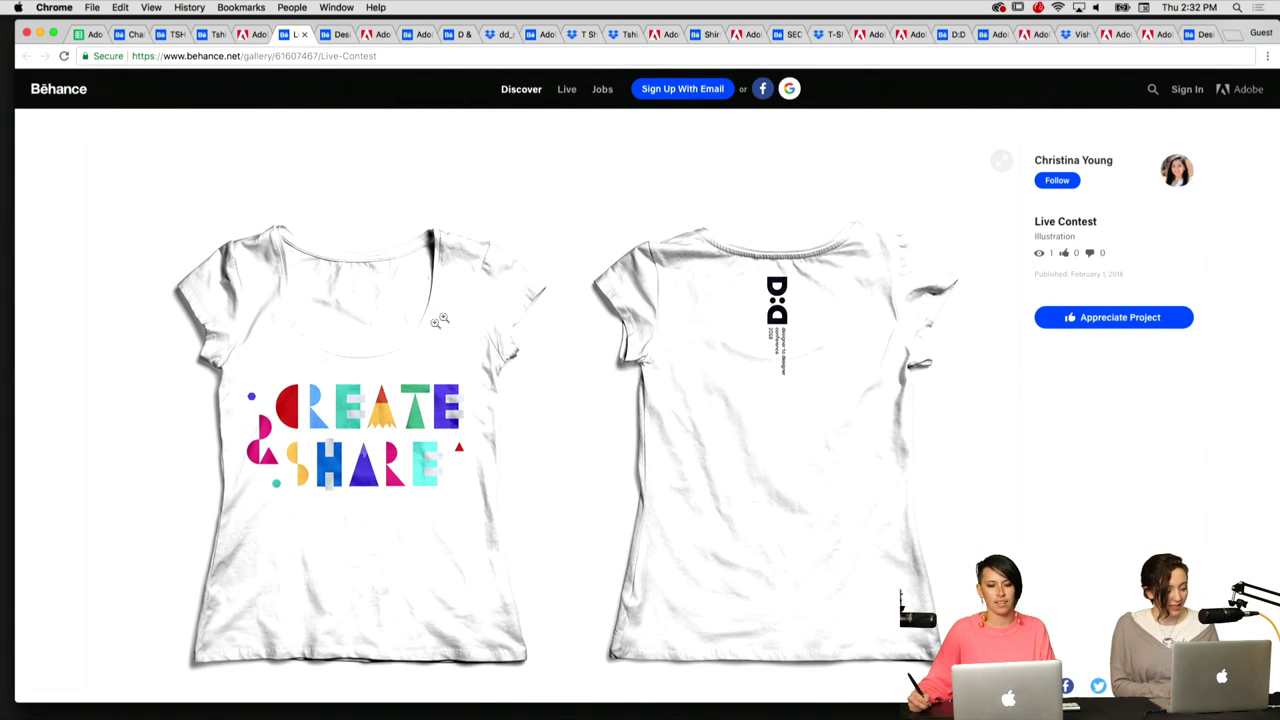
{"action": "scroll", "coordinate": [416, 332], "scroll_direction": "down", "scroll_amount": 2}
{"action": "left_click", "coordinate": [341, 343]}
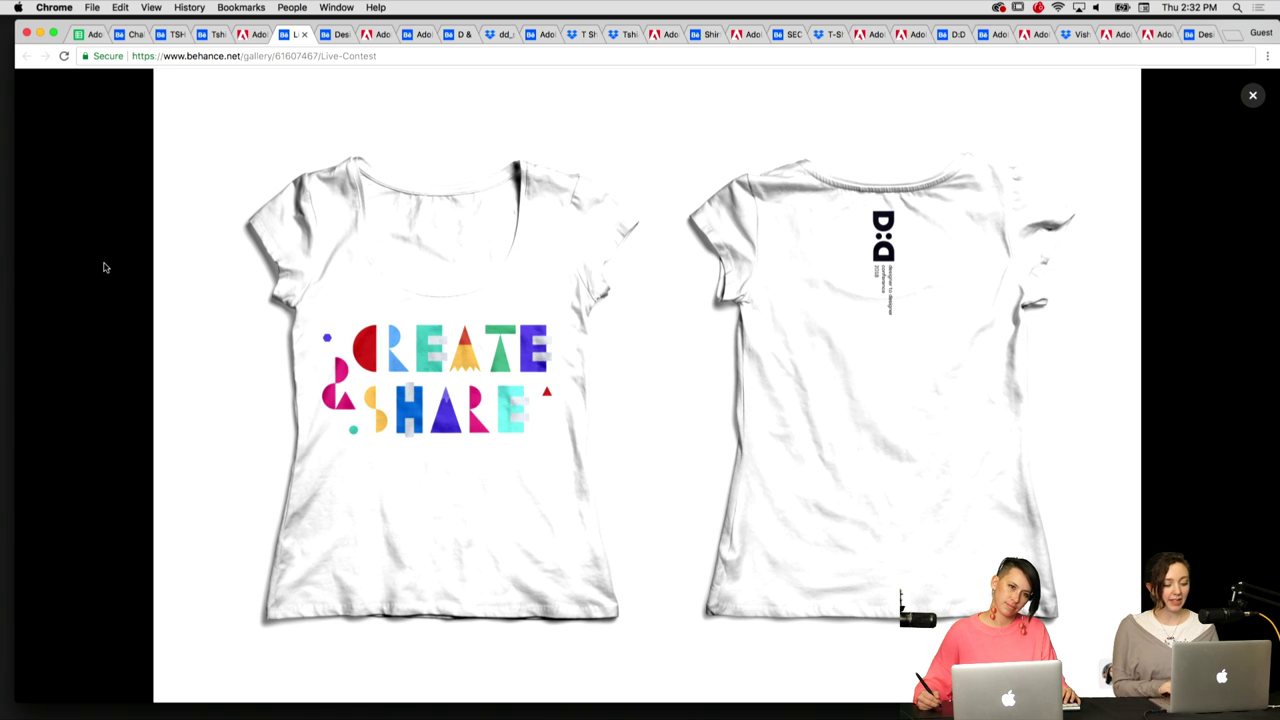
{"action": "key", "text": "ctrl+shift+Tab"}
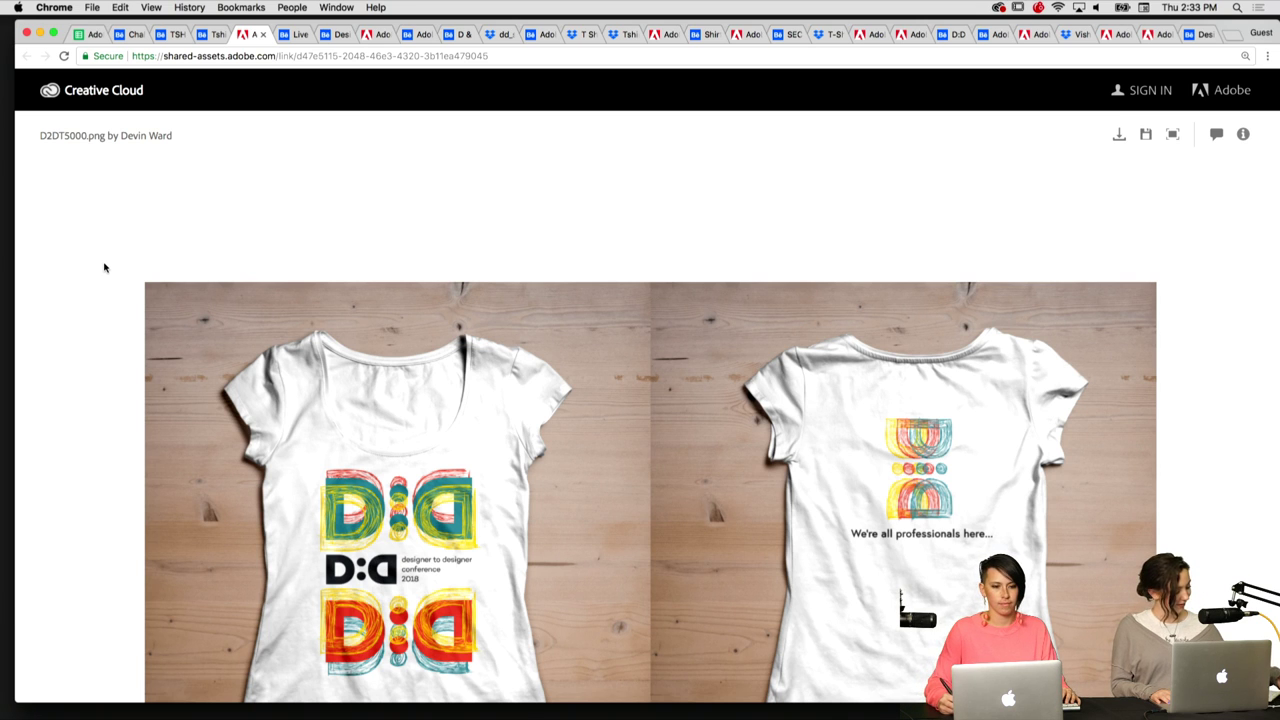
{"action": "scroll", "coordinate": [93, 258], "scroll_direction": "down", "scroll_amount": 3}
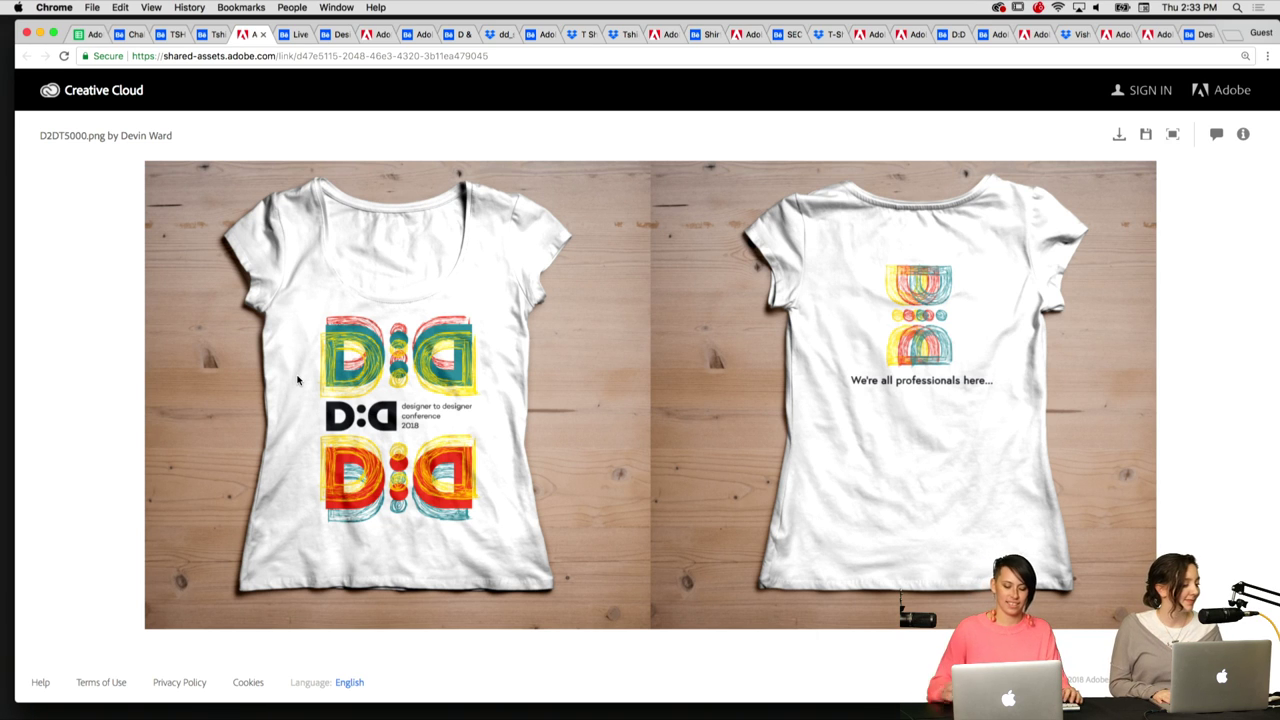
- View the navy shirt of the Tshirt adobe Live entry enlarged, first its back and its front after that
{"action": "key", "text": "ctrl+shift+Tab"}
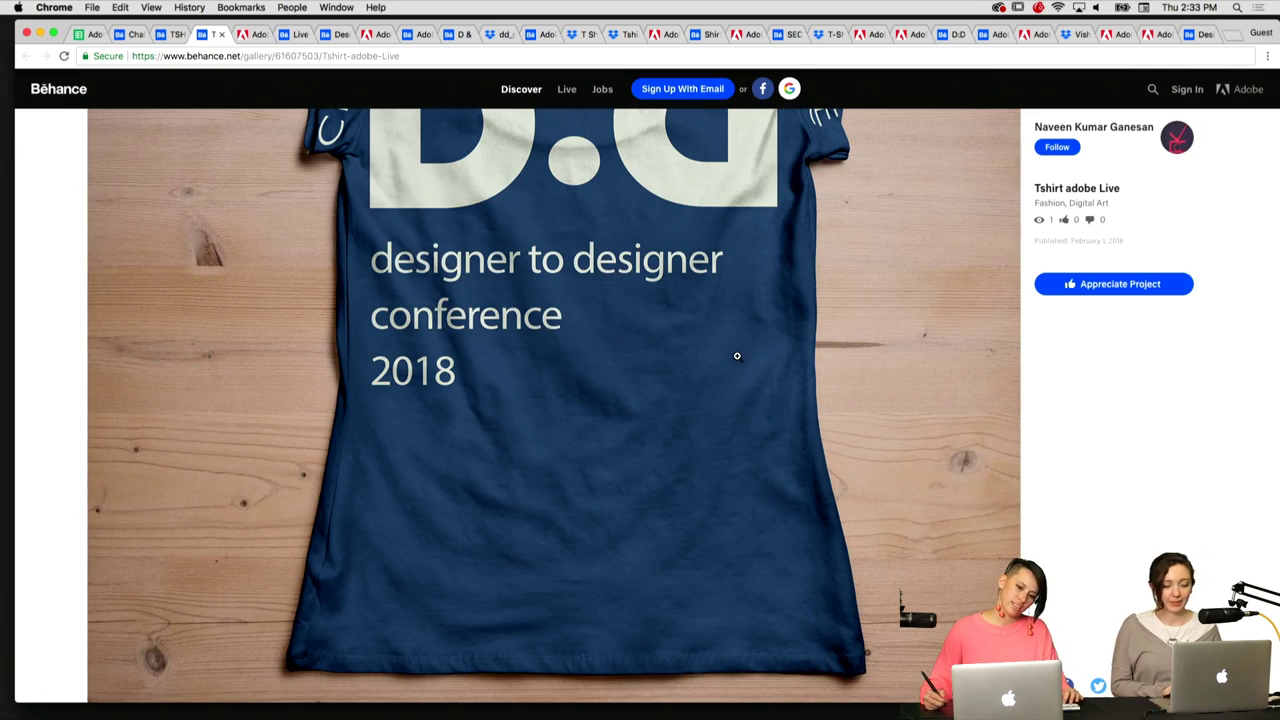
{"action": "scroll", "coordinate": [737, 356], "scroll_direction": "down", "scroll_amount": 2}
{"action": "scroll", "coordinate": [737, 356], "scroll_direction": "up", "scroll_amount": 5}
{"action": "left_click", "coordinate": [536, 380]}
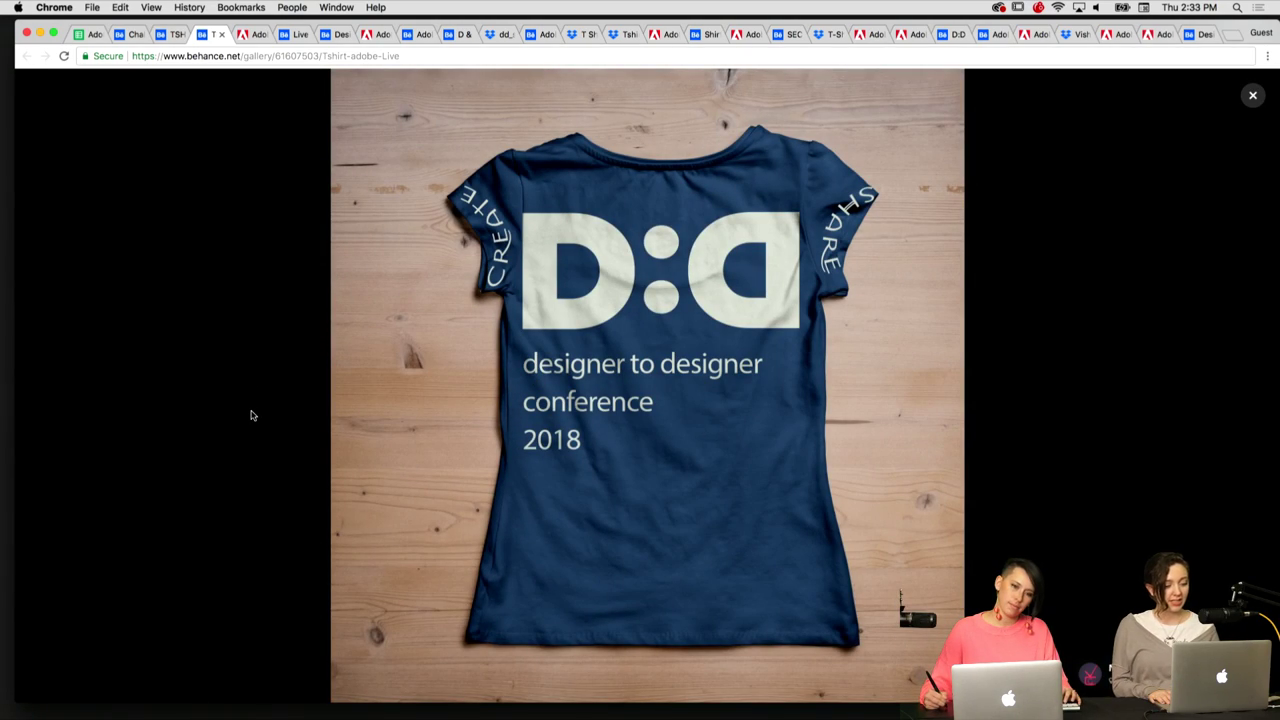
{"action": "left_click", "coordinate": [429, 498]}
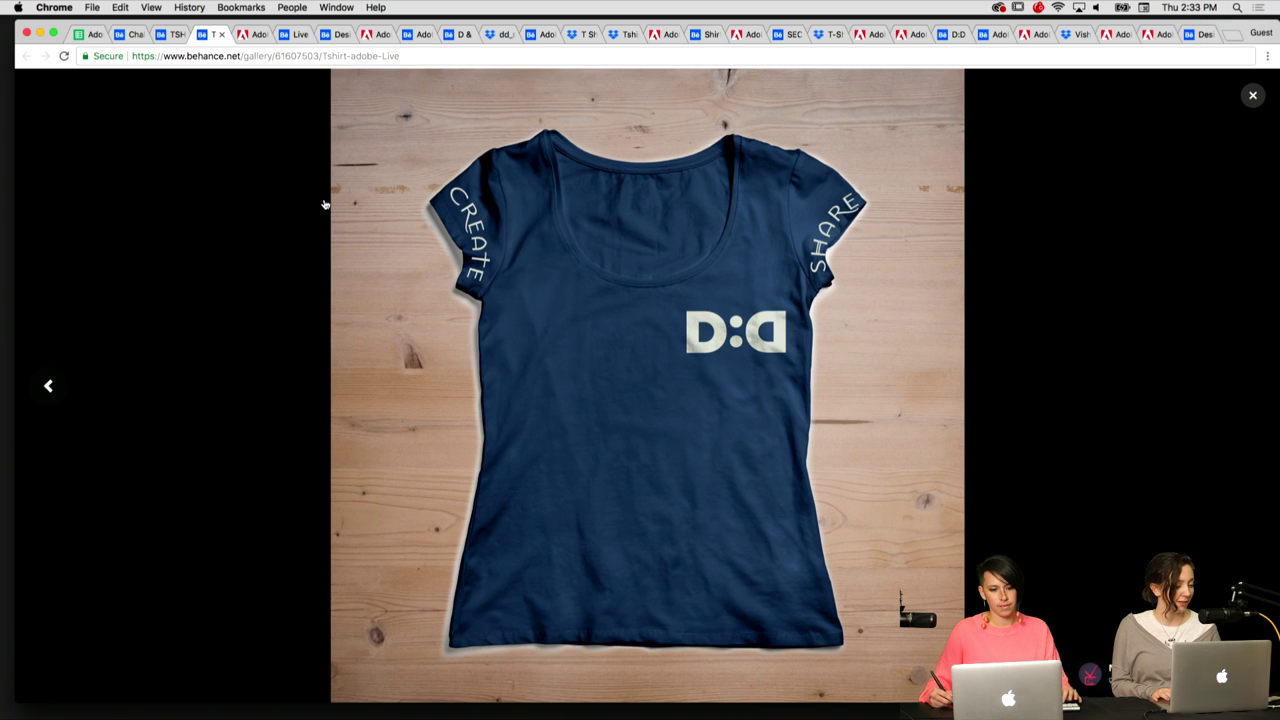
- View the turquoise TSHIRT entry enlarged, page past its last image to the designer's other projects and return to the shirt
{"action": "key", "text": "ctrl+shift+Tab"}
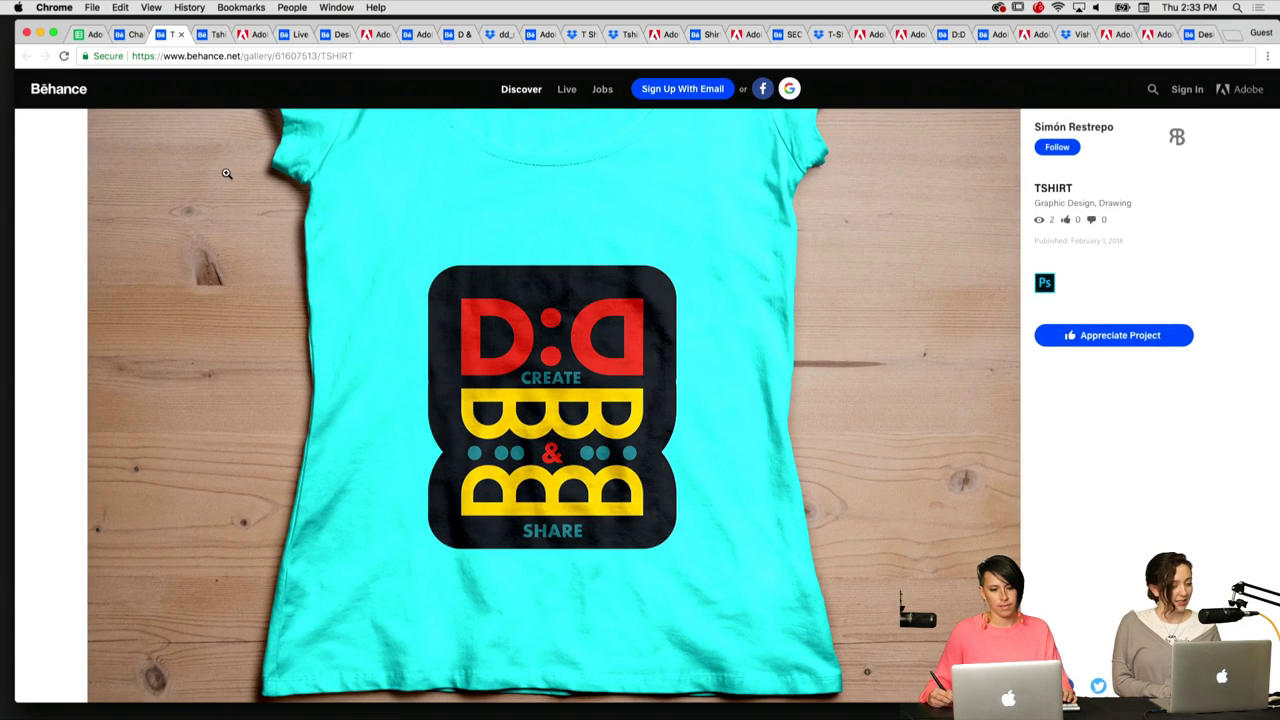
{"action": "left_click", "coordinate": [348, 371]}
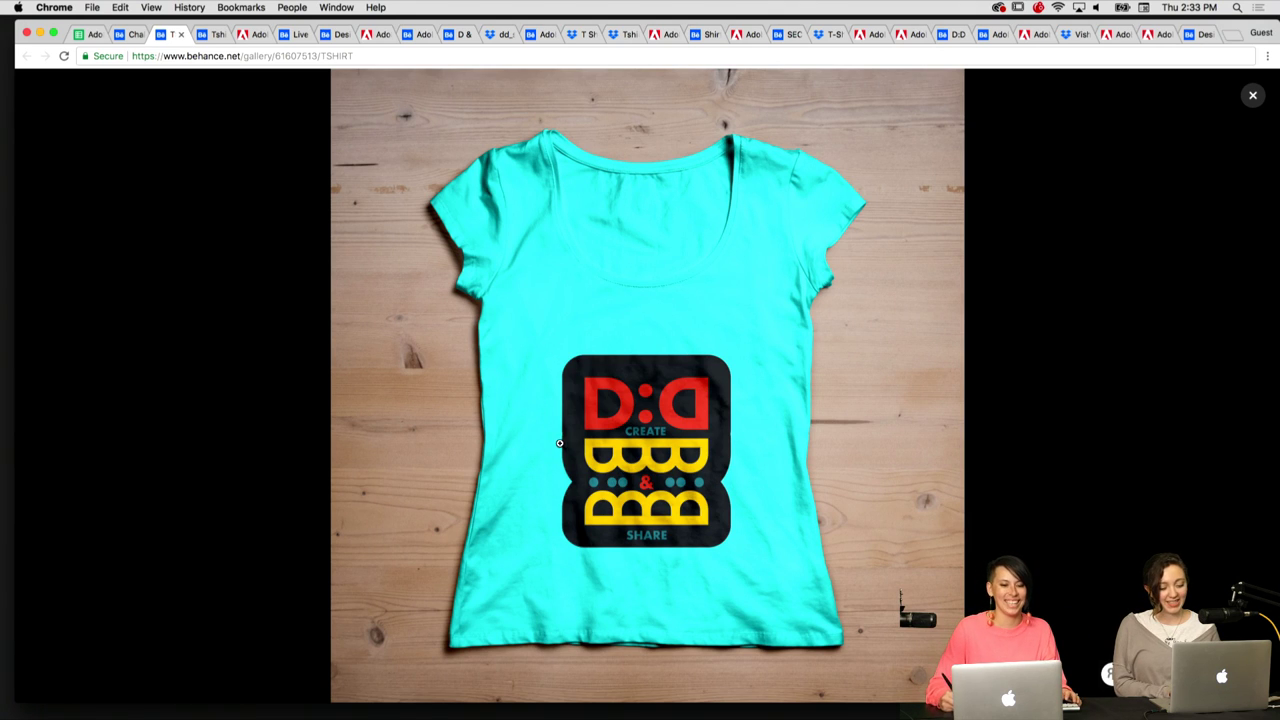
{"action": "left_click", "coordinate": [114, 281]}
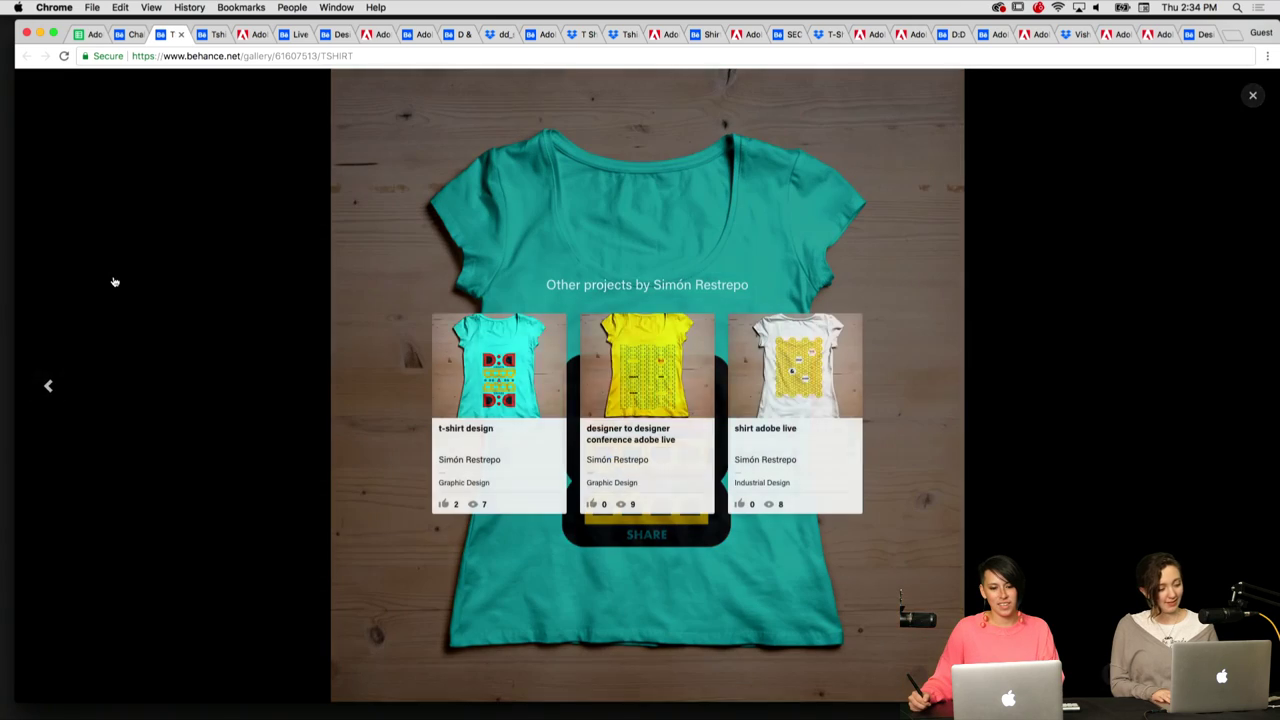
{"action": "left_click", "coordinate": [176, 262]}
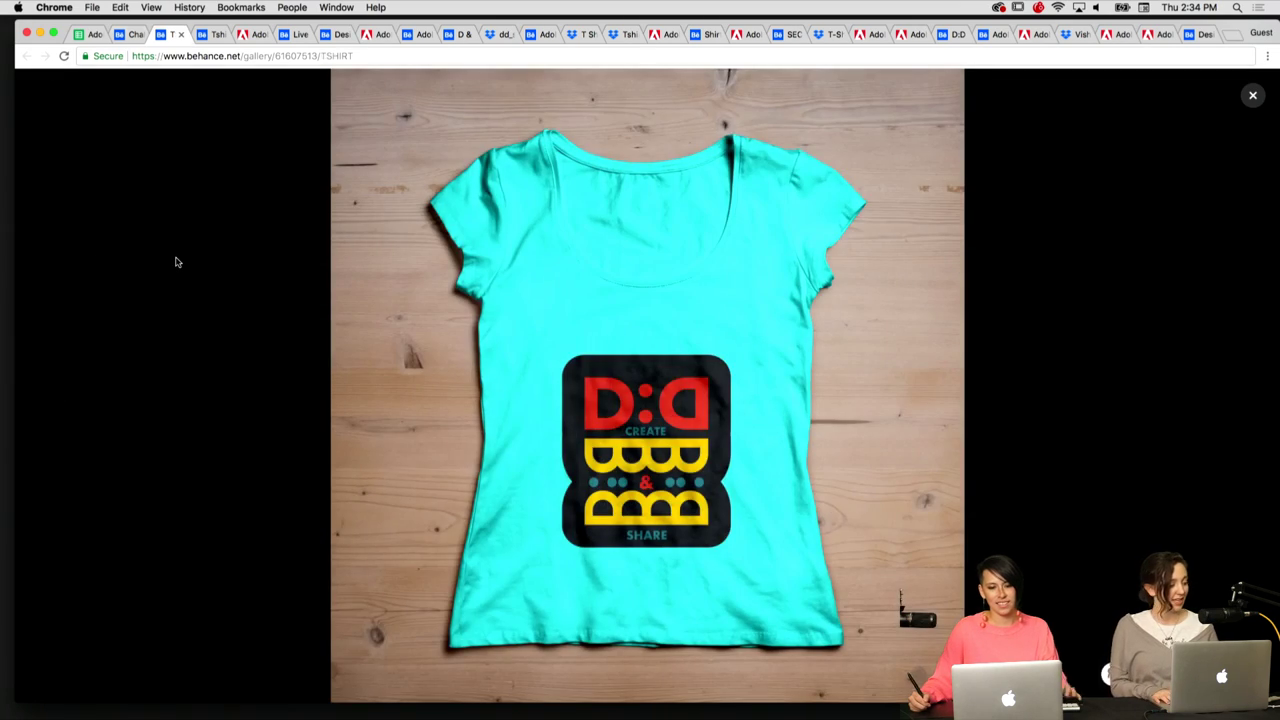
- Examine the front and back drawings of the Challenge entry down to the end of its project page
{"action": "key", "text": "ctrl+shift+Tab"}
{"action": "scroll", "coordinate": [240, 392], "scroll_direction": "down", "scroll_amount": 3}
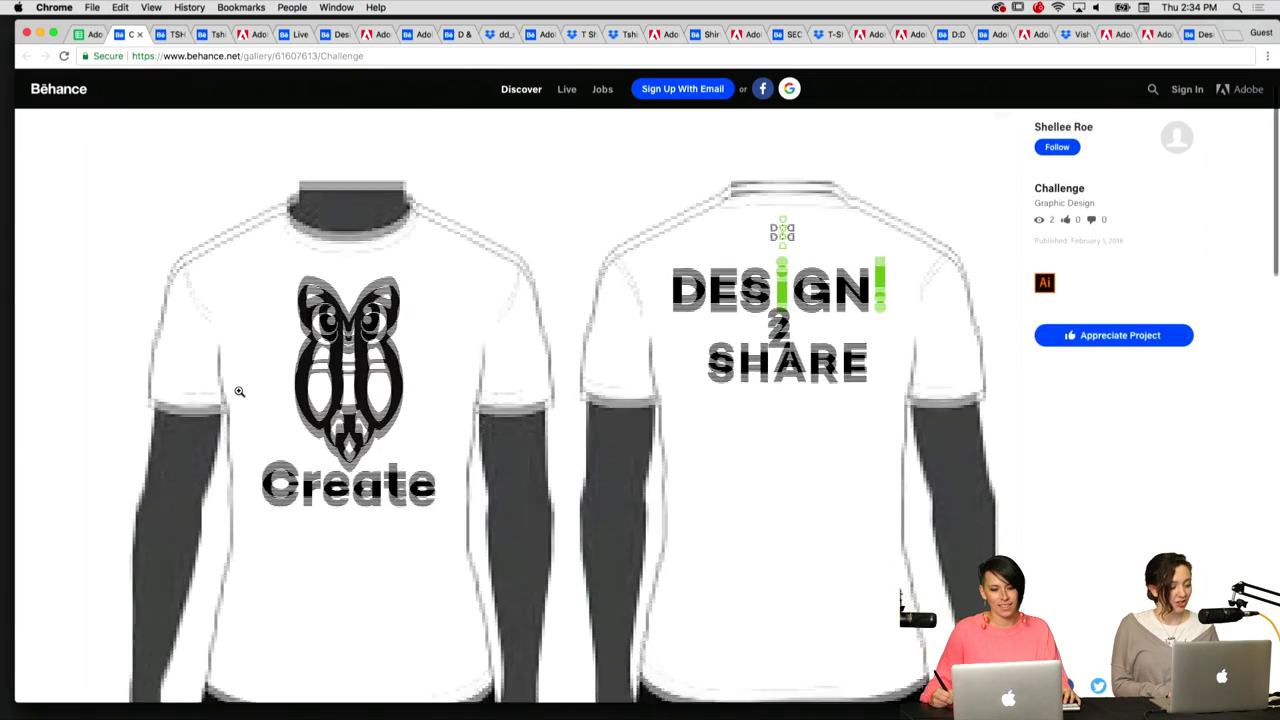
{"action": "left_click", "coordinate": [343, 287]}
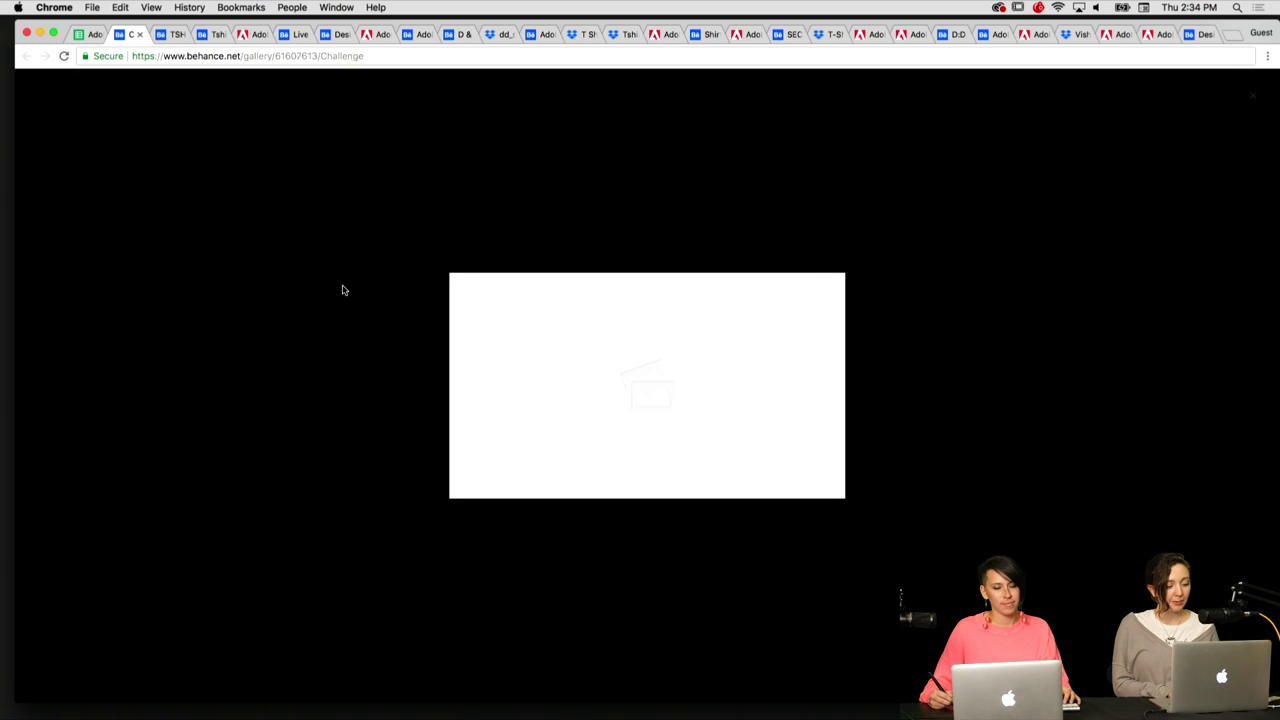
{"action": "left_click", "coordinate": [1252, 95]}
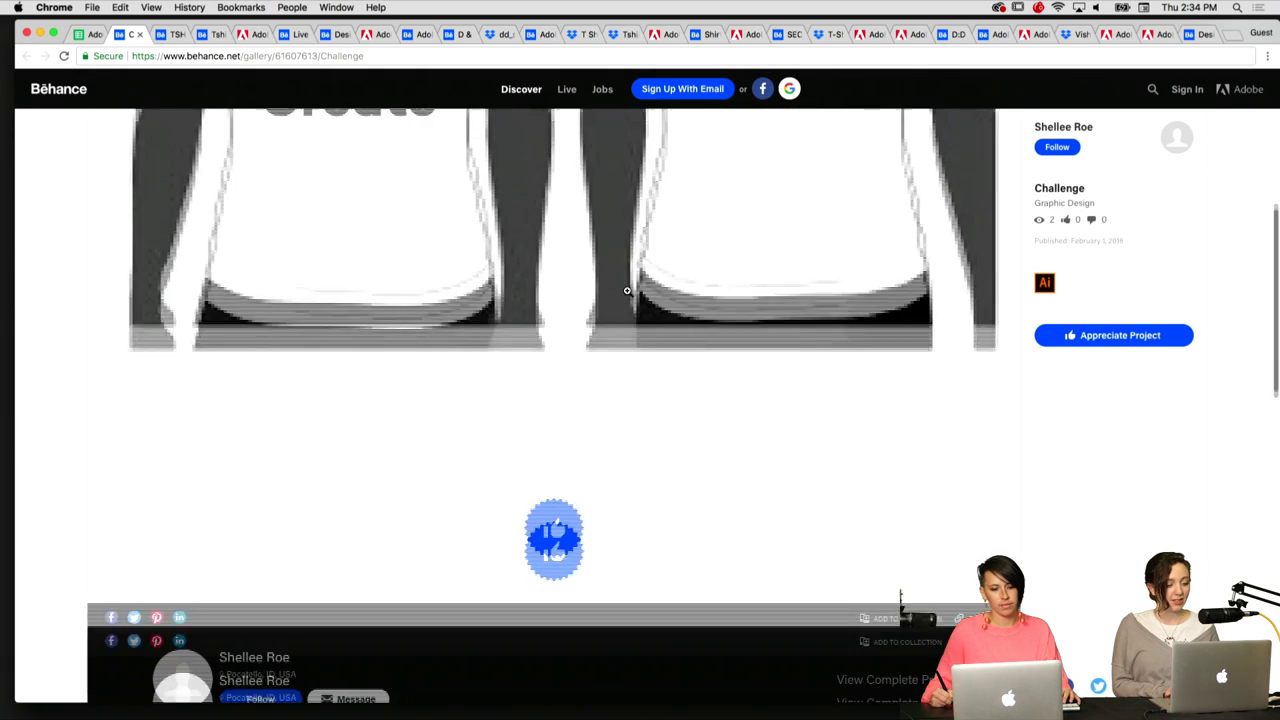
{"action": "scroll", "coordinate": [267, 395], "scroll_direction": "down", "scroll_amount": 2}
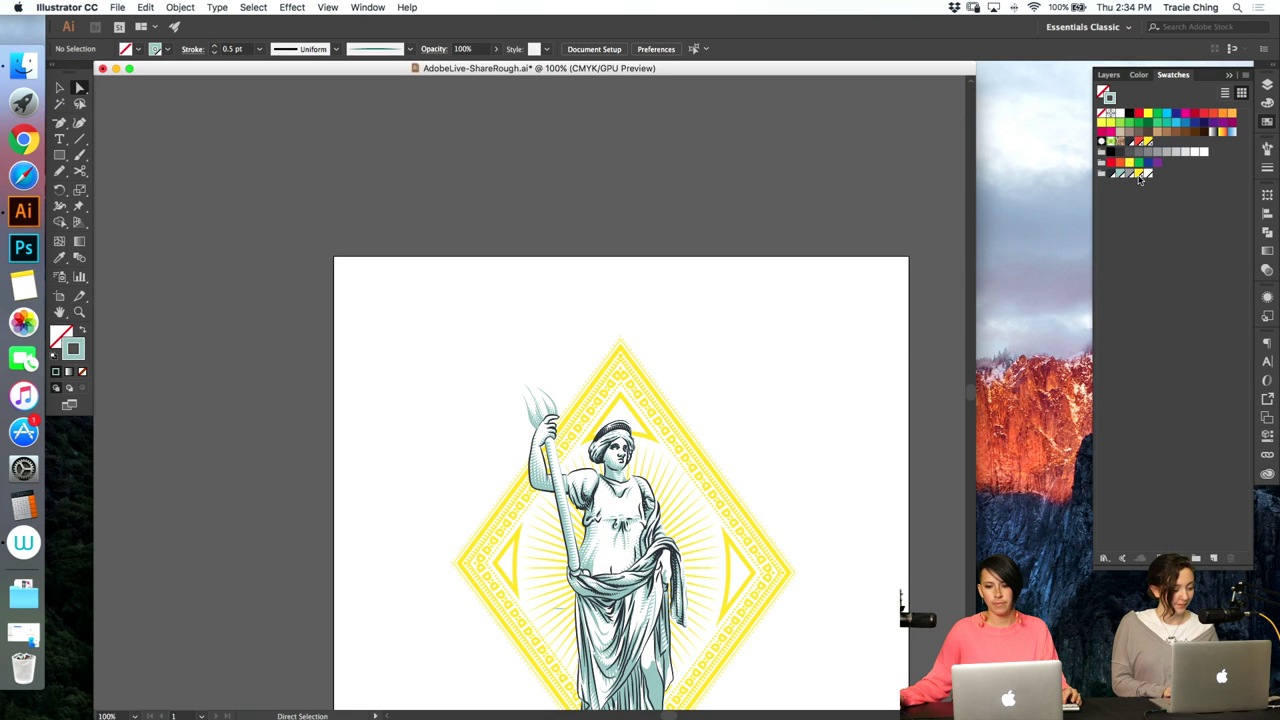
- Try yellow in place of the statue's light teal swatch, undo the statue's recolouring and put the swatches away
{"action": "left_click", "coordinate": [1120, 173]}
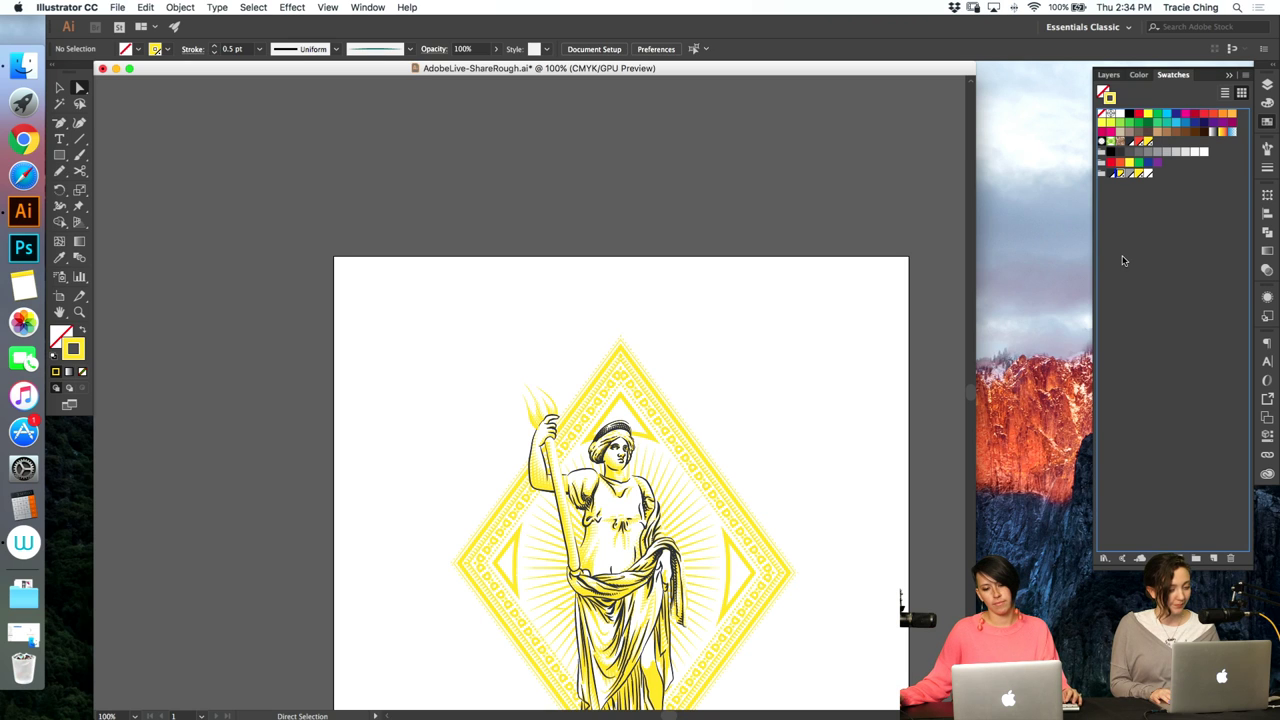
{"action": "key", "text": "super+z"}
{"action": "scroll", "coordinate": [726, 266], "scroll_direction": "down", "scroll_amount": 5}
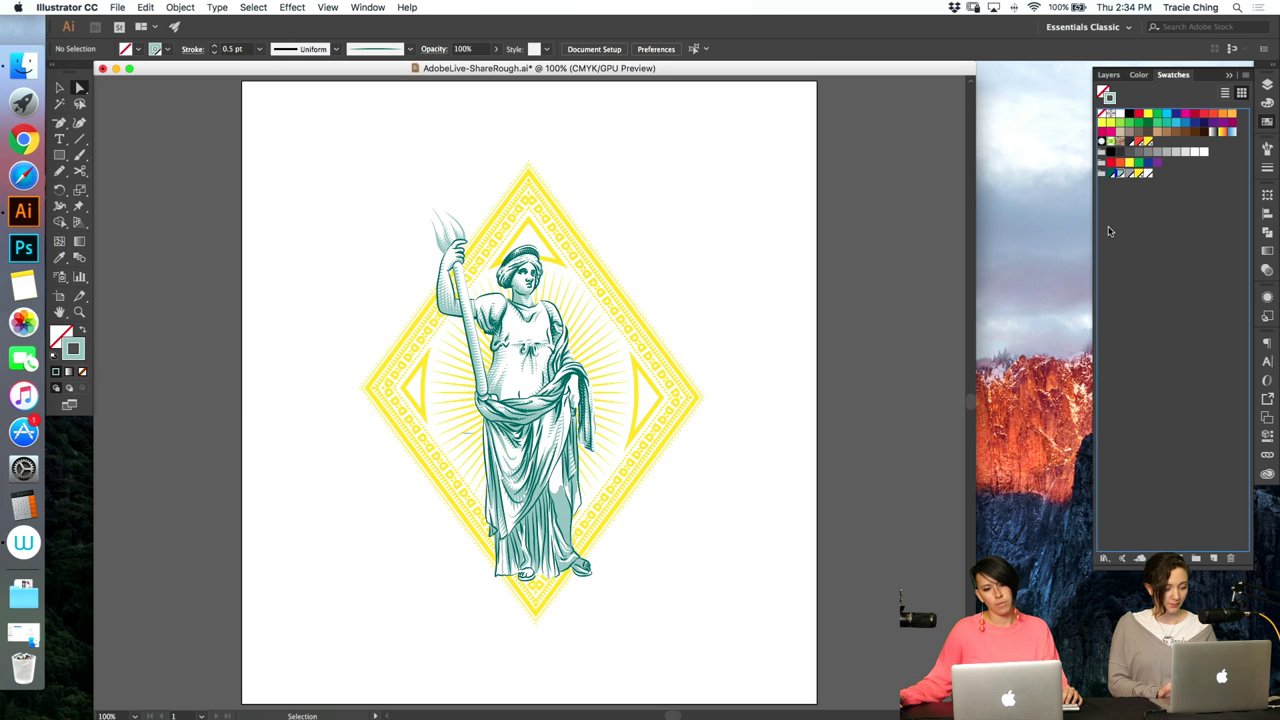
{"action": "left_click", "coordinate": [574, 323]}
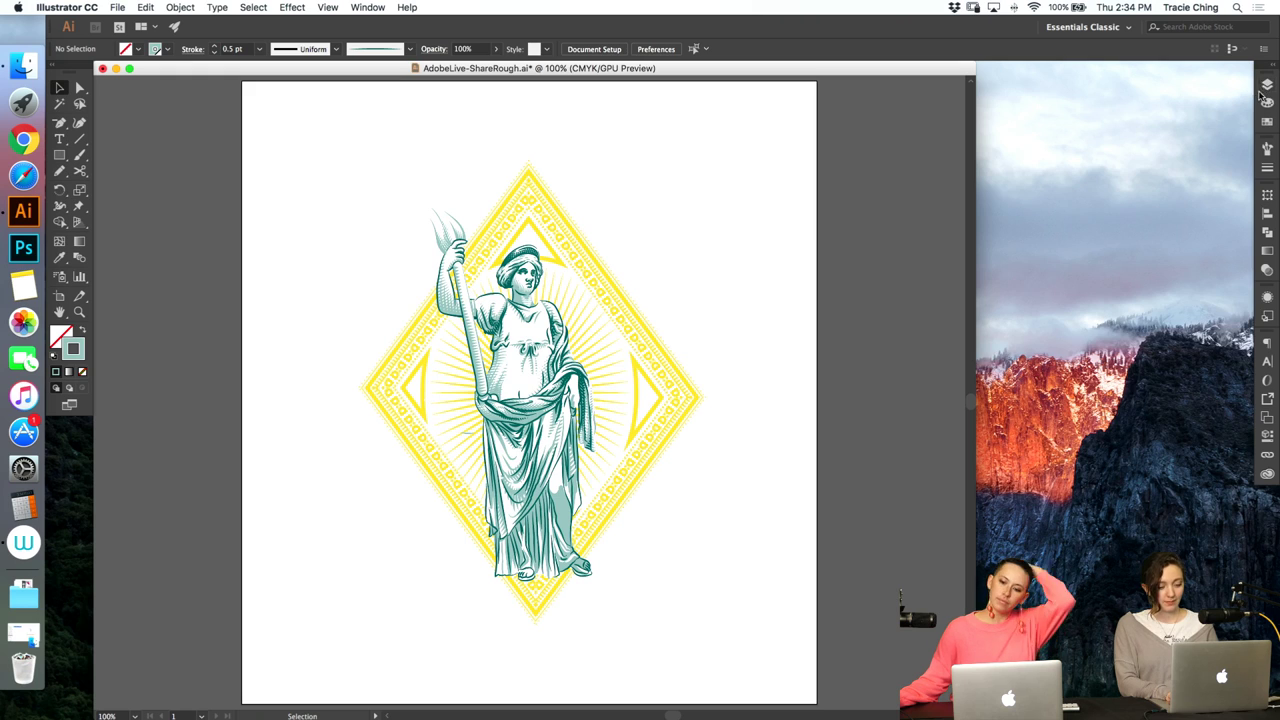
- Duplicate the inner sunburst group behind the frame in Layer 4 and enlarge the copy proportionally to 6.625 in wide
{"action": "left_click", "coordinate": [1265, 88]}
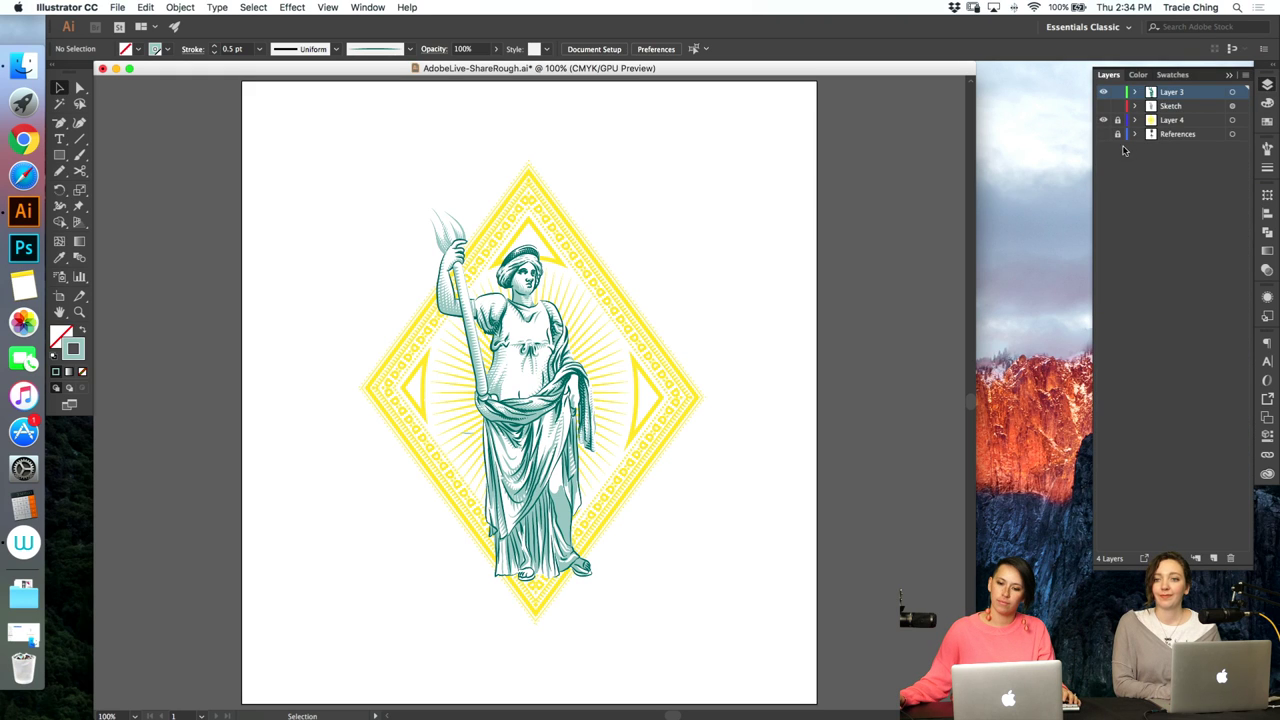
{"action": "left_click", "coordinate": [1134, 120]}
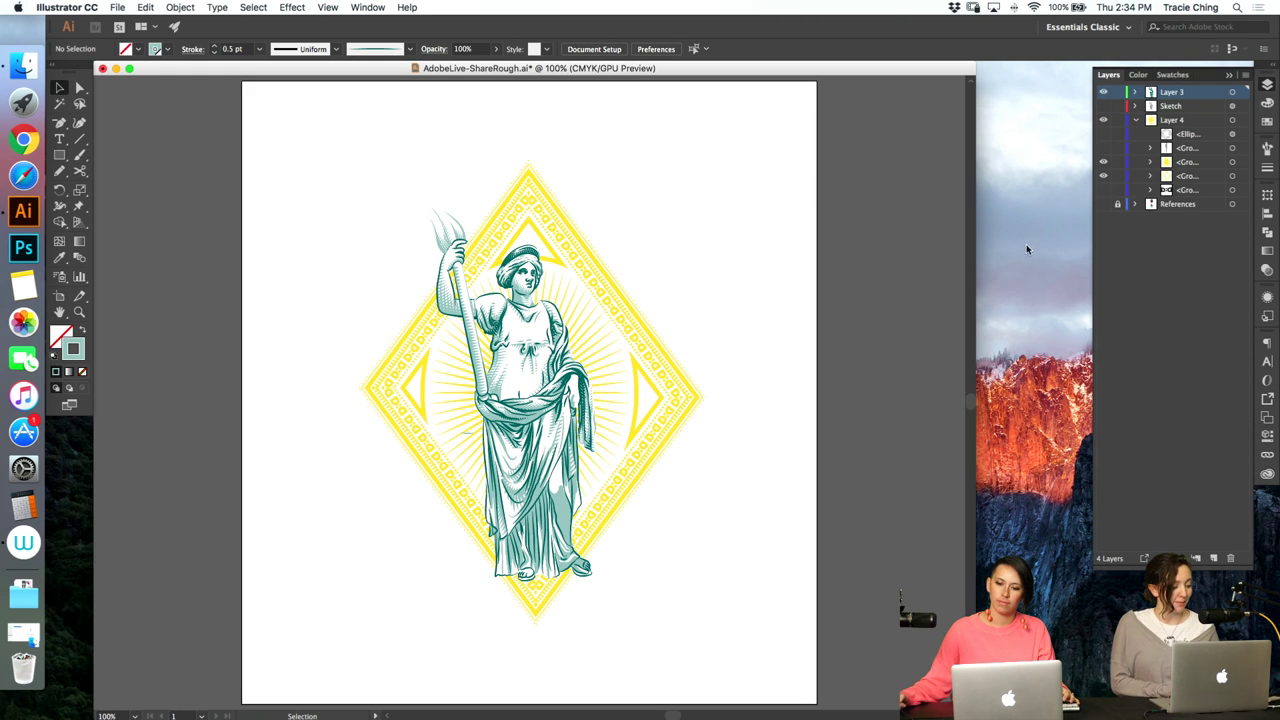
{"action": "left_click", "coordinate": [1232, 168]}
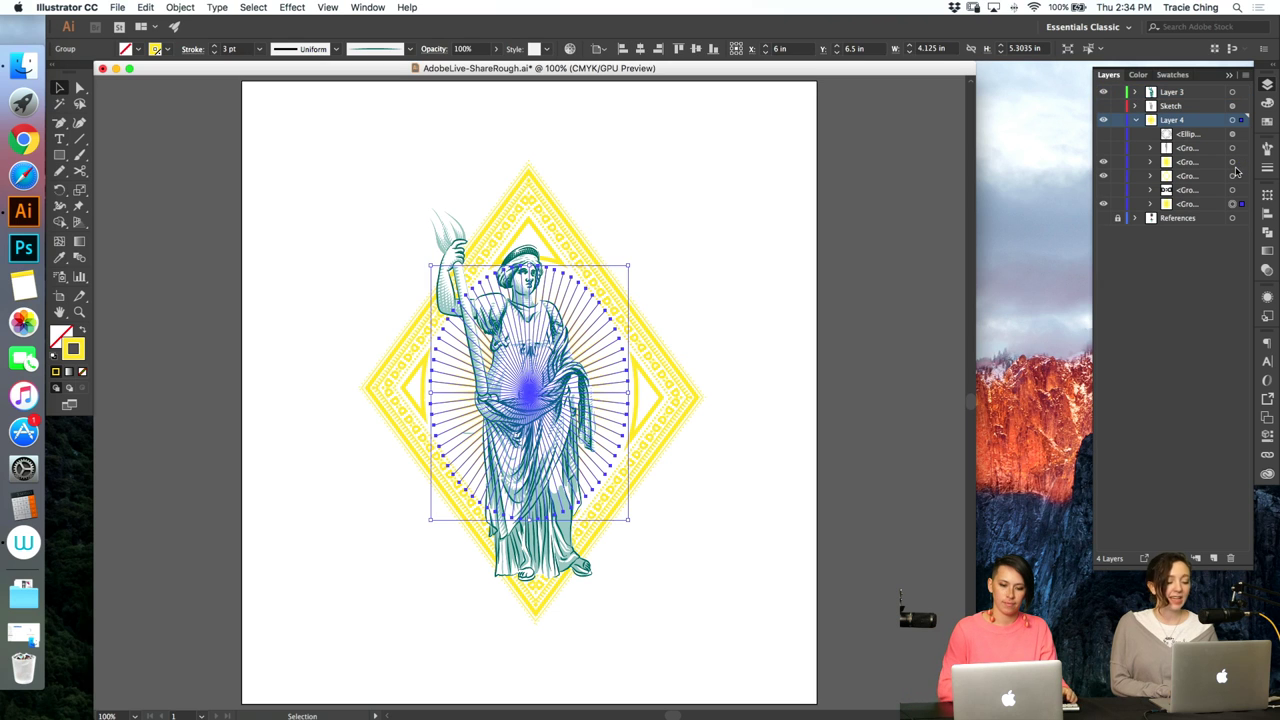
{"action": "left_click", "coordinate": [970, 49]}
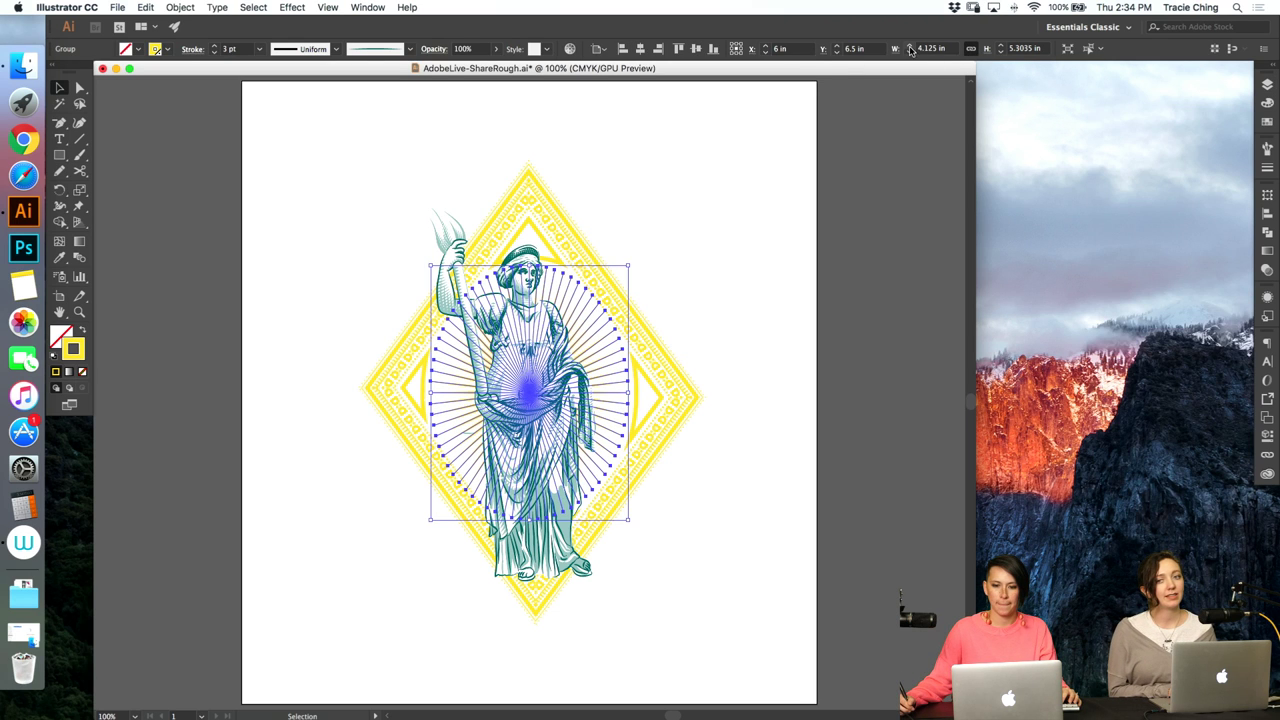
{"action": "left_click_drag", "start_coordinate": [910, 48], "coordinate": [914, 48]}
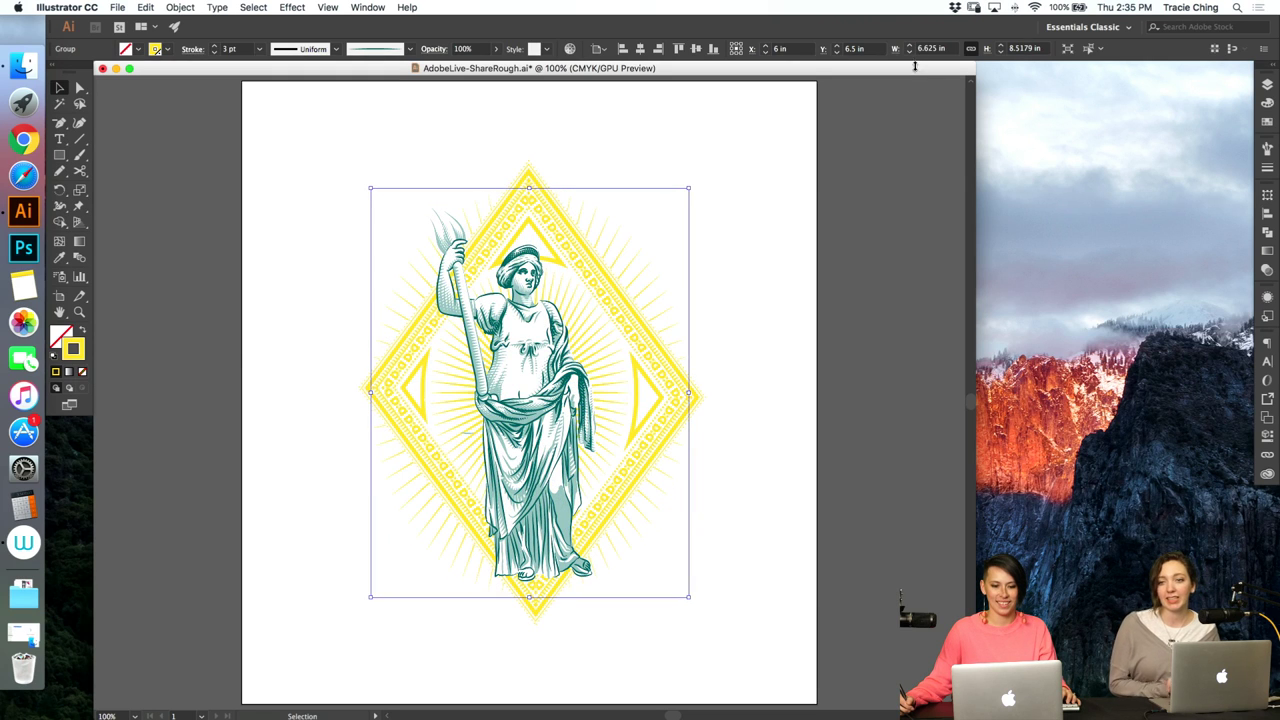
- Set the enlarged sunburst's stroke weight to 10 pt and deselect it
{"action": "left_click", "coordinate": [1266, 169]}
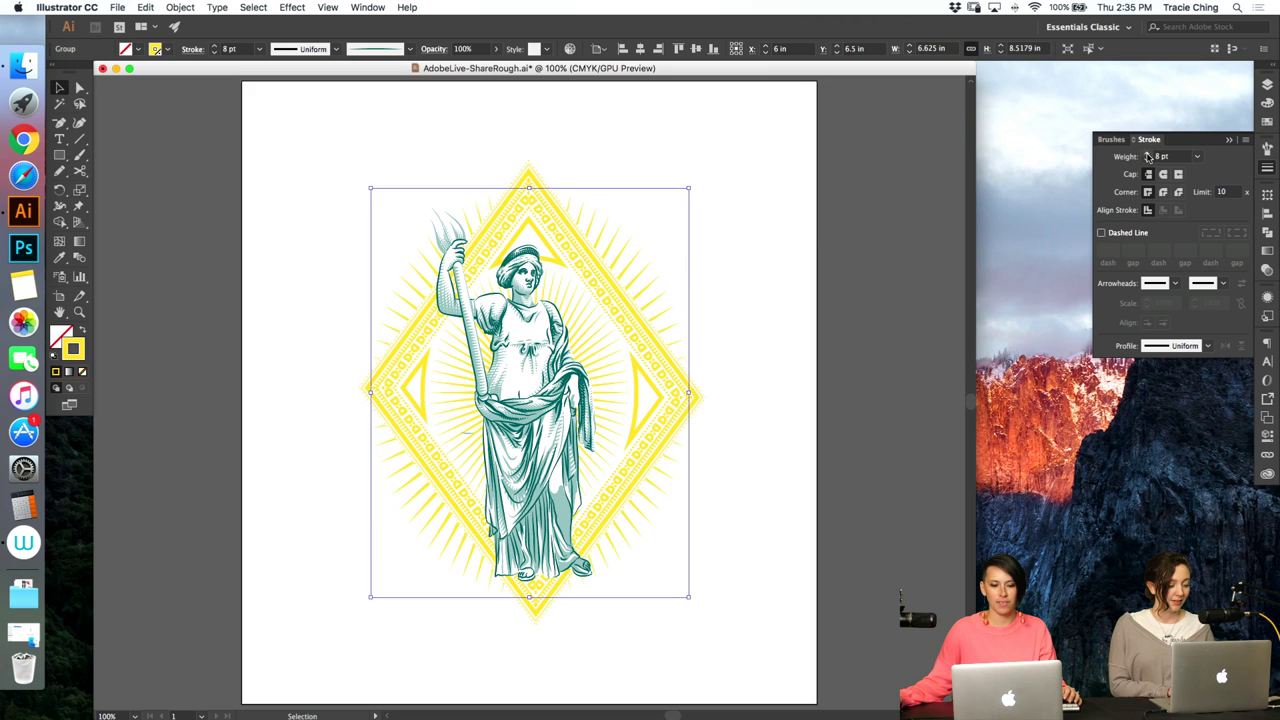
{"action": "left_click", "coordinate": [1148, 154]}
{"action": "left_click", "coordinate": [1148, 154]}
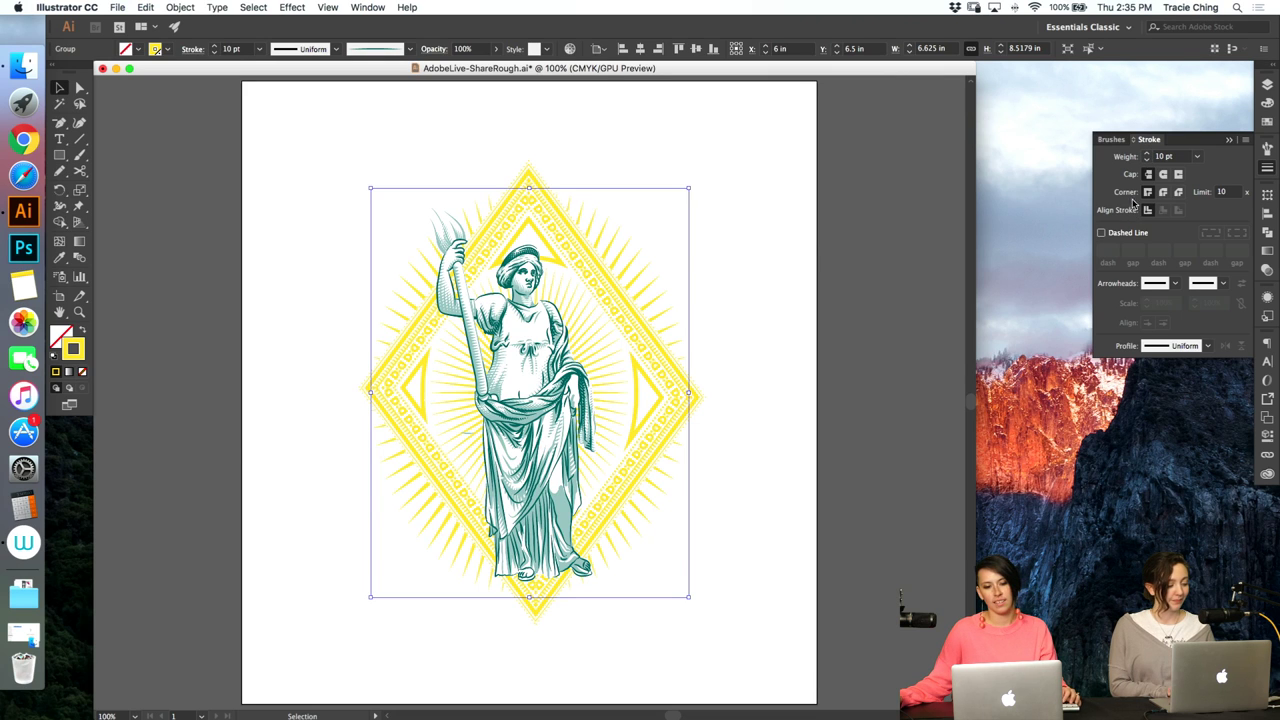
{"action": "left_click", "coordinate": [802, 304]}
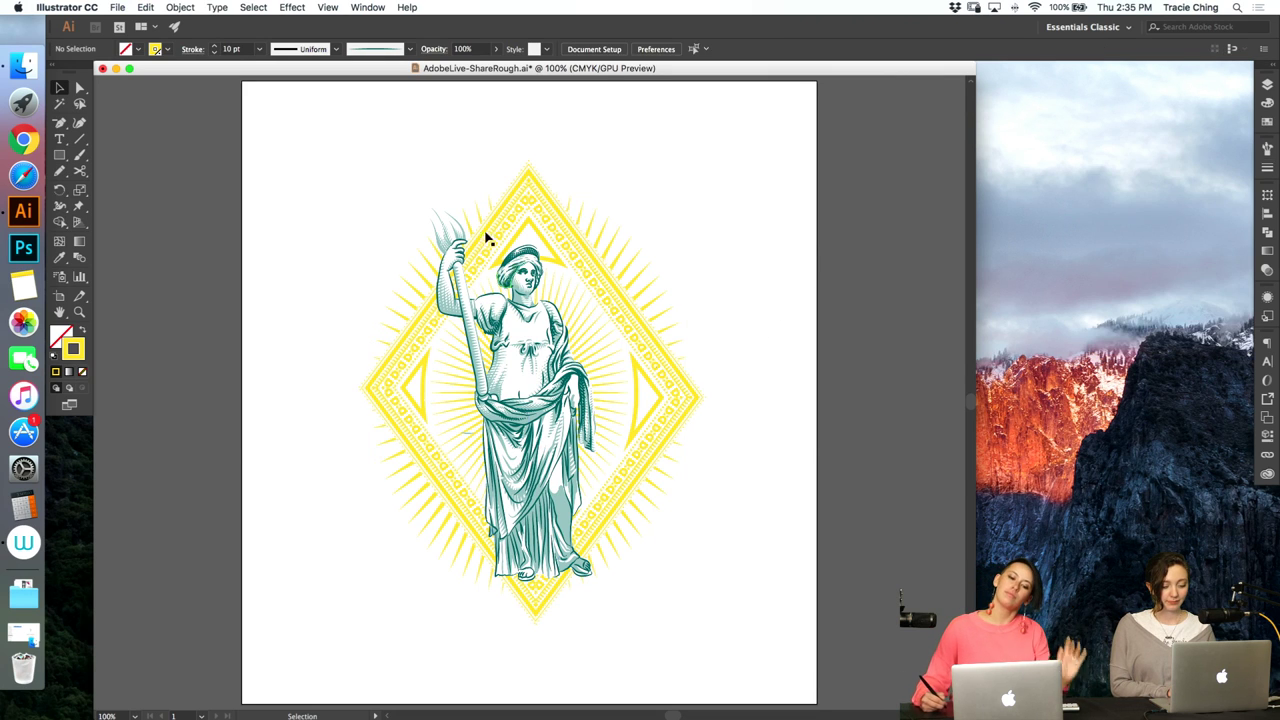
- Examine the torch flame and the raised hand up close against the larger sunburst
{"action": "key", "text": "z"}
{"action": "left_click_drag", "start_coordinate": [430, 213], "coordinate": [584, 160]}
{"action": "left_click_drag", "start_coordinate": [480, 210], "coordinate": [490, 212]}
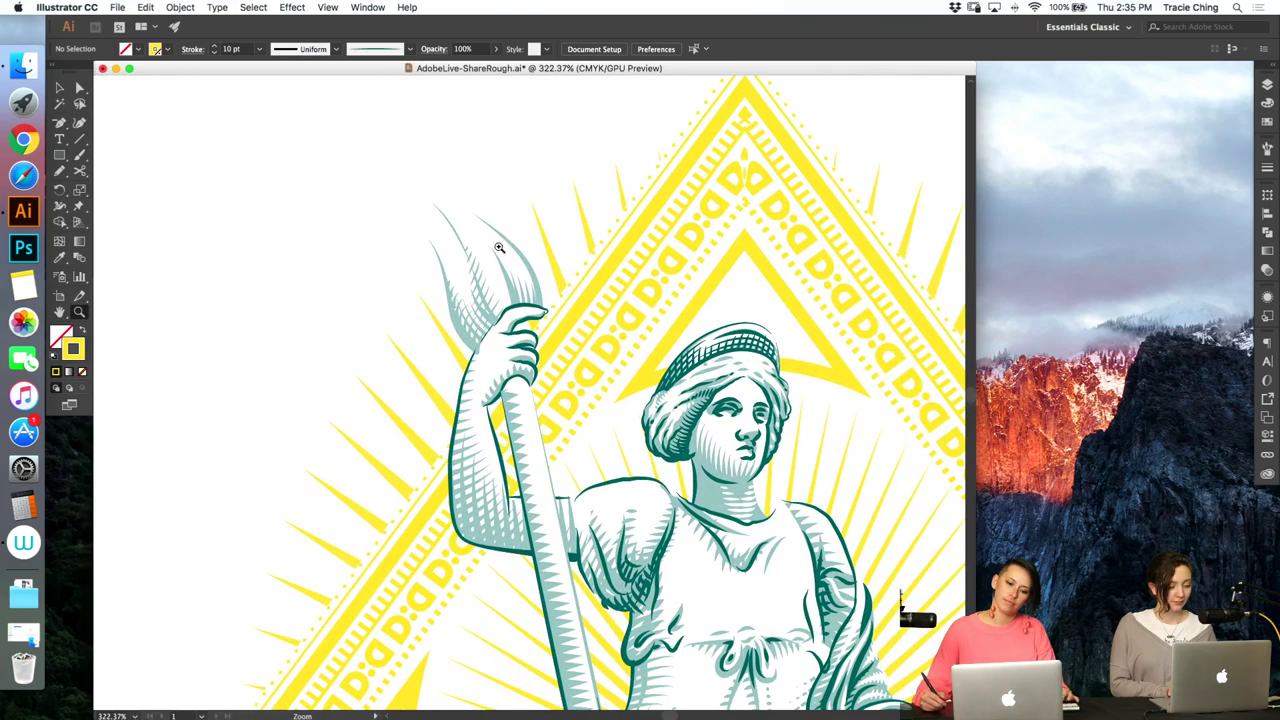
{"action": "key", "text": "v"}
{"action": "key", "text": "z"}
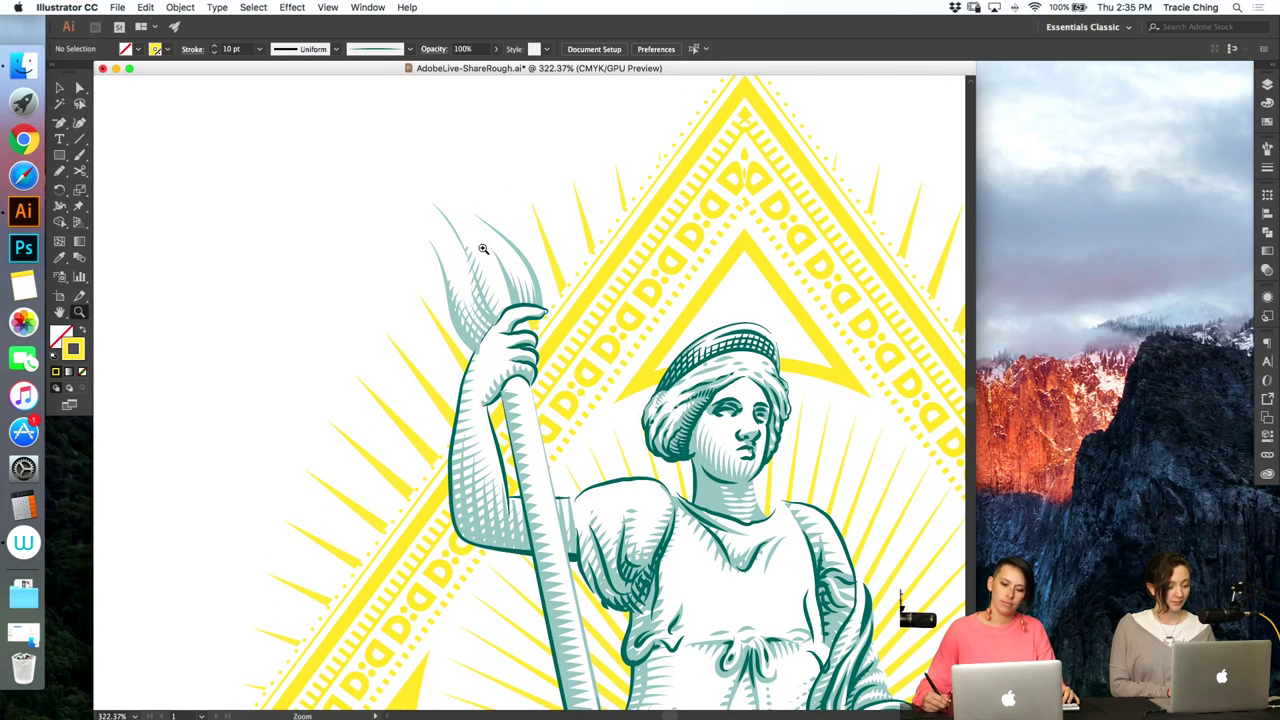
{"action": "left_click_drag", "start_coordinate": [515, 245], "coordinate": [539, 345]}
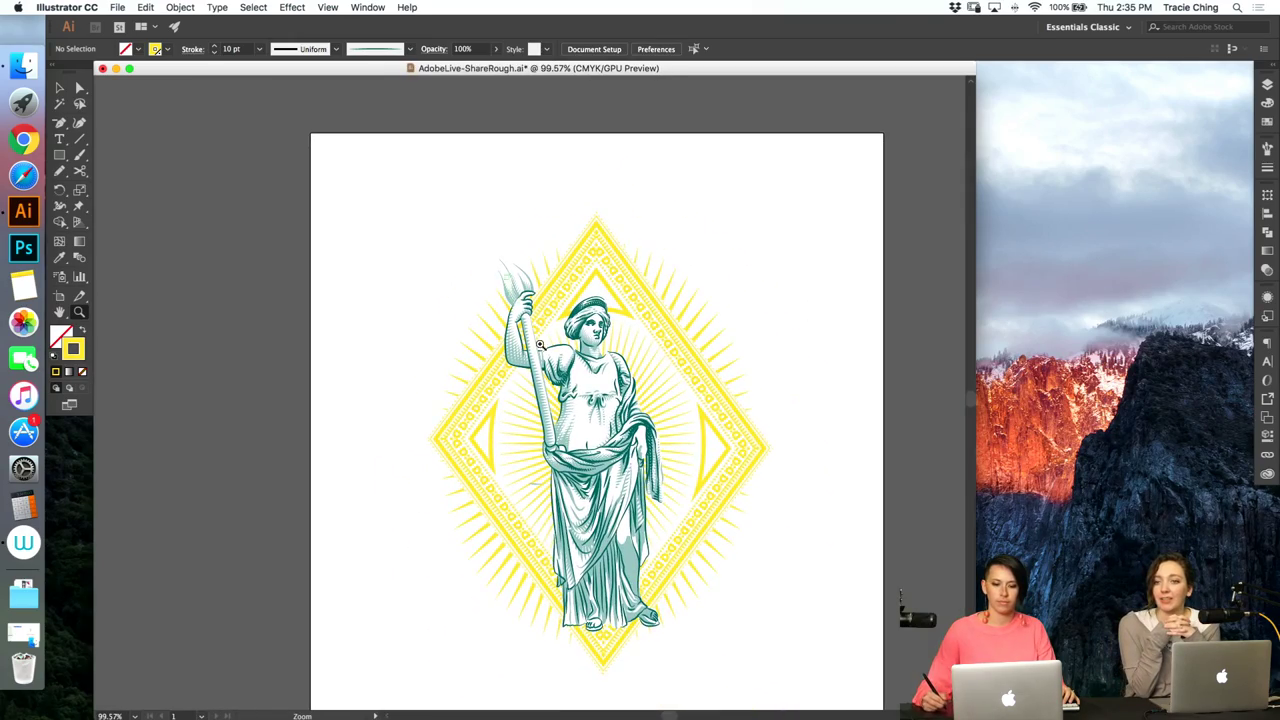
- Inspect the individual white highlight strokes in the folds of the statue's lower skirt
{"action": "left_click_drag", "start_coordinate": [617, 605], "coordinate": [630, 596]}
{"action": "key", "text": "a"}
{"action": "left_click", "coordinate": [712, 598]}
{"action": "key", "text": "b"}
{"action": "key", "text": "super+z"}
{"action": "left_click_drag", "start_coordinate": [601, 305], "coordinate": [629, 612]}
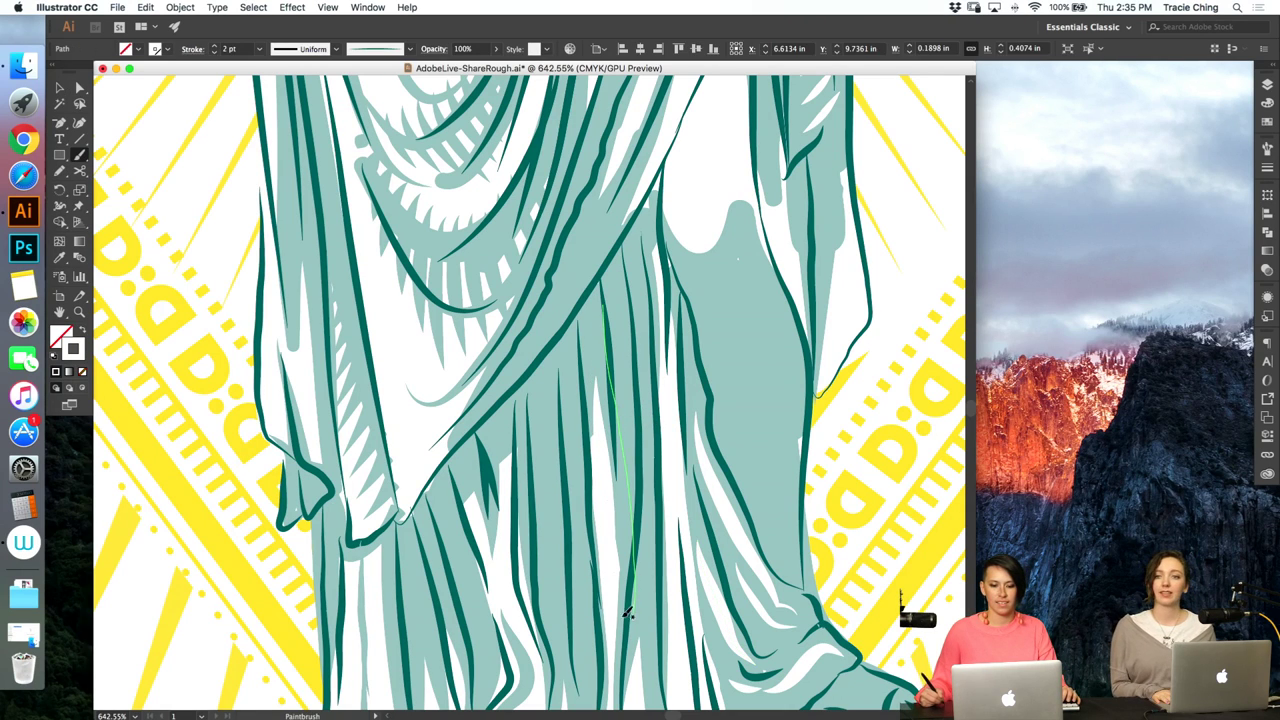
{"action": "key", "text": "a"}
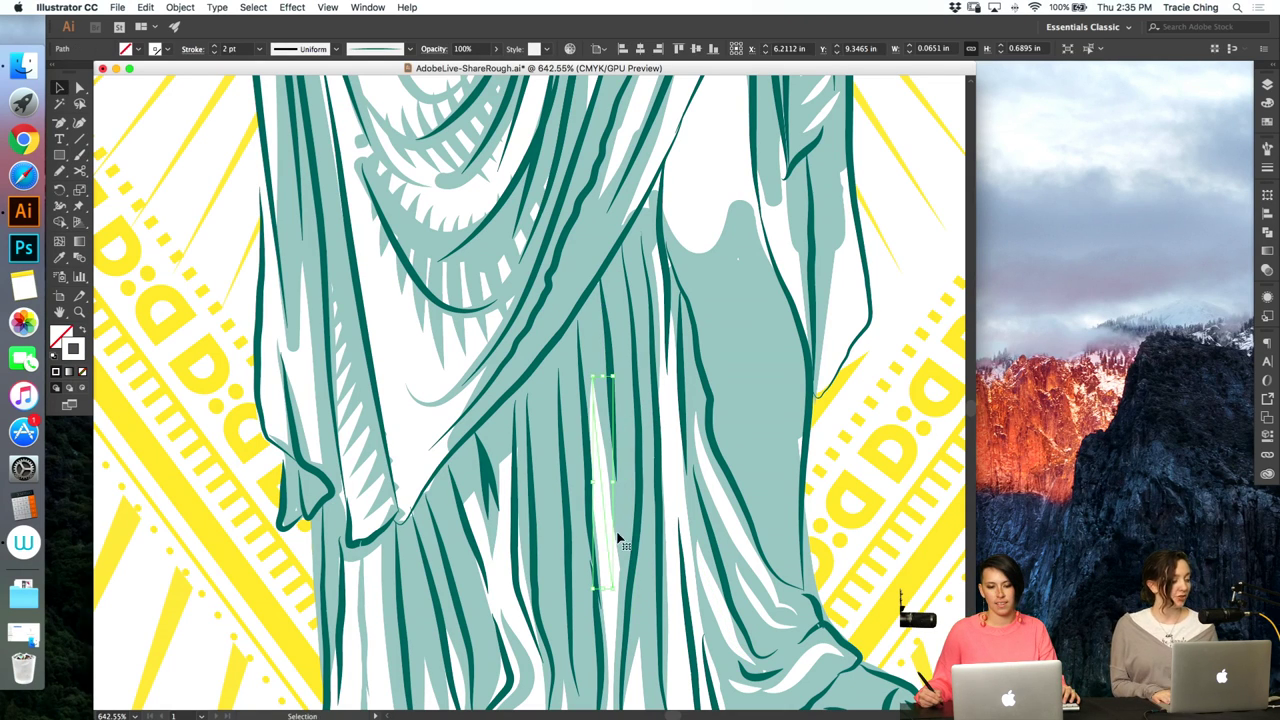
{"action": "left_click", "coordinate": [621, 529]}
{"action": "key", "text": "super+shift+a"}
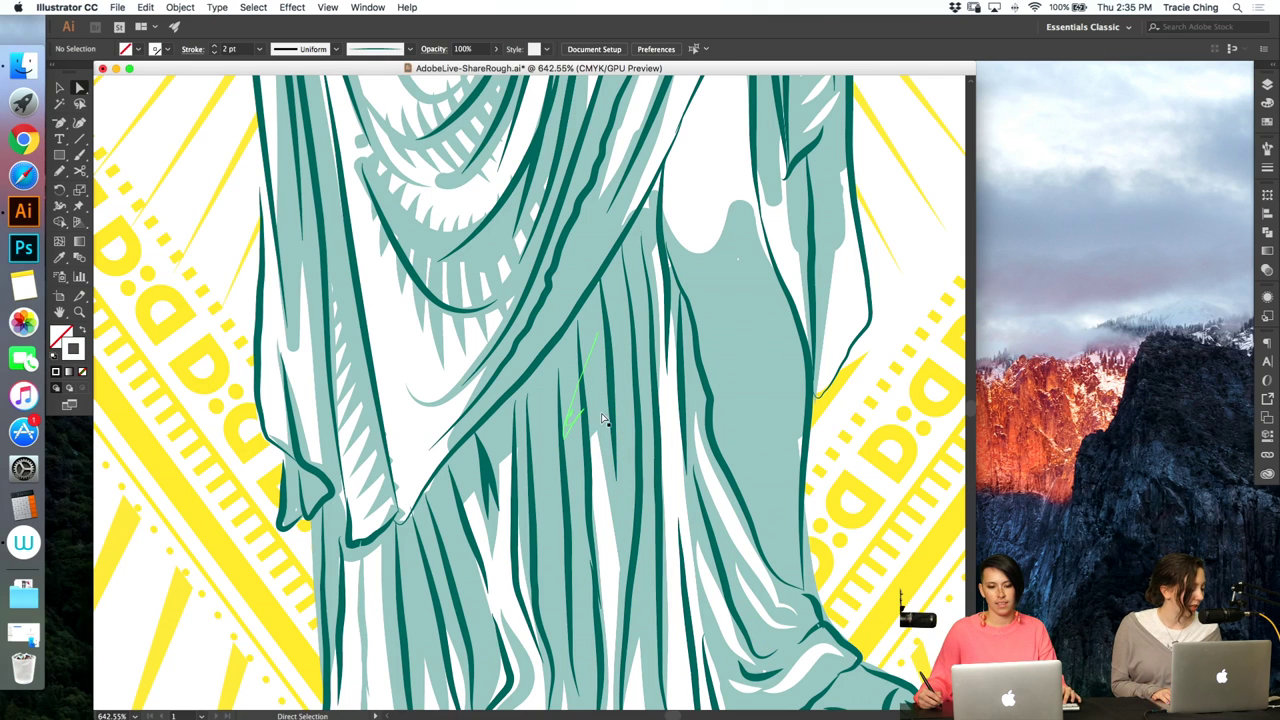
{"action": "left_click", "coordinate": [597, 412]}
{"action": "left_click", "coordinate": [613, 456]}
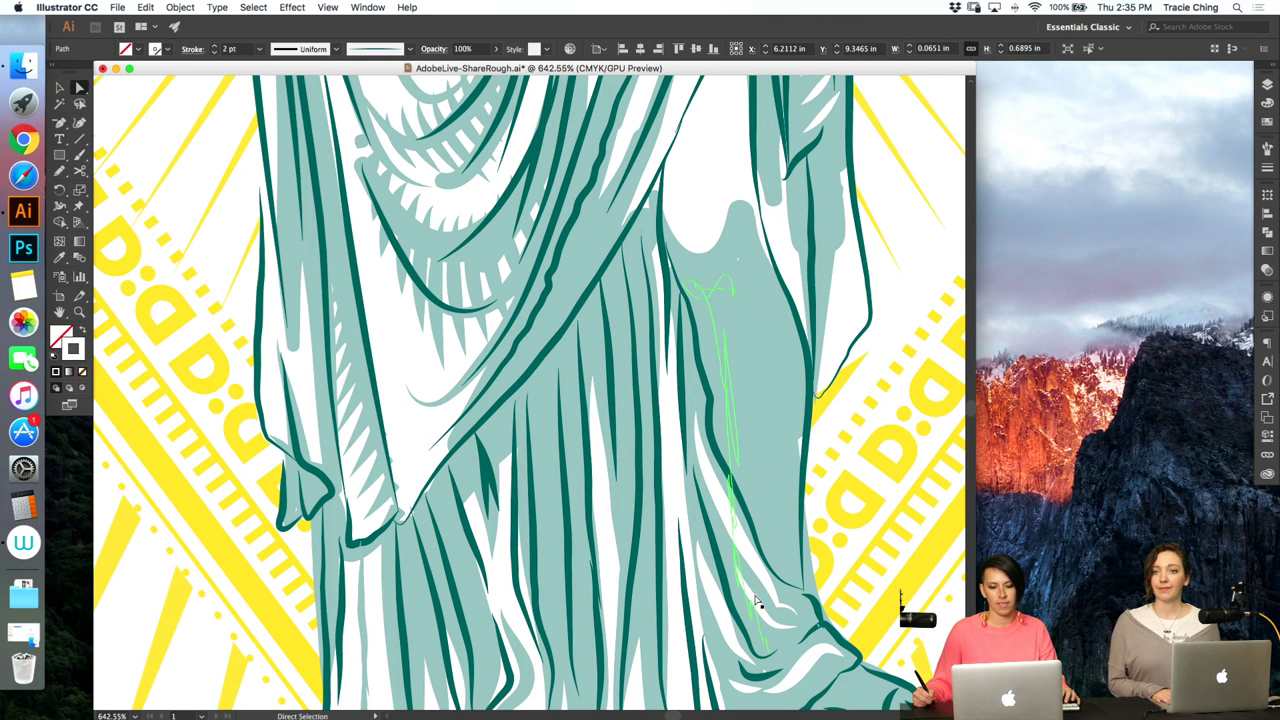
- Check which brush the pale teal shading stroke near the skirt's hem uses, ending with the whole artboard in view
{"action": "key", "text": "super+minus"}
{"action": "key", "text": "super+minus"}
{"action": "key", "text": "super+minus"}
{"action": "key", "text": "super+minus"}
{"action": "key", "text": "b"}
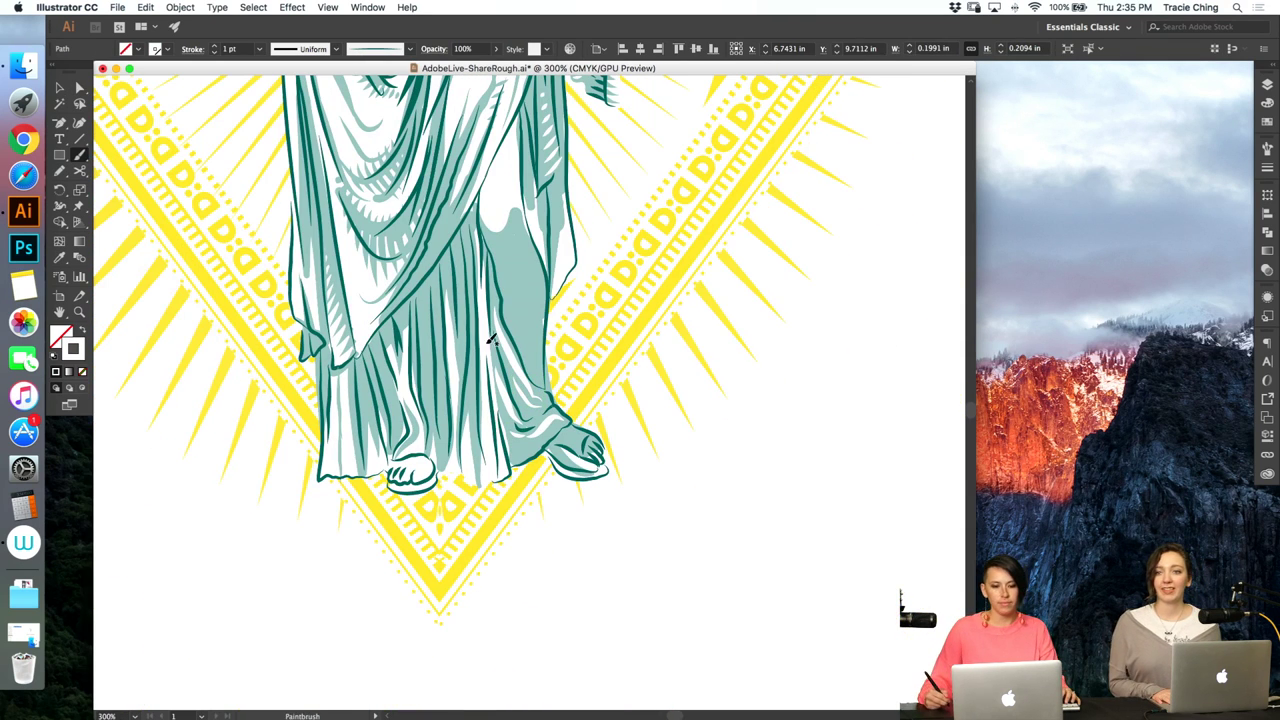
{"action": "key", "text": "super+shift+a"}
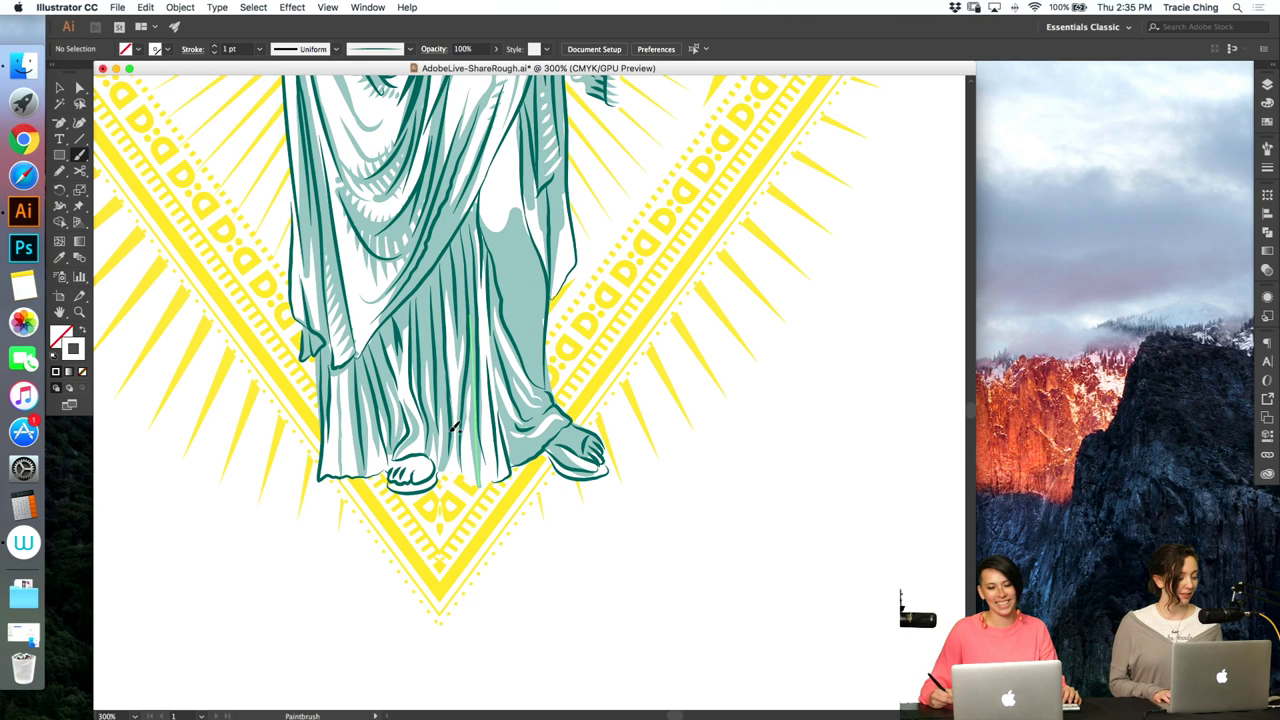
{"action": "key", "text": "a"}
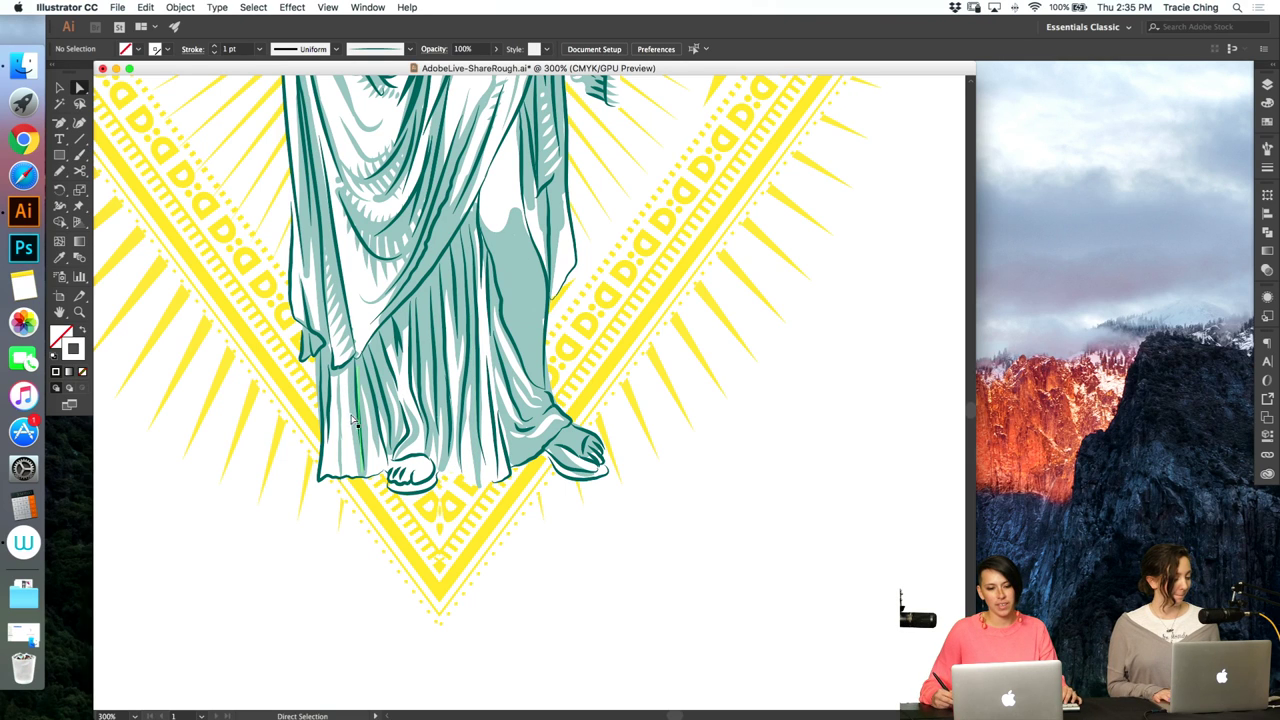
{"action": "left_click", "coordinate": [344, 407]}
{"action": "left_click", "coordinate": [1267, 150]}
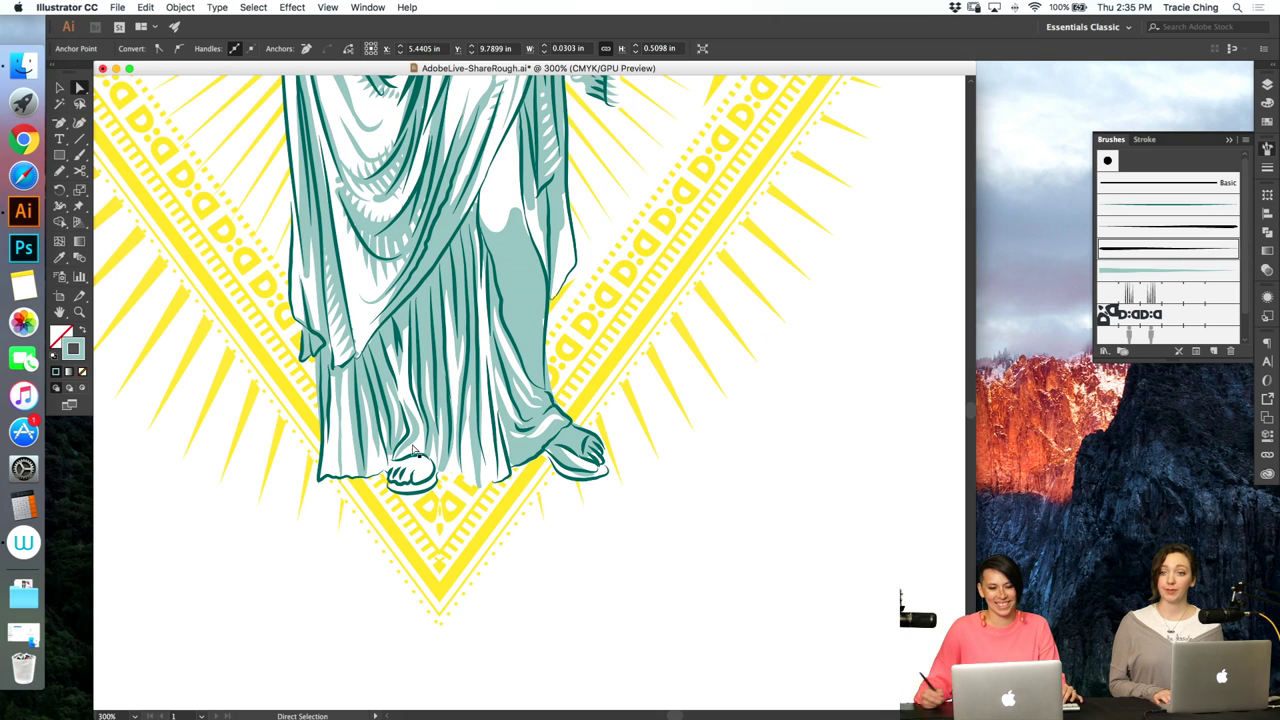
{"action": "key", "text": "z"}
{"action": "left_click_drag", "start_coordinate": [180, 515], "coordinate": [585, 354]}
{"action": "key", "text": "super+0"}
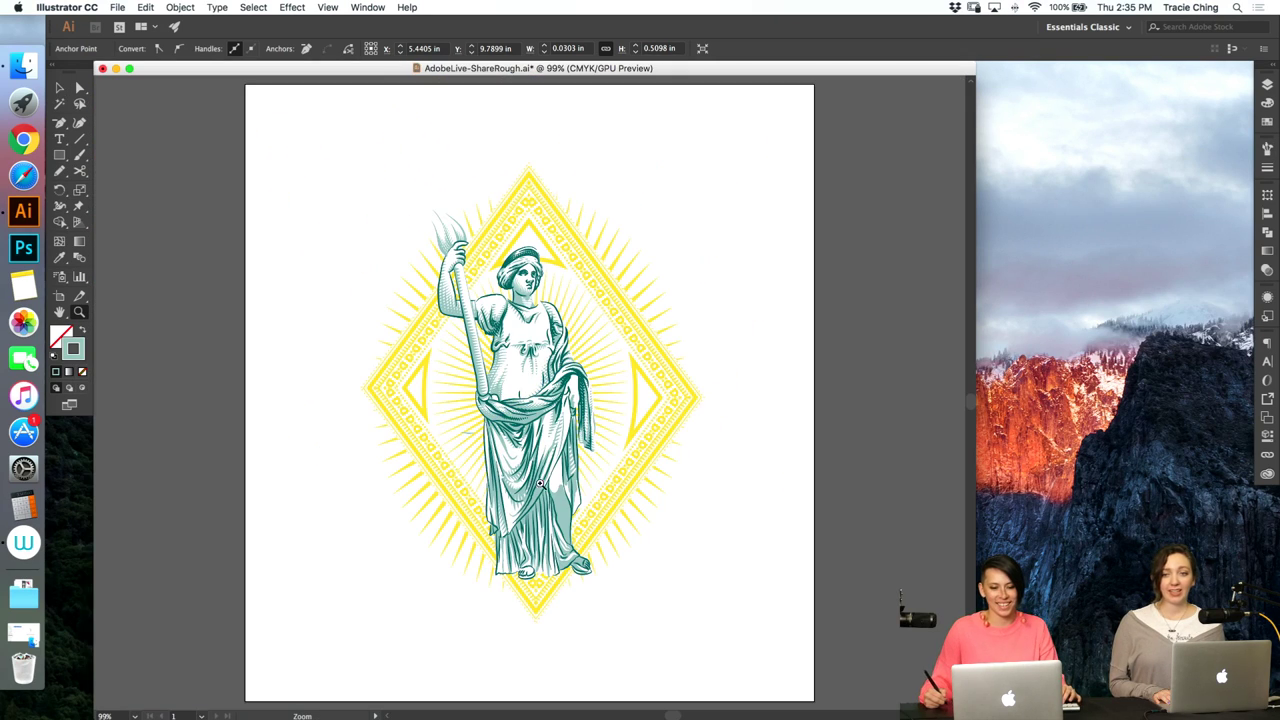
- Inspect the pale shading stroke beneath the drape's corner in isolation, leave isolation and view the artwork at 100%
{"action": "left_click_drag", "start_coordinate": [508, 541], "coordinate": [680, 450]}
{"action": "key", "text": "v"}
{"action": "left_click", "coordinate": [519, 523]}
{"action": "double_click", "coordinate": [519, 525]}
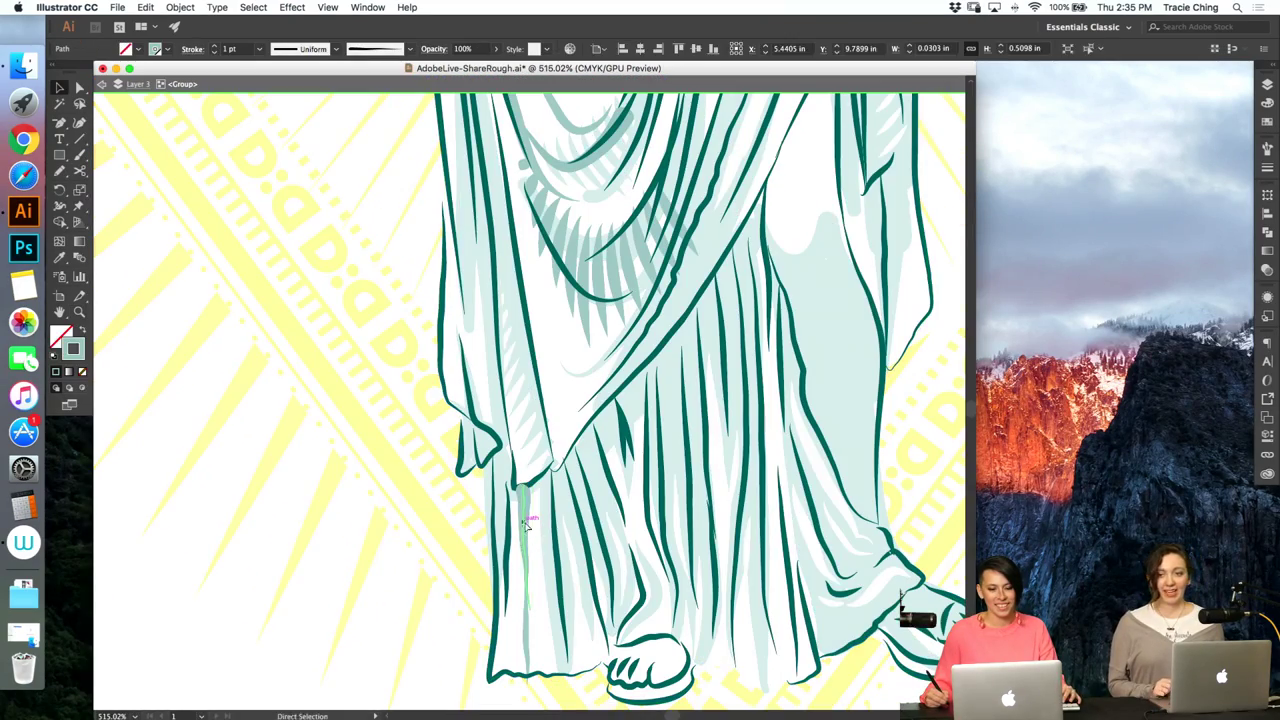
{"action": "key", "text": "a"}
{"action": "key", "text": "Escape"}
{"action": "left_click", "coordinate": [557, 537]}
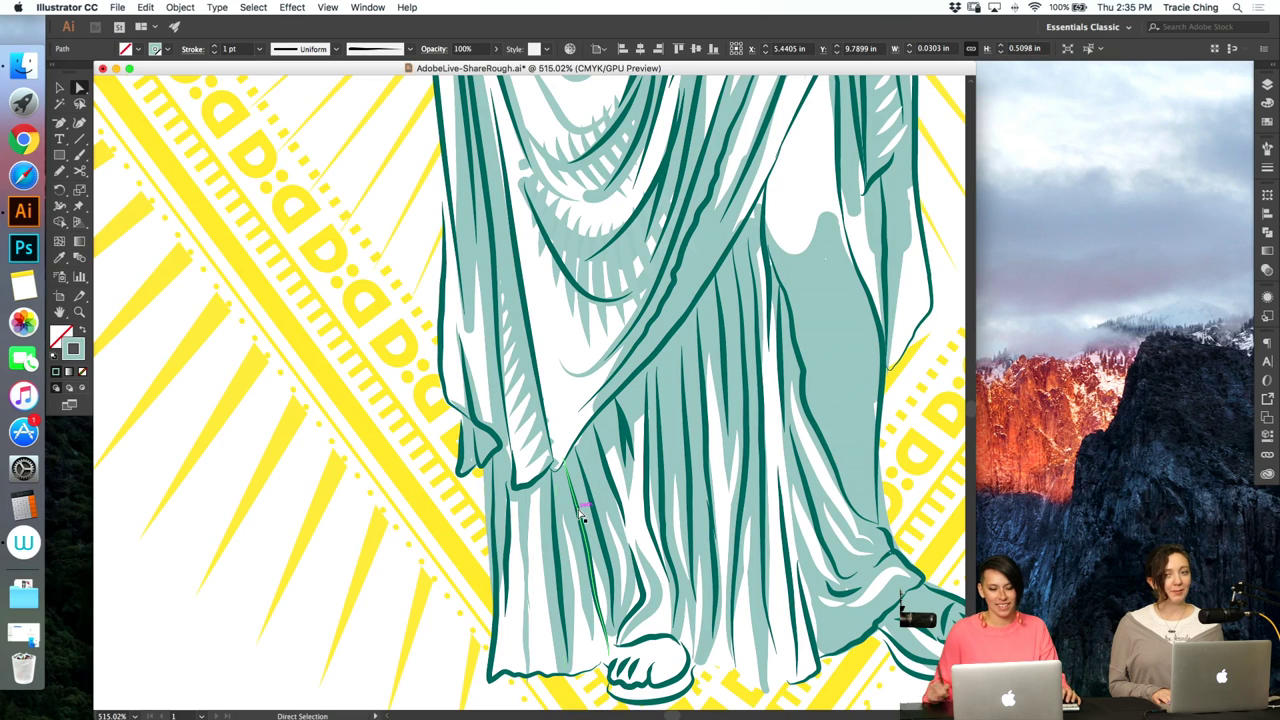
{"action": "key", "text": "super+1"}
{"action": "left_click", "coordinate": [760, 407]}
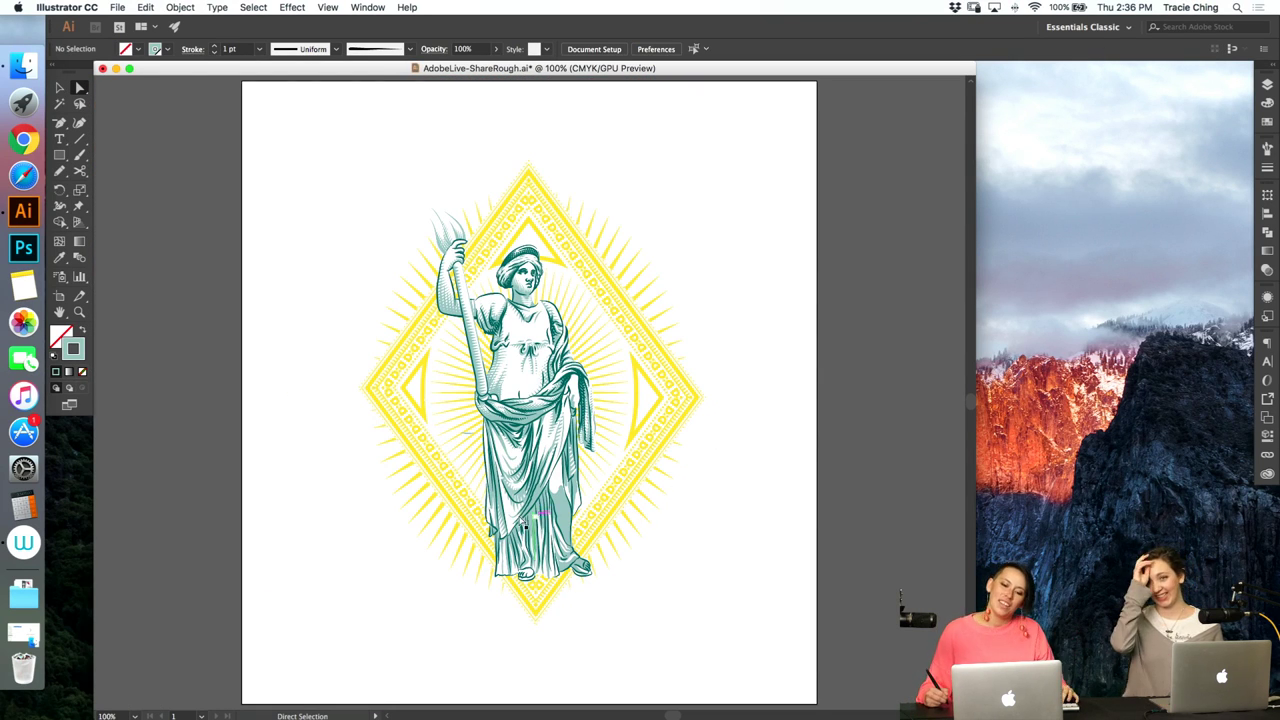
- Paint short pale teal shading strokes with the Paintbrush across the statue's lowered forearm beneath the drape
{"action": "key", "text": "z"}
{"action": "left_click_drag", "start_coordinate": [499, 519], "coordinate": [629, 411]}
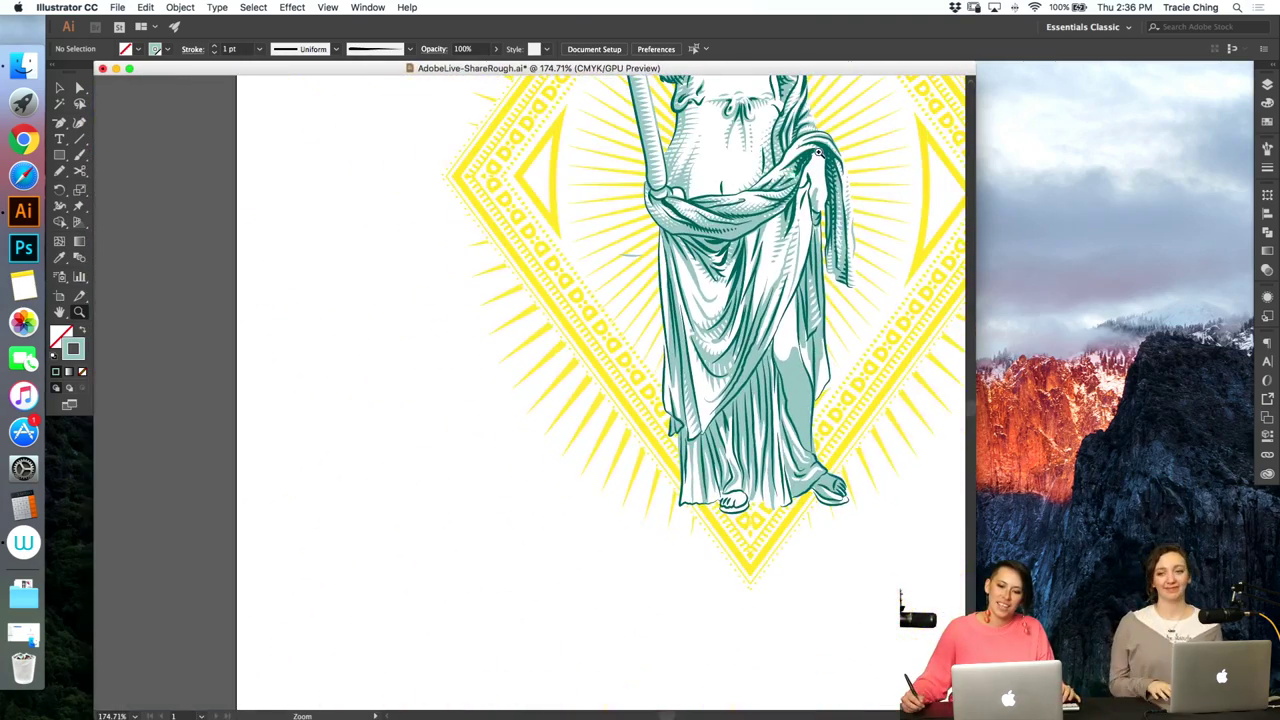
{"action": "left_click_drag", "start_coordinate": [821, 154], "coordinate": [936, 162]}
{"action": "left_click", "coordinate": [882, 167]}
{"action": "key", "text": "b"}
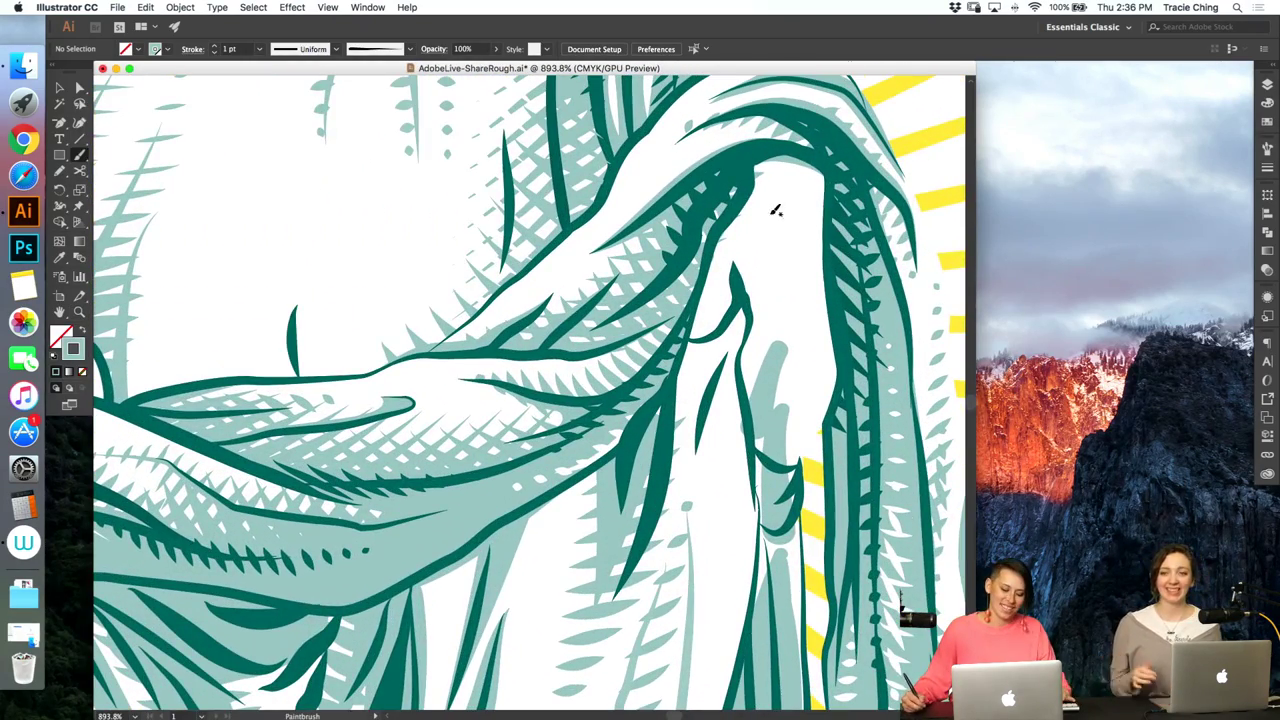
{"action": "left_click_drag", "start_coordinate": [760, 170], "coordinate": [828, 180]}
{"action": "left_click_drag", "start_coordinate": [830, 252], "coordinate": [778, 244]}
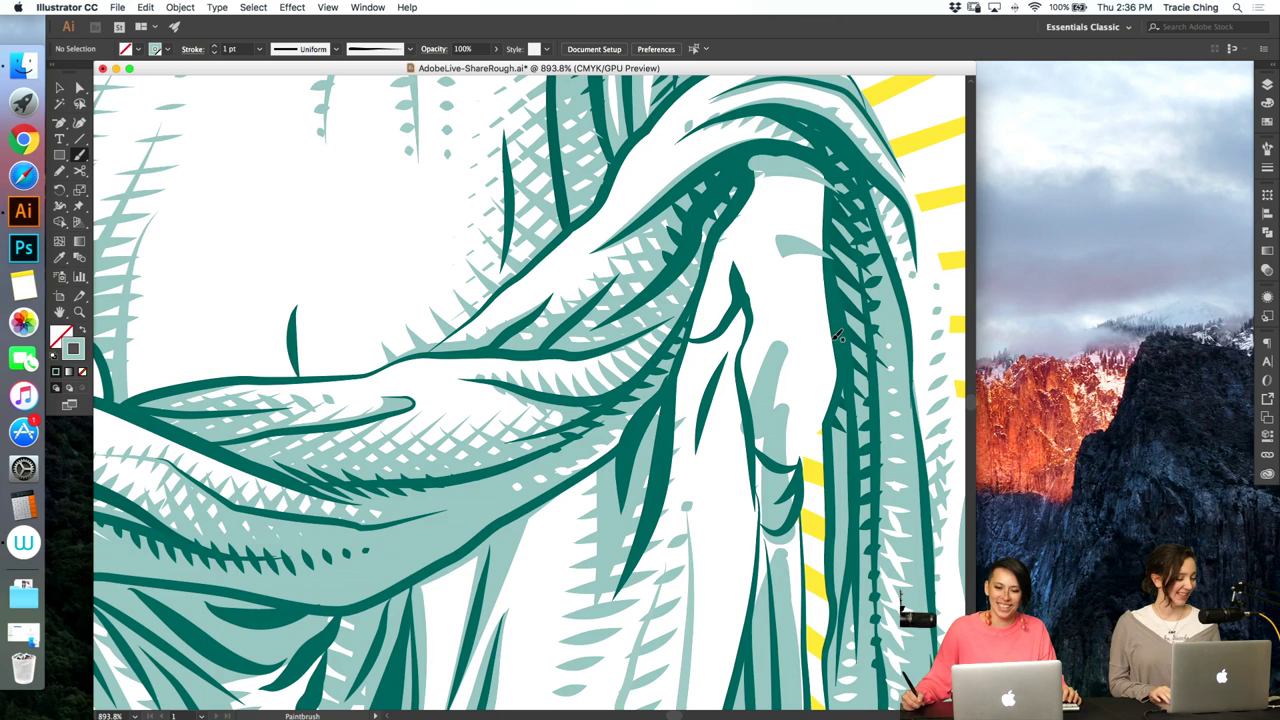
{"action": "left_click_drag", "start_coordinate": [830, 334], "coordinate": [798, 342]}
- Blend the new forearm shading strokes together and apply the one-sided tapered brush to them
{"action": "key", "text": "v"}
{"action": "left_click", "coordinate": [824, 420]}
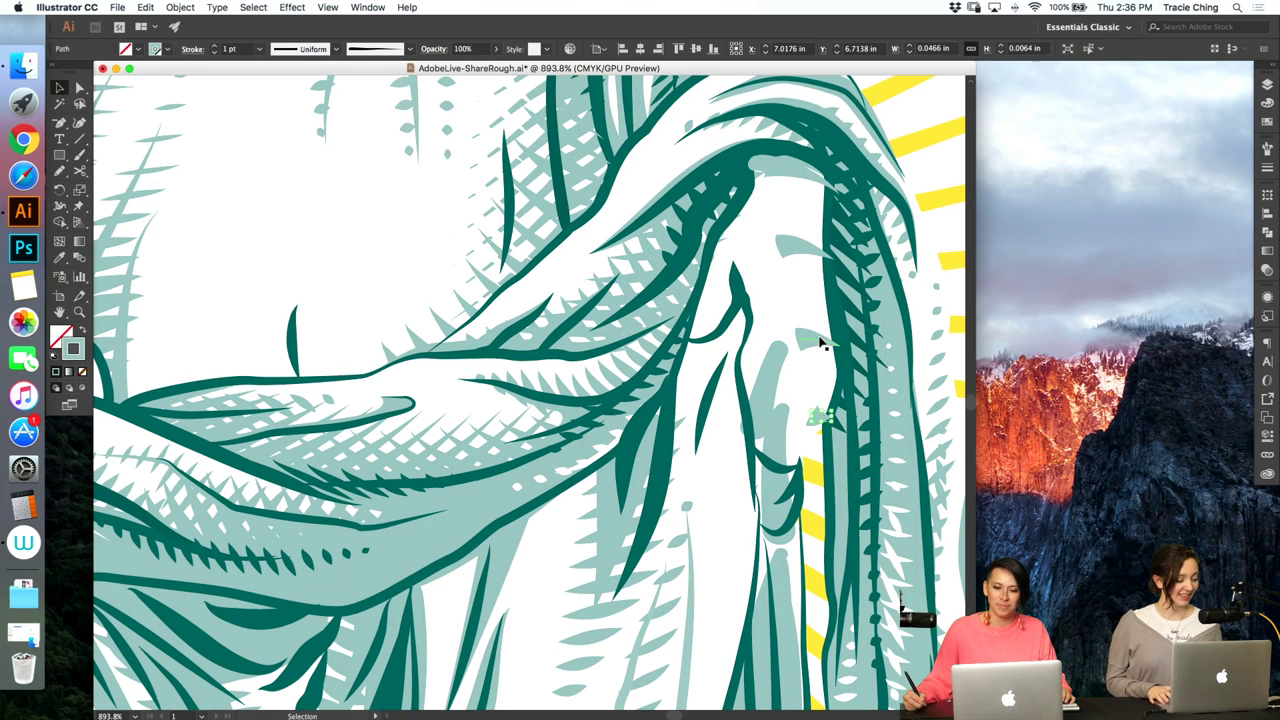
{"action": "left_click", "coordinate": [818, 338], "text": "shift"}
{"action": "left_click", "coordinate": [808, 247], "text": "shift"}
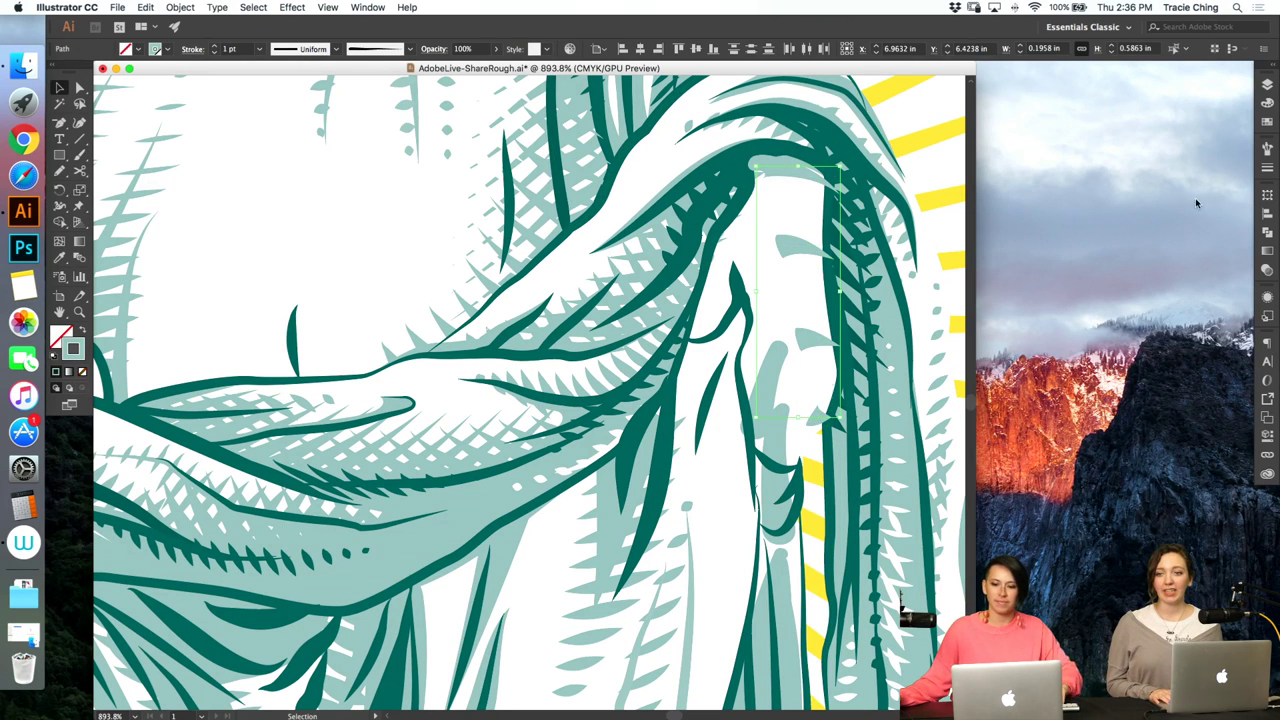
{"action": "key", "text": "super+alt+b"}
{"action": "left_click", "coordinate": [1267, 148]}
{"action": "left_click", "coordinate": [1205, 240]}
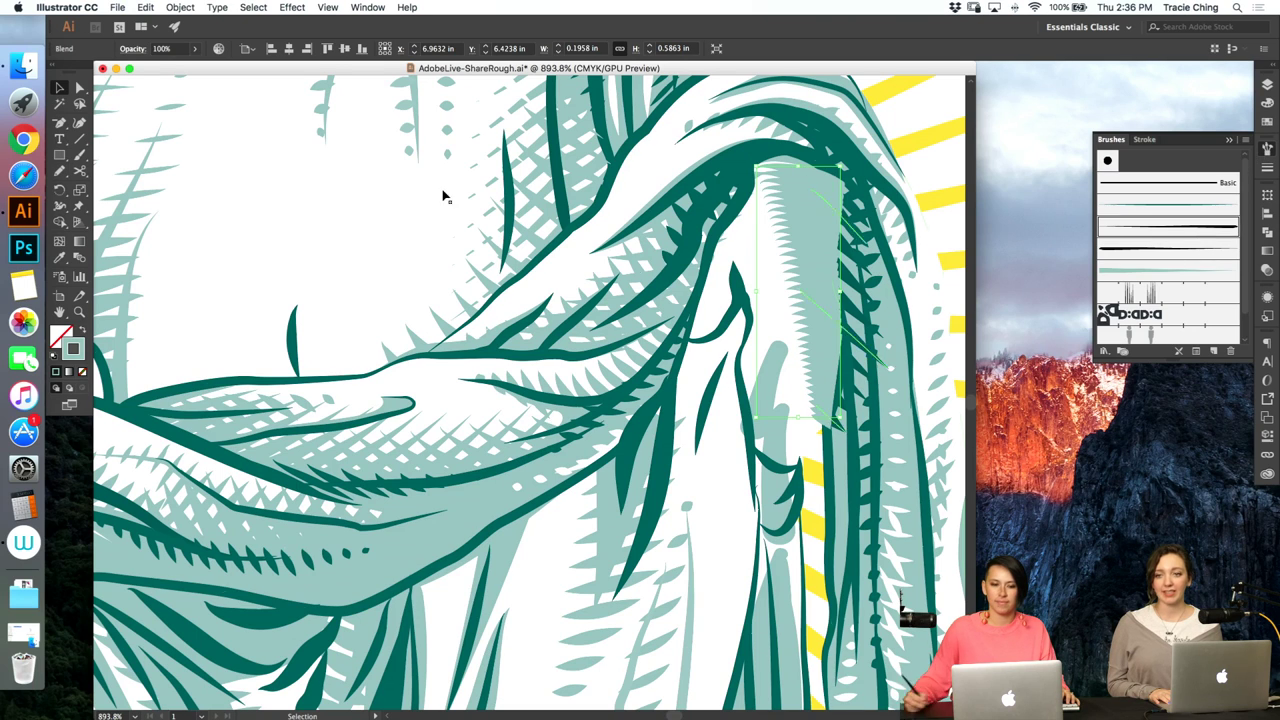
- Set the forearm blend's spacing to 6 specified steps with the preview turned on
{"action": "left_click", "coordinate": [180, 7]}
{"action": "mouse_move", "coordinate": [239, 330]}
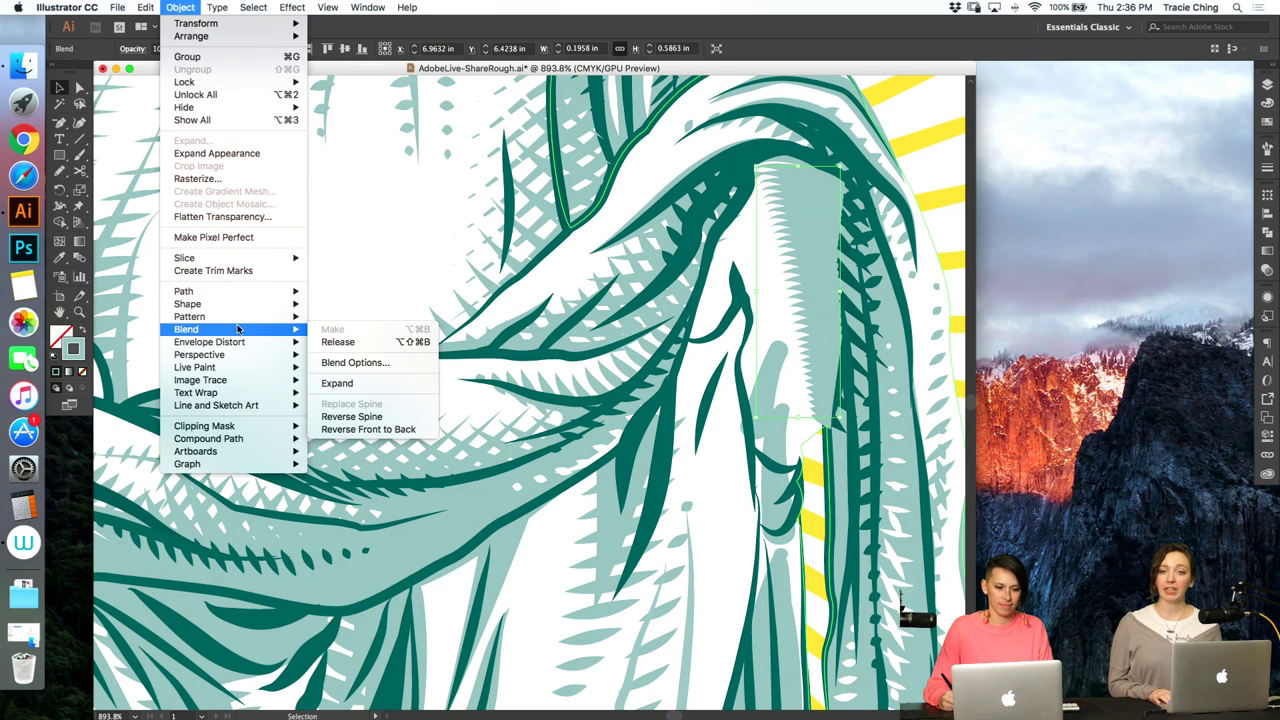
{"action": "left_click", "coordinate": [366, 363]}
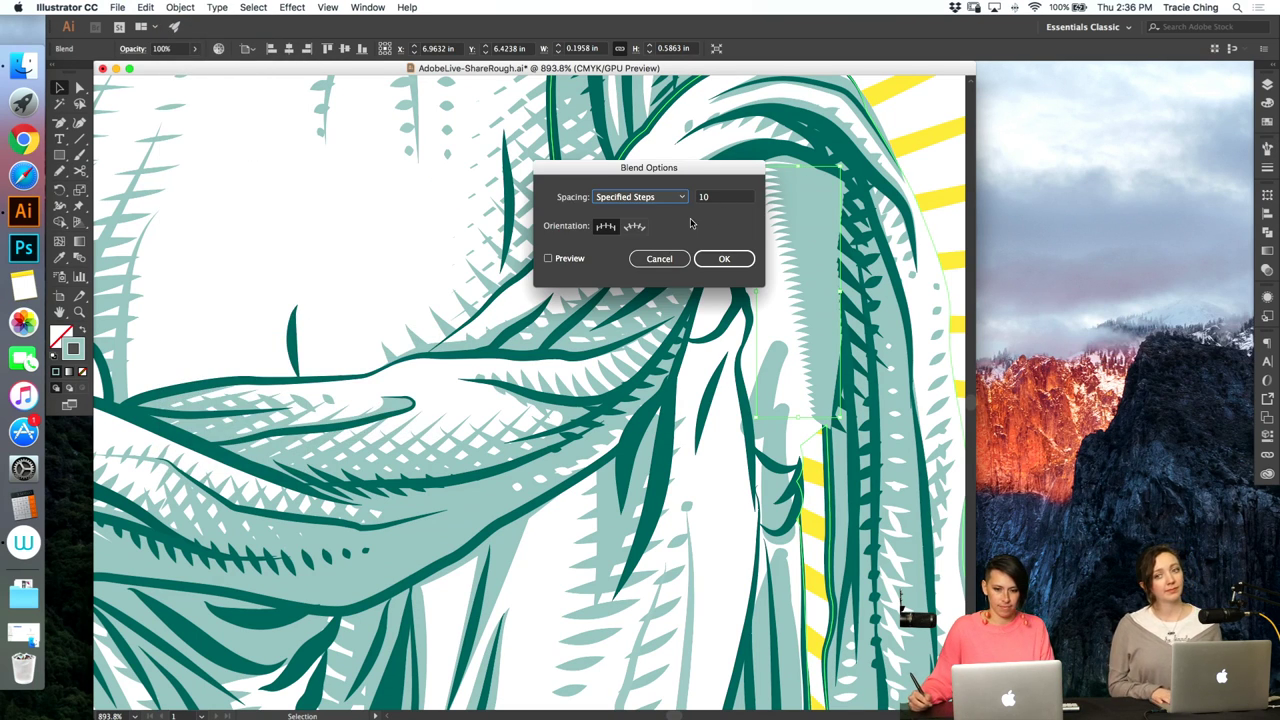
{"action": "key", "text": "Tab"}
{"action": "type", "text": "6"}
{"action": "left_click", "coordinate": [569, 261]}
{"action": "left_click", "coordinate": [737, 196]}
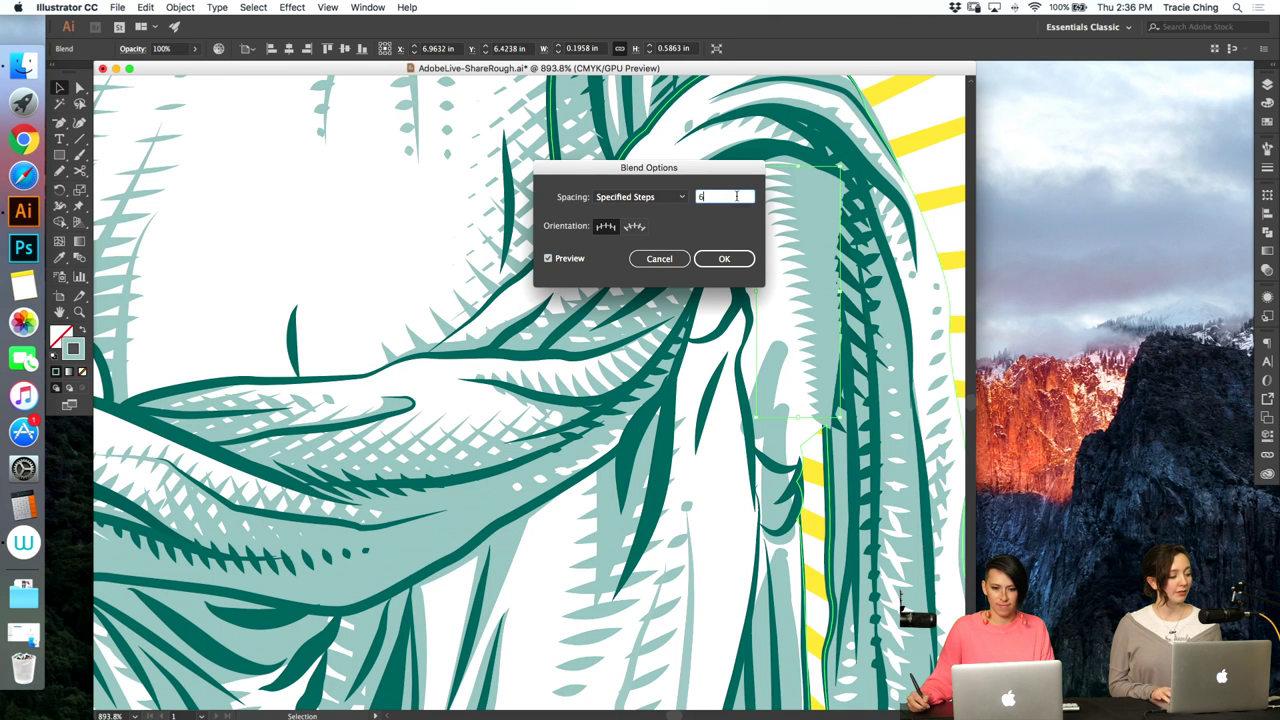
{"action": "key", "text": "Return"}
- Reduce the forearm blend's stroke weight to 0.75 pt and paste the cut blend in front of the statue's white base shape
{"action": "left_click", "coordinate": [1266, 169]}
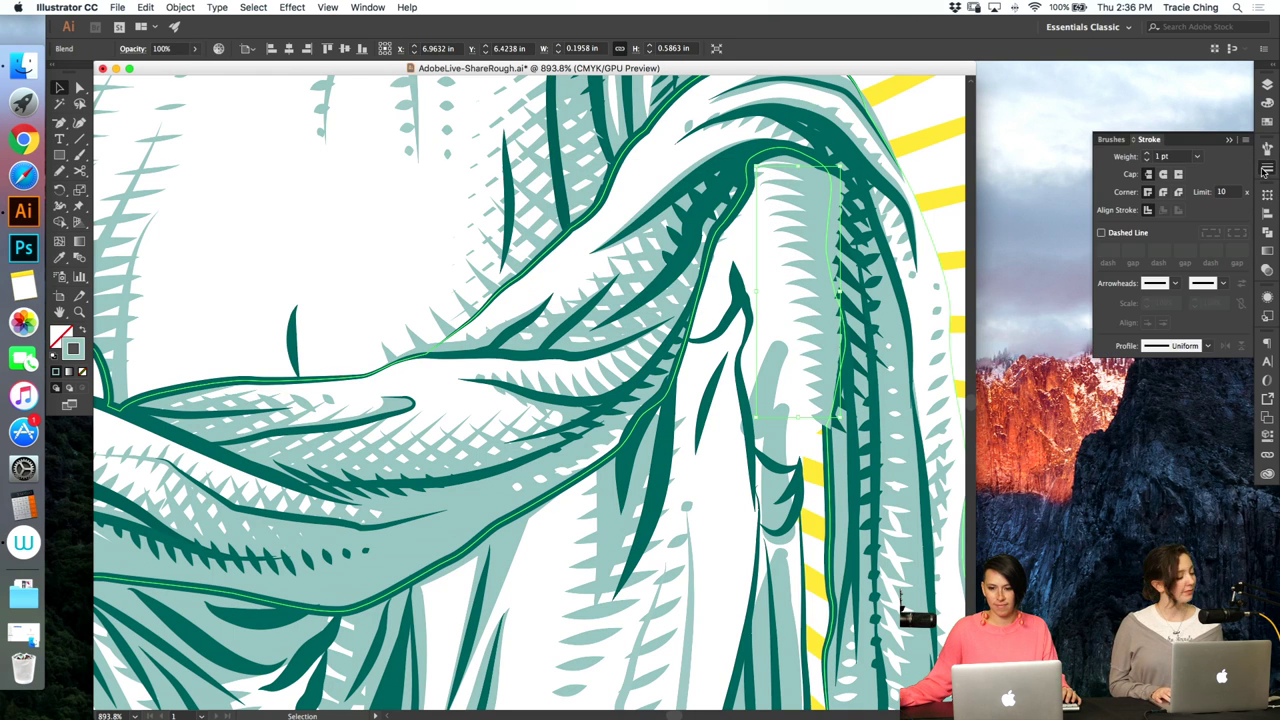
{"action": "left_click", "coordinate": [1147, 160]}
{"action": "key", "text": "super+x"}
{"action": "key", "text": "a"}
{"action": "left_click", "coordinate": [780, 254]}
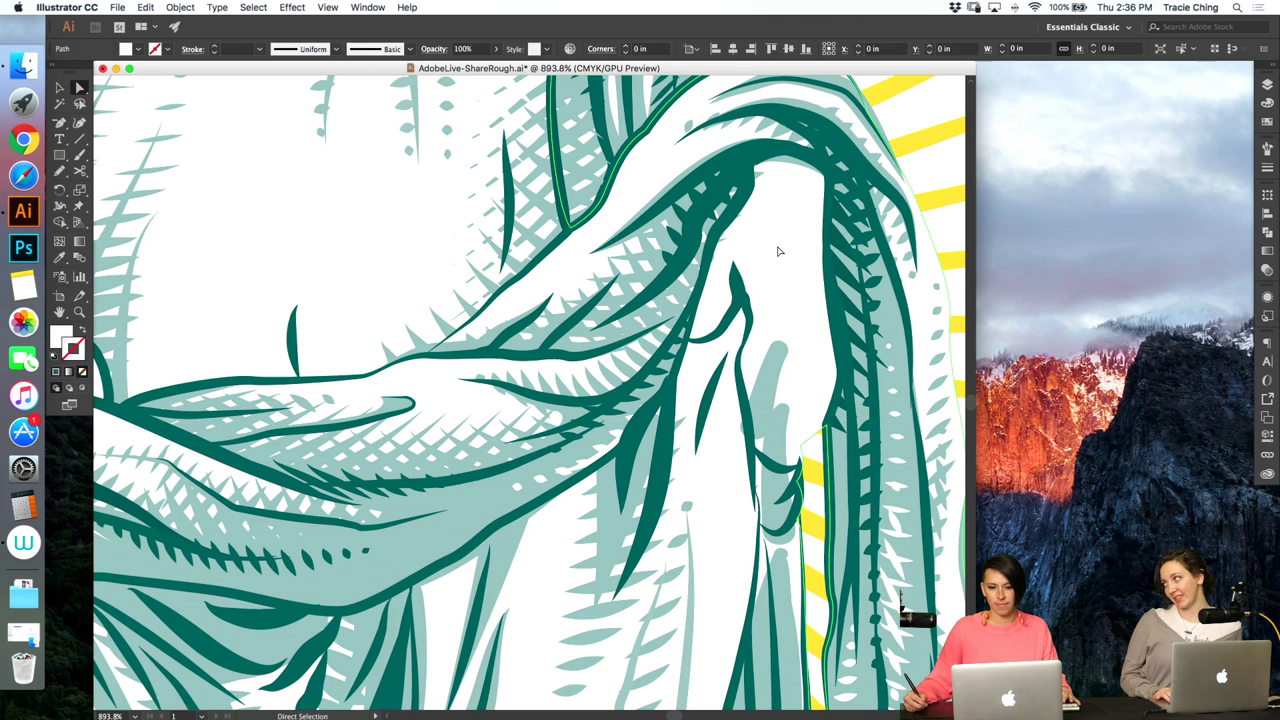
{"action": "key", "text": "super+f"}
- Adjust the Specified Steps spacing of the pasted forearm blend through its blend options
{"action": "left_click", "coordinate": [184, 10]}
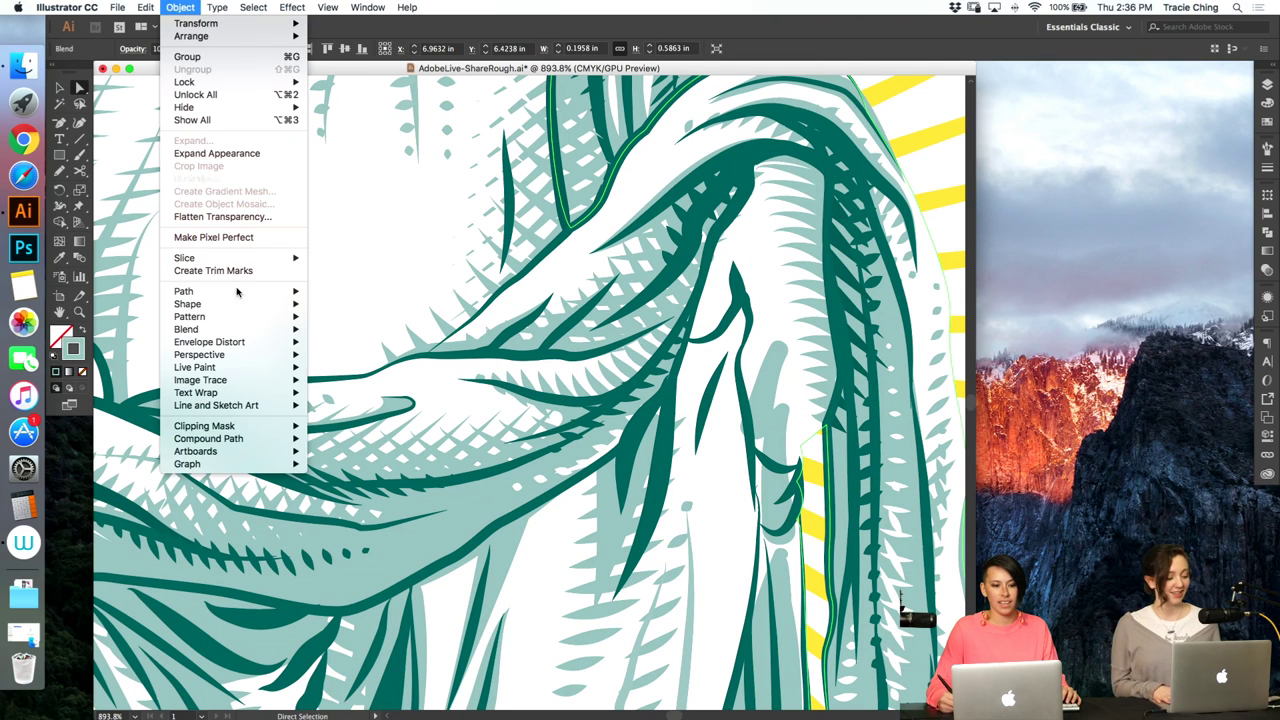
{"action": "mouse_move", "coordinate": [245, 329]}
{"action": "left_click", "coordinate": [378, 364]}
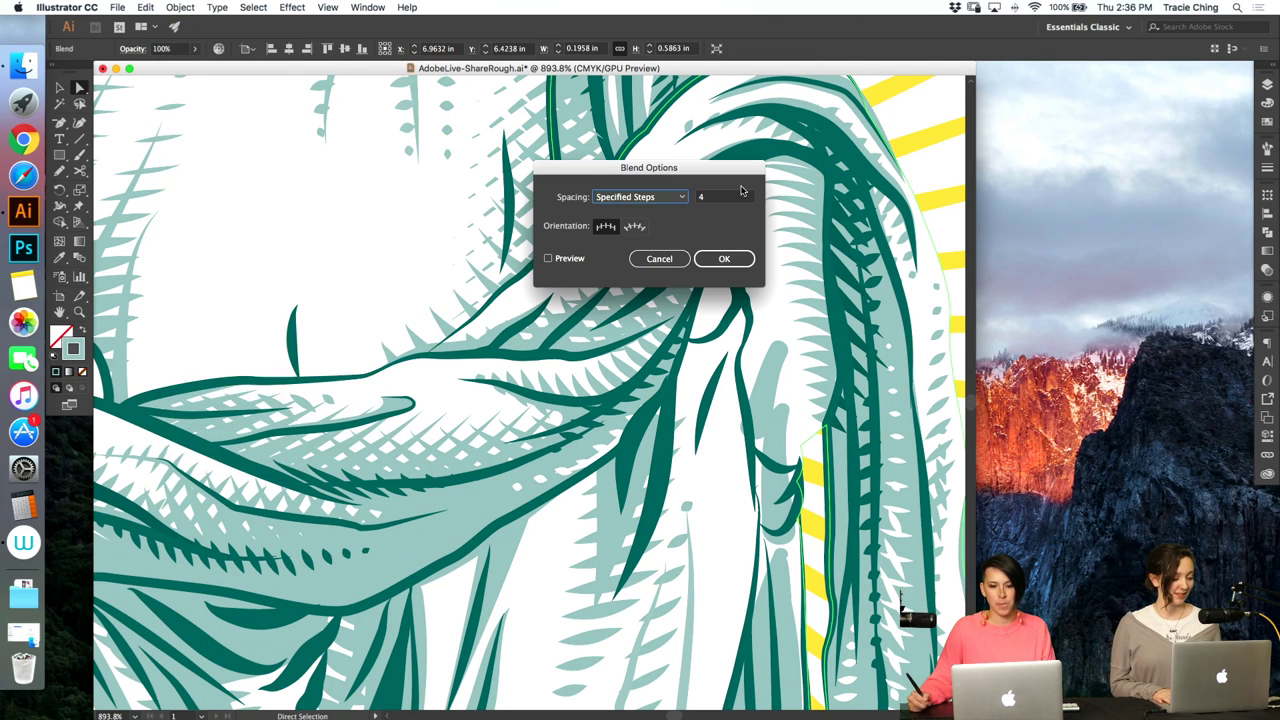
{"action": "left_click", "coordinate": [733, 262]}
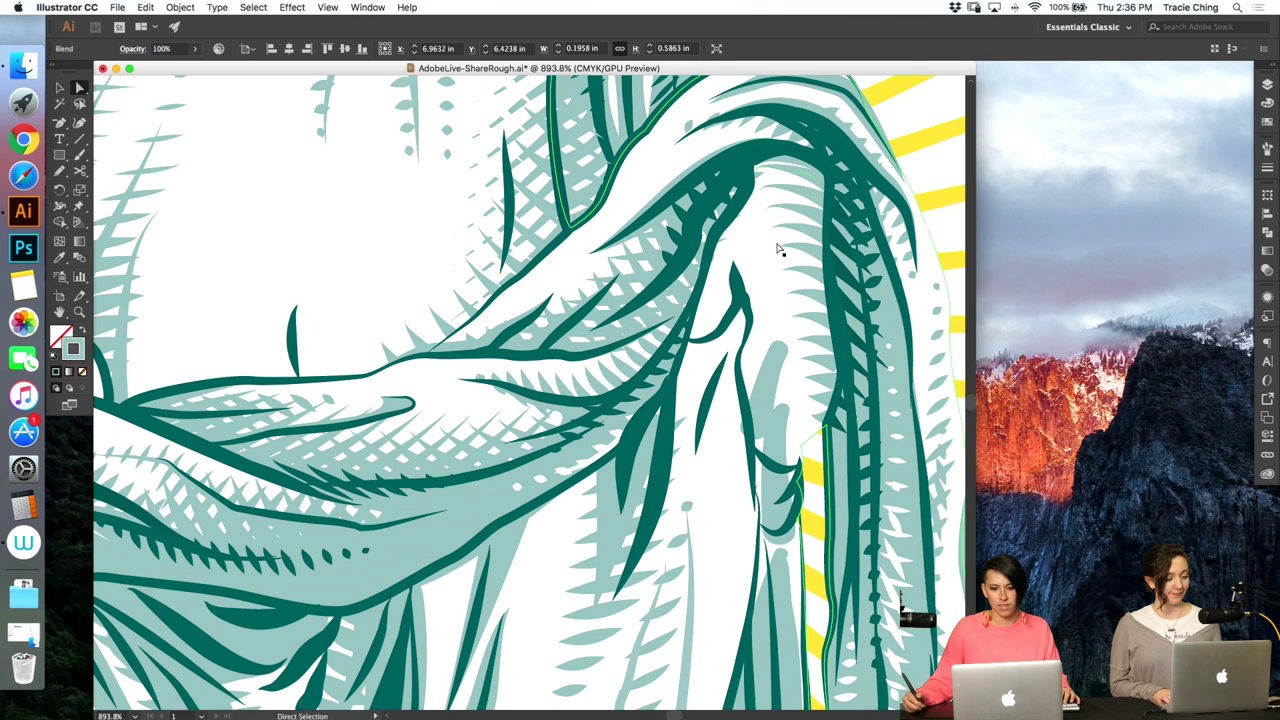
- Isolate the pale shading group, delete the leftover rough strokes on the lower forearm and leave isolation
{"action": "key", "text": "v"}
{"action": "left_click", "coordinate": [772, 395]}
{"action": "double_click", "coordinate": [772, 395]}
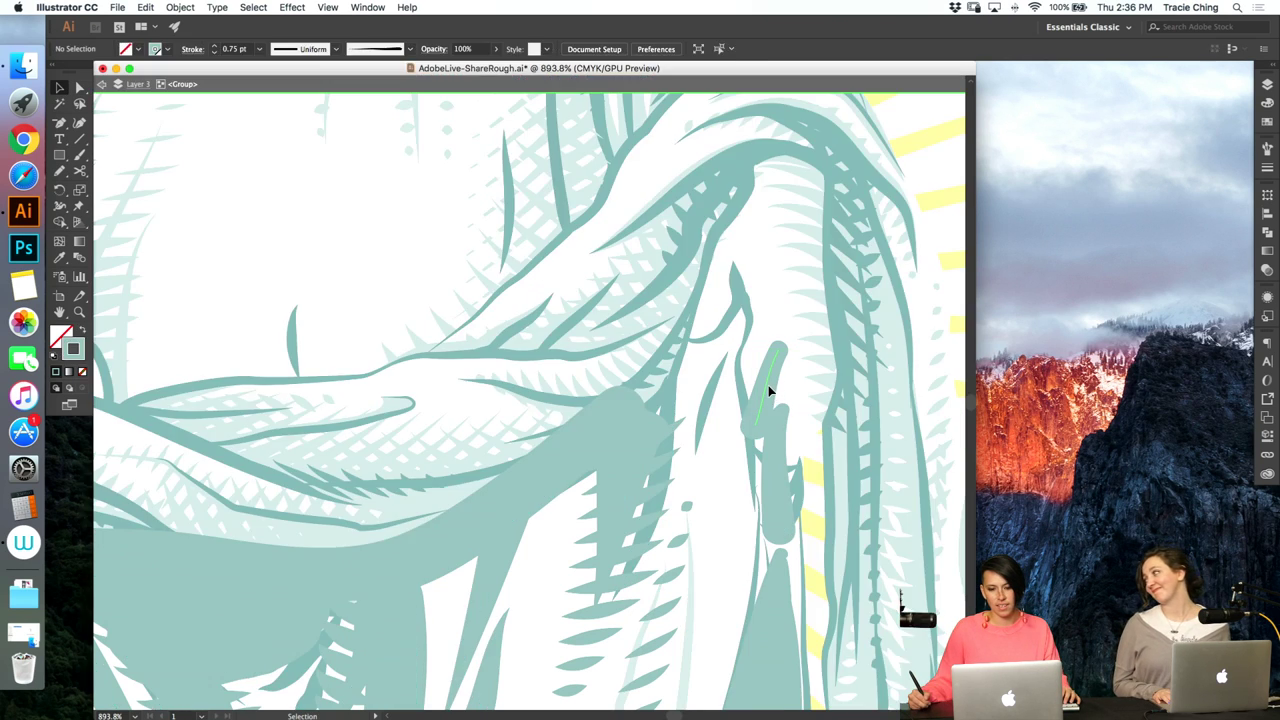
{"action": "left_click", "coordinate": [768, 410]}
{"action": "key", "text": "Delete"}
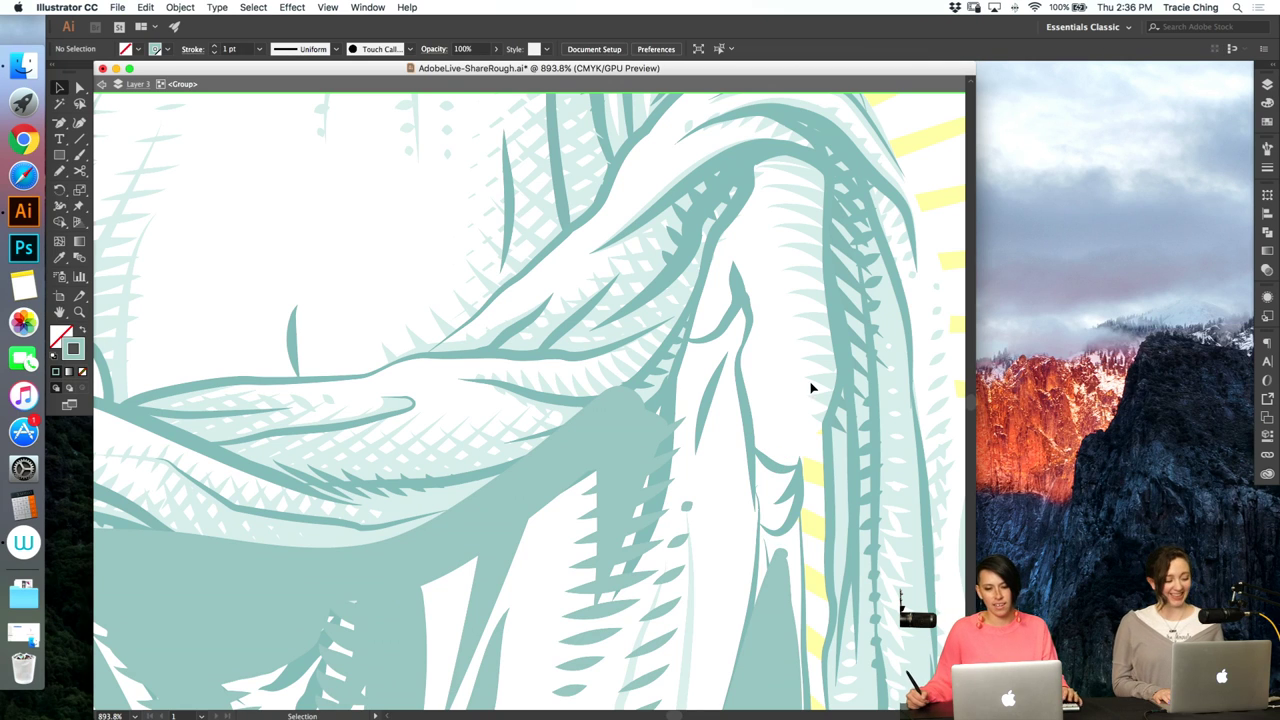
{"action": "key", "text": "a"}
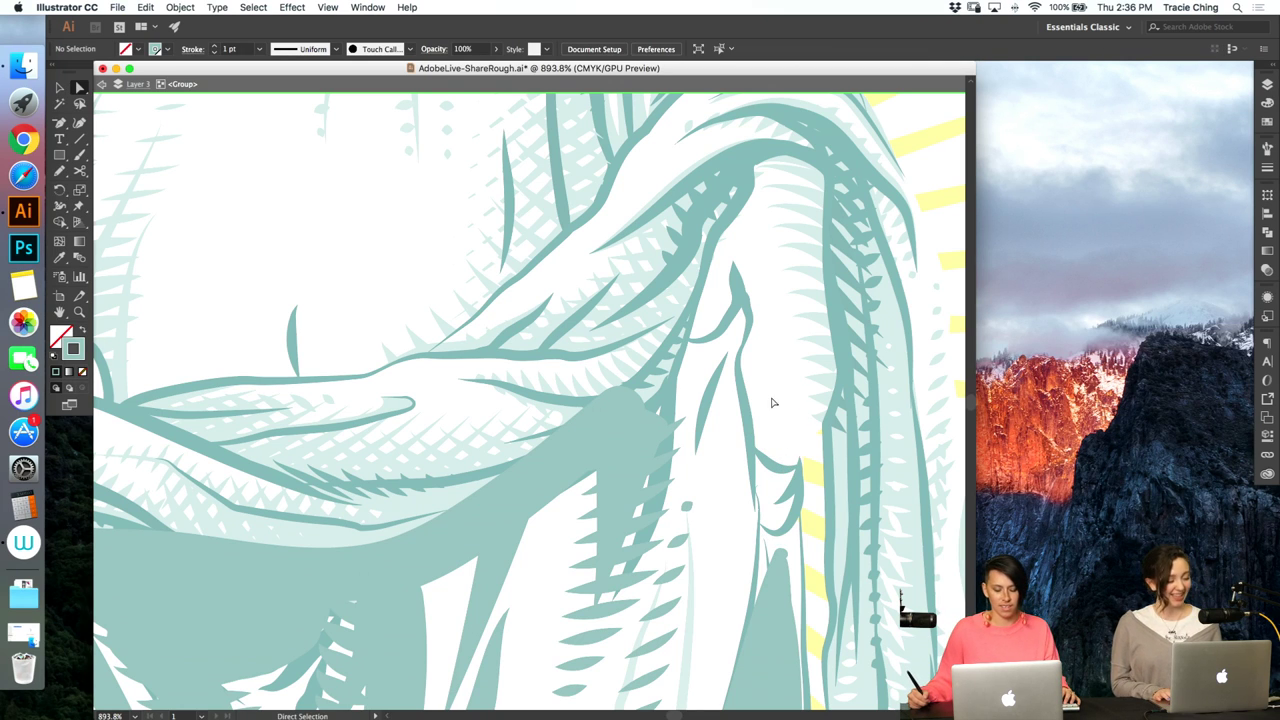
{"action": "key", "text": "b"}
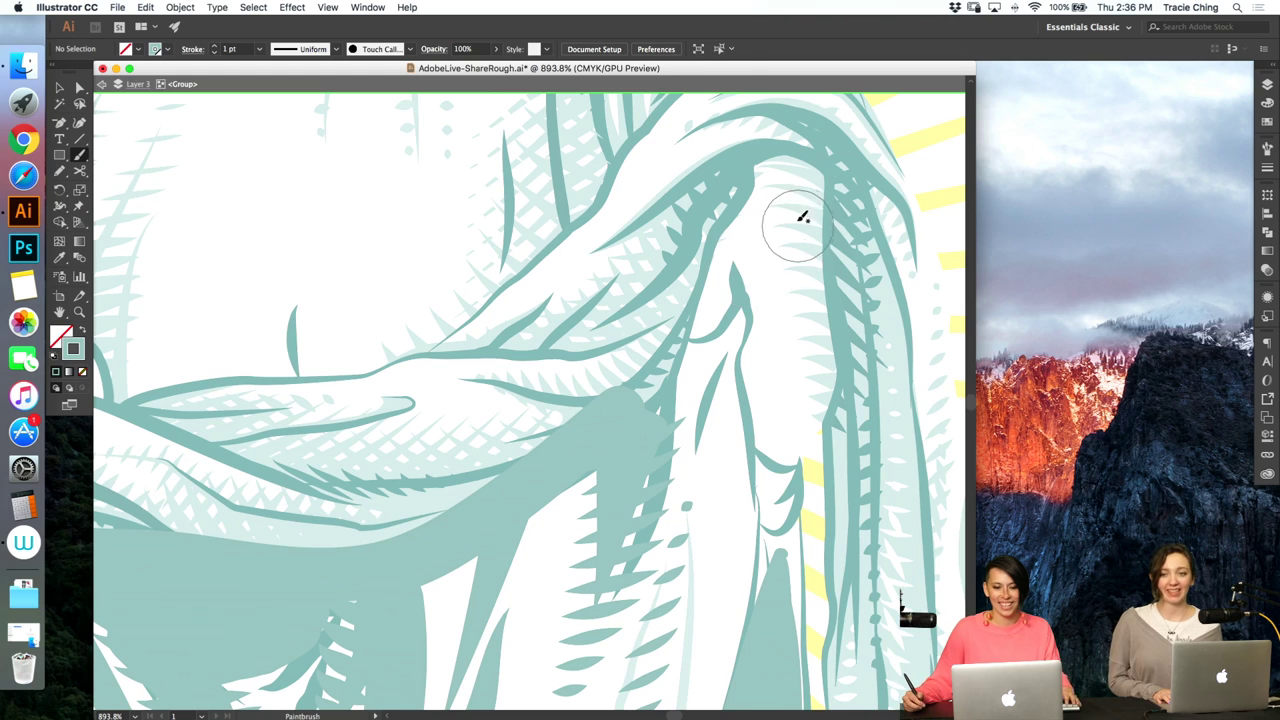
{"action": "key", "text": "Escape"}
{"action": "key", "text": "a"}
- Pick up the 3 pt tapered brush style from the skirt shading and paint a pale stroke along the forearm's inner edge beneath the drape
{"action": "left_click", "coordinate": [616, 545]}
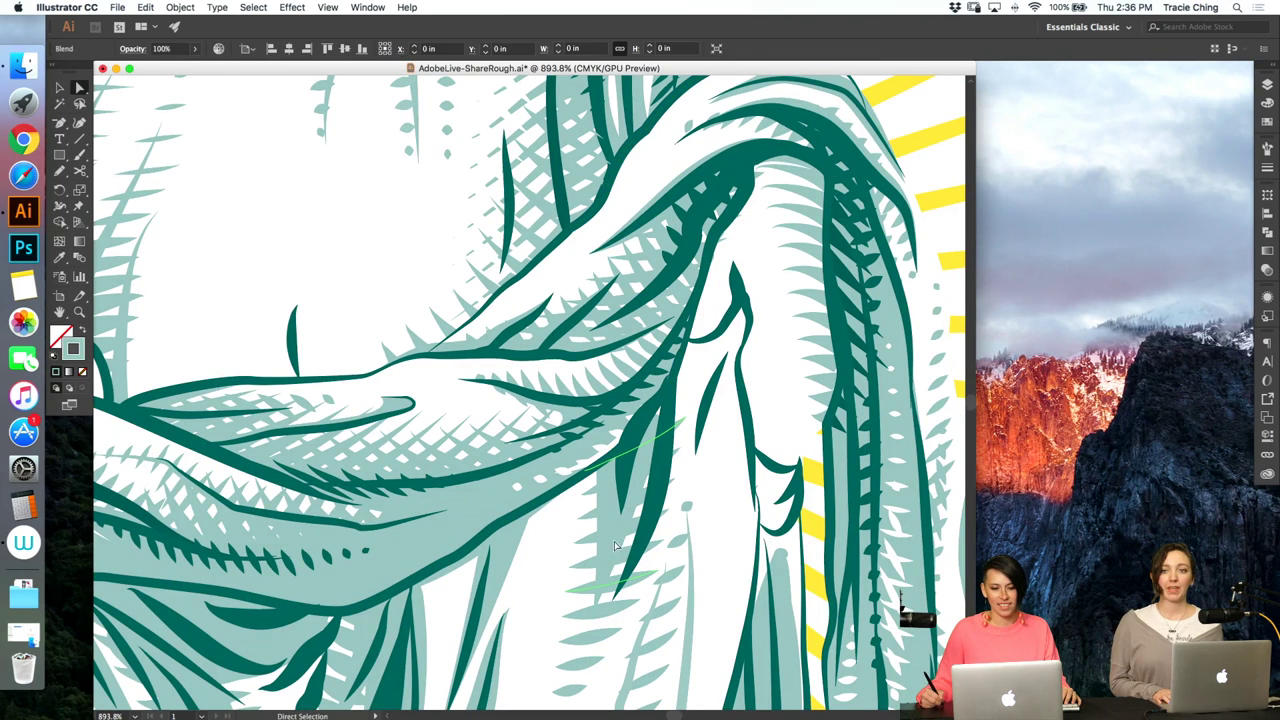
{"action": "left_click", "coordinate": [606, 581]}
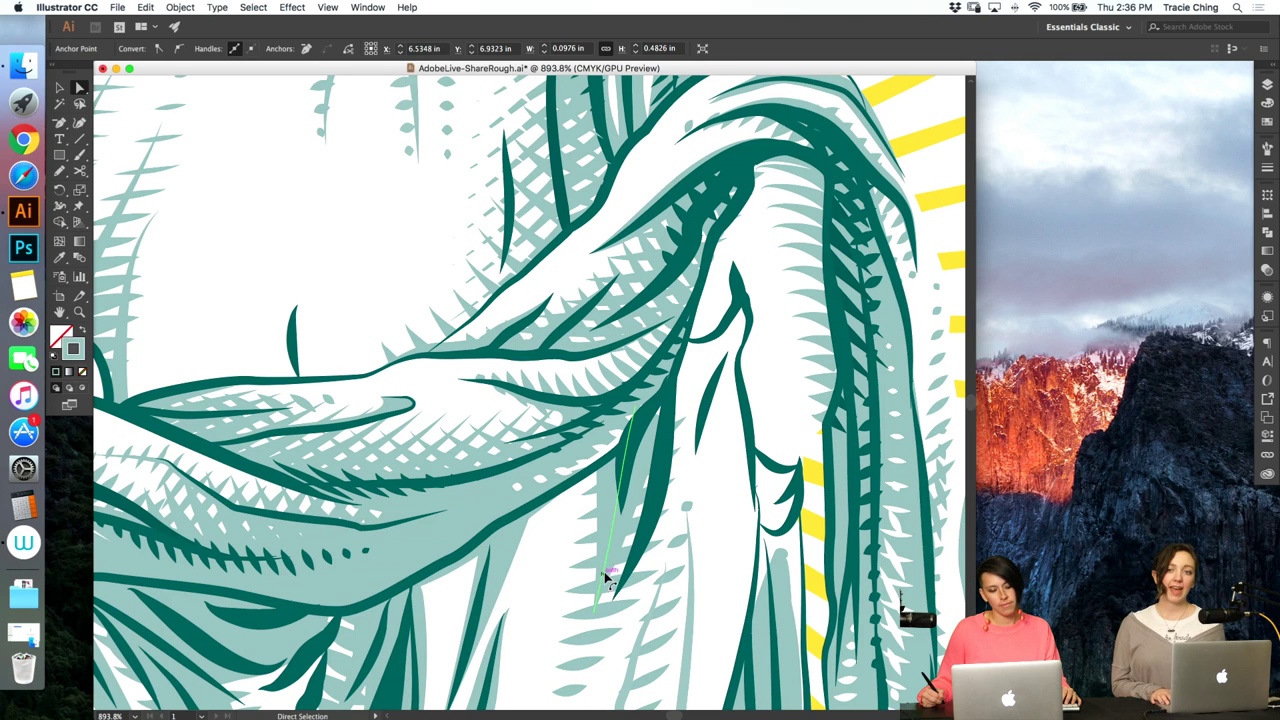
{"action": "key", "text": "b"}
{"action": "left_click_drag", "start_coordinate": [764, 161], "coordinate": [723, 254]}
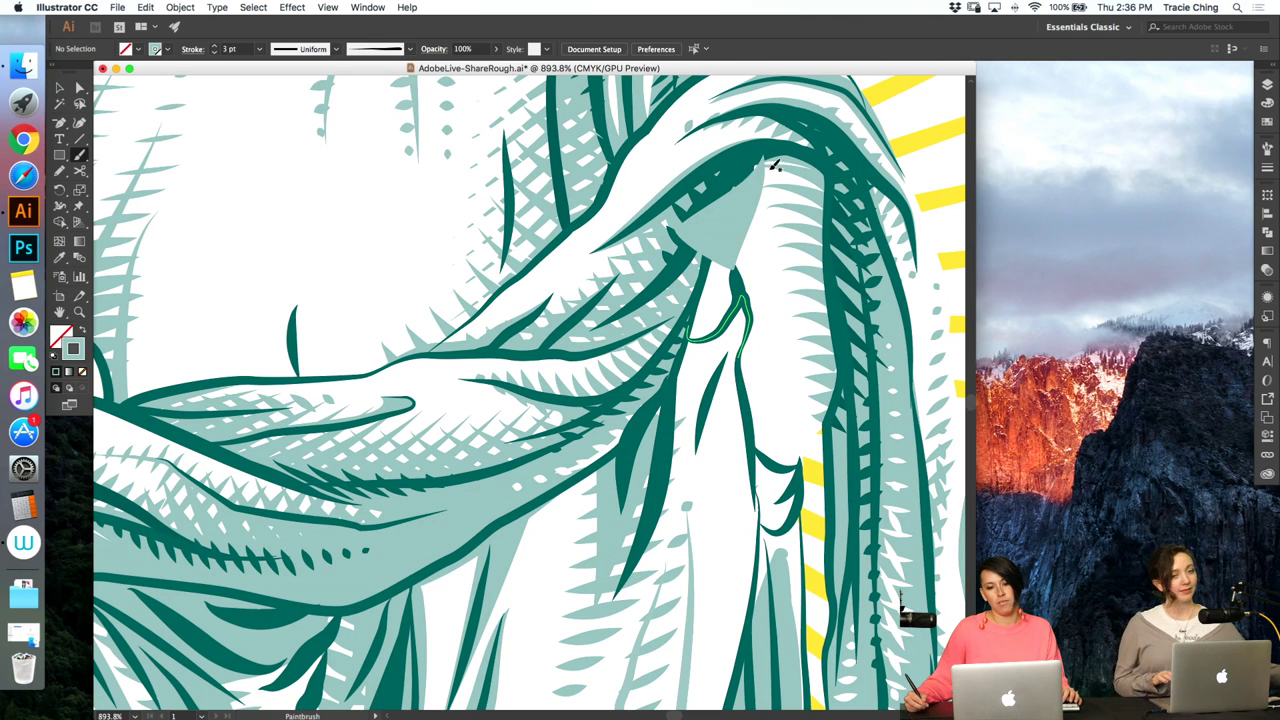
{"action": "key", "text": "super+z"}
{"action": "left_click_drag", "start_coordinate": [762, 153], "coordinate": [725, 260]}
- Switch the taper brush on the new forearm edge stroke and set its weight to 1 pt
{"action": "key", "text": "v"}
{"action": "left_click", "coordinate": [745, 216]}
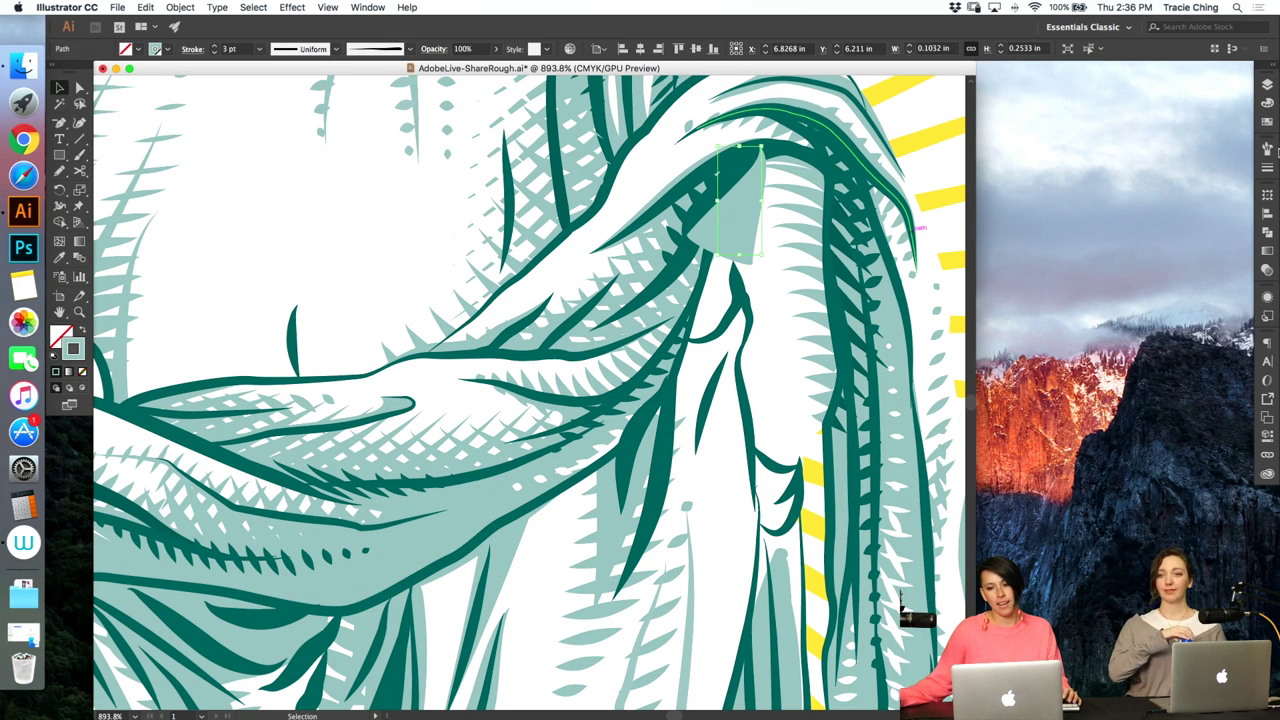
{"action": "left_click", "coordinate": [1267, 148]}
{"action": "left_click", "coordinate": [1267, 167]}
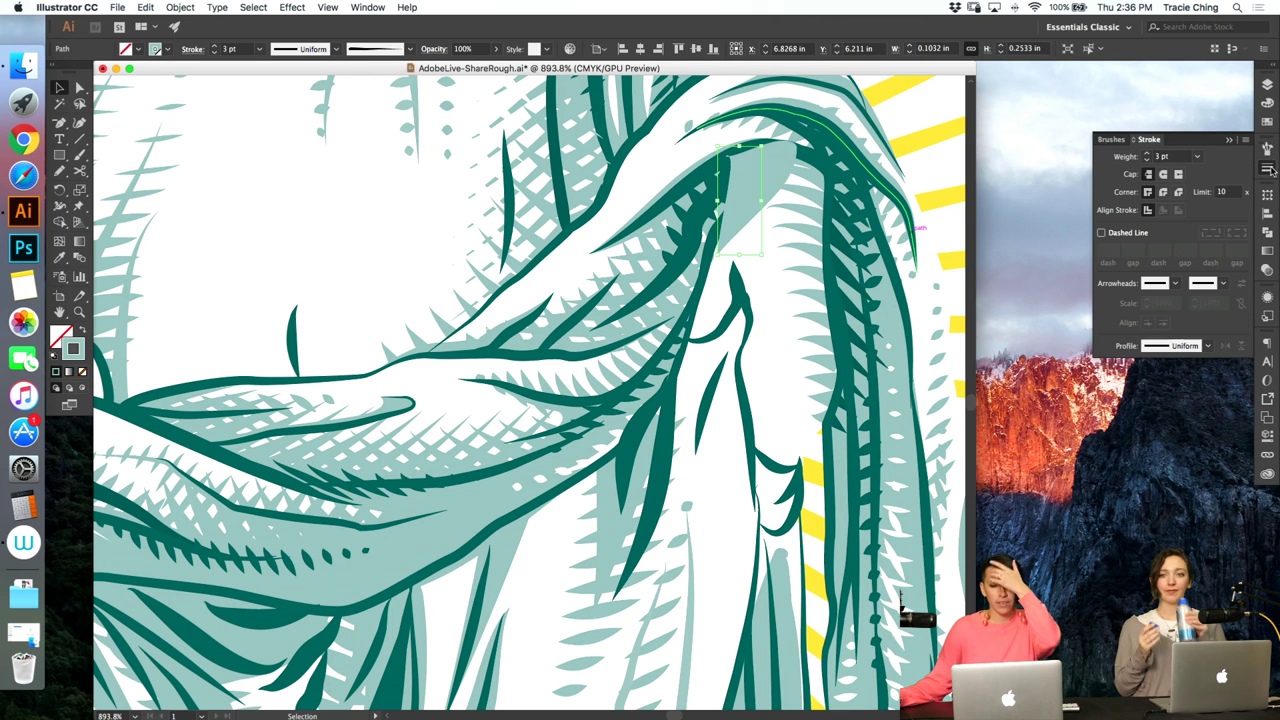
{"action": "left_click", "coordinate": [1147, 160]}
{"action": "left_click", "coordinate": [1147, 160]}
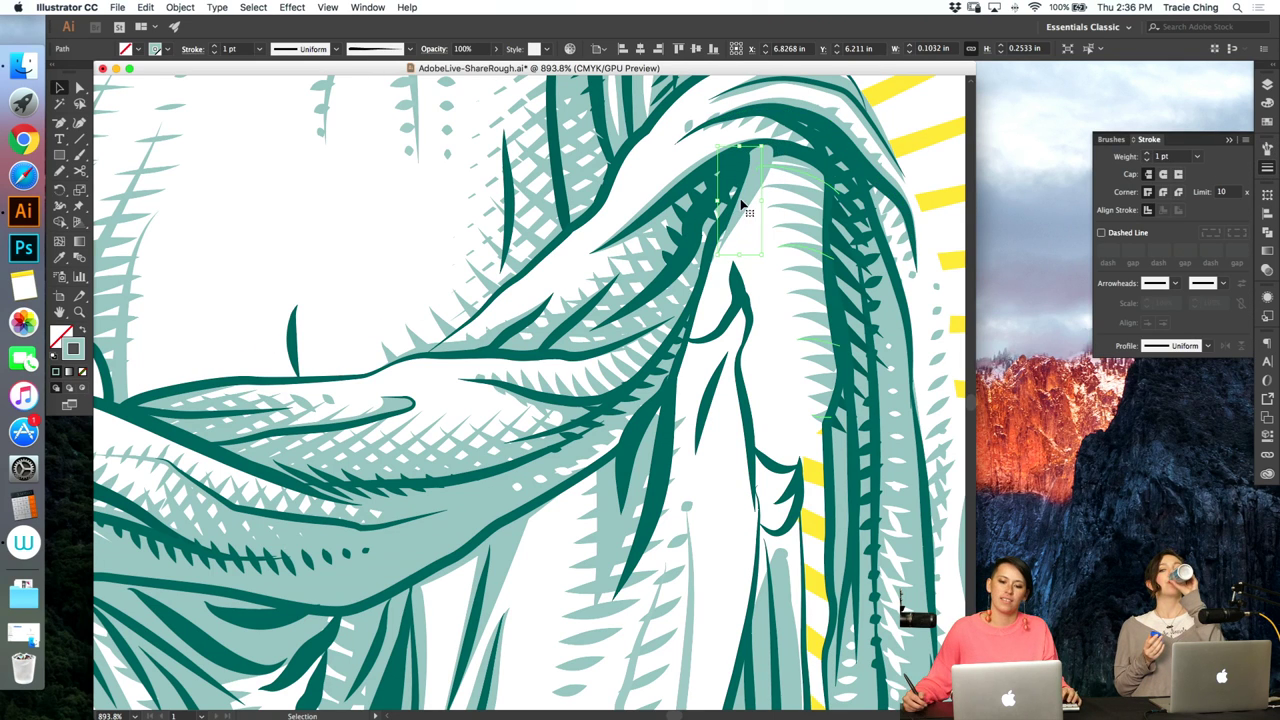
- Rotate the new edge stroke slightly so it follows the forearm's contour beneath the drape
{"action": "left_click_drag", "start_coordinate": [776, 142], "coordinate": [774, 166]}
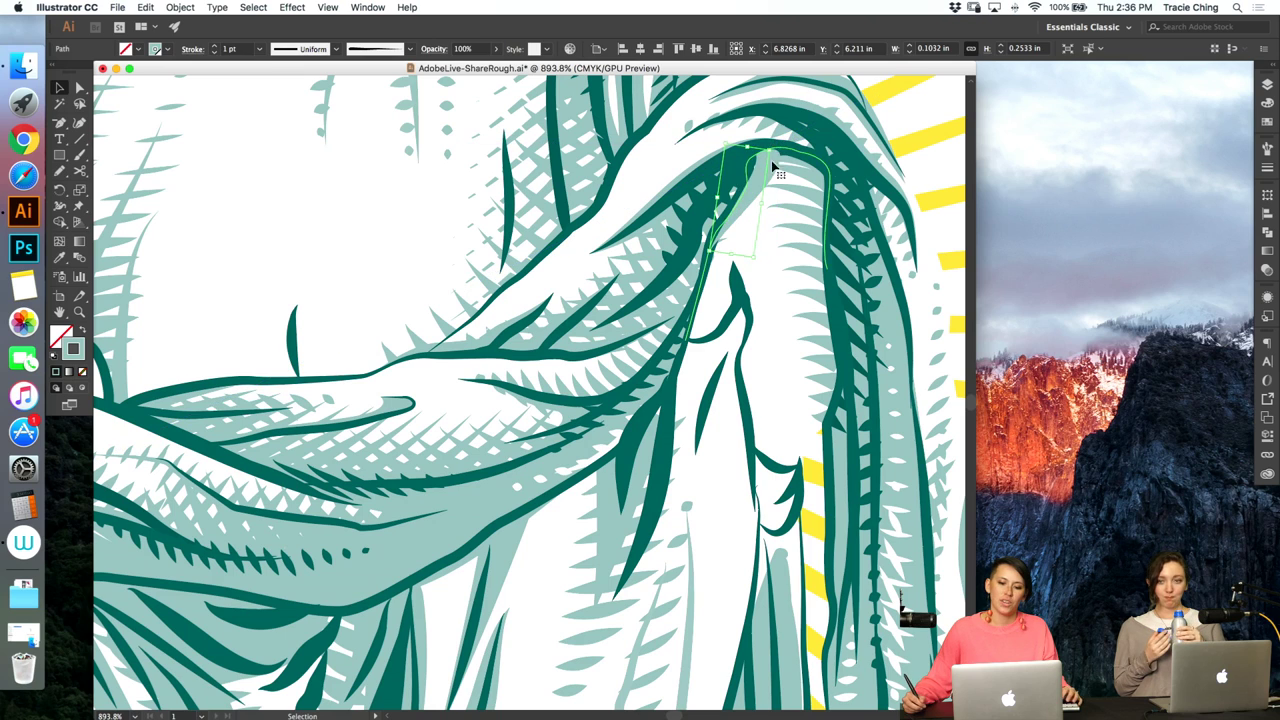
{"action": "key", "text": "super+shift+a"}
{"action": "left_click", "coordinate": [792, 172]}
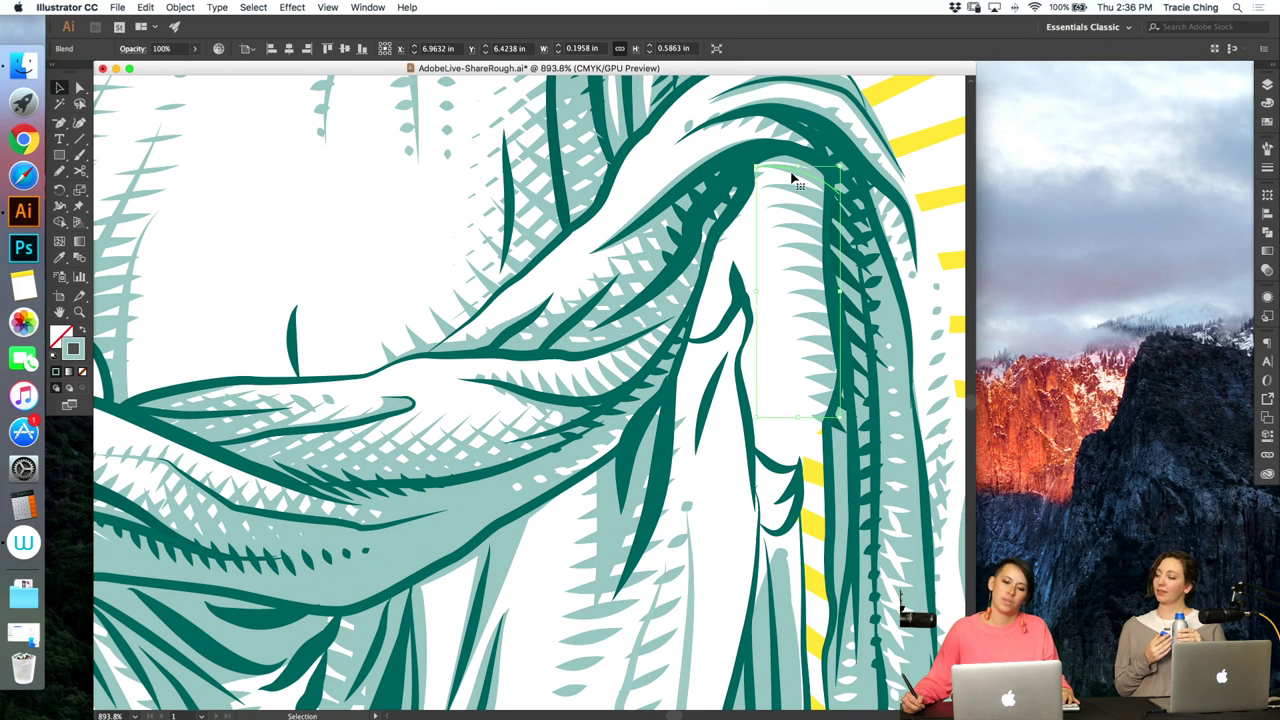
{"action": "left_click", "coordinate": [790, 194]}
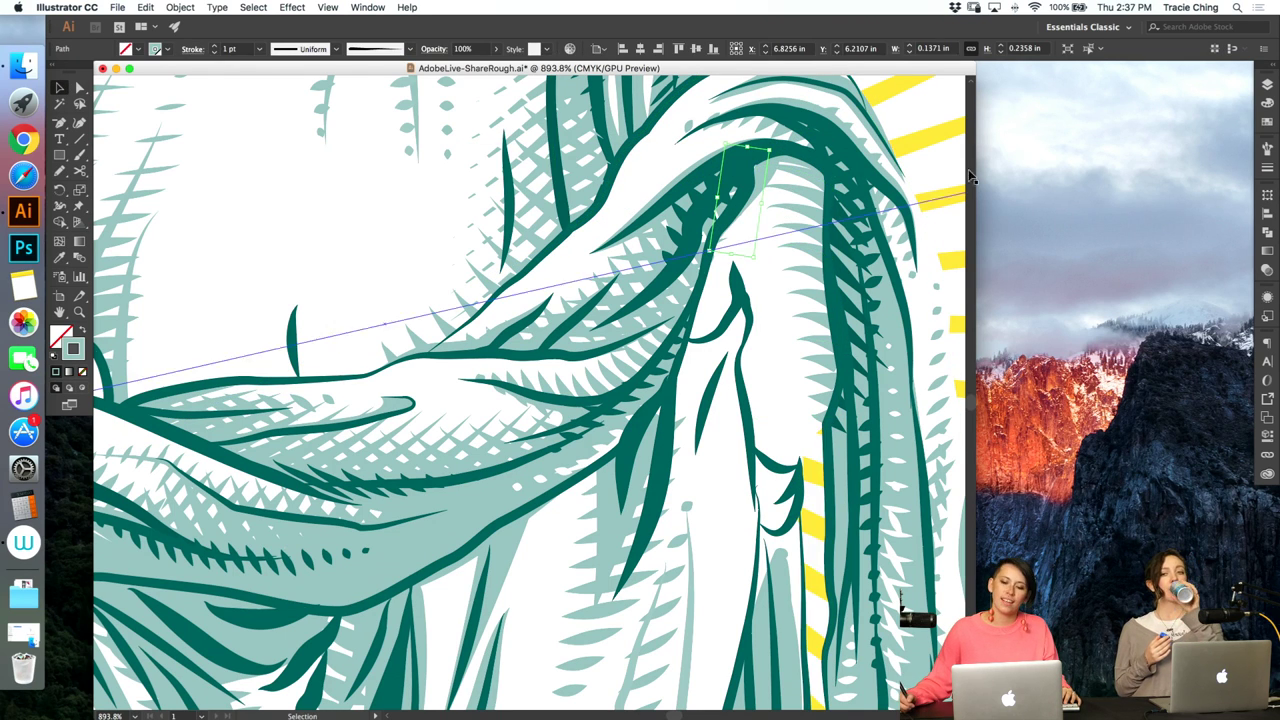
- Pick up the tapered brush style of the pale stroke above the waist bow and paint a short pale stroke along the dark fold beneath the drape
{"action": "key", "text": "a"}
{"action": "left_click", "coordinate": [936, 172]}
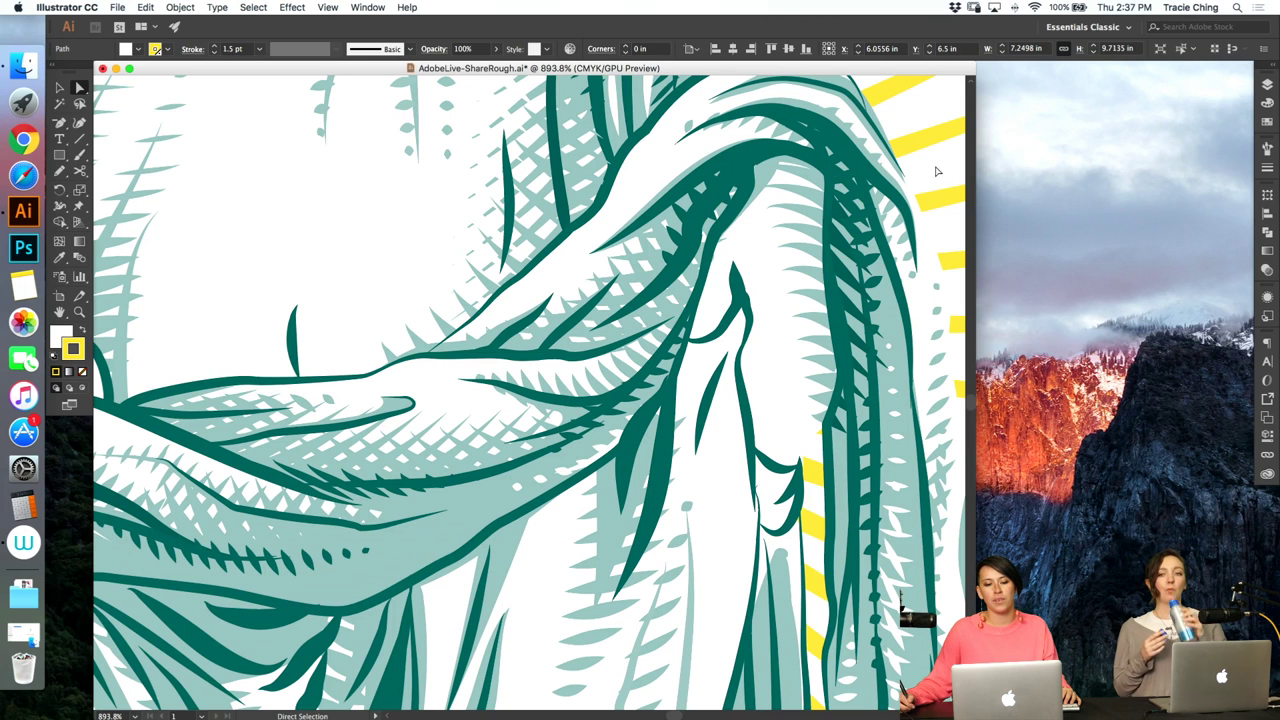
{"action": "left_click", "coordinate": [407, 116]}
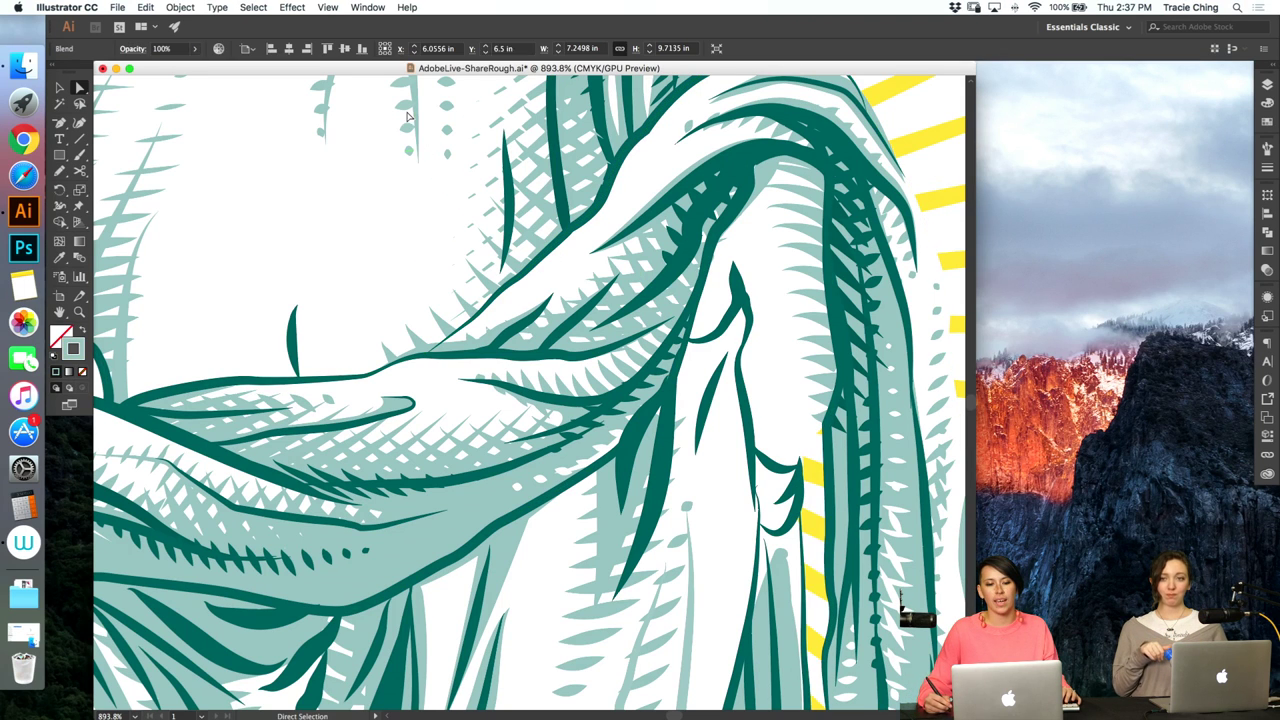
{"action": "key", "text": "super+minus"}
{"action": "key", "text": "super+minus"}
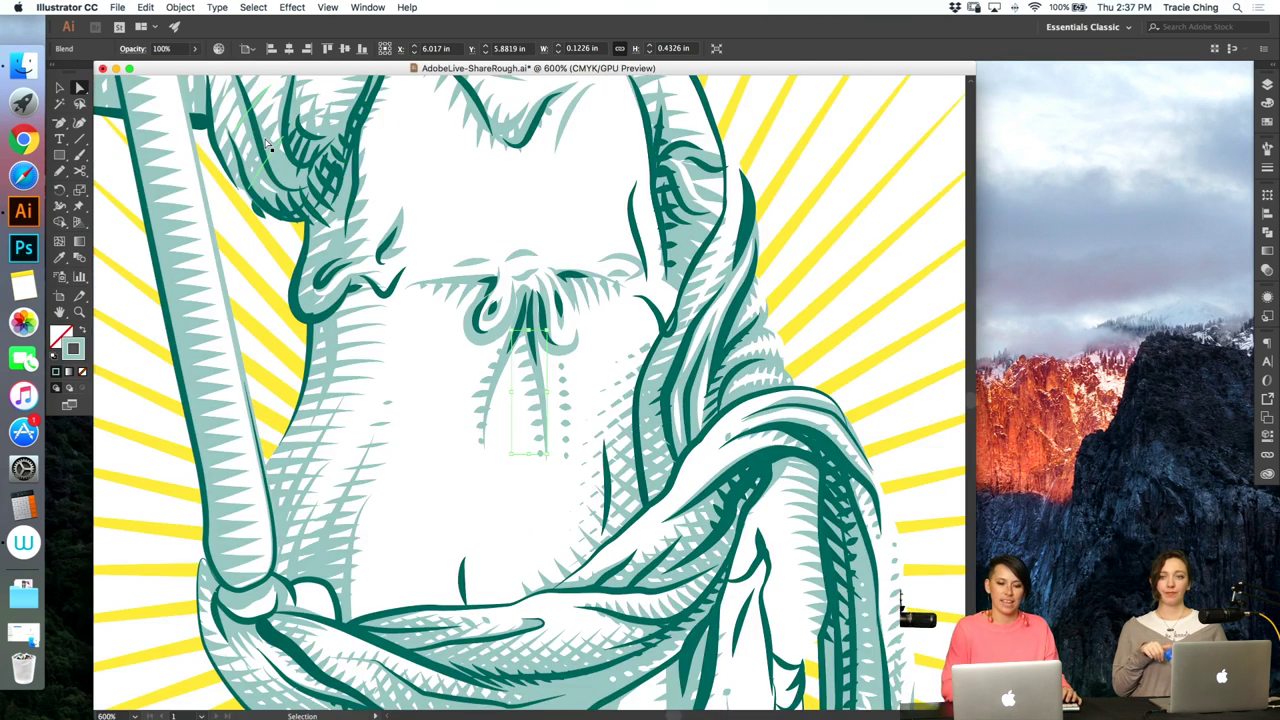
{"action": "left_click", "coordinate": [476, 264]}
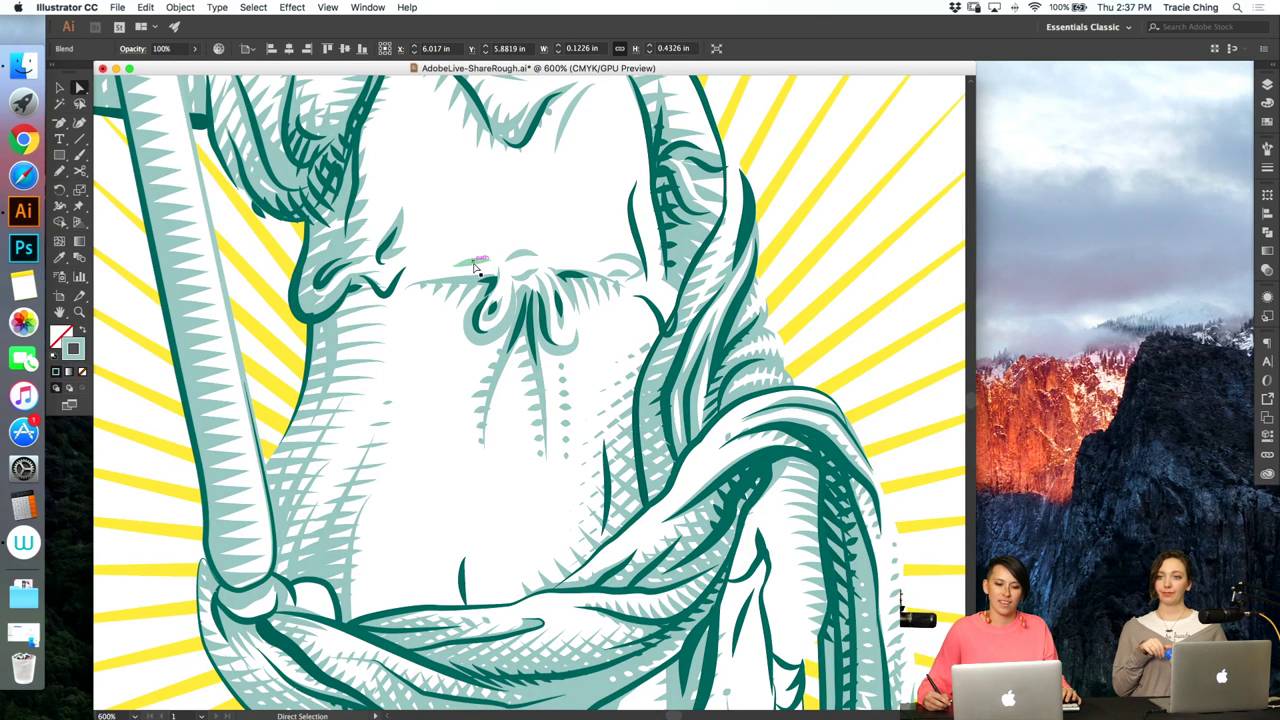
{"action": "key", "text": "b"}
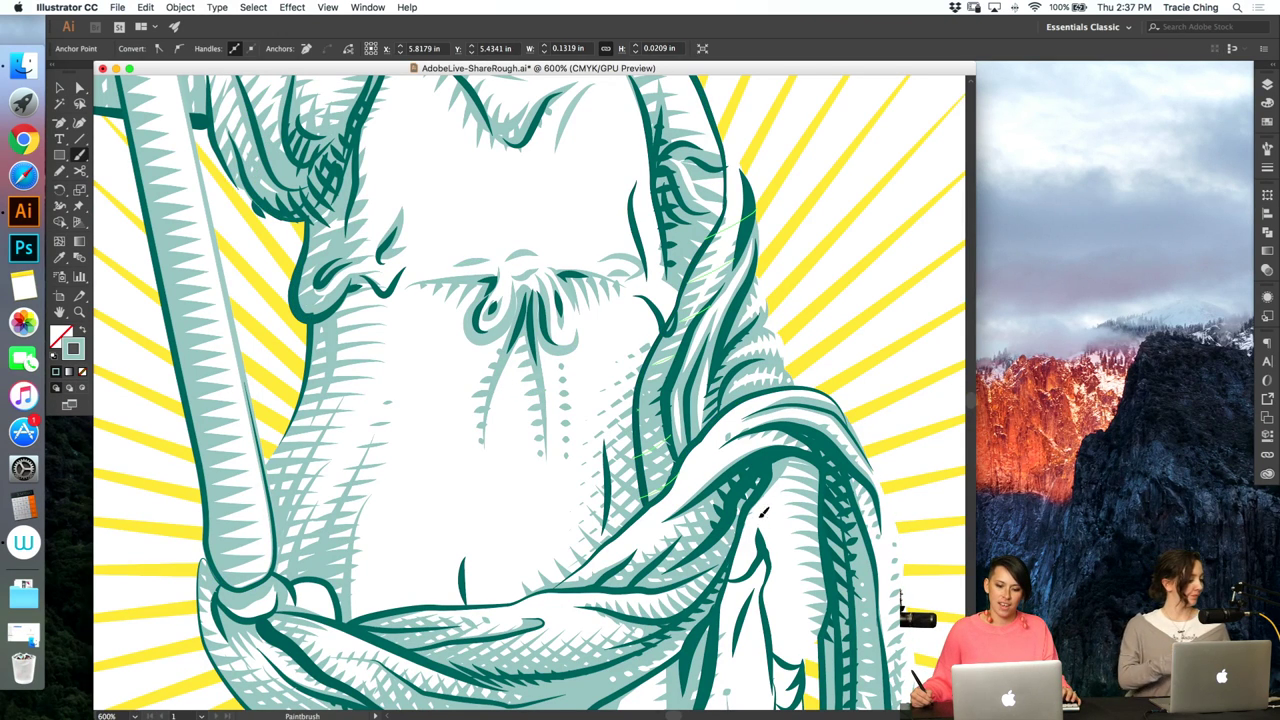
- Set the weight of the new pale fold stroke to 2 pt and deselect it
{"action": "key", "text": "super+shift+a"}
{"action": "key", "text": "v"}
{"action": "left_click", "coordinate": [766, 543]}
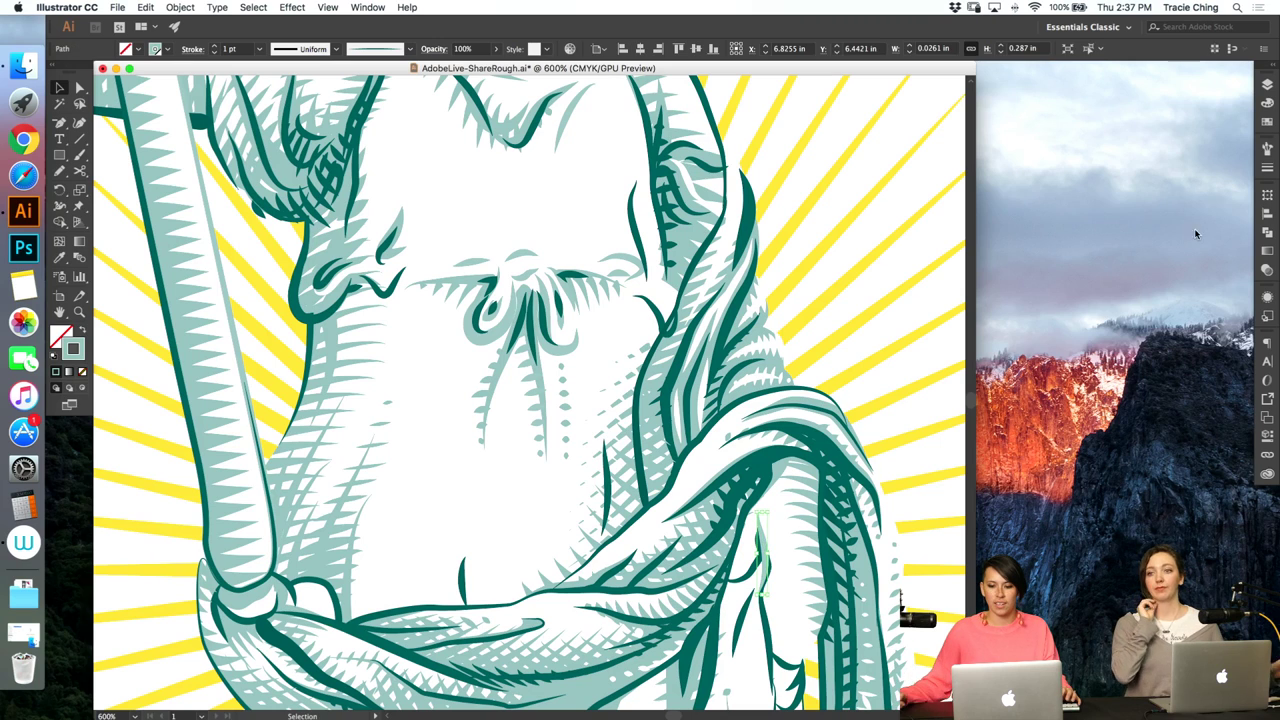
{"action": "left_click", "coordinate": [1267, 168]}
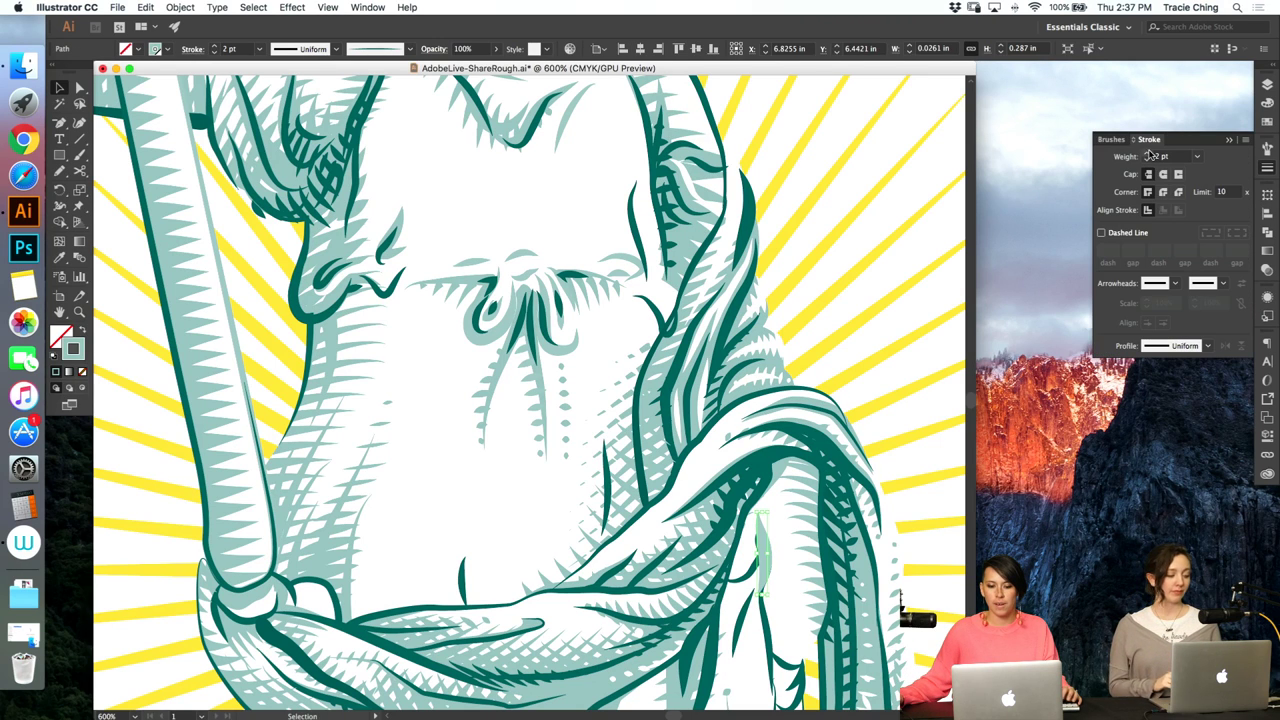
{"action": "key", "text": "super+shift+a"}
{"action": "key", "text": "a"}
{"action": "left_click", "coordinate": [785, 476]}
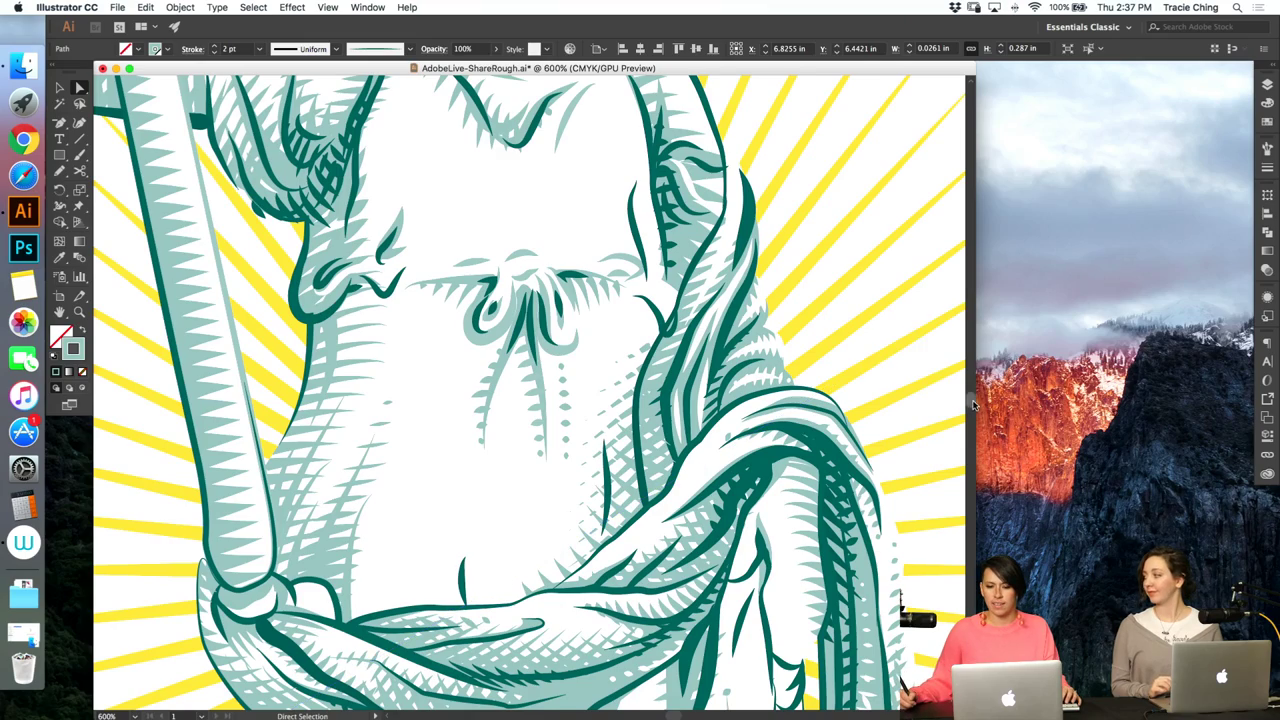
- Try a second pale shading stroke curving along the inside of the dark fold beneath the drape, then delete it
{"action": "left_click_drag", "start_coordinate": [973, 405], "coordinate": [973, 408]}
{"action": "key", "text": "z"}
{"action": "left_click_drag", "start_coordinate": [742, 481], "coordinate": [850, 435]}
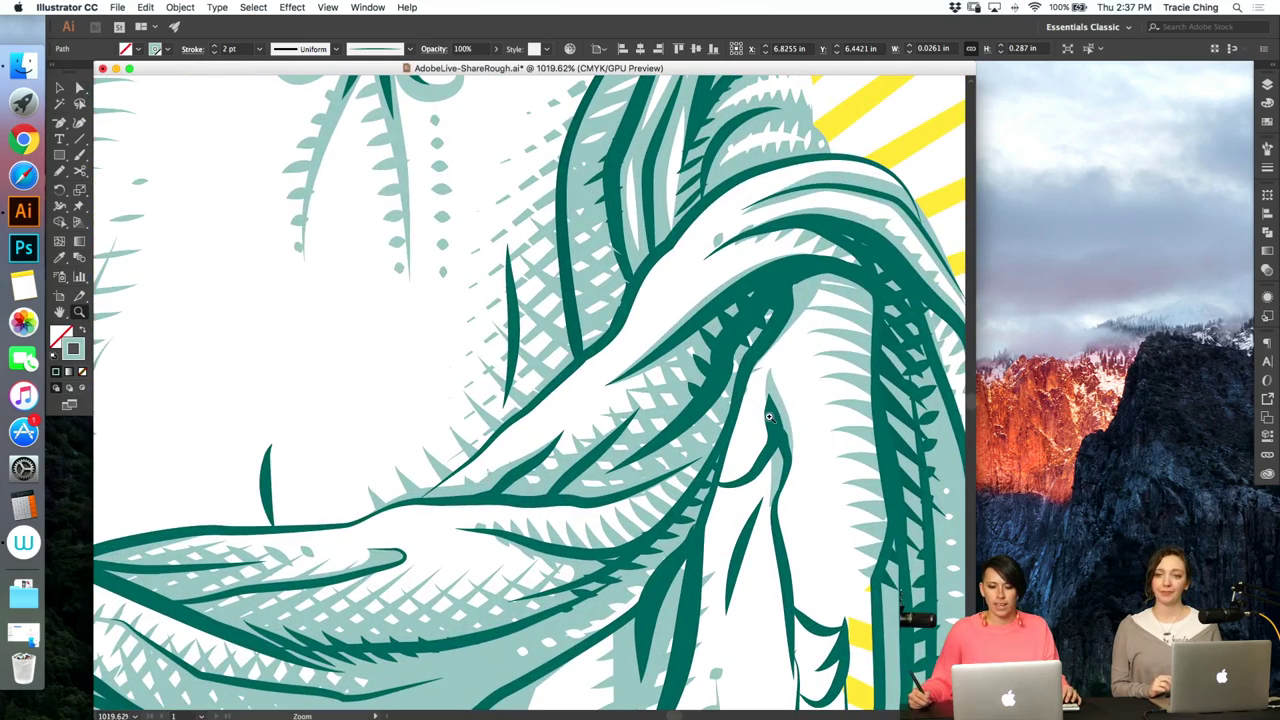
{"action": "key", "text": "b"}
{"action": "left_click_drag", "start_coordinate": [771, 423], "coordinate": [718, 485]}
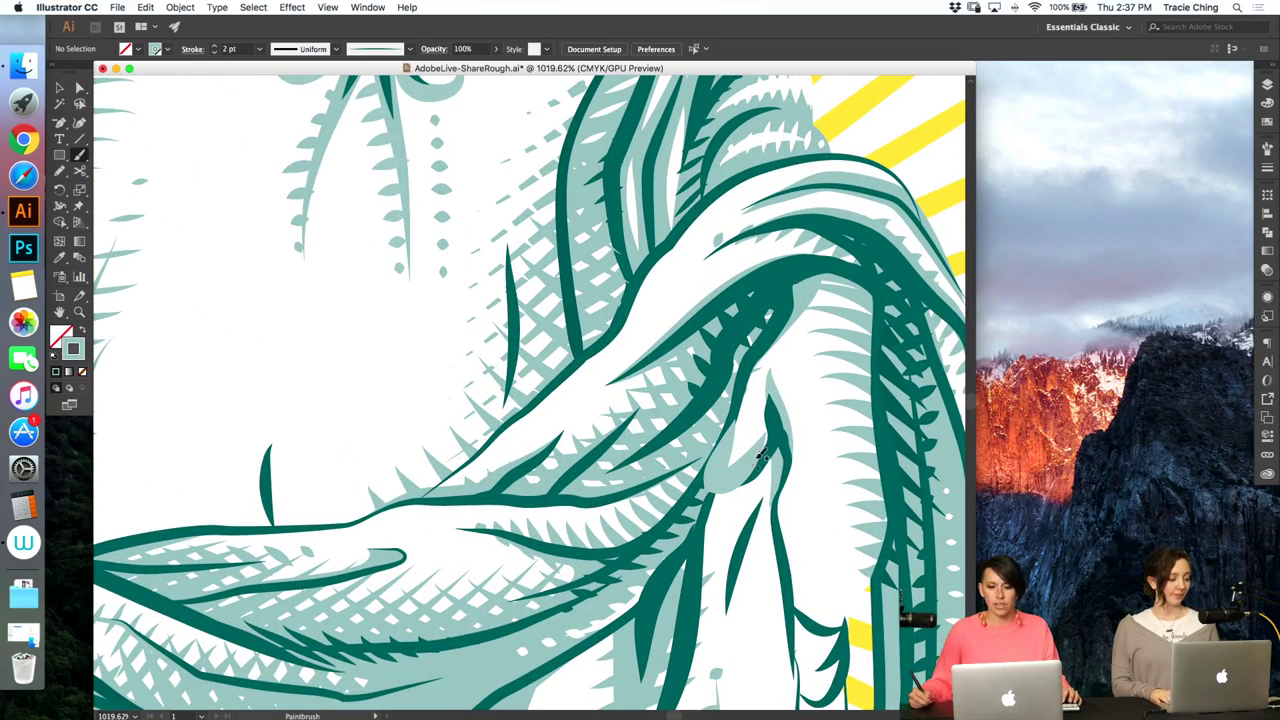
{"action": "key", "text": "v"}
{"action": "left_click", "coordinate": [762, 464]}
{"action": "key", "text": "Delete"}
- Select the path of the pale 2 pt stroke beside the dark fold for direct editing
{"action": "key", "text": "a"}
{"action": "left_click", "coordinate": [770, 392]}
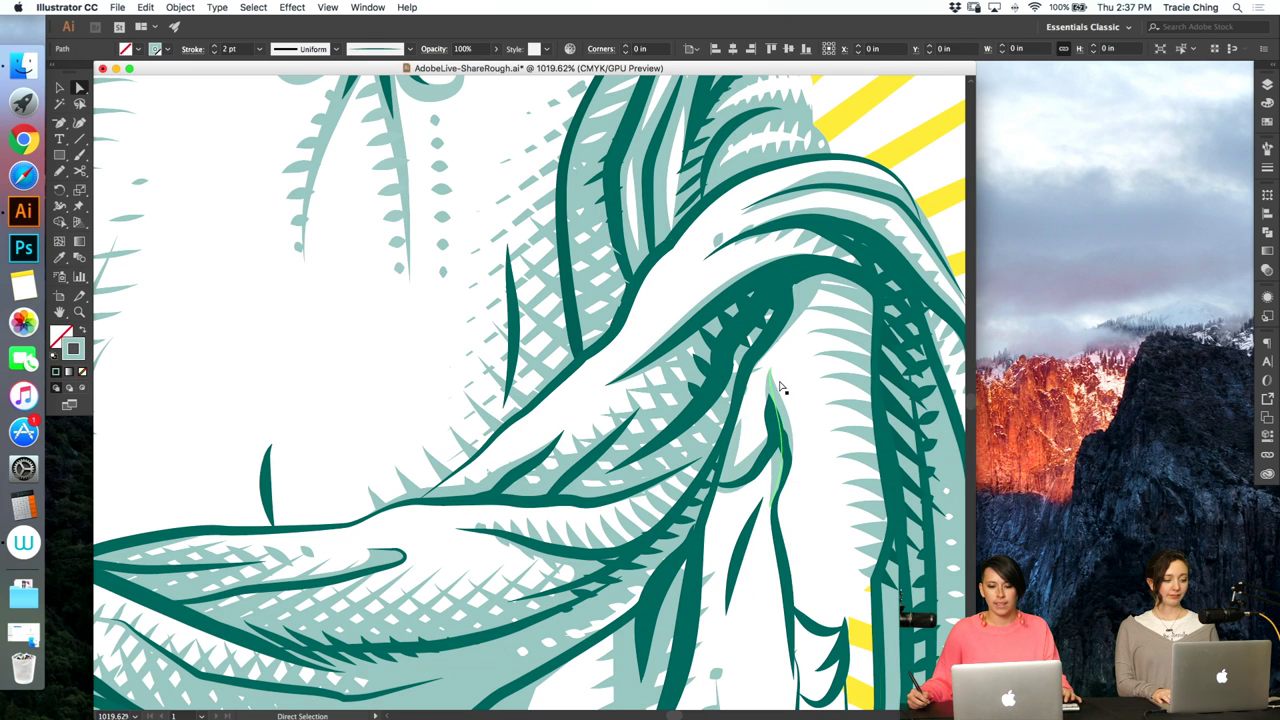
- Shade the fabric fold beside the hand with a light teal 2 pt brush stroke, removing the rejected strokes
{"action": "key", "text": "v"}
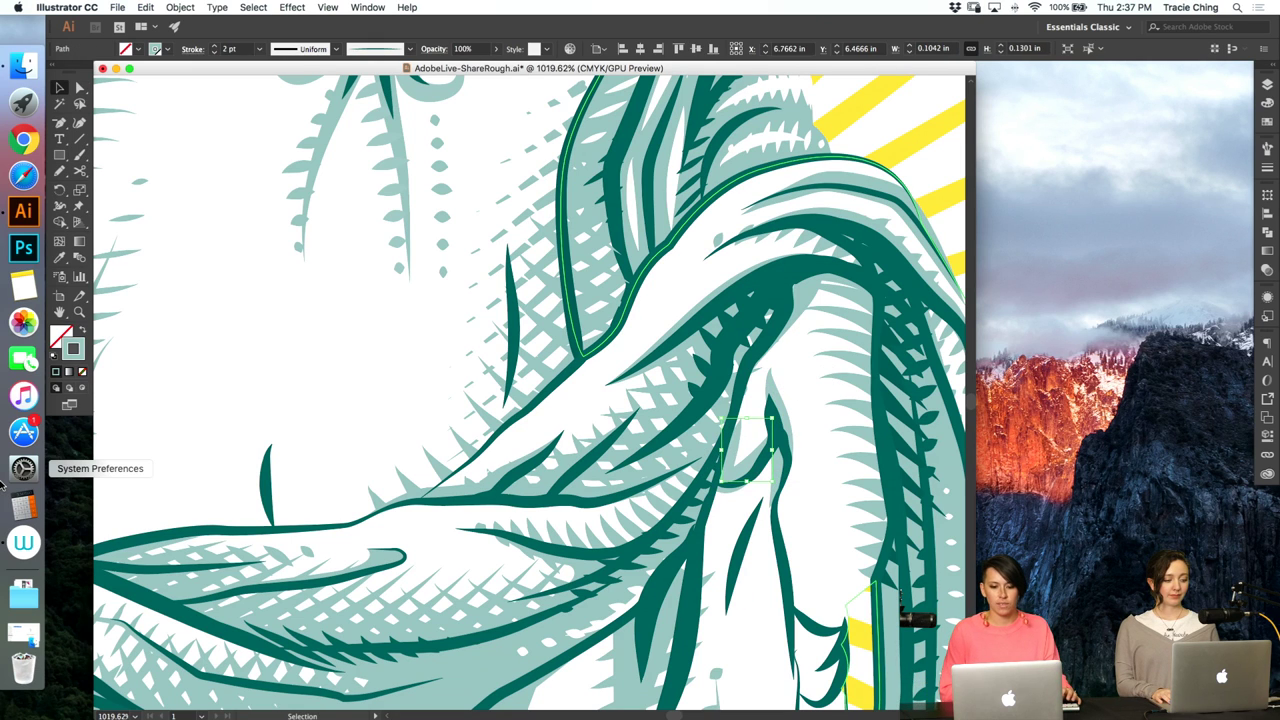
{"action": "key", "text": "super+minus"}
{"action": "key", "text": "super+minus"}
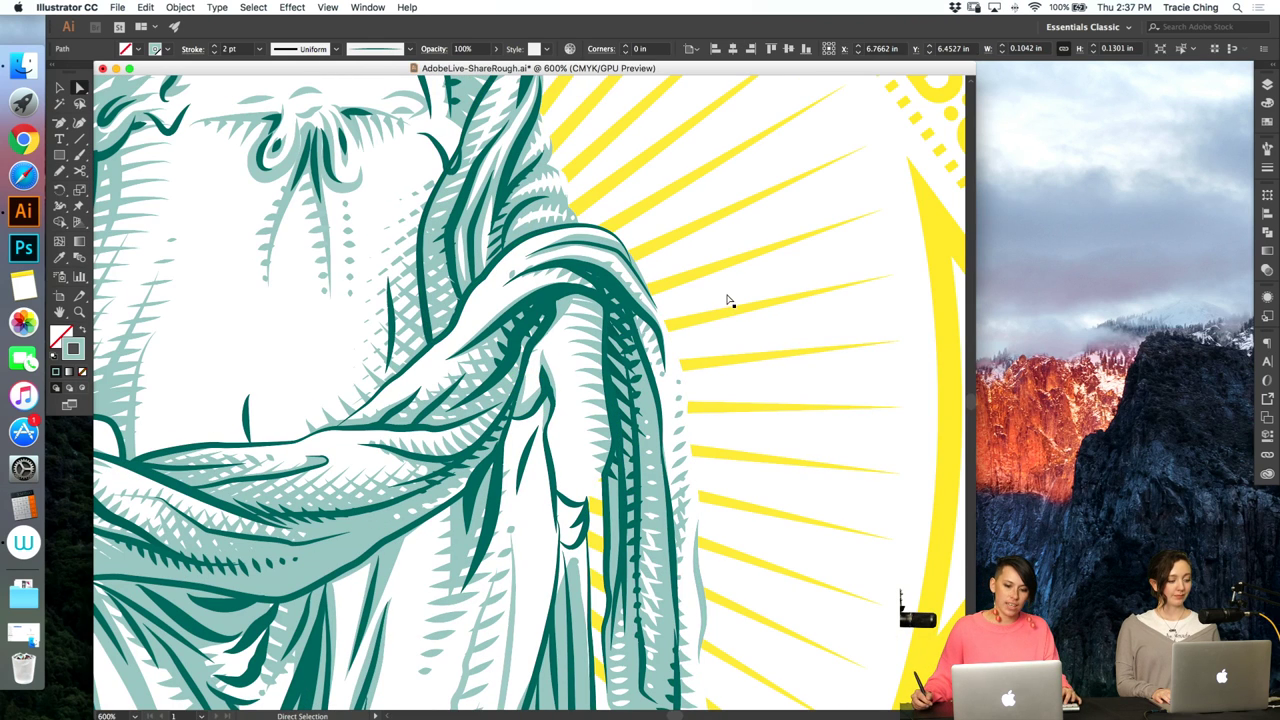
{"action": "key", "text": "b"}
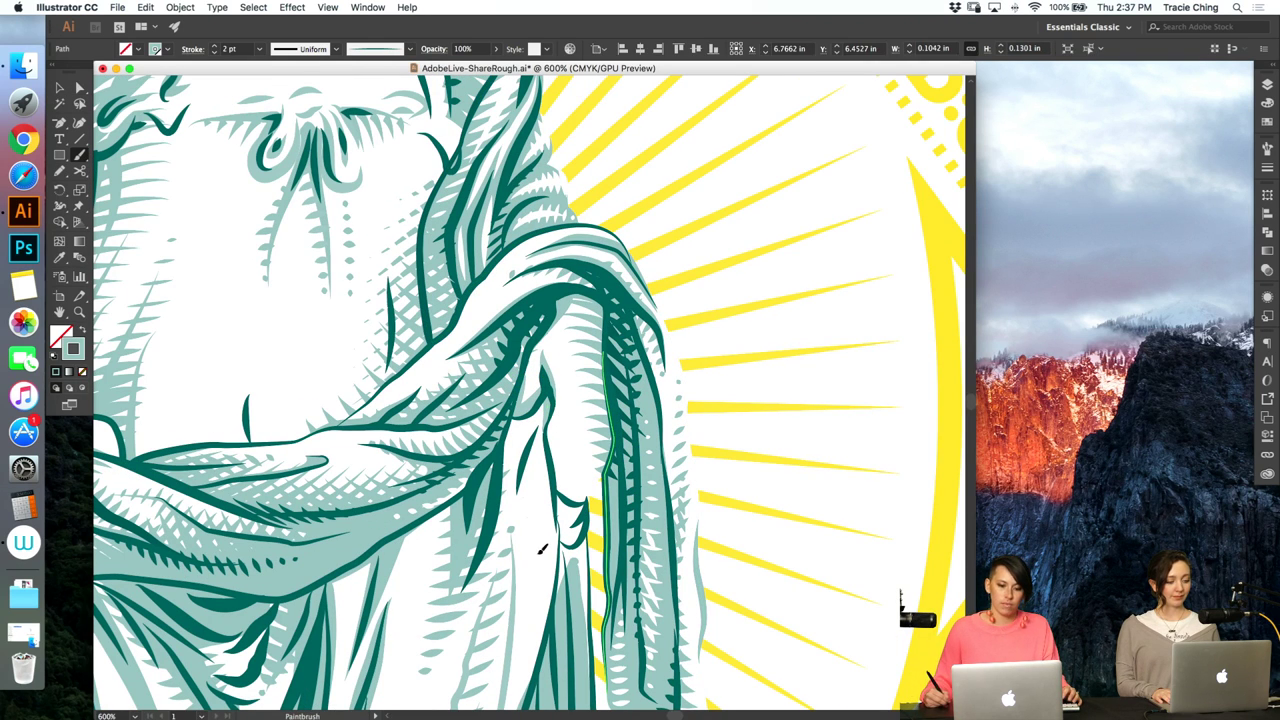
{"action": "left_click_drag", "start_coordinate": [520, 420], "coordinate": [541, 545]}
{"action": "key", "text": "super+z"}
{"action": "left_click_drag", "start_coordinate": [522, 410], "coordinate": [536, 498]}
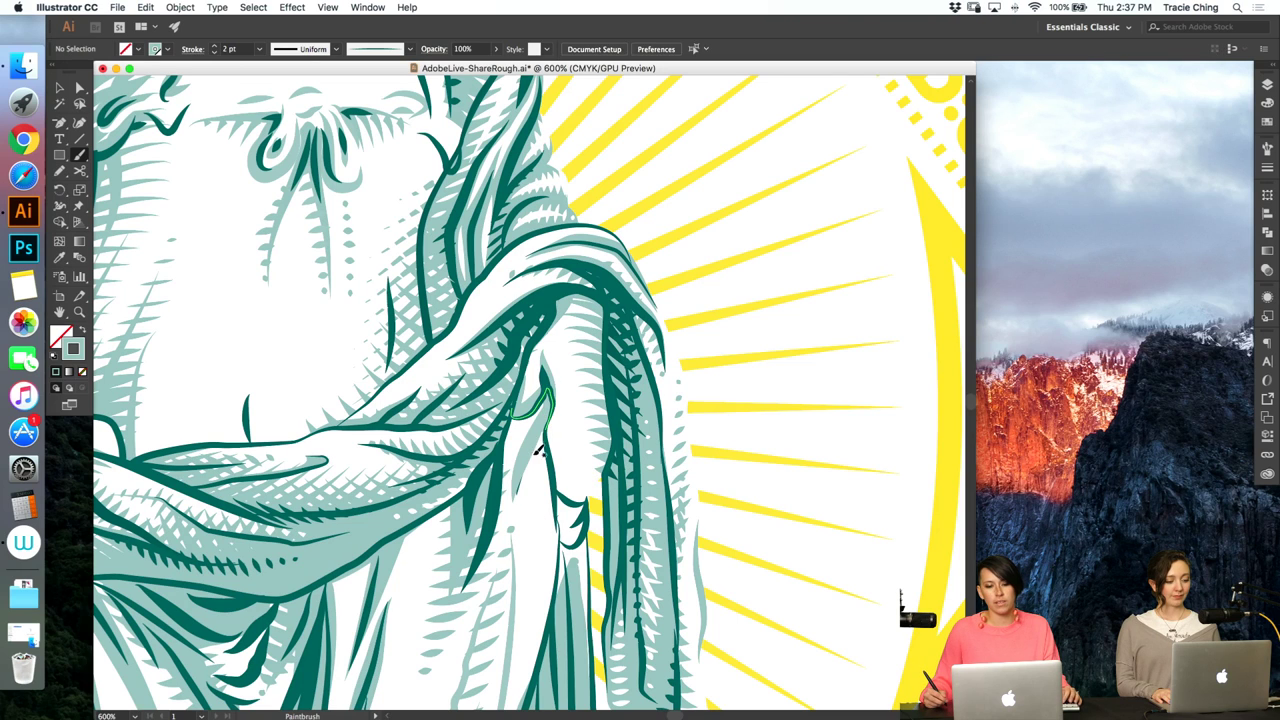
{"action": "key", "text": "a"}
{"action": "left_click", "coordinate": [534, 449]}
{"action": "key", "text": "Delete"}
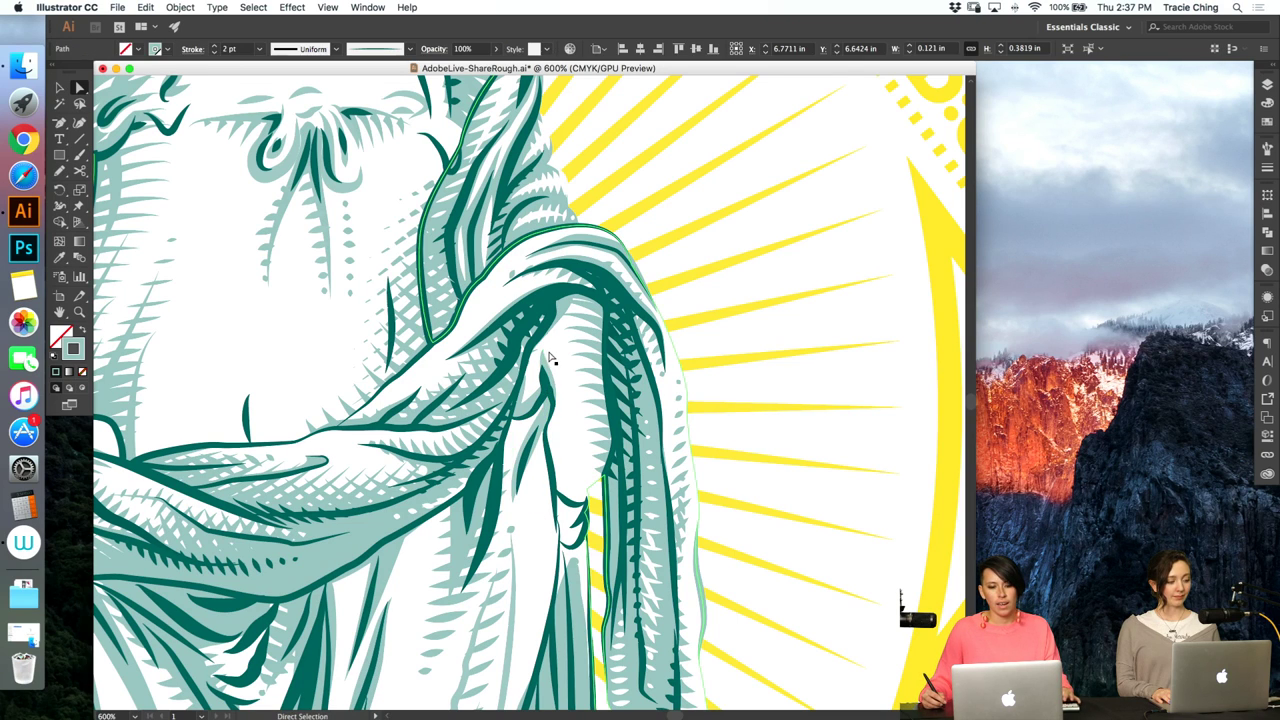
- Draw a closed shape over the small rounded form beneath the hand with the Pencil tool and fill it light teal without a stroke
{"action": "left_click", "coordinate": [585, 515]}
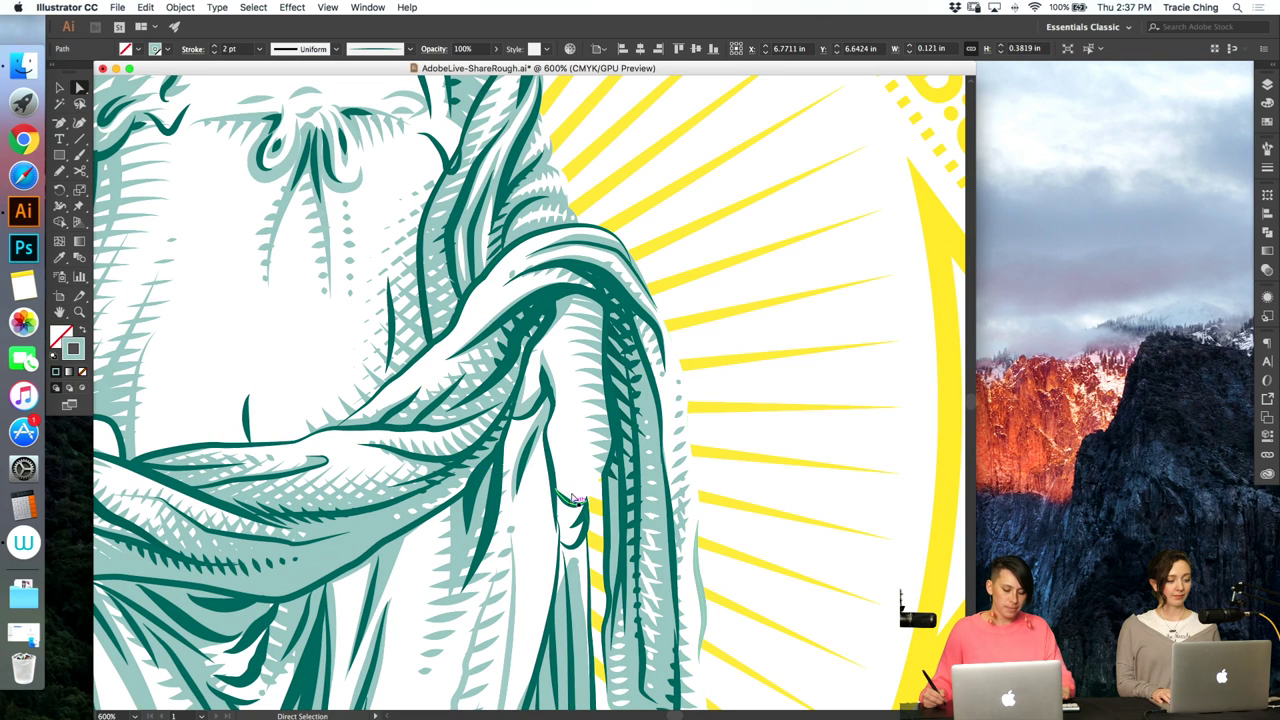
{"action": "key", "text": "n"}
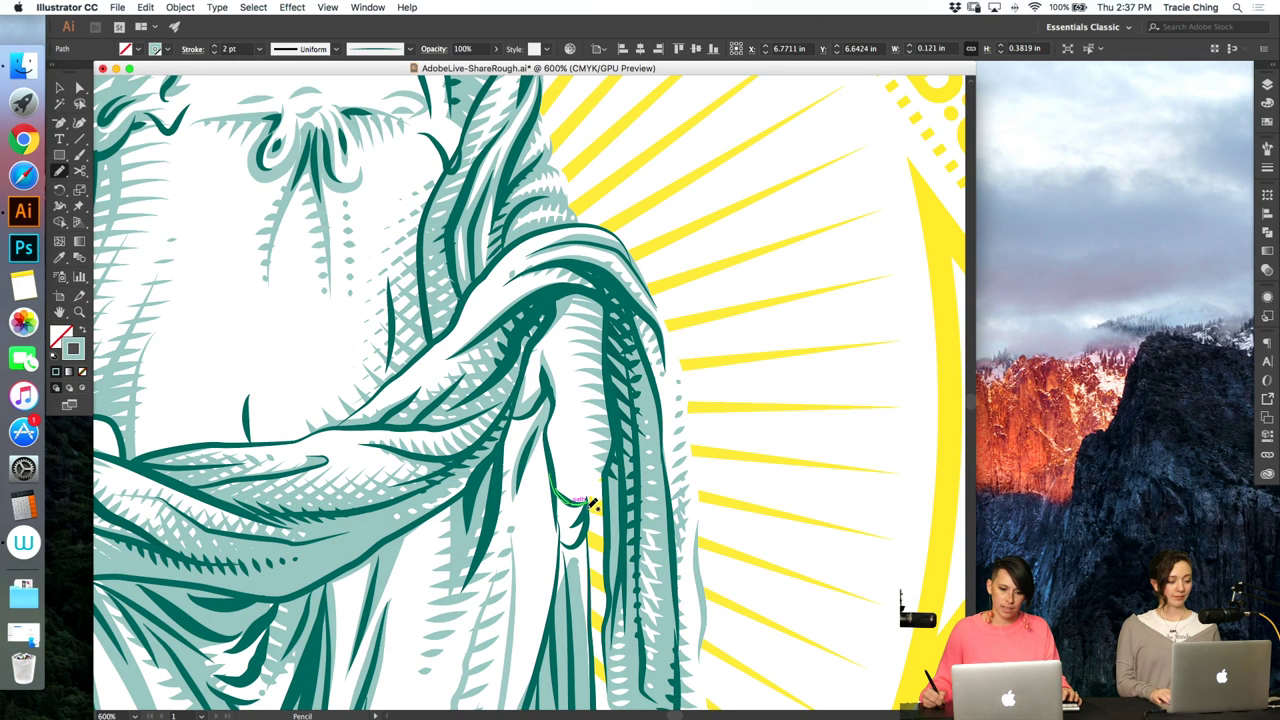
{"action": "key", "text": "super+shift+a"}
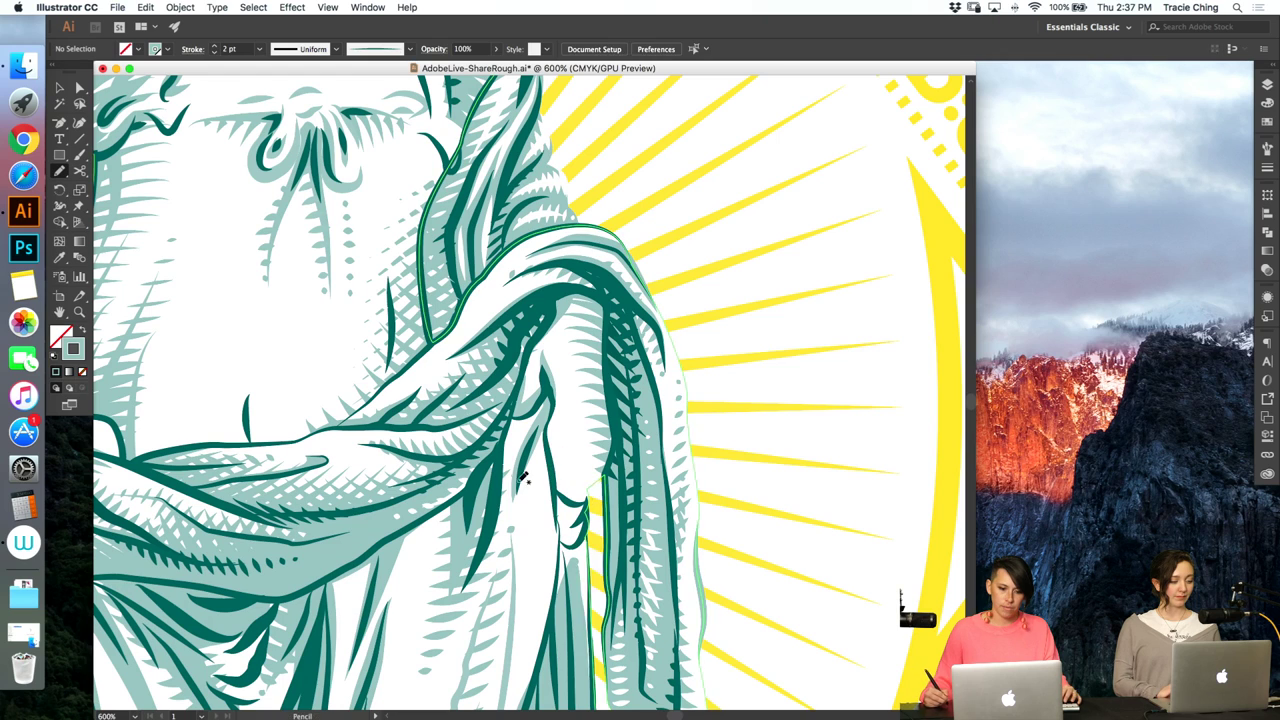
{"action": "key", "text": "a"}
{"action": "left_click", "coordinate": [940, 340]}
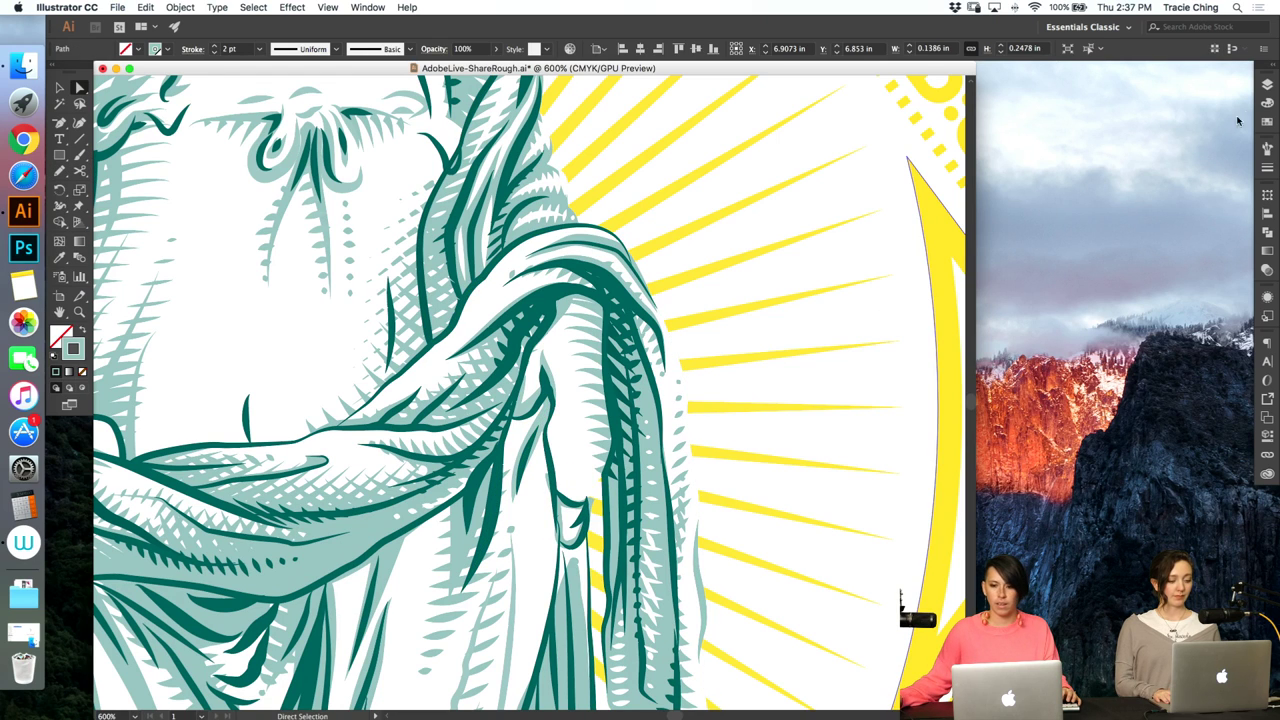
{"action": "left_click", "coordinate": [1260, 105]}
{"action": "left_click", "coordinate": [695, 470]}
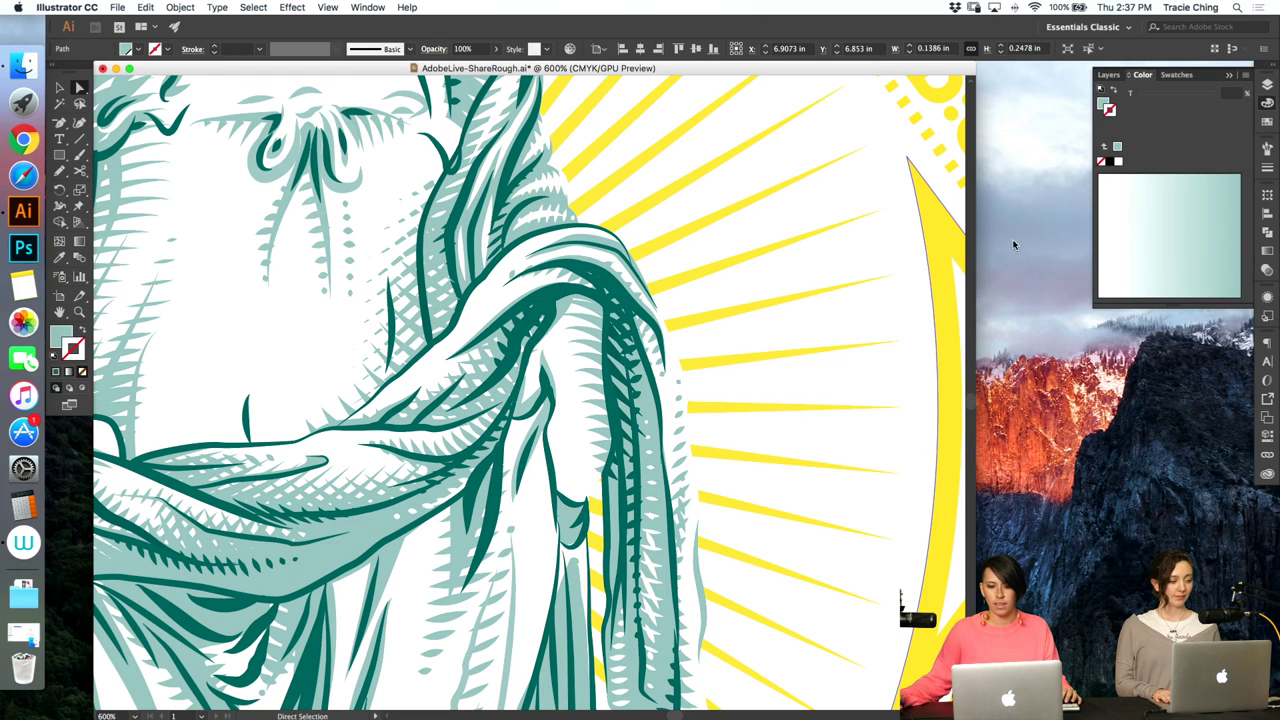
- Pick up the dark teal 1 pt outline style and brush the finger lines onto the lower part of the hand
{"action": "left_click", "coordinate": [605, 475]}
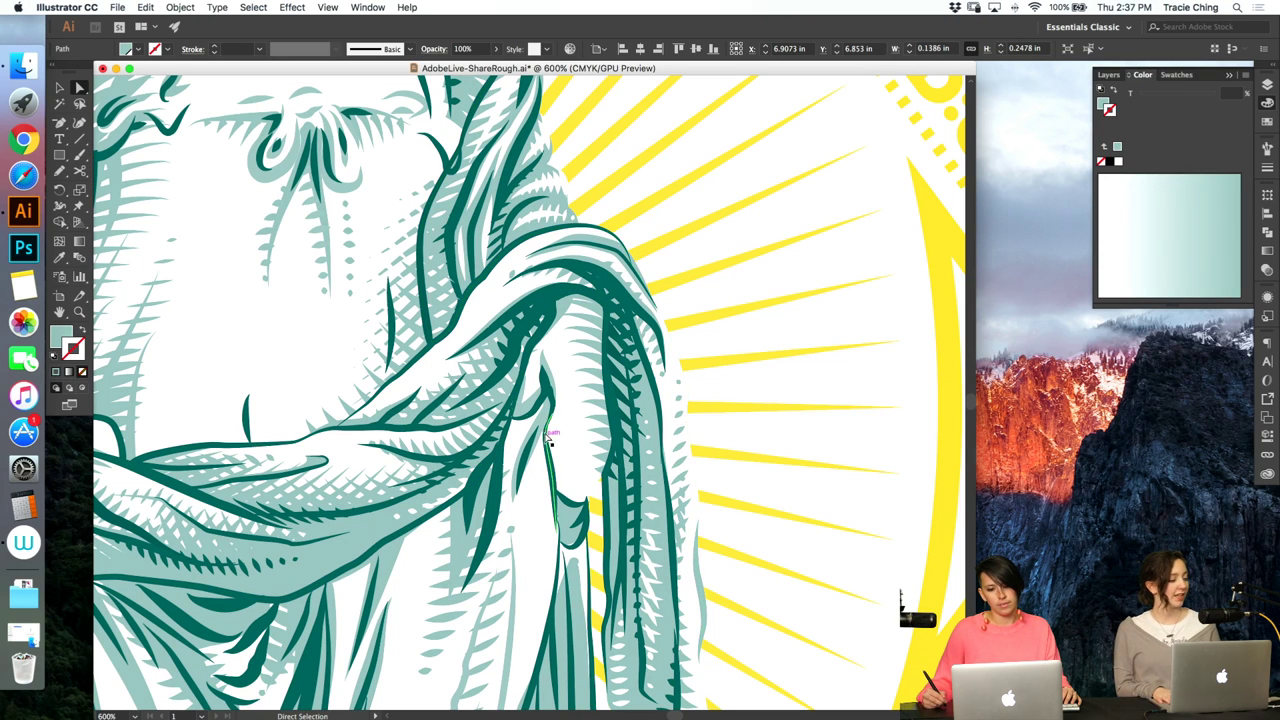
{"action": "left_click", "coordinate": [558, 497]}
{"action": "key", "text": "b"}
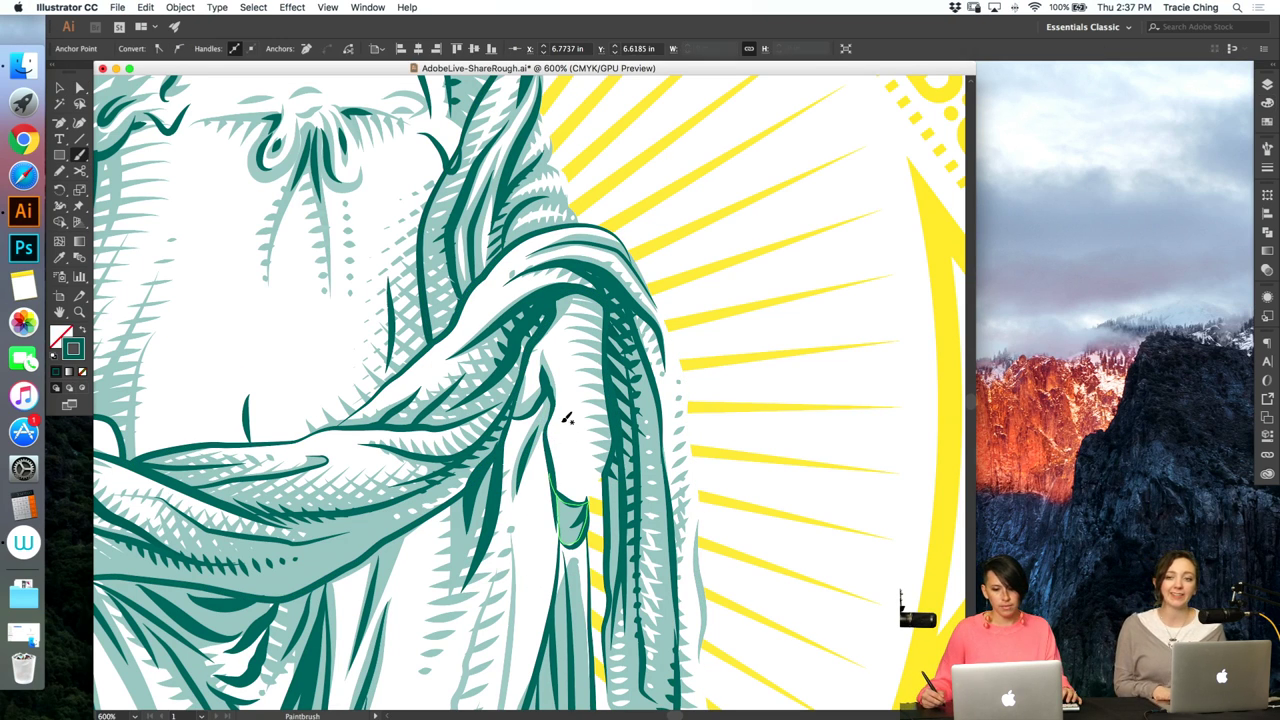
{"action": "key", "text": "super+shift+a"}
{"action": "left_click_drag", "start_coordinate": [577, 455], "coordinate": [570, 428]}
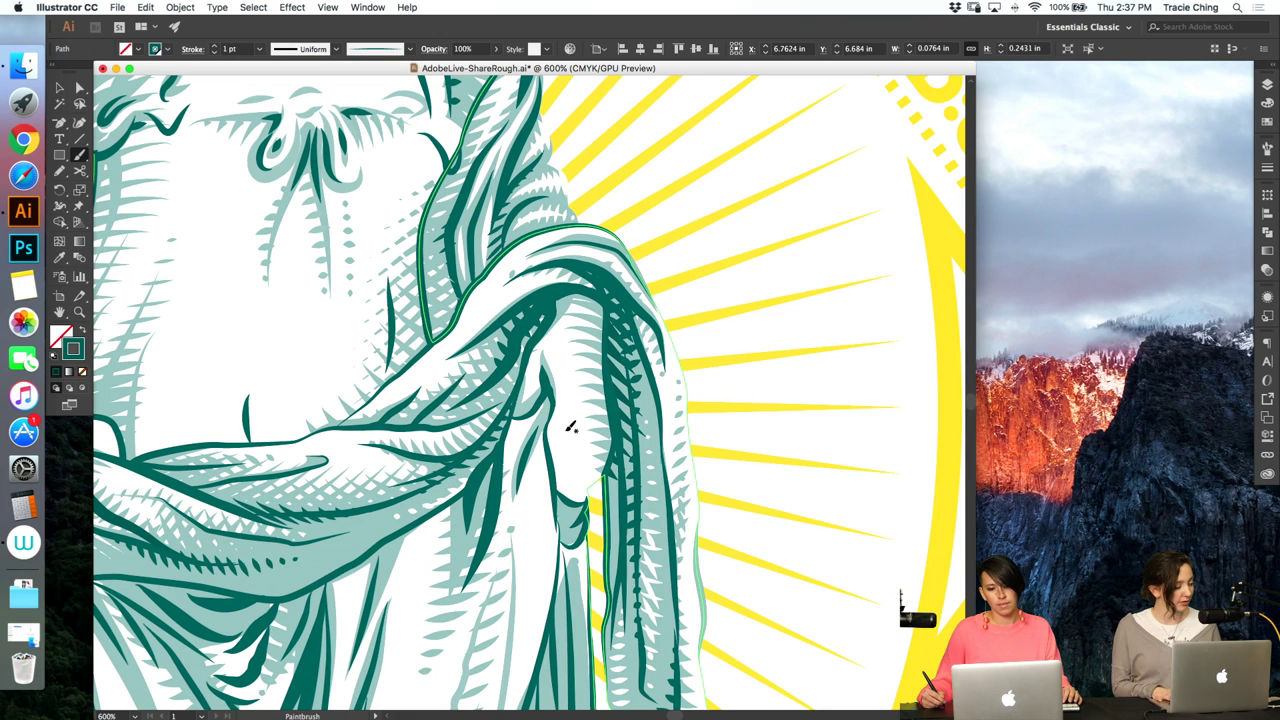
{"action": "left_click_drag", "start_coordinate": [566, 497], "coordinate": [597, 420]}
{"action": "left_click_drag", "start_coordinate": [598, 466], "coordinate": [594, 413]}
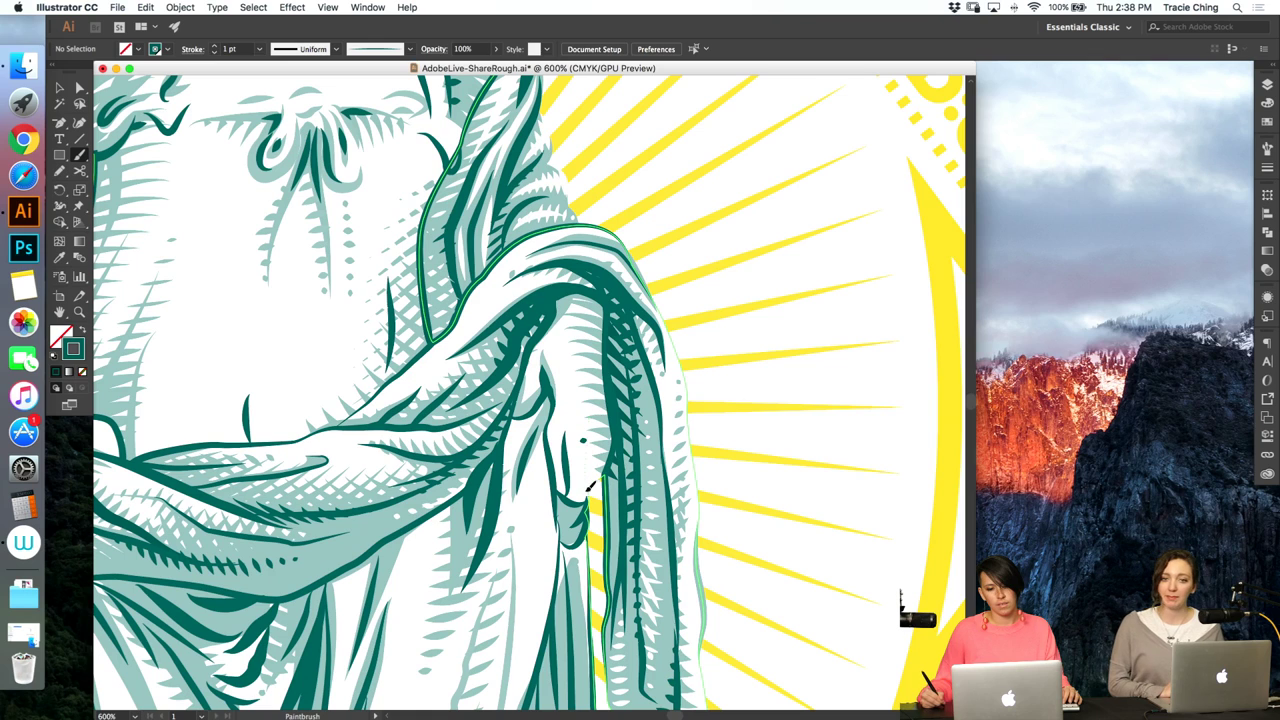
{"action": "left_click_drag", "start_coordinate": [590, 486], "coordinate": [585, 420]}
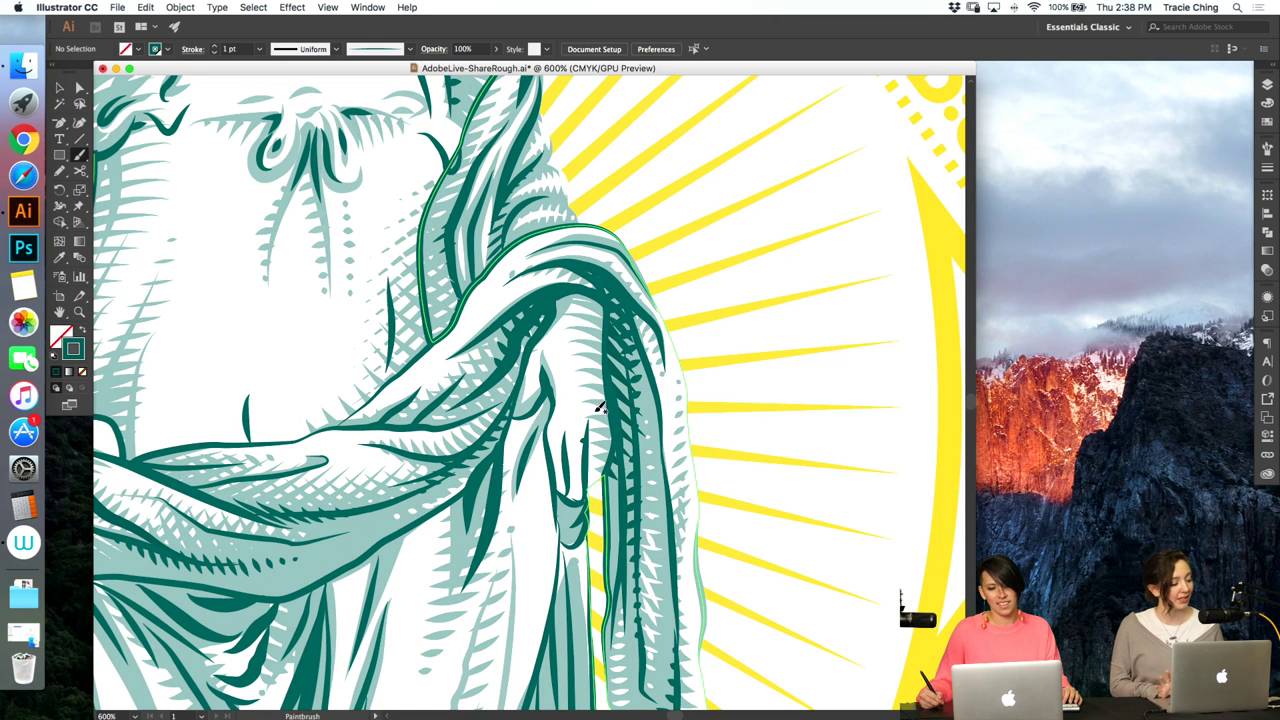
{"action": "left_click_drag", "start_coordinate": [585, 504], "coordinate": [590, 418]}
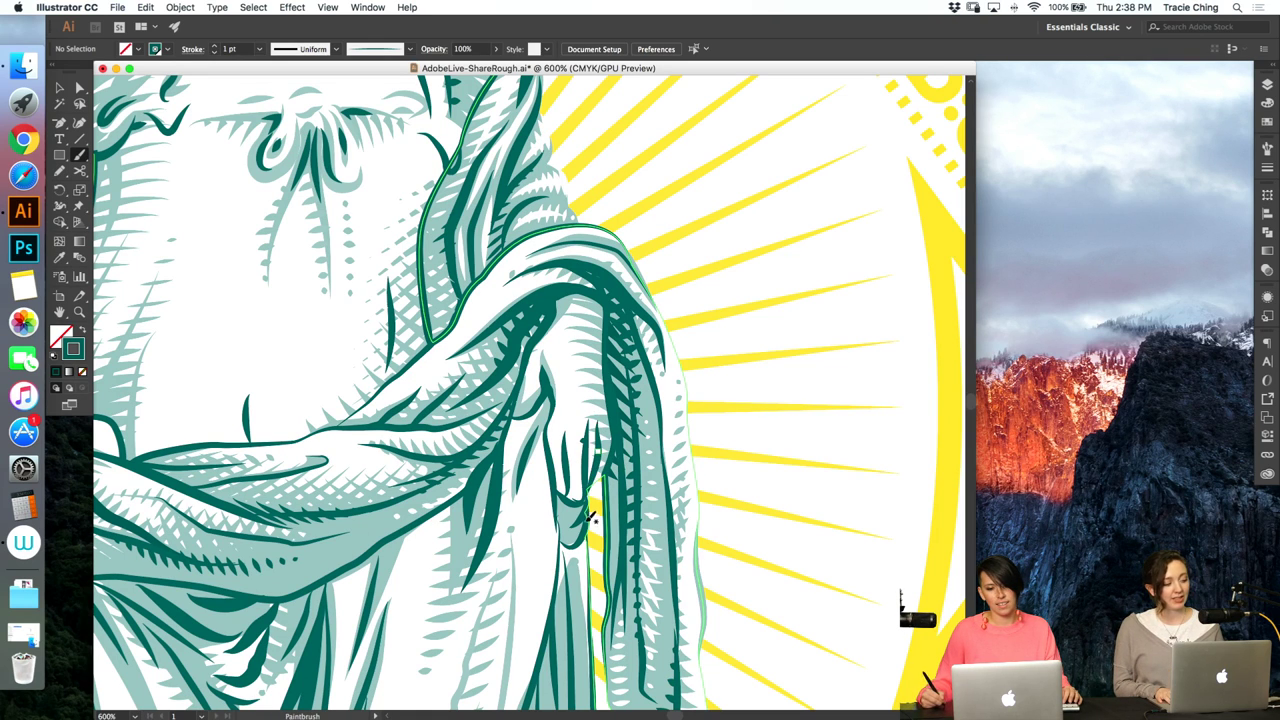
- Pick up the light teal 2 pt style from the existing shading and brush shading strokes alongside the dark finger lines
{"action": "key", "text": "z"}
{"action": "left_click_drag", "start_coordinate": [596, 426], "coordinate": [658, 402]}
{"action": "key", "text": "a"}
{"action": "left_click", "coordinate": [527, 324]}
{"action": "key", "text": "b"}
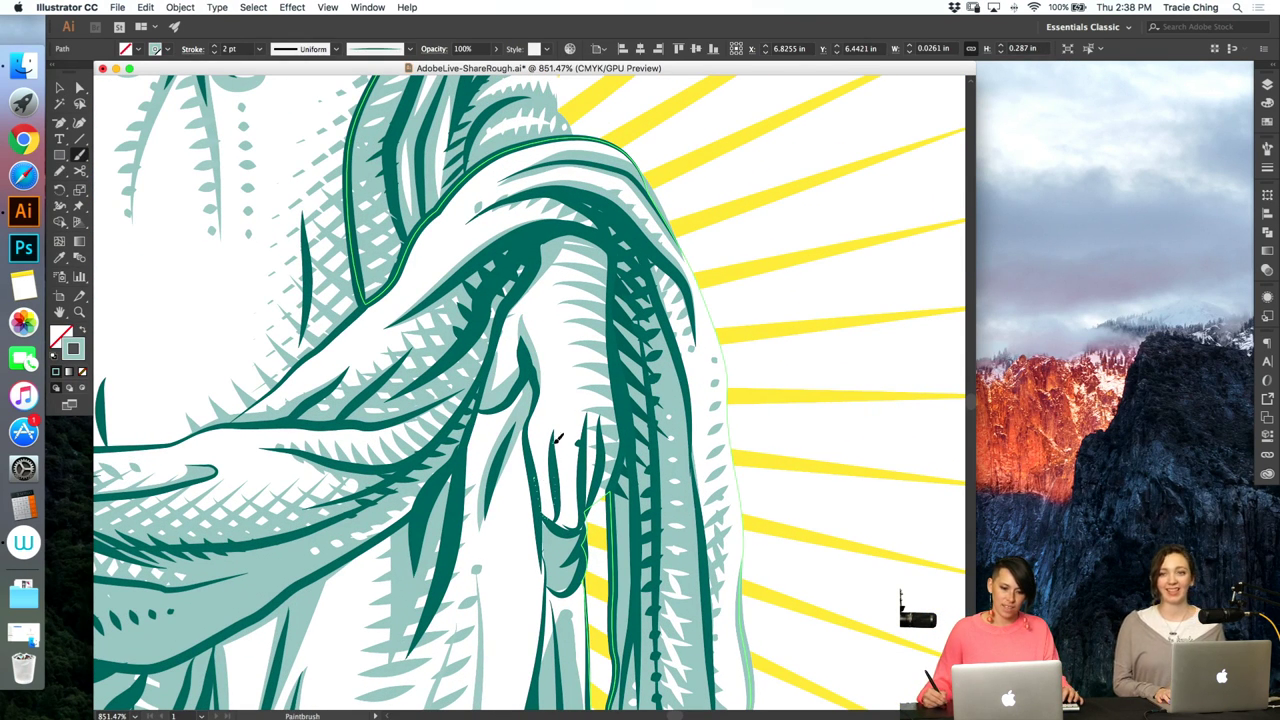
{"action": "key", "text": "super+z"}
{"action": "key", "text": "v"}
{"action": "left_click", "coordinate": [556, 472]}
{"action": "key", "text": "super+shift+z"}
{"action": "key", "text": "a"}
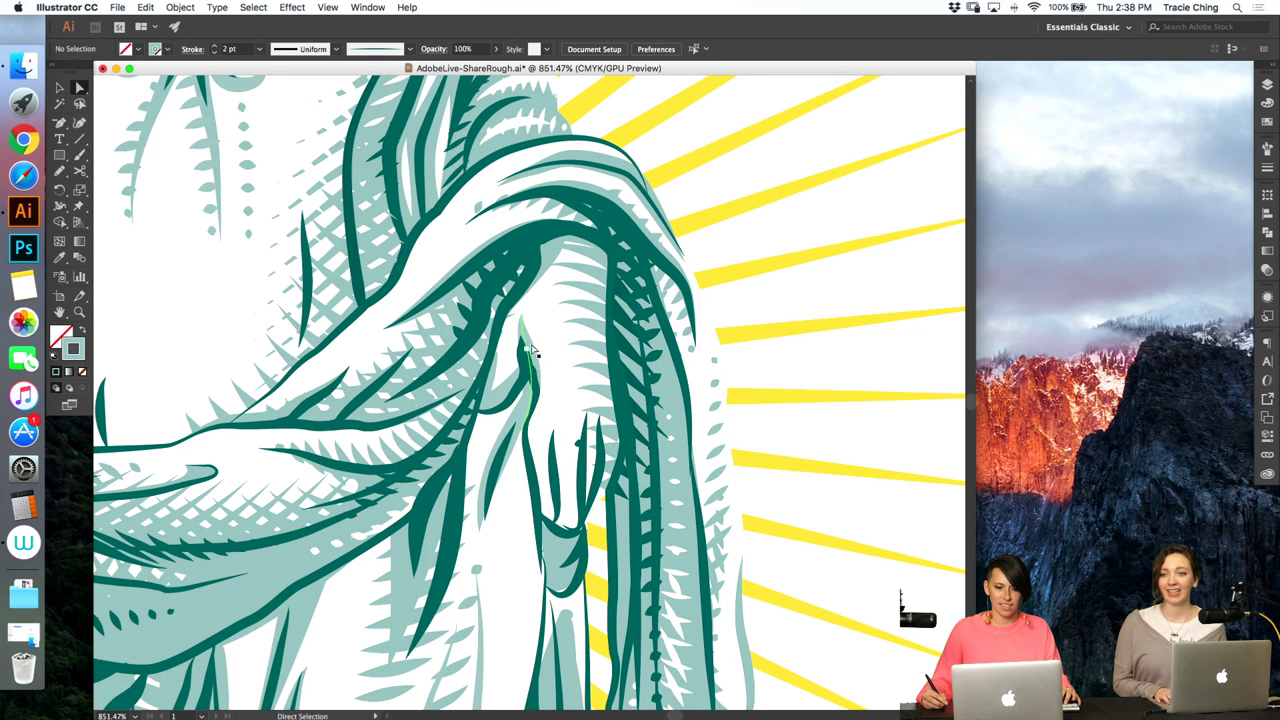
{"action": "key", "text": "super+shift+z"}
{"action": "key", "text": "super+shift+z"}
{"action": "key", "text": "b"}
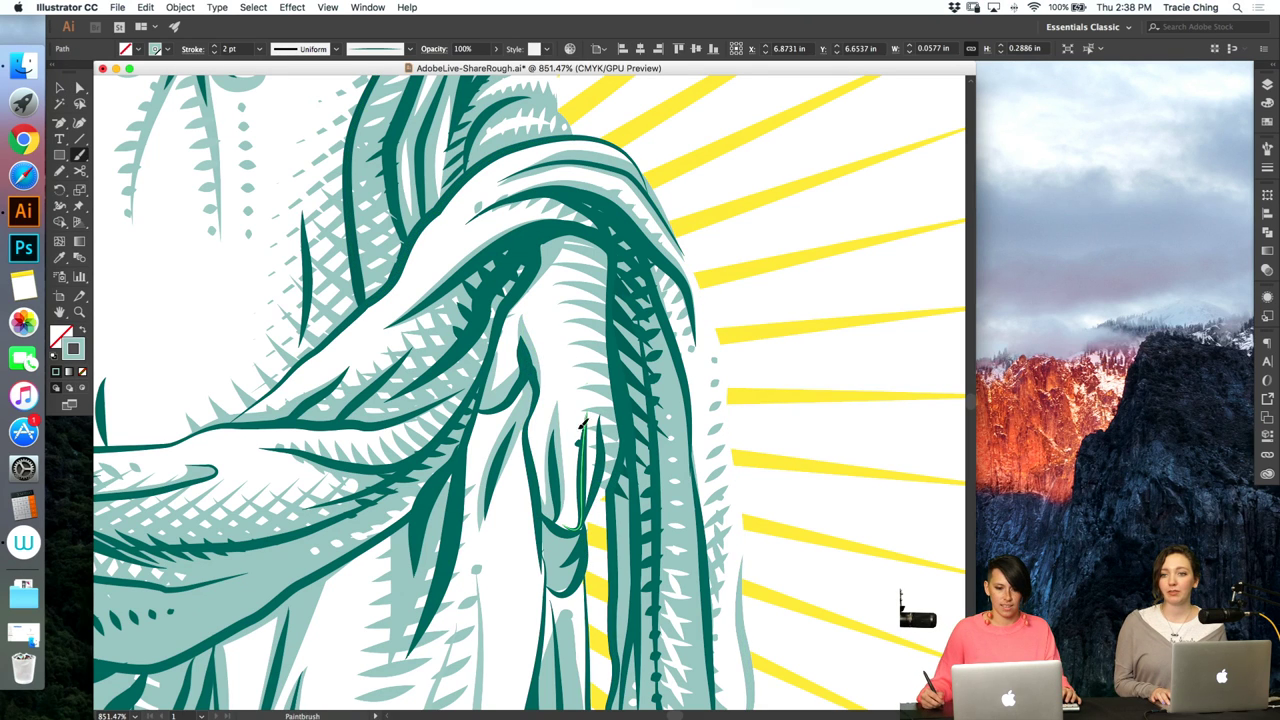
{"action": "mouse_move", "coordinate": [576, 517]}
{"action": "left_mouse_down"}
{"action": "mouse_move", "coordinate": [540, 488]}
{"action": "mouse_move", "coordinate": [562, 446]}
{"action": "left_mouse_up"}
{"action": "key", "text": "v"}
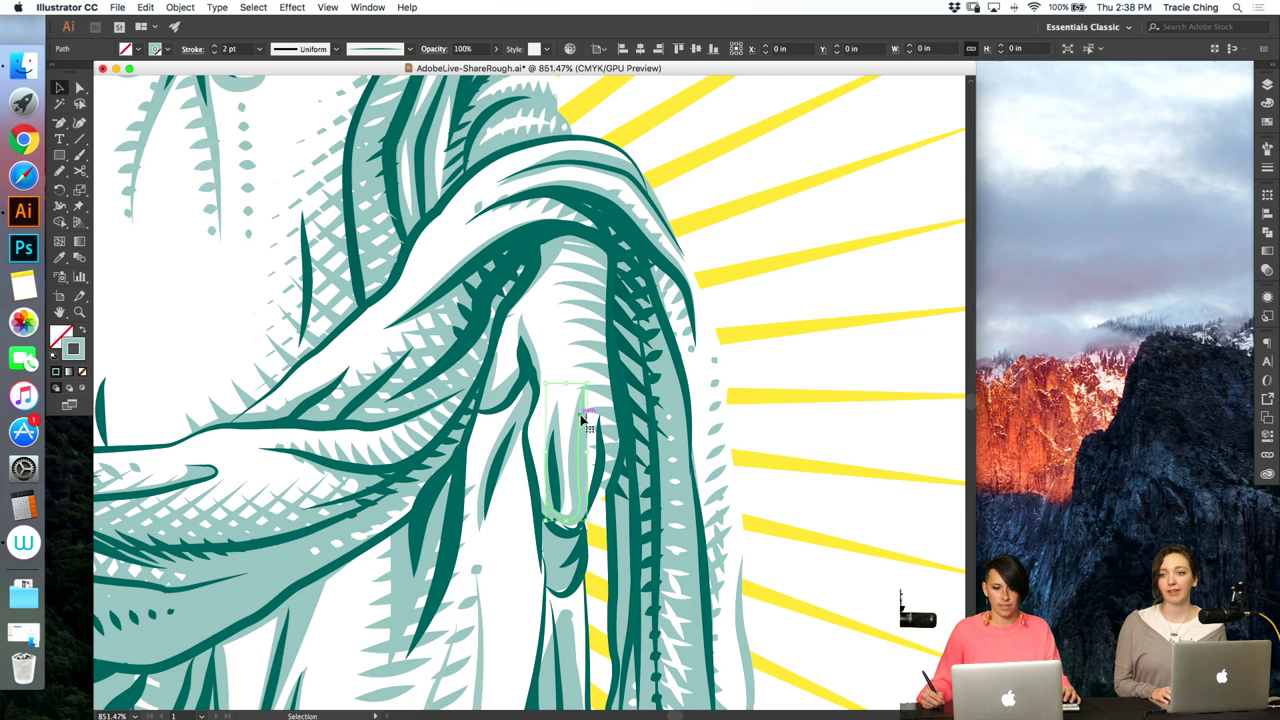
- Delete the surplus light teal stroke that frames the fingers
{"action": "key", "text": "super+shift+a"}
{"action": "key", "text": "a"}
{"action": "left_click", "coordinate": [560, 411]}
{"action": "key", "text": "BackSpace"}
{"action": "key", "text": "BackSpace"}
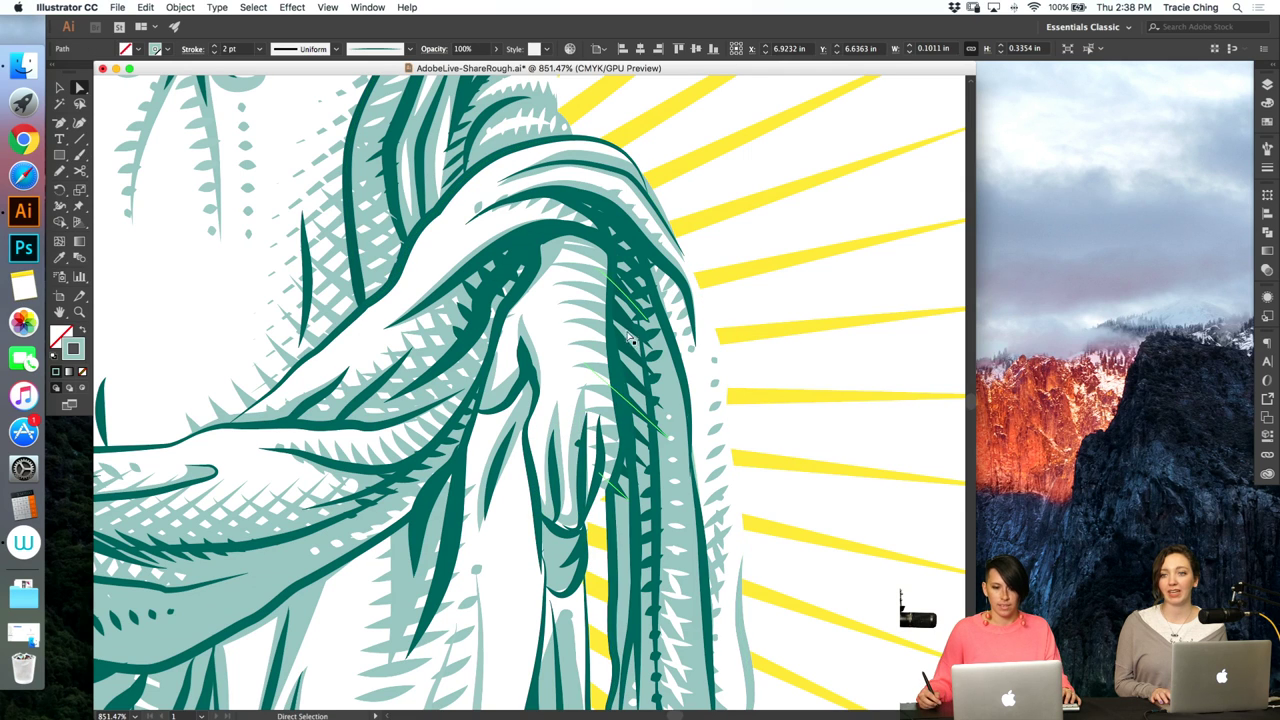
- Brush another light teal 2 pt shading stroke along the outer finger, reusing the style of the existing shading
{"action": "left_click", "coordinate": [603, 484]}
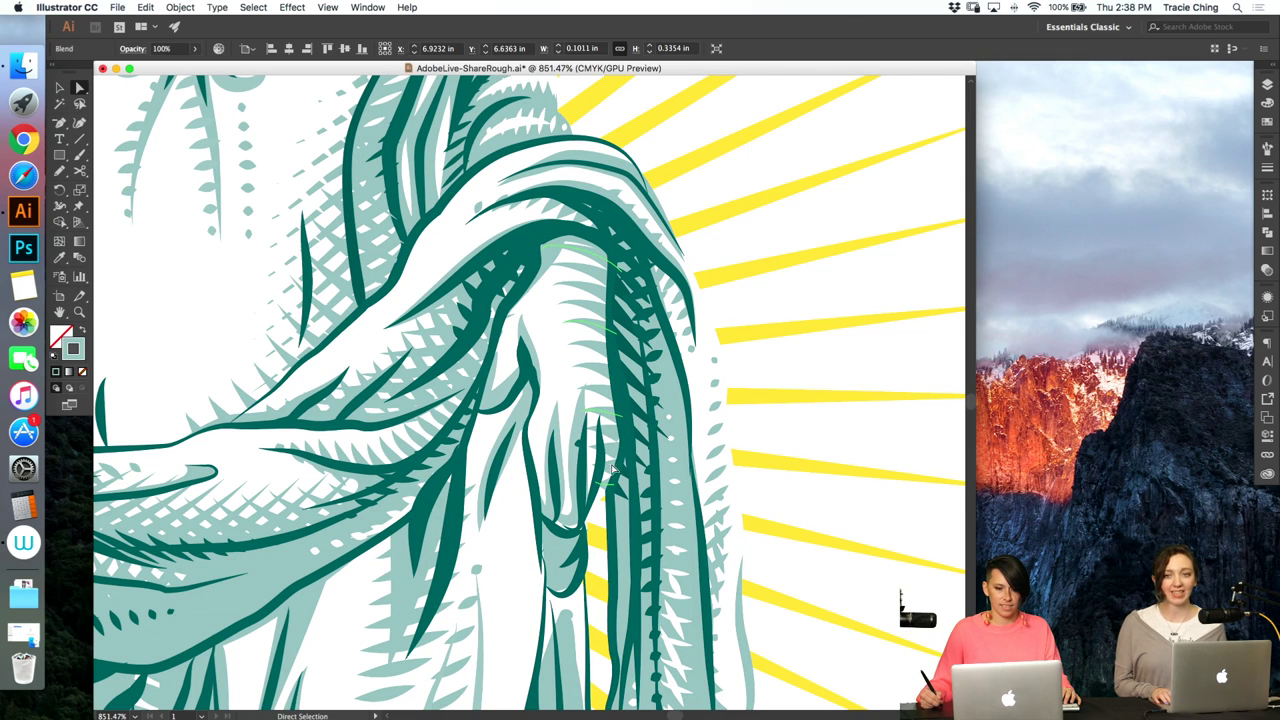
{"action": "left_click", "coordinate": [611, 485]}
{"action": "key", "text": "v"}
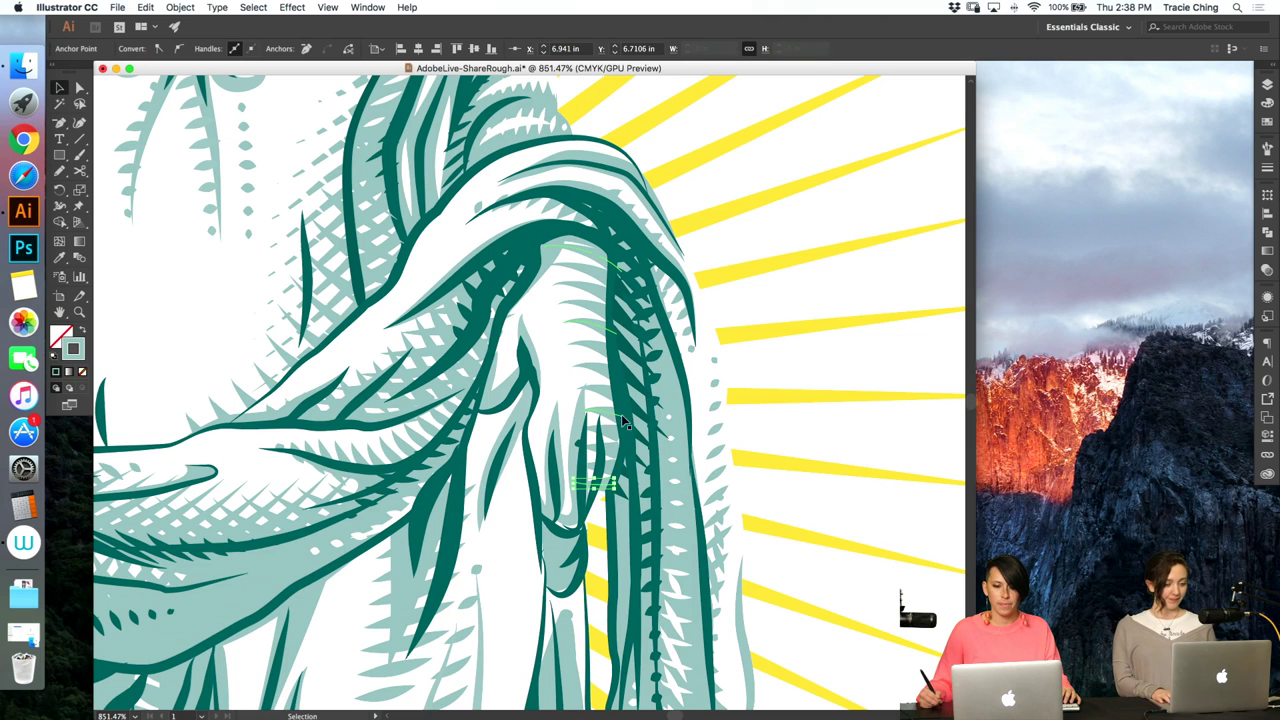
{"action": "left_click", "coordinate": [530, 354]}
{"action": "key", "text": "b"}
{"action": "left_click_drag", "start_coordinate": [578, 526], "coordinate": [600, 418]}
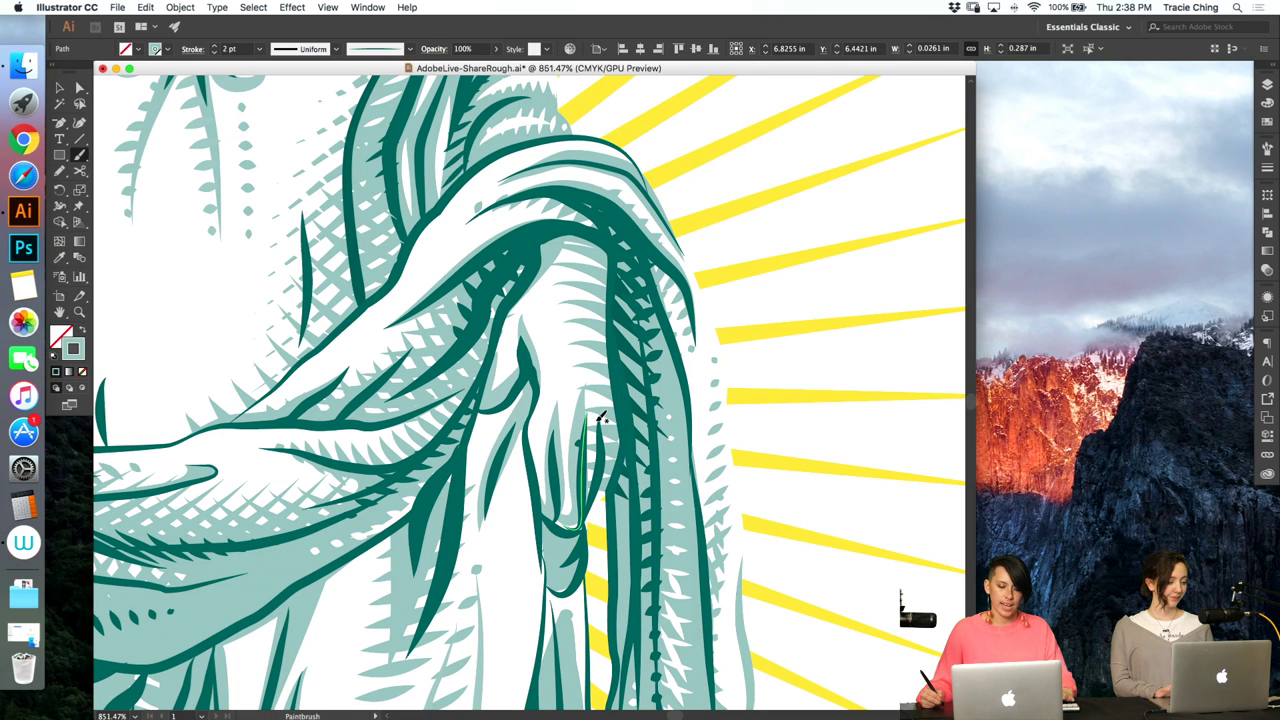
- Delete the surplus stroke near the fingertip and shift the light teal shading along the outer finger slightly inward
{"action": "key", "text": "v"}
{"action": "left_click", "coordinate": [585, 508]}
{"action": "key", "text": "Delete"}
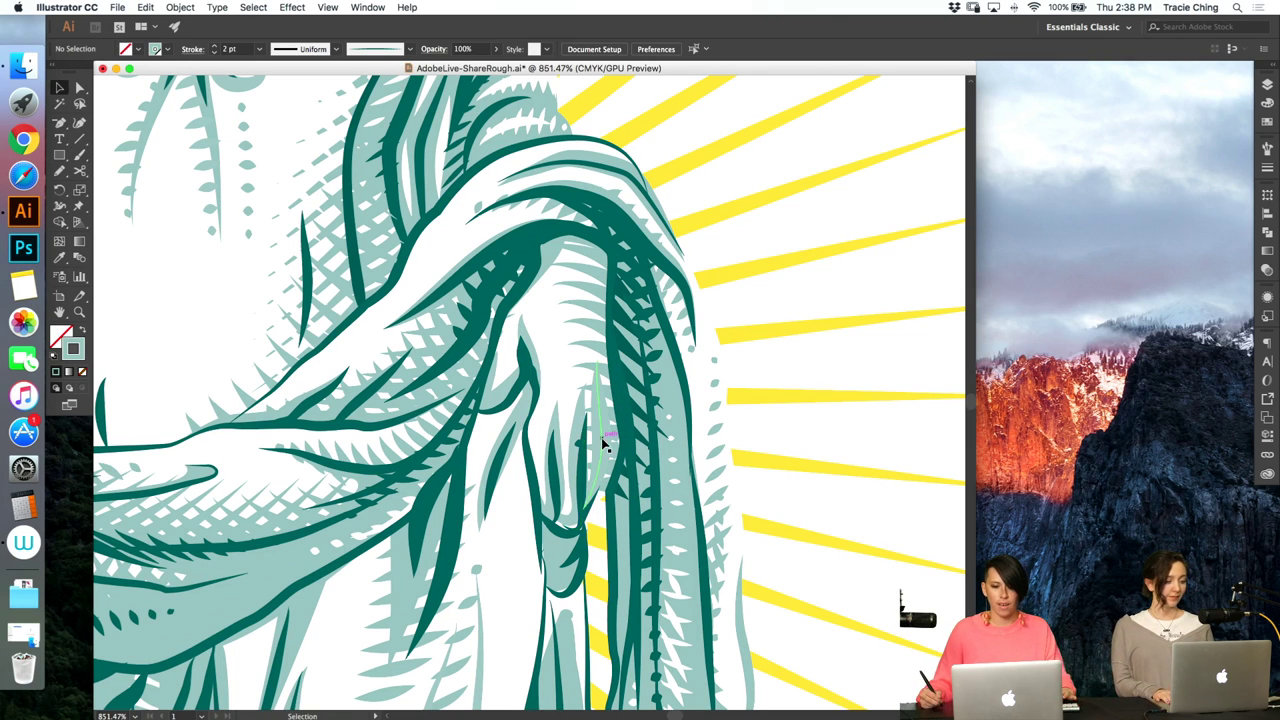
{"action": "key", "text": "a"}
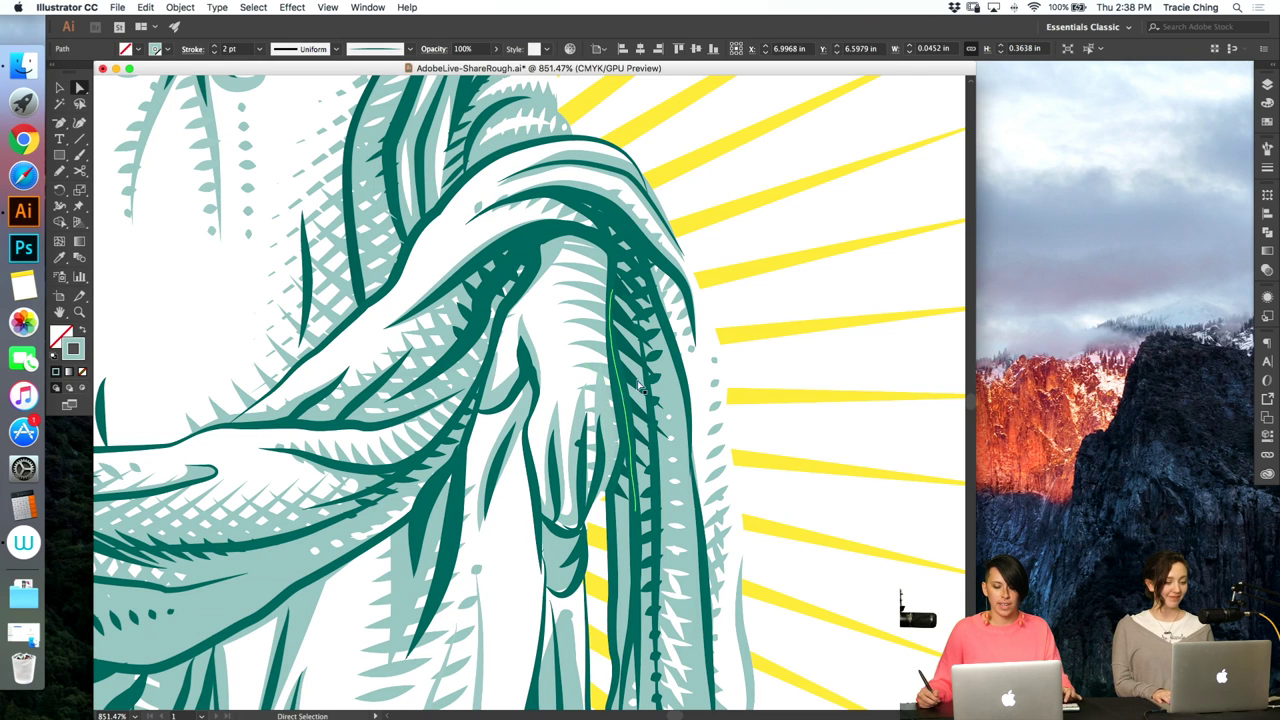
{"action": "left_click", "coordinate": [659, 372]}
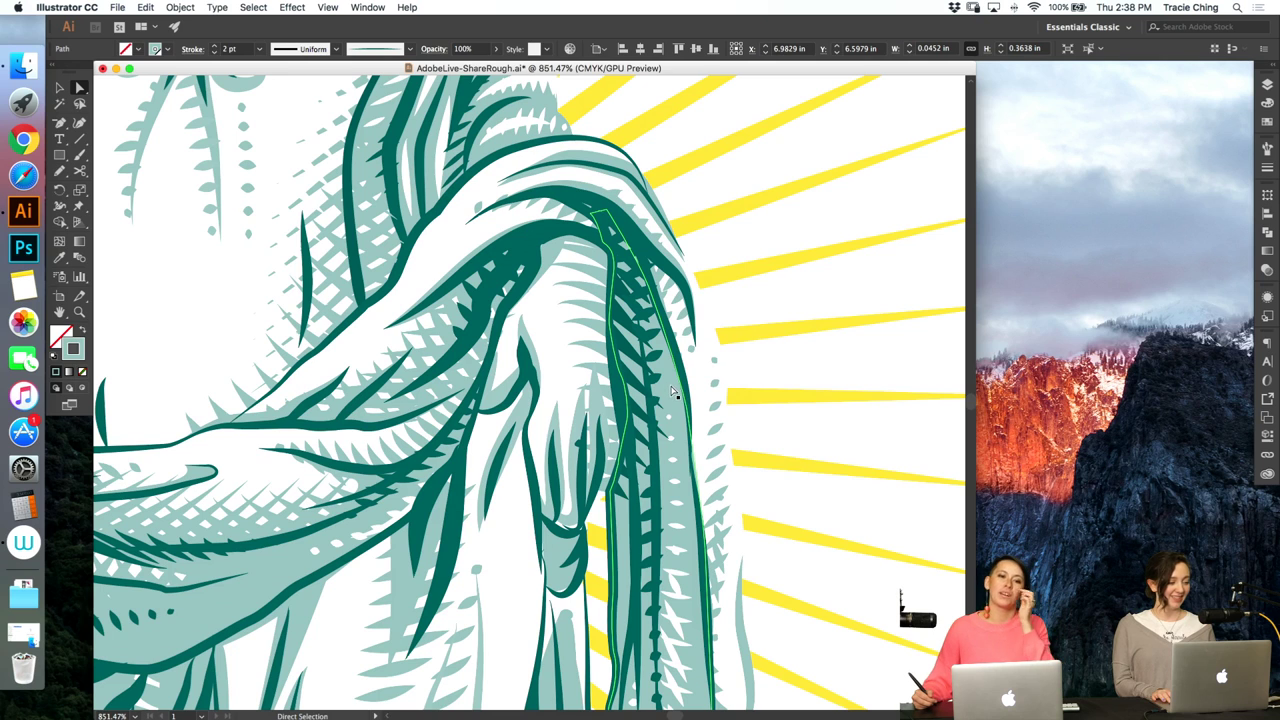
{"action": "left_click", "coordinate": [808, 328]}
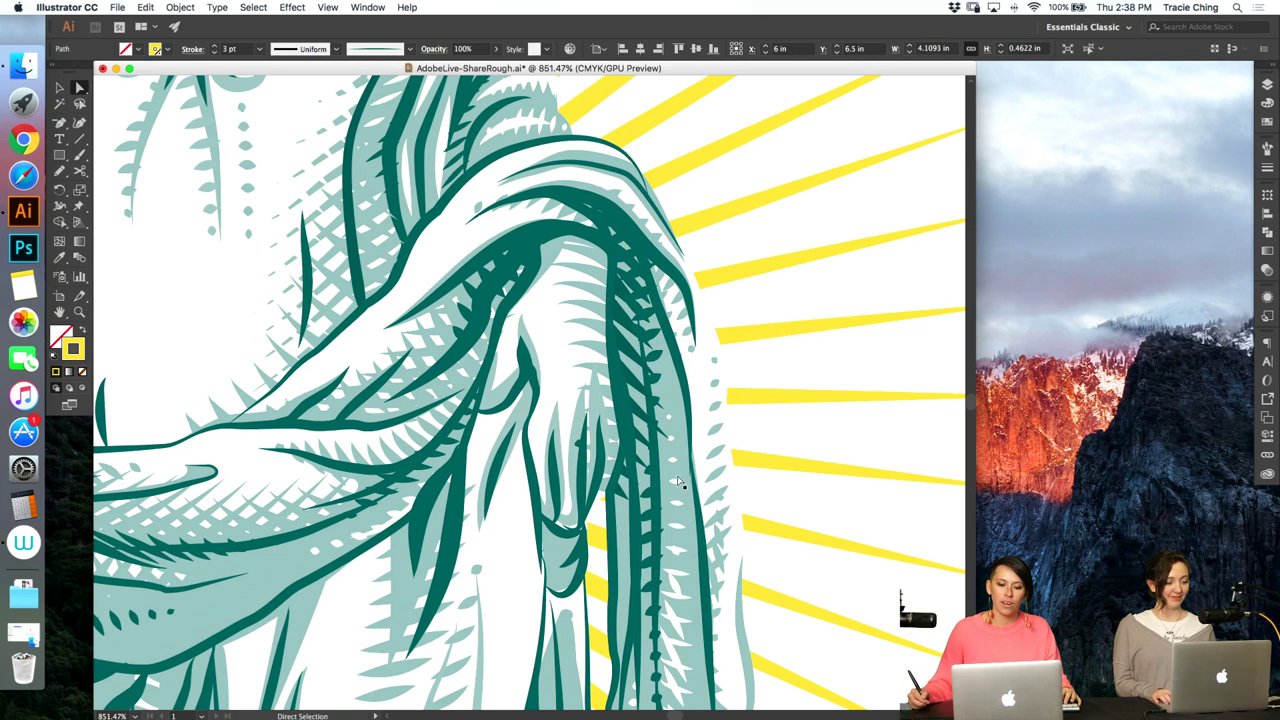
- Isolate the light teal filled shape beneath the fingers and reshape its upper edge to reach the fingertips
{"action": "key", "text": "z"}
{"action": "left_click_drag", "start_coordinate": [580, 542], "coordinate": [603, 530]}
{"action": "key", "text": "a"}
{"action": "left_click", "coordinate": [565, 548]}
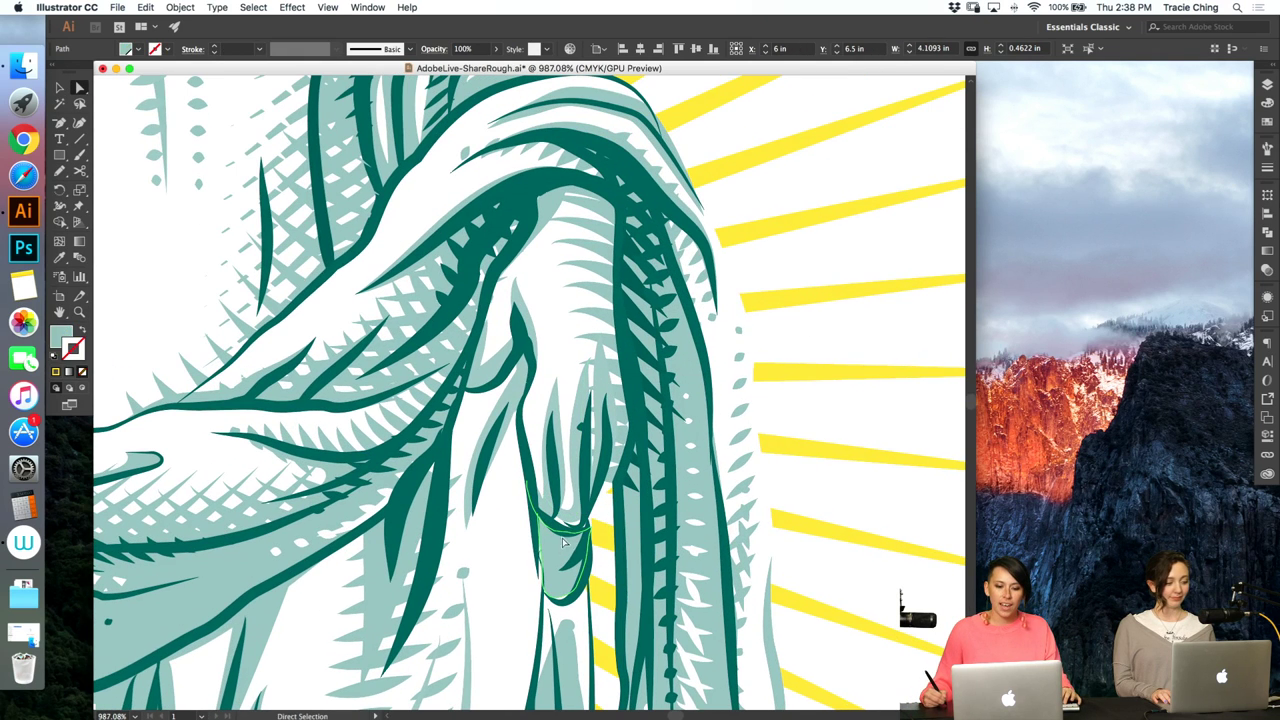
{"action": "key", "text": "v"}
{"action": "double_click", "coordinate": [563, 552]}
{"action": "key", "text": "a"}
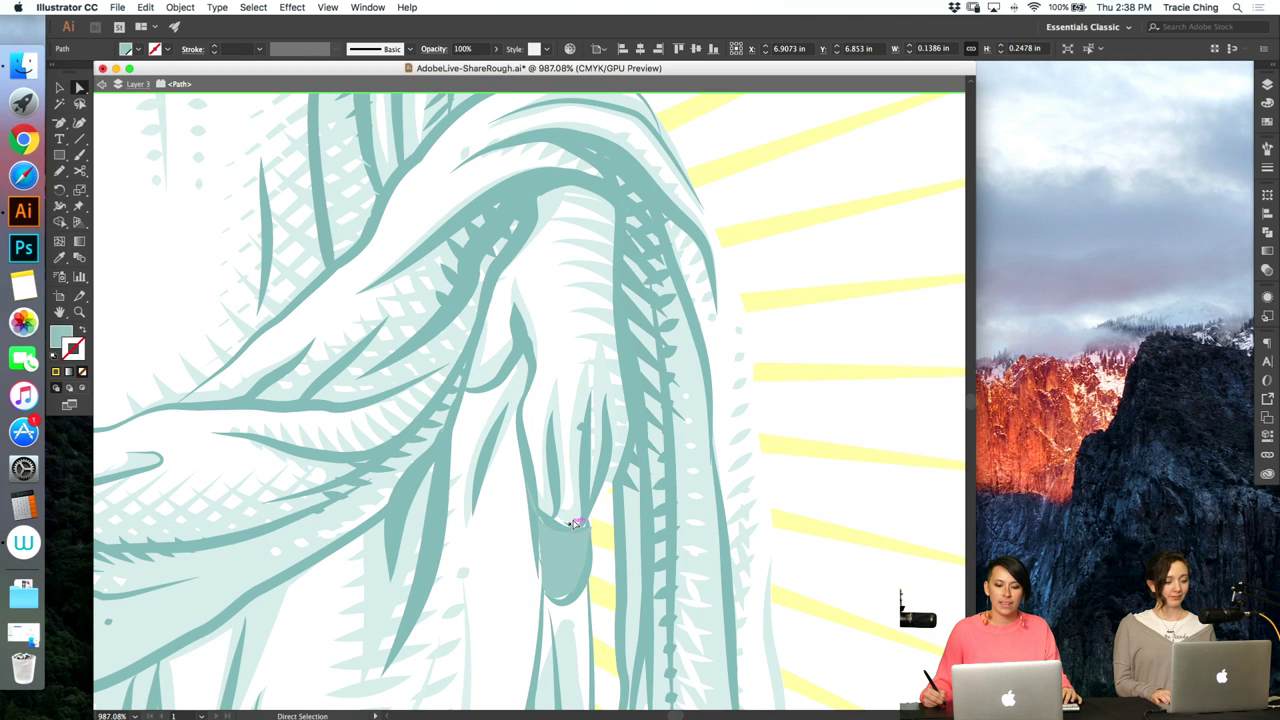
{"action": "left_click", "coordinate": [560, 550]}
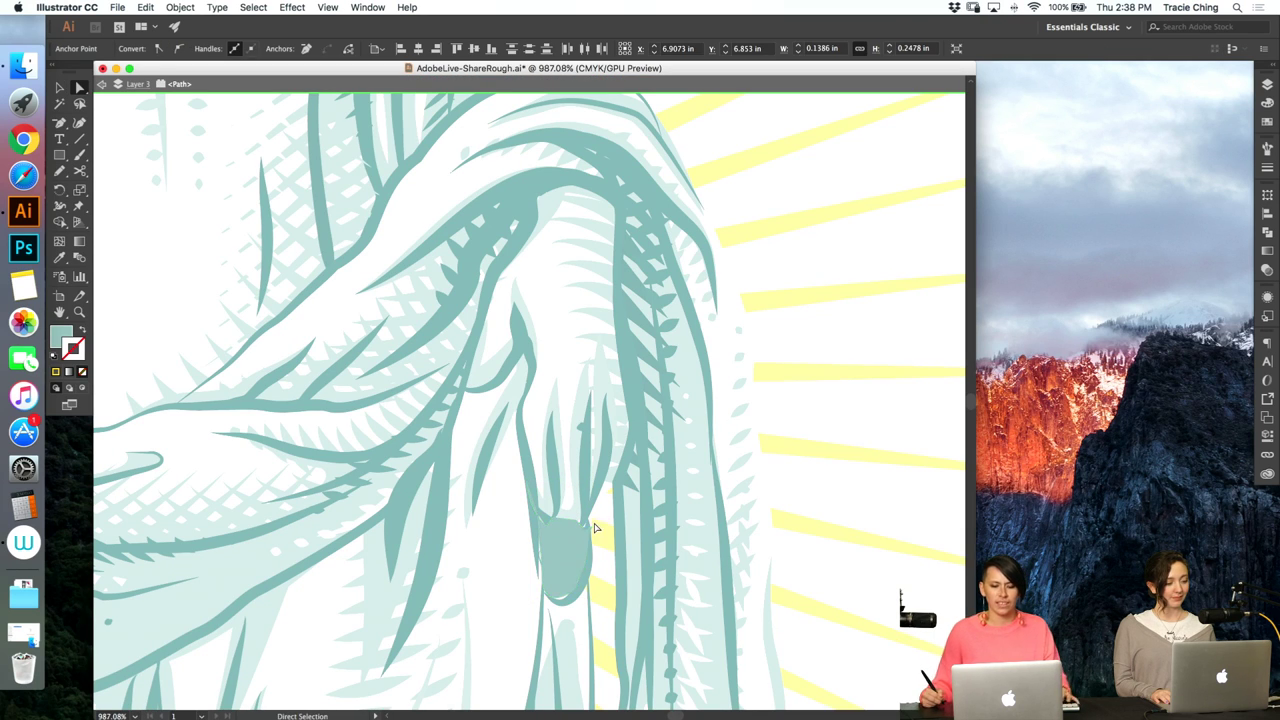
{"action": "double_click", "coordinate": [642, 515]}
{"action": "key", "text": "v"}
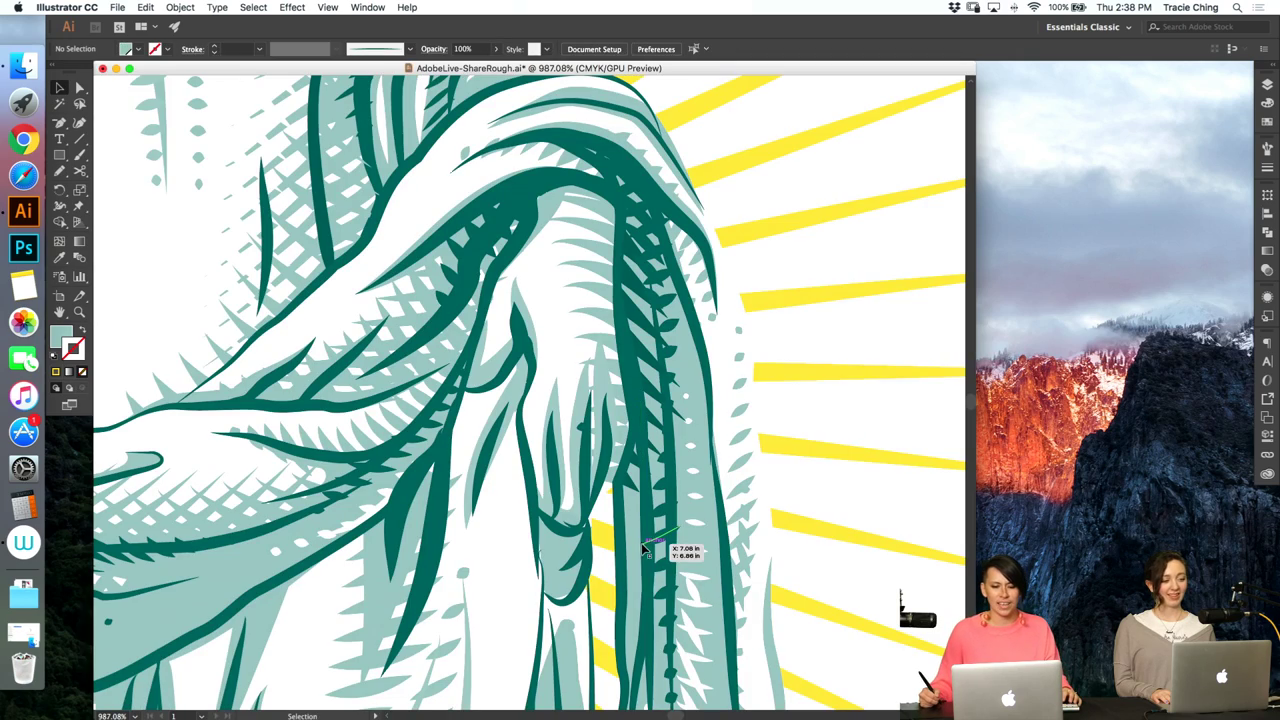
- Review the whole figure inside the diamond frame and examine the shaded hand and surrounding drapery
{"action": "key", "text": "super+minus"}
{"action": "key", "text": "super+minus"}
{"action": "key", "text": "super+minus"}
{"action": "key", "text": "super+minus"}
{"action": "key", "text": "super+minus"}
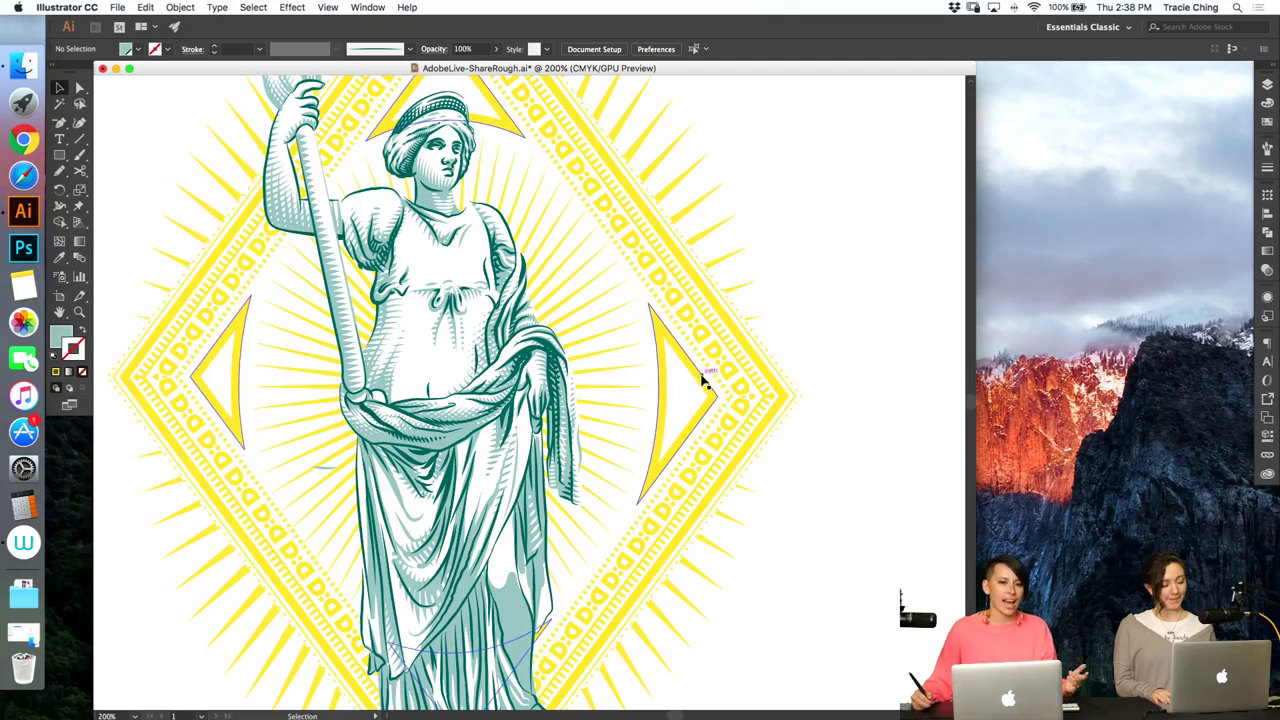
{"action": "key", "text": "z"}
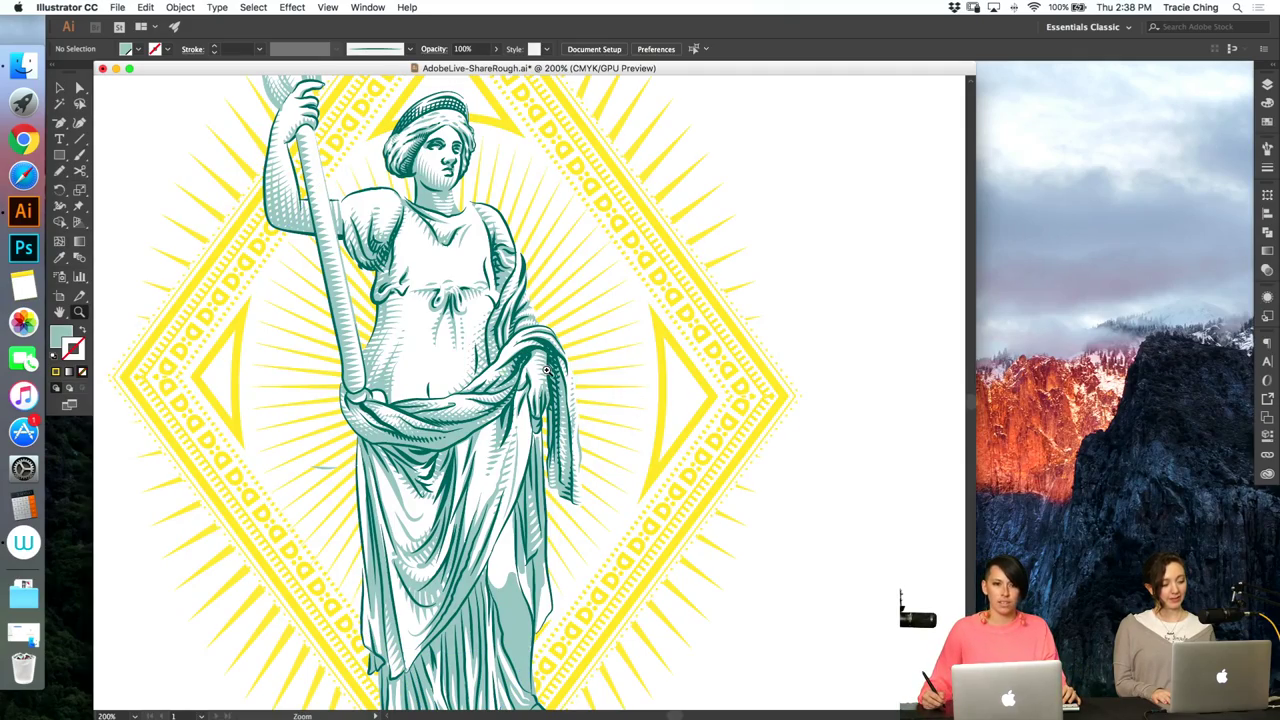
{"action": "left_click_drag", "start_coordinate": [546, 370], "coordinate": [540, 376]}
{"action": "key", "text": "a"}
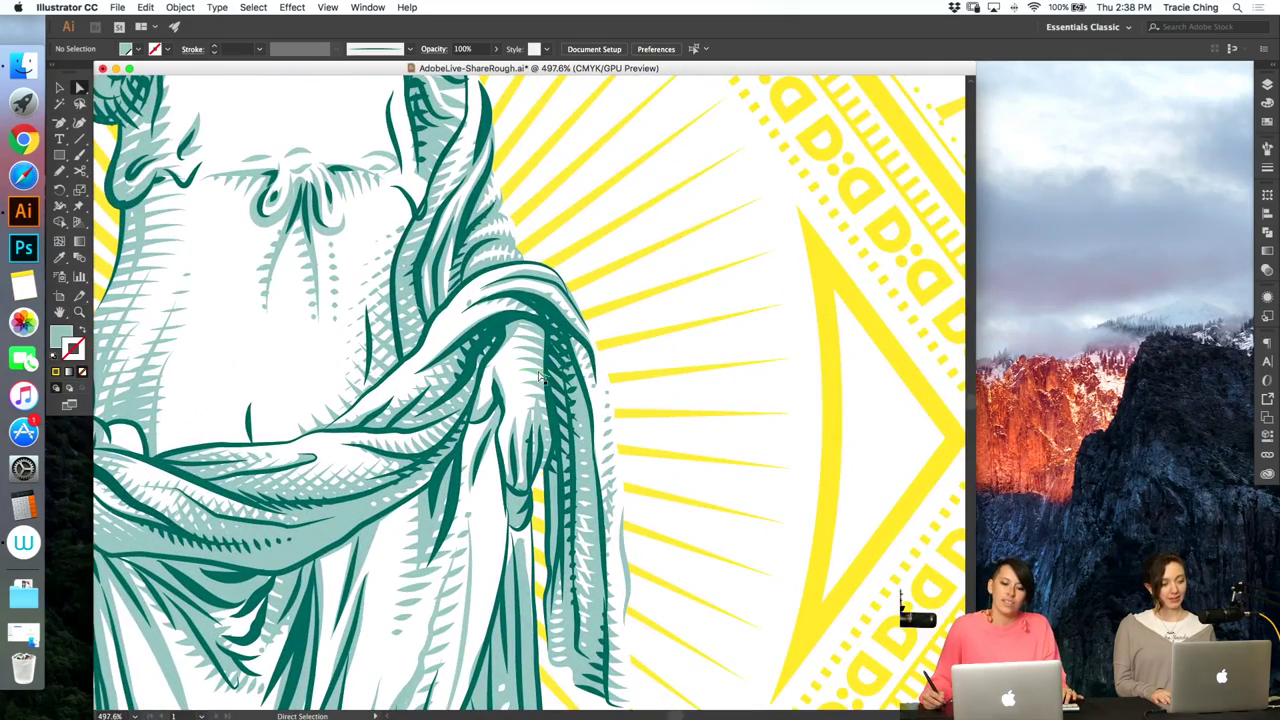
- Brush light teal 0.75 pt strokes along the inner edge of the wrist, reusing the style of the hatching on its outer edge
{"action": "left_click", "coordinate": [539, 376]}
{"action": "left_click", "coordinate": [524, 338]}
{"action": "left_click", "coordinate": [526, 344]}
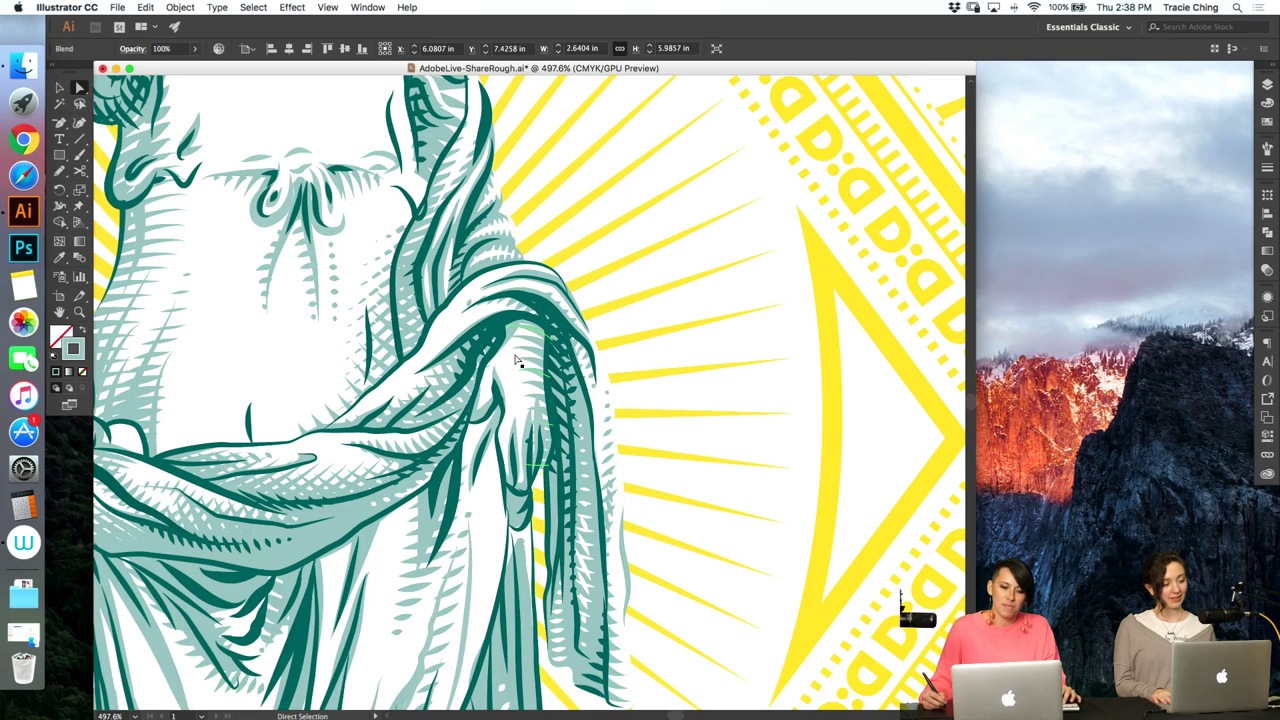
{"action": "key", "text": "z"}
{"action": "left_click_drag", "start_coordinate": [512, 356], "coordinate": [636, 336]}
{"action": "key", "text": "a"}
{"action": "left_click", "coordinate": [538, 311]}
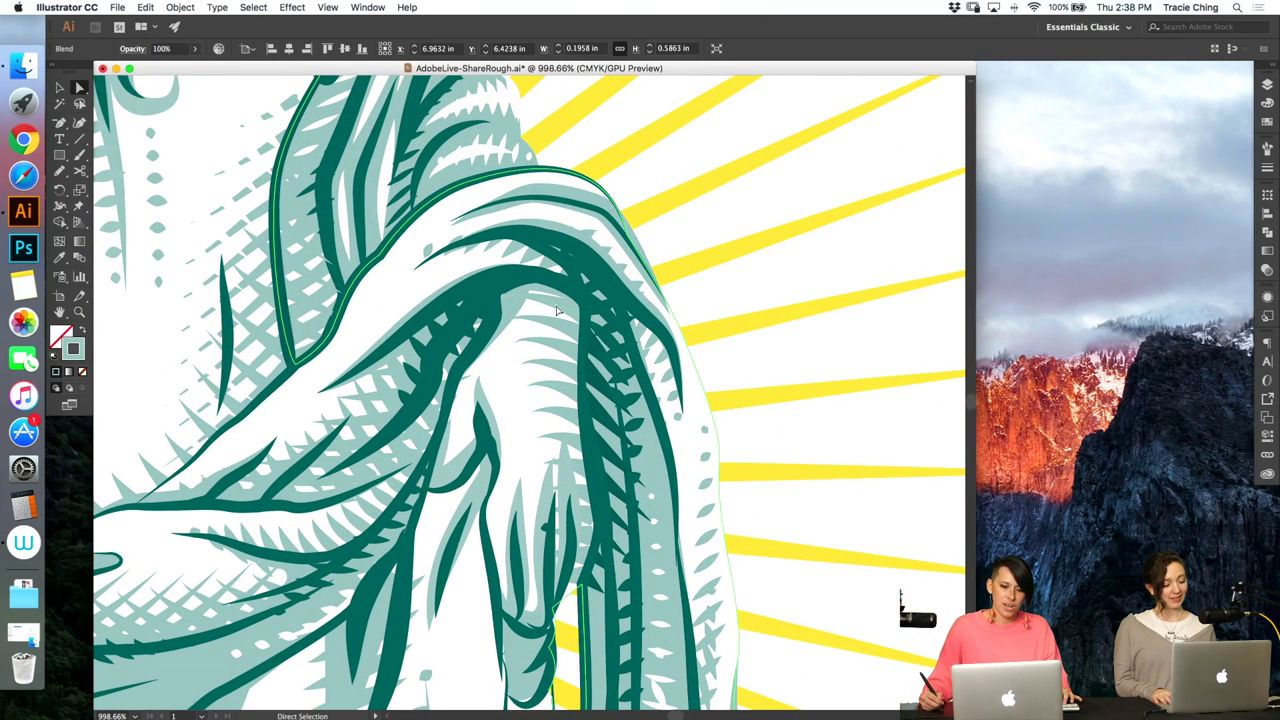
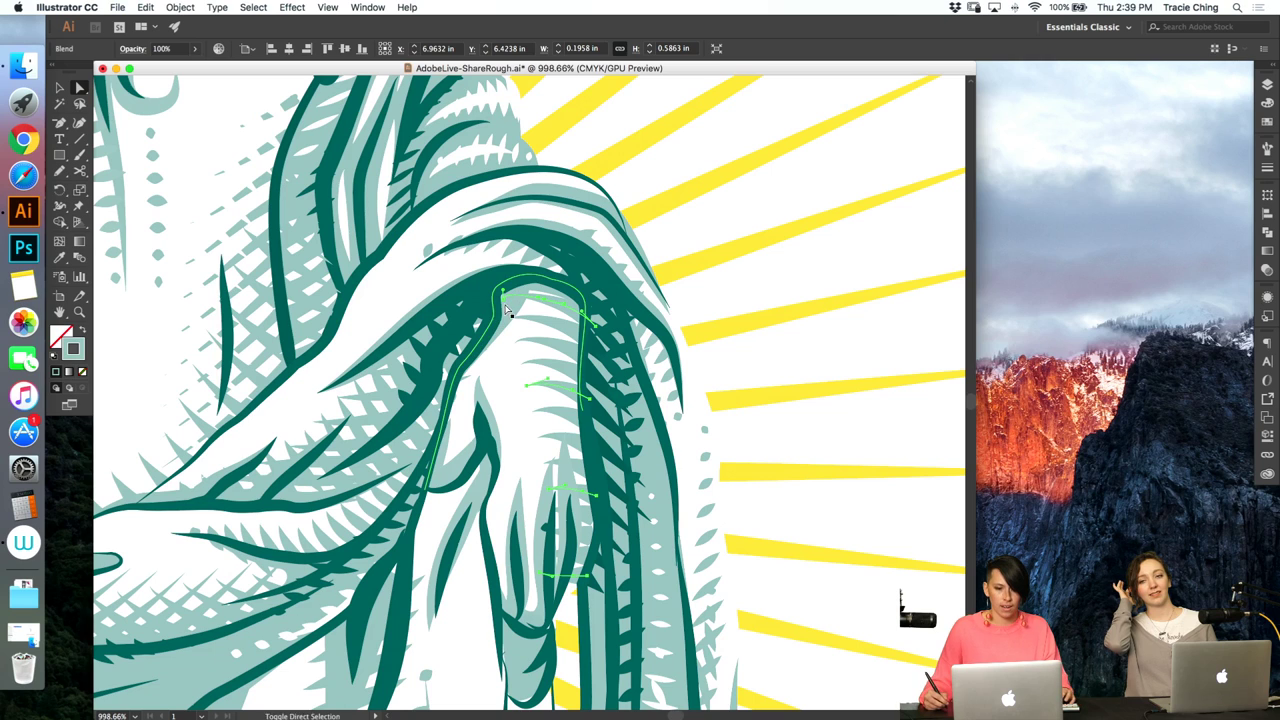
{"action": "left_click", "coordinate": [531, 365]}
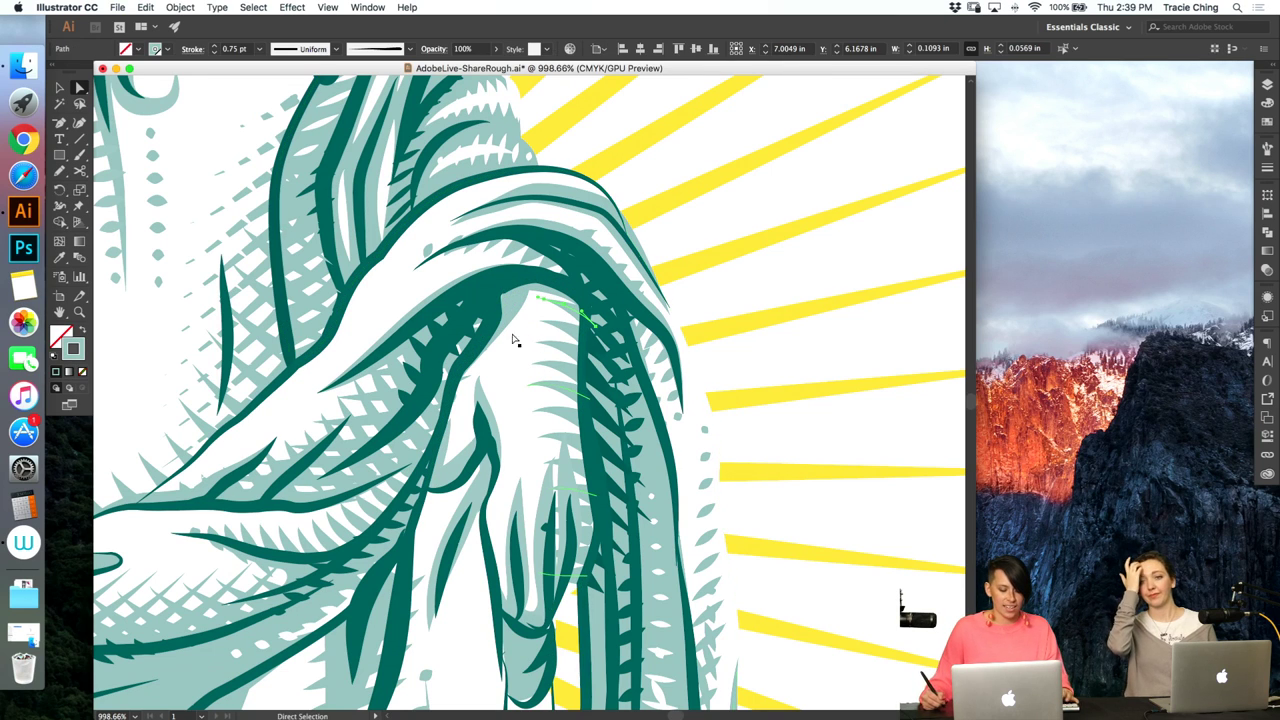
{"action": "key", "text": "b"}
{"action": "key", "text": "super+shift+a"}
{"action": "left_click_drag", "start_coordinate": [480, 369], "coordinate": [507, 358]}
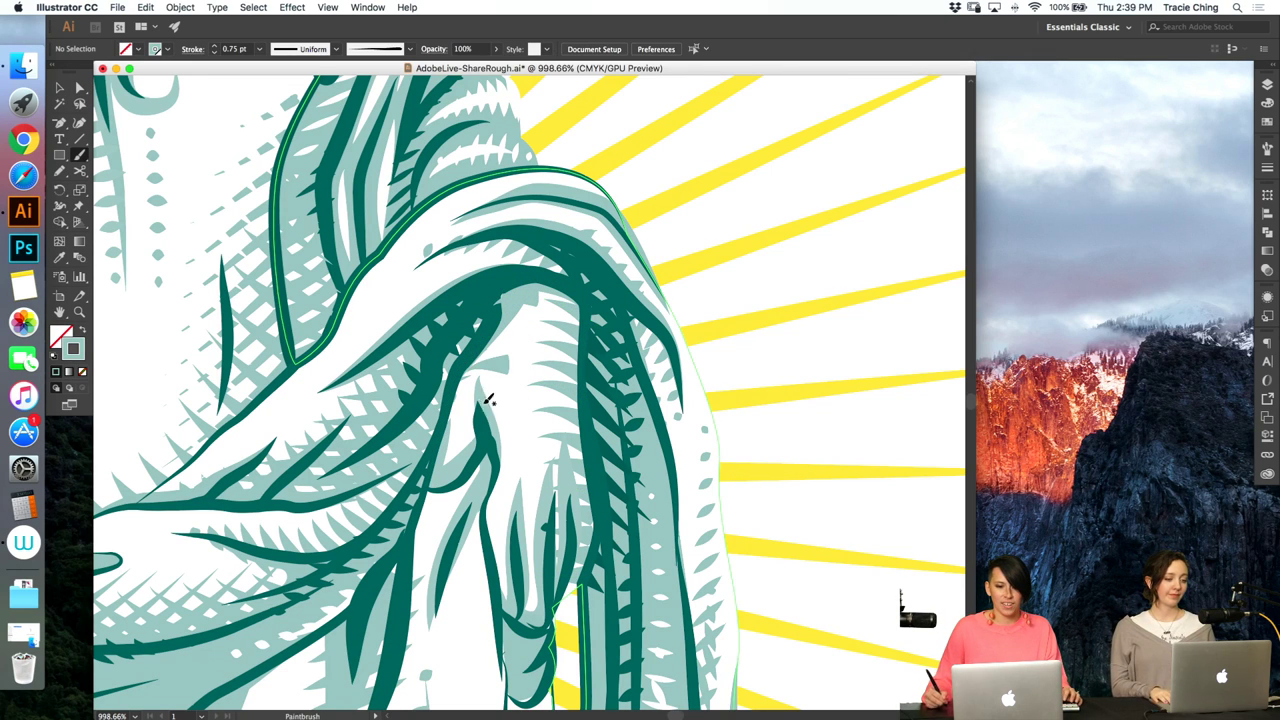
{"action": "mouse_move", "coordinate": [476, 458]}
{"action": "left_mouse_down"}
{"action": "mouse_move", "coordinate": [491, 375]}
{"action": "mouse_move", "coordinate": [534, 300]}
{"action": "left_mouse_up"}
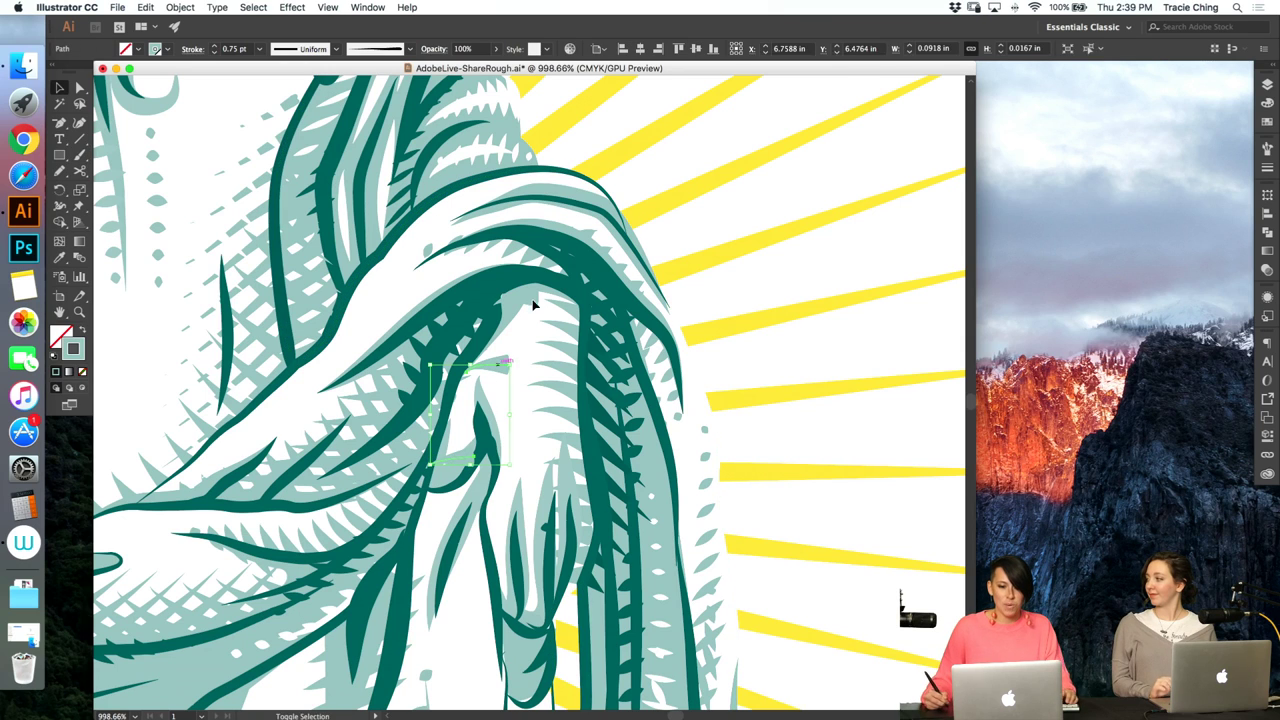
- Blend the new strokes into a row of hatching along the wrist's inner edge and adjust the blend in isolation
{"action": "key", "text": "v"}
{"action": "left_click", "coordinate": [1265, 148]}
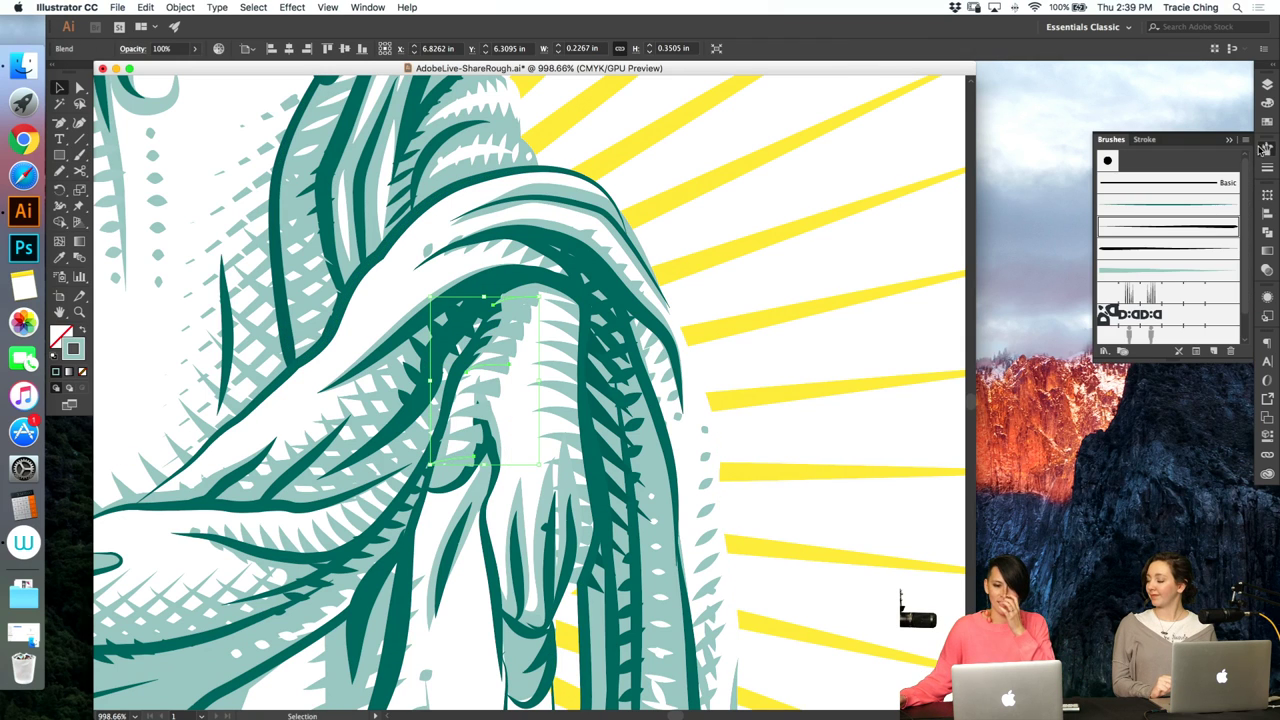
{"action": "double_click", "coordinate": [486, 370]}
{"action": "left_click", "coordinate": [472, 378]}
{"action": "double_click", "coordinate": [500, 405]}
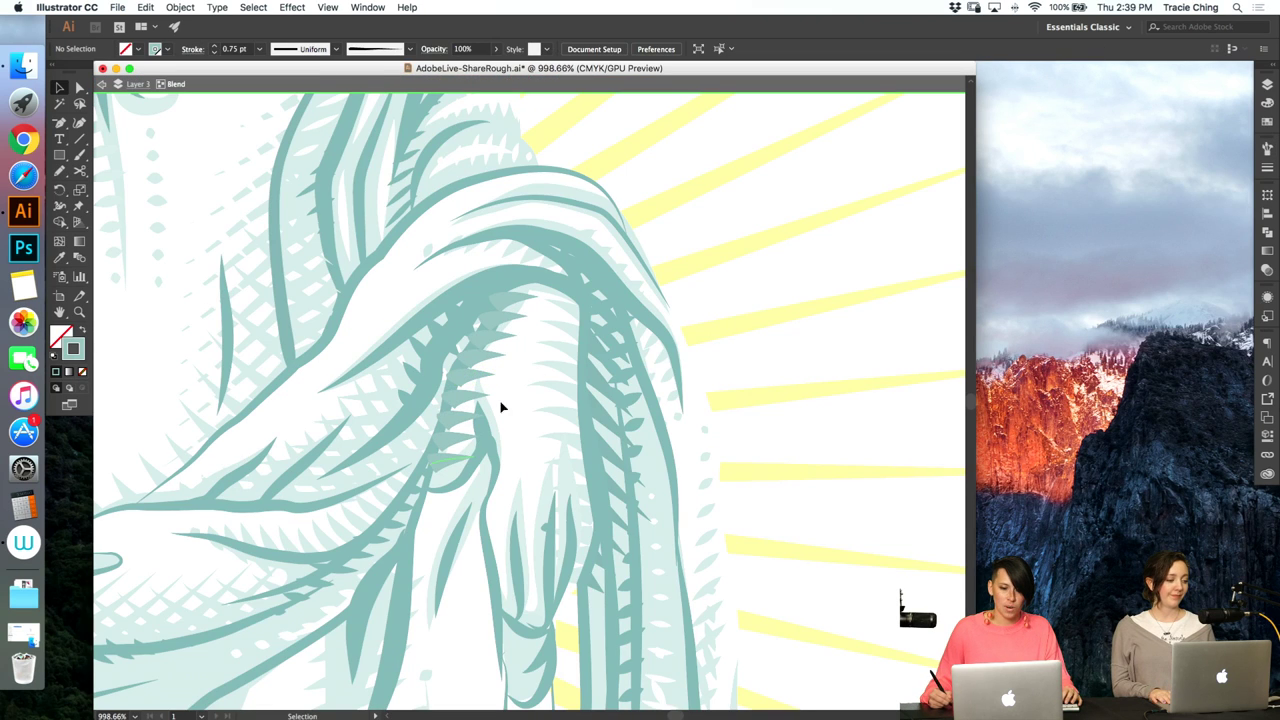
{"action": "key", "text": "a"}
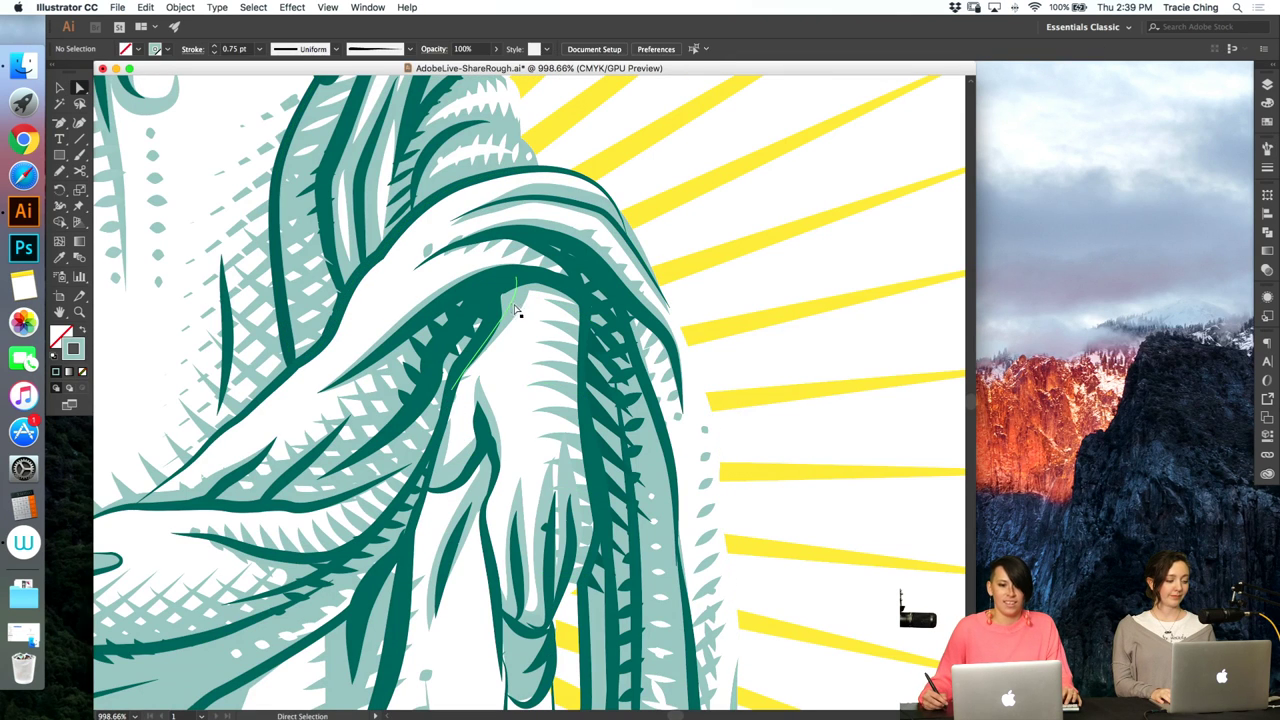
{"action": "left_click", "coordinate": [519, 317]}
{"action": "key", "text": "super+0"}
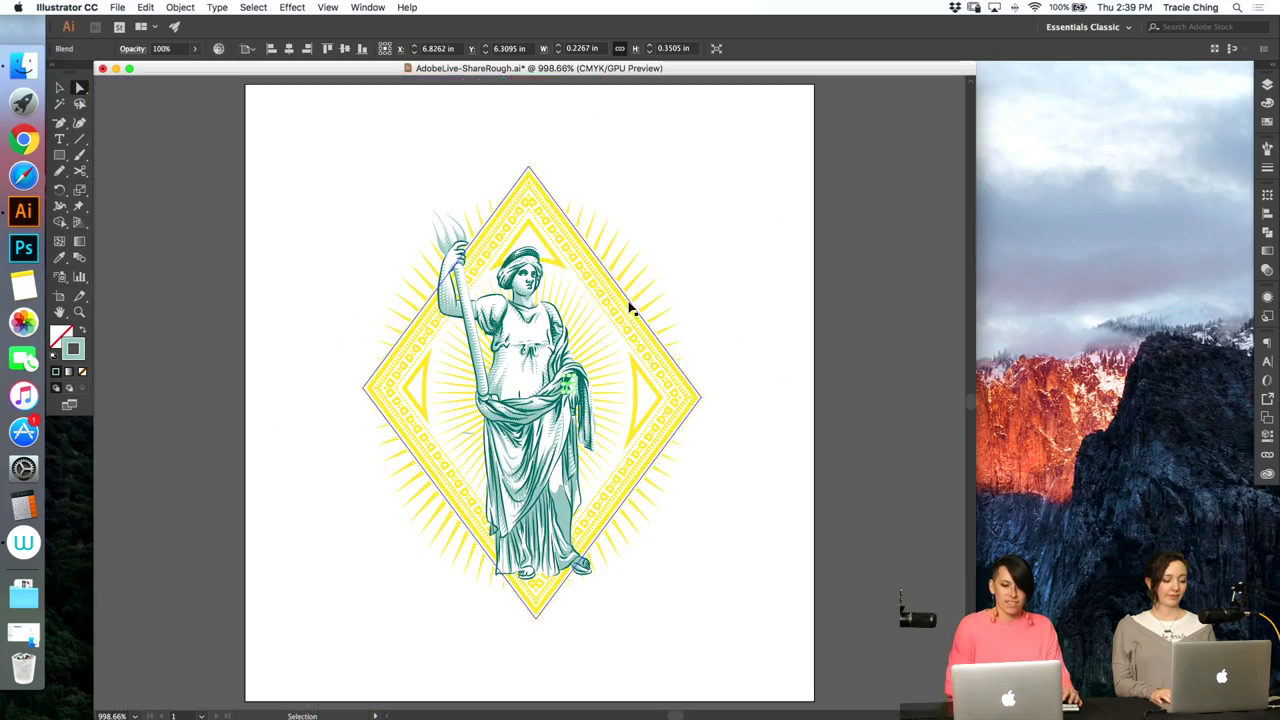
{"action": "left_click", "coordinate": [745, 379]}
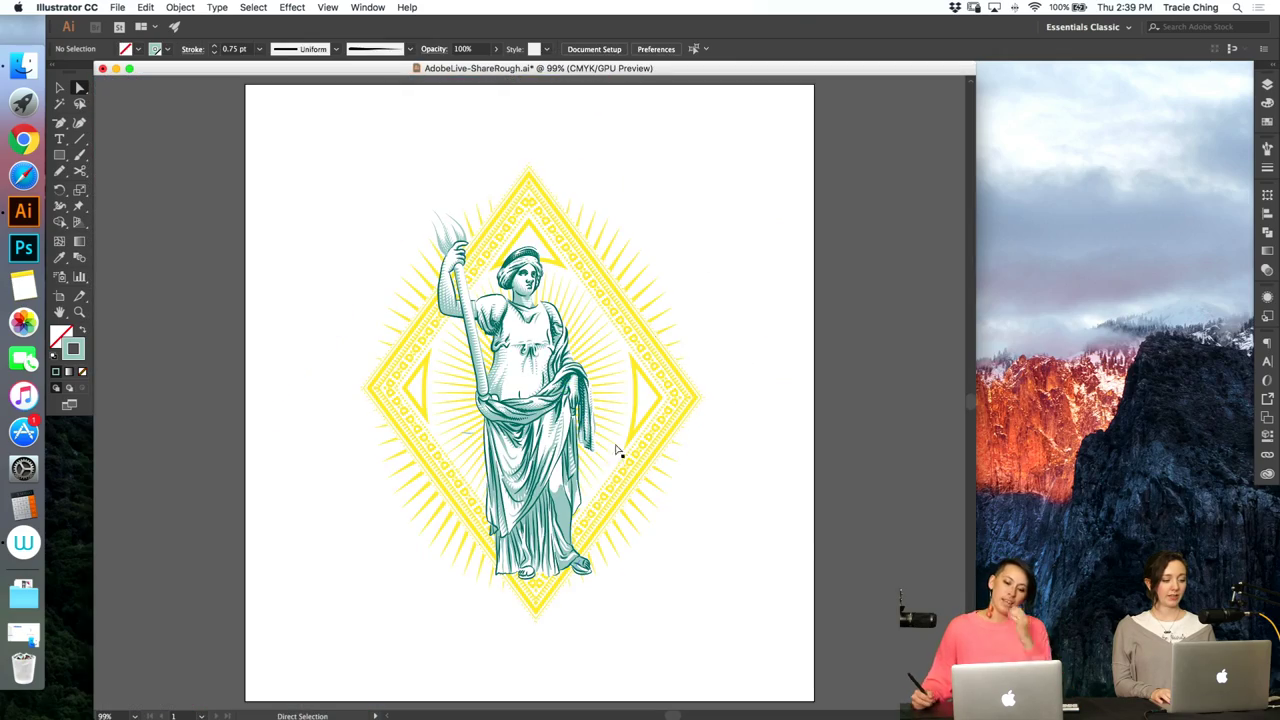
- Adjust the curve of the dark line beneath the fingertips
{"action": "key", "text": "z"}
{"action": "left_click_drag", "start_coordinate": [548, 405], "coordinate": [788, 285]}
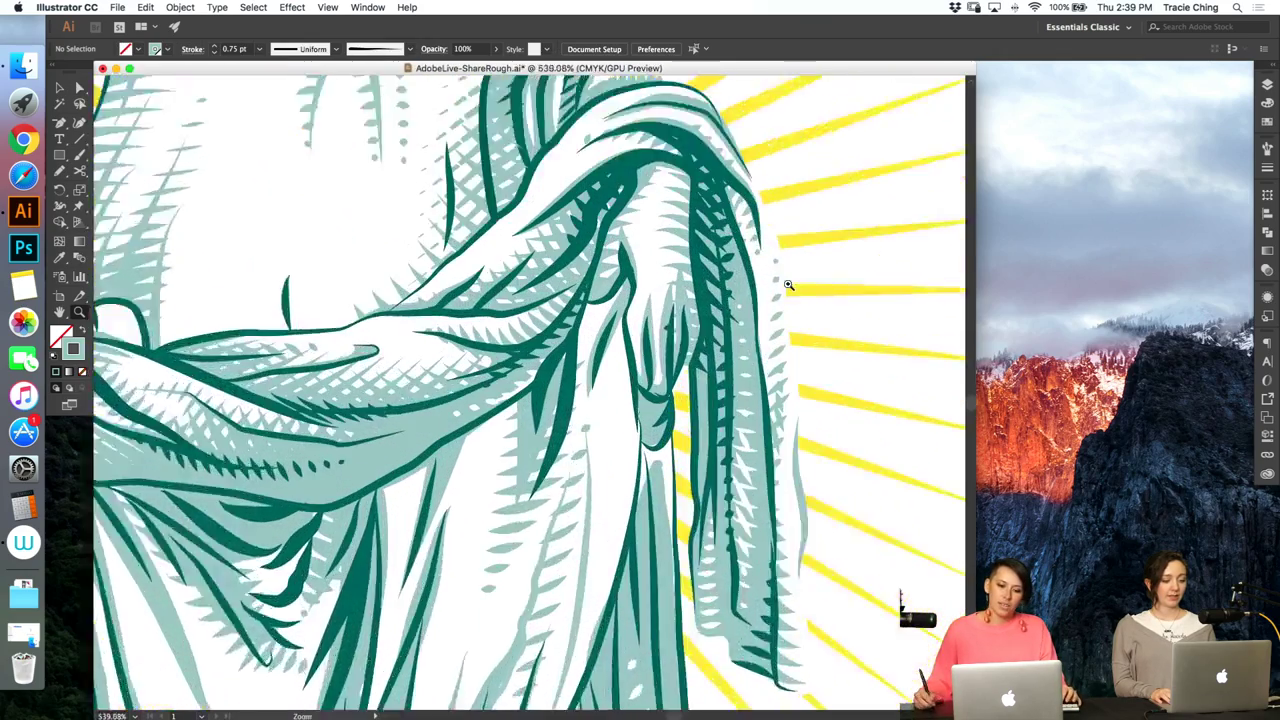
{"action": "left_click", "coordinate": [664, 344]}
{"action": "key", "text": "a"}
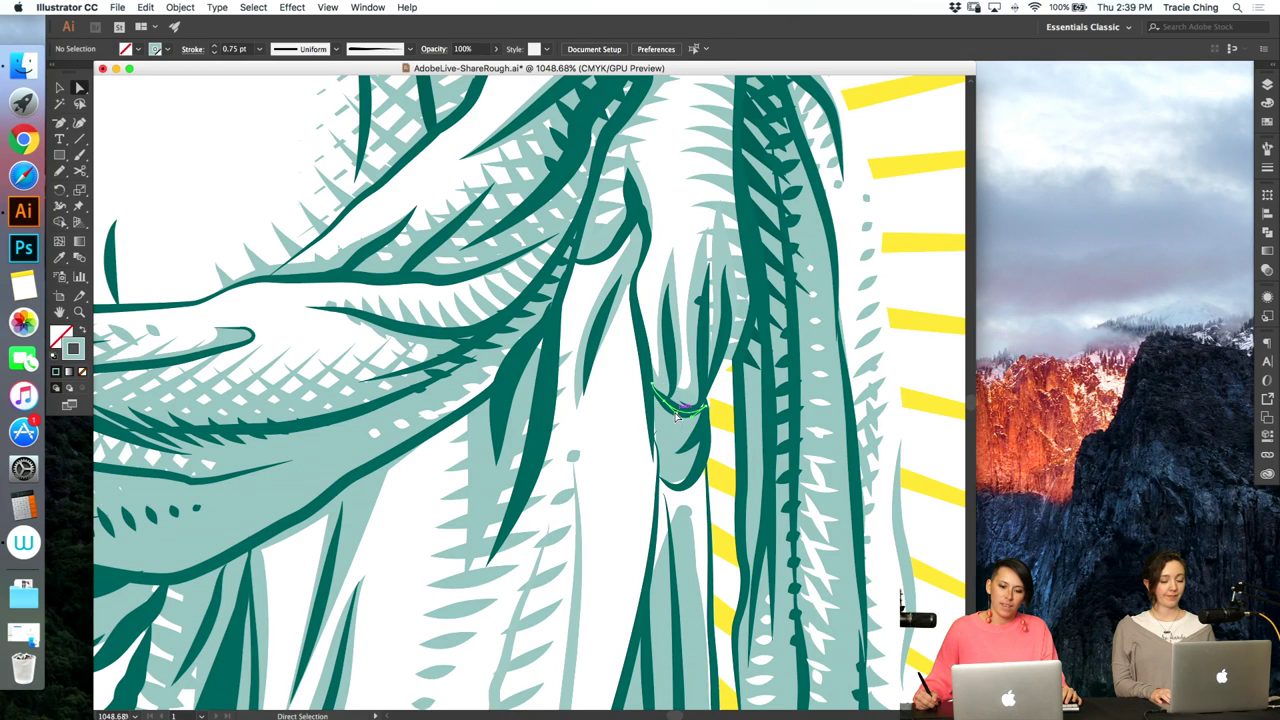
{"action": "left_click", "coordinate": [686, 394]}
{"action": "mouse_move", "coordinate": [686, 394]}
{"action": "left_mouse_down"}
{"action": "mouse_move", "coordinate": [676, 368]}
{"action": "mouse_move", "coordinate": [668, 398]}
{"action": "mouse_move", "coordinate": [645, 378]}
{"action": "mouse_move", "coordinate": [671, 408]}
{"action": "mouse_move", "coordinate": [686, 413]}
{"action": "mouse_move", "coordinate": [678, 404]}
{"action": "mouse_move", "coordinate": [690, 400]}
{"action": "mouse_move", "coordinate": [667, 401]}
{"action": "left_mouse_up"}
{"action": "key", "text": "shift+c"}
{"action": "key", "text": "a"}
{"action": "left_click", "coordinate": [702, 379]}
{"action": "left_click", "coordinate": [733, 450]}
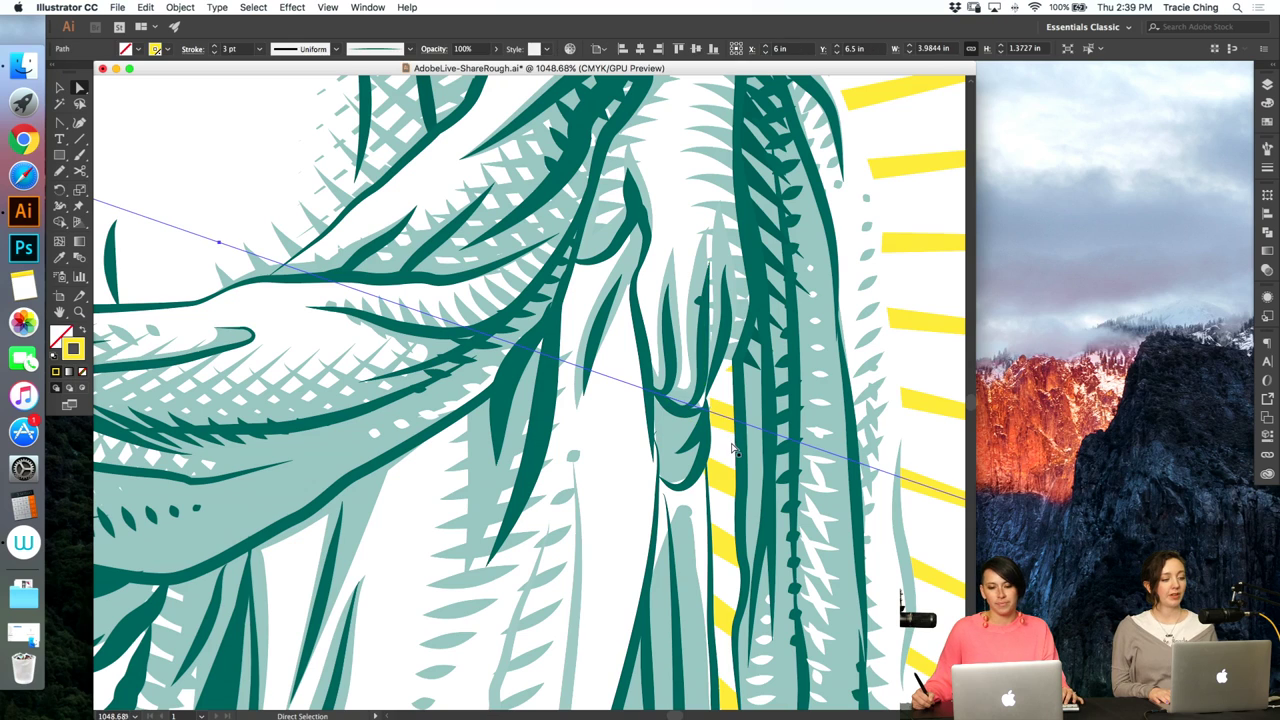
- Brush a light teal 2 pt shading stroke along the hand's inner edge in the finger shading's style and shift it slightly toward the body
{"action": "left_click", "coordinate": [717, 238]}
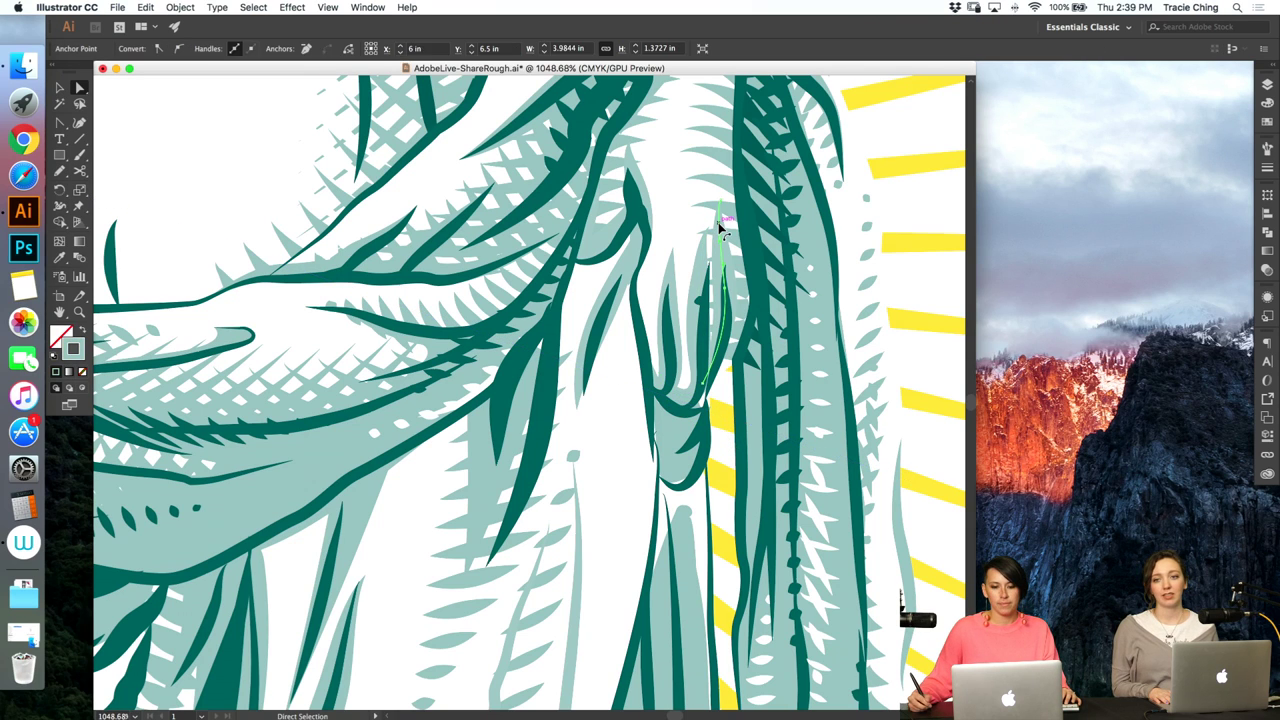
{"action": "key", "text": "b"}
{"action": "left_click_drag", "start_coordinate": [666, 400], "coordinate": [668, 394]}
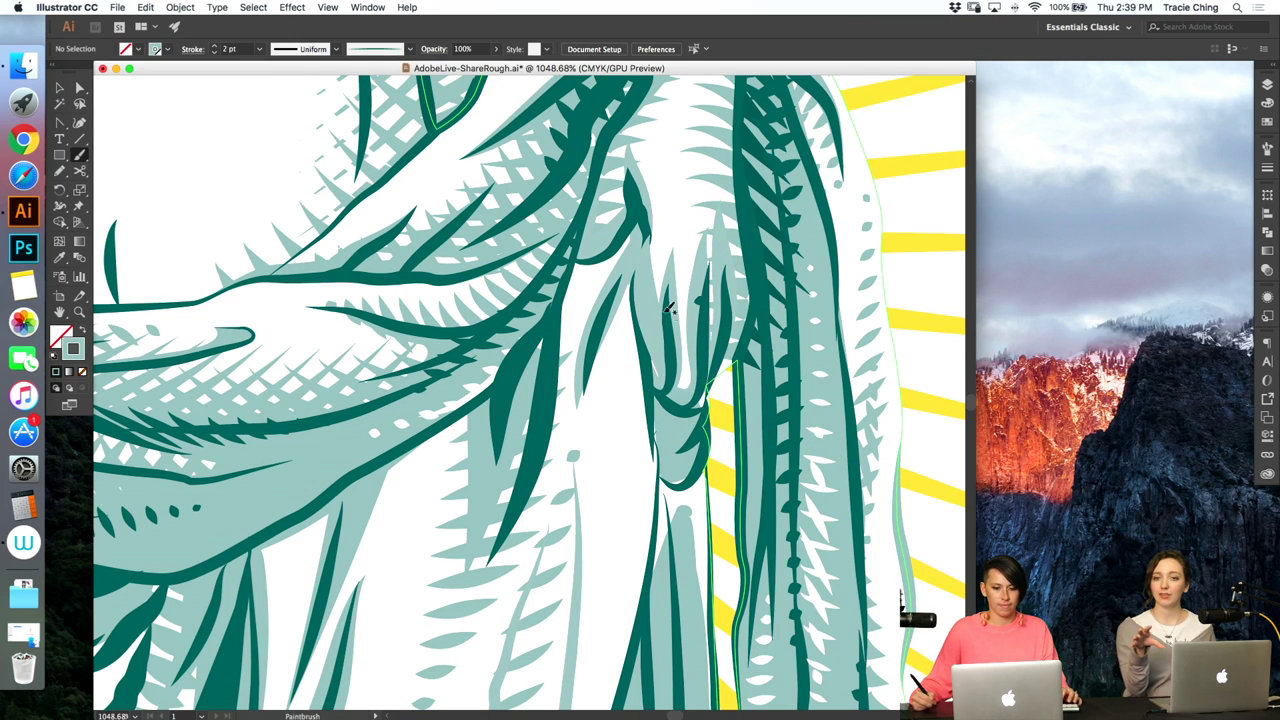
{"action": "key", "text": "v"}
{"action": "left_click", "coordinate": [646, 383]}
{"action": "key", "text": "Delete"}
{"action": "key", "text": "a"}
{"action": "left_click", "coordinate": [672, 275]}
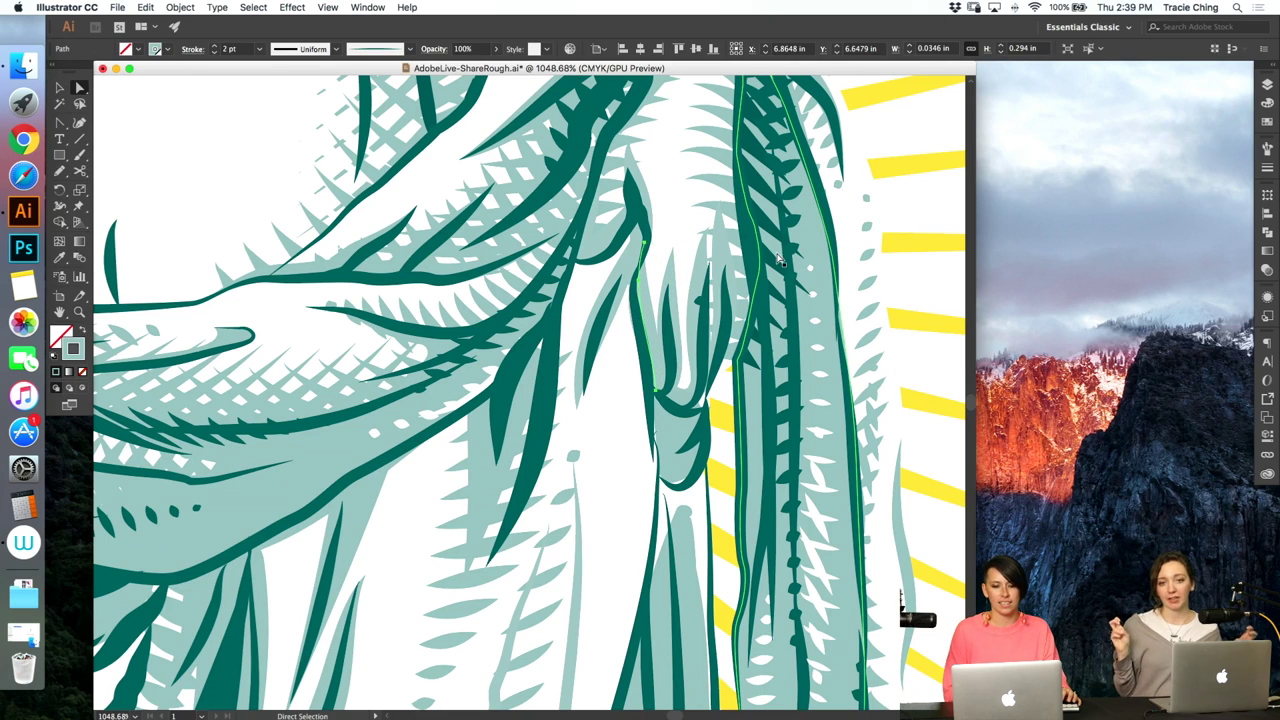
{"action": "key", "text": "super+minus"}
{"action": "key", "text": "super+minus"}
{"action": "key", "text": "super+minus"}
{"action": "key", "text": "super+minus"}
{"action": "key", "text": "super+minus"}
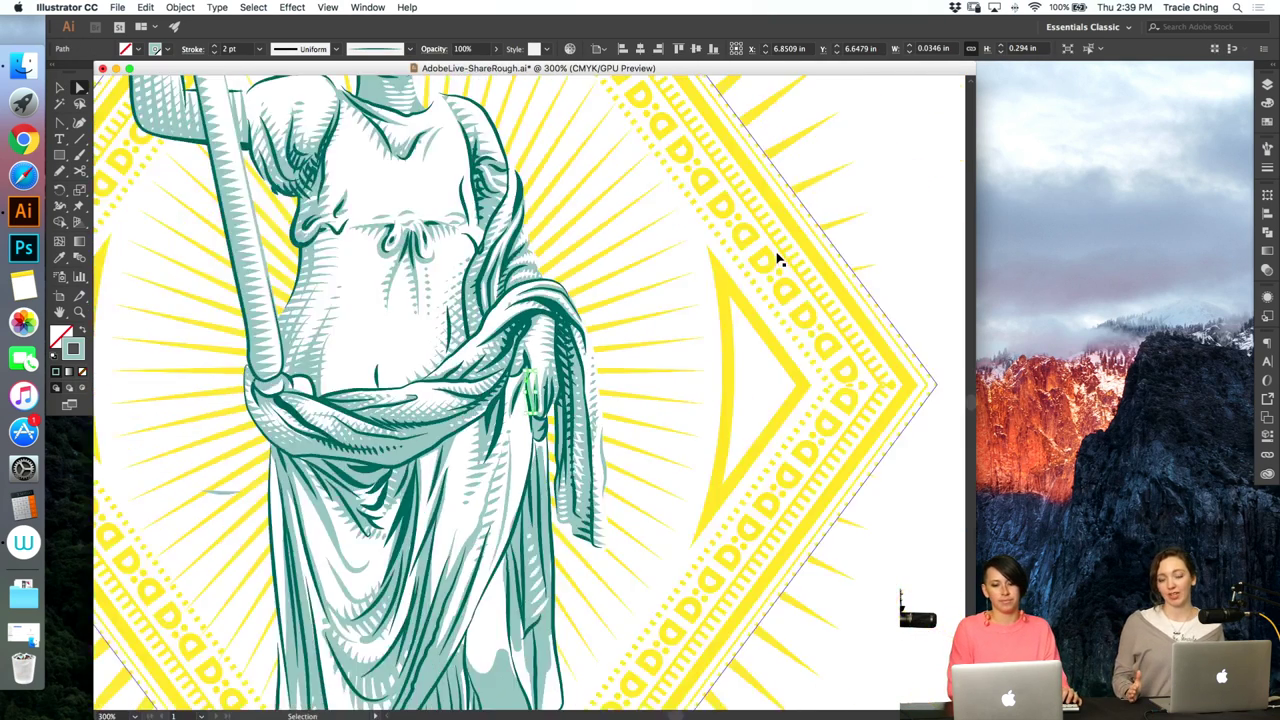
{"action": "left_click", "coordinate": [841, 305]}
- Pick up the white 0.5 pt stroke style from the highlight dots in the hanging drapery for the Paintbrush
{"action": "key", "text": "z"}
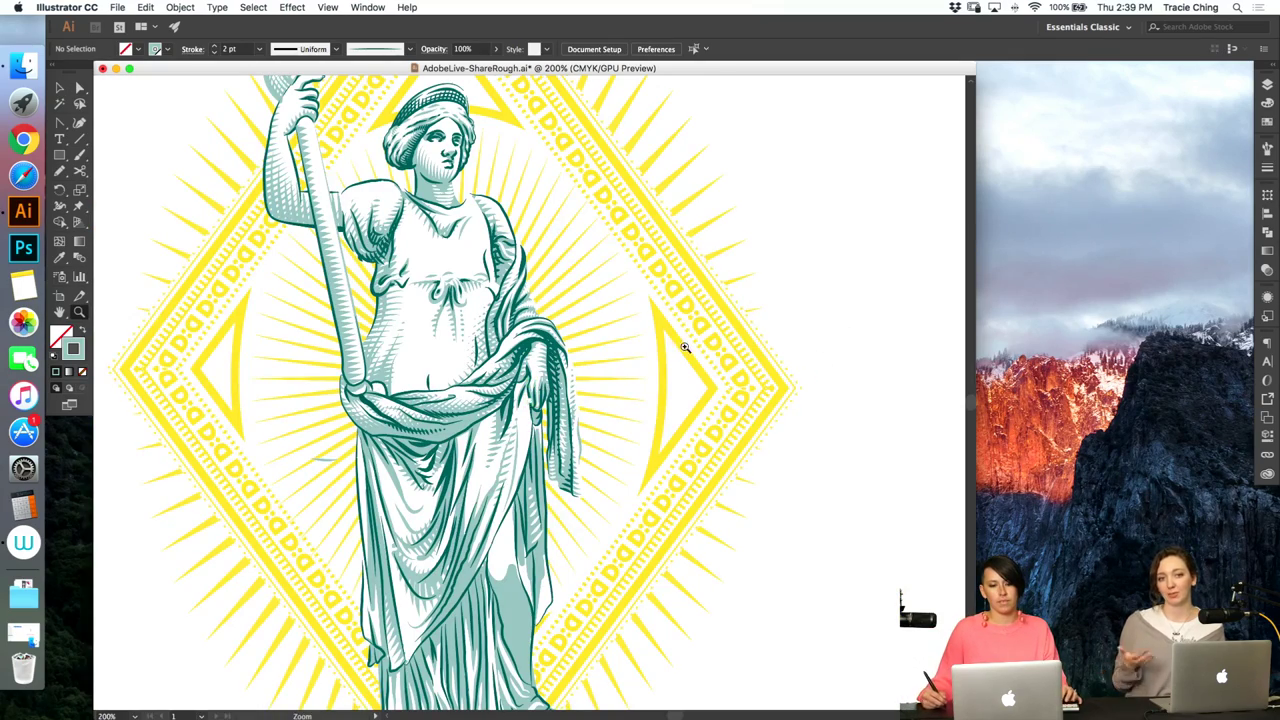
{"action": "left_click_drag", "start_coordinate": [538, 396], "coordinate": [719, 474]}
{"action": "key", "text": "a"}
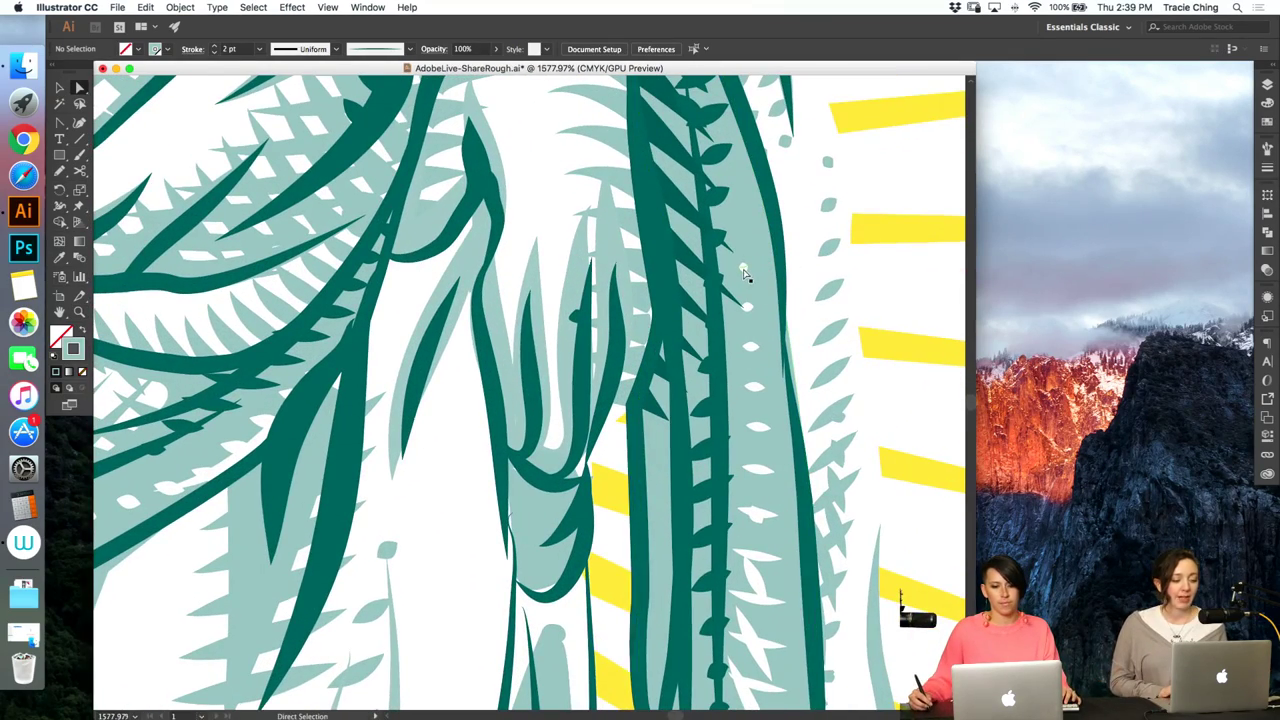
{"action": "left_click", "coordinate": [742, 268]}
{"action": "key", "text": "b"}
{"action": "key", "text": "super+shift+a"}
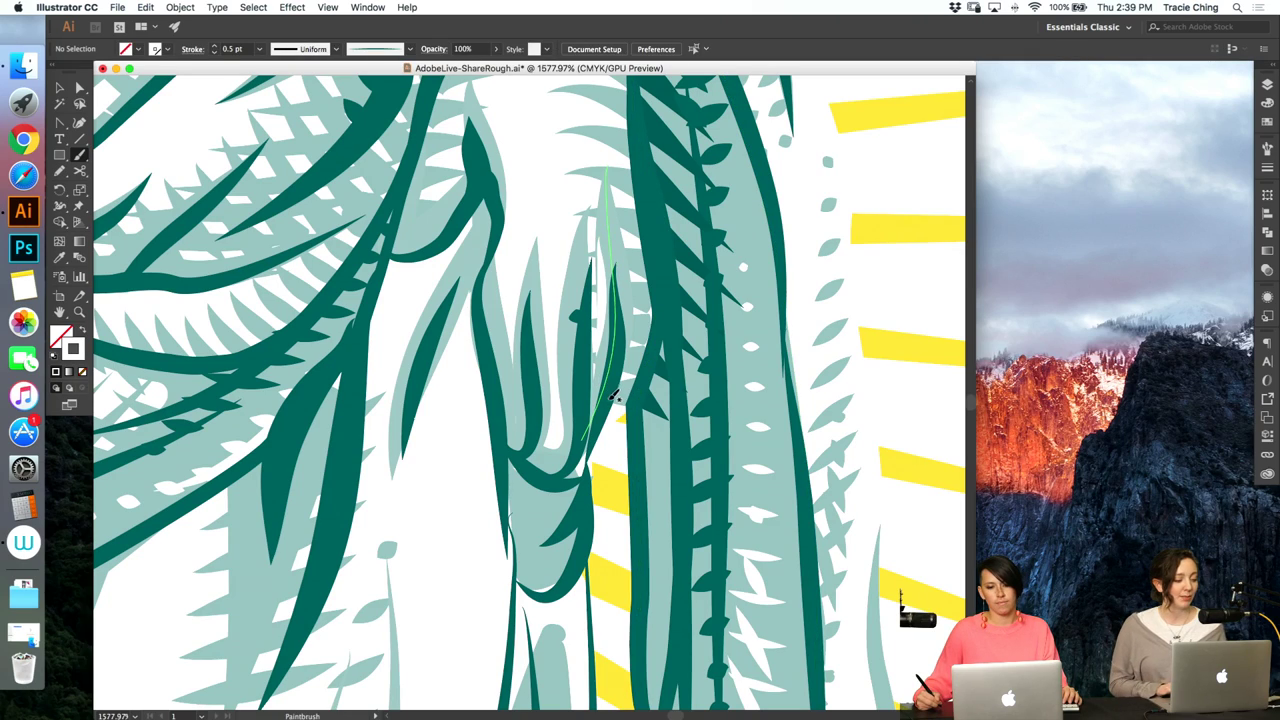
{"action": "key", "text": "super+1"}
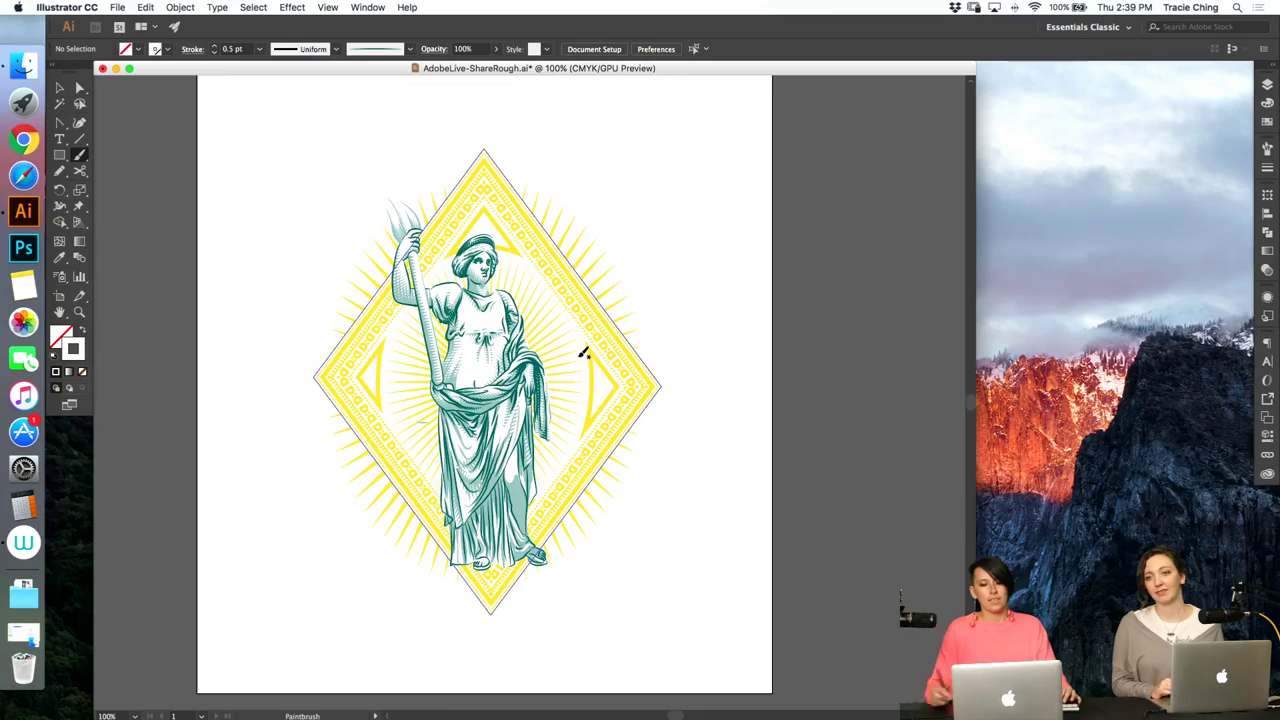
- Brush a light teal 1 pt shading stroke down the drapery beside the fingers, reusing the style of the nearby fold shading
{"action": "key", "text": "z"}
{"action": "left_click_drag", "start_coordinate": [517, 422], "coordinate": [620, 320]}
{"action": "key", "text": "a"}
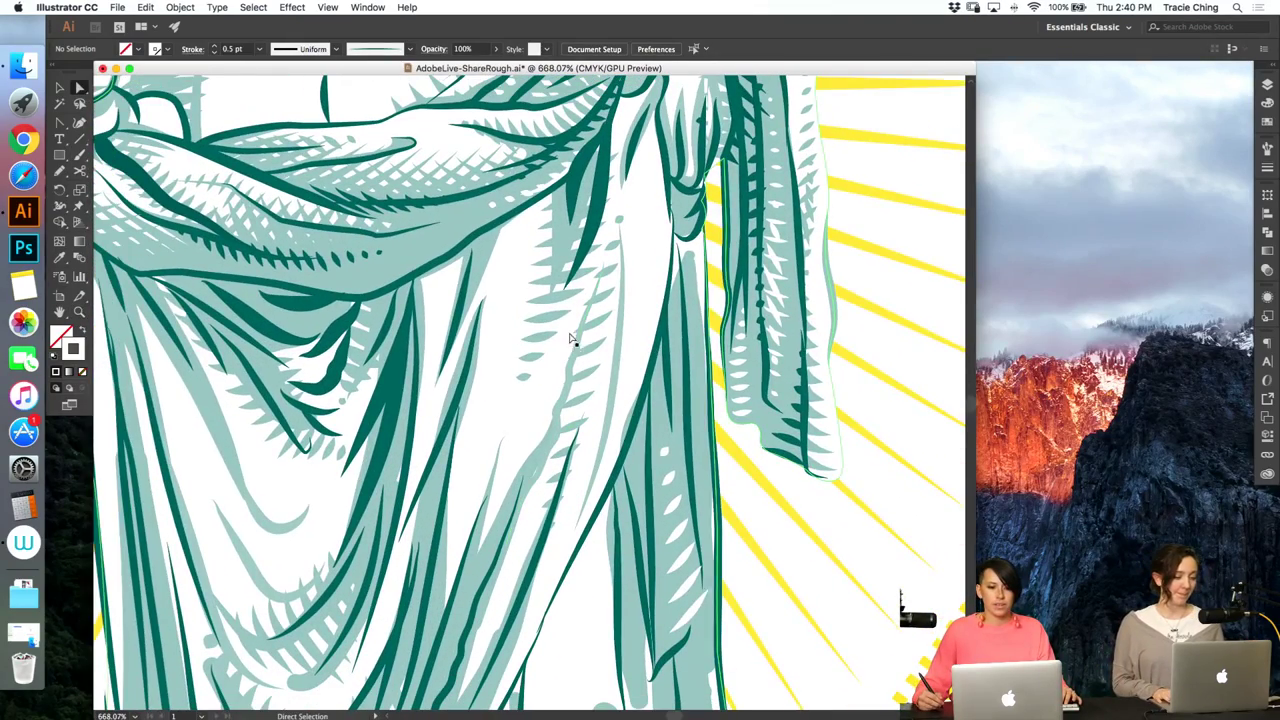
{"action": "left_click", "coordinate": [617, 355]}
{"action": "key", "text": "b"}
{"action": "left_click_drag", "start_coordinate": [661, 104], "coordinate": [643, 318]}
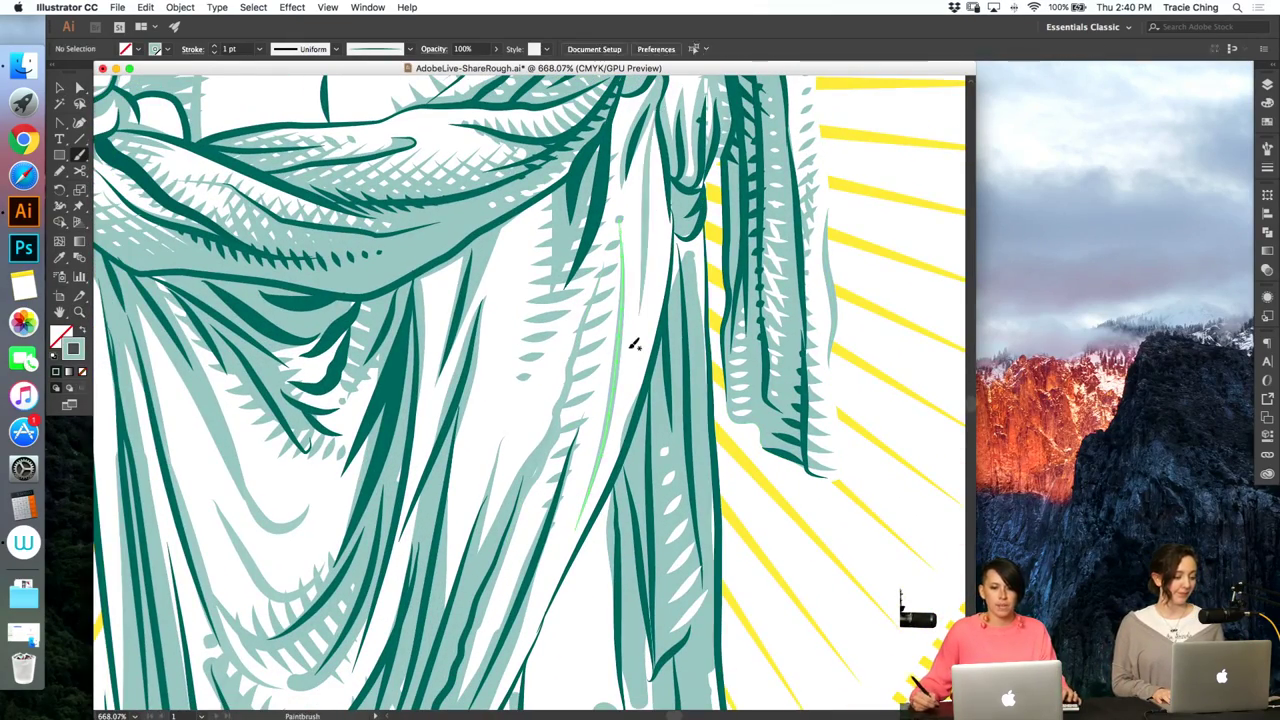
{"action": "key", "text": "v"}
{"action": "left_click", "coordinate": [648, 240]}
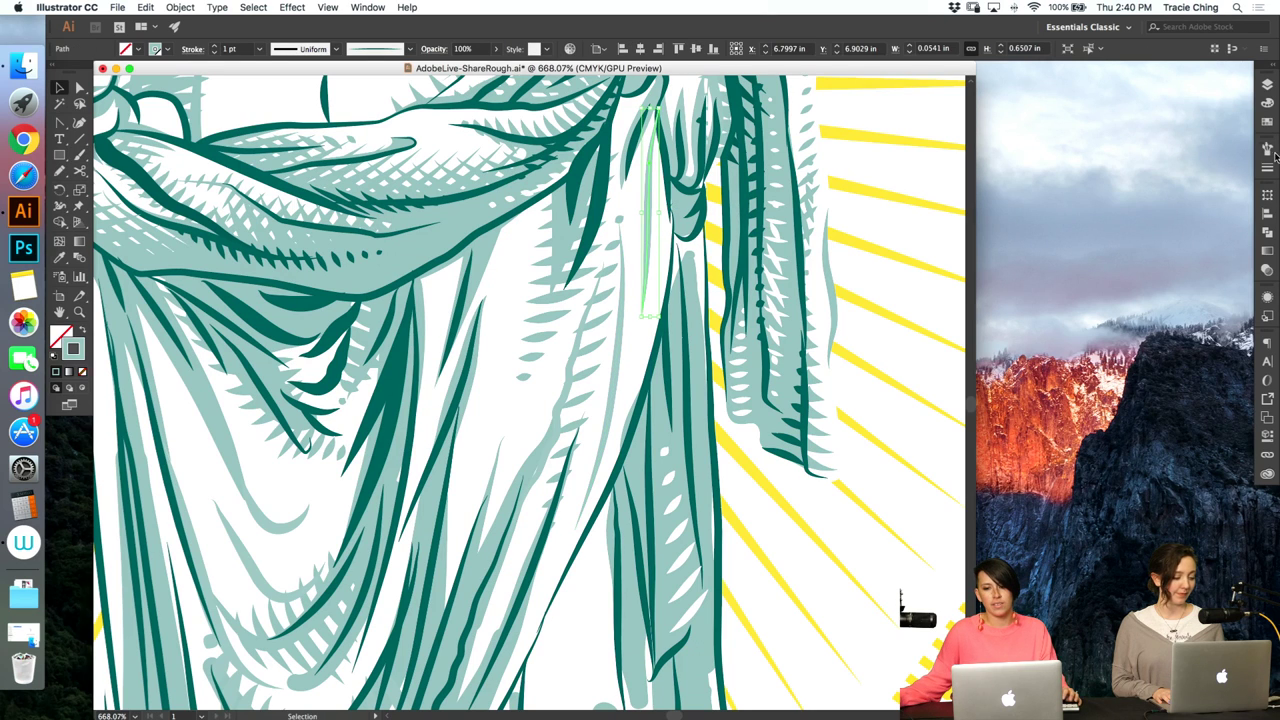
- Apply the thicker black tapered art brush to the new drapery shading stroke
{"action": "left_click", "coordinate": [1267, 148]}
{"action": "left_click", "coordinate": [1190, 228]}
{"action": "left_click", "coordinate": [1193, 251]}
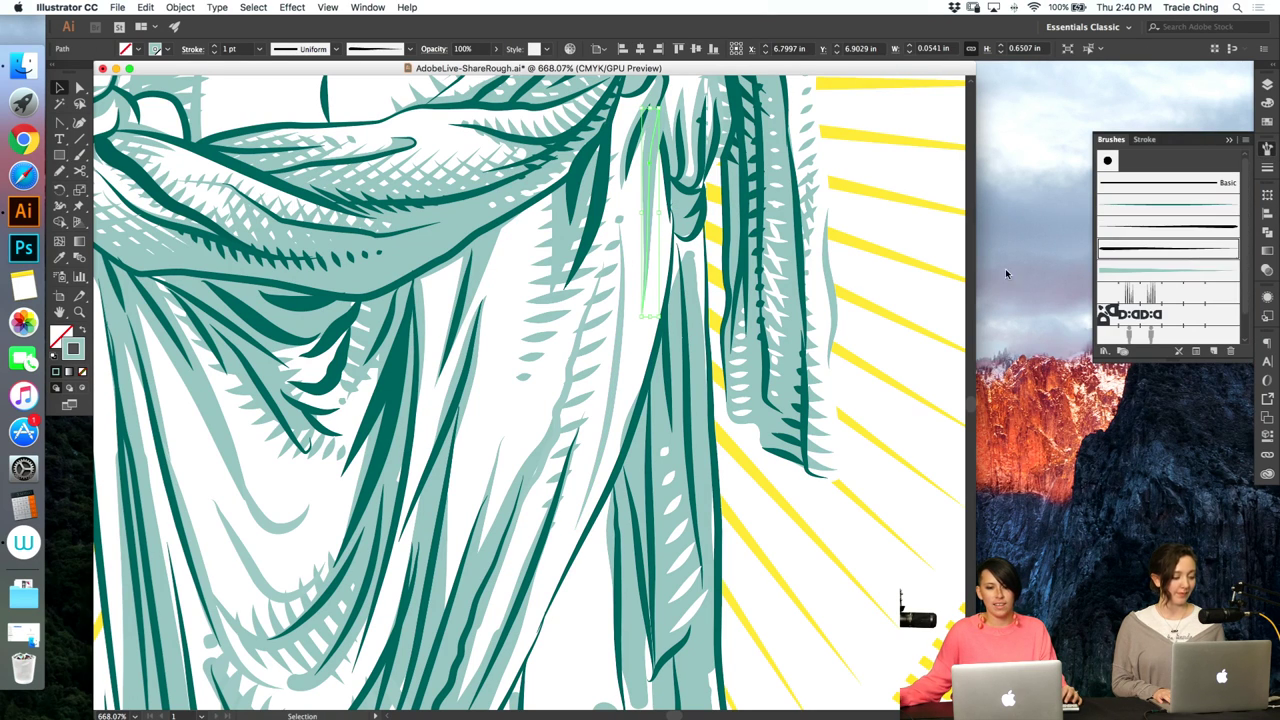
{"action": "key", "text": "Delete"}
{"action": "key", "text": "a"}
{"action": "left_click", "coordinate": [654, 129]}
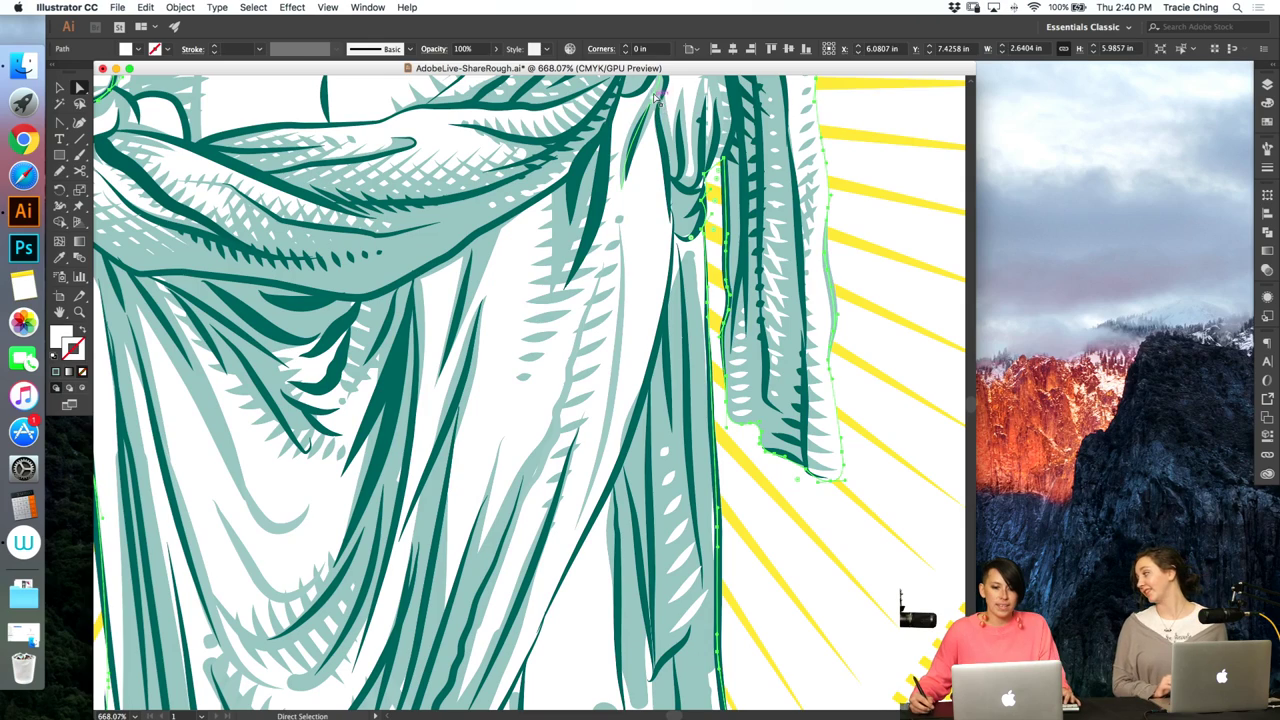
{"action": "left_click", "coordinate": [899, 264]}
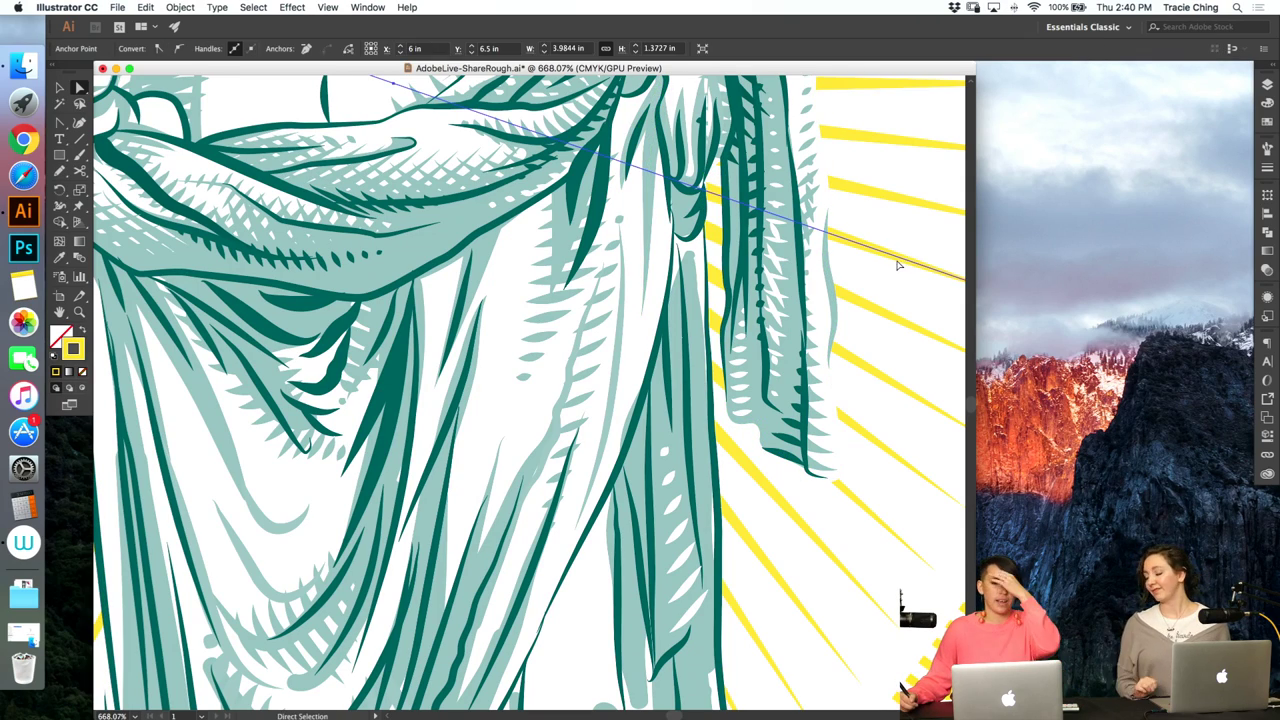
{"action": "left_click", "coordinate": [911, 252]}
{"action": "key", "text": "super+minus"}
{"action": "key", "text": "super+minus"}
{"action": "key", "text": "super+minus"}
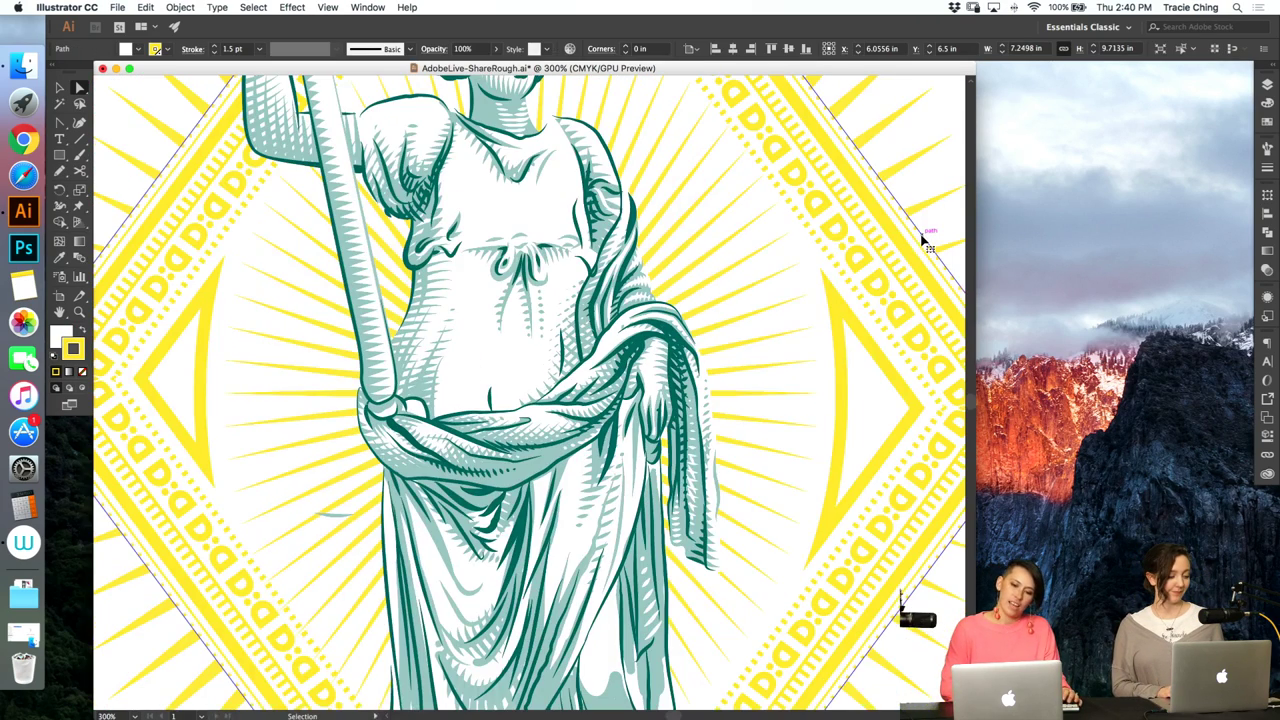
- Isolate the dark line group of the lower drapery with the long curved fold line below the hand selected
{"action": "key", "text": "z"}
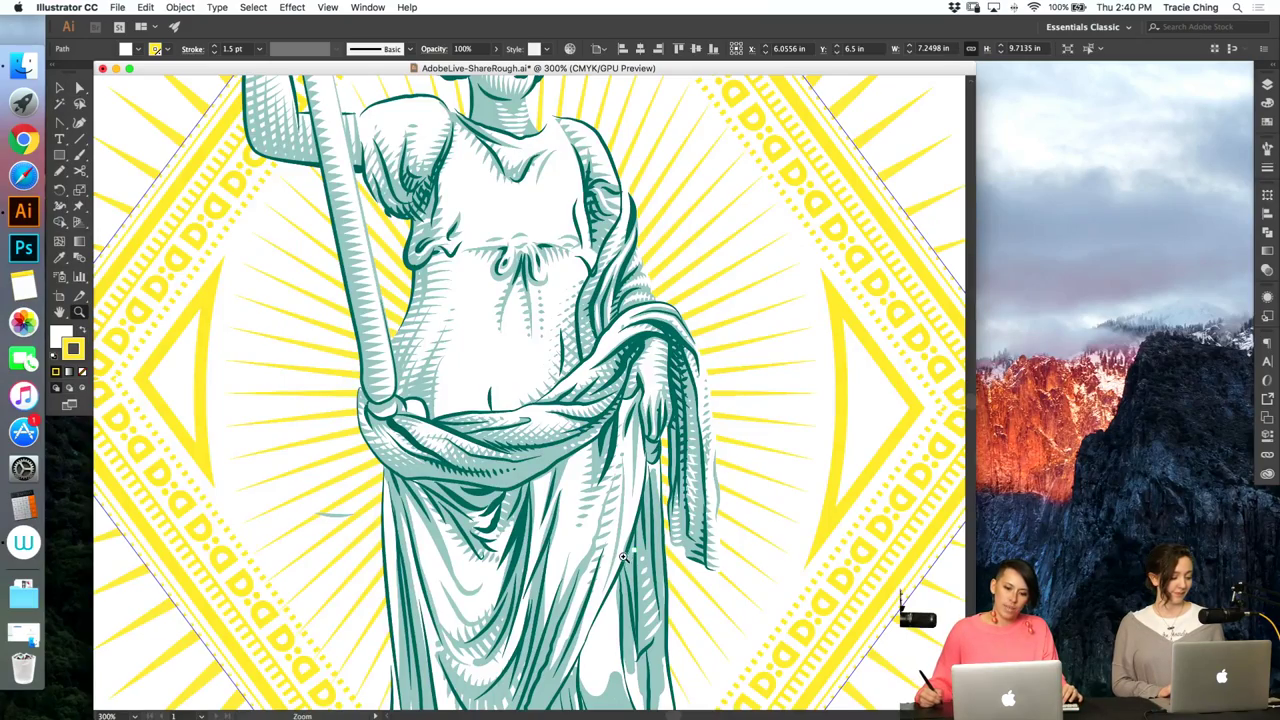
{"action": "left_click_drag", "start_coordinate": [622, 561], "coordinate": [708, 493]}
{"action": "left_click_drag", "start_coordinate": [602, 602], "coordinate": [764, 474]}
{"action": "key", "text": "v"}
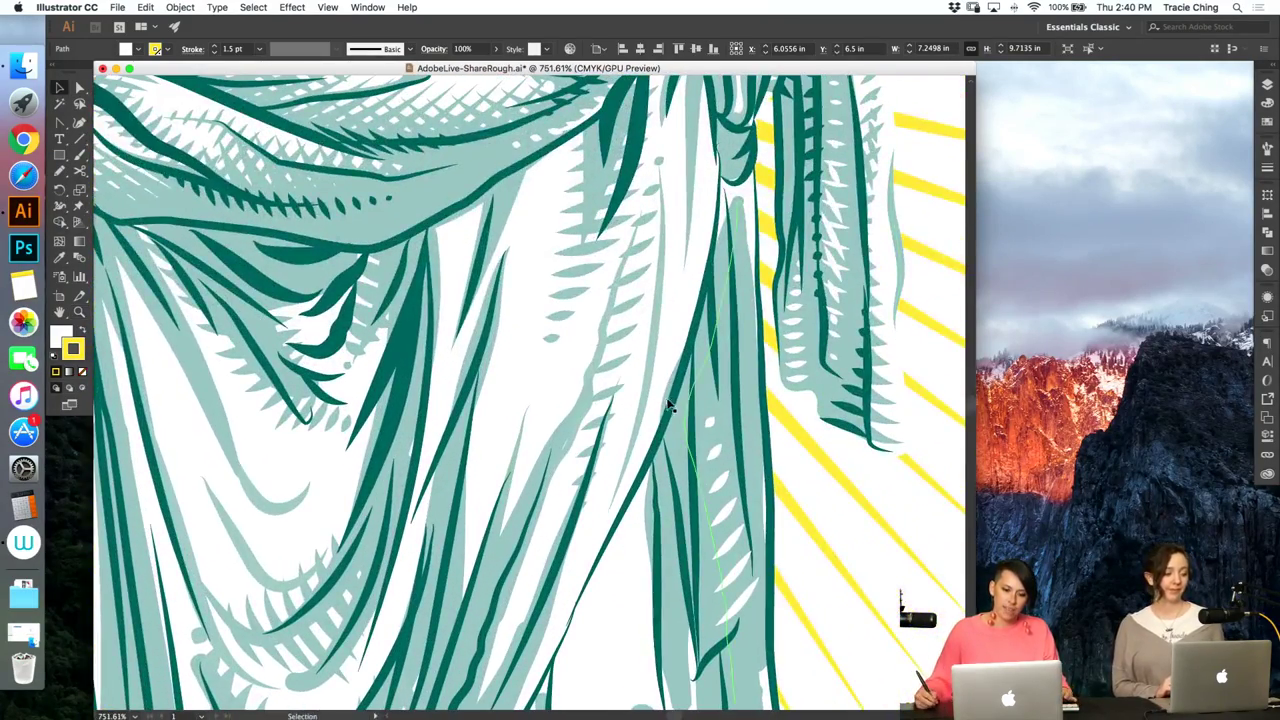
{"action": "left_click", "coordinate": [676, 399]}
{"action": "double_click", "coordinate": [676, 399]}
{"action": "key", "text": "a"}
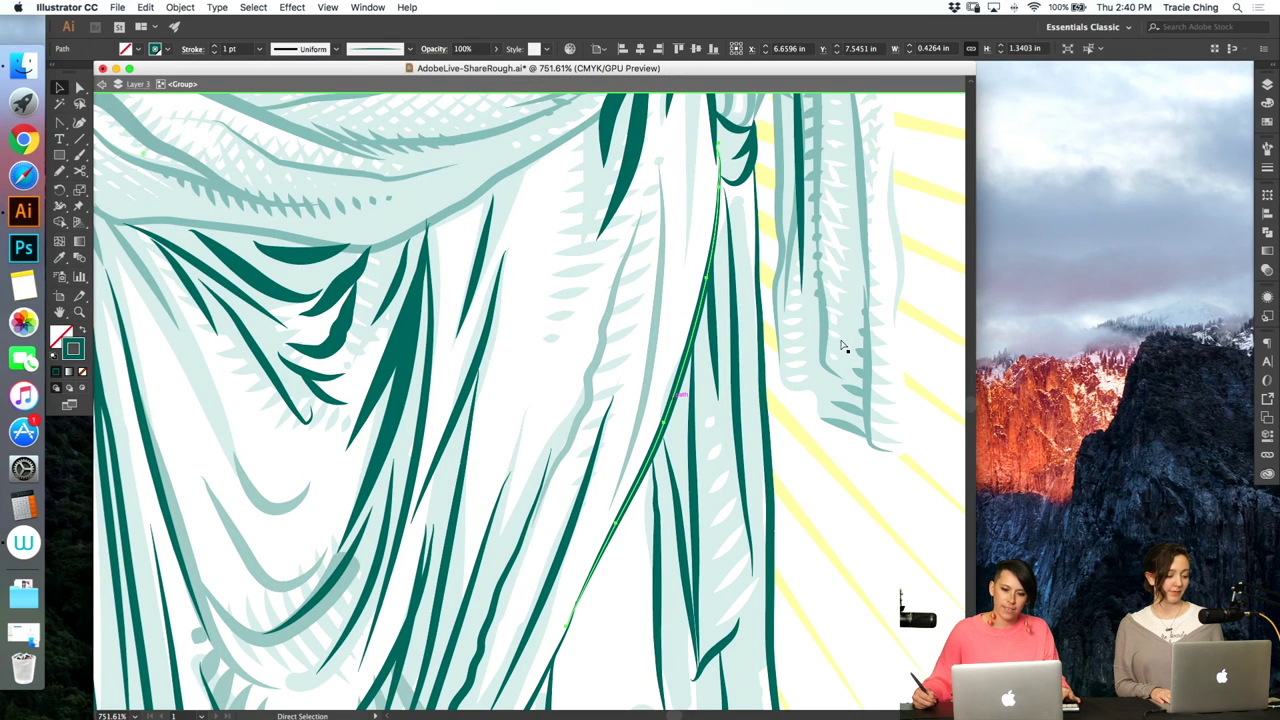
- Restyle the long curved fold line with the light teal of the nearby shading and set its stroke to 2 pt
{"action": "left_click", "coordinate": [1266, 148]}
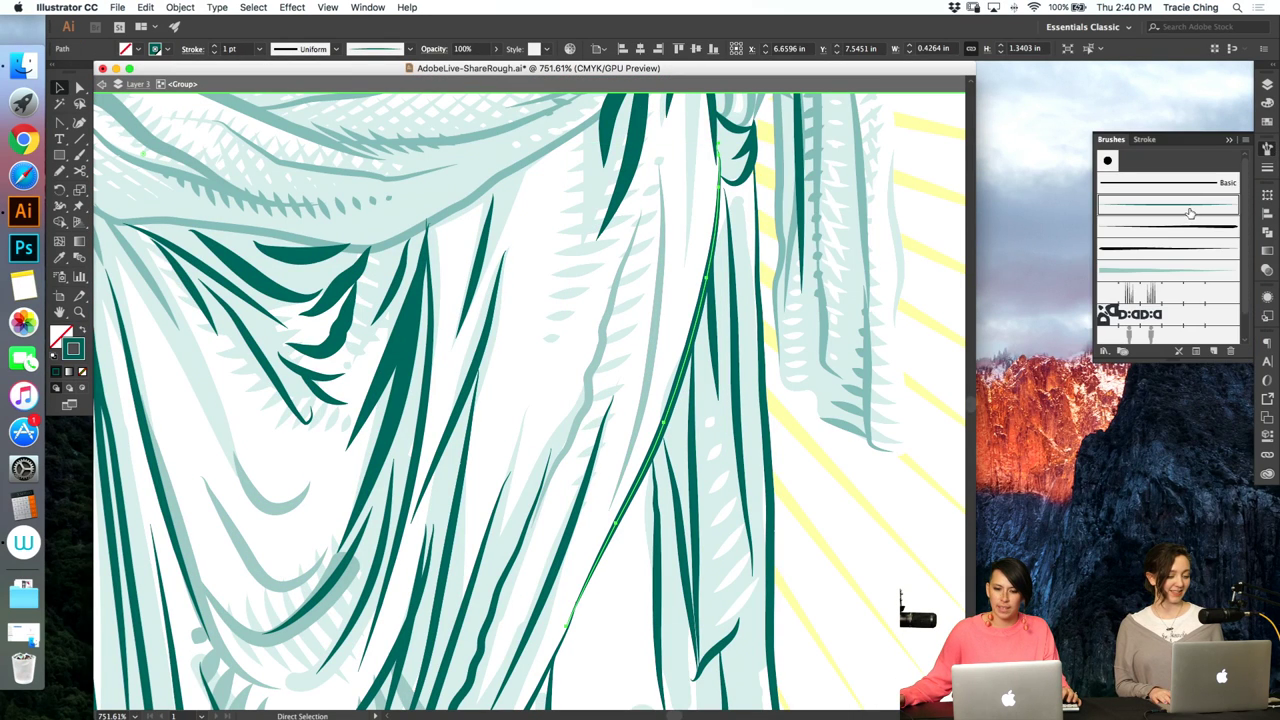
{"action": "key", "text": "i"}
{"action": "left_click", "coordinate": [689, 268]}
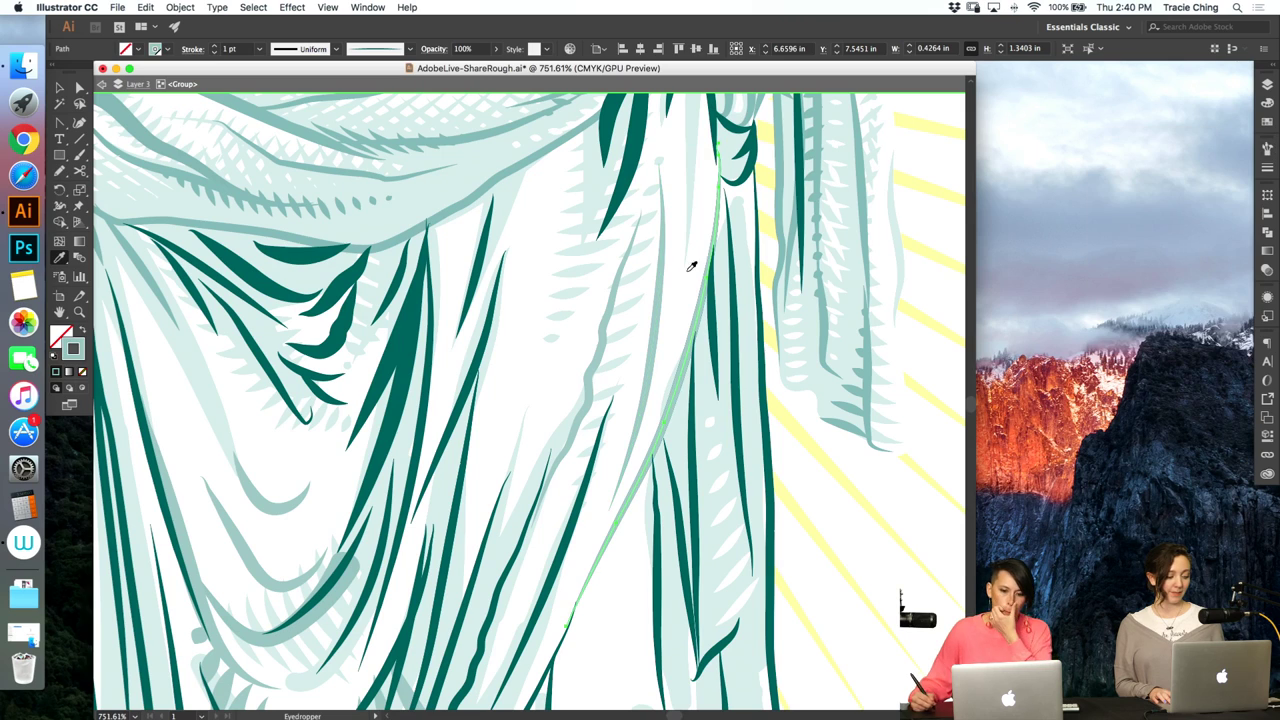
{"action": "left_click", "coordinate": [1266, 168]}
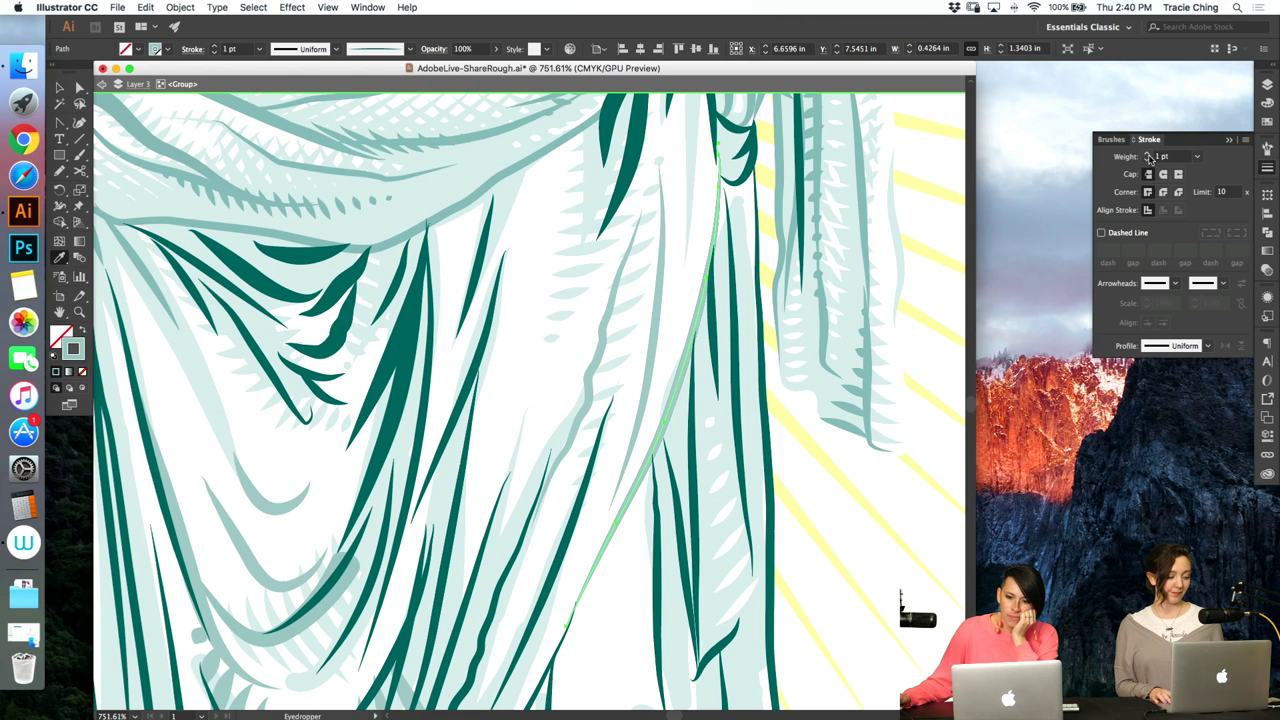
{"action": "left_click", "coordinate": [1149, 154]}
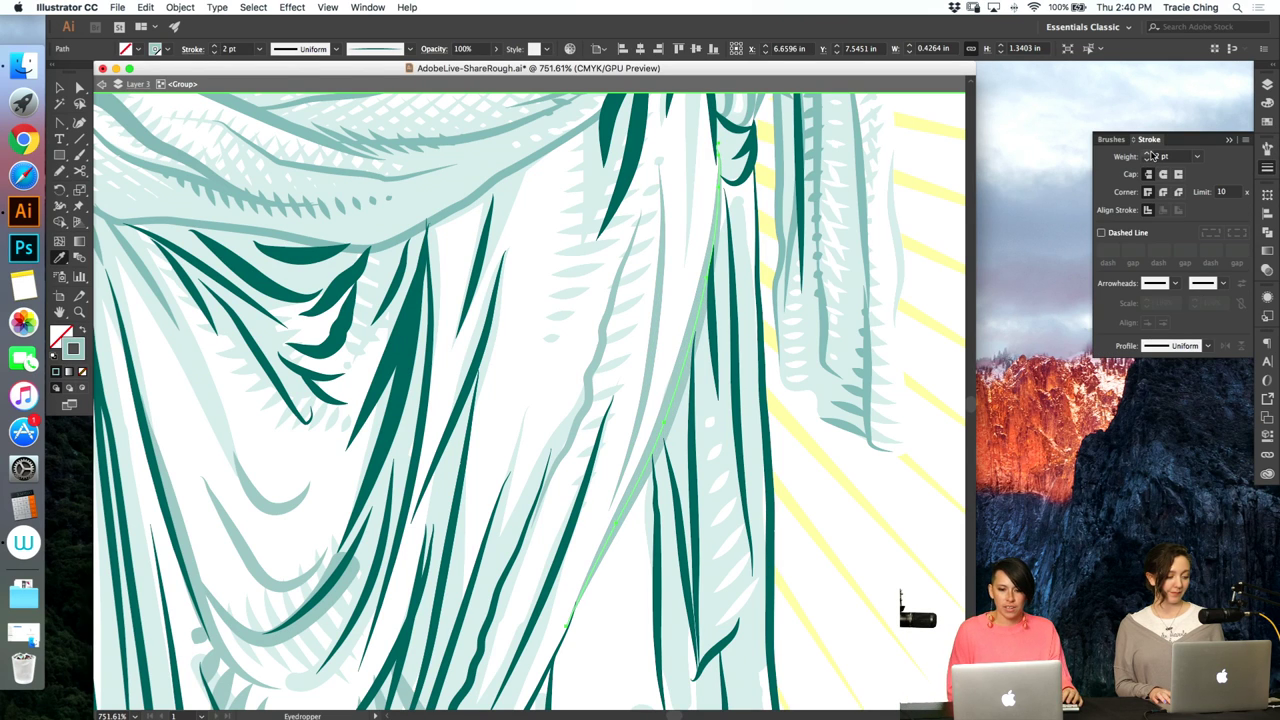
- Reposition the middle anchor points of the light teal fold stroke to shift its curve beside the fold
{"action": "key", "text": "a"}
{"action": "left_click", "coordinate": [713, 281]}
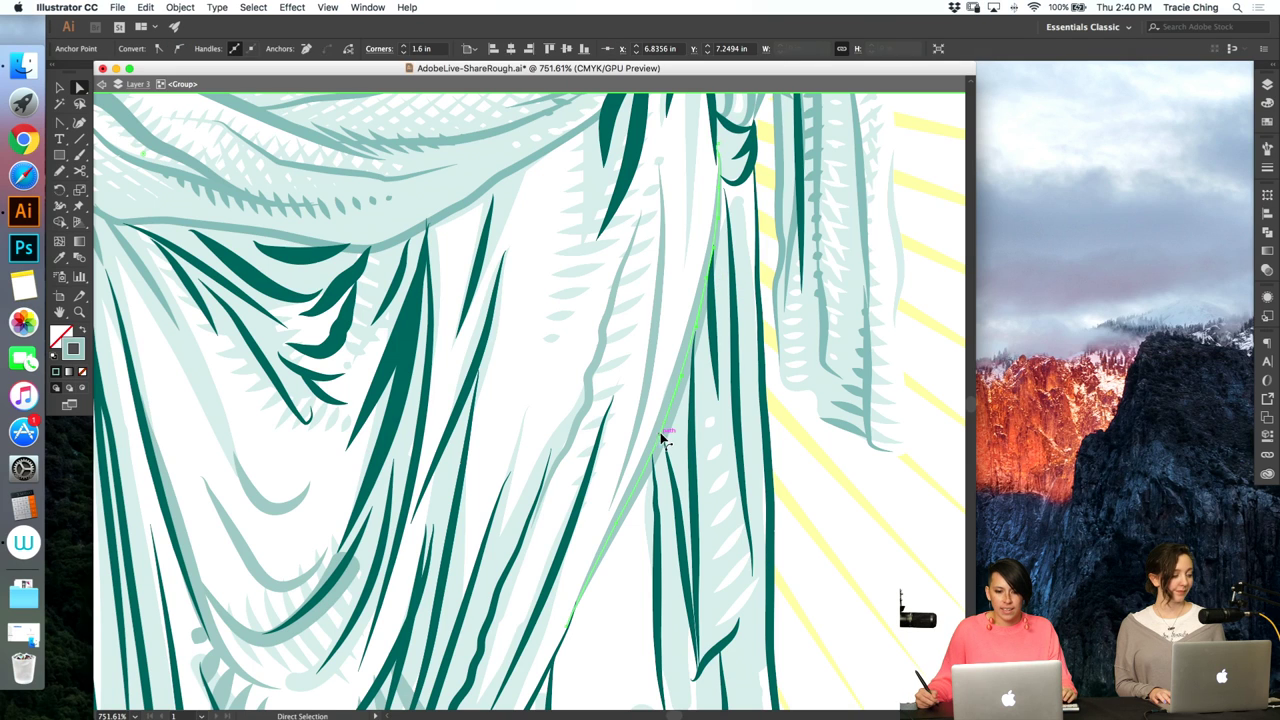
{"action": "left_click", "coordinate": [671, 424]}
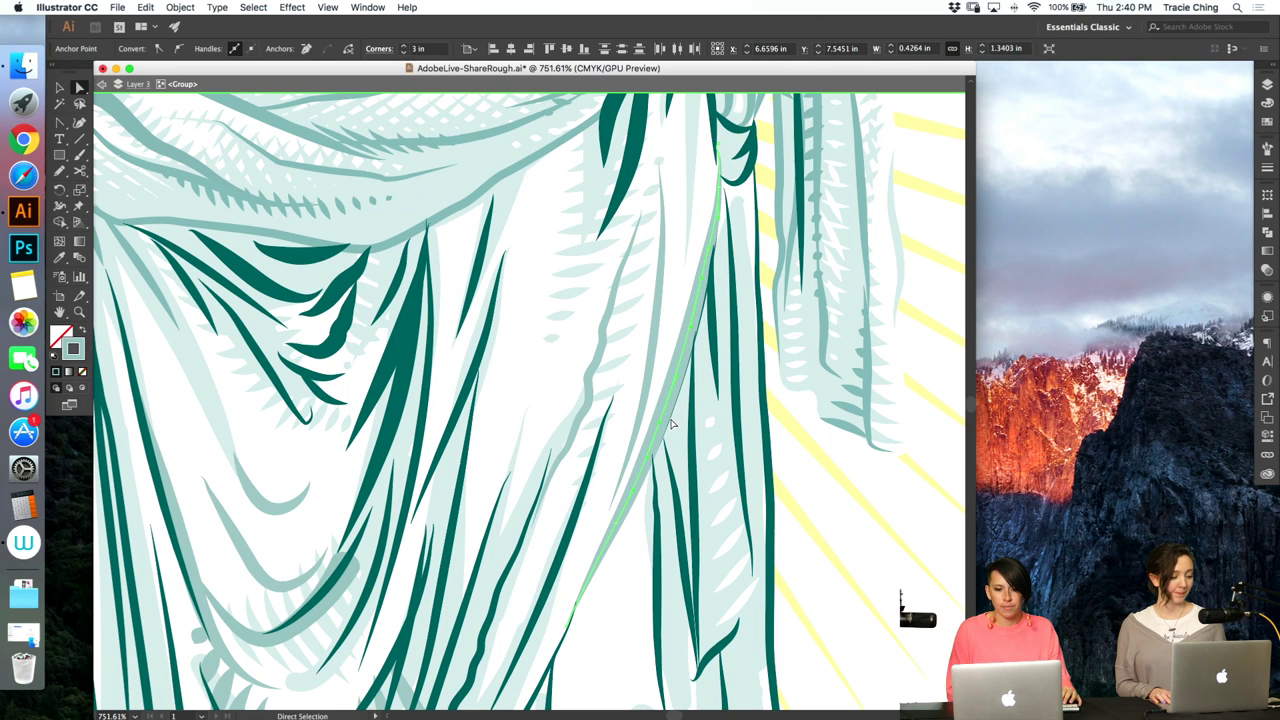
- Take the light teal fold stroke out of the isolated group and place it behind the dark drapery lines
{"action": "key", "text": "super+z"}
{"action": "key", "text": "Escape"}
{"action": "key", "text": "v"}
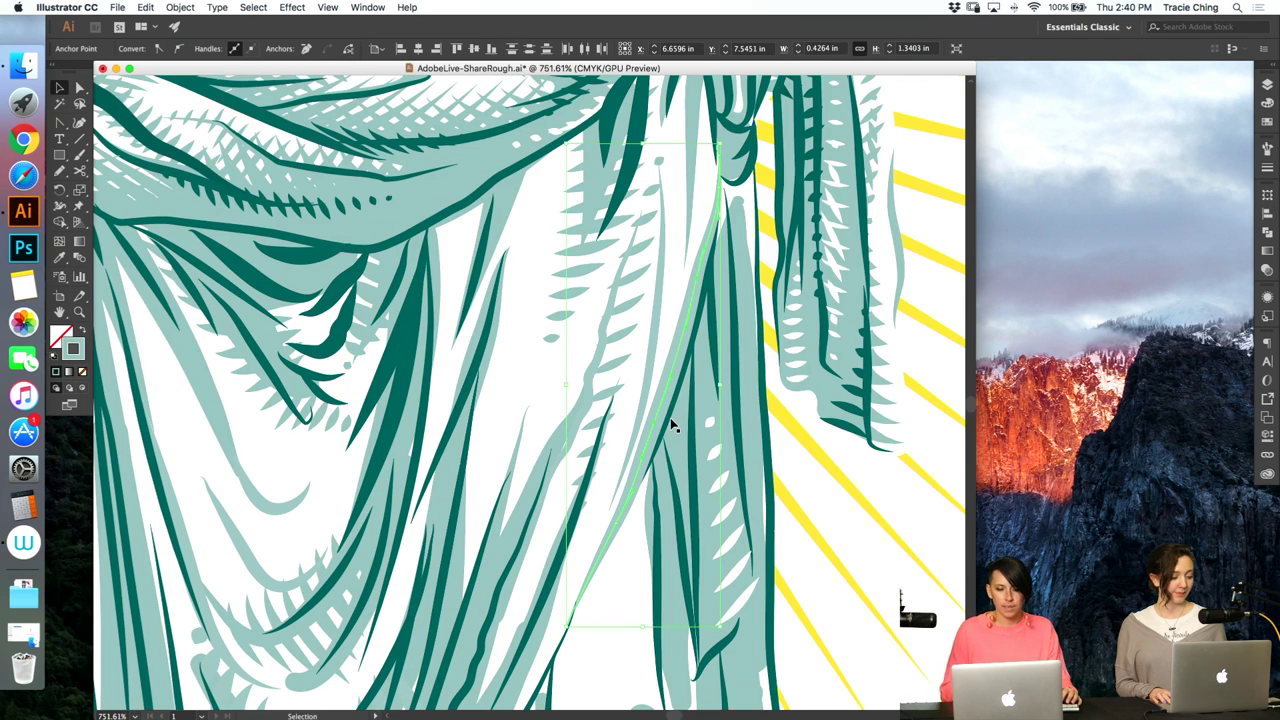
{"action": "left_click", "coordinate": [765, 245]}
{"action": "left_click", "coordinate": [704, 255]}
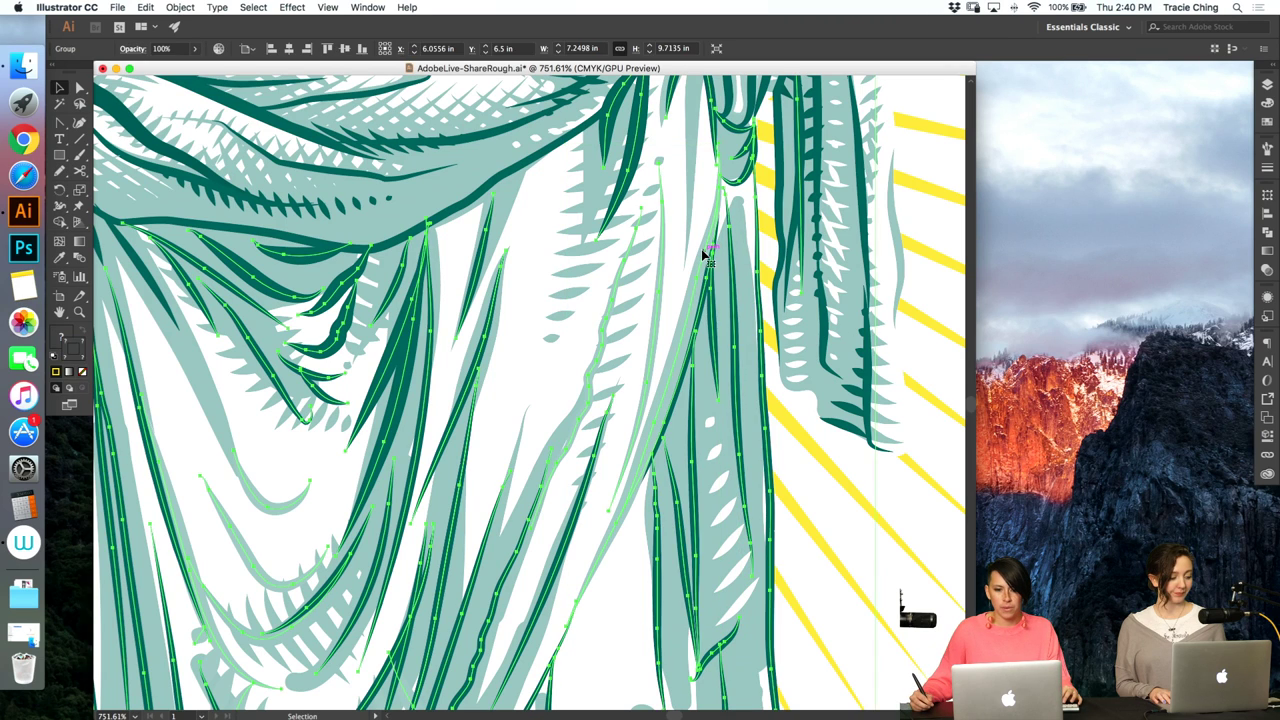
{"action": "double_click", "coordinate": [704, 255]}
{"action": "key", "text": "a"}
{"action": "key", "text": "Escape"}
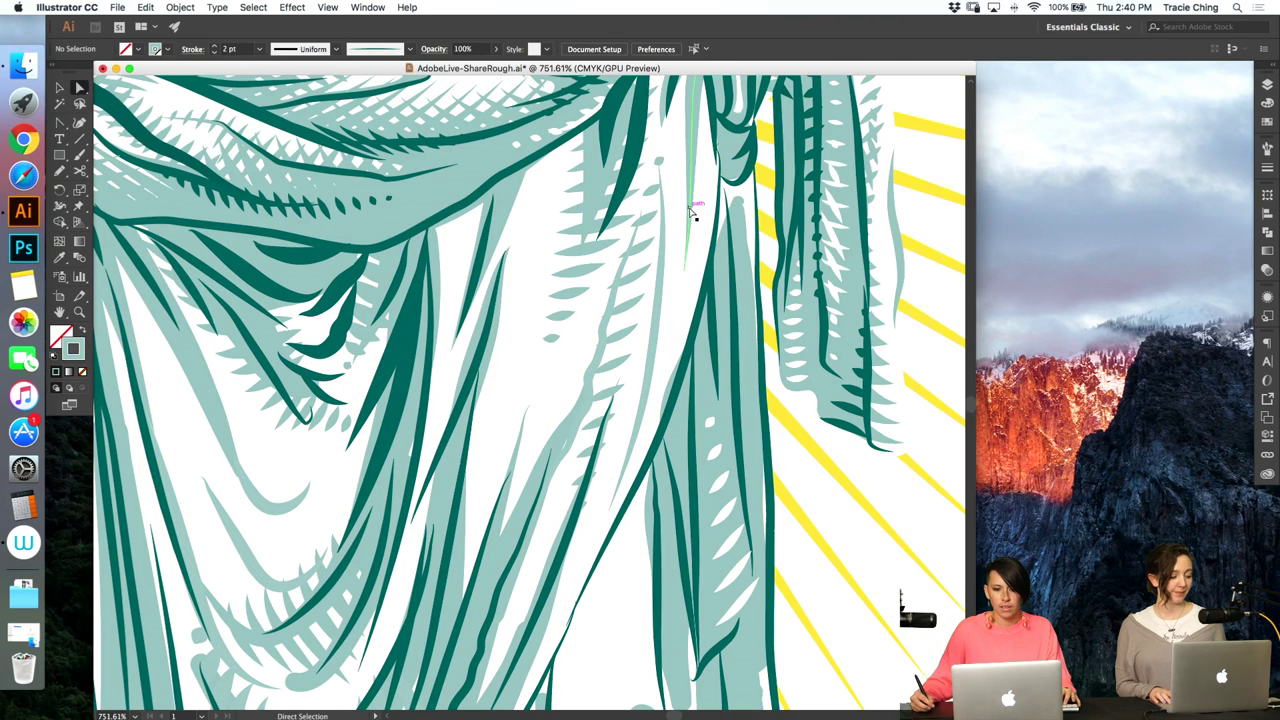
- Extend the upper end of the light teal drapery shading up to the fingers and delete its extra anchor point
{"action": "left_click", "coordinate": [689, 211]}
{"action": "left_click", "coordinate": [739, 201]}
{"action": "key", "text": "shift+c"}
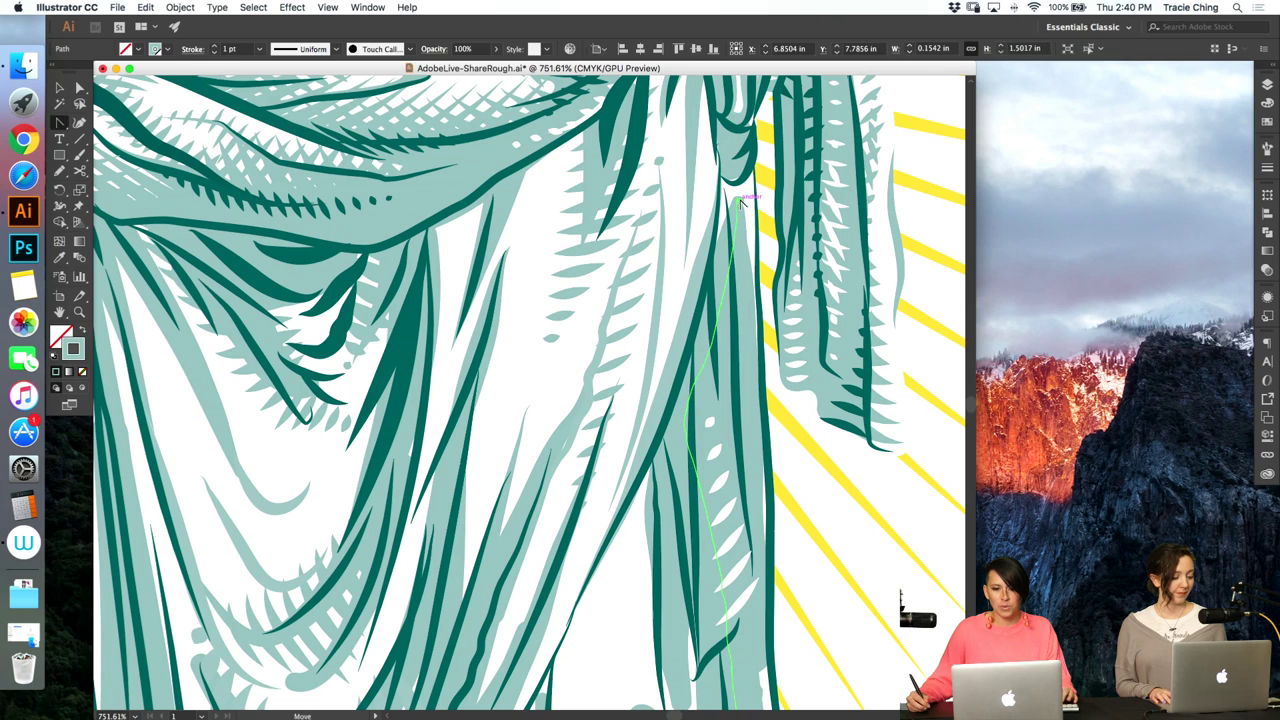
{"action": "key", "text": "a"}
{"action": "left_click", "coordinate": [735, 182]}
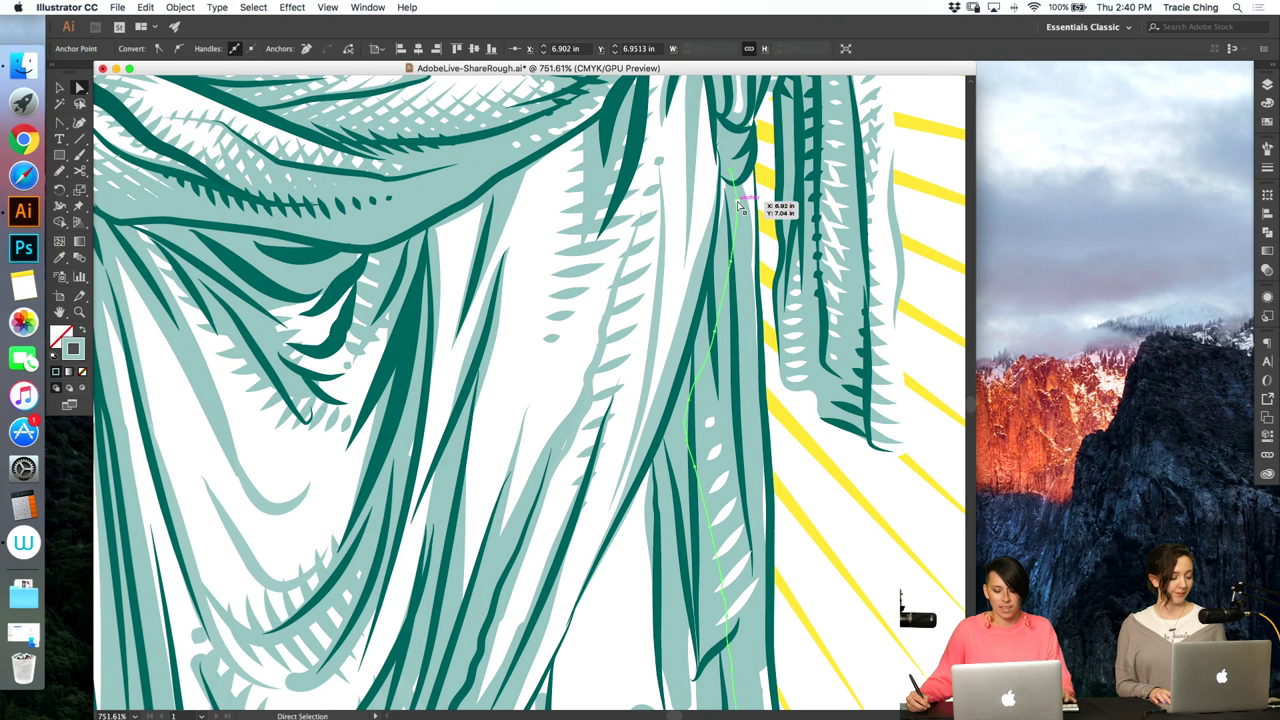
{"action": "key", "text": "minus"}
{"action": "left_click", "coordinate": [738, 203]}
{"action": "key", "text": "a"}
{"action": "left_click_drag", "start_coordinate": [732, 175], "coordinate": [737, 178]}
- Pick up the white 2 pt tapered stroke style from the lowest highlight of the drapery hanging beside the leg
{"action": "key", "text": "super+minus"}
{"action": "key", "text": "super+minus"}
{"action": "key", "text": "super+minus"}
{"action": "key", "text": "super+minus"}
{"action": "key", "text": "super+minus"}
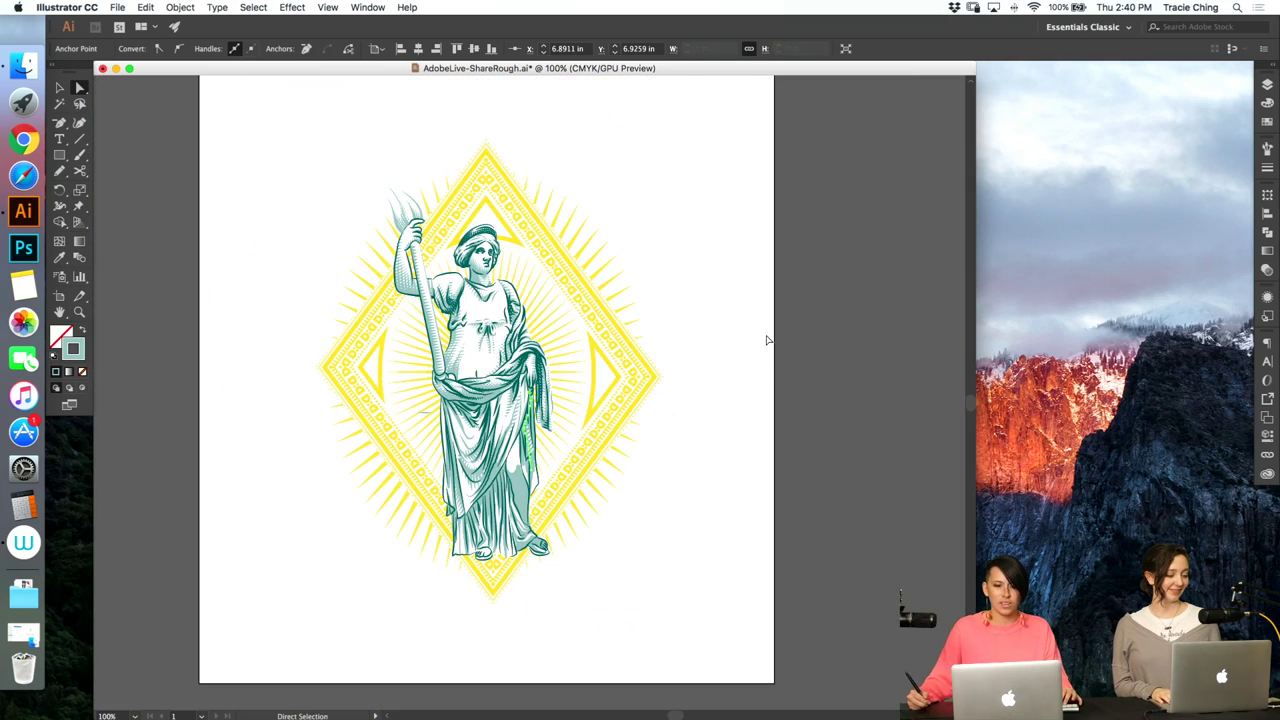
{"action": "left_click", "coordinate": [767, 343]}
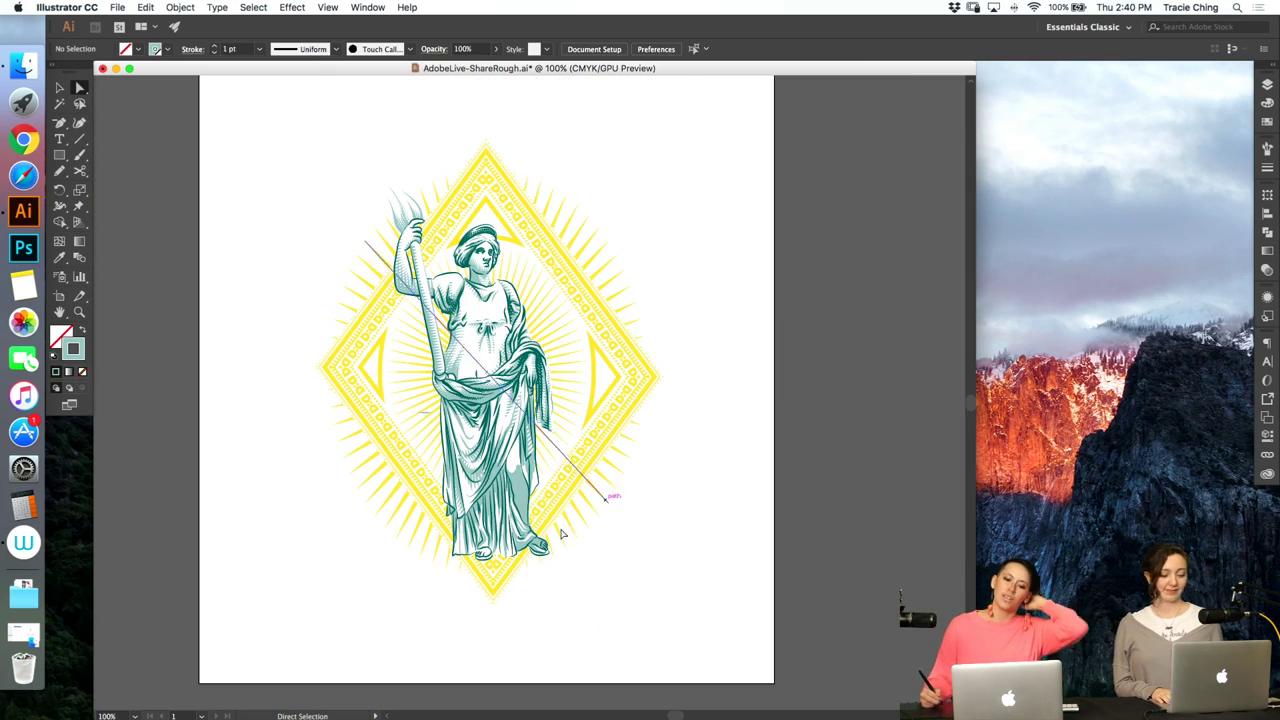
{"action": "key", "text": "z"}
{"action": "left_click_drag", "start_coordinate": [484, 535], "coordinate": [743, 375]}
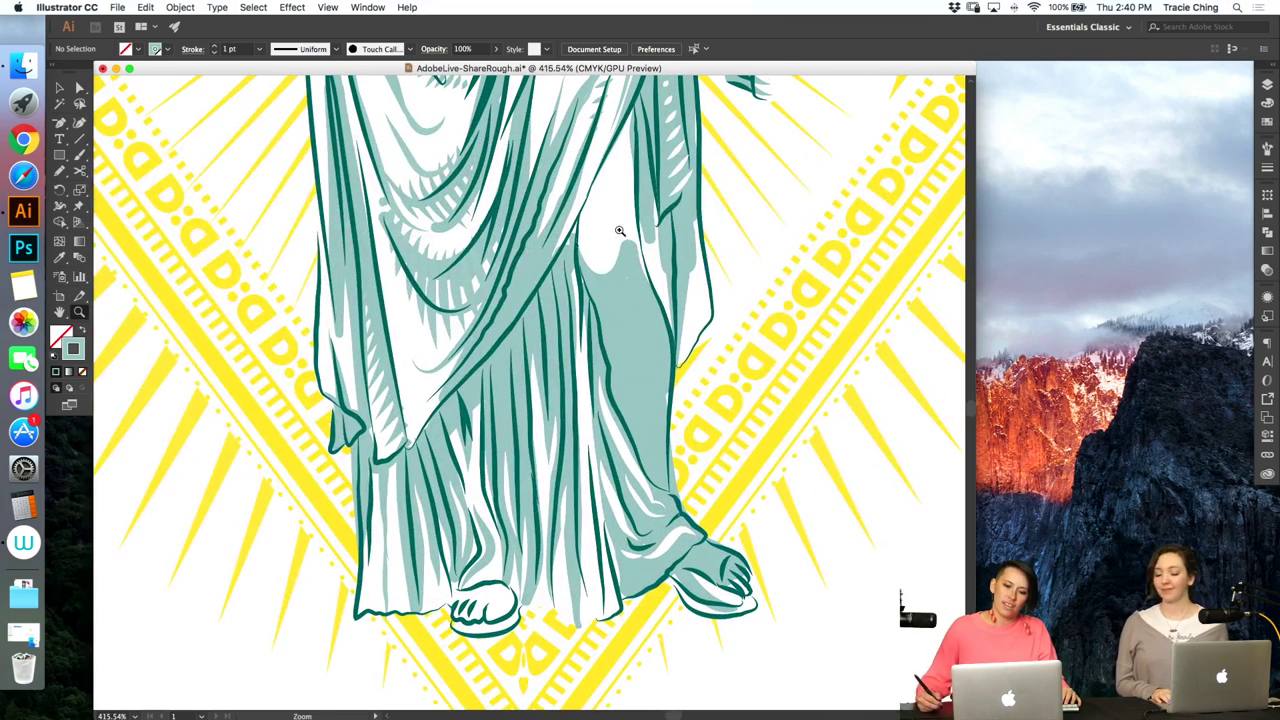
{"action": "key", "text": "a"}
{"action": "left_click", "coordinate": [685, 190]}
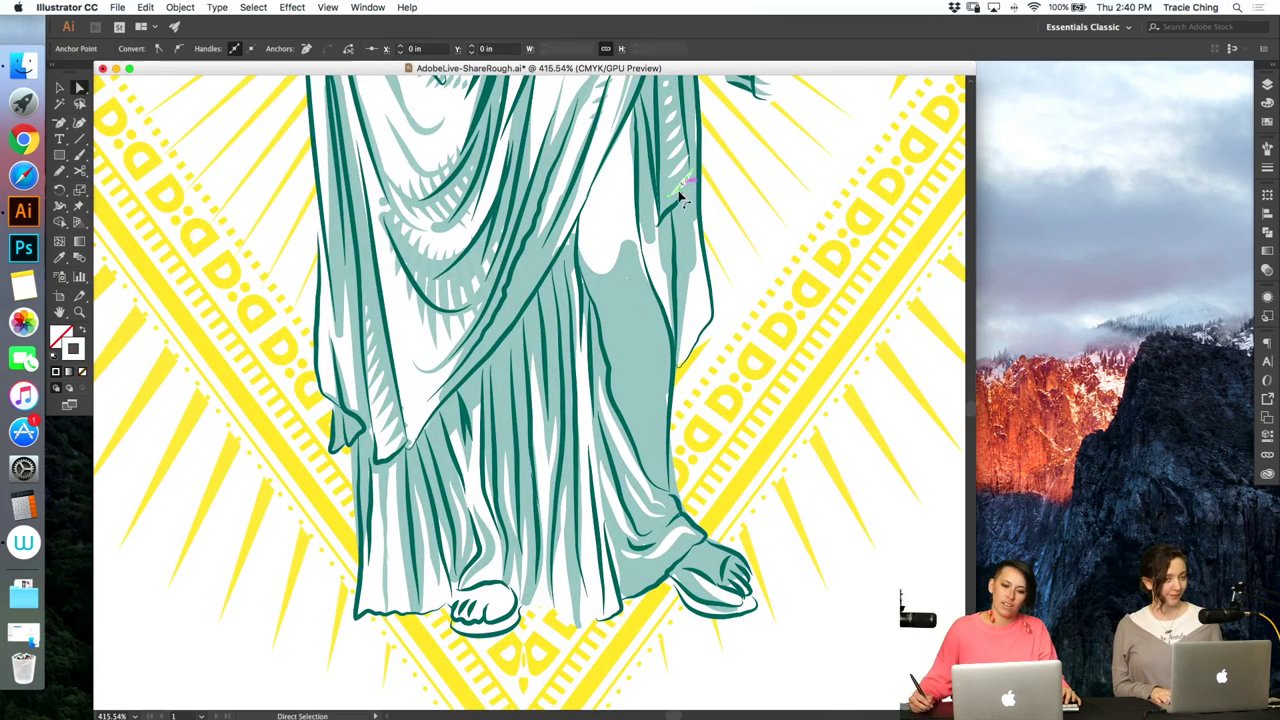
{"action": "left_click", "coordinate": [1268, 171]}
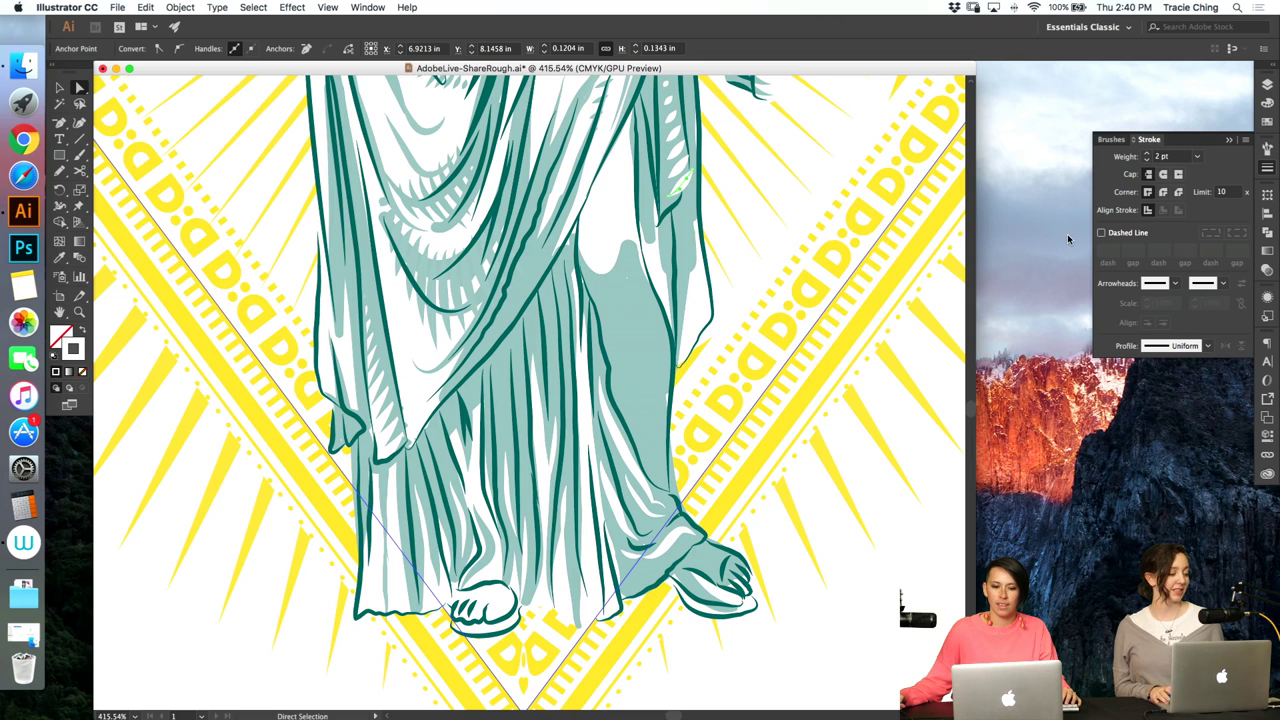
- Brush short white 2 pt highlights down the shaded leg and blend them with the highlight at the knee
{"action": "key", "text": "b"}
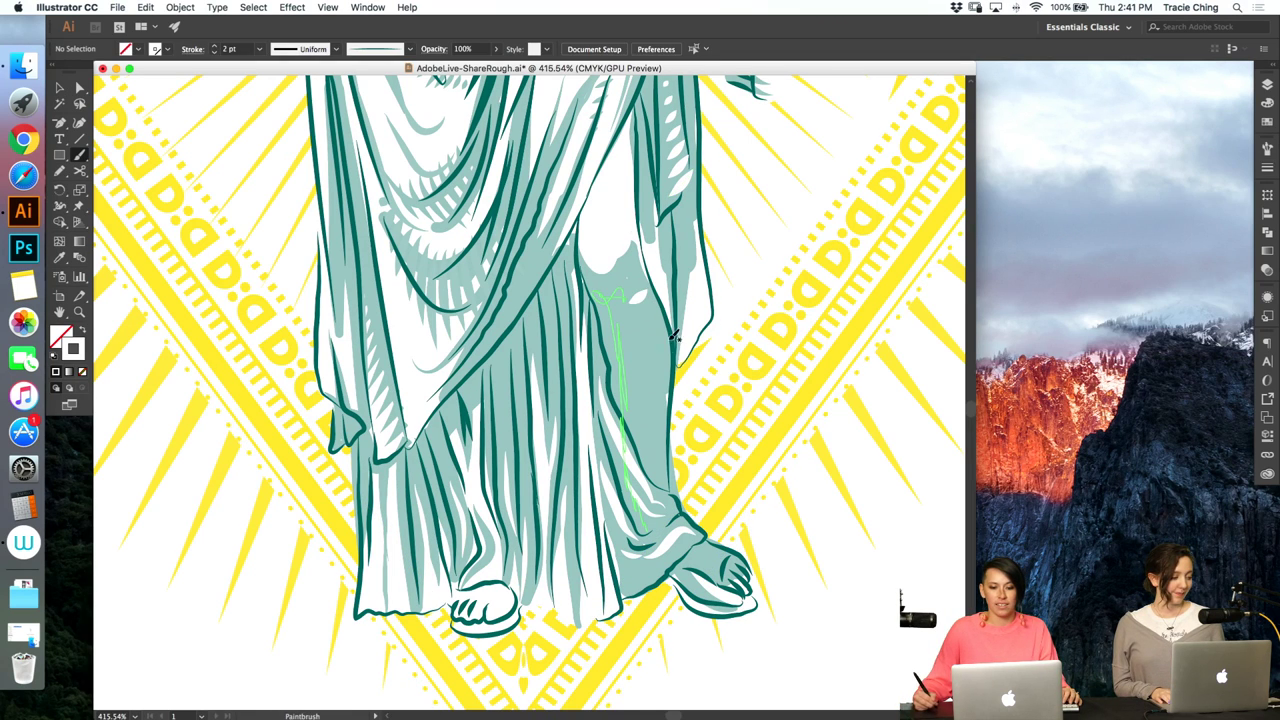
{"action": "left_click", "coordinate": [660, 405]}
{"action": "key", "text": "v"}
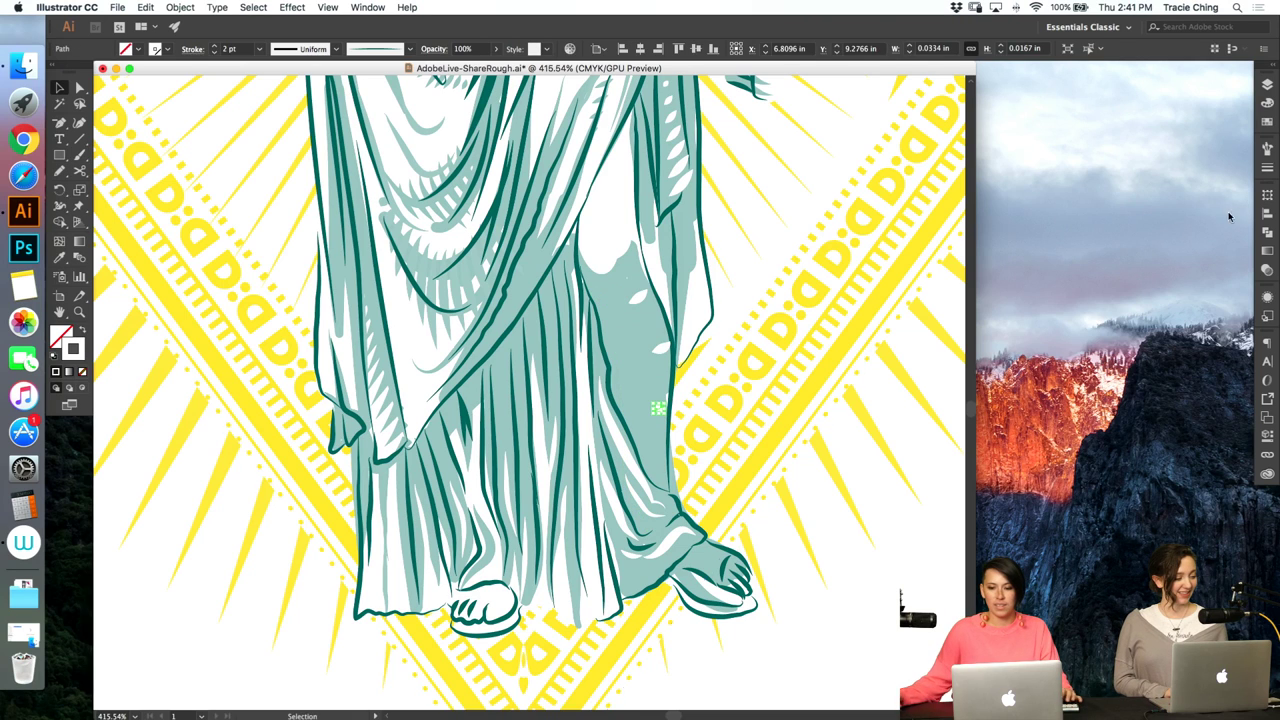
{"action": "left_click", "coordinate": [1267, 167]}
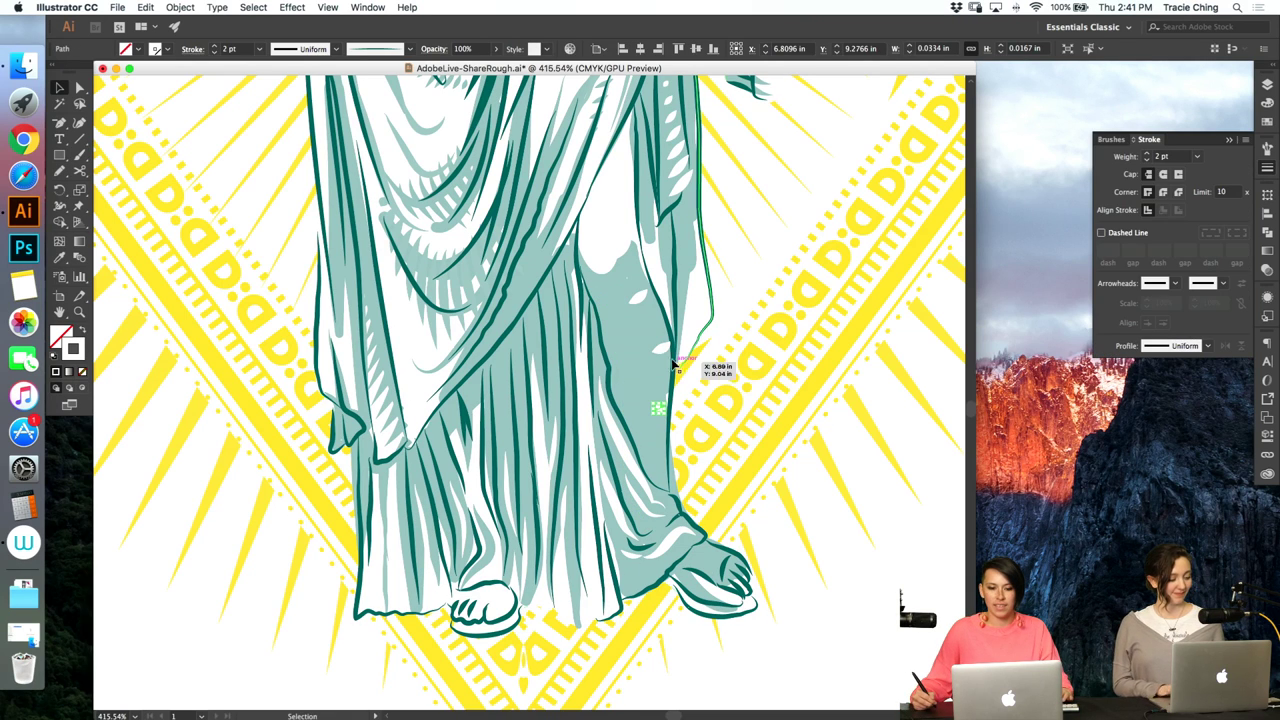
{"action": "left_click", "coordinate": [638, 297], "text": "shift"}
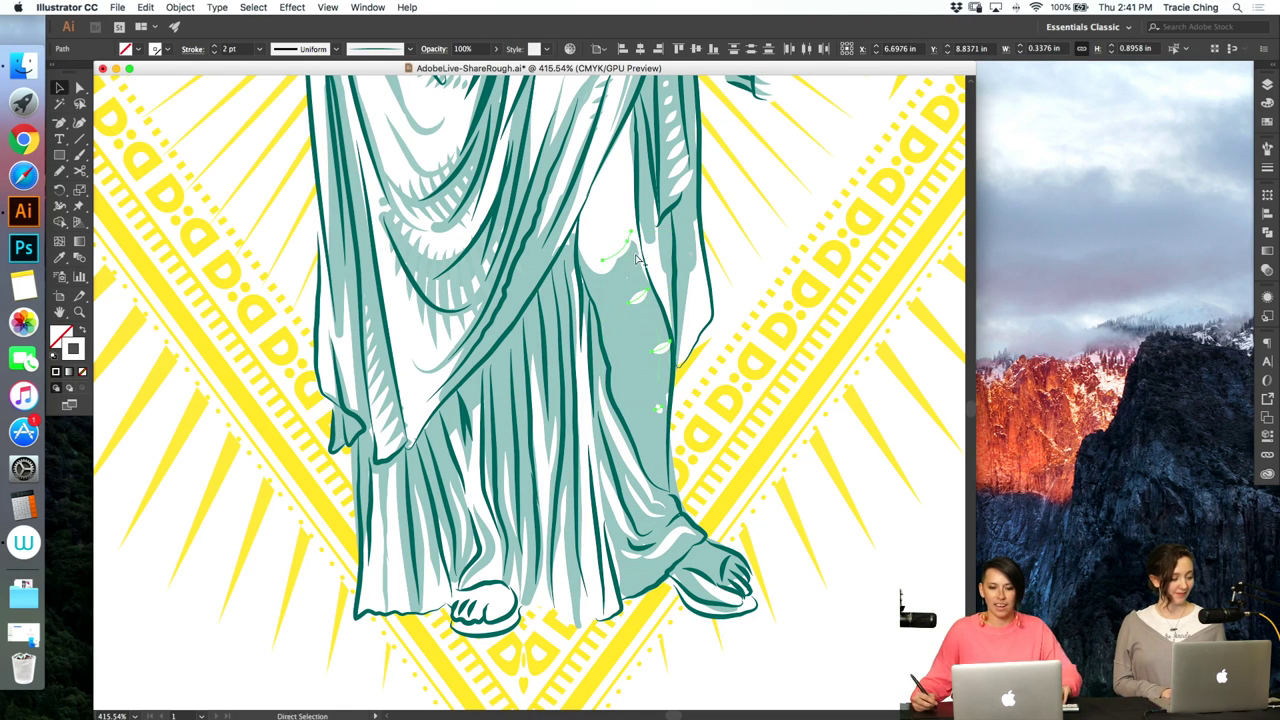
{"action": "key", "text": "super+alt+b"}
- Extend both ends of the topmost highlight stroke of the leg blend across the knee
{"action": "key", "text": "a"}
{"action": "left_click", "coordinate": [603, 261]}
{"action": "key", "text": "v"}
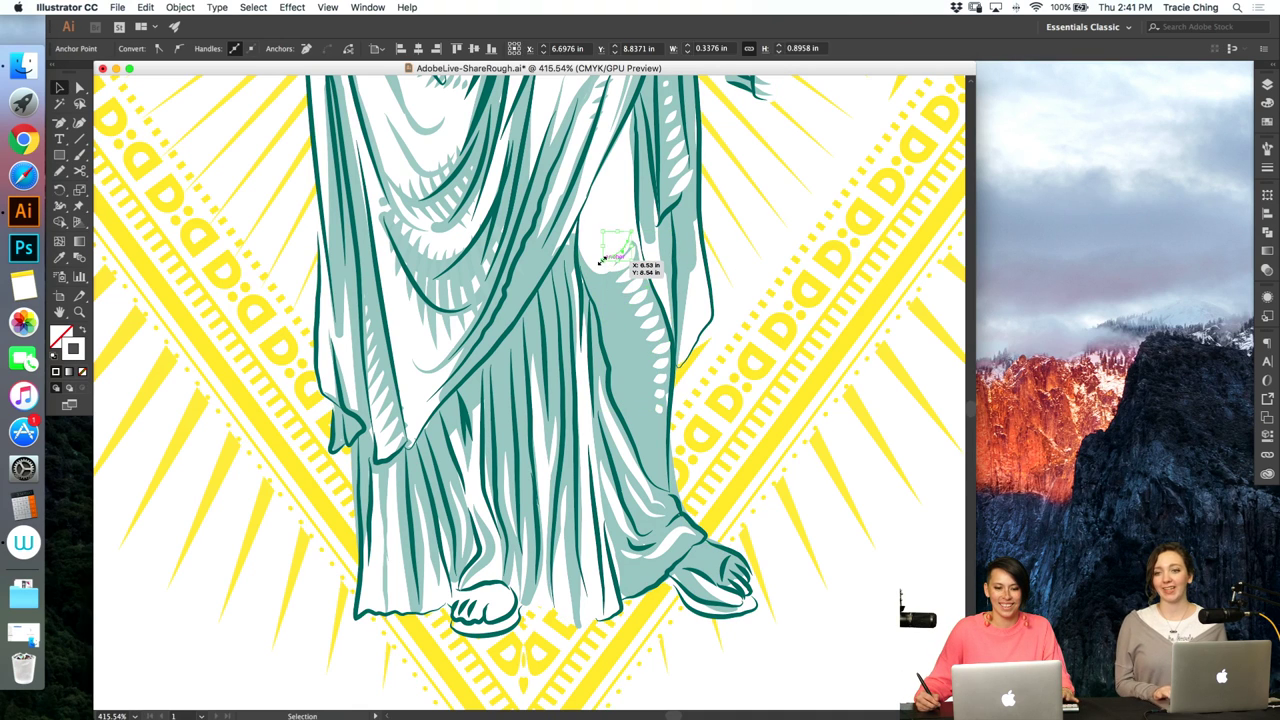
{"action": "left_click_drag", "start_coordinate": [602, 261], "coordinate": [639, 237]}
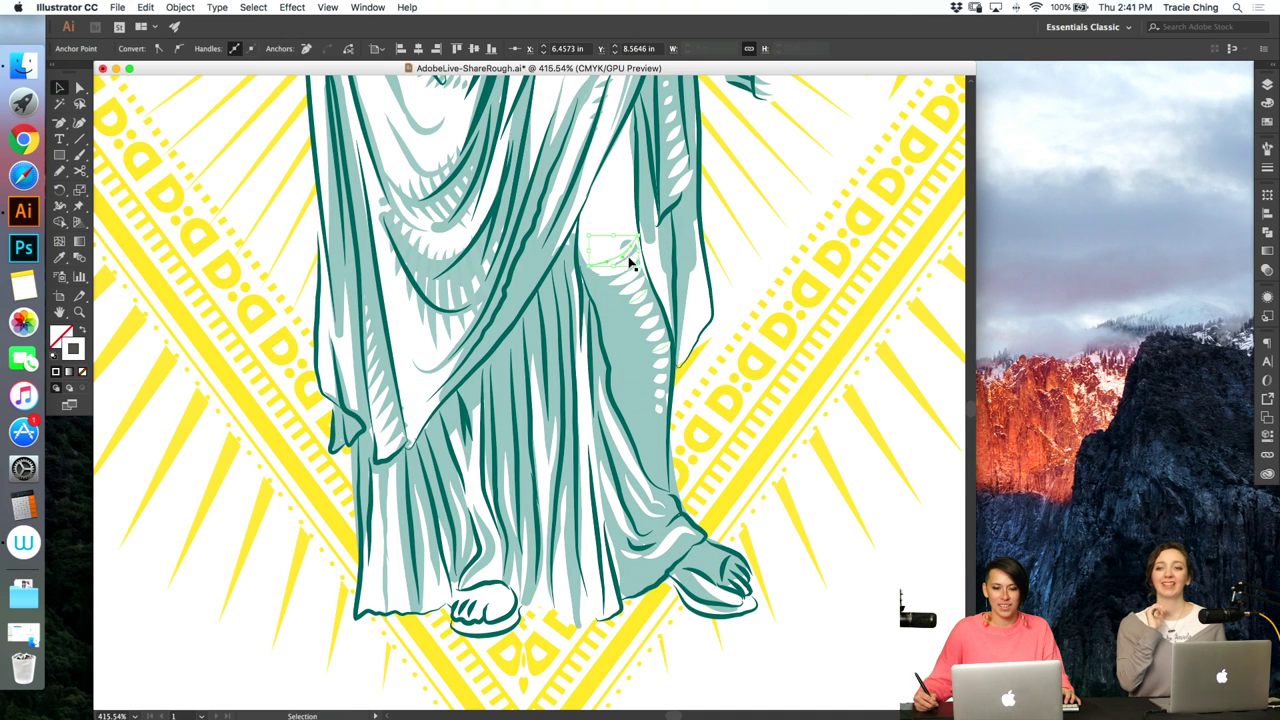
{"action": "left_click", "coordinate": [628, 257]}
- Isolate the leg highlight blend and check the stroke weight of its second highlight
{"action": "double_click", "coordinate": [650, 320]}
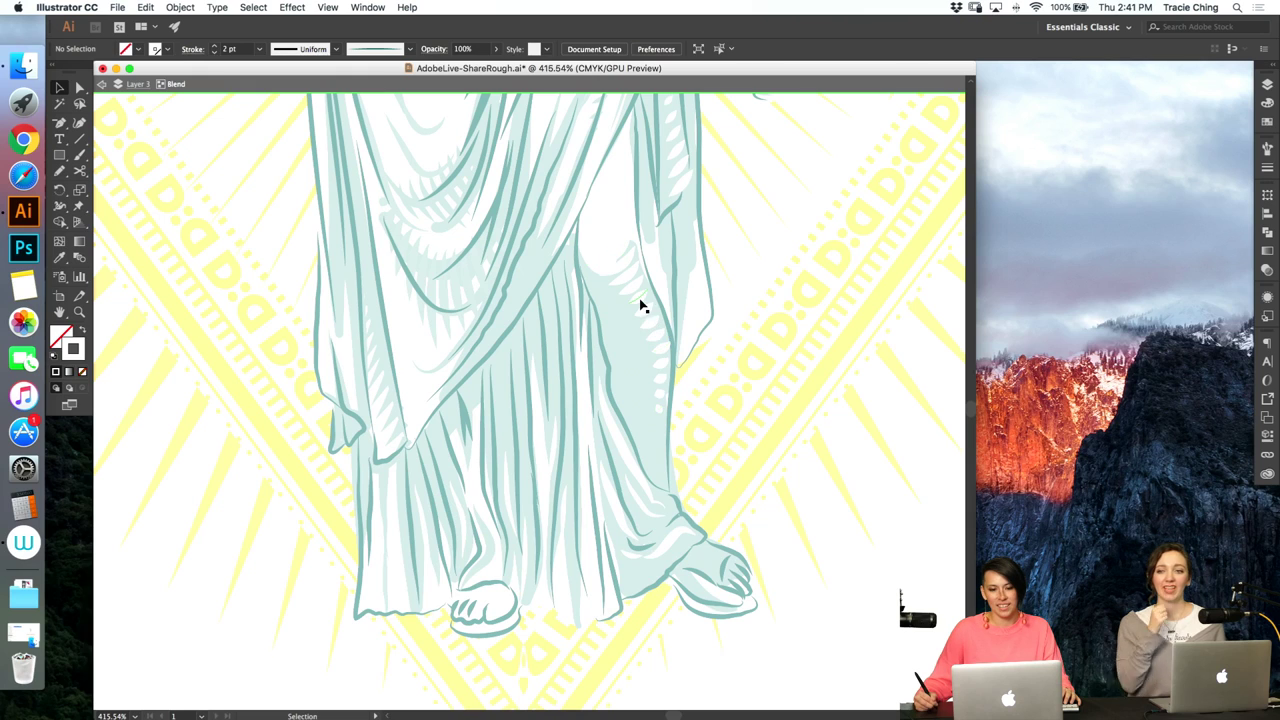
{"action": "key", "text": "a"}
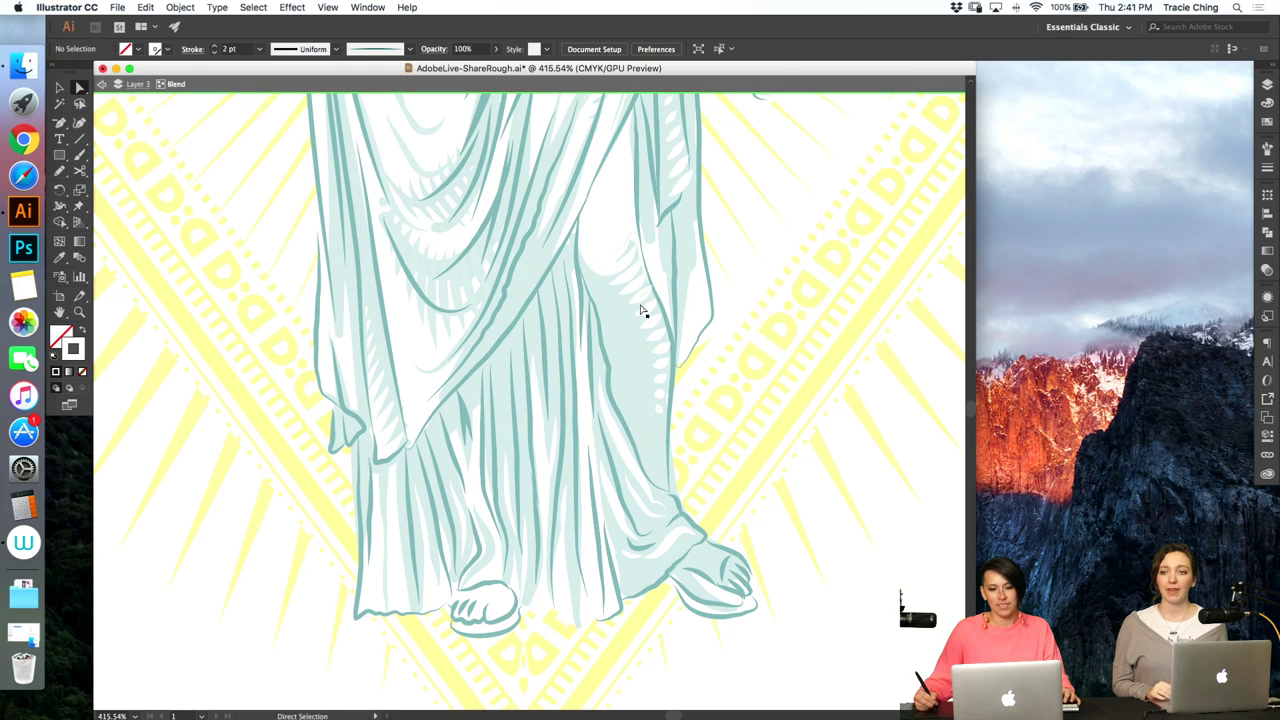
{"action": "left_click", "coordinate": [638, 308]}
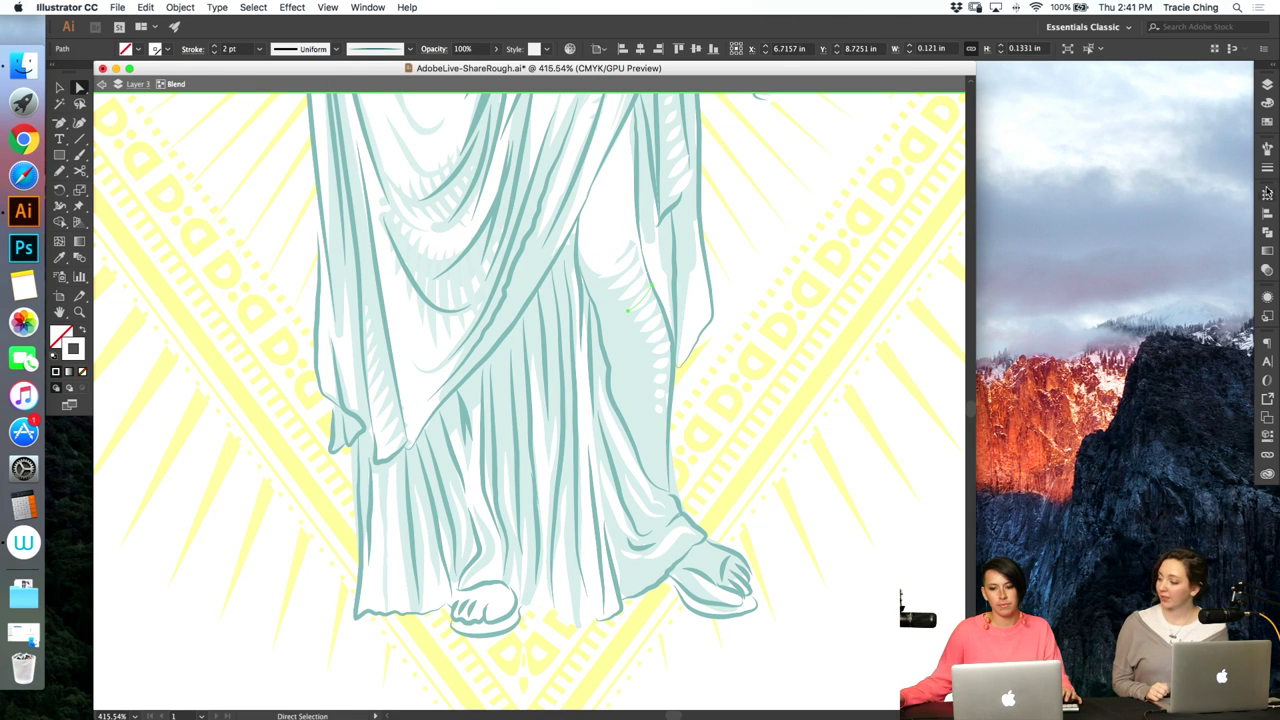
{"action": "left_click", "coordinate": [1268, 169]}
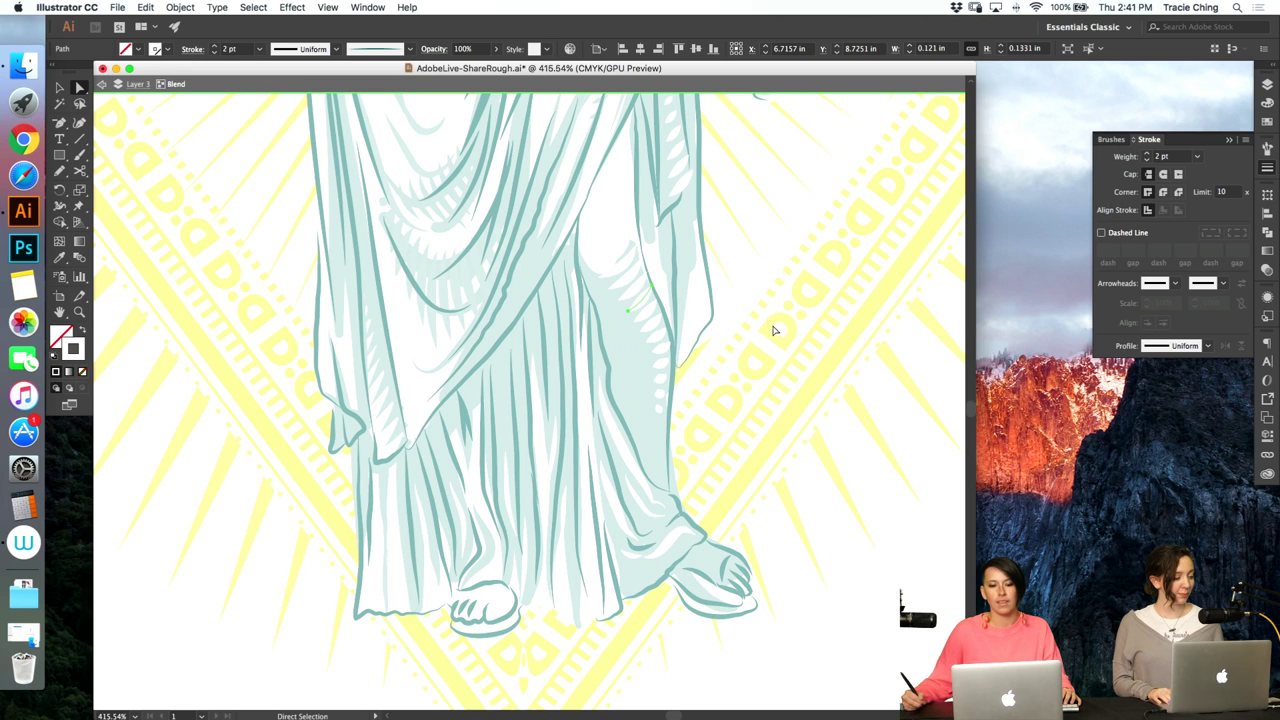
{"action": "left_click", "coordinate": [773, 315]}
{"action": "key", "text": "v"}
{"action": "key", "text": "Escape"}
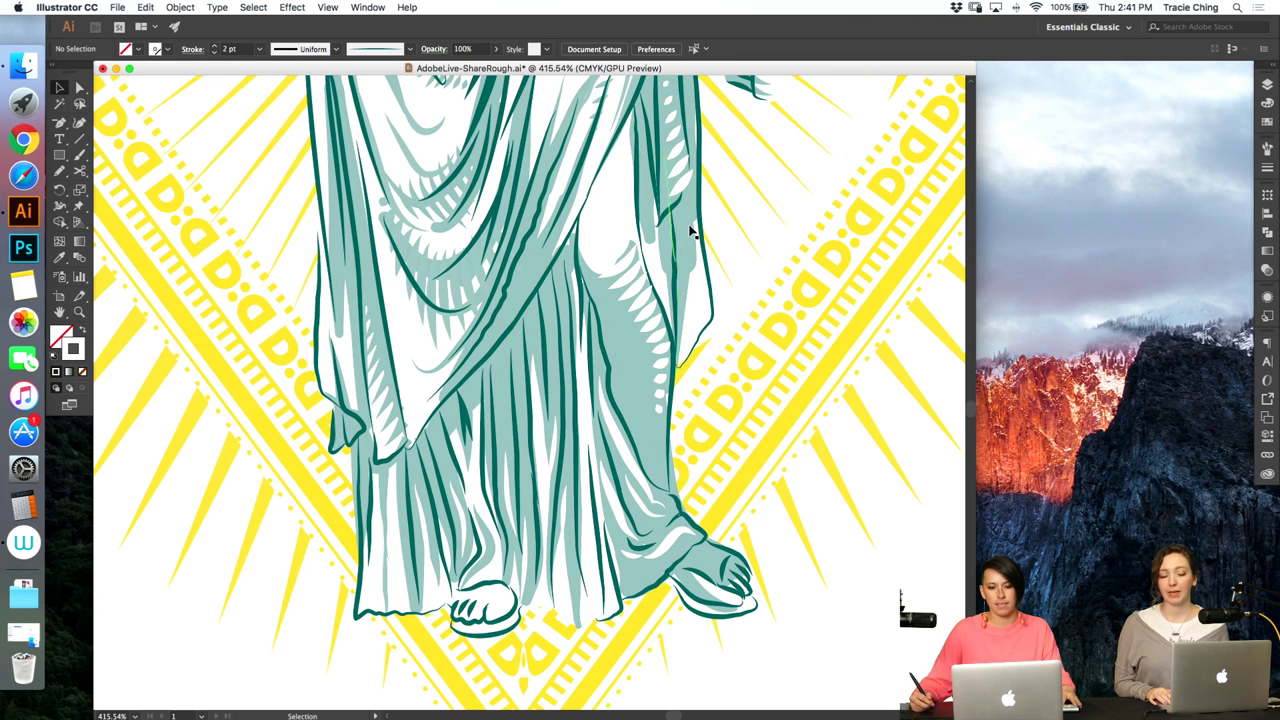
- Set the stroke weight of the two lowest key highlights in the leg blend to 1 pt
{"action": "key", "text": "a"}
{"action": "left_click", "coordinate": [808, 323]}
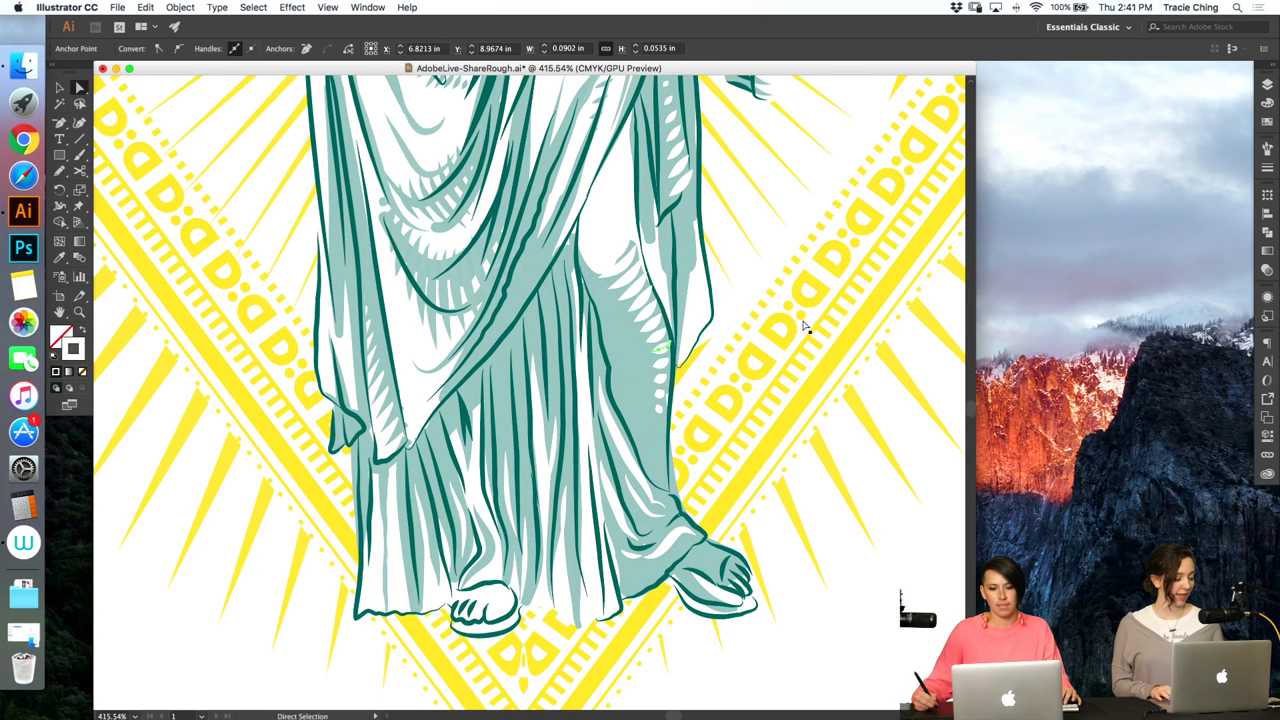
{"action": "left_click", "coordinate": [1267, 169]}
{"action": "left_click", "coordinate": [1147, 160]}
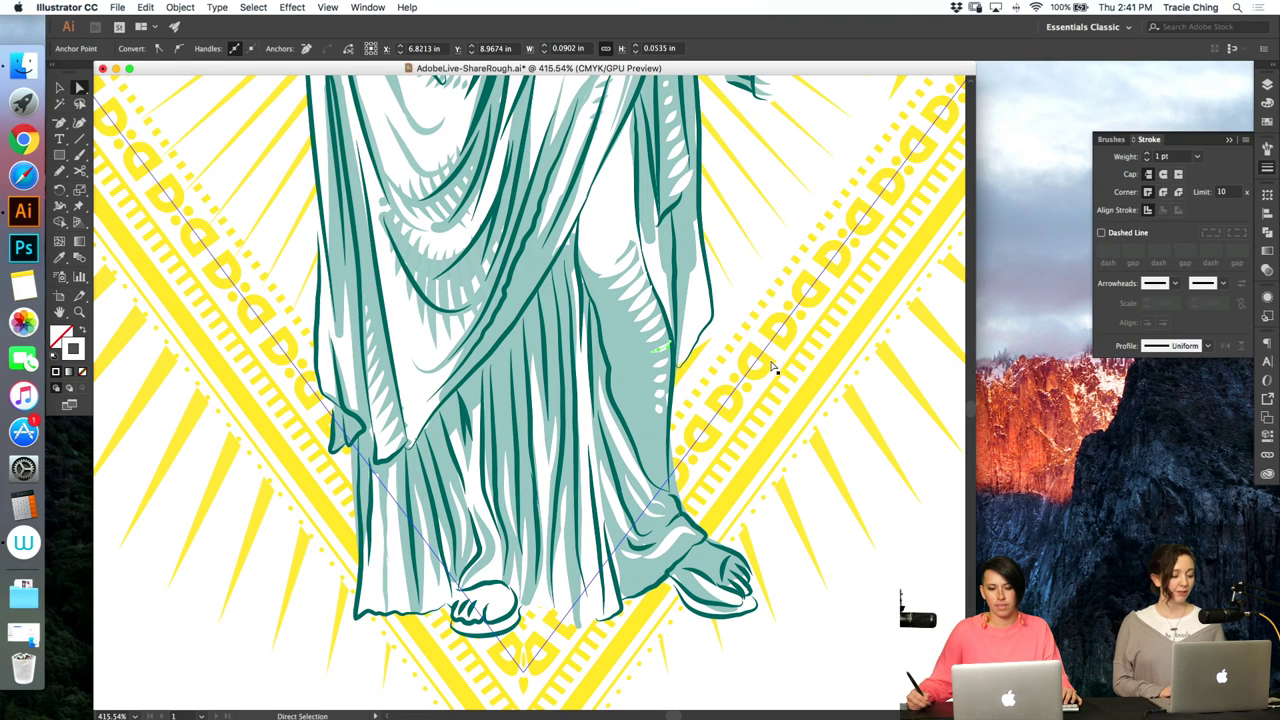
{"action": "left_click", "coordinate": [660, 409]}
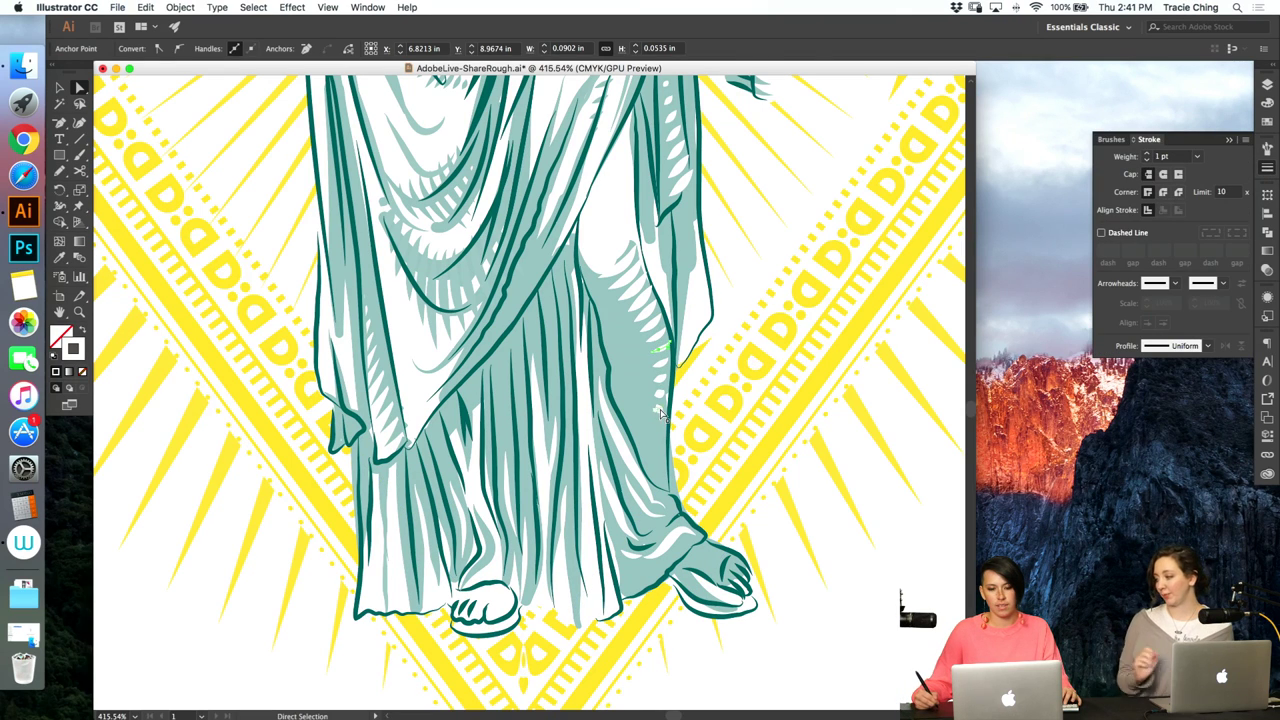
{"action": "left_click", "coordinate": [1267, 169]}
{"action": "key", "text": "super+shift+a"}
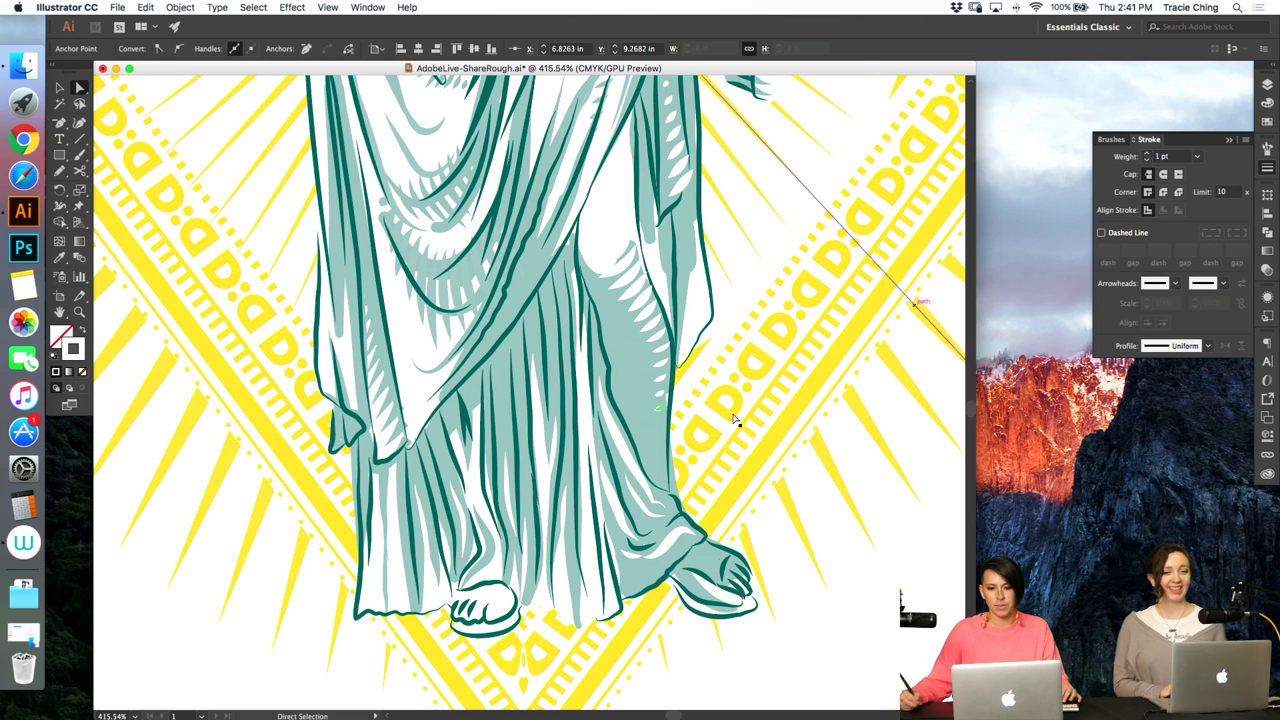
- Match the Paintbrush to the white 2 pt highlight strokes on the hanging drapery beside the leg
{"action": "key", "text": "z"}
{"action": "key", "text": "super+minus"}
{"action": "key", "text": "super+minus"}
{"action": "key", "text": "super+minus"}
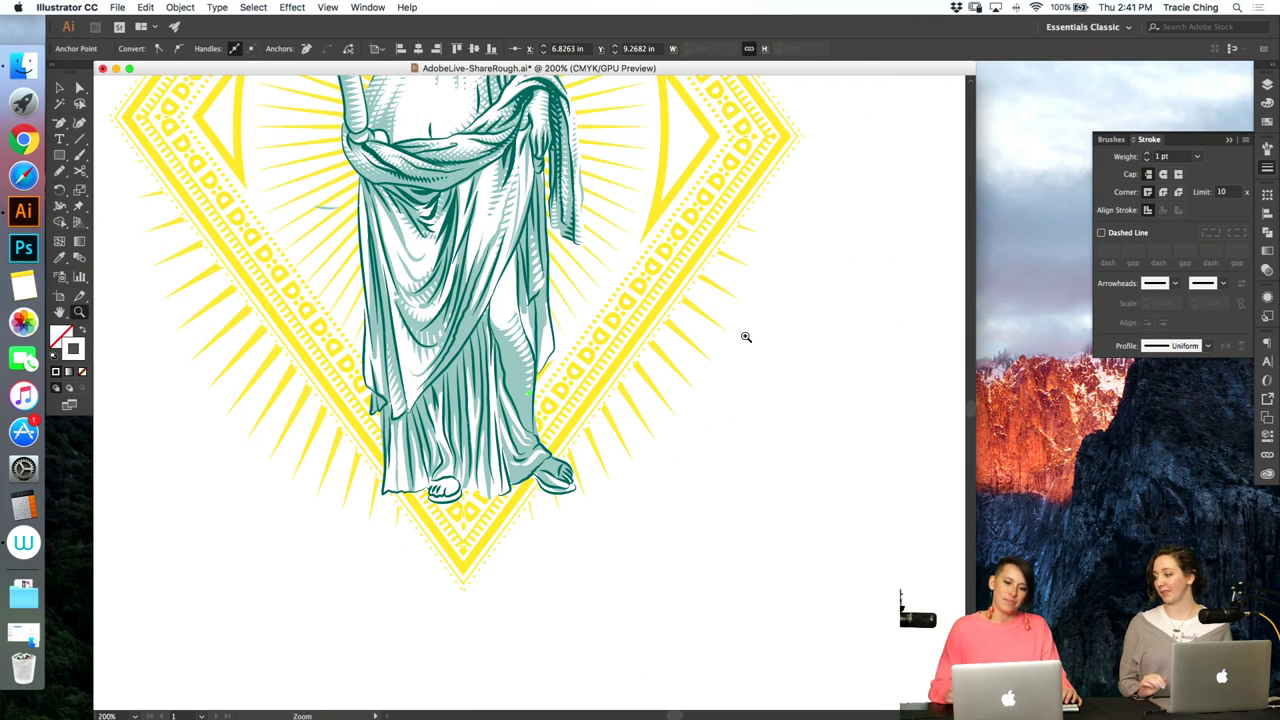
{"action": "key", "text": "a"}
{"action": "left_click", "coordinate": [768, 484]}
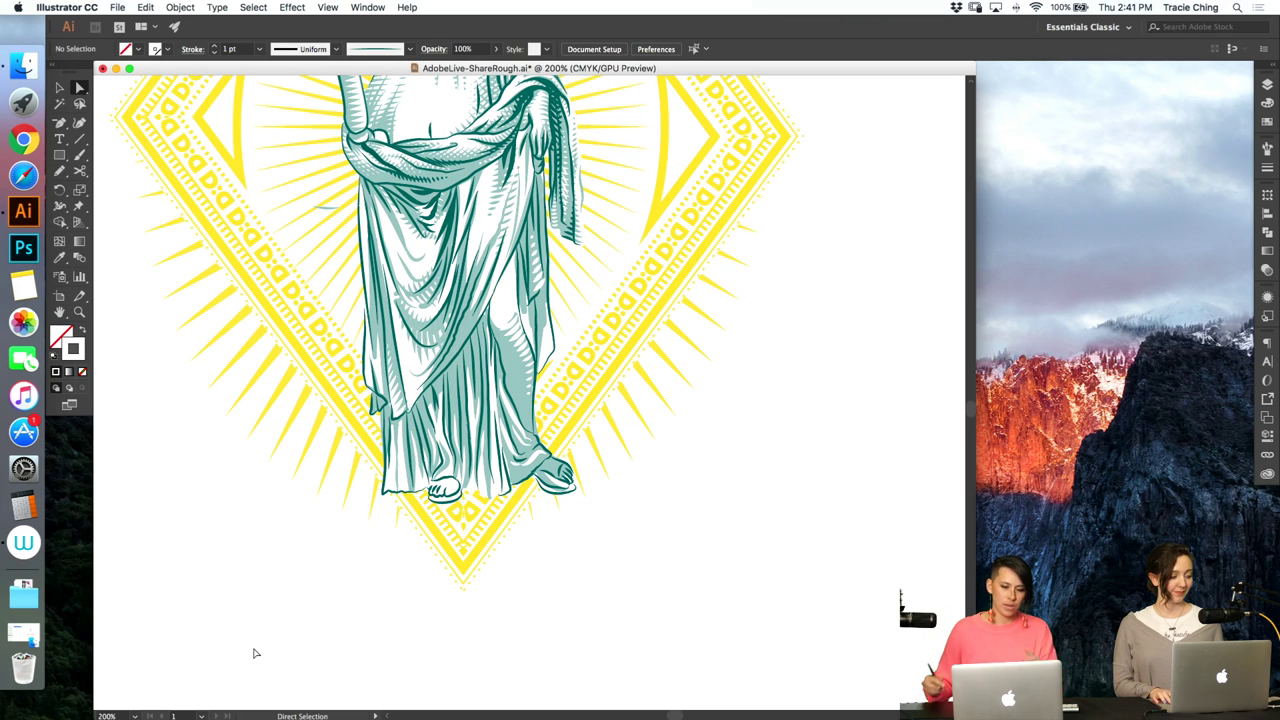
{"action": "key", "text": "z"}
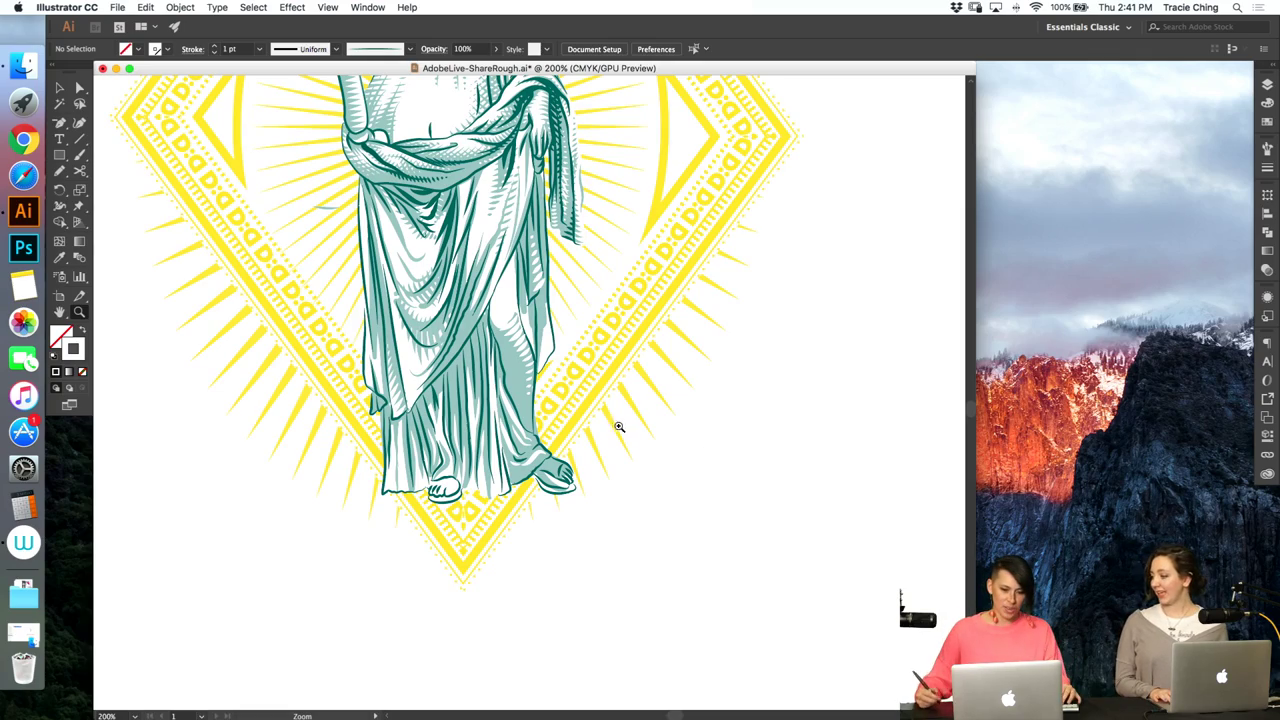
{"action": "left_click_drag", "start_coordinate": [656, 452], "coordinate": [505, 234]}
{"action": "key", "text": "a"}
{"action": "left_click", "coordinate": [499, 204]}
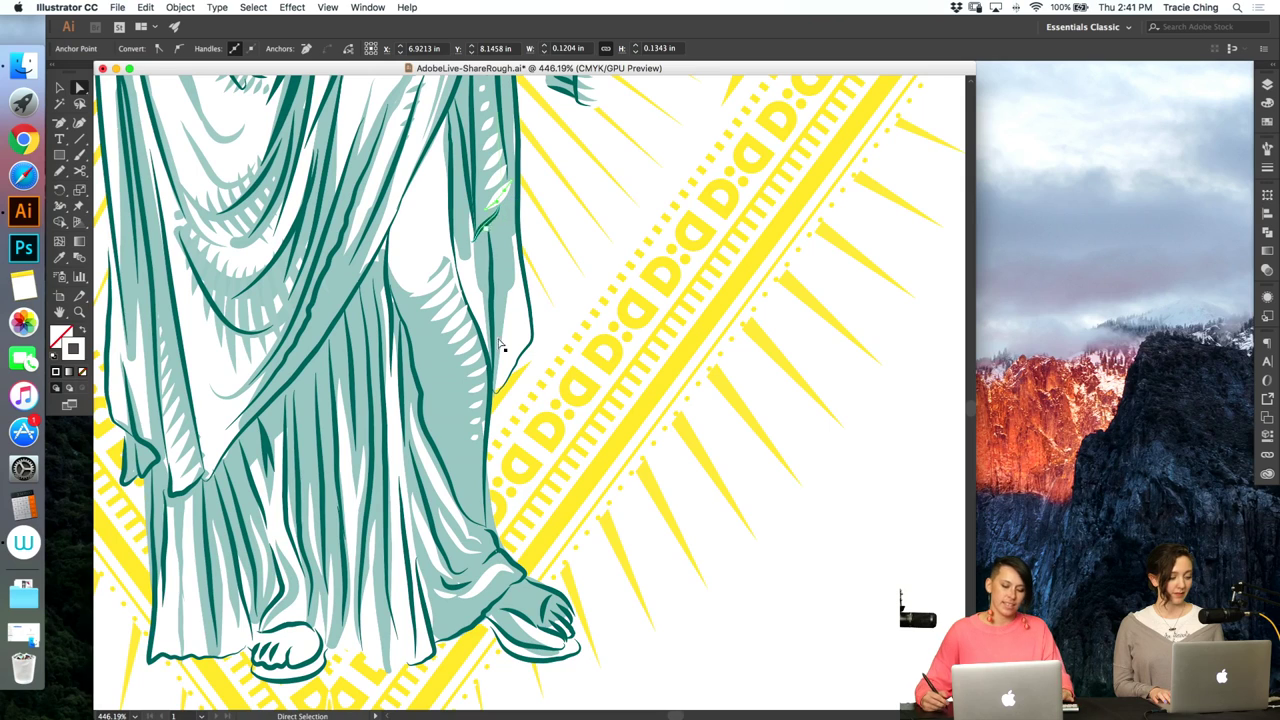
{"action": "key", "text": "b"}
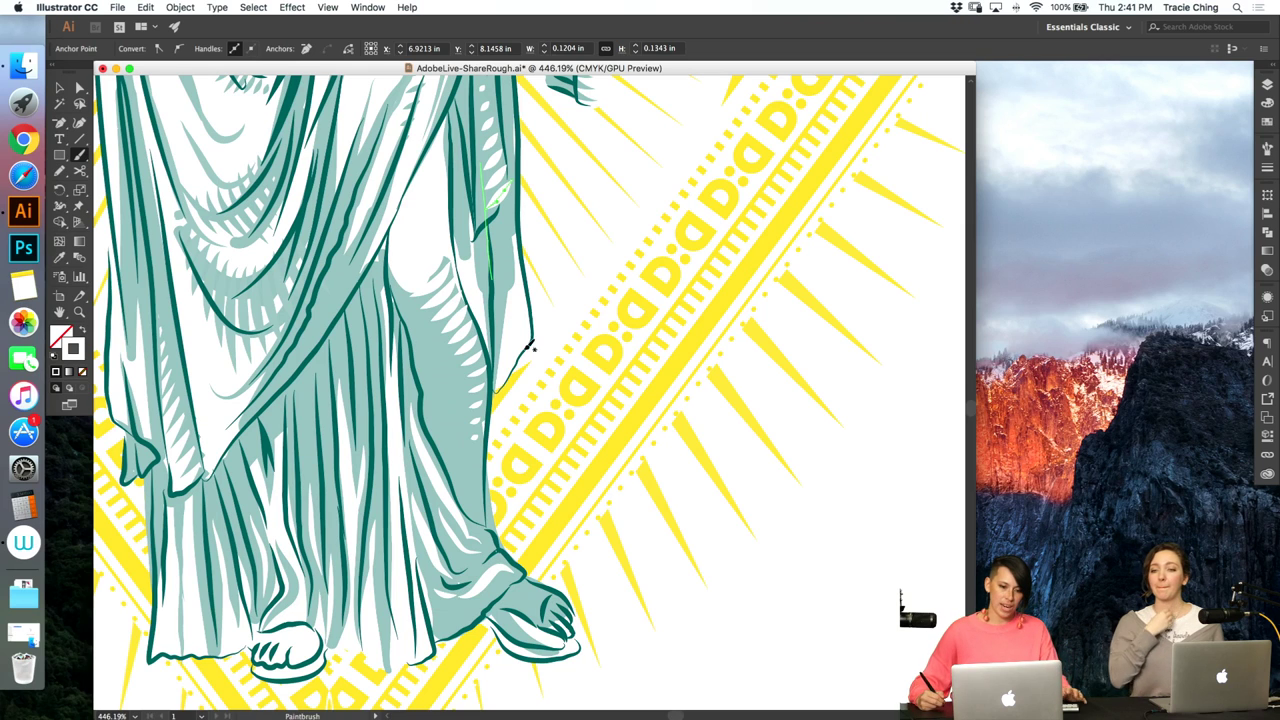
{"action": "key", "text": "super+shift+a"}
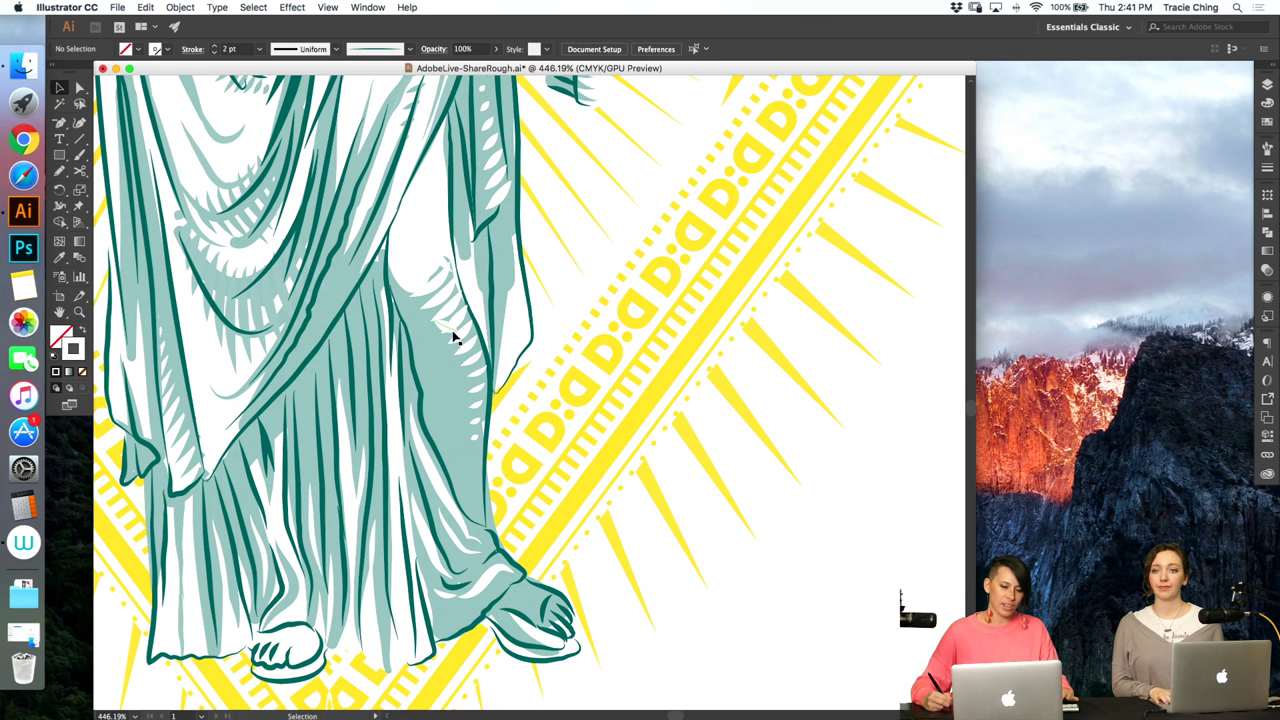
- Add a second white 2 pt highlight blend across the knee, crossing the existing leg highlights
{"action": "key", "text": "v"}
{"action": "mouse_move", "coordinate": [450, 263]}
{"action": "left_mouse_down"}
{"action": "mouse_move", "coordinate": [474, 300]}
{"action": "mouse_move", "coordinate": [455, 264]}
{"action": "mouse_move", "coordinate": [391, 243]}
{"action": "left_mouse_up"}
{"action": "left_click", "coordinate": [453, 271], "text": "super"}
{"action": "key", "text": "z"}
{"action": "left_click", "coordinate": [488, 314]}
{"action": "key", "text": "a"}
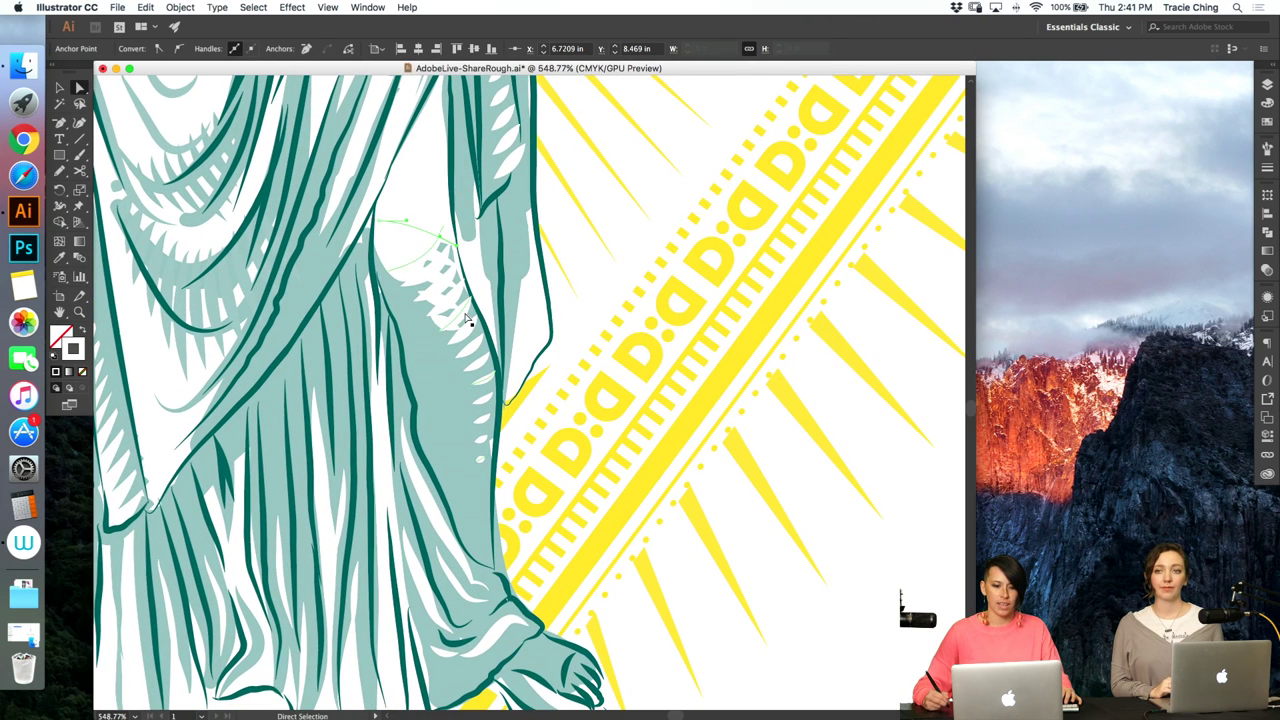
- Adjust the short white 2 pt key stroke at the lower end of the knee's crossing highlights
{"action": "key", "text": "v"}
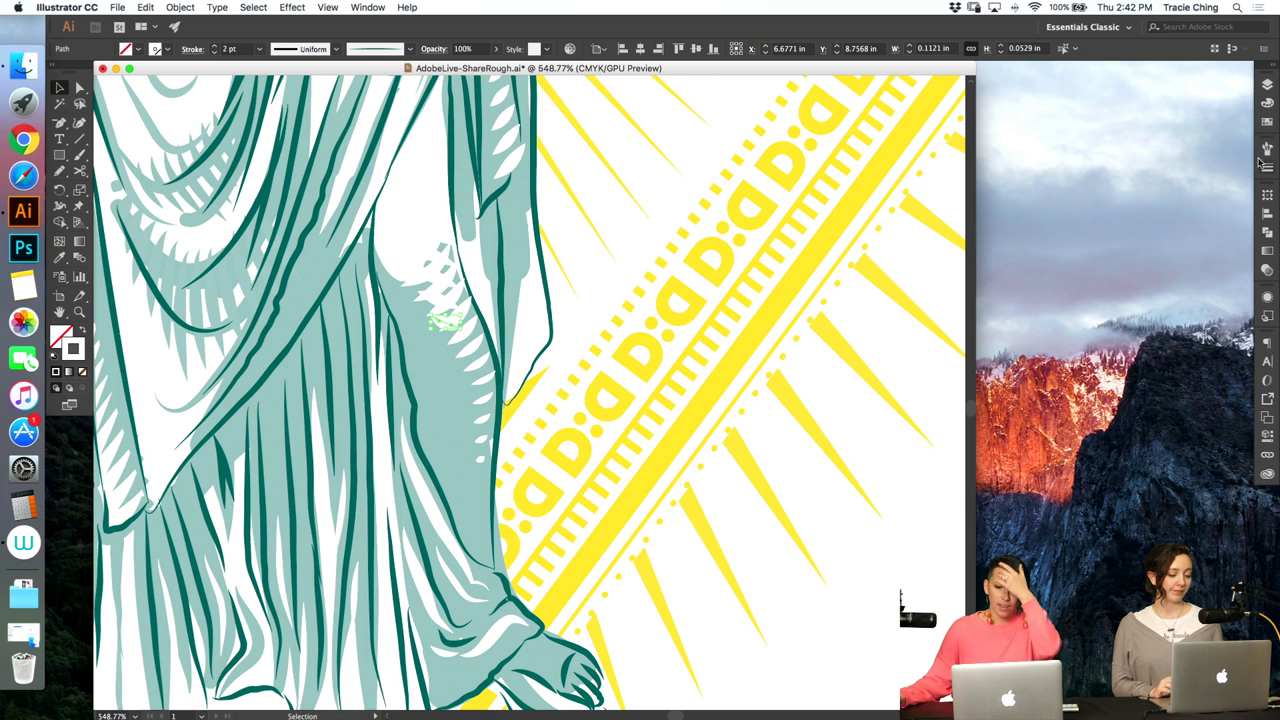
{"action": "left_click", "coordinate": [1265, 166]}
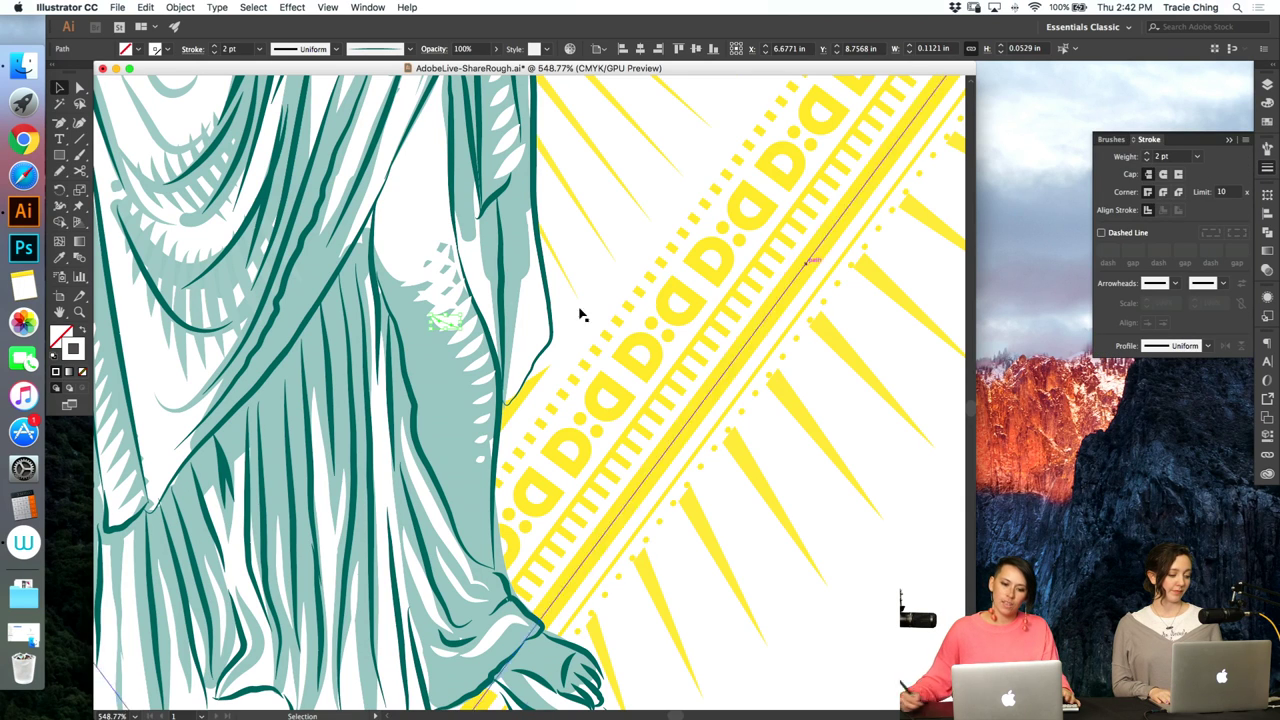
{"action": "left_click", "coordinate": [457, 323]}
{"action": "left_click_drag", "start_coordinate": [442, 329], "coordinate": [443, 329]}
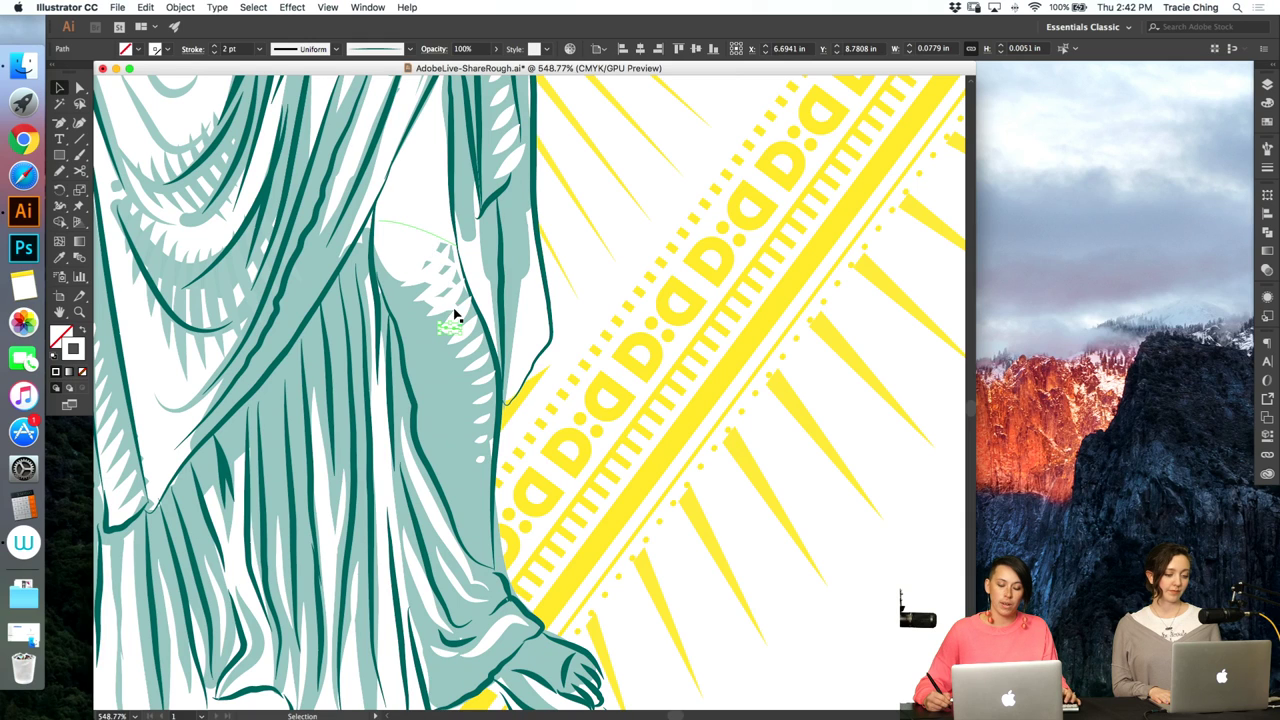
{"action": "left_click", "coordinate": [450, 292]}
{"action": "left_click", "coordinate": [459, 301]}
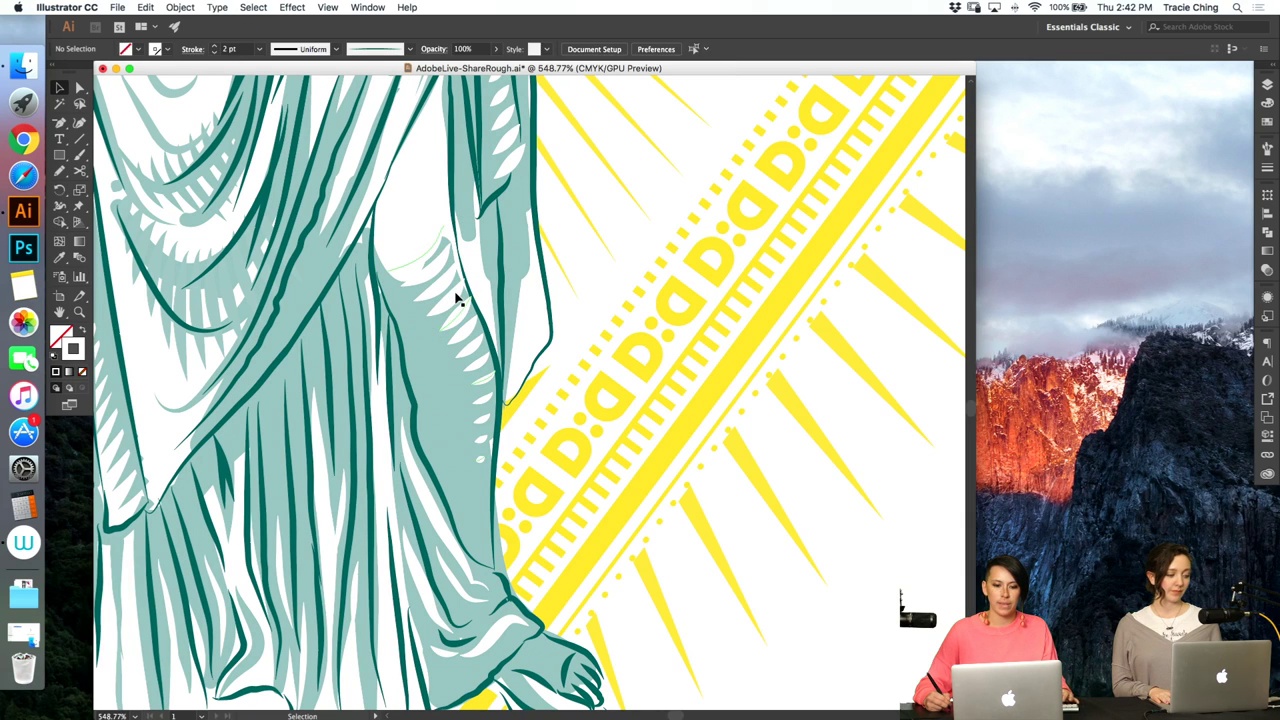
- Try deleting the overlapping highlight blends on the knee and leg, and undo the deletion
{"action": "left_click", "coordinate": [457, 298]}
{"action": "left_click", "coordinate": [457, 304]}
{"action": "left_click", "coordinate": [479, 360], "text": "shift"}
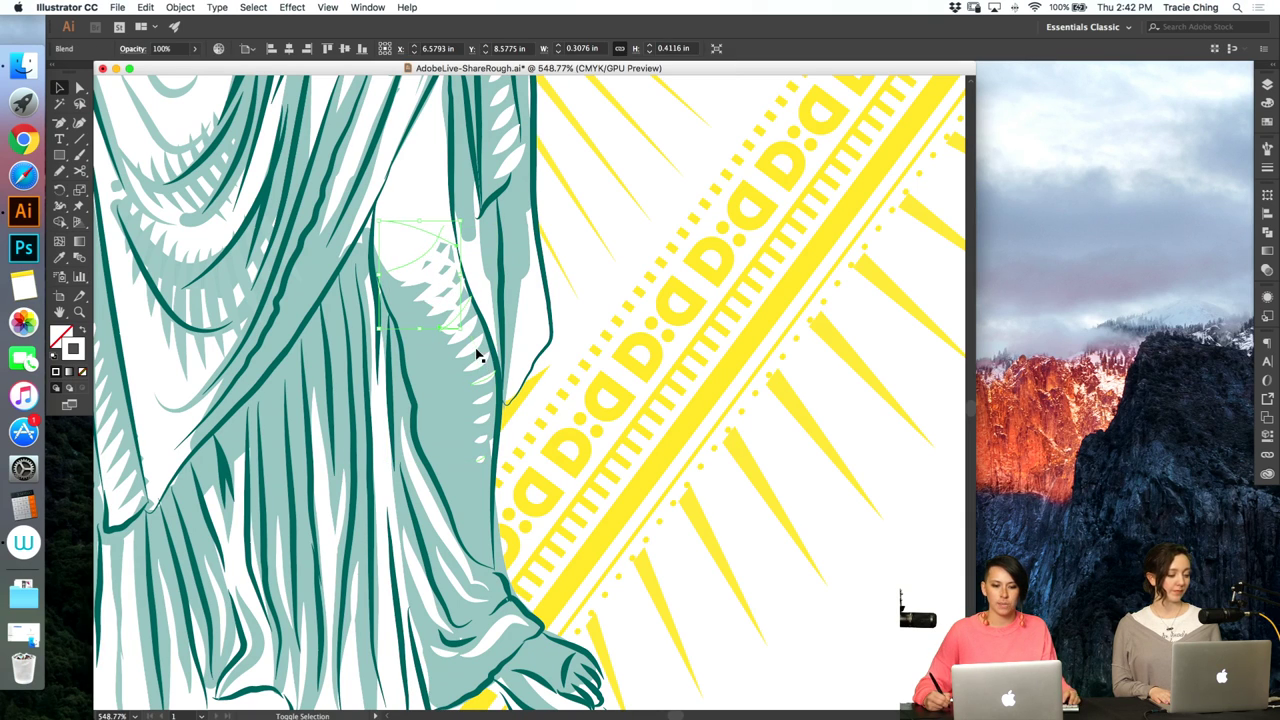
{"action": "left_click", "coordinate": [474, 343]}
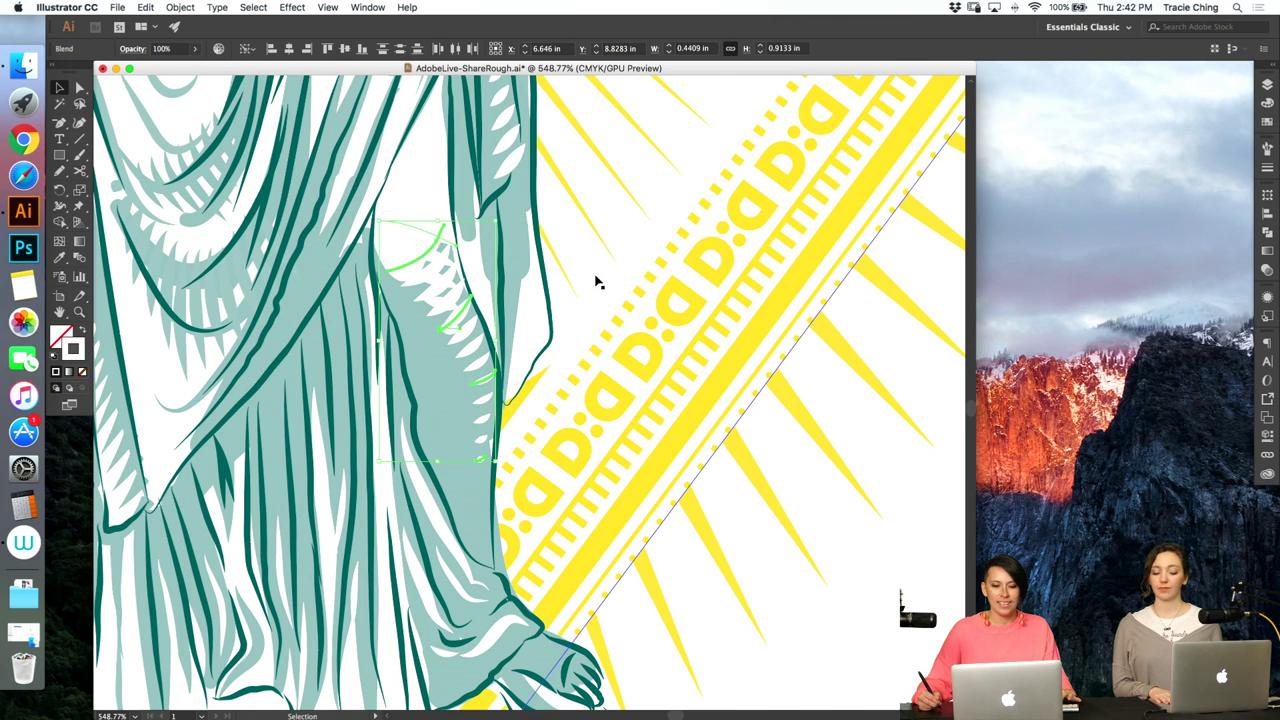
{"action": "left_click", "coordinate": [469, 336]}
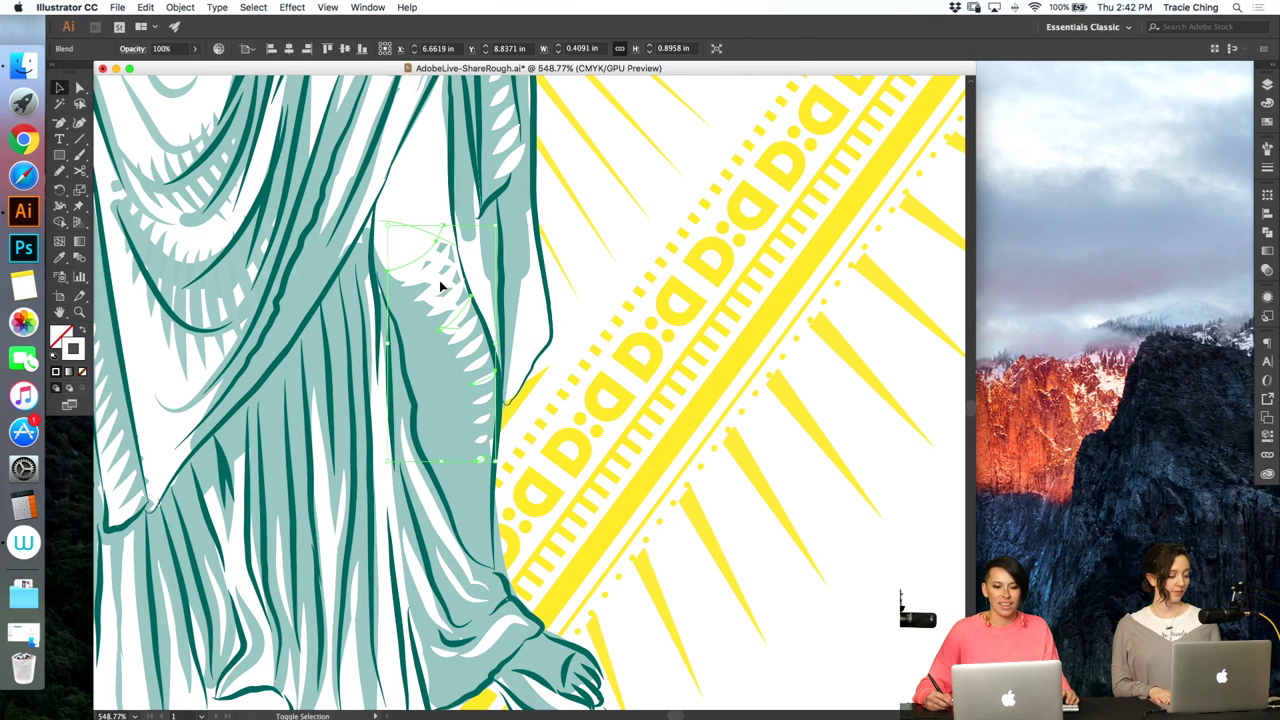
{"action": "key", "text": "Delete"}
{"action": "left_click", "coordinate": [451, 323]}
{"action": "key", "text": "a"}
{"action": "key", "text": "super+z"}
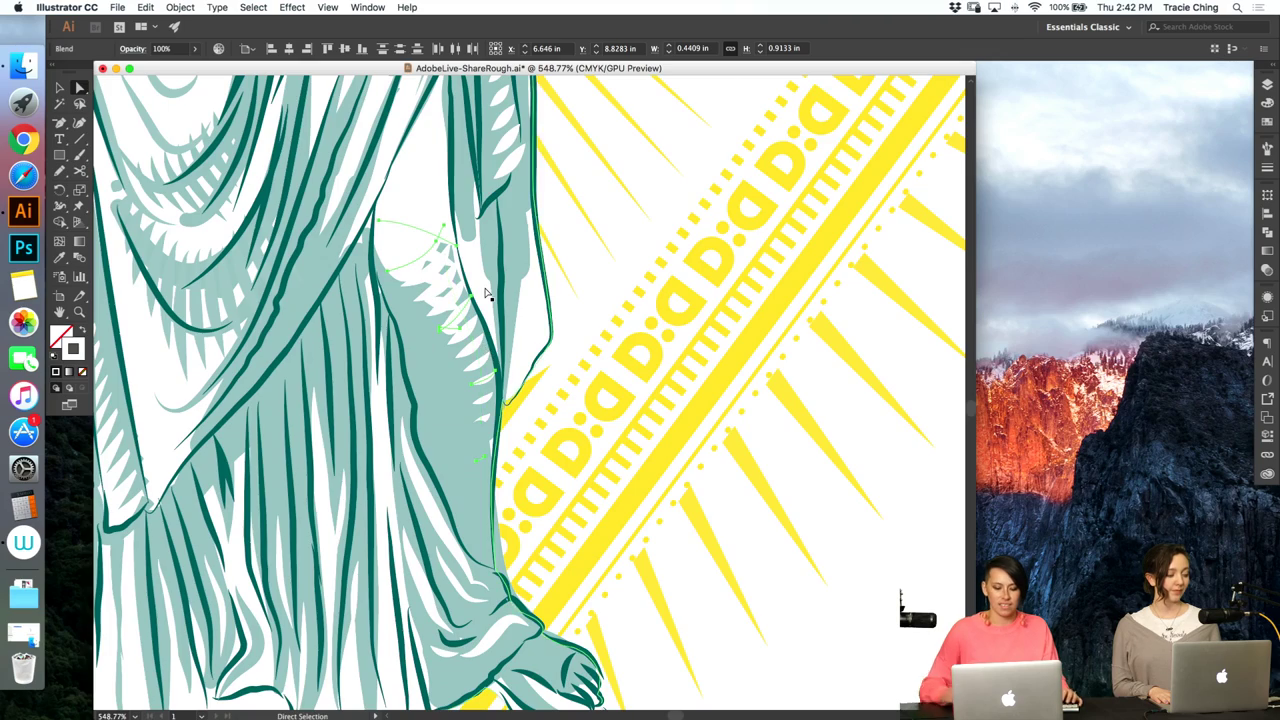
- Brush short dark teal 1 pt hatch strokes along the inner edge of the shaded lower leg, matching the outline's style
{"action": "key", "text": "super+1"}
{"action": "key", "text": "super+shift+a"}
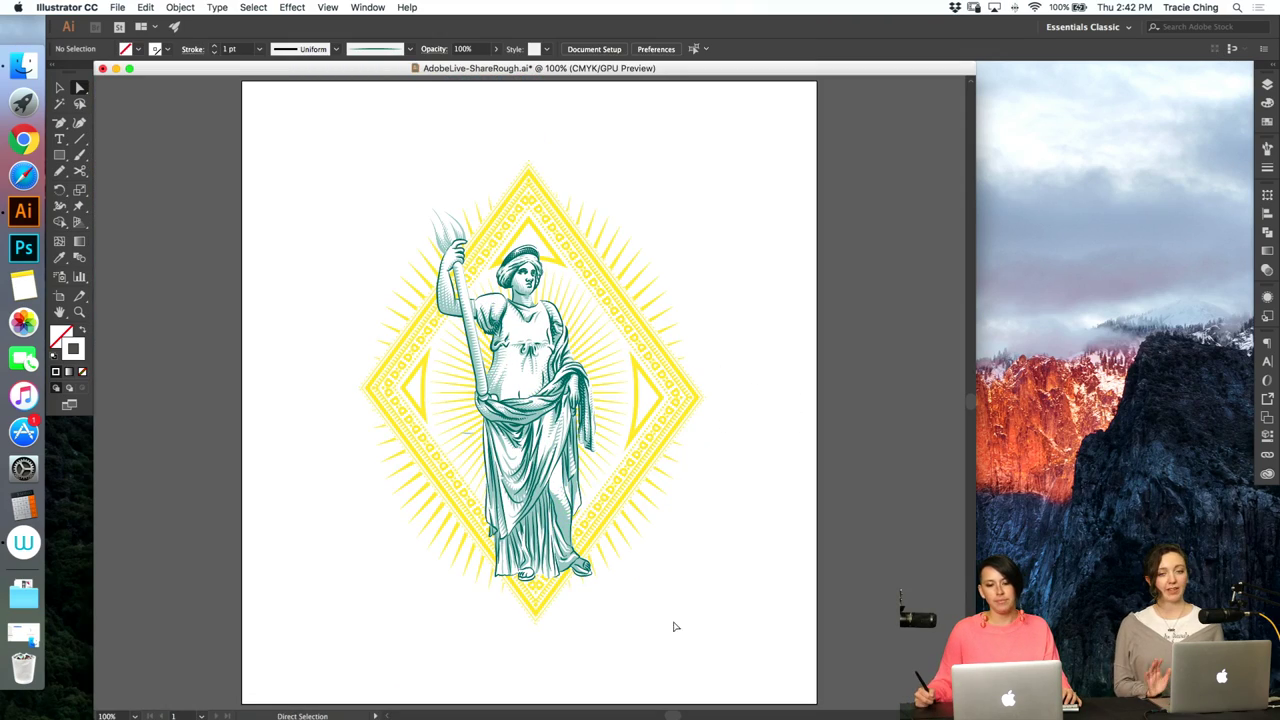
{"action": "key", "text": "z"}
{"action": "left_click_drag", "start_coordinate": [543, 571], "coordinate": [890, 315]}
{"action": "left_click_drag", "start_coordinate": [614, 328], "coordinate": [667, 275]}
{"action": "key", "text": "a"}
{"action": "left_click", "coordinate": [643, 276]}
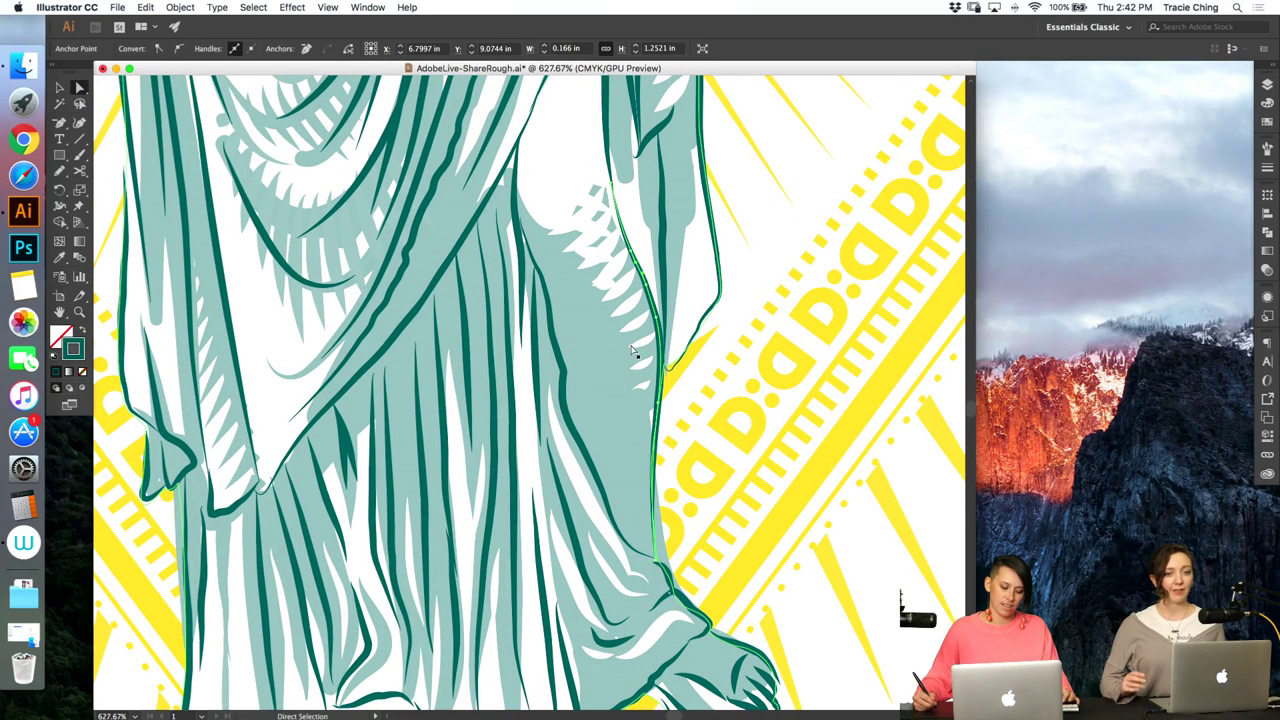
{"action": "key", "text": "b"}
{"action": "key", "text": "super+shift+a"}
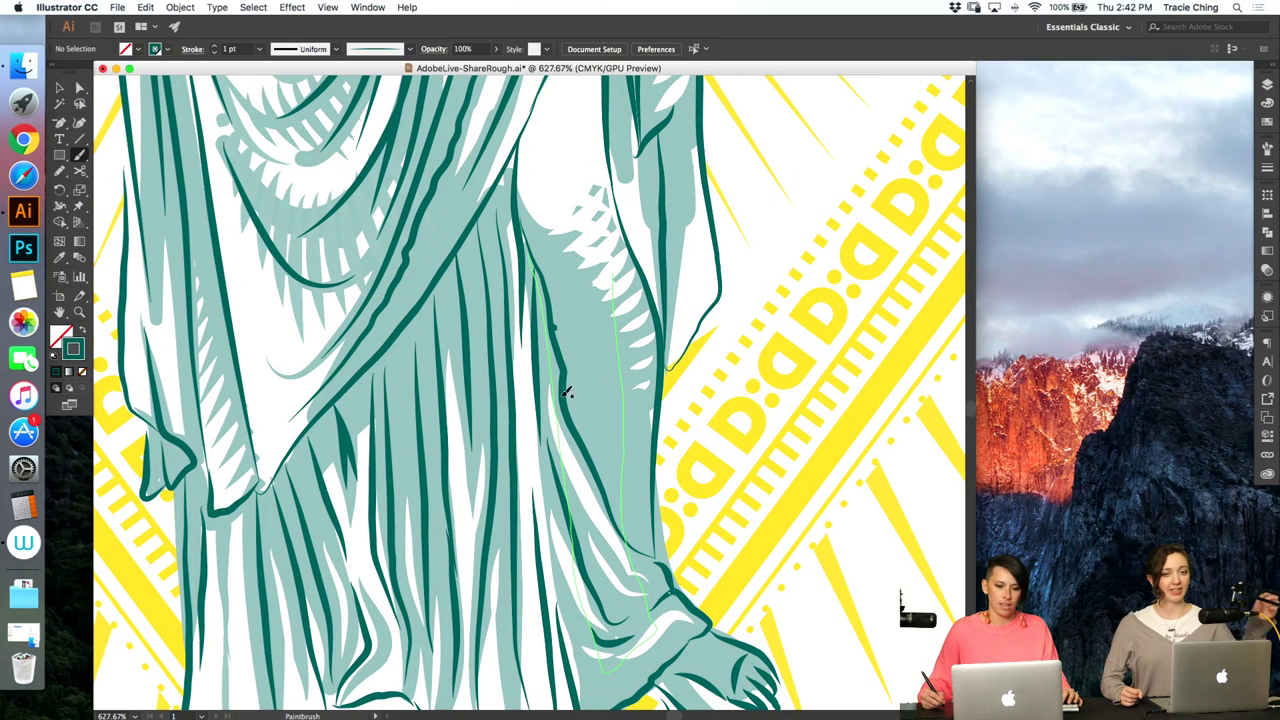
{"action": "left_click_drag", "start_coordinate": [566, 377], "coordinate": [586, 366]}
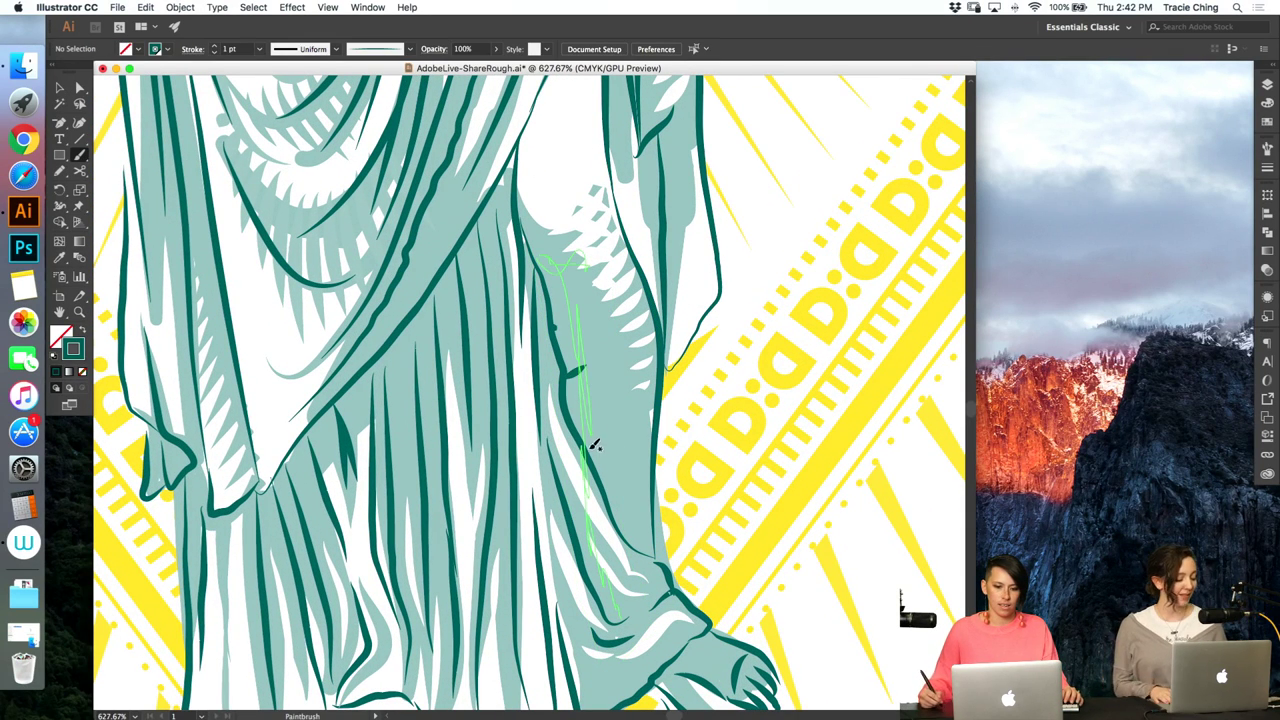
{"action": "left_click_drag", "start_coordinate": [590, 454], "coordinate": [633, 424]}
{"action": "key", "text": "super+z"}
{"action": "key", "text": "b"}
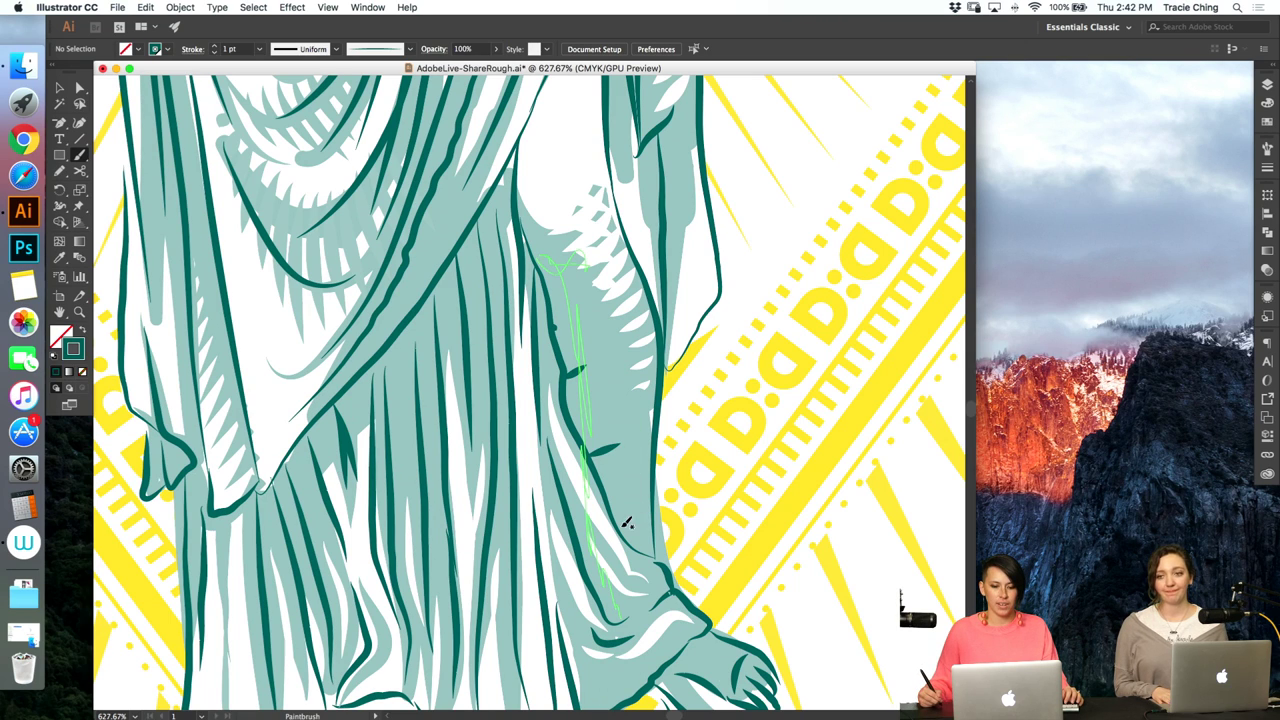
- Blend the five short dark hatch strokes along the lower leg, from the ankle up to below the knee
{"action": "key", "text": "v"}
{"action": "left_click", "coordinate": [652, 554]}
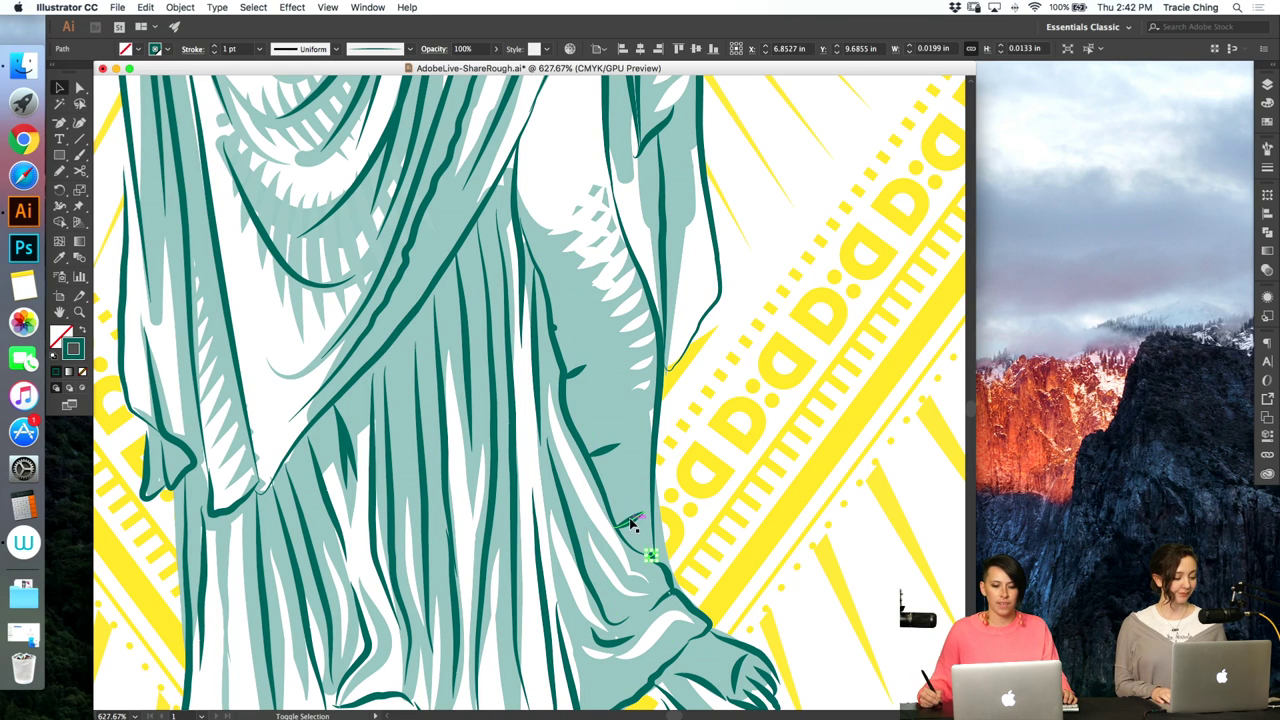
{"action": "left_click", "coordinate": [630, 521], "text": "shift"}
{"action": "left_click", "coordinate": [605, 452], "text": "shift"}
{"action": "left_click", "coordinate": [574, 376], "text": "shift"}
{"action": "left_click", "coordinate": [555, 330], "text": "shift"}
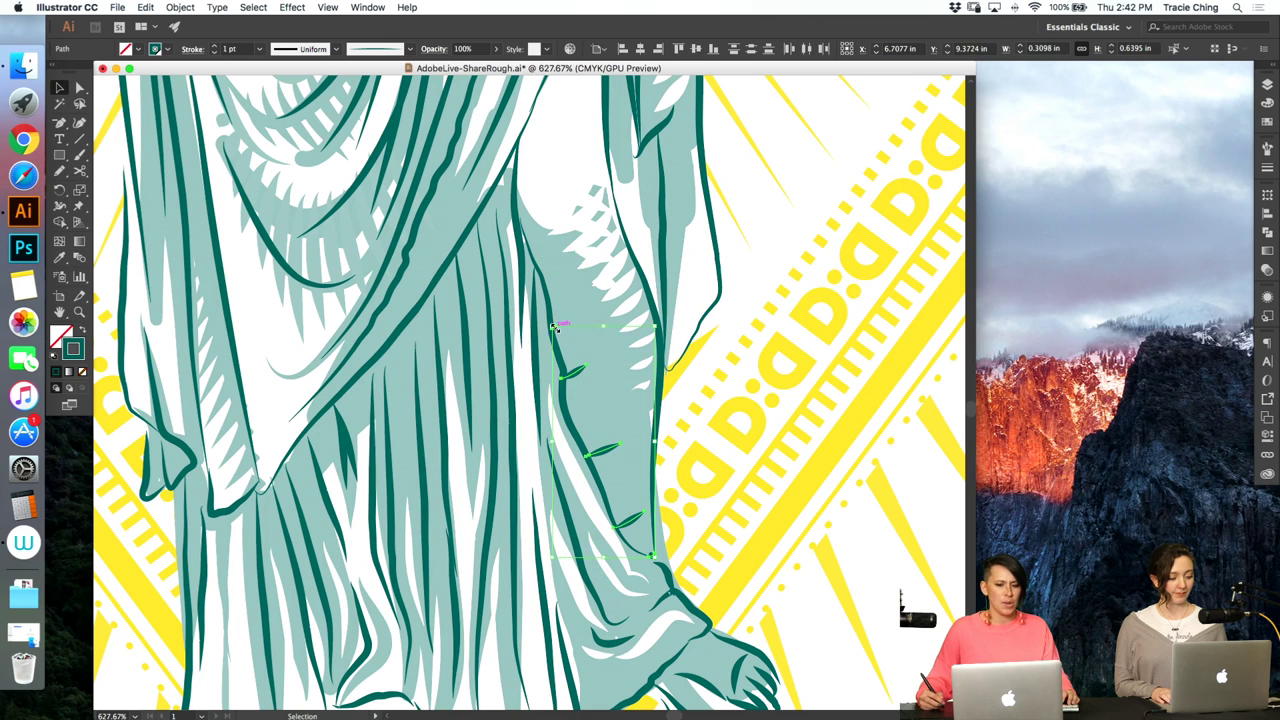
{"action": "key", "text": "alt+super+b"}
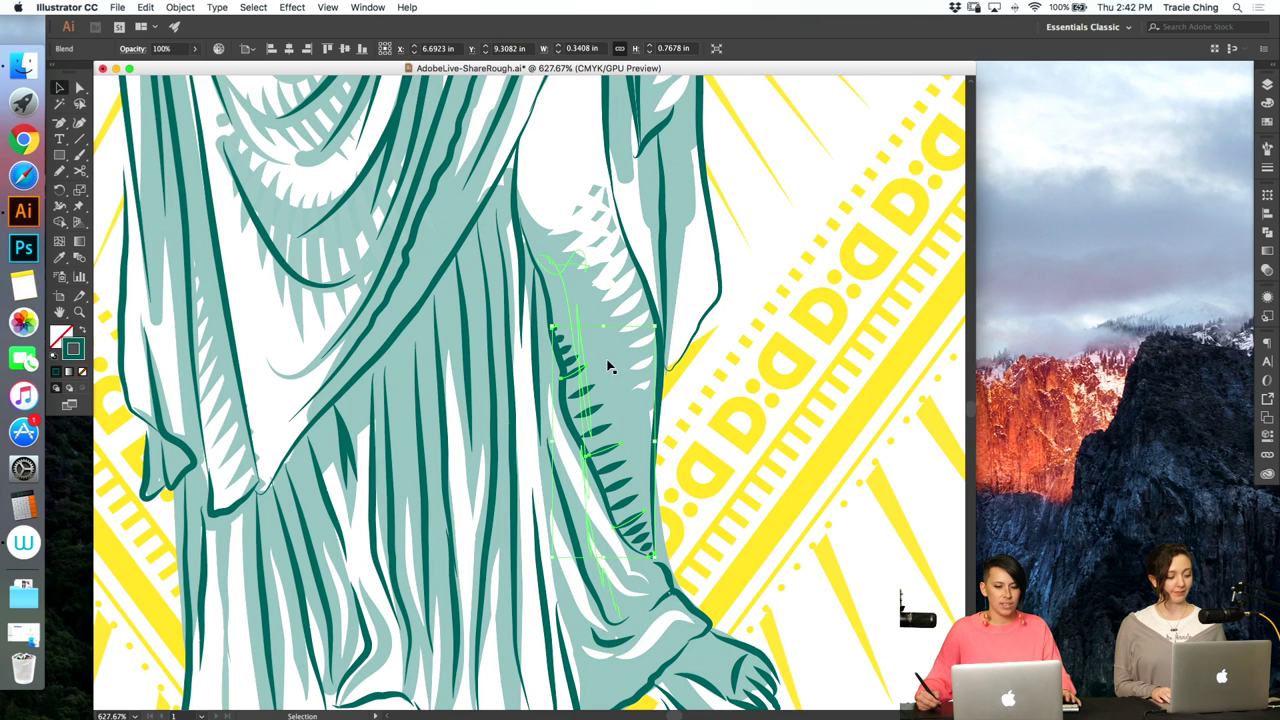
- Isolate the dark hatch blend and move its second key stroke from the knee slightly down the leg to even the spacing
{"action": "double_click", "coordinate": [573, 375]}
{"action": "left_click_drag", "start_coordinate": [573, 376], "coordinate": [578, 396]}
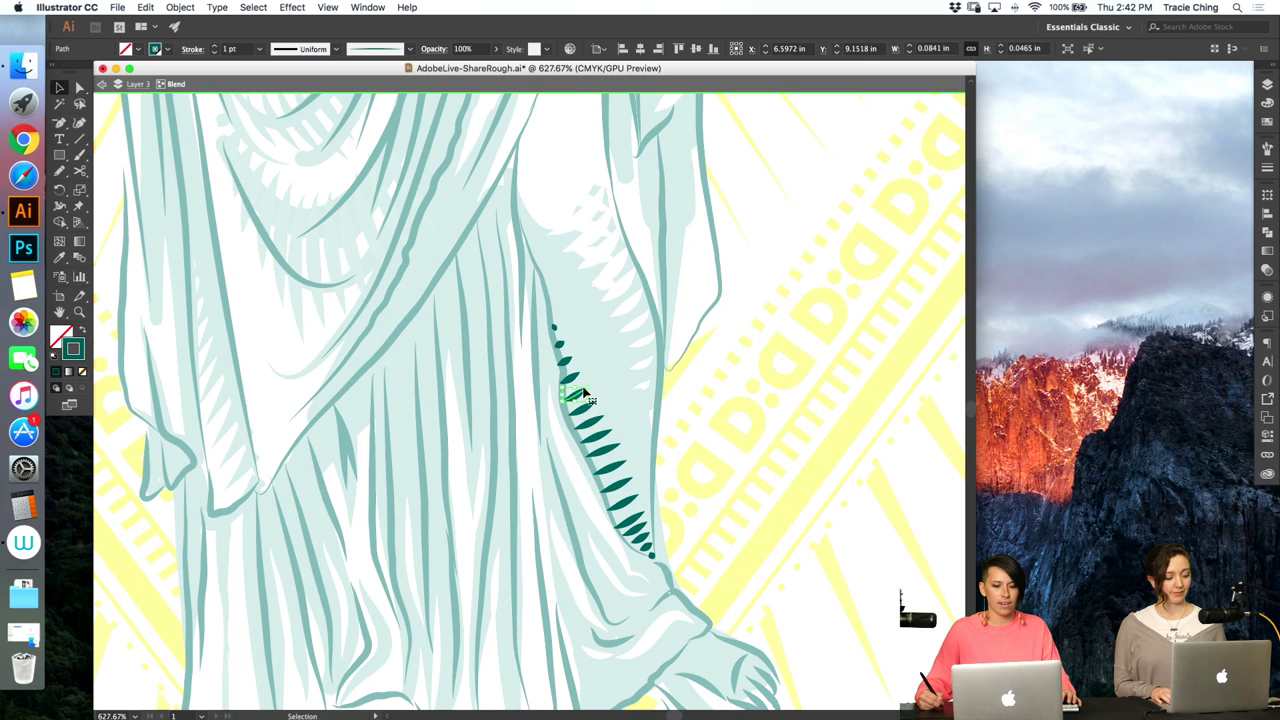
{"action": "key", "text": "Left"}
{"action": "left_click", "coordinate": [665, 429]}
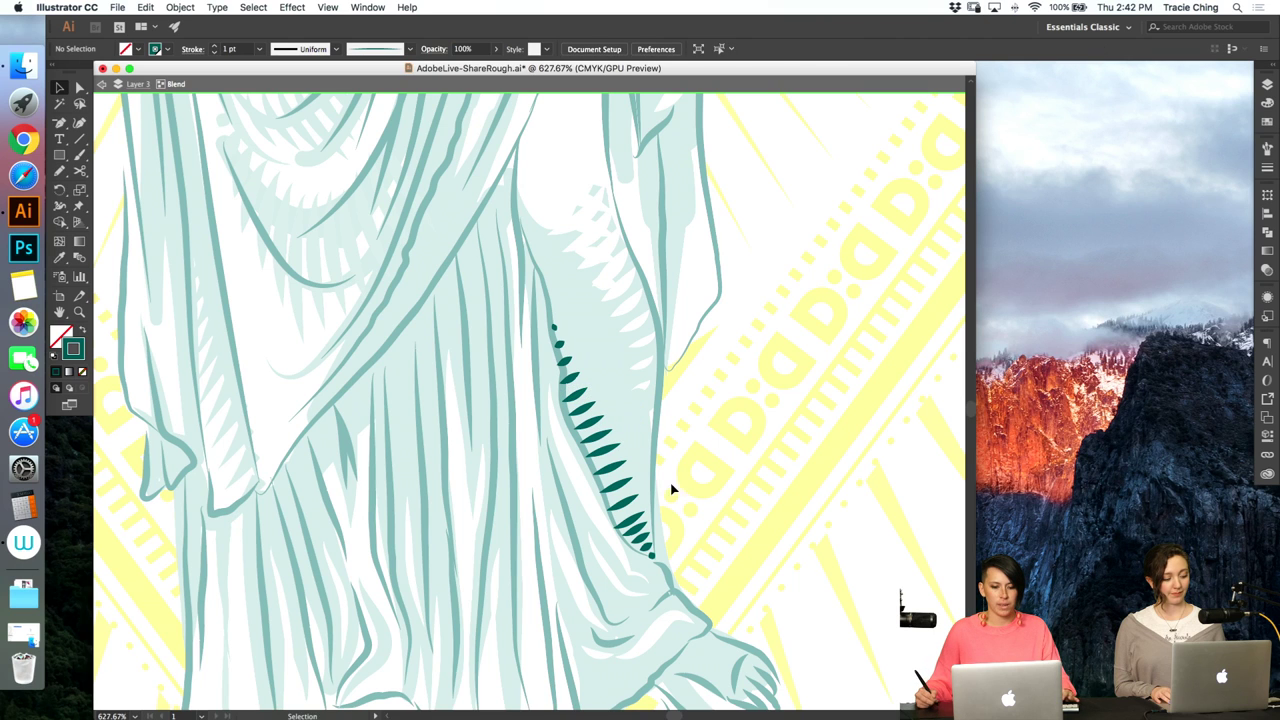
{"action": "double_click", "coordinate": [667, 500]}
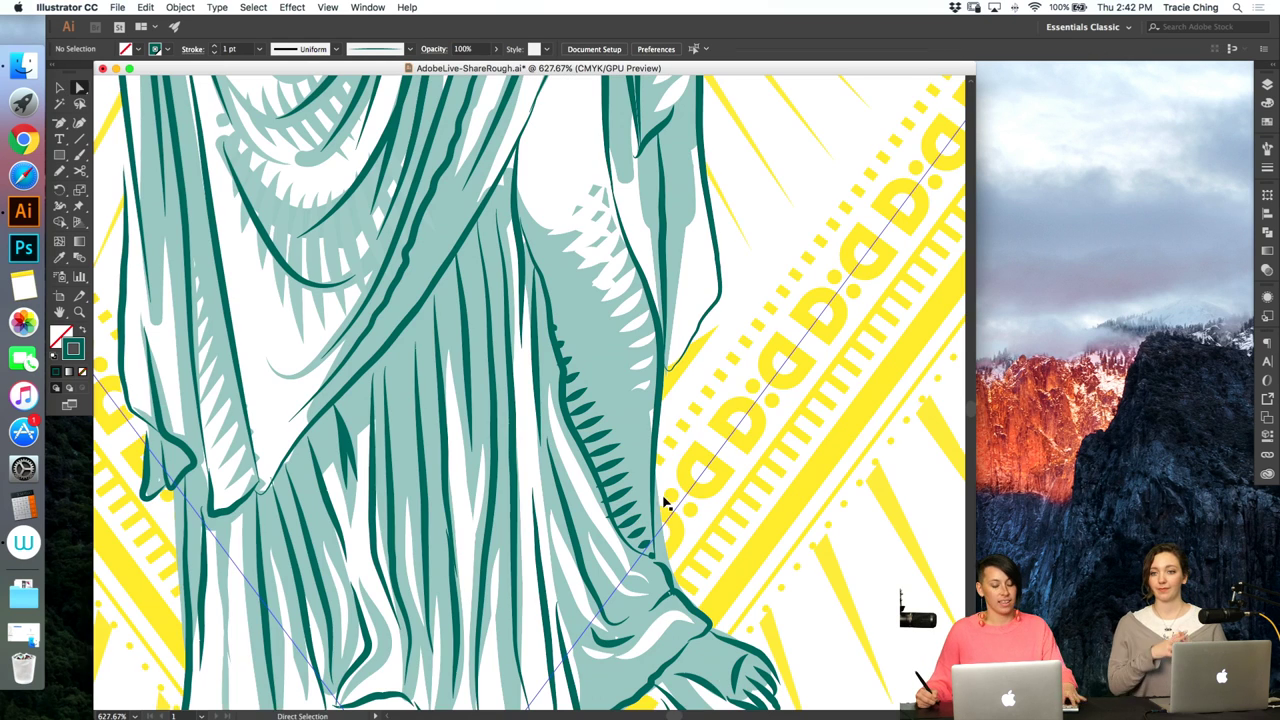
{"action": "key", "text": "super+z"}
{"action": "key", "text": "super+z"}
{"action": "key", "text": "super+z"}
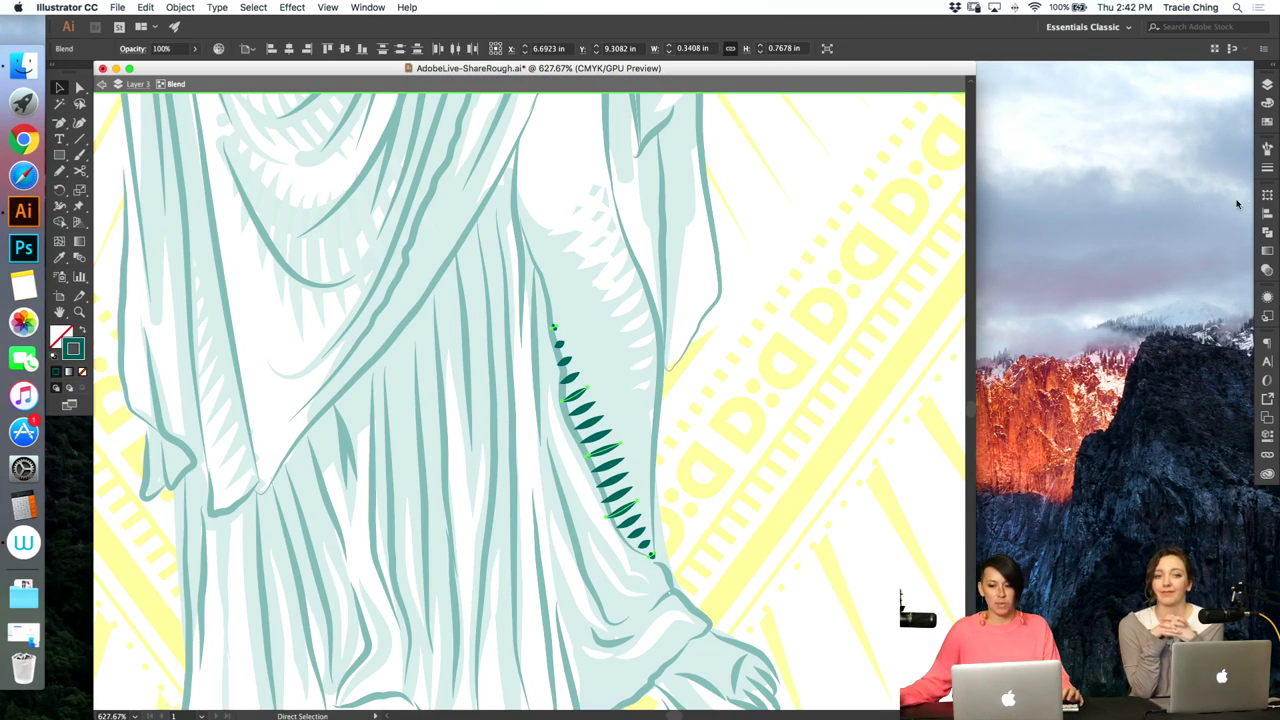
- Apply the black tapered brush to the dark hatch blend and set its stroke weight to 0.75 pt
{"action": "left_click", "coordinate": [1268, 149]}
{"action": "left_click", "coordinate": [1200, 240]}
{"action": "left_click", "coordinate": [1196, 250]}
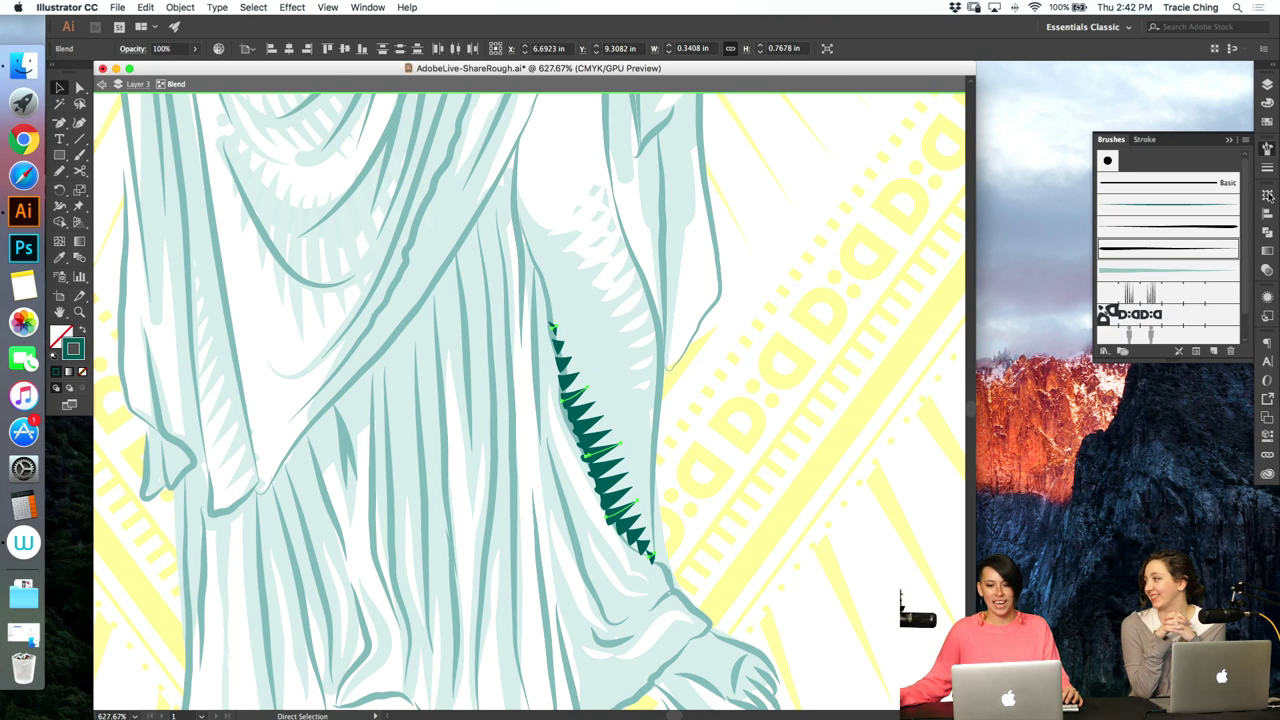
{"action": "left_click", "coordinate": [1265, 168]}
{"action": "left_click", "coordinate": [1148, 160]}
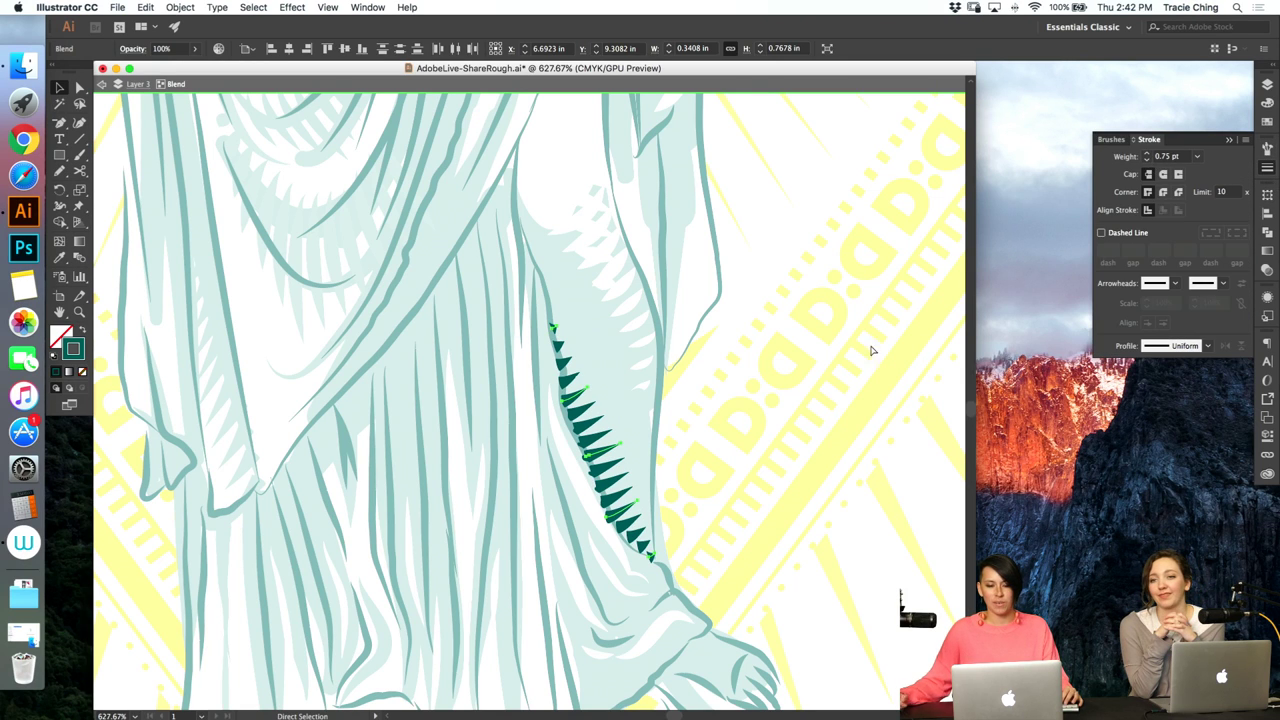
{"action": "left_click", "coordinate": [815, 398]}
{"action": "key", "text": "super+minus"}
{"action": "key", "text": "super+minus"}
{"action": "key", "text": "super+minus"}
{"action": "key", "text": "super+minus"}
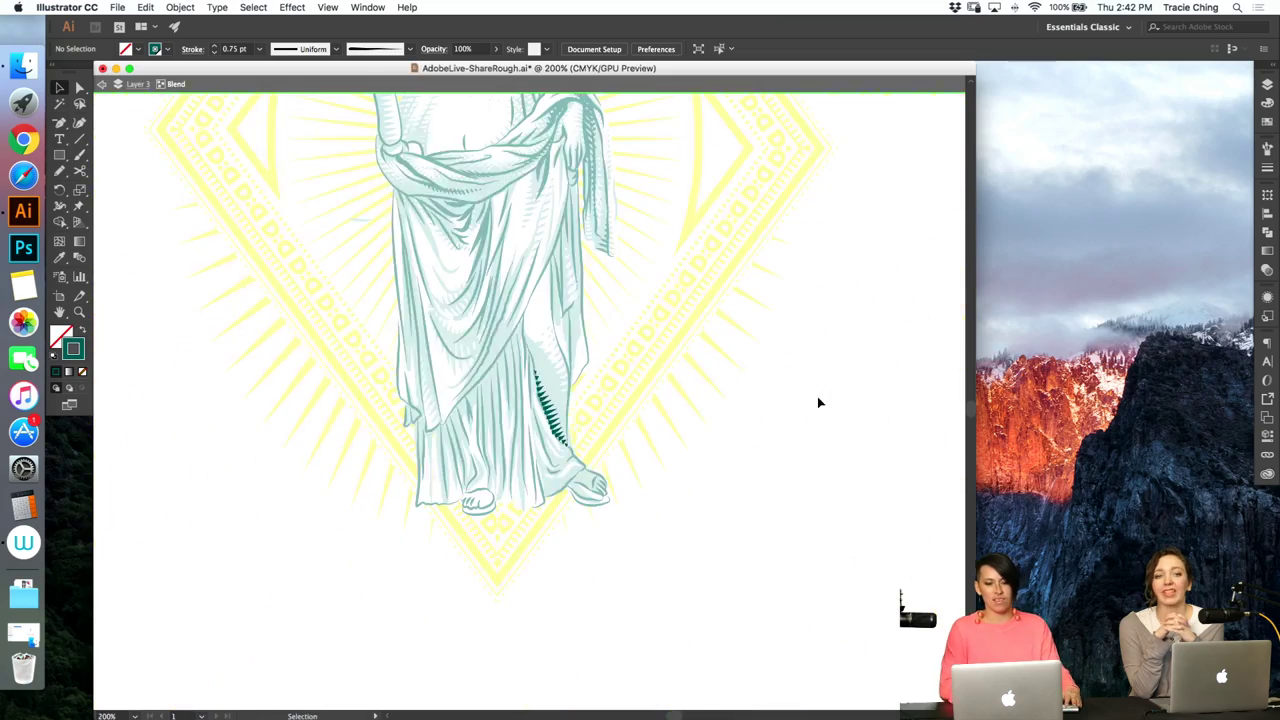
{"action": "key", "text": "super+minus"}
{"action": "key", "text": "super+minus"}
{"action": "key", "text": "super+minus"}
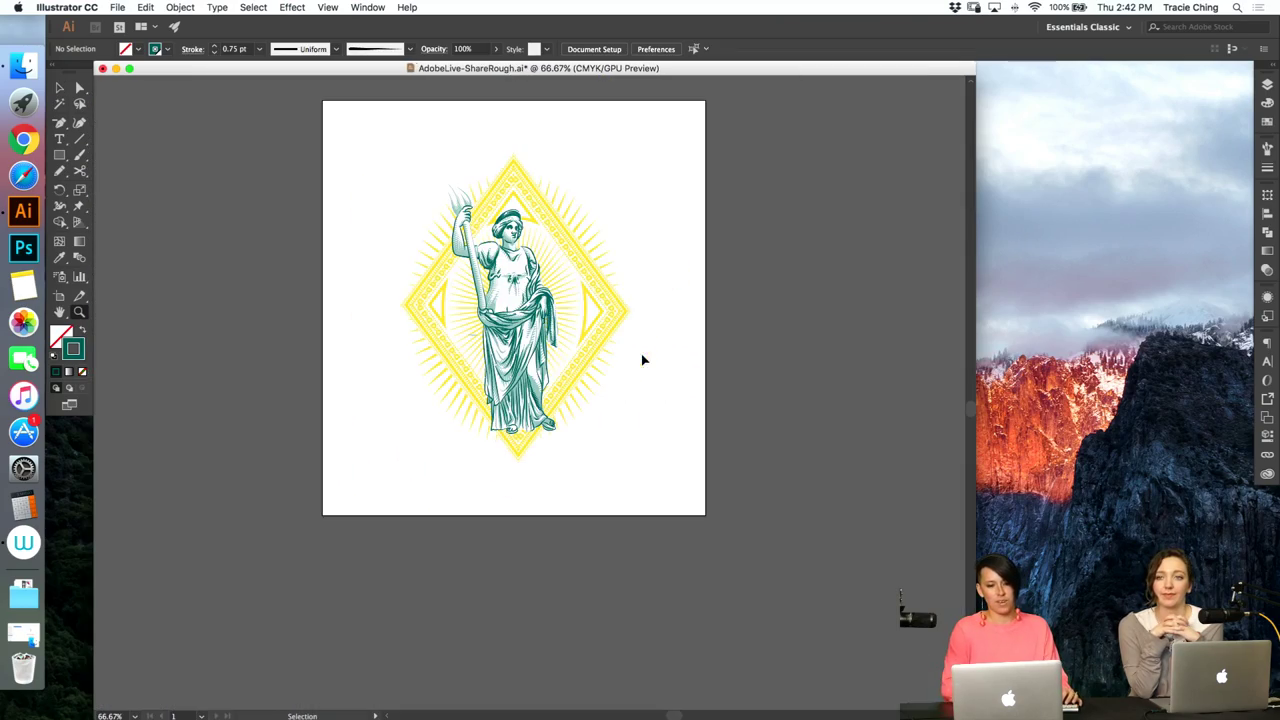
- Brush two short dark teal 1 pt strokes at the inner edge of the knee, matching the fold line's style, and blend them
{"action": "left_click_drag", "start_coordinate": [530, 378], "coordinate": [627, 273]}
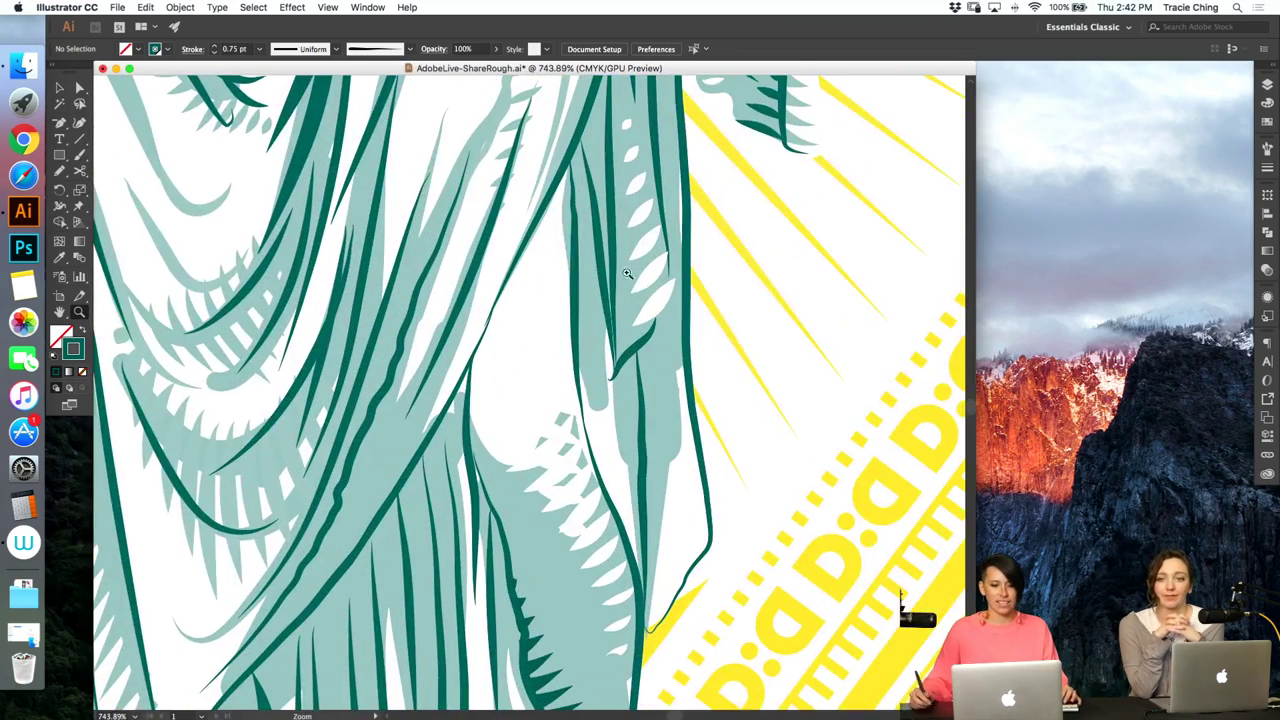
{"action": "key", "text": "b"}
{"action": "left_click_drag", "start_coordinate": [652, 322], "coordinate": [612, 378]}
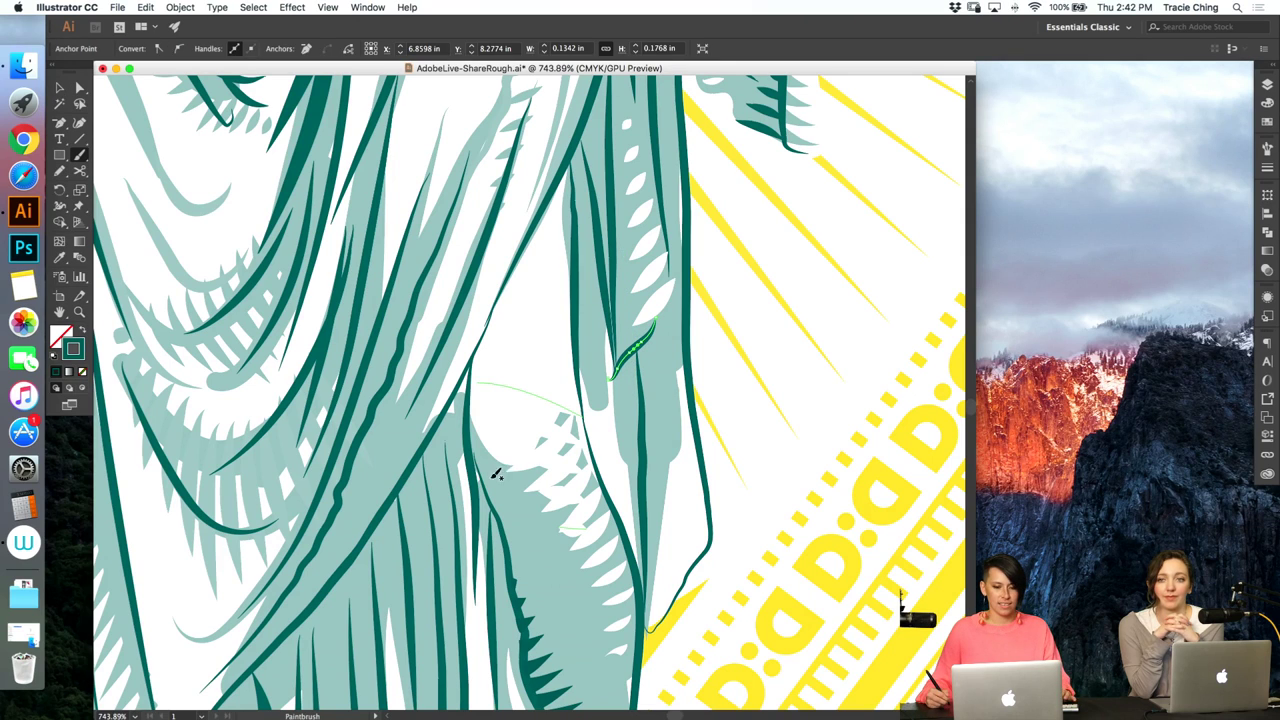
{"action": "key", "text": "super+shift+a"}
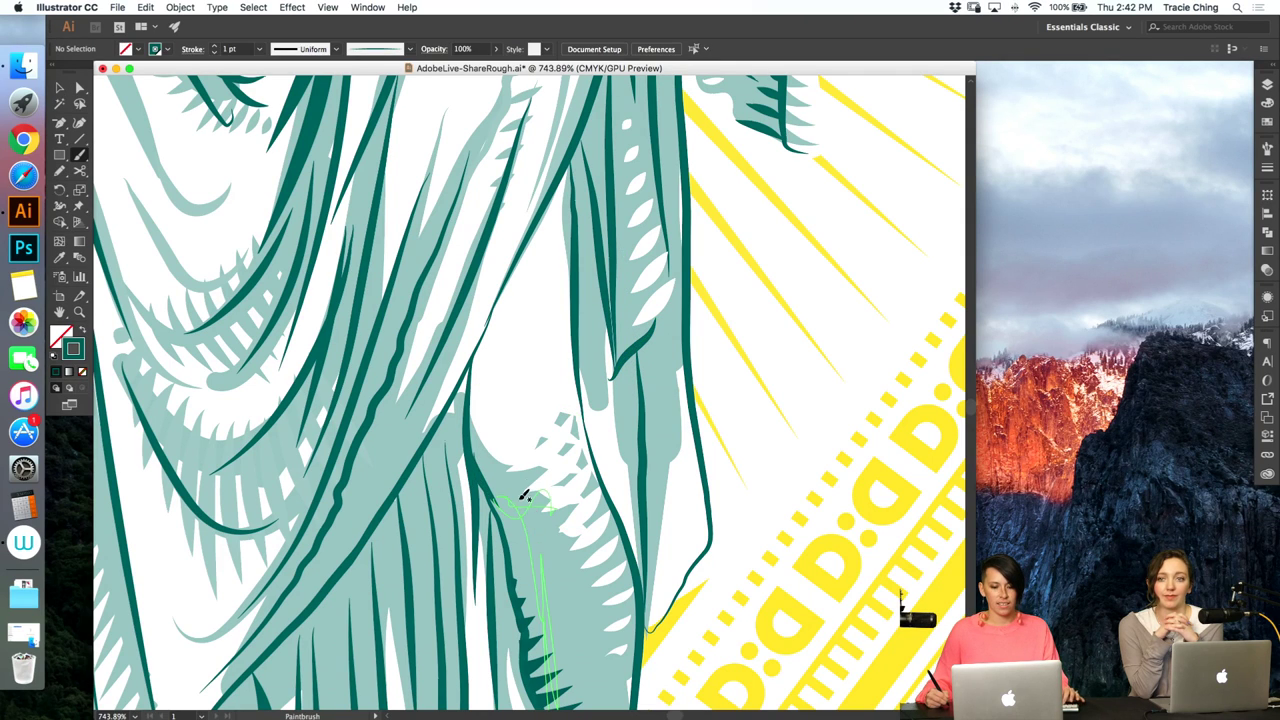
{"action": "left_click", "coordinate": [492, 500], "text": "super"}
{"action": "left_click_drag", "start_coordinate": [500, 513], "coordinate": [499, 524]}
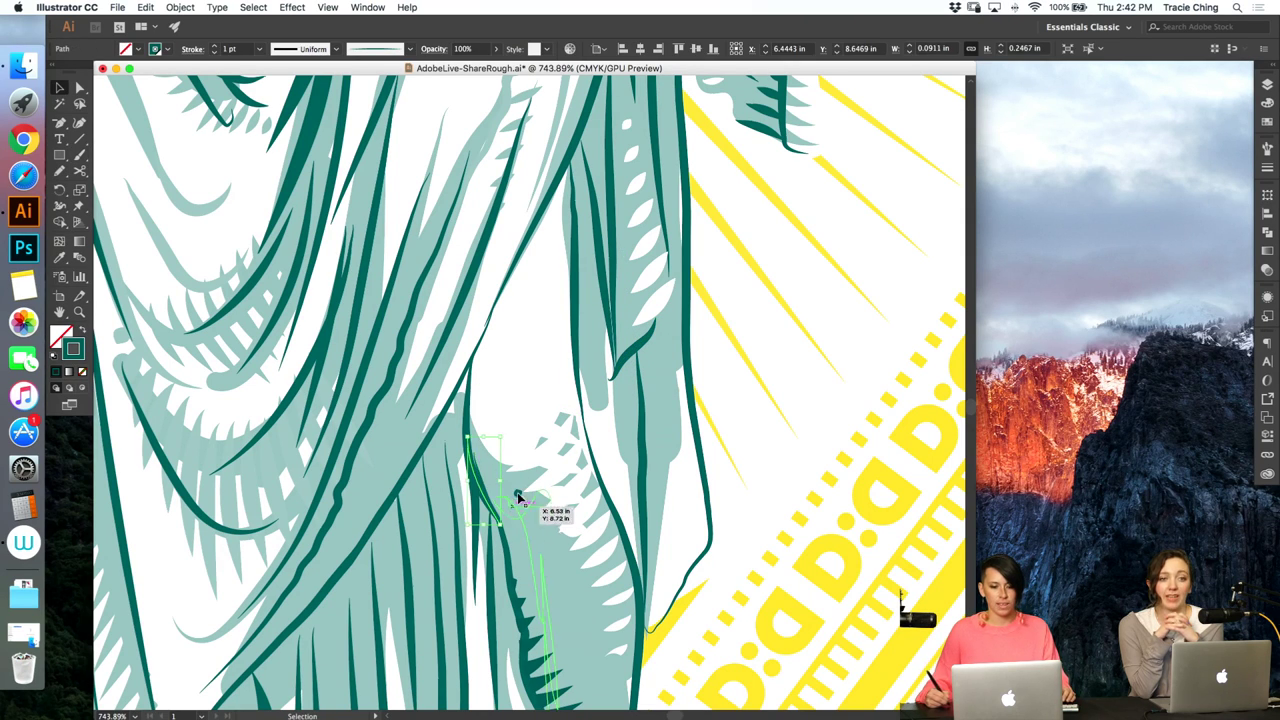
{"action": "left_click", "coordinate": [519, 494], "text": "shift"}
{"action": "key", "text": "alt+super+b"}
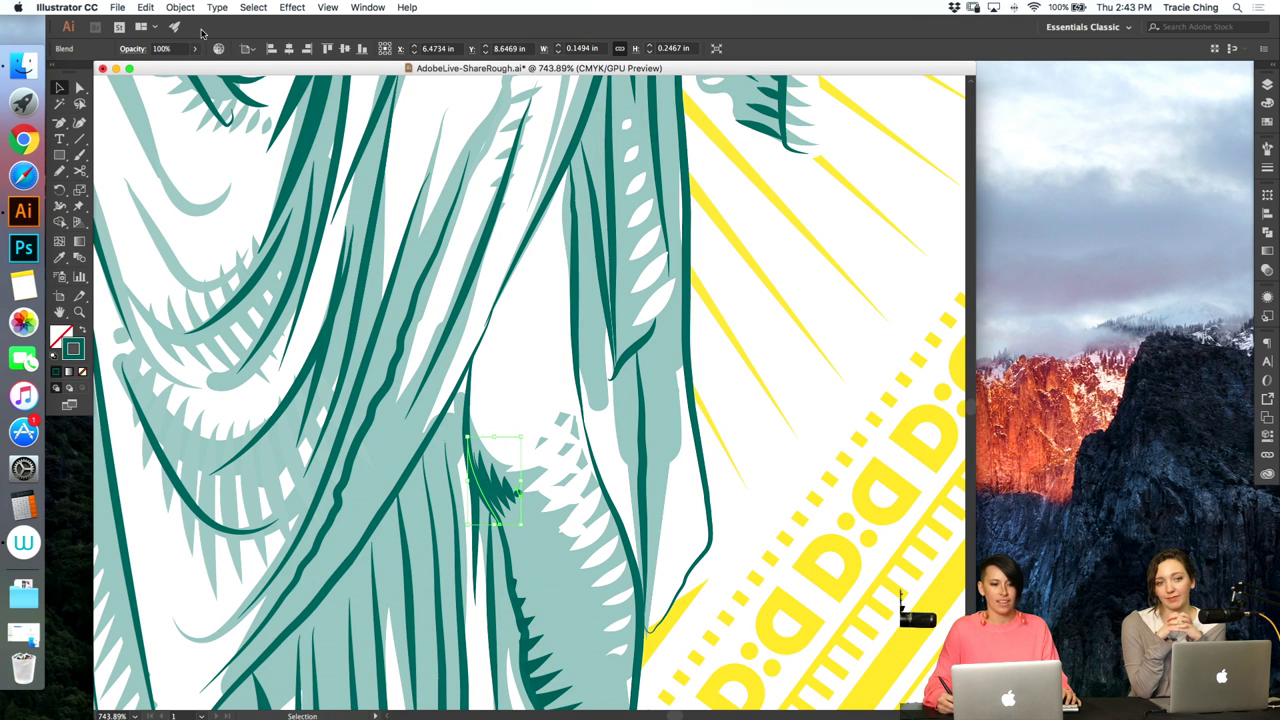
- Set the knee hatch blend to 2 specified steps and give its smaller end stroke a 0.75 pt weight
{"action": "left_click", "coordinate": [180, 7]}
{"action": "mouse_move", "coordinate": [250, 329]}
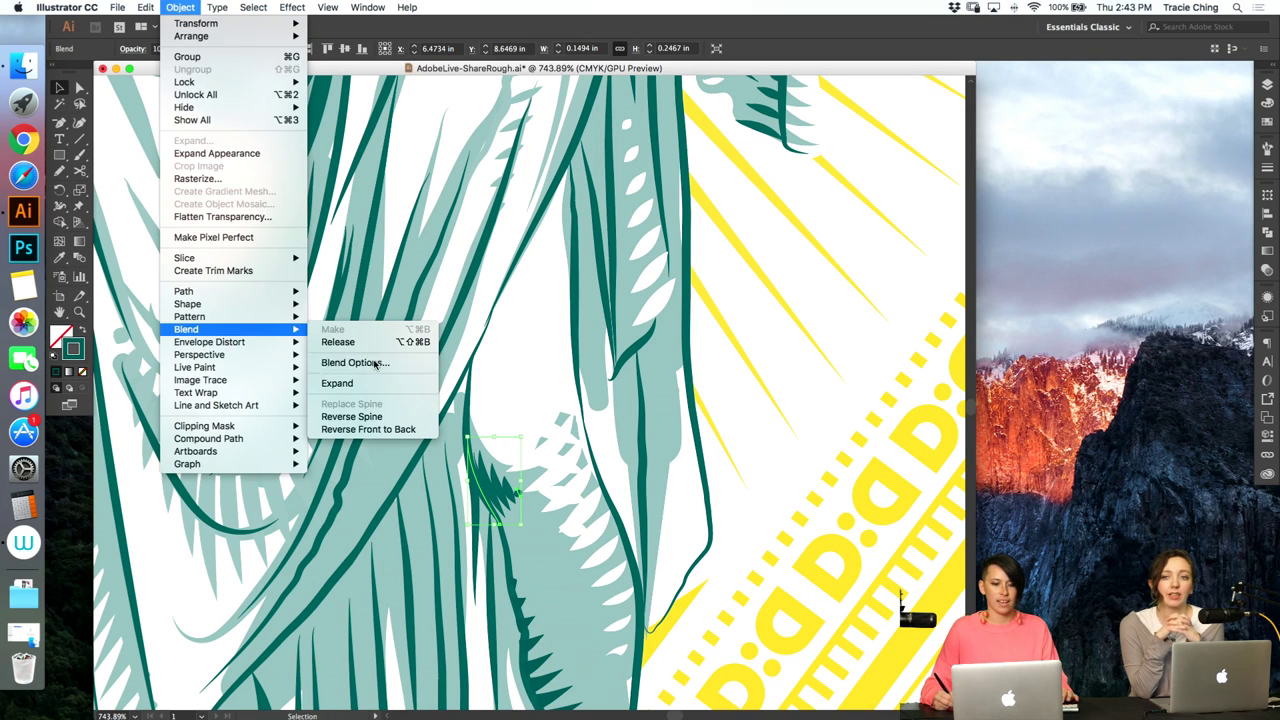
{"action": "left_click", "coordinate": [372, 363]}
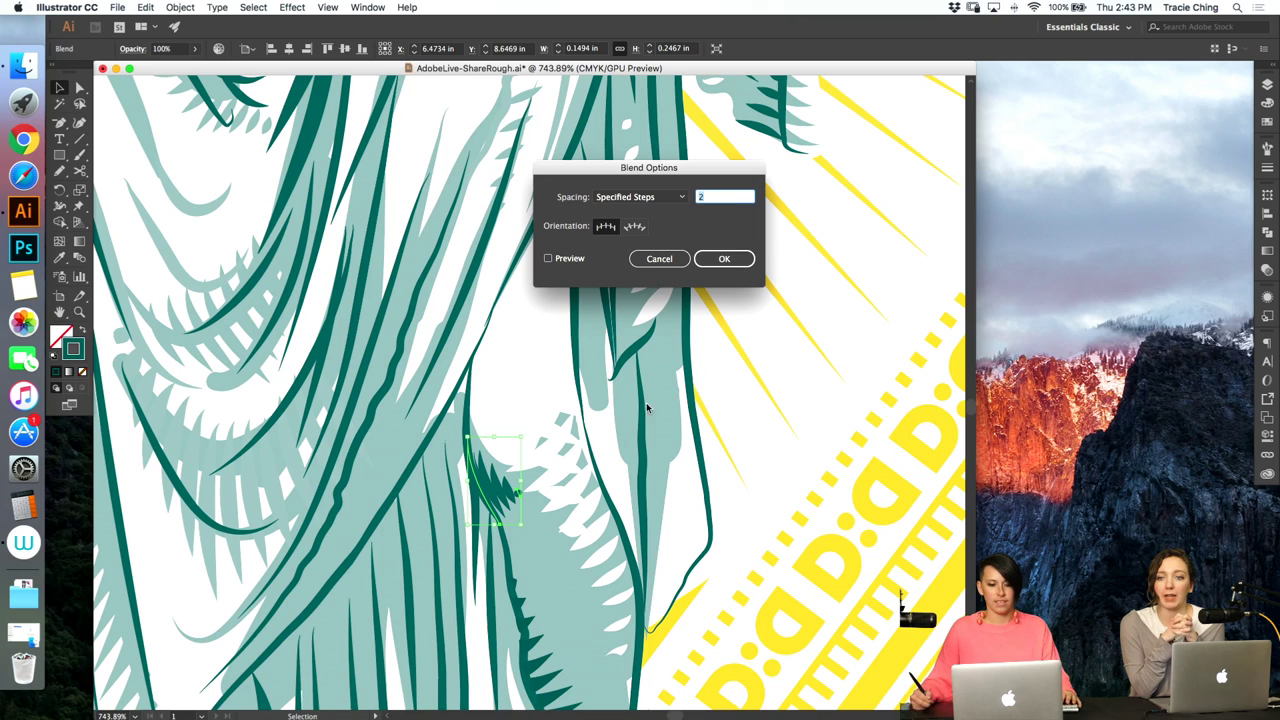
{"action": "left_click", "coordinate": [724, 258]}
{"action": "key", "text": "a"}
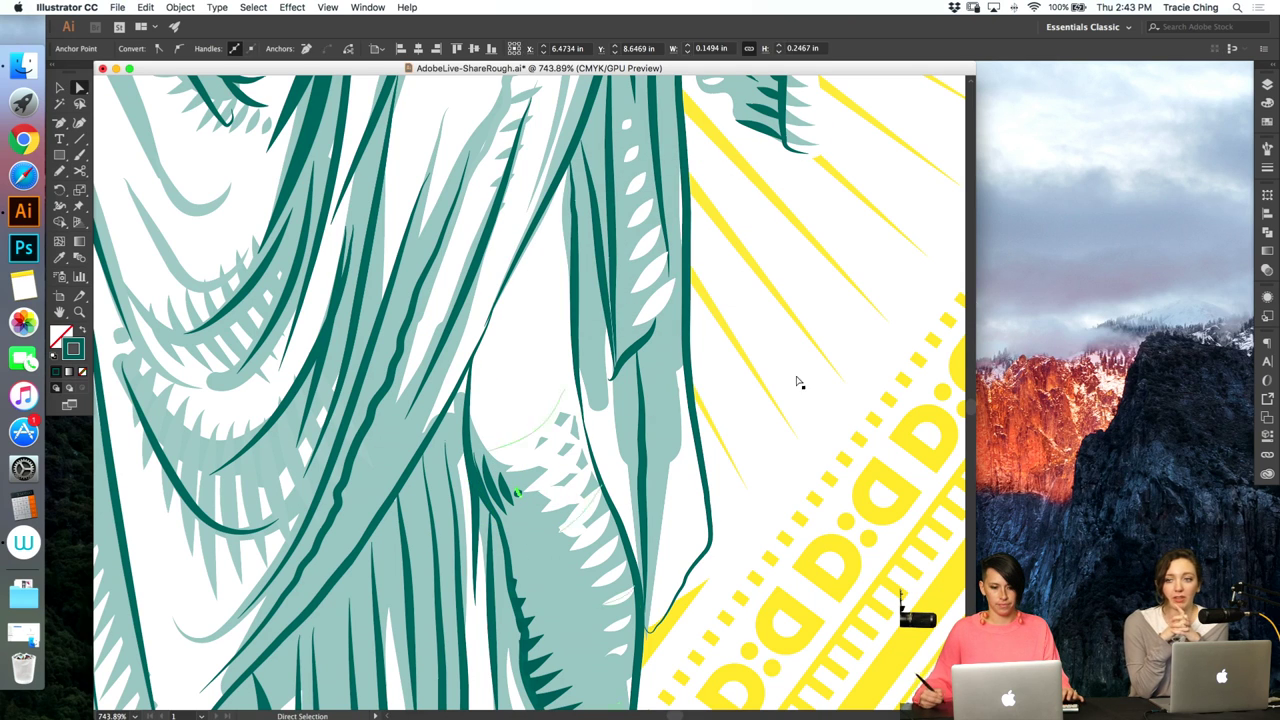
{"action": "left_click", "coordinate": [798, 381]}
{"action": "left_click", "coordinate": [1266, 169]}
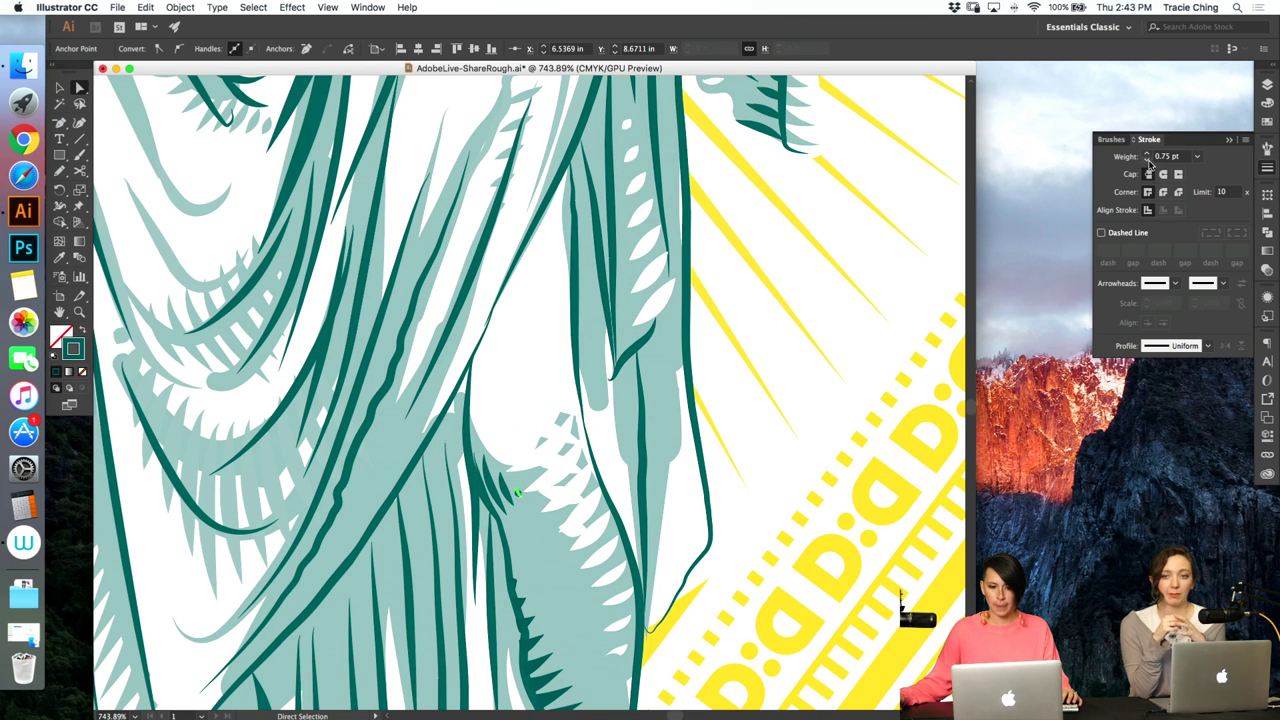
- Isolate the knee hatch blend, nudge its small end stroke slightly down and to the right, and leave isolation
{"action": "key", "text": "v"}
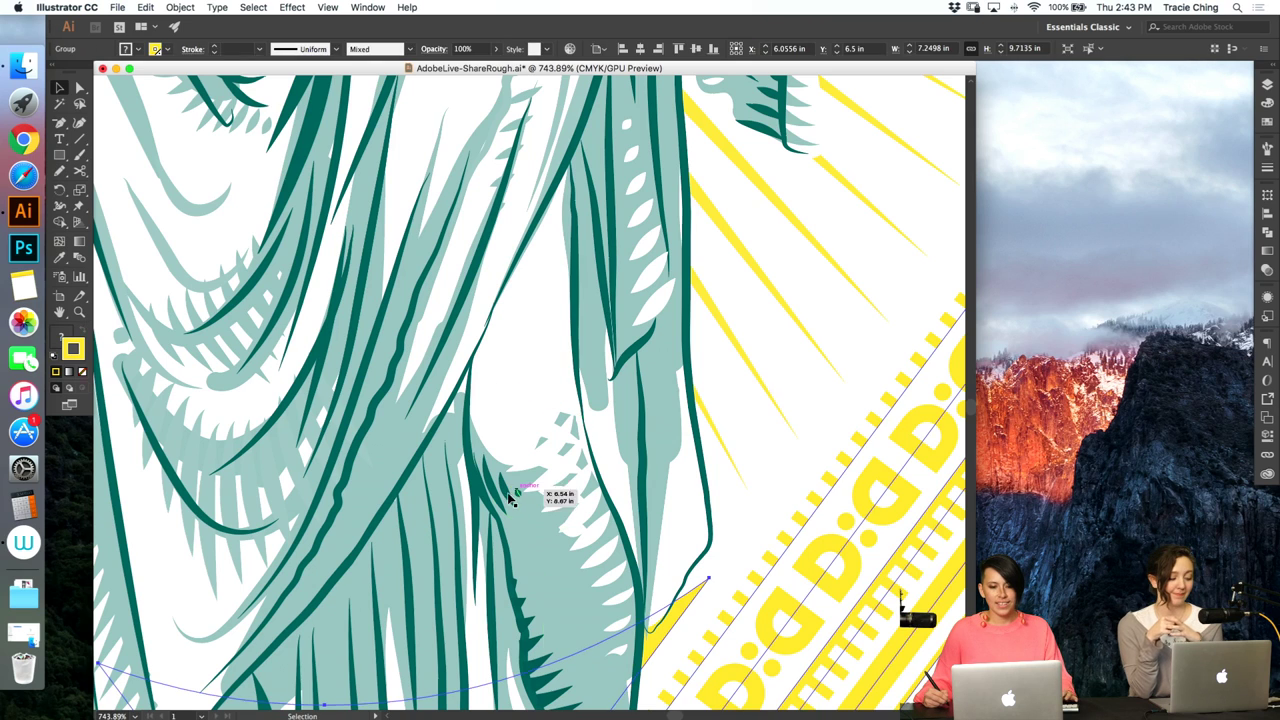
{"action": "double_click", "coordinate": [510, 500]}
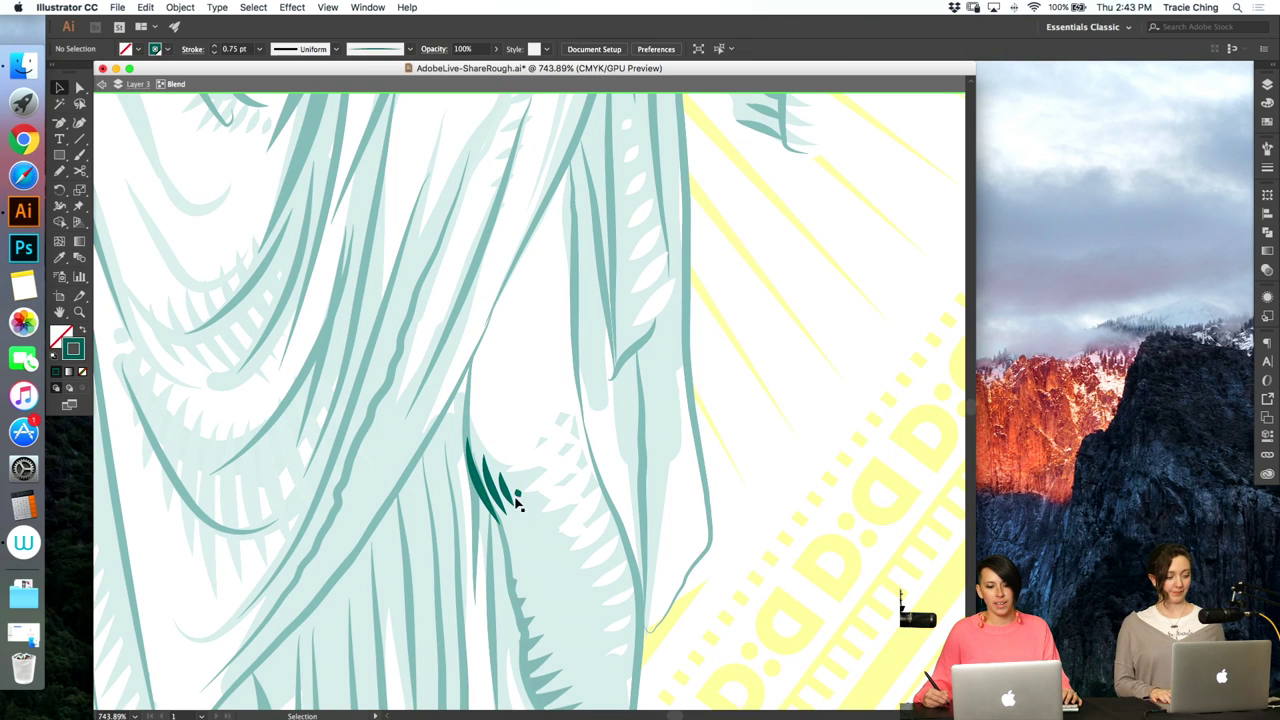
{"action": "key", "text": "a"}
{"action": "key", "text": "Right"}
{"action": "key", "text": "Down"}
{"action": "key", "text": "Down"}
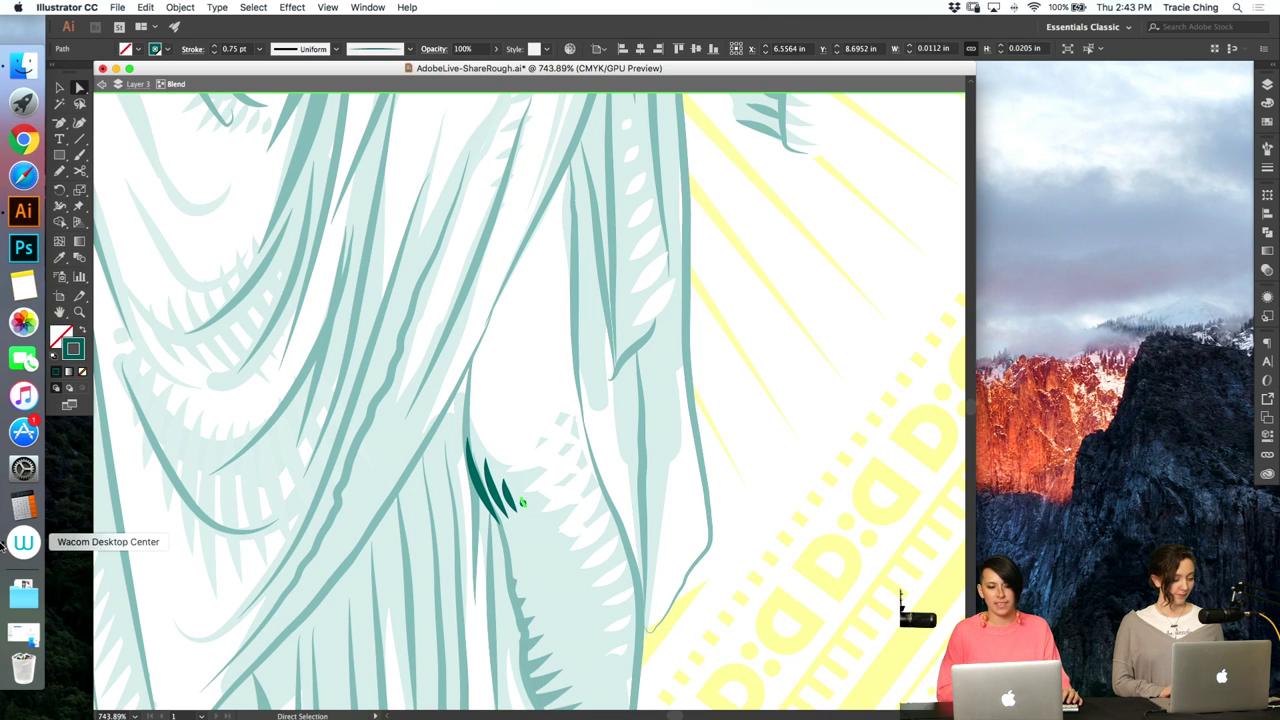
{"action": "key", "text": "Right"}
{"action": "key", "text": "super+minus"}
{"action": "key", "text": "super+minus"}
{"action": "key", "text": "super+minus"}
{"action": "key", "text": "super+minus"}
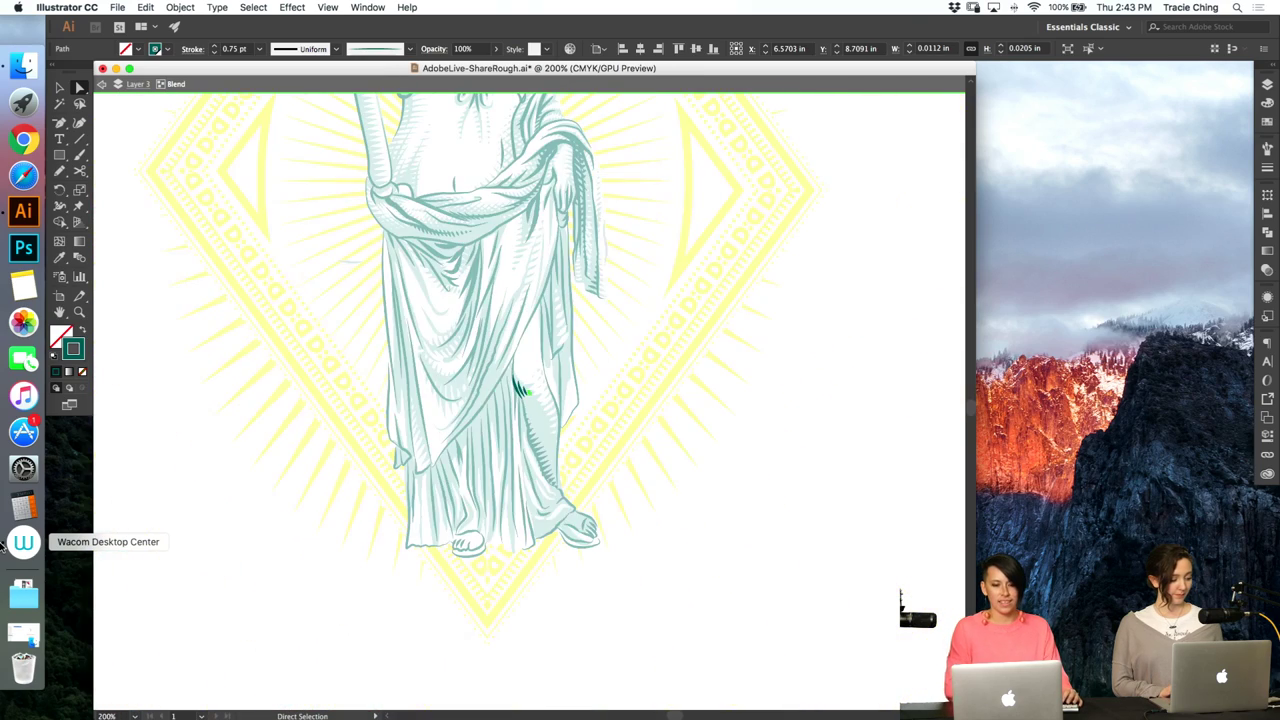
{"action": "double_click", "coordinate": [797, 431]}
{"action": "key", "text": "v"}
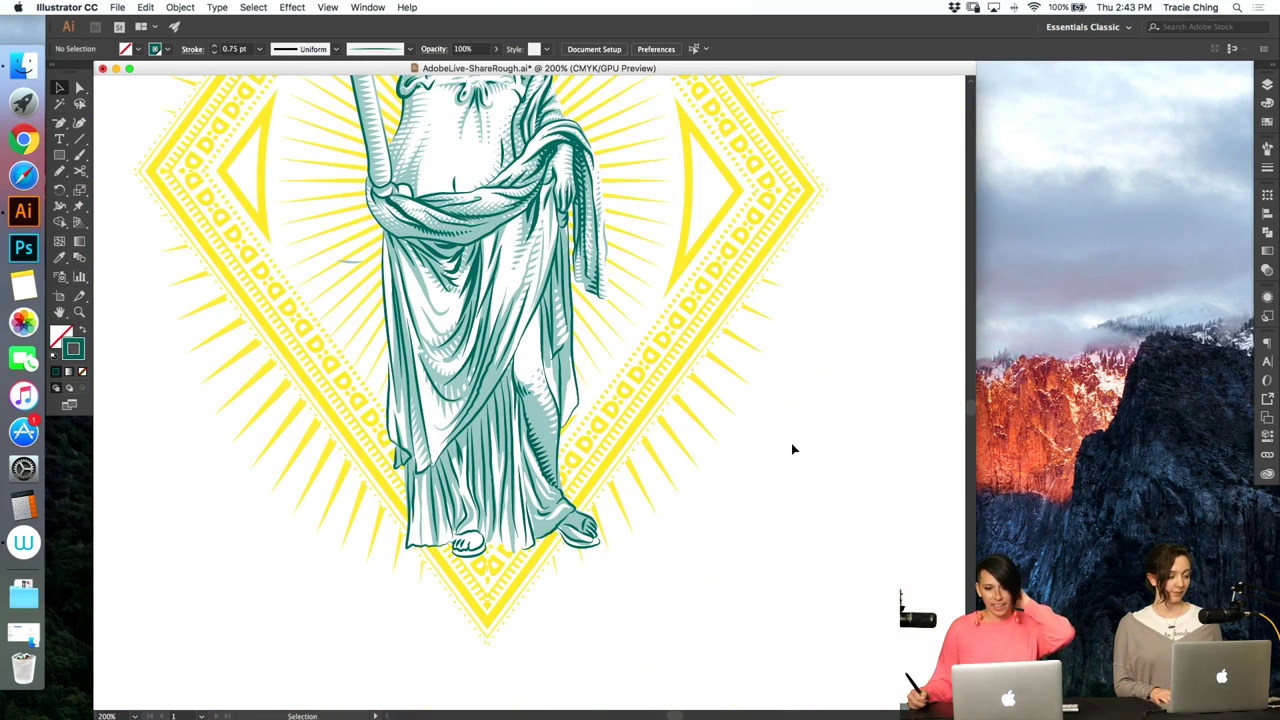
- Examine the new knee hatching up close and against the whole illustration
{"action": "key", "text": "super+space"}
{"action": "left_click_drag", "start_coordinate": [505, 403], "coordinate": [686, 297]}
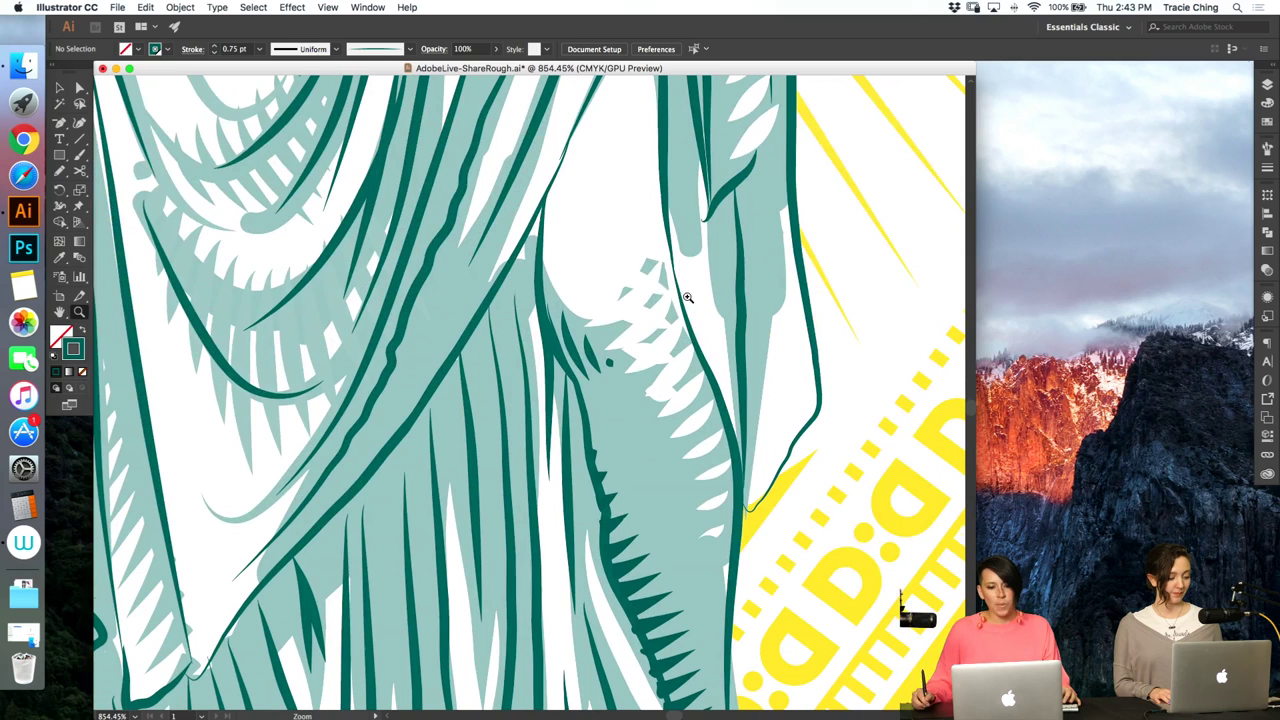
{"action": "left_click", "coordinate": [570, 346]}
{"action": "key", "text": "super+shift+a"}
{"action": "key", "text": "a"}
{"action": "left_click", "coordinate": [562, 356]}
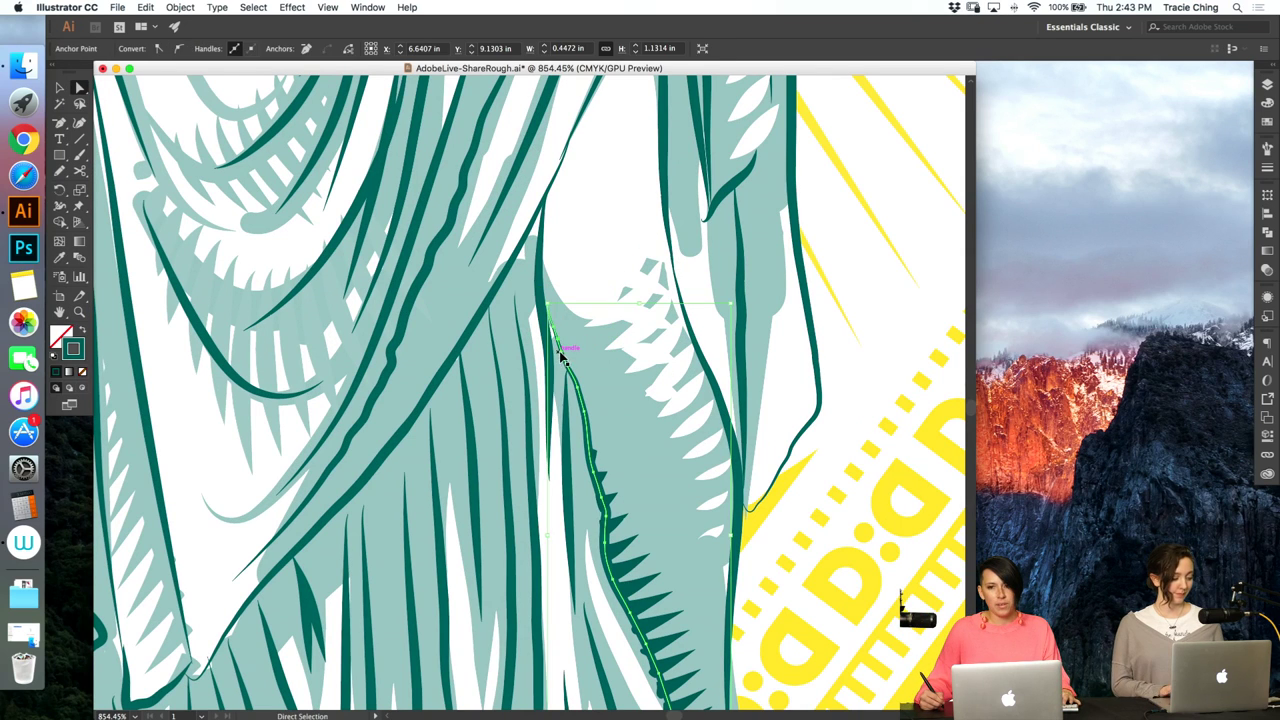
{"action": "key", "text": "super+0"}
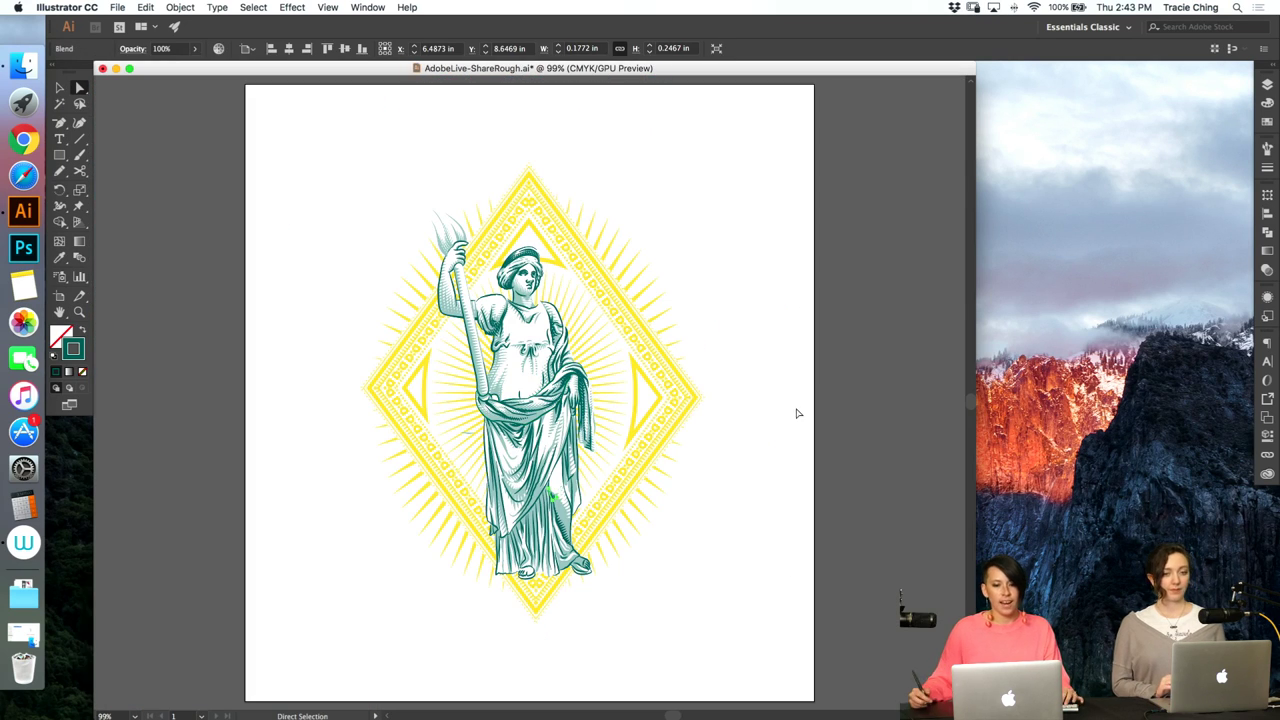
{"action": "left_click", "coordinate": [814, 376]}
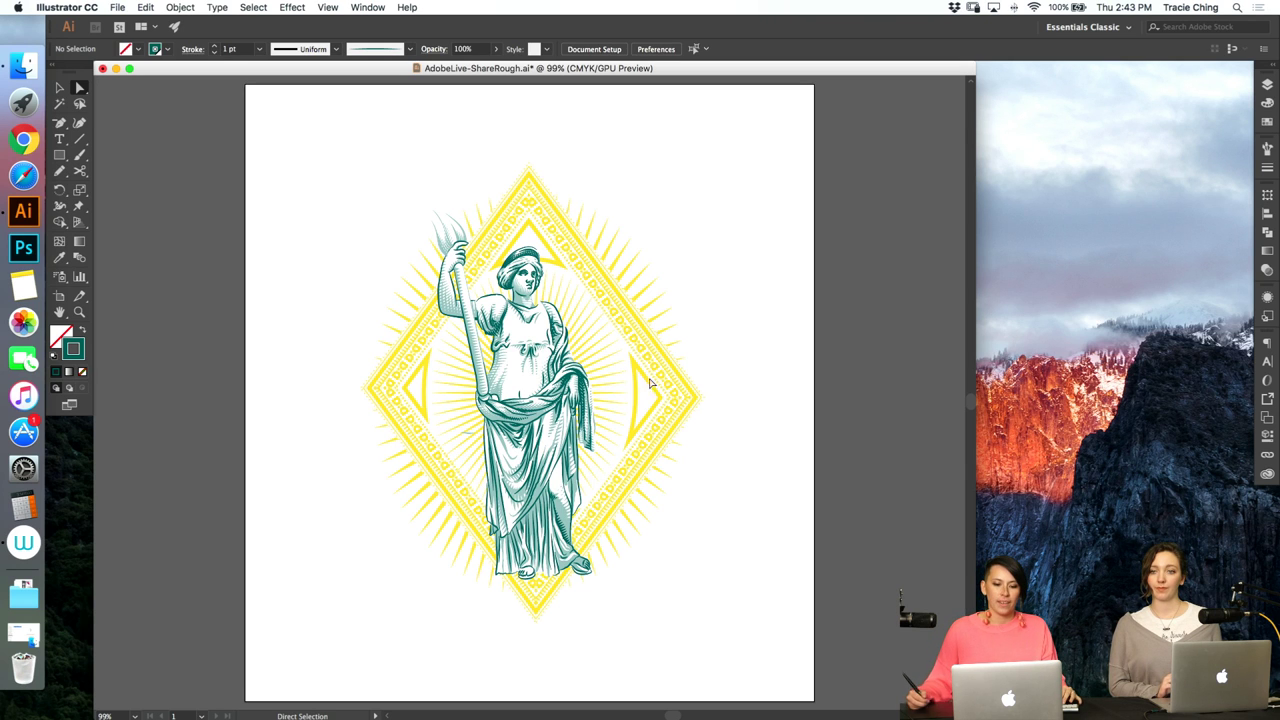
- Recolour the short dark stroke along the bodice's side, above the waist seam, to light teal and thicken it
{"action": "key", "text": "z"}
{"action": "left_click_drag", "start_coordinate": [457, 252], "coordinate": [552, 370]}
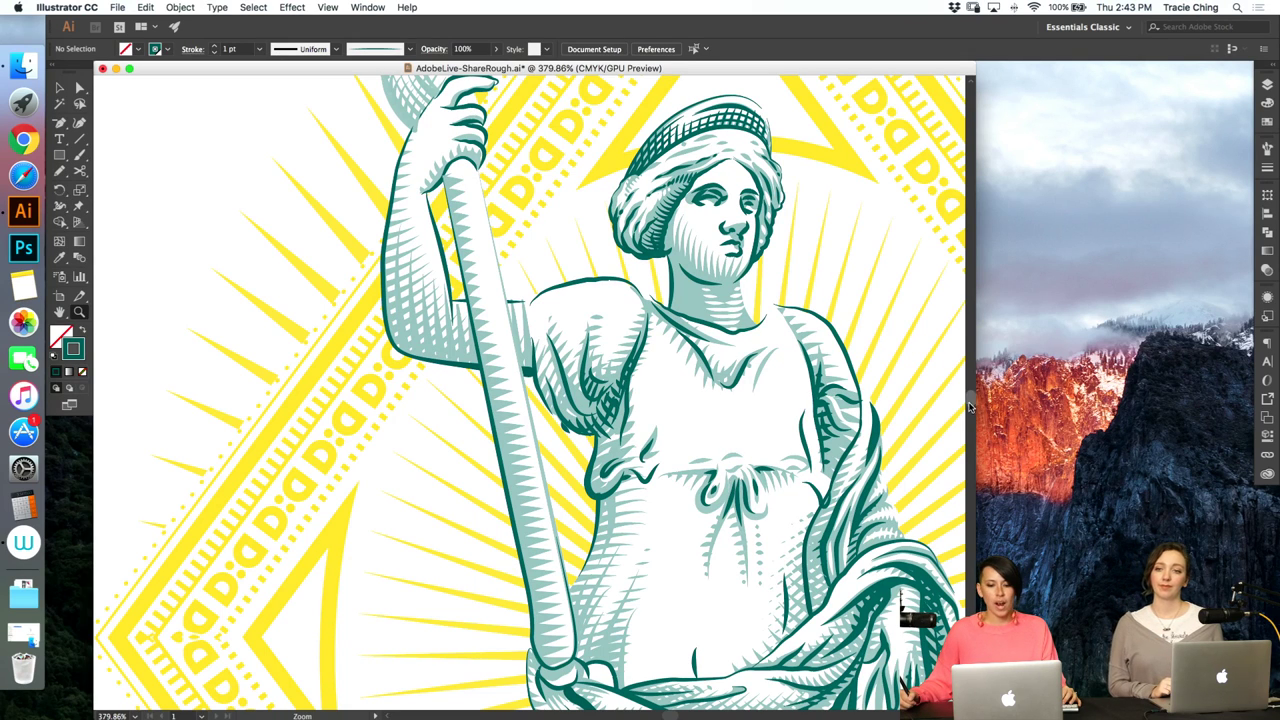
{"action": "key", "text": "a"}
{"action": "left_click", "coordinate": [808, 452]}
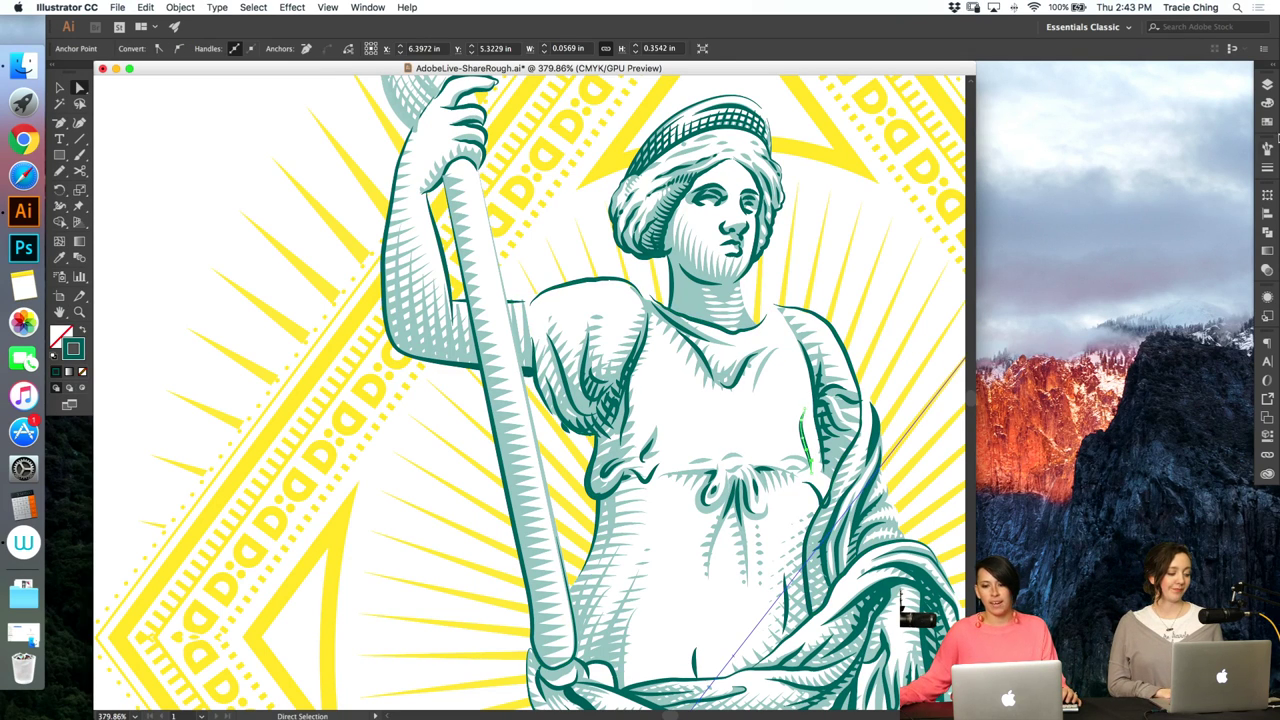
{"action": "left_click", "coordinate": [1267, 121]}
{"action": "left_click", "coordinate": [1120, 175]}
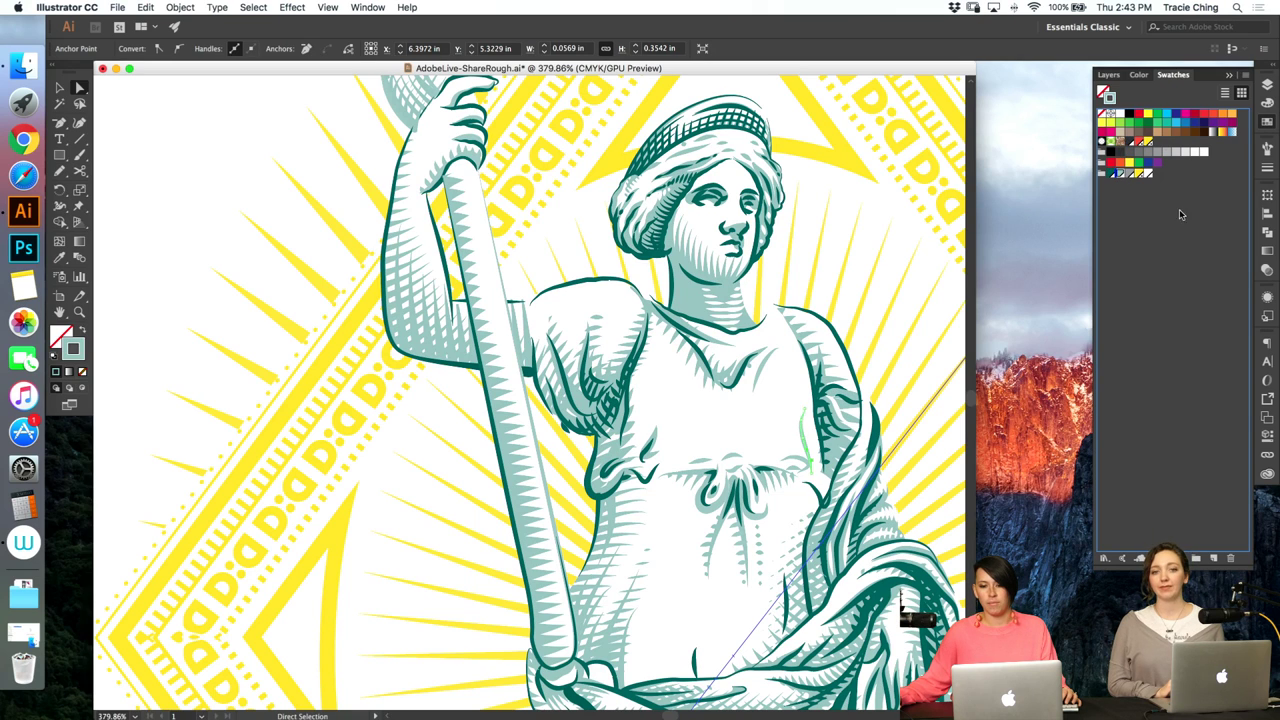
{"action": "left_click", "coordinate": [1267, 150]}
{"action": "left_click", "coordinate": [1262, 170]}
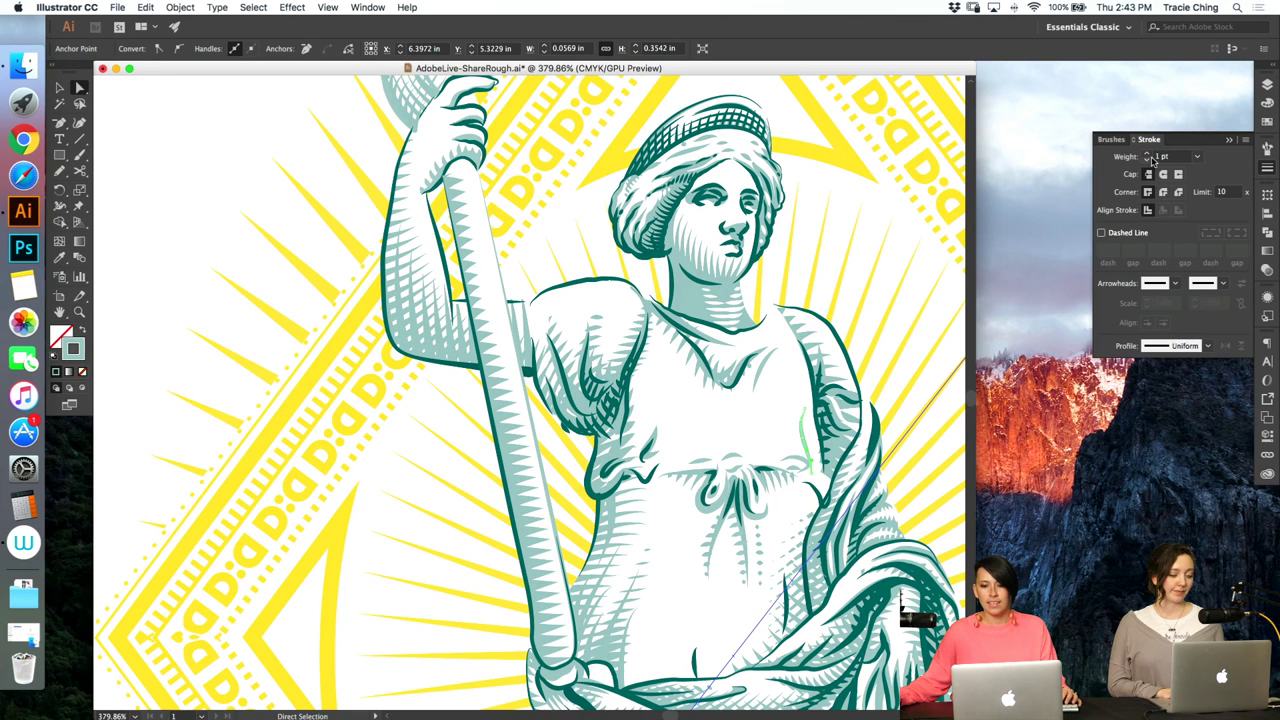
- Brush a short light teal stroke at the waist seam's end beside the draped arm, matching the fold above the bow
{"action": "left_click", "coordinate": [918, 336]}
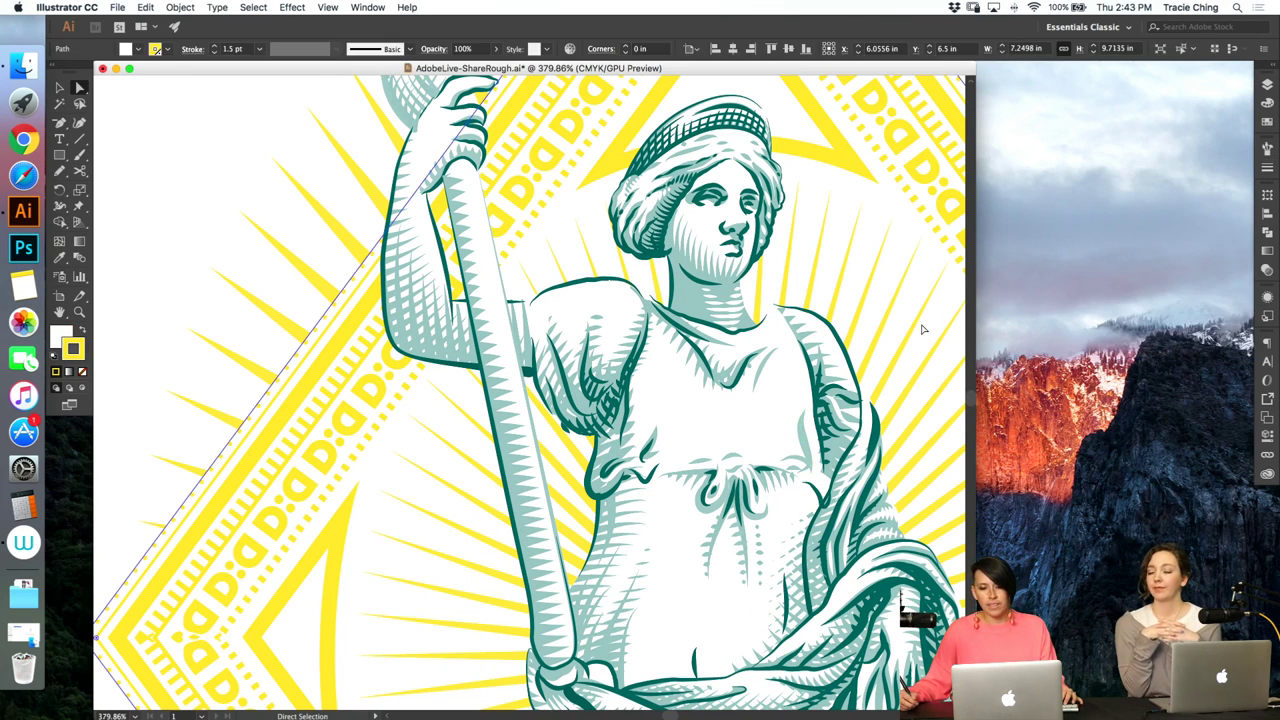
{"action": "key", "text": "z"}
{"action": "left_click", "coordinate": [816, 494]}
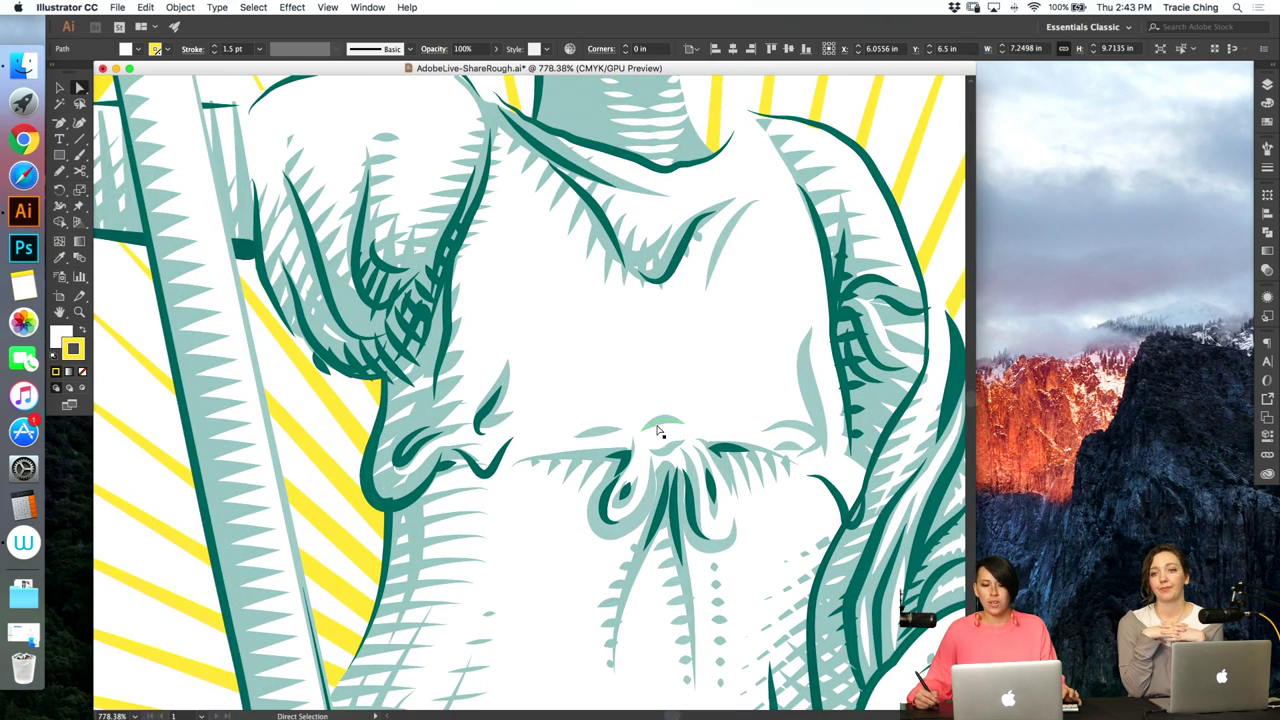
{"action": "key", "text": "b"}
{"action": "left_click_drag", "start_coordinate": [640, 432], "coordinate": [686, 425]}
{"action": "left_click_drag", "start_coordinate": [828, 446], "coordinate": [867, 464]}
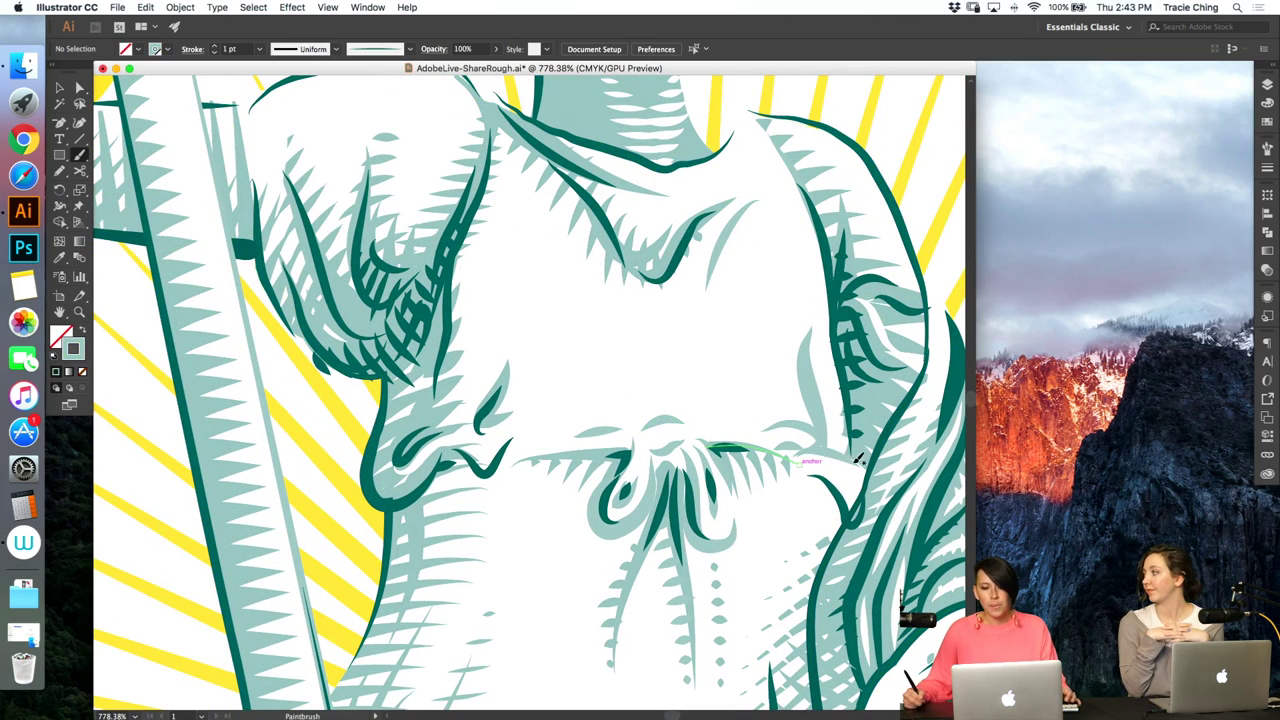
- Set the new light teal waist seam stroke's weight to 2 pt
{"action": "key", "text": "v"}
{"action": "left_click", "coordinate": [856, 457]}
{"action": "left_click", "coordinate": [1267, 167]}
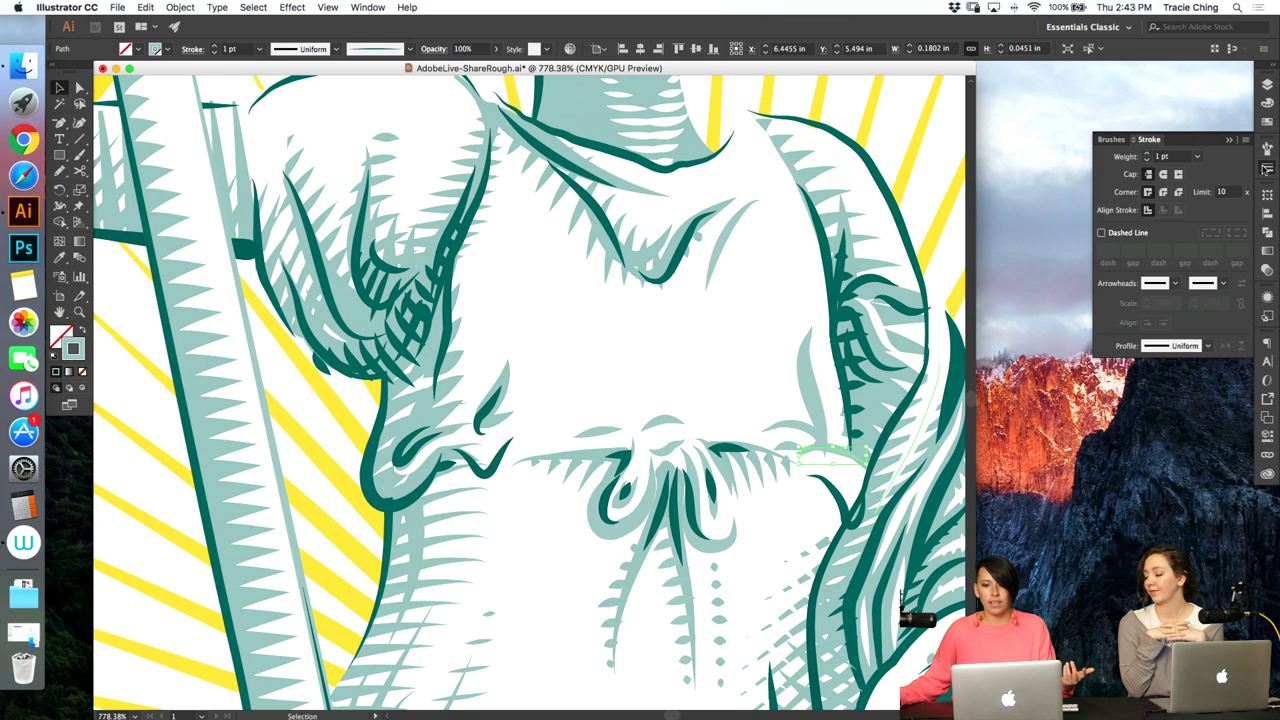
{"action": "left_click", "coordinate": [1147, 153]}
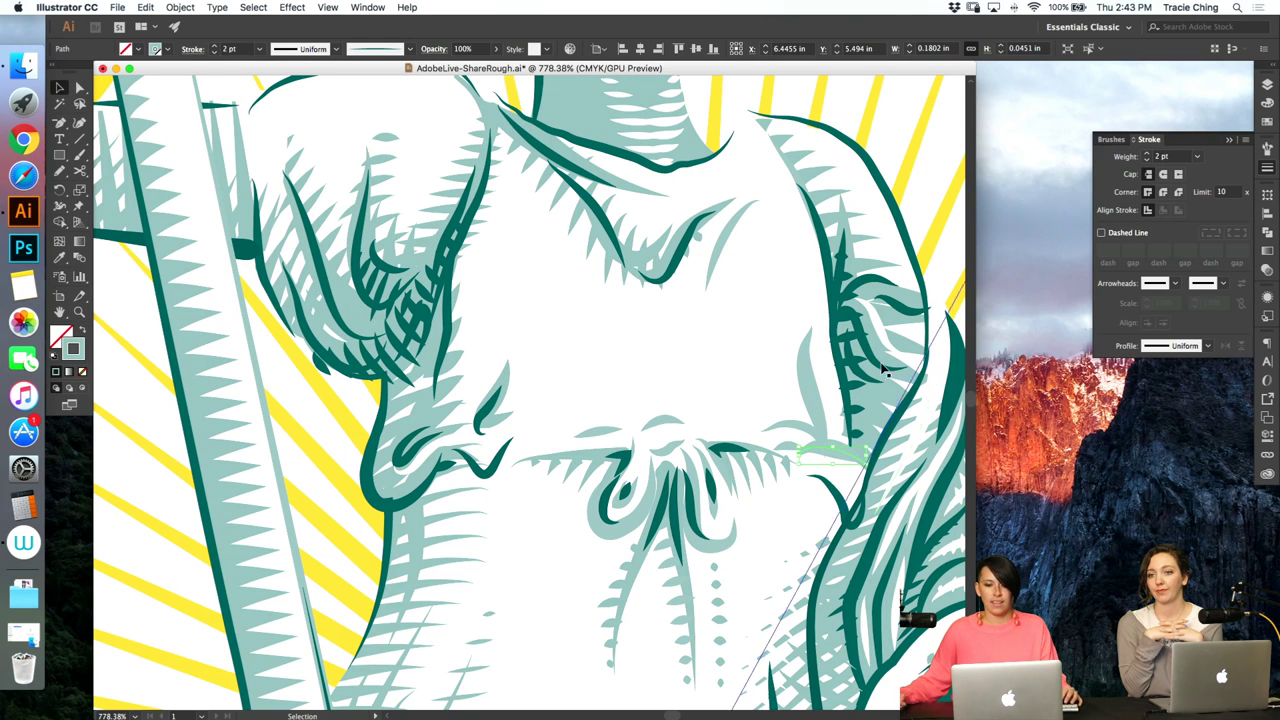
{"action": "left_click", "coordinate": [810, 394], "text": "shift"}
{"action": "left_click", "coordinate": [810, 390], "text": "shift"}
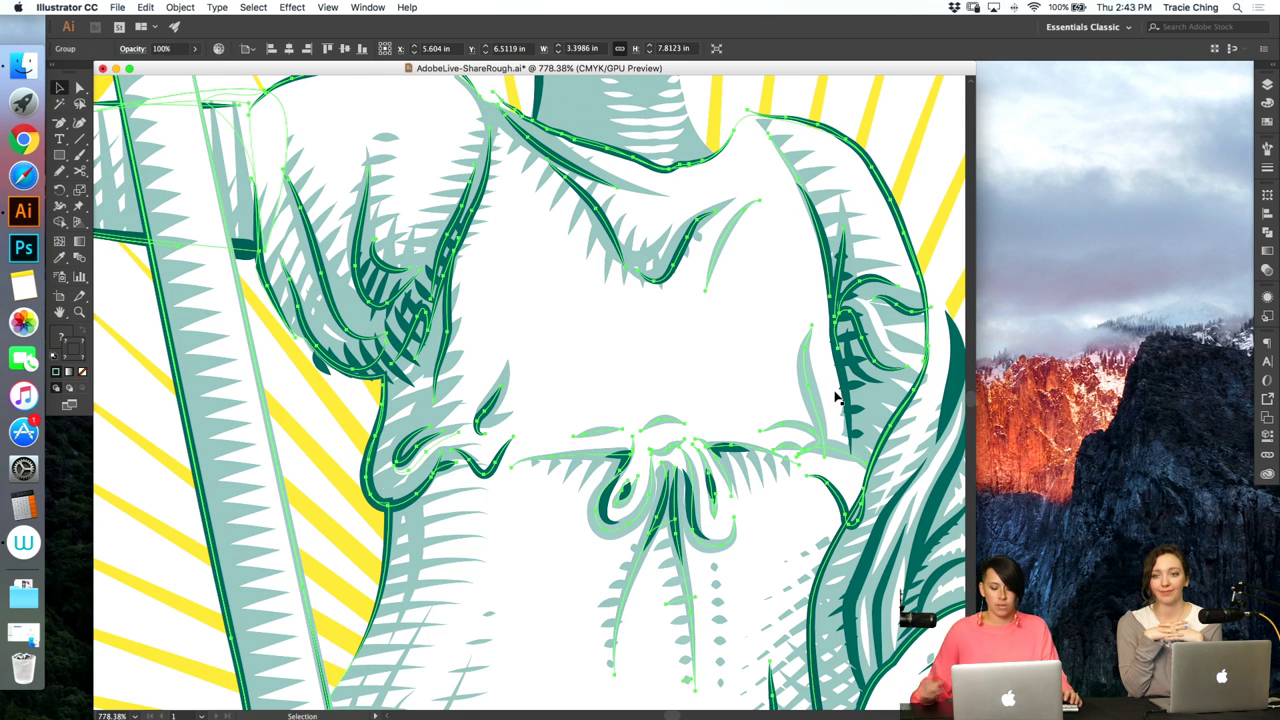
{"action": "key", "text": "super+1"}
{"action": "key", "text": "a"}
{"action": "left_click", "coordinate": [852, 333]}
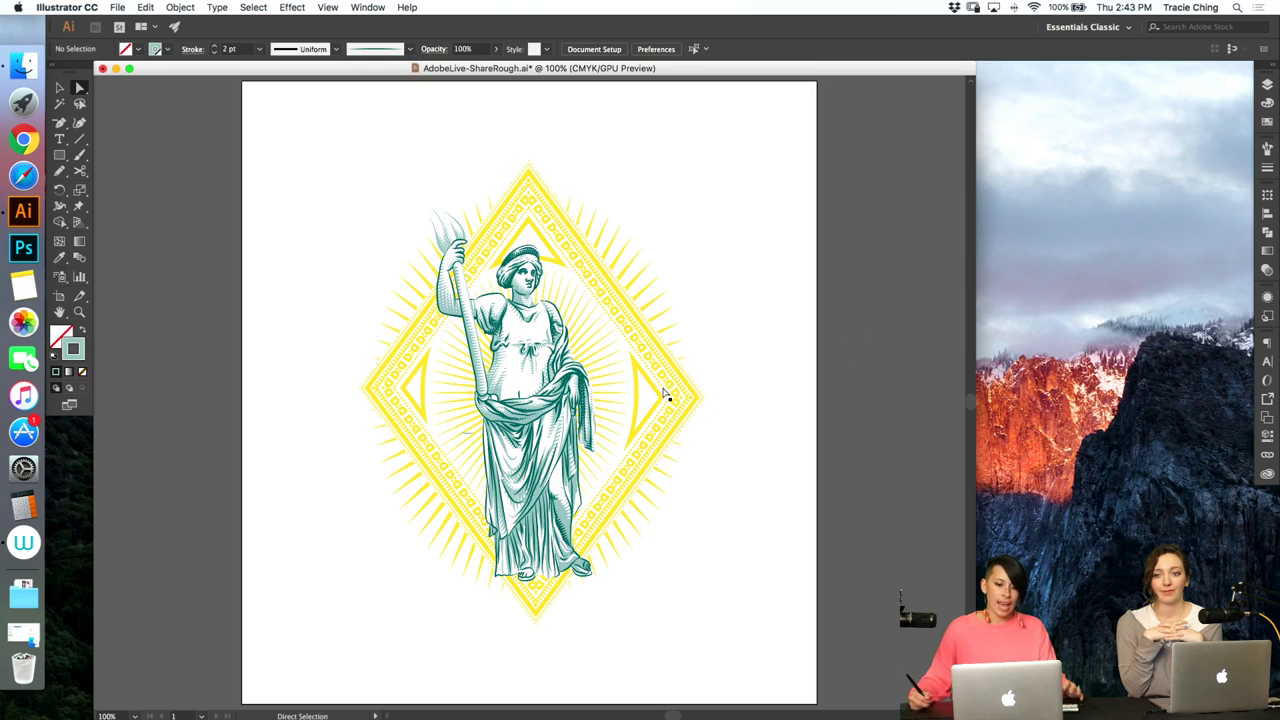
- Brush short dark teal 1 pt accent strokes over the light shading at the bodice's side and waist seam corner
{"action": "key", "text": "z"}
{"action": "left_click", "coordinate": [572, 343]}
{"action": "left_click", "coordinate": [572, 343]}
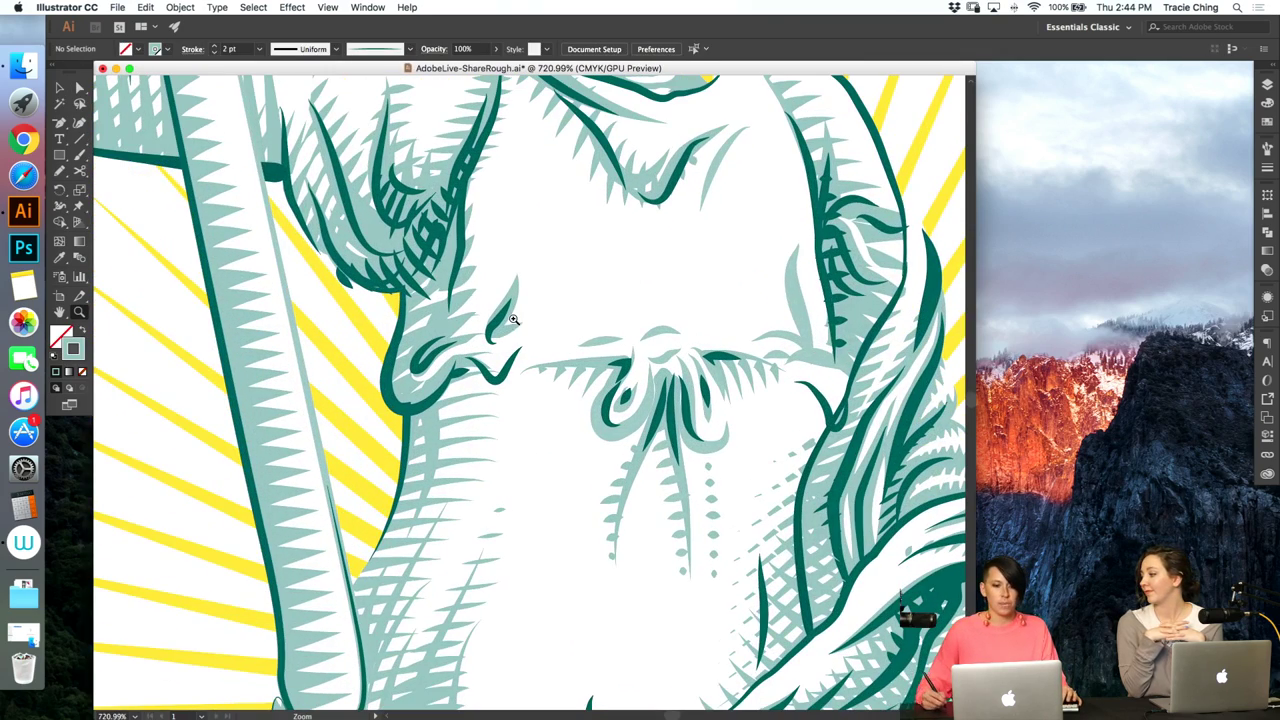
{"action": "key", "text": "a"}
{"action": "left_click", "coordinate": [505, 329]}
{"action": "key", "text": "b"}
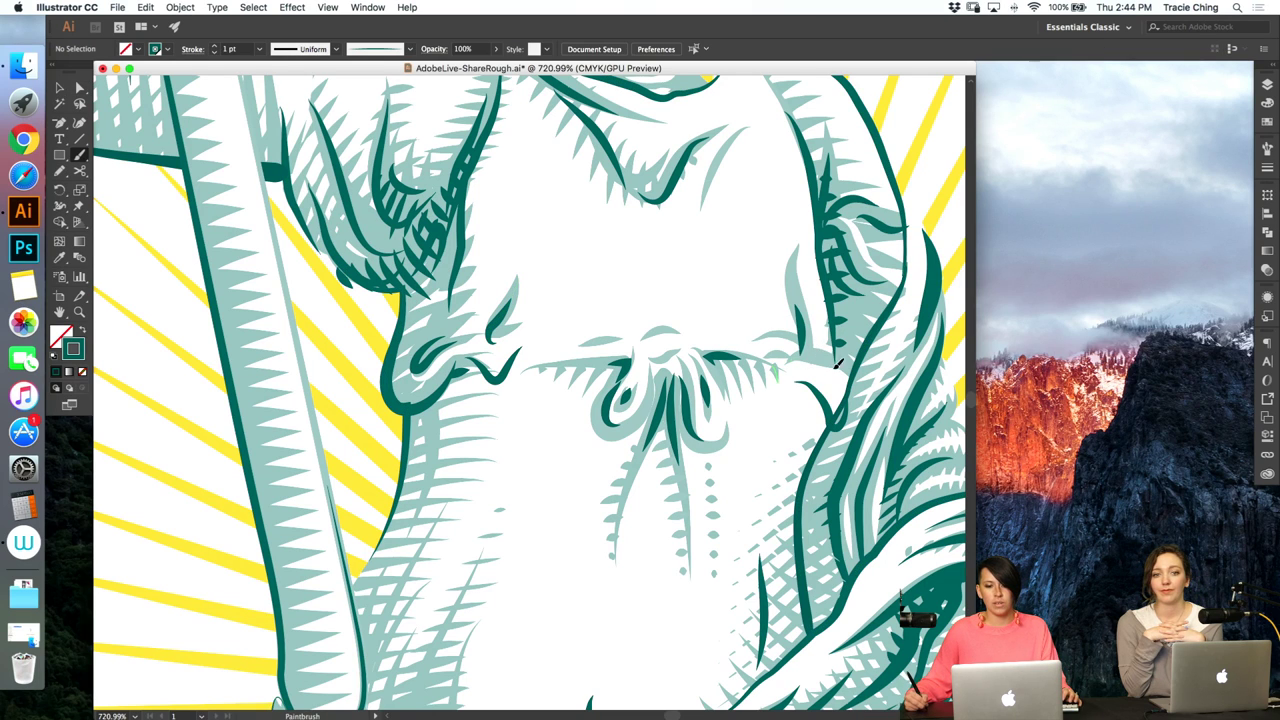
{"action": "mouse_move", "coordinate": [801, 353]}
{"action": "left_mouse_down"}
{"action": "mouse_move", "coordinate": [835, 358]}
{"action": "mouse_move", "coordinate": [807, 330]}
{"action": "left_mouse_up"}
- Select the new dark bodice accents and check them against the whole illustration
{"action": "key", "text": "v"}
{"action": "left_click", "coordinate": [819, 348]}
{"action": "left_click", "coordinate": [822, 352], "text": "shift"}
{"action": "key", "text": "super+shift+a"}
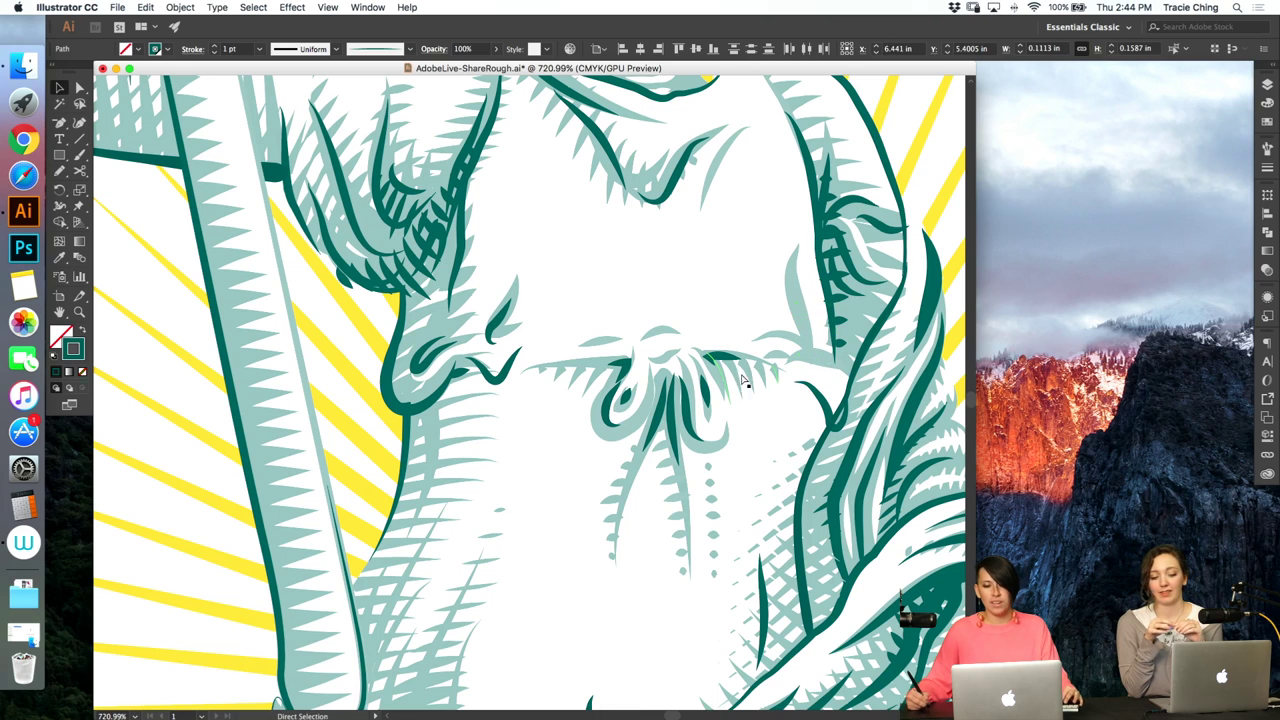
{"action": "left_click", "coordinate": [727, 355]}
{"action": "key", "text": "super+1"}
{"action": "key", "text": "a"}
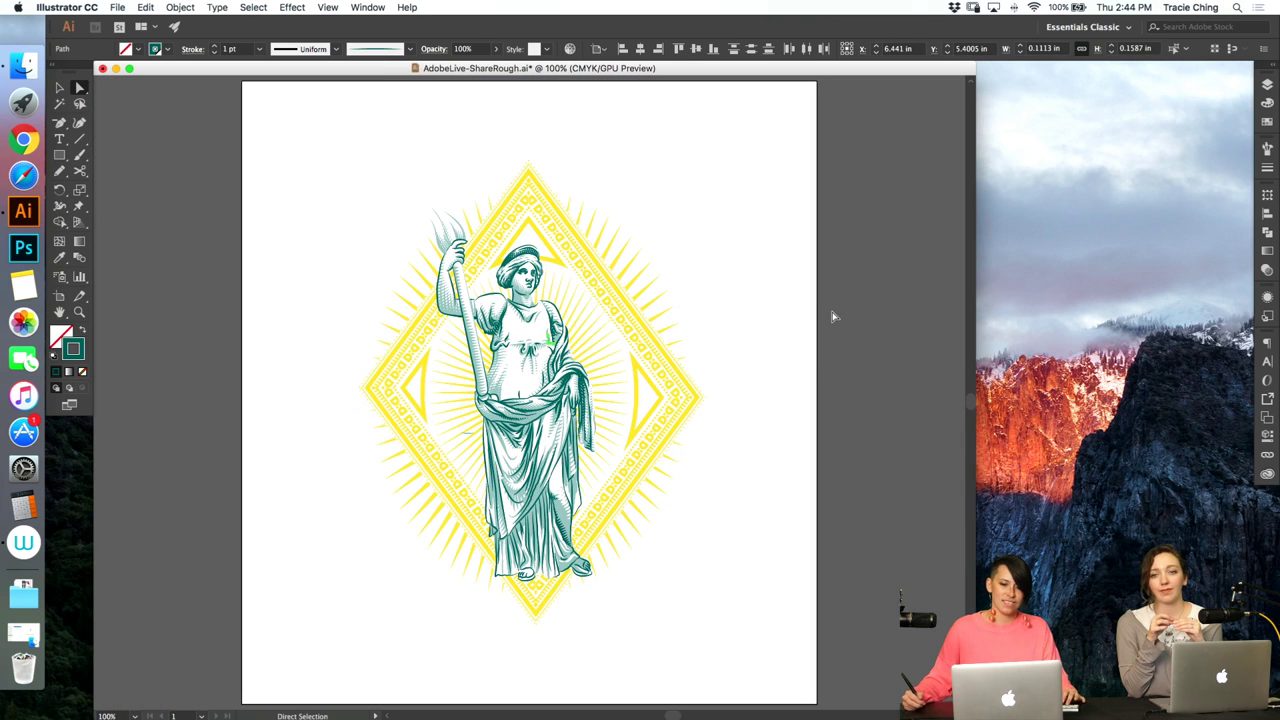
{"action": "left_click", "coordinate": [838, 316]}
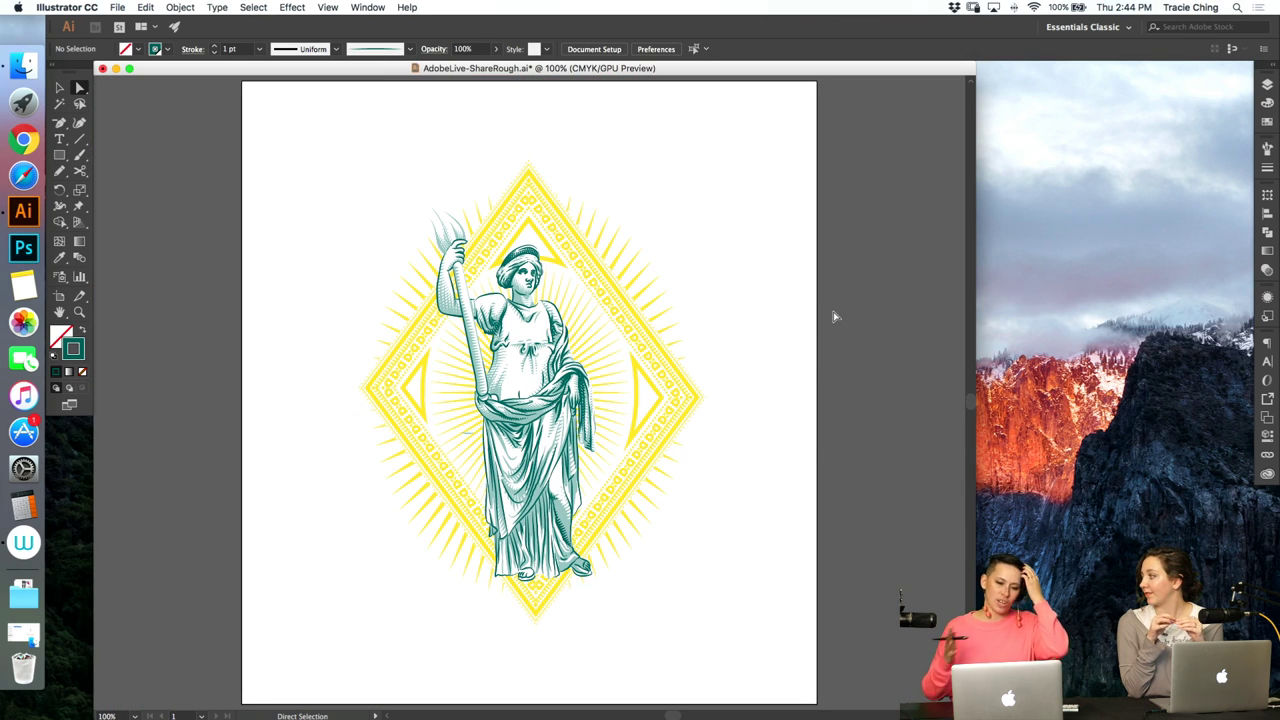
- Brush short light teal 2 pt shading strokes at the neckline corner where the bodice meets the shoulder
{"action": "key", "text": "z"}
{"action": "left_click_drag", "start_coordinate": [530, 316], "coordinate": [607, 245]}
{"action": "key", "text": "a"}
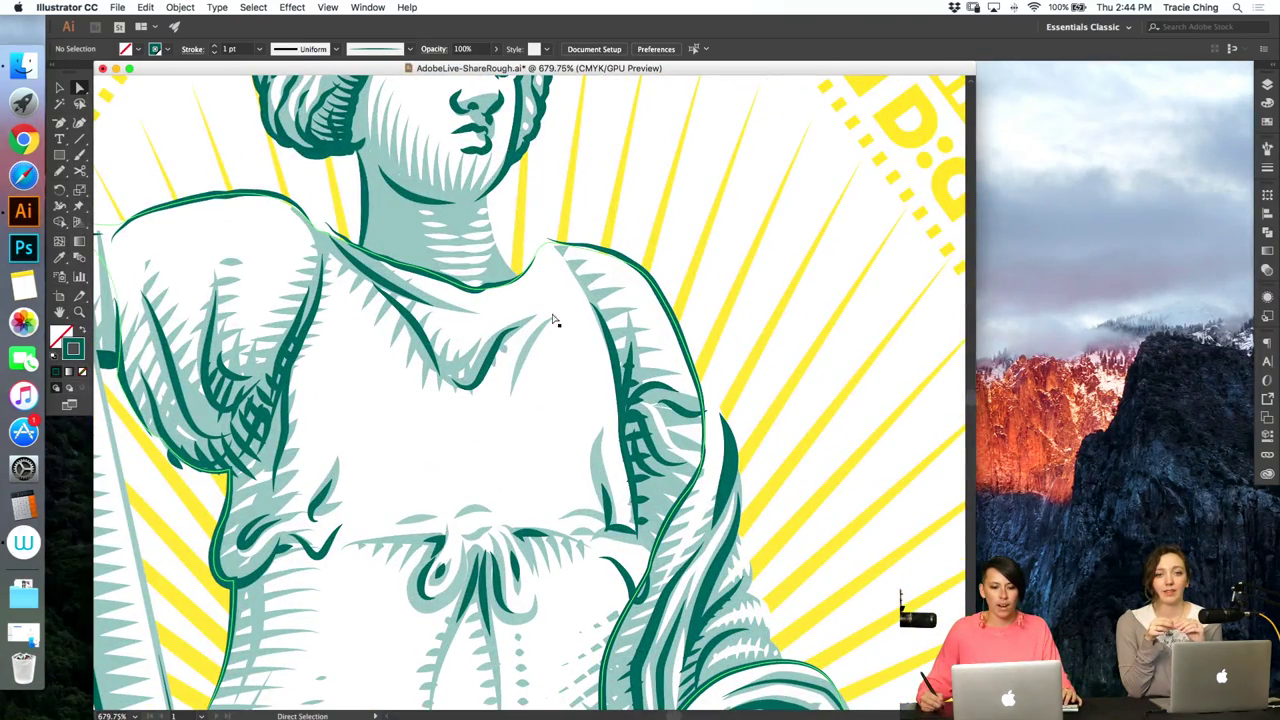
{"action": "left_click", "coordinate": [534, 337]}
{"action": "key", "text": "b"}
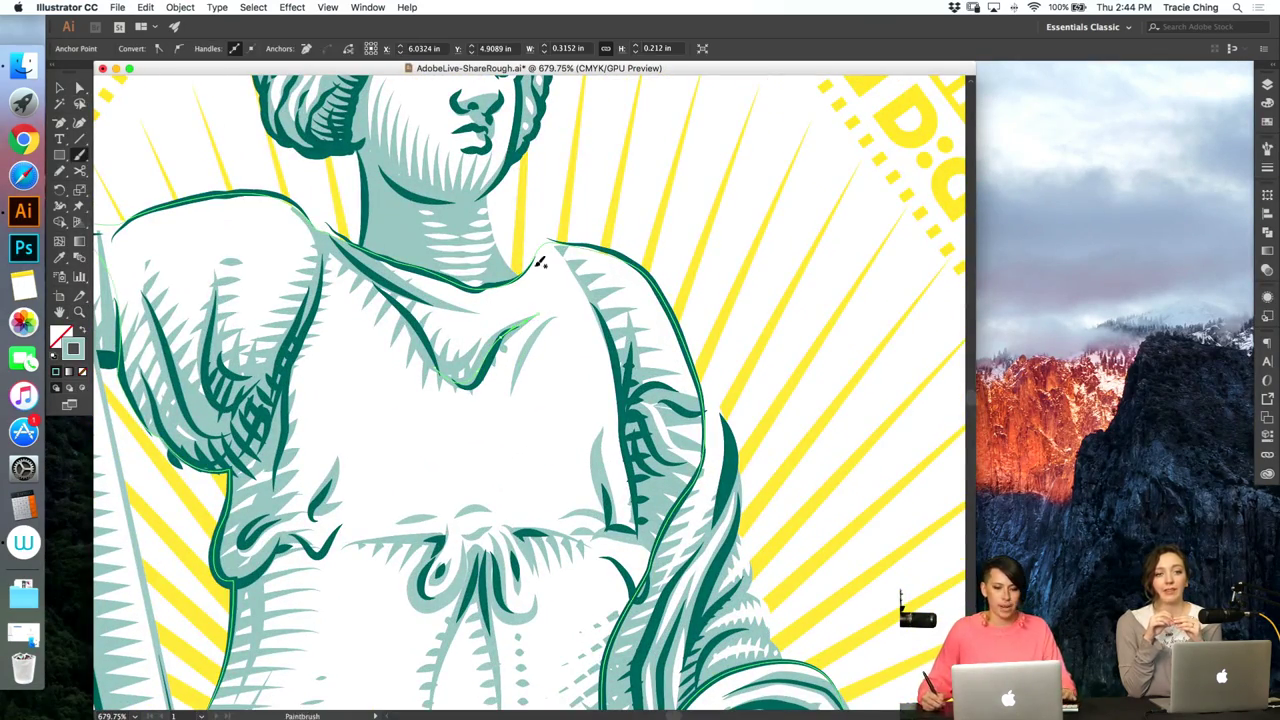
{"action": "left_click", "coordinate": [581, 219], "text": "super"}
{"action": "key", "text": "v"}
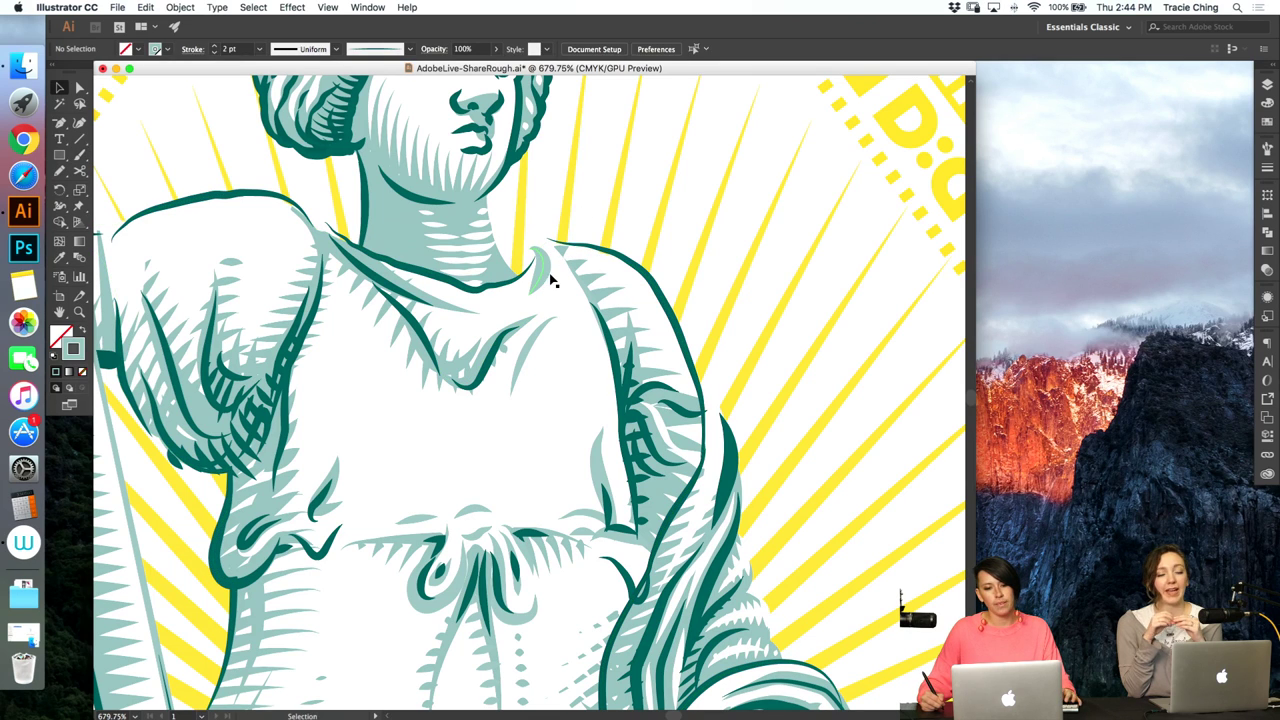
{"action": "key", "text": "b"}
{"action": "left_click_drag", "start_coordinate": [530, 247], "coordinate": [576, 272]}
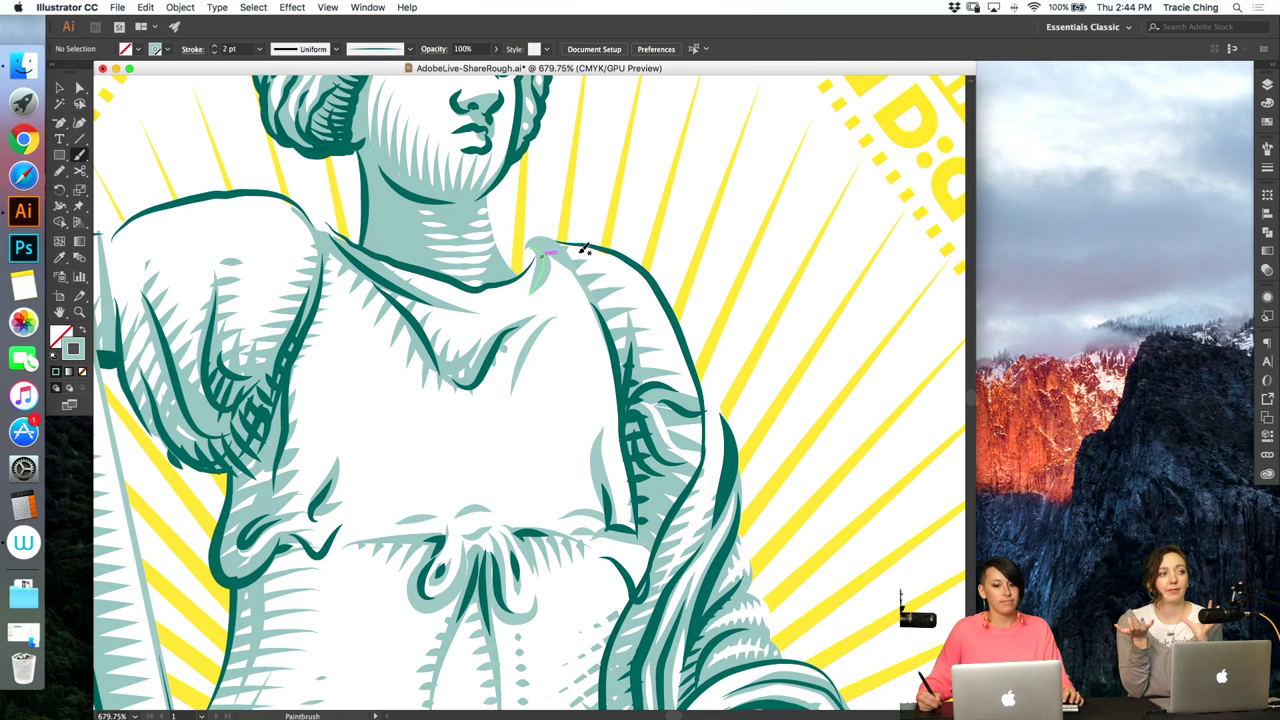
- Try removing the new light teal strokes at the neckline's shoulder corner
{"action": "key", "text": "v"}
{"action": "left_click", "coordinate": [543, 276], "text": "super"}
{"action": "key", "text": "Delete"}
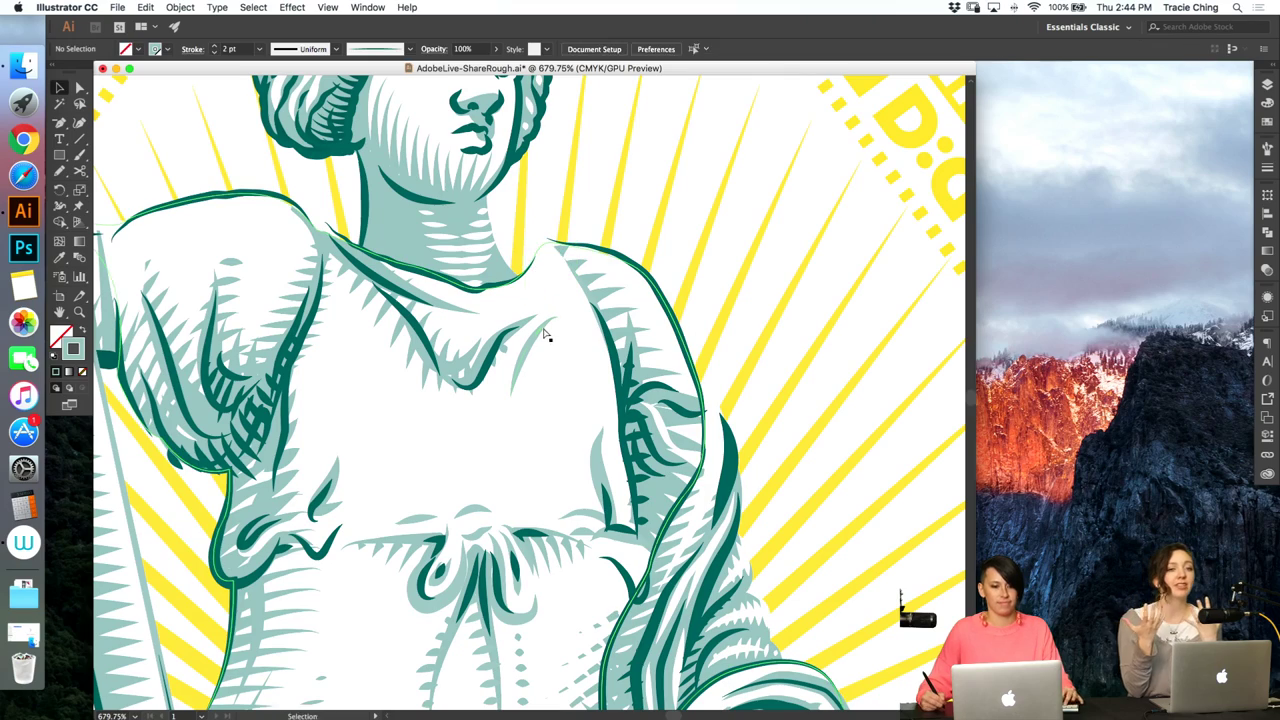
{"action": "key", "text": "super+z"}
{"action": "key", "text": "super+shift+a"}
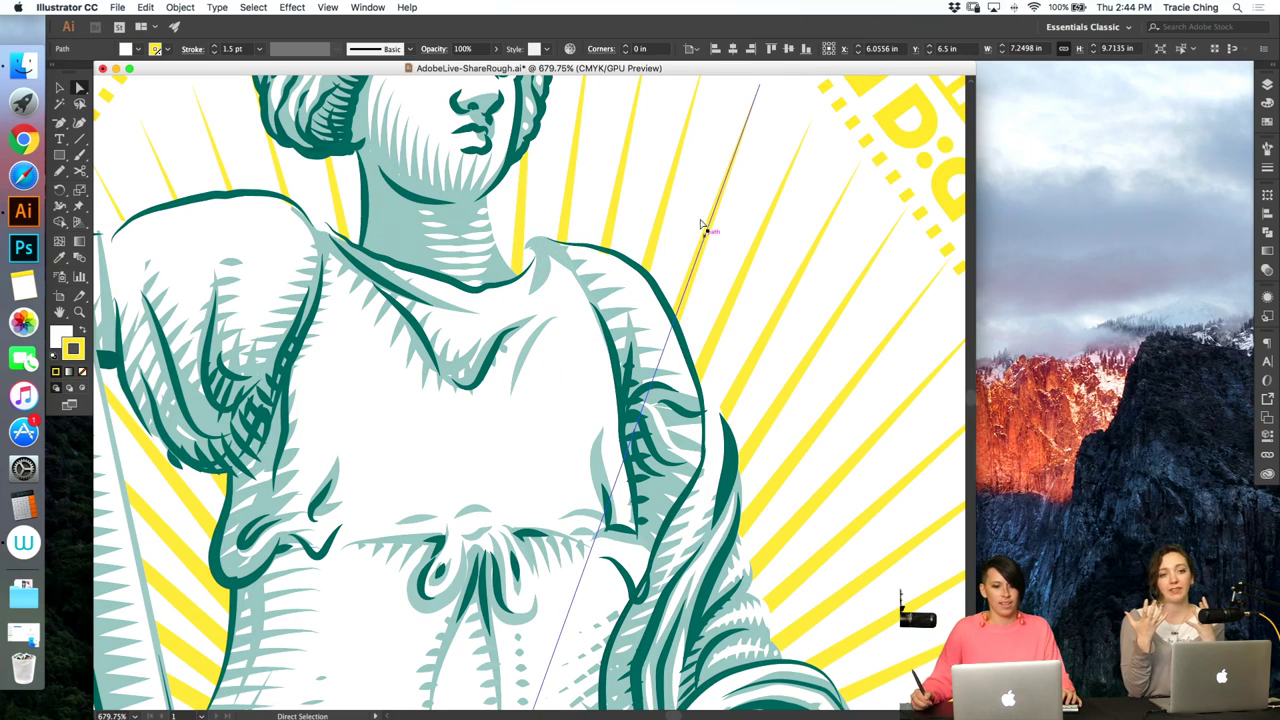
- Check the reworked bodice shading against the head and the whole illustration
{"action": "key", "text": "v"}
{"action": "left_click", "coordinate": [467, 240]}
{"action": "key", "text": "super+minus"}
{"action": "key", "text": "super+minus"}
{"action": "key", "text": "super+minus"}
{"action": "key", "text": "super+minus"}
{"action": "key", "text": "super+minus"}
{"action": "key", "text": "super+minus"}
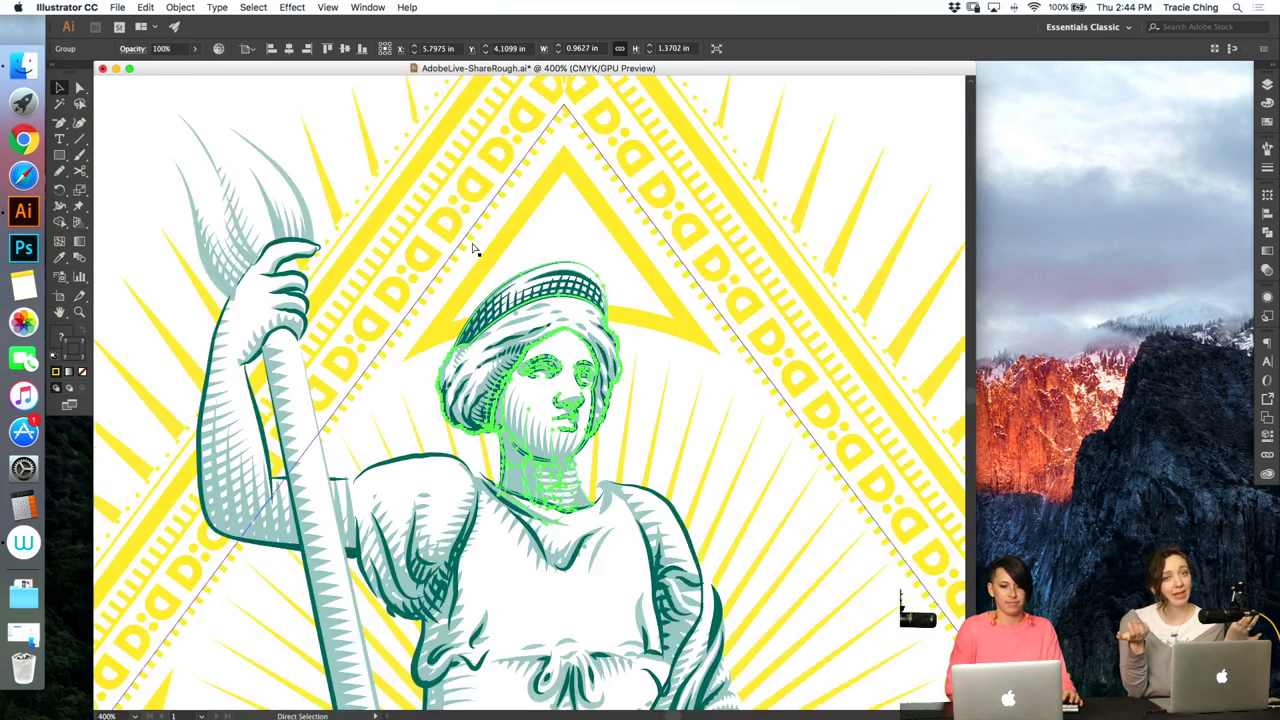
{"action": "key", "text": "super+minus"}
{"action": "left_click", "coordinate": [720, 538]}
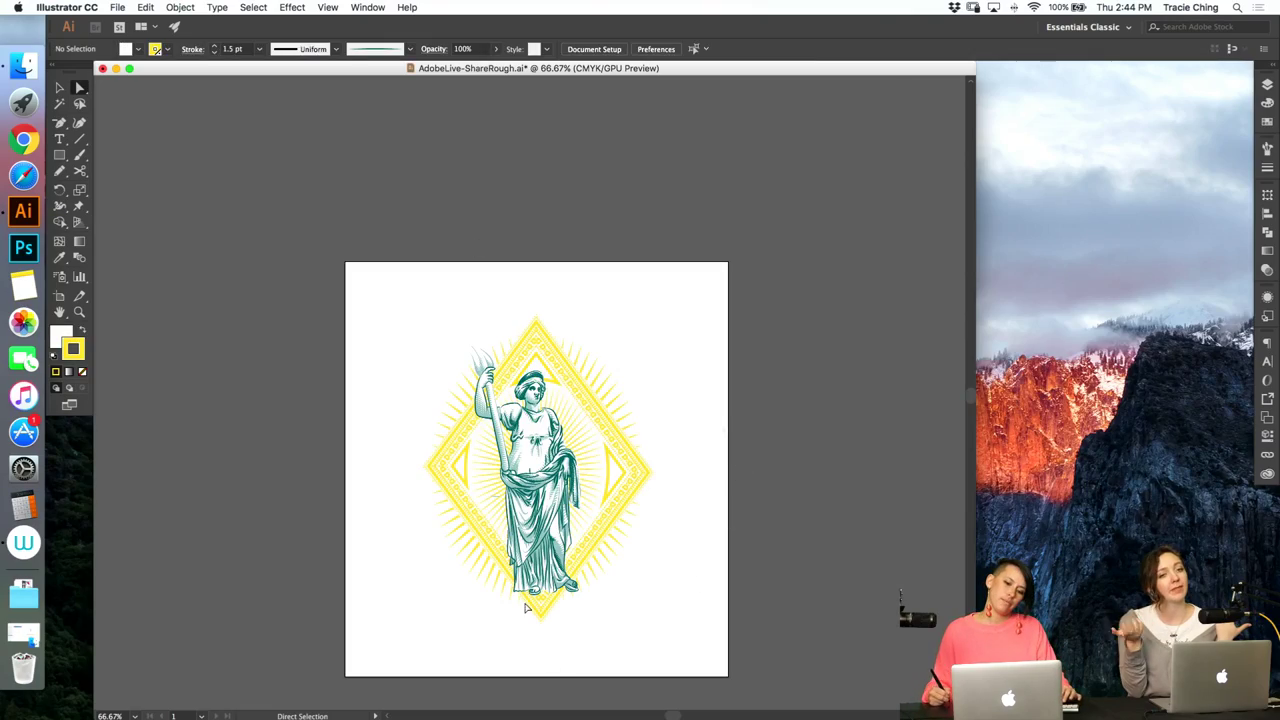
- Brush a long light teal stroke along the diagonal drape edge above the bare leg, matching the nearby fold shading
{"action": "key", "text": "z"}
{"action": "left_click_drag", "start_coordinate": [520, 608], "coordinate": [600, 565]}
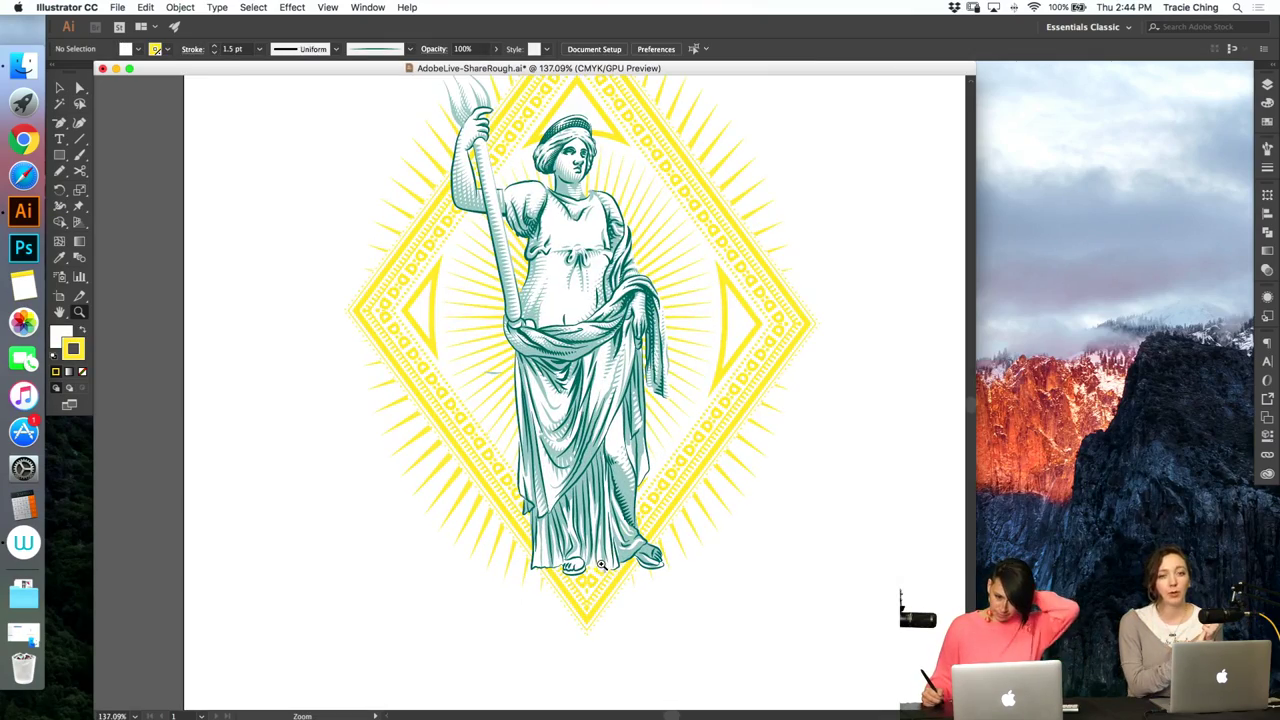
{"action": "left_click_drag", "start_coordinate": [585, 462], "coordinate": [685, 320]}
{"action": "left_click_drag", "start_coordinate": [651, 408], "coordinate": [721, 321]}
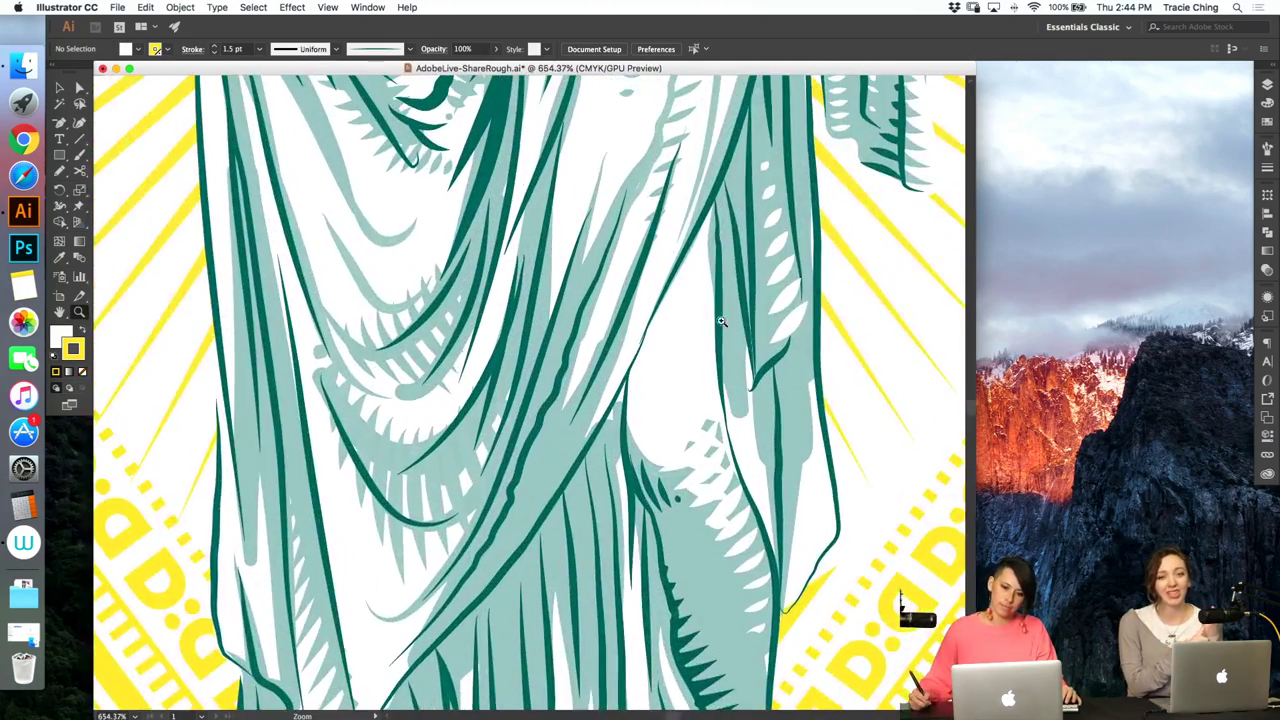
{"action": "key", "text": "a"}
{"action": "left_click", "coordinate": [650, 182]}
{"action": "key", "text": "b"}
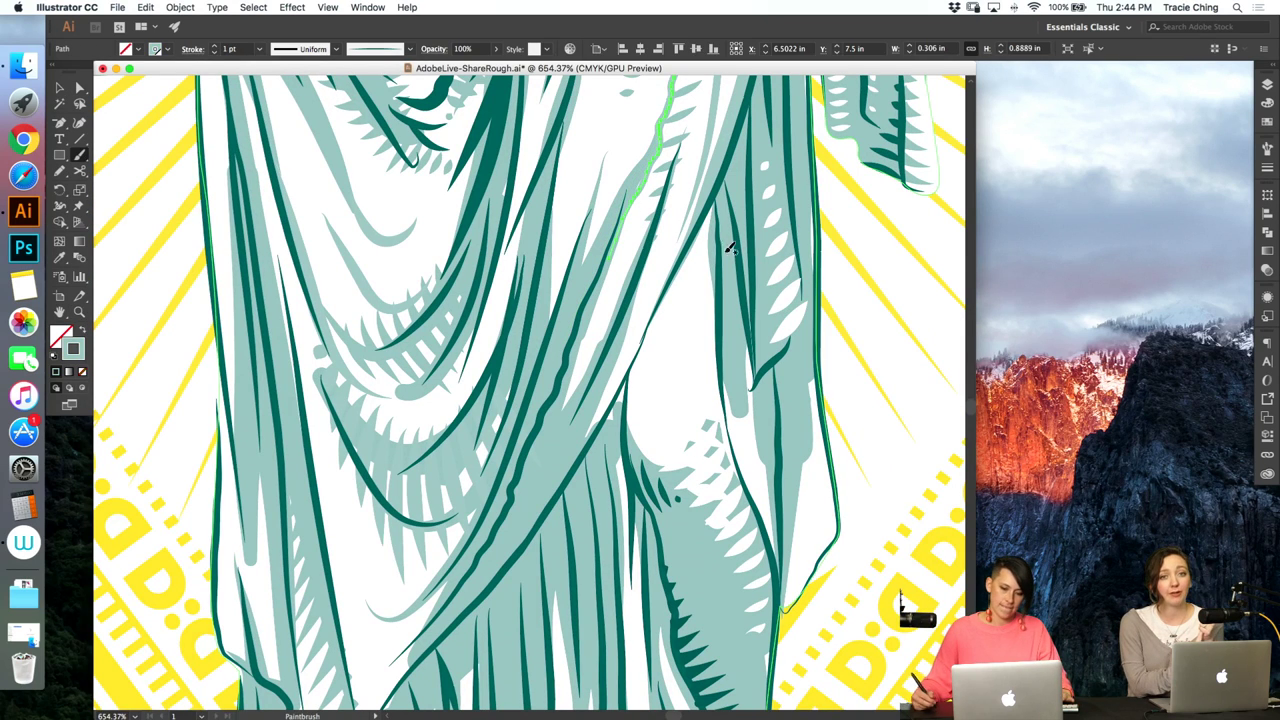
{"action": "left_click_drag", "start_coordinate": [716, 200], "coordinate": [560, 490]}
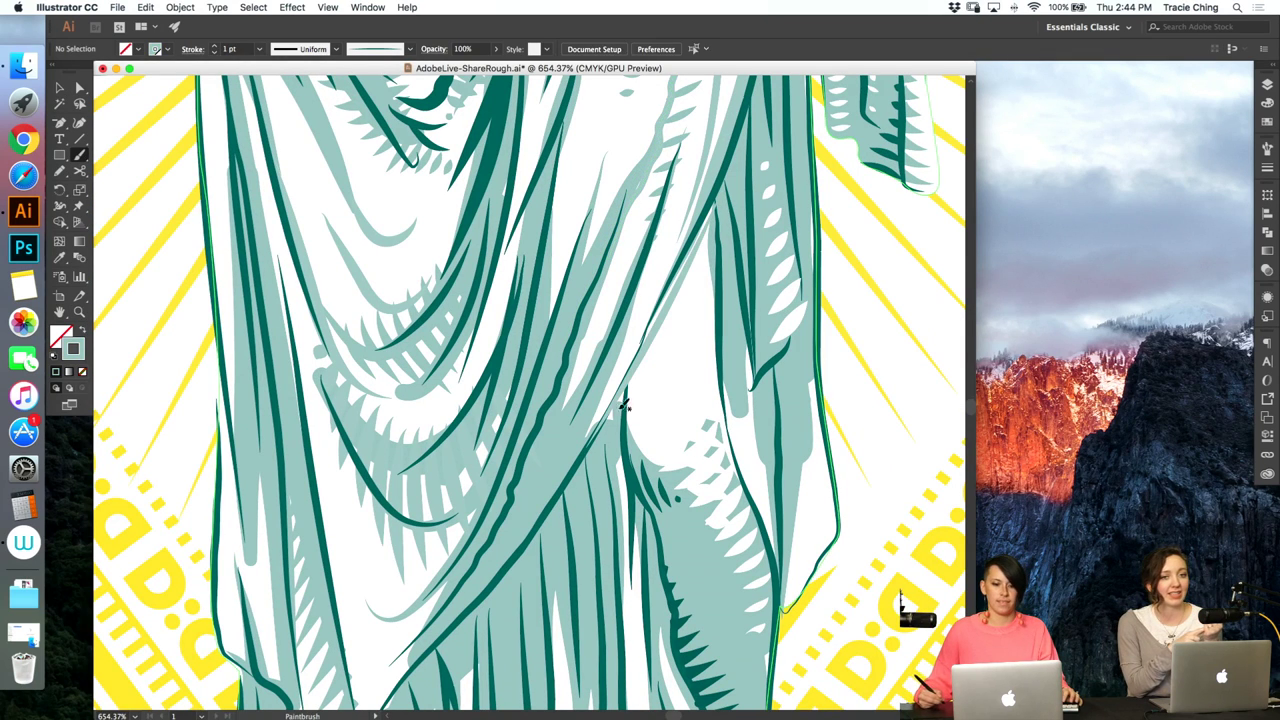
- Set the new light teal drape edge stroke's weight to 2 pt
{"action": "left_click", "coordinate": [659, 323]}
{"action": "left_click", "coordinate": [1266, 167]}
{"action": "left_click", "coordinate": [1147, 153]}
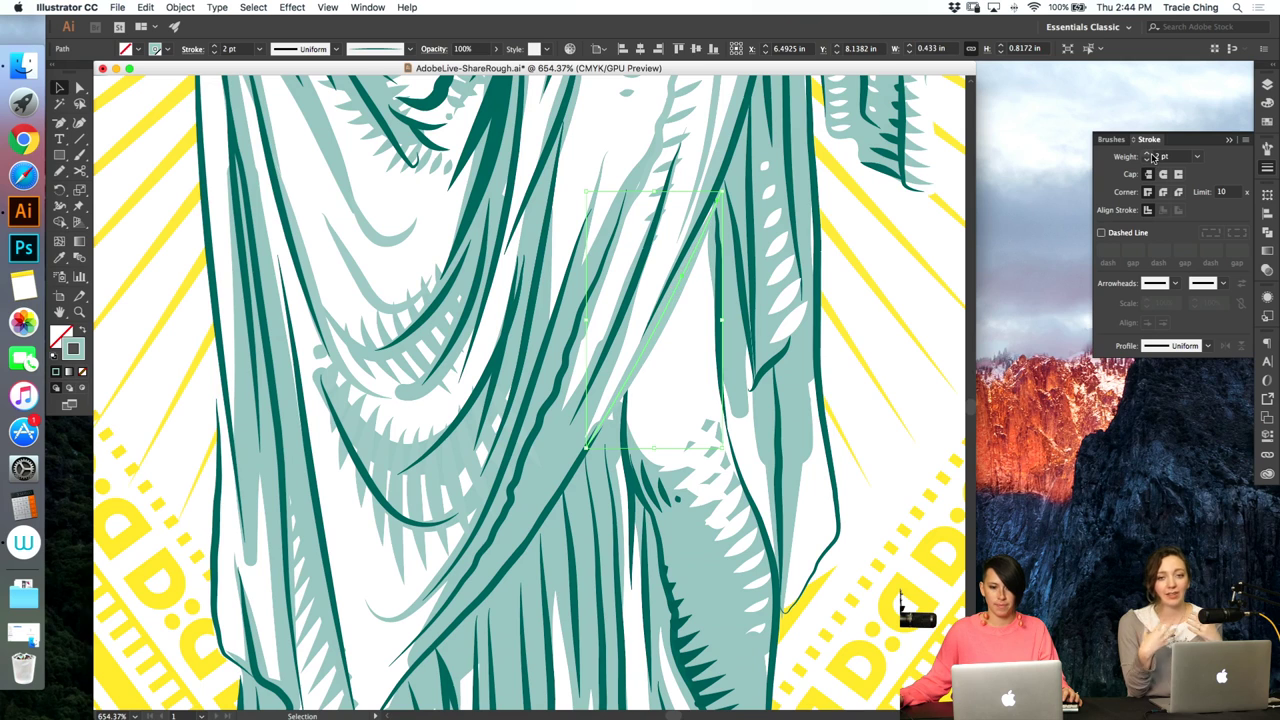
{"action": "key", "text": "super+shift+a"}
{"action": "key", "text": "a"}
{"action": "left_click", "coordinate": [696, 310]}
{"action": "key", "text": "super+z"}
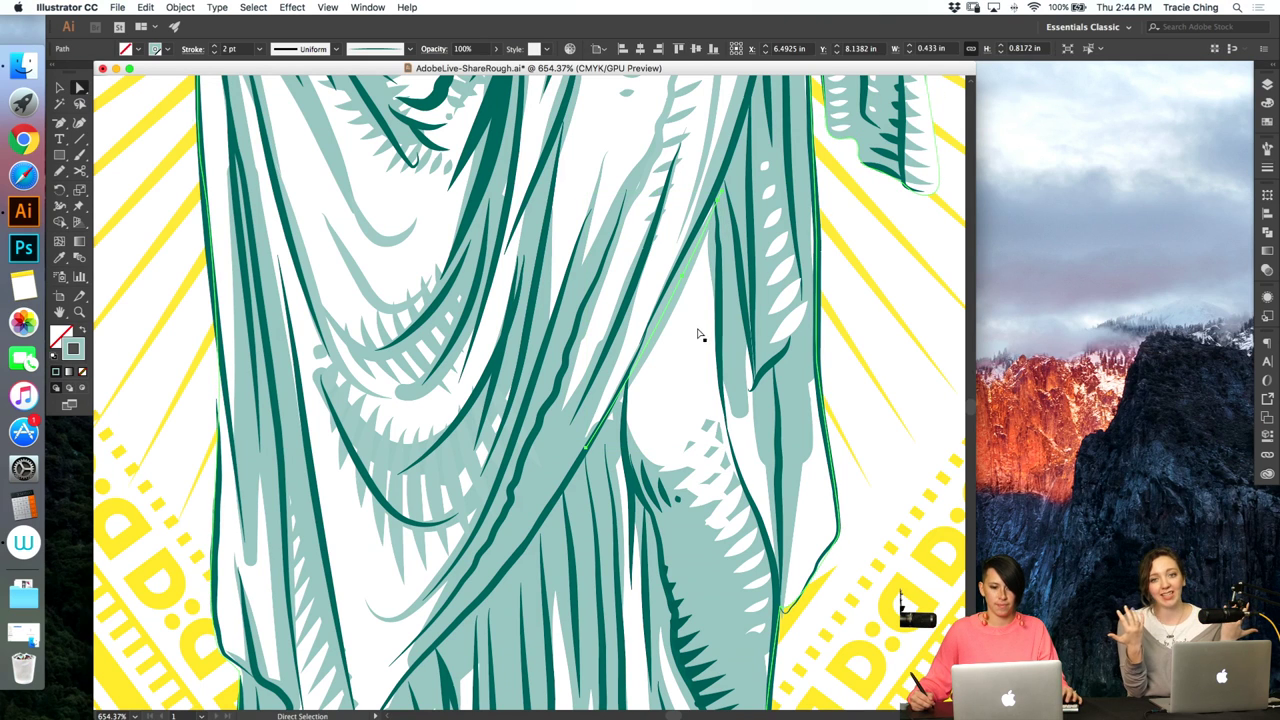
- Review the whole illustration and examine the blended hatching of the staff's flame-like tip above the raised hand
{"action": "key", "text": "super+1"}
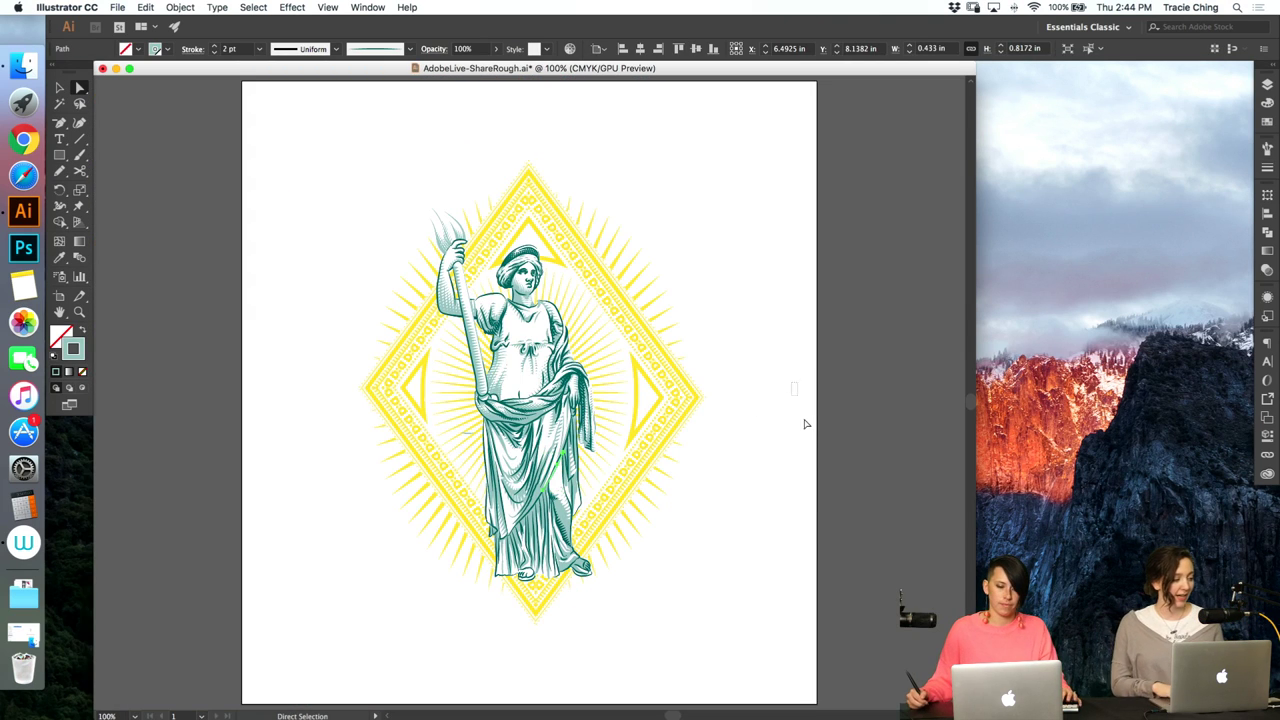
{"action": "left_click", "coordinate": [806, 429]}
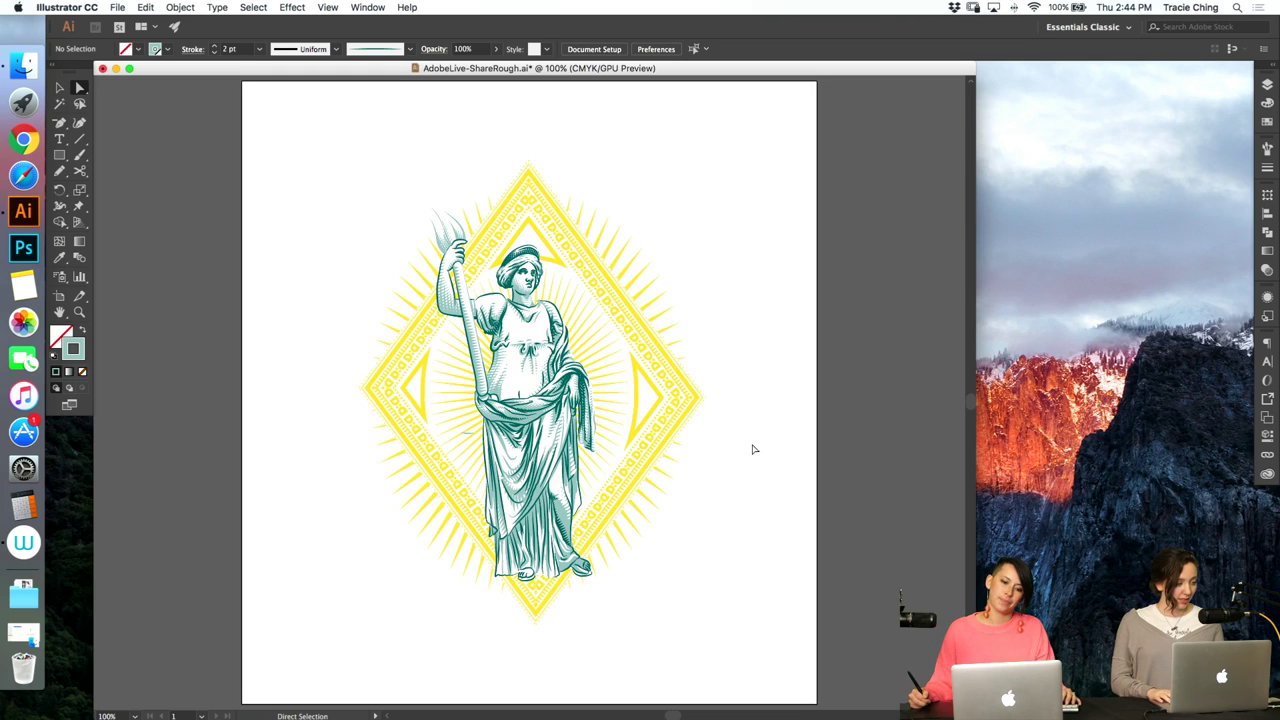
{"action": "key", "text": "z"}
{"action": "left_click_drag", "start_coordinate": [430, 210], "coordinate": [750, 155]}
{"action": "key", "text": "v"}
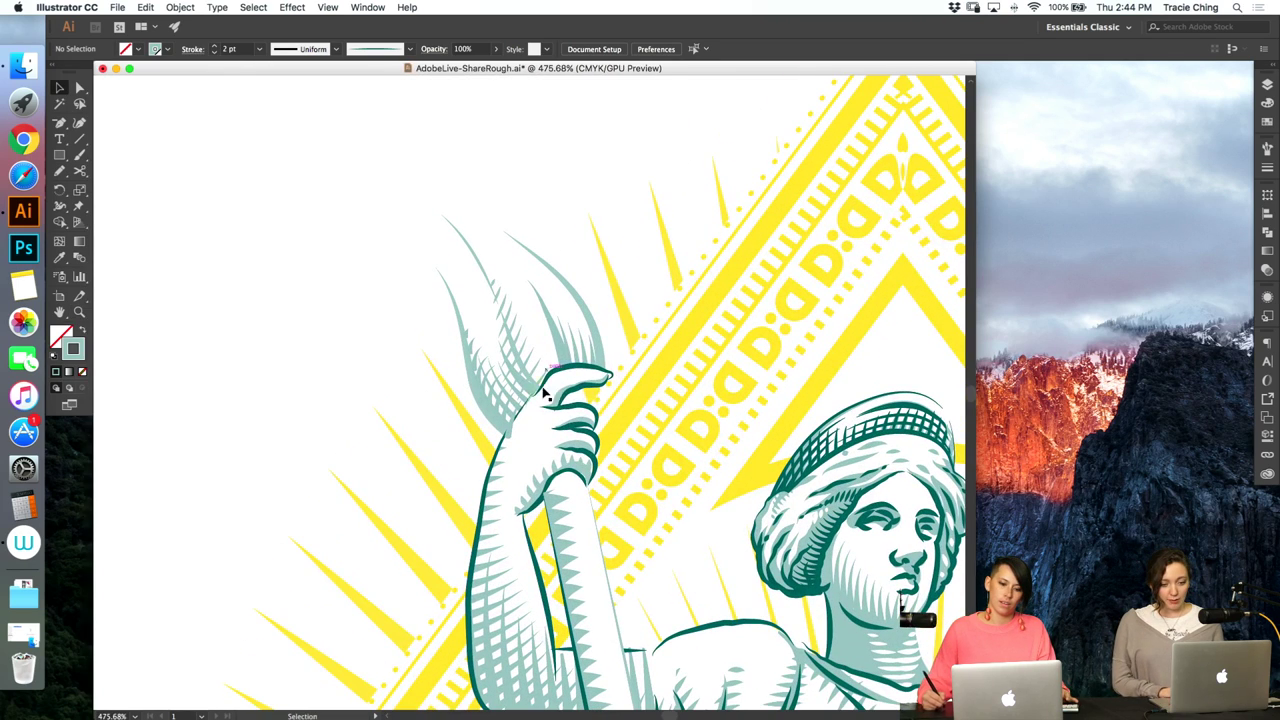
{"action": "left_click", "coordinate": [518, 384]}
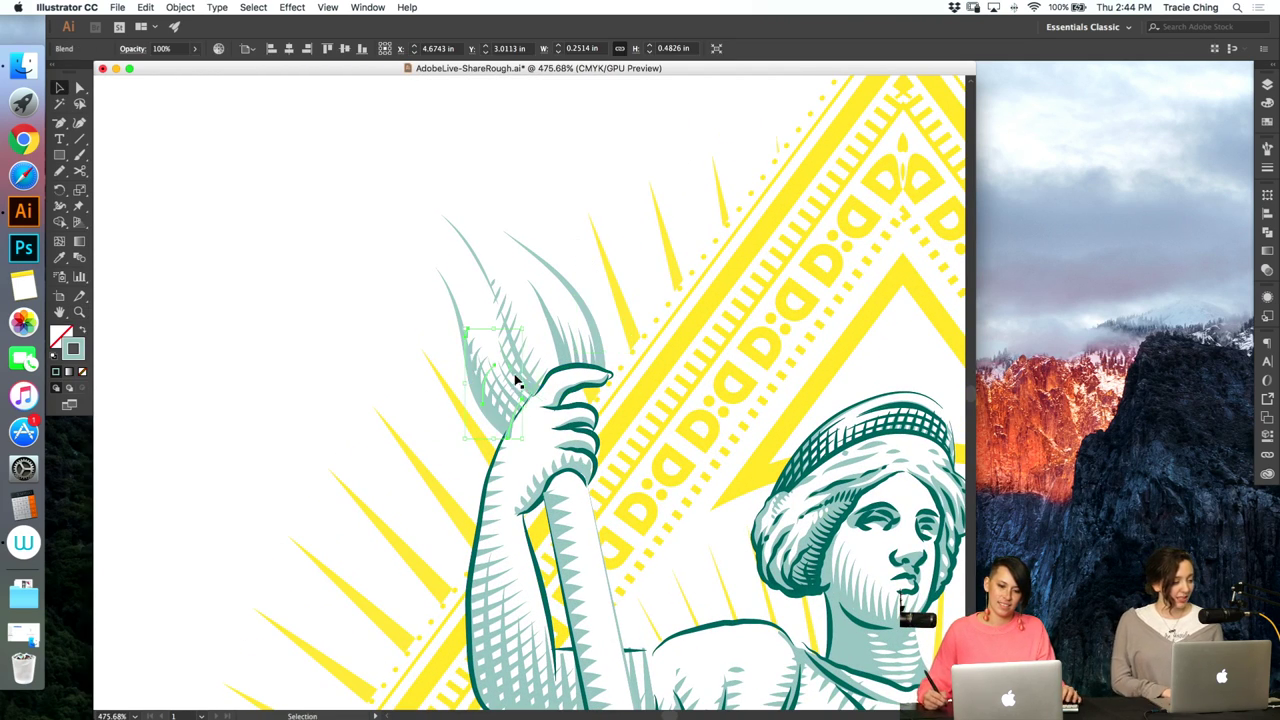
{"action": "left_click", "coordinate": [567, 362]}
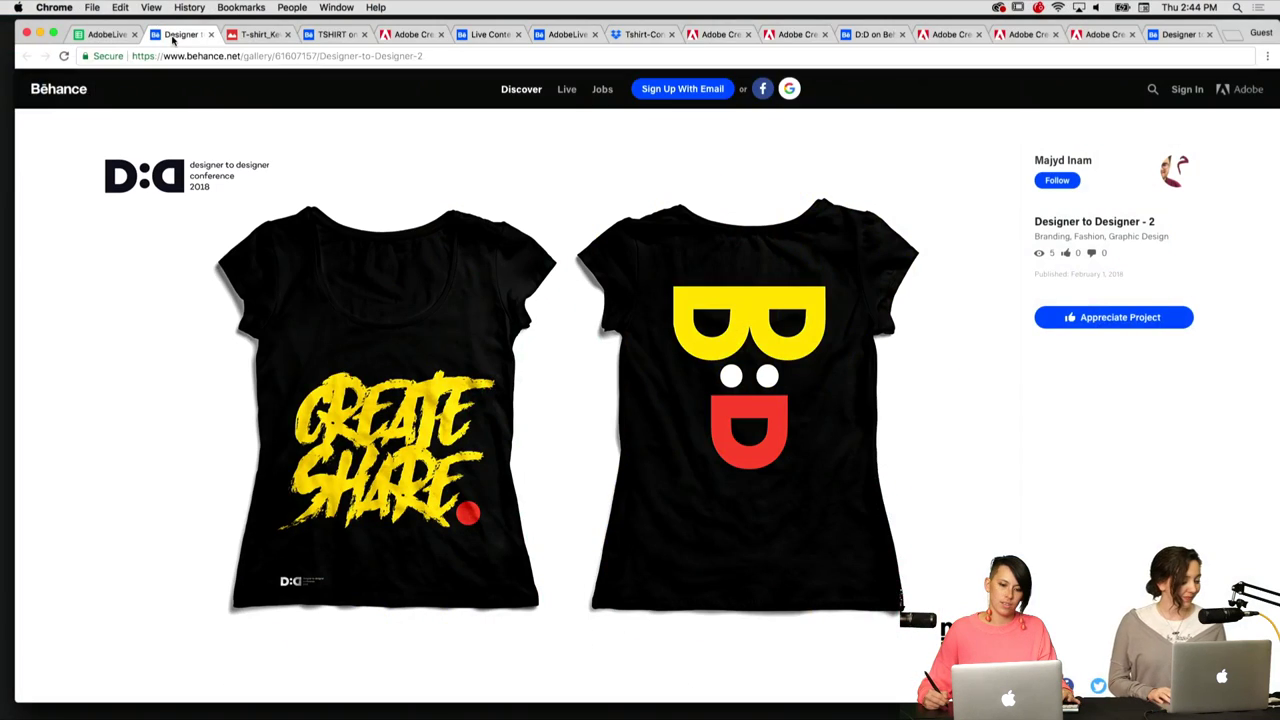
- In Chrome, compare the first two Designer to Designer T-shirt entries and close both of their pages
{"action": "key", "text": "ctrl+Tab"}
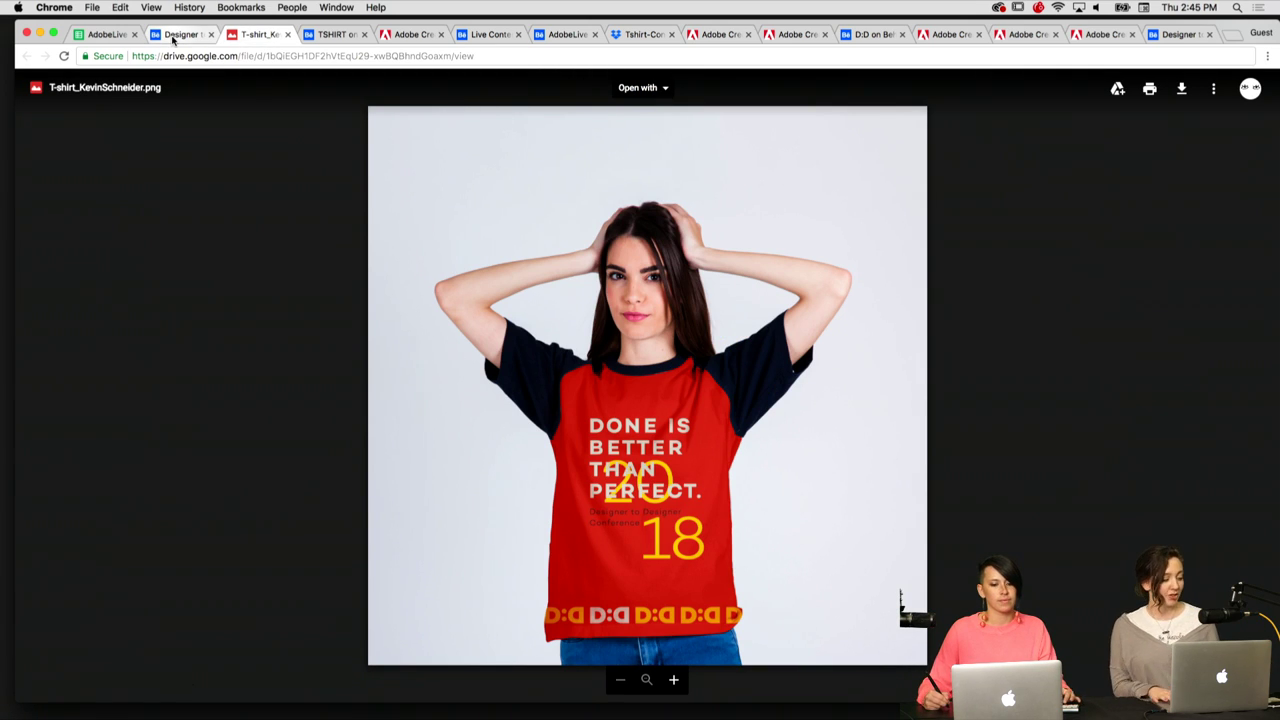
{"action": "left_click", "coordinate": [180, 34]}
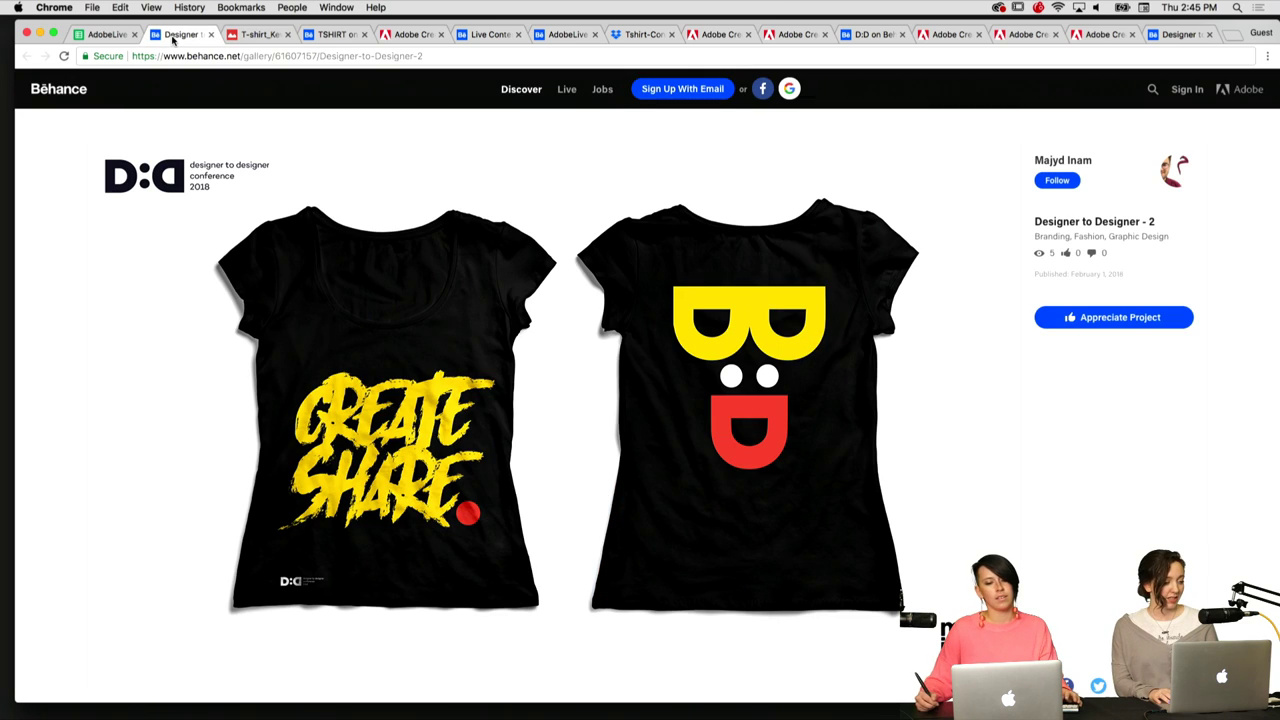
{"action": "key", "text": "super+w"}
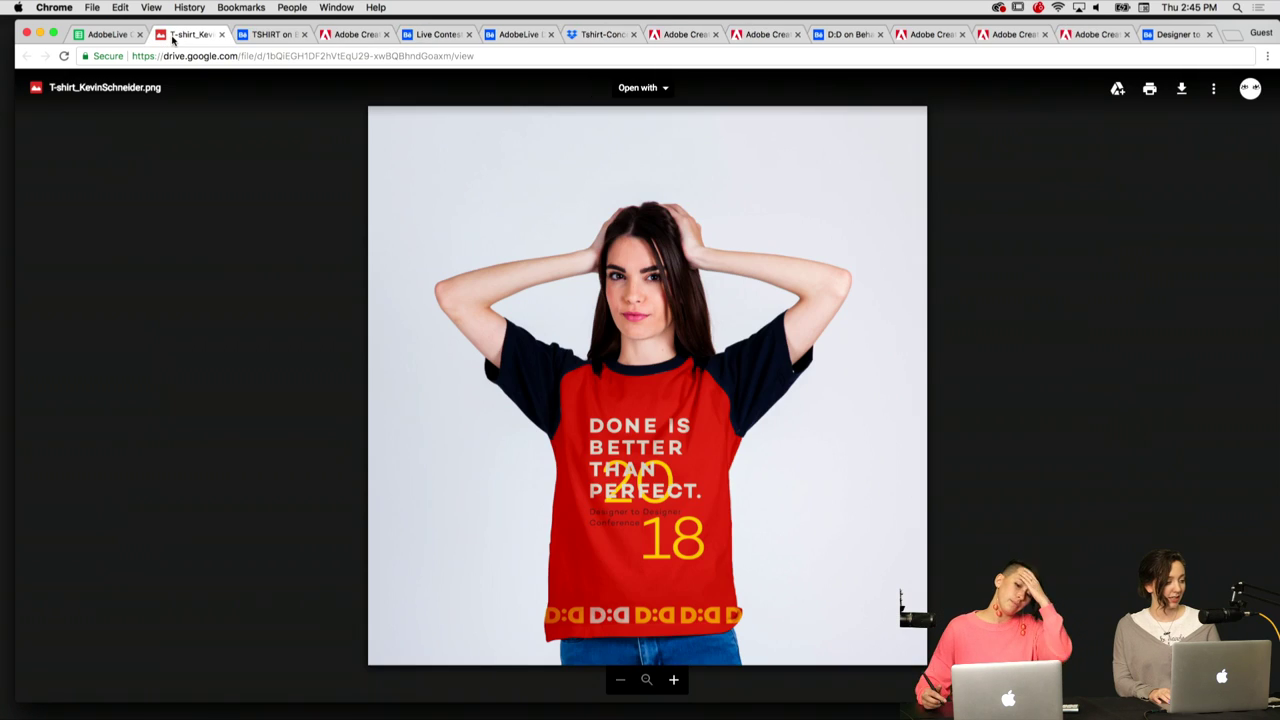
{"action": "key", "text": "super+w"}
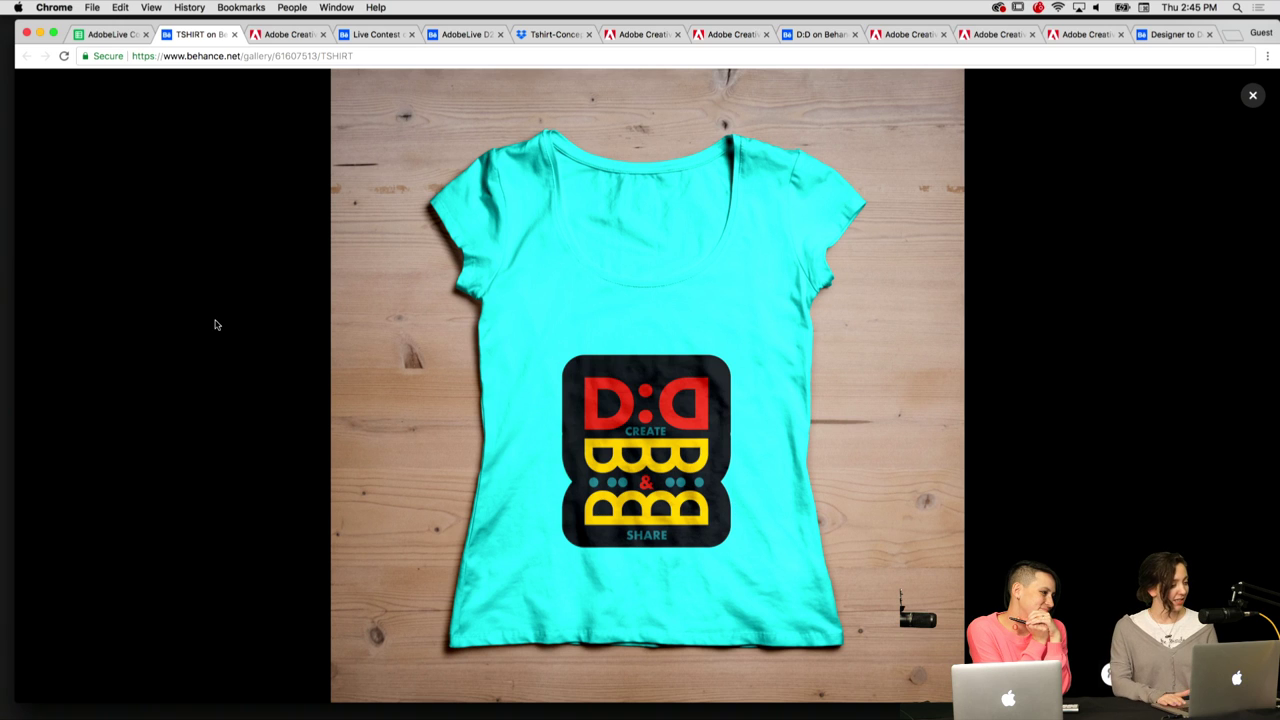
- Look through the remaining open T-shirt contest entries one after another, up to the last Designer to Designer mockup
{"action": "key", "text": "ctrl+Tab"}
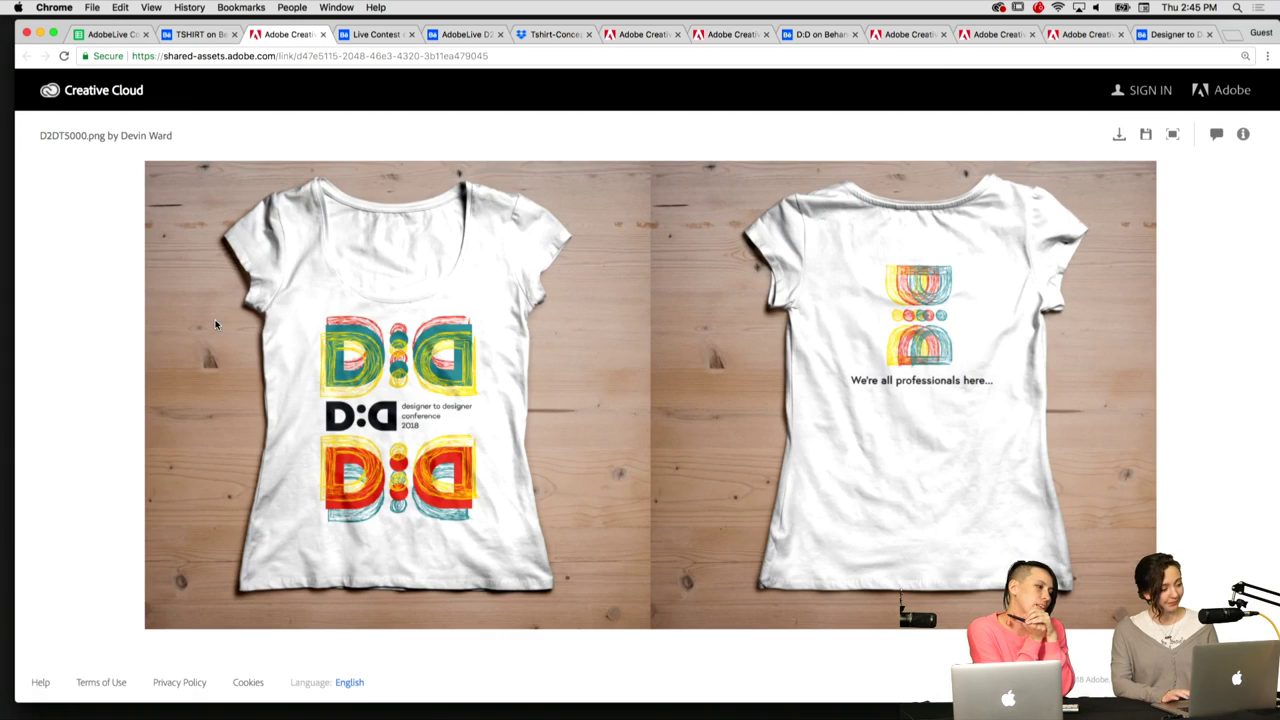
{"action": "key", "text": "ctrl+Tab"}
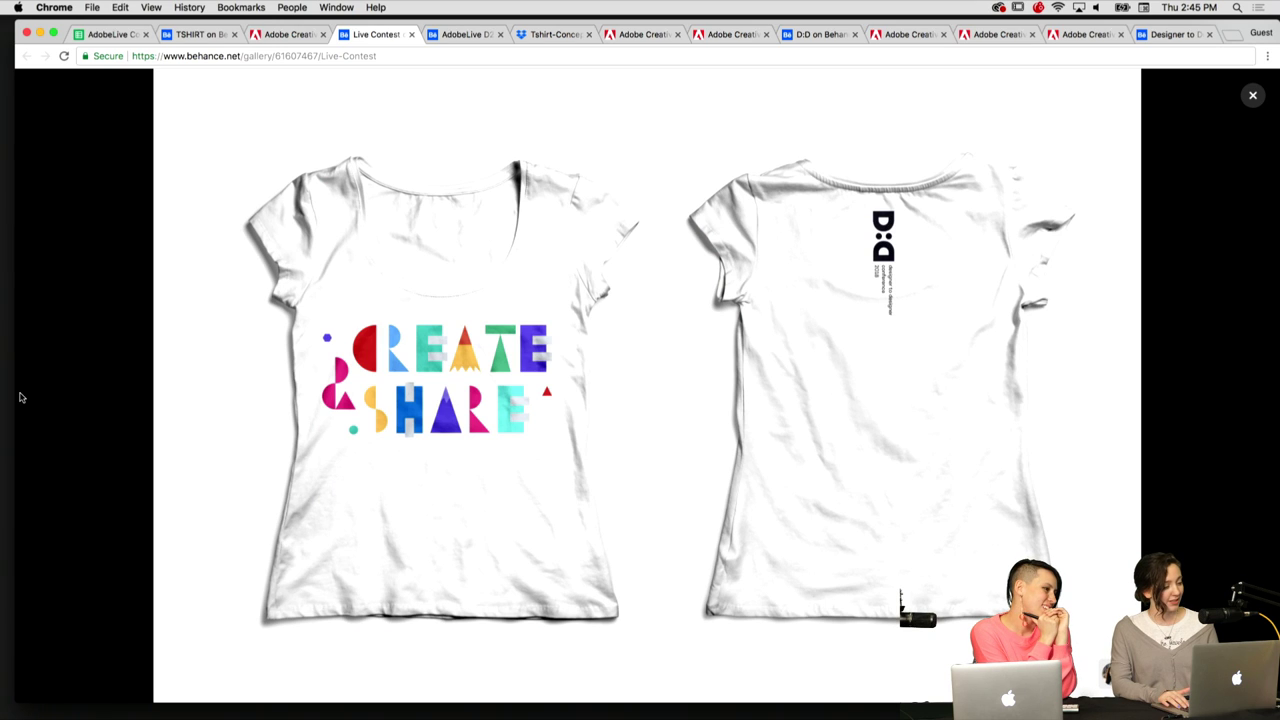
{"action": "key", "text": "ctrl+Tab"}
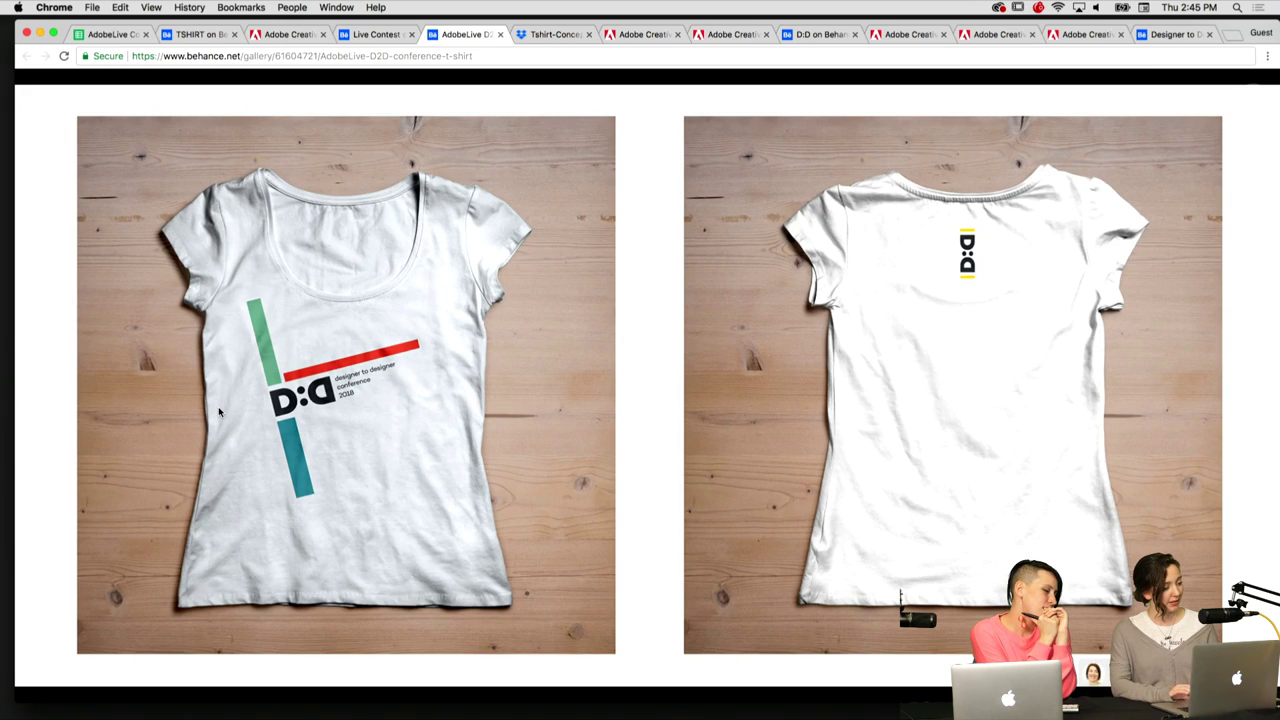
{"action": "key", "text": "ctrl+Tab"}
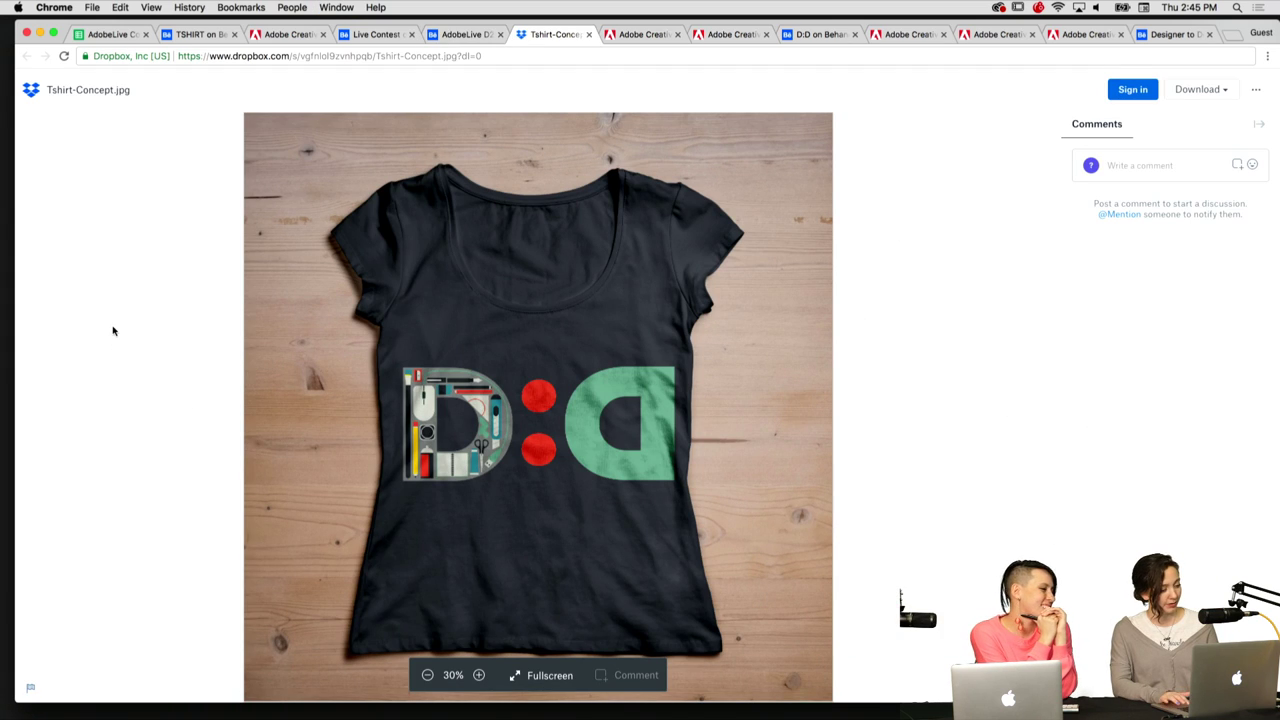
{"action": "key", "text": "ctrl+Tab"}
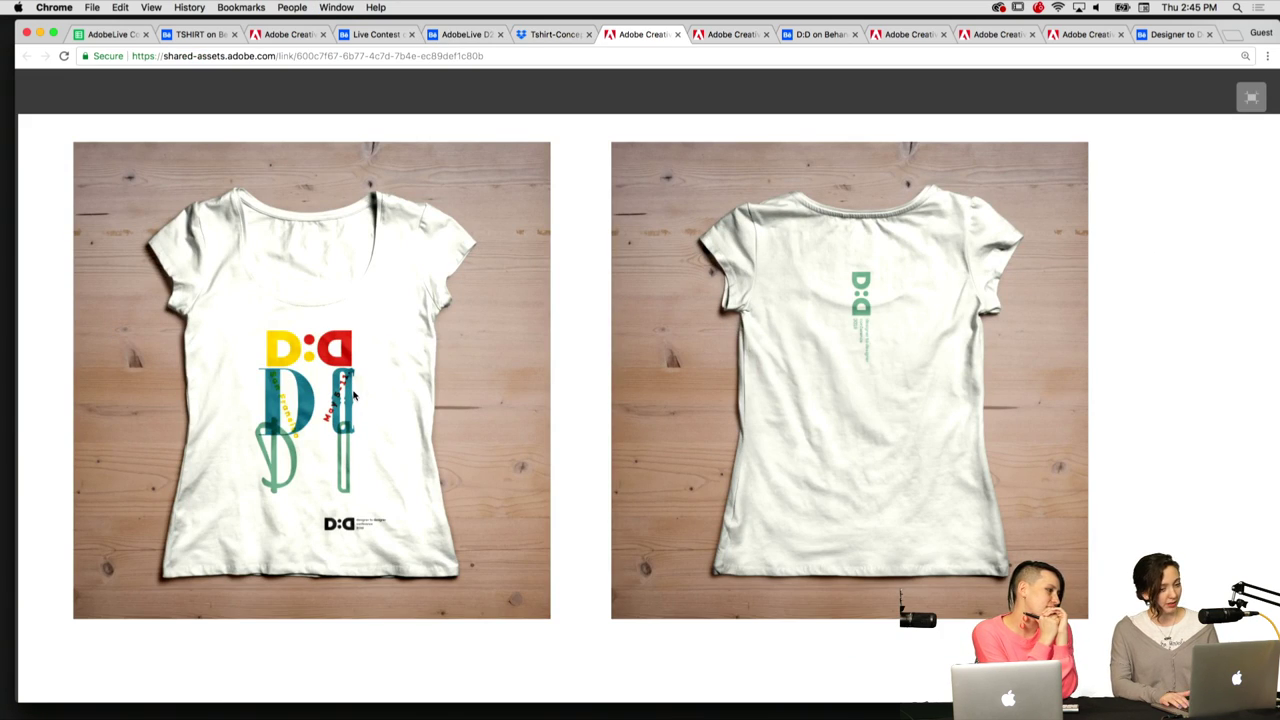
{"action": "left_click", "coordinate": [1240, 92]}
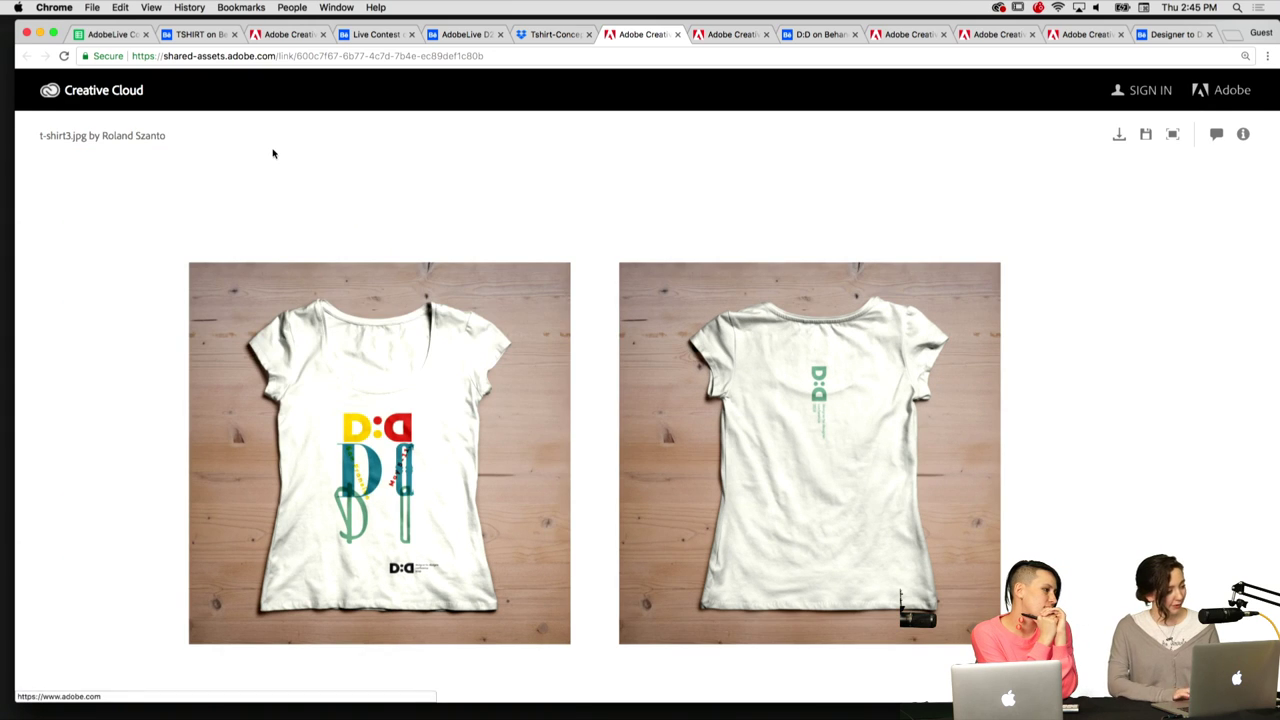
{"action": "key", "text": "super+alt+Right"}
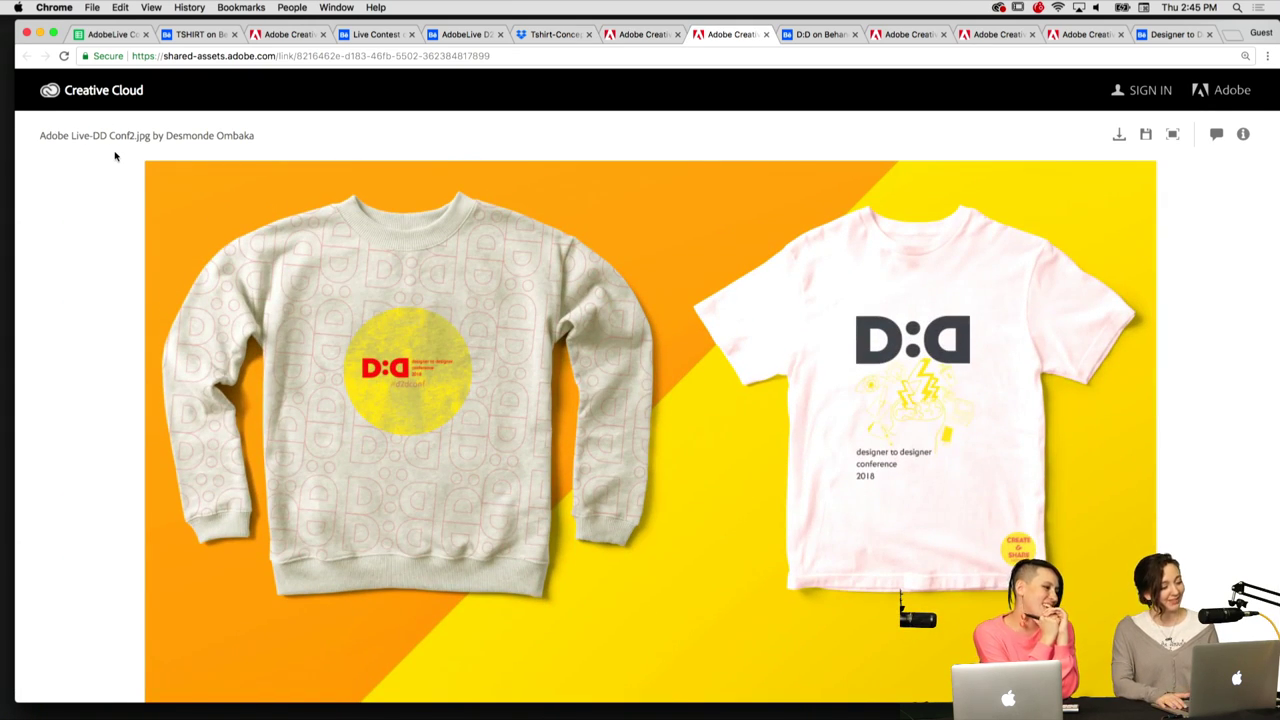
{"action": "key", "text": "super+alt+Right"}
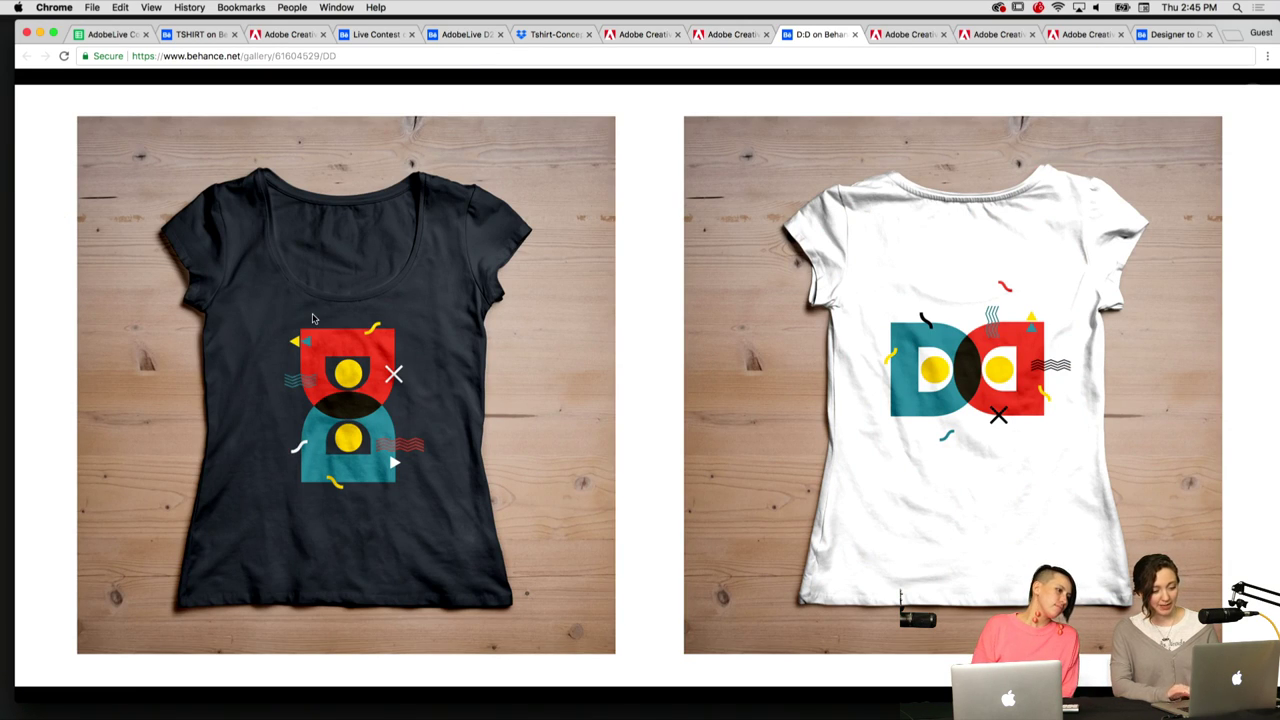
{"action": "key", "text": "super+alt+Right"}
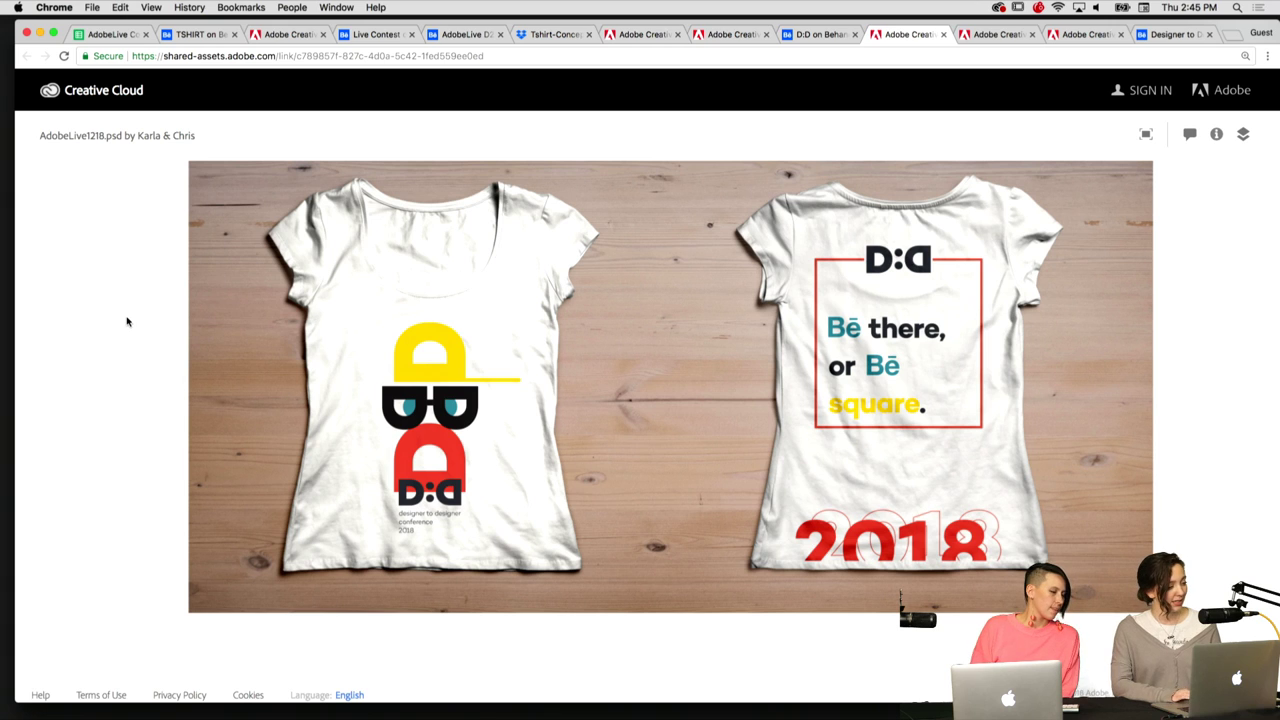
{"action": "key", "text": "super+alt+Right"}
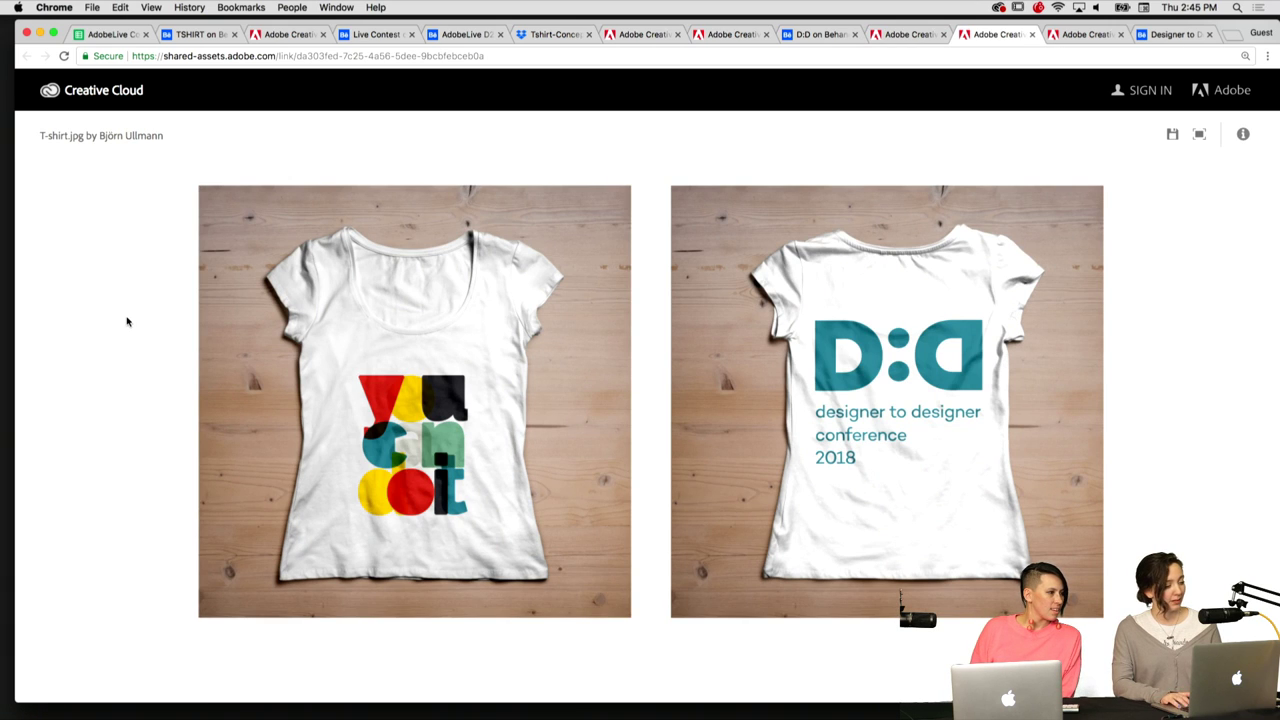
{"action": "key", "text": "super+alt+Right"}
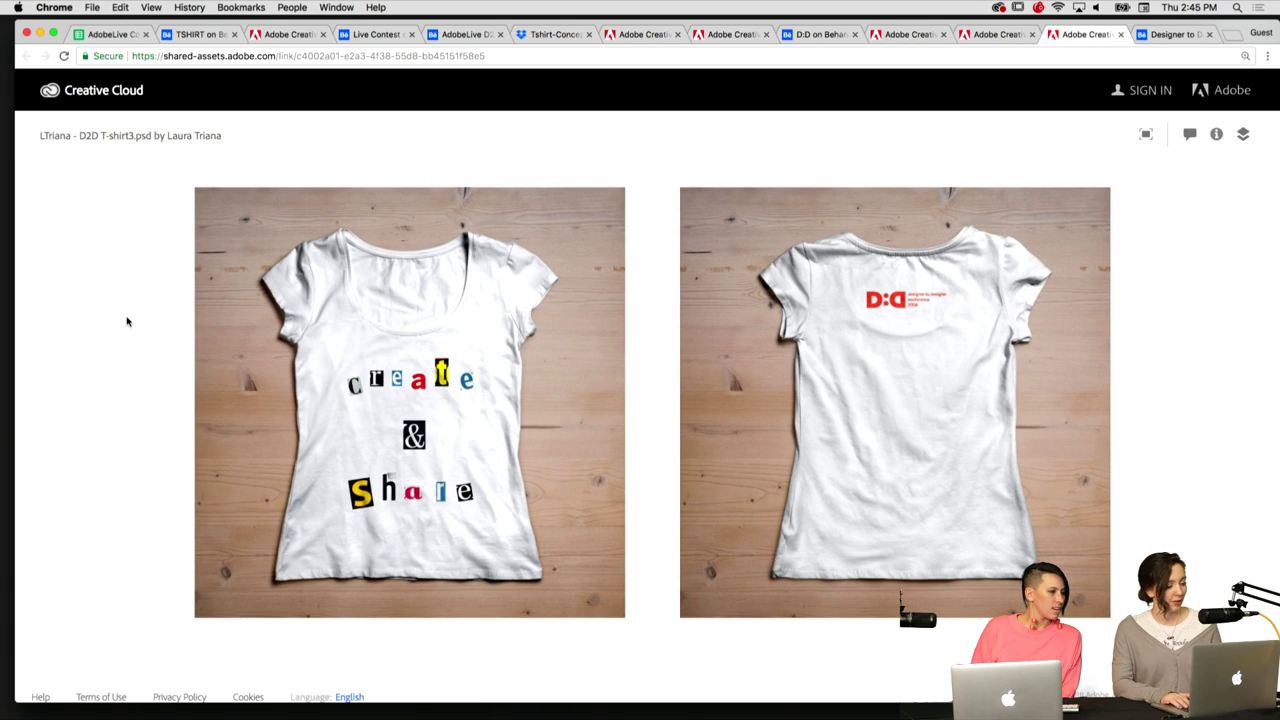
{"action": "key", "text": "super+alt+Right"}
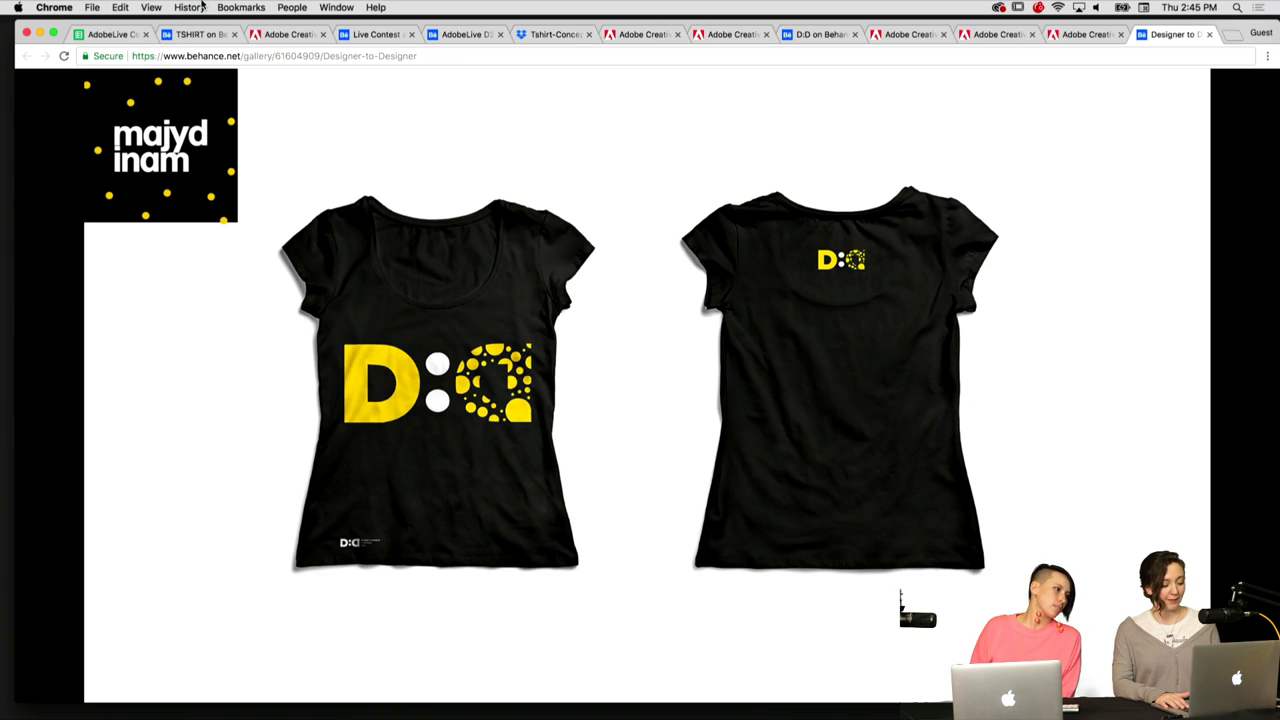
- Go back over the most recent contest entries and compare the D:D mockup with the neighbouring T-shirt designs
{"action": "key", "text": "super+alt+Left"}
{"action": "key", "text": "super+alt+Left"}
{"action": "key", "text": "super+alt+Left"}
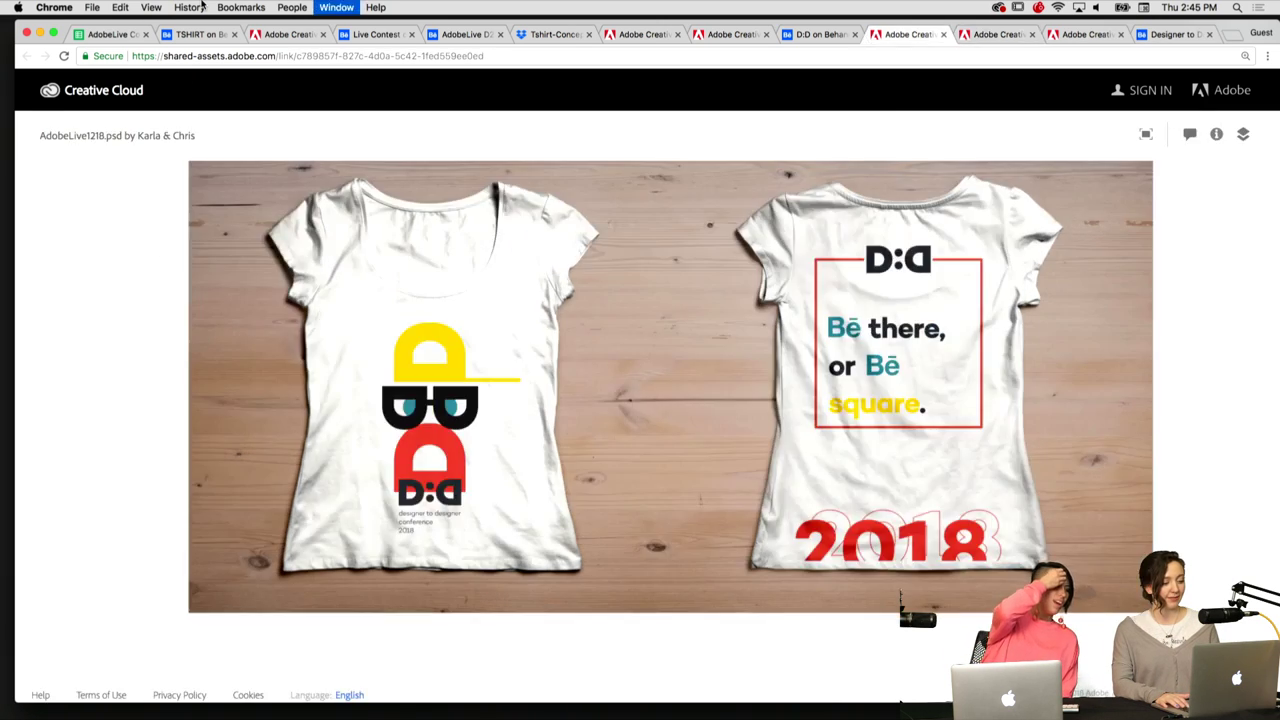
{"action": "key", "text": "super+alt+Left"}
{"action": "key", "text": "super+alt+Left"}
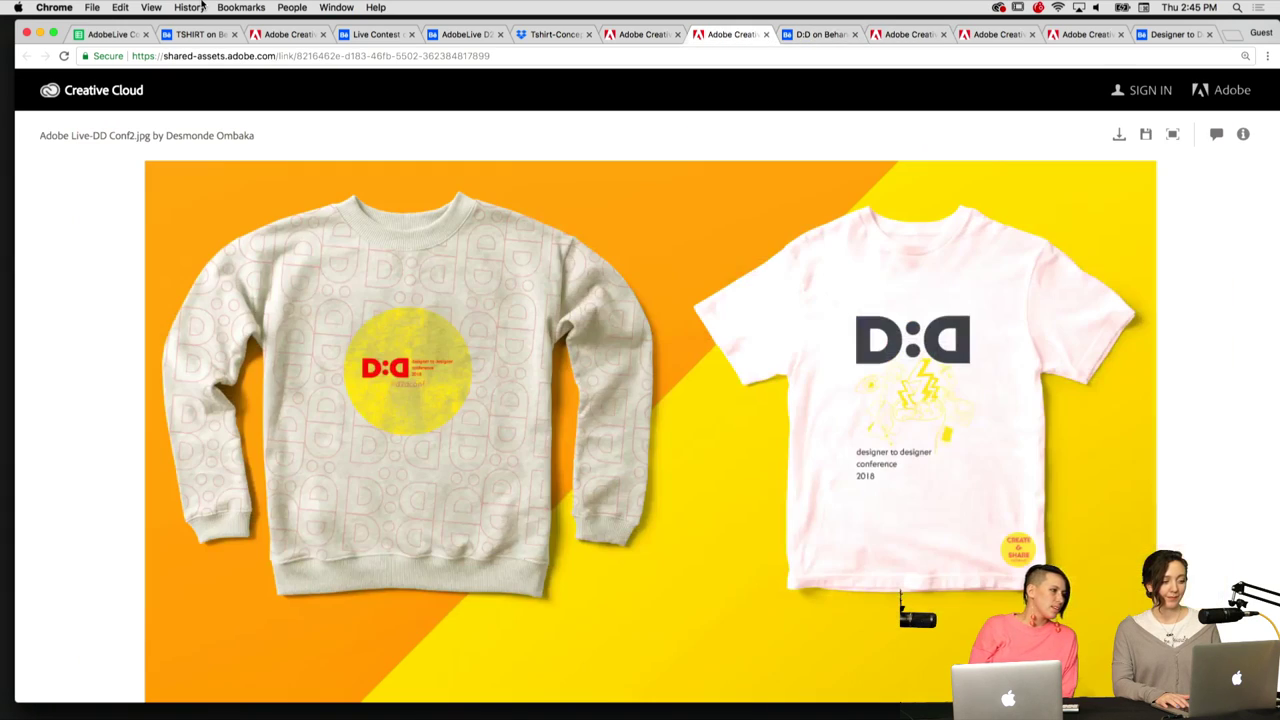
{"action": "key", "text": "super+alt+Right"}
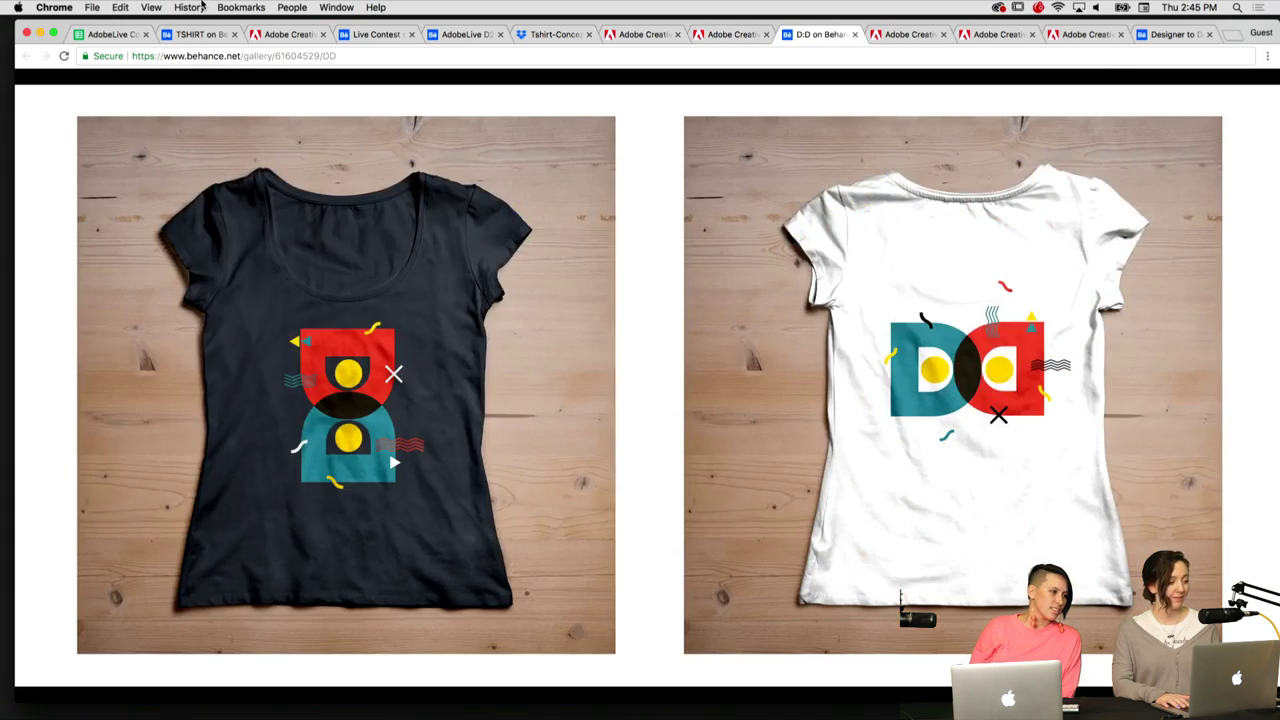
{"action": "key", "text": "super+alt+Right"}
{"action": "key", "text": "super+alt+Right"}
{"action": "key", "text": "super+alt+Left"}
{"action": "key", "text": "super+alt+Left"}
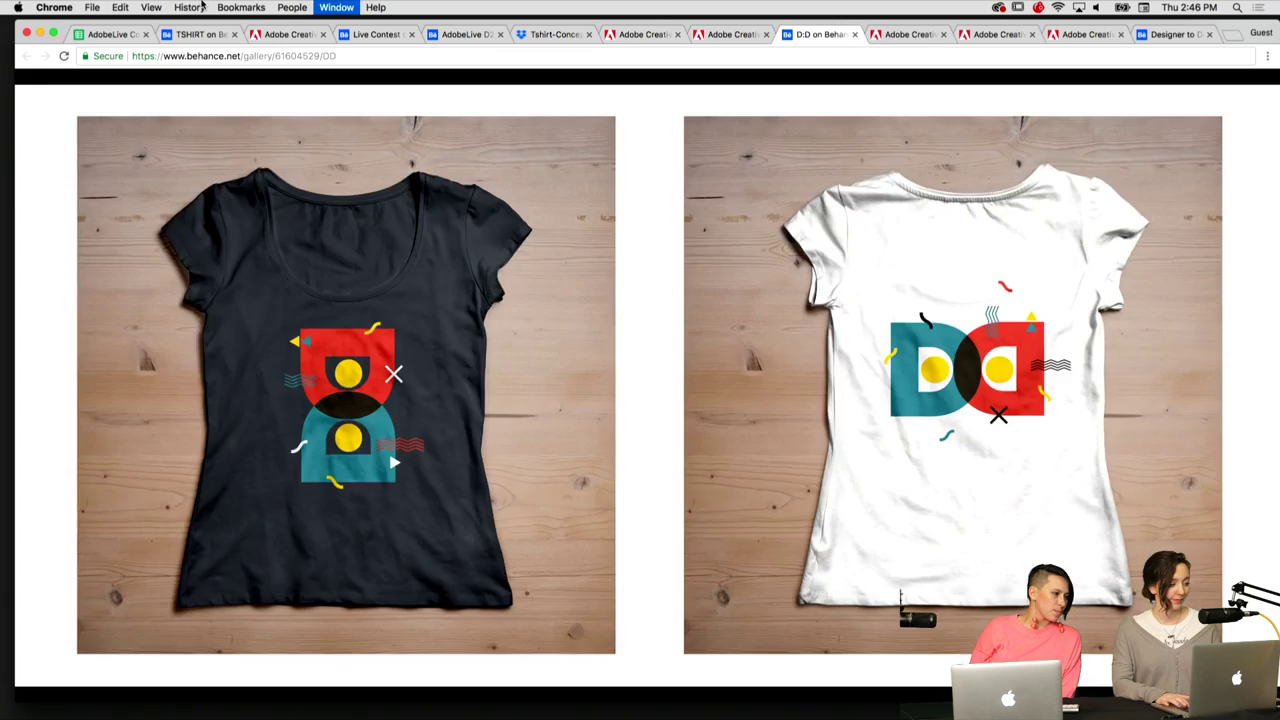
- Look back through the earlier entries, from the Tshirt-Concept.jpg mockup to the turquoise TSHIRT design
{"action": "key", "text": "super+alt+Left"}
{"action": "key", "text": "super+alt+Left"}
{"action": "key", "text": "super+alt+Left"}
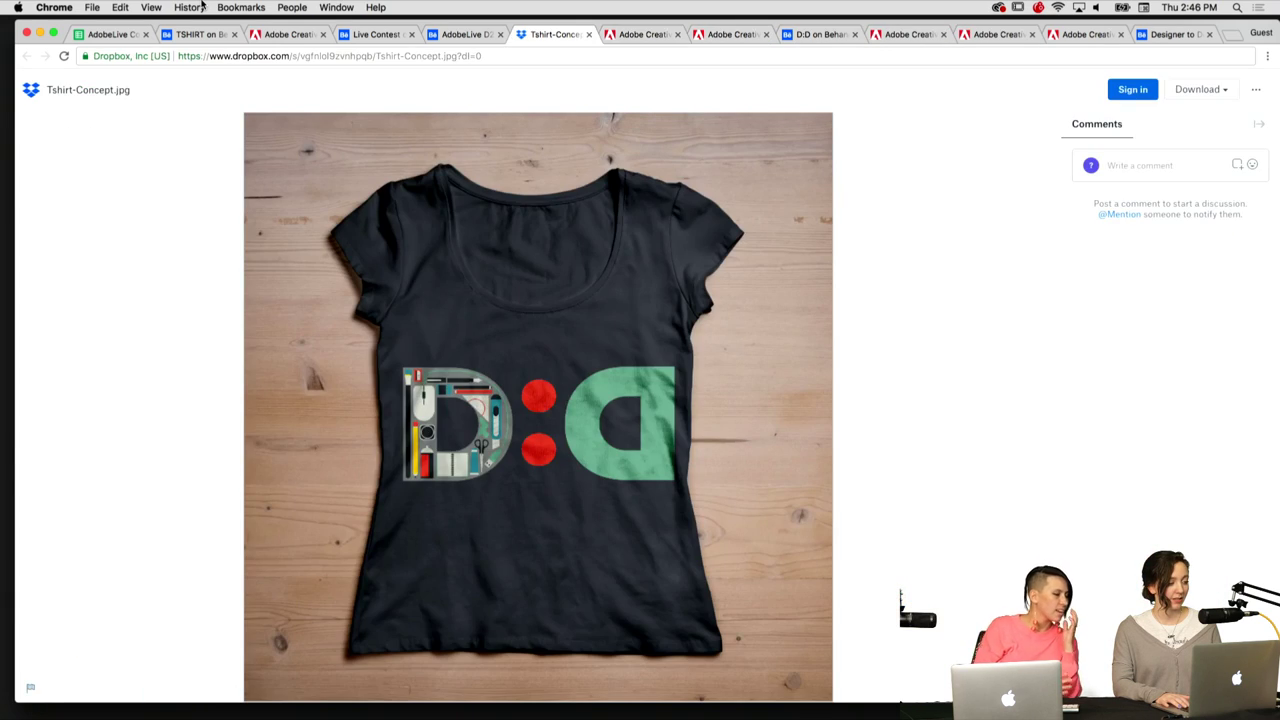
{"action": "key", "text": "super+alt+Left"}
{"action": "key", "text": "super+alt+Left"}
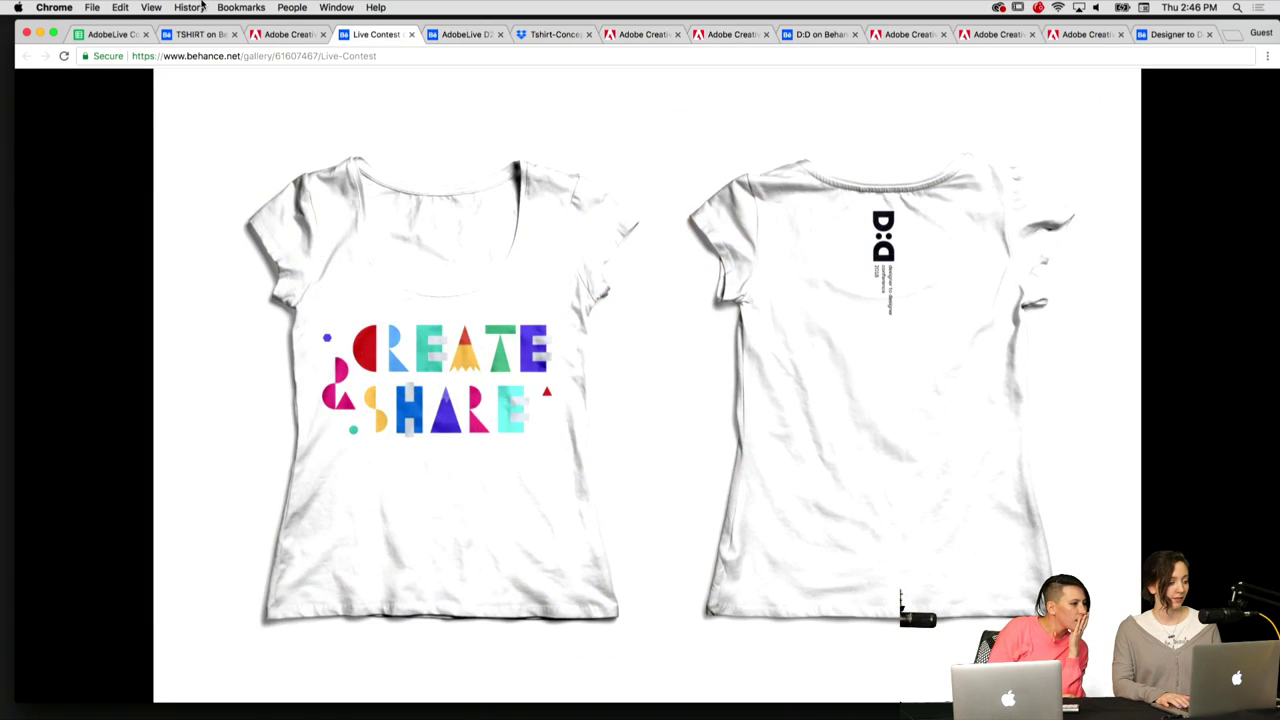
{"action": "key", "text": "super+alt+Left"}
{"action": "key", "text": "super+alt+Left"}
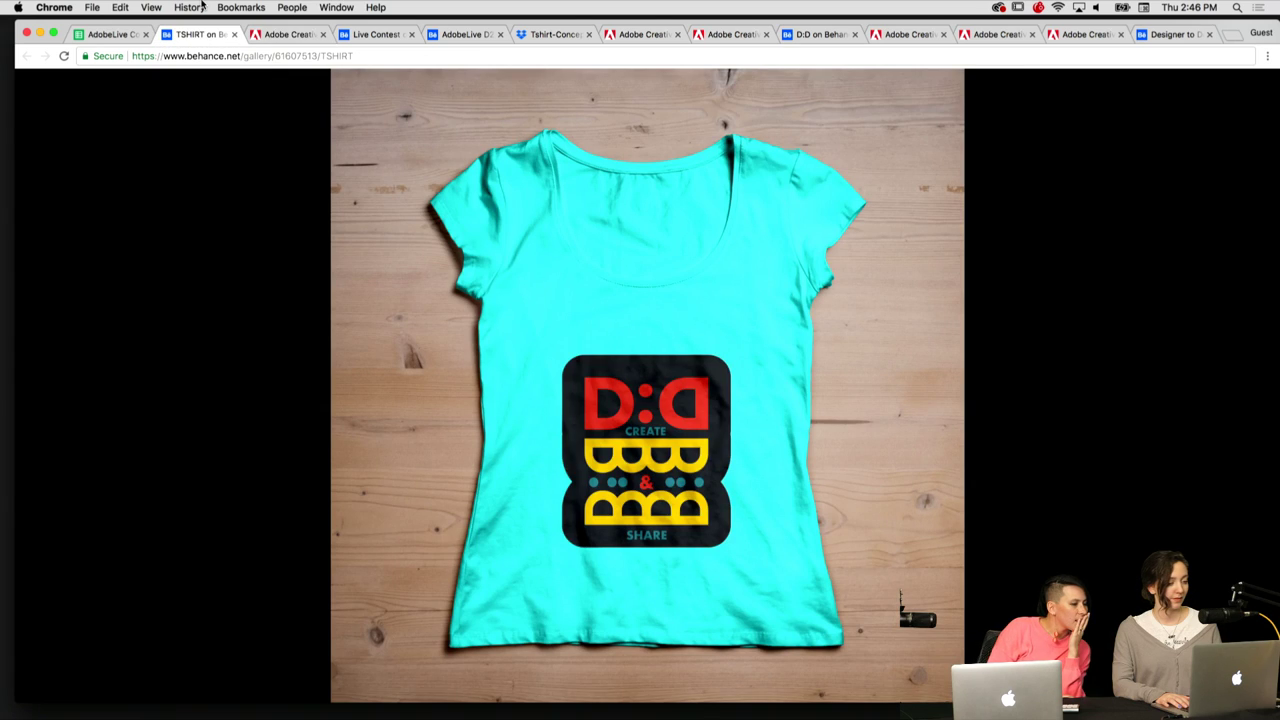
- Review the entries forward again, from the Live Contest shirt past the D:D mockup to the next Creative Cloud entries
{"action": "key", "text": "super+alt+Right"}
{"action": "key", "text": "super+alt+Right"}
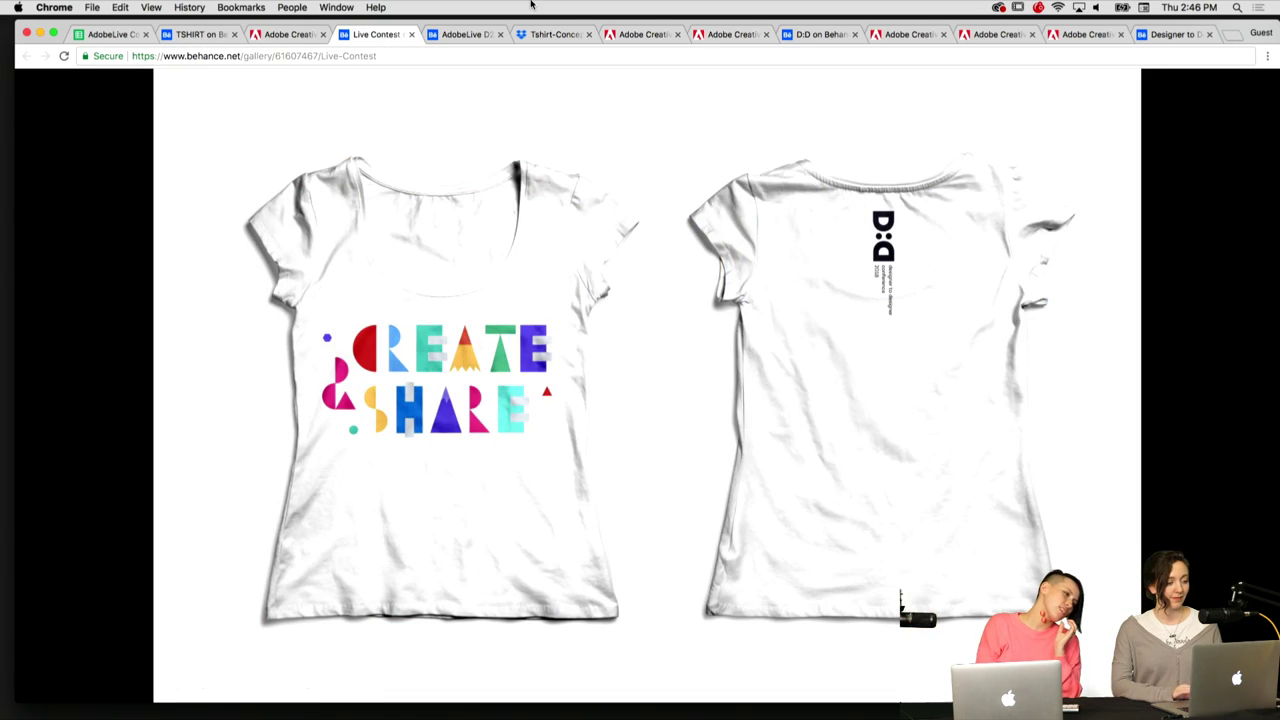
{"action": "key", "text": "super+alt+Right"}
{"action": "key", "text": "super+alt+Right"}
{"action": "key", "text": "super+alt+Right"}
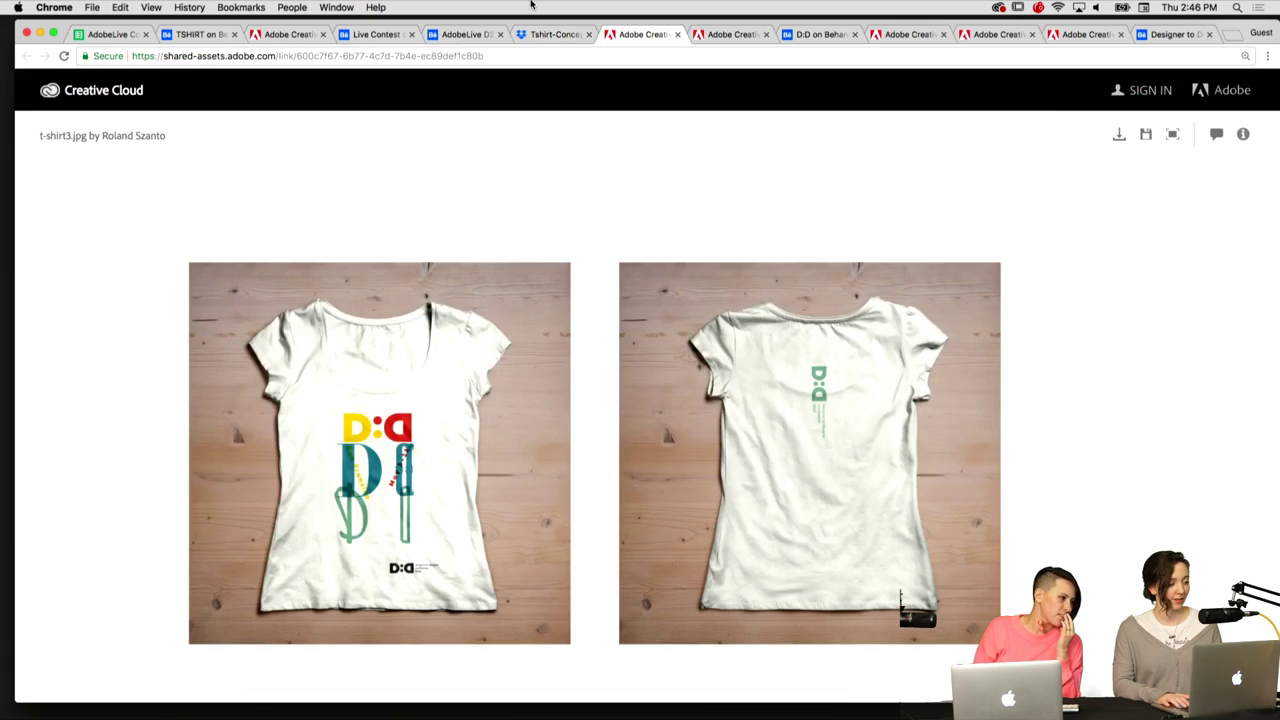
{"action": "key", "text": "super+alt+Right"}
{"action": "key", "text": "super+alt+Right"}
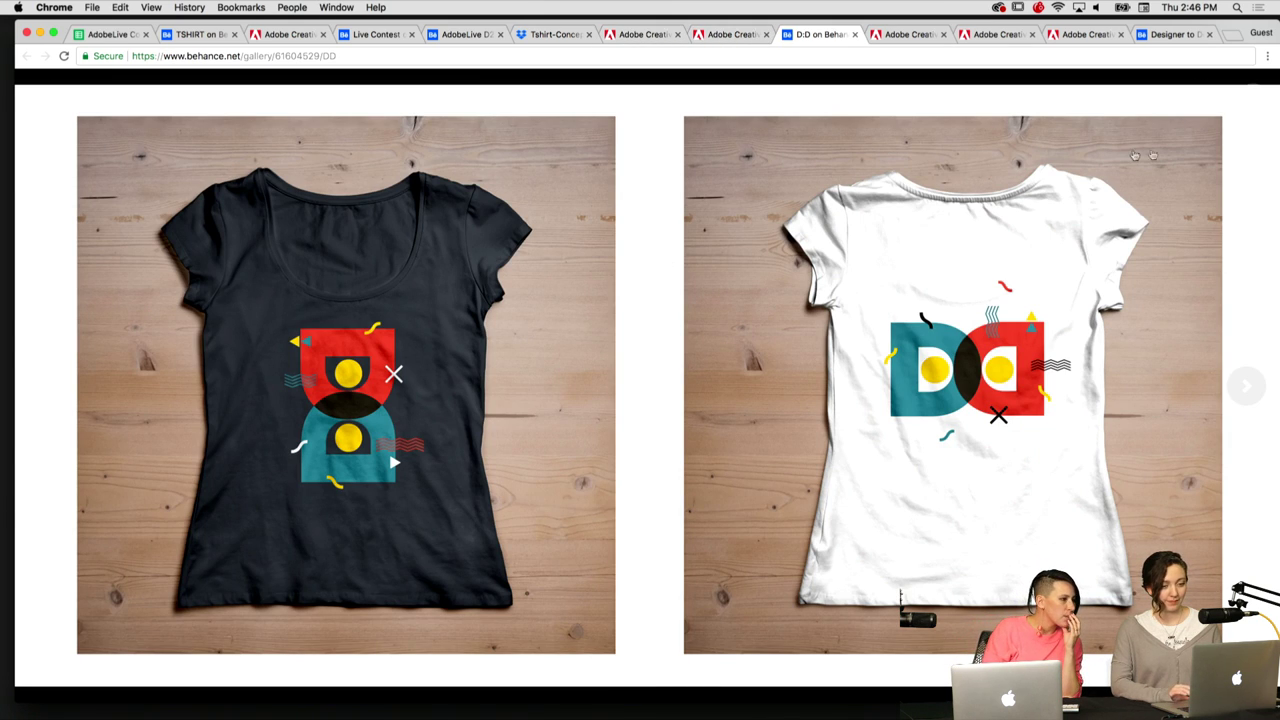
{"action": "left_click", "coordinate": [898, 34]}
{"action": "left_click", "coordinate": [985, 34]}
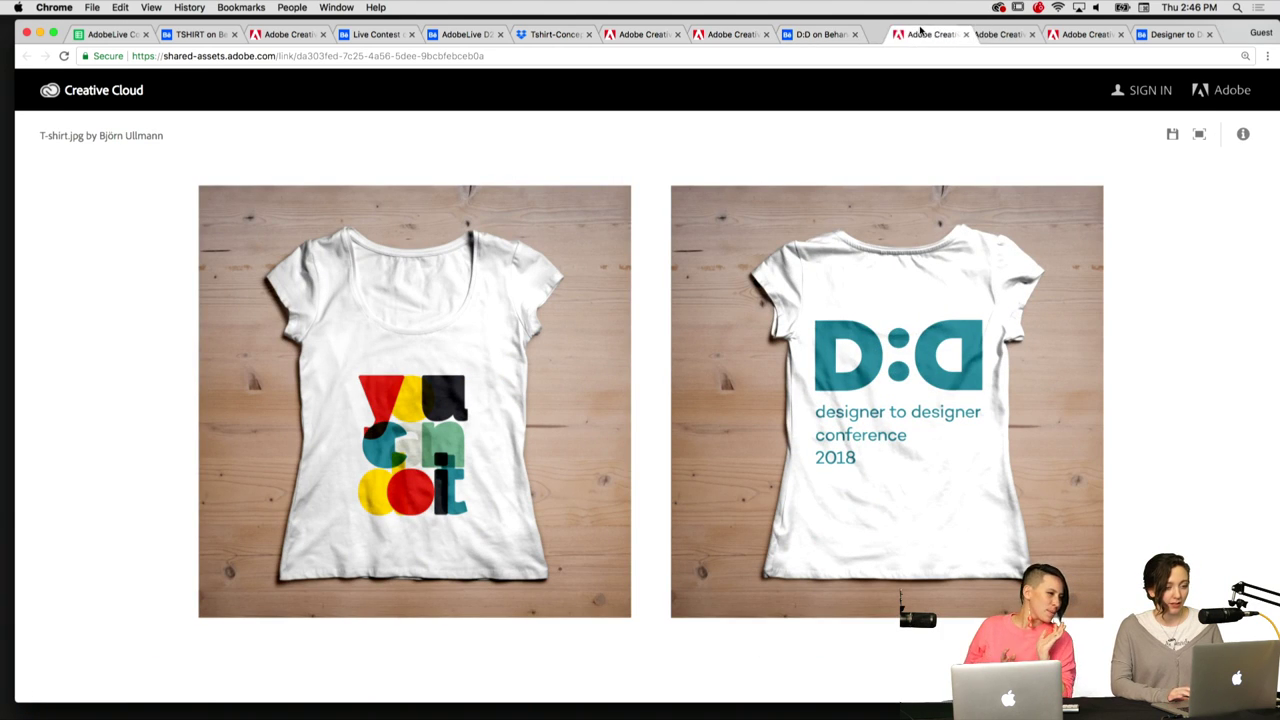
- Move the Designer to Designer entry's page directly after the multicoloured lettering T-shirt entry so the favourites are side by side
{"action": "left_click", "coordinate": [1172, 34]}
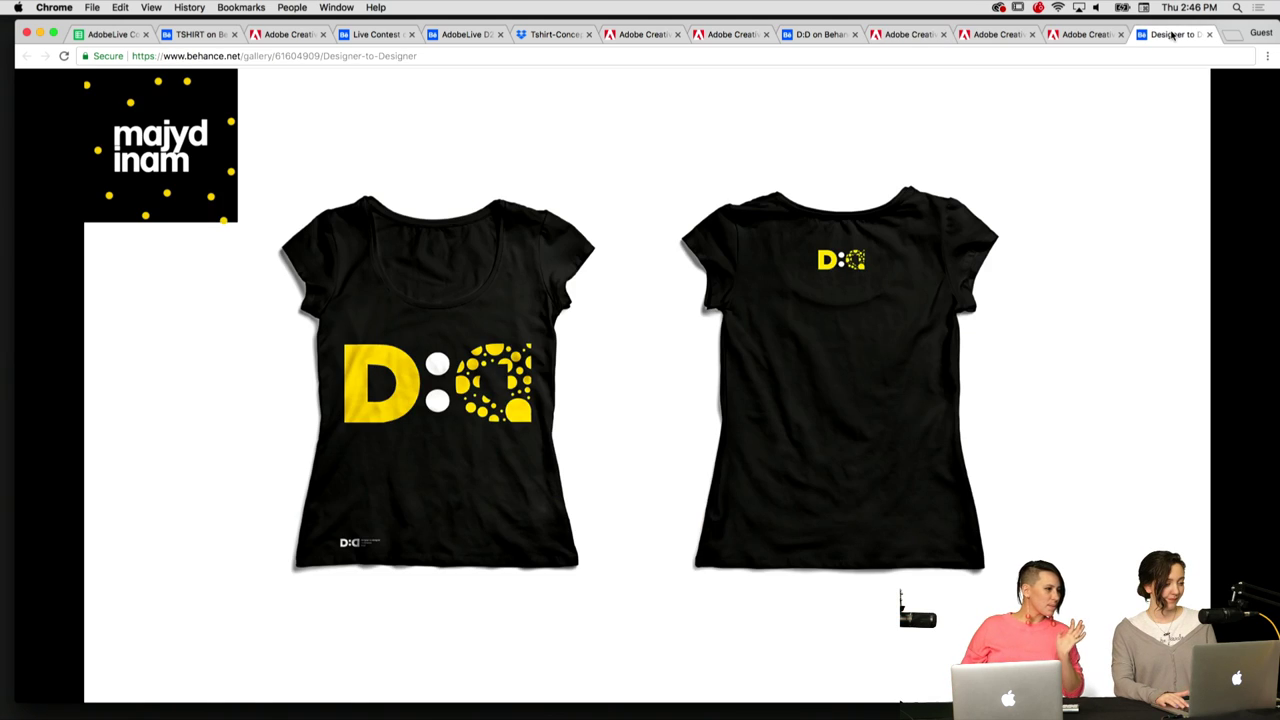
{"action": "key", "text": "ctrl+shift+Tab"}
{"action": "left_click", "coordinate": [1172, 35]}
{"action": "left_click_drag", "start_coordinate": [1172, 34], "coordinate": [970, 44]}
{"action": "key", "text": "ctrl+shift+Tab"}
{"action": "key", "text": "ctrl+Tab"}
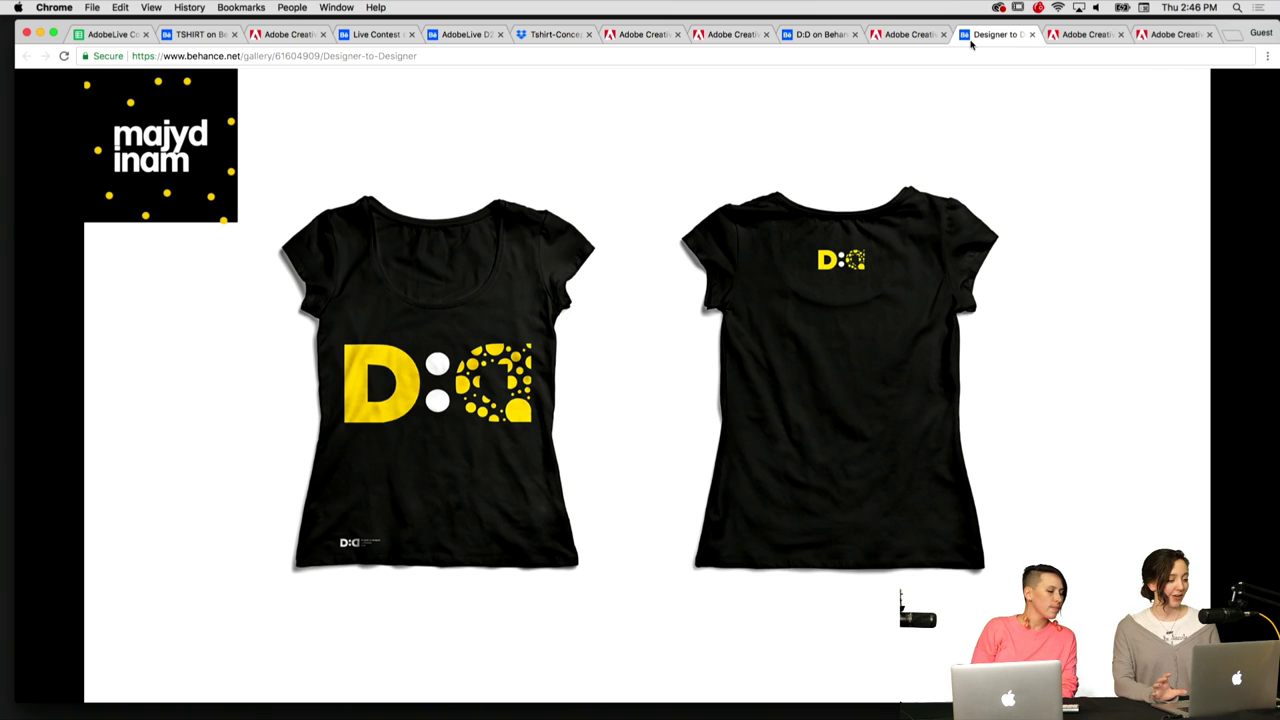
- Compare the three neighbouring favourites: the D:D mockup, the multicoloured lettering shirt and the black-and-yellow Designer to Designer shirt
{"action": "key", "text": "ctrl+shift+Tab"}
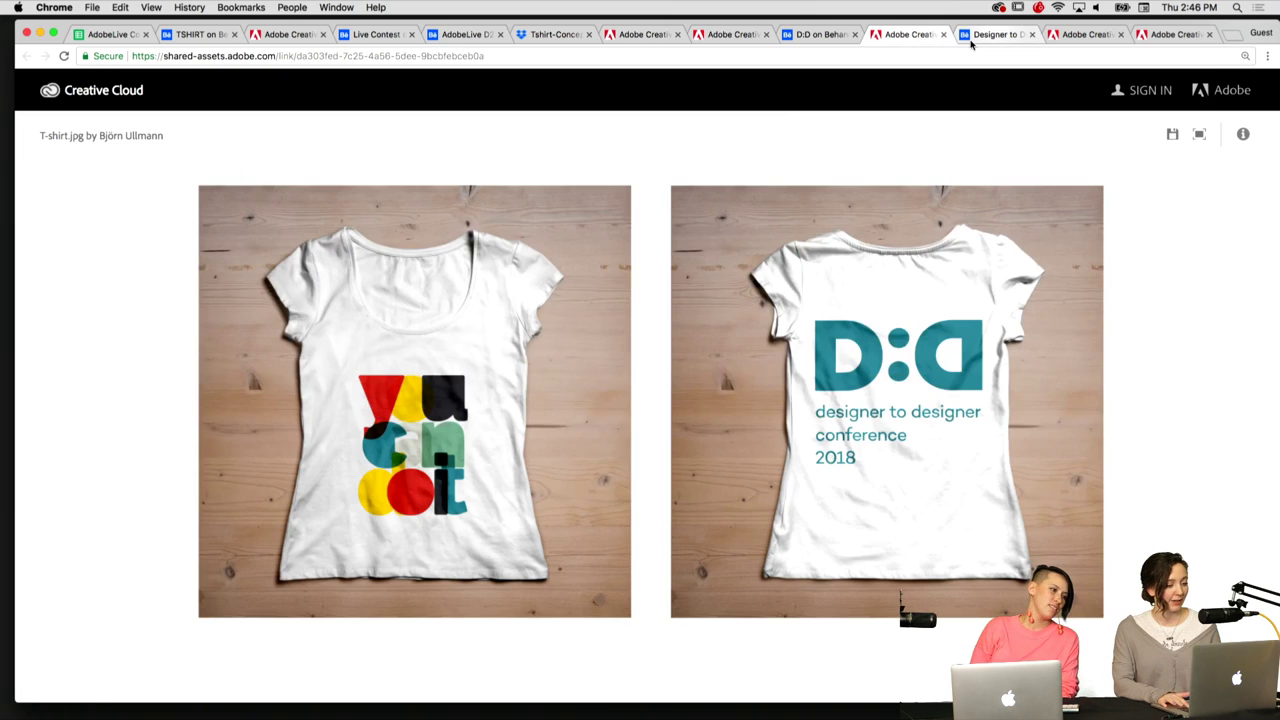
{"action": "key", "text": "ctrl+shift+Tab"}
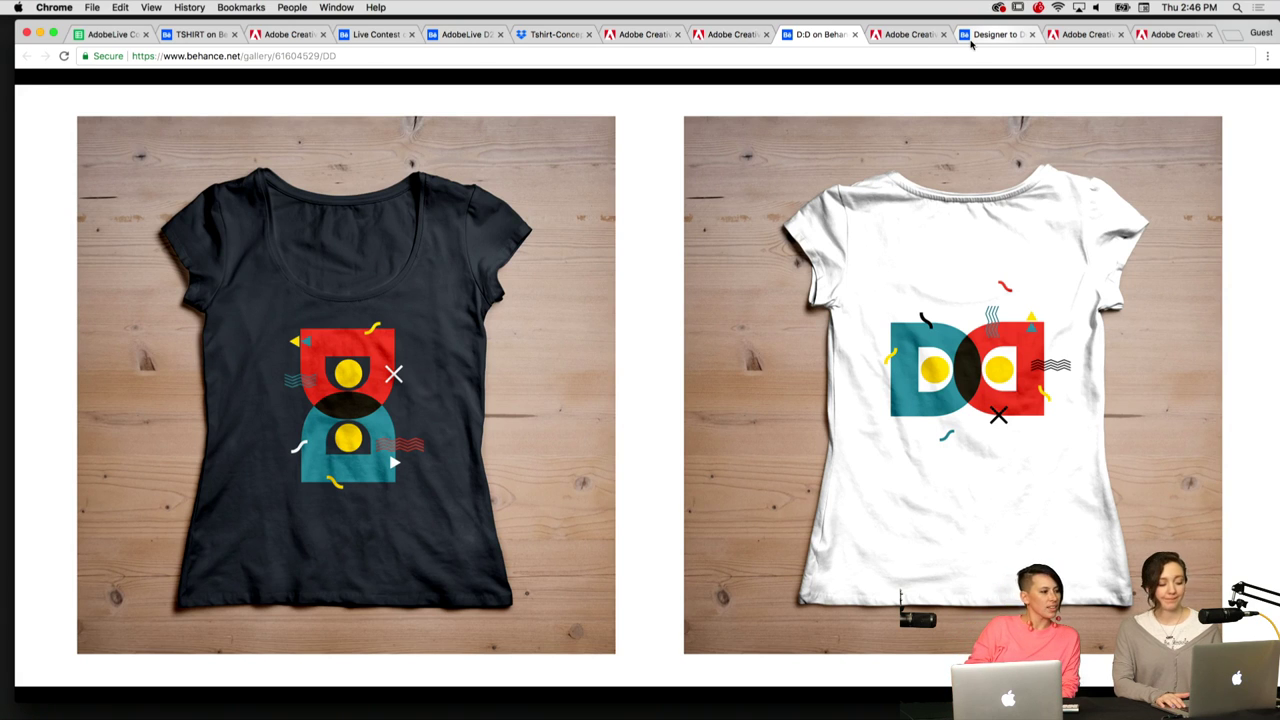
{"action": "key", "text": "ctrl+Tab"}
{"action": "left_click", "coordinate": [970, 43]}
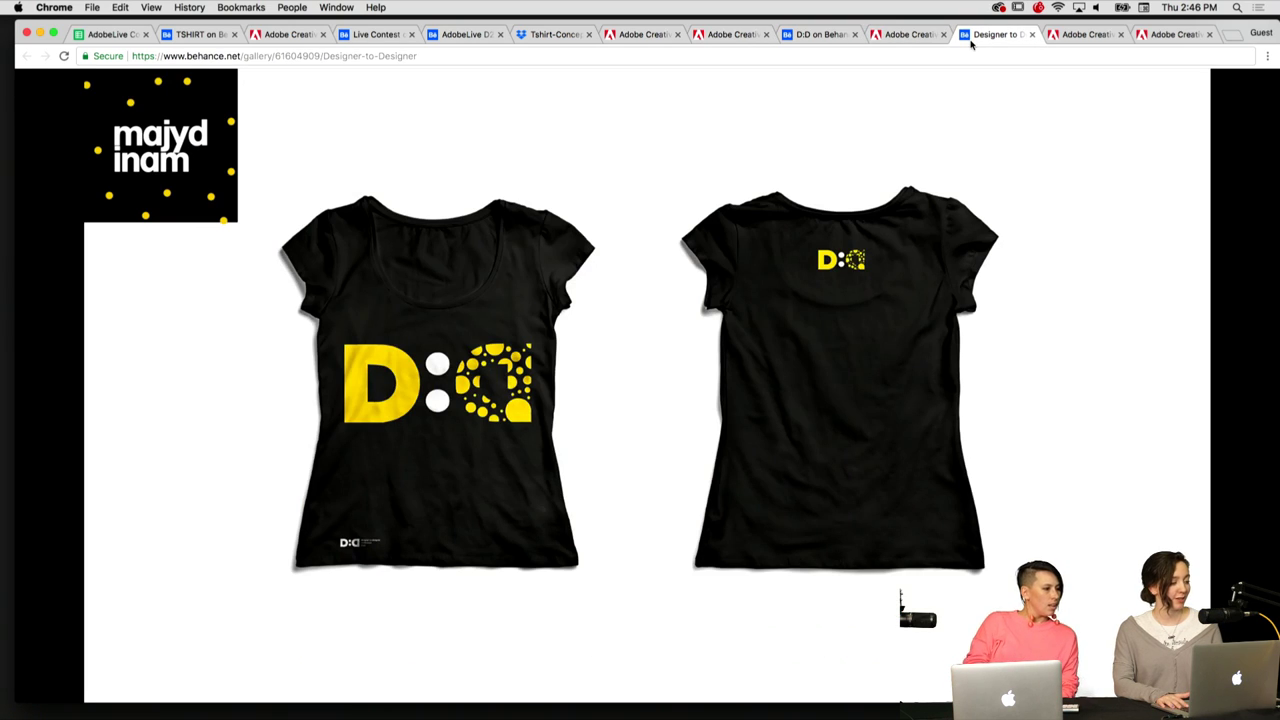
{"action": "key", "text": "ctrl+shift+Tab"}
{"action": "key", "text": "ctrl+shift+Tab"}
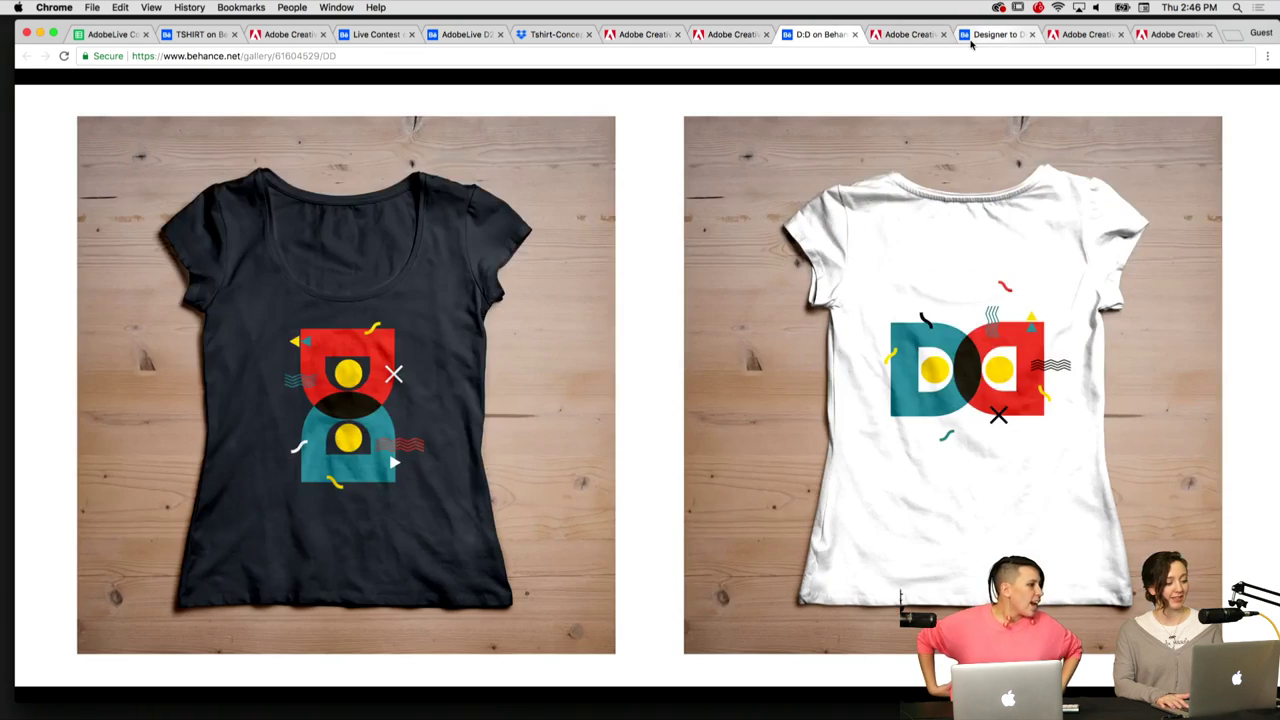
{"action": "key", "text": "ctrl+Tab"}
{"action": "key", "text": "ctrl+Tab"}
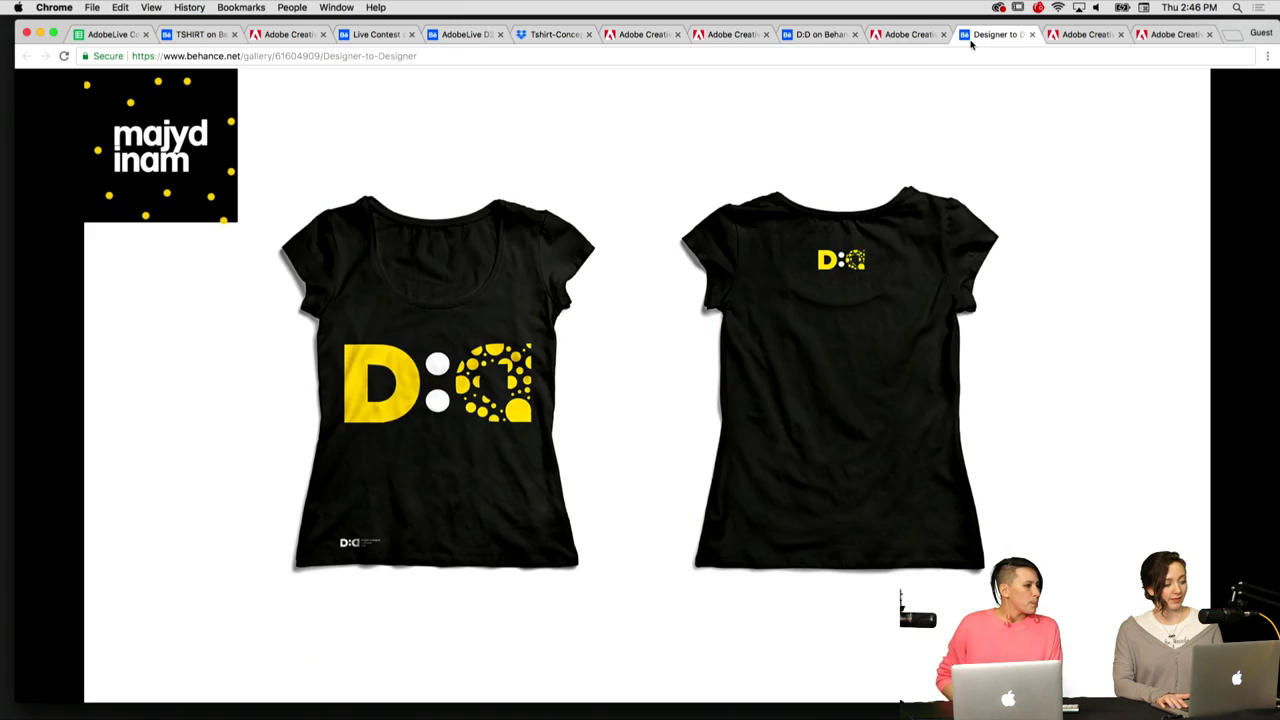
{"action": "key", "text": "ctrl+shift+Tab"}
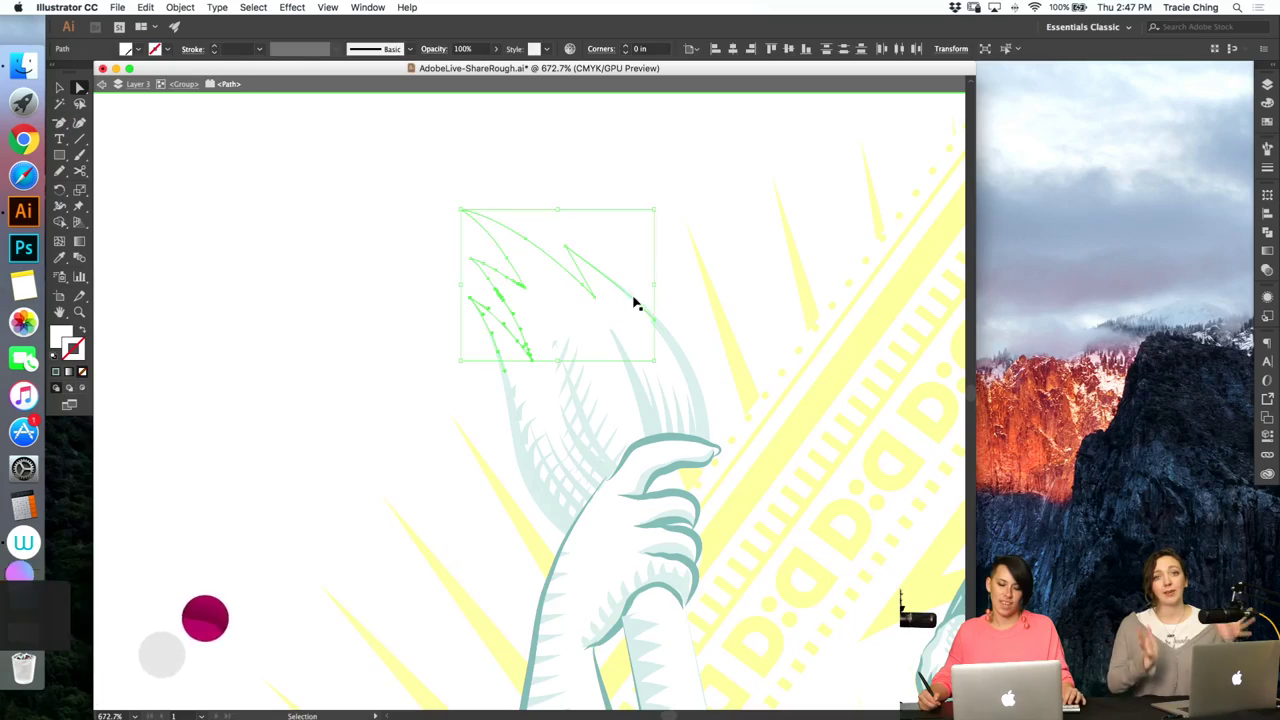
- In Illustrator, leave the isolated flame path and open the nested group holding the flame's shapes and hatching
{"action": "left_click", "coordinate": [654, 268]}
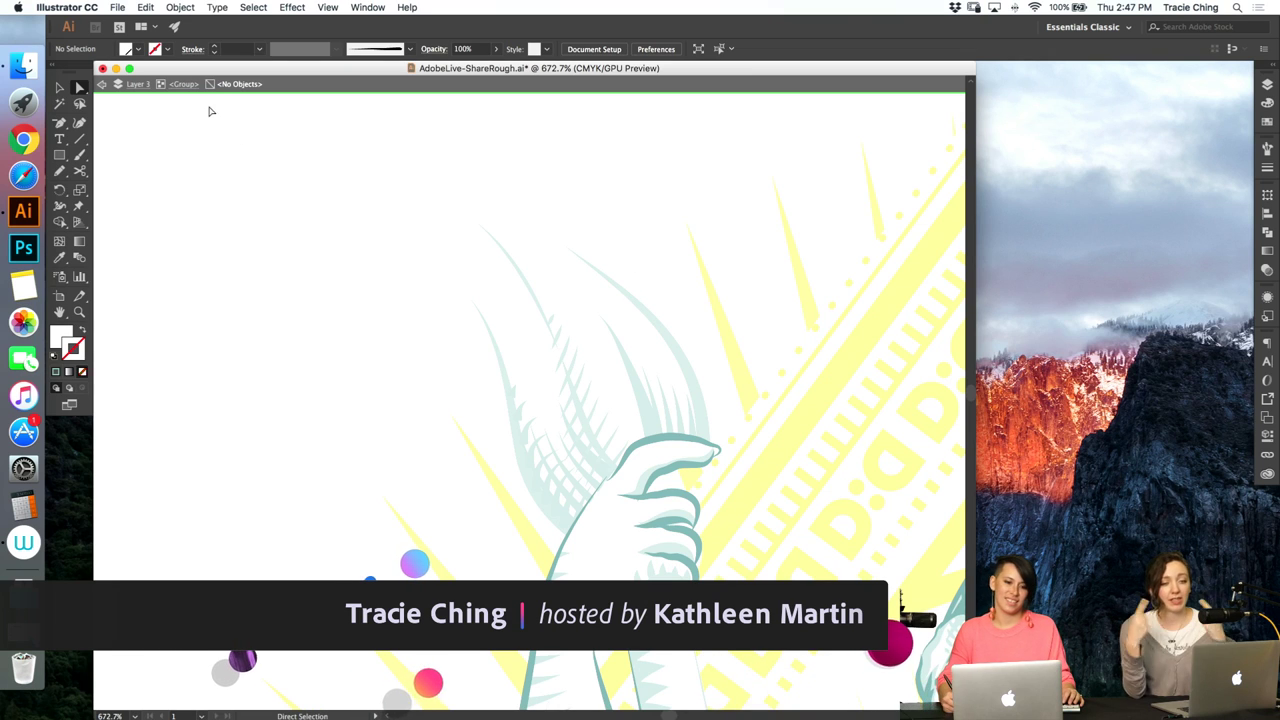
{"action": "double_click", "coordinate": [337, 149]}
{"action": "double_click", "coordinate": [528, 281]}
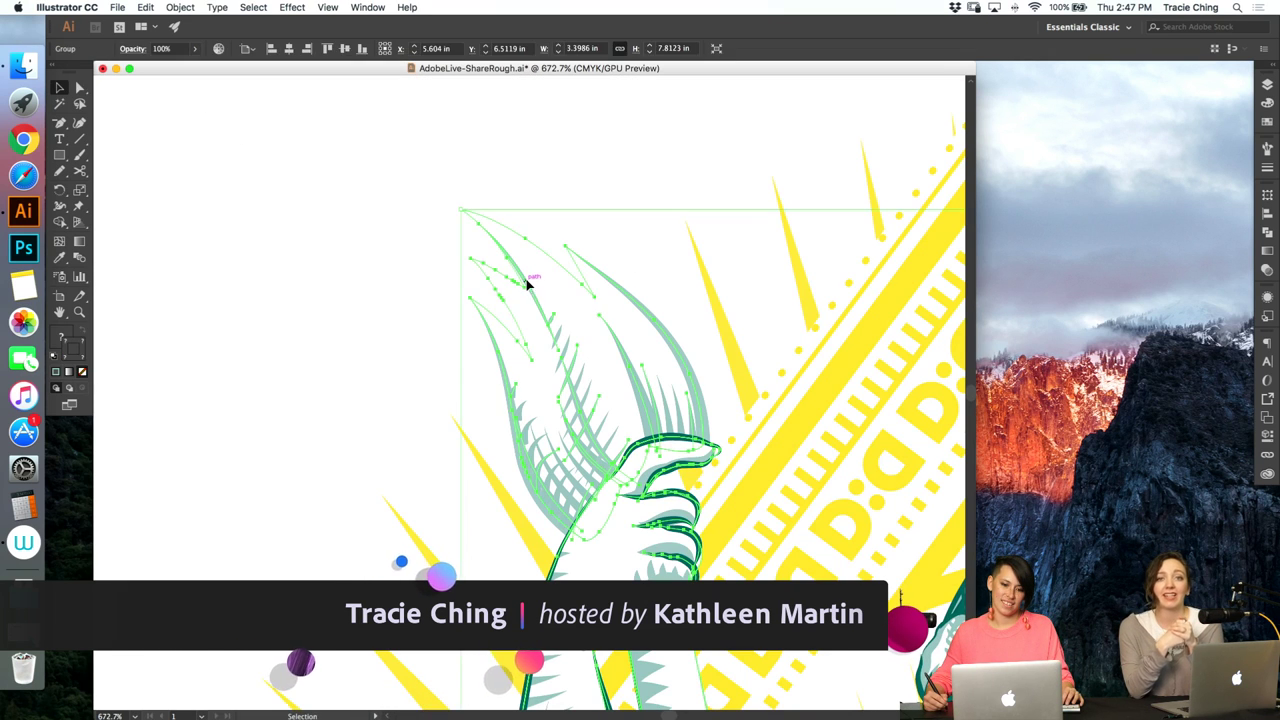
{"action": "double_click", "coordinate": [527, 281]}
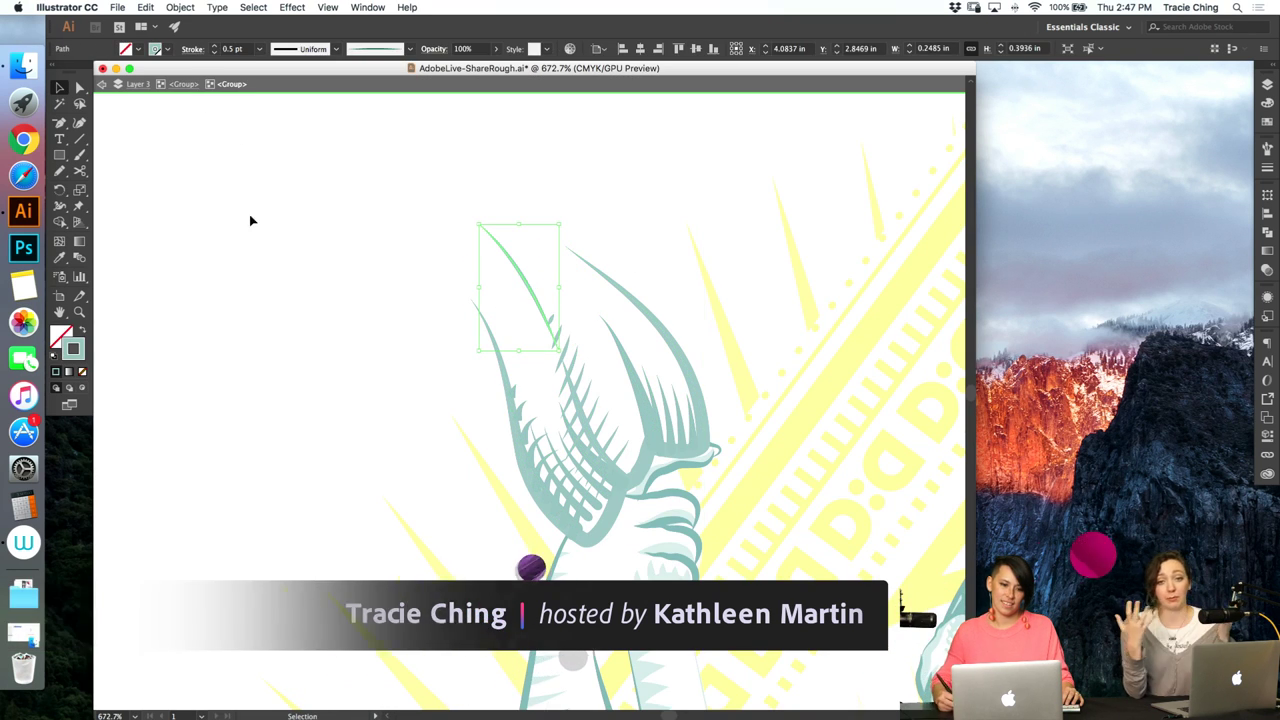
- Give the white flame silhouette a uniform 1 pt teal stroke with C=30 M=0 Y=15 K=21
{"action": "key", "text": "a"}
{"action": "left_click", "coordinate": [582, 297]}
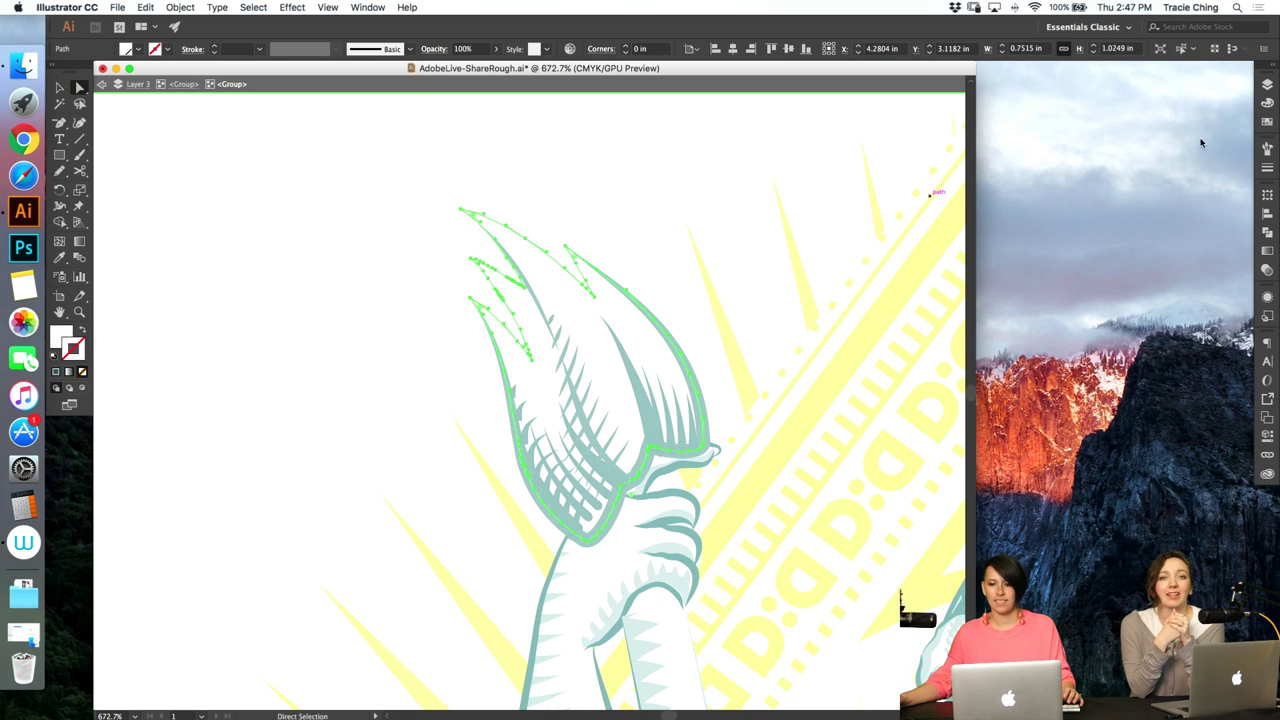
{"action": "left_click", "coordinate": [1267, 102]}
{"action": "left_click", "coordinate": [1117, 146]}
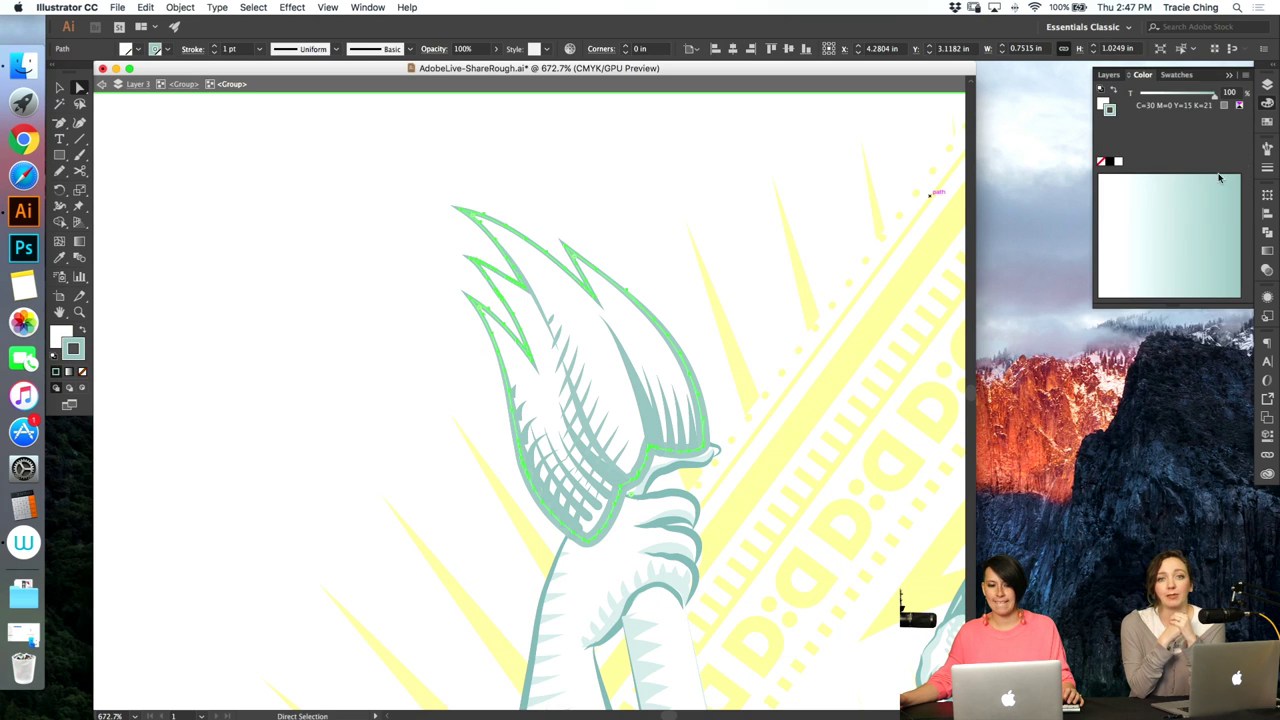
{"action": "left_click", "coordinate": [1267, 167]}
{"action": "key", "text": "v"}
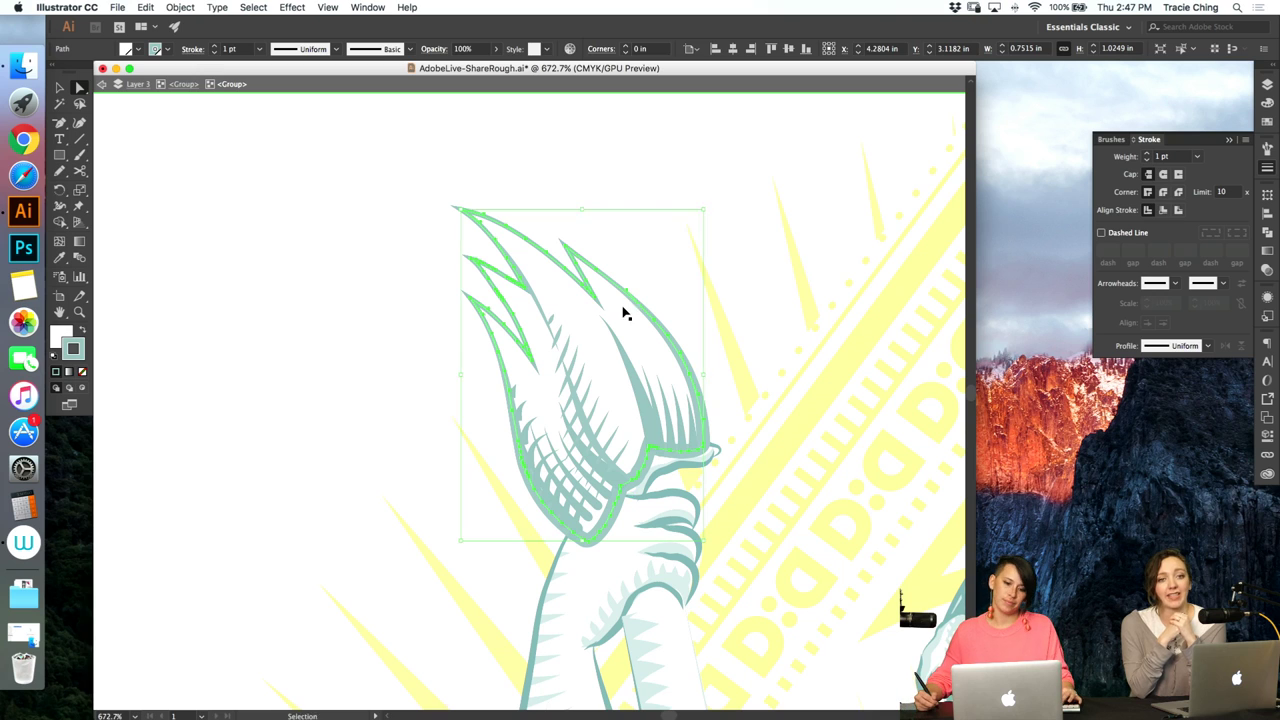
- Isolate the stroked flame outline and delete its segments, keeping only the upper edge curve with the notch beside it
{"action": "double_click", "coordinate": [625, 311]}
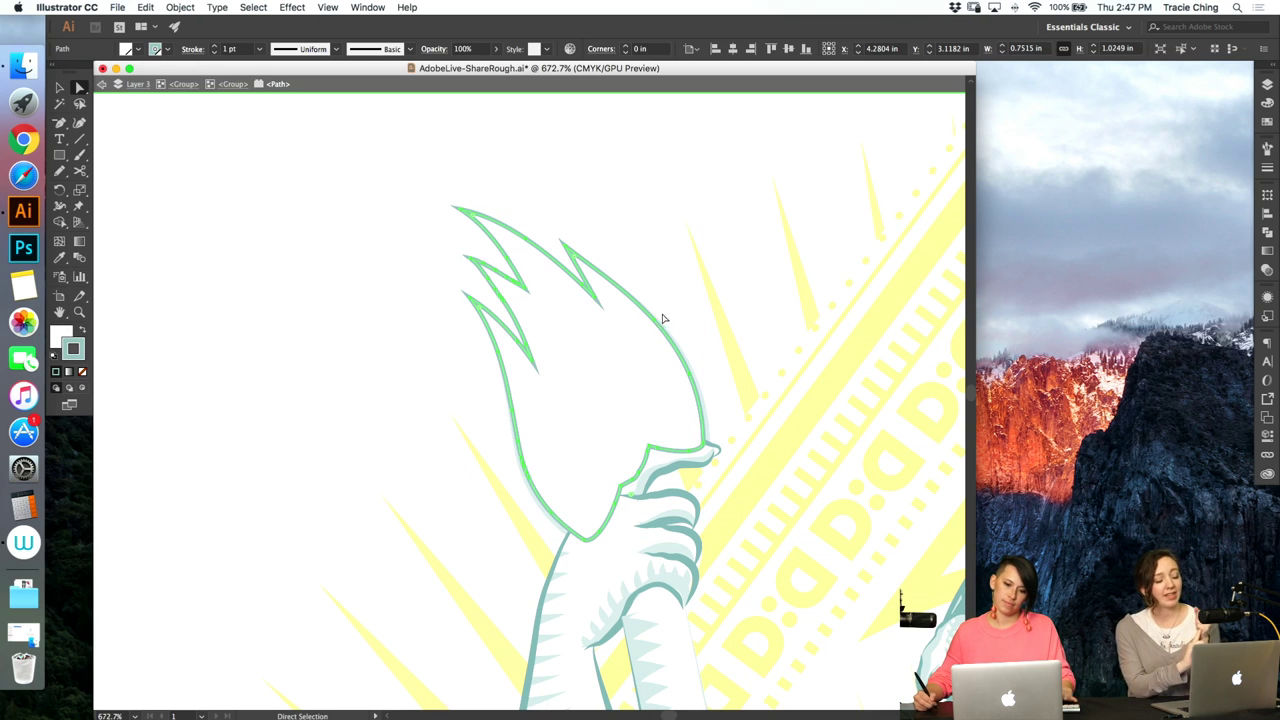
{"action": "key", "text": "a"}
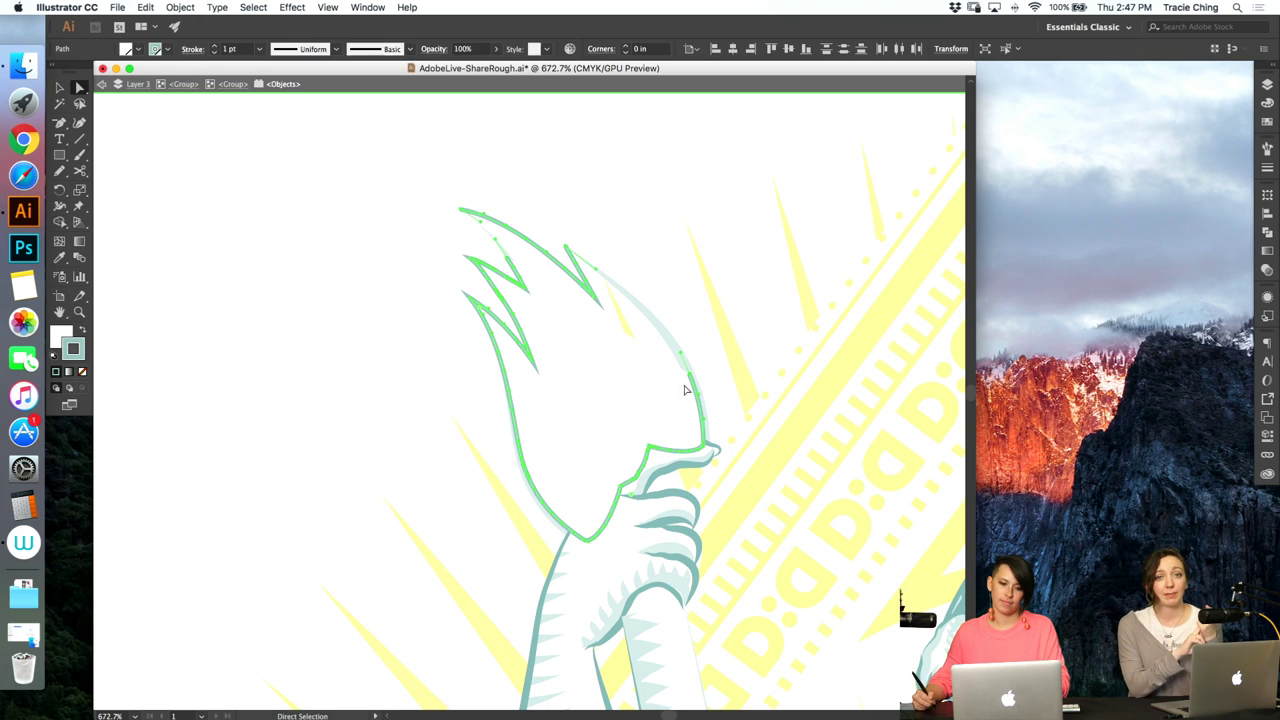
{"action": "left_click_drag", "start_coordinate": [726, 356], "coordinate": [622, 468]}
{"action": "key", "text": "Delete"}
{"action": "key", "text": "Delete"}
{"action": "left_click", "coordinate": [604, 301]}
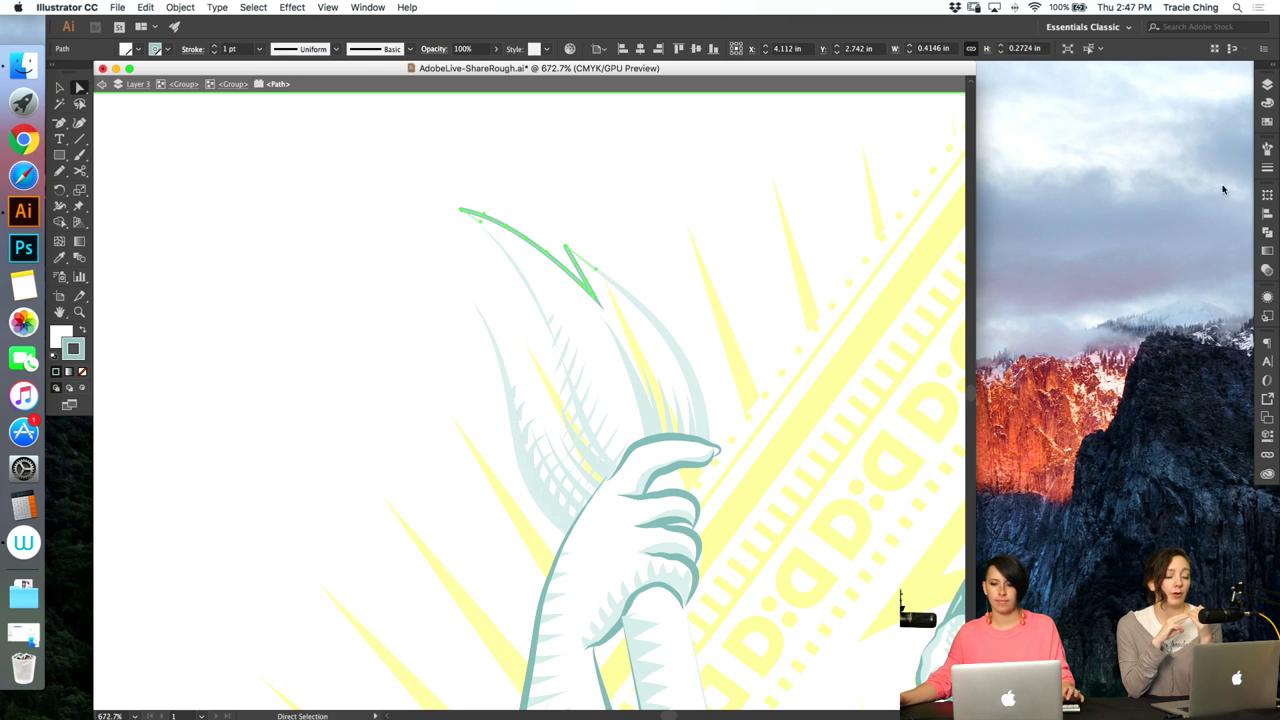
- Apply the thin tapered teal art brush to the remaining upper flame edge and leave the nested group's isolation
{"action": "left_click", "coordinate": [1267, 147]}
{"action": "left_click", "coordinate": [1190, 206]}
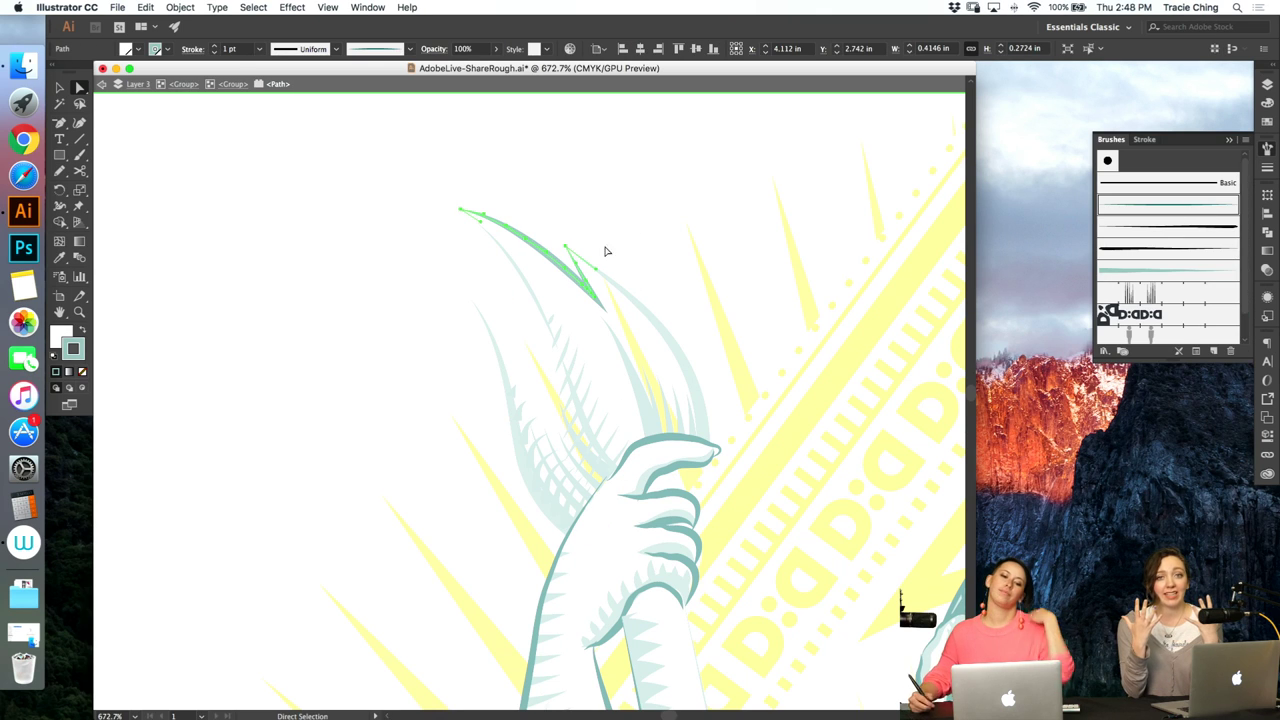
{"action": "left_click", "coordinate": [285, 109]}
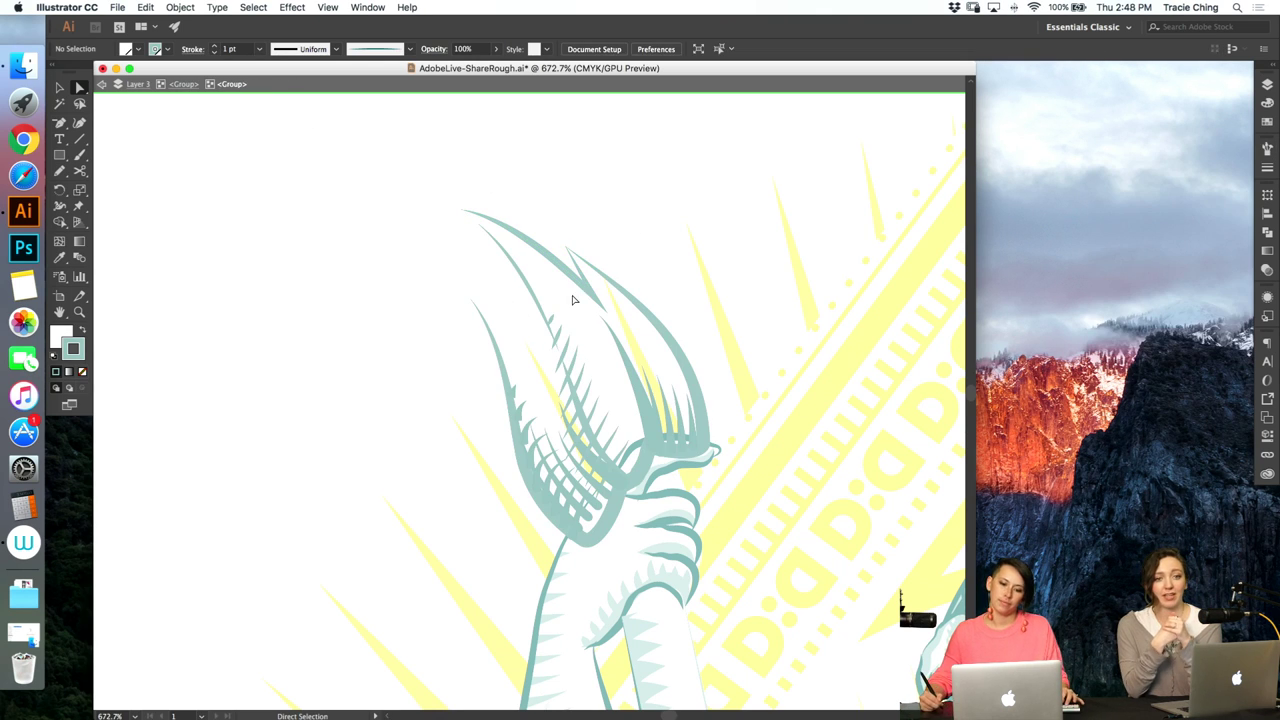
{"action": "left_click", "coordinate": [188, 87]}
{"action": "key", "text": "v"}
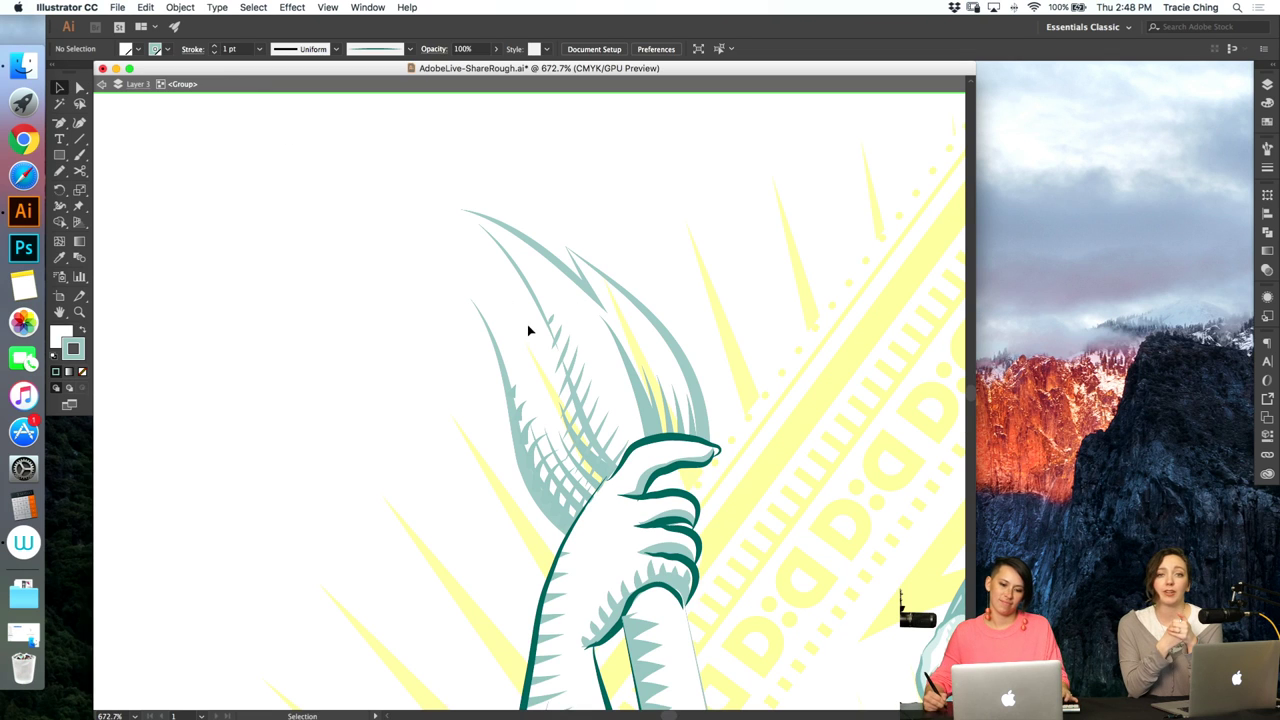
- Isolate the other full flame outline and delete its segments, keeping only the small upper-left tip strokes
{"action": "left_click", "coordinate": [561, 296]}
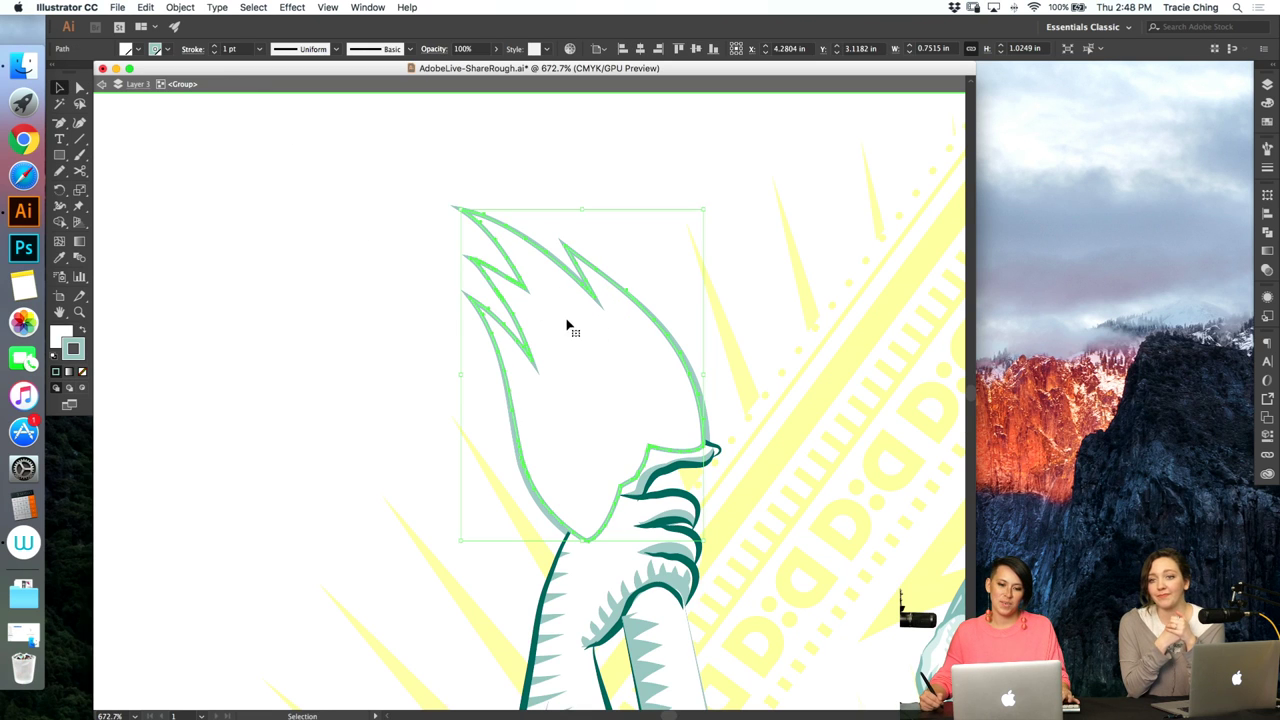
{"action": "double_click", "coordinate": [570, 326]}
{"action": "key", "text": "a"}
{"action": "left_click", "coordinate": [530, 241]}
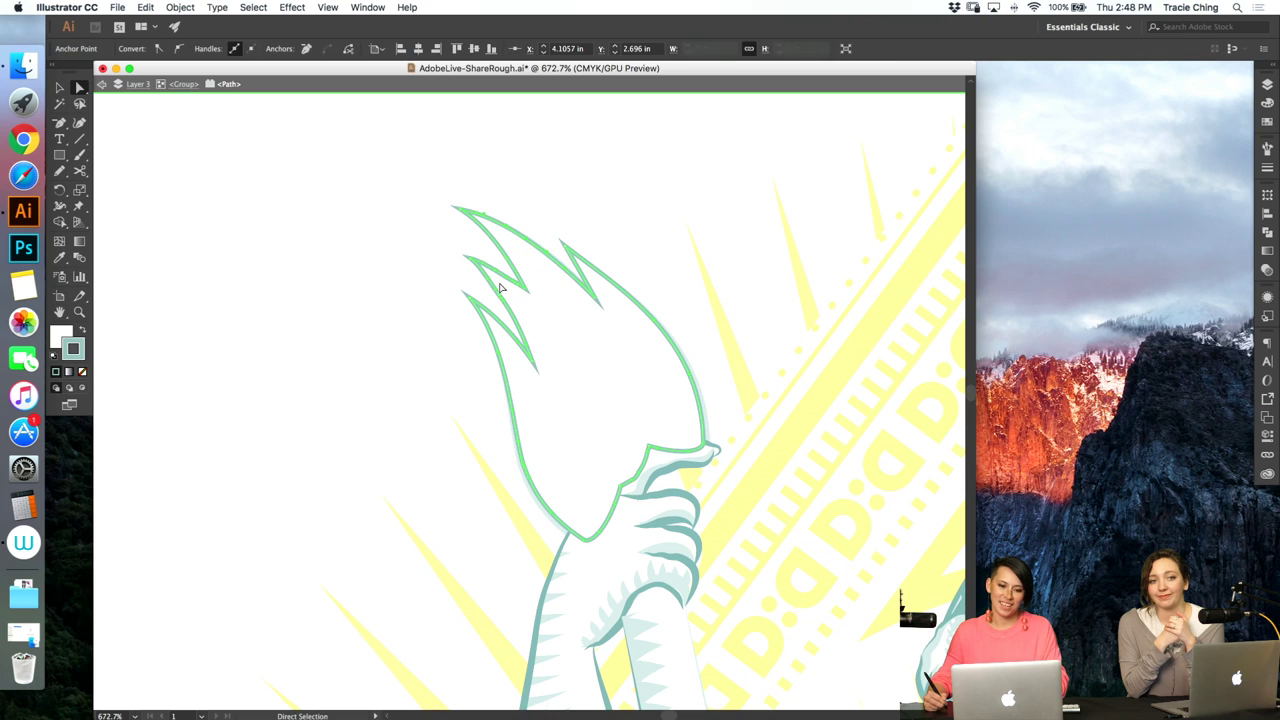
{"action": "key", "text": "Delete"}
{"action": "left_click", "coordinate": [492, 281]}
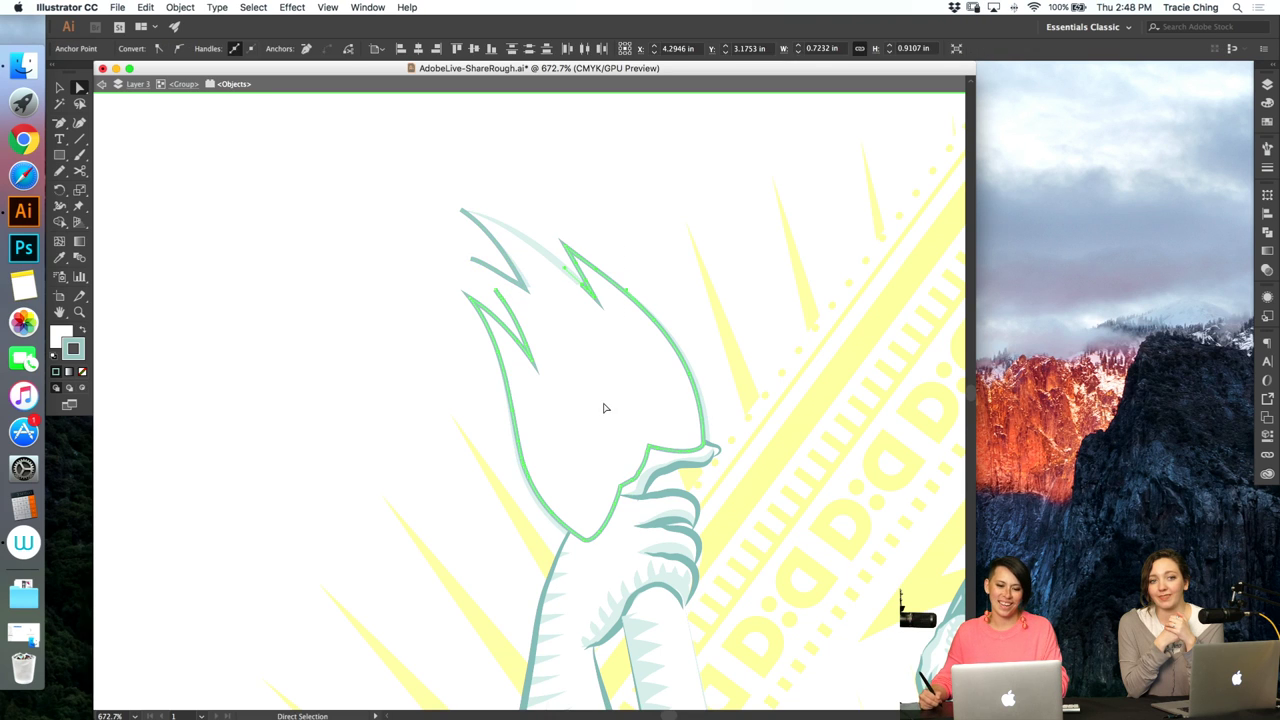
{"action": "key", "text": "Delete"}
- Apply the thin tapered teal art brush to the flame's small upper-left tip strokes and leave the path's isolation
{"action": "key", "text": "v"}
{"action": "left_click", "coordinate": [1267, 148]}
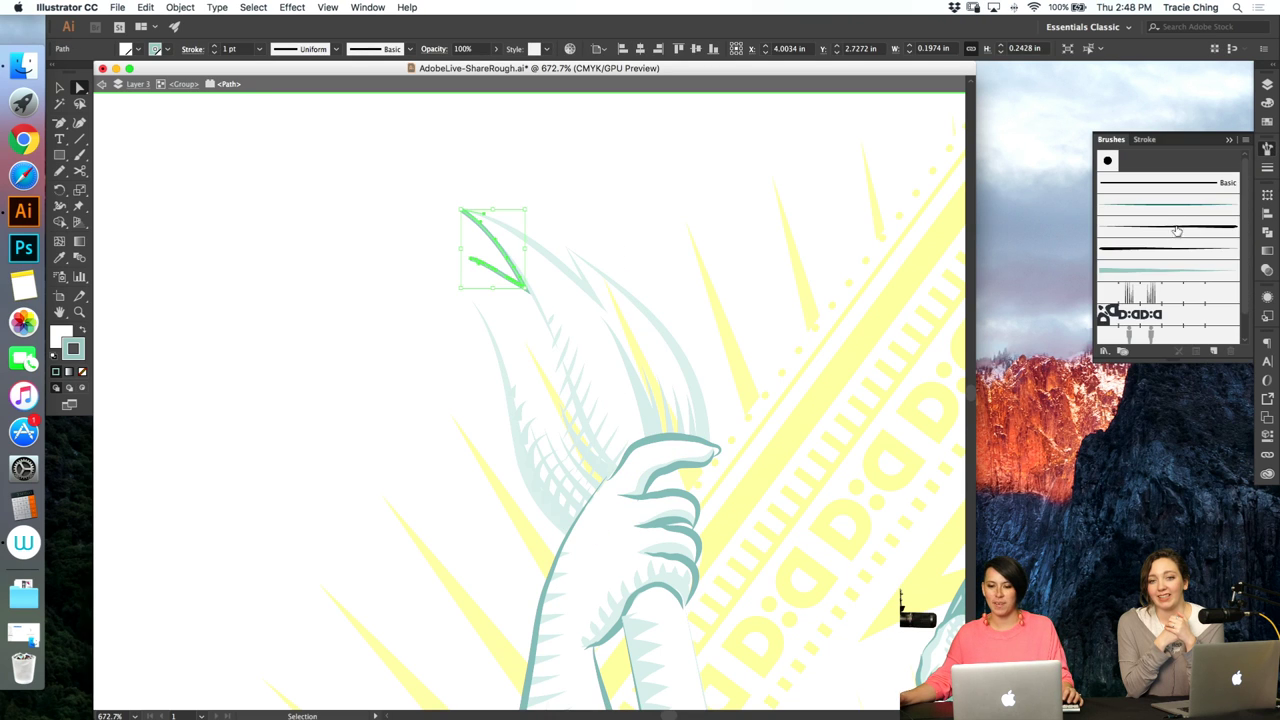
{"action": "left_click", "coordinate": [1168, 205]}
{"action": "key", "text": "a"}
{"action": "key", "text": "i"}
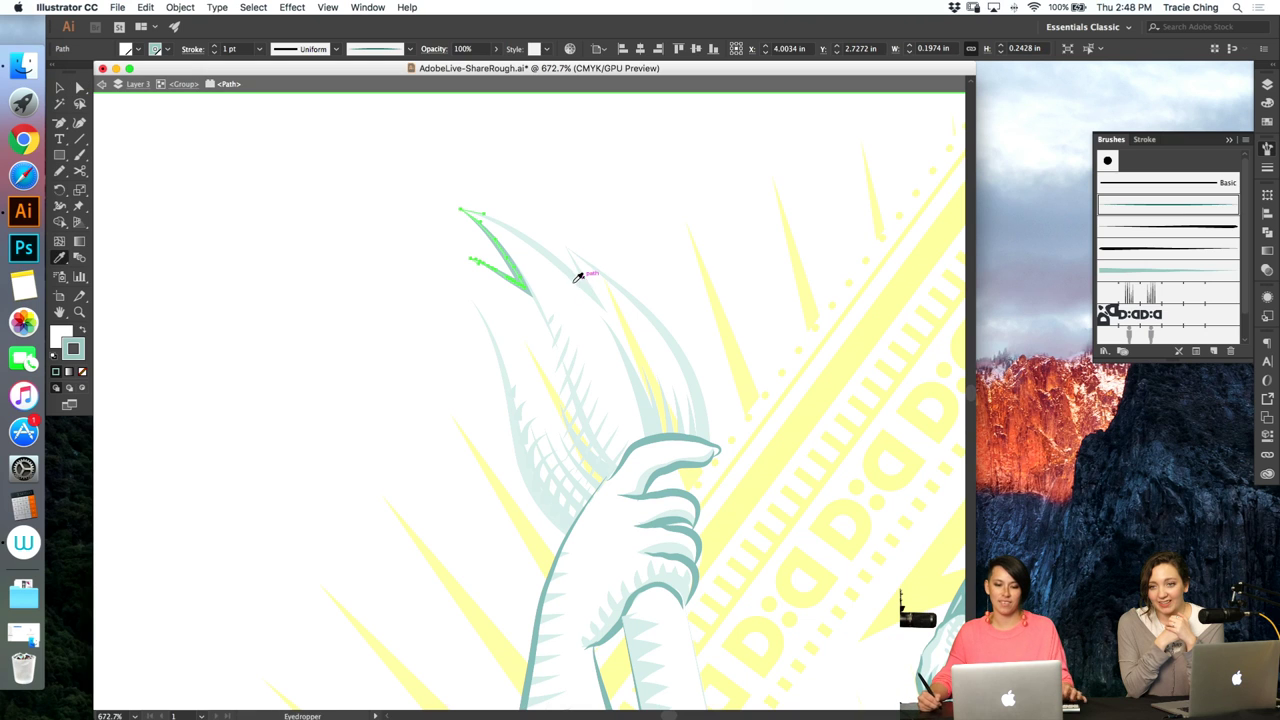
{"action": "left_click", "coordinate": [190, 86]}
- Paste another full flame outline in place, isolate it, and delete its segments, keeping only the V-shaped strokes of the lower-left notch
{"action": "key", "text": "super+f"}
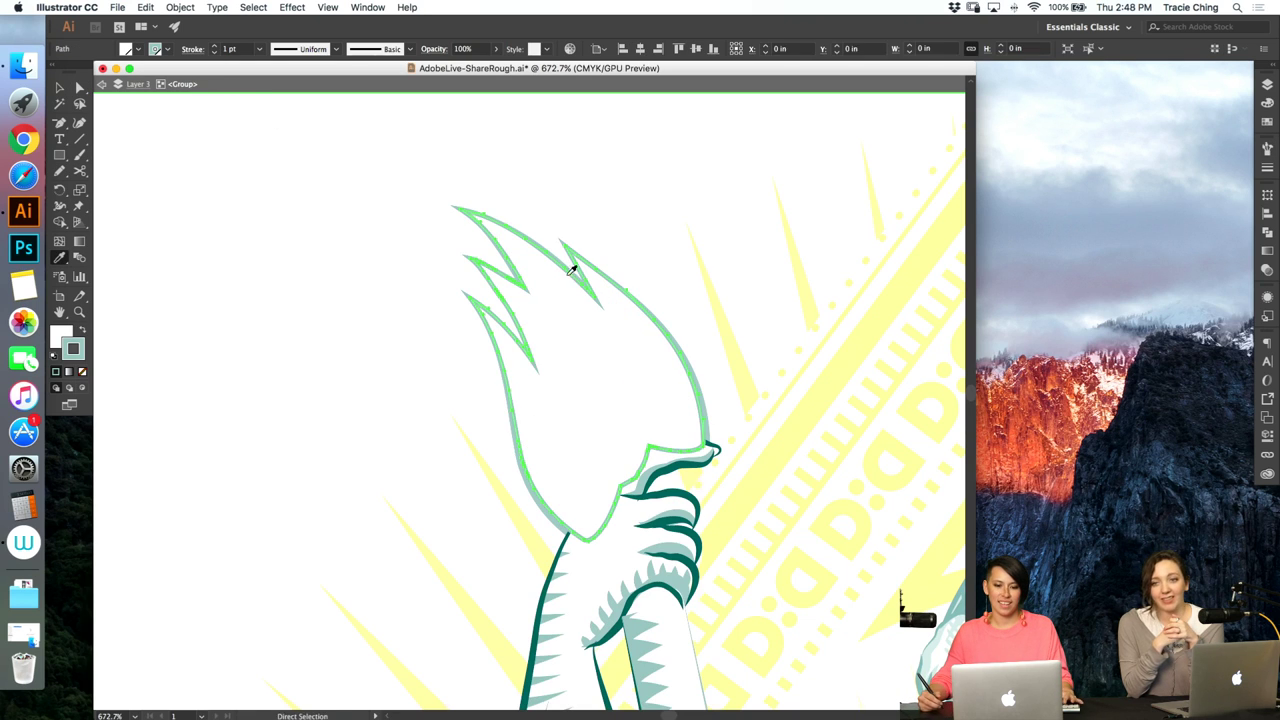
{"action": "key", "text": "v"}
{"action": "double_click", "coordinate": [528, 343]}
{"action": "key", "text": "a"}
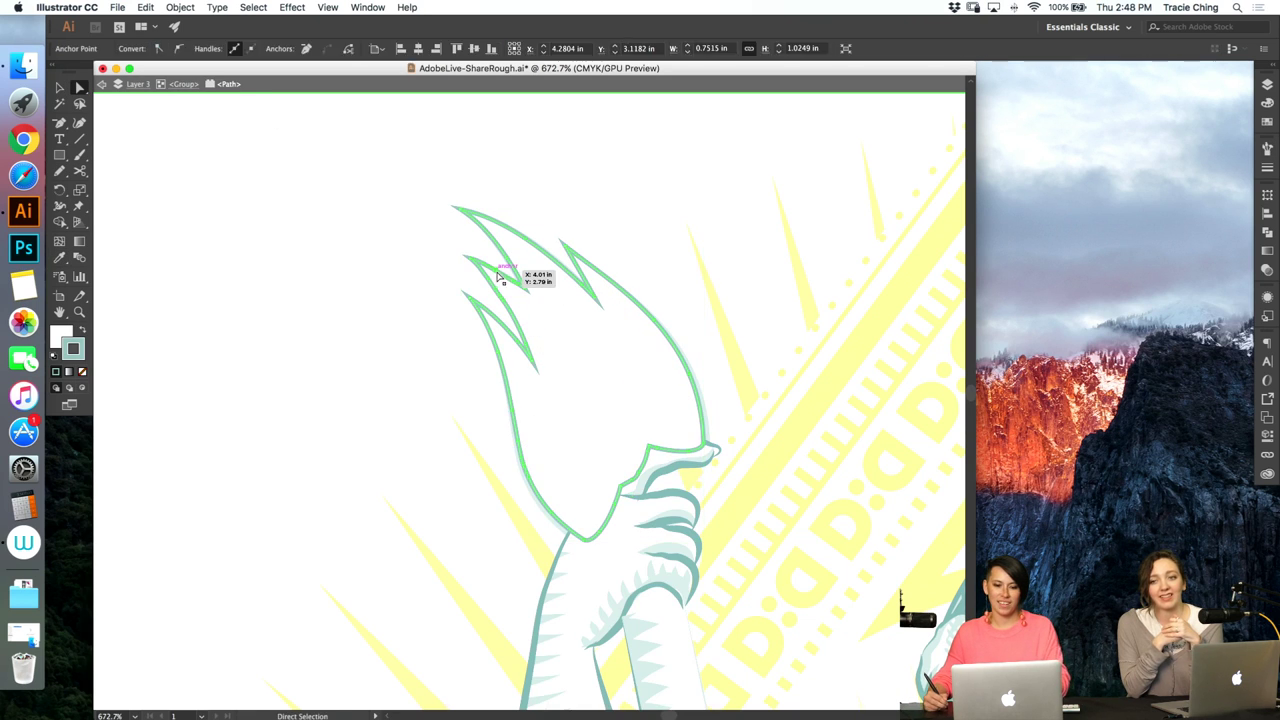
{"action": "left_click", "coordinate": [482, 266]}
{"action": "key", "text": "Delete"}
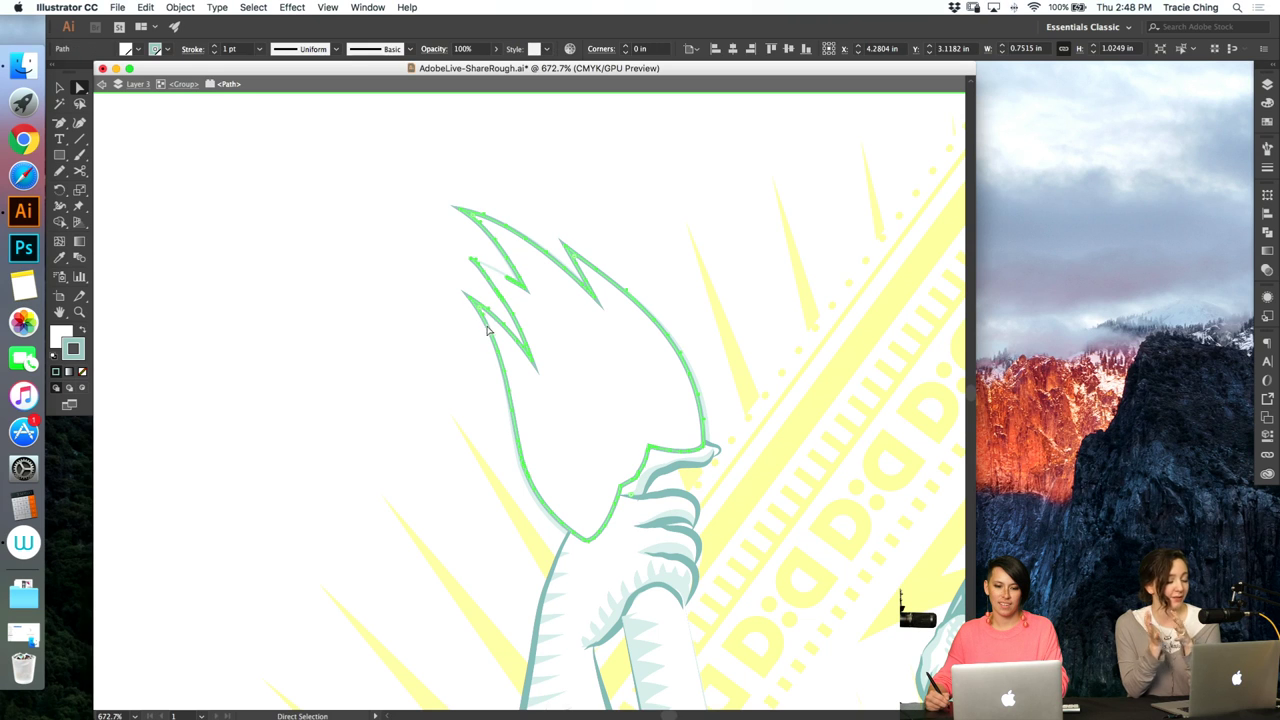
{"action": "key", "text": "Delete"}
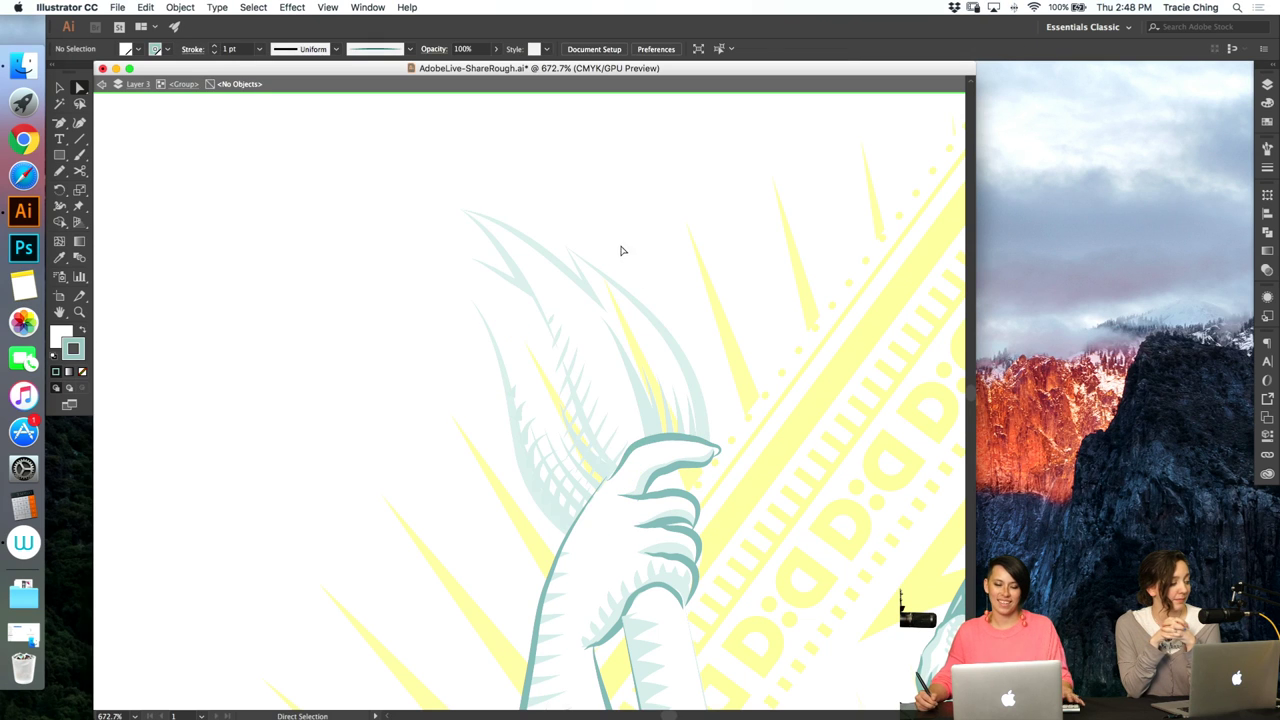
{"action": "key", "text": "super+z"}
{"action": "left_click_drag", "start_coordinate": [629, 257], "coordinate": [582, 329]}
{"action": "key", "text": "Delete"}
{"action": "key", "text": "Delete"}
{"action": "key", "text": "super+a"}
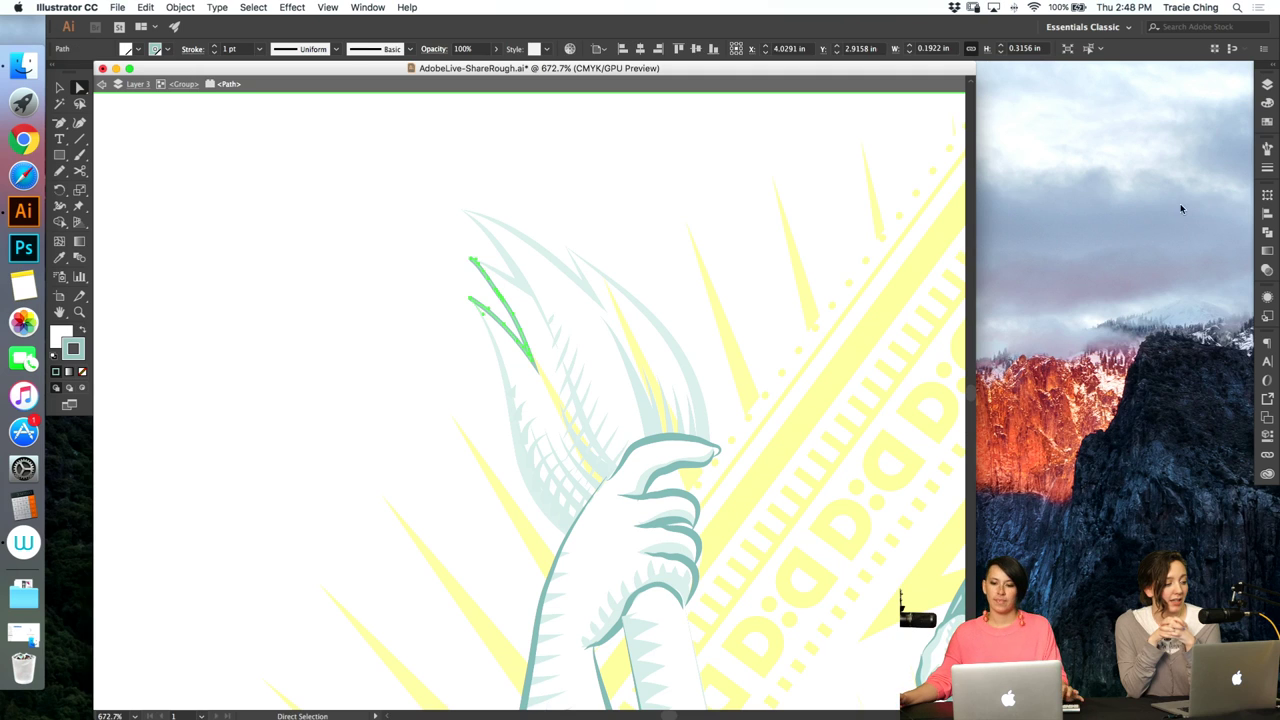
- Apply the thin tapered teal art brush to the remaining lower-left notch strokes of the flame
{"action": "left_click", "coordinate": [1267, 168]}
{"action": "left_click", "coordinate": [1265, 149]}
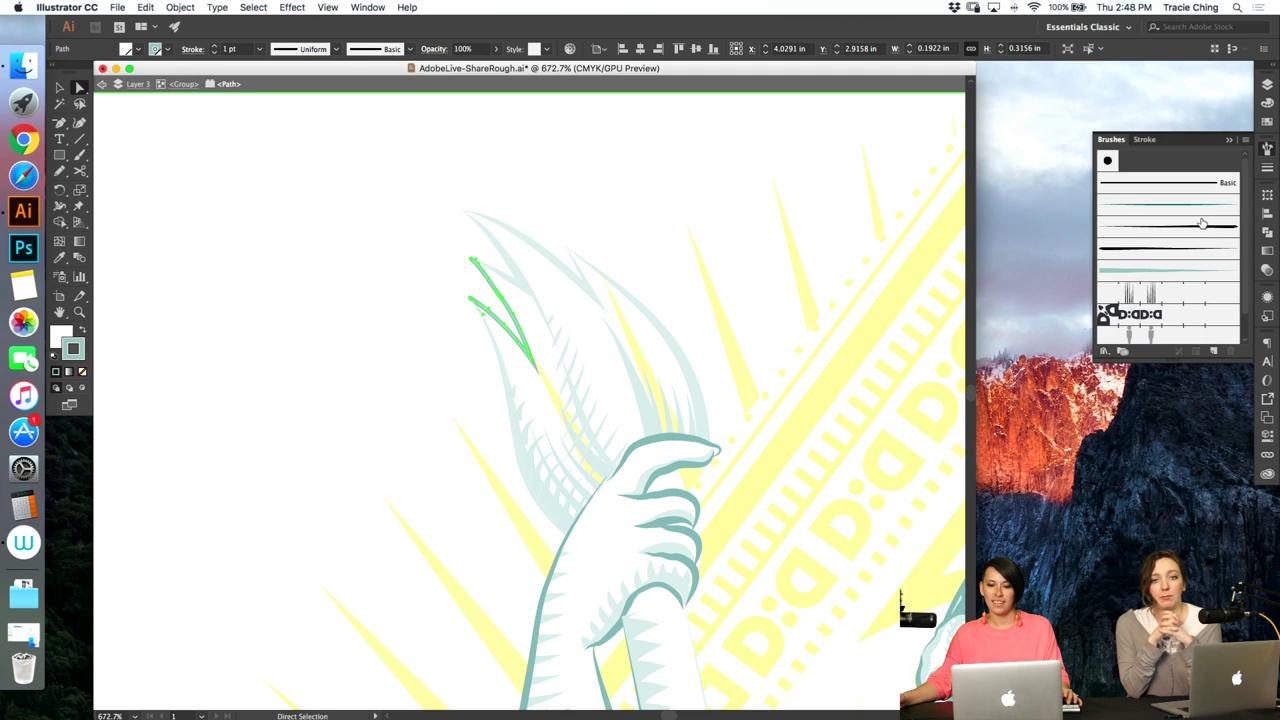
{"action": "left_click", "coordinate": [1198, 207]}
{"action": "key", "text": "i"}
{"action": "left_click", "coordinate": [572, 263]}
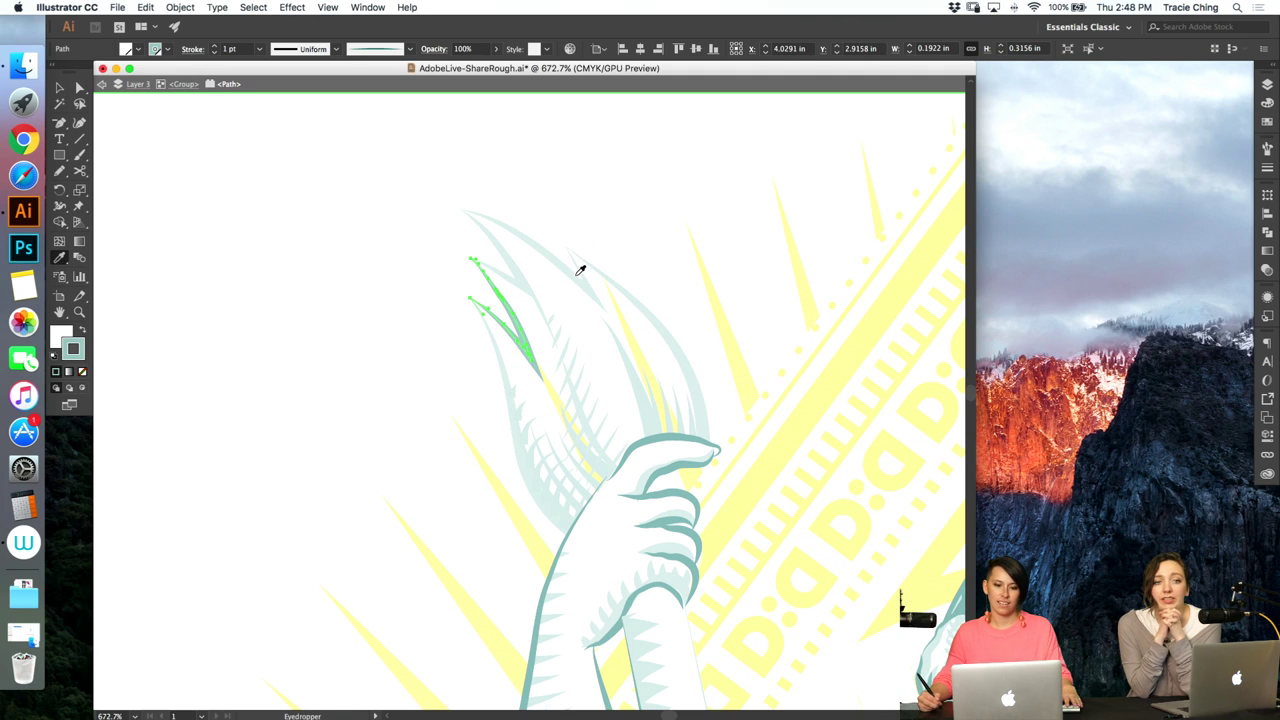
{"action": "key", "text": "Escape"}
- Paste the full white flame silhouette in place, send it to the back of its group, and remove its stroke
{"action": "key", "text": "v"}
{"action": "double_click", "coordinate": [586, 294]}
{"action": "key", "text": "super+f"}
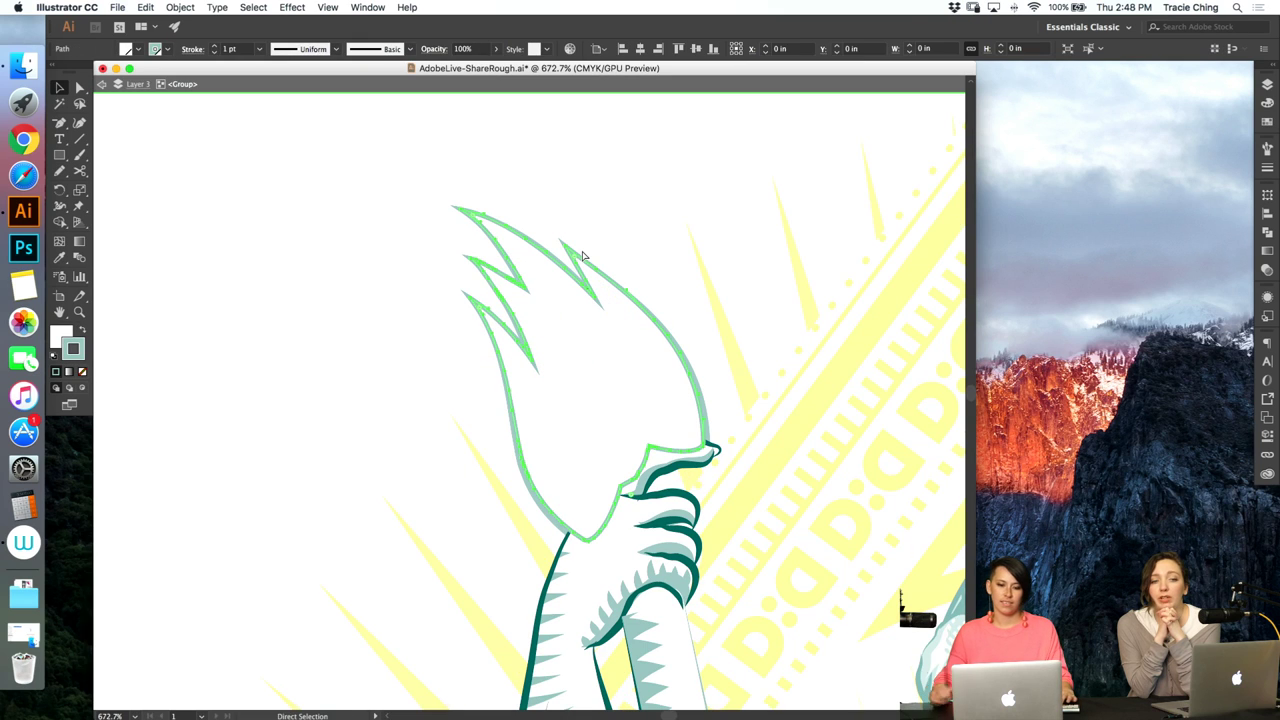
{"action": "key", "text": "super+shift+["}
{"action": "key", "text": "Escape"}
{"action": "left_click", "coordinate": [1267, 103]}
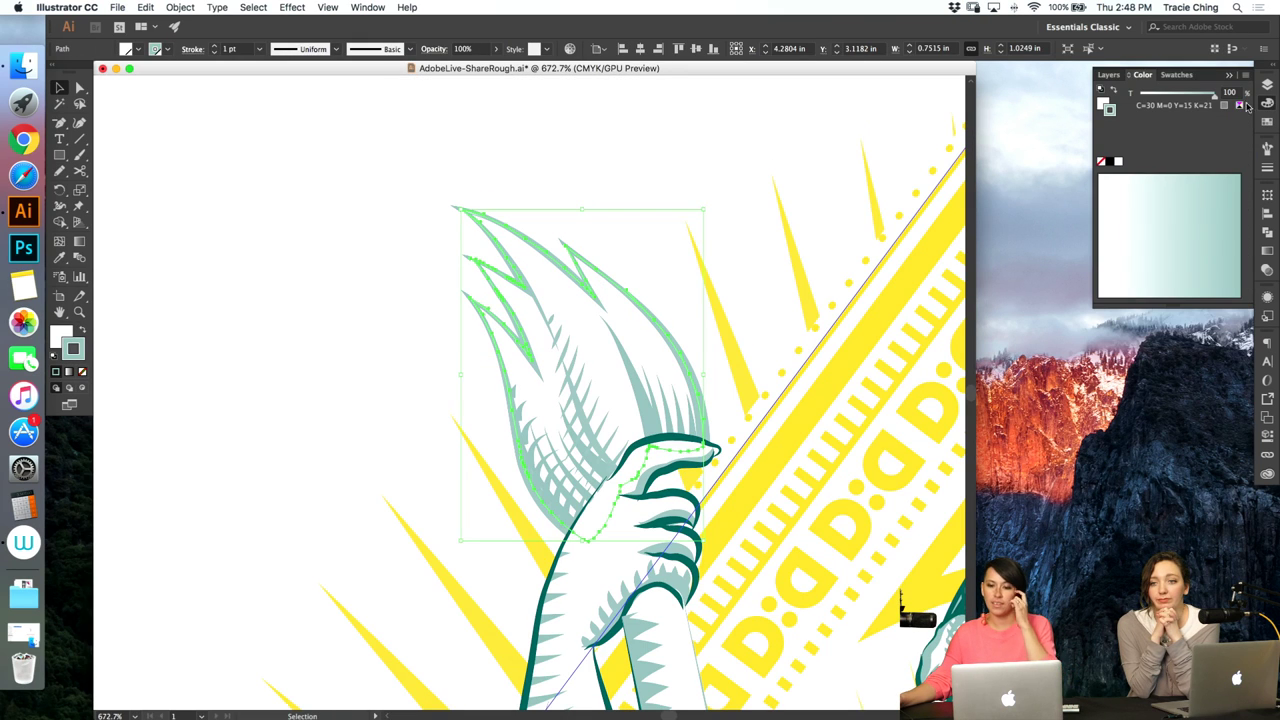
{"action": "left_click", "coordinate": [1101, 161]}
{"action": "key", "text": "super+0"}
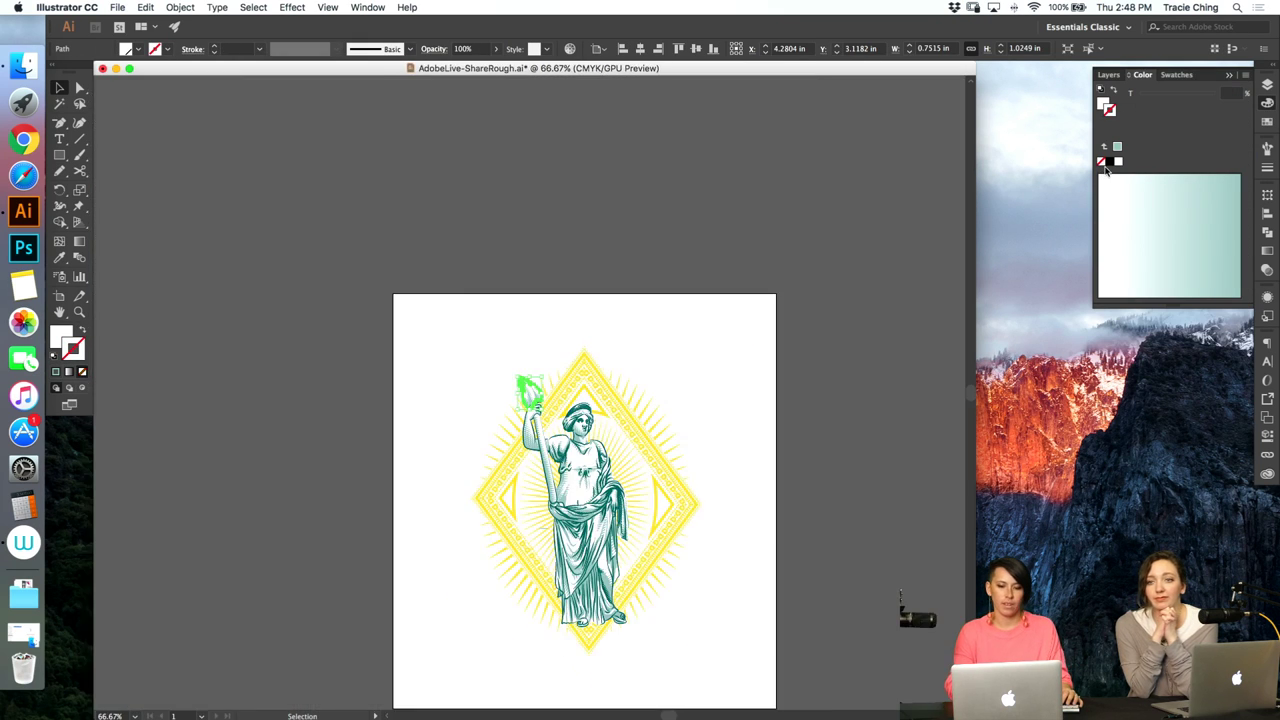
{"action": "key", "text": "a"}
{"action": "left_click", "coordinate": [782, 350]}
{"action": "key", "text": "super+1"}
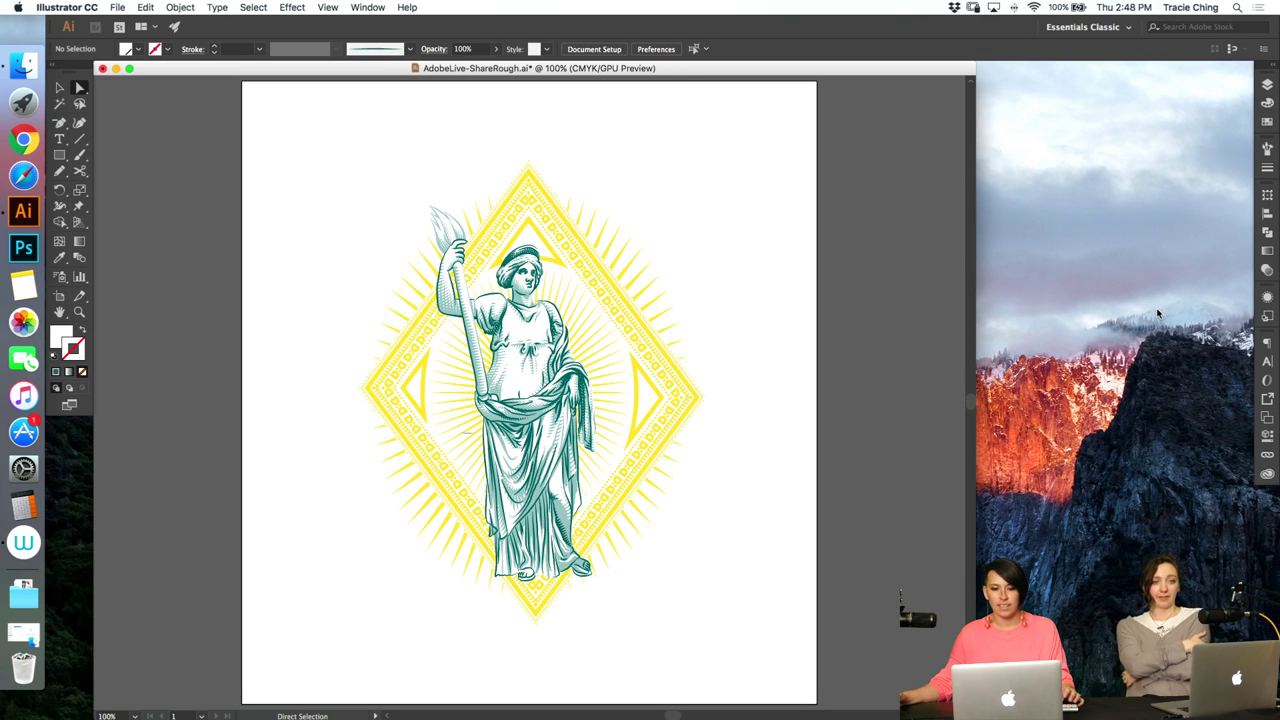
- Try recoloring the goddess figure by replacing its dark and light teal swatches with the dark swatch and D2D-PrimaryRed, then undo the changes
{"action": "left_click", "coordinate": [1267, 121]}
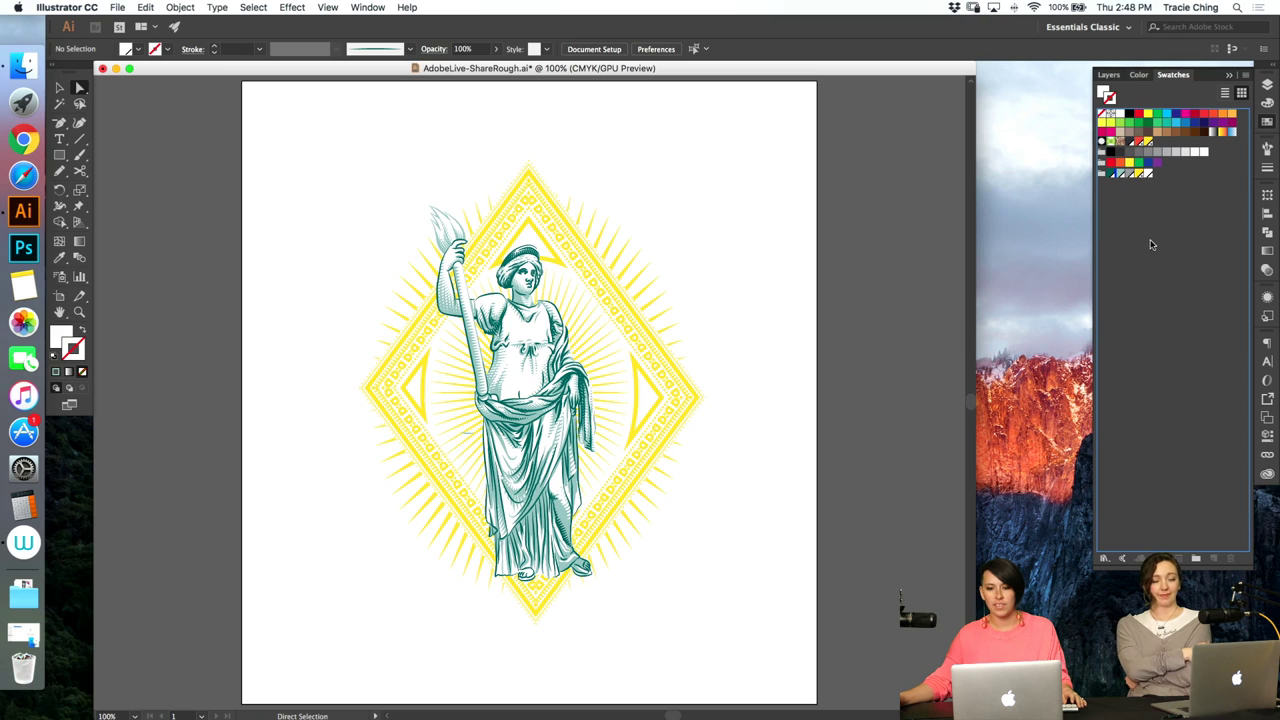
{"action": "left_click", "coordinate": [1137, 146]}
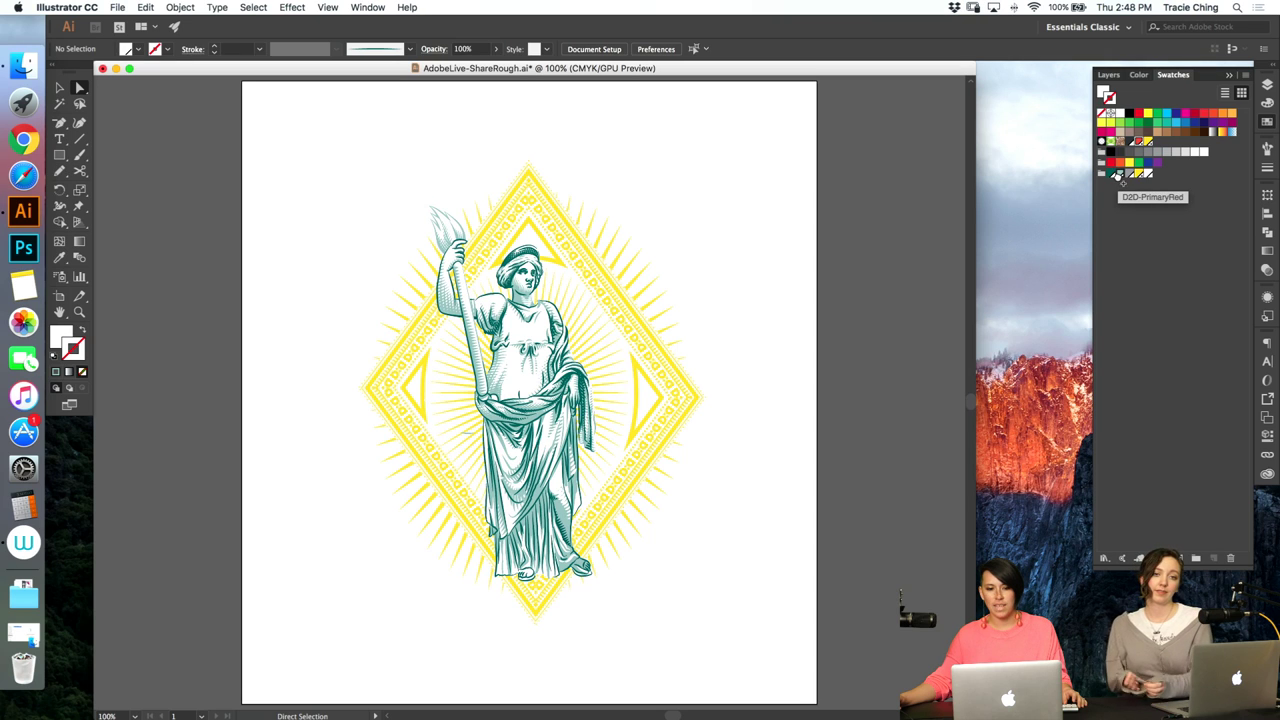
{"action": "left_click", "coordinate": [1139, 145]}
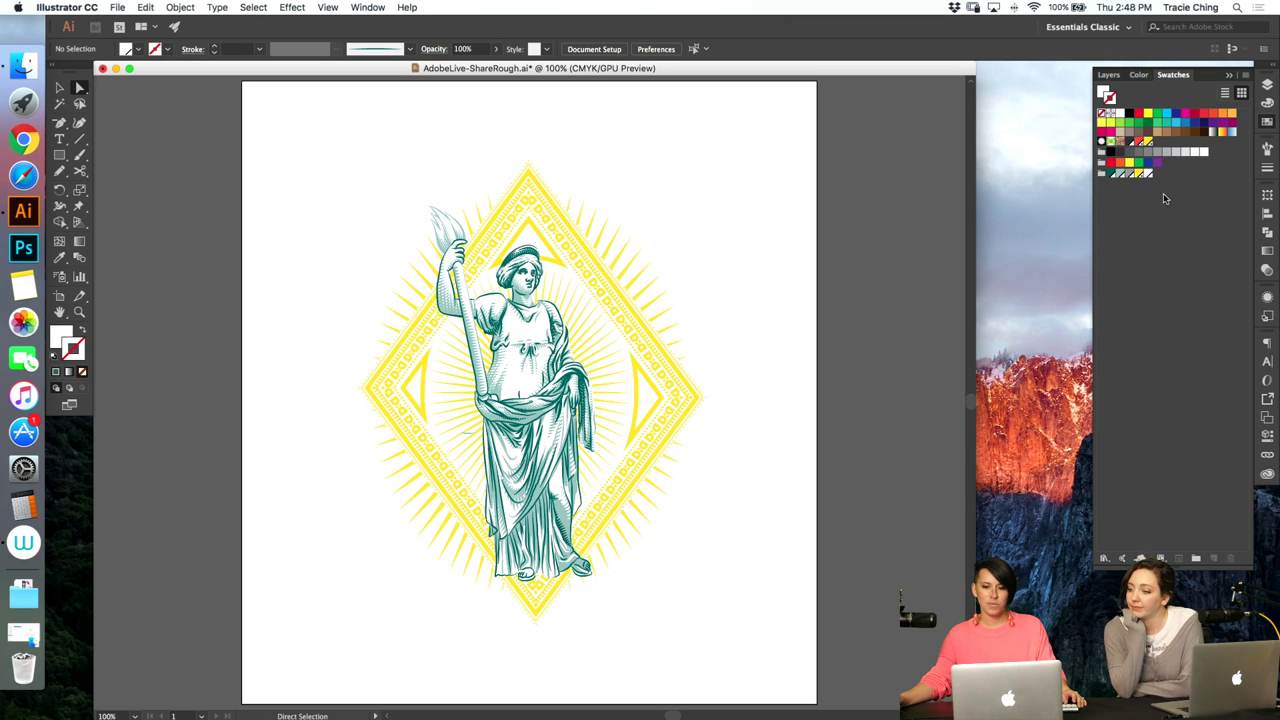
{"action": "left_click", "coordinate": [1120, 163]}
{"action": "left_click", "coordinate": [1122, 114]}
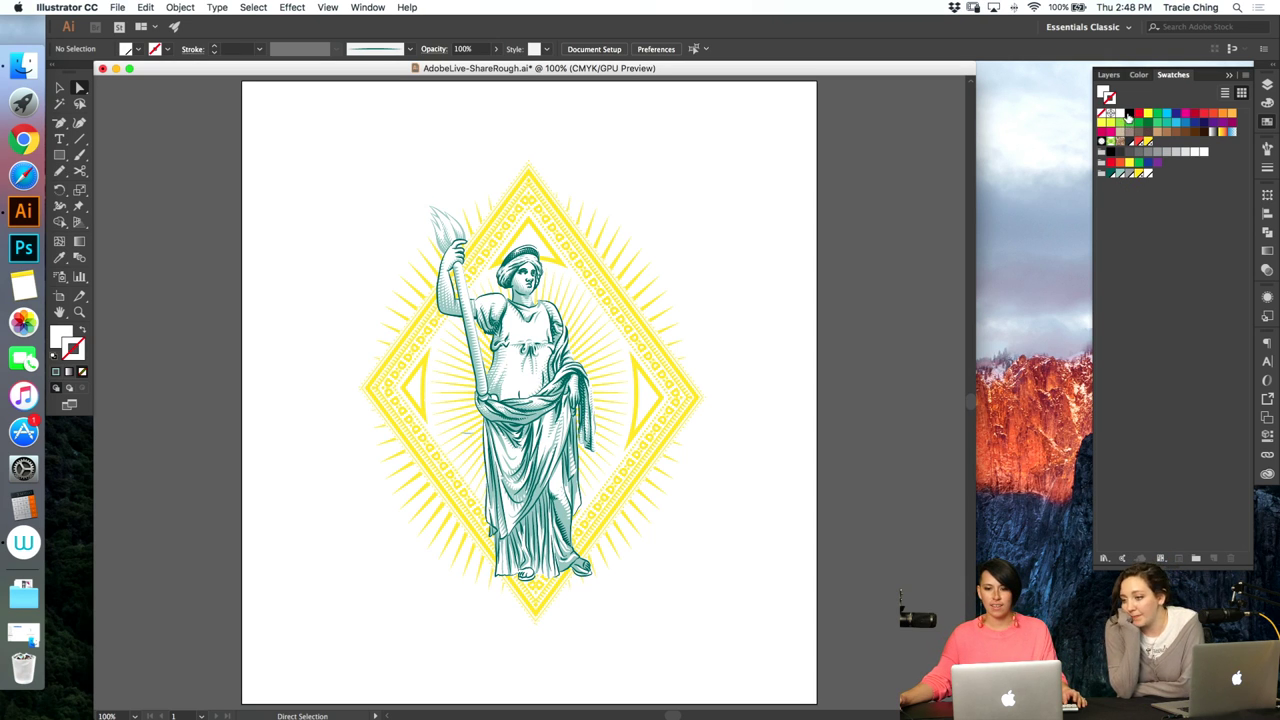
{"action": "left_click", "coordinate": [1105, 180]}
{"action": "key", "text": "super+z"}
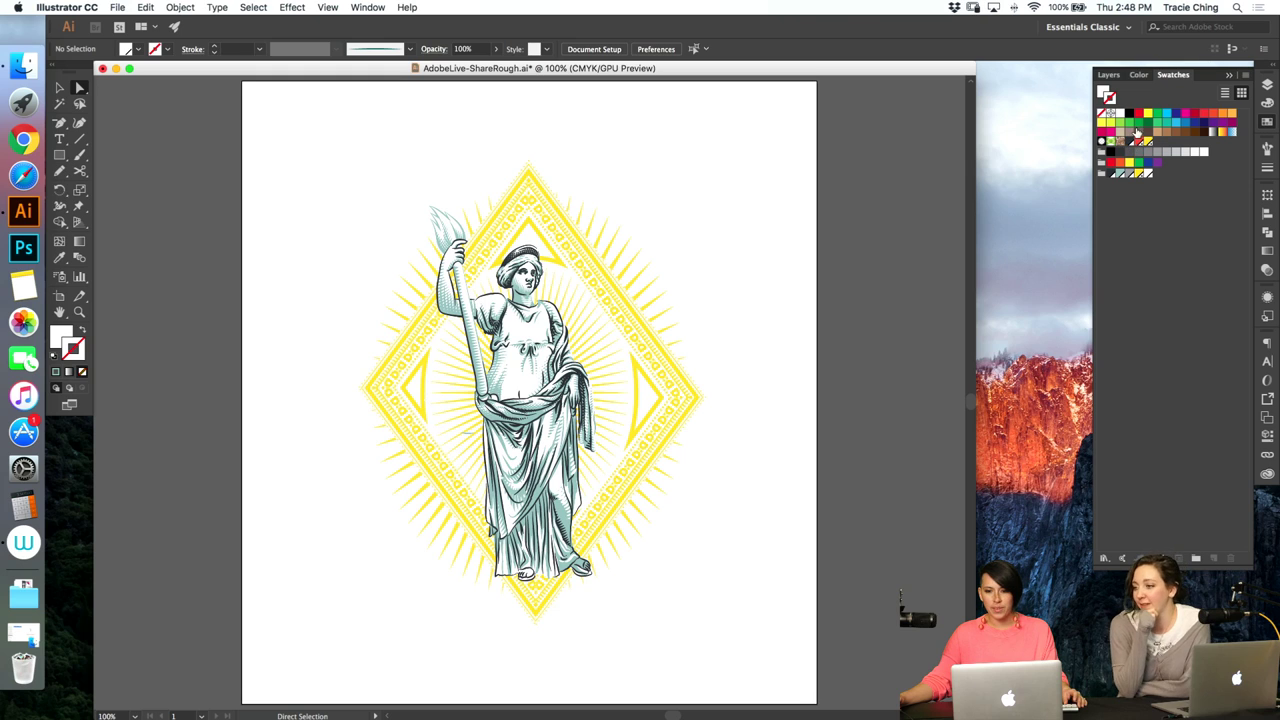
{"action": "left_click", "coordinate": [1120, 175]}
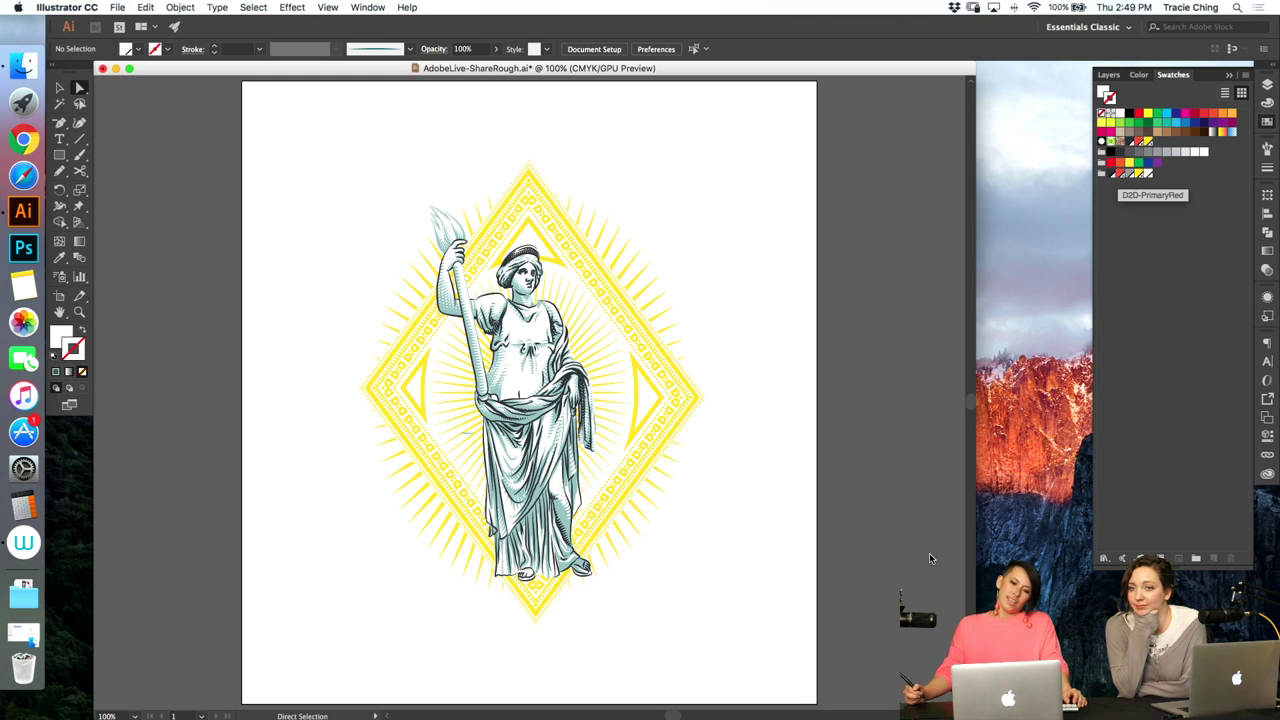
{"action": "key", "text": "super+z"}
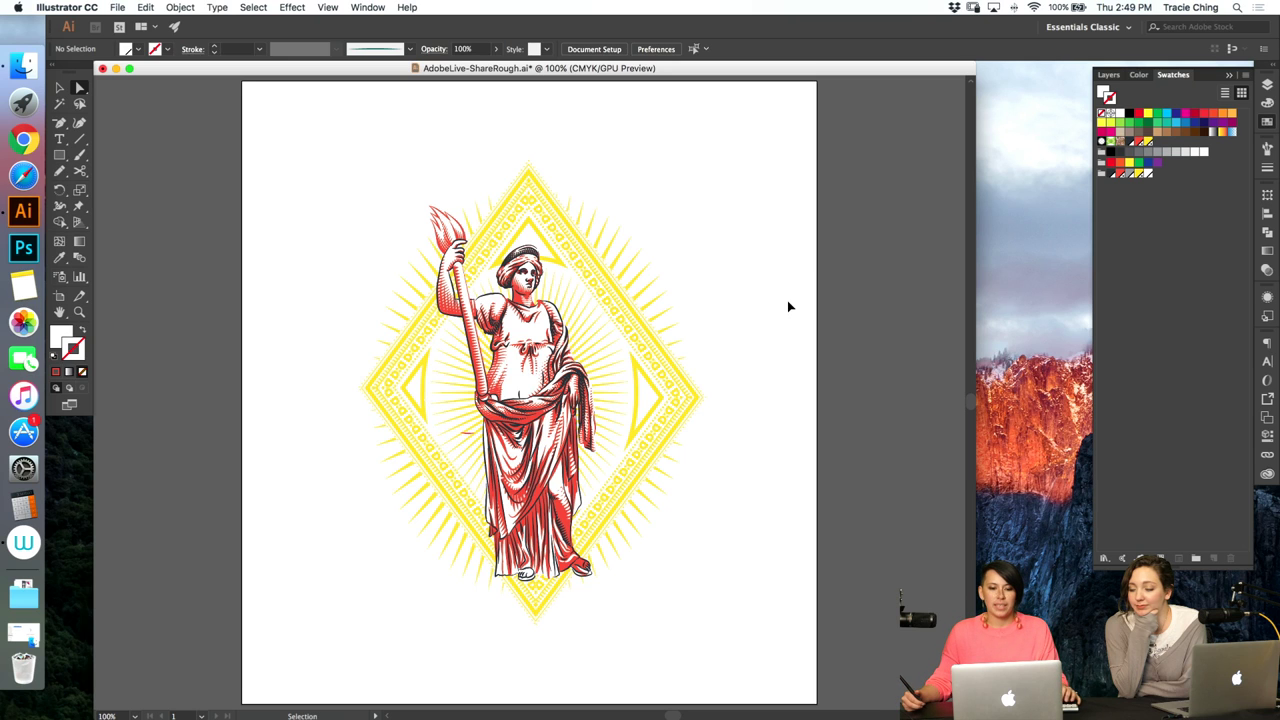
{"action": "key", "text": "super+shift+z"}
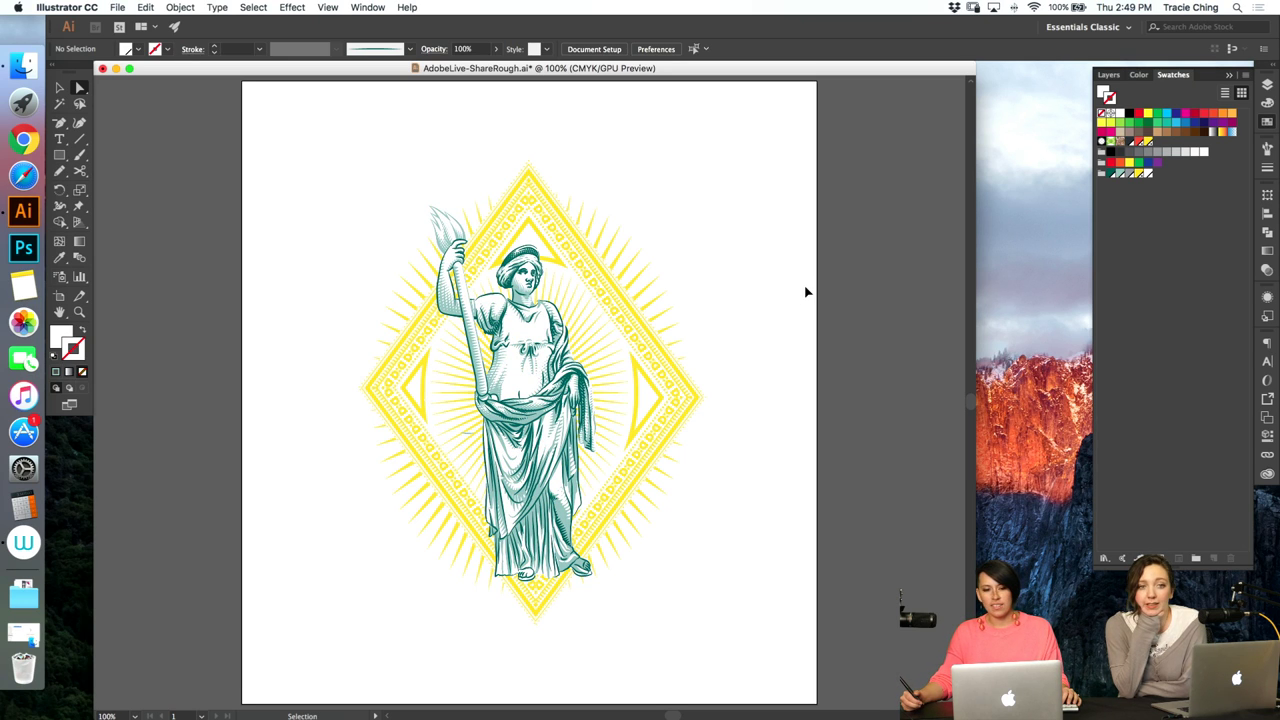
- Examine the goddess figure and the diamond border up close and at actual size
{"action": "key", "text": "a"}
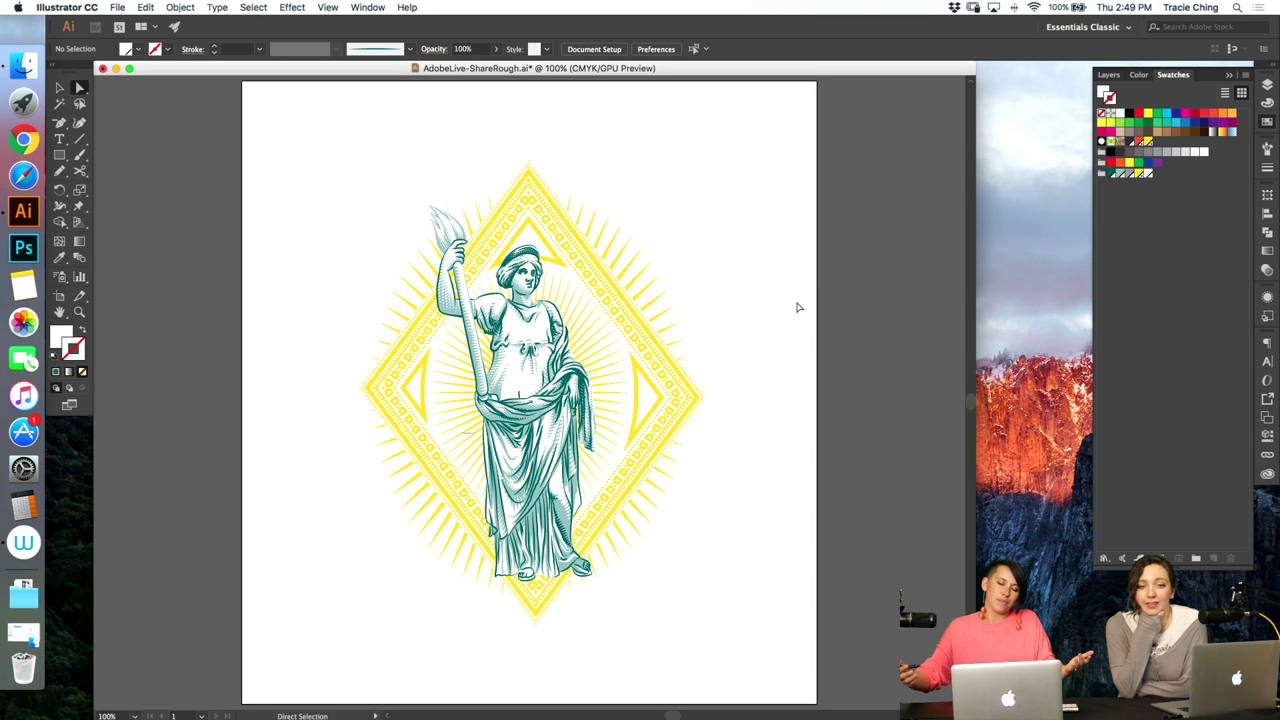
{"action": "key", "text": "super+equal"}
{"action": "key", "text": "super+equal"}
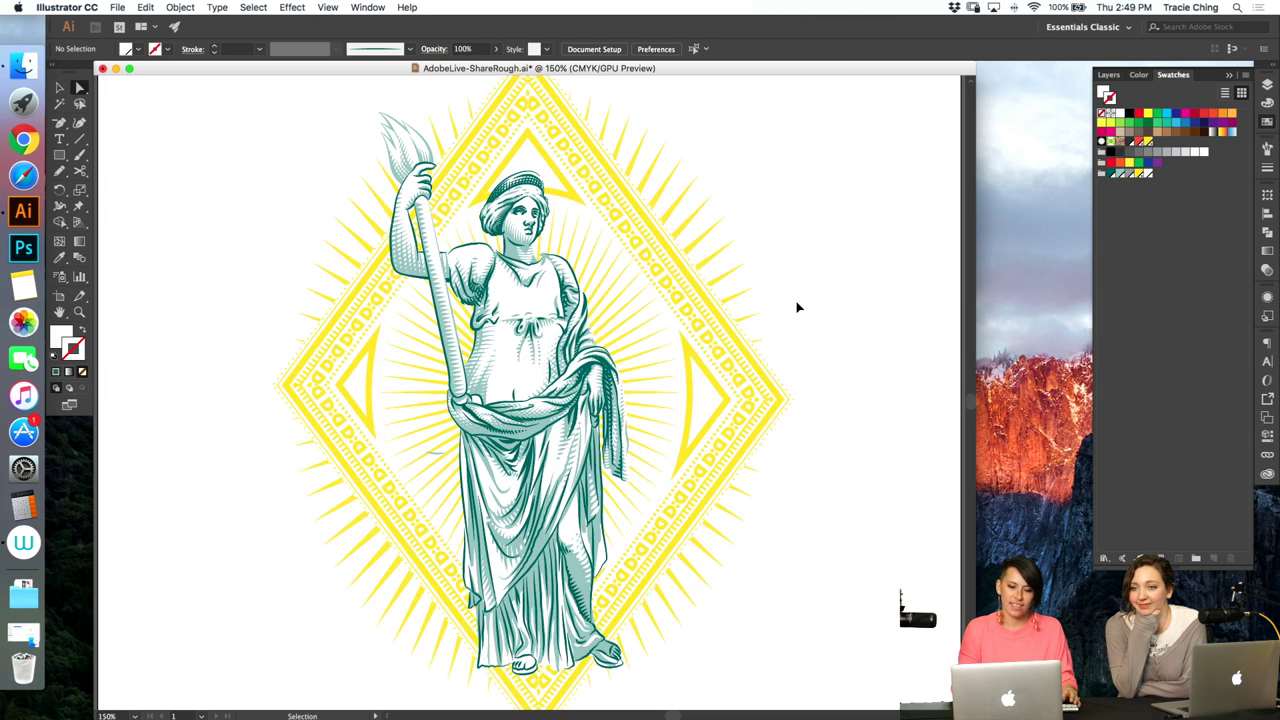
{"action": "key", "text": "a"}
{"action": "left_click", "coordinate": [718, 264]}
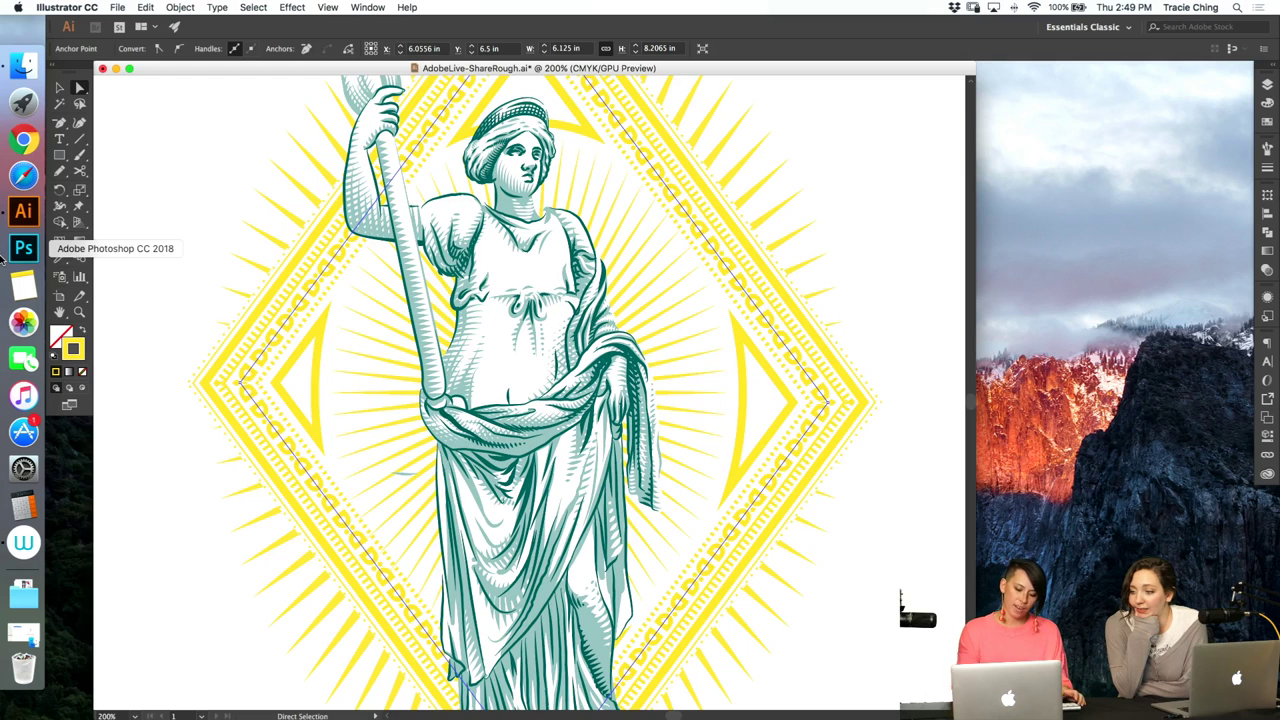
{"action": "key", "text": "super+1"}
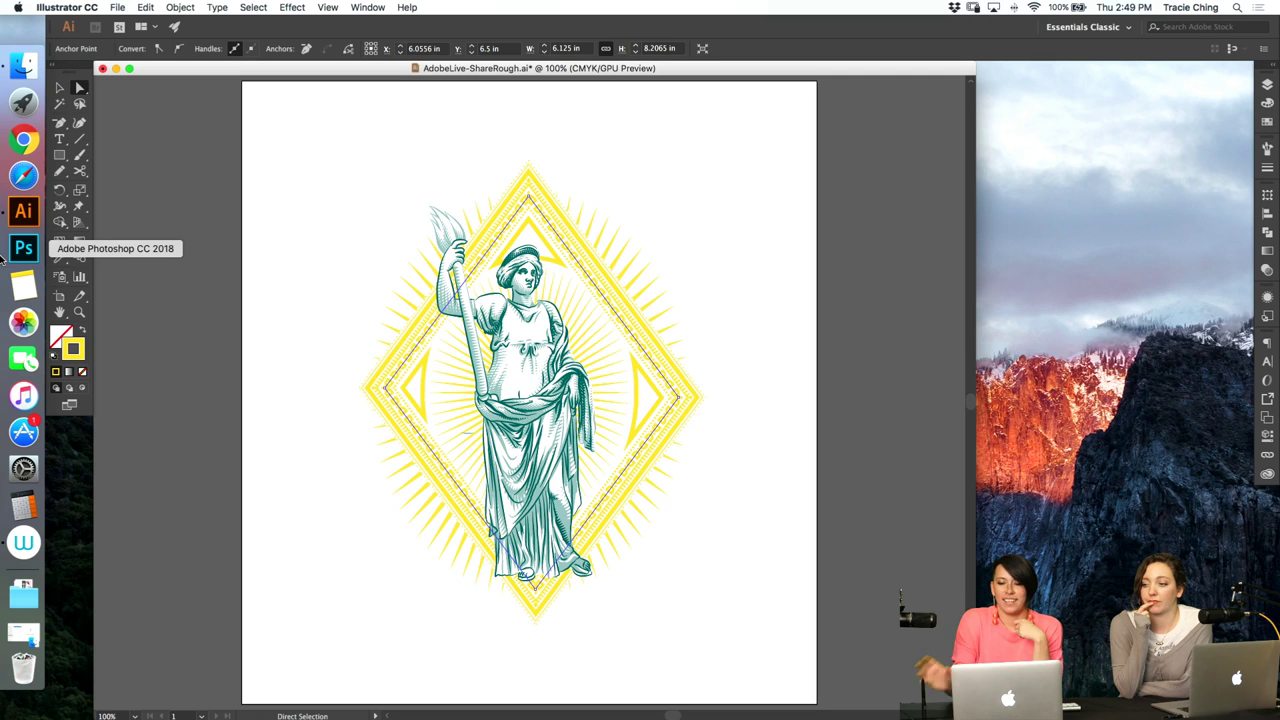
{"action": "left_click", "coordinate": [768, 255]}
{"action": "key", "text": "v"}
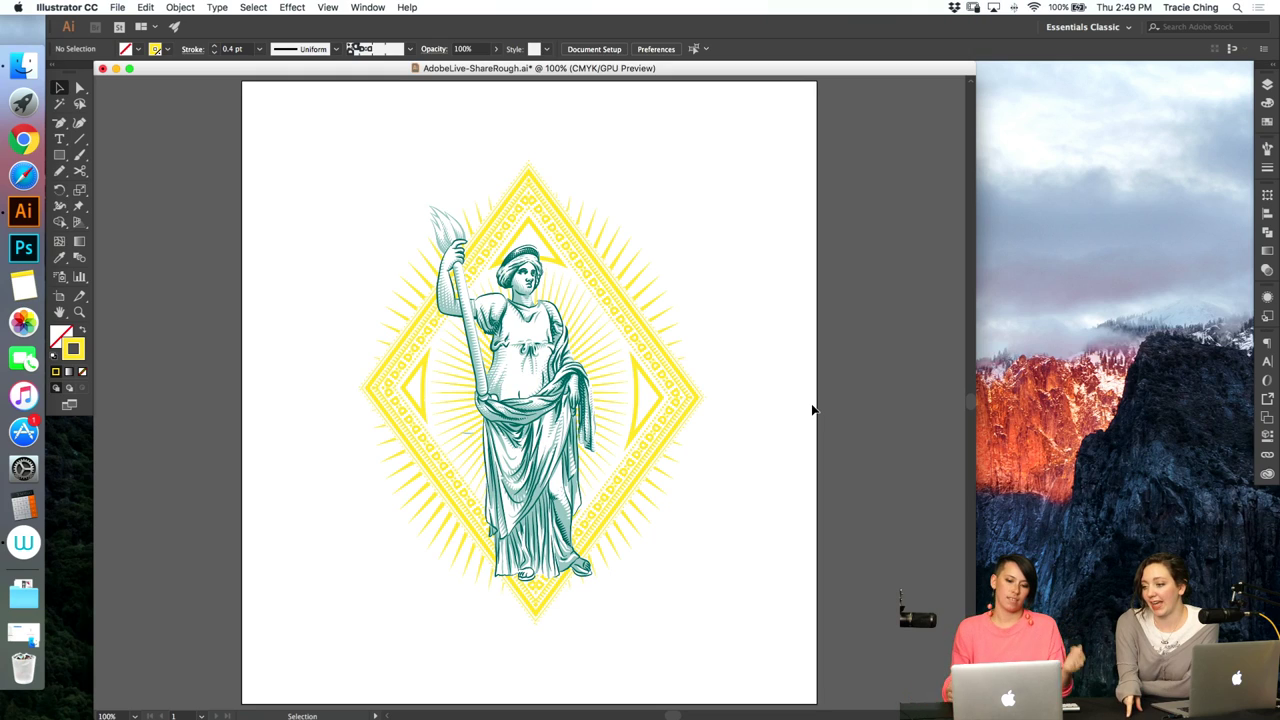
- Add a new layer above Layer 4 and hide Layer 3 and Layer 4 to get a blank artboard
{"action": "key", "text": "super+space"}
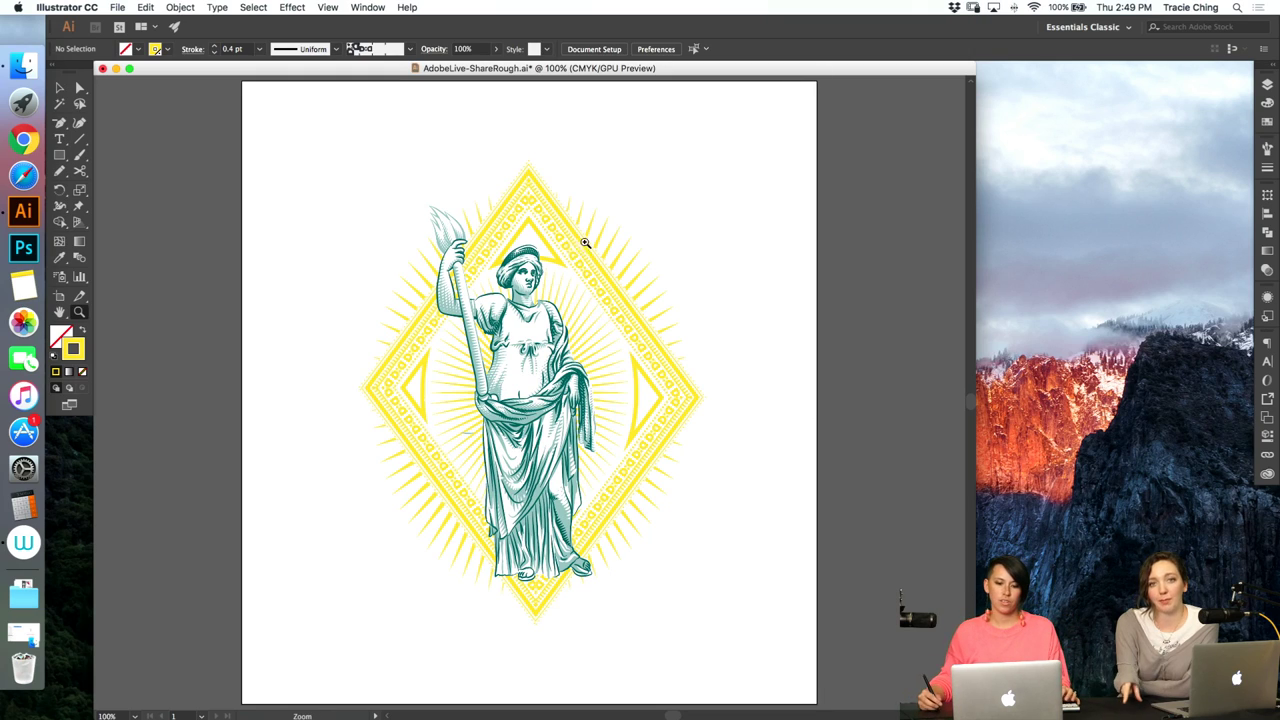
{"action": "left_click_drag", "start_coordinate": [583, 240], "coordinate": [752, 212]}
{"action": "left_click_drag", "start_coordinate": [971, 398], "coordinate": [972, 394]}
{"action": "scroll", "coordinate": [972, 395], "scroll_direction": "up", "scroll_amount": 5}
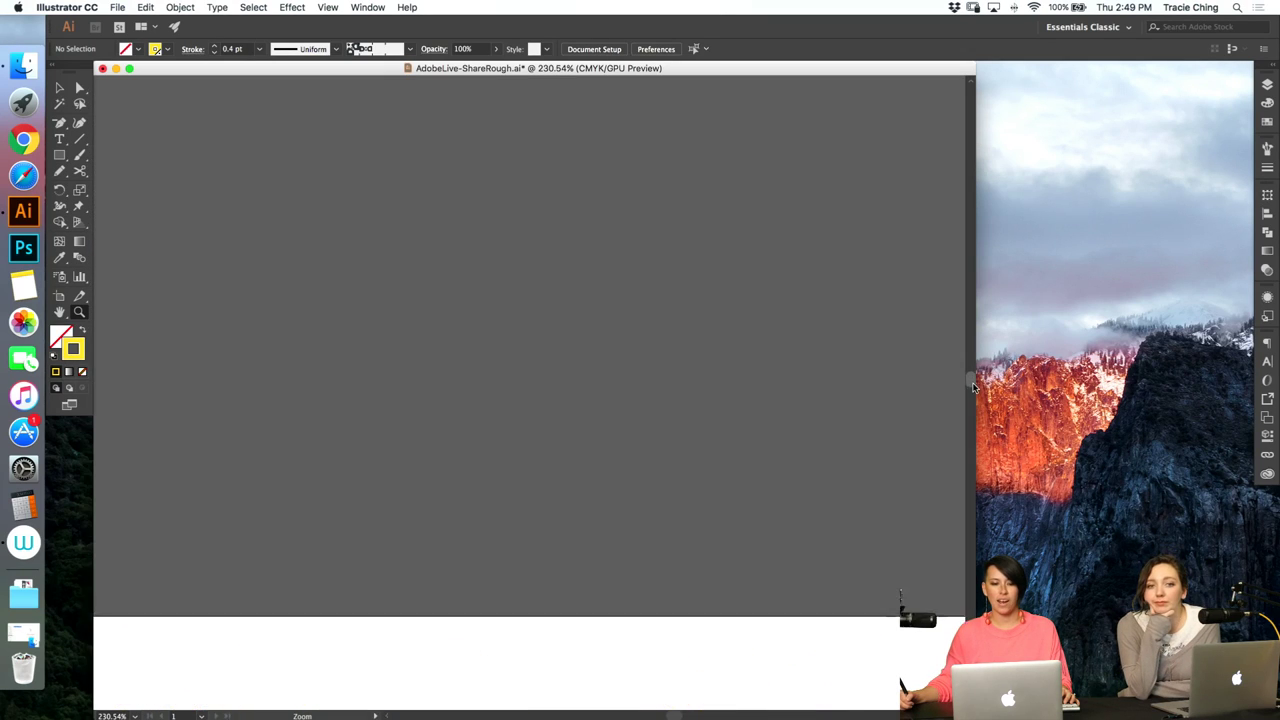
{"action": "left_click", "coordinate": [1267, 85]}
{"action": "left_click", "coordinate": [1213, 558]}
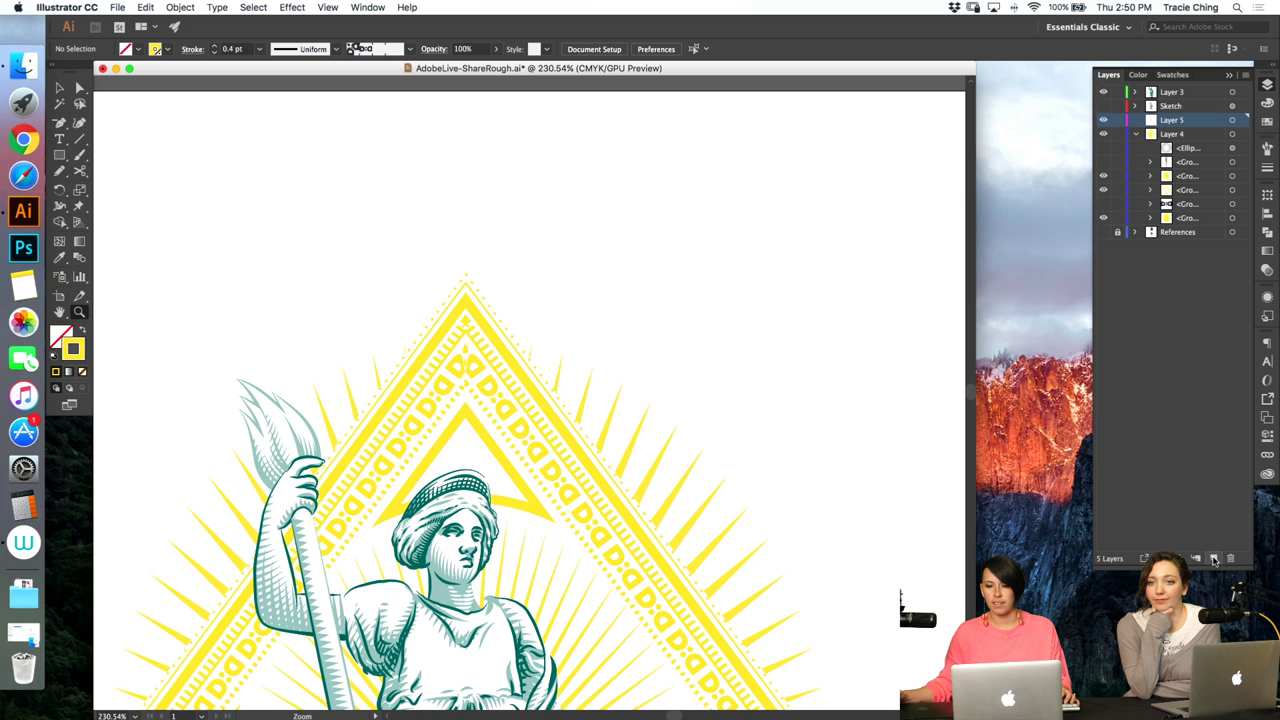
{"action": "left_click", "coordinate": [1104, 136]}
{"action": "left_click", "coordinate": [1103, 91]}
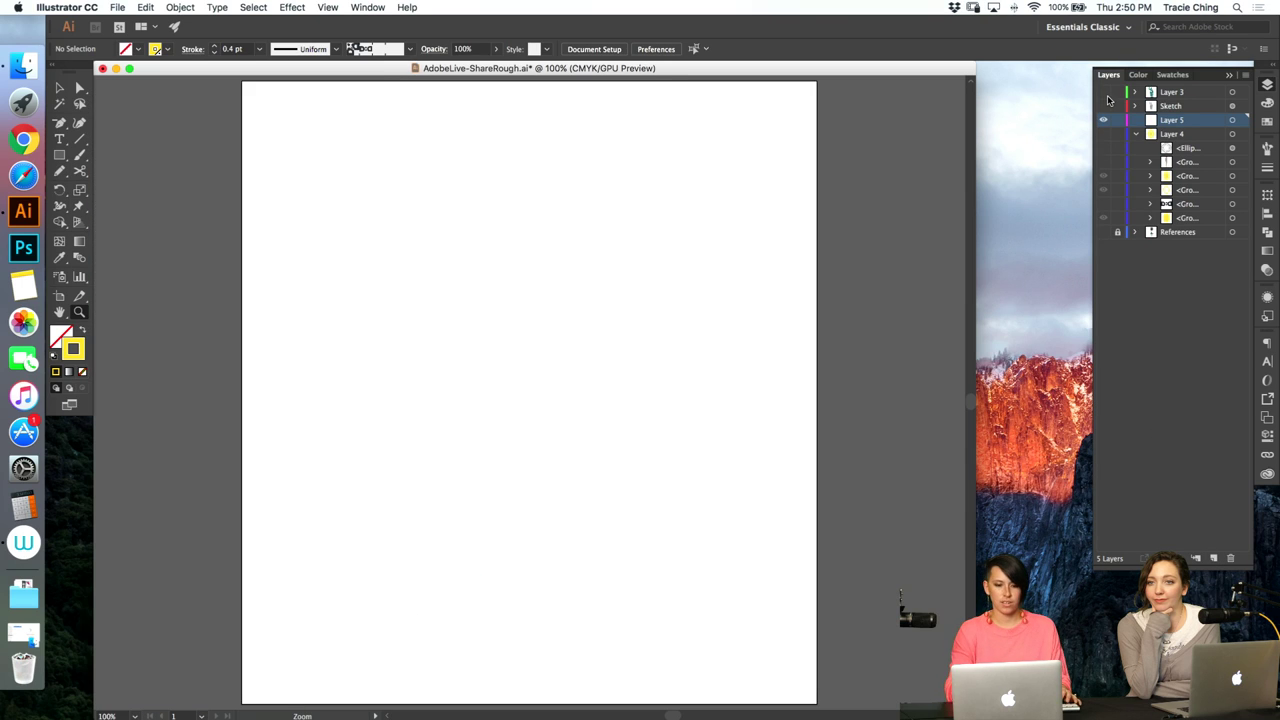
{"action": "key", "text": "super+1"}
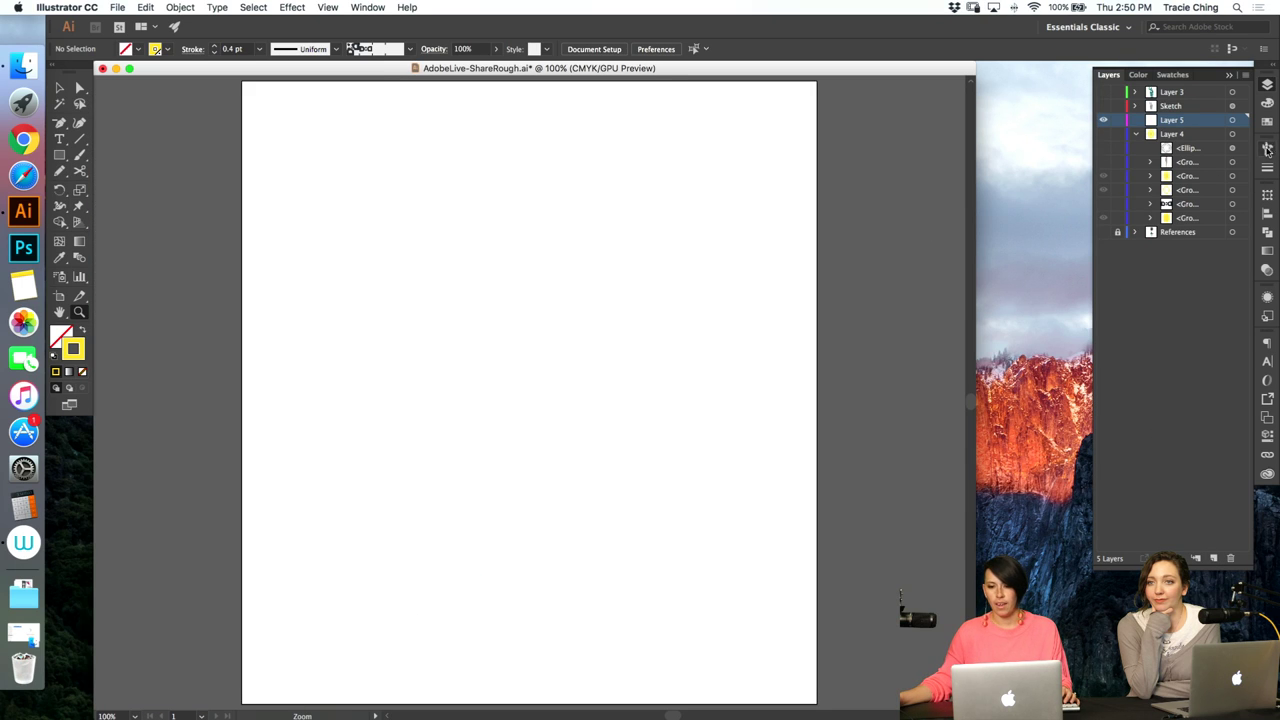
- Try painting a freehand curve on the blank artboard with the Paintbrush, then undo the stroke
{"action": "left_click", "coordinate": [1267, 149]}
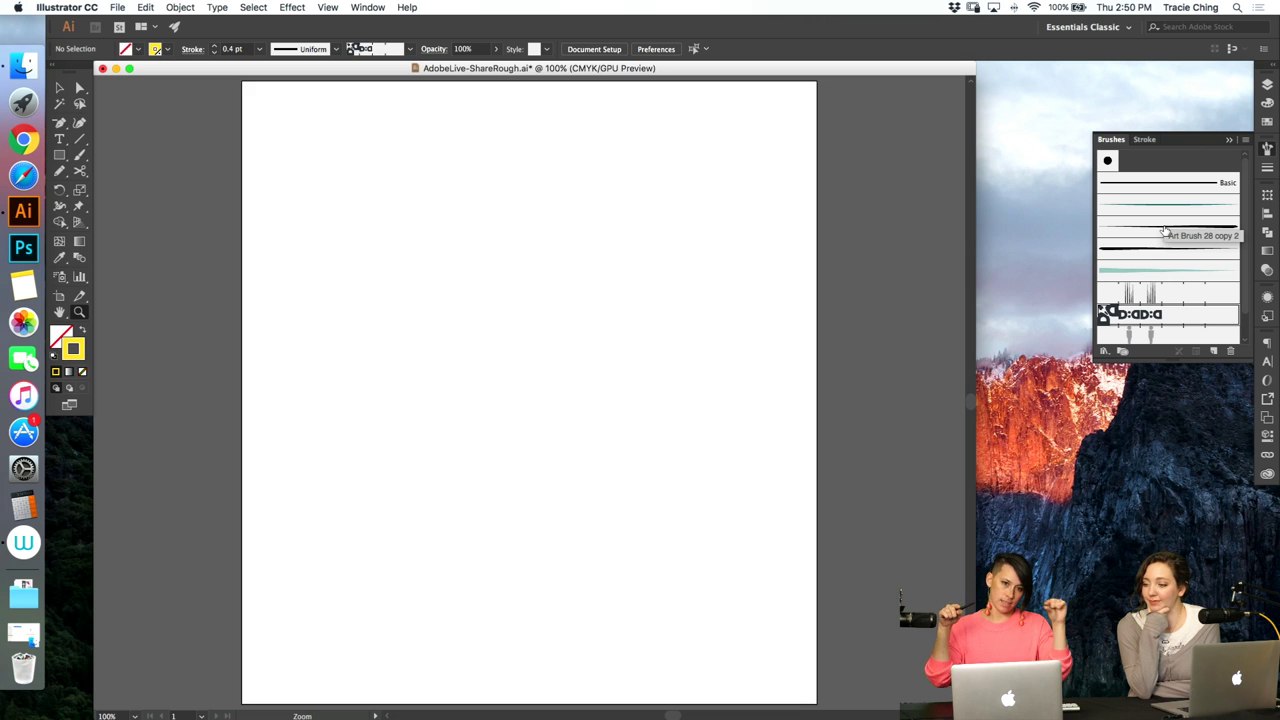
{"action": "key", "text": "a"}
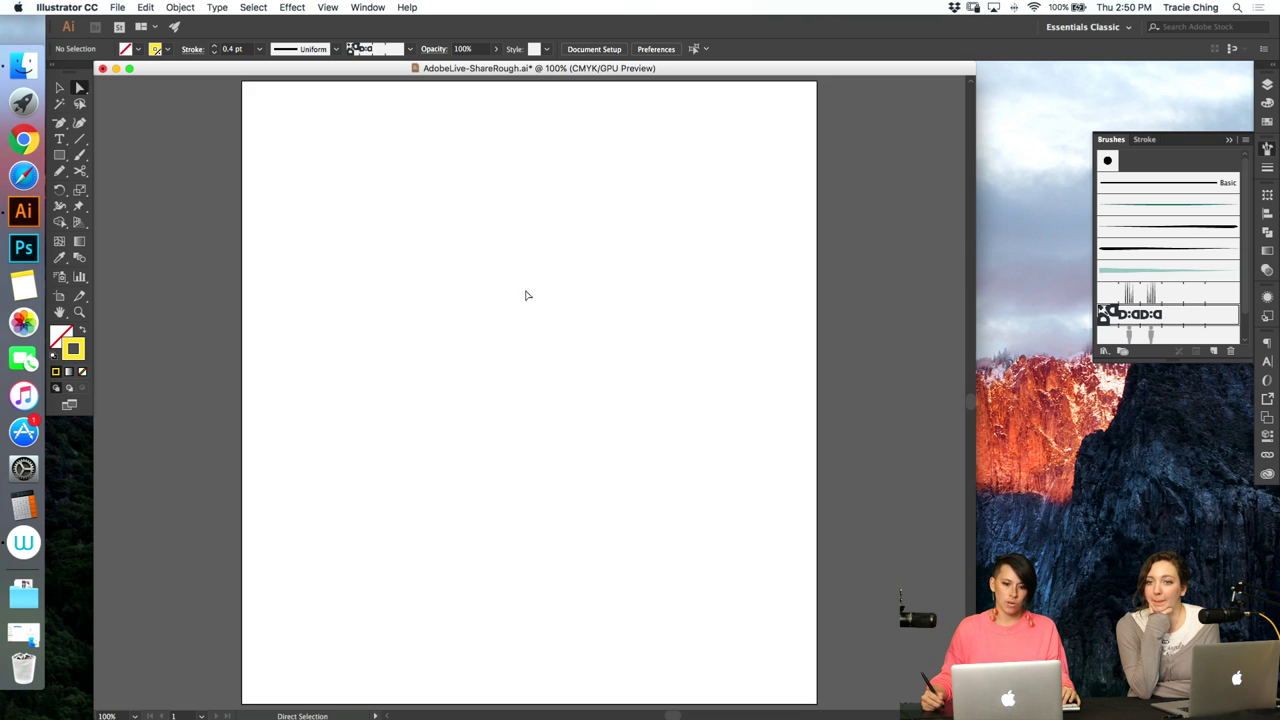
{"action": "left_click", "coordinate": [527, 295]}
{"action": "key", "text": "b"}
{"action": "mouse_move", "coordinate": [549, 177]}
{"action": "left_mouse_down"}
{"action": "mouse_move", "coordinate": [568, 337]}
{"action": "mouse_move", "coordinate": [608, 366]}
{"action": "left_mouse_up"}
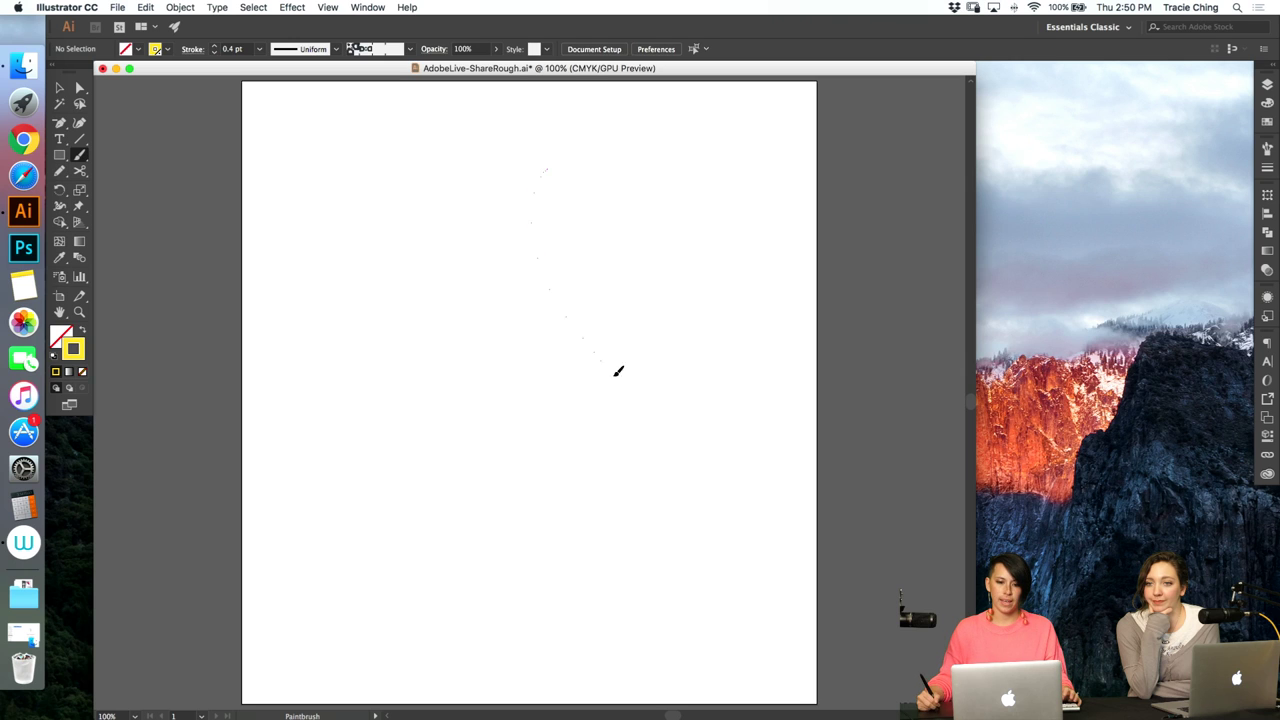
{"action": "key", "text": "super+z"}
- Choose the black tapered art brush for the Paintbrush strokes
{"action": "left_click", "coordinate": [1267, 147]}
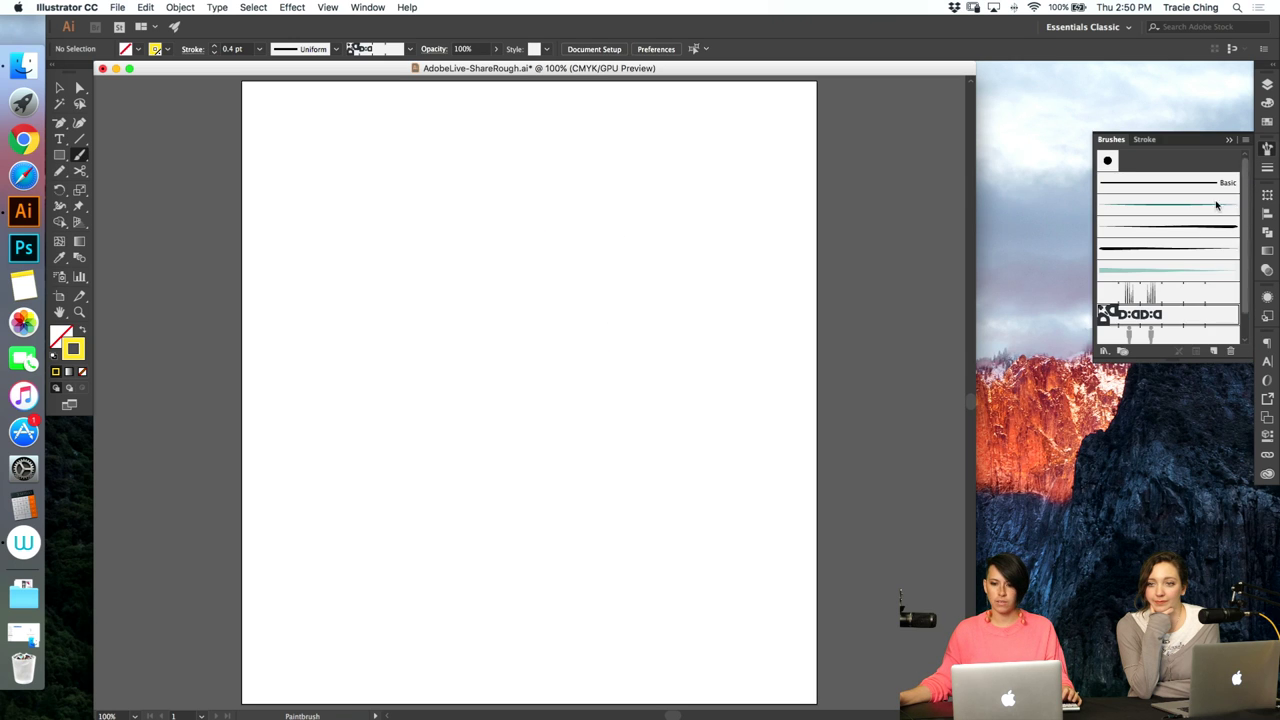
{"action": "left_click", "coordinate": [1168, 227]}
{"action": "key", "text": "F5"}
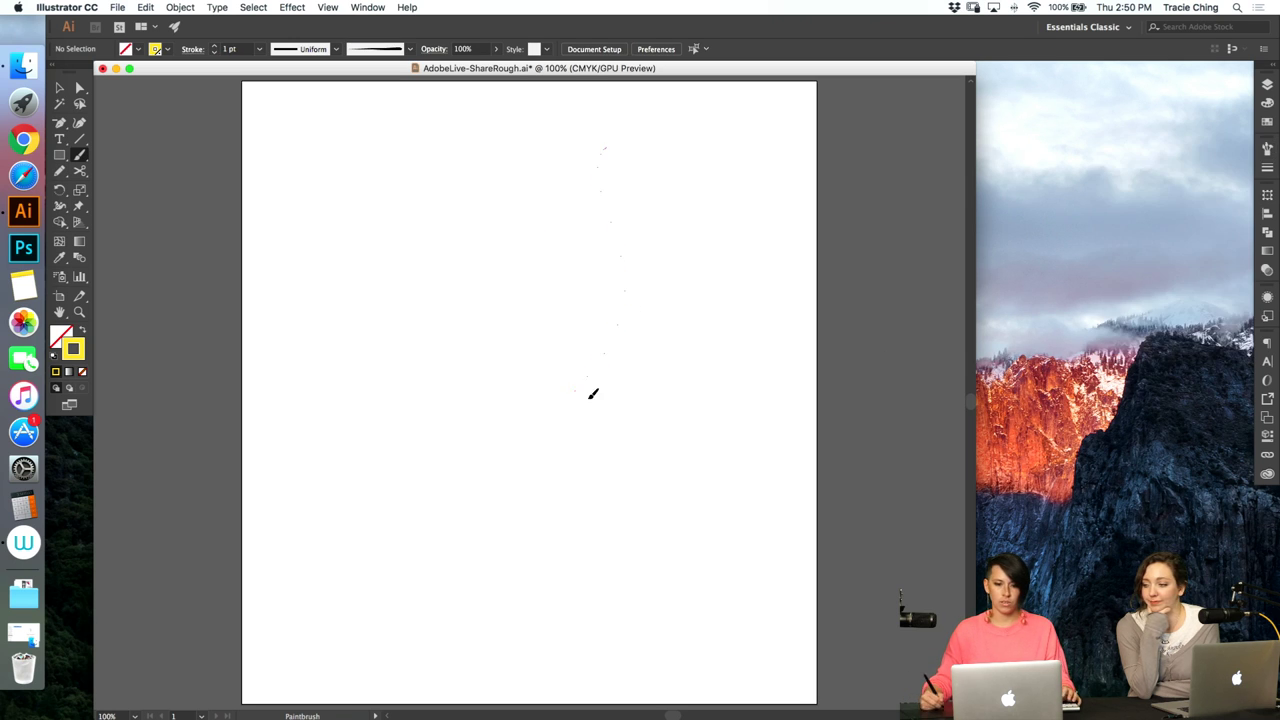
- Try painting one long yellow S-shaped stroke on the blank artboard, then delete it
{"action": "left_click_drag", "start_coordinate": [570, 396], "coordinate": [600, 150]}
{"action": "key", "text": "v"}
{"action": "left_click", "coordinate": [624, 317]}
{"action": "key", "text": "a"}
{"action": "left_click", "coordinate": [677, 348]}
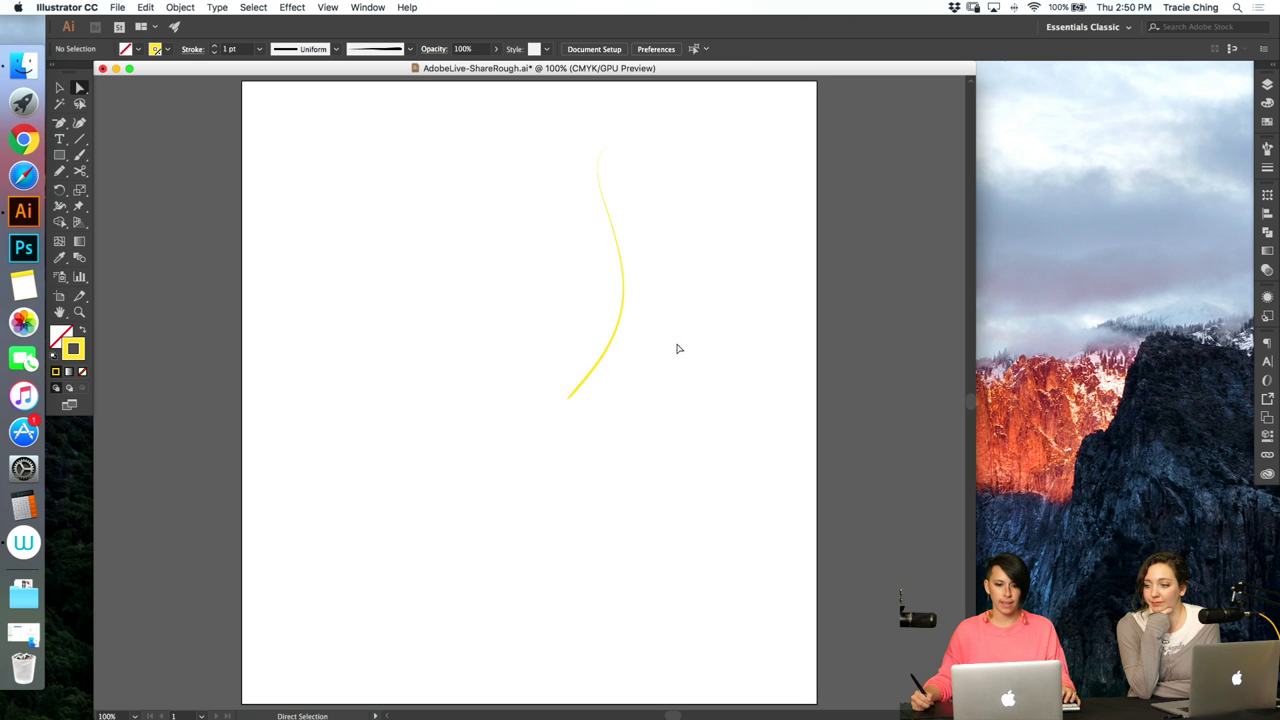
{"action": "left_click", "coordinate": [621, 326]}
{"action": "key", "text": "Delete"}
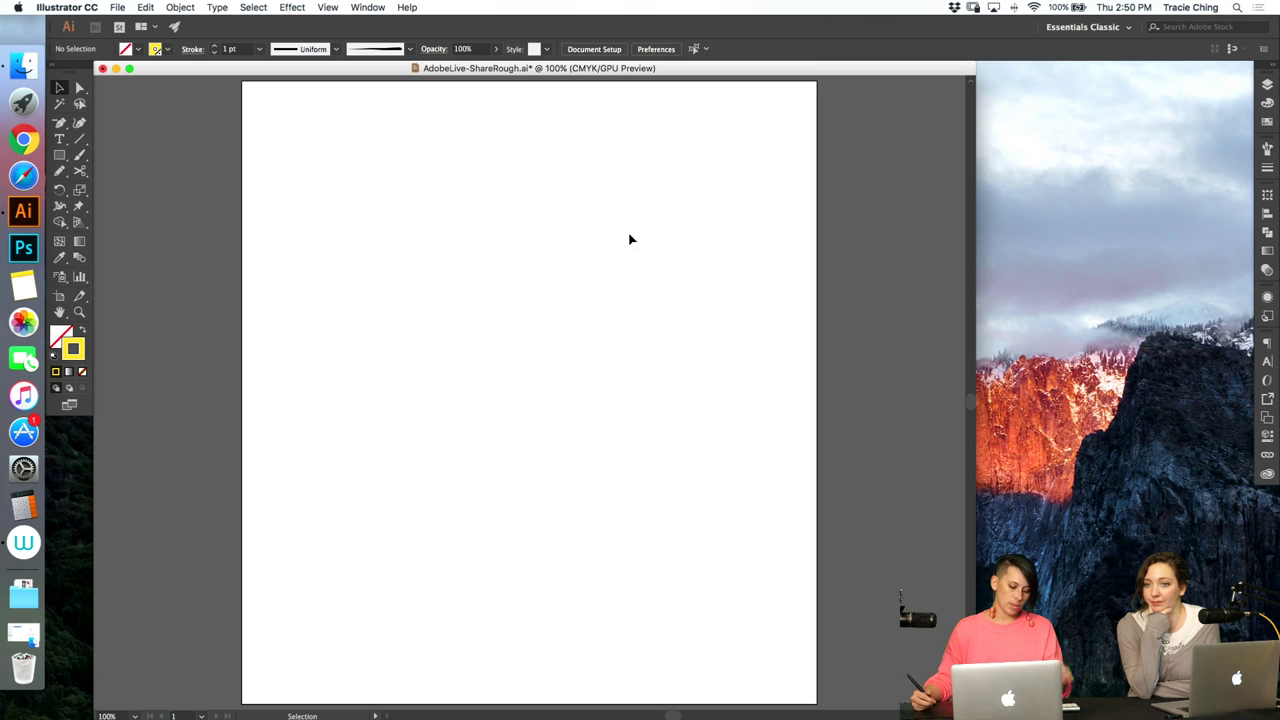
- Paint four separate tapered yellow curves of different lengths in a rising diagonal row with the Paintbrush
{"action": "key", "text": "b"}
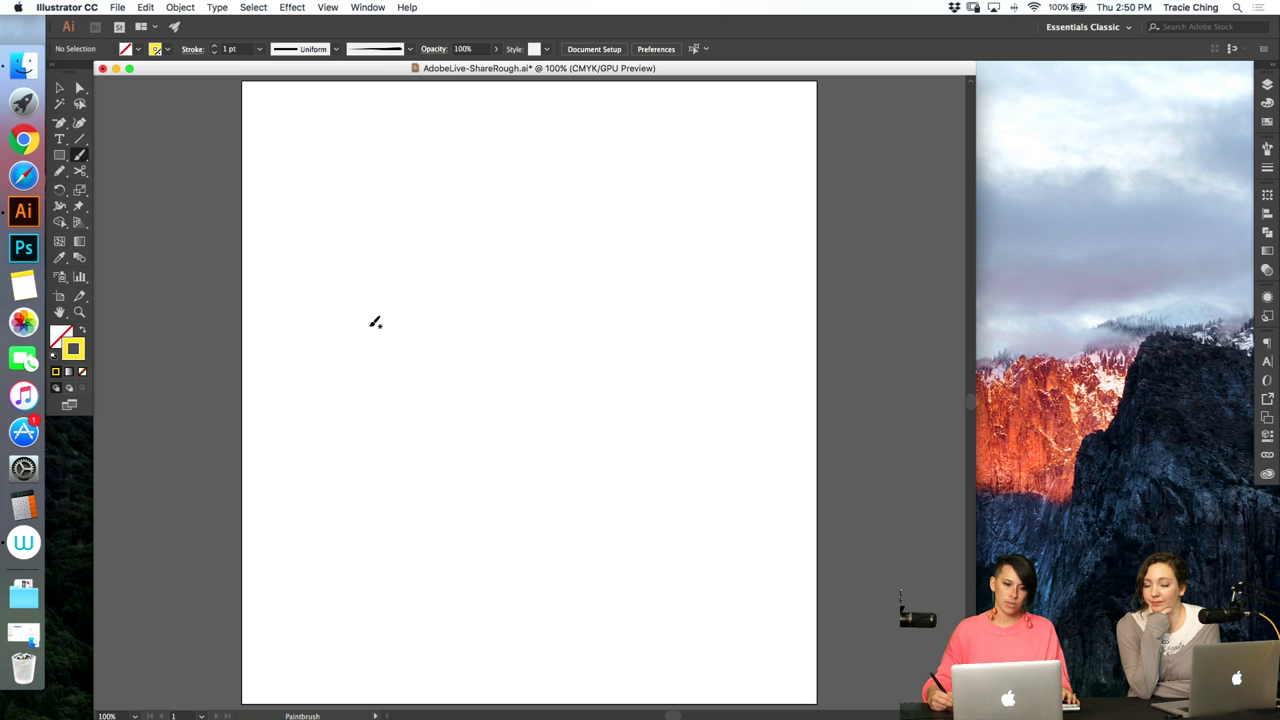
{"action": "left_click_drag", "start_coordinate": [403, 248], "coordinate": [454, 367]}
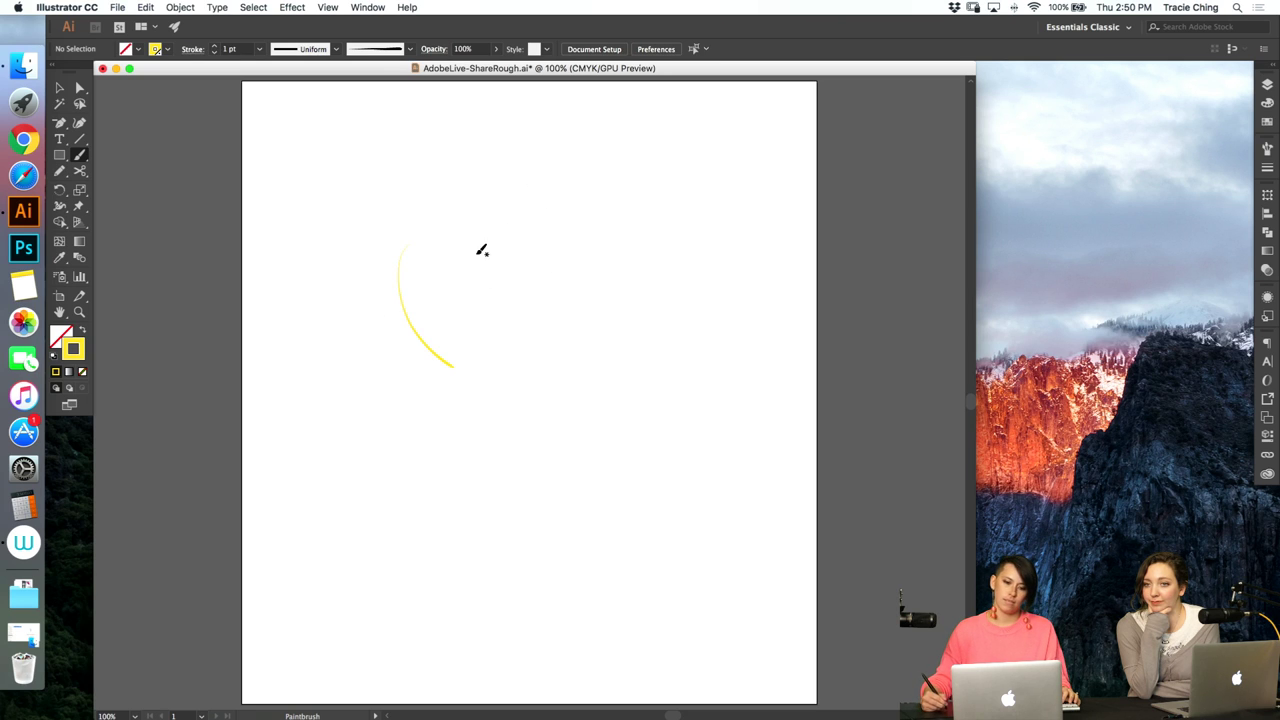
{"action": "left_click_drag", "start_coordinate": [480, 256], "coordinate": [527, 313]}
{"action": "left_click_drag", "start_coordinate": [571, 222], "coordinate": [594, 251]}
{"action": "left_click_drag", "start_coordinate": [594, 165], "coordinate": [654, 245]}
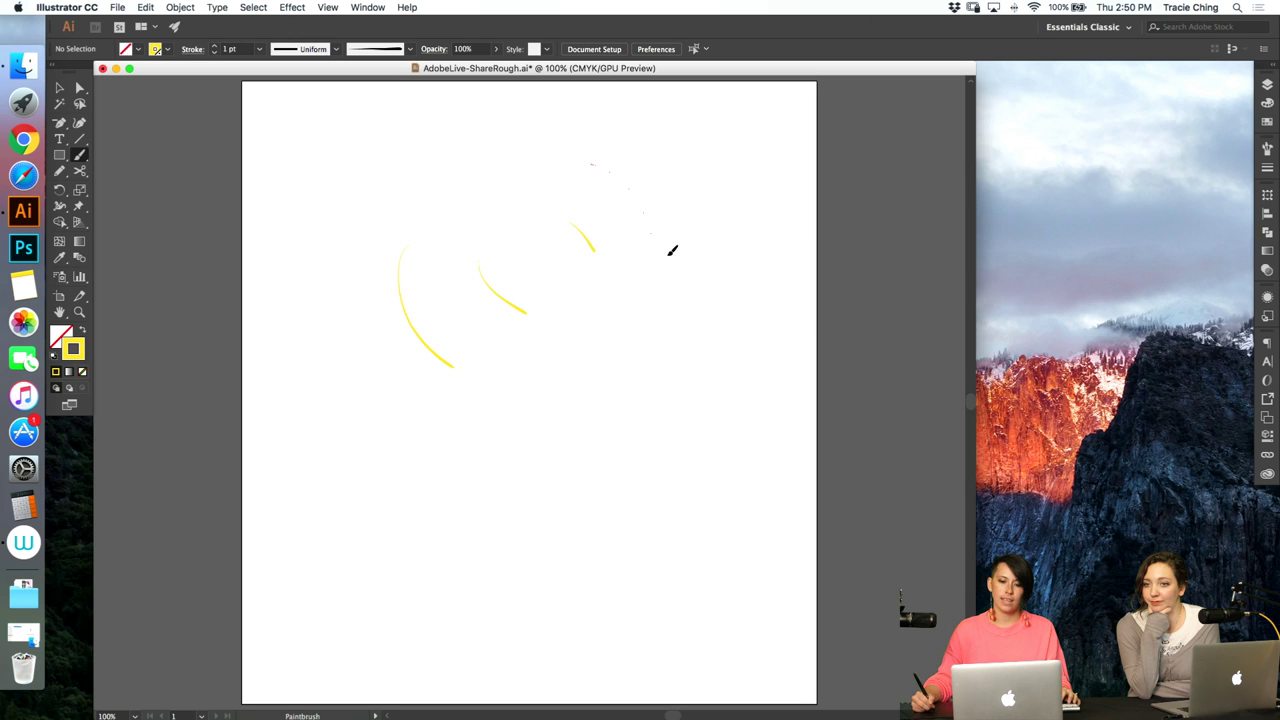
- Select all four yellow curves and make a blend from them
{"action": "key", "text": "v"}
{"action": "key", "text": "super+a"}
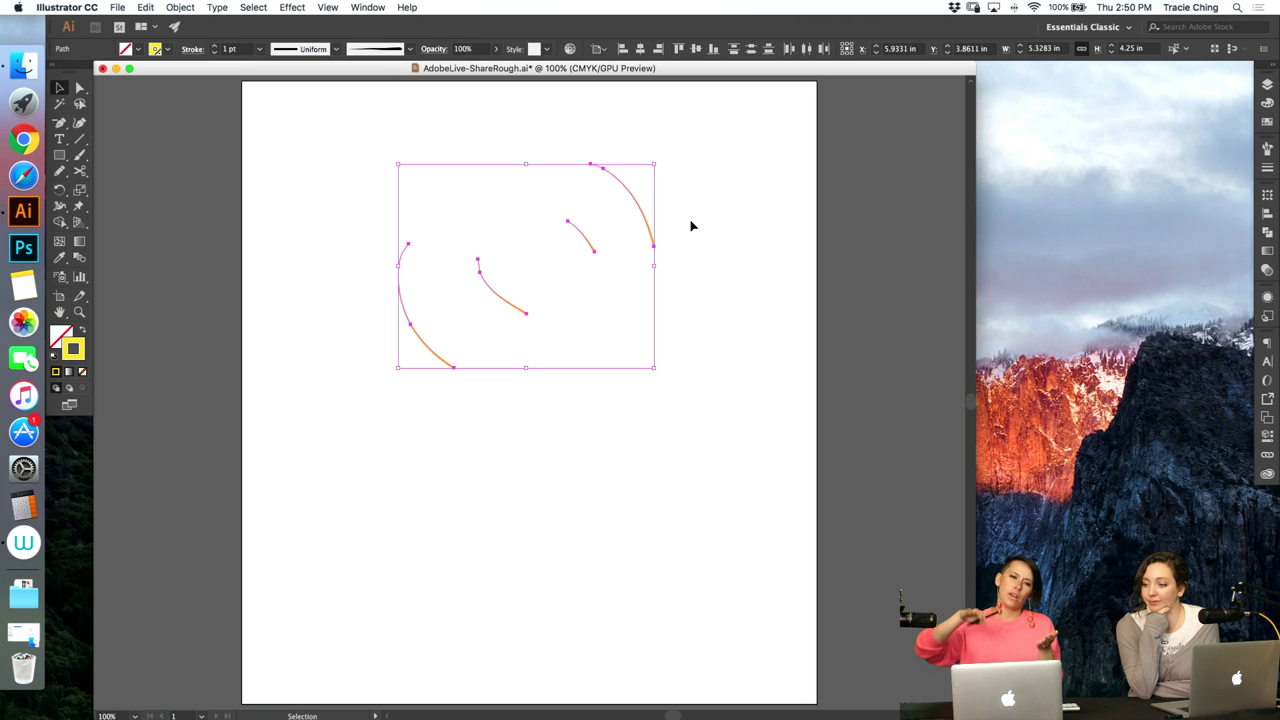
{"action": "key", "text": "super+shift+a"}
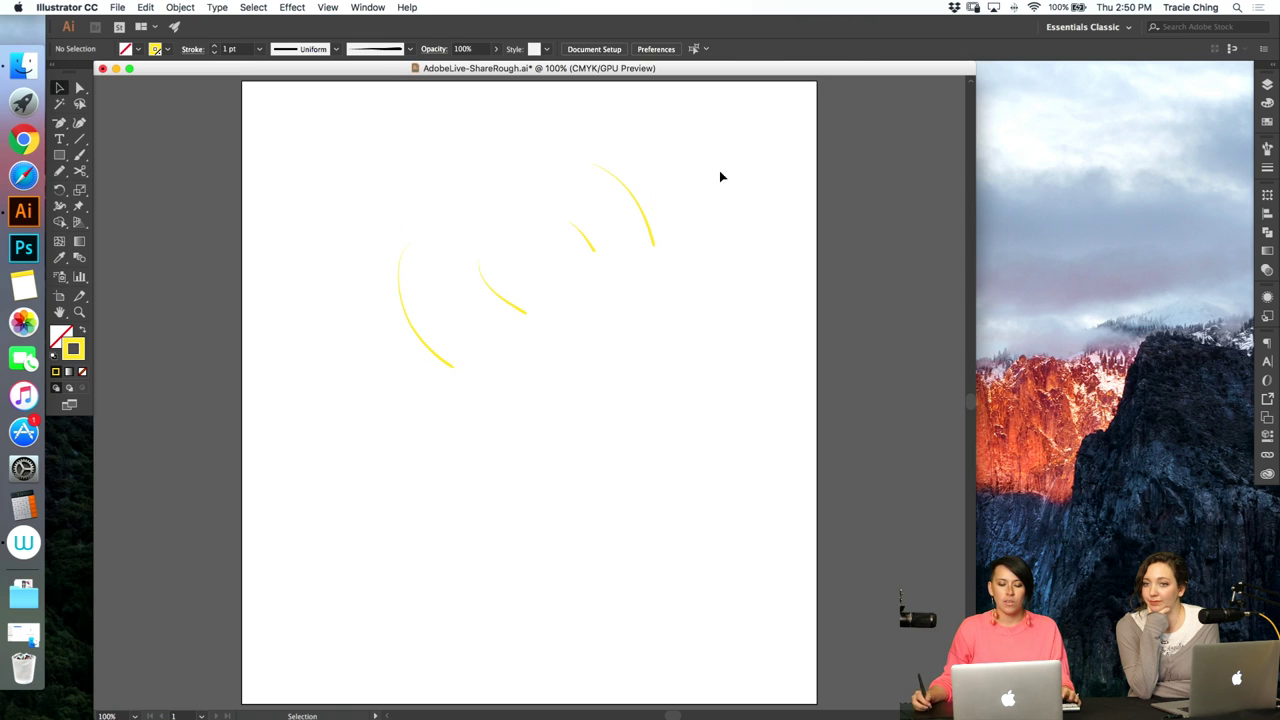
{"action": "key", "text": "super+a"}
{"action": "left_click", "coordinate": [180, 7]}
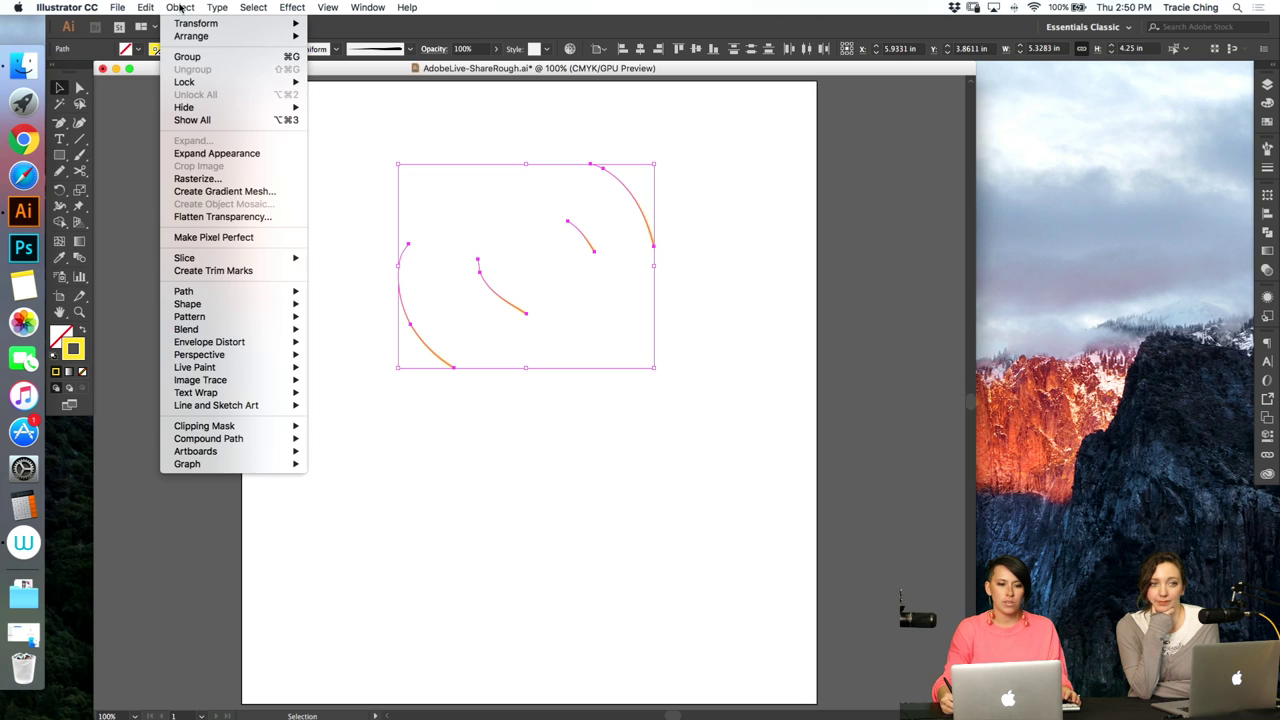
{"action": "mouse_move", "coordinate": [240, 329]}
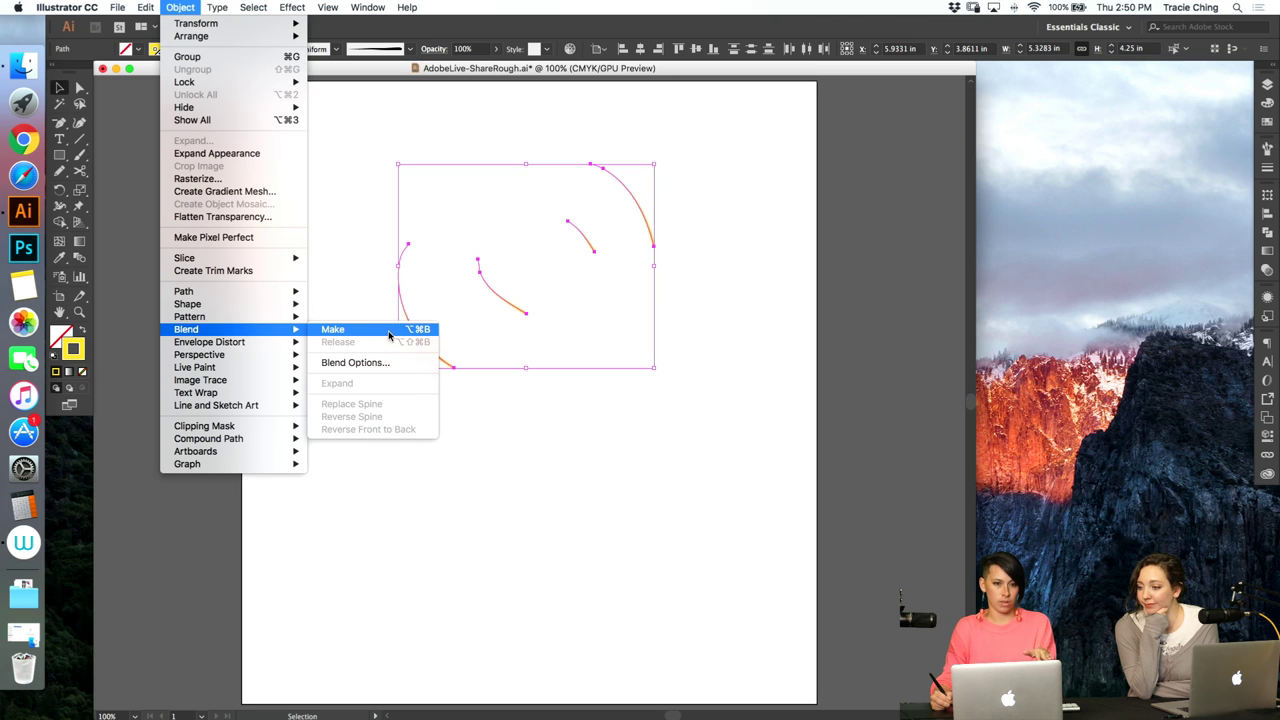
{"action": "left_click", "coordinate": [641, 333]}
{"action": "key", "text": "super+alt+b"}
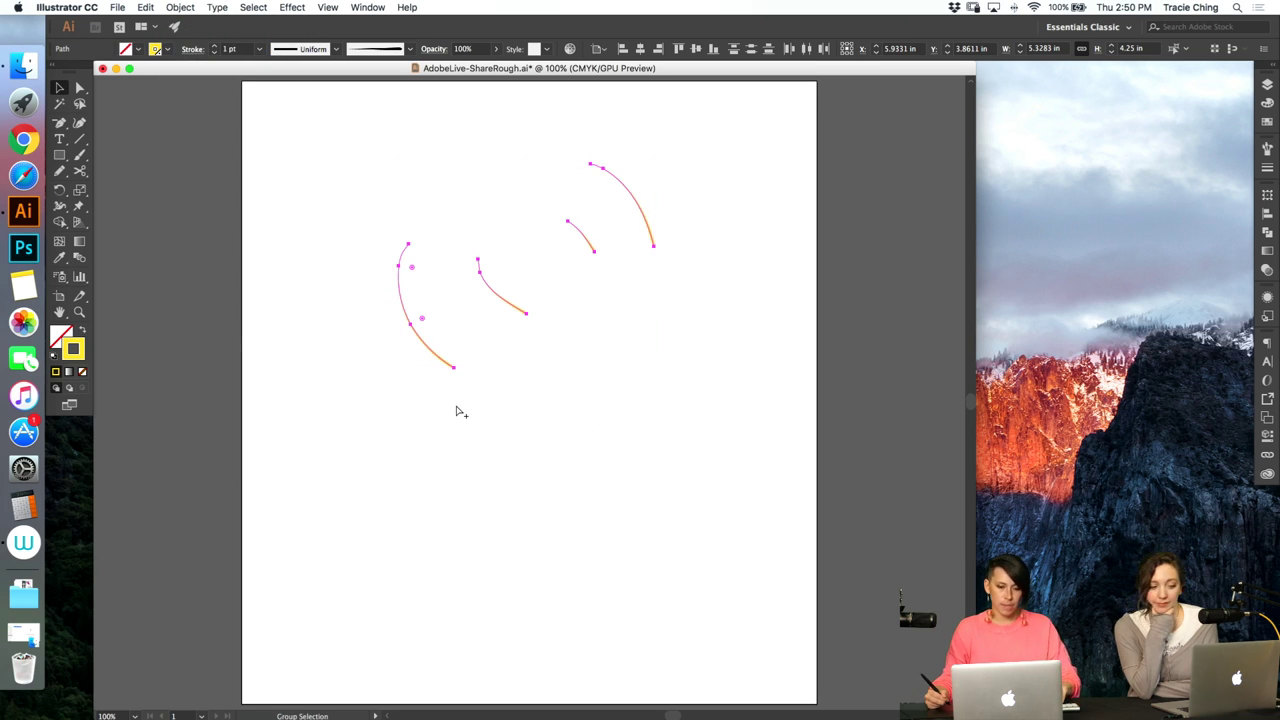
- Open the blend's options and preview the yellow curves with Specified Distance spacing
{"action": "left_click", "coordinate": [180, 7]}
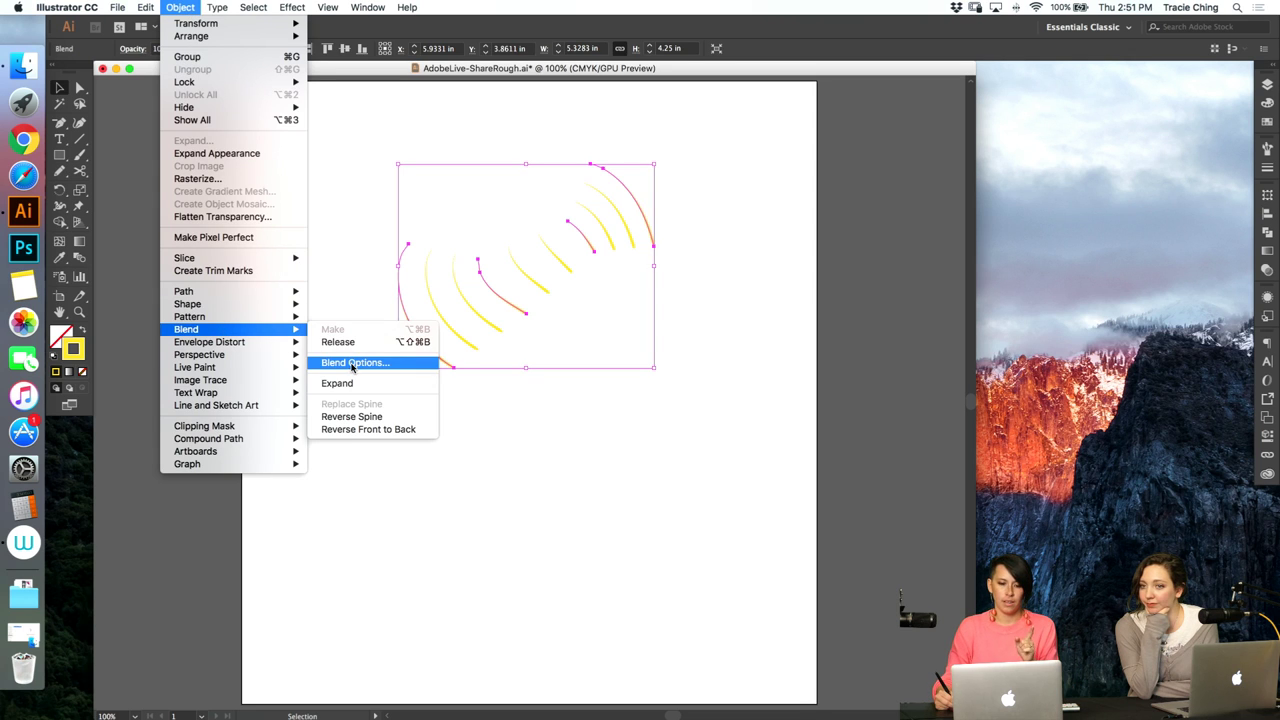
{"action": "left_click", "coordinate": [352, 366]}
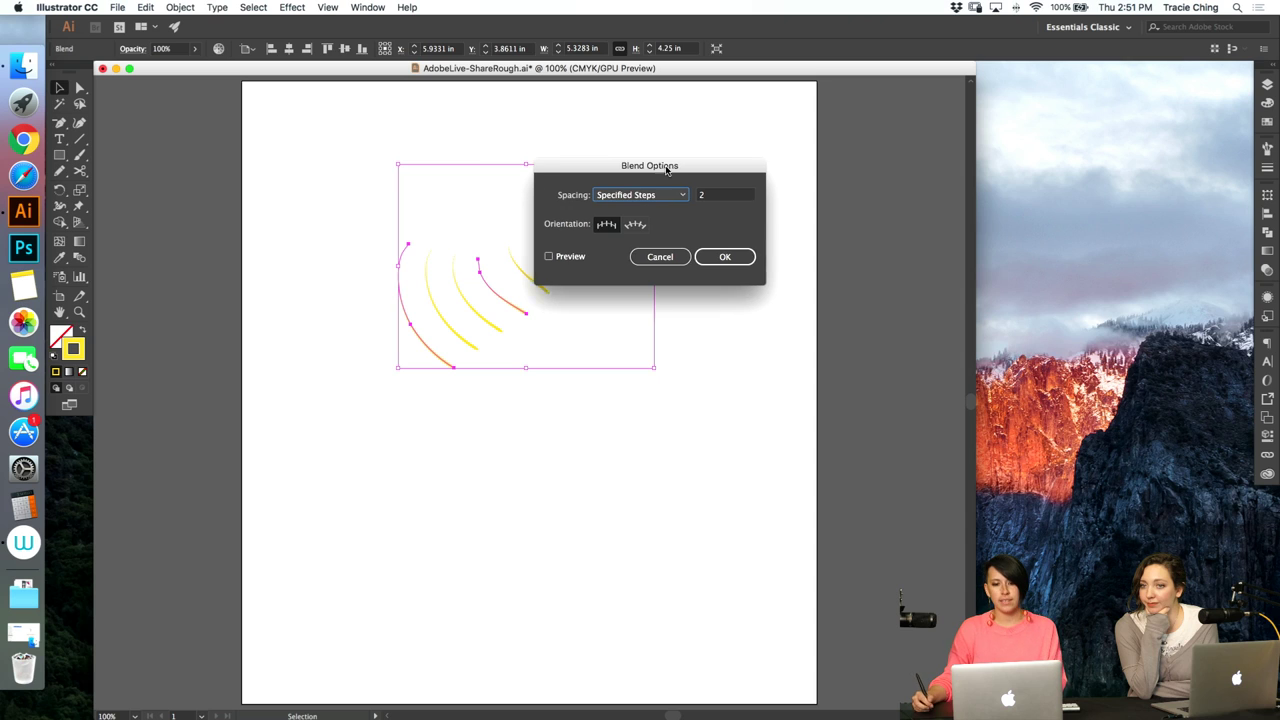
{"action": "left_click_drag", "start_coordinate": [666, 166], "coordinate": [761, 152]}
{"action": "left_click", "coordinate": [746, 185]}
{"action": "left_click", "coordinate": [752, 226]}
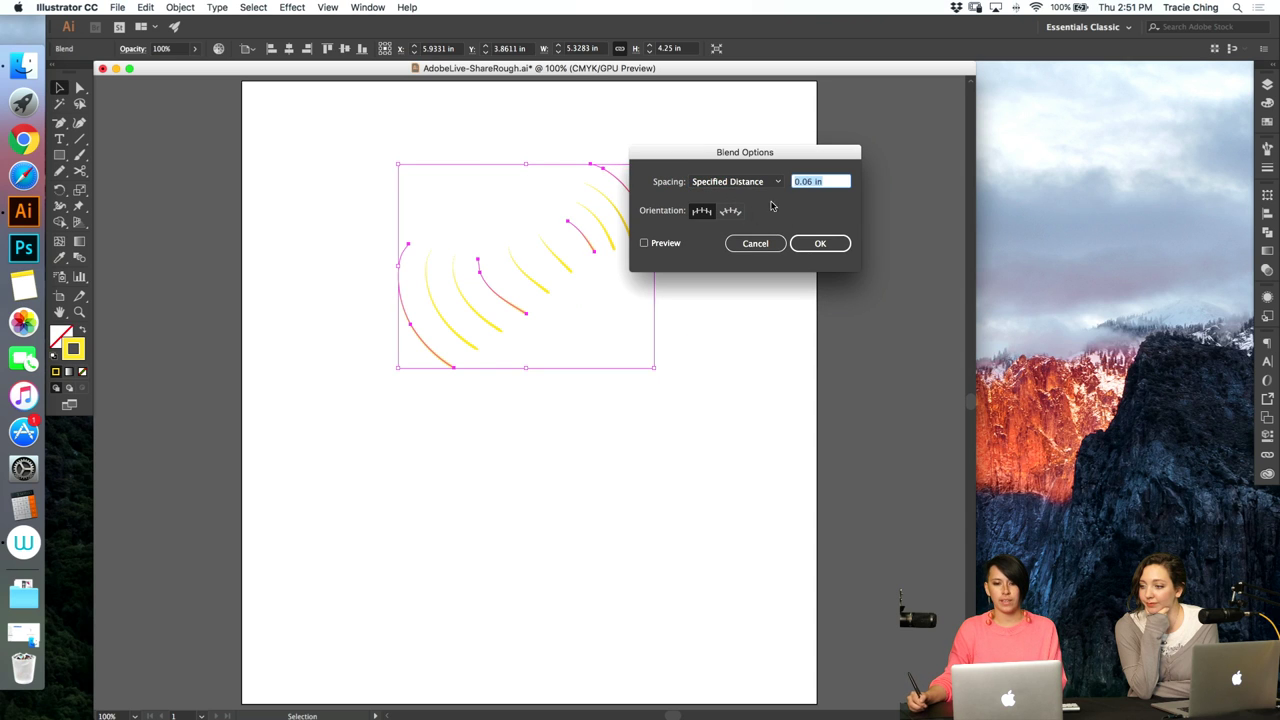
{"action": "left_click", "coordinate": [665, 246]}
{"action": "left_click", "coordinate": [745, 183]}
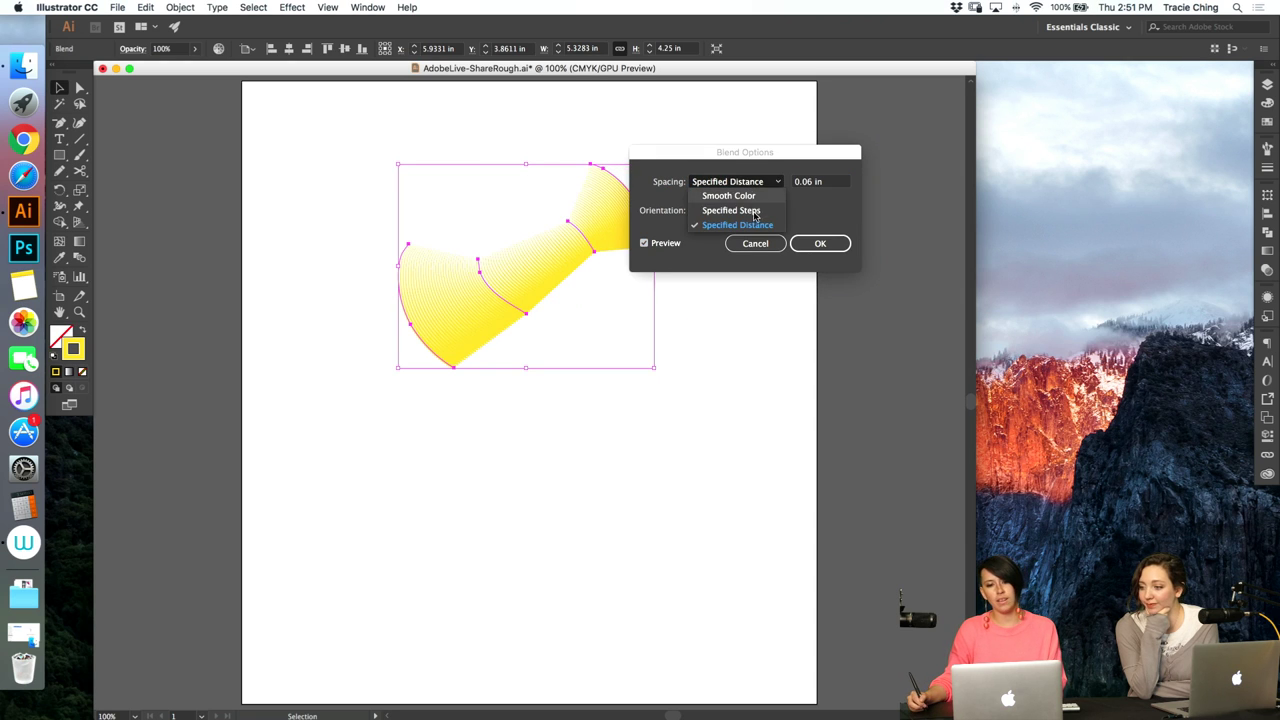
- Set the blend spacing to Specified Steps with 7 steps, apply it and deselect the blend
{"action": "left_click", "coordinate": [748, 211]}
{"action": "left_click", "coordinate": [748, 183]}
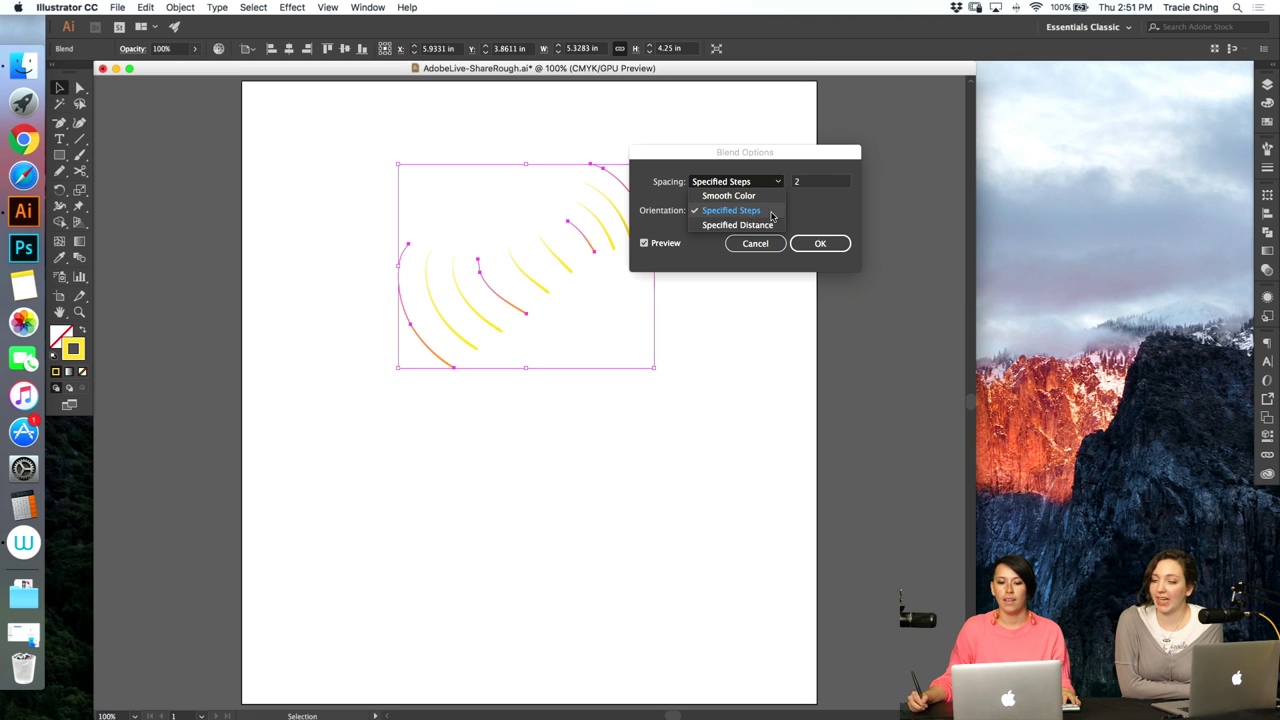
{"action": "left_click", "coordinate": [731, 210]}
{"action": "left_click", "coordinate": [818, 186]}
{"action": "key", "text": "Up"}
{"action": "key", "text": "Up"}
{"action": "key", "text": "Up"}
{"action": "key", "text": "Up"}
{"action": "key", "text": "Up"}
{"action": "key", "text": "Up"}
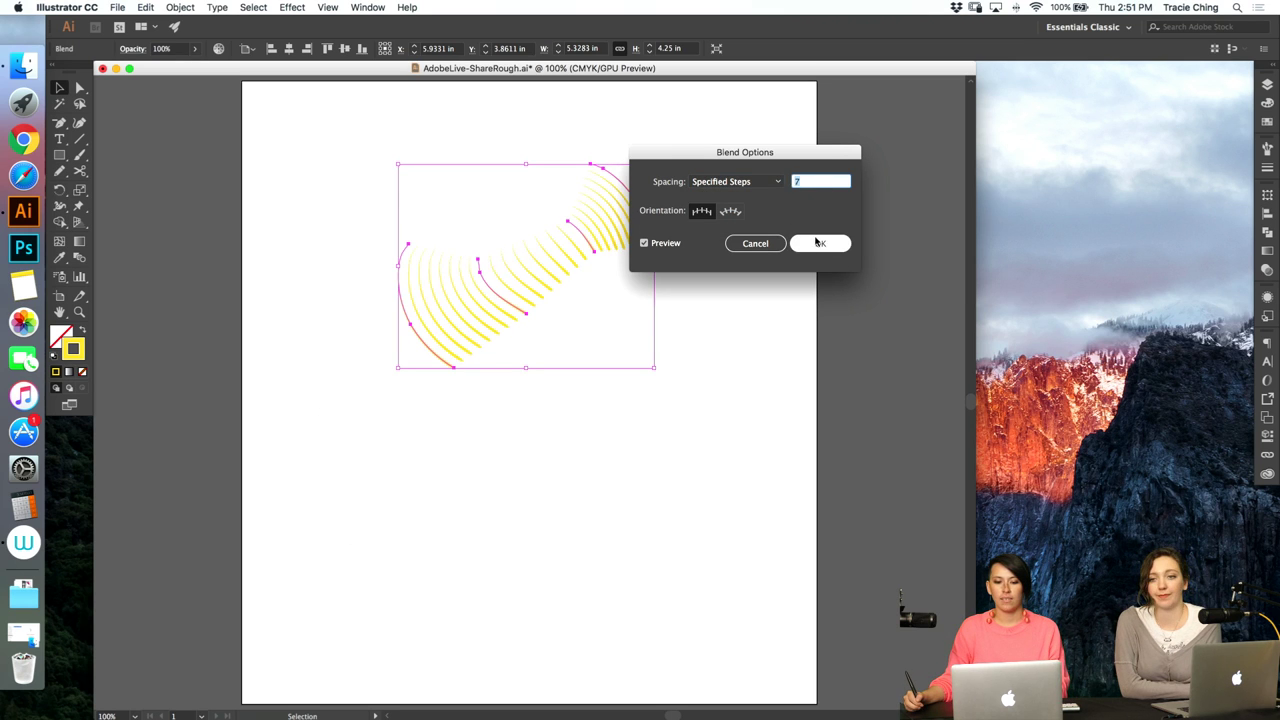
{"action": "left_click", "coordinate": [820, 242]}
{"action": "left_click", "coordinate": [700, 350]}
- Extend the lower ends of the blend's two middle curves to even out its bottom edge
{"action": "key", "text": "a"}
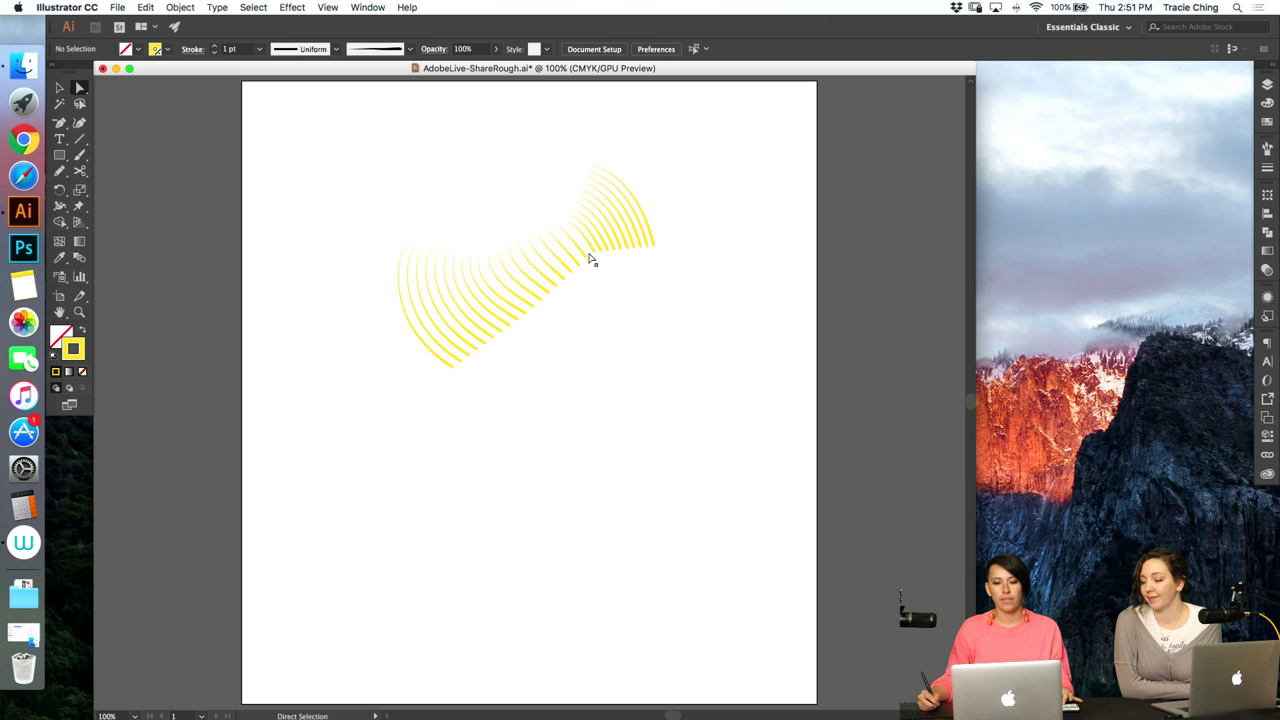
{"action": "left_click", "coordinate": [595, 258]}
{"action": "left_click_drag", "start_coordinate": [595, 253], "coordinate": [602, 276]}
{"action": "left_click", "coordinate": [526, 302]}
{"action": "mouse_move", "coordinate": [528, 312]}
{"action": "left_mouse_down"}
{"action": "mouse_move", "coordinate": [538, 330]}
{"action": "mouse_move", "coordinate": [591, 335]}
{"action": "mouse_move", "coordinate": [535, 316]}
{"action": "left_mouse_up"}
{"action": "key", "text": "v"}
{"action": "double_click", "coordinate": [529, 321]}
{"action": "left_click", "coordinate": [531, 325]}
{"action": "key", "text": "a"}
{"action": "left_click", "coordinate": [605, 339]}
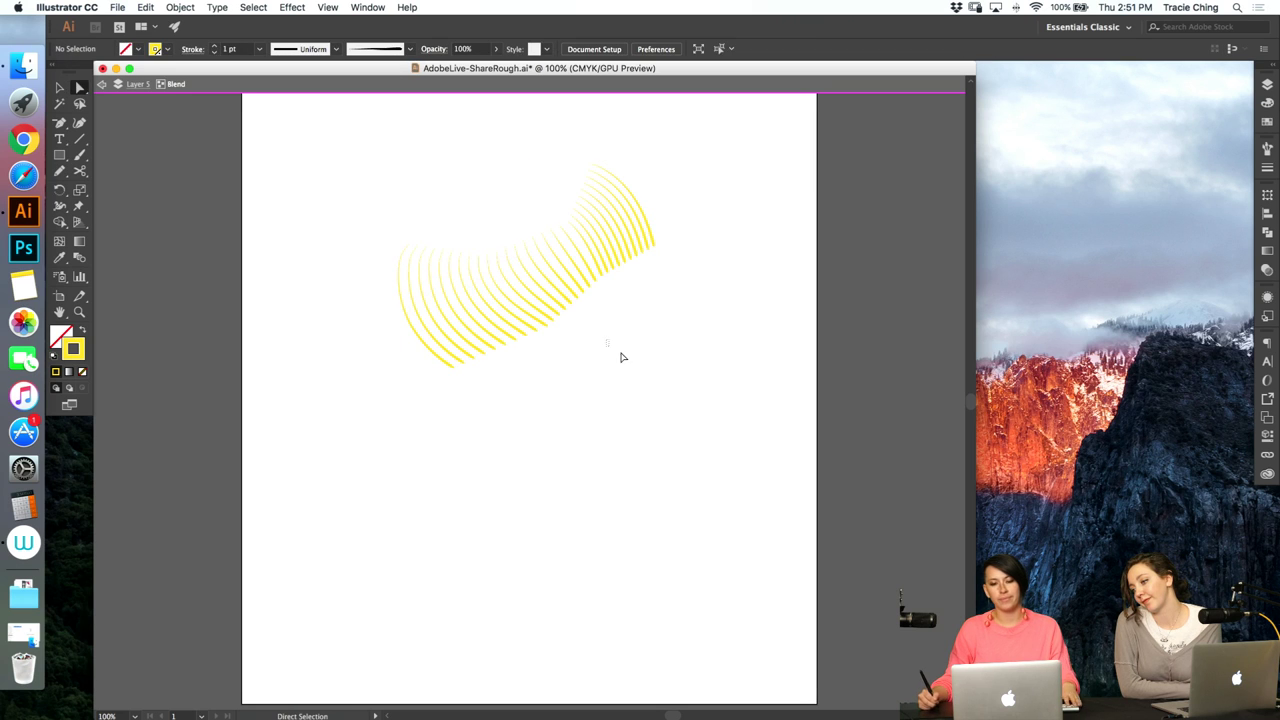
- Isolate the blend to refine its third key curve, then leave isolation mode
{"action": "key", "text": "Escape"}
{"action": "key", "text": "v"}
{"action": "left_click_drag", "start_coordinate": [620, 351], "coordinate": [600, 291]}
{"action": "double_click", "coordinate": [595, 265]}
{"action": "key", "text": "a"}
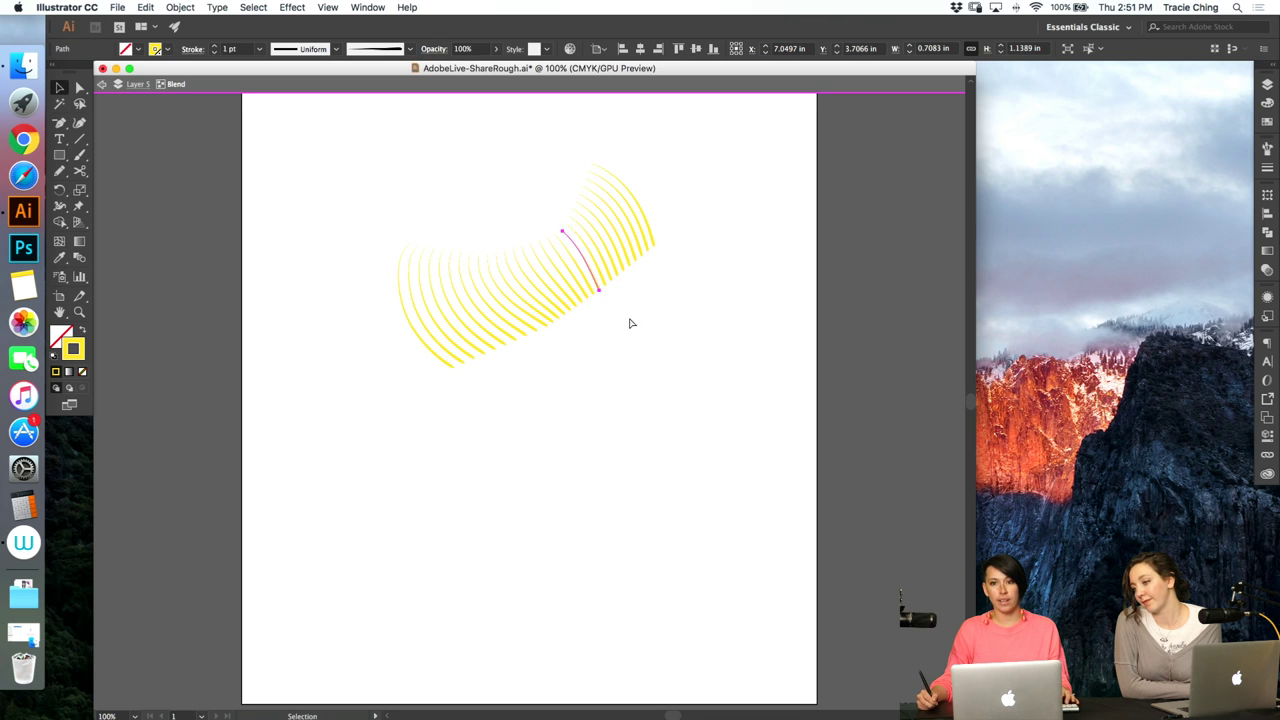
{"action": "double_click", "coordinate": [664, 342]}
{"action": "key", "text": "v"}
{"action": "left_click_drag", "start_coordinate": [661, 351], "coordinate": [589, 429]}
- Paint two long tapered strokes along the upper and lower edges of the yellow blend, and shift the lower one slightly down
{"action": "key", "text": "b"}
{"action": "mouse_move", "coordinate": [592, 168]}
{"action": "left_mouse_down"}
{"action": "mouse_move", "coordinate": [552, 224]}
{"action": "mouse_move", "coordinate": [378, 275]}
{"action": "left_mouse_up"}
{"action": "key", "text": "v"}
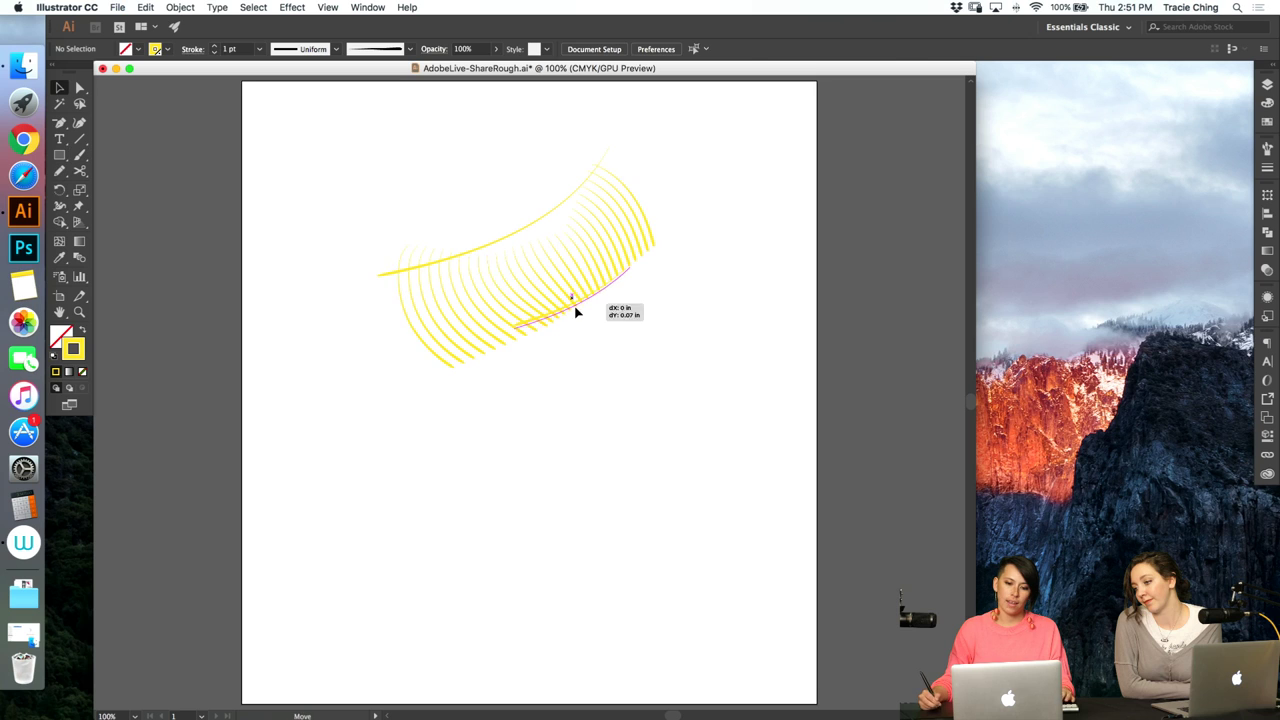
{"action": "left_click", "coordinate": [574, 307]}
- Give the two long crossing curves the thin teal tapered art brush, a 3 pt weight and a white stroke
{"action": "left_click", "coordinate": [541, 225], "text": "shift"}
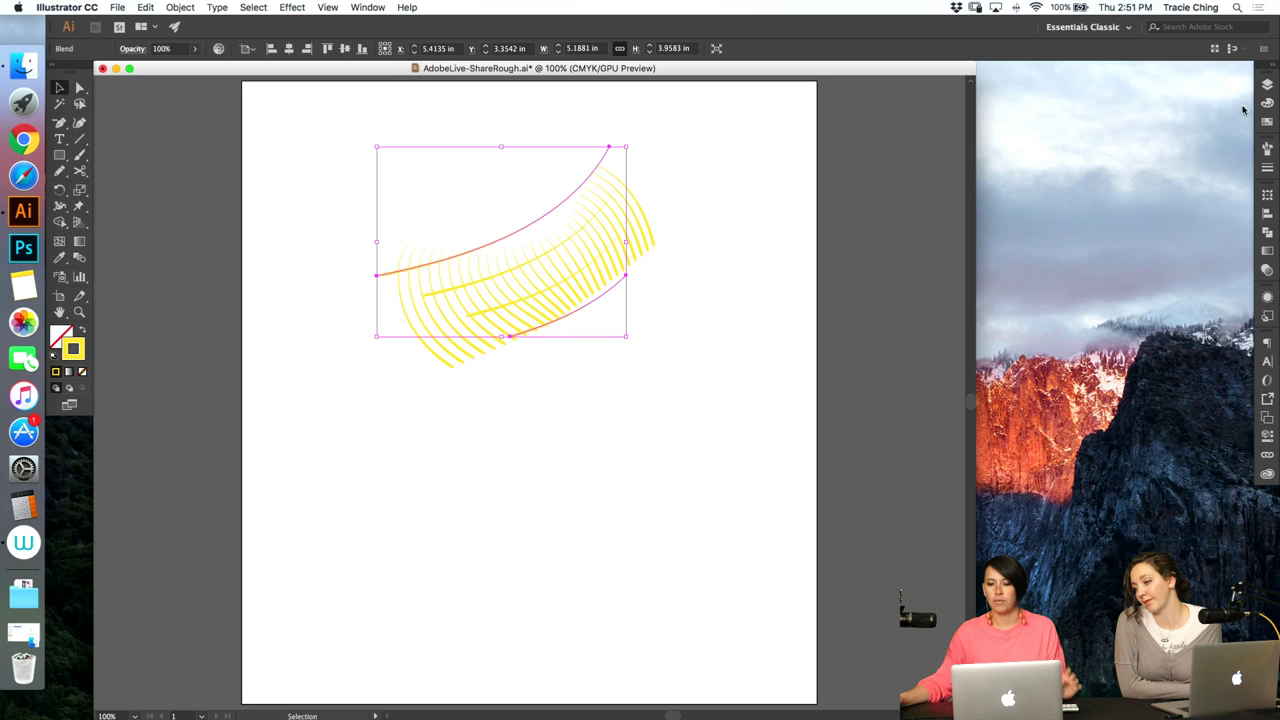
{"action": "key", "text": "super+z"}
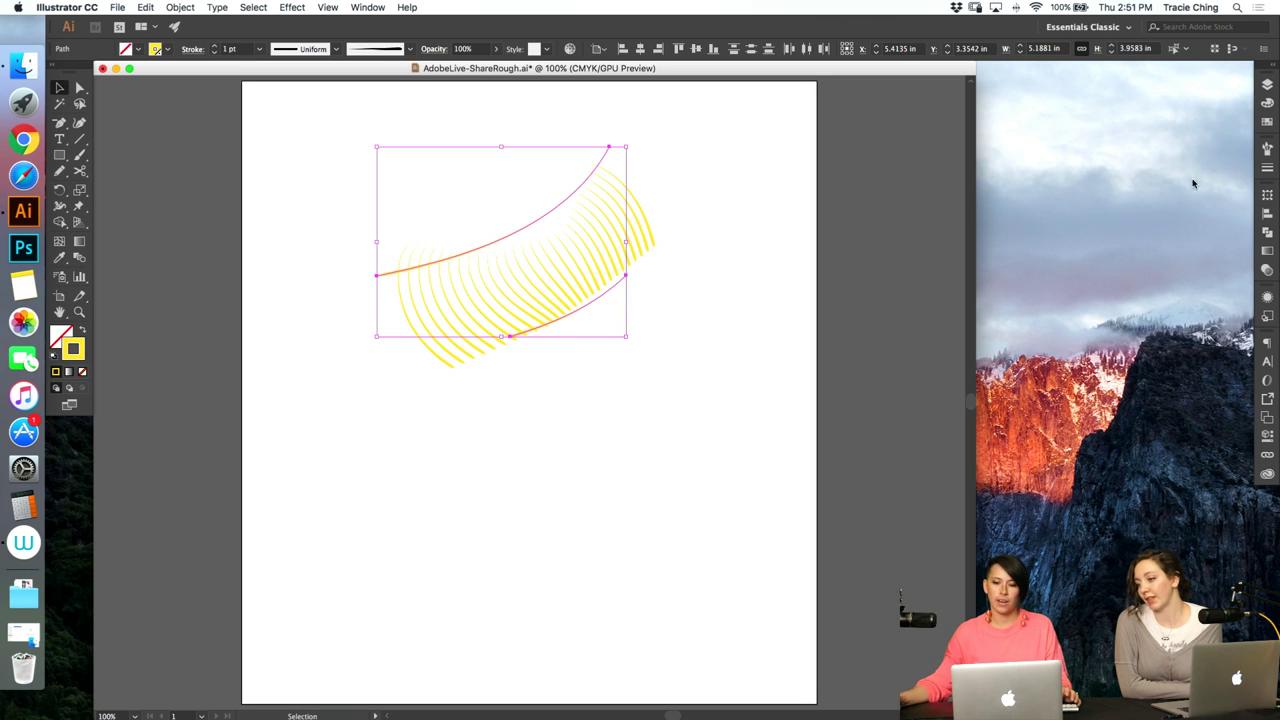
{"action": "left_click", "coordinate": [1267, 148]}
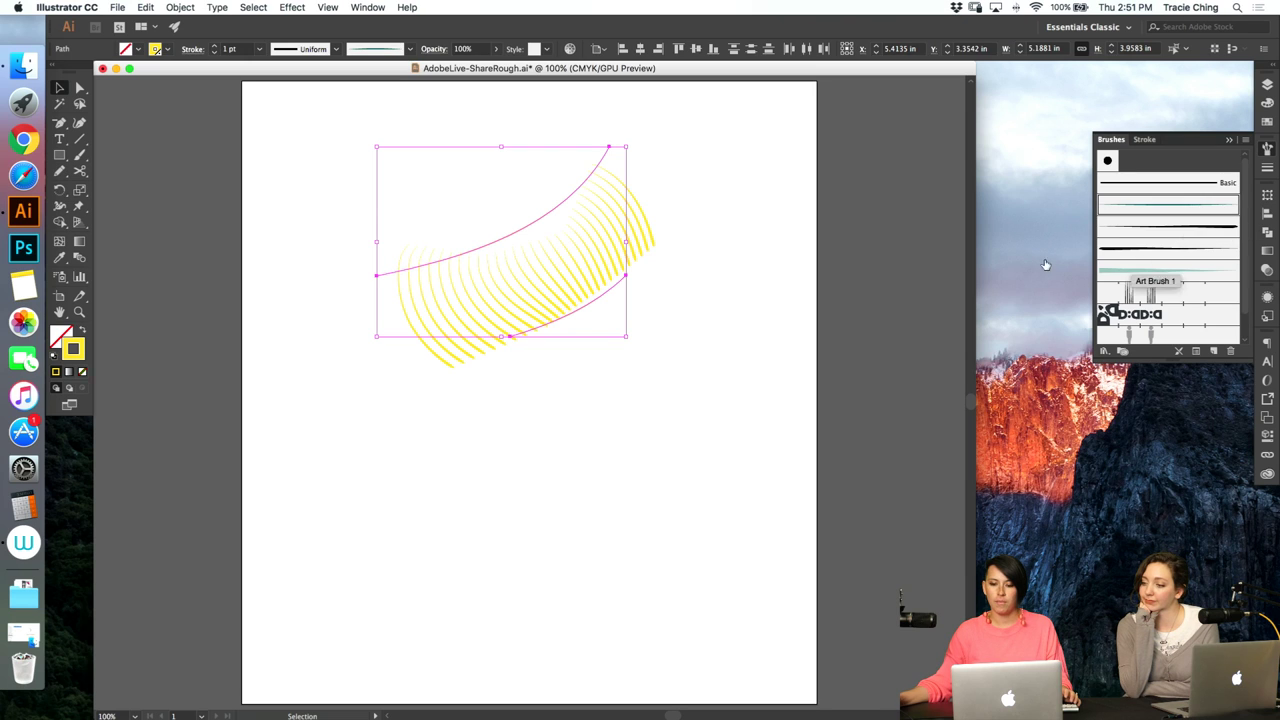
{"action": "left_click", "coordinate": [1267, 167]}
{"action": "left_click", "coordinate": [1149, 154]}
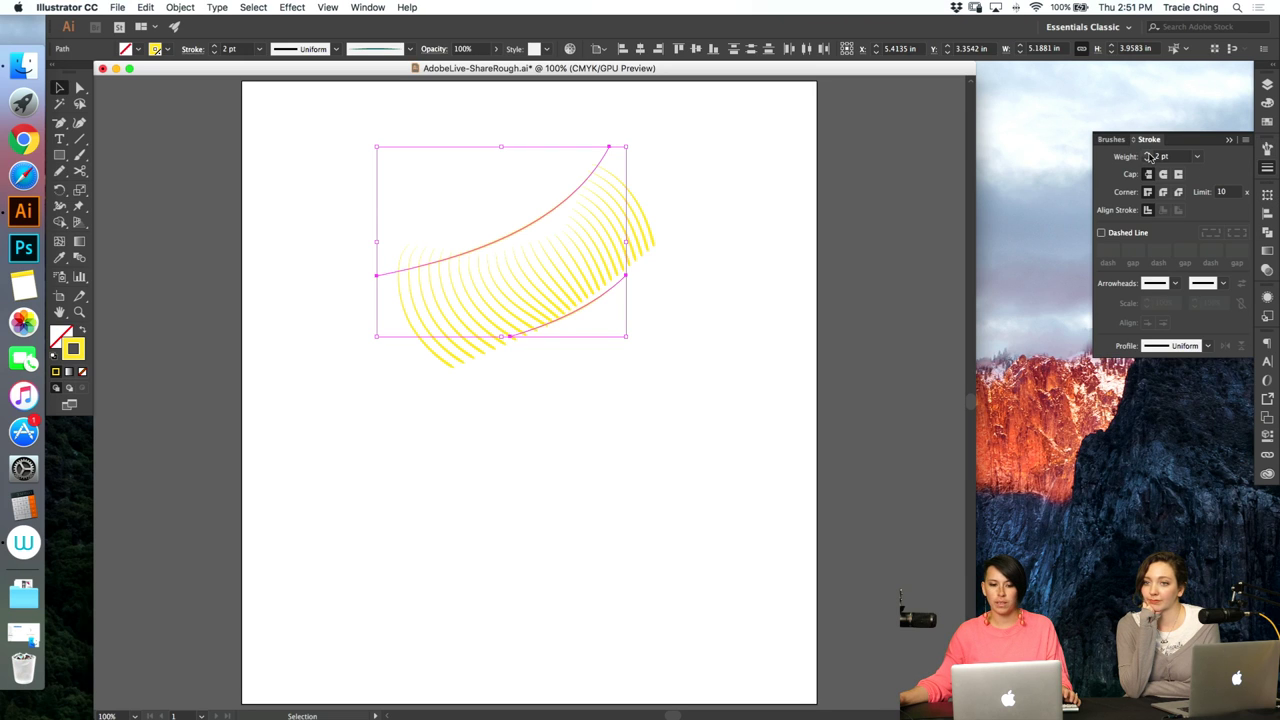
{"action": "left_click", "coordinate": [1149, 154]}
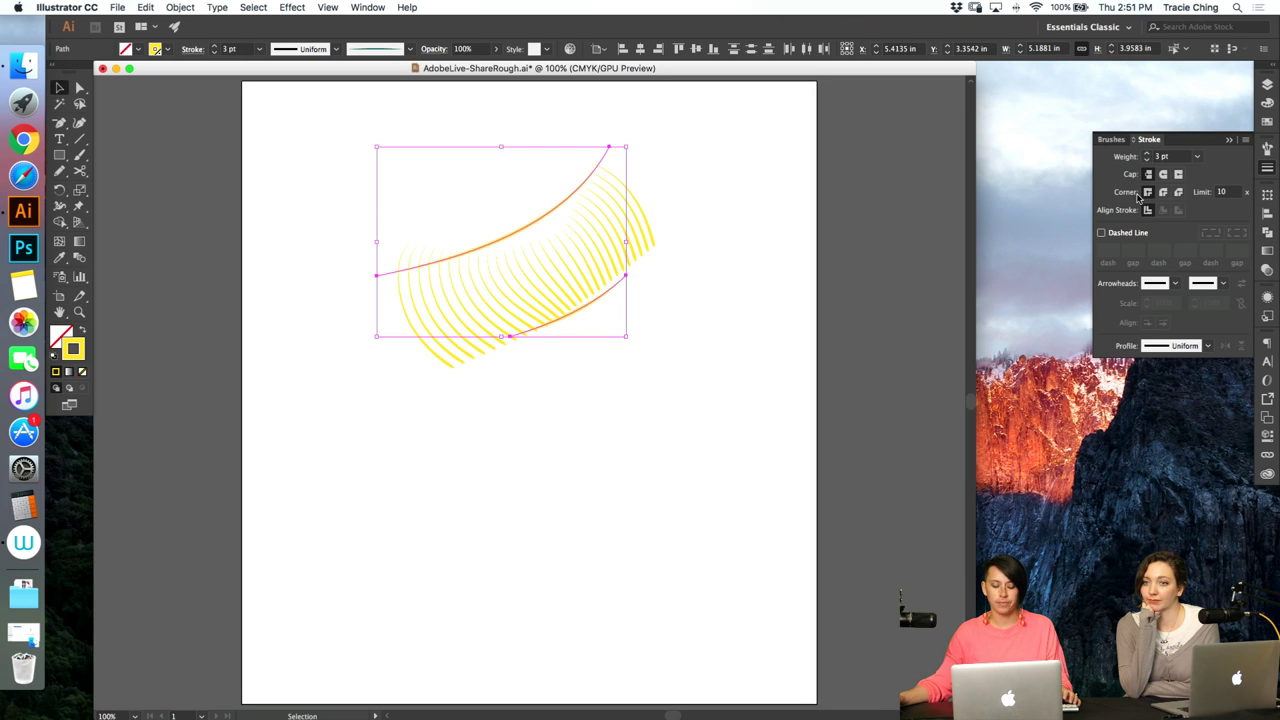
{"action": "left_click", "coordinate": [1267, 103]}
{"action": "left_click", "coordinate": [1118, 161]}
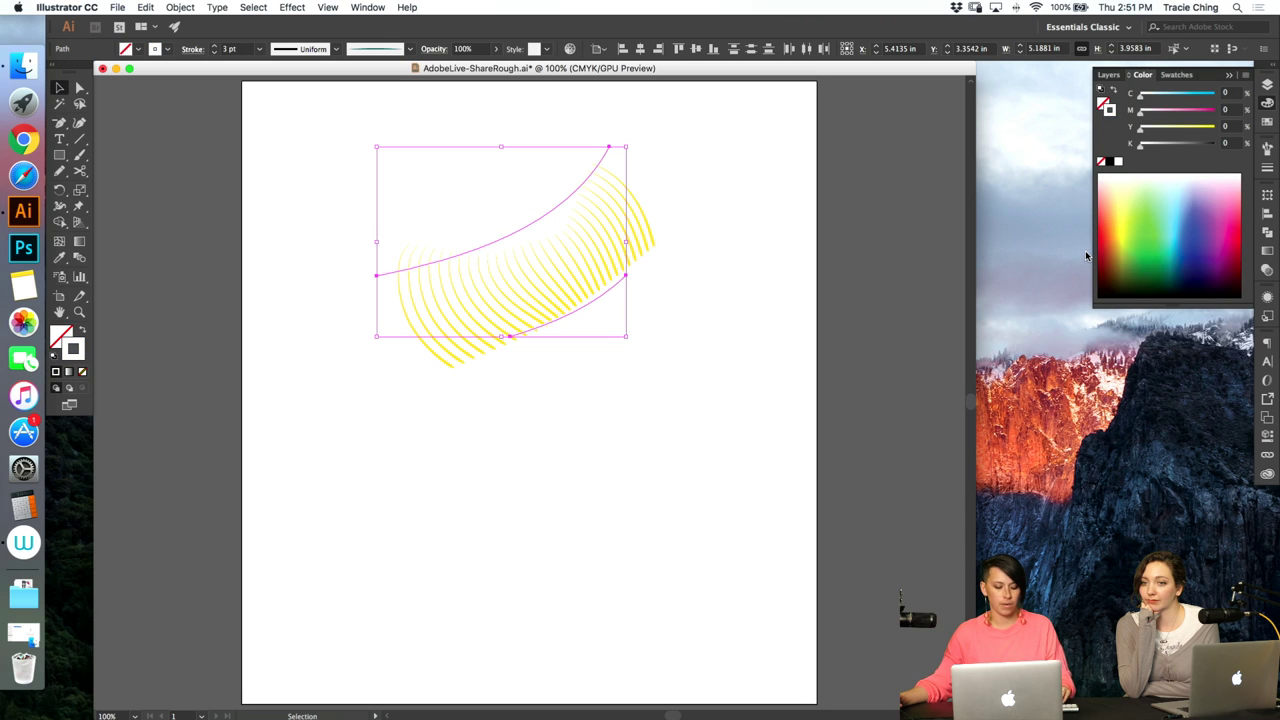
- Blend the two white curves across the yellow lines, comparing the result with and without the blend
{"action": "key", "text": "alt+super+b"}
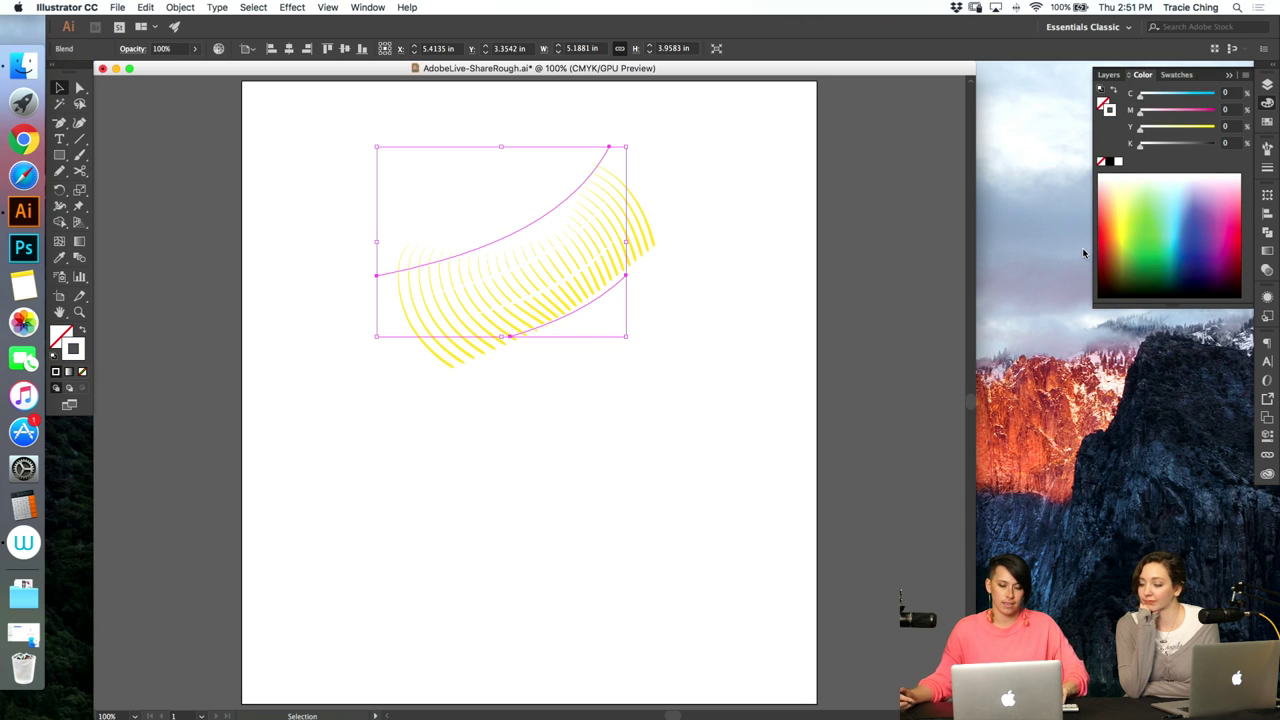
{"action": "key", "text": "super+shift+z"}
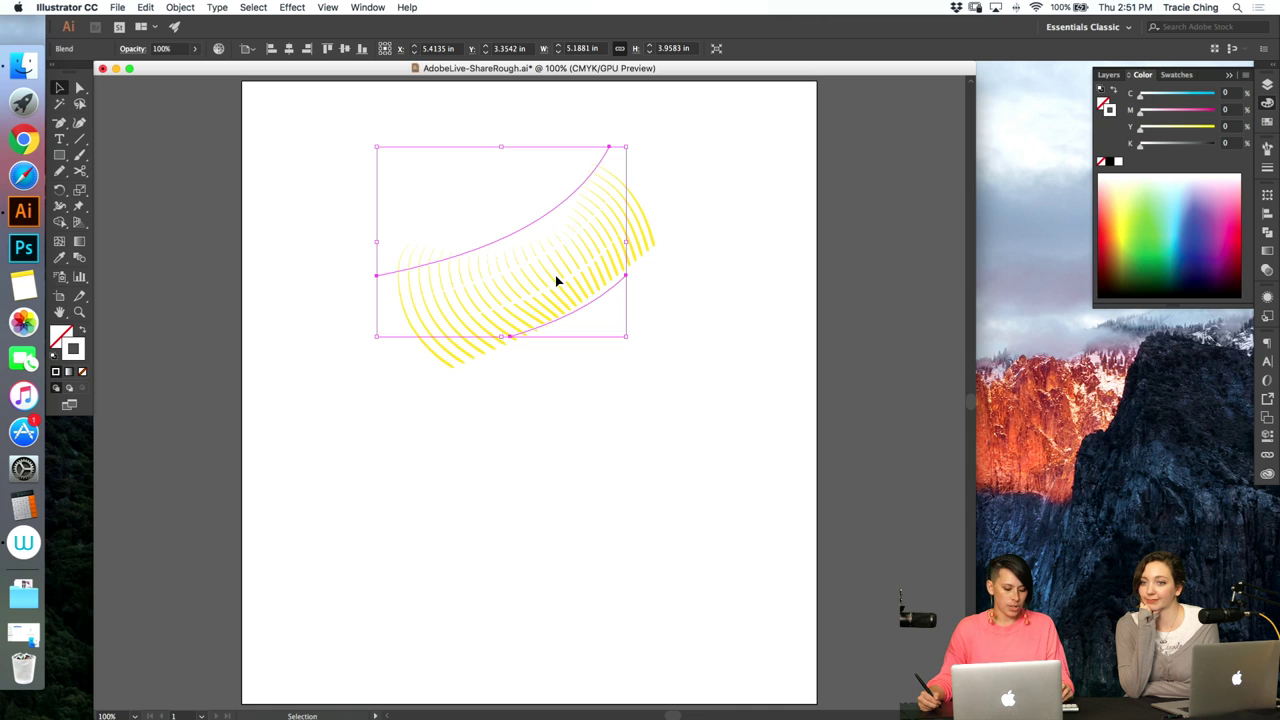
{"action": "key", "text": "super+z"}
{"action": "key", "text": "super+shift+z"}
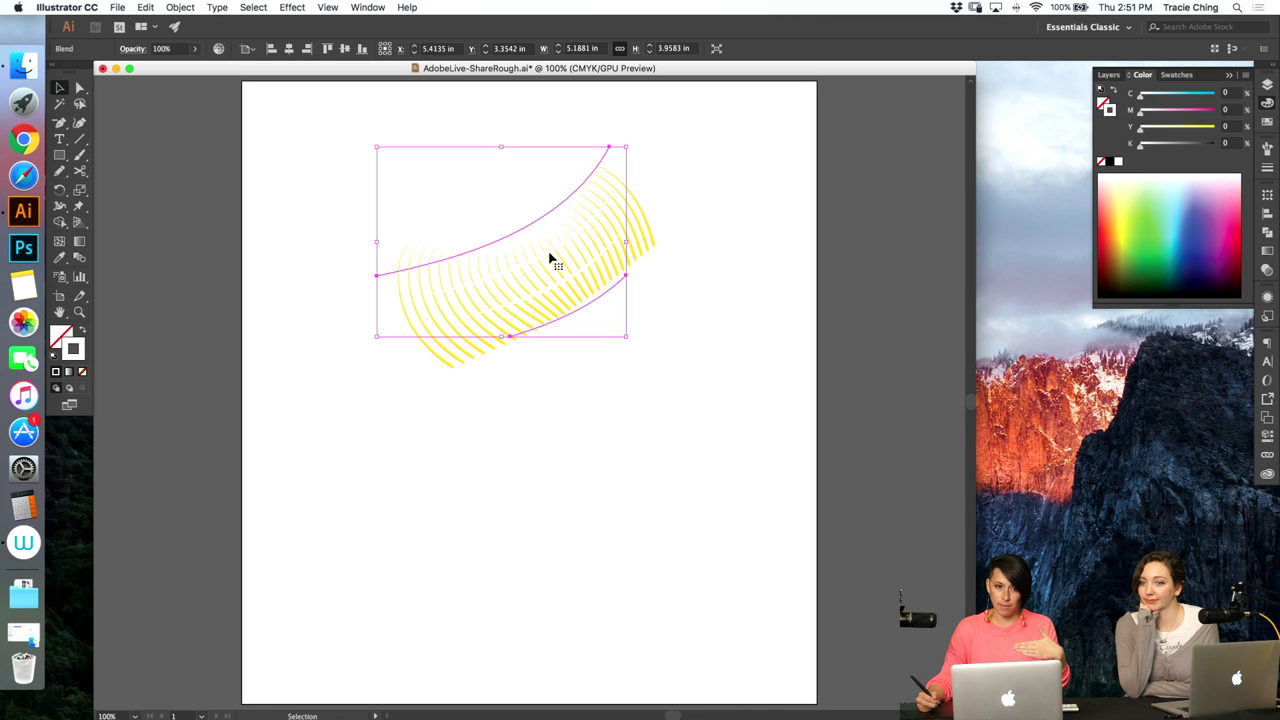
{"action": "key", "text": "super+z"}
{"action": "key", "text": "super+shift+z"}
- Set the white blend's spacing to 8 specified steps with the preview on
{"action": "left_click", "coordinate": [180, 7]}
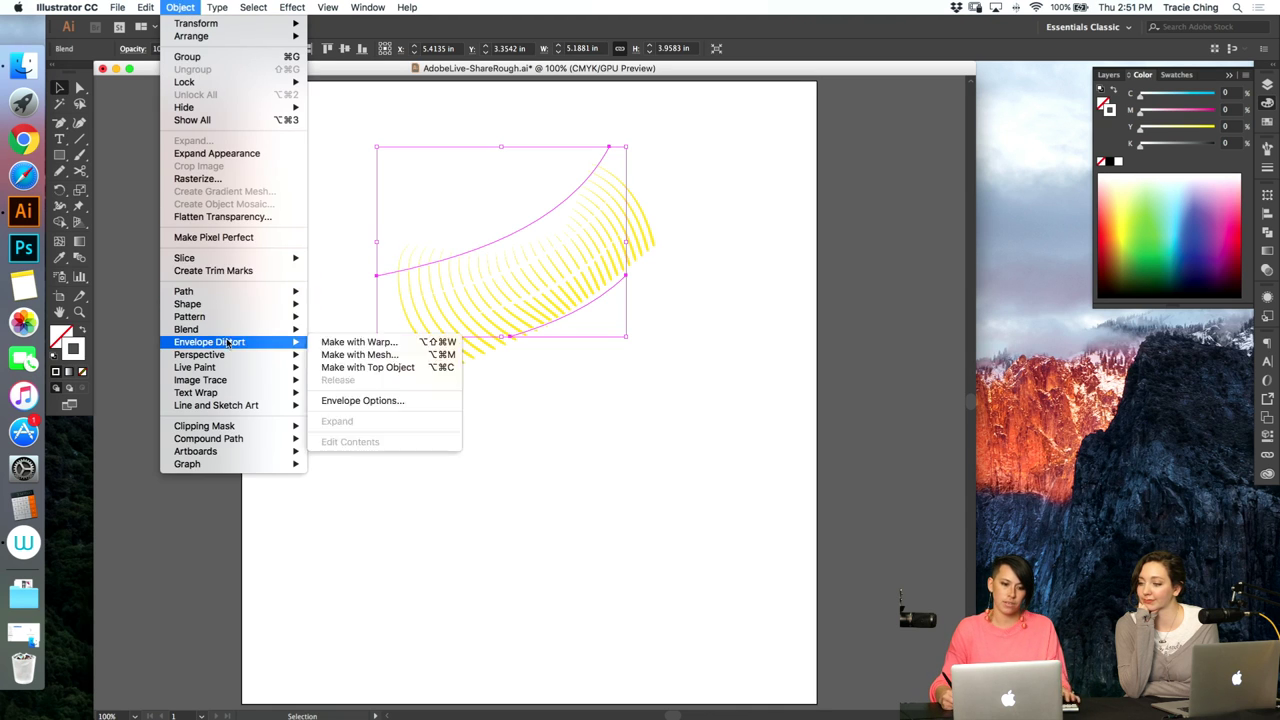
{"action": "mouse_move", "coordinate": [270, 331]}
{"action": "left_click", "coordinate": [345, 362]}
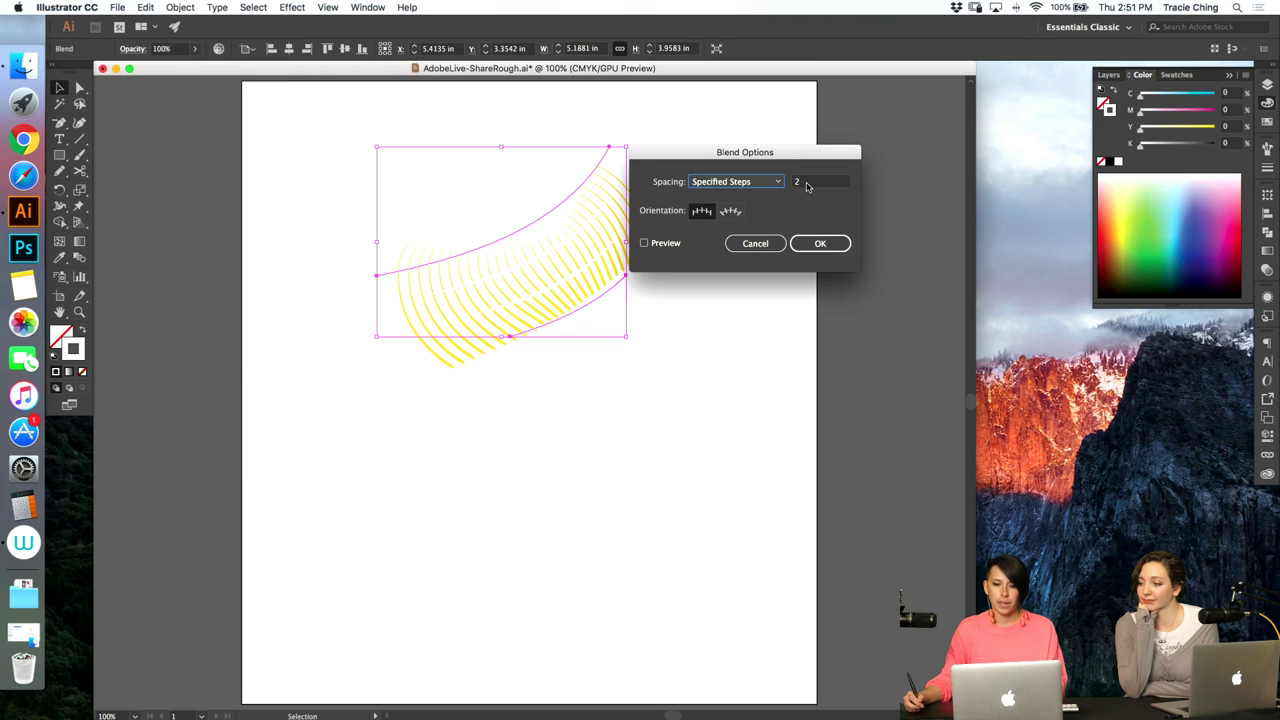
{"action": "left_click", "coordinate": [668, 243]}
{"action": "type", "text": "8"}
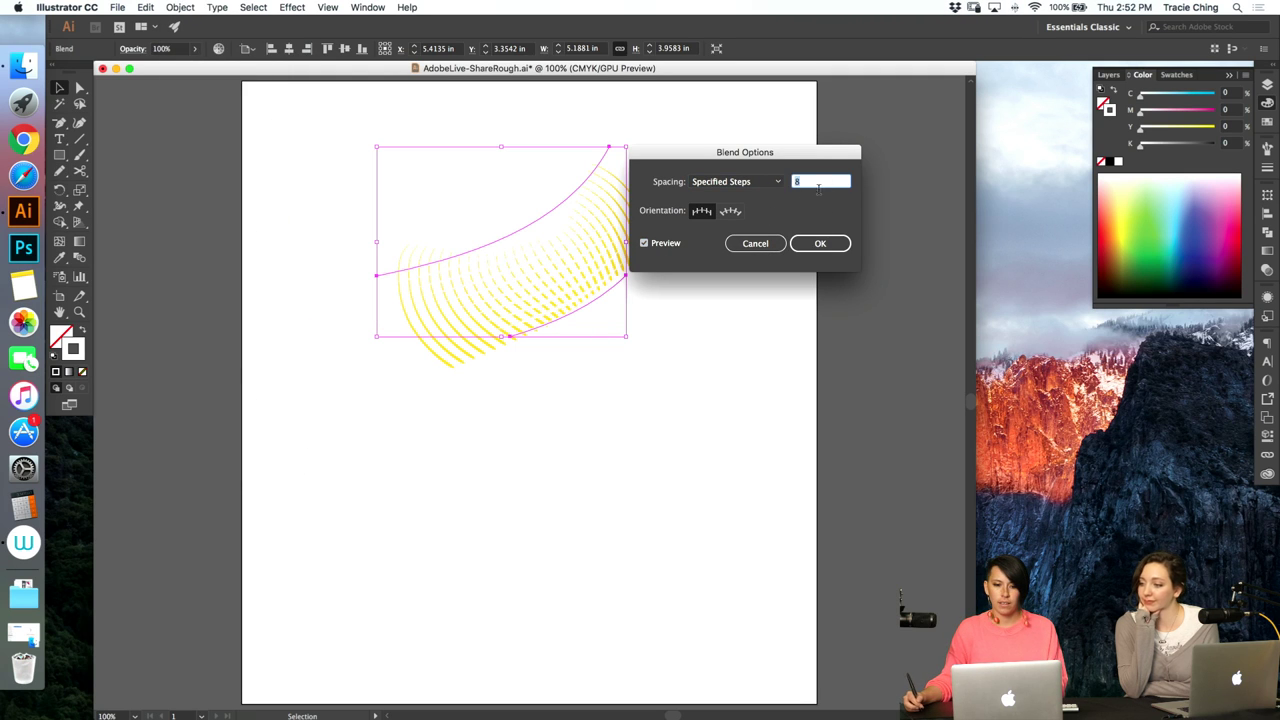
{"action": "left_click", "coordinate": [820, 243]}
- Set the stroke weight of the lower white blend curve to 1 pt
{"action": "key", "text": "a"}
{"action": "left_click", "coordinate": [623, 277]}
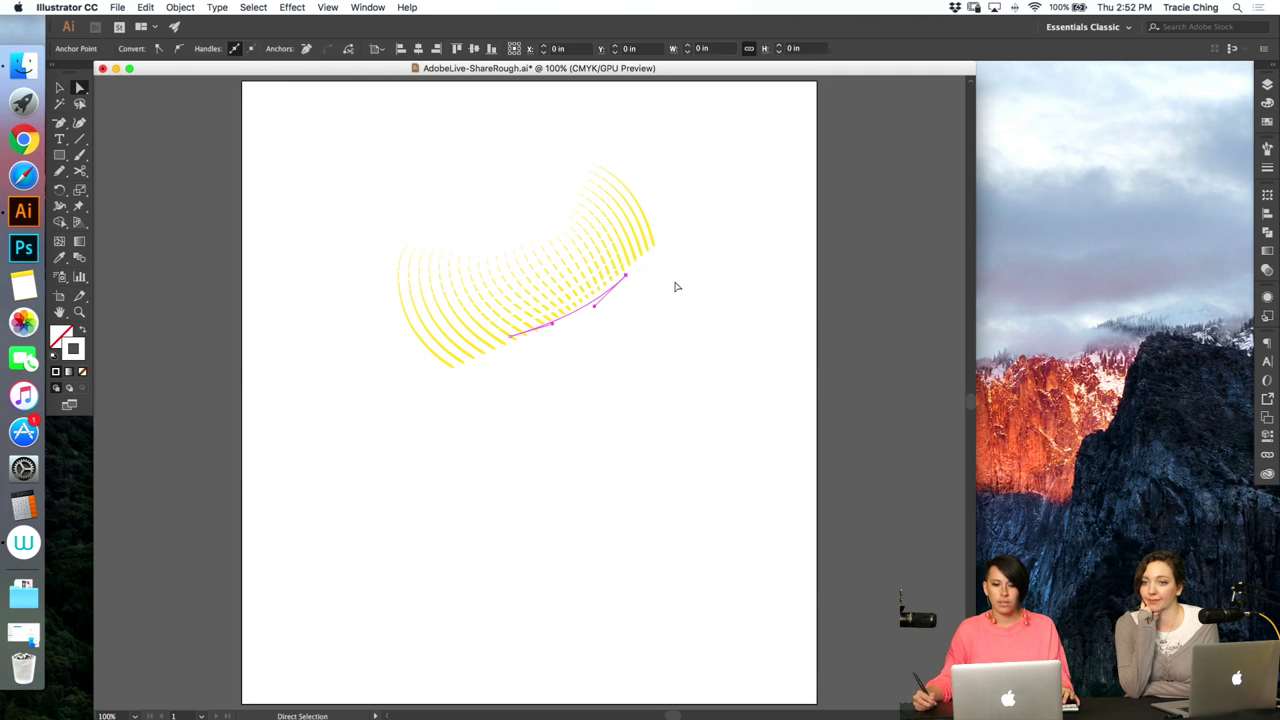
{"action": "left_click", "coordinate": [1267, 167]}
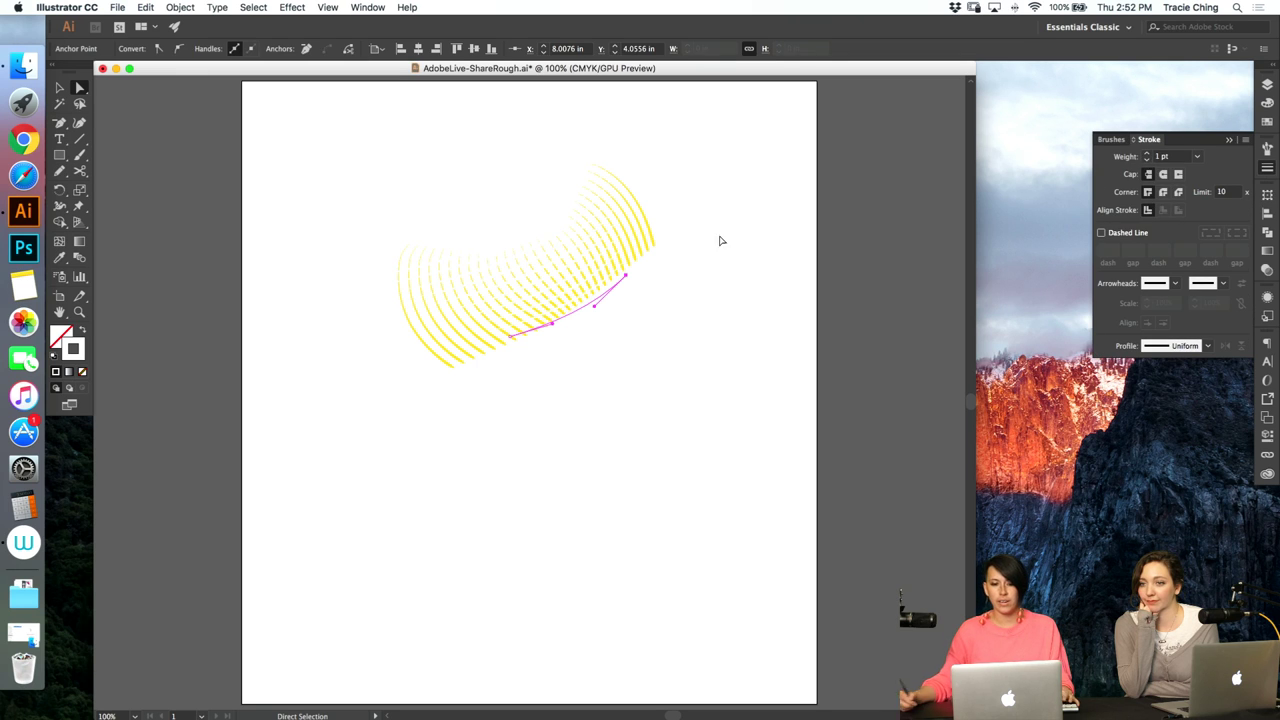
- Set the stroke weight of the upper white blend curve to 10 pt
{"action": "left_click", "coordinate": [586, 219], "text": "super"}
{"action": "left_click", "coordinate": [566, 202]}
{"action": "left_click", "coordinate": [568, 205]}
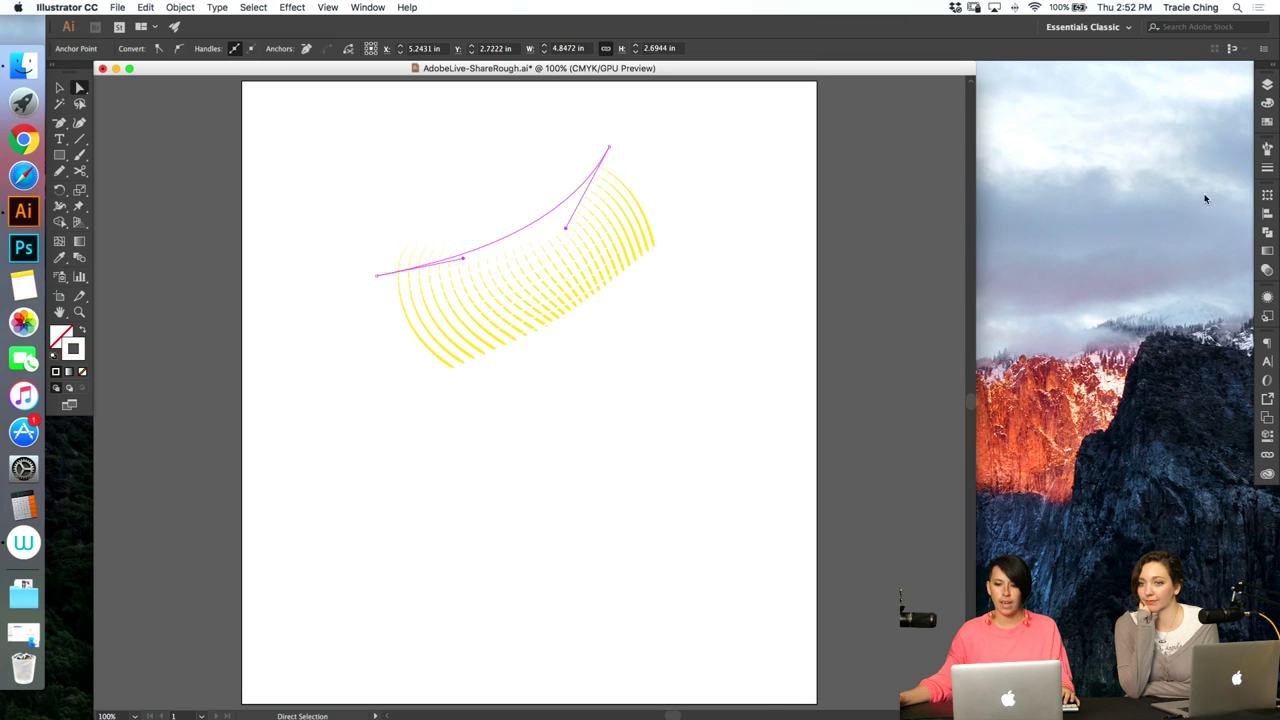
{"action": "left_click", "coordinate": [1267, 167]}
{"action": "left_click", "coordinate": [1148, 153]}
{"action": "left_click", "coordinate": [1148, 153]}
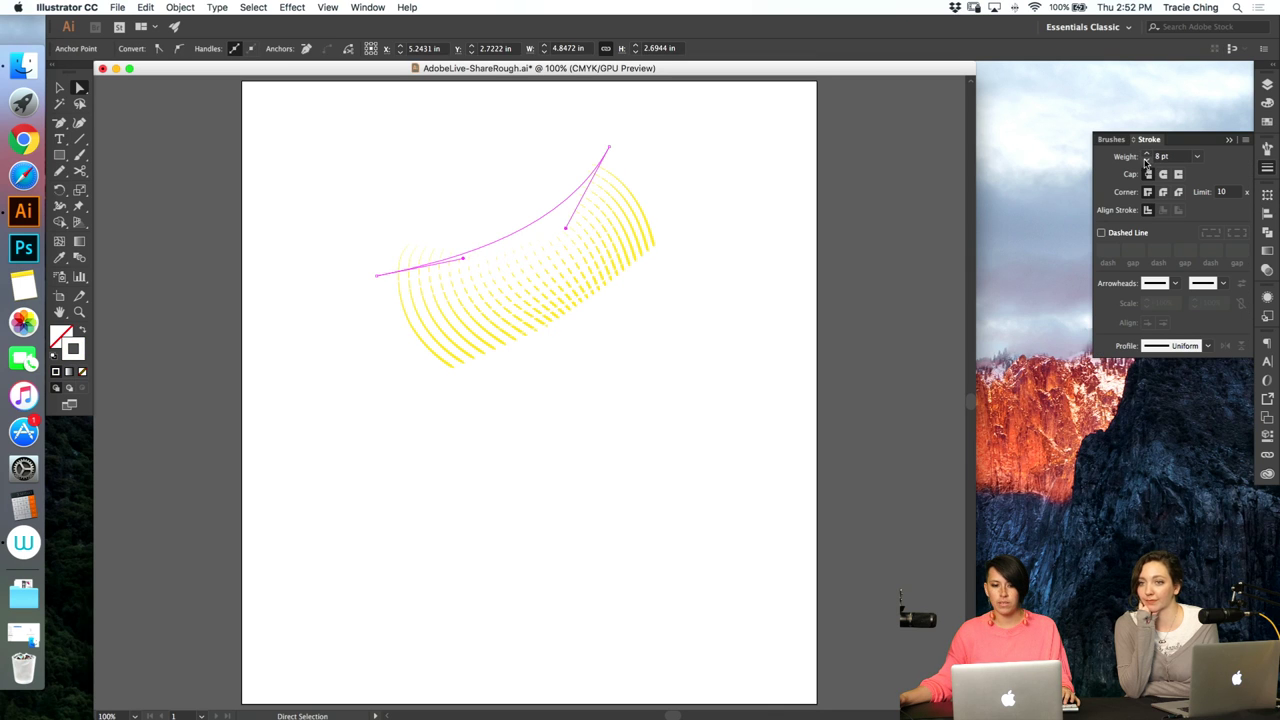
{"action": "left_click", "coordinate": [1148, 153]}
{"action": "left_click", "coordinate": [1148, 153]}
{"action": "left_click", "coordinate": [1148, 153]}
{"action": "left_click", "coordinate": [785, 316]}
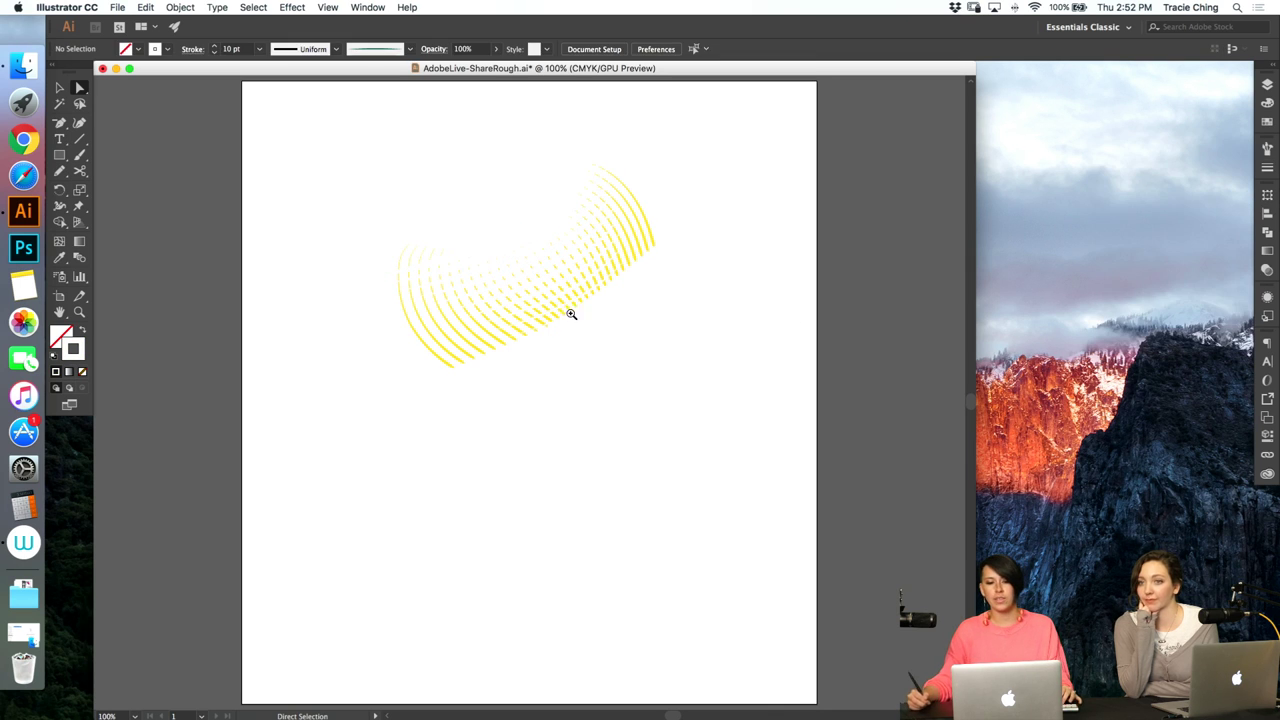
- Draw a rectangle about 6.98 by 5.39 in around the yellow and white blends
{"action": "key", "text": "z"}
{"action": "left_click_drag", "start_coordinate": [486, 238], "coordinate": [714, 217]}
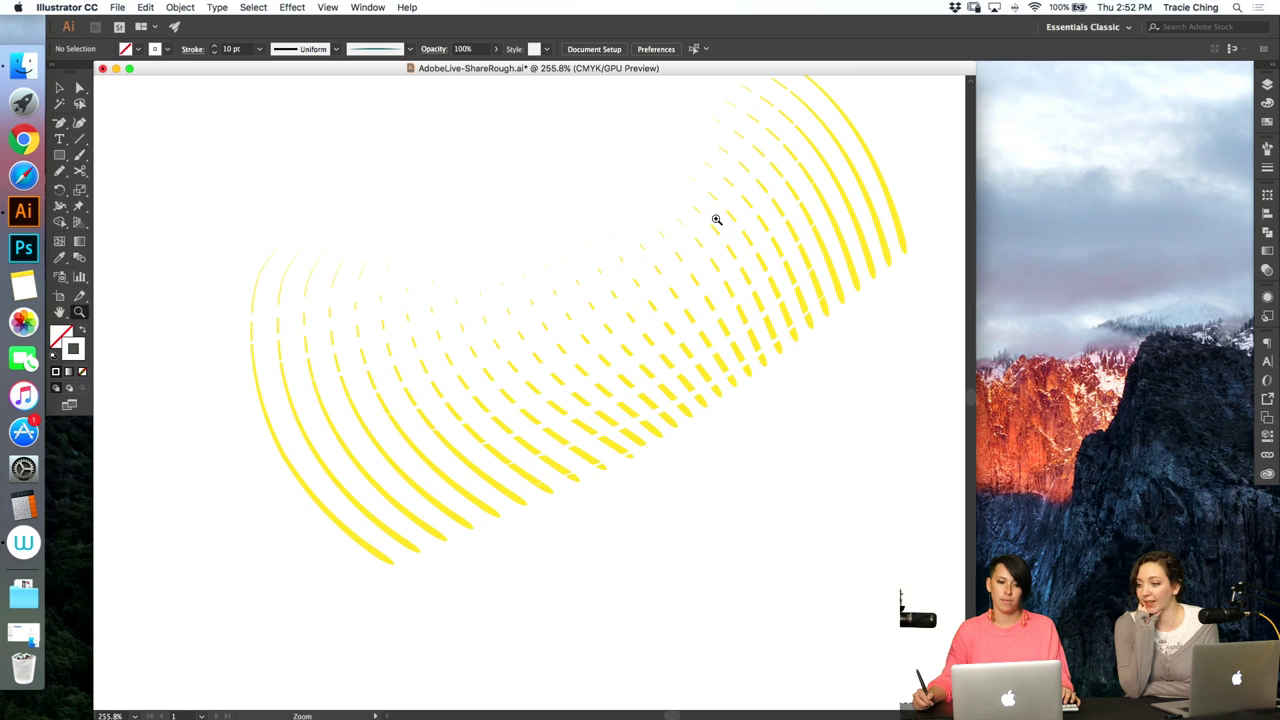
{"action": "key", "text": "v"}
{"action": "left_click", "coordinate": [866, 245]}
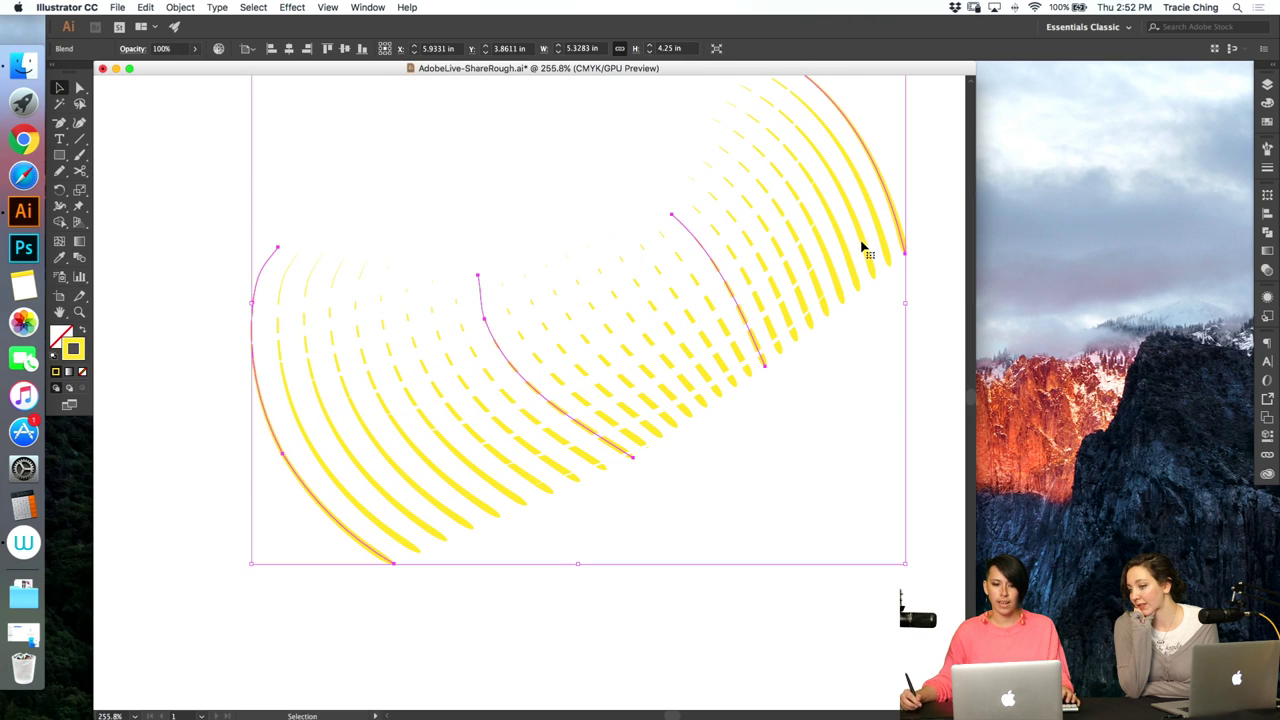
{"action": "key", "text": "super+minus"}
{"action": "key", "text": "super+minus"}
{"action": "key", "text": "m"}
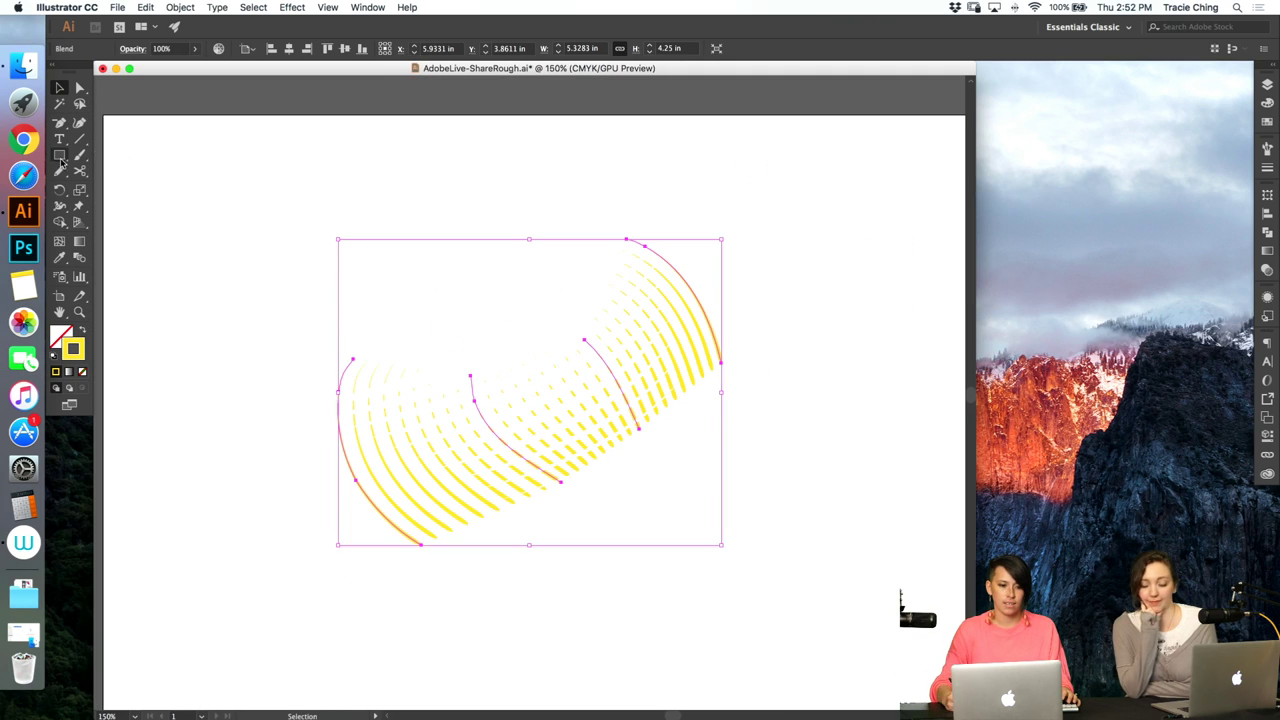
{"action": "left_click_drag", "start_coordinate": [280, 200], "coordinate": [783, 588]}
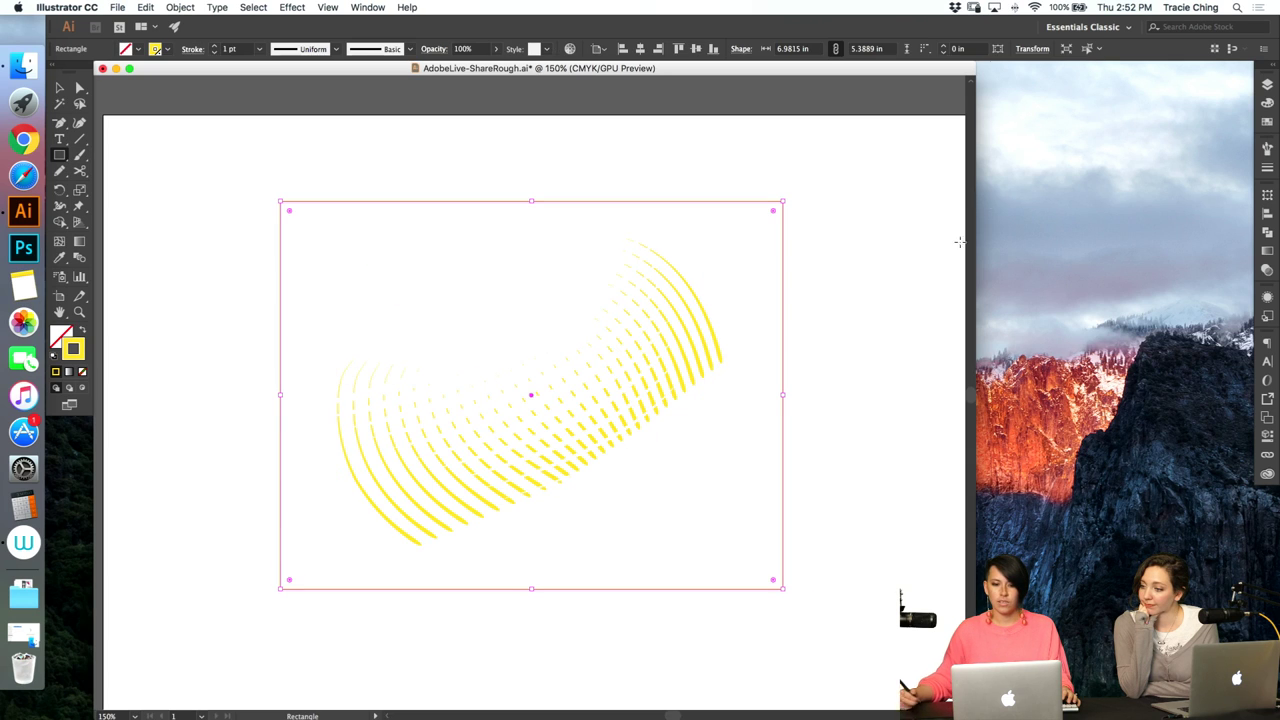
- Fill the rectangle with black and send it behind the two blends to reveal the white lines
{"action": "left_click", "coordinate": [1267, 103]}
{"action": "left_click", "coordinate": [1267, 121]}
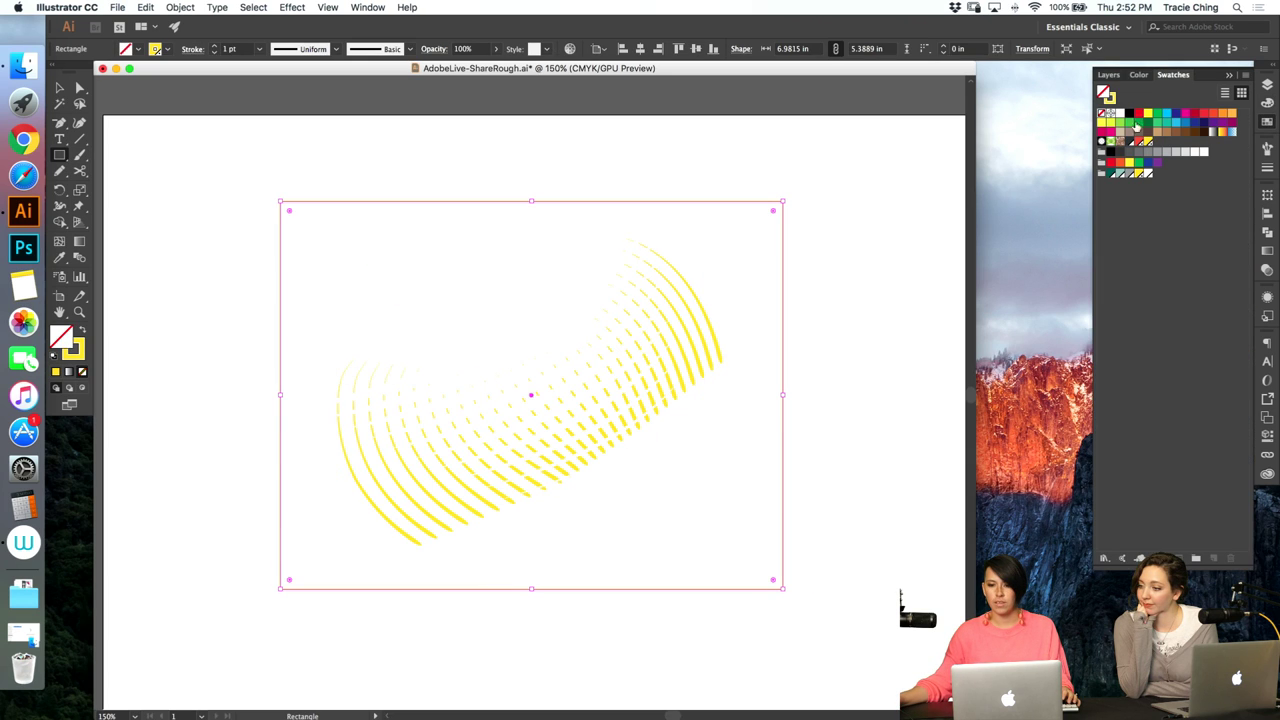
{"action": "left_click", "coordinate": [1131, 116]}
{"action": "key", "text": "super+shift+bracketleft"}
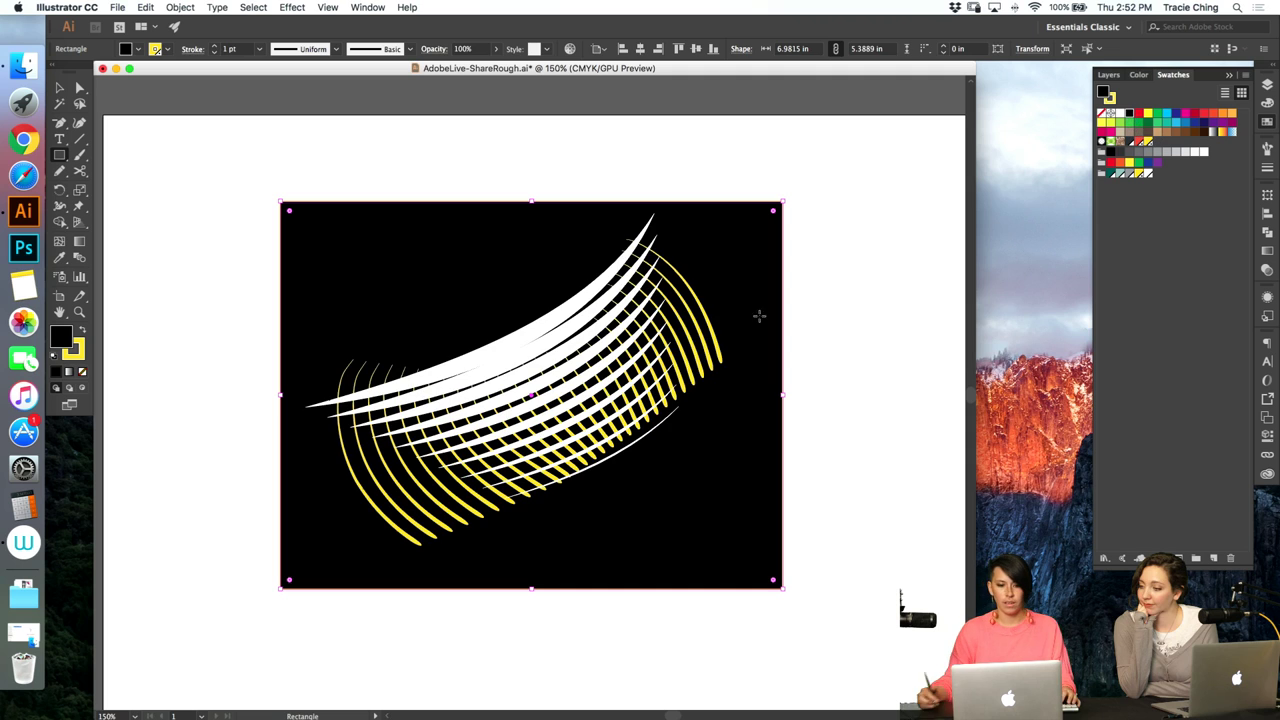
{"action": "key", "text": "v"}
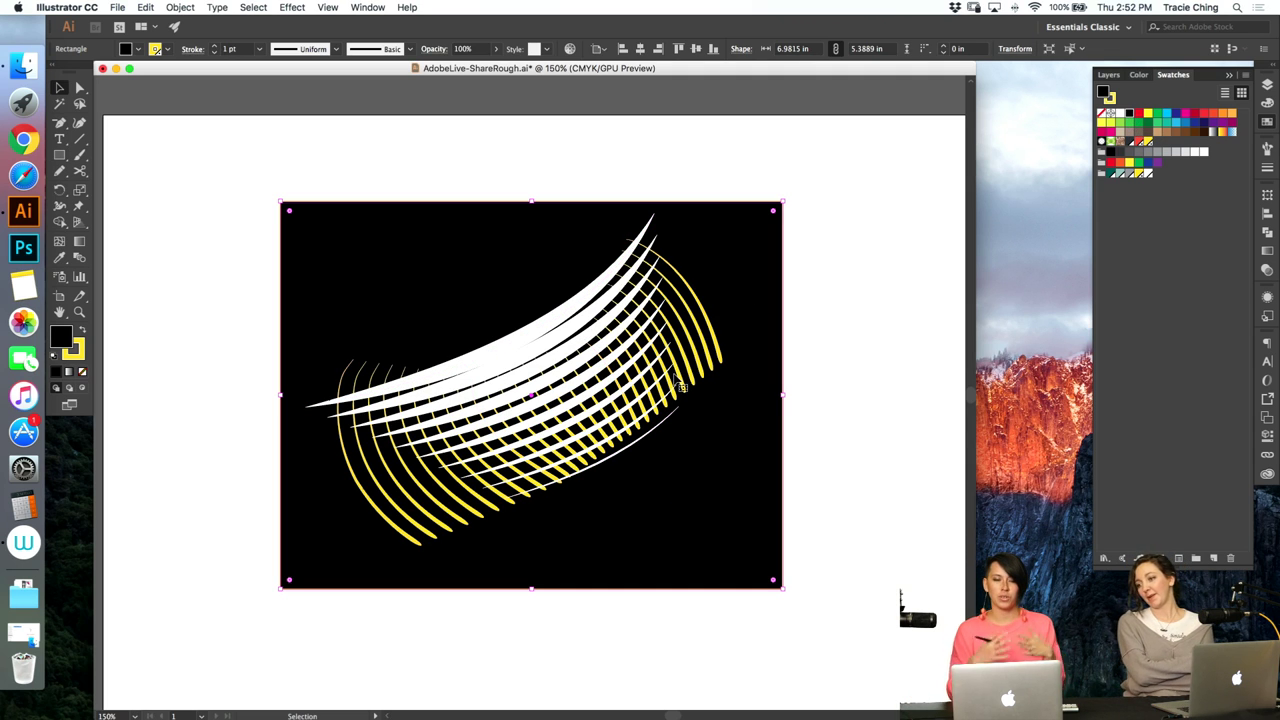
- Delete the black backing rectangle and return to the full artboard view at 100%
{"action": "key", "text": "Delete"}
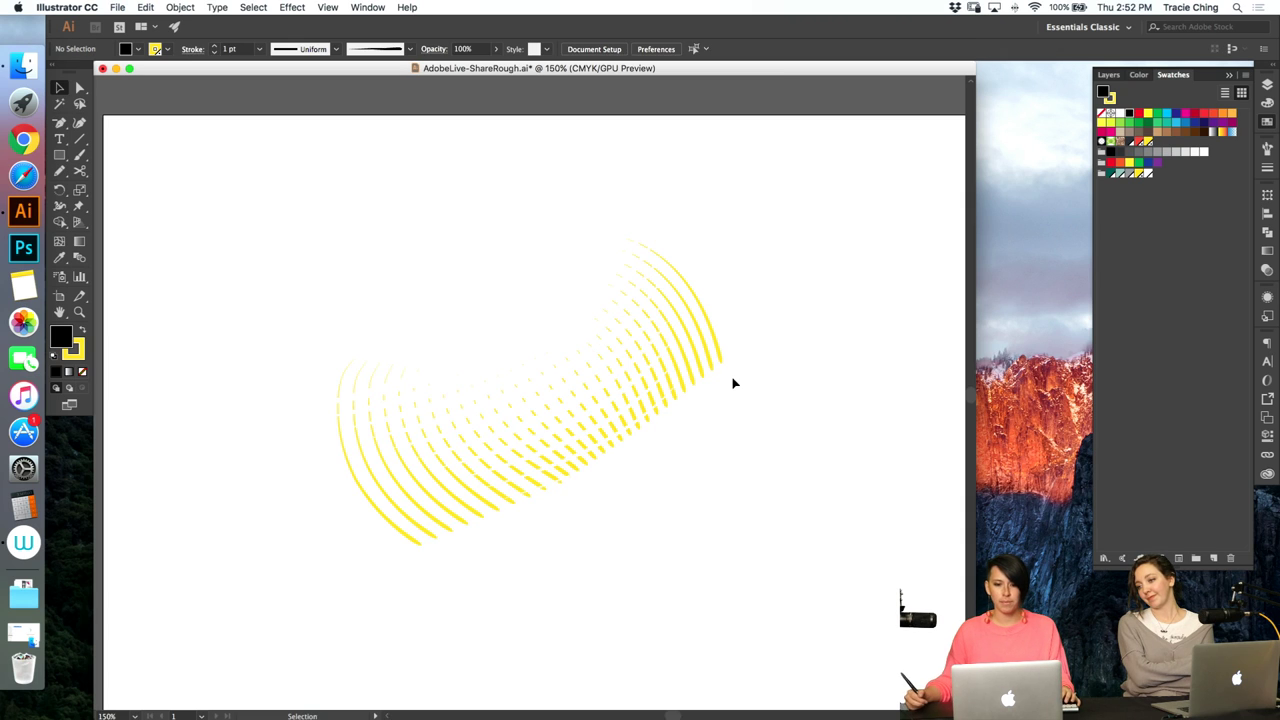
{"action": "key", "text": "a"}
{"action": "key", "text": "super+1"}
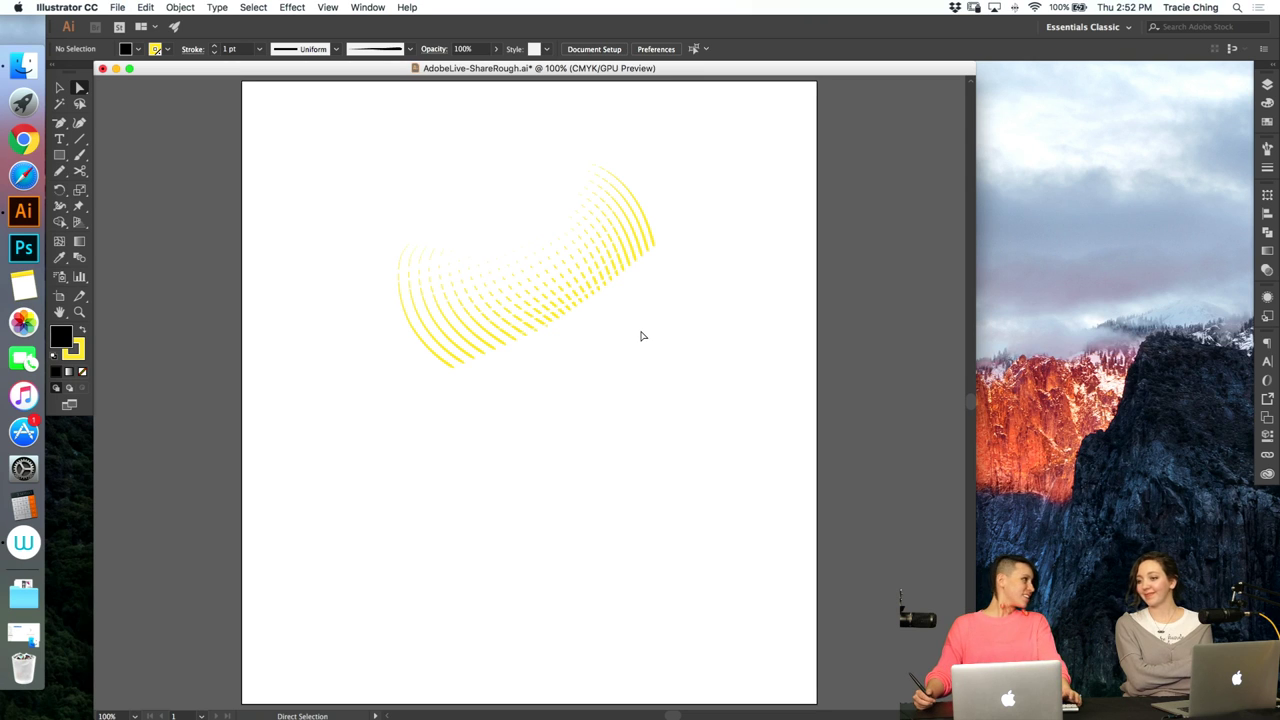
- View the Blend tool's options and move the dialog clear of the artwork
{"action": "key", "text": "v"}
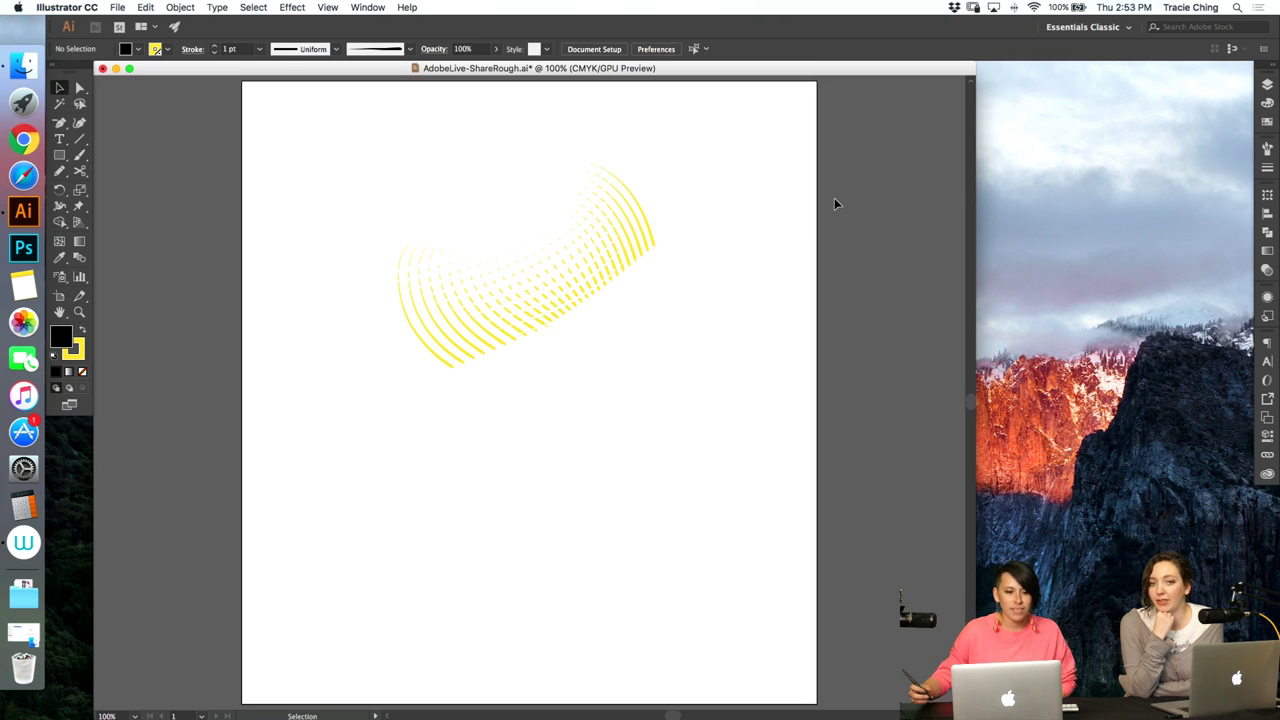
{"action": "left_click", "coordinate": [82, 261]}
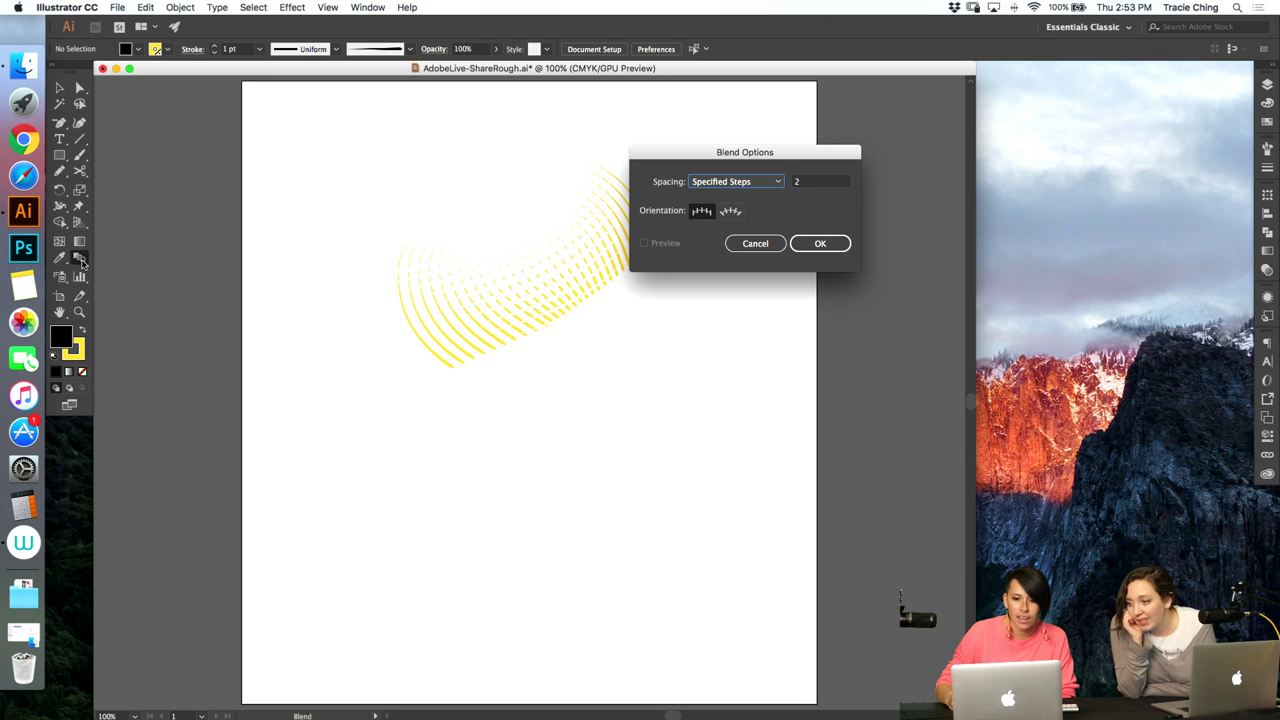
{"action": "left_click_drag", "start_coordinate": [730, 158], "coordinate": [966, 257]}
{"action": "left_click", "coordinate": [1029, 344]}
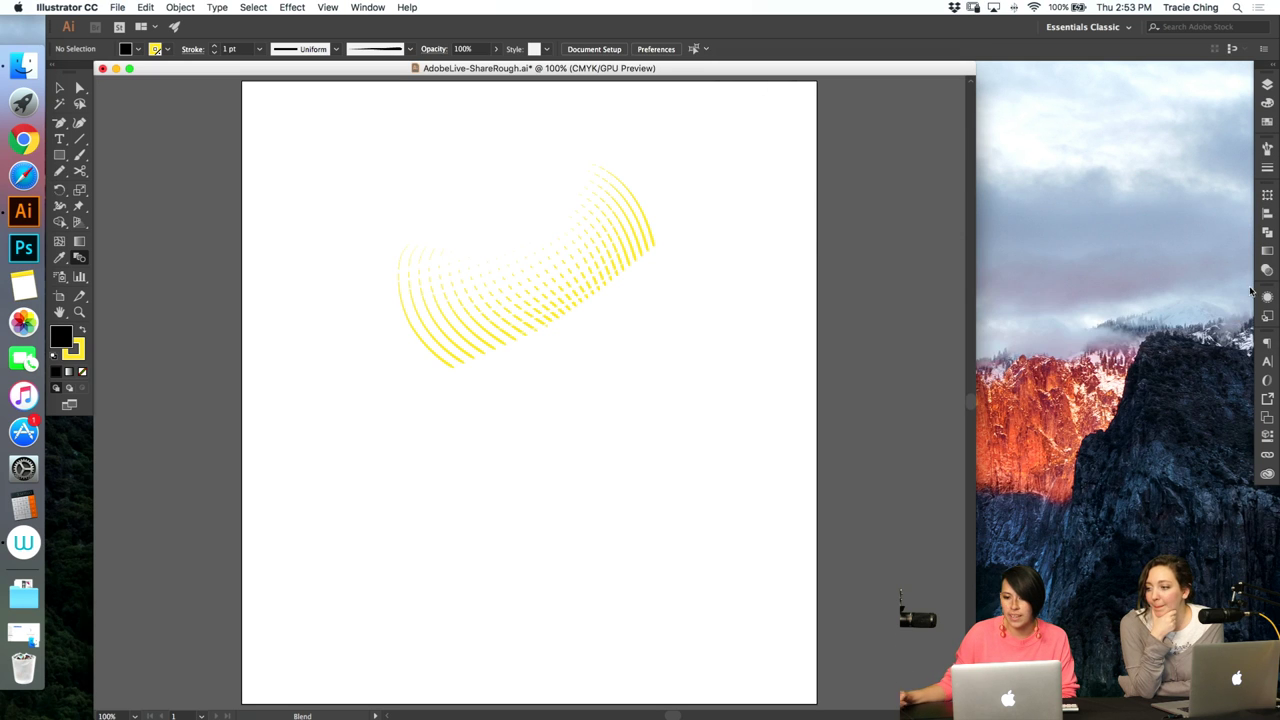
{"action": "left_click", "coordinate": [1268, 251]}
{"action": "left_click", "coordinate": [1270, 213]}
{"action": "left_click", "coordinate": [1268, 196]}
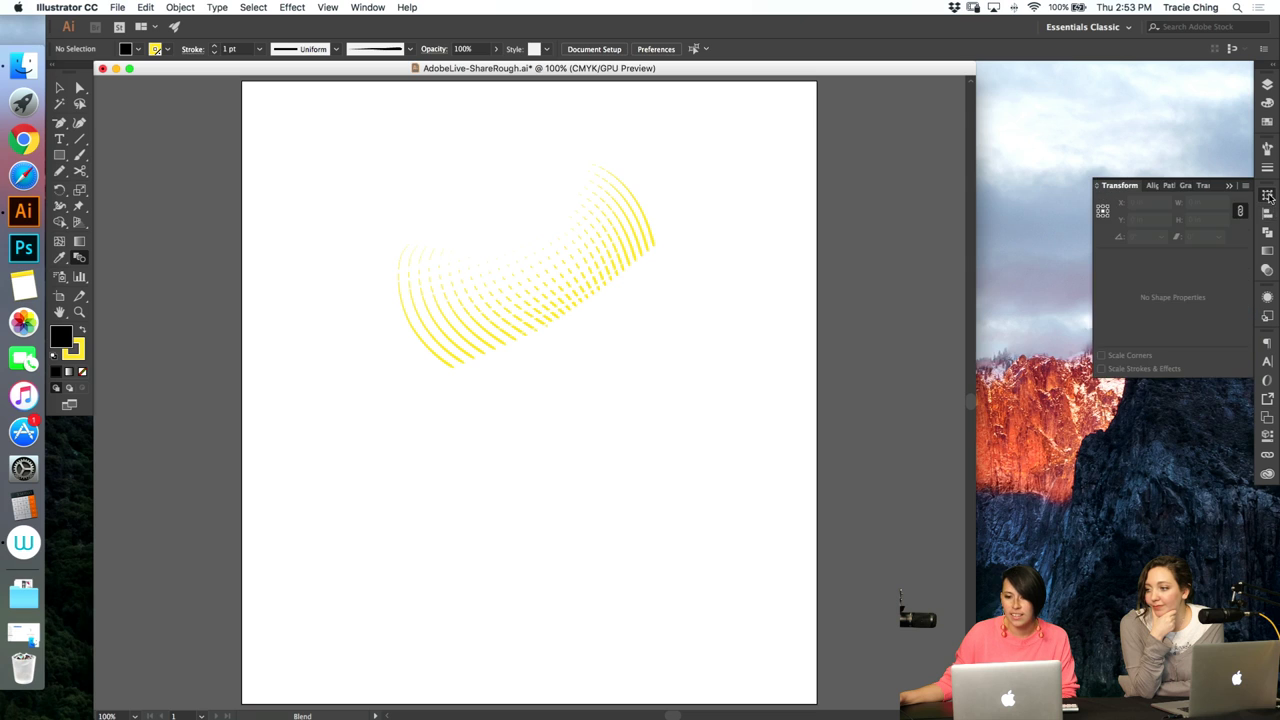
{"action": "left_click", "coordinate": [1268, 214]}
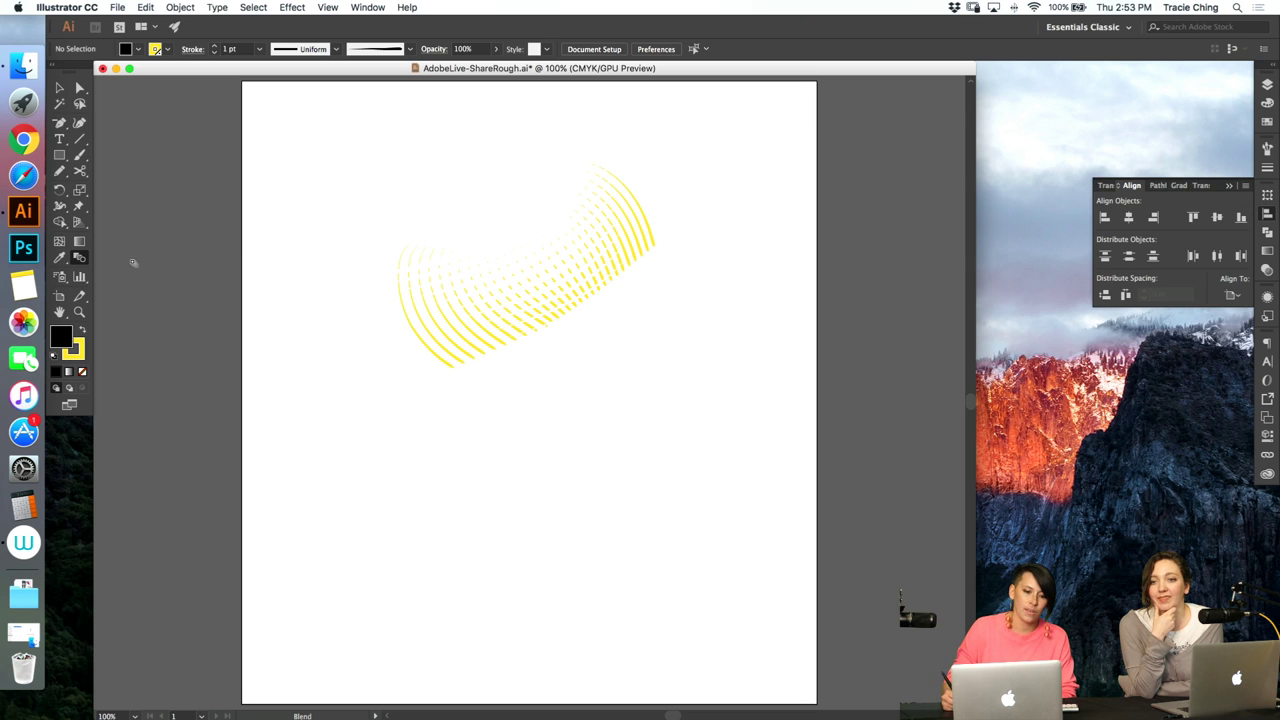
- Reopen the Blend tool's options to review the spacing and orientation settings
{"action": "double_click", "coordinate": [80, 257]}
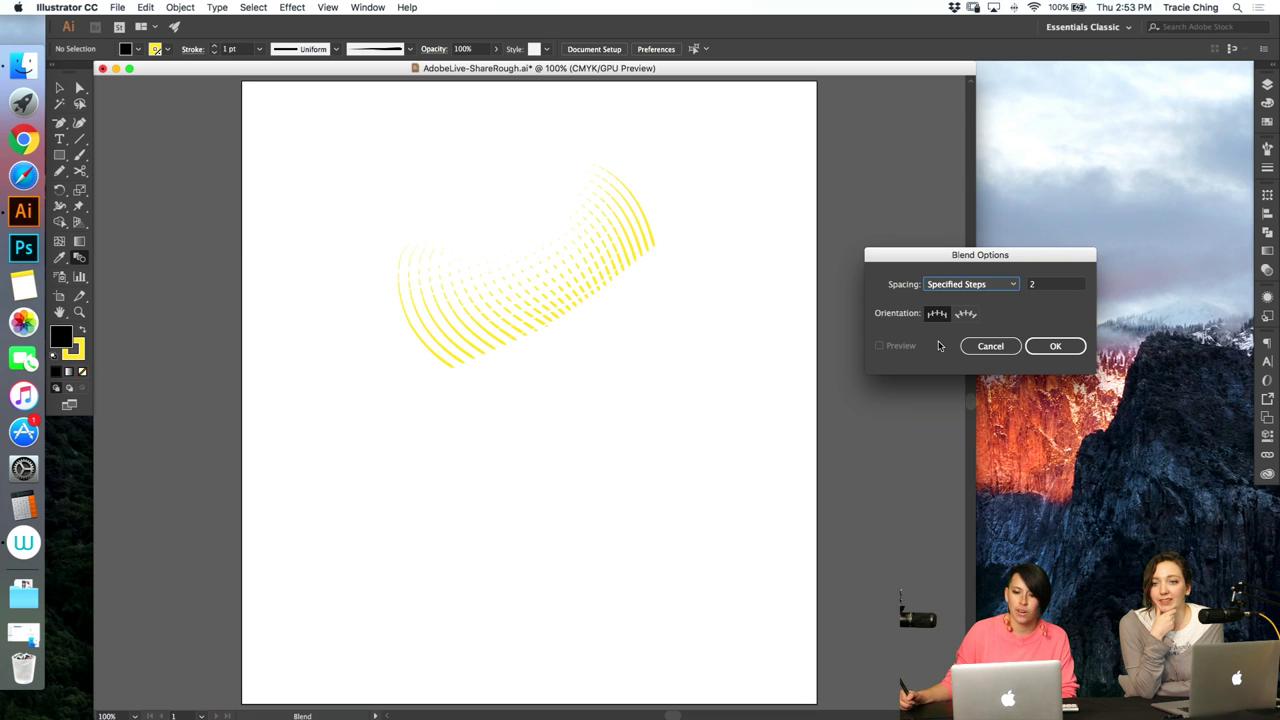
{"action": "left_click", "coordinate": [984, 348]}
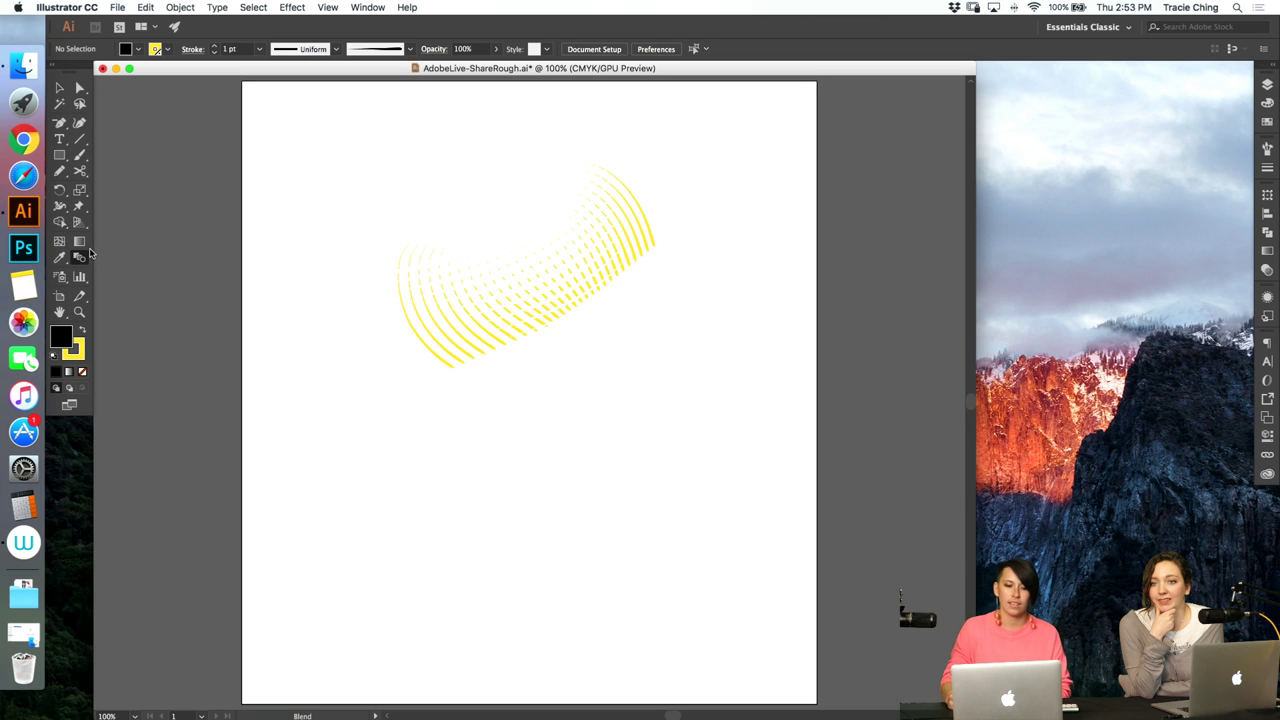
{"action": "double_click", "coordinate": [80, 257]}
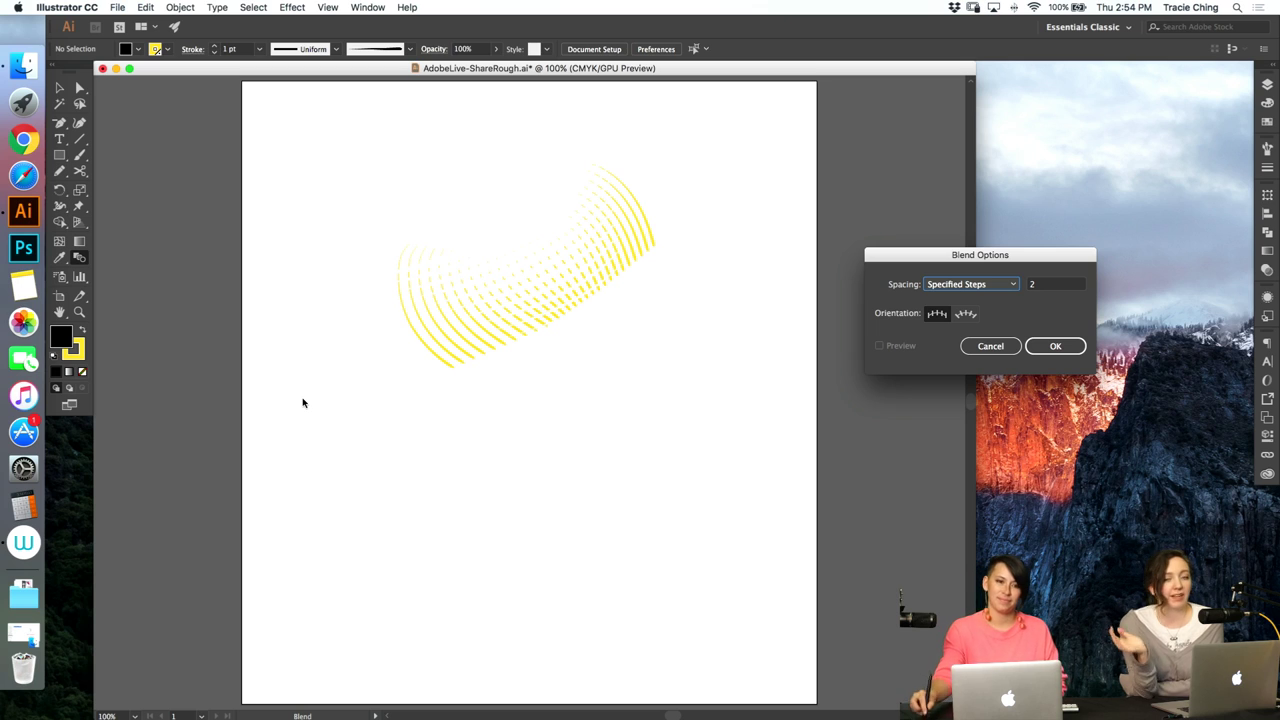
{"action": "left_click", "coordinate": [1055, 346]}
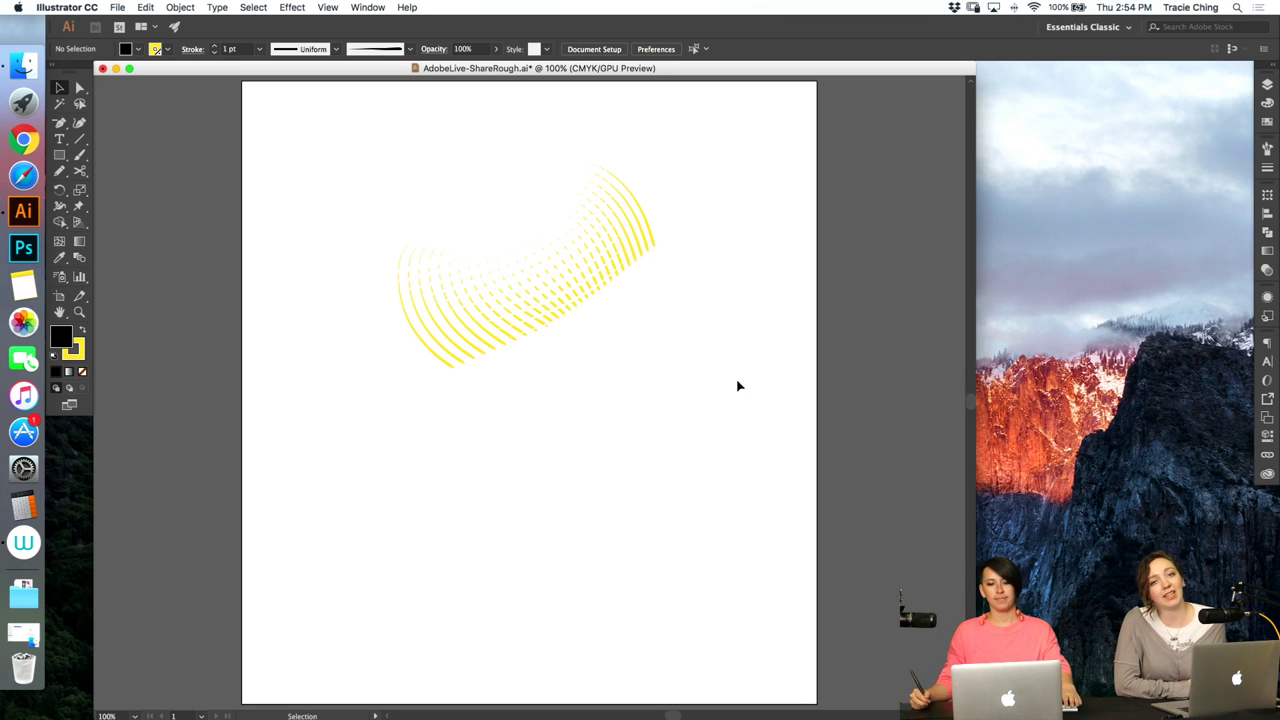